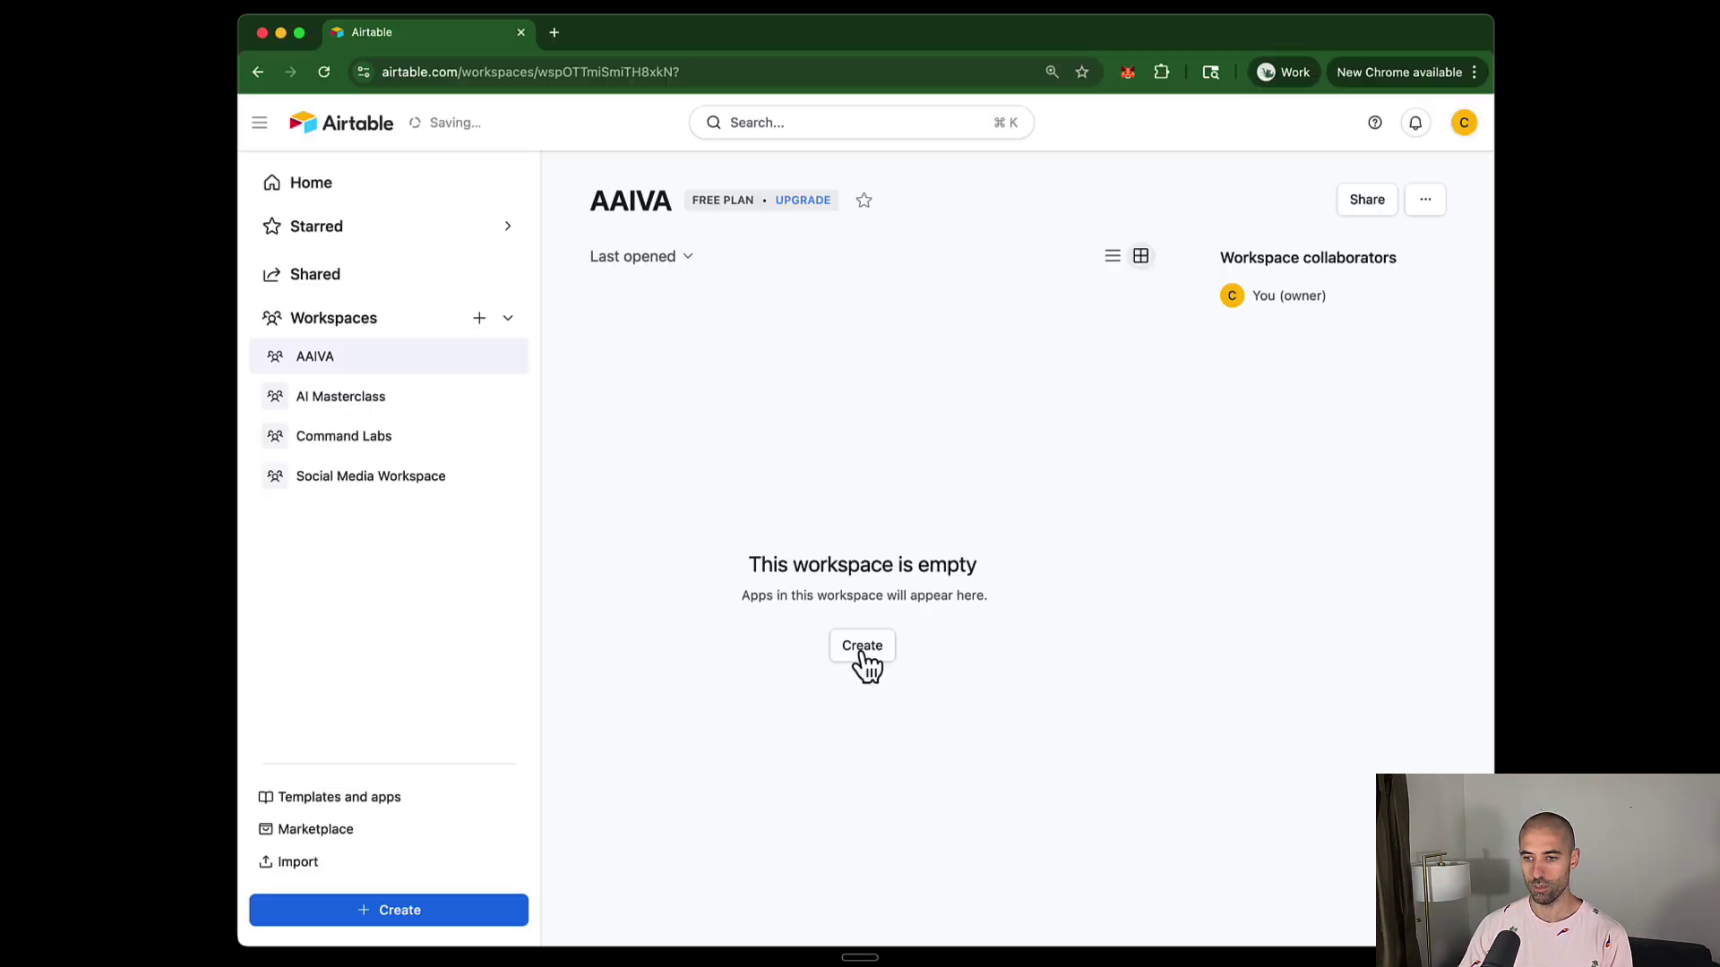
Create a new base in the empty AAIVA workspace and name it AAIVA
{"action": "left_click", "coordinate": [862, 655]}
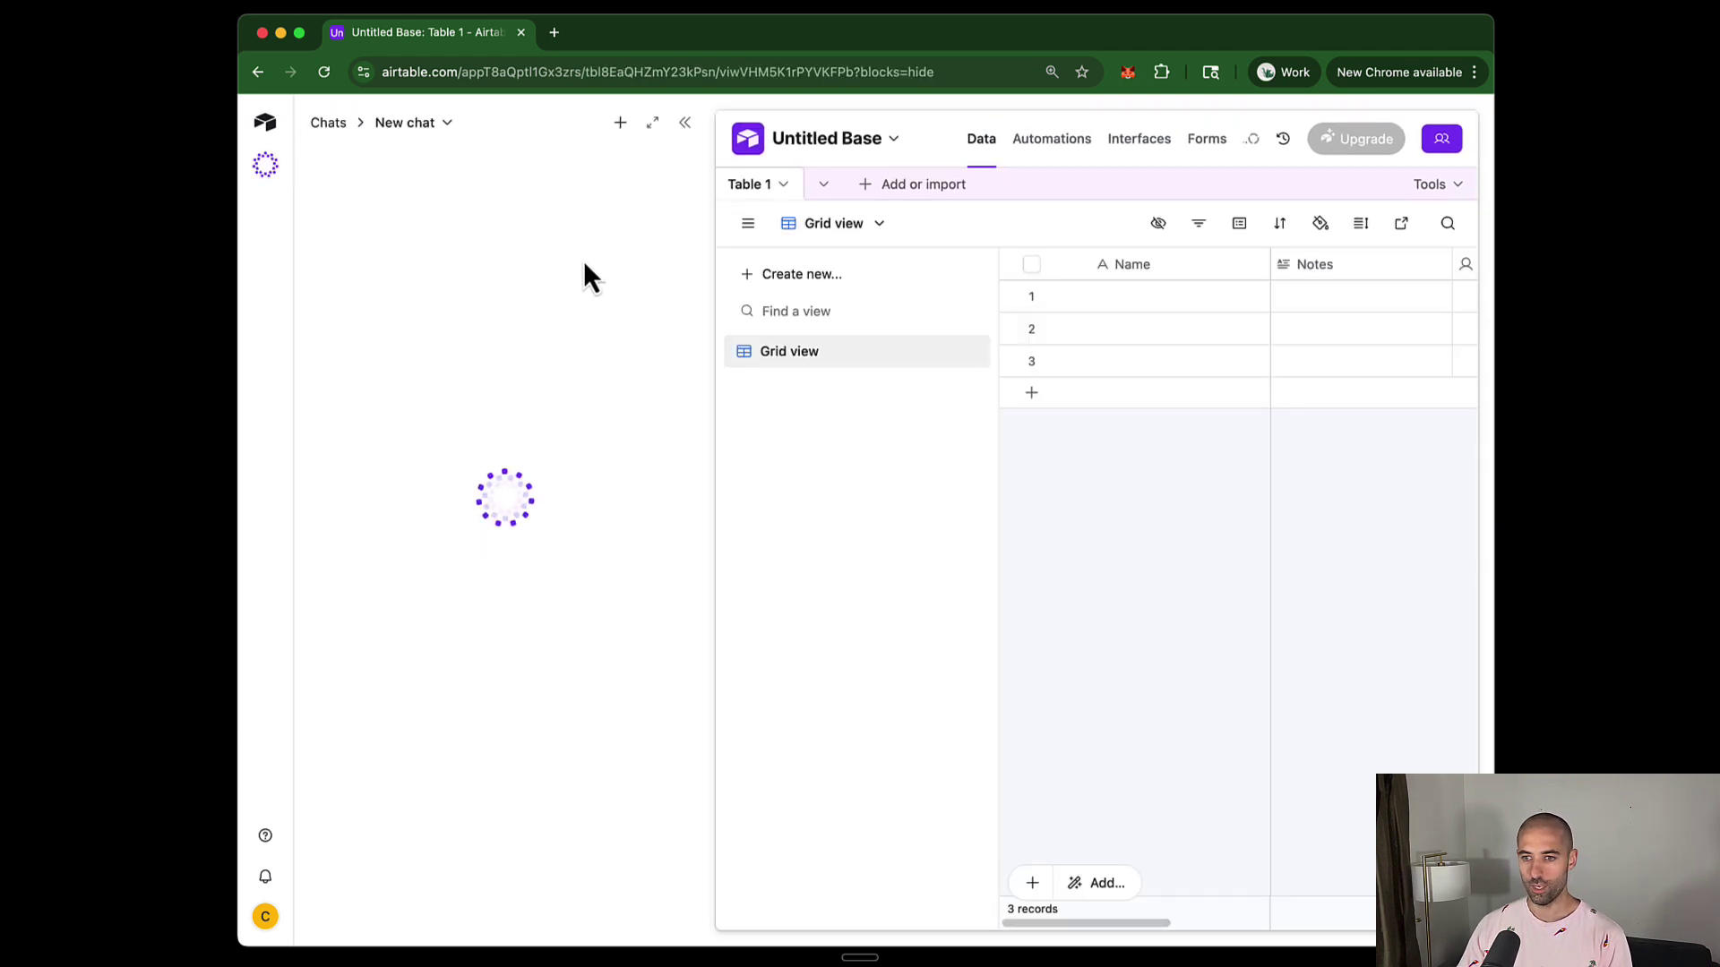
{"action": "left_click", "coordinate": [812, 141]}
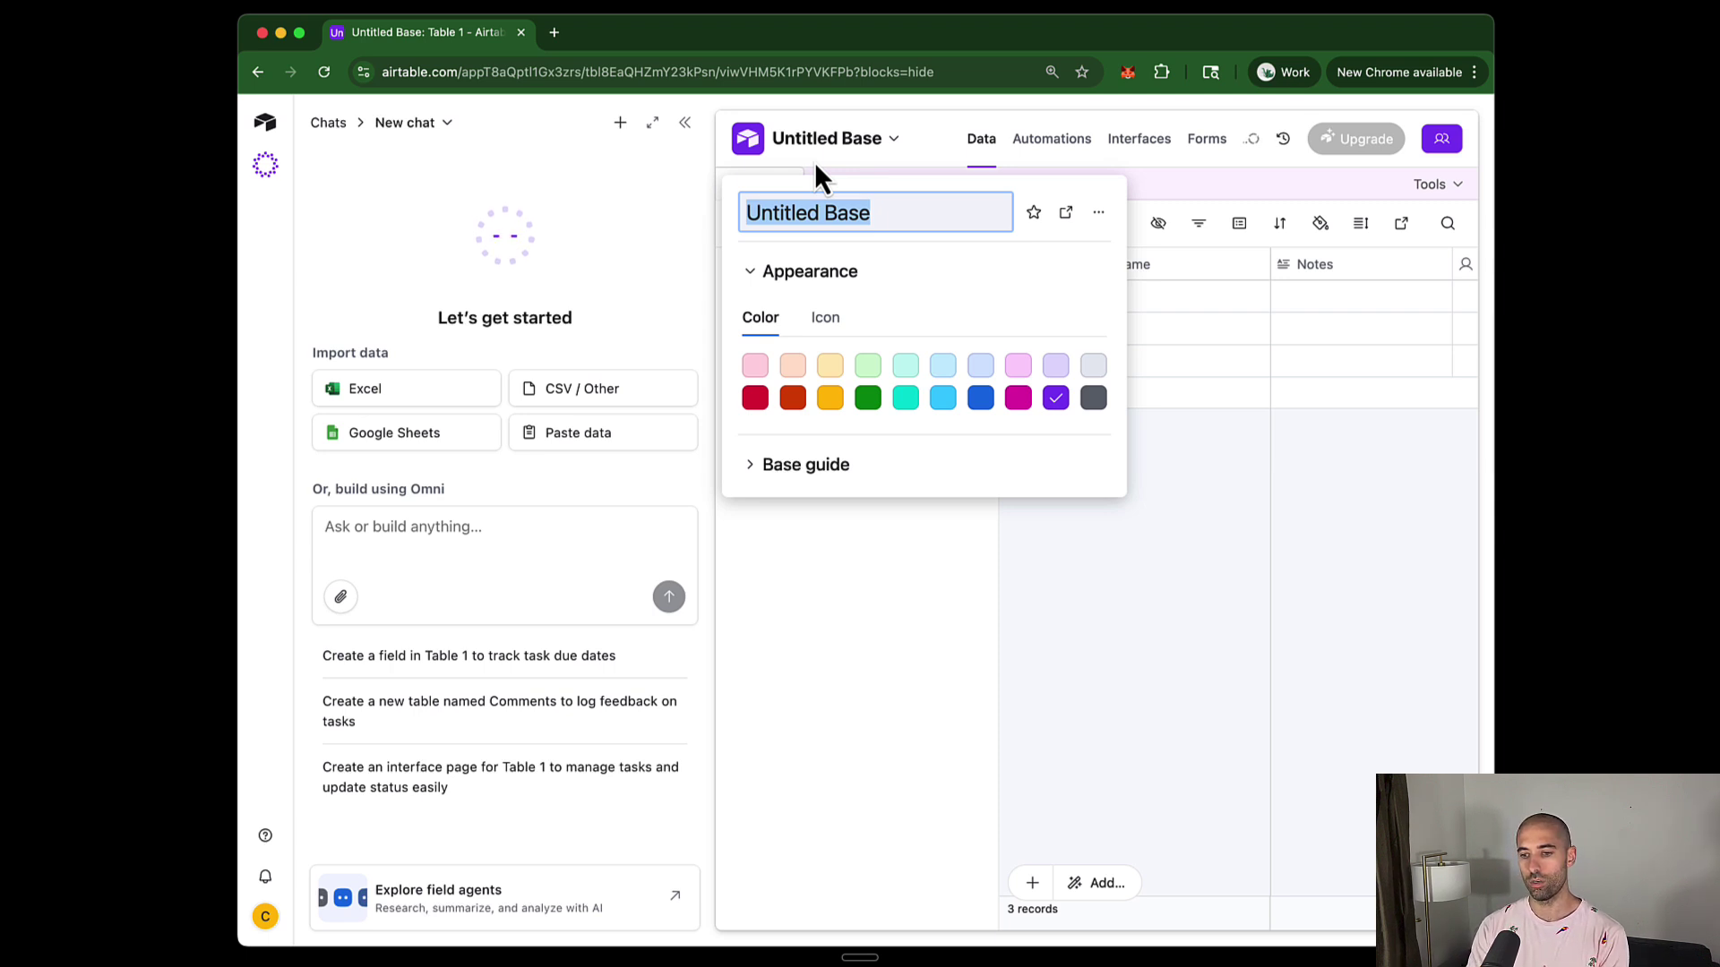
{"action": "type", "text": "AA"}
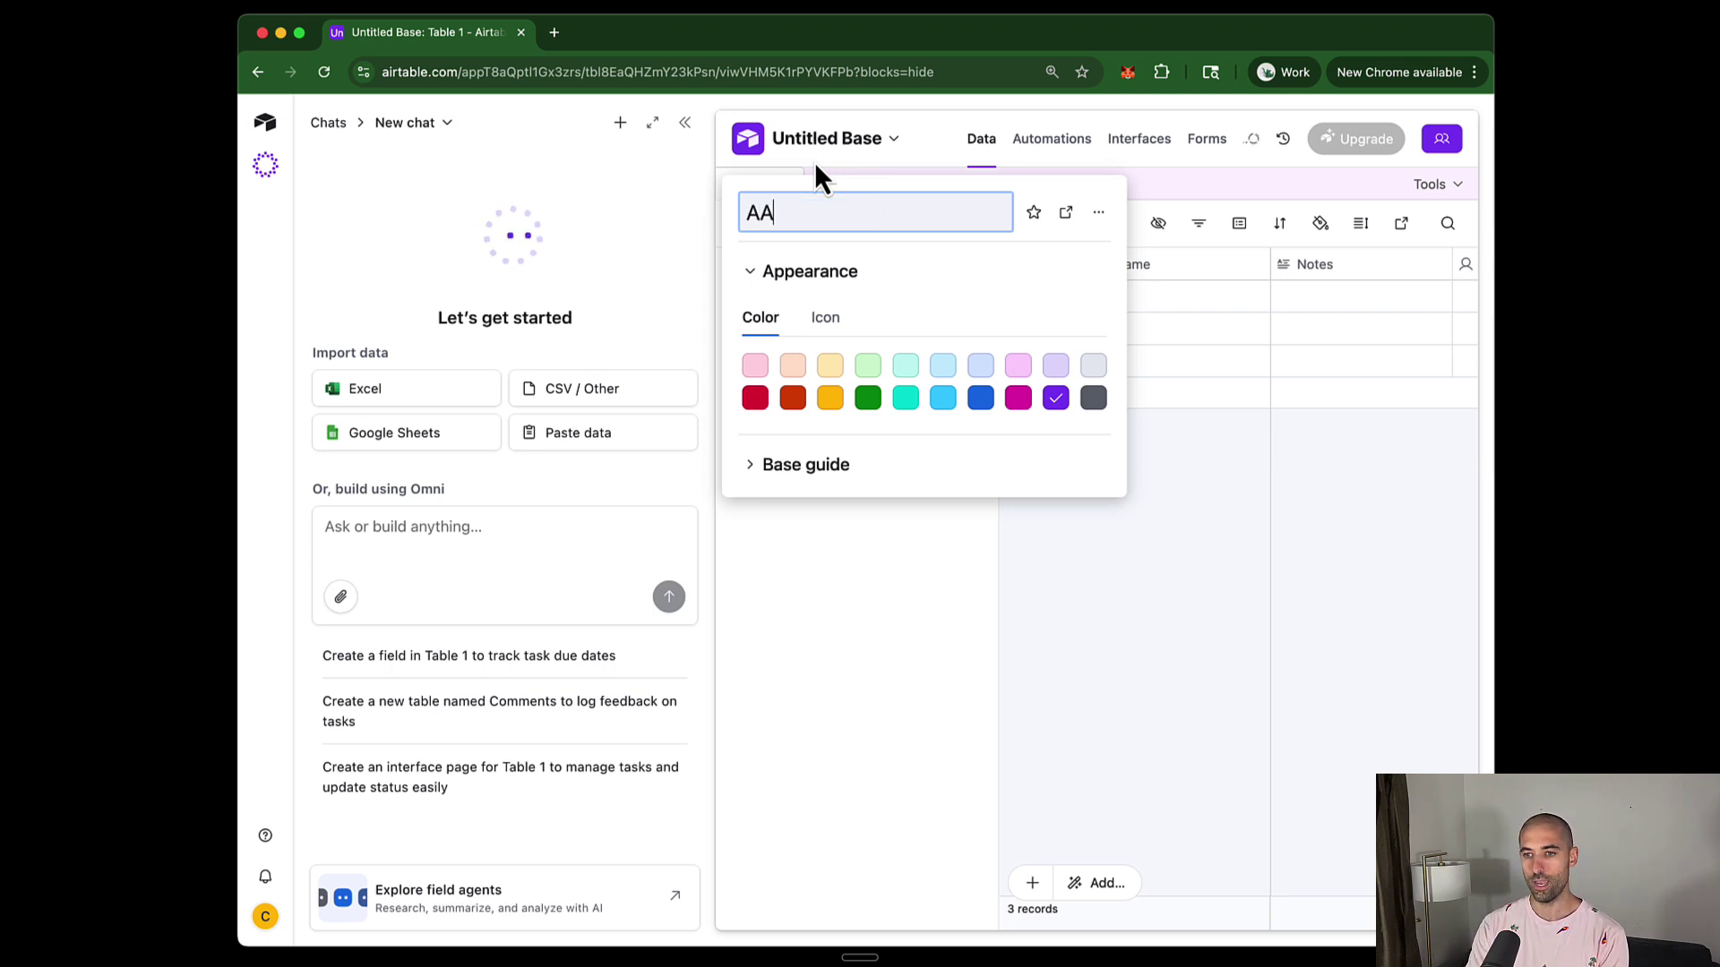
{"action": "type", "text": "IVA"}
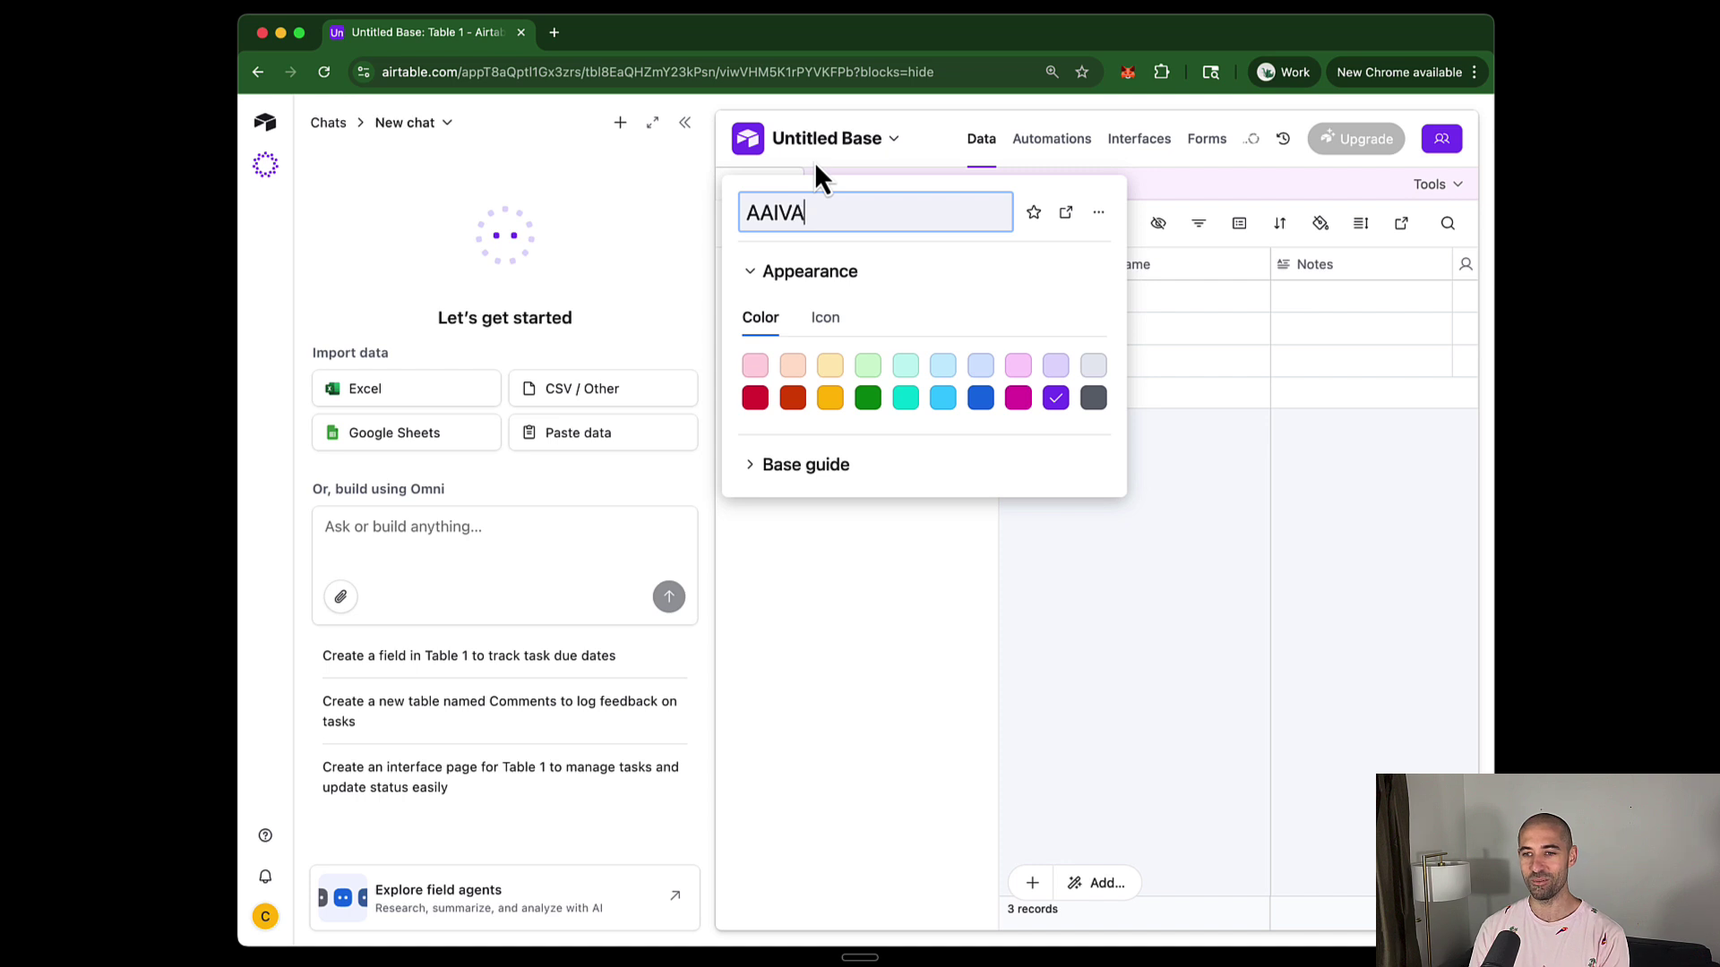
{"action": "key", "text": "Return"}
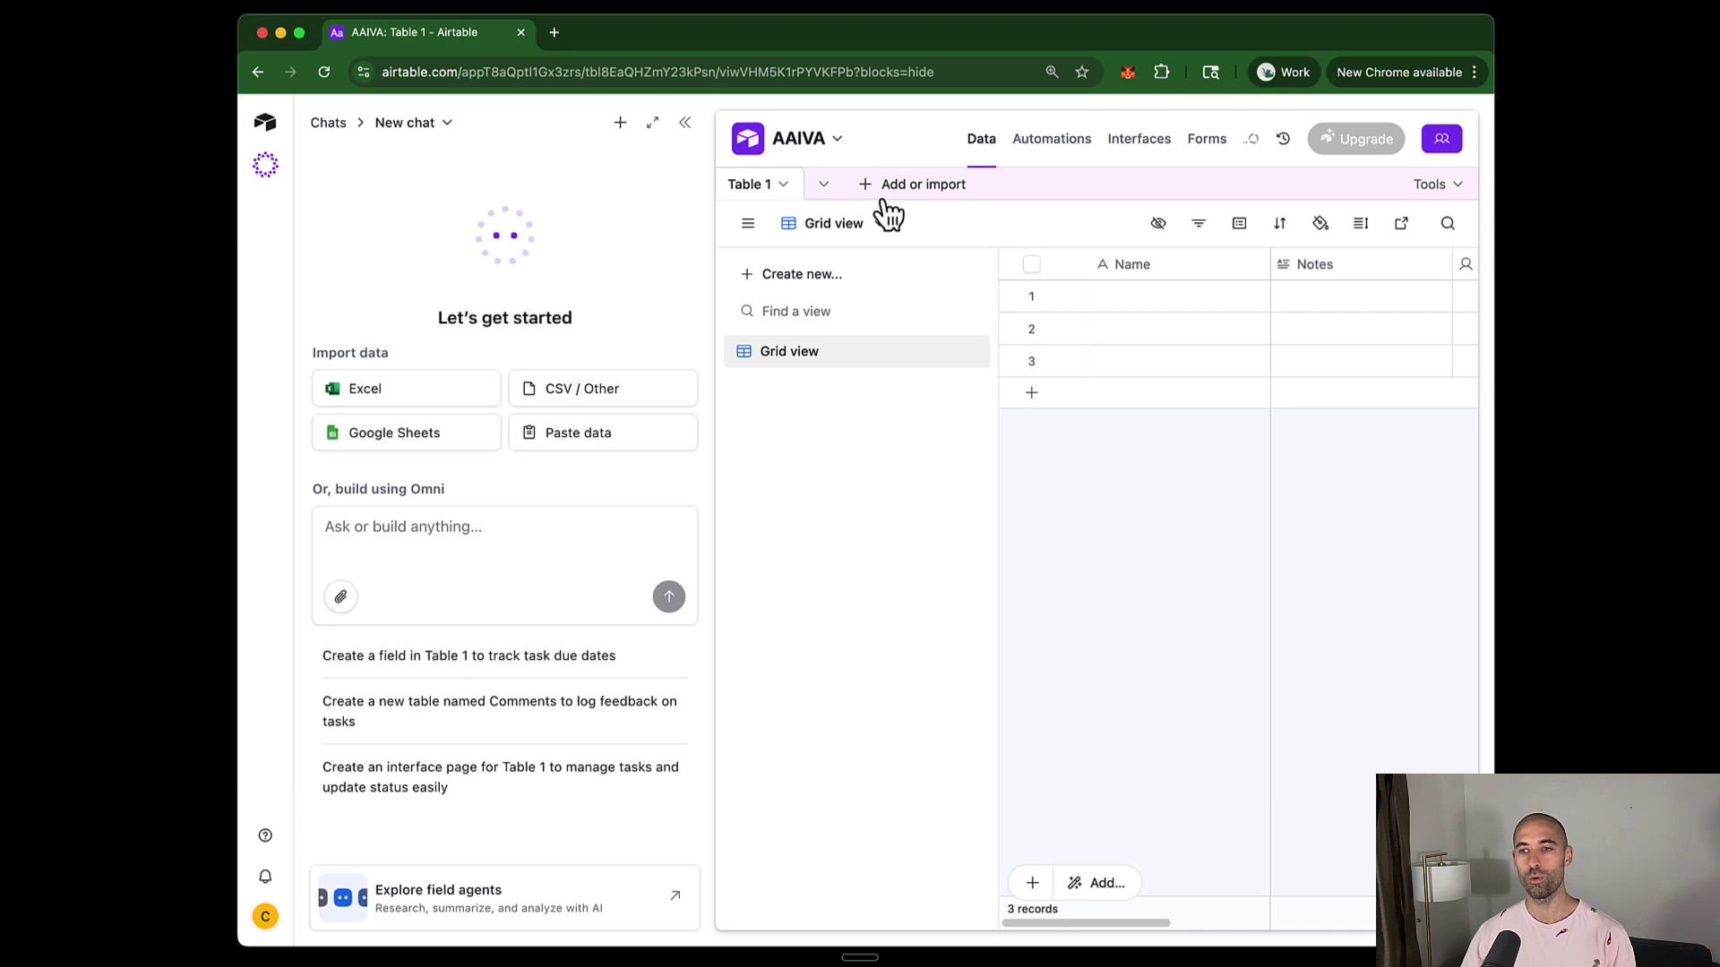
Collapse the assistant chat and rename Table 1 as Scripts
{"action": "left_click", "coordinate": [686, 126]}
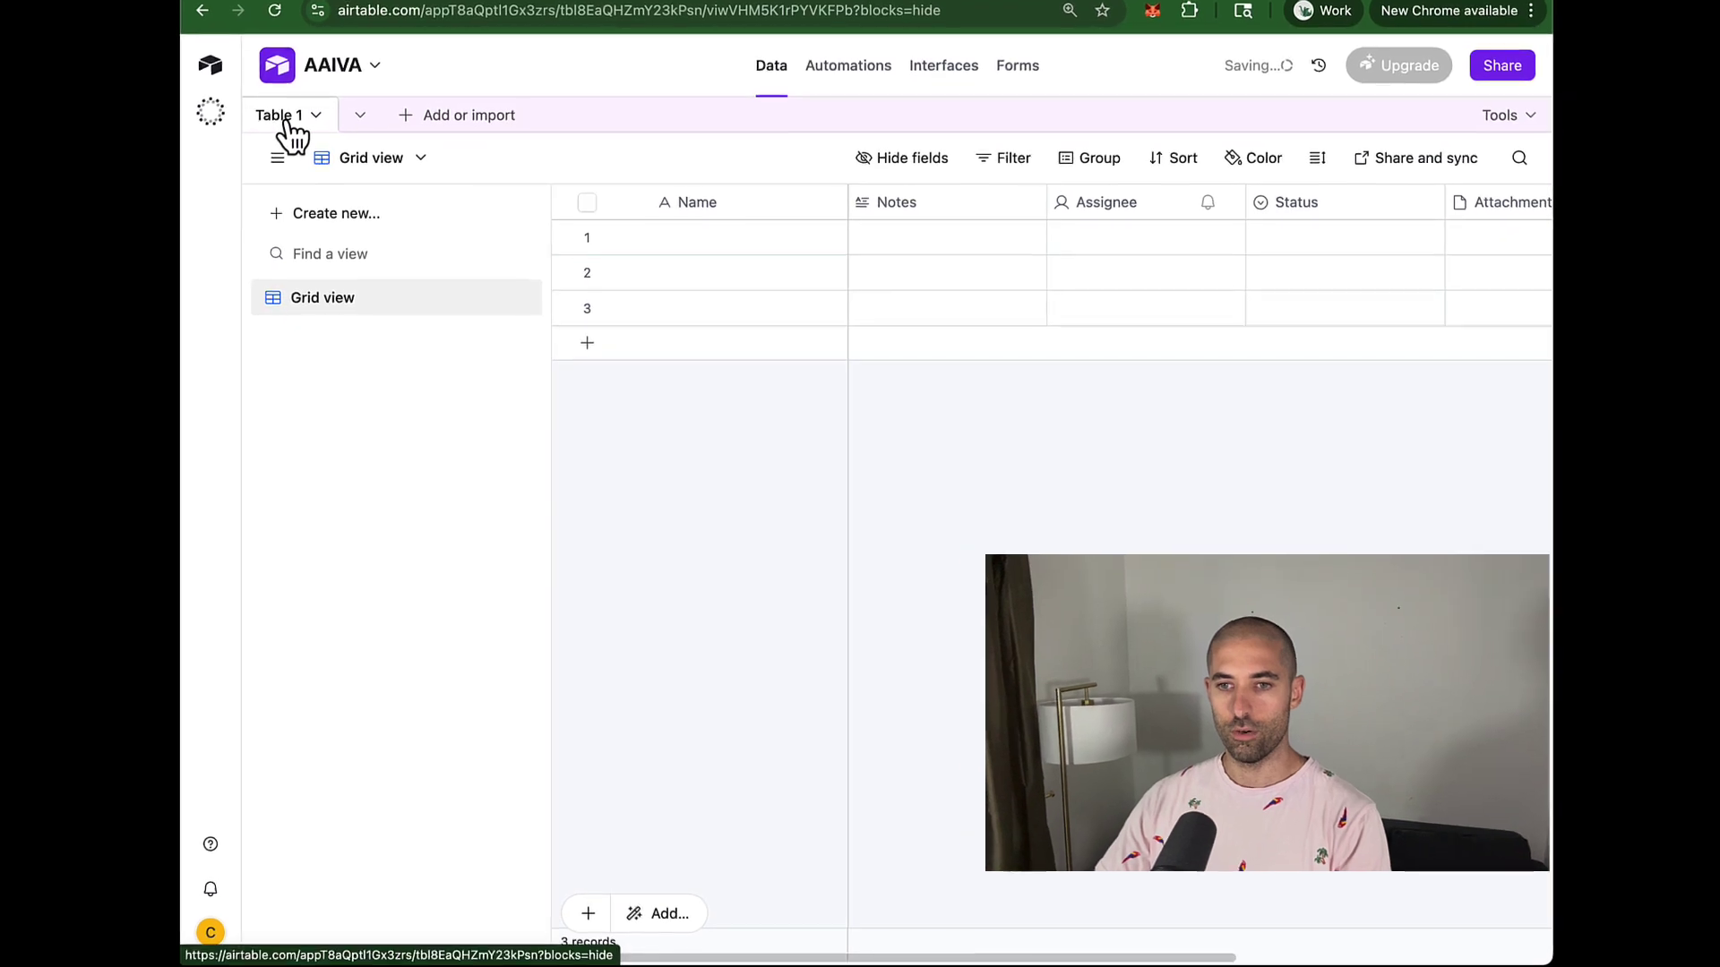
{"action": "left_click", "coordinate": [302, 136]}
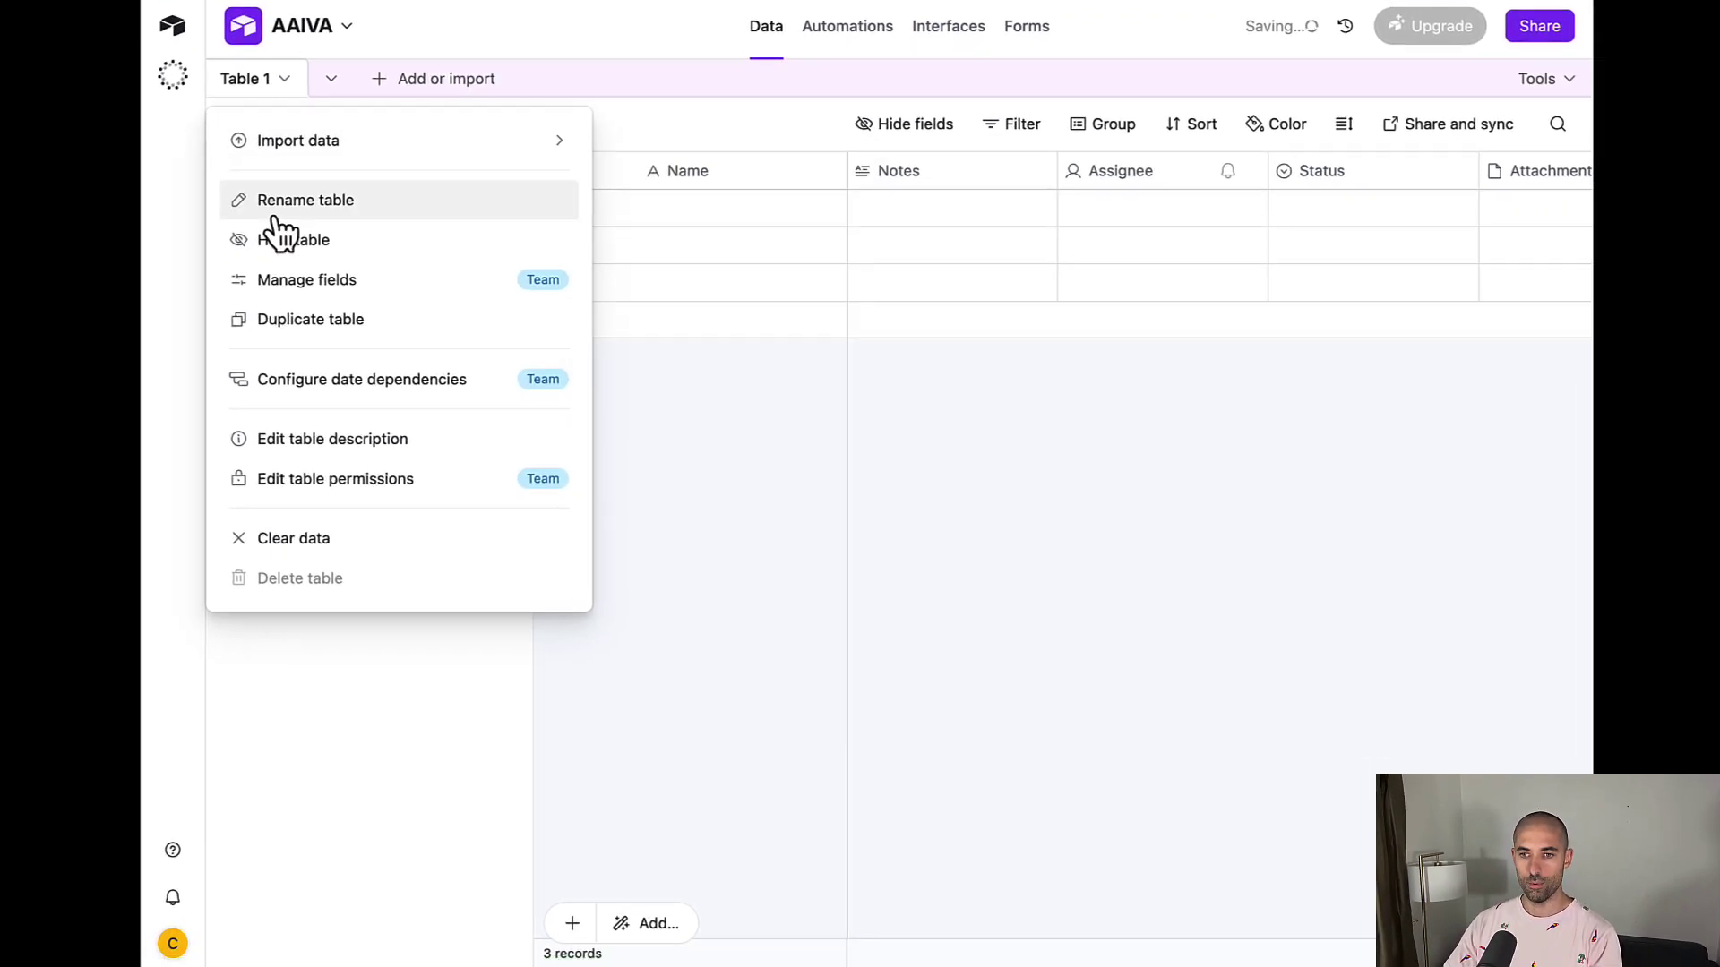
{"action": "left_click", "coordinate": [274, 215]}
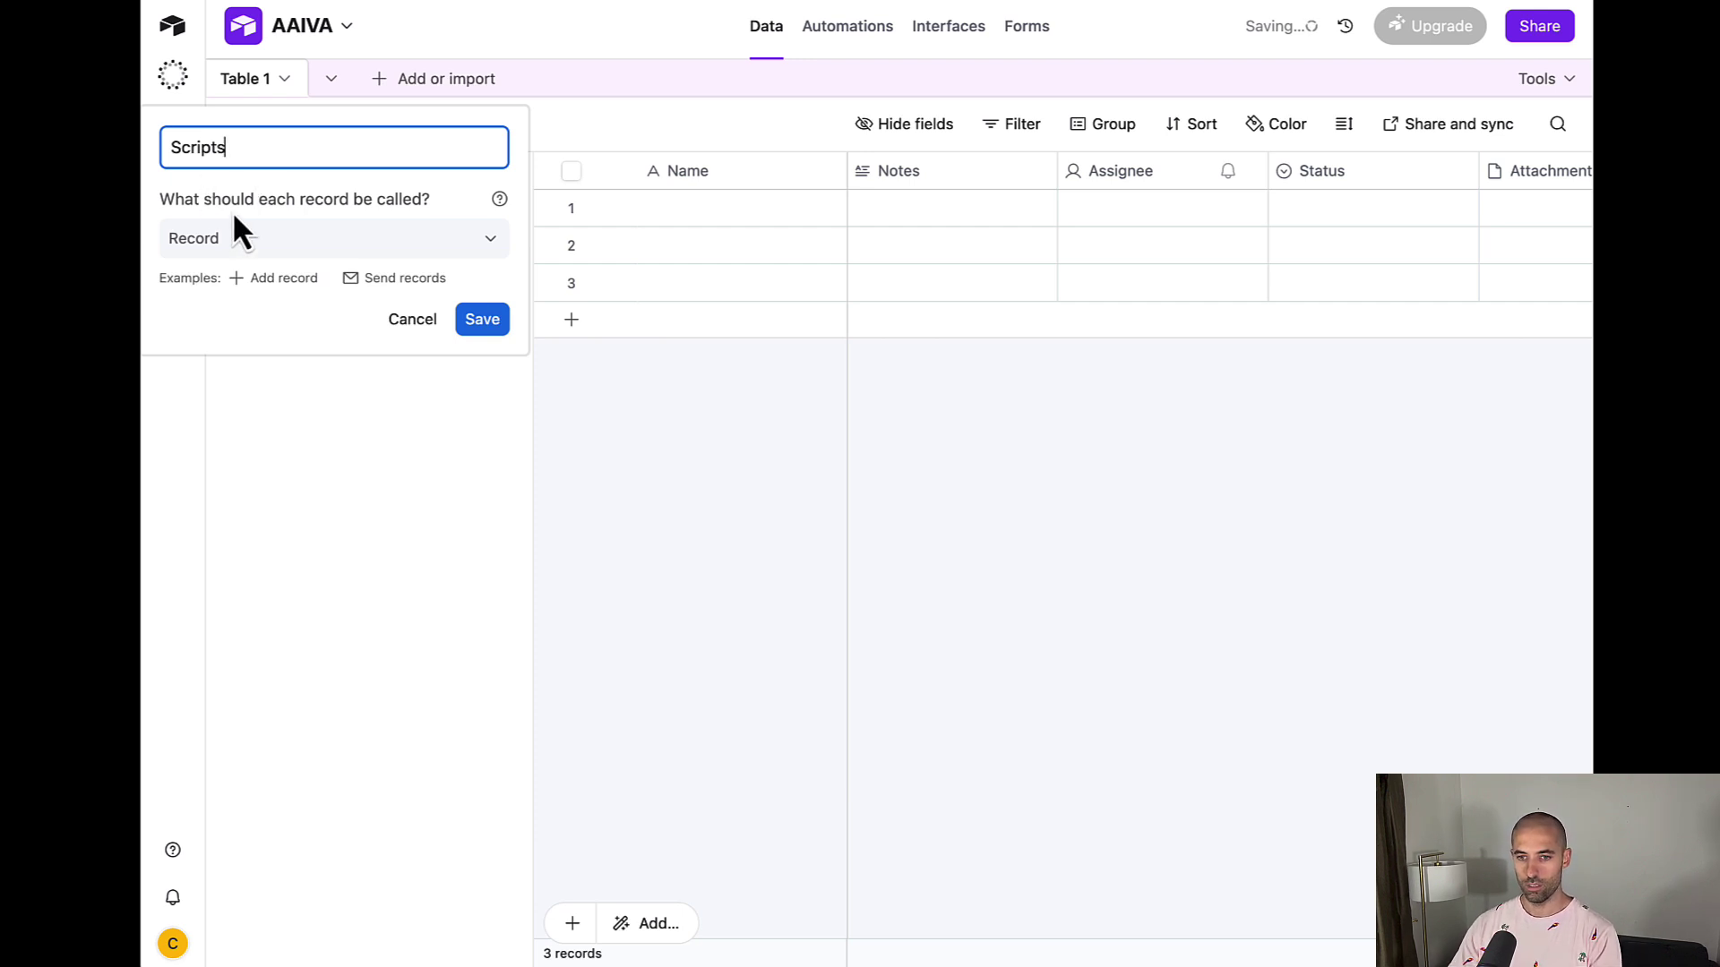
{"action": "left_click", "coordinate": [486, 320]}
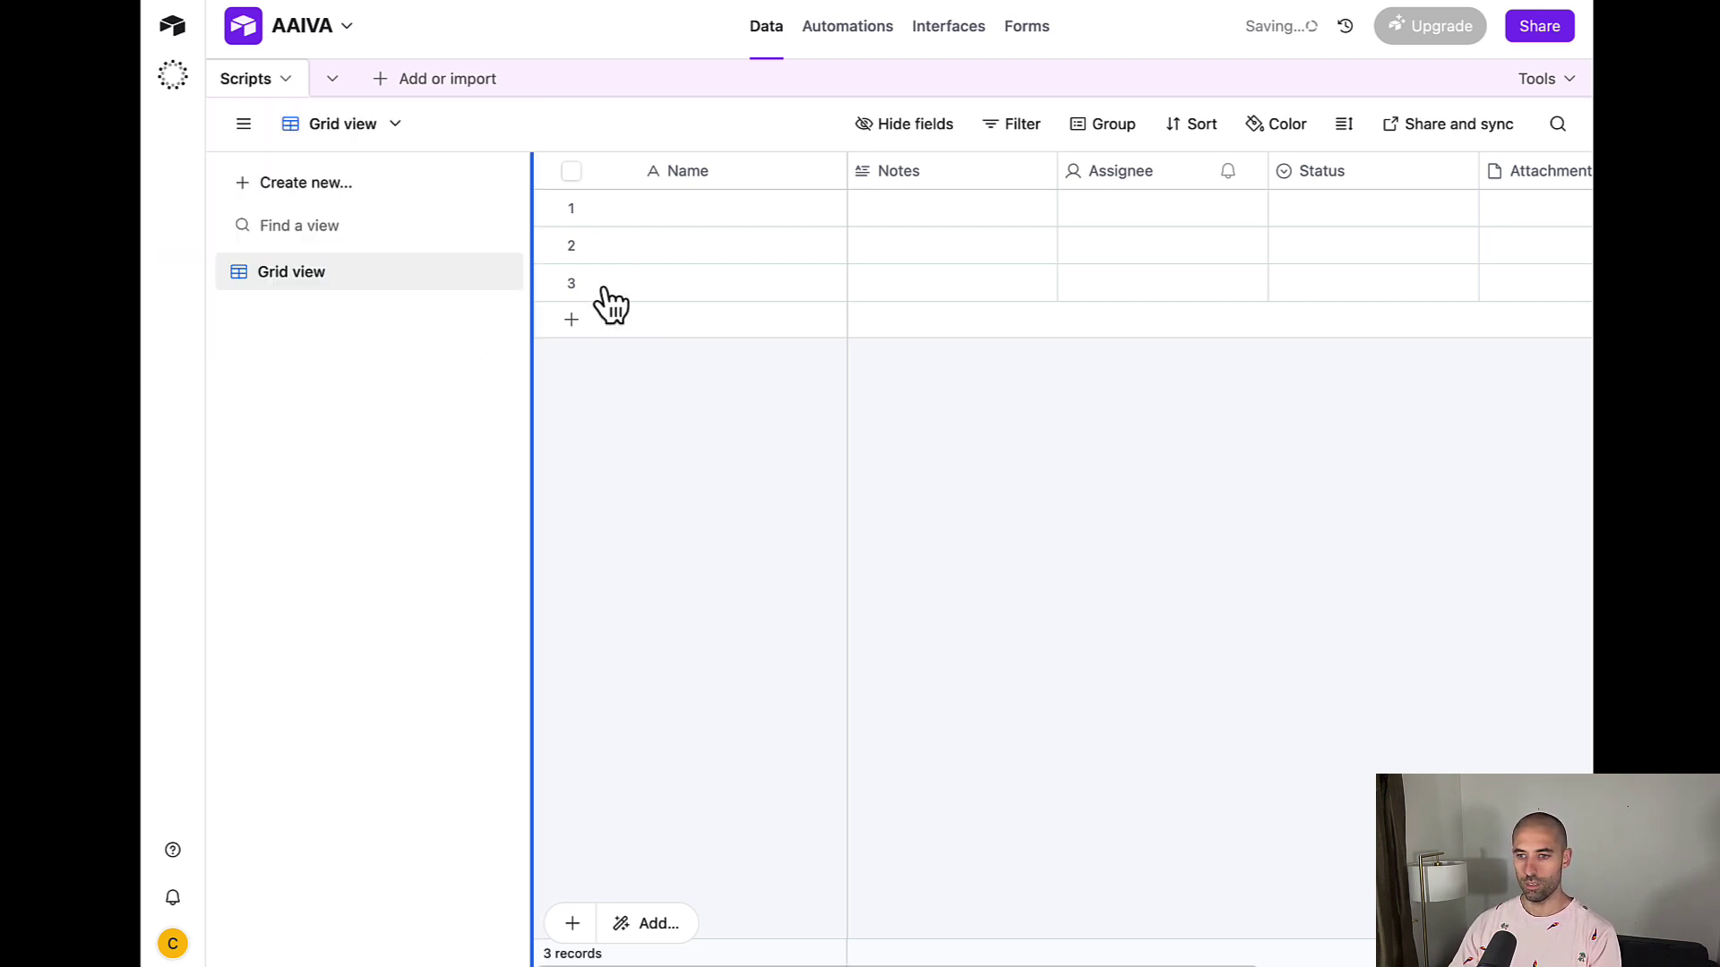
Delete the default Notes, Assignee, Status, Attachments and Attachment Summary fields from the Scripts table, keeping only the primary Name field
{"action": "right_click", "coordinate": [1015, 191]}
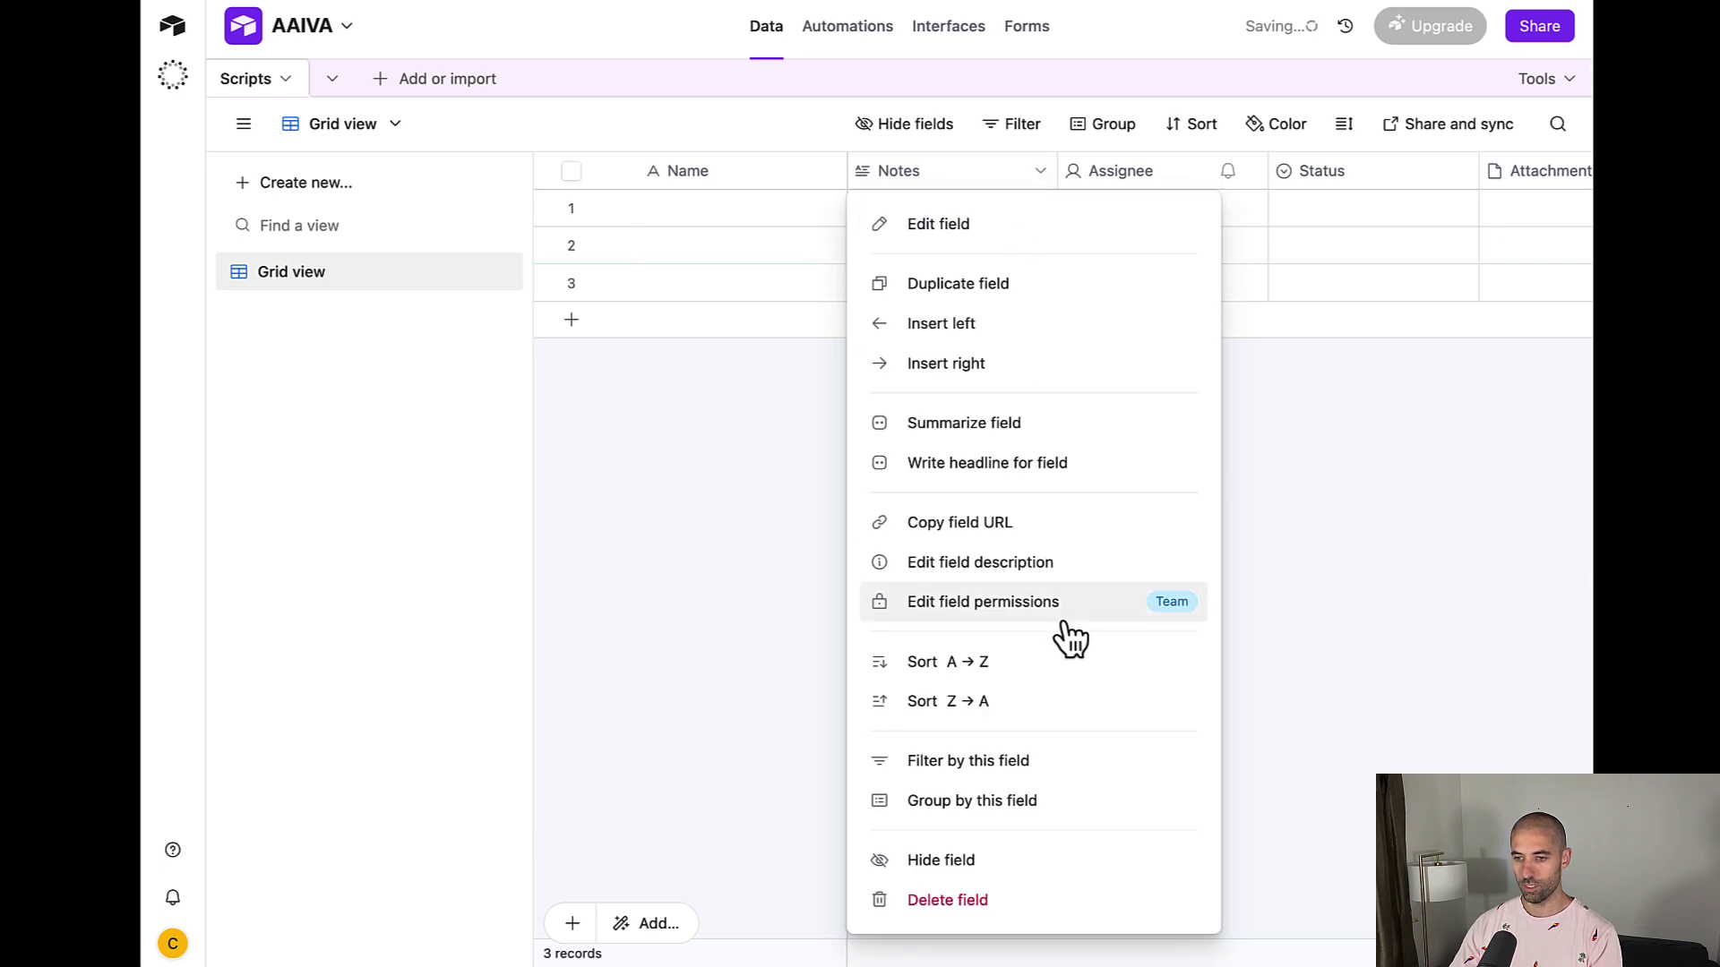
{"action": "left_click", "coordinate": [1009, 903]}
{"action": "right_click", "coordinate": [941, 170]}
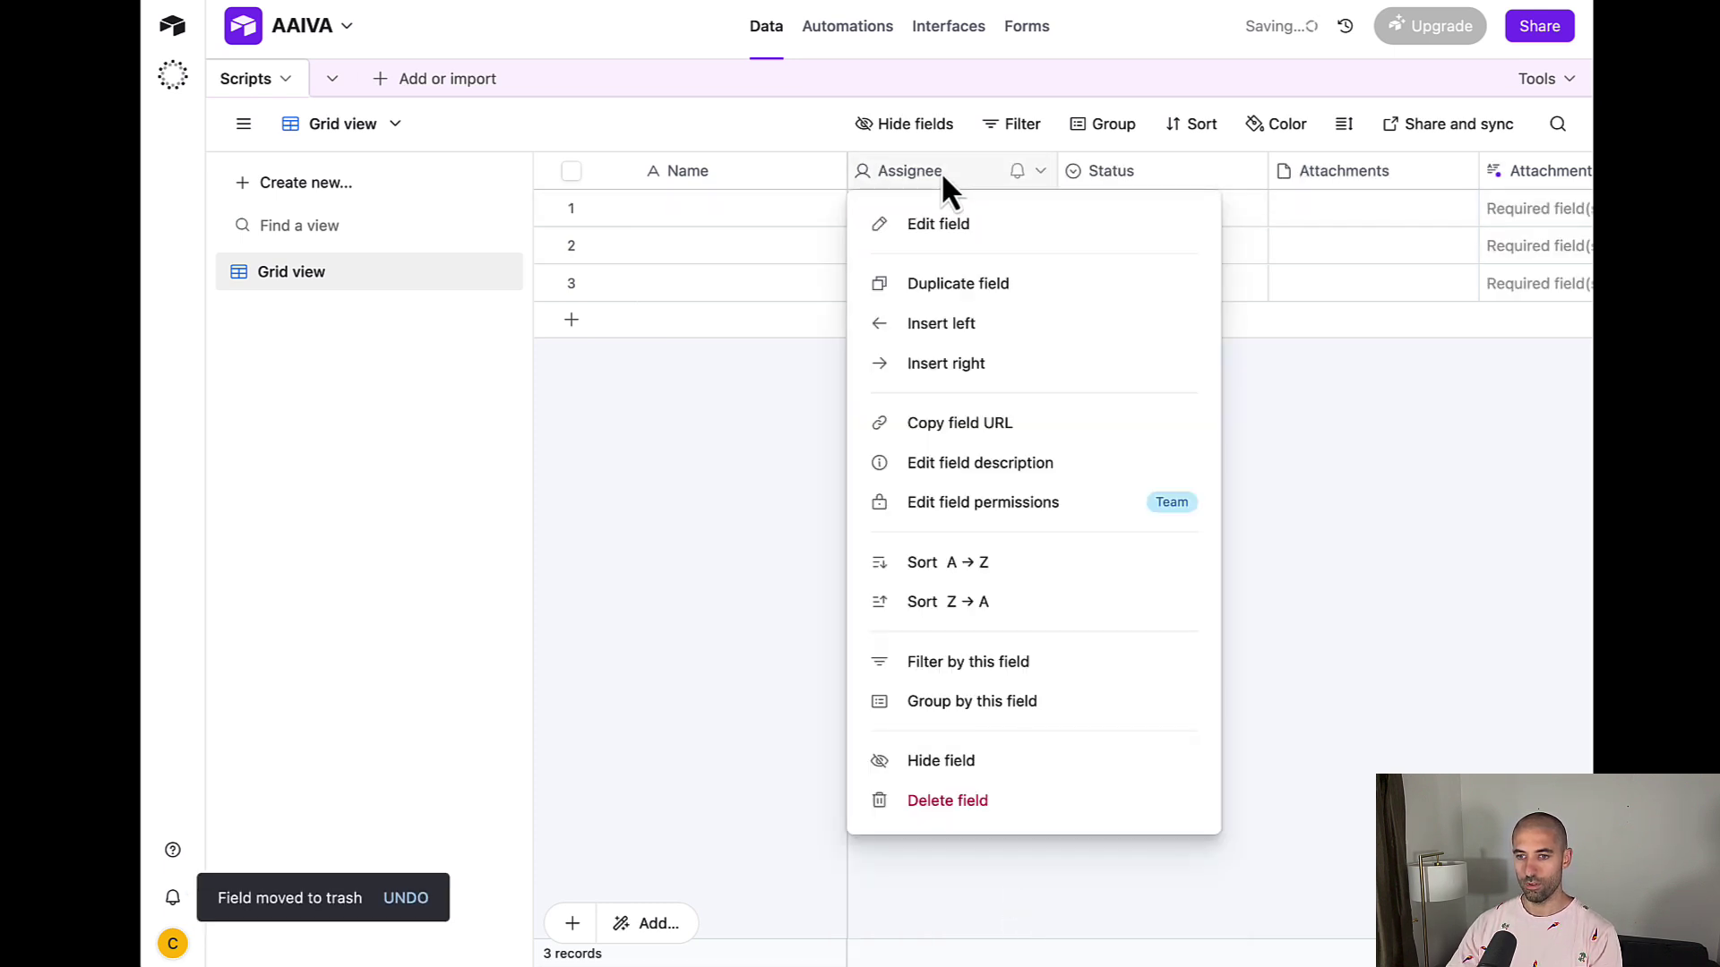
{"action": "left_click", "coordinate": [965, 803]}
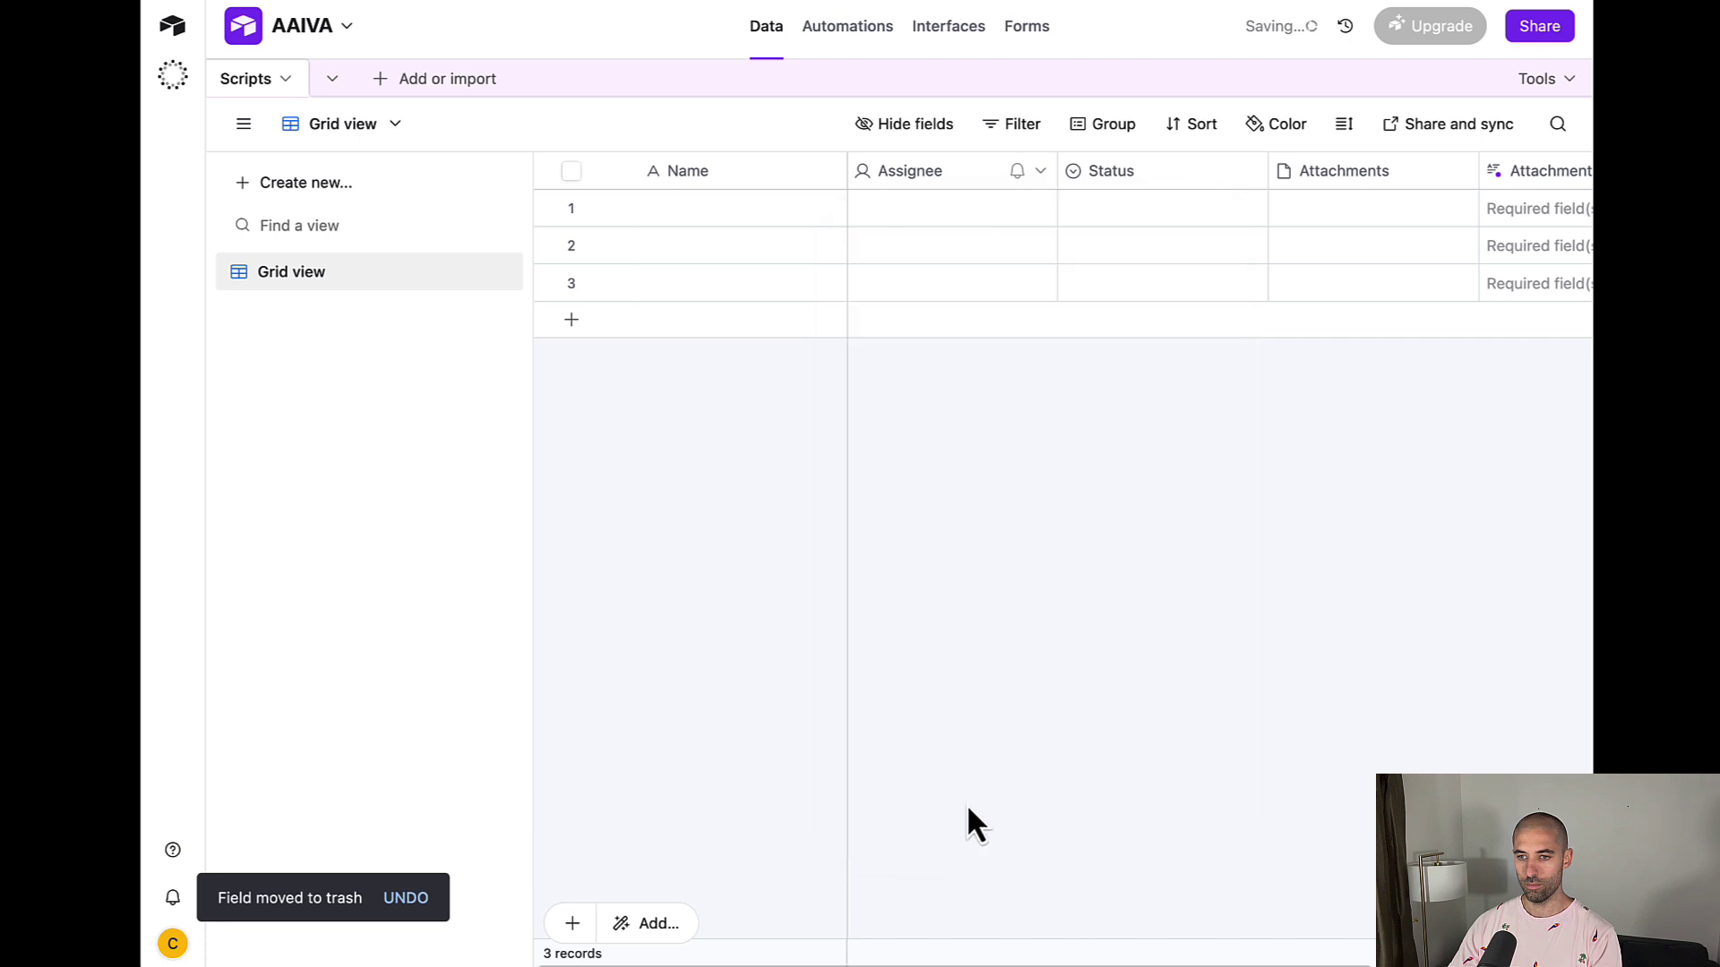
{"action": "right_click", "coordinate": [941, 170]}
{"action": "left_click", "coordinate": [945, 927]}
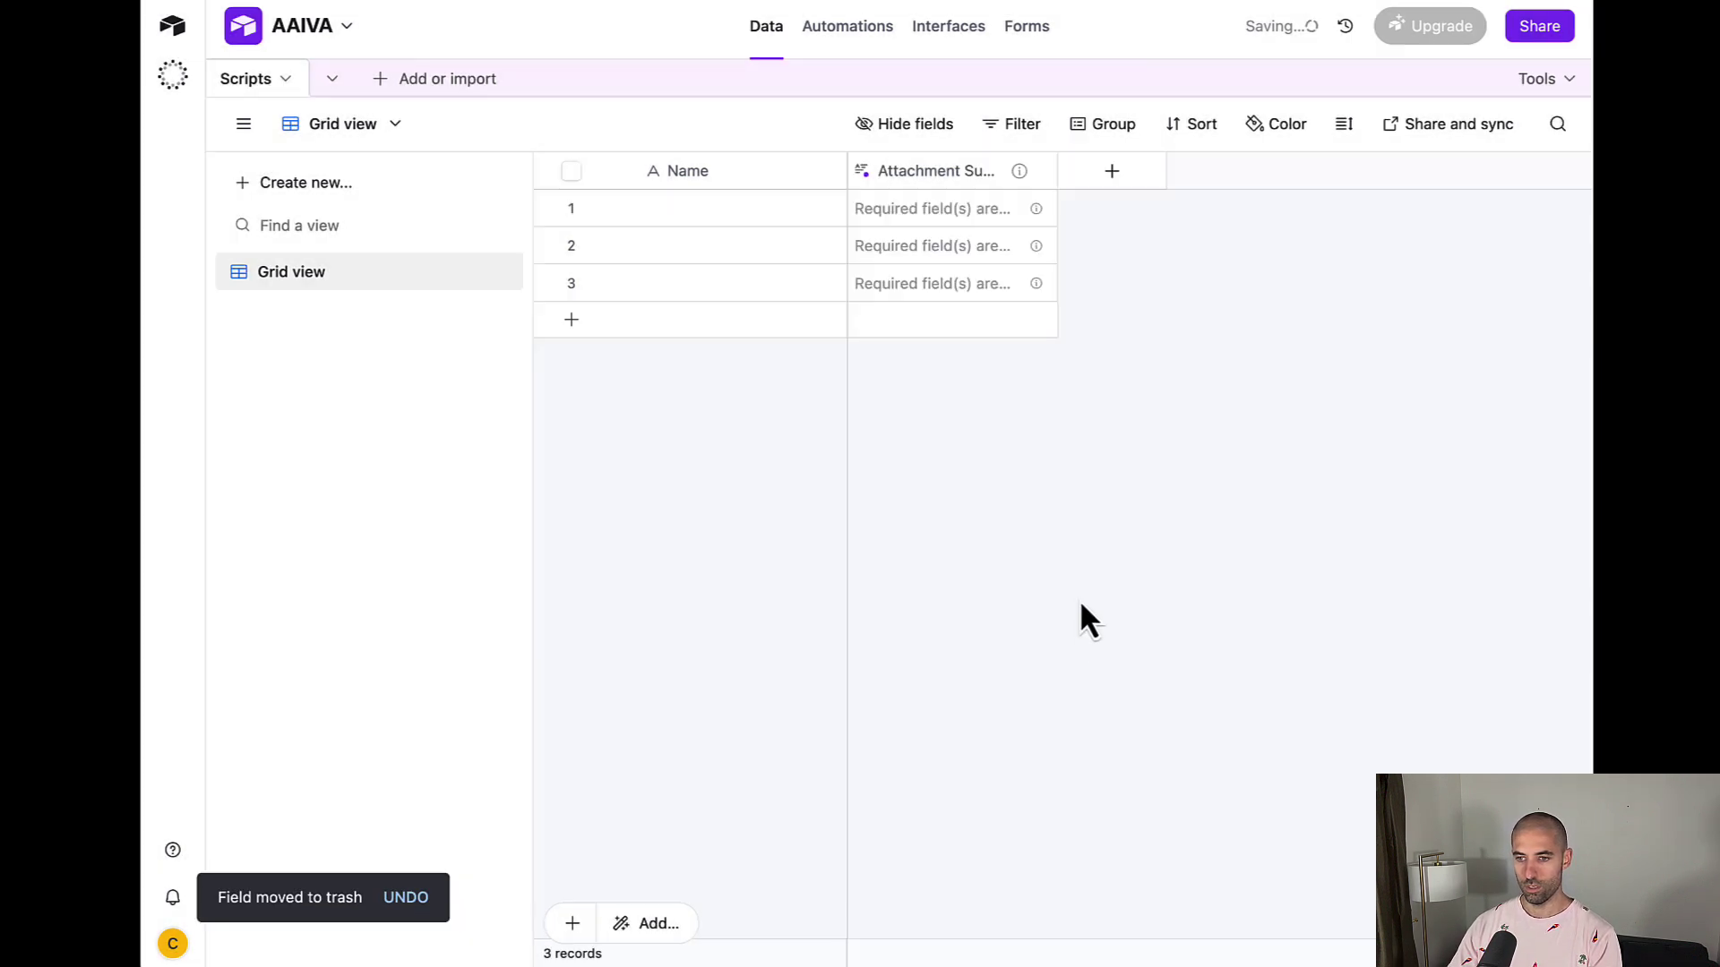
{"action": "right_click", "coordinate": [941, 170]}
{"action": "left_click", "coordinate": [936, 927]}
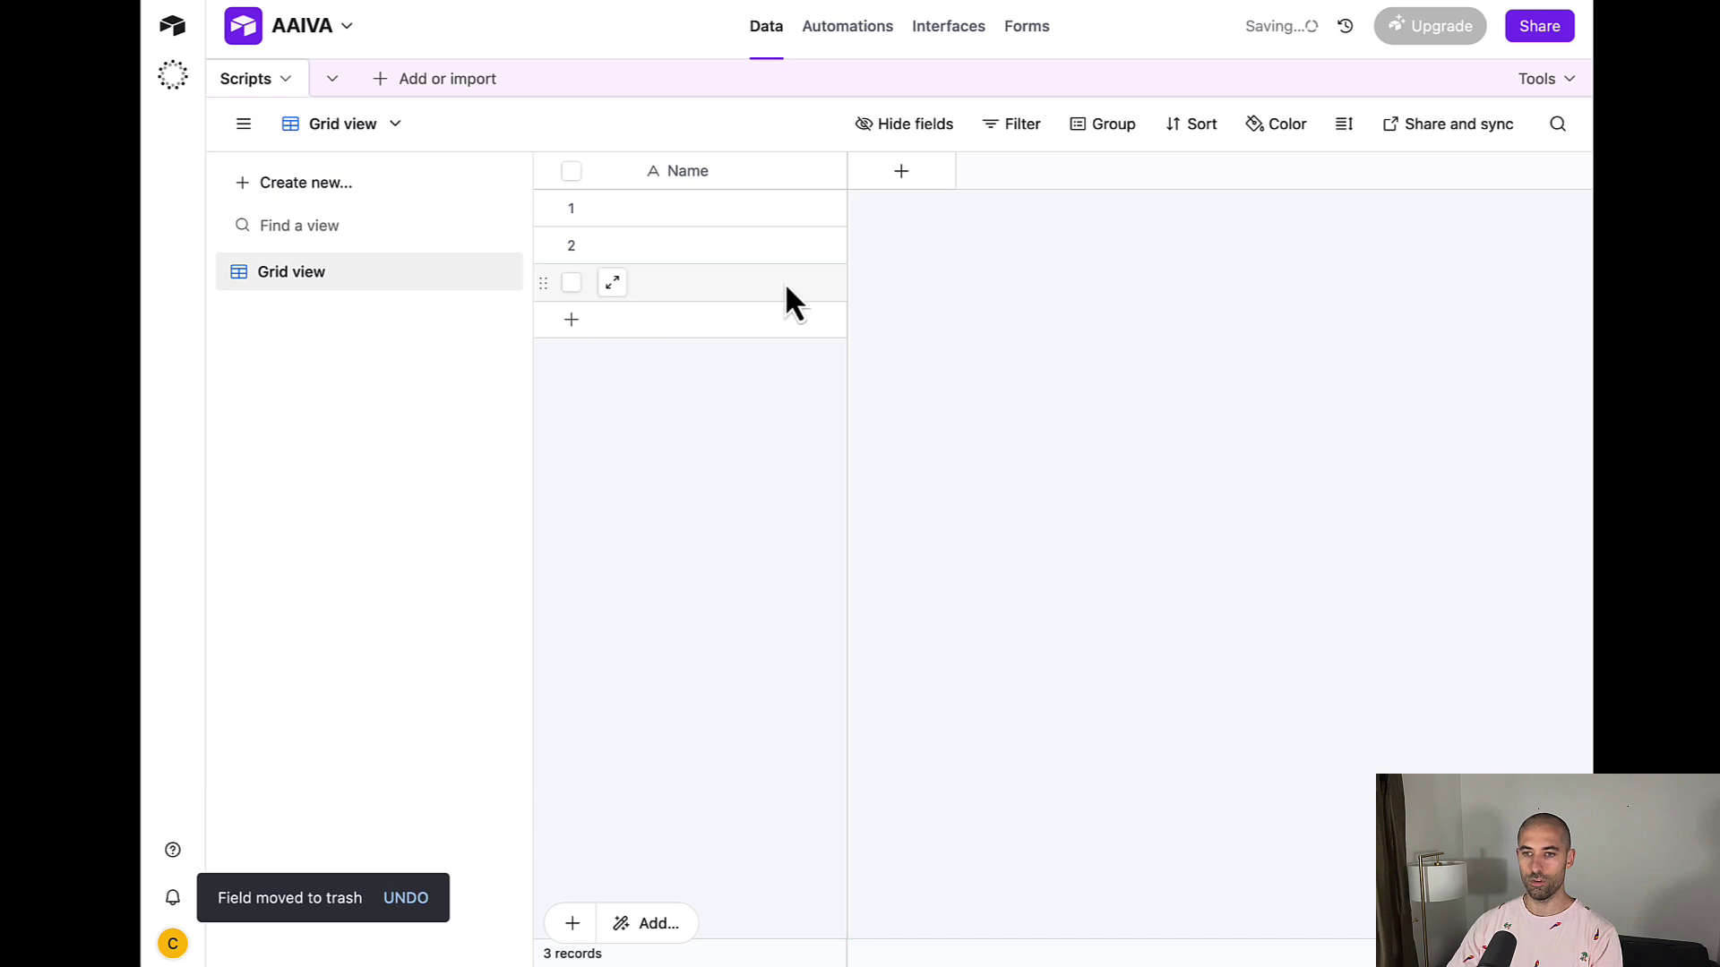
{"action": "right_click", "coordinate": [747, 181]}
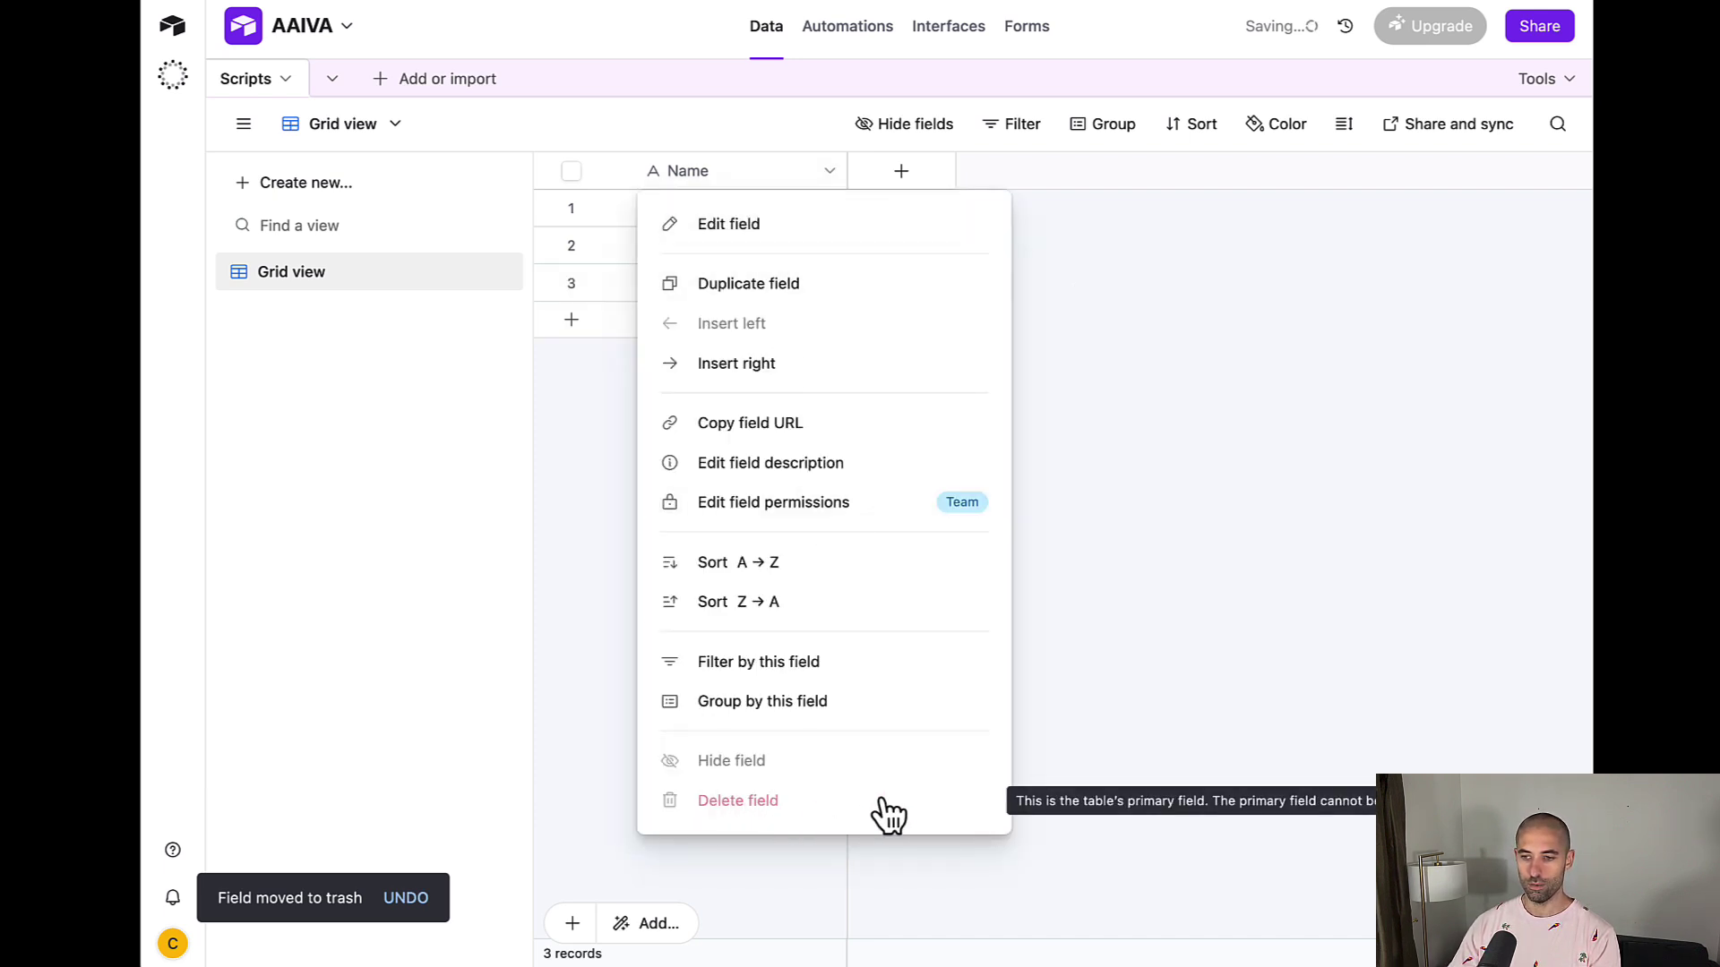
{"action": "left_click", "coordinate": [1131, 527]}
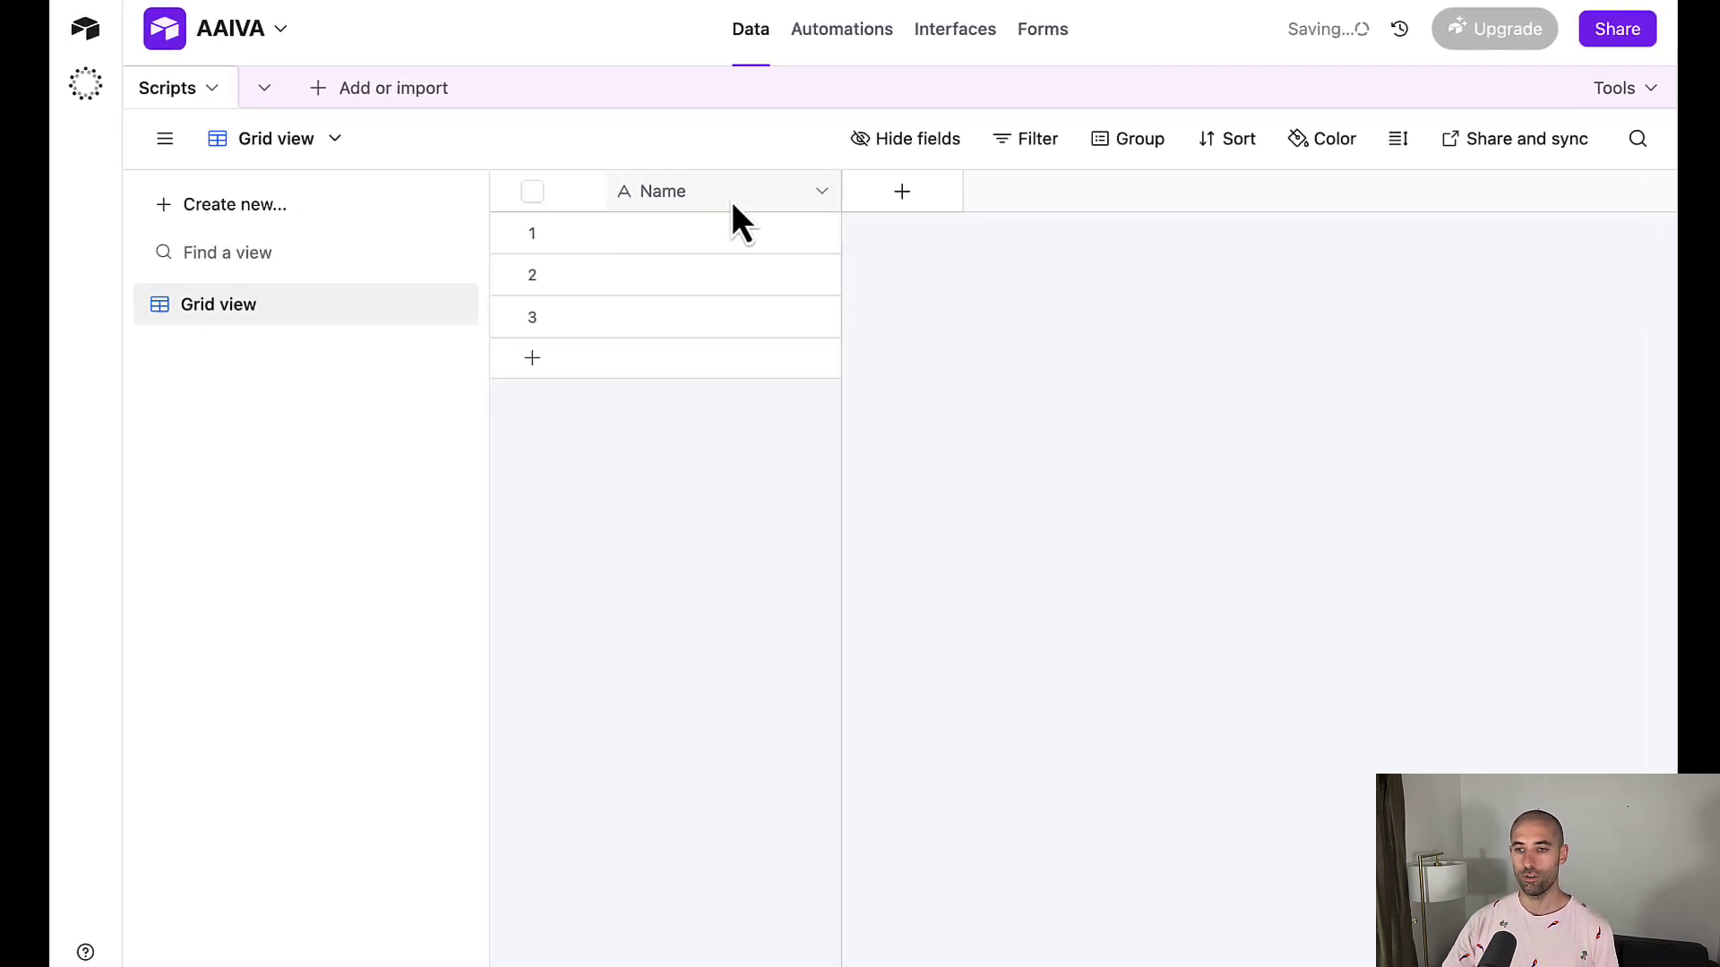
Edit the primary Name field, choosing the Date type and renaming the field ID
{"action": "right_click", "coordinate": [733, 206]}
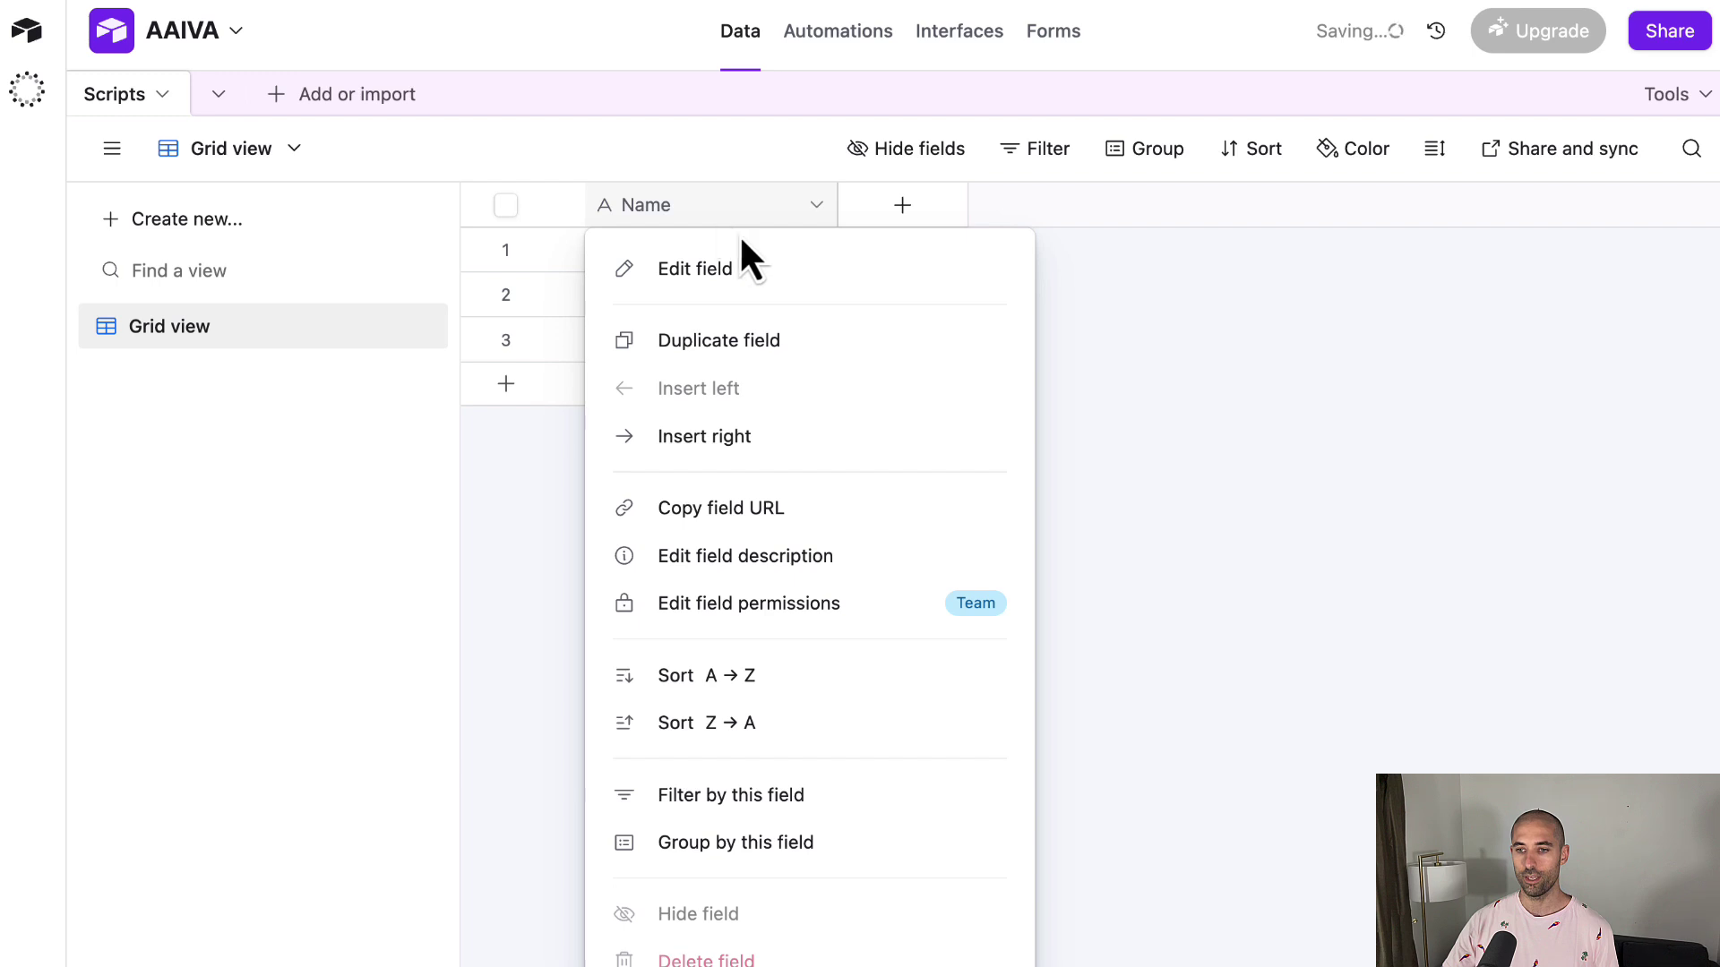
{"action": "left_click", "coordinate": [812, 299]}
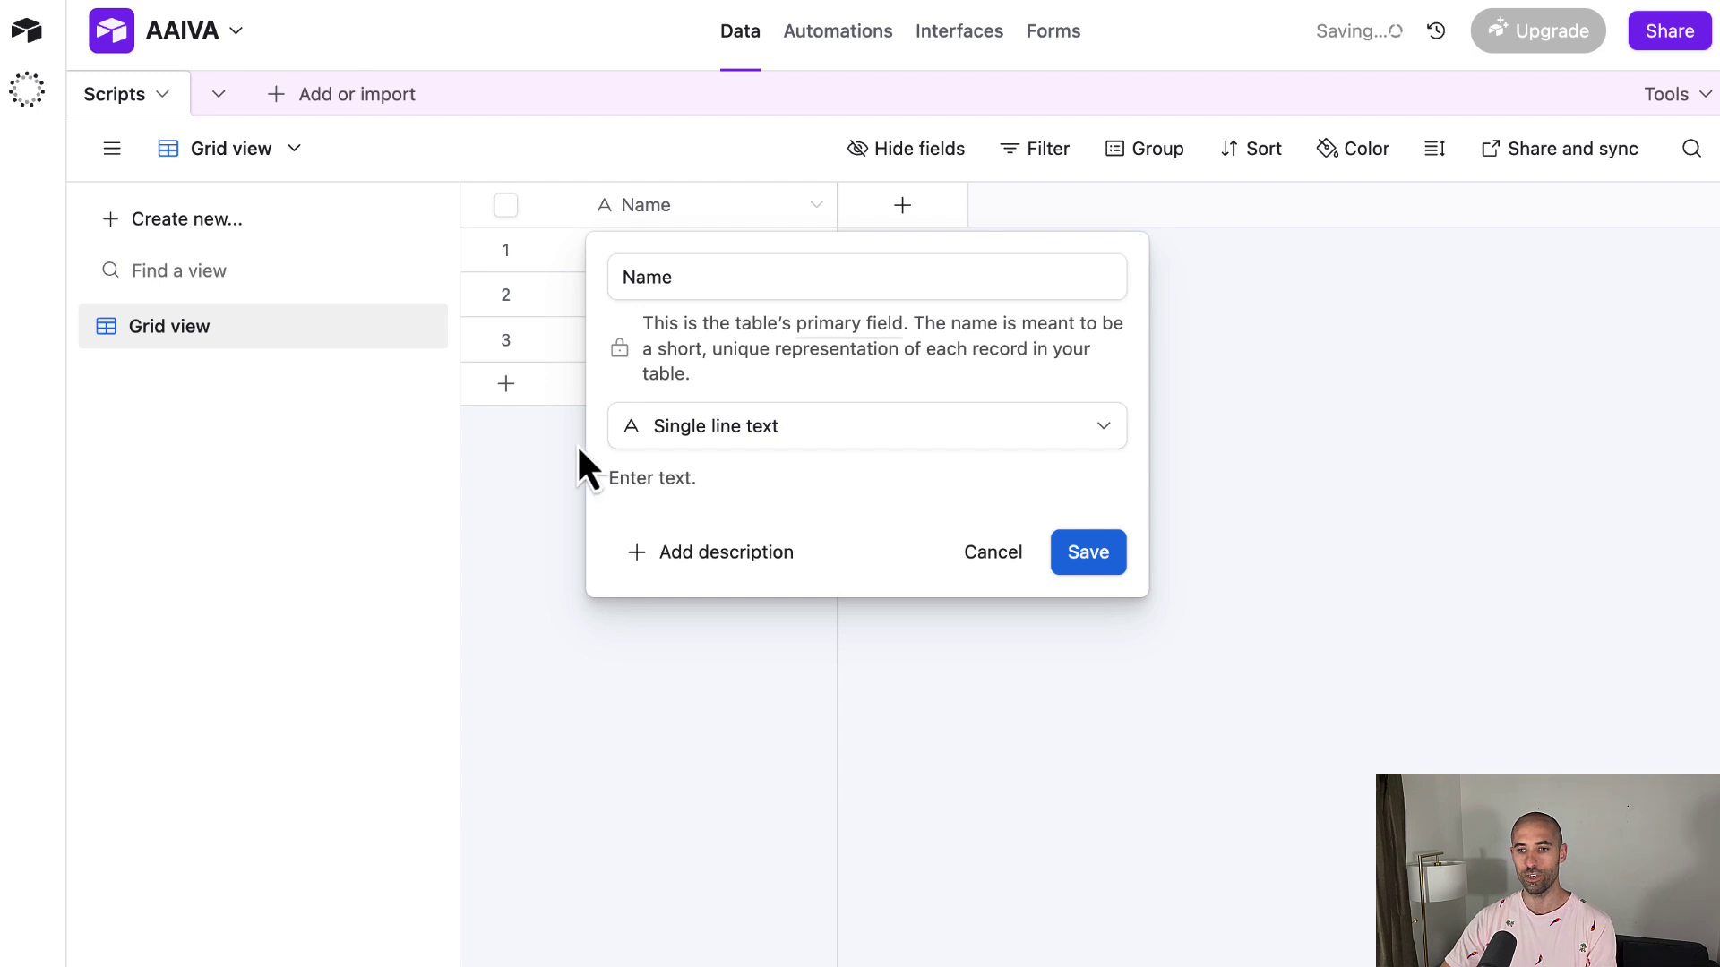
{"action": "left_click", "coordinate": [897, 430]}
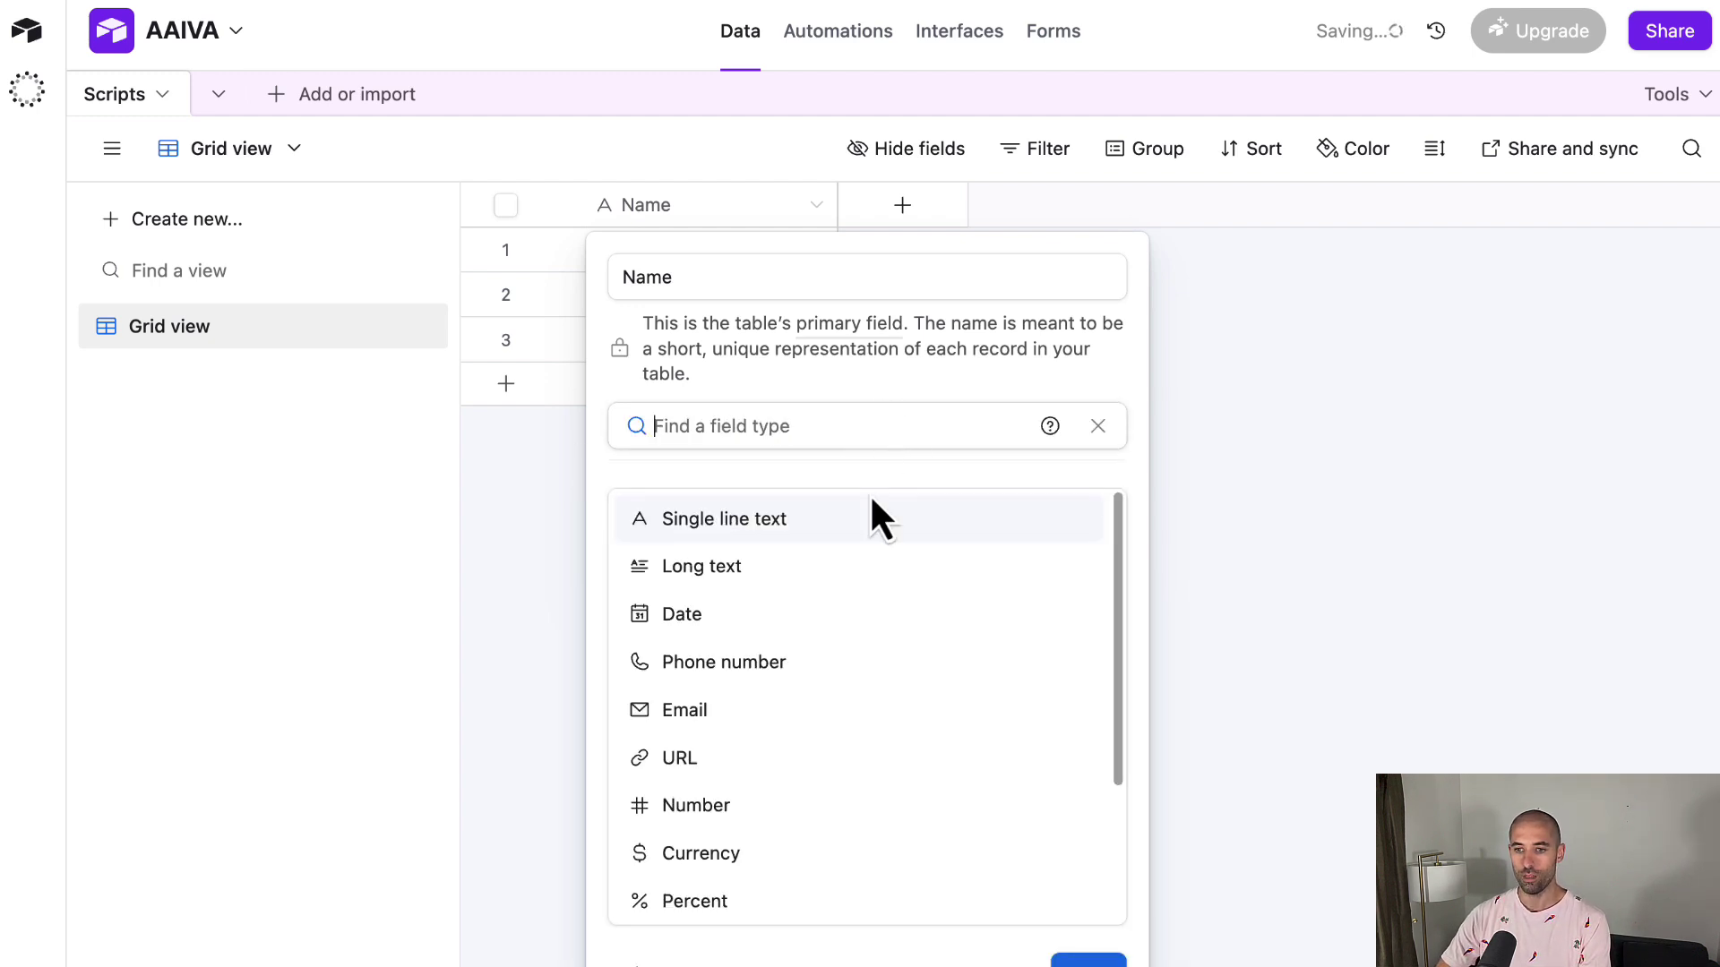
{"action": "left_click", "coordinate": [857, 632]}
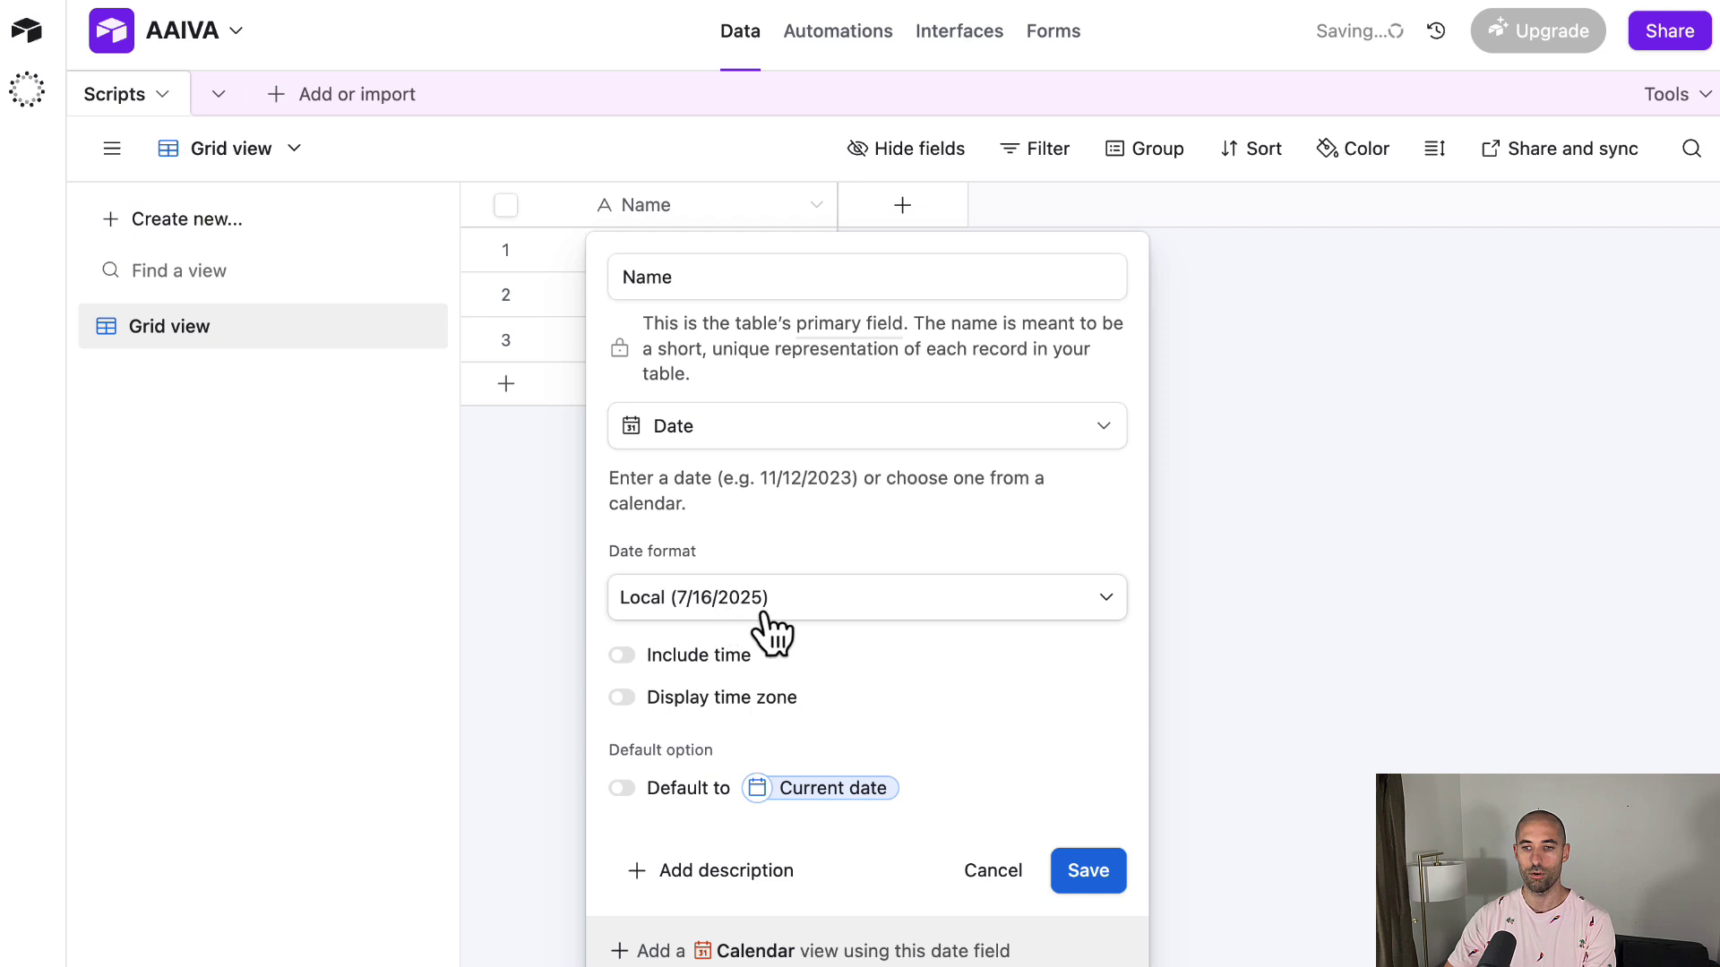
{"action": "left_click", "coordinate": [692, 277]}
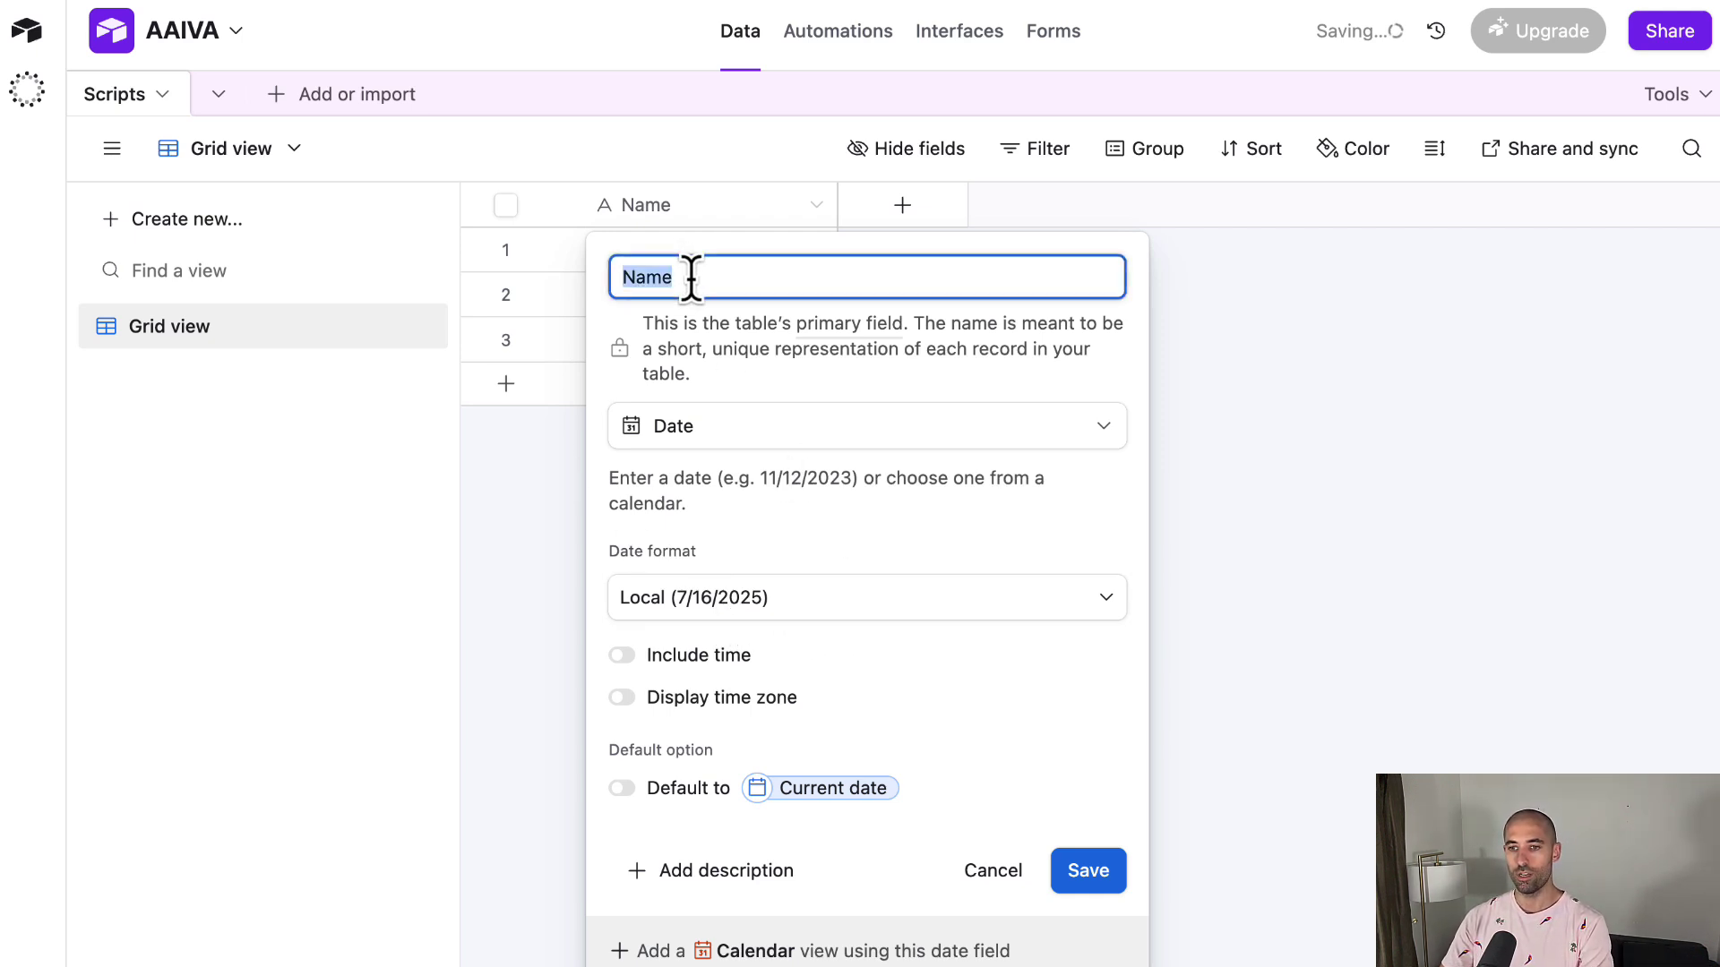
{"action": "type", "text": "ID"}
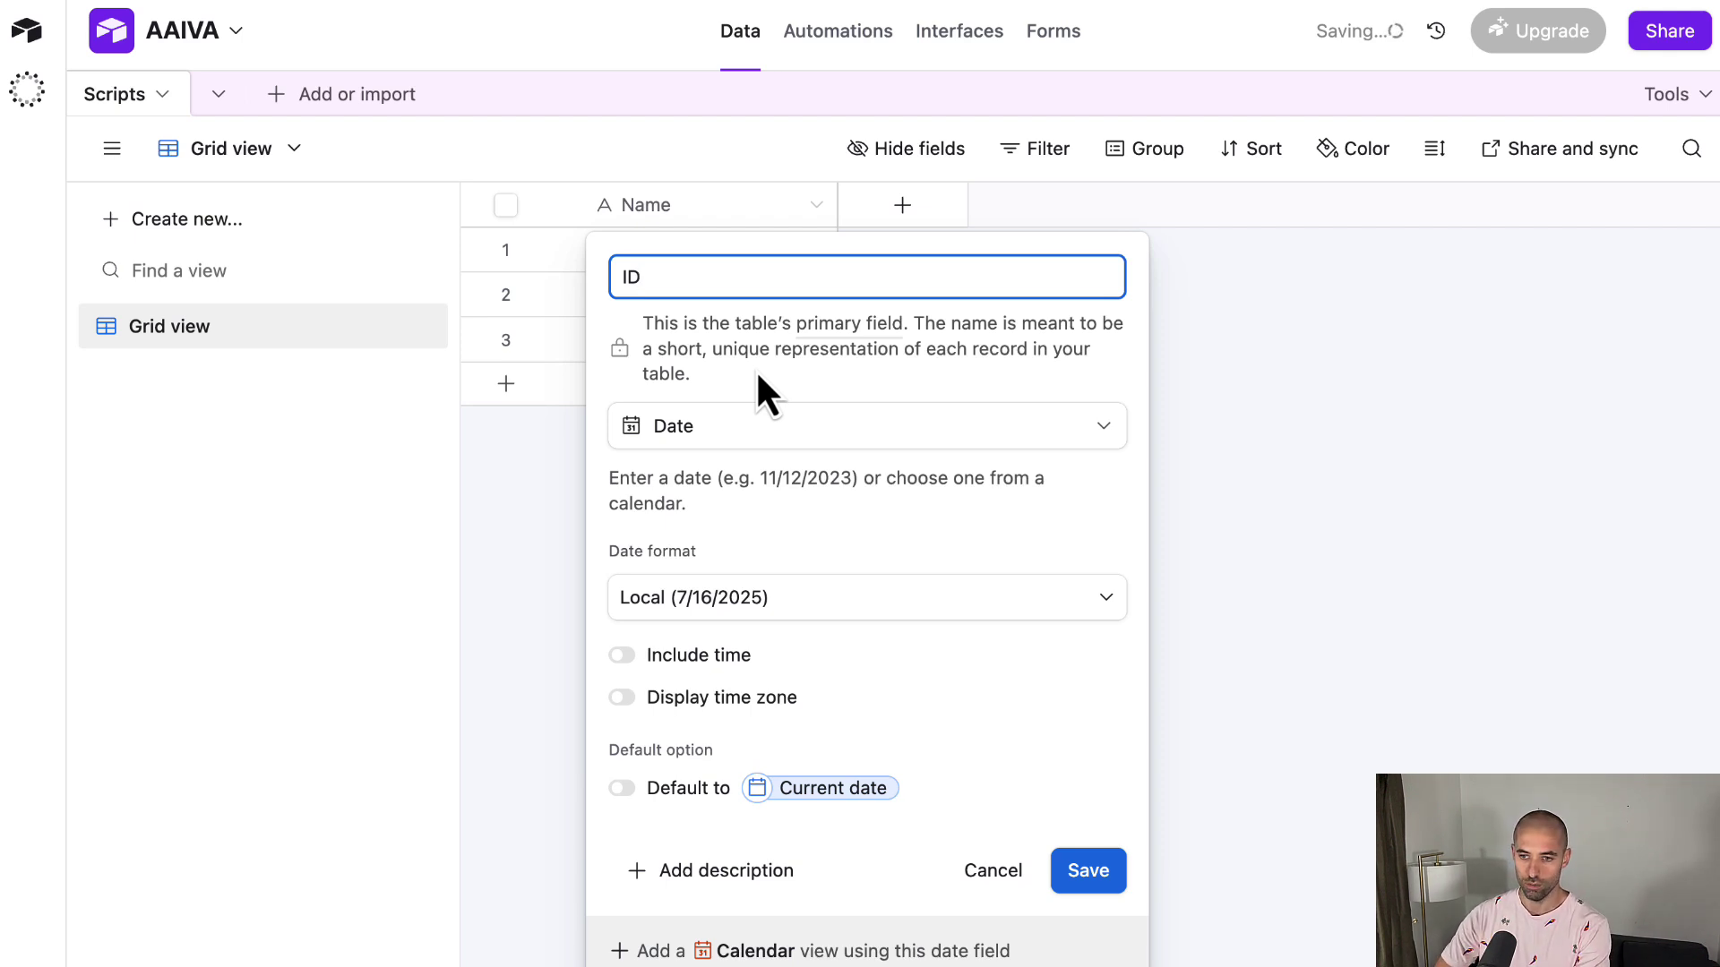
Change the ID field's type to Autonumber, save it, and add one new record to the Scripts table
{"action": "left_click", "coordinate": [796, 427]}
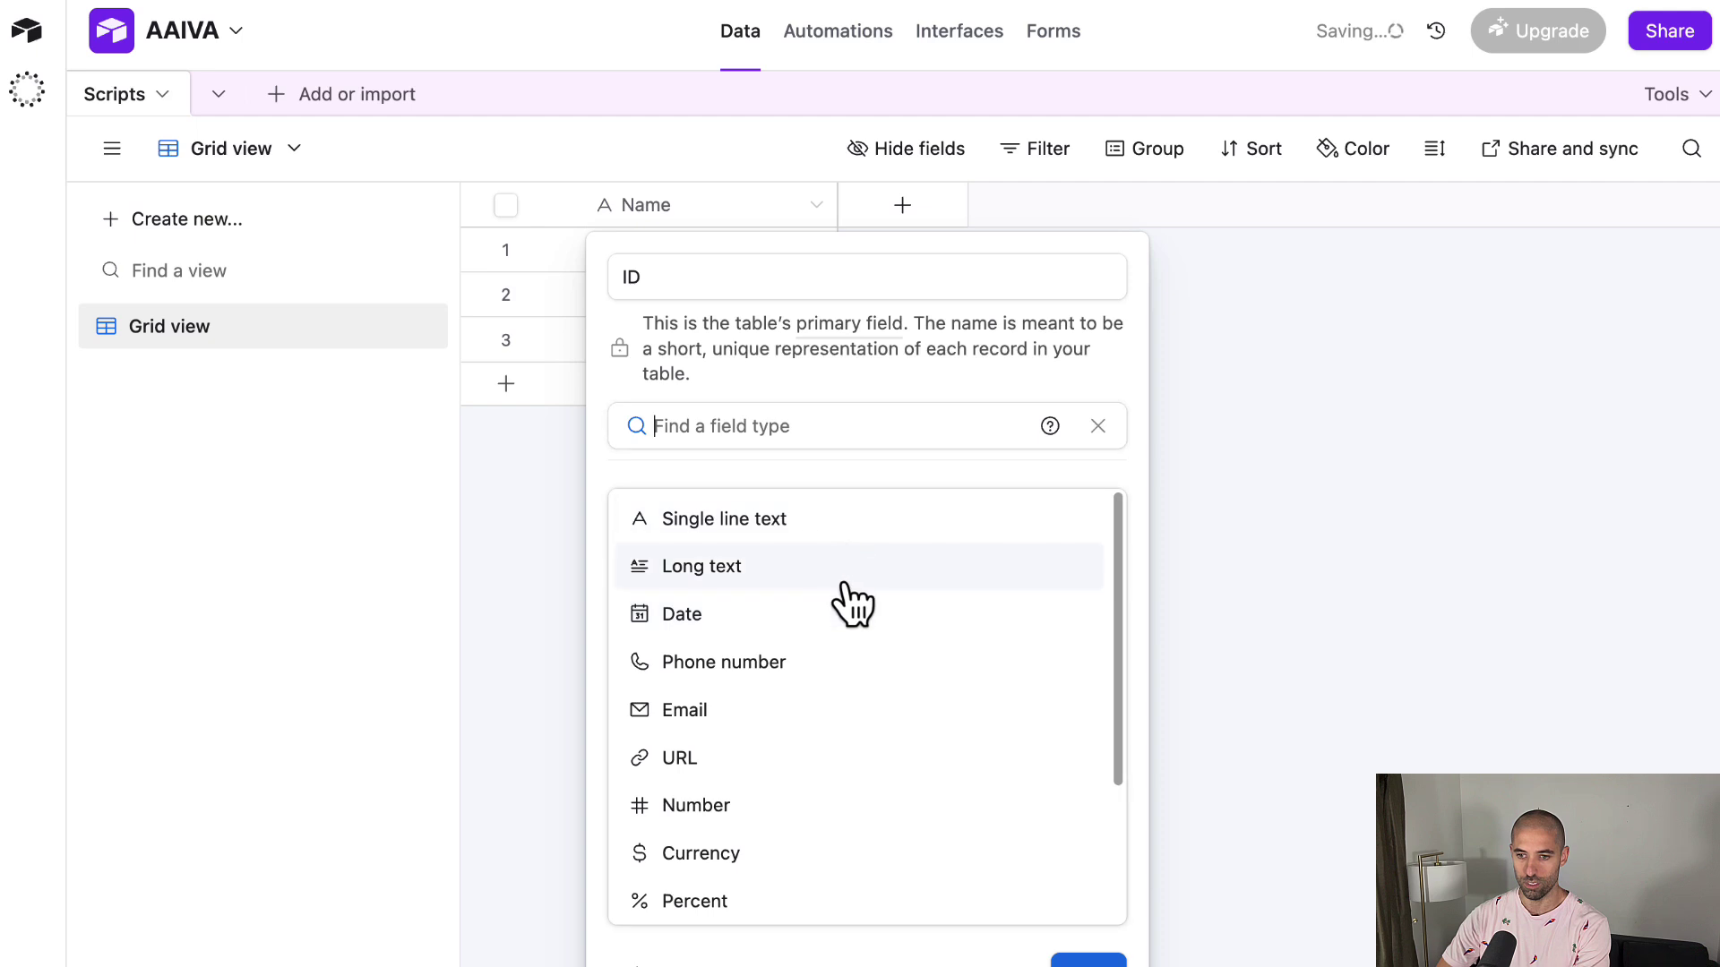
{"action": "scroll", "coordinate": [861, 707], "scroll_direction": "down", "scroll_amount": 3}
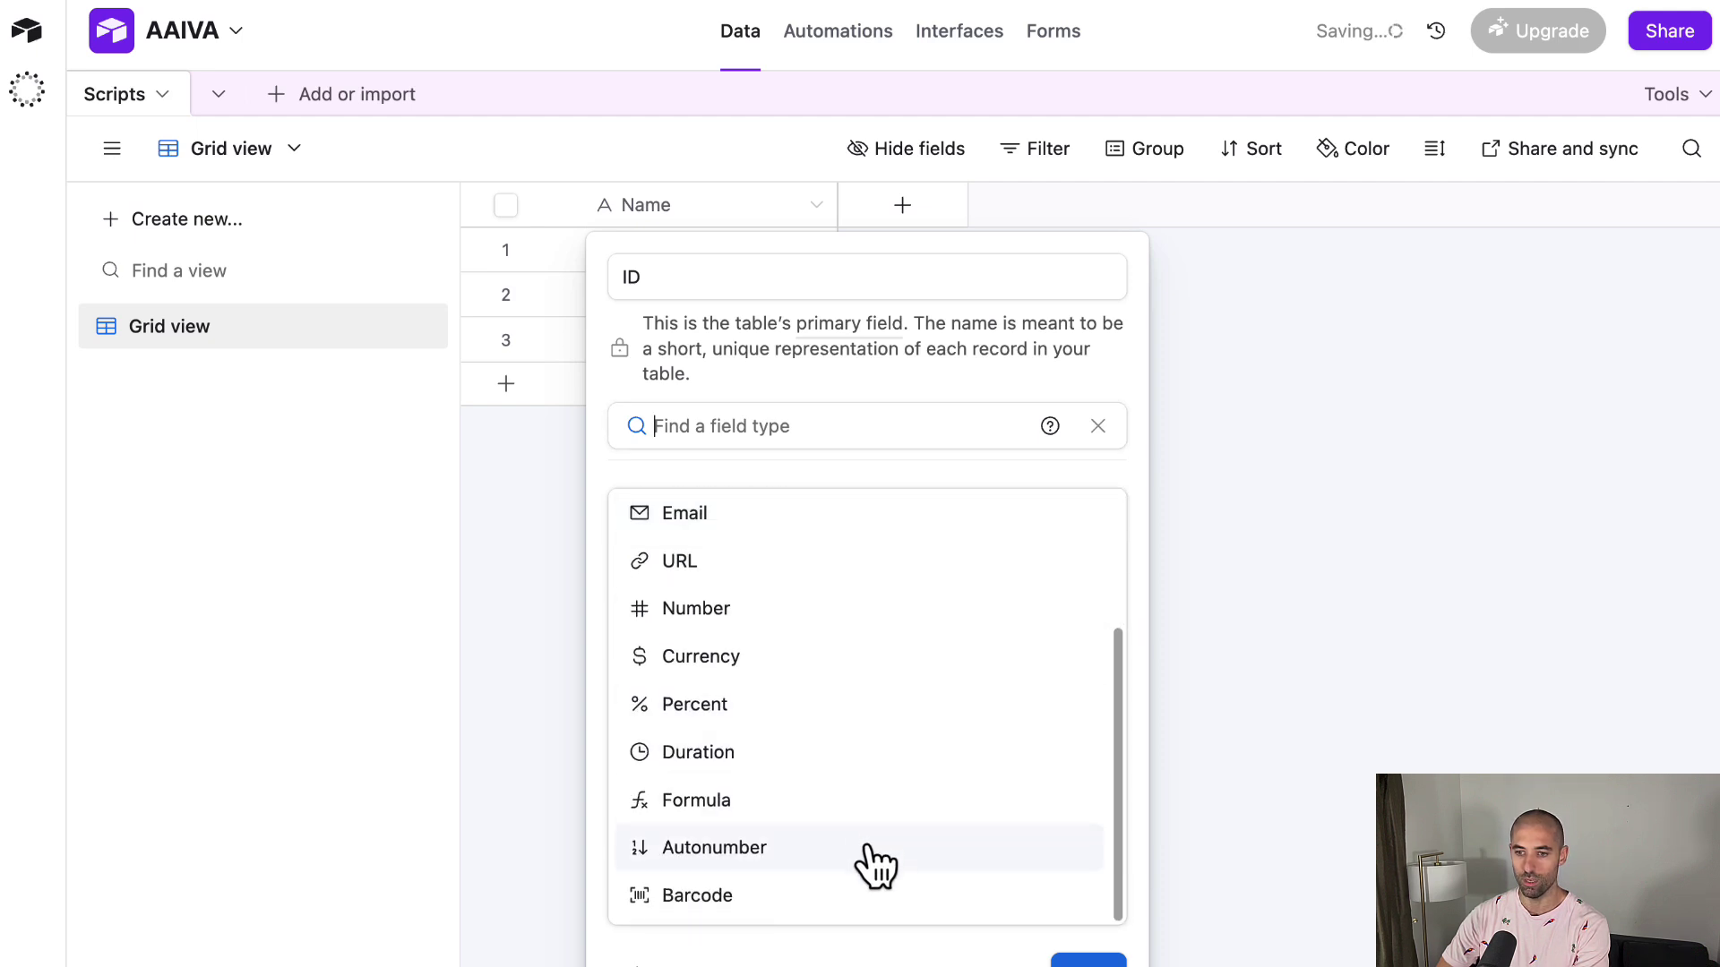
{"action": "mouse_move", "coordinate": [865, 849]}
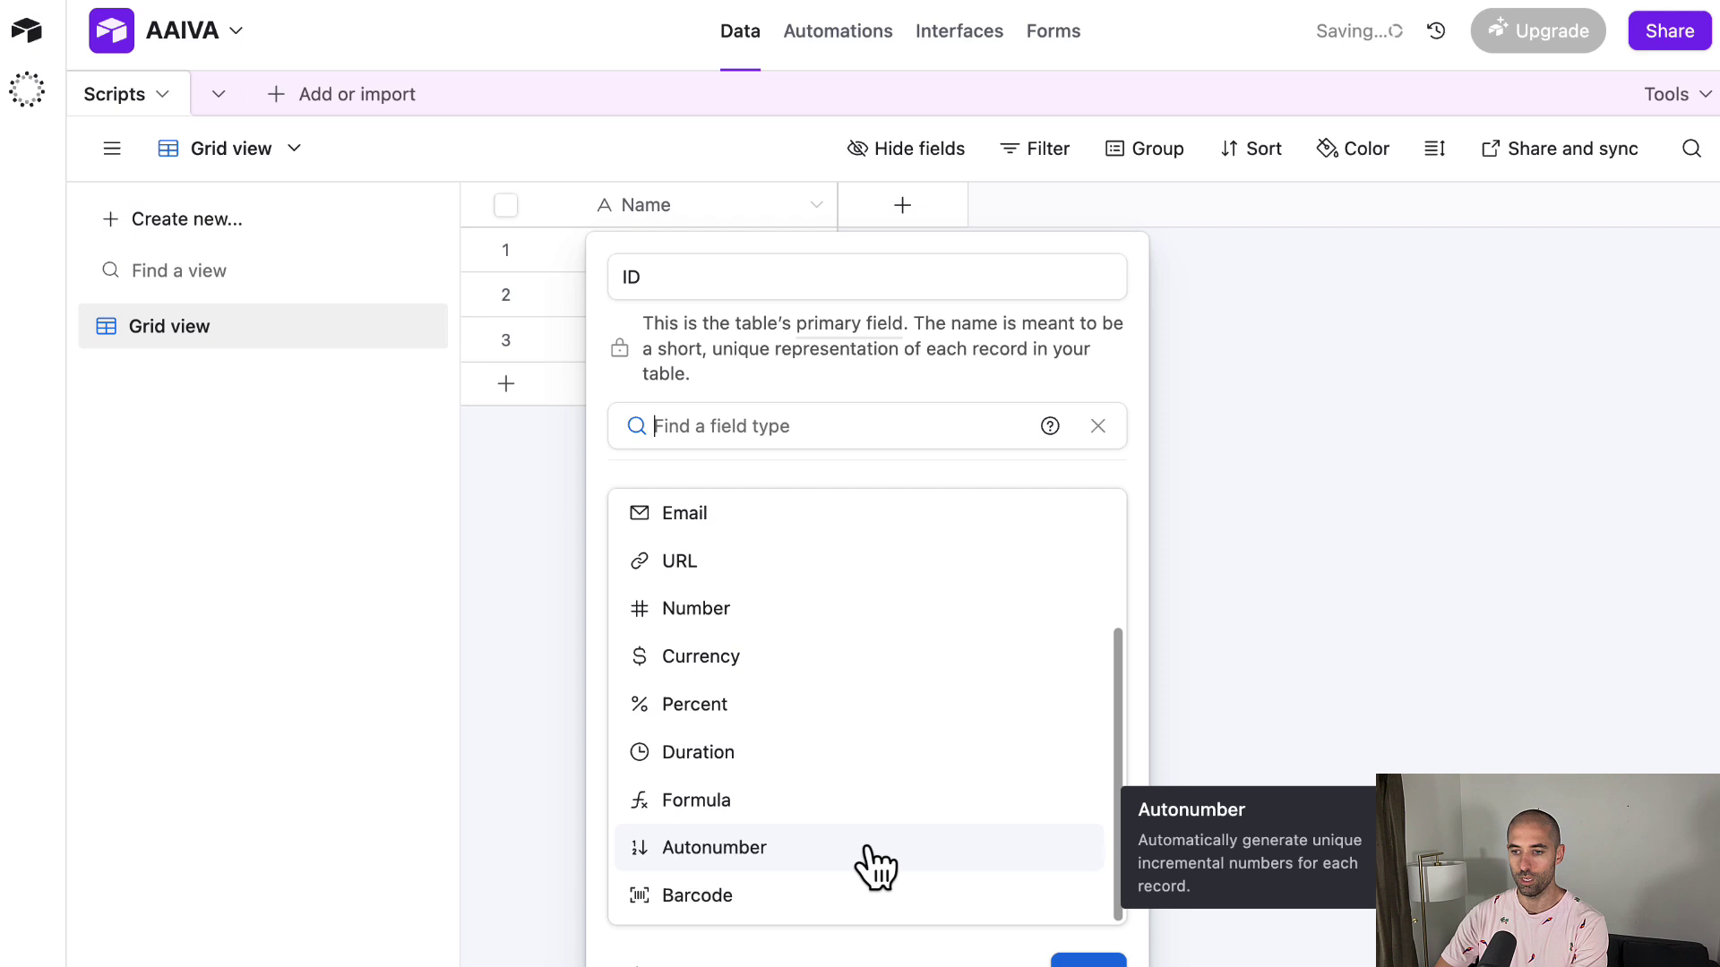
{"action": "left_click", "coordinate": [873, 866]}
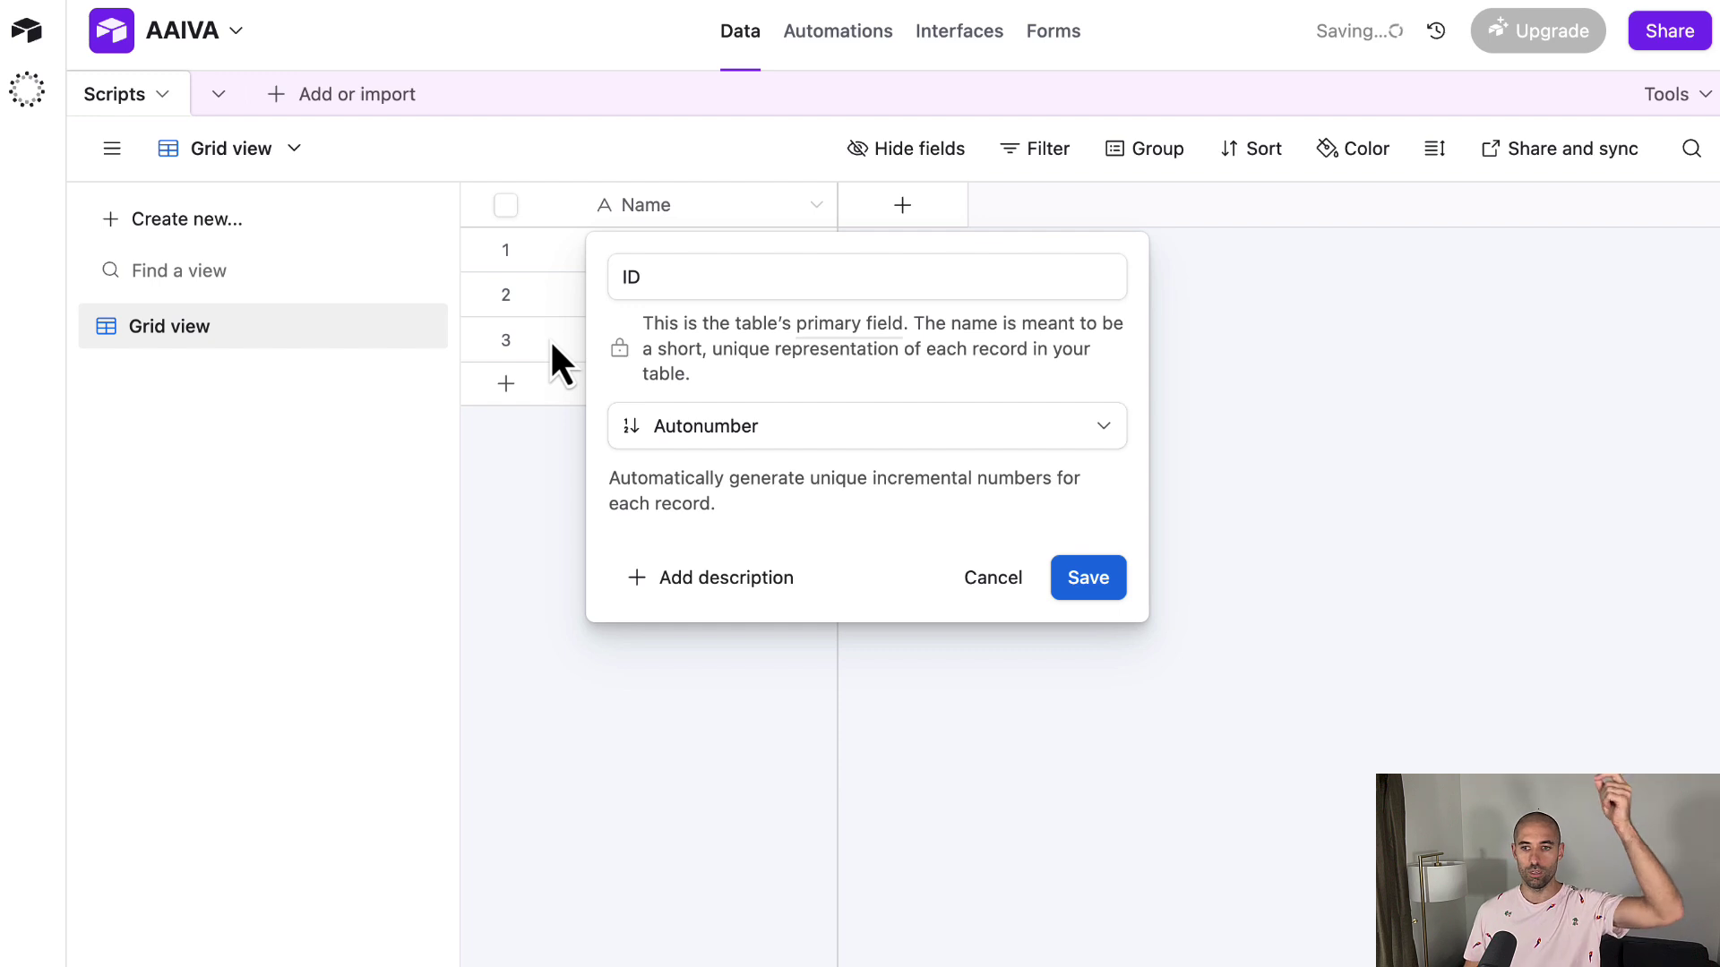
{"action": "left_click", "coordinate": [1089, 577]}
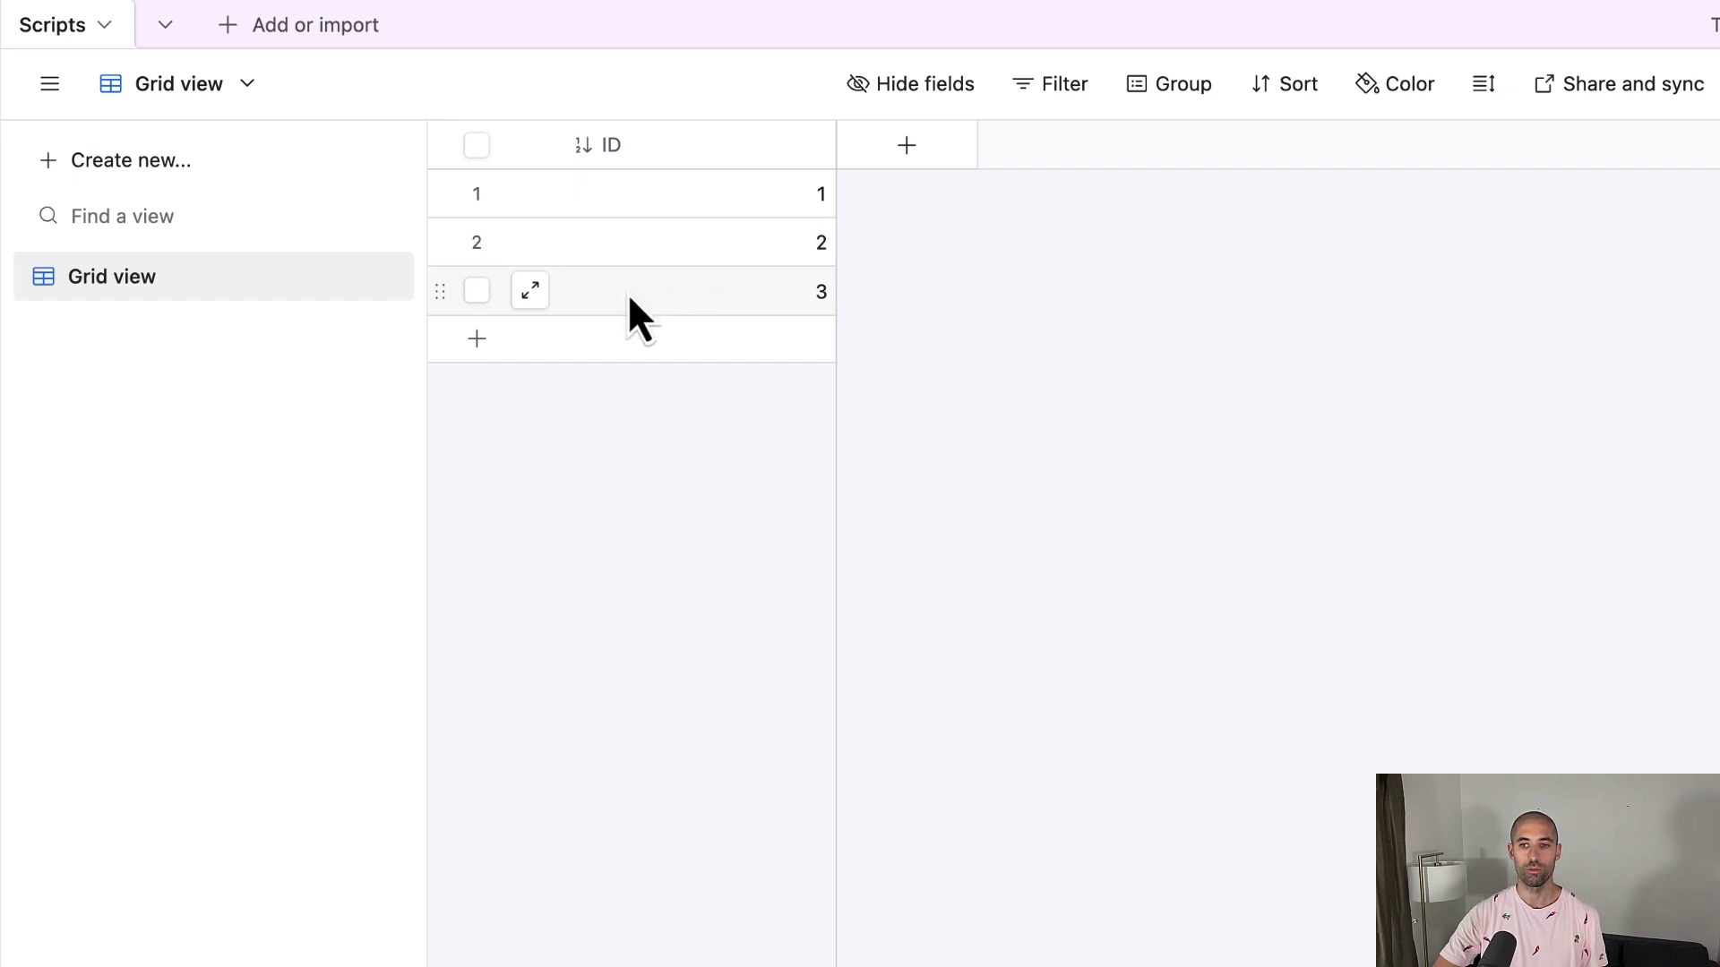
{"action": "left_click", "coordinate": [477, 340]}
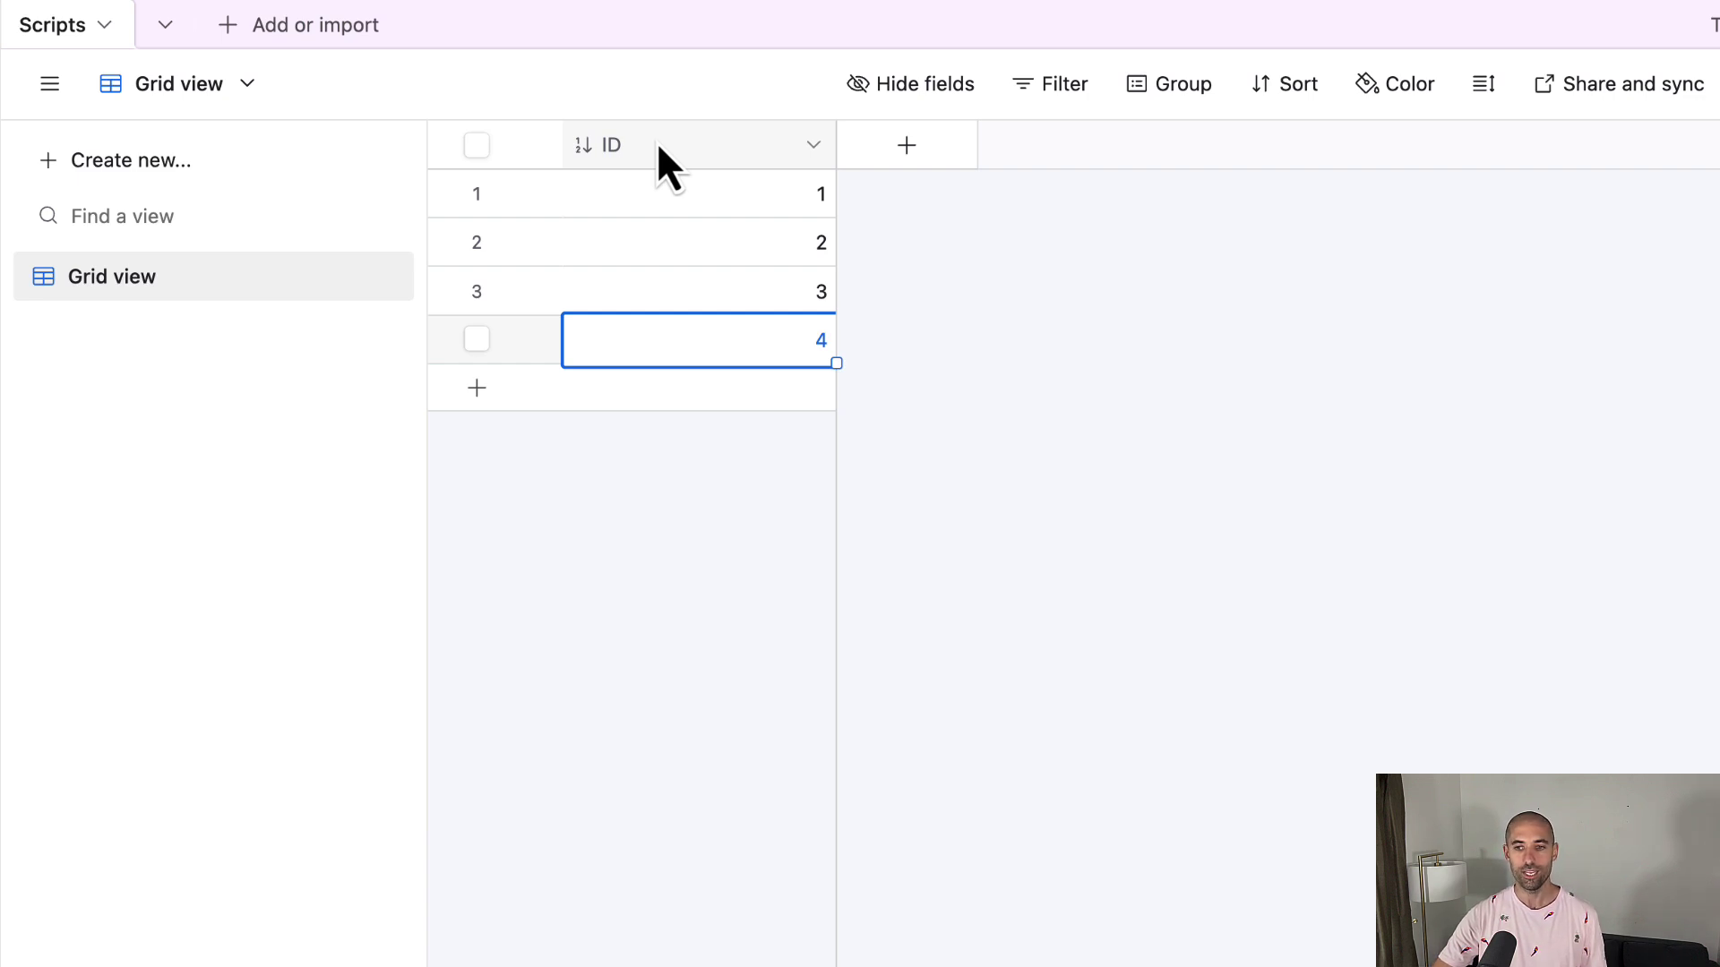
{"action": "left_click", "coordinate": [721, 206]}
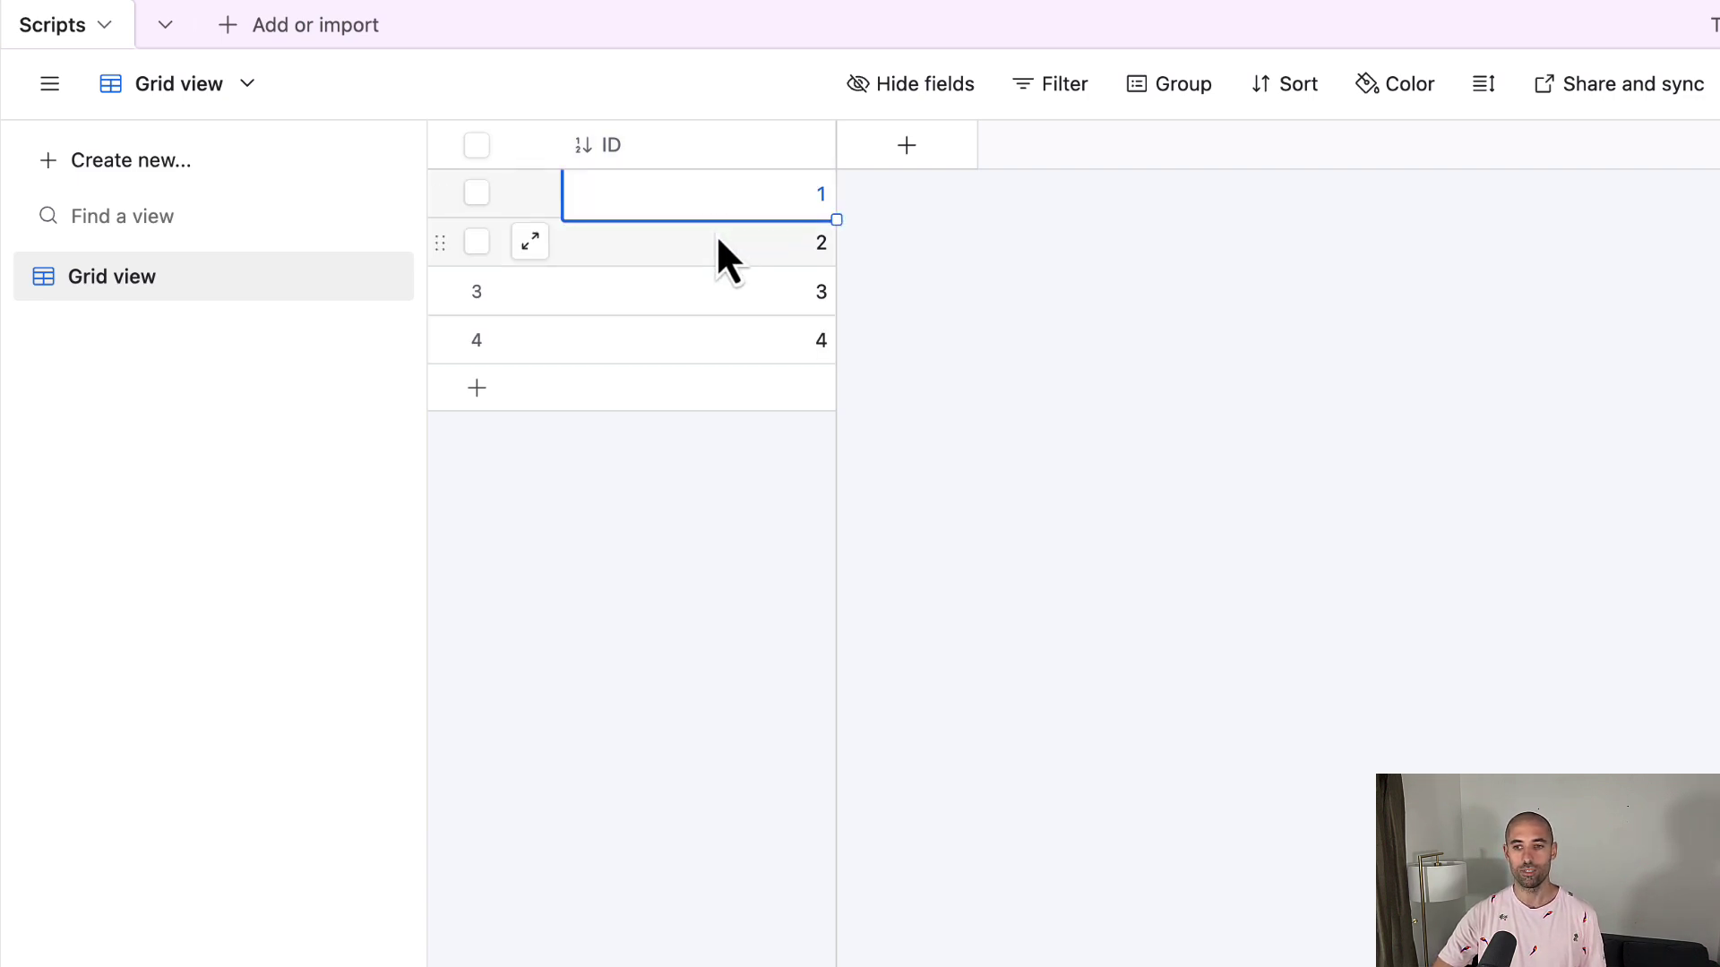
{"action": "left_click", "coordinate": [714, 251]}
{"action": "left_click", "coordinate": [710, 294]}
{"action": "left_click", "coordinate": [699, 348]}
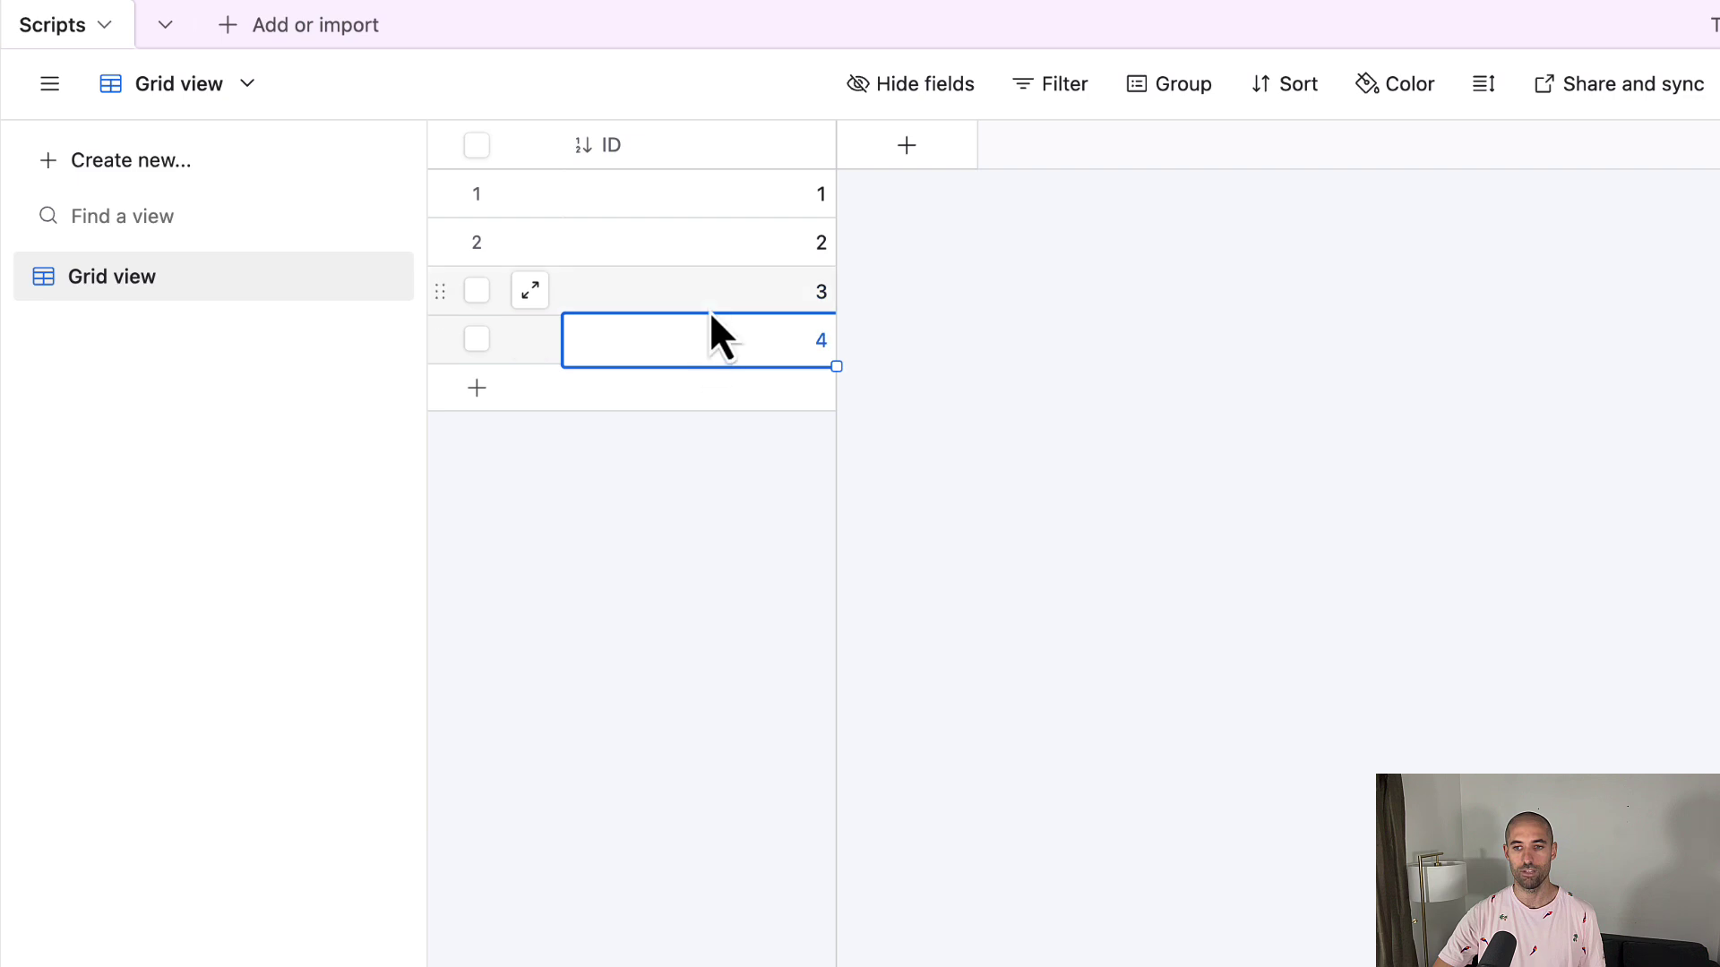
{"action": "left_click", "coordinate": [705, 289]}
{"action": "left_click", "coordinate": [702, 260]}
{"action": "left_click", "coordinate": [707, 208]}
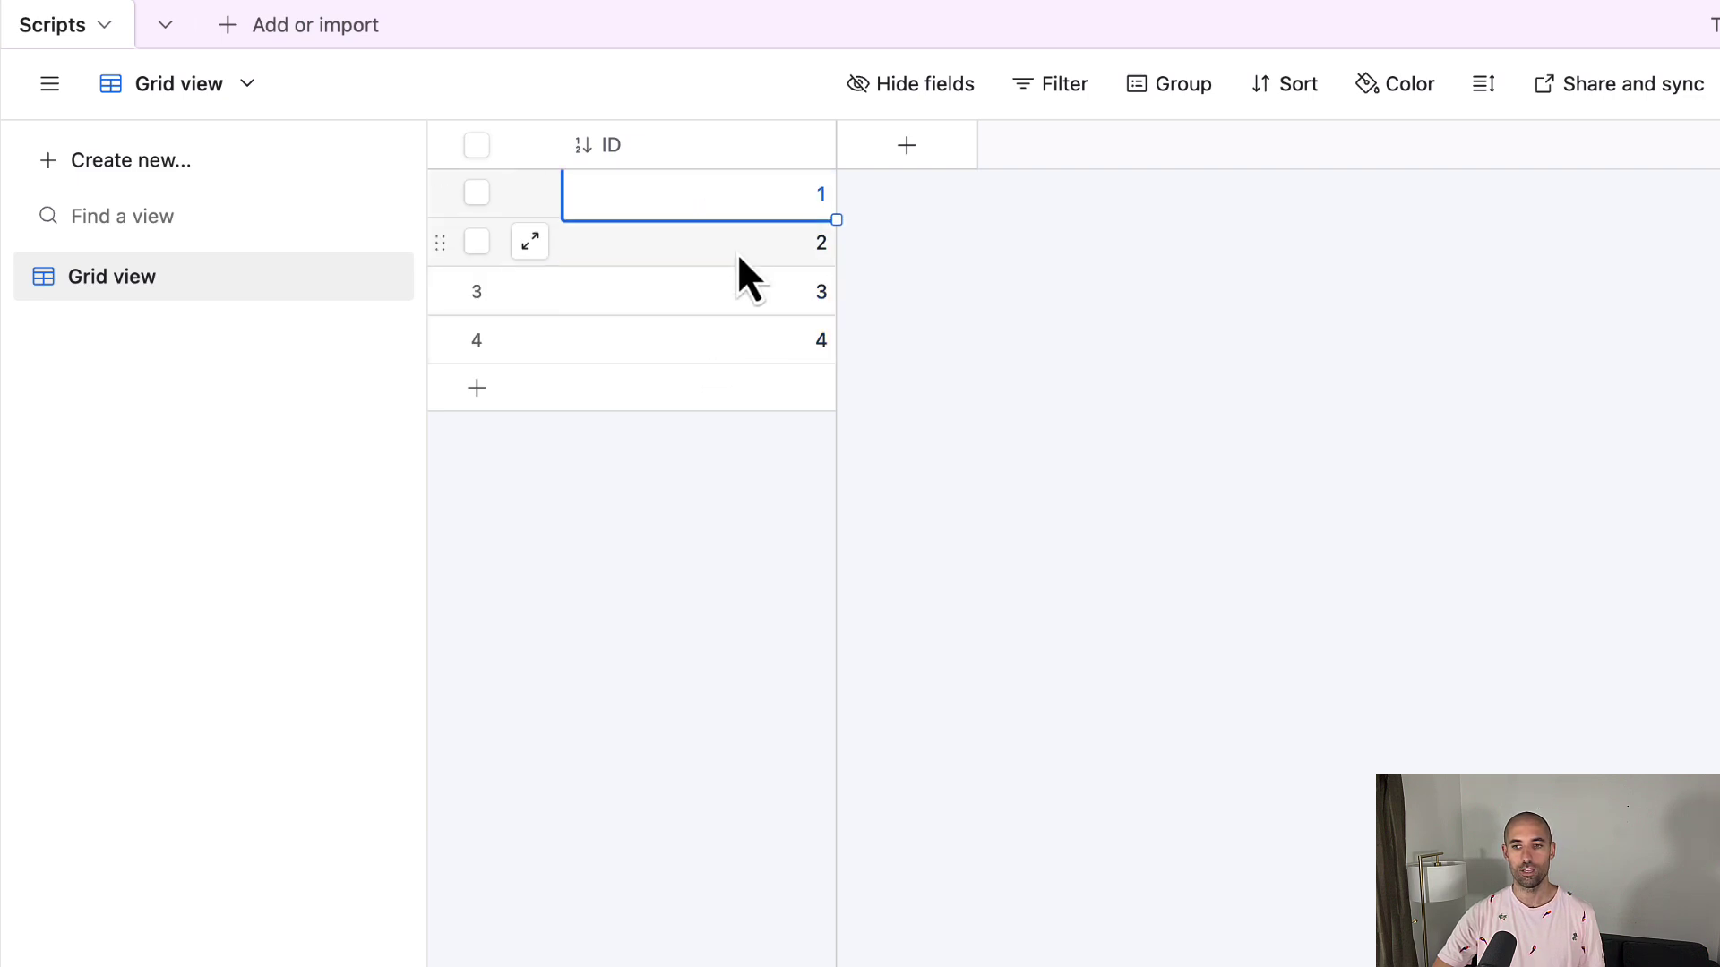
{"action": "left_click", "coordinate": [707, 251]}
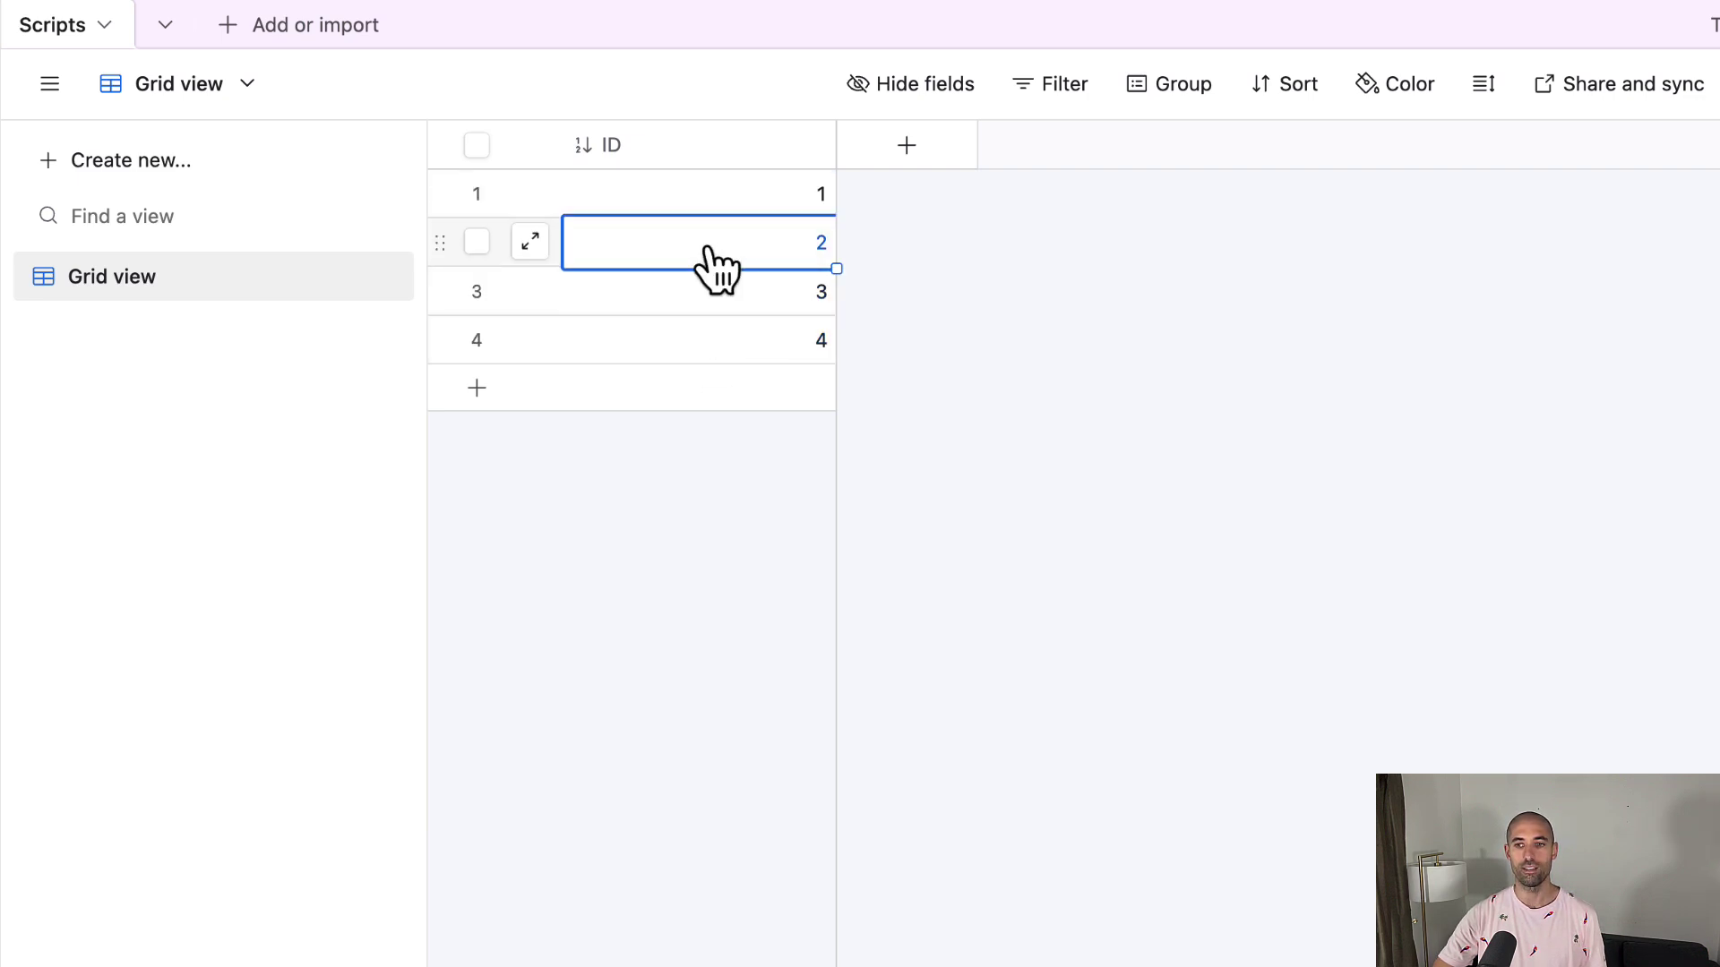
{"action": "left_click", "coordinate": [669, 305]}
{"action": "left_click", "coordinate": [670, 336]}
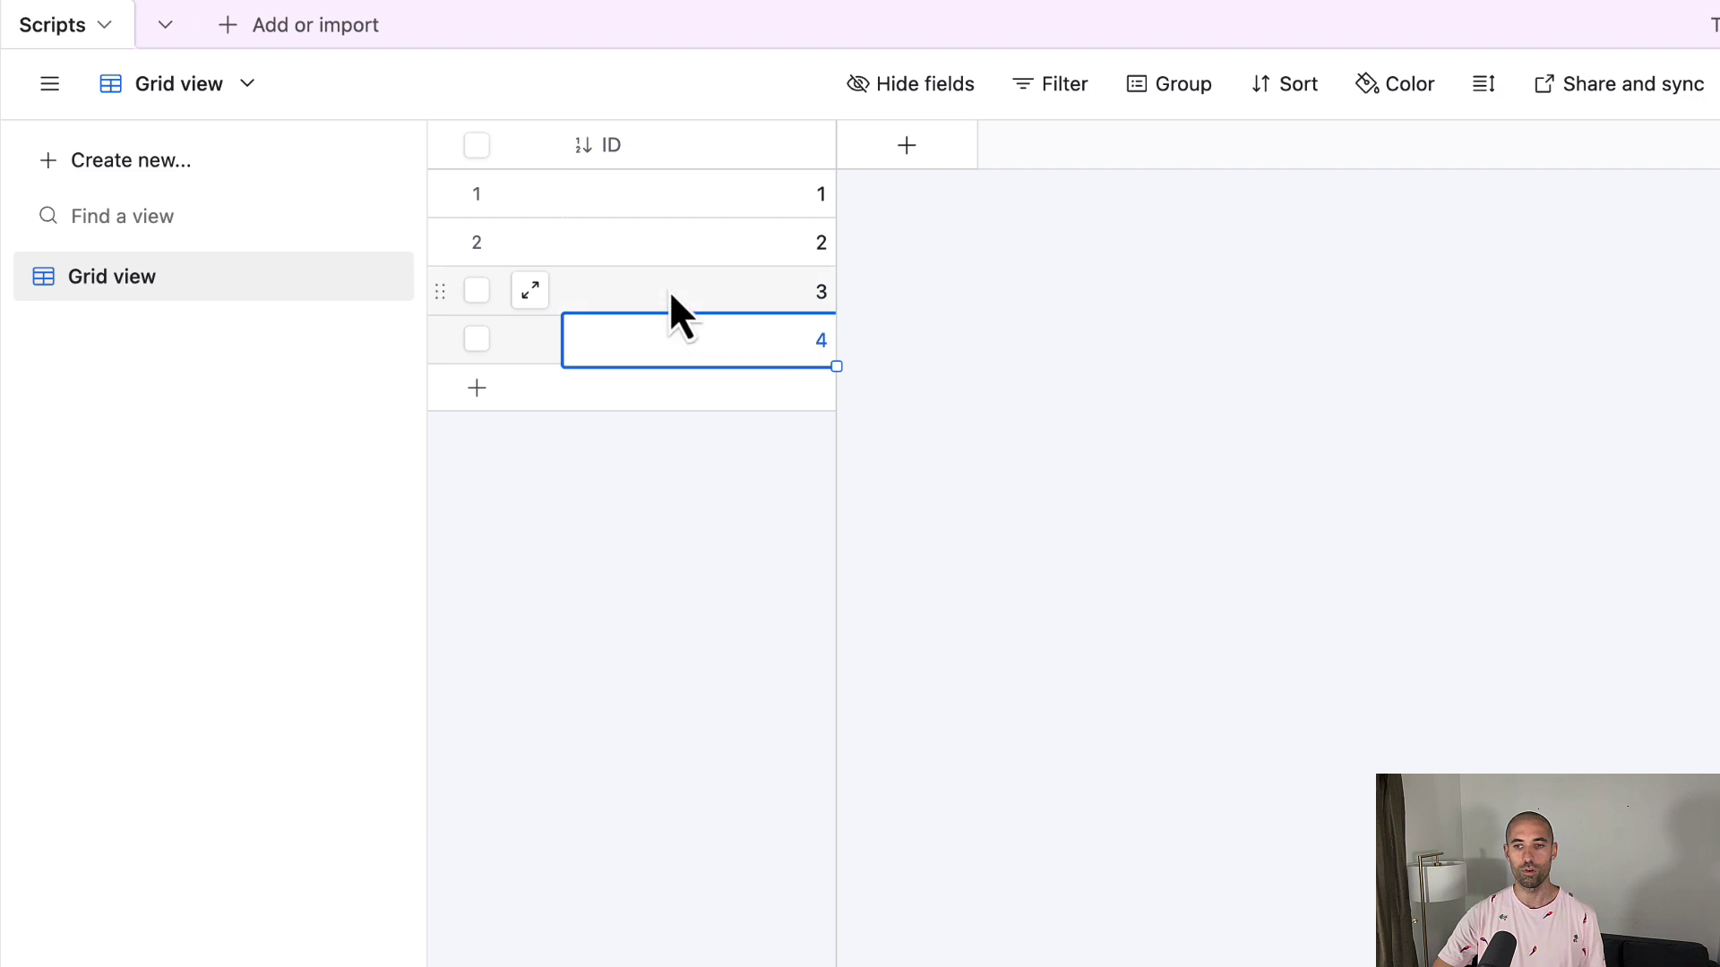
{"action": "left_click", "coordinate": [669, 290]}
{"action": "left_click", "coordinate": [669, 243]}
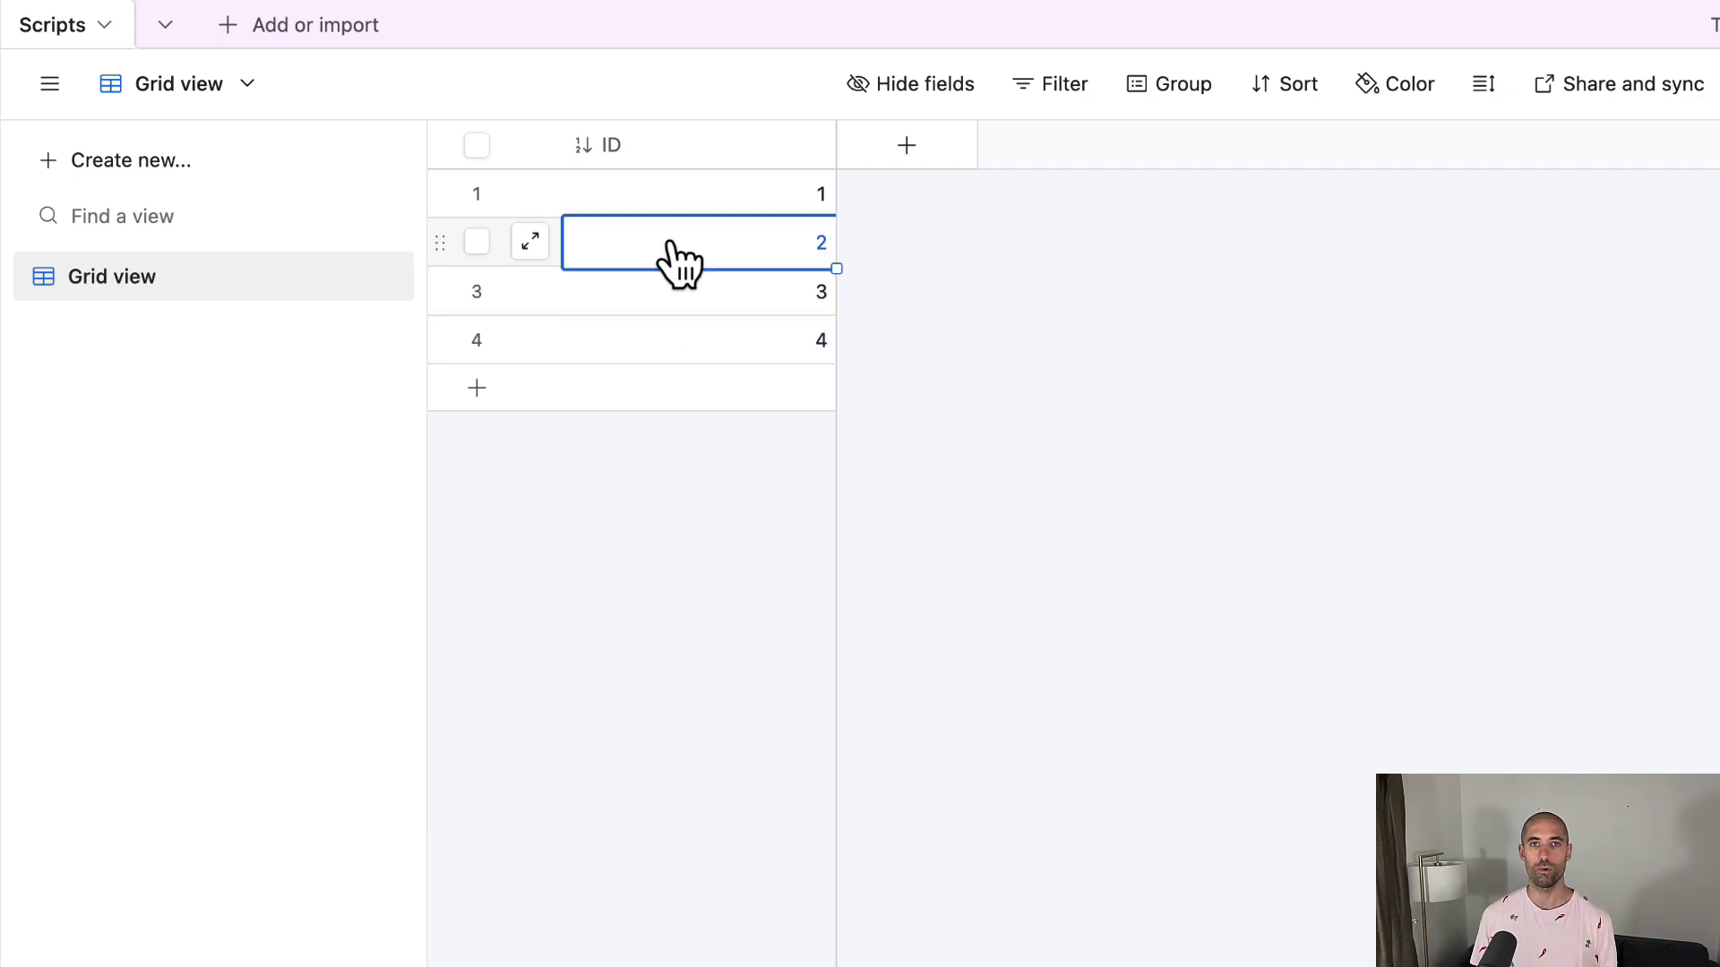
{"action": "left_click", "coordinate": [978, 712]}
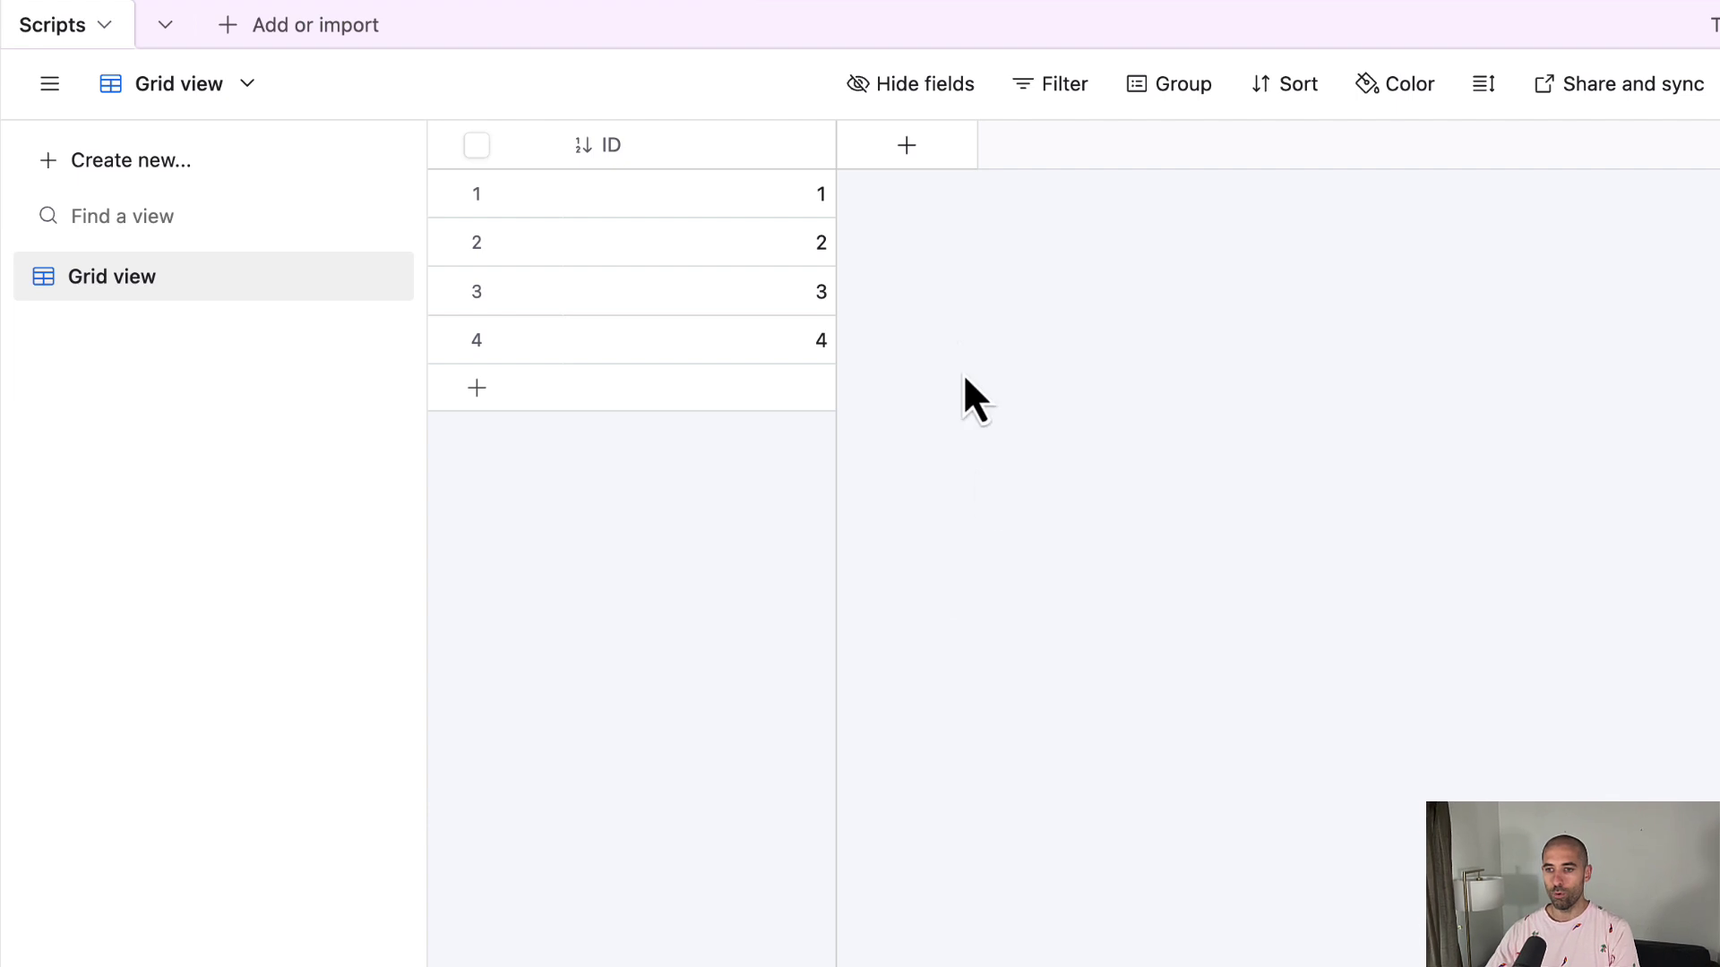
Add a Long text field named Script to the Scripts table
{"action": "left_click", "coordinate": [910, 148]}
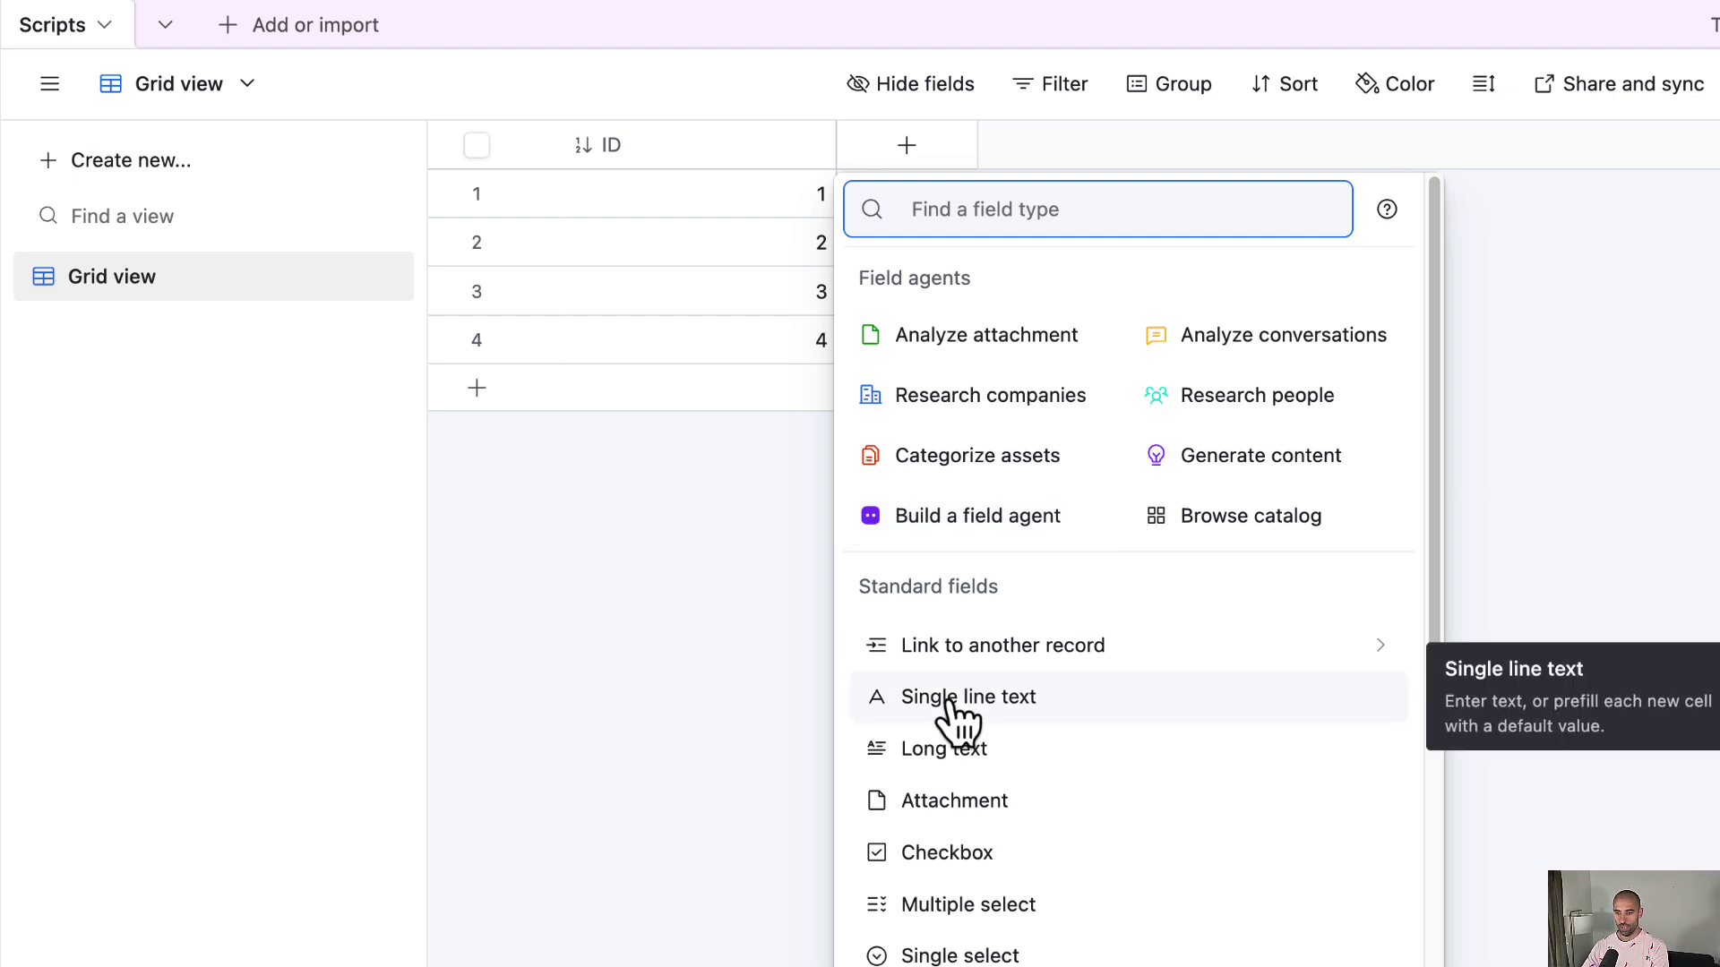
{"action": "left_click", "coordinate": [952, 751]}
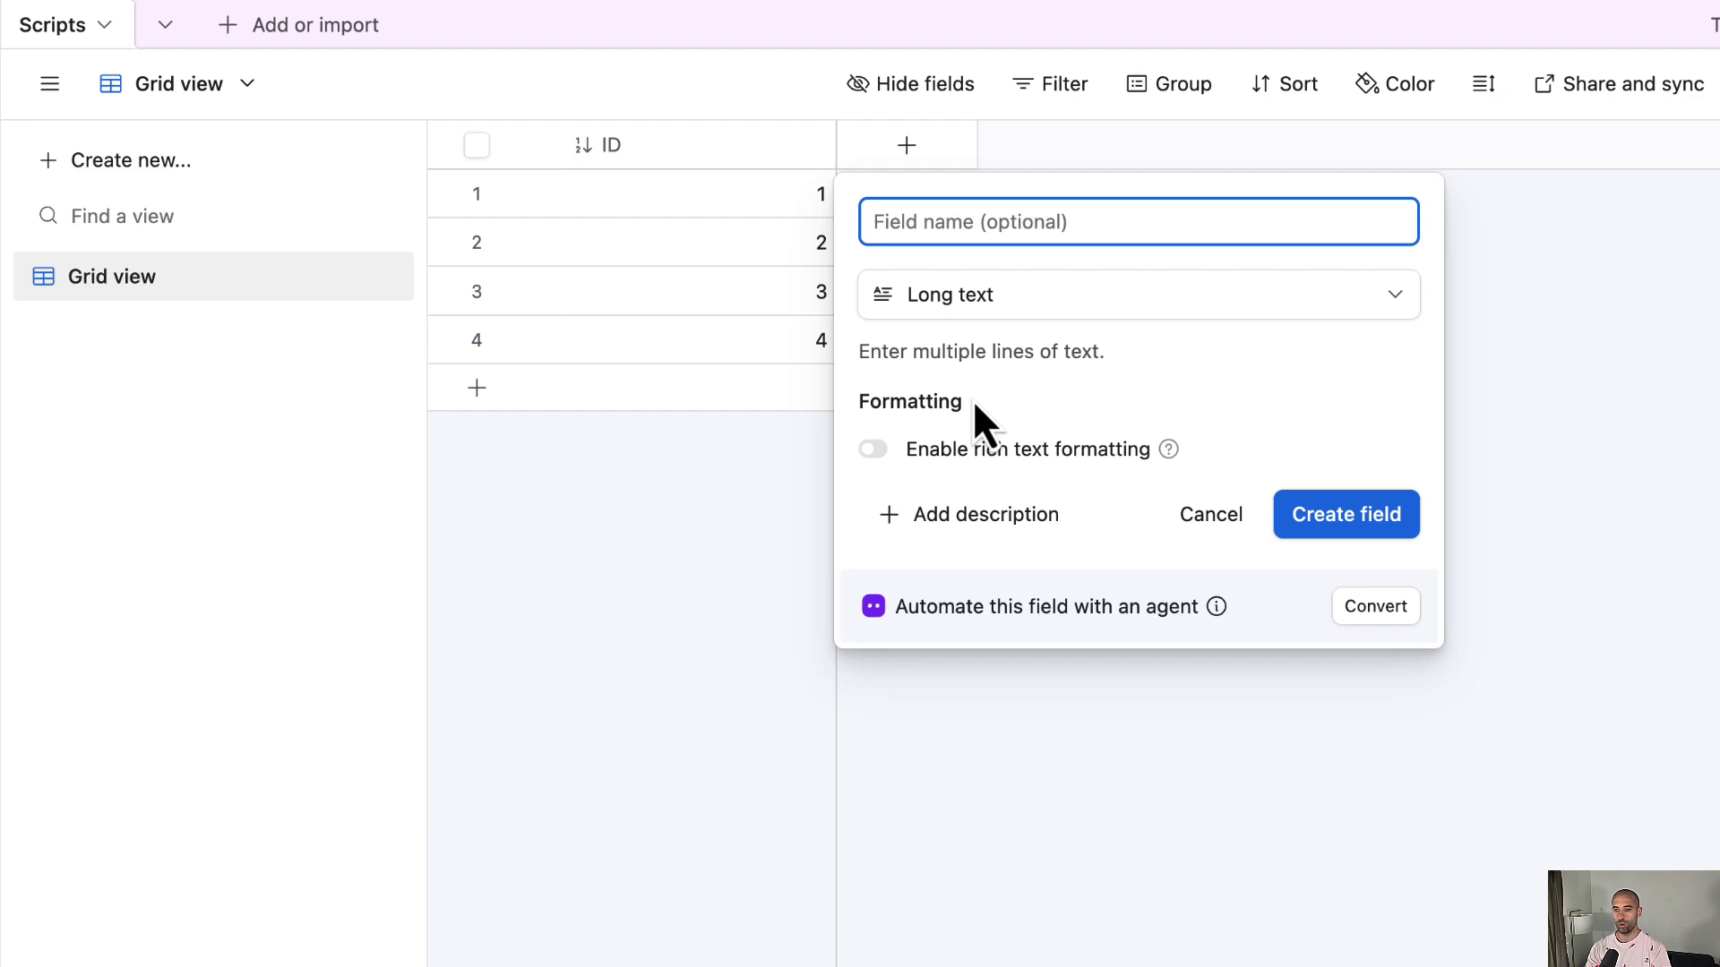
{"action": "type", "text": "Script"}
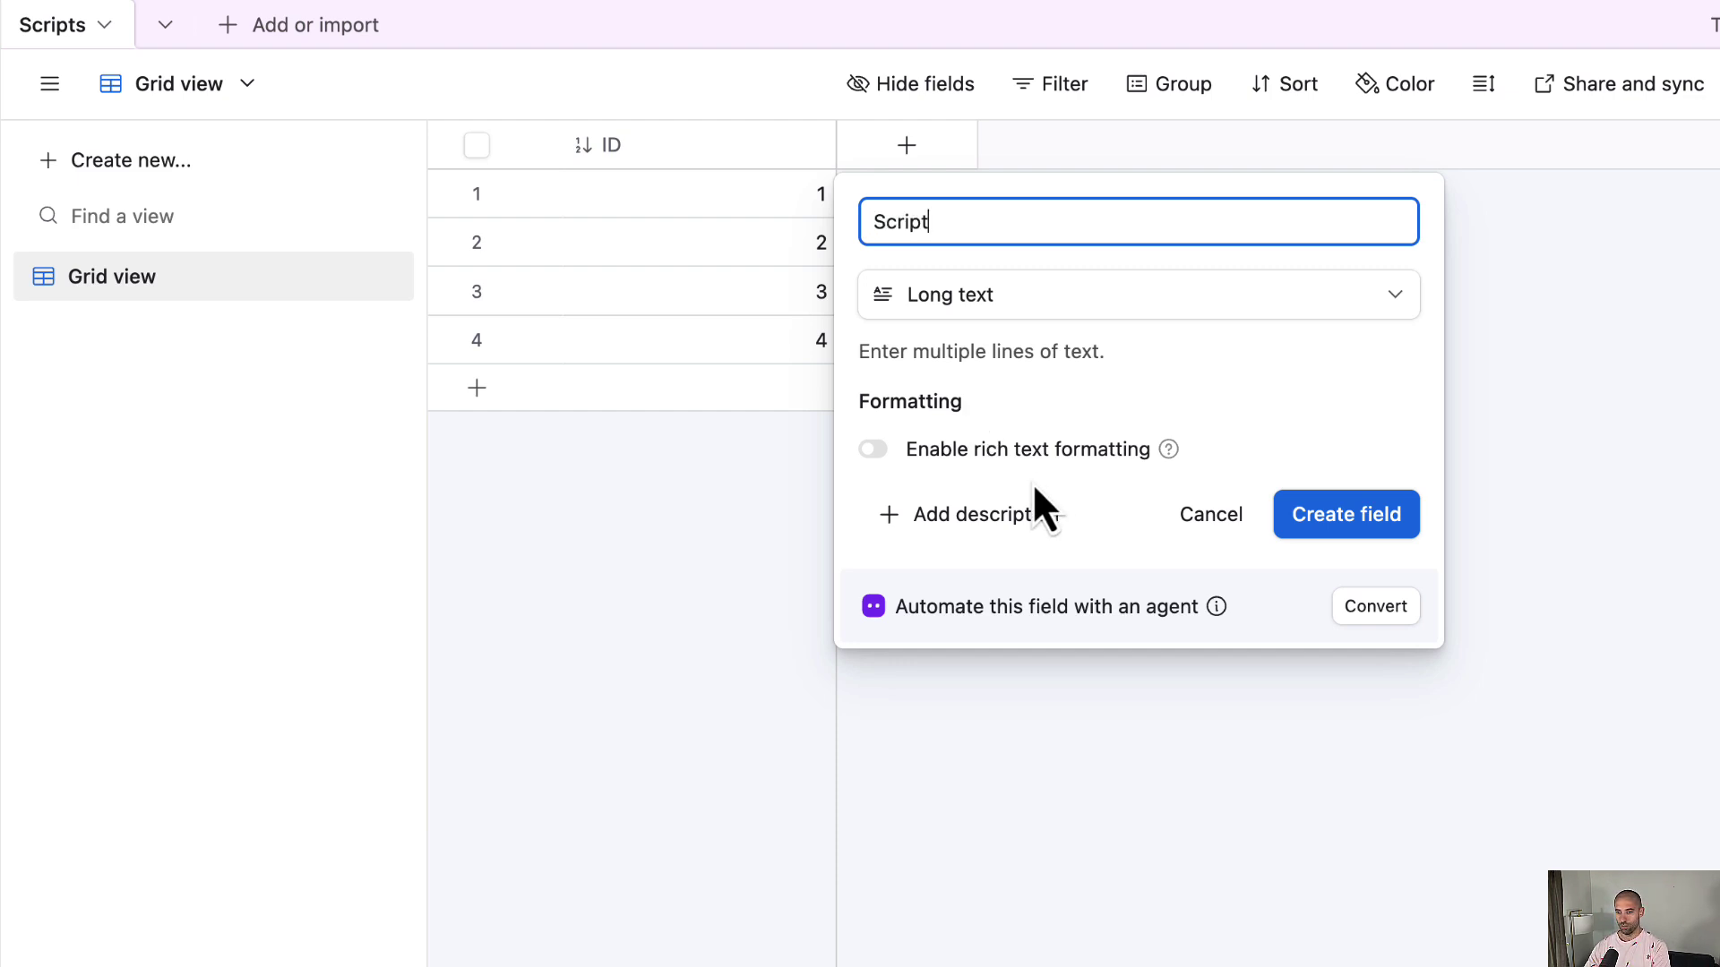
{"action": "left_click", "coordinate": [1333, 518]}
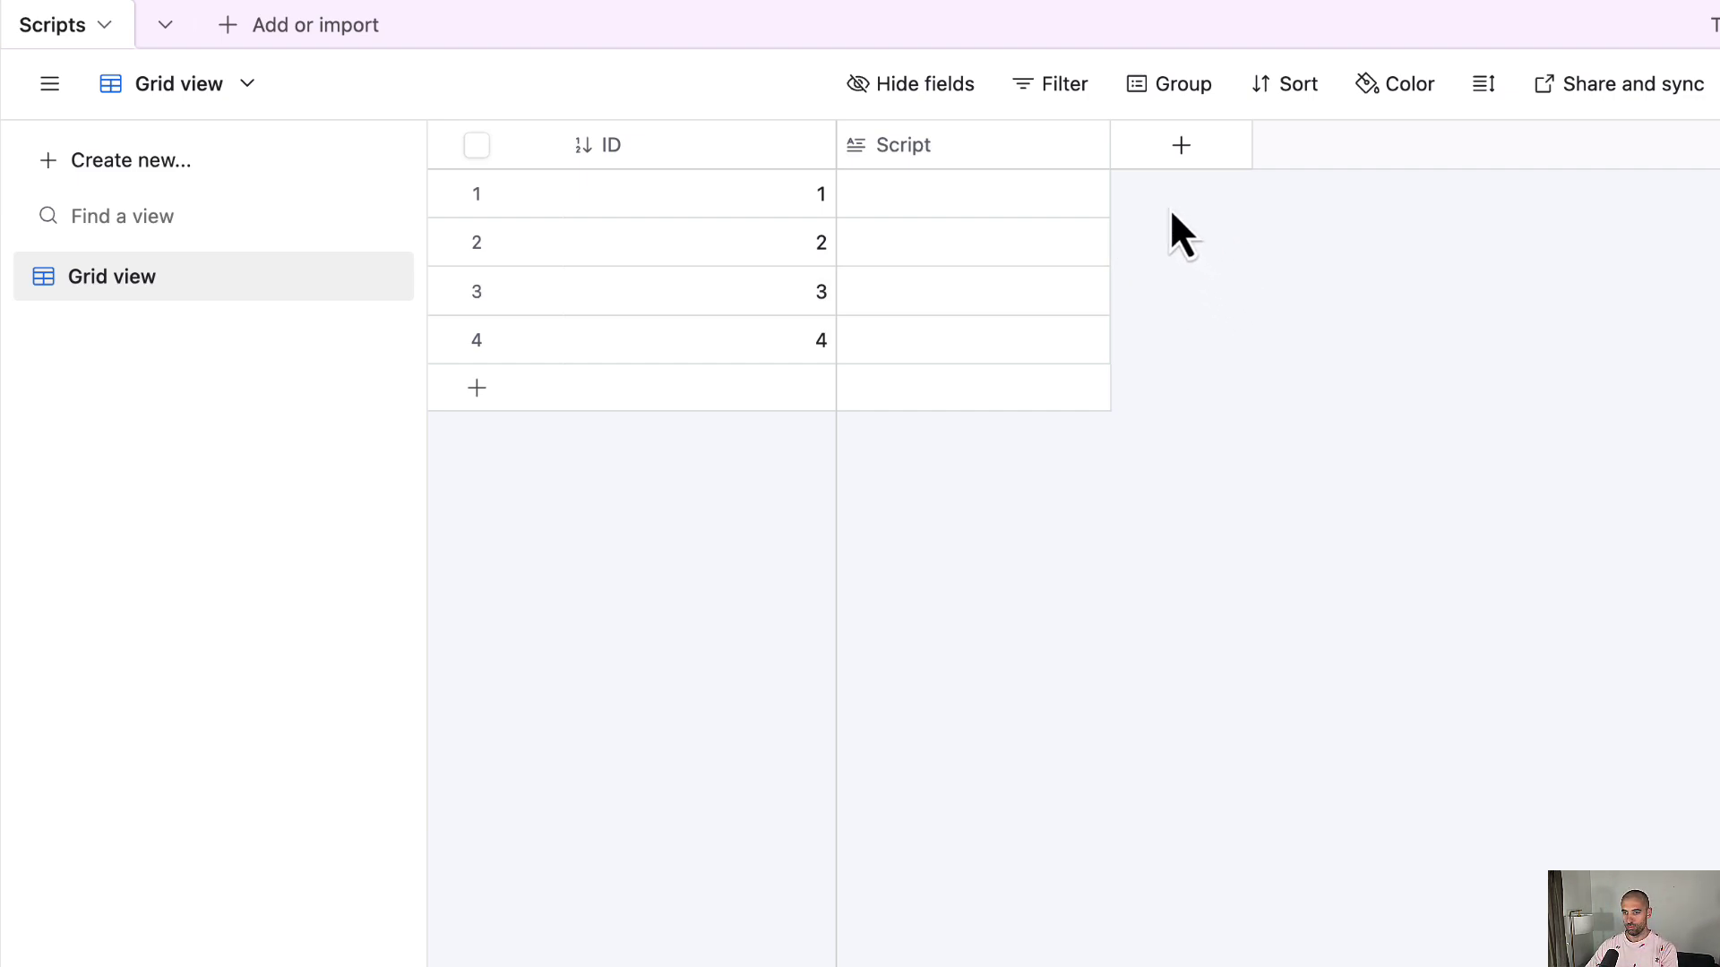
Add an Attachment field named Spoken Audio to the Scripts table
{"action": "left_click", "coordinate": [1220, 160]}
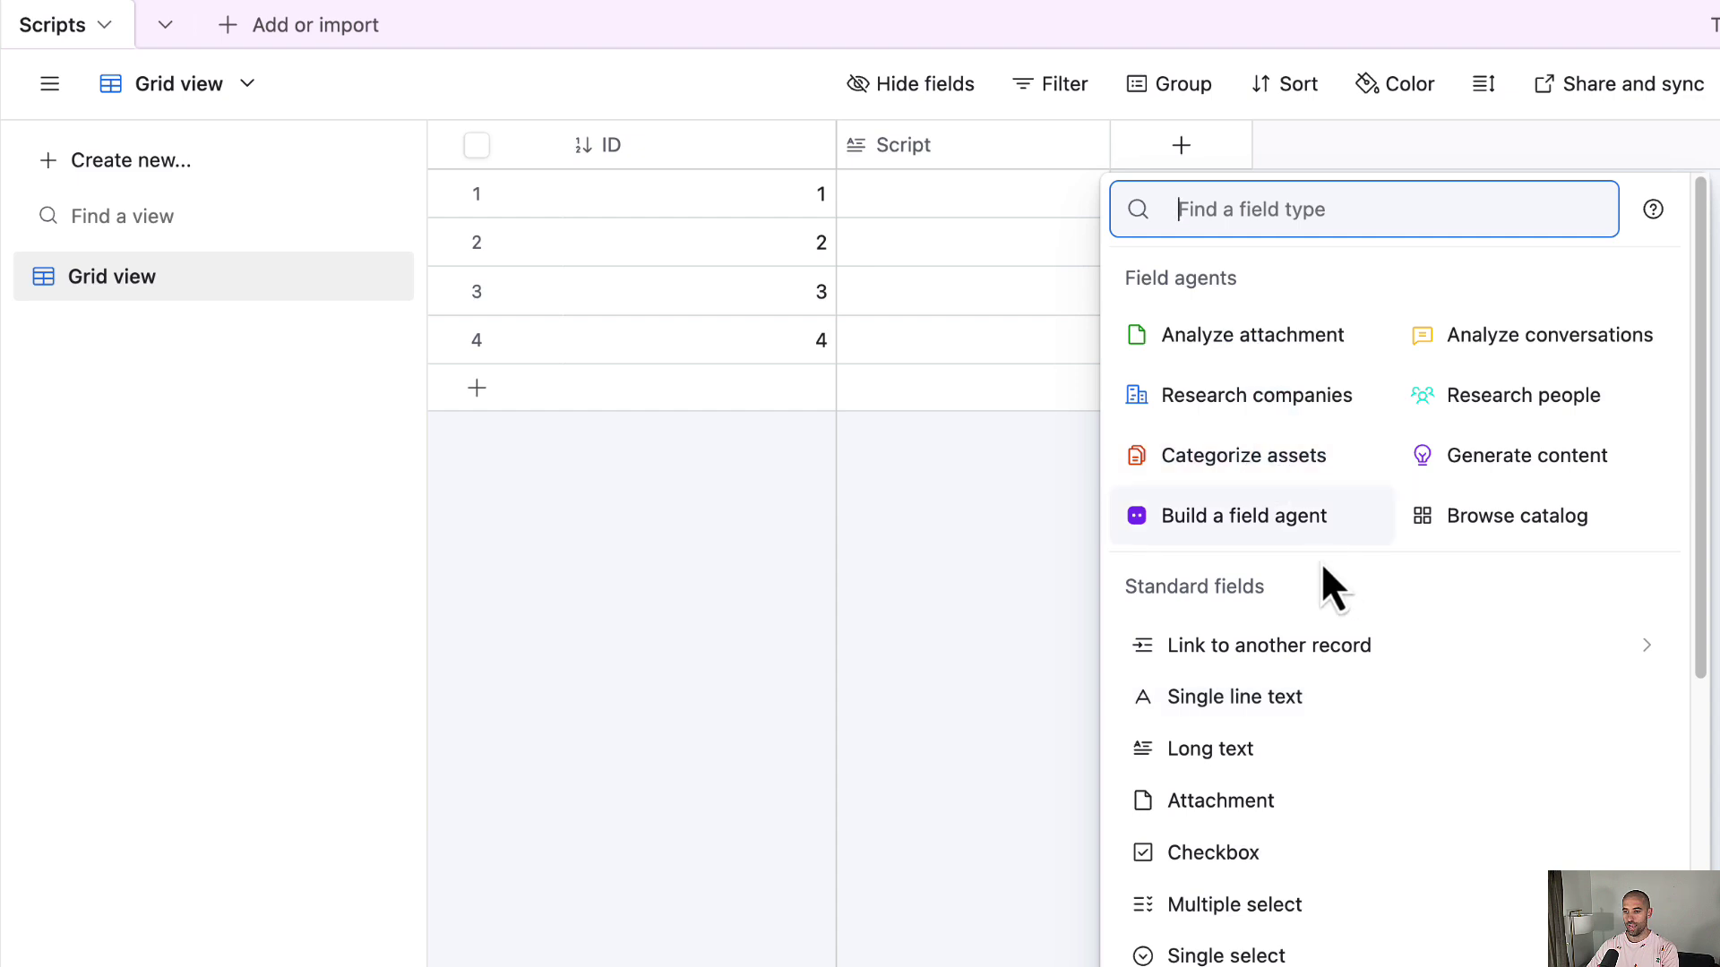
{"action": "left_click", "coordinate": [1343, 803]}
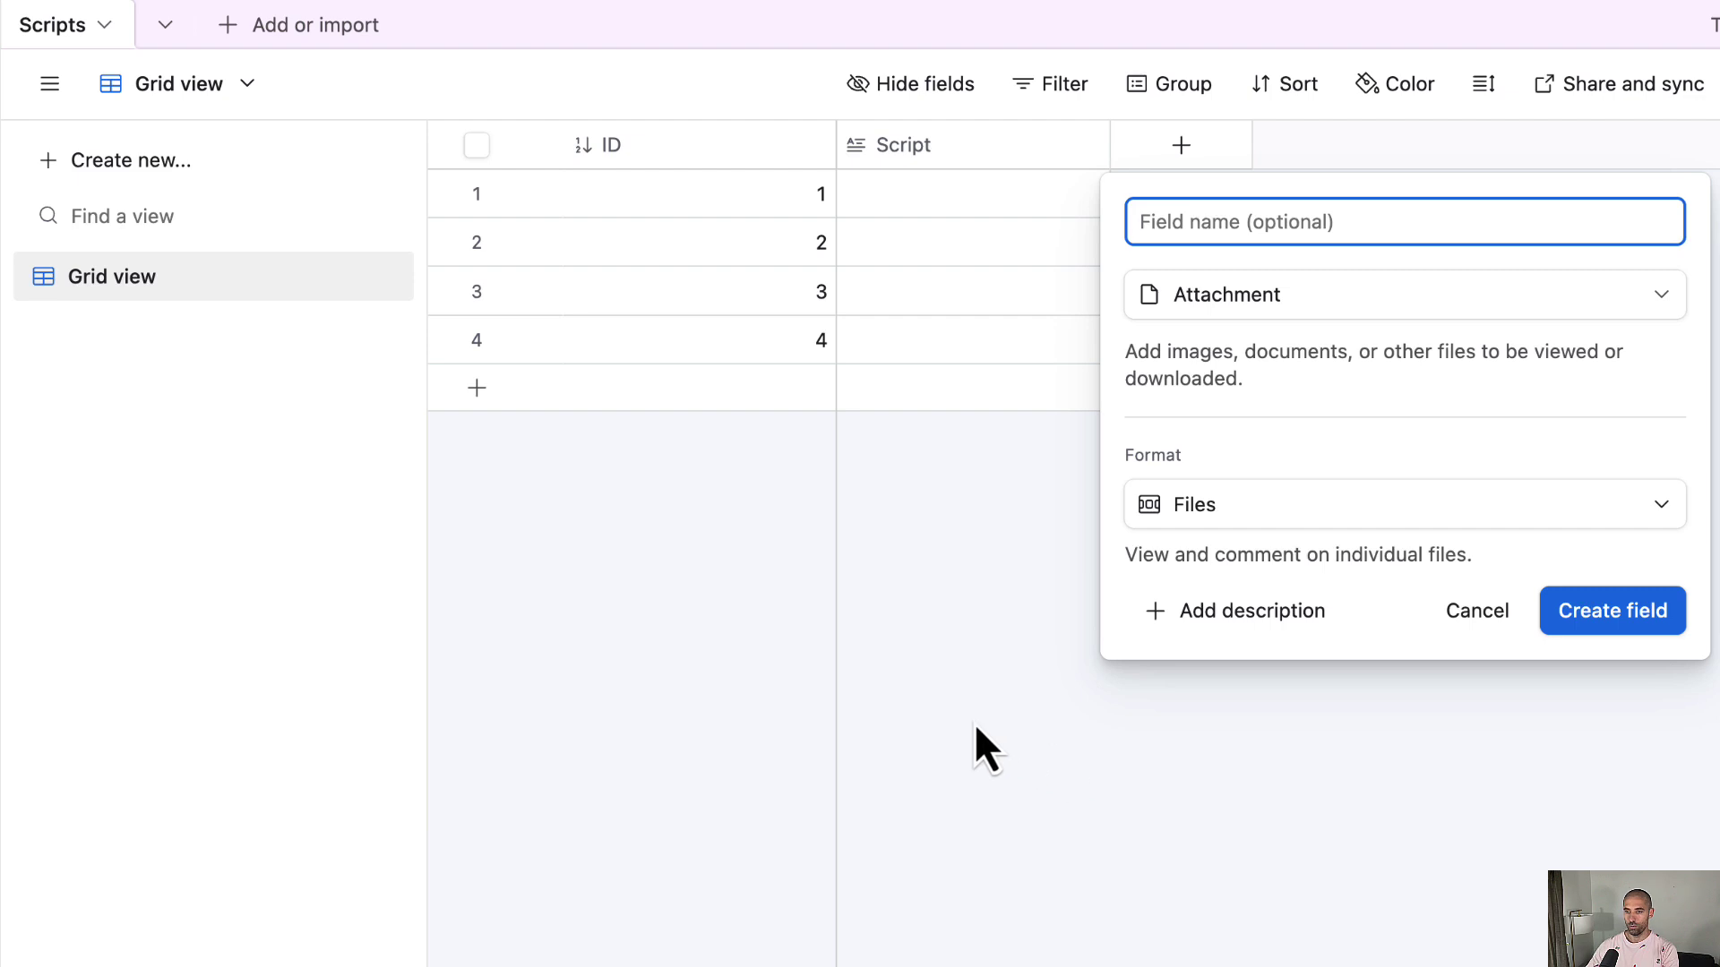
{"action": "type", "text": "S"}
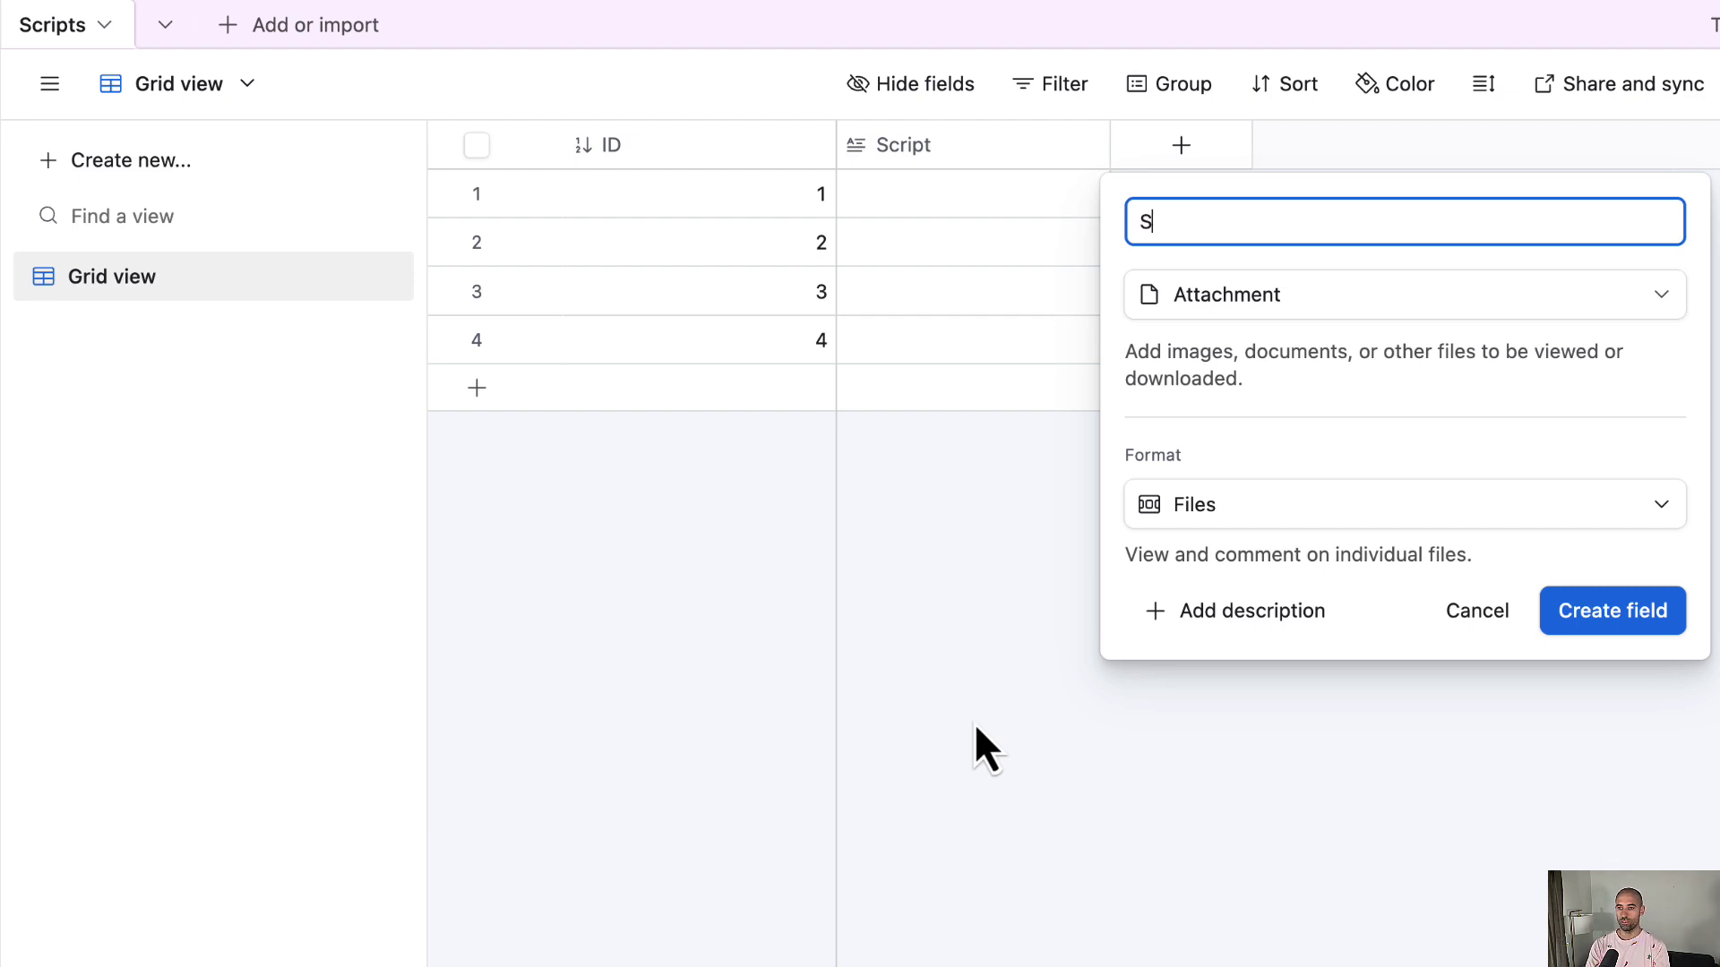
{"action": "type", "text": "poken Audi"}
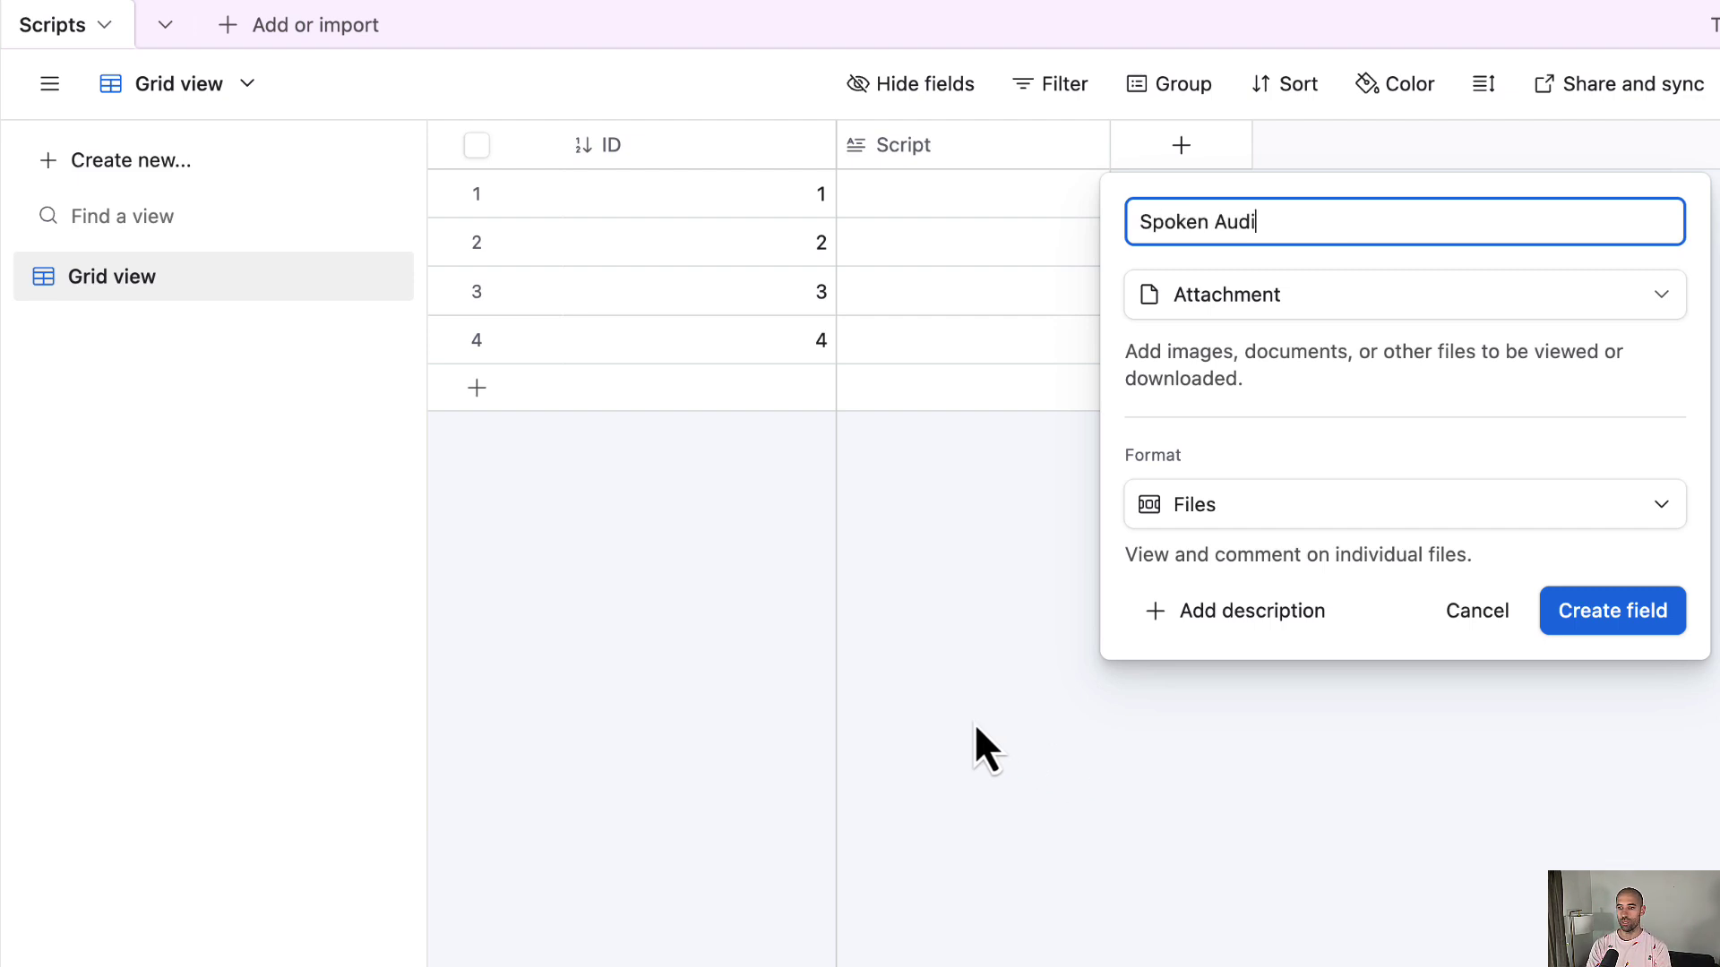
{"action": "type", "text": "o"}
{"action": "left_click", "coordinate": [1597, 615]}
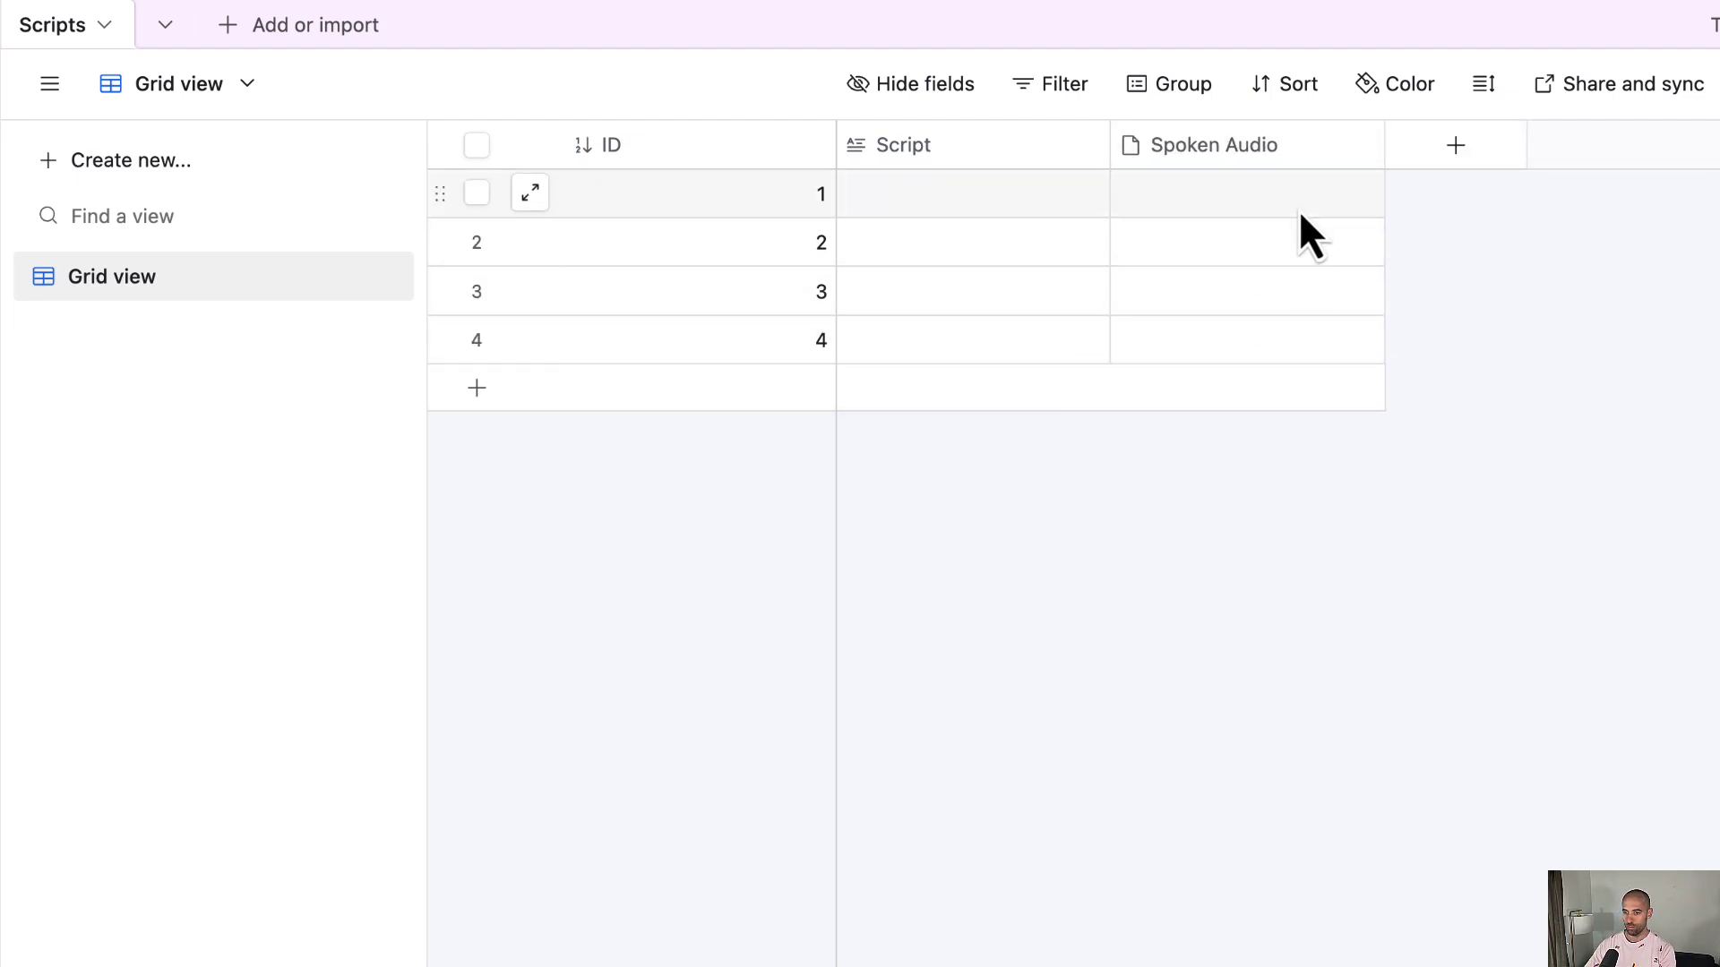
Add a URL field named Spoken Audio URL to the Scripts table
{"action": "left_click", "coordinate": [1460, 165]}
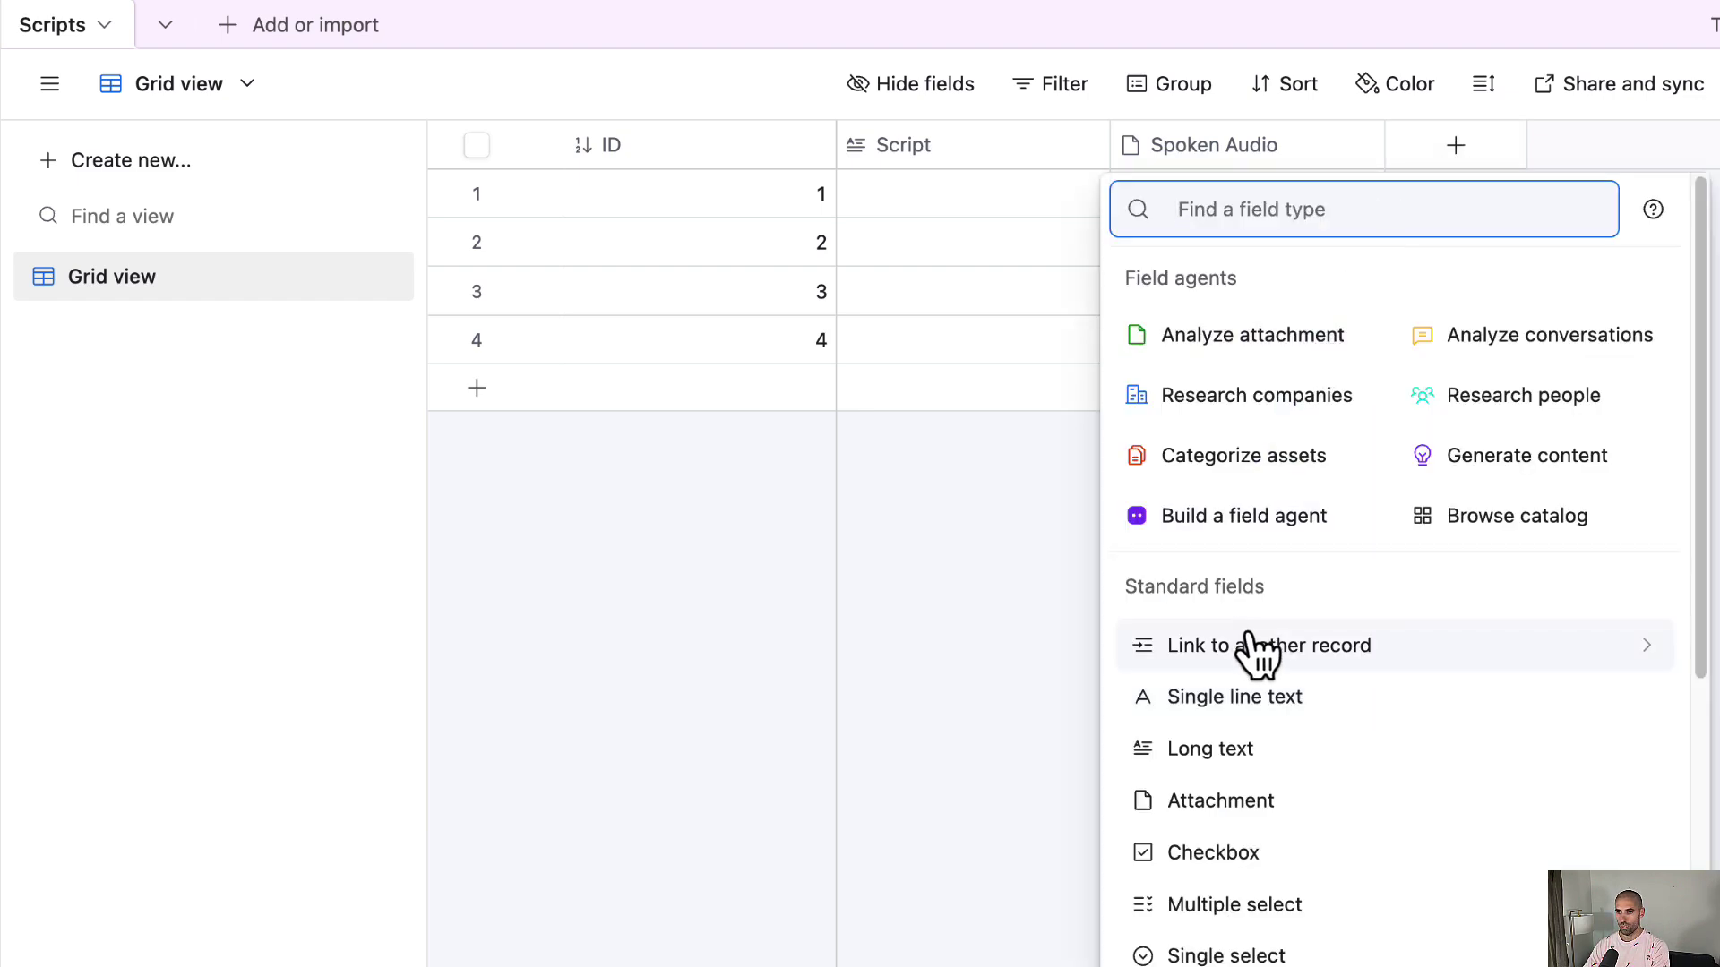
{"action": "scroll", "coordinate": [1259, 653], "scroll_direction": "down", "scroll_amount": 5}
{"action": "left_click", "coordinate": [1236, 829]}
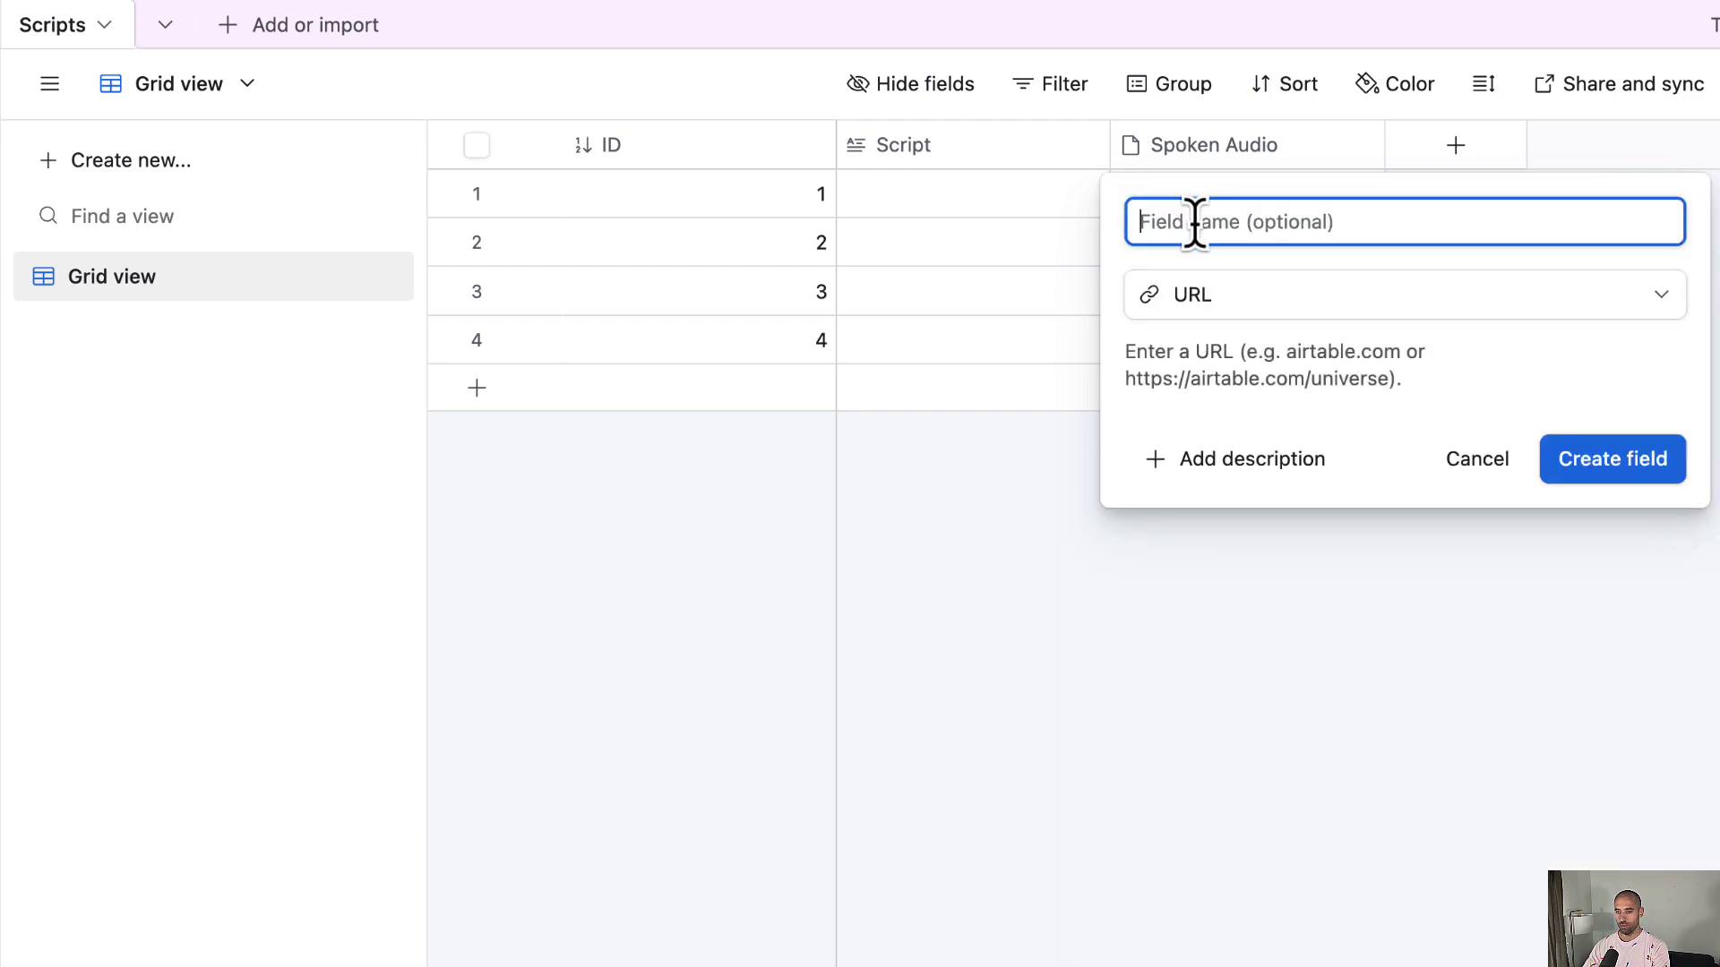
{"action": "type", "text": "S"}
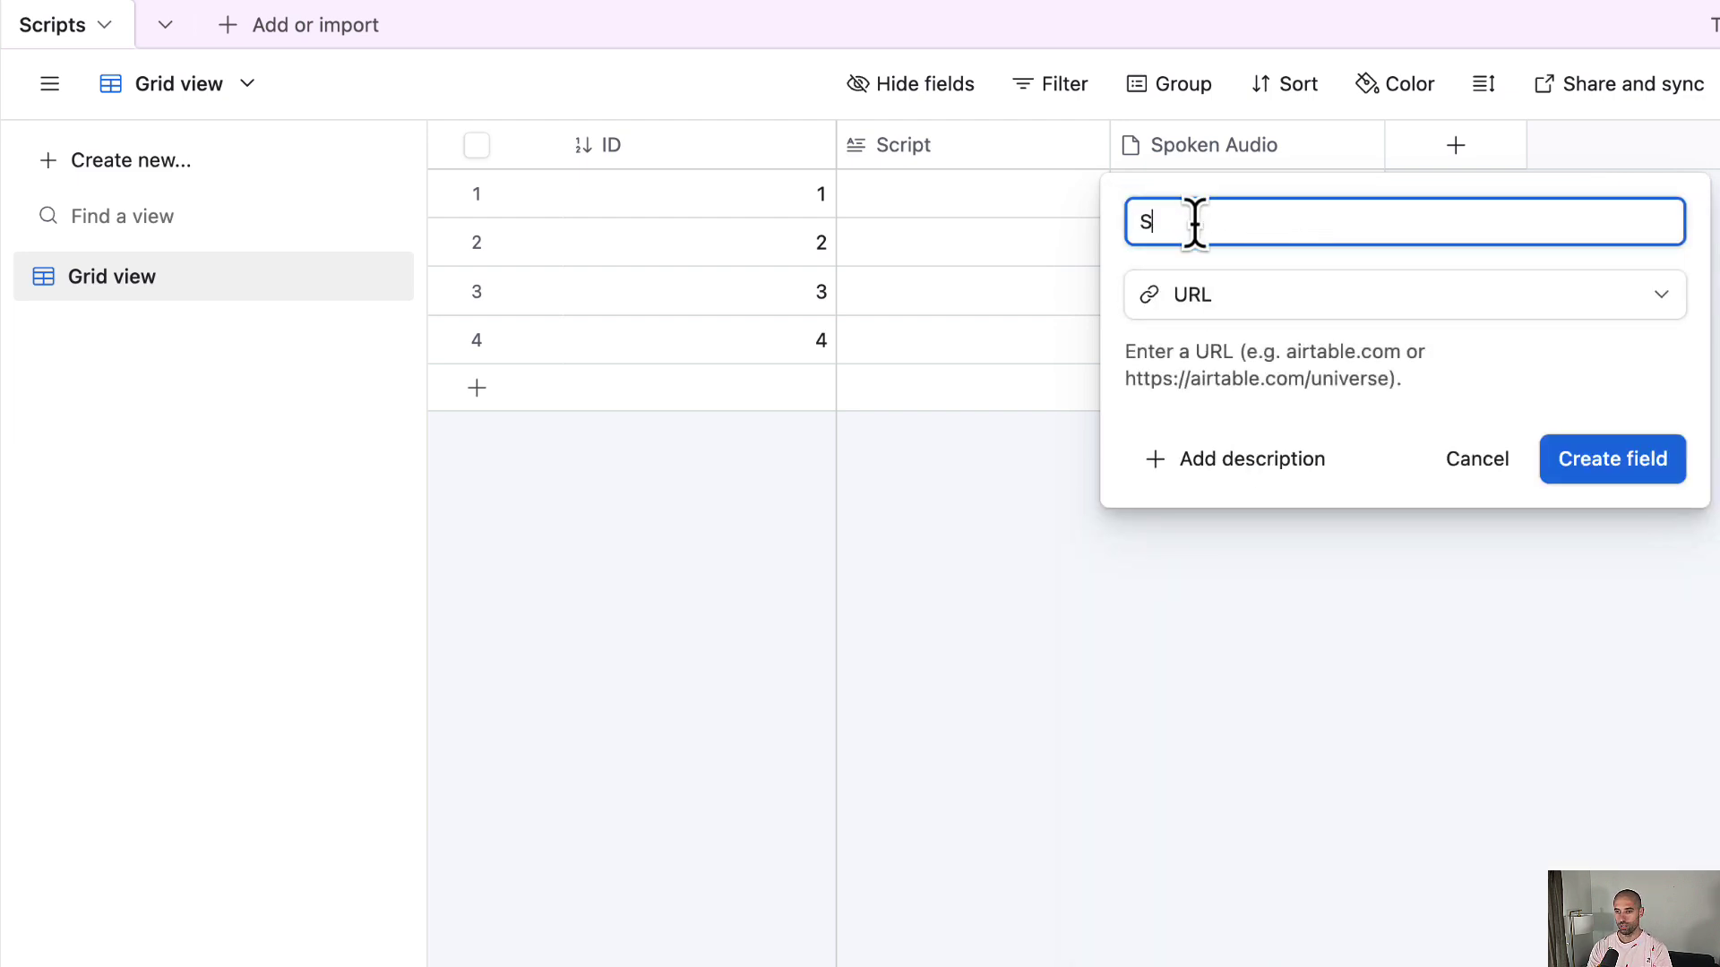
{"action": "type", "text": "poken Audio URL"}
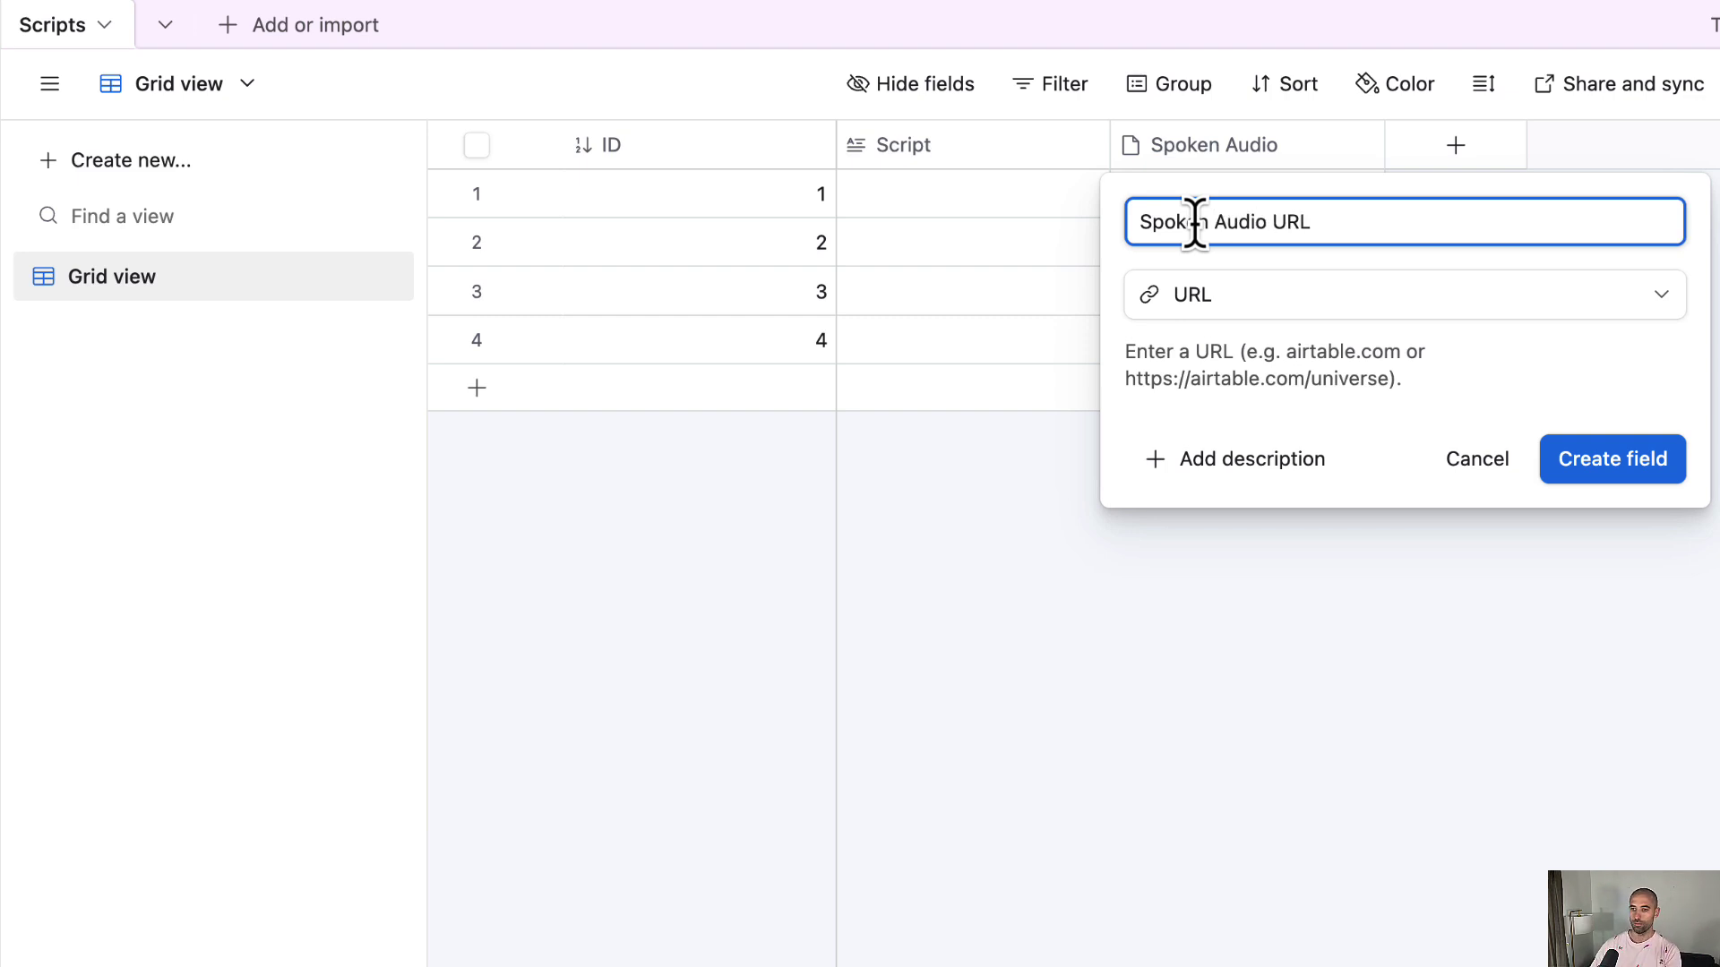
{"action": "left_click", "coordinate": [1597, 465]}
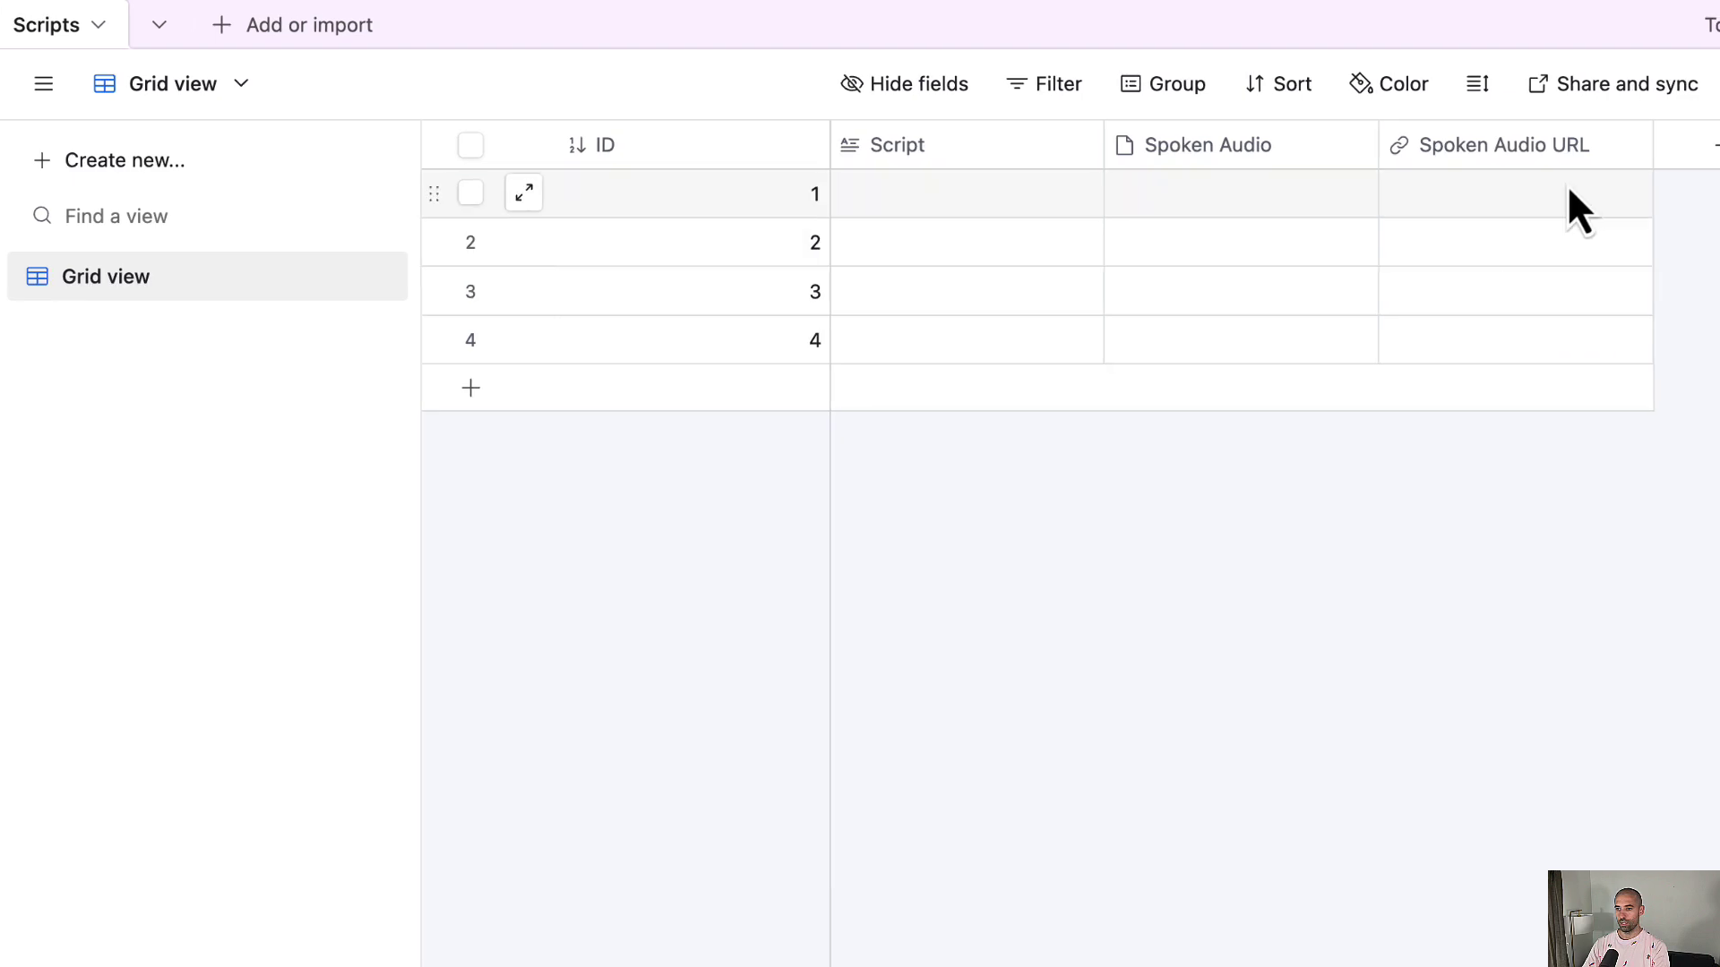
Add a Checkbox field named Active to the Scripts table, keeping the green check style and unchecked default
{"action": "left_click", "coordinate": [1712, 145]}
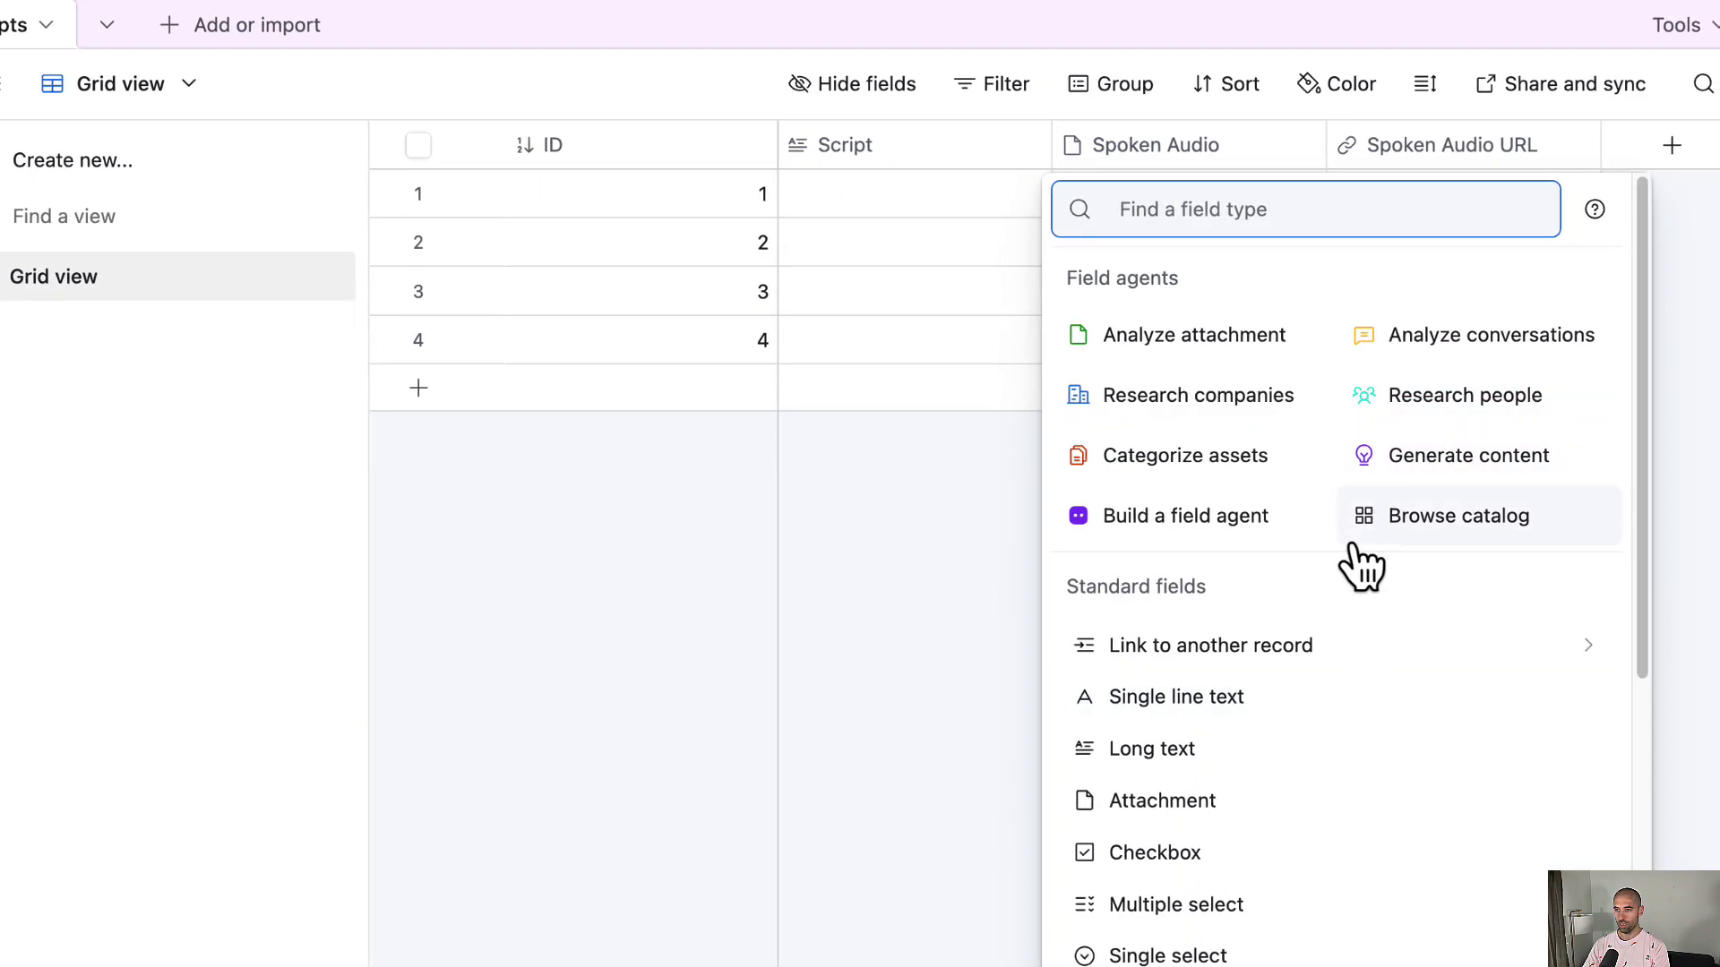
{"action": "left_click", "coordinate": [1238, 856]}
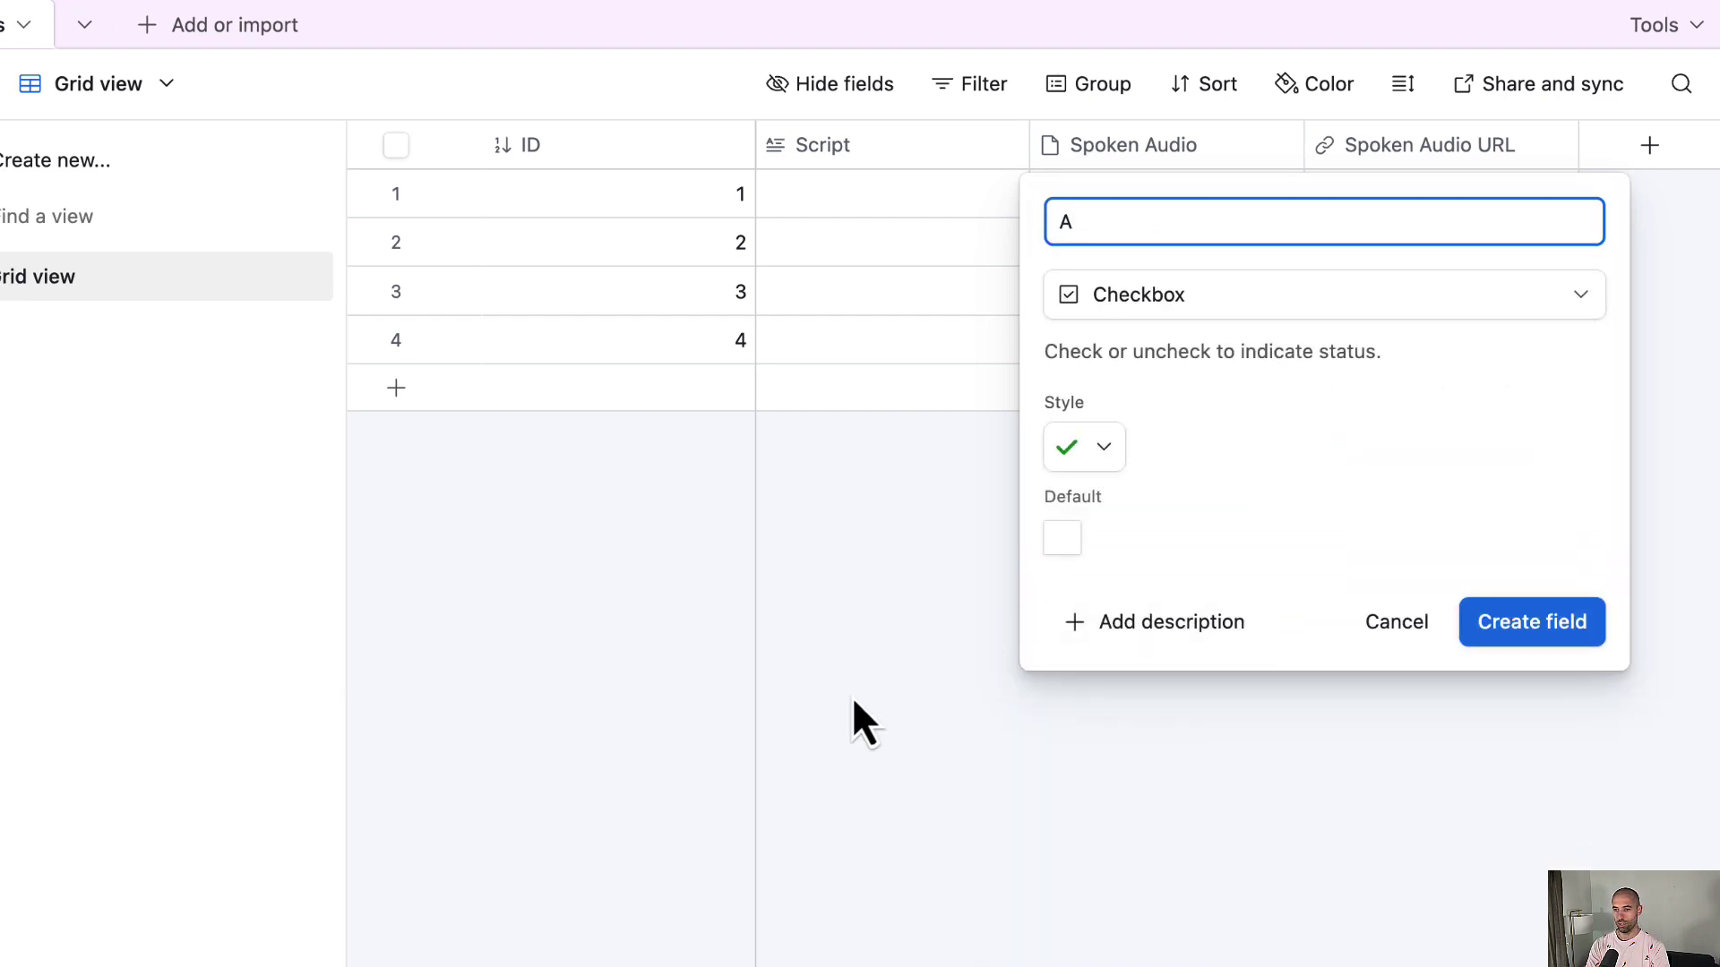
{"action": "type", "text": "tive"}
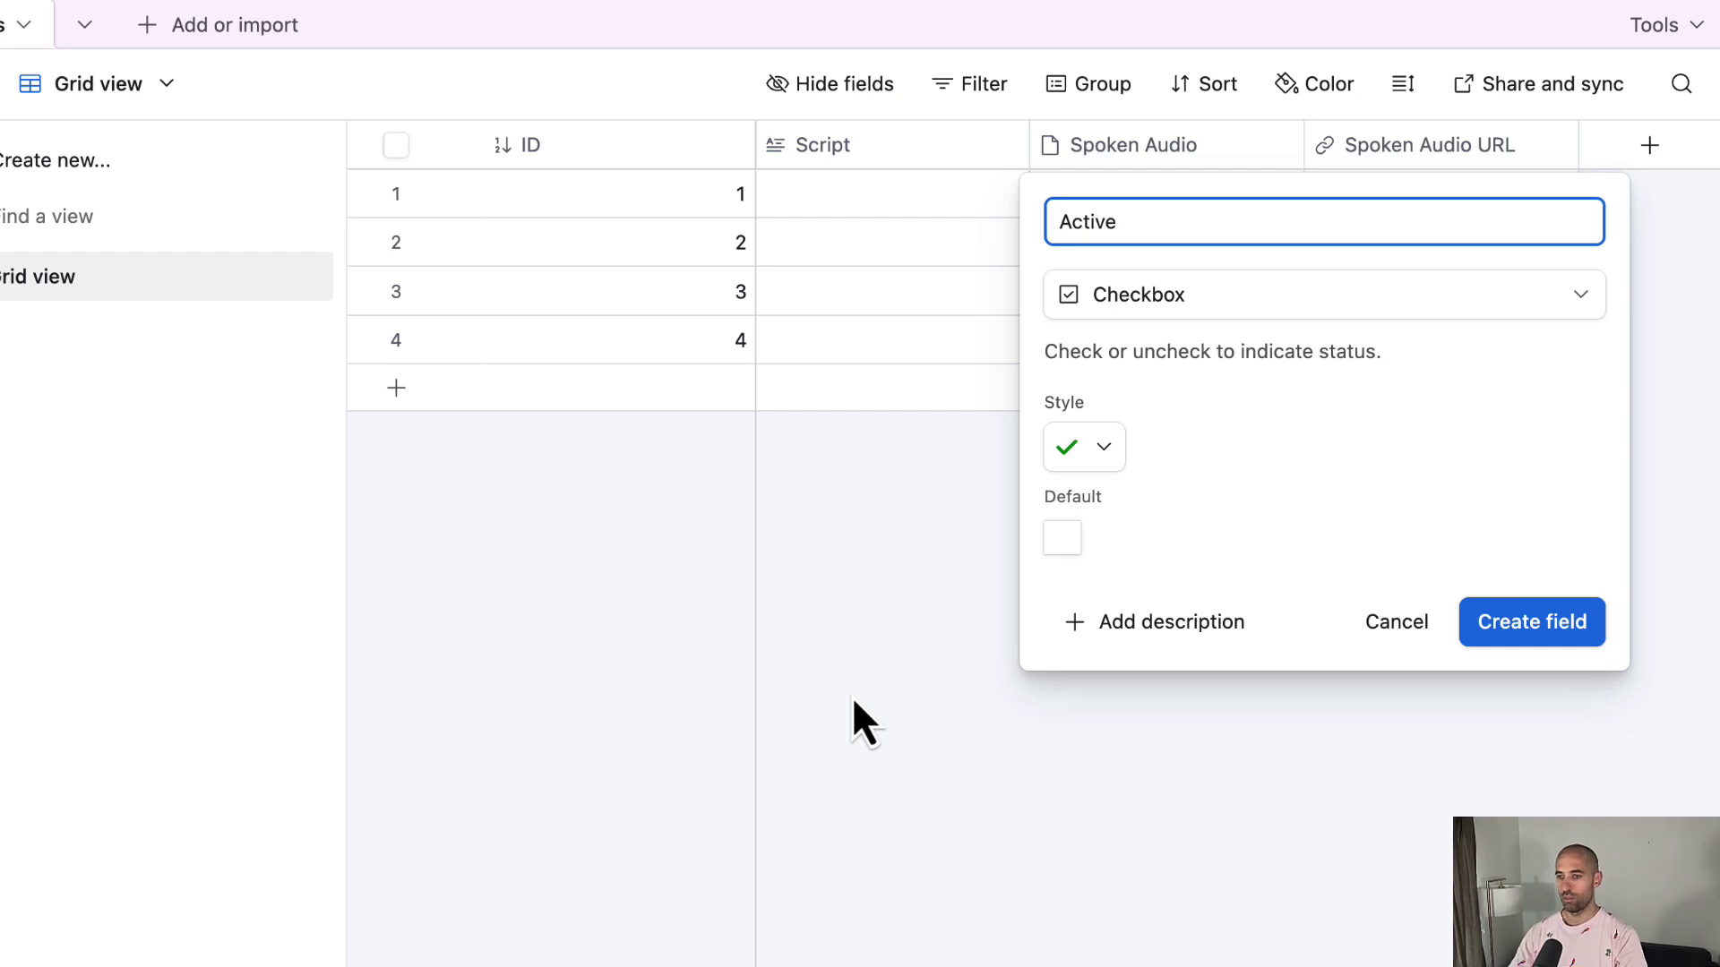
{"action": "left_click", "coordinate": [1505, 599]}
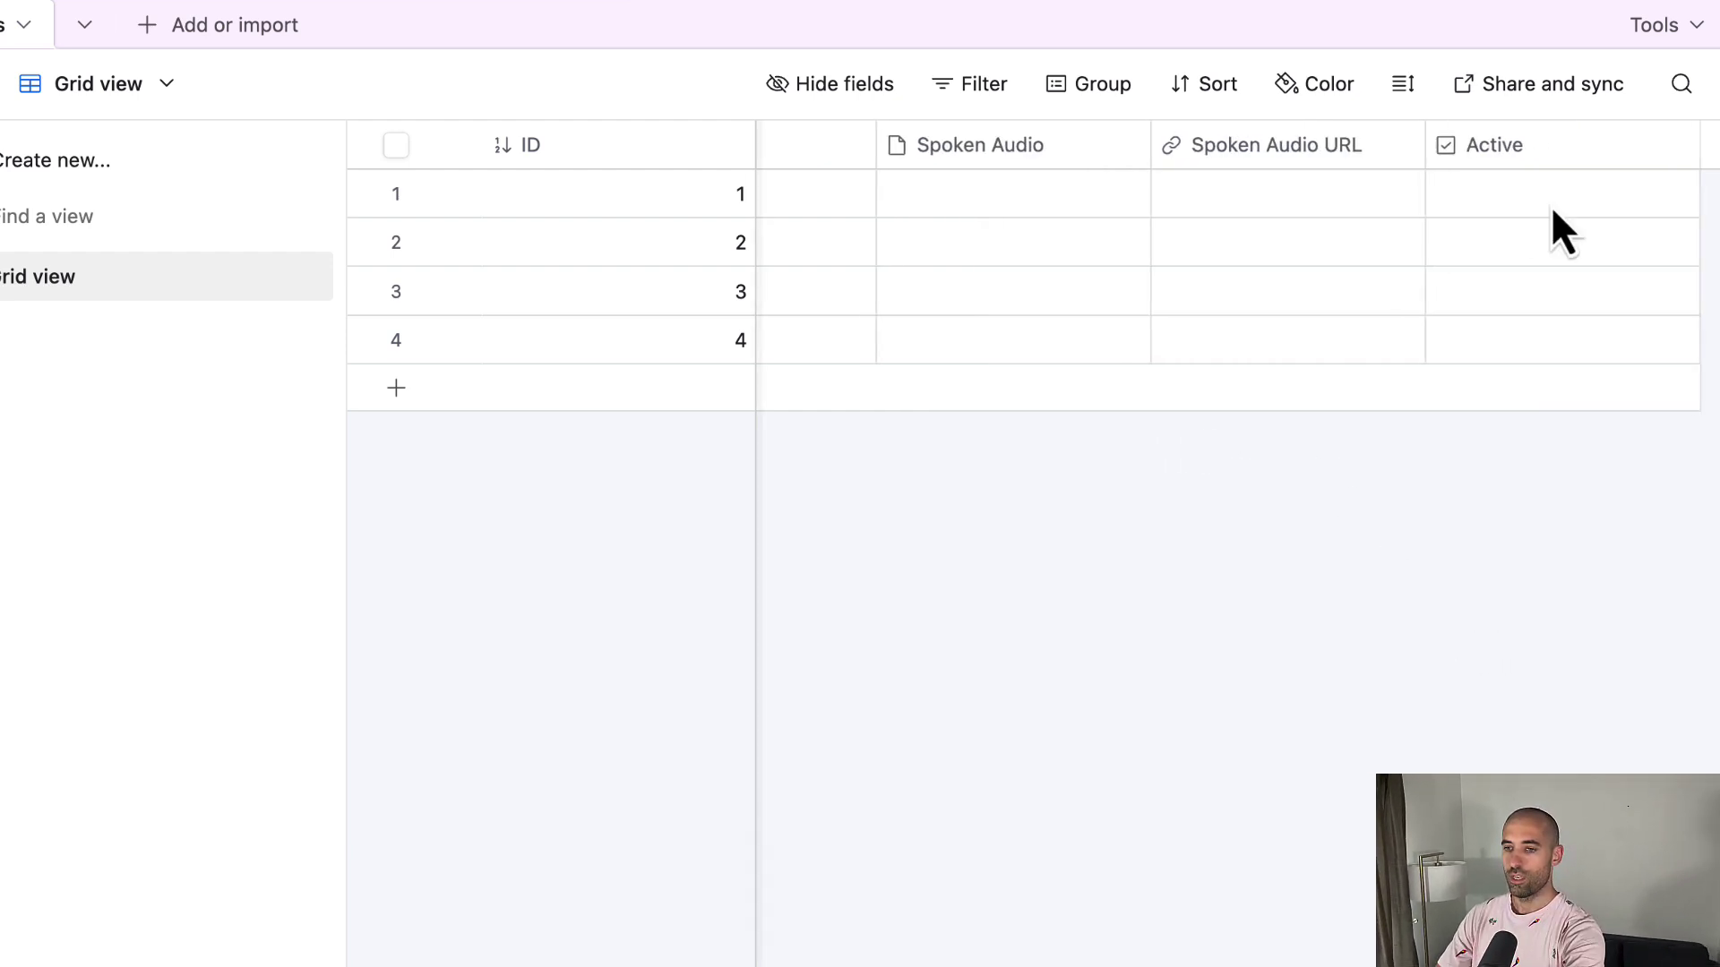
Fill the Script field of the four records with the placeholder texts Script 1, Script 2, Script 3 and Script 4
{"action": "scroll", "coordinate": [1553, 213], "scroll_direction": "right", "scroll_amount": 3}
{"action": "scroll", "coordinate": [1553, 213], "scroll_direction": "left", "scroll_amount": 6}
{"action": "scroll", "coordinate": [1552, 209], "scroll_direction": "right", "scroll_amount": 2}
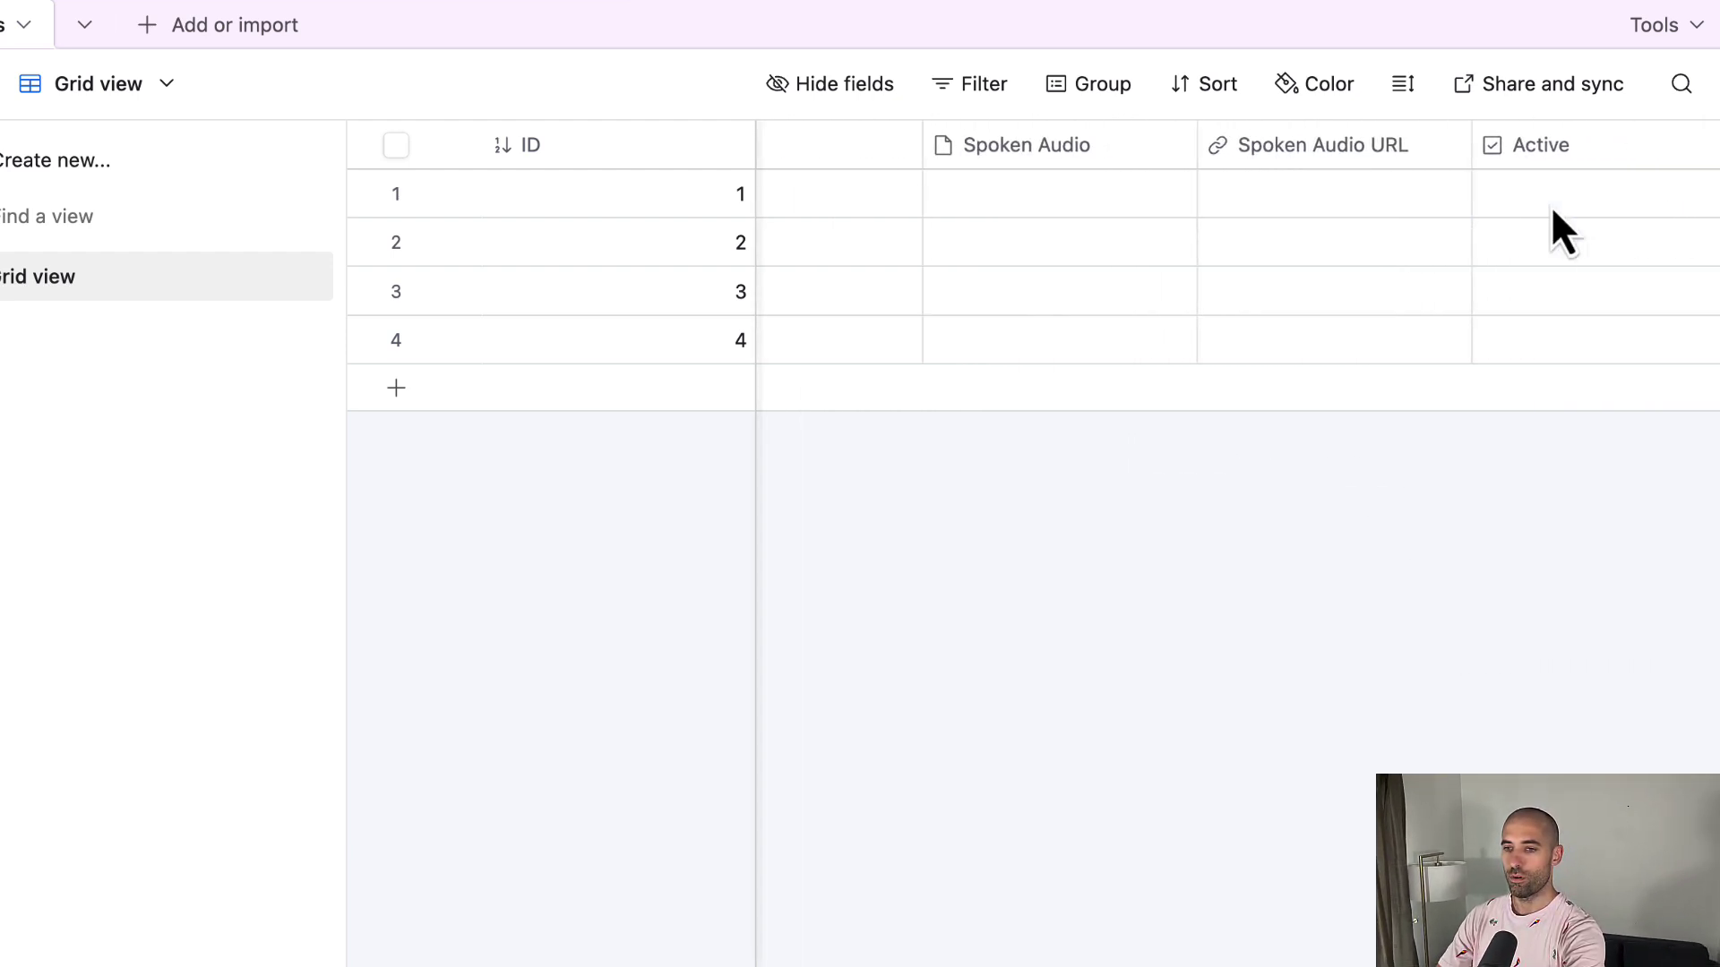
{"action": "scroll", "coordinate": [1552, 210], "scroll_direction": "left", "scroll_amount": 2}
{"action": "double_click", "coordinate": [869, 195]}
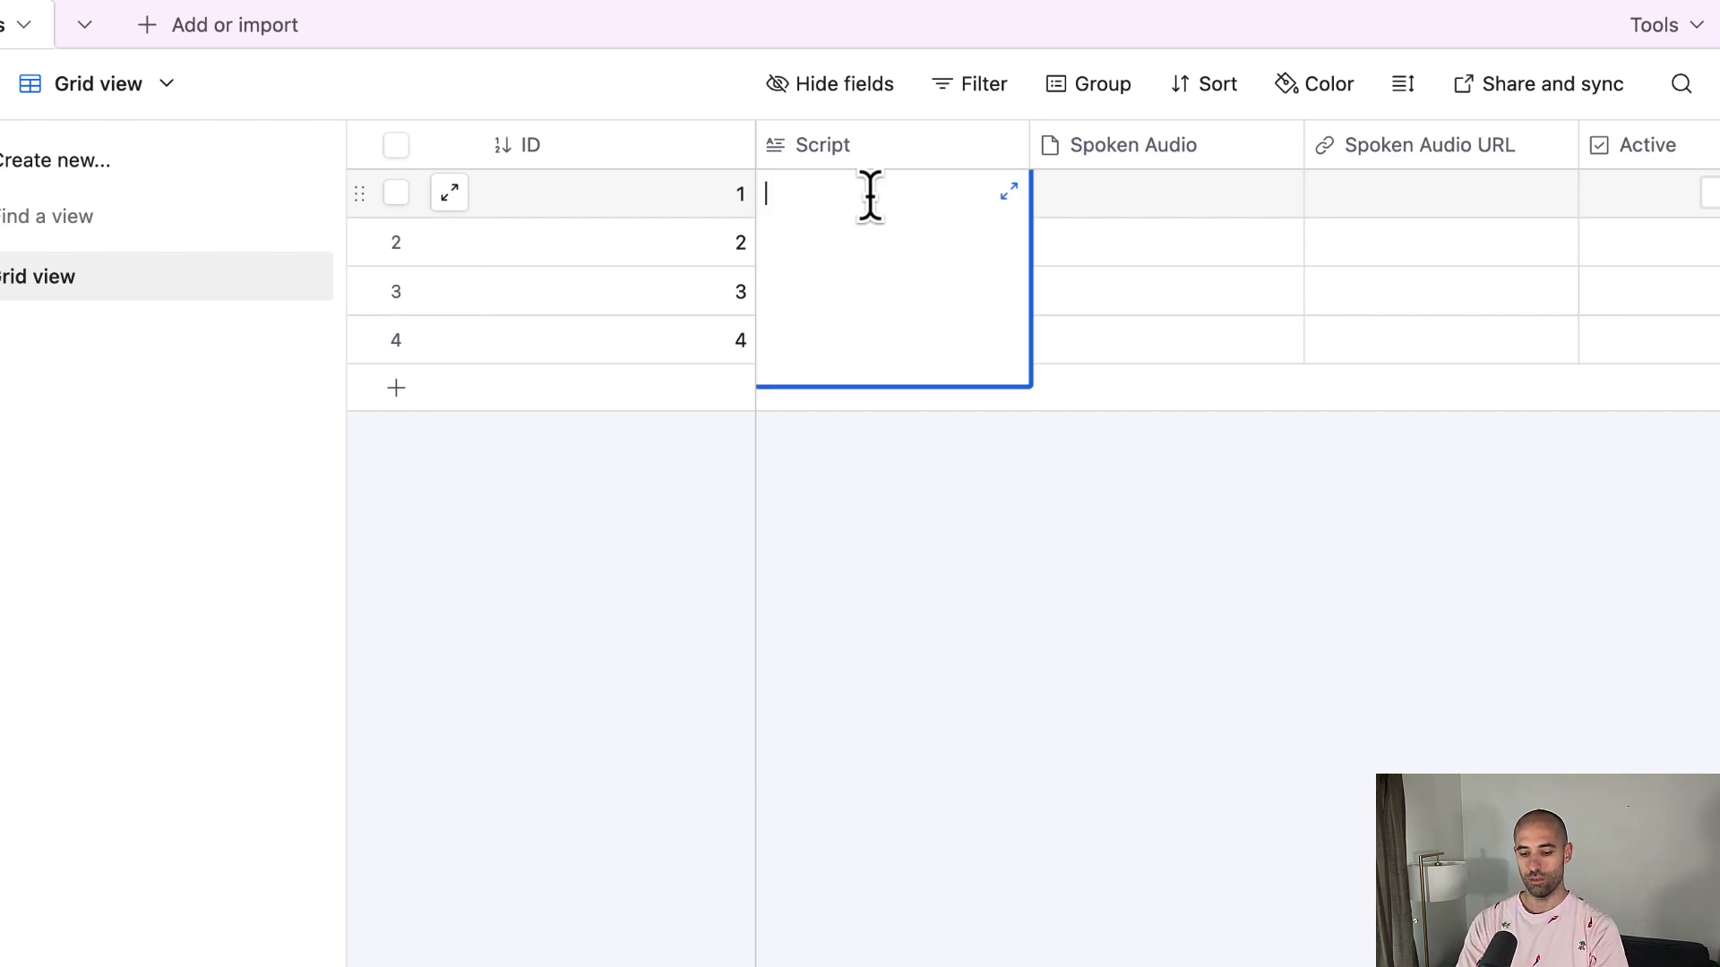
{"action": "type", "text": "Script"}
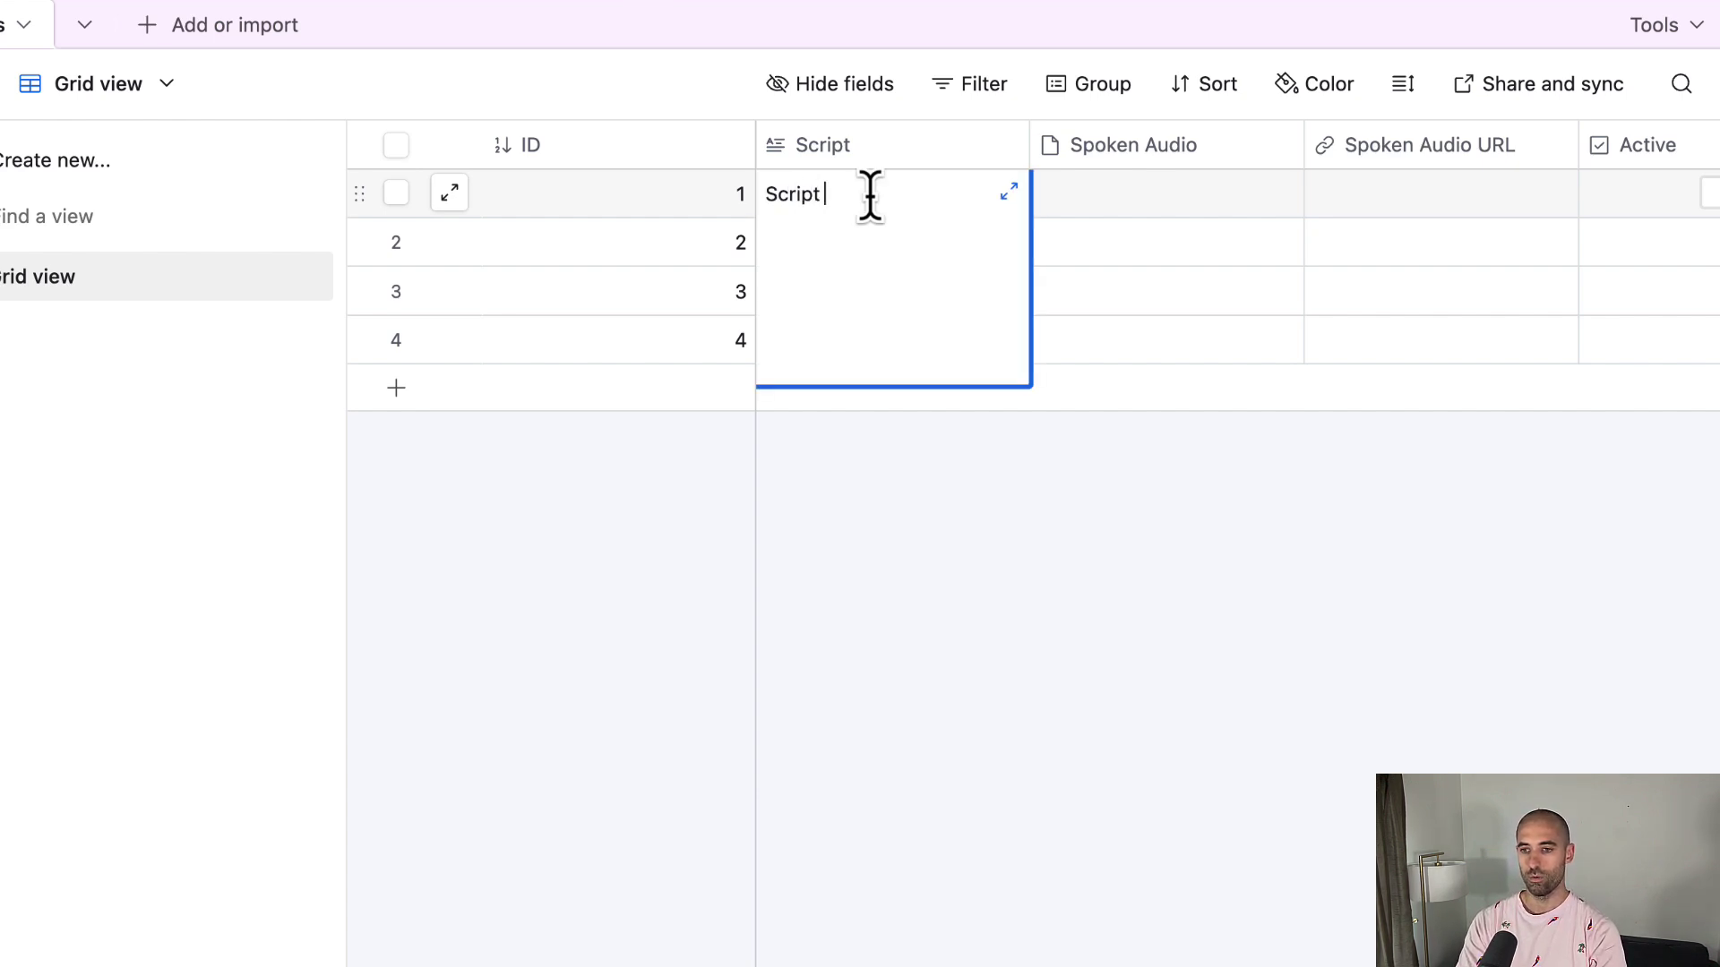
{"action": "key", "text": "ctrl+a"}
{"action": "key", "text": "ctrl+c"}
{"action": "double_click", "coordinate": [806, 240]}
{"action": "key", "text": "ctrl+v"}
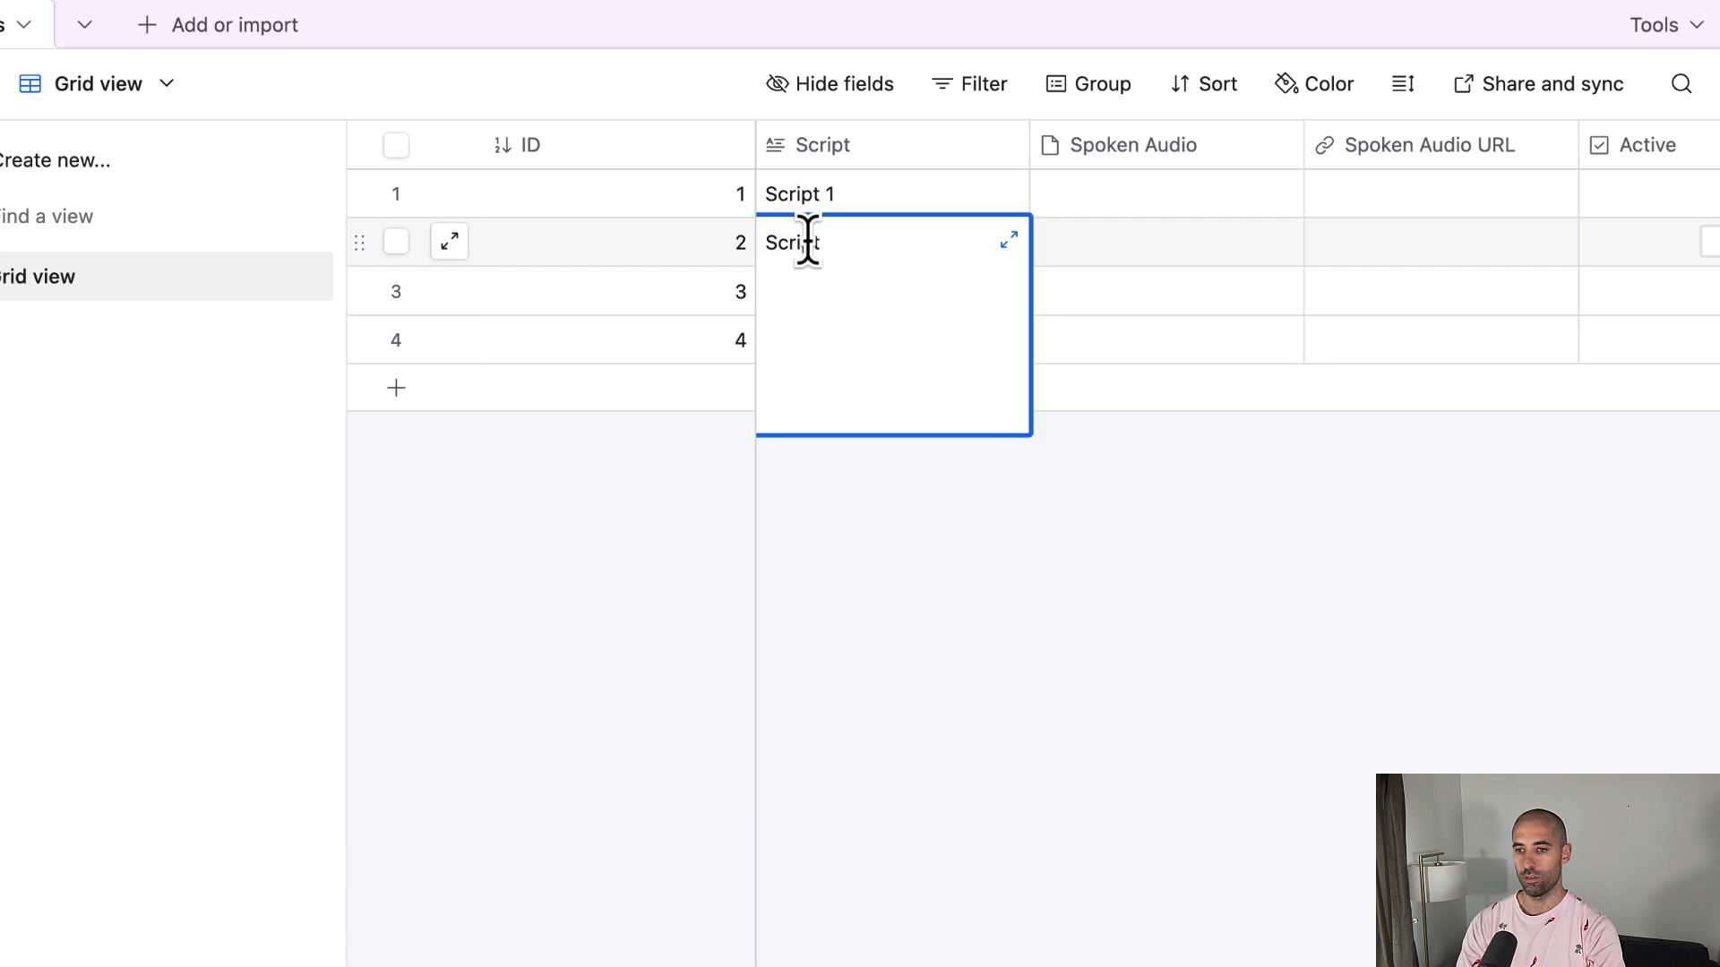
{"action": "double_click", "coordinate": [838, 302]}
{"action": "key", "text": "ctrl+v"}
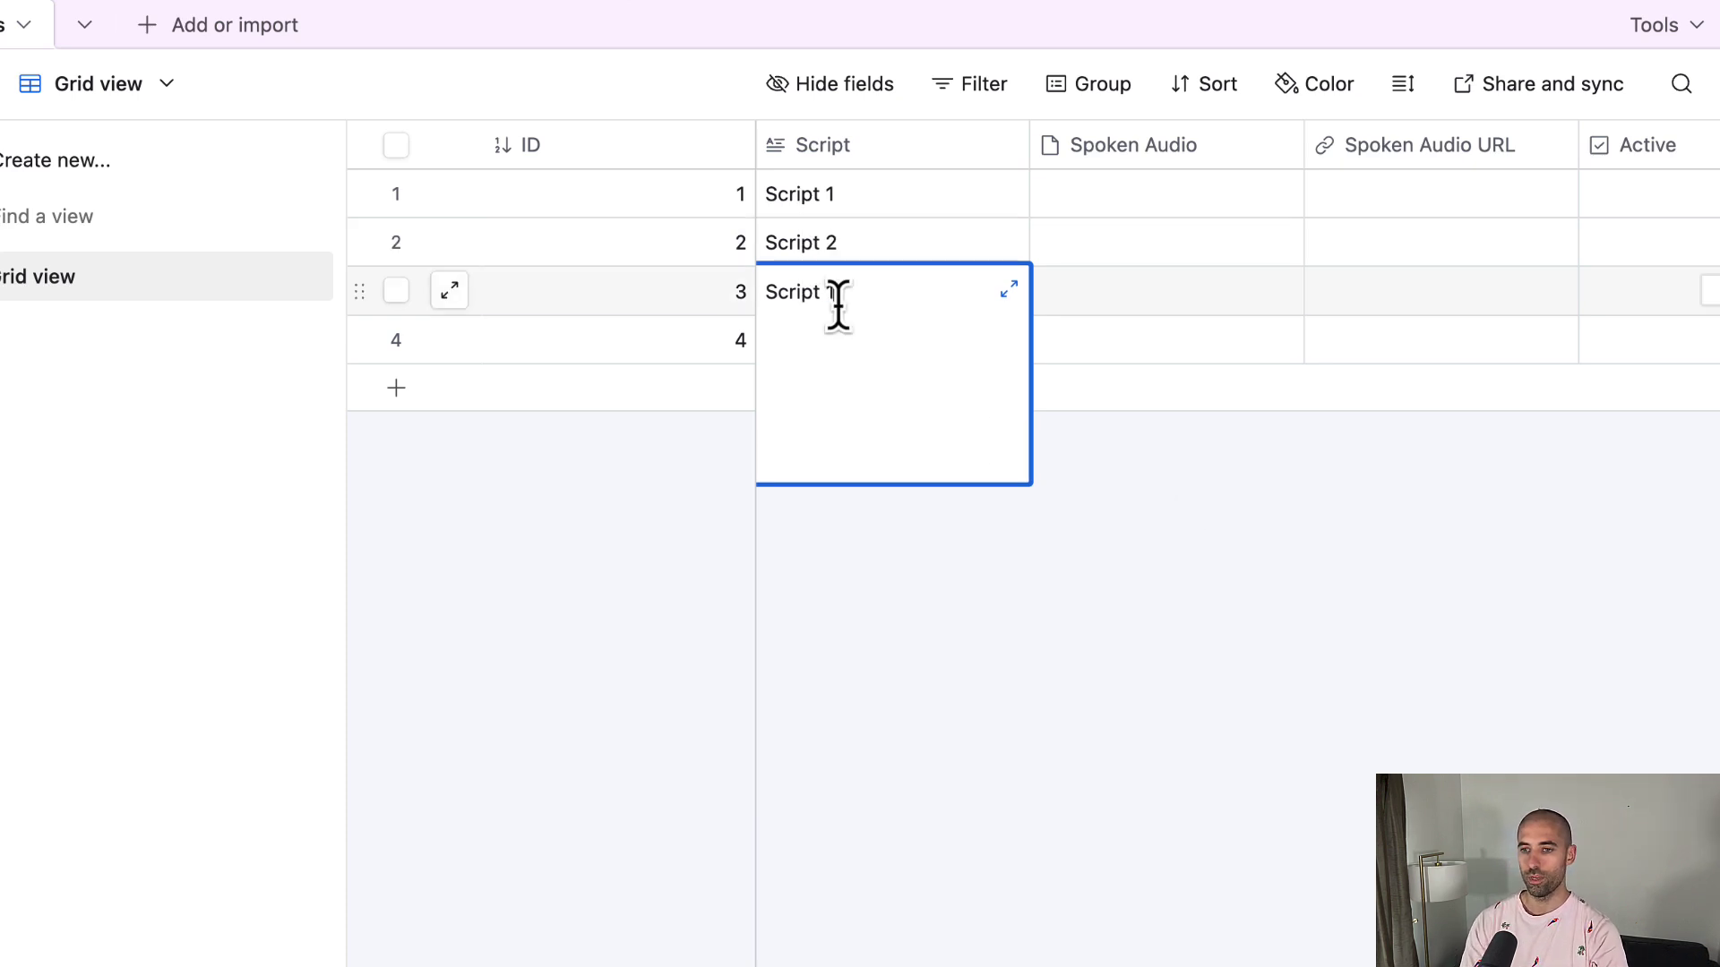
{"action": "key", "text": "Escape"}
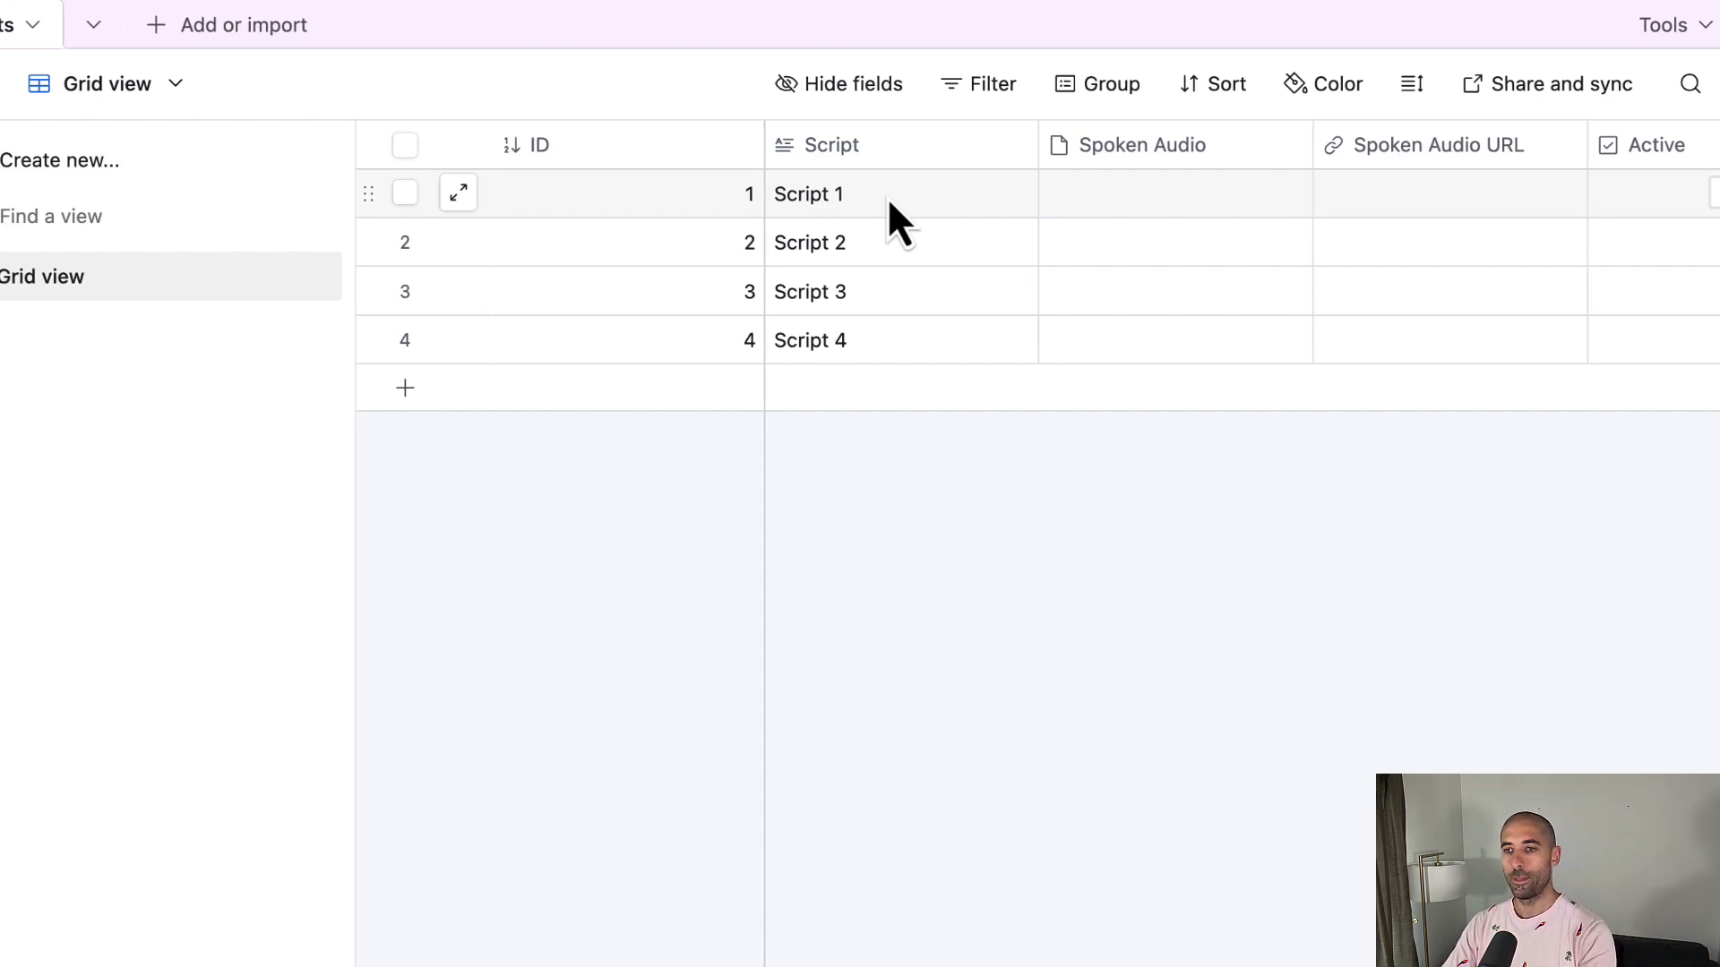
Mark the first record, Script 1, as Active
{"action": "scroll", "coordinate": [887, 204], "scroll_direction": "right", "scroll_amount": 5}
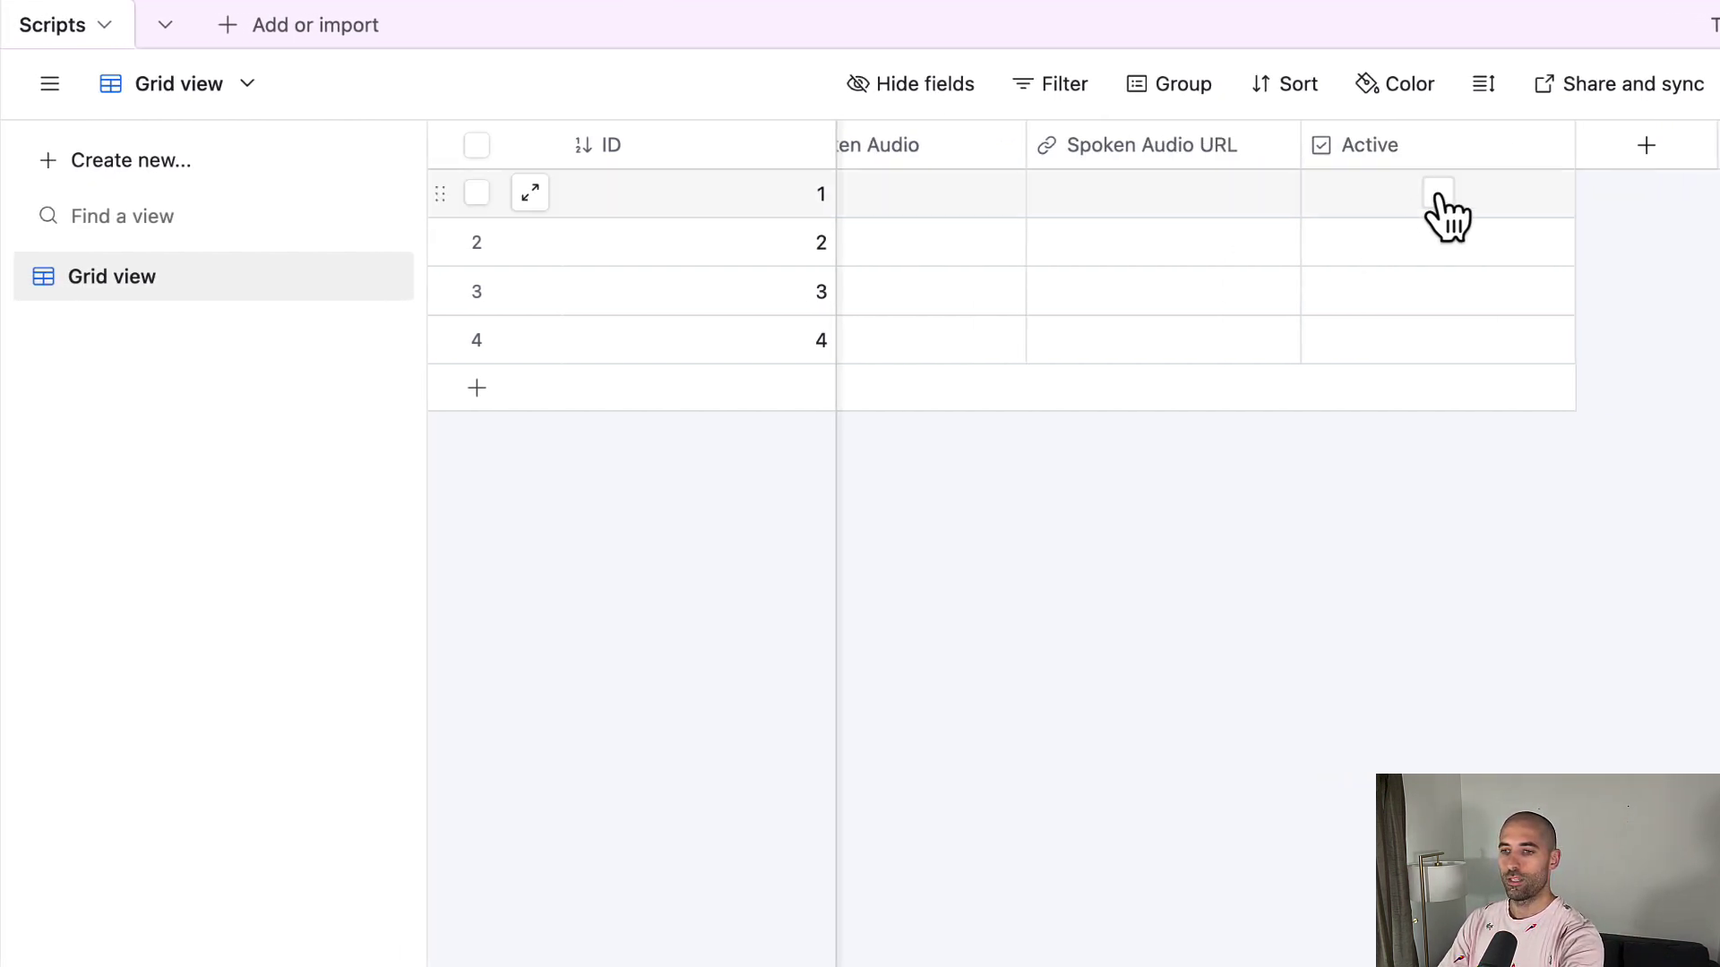
{"action": "scroll", "coordinate": [1436, 195], "scroll_direction": "left", "scroll_amount": 5}
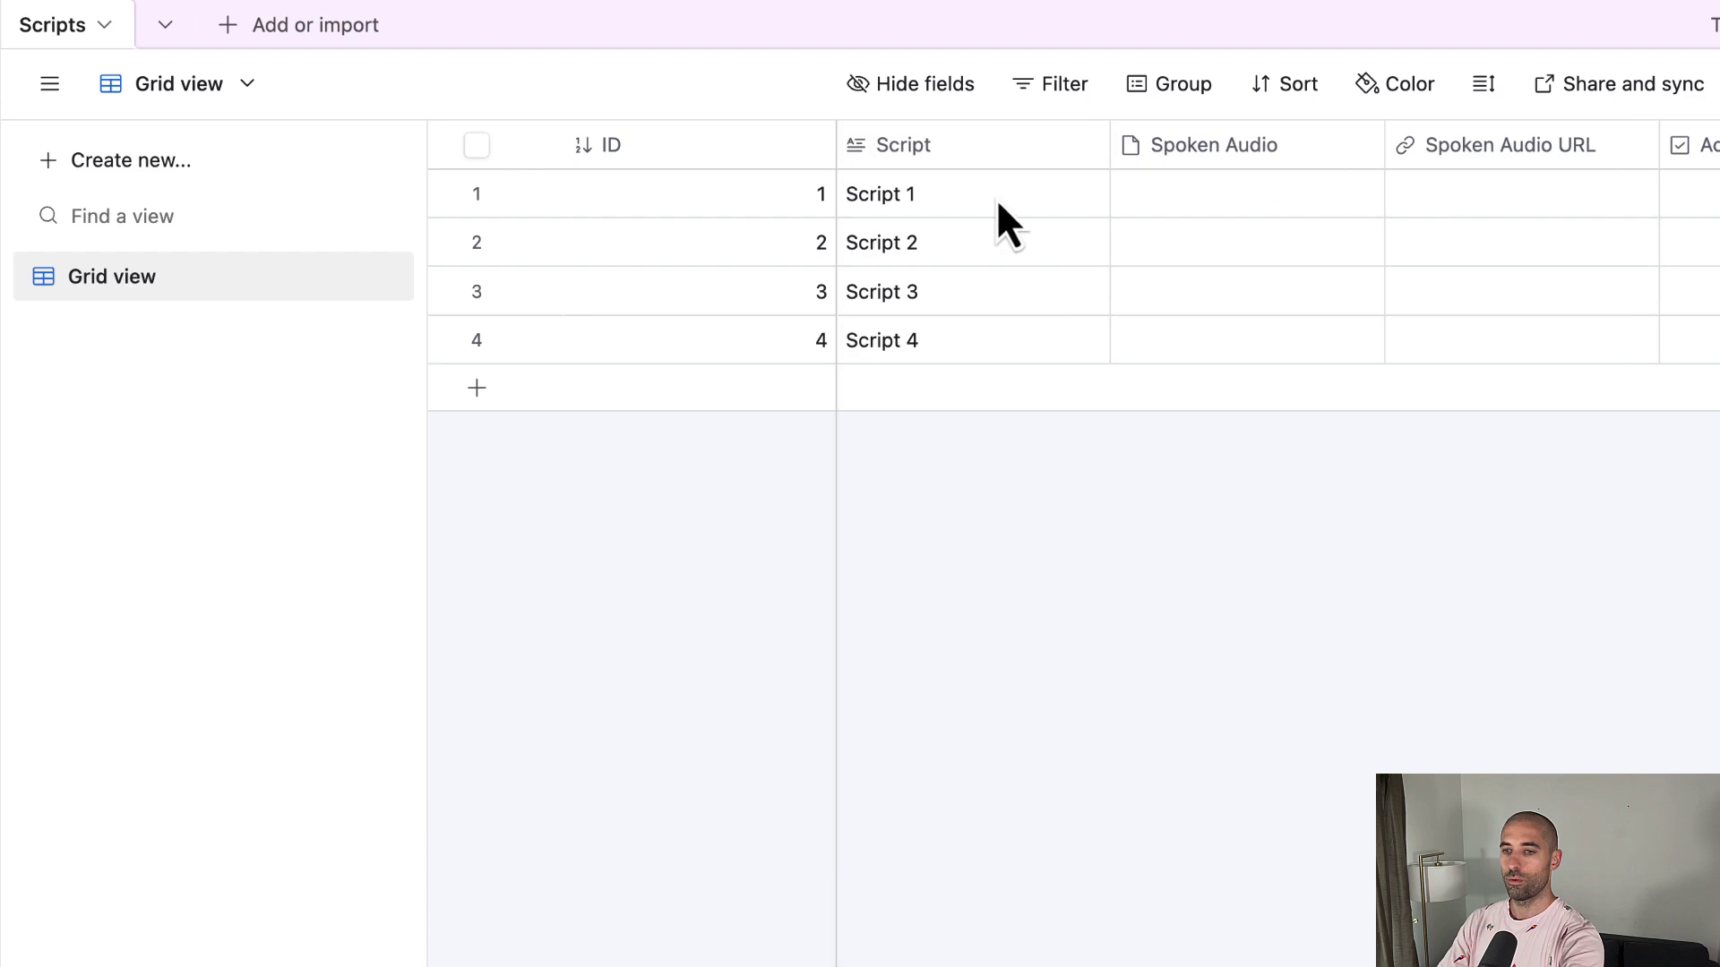
{"action": "scroll", "coordinate": [1269, 197], "scroll_direction": "right", "scroll_amount": 5}
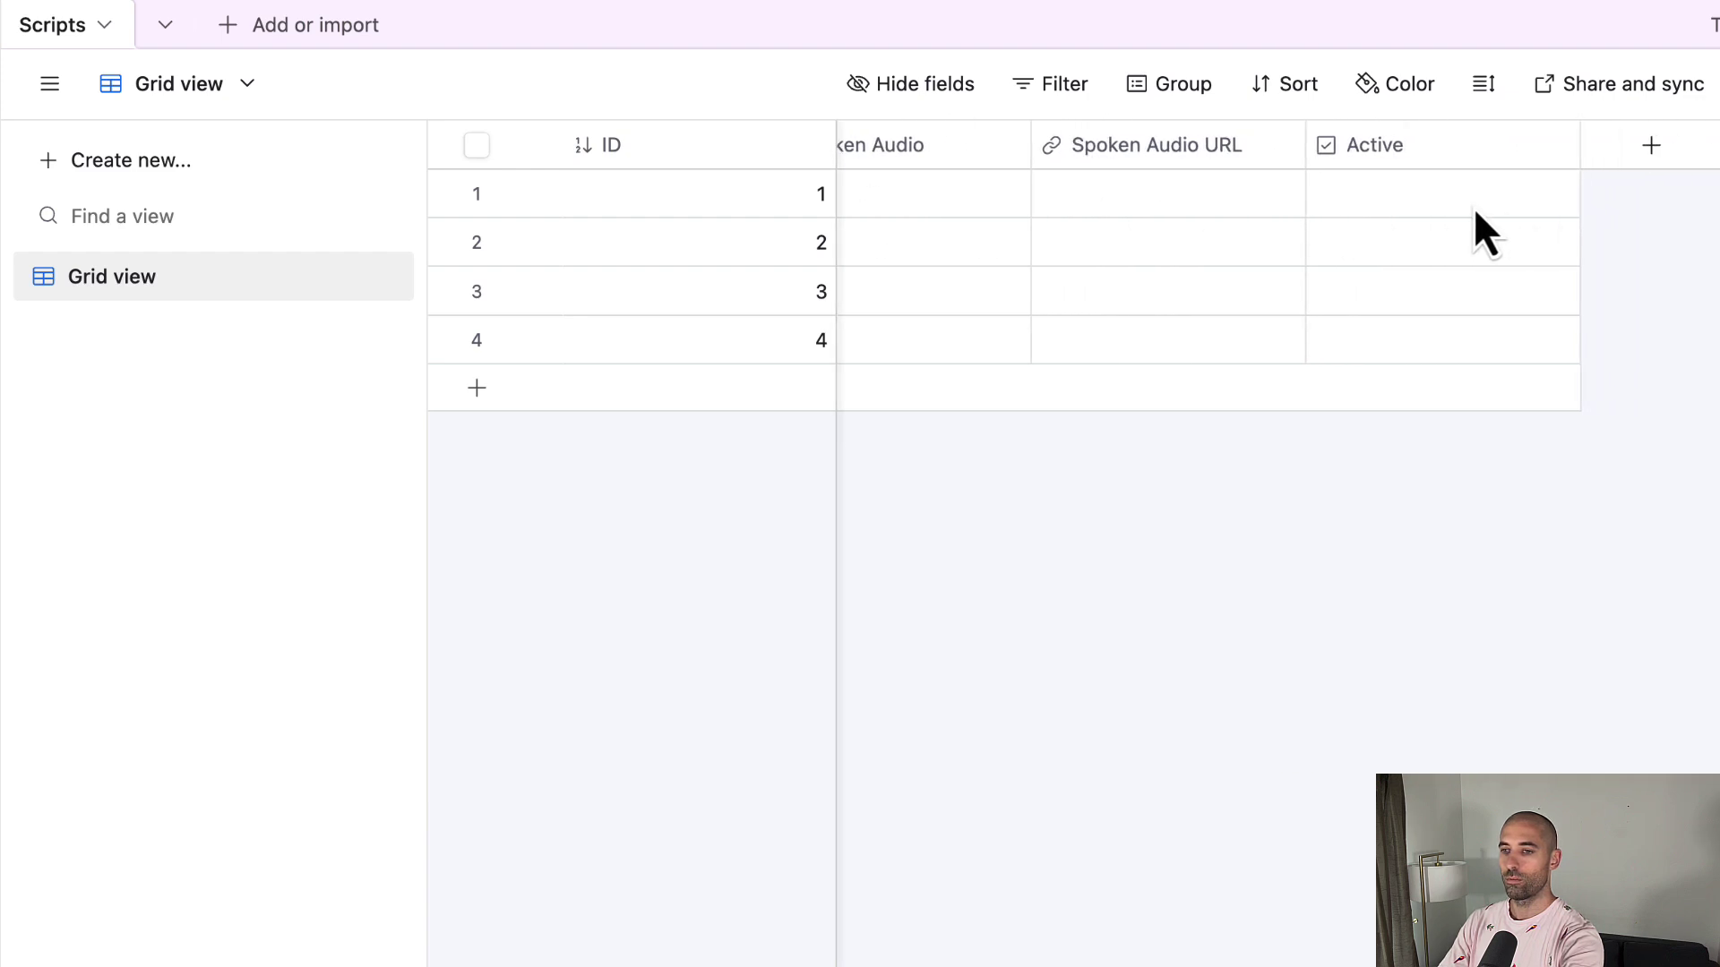
{"action": "left_click", "coordinate": [1443, 193]}
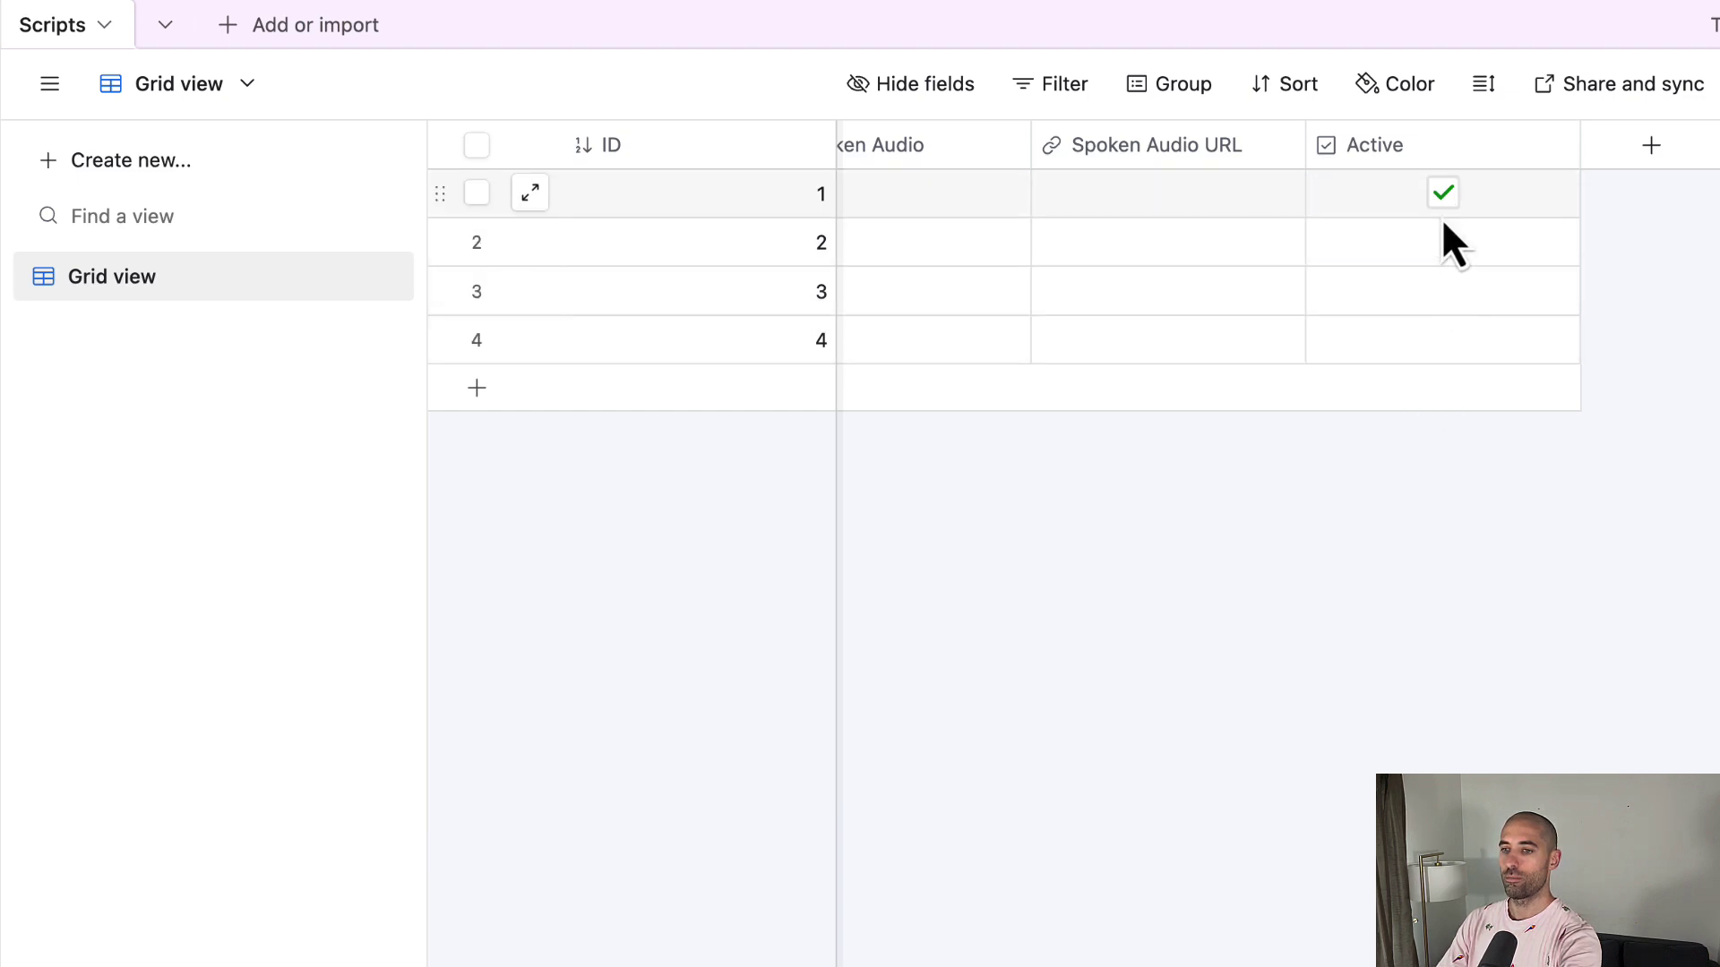
{"action": "scroll", "coordinate": [1389, 189], "scroll_direction": "left", "scroll_amount": 5}
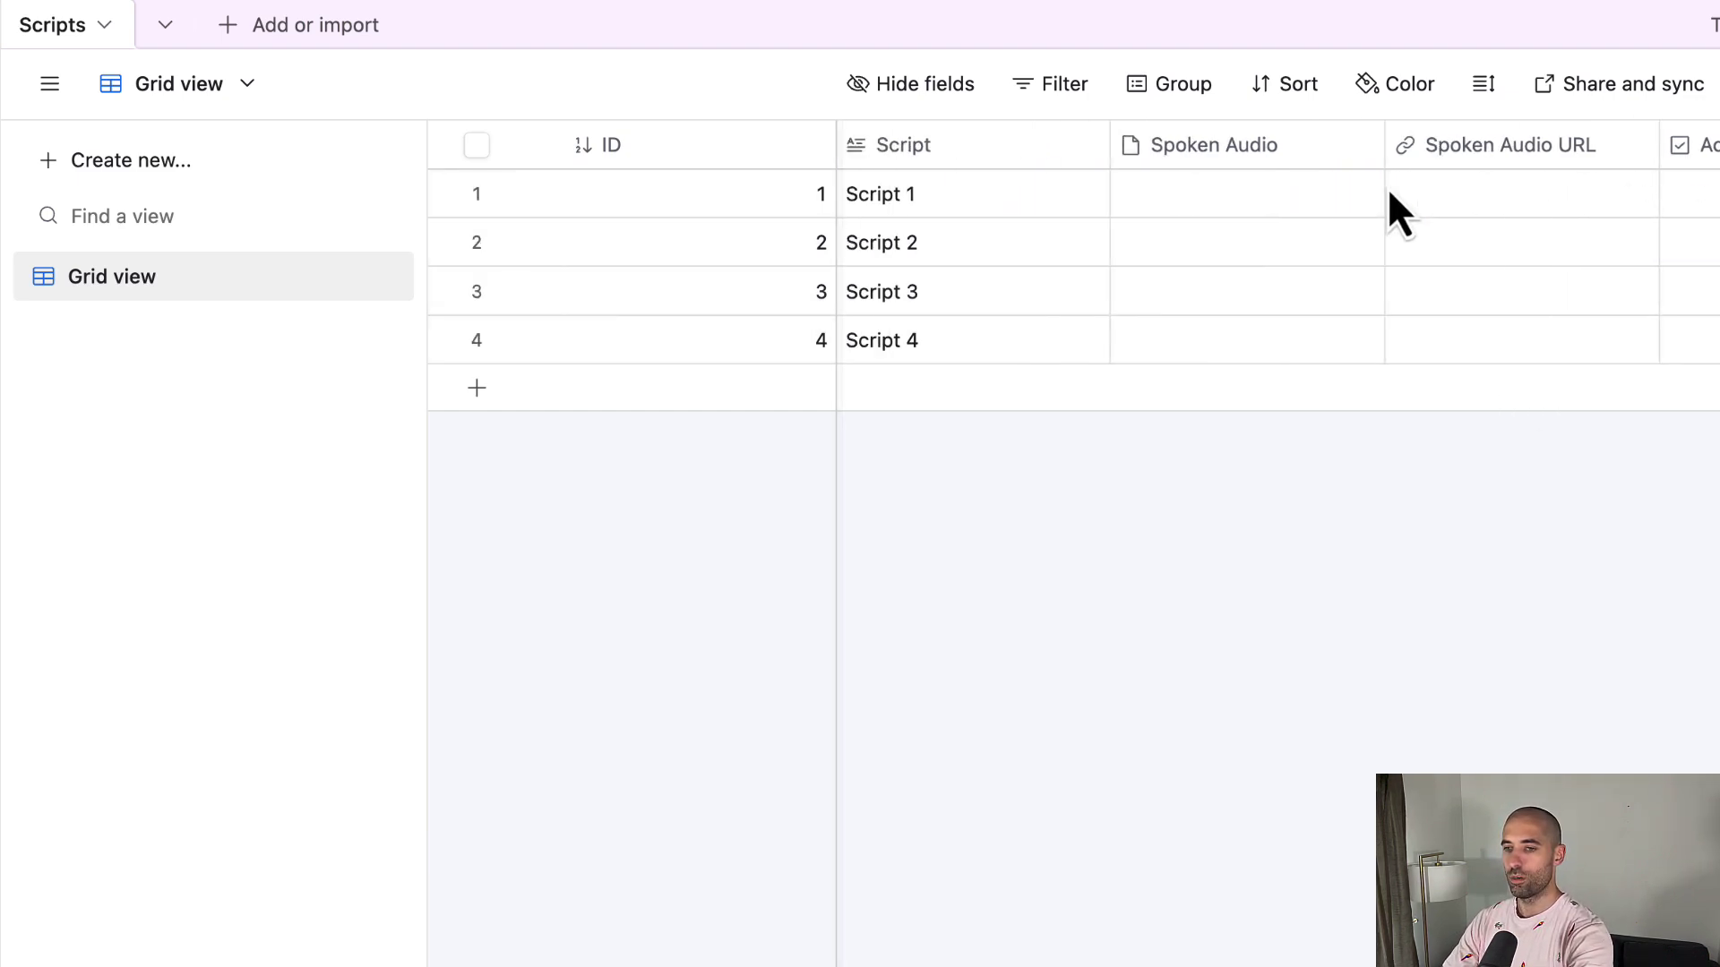
{"action": "left_click", "coordinate": [974, 192]}
{"action": "left_click", "coordinate": [974, 190]}
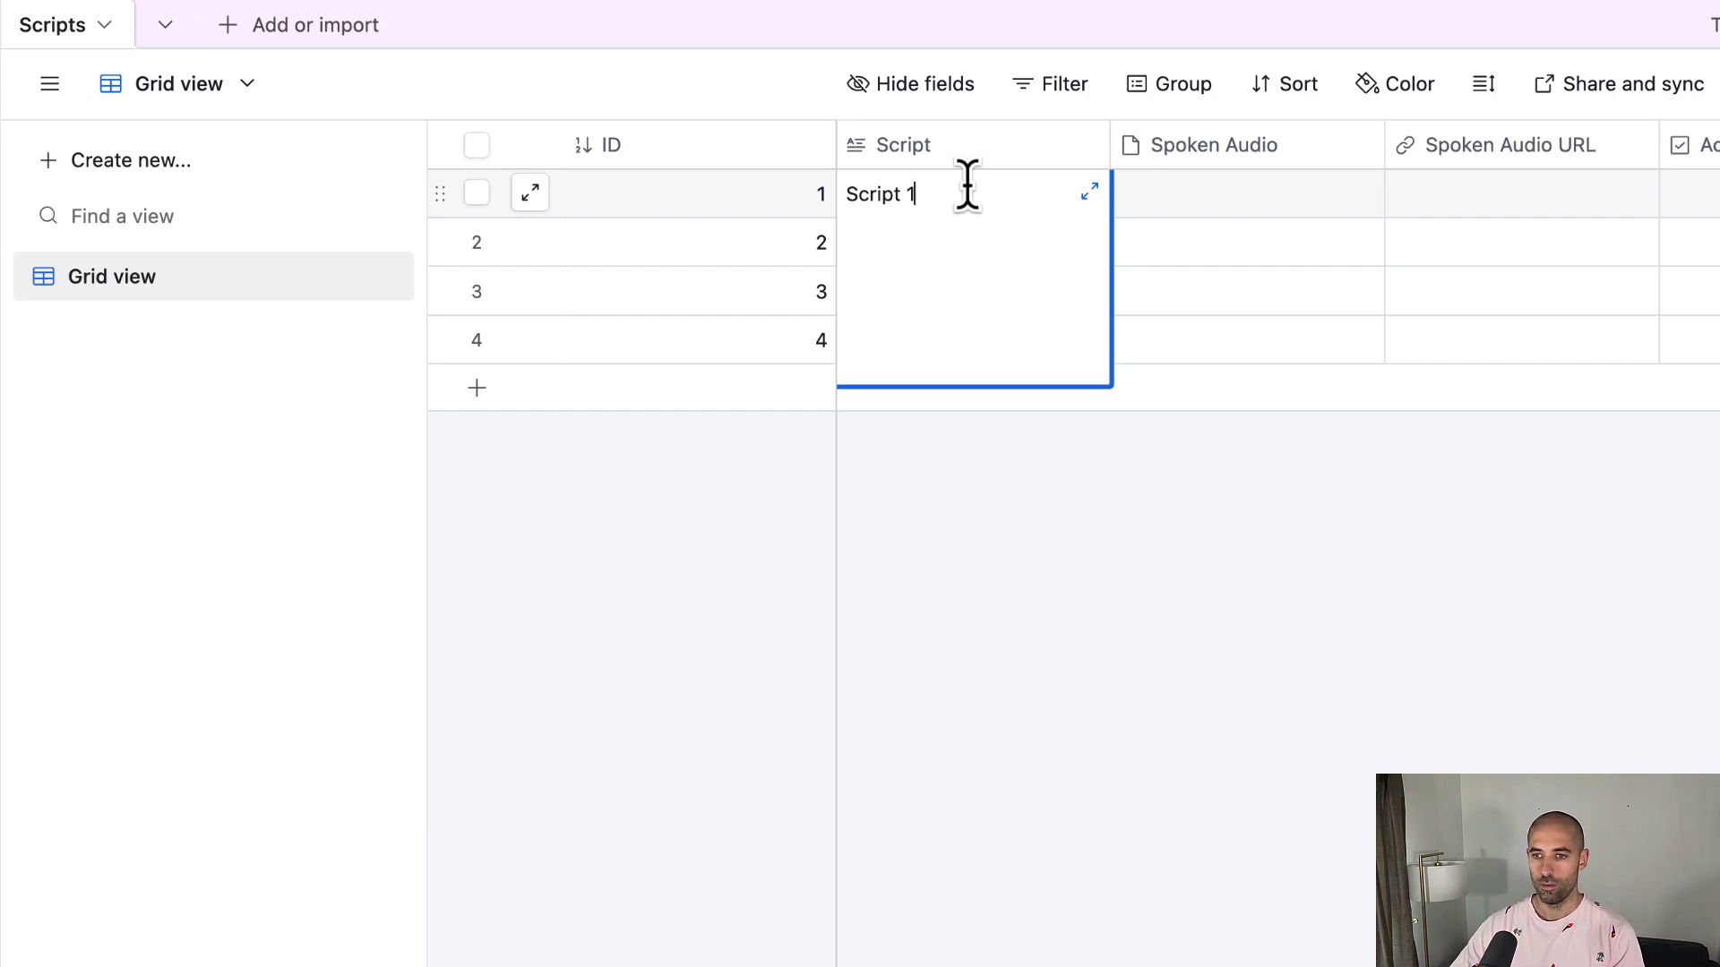
{"action": "left_click", "coordinate": [1163, 487]}
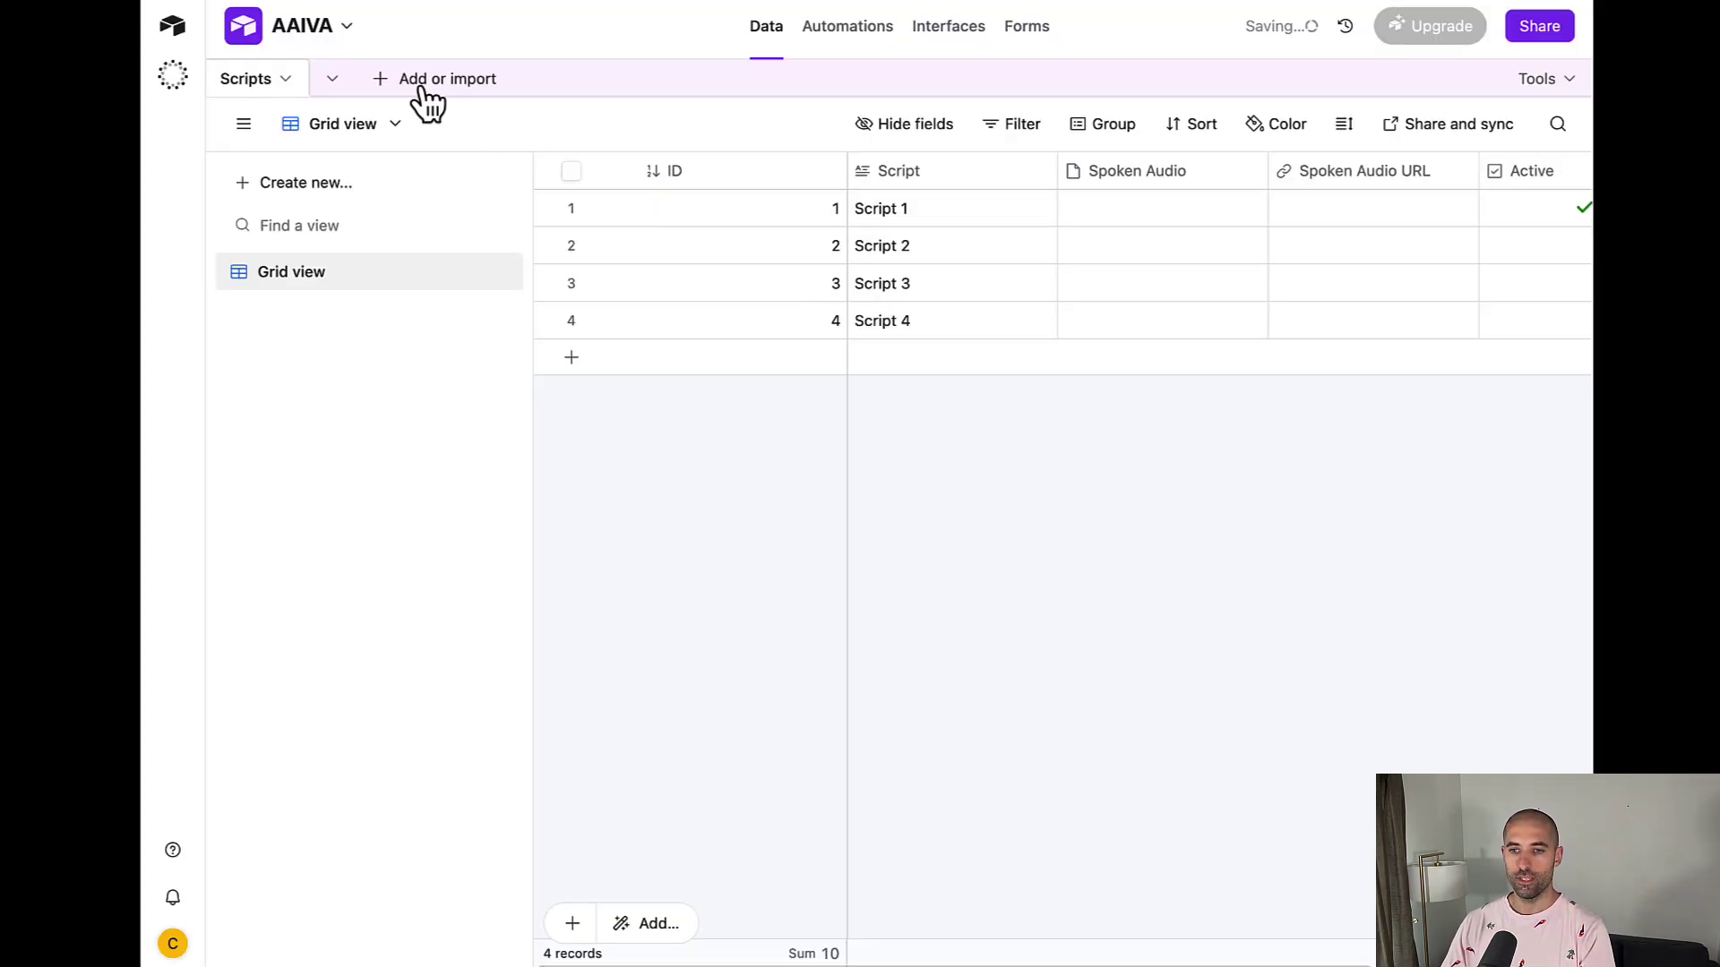
Create a second table from scratch, name it Segments with records called Segment, and save it
{"action": "left_click", "coordinate": [423, 88]}
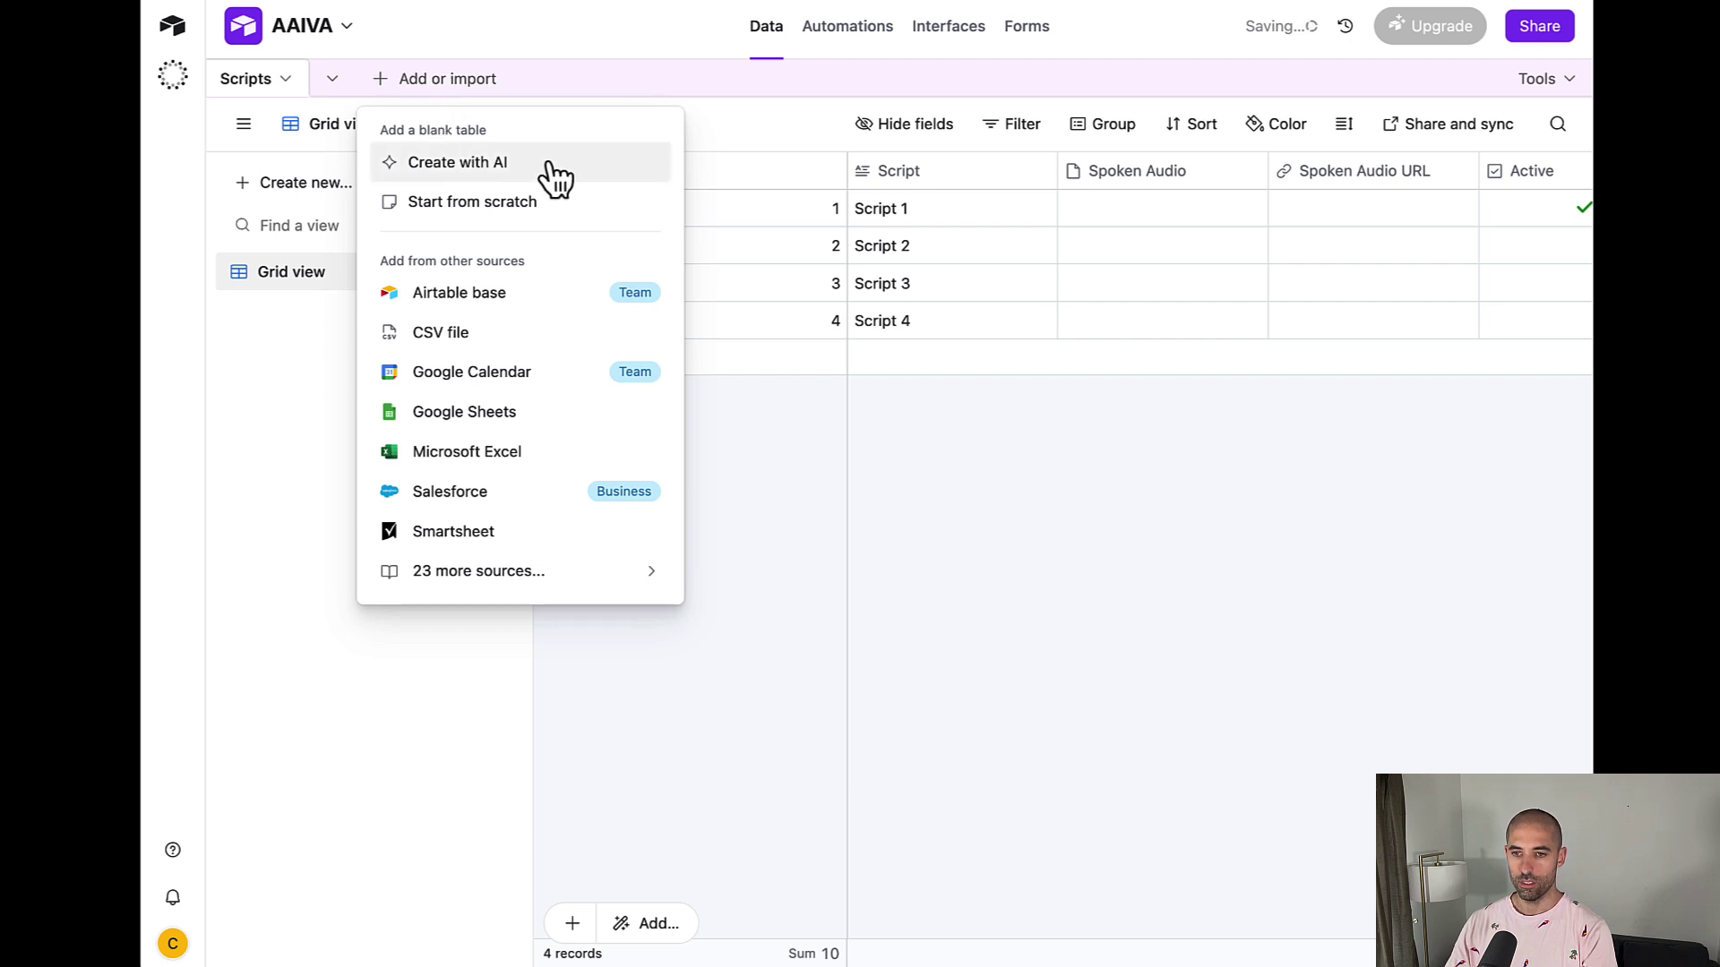
{"action": "left_click", "coordinate": [575, 206]}
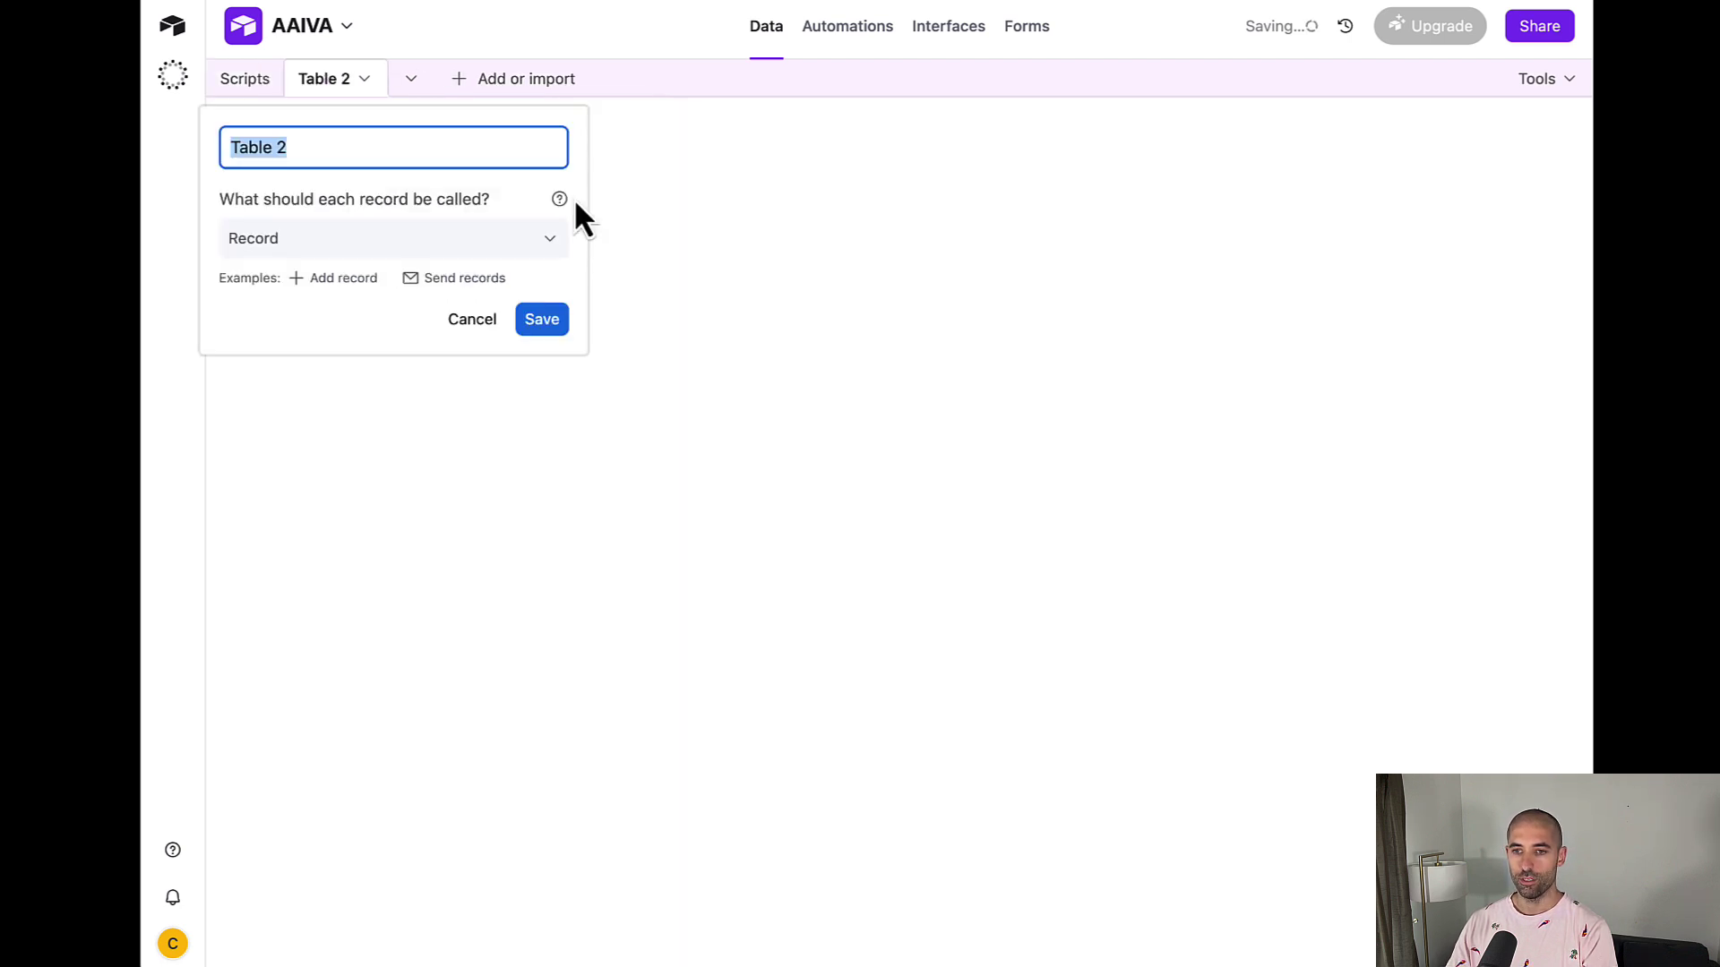
{"action": "type", "text": "Segments"}
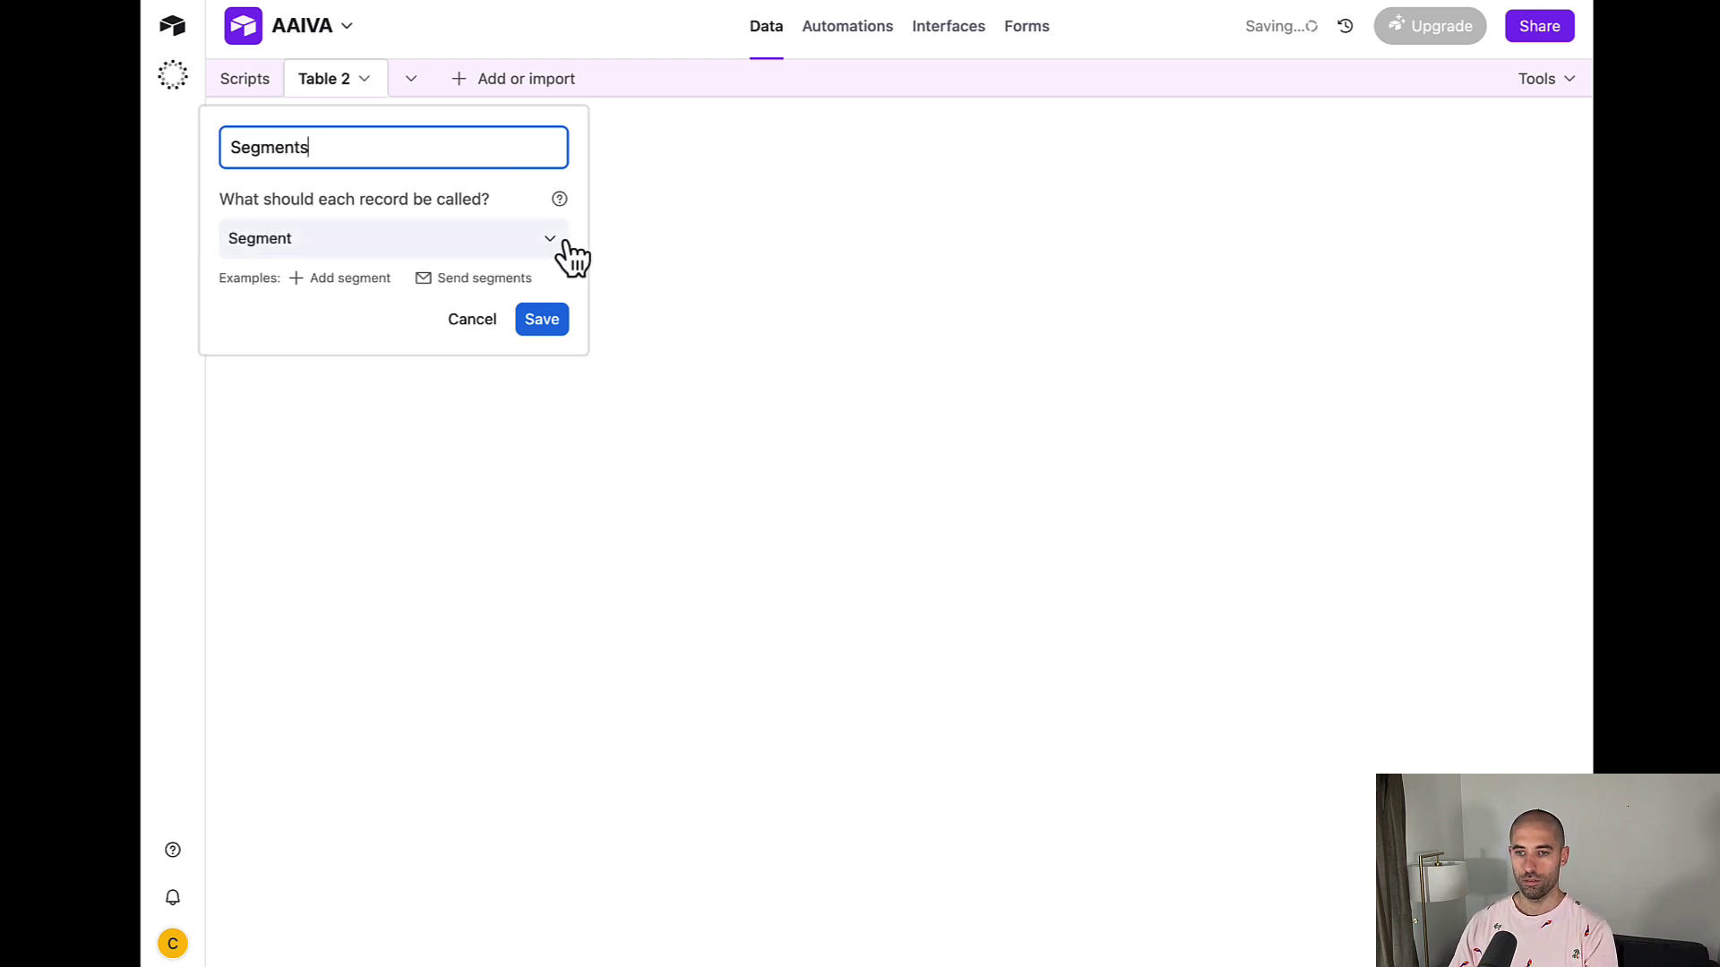
{"action": "left_click", "coordinate": [542, 322]}
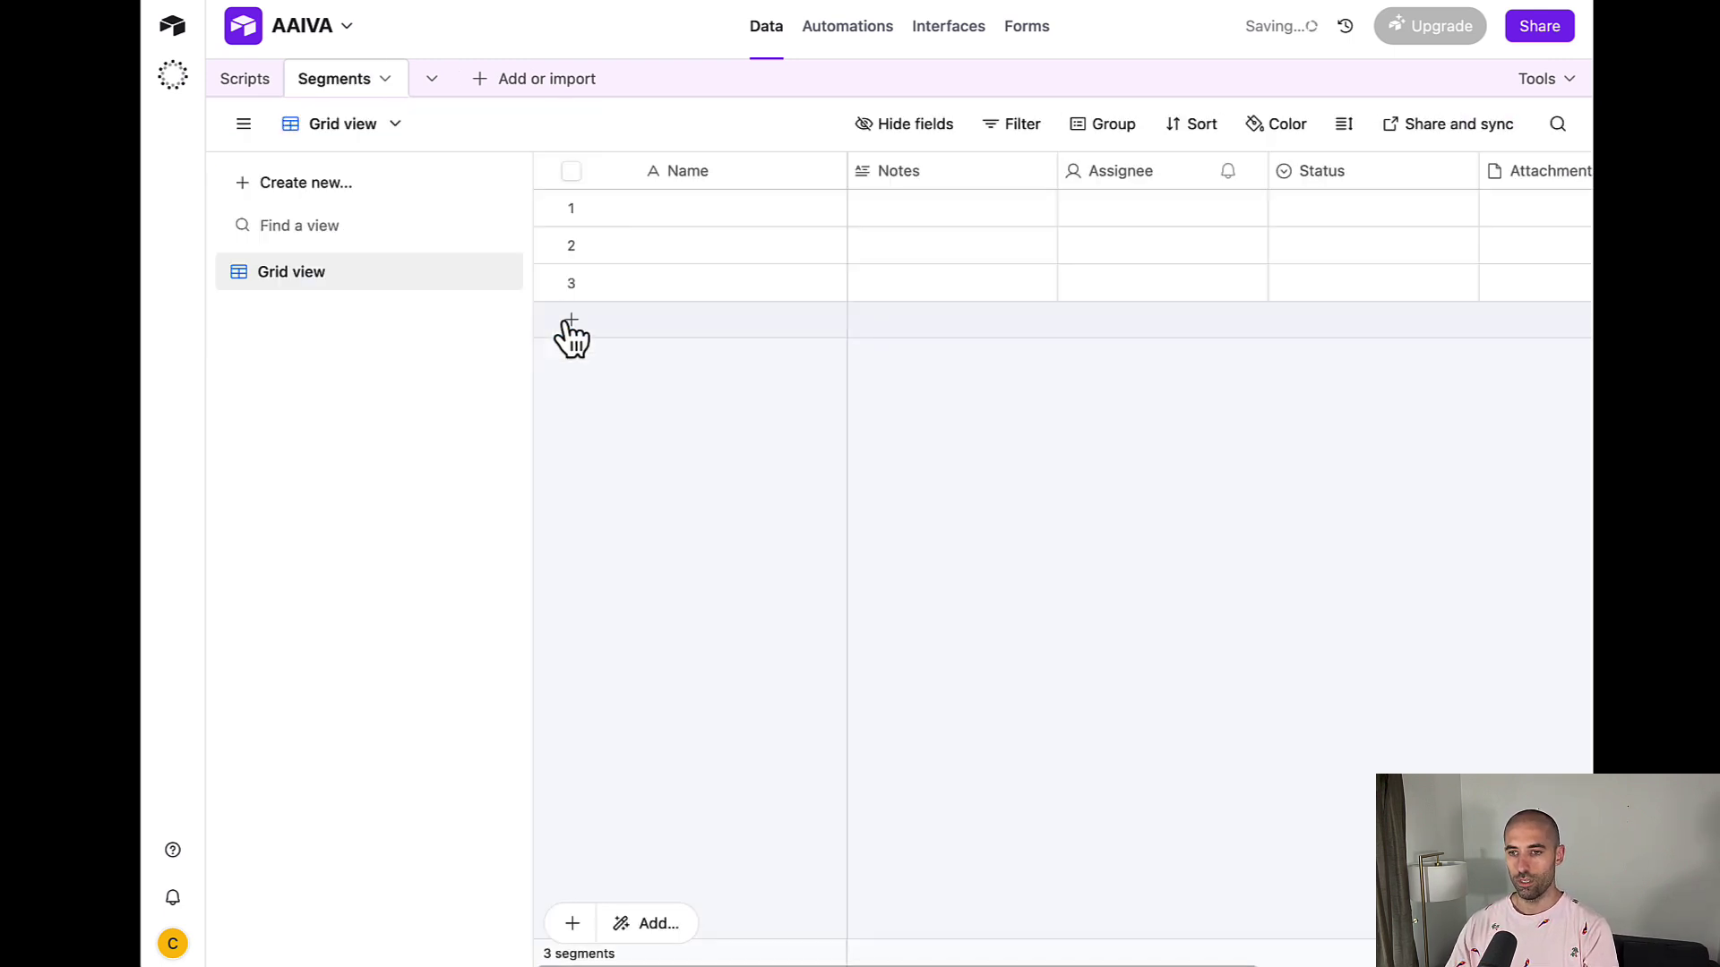
Delete the default Notes, Assignee, Status, Attachments and Attachment Summary fields from the Segments table
{"action": "right_click", "coordinate": [948, 174]}
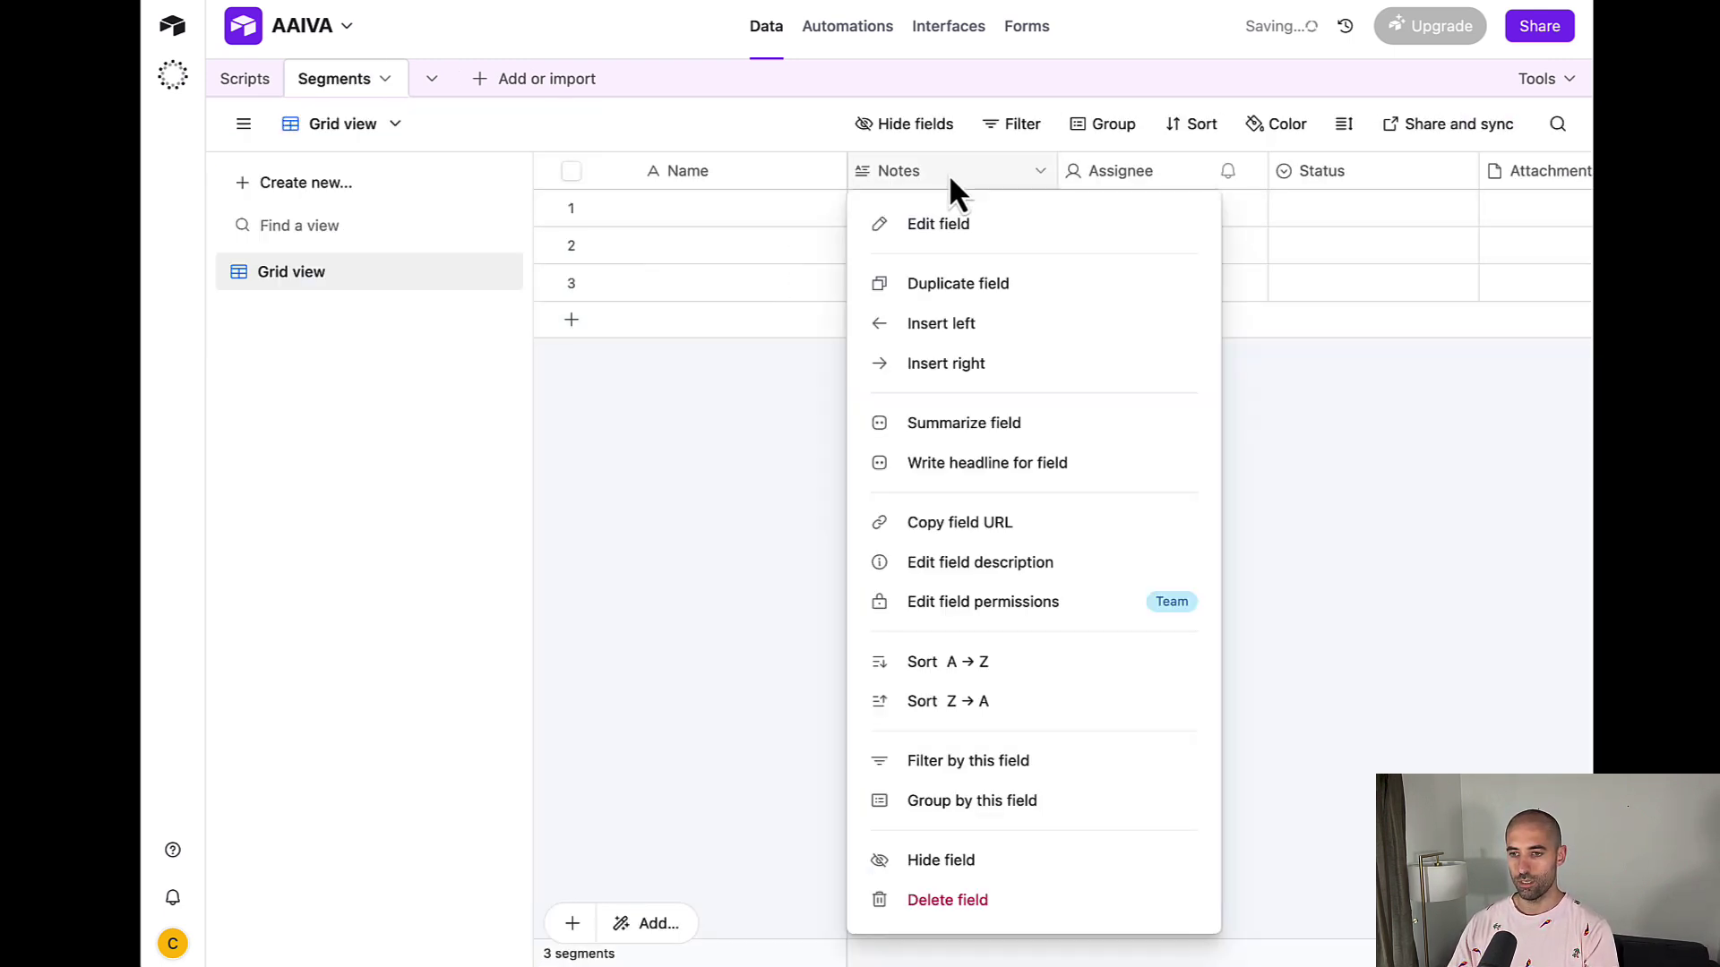
{"action": "left_click", "coordinate": [1024, 901]}
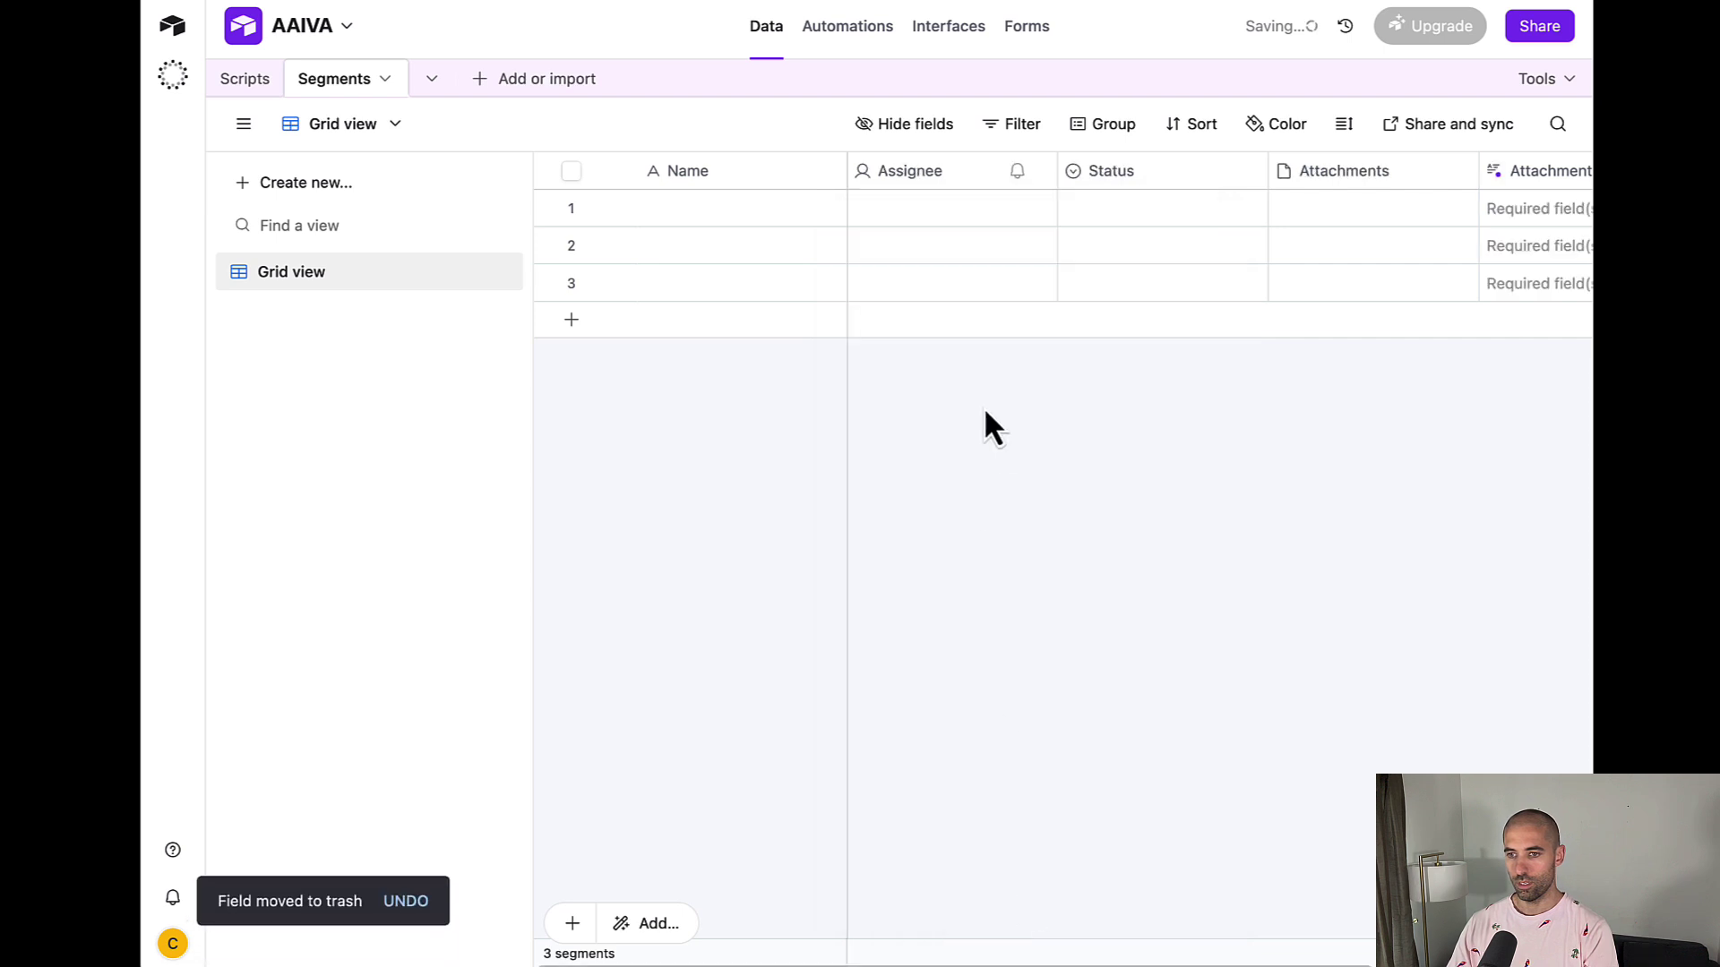
{"action": "right_click", "coordinate": [956, 177]}
{"action": "left_click", "coordinate": [1028, 811]}
{"action": "right_click", "coordinate": [971, 176]}
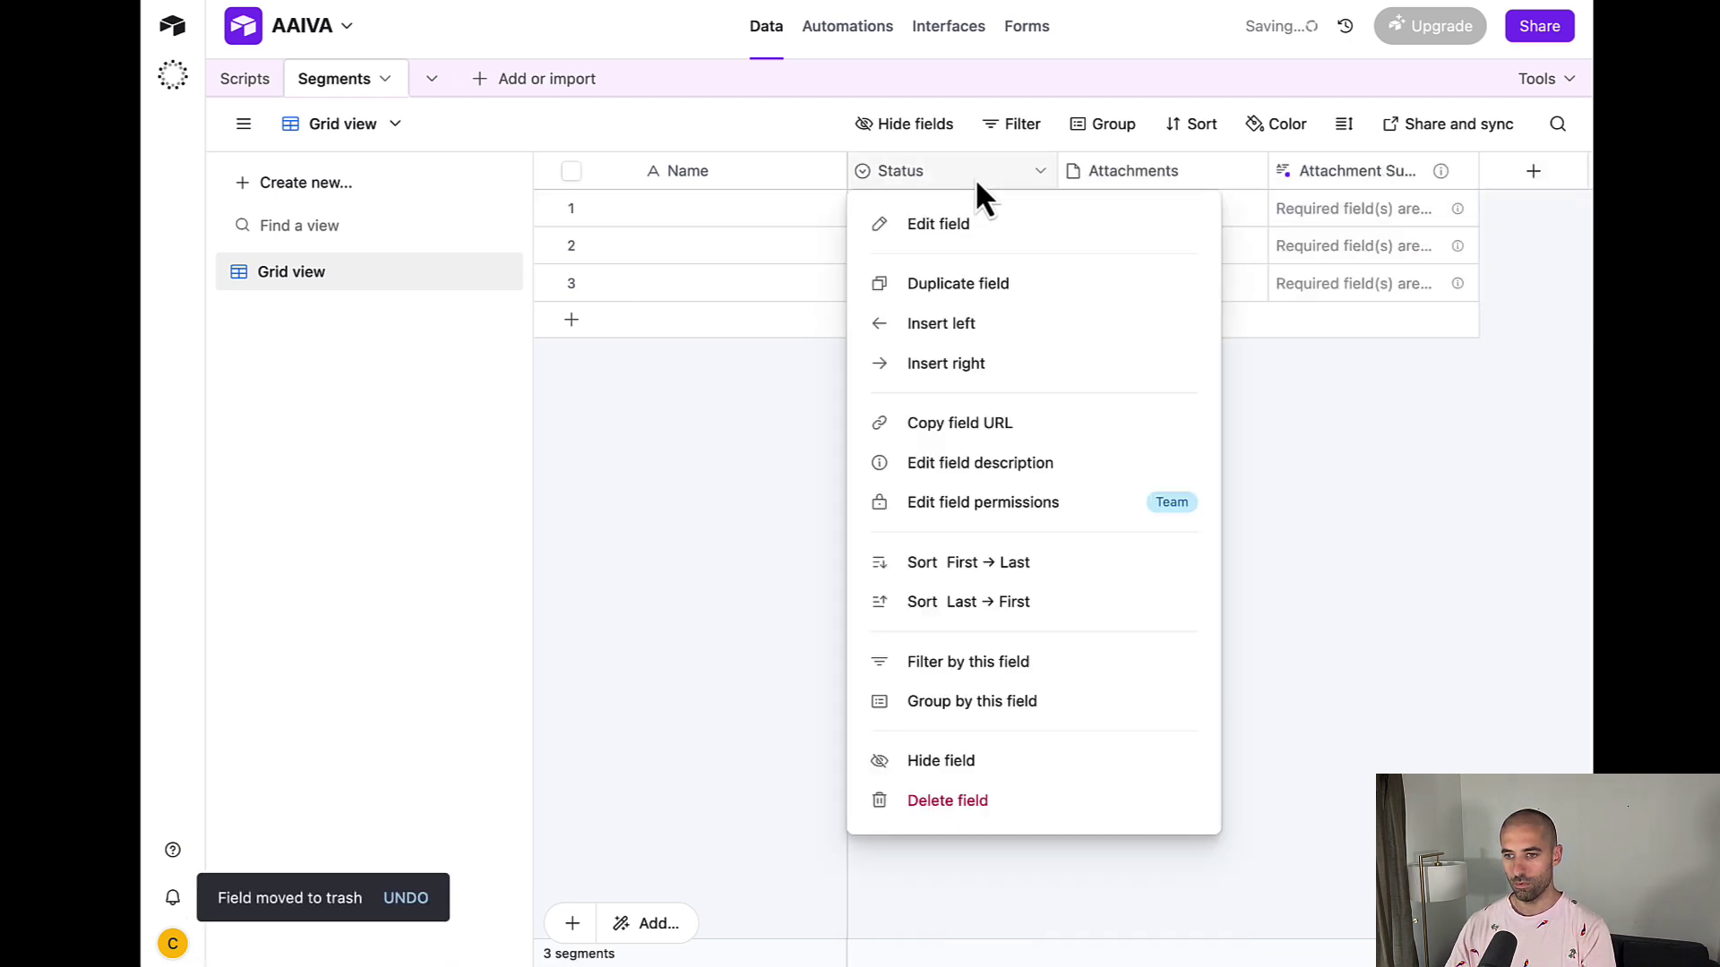
{"action": "left_click", "coordinate": [994, 798]}
{"action": "right_click", "coordinate": [1003, 175]}
{"action": "left_click", "coordinate": [1029, 932]}
{"action": "right_click", "coordinate": [994, 172]}
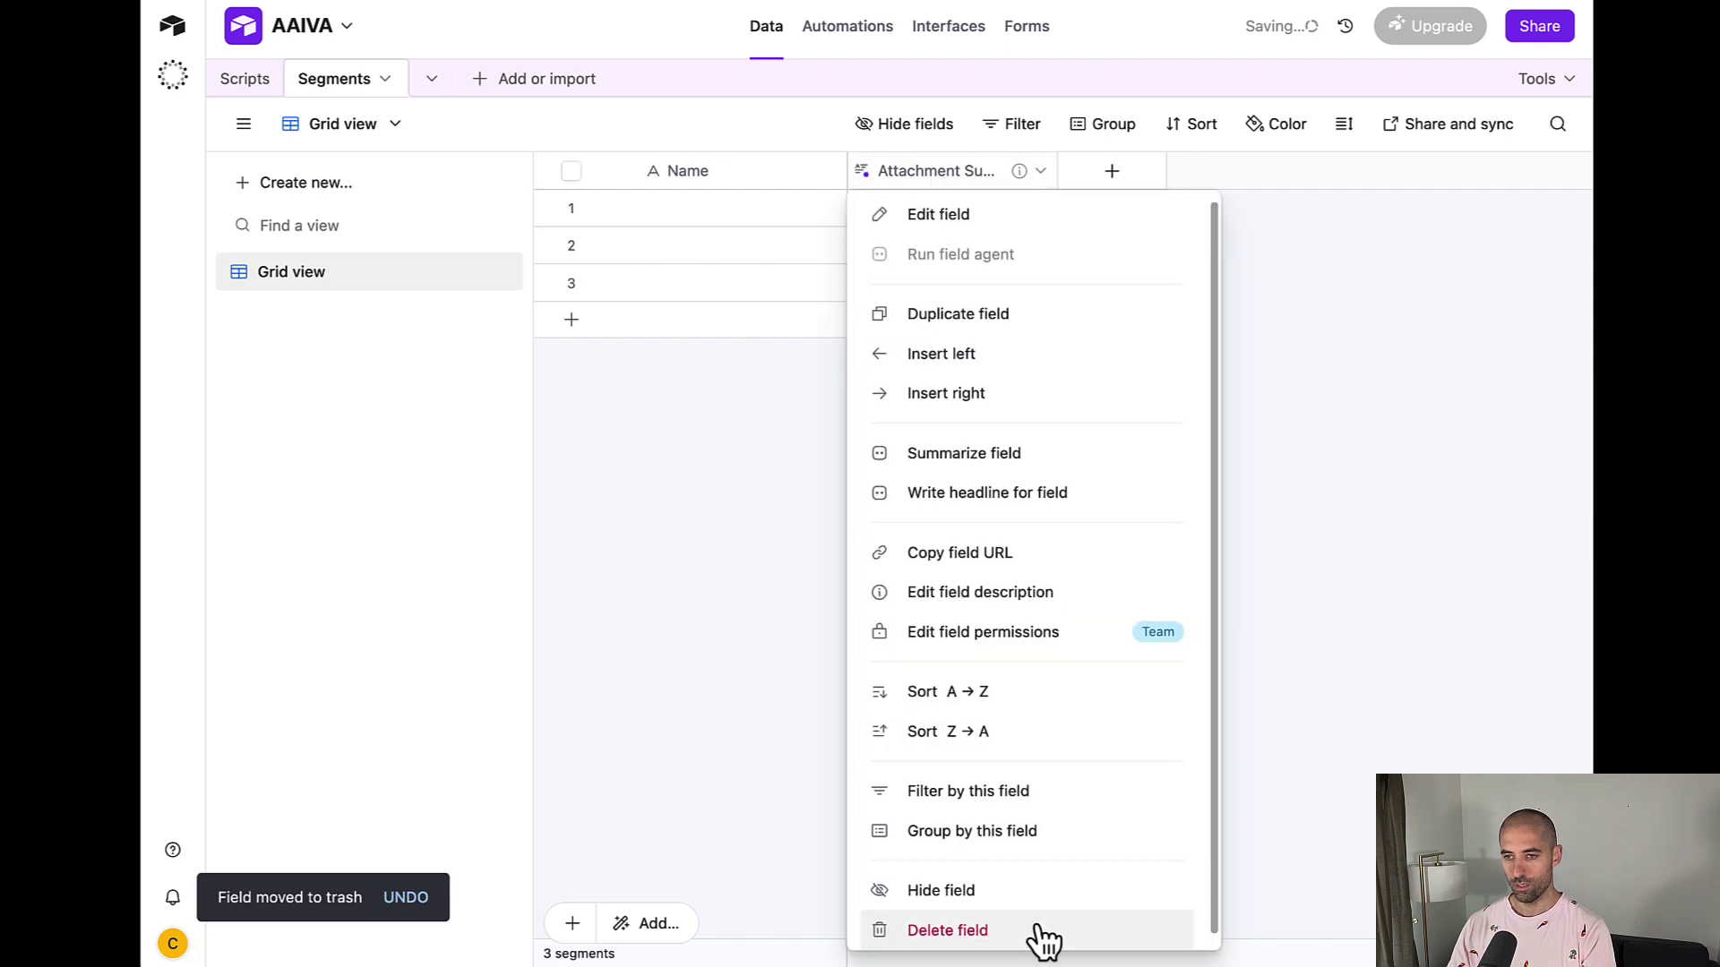
{"action": "left_click", "coordinate": [1034, 932]}
Rename the primary Name field of the Segments table to ID and change its type to Autonumber
{"action": "right_click", "coordinate": [700, 175]}
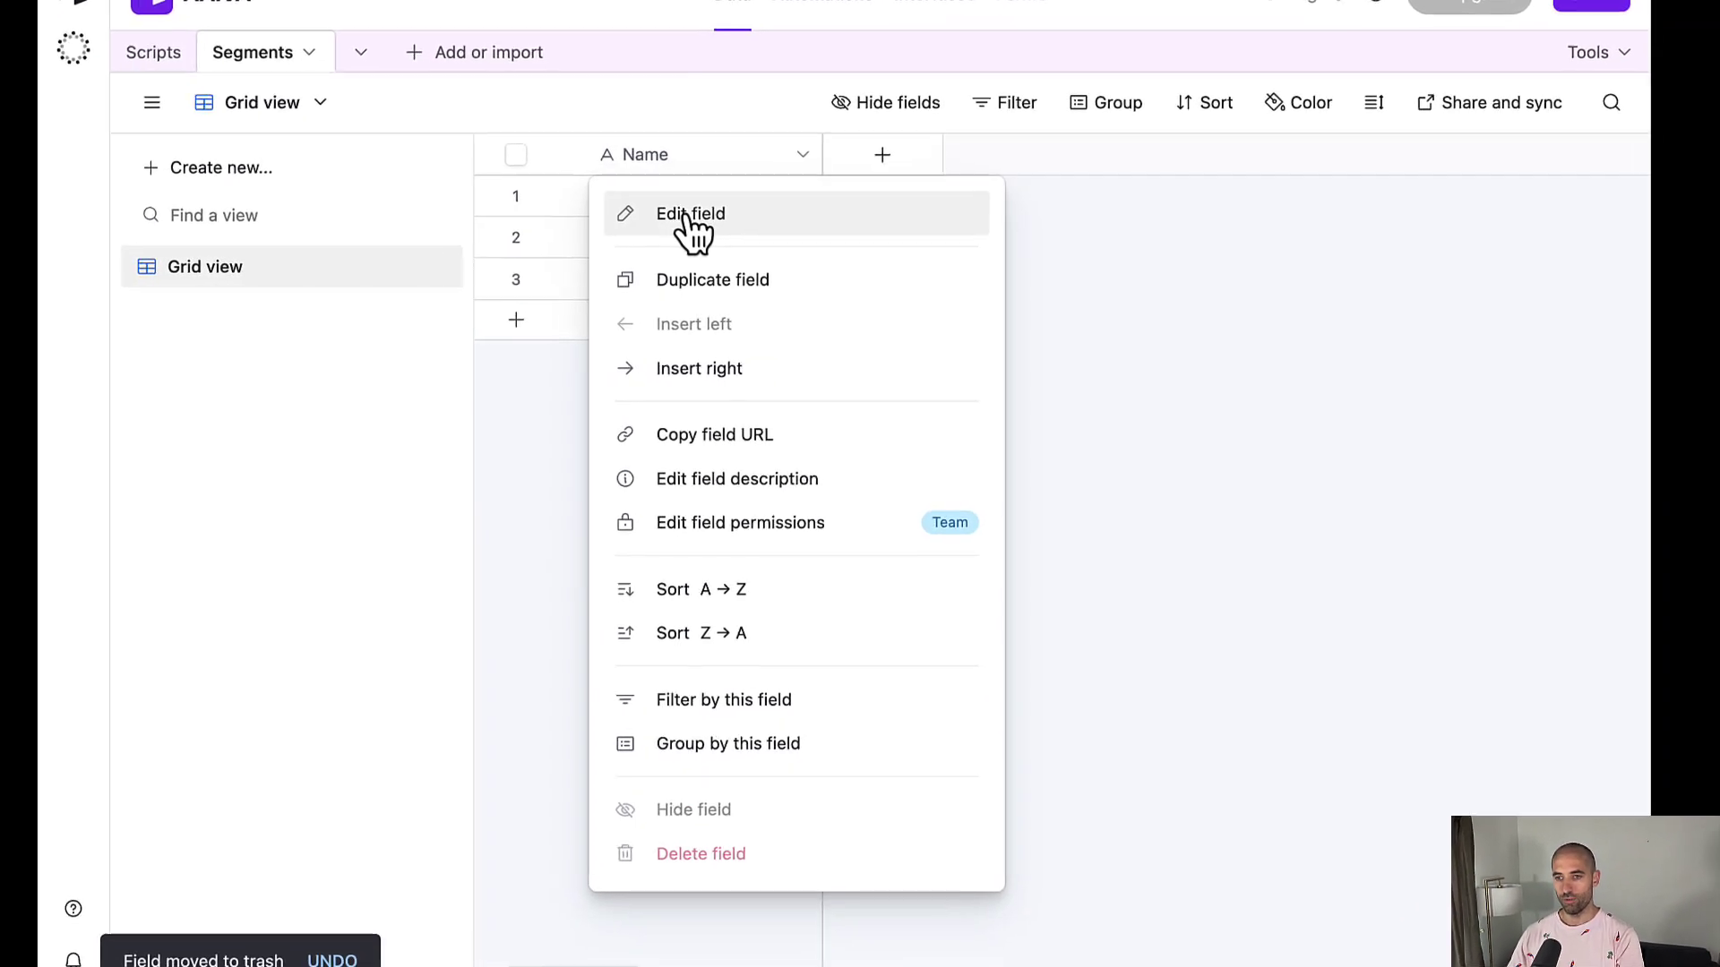
{"action": "left_click", "coordinate": [697, 215]}
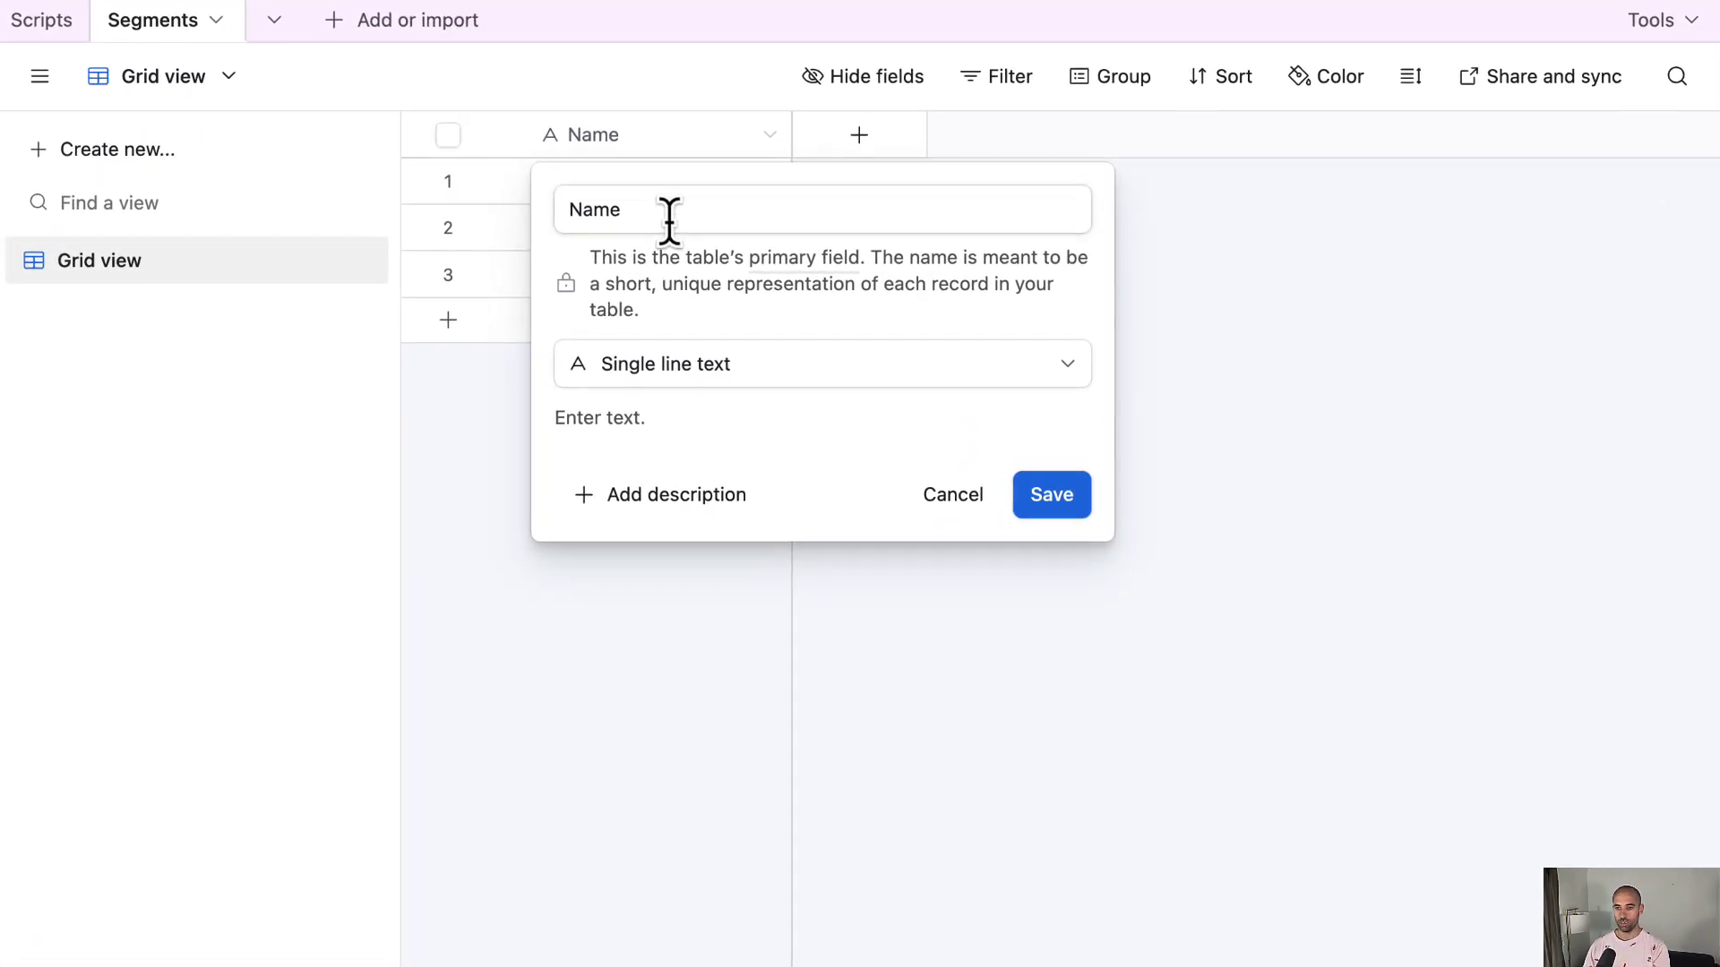
{"action": "left_click", "coordinate": [686, 226]}
{"action": "key", "text": "ctrl+a"}
{"action": "type", "text": "I"}
{"action": "left_click", "coordinate": [730, 270]}
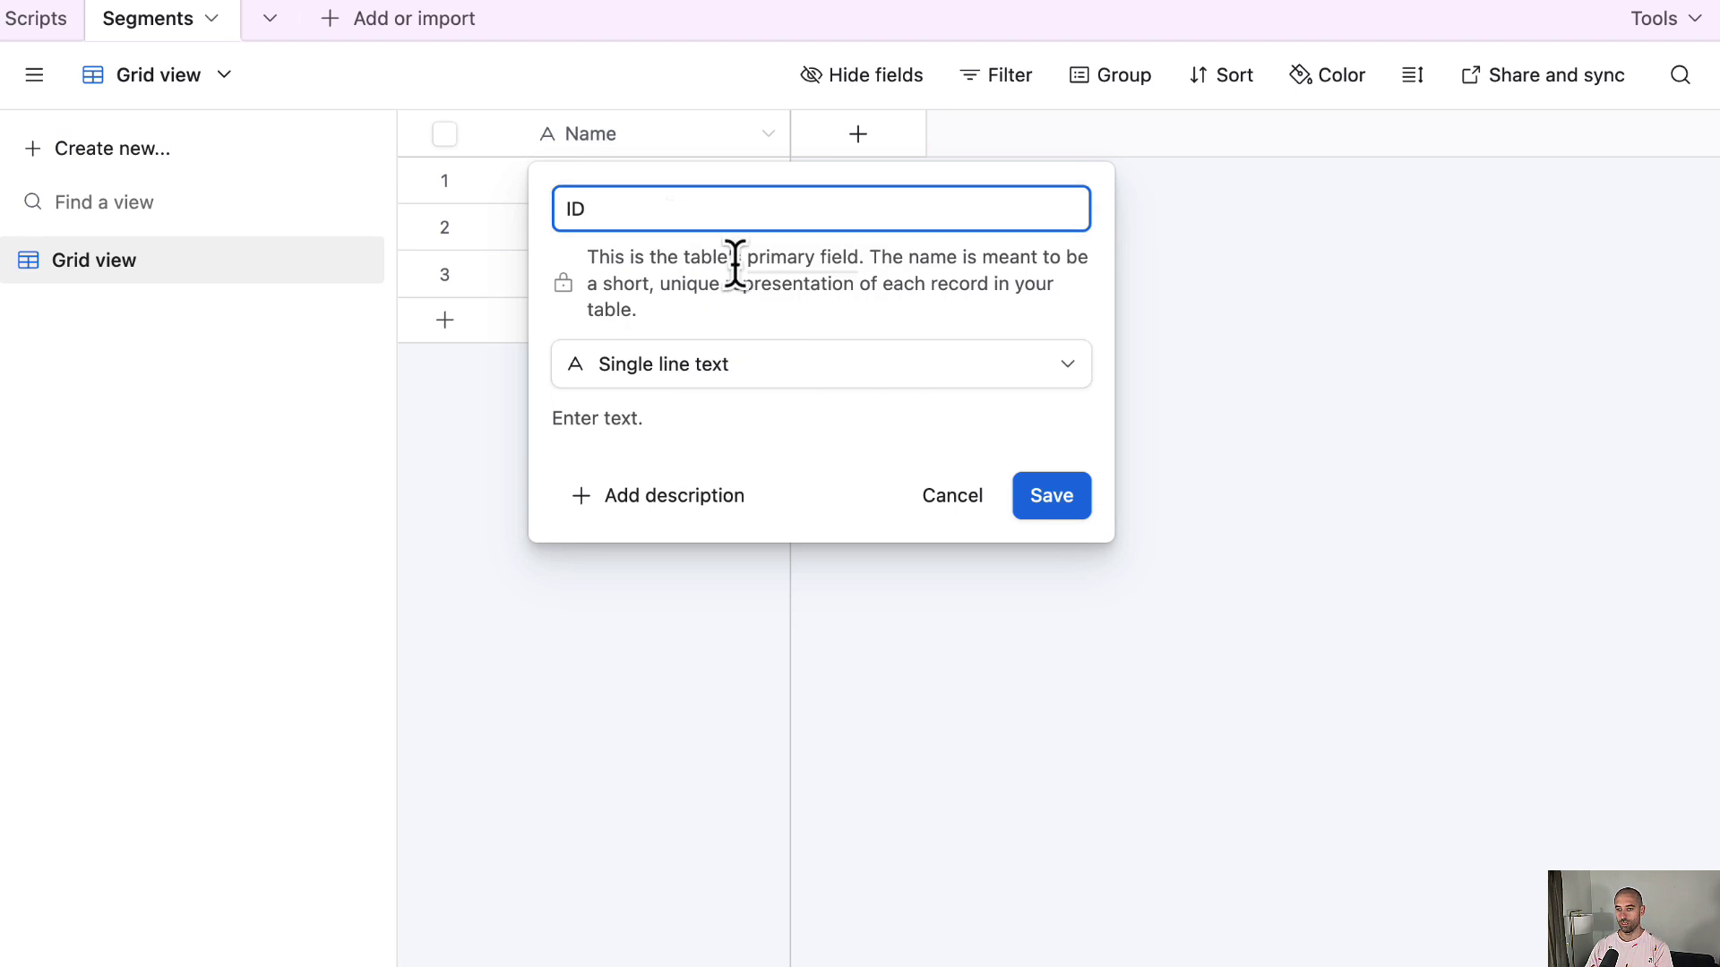
{"action": "left_click", "coordinate": [768, 358]}
{"action": "scroll", "coordinate": [755, 635], "scroll_direction": "down", "scroll_amount": 2}
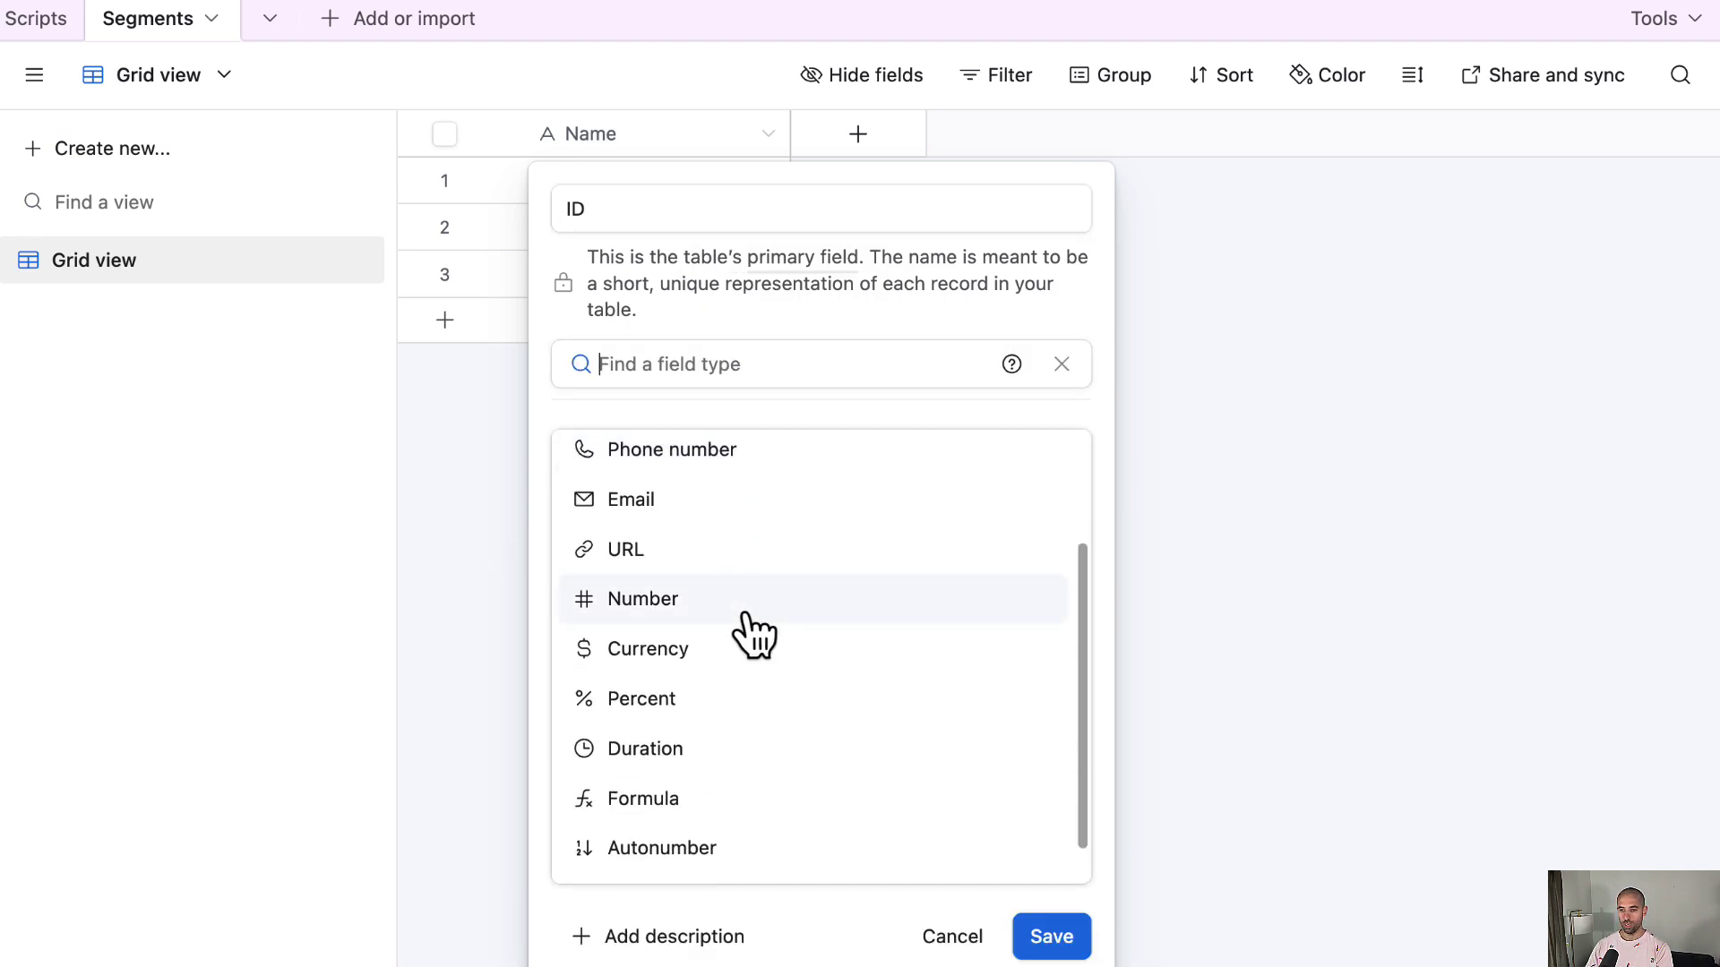
{"action": "scroll", "coordinate": [753, 638], "scroll_direction": "down", "scroll_amount": 1}
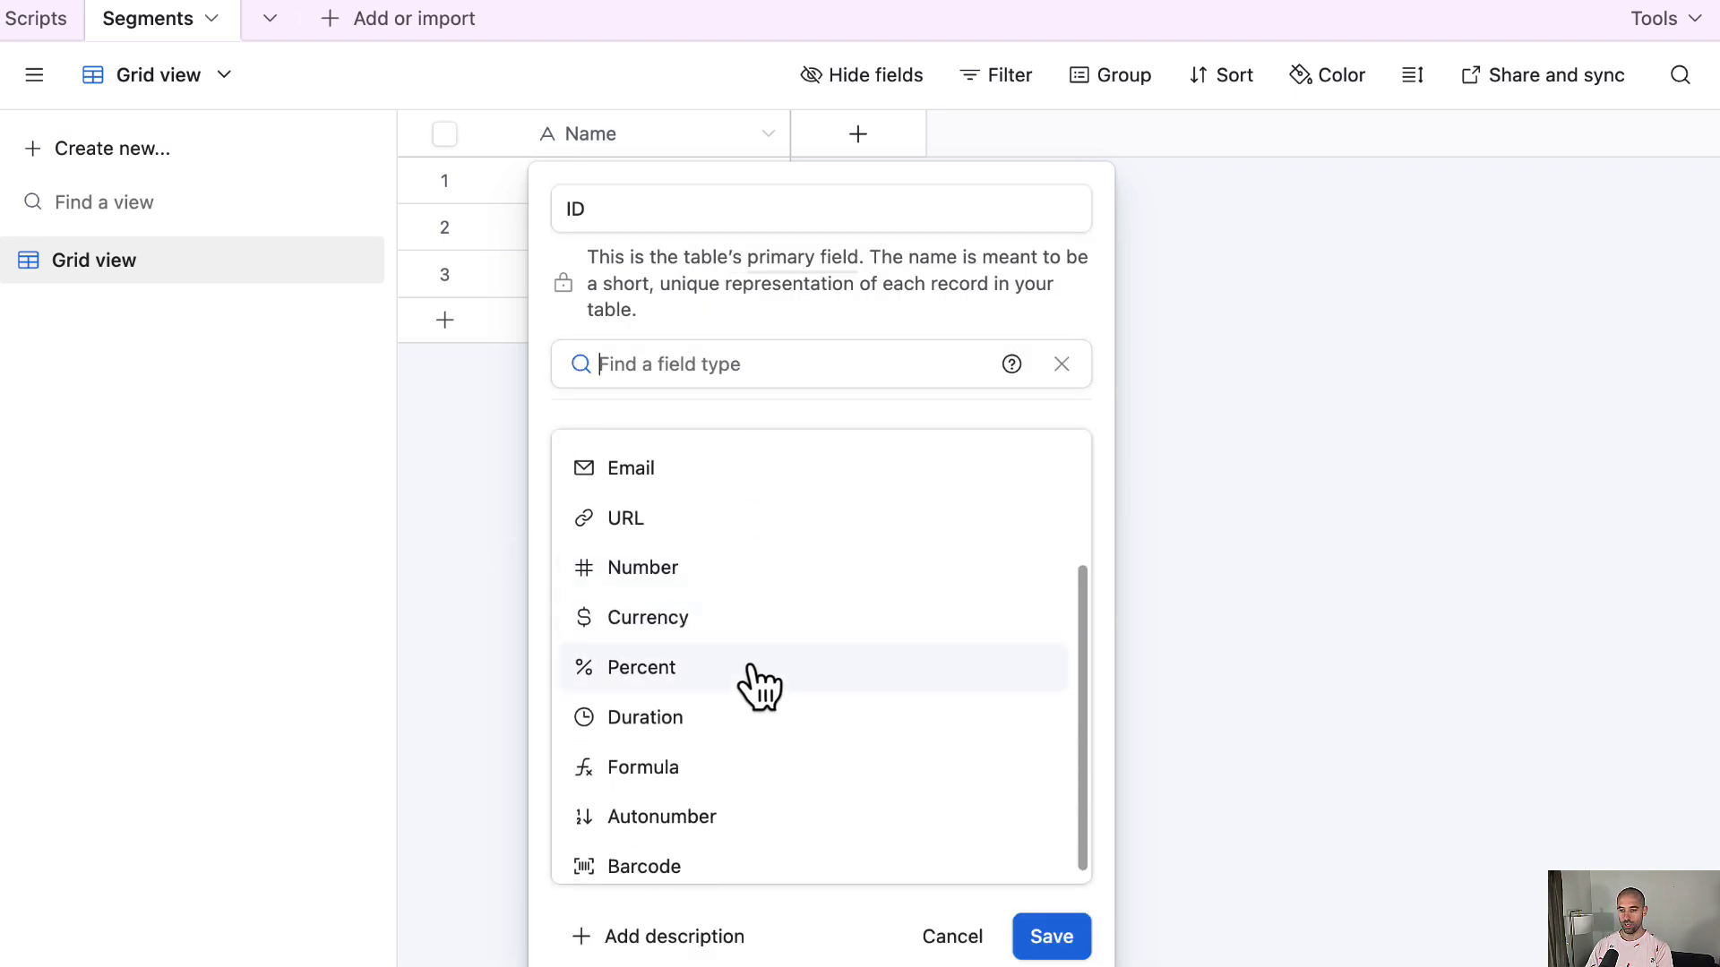
{"action": "left_click", "coordinate": [778, 817]}
{"action": "left_click", "coordinate": [1046, 534]}
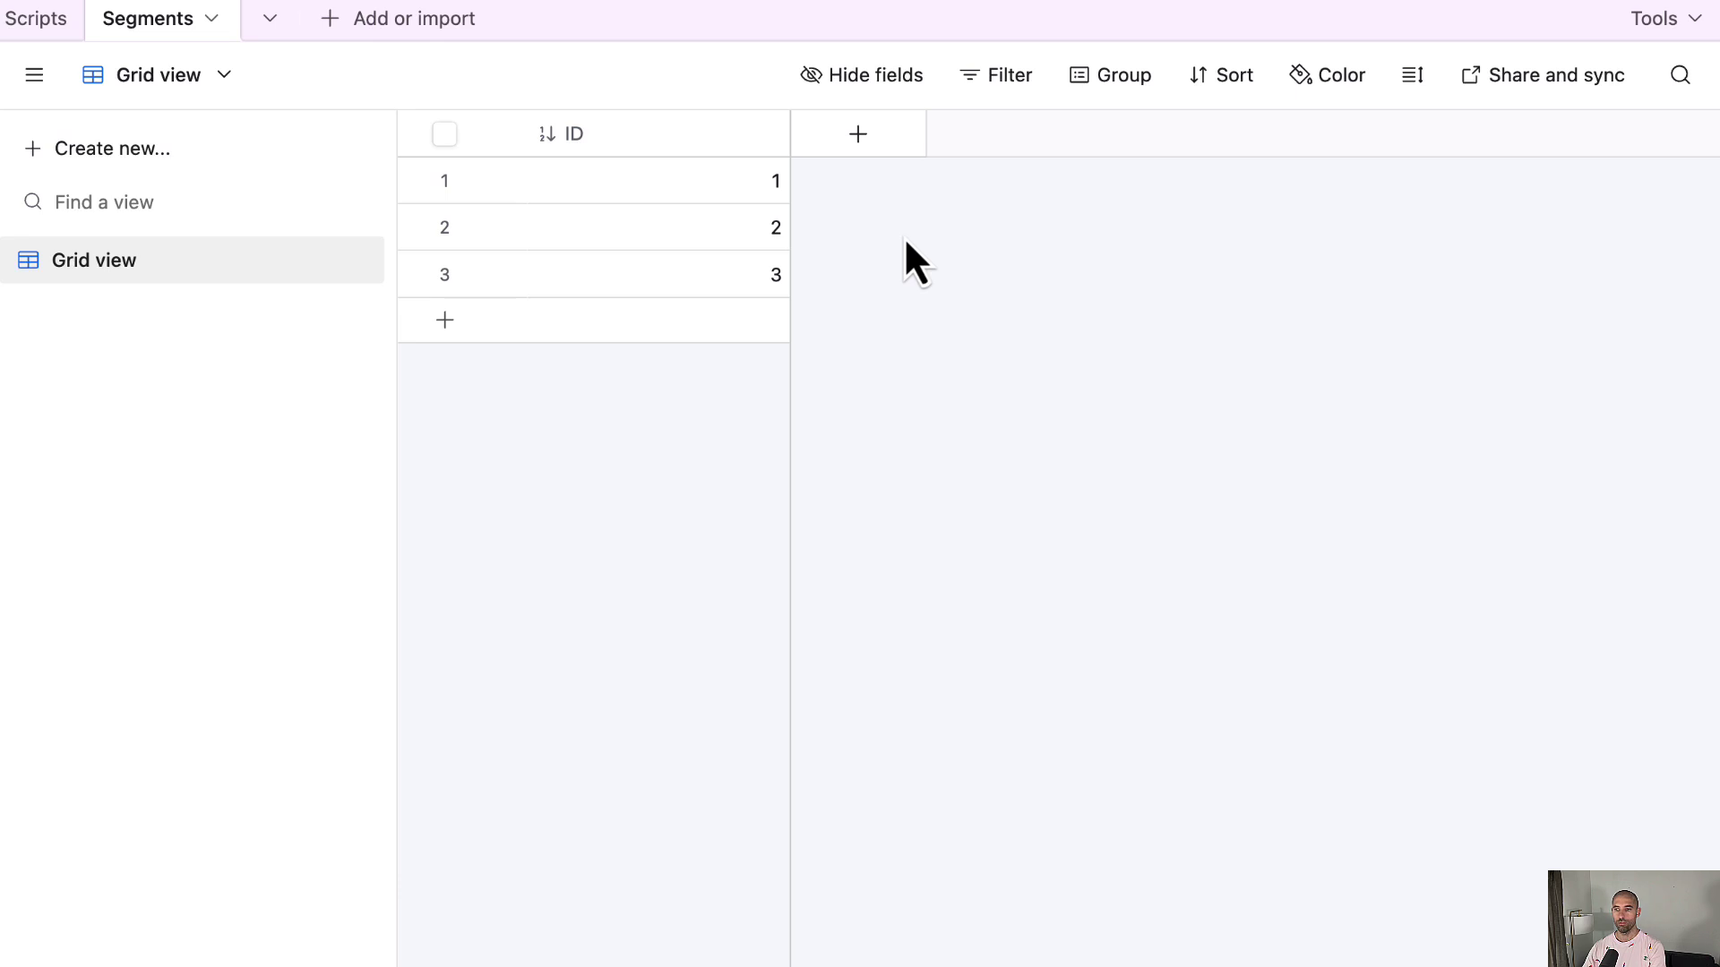
Add a Single line text field named Script Segment to the Segments table
{"action": "left_click", "coordinate": [858, 134]}
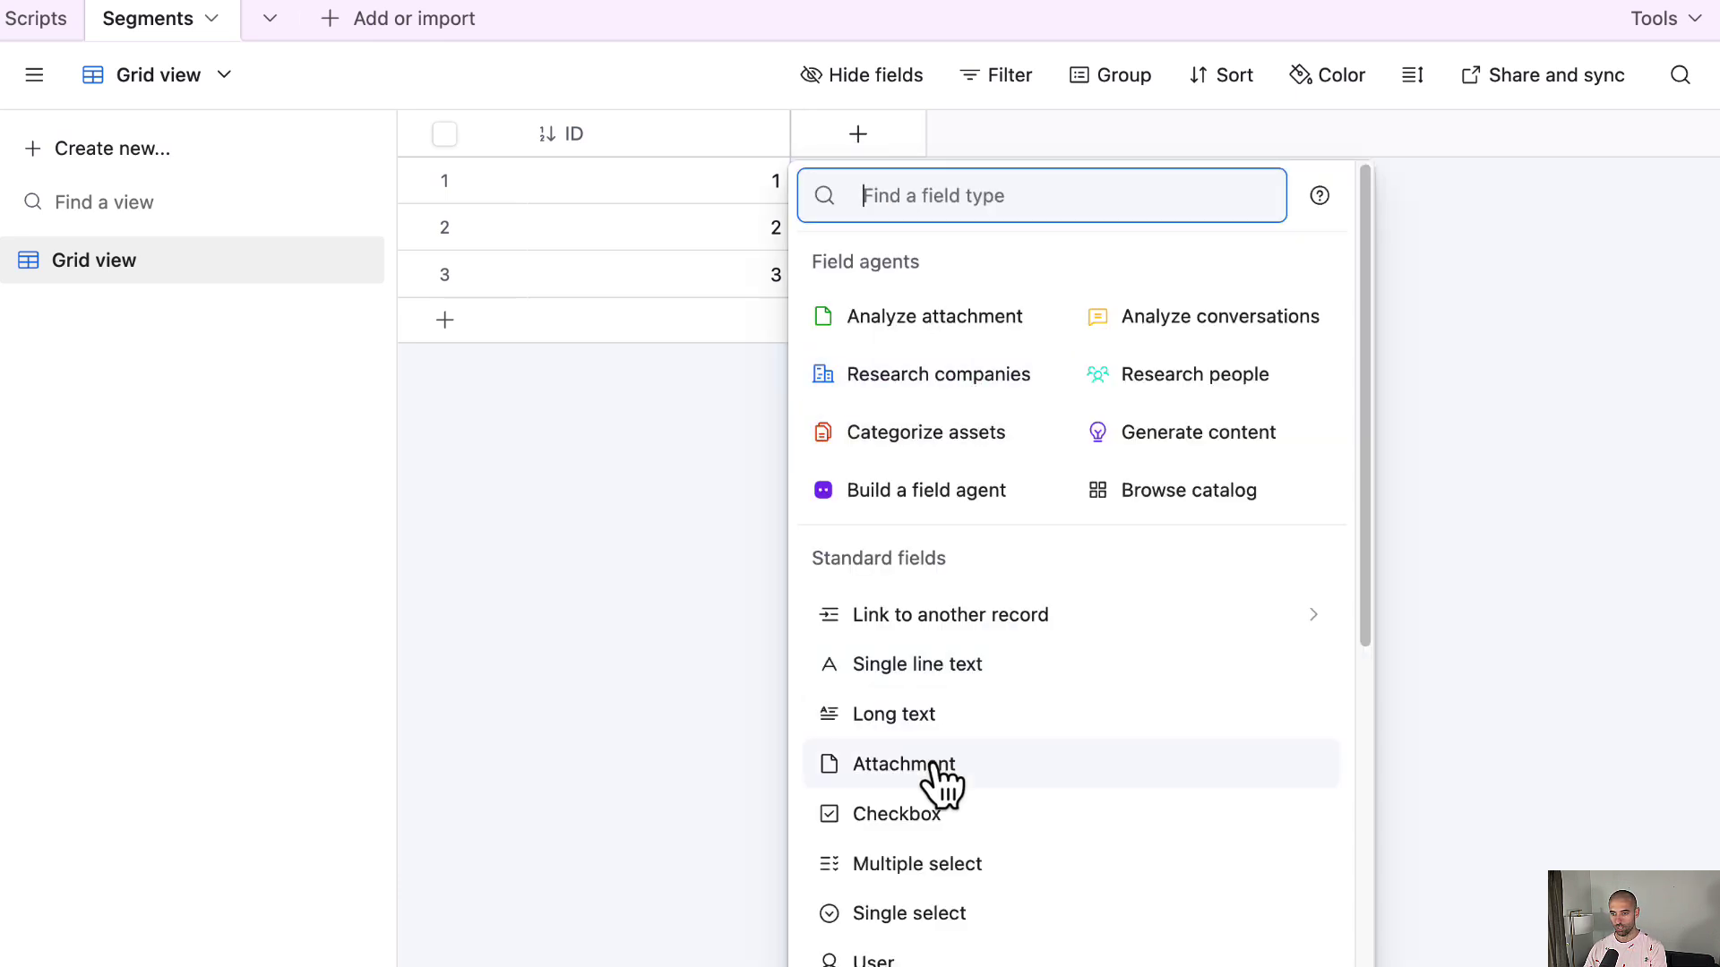
{"action": "left_click", "coordinate": [952, 681]}
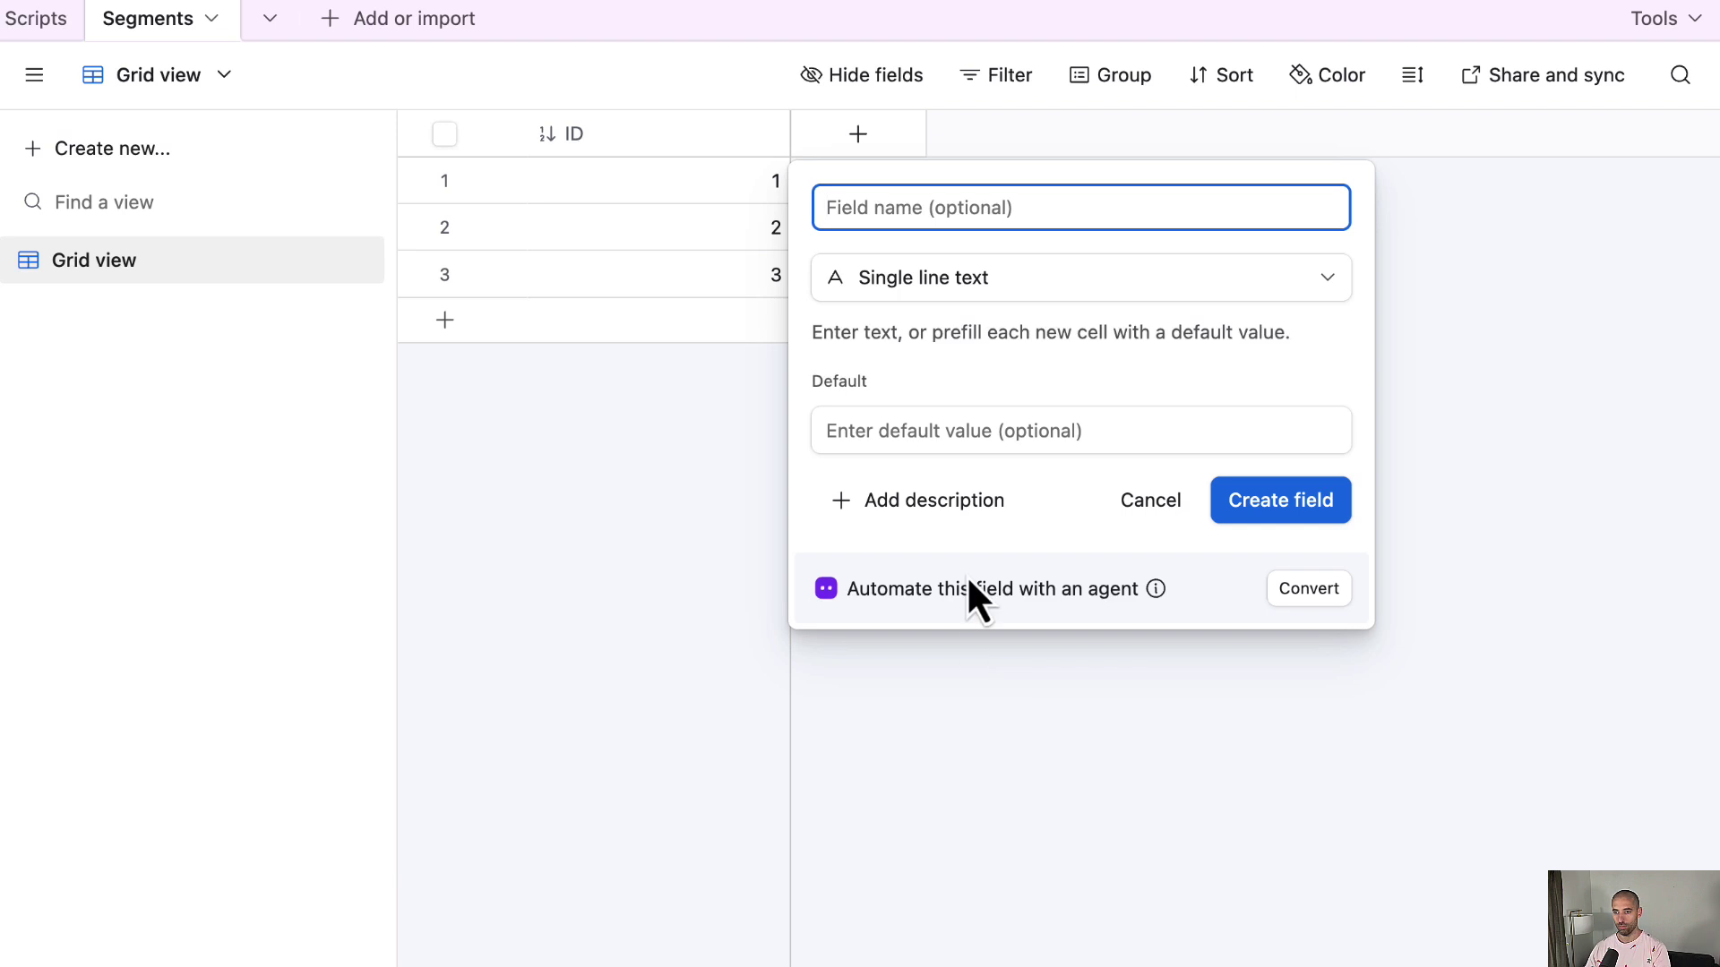
{"action": "type", "text": "Scri"}
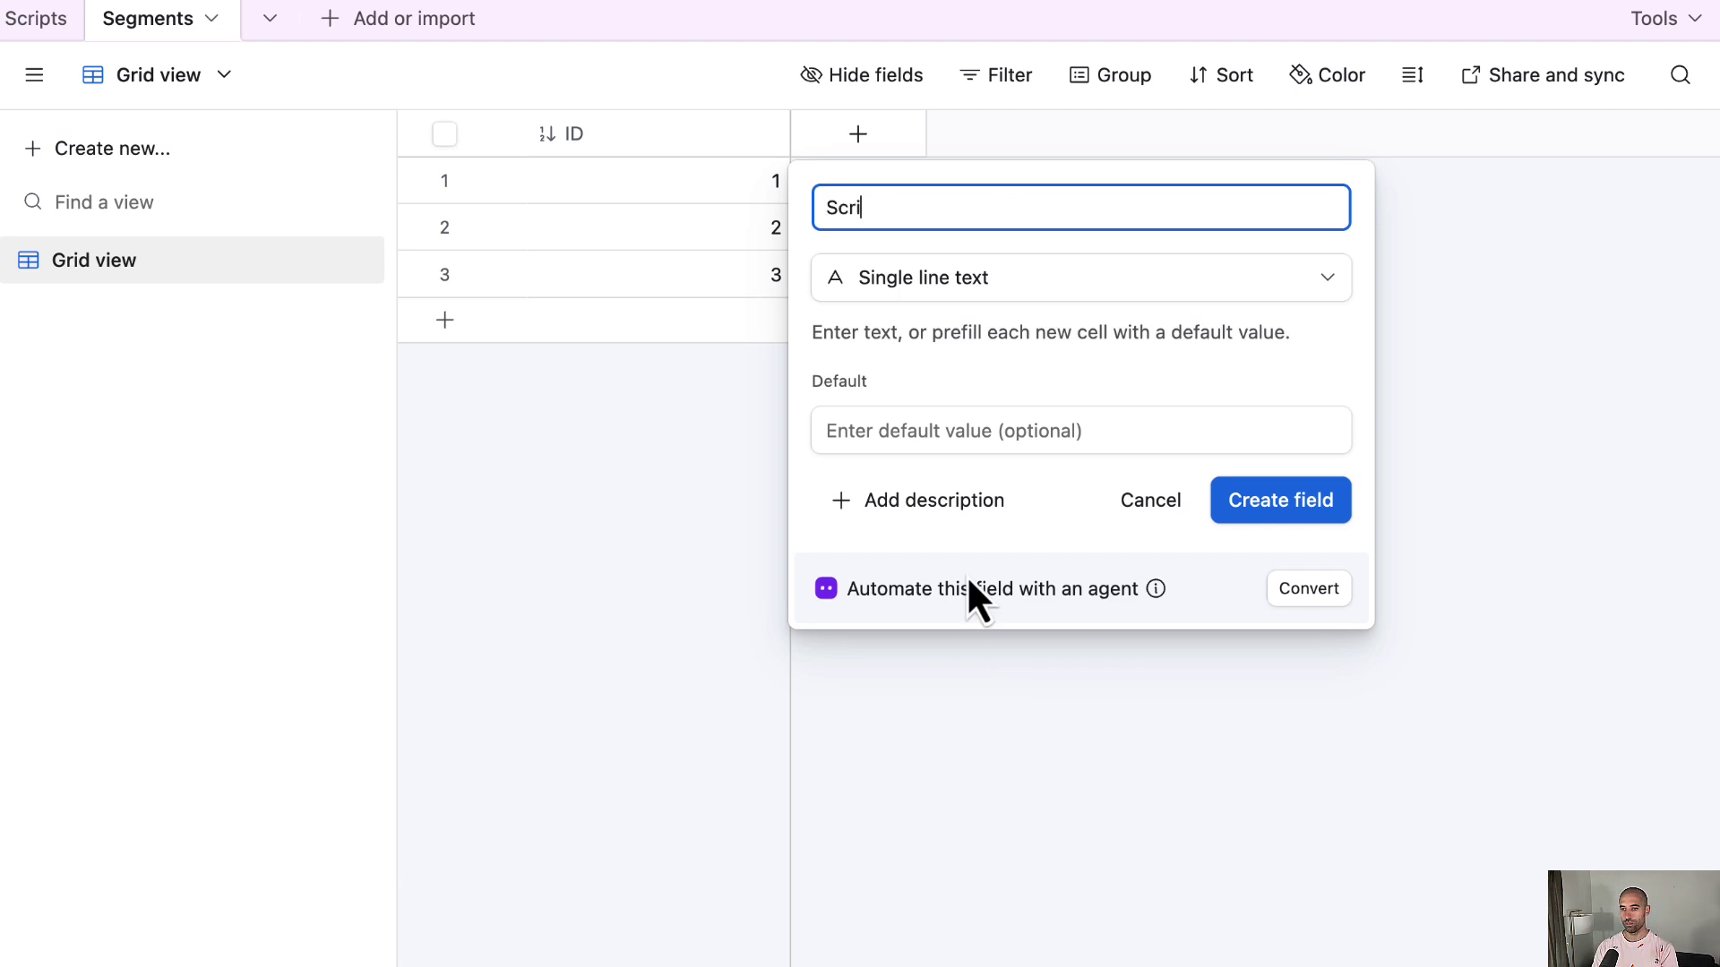
{"action": "type", "text": "pt Segment"}
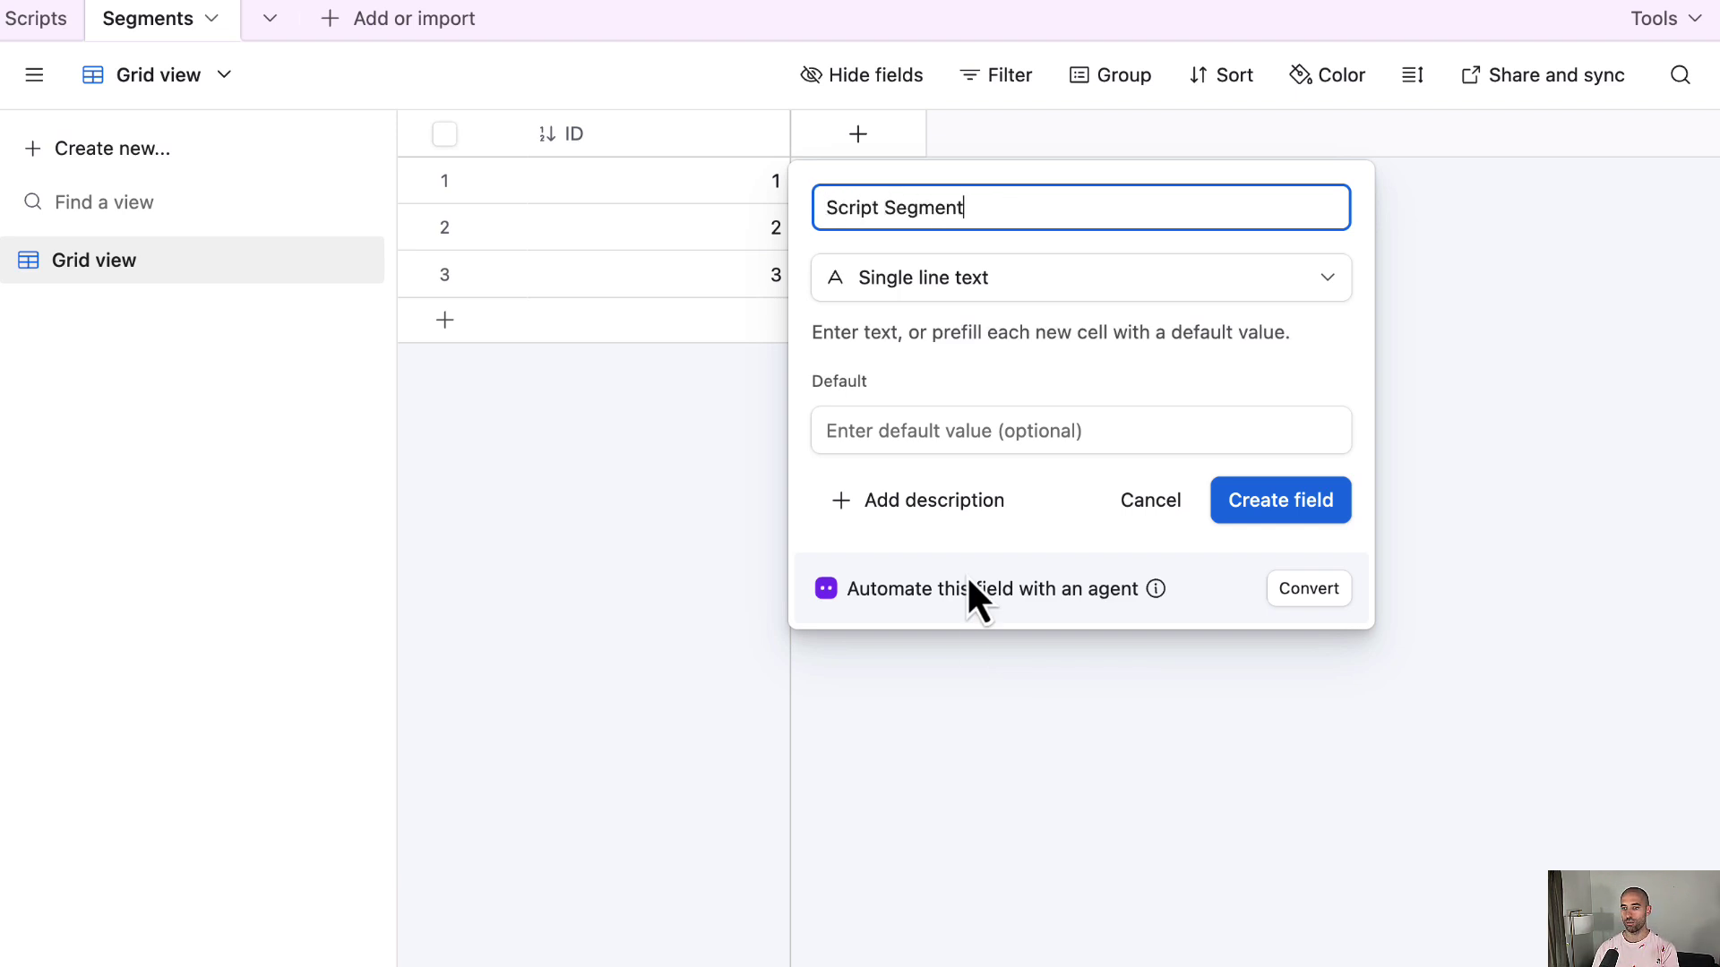
{"action": "left_click", "coordinate": [1240, 507]}
Add a Duration field named Start Time to the Segments table, using the h:mm:ss.ss duration format
{"action": "left_click", "coordinate": [1126, 137]}
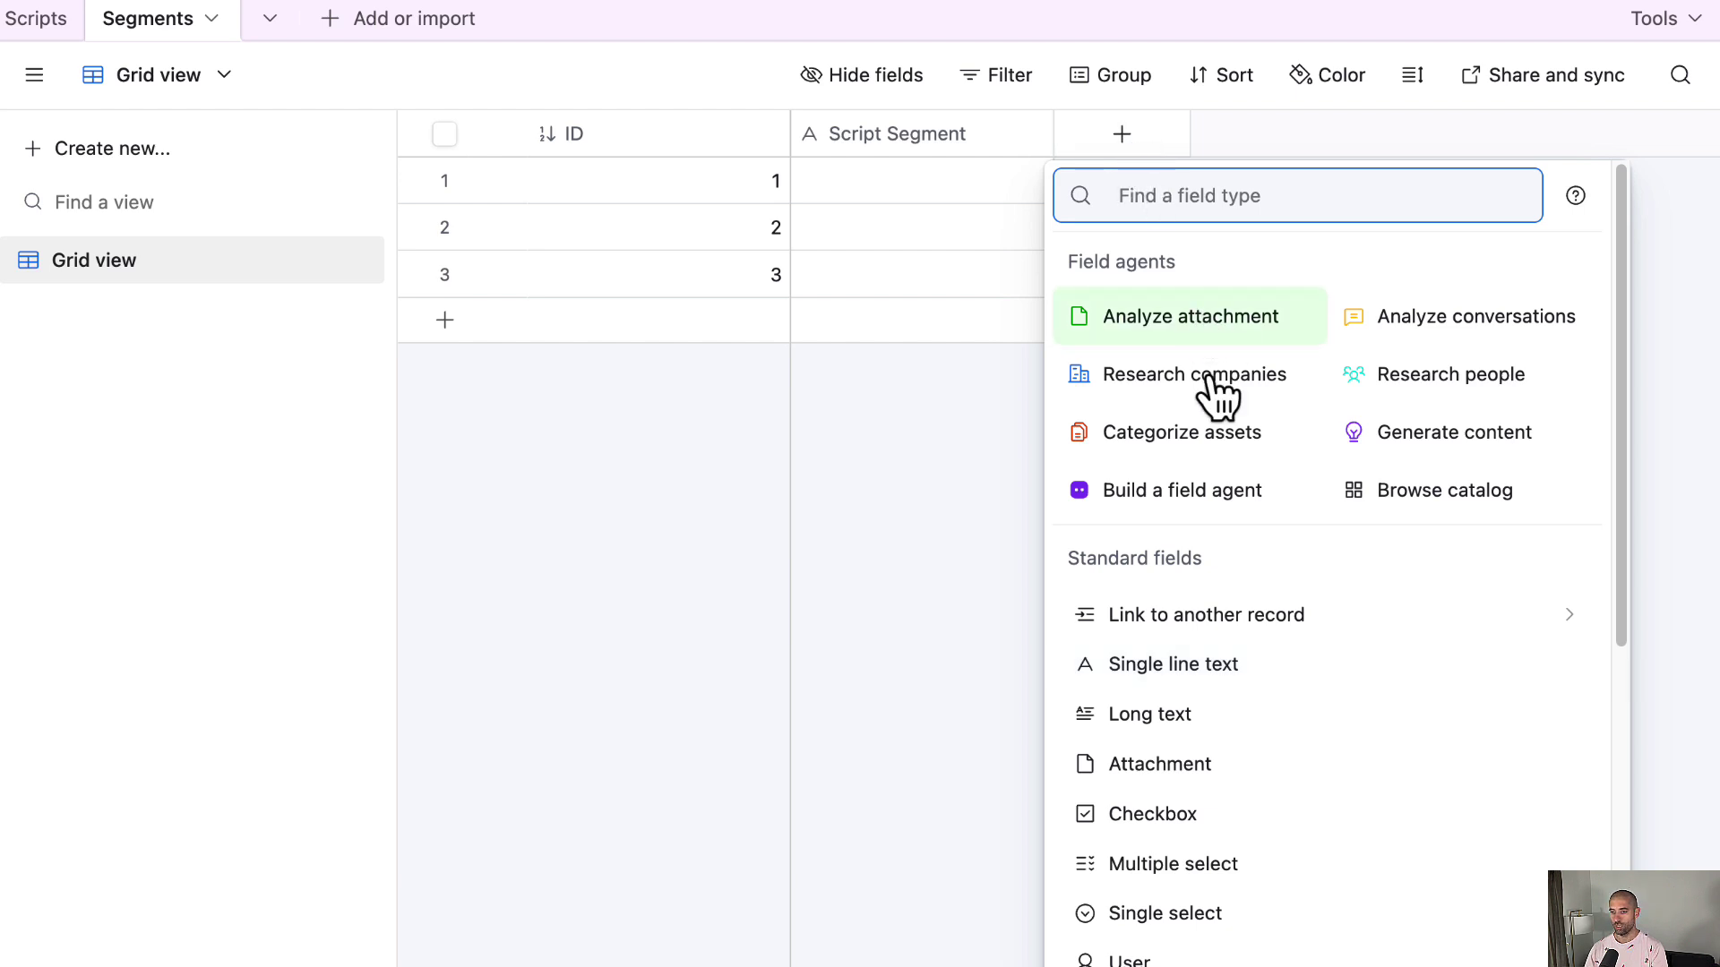
{"action": "scroll", "coordinate": [1245, 780], "scroll_direction": "down", "scroll_amount": 3}
{"action": "scroll", "coordinate": [1240, 752], "scroll_direction": "down", "scroll_amount": 5}
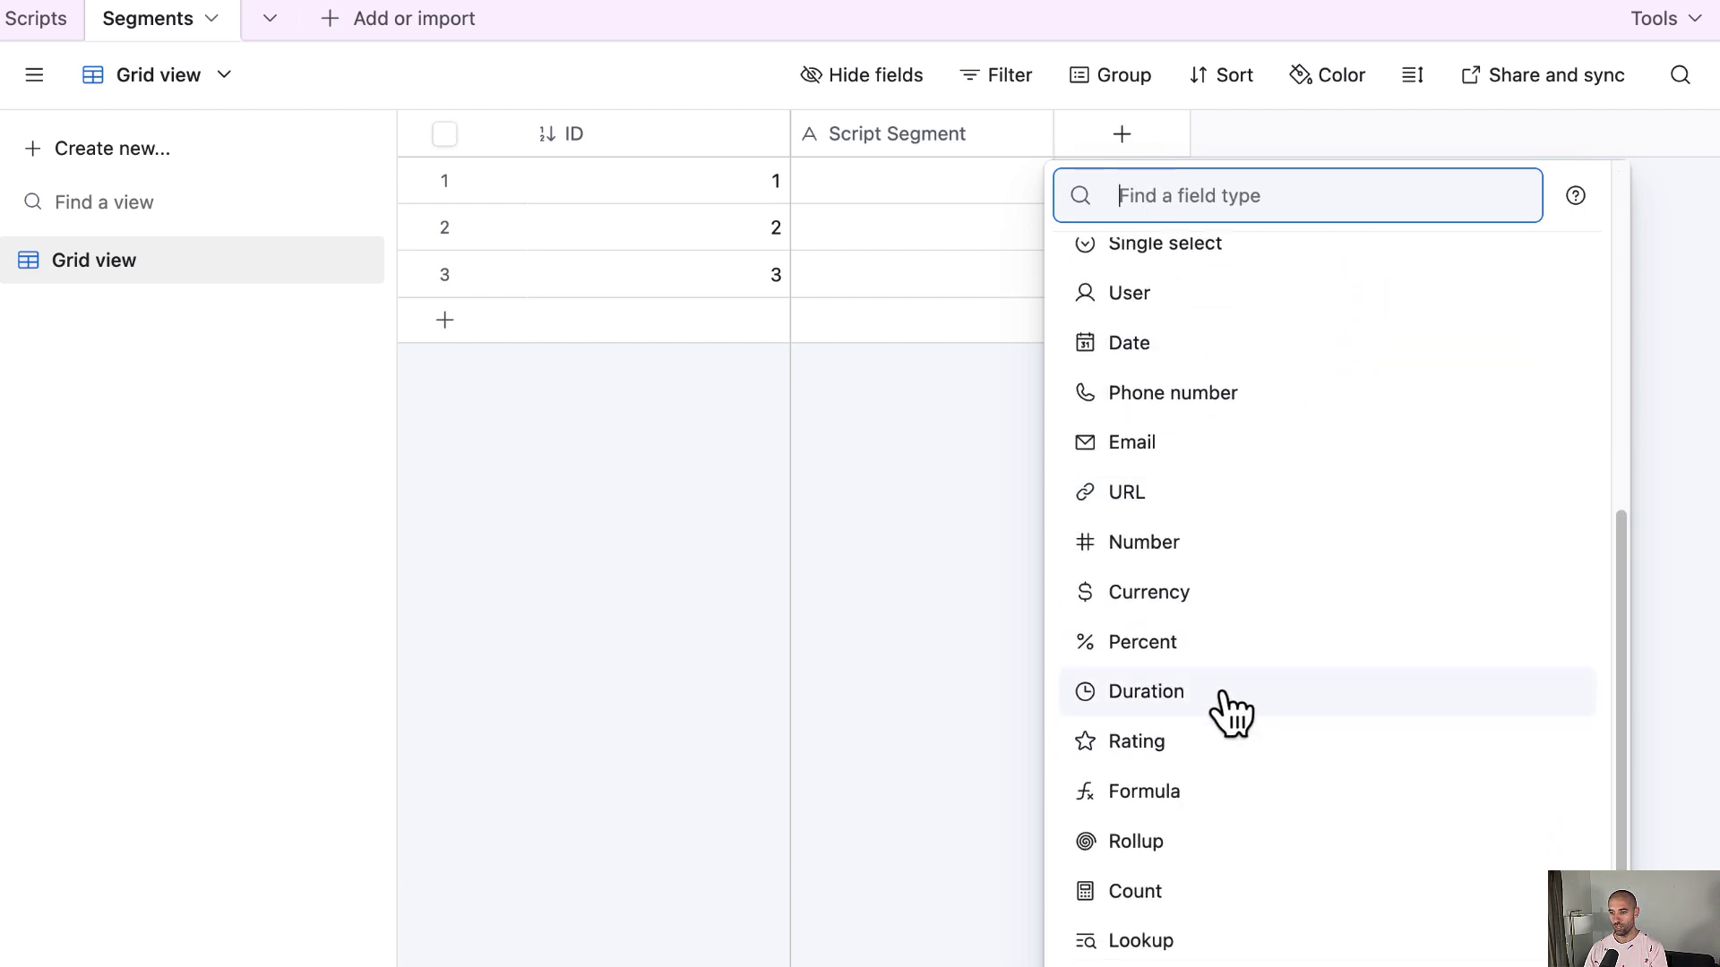
{"action": "left_click", "coordinate": [1225, 695]}
{"action": "left_click", "coordinate": [1252, 573]}
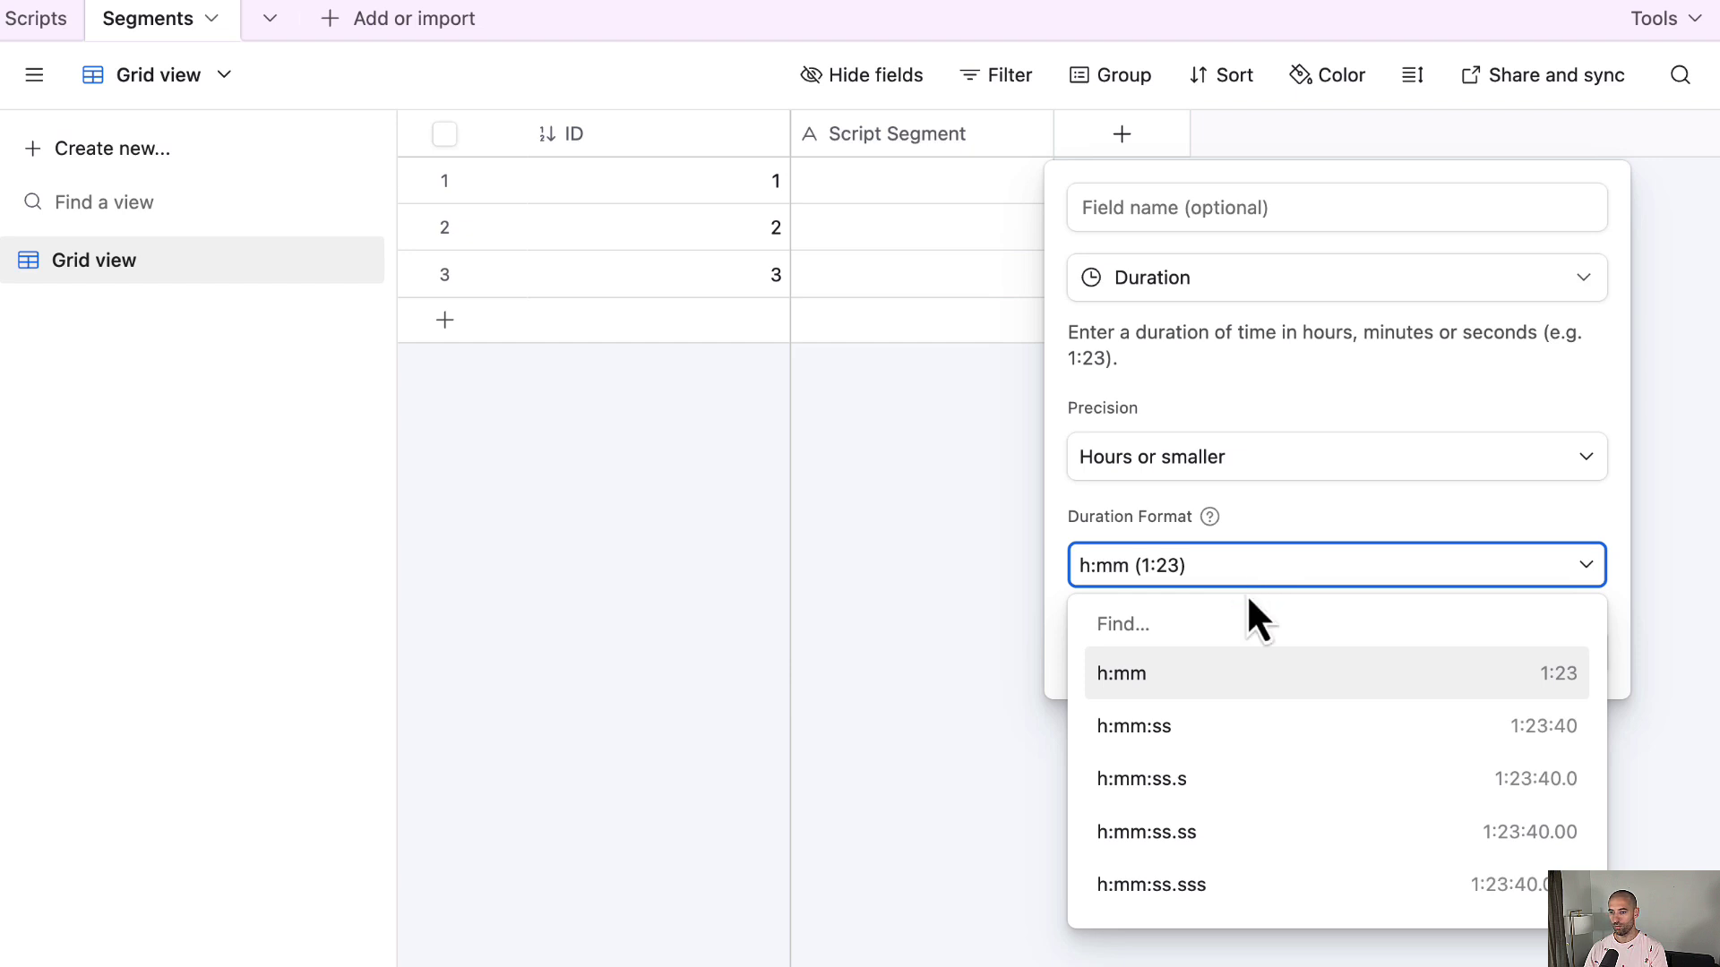
{"action": "left_click", "coordinate": [1252, 842]}
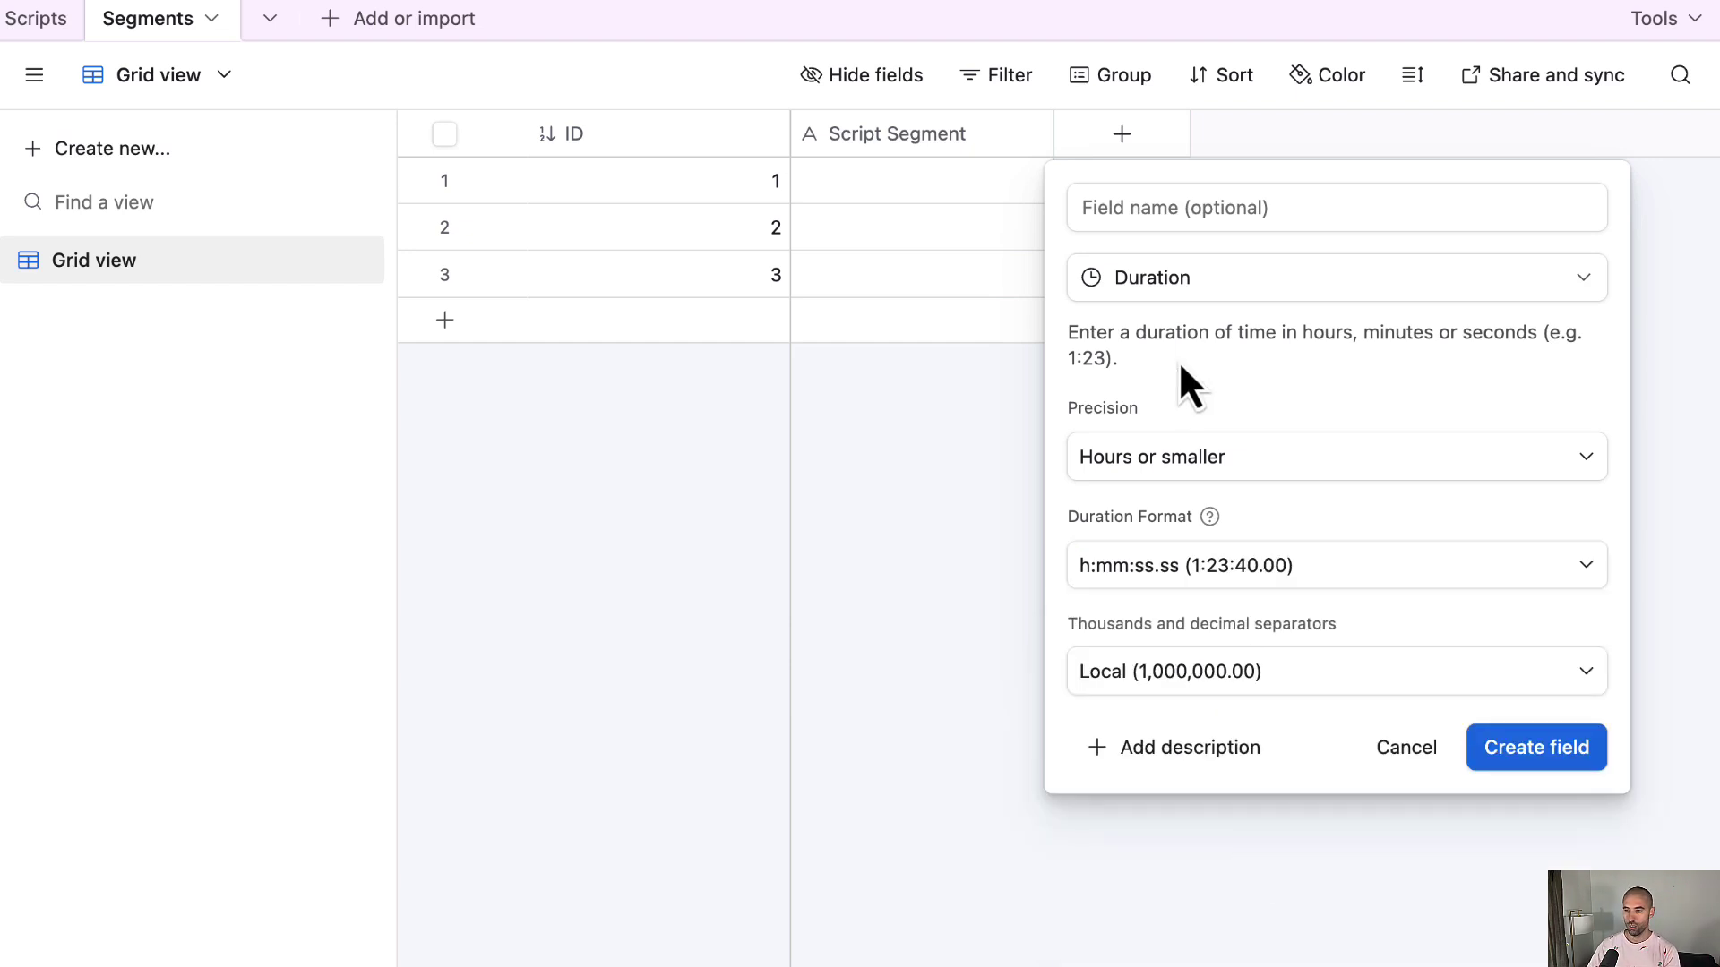
{"action": "left_click", "coordinate": [1196, 212]}
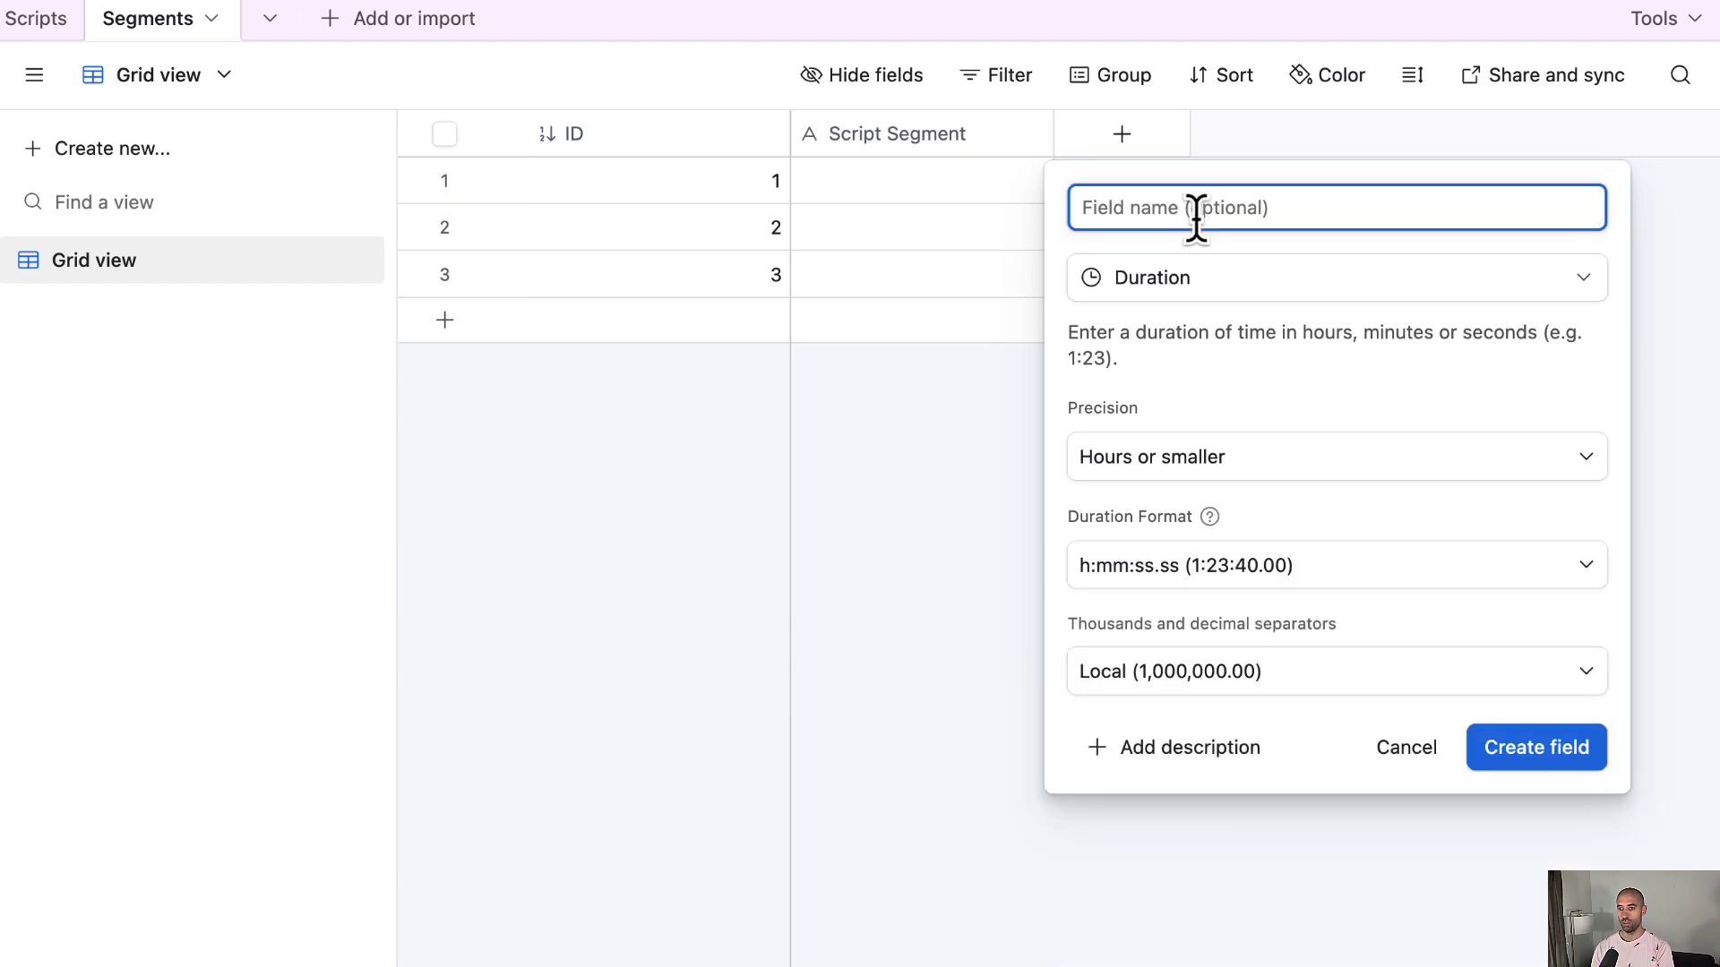
{"action": "type", "text": "Star"}
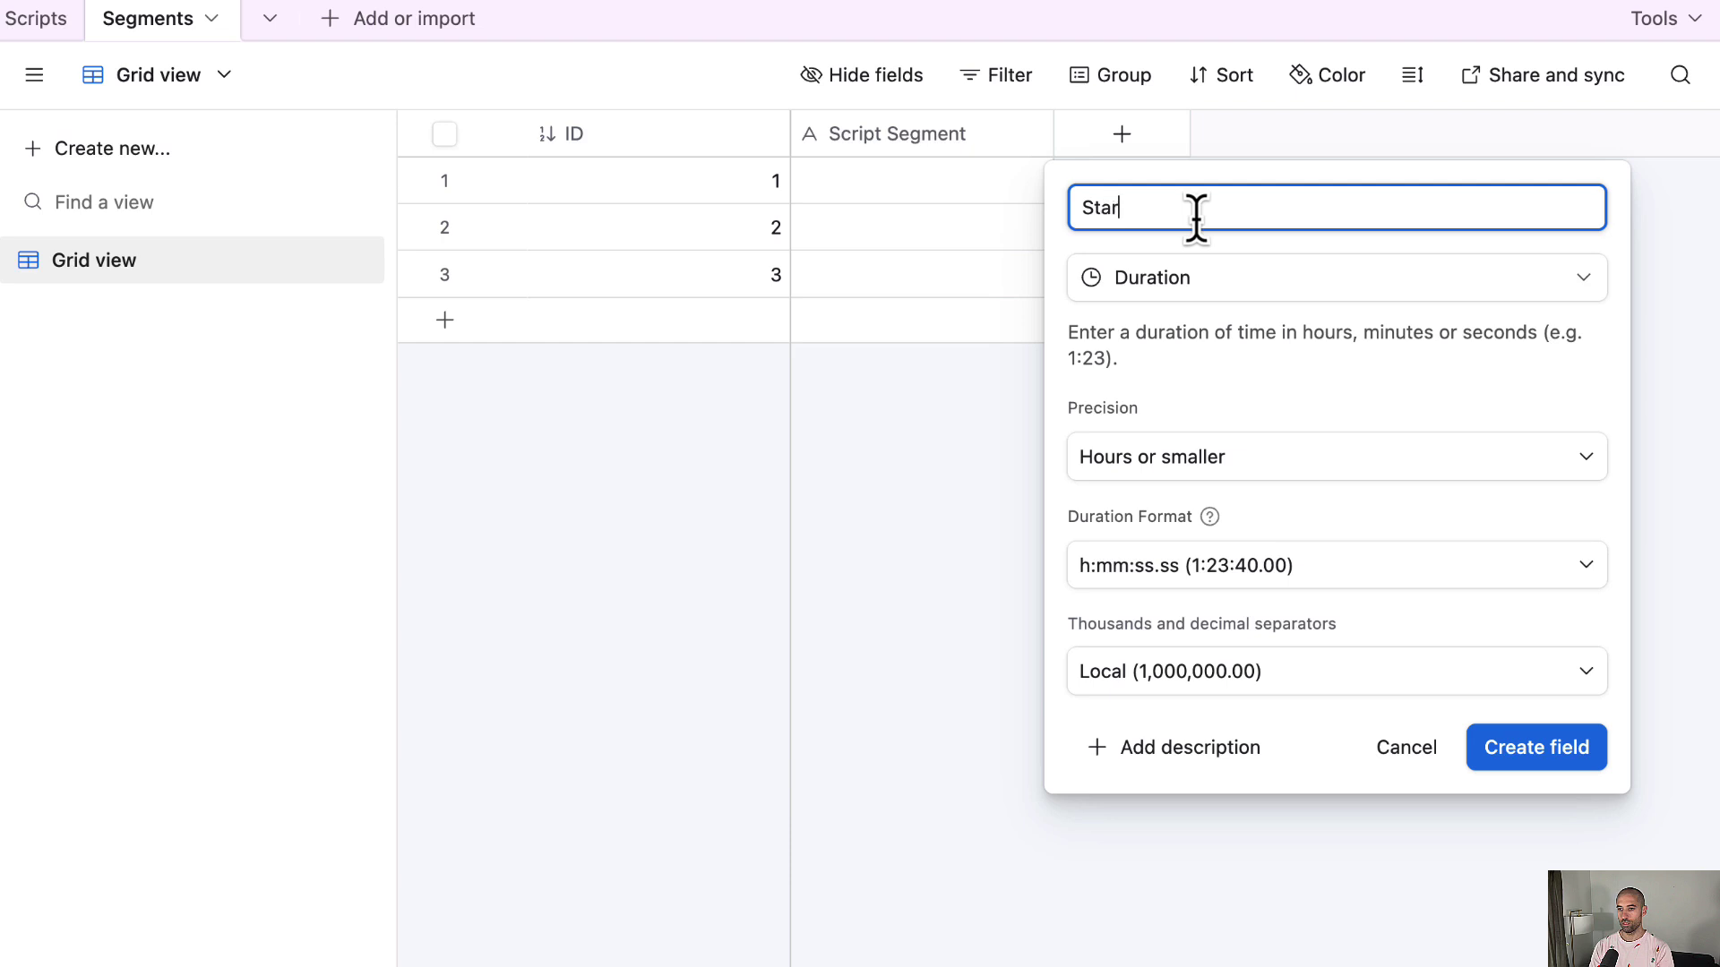
{"action": "type", "text": "t Time"}
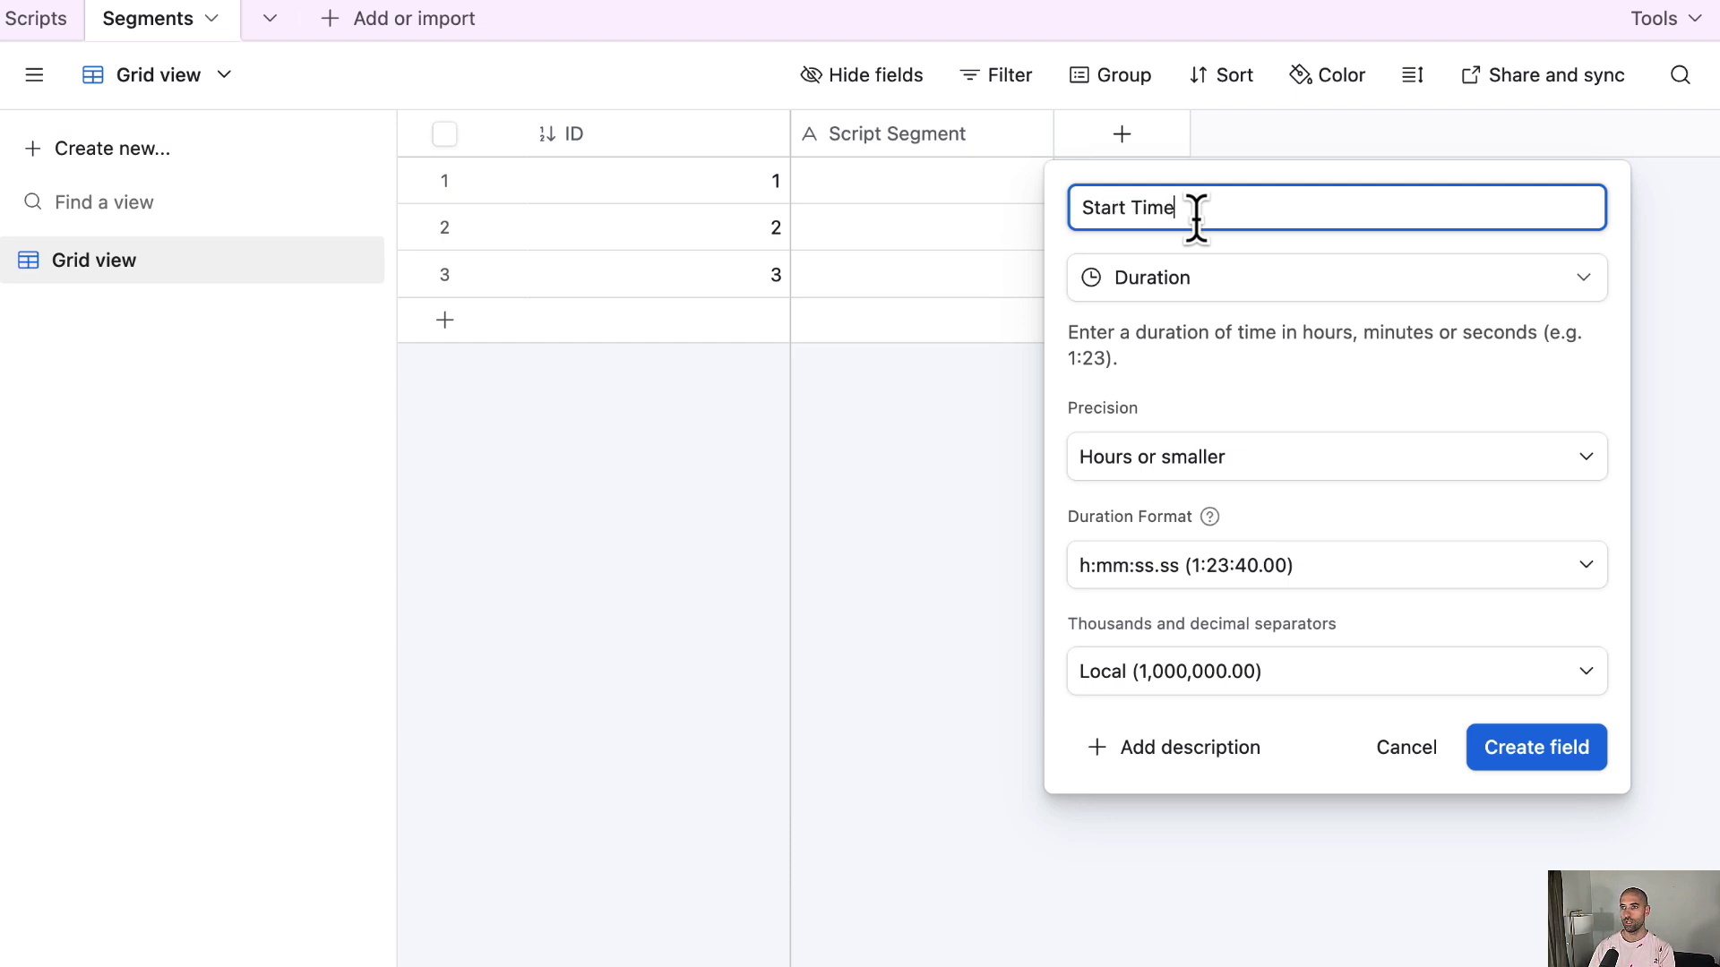
{"action": "left_click", "coordinate": [1523, 760]}
Add a Duration field named End Time to the Segments table, using the h:mm:ss.ss duration format
{"action": "left_click", "coordinate": [1379, 142]}
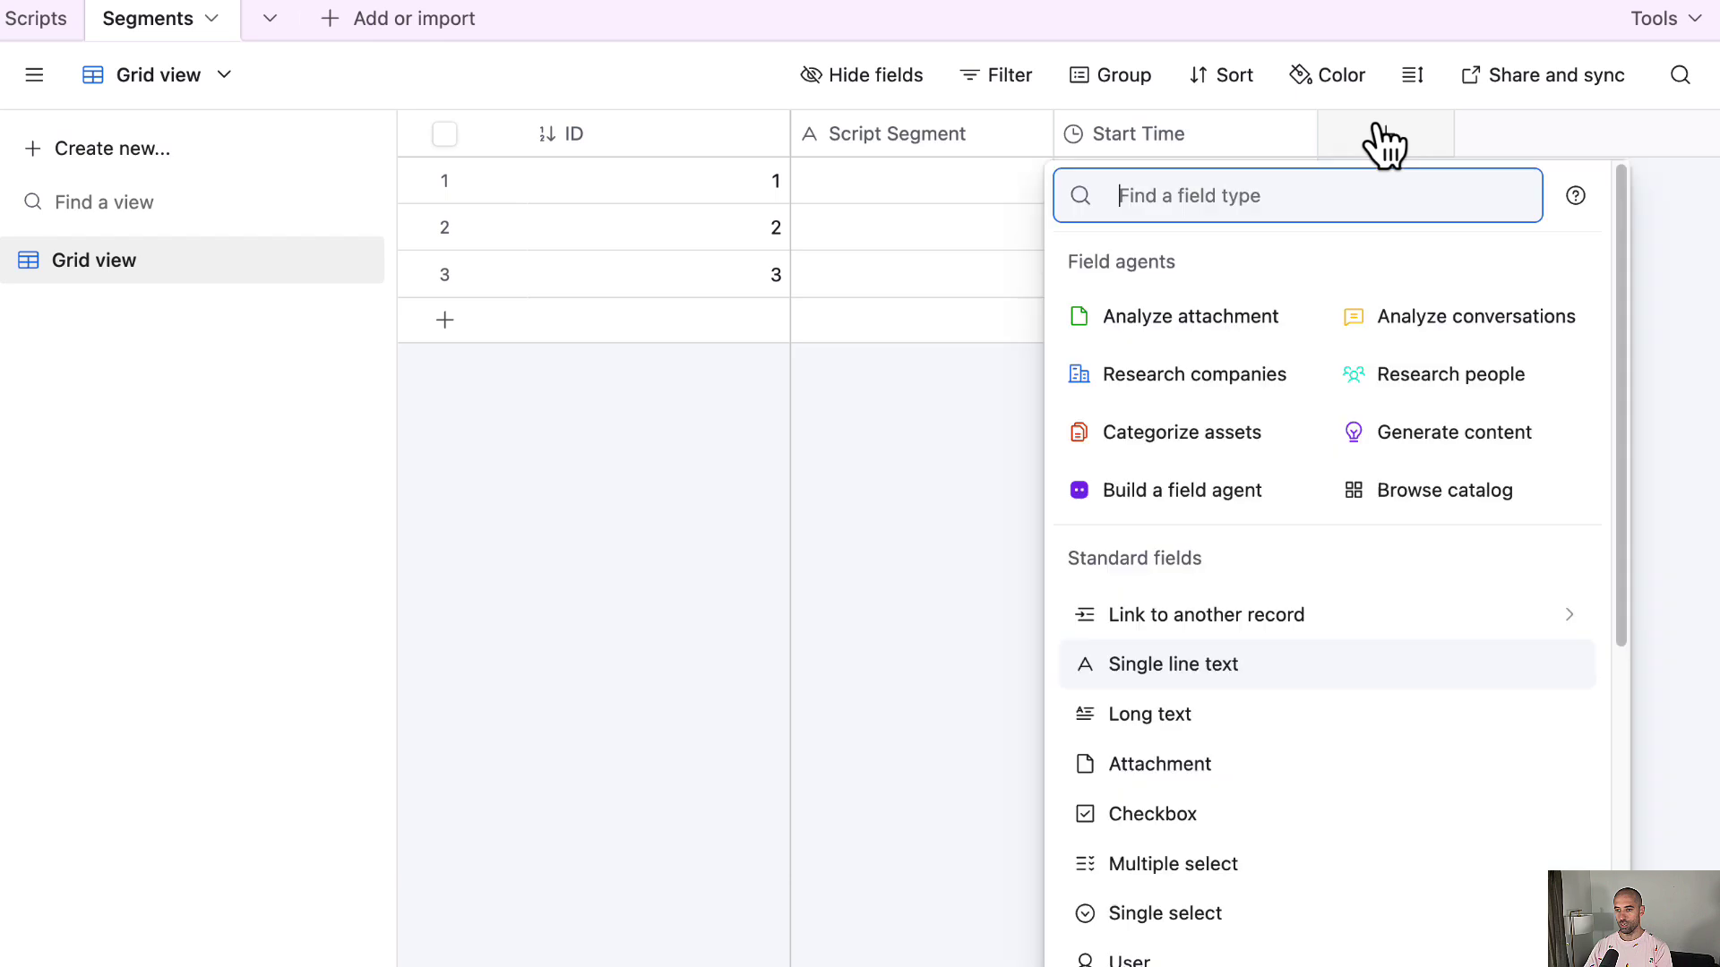
{"action": "scroll", "coordinate": [1268, 795], "scroll_direction": "down", "scroll_amount": 5}
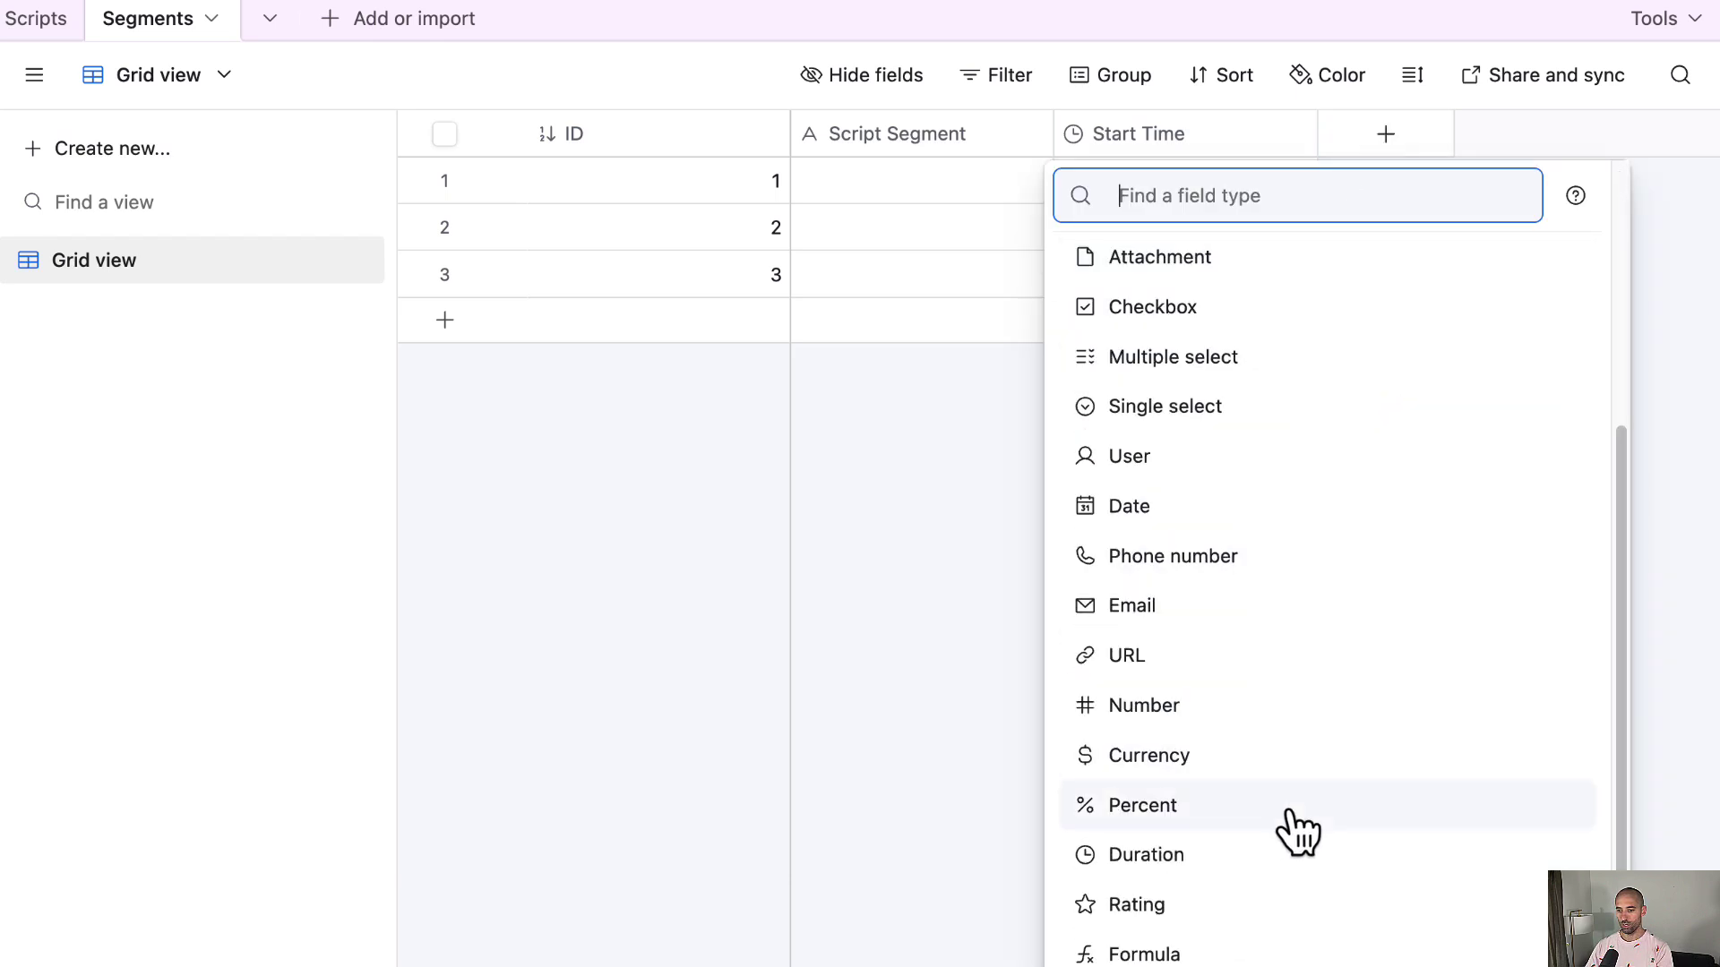
{"action": "left_click", "coordinate": [1298, 857]}
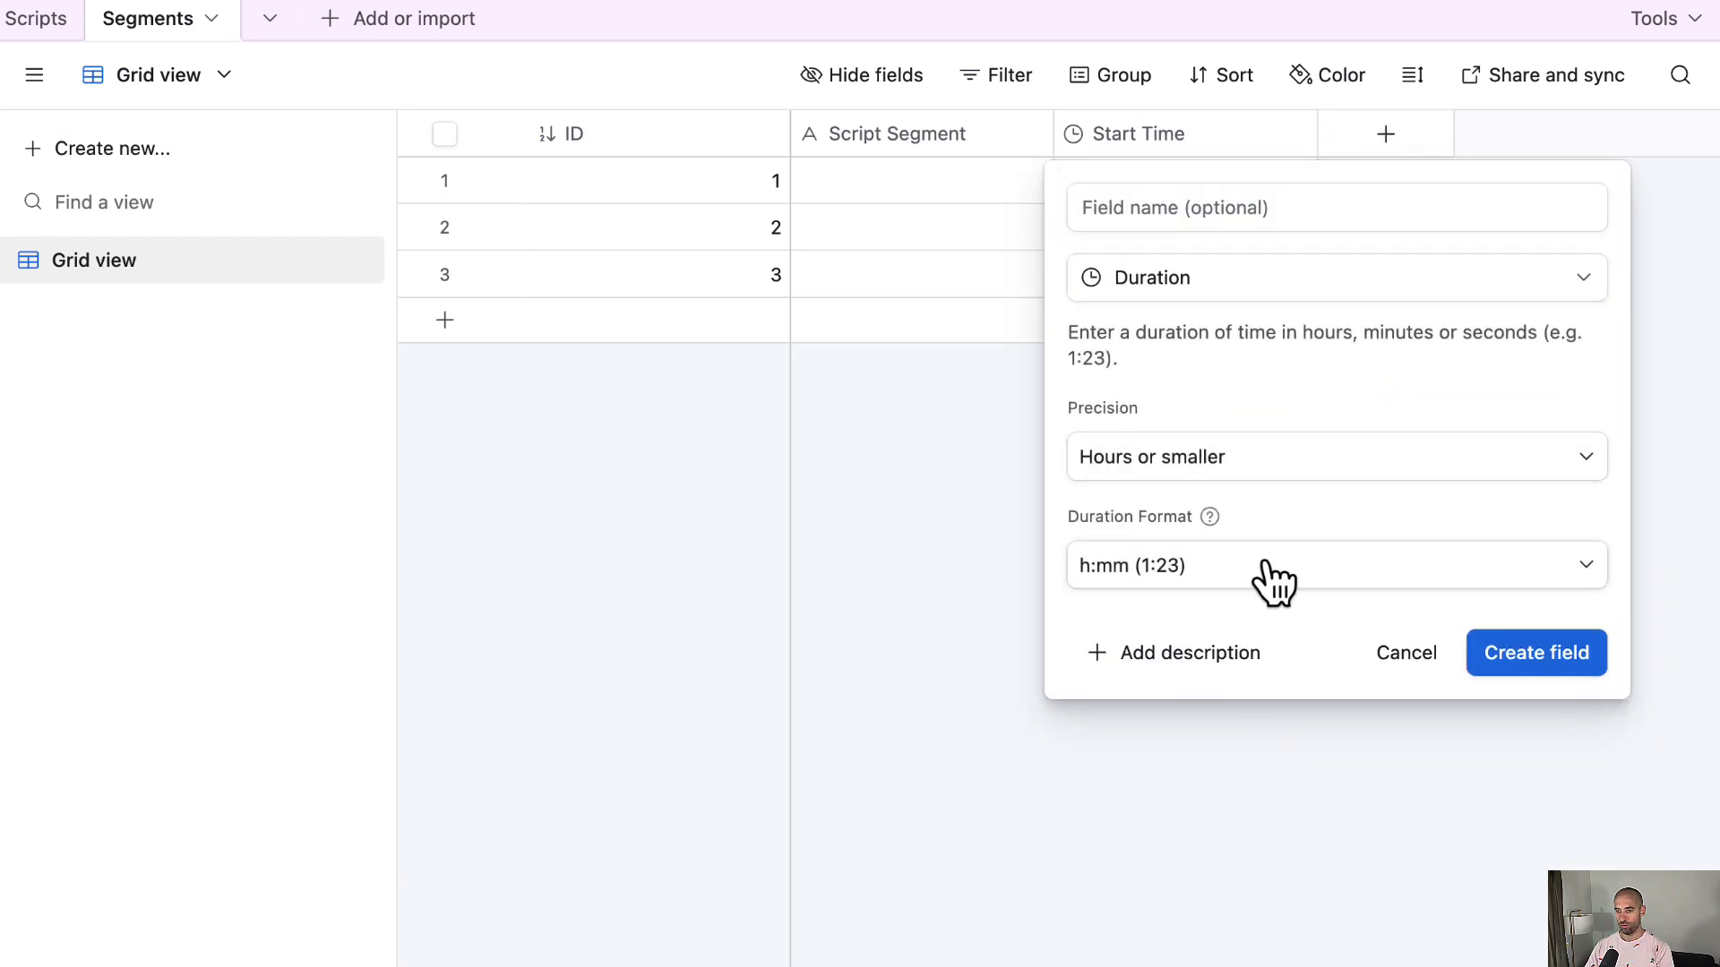
{"action": "left_click", "coordinate": [1270, 573]}
{"action": "left_click", "coordinate": [1284, 829]}
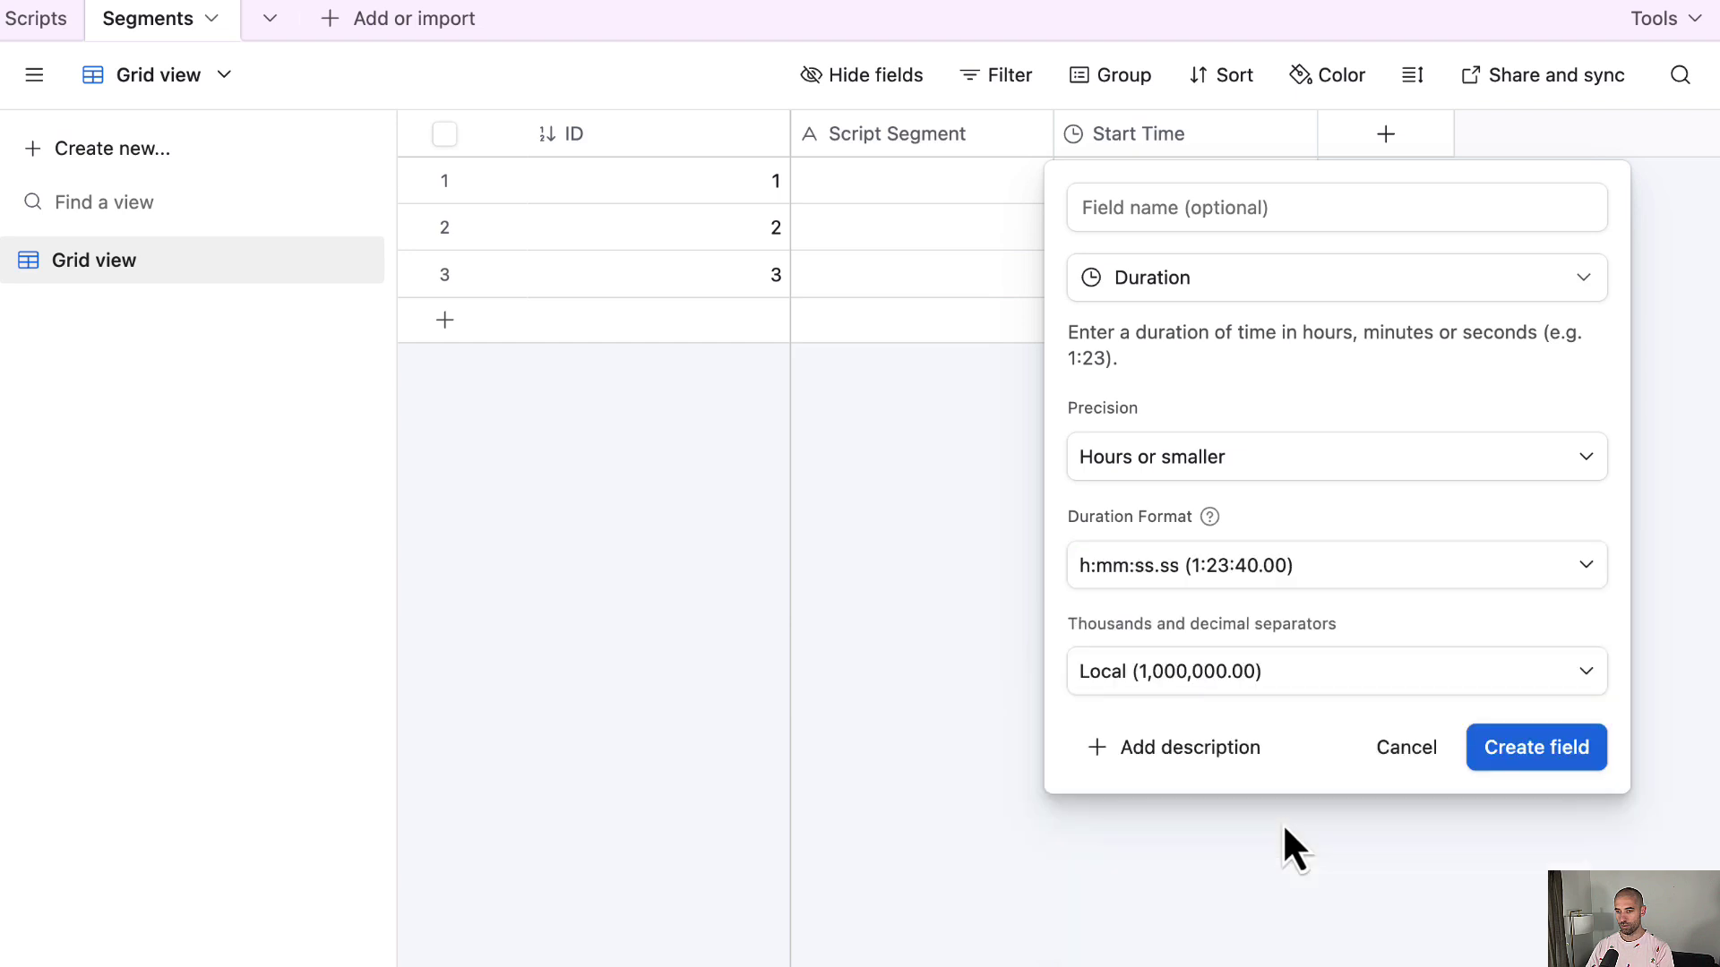
{"action": "left_click", "coordinate": [1237, 208]}
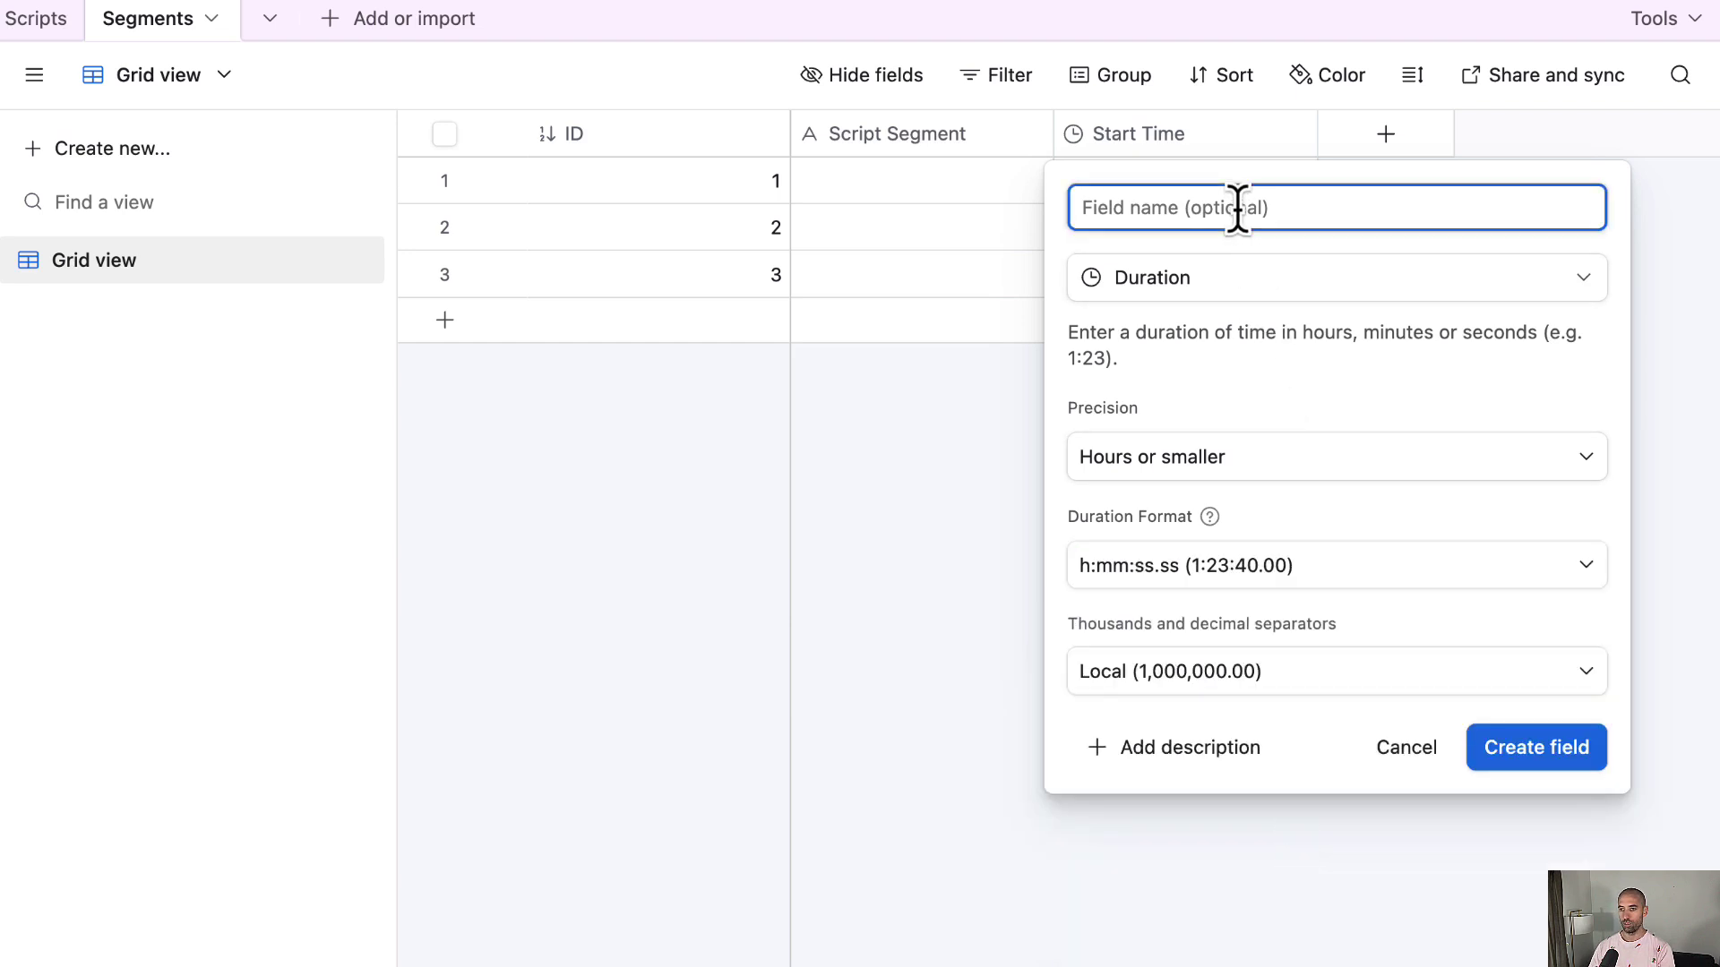
{"action": "type", "text": "End Time"}
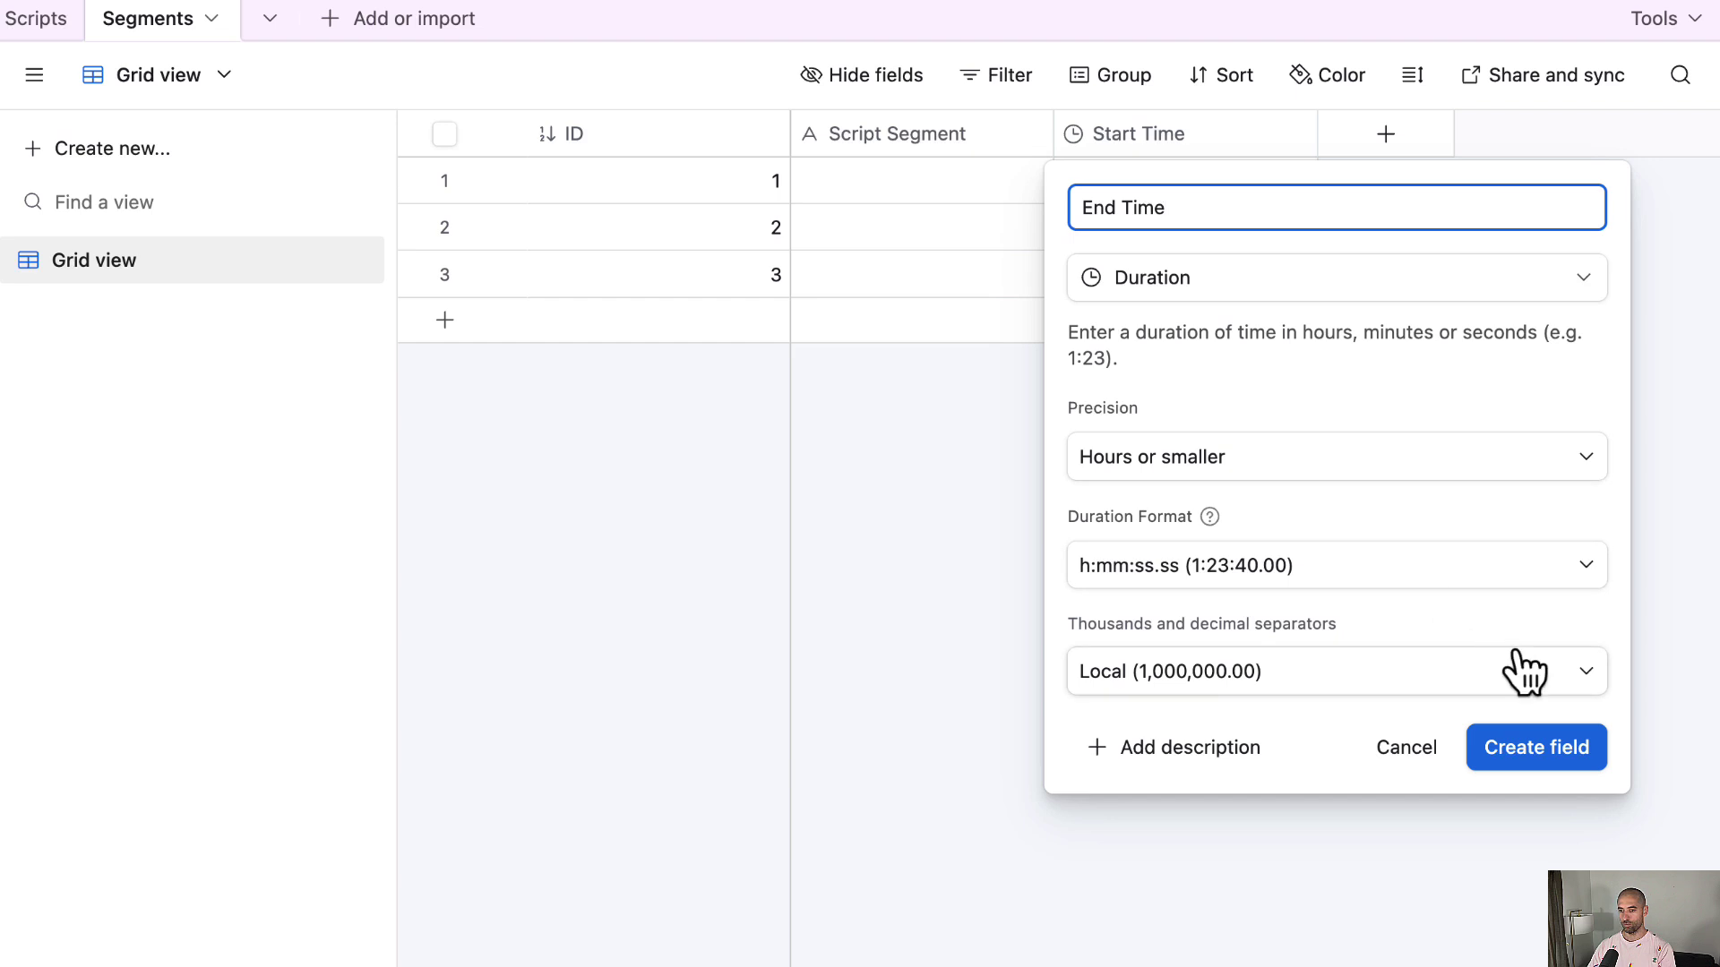
{"action": "left_click", "coordinate": [1523, 757]}
Add an Attachment field named Image to the Segments table, keeping the Files format
{"action": "left_click", "coordinate": [1650, 136]}
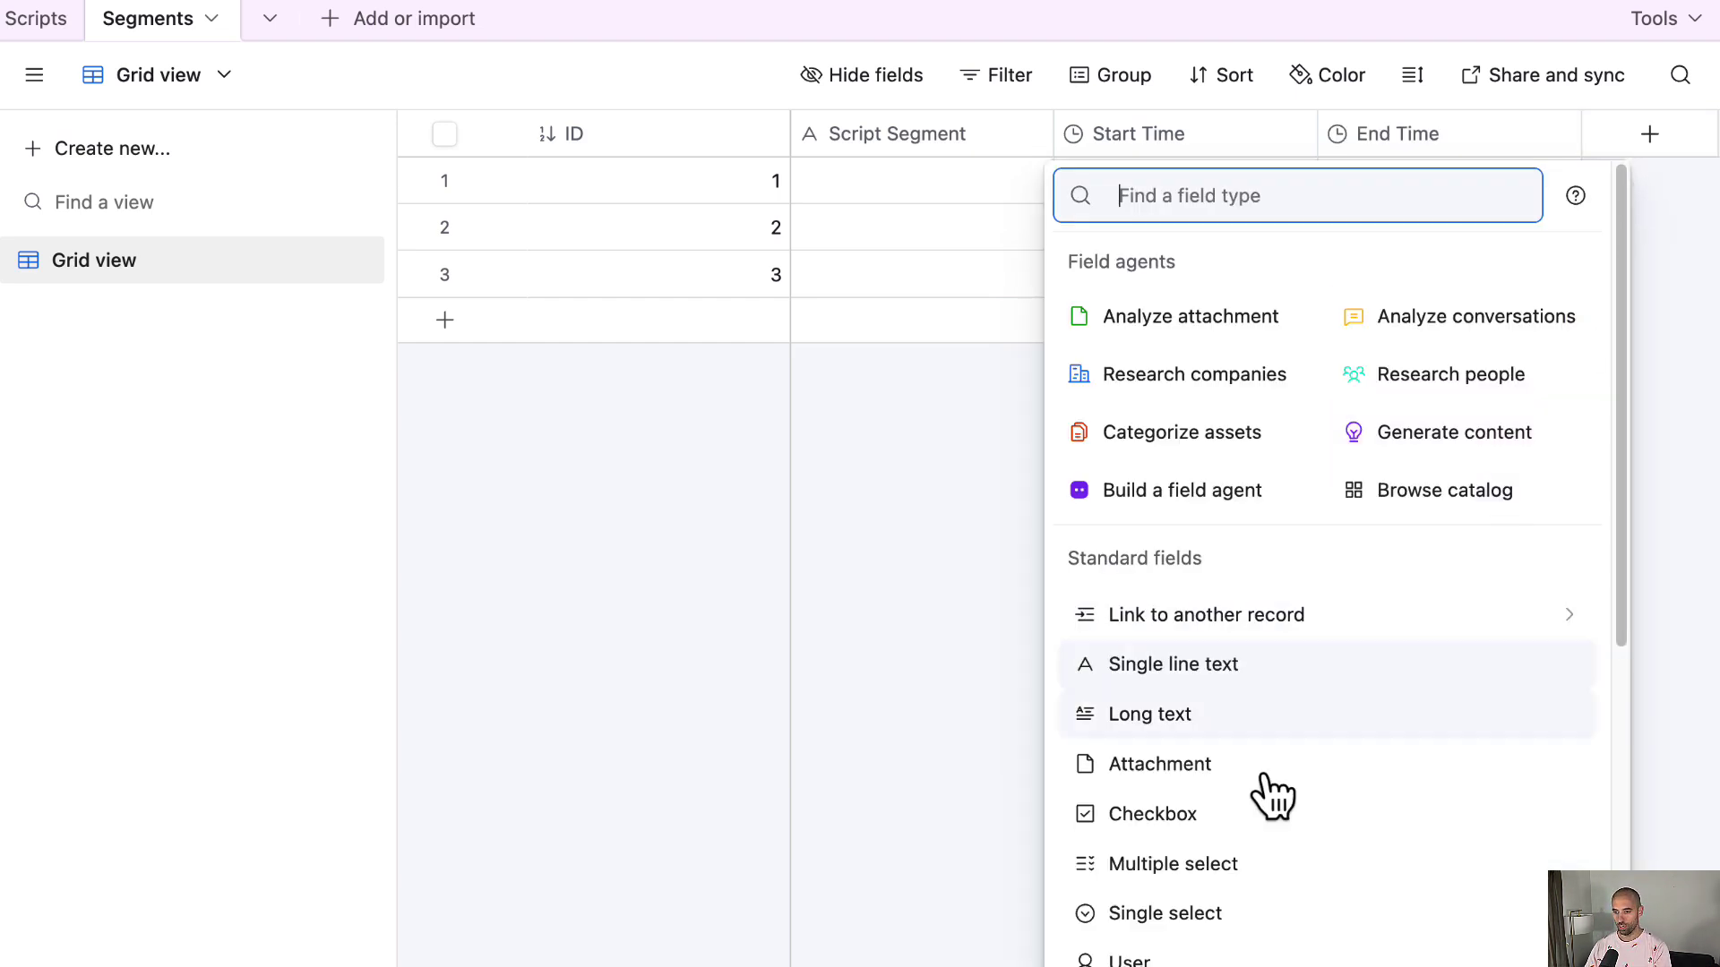
{"action": "left_click", "coordinate": [1209, 789]}
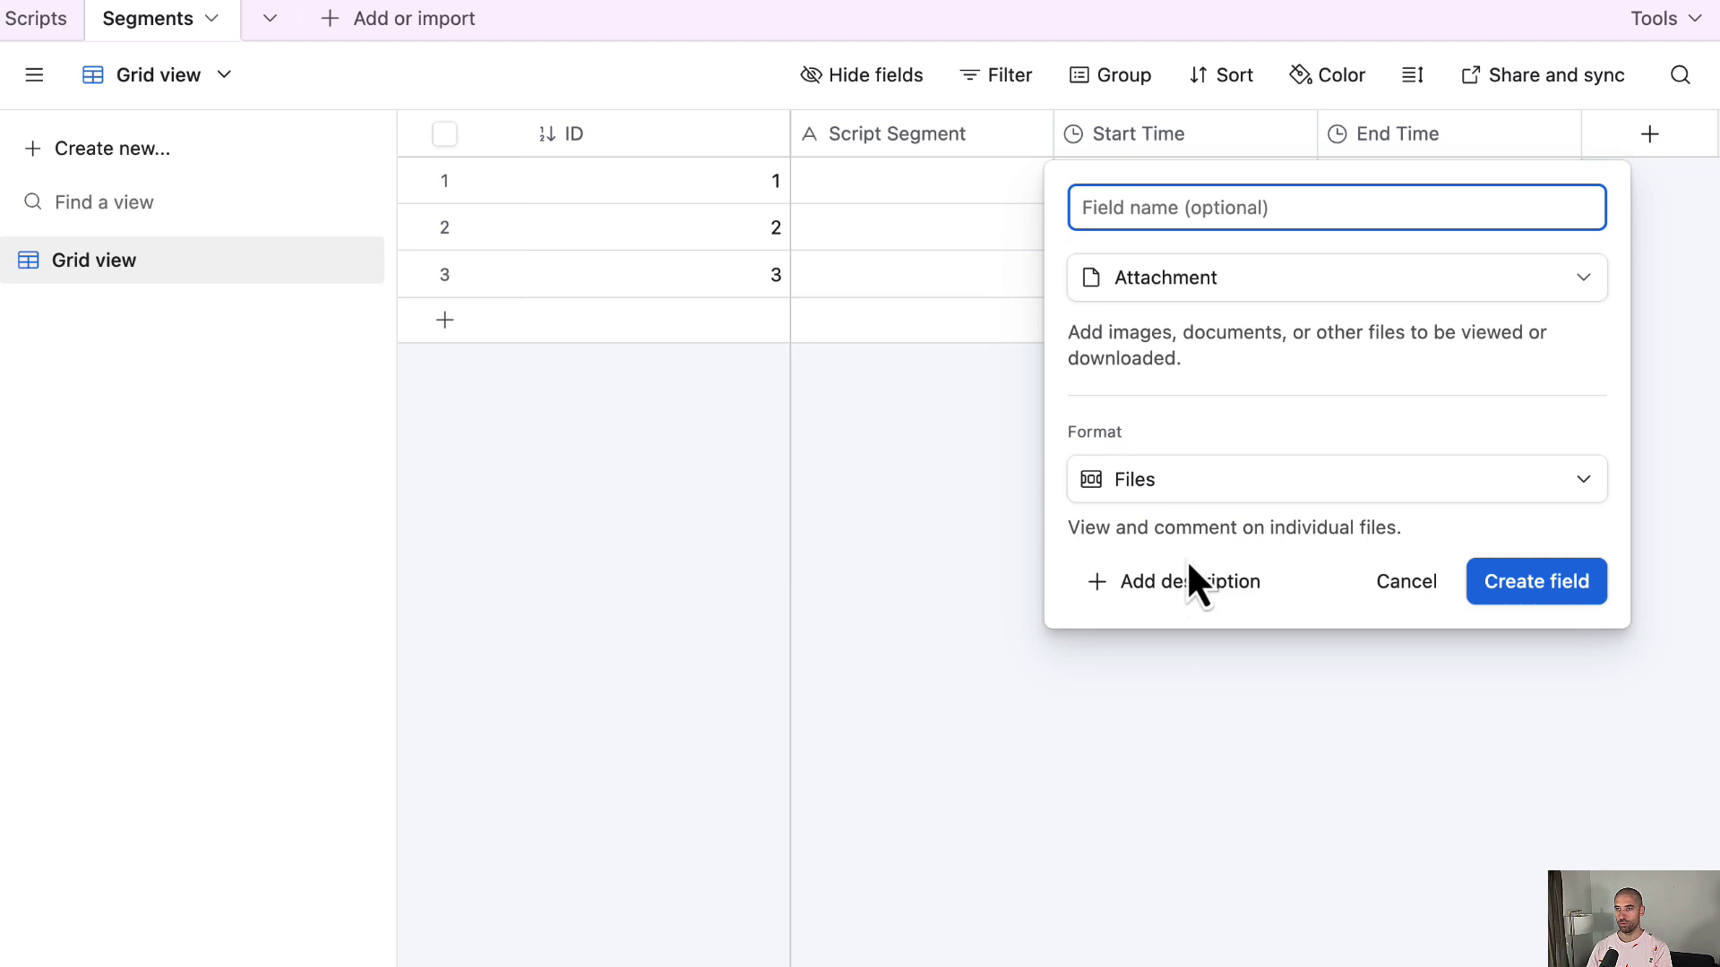
{"action": "type", "text": "I"}
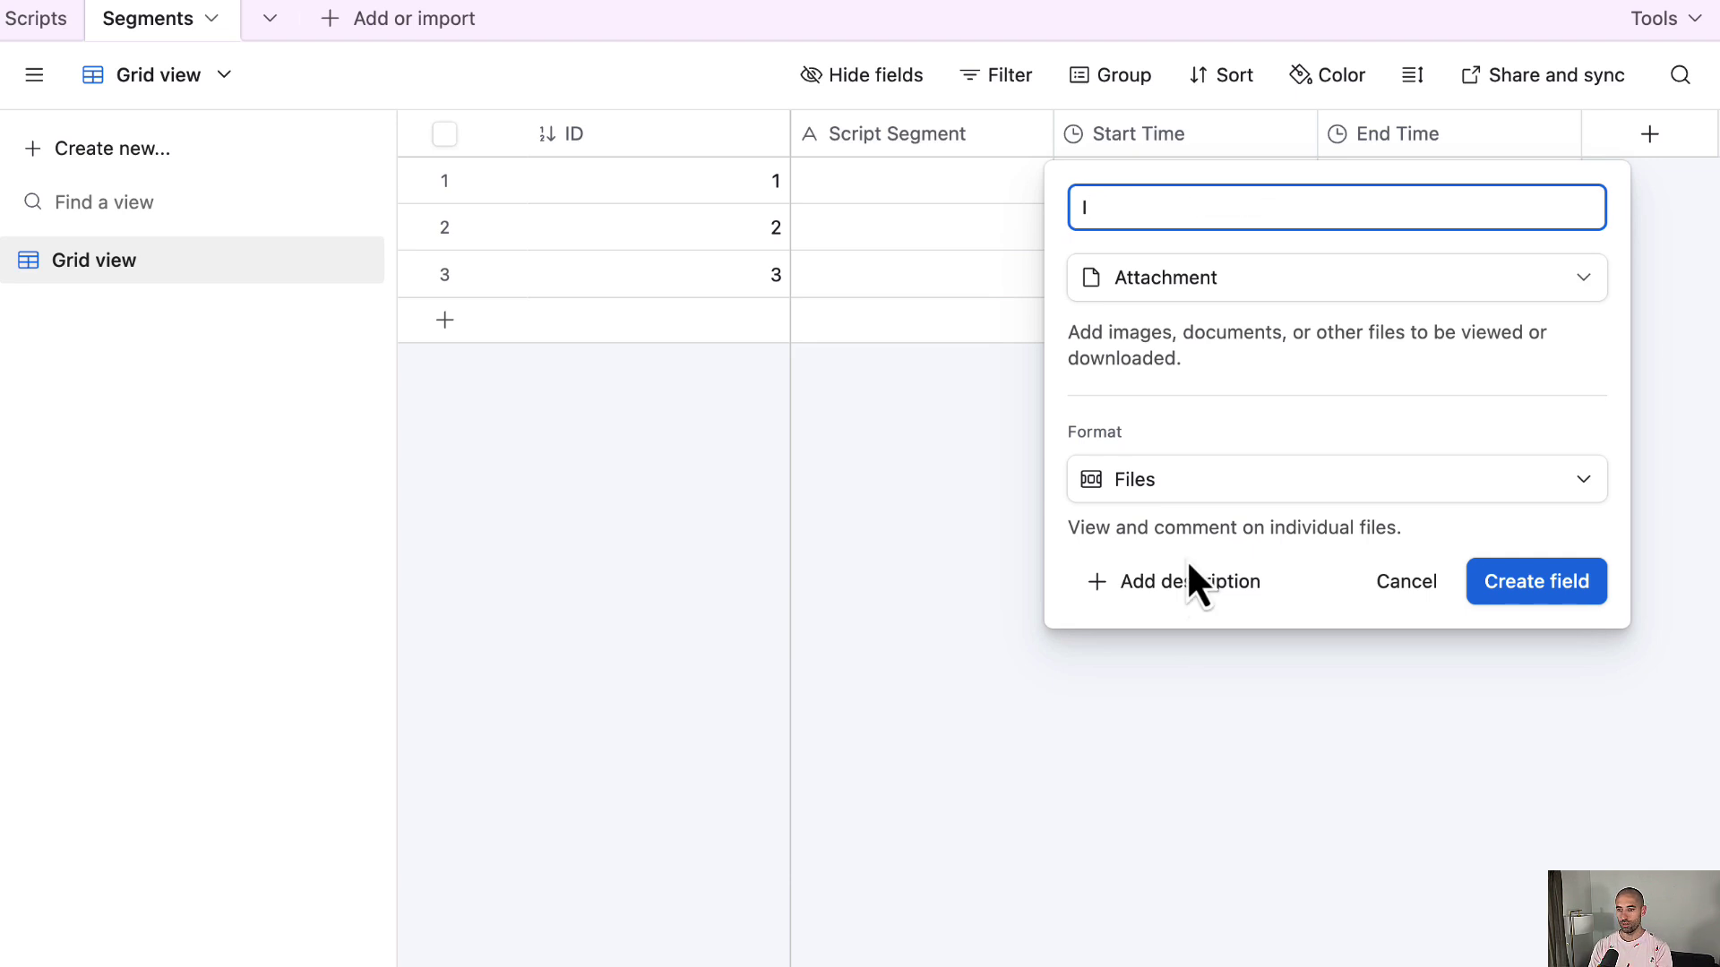
{"action": "type", "text": "mage"}
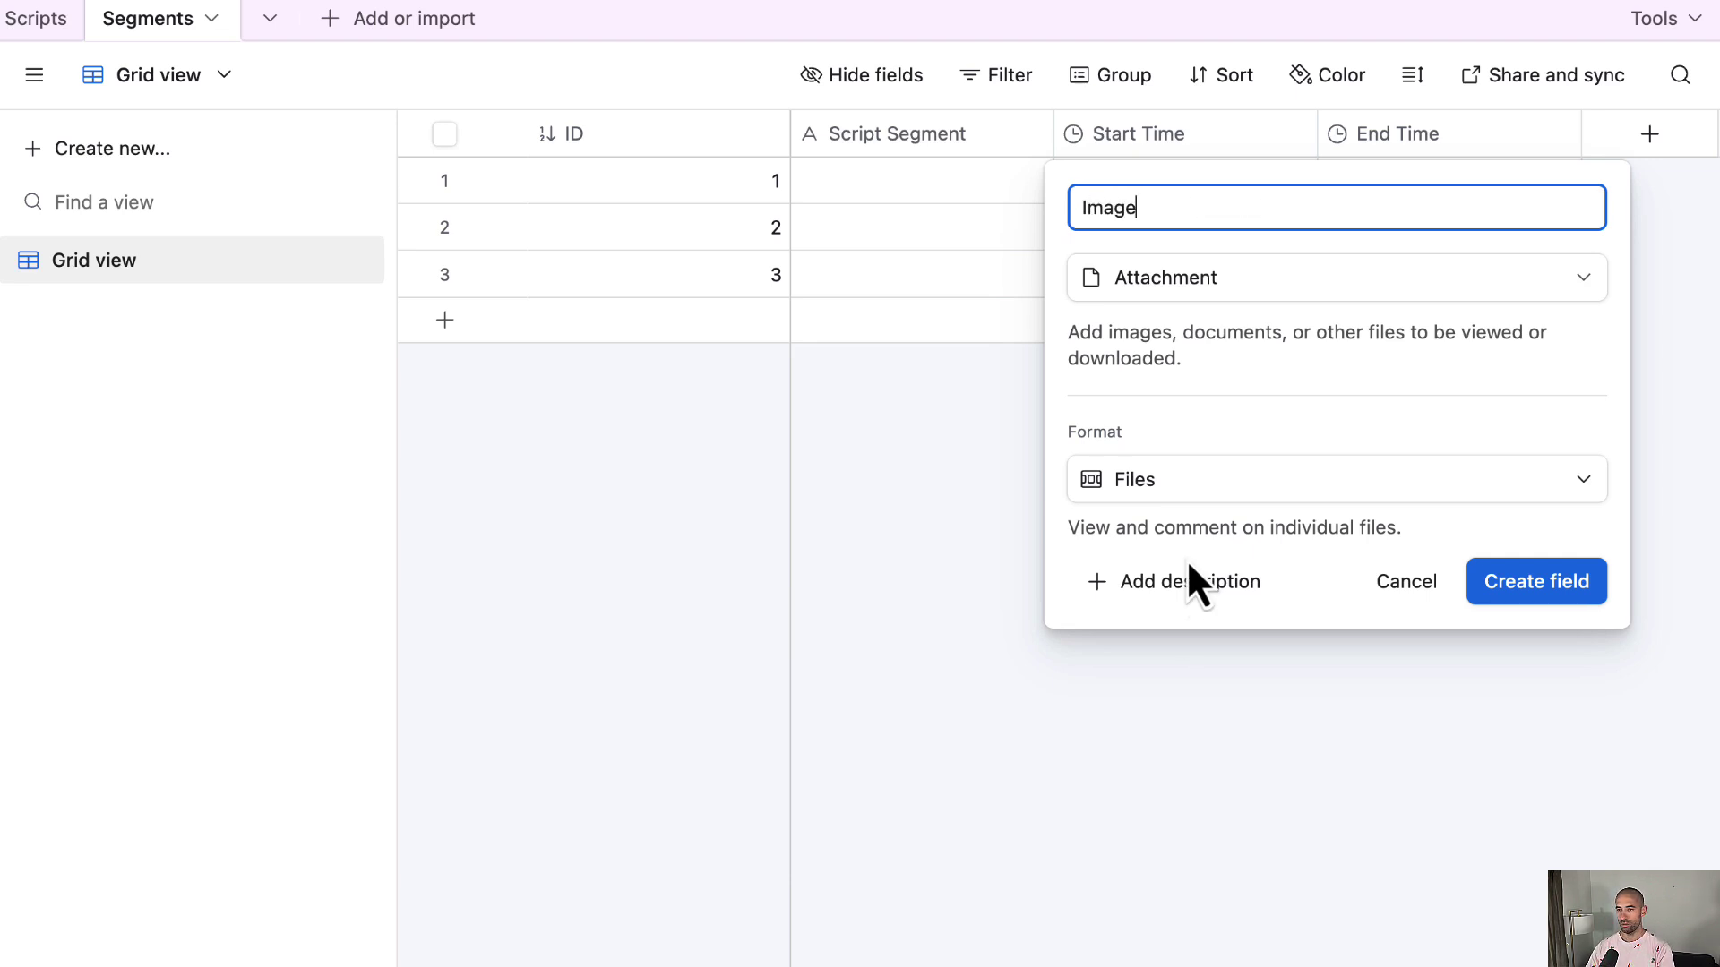
{"action": "left_click", "coordinate": [1527, 591]}
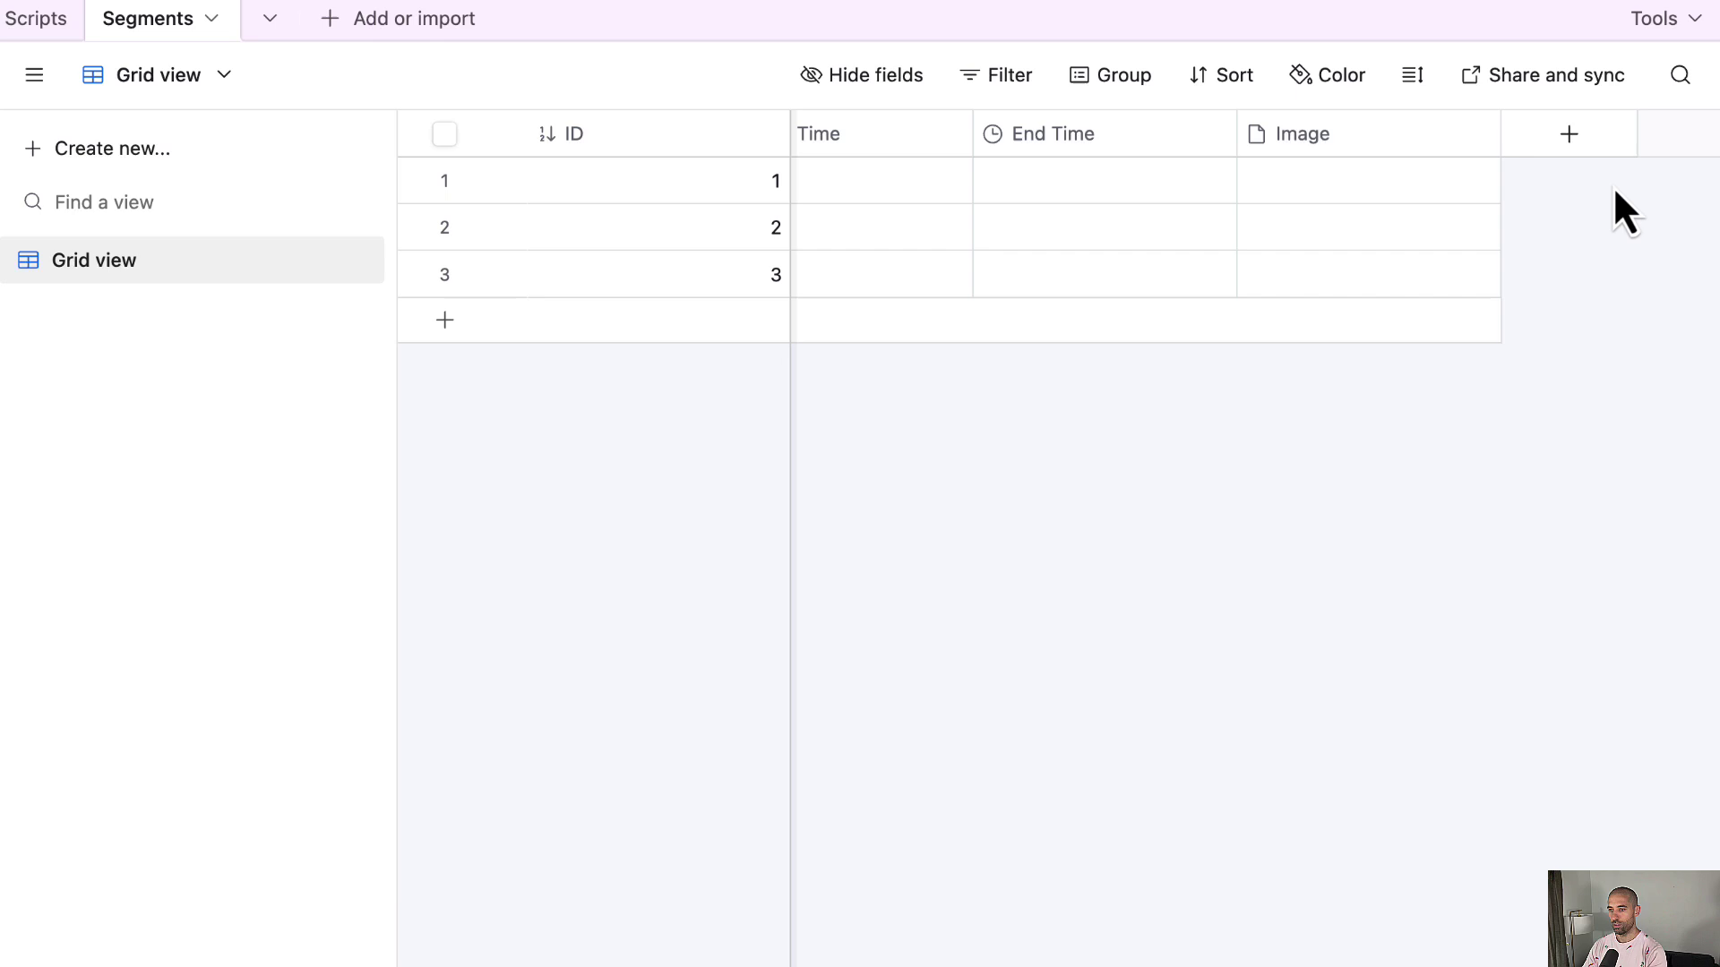
Add a URL field named Image URL to the Segments table
{"action": "left_click", "coordinate": [1569, 134]}
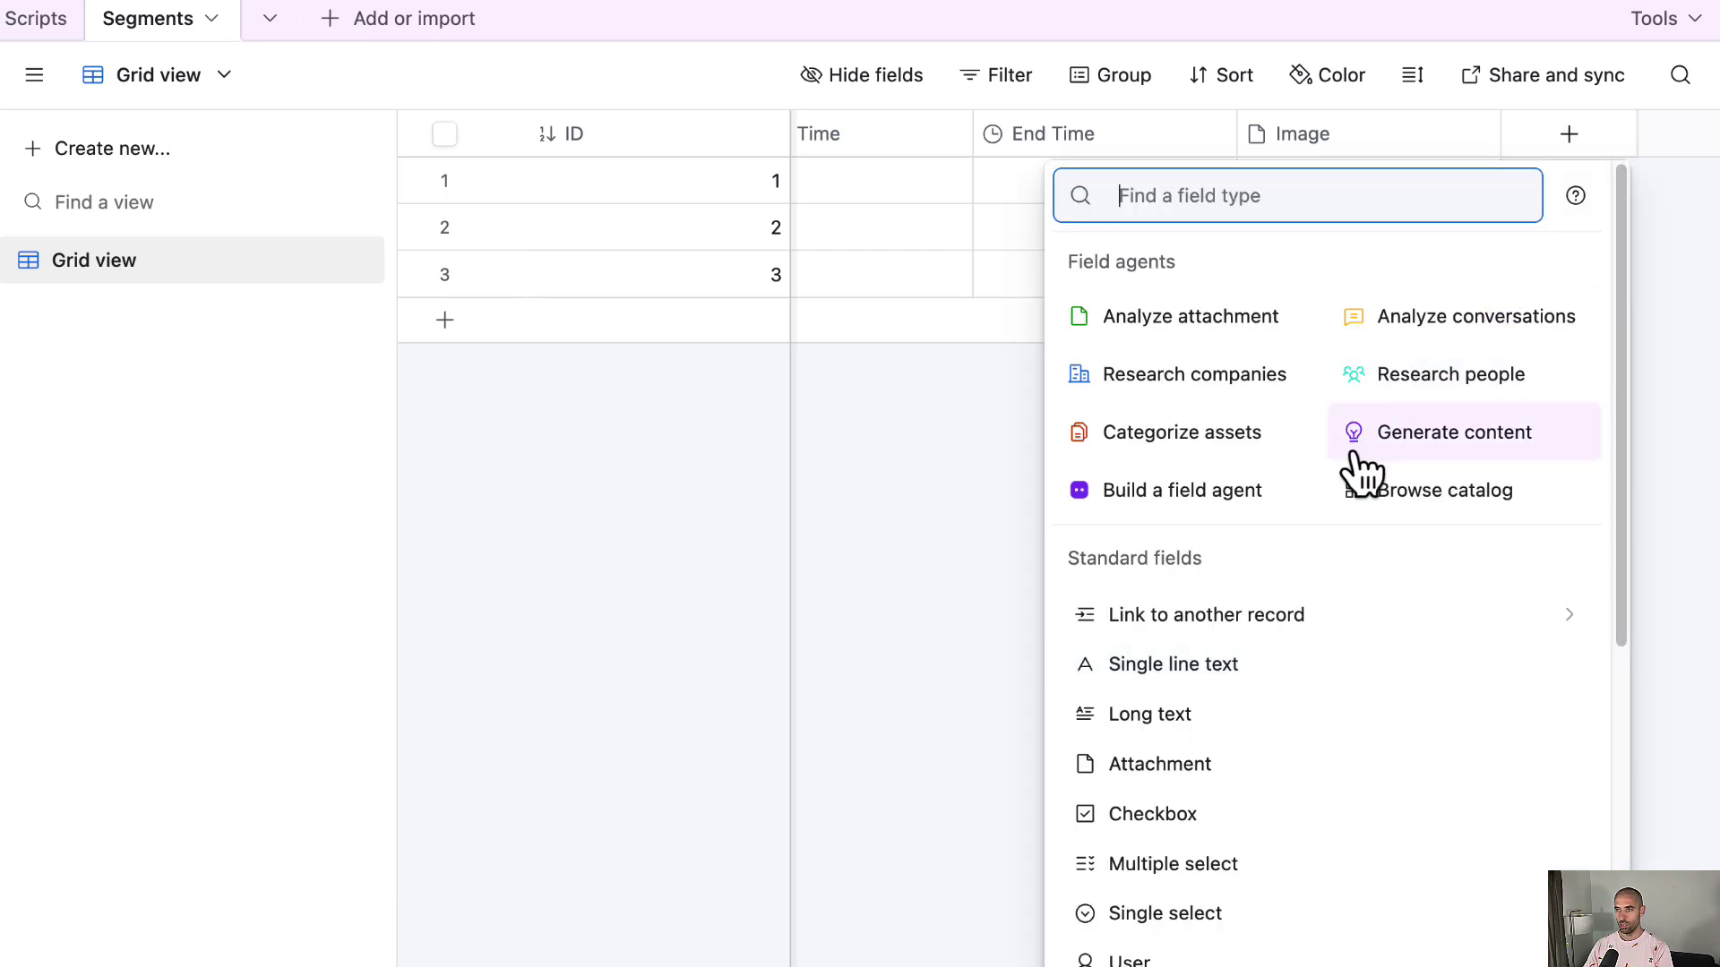
{"action": "scroll", "coordinate": [1293, 663], "scroll_direction": "down", "scroll_amount": 4}
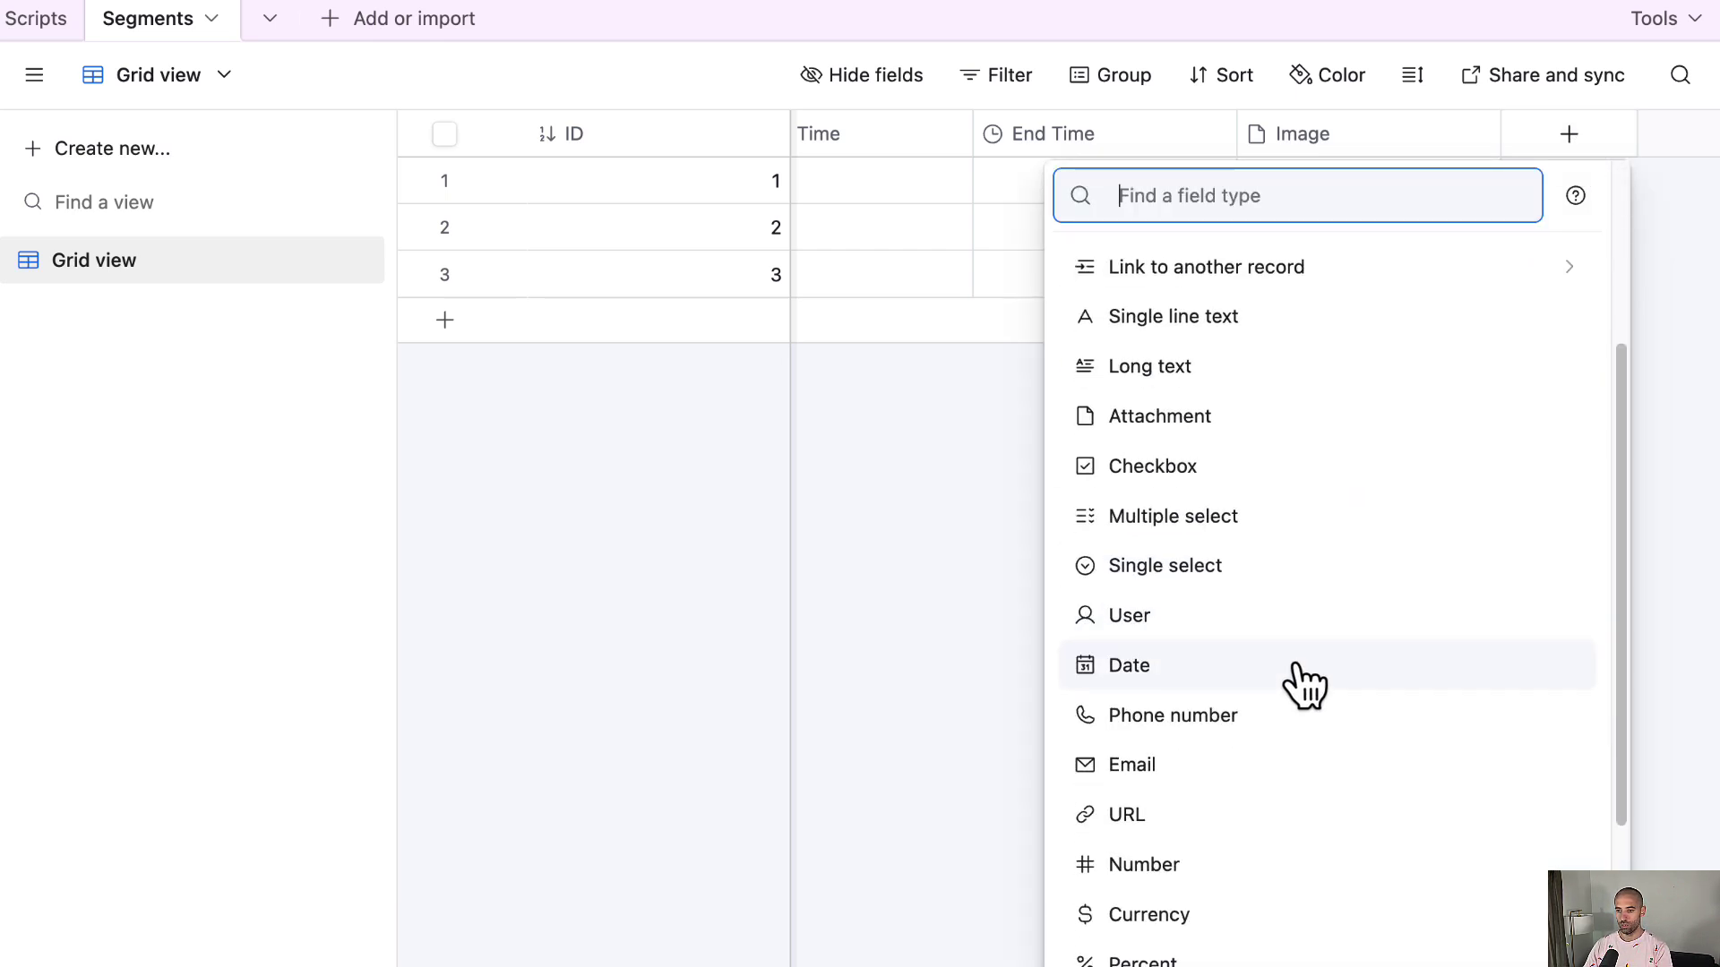
{"action": "left_click", "coordinate": [1234, 815]}
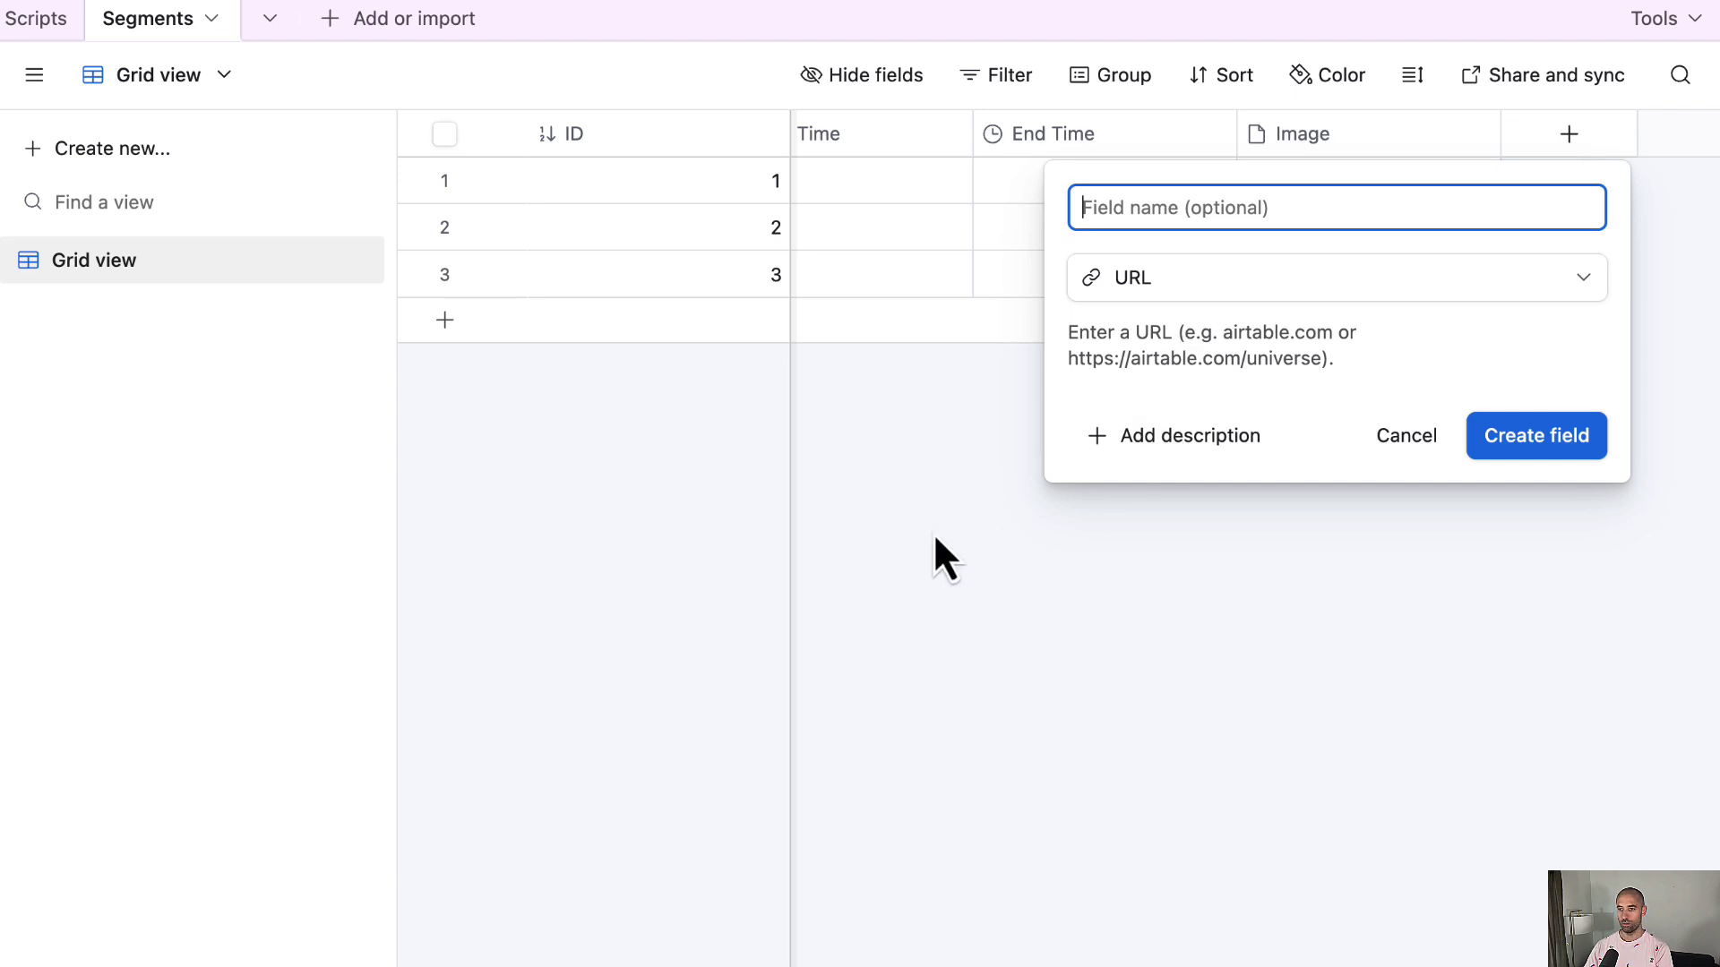
{"action": "type", "text": "Image URL"}
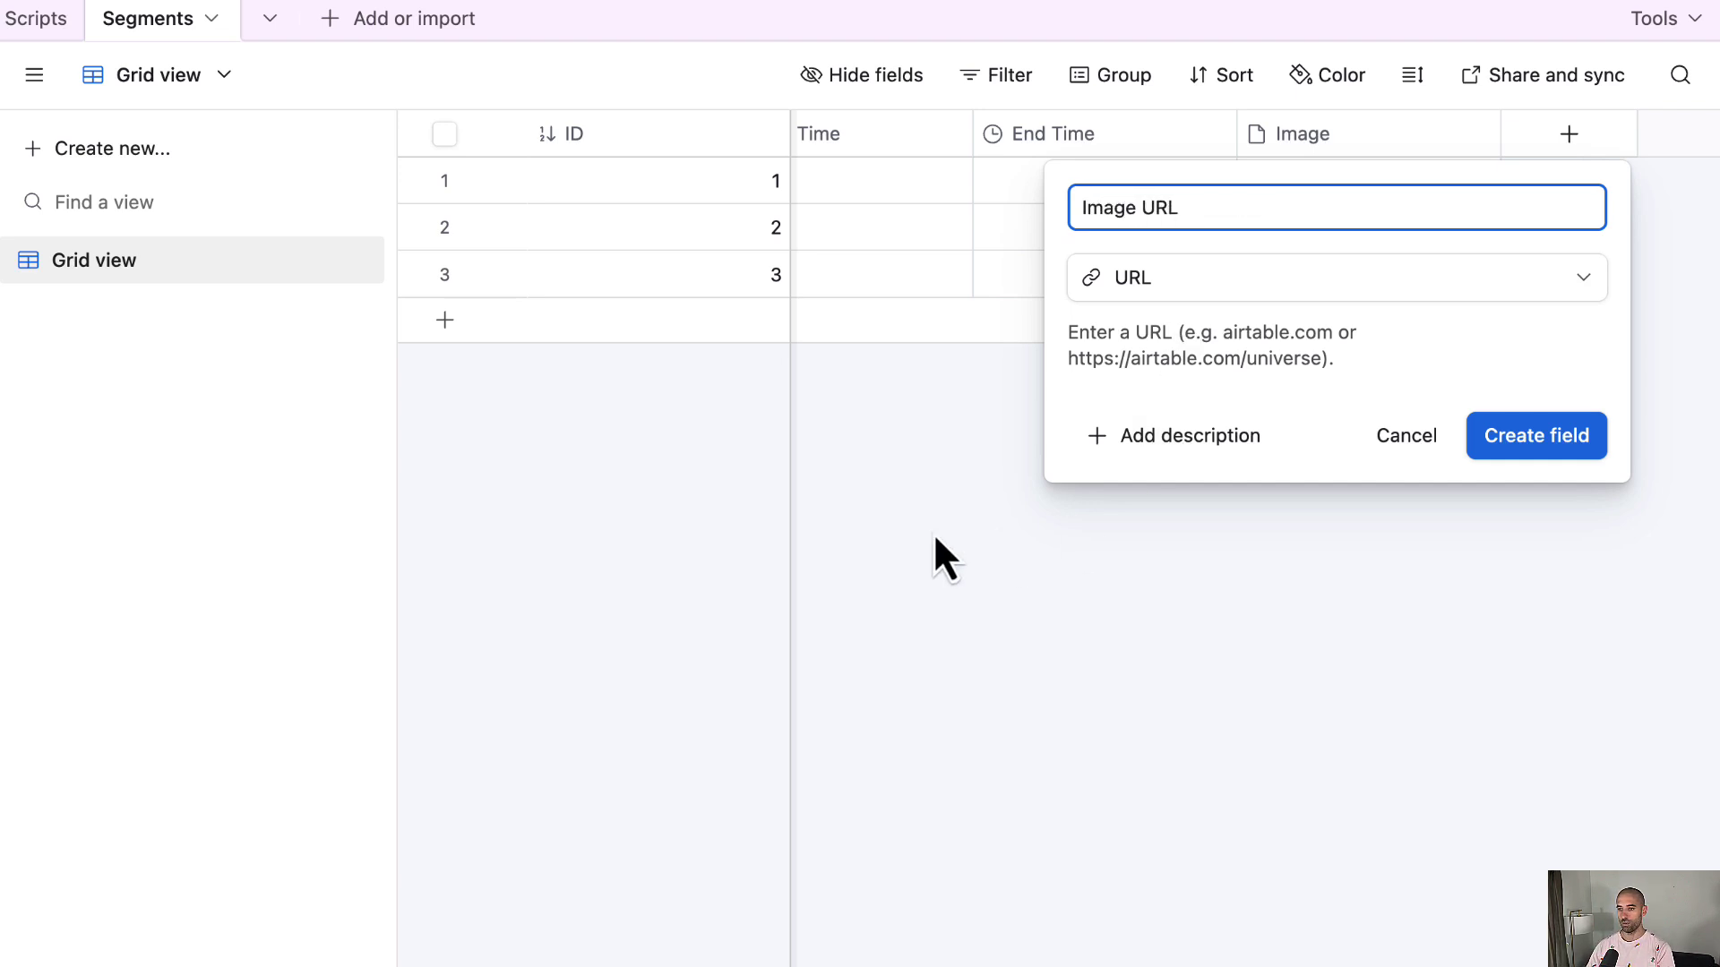
{"action": "left_click", "coordinate": [1491, 455]}
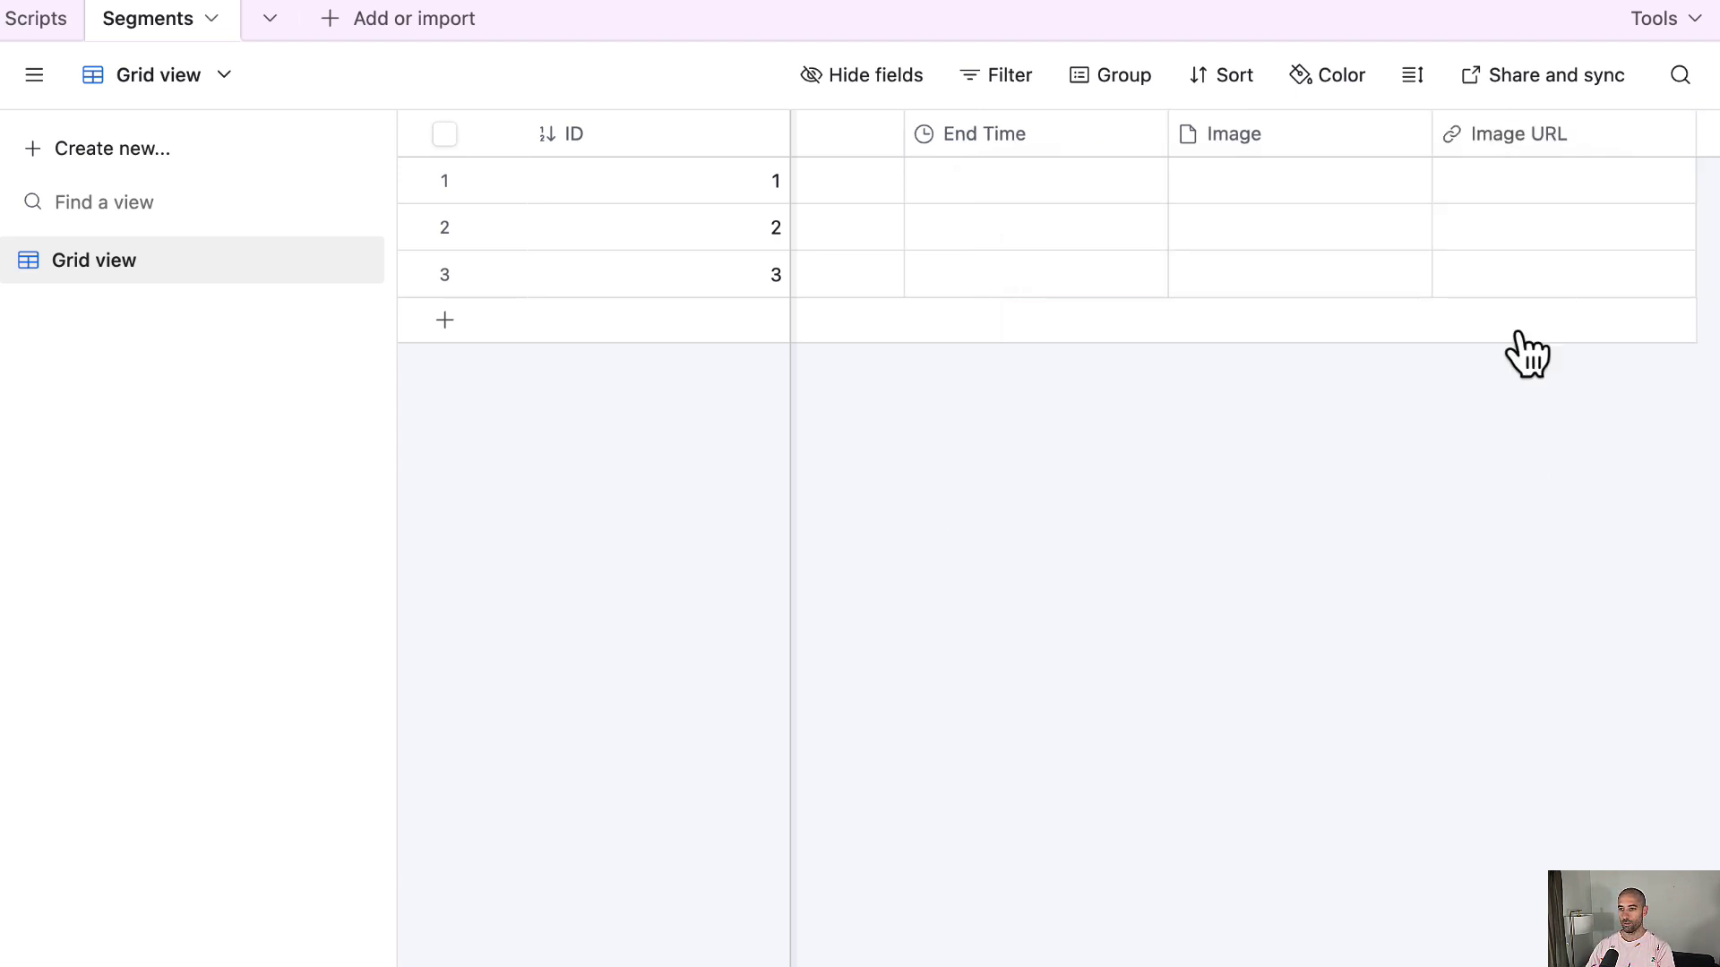
Add a Long text field named Image Prompt to the Segments table, without rich text formatting
{"action": "left_click", "coordinate": [1565, 148]}
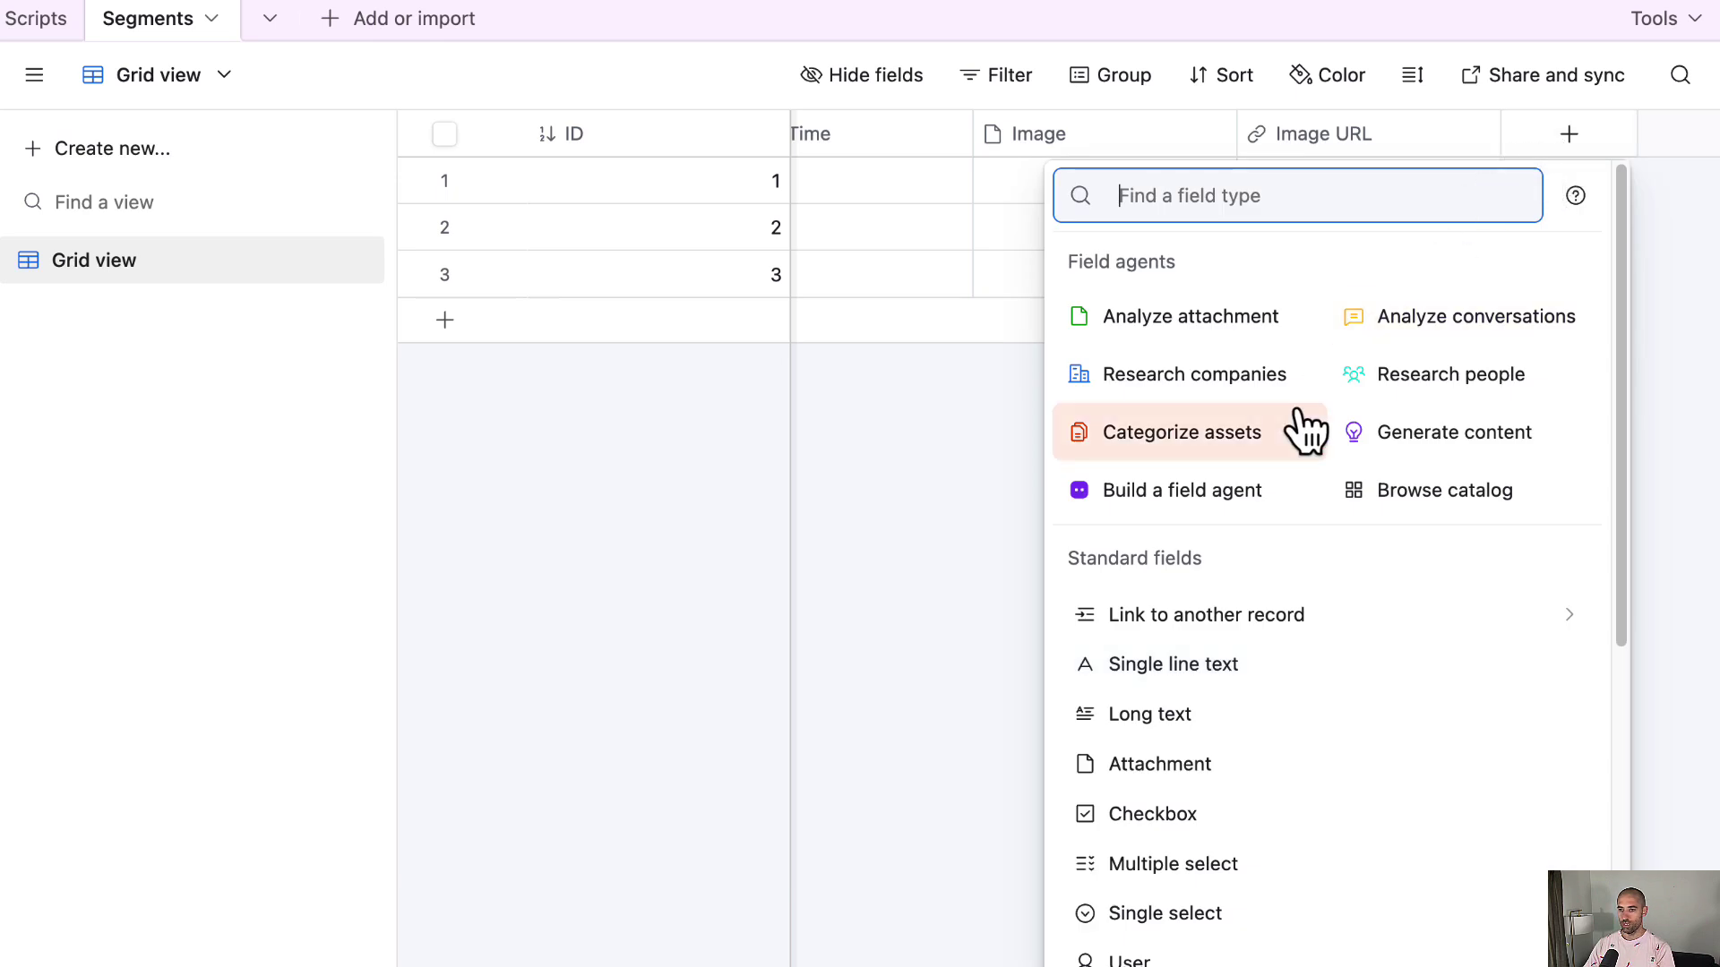
{"action": "left_click", "coordinate": [1241, 717]}
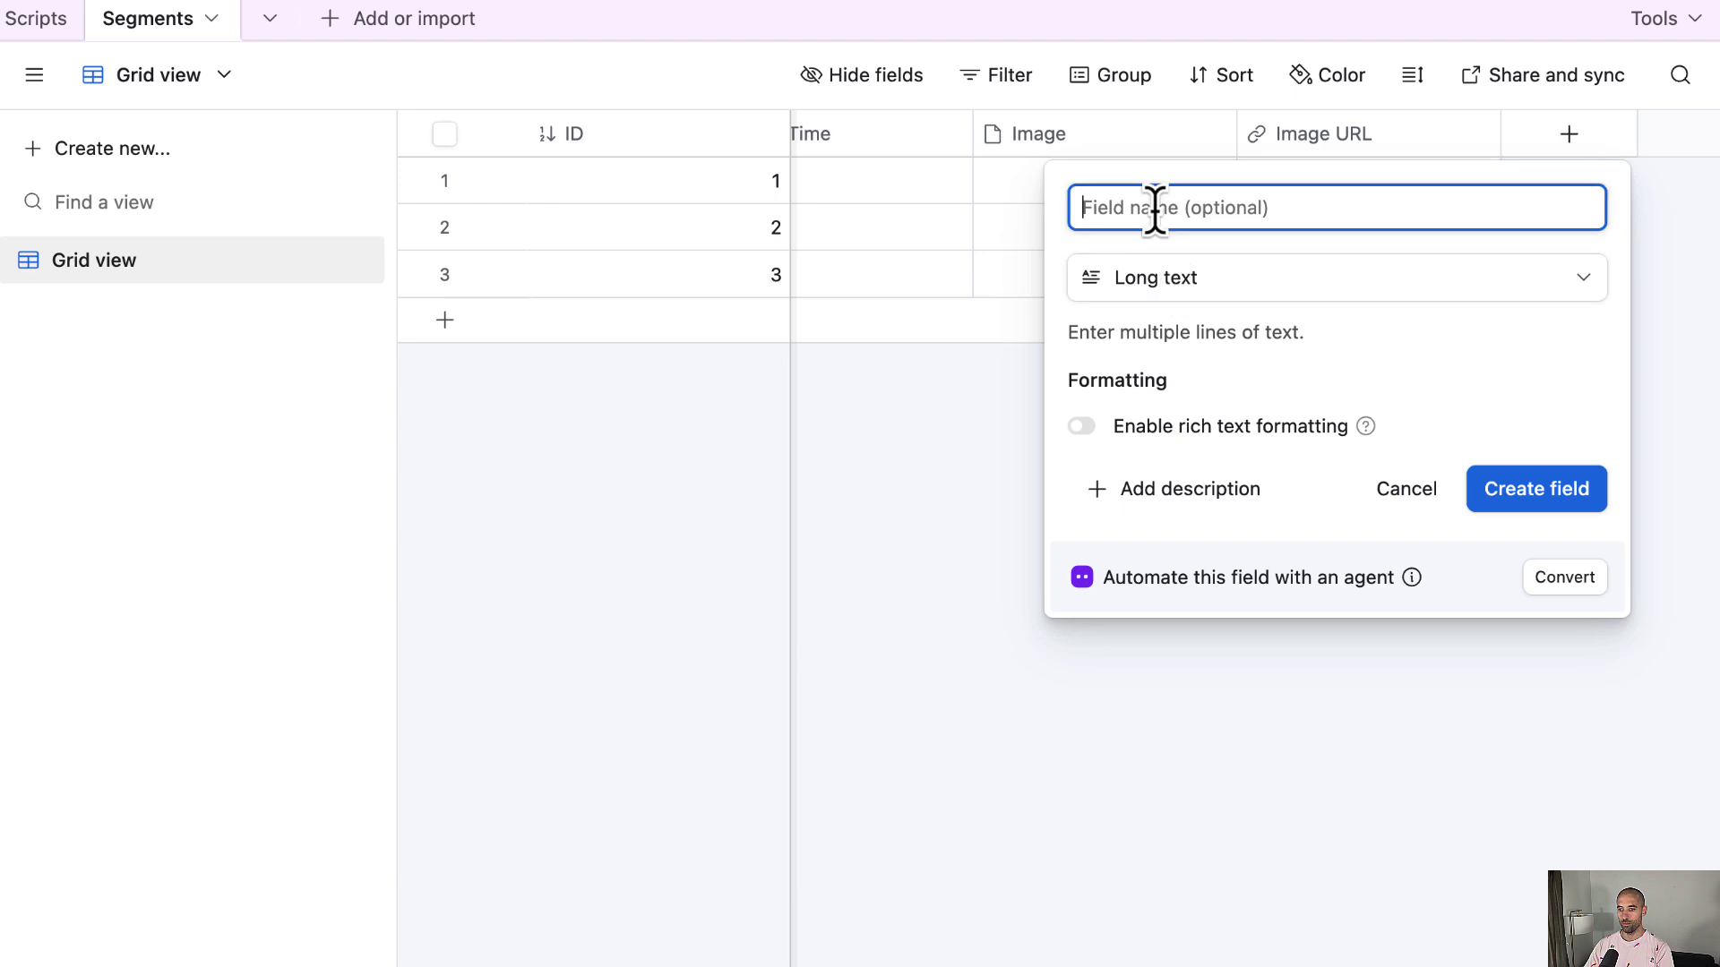
{"action": "type", "text": "Image Prompt"}
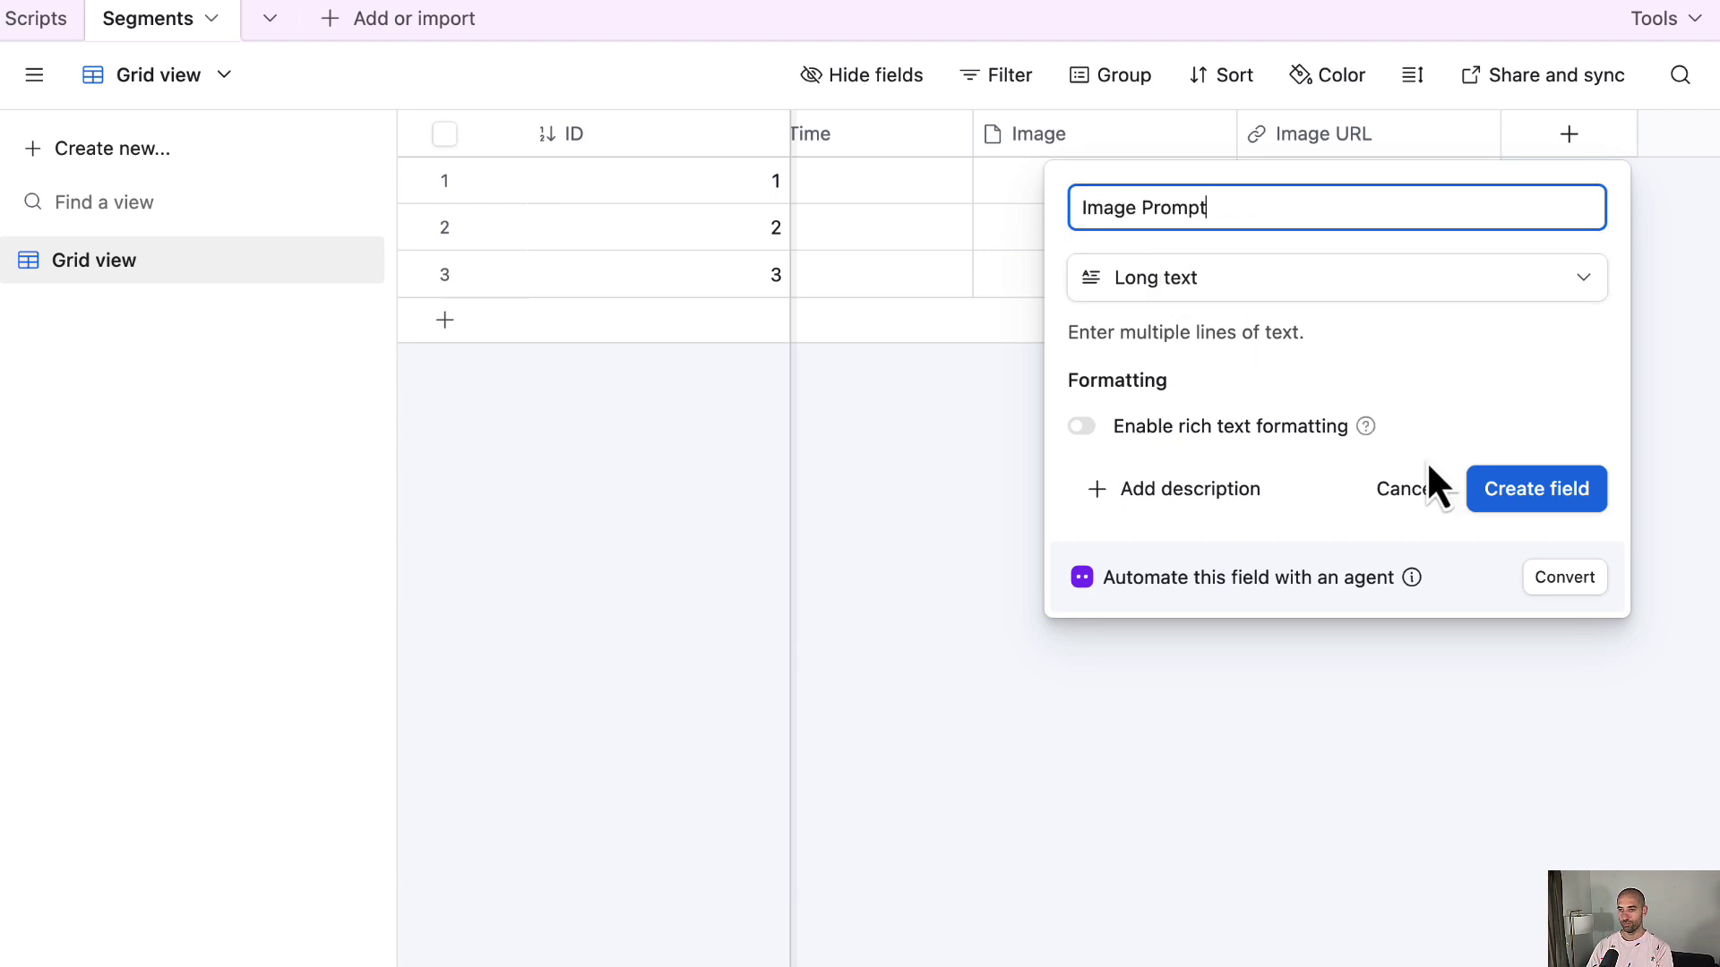
{"action": "left_click", "coordinate": [1548, 498]}
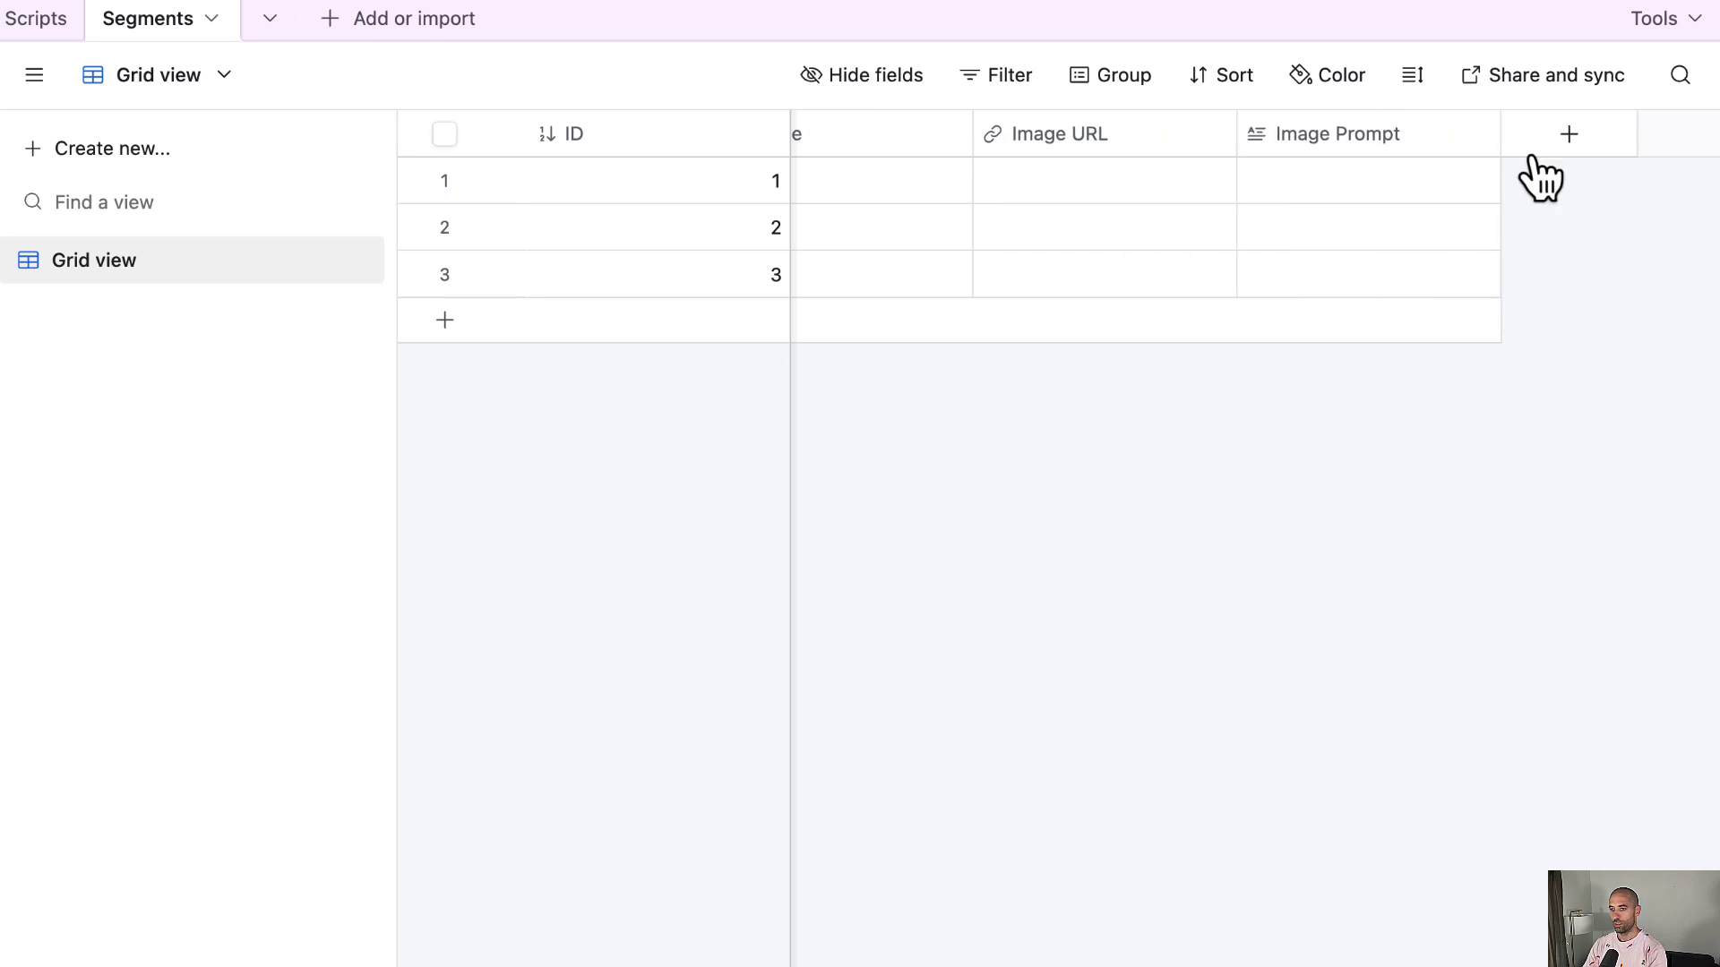
Add an Attachment field named Video to the Segments table, keeping the Files format
{"action": "left_click", "coordinate": [1579, 136]}
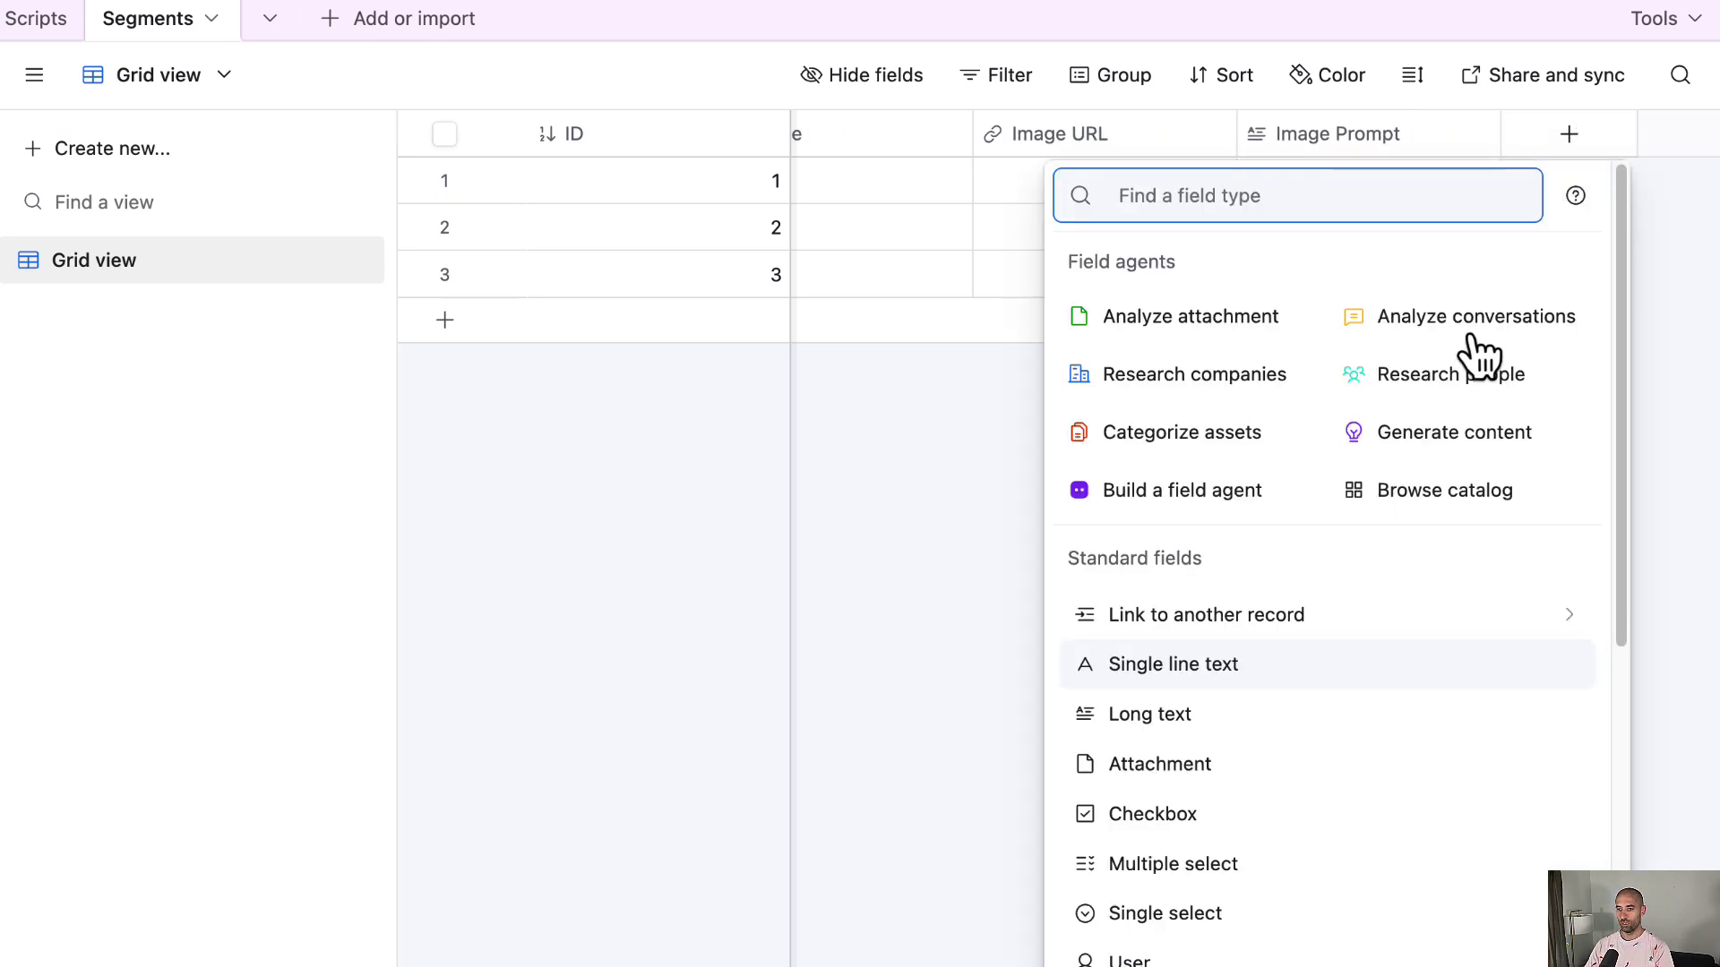
{"action": "left_click", "coordinate": [1320, 768]}
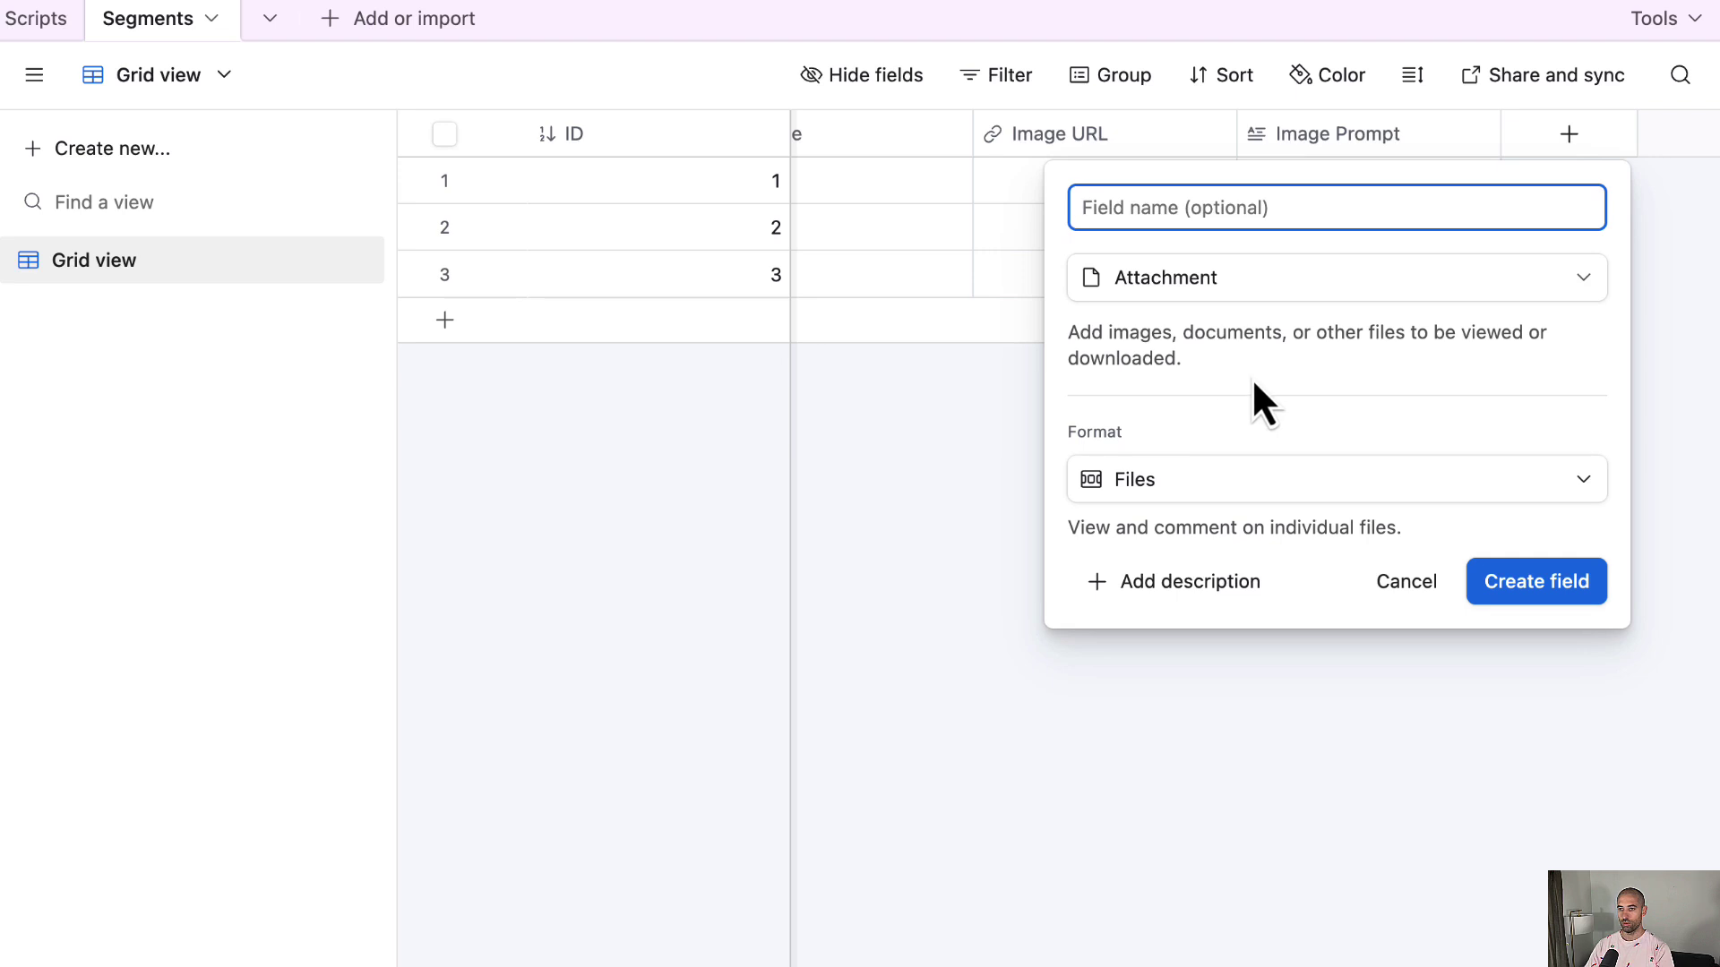
{"action": "type", "text": "V"}
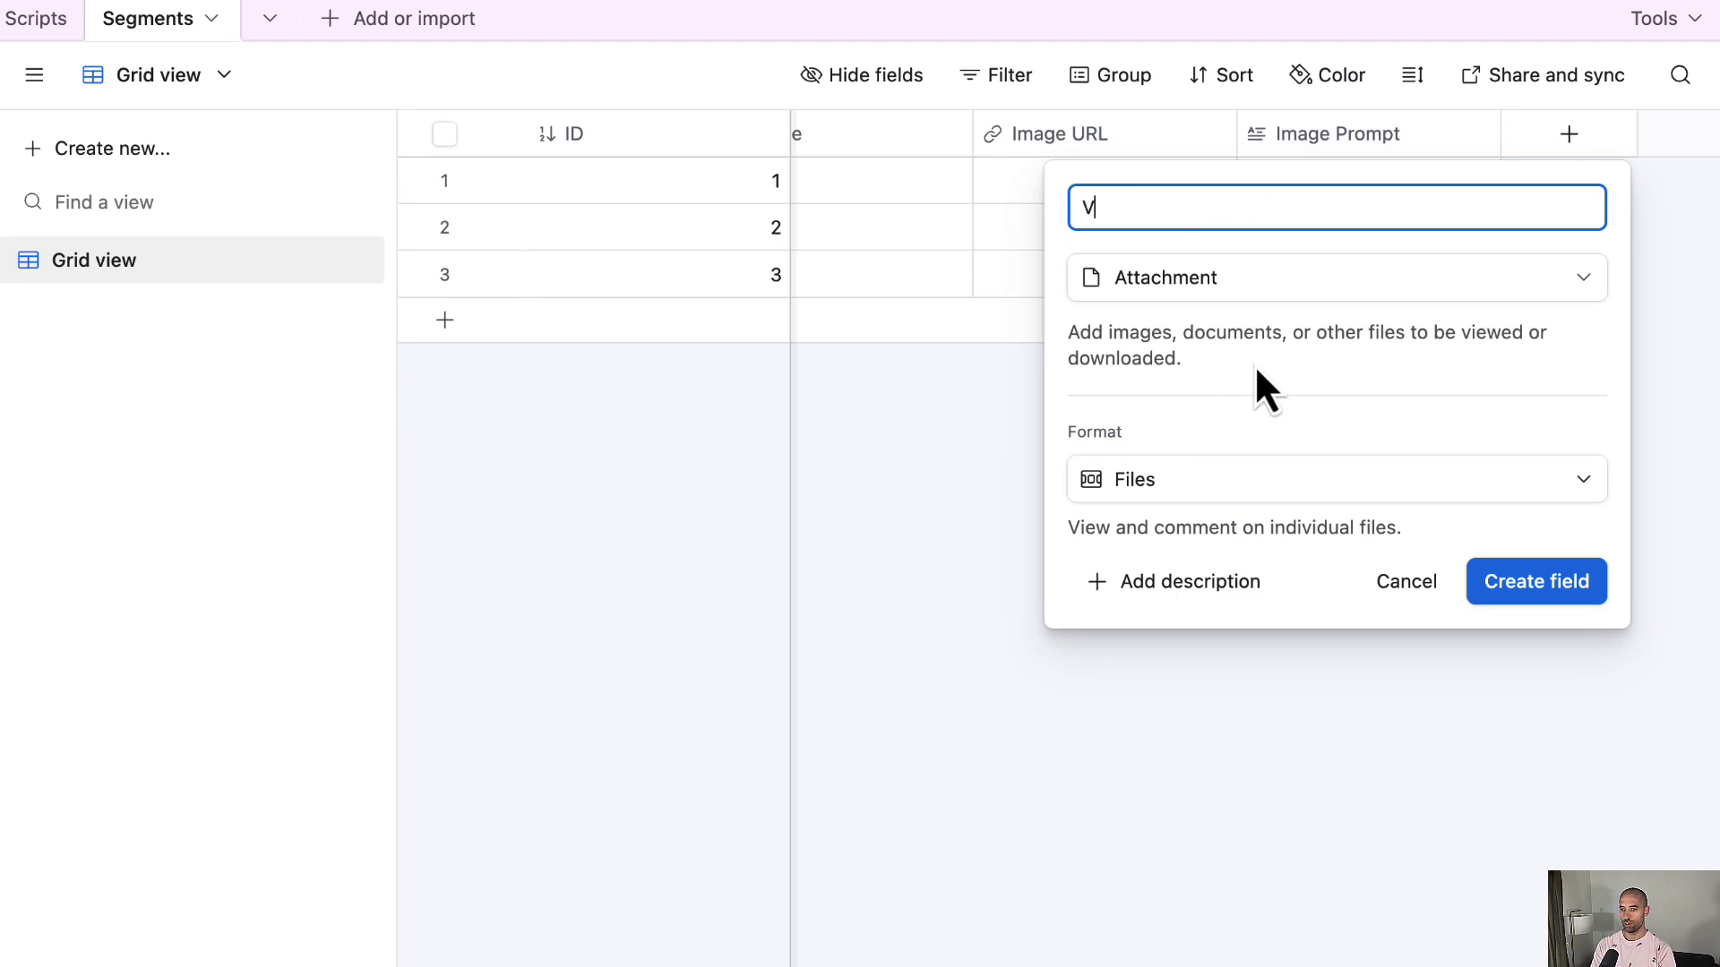
{"action": "type", "text": "ideo"}
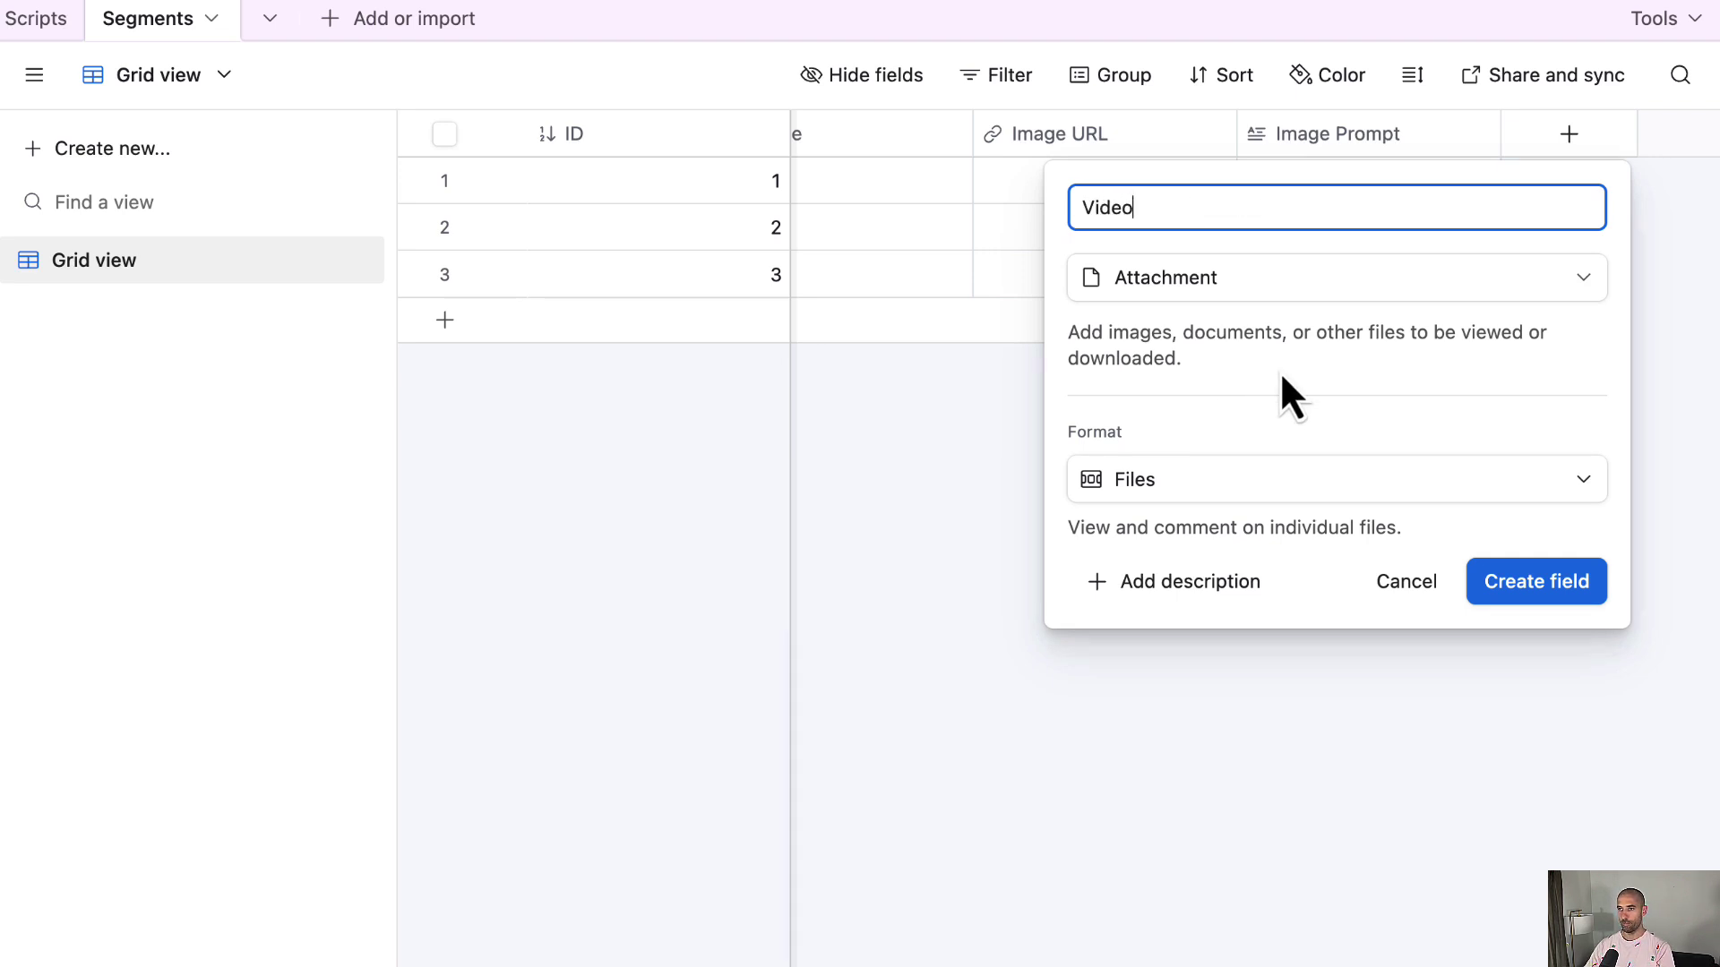
{"action": "left_click", "coordinate": [1490, 598]}
Add a URL field named Video URL to the Segments table
{"action": "left_click", "coordinate": [1635, 134]}
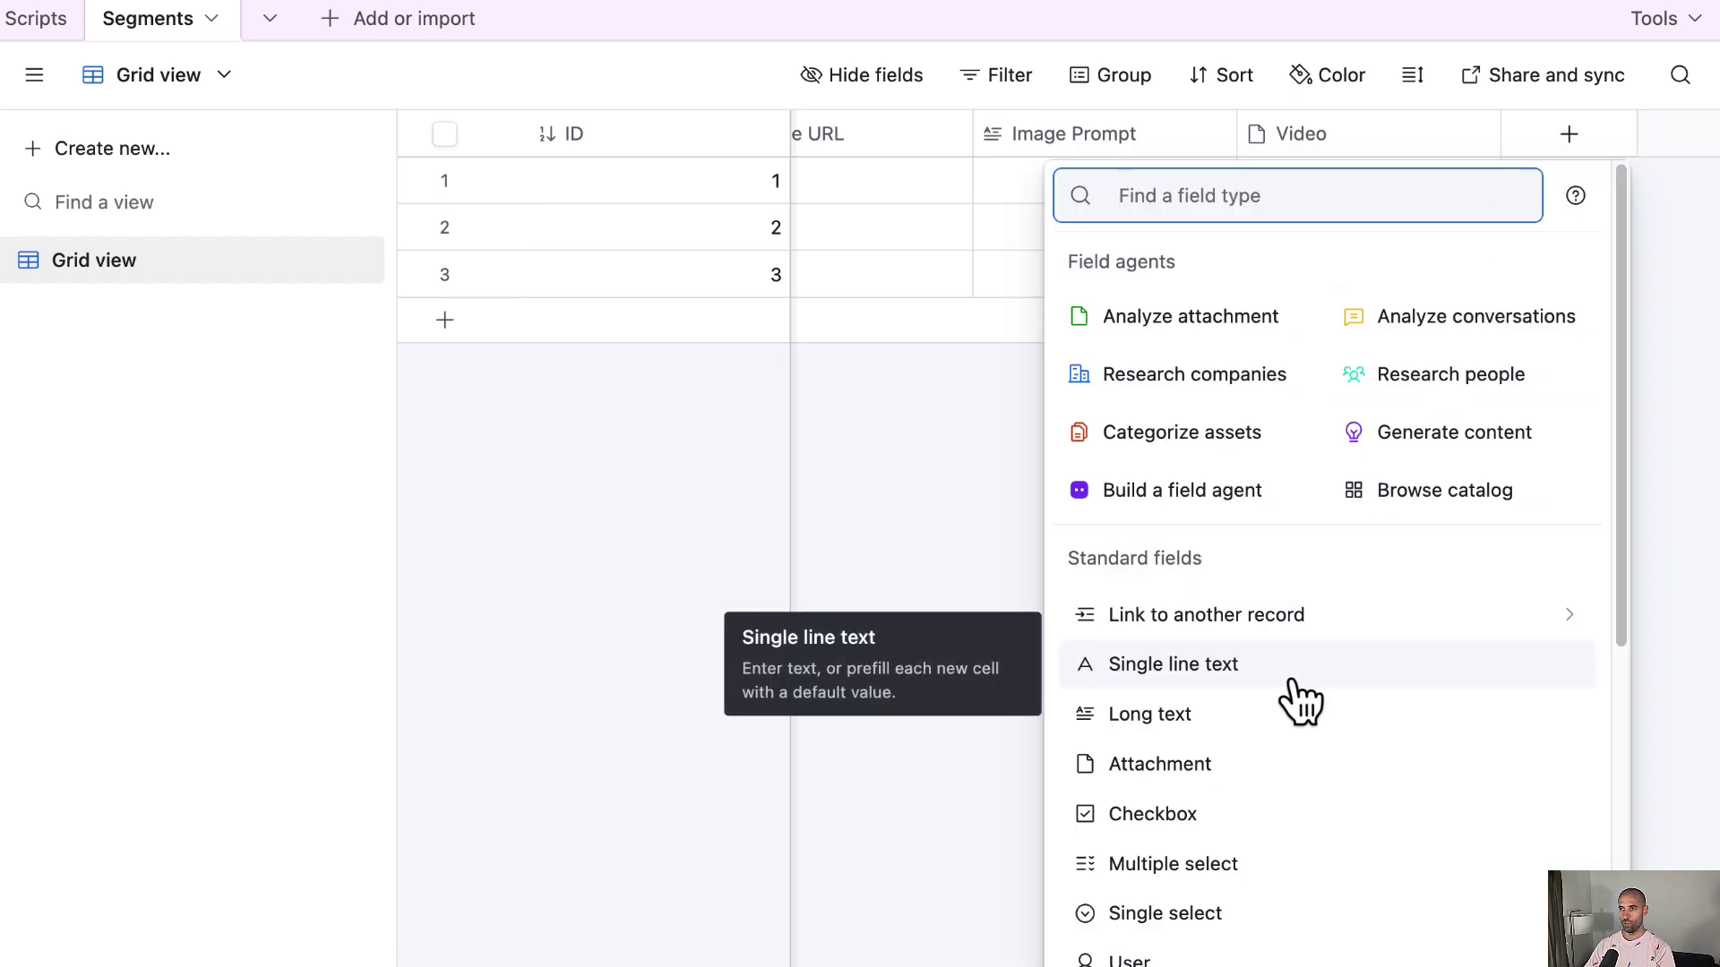
{"action": "scroll", "coordinate": [1254, 958], "scroll_direction": "down", "scroll_amount": 3}
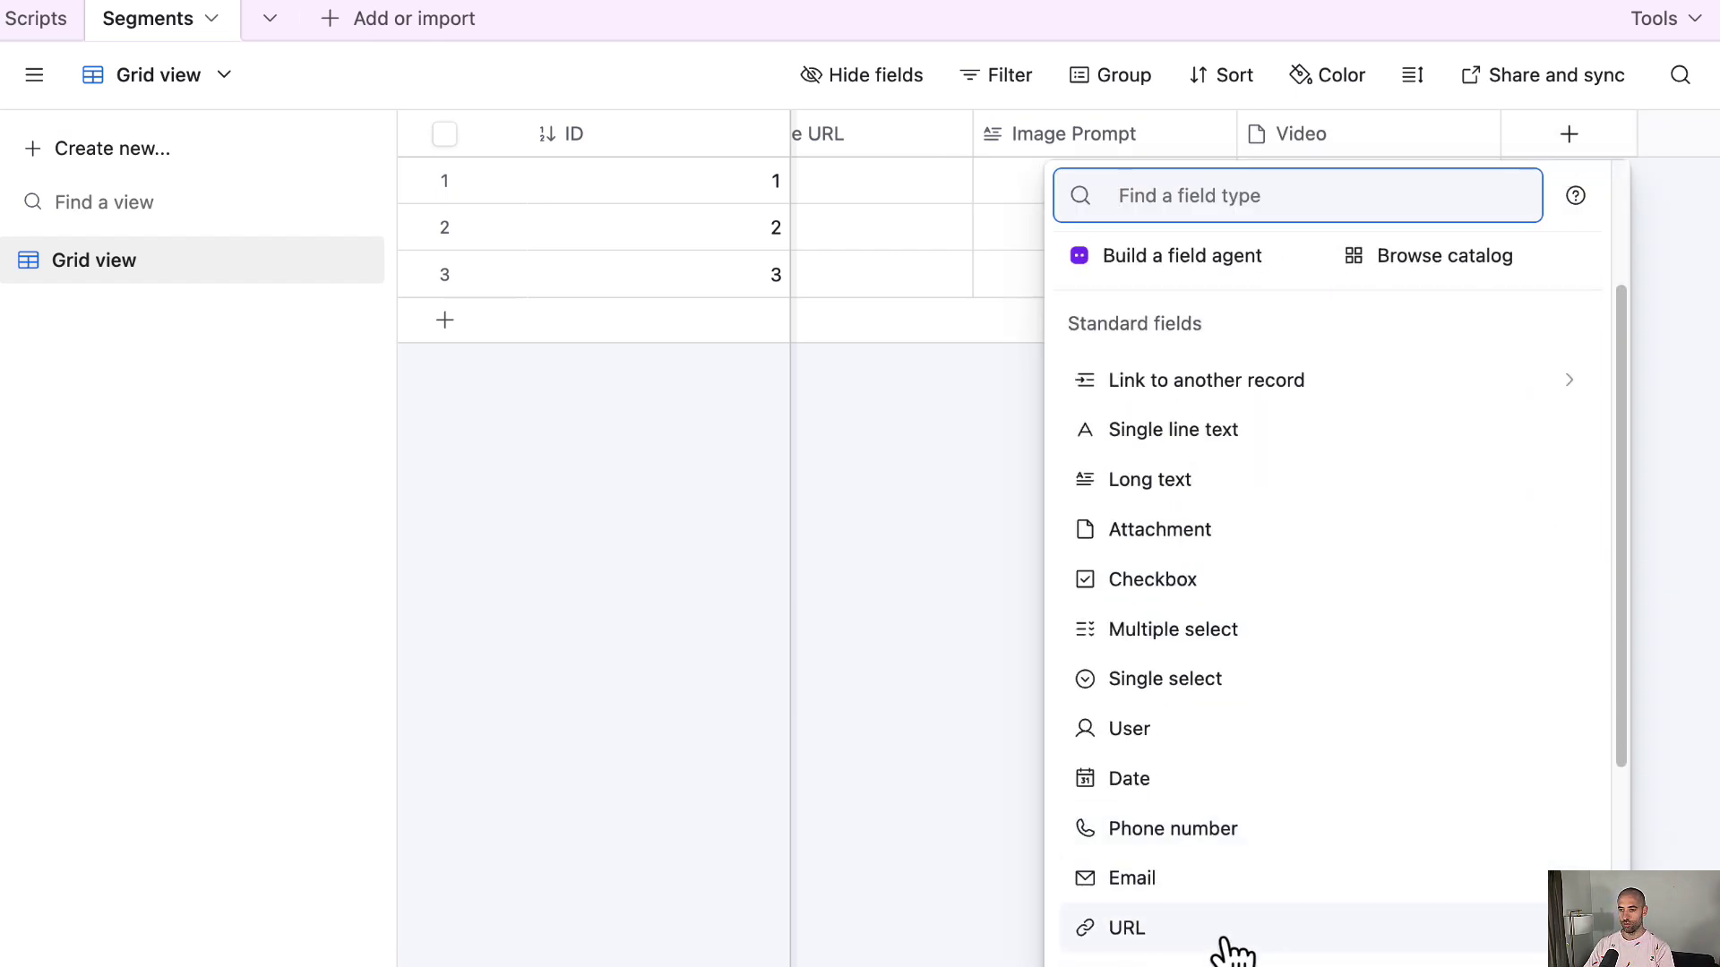
{"action": "left_click", "coordinate": [1225, 940]}
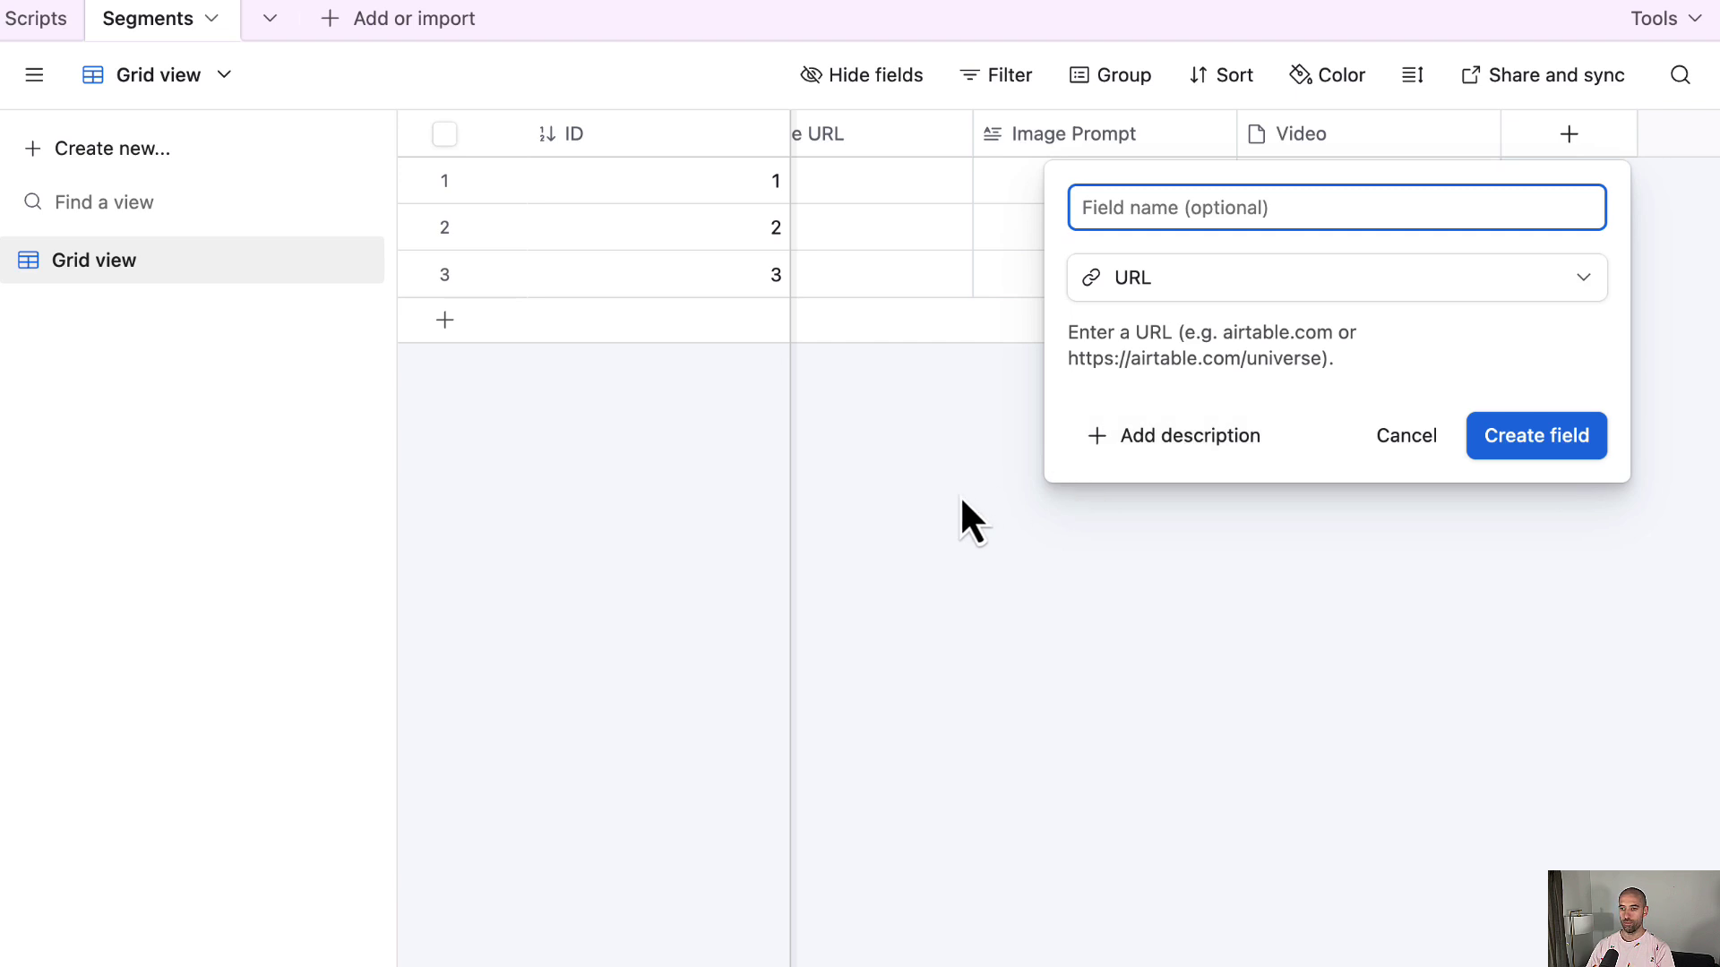
{"action": "type", "text": "Video URL"}
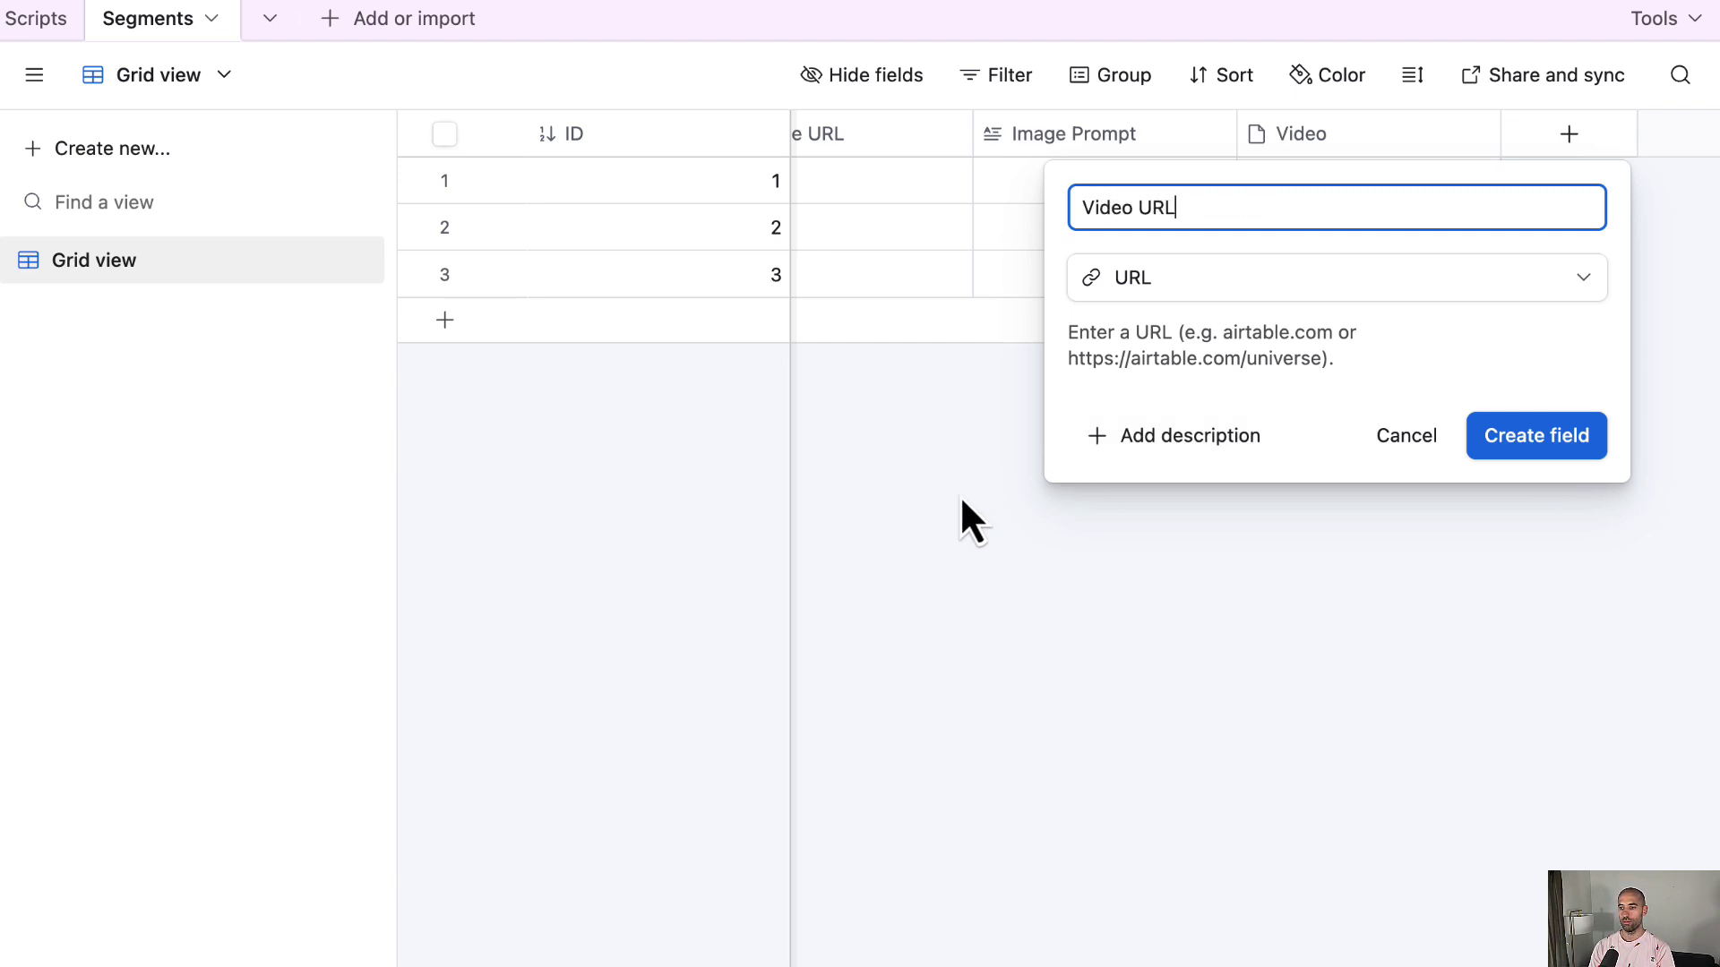
{"action": "left_click", "coordinate": [1506, 435]}
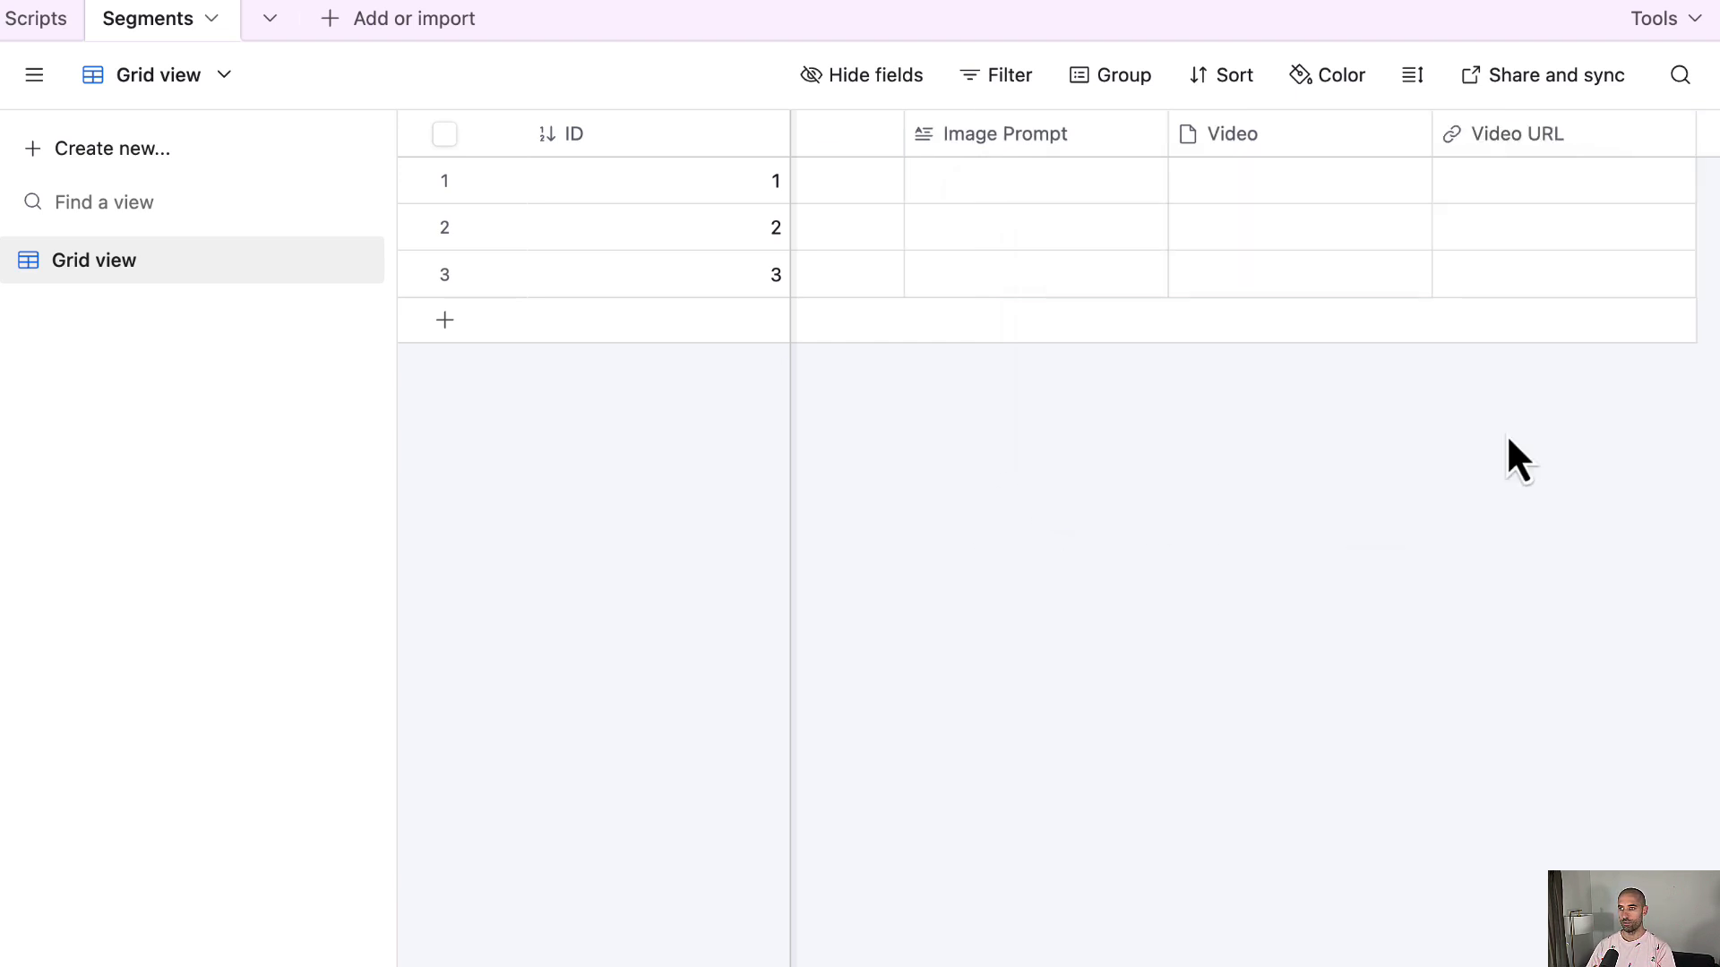
Add a Long text field named Video Prompt to the Segments table, without rich text formatting
{"action": "scroll", "coordinate": [1482, 169], "scroll_direction": "right", "scroll_amount": 2}
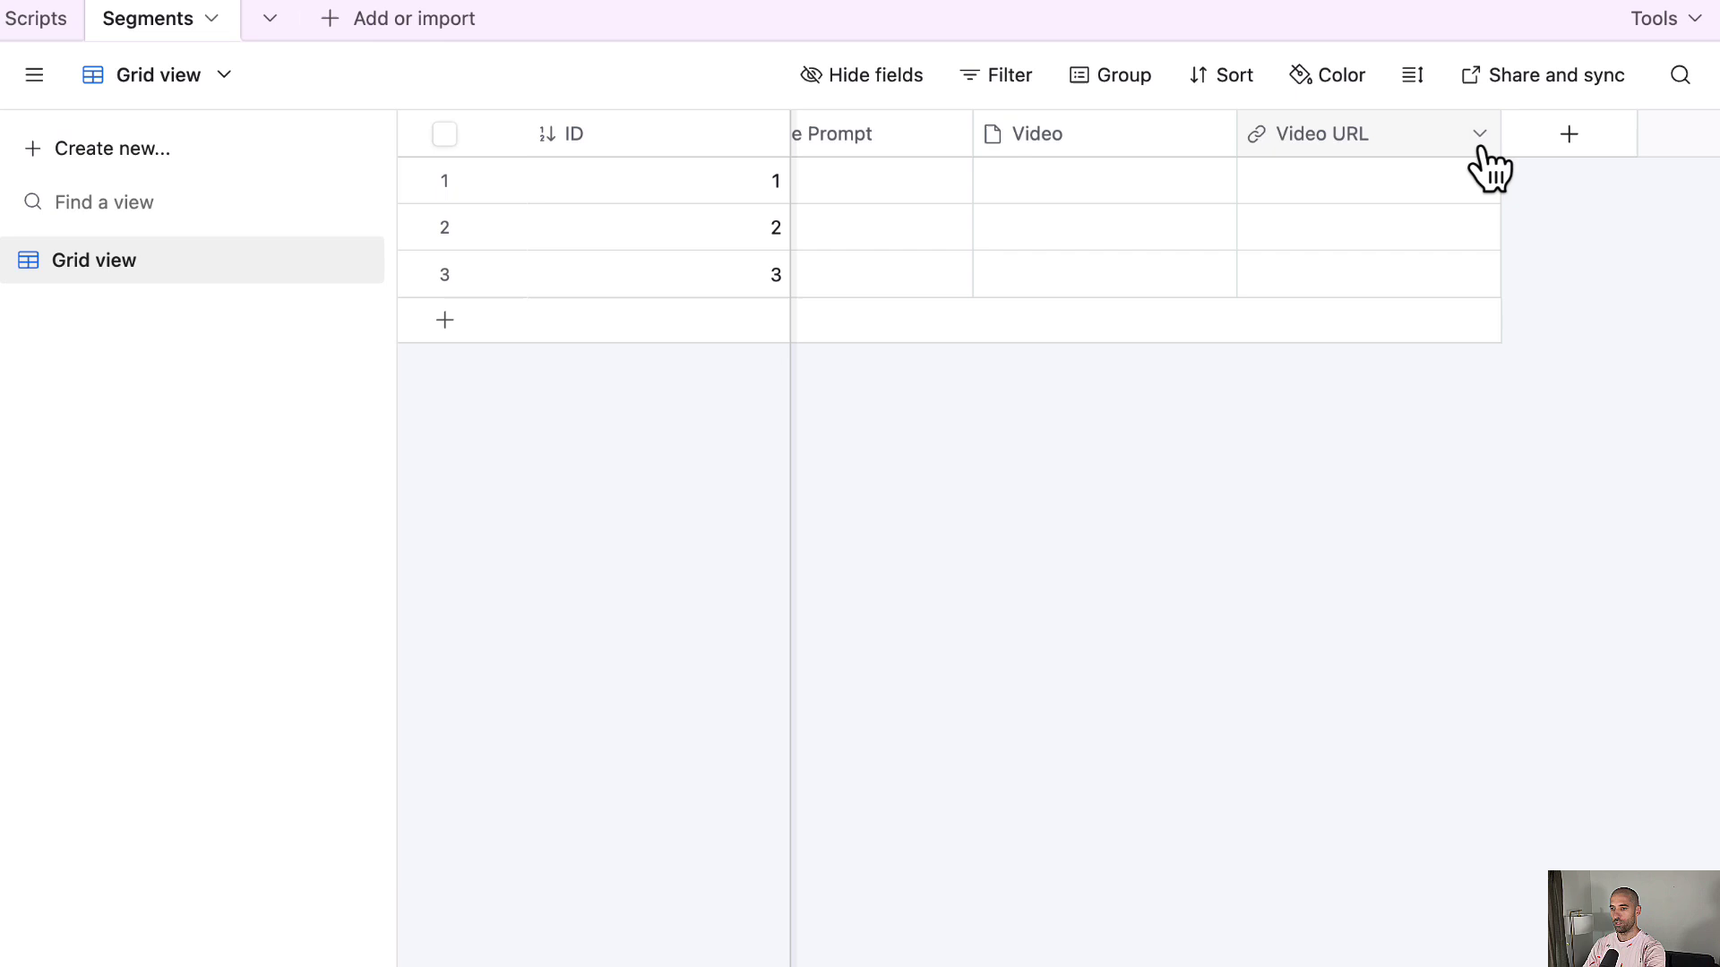
{"action": "left_click", "coordinate": [1570, 139]}
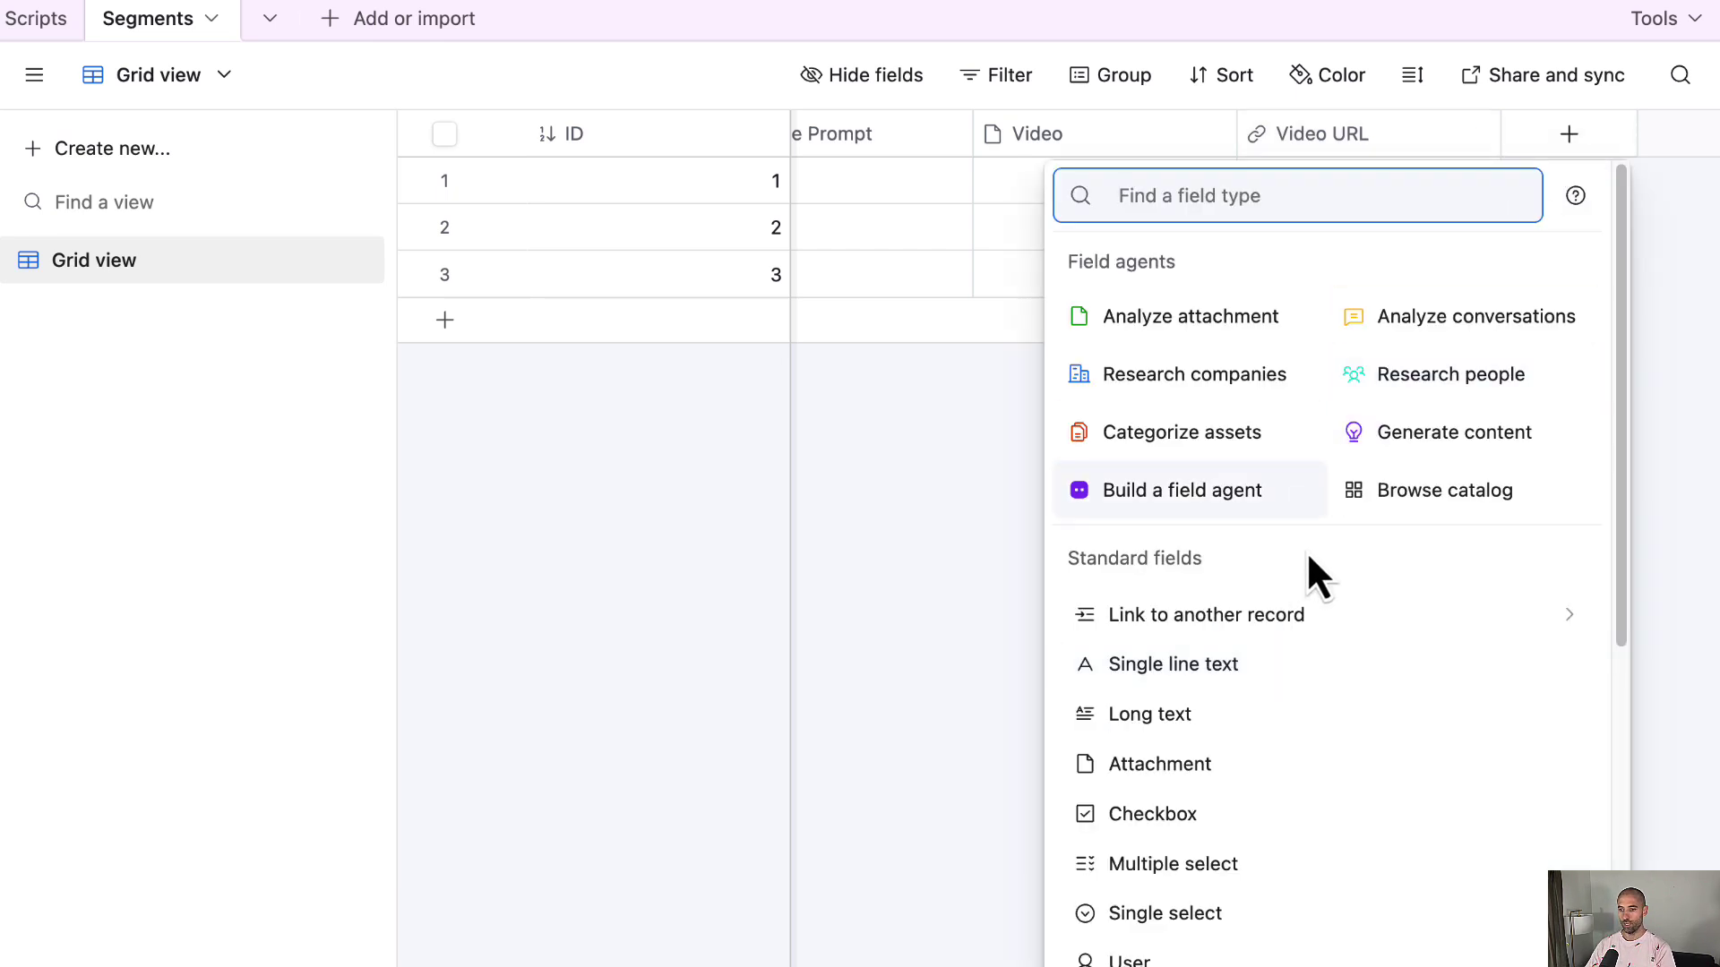
{"action": "left_click", "coordinate": [1287, 707]}
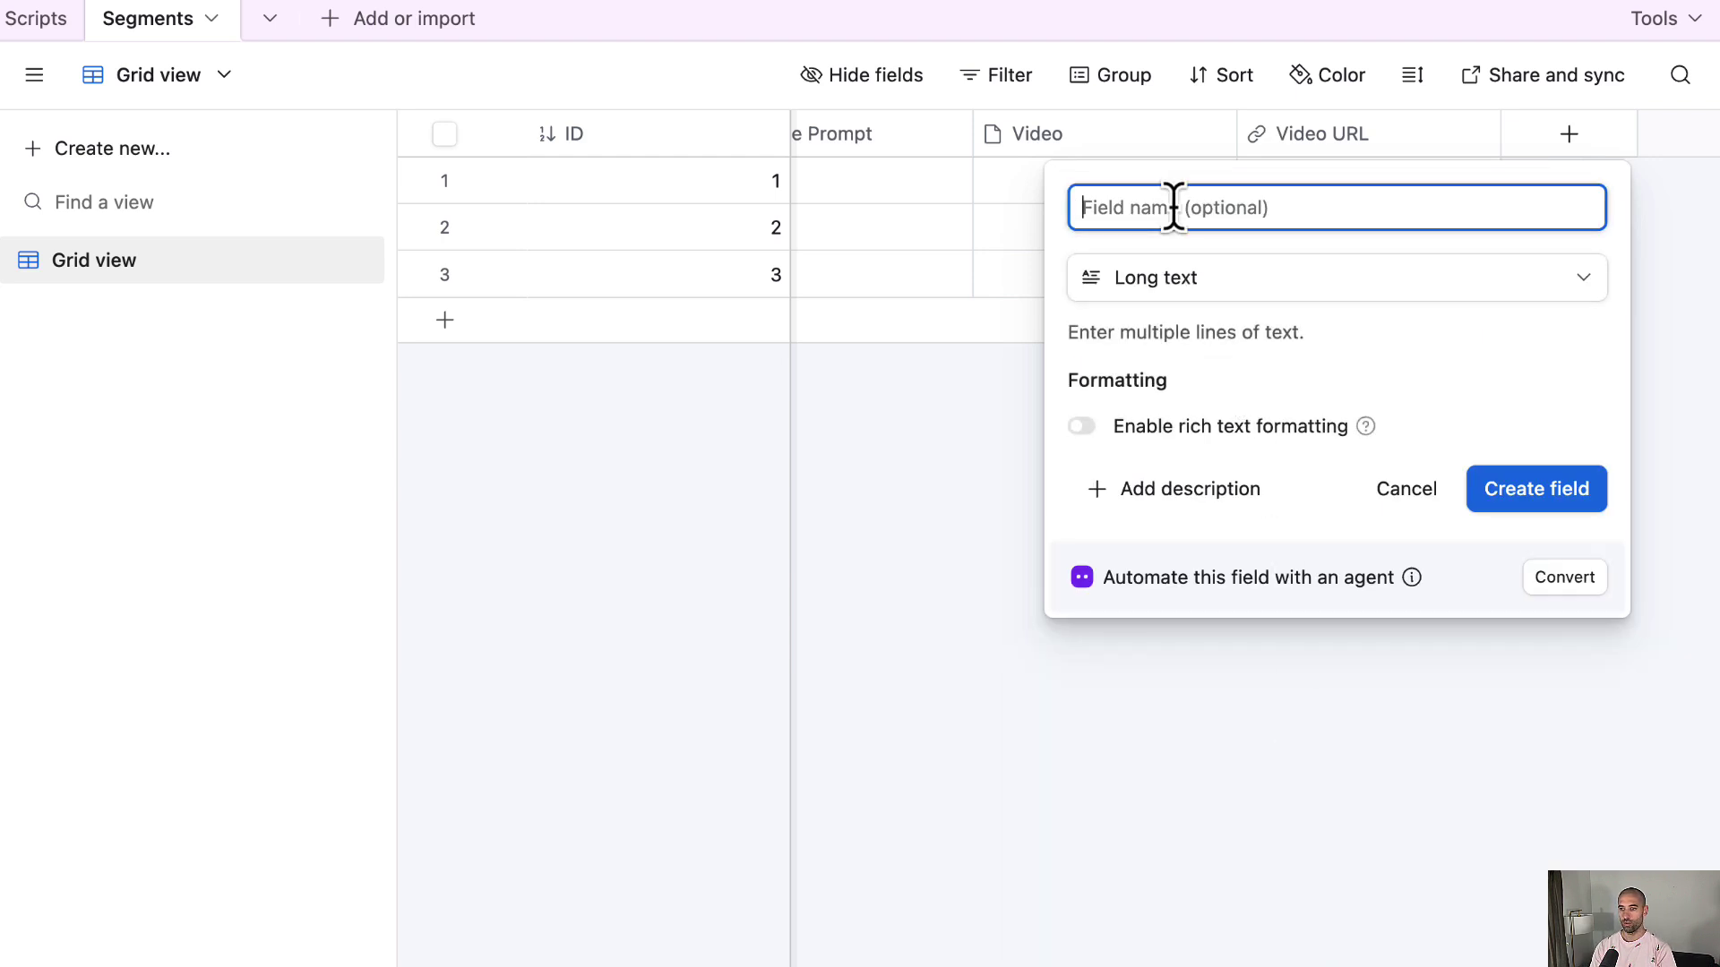
{"action": "type", "text": "Video Pro"}
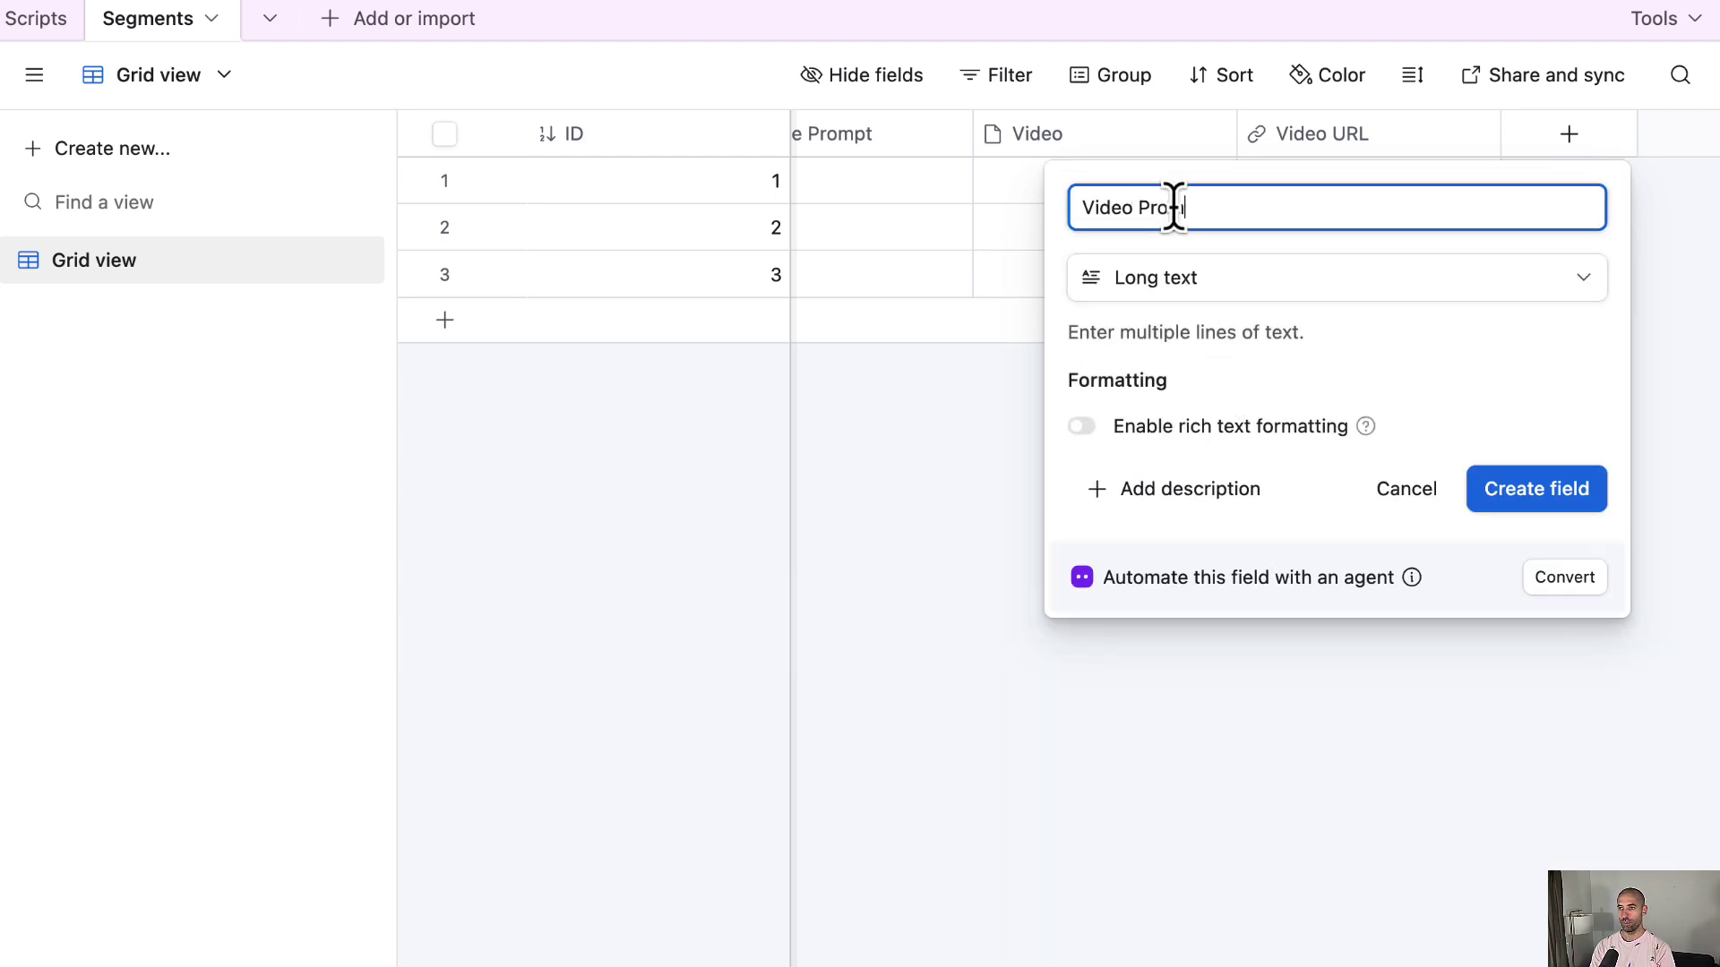
{"action": "type", "text": "mpt"}
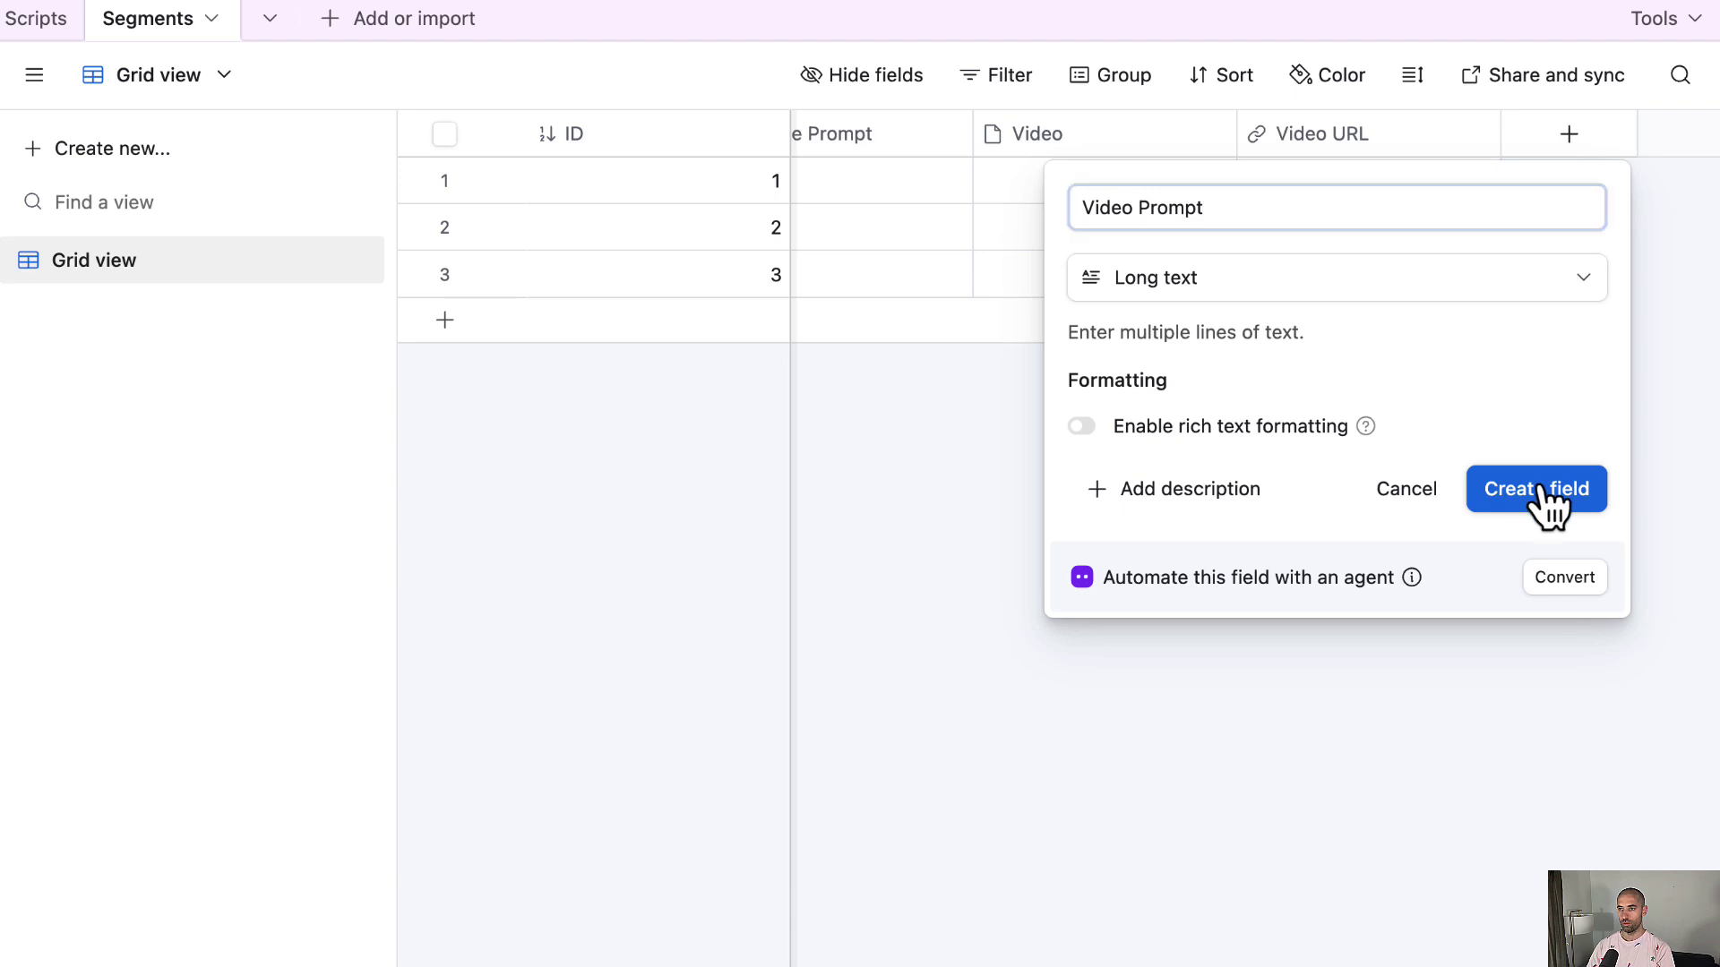
{"action": "left_click", "coordinate": [1551, 500]}
Add a field linking Segments to the Scripts table with multiple-record linking disabled, and include the Scripts ID as a lookup field
{"action": "left_click", "coordinate": [1565, 141]}
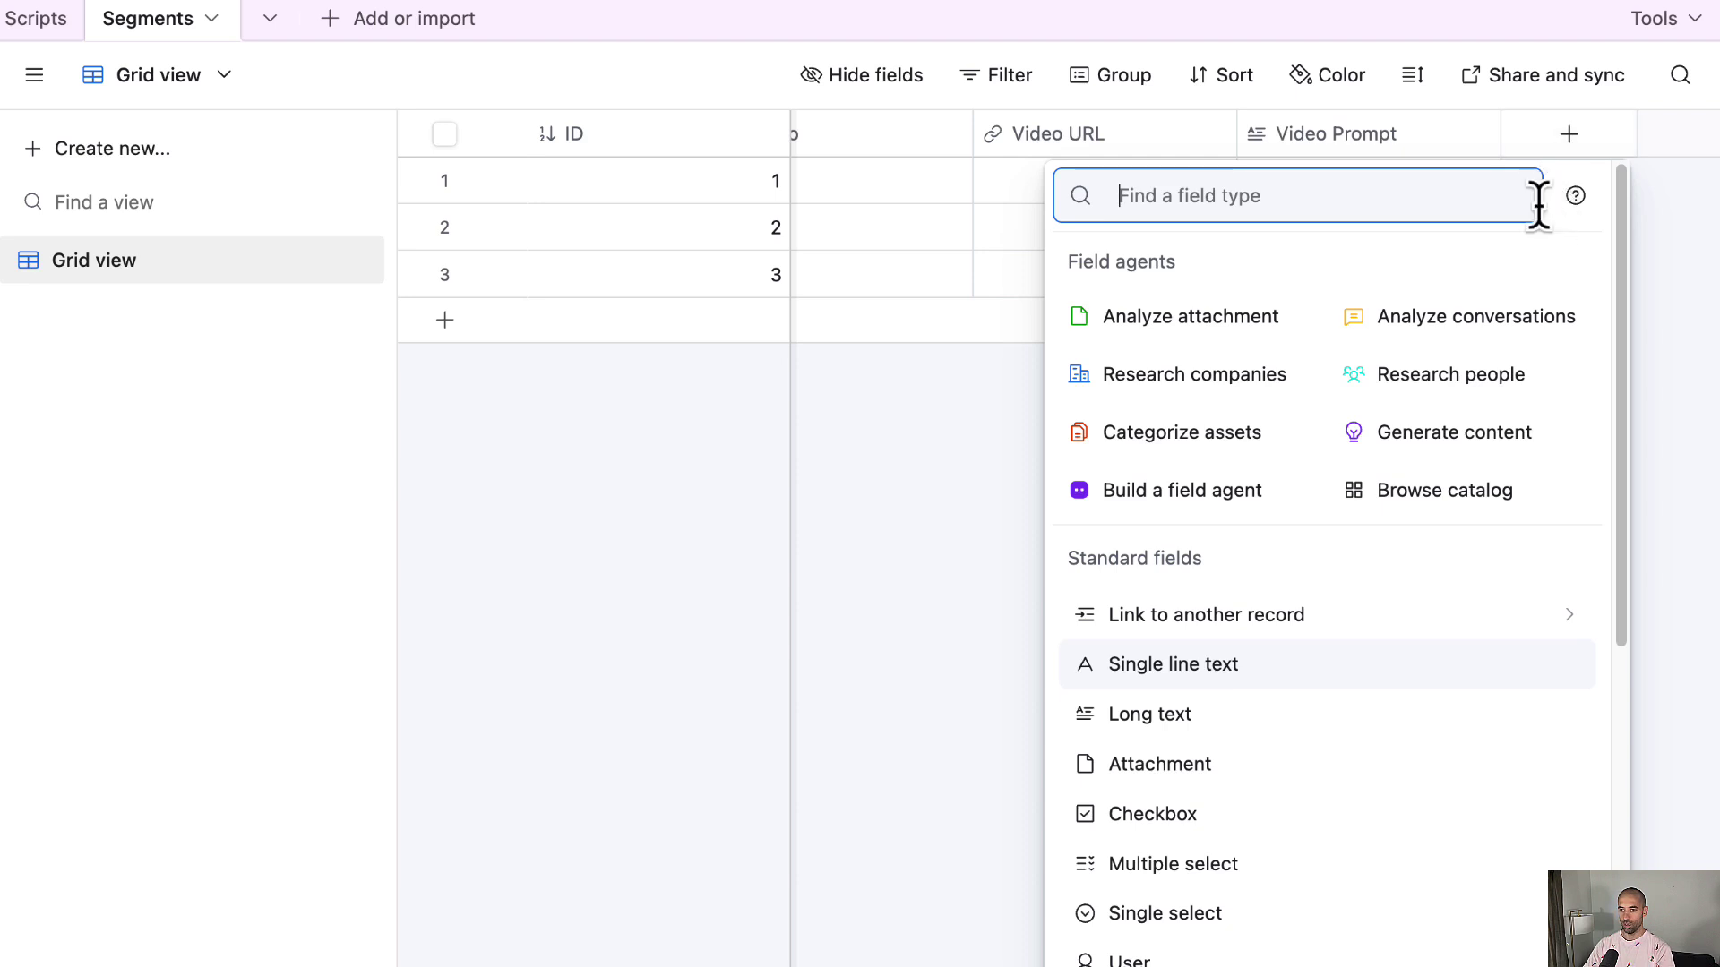
{"action": "scroll", "coordinate": [1227, 708], "scroll_direction": "down", "scroll_amount": 1}
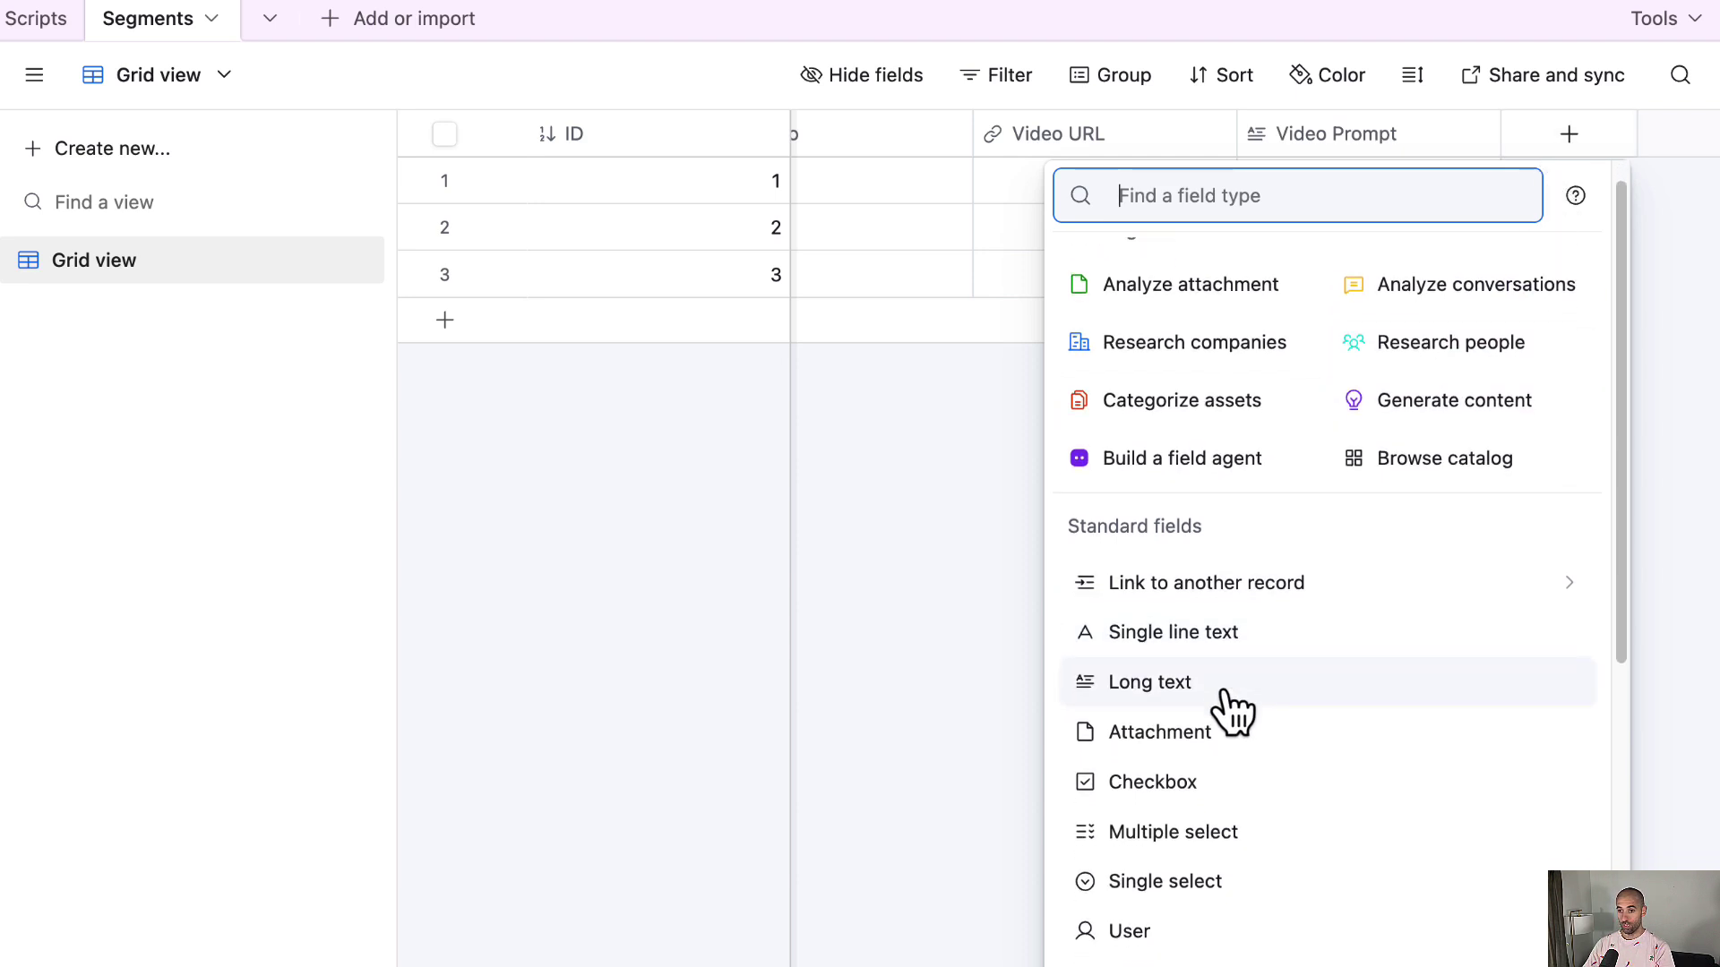
{"action": "left_click", "coordinate": [1365, 582]}
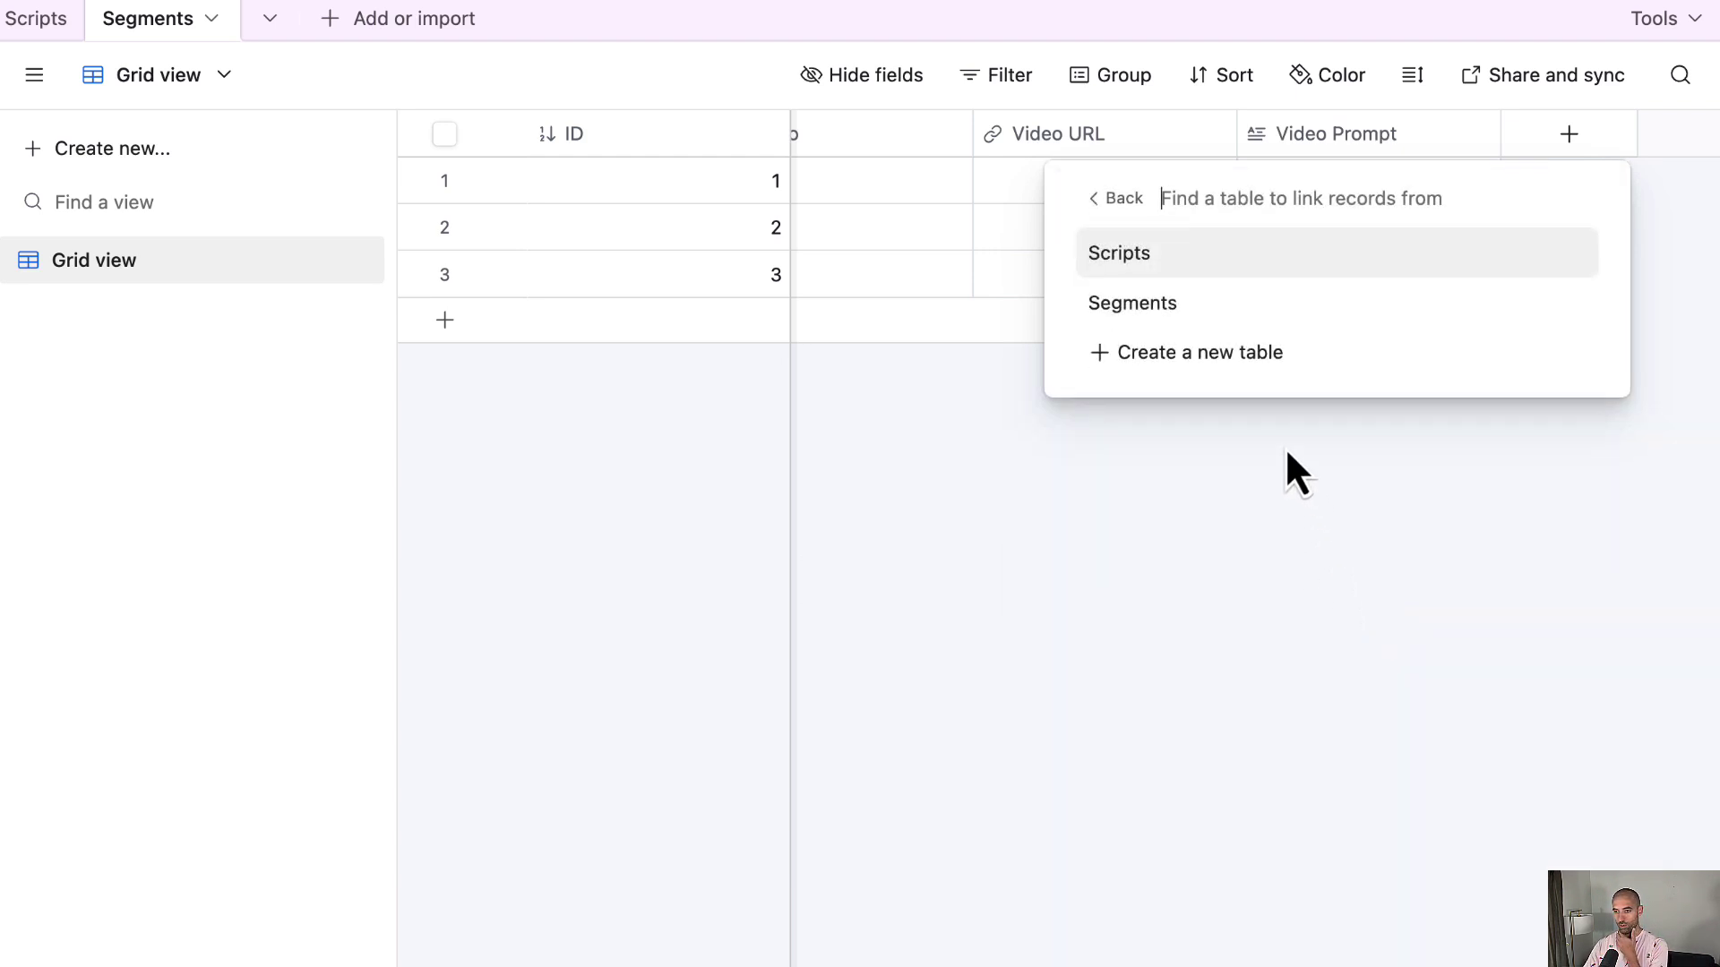
{"action": "left_click", "coordinate": [1236, 254]}
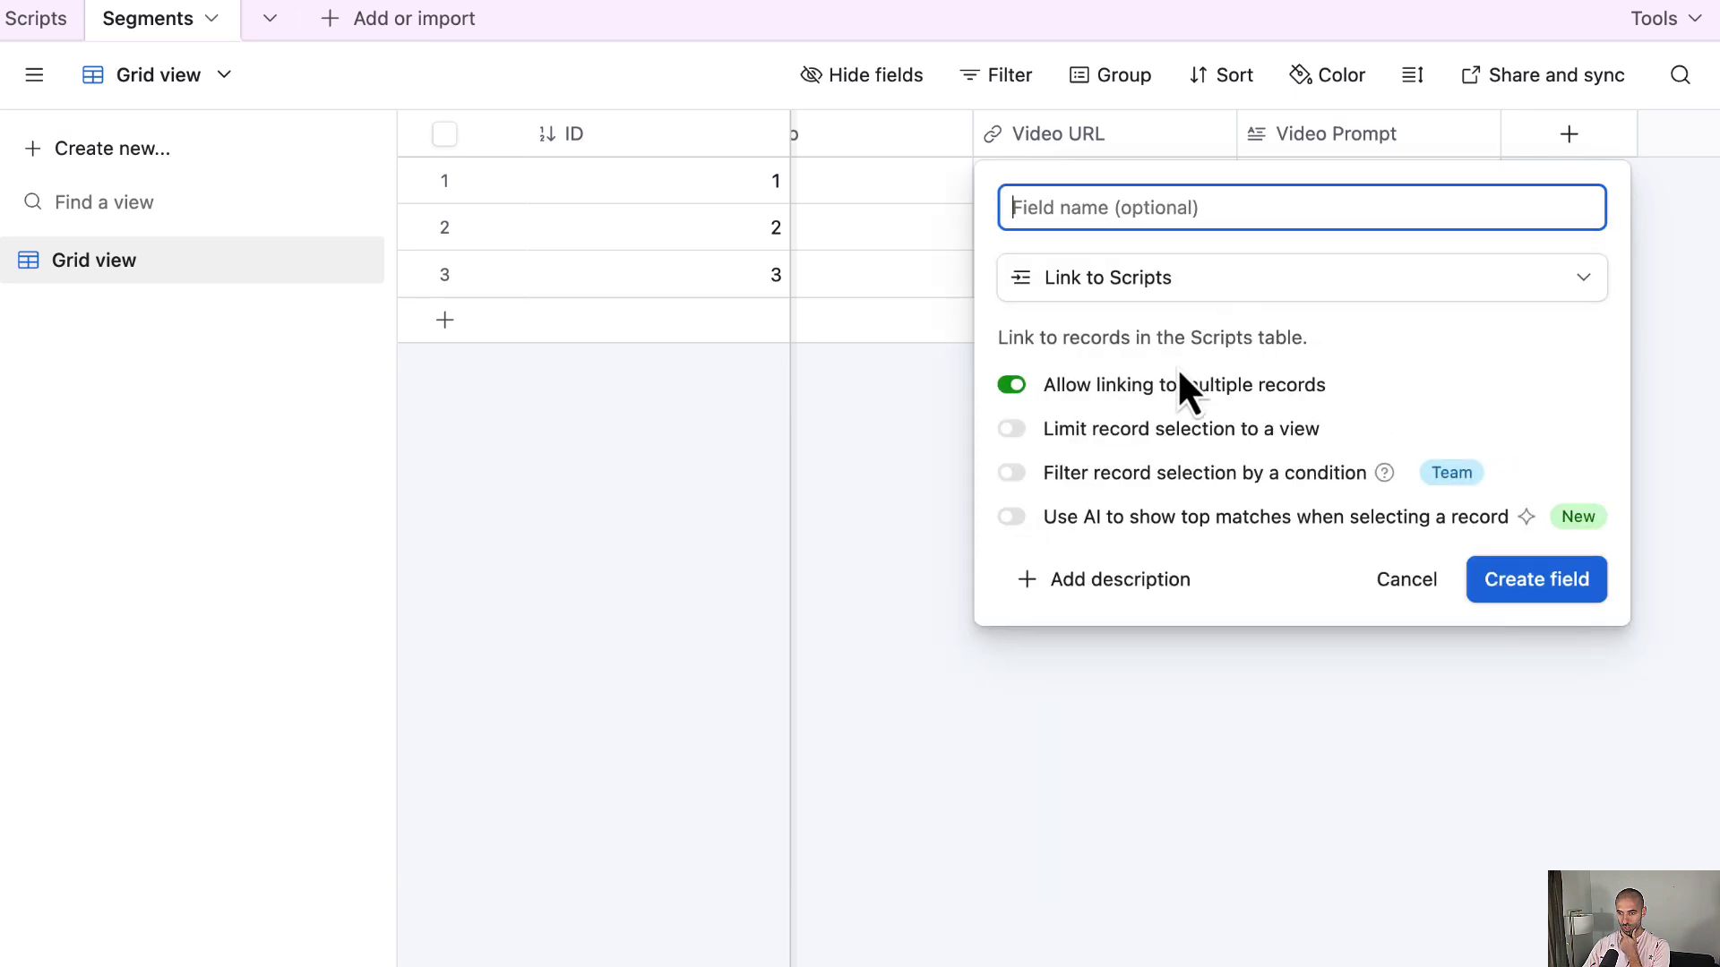
{"action": "left_click", "coordinate": [1012, 390]}
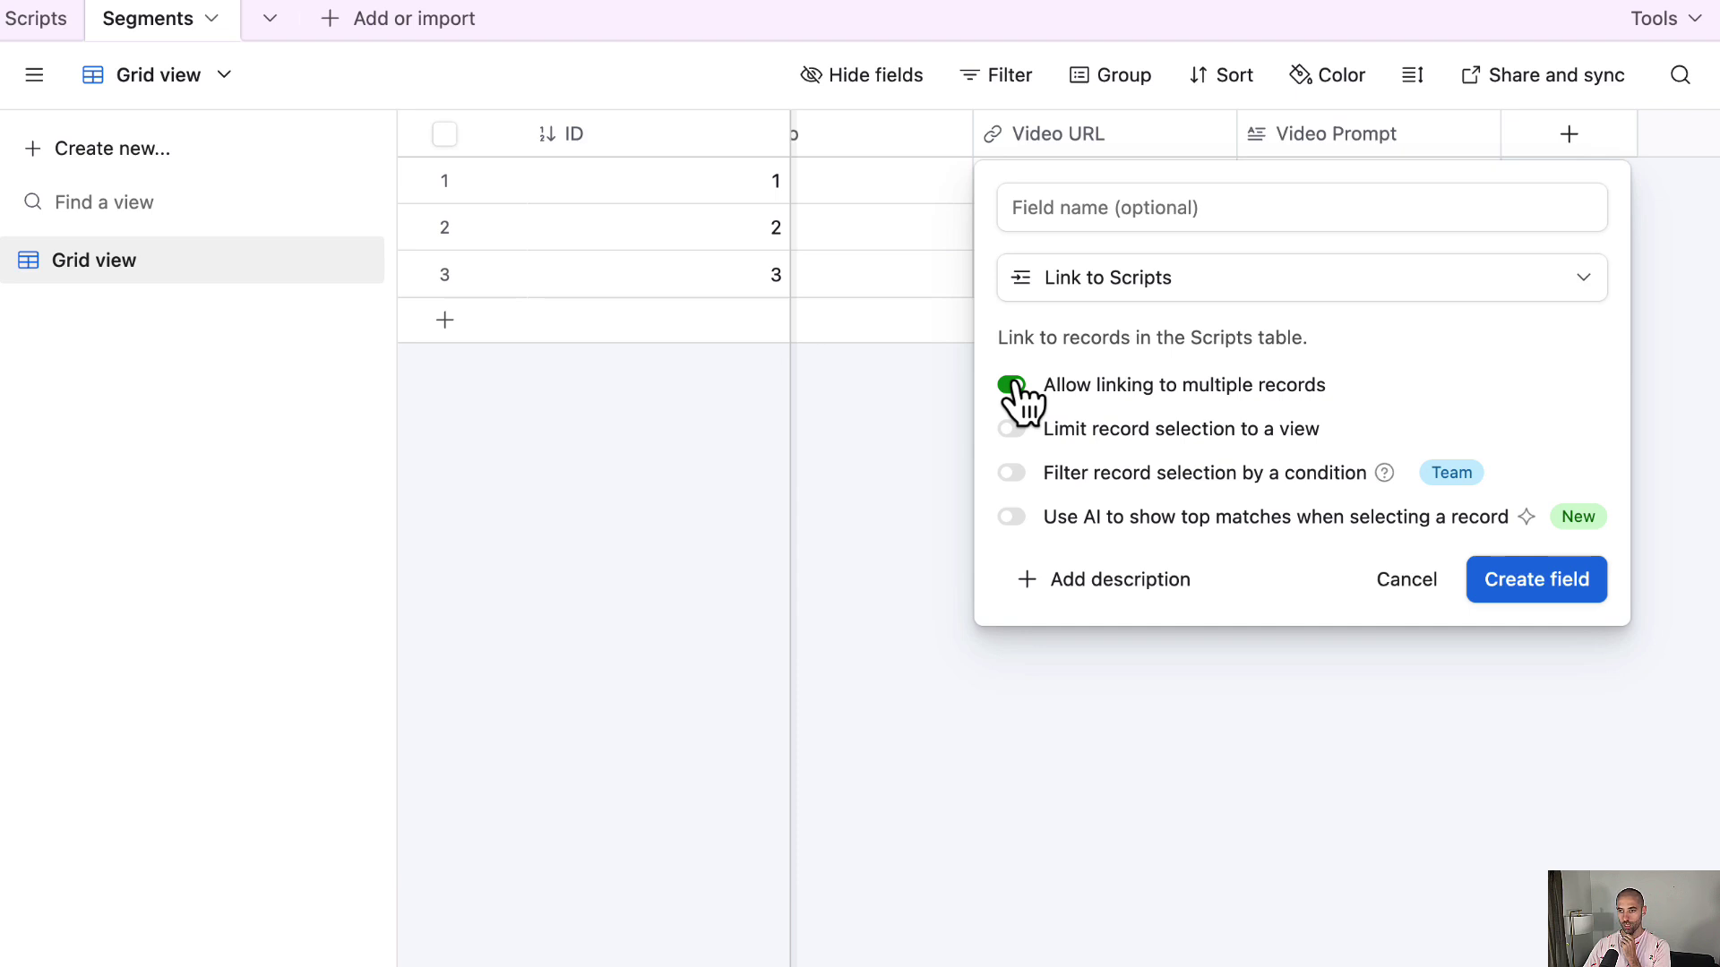
{"action": "left_click", "coordinate": [1014, 387]}
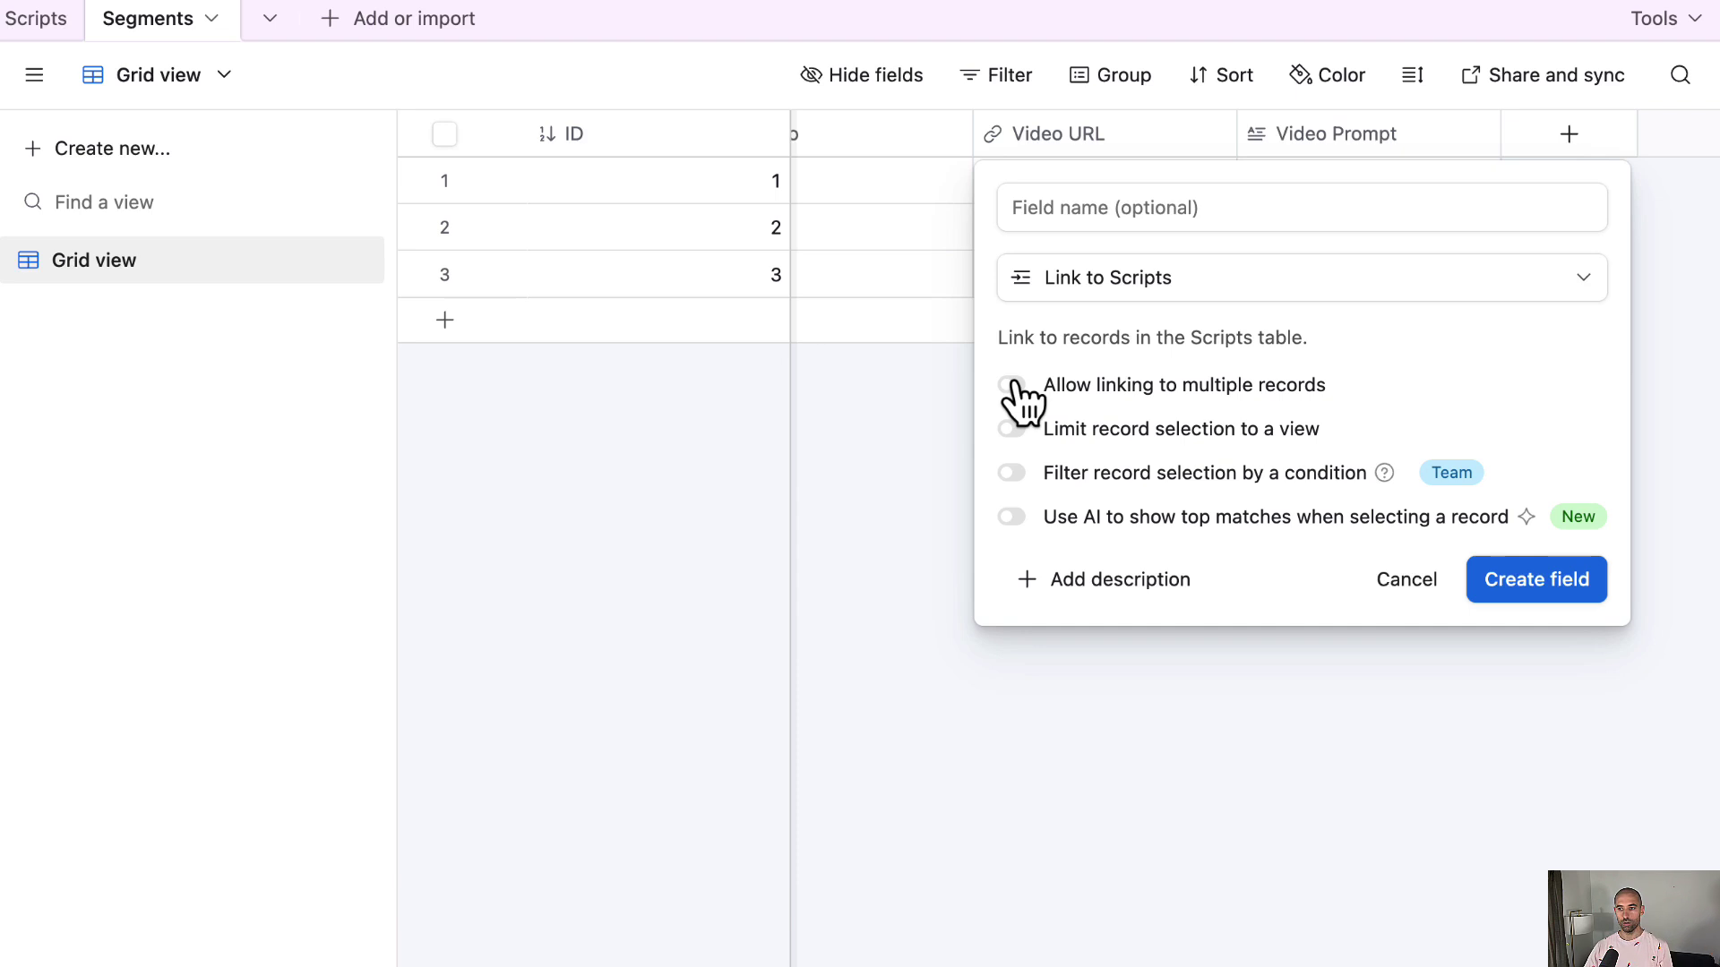
{"action": "left_click", "coordinate": [1574, 587]}
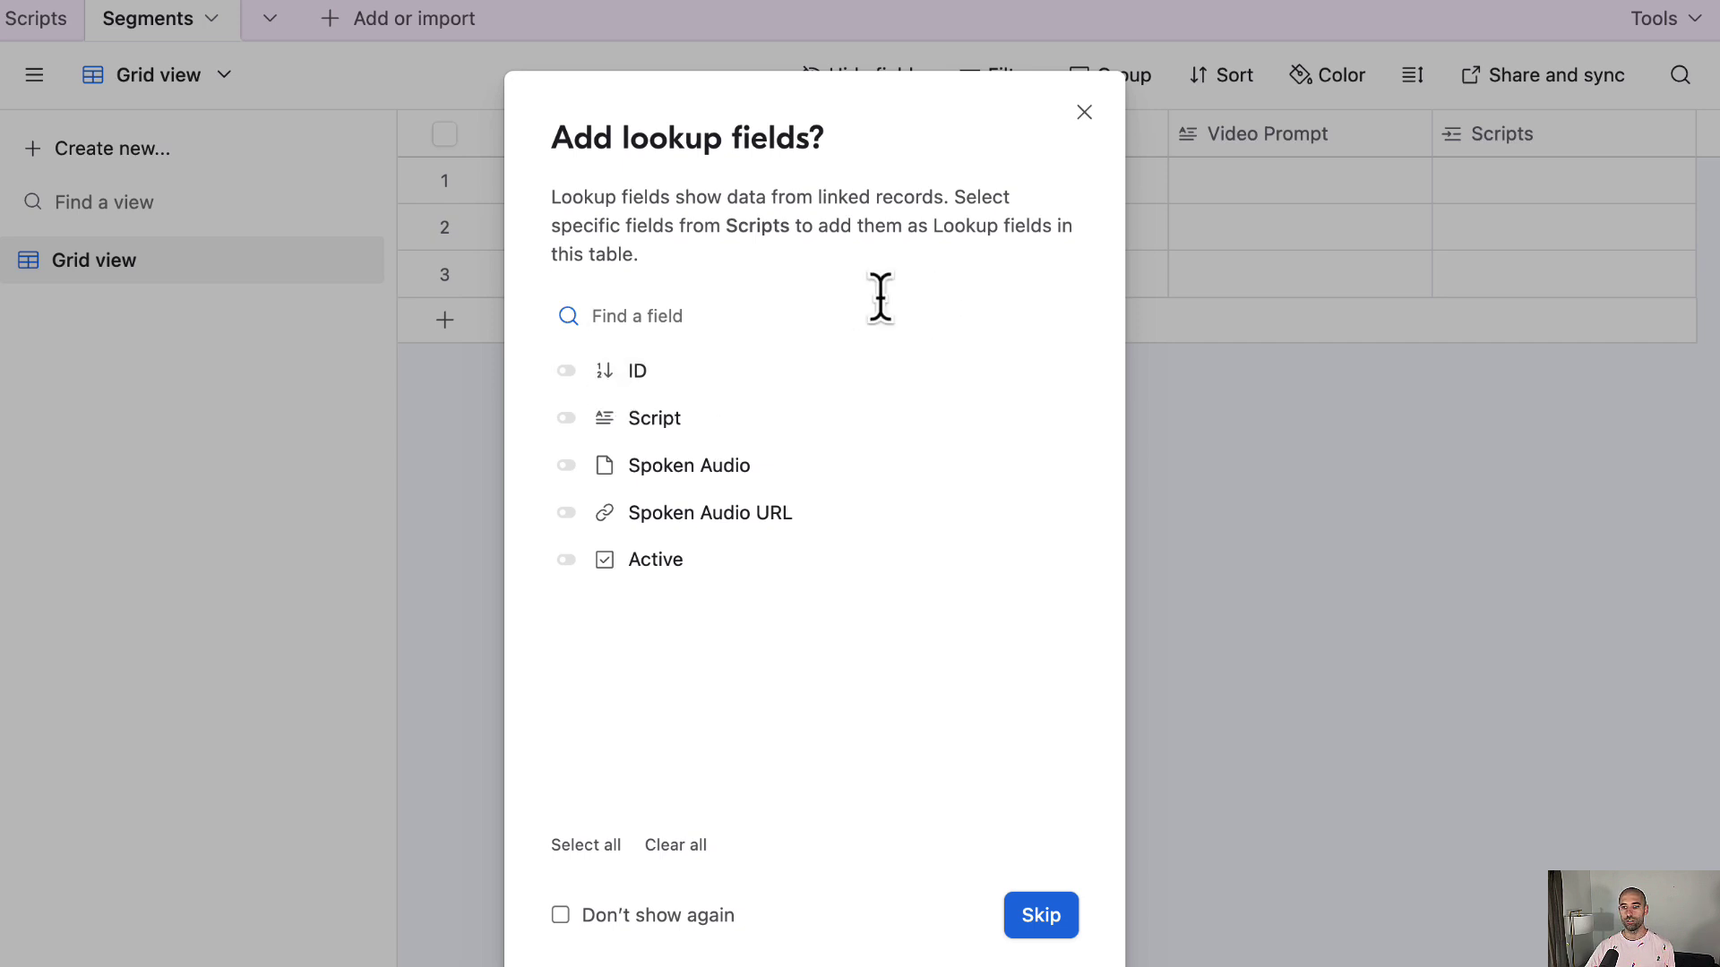
{"action": "left_click", "coordinate": [567, 371]}
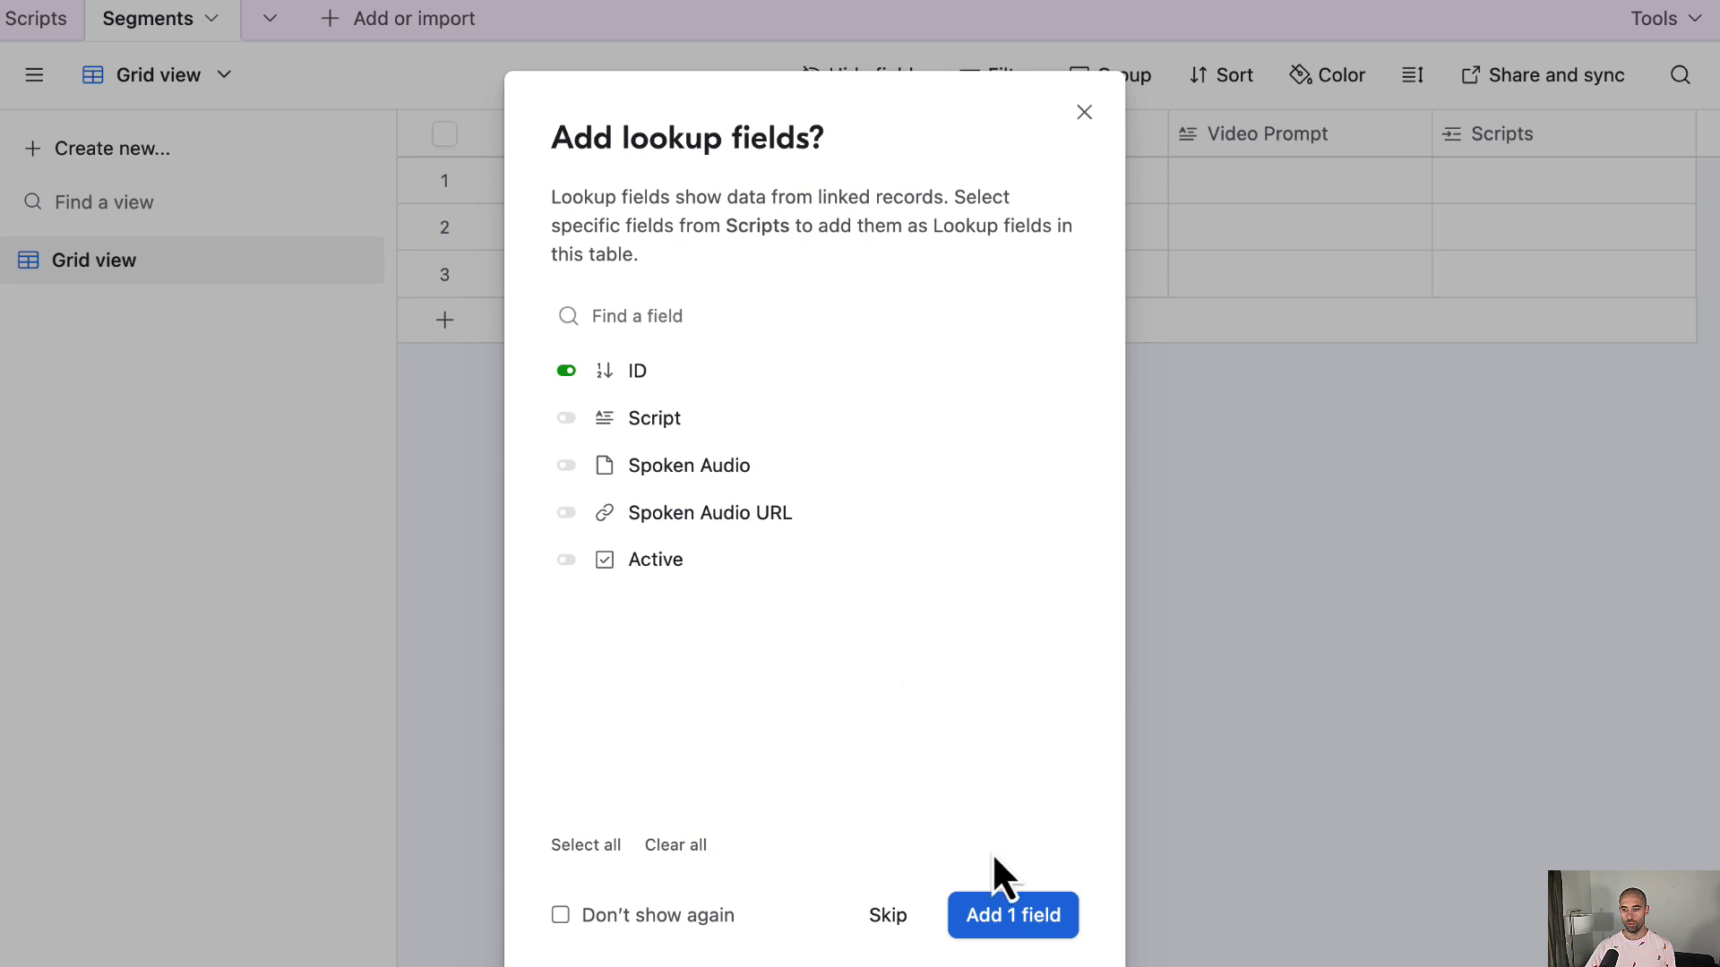
{"action": "left_click", "coordinate": [1013, 915]}
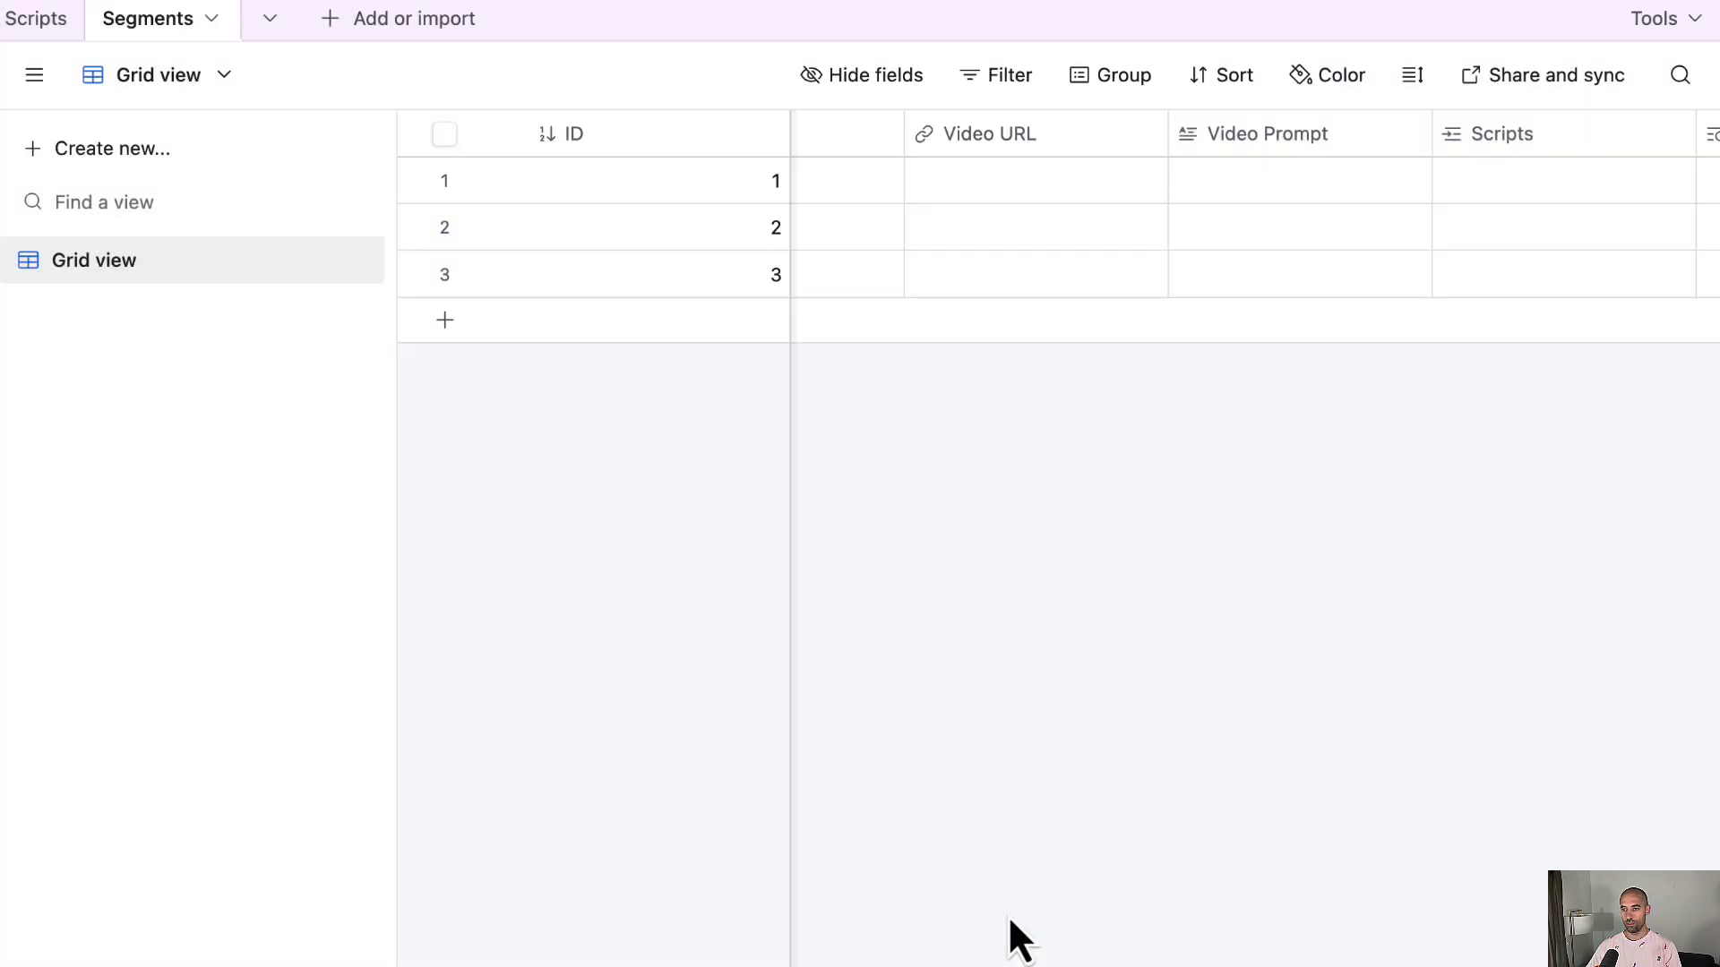
Rename the Segments table's ID (from Scripts) lookup field to Full Script
{"action": "scroll", "coordinate": [1437, 401], "scroll_direction": "right", "scroll_amount": 5}
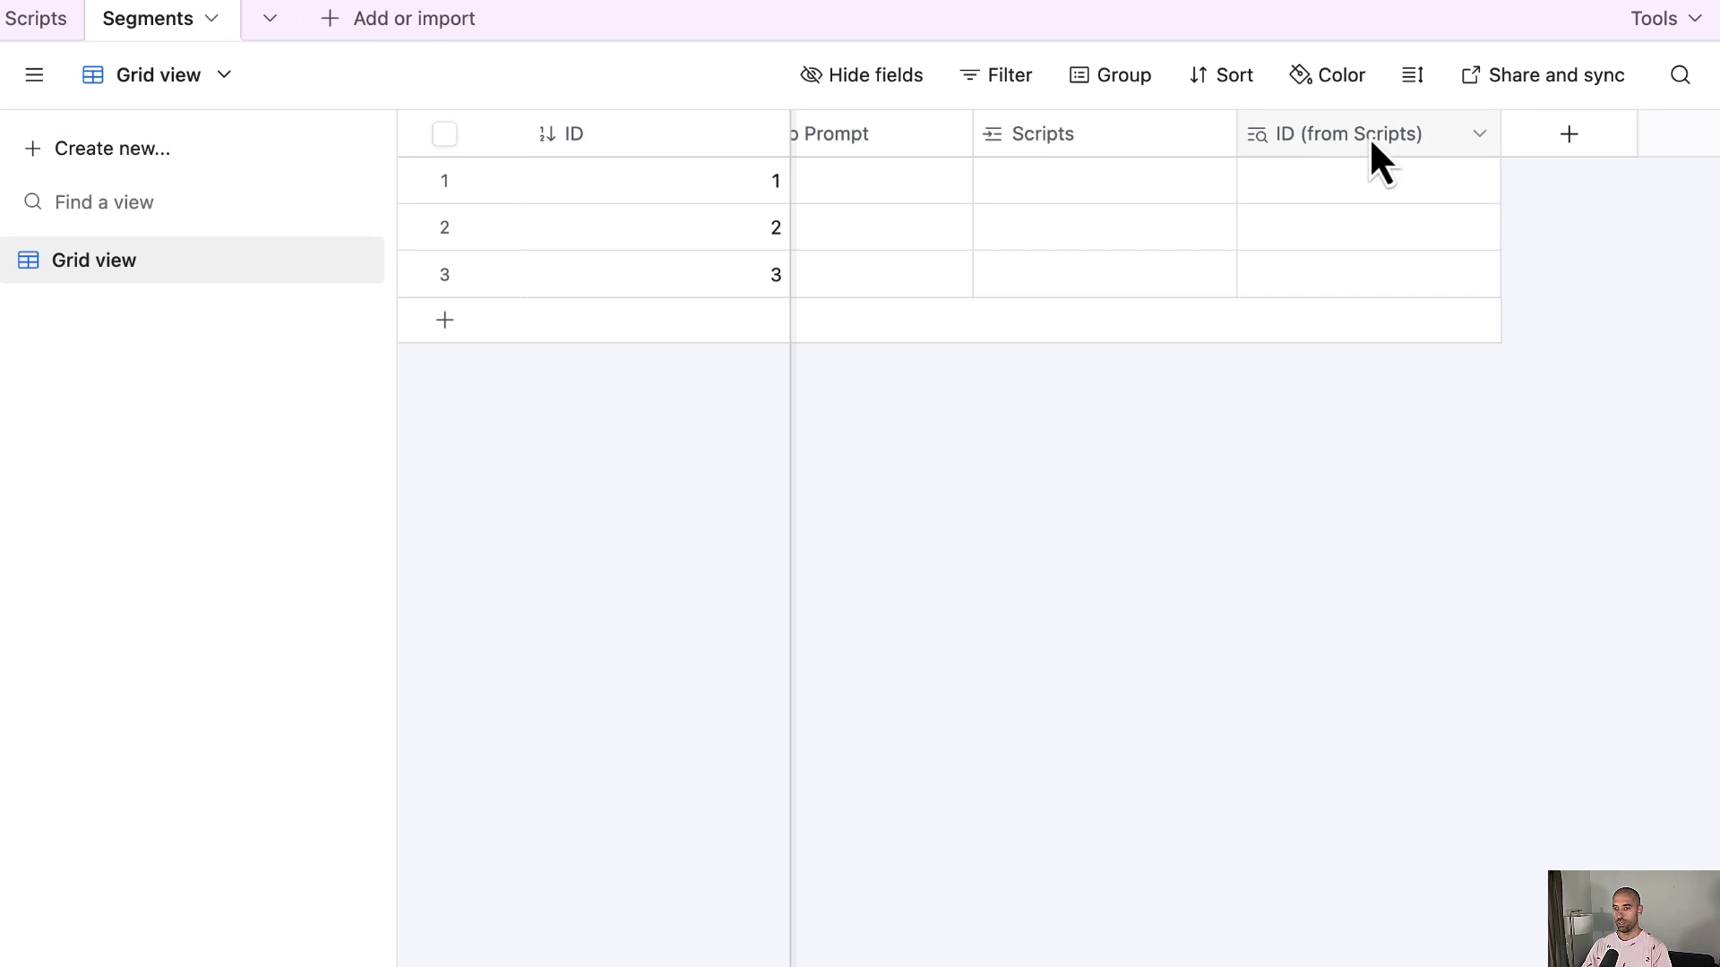
{"action": "right_click", "coordinate": [1371, 144]}
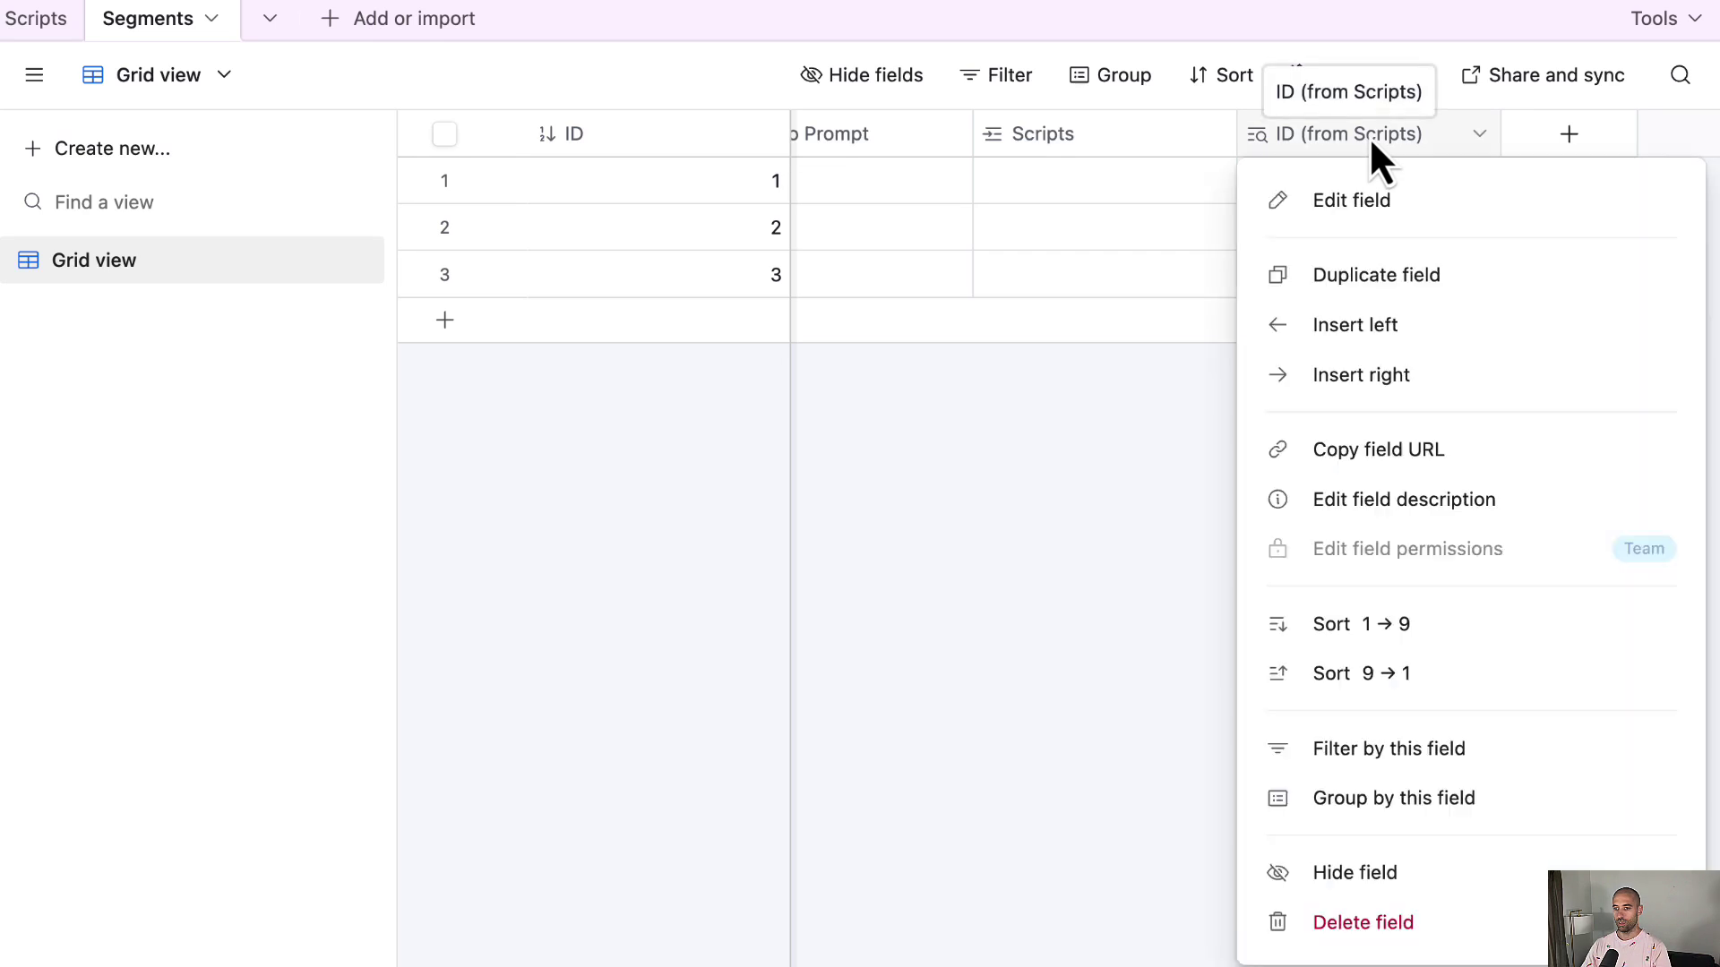
{"action": "left_click", "coordinate": [1377, 204]}
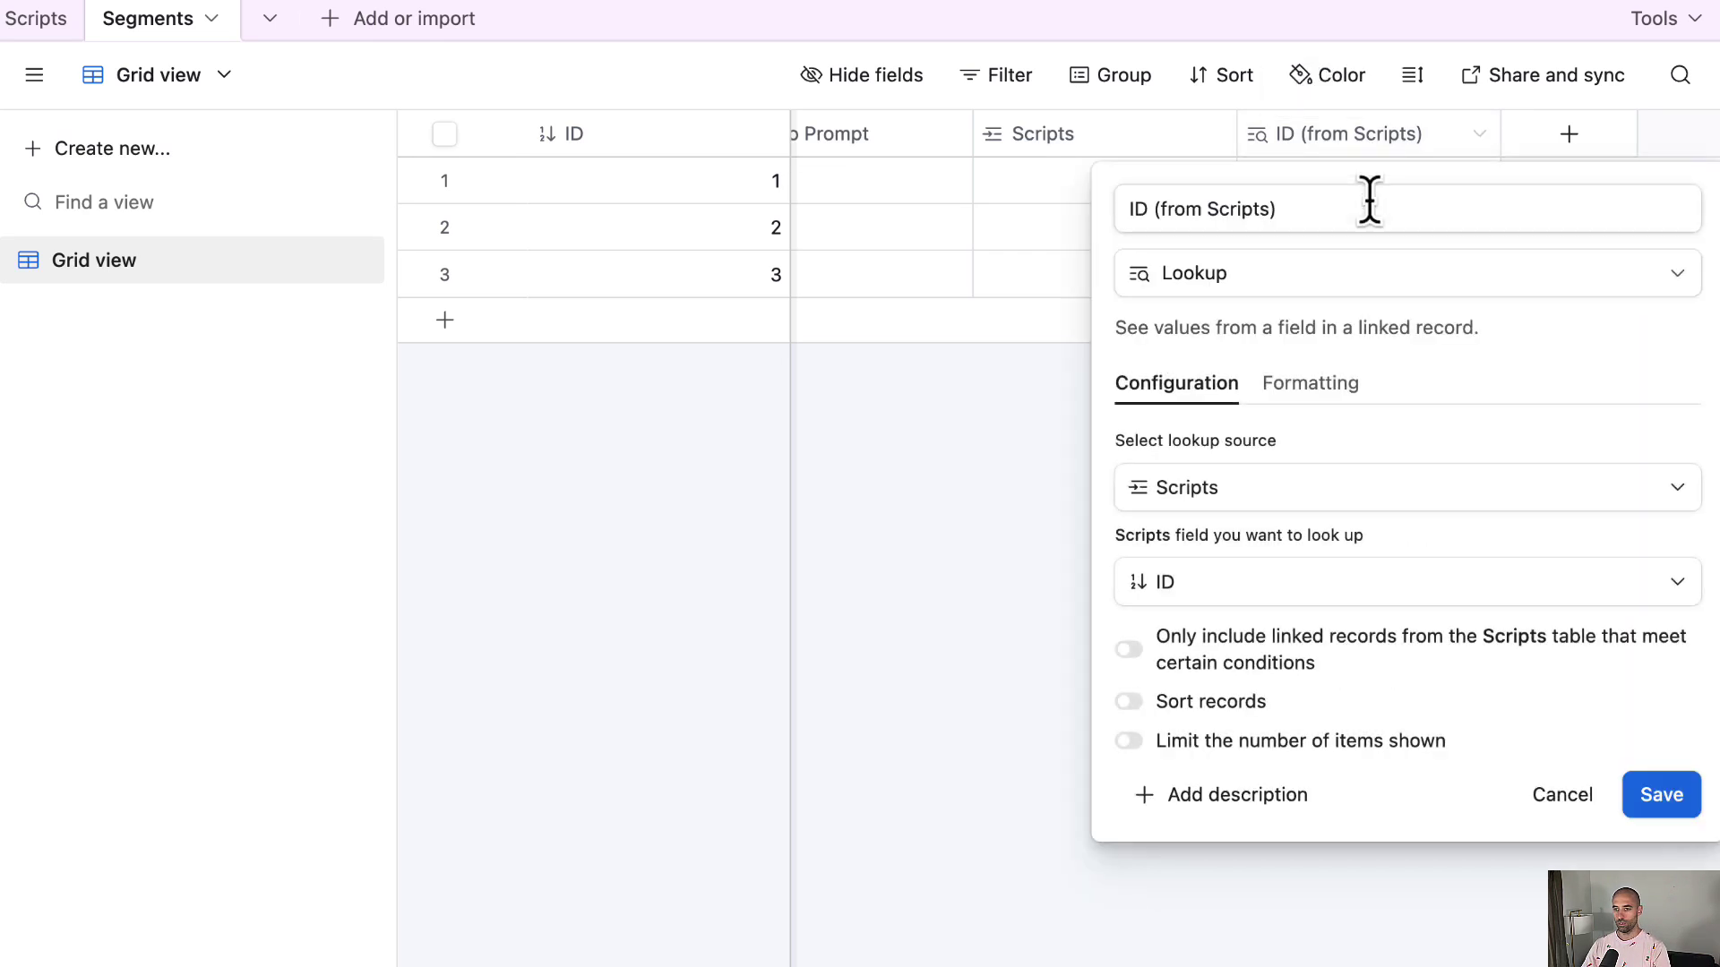
{"action": "triple_click", "coordinate": [1214, 206]}
{"action": "key", "text": "Left"}
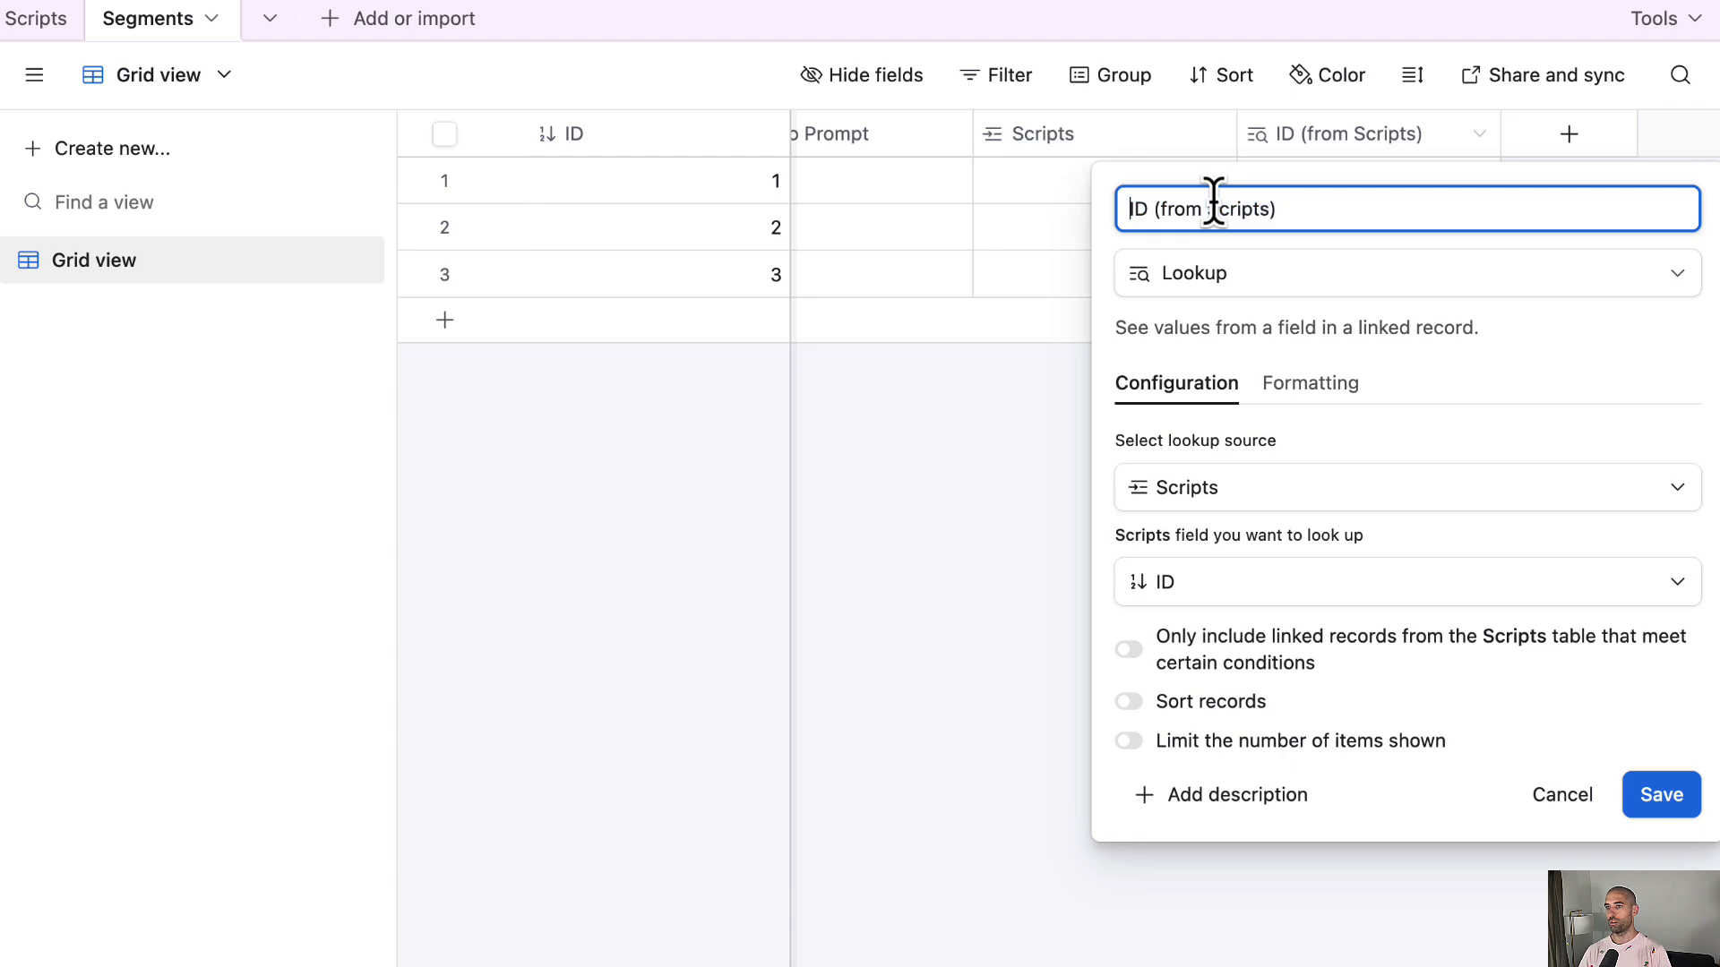
{"action": "key", "text": "Delete"}
{"action": "key", "text": "Delete"}
{"action": "type", "text": "Full Script"}
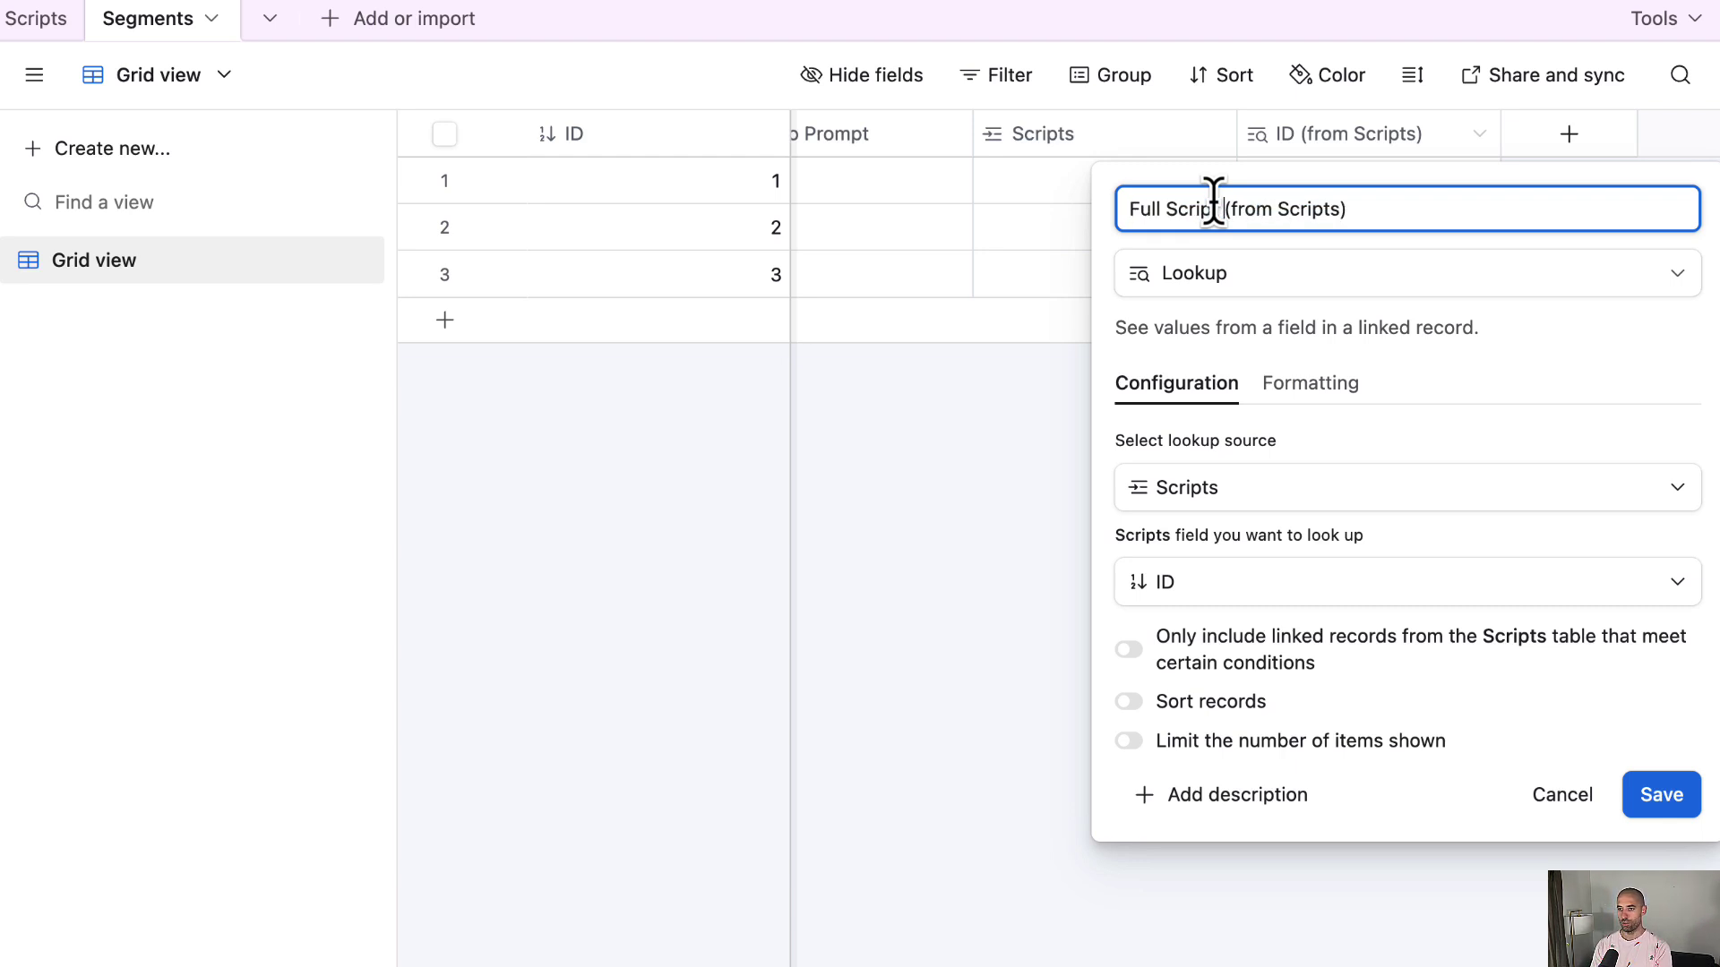
{"action": "key", "text": "shift+End"}
{"action": "key", "text": "Delete"}
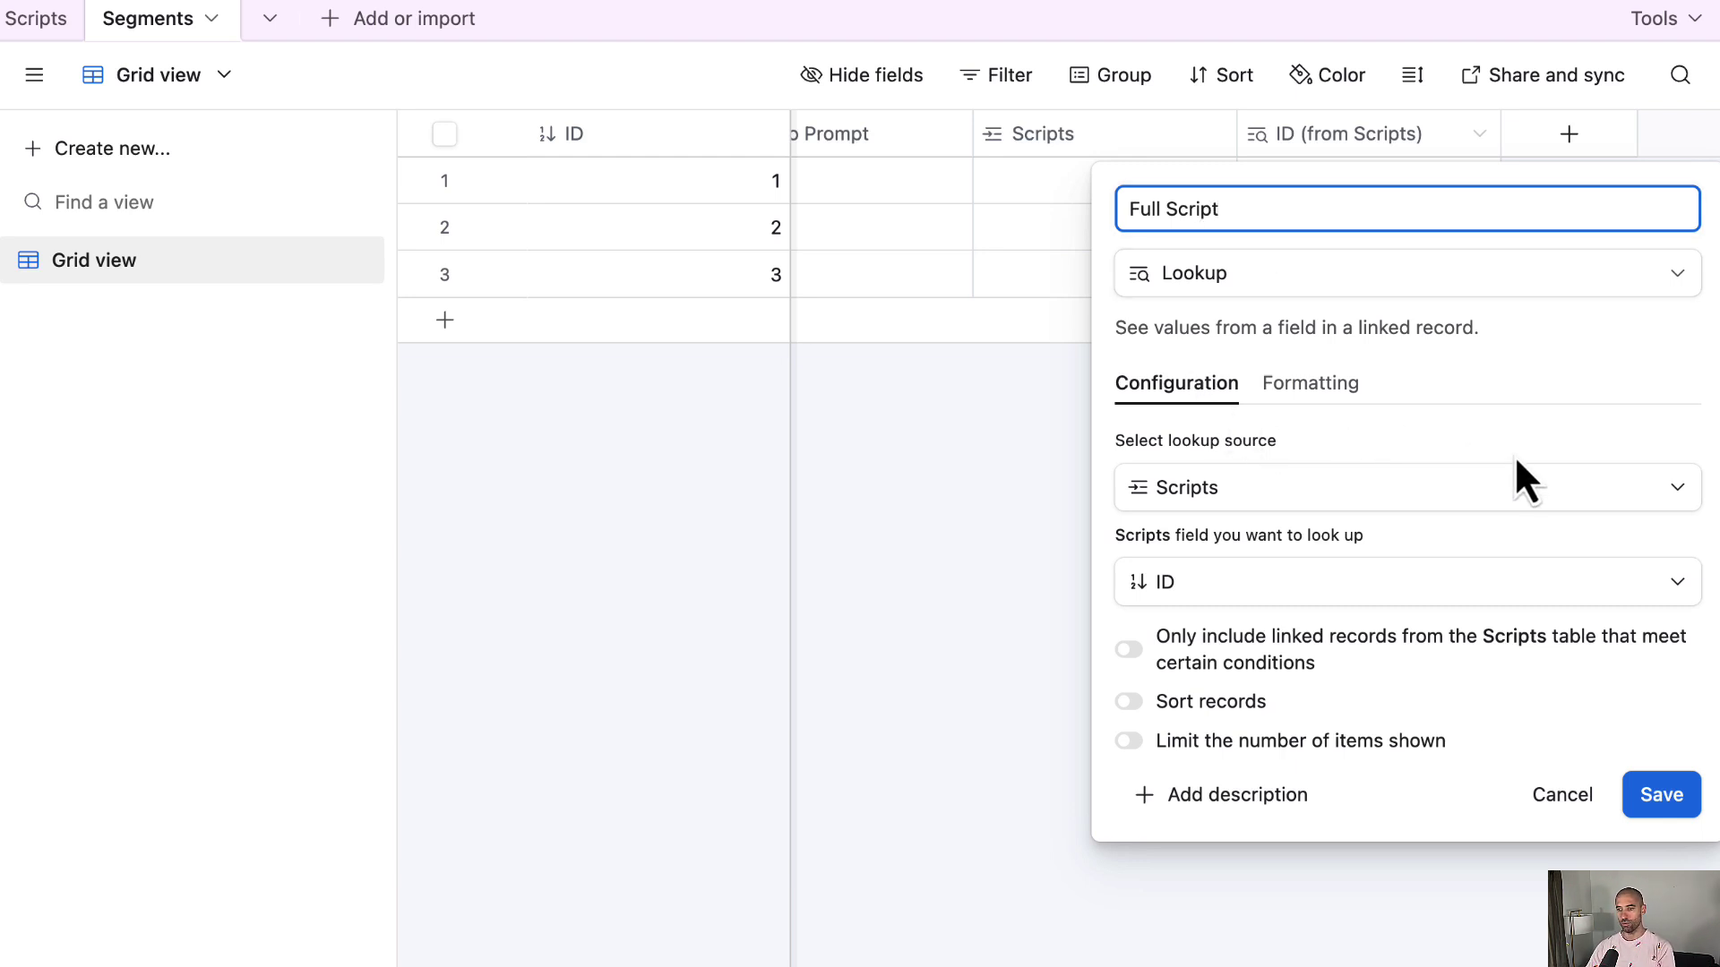
{"action": "left_click", "coordinate": [1656, 790]}
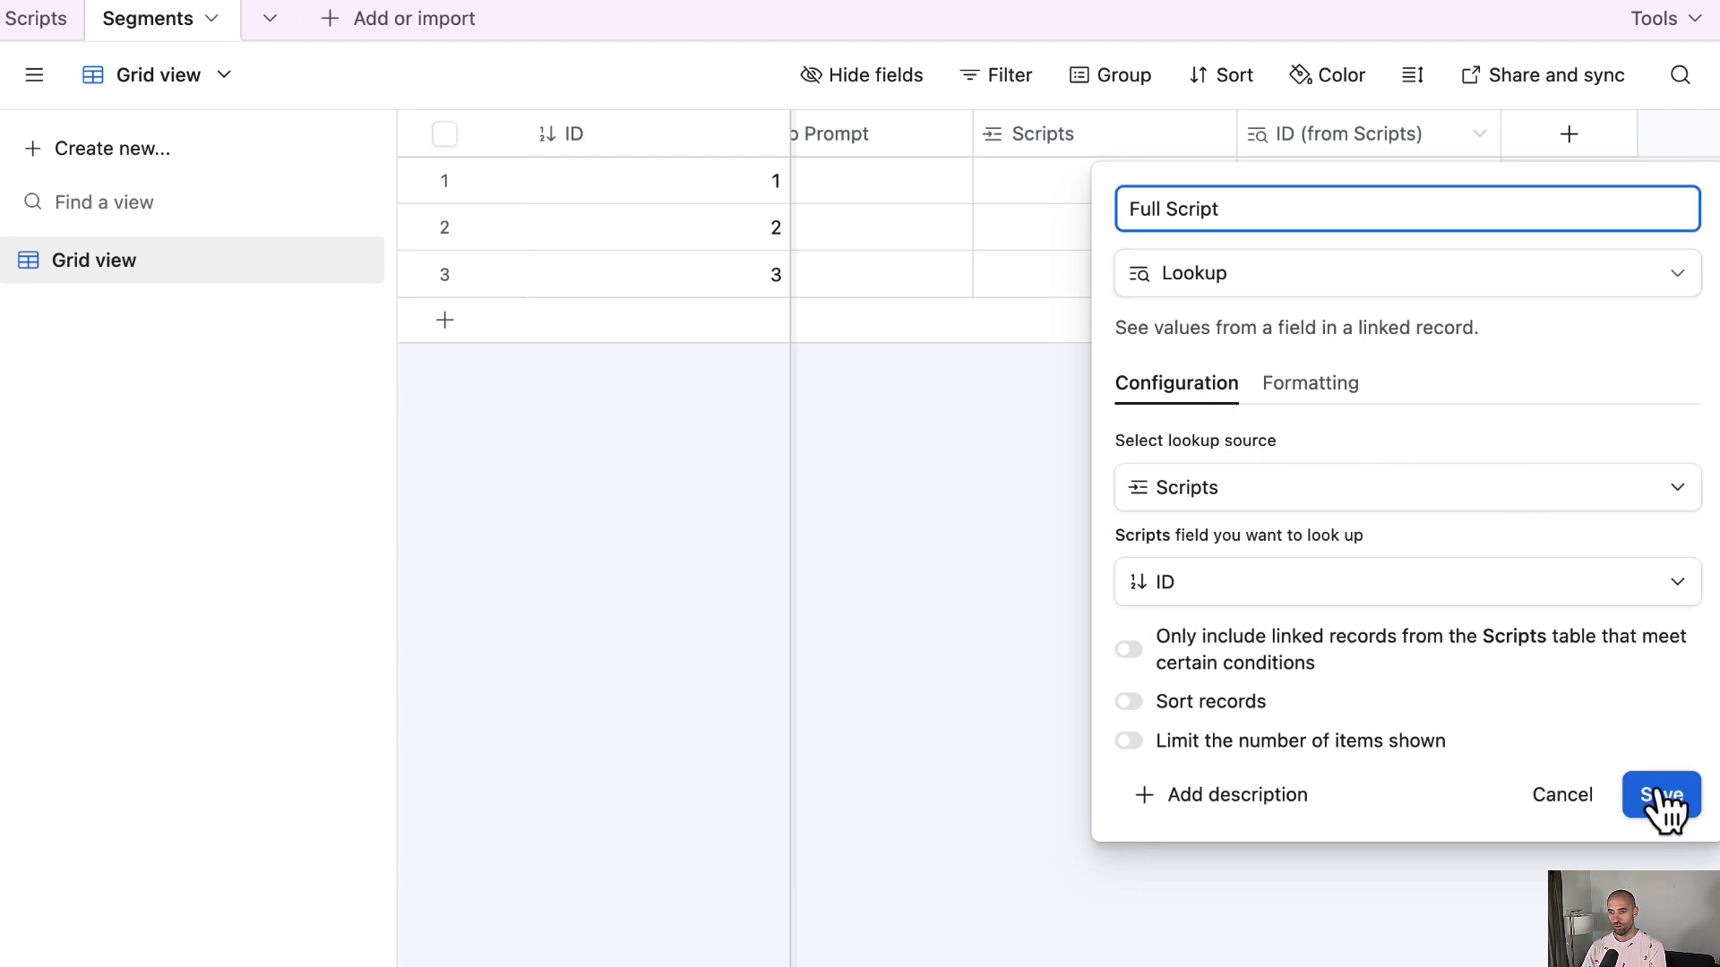
Add a Checkbox field named Make Video to the Segments table, keeping the default check style
{"action": "left_click", "coordinate": [1569, 136]}
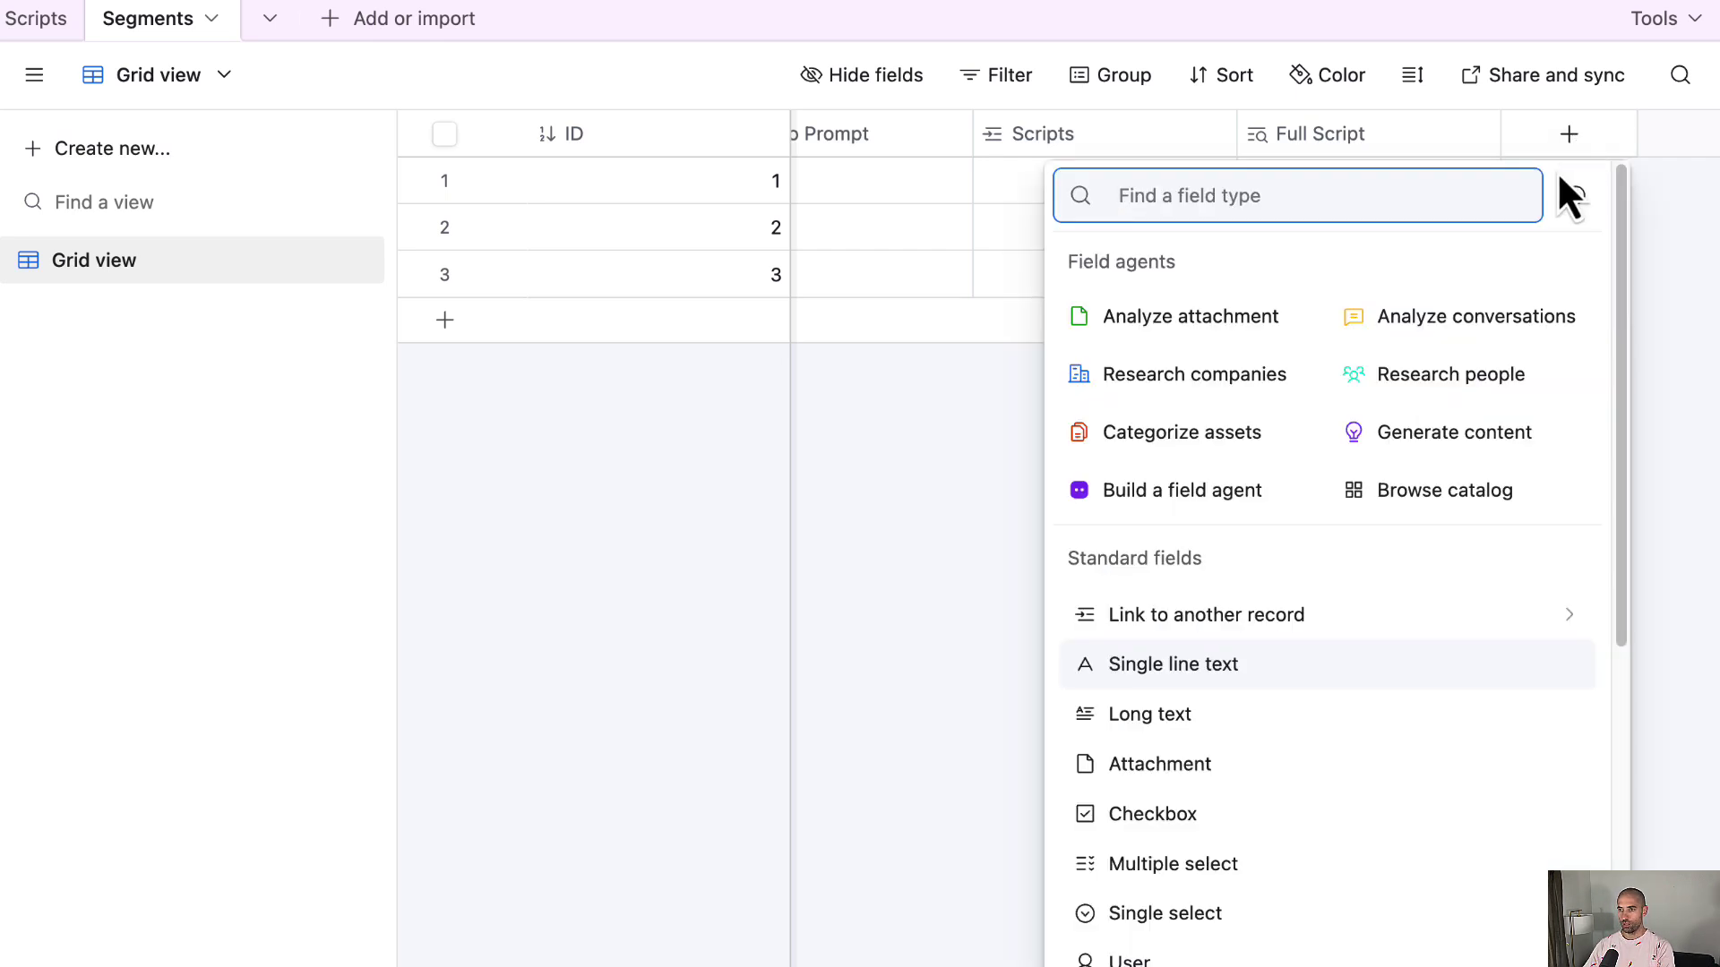
{"action": "left_click", "coordinate": [1254, 815]}
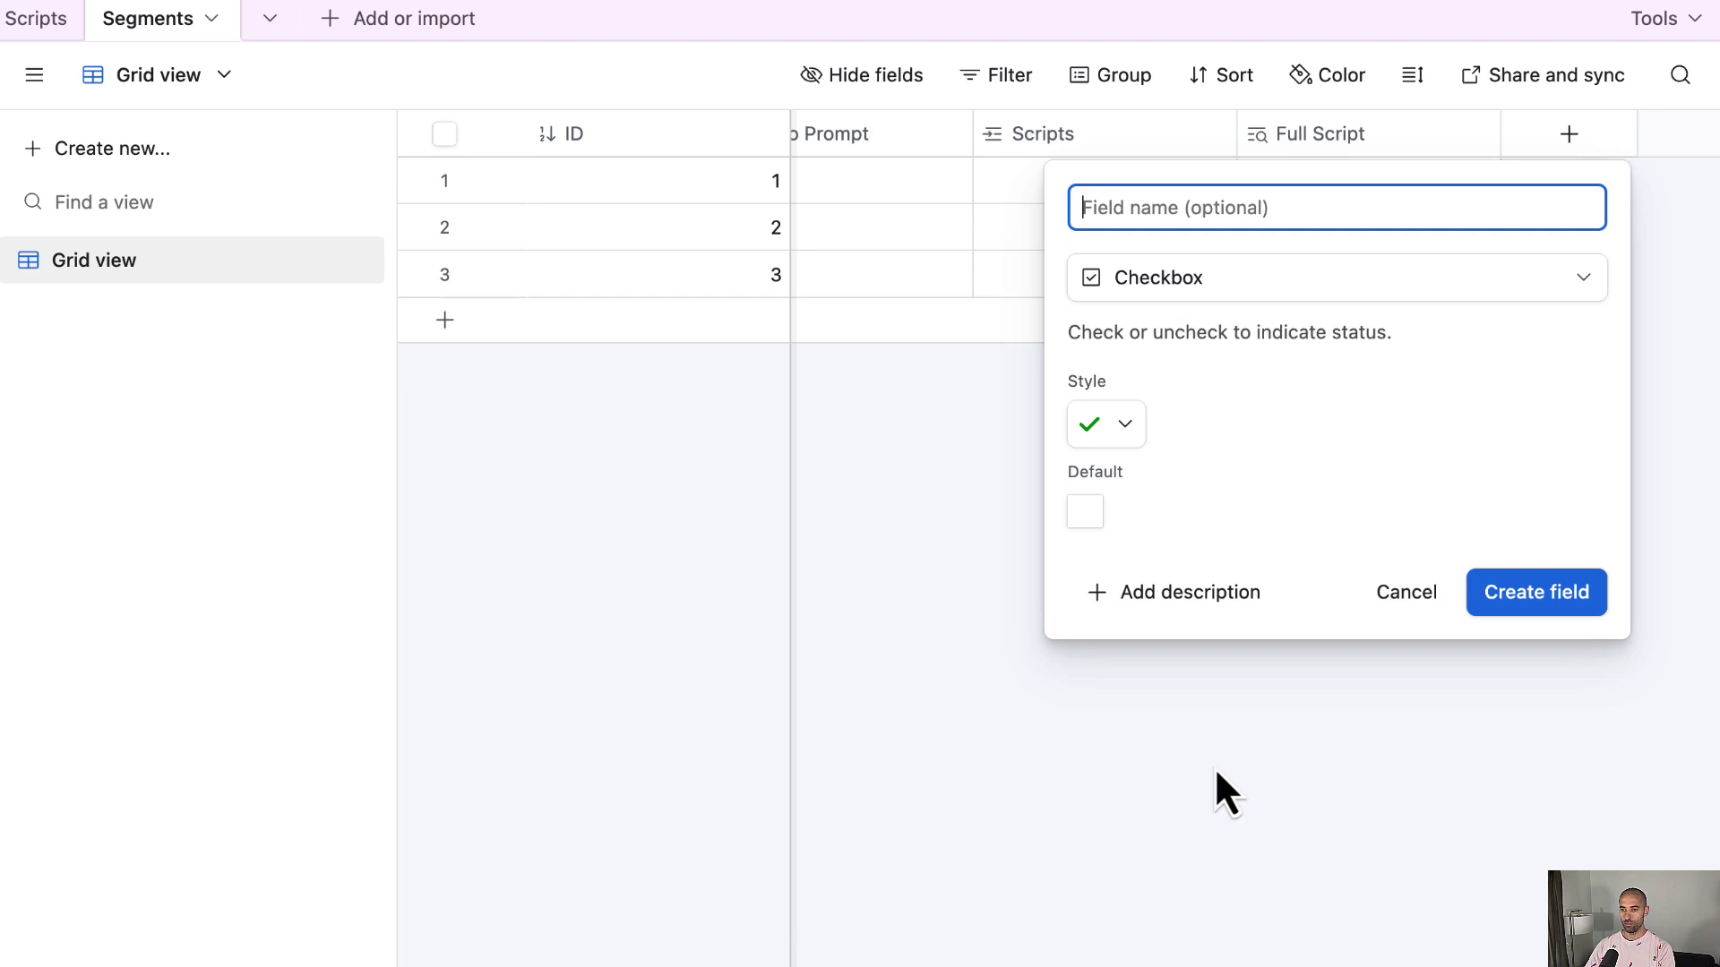
{"action": "type", "text": "M"}
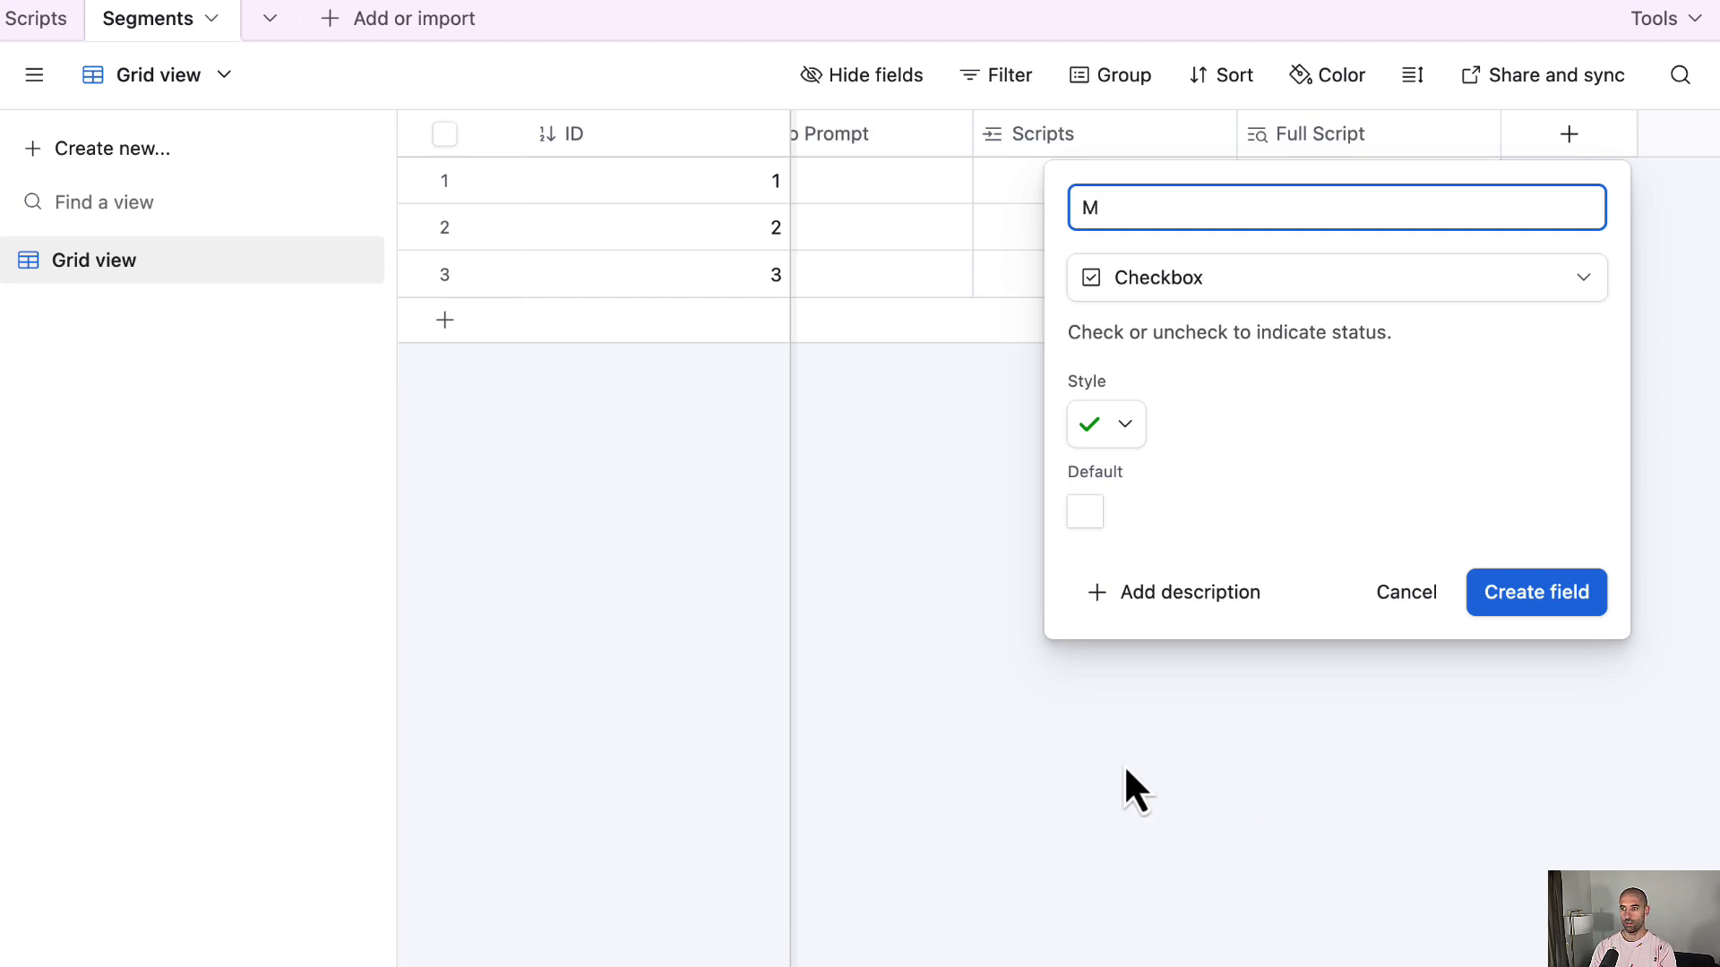
{"action": "type", "text": "ake Video"}
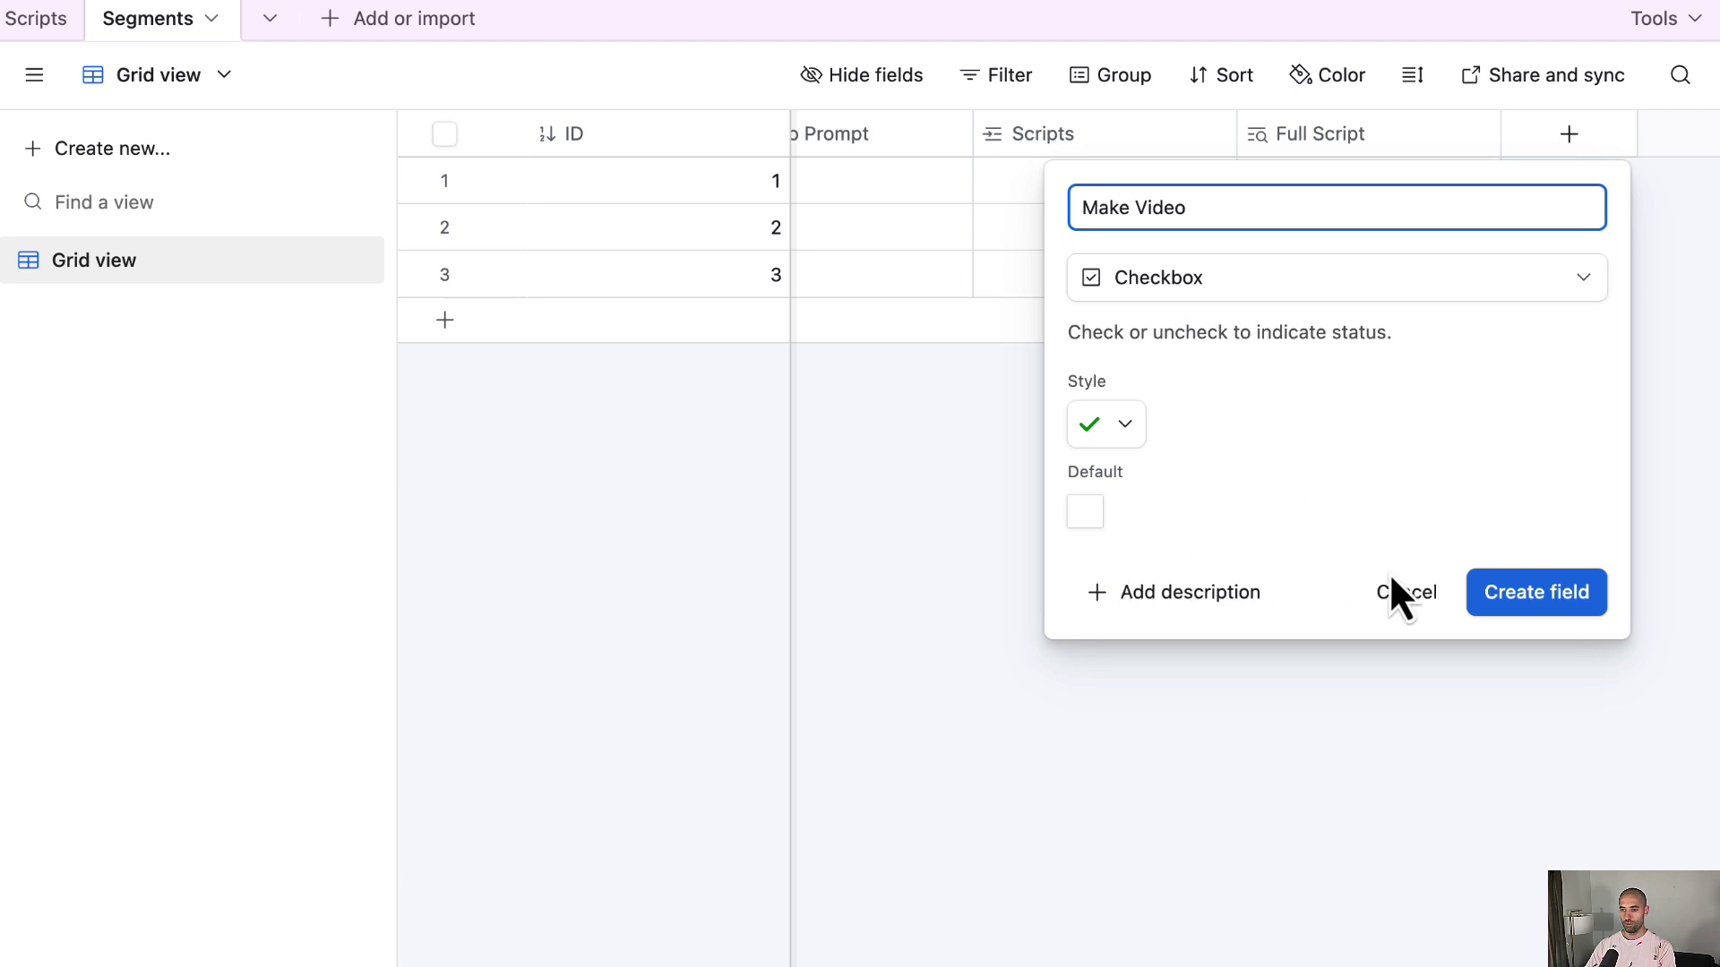
{"action": "left_click", "coordinate": [1514, 596]}
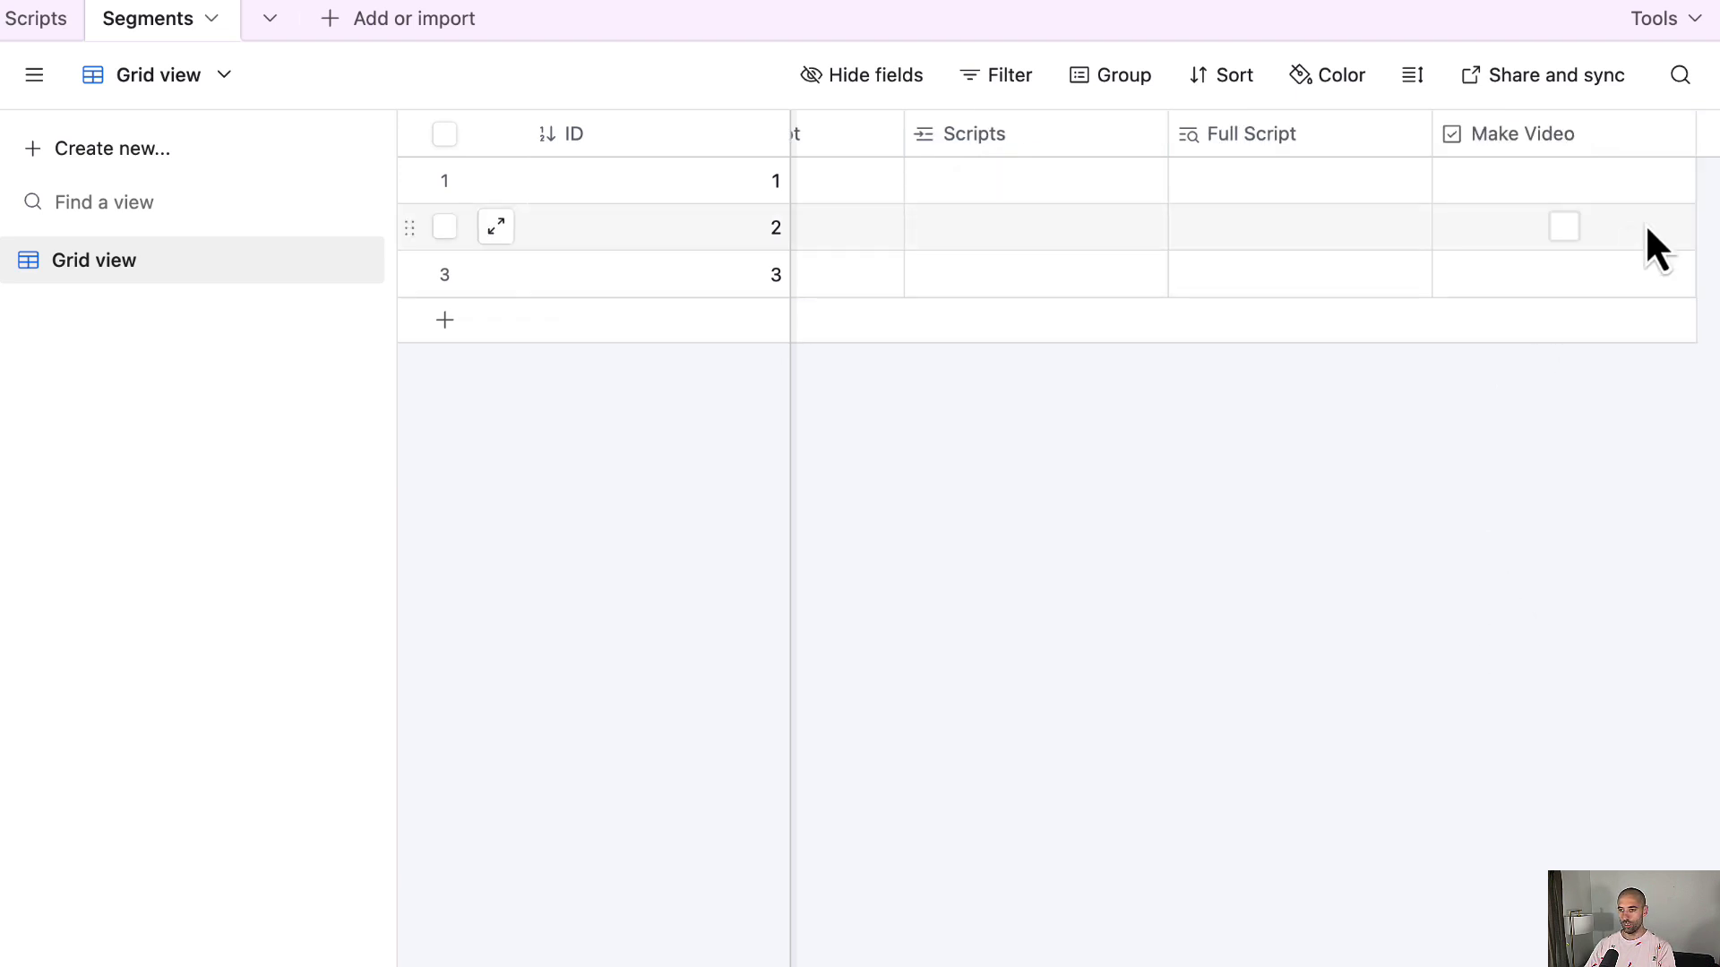
Add a Single line text field named Video Render Request ID to the Segments table
{"action": "scroll", "coordinate": [1636, 172], "scroll_direction": "right", "scroll_amount": 3}
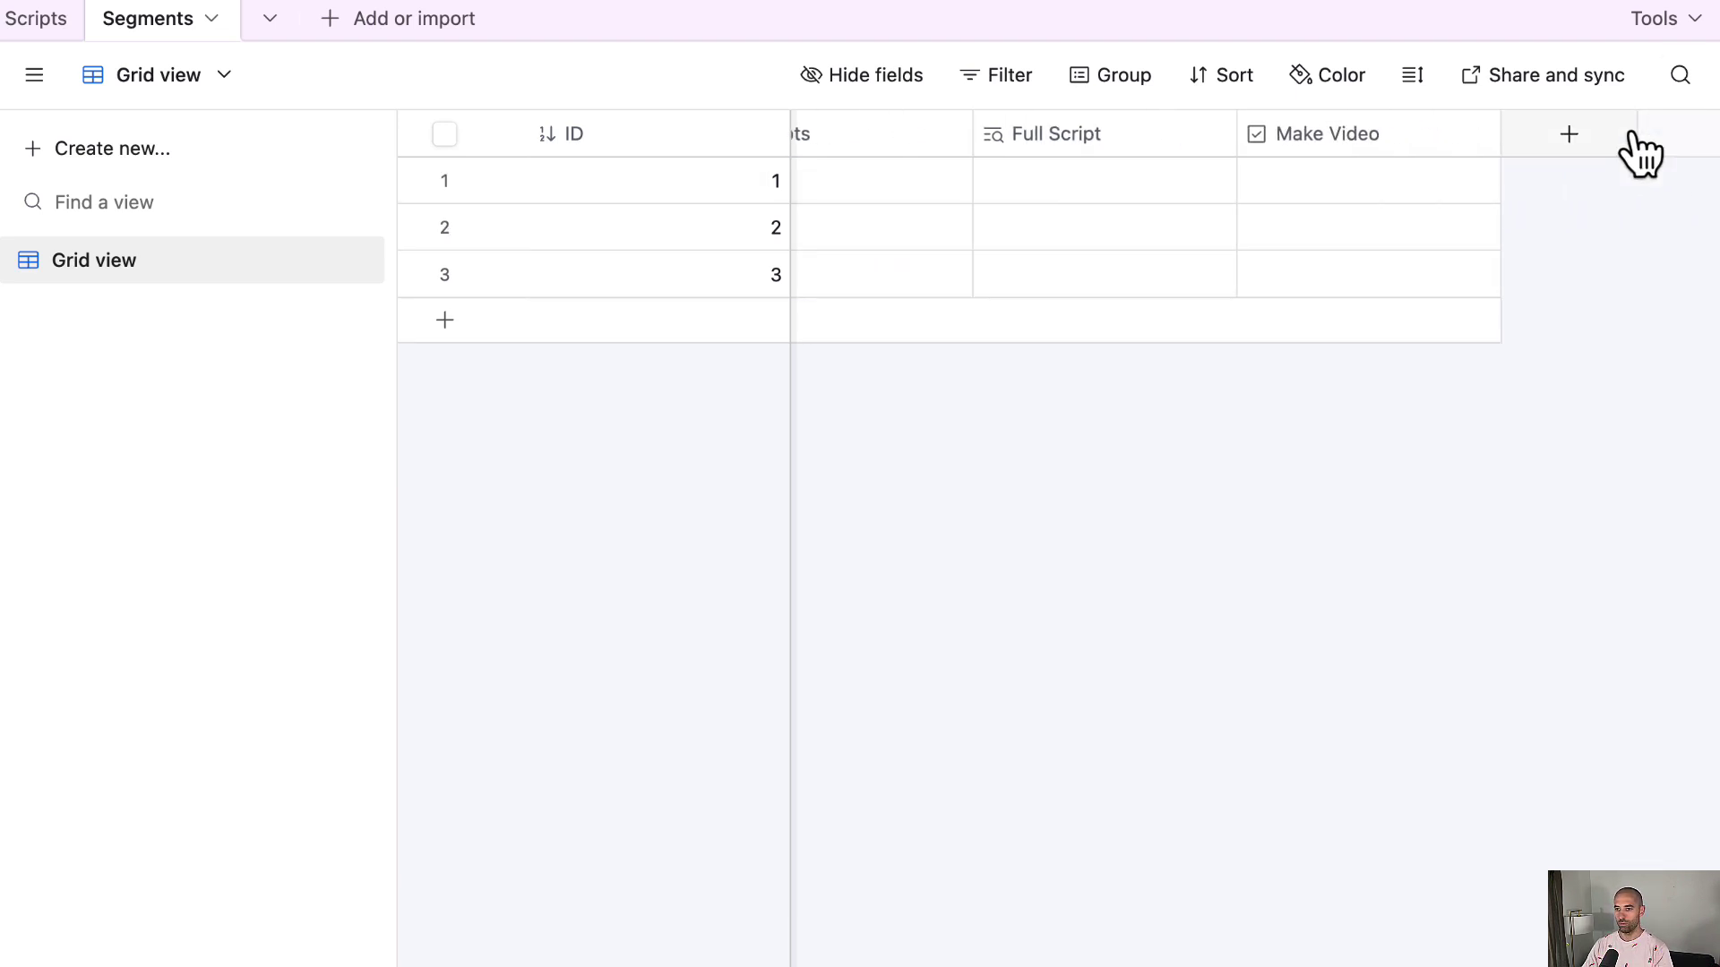
{"action": "left_click", "coordinate": [1585, 136]}
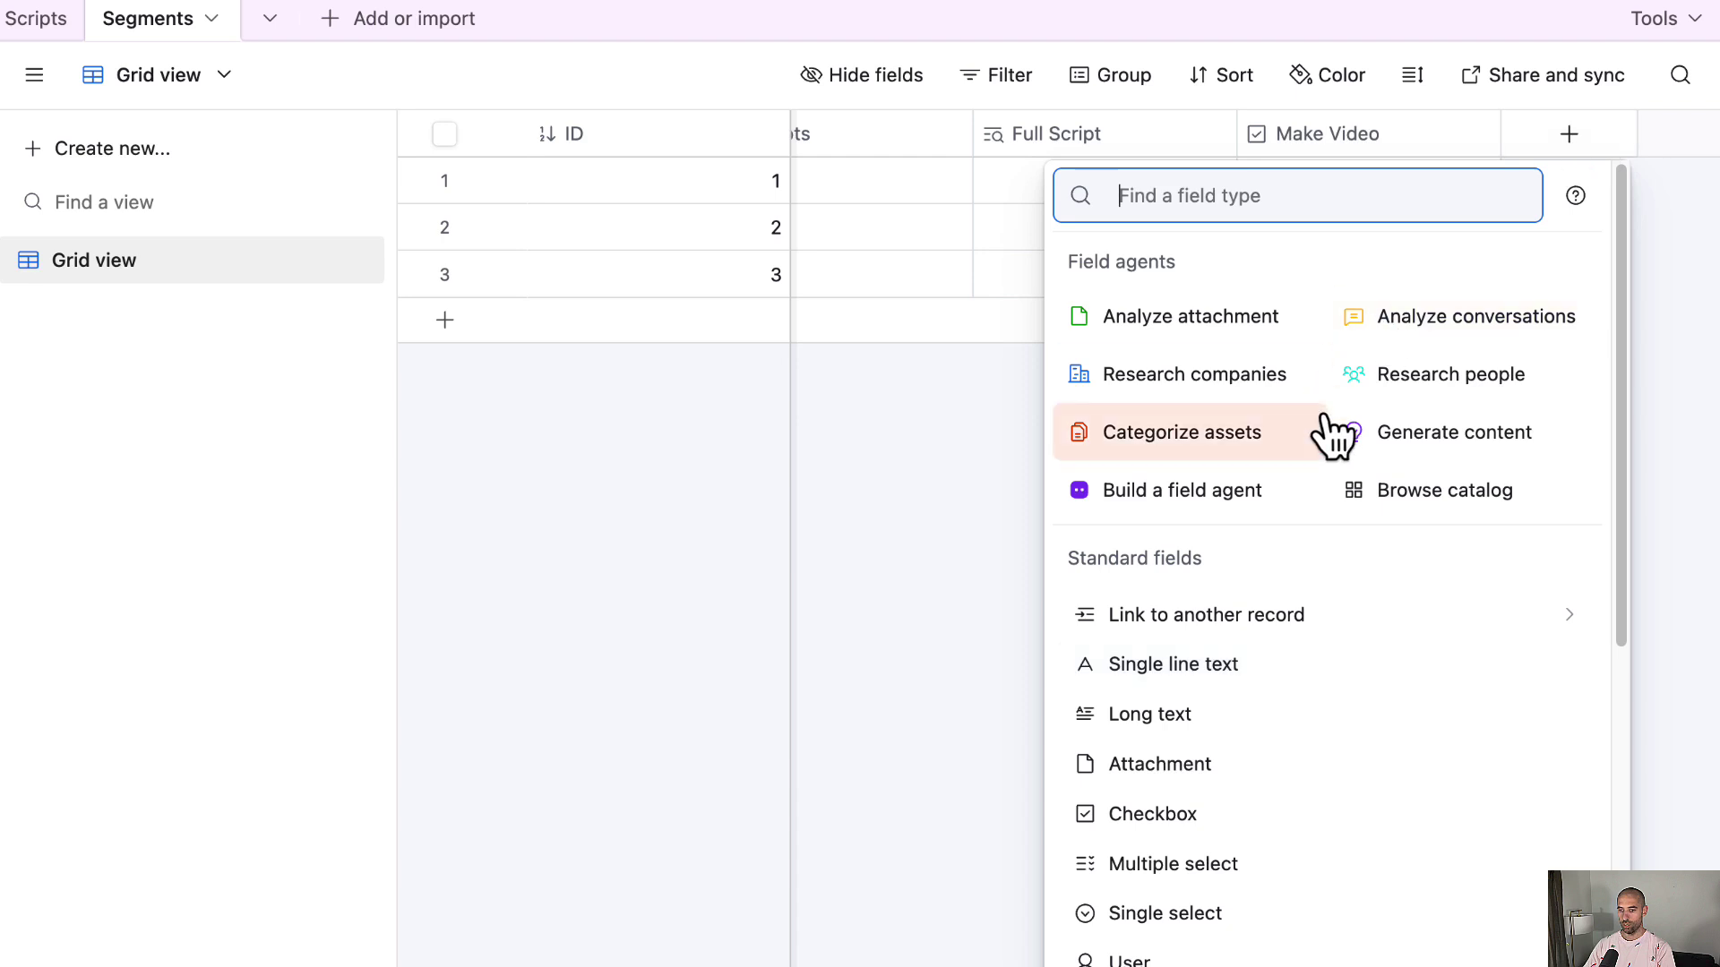
{"action": "left_click", "coordinate": [1225, 665]}
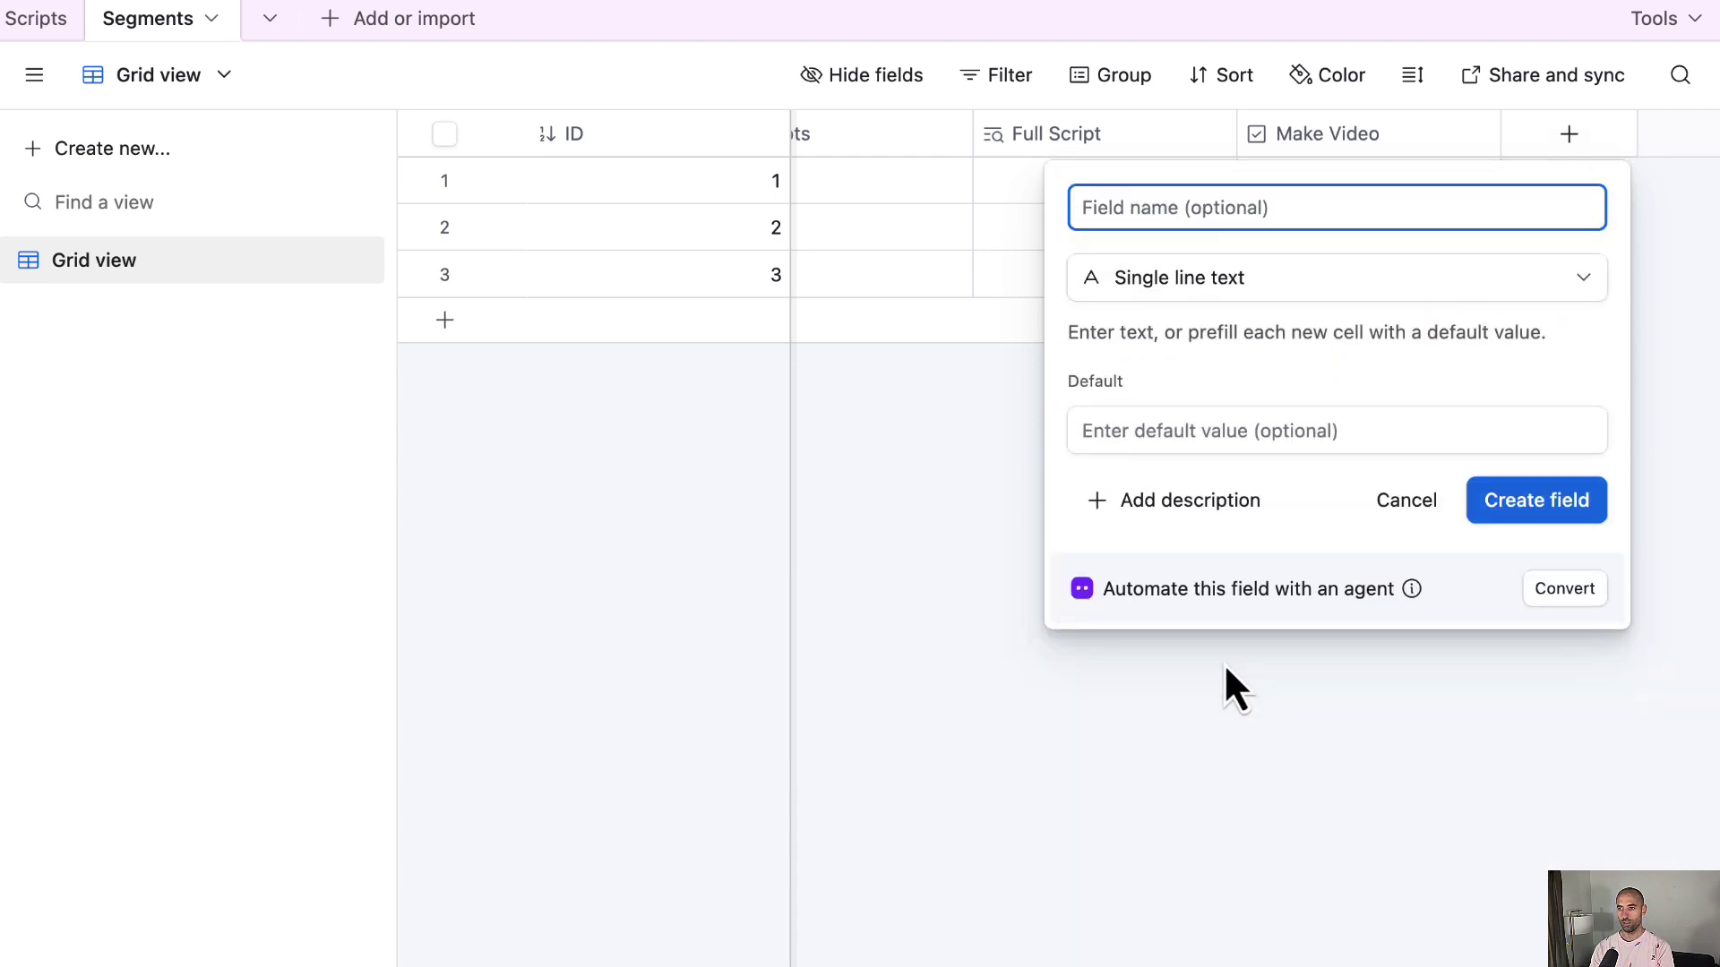
{"action": "type", "text": "Video"}
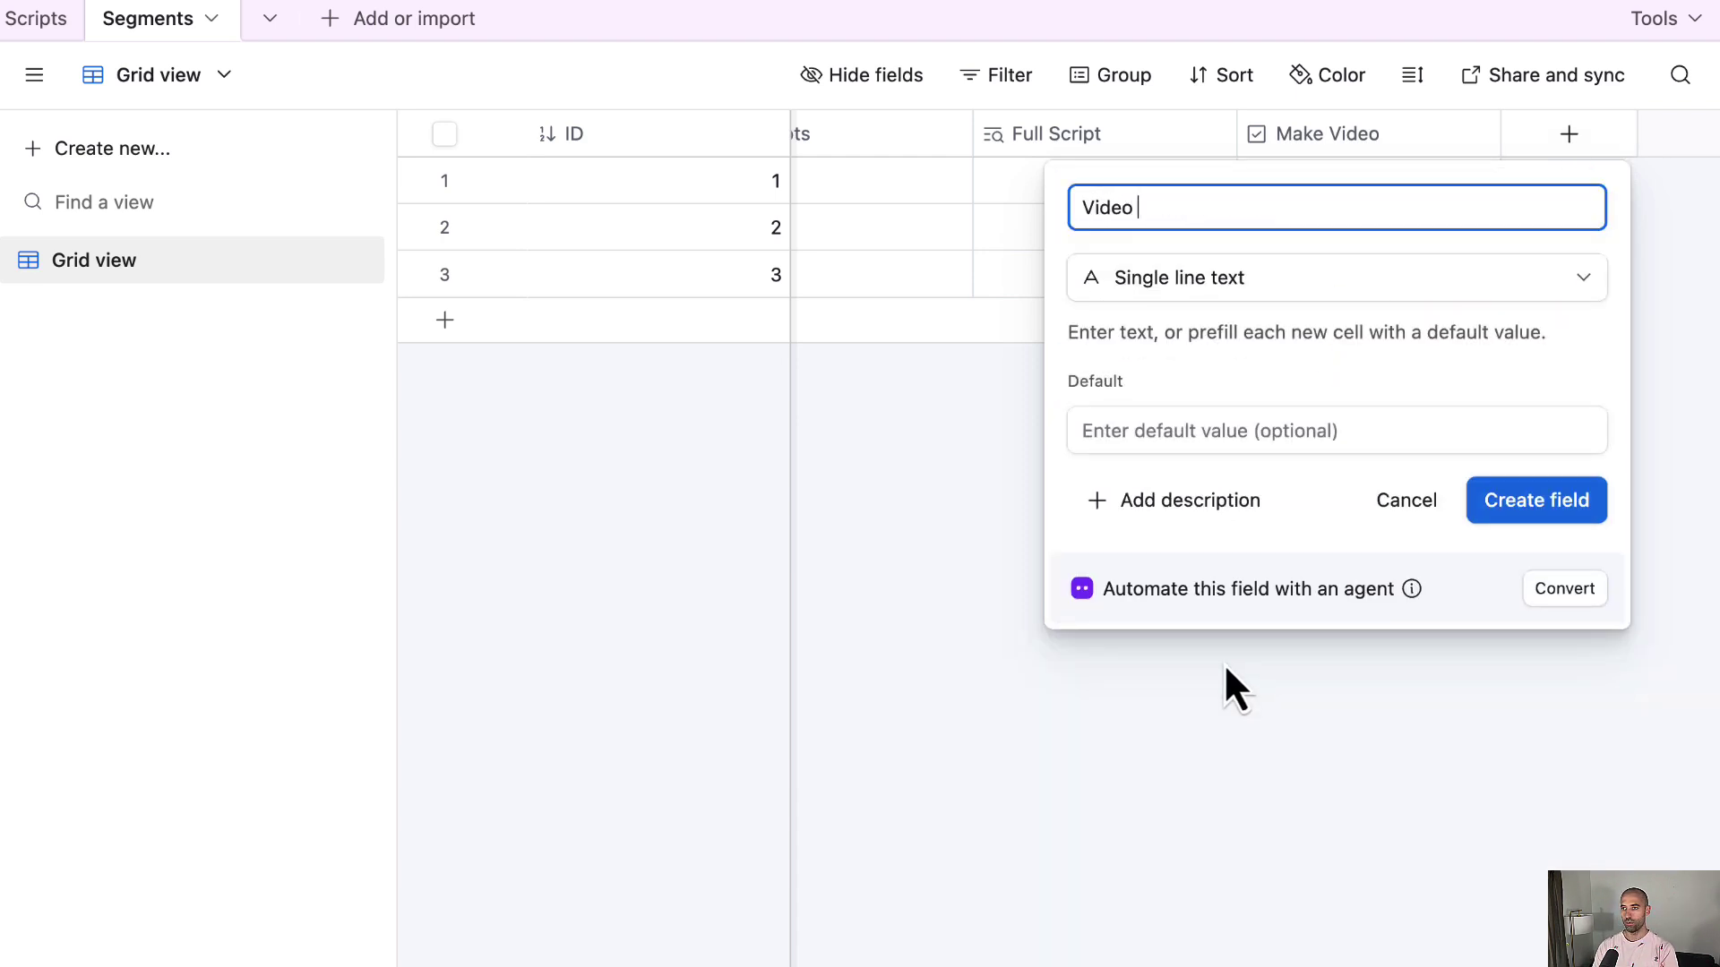
{"action": "type", "text": " Render R"}
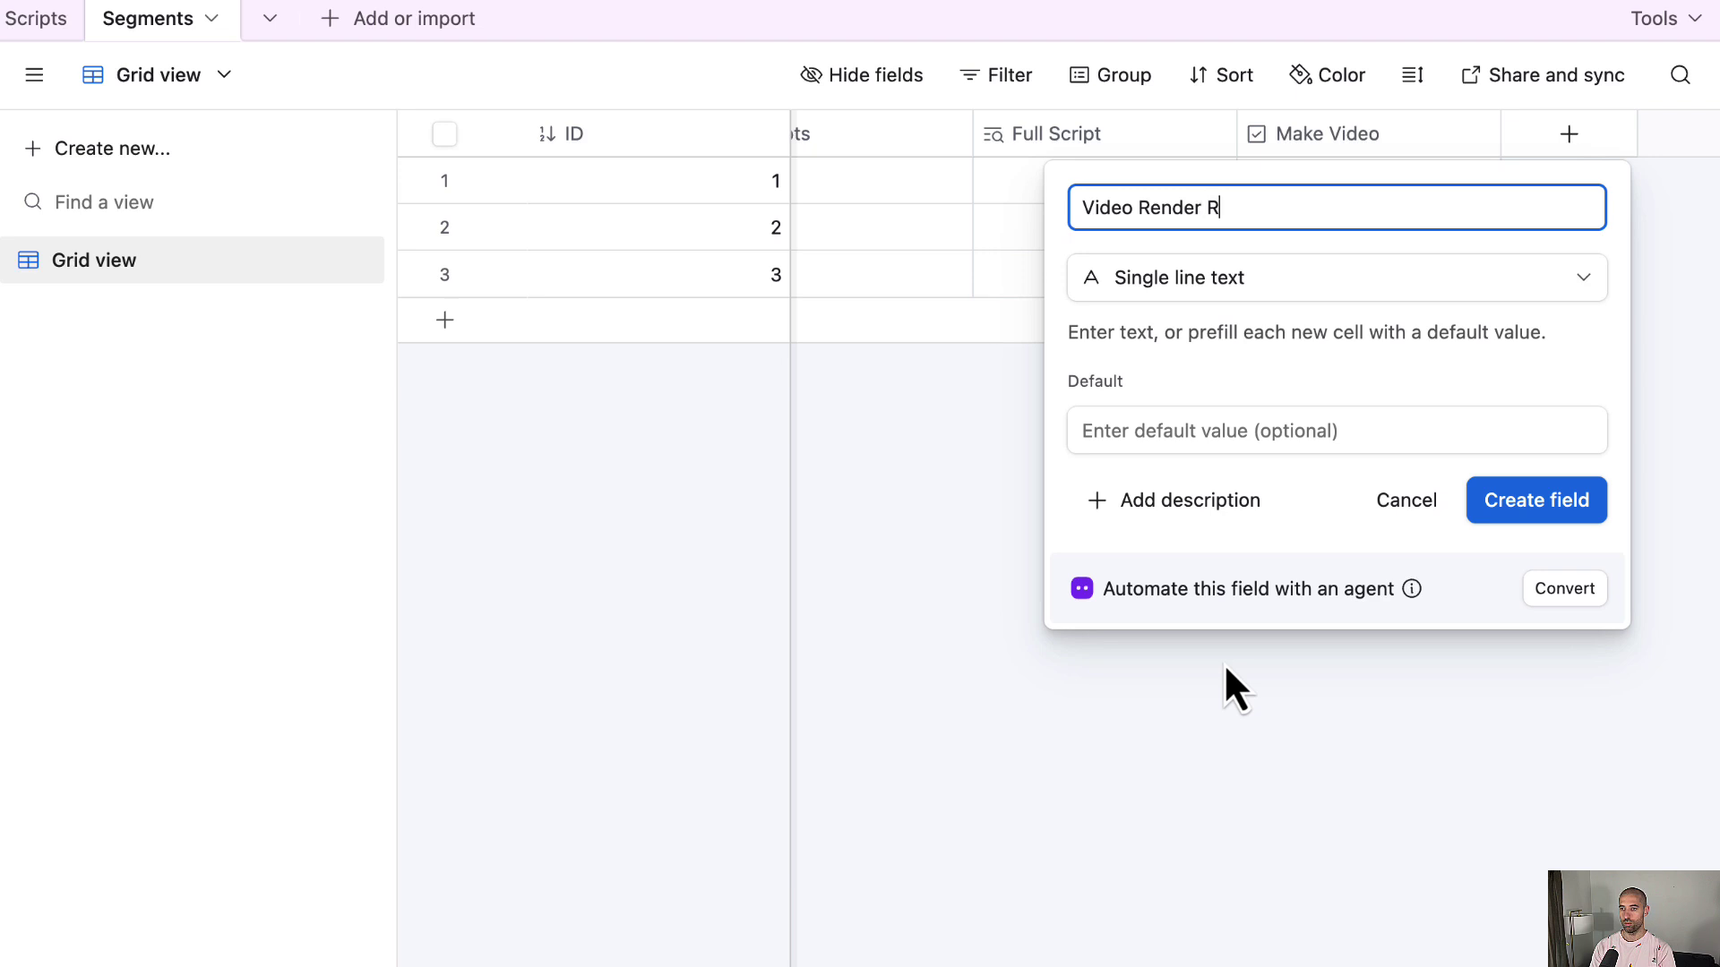
{"action": "type", "text": "equest ID"}
{"action": "left_click", "coordinate": [1522, 502]}
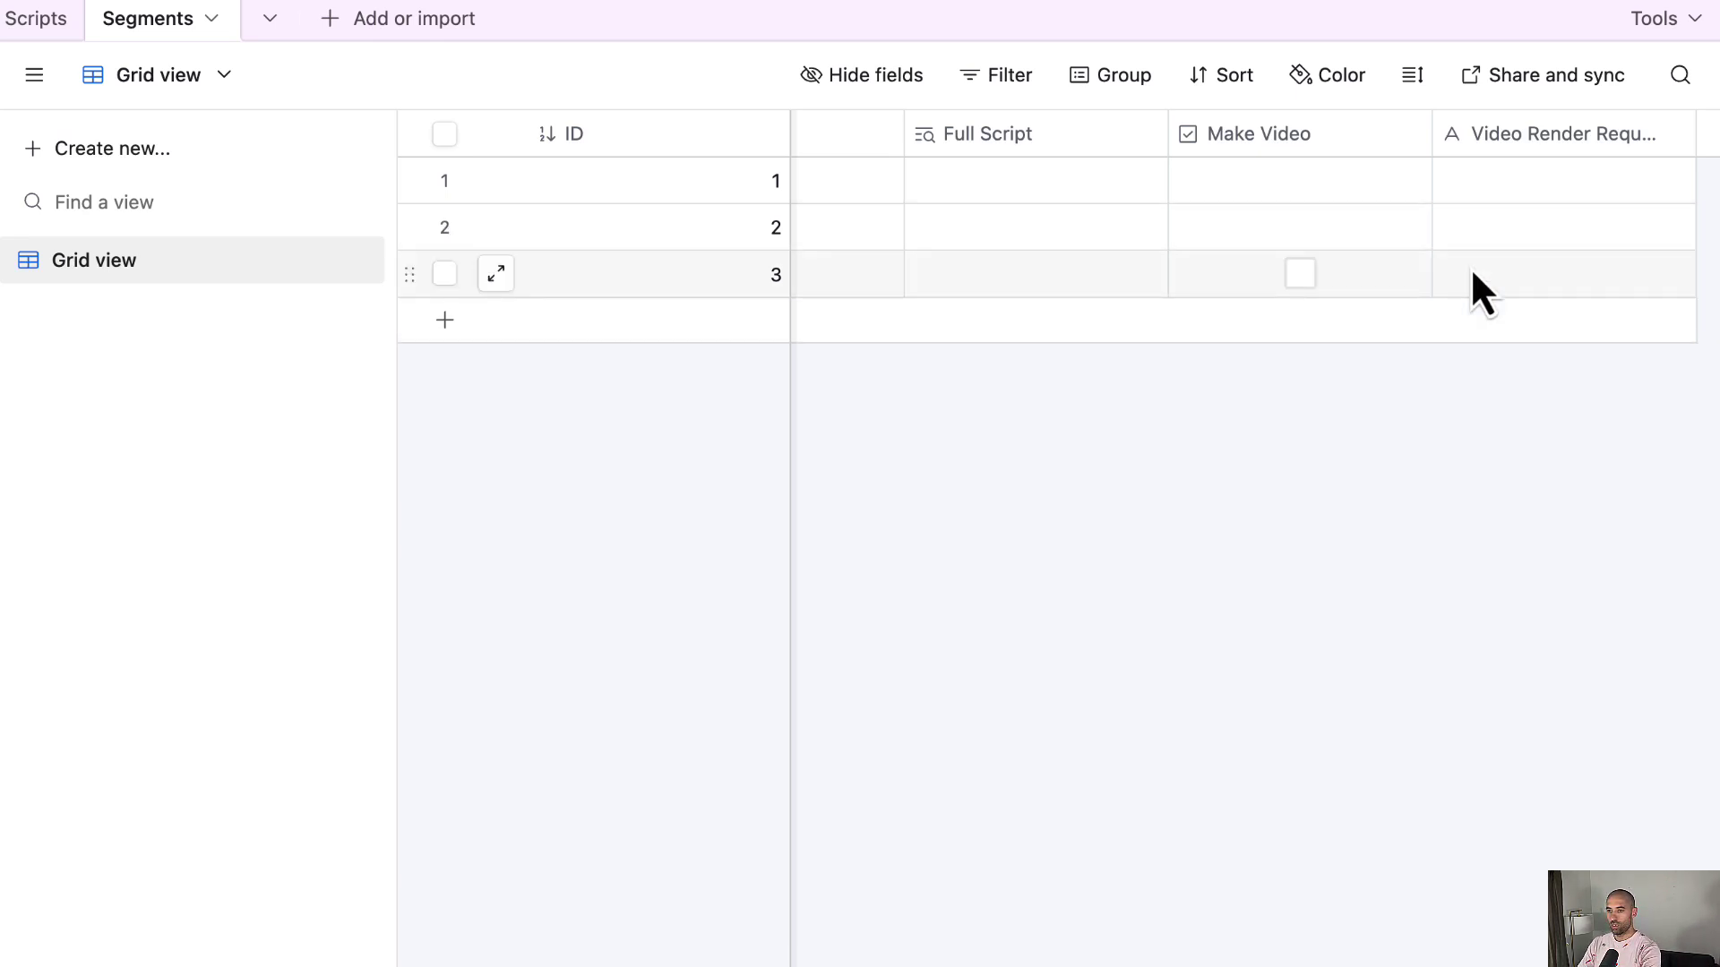
Review all the Segments table's fields, from Script Segment through Video Render Request ID
{"action": "scroll", "coordinate": [1469, 266], "scroll_direction": "left", "scroll_amount": 5}
{"action": "scroll", "coordinate": [1470, 267], "scroll_direction": "left", "scroll_amount": 6}
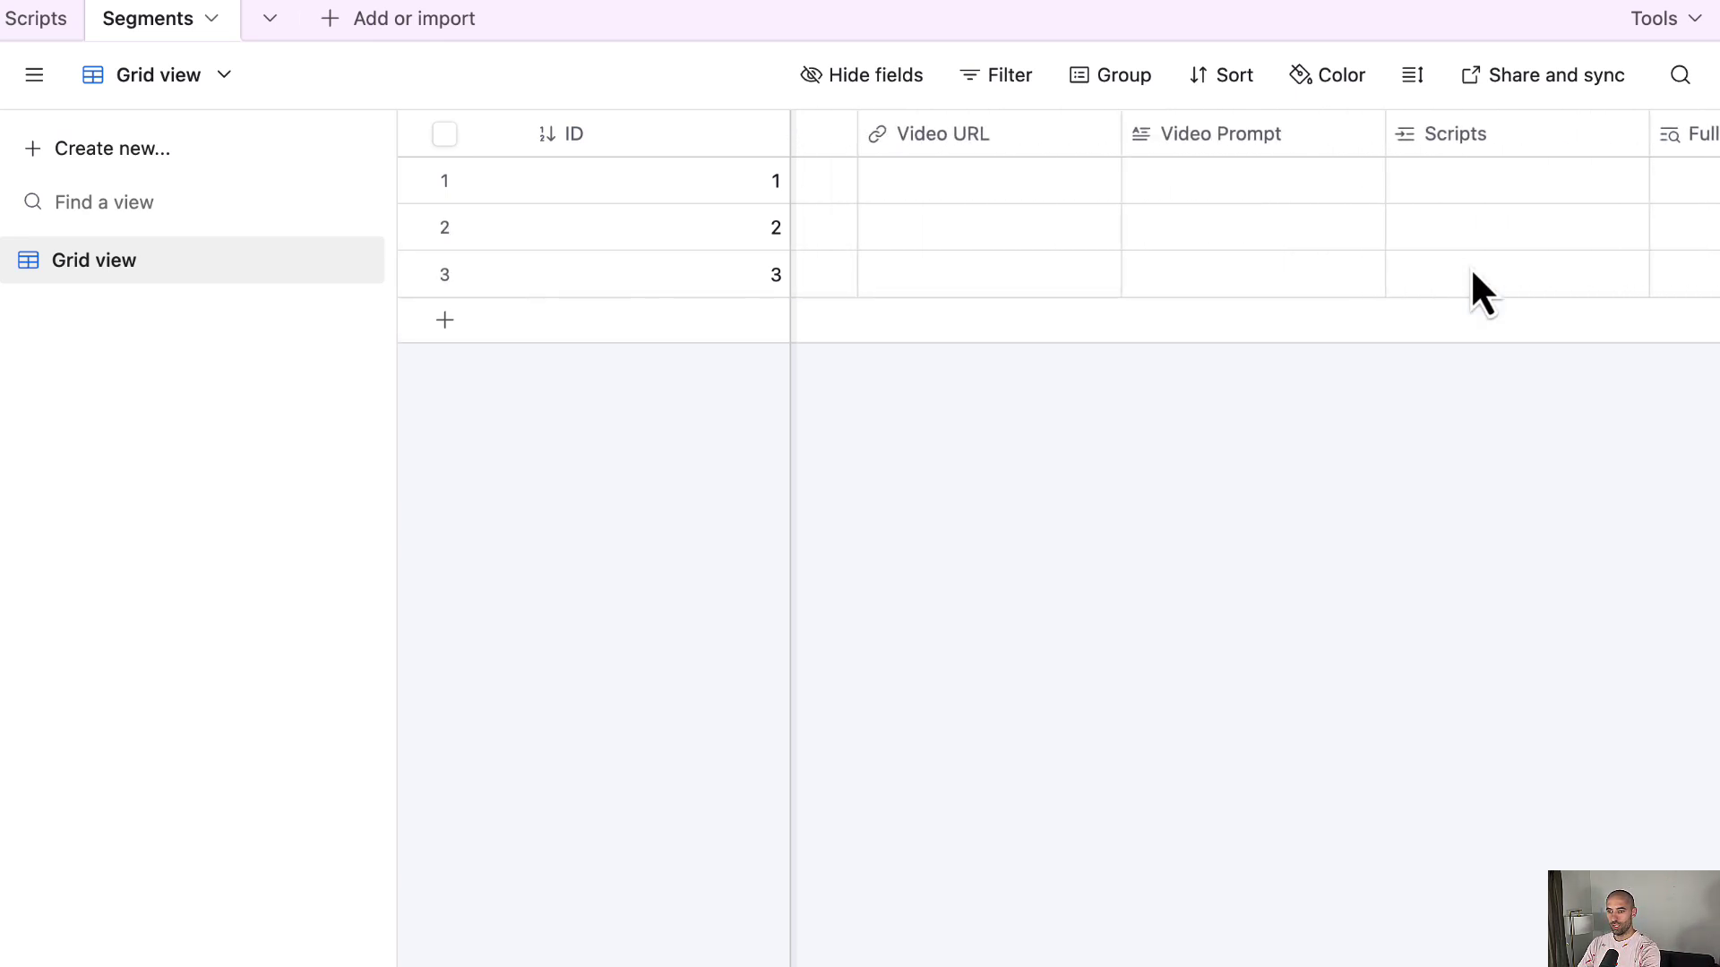
{"action": "scroll", "coordinate": [1472, 273], "scroll_direction": "left", "scroll_amount": 7}
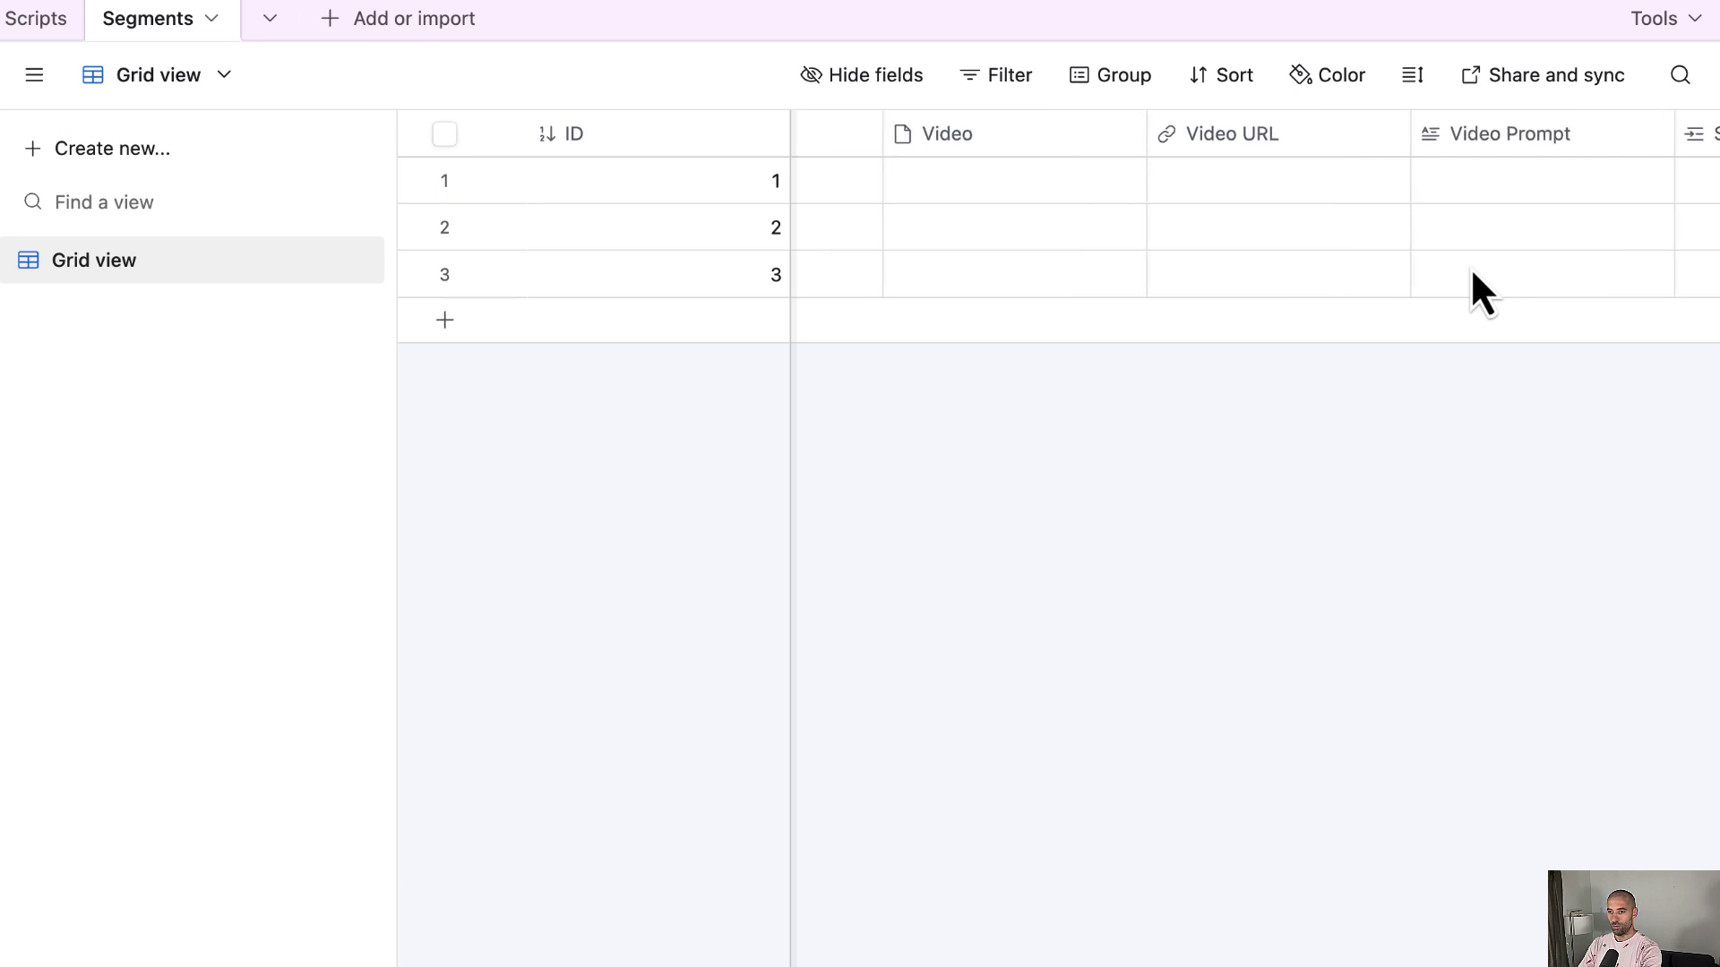
{"action": "scroll", "coordinate": [1471, 273], "scroll_direction": "left", "scroll_amount": 9}
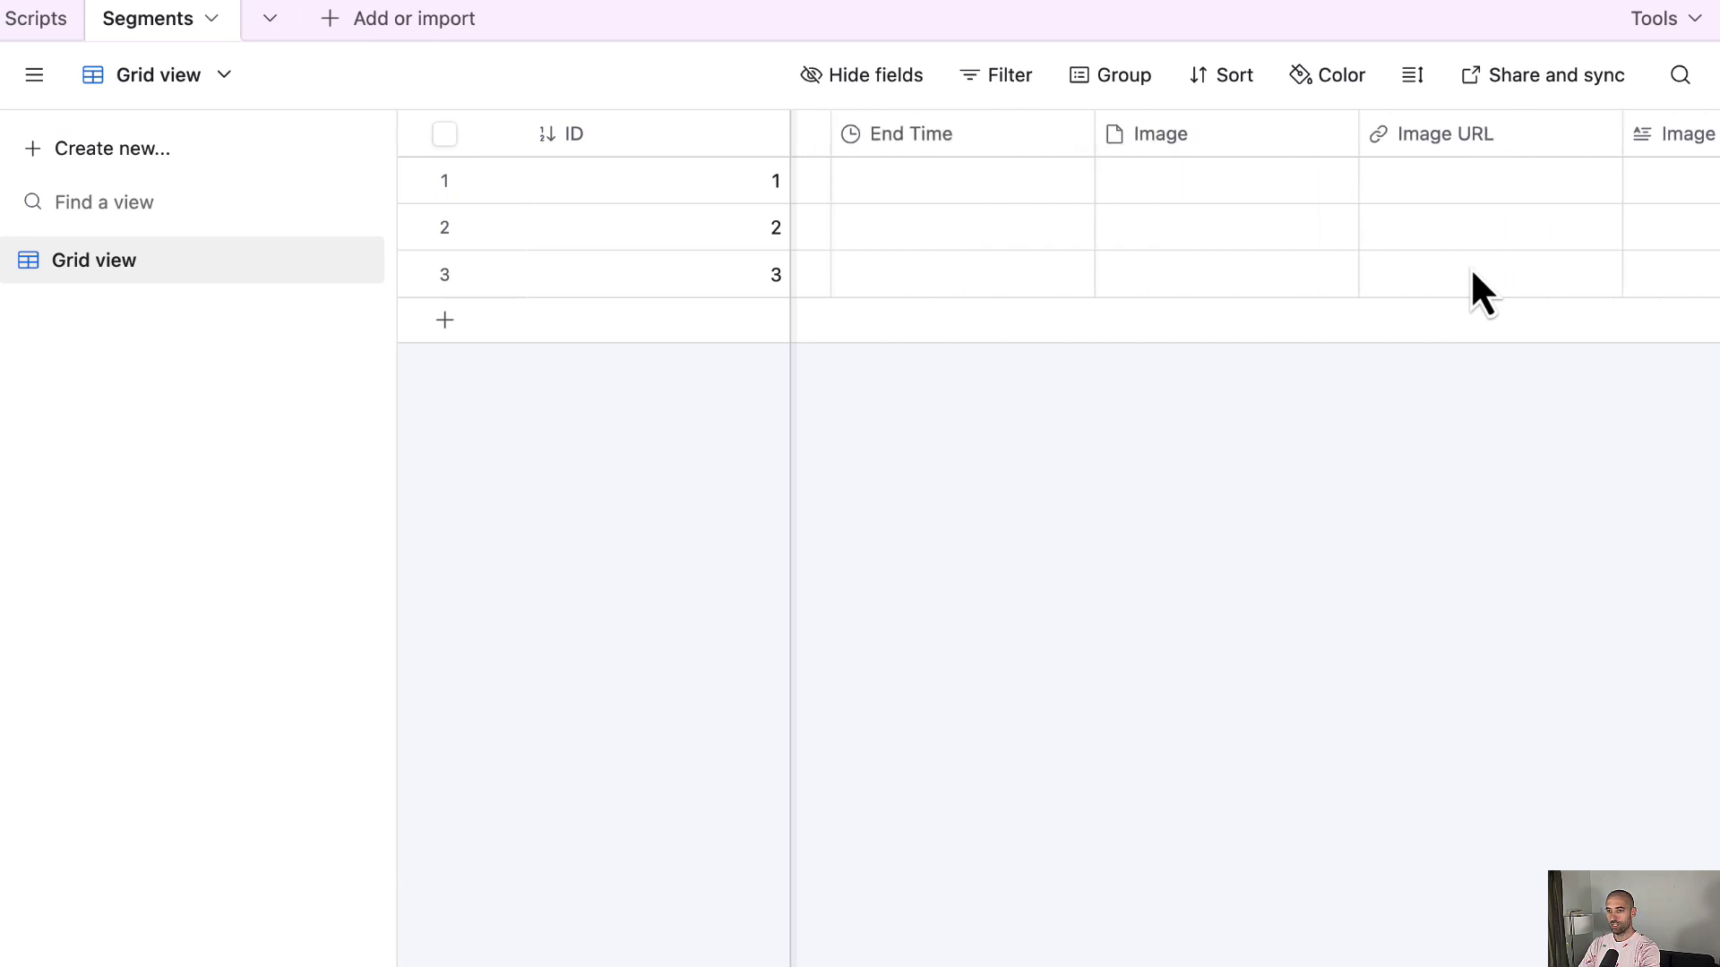
{"action": "scroll", "coordinate": [1471, 273], "scroll_direction": "left", "scroll_amount": 1}
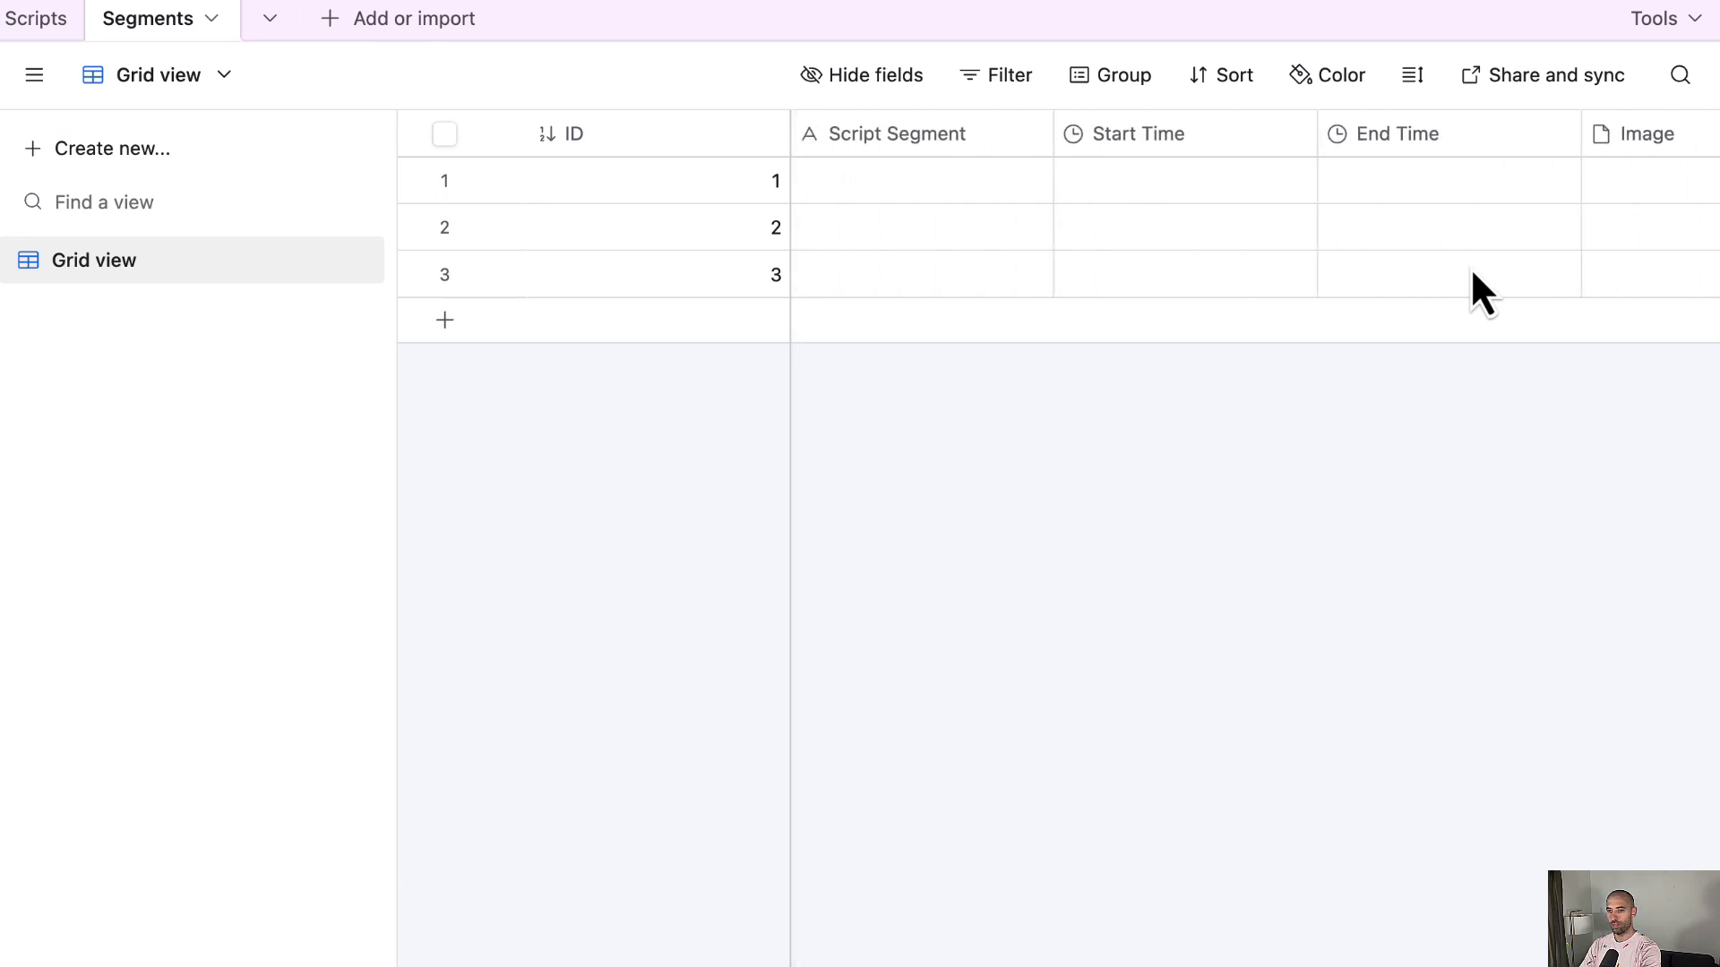
{"action": "scroll", "coordinate": [1469, 270], "scroll_direction": "right", "scroll_amount": 1}
{"action": "scroll", "coordinate": [1466, 272], "scroll_direction": "left", "scroll_amount": 1}
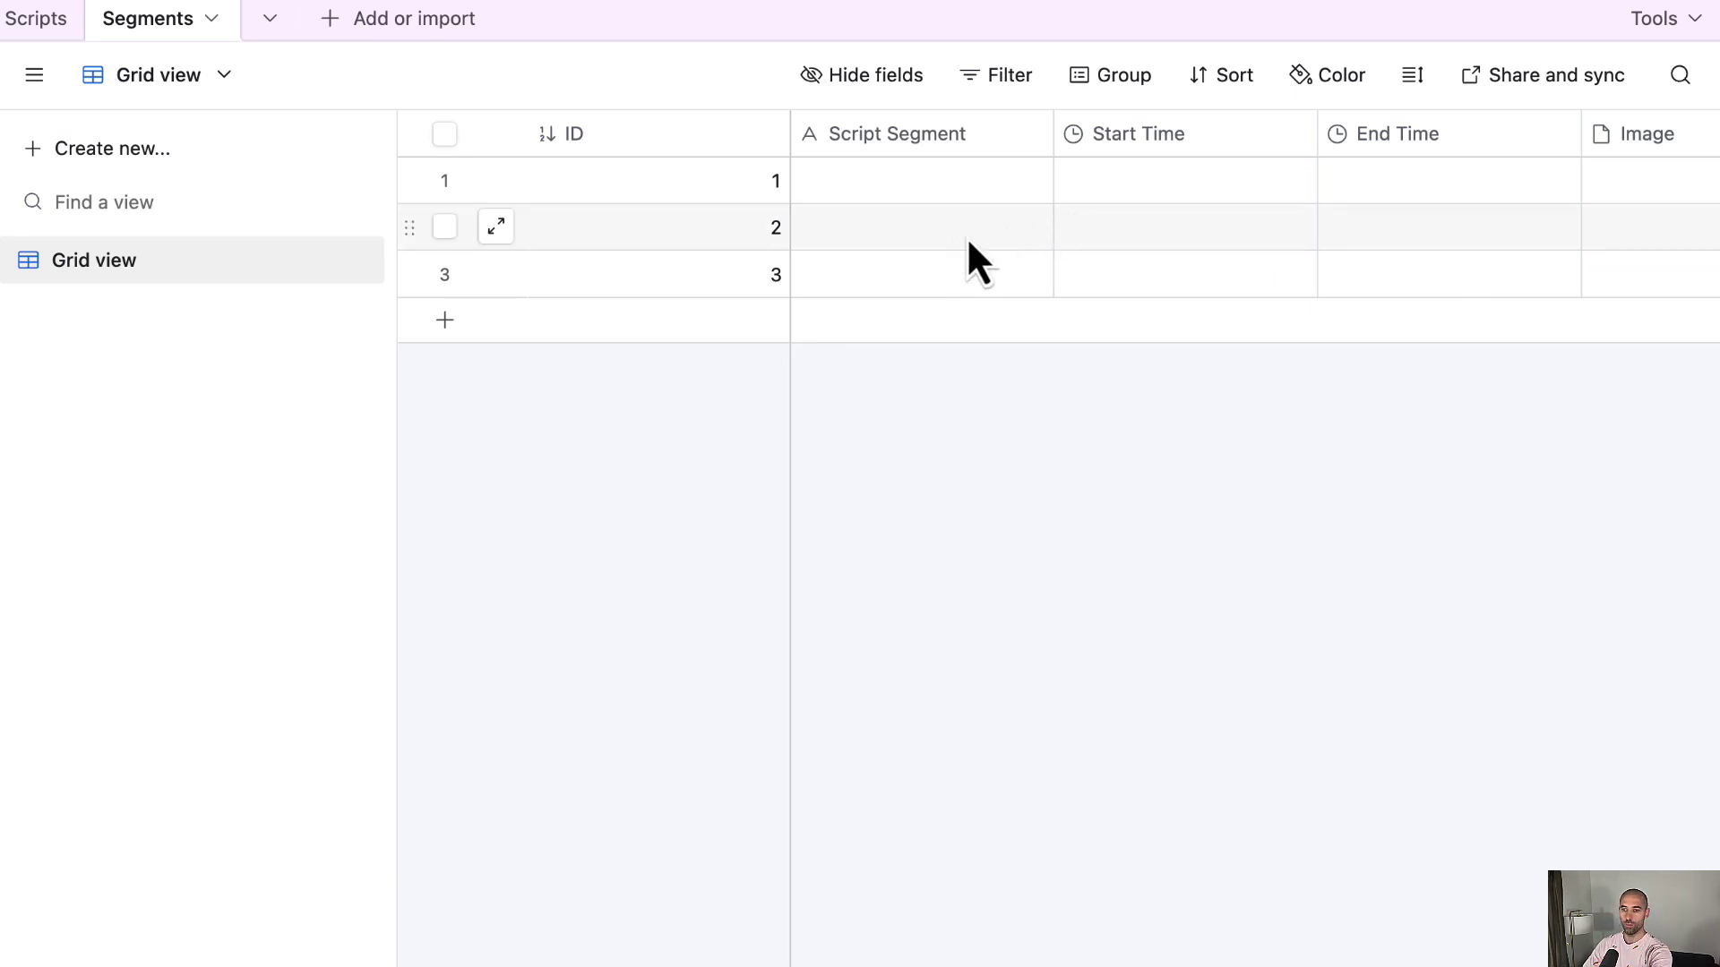
{"action": "scroll", "coordinate": [938, 251], "scroll_direction": "right", "scroll_amount": 2}
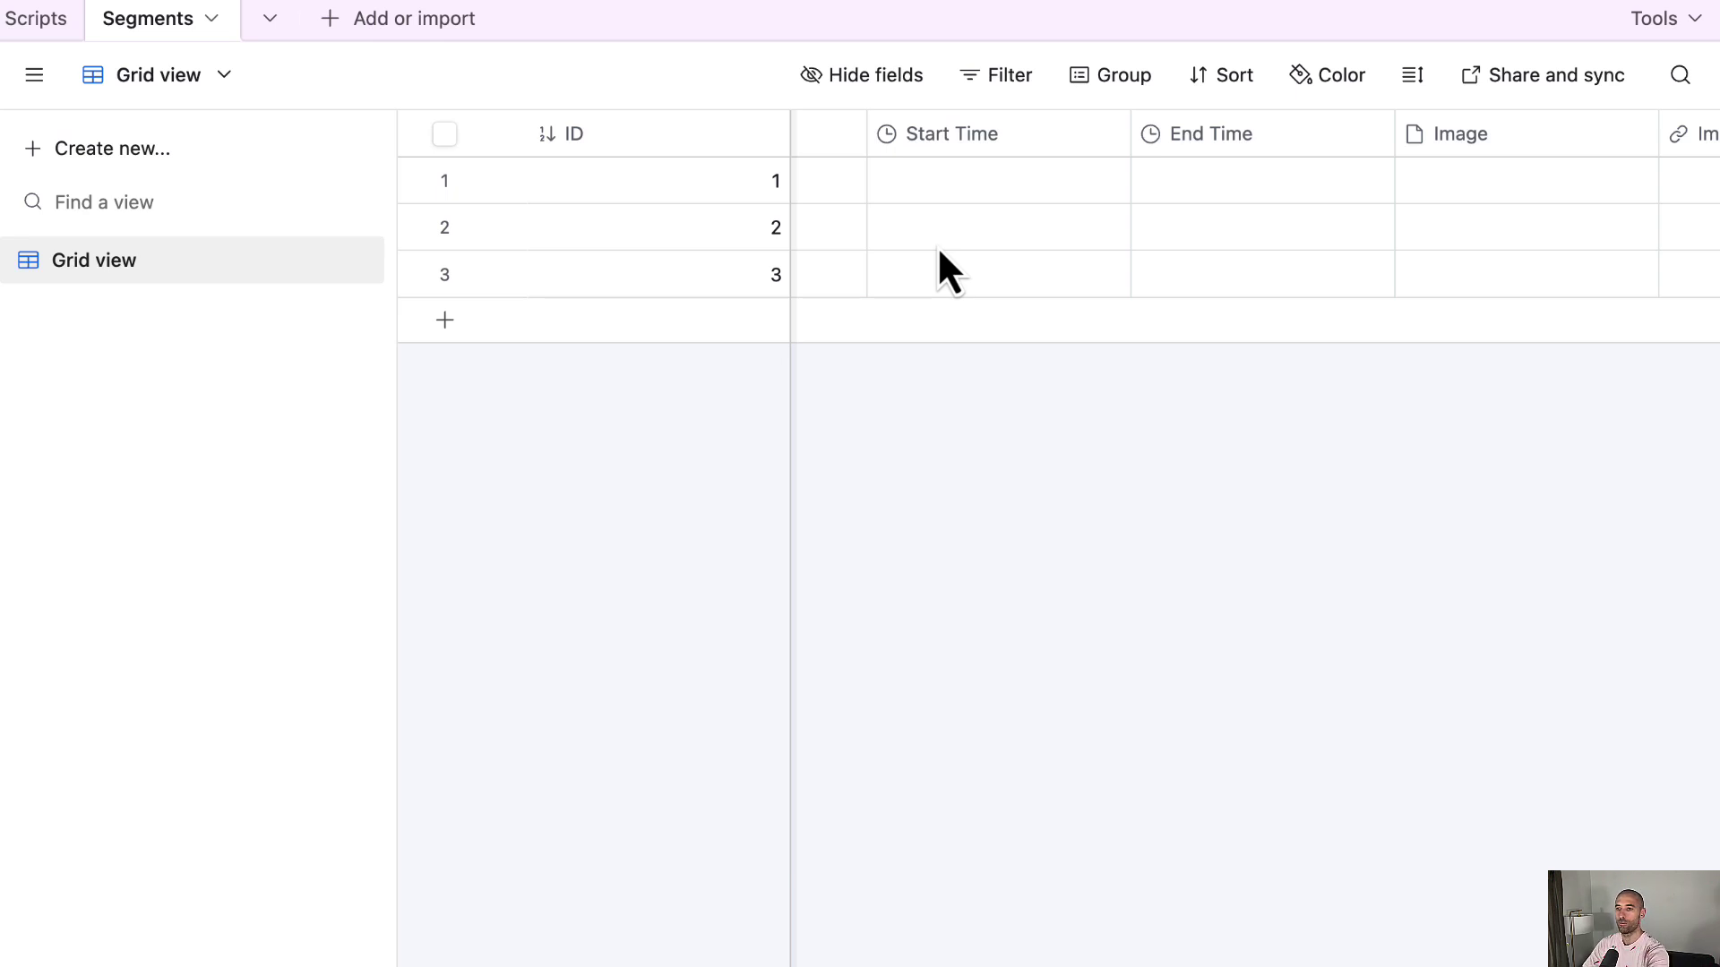
{"action": "scroll", "coordinate": [939, 253], "scroll_direction": "right", "scroll_amount": 3}
{"action": "scroll", "coordinate": [938, 252], "scroll_direction": "right", "scroll_amount": 14}
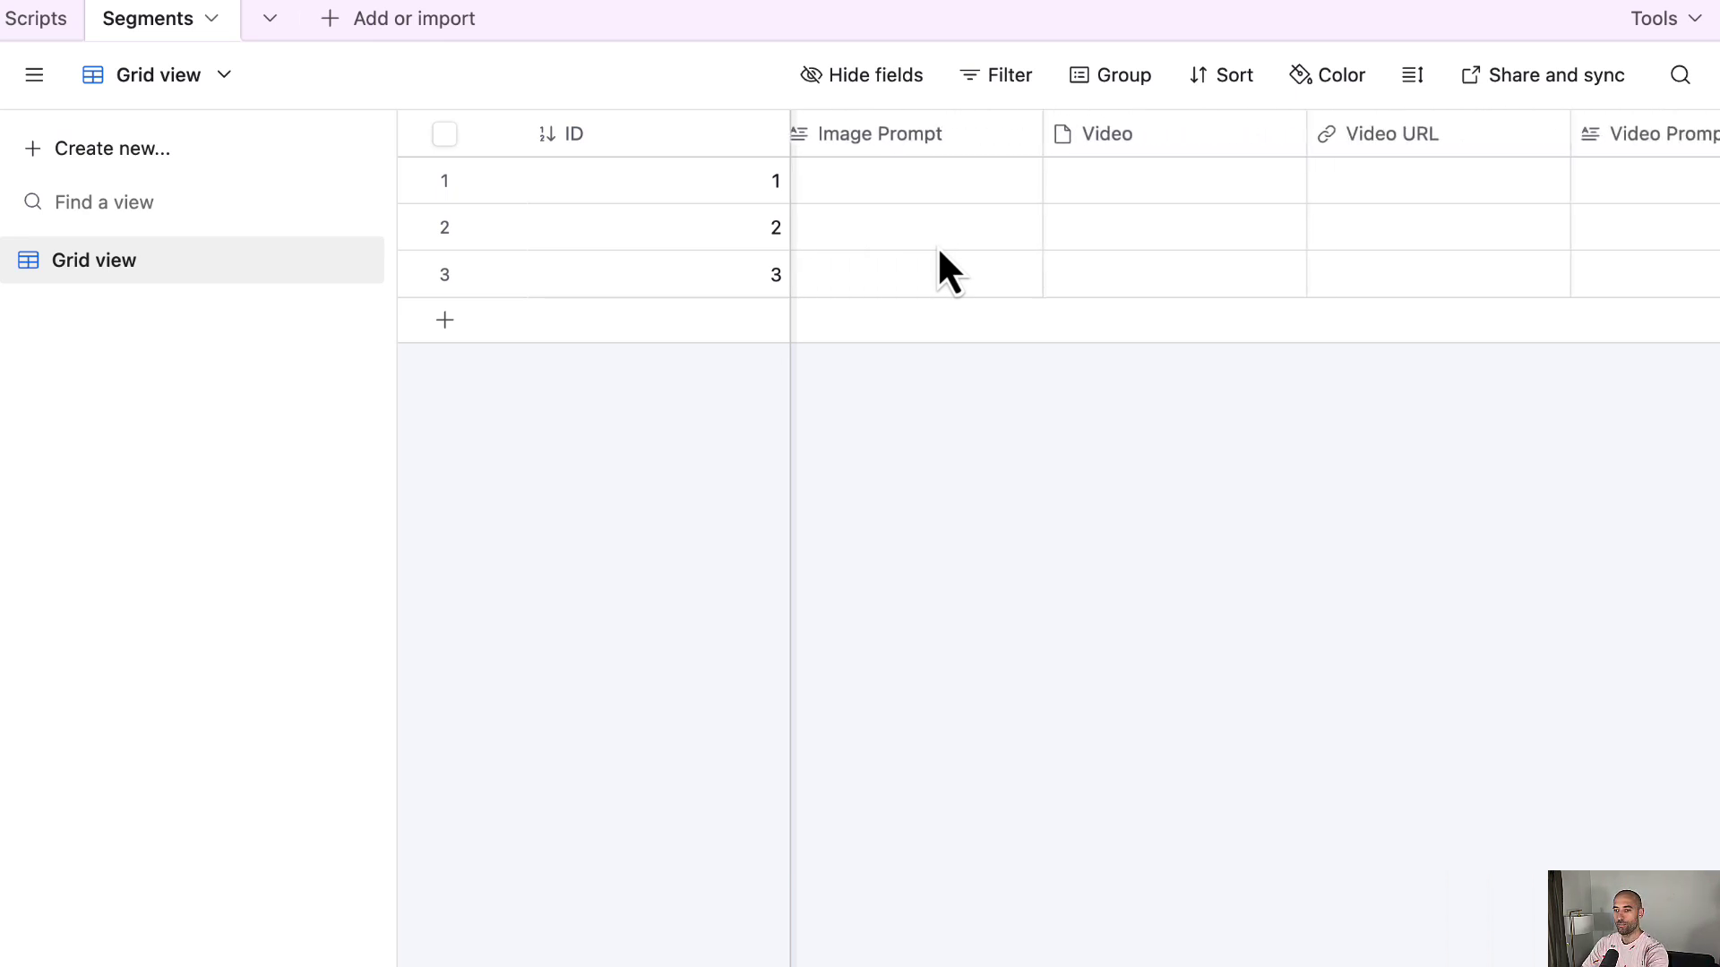
{"action": "scroll", "coordinate": [938, 252], "scroll_direction": "right", "scroll_amount": 5}
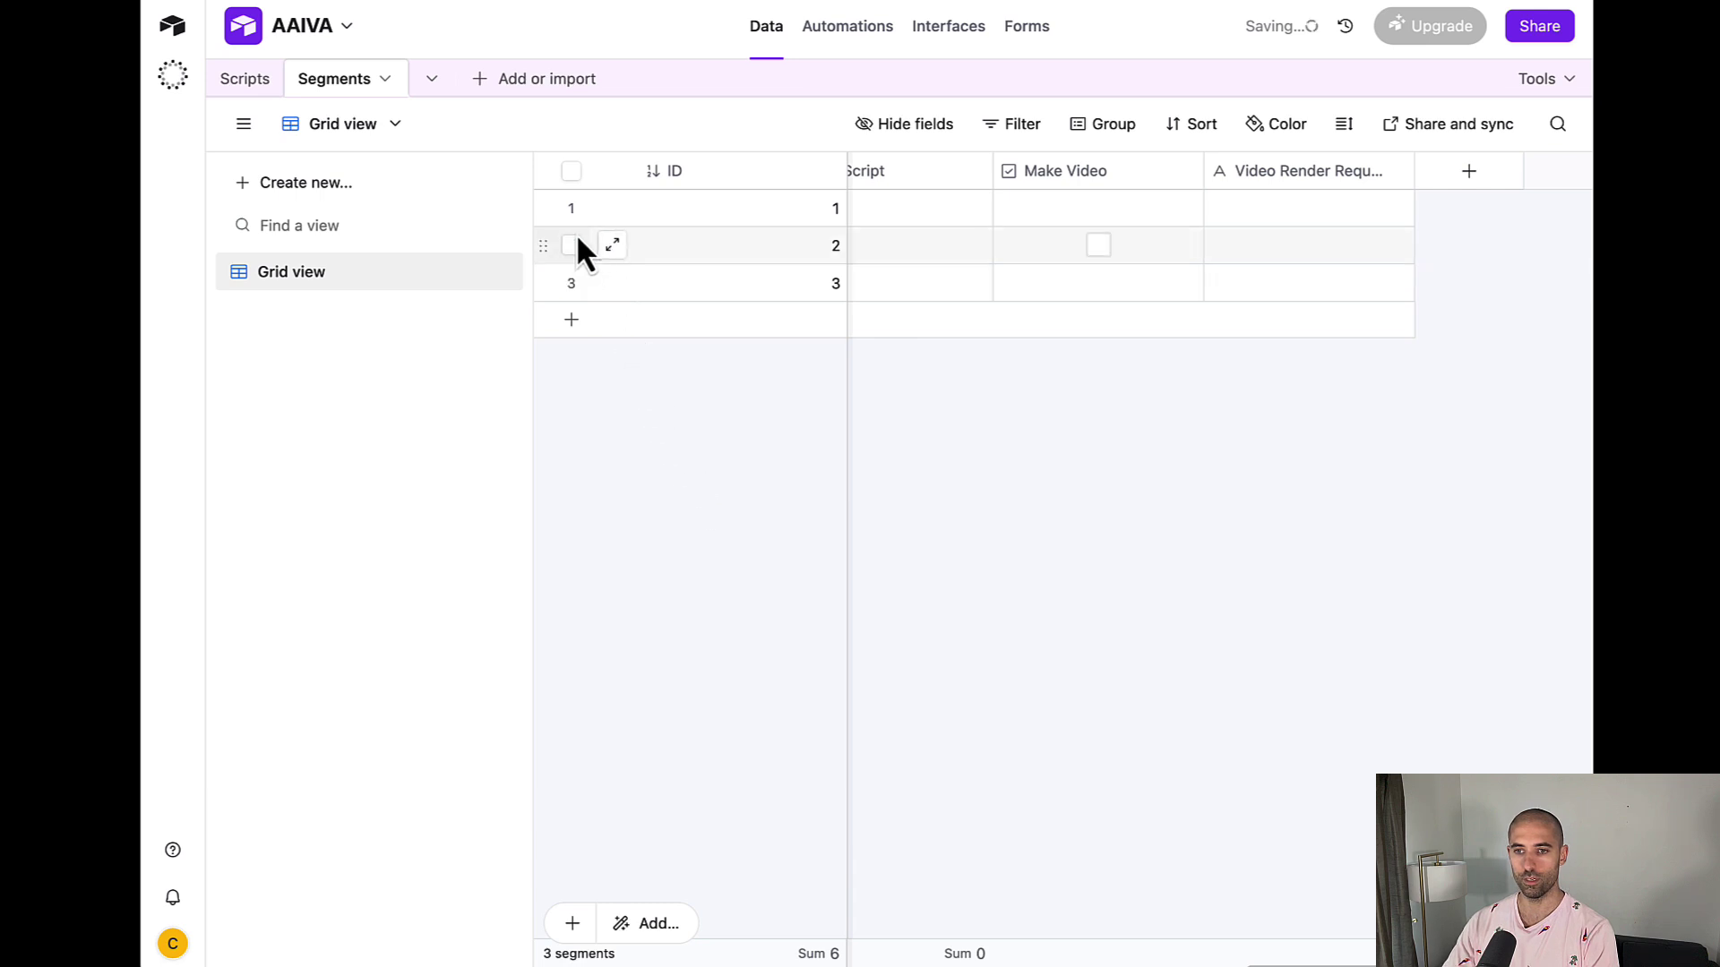
Add a new blank table from scratch named Miscellaneous, keeping Record as the record name
{"action": "left_click", "coordinate": [517, 83]}
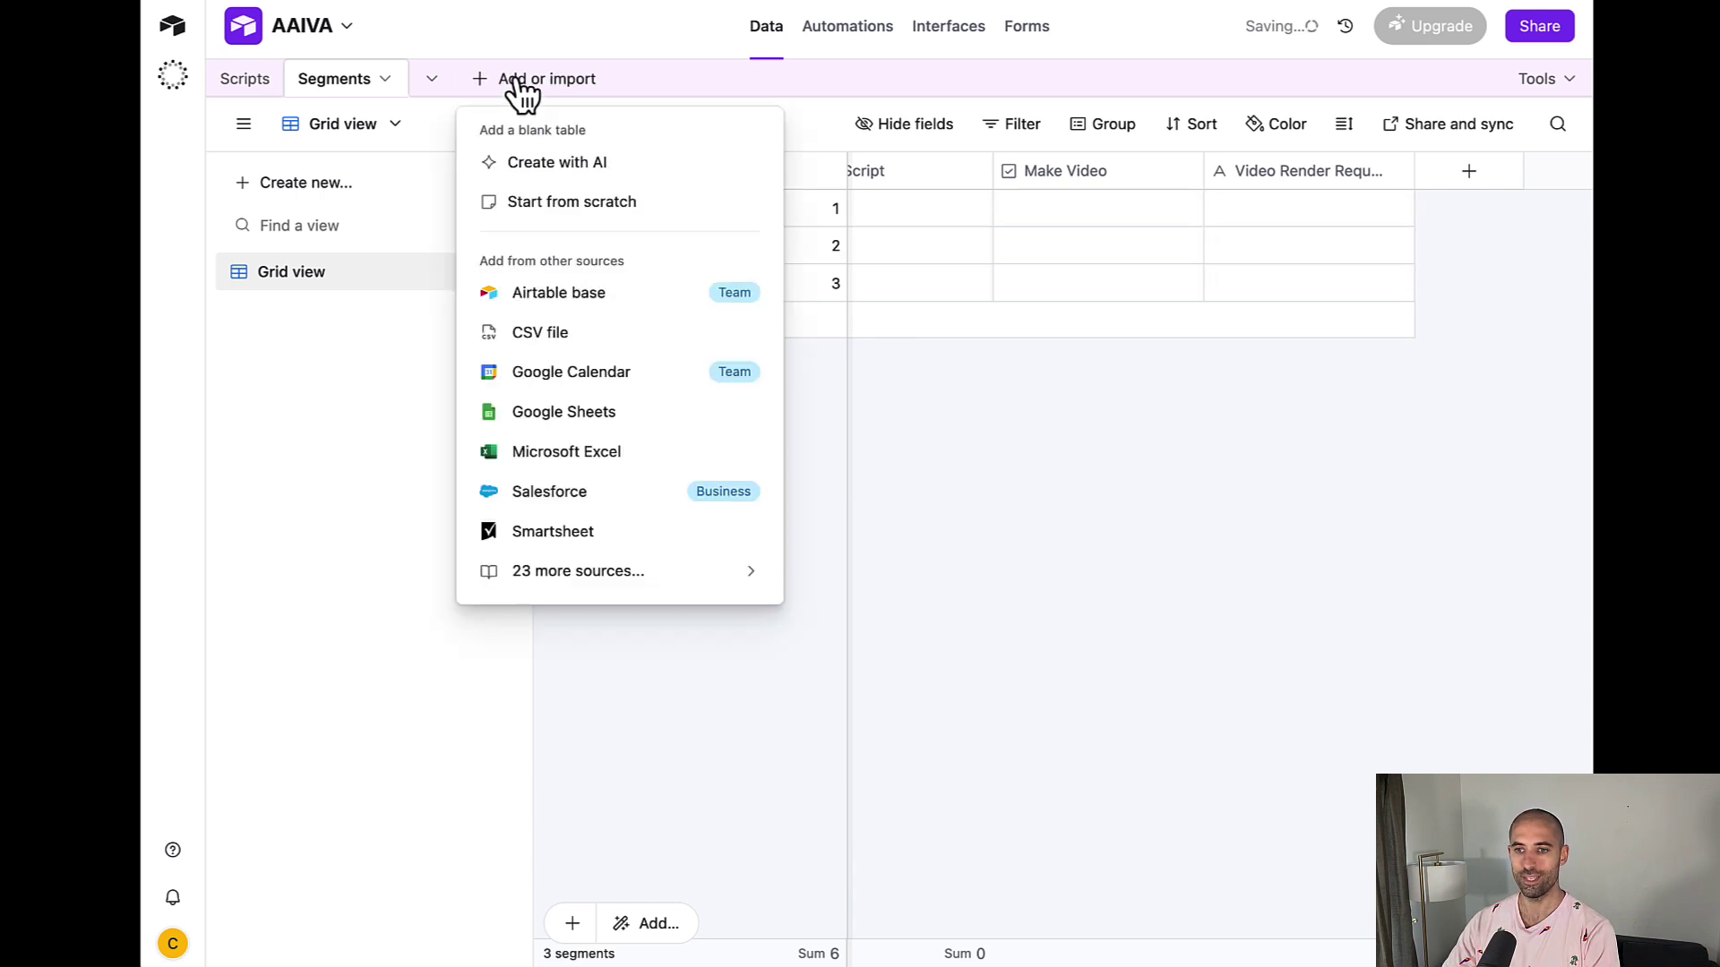
{"action": "left_click", "coordinate": [676, 202]}
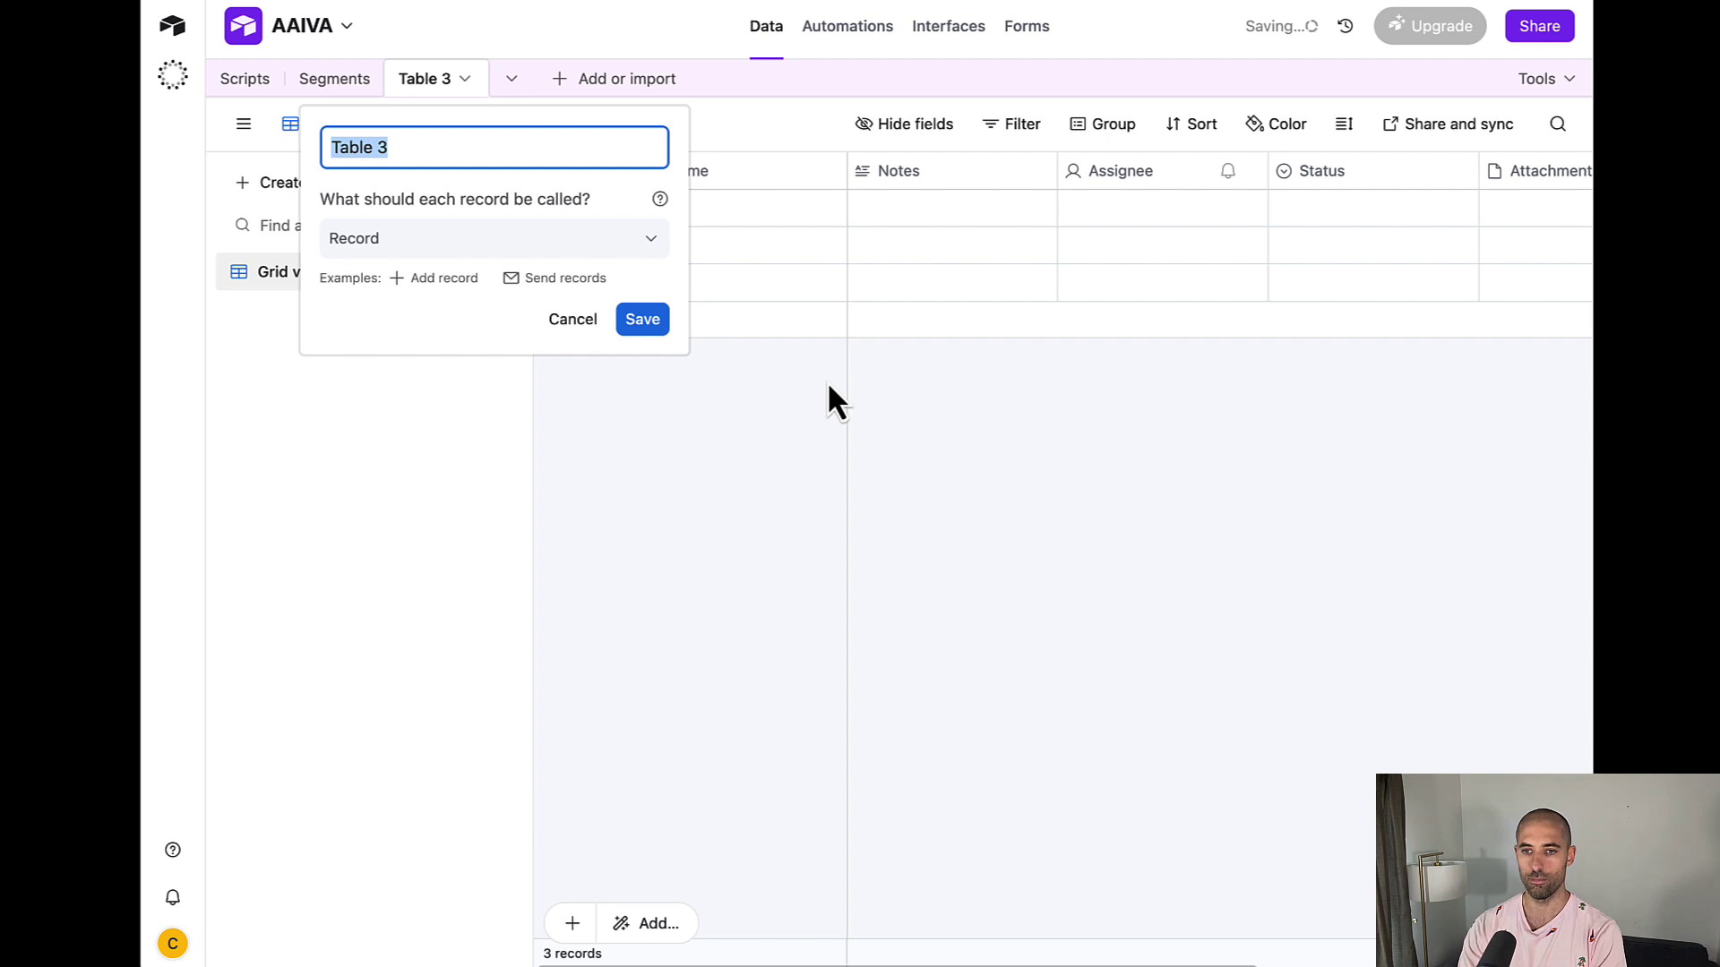
{"action": "type", "text": "Miscellan"}
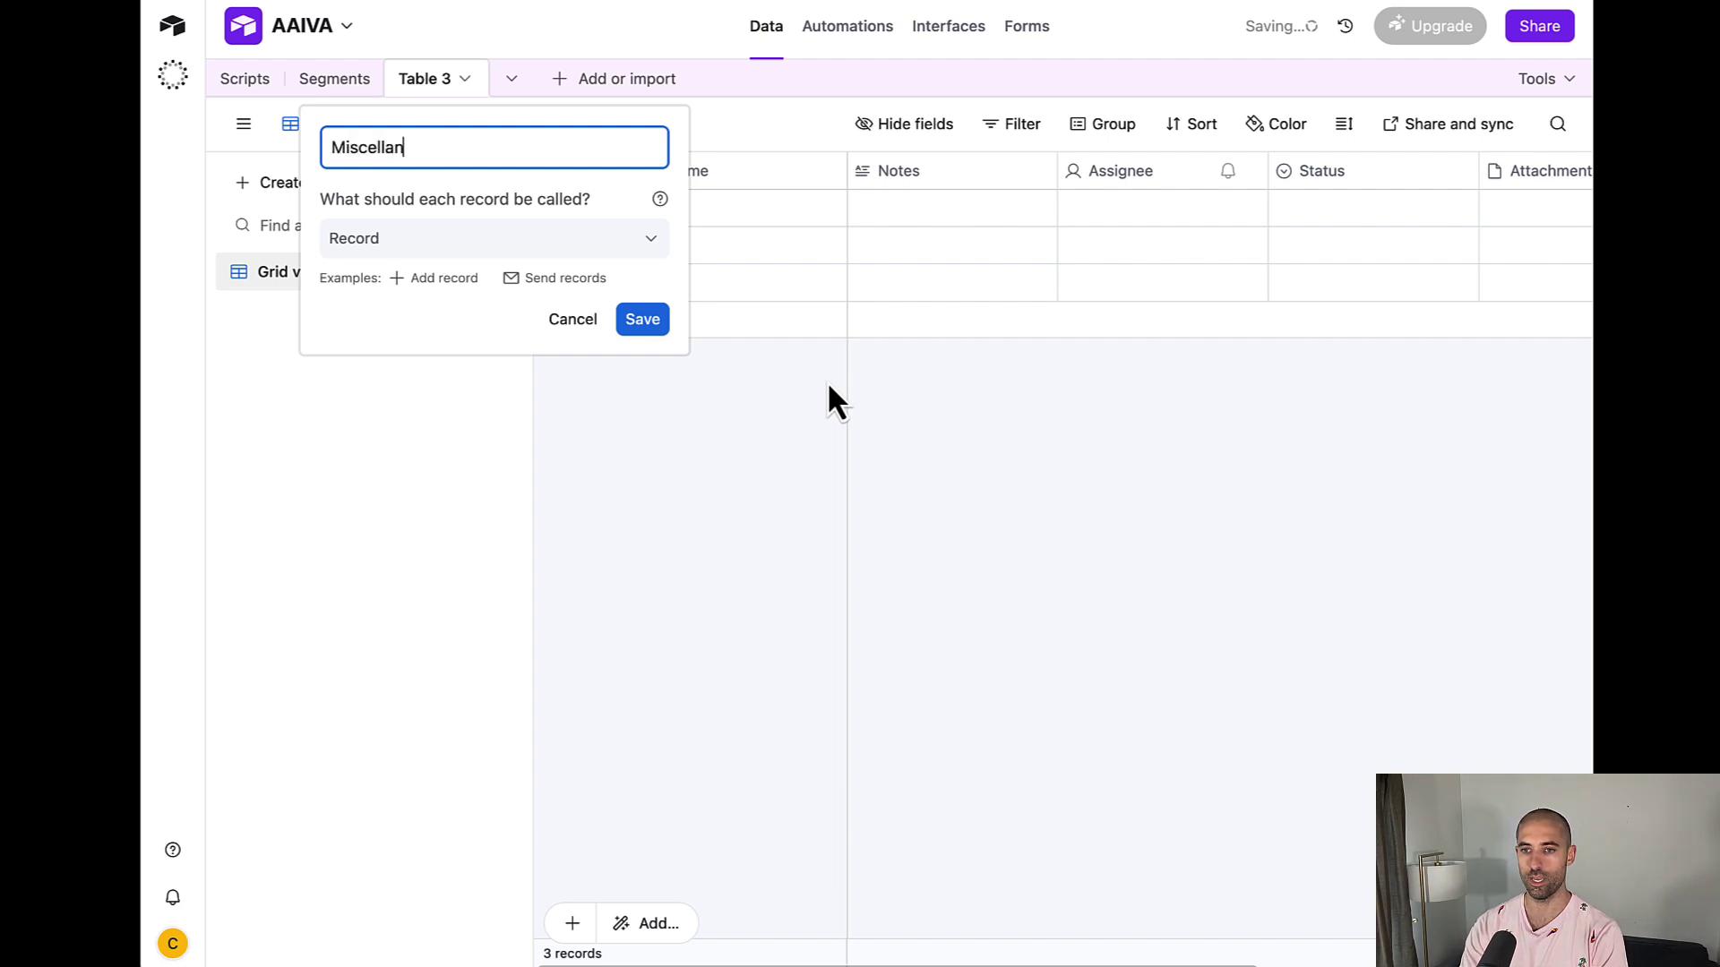
{"action": "type", "text": "eous"}
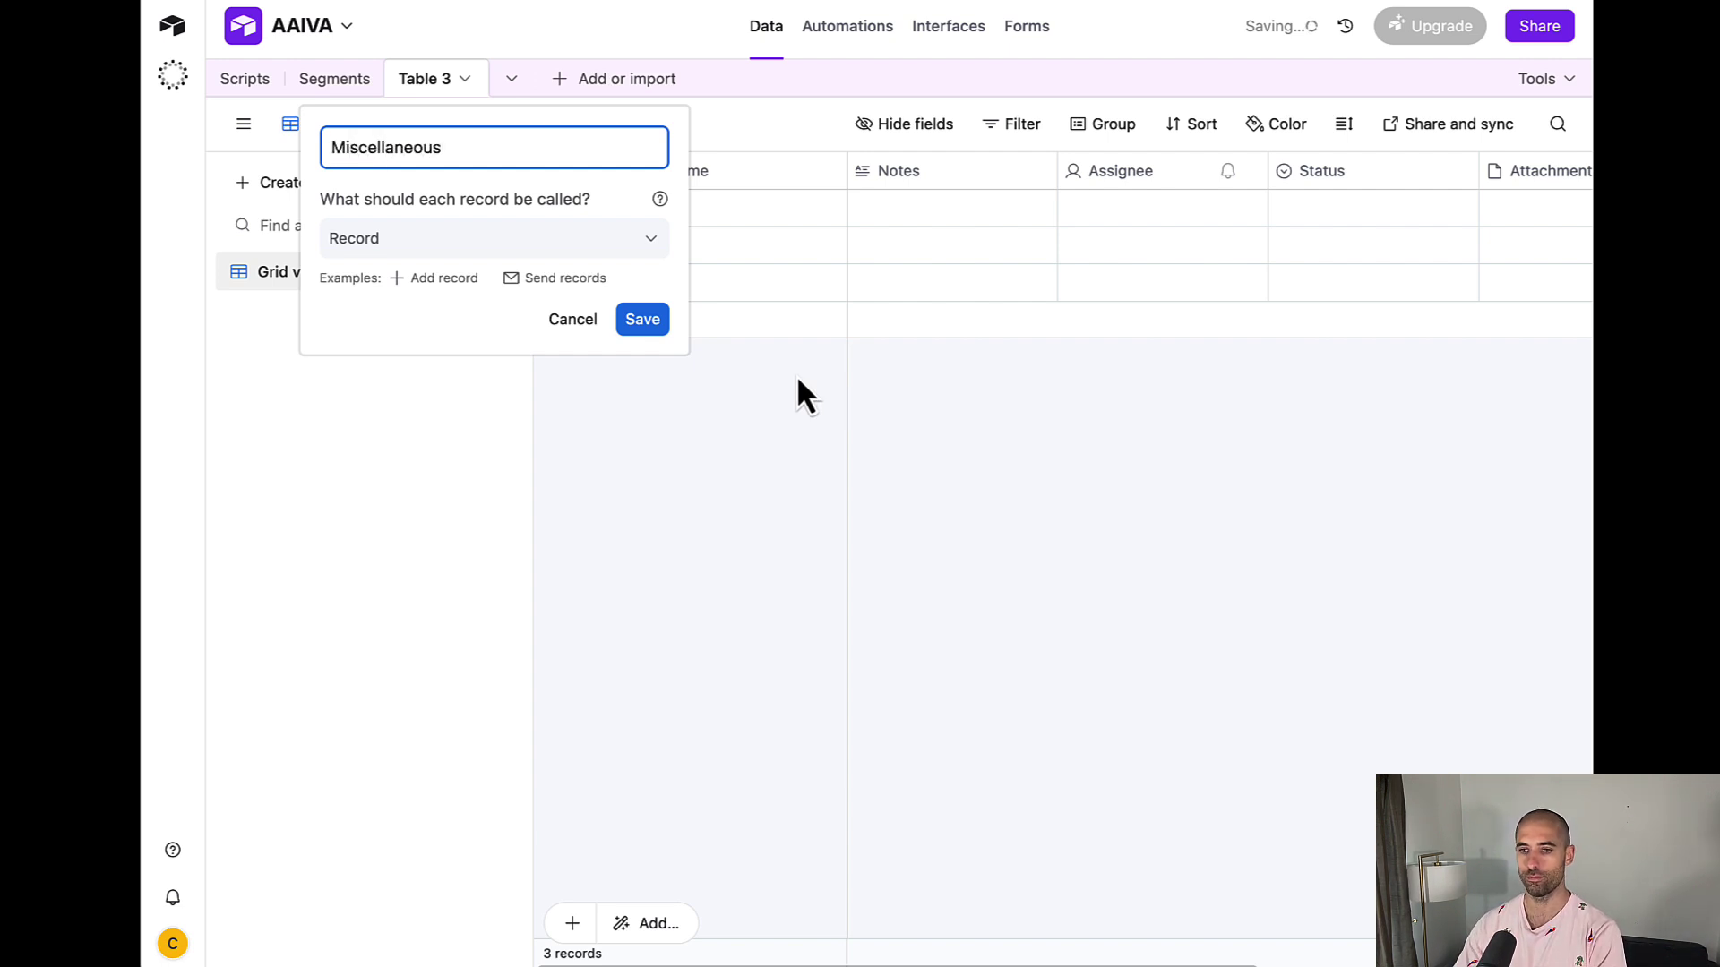
{"action": "left_click", "coordinate": [636, 324]}
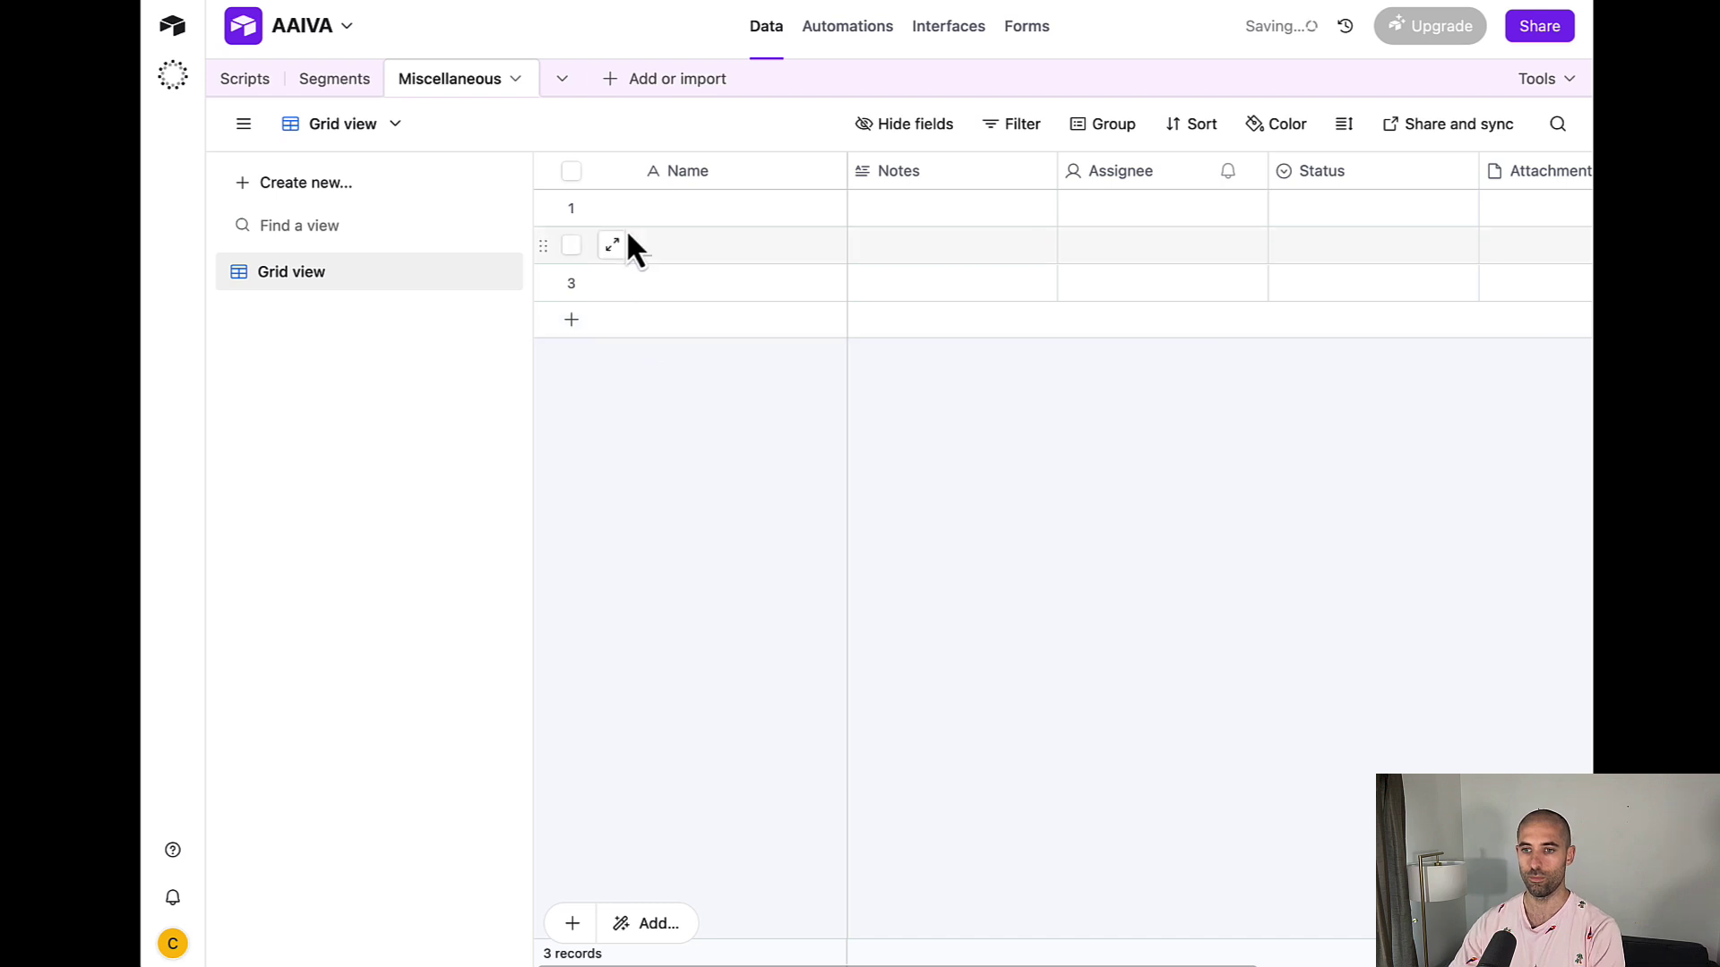
Delete the Notes, Assignee, Status, Attachments and Attachment Summary fields from the Miscellaneous table, keeping only Name
{"action": "right_click", "coordinate": [971, 182]}
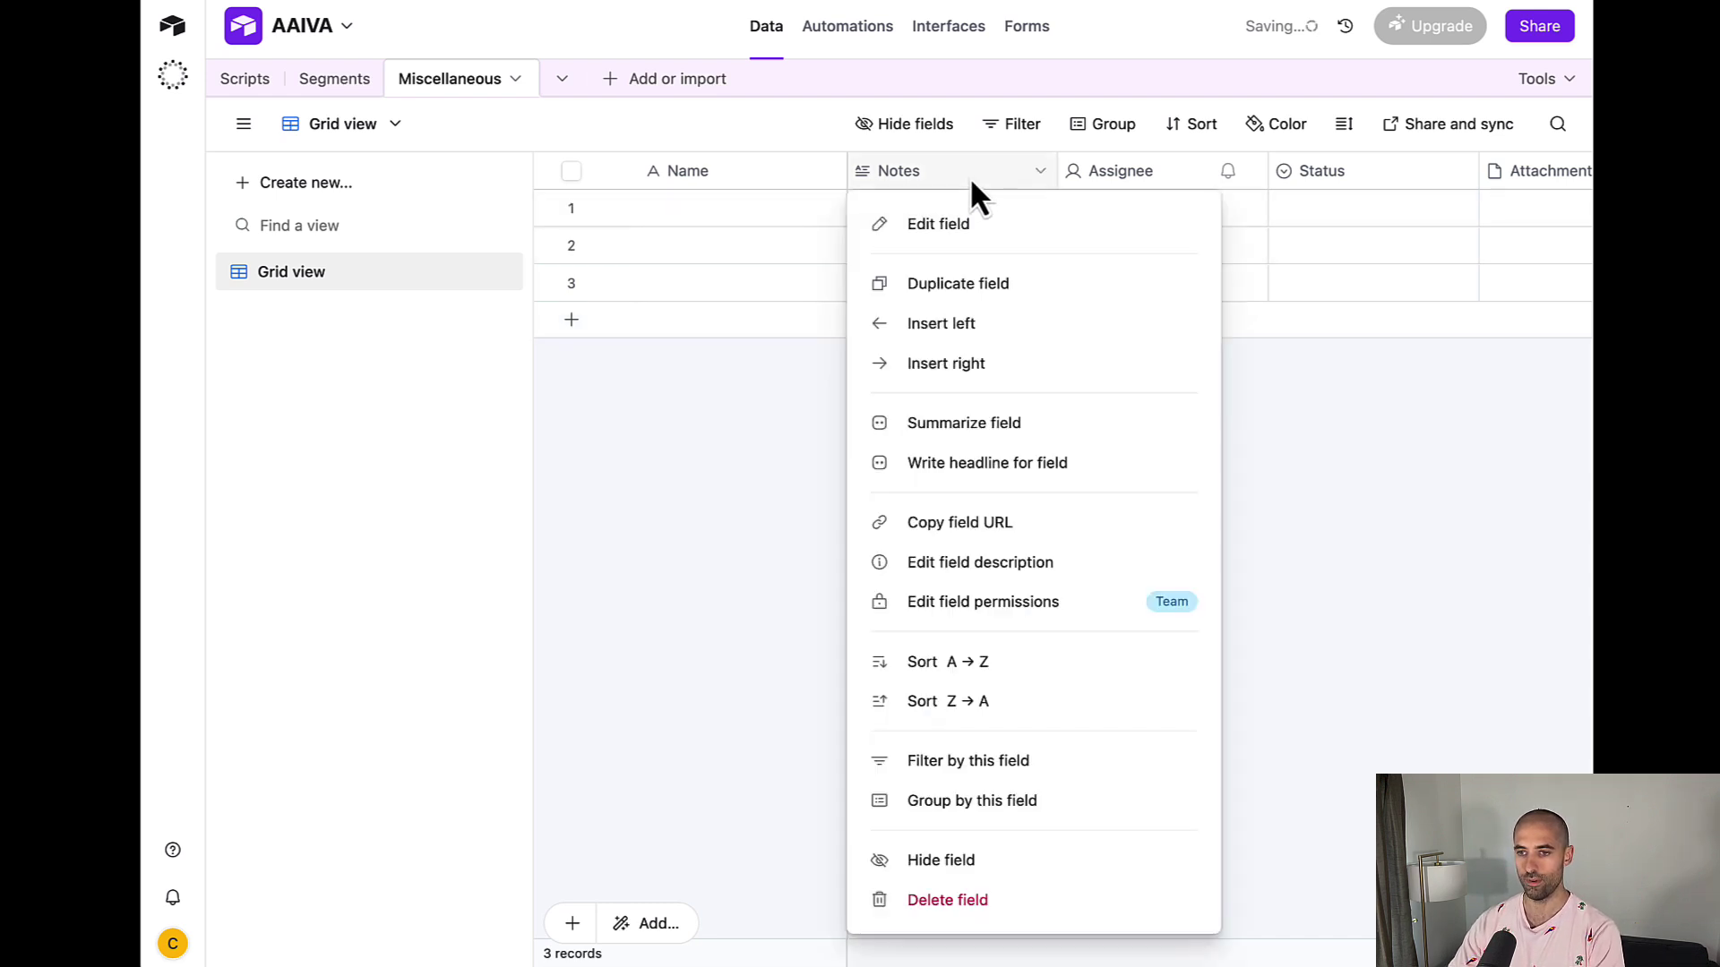
{"action": "left_click", "coordinate": [1092, 903]}
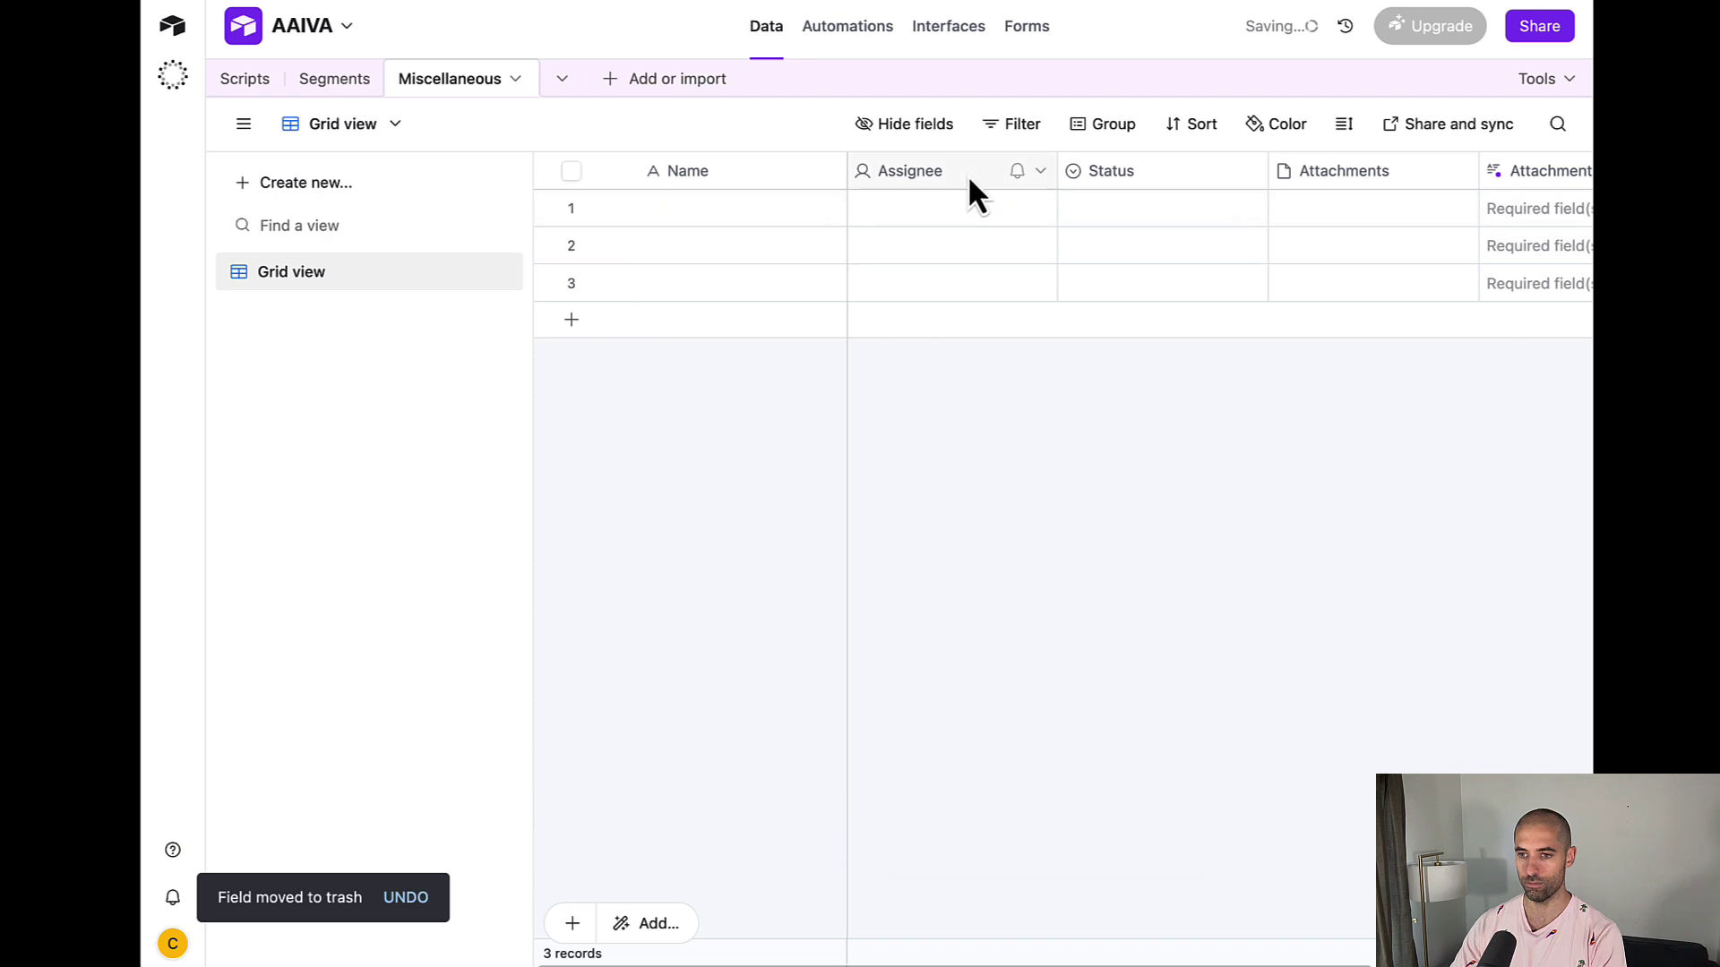
{"action": "right_click", "coordinate": [968, 176]}
{"action": "left_click", "coordinate": [944, 798]}
{"action": "right_click", "coordinate": [951, 182]}
{"action": "left_click", "coordinate": [944, 798]}
{"action": "right_click", "coordinate": [895, 134]}
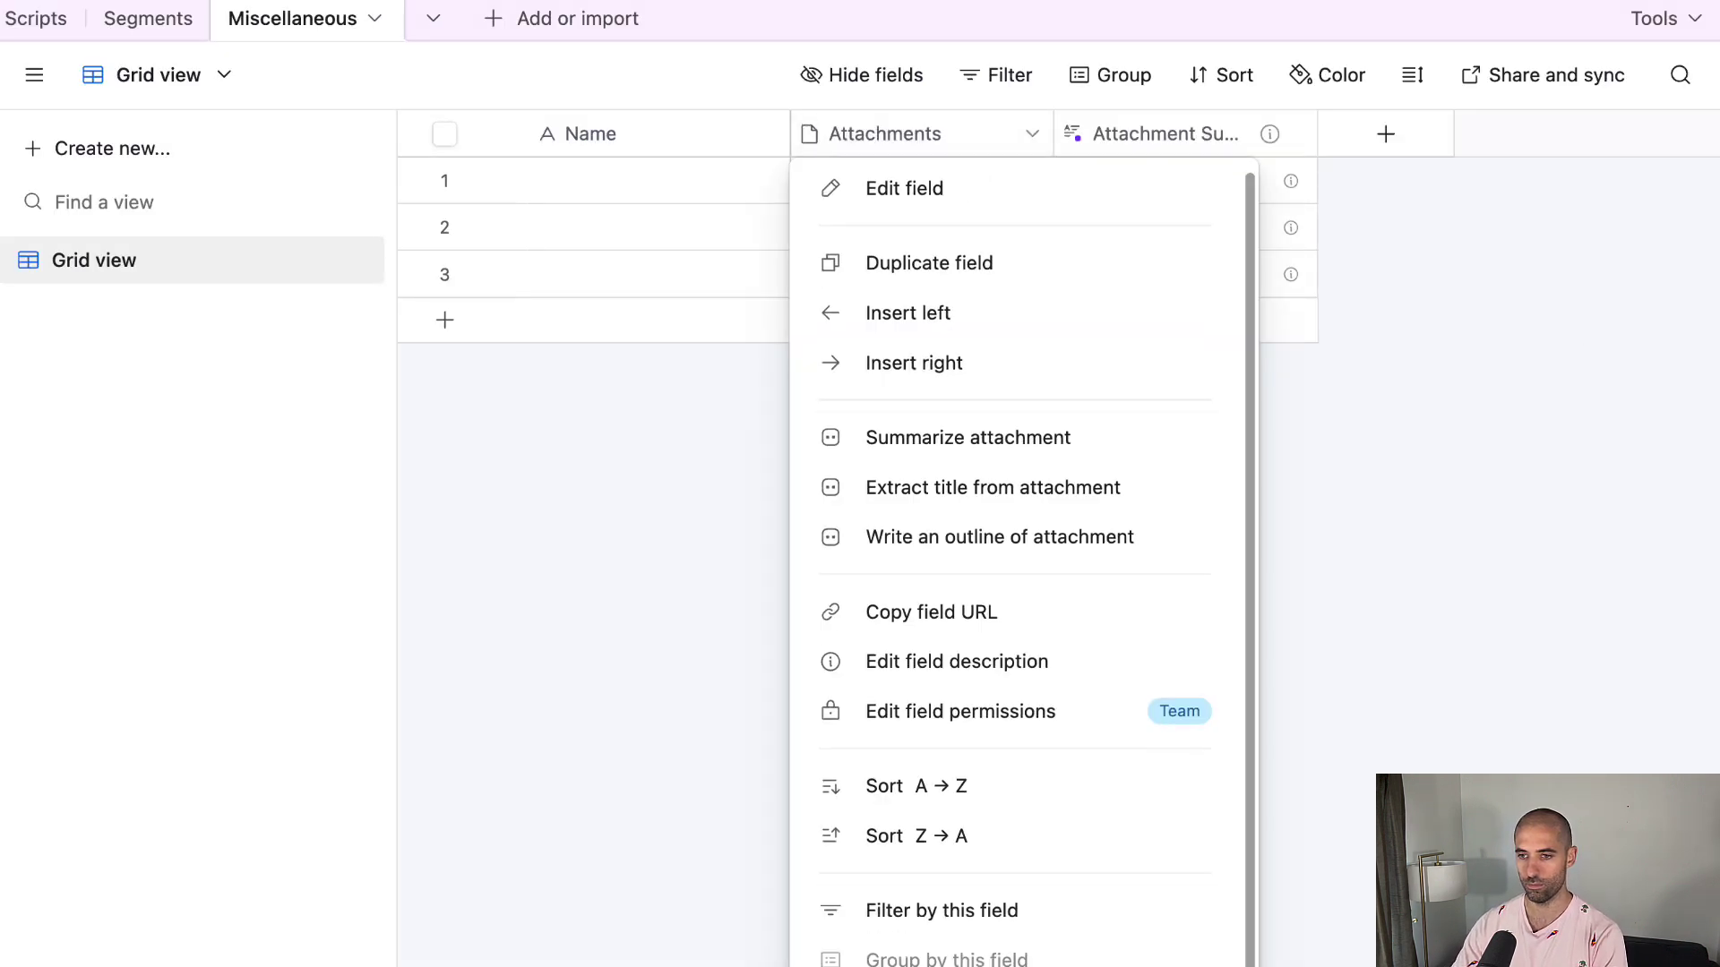
{"action": "left_click", "coordinate": [944, 932]}
{"action": "right_click", "coordinate": [905, 138]}
{"action": "left_click", "coordinate": [906, 683]}
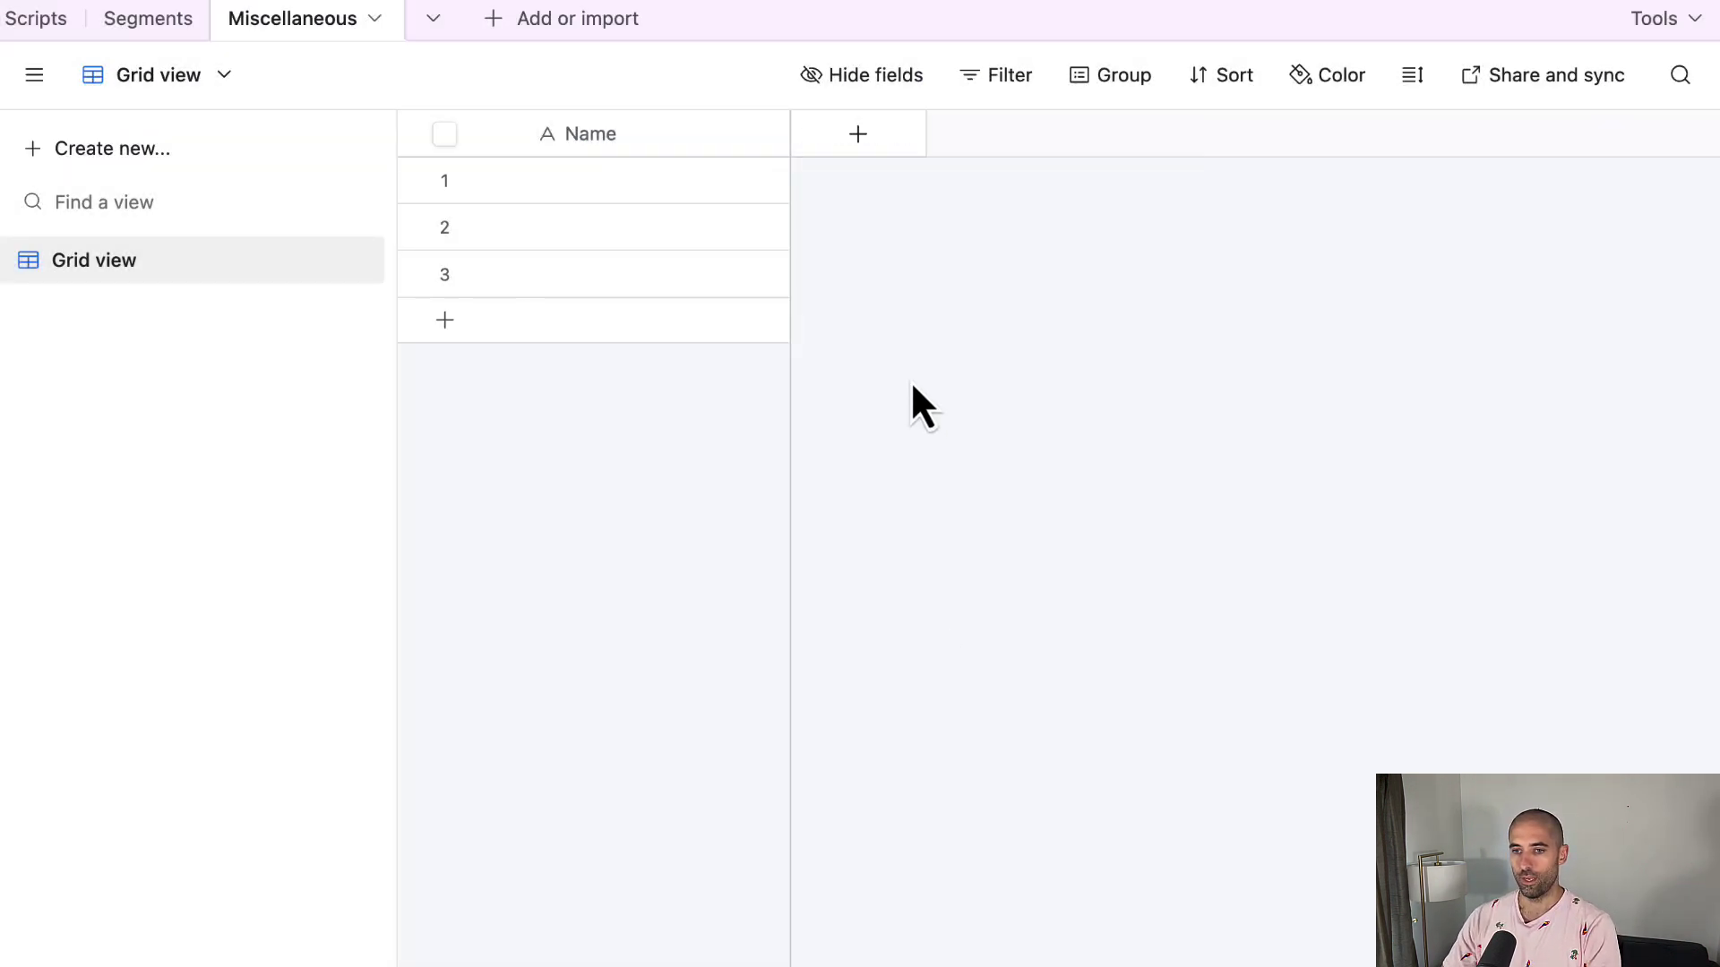
Rename the Miscellaneous table's Name field to ID and change its type to Autonumber
{"action": "right_click", "coordinate": [642, 138]}
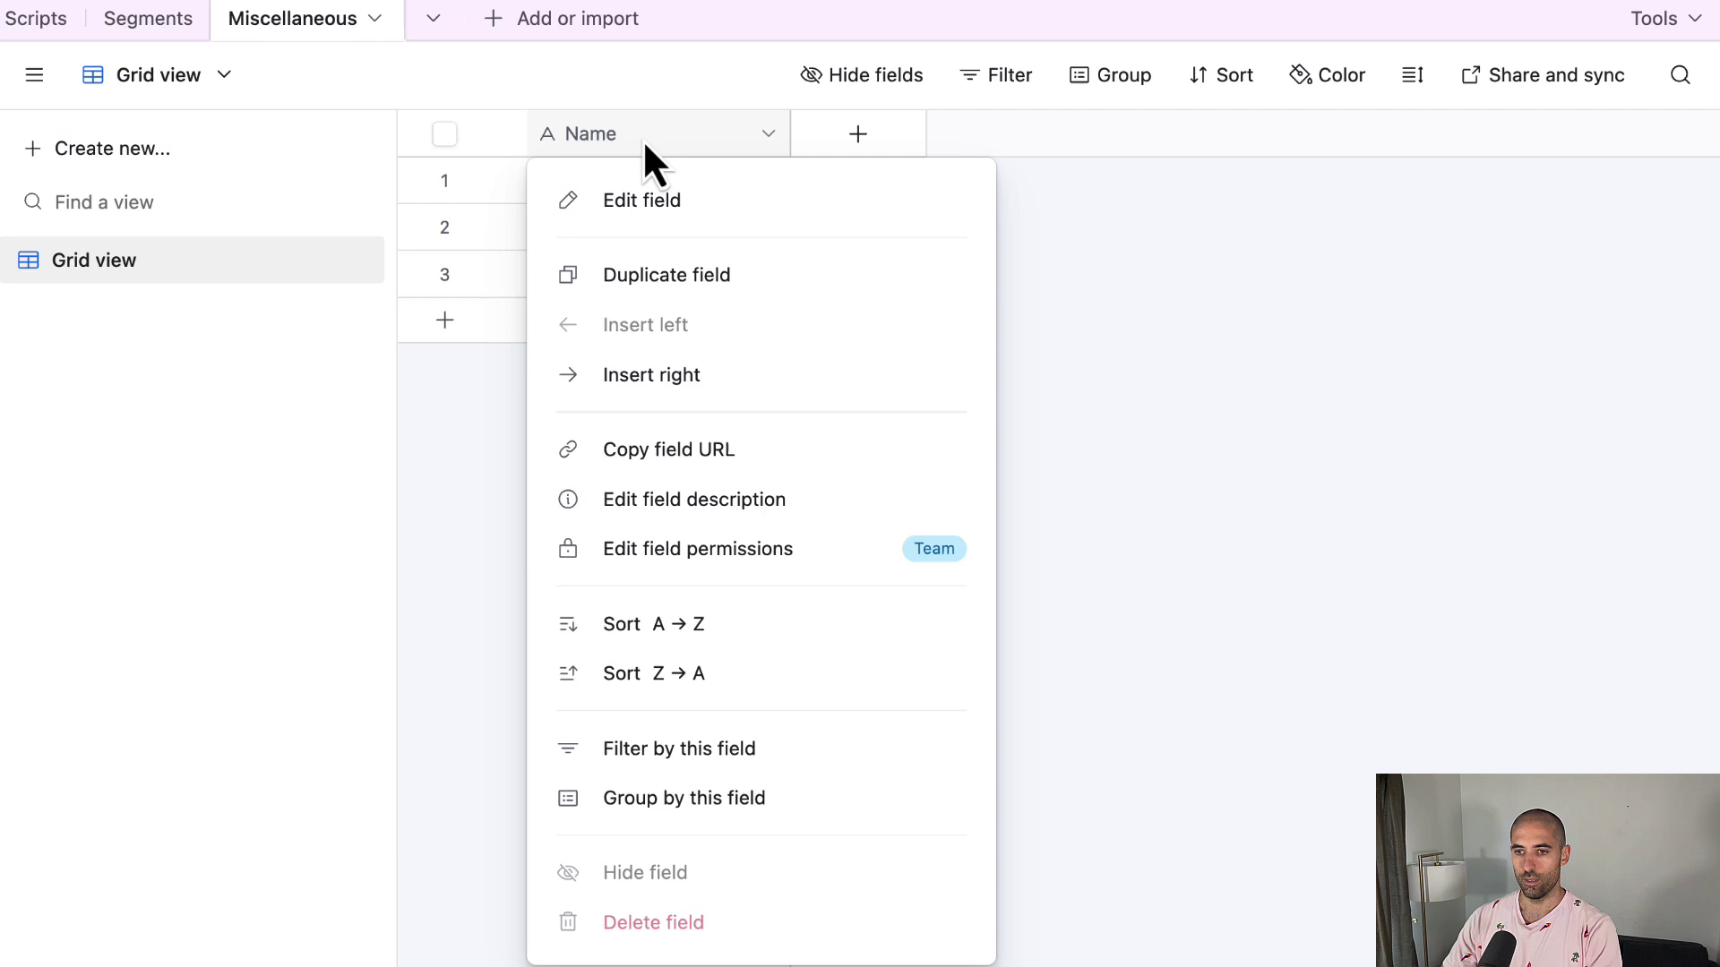
{"action": "left_click", "coordinate": [691, 204]}
{"action": "left_click", "coordinate": [698, 218]}
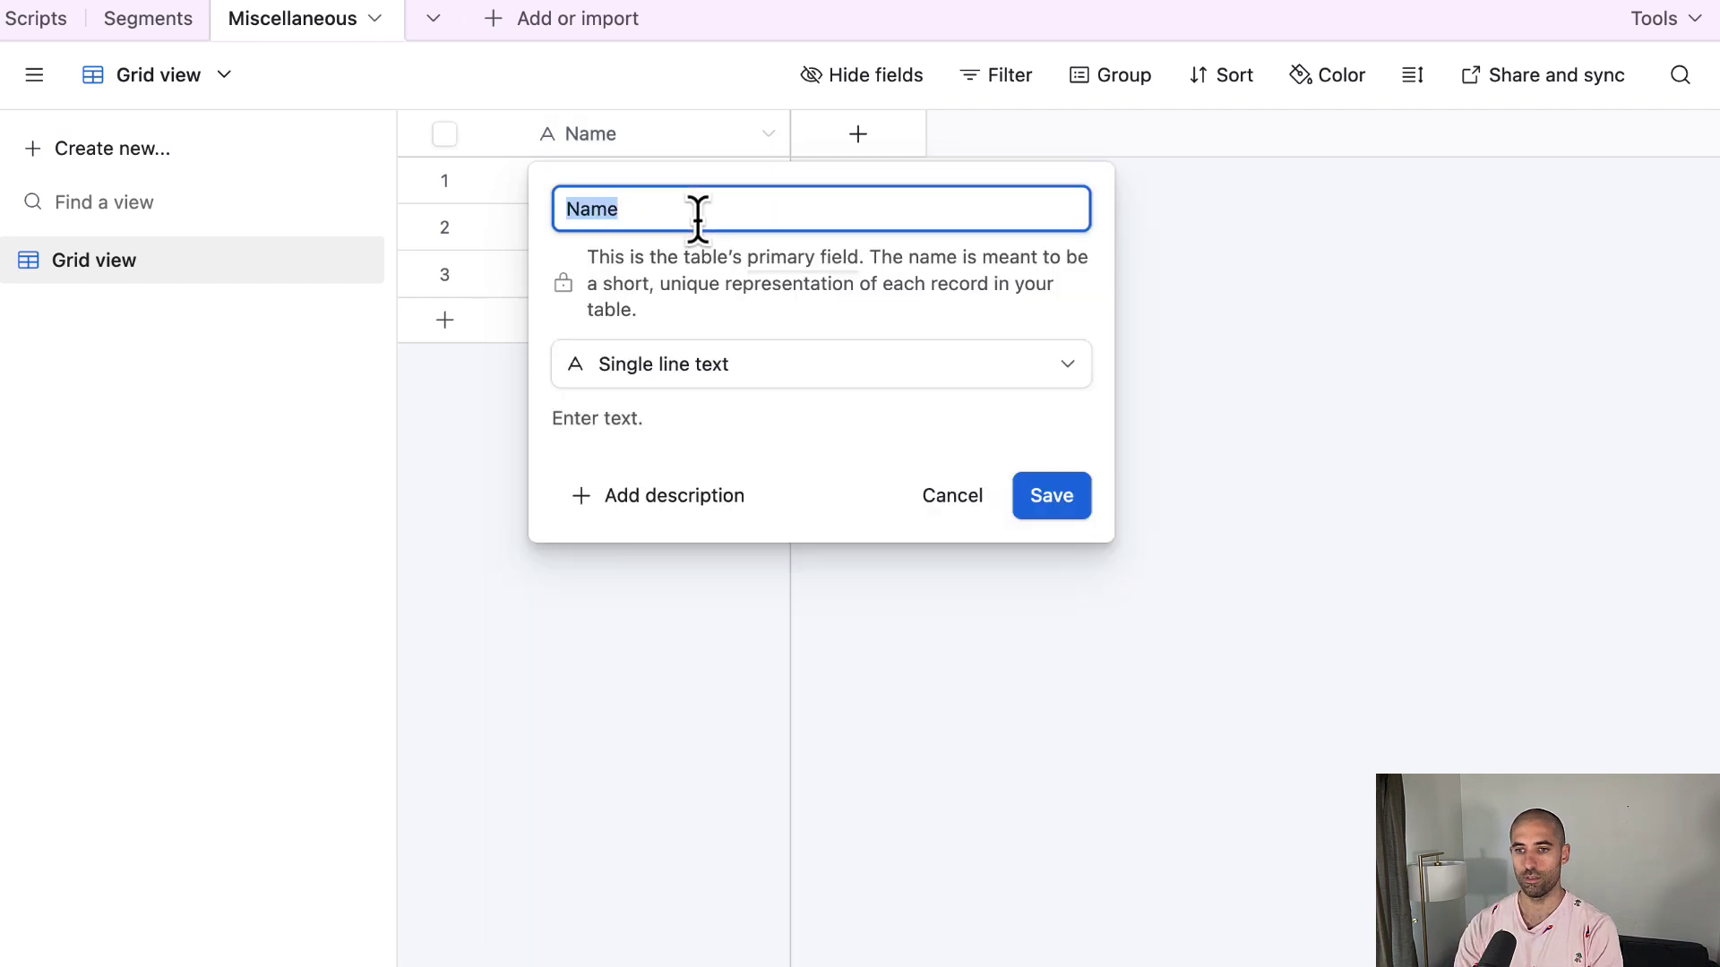
{"action": "type", "text": "ID"}
{"action": "left_click", "coordinate": [752, 365]}
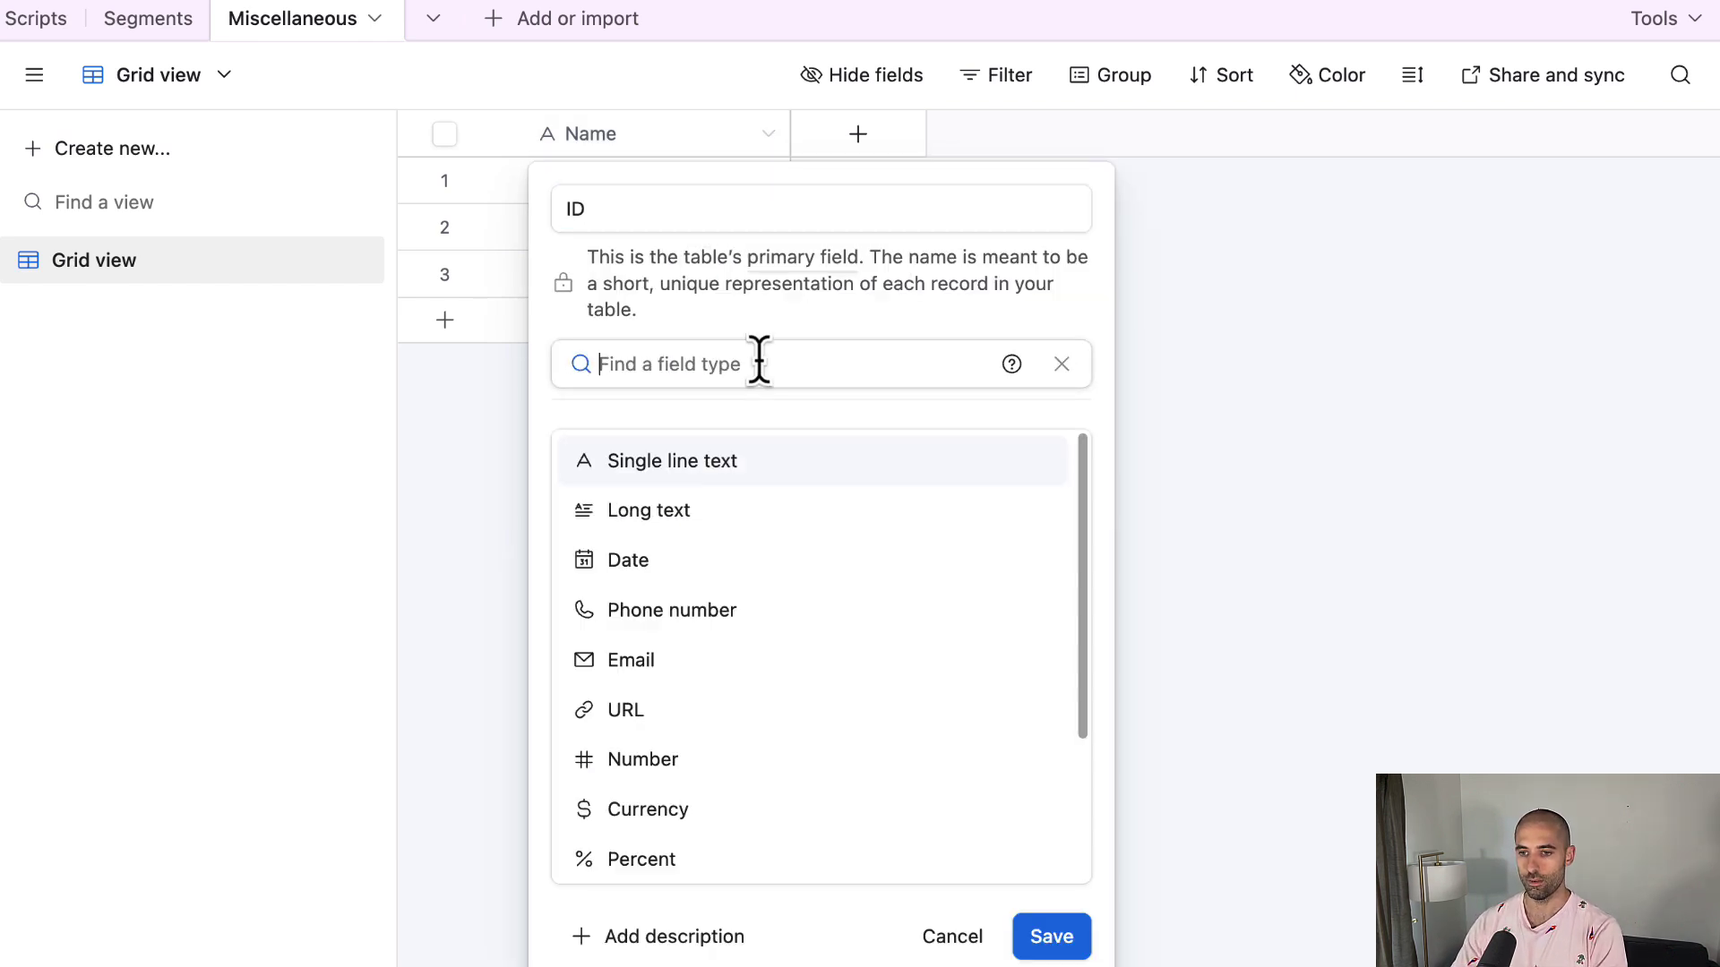
{"action": "scroll", "coordinate": [765, 600], "scroll_direction": "down", "scroll_amount": 3}
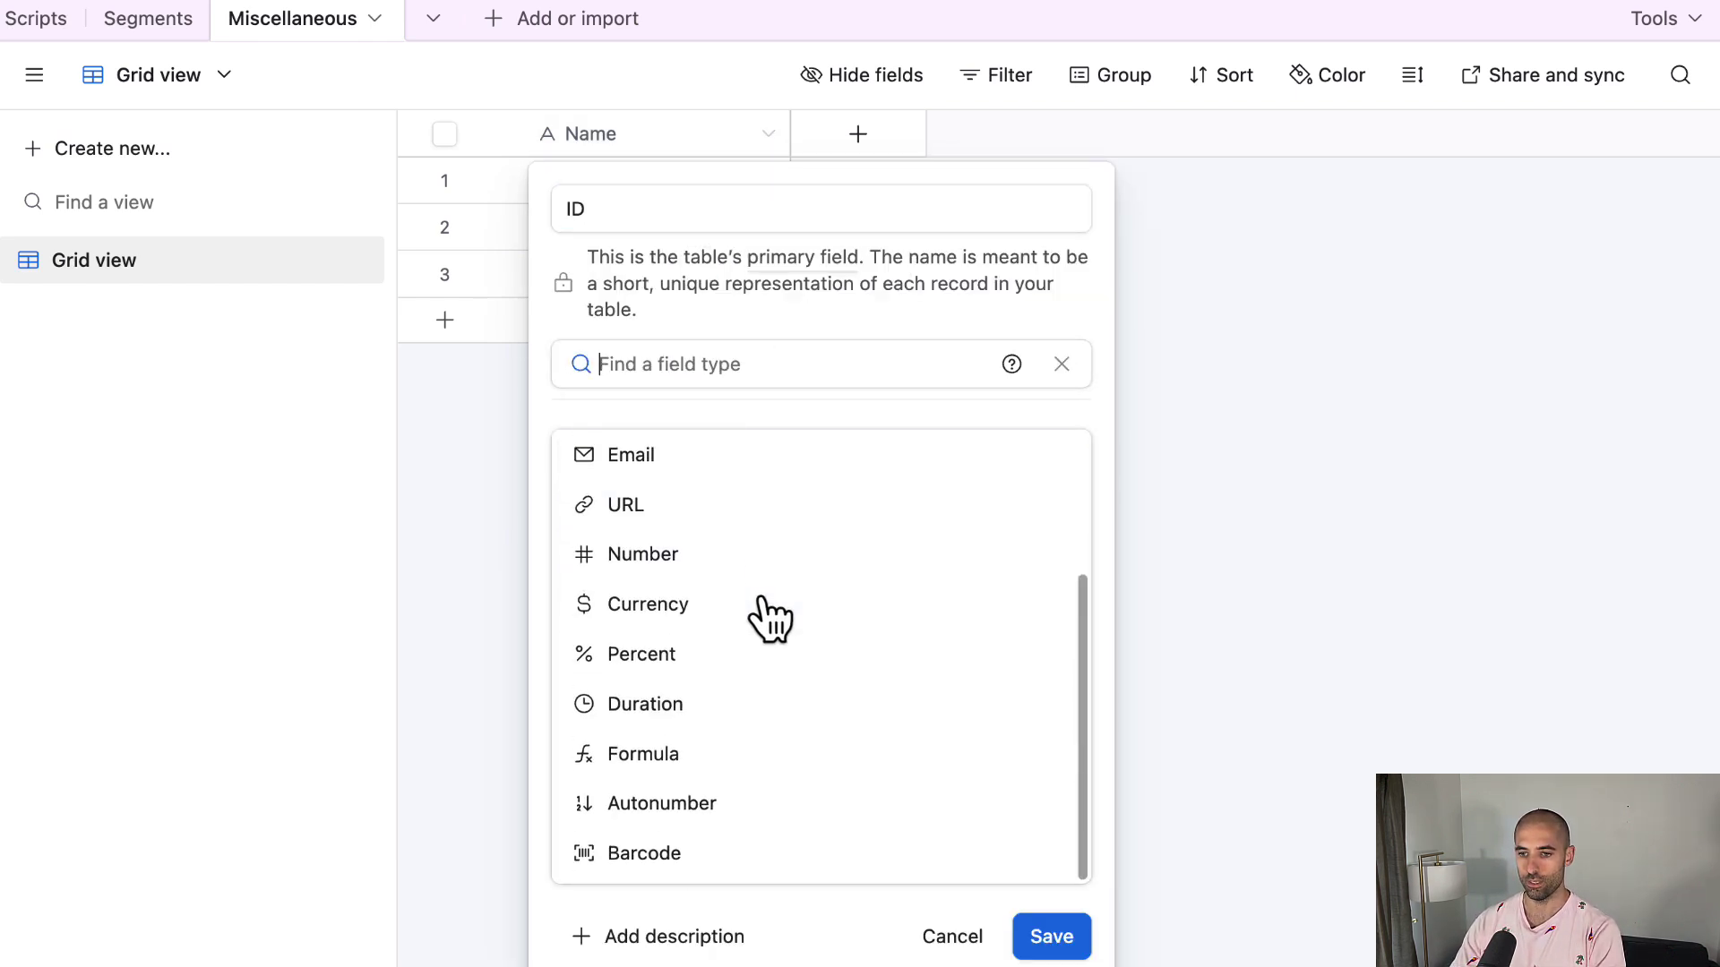
{"action": "left_click", "coordinate": [777, 810]}
{"action": "left_click", "coordinate": [1050, 529]}
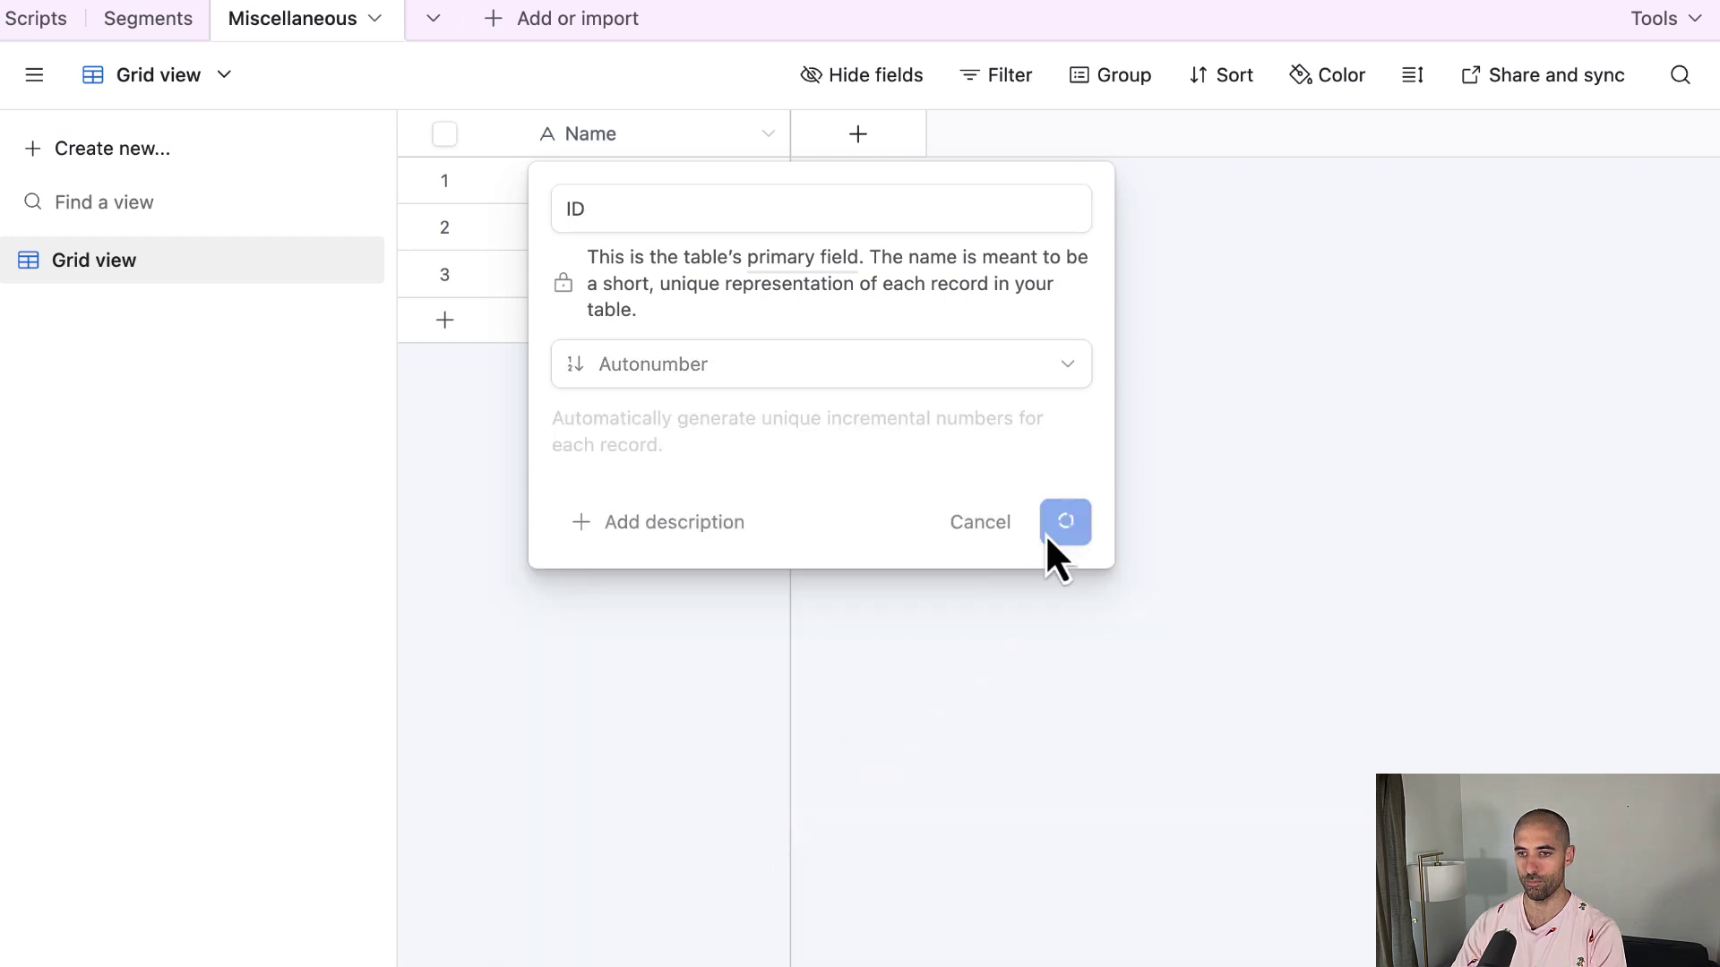
Add a Single line text field named Name to the Miscellaneous table
{"action": "left_click", "coordinate": [859, 136]}
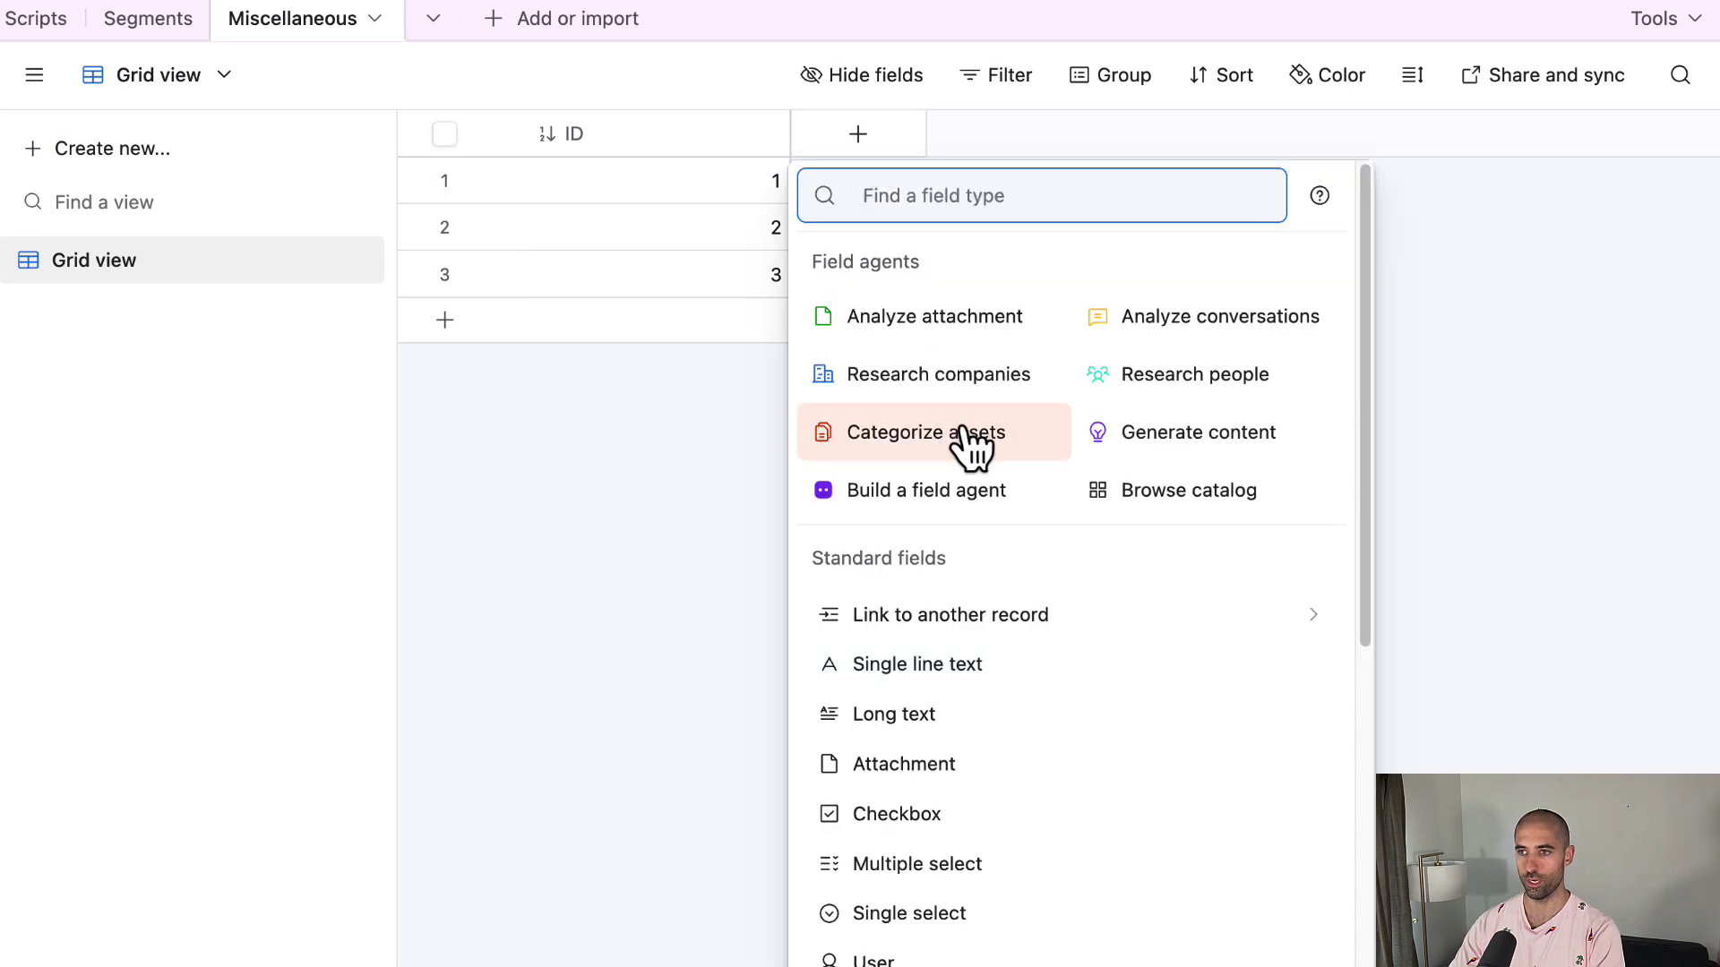
{"action": "left_click", "coordinate": [994, 661]}
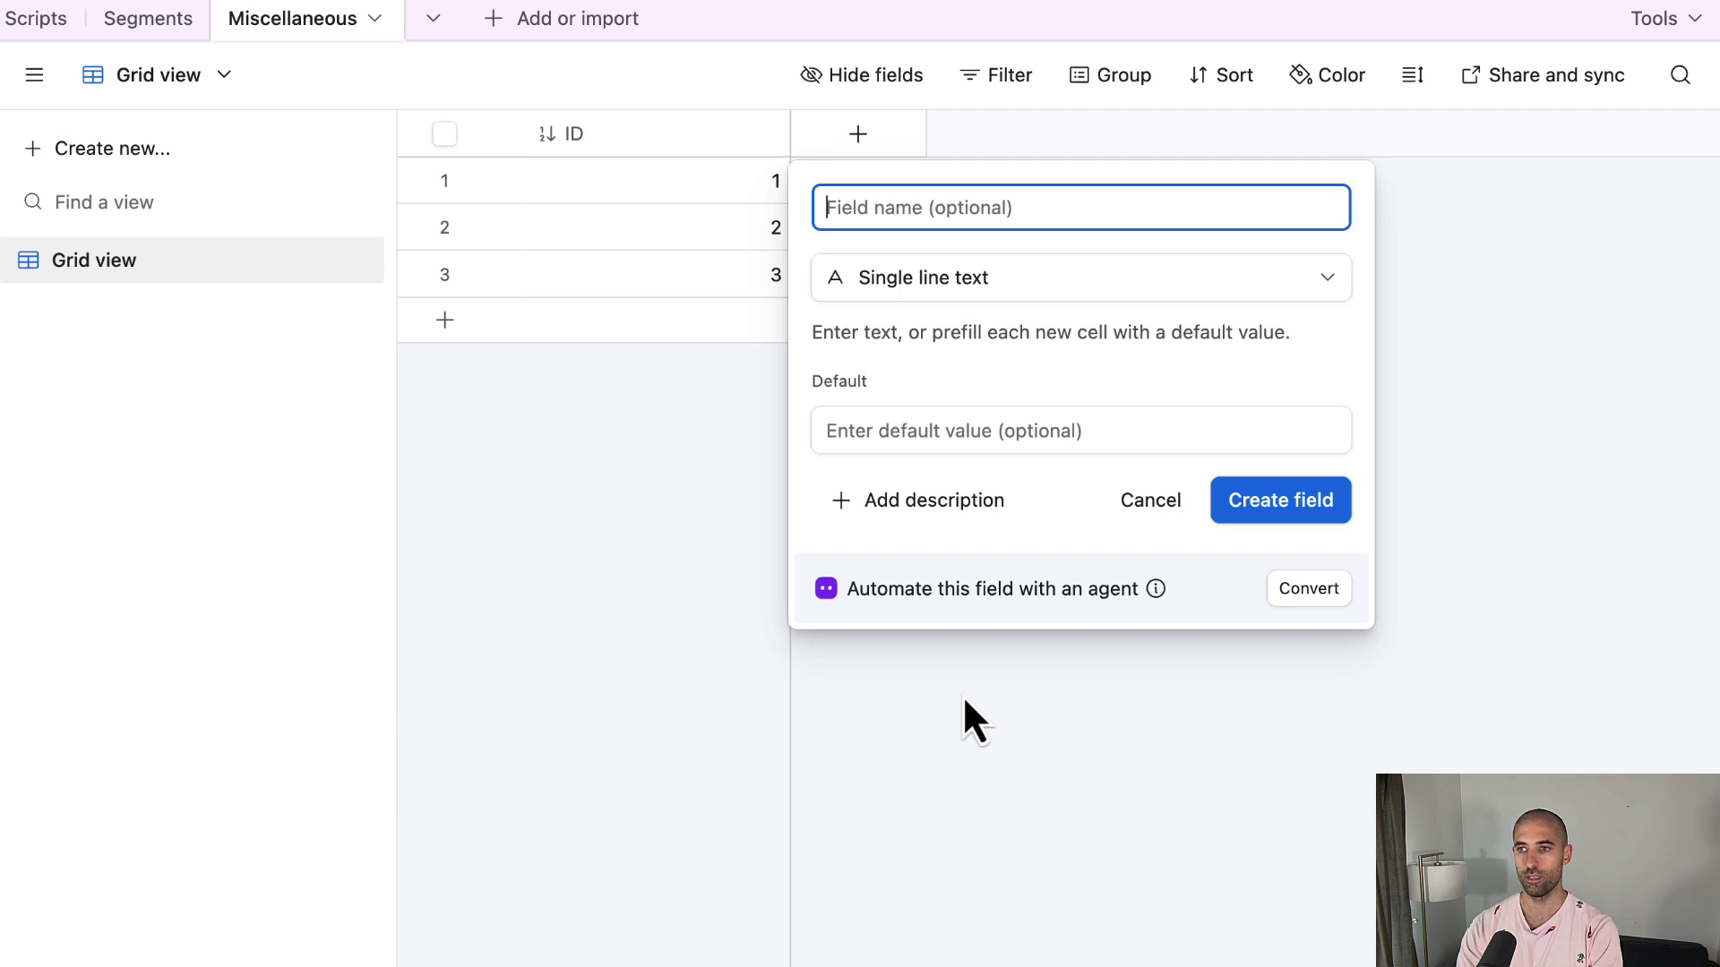
{"action": "type", "text": "N"}
{"action": "type", "text": "ame"}
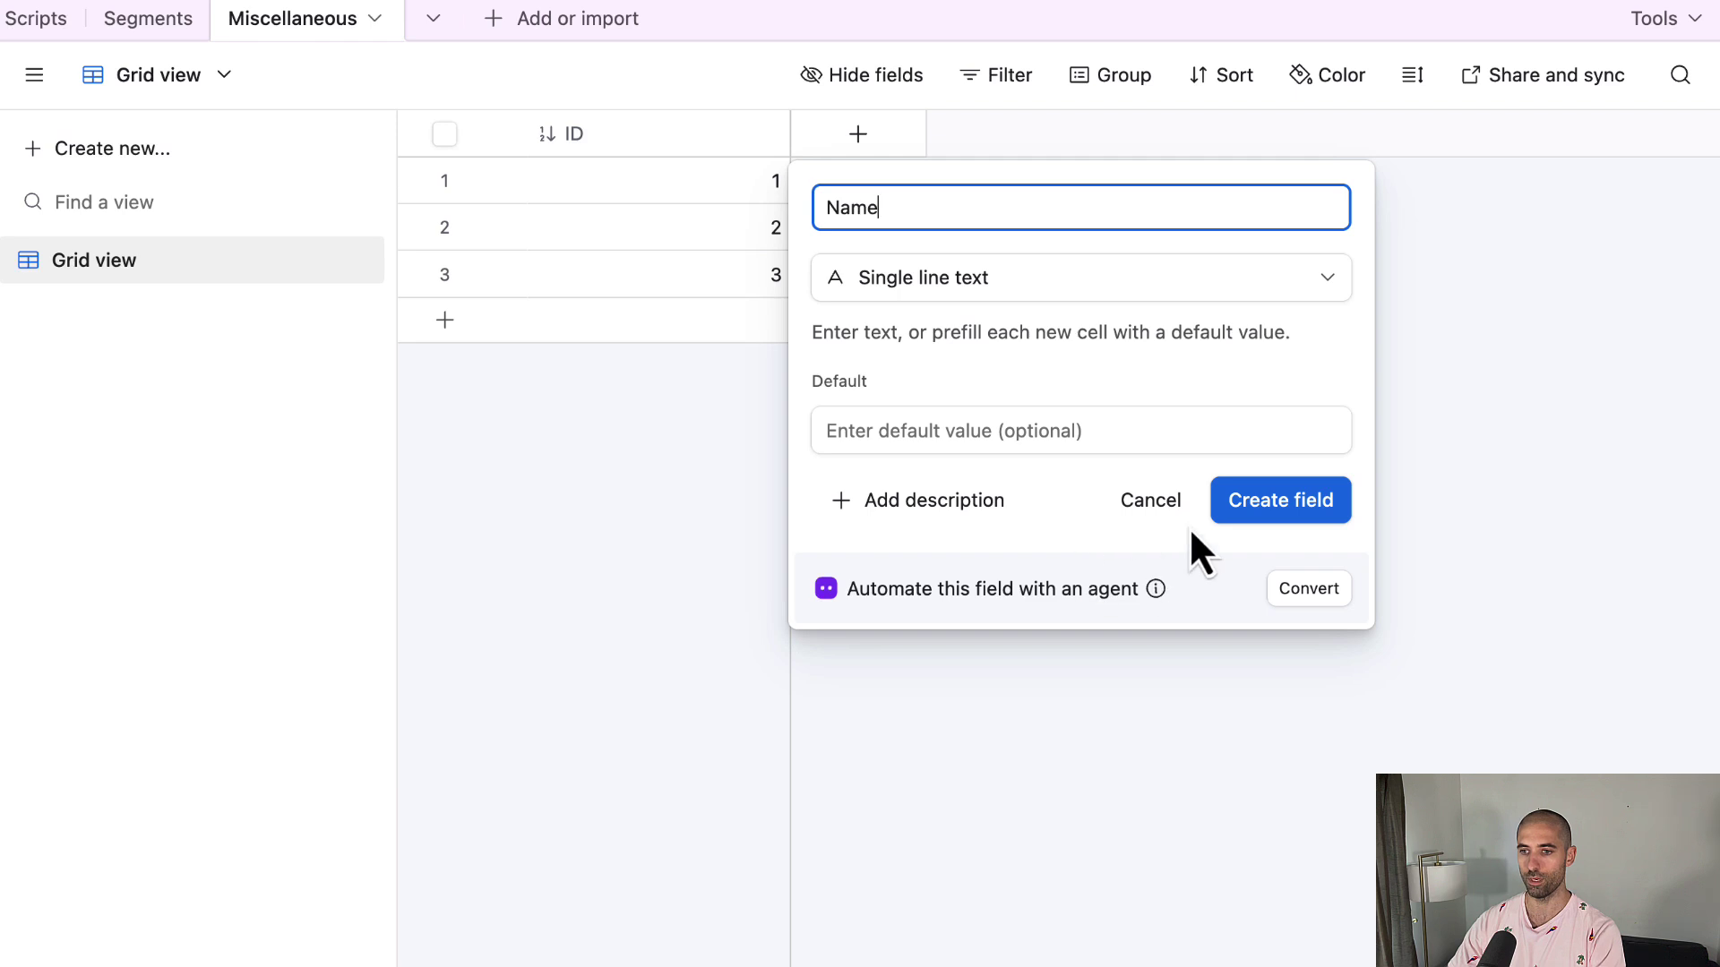
{"action": "left_click", "coordinate": [1258, 507]}
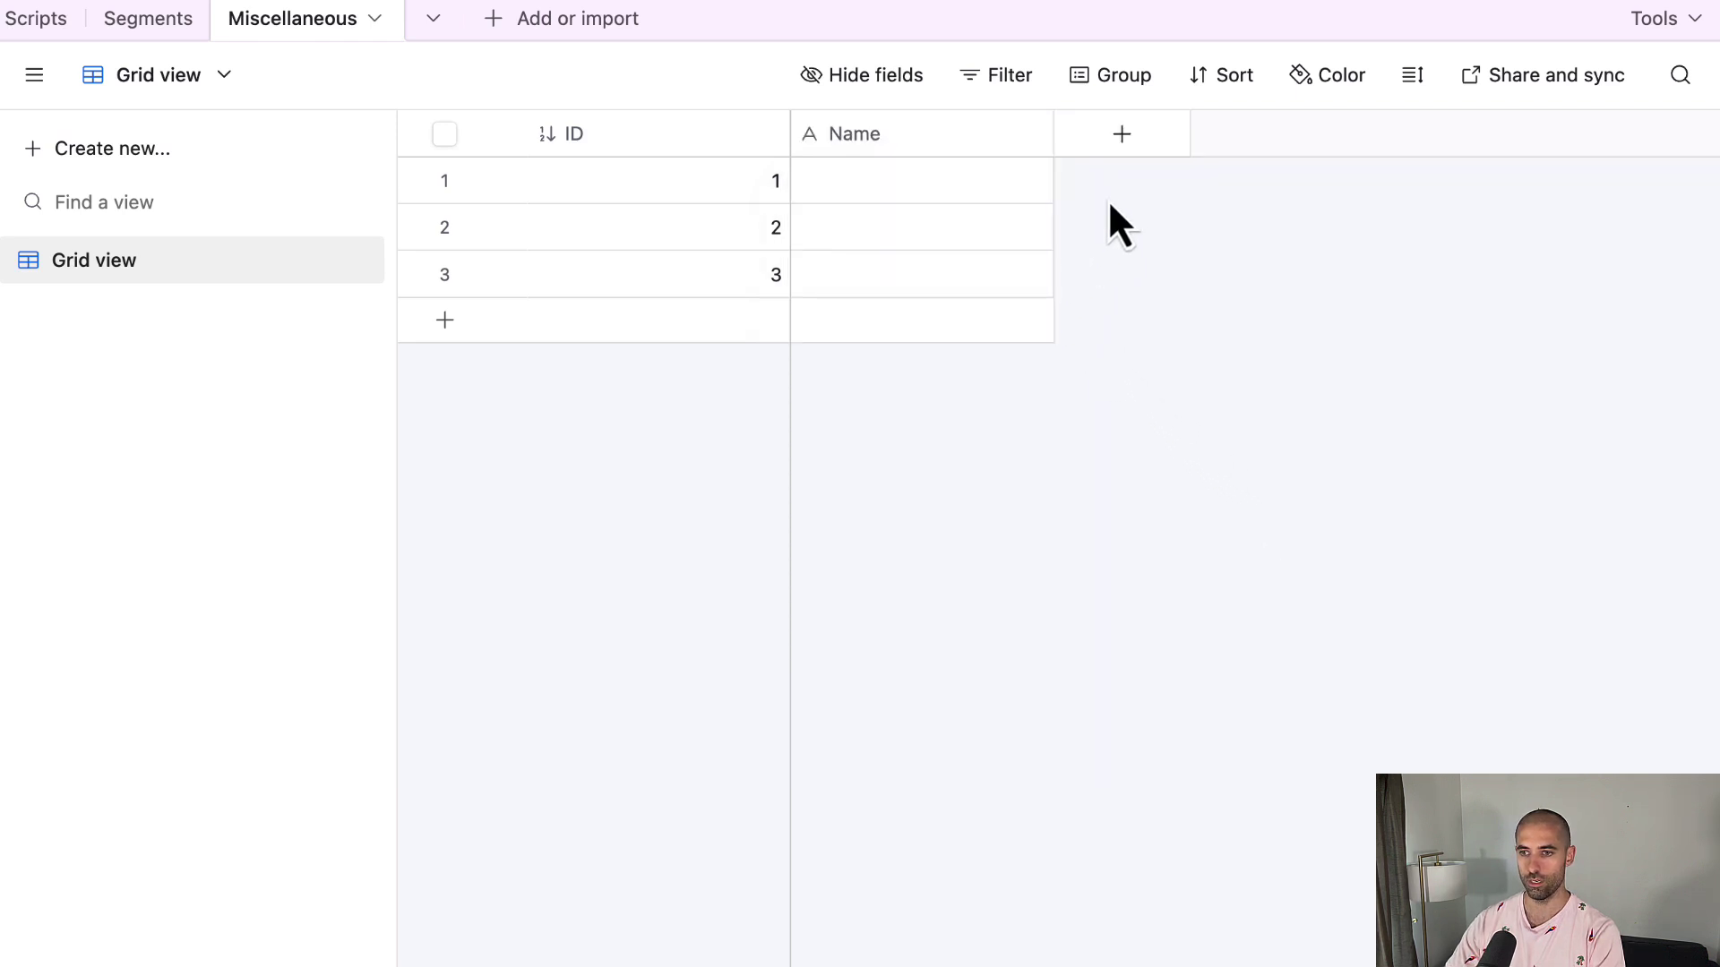
Add an Attachment field named Images to the Miscellaneous table, keeping the Files format
{"action": "left_click", "coordinate": [1121, 136]}
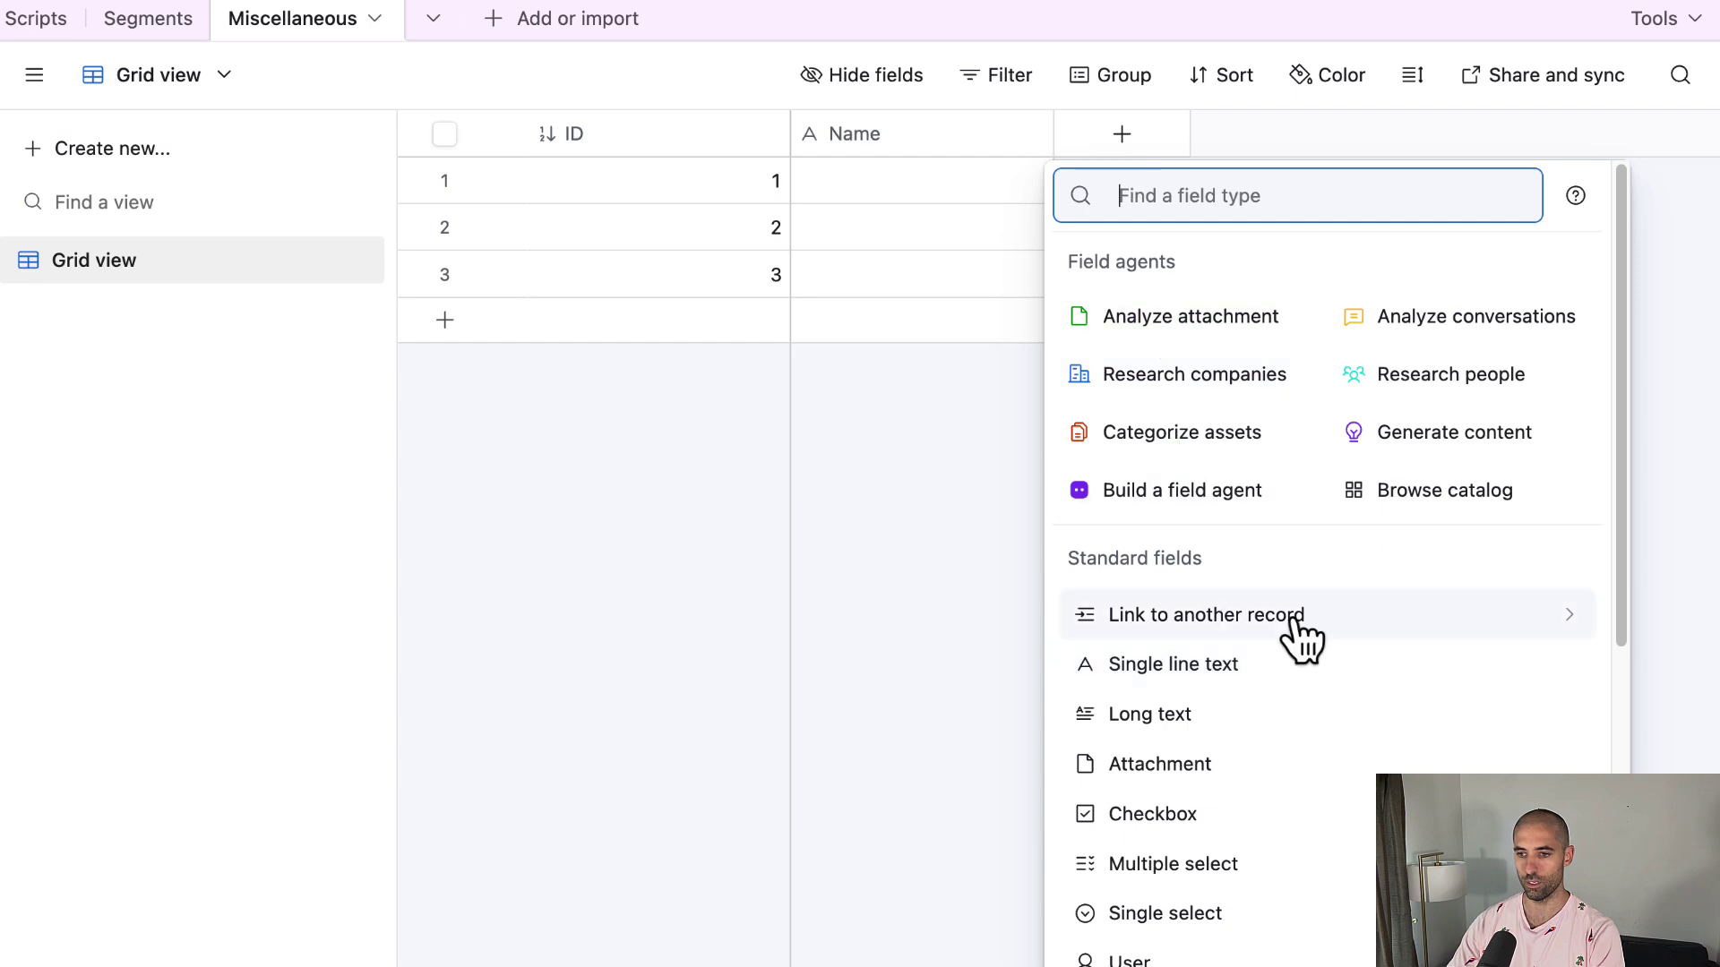
{"action": "left_click", "coordinate": [1266, 776]}
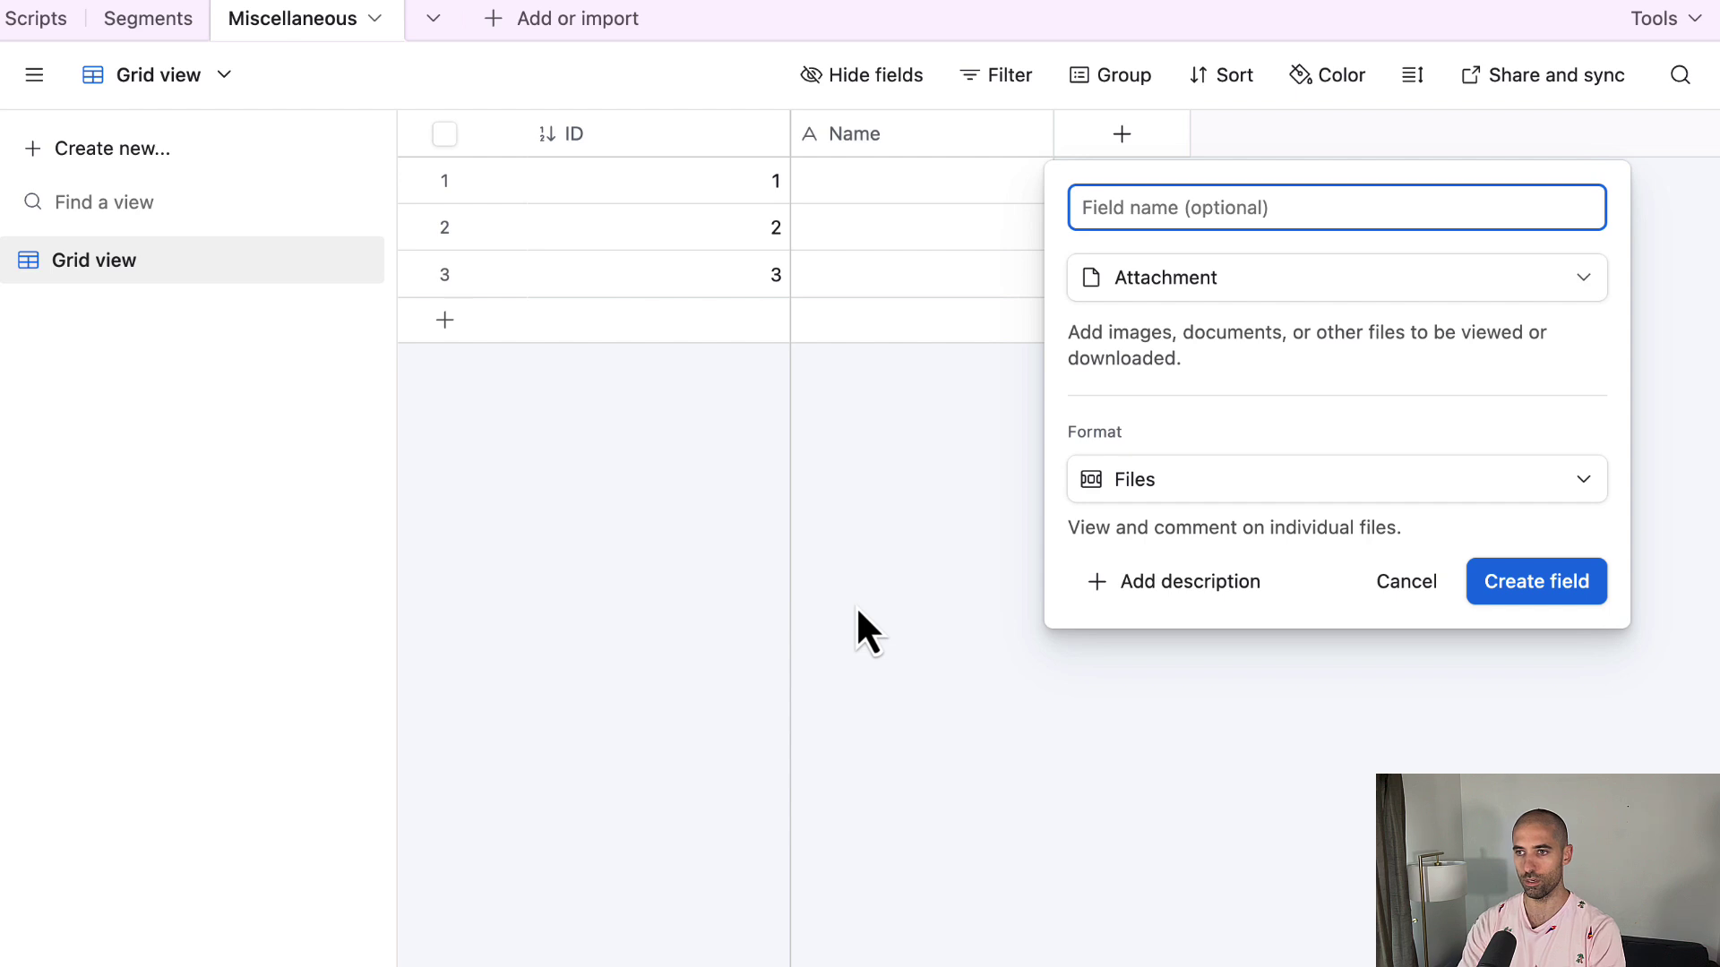
{"action": "type", "text": "Images"}
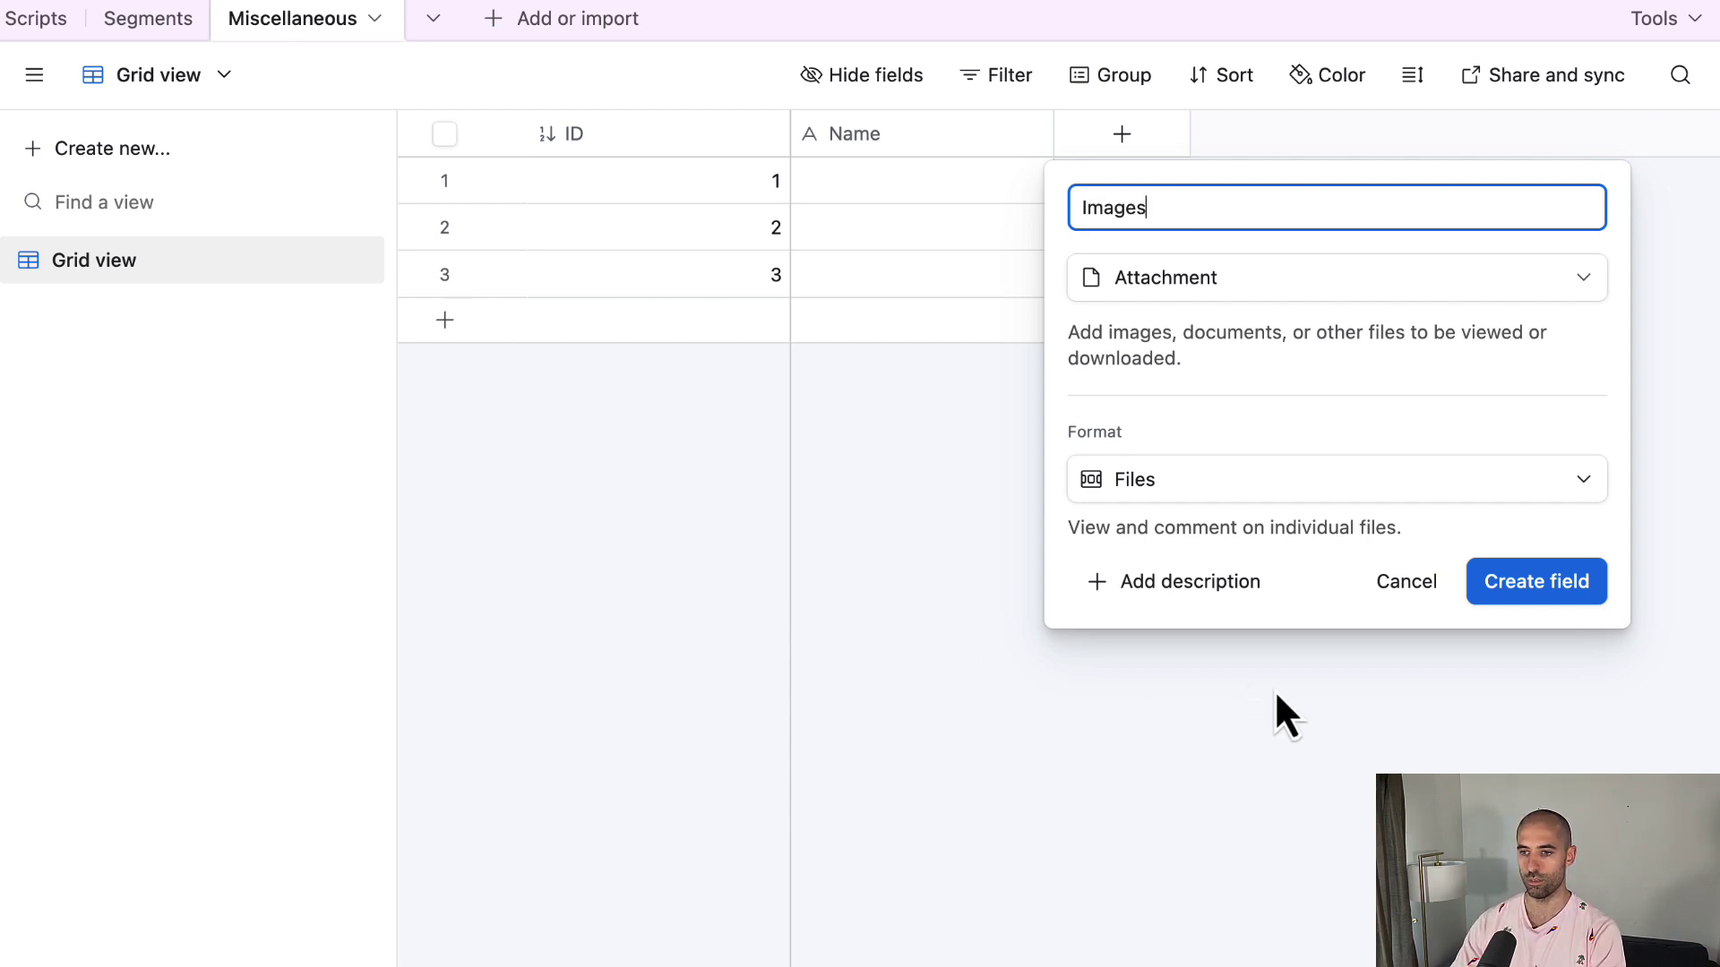
{"action": "left_click", "coordinate": [1514, 602]}
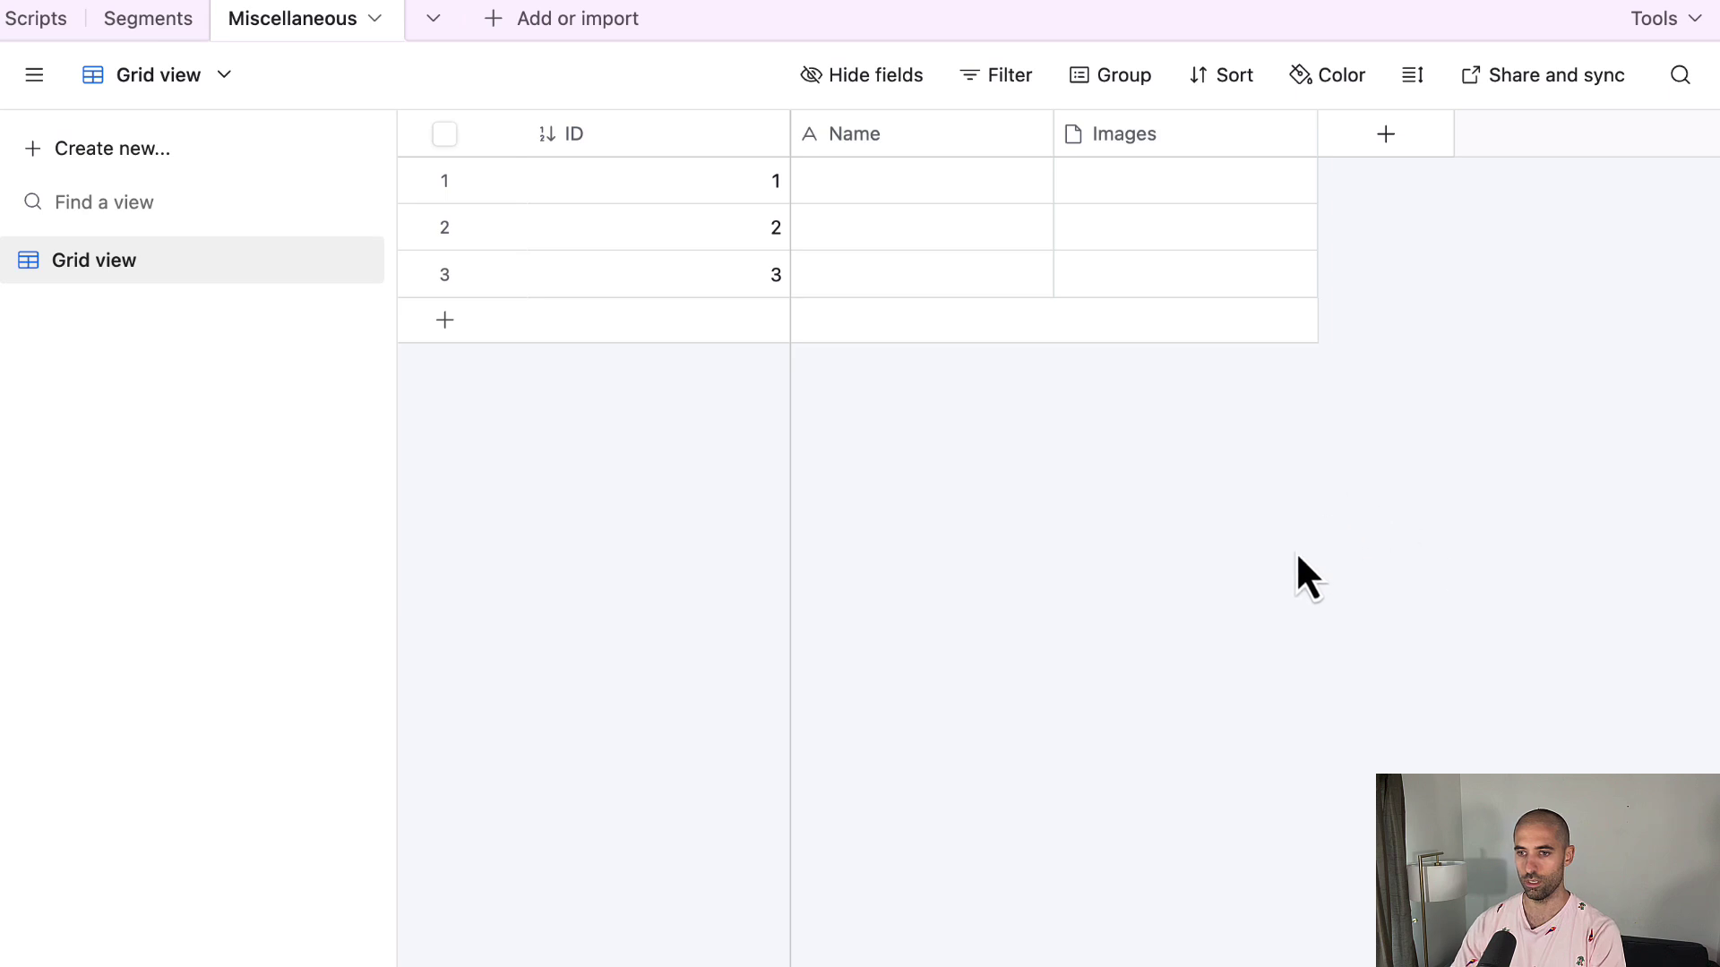
Add a Single line text field named Init Image ID to the Miscellaneous table
{"action": "left_click", "coordinate": [1385, 134]}
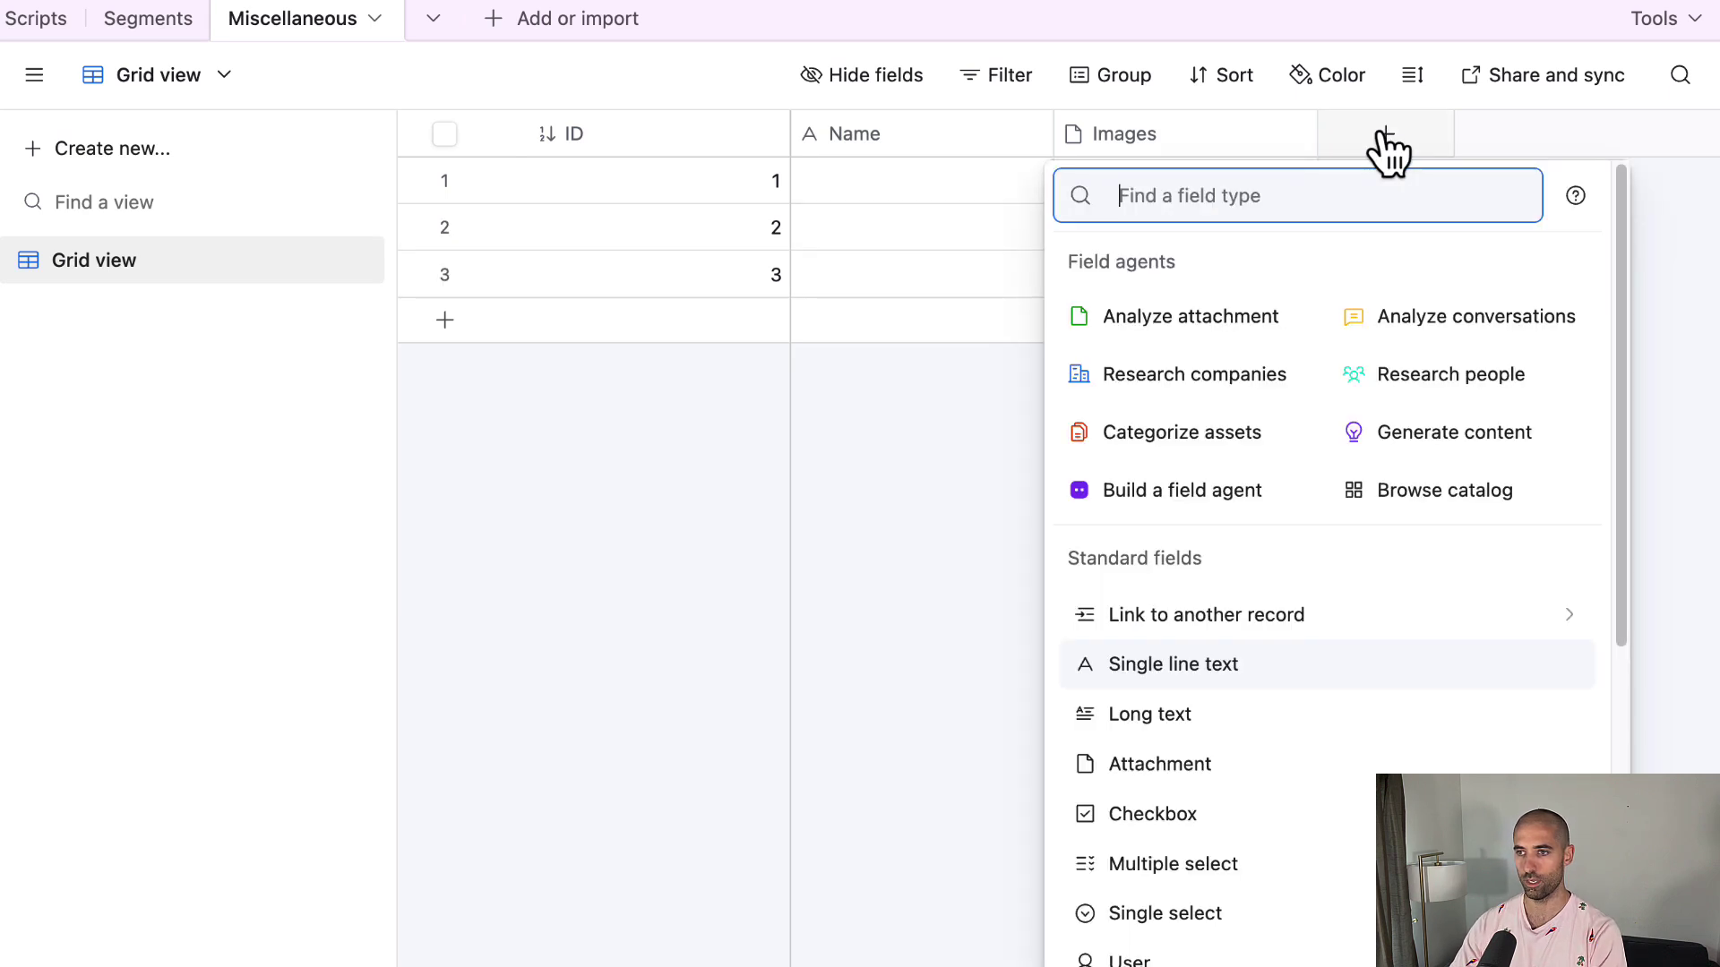
{"action": "left_click", "coordinate": [1297, 664]}
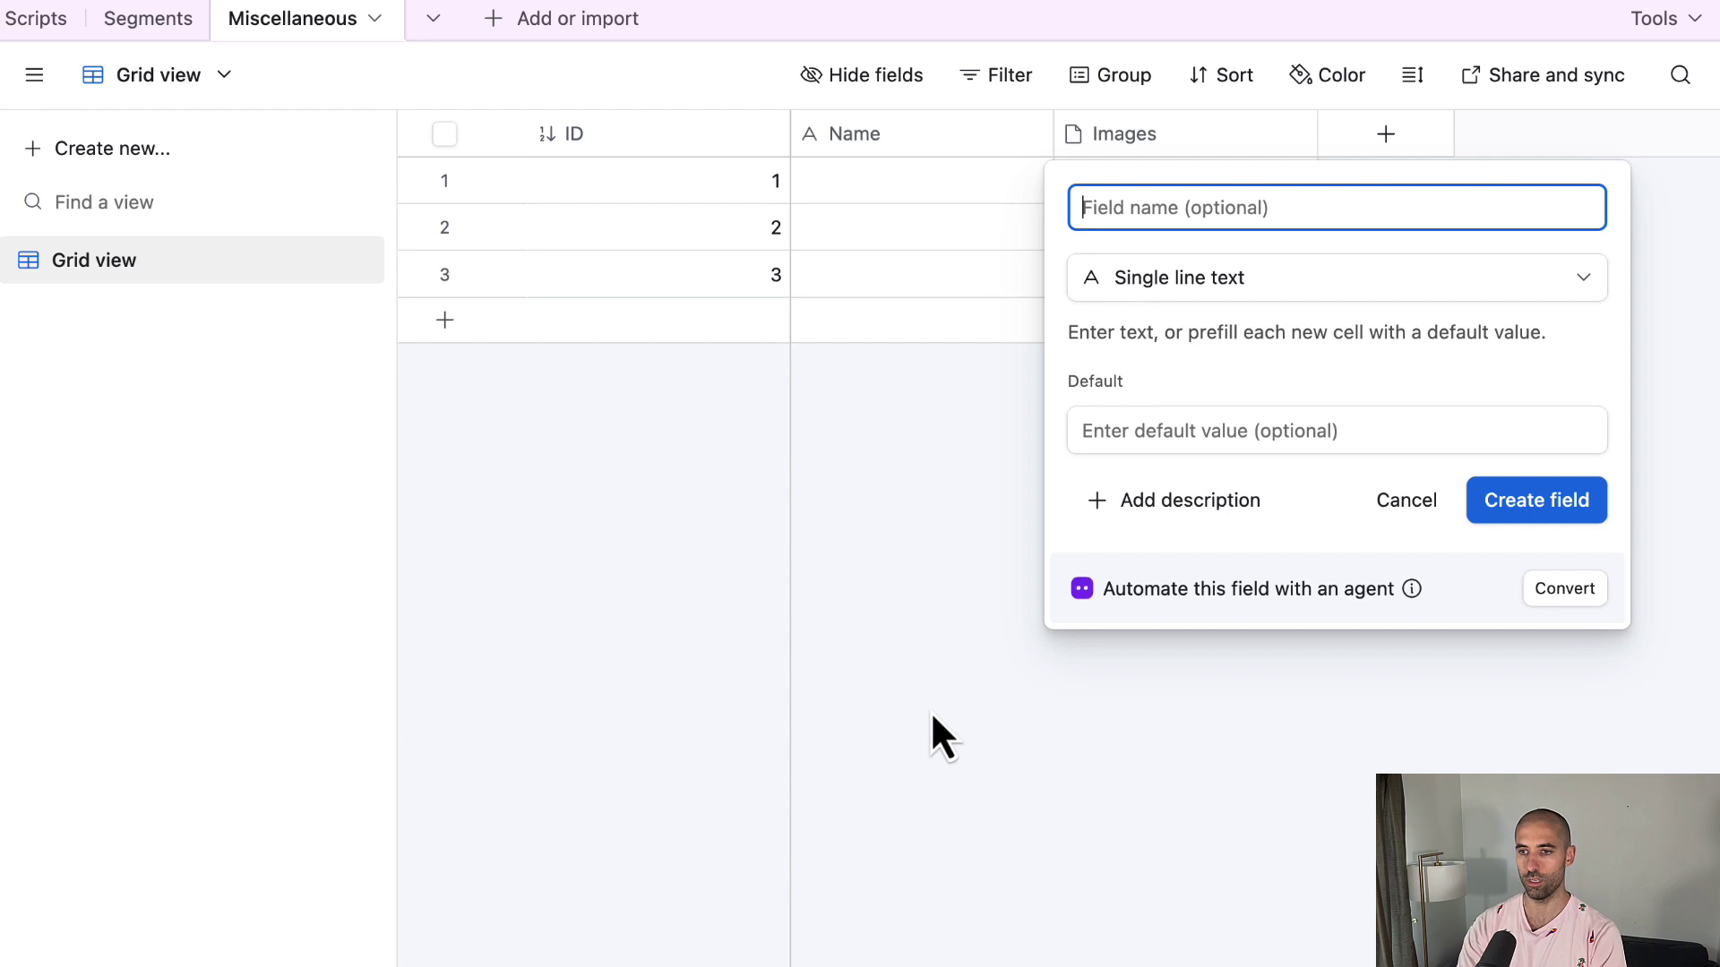
{"action": "type", "text": "Init Im"}
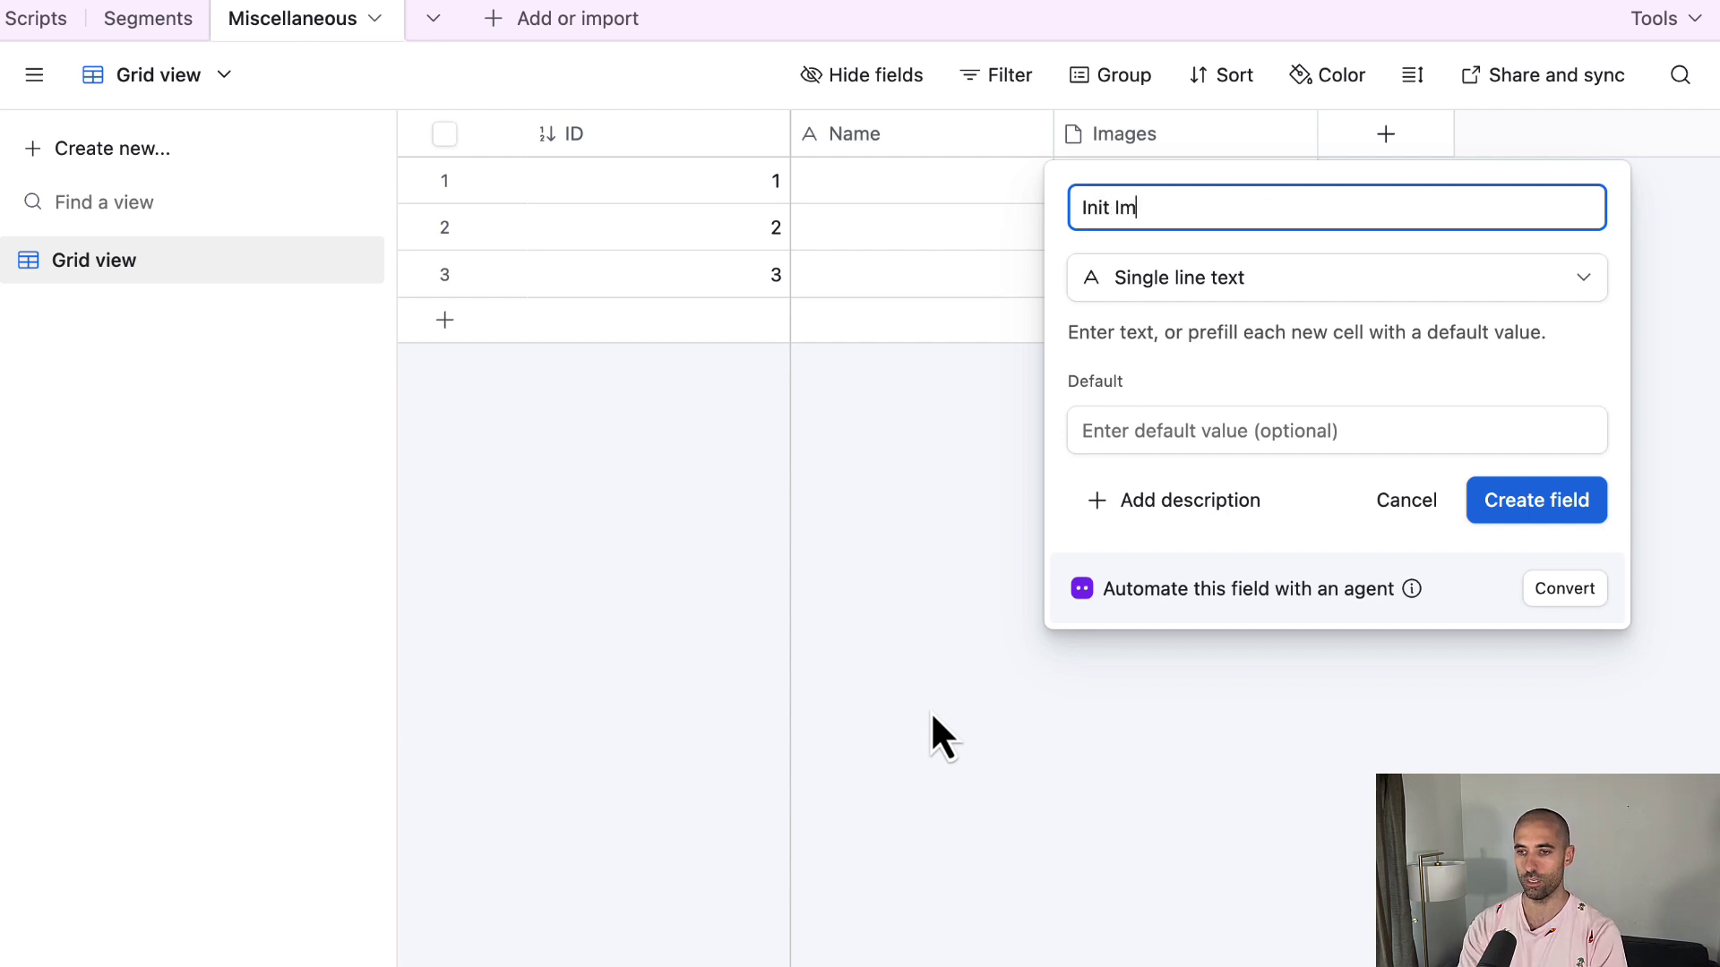
{"action": "type", "text": "age ID"}
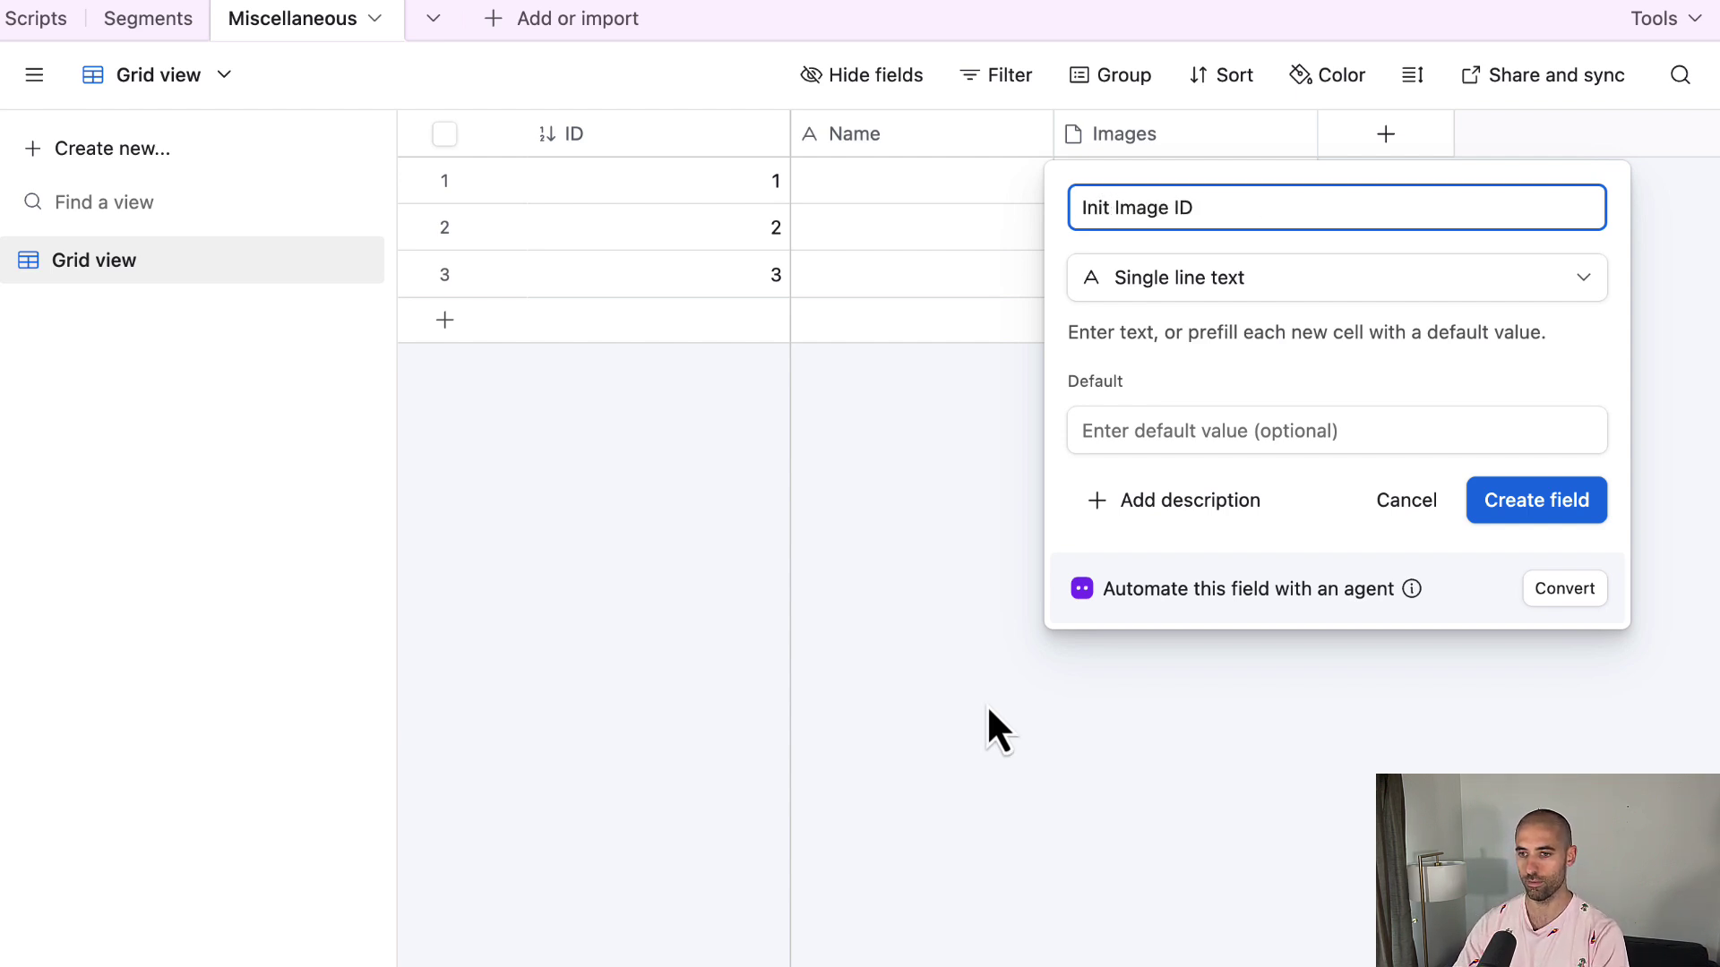
{"action": "left_click", "coordinate": [1518, 507]}
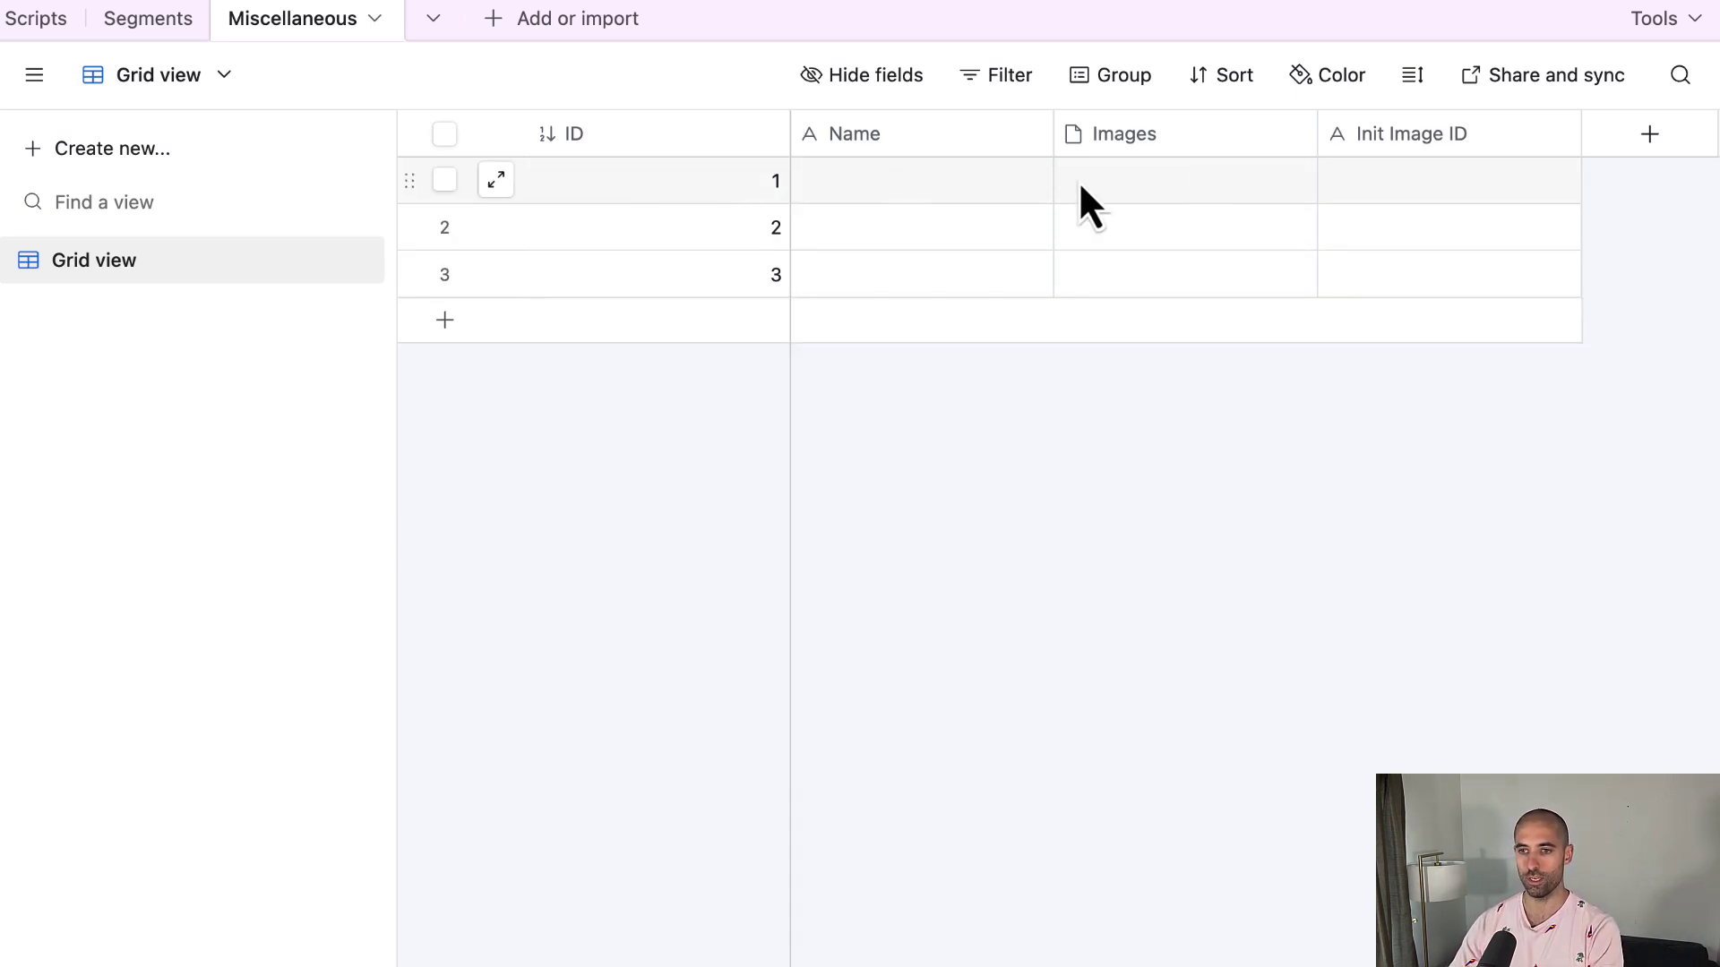
{"action": "left_click", "coordinate": [865, 190]}
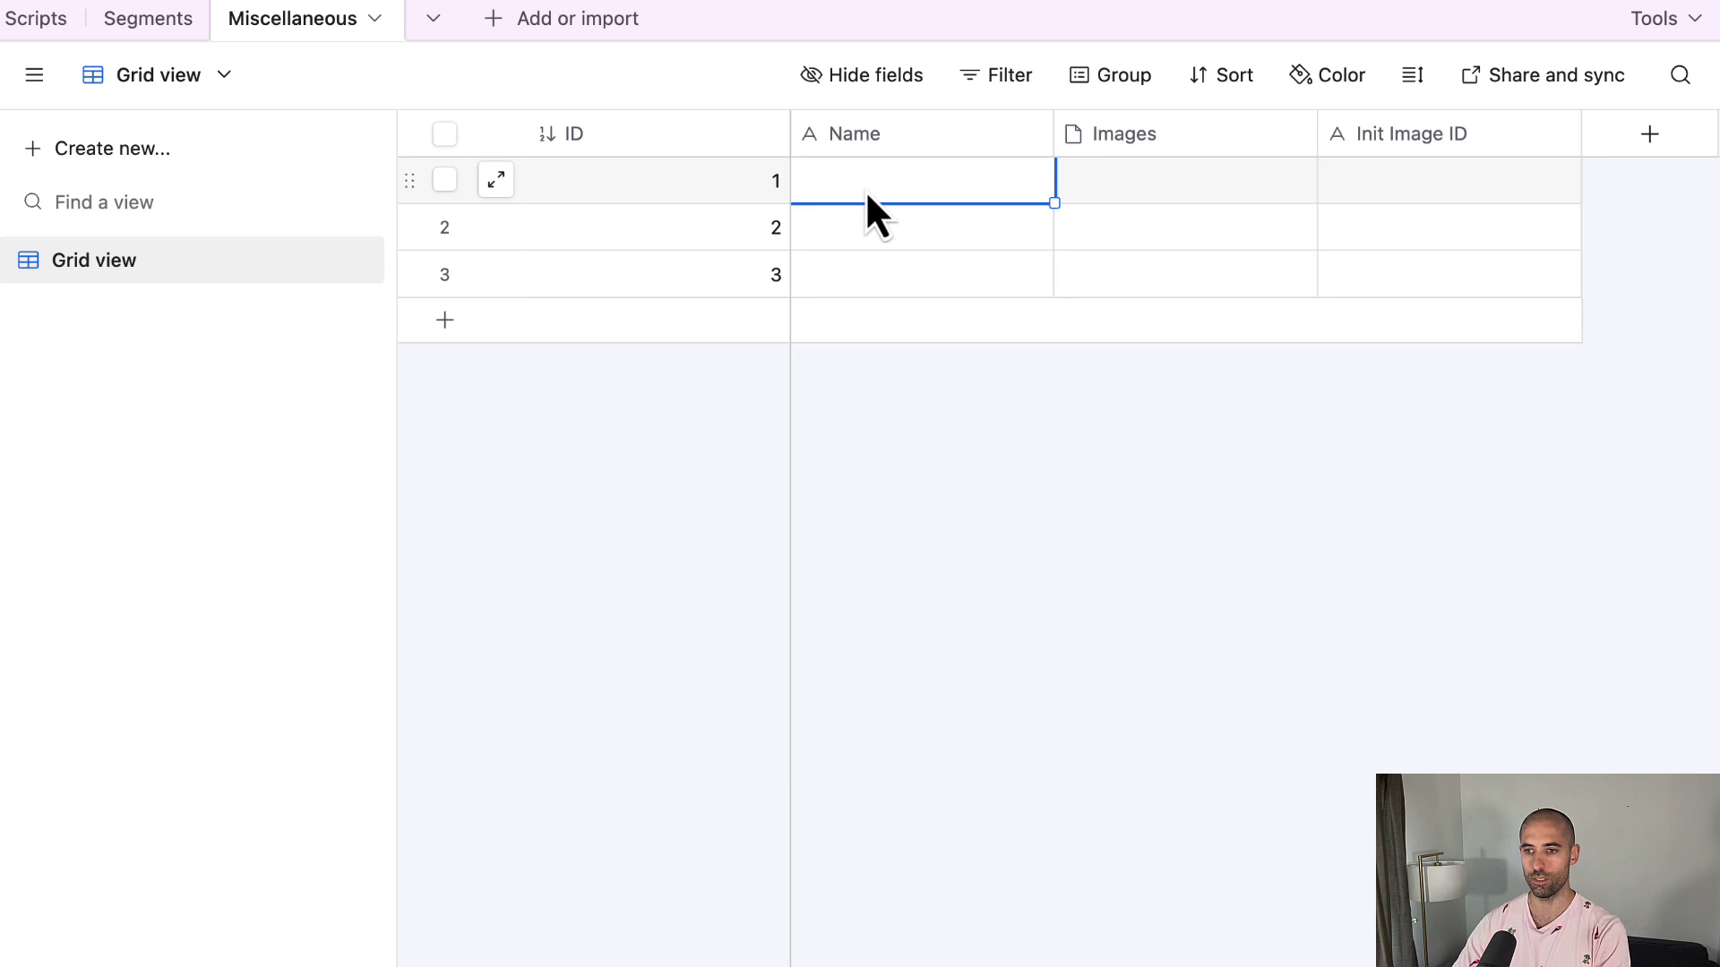
{"action": "left_click", "coordinate": [840, 456]}
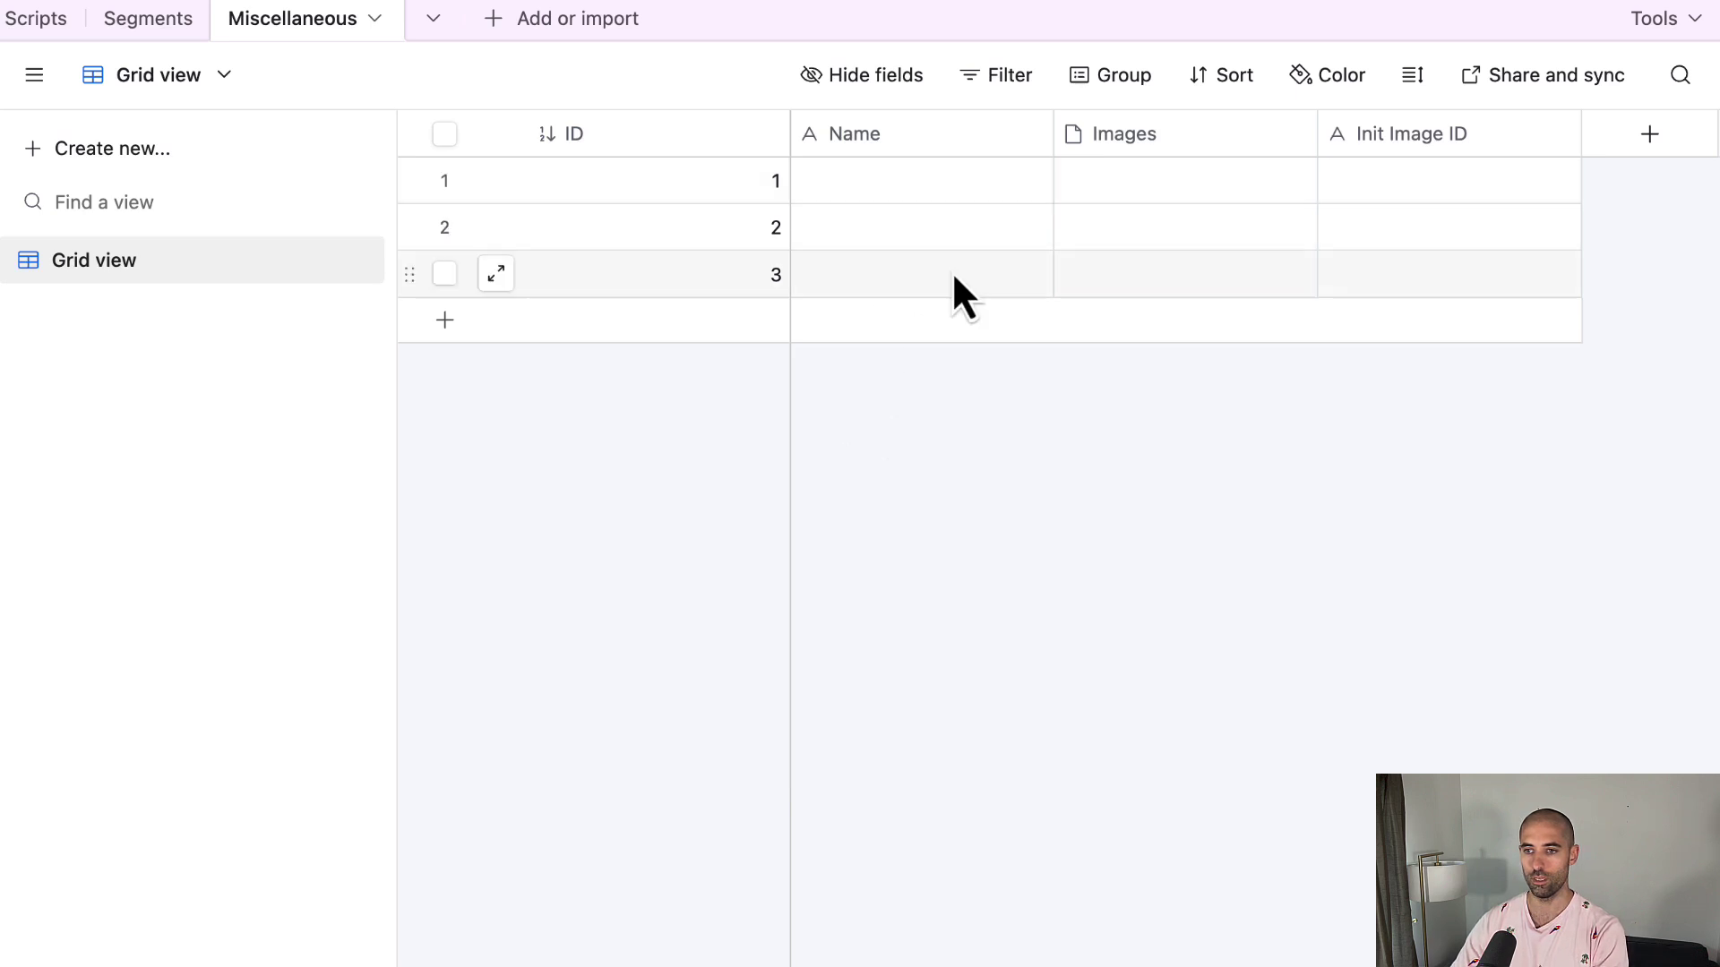
{"action": "left_click", "coordinate": [1141, 184]}
{"action": "left_click", "coordinate": [925, 188]}
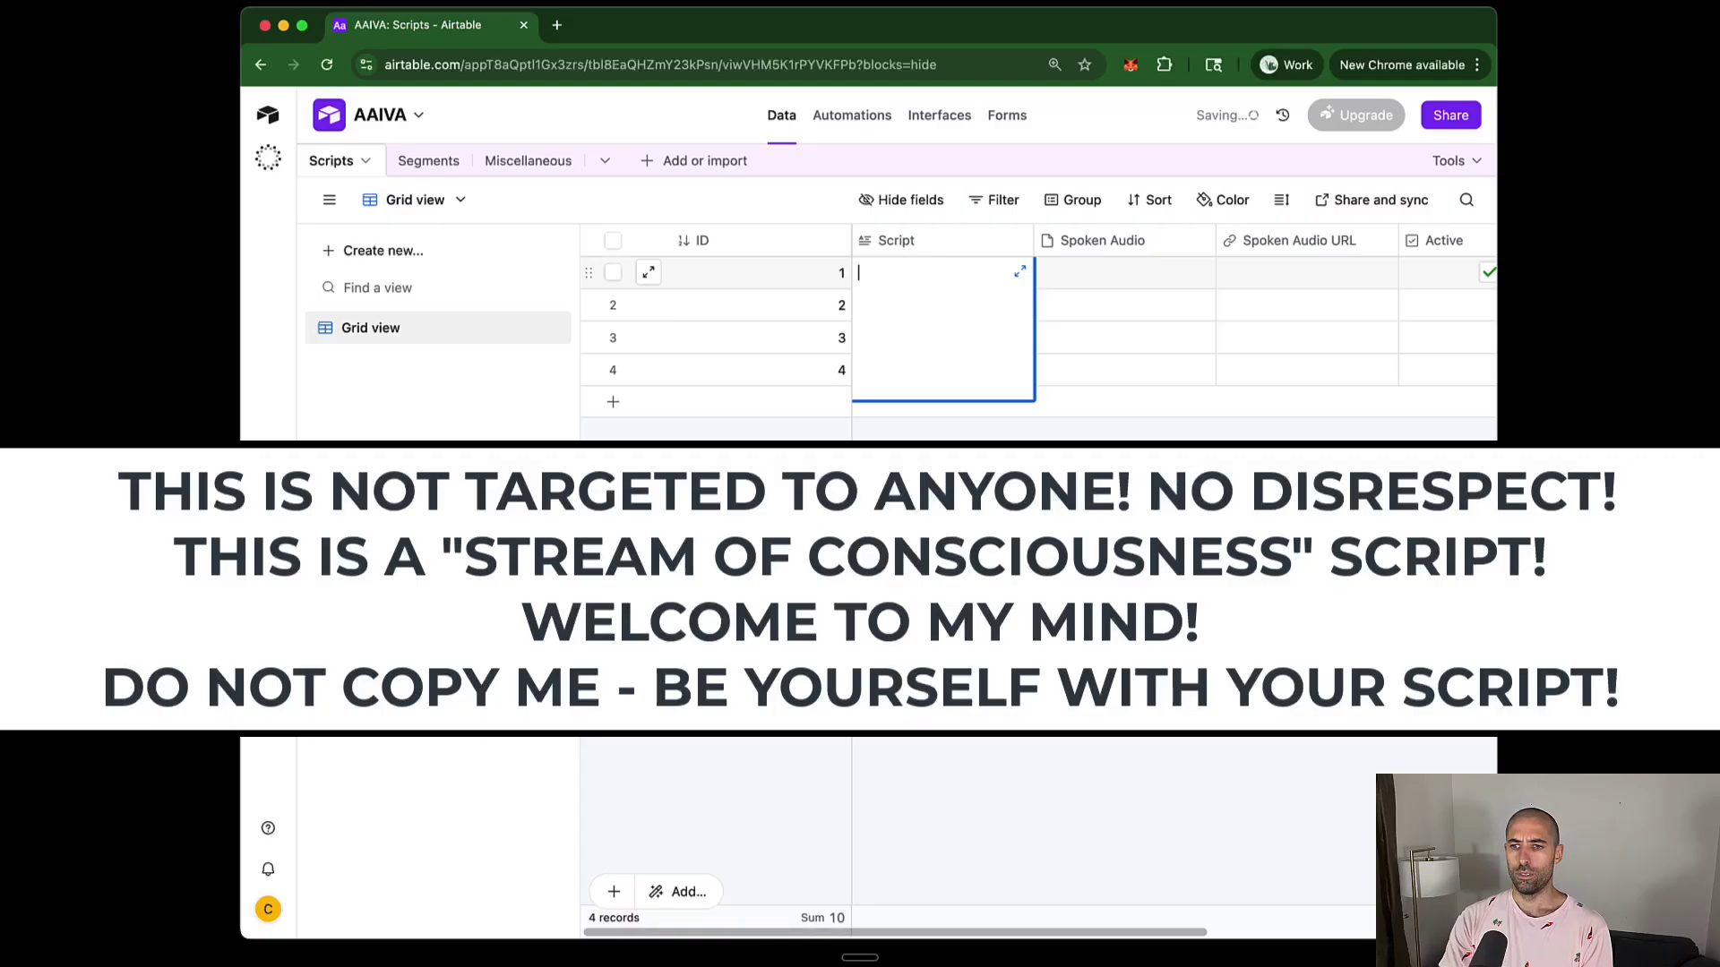
Start record 1's Script text with "My little dick in your mouth all nigh long respect God over everything"
{"action": "type", "text": "My l"}
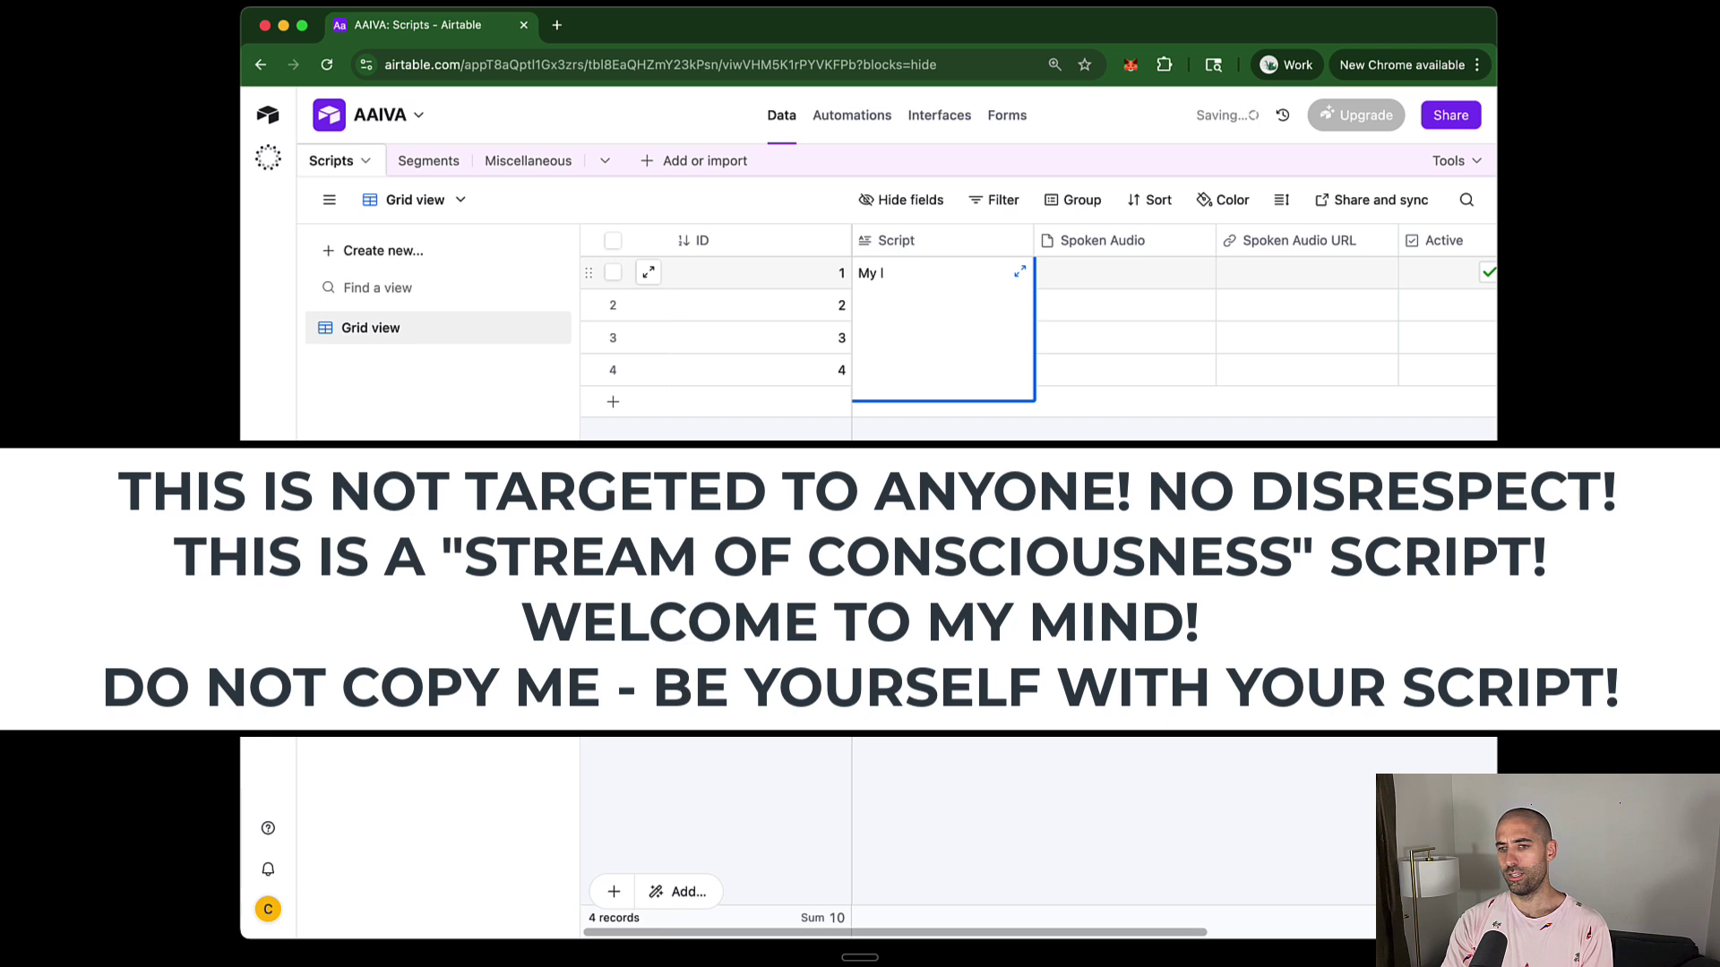
{"action": "type", "text": "ittle "}
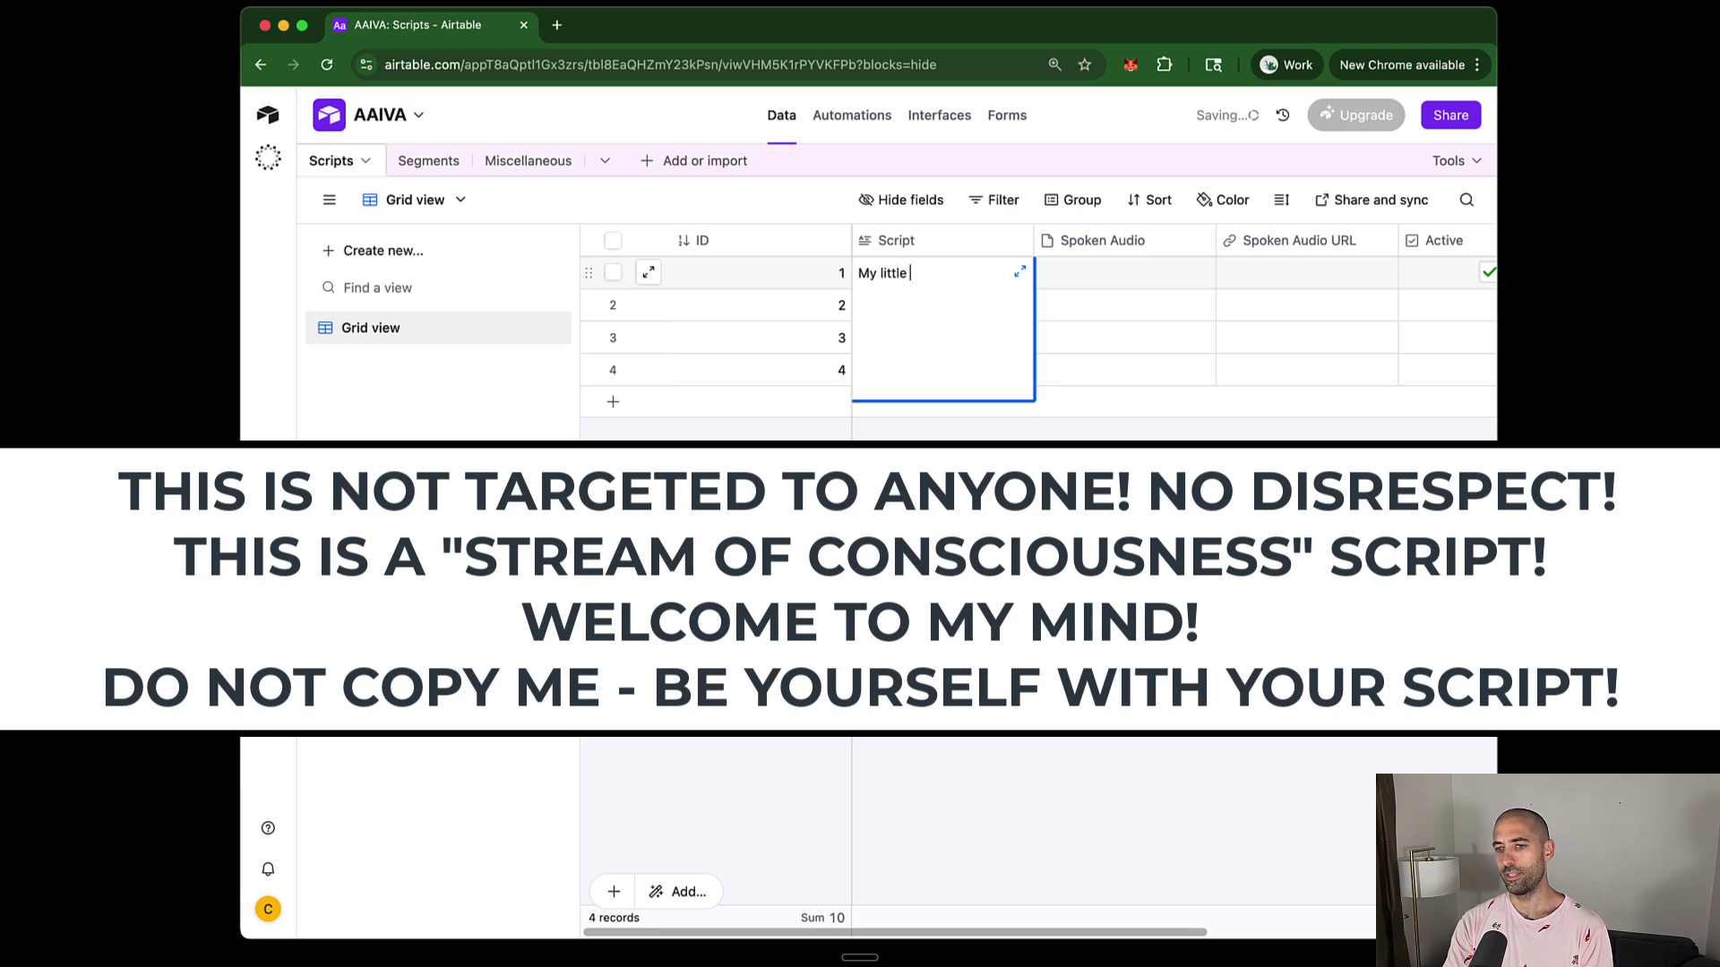
{"action": "type", "text": "dick in your"}
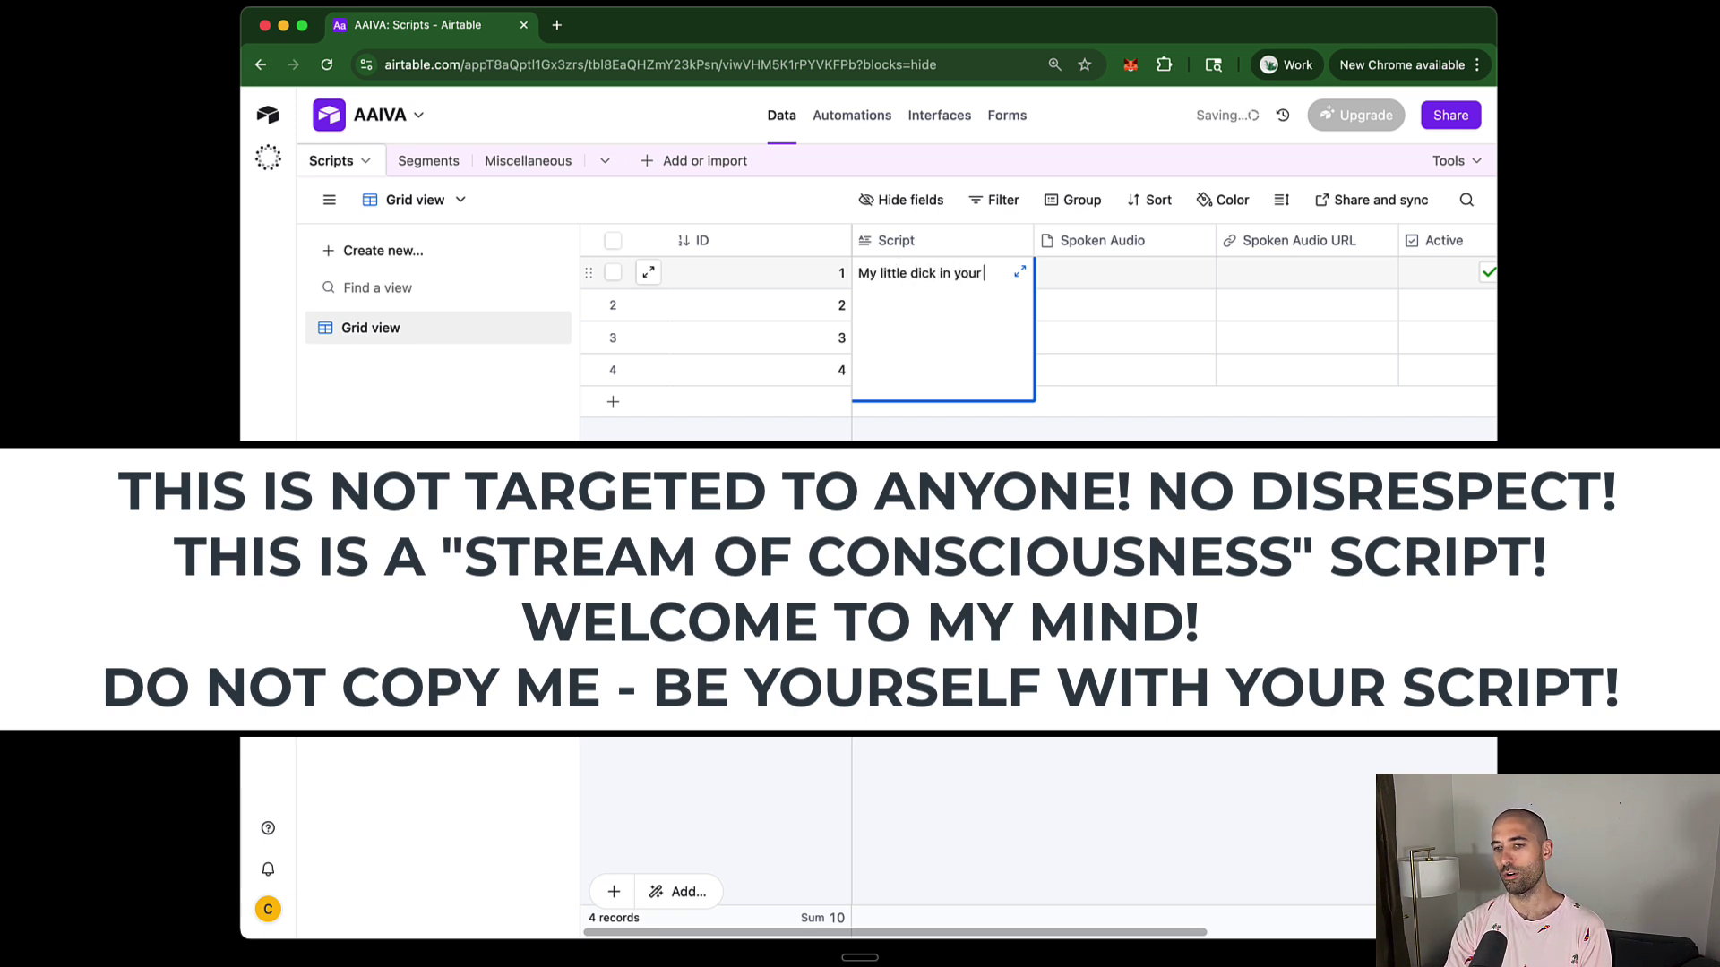
{"action": "type", "text": " mouth all nigh "}
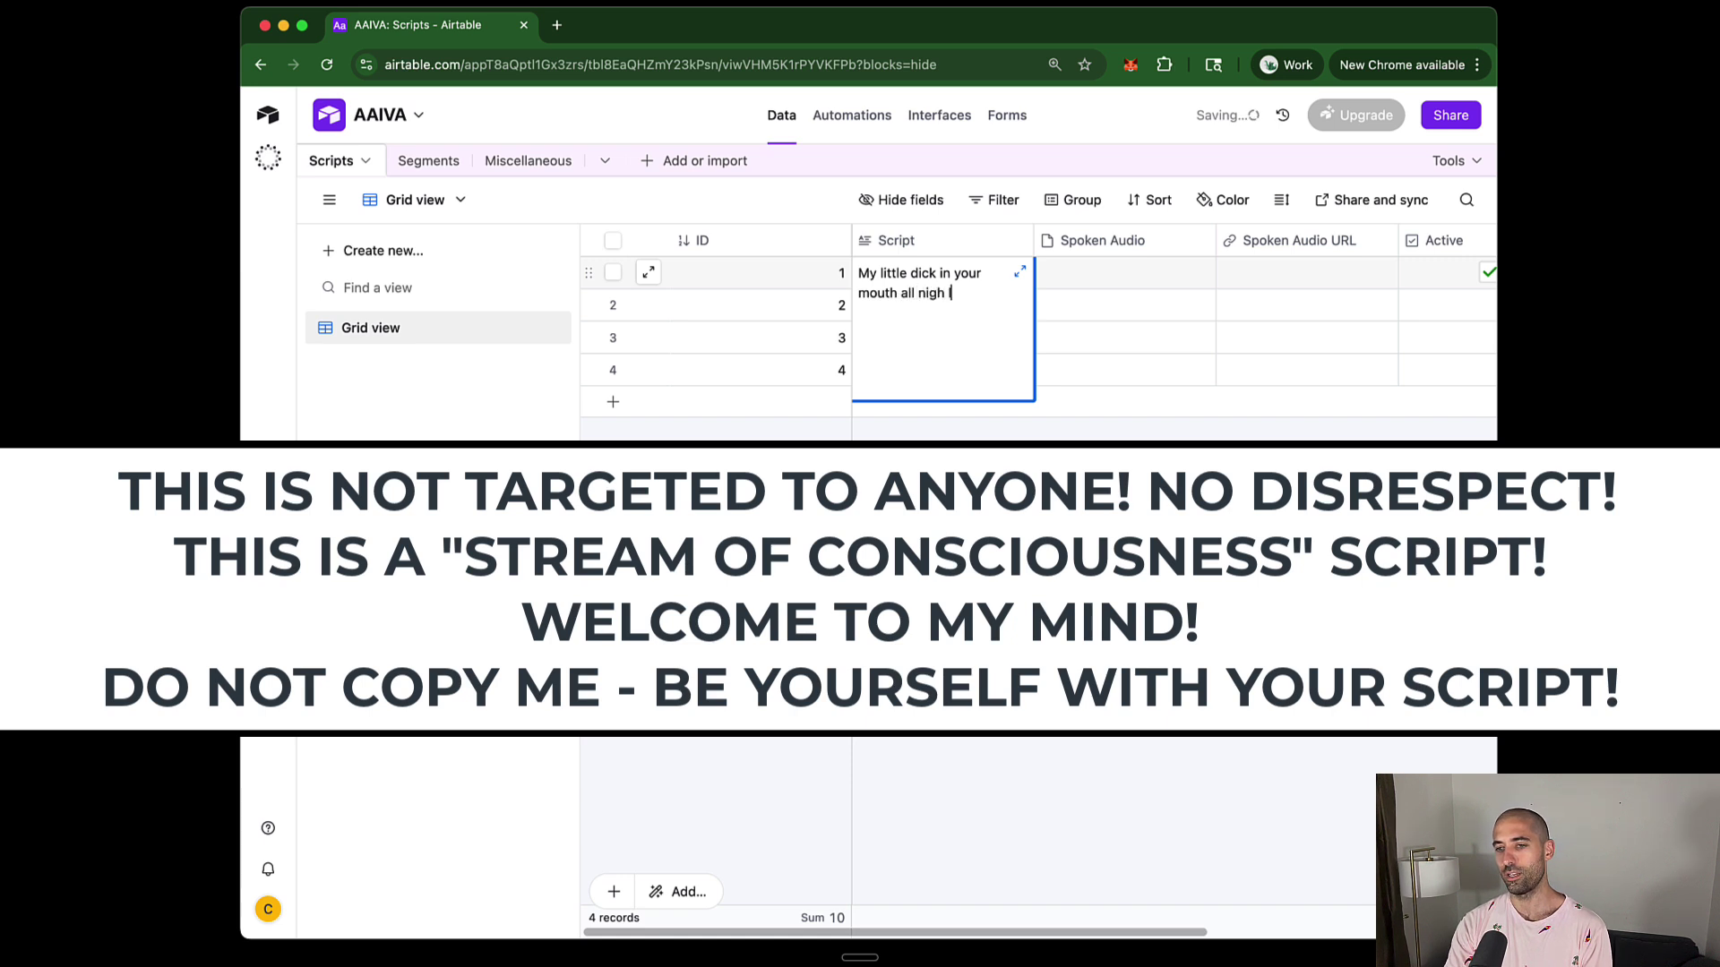
{"action": "type", "text": "long resp"}
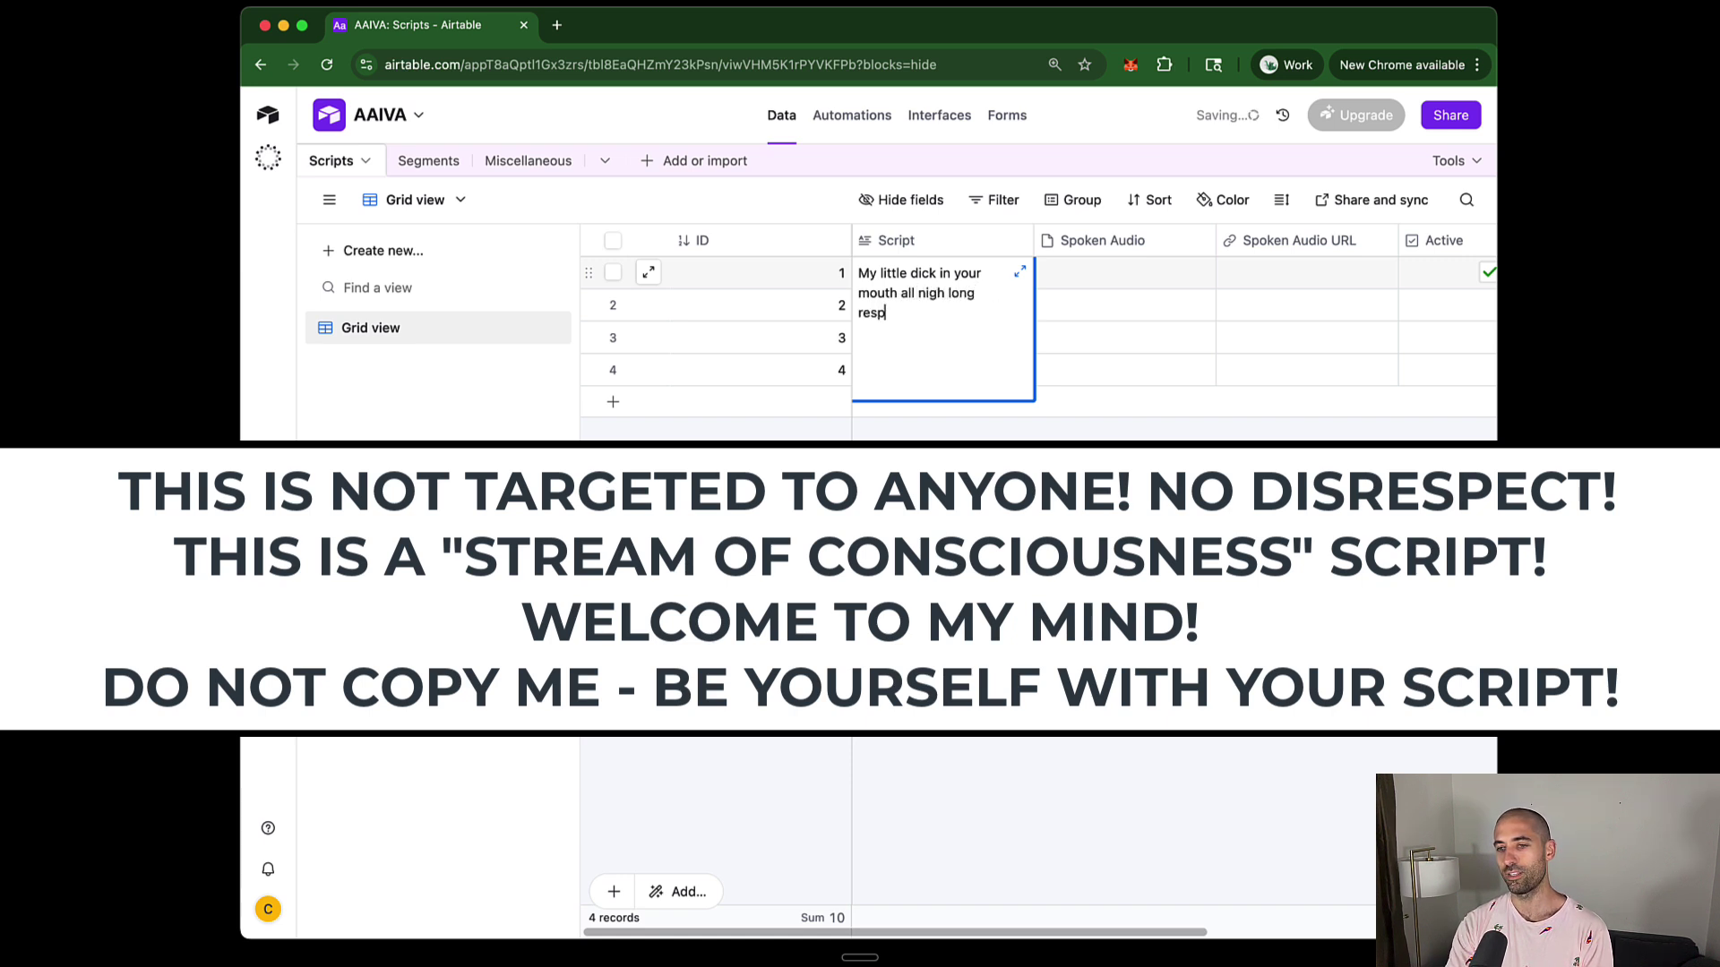
{"action": "type", "text": "ect God over"}
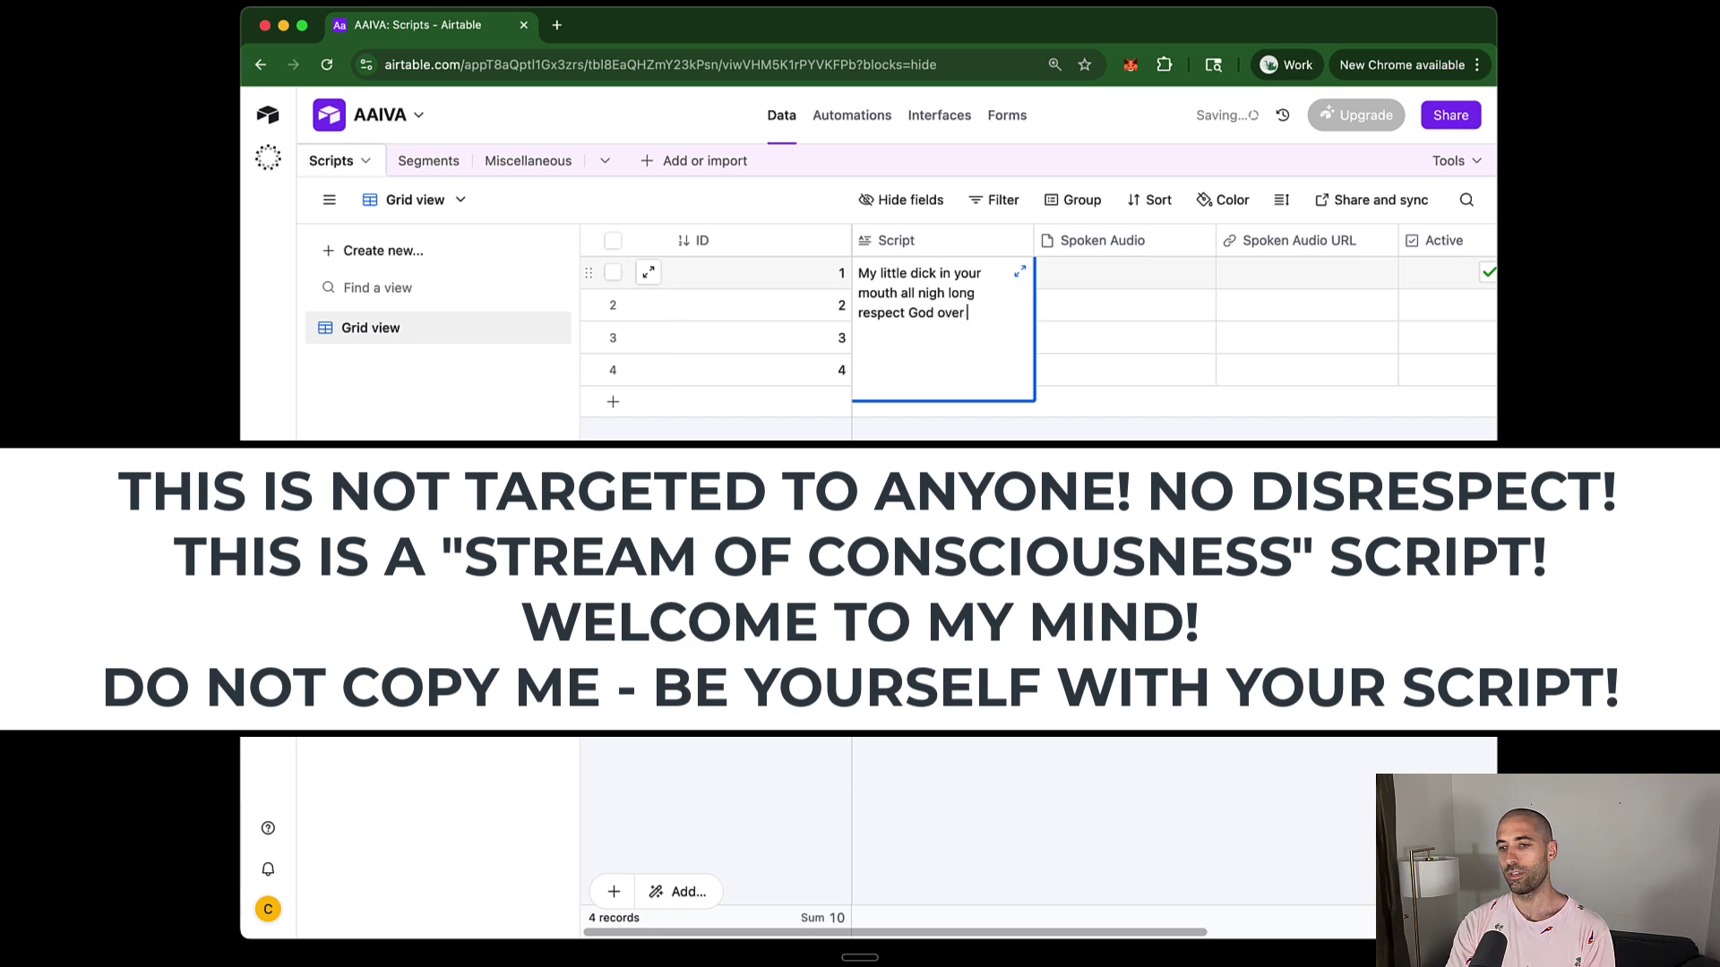
{"action": "type", "text": " everything"}
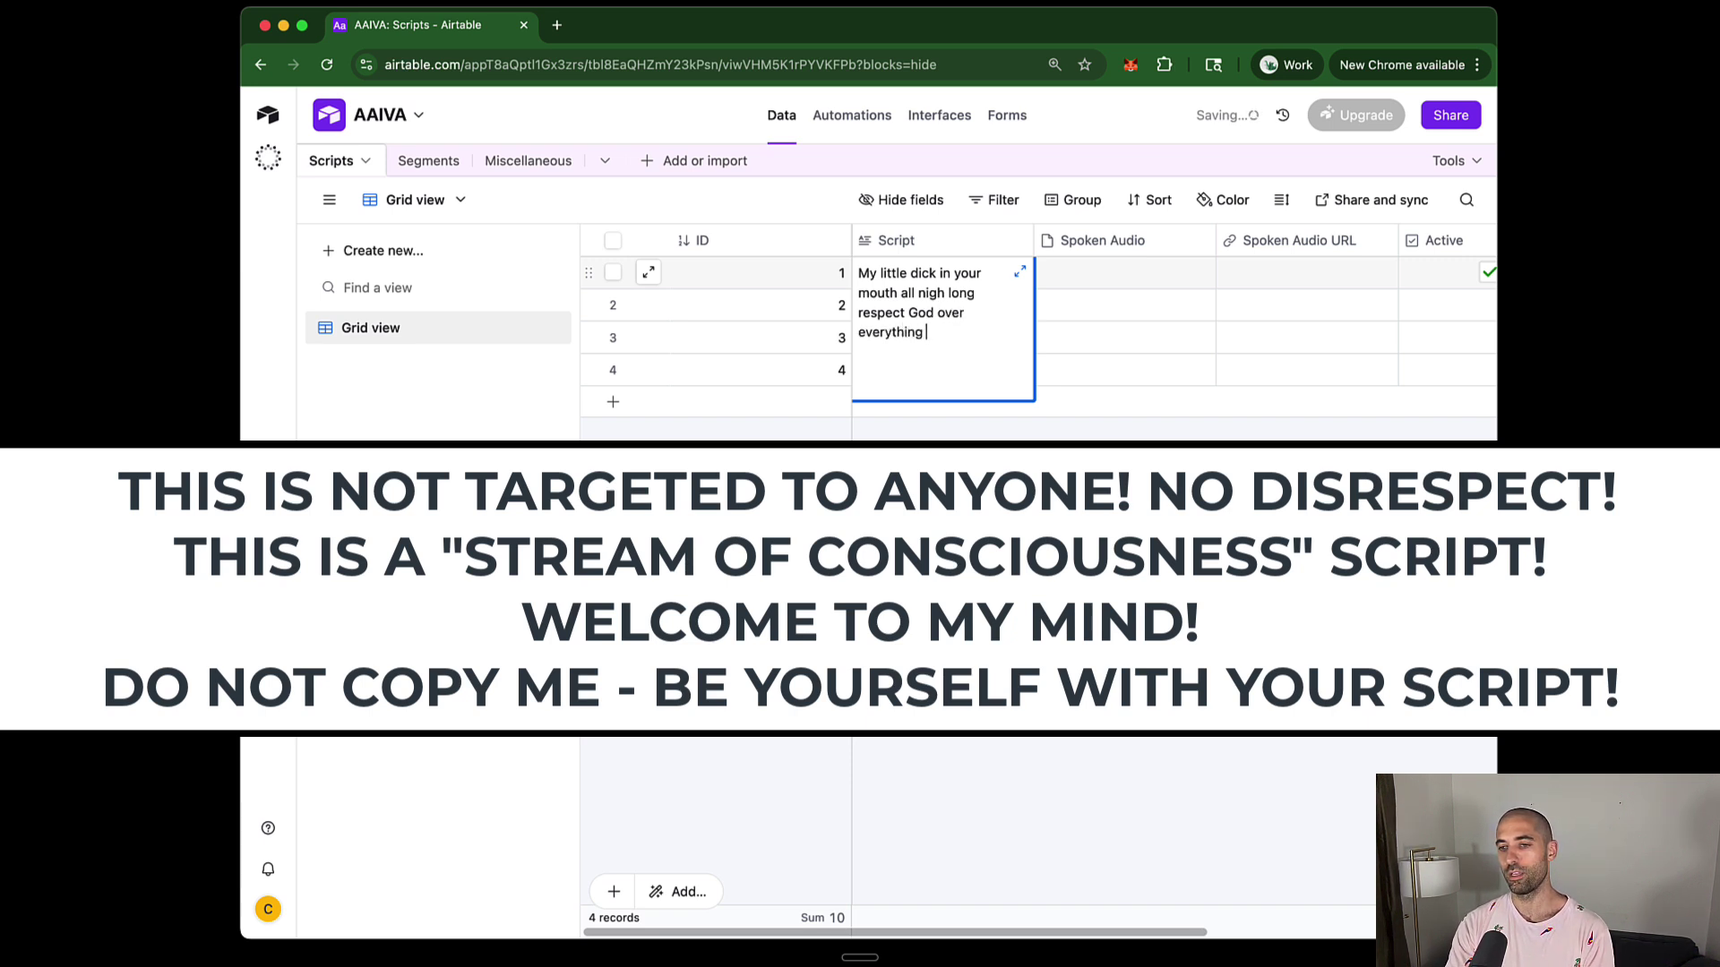
Continue record 1's Script text with "provide overwhelming value to others", correcting the misspelled word
{"action": "type", "text": " provide"}
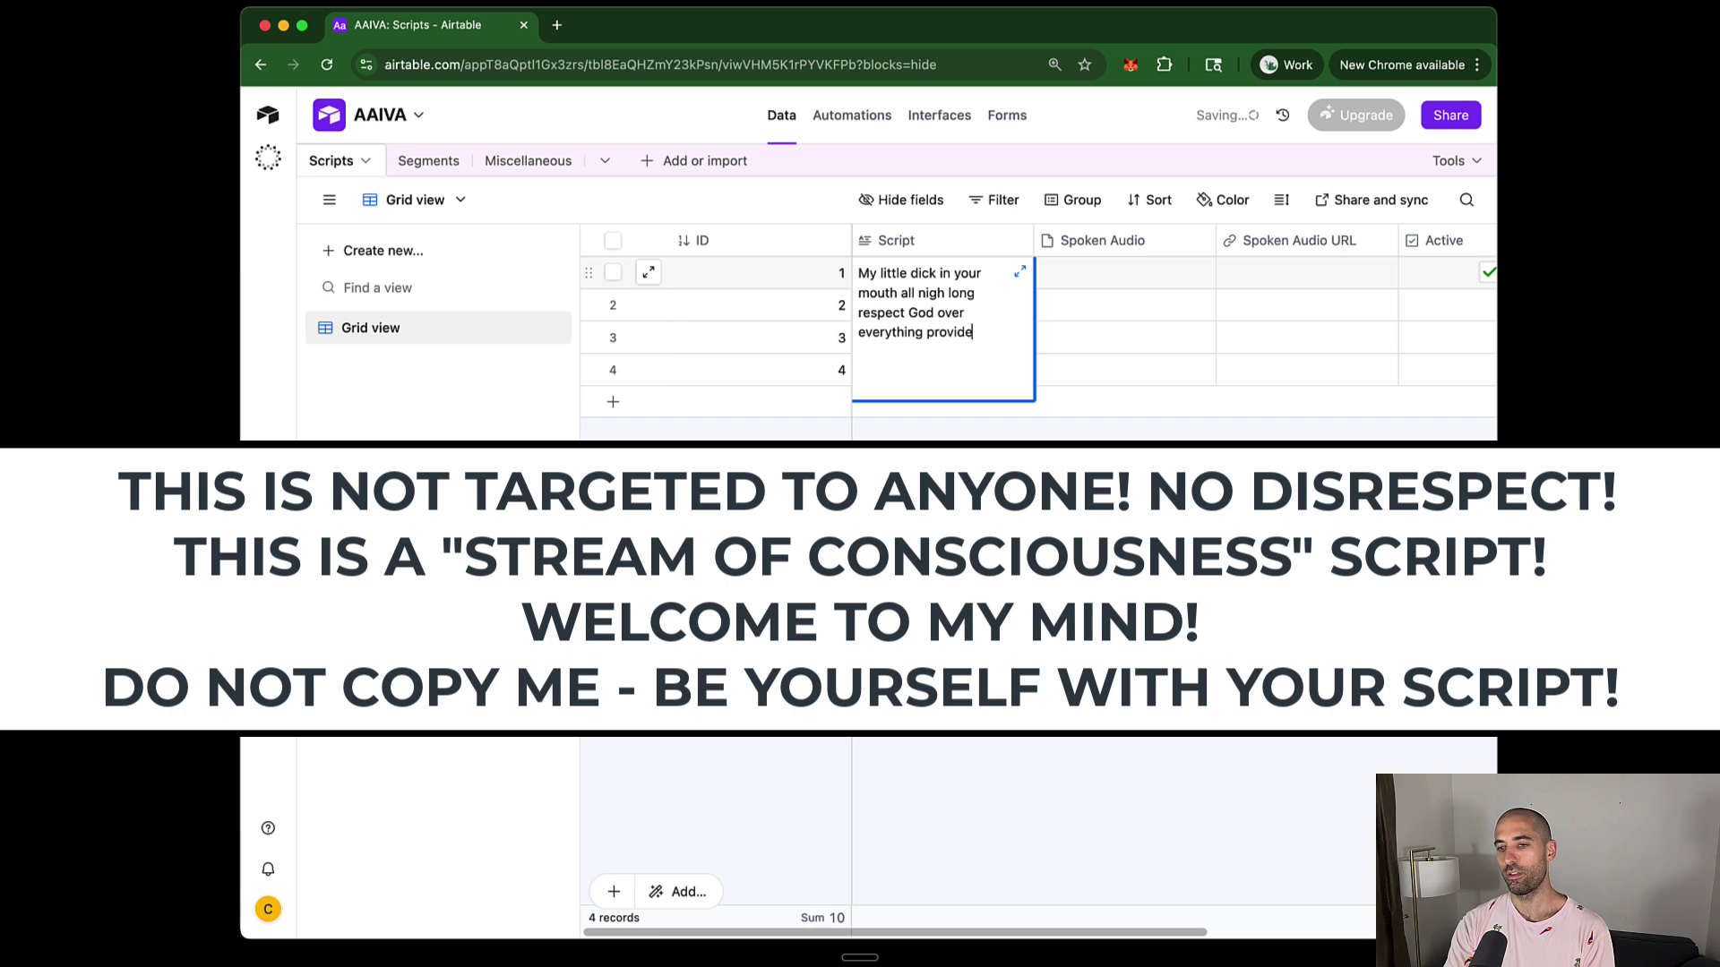
{"action": "type", "text": " overwheling va"}
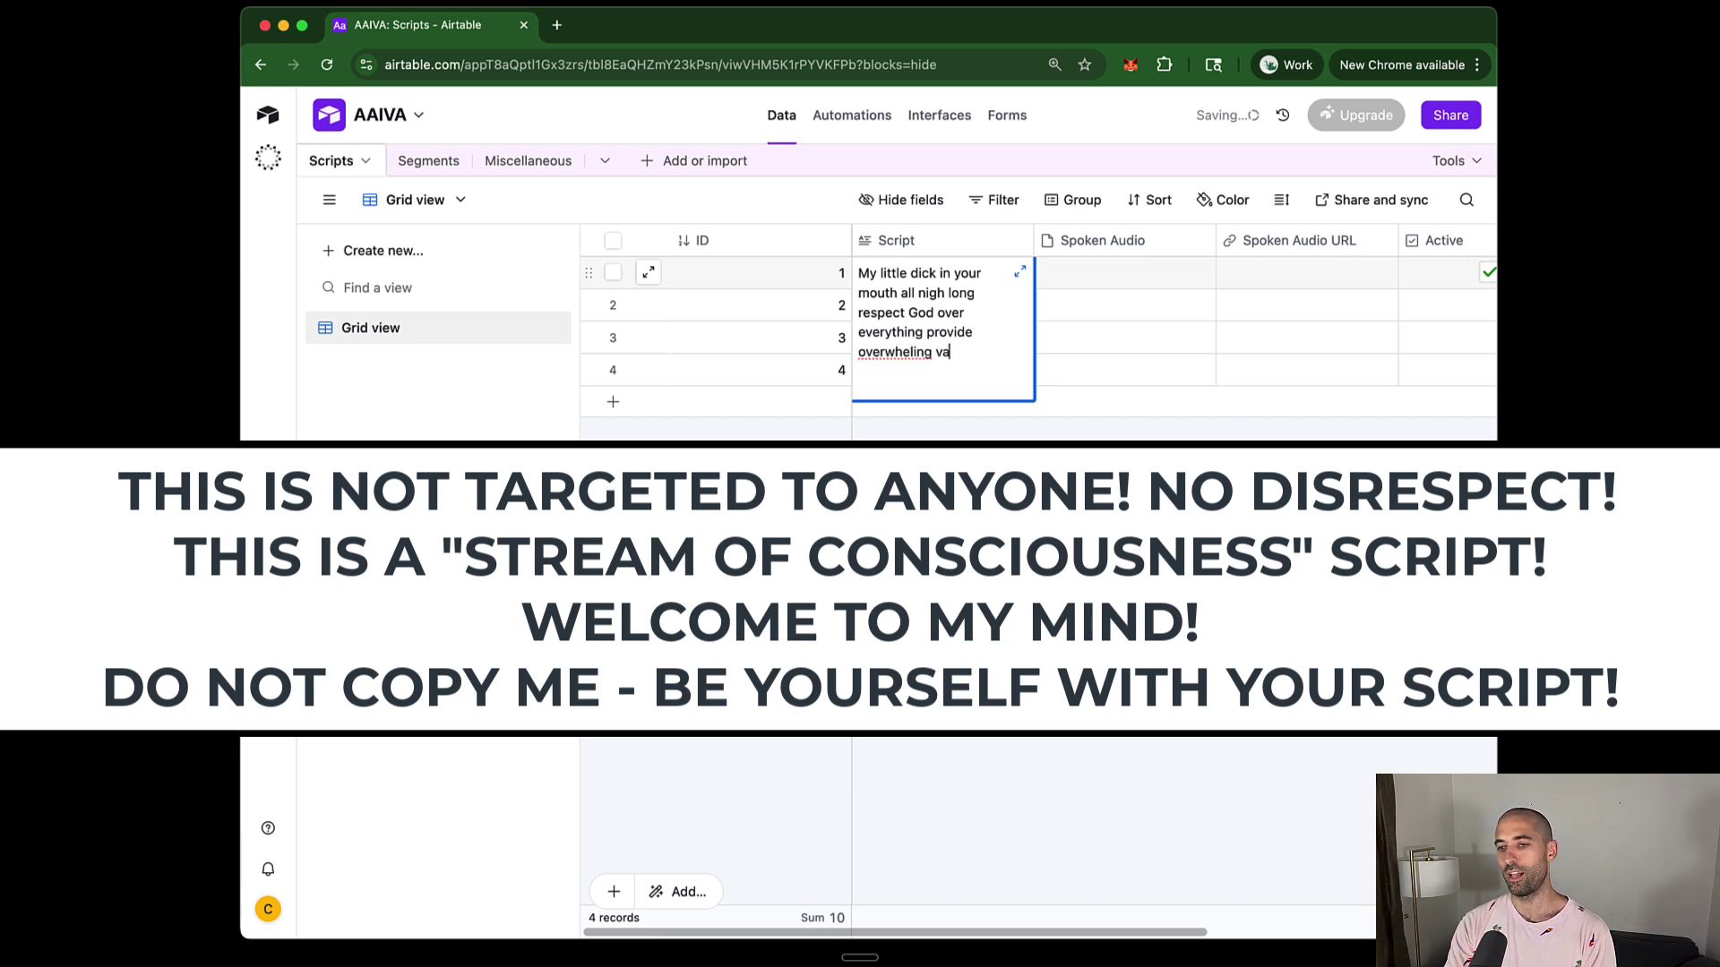
{"action": "key", "text": "BackSpace"}
{"action": "key", "text": "BackSpace"}
{"action": "key", "text": "BackSpace"}
{"action": "key", "text": "BackSpace"}
{"action": "key", "text": "BackSpace"}
{"action": "key", "text": "BackSpace"}
{"action": "type", "text": "mi"}
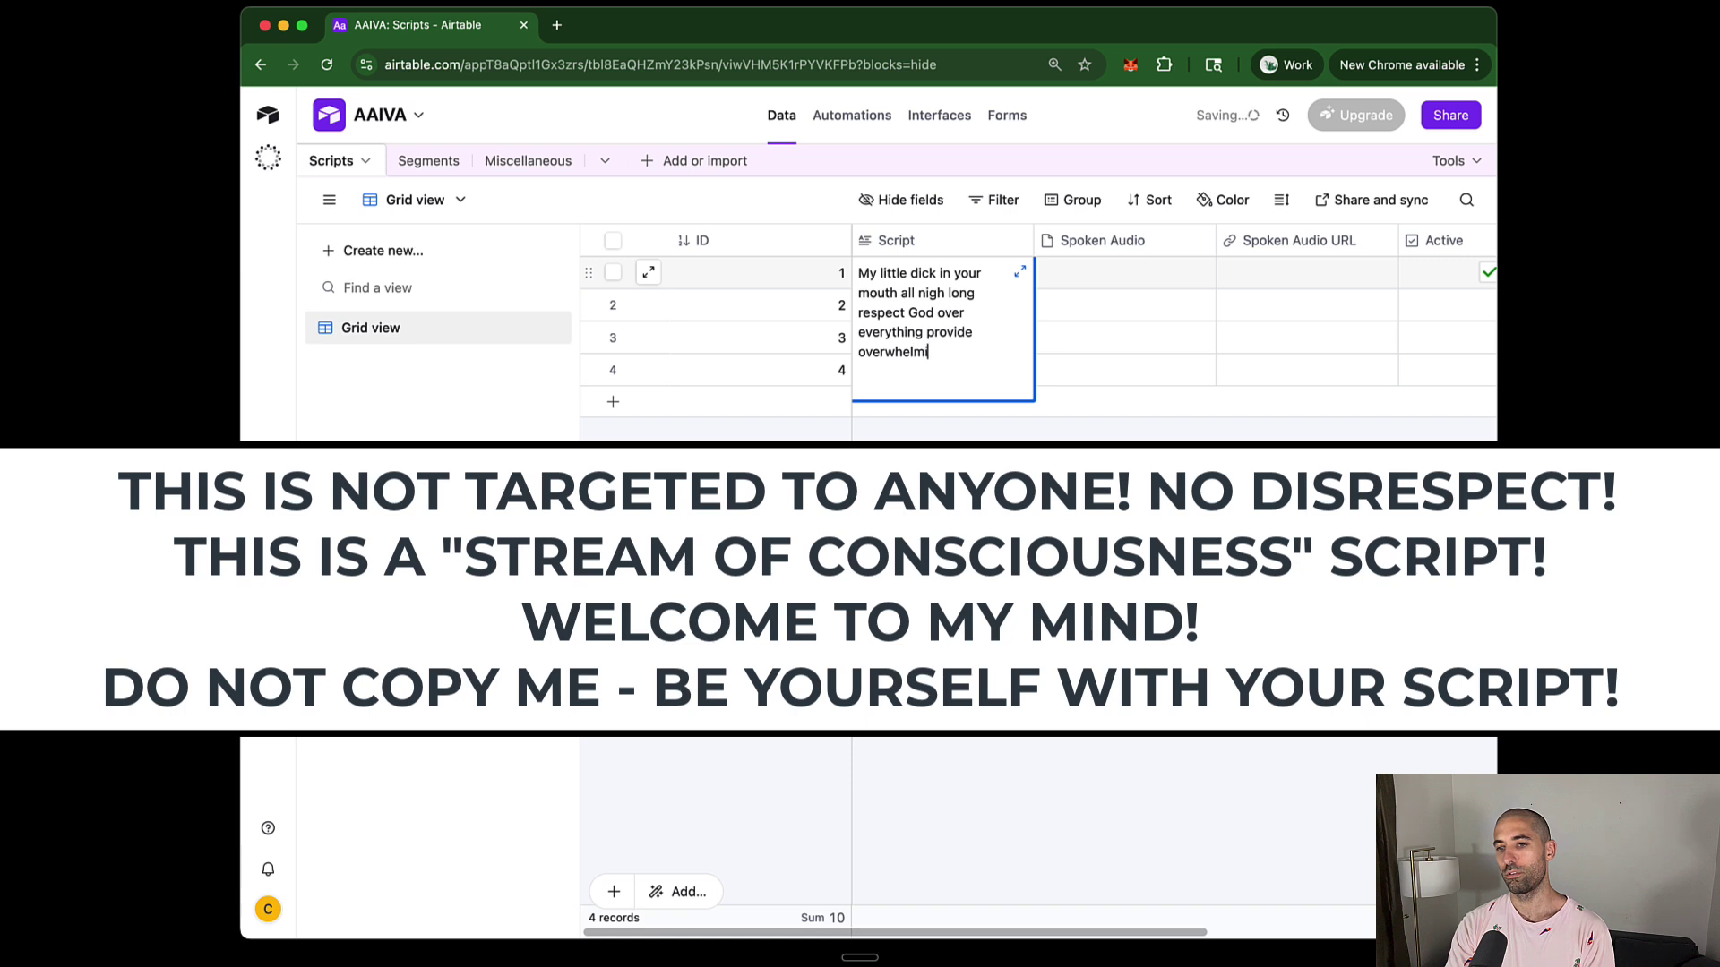
{"action": "type", "text": "ng value to oth"}
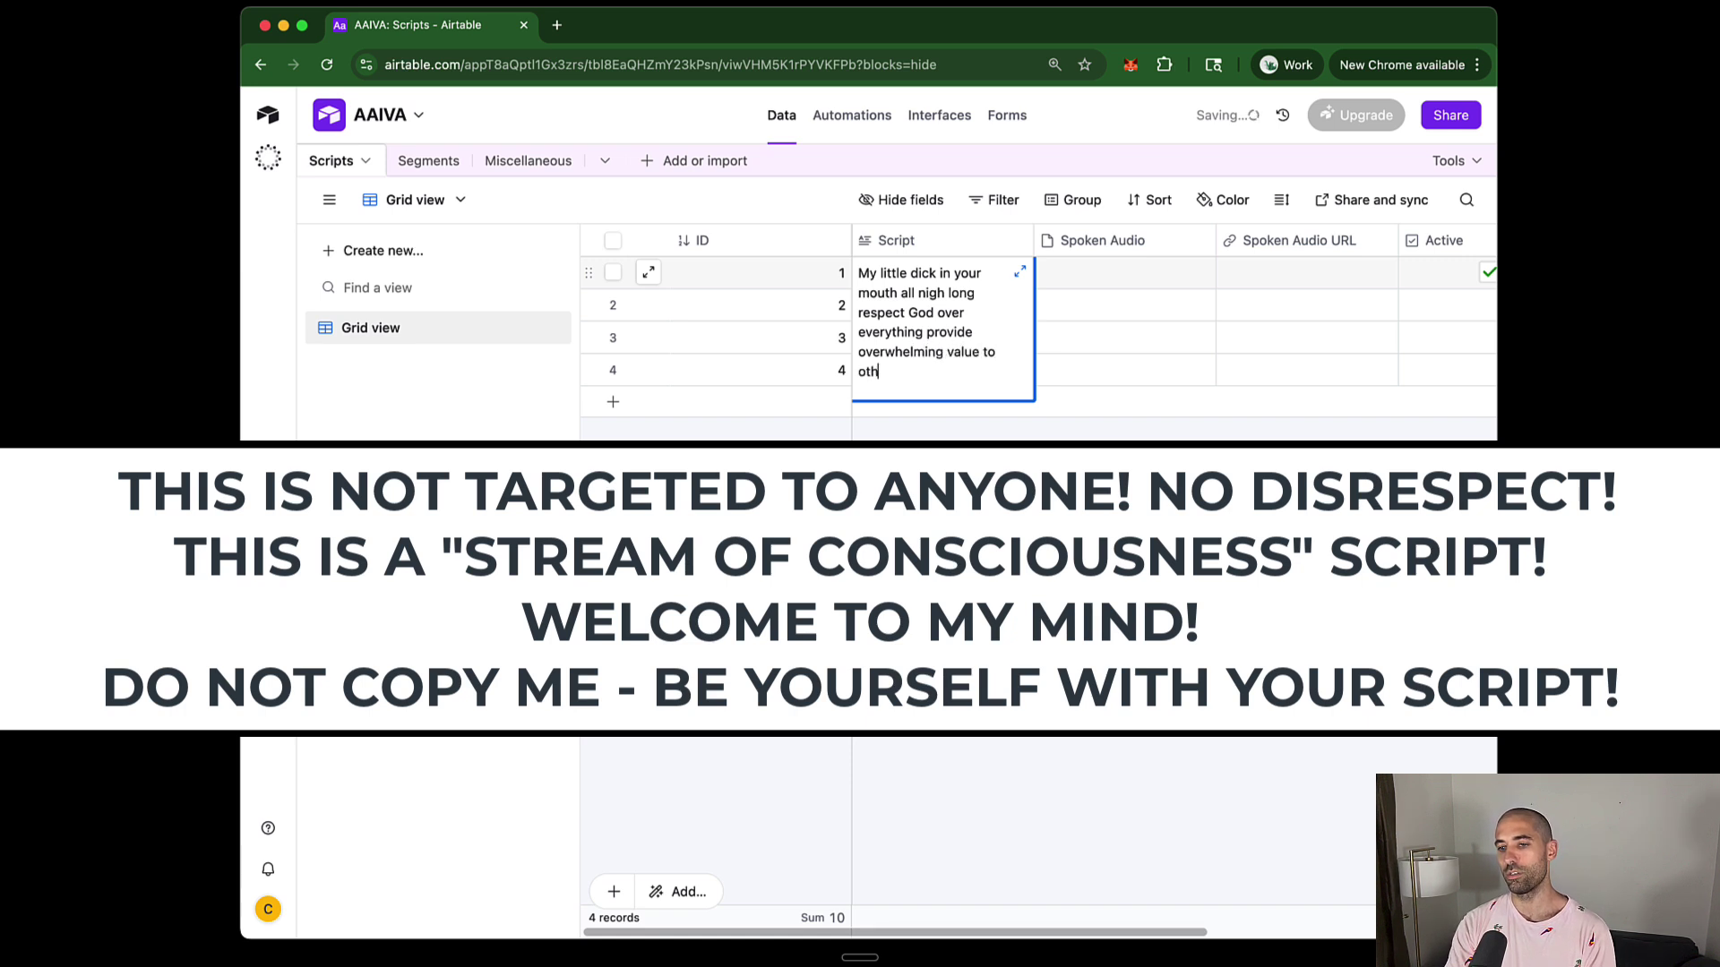
{"action": "type", "text": "er s"}
Add "pay back all debts live abundantly and free" to record 1's Script text
{"action": "type", "text": " pay"}
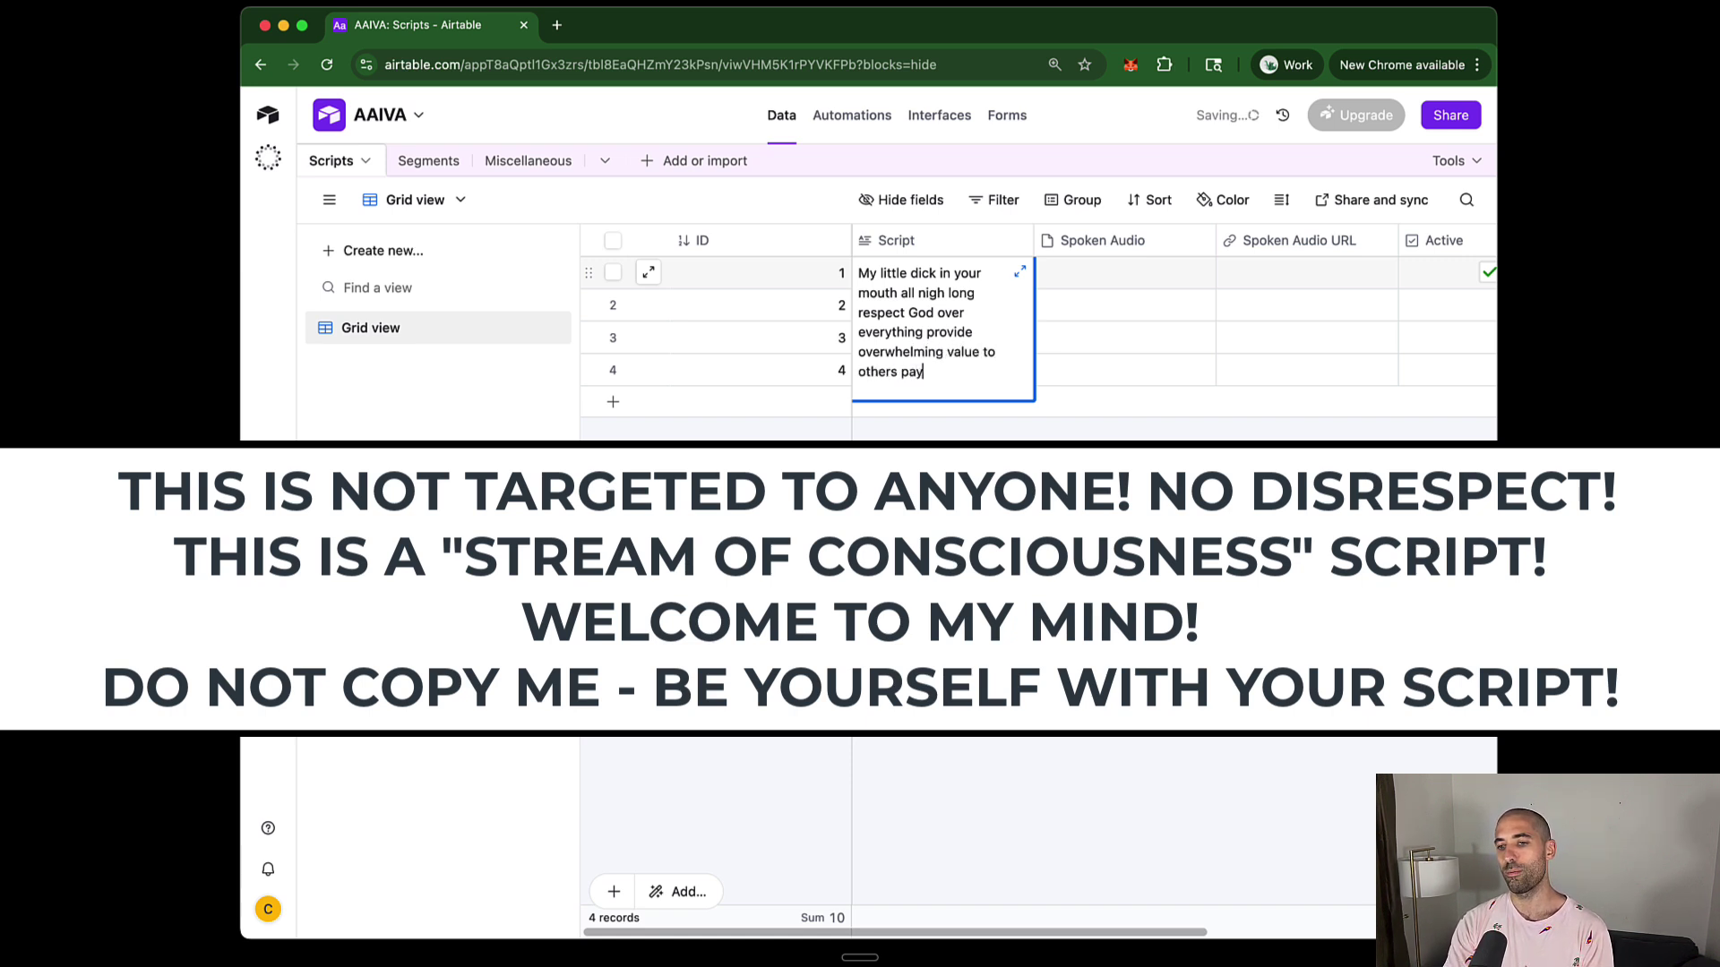
{"action": "type", "text": " bgack all "}
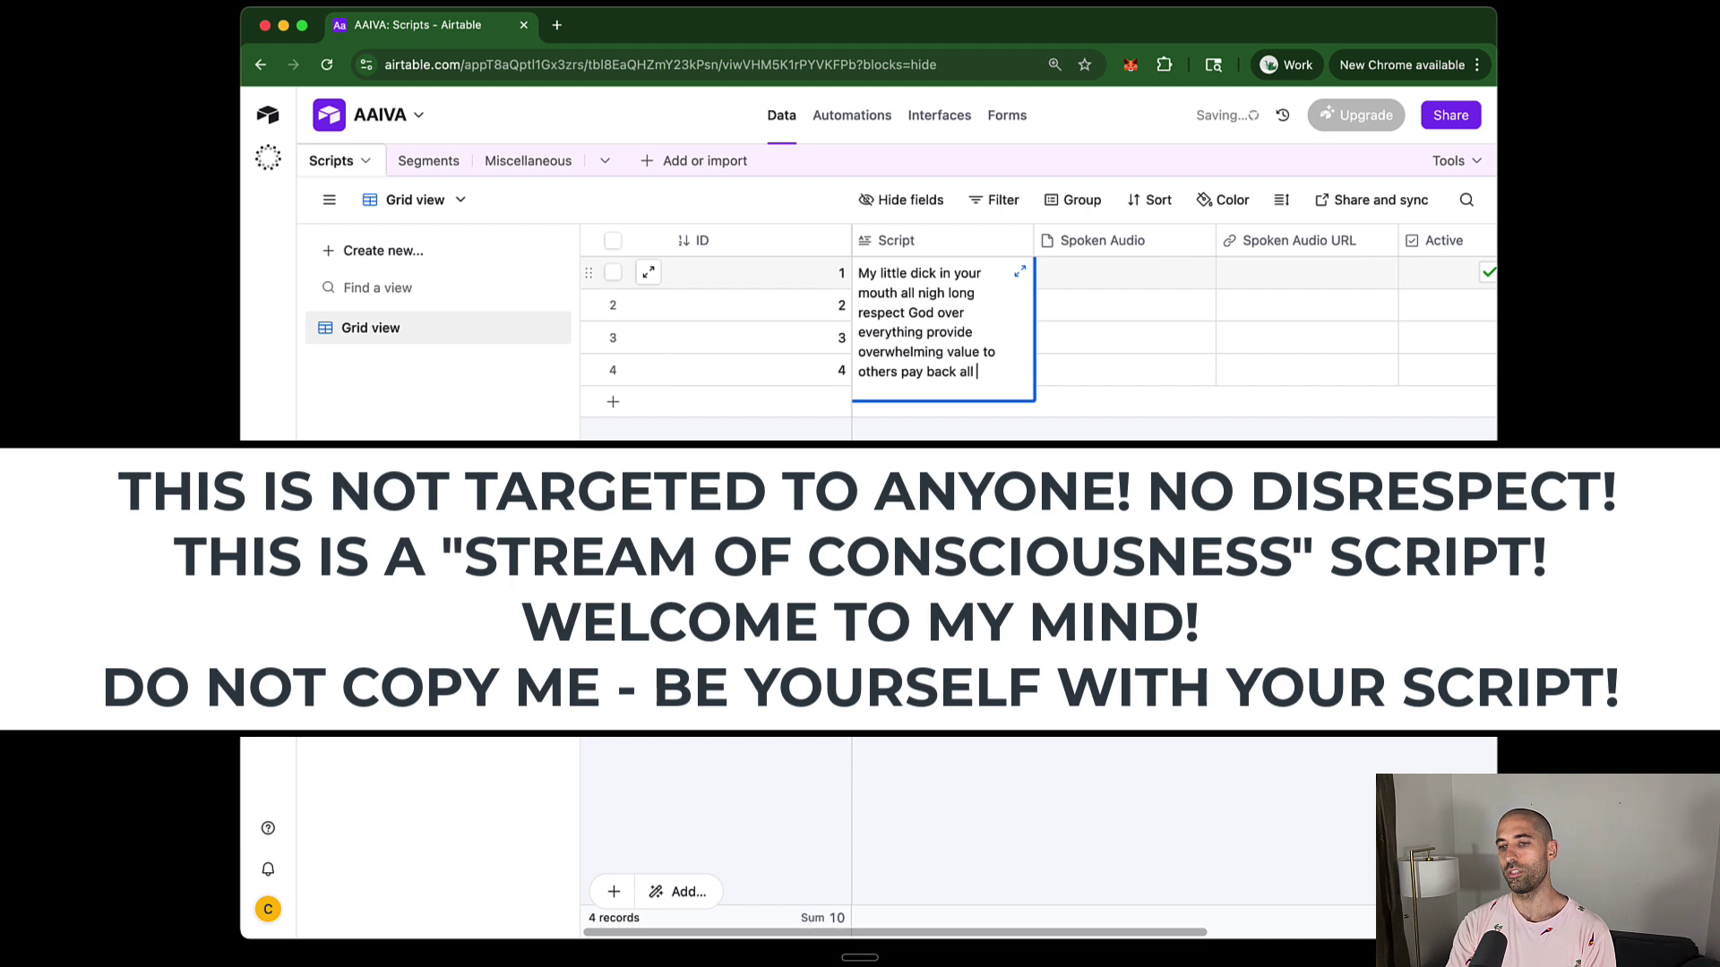
{"action": "type", "text": "debts liv"}
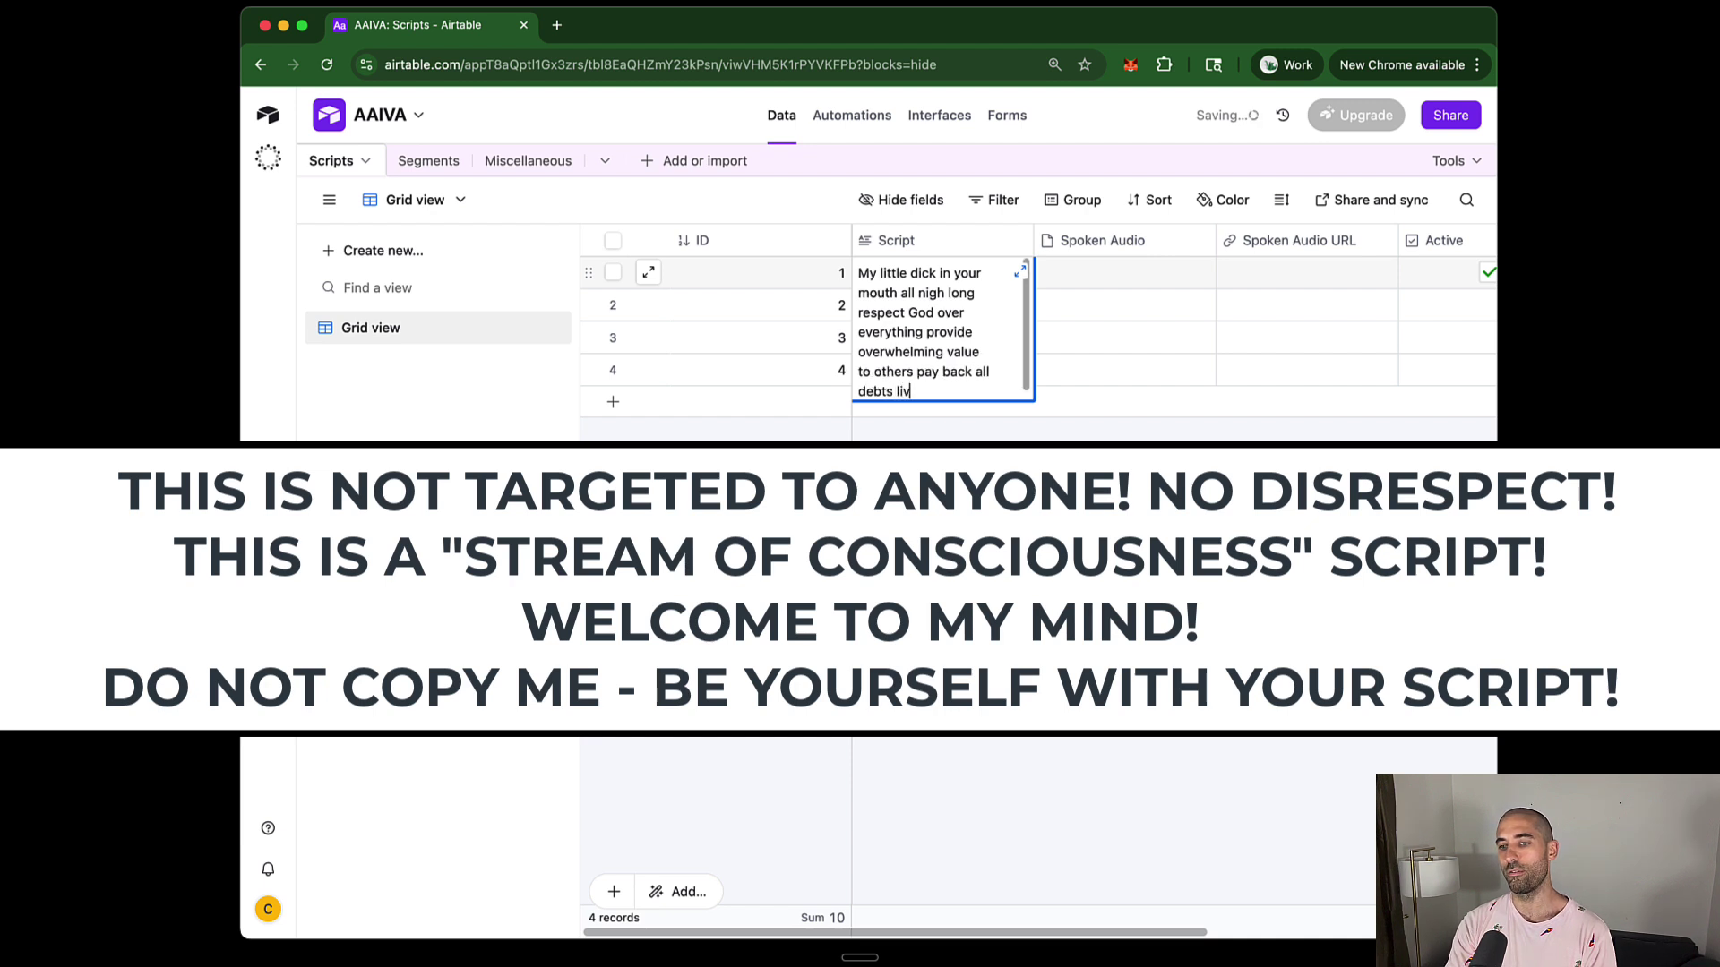
{"action": "type", "text": "e abundant"}
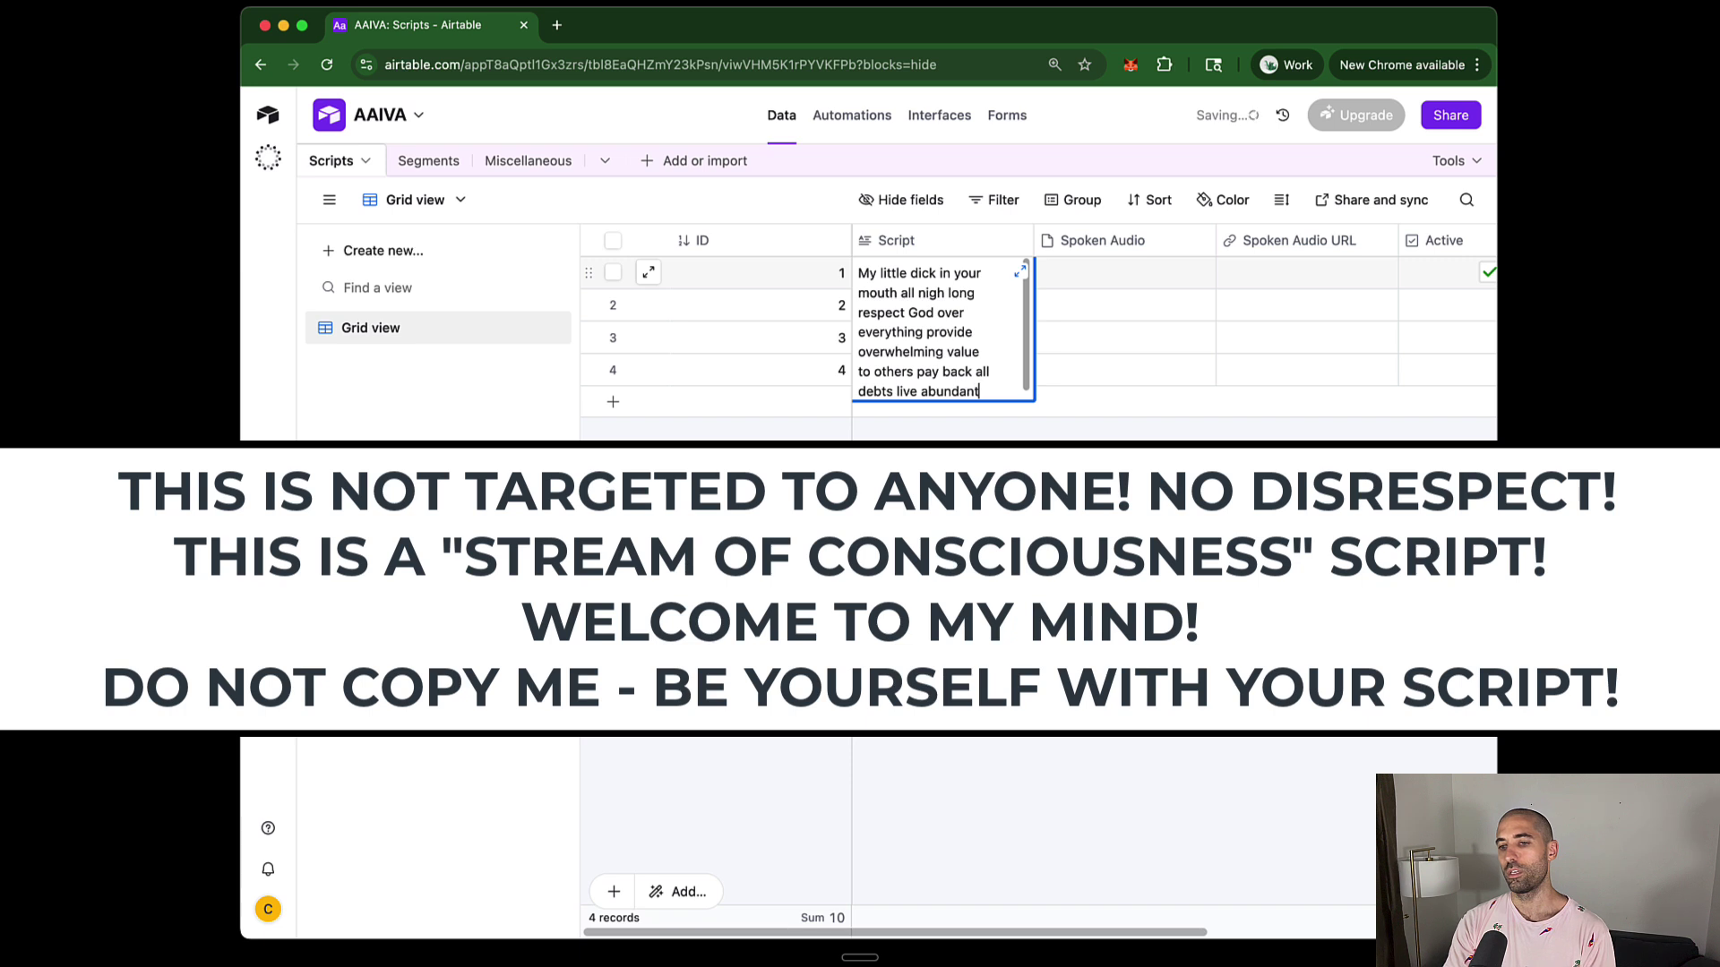
{"action": "type", "text": "ly and free"}
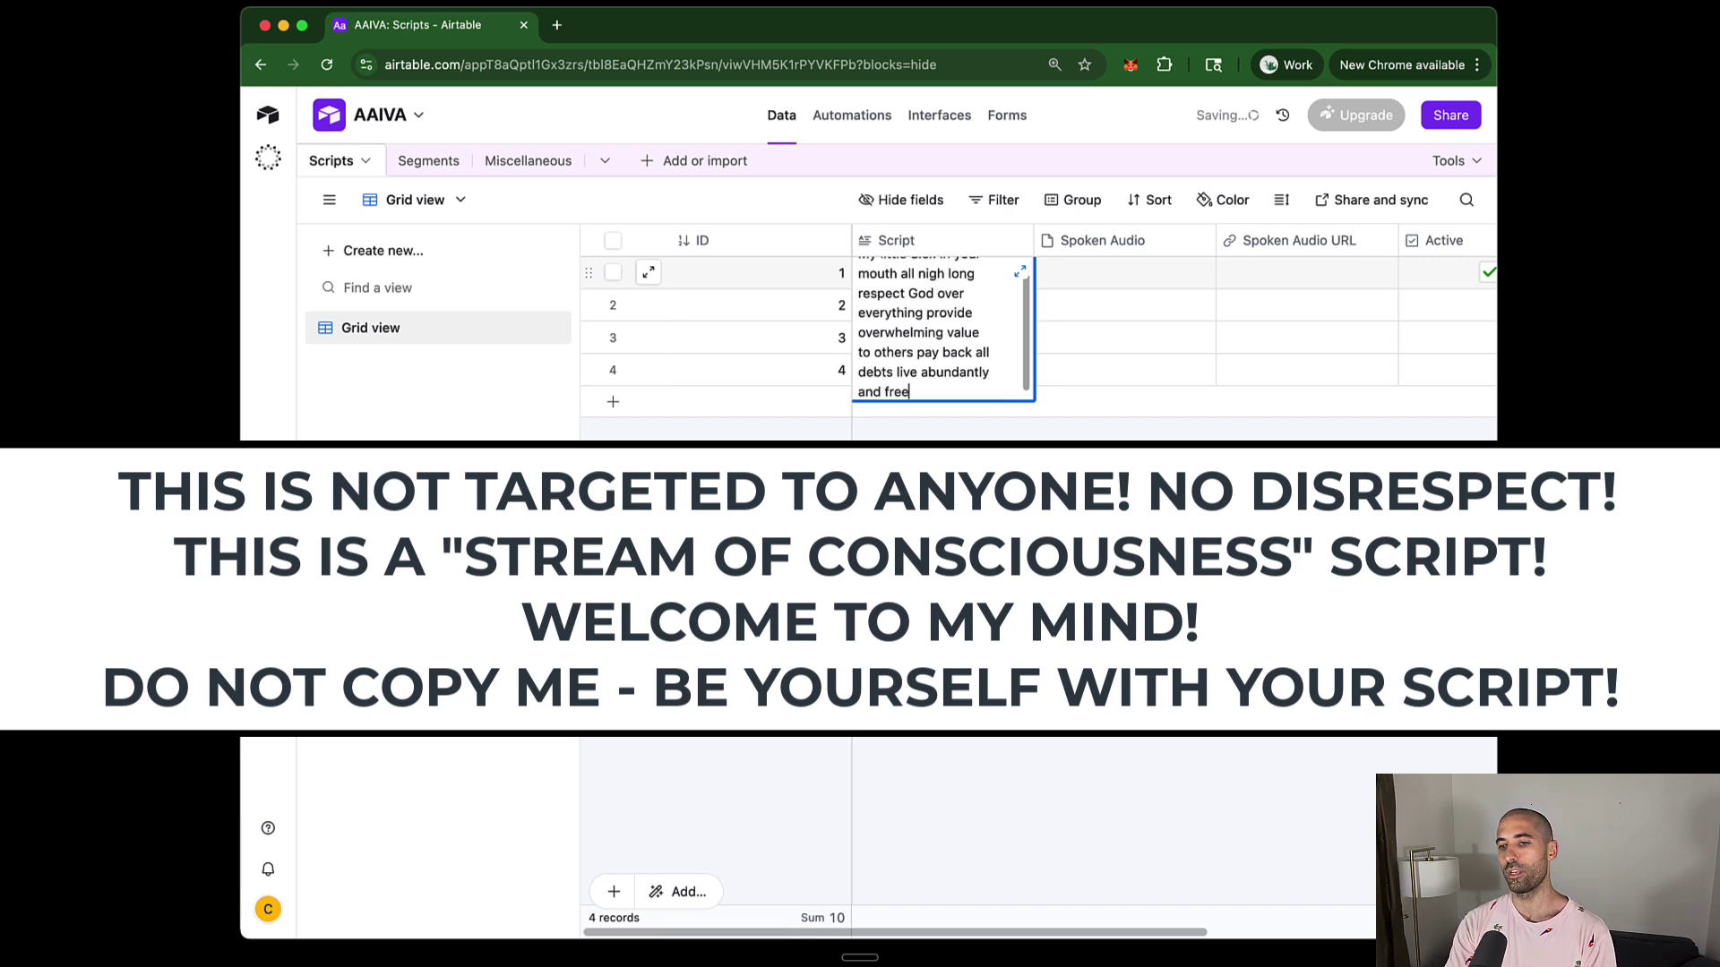
Finish the Script text with "dream and live bigger than anyone has ever done so before." and expand the cell
{"action": "type", "text": " dream an"}
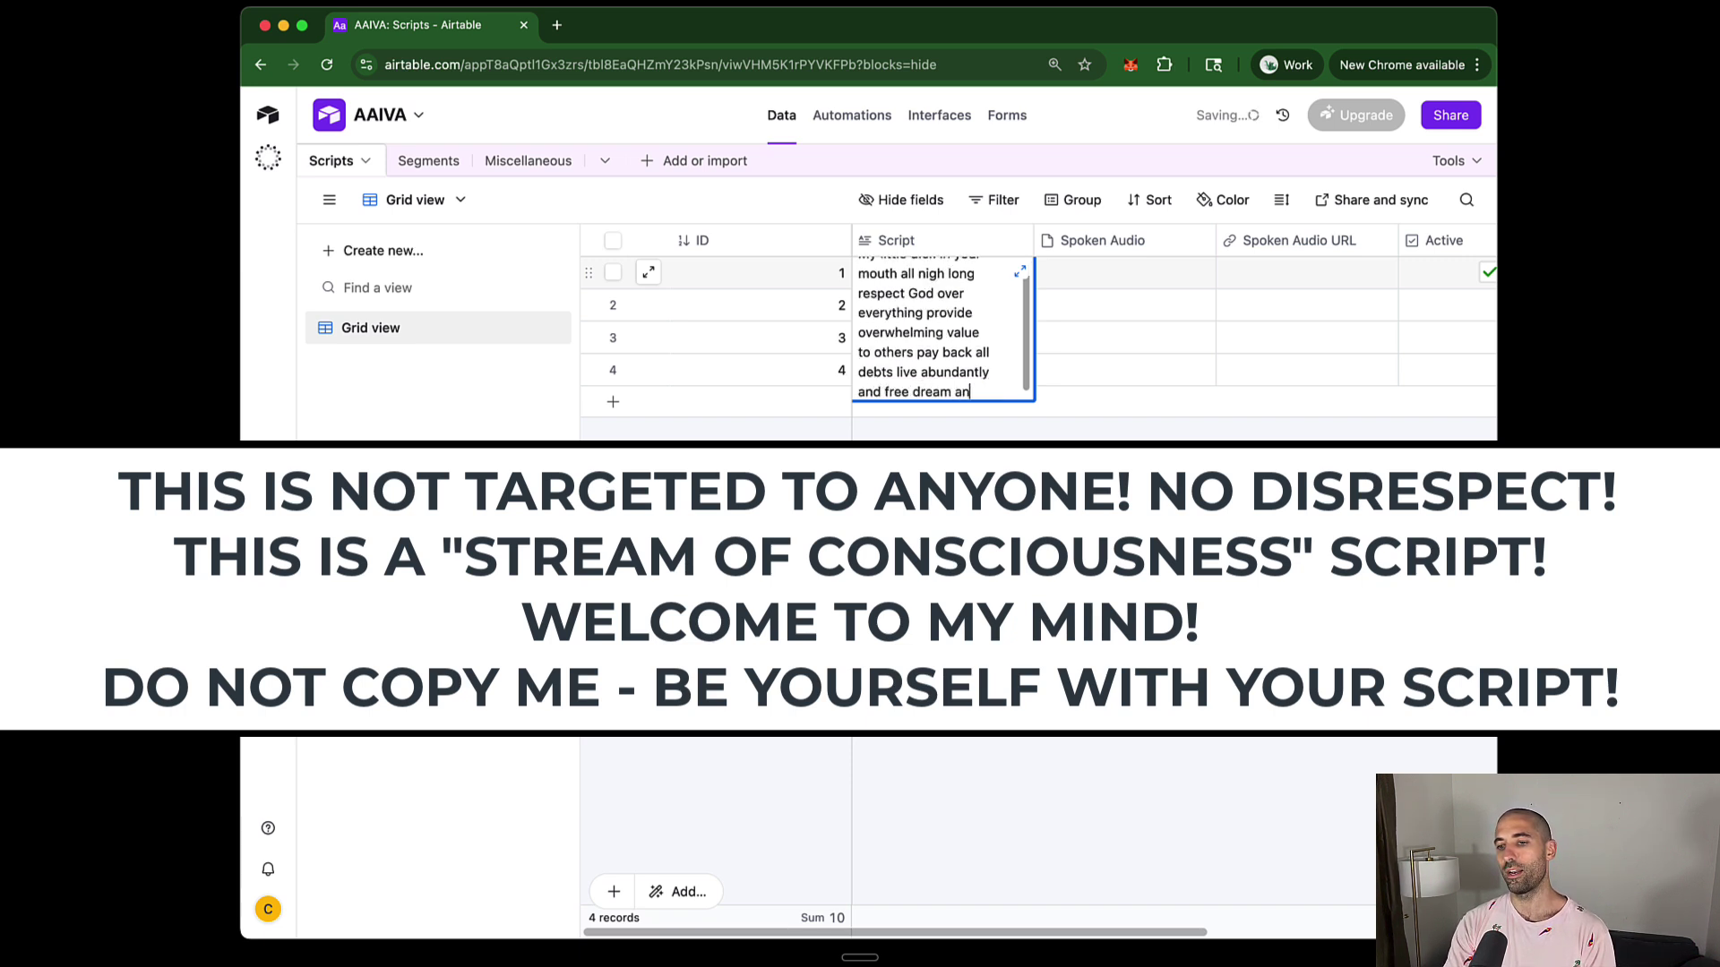
{"action": "type", "text": "d live bigge"}
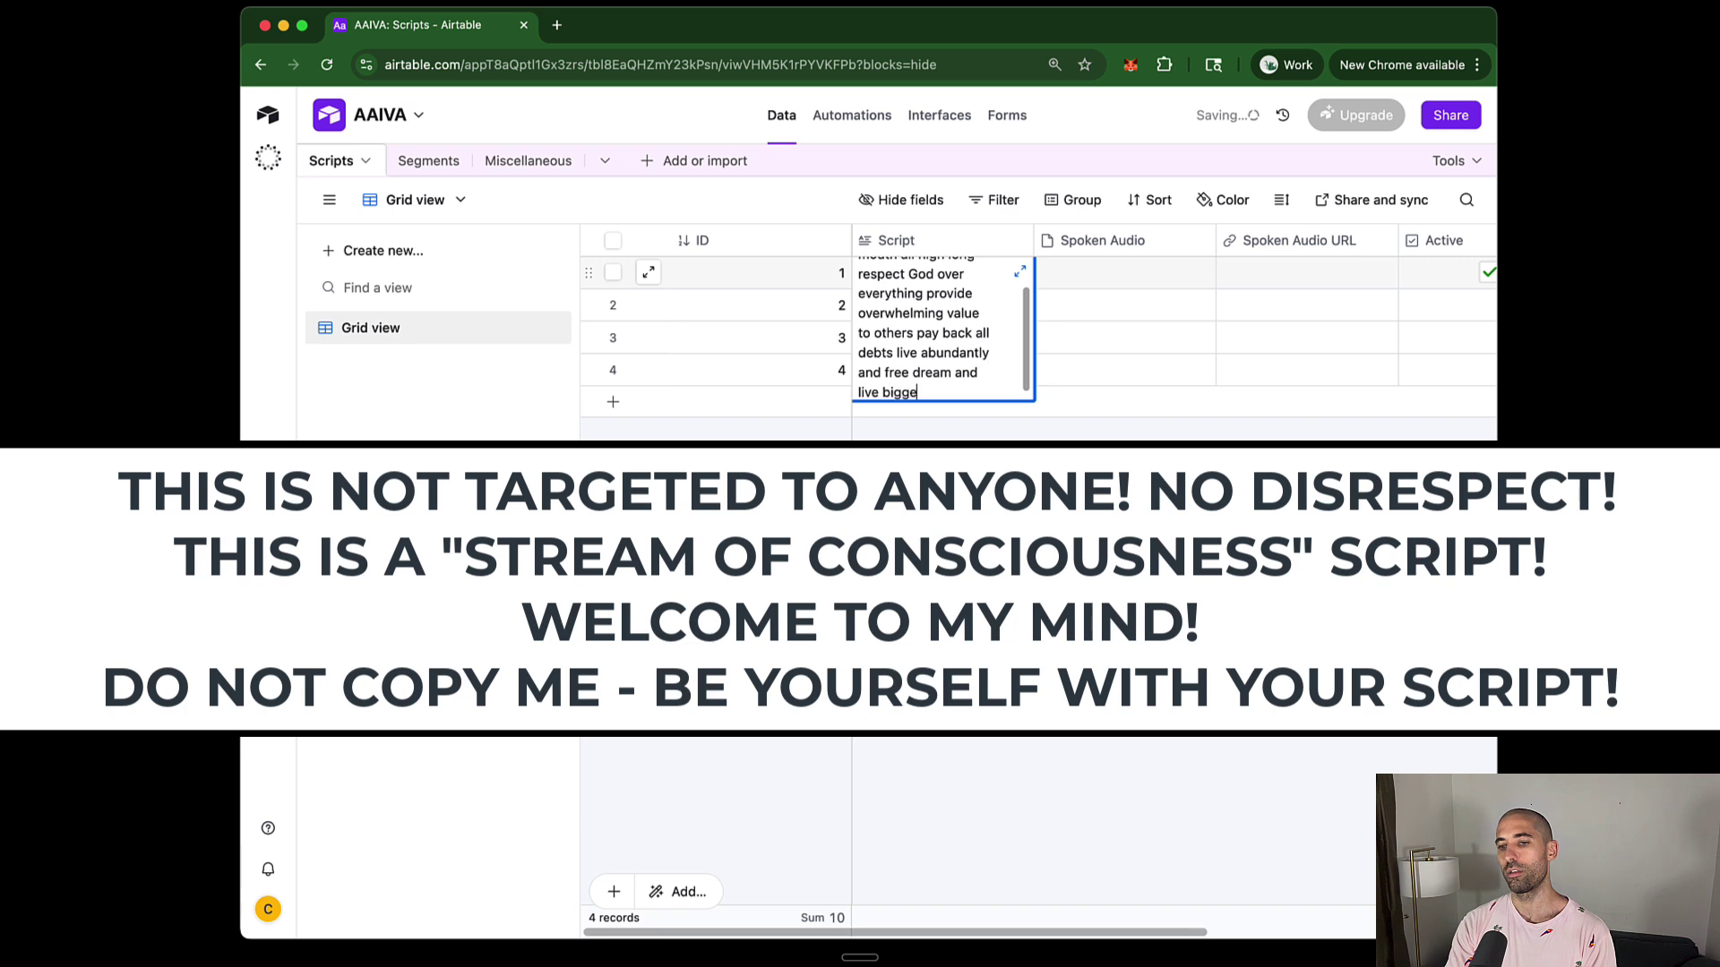
{"action": "type", "text": "r than evyone has evb"}
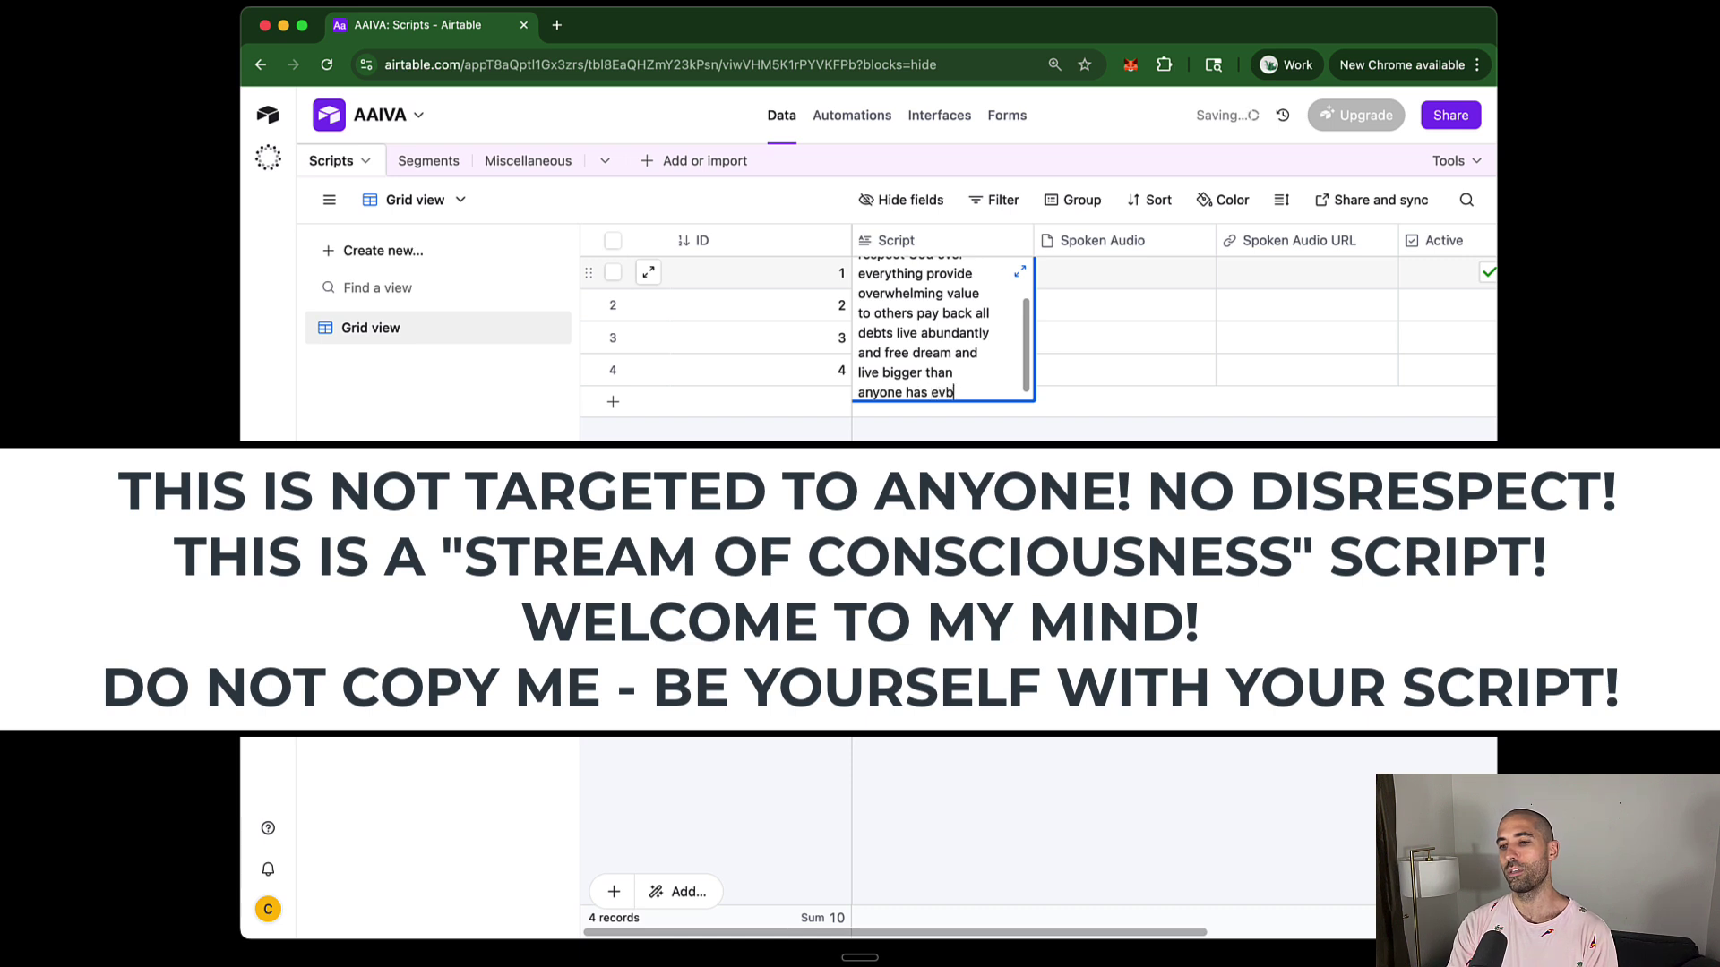
{"action": "key", "text": "BackSpace"}
{"action": "type", "text": "er done so fa"}
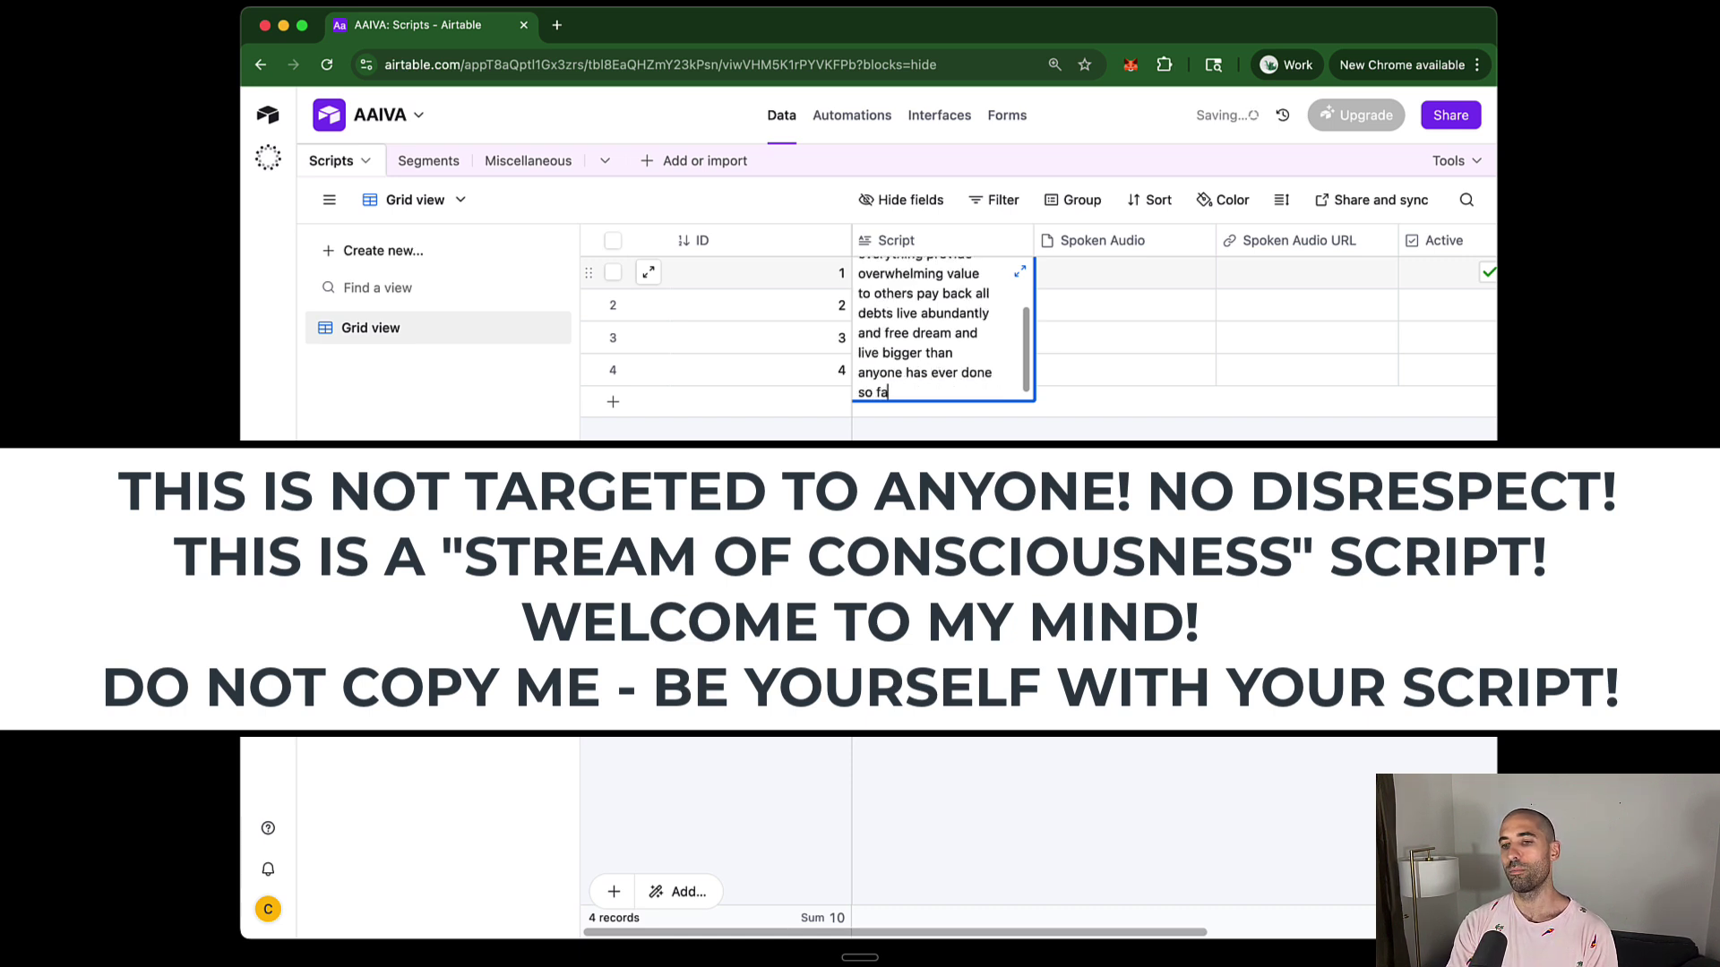
{"action": "type", "text": "efore."}
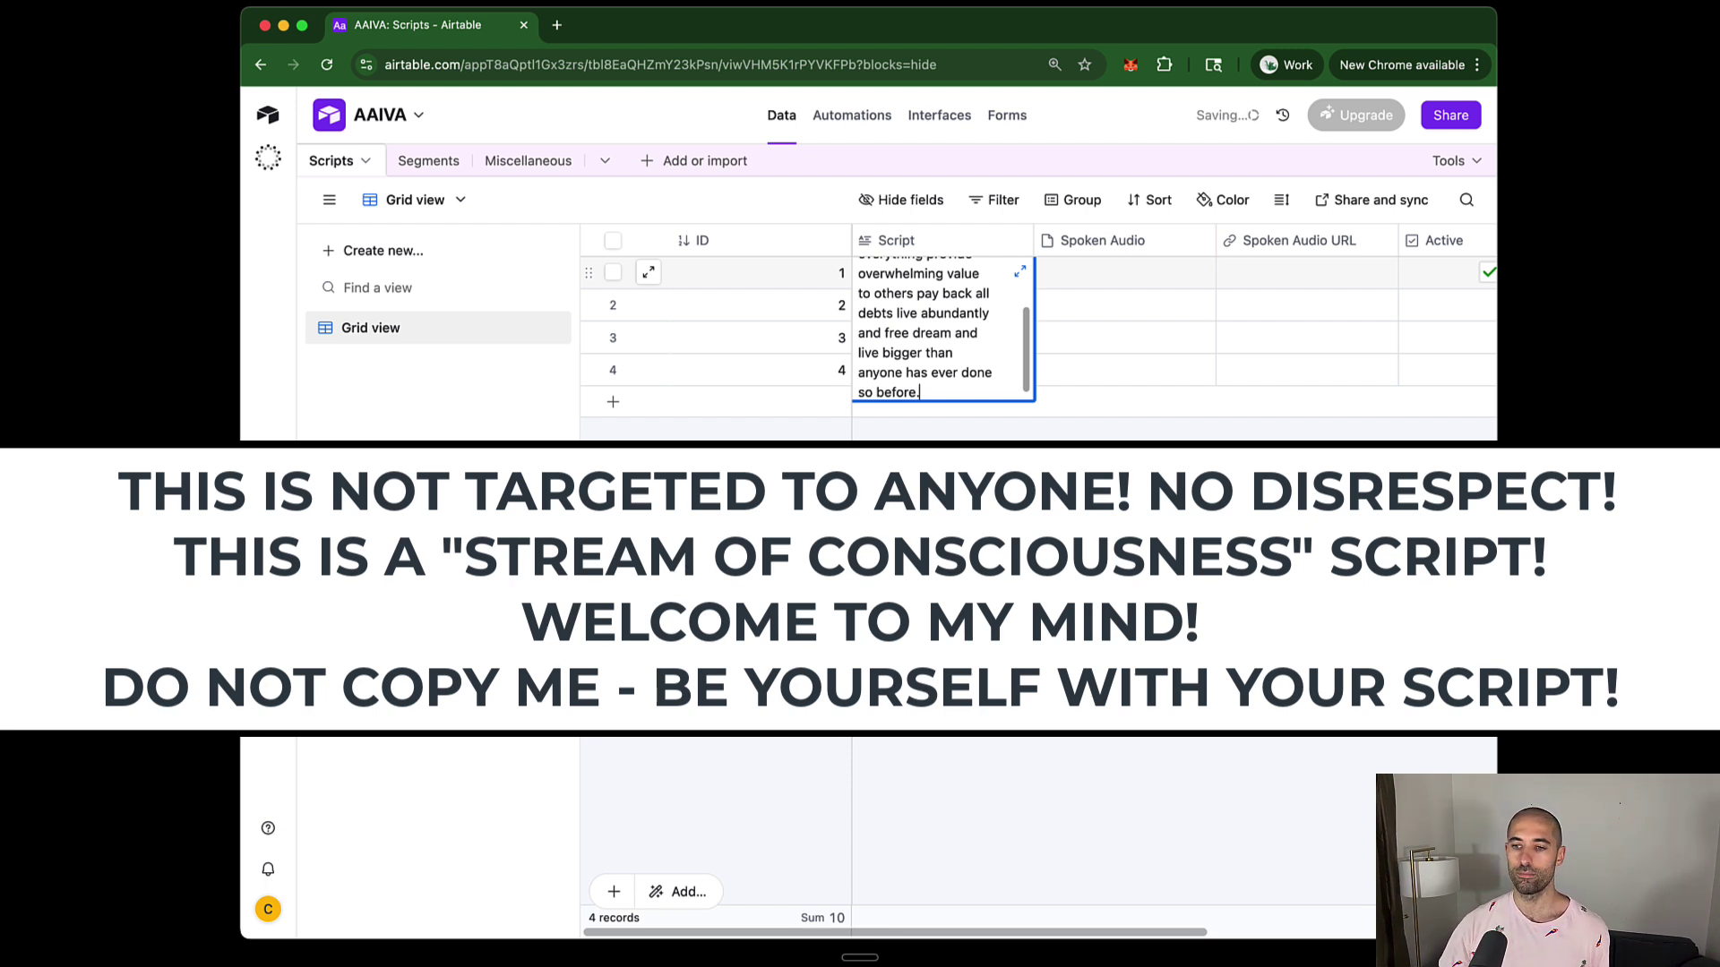
{"action": "left_click", "coordinate": [1019, 271]}
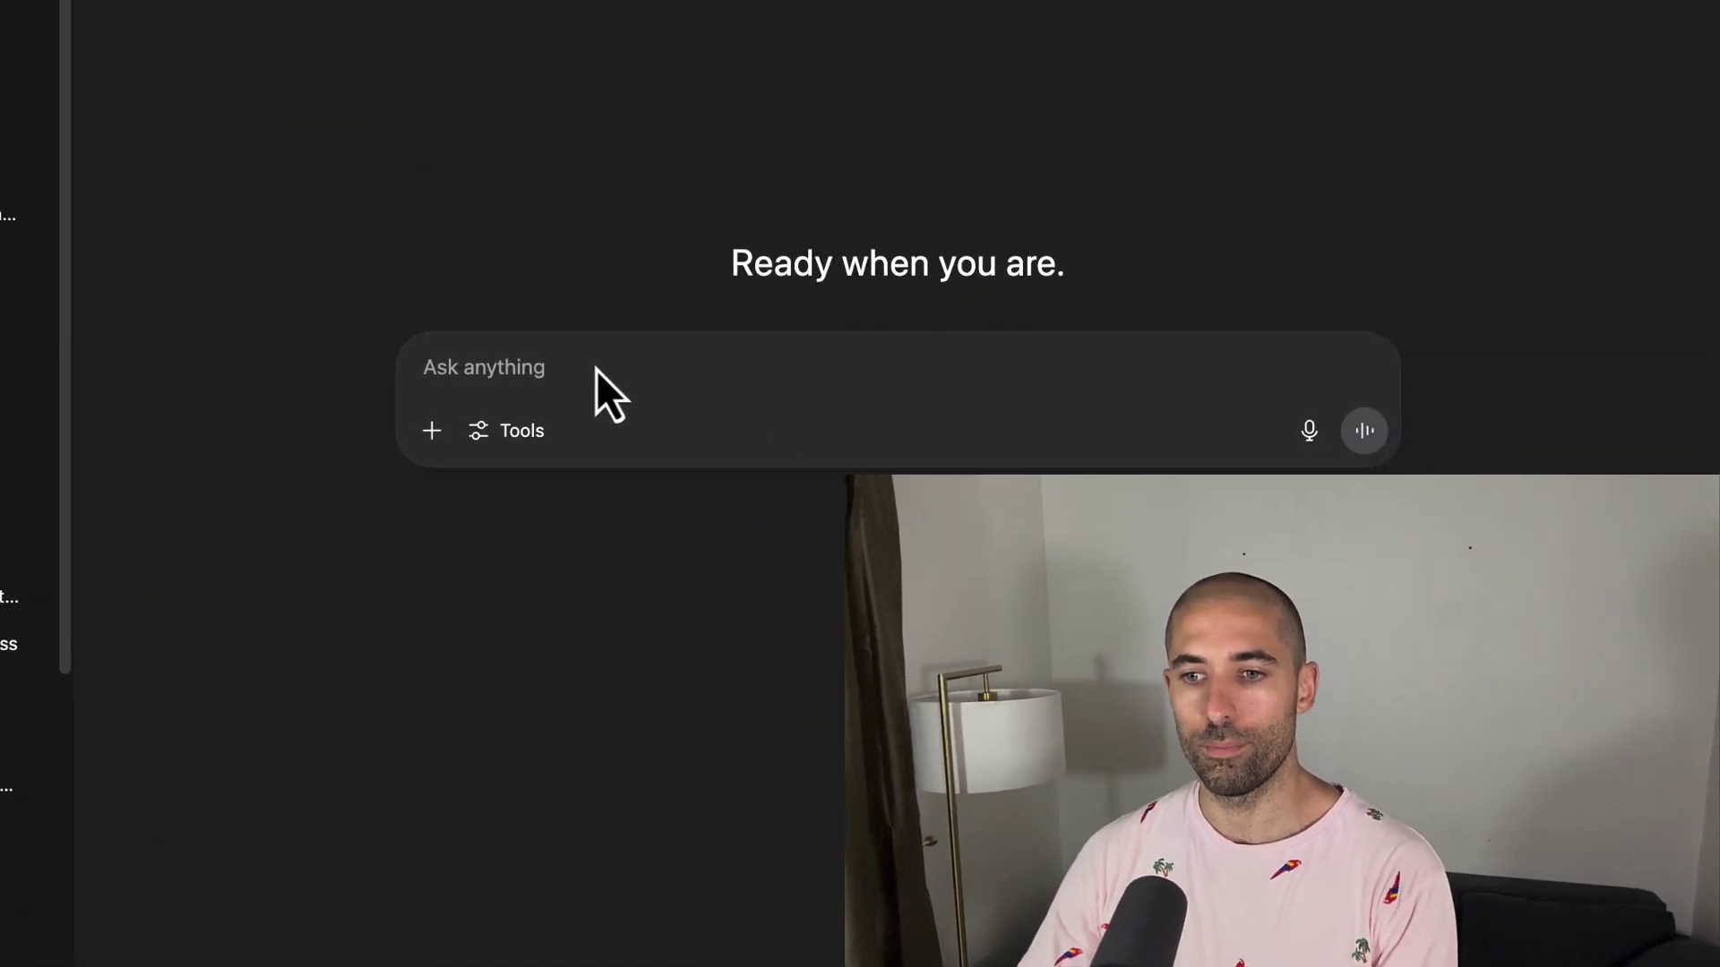
Switch to ChatGPT and request a poem in 3 parts, each taking 4-8 seconds to recite, about a bright eyed man about to fulfill his destiny
{"action": "type", "text": "Write a poem in 4 parts with each part of the poem taking between 4-8 seconds to recite. The poem should be about a bright eyed man about to fulfill his destiny."}
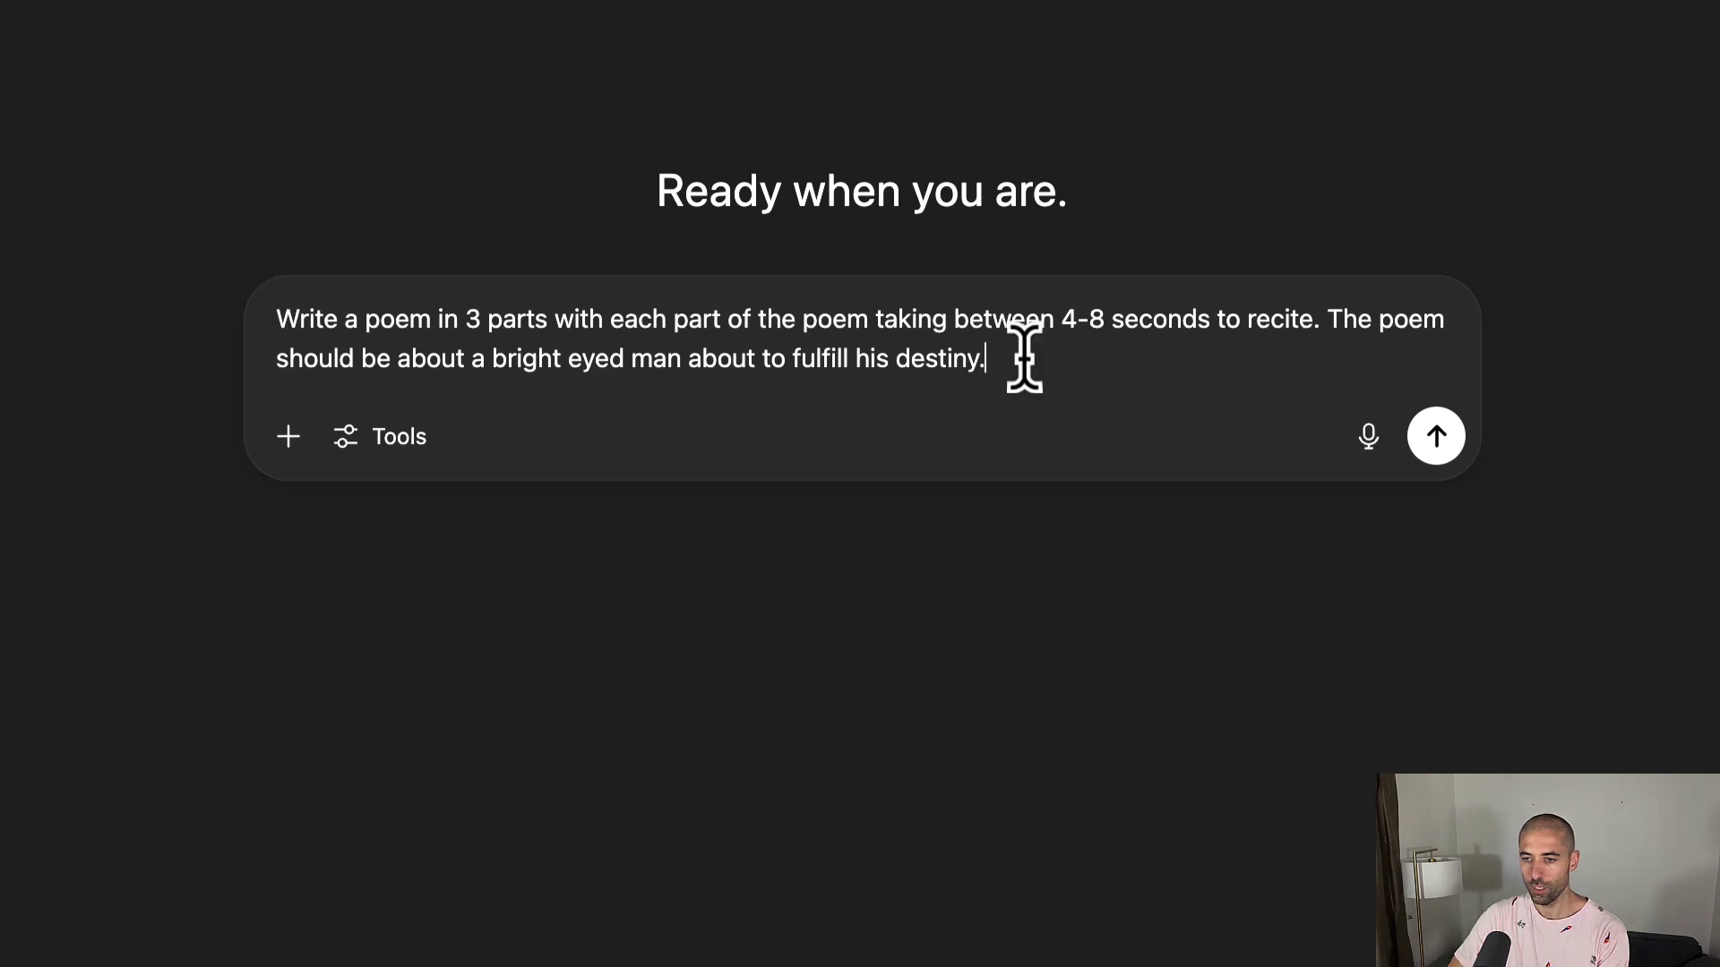
{"action": "key", "text": "Return"}
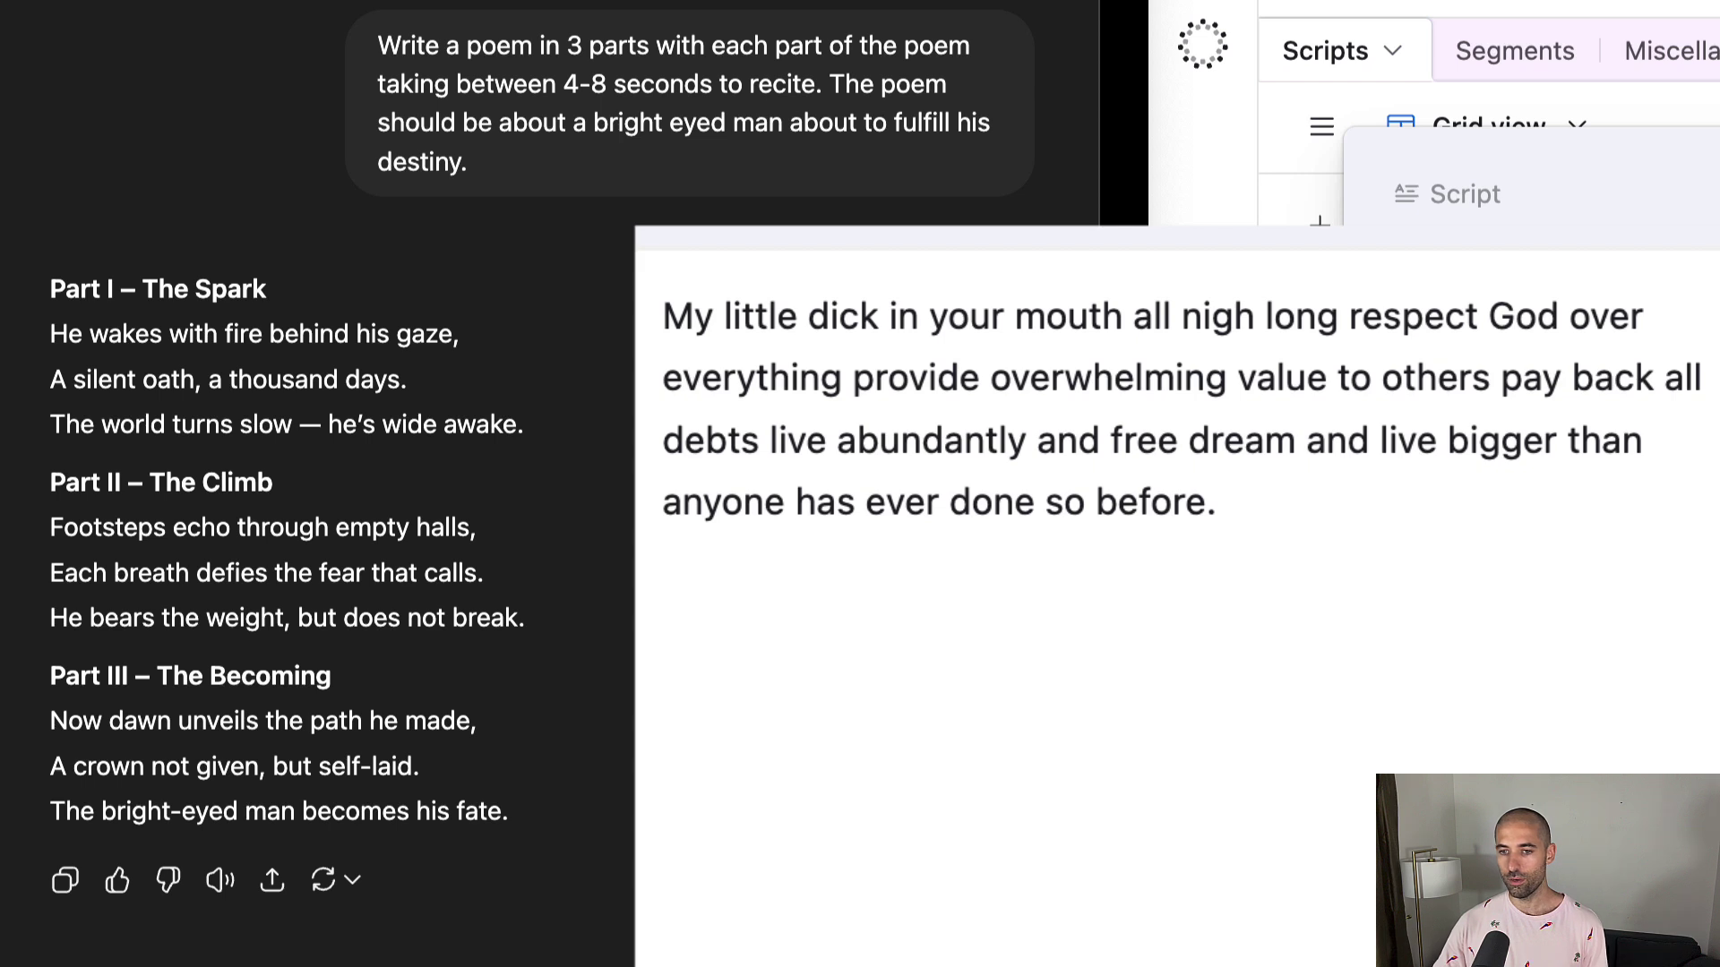
{"action": "left_click_drag", "start_coordinate": [49, 280], "coordinate": [506, 797]}
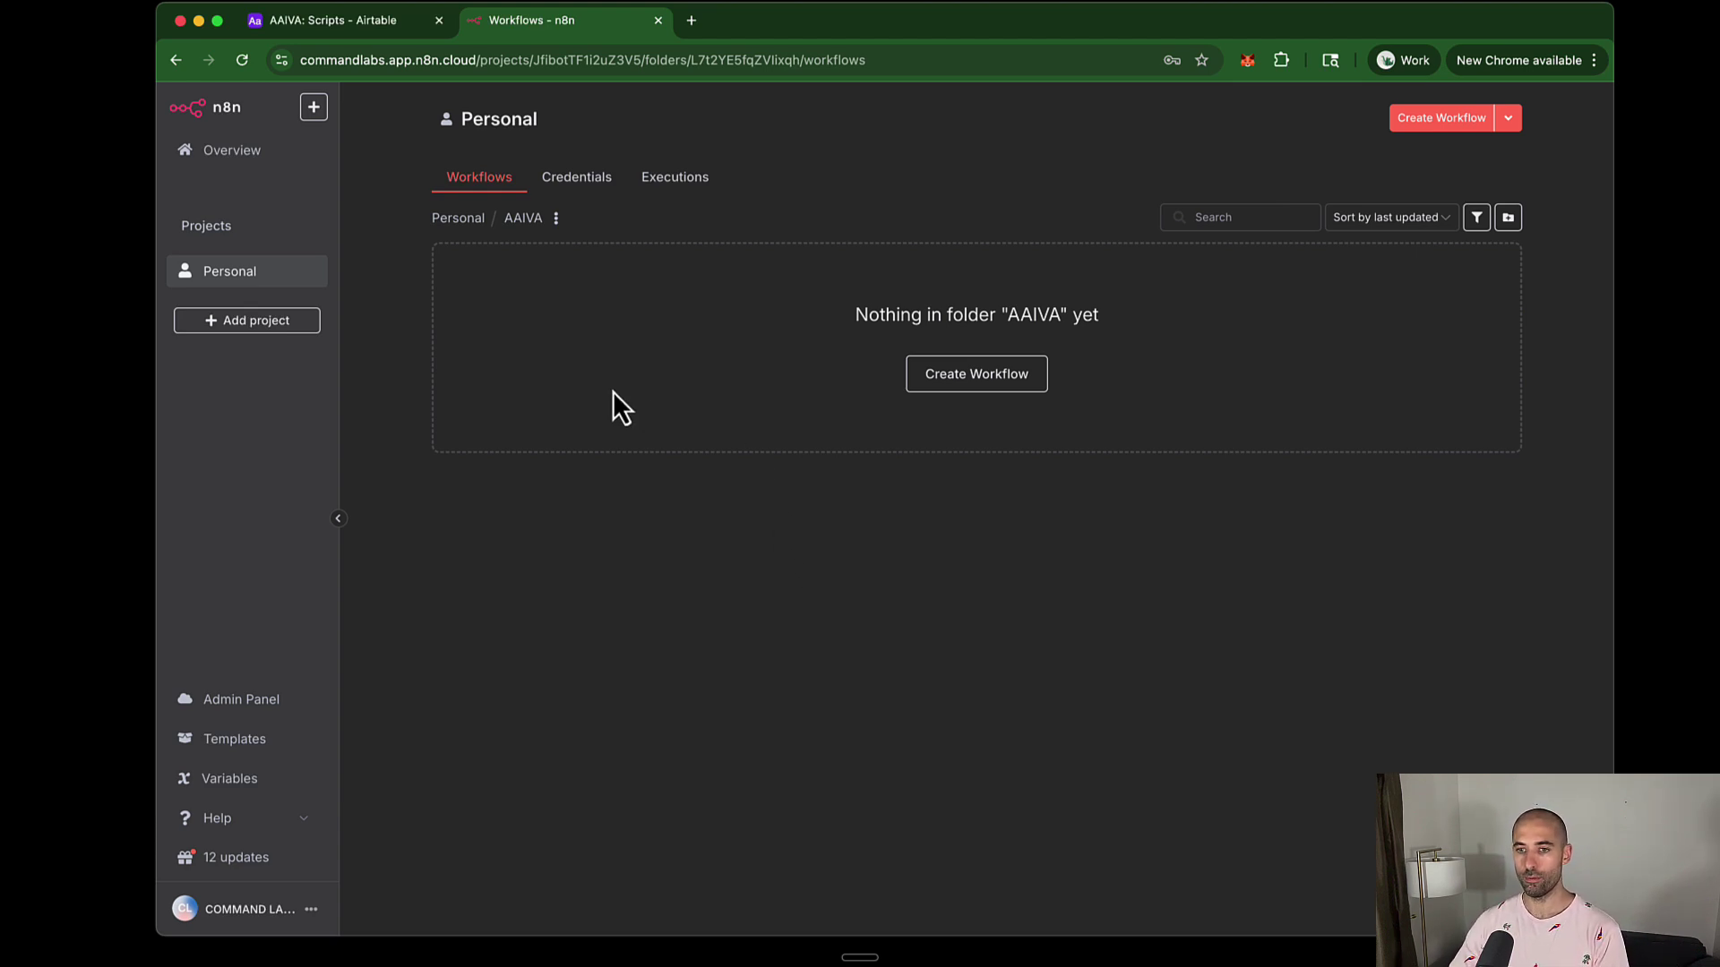
Switch to n8n, create a workflow in the AAIVA folder and add an Airtable Search records node as its first step
{"action": "left_click", "coordinate": [920, 380]}
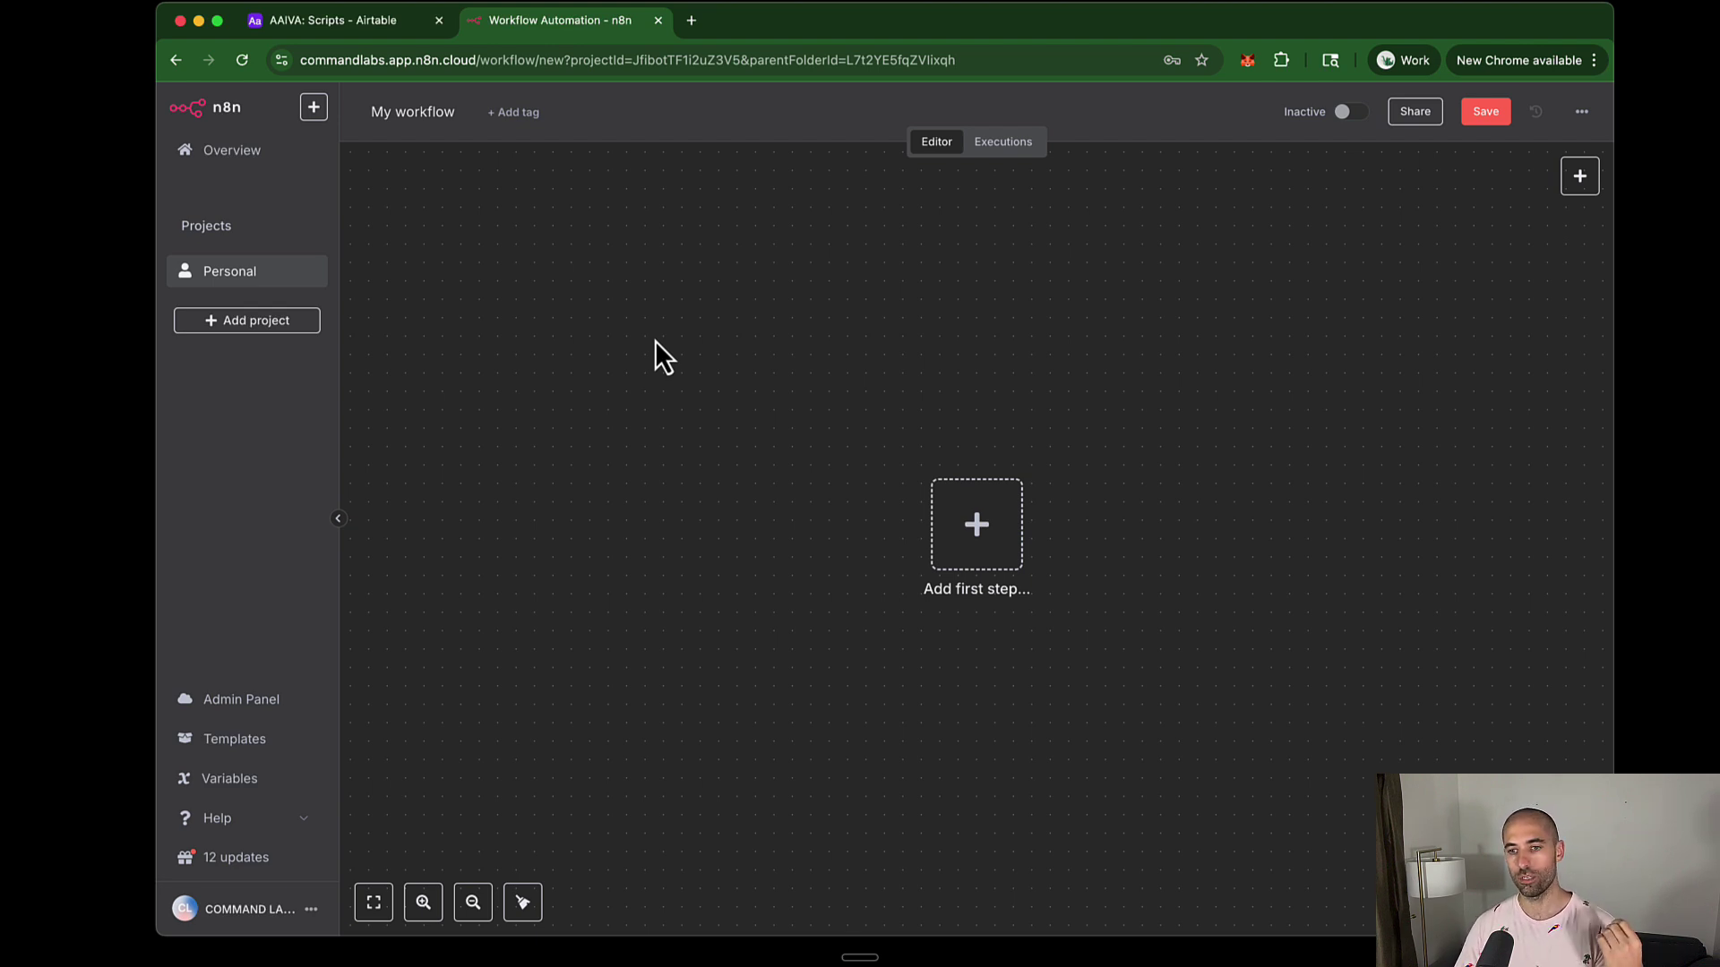
{"action": "left_click_drag", "start_coordinate": [969, 530], "coordinate": [695, 457]}
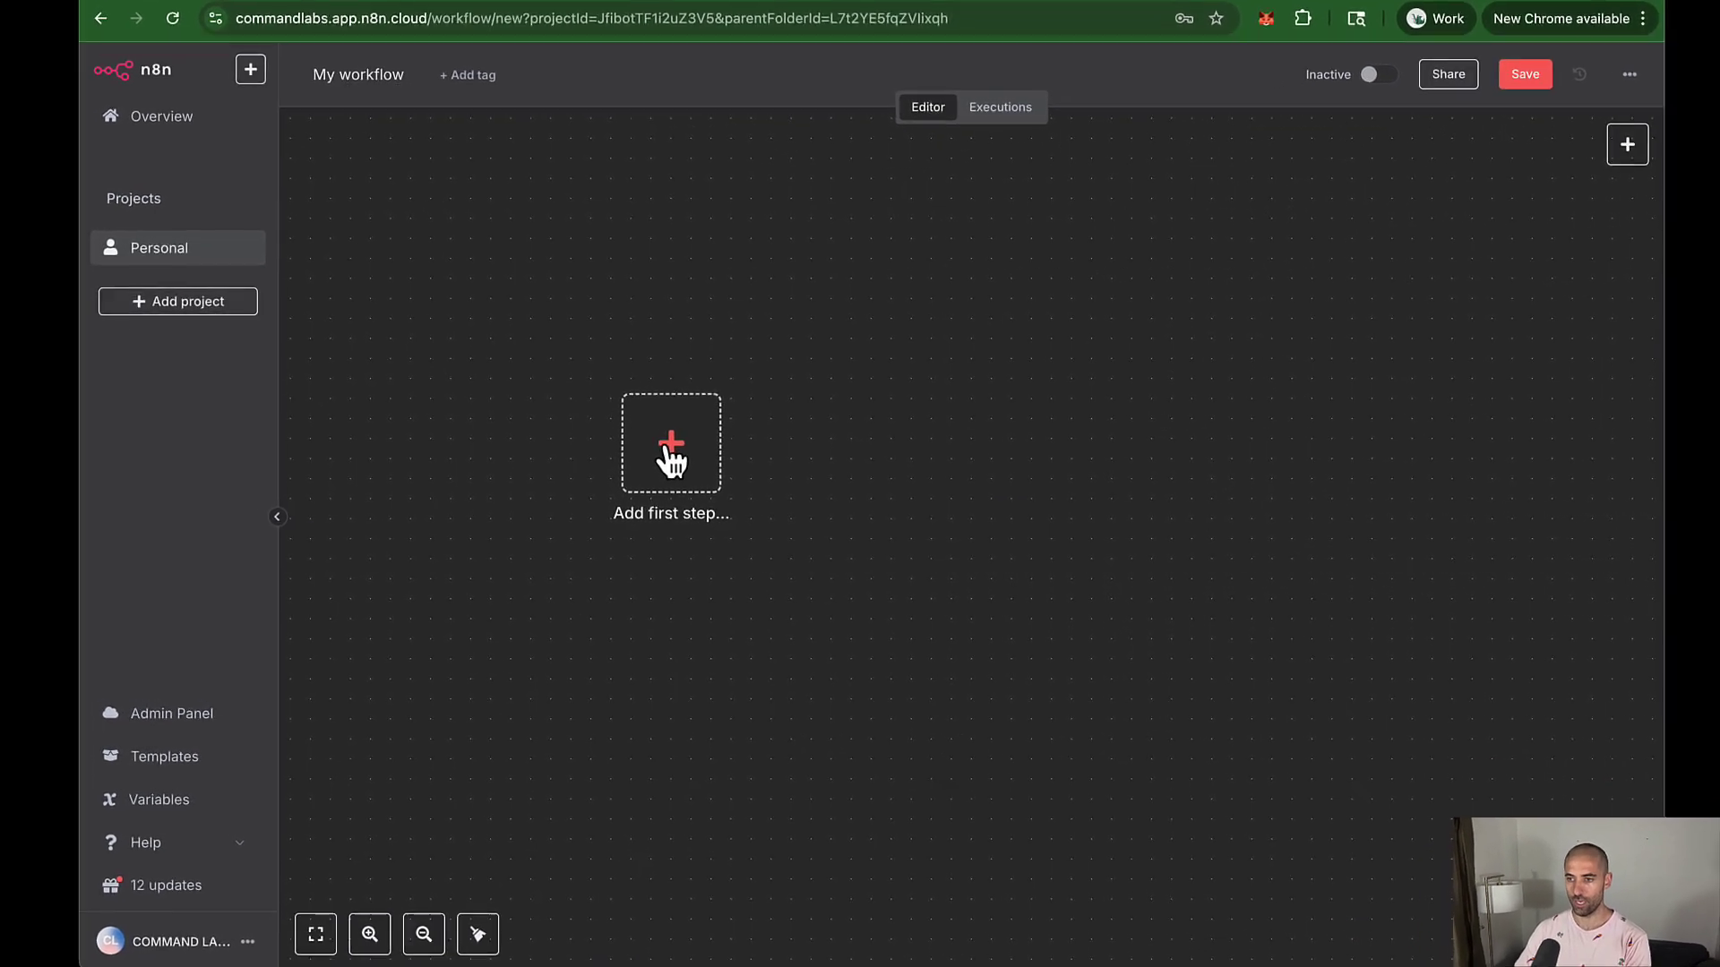
{"action": "left_click", "coordinate": [651, 439]}
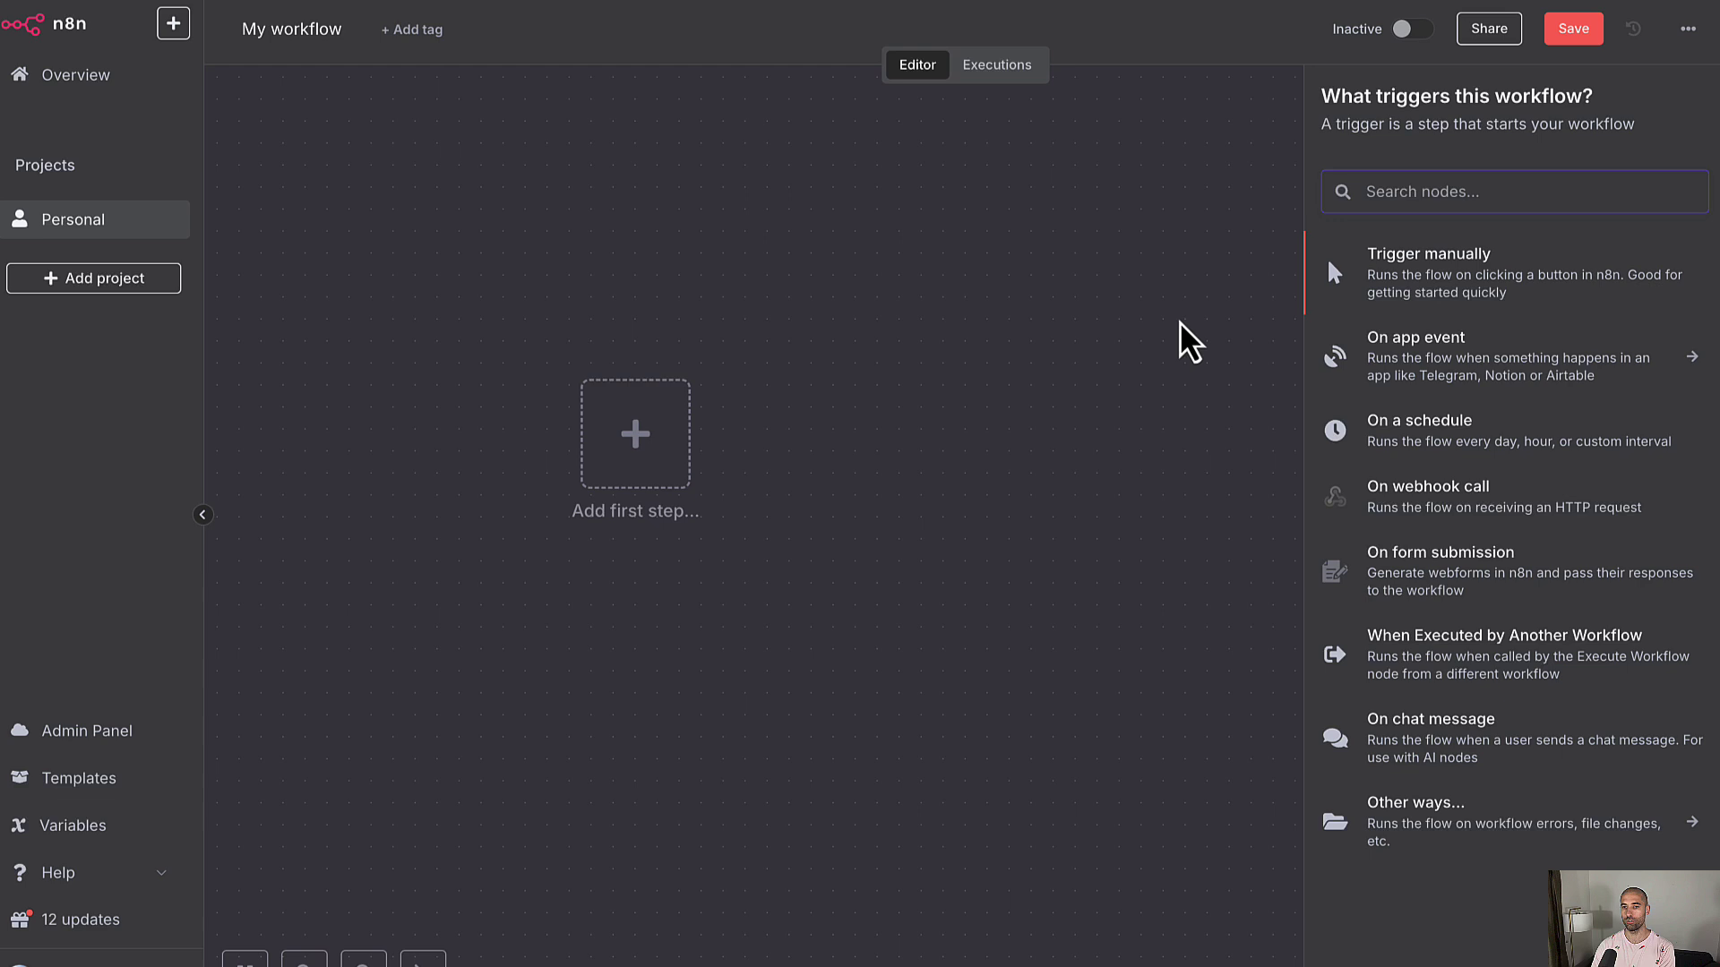
{"action": "type", "text": "air"}
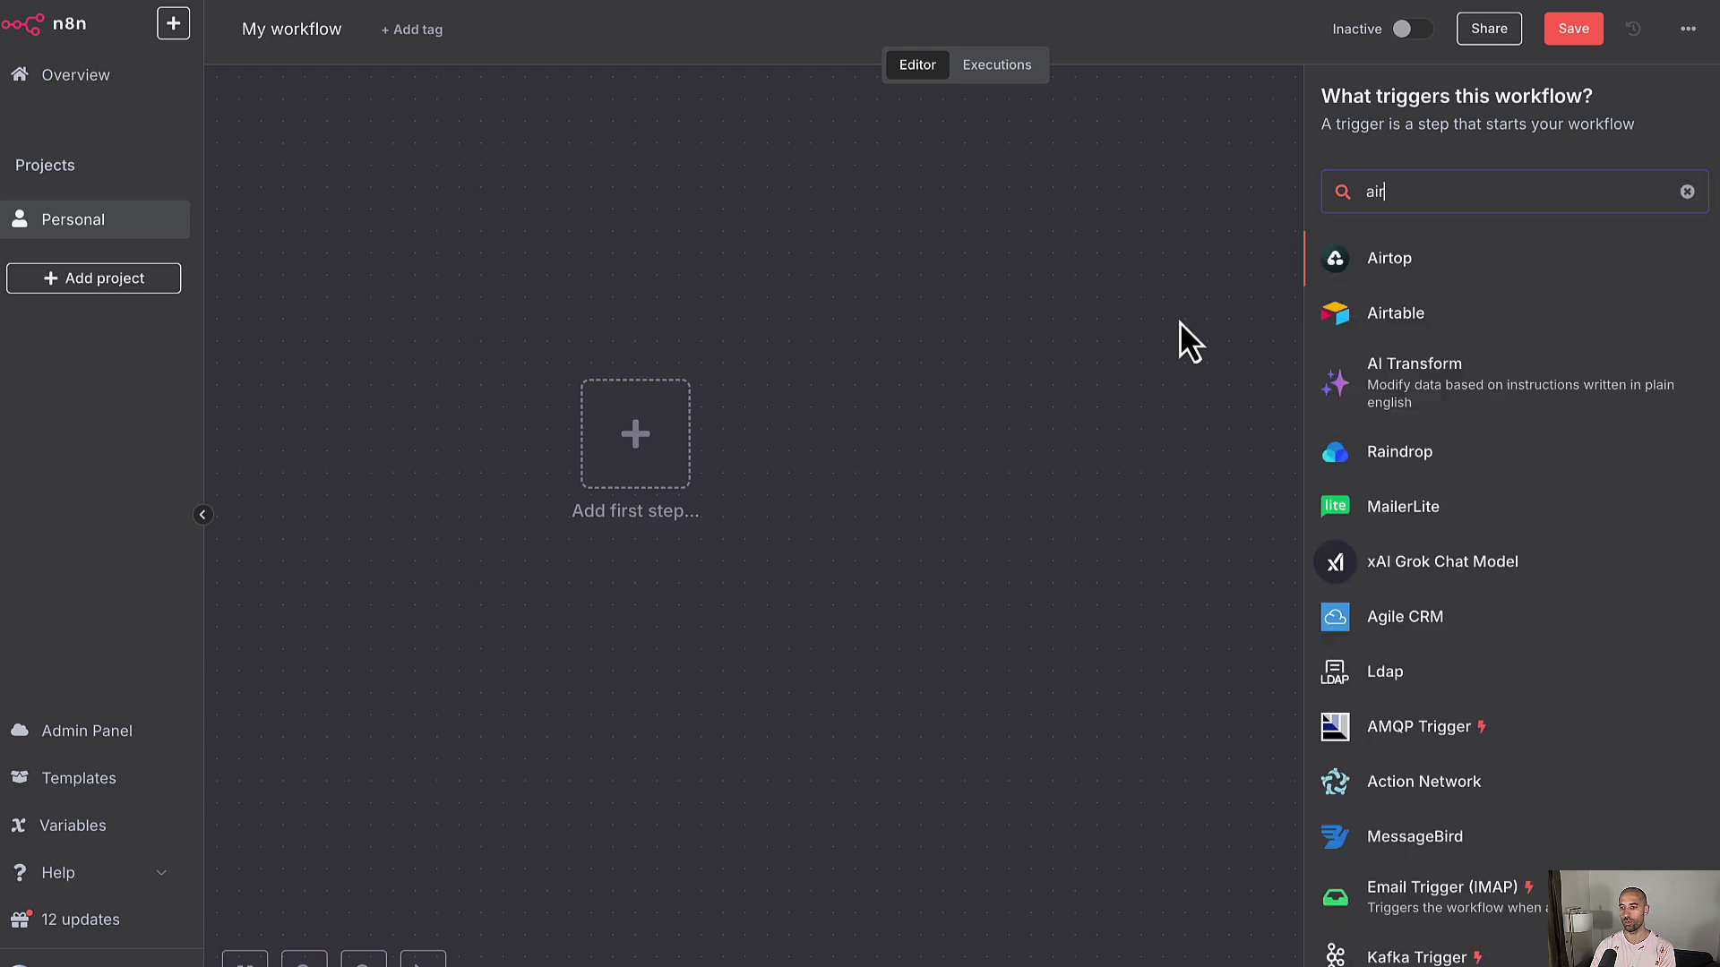
{"action": "left_click", "coordinate": [1445, 333]}
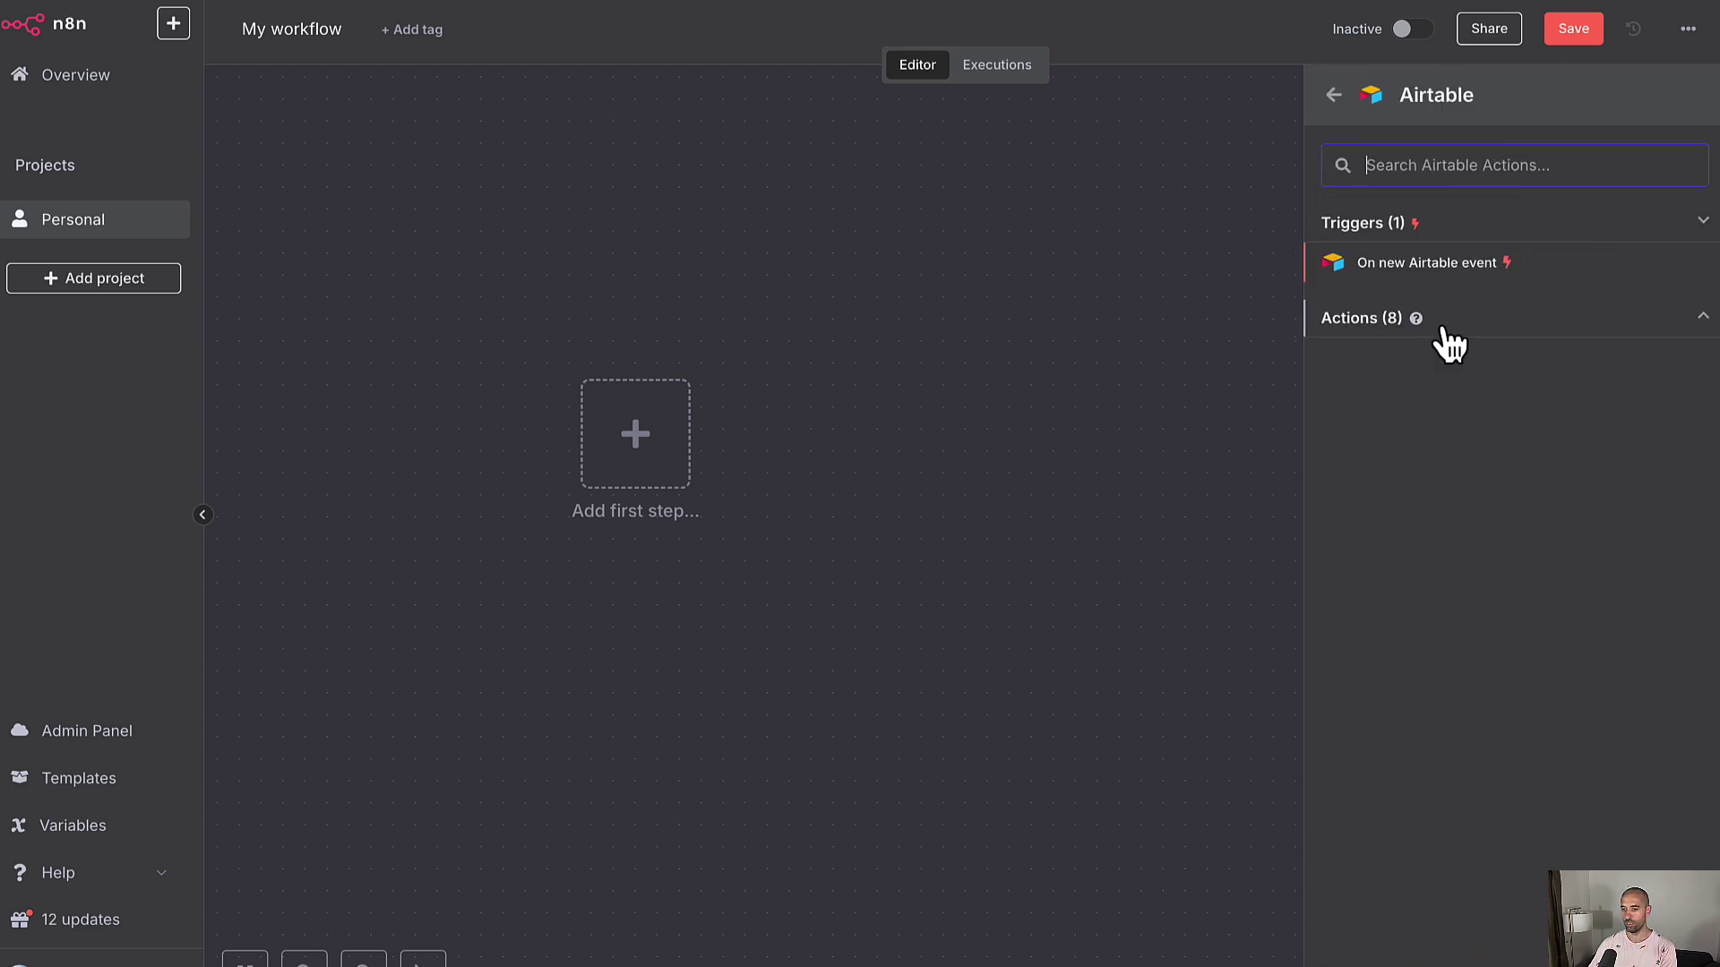
{"action": "left_click", "coordinate": [1701, 321]}
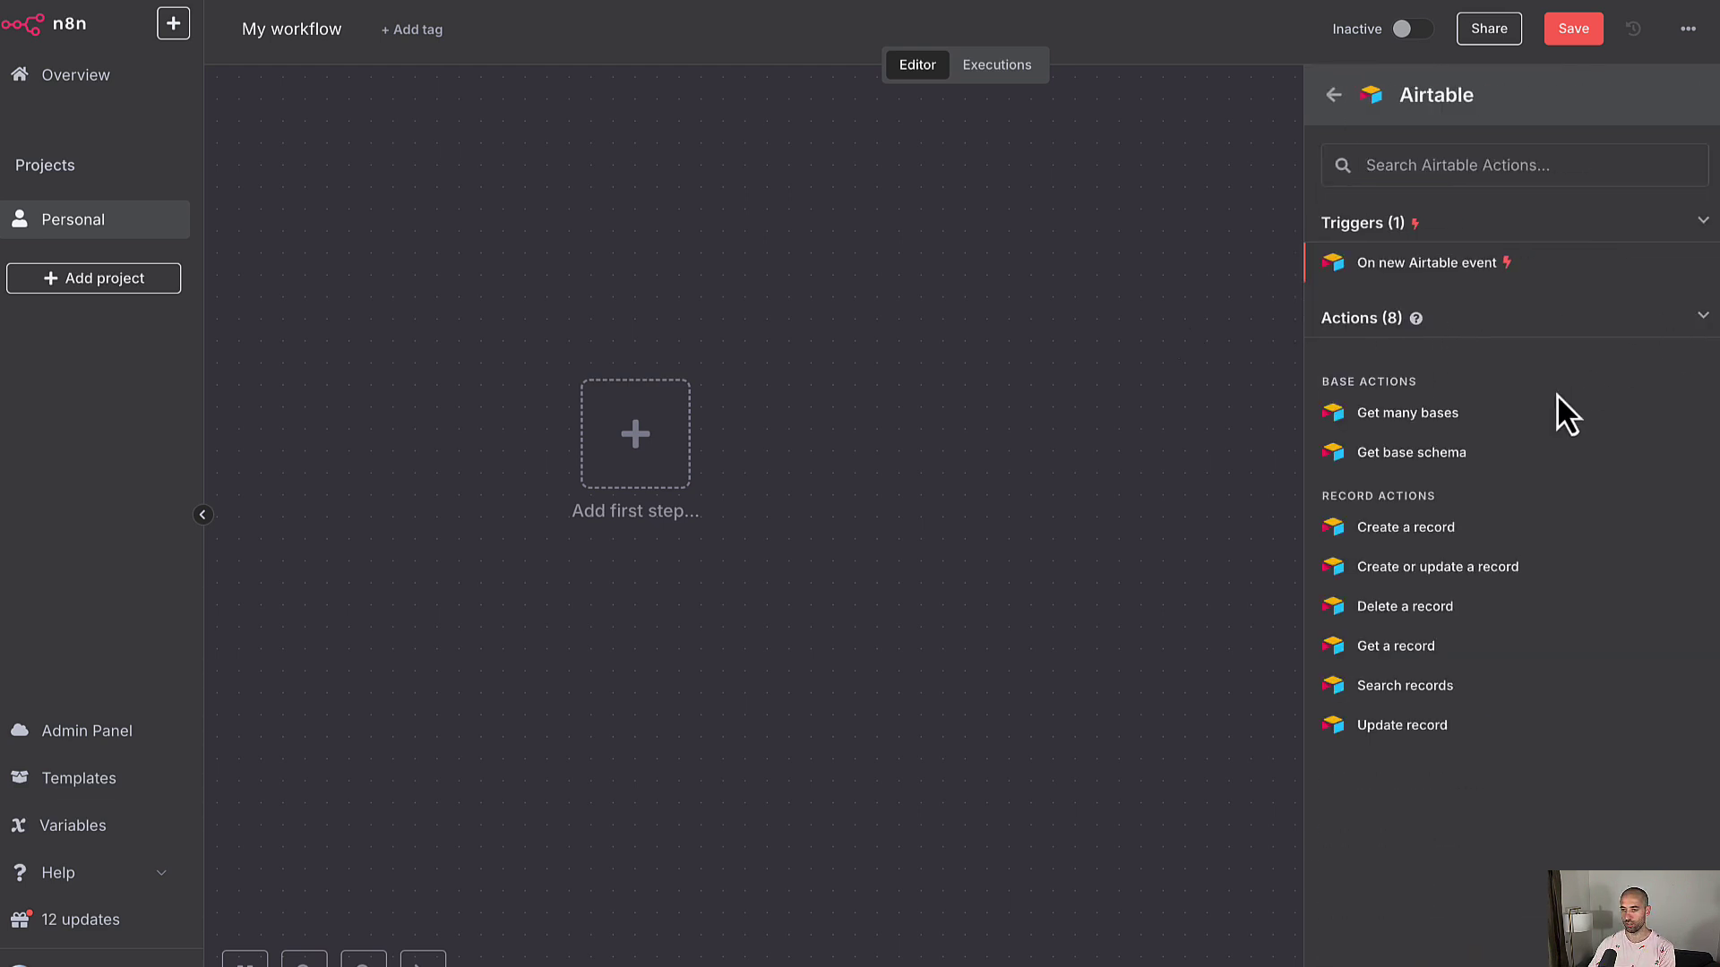
{"action": "left_click", "coordinate": [1384, 689]}
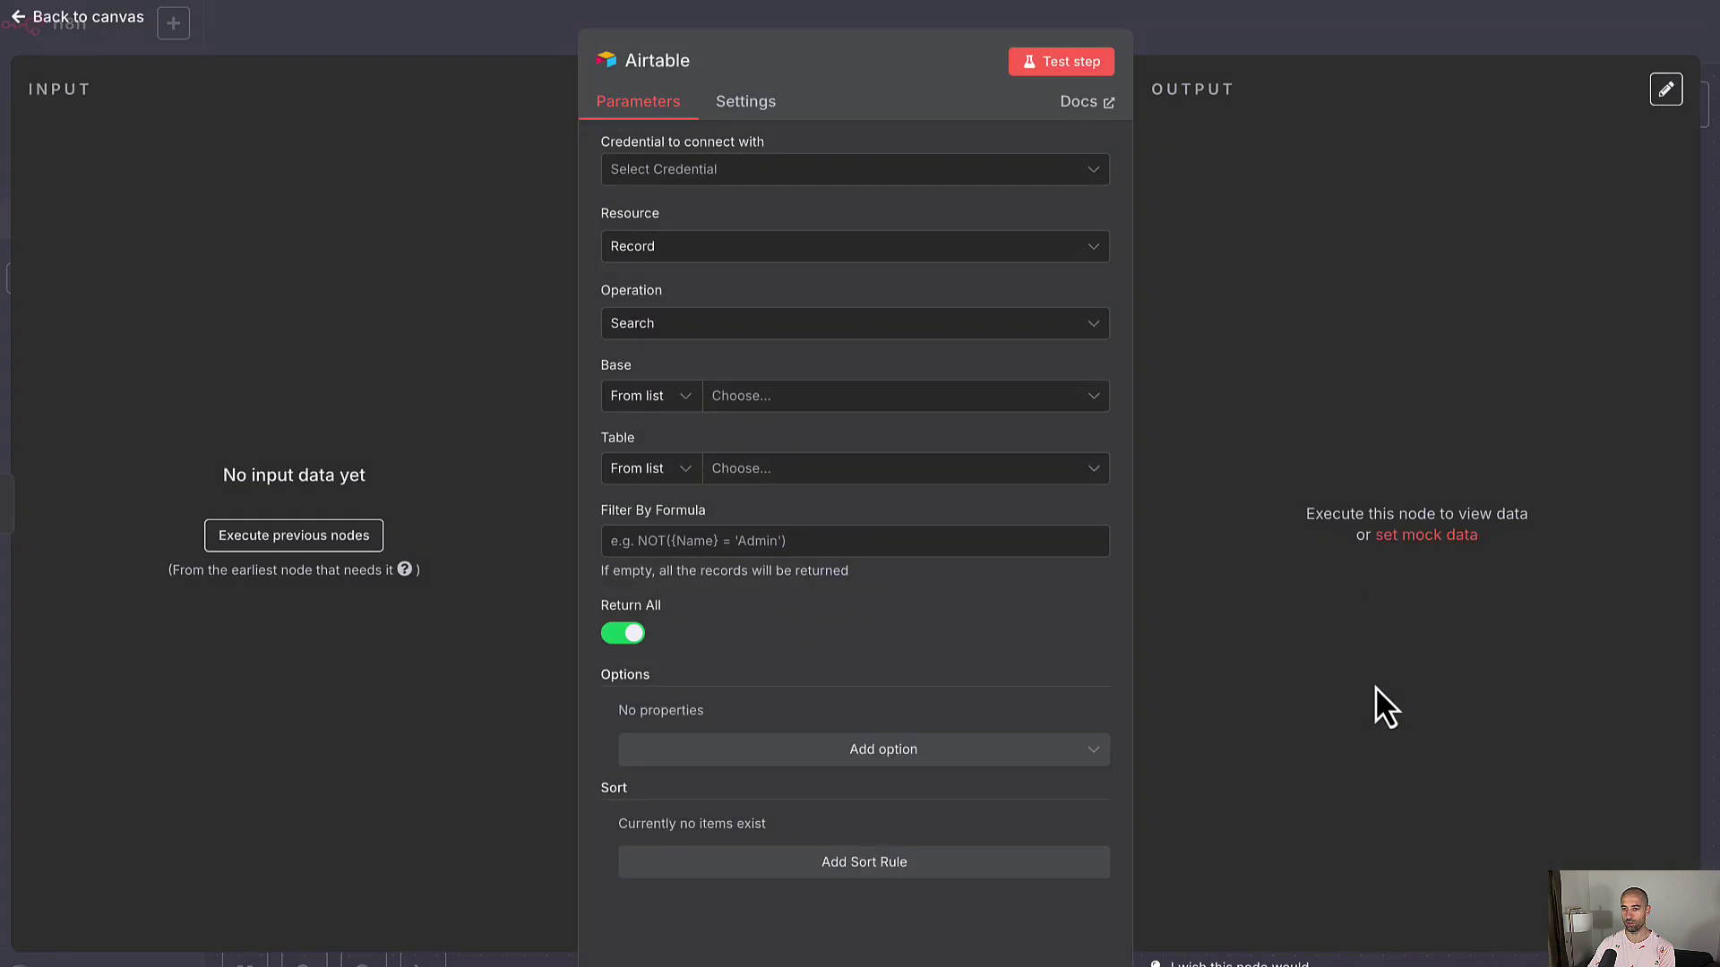
Start a new credential for the Airtable node, then switch to Airtable and open the personal access tokens in Builder Hub
{"action": "left_click", "coordinate": [786, 183]}
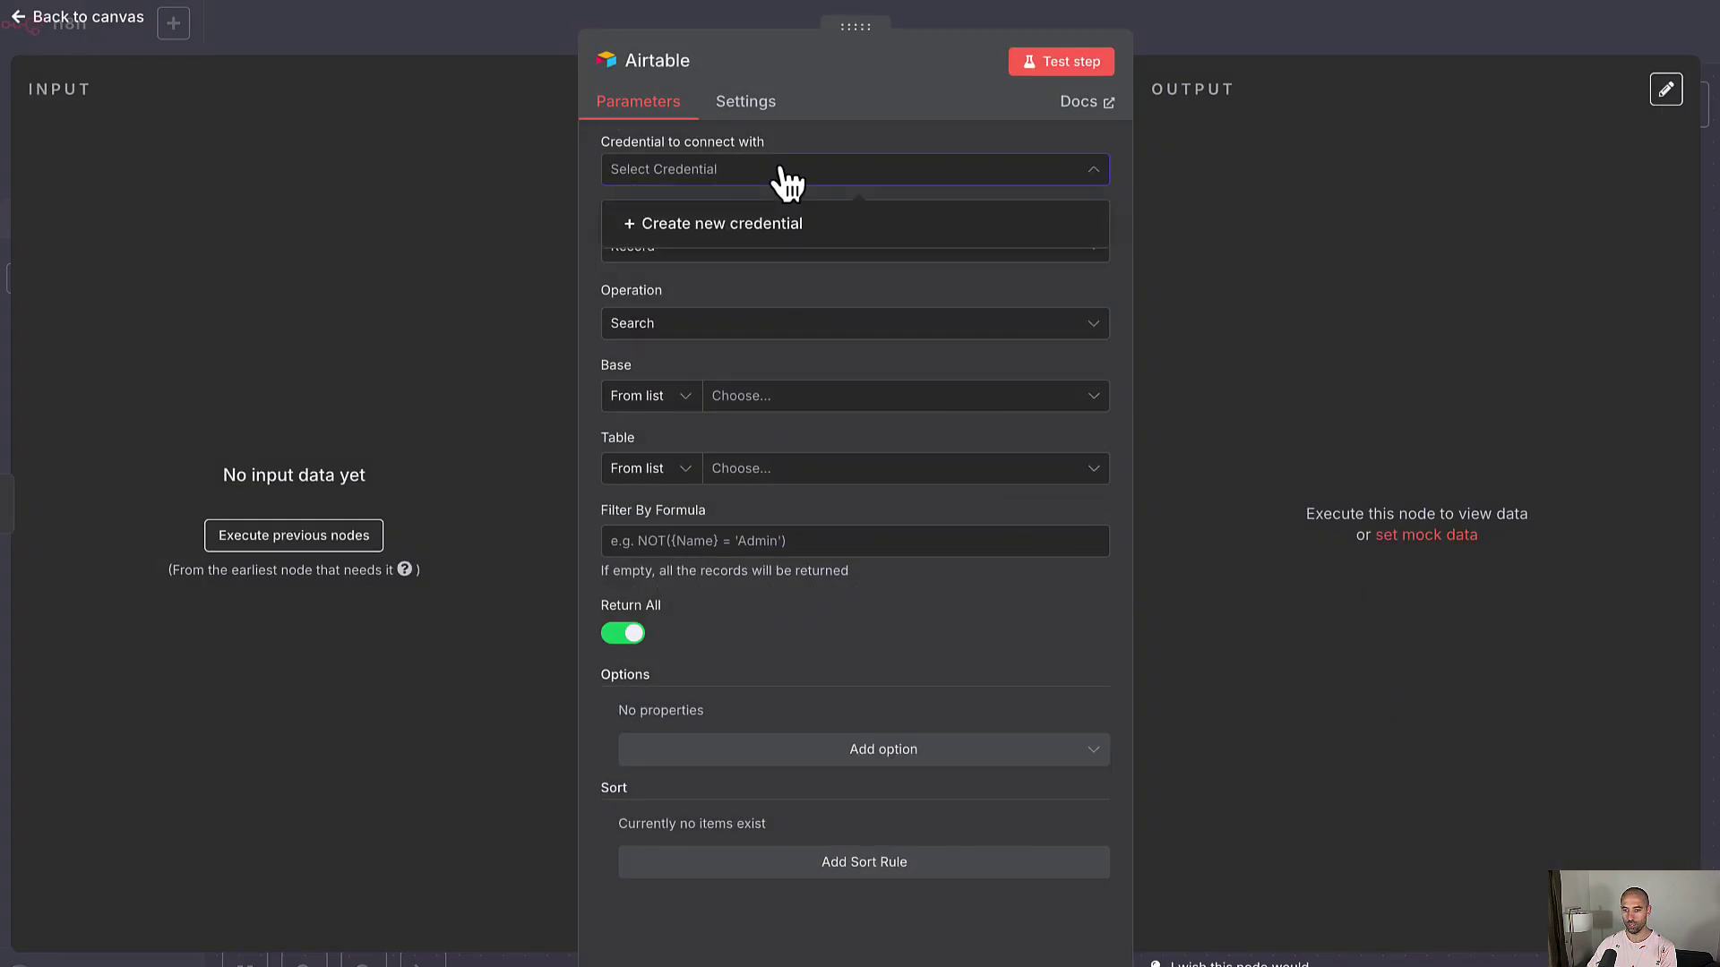
{"action": "left_click", "coordinate": [743, 235]}
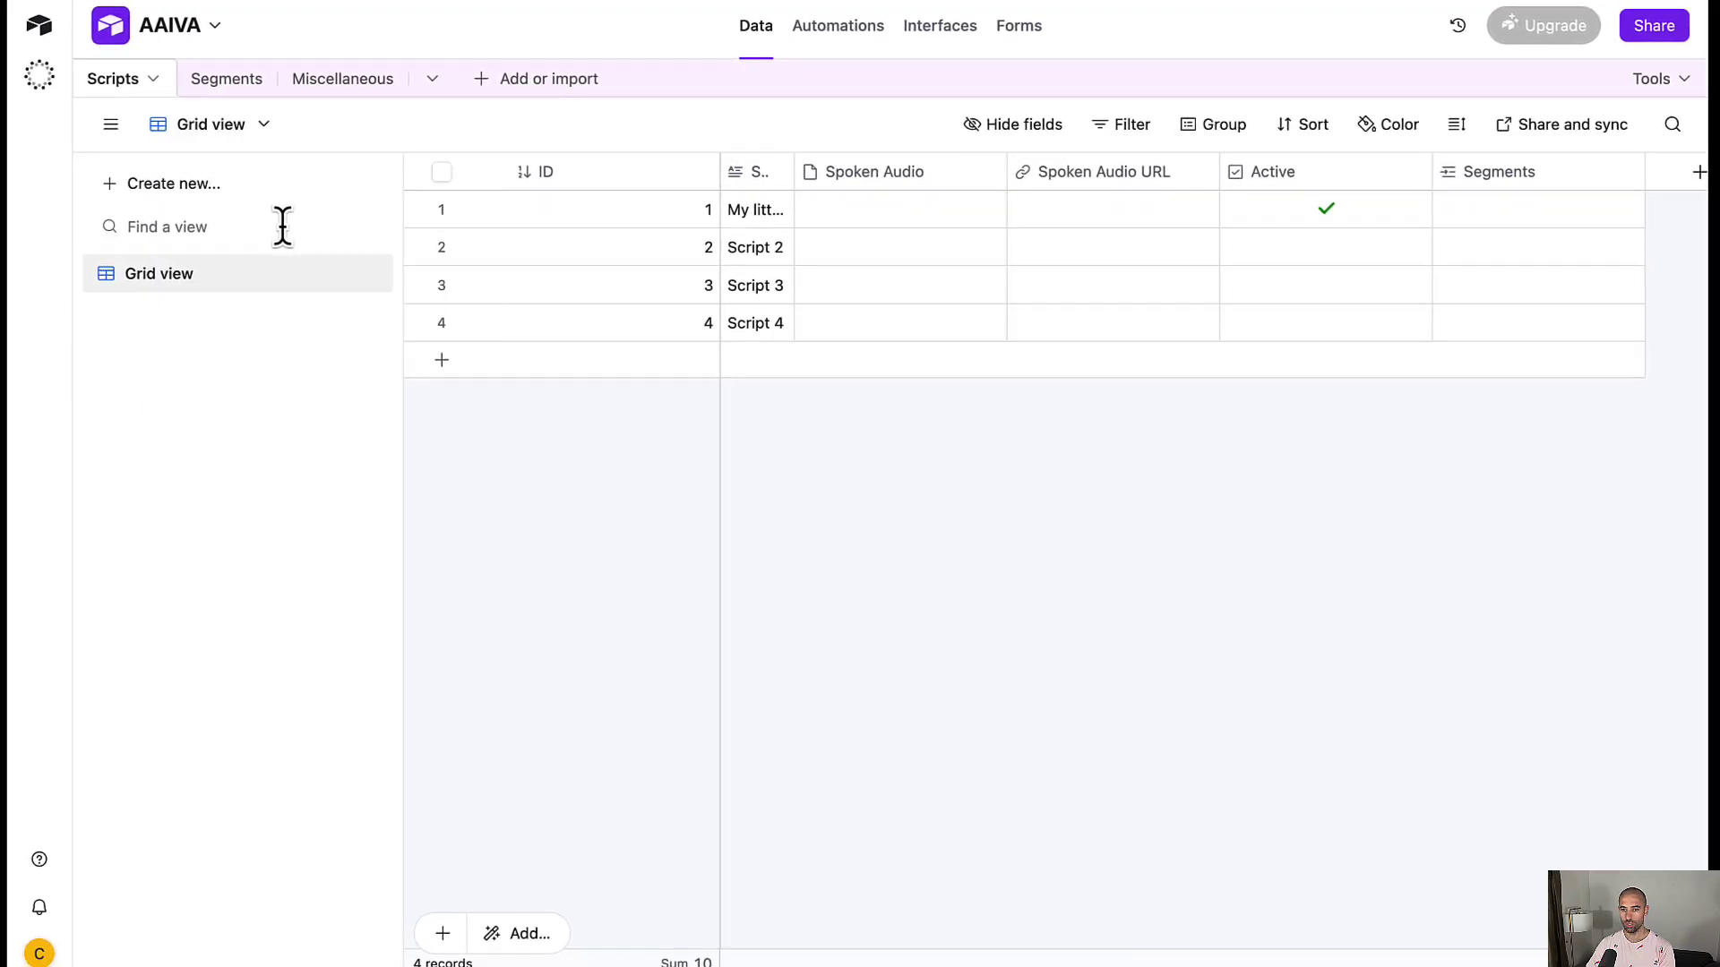
{"action": "left_click", "coordinate": [50, 38]}
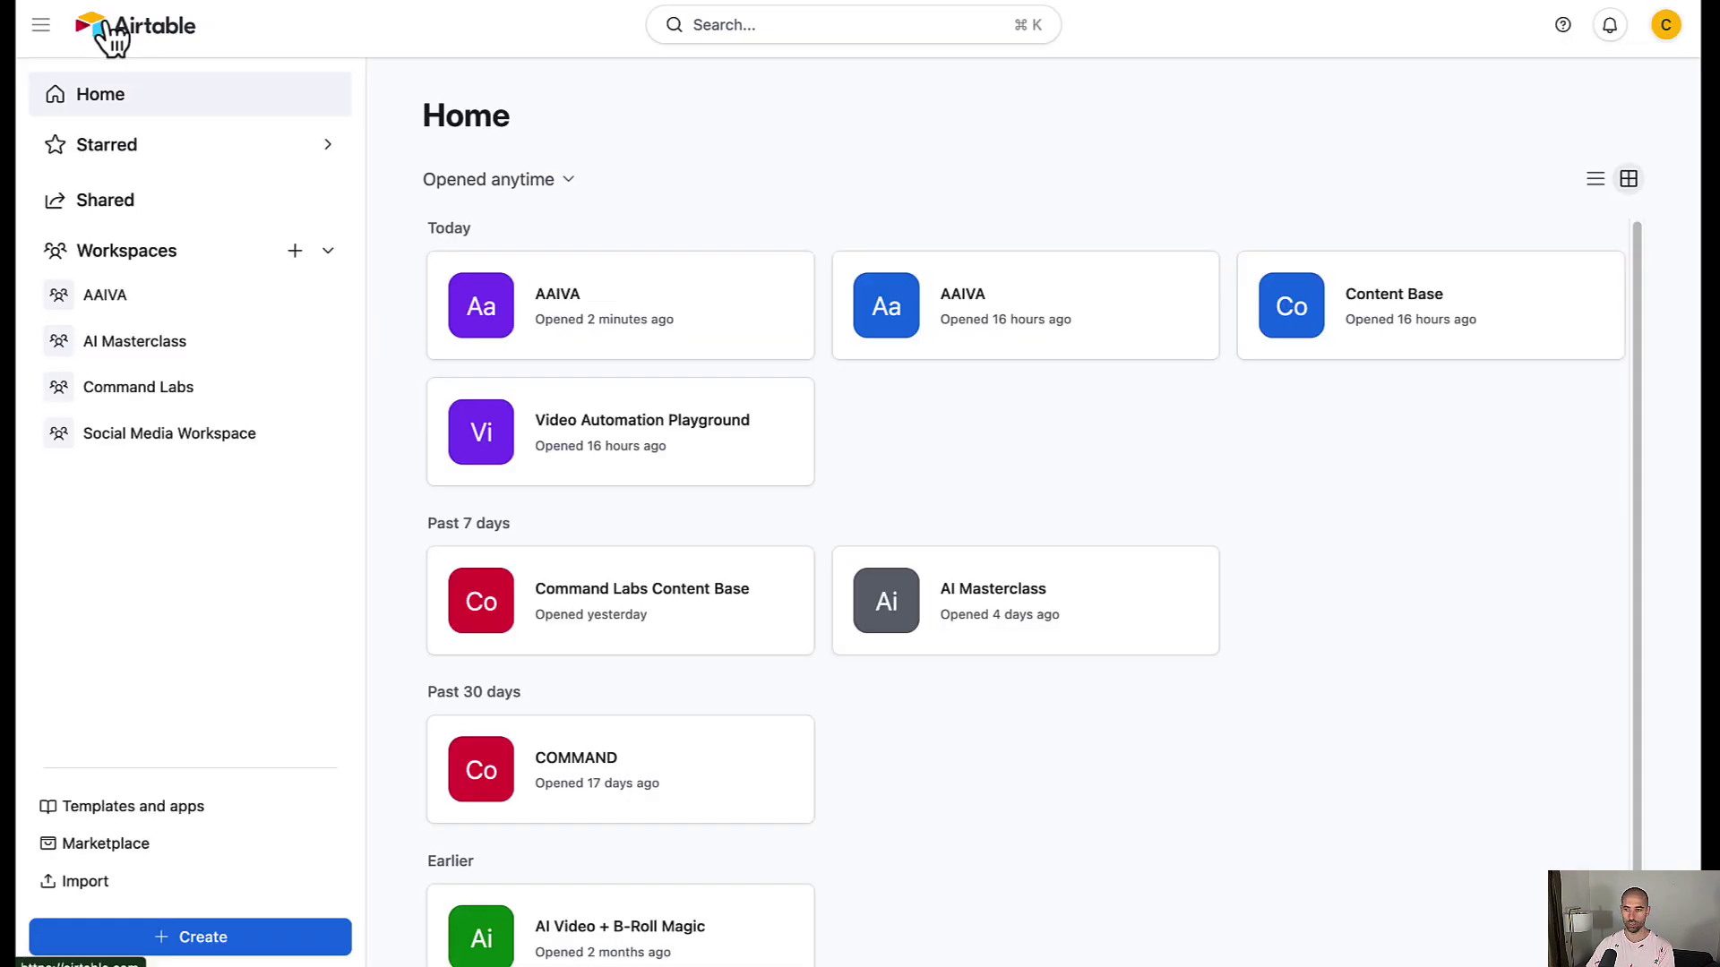
{"action": "left_click", "coordinate": [1666, 28]}
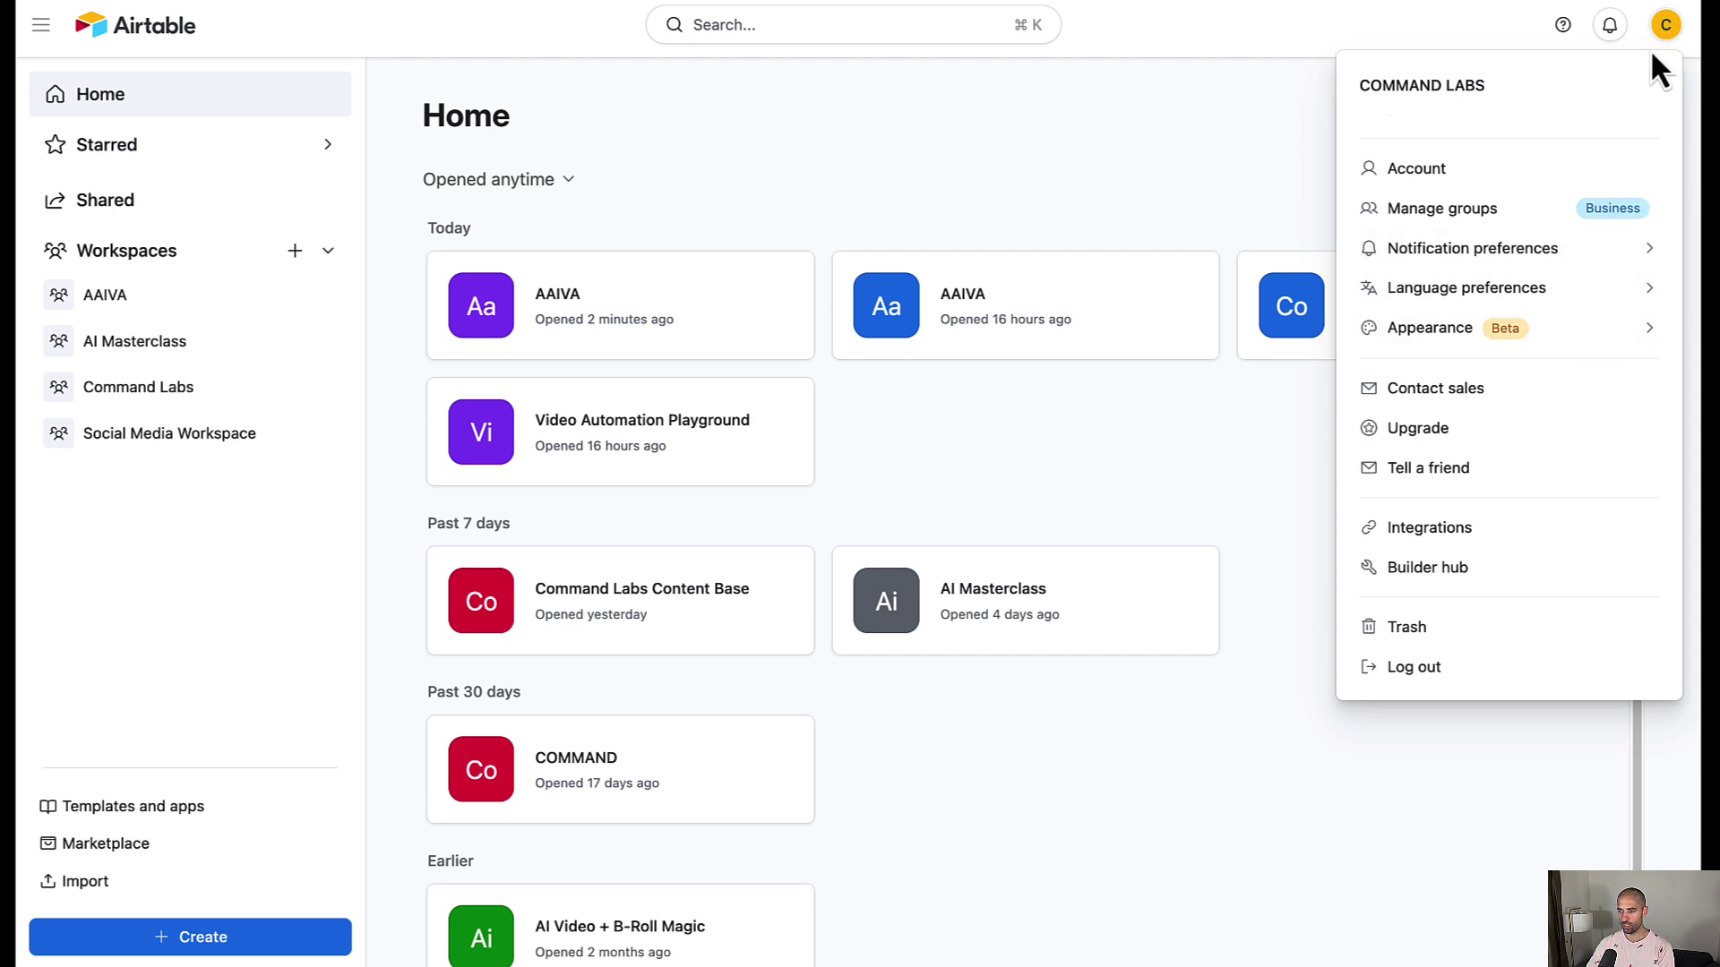
{"action": "left_click", "coordinate": [1664, 31]}
{"action": "left_click", "coordinate": [1664, 31]}
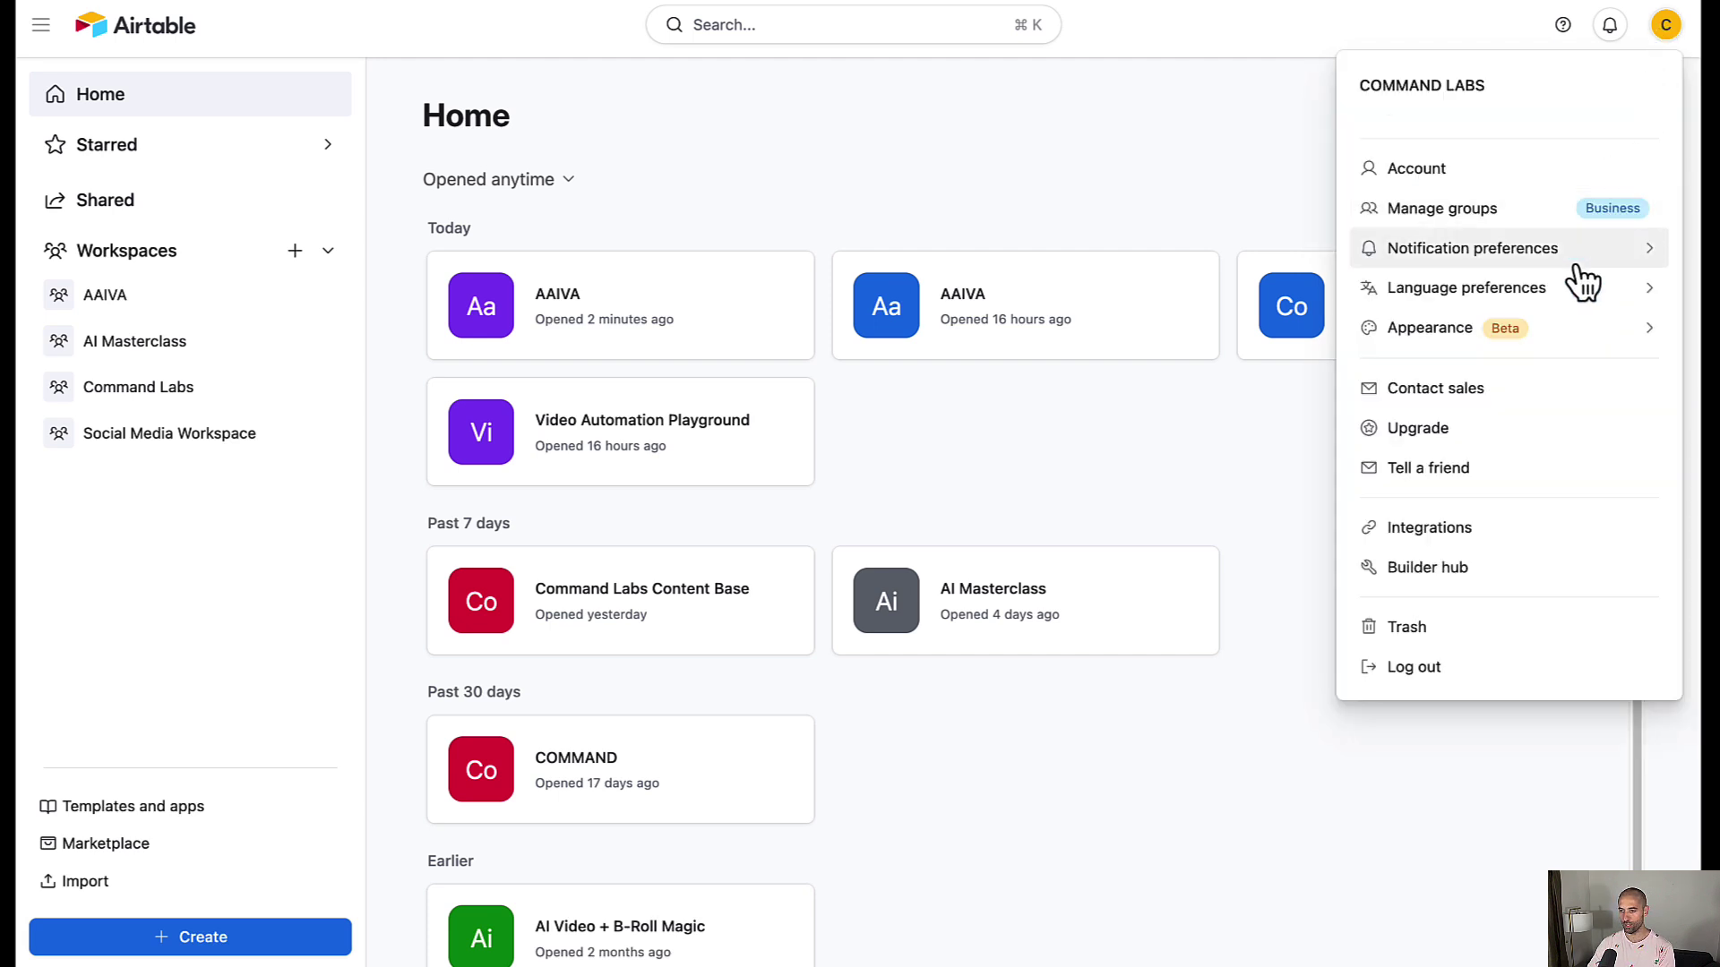
{"action": "left_click", "coordinate": [1534, 581]}
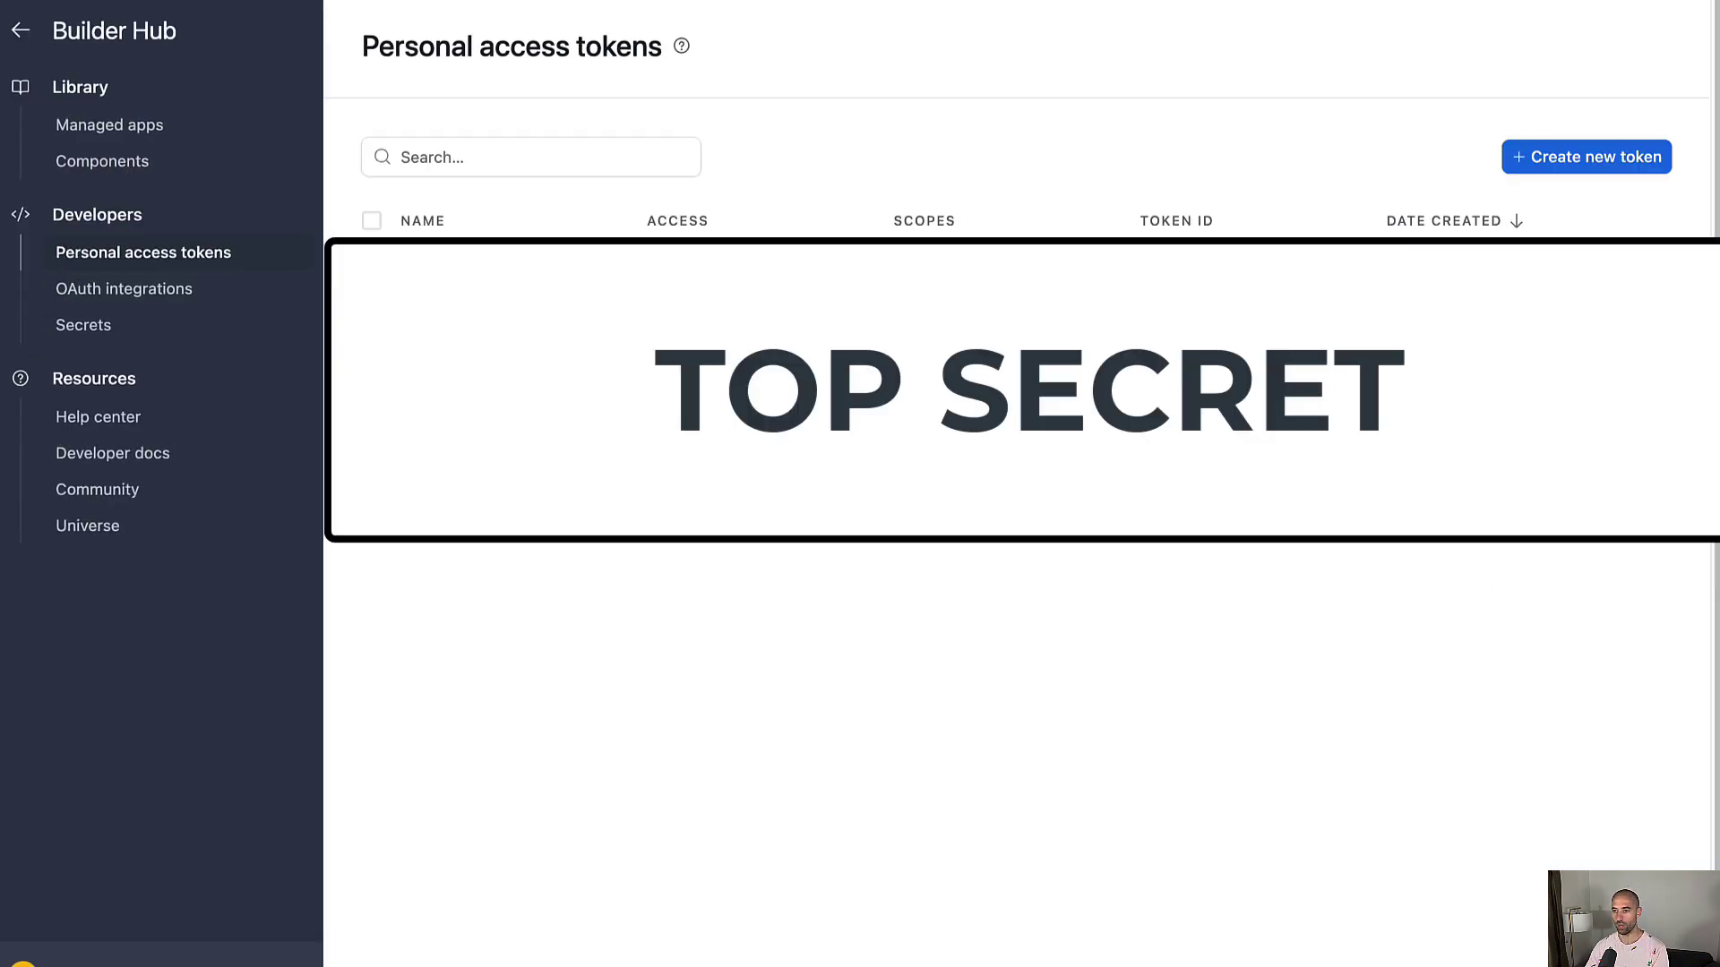
Start a new personal access token named aaiva with the scopes data.records:read, data.records:write and schema.bases:read
{"action": "left_click", "coordinate": [1603, 171]}
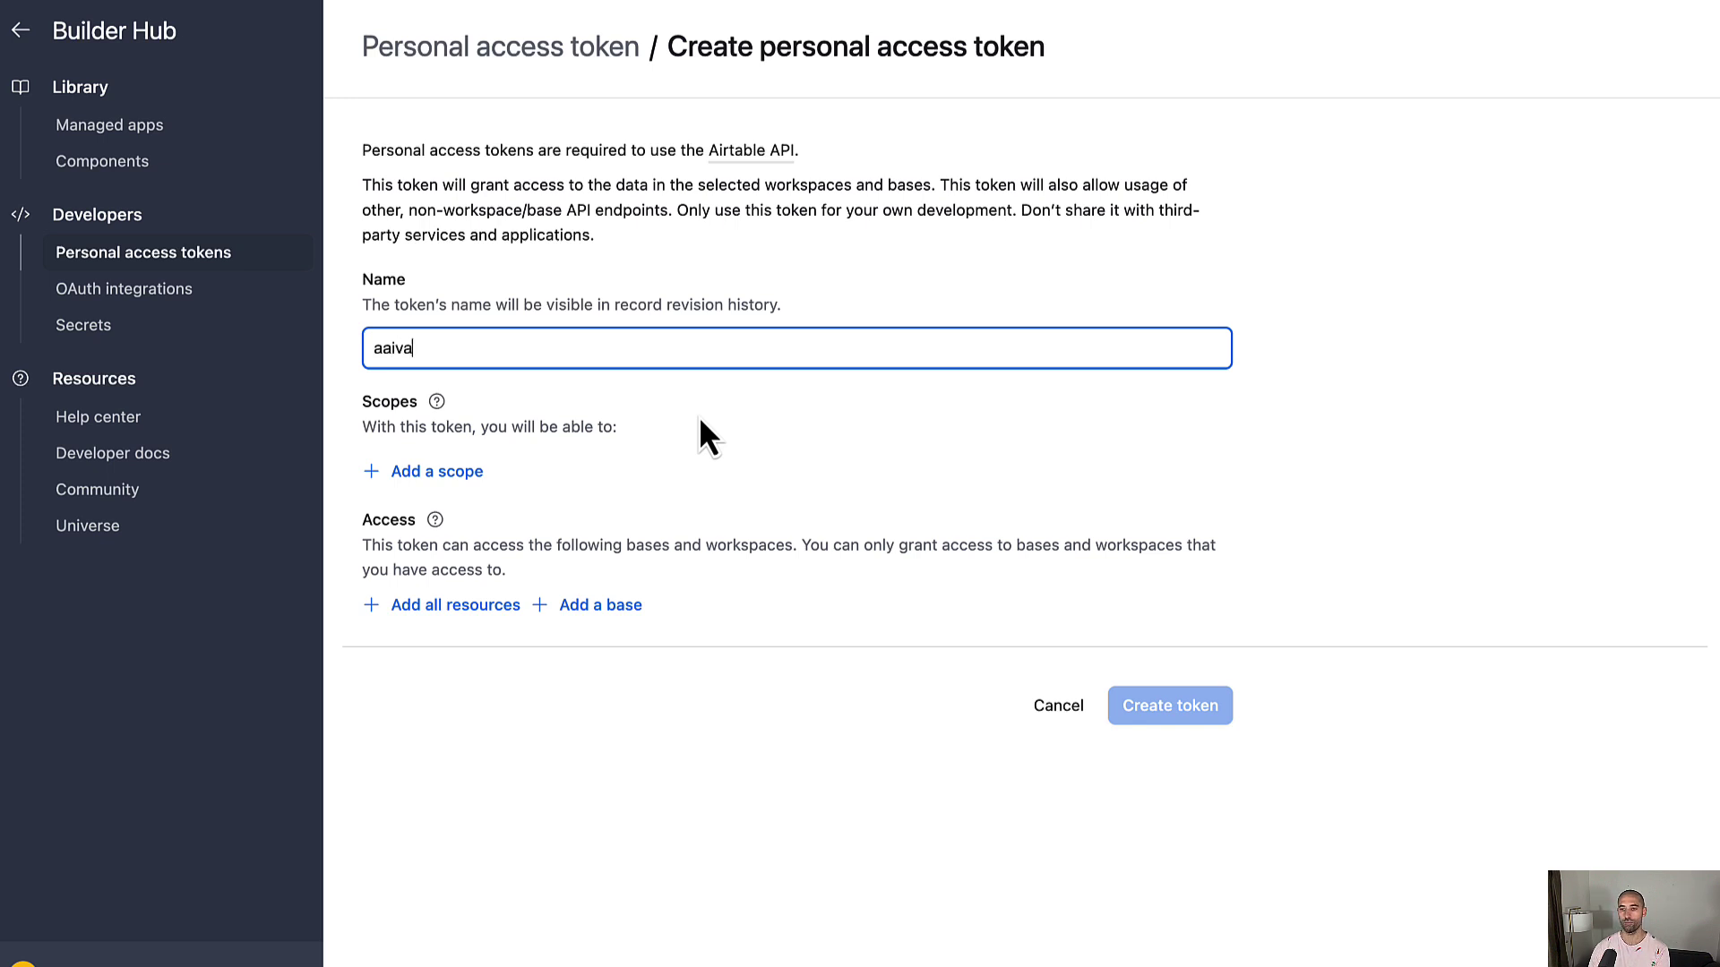
{"action": "left_click", "coordinate": [461, 475]}
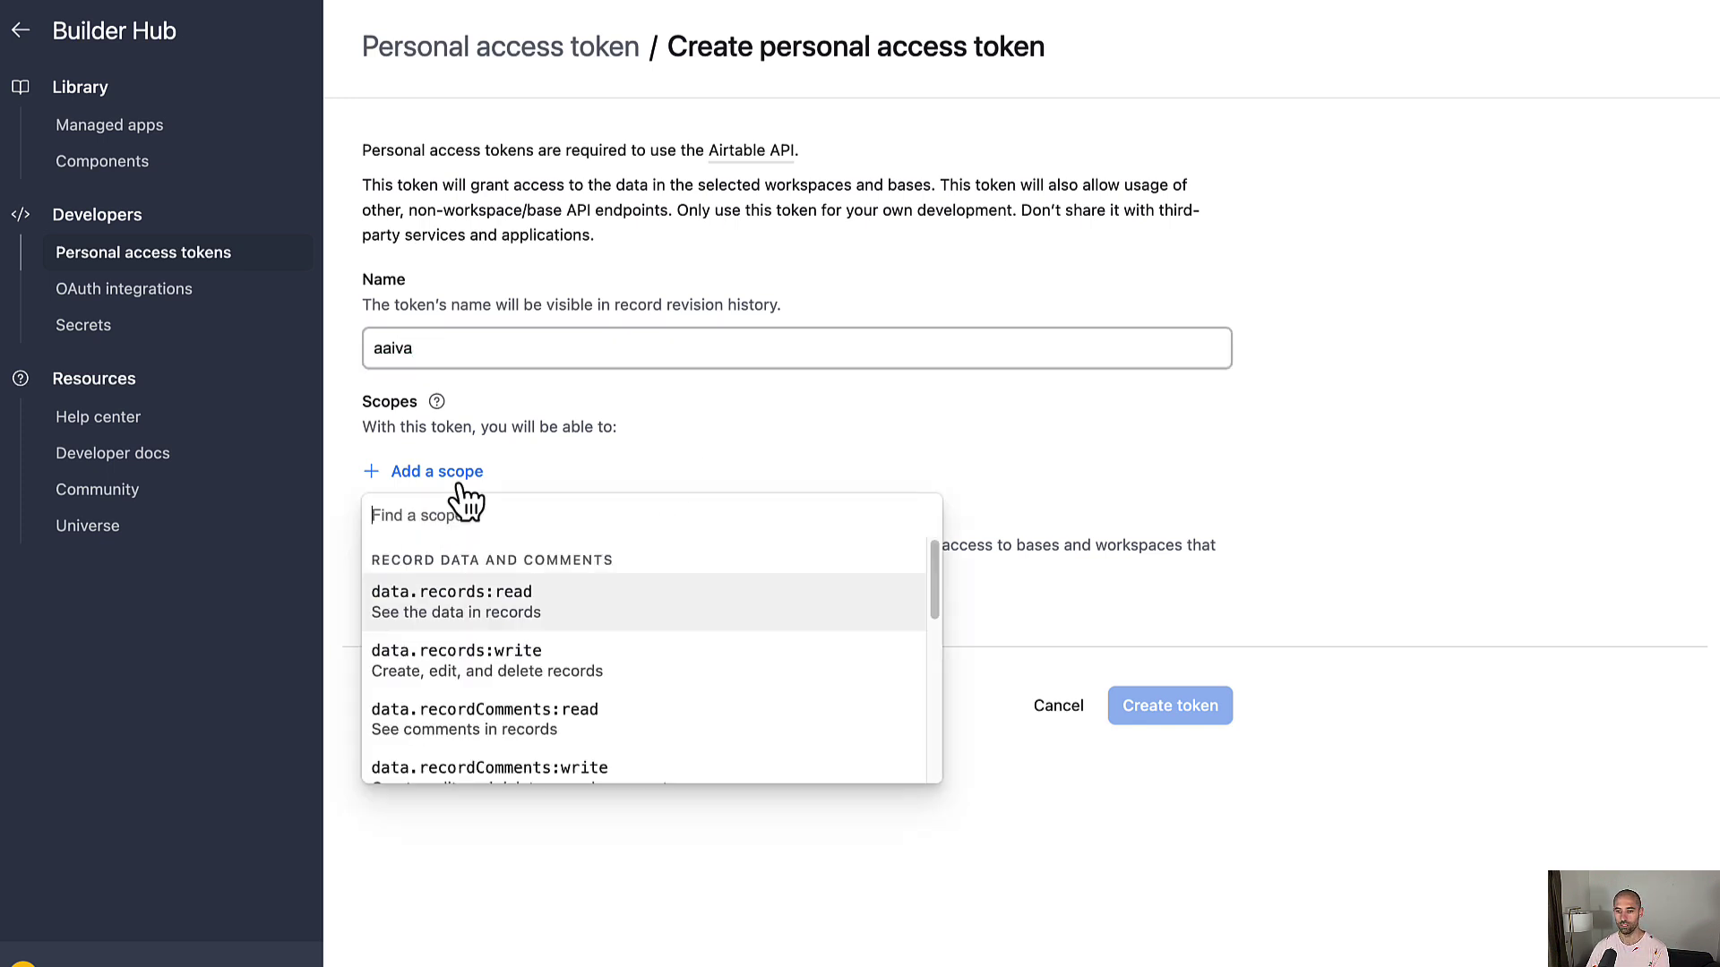
{"action": "left_click", "coordinate": [624, 627]}
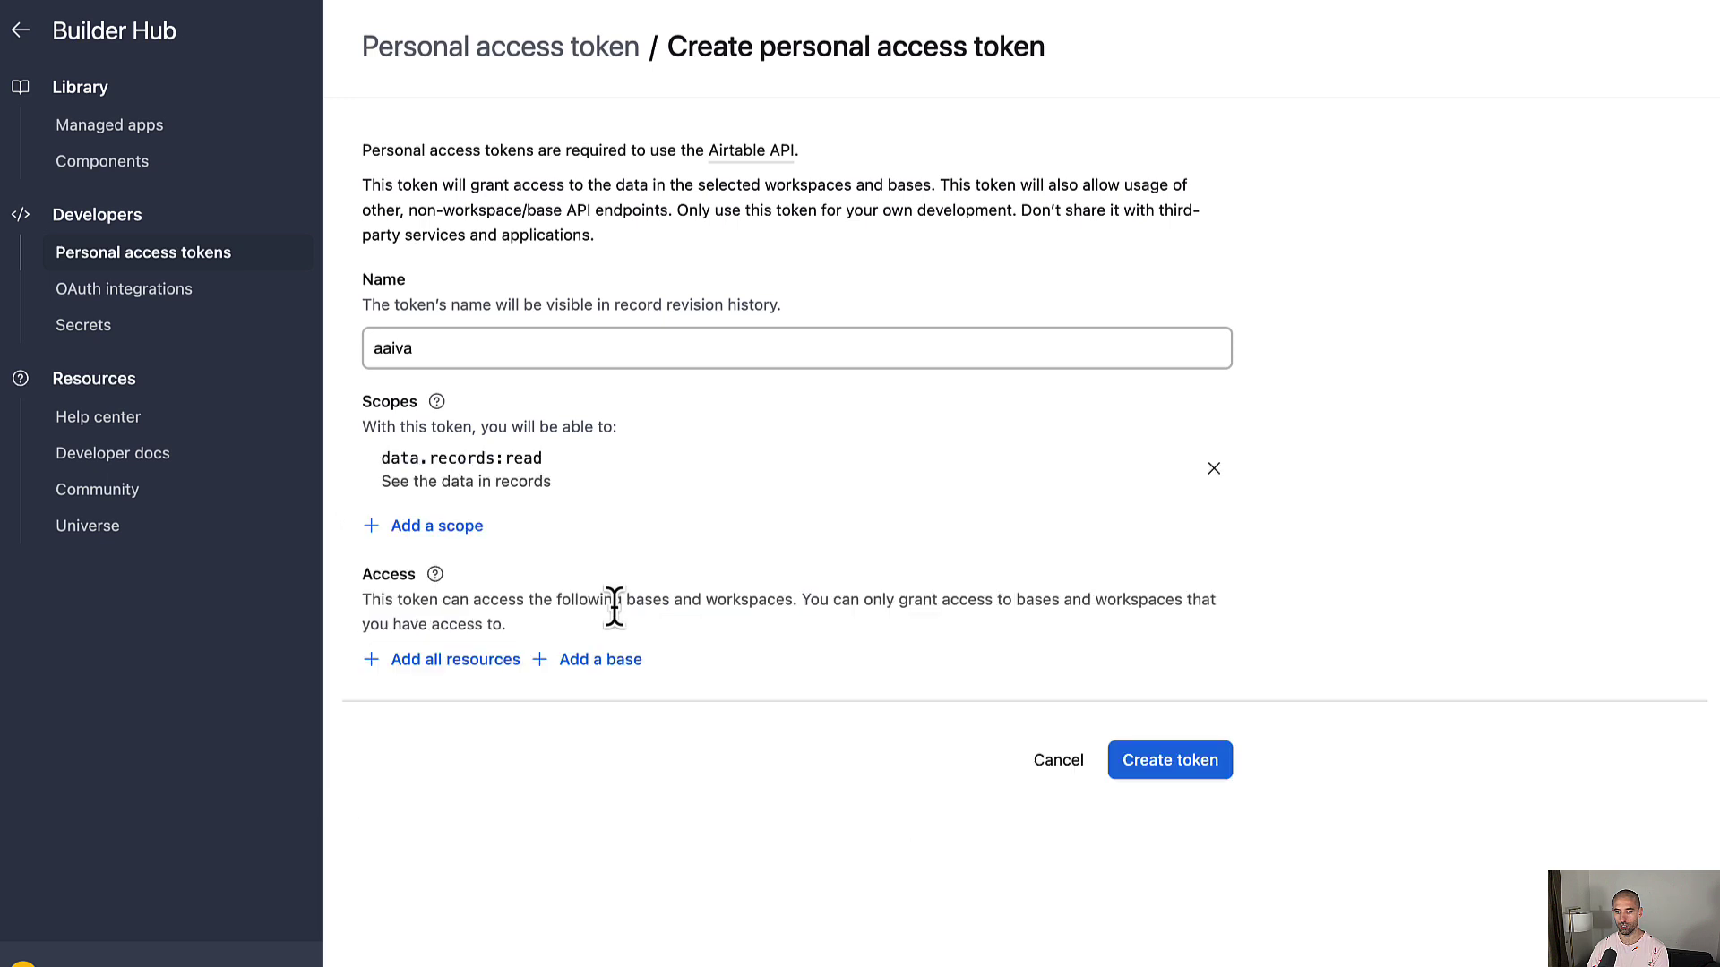
{"action": "left_click", "coordinate": [456, 536]}
{"action": "left_click", "coordinate": [615, 667]}
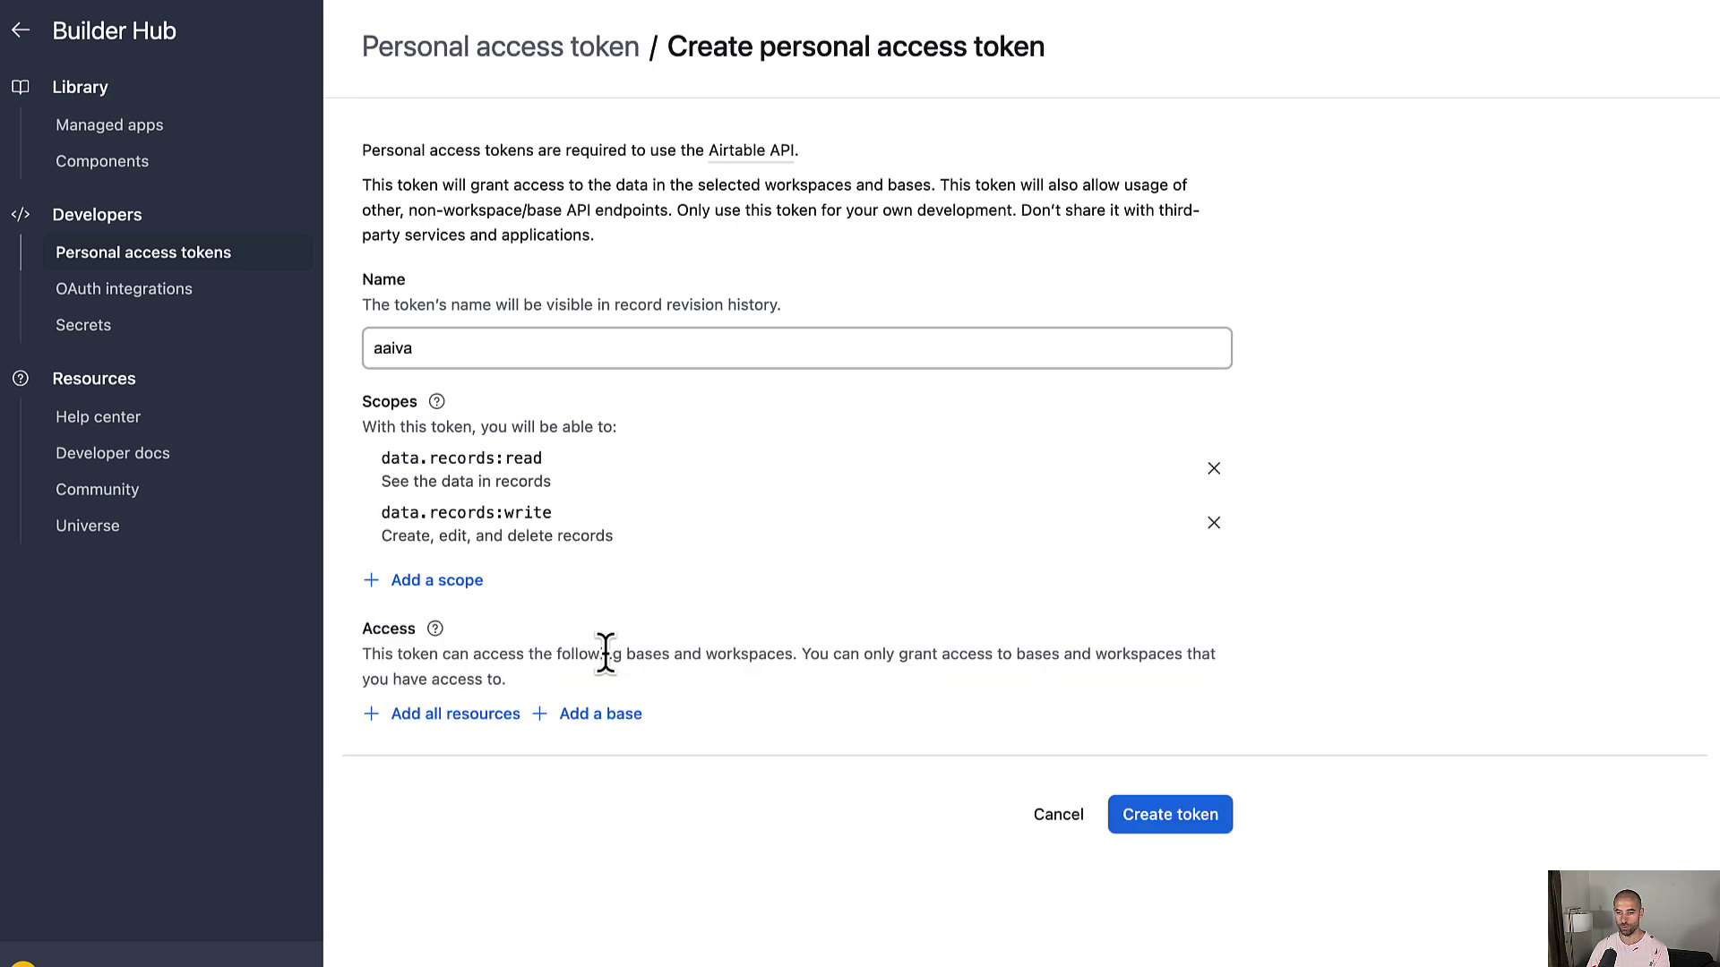
{"action": "left_click", "coordinate": [467, 584]}
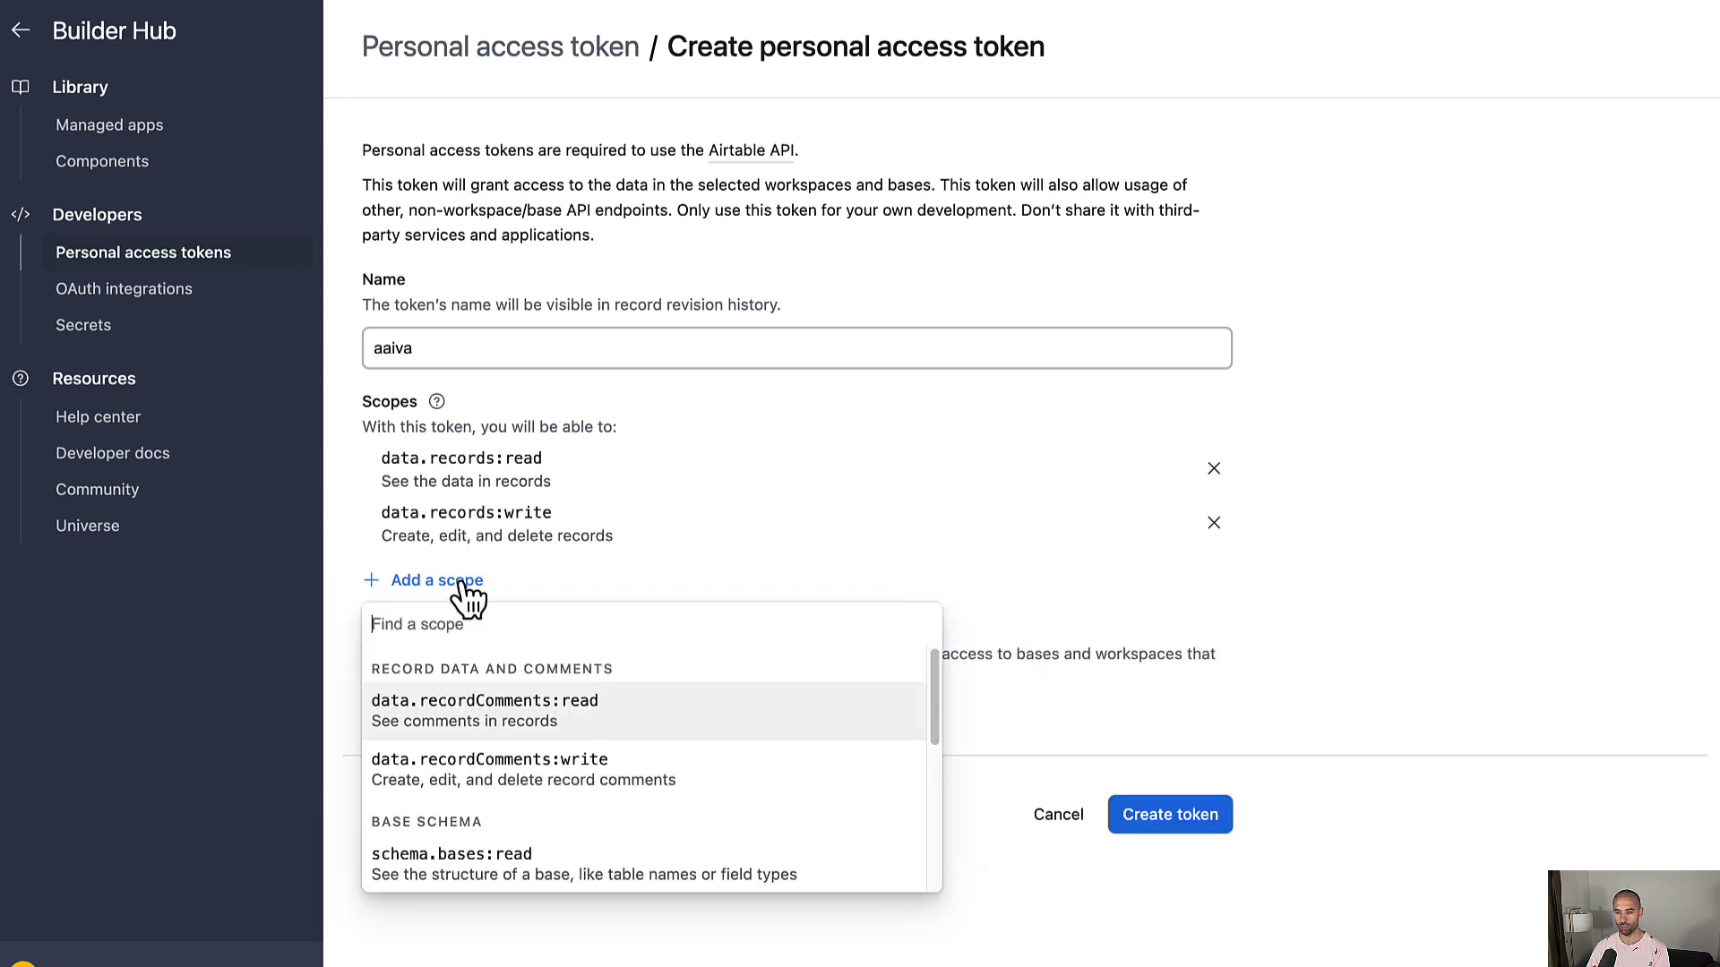
{"action": "left_click", "coordinate": [615, 875]}
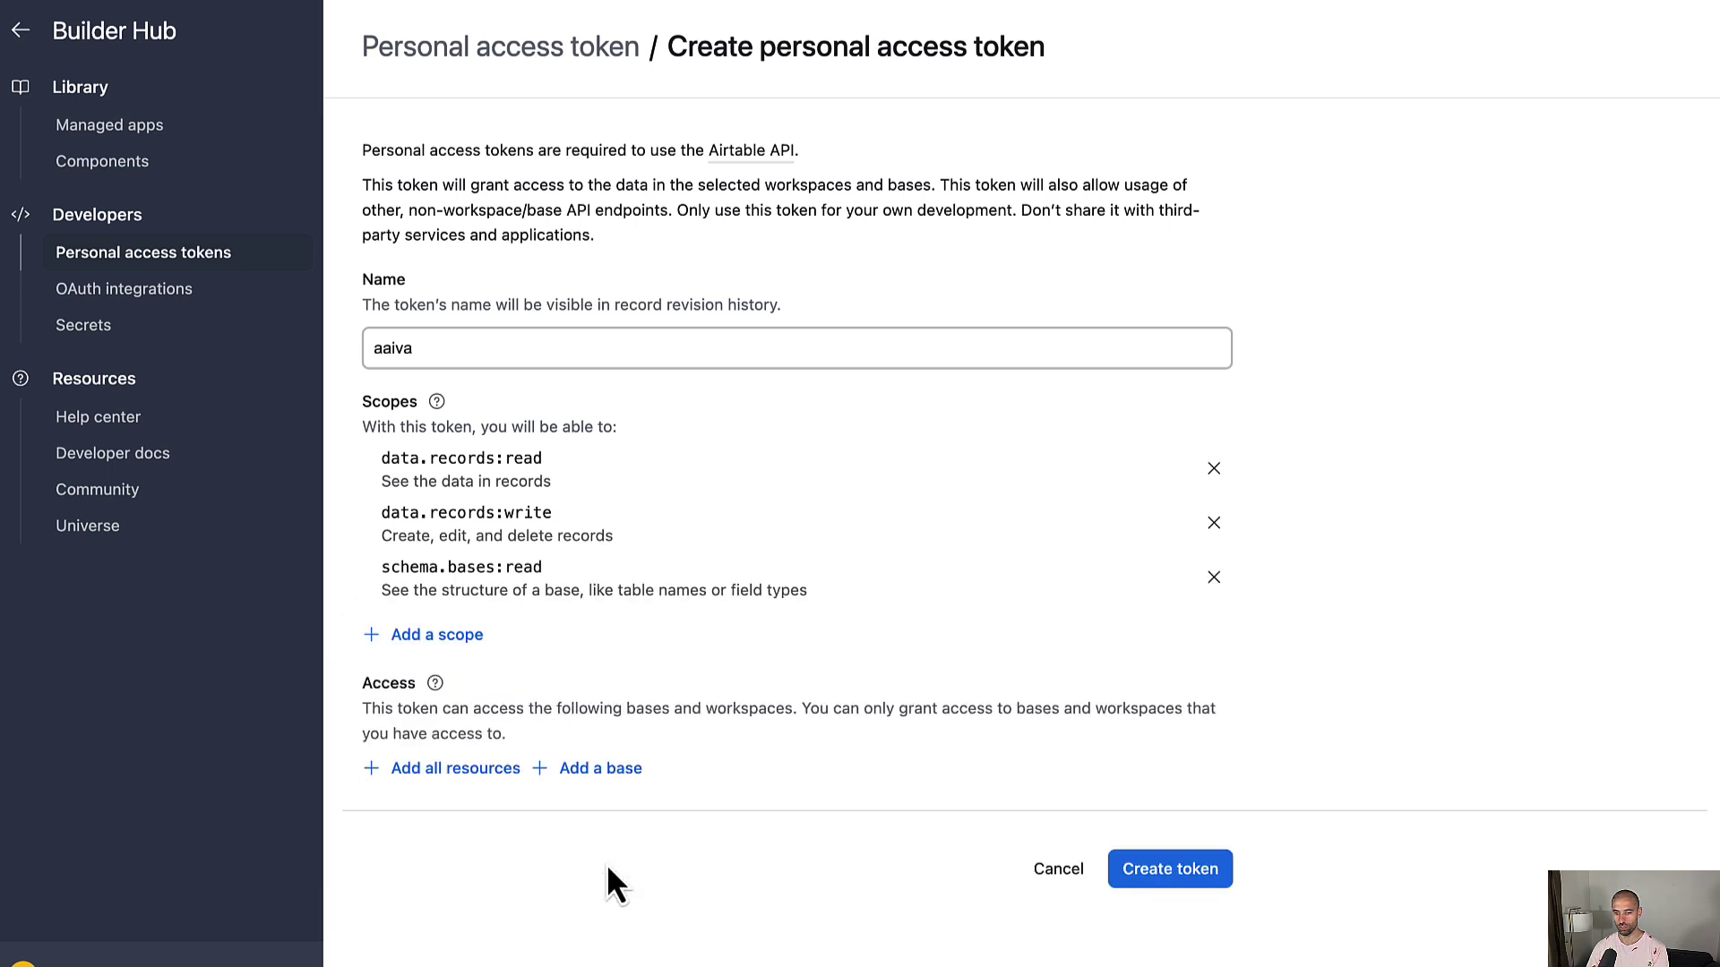
Grant the token access to the AAIVA base, create it and copy it
{"action": "left_click", "coordinate": [613, 776]}
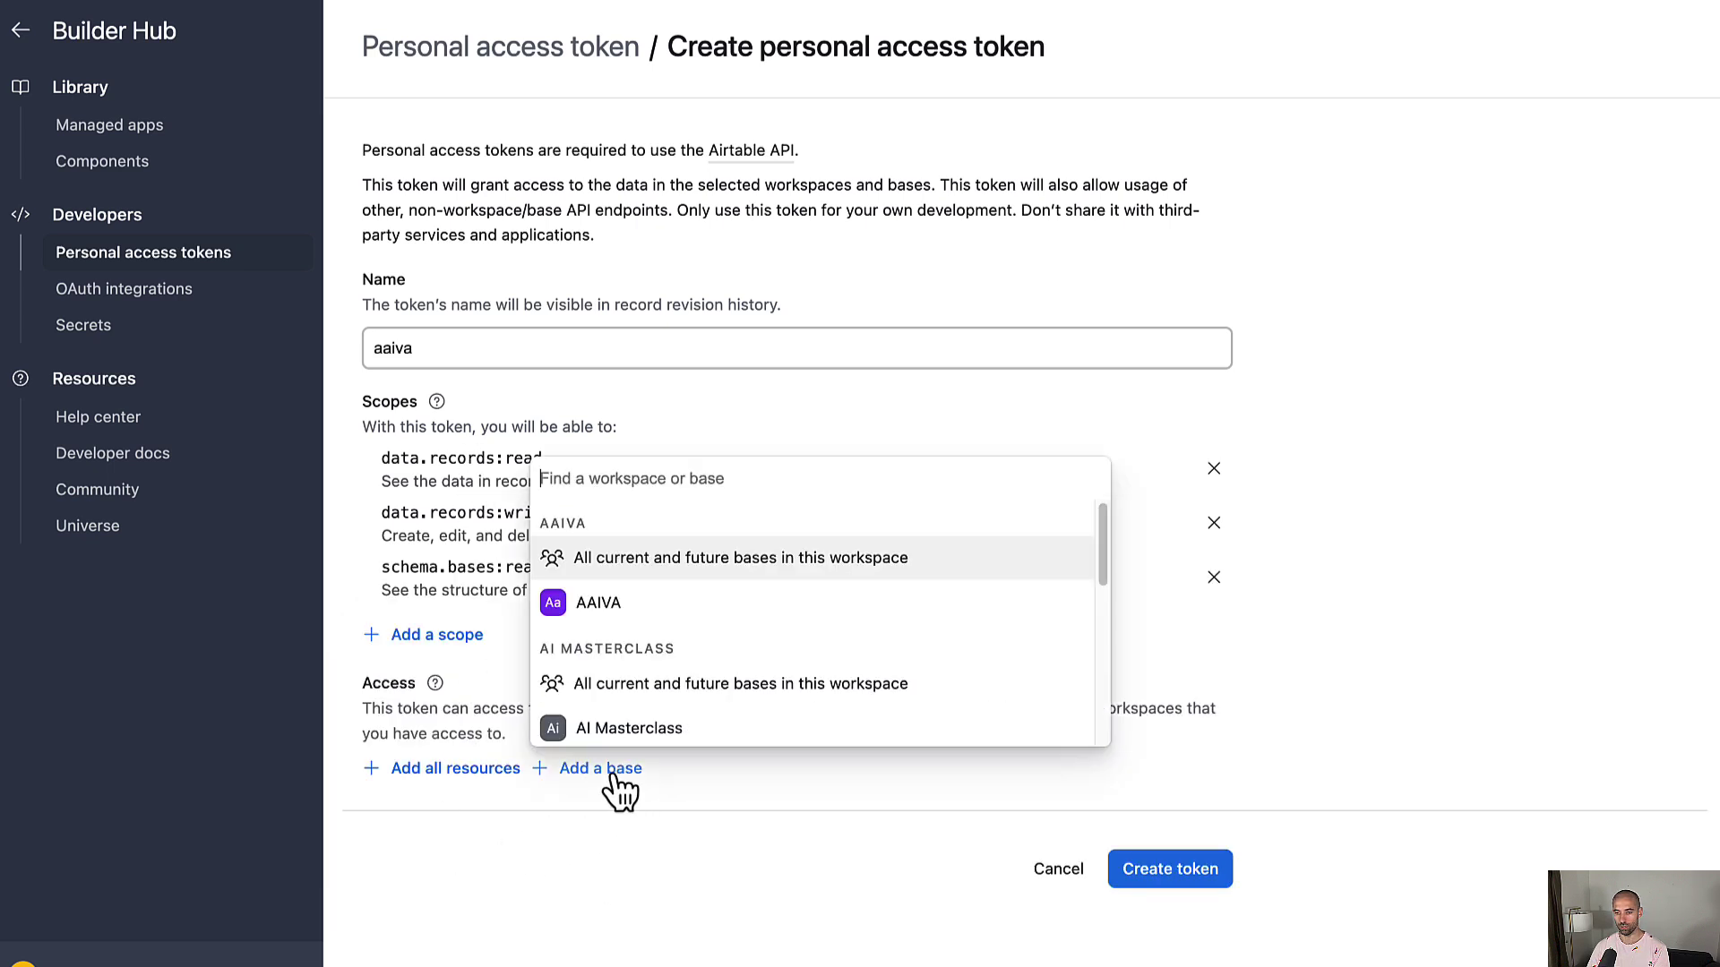
{"action": "left_click", "coordinate": [634, 605]}
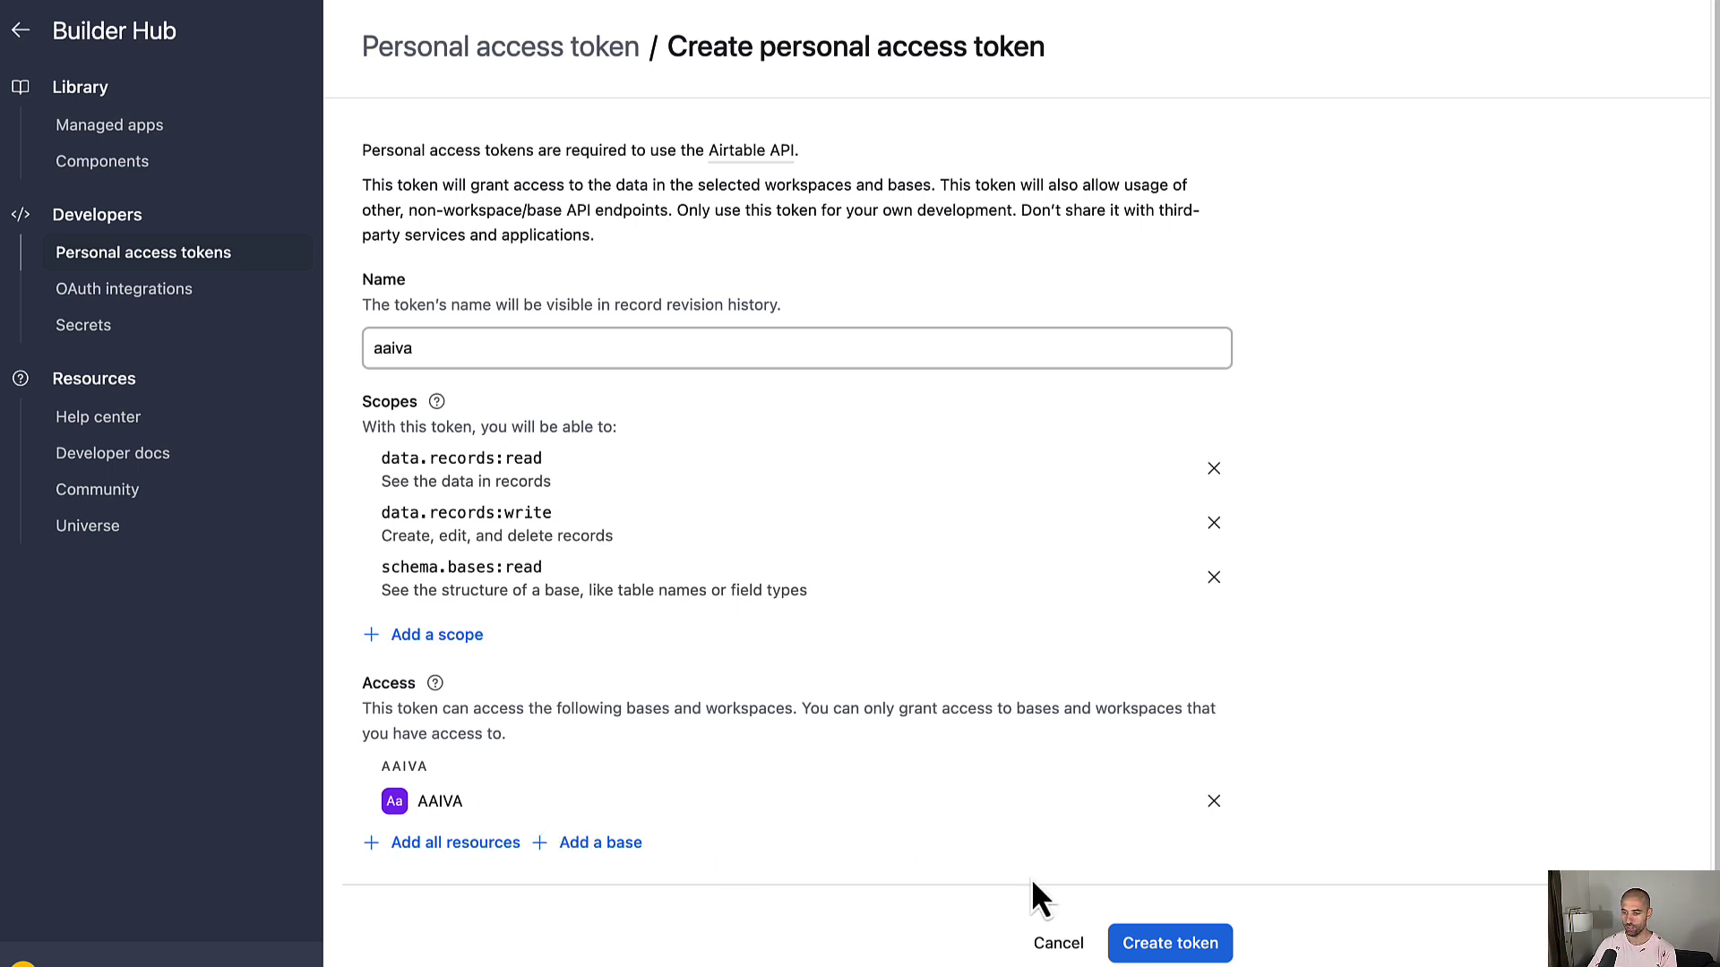
{"action": "left_click", "coordinate": [1170, 944]}
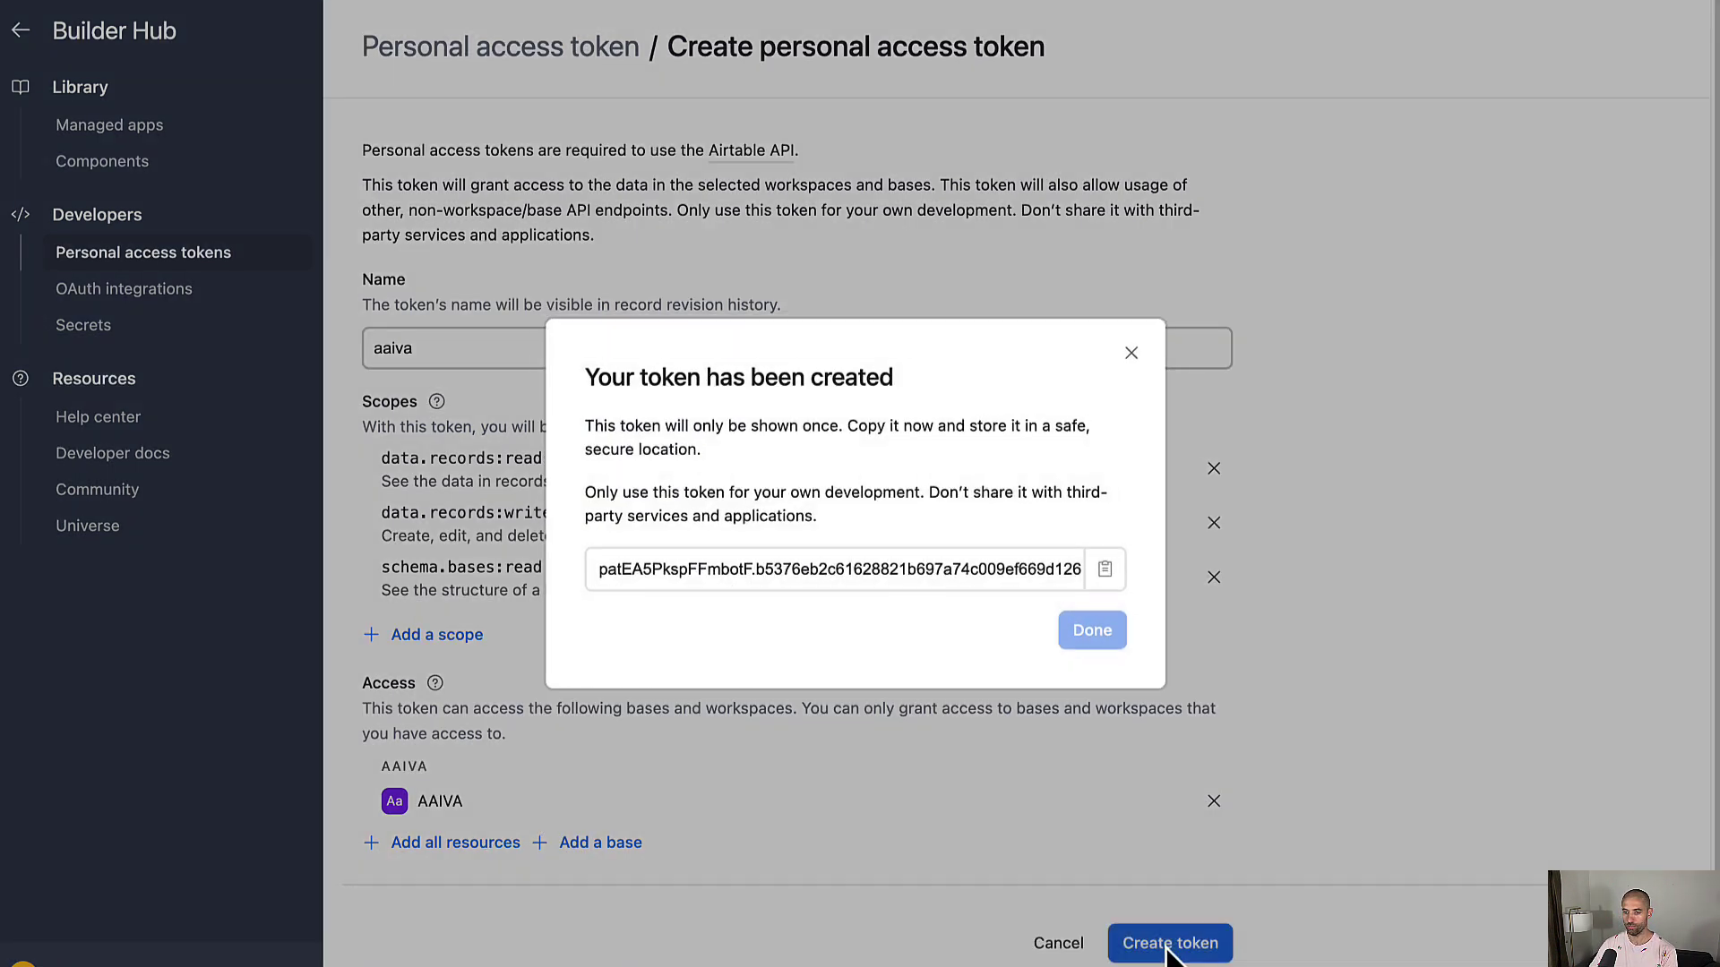
{"action": "left_click", "coordinate": [1105, 569]}
Switch to n8n, paste the copied token as the Airtable credential's access token and close the credential dialog
{"action": "key", "text": "alt+Tab"}
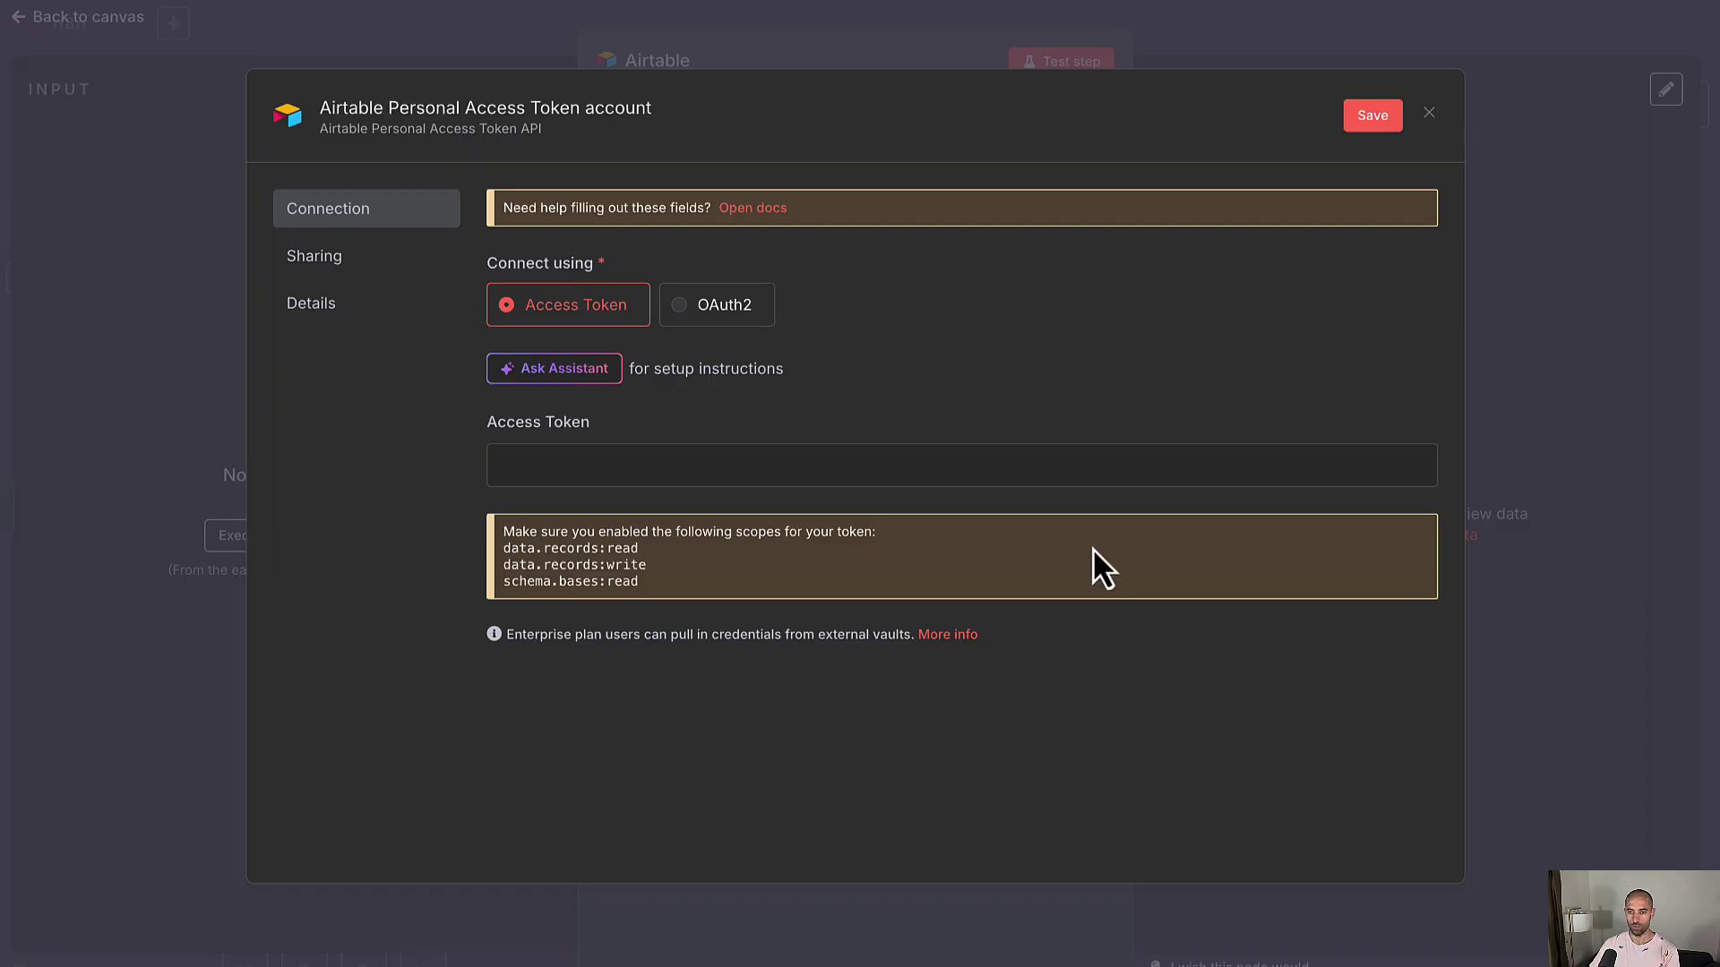
{"action": "left_click", "coordinate": [622, 468]}
{"action": "key", "text": "ctrl+v"}
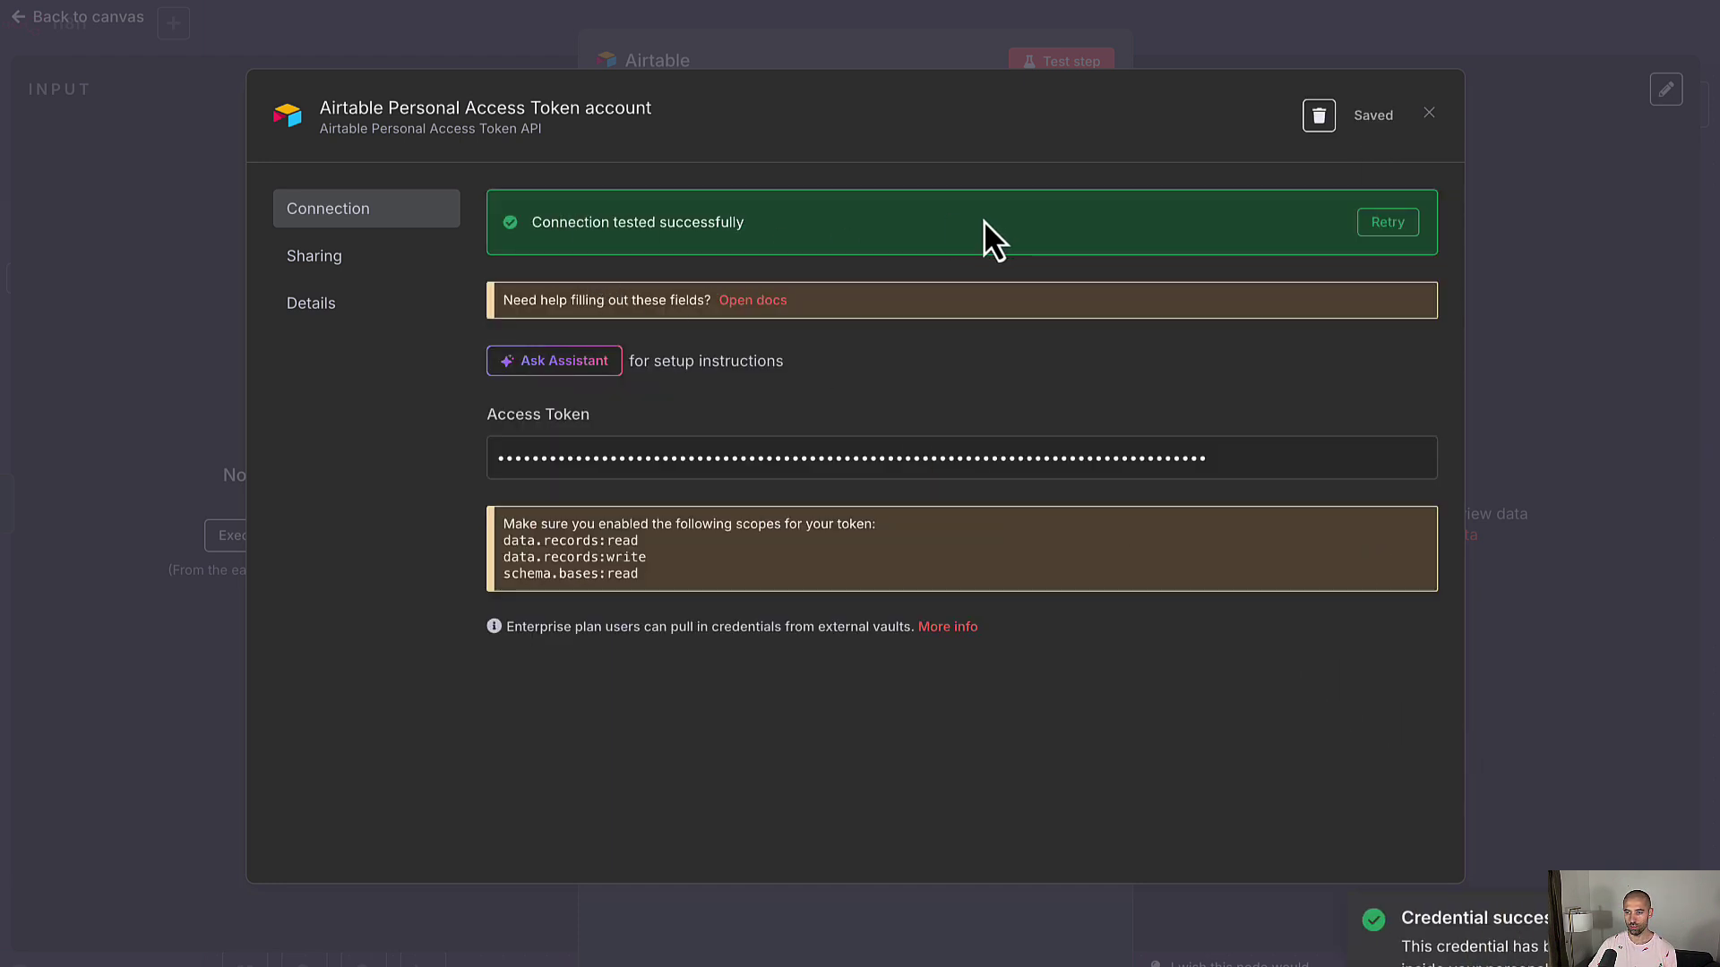
{"action": "key", "text": "Escape"}
Set the Airtable search to the AAIVA base and Scripts table, filtered by the formula {Active} = '1'
{"action": "left_click", "coordinate": [858, 399]}
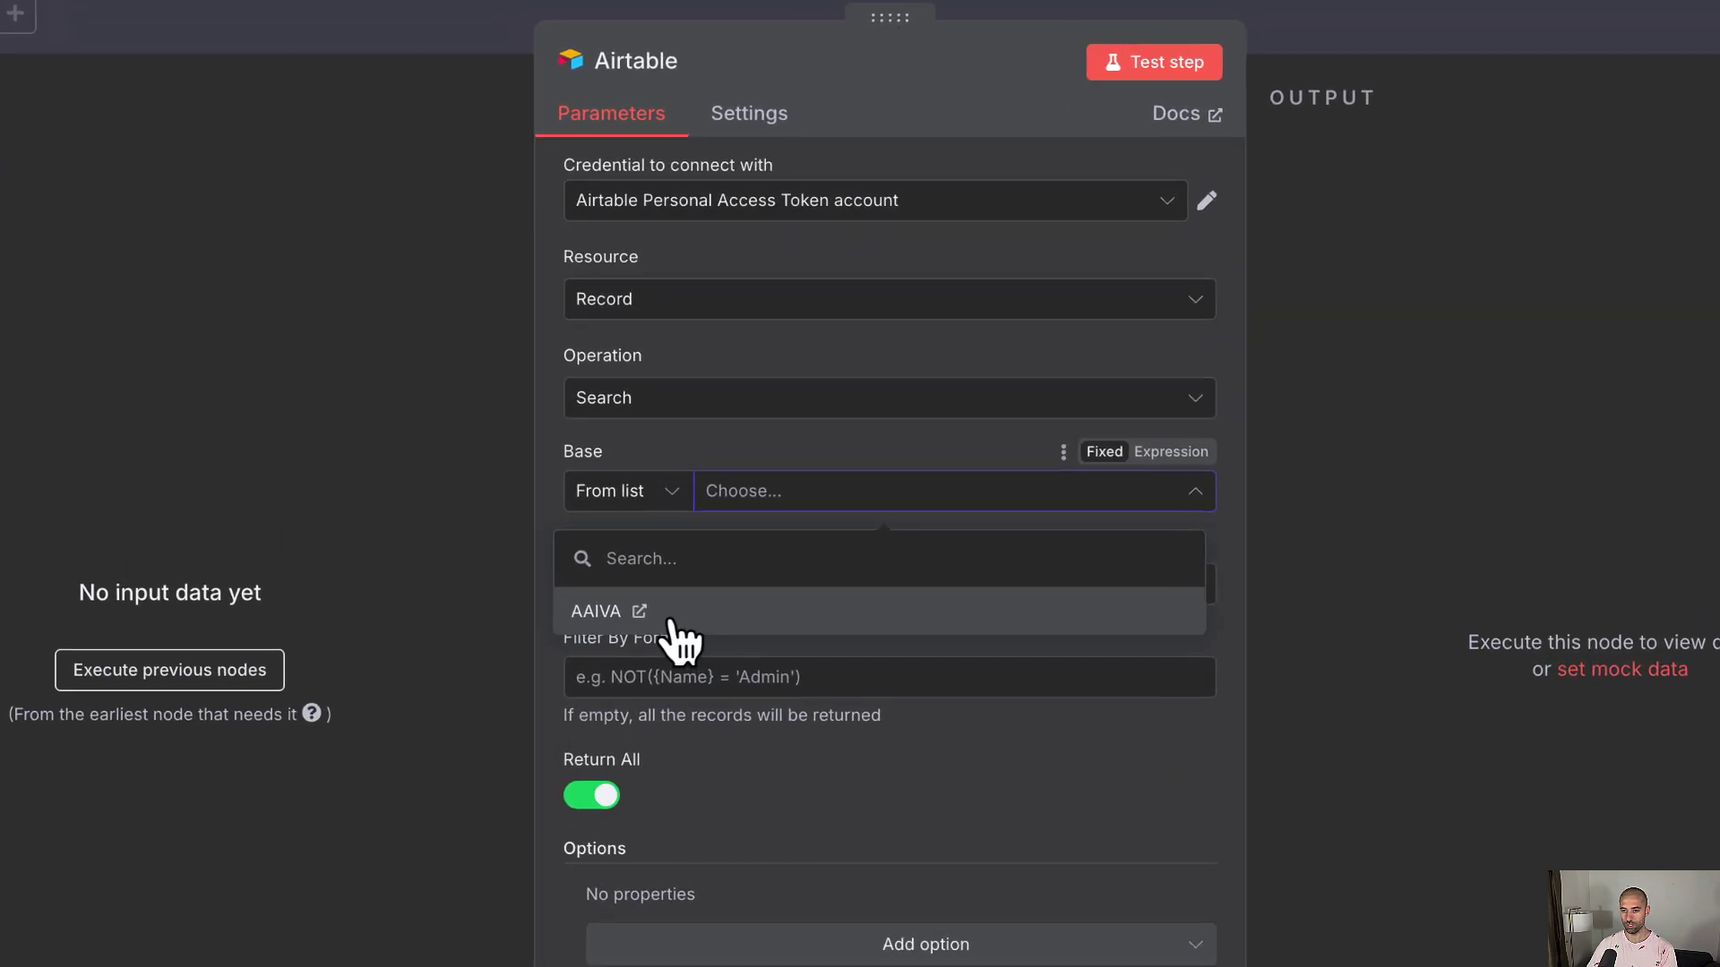
{"action": "left_click", "coordinate": [674, 623]}
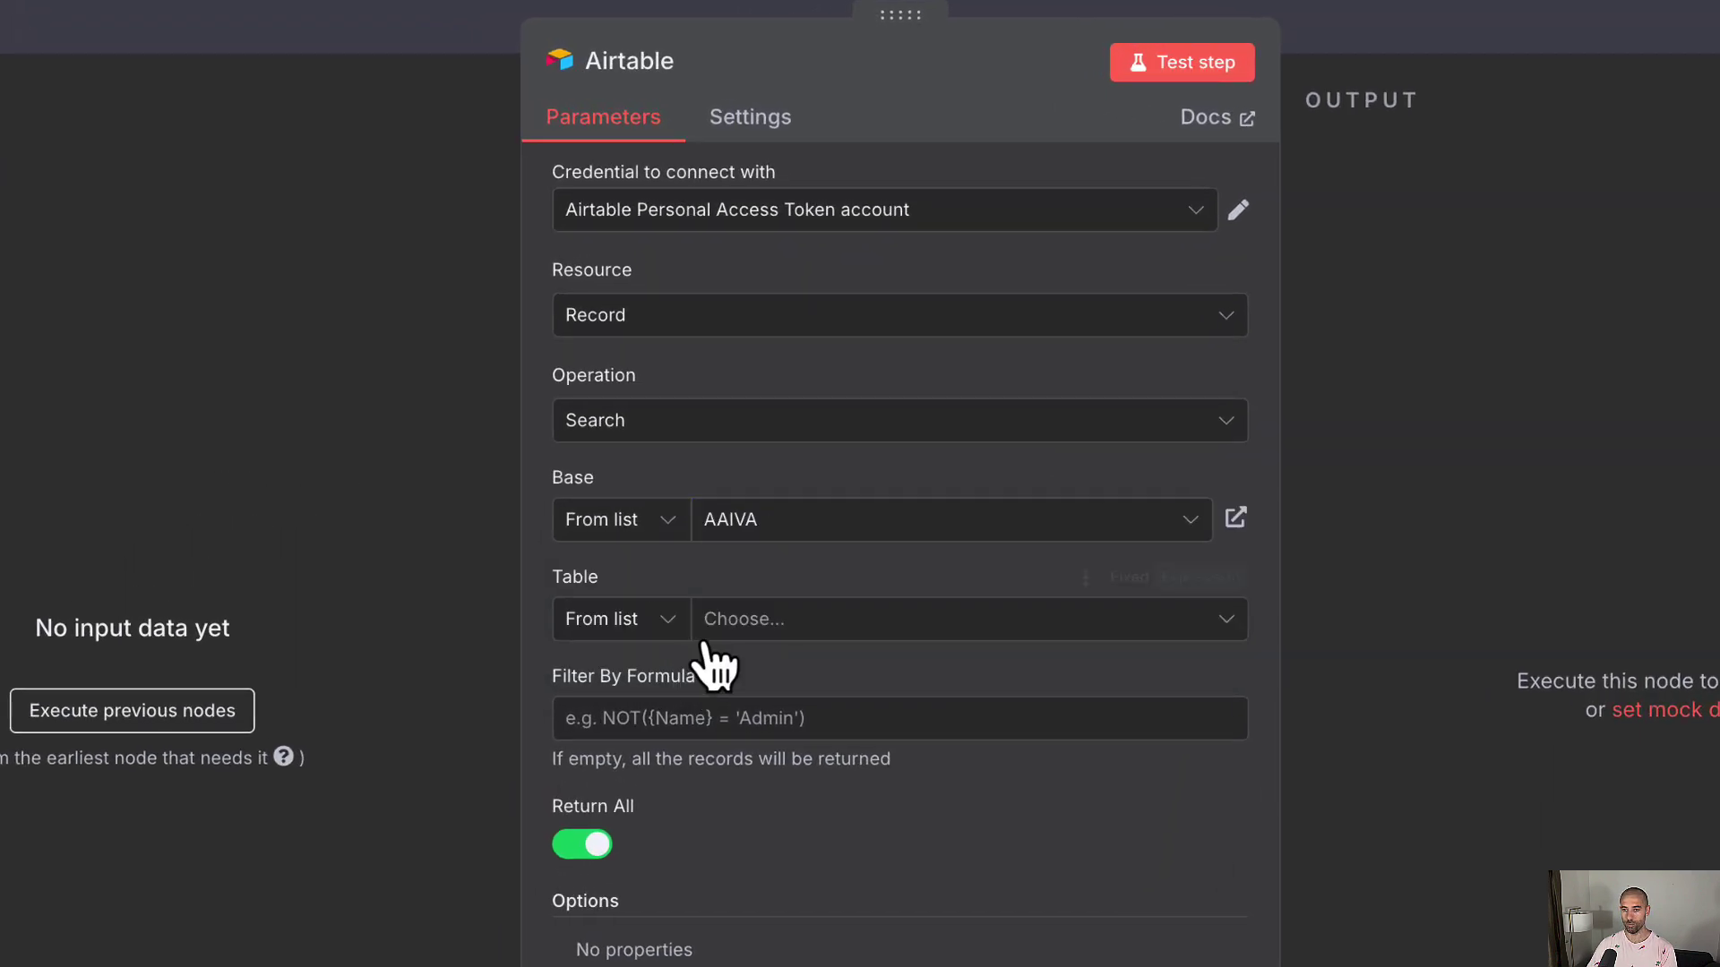
{"action": "left_click", "coordinate": [828, 624]}
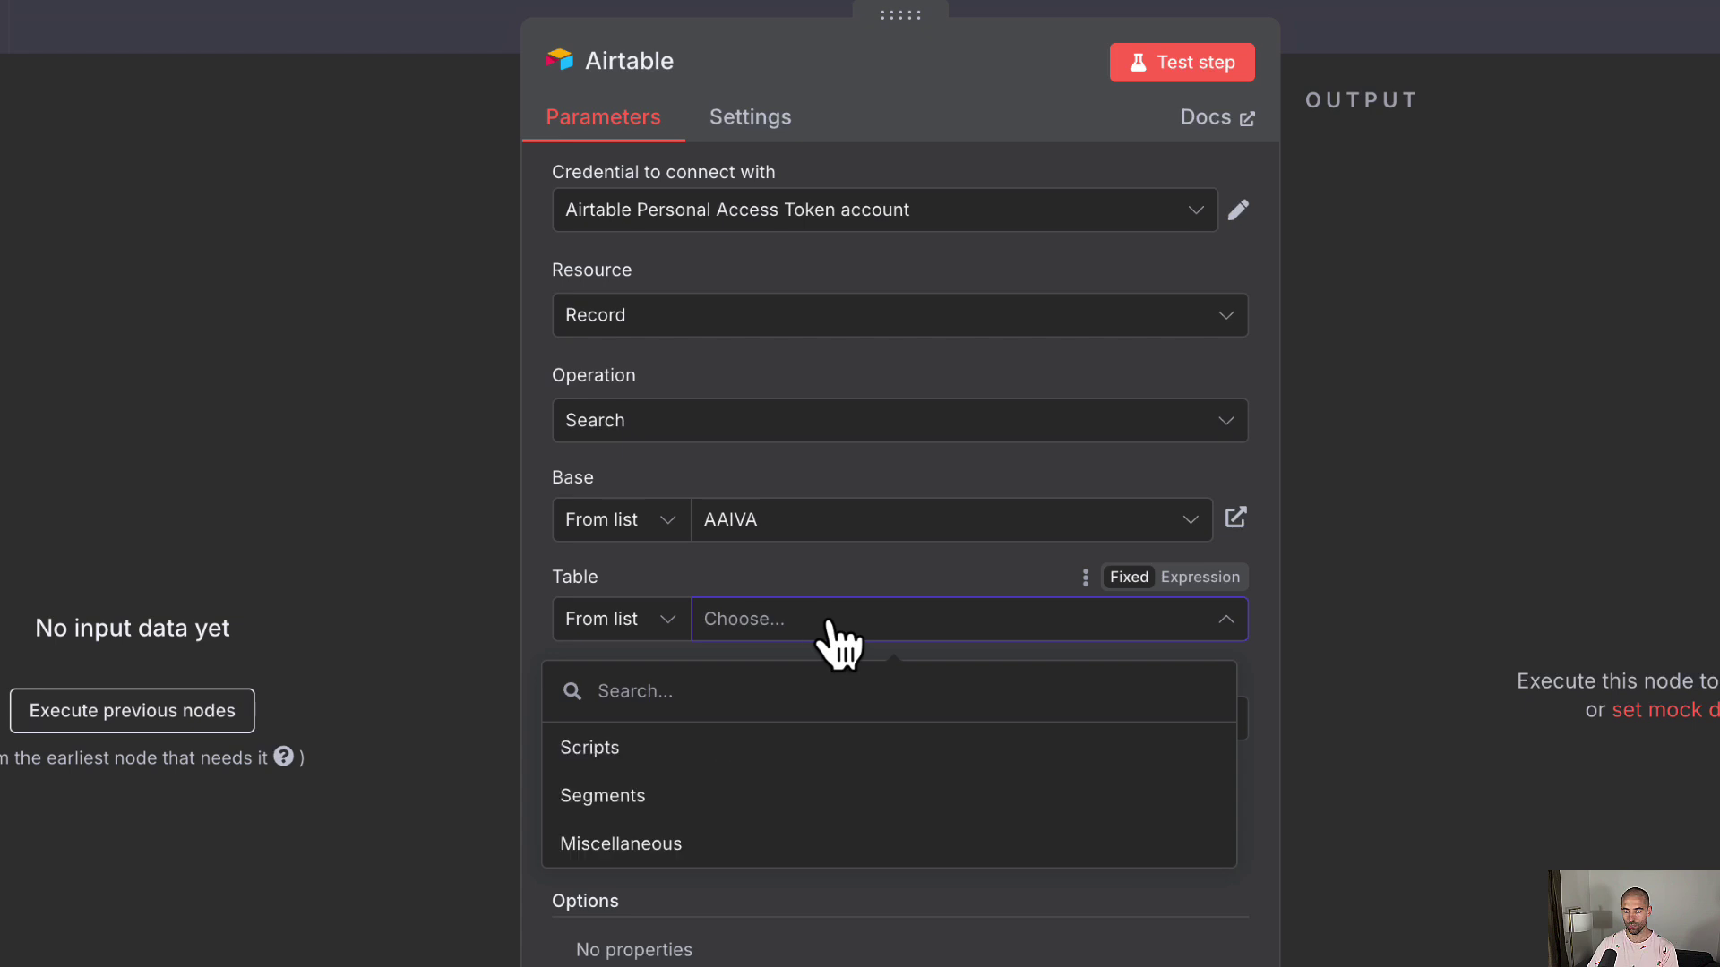
{"action": "left_click", "coordinate": [701, 770]}
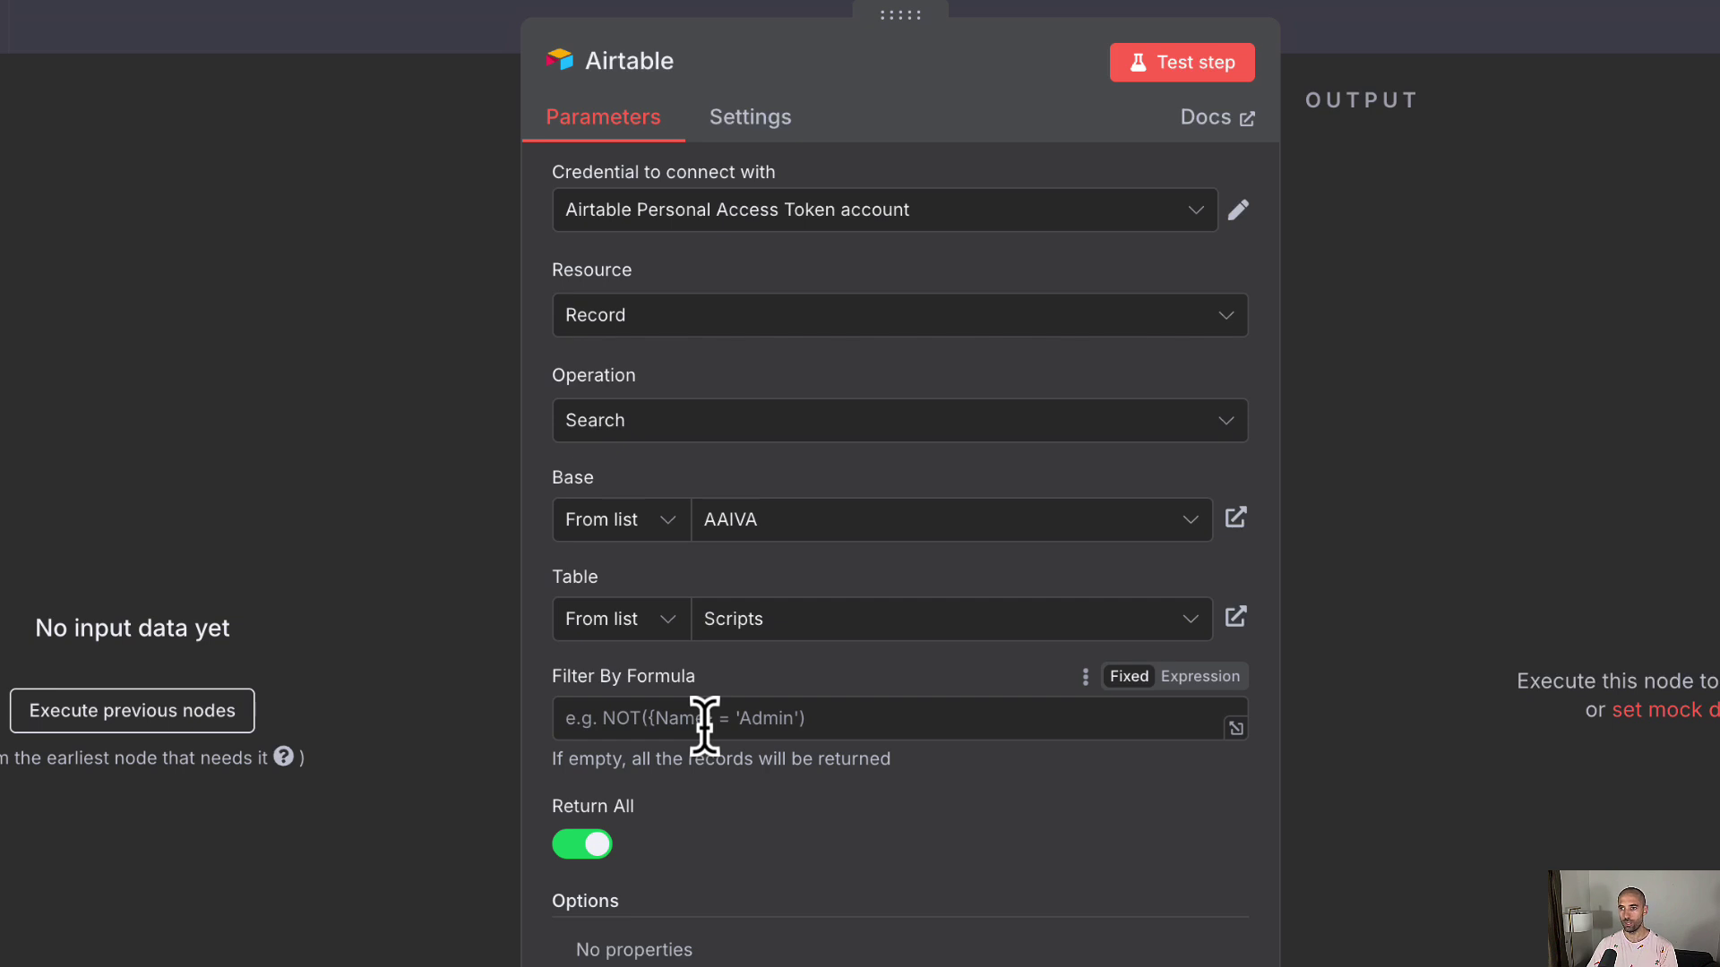
{"action": "left_click", "coordinate": [704, 725]}
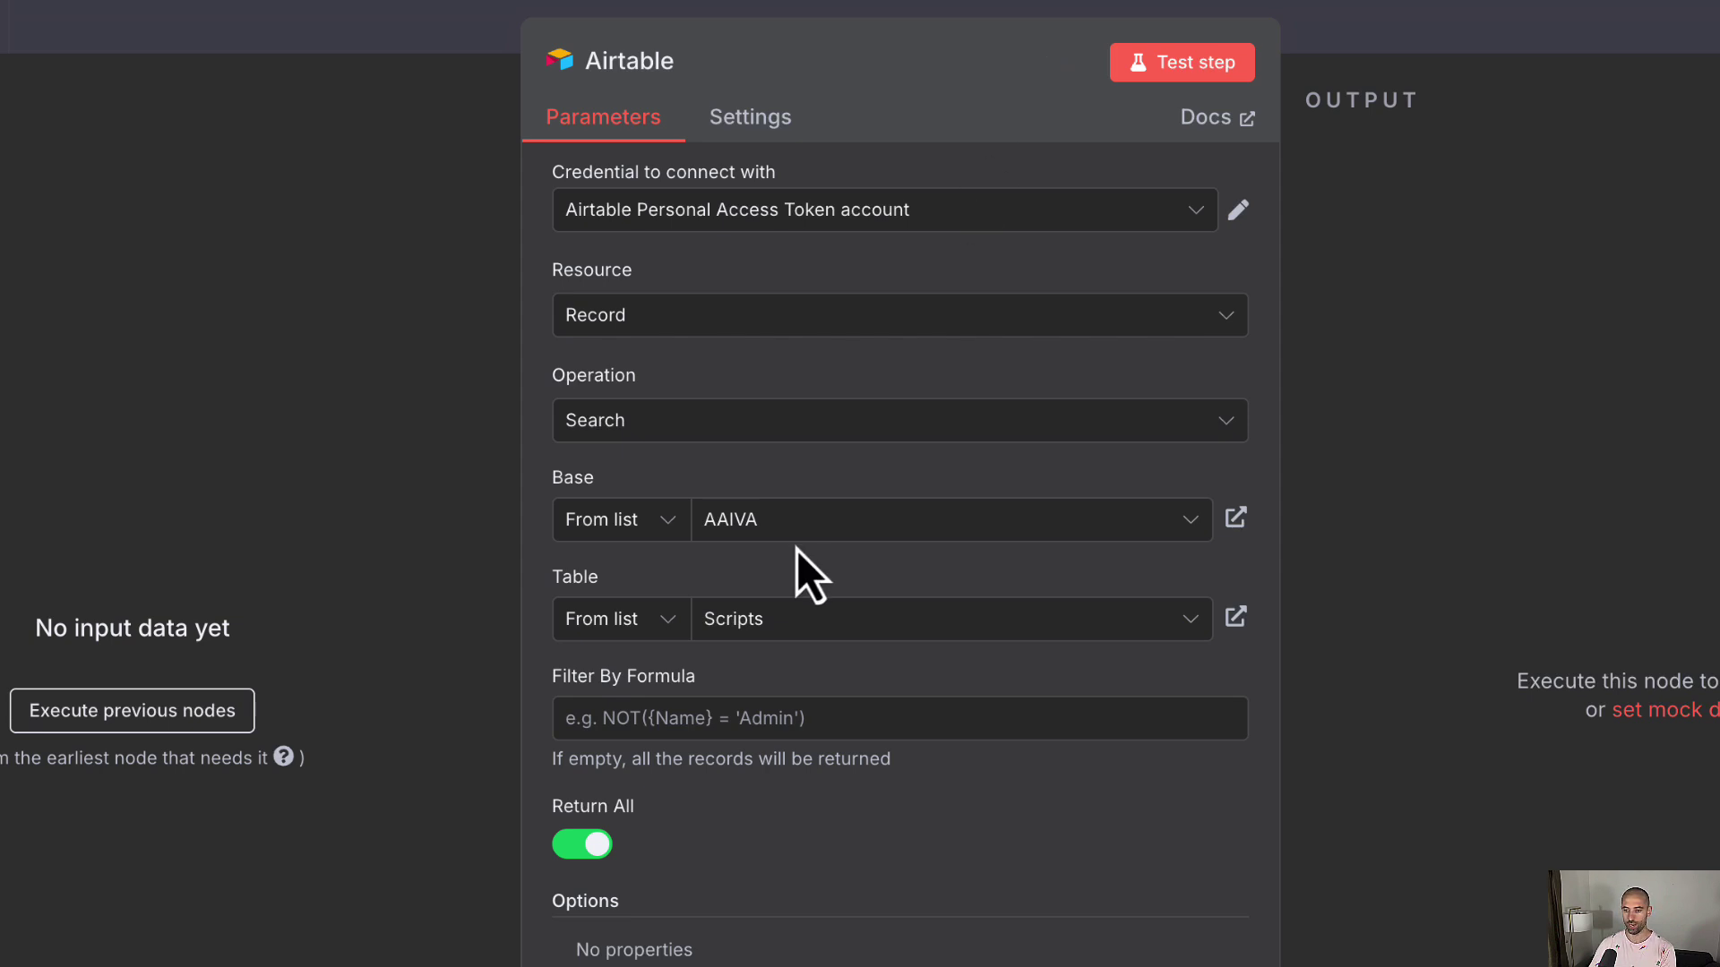
{"action": "key", "text": "ctrl+v"}
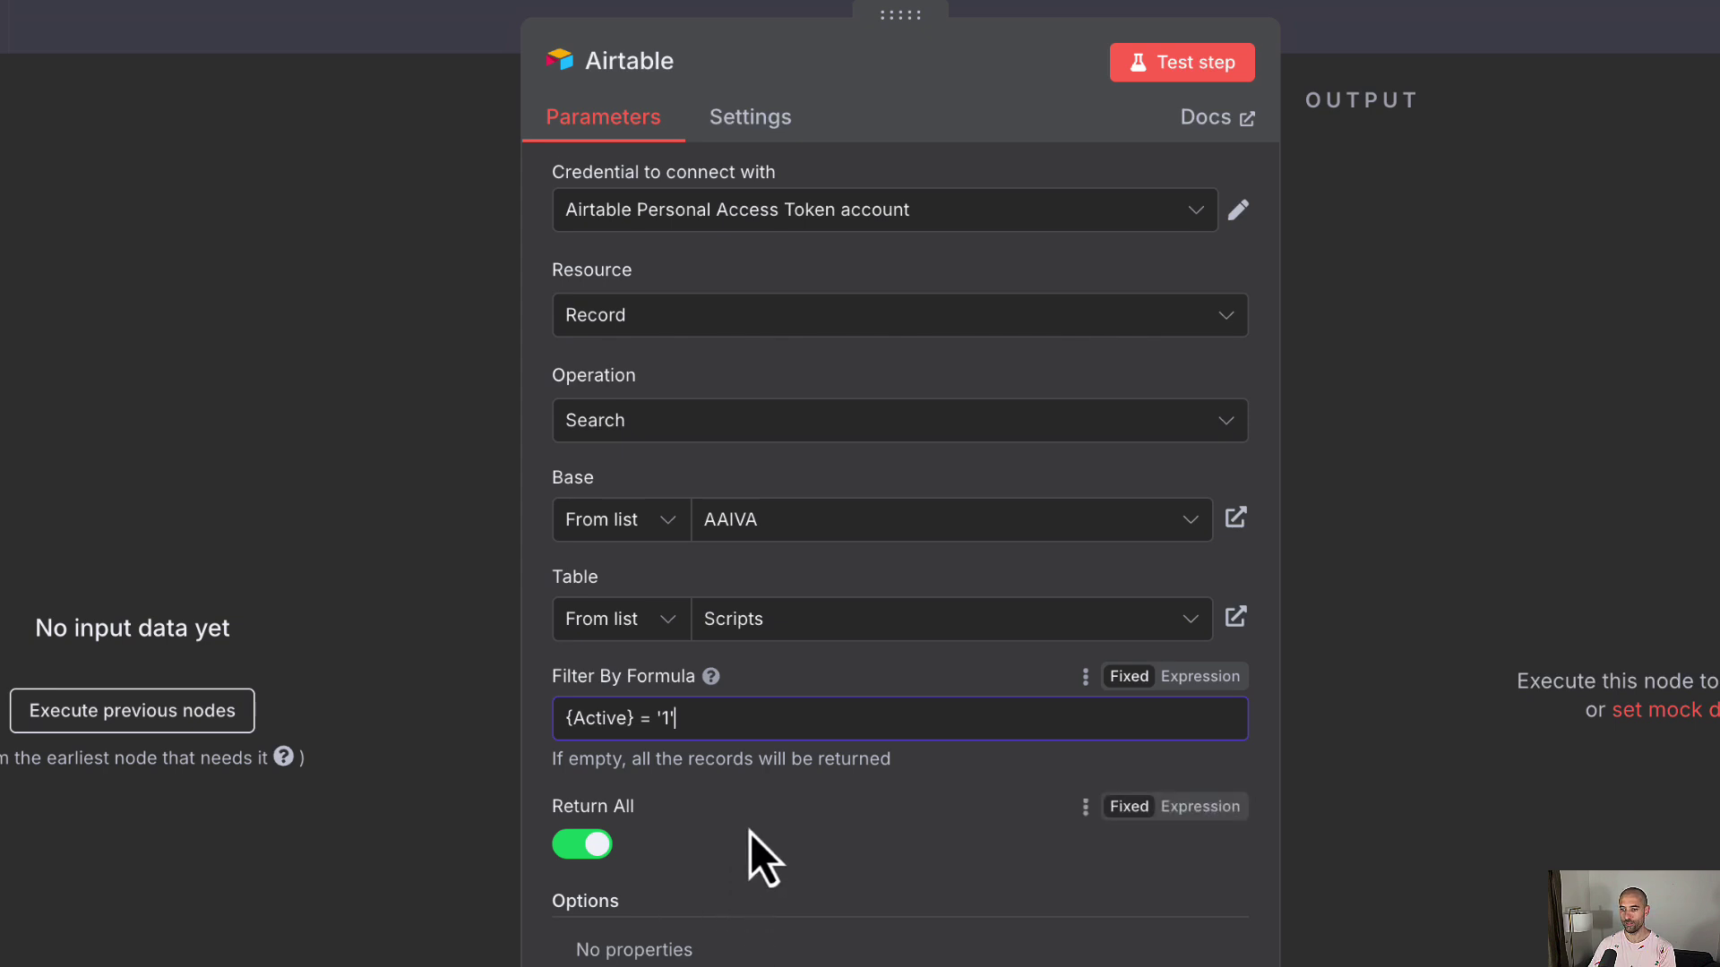
Test the Airtable search node and check the Script text in its output
{"action": "left_click", "coordinate": [1174, 70]}
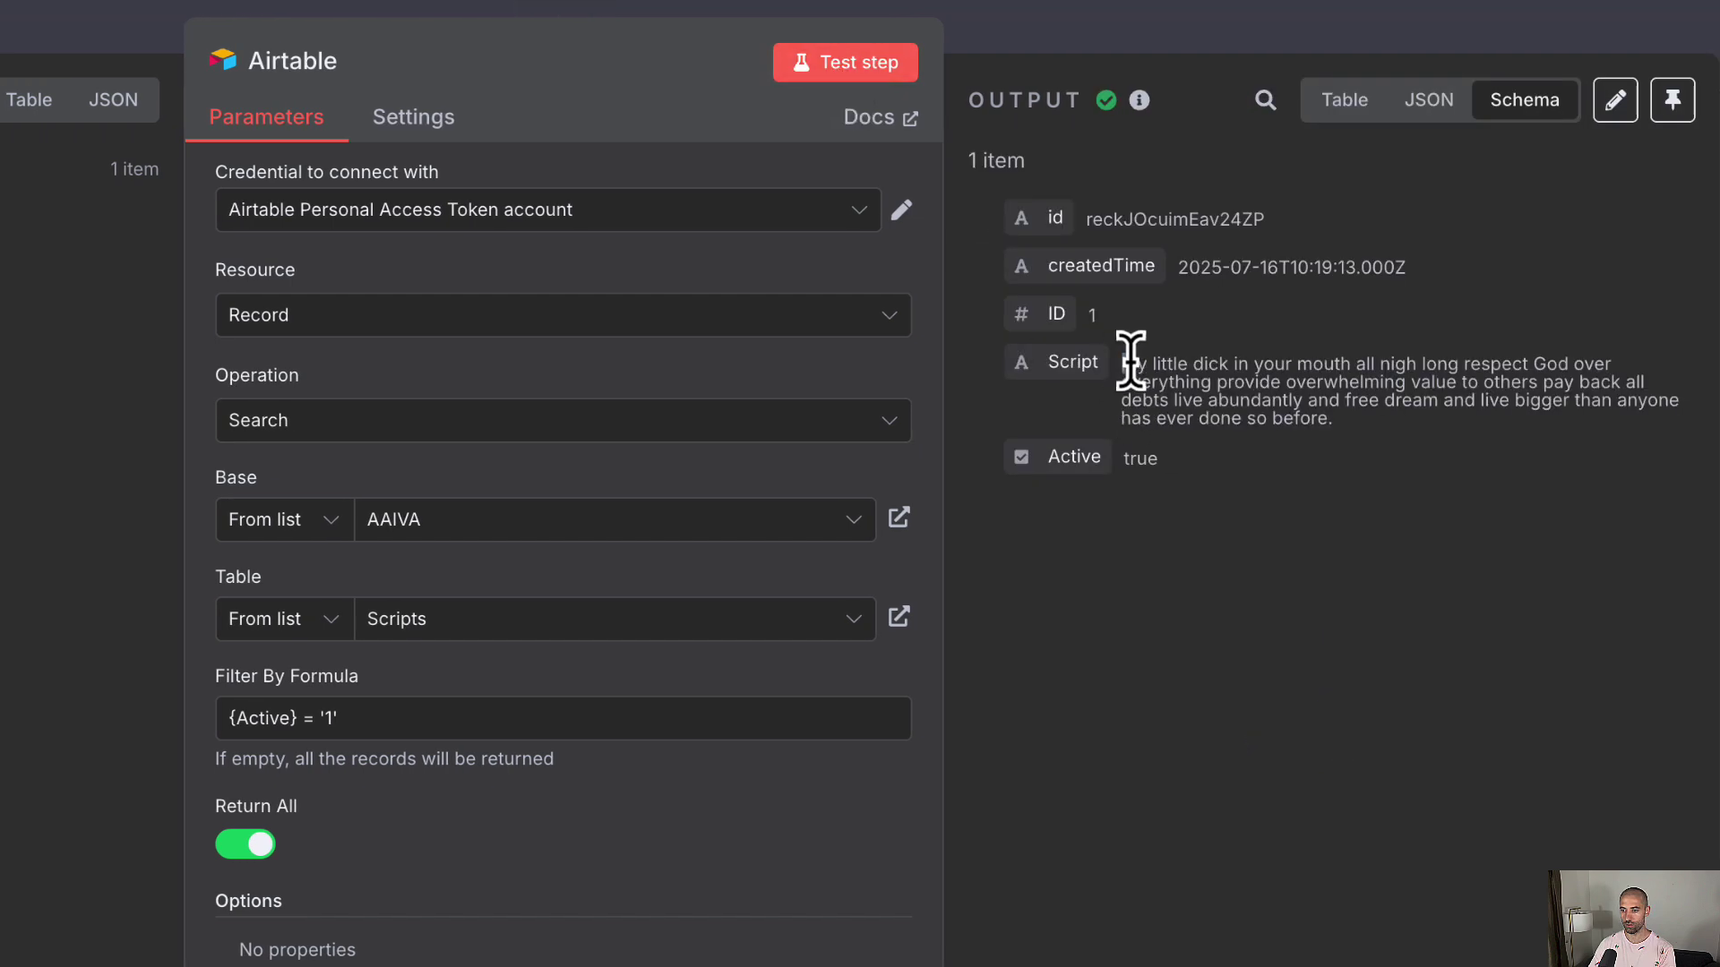
{"action": "left_click_drag", "start_coordinate": [1127, 358], "coordinate": [1405, 421]}
{"action": "left_click", "coordinate": [1405, 419]}
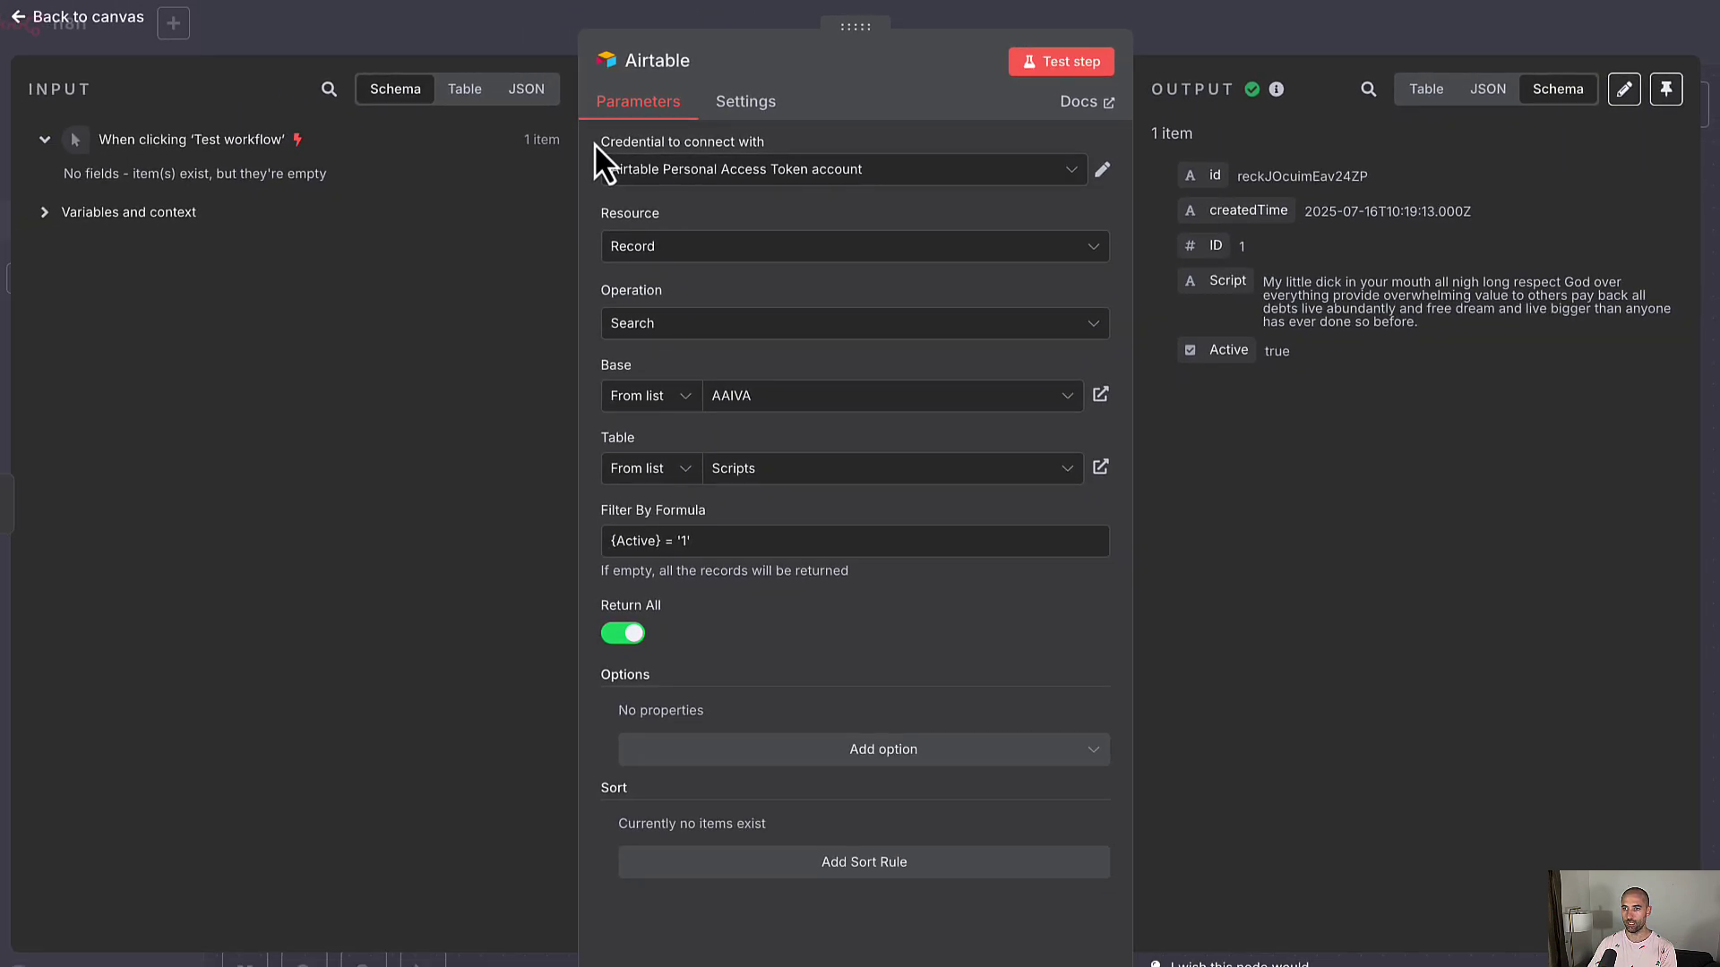
Return to the canvas and add an HTTP Request node after the Airtable node
{"action": "left_click", "coordinate": [385, 13]}
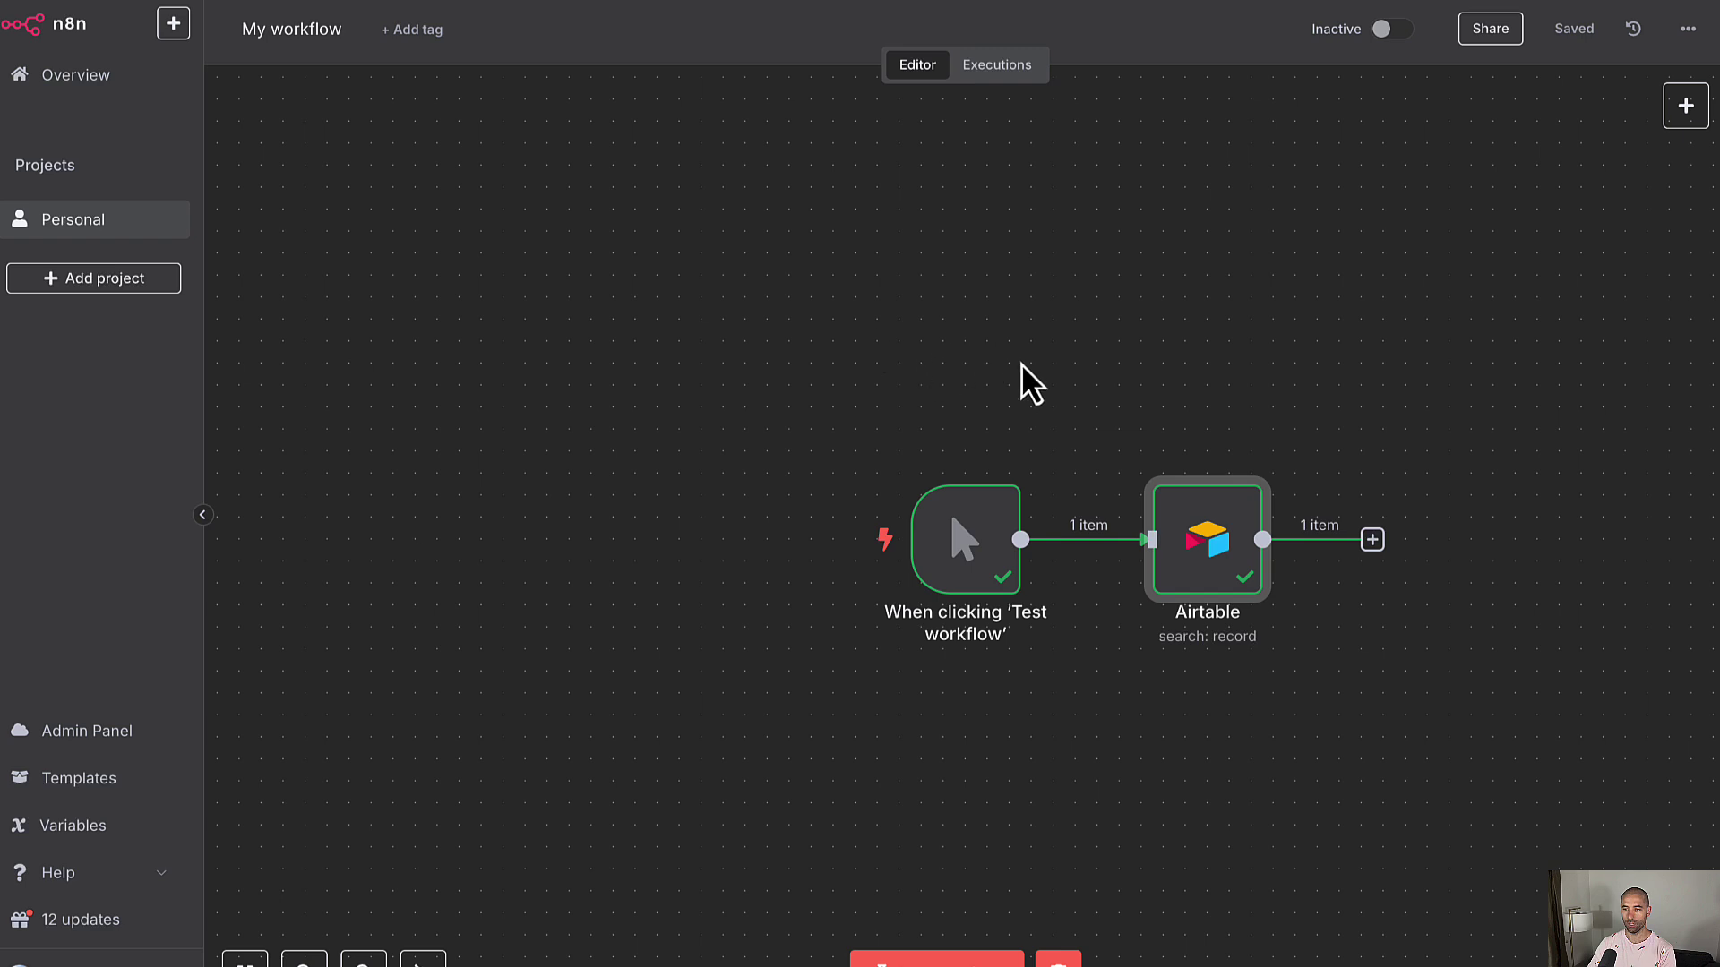
{"action": "scroll", "coordinate": [1022, 403], "scroll_direction": "right", "scroll_amount": 5}
{"action": "left_click", "coordinate": [953, 503]}
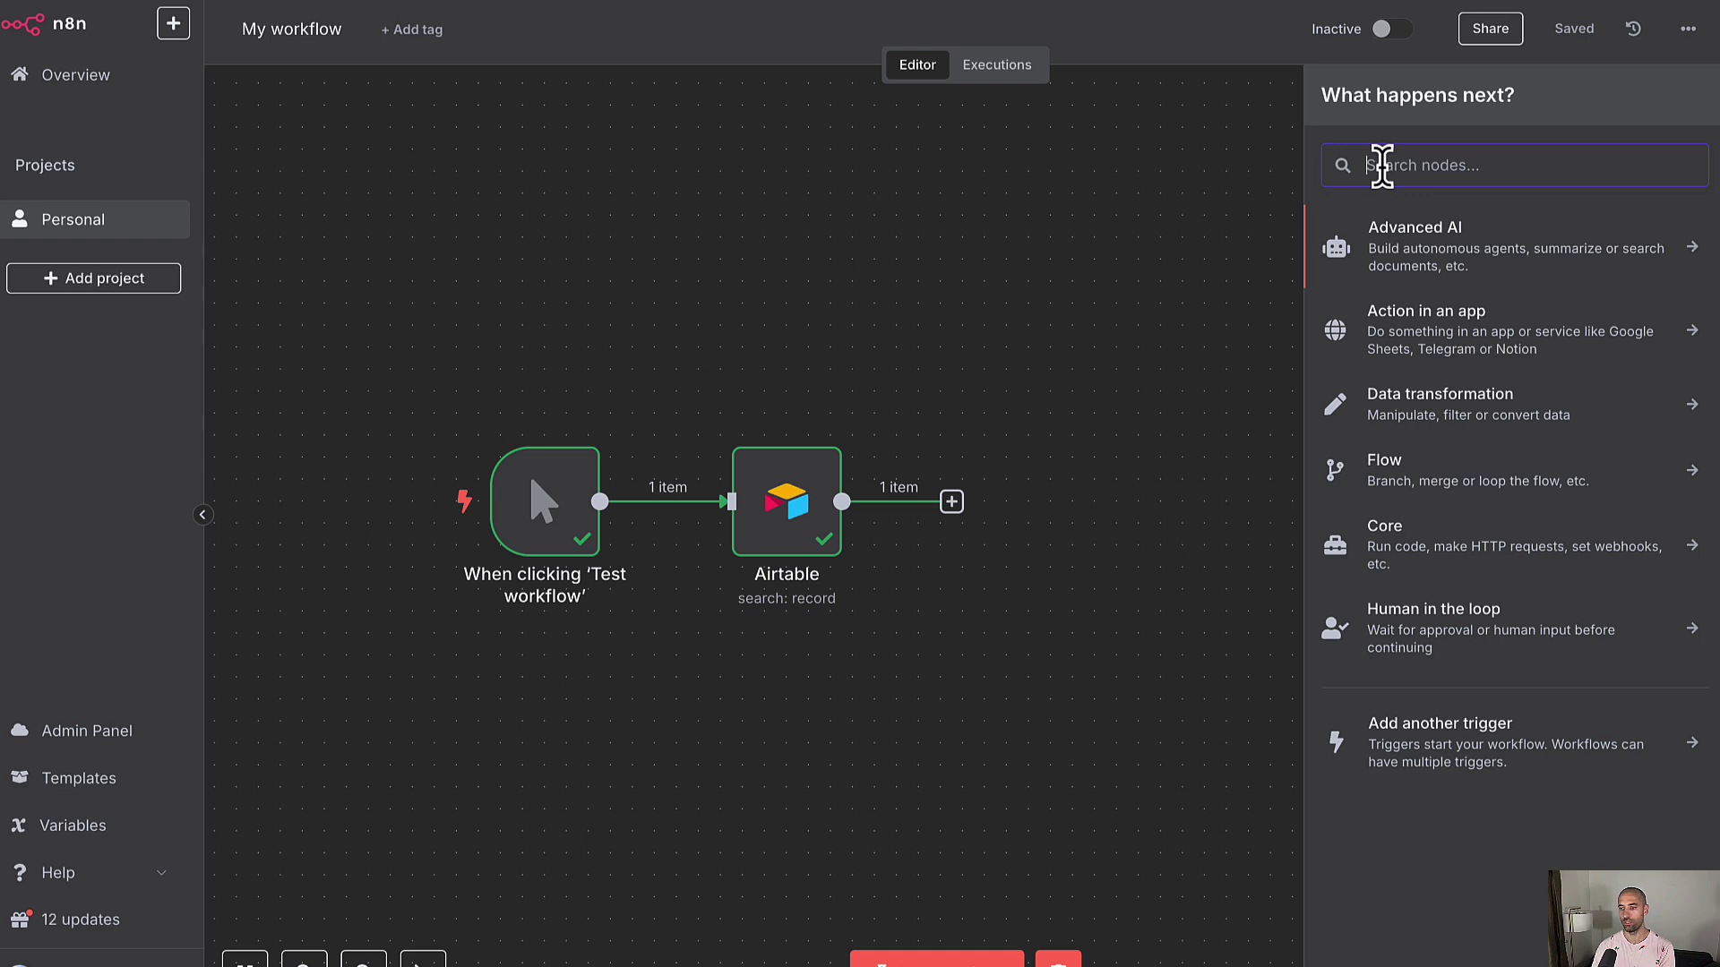
{"action": "type", "text": "htt"}
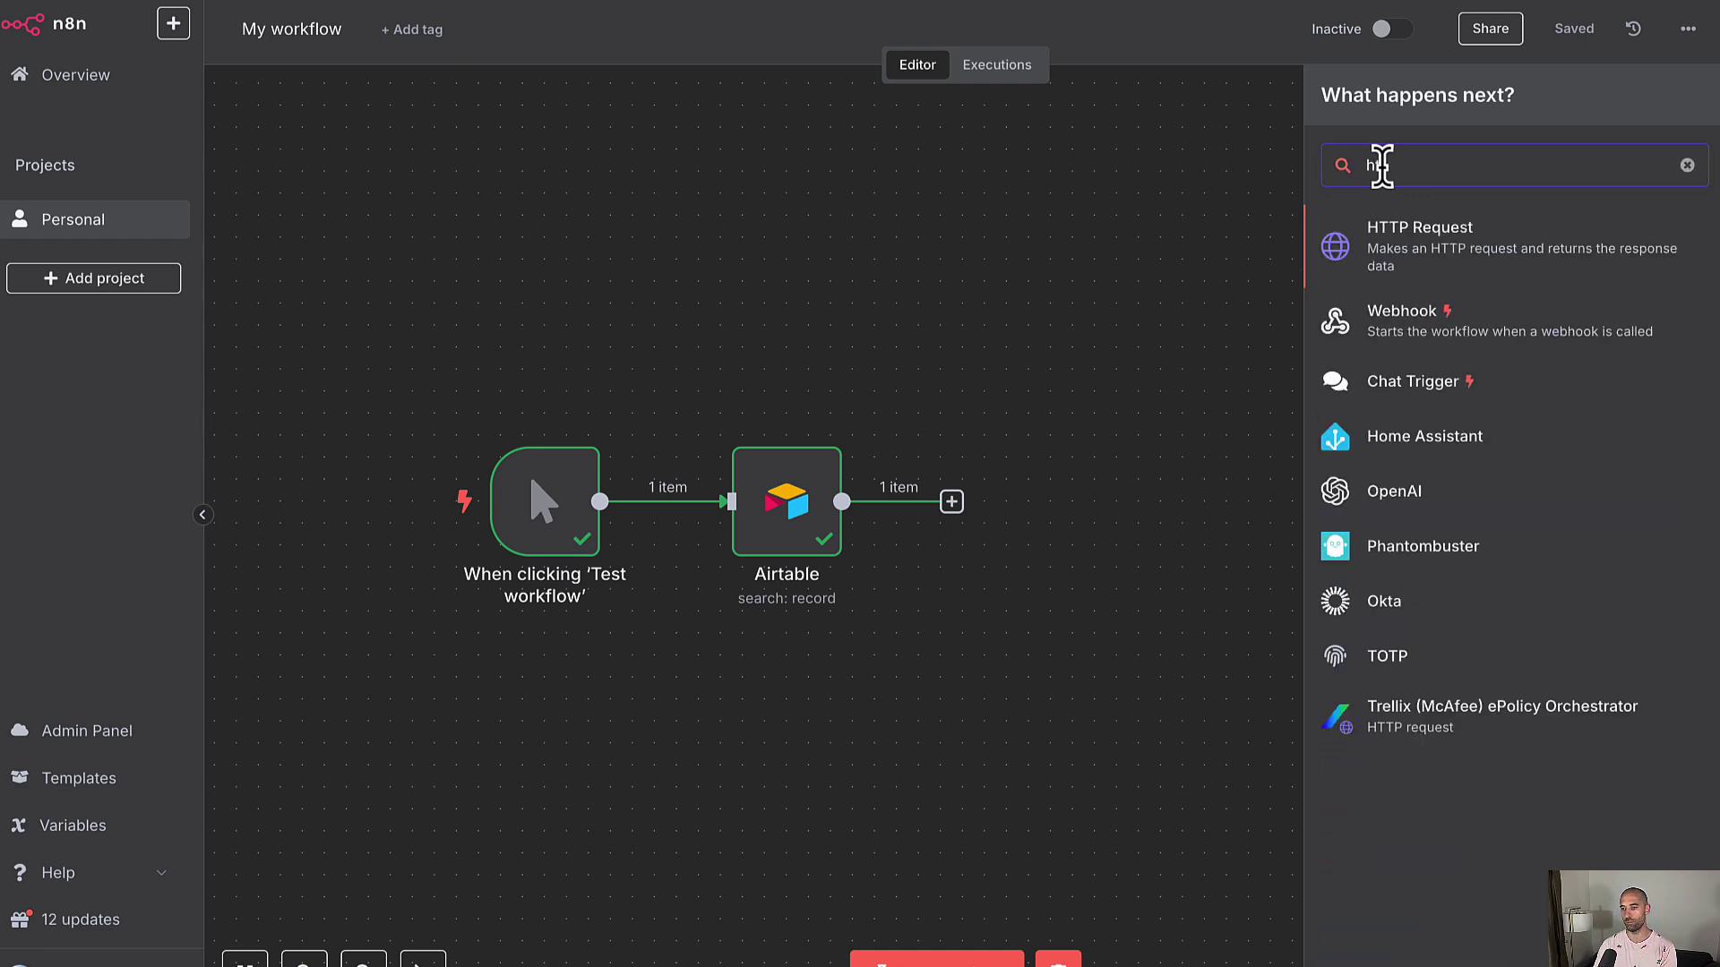
{"action": "left_click", "coordinate": [1393, 243]}
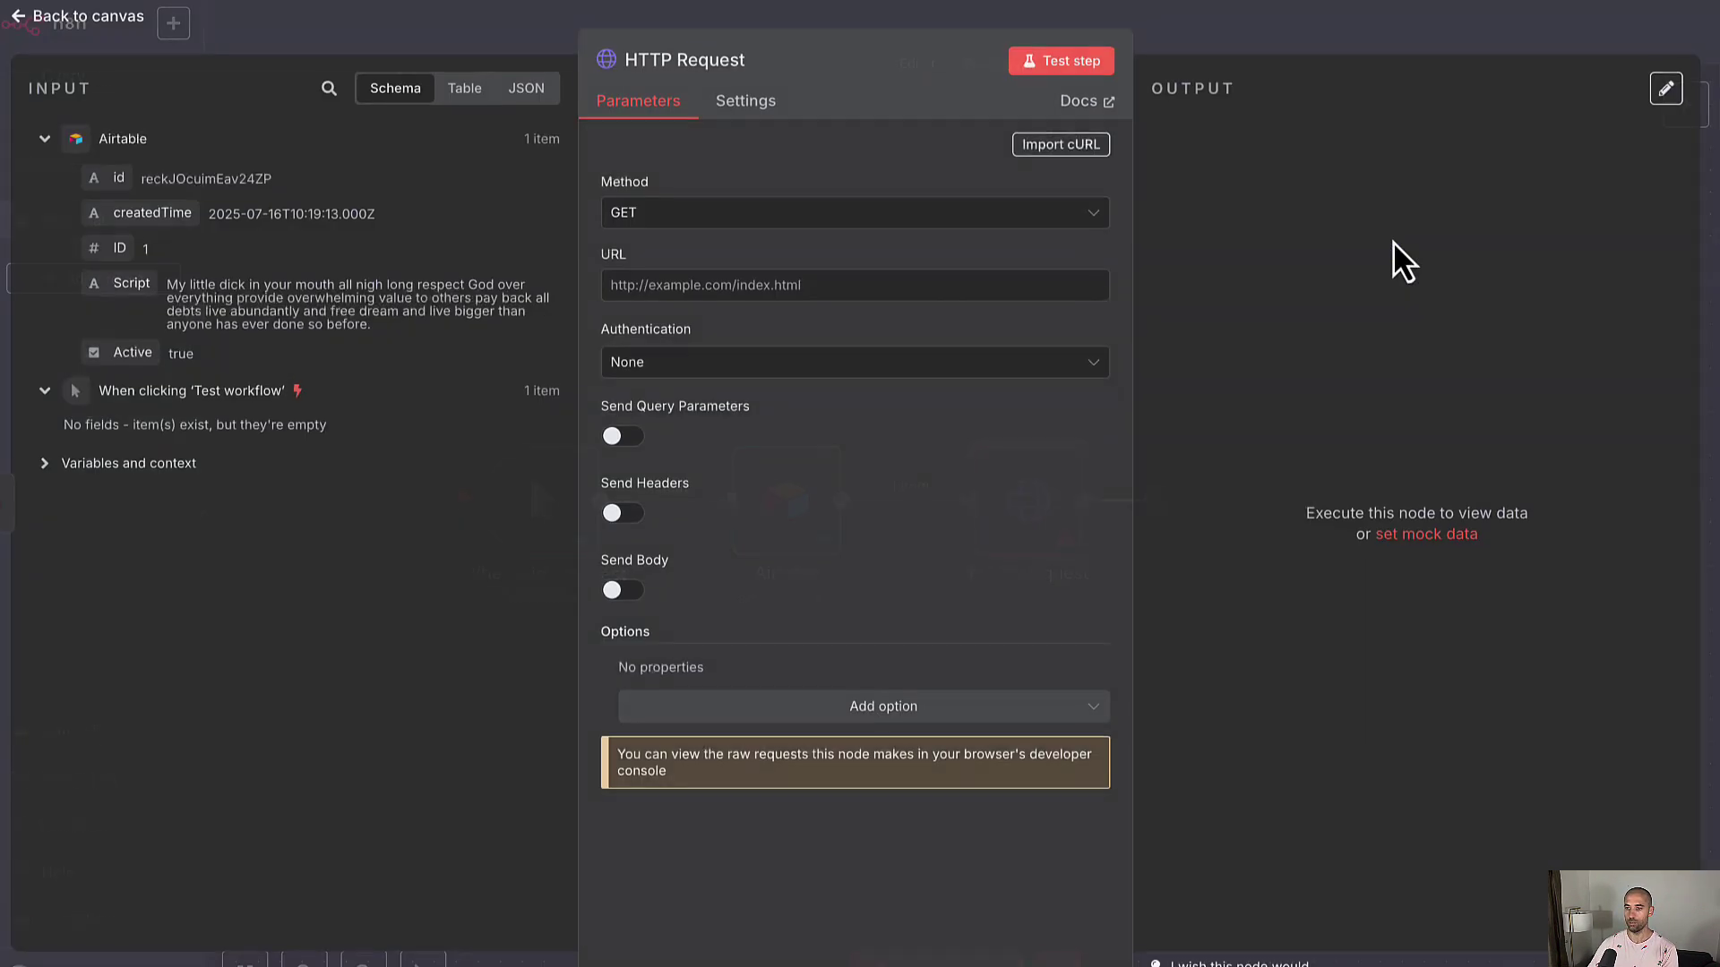
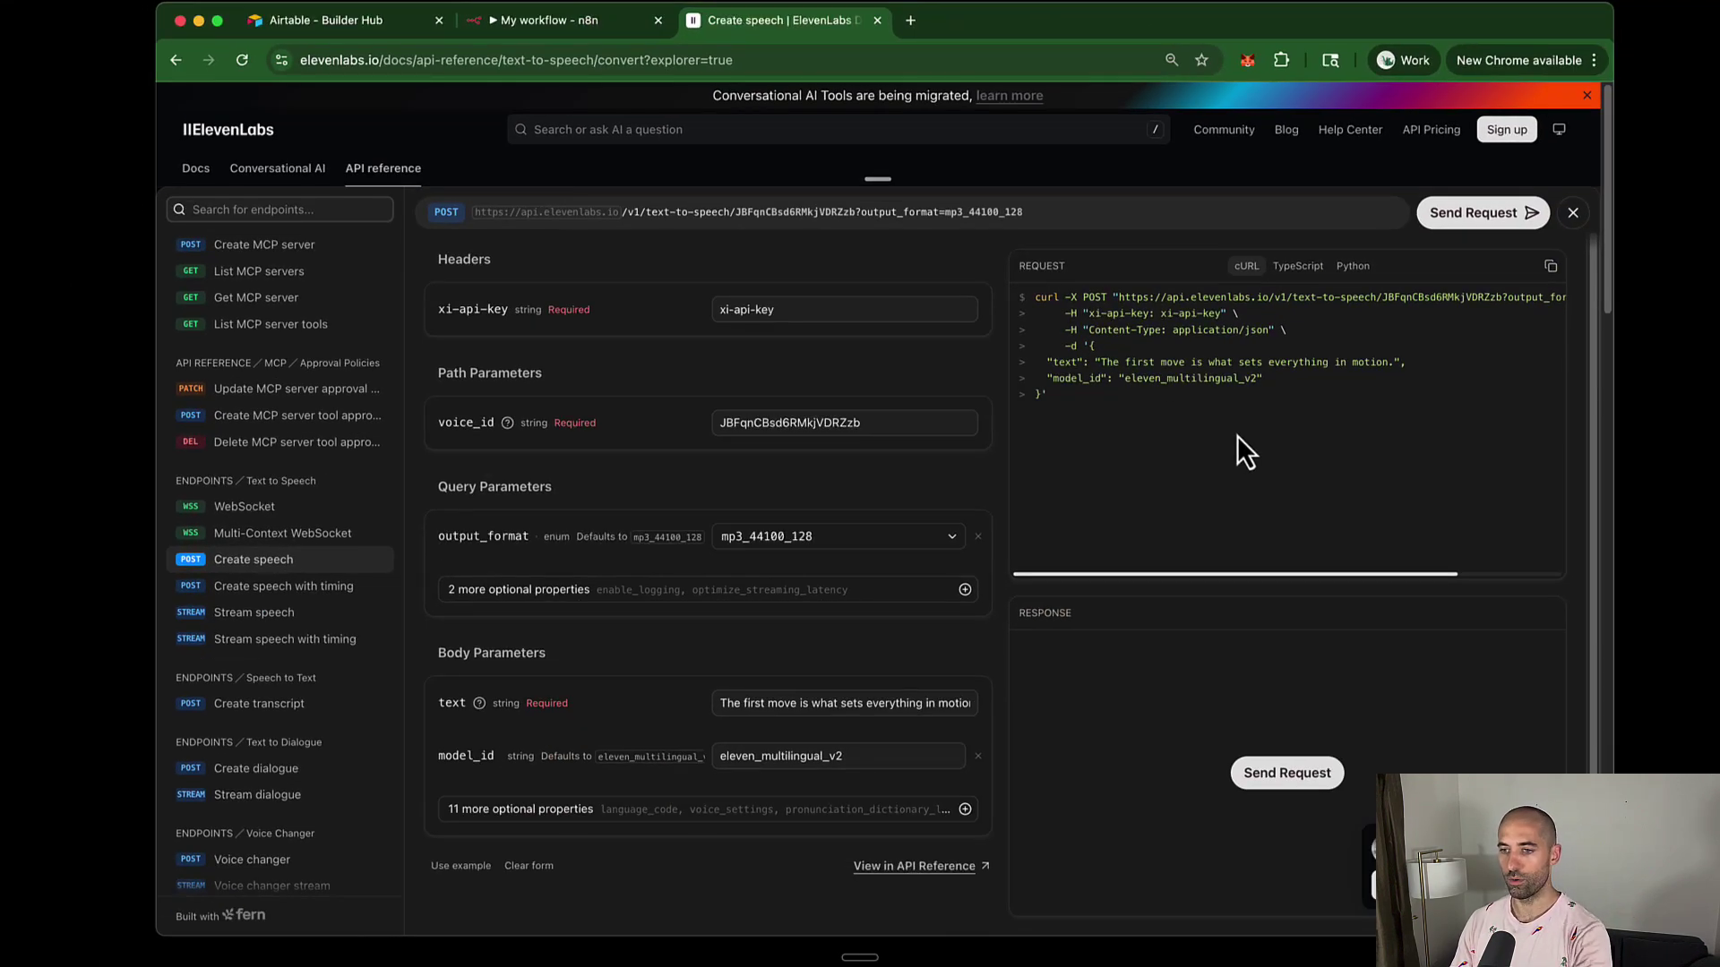
Switch to the ElevenLabs Create speech API reference and examine its cURL request, including the headers and JSON body
{"action": "scroll", "coordinate": [1238, 436], "scroll_direction": "down", "scroll_amount": 1}
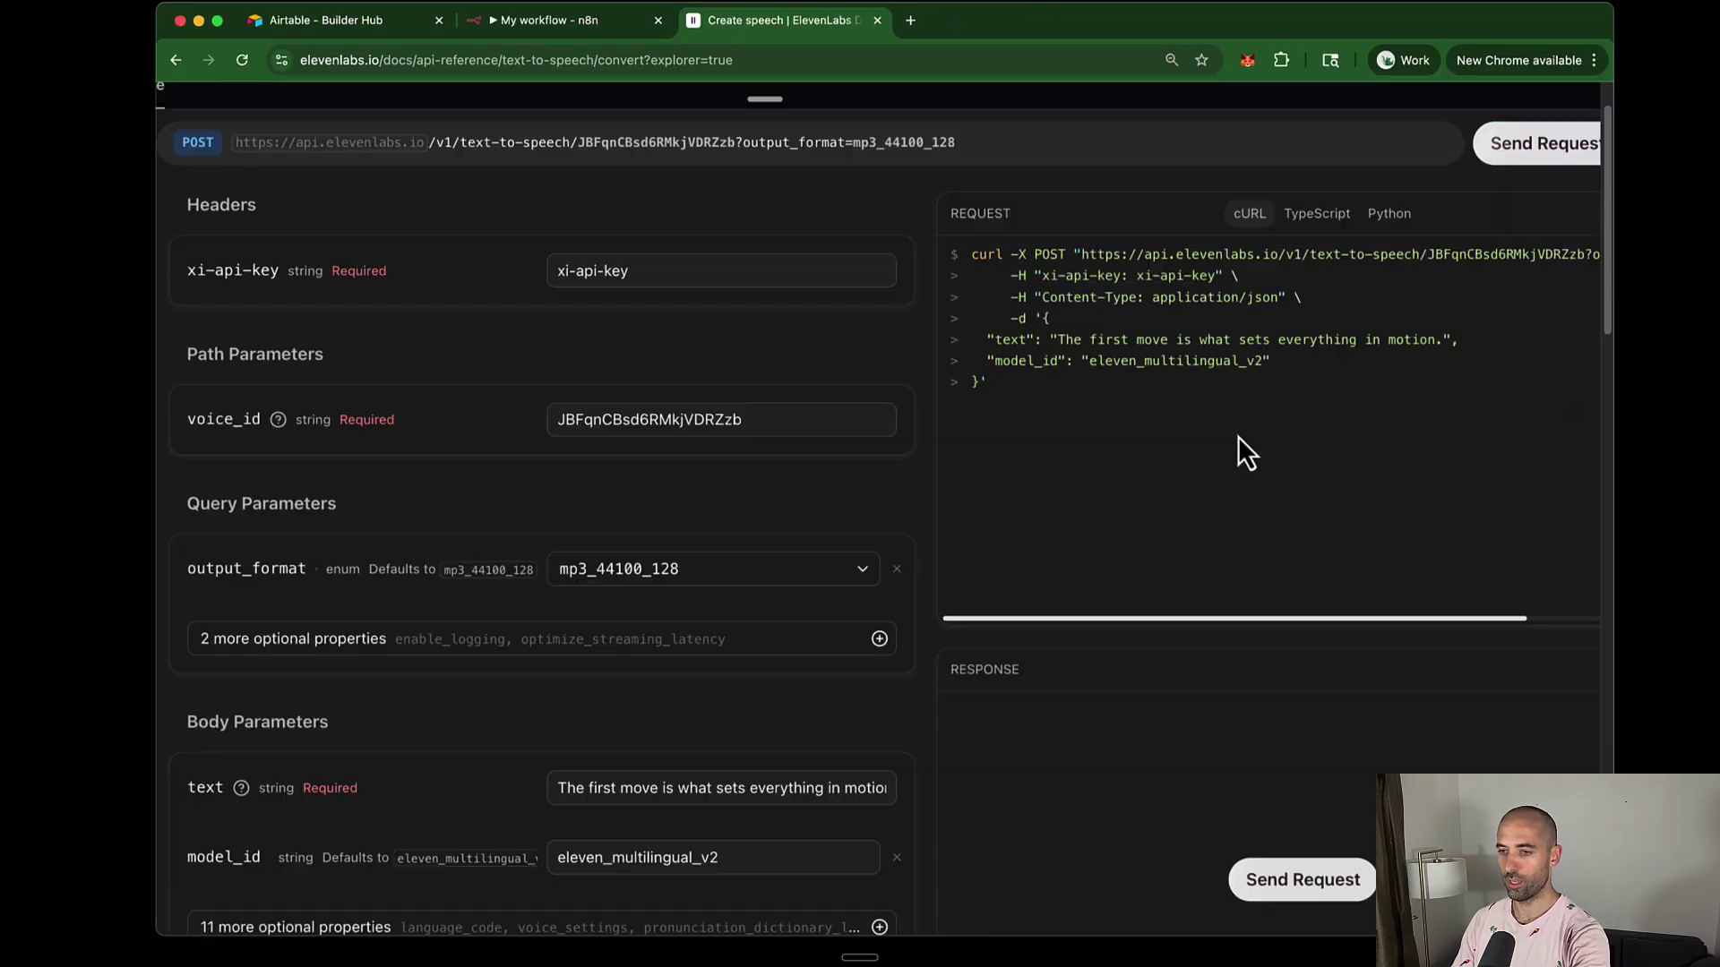
{"action": "scroll", "coordinate": [1238, 437], "scroll_direction": "up", "scroll_amount": 5}
{"action": "scroll", "coordinate": [1238, 437], "scroll_direction": "left", "scroll_amount": 3}
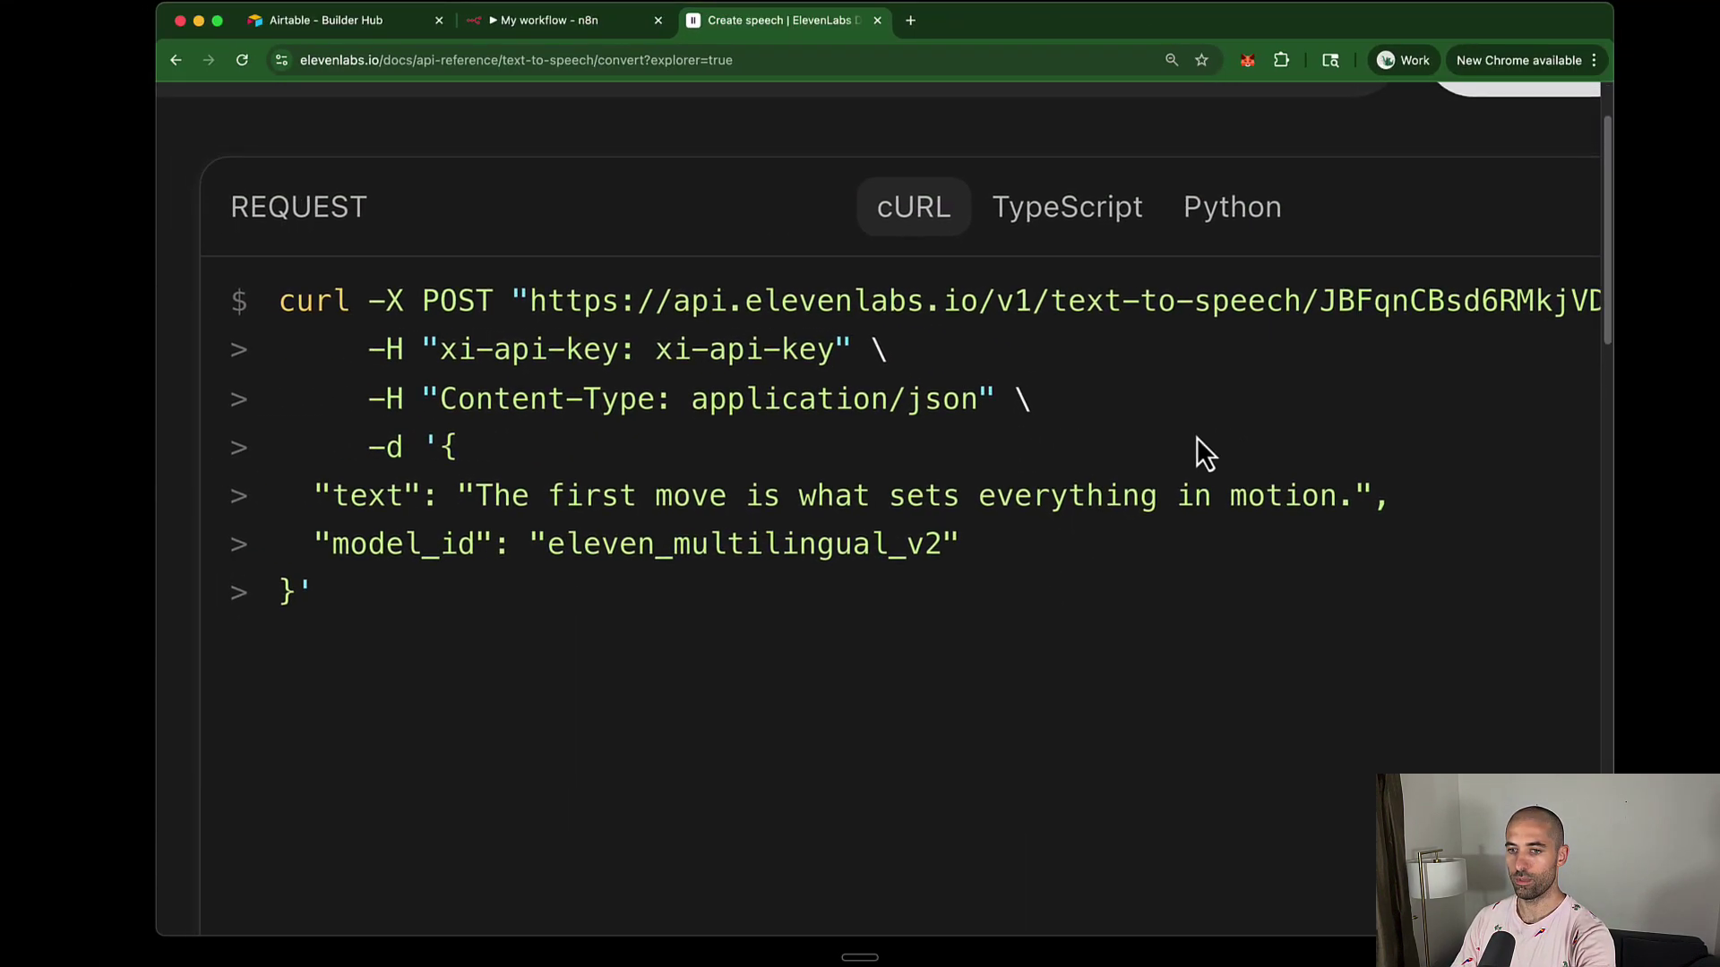
{"action": "scroll", "coordinate": [1055, 460], "scroll_direction": "up", "scroll_amount": 1}
{"action": "scroll", "coordinate": [954, 469], "scroll_direction": "right", "scroll_amount": 2}
{"action": "scroll", "coordinate": [954, 470], "scroll_direction": "down", "scroll_amount": 1}
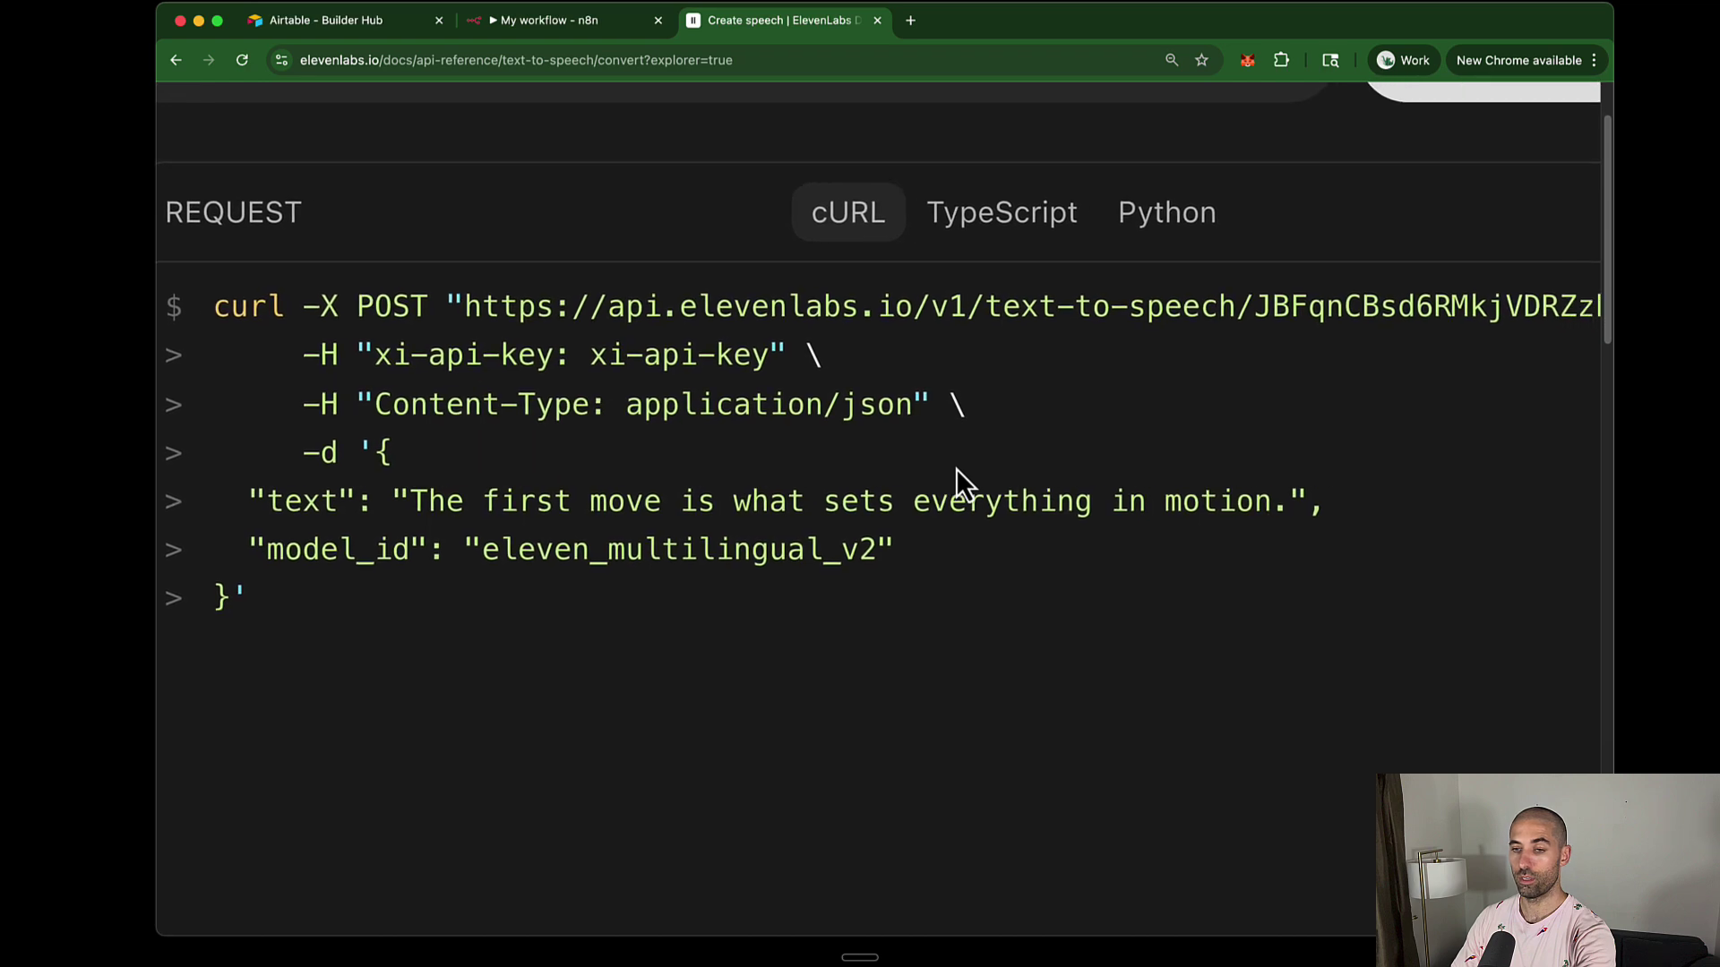
{"action": "scroll", "coordinate": [954, 469], "scroll_direction": "down", "scroll_amount": 2}
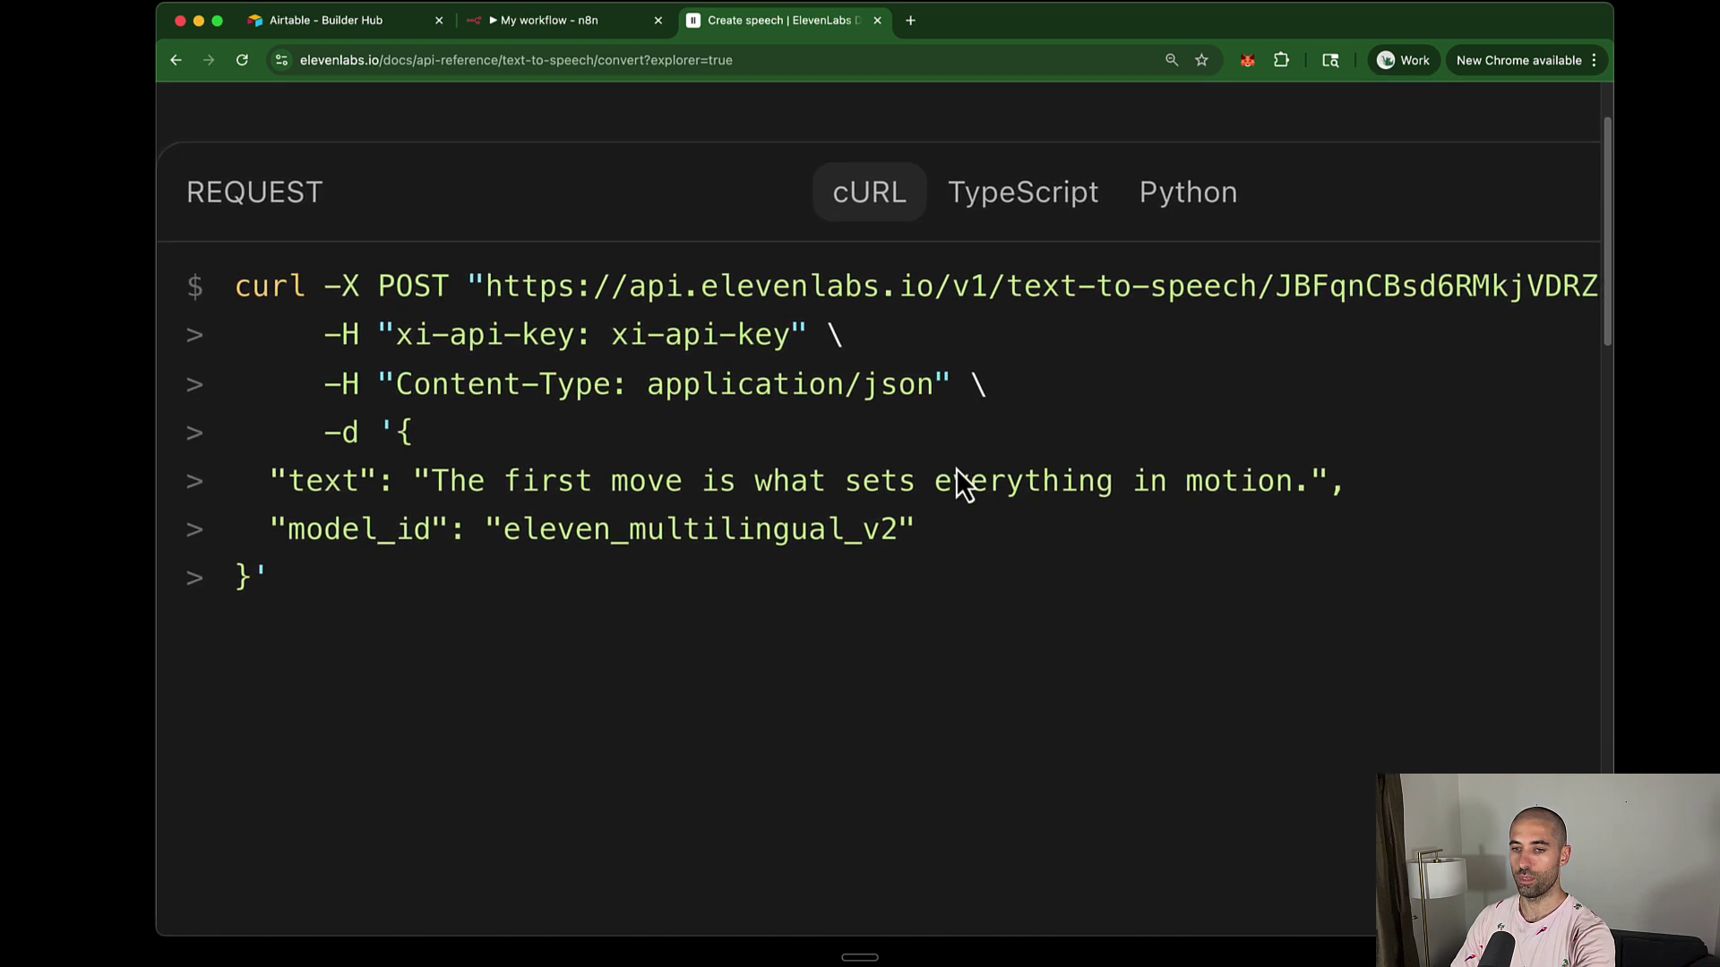
{"action": "scroll", "coordinate": [955, 467], "scroll_direction": "up", "scroll_amount": 2}
{"action": "scroll", "coordinate": [955, 469], "scroll_direction": "down", "scroll_amount": 1}
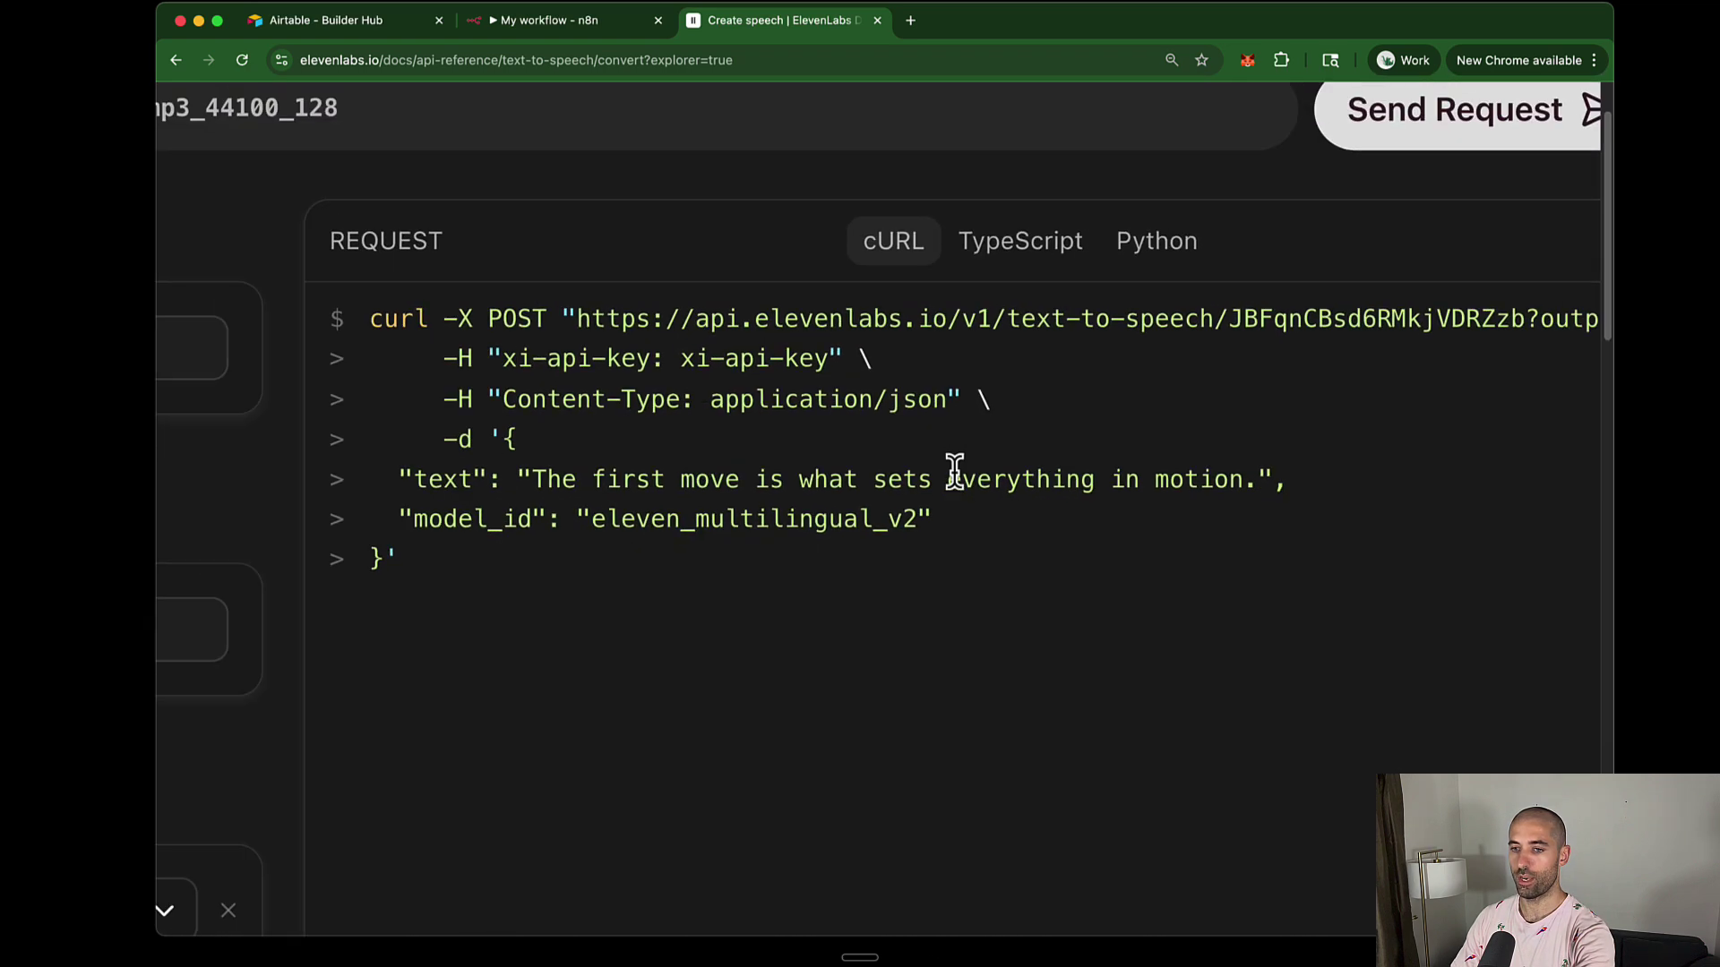
Review the full cURL request for Create speech and copy it
{"action": "scroll", "coordinate": [955, 469], "scroll_direction": "down", "scroll_amount": 1}
{"action": "scroll", "coordinate": [954, 475], "scroll_direction": "down", "scroll_amount": 1}
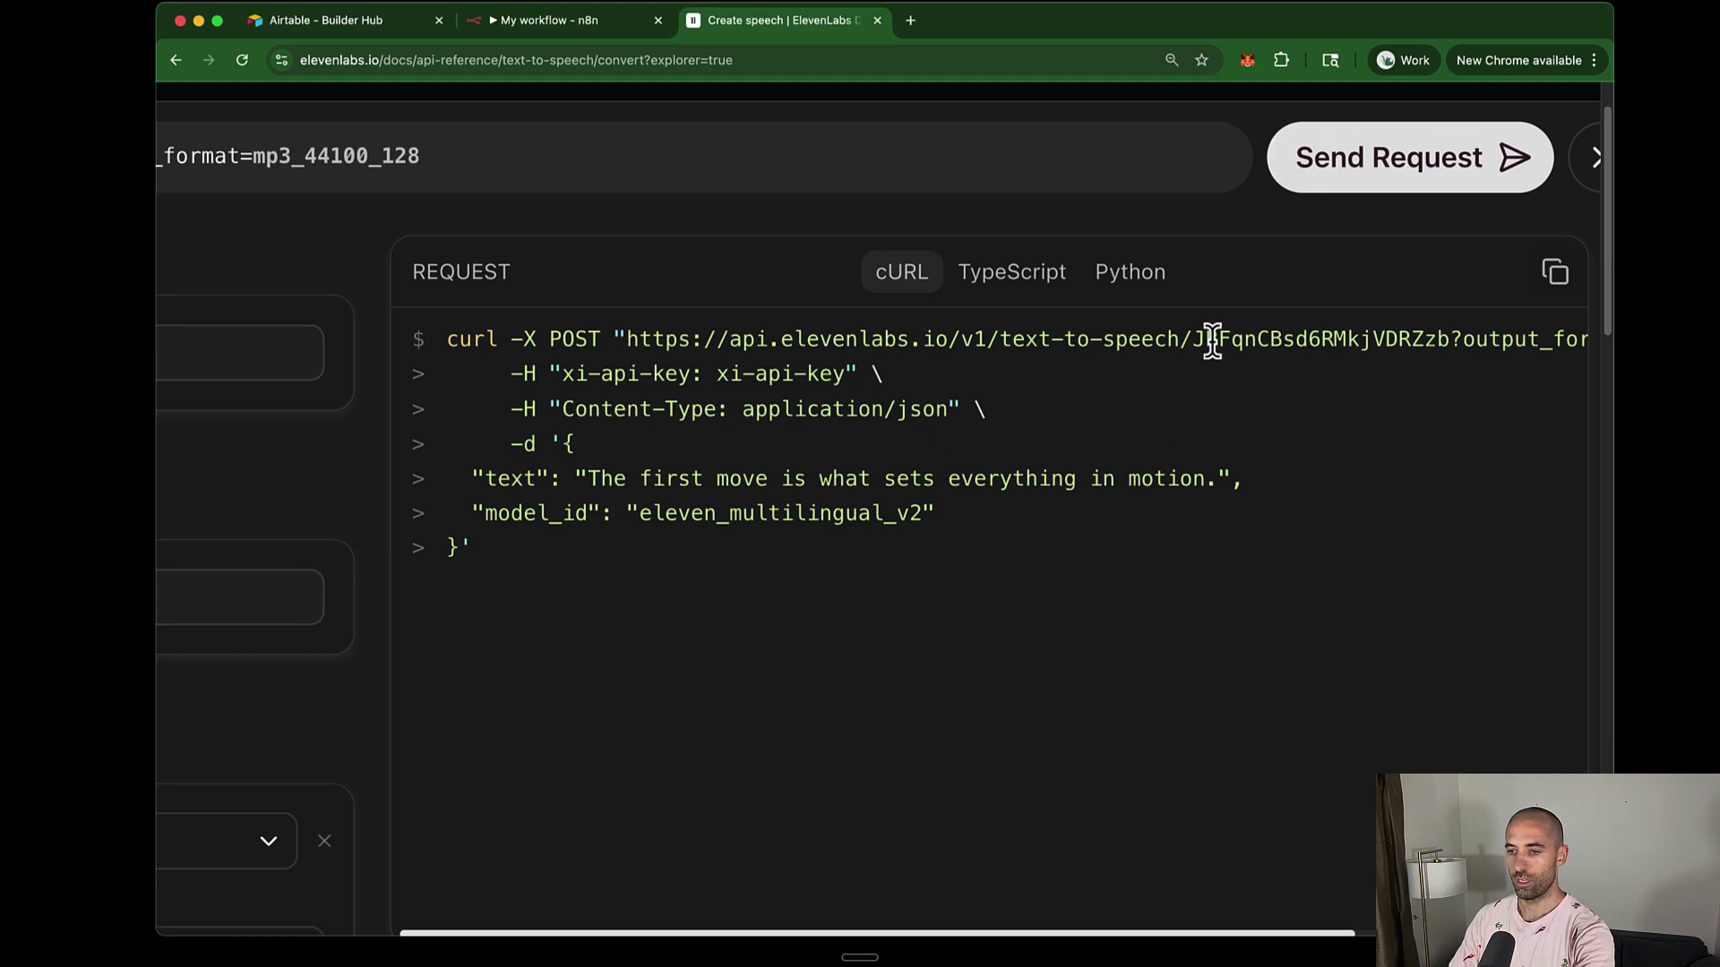
{"action": "scroll", "coordinate": [1382, 358], "scroll_direction": "right", "scroll_amount": 2}
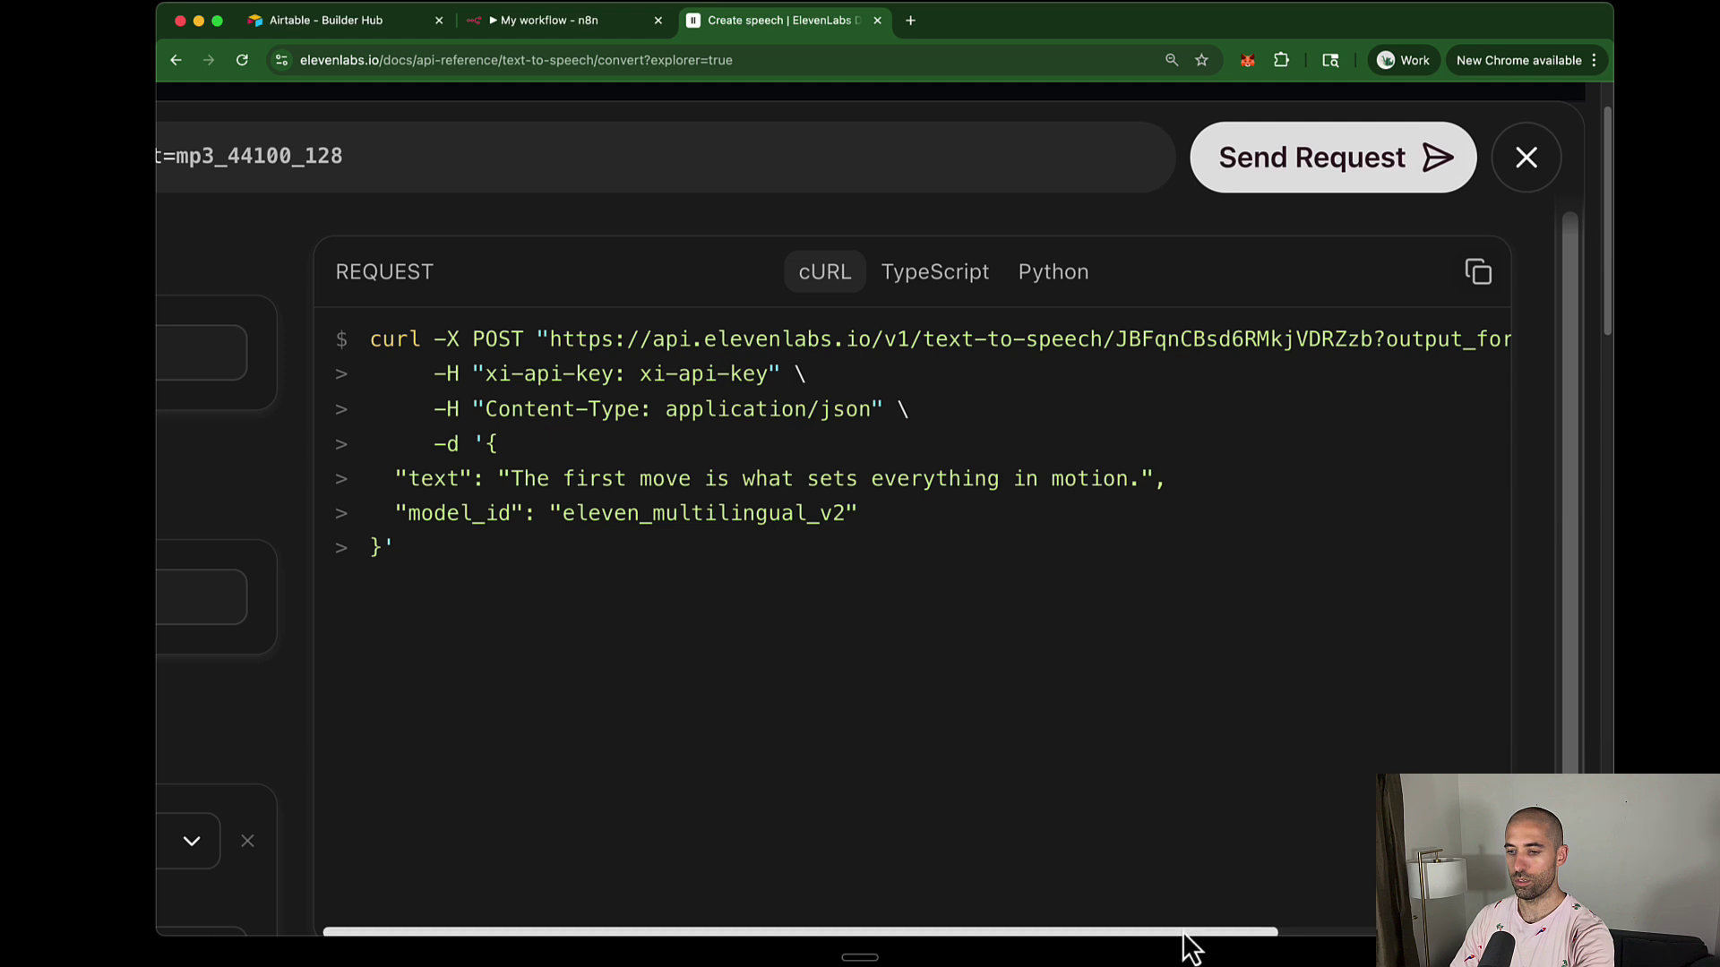
{"action": "left_click_drag", "start_coordinate": [1186, 932], "coordinate": [1396, 932]}
{"action": "scroll", "coordinate": [905, 932], "scroll_direction": "left", "scroll_amount": 5}
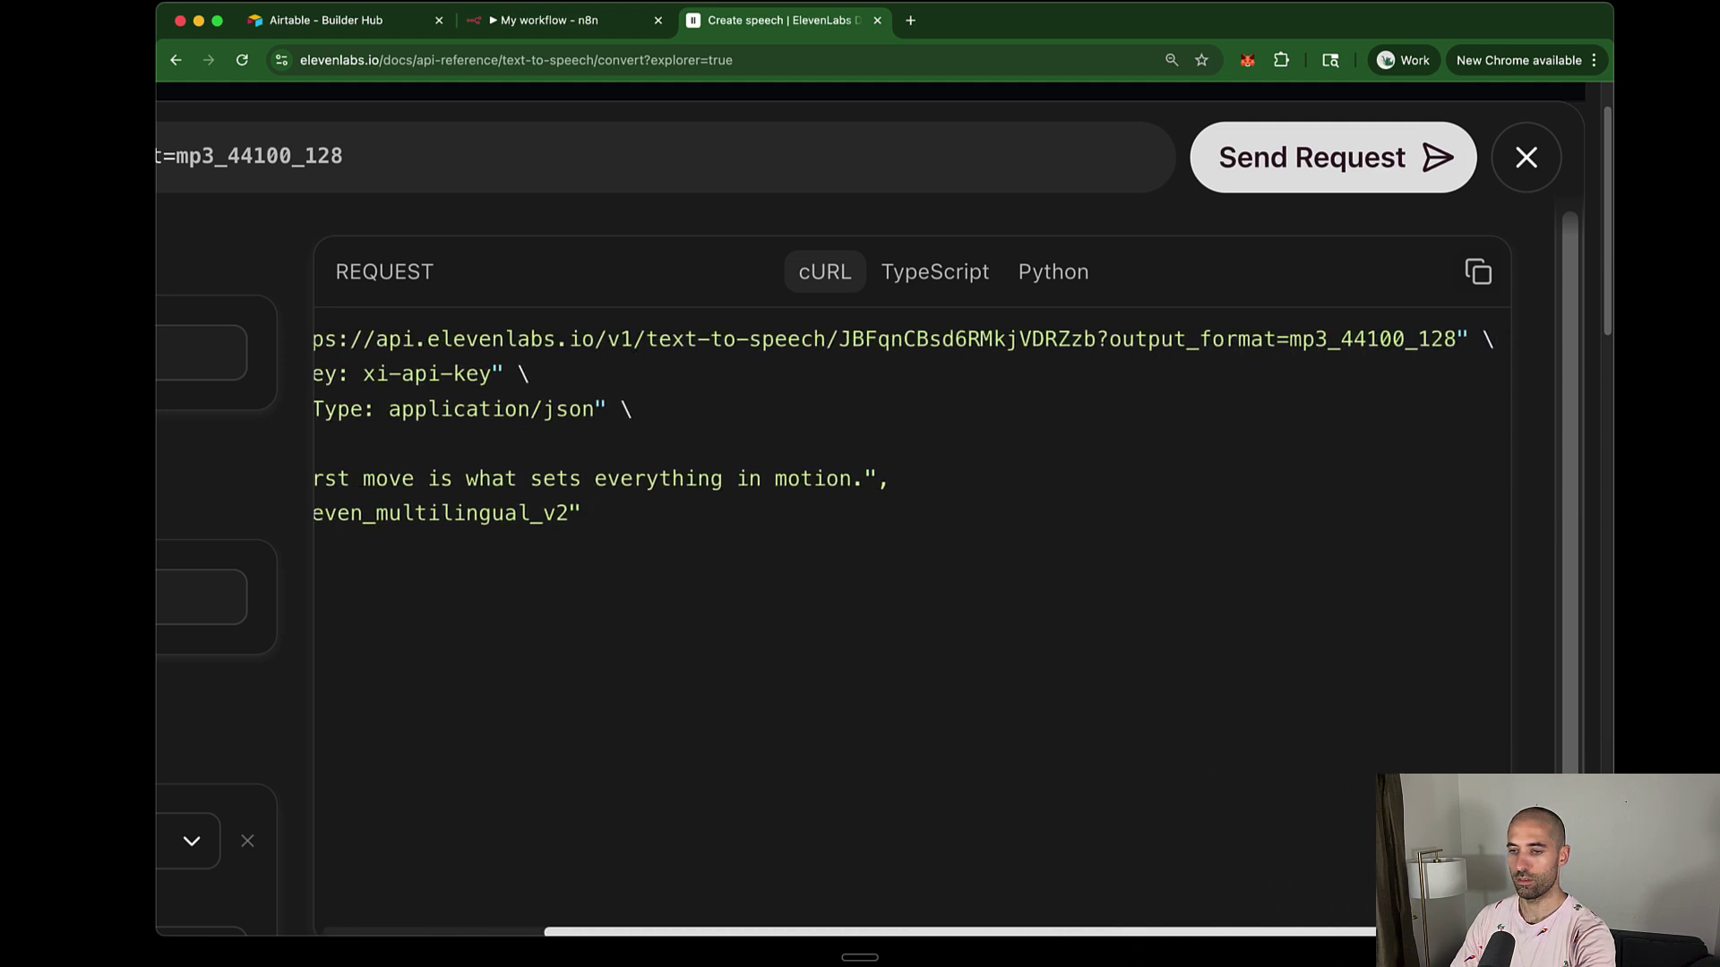
{"action": "left_click", "coordinate": [1477, 271]}
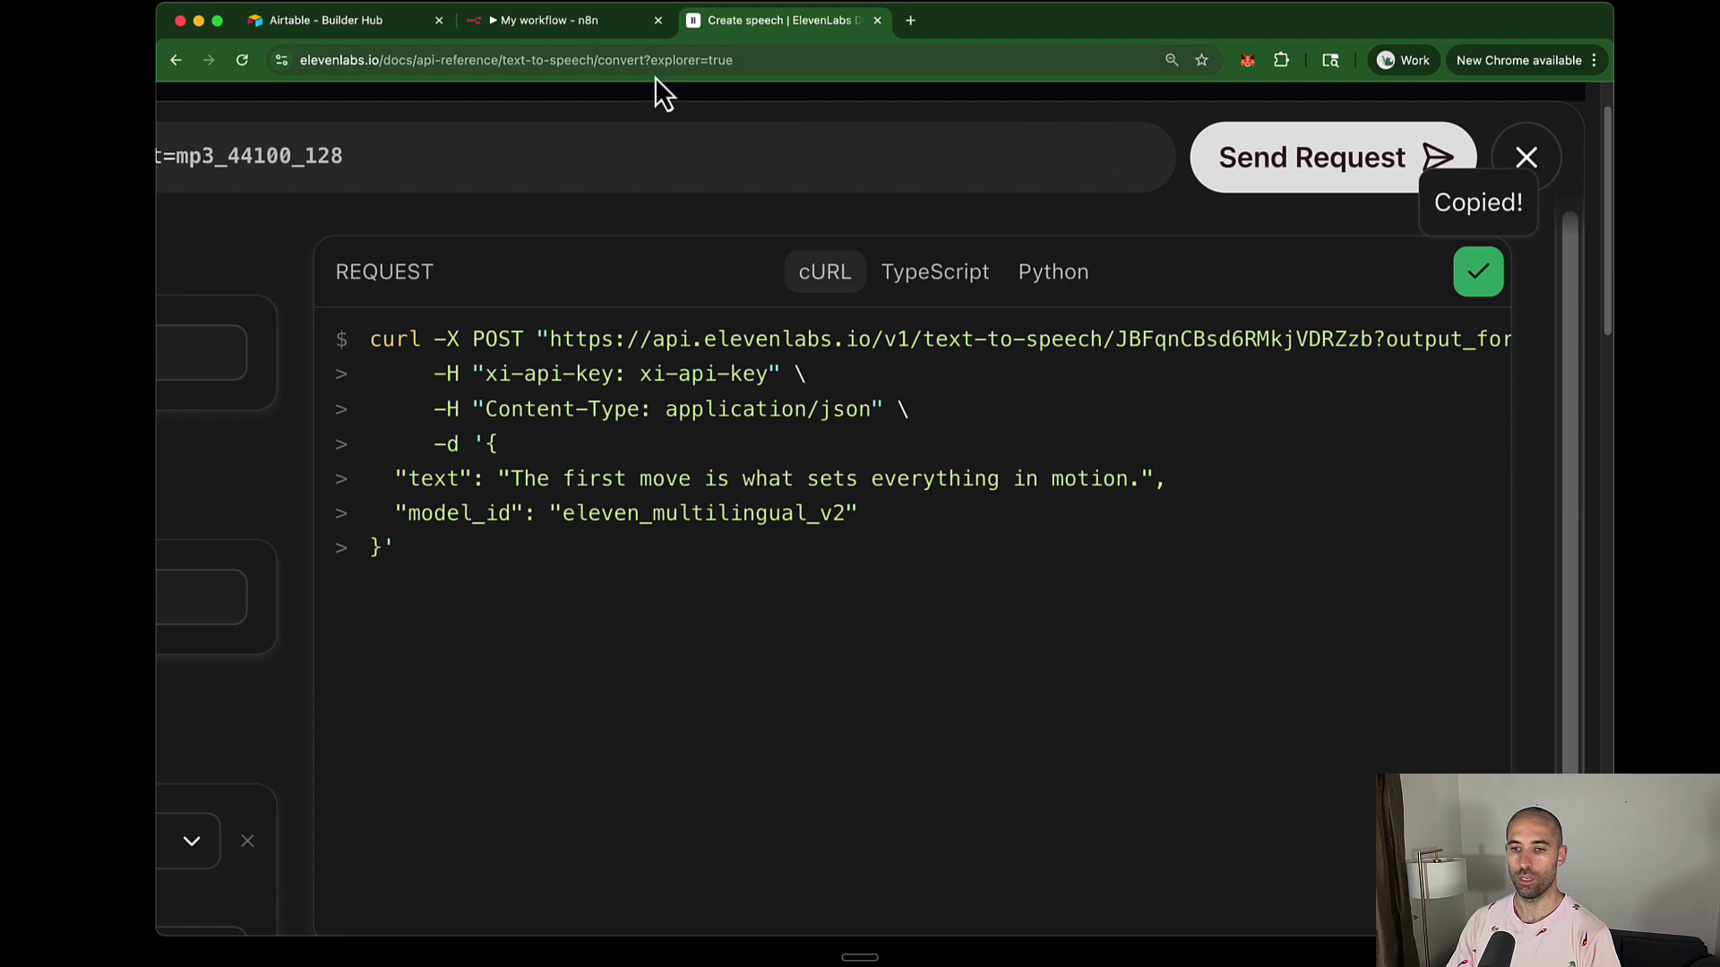
Switch to the n8n workflow and import the copied cURL command into the HTTP Request node
{"action": "left_click", "coordinate": [640, 25]}
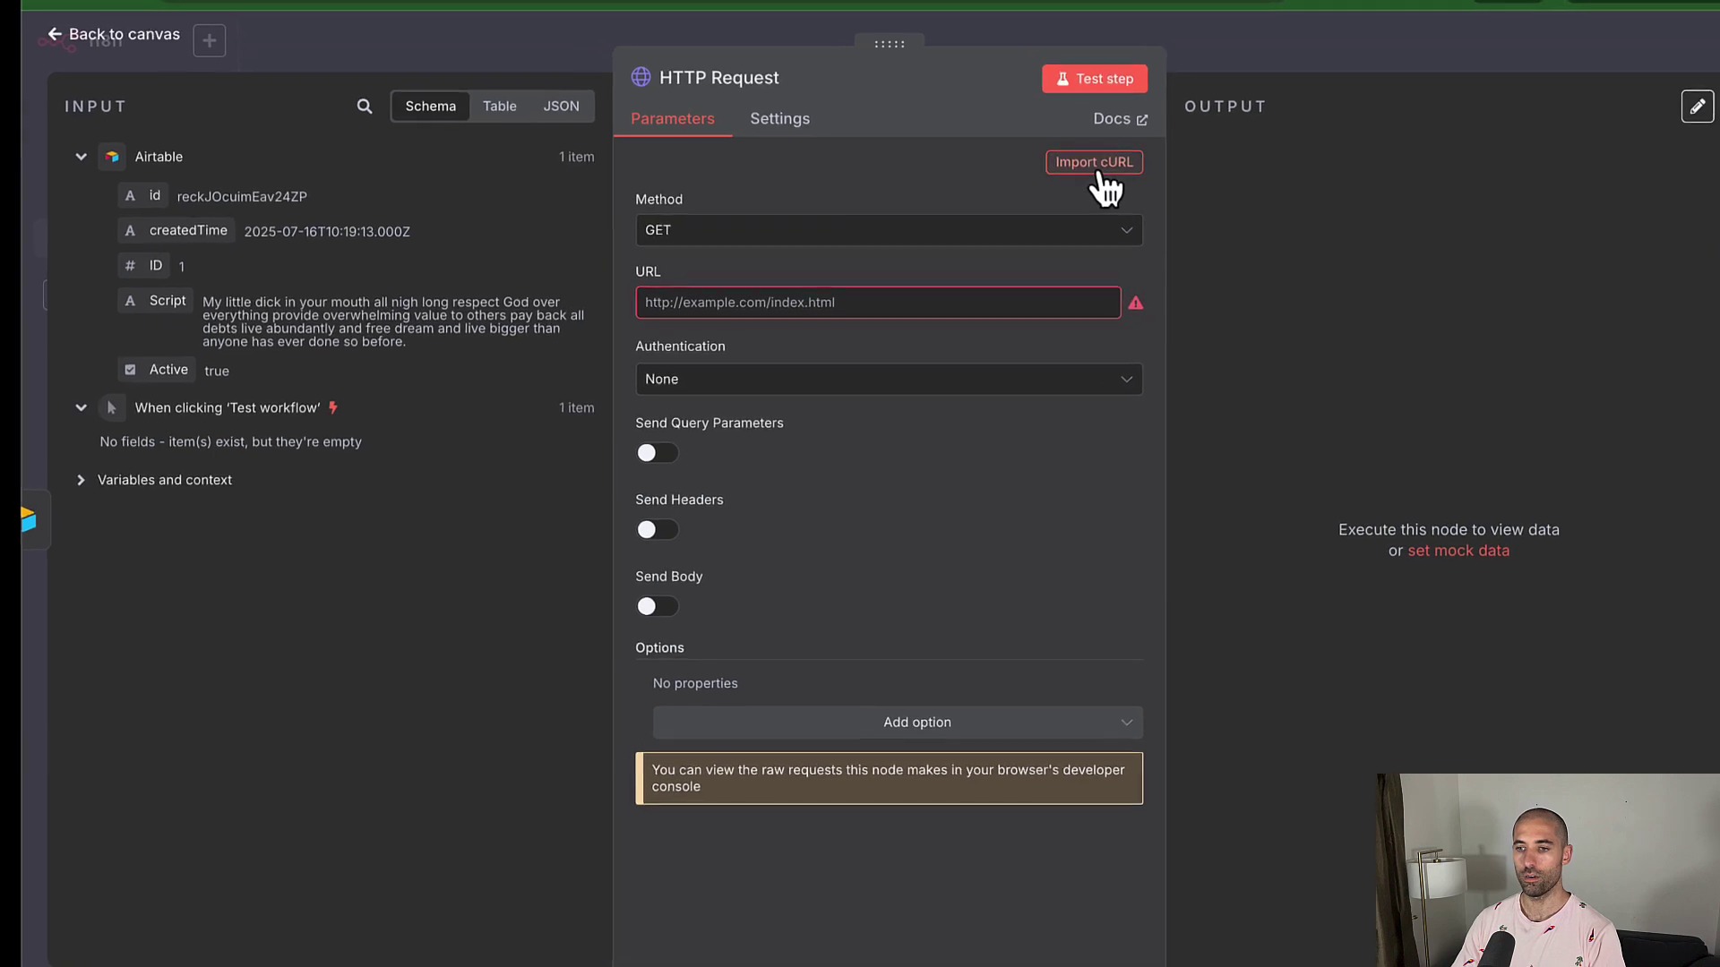
{"action": "left_click", "coordinate": [1065, 191]}
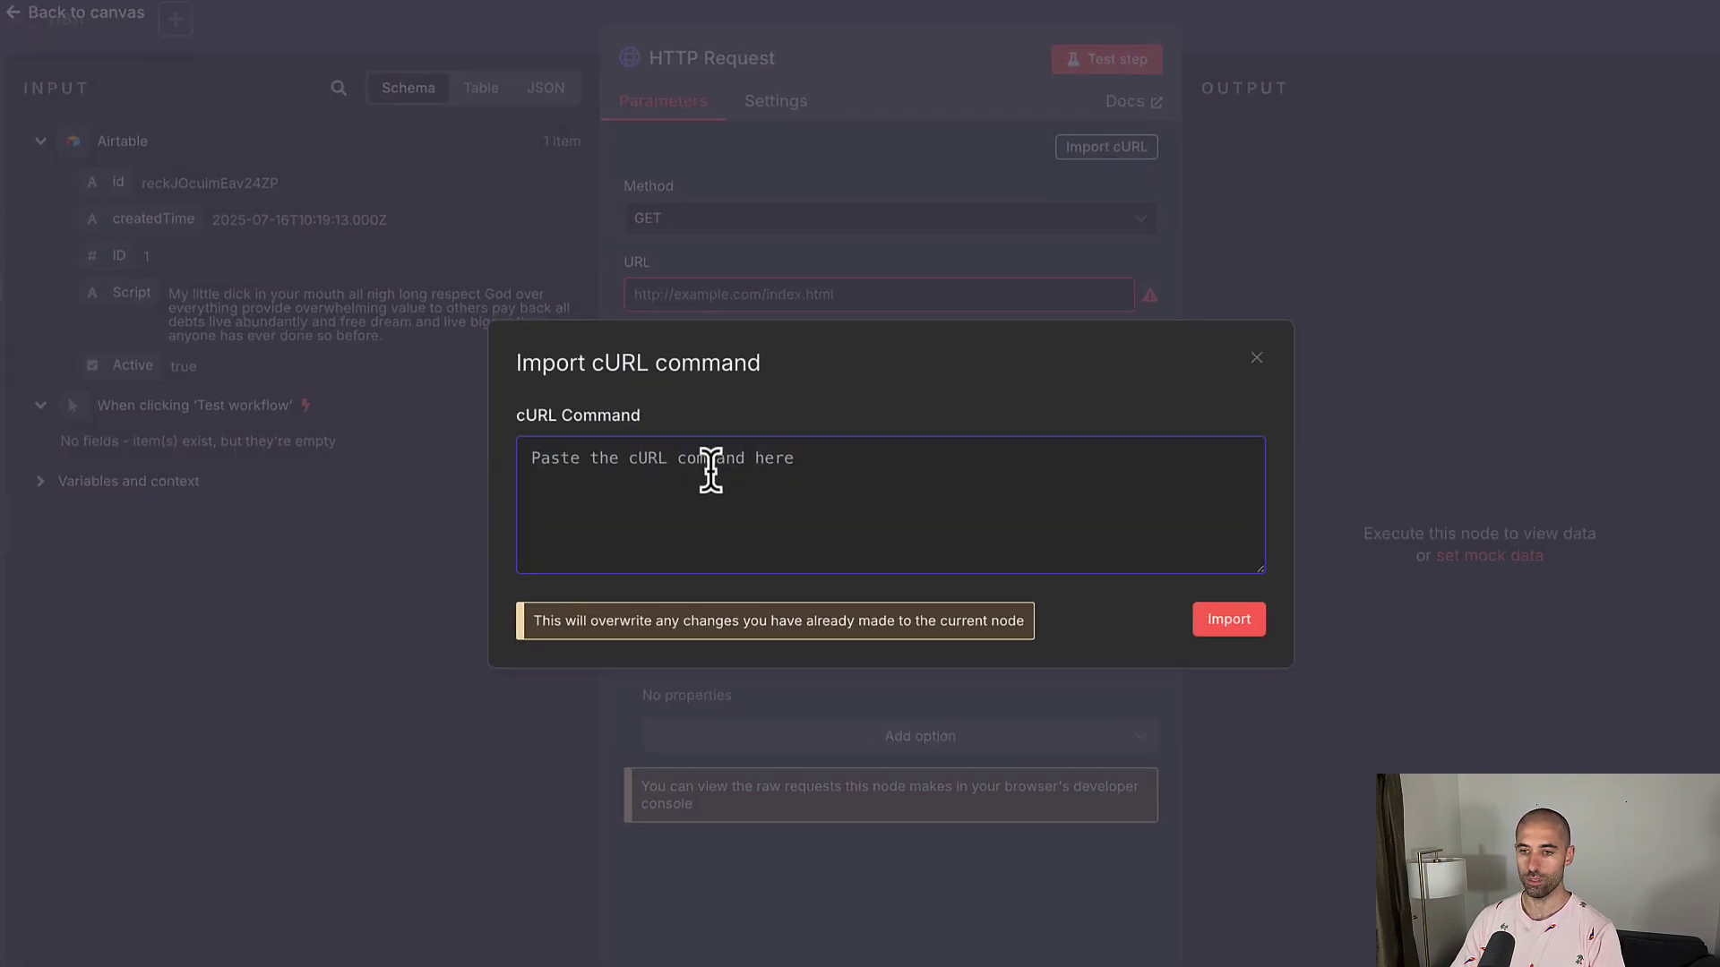
{"action": "key", "text": "ctrl+v"}
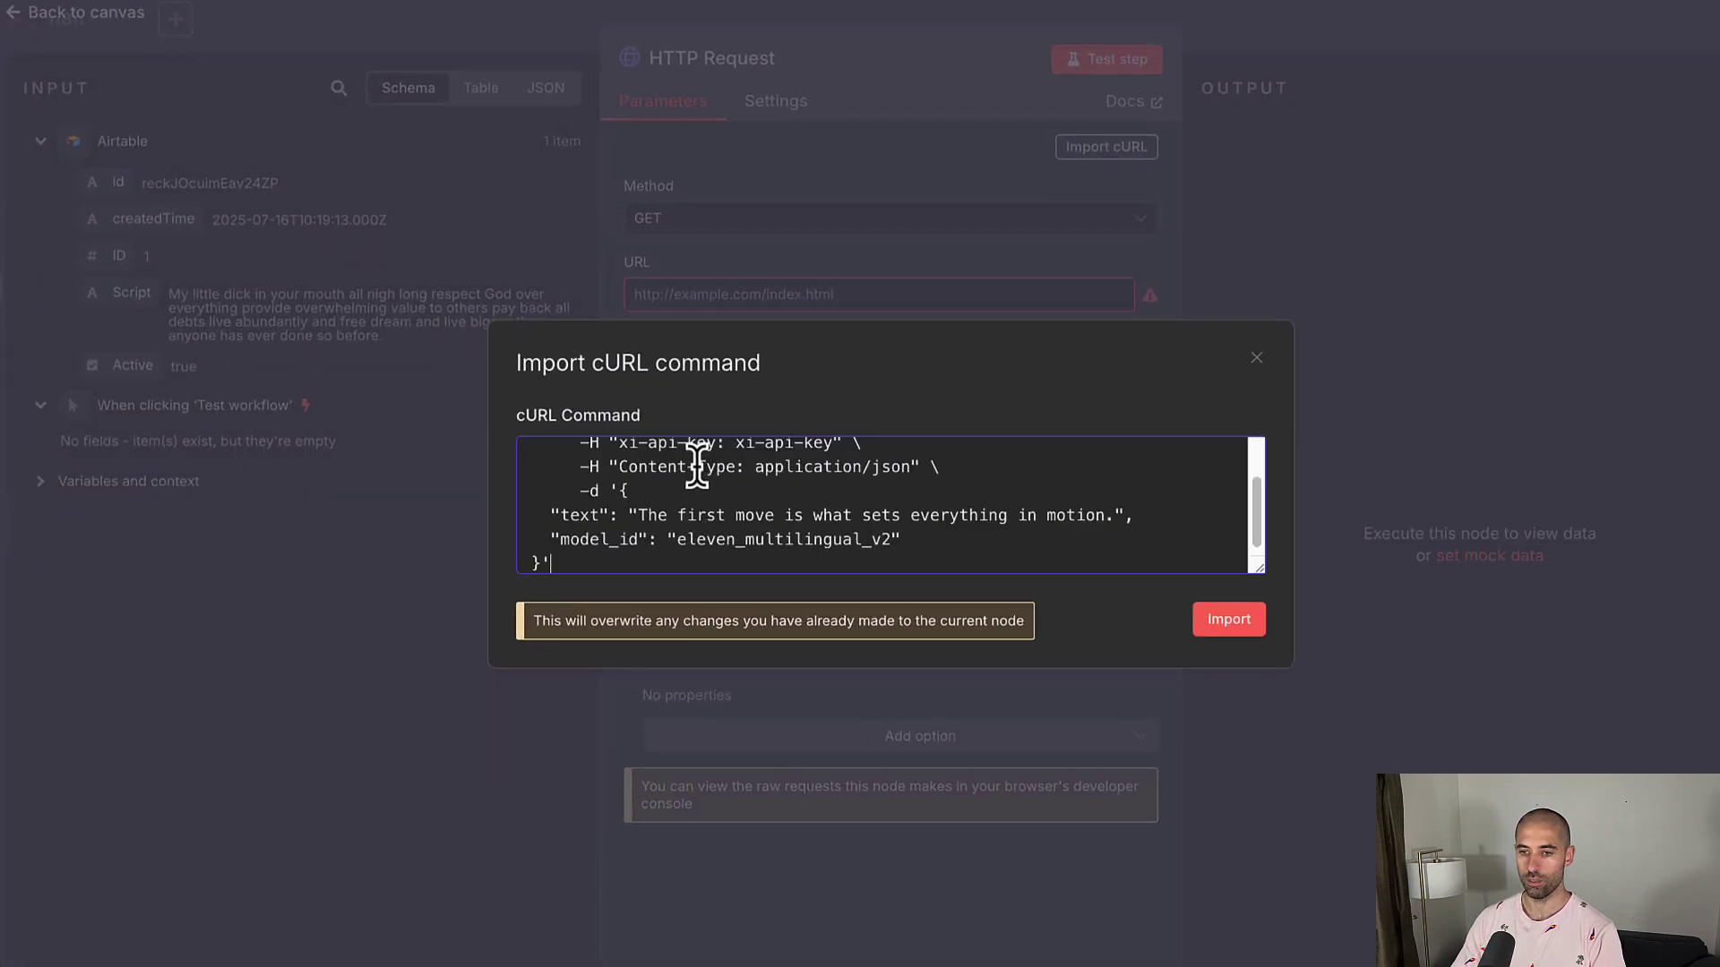
{"action": "left_click", "coordinate": [1229, 621]}
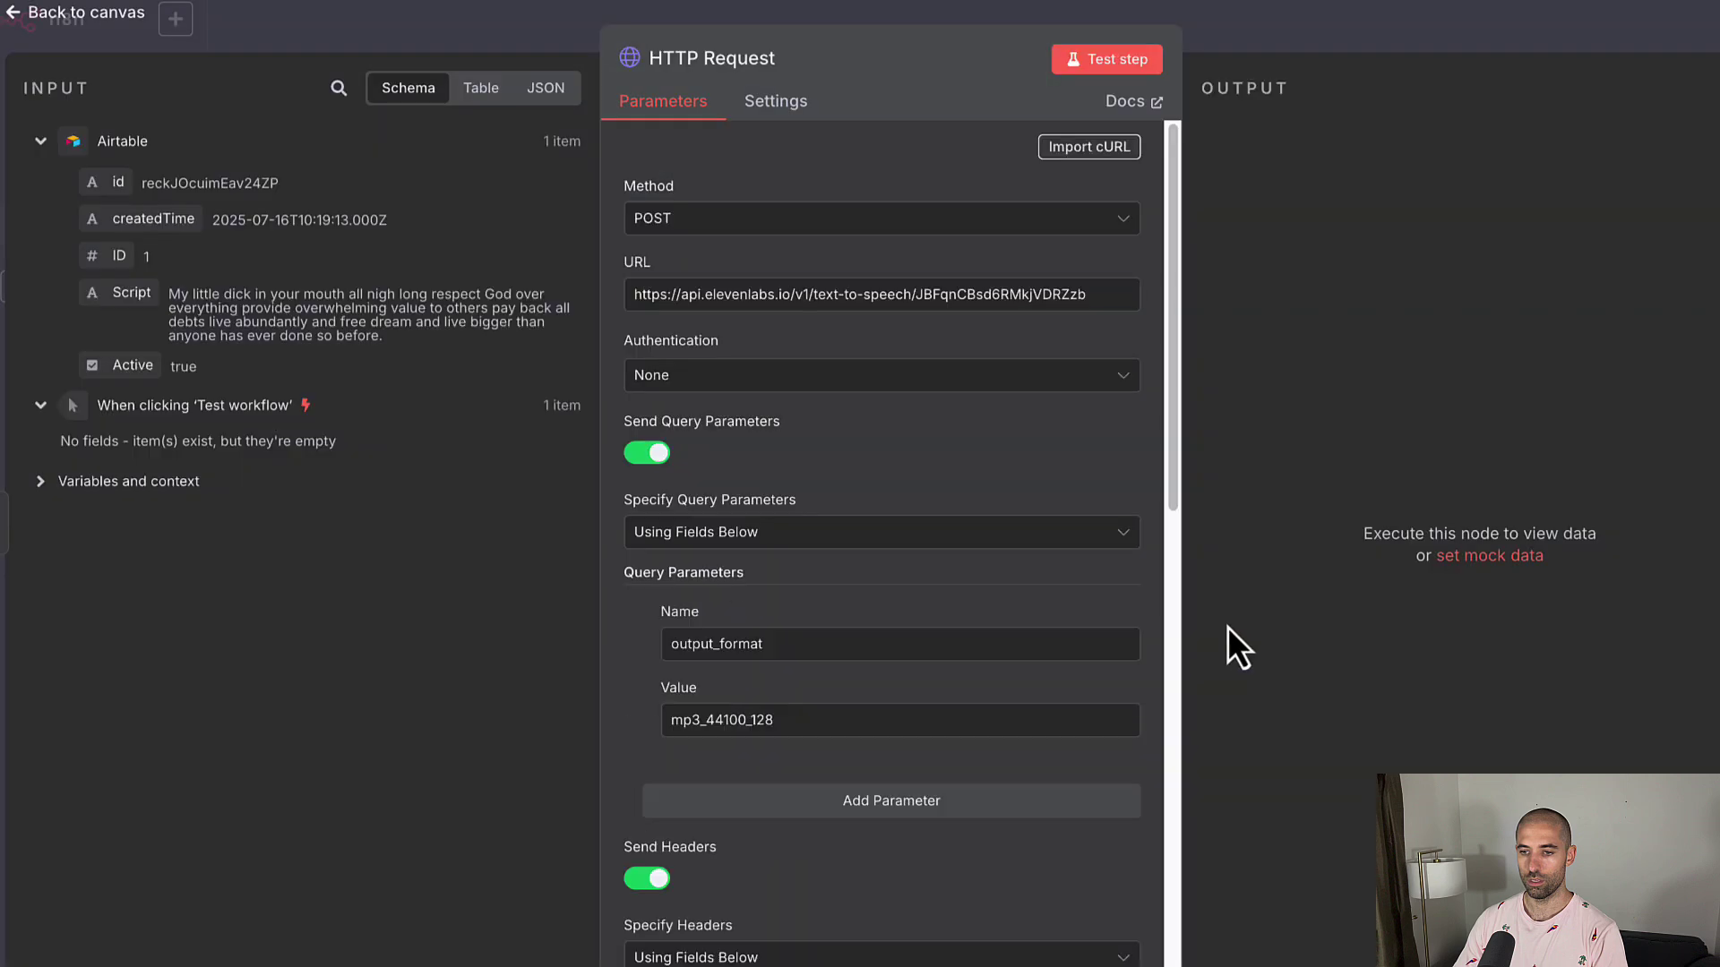
Examine the HTTP Request node's imported query, header and body parameters
{"action": "scroll", "coordinate": [864, 568], "scroll_direction": "down", "scroll_amount": 6}
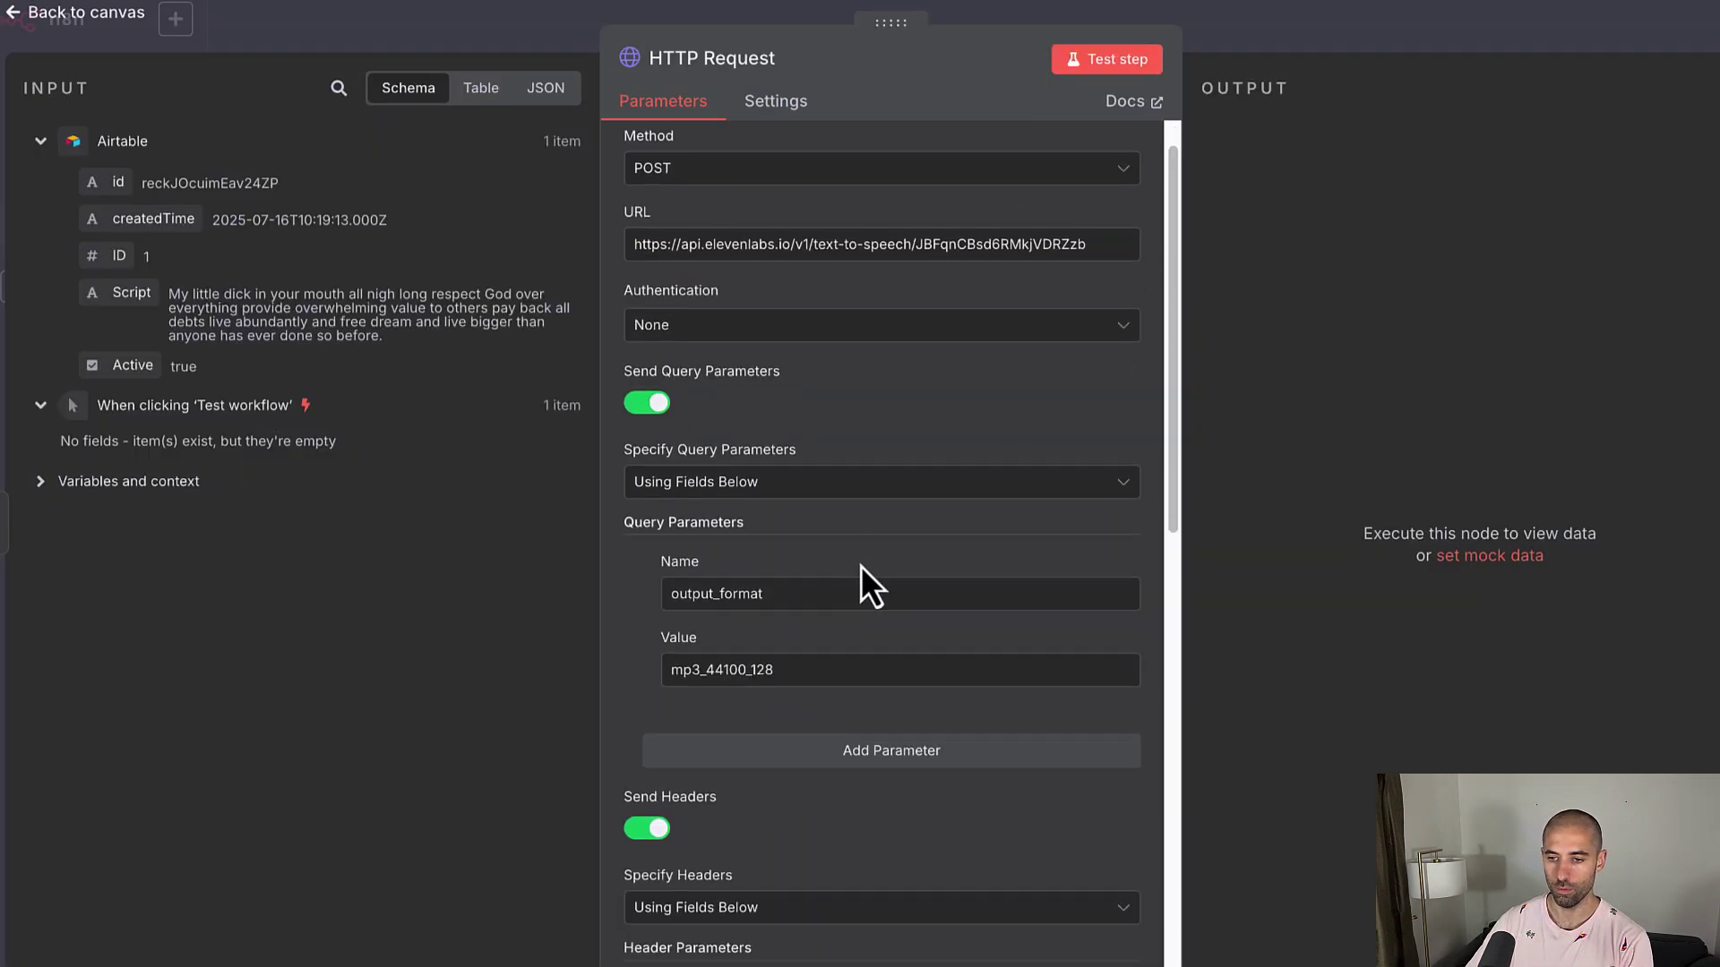
{"action": "scroll", "coordinate": [821, 509], "scroll_direction": "down", "scroll_amount": 6}
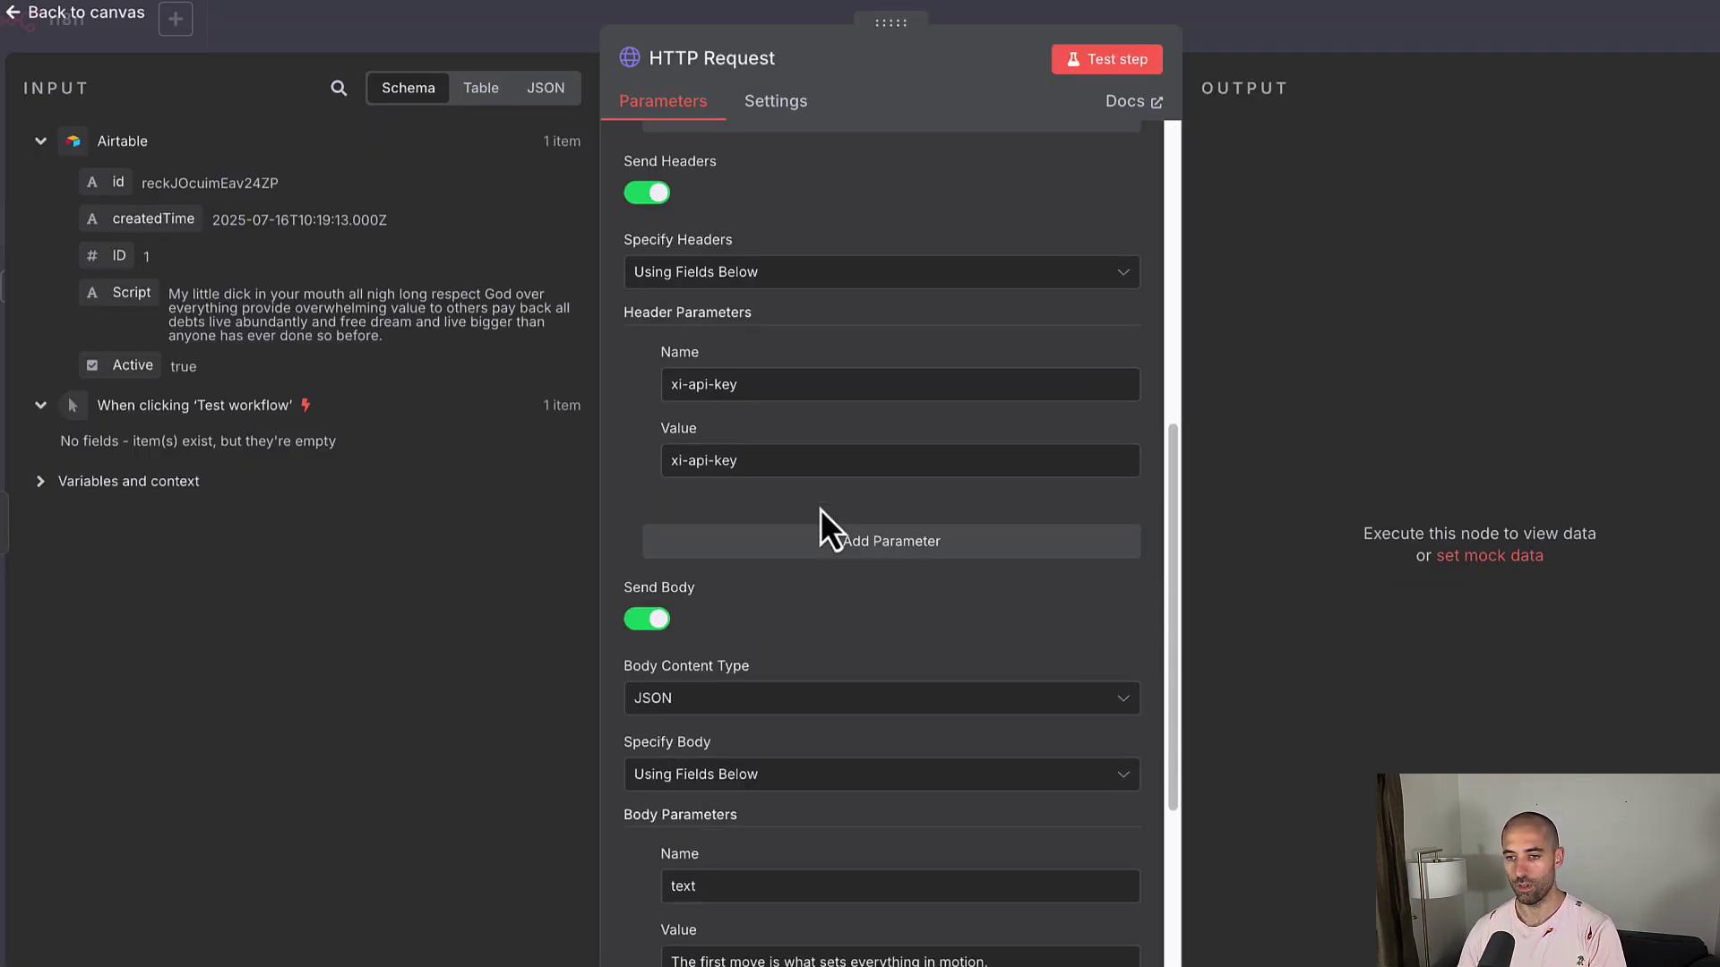
{"action": "scroll", "coordinate": [821, 509], "scroll_direction": "down", "scroll_amount": 2}
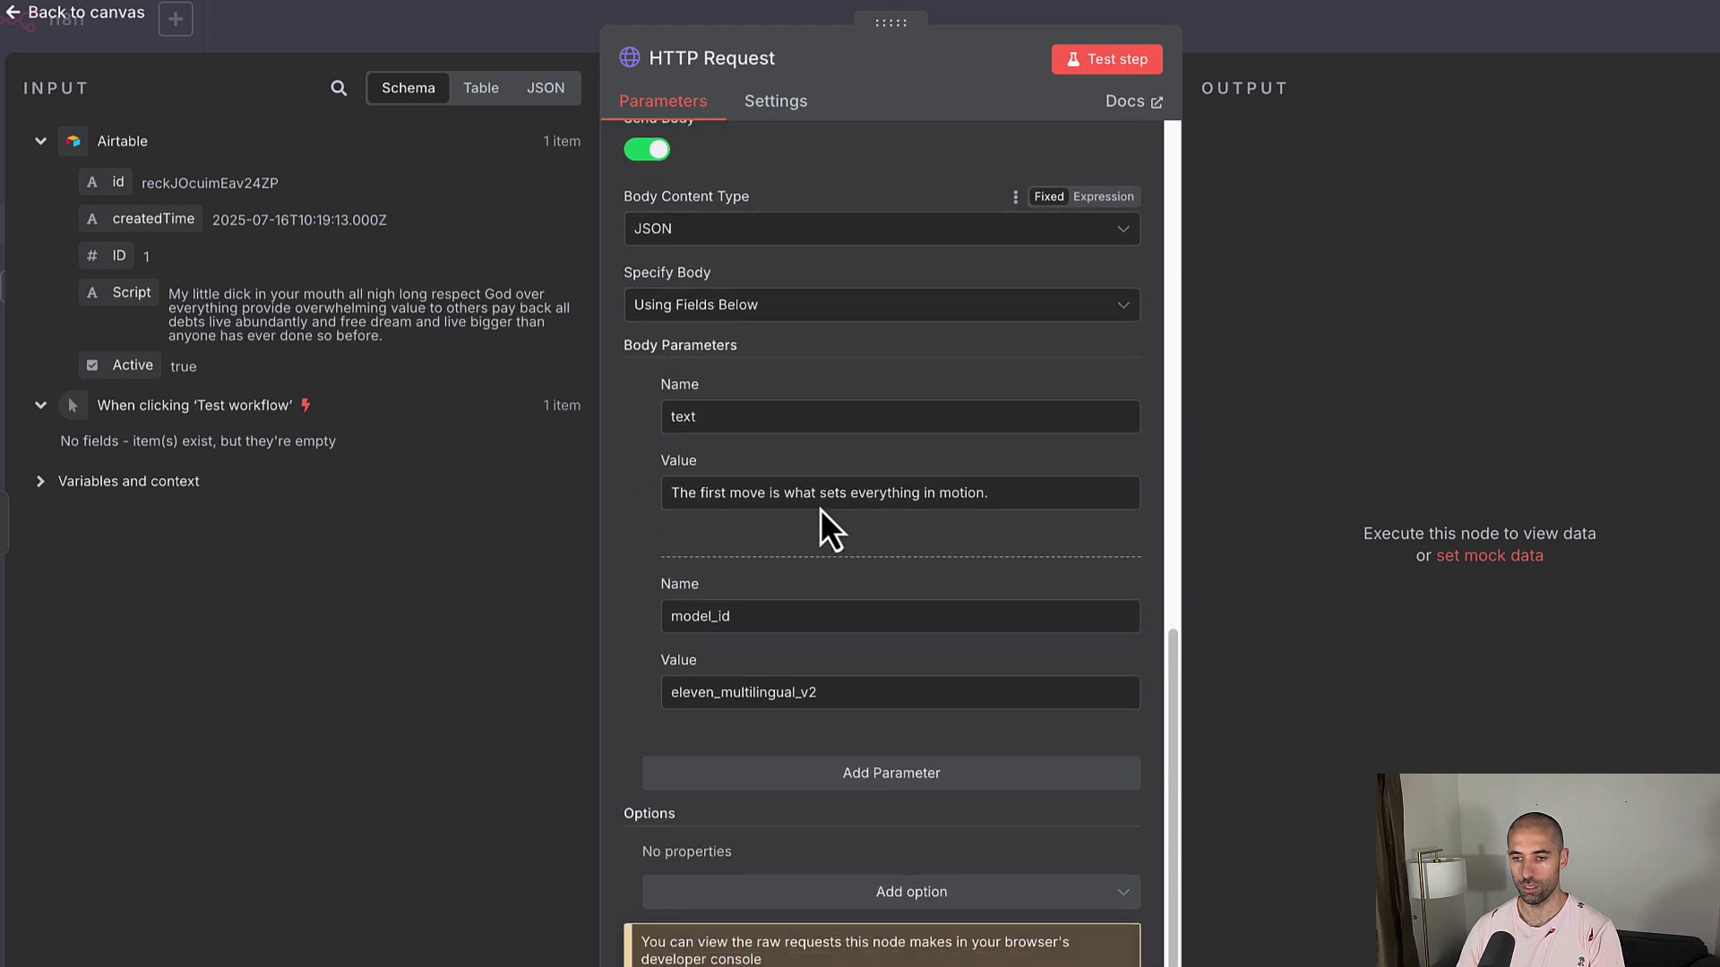
{"action": "scroll", "coordinate": [821, 508], "scroll_direction": "up", "scroll_amount": 3}
{"action": "scroll", "coordinate": [821, 510], "scroll_direction": "up", "scroll_amount": 4}
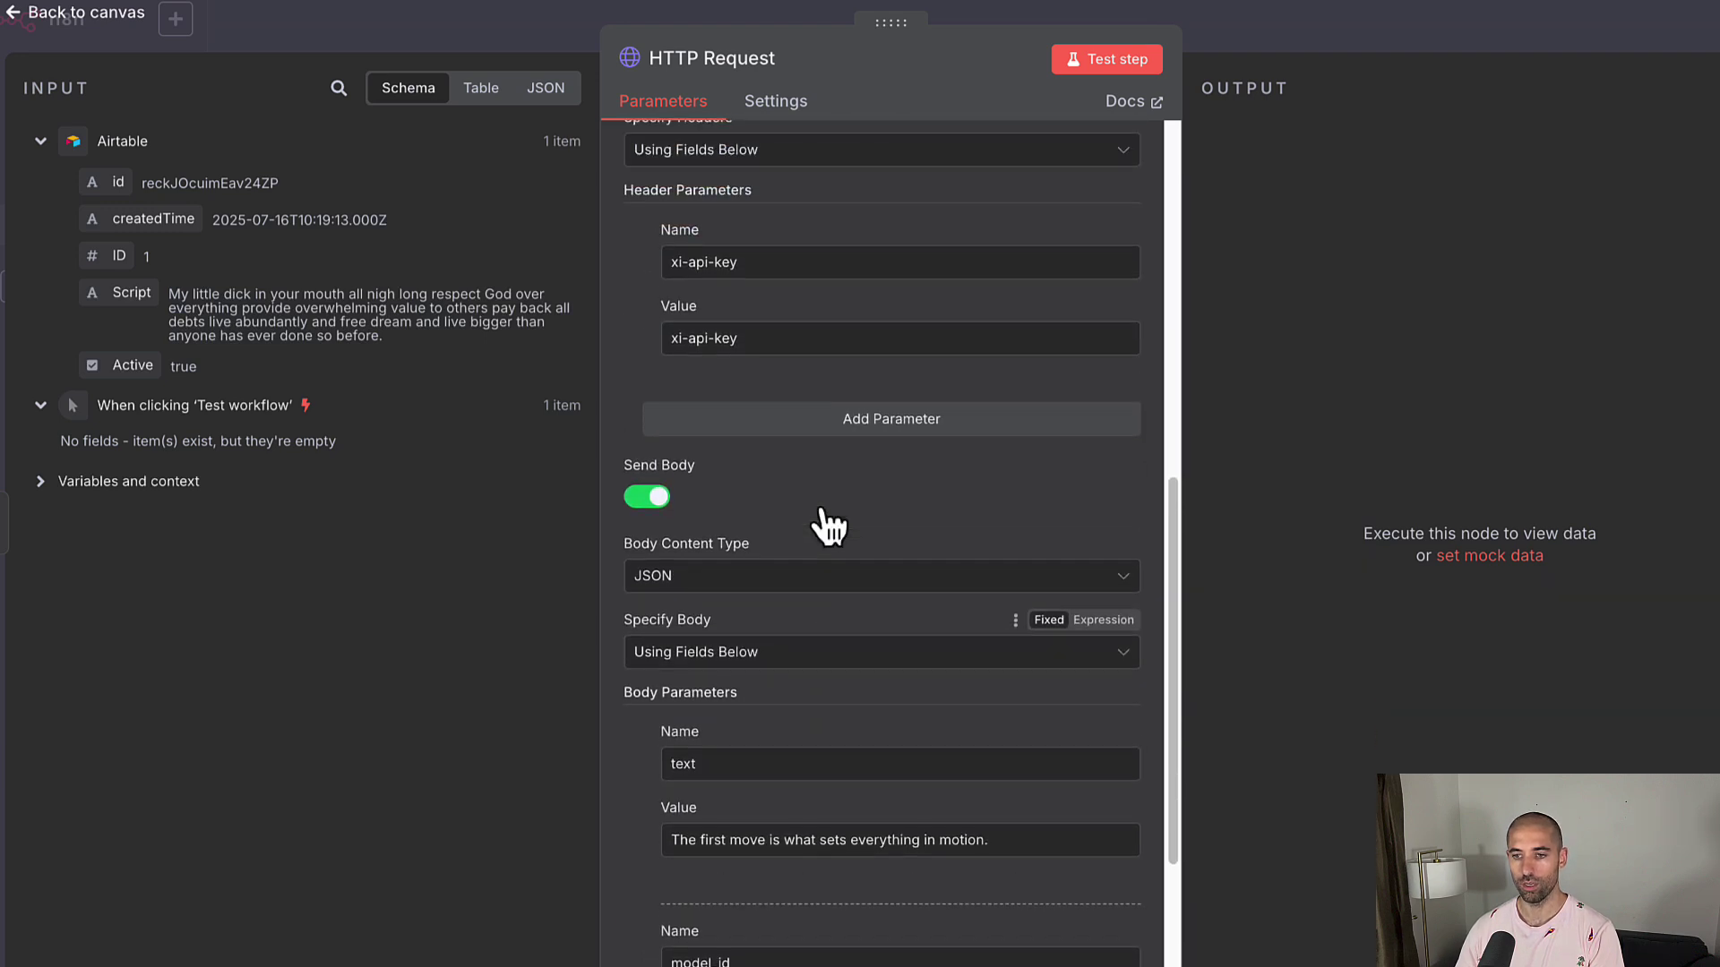
{"action": "scroll", "coordinate": [820, 509], "scroll_direction": "up", "scroll_amount": 2}
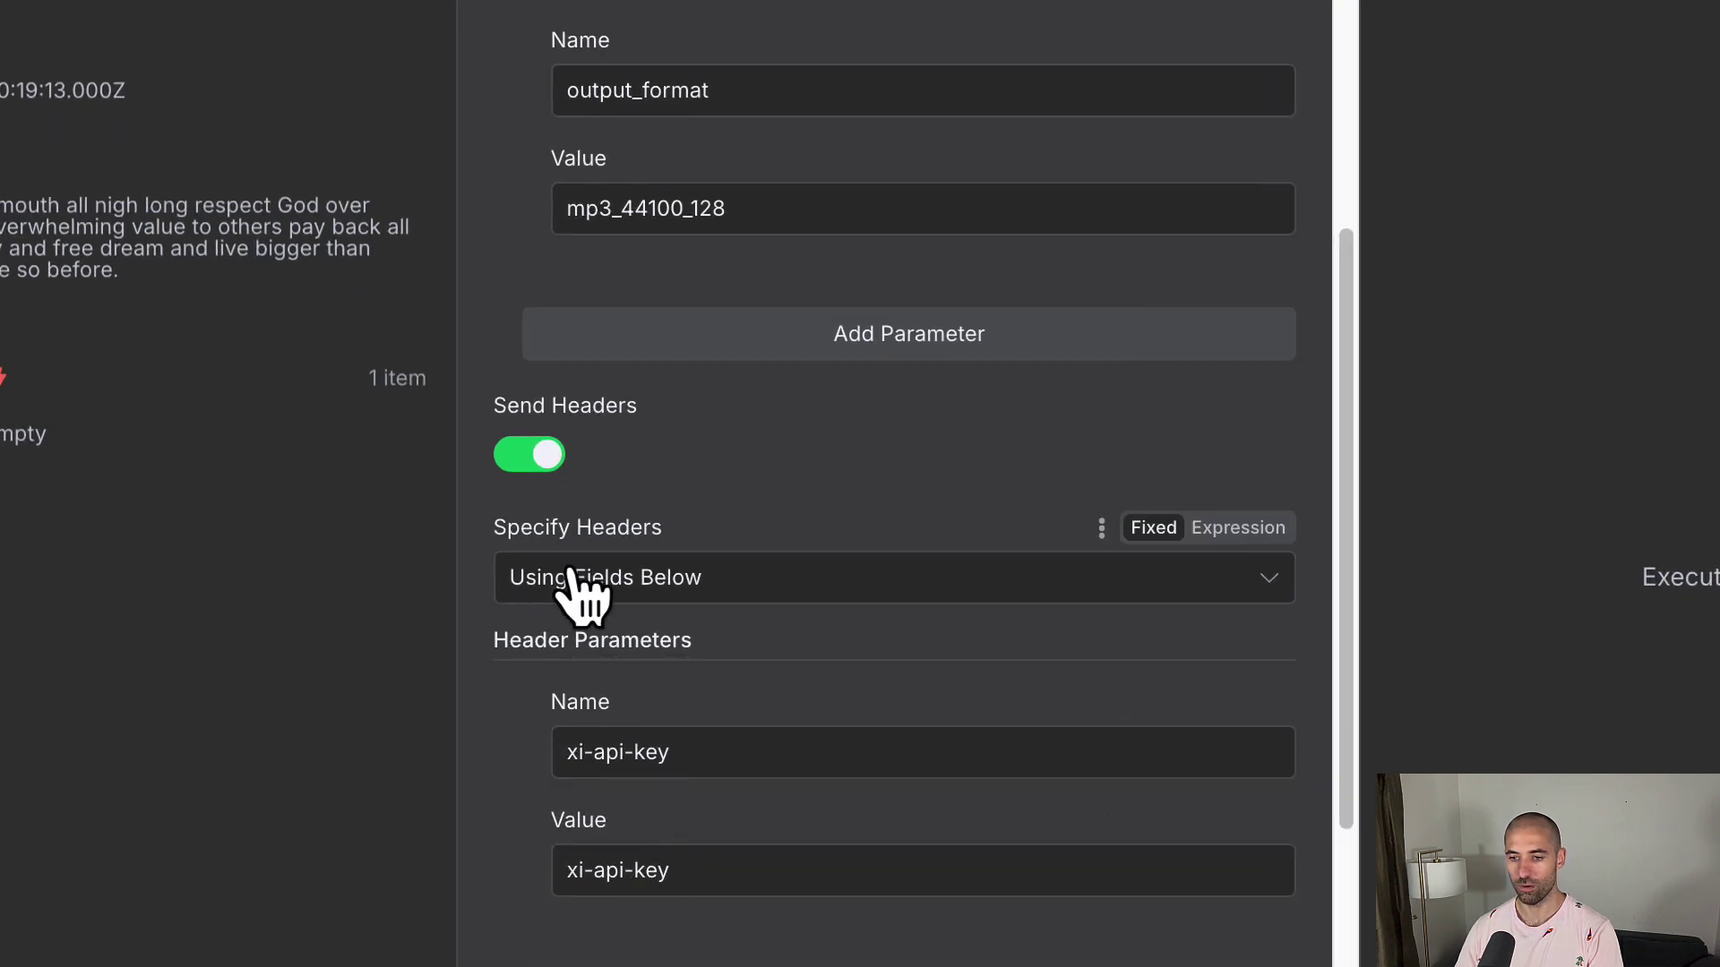
{"action": "scroll", "coordinate": [543, 575], "scroll_direction": "down", "scroll_amount": 10}
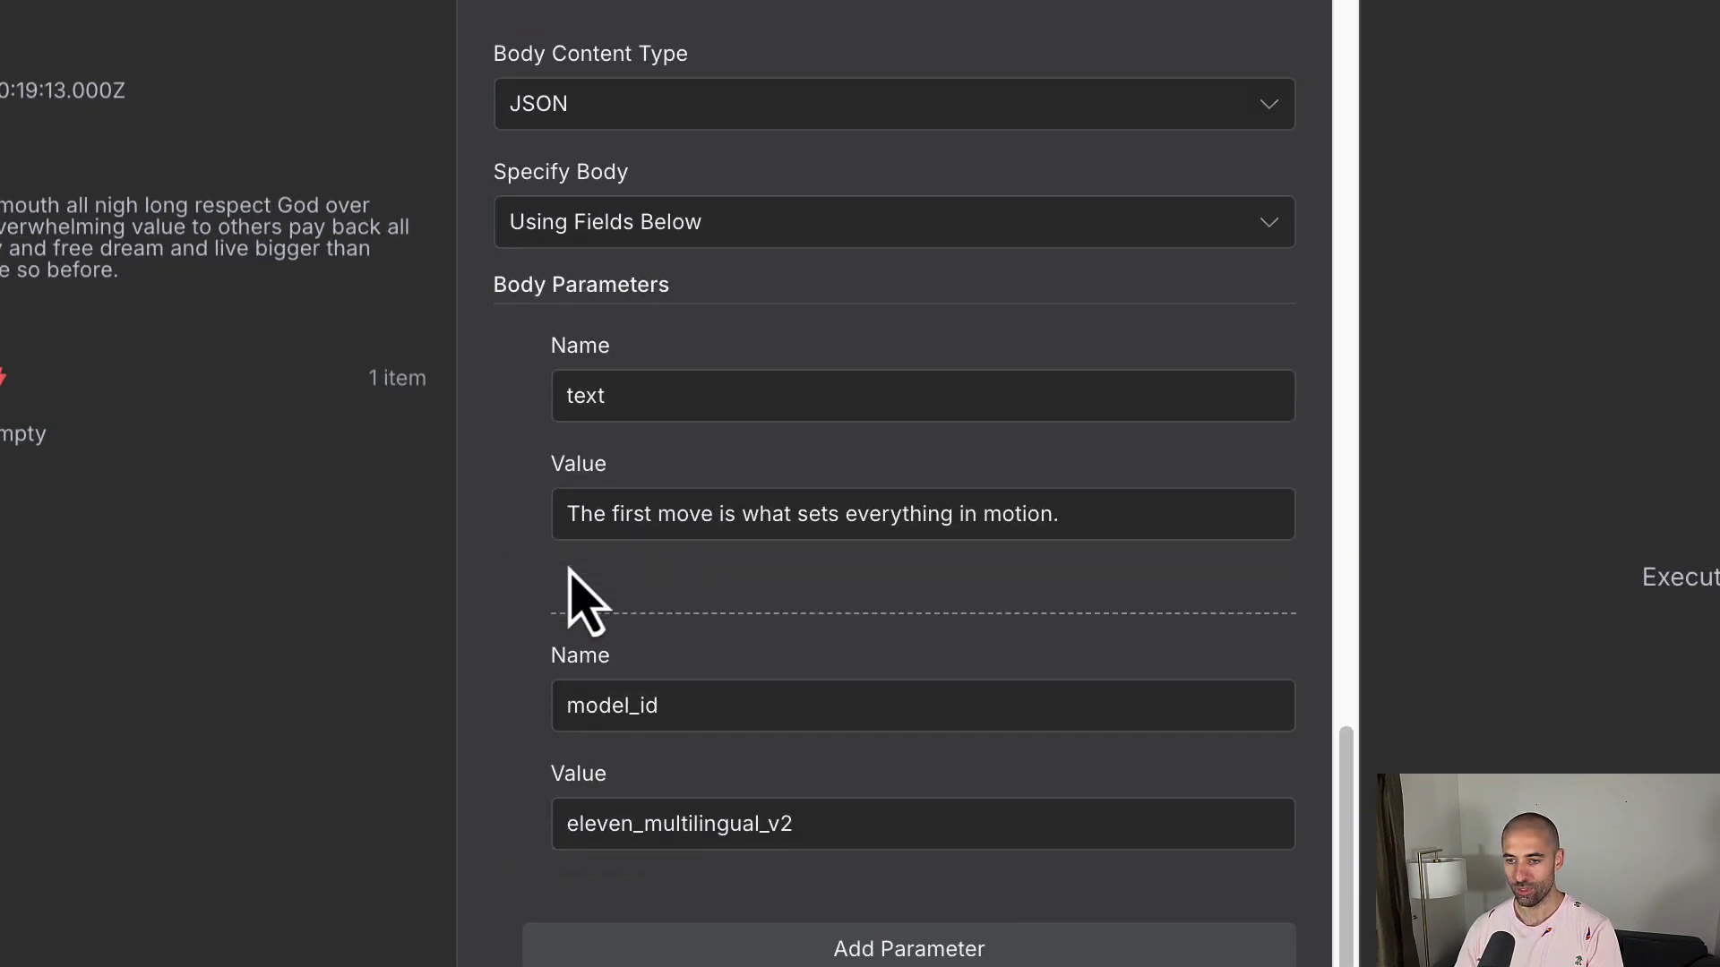
{"action": "scroll", "coordinate": [779, 633], "scroll_direction": "up", "scroll_amount": 3}
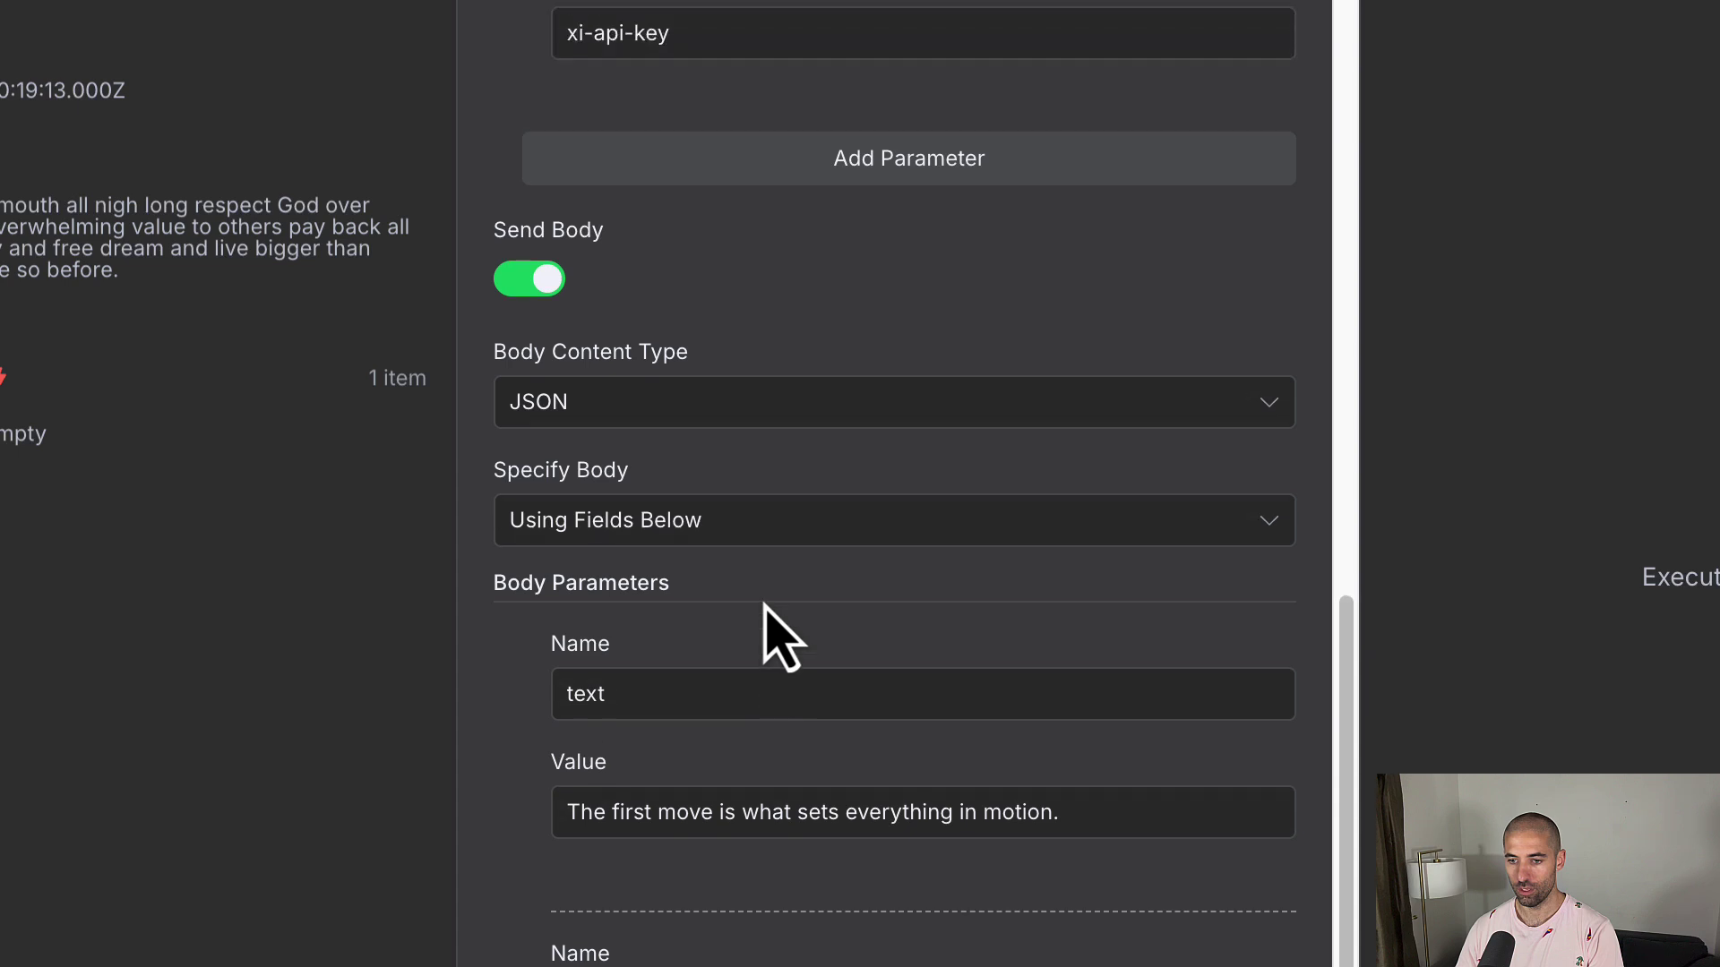
{"action": "scroll", "coordinate": [780, 634], "scroll_direction": "up", "scroll_amount": 3}
{"action": "scroll", "coordinate": [779, 627], "scroll_direction": "down", "scroll_amount": 3}
{"action": "scroll", "coordinate": [779, 632], "scroll_direction": "up", "scroll_amount": 3}
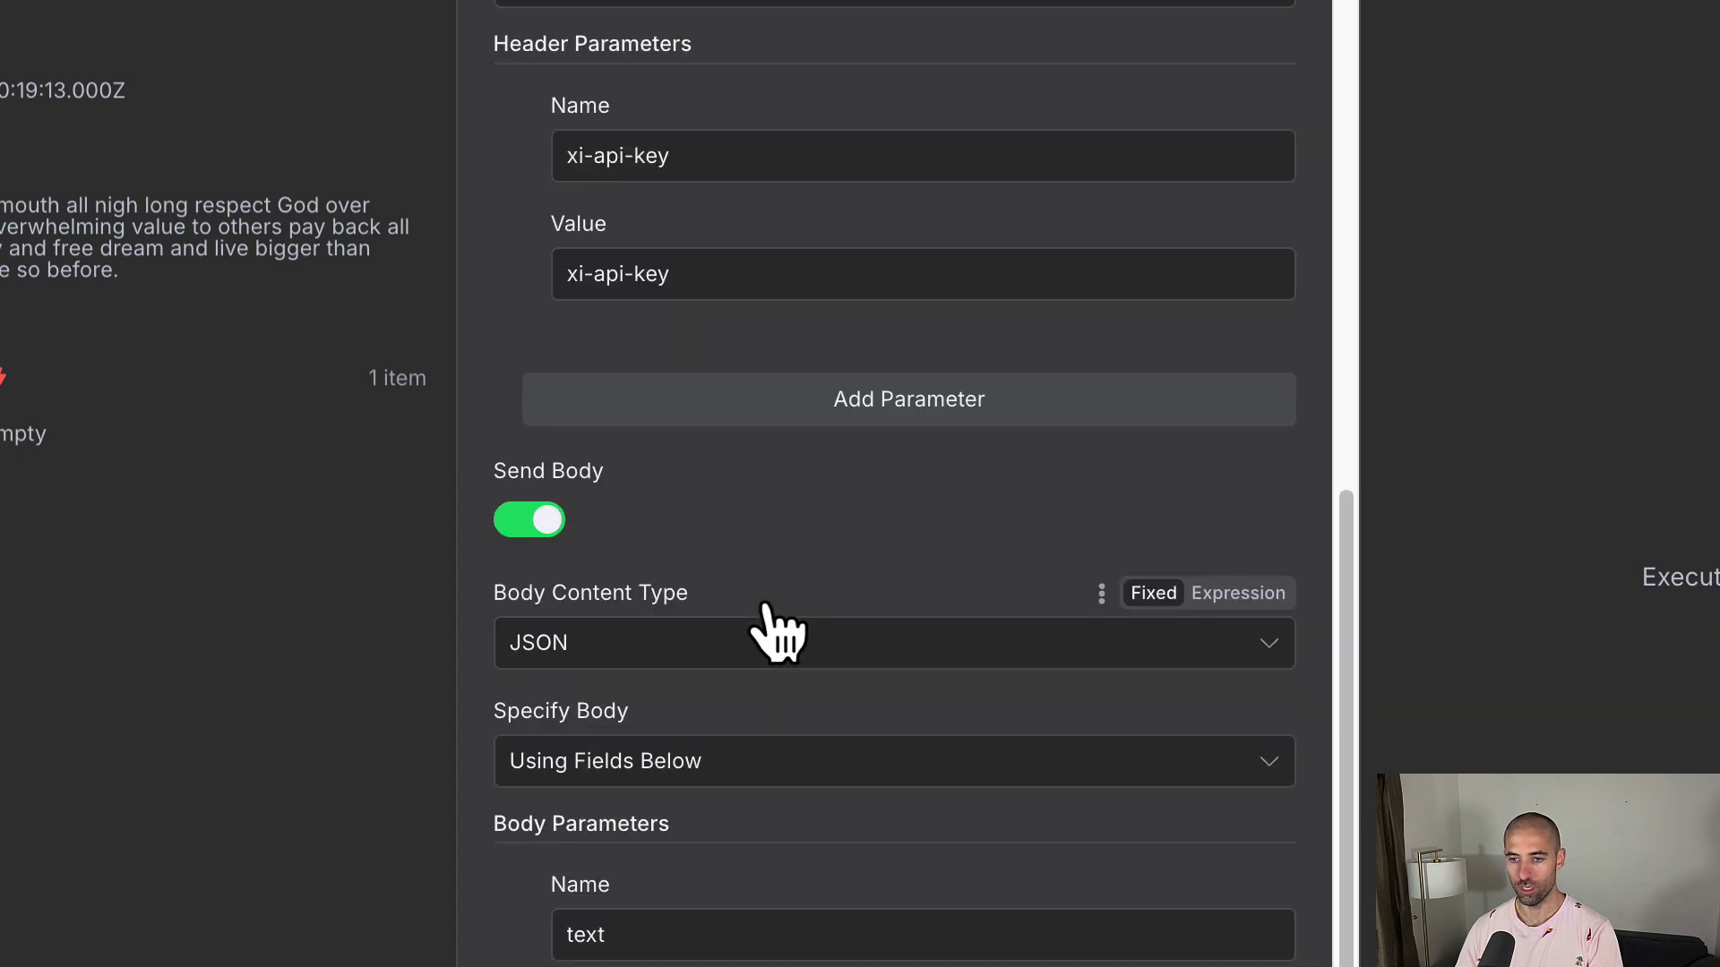
{"action": "scroll", "coordinate": [780, 633], "scroll_direction": "up", "scroll_amount": 7}
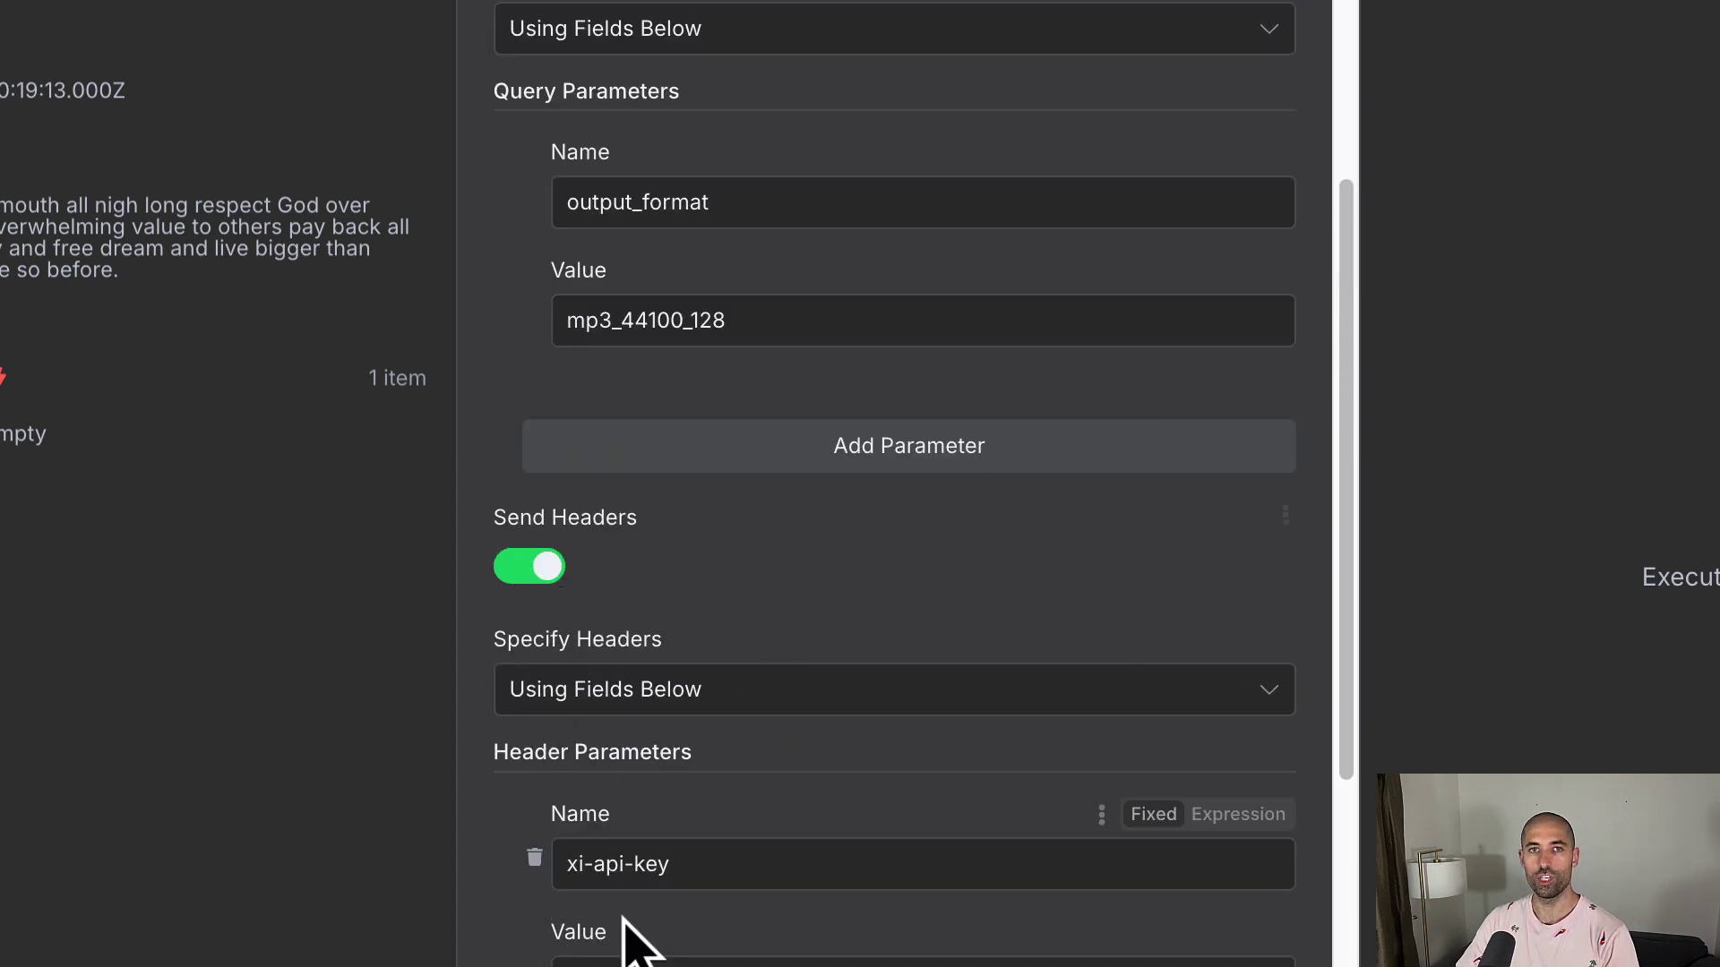
Set the HTTP Request node's authentication to Generic Credential Type with Header Auth as the generic auth type
{"action": "left_click", "coordinate": [546, 568]}
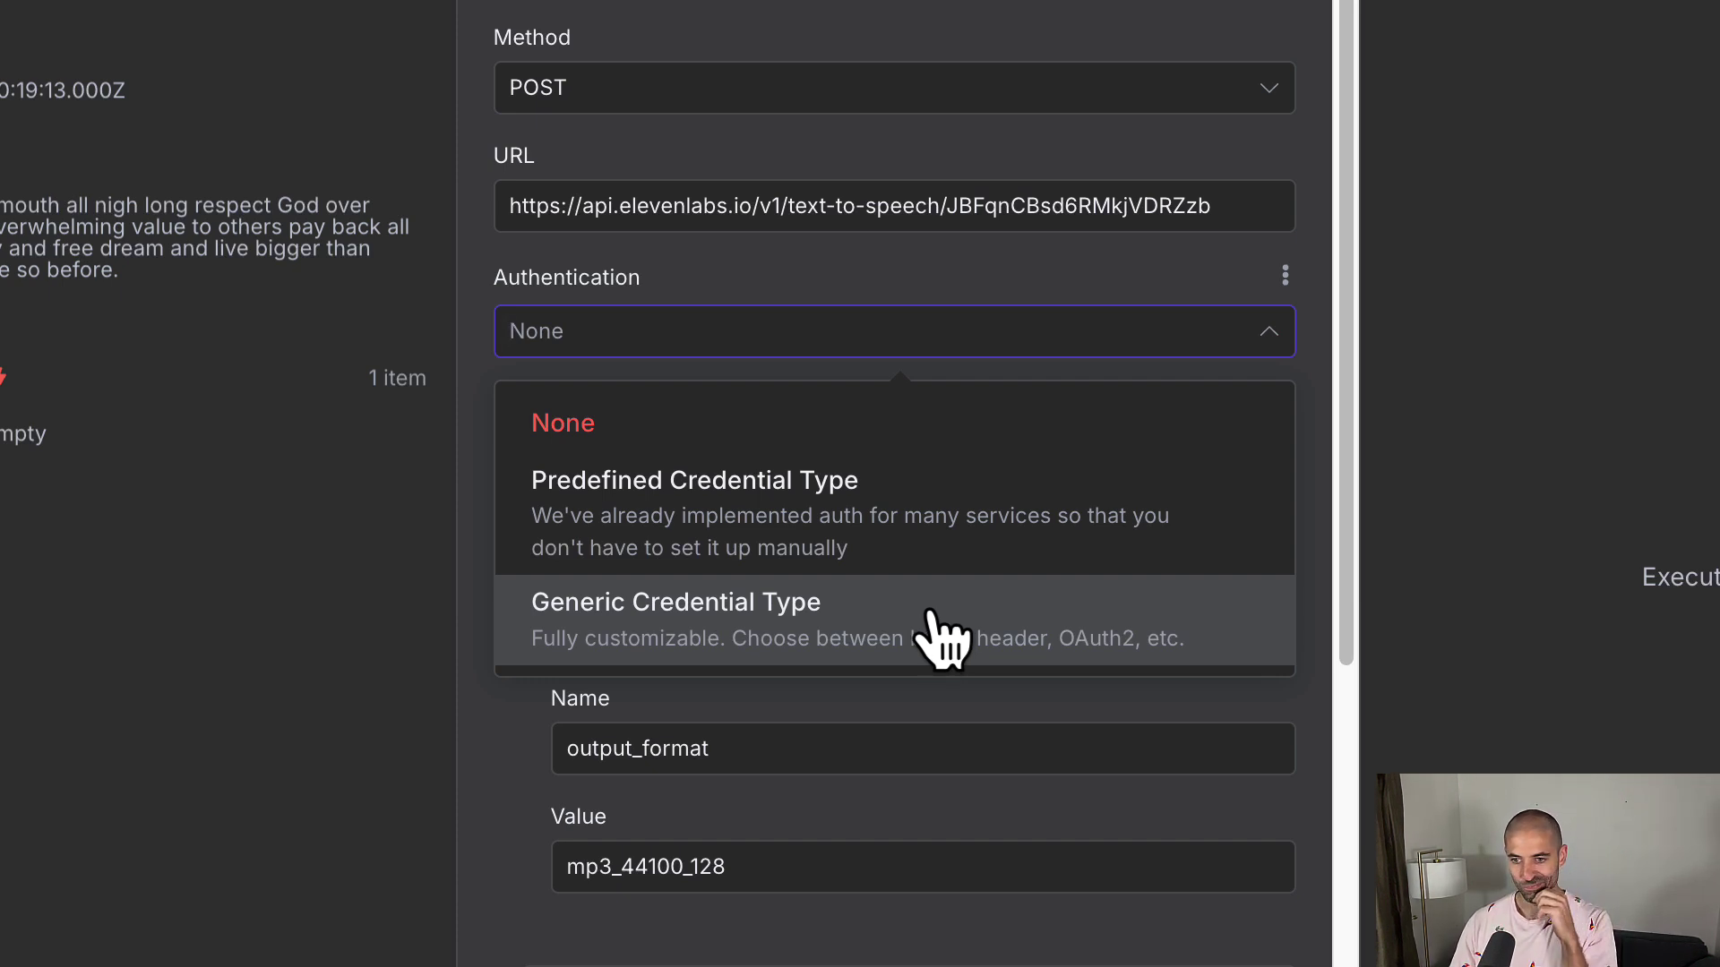
{"action": "left_click", "coordinate": [940, 638]}
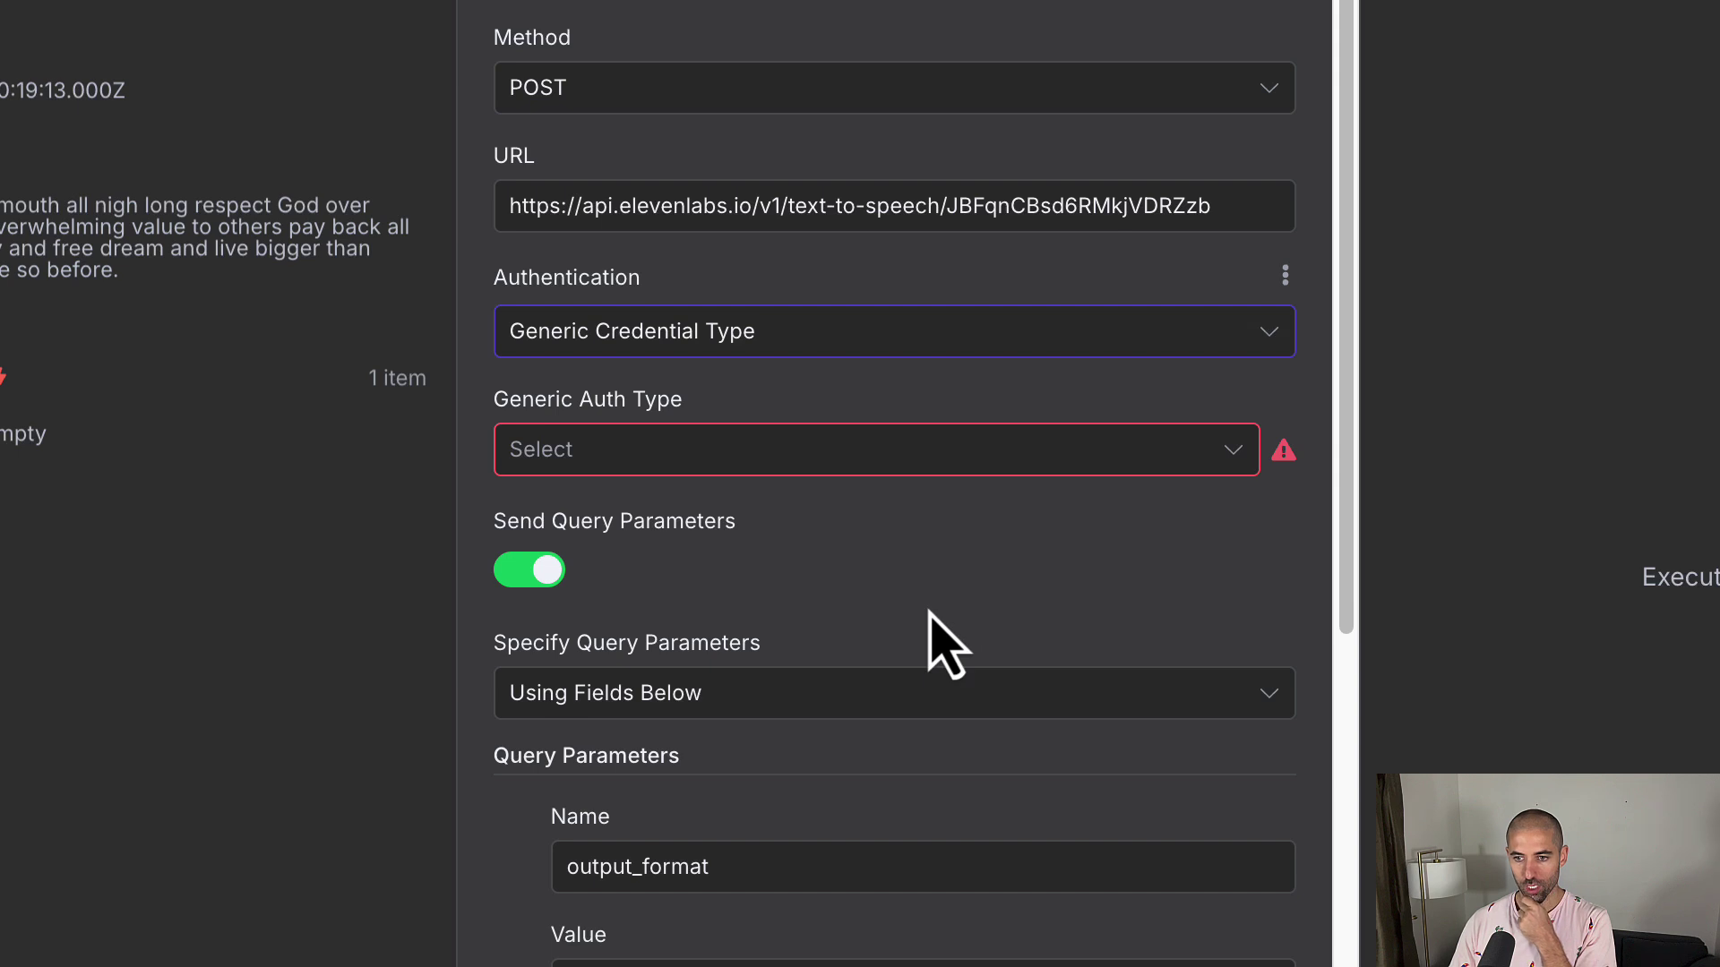
{"action": "left_click", "coordinate": [948, 458]}
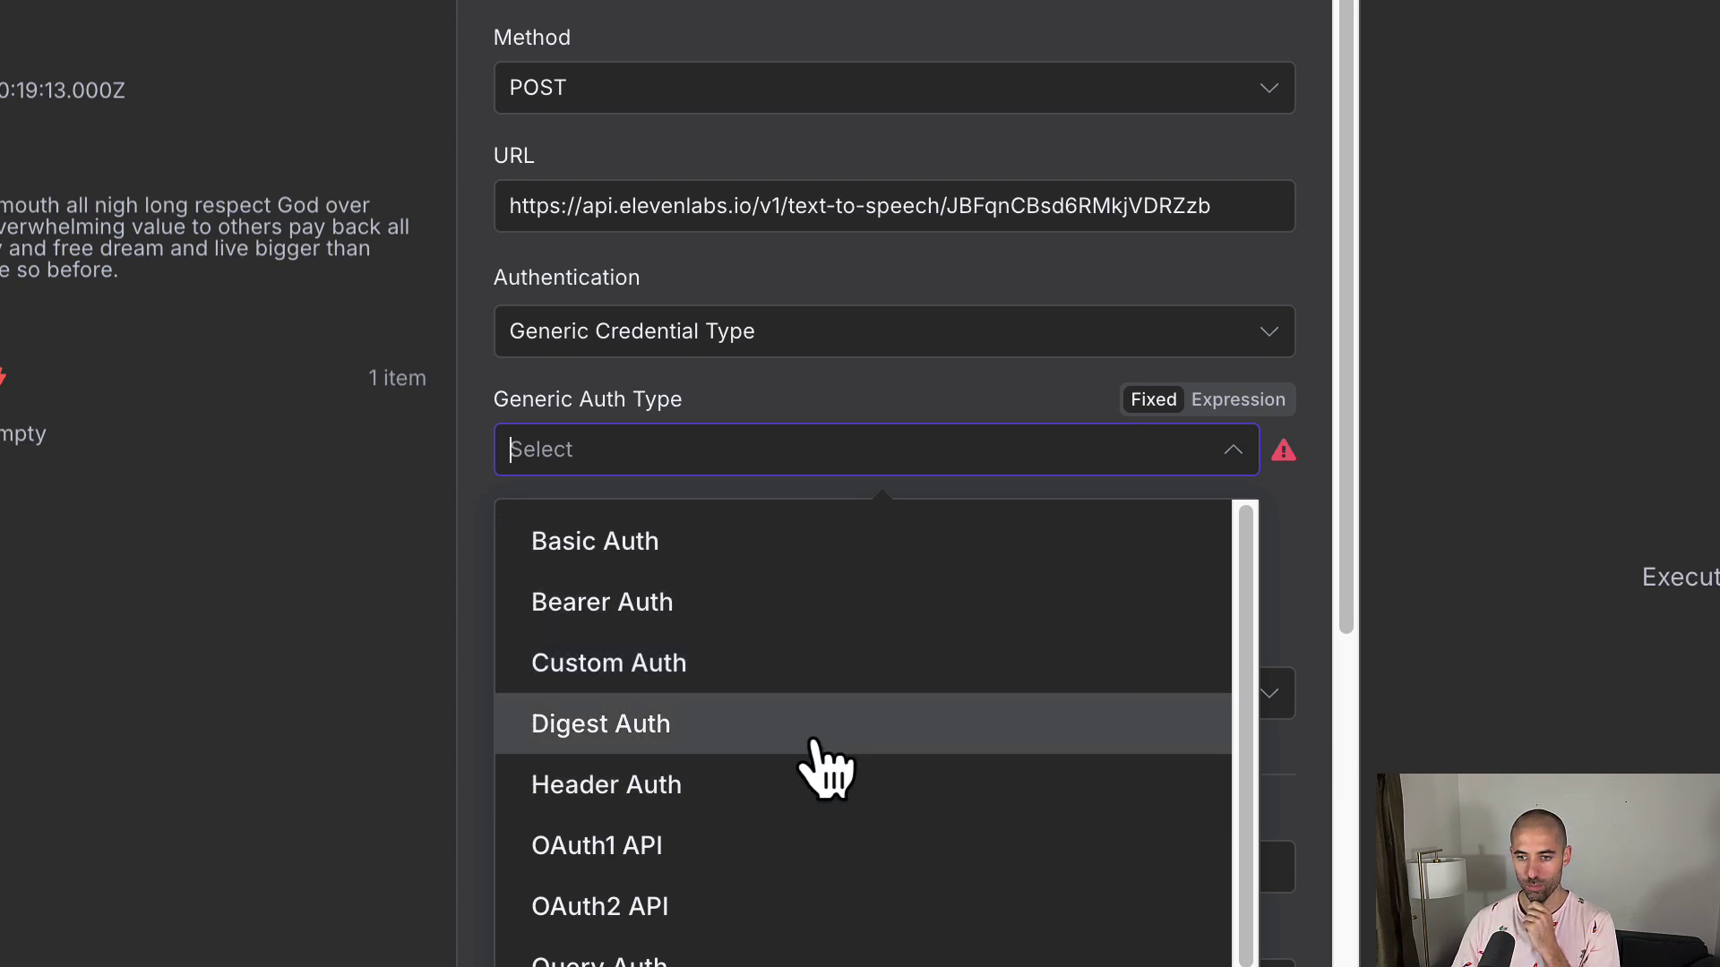
{"action": "scroll", "coordinate": [820, 779], "scroll_direction": "down", "scroll_amount": 1}
{"action": "scroll", "coordinate": [825, 707], "scroll_direction": "up", "scroll_amount": 1}
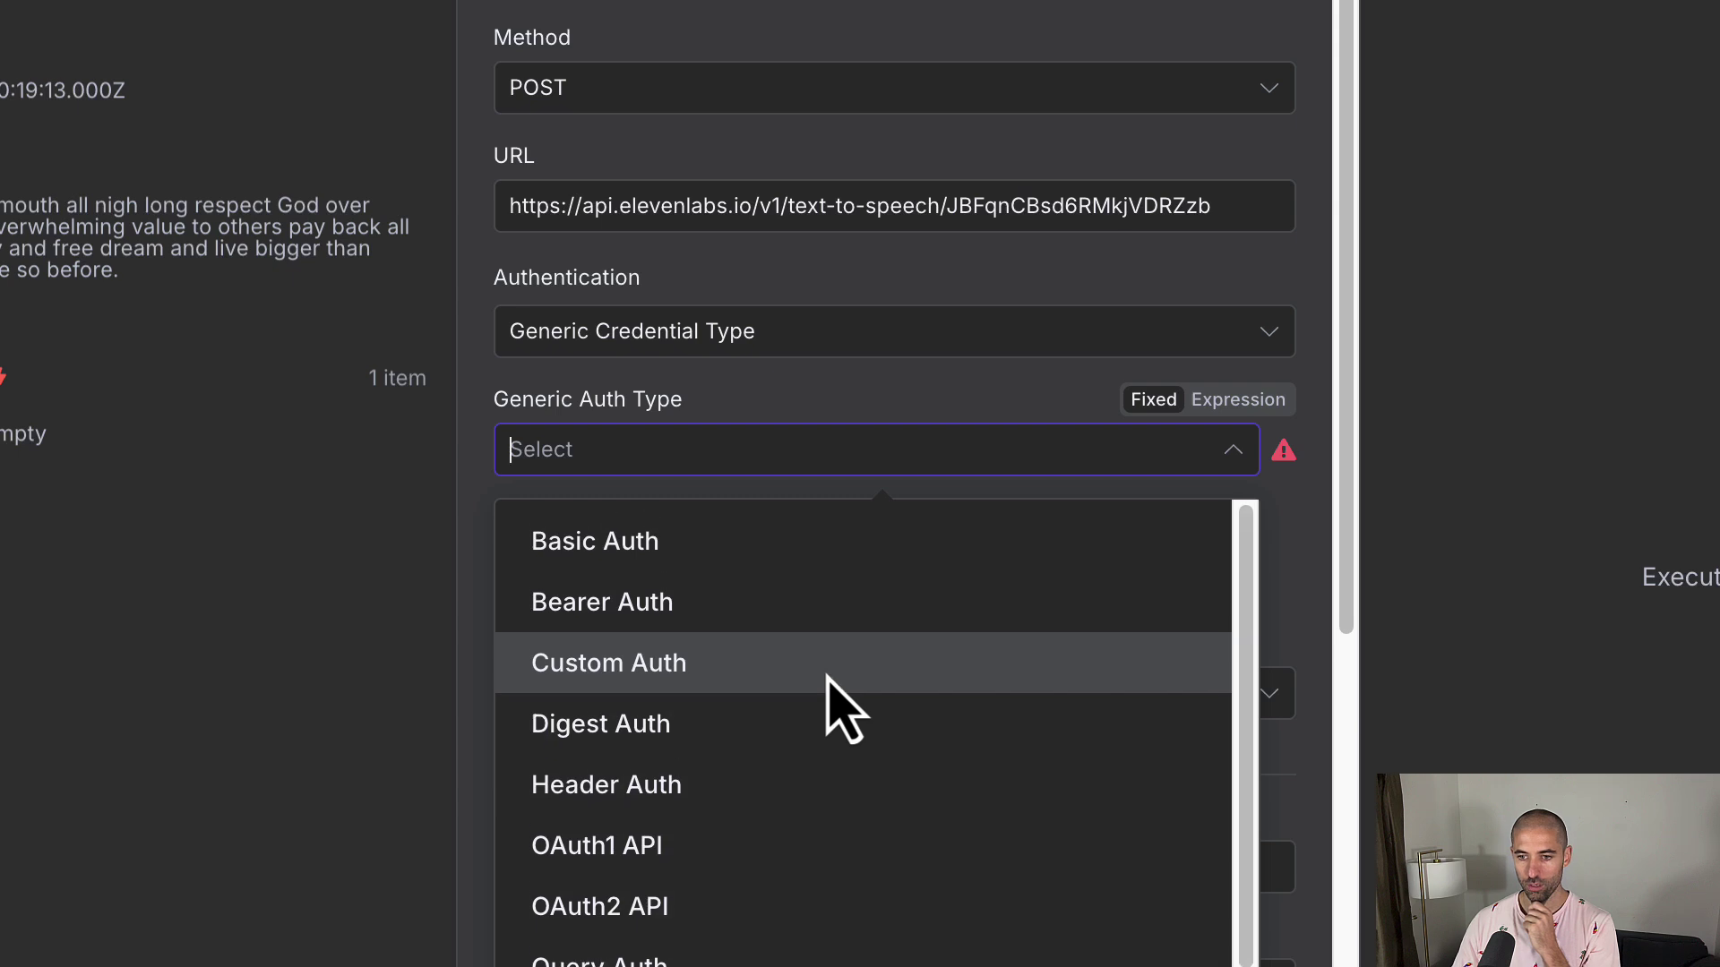
{"action": "left_click", "coordinate": [803, 819]}
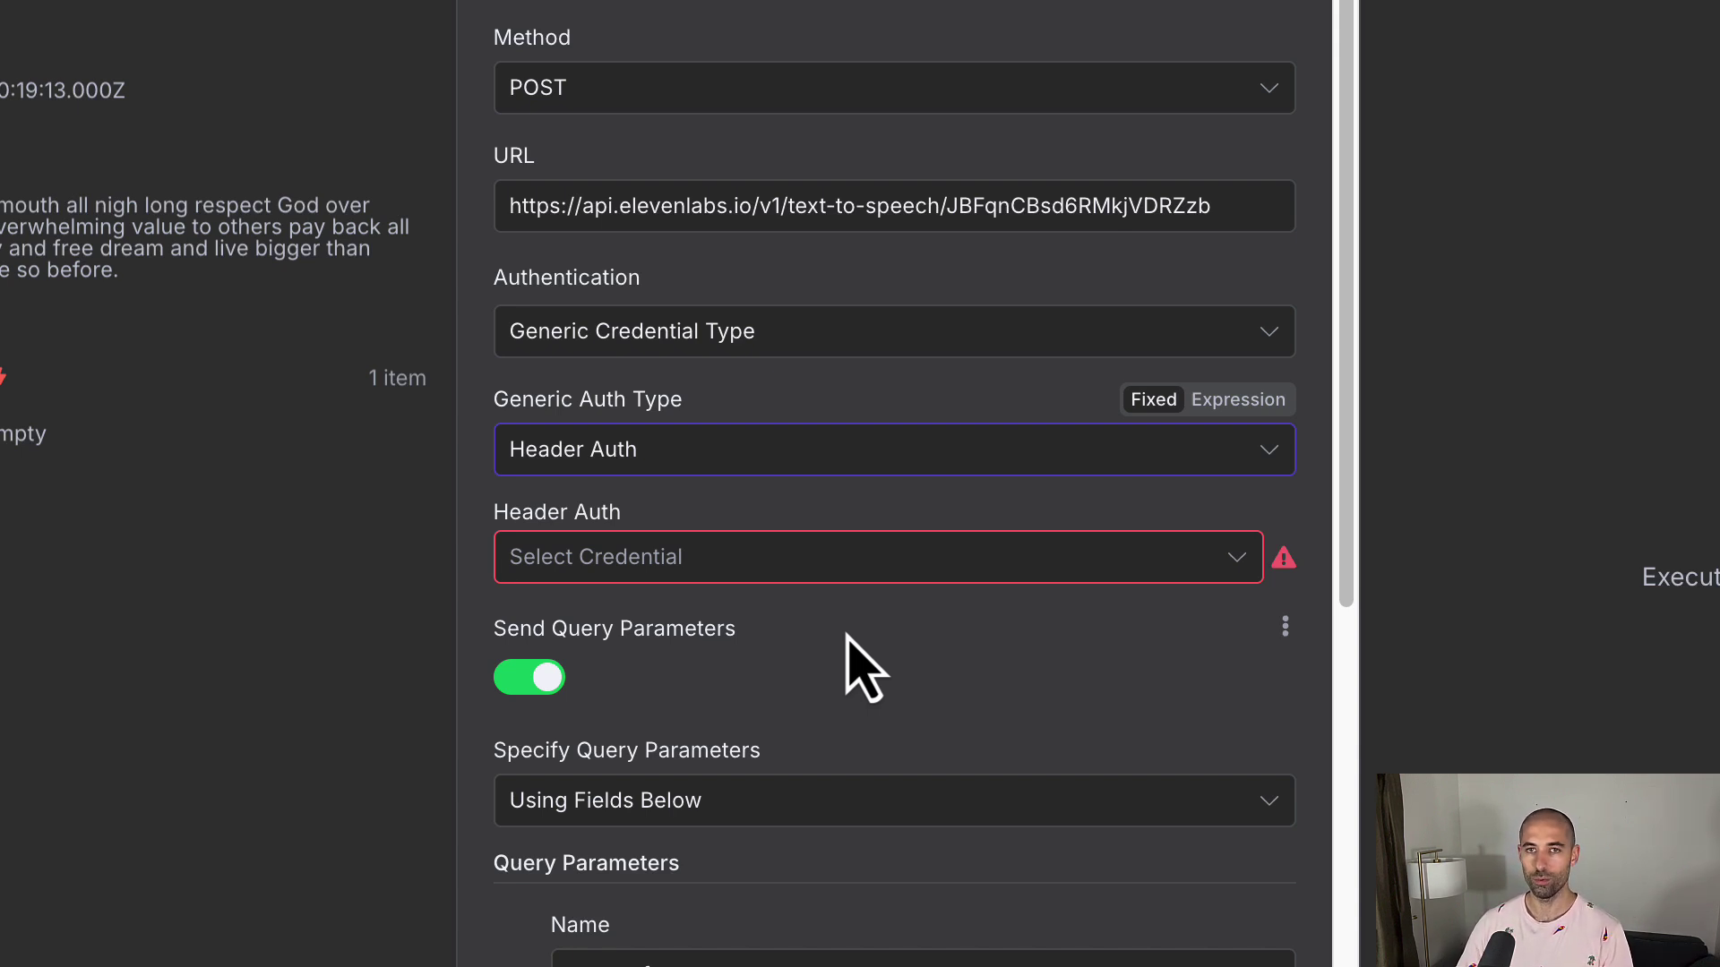
Start a new Header Auth credential and fill its Name with xi-api-key, copied from the ElevenLabs cURL request
{"action": "left_click", "coordinate": [837, 566]}
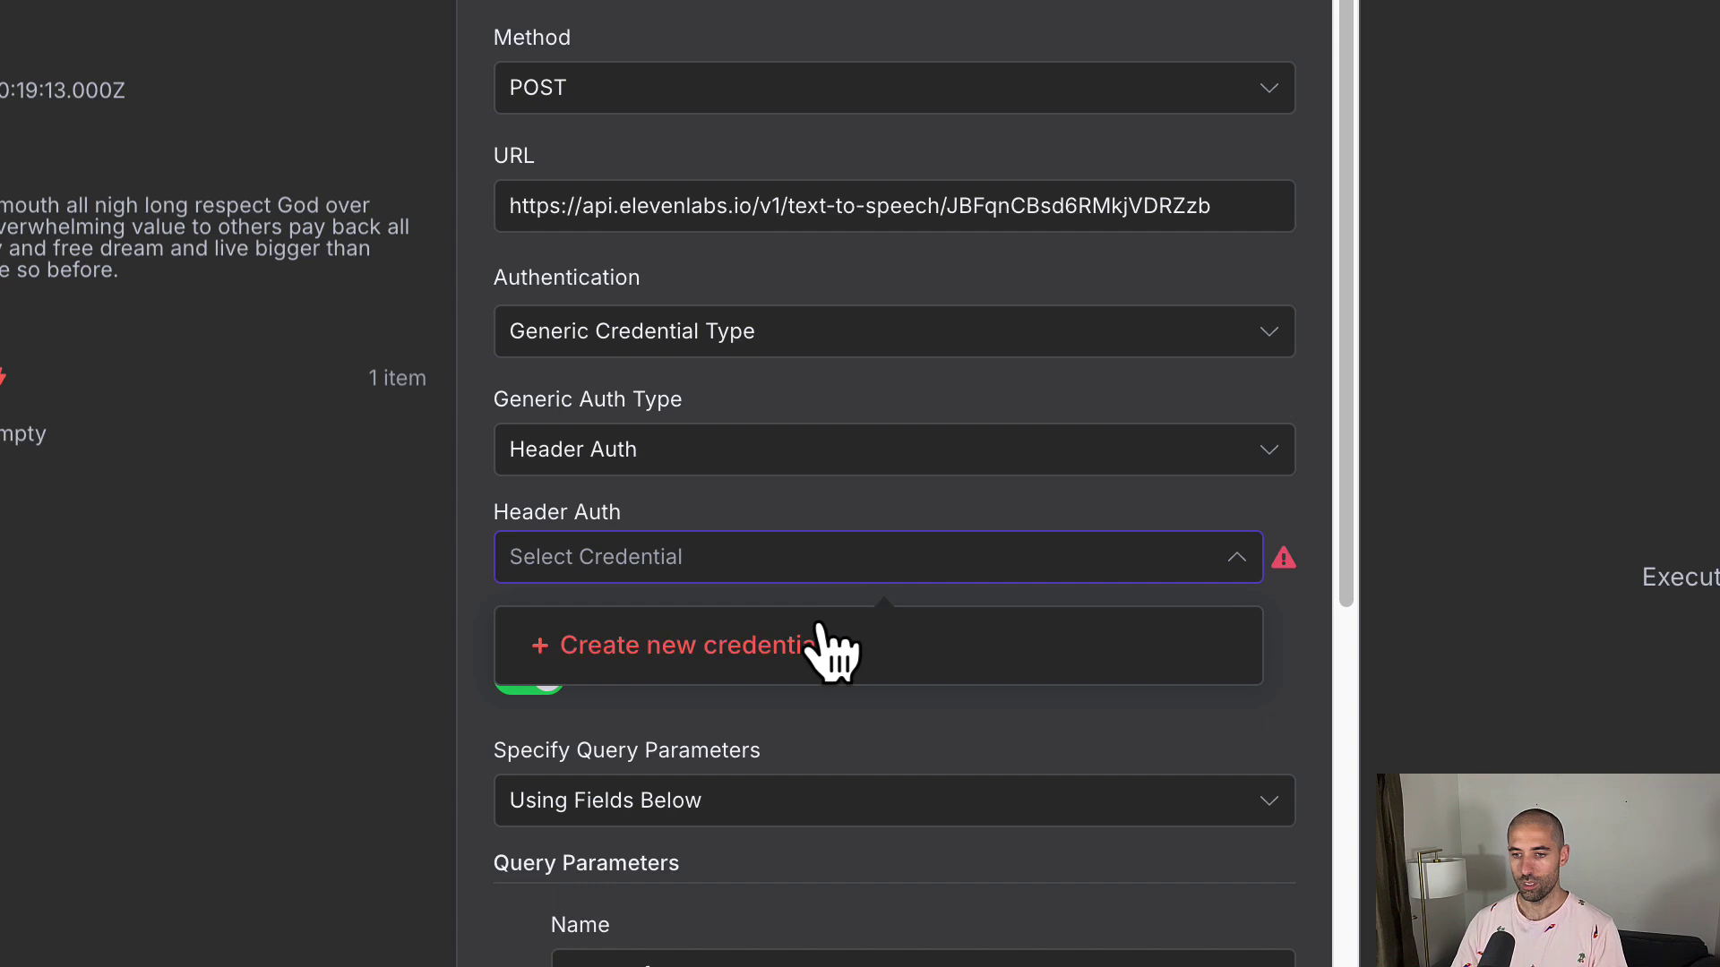
{"action": "left_click", "coordinate": [769, 653]}
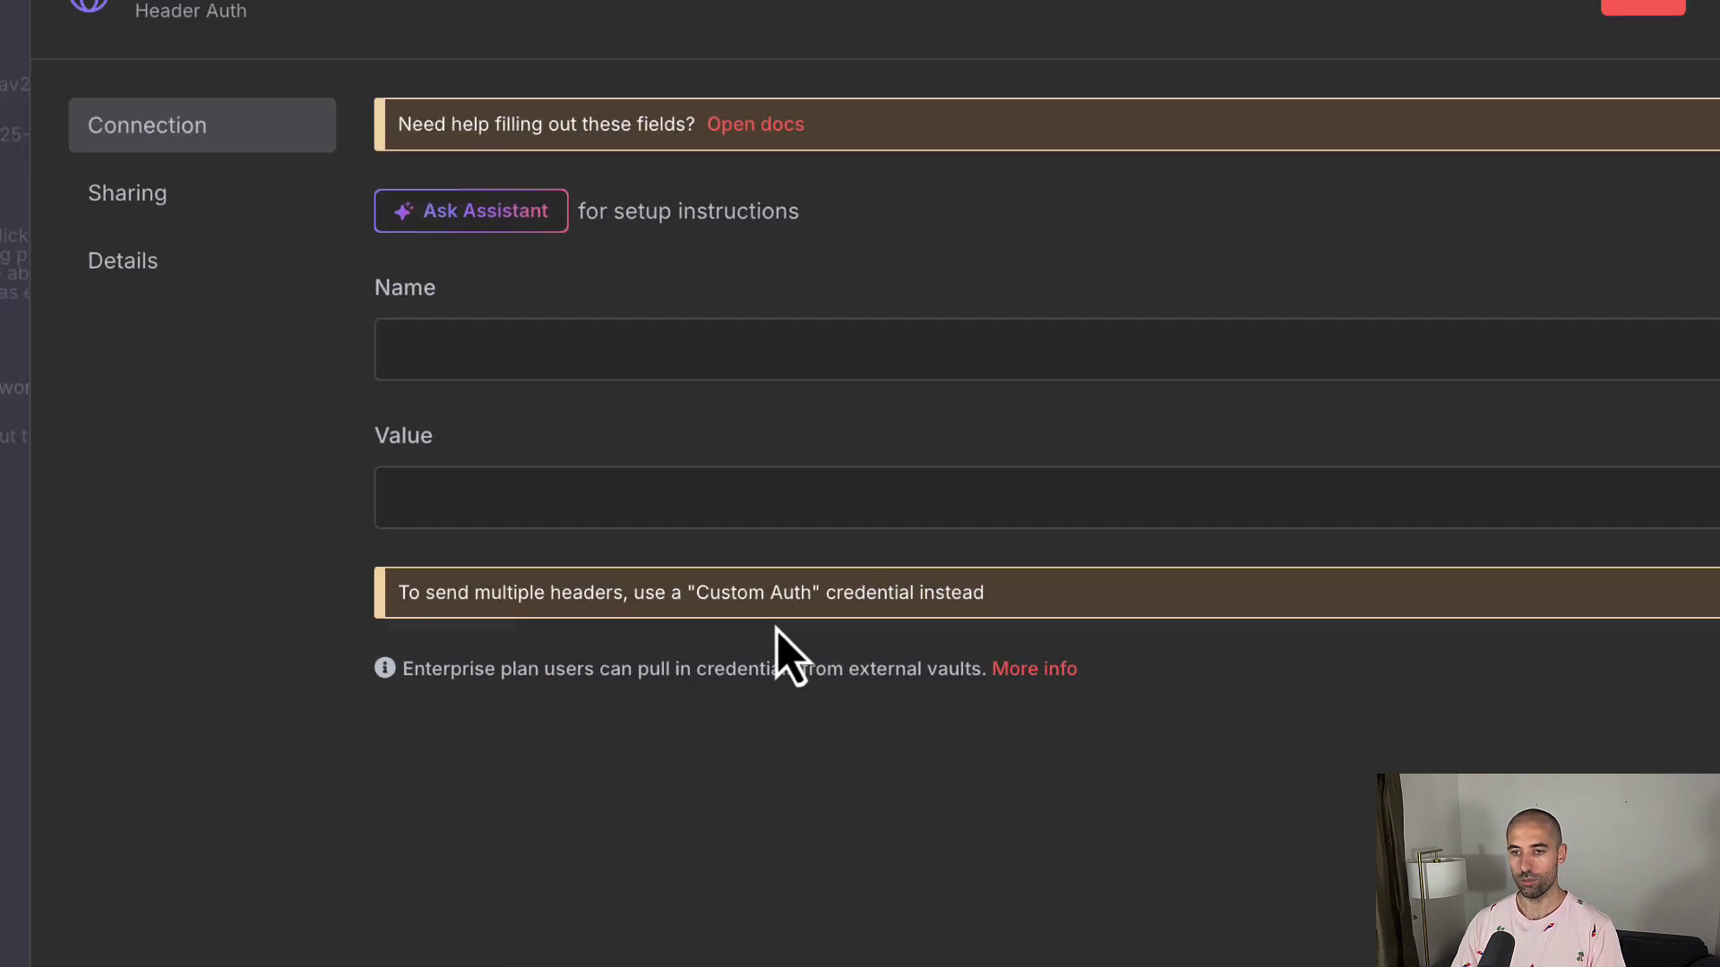
{"action": "key", "text": "ctrl+v"}
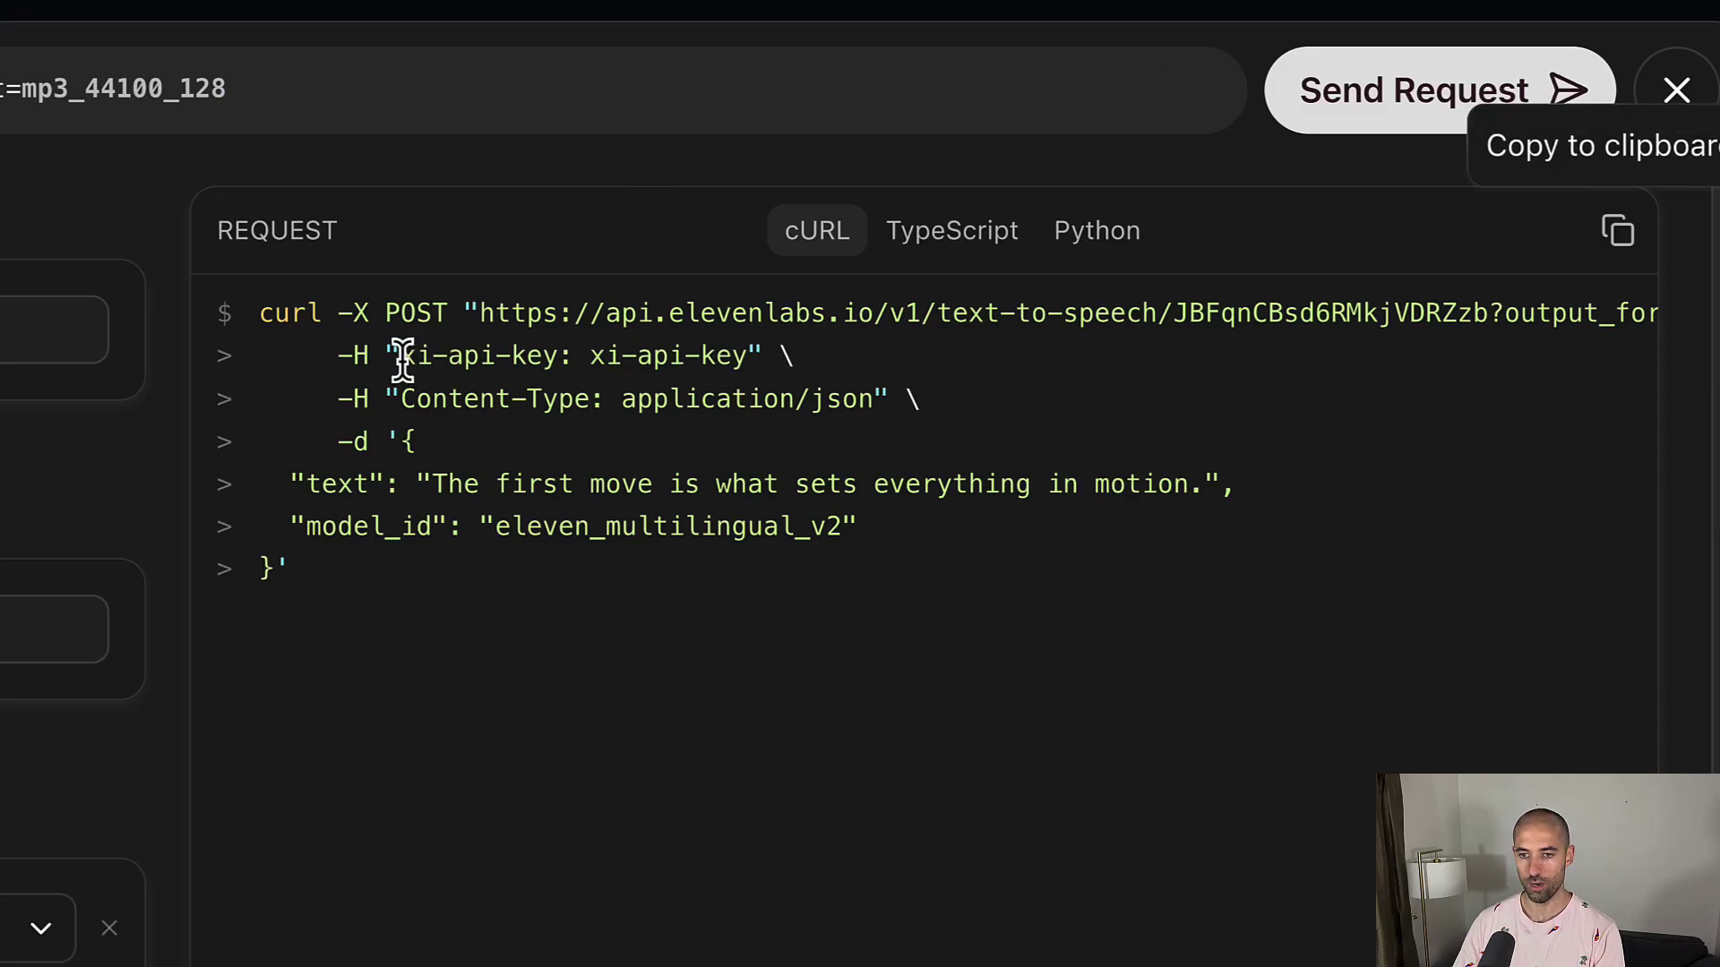
{"action": "left_click_drag", "start_coordinate": [399, 354], "coordinate": [554, 355]}
{"action": "key", "text": "ctrl+c"}
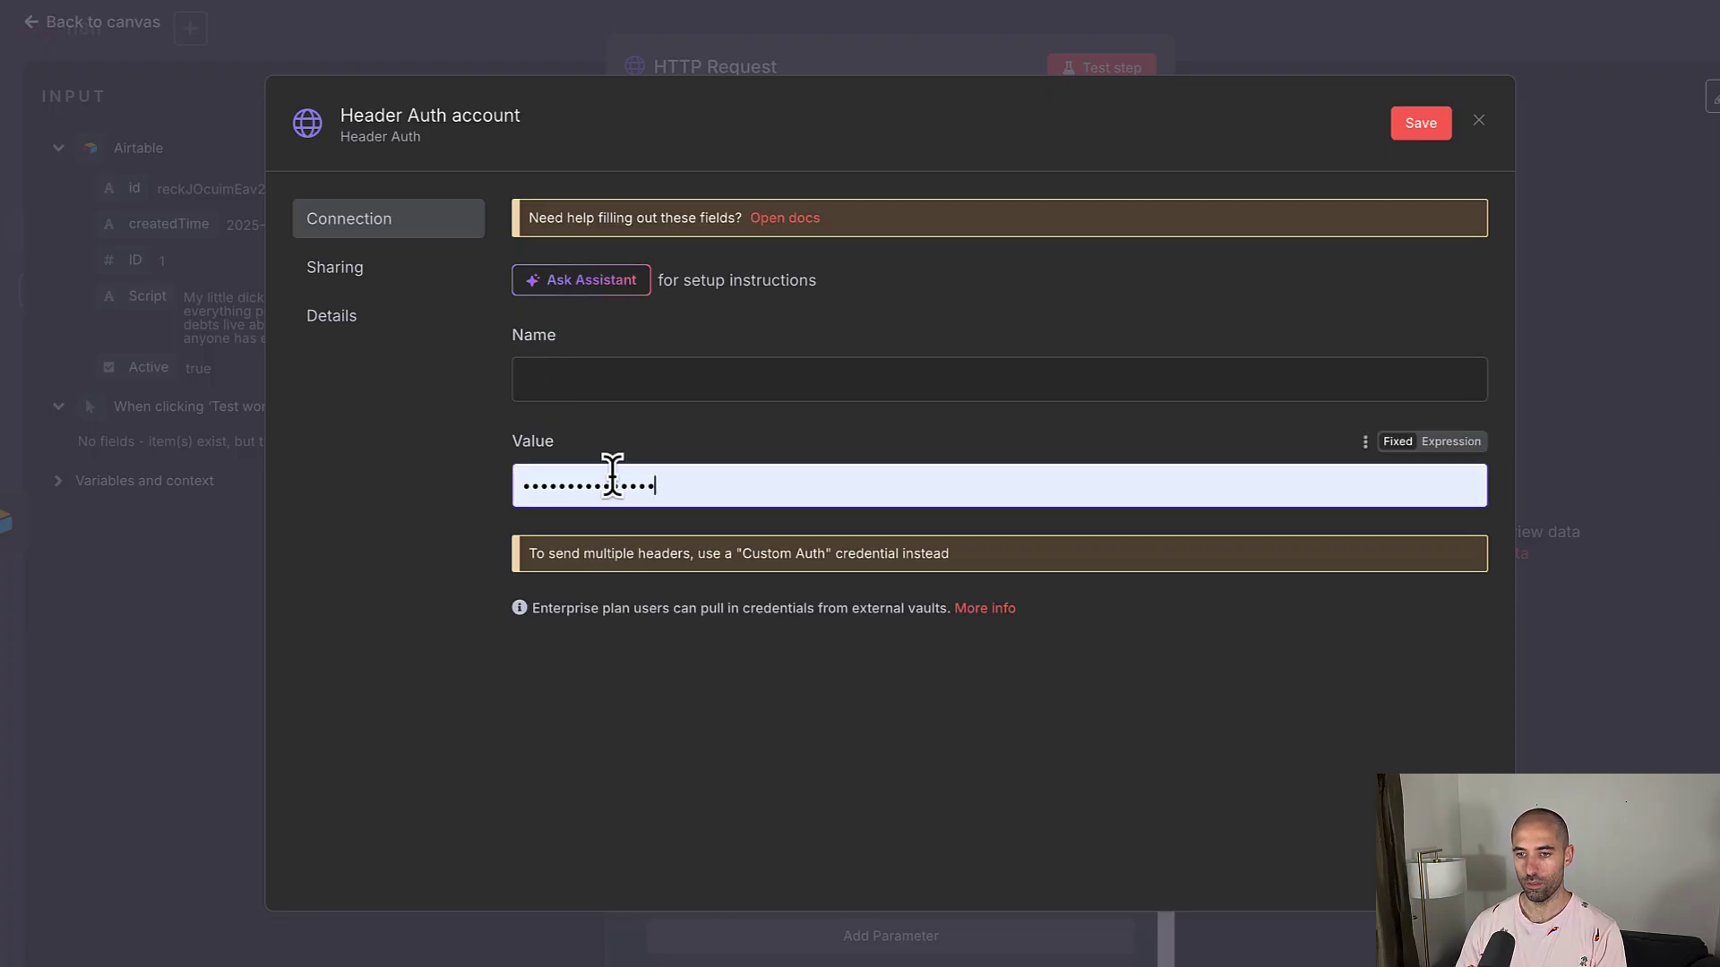
{"action": "left_click", "coordinate": [610, 380]}
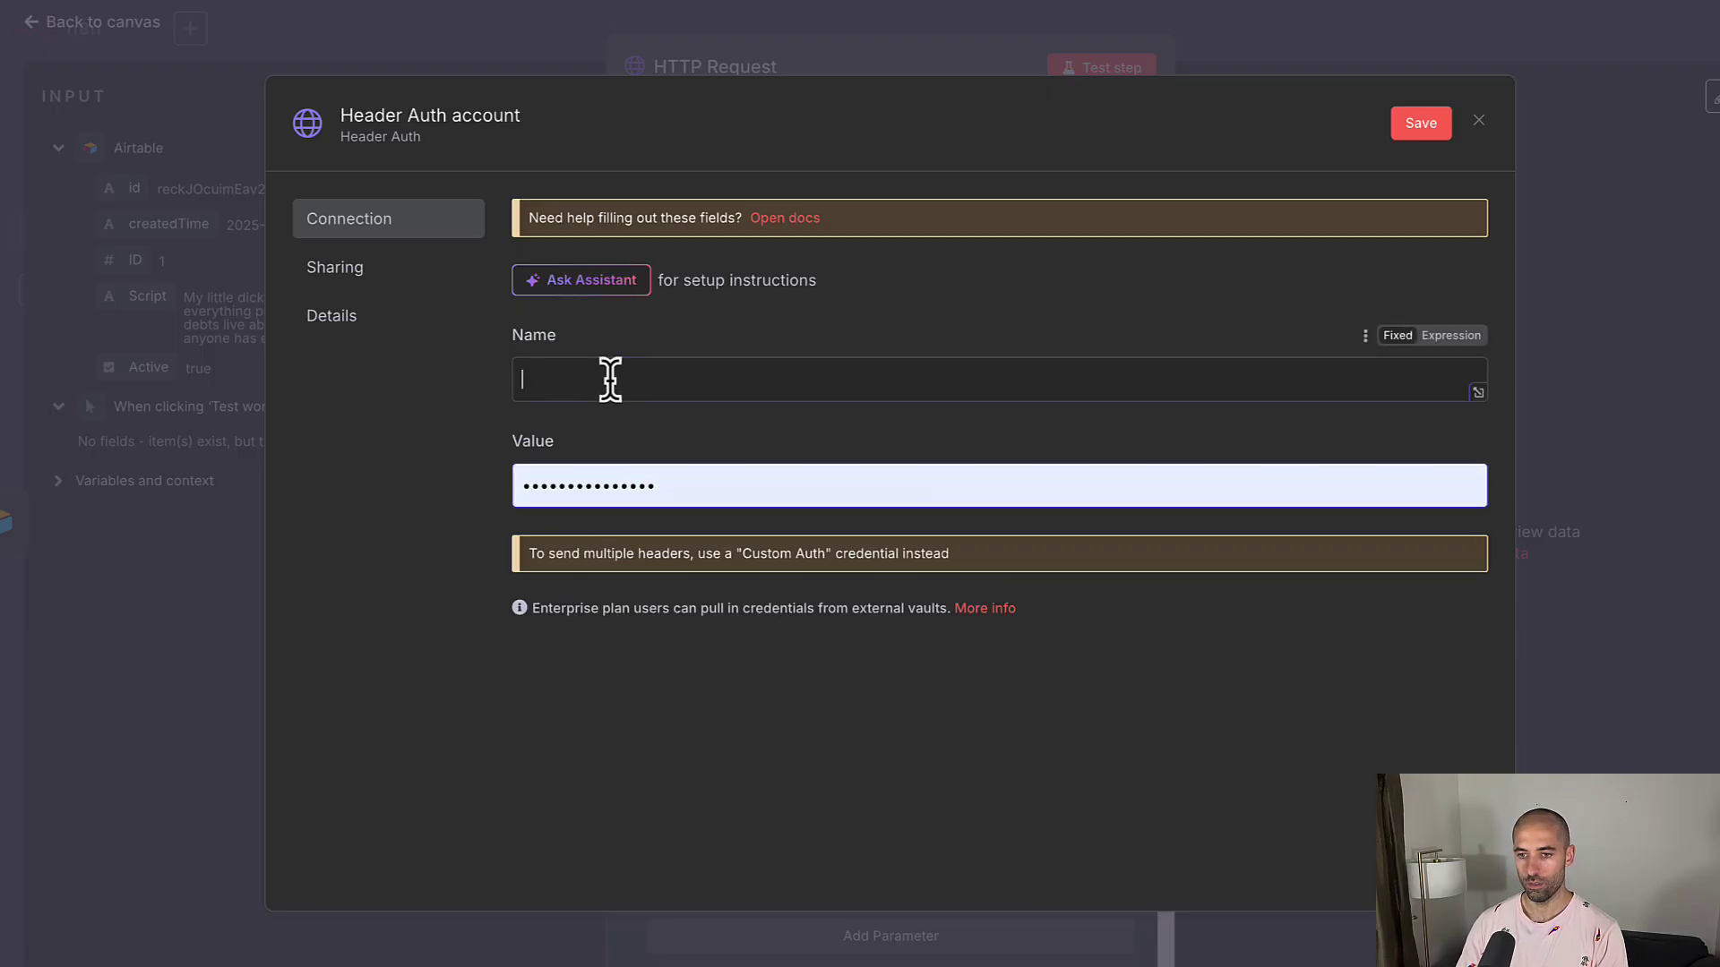
{"action": "key", "text": "ctrl+v"}
{"action": "left_click", "coordinate": [645, 485]}
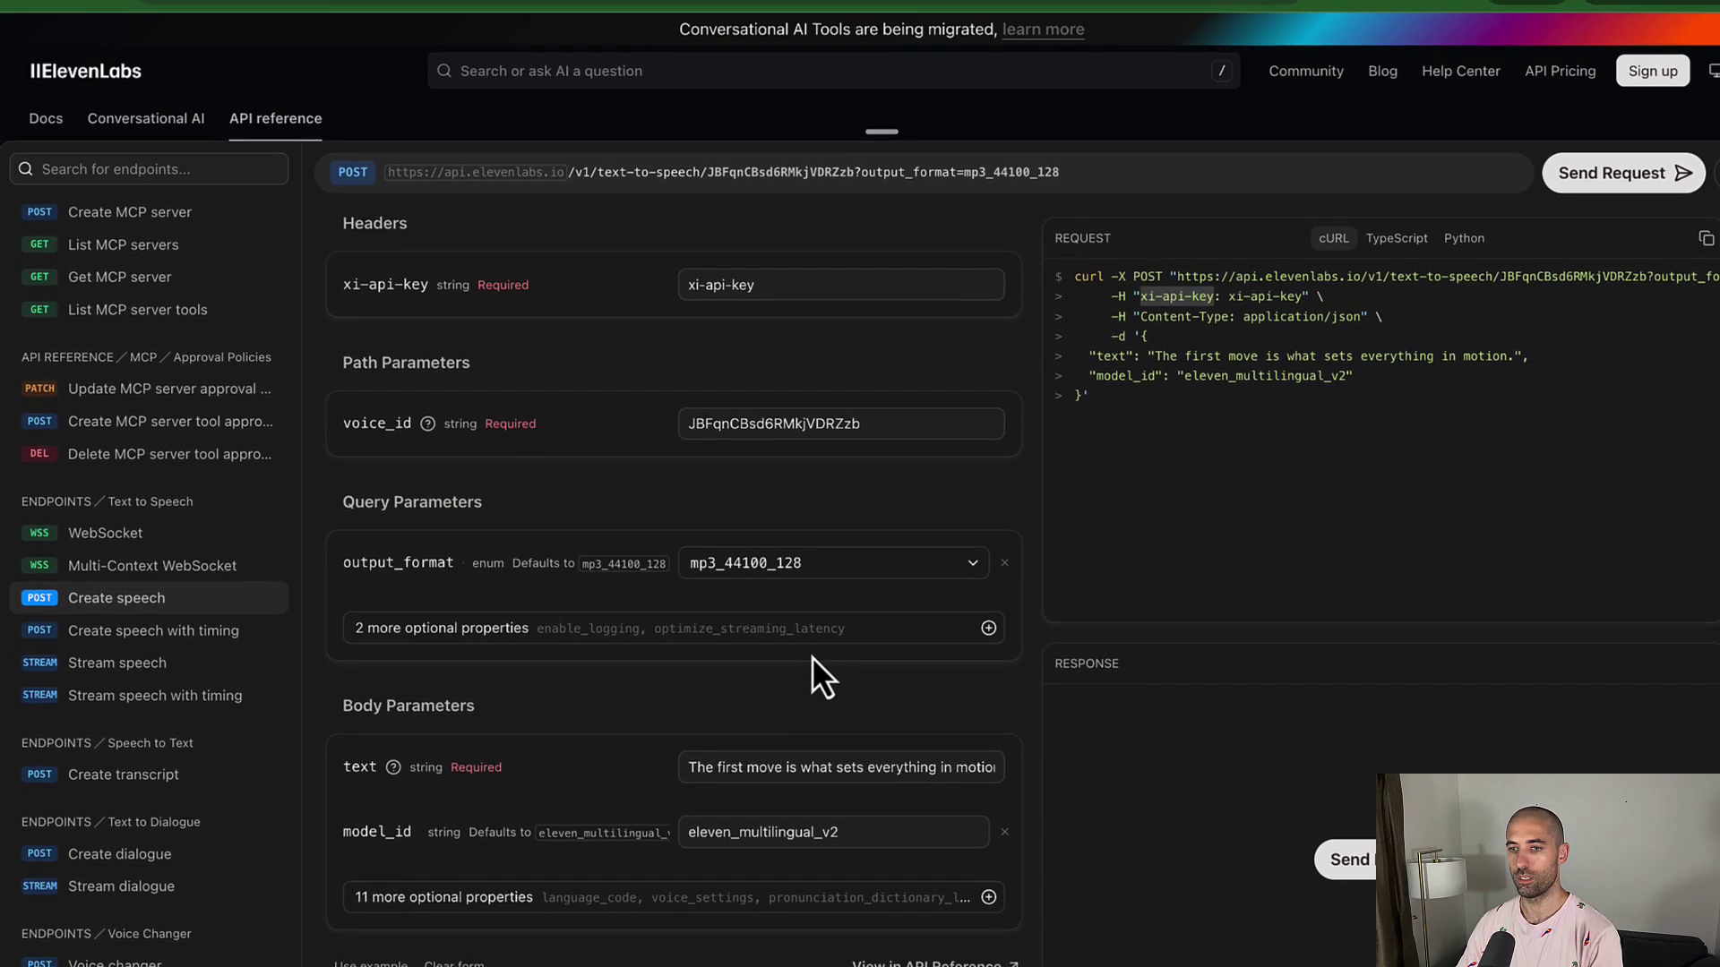
Open elevenlabs.io in a new browser tab, log in and go to the account's API Keys settings
{"action": "key", "text": "ctrl+t"}
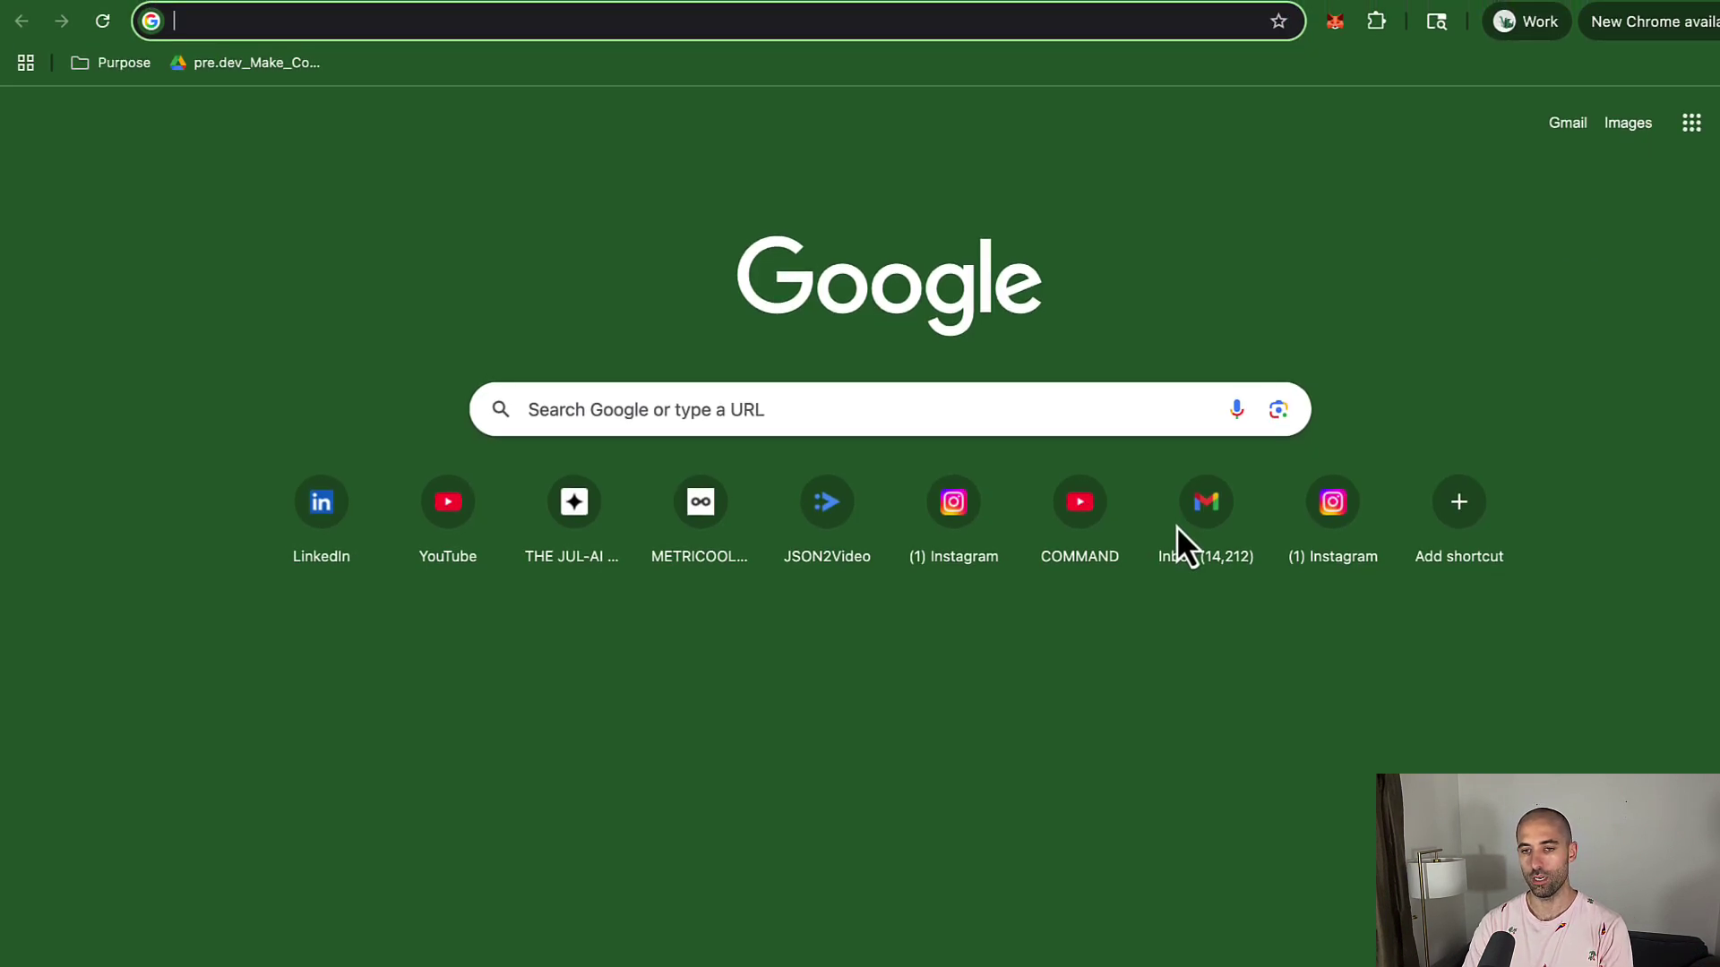
{"action": "type", "text": "elevenlabs.io"}
{"action": "key", "text": "Return"}
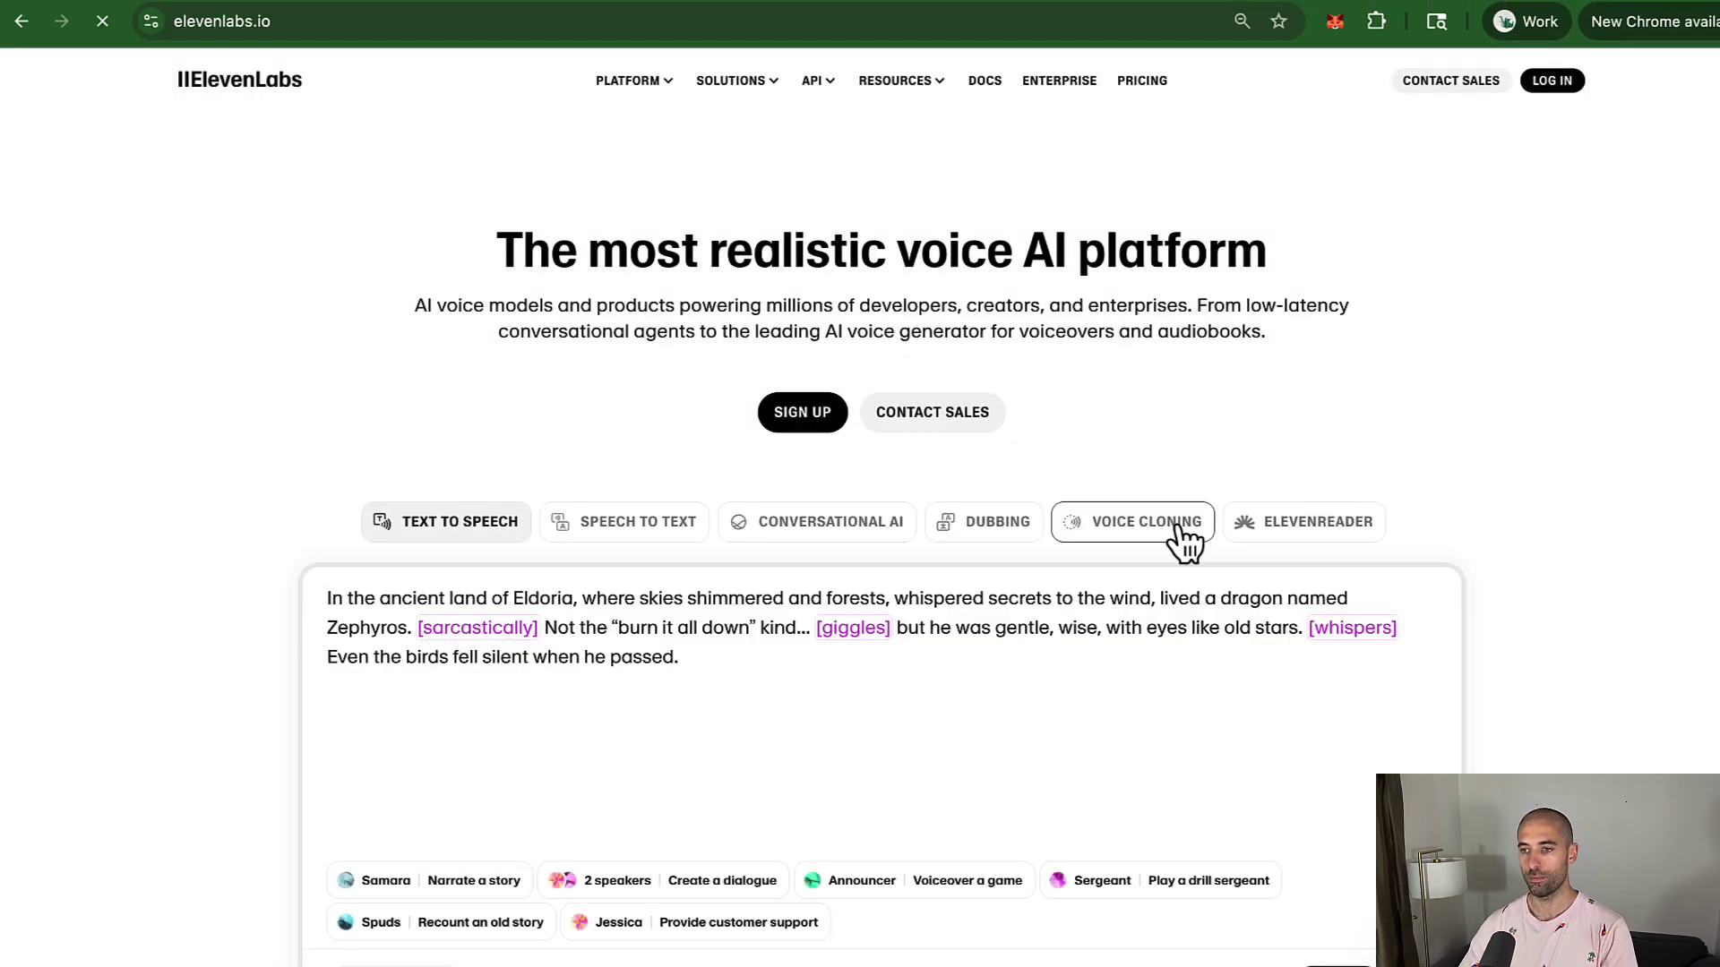
{"action": "left_click", "coordinate": [1554, 85]}
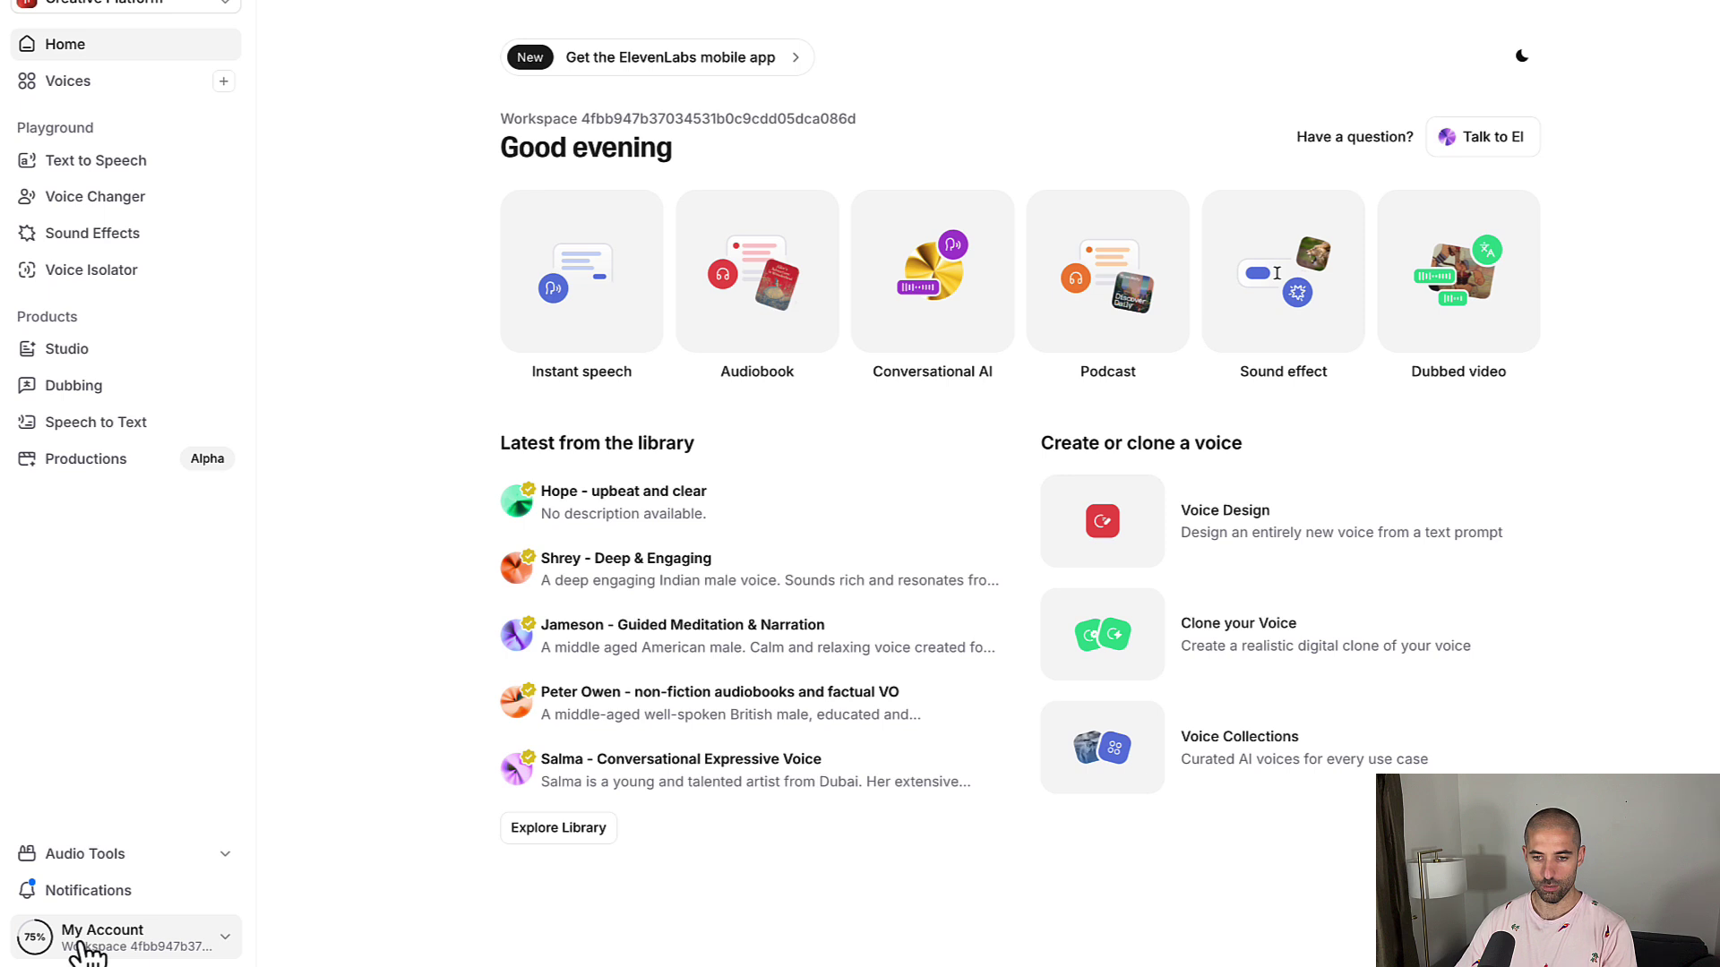
{"action": "left_click", "coordinate": [85, 942]}
{"action": "left_click", "coordinate": [320, 593]}
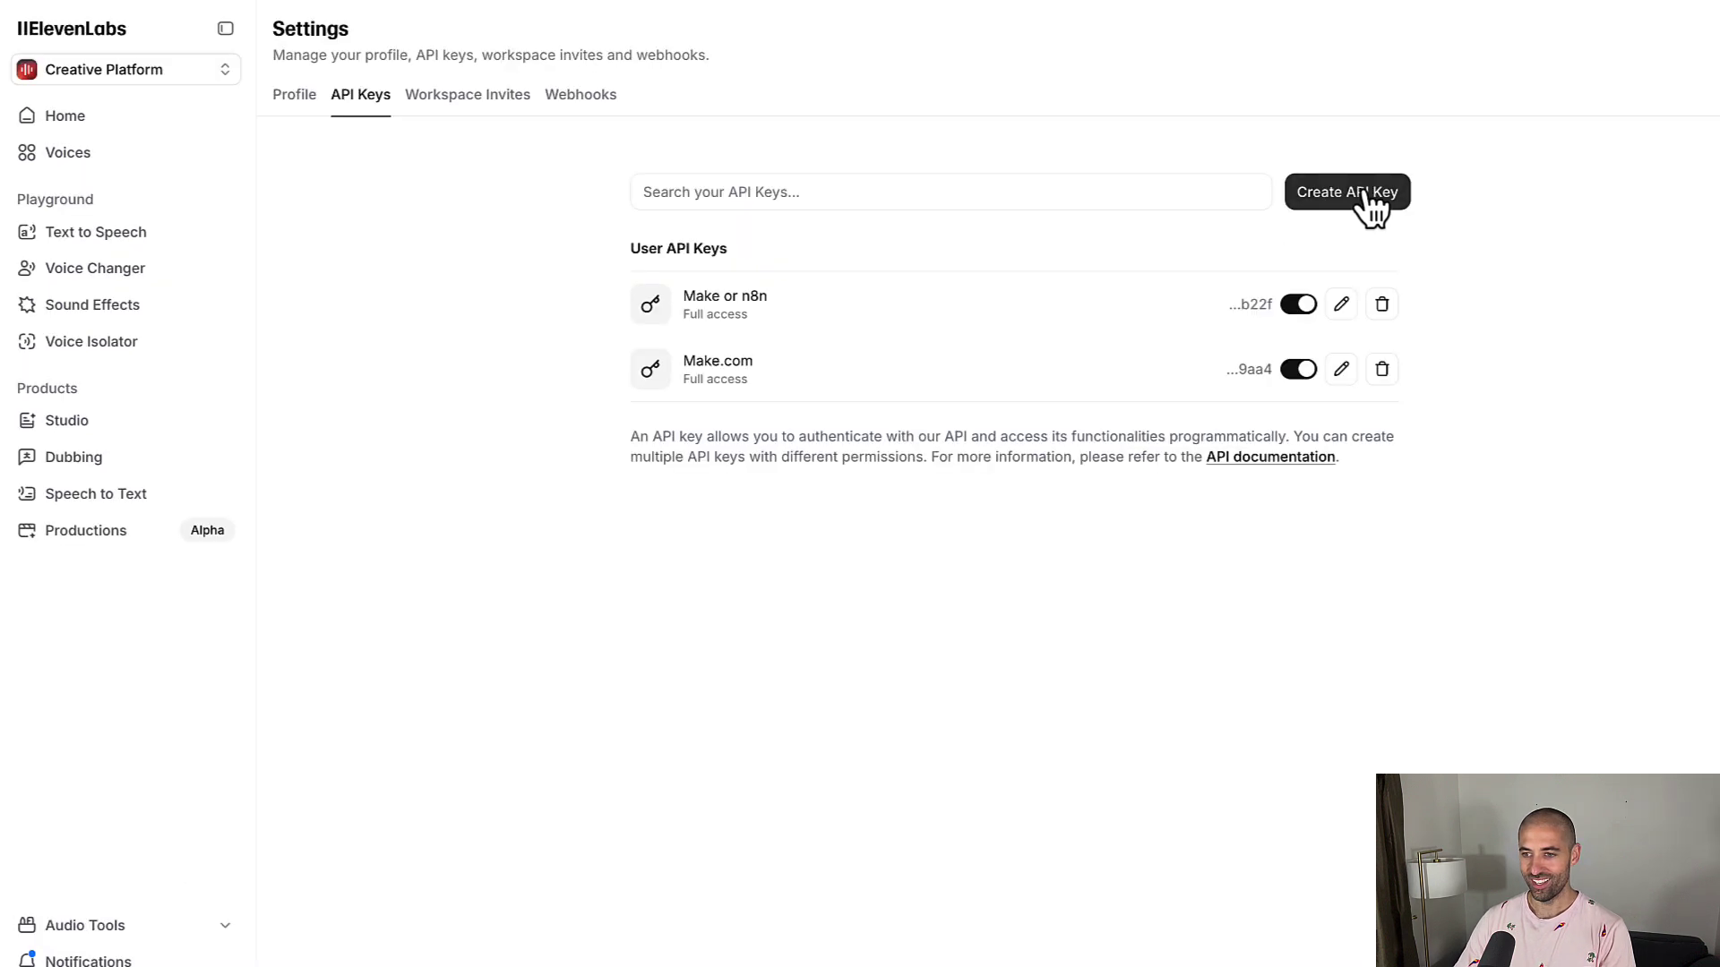
Start a new ElevenLabs API key and name it aaiva
{"action": "left_click", "coordinate": [1367, 195]}
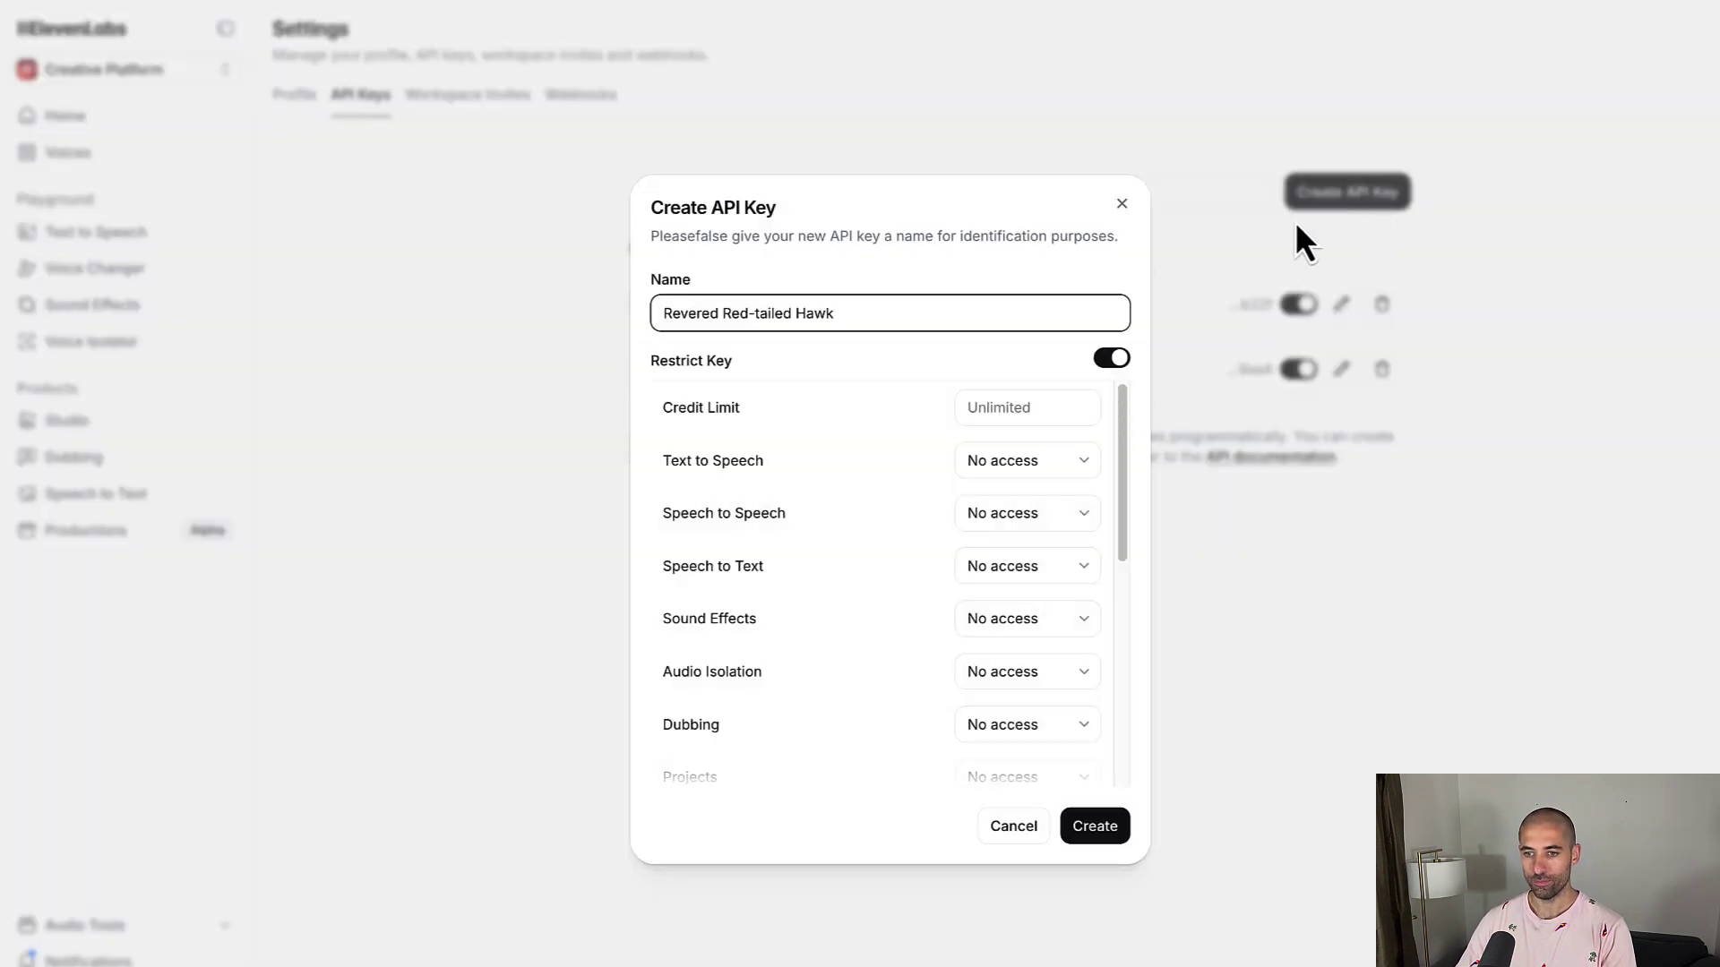
{"action": "triple_click", "coordinate": [837, 308]}
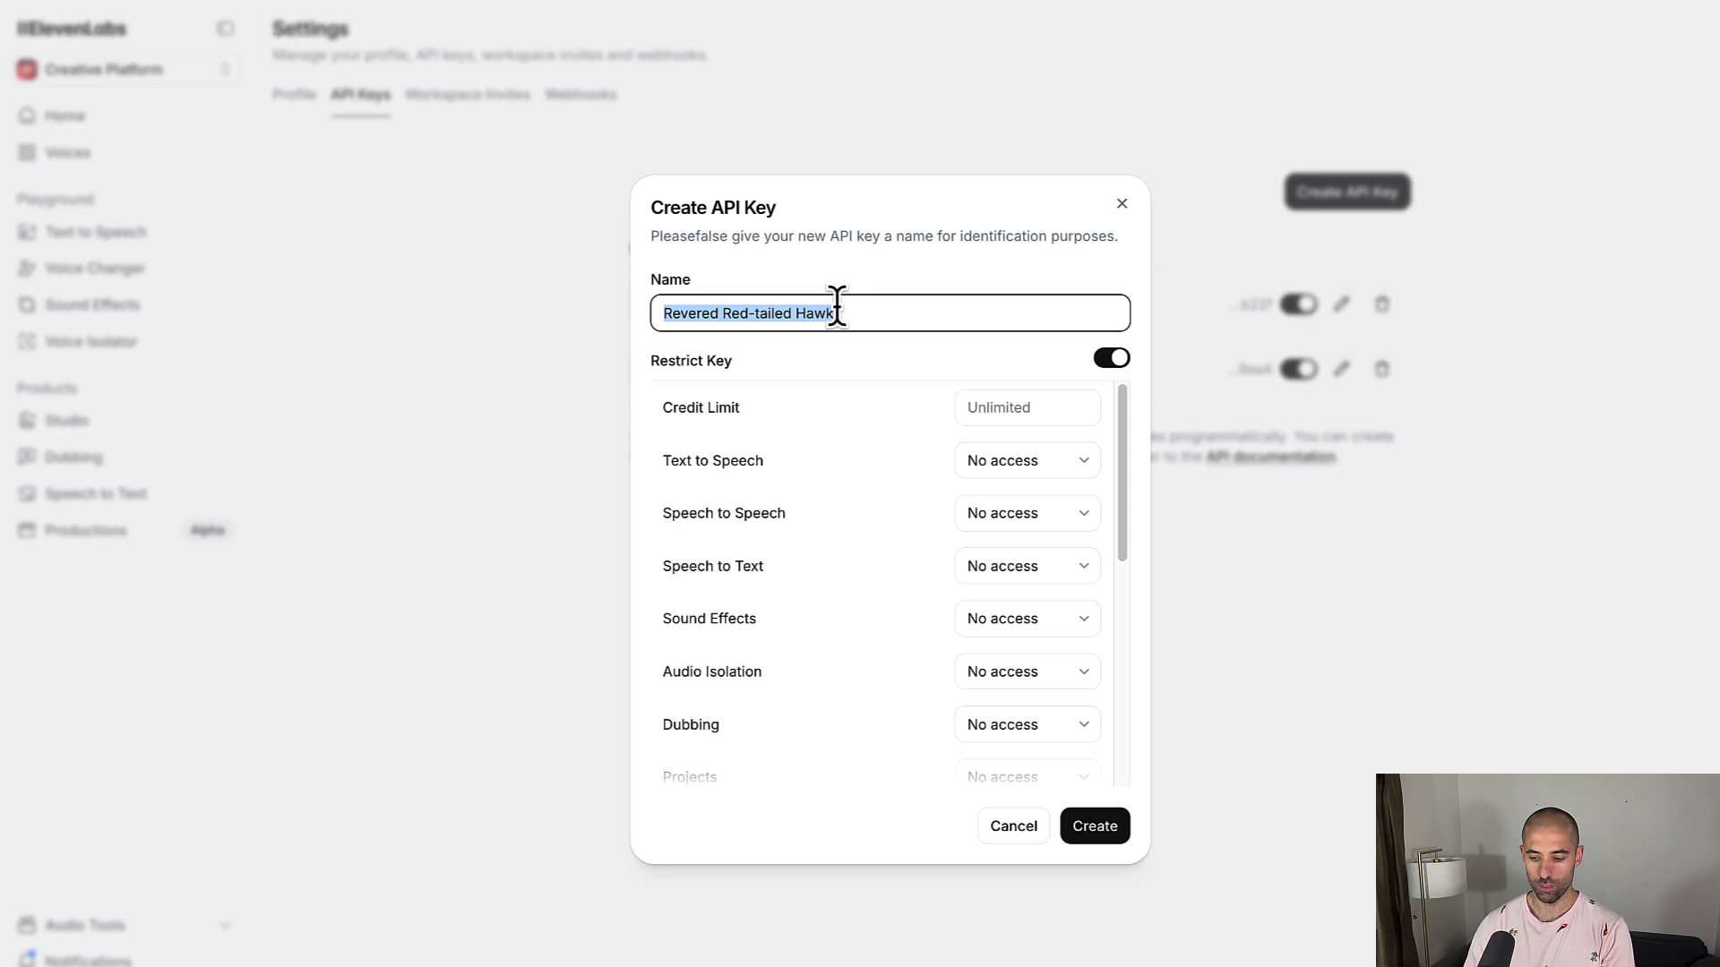
{"action": "type", "text": "aai"}
{"action": "type", "text": "va"}
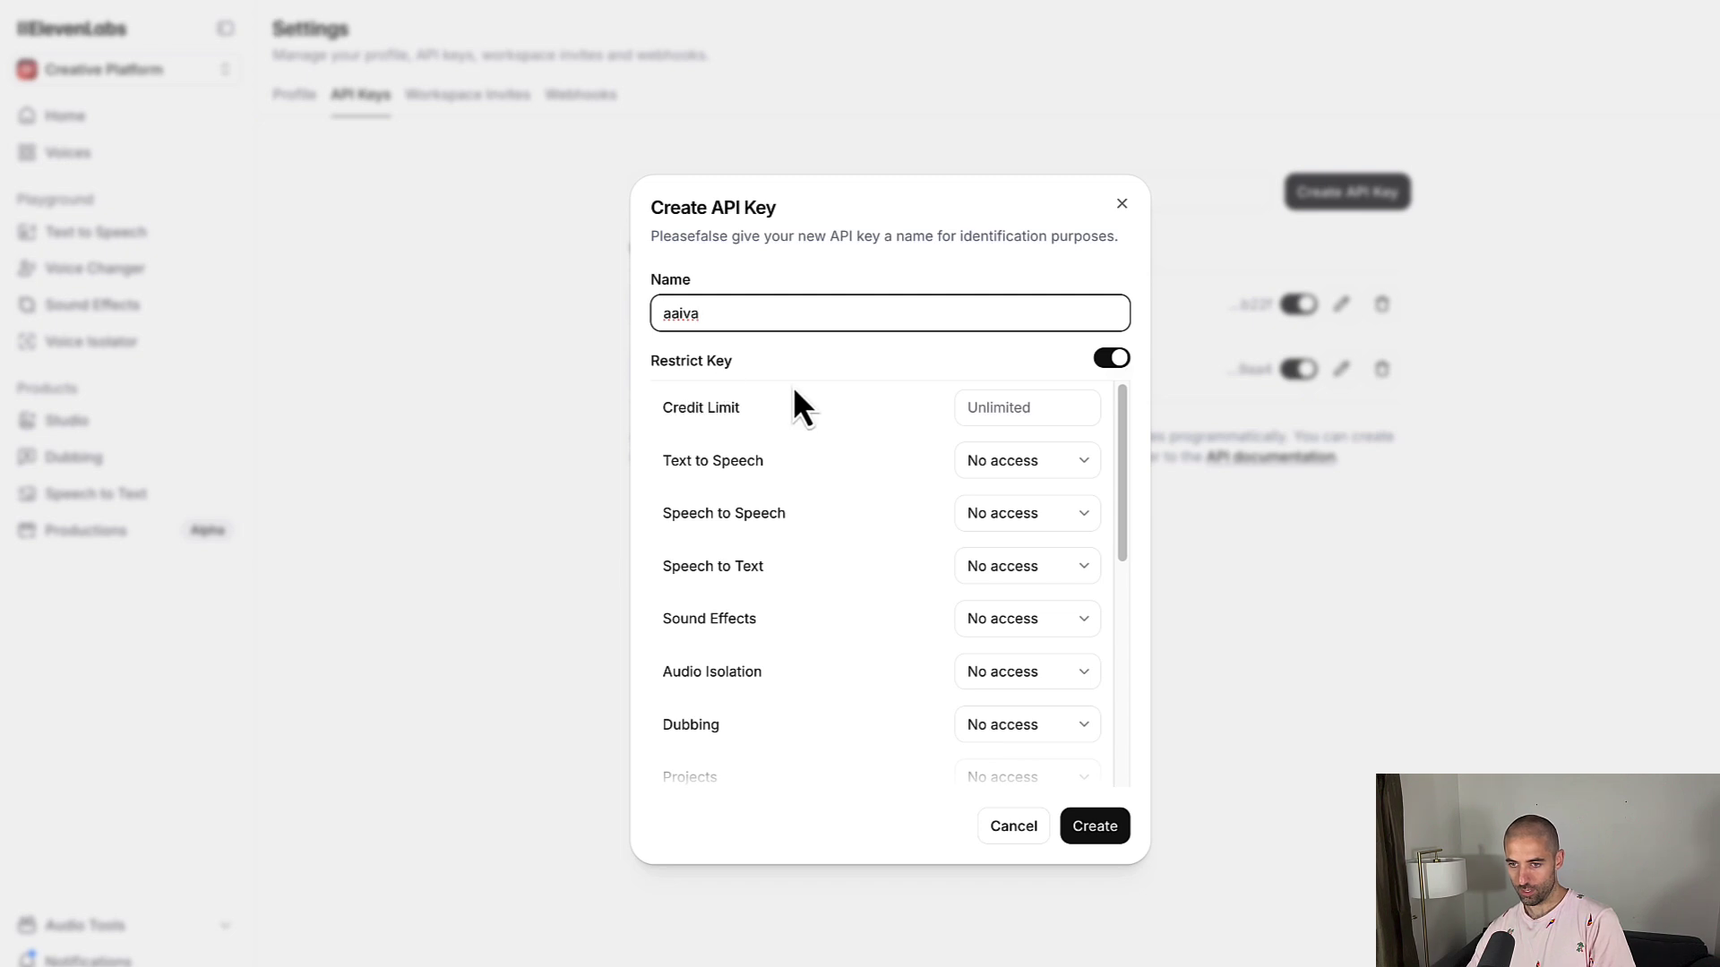
Set the new key's Text to Speech permission to Has access and create the key
{"action": "scroll", "coordinate": [863, 476], "scroll_direction": "down", "scroll_amount": 3}
{"action": "scroll", "coordinate": [830, 546], "scroll_direction": "down", "scroll_amount": 3}
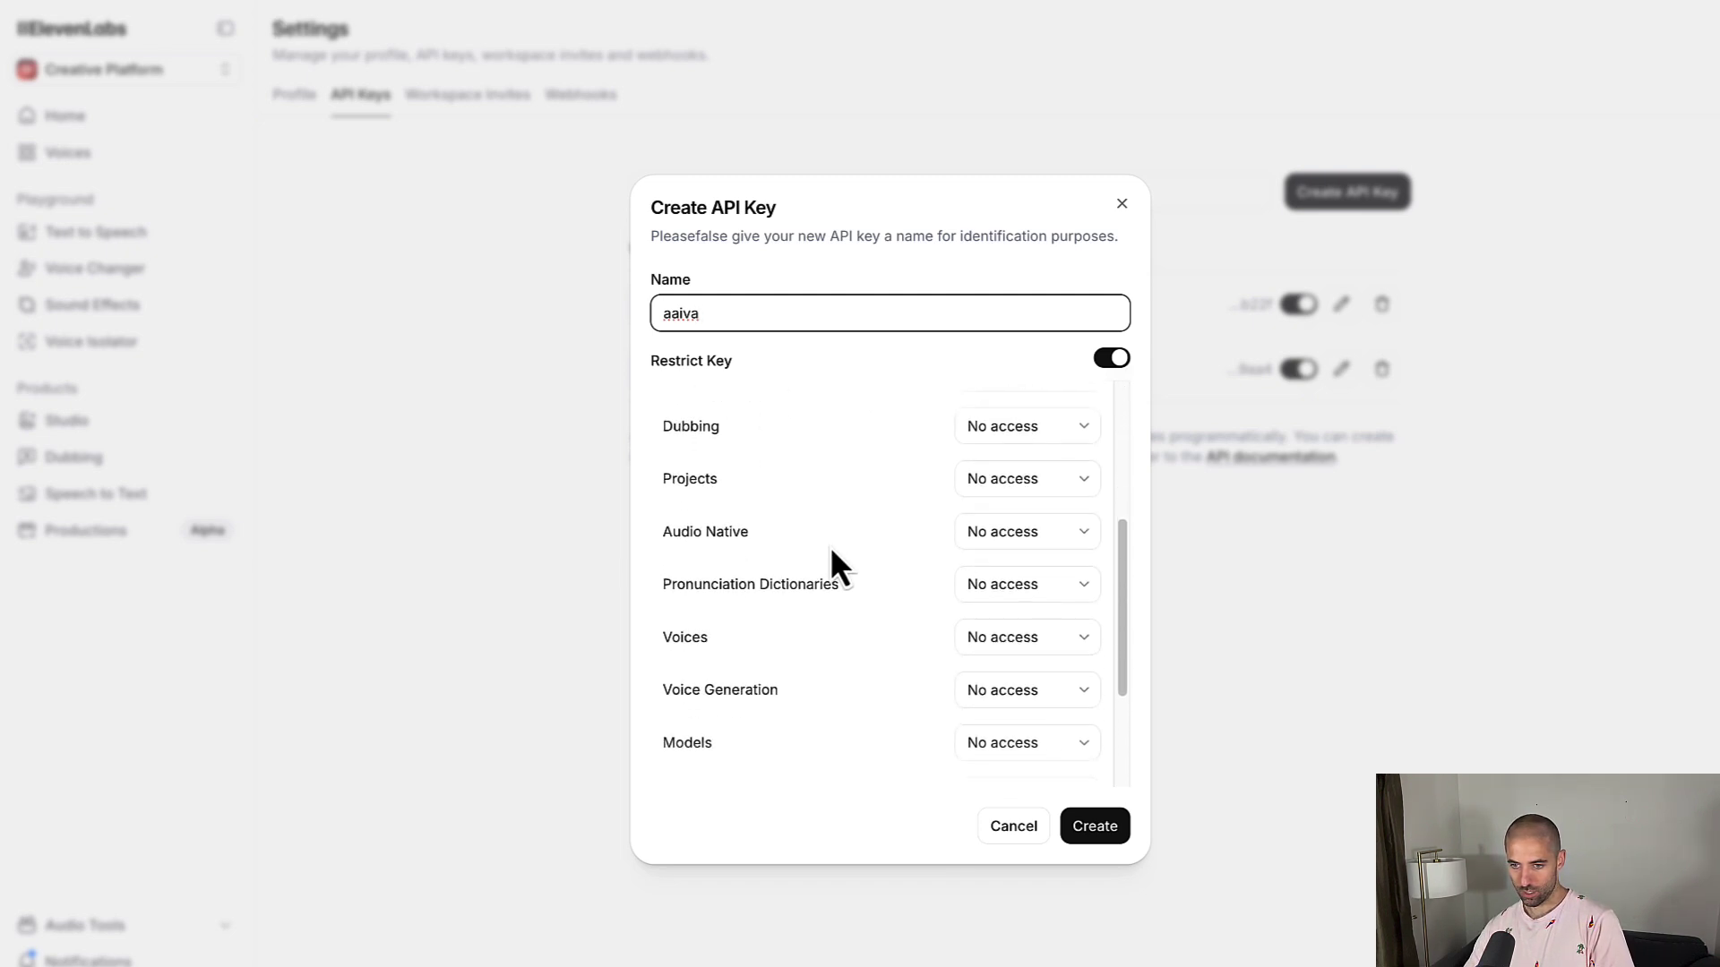
{"action": "scroll", "coordinate": [833, 556], "scroll_direction": "up", "scroll_amount": 4}
{"action": "scroll", "coordinate": [844, 563], "scroll_direction": "up", "scroll_amount": 3}
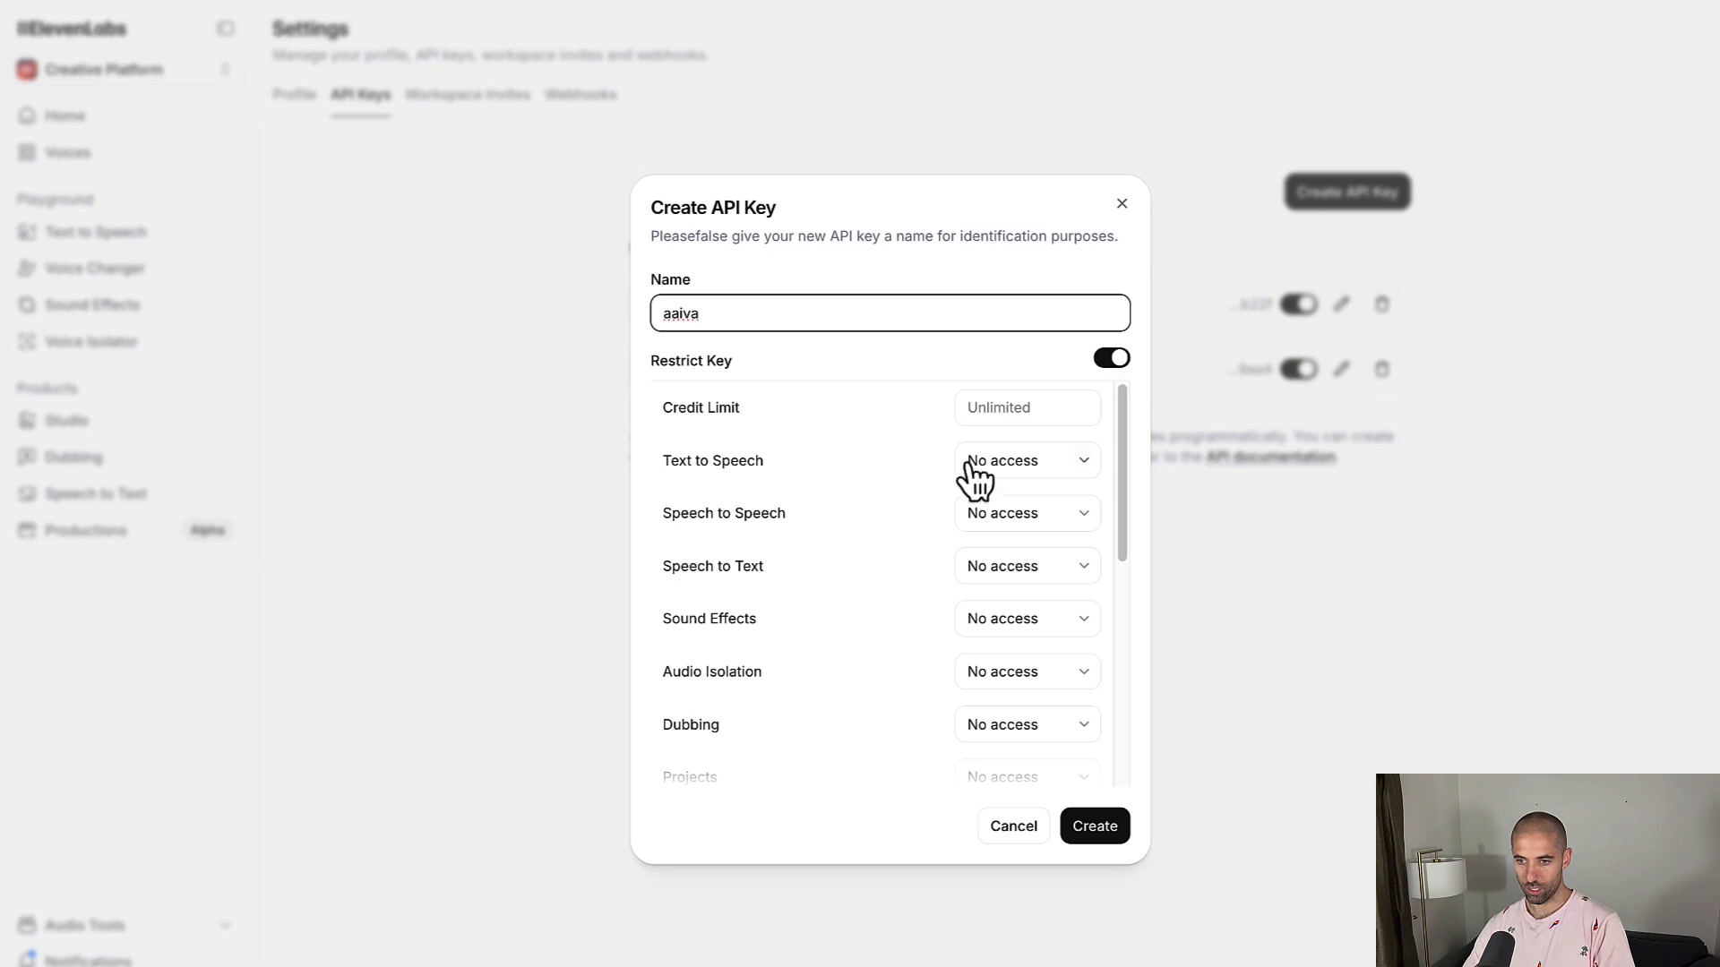
{"action": "left_click", "coordinate": [1054, 481]}
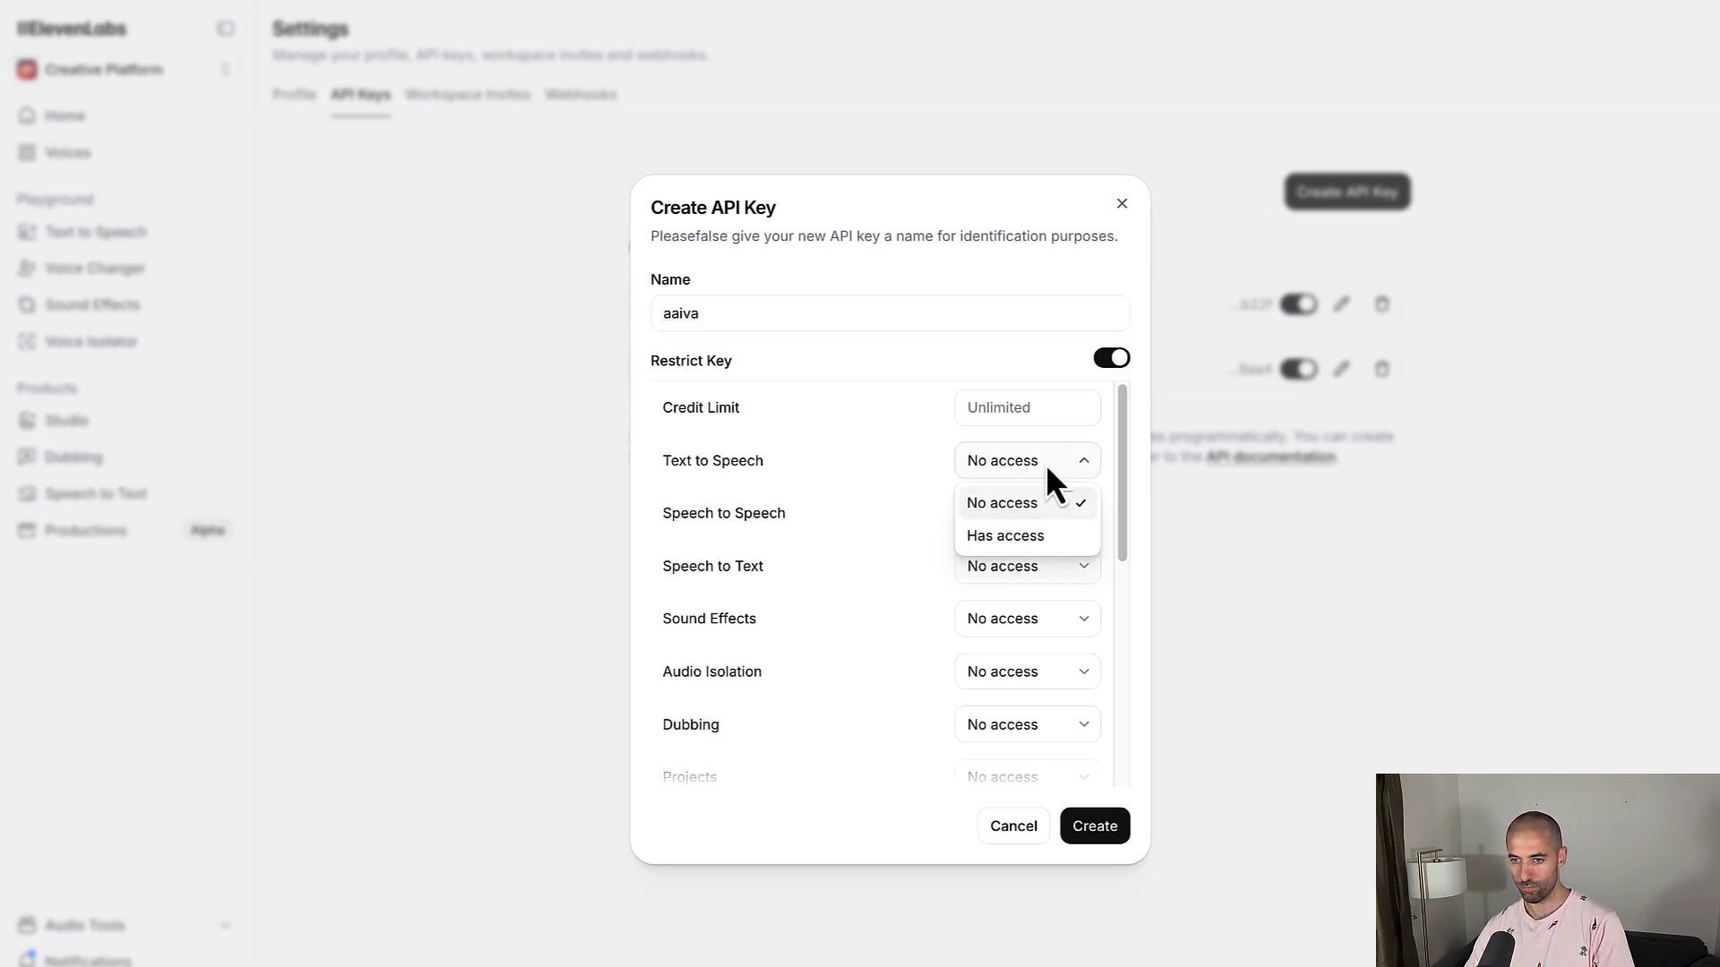
{"action": "left_click", "coordinate": [1041, 539]}
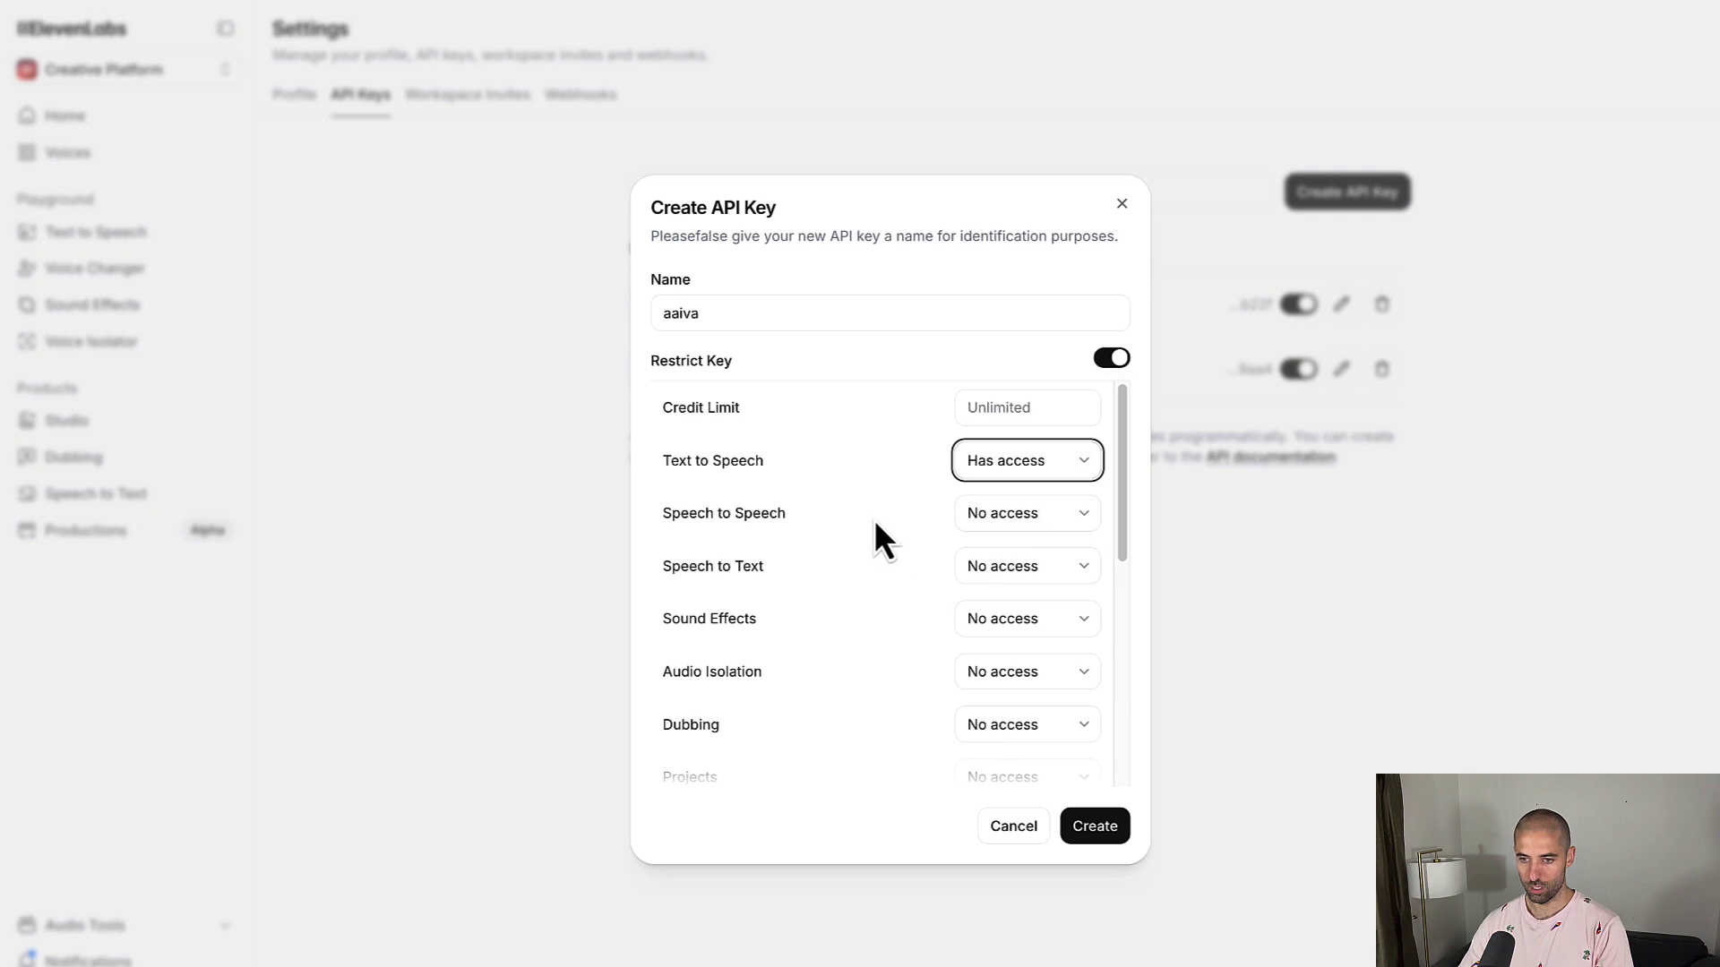
{"action": "scroll", "coordinate": [875, 524], "scroll_direction": "down", "scroll_amount": 5}
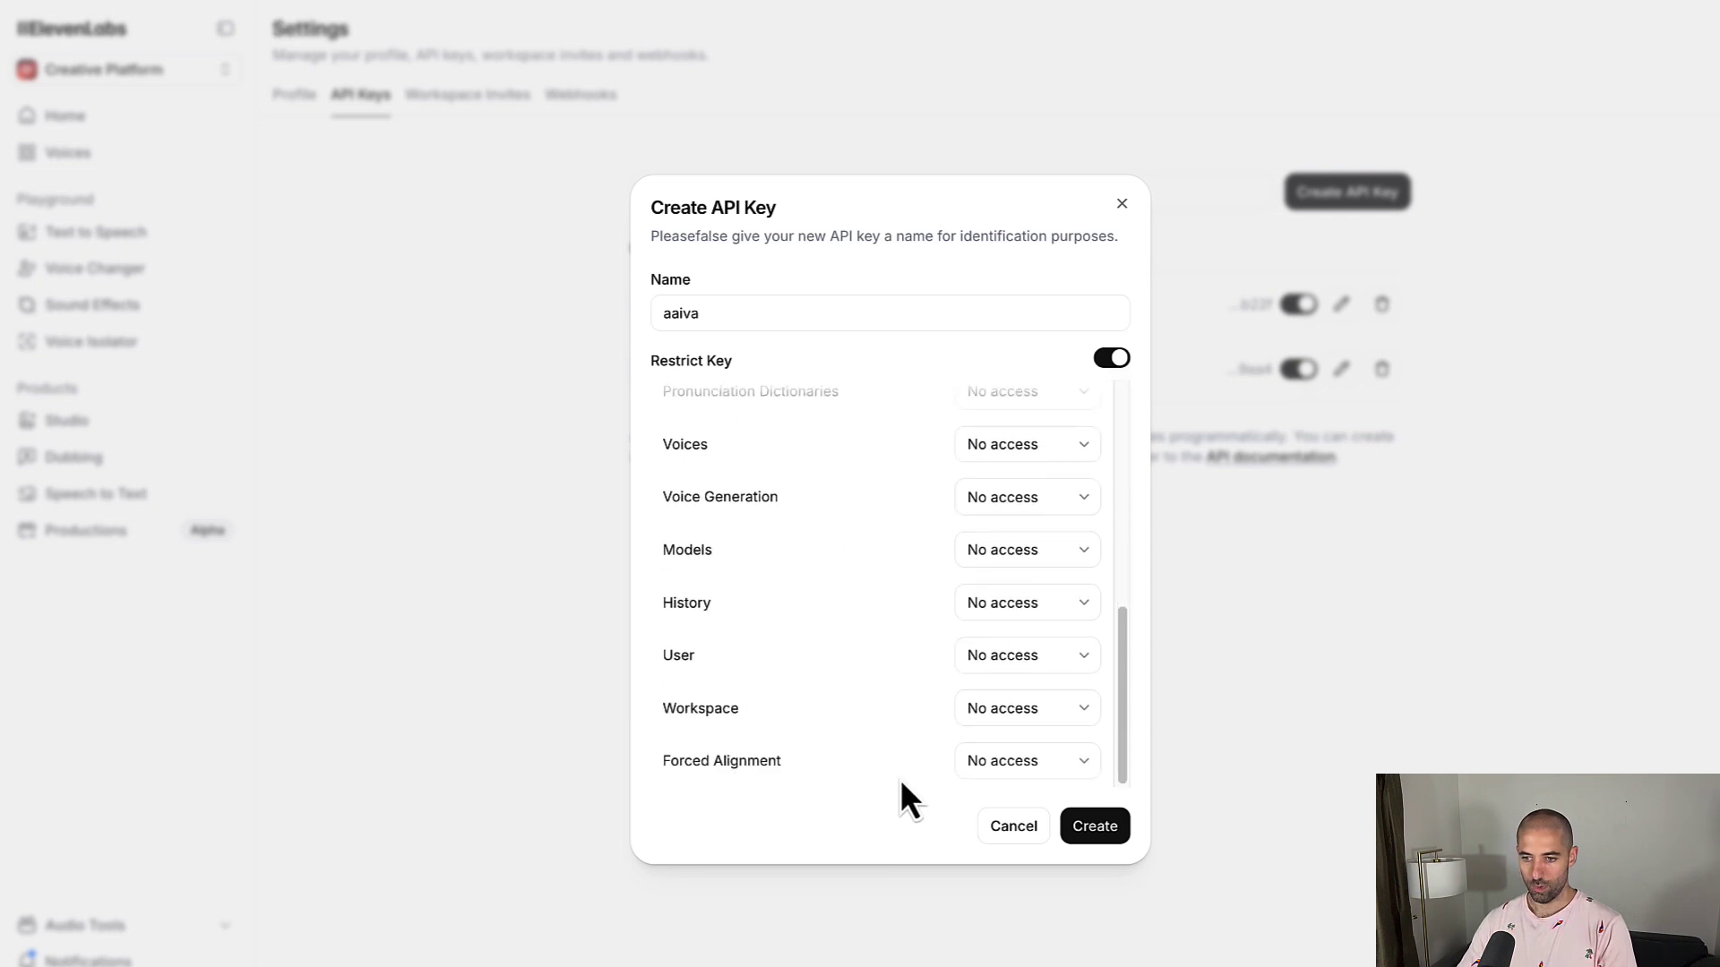
{"action": "left_click", "coordinate": [1095, 828]}
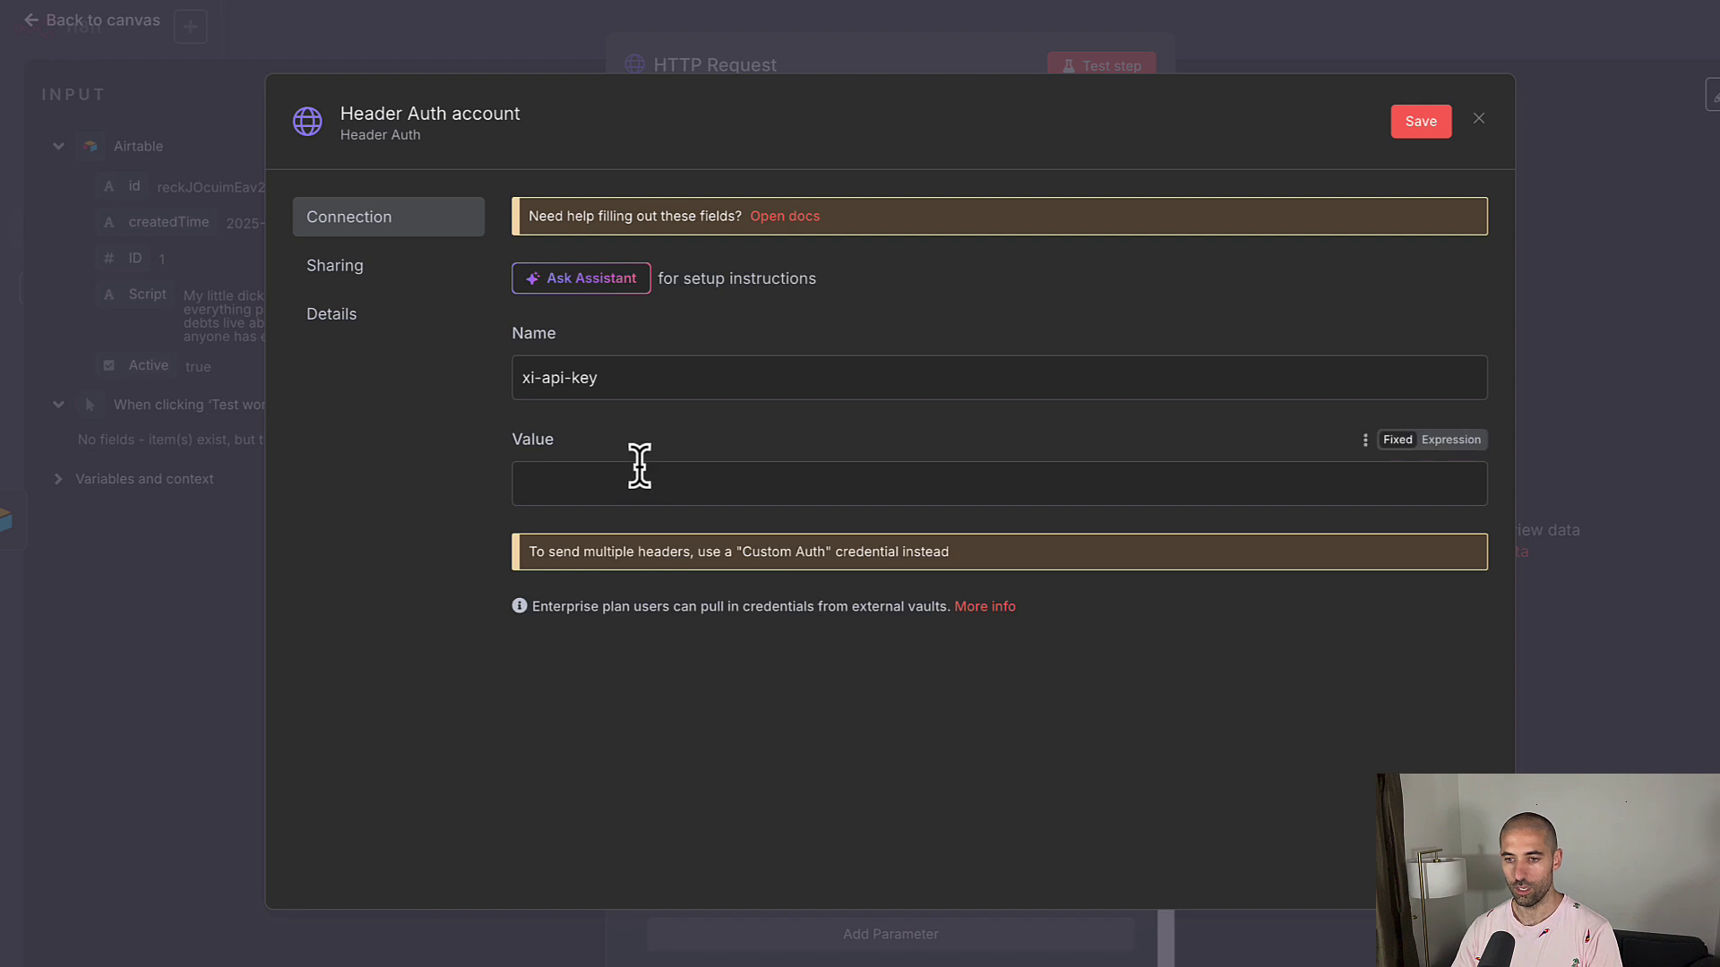
Paste the ElevenLabs API key as the Header Auth credential's Value in n8n, save the credential and close it
{"action": "left_click", "coordinate": [641, 480]}
{"action": "key", "text": "ctrl+v"}
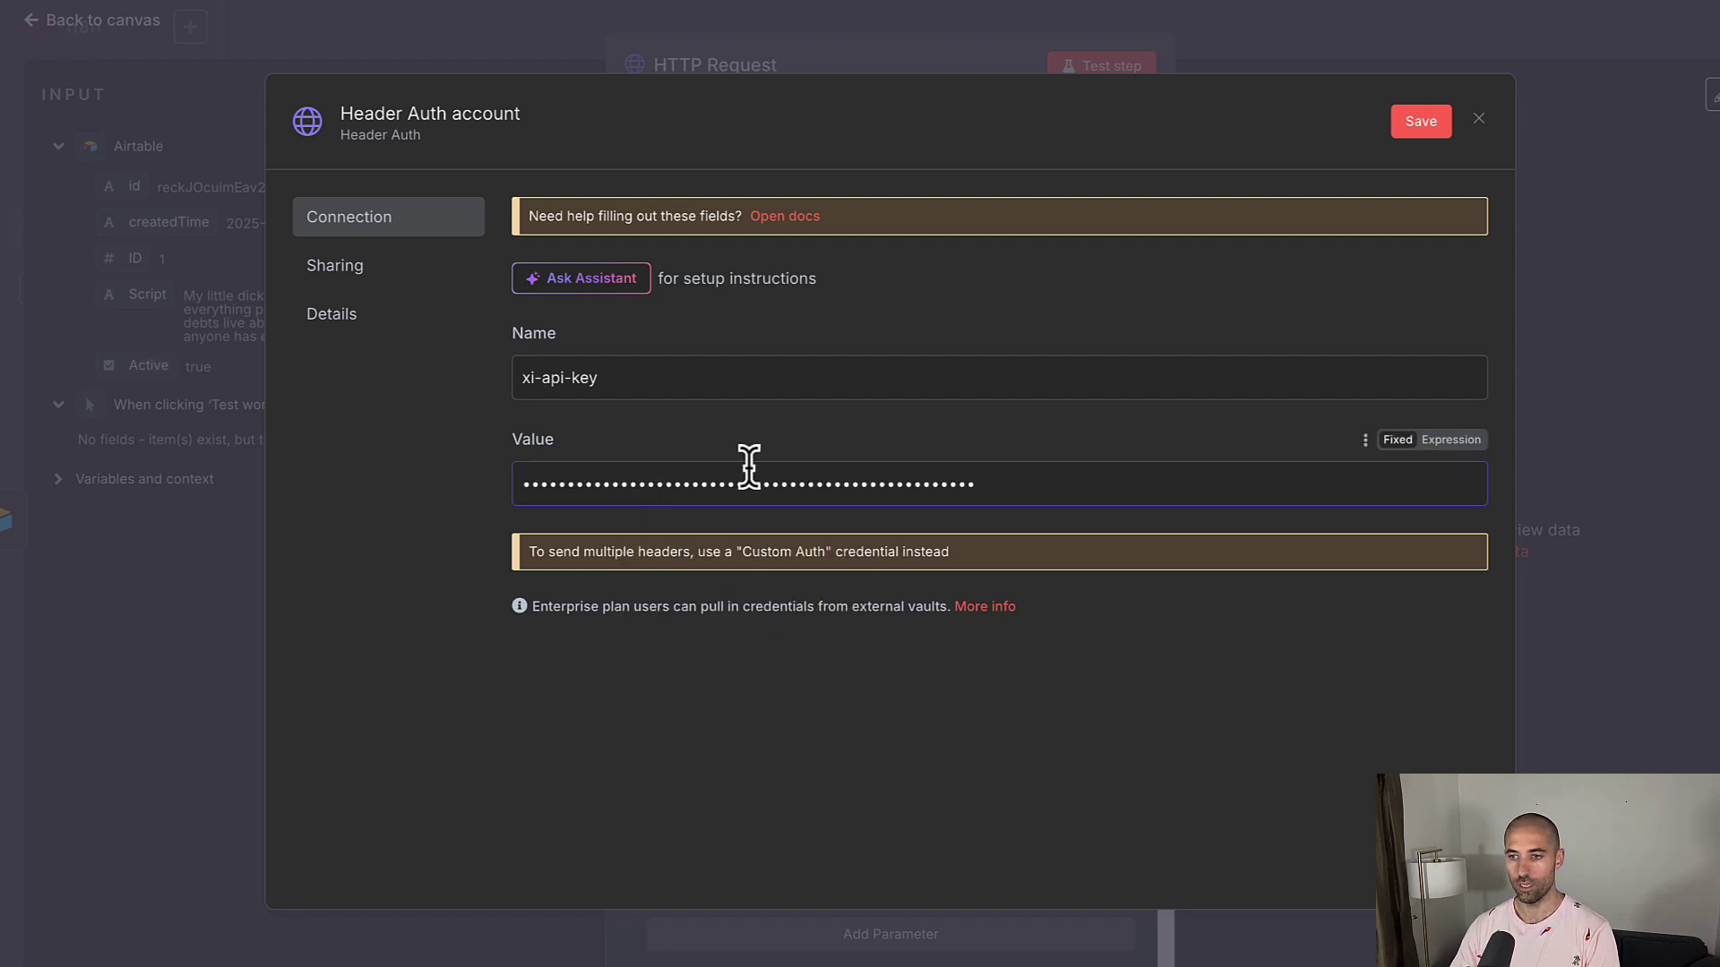
{"action": "left_click", "coordinate": [1428, 124]}
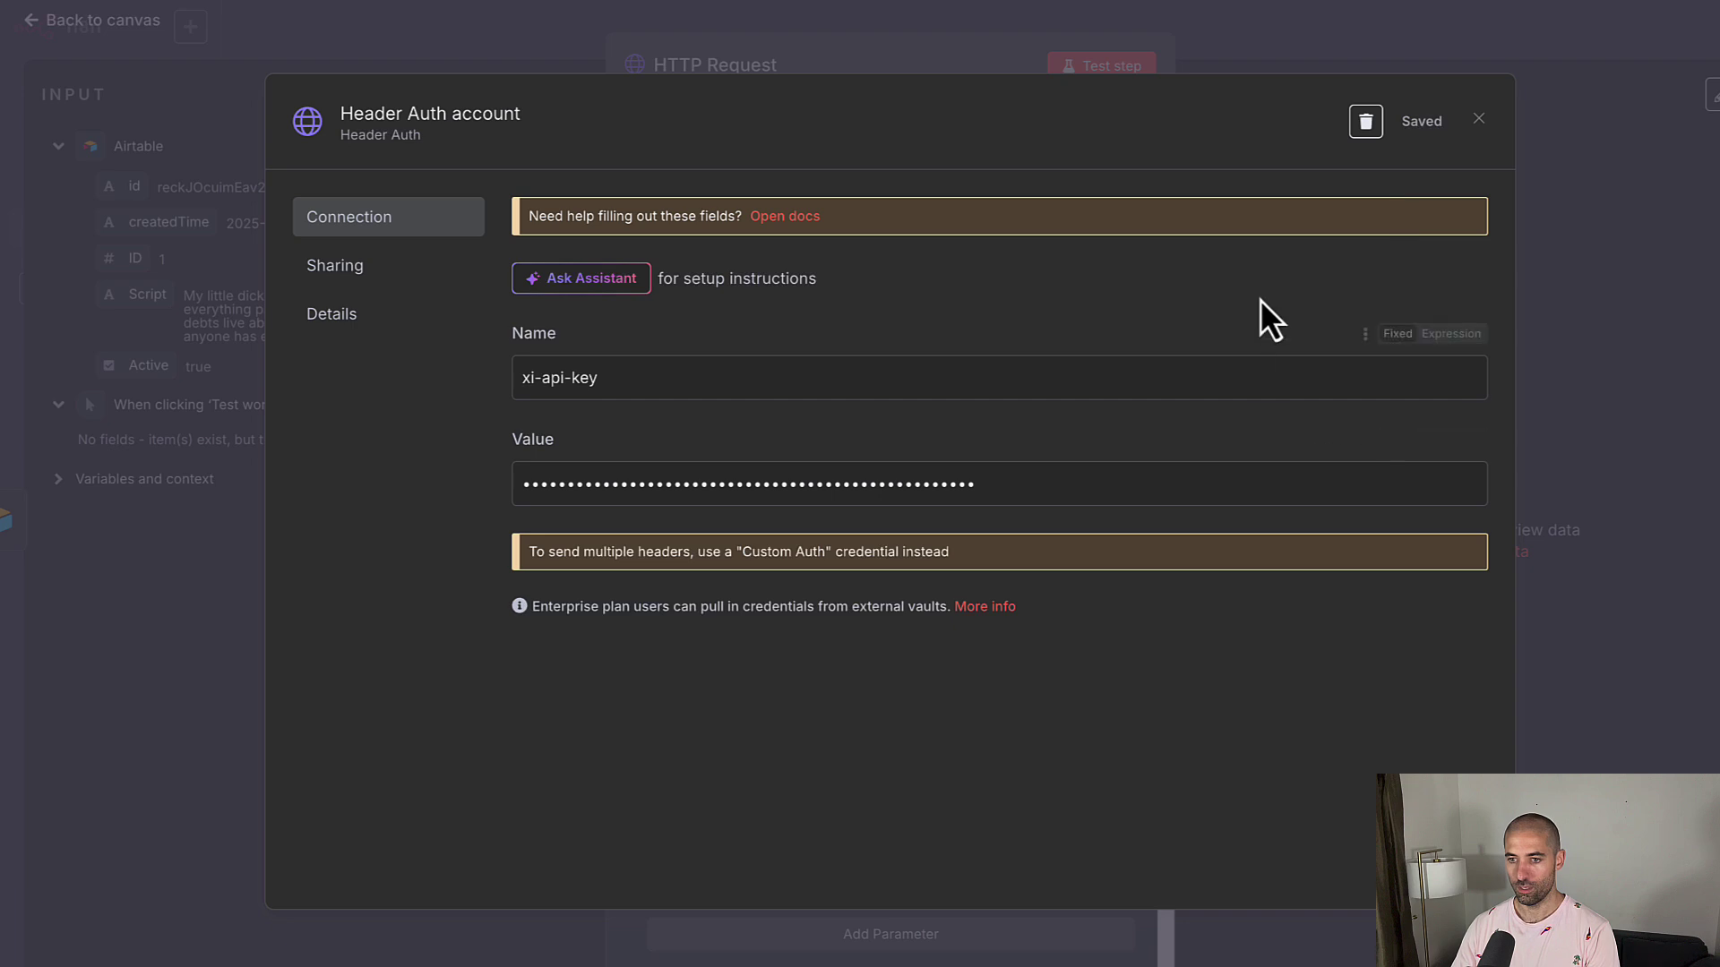
{"action": "left_click", "coordinate": [1565, 258]}
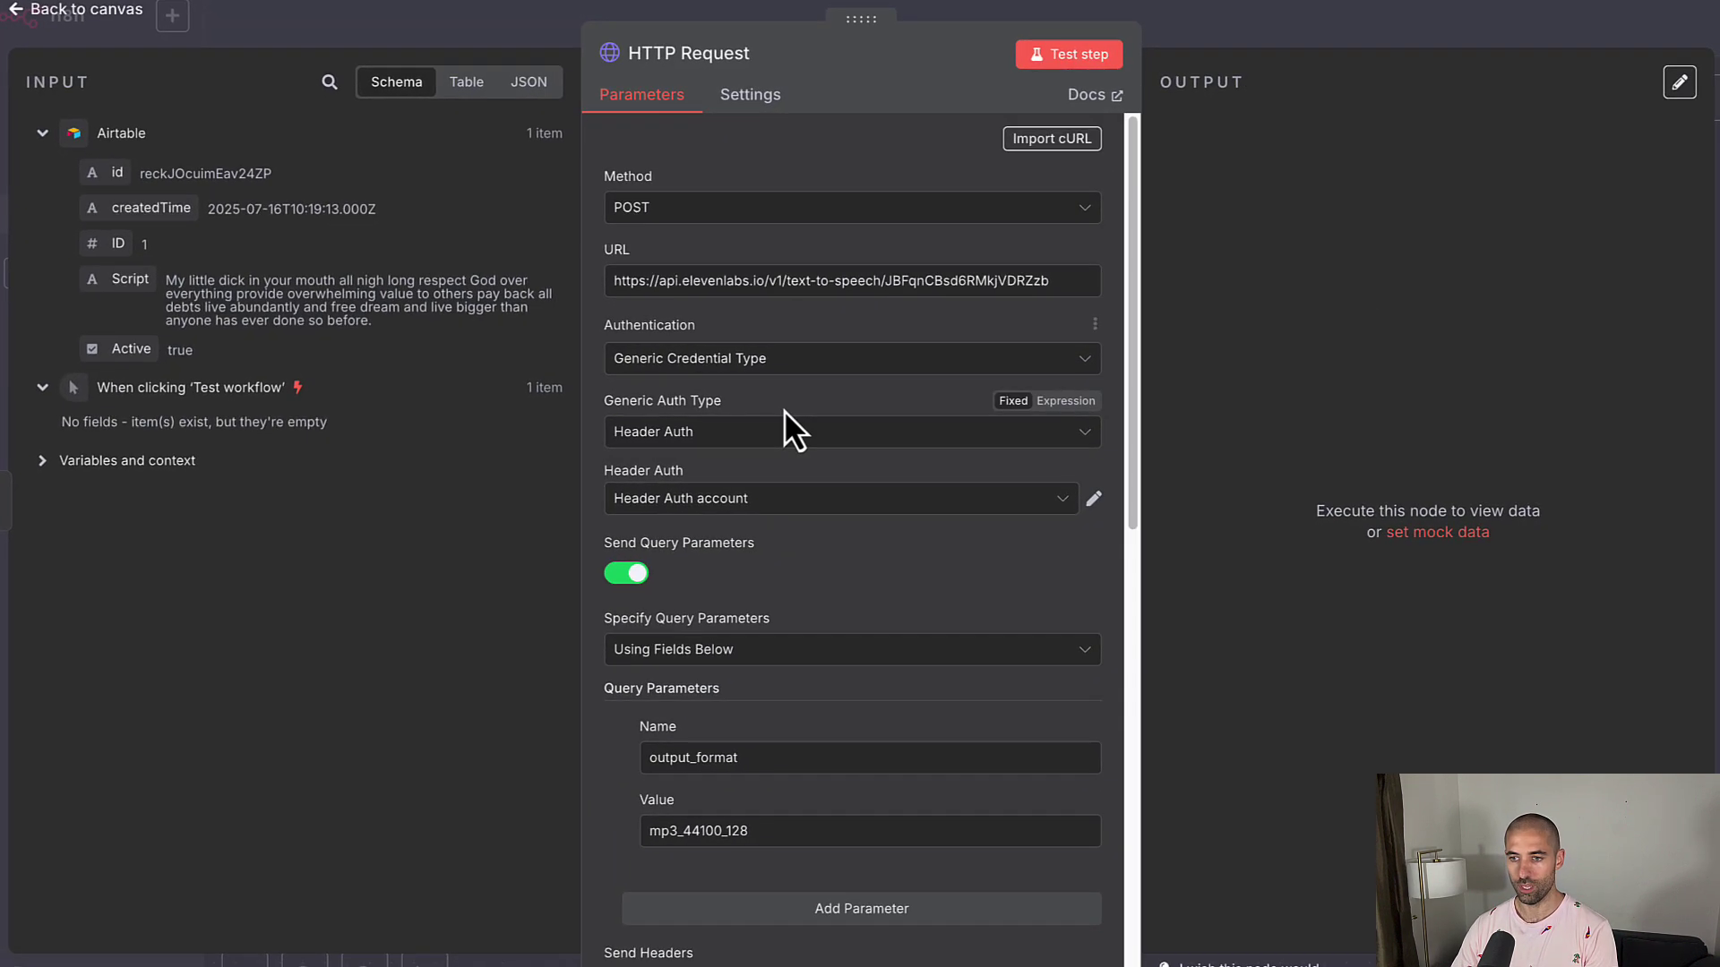
Test the HTTP Request node, play the generated audio from its binary output and return to the canvas
{"action": "scroll", "coordinate": [784, 412], "scroll_direction": "down", "scroll_amount": 10}
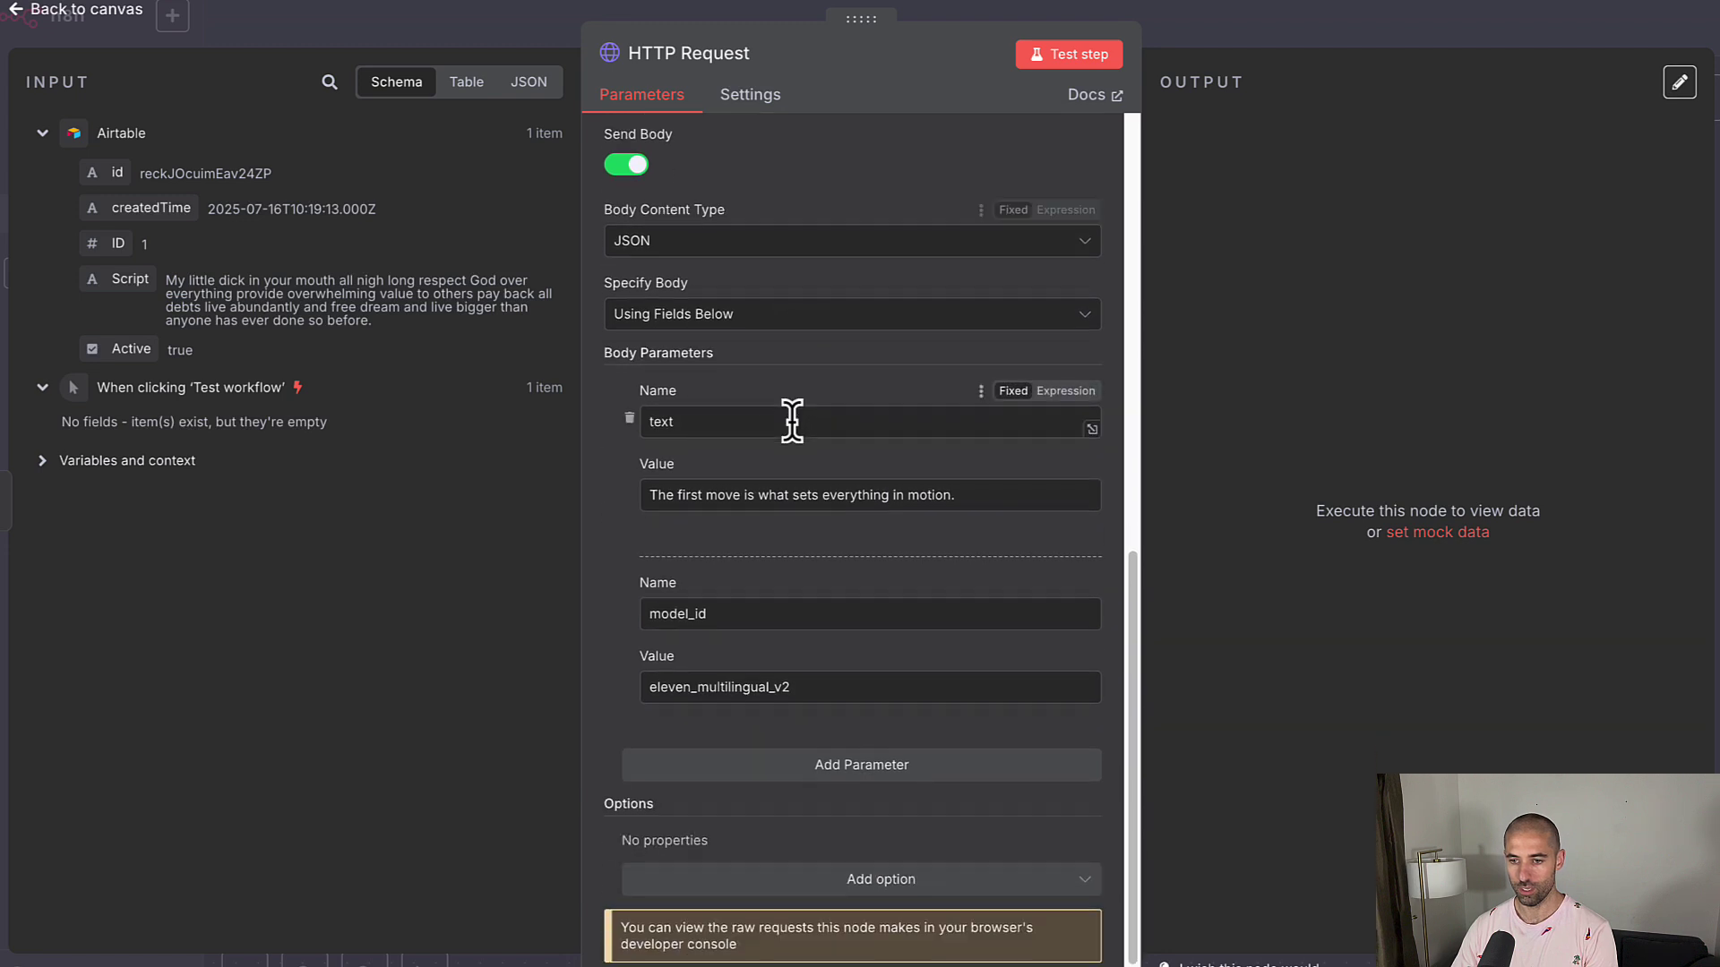
{"action": "scroll", "coordinate": [797, 427], "scroll_direction": "up", "scroll_amount": 12}
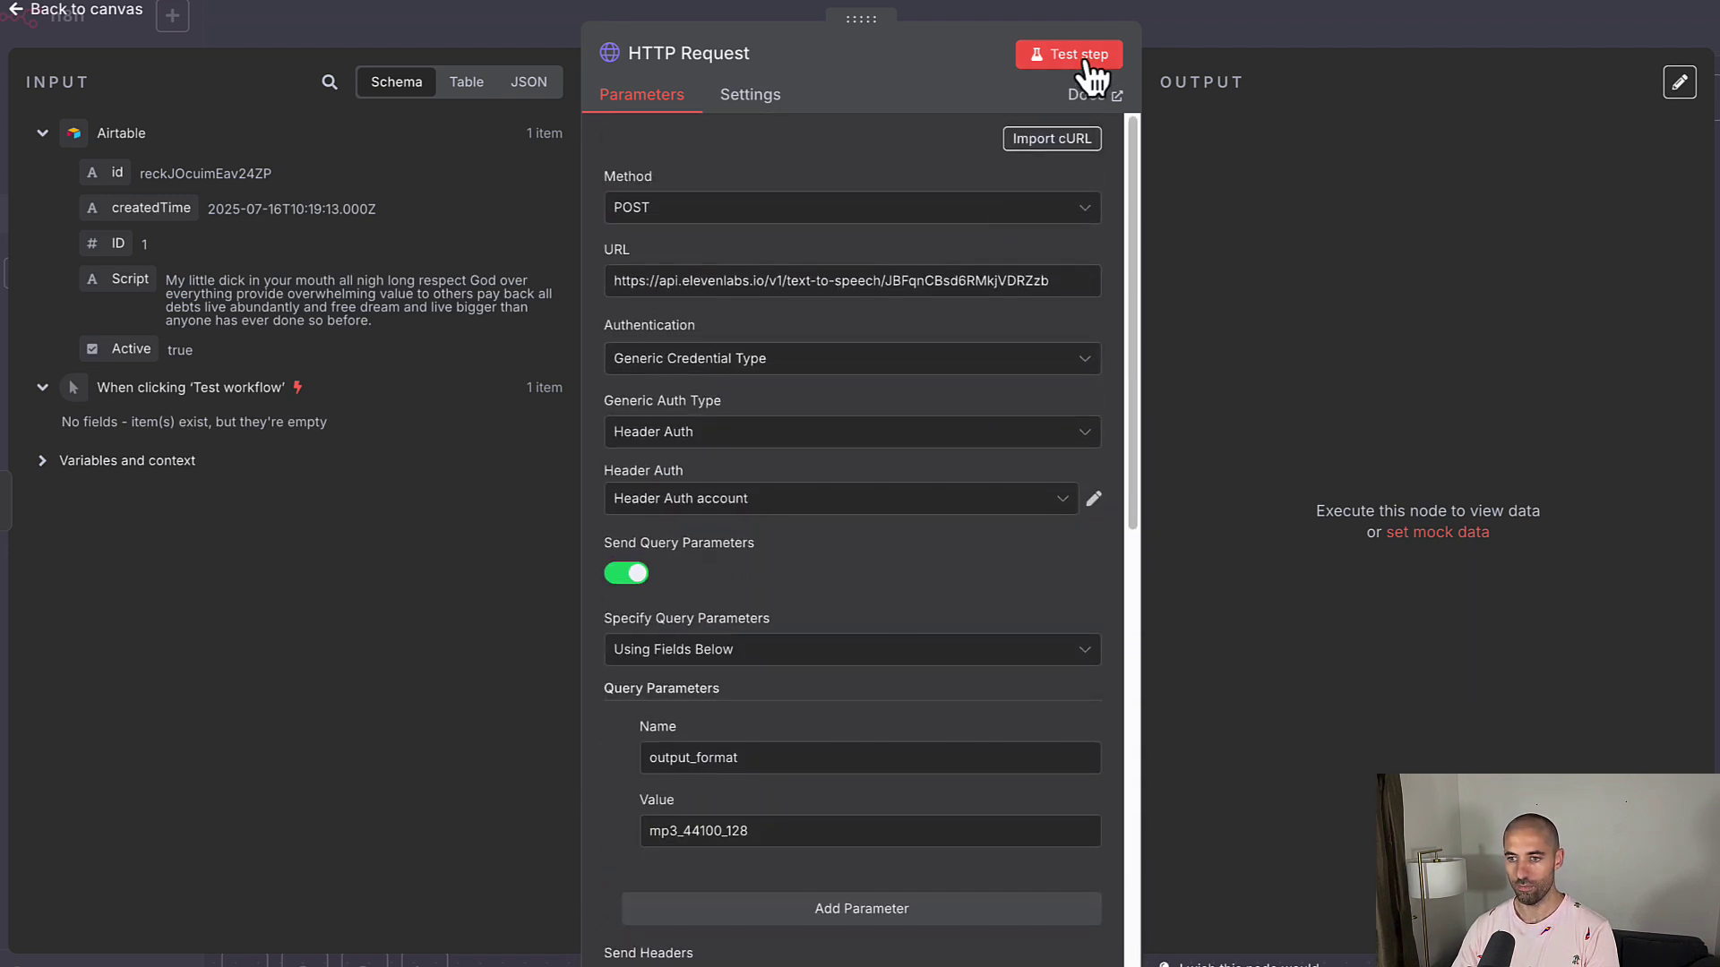
{"action": "left_click", "coordinate": [1086, 62]}
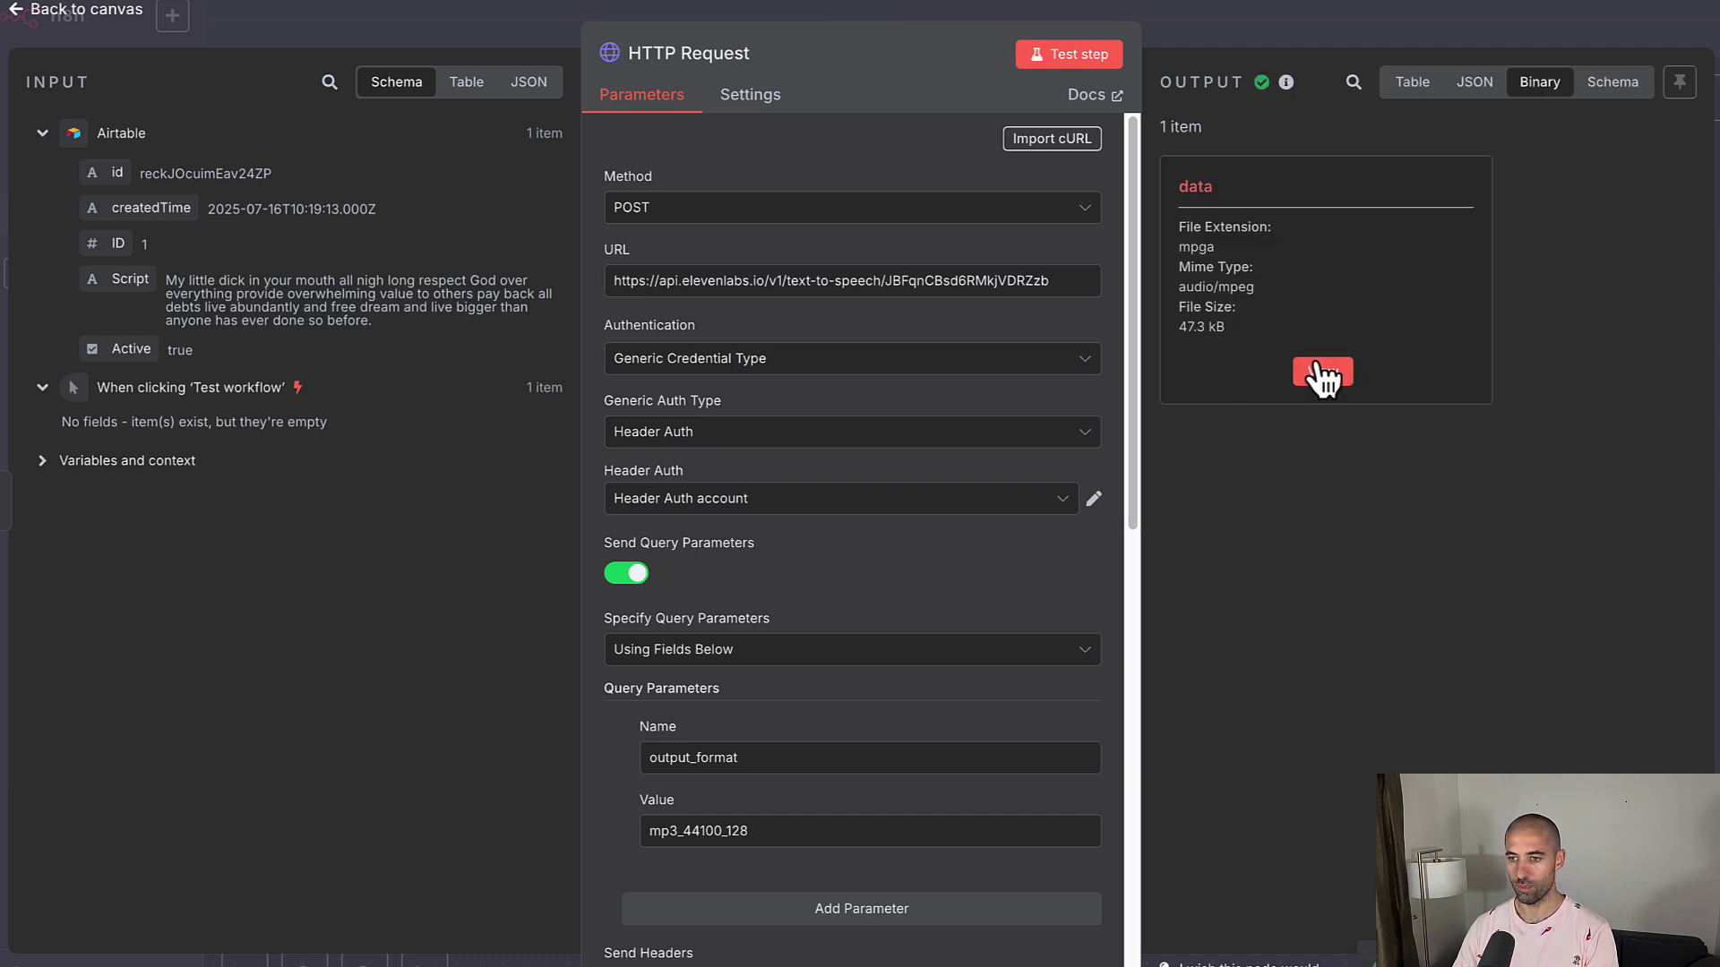
{"action": "left_click", "coordinate": [1320, 371]}
{"action": "left_click", "coordinate": [1288, 172]}
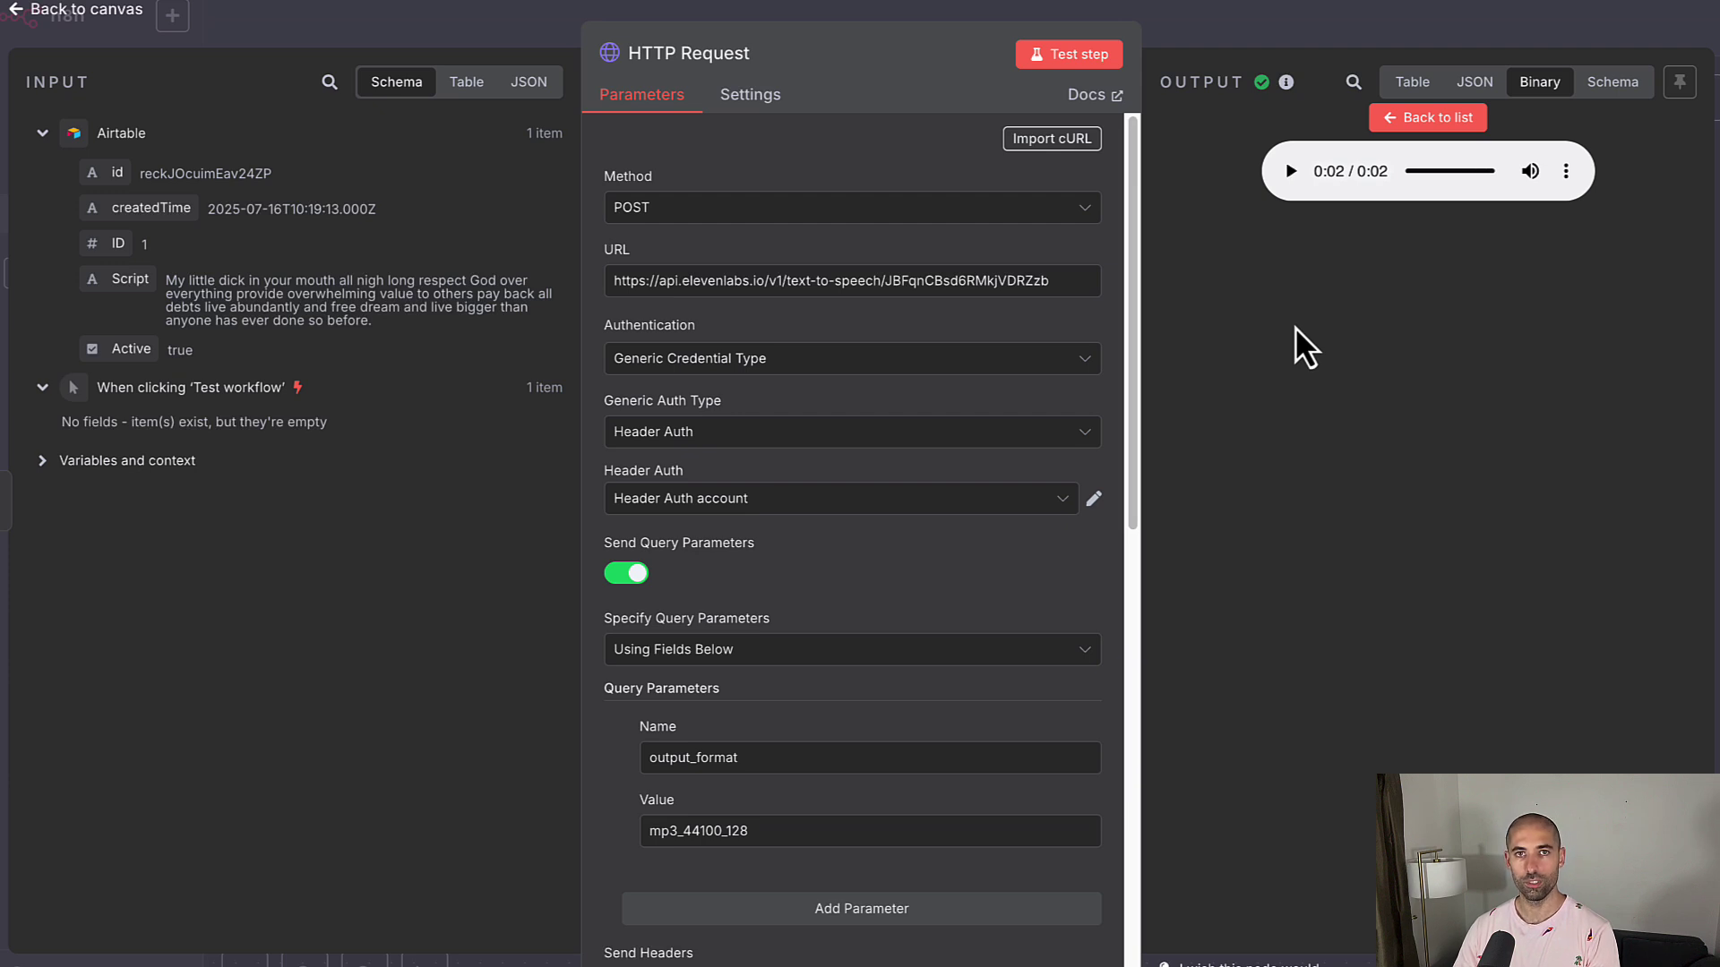
{"action": "left_click", "coordinate": [1327, 26]}
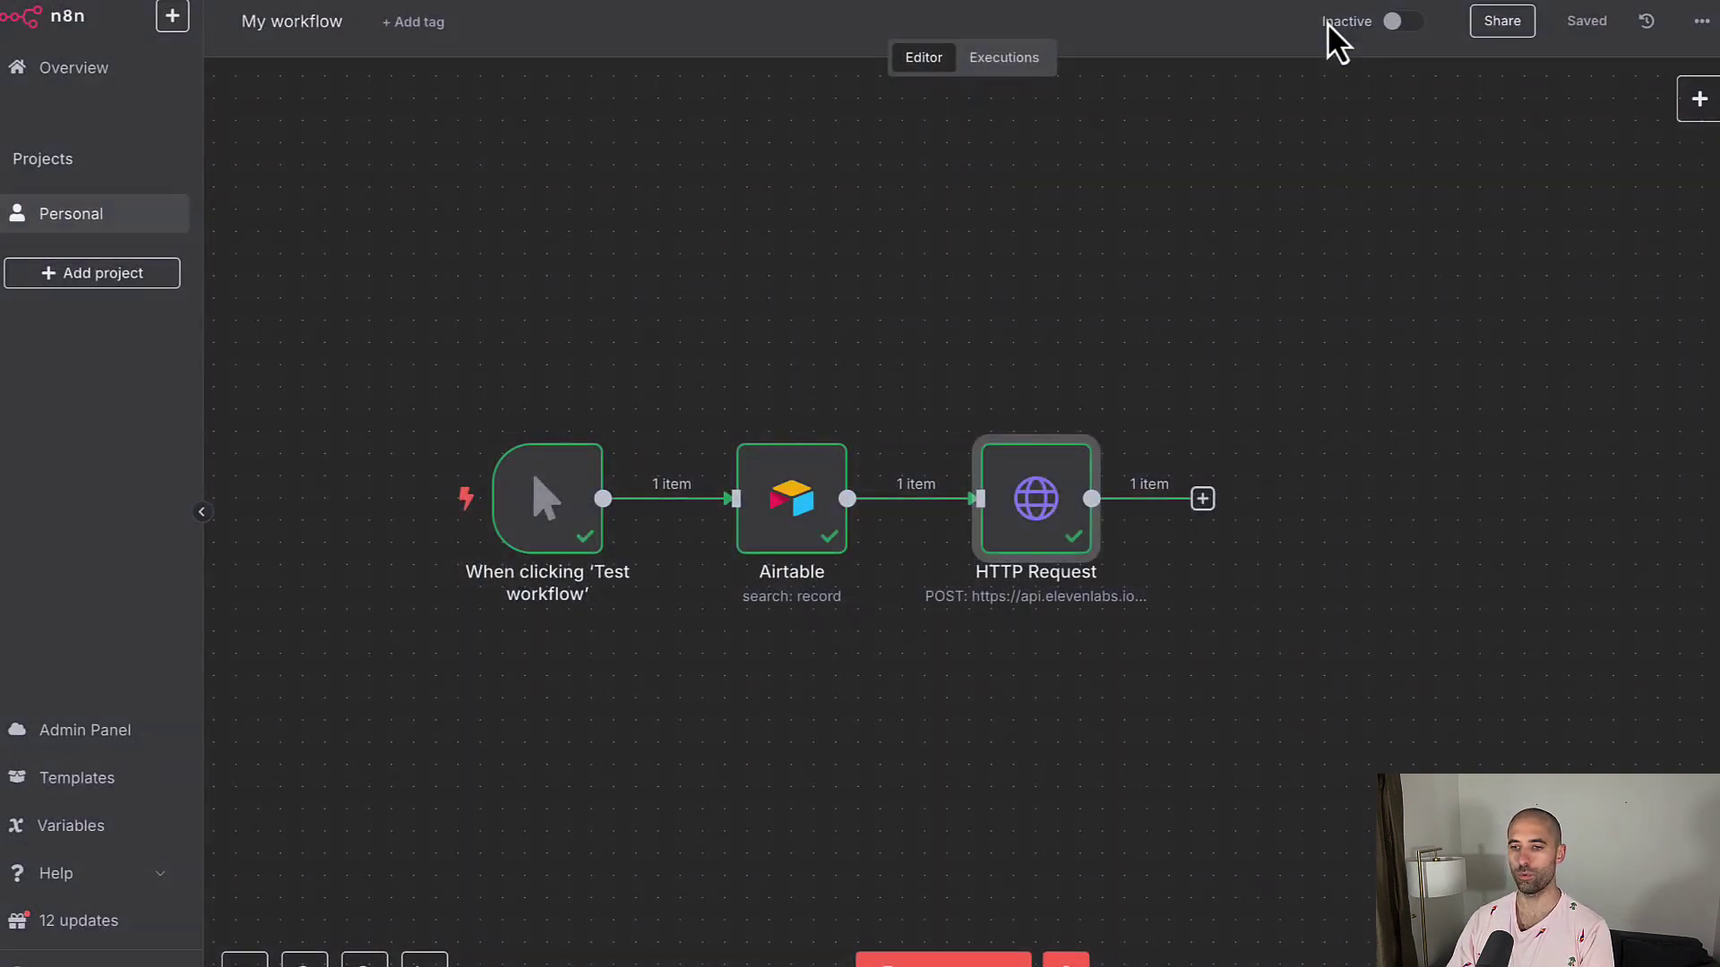
Select all three workflow nodes and shift them slightly up and to the left on the canvas
{"action": "left_click_drag", "start_coordinate": [357, 290], "coordinate": [1119, 693]}
{"action": "left_click_drag", "start_coordinate": [1043, 546], "coordinate": [1000, 524]}
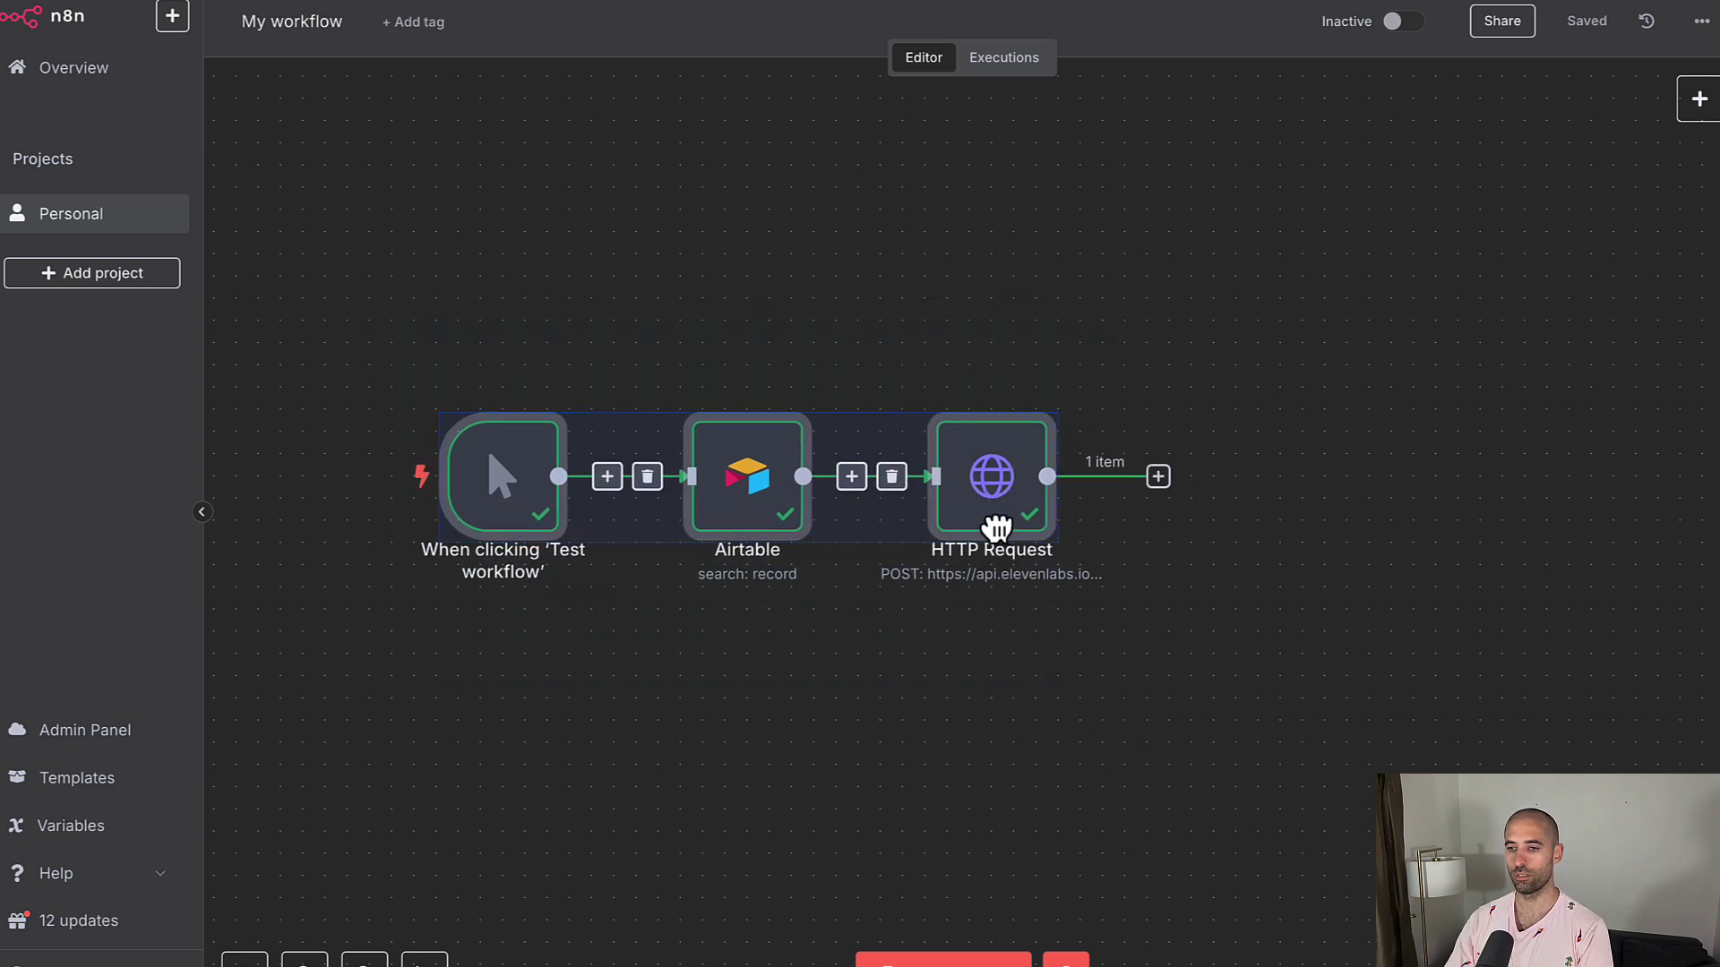
{"action": "left_click", "coordinate": [1072, 394]}
Add a Dropbox node with the Upload a file action after the HTTP Request node
{"action": "left_click", "coordinate": [1158, 476]}
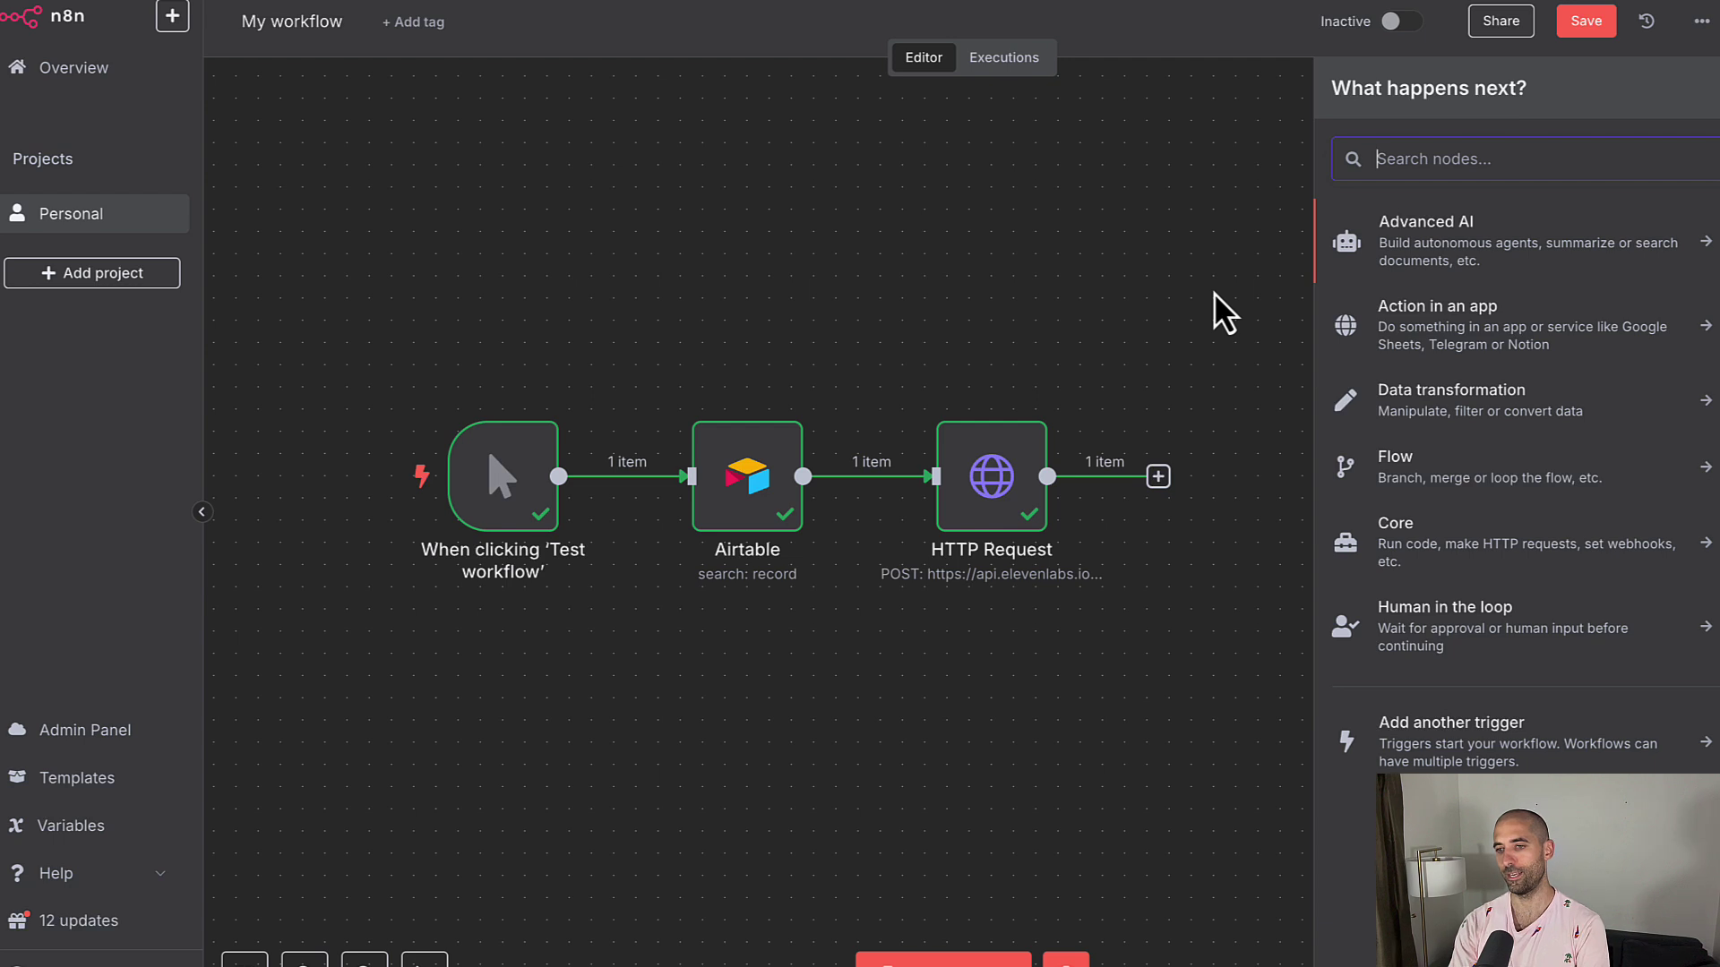
{"action": "type", "text": "drop"}
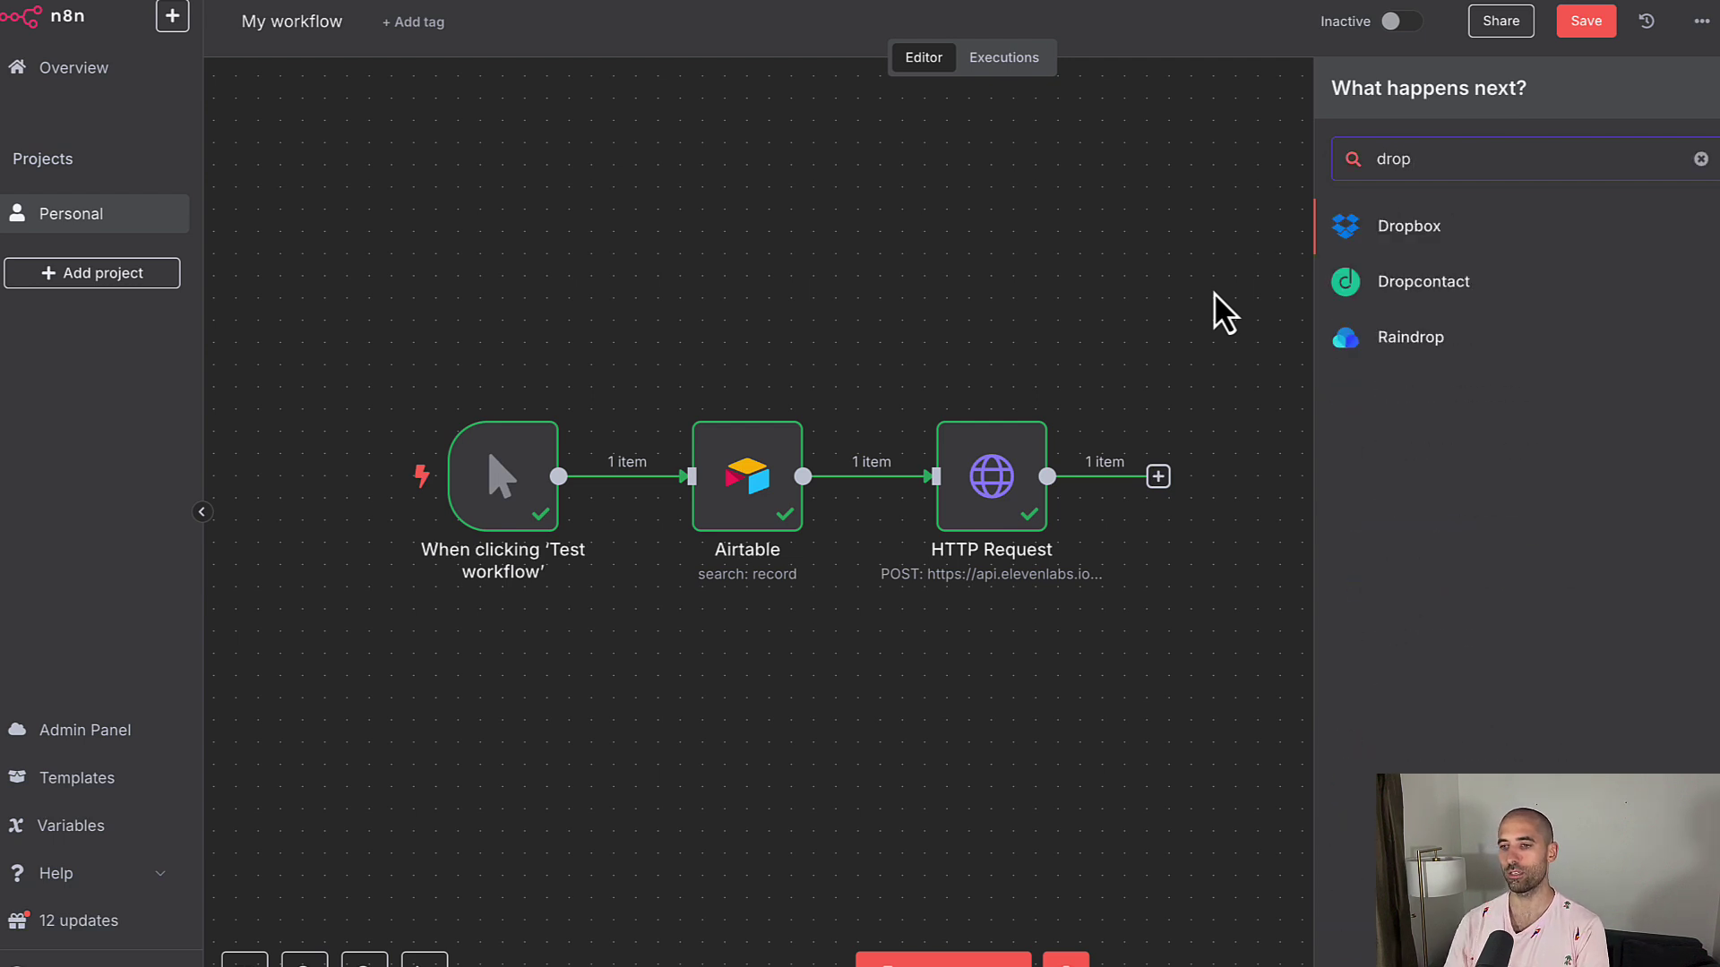
{"action": "left_click", "coordinate": [1431, 234]}
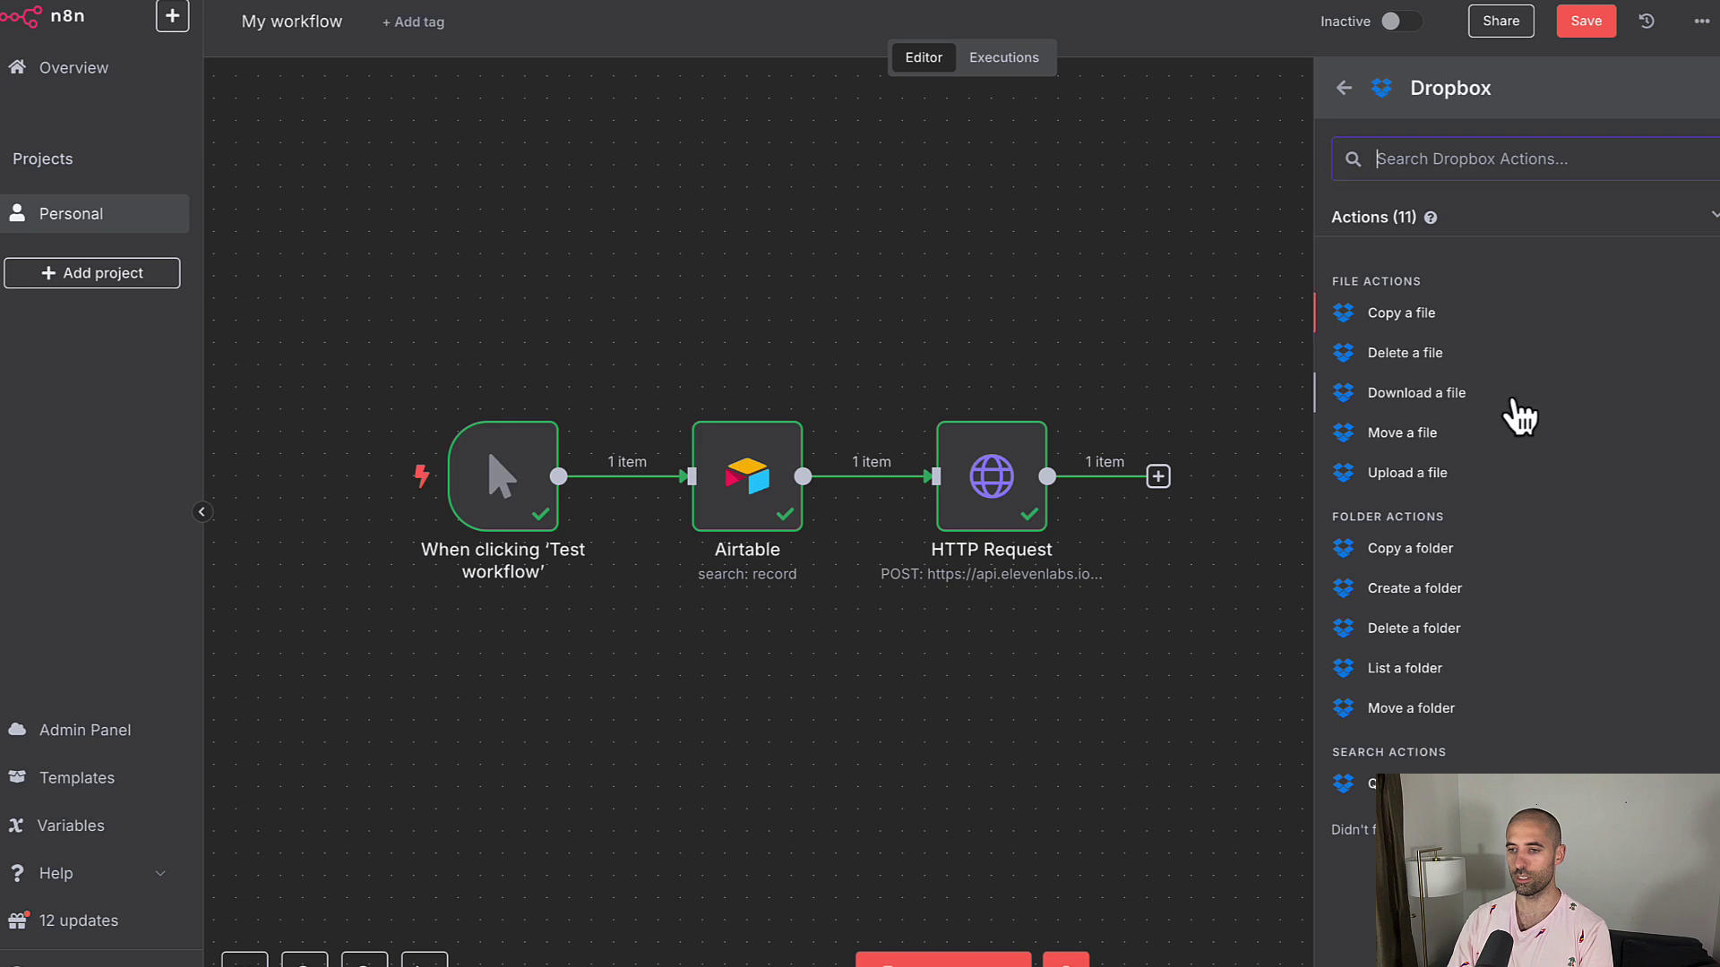
{"action": "left_click", "coordinate": [1395, 475]}
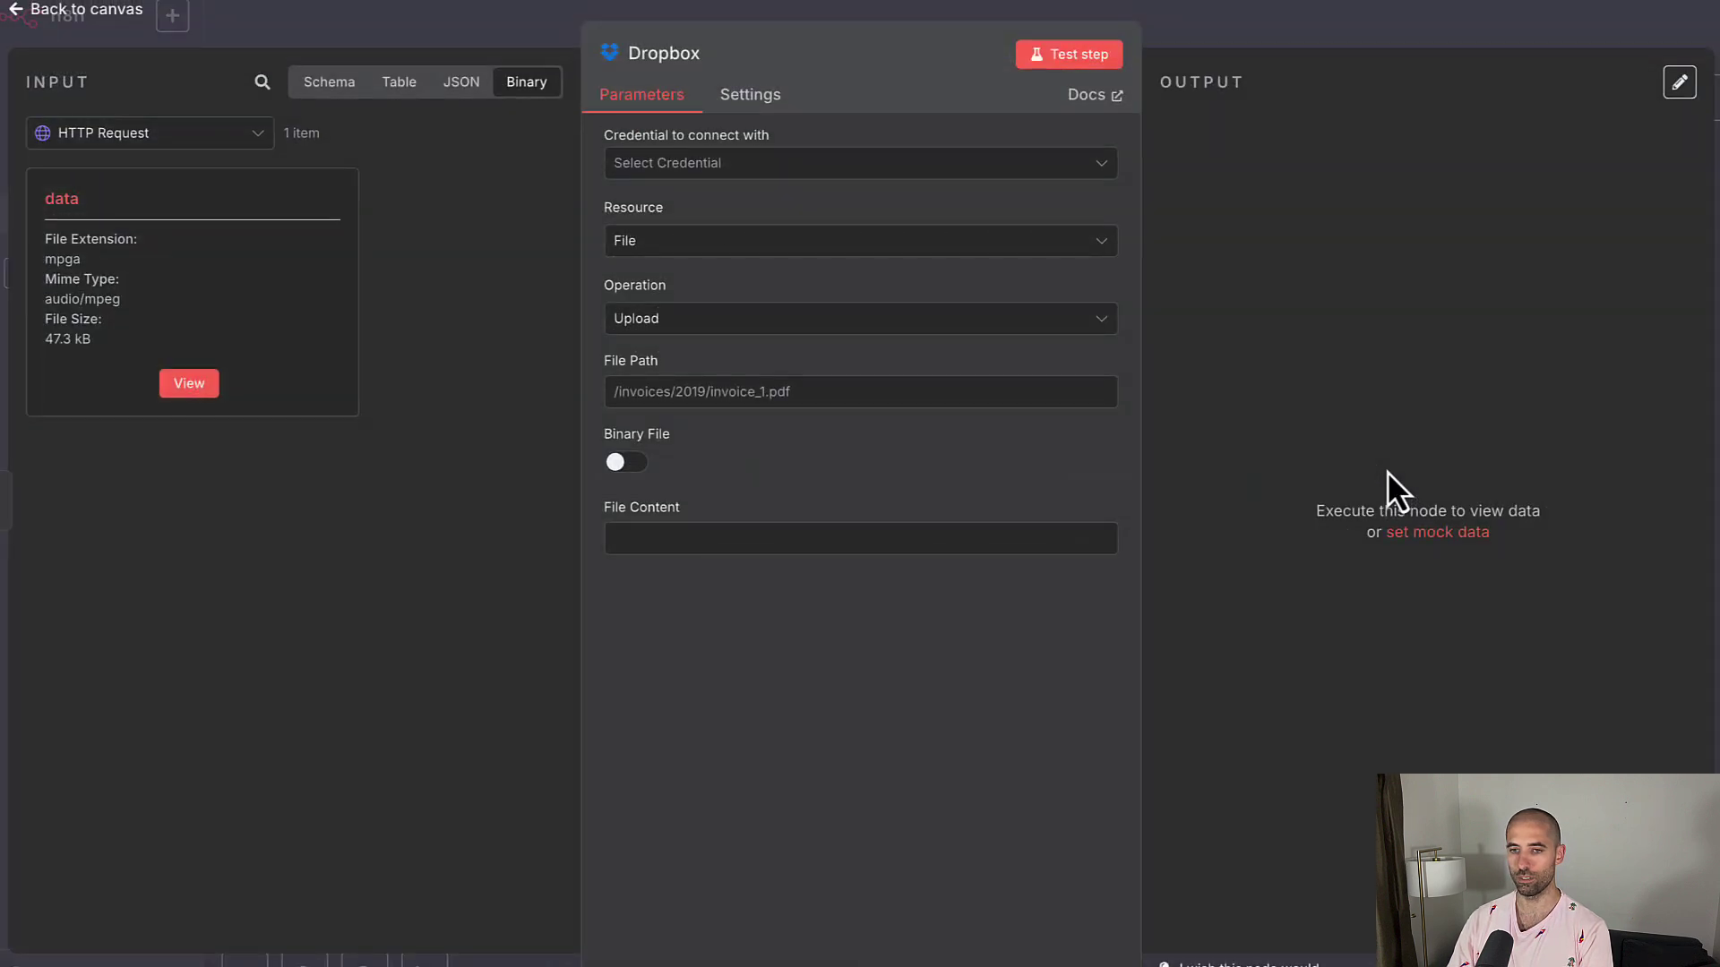
Start a new Dropbox OAuth2 credential for the Dropbox node and open its APP Access Type choices
{"action": "left_click", "coordinate": [777, 177]}
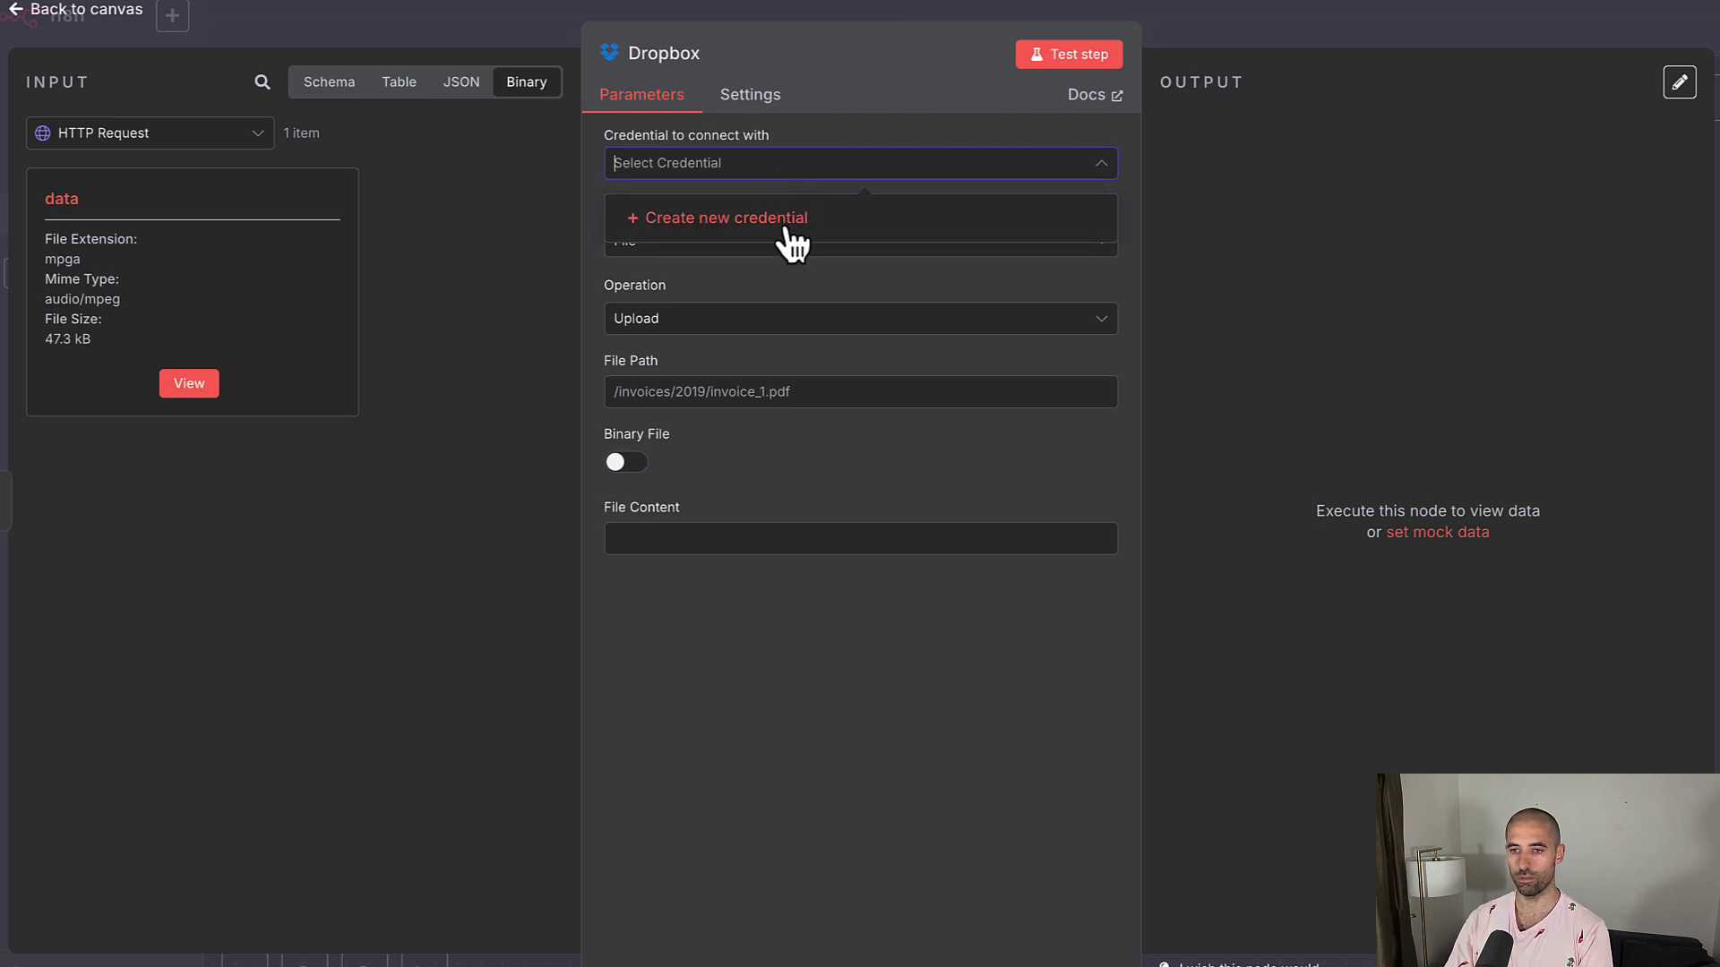
{"action": "left_click", "coordinate": [825, 226]}
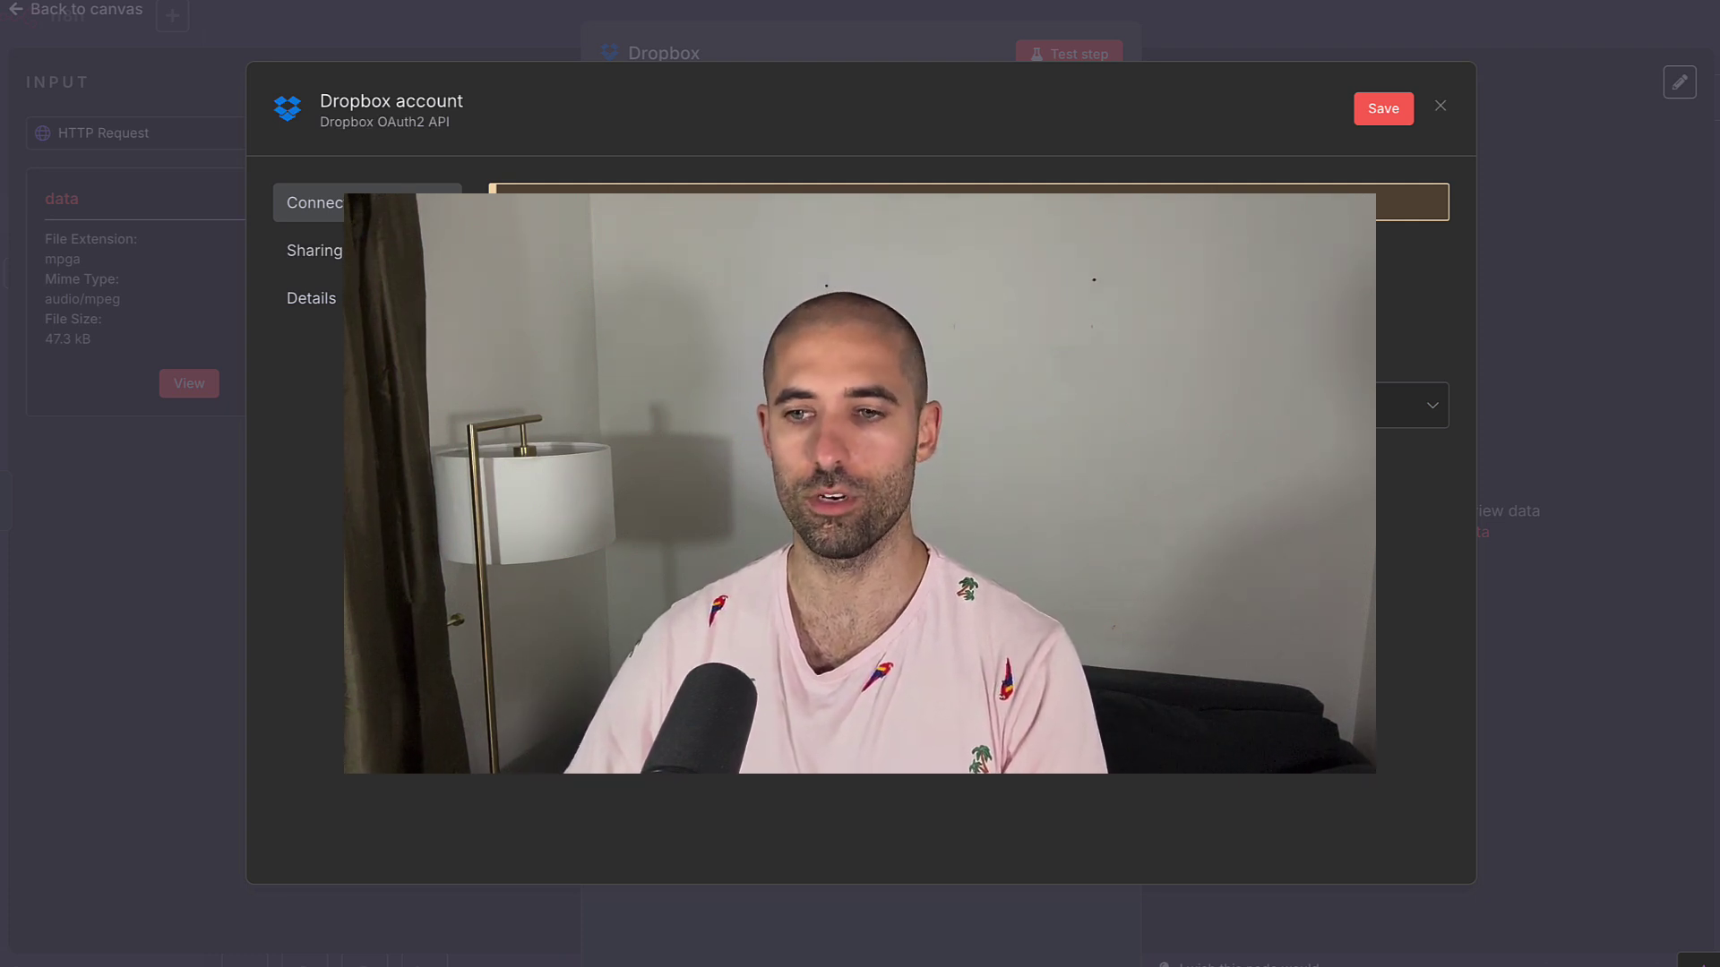
{"action": "left_click", "coordinate": [757, 410]}
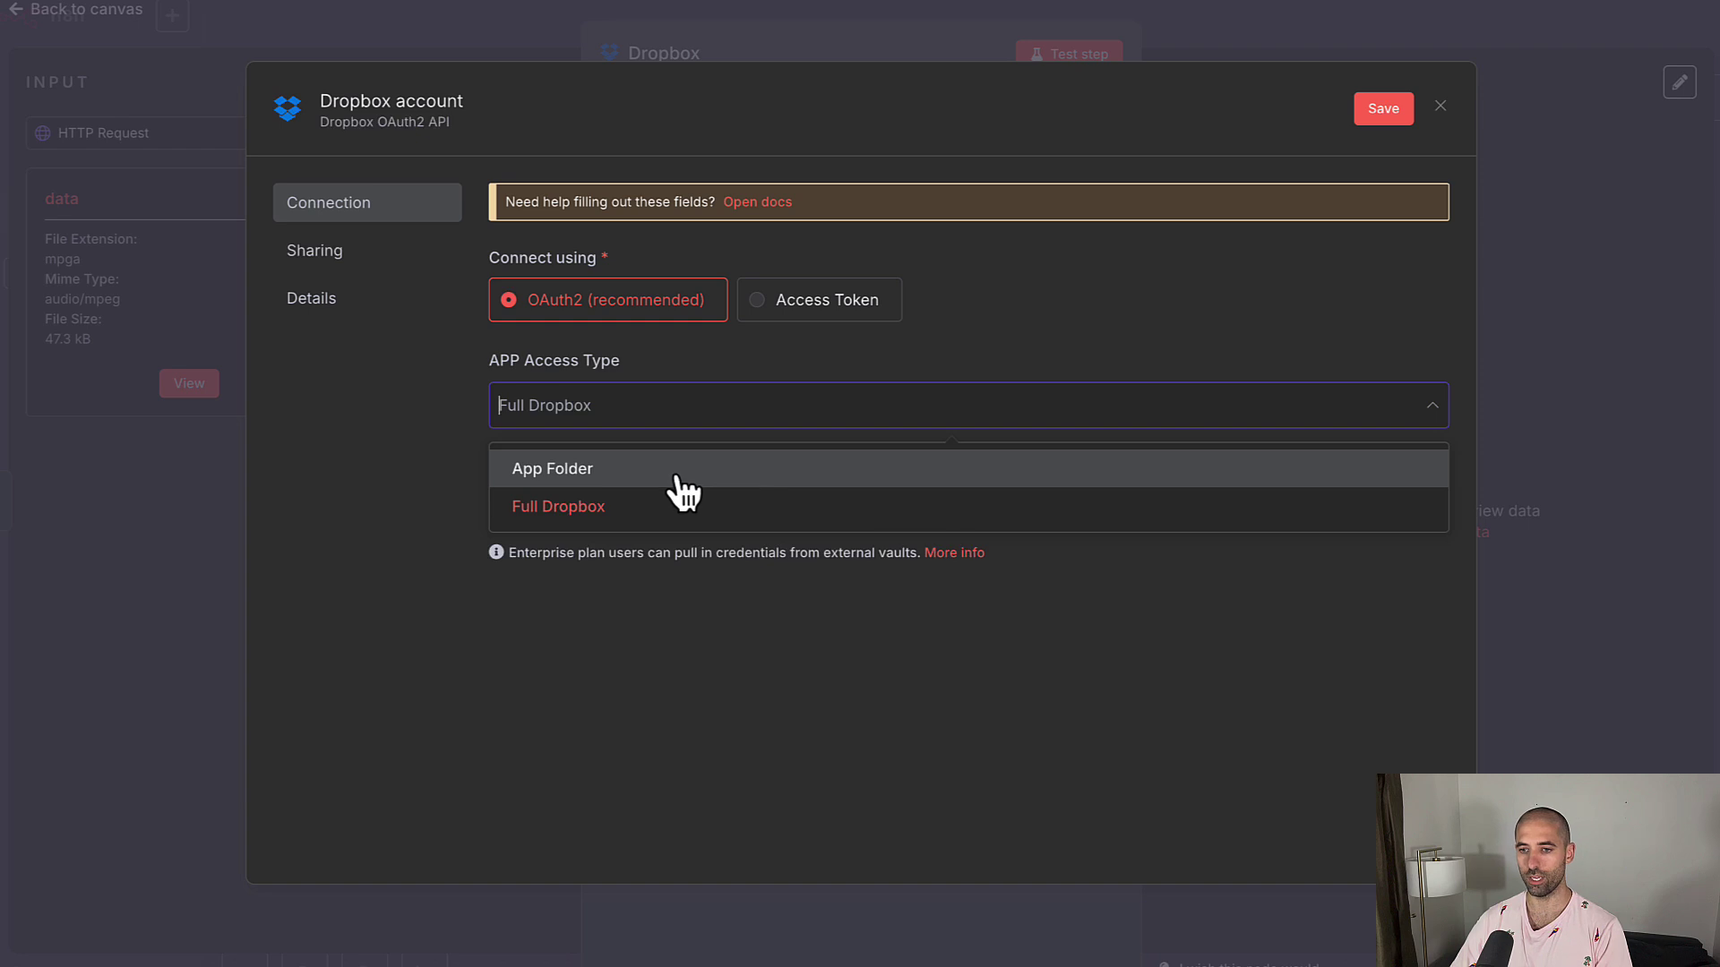
{"action": "left_click", "coordinate": [412, 462]}
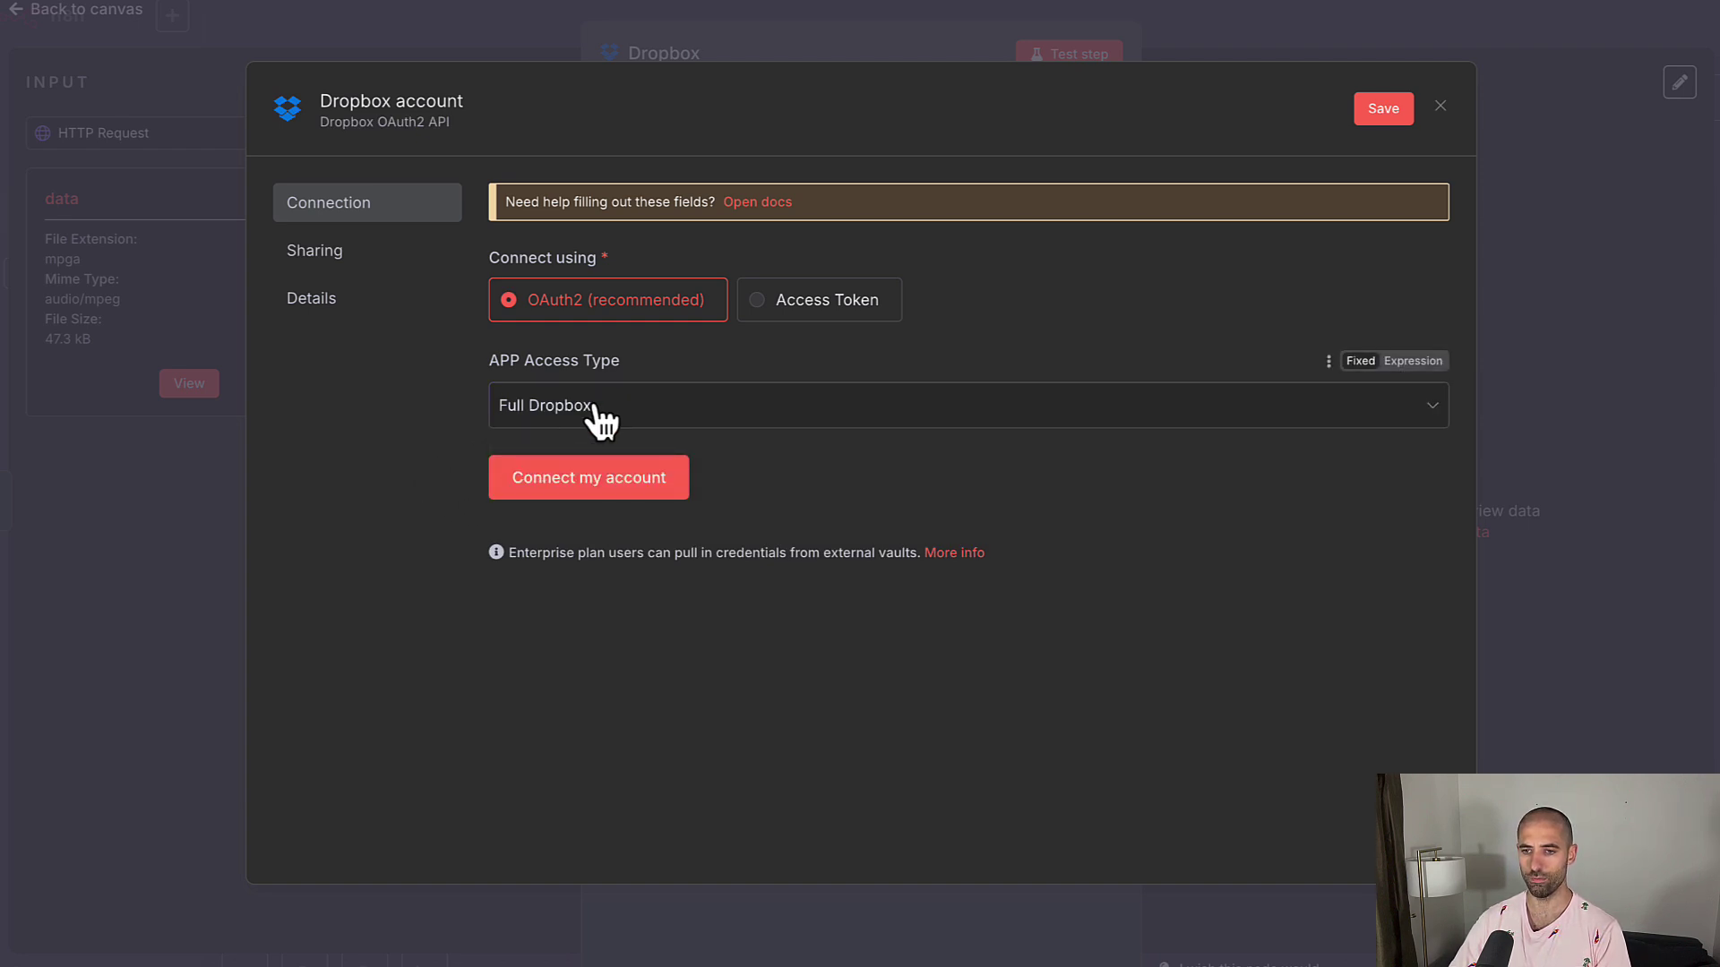
{"action": "left_click", "coordinate": [736, 419]}
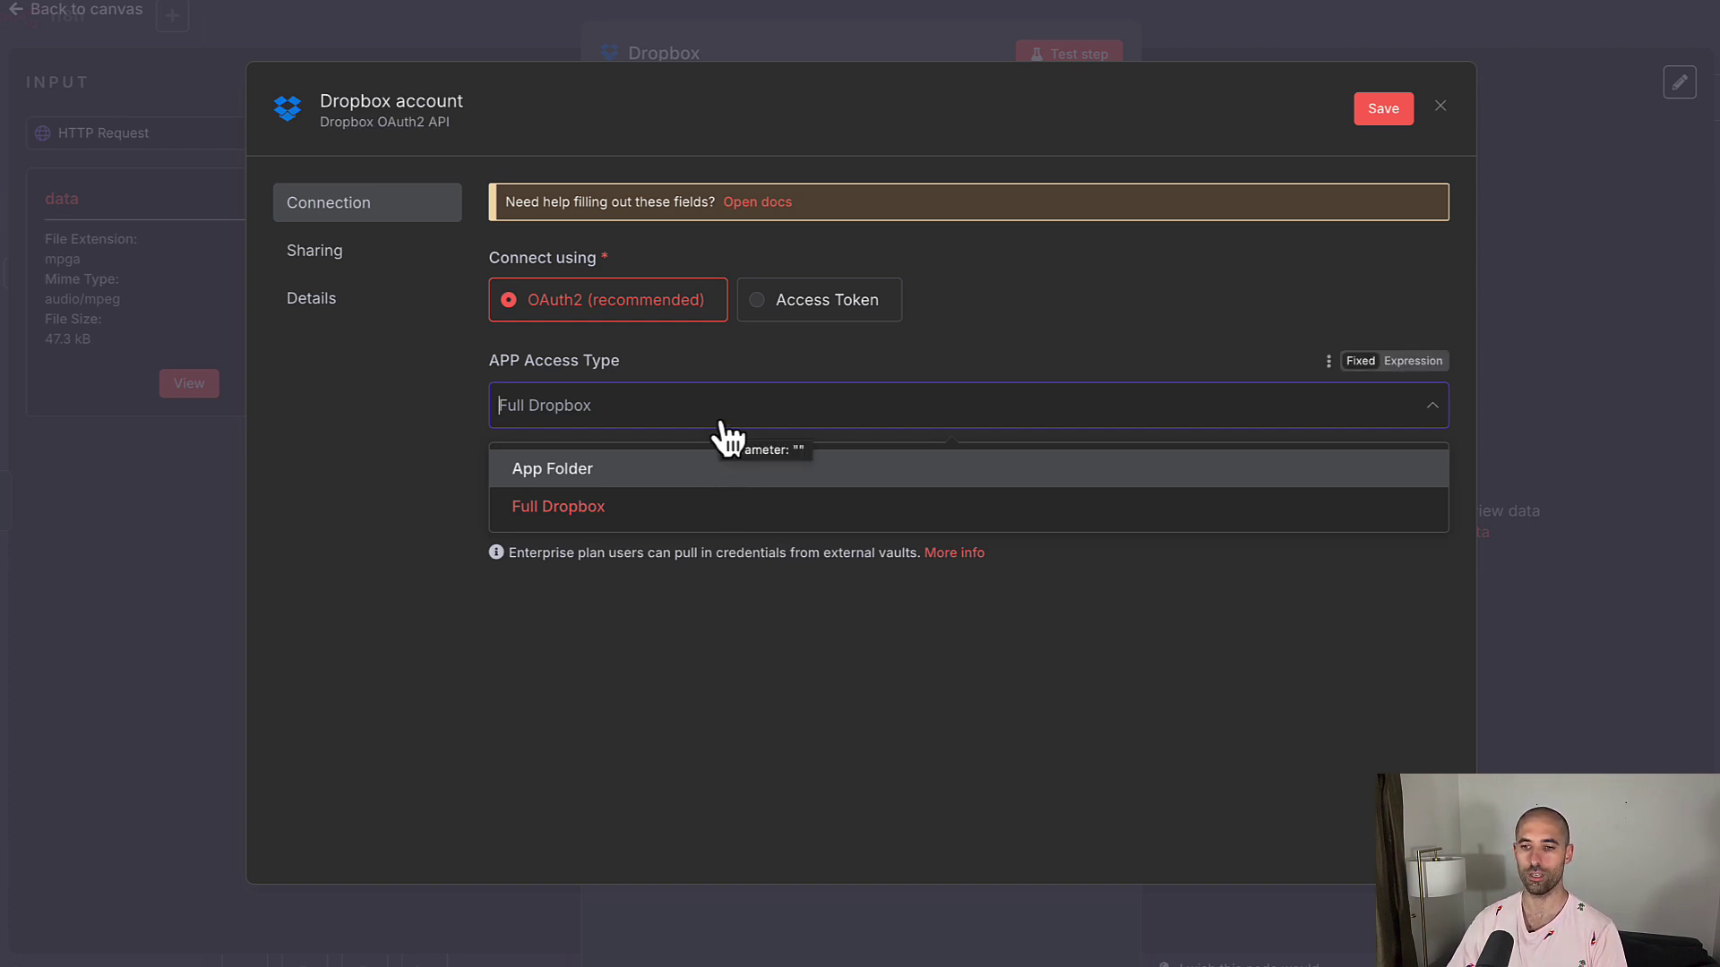
Start connecting the Dropbox account with the Full Dropbox access type, and open dropbox.com in a new browser tab
{"action": "left_click", "coordinate": [696, 500]}
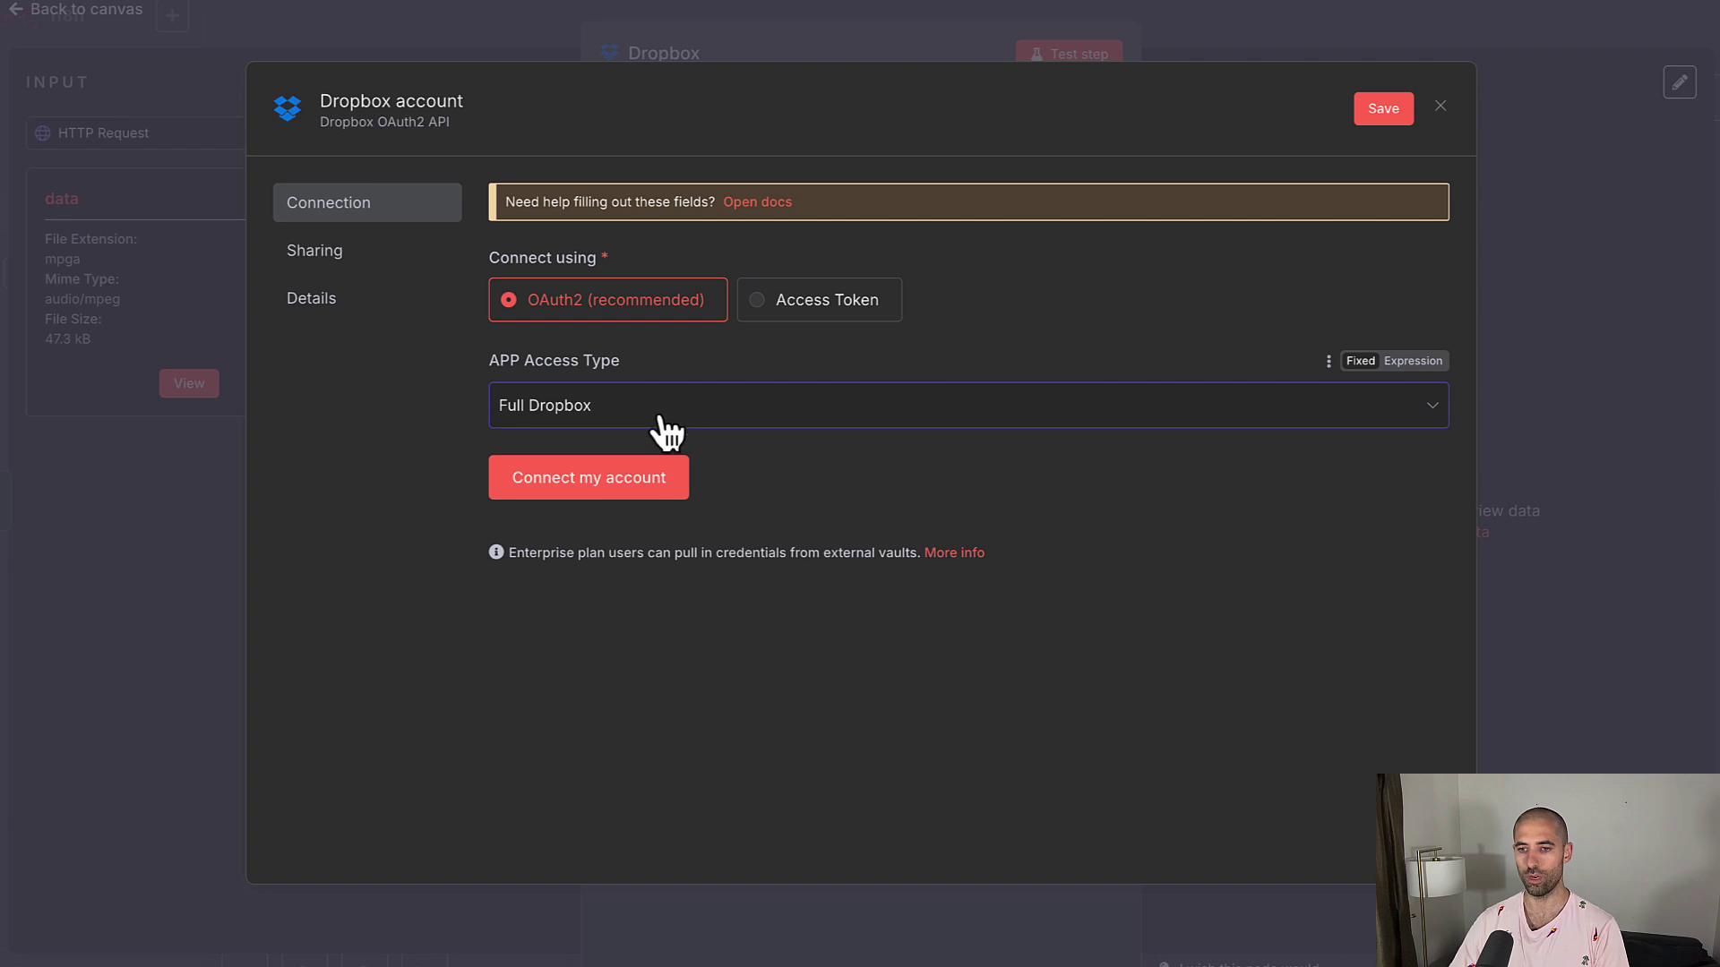
{"action": "left_click", "coordinate": [536, 481]}
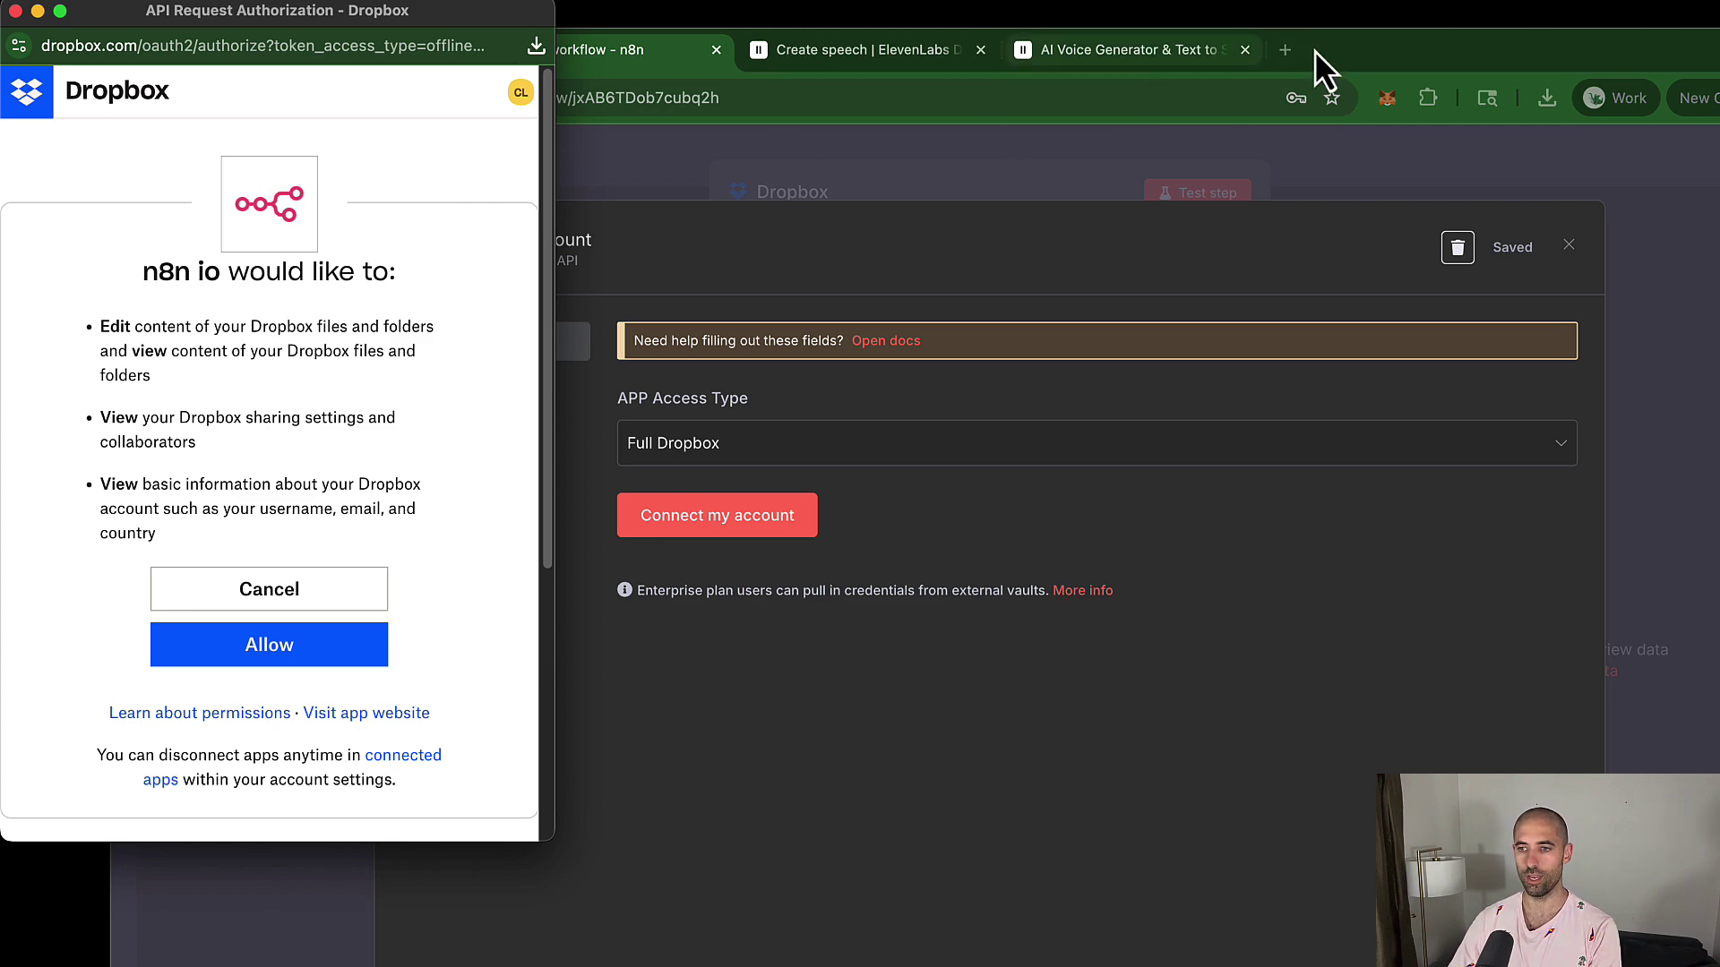
{"action": "left_click", "coordinate": [1290, 51]}
{"action": "type", "text": "dropbox.com"}
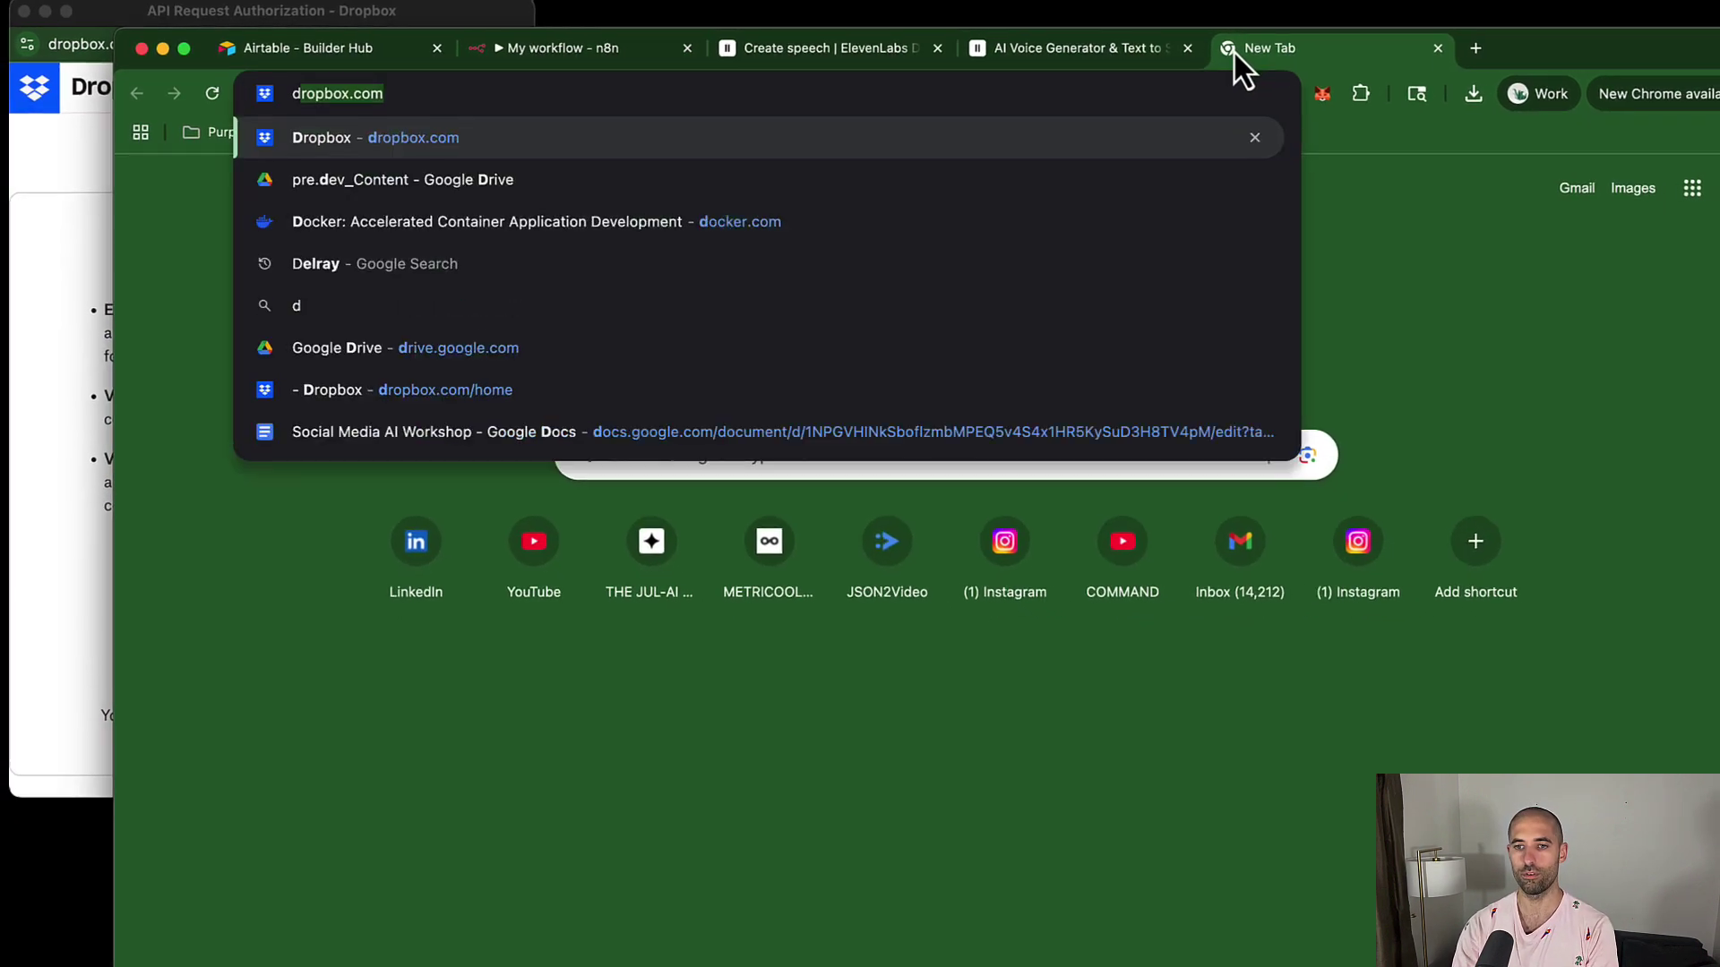
{"action": "key", "text": "Return"}
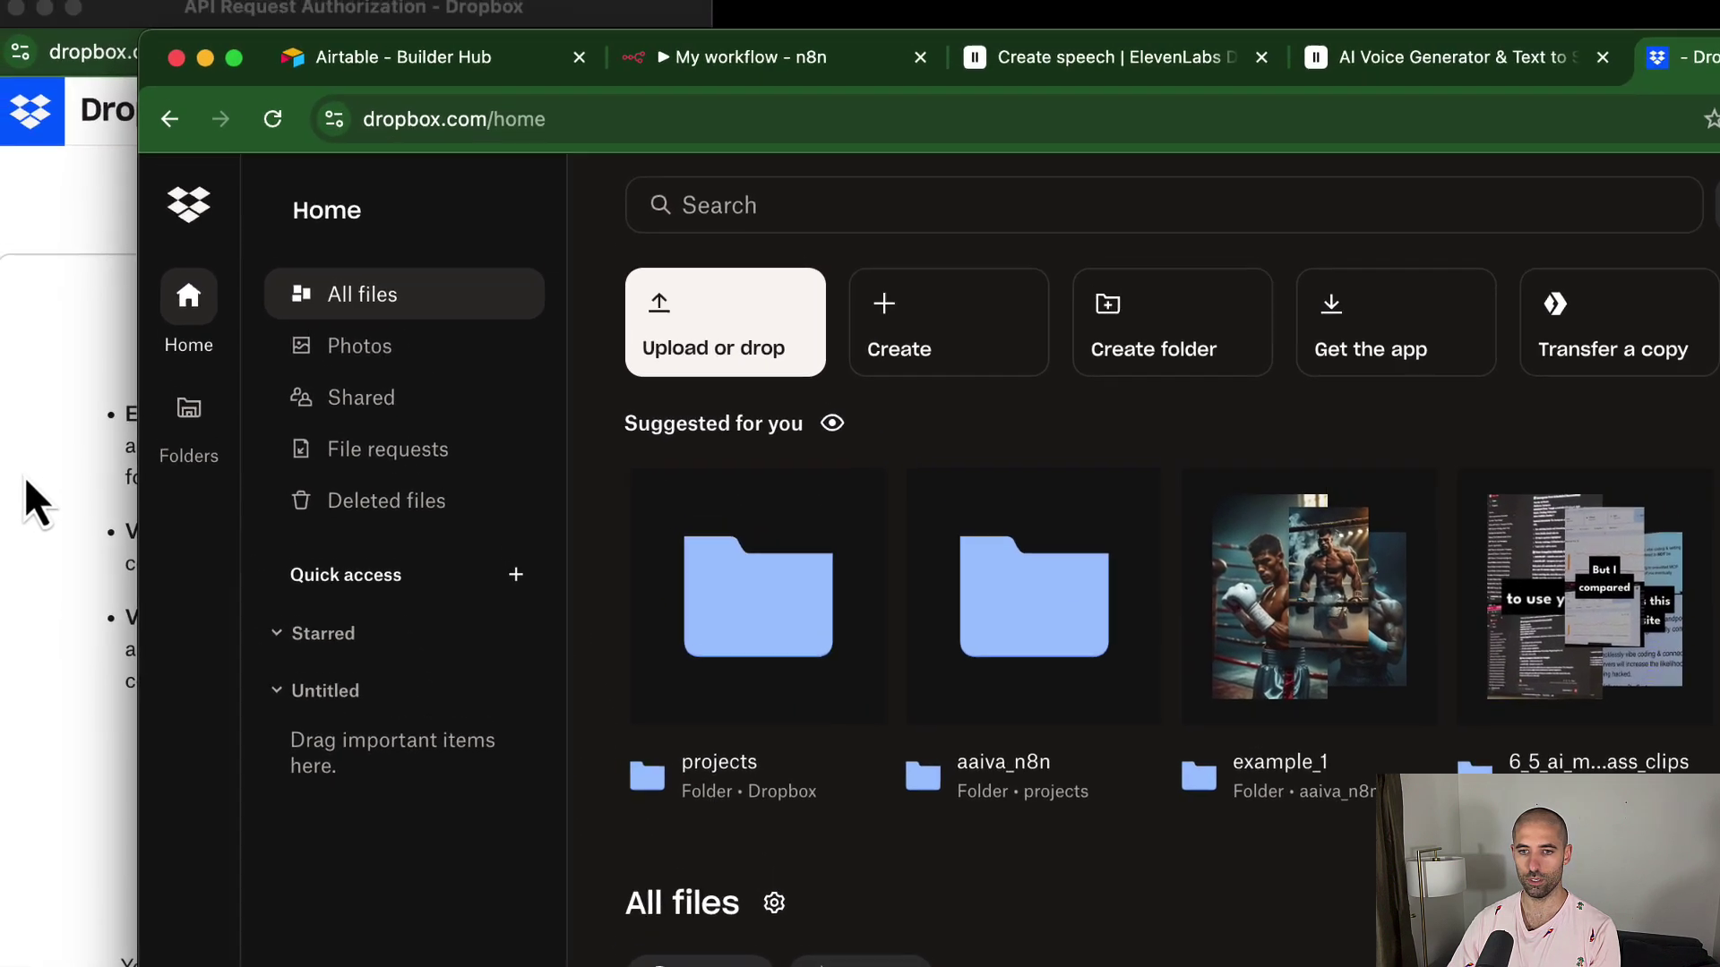
Review the permissions n8n requests in the Dropbox authorization window, allow access, and return to the workflow's credential dialog
{"action": "left_click", "coordinate": [24, 475]}
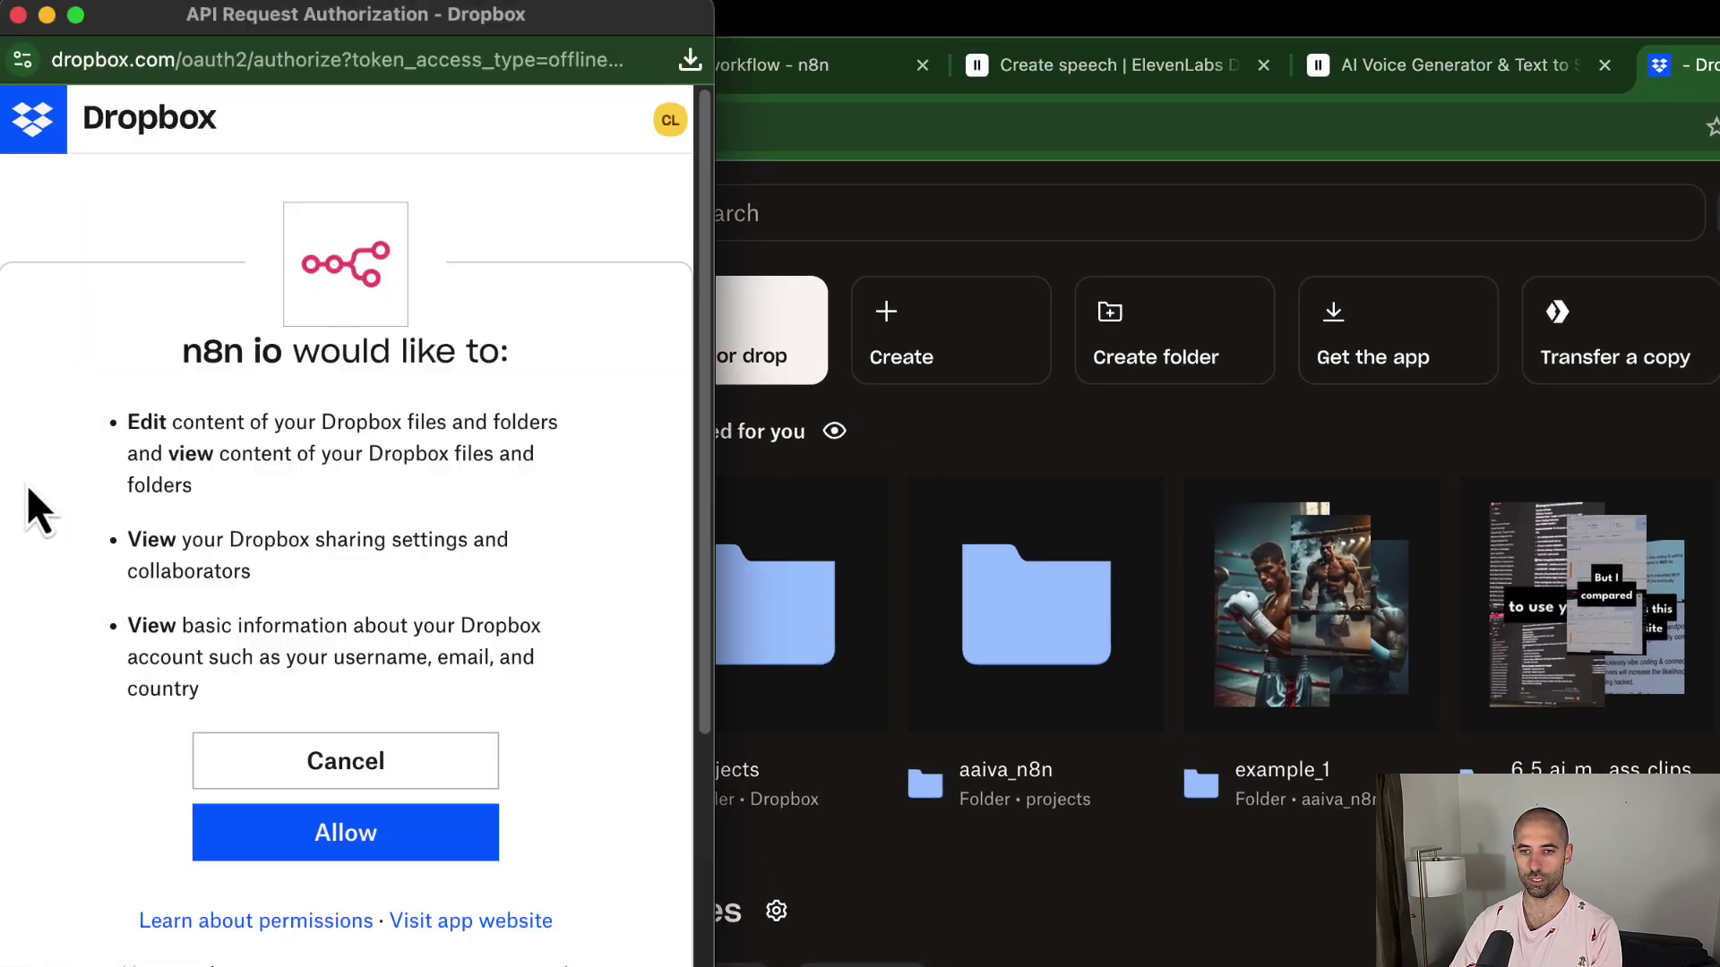
{"action": "scroll", "coordinate": [303, 384], "scroll_direction": "down", "scroll_amount": 4}
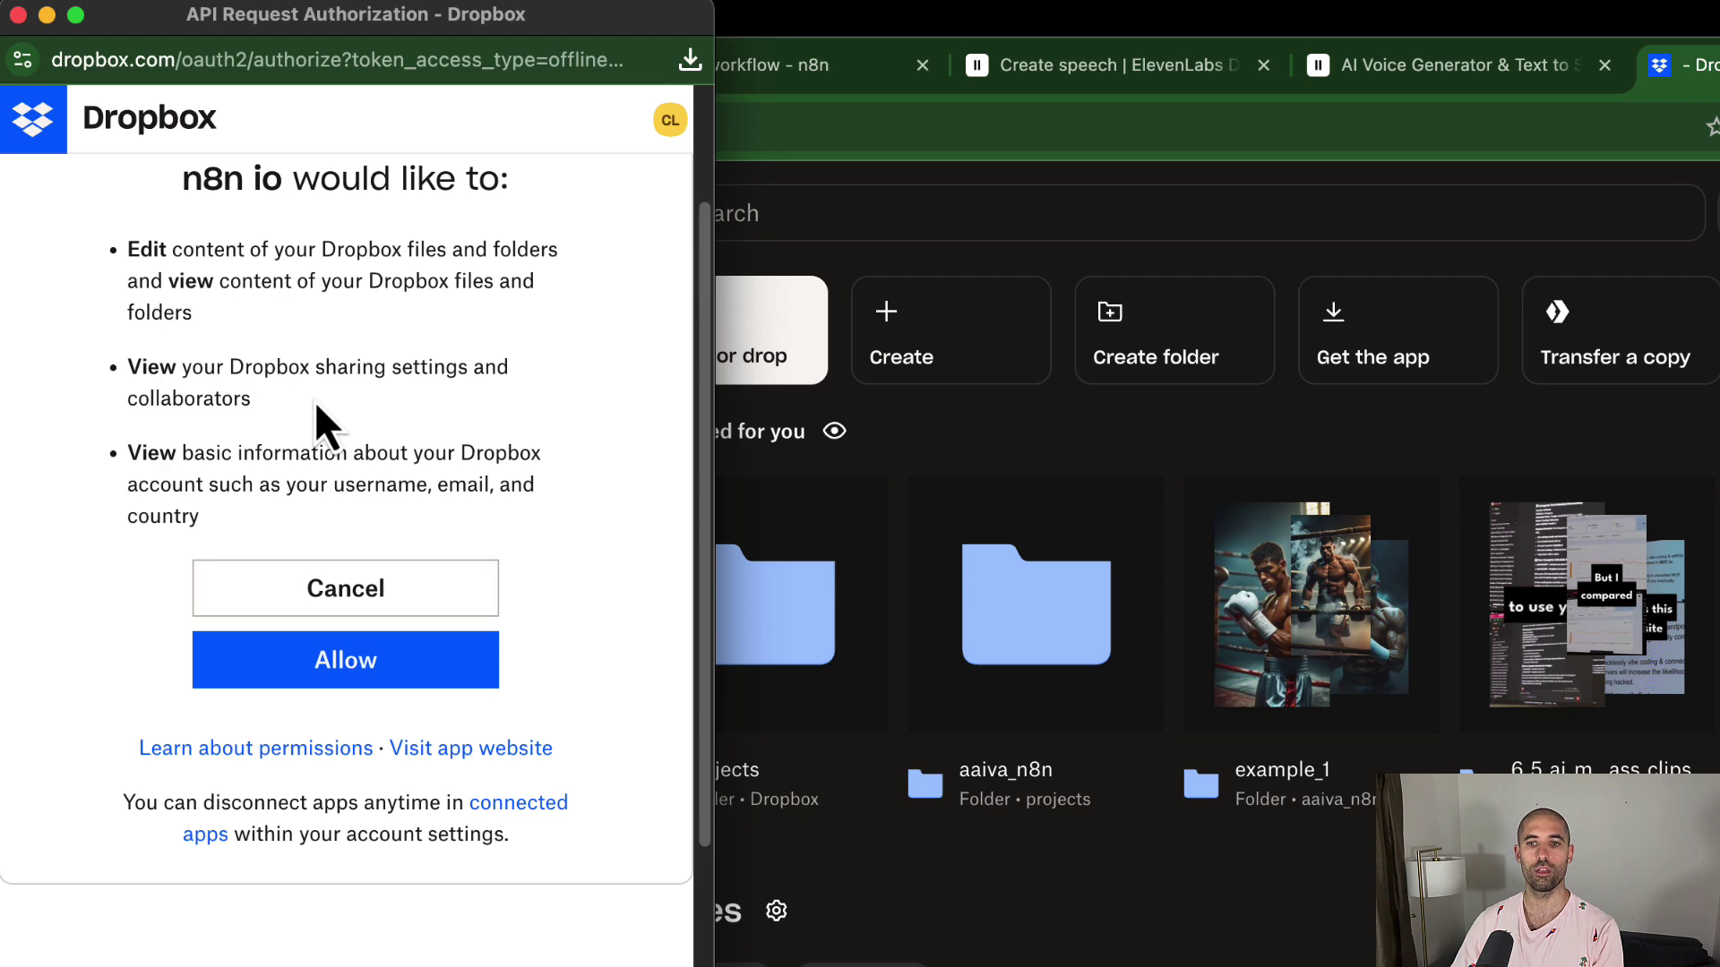
{"action": "scroll", "coordinate": [313, 394], "scroll_direction": "up", "scroll_amount": 3}
{"action": "scroll", "coordinate": [307, 346], "scroll_direction": "down", "scroll_amount": 4}
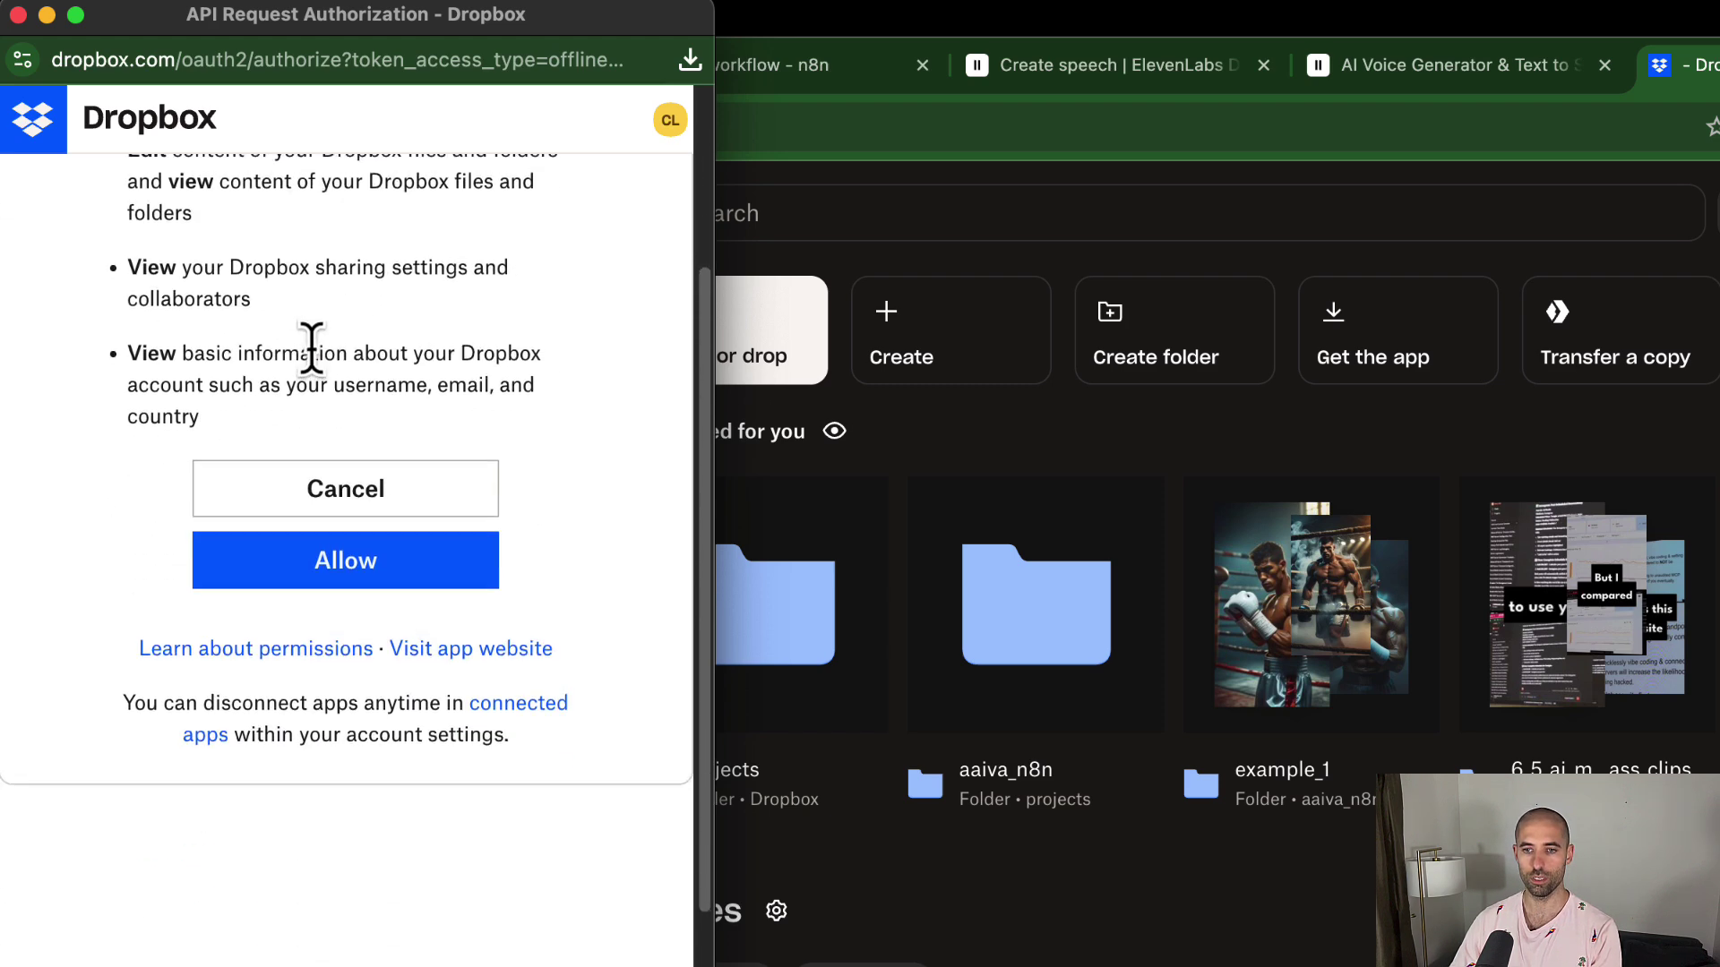
{"action": "scroll", "coordinate": [307, 346], "scroll_direction": "up", "scroll_amount": 4}
{"action": "scroll", "coordinate": [328, 428], "scroll_direction": "up", "scroll_amount": 2}
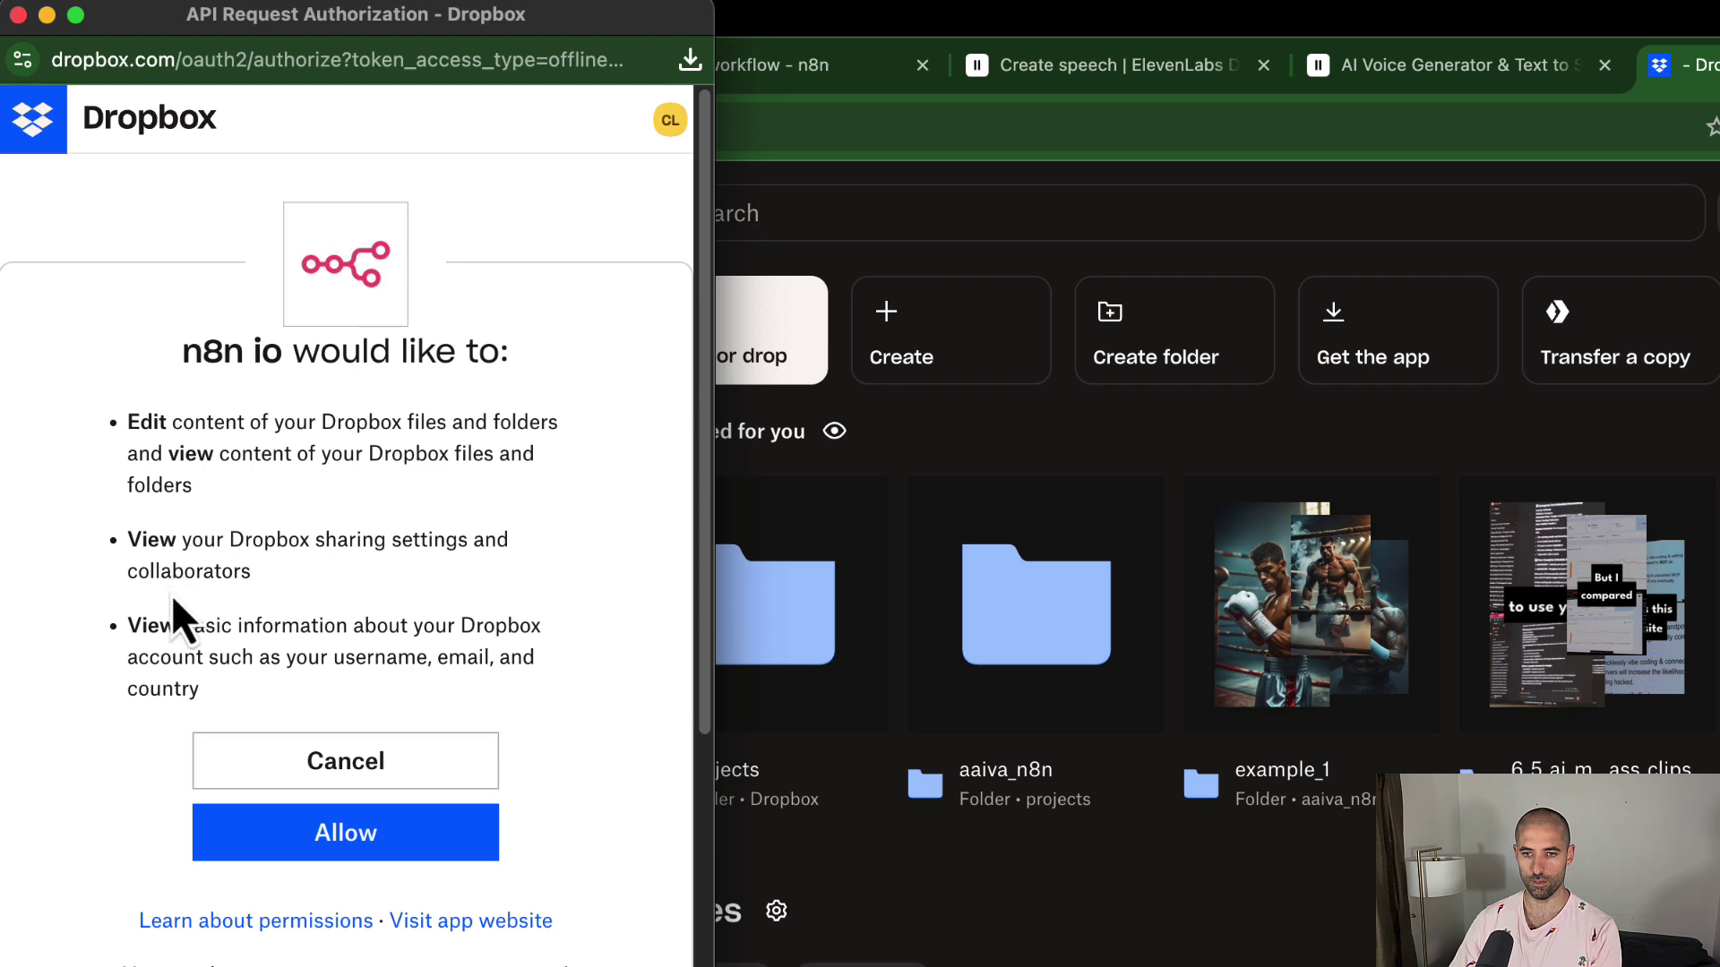
{"action": "left_click", "coordinate": [274, 831]}
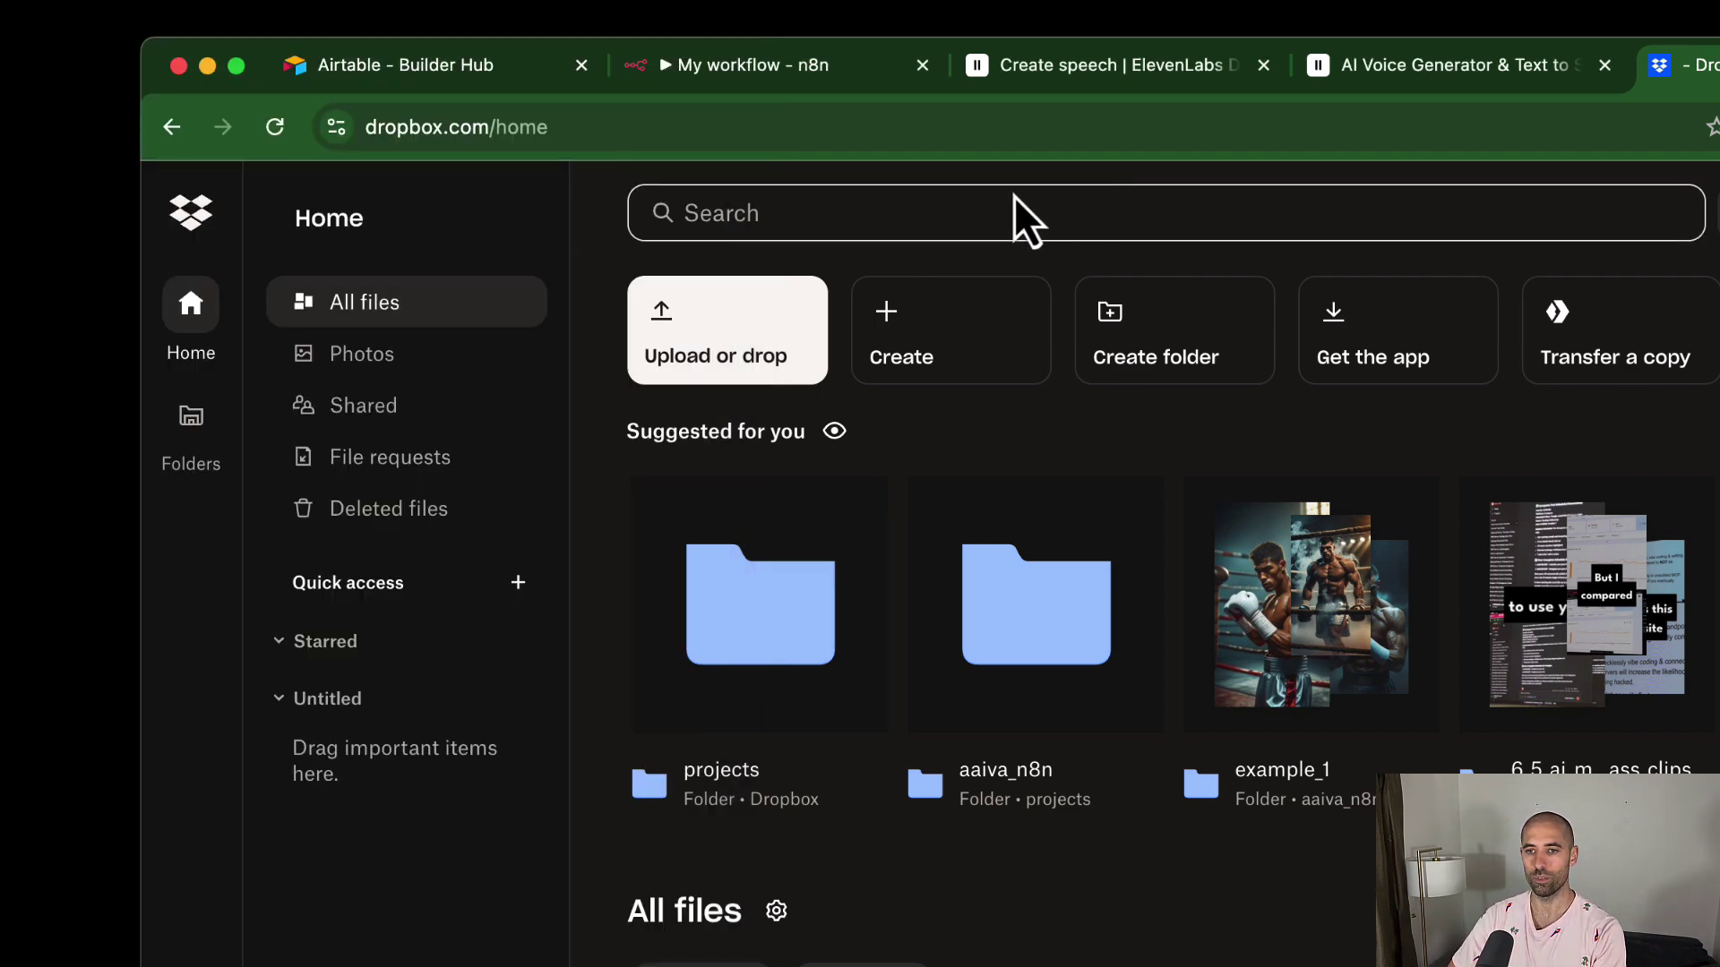
{"action": "left_click", "coordinate": [645, 15]}
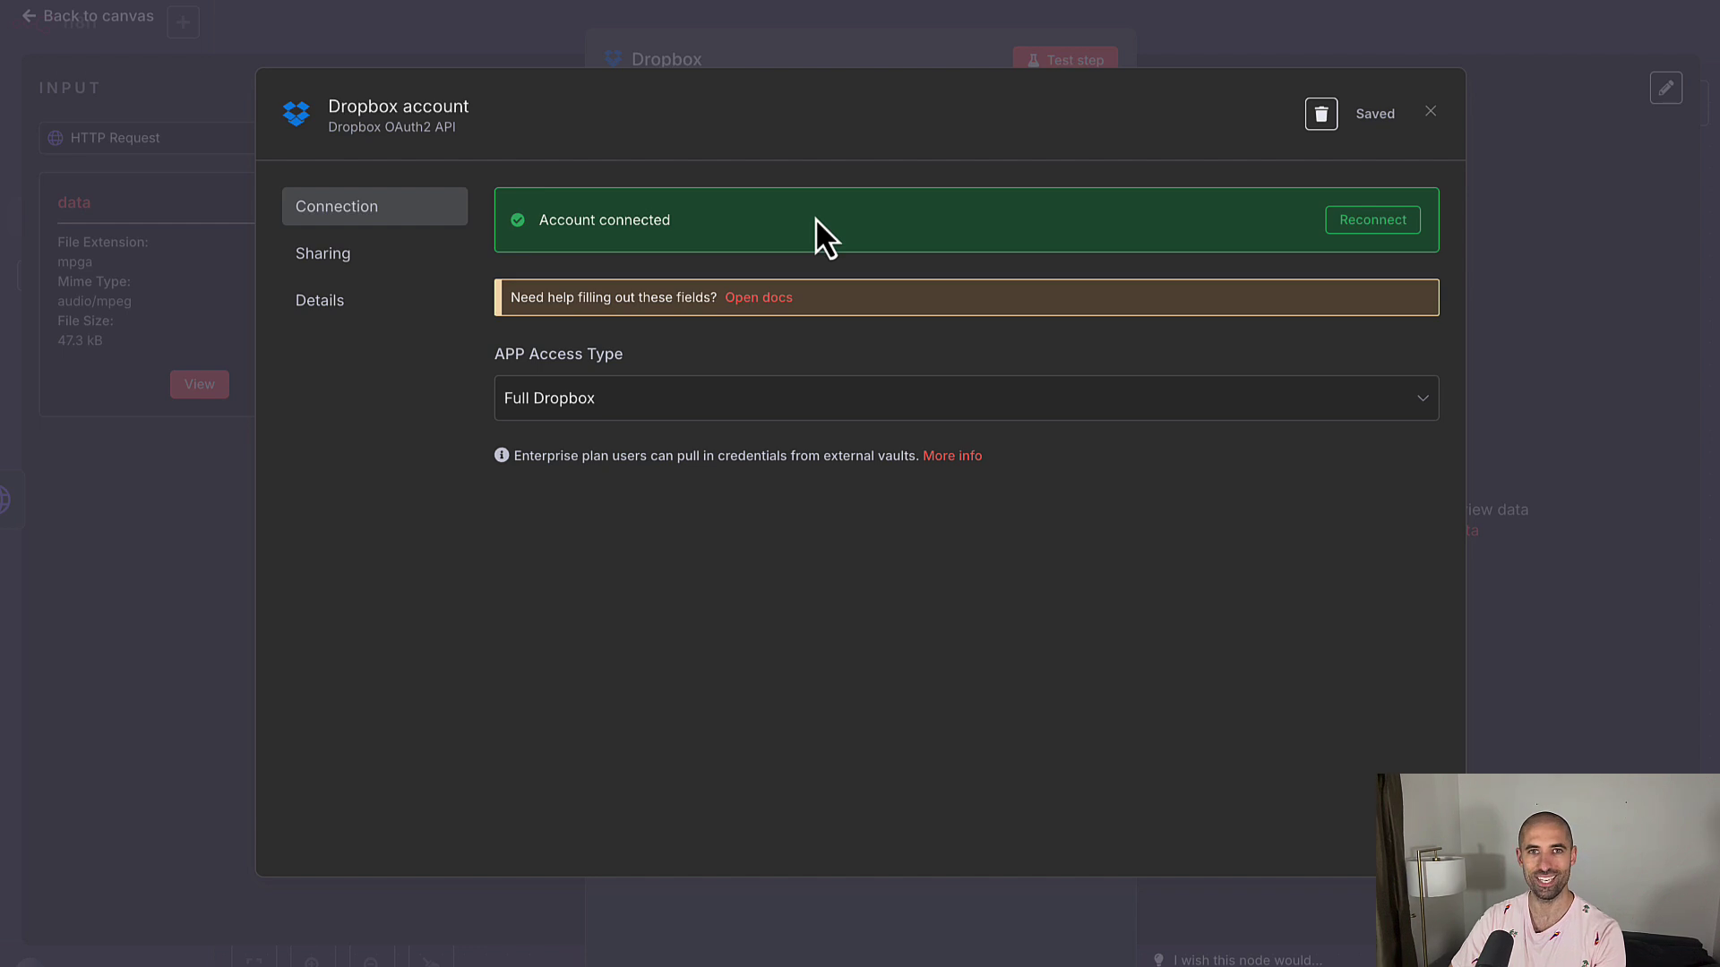
Switch to Dropbox and create a folder named aaiva in All files
{"action": "left_click", "coordinate": [1519, 201]}
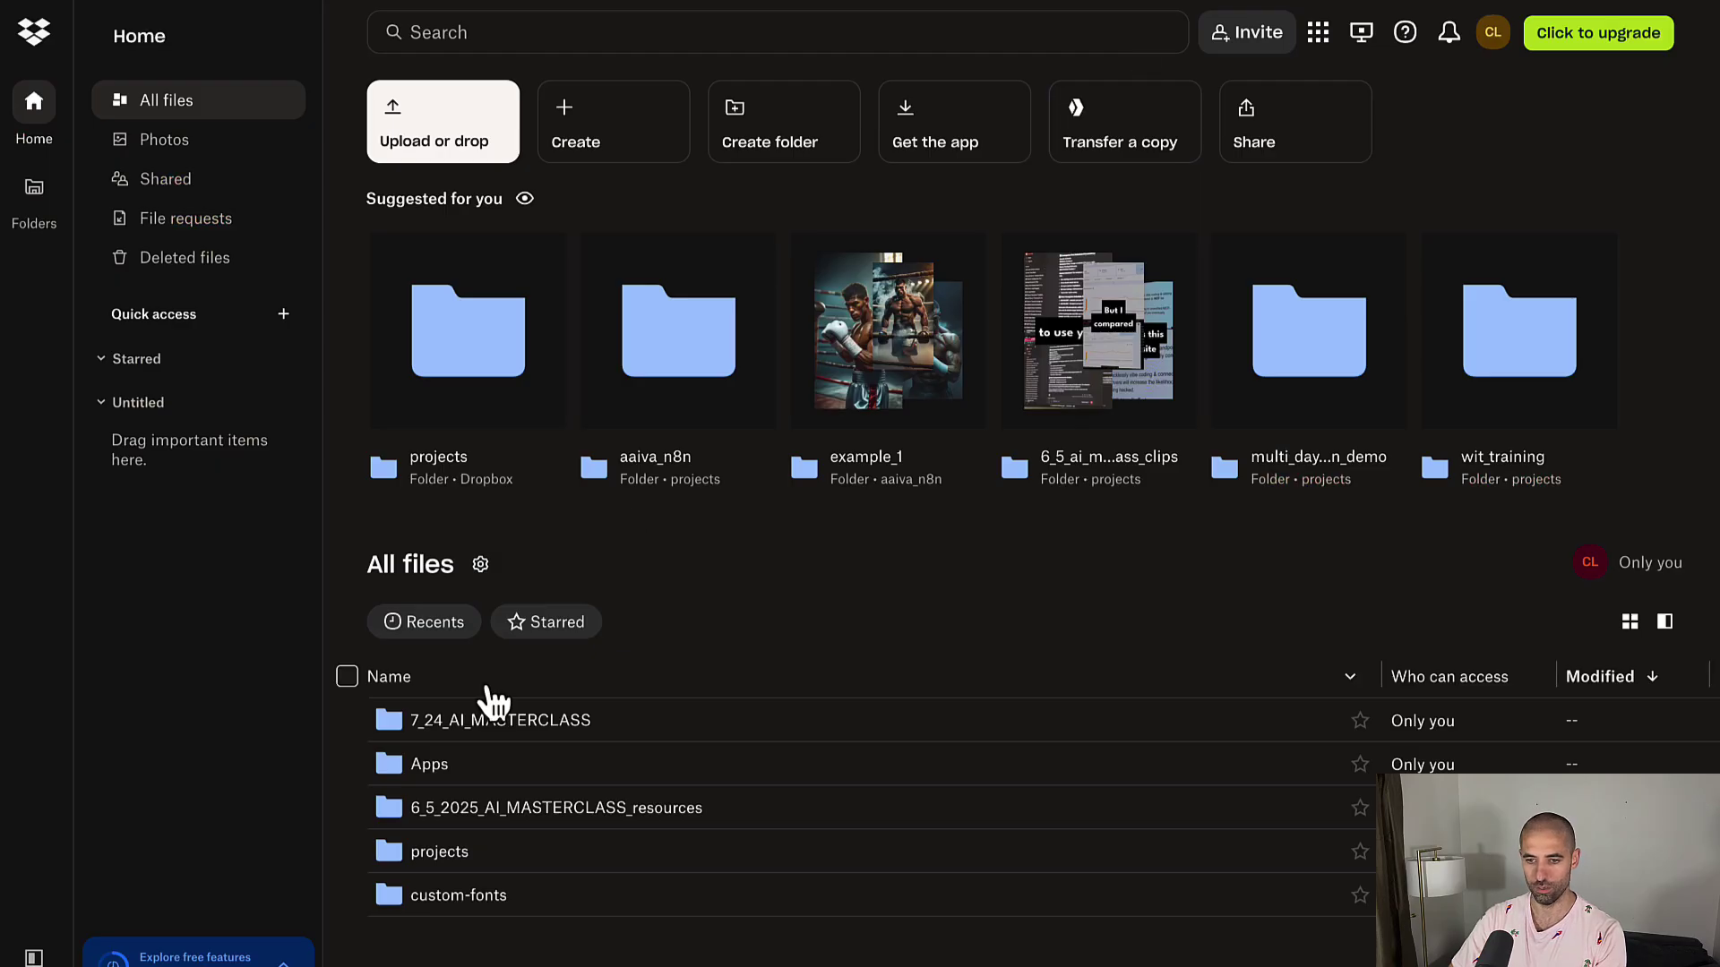
{"action": "left_click", "coordinate": [786, 129]}
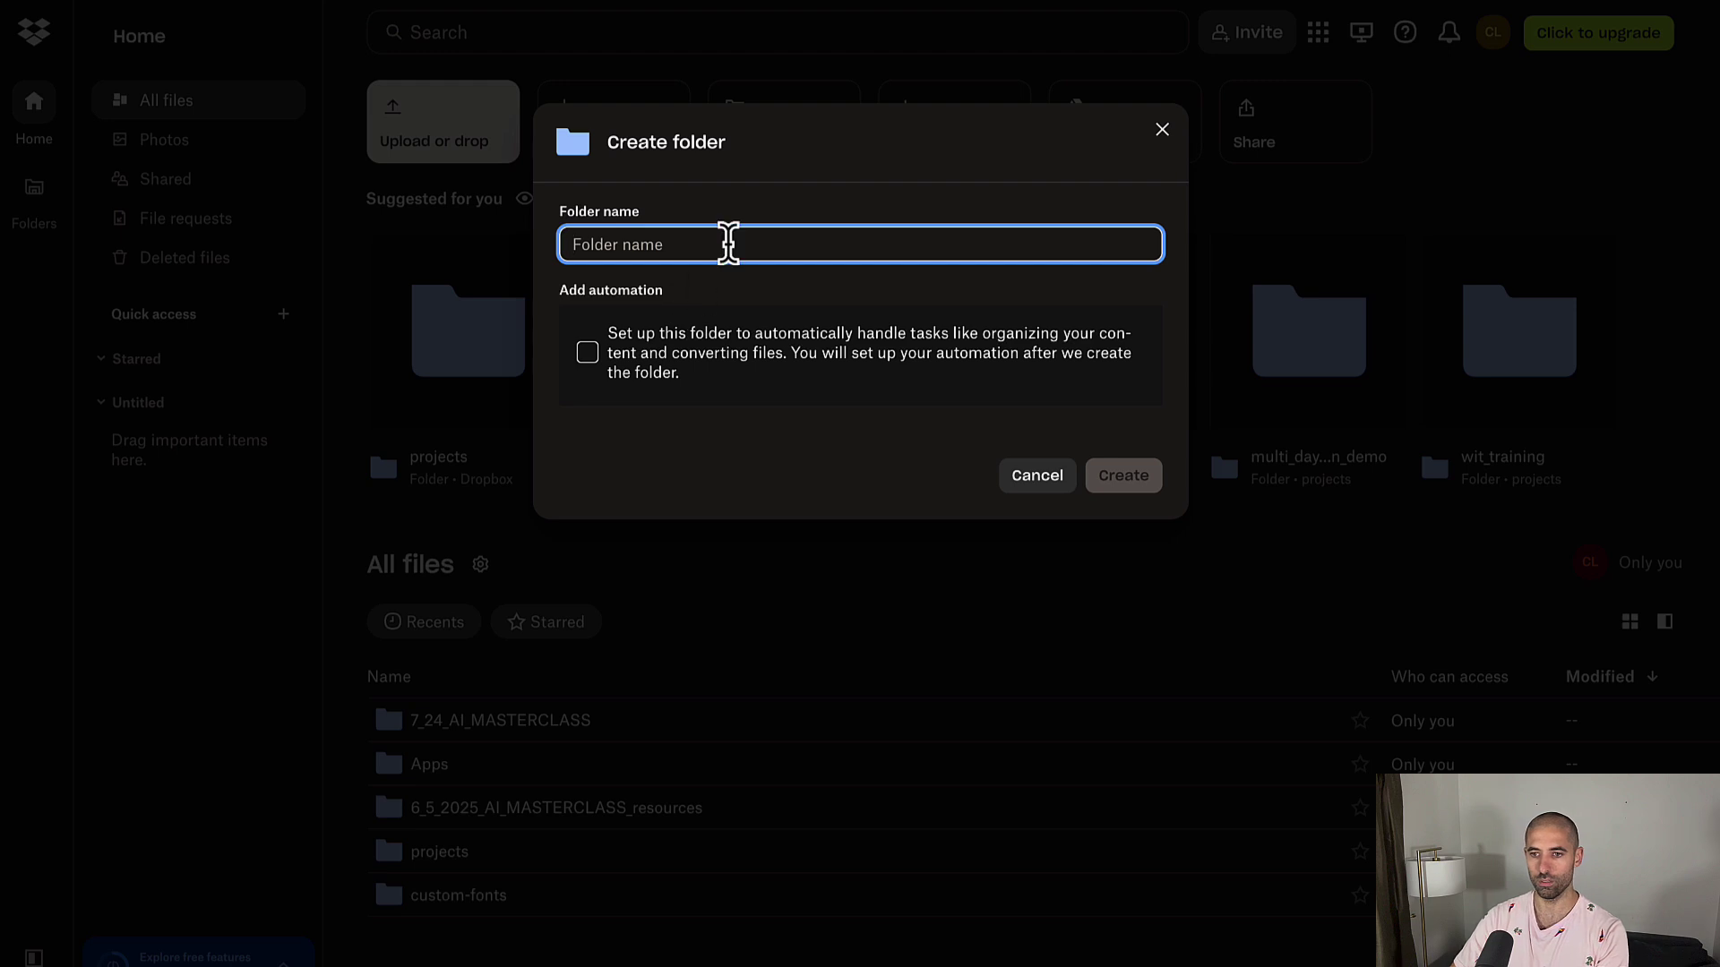
{"action": "type", "text": "aaiva"}
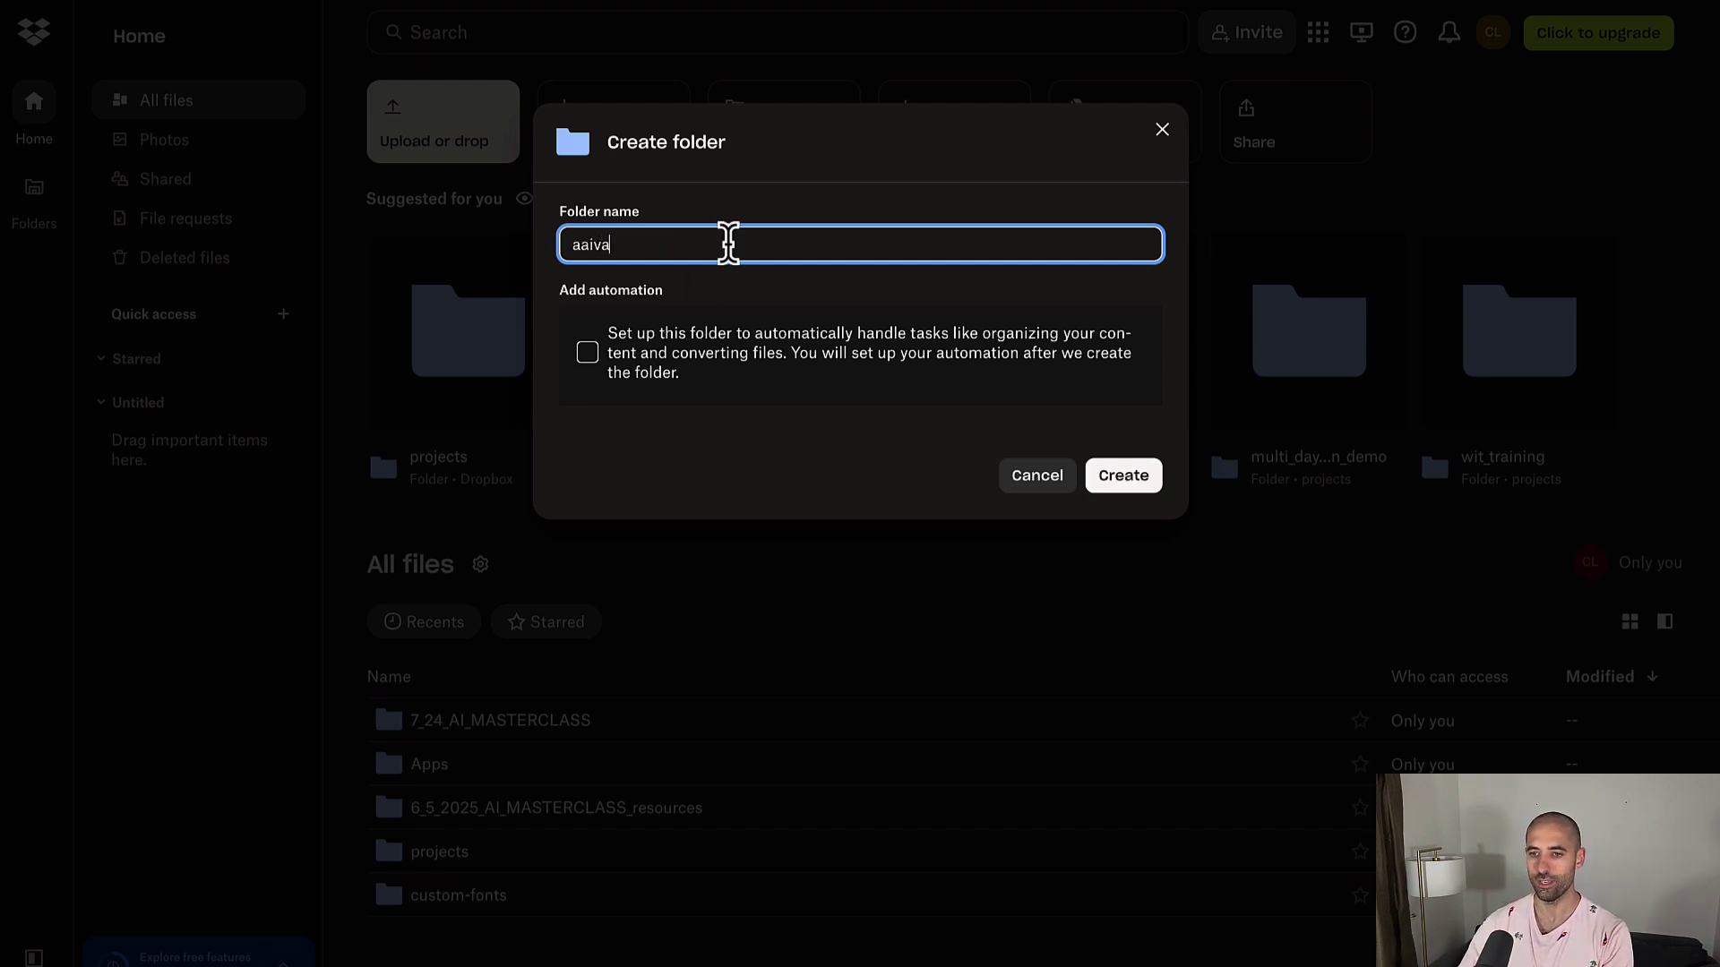
{"action": "left_click", "coordinate": [1120, 477]}
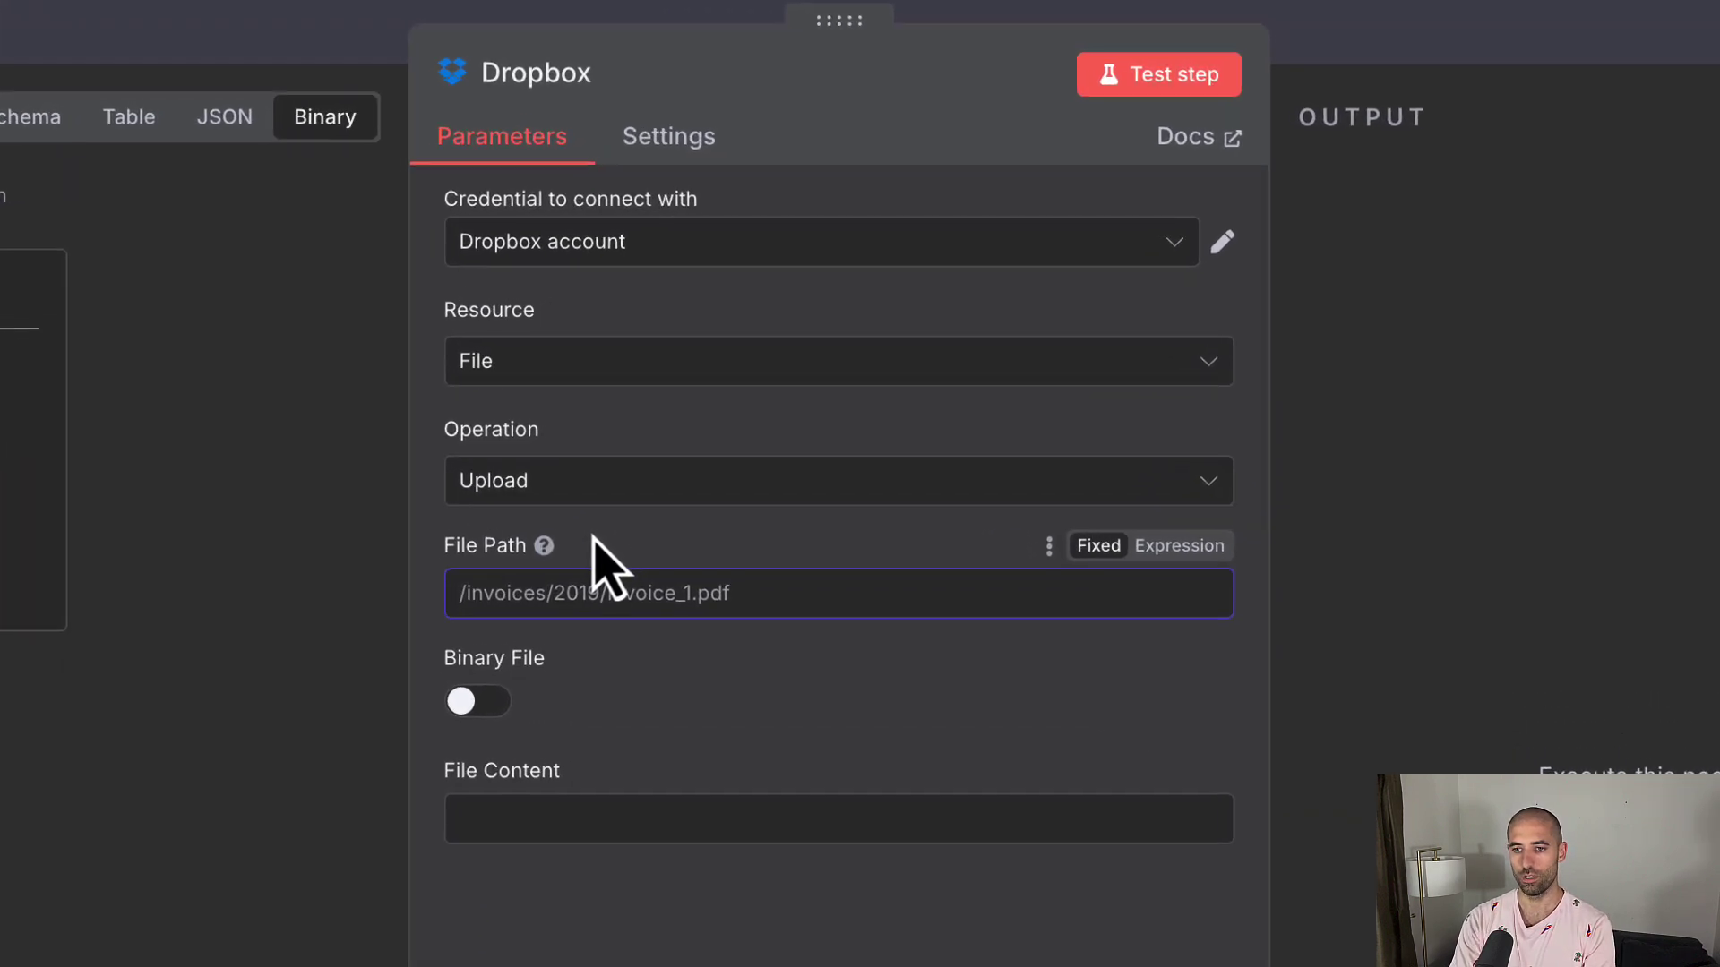
In the n8n Dropbox upload node, set the file path to /aaiva/test.mp3 and enable Binary File with data as the input field
{"action": "type", "text": "/aaiva/test.mp3"}
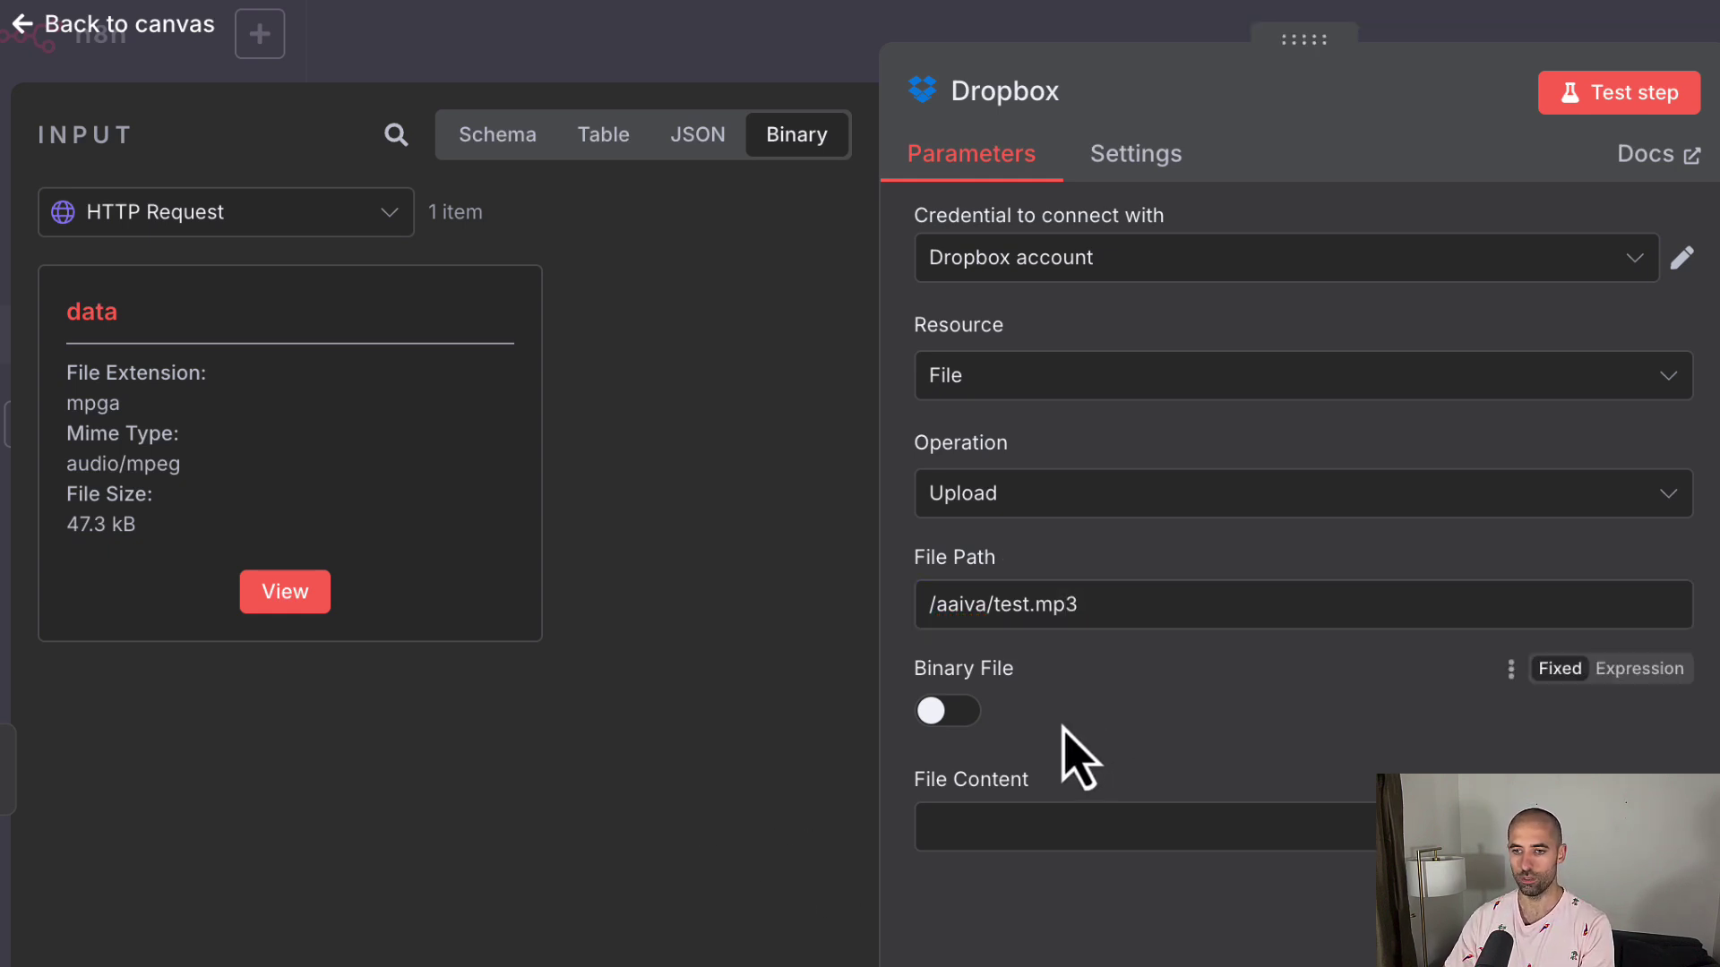
{"action": "left_click", "coordinate": [939, 713]}
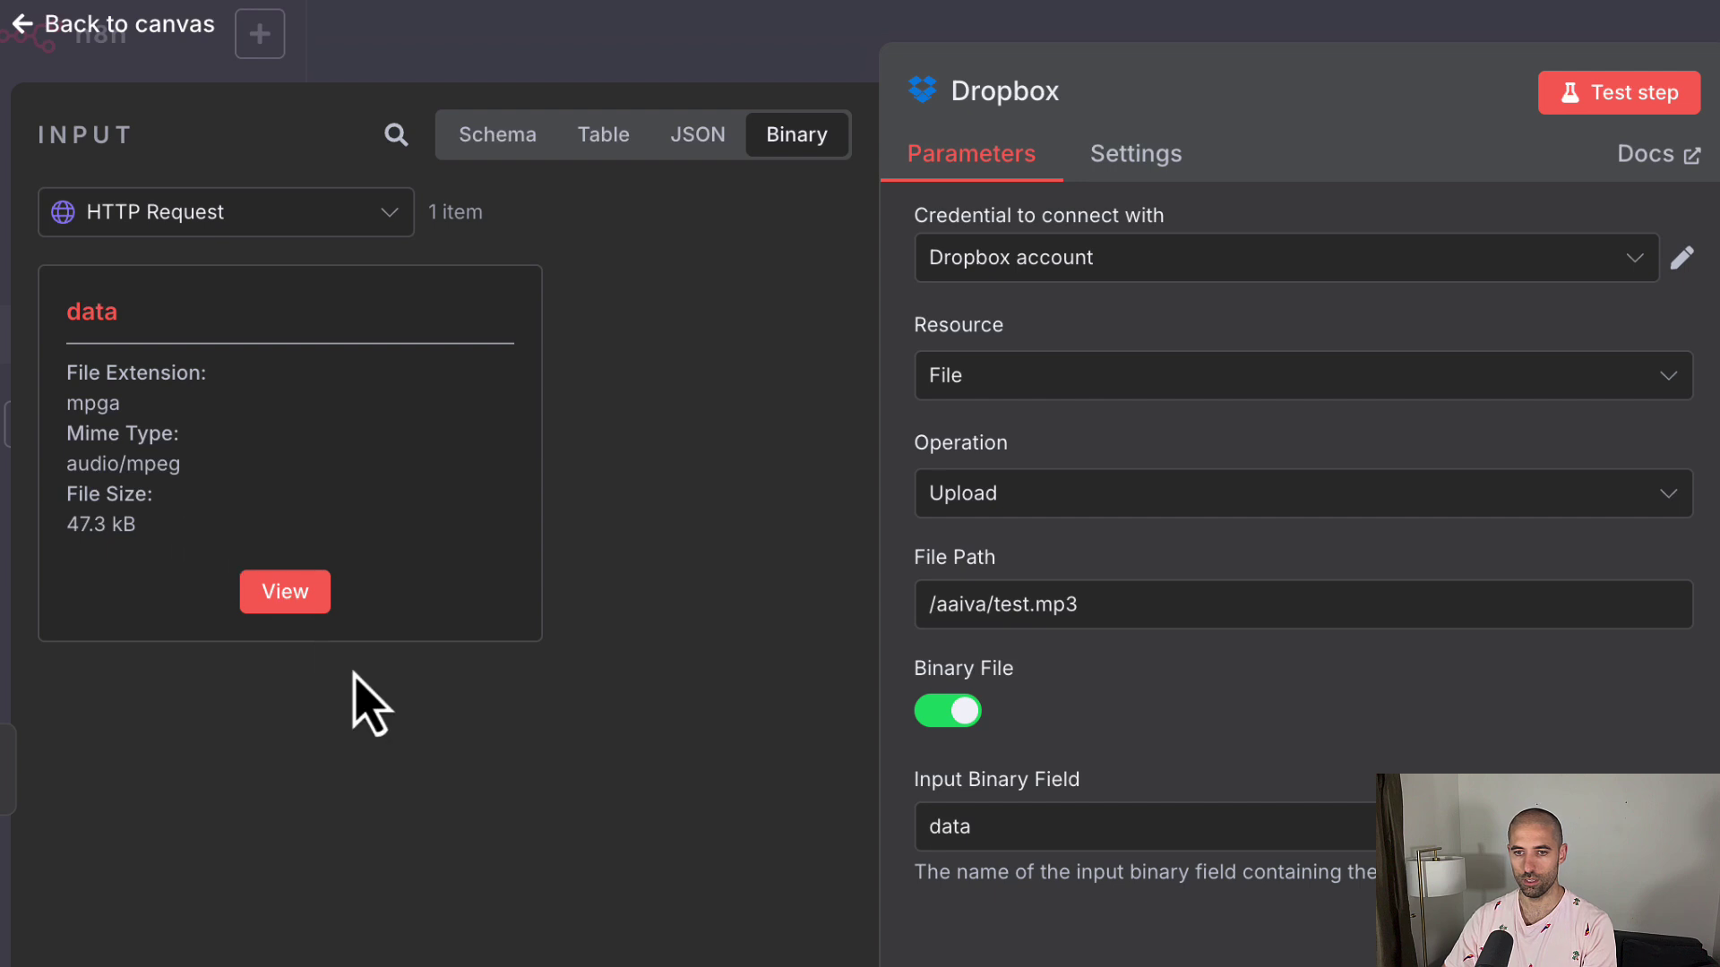
{"action": "double_click", "coordinate": [969, 823]}
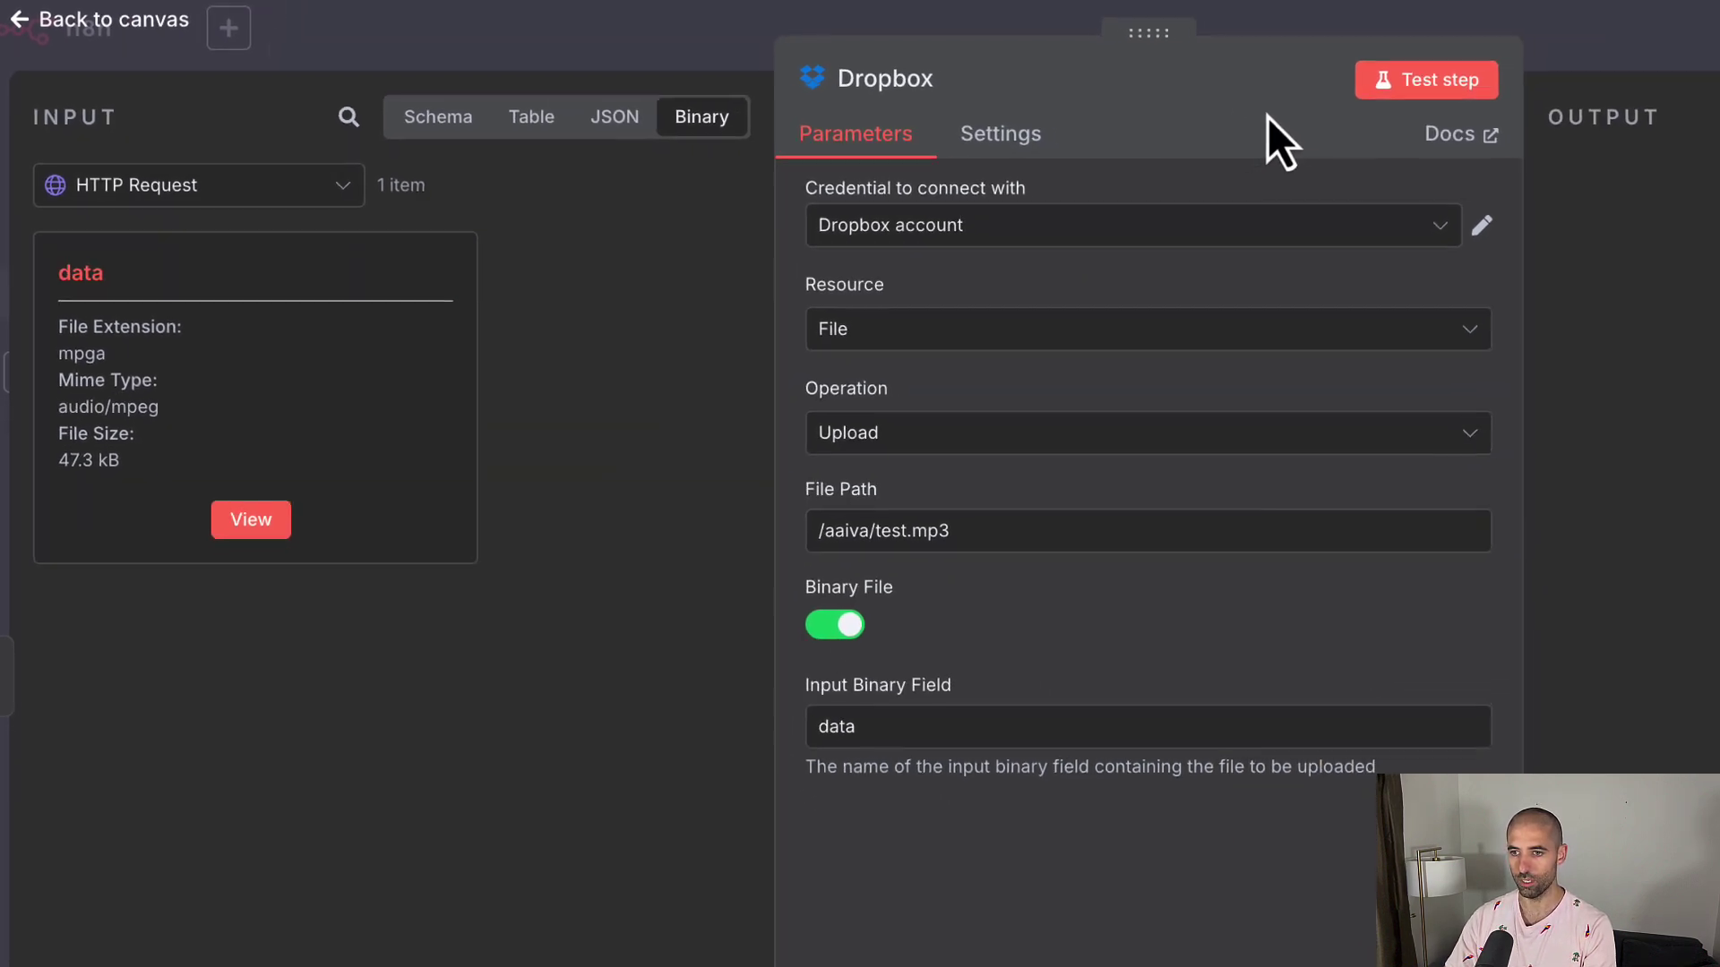
Test the Dropbox upload step and preview test.mp3 in the aaiva folder on Dropbox
{"action": "left_click", "coordinate": [1180, 75]}
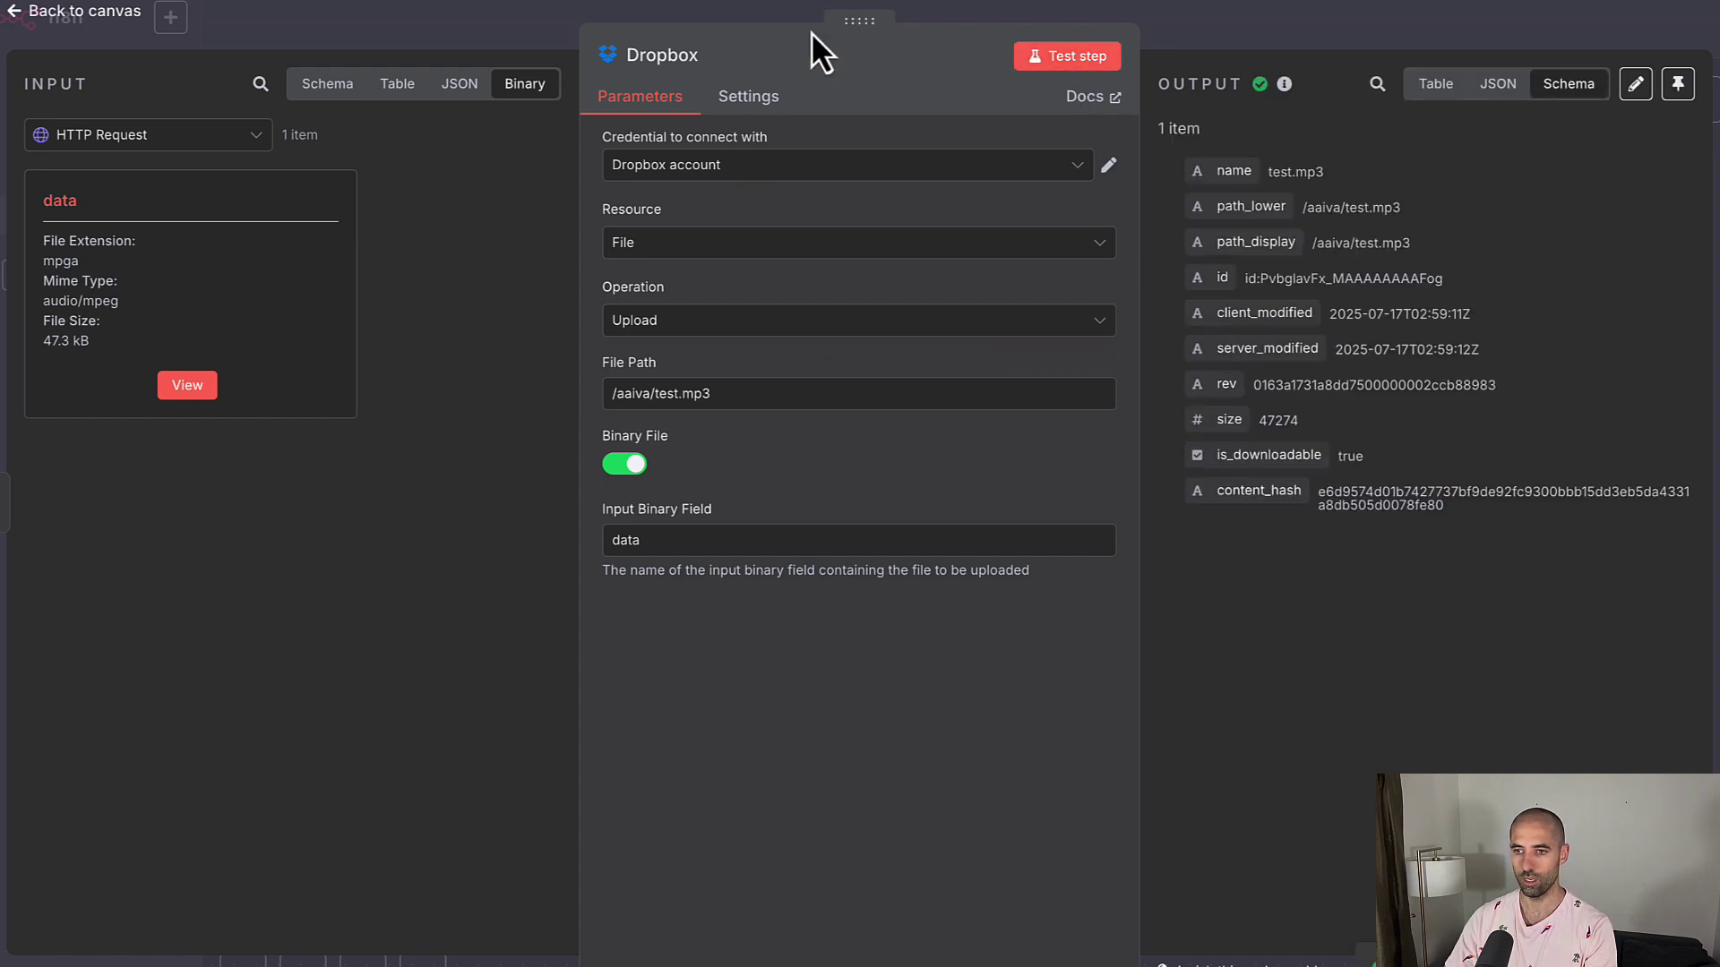
{"action": "left_click", "coordinate": [1200, 4]}
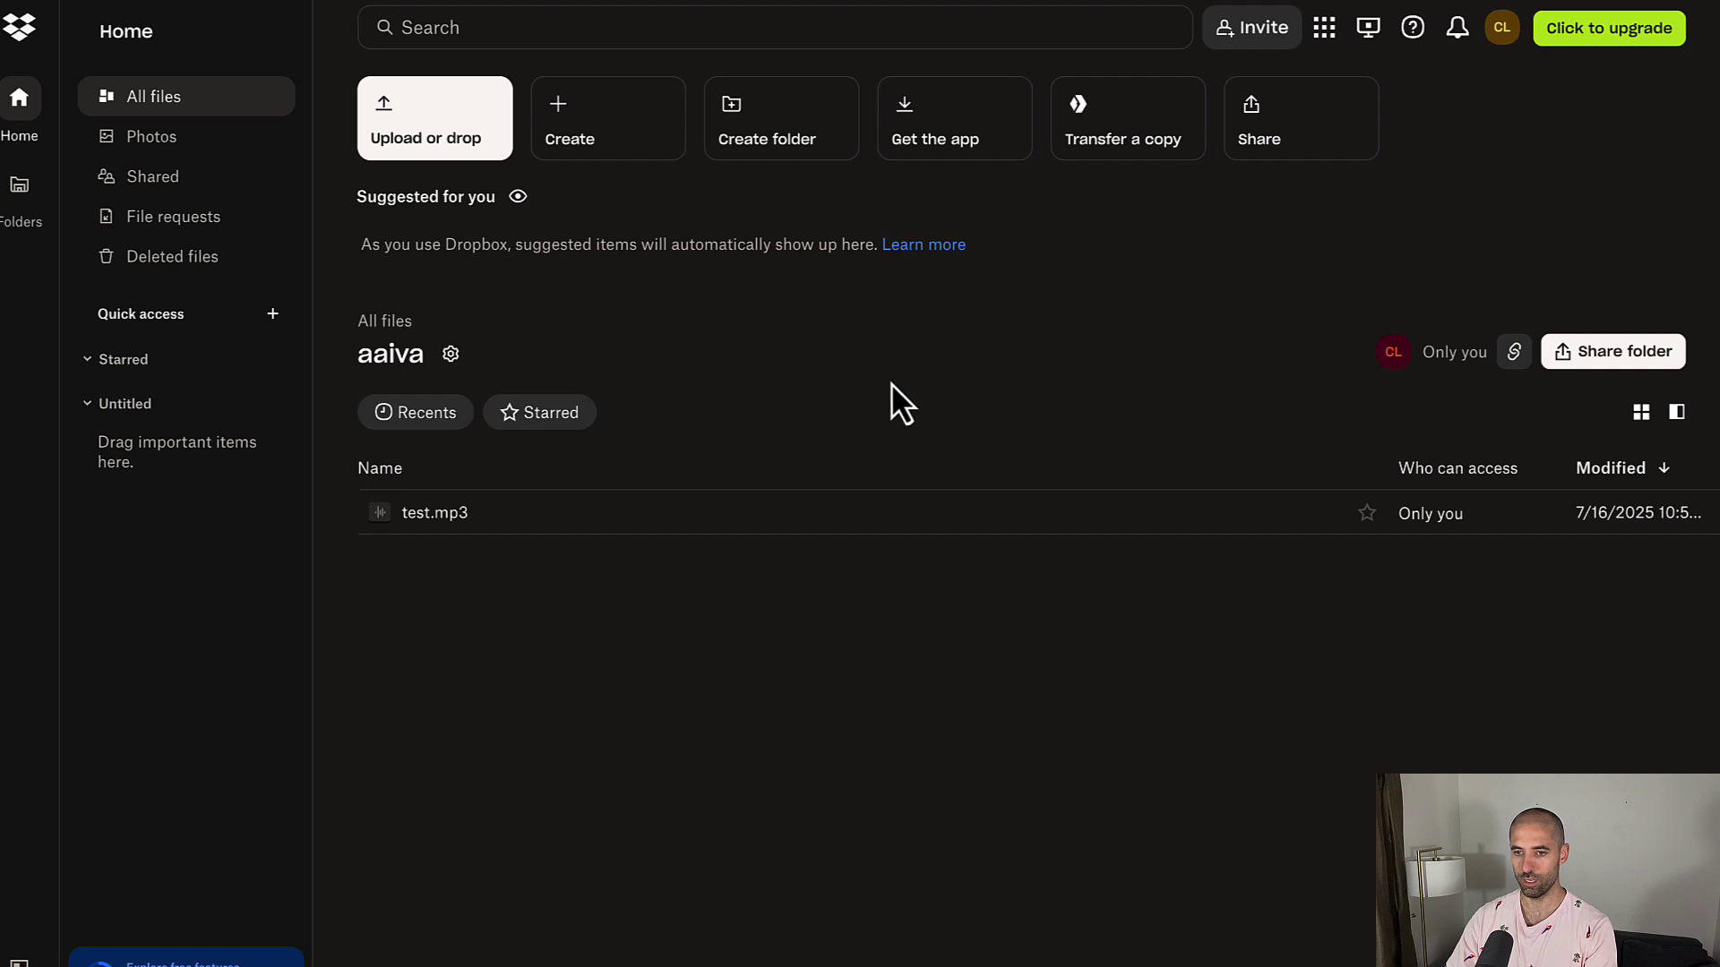
{"action": "left_click", "coordinate": [600, 519]}
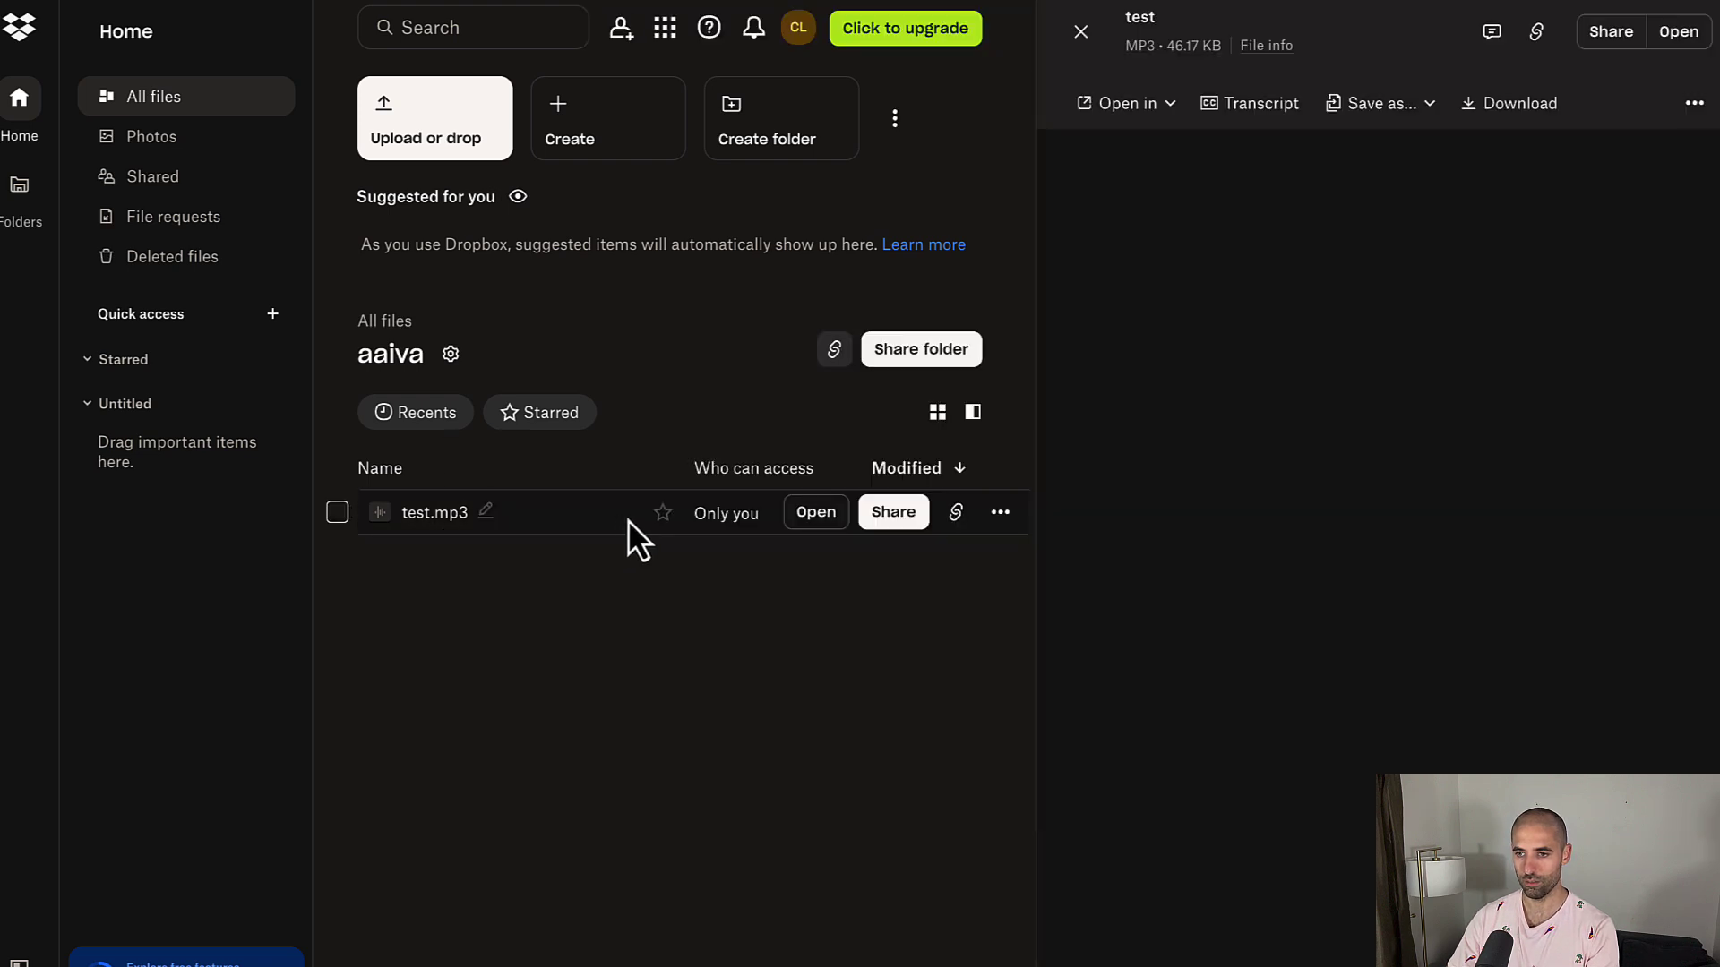
{"action": "left_click", "coordinate": [1071, 958]}
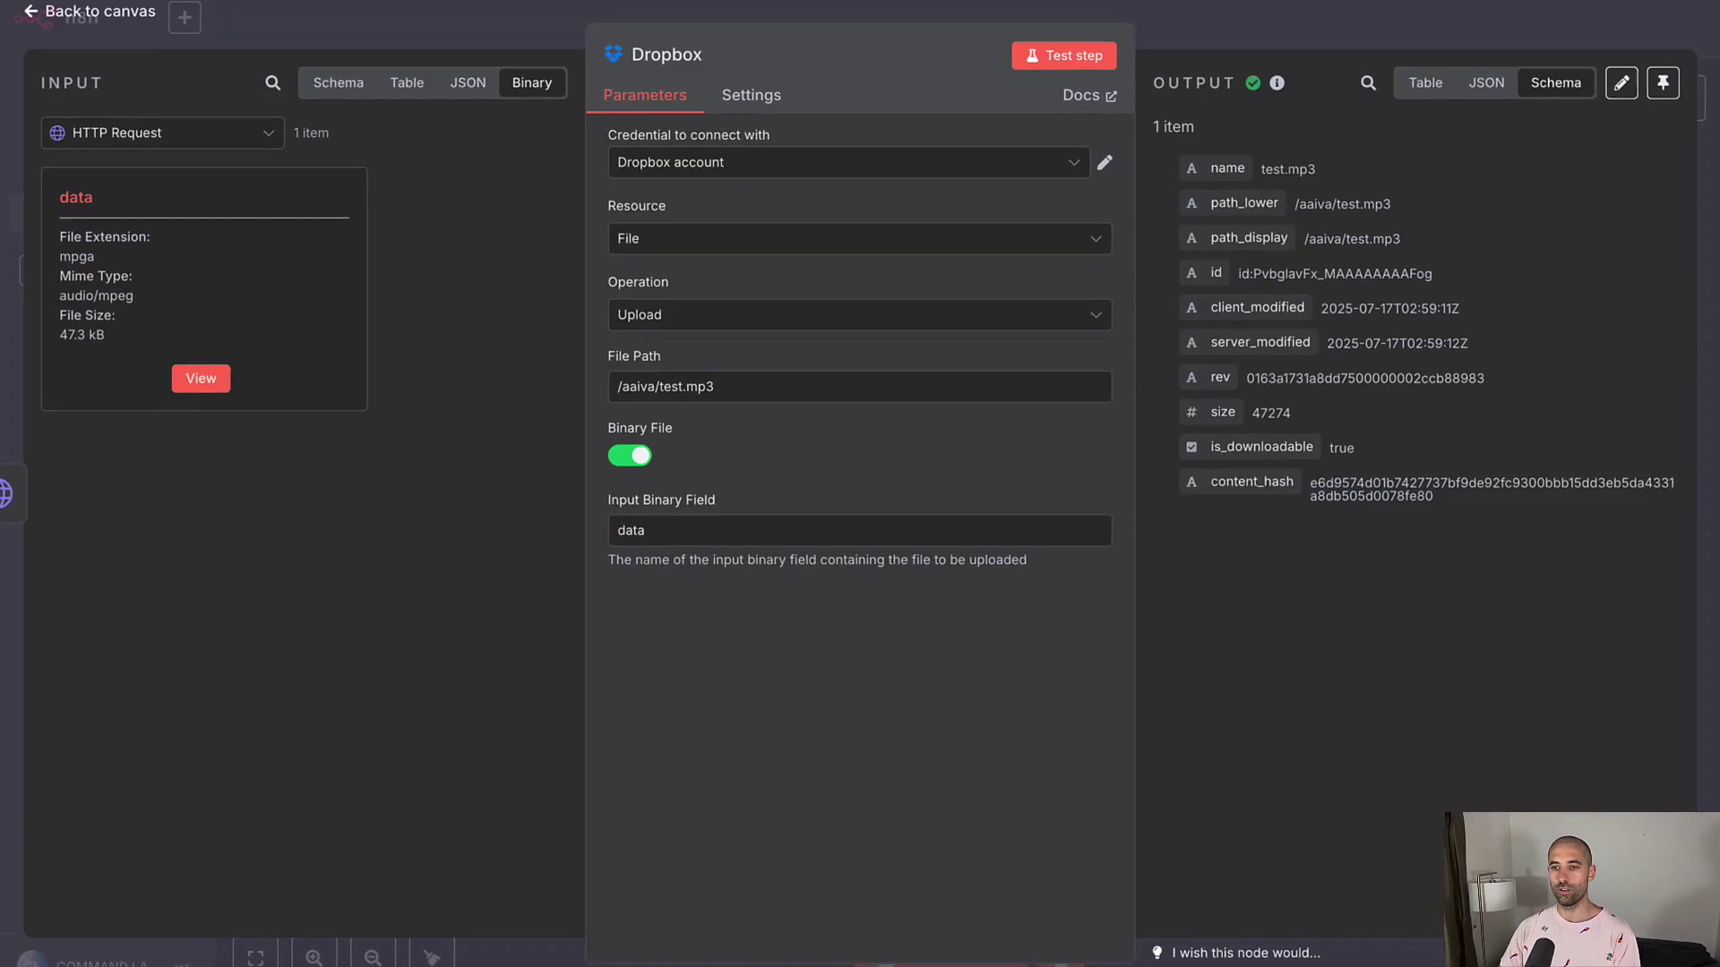
Return to the workflow canvas and shift all four connected nodes together slightly up and to the left
{"action": "left_click", "coordinate": [1211, 14]}
{"action": "left_click_drag", "start_coordinate": [389, 264], "coordinate": [1299, 577]}
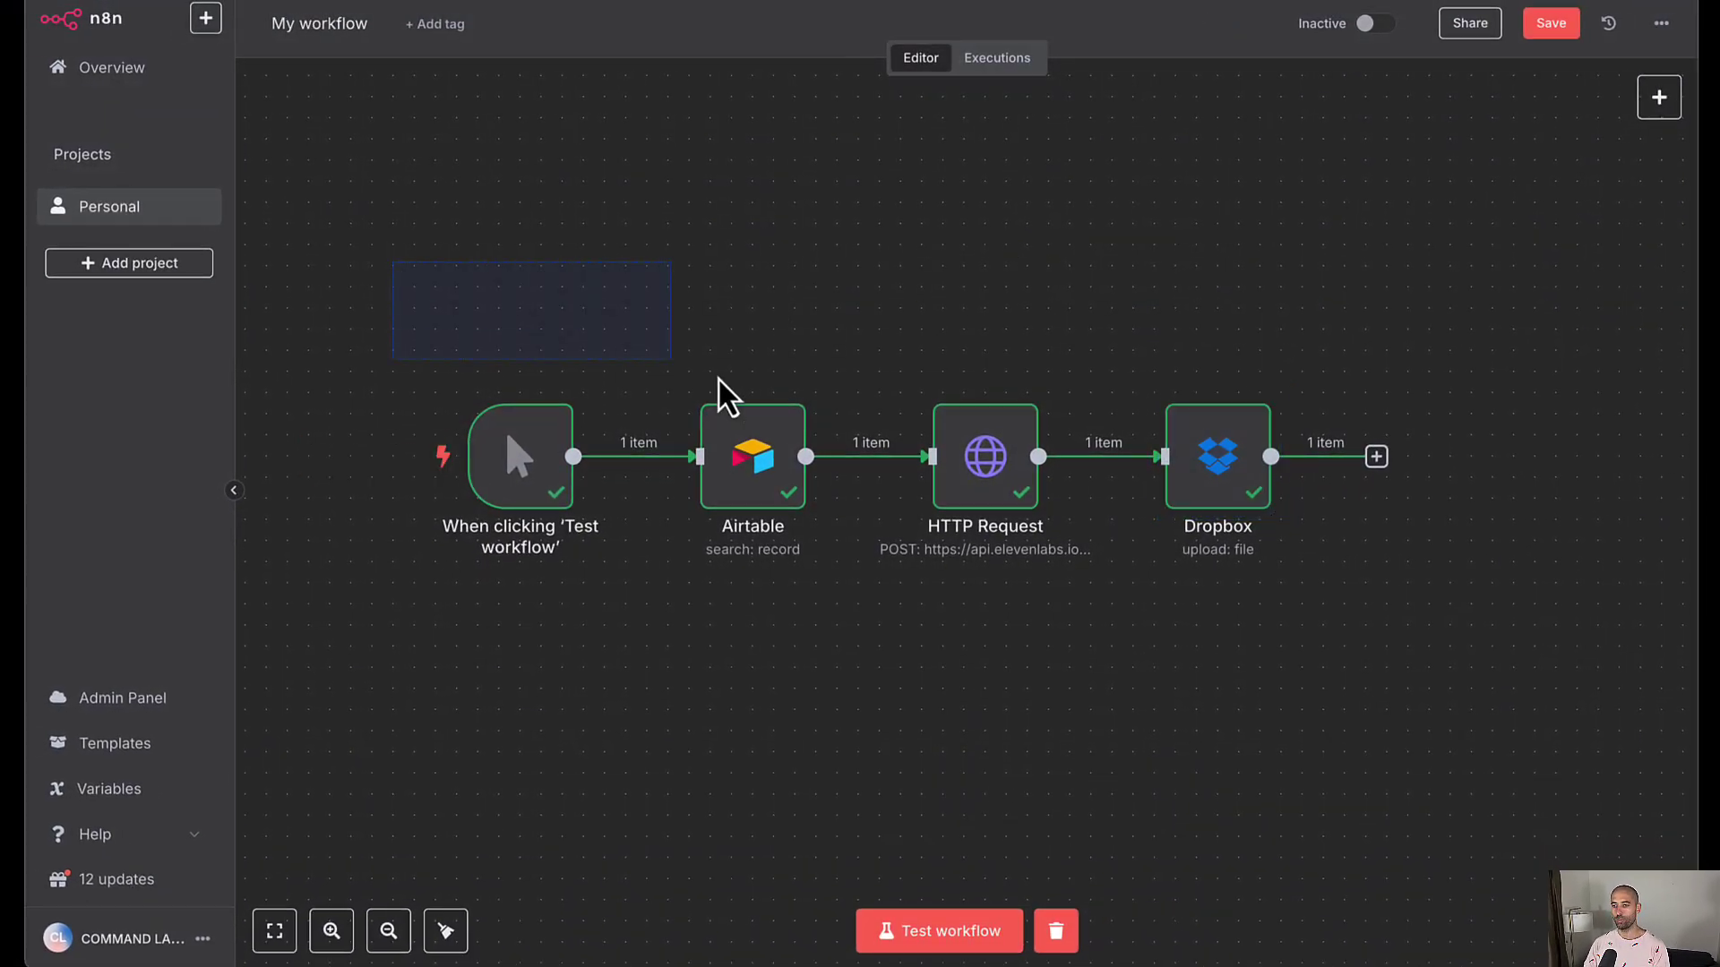
{"action": "left_click_drag", "start_coordinate": [1206, 468], "coordinate": [1127, 440]}
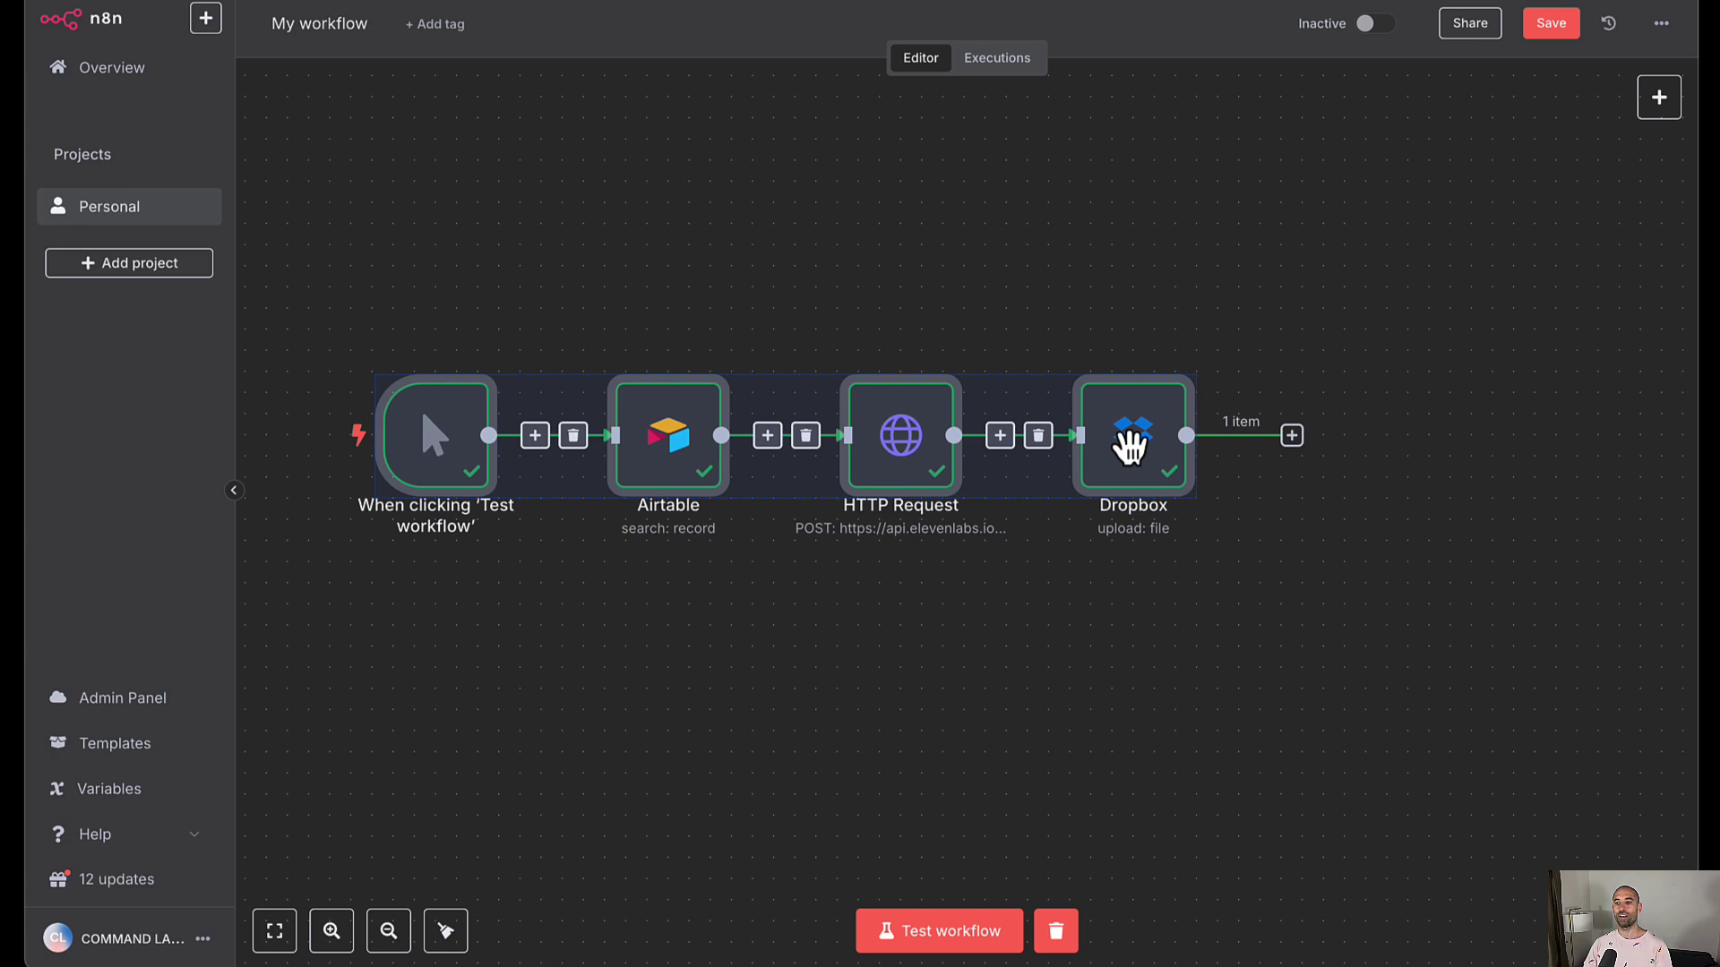
{"action": "left_click", "coordinate": [1118, 333]}
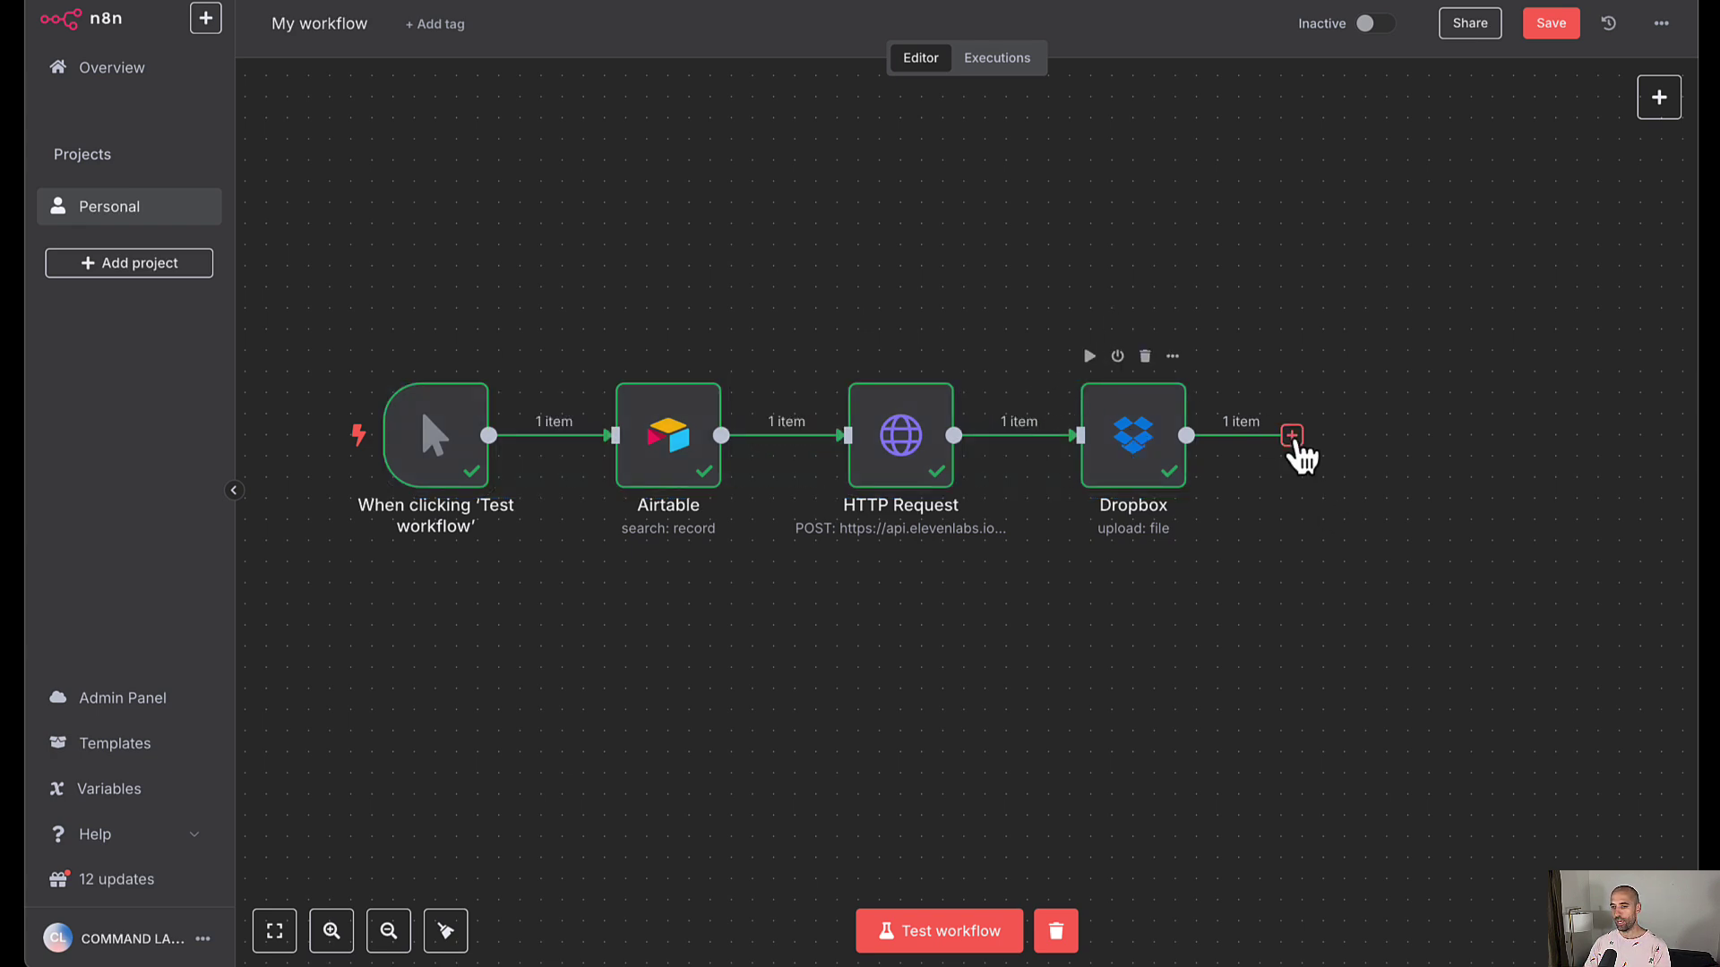
Look up Dropbox as the node to follow the upload node and open its entry
{"action": "left_click", "coordinate": [1291, 436]}
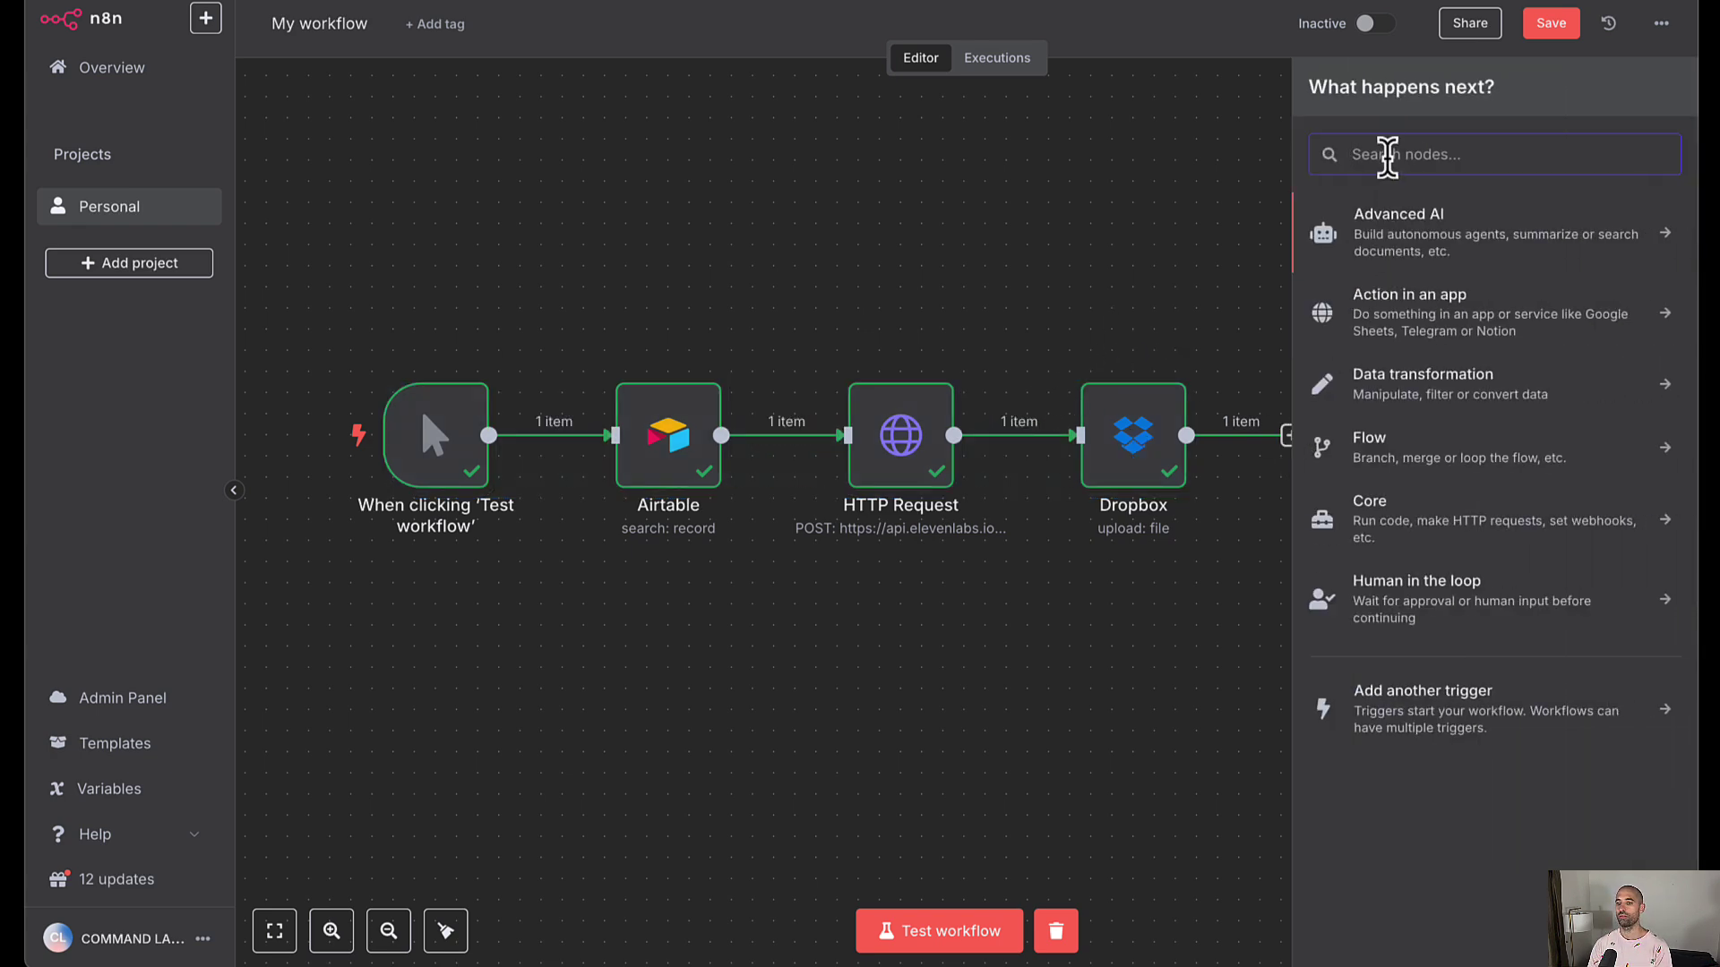
{"action": "type", "text": "Dropbox"}
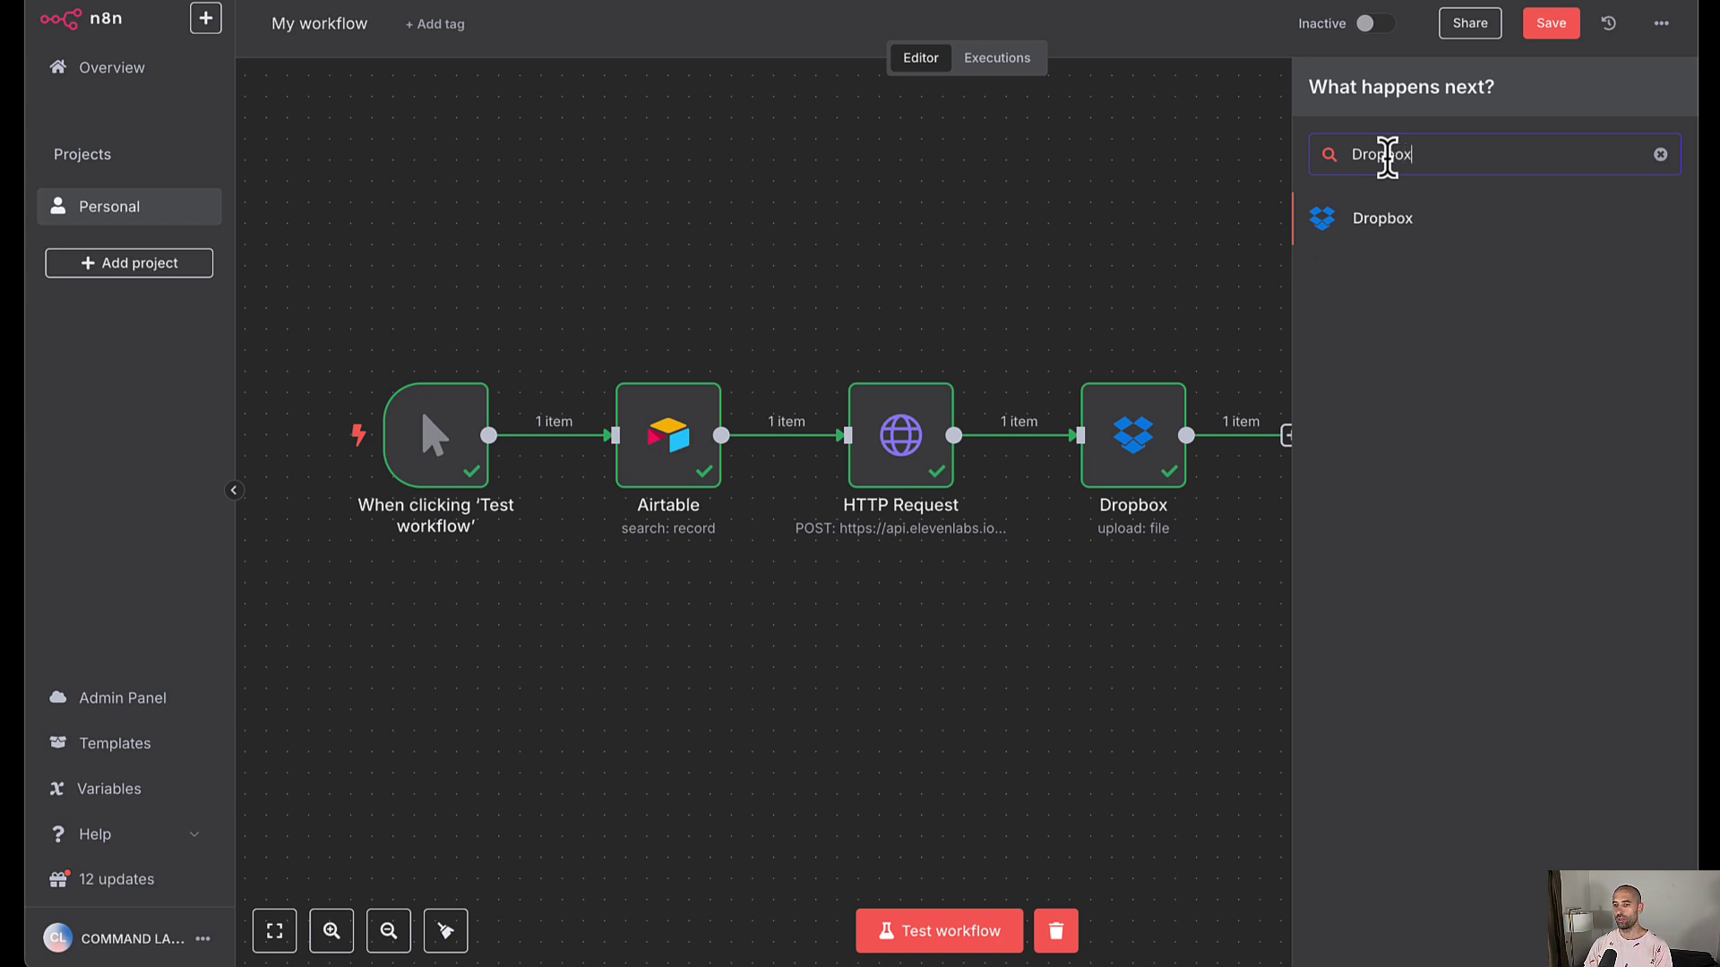
{"action": "left_click", "coordinate": [1370, 223]}
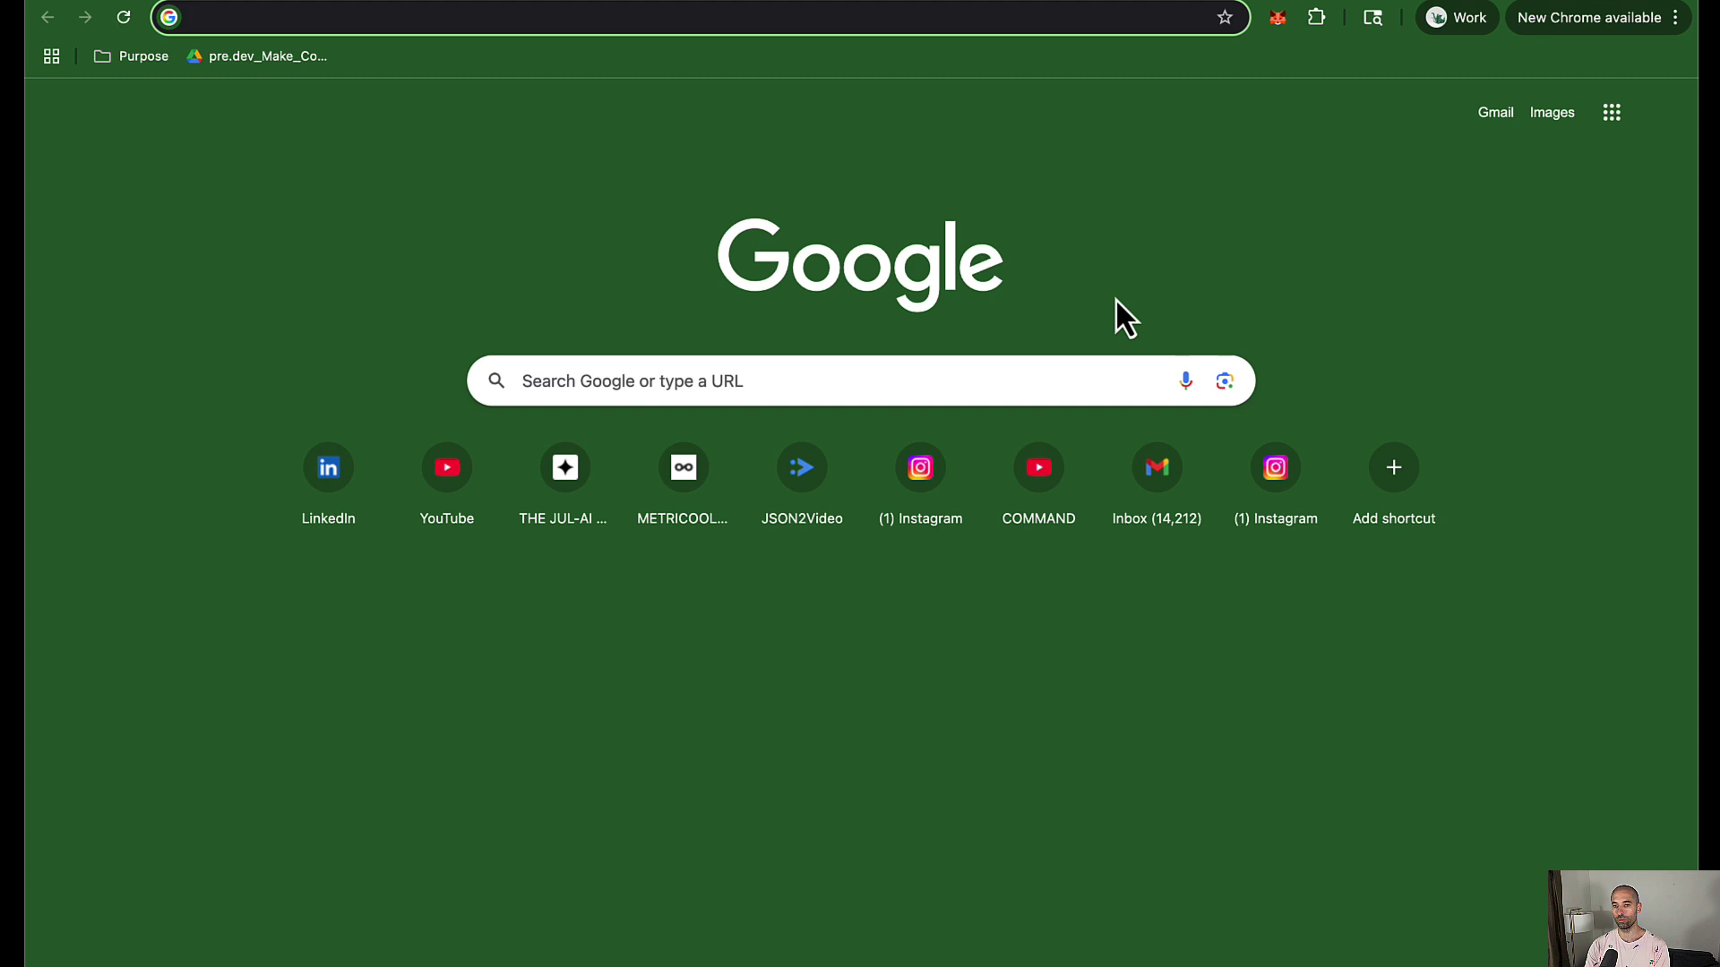
Open the App Console on the Dropbox developers site in a new browser tab and start creating an app
{"action": "type", "text": "dropbox.com/de"}
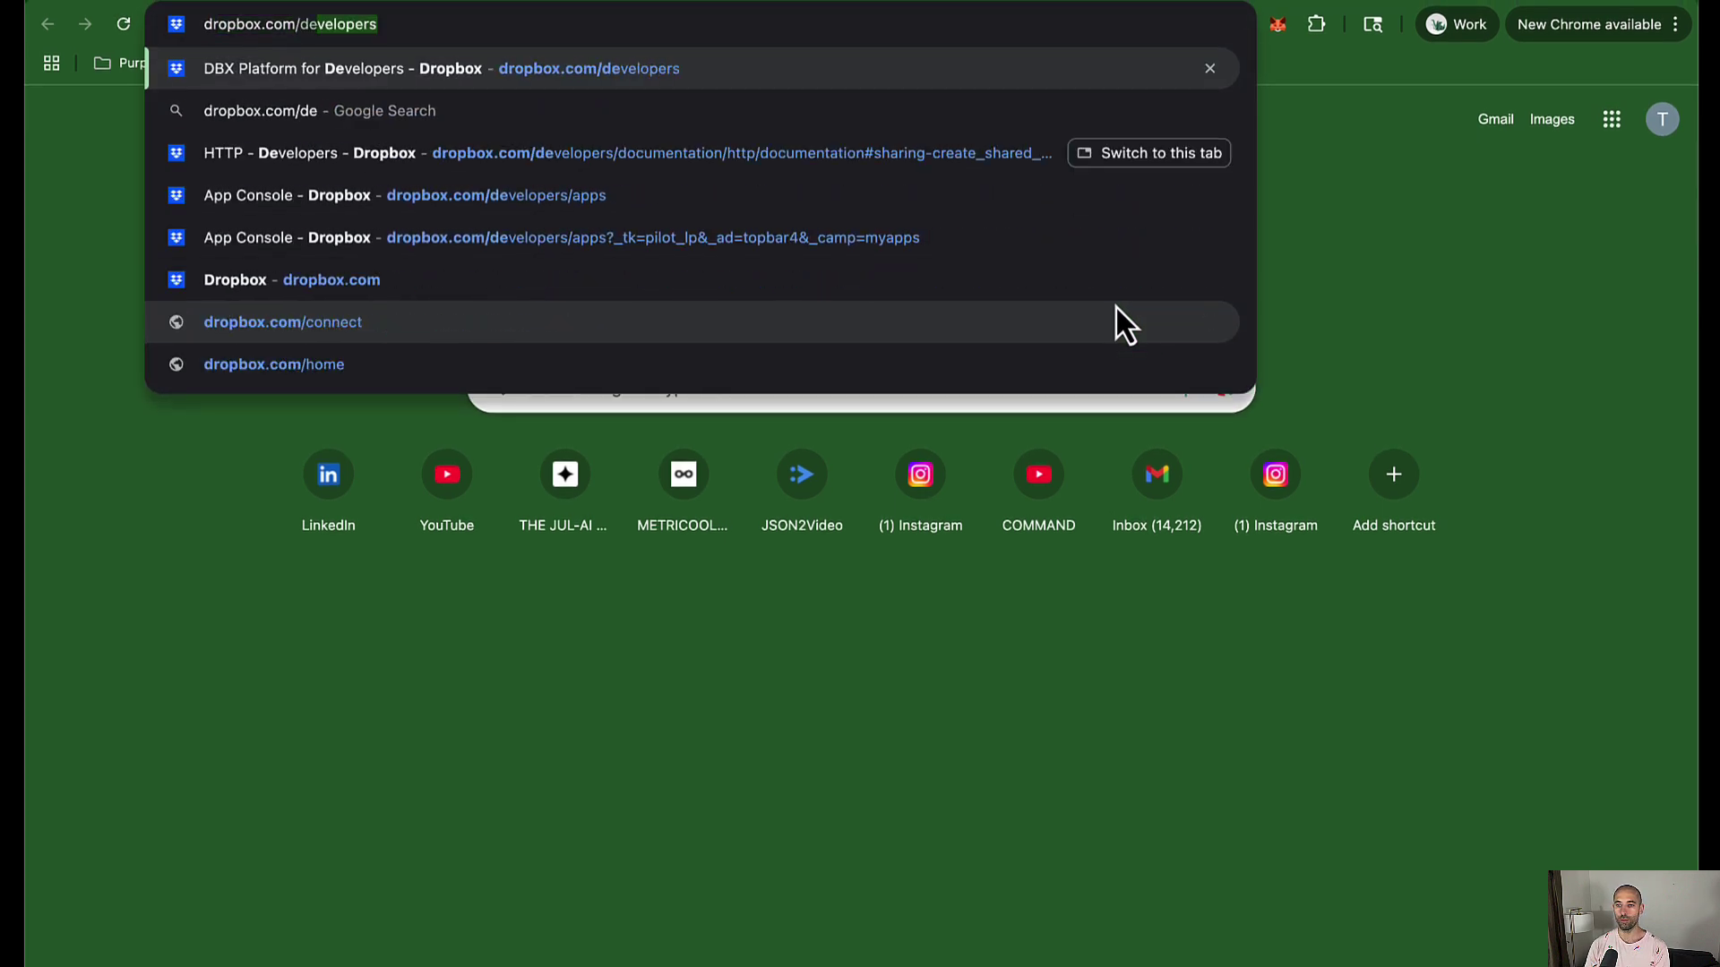
{"action": "key", "text": "Return"}
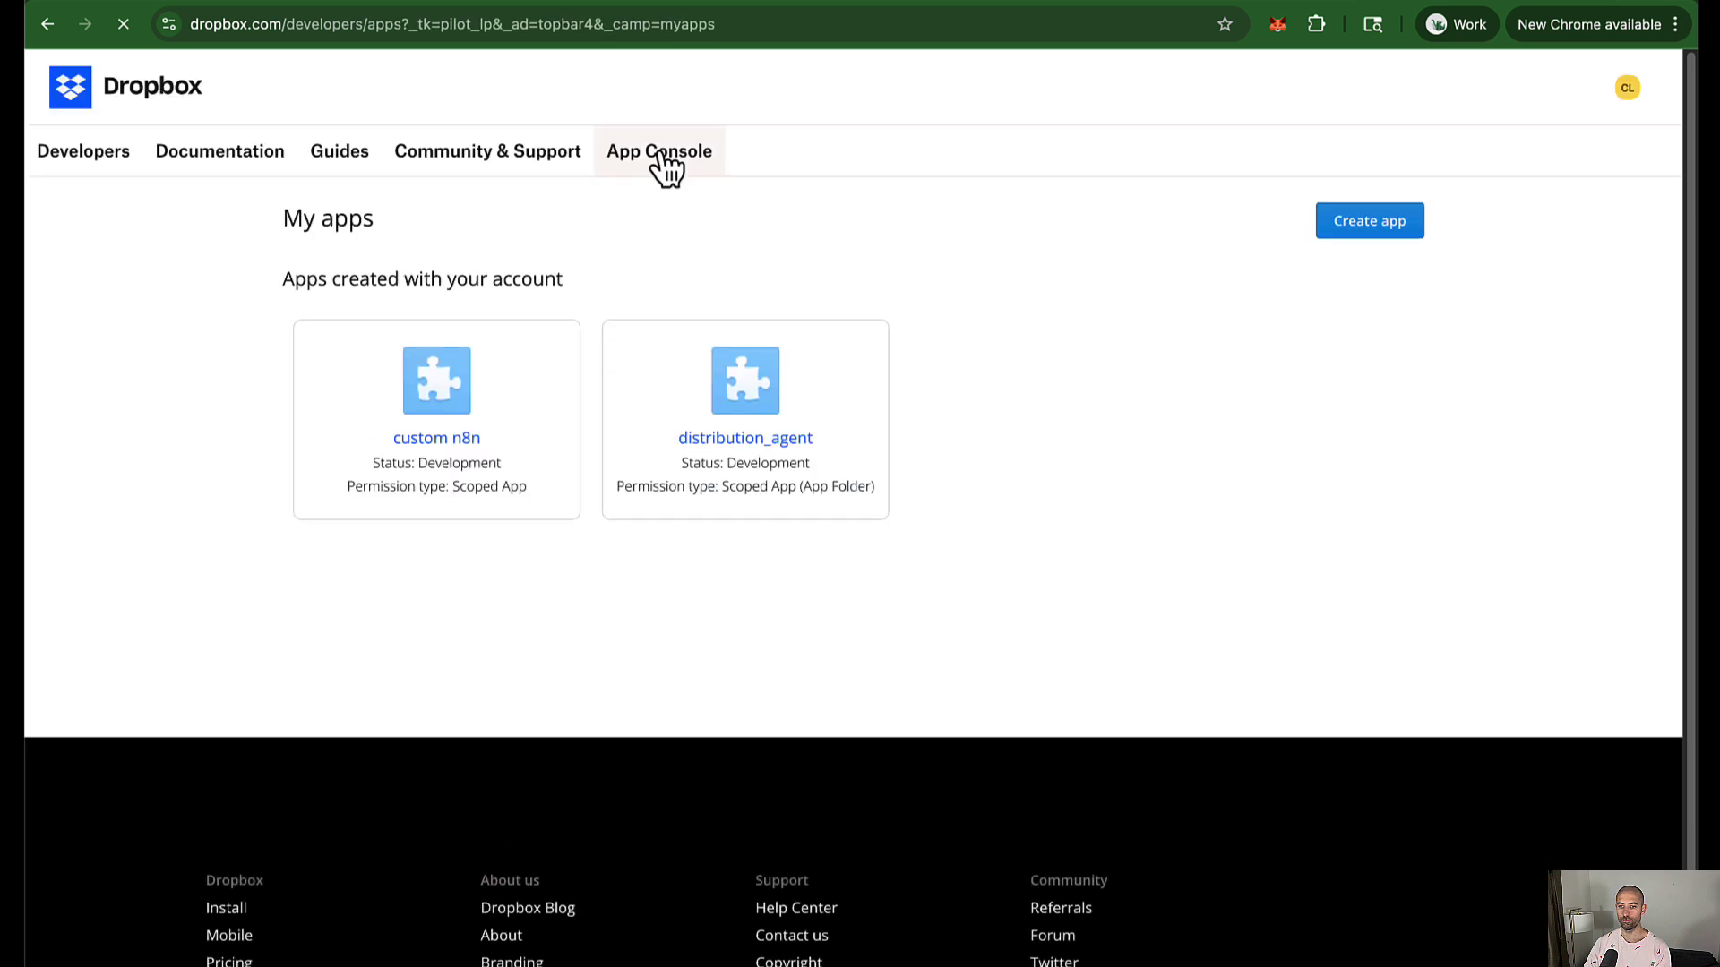
{"action": "left_click", "coordinate": [1358, 231]}
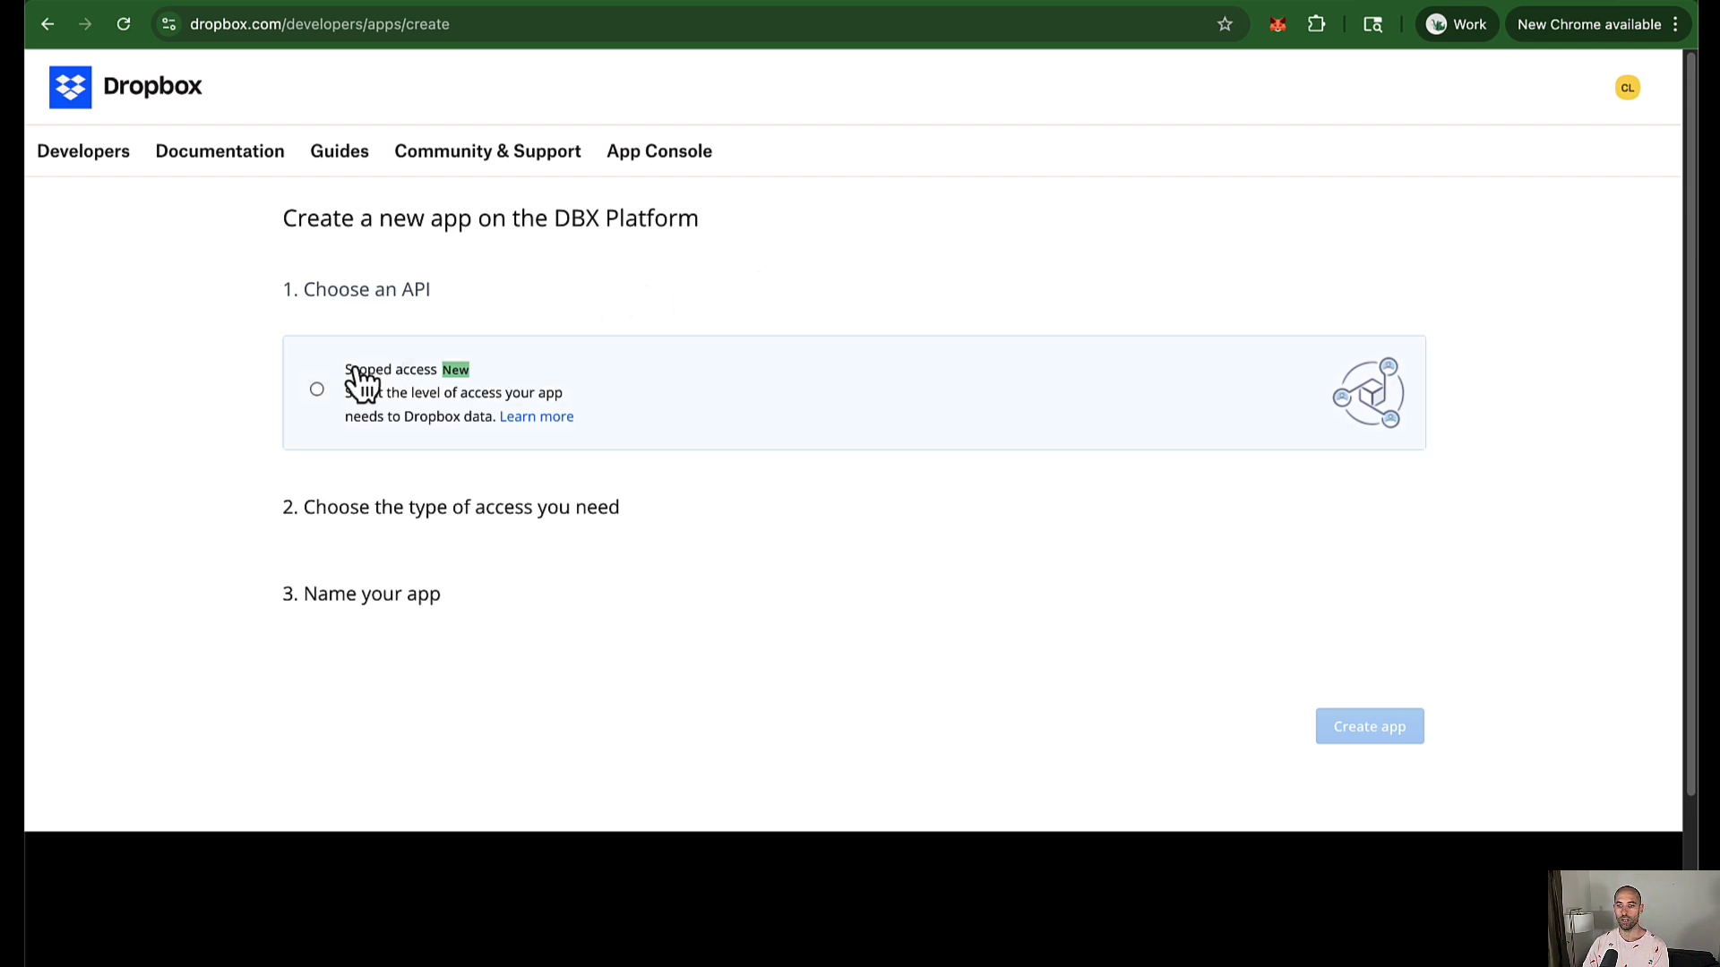
Configure the new Dropbox app with scoped access and Full Dropbox access, and name it aaiva
{"action": "left_click", "coordinate": [690, 398]}
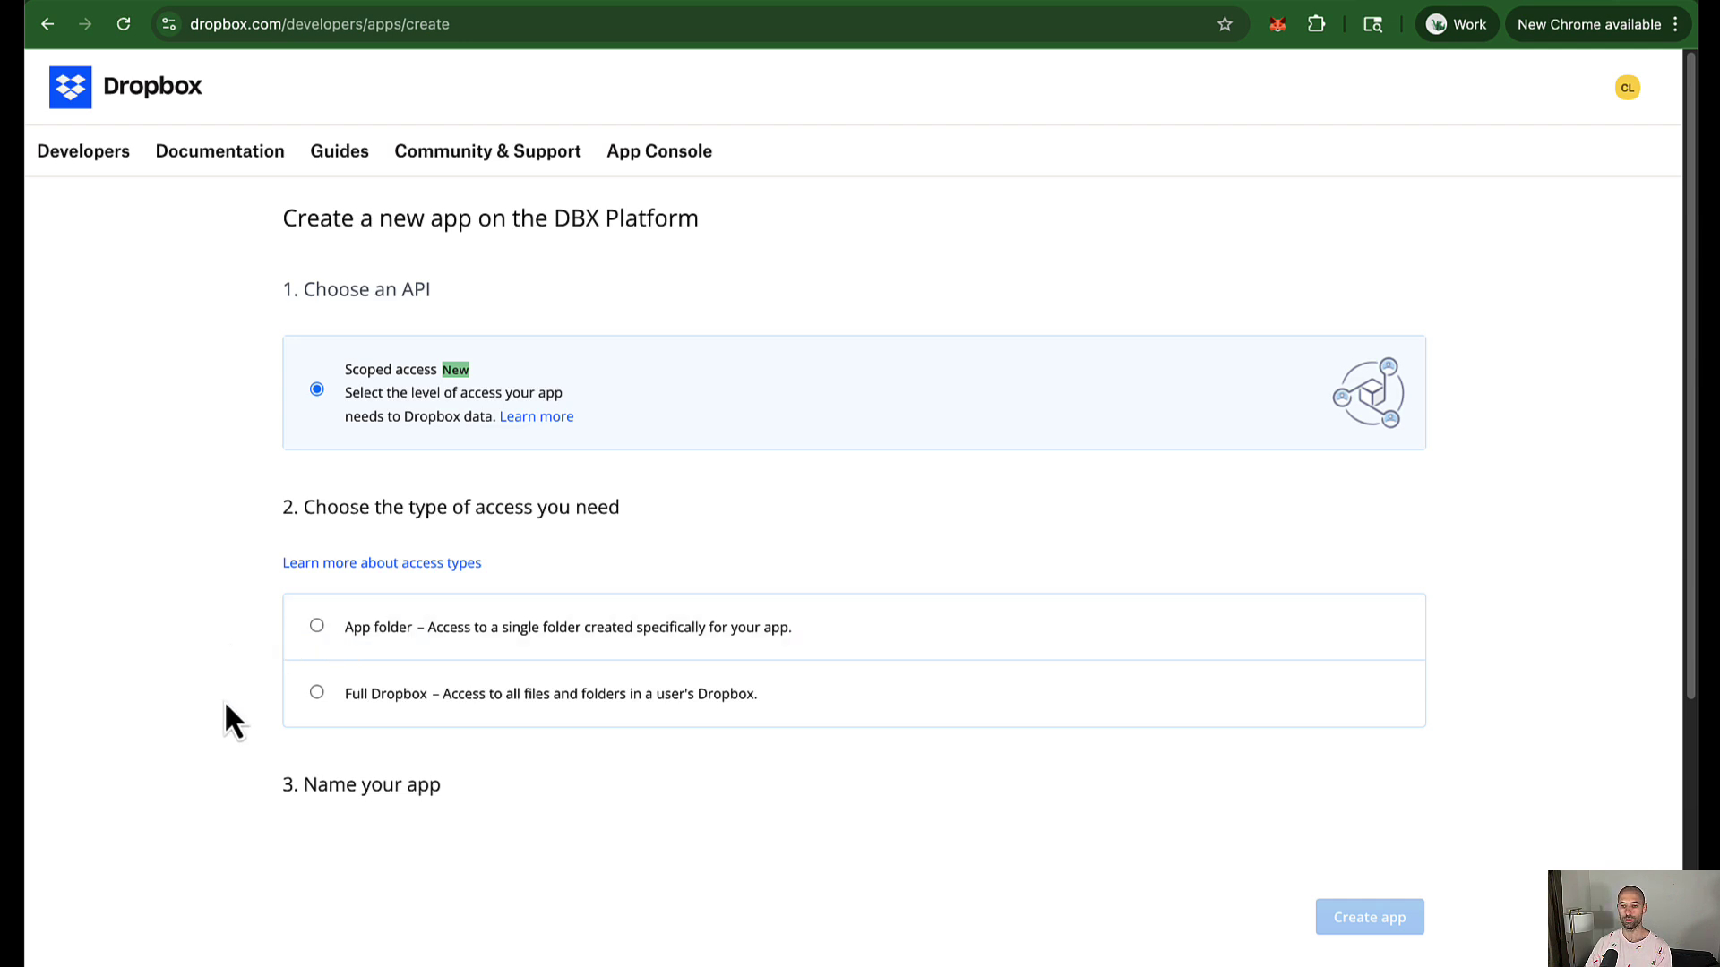
{"action": "left_click", "coordinate": [317, 693]}
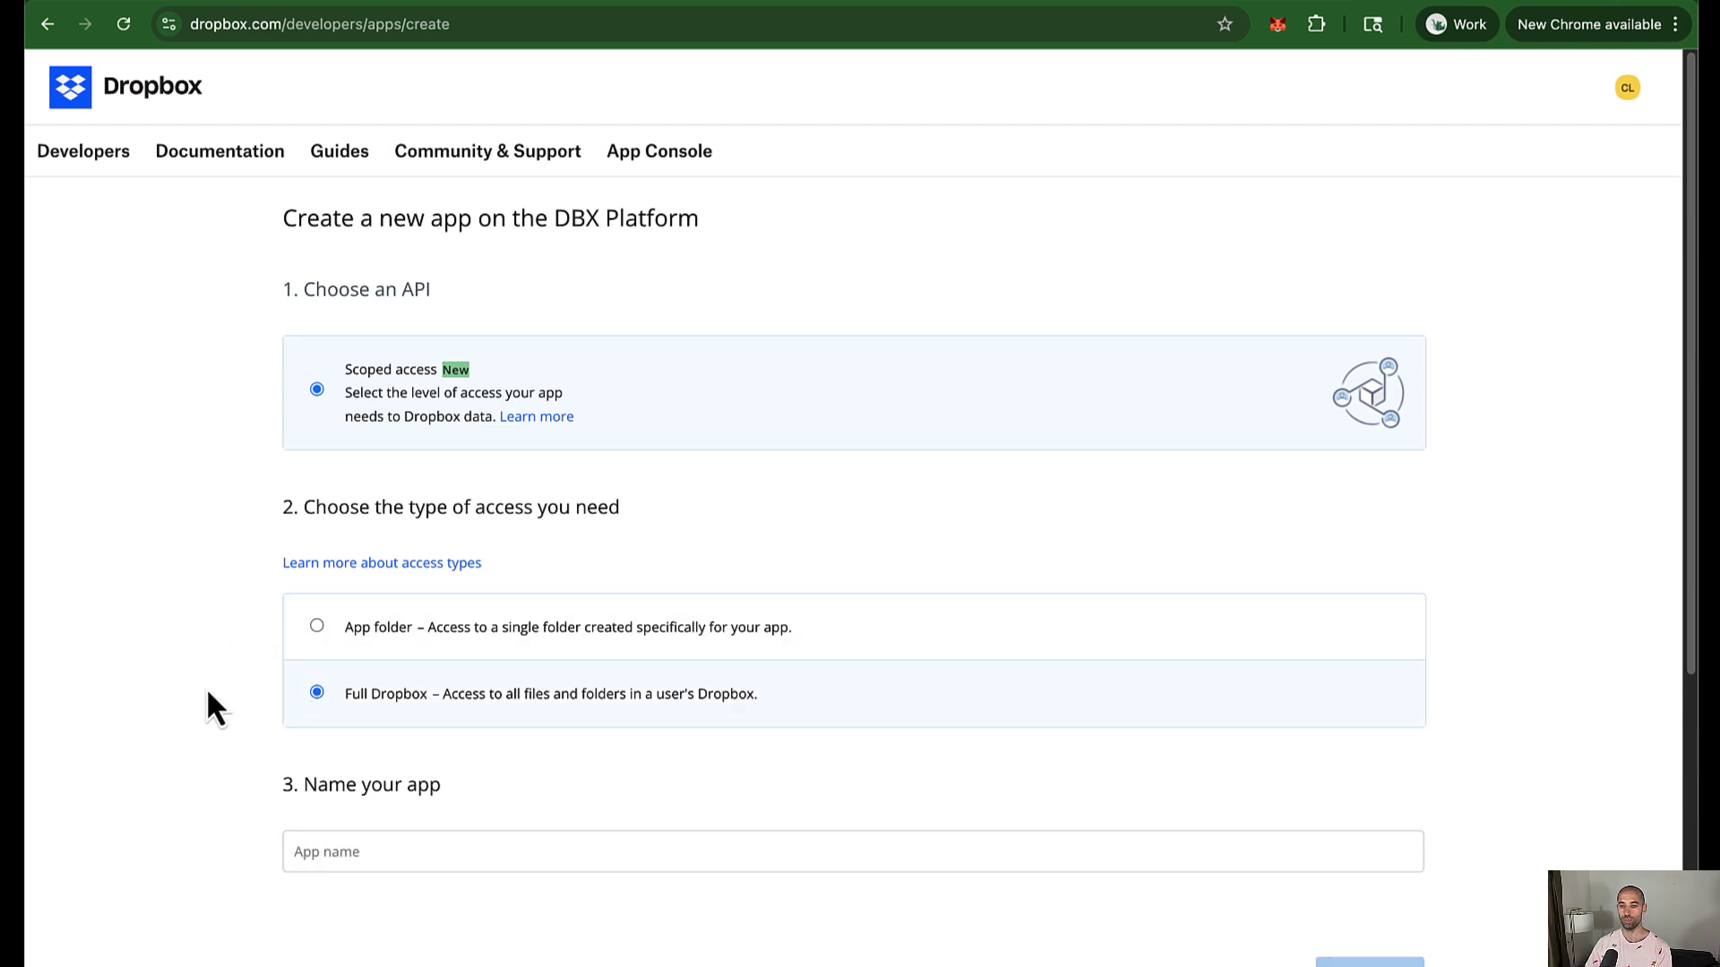
{"action": "scroll", "coordinate": [206, 694], "scroll_direction": "down", "scroll_amount": 2}
{"action": "left_click", "coordinate": [412, 750]}
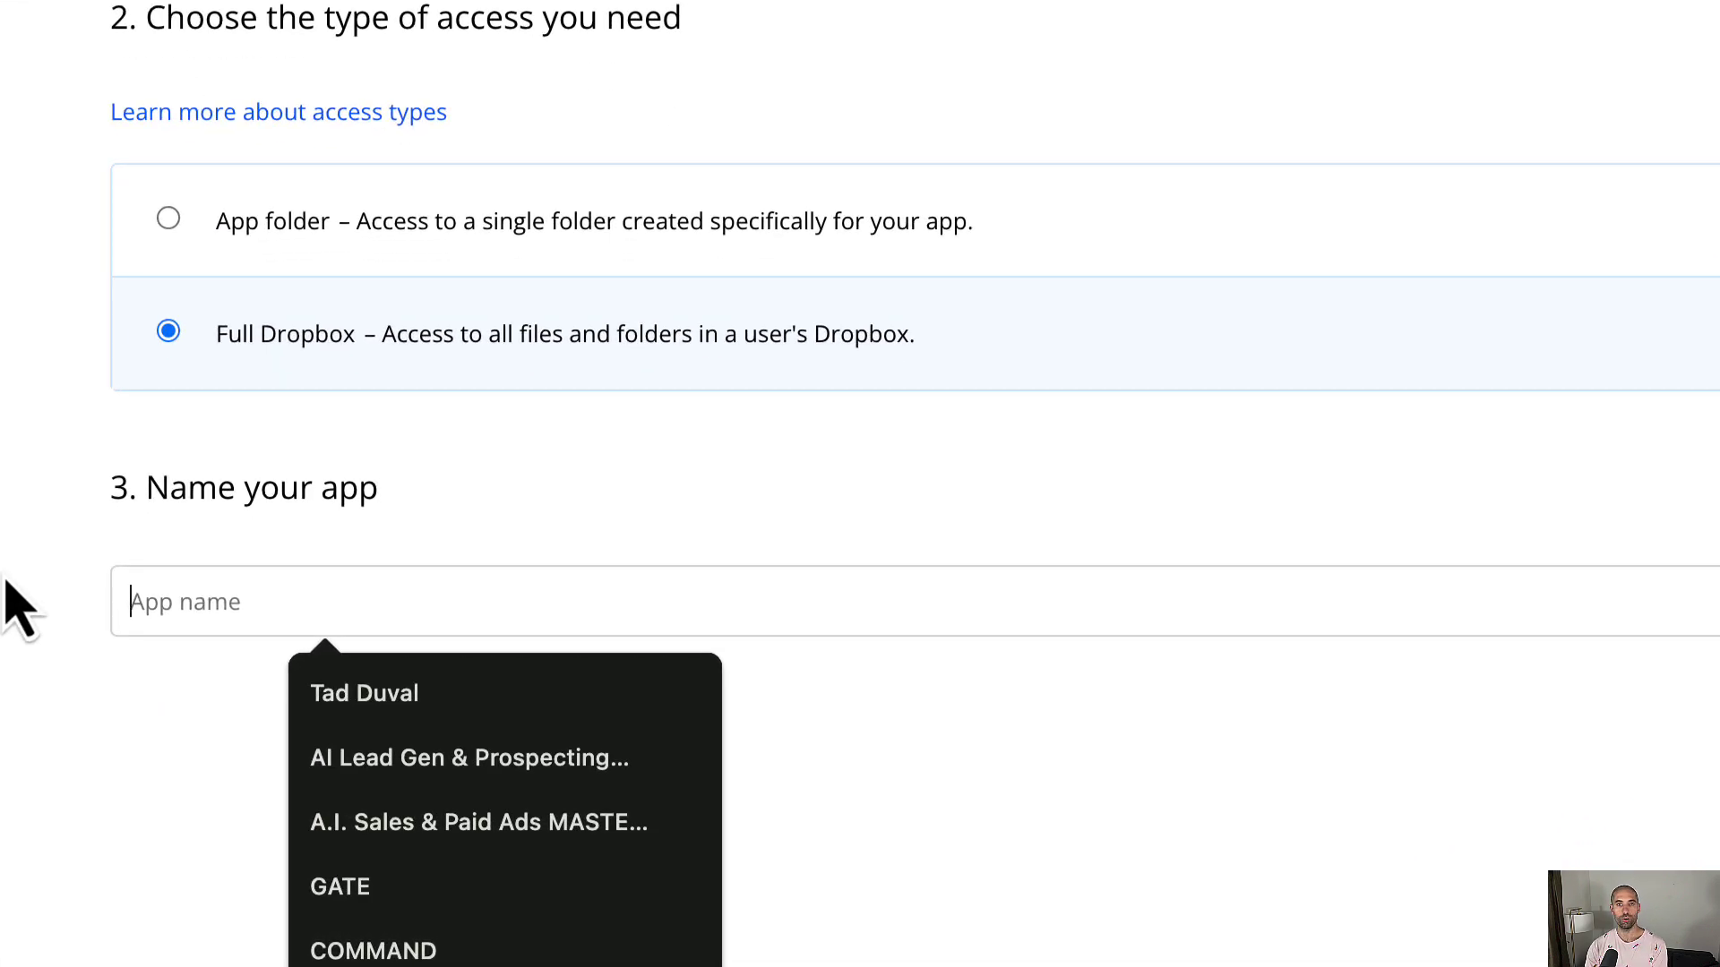
{"action": "type", "text": "aa"}
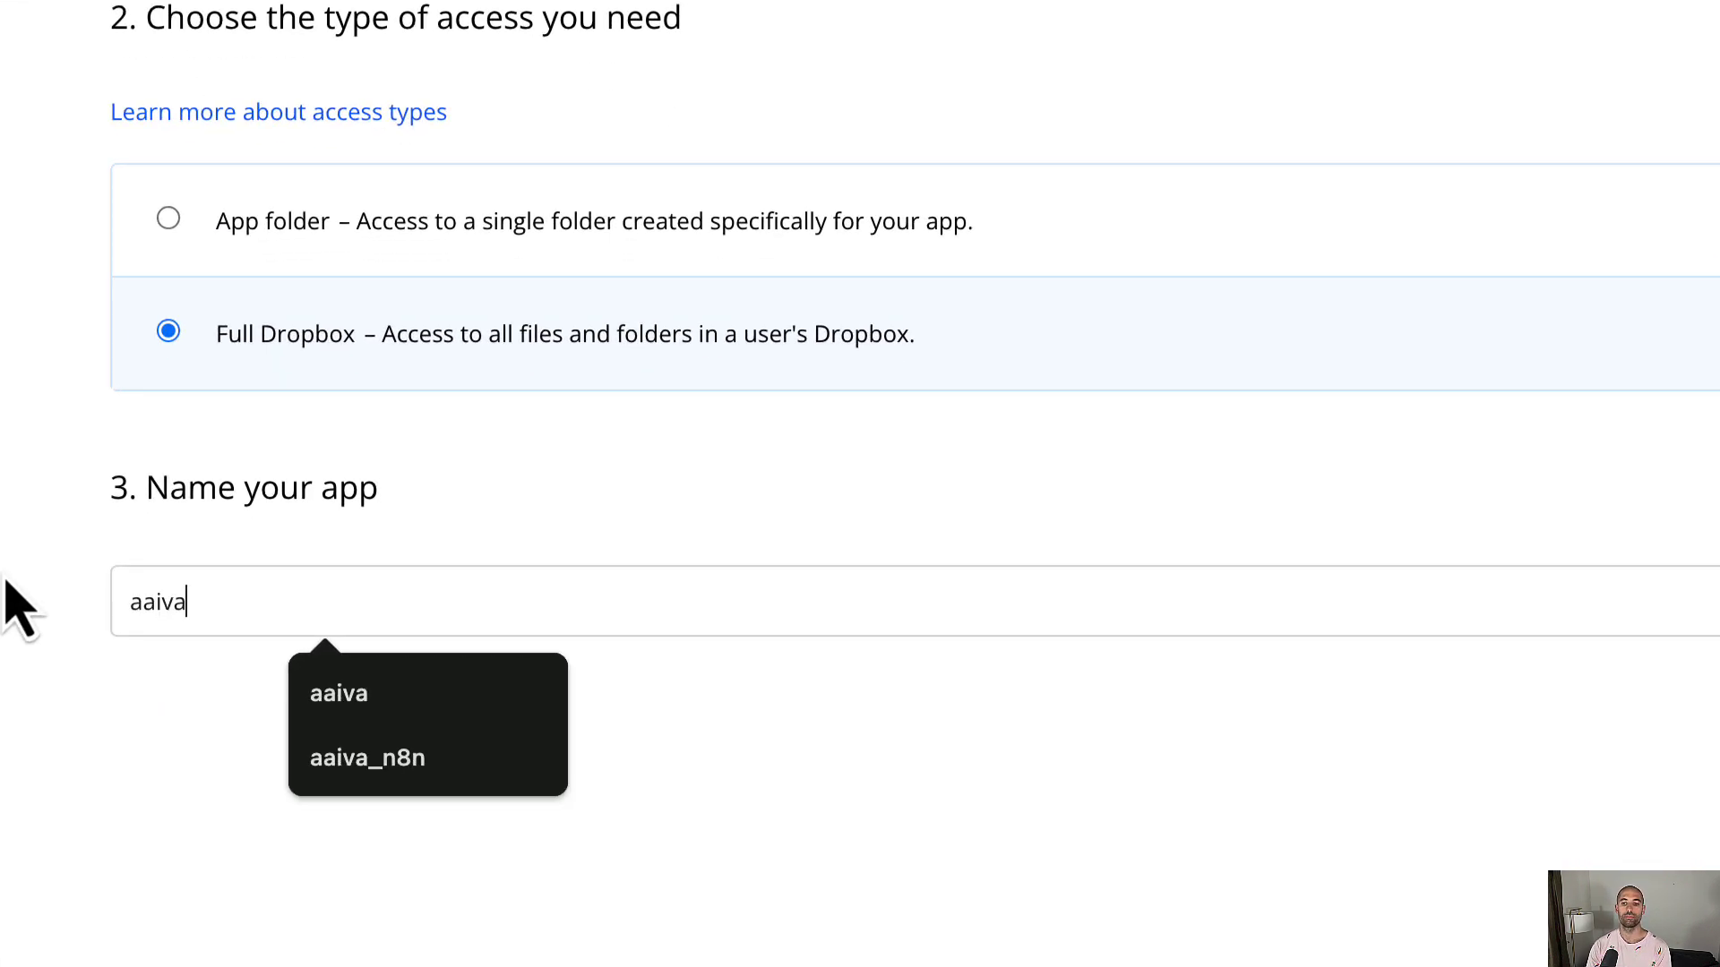
{"action": "type", "text": "iva"}
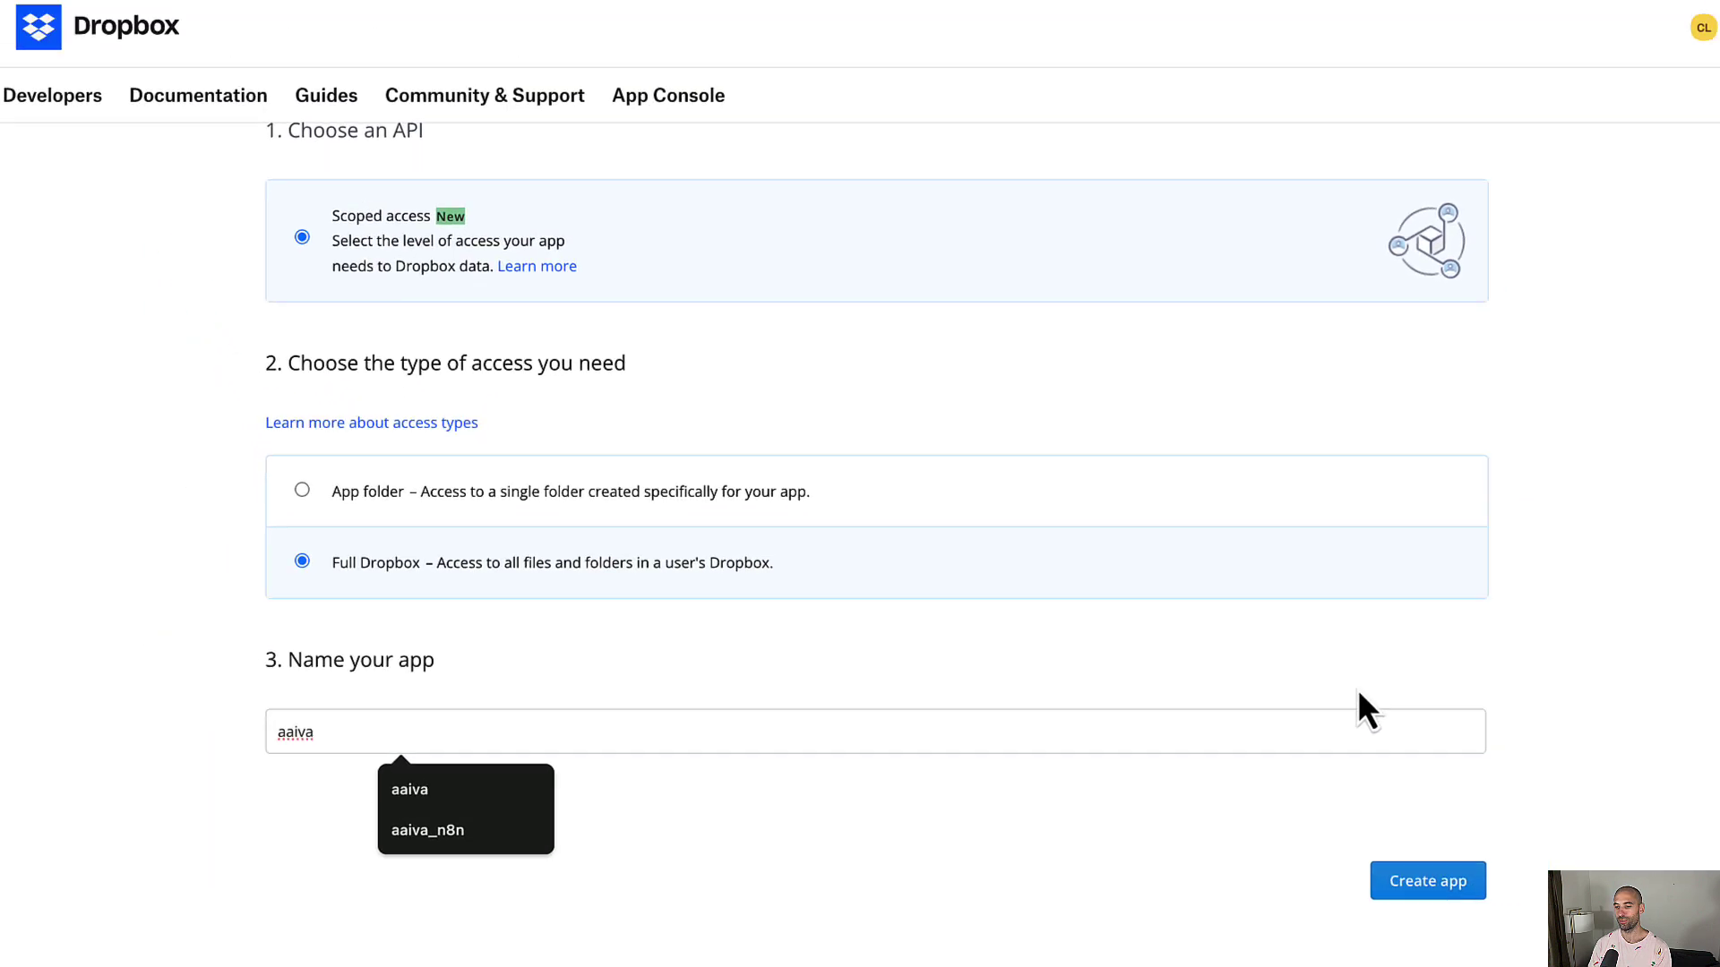
Create the aaiva app and go to the app key and OAuth 2 section of its settings
{"action": "left_click", "coordinate": [1419, 885]}
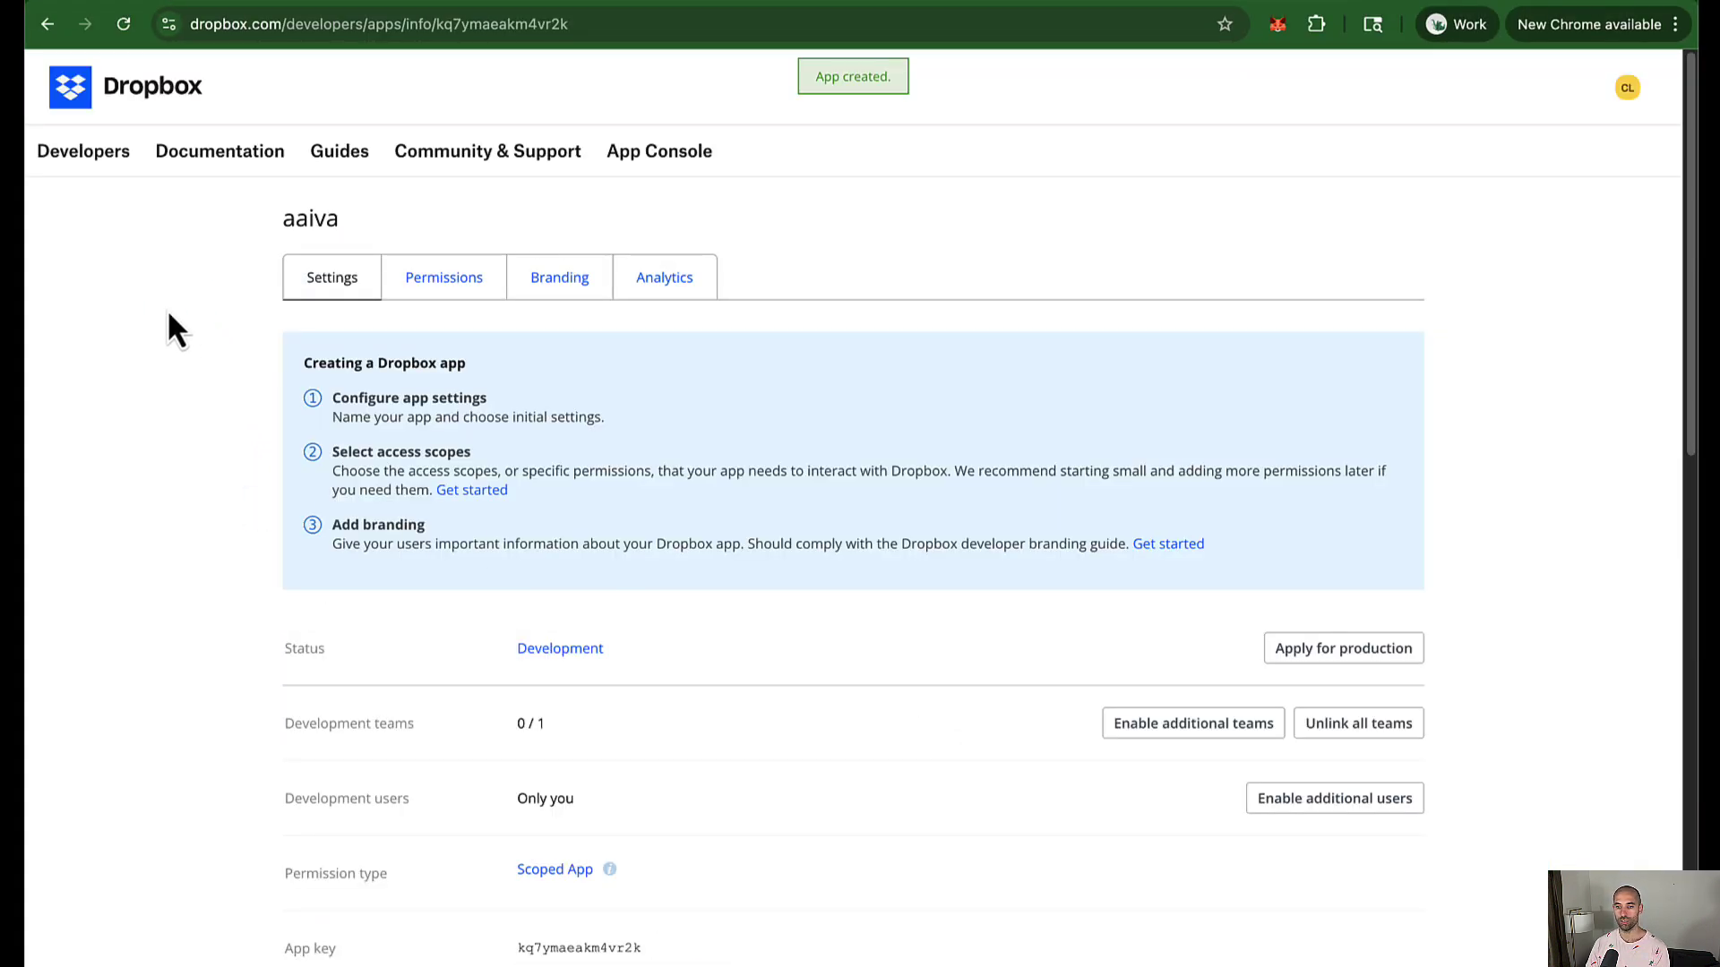
{"action": "scroll", "coordinate": [168, 315], "scroll_direction": "down", "scroll_amount": 5}
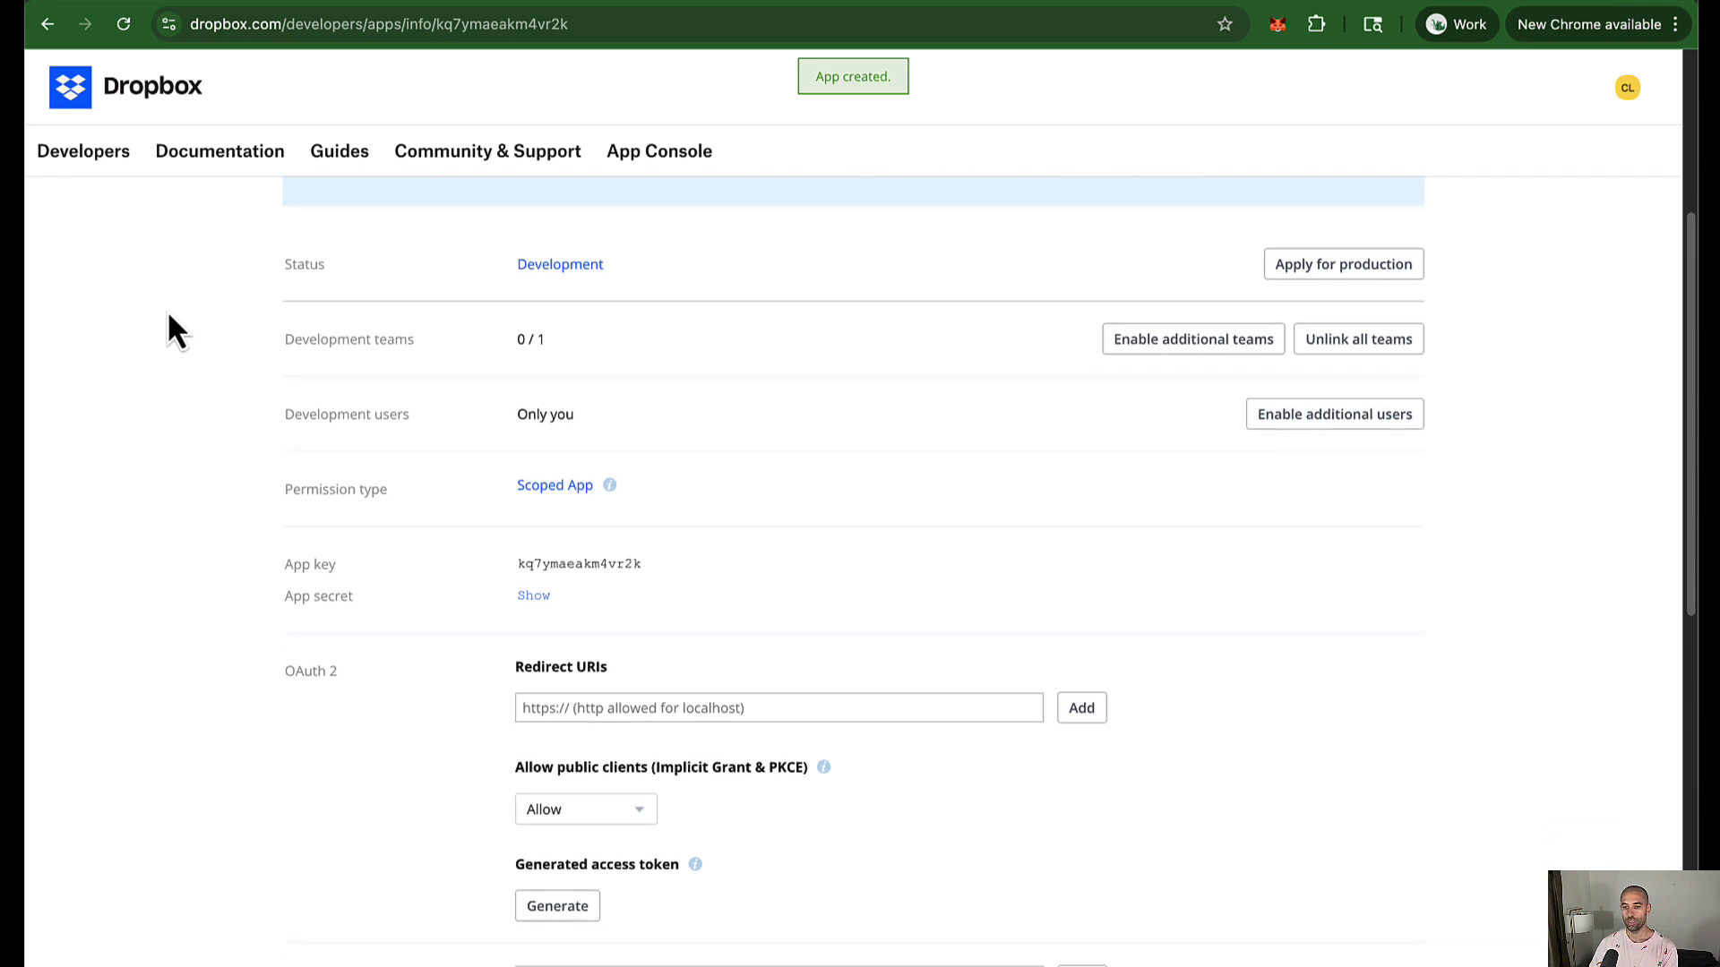
{"action": "scroll", "coordinate": [166, 309], "scroll_direction": "down", "scroll_amount": 2}
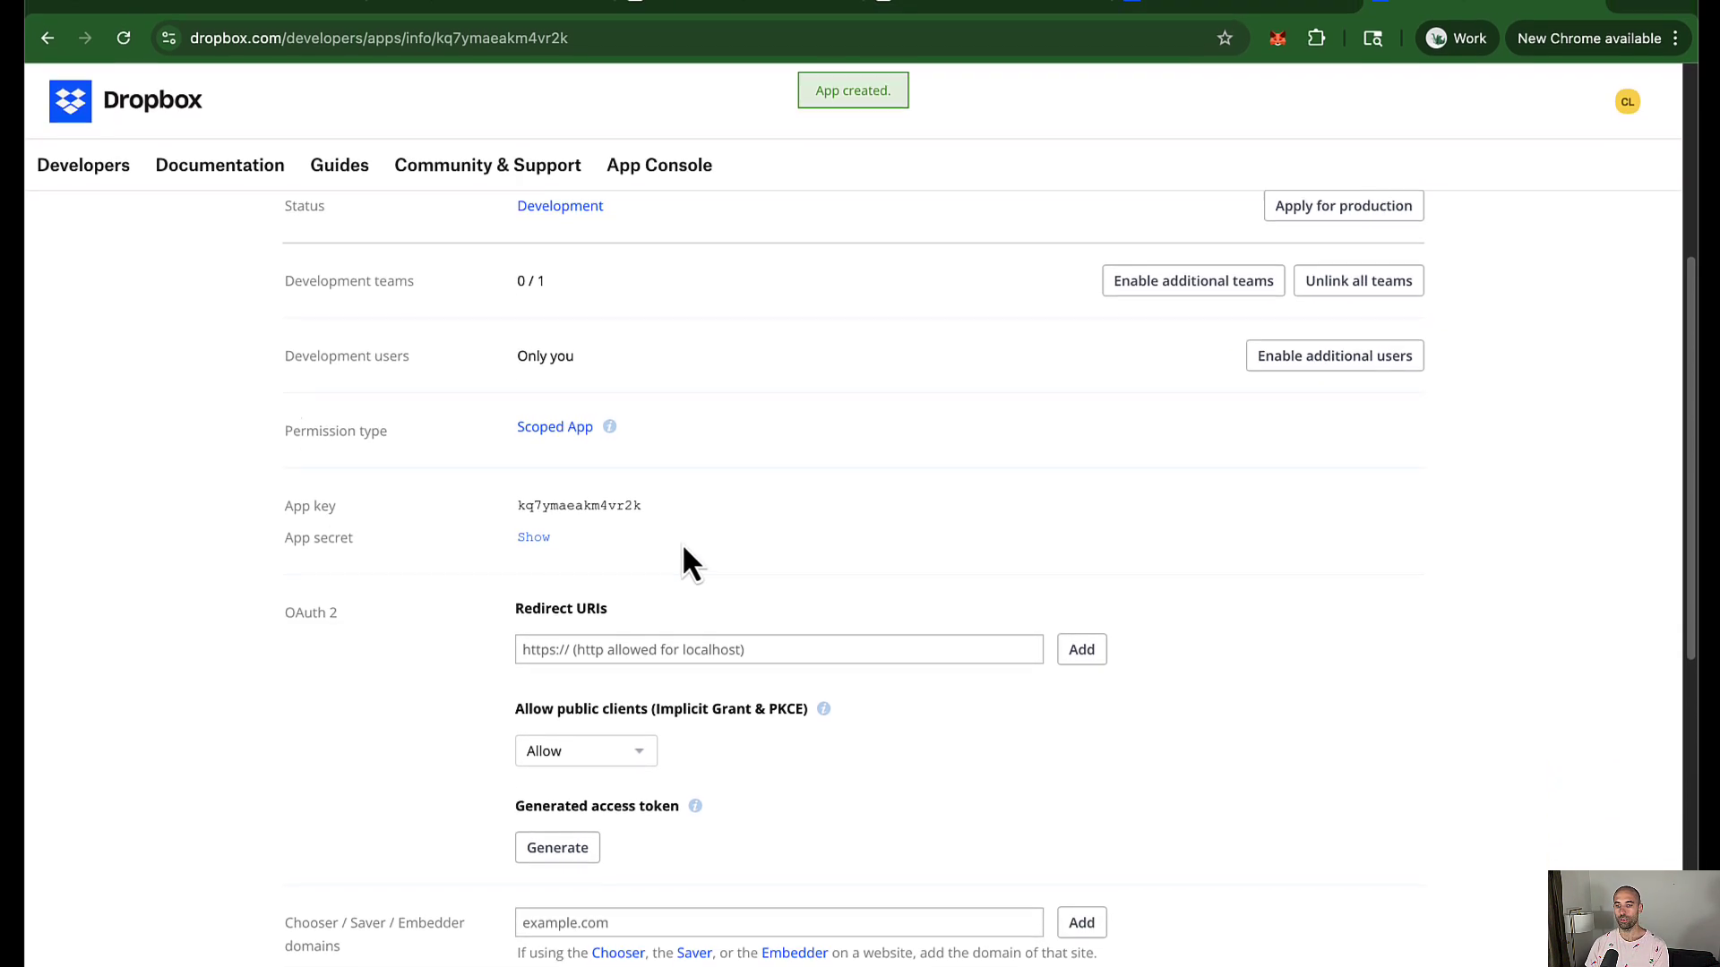
{"action": "scroll", "coordinate": [432, 645], "scroll_direction": "down", "scroll_amount": 2}
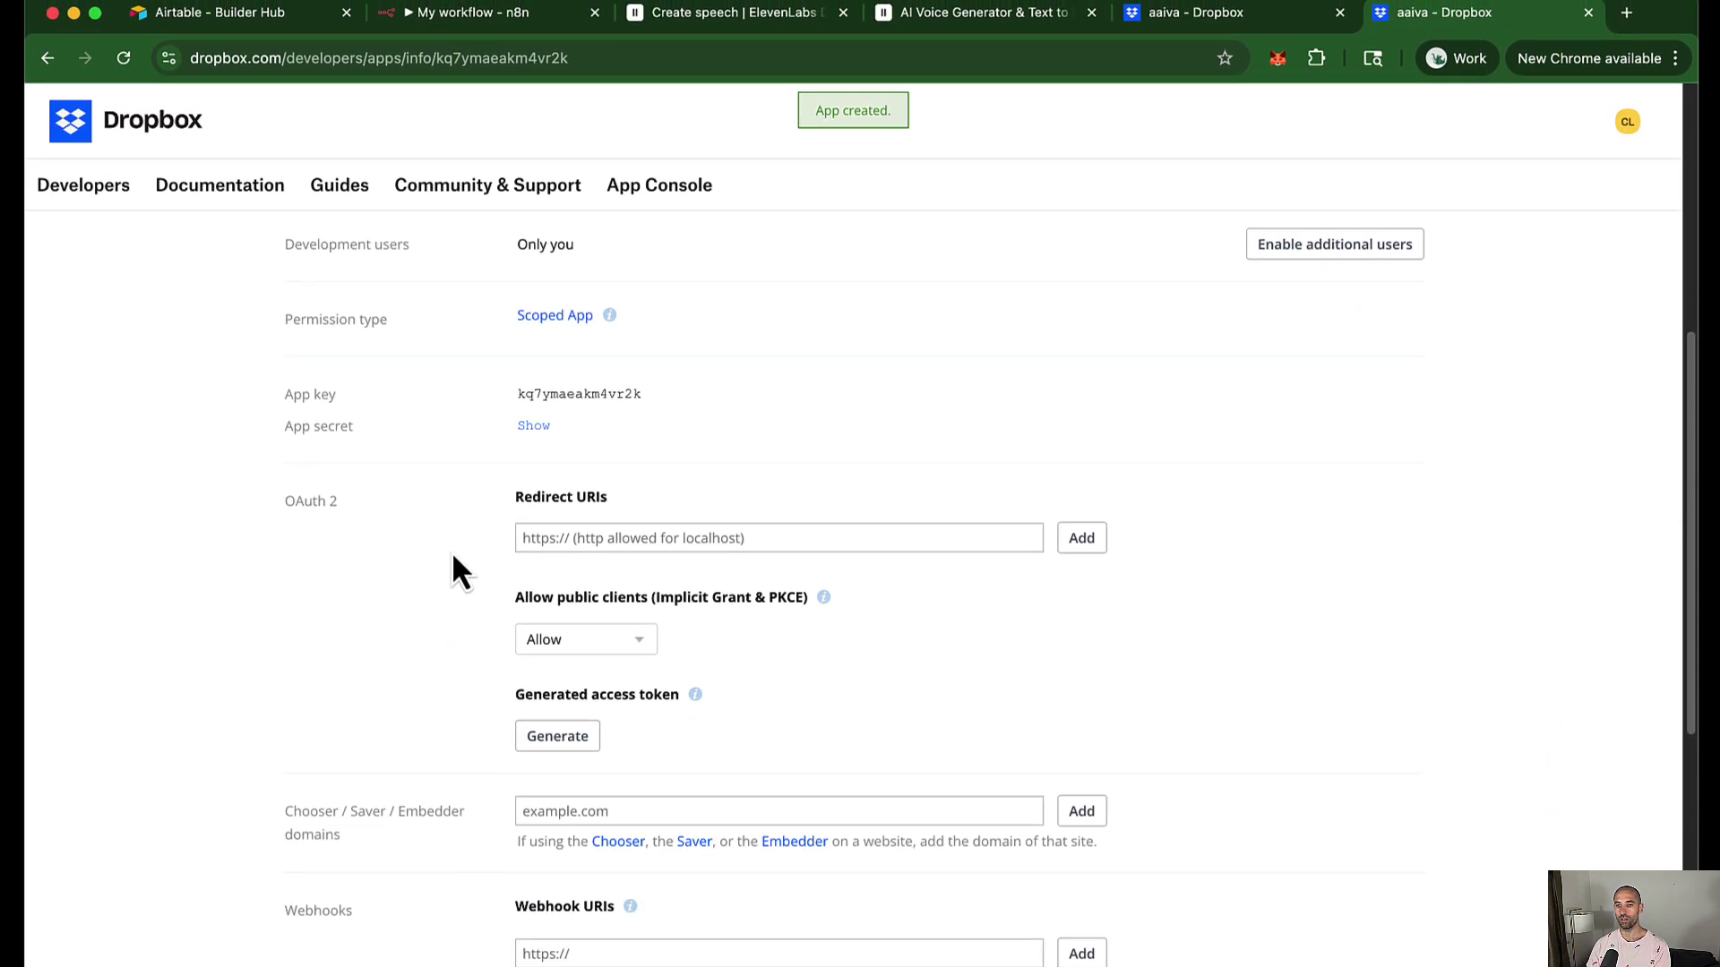
Switch to the n8n workflow, leave it for the workflows overview and save its changes on the way out
{"action": "left_click", "coordinate": [509, 18]}
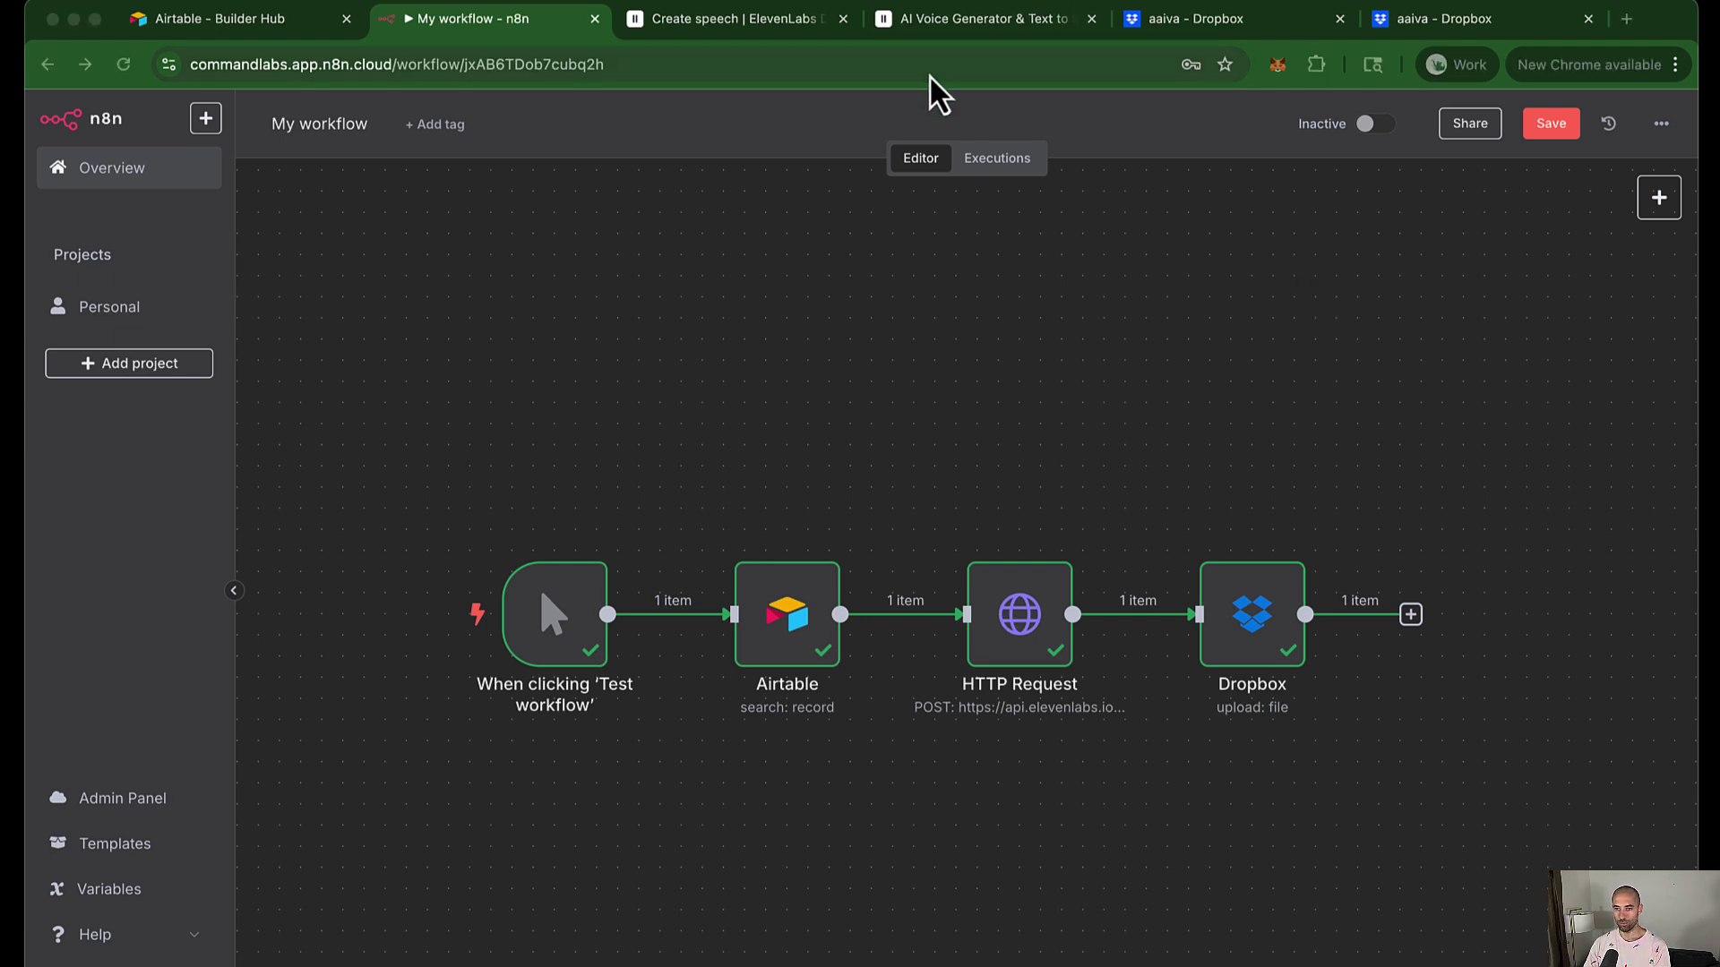
{"action": "left_click", "coordinate": [497, 347]}
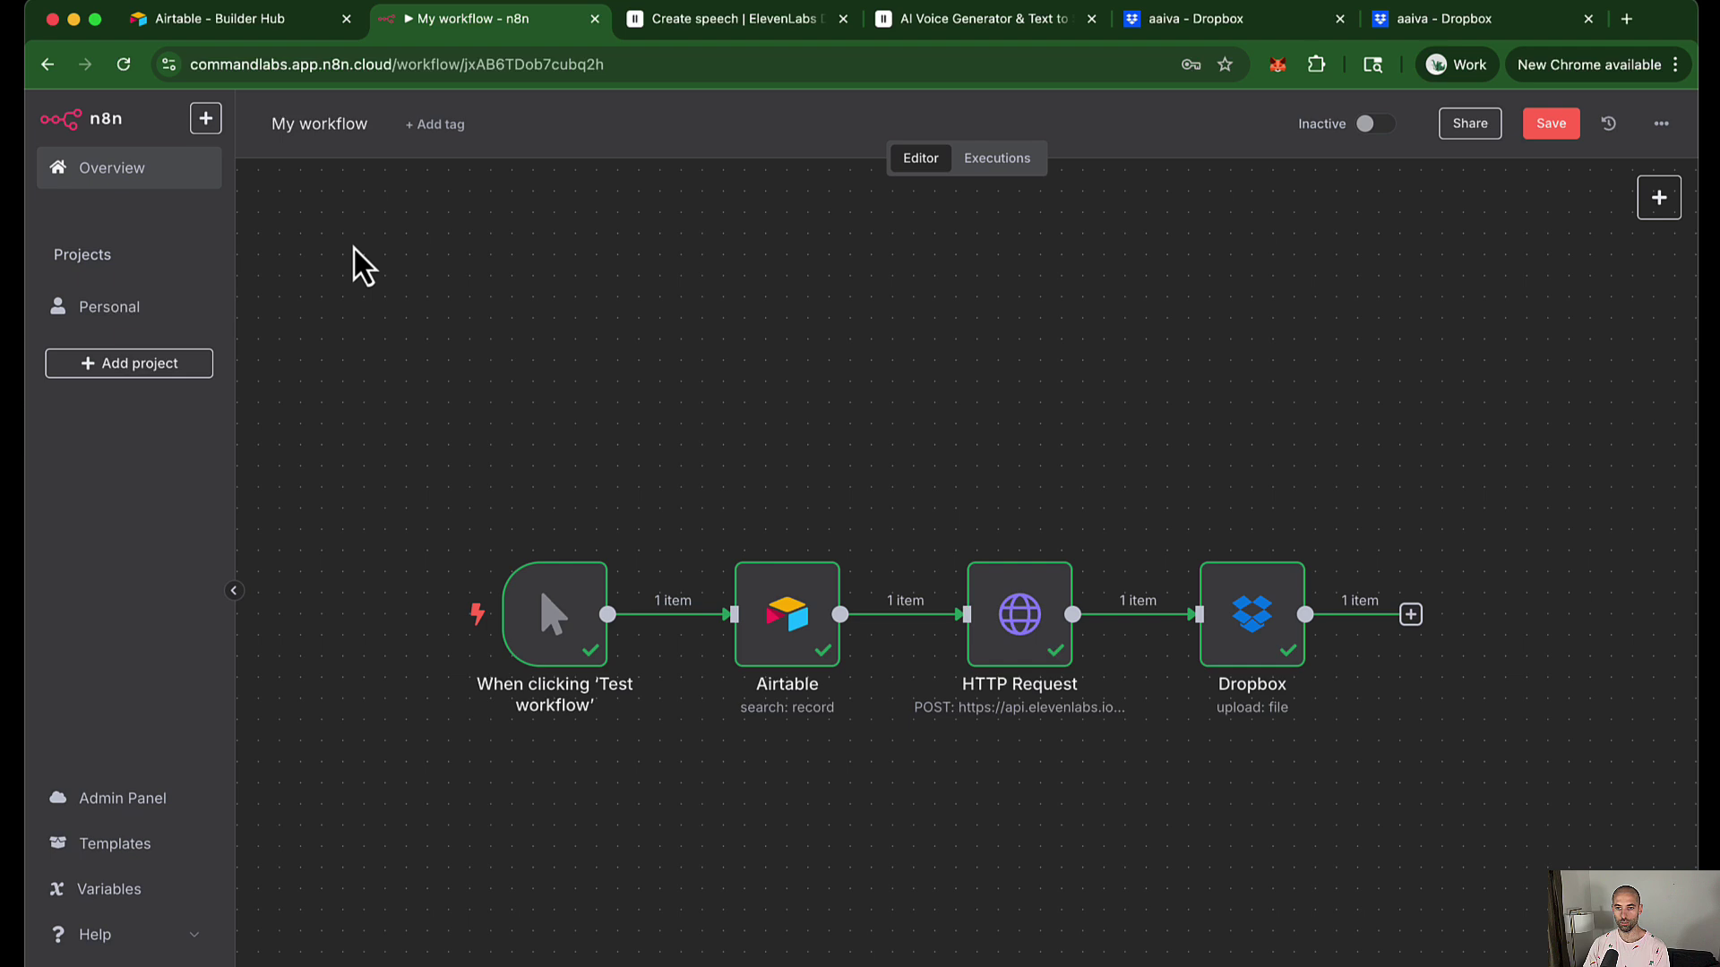
{"action": "left_click", "coordinate": [48, 64]}
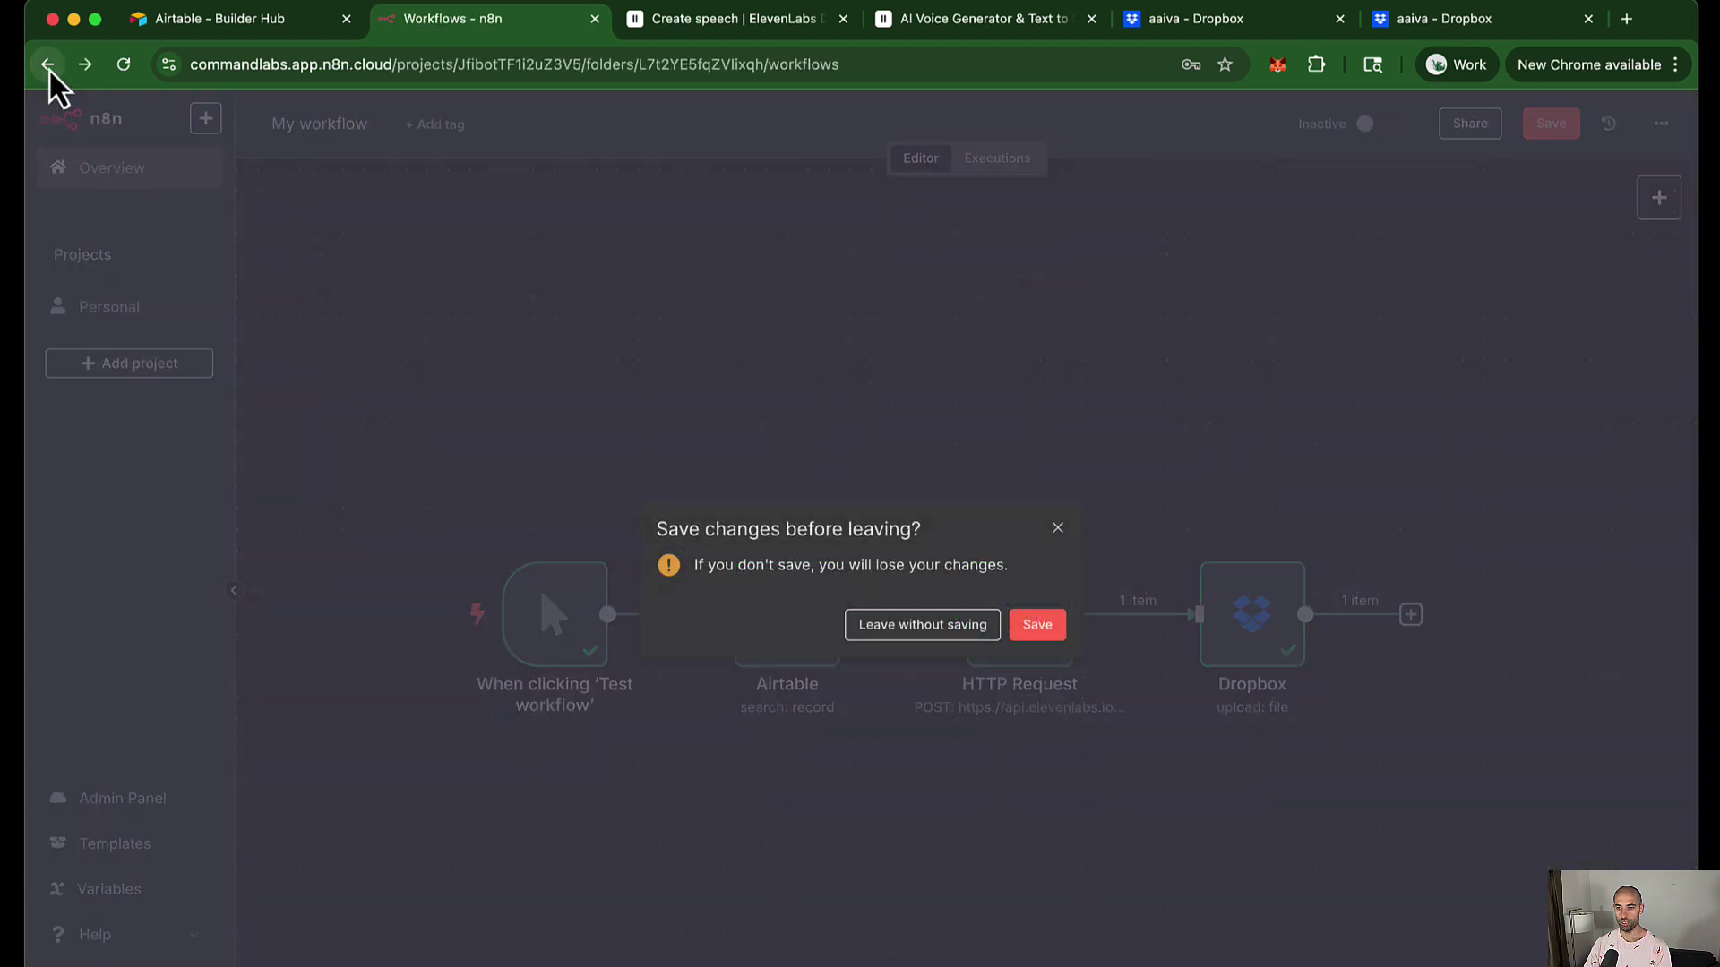
{"action": "left_click", "coordinate": [1034, 627]}
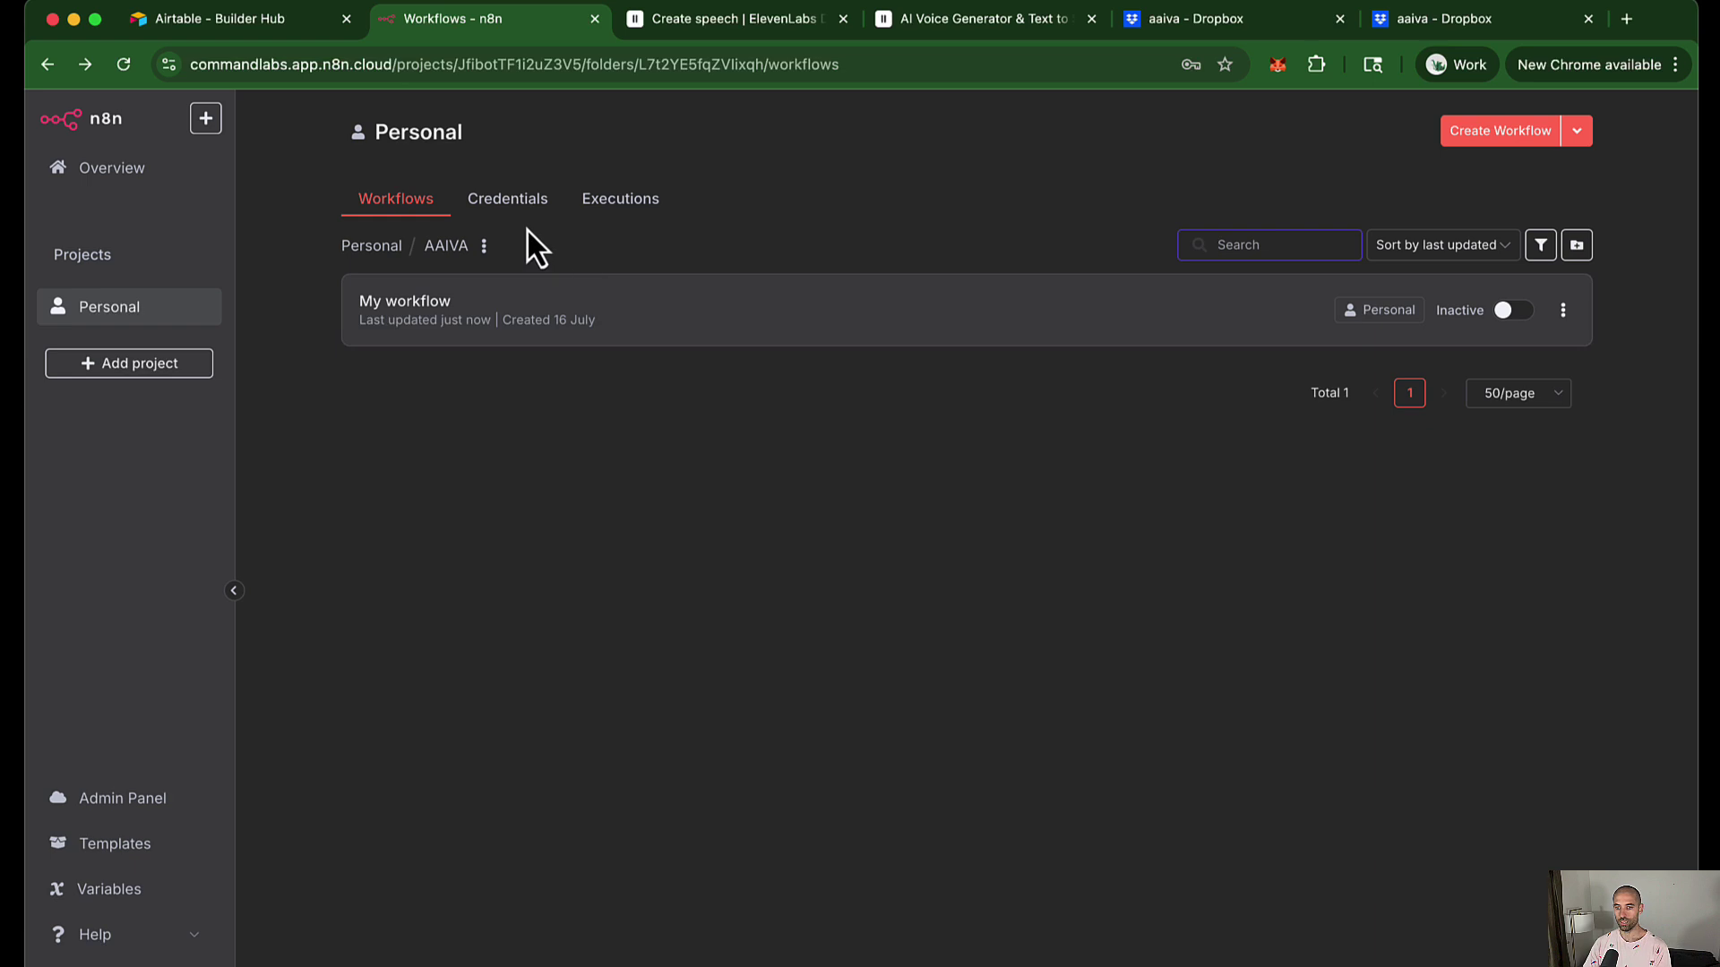
Open the Personal project's credentials and start creating a new credential
{"action": "left_click", "coordinate": [518, 219]}
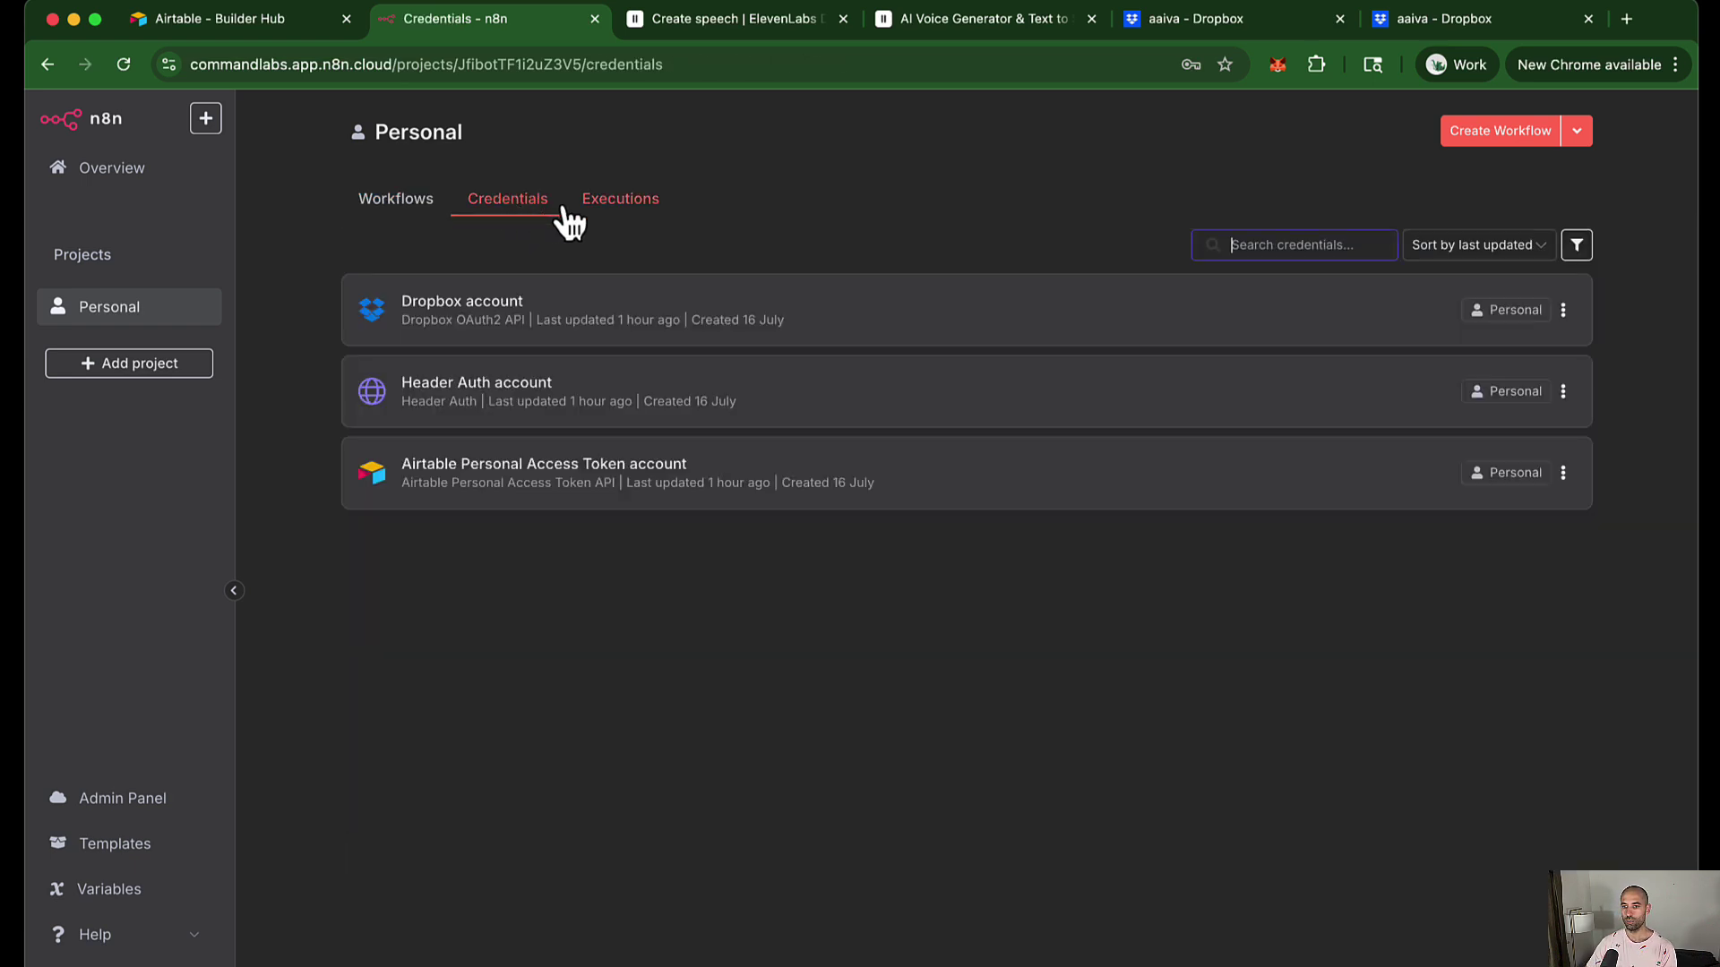
{"action": "left_click", "coordinate": [1577, 139]}
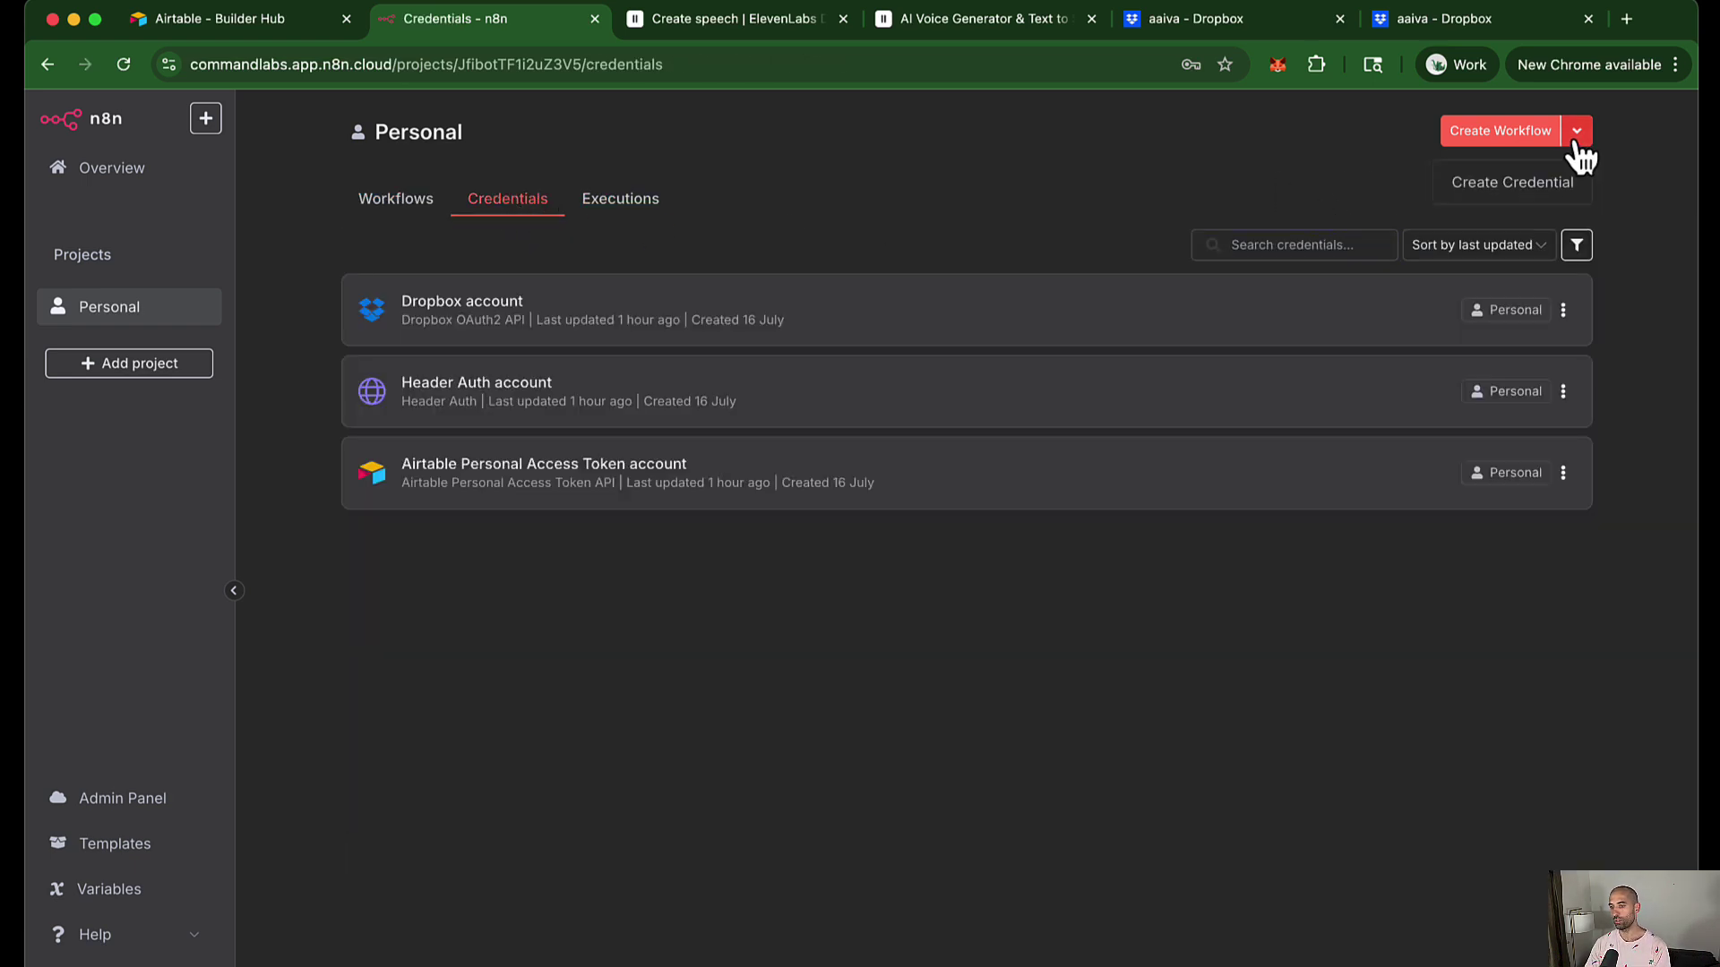
{"action": "left_click", "coordinate": [1509, 184]}
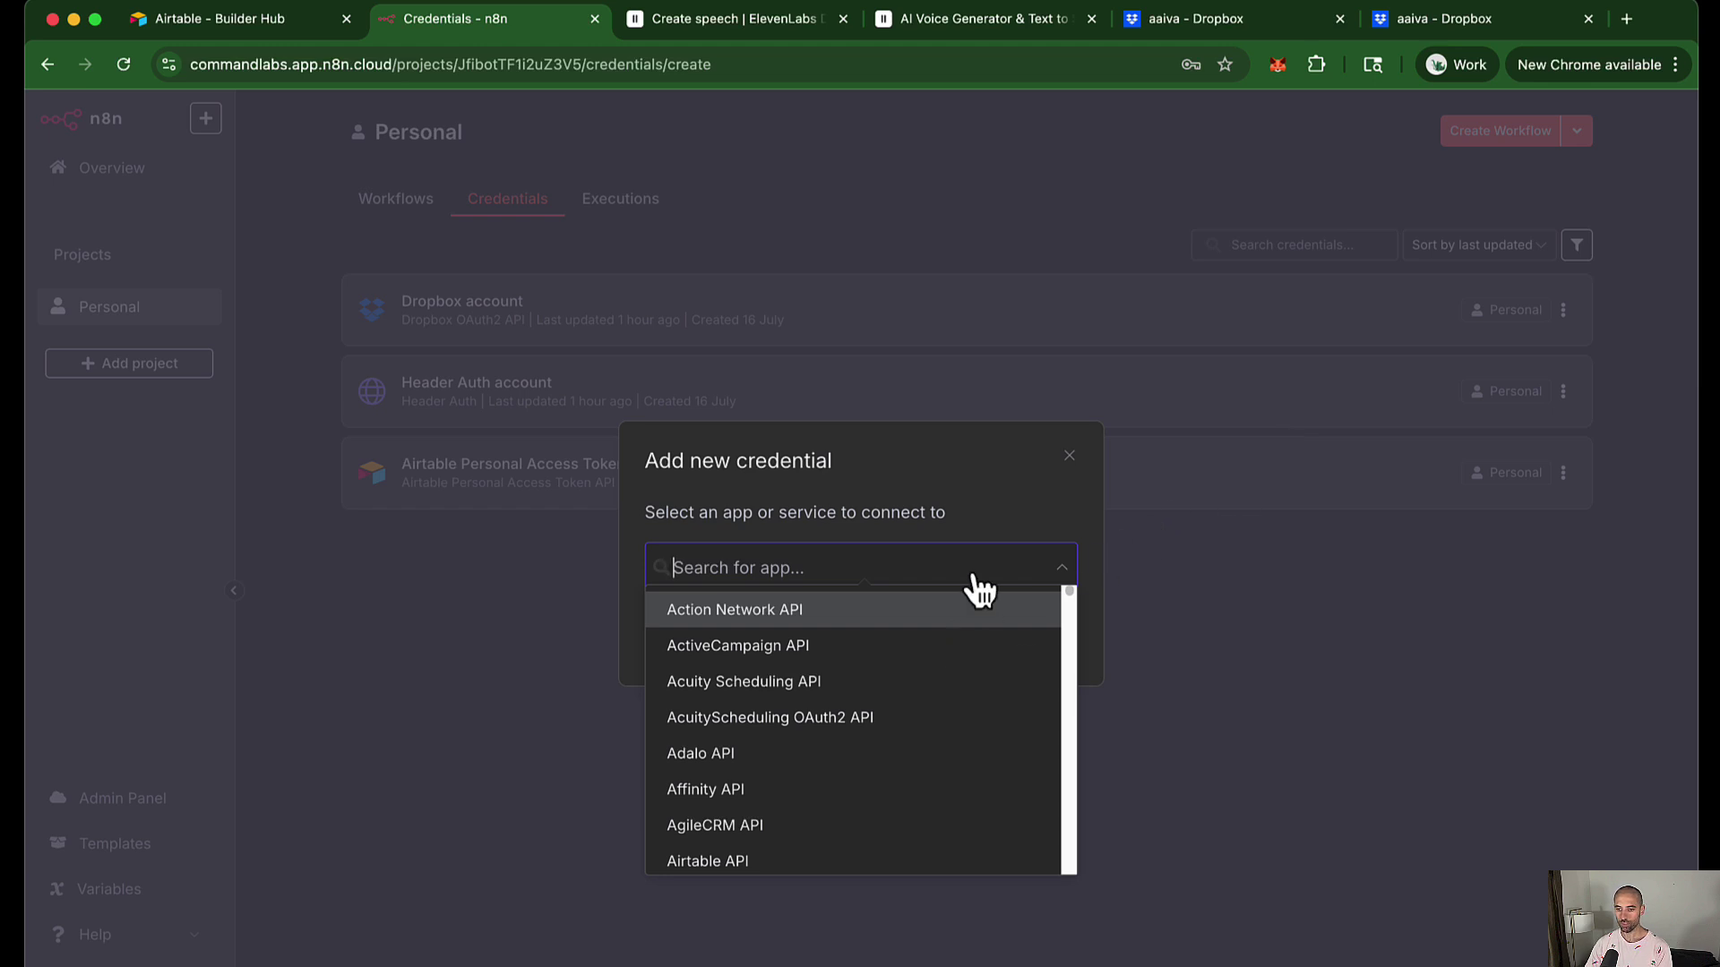
Choose OAuth2 API as the new credential's service and continue to its connection settings
{"action": "scroll", "coordinate": [929, 698], "scroll_direction": "down", "scroll_amount": 10}
{"action": "scroll", "coordinate": [933, 701], "scroll_direction": "down", "scroll_amount": 20}
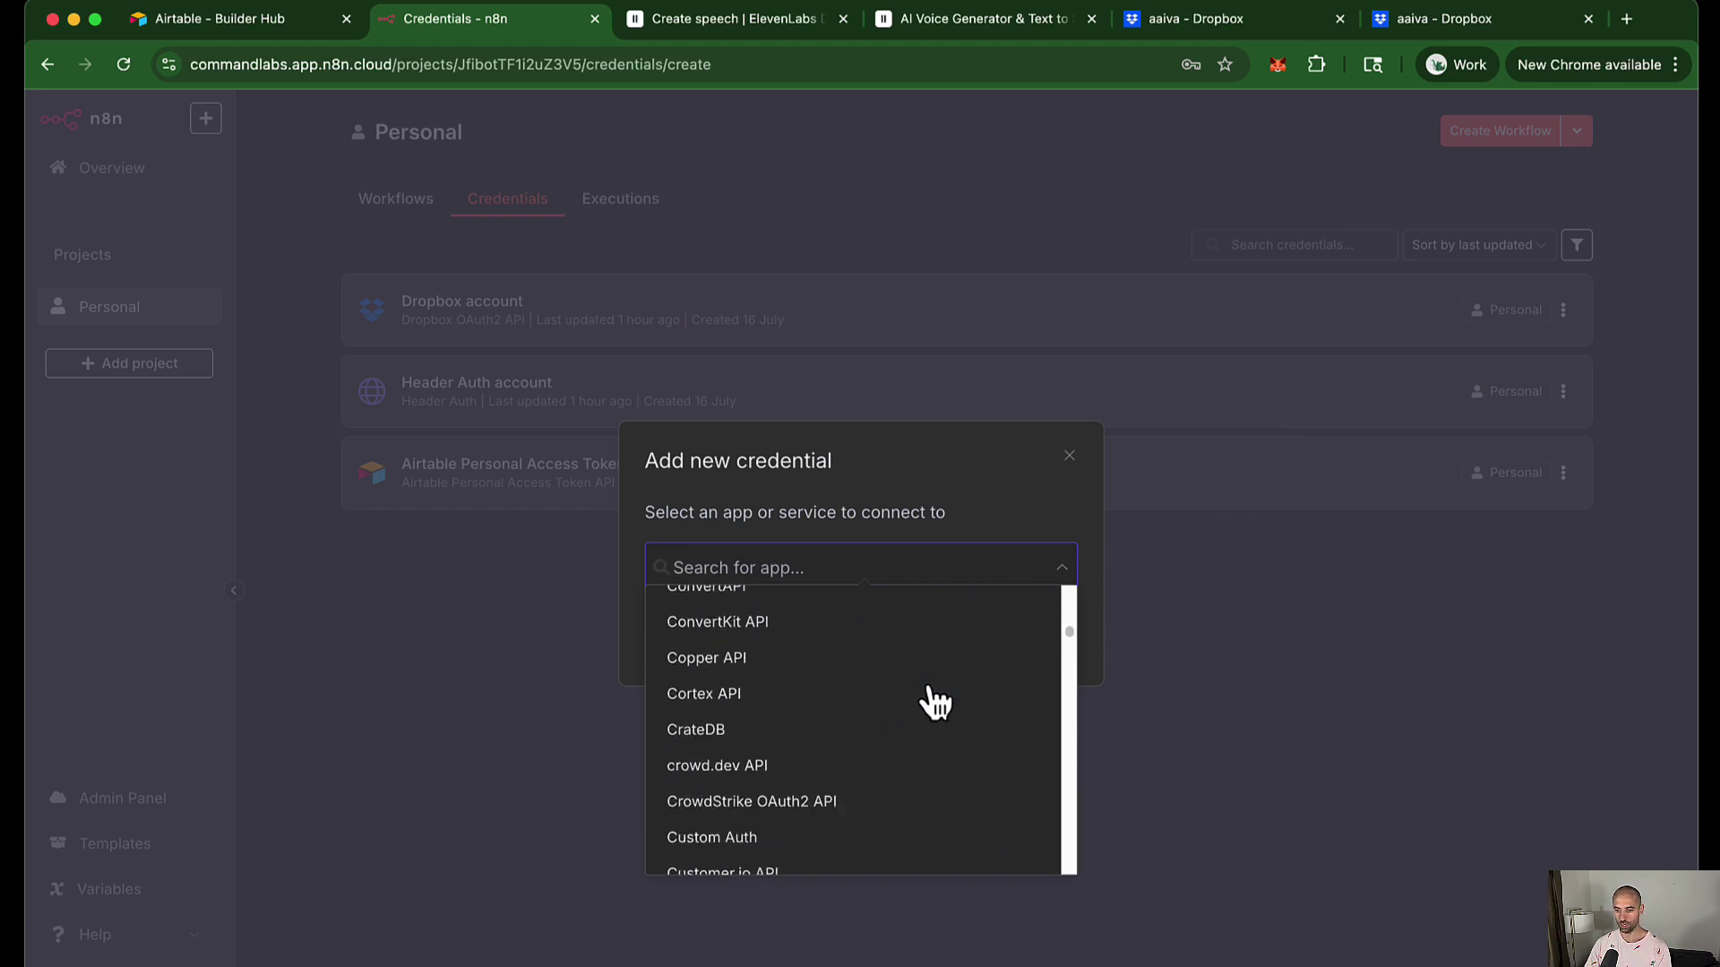
{"action": "scroll", "coordinate": [933, 701], "scroll_direction": "down", "scroll_amount": 20}
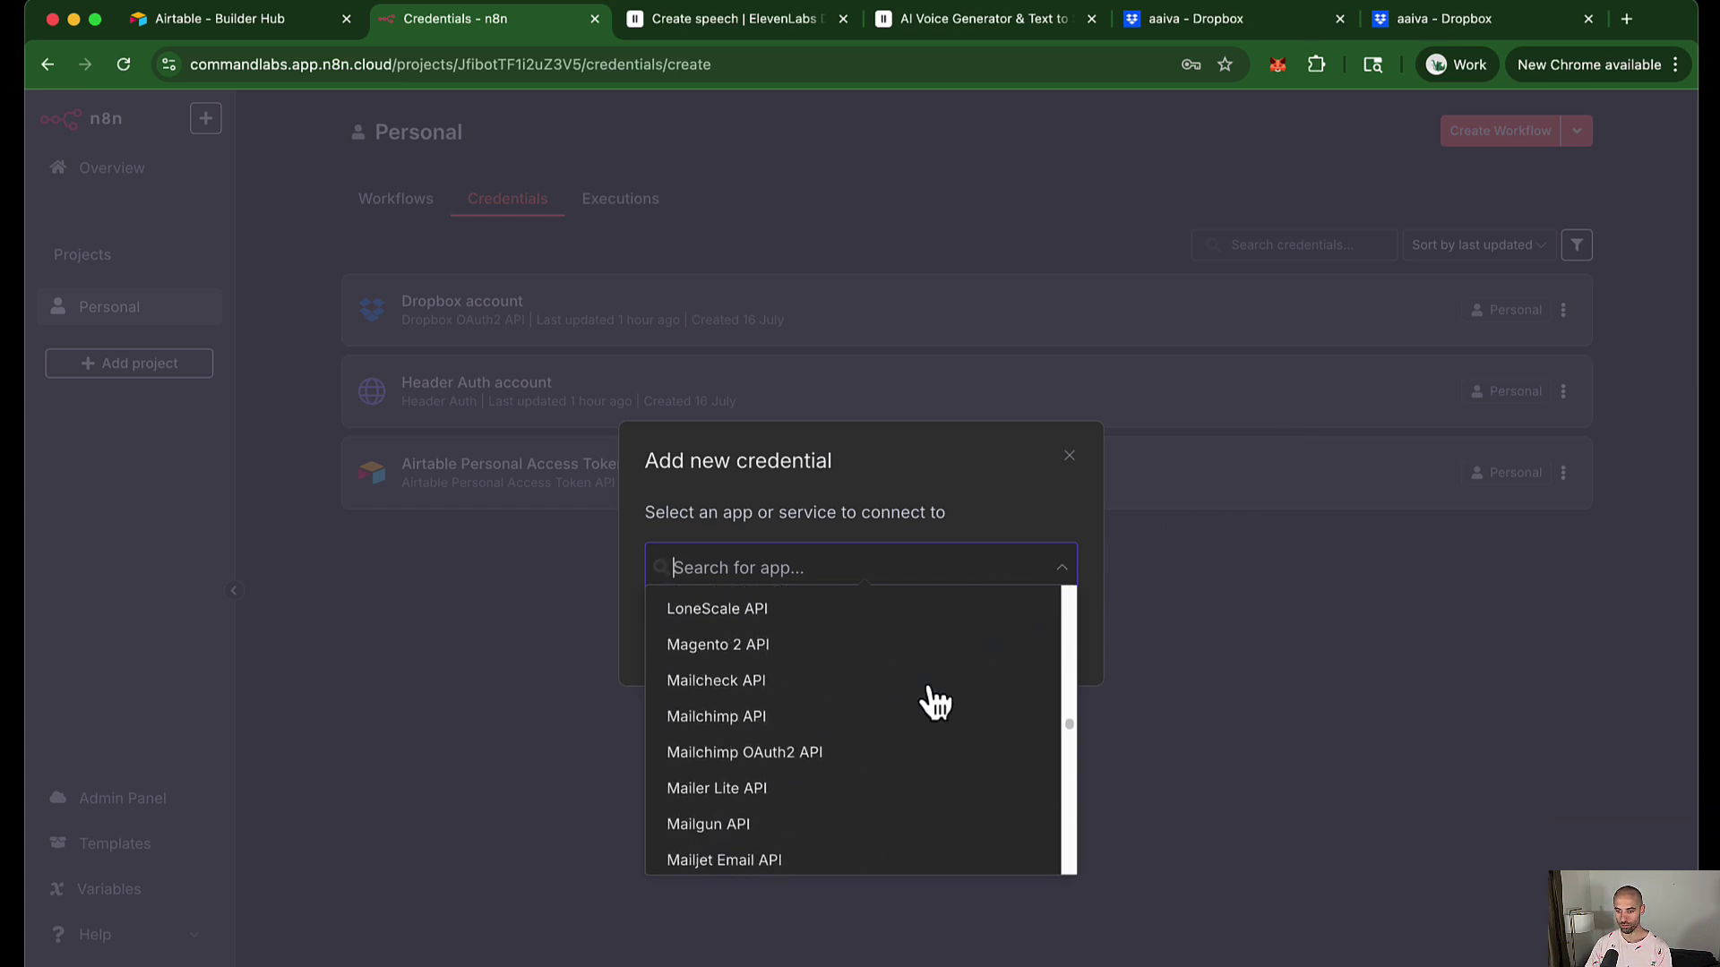
{"action": "scroll", "coordinate": [933, 701], "scroll_direction": "down", "scroll_amount": 5}
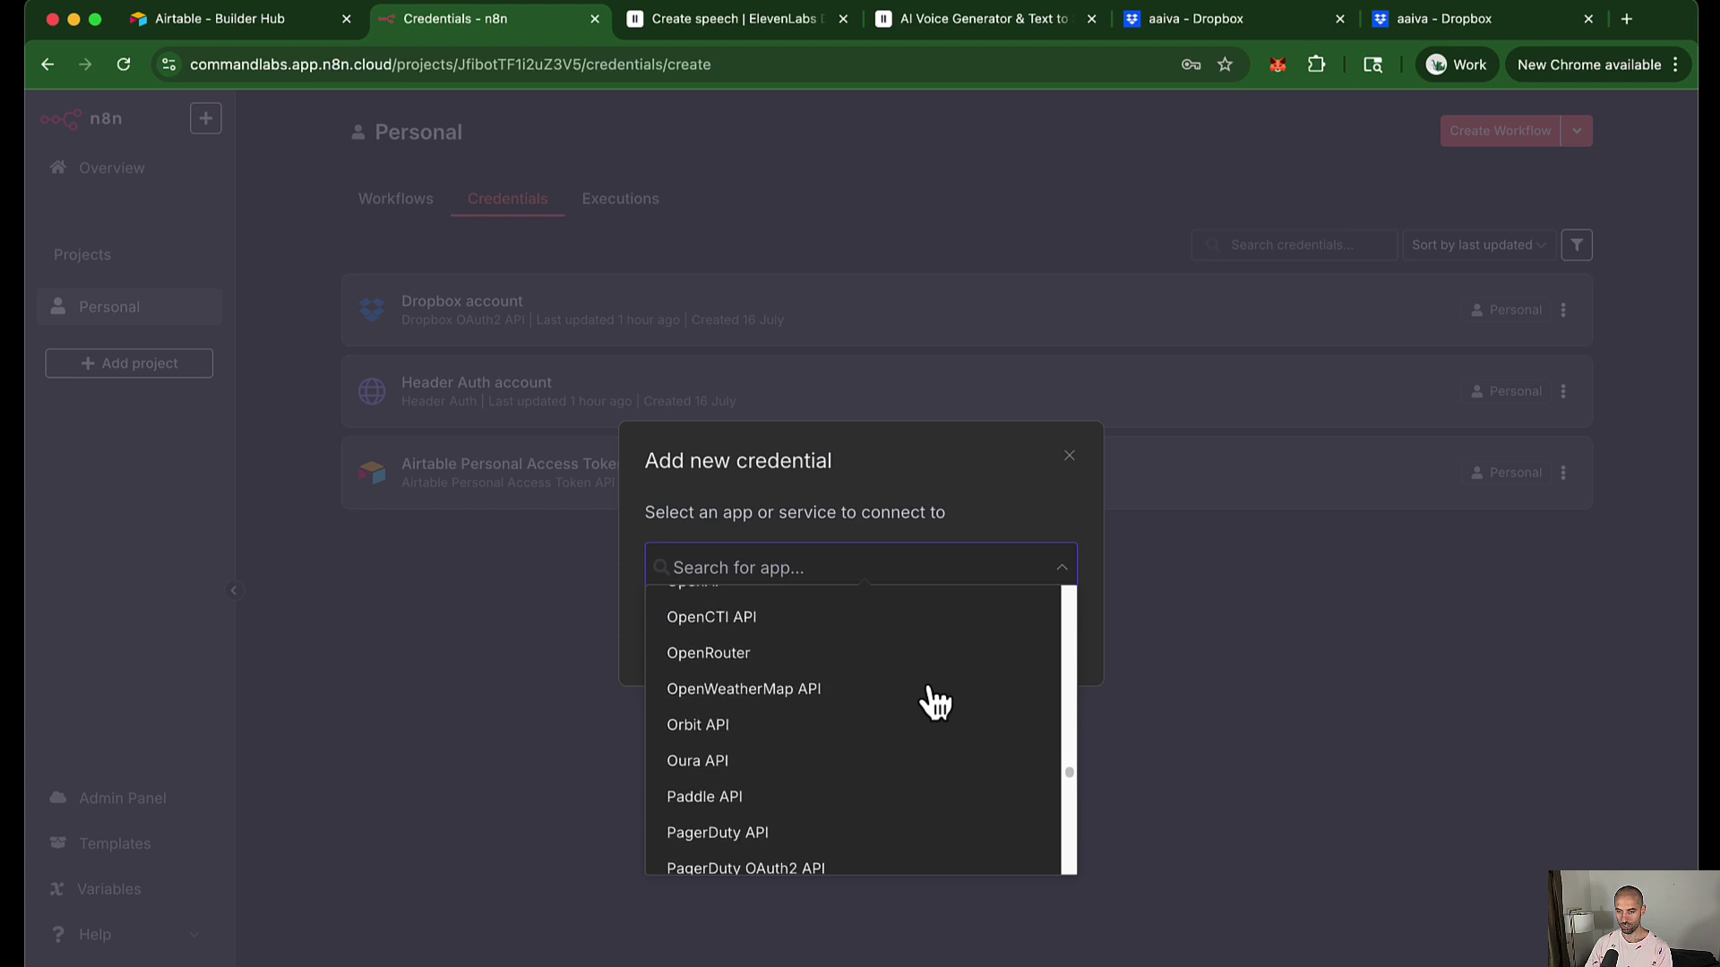
{"action": "scroll", "coordinate": [933, 702], "scroll_direction": "up", "scroll_amount": 3}
{"action": "scroll", "coordinate": [933, 701], "scroll_direction": "down", "scroll_amount": 3}
{"action": "scroll", "coordinate": [933, 701], "scroll_direction": "down", "scroll_amount": 5}
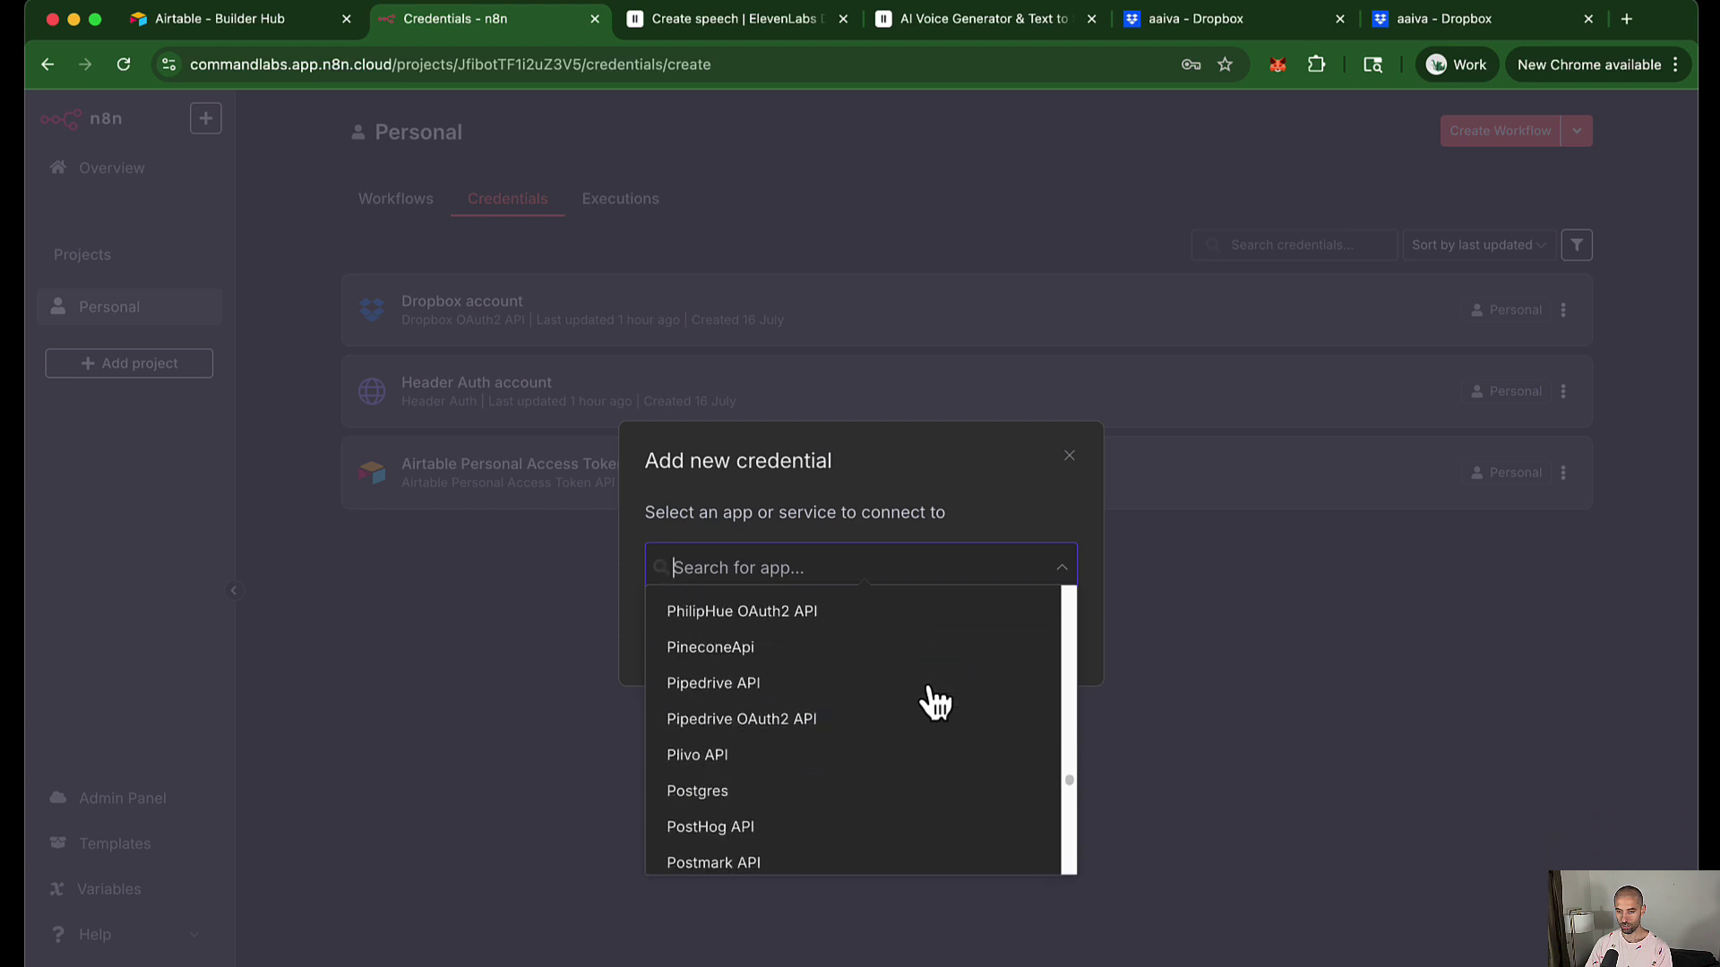
{"action": "scroll", "coordinate": [933, 701], "scroll_direction": "up", "scroll_amount": 7}
{"action": "scroll", "coordinate": [933, 701], "scroll_direction": "down", "scroll_amount": 1}
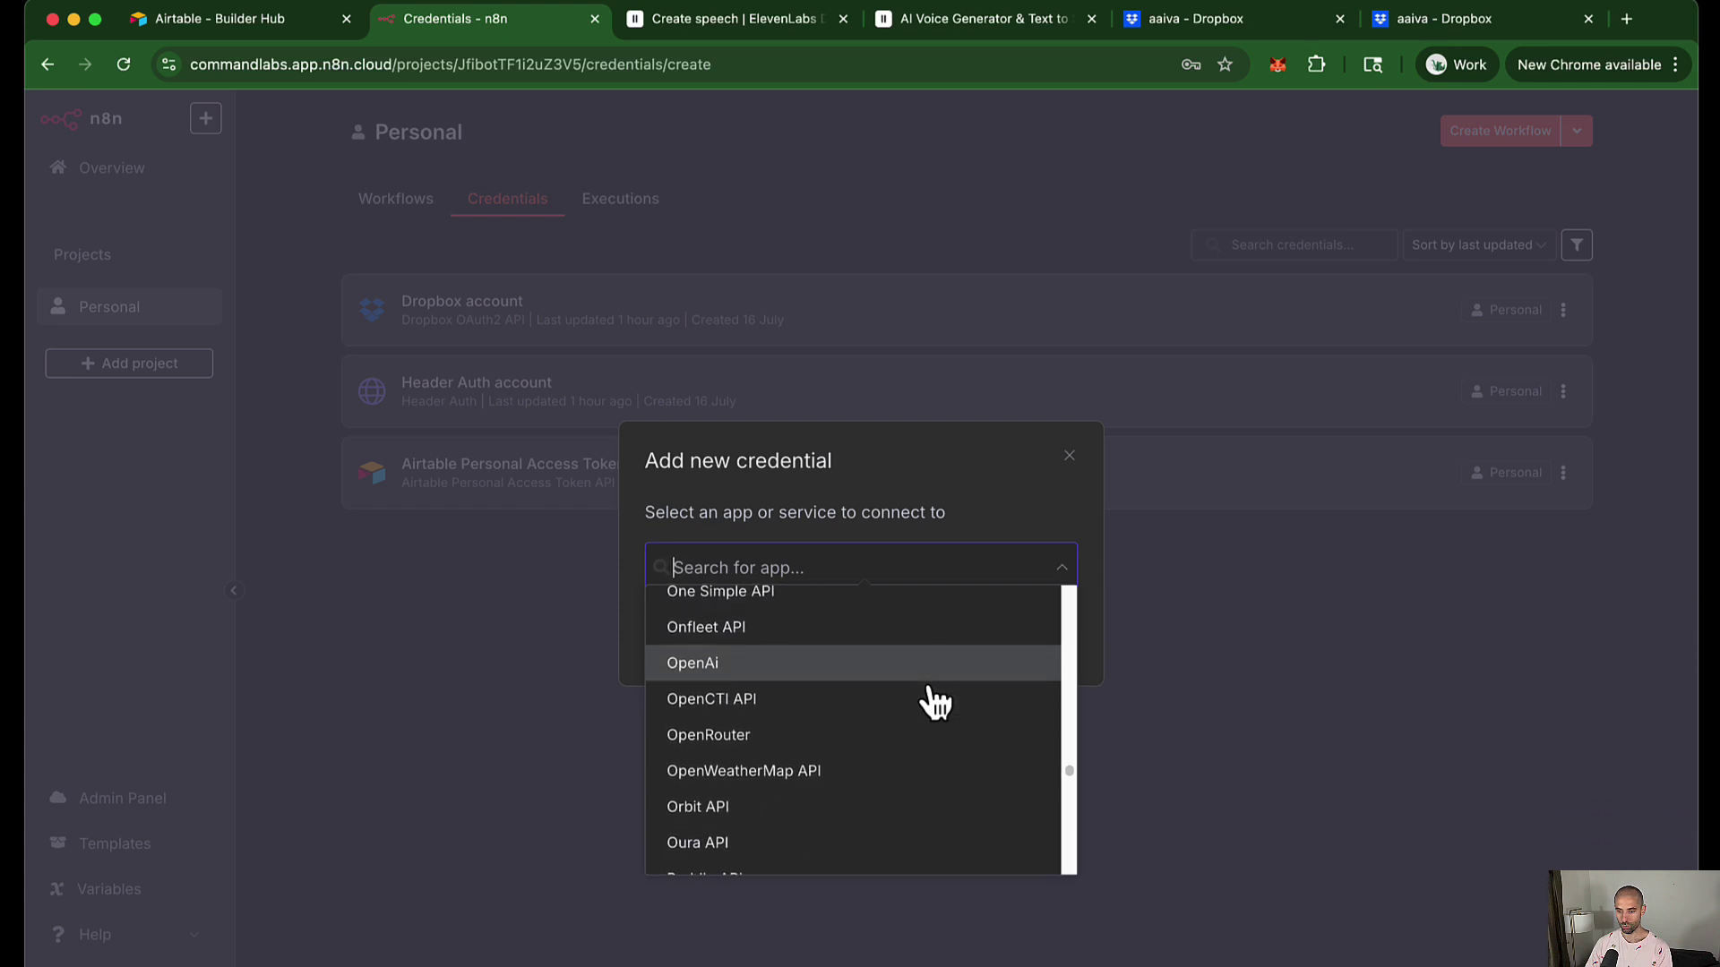
{"action": "scroll", "coordinate": [933, 702], "scroll_direction": "up", "scroll_amount": 4}
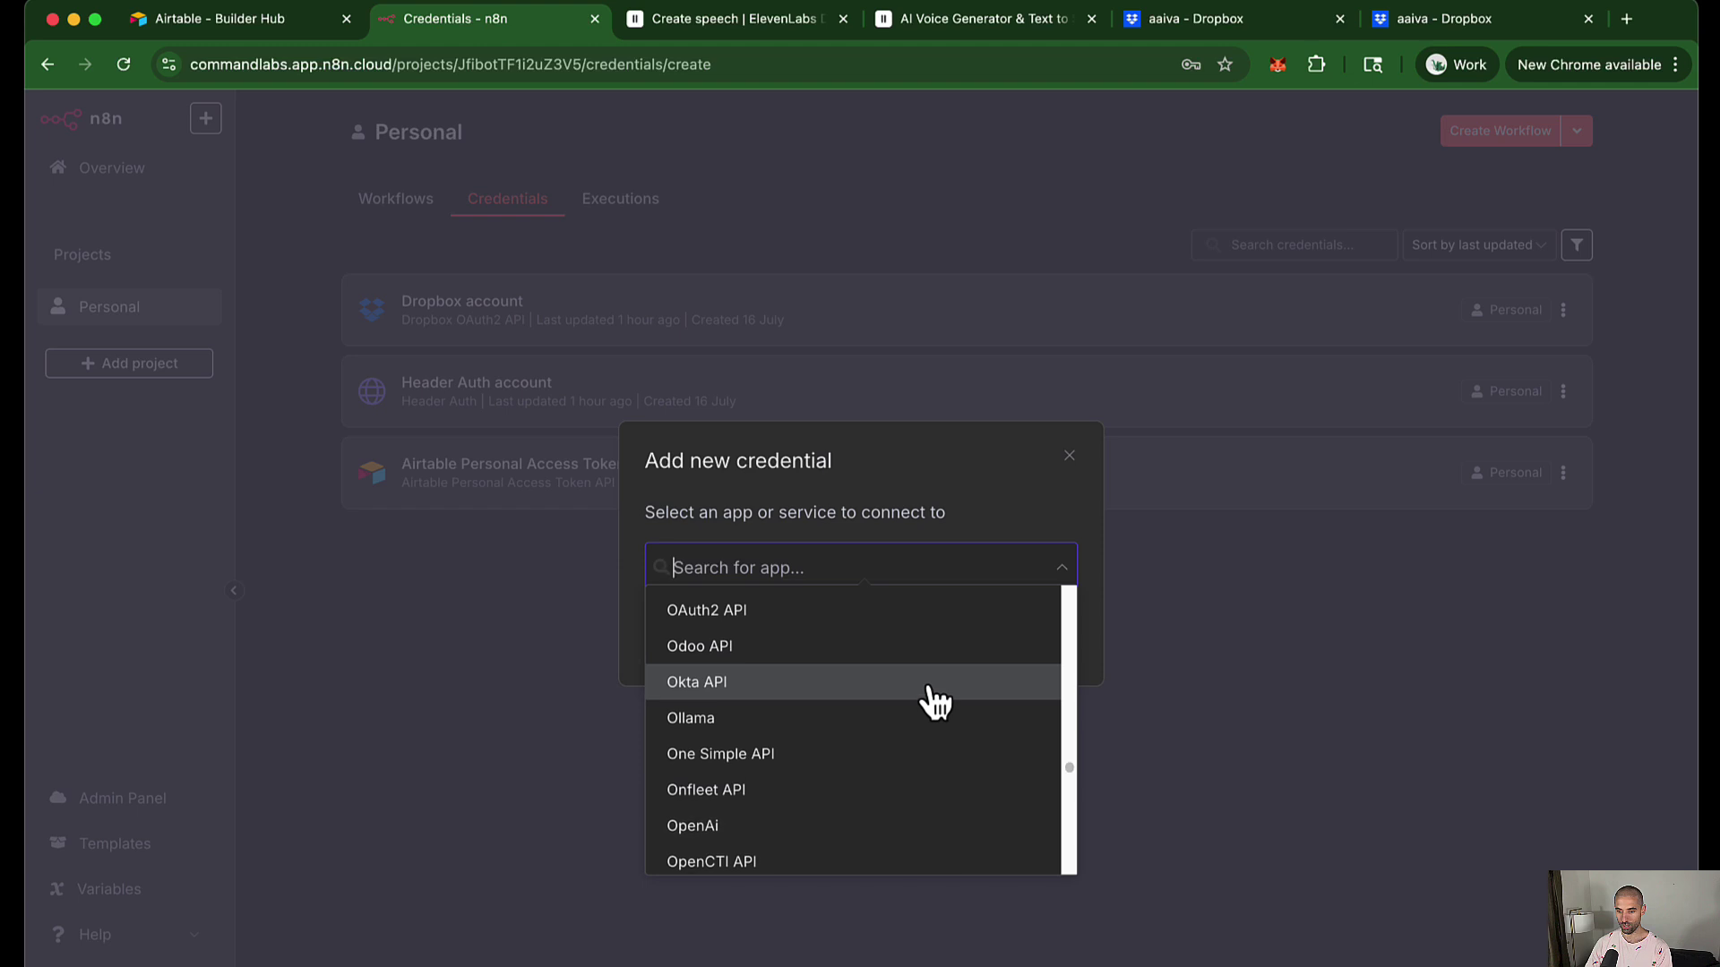
{"action": "scroll", "coordinate": [933, 701], "scroll_direction": "up", "scroll_amount": 1}
{"action": "left_click", "coordinate": [712, 661]}
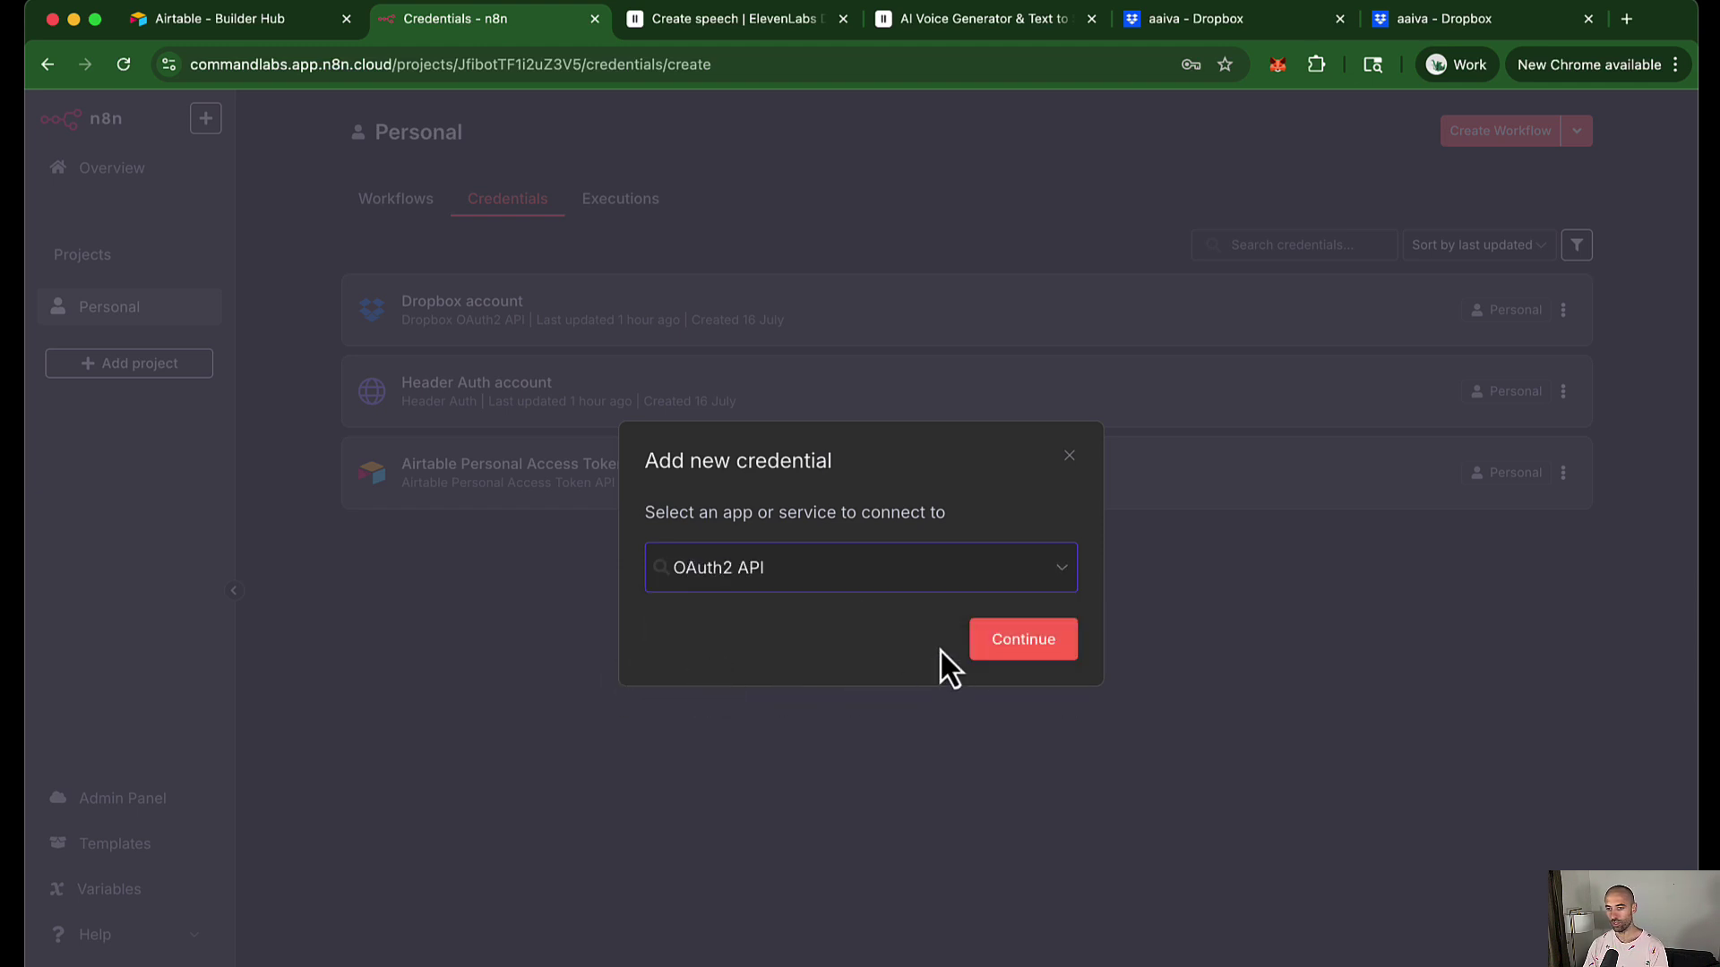
{"action": "left_click", "coordinate": [1006, 650]}
{"action": "scroll", "coordinate": [896, 609], "scroll_direction": "down", "scroll_amount": 4}
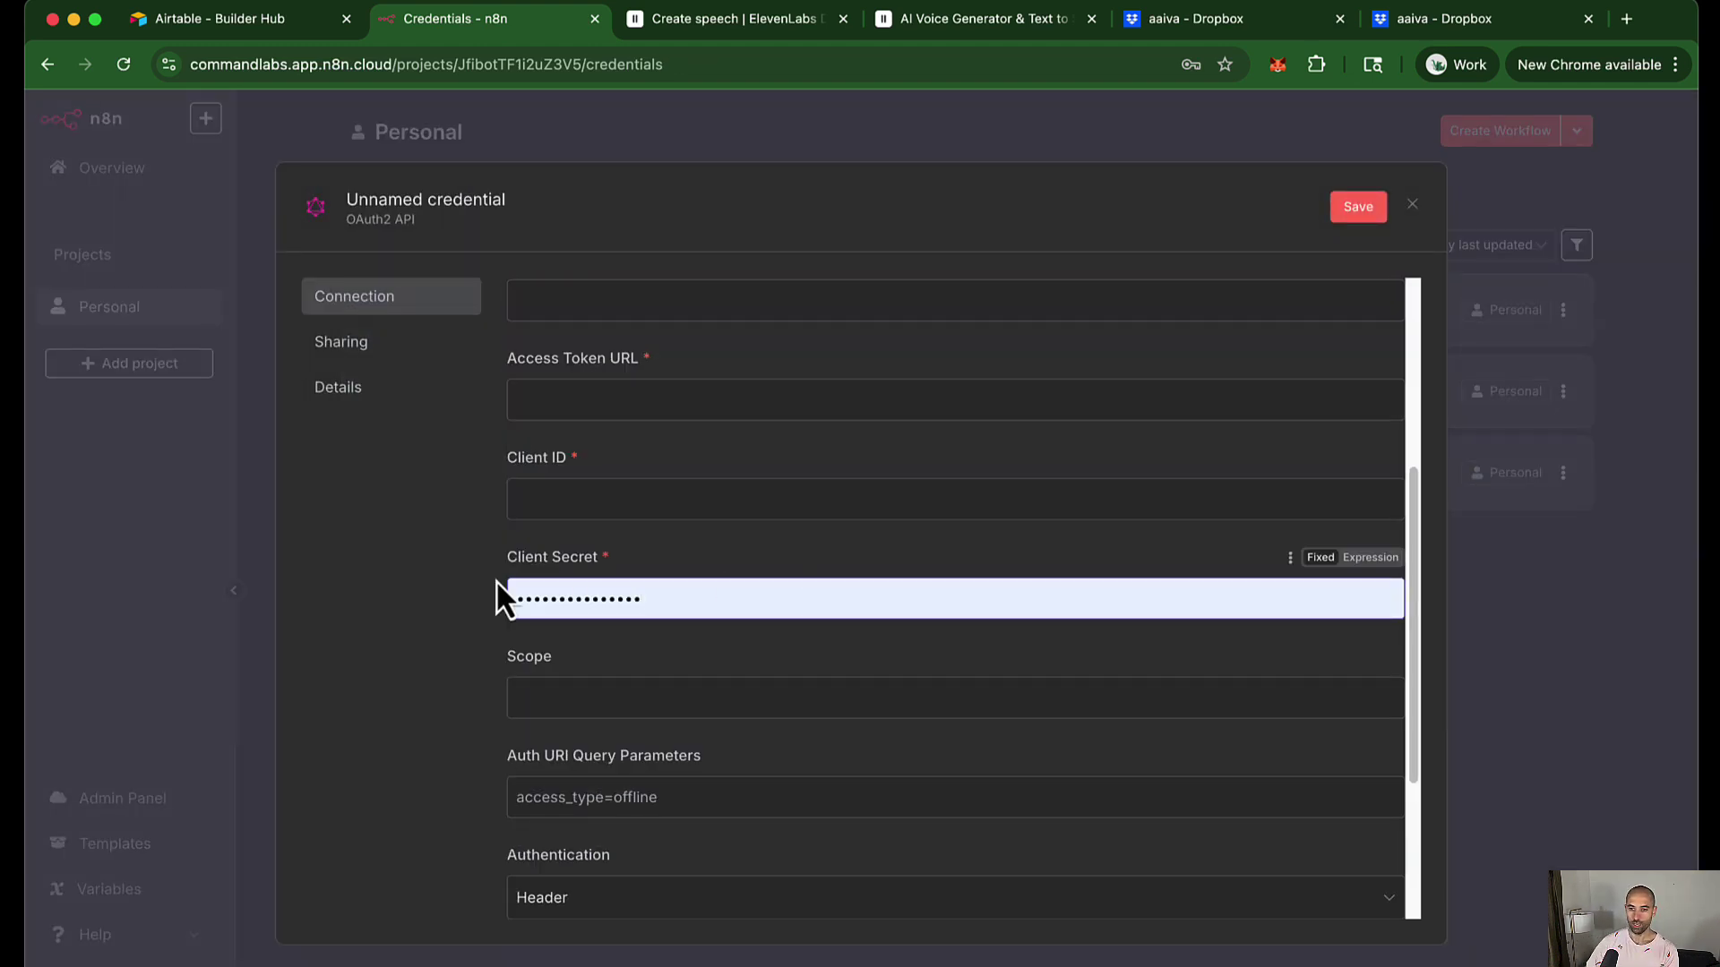
{"action": "scroll", "coordinate": [675, 563], "scroll_direction": "up", "scroll_amount": 4}
{"action": "scroll", "coordinate": [625, 678], "scroll_direction": "down", "scroll_amount": 7}
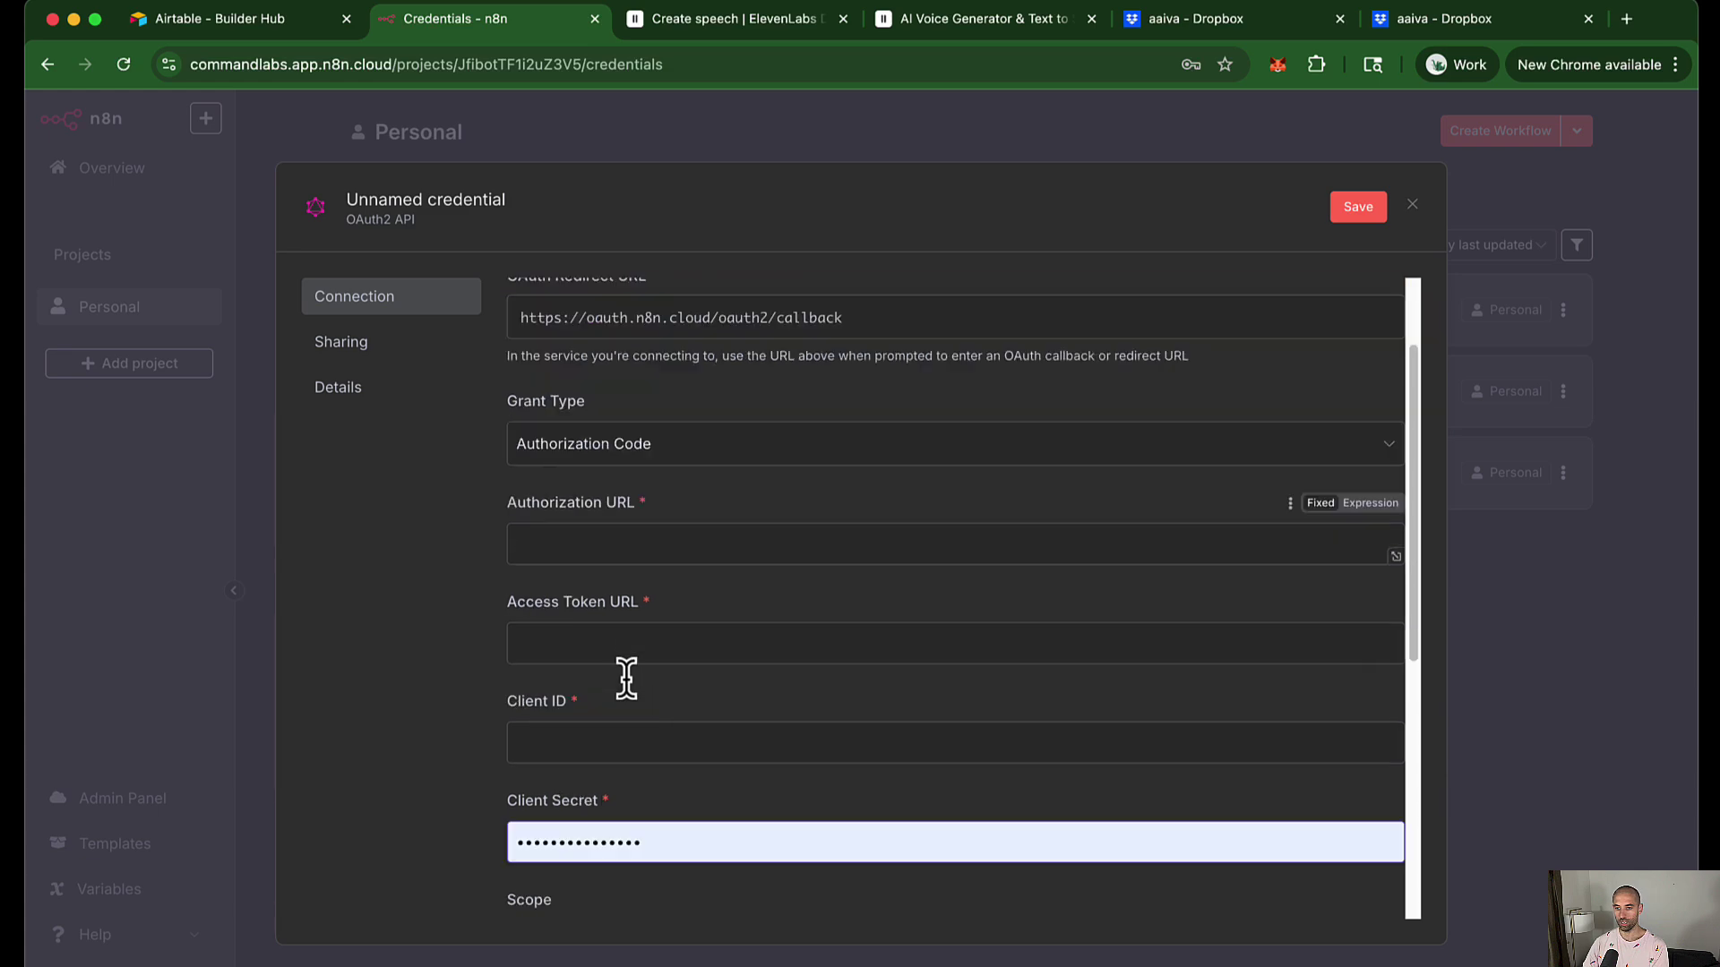
{"action": "scroll", "coordinate": [626, 678], "scroll_direction": "up", "scroll_amount": 10}
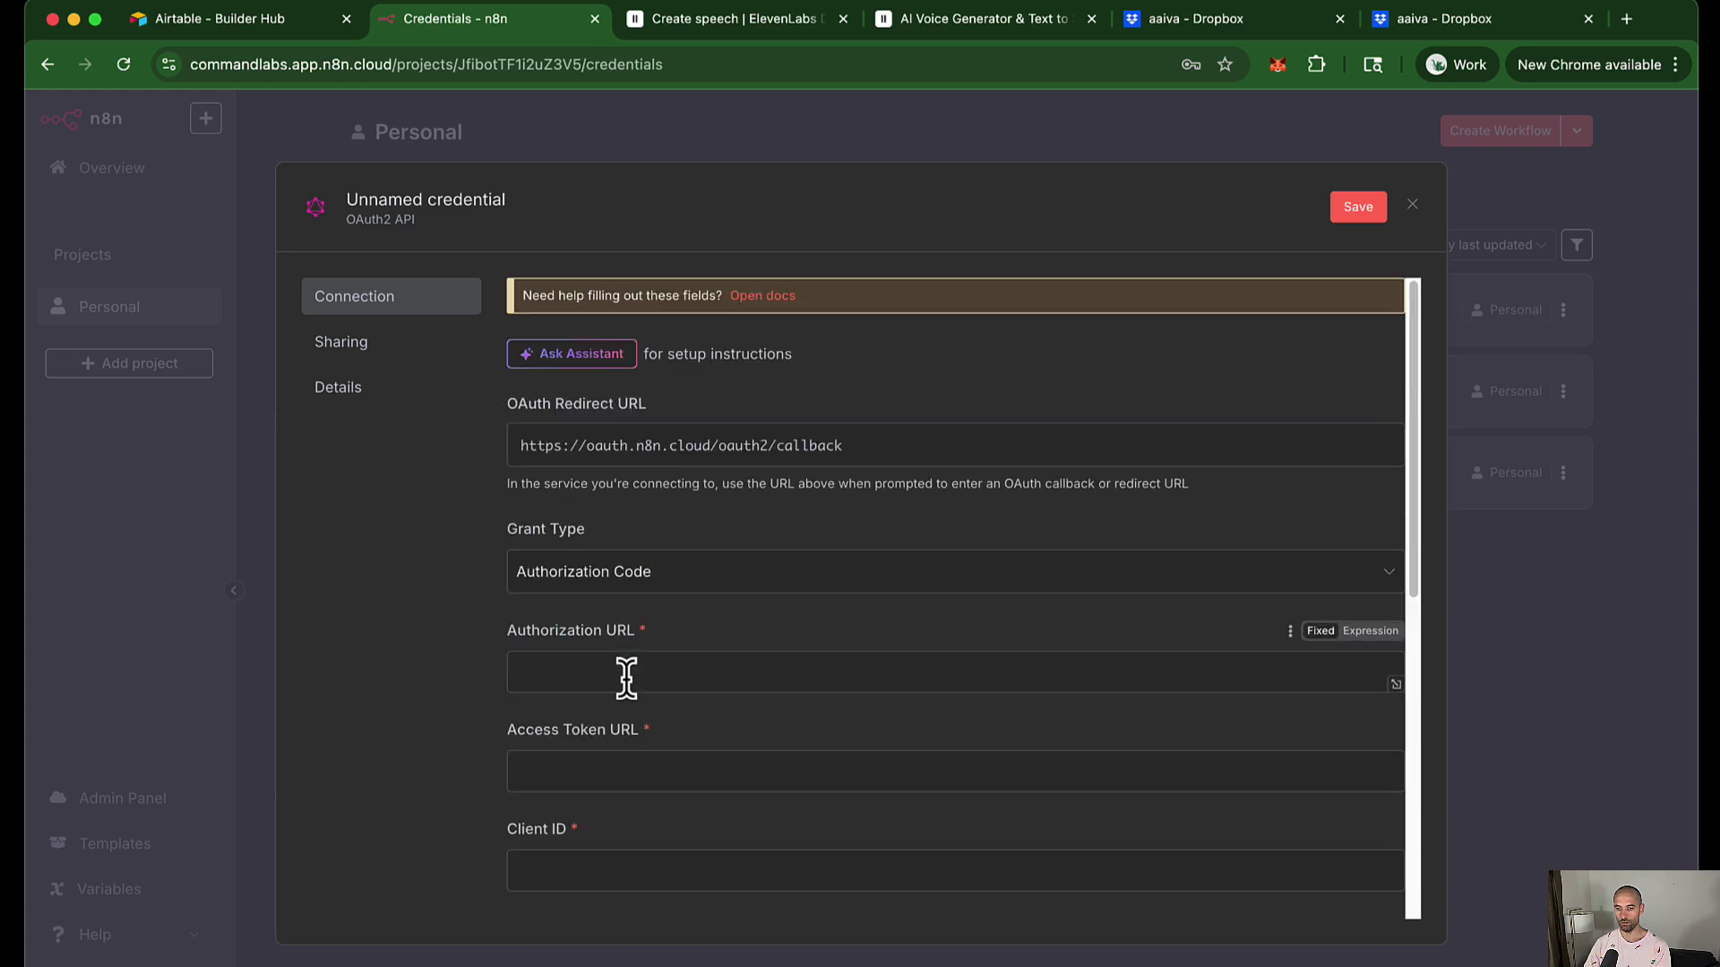
{"action": "left_click", "coordinate": [626, 678]}
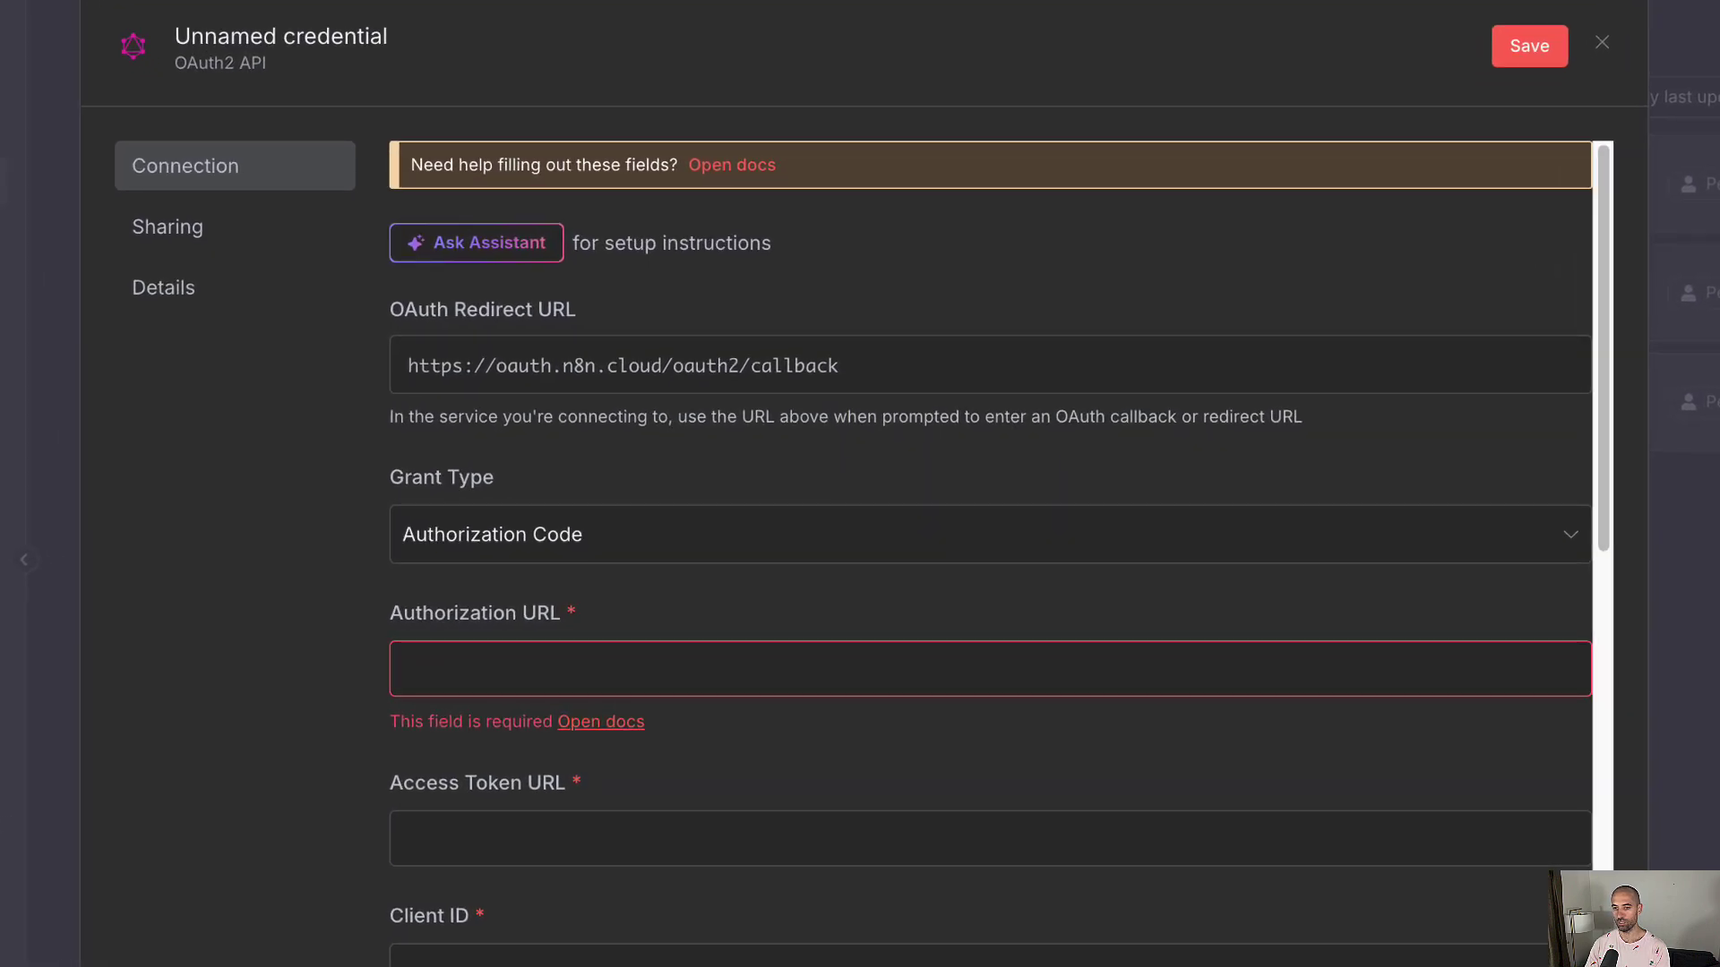
{"action": "left_click", "coordinate": [547, 678]}
{"action": "type", "text": "https://www.dropbox.com/oauth2/authorize"}
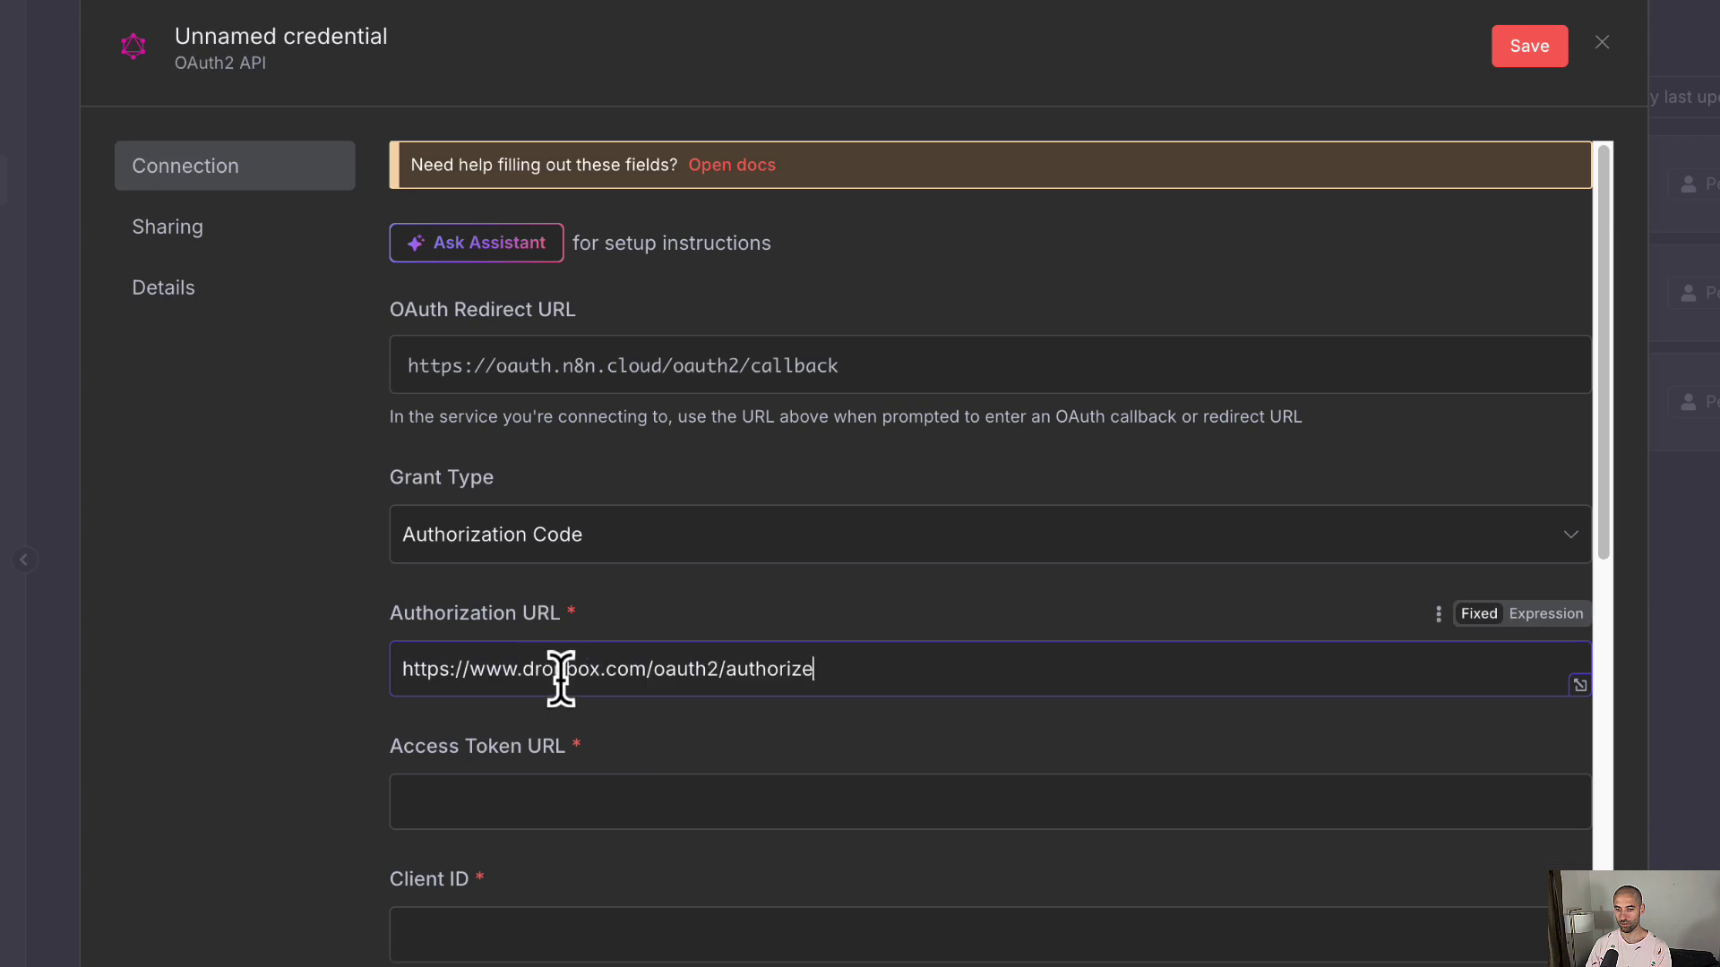
{"action": "left_click", "coordinate": [453, 787]}
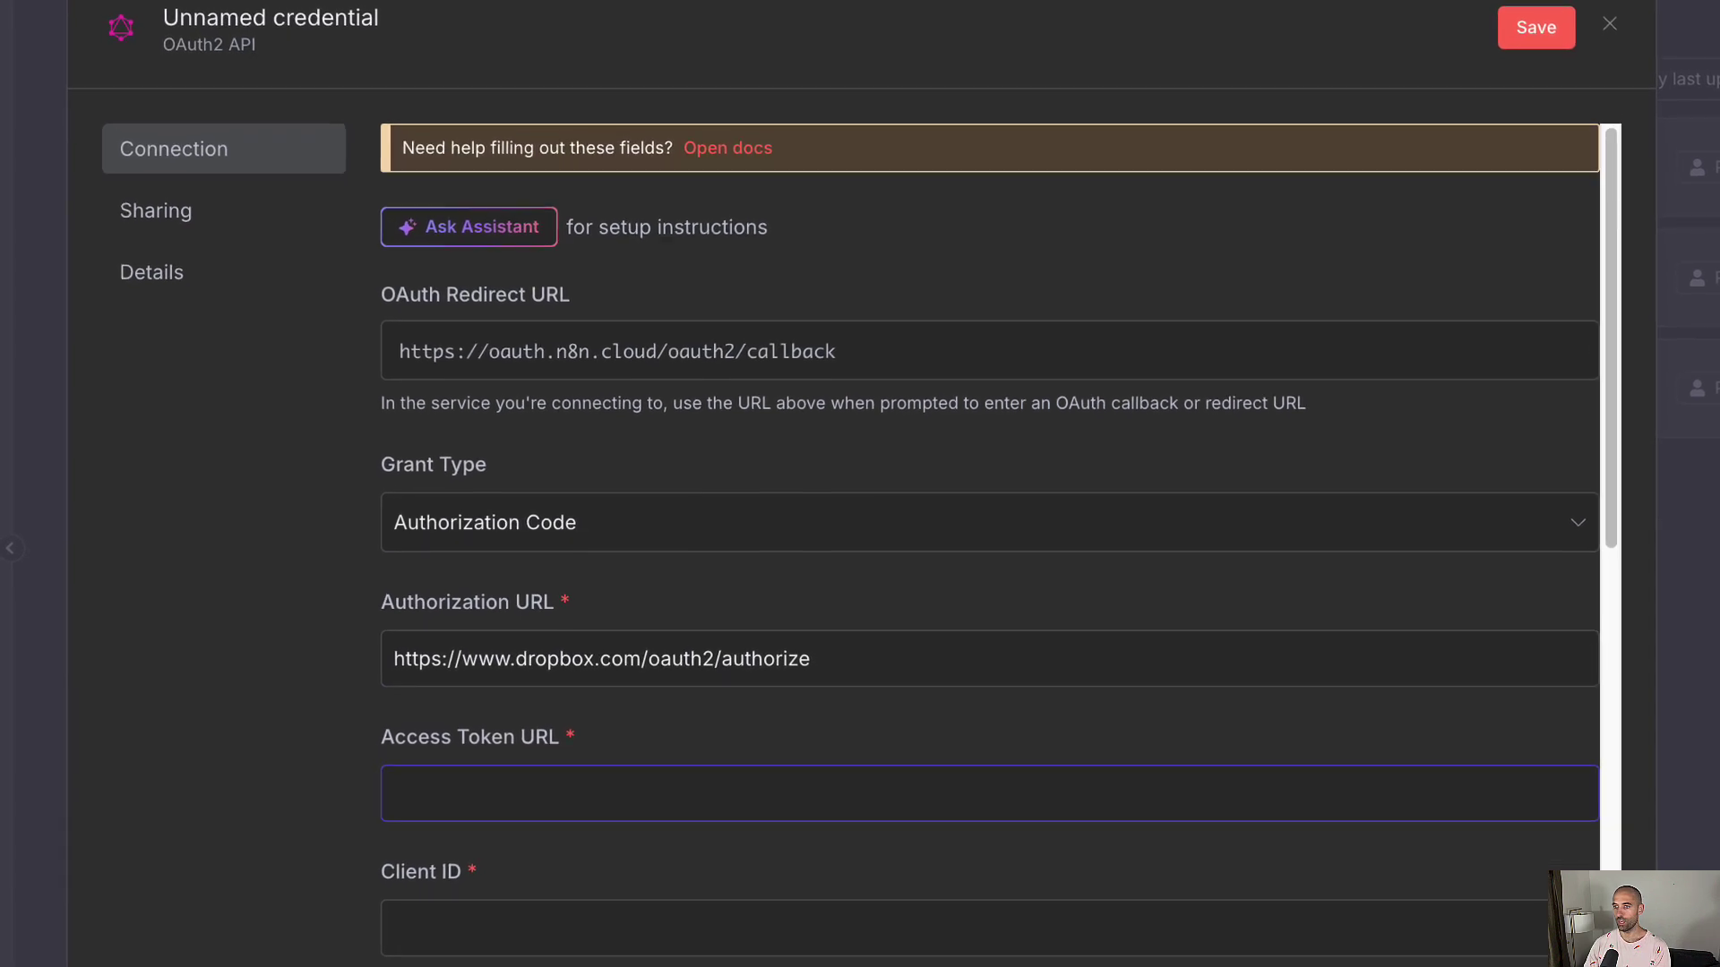
{"action": "key", "text": "alt+Tab"}
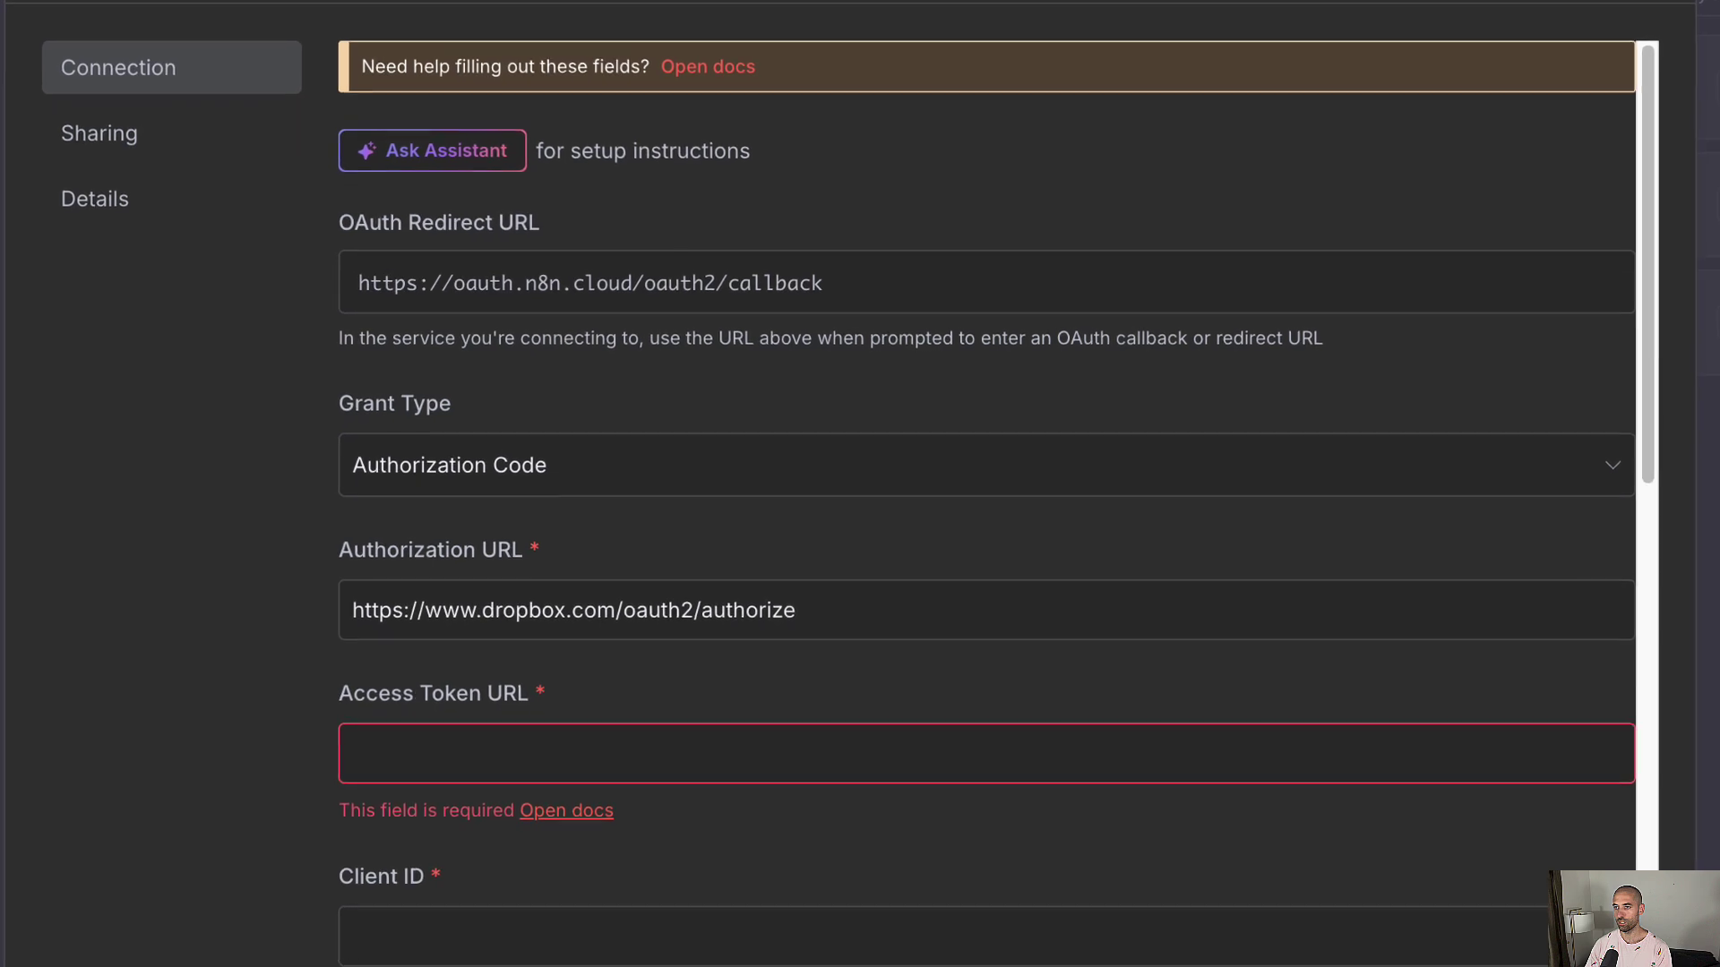
{"action": "left_click", "coordinate": [387, 748]}
{"action": "key", "text": "ctrl+v"}
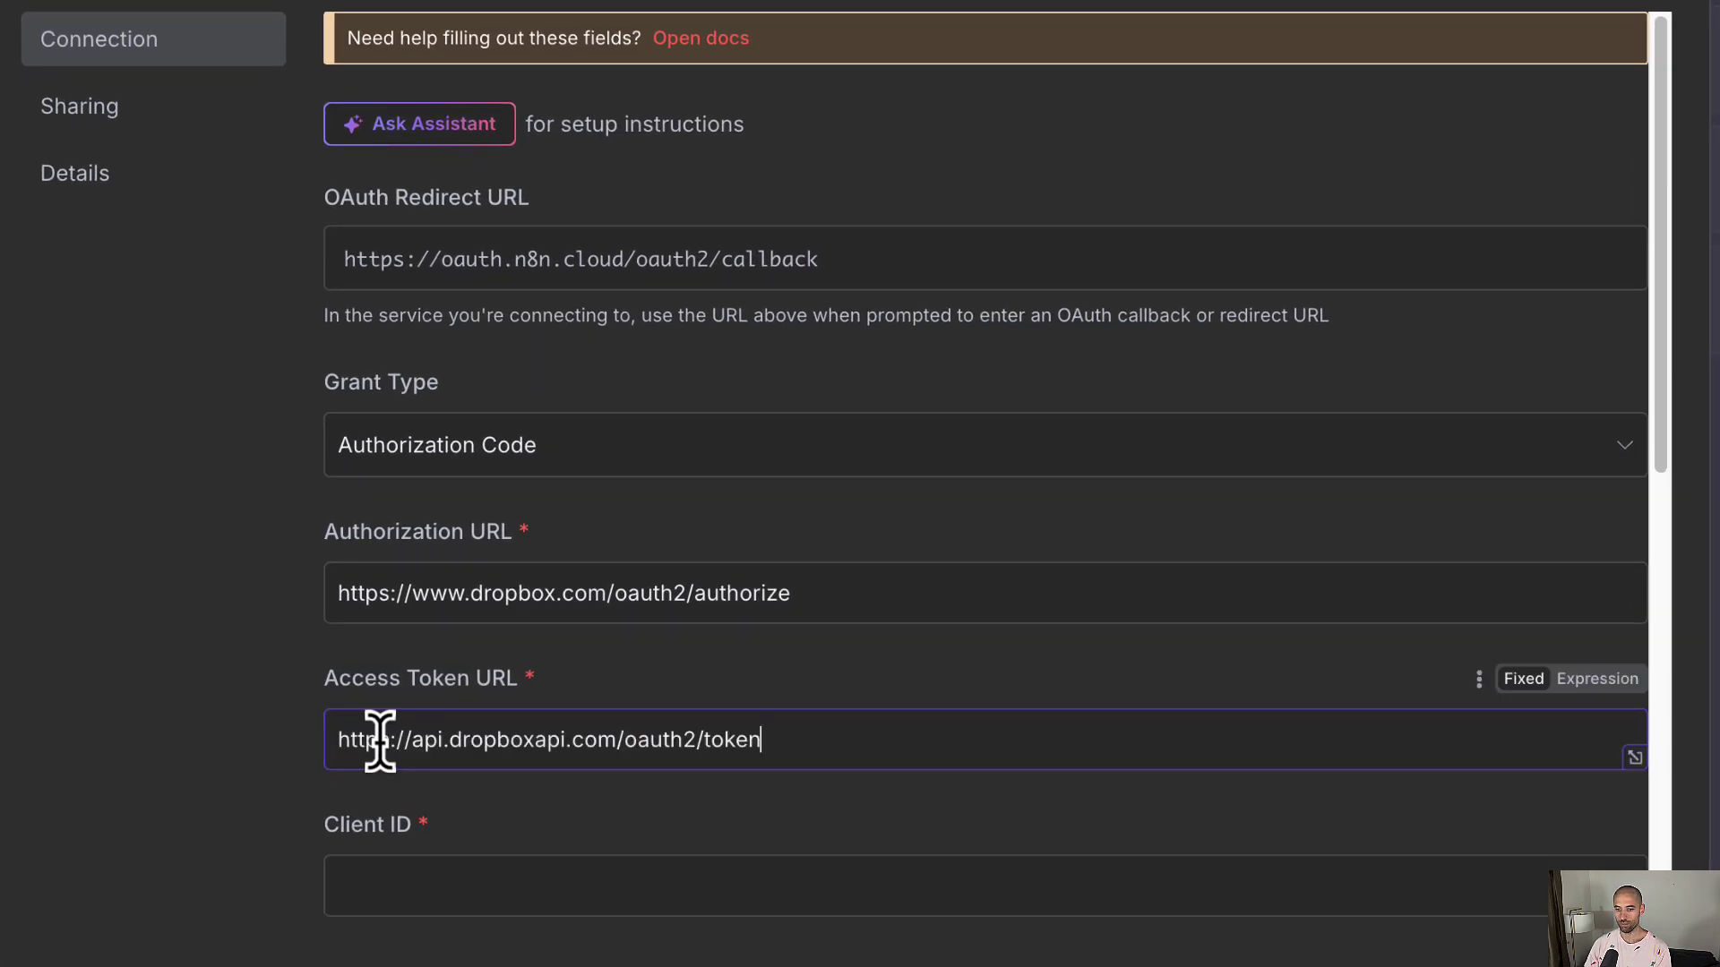
Copy the app key from the Dropbox app's settings into the n8n credential's Client ID field
{"action": "left_click", "coordinate": [457, 882]}
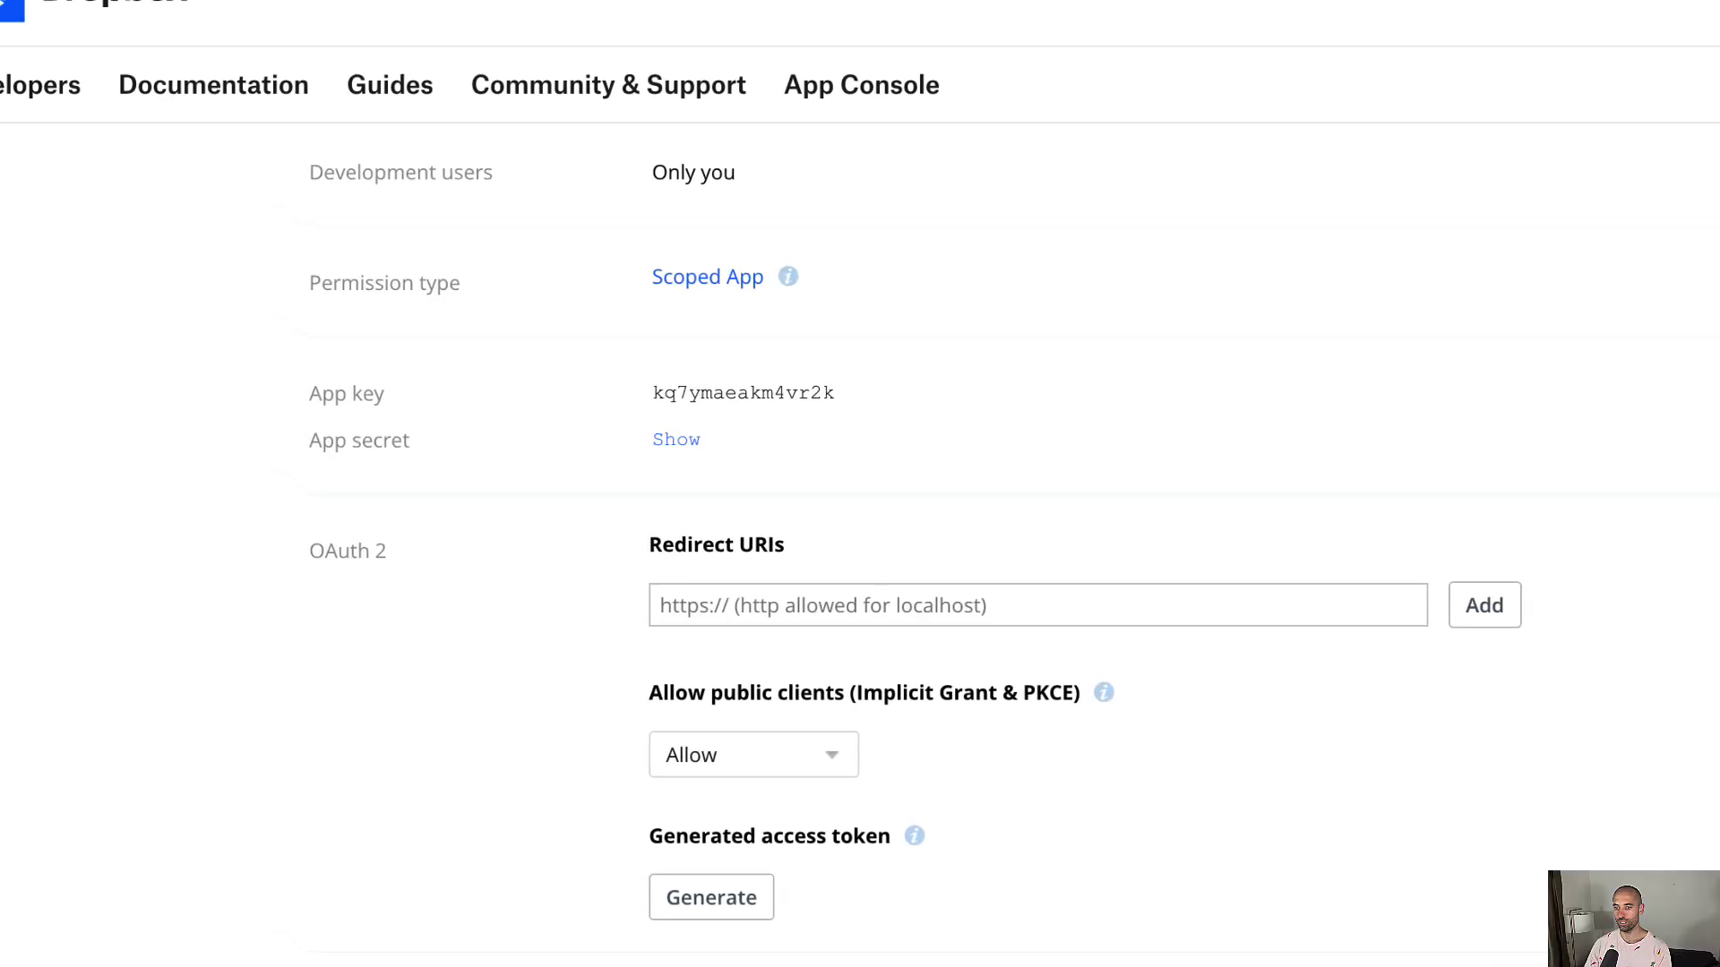
{"action": "scroll", "coordinate": [595, 461], "scroll_direction": "down", "scroll_amount": 1}
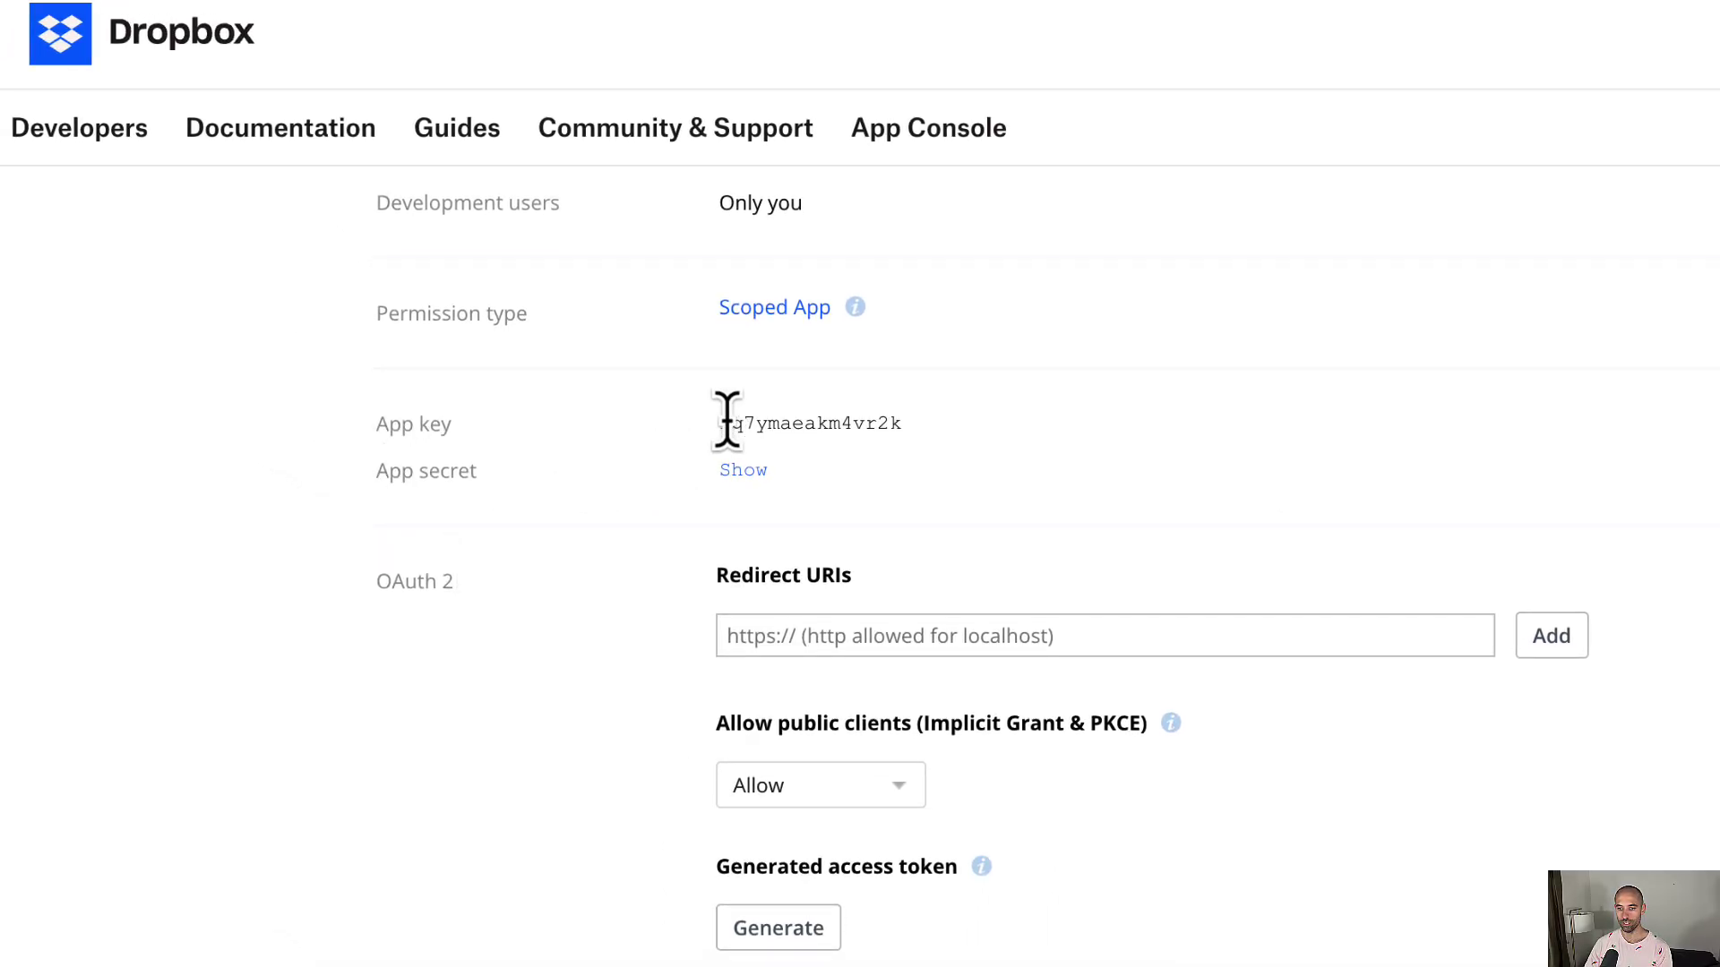
{"action": "left_click_drag", "start_coordinate": [722, 422], "coordinate": [895, 422]}
{"action": "key", "text": "ctrl+c"}
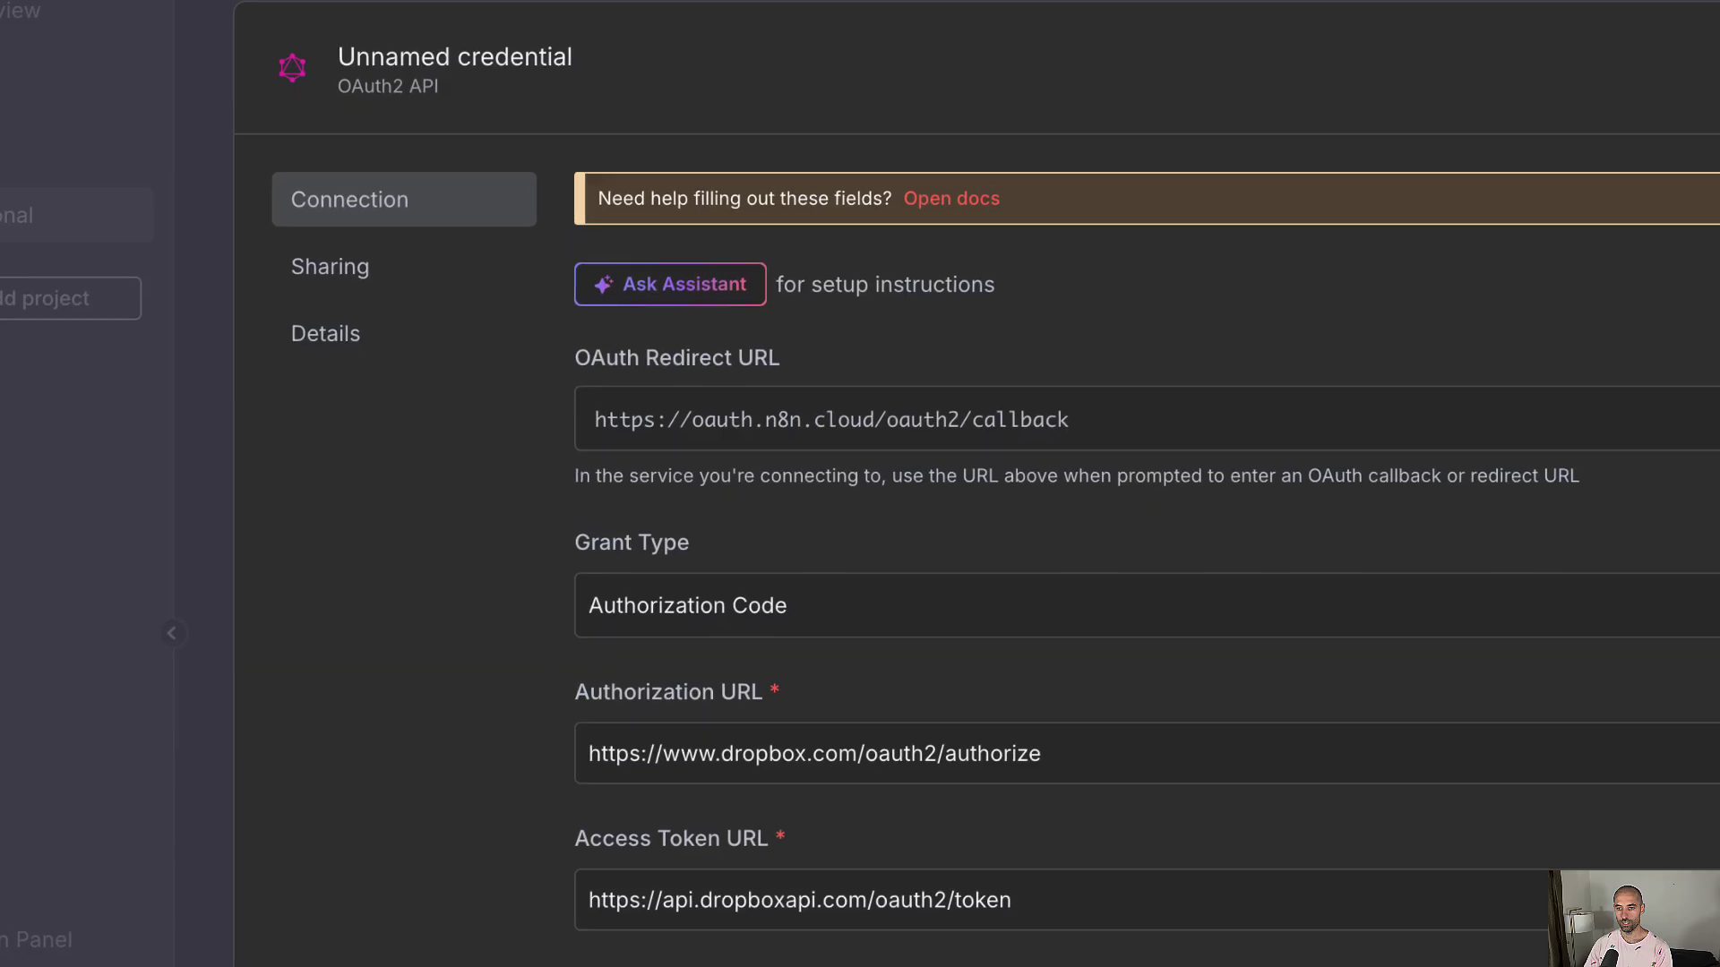
{"action": "left_click", "coordinate": [559, 940]}
{"action": "key", "text": "ctrl+v"}
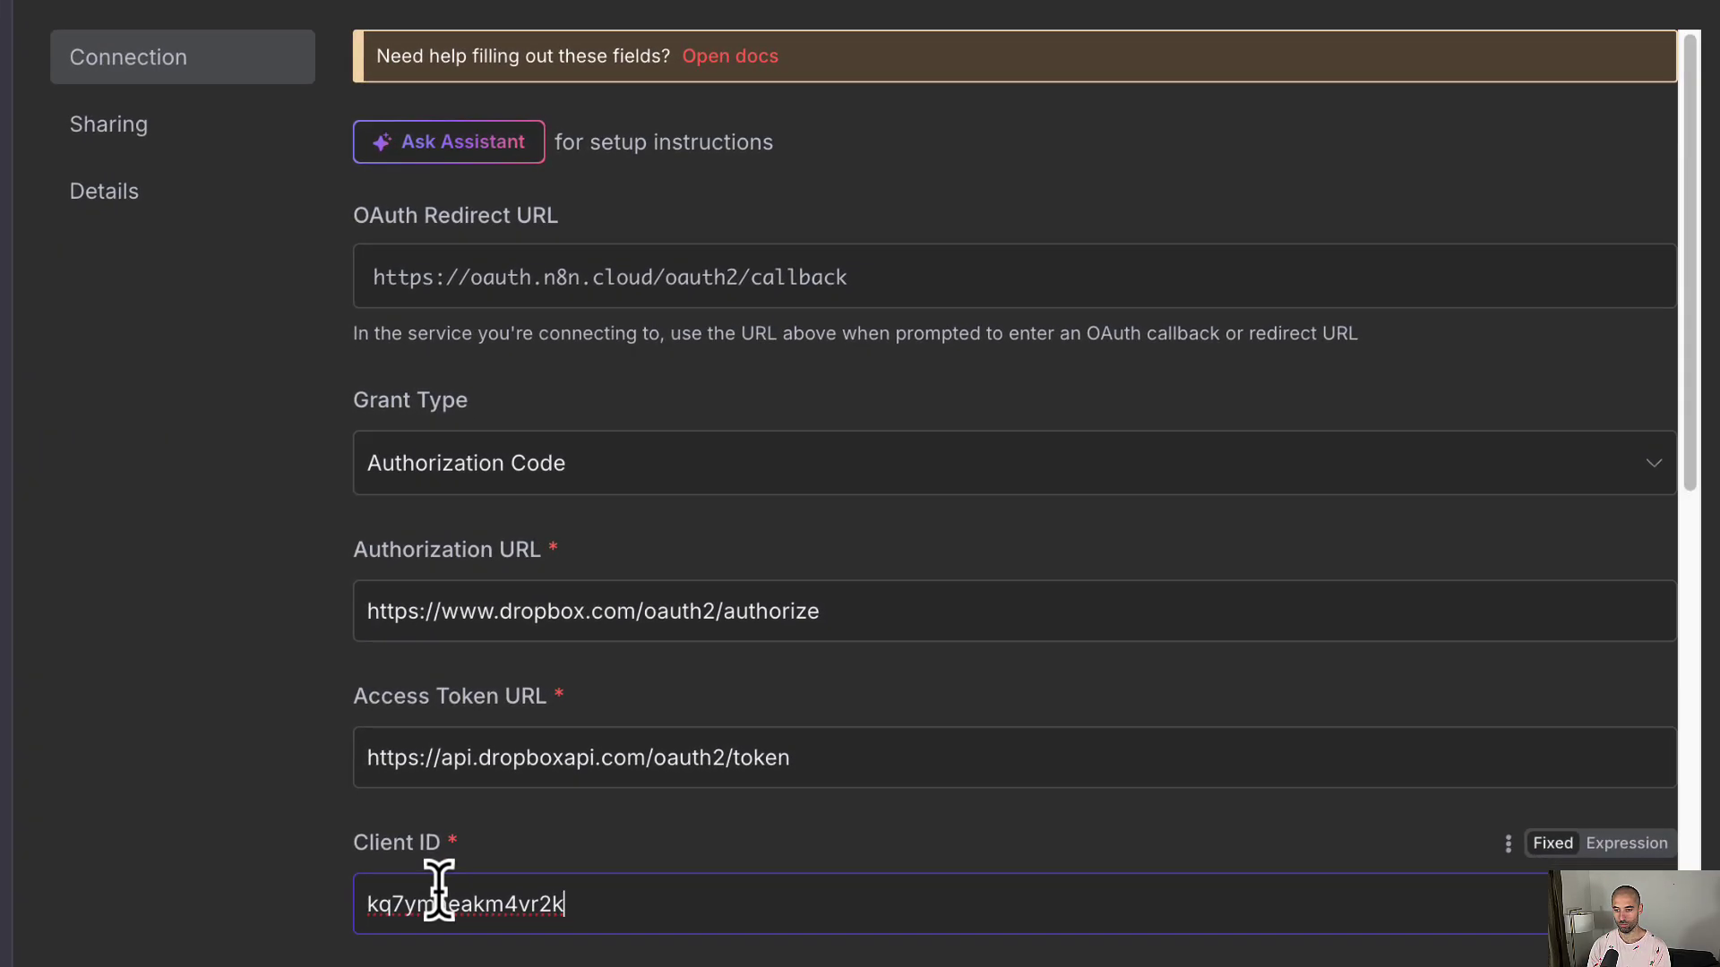
Reveal the app secret in the Dropbox app's settings and copy it into the n8n credential's Client Secret field
{"action": "scroll", "coordinate": [763, 708], "scroll_direction": "down", "scroll_amount": 6}
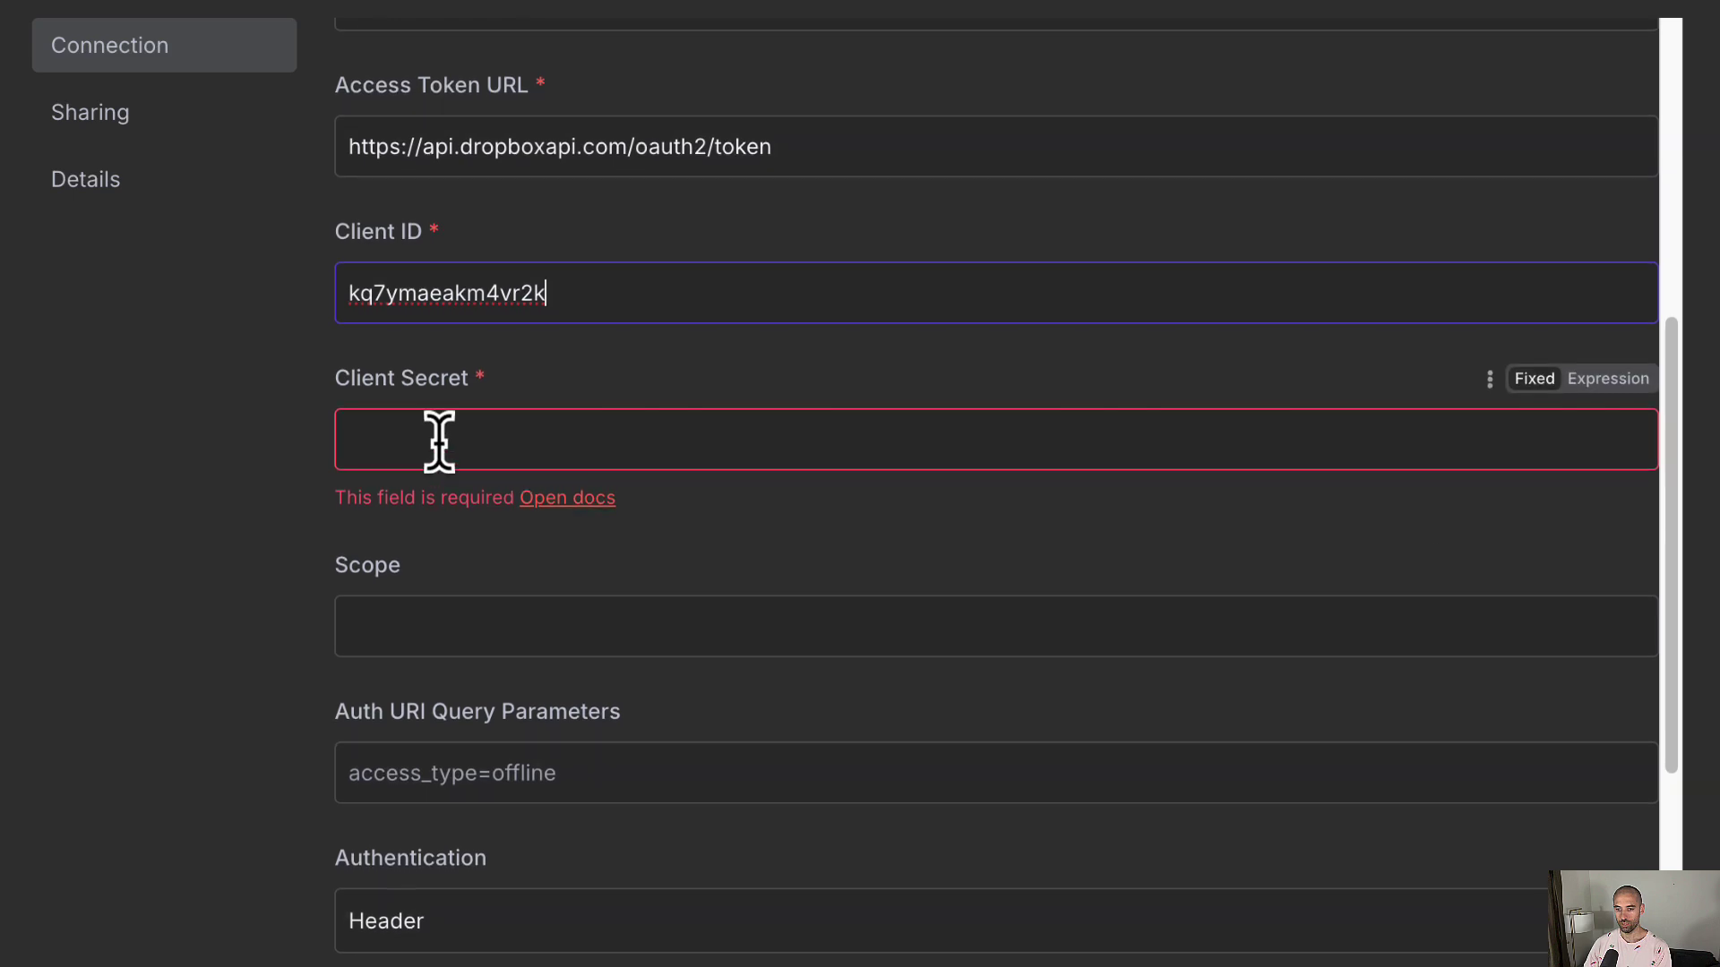
{"action": "left_click", "coordinate": [438, 446]}
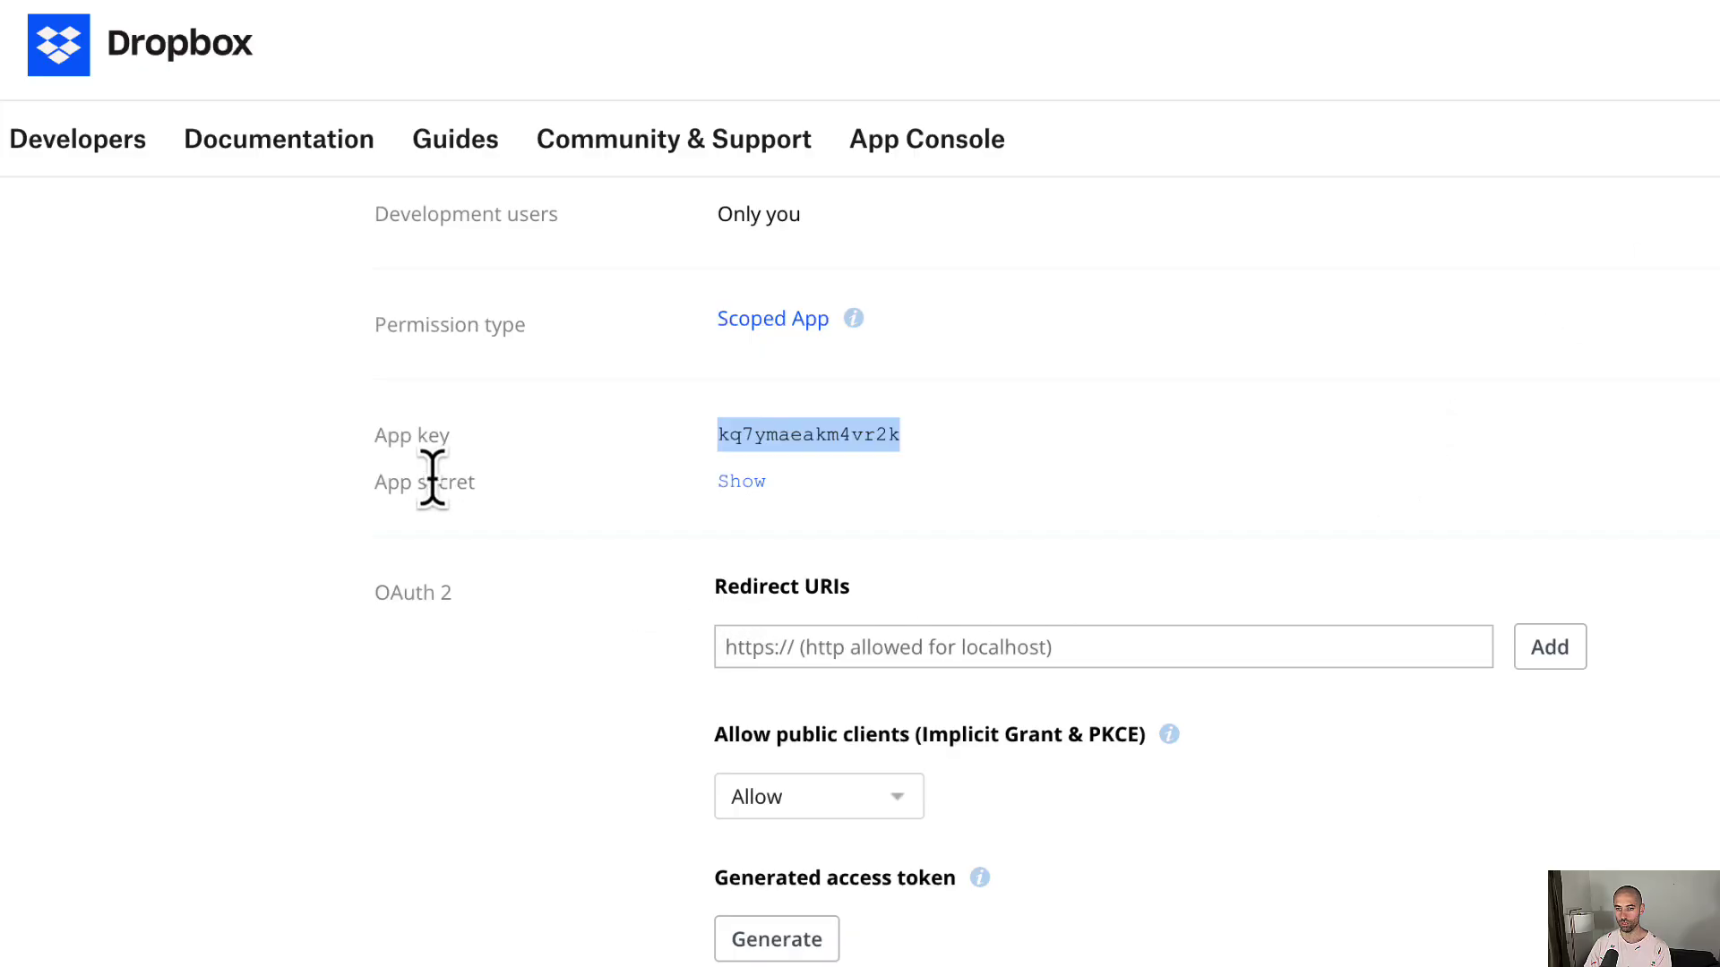
{"action": "left_click", "coordinate": [737, 488]}
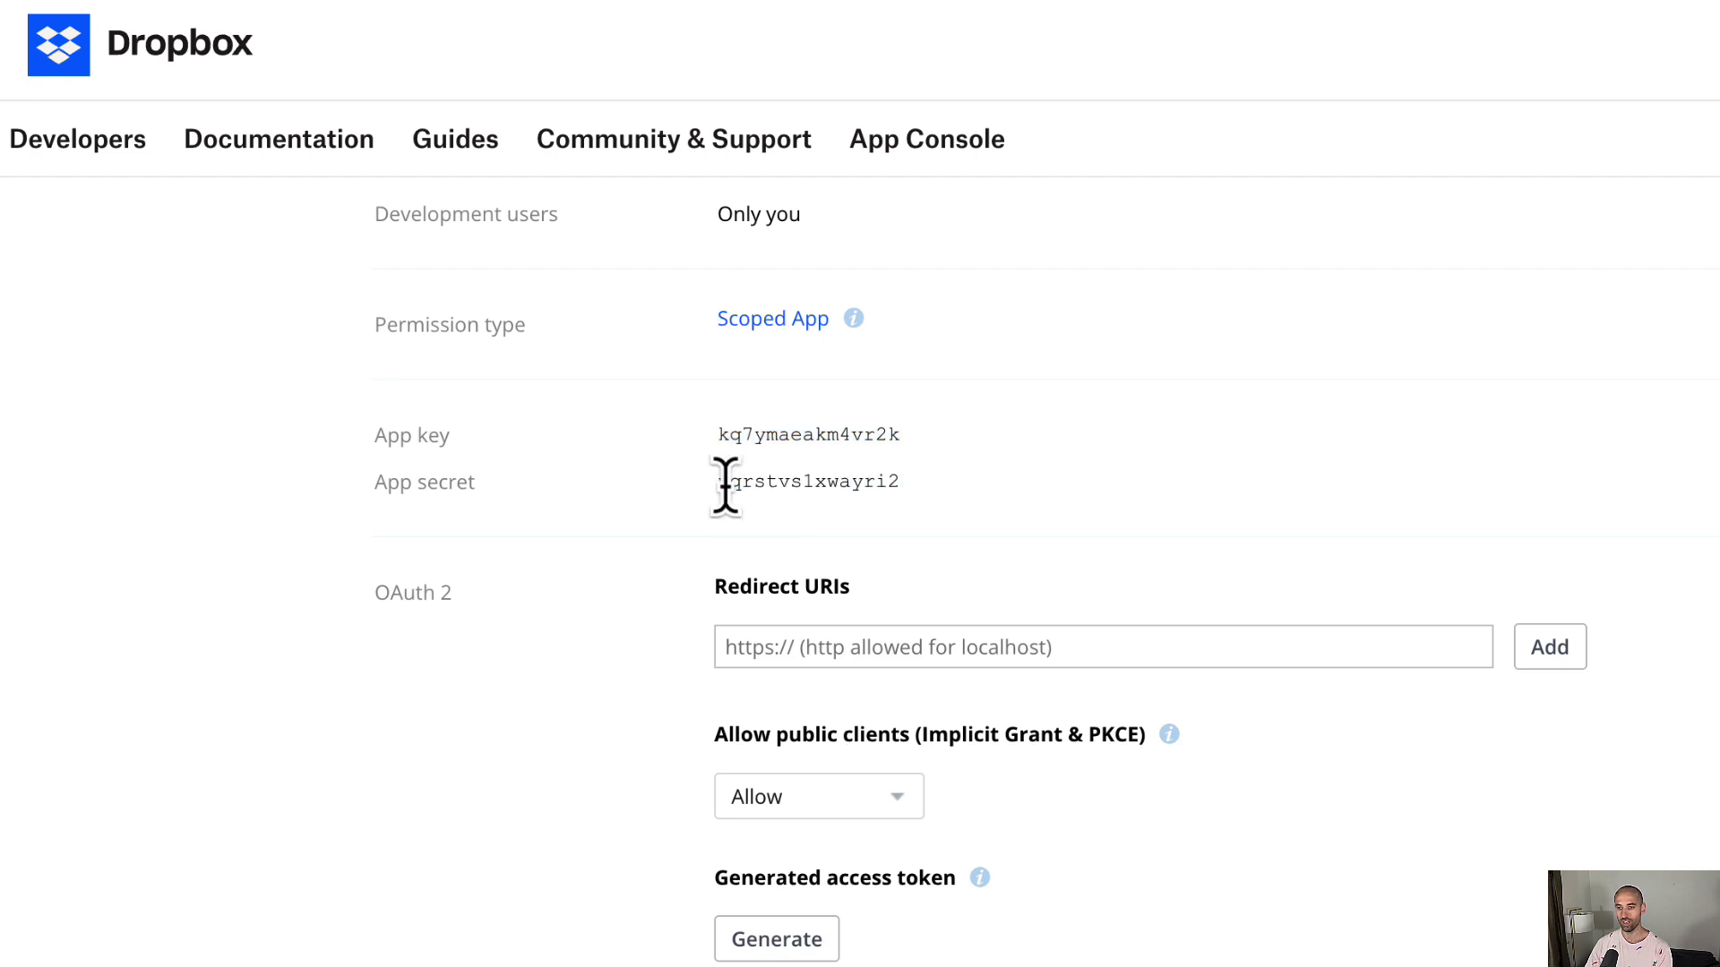
{"action": "left_click_drag", "start_coordinate": [720, 484], "coordinate": [905, 498]}
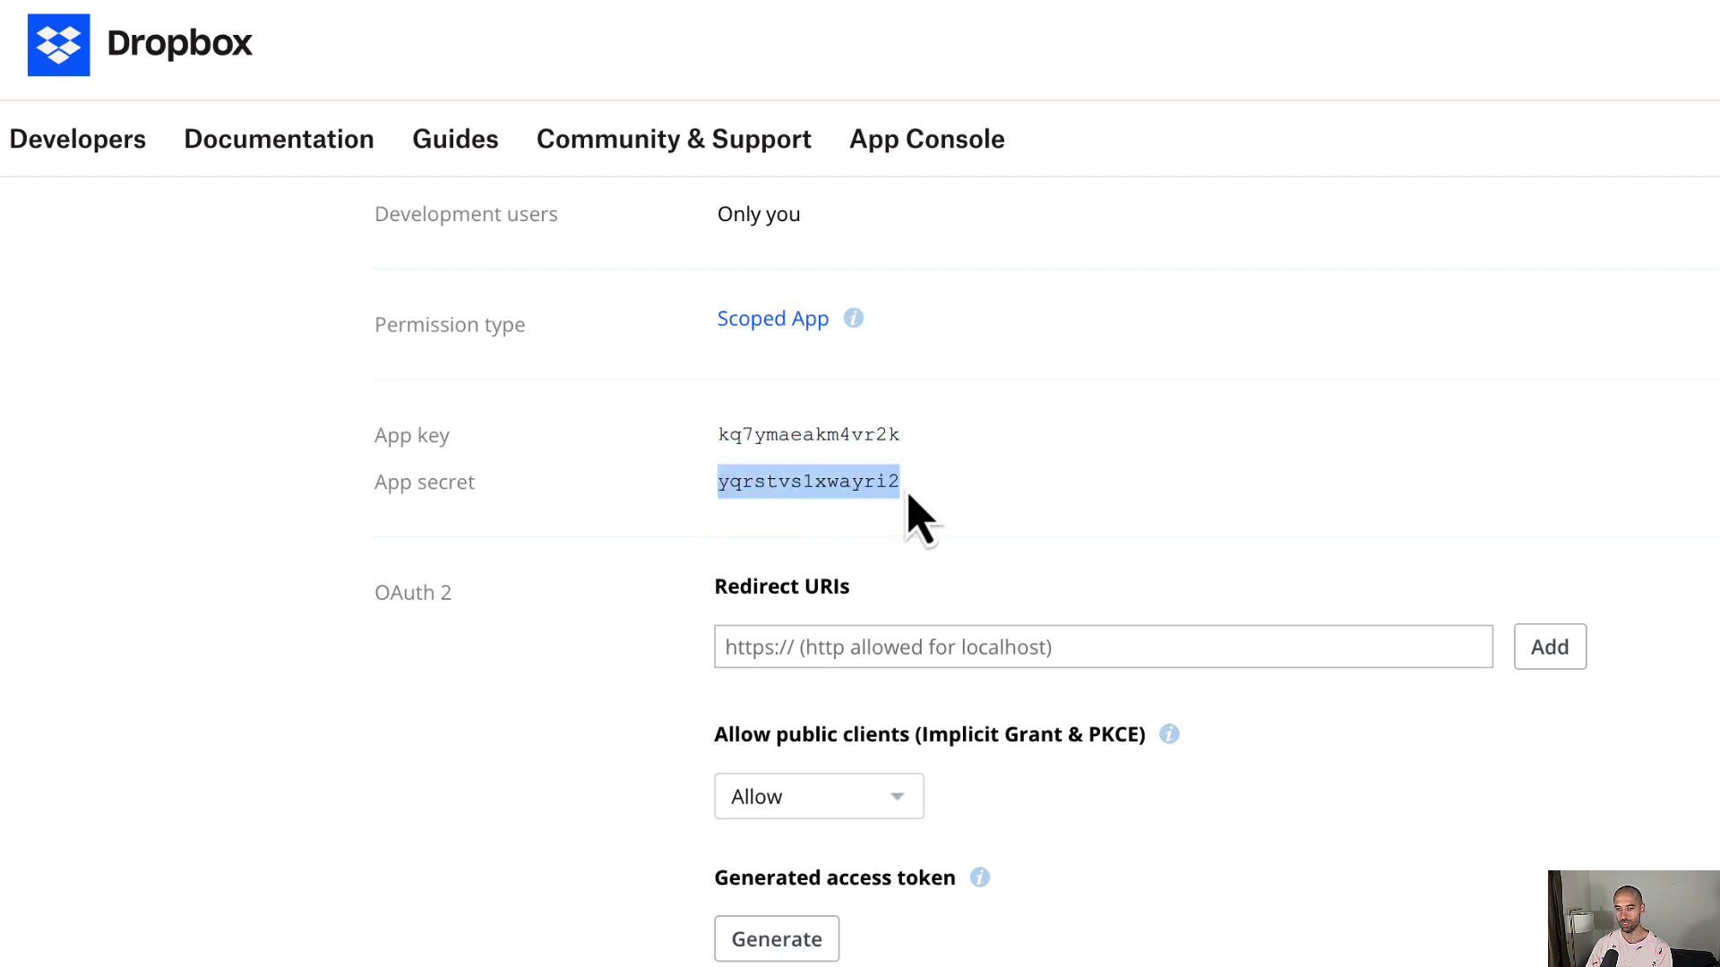
{"action": "key", "text": "ctrl+c"}
{"action": "key", "text": "alt+Tab"}
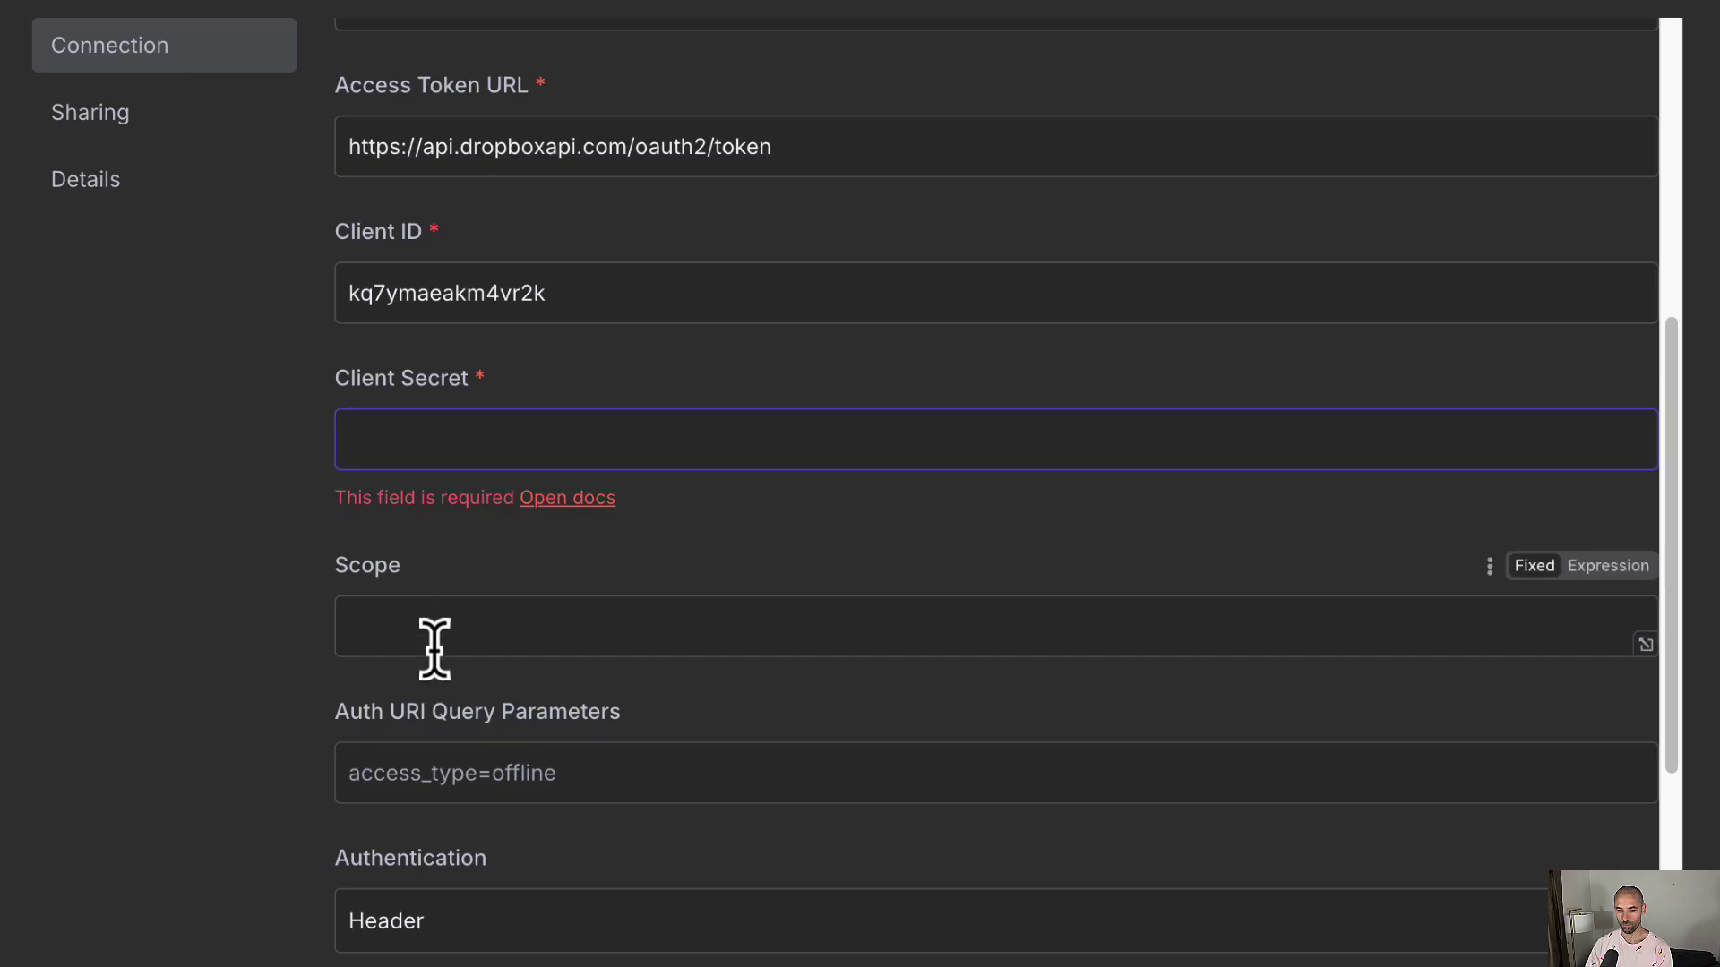
{"action": "key", "text": "ctrl+v"}
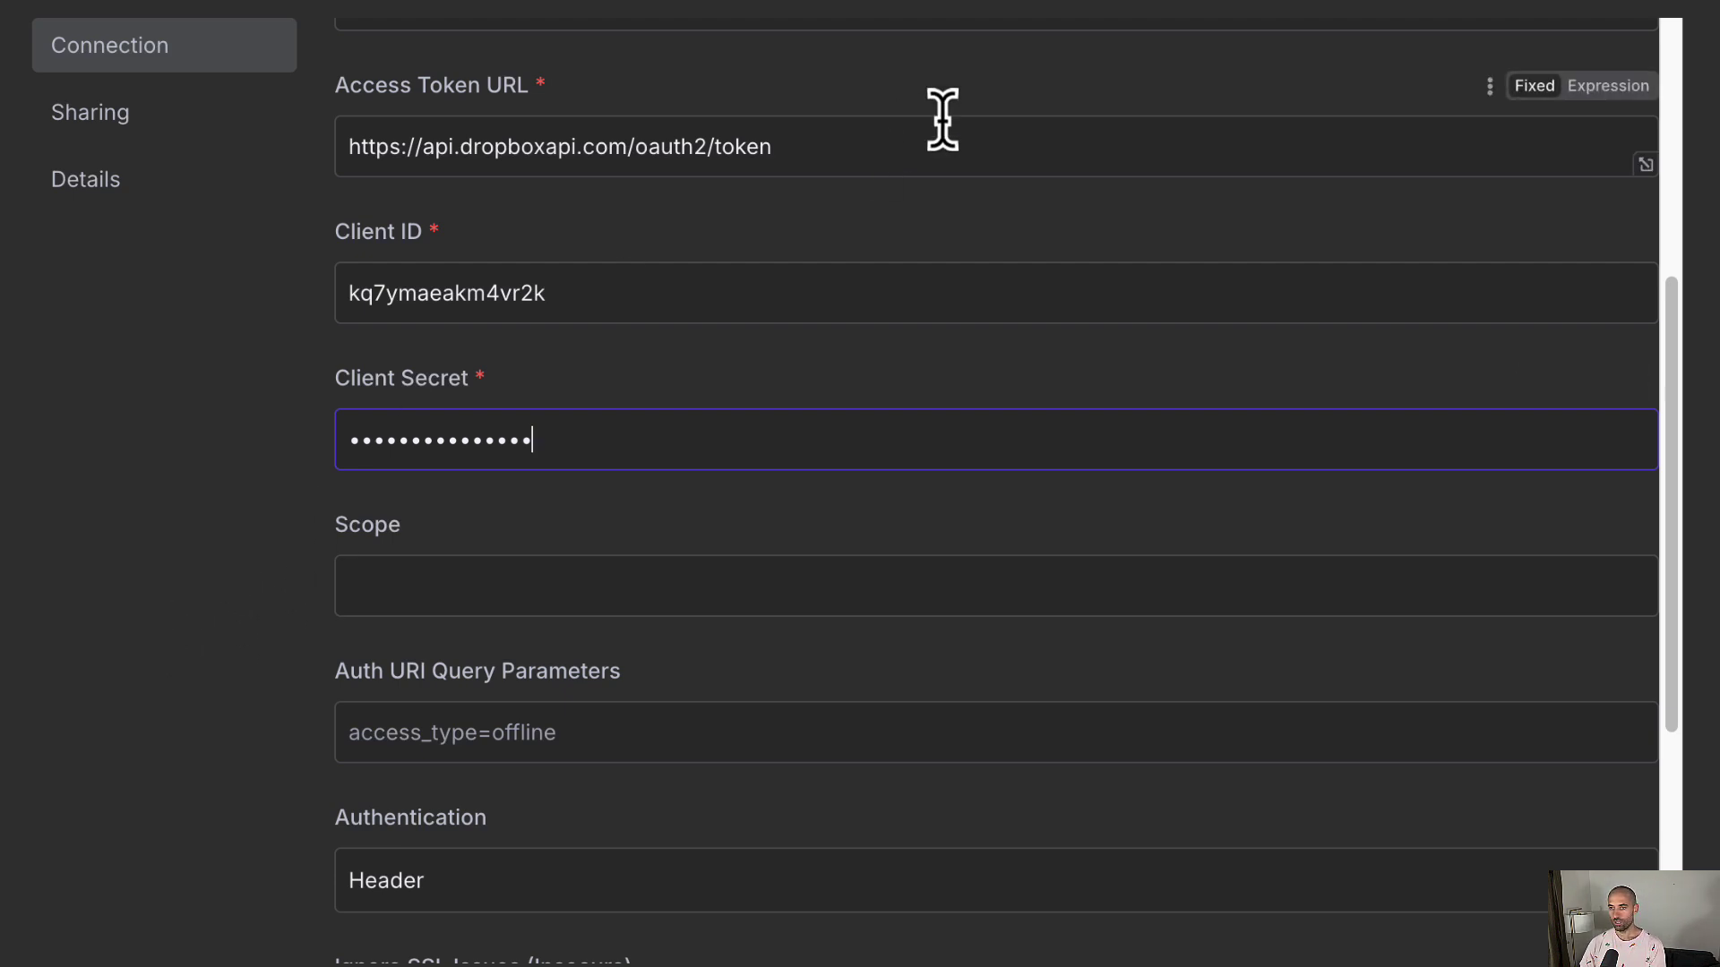
Enable the sharing.write scope in the Dropbox app's permissions and submit the change
{"action": "key", "text": "alt+Tab"}
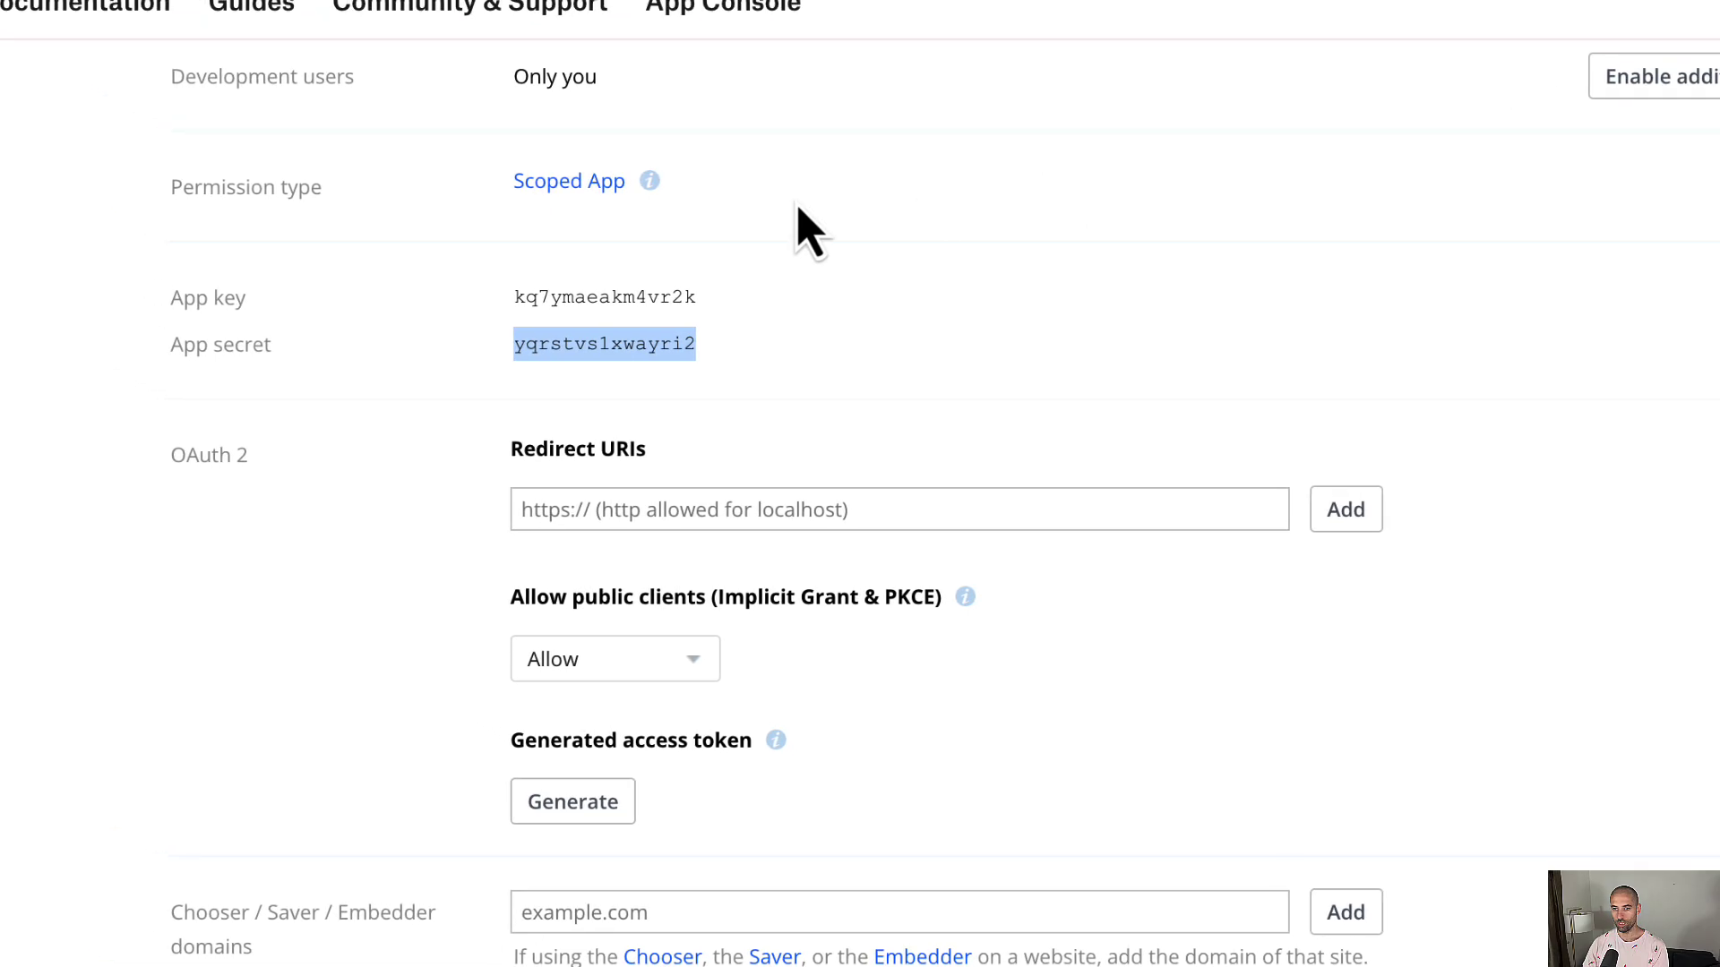
{"action": "scroll", "coordinate": [524, 466], "scroll_direction": "up", "scroll_amount": 5}
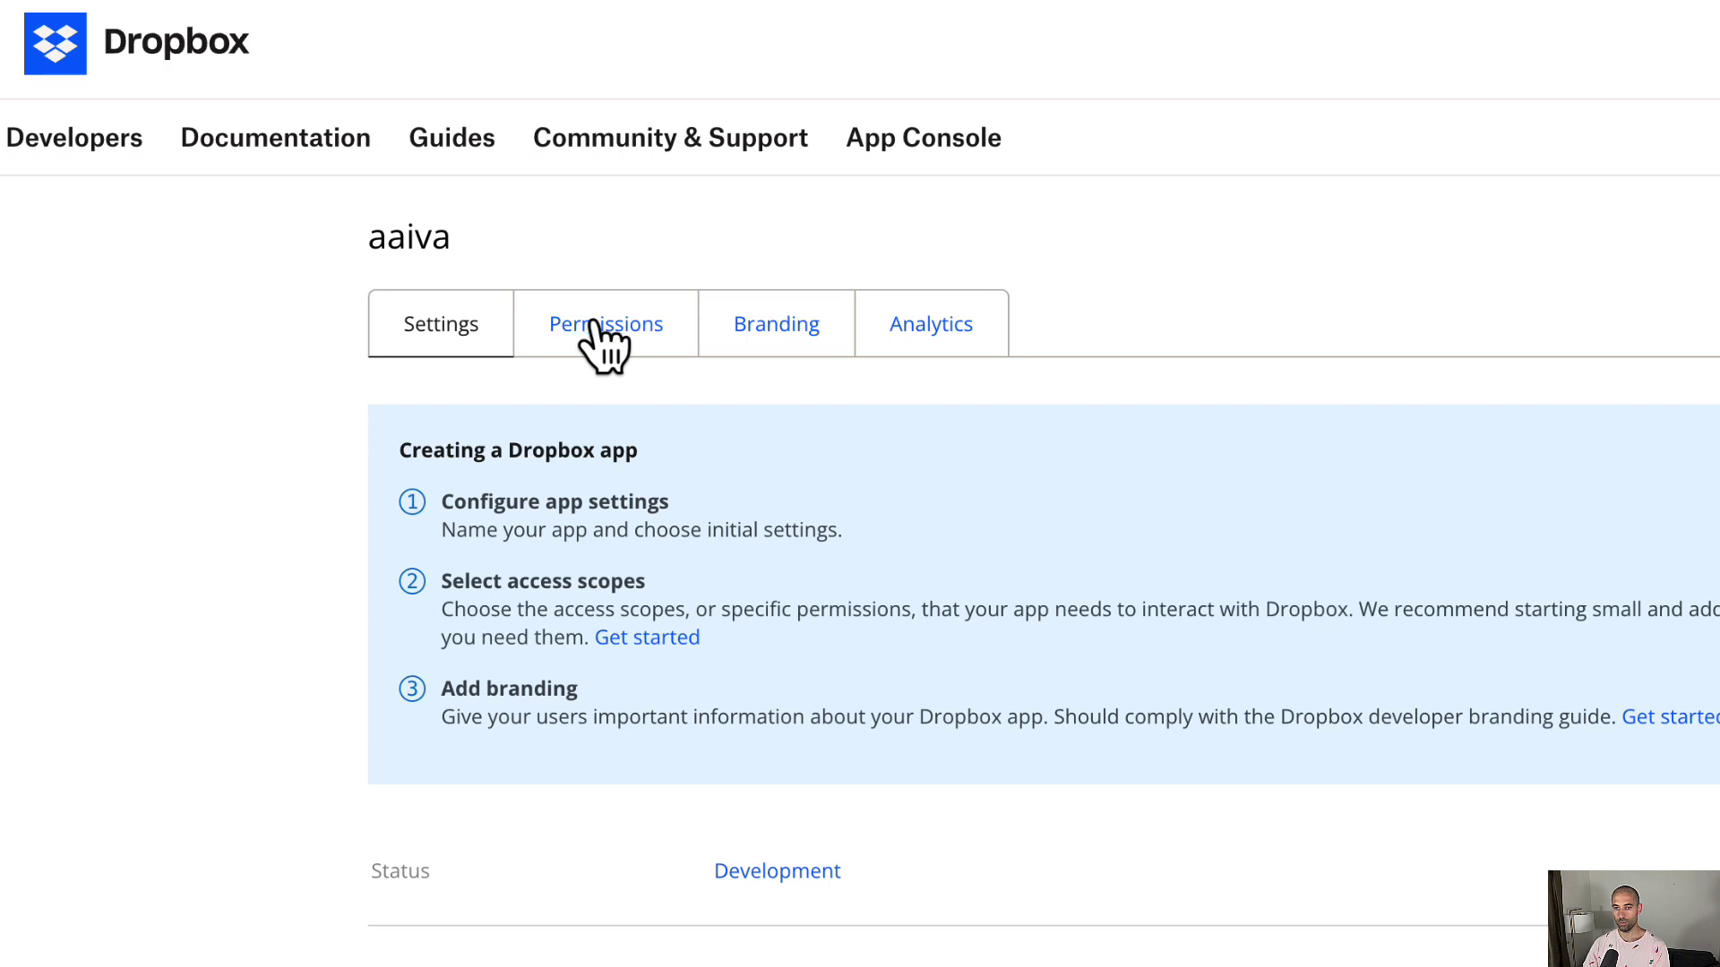
{"action": "left_click", "coordinate": [602, 347]}
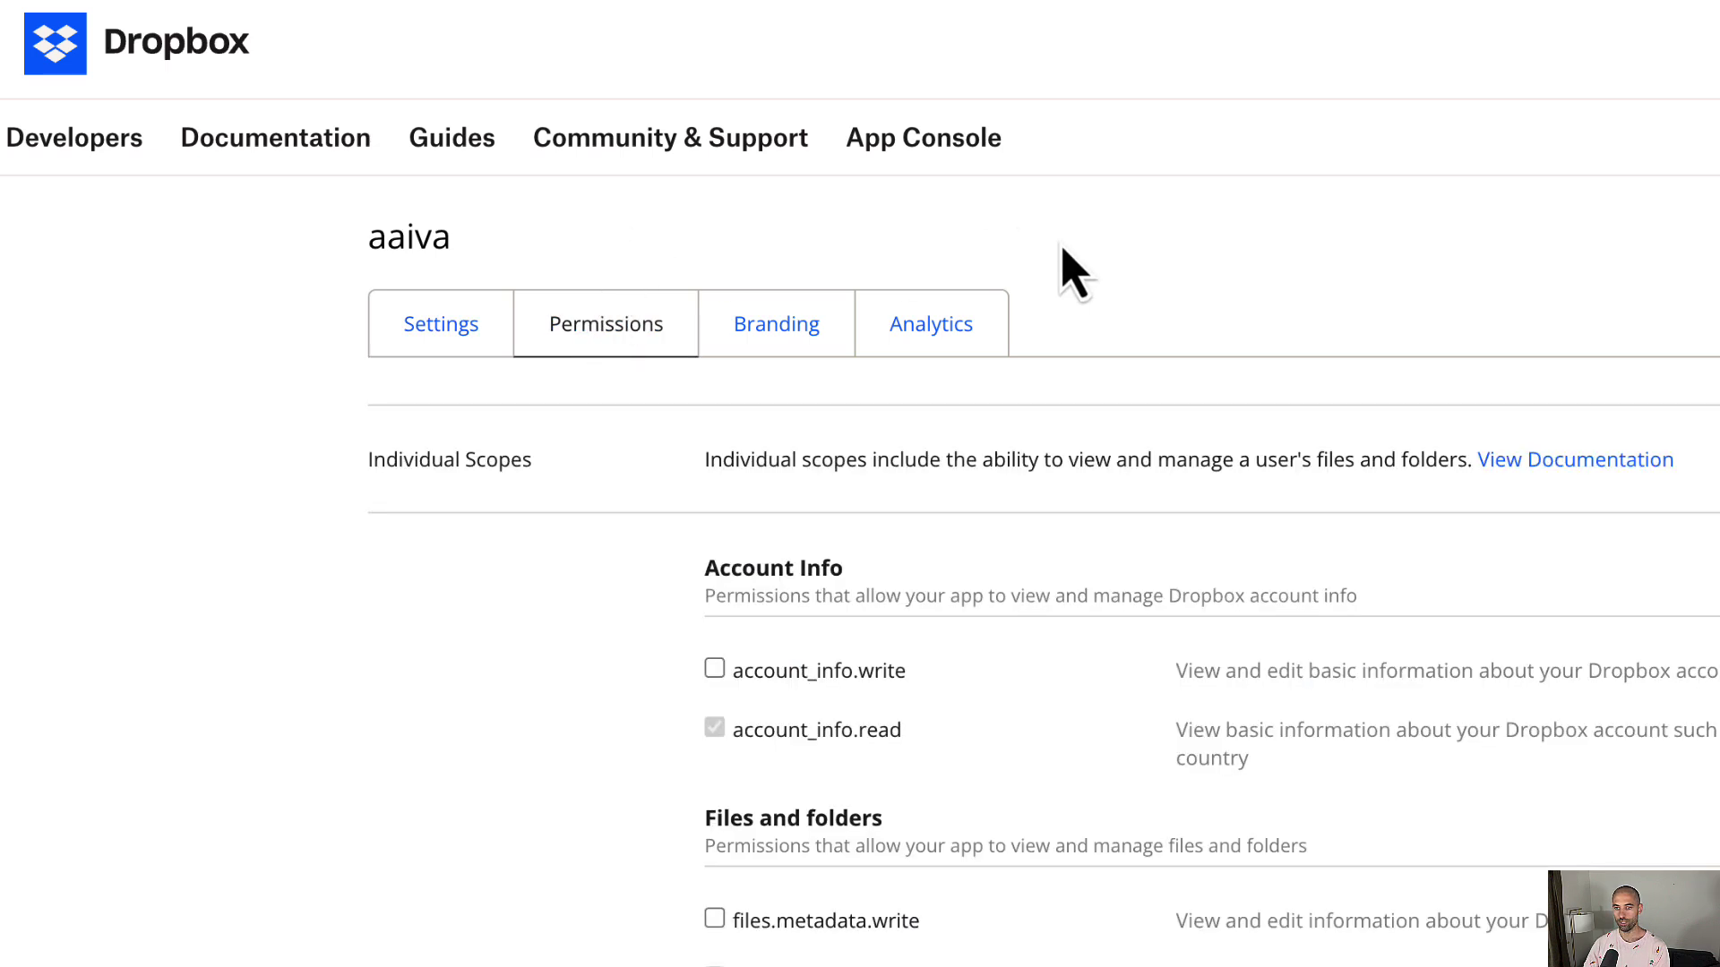
{"action": "scroll", "coordinate": [1263, 401], "scroll_direction": "down", "scroll_amount": 1}
{"action": "scroll", "coordinate": [1262, 402], "scroll_direction": "down", "scroll_amount": 5}
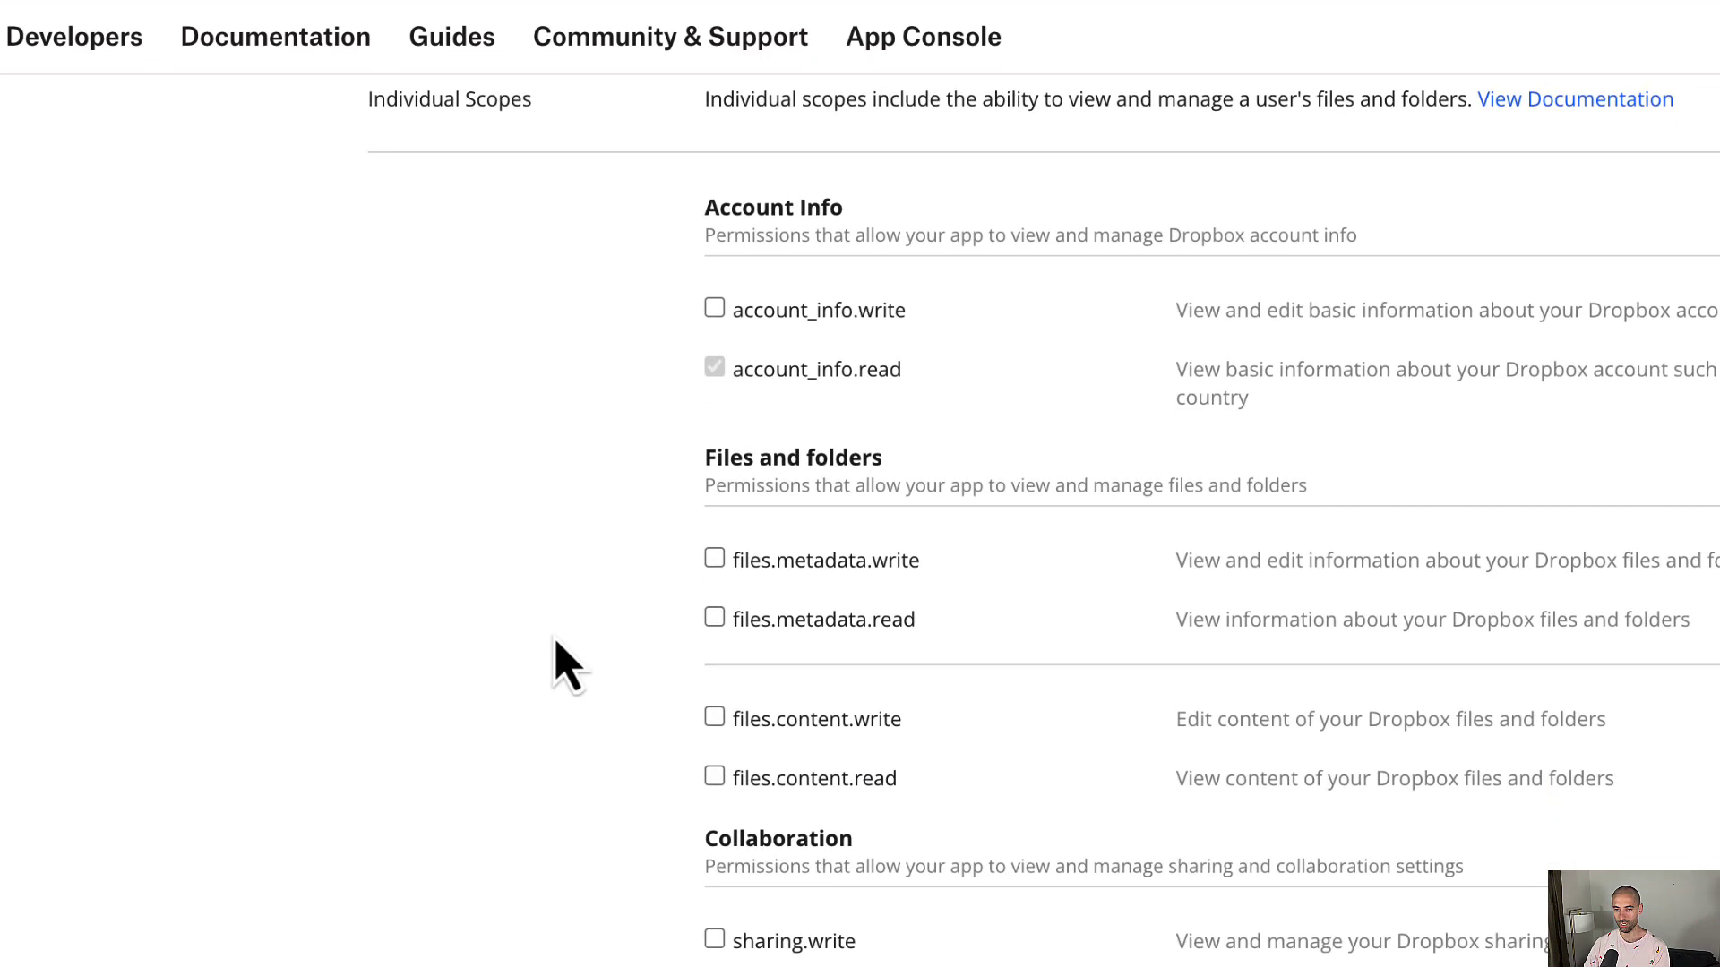
{"action": "scroll", "coordinate": [690, 797], "scroll_direction": "down", "scroll_amount": 1}
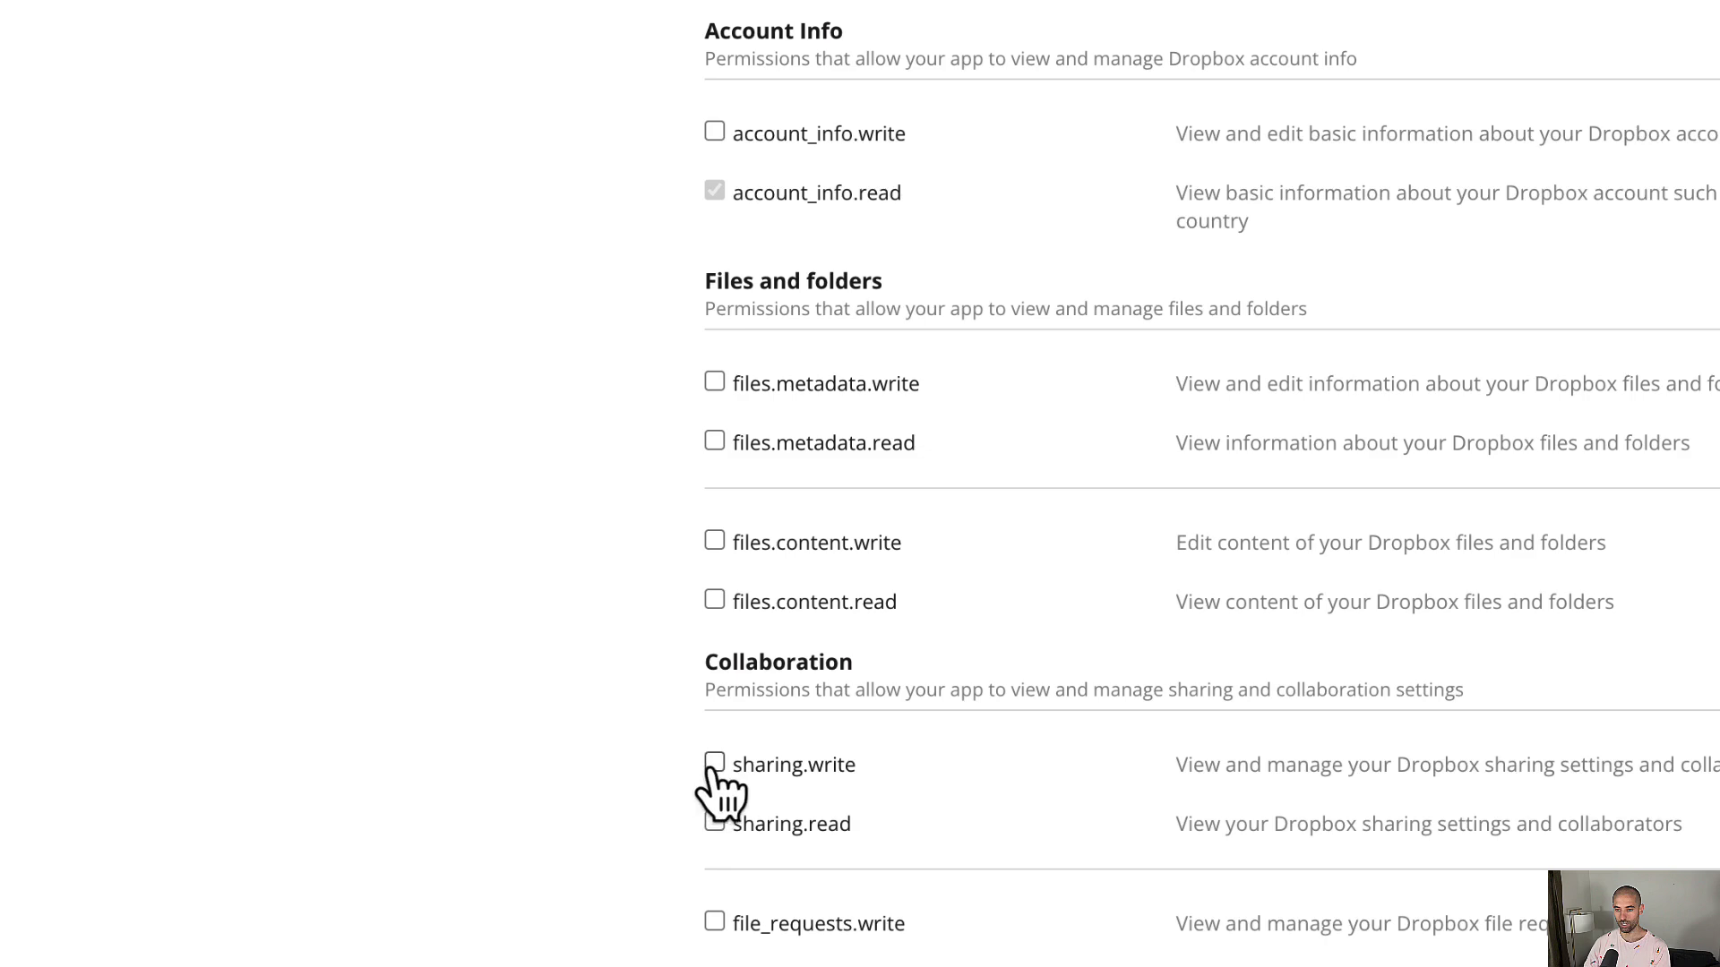
{"action": "left_click", "coordinate": [715, 766]}
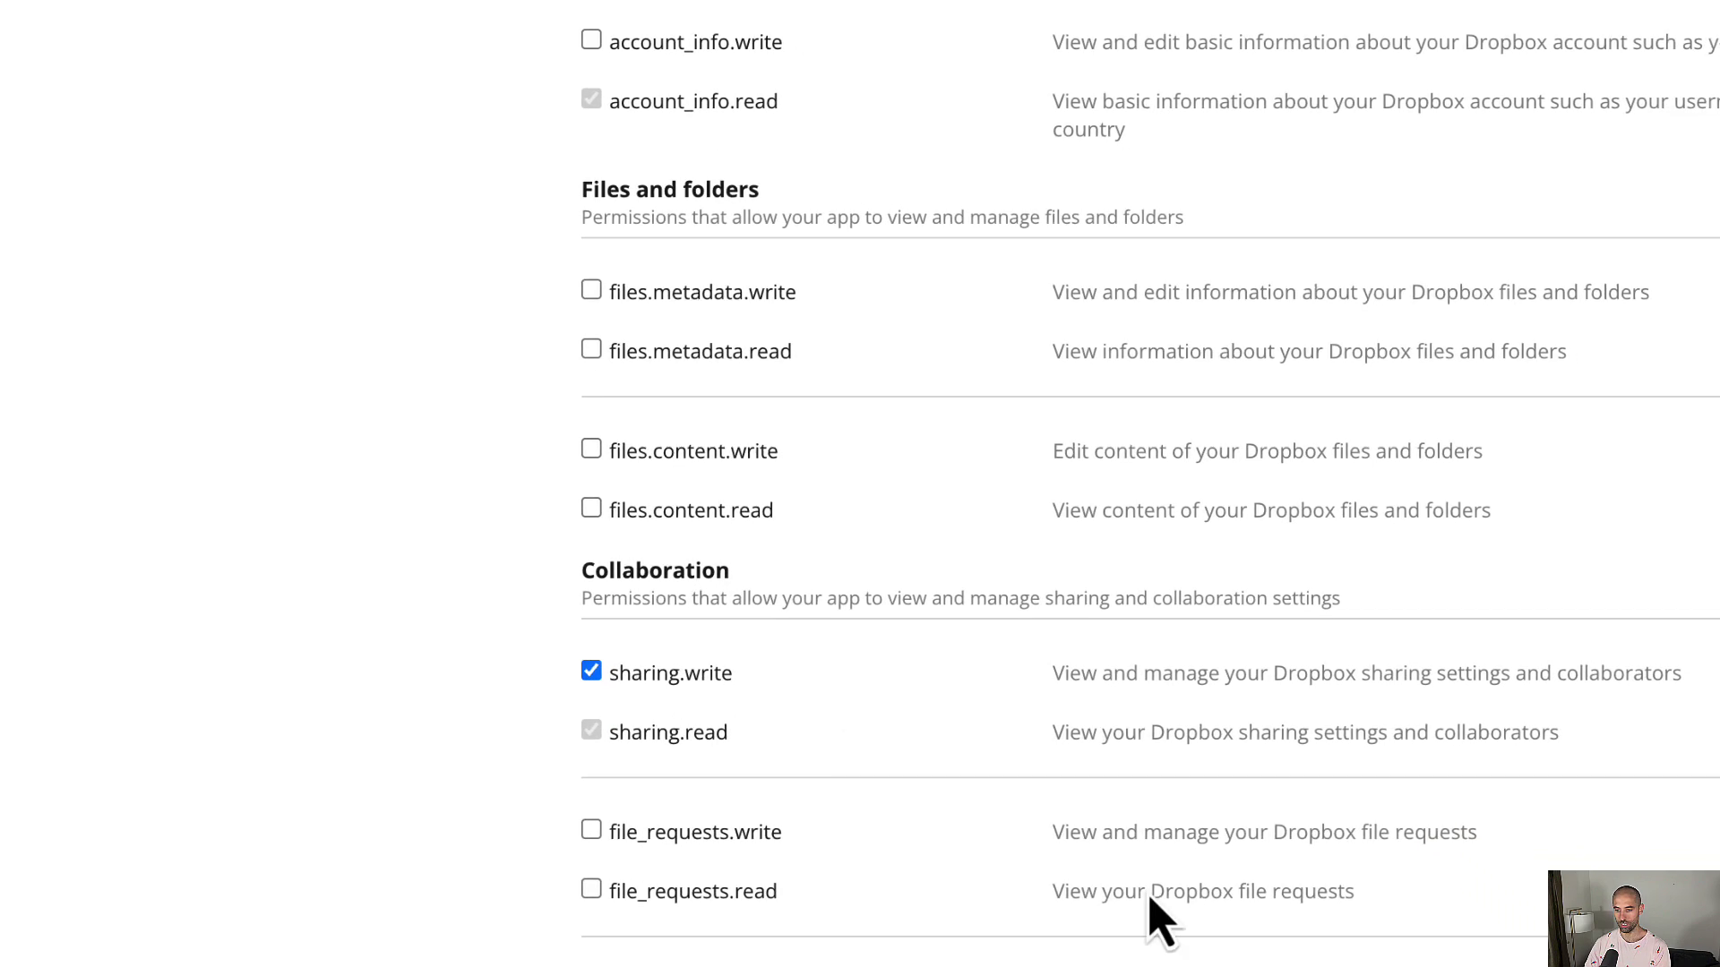
{"action": "left_click", "coordinate": [1339, 906]}
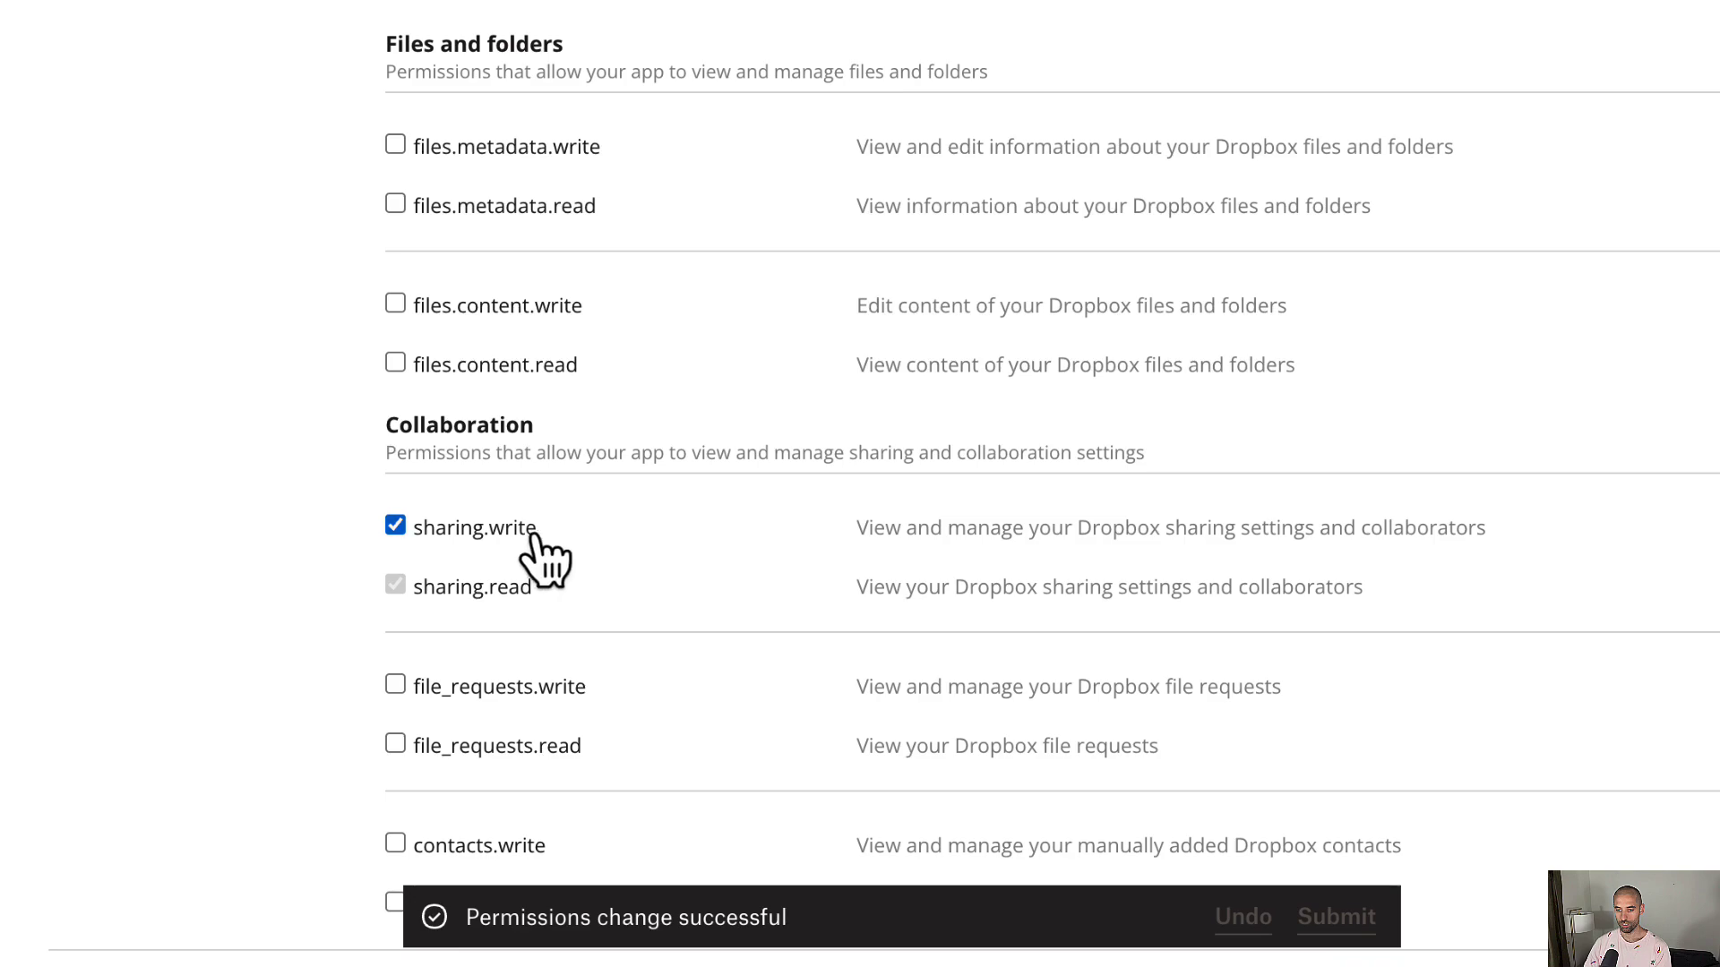
Set the n8n credential's Scope to "sharing.write sharing.read", copying the scope name from the Dropbox permissions
{"action": "left_click_drag", "start_coordinate": [534, 536], "coordinate": [423, 535]}
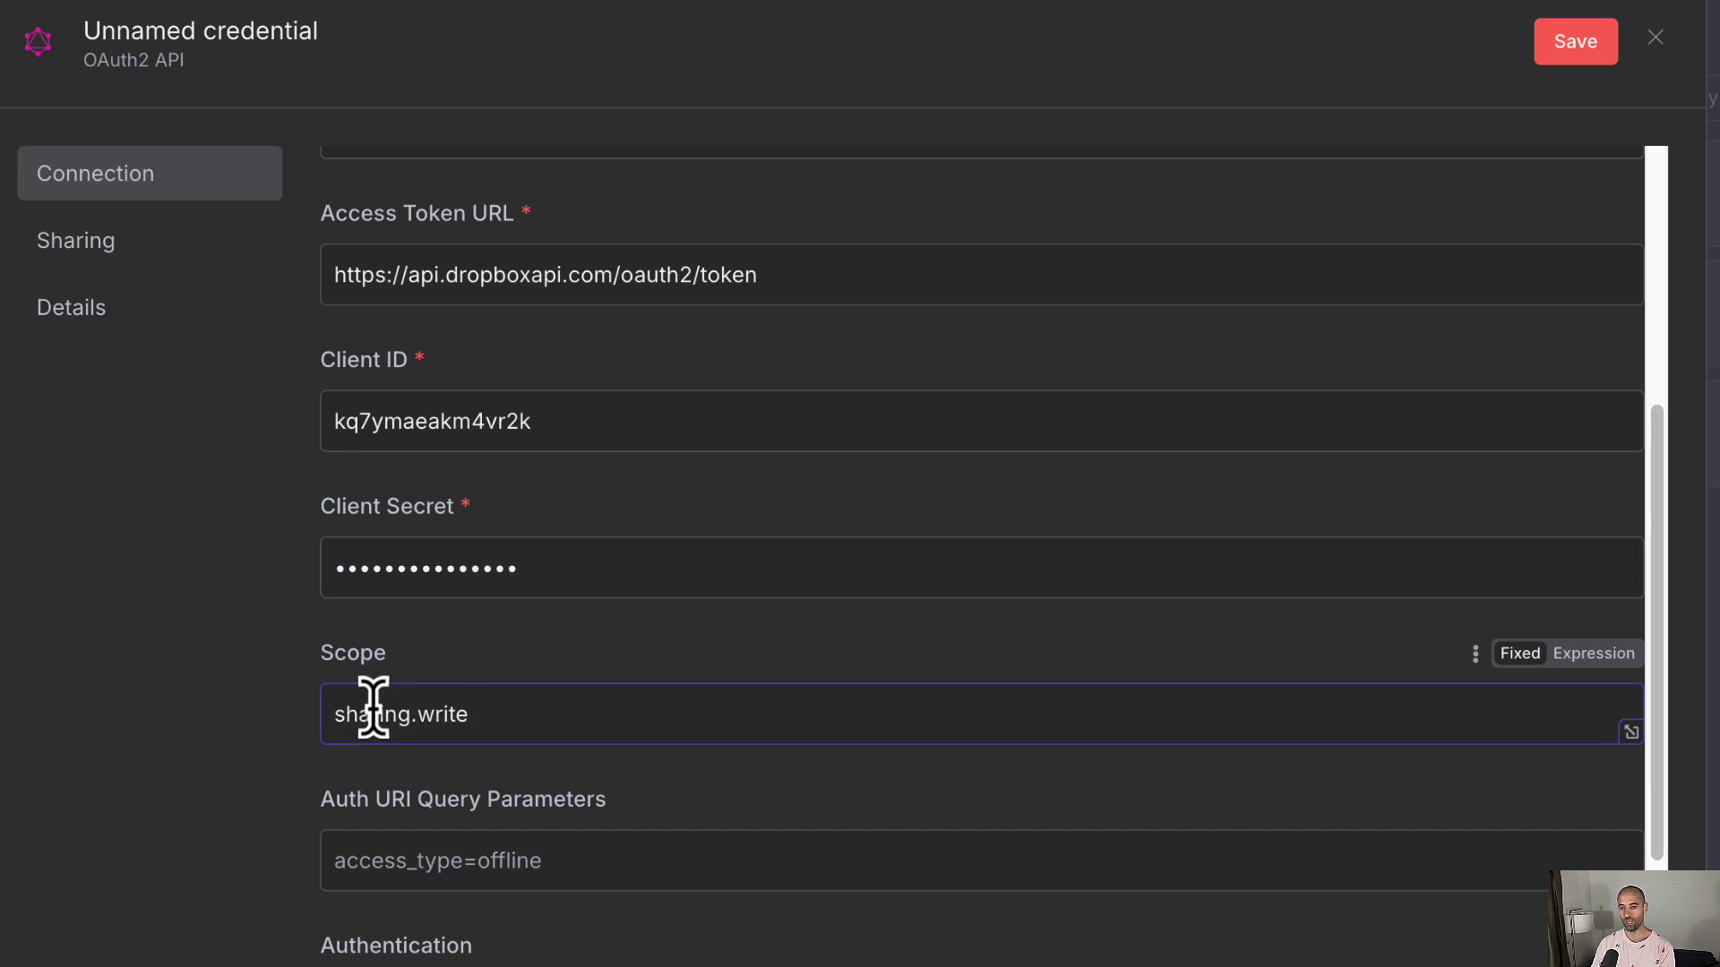
{"action": "key", "text": "ctrl+shift+Left"}
{"action": "type", "text": "ring.read"}
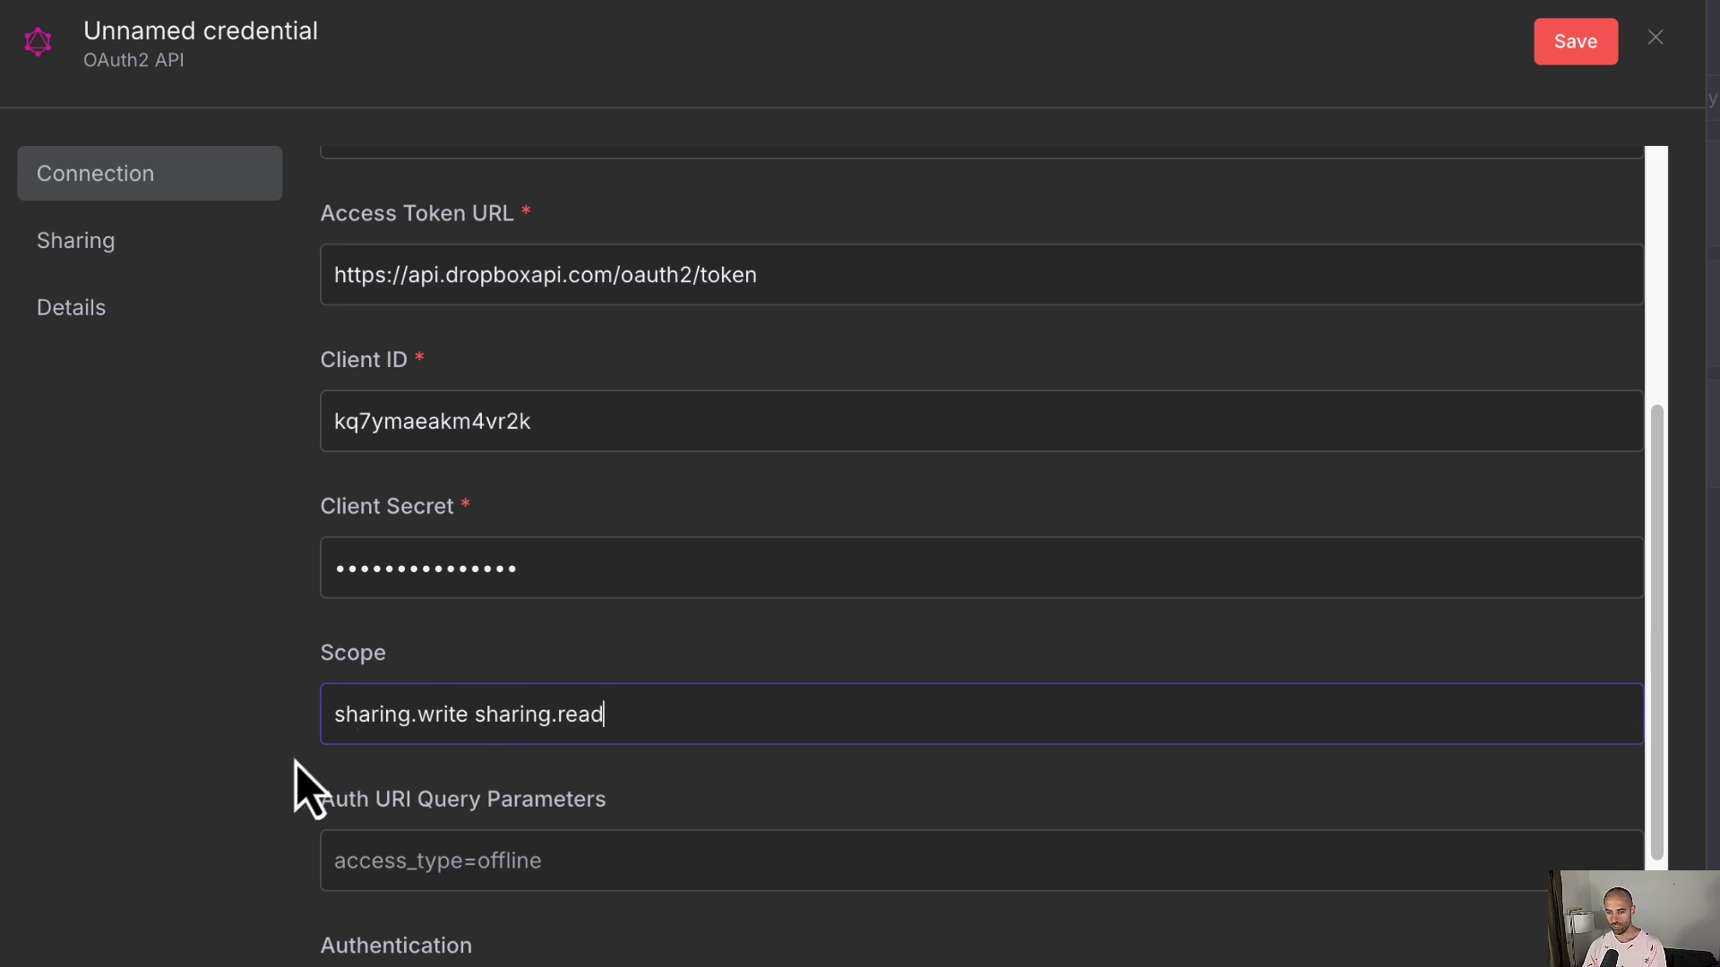
{"action": "left_click", "coordinate": [235, 821]}
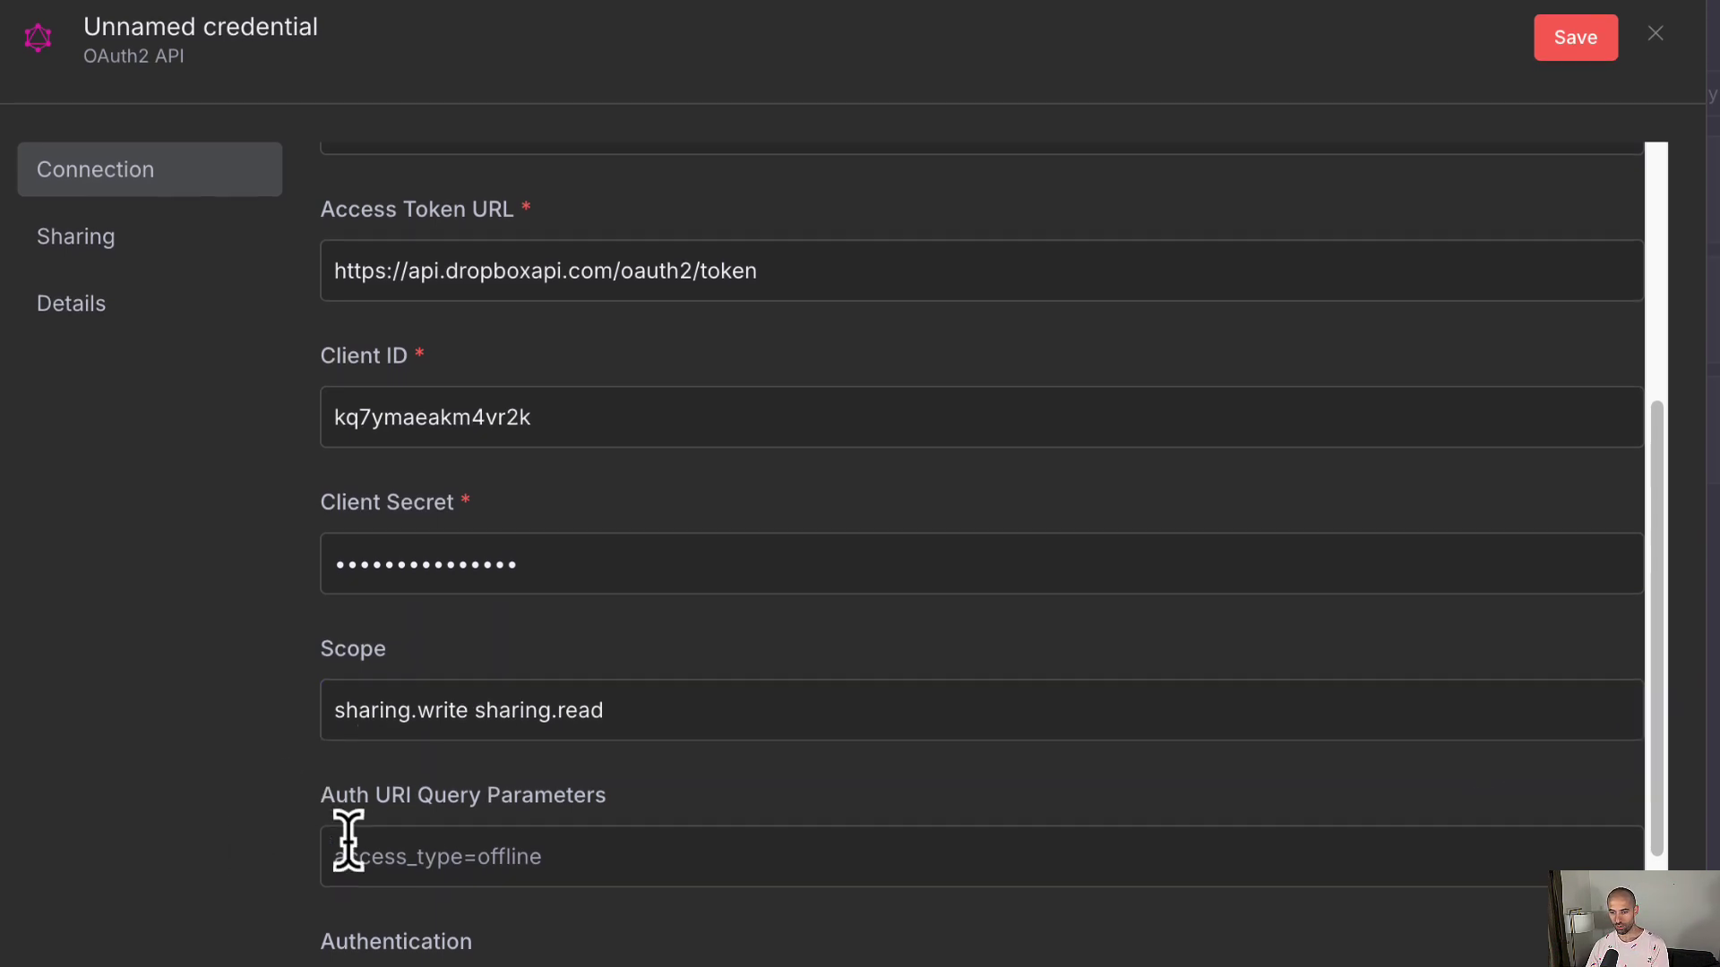
Set the credential's Auth URI Query Parameters to token_access_type=offline
{"action": "left_click", "coordinate": [549, 858]}
{"action": "scroll", "coordinate": [911, 277], "scroll_direction": "down", "scroll_amount": 1}
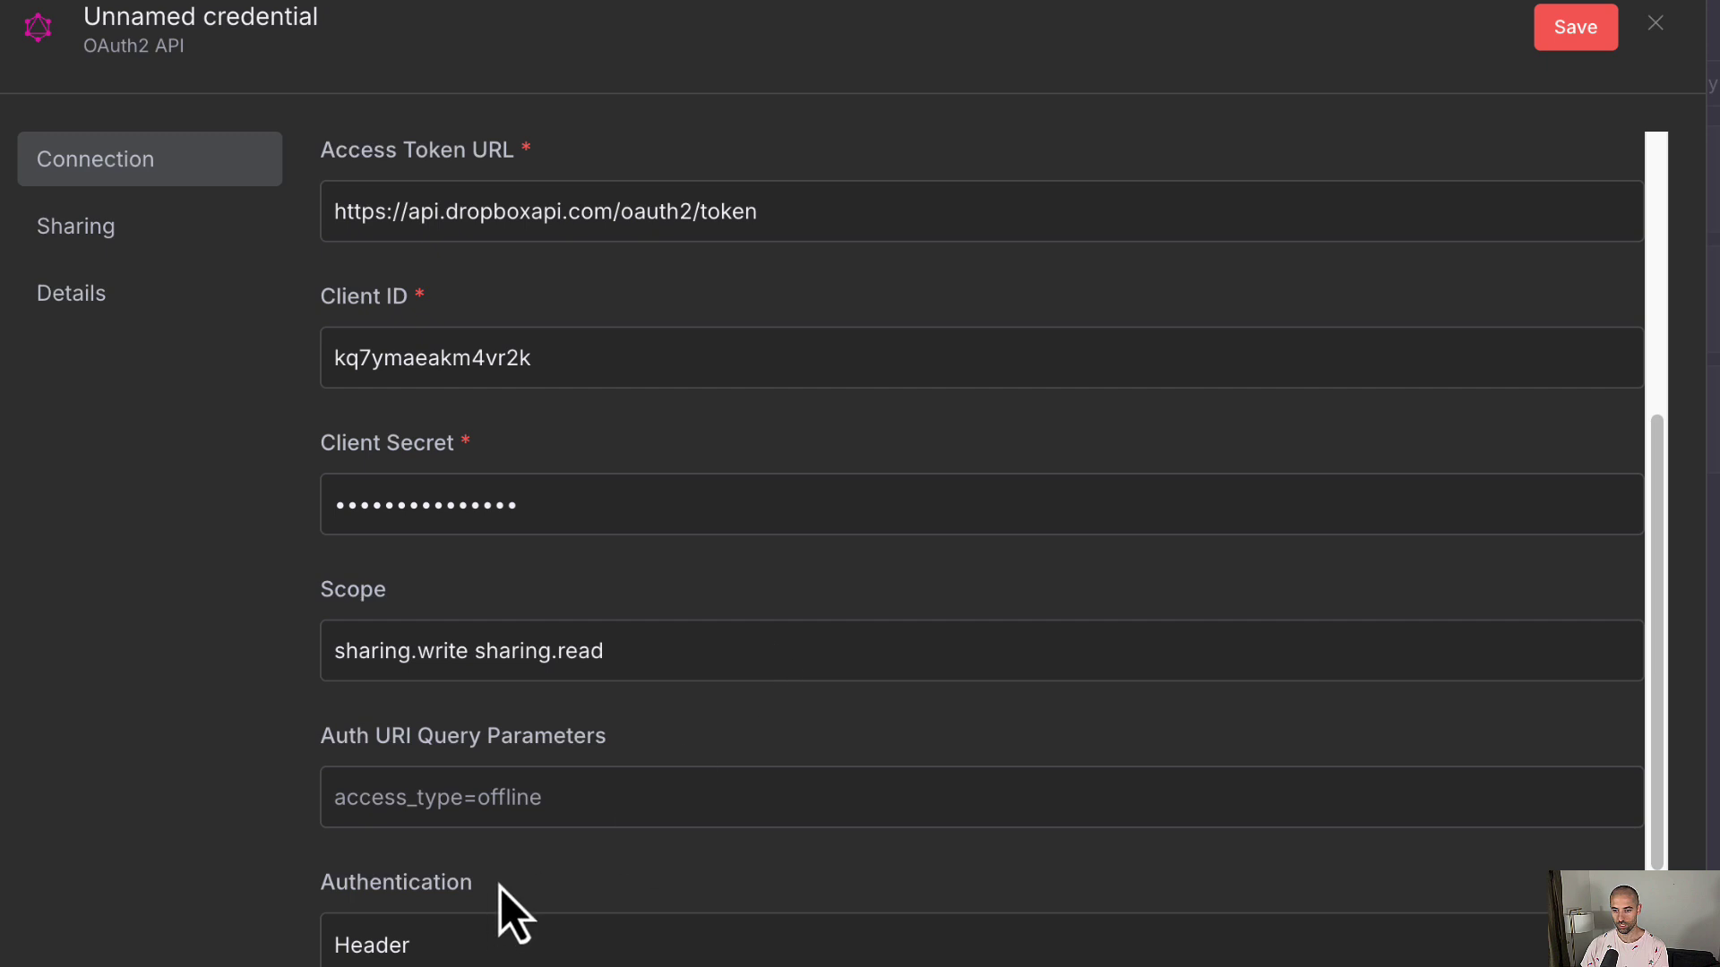
{"action": "left_click", "coordinate": [509, 799]}
{"action": "key", "text": "ctrl+v"}
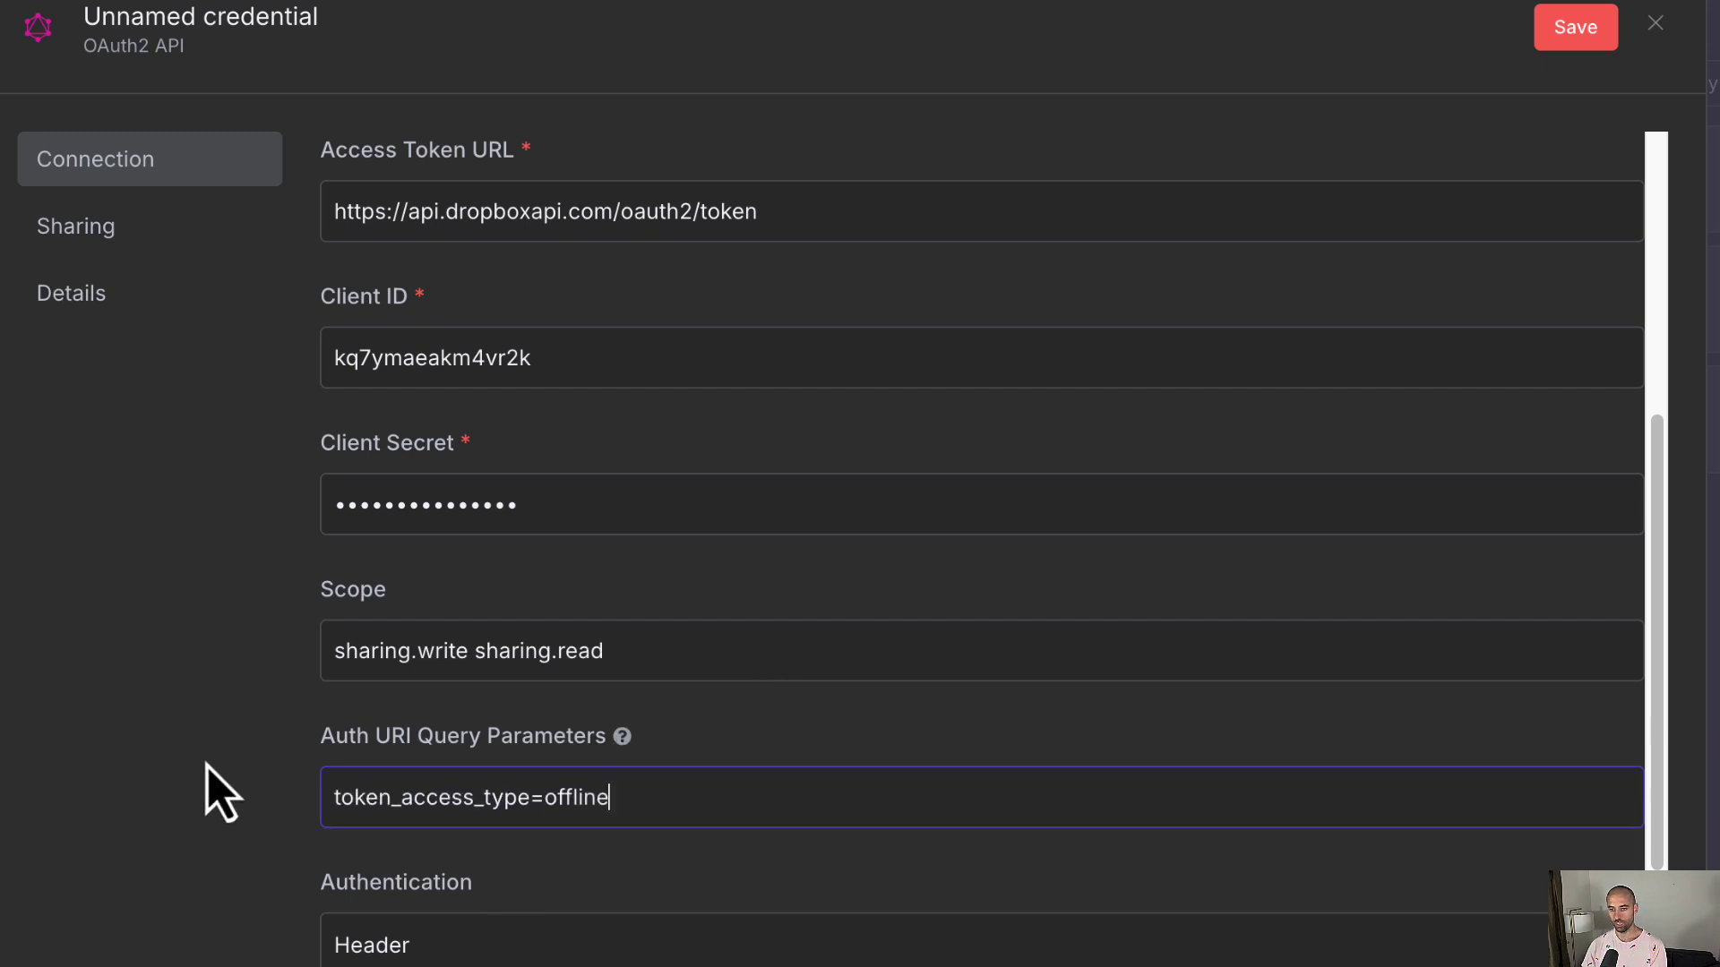
{"action": "scroll", "coordinate": [550, 931], "scroll_direction": "down", "scroll_amount": 5}
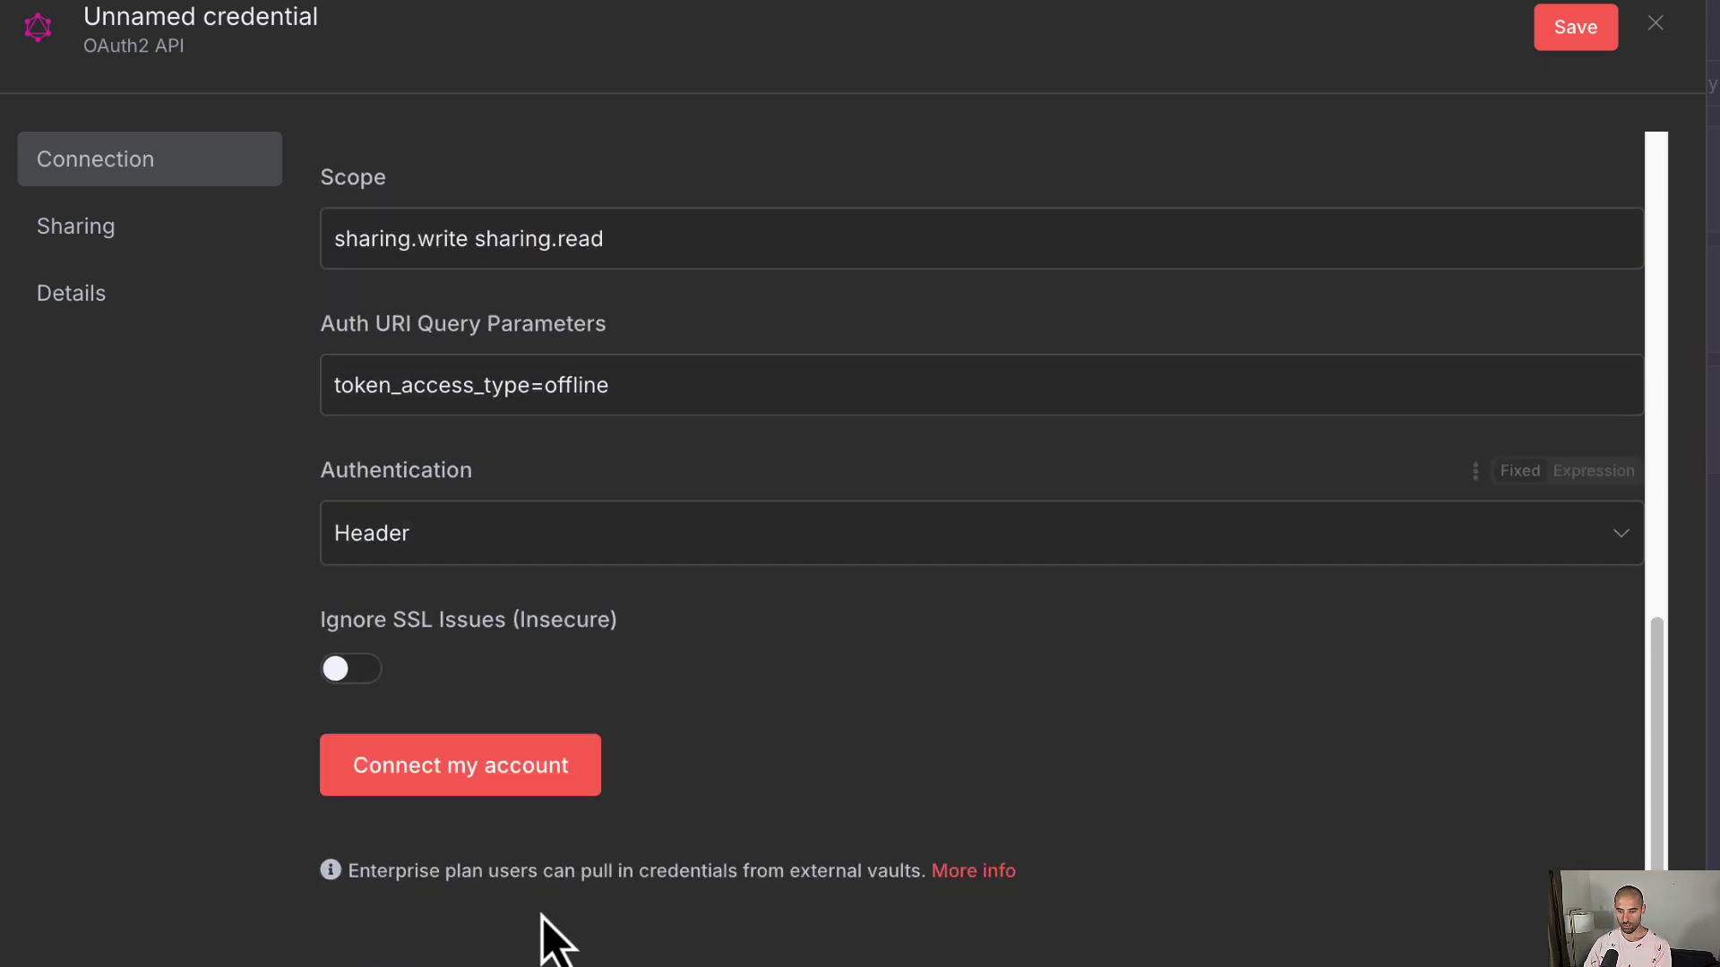
Copy the OAuth Redirect URL from the n8n credential
{"action": "scroll", "coordinate": [449, 851], "scroll_direction": "up", "scroll_amount": 3}
{"action": "scroll", "coordinate": [449, 851], "scroll_direction": "up", "scroll_amount": 5}
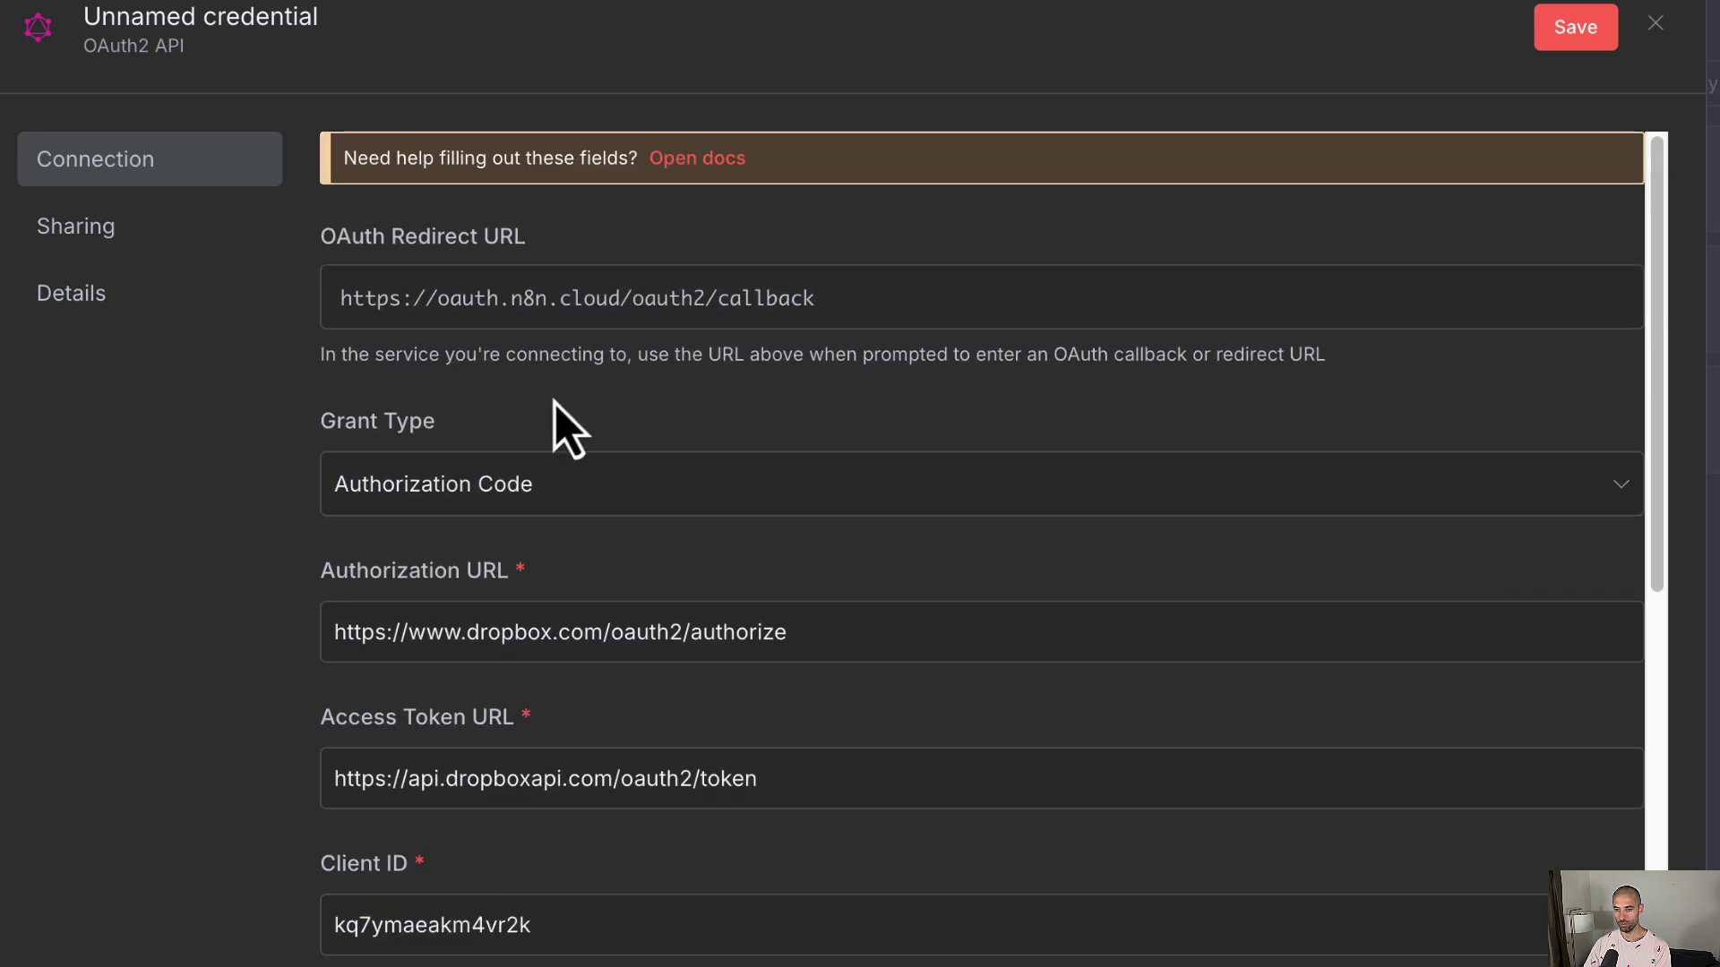
{"action": "scroll", "coordinate": [573, 439], "scroll_direction": "down", "scroll_amount": 3}
{"action": "scroll", "coordinate": [576, 434], "scroll_direction": "up", "scroll_amount": 3}
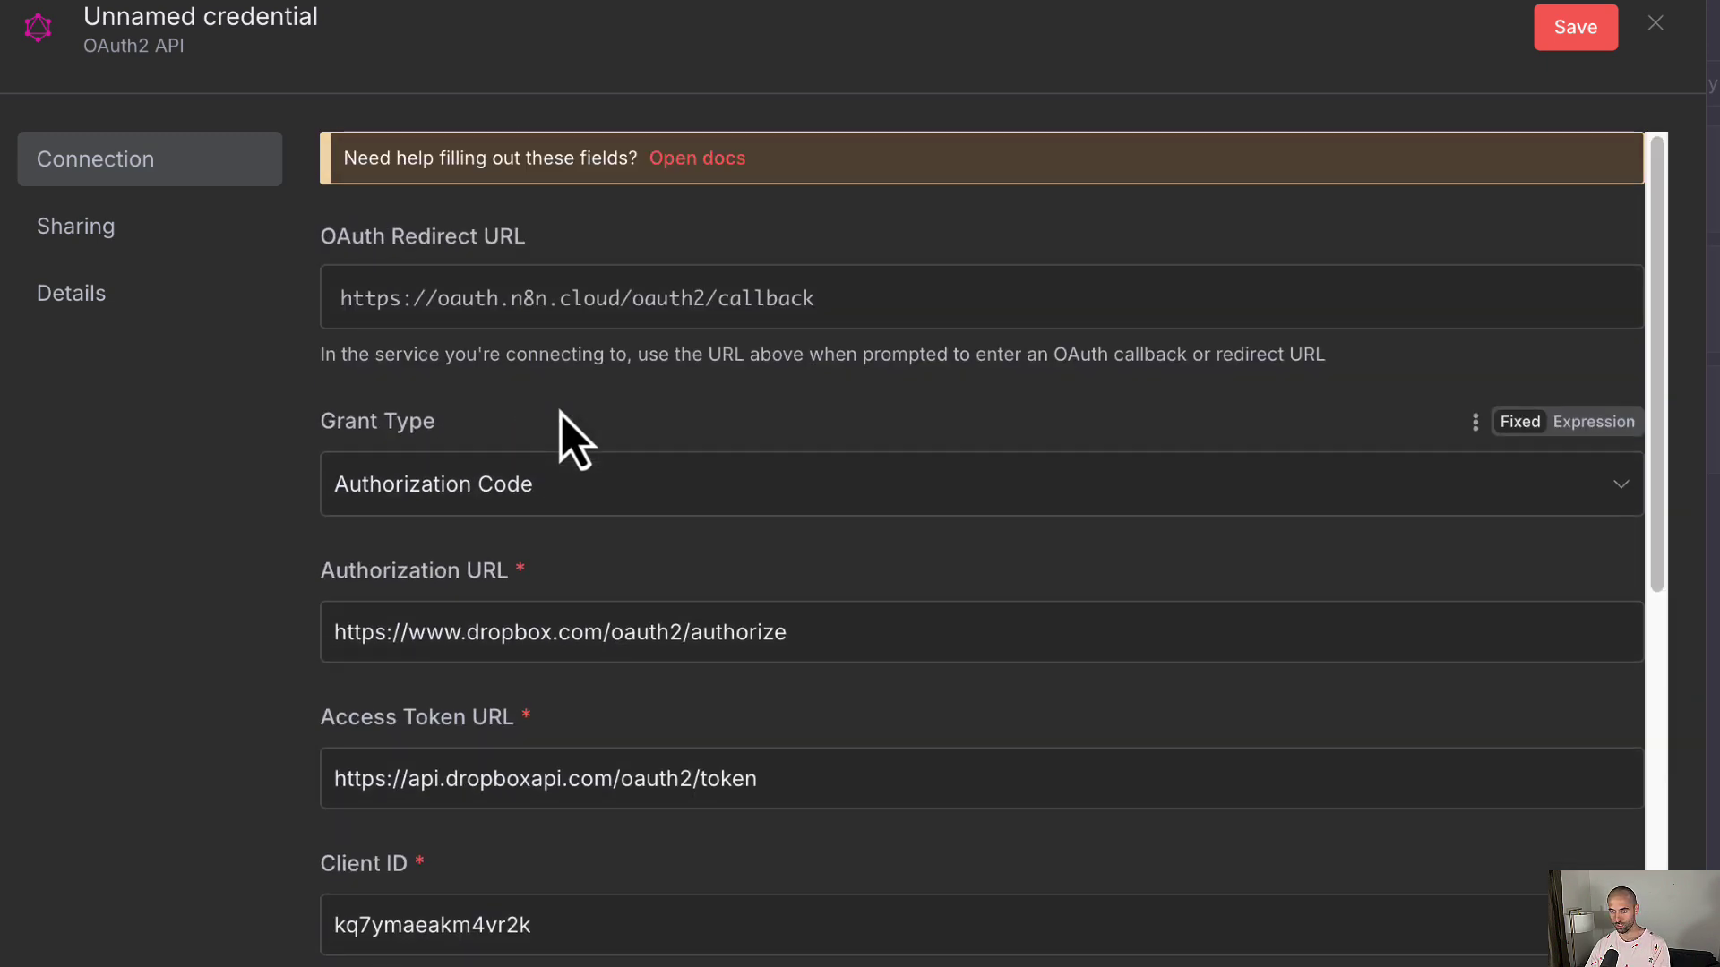
{"action": "left_click", "coordinate": [464, 315]}
{"action": "key", "text": "super+c"}
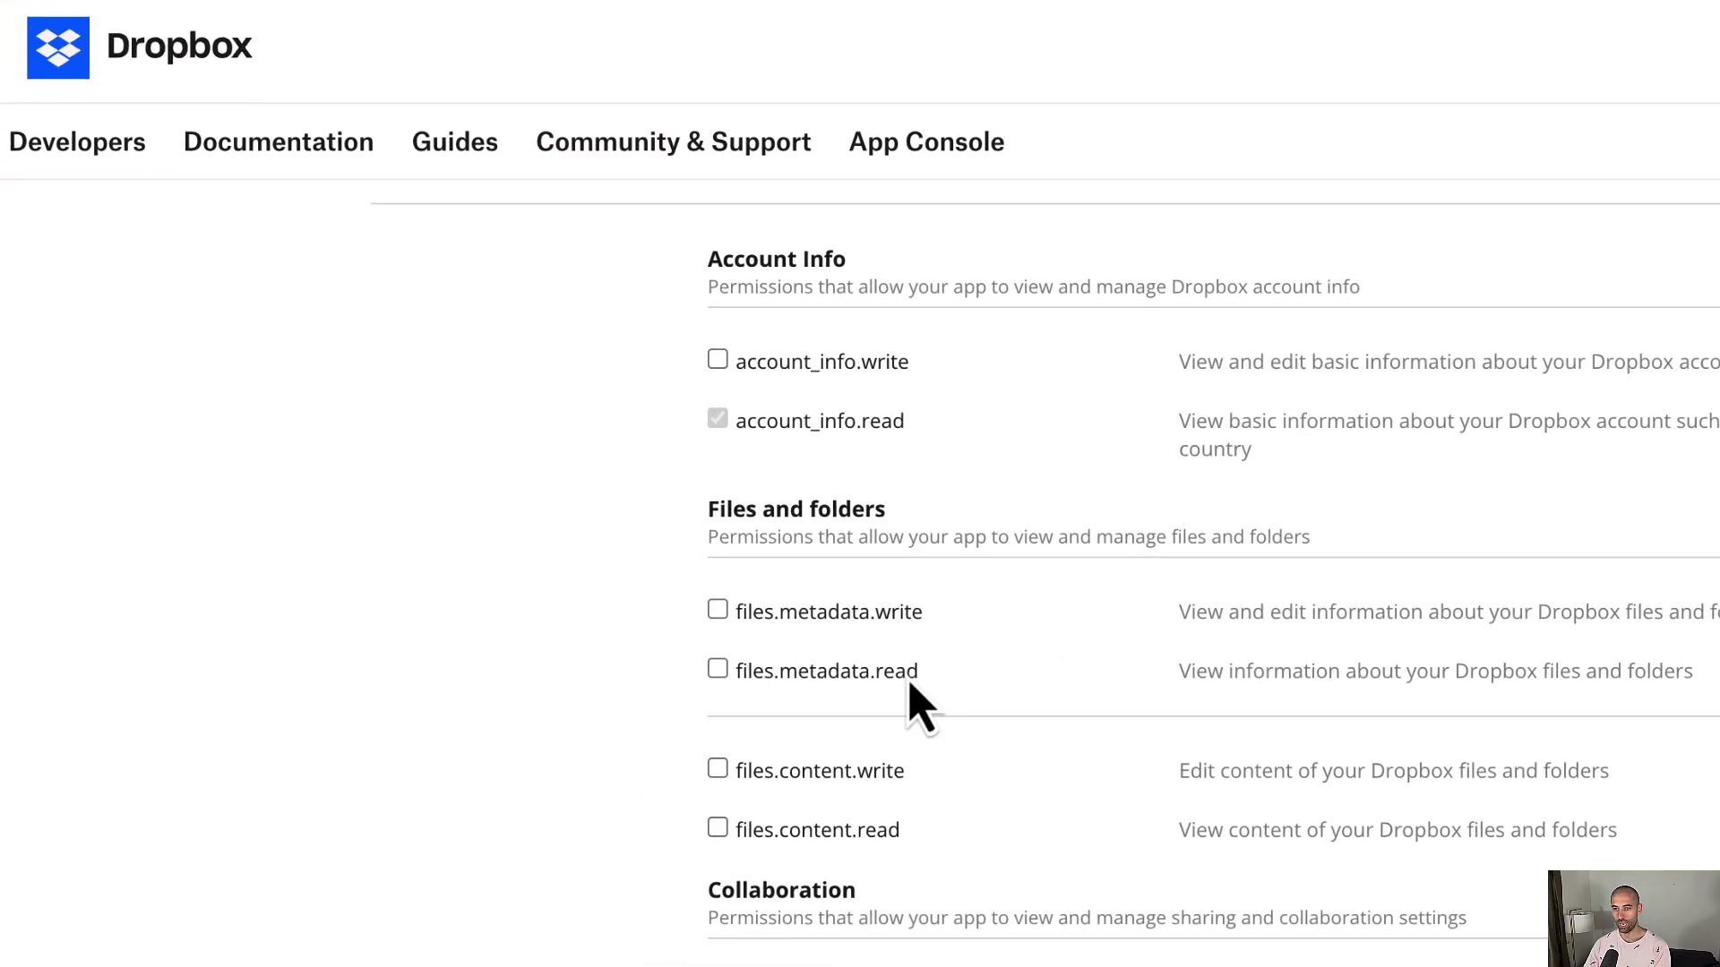
{"action": "scroll", "coordinate": [914, 703], "scroll_direction": "up", "scroll_amount": 3}
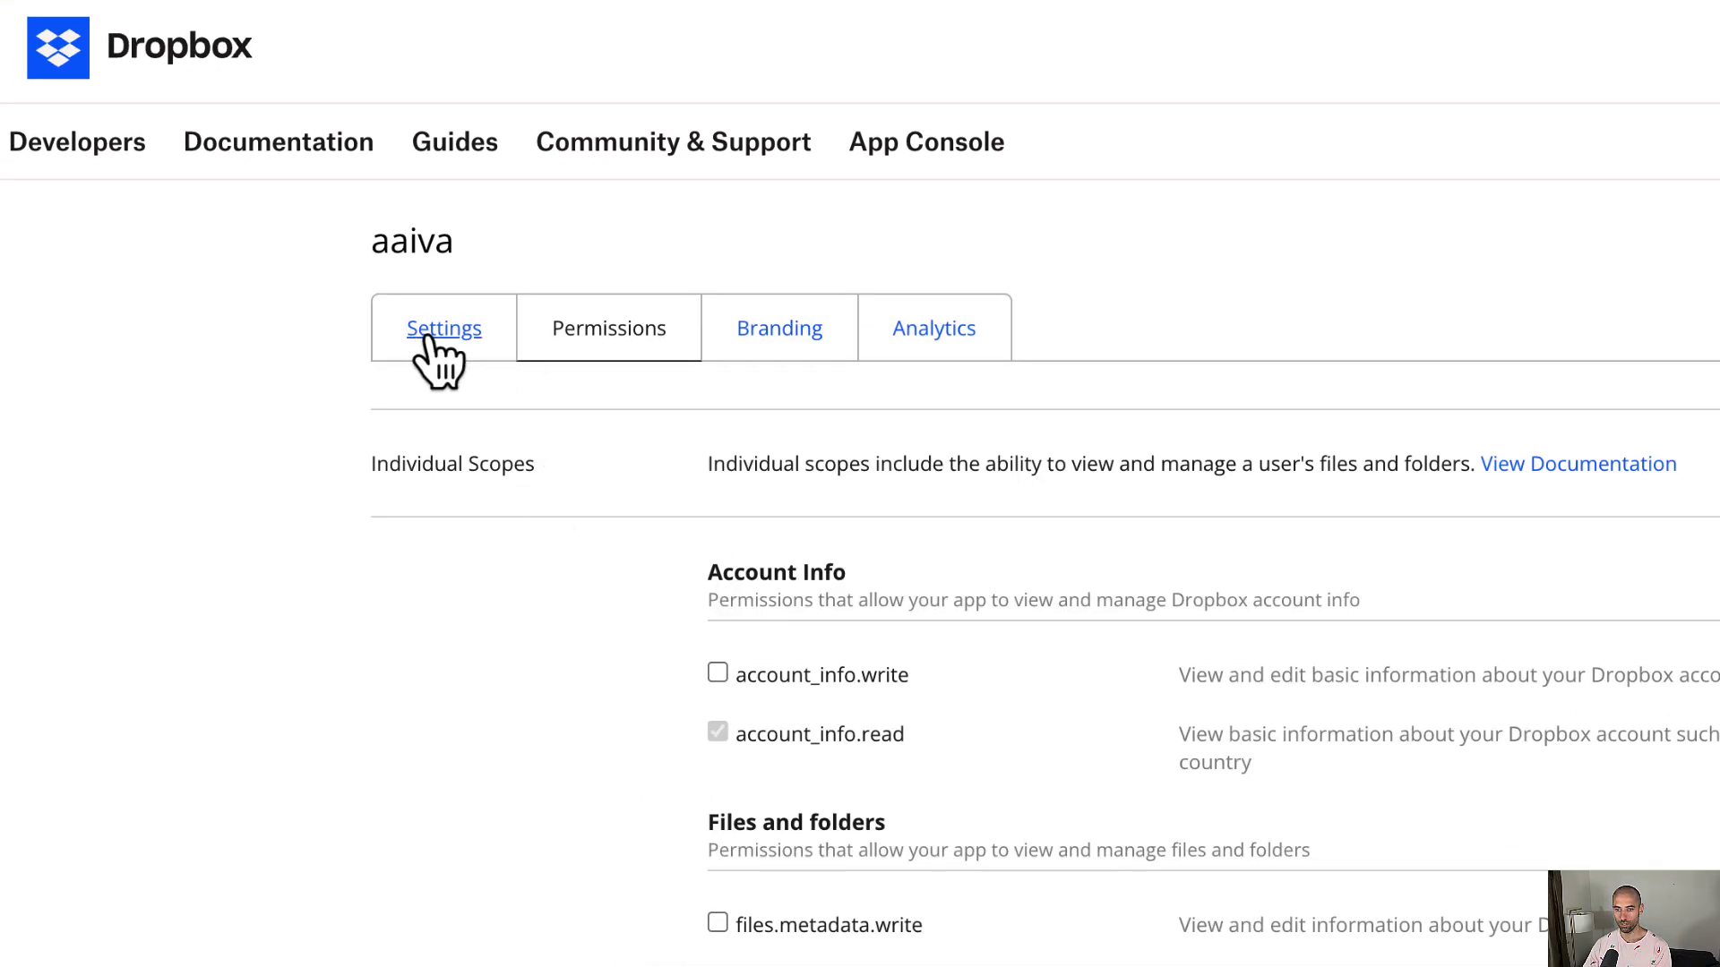
{"action": "left_click", "coordinate": [432, 359]}
{"action": "scroll", "coordinate": [595, 749], "scroll_direction": "down", "scroll_amount": 8}
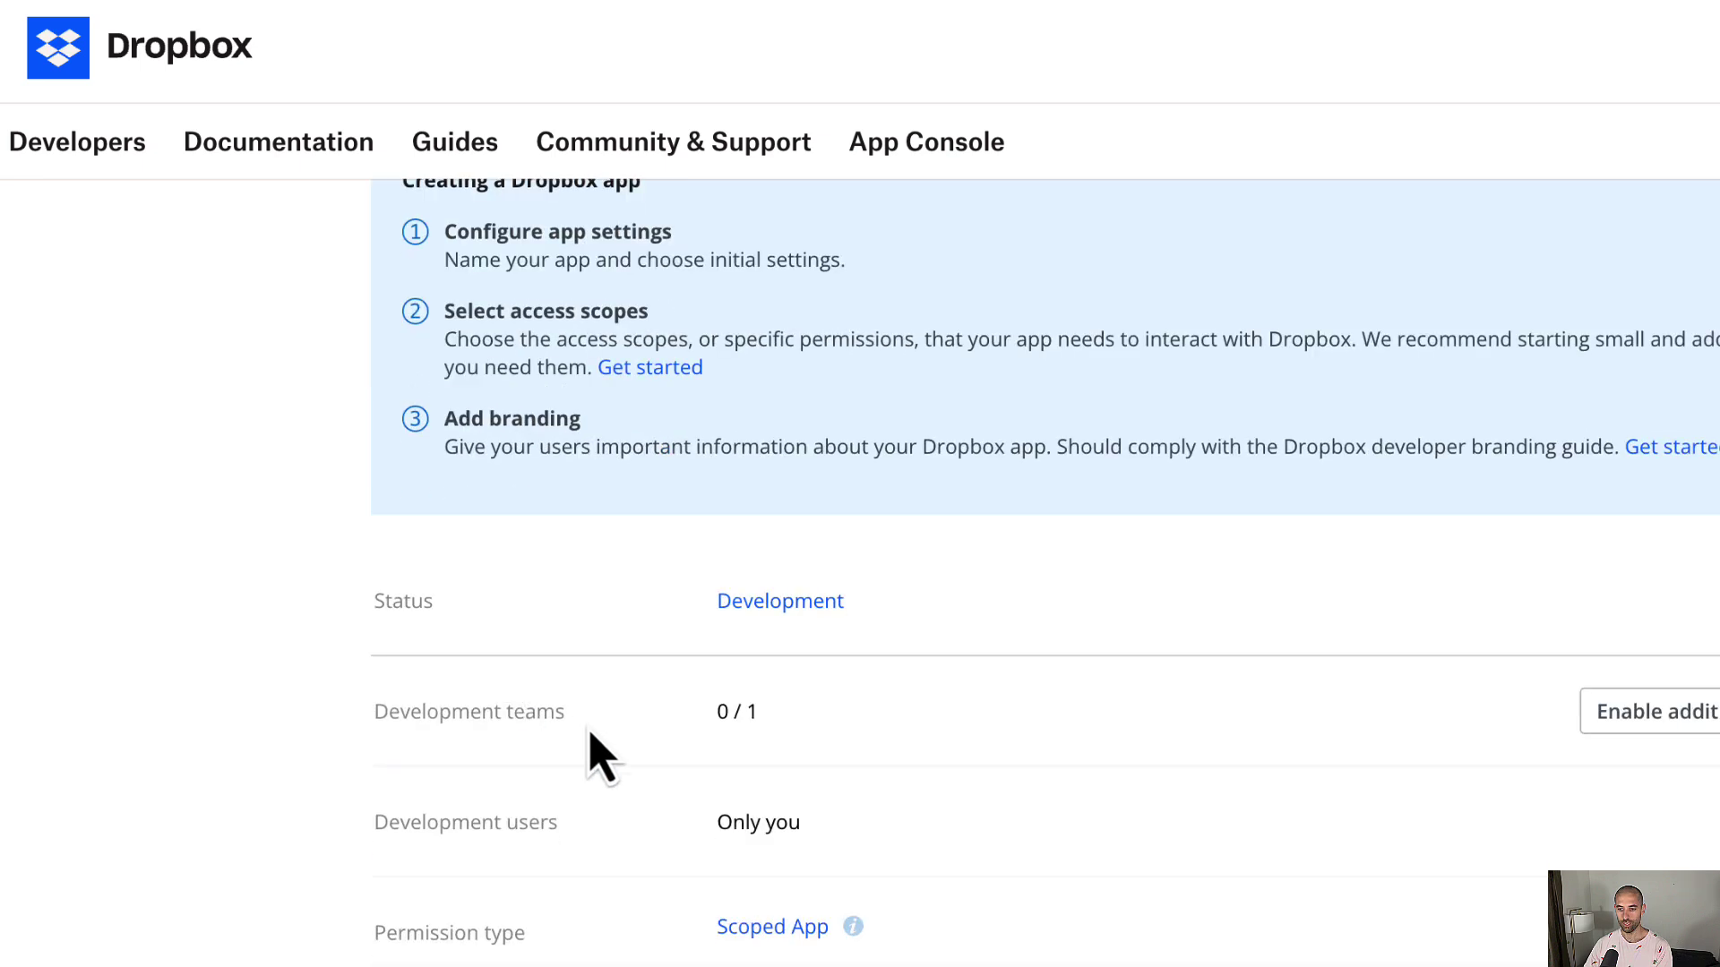
{"action": "scroll", "coordinate": [595, 749], "scroll_direction": "down", "scroll_amount": 1}
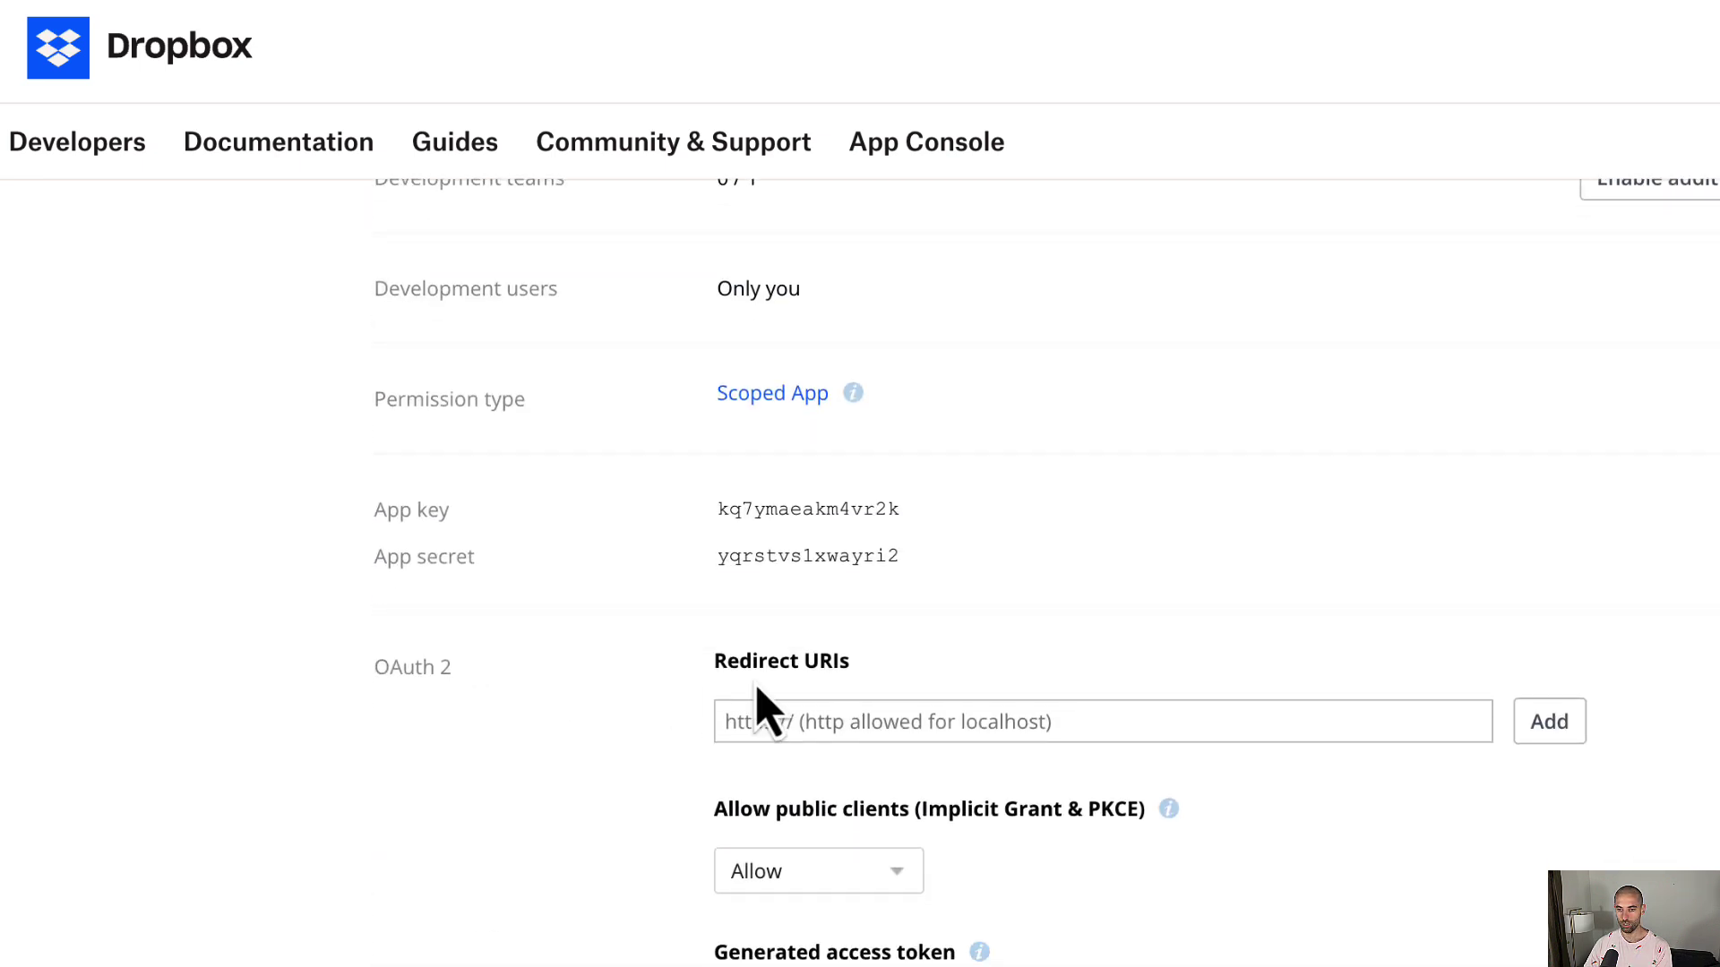
{"action": "left_click", "coordinate": [854, 720]}
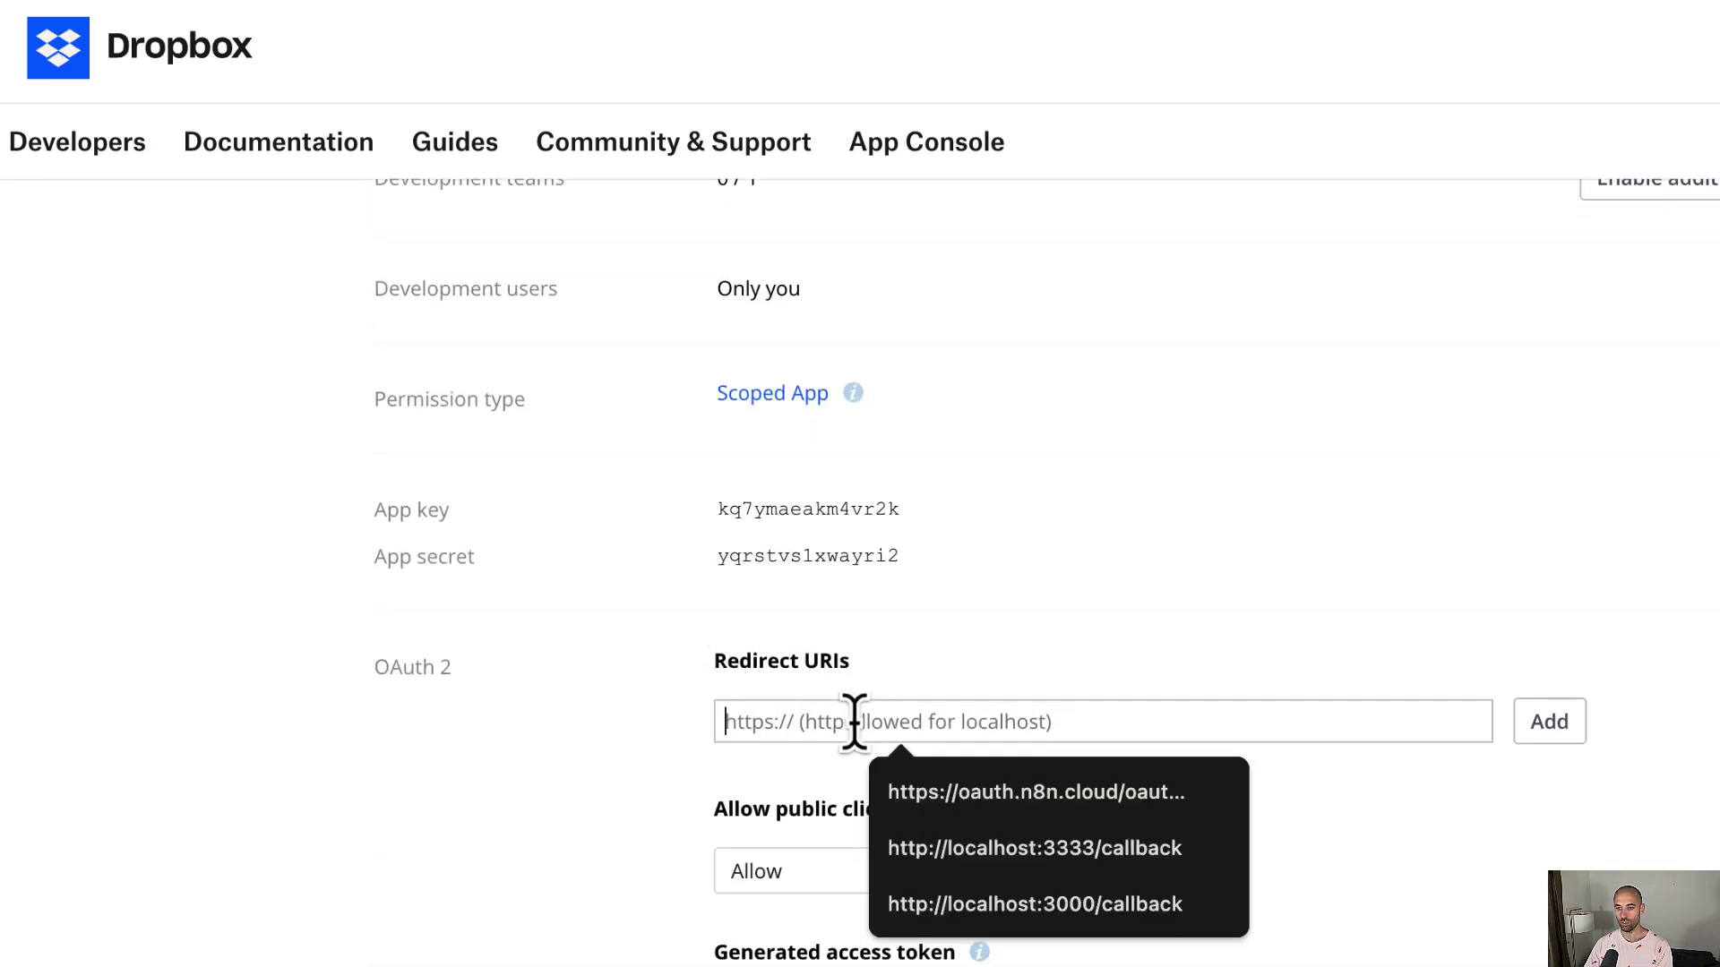
{"action": "key", "text": "super+v"}
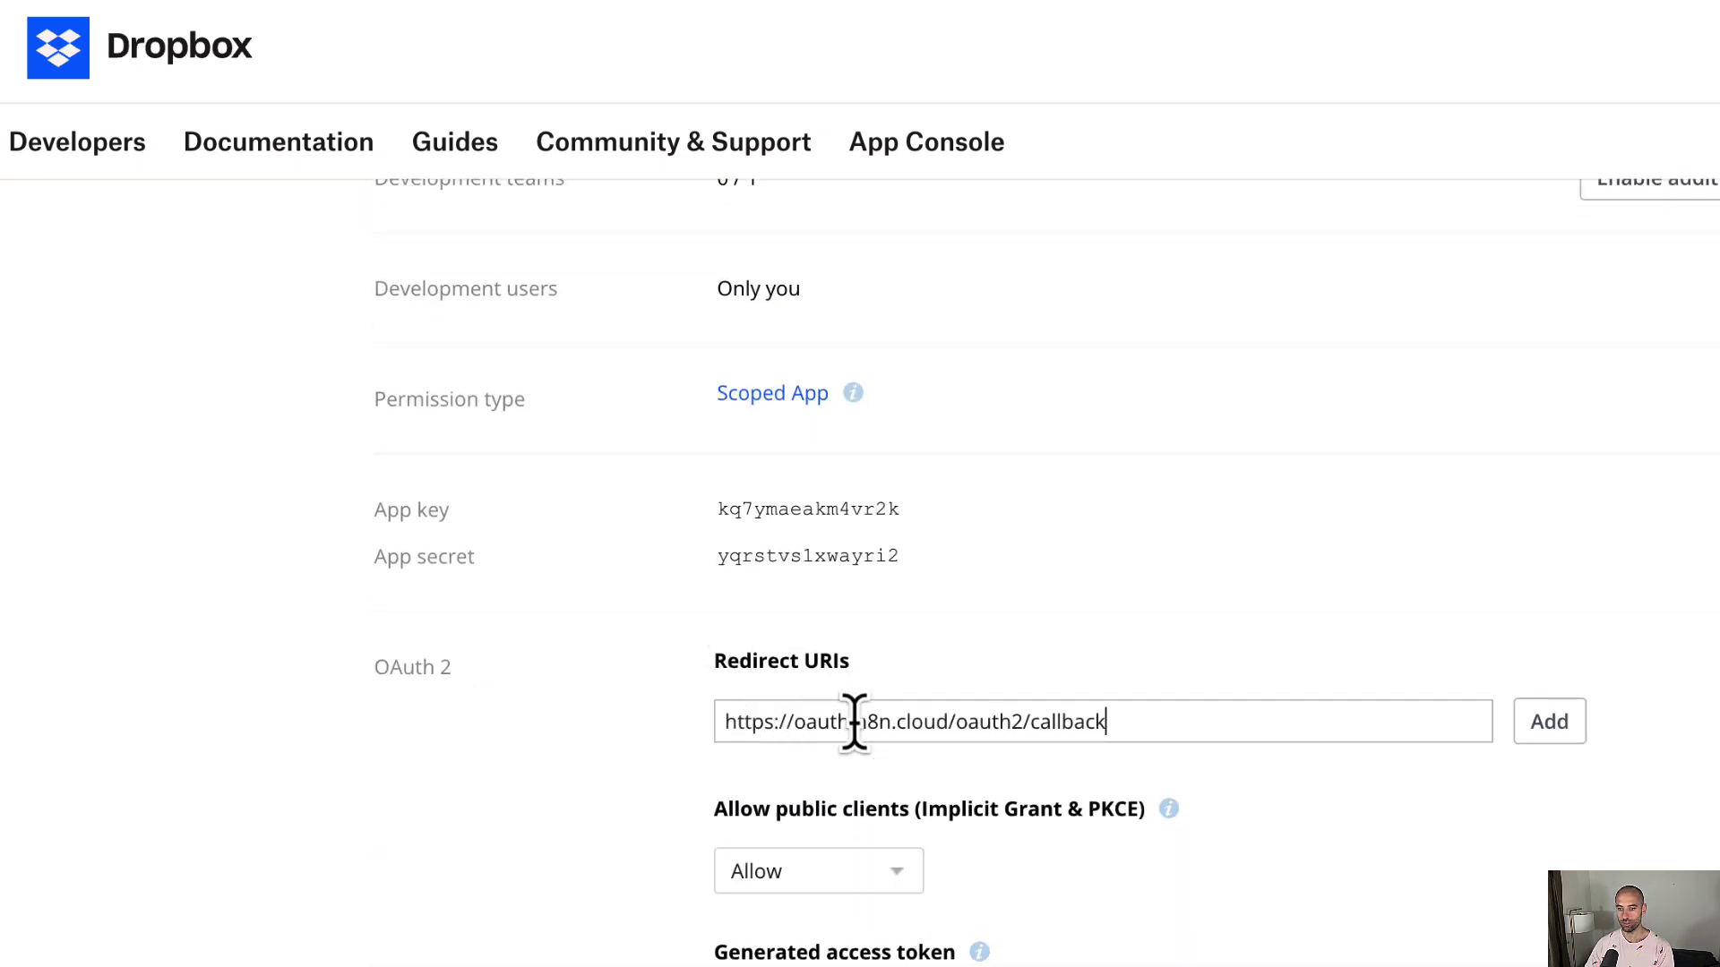
{"action": "left_click", "coordinate": [1548, 722]}
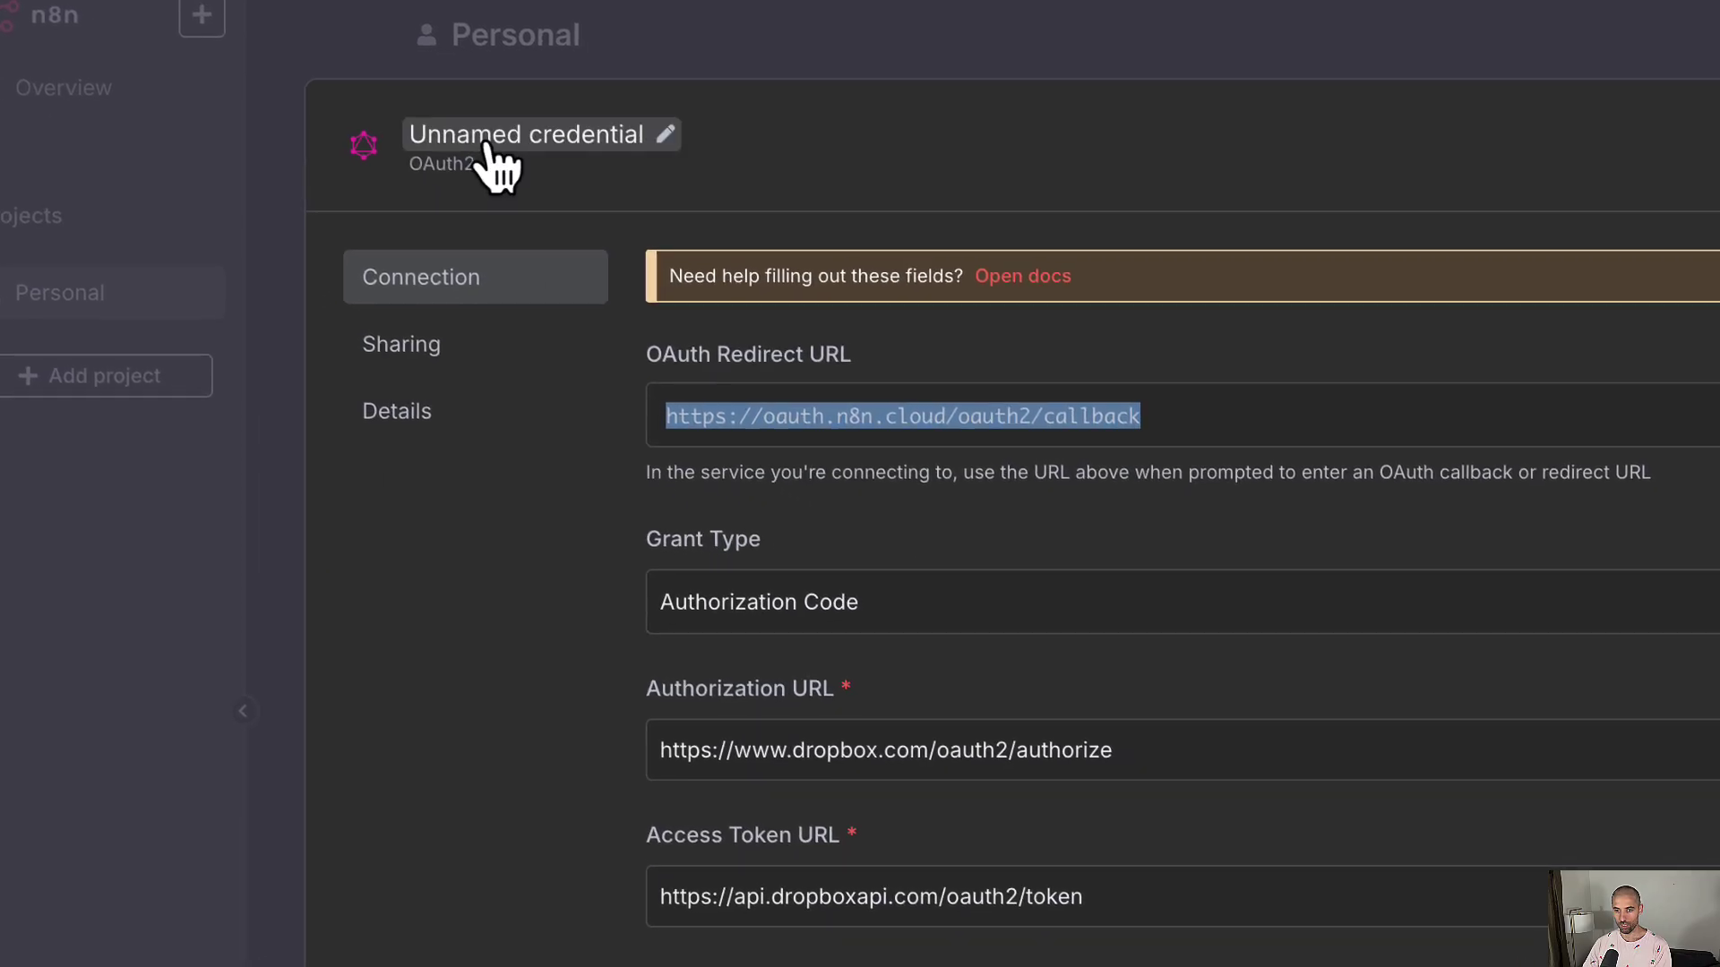
Rename the n8n credential as "Dropbox OAuth2 Refresh Token Cred AAIVA"
{"action": "left_click", "coordinate": [487, 144]}
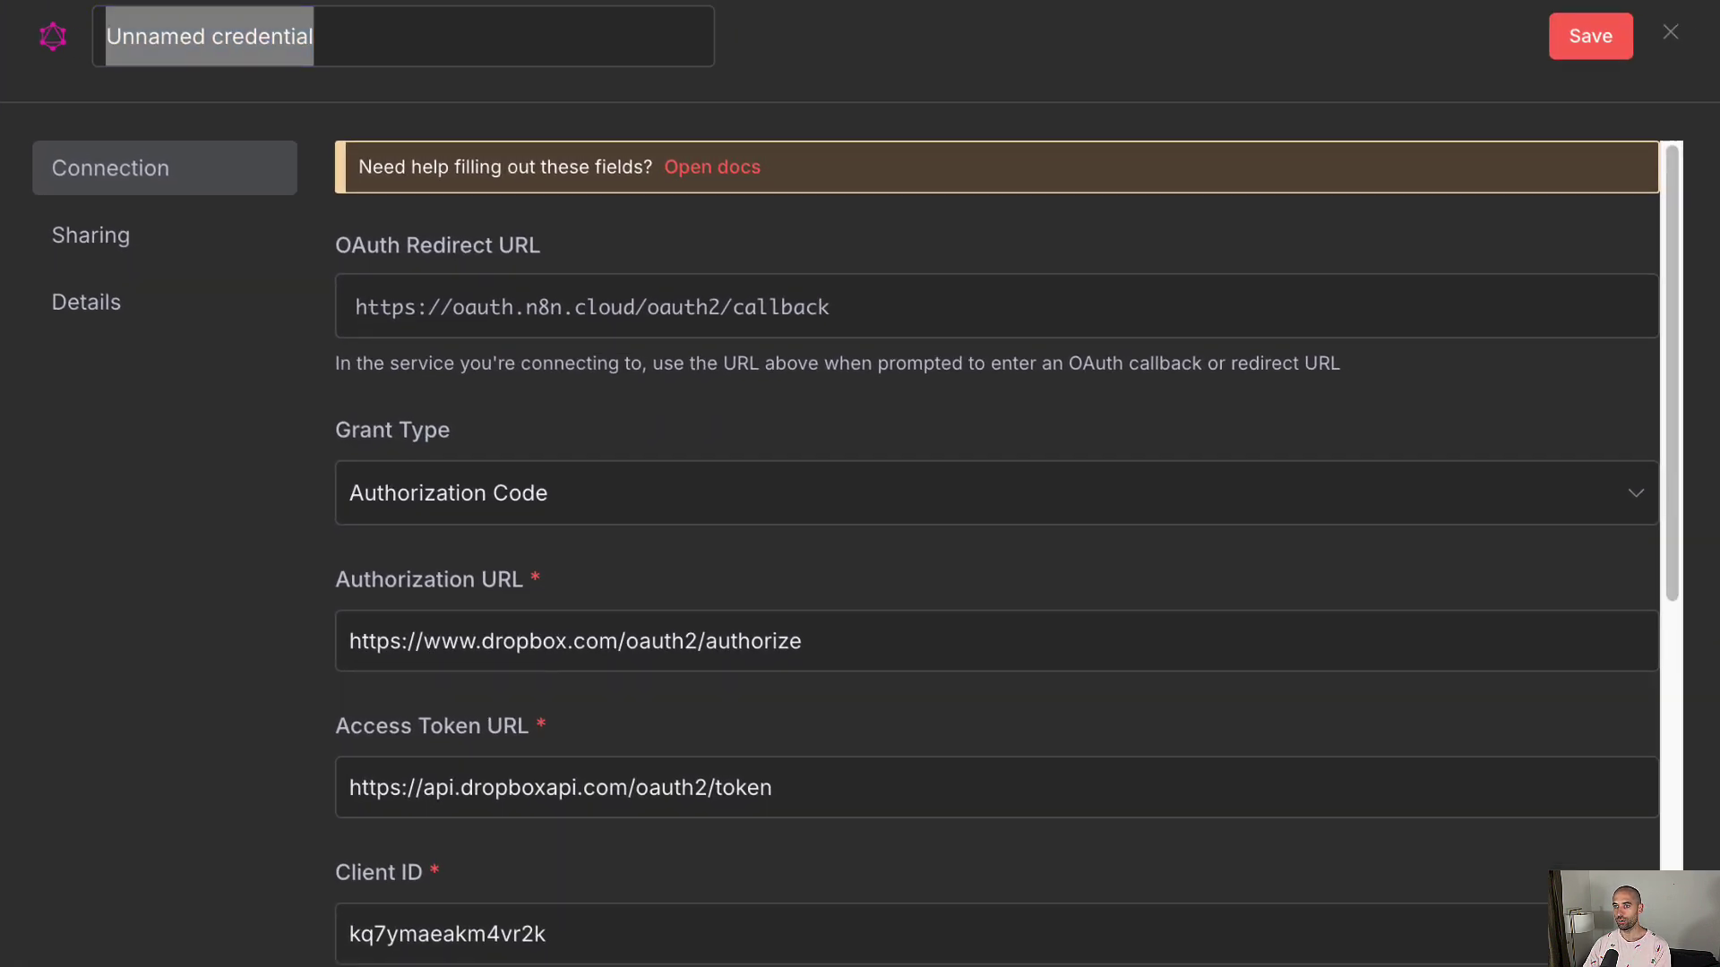
{"action": "key", "text": "ctrl+v"}
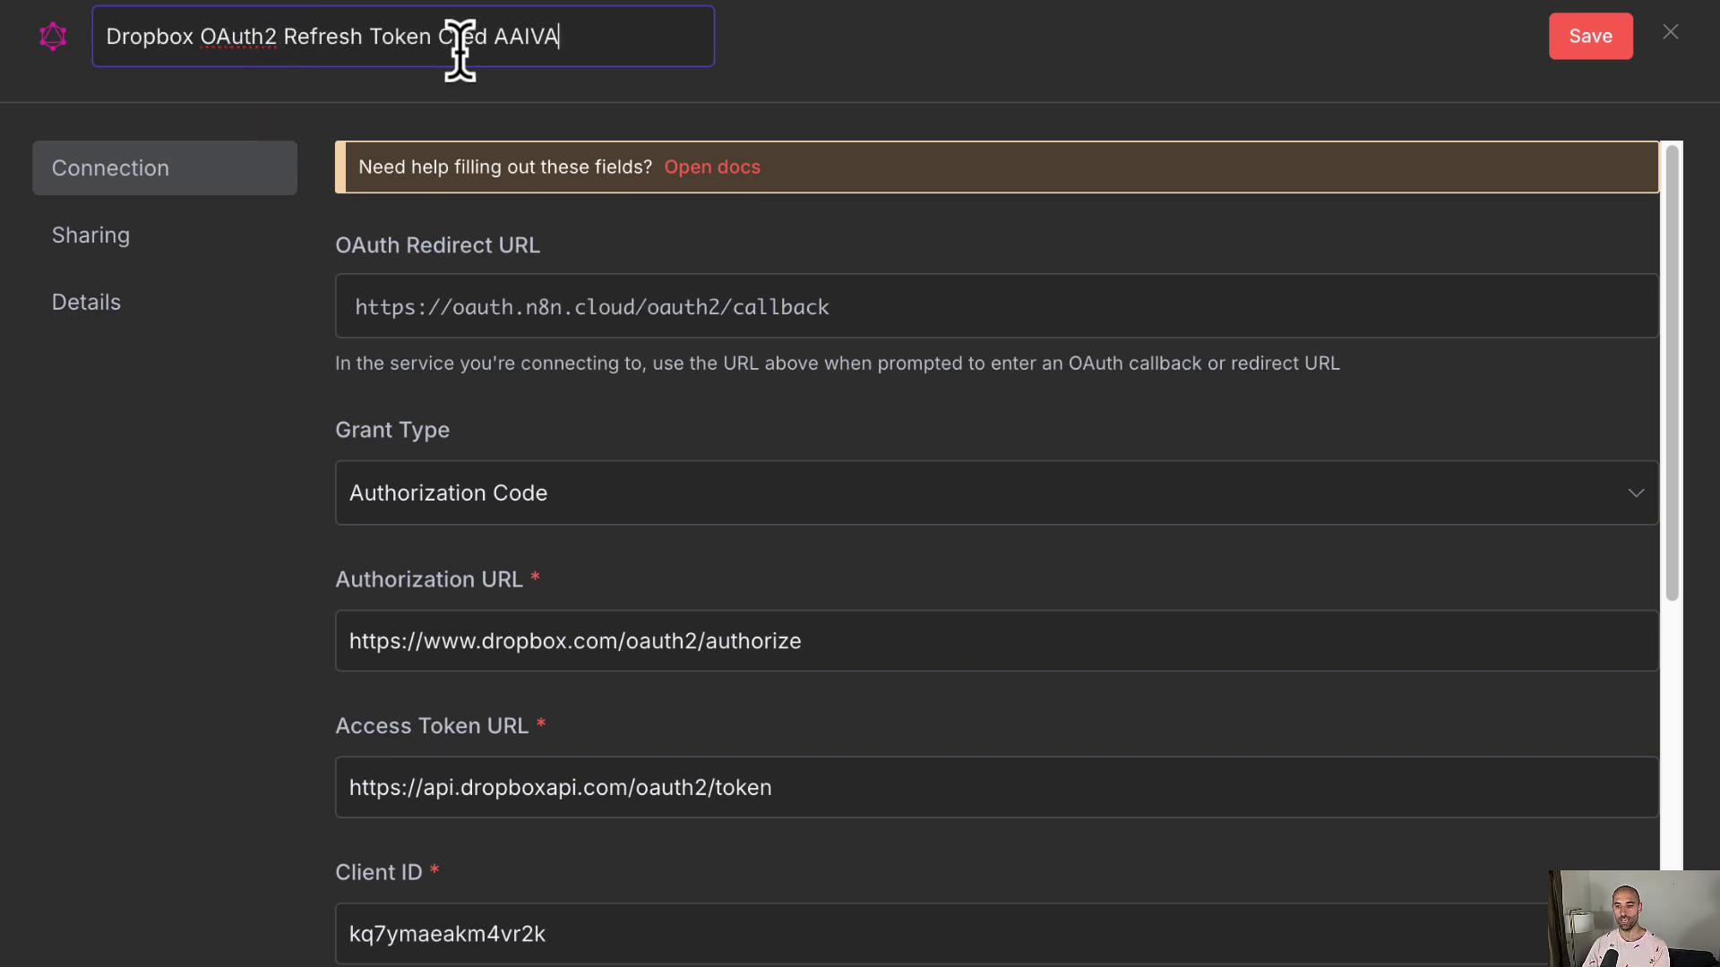
{"action": "left_click", "coordinate": [230, 526]}
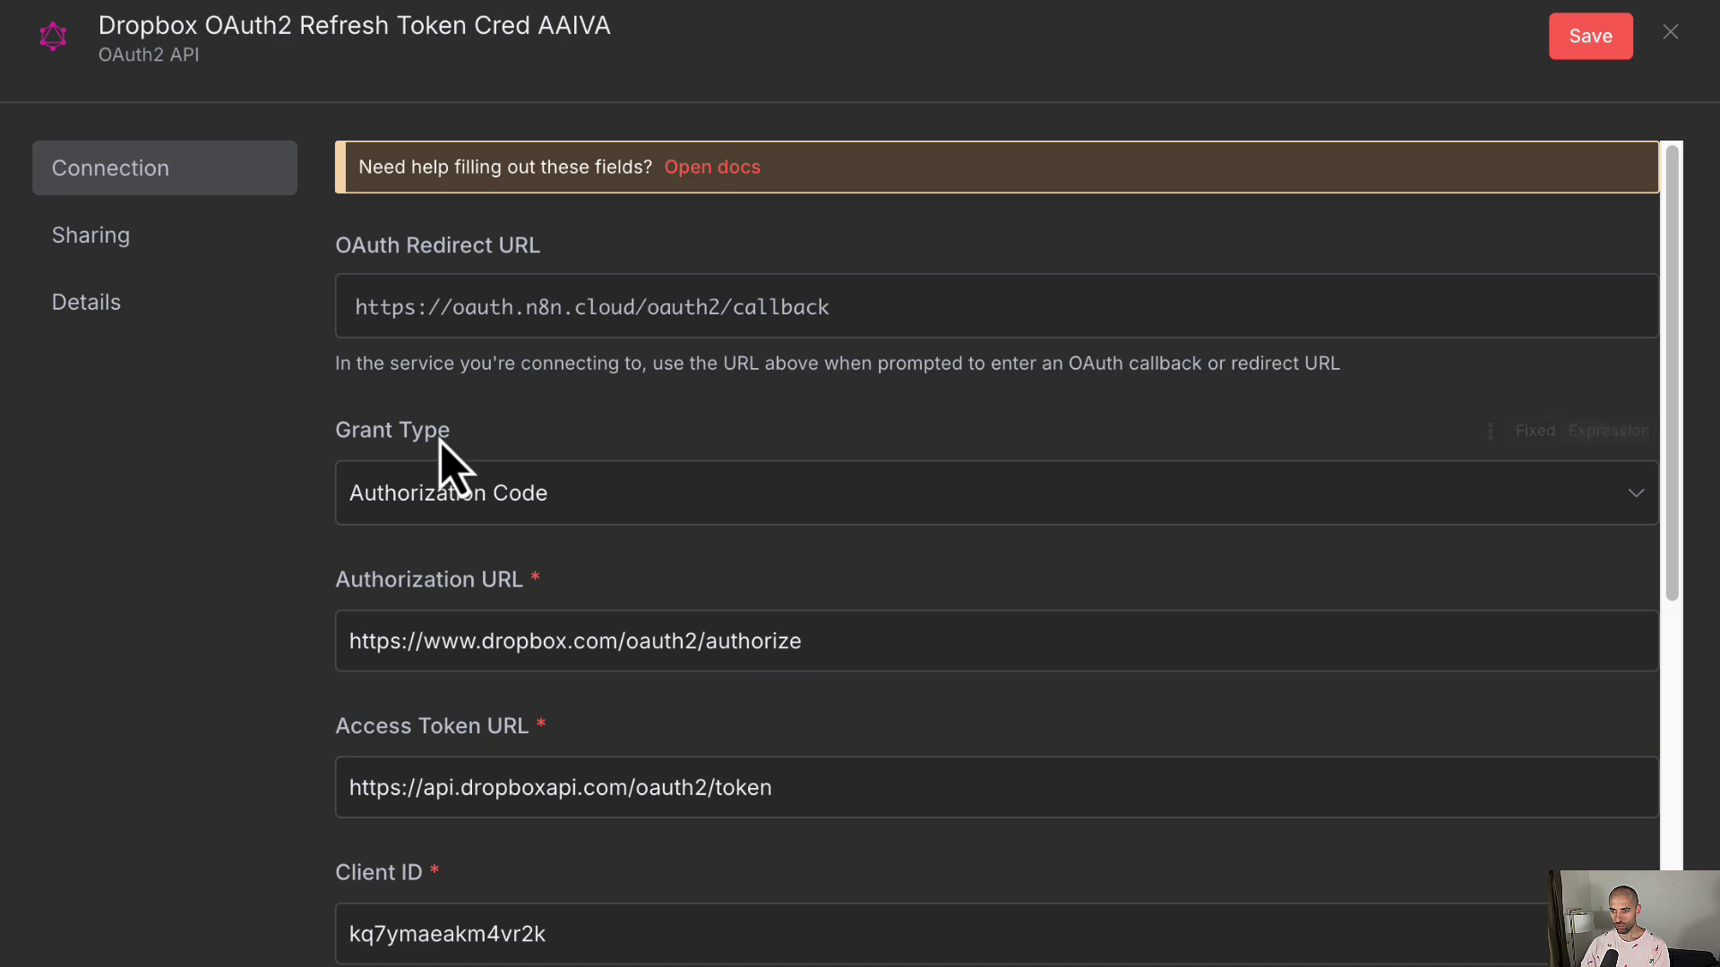
Connect the OAuth2 credential to the Dropbox account, allow the aaiva app's sharing permissions, and close the credential
{"action": "scroll", "coordinate": [448, 466], "scroll_direction": "down", "scroll_amount": 10}
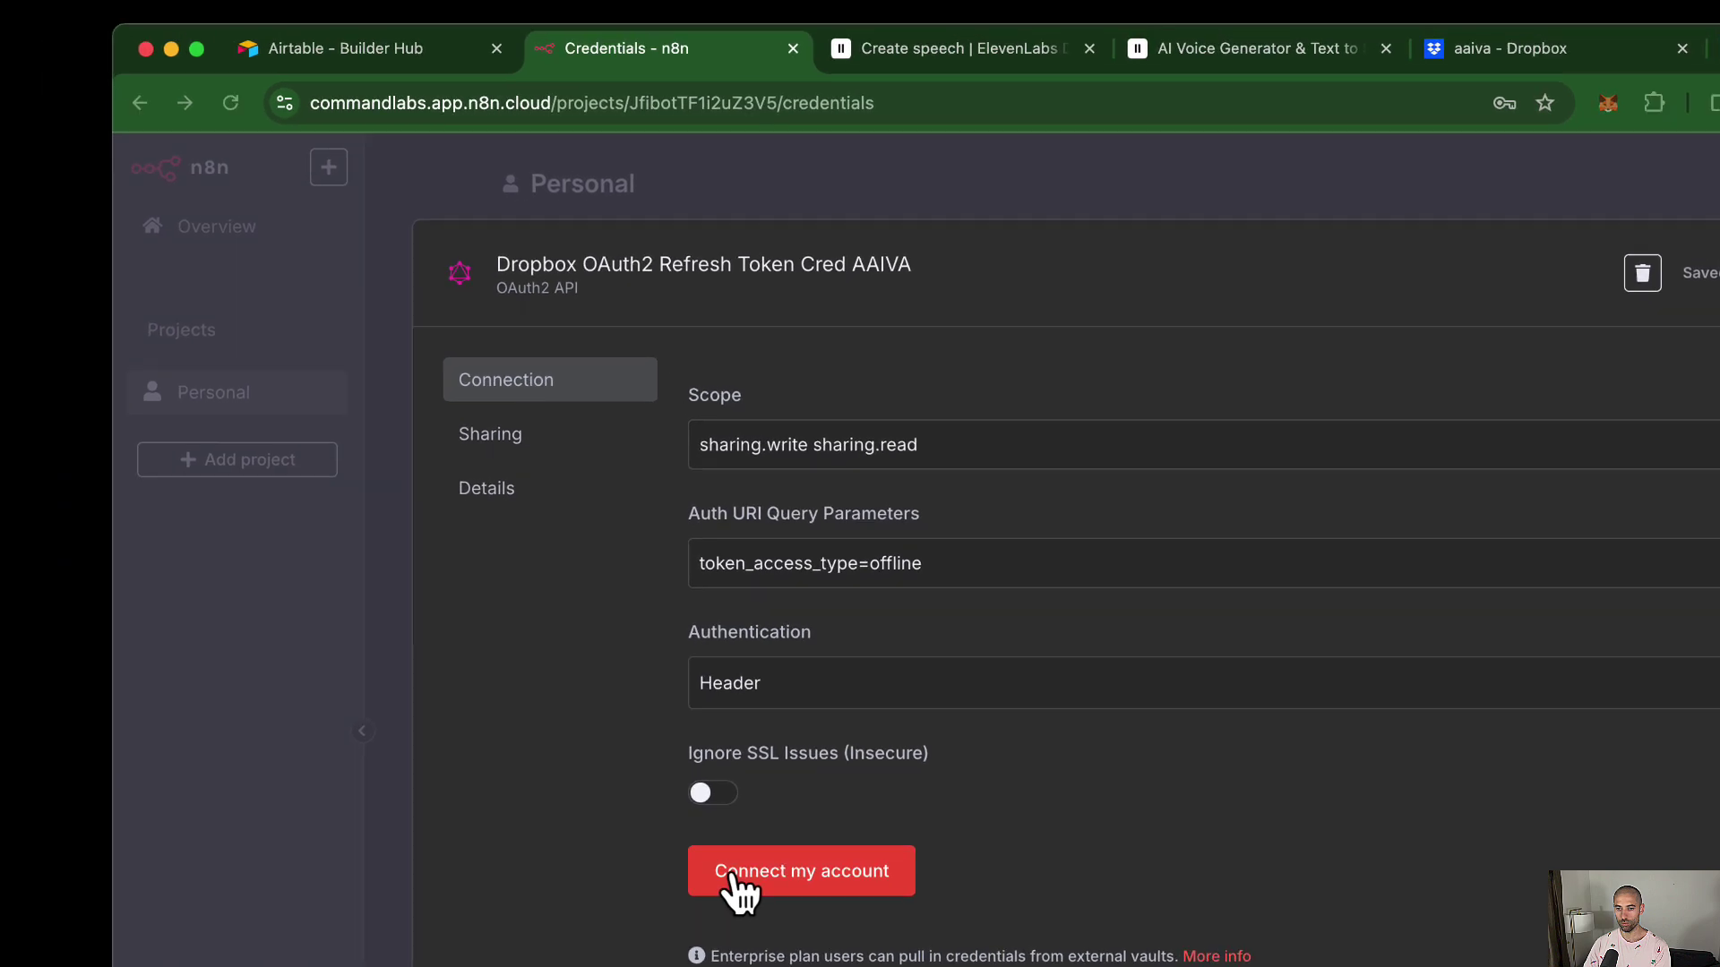
{"action": "left_click", "coordinate": [735, 887]}
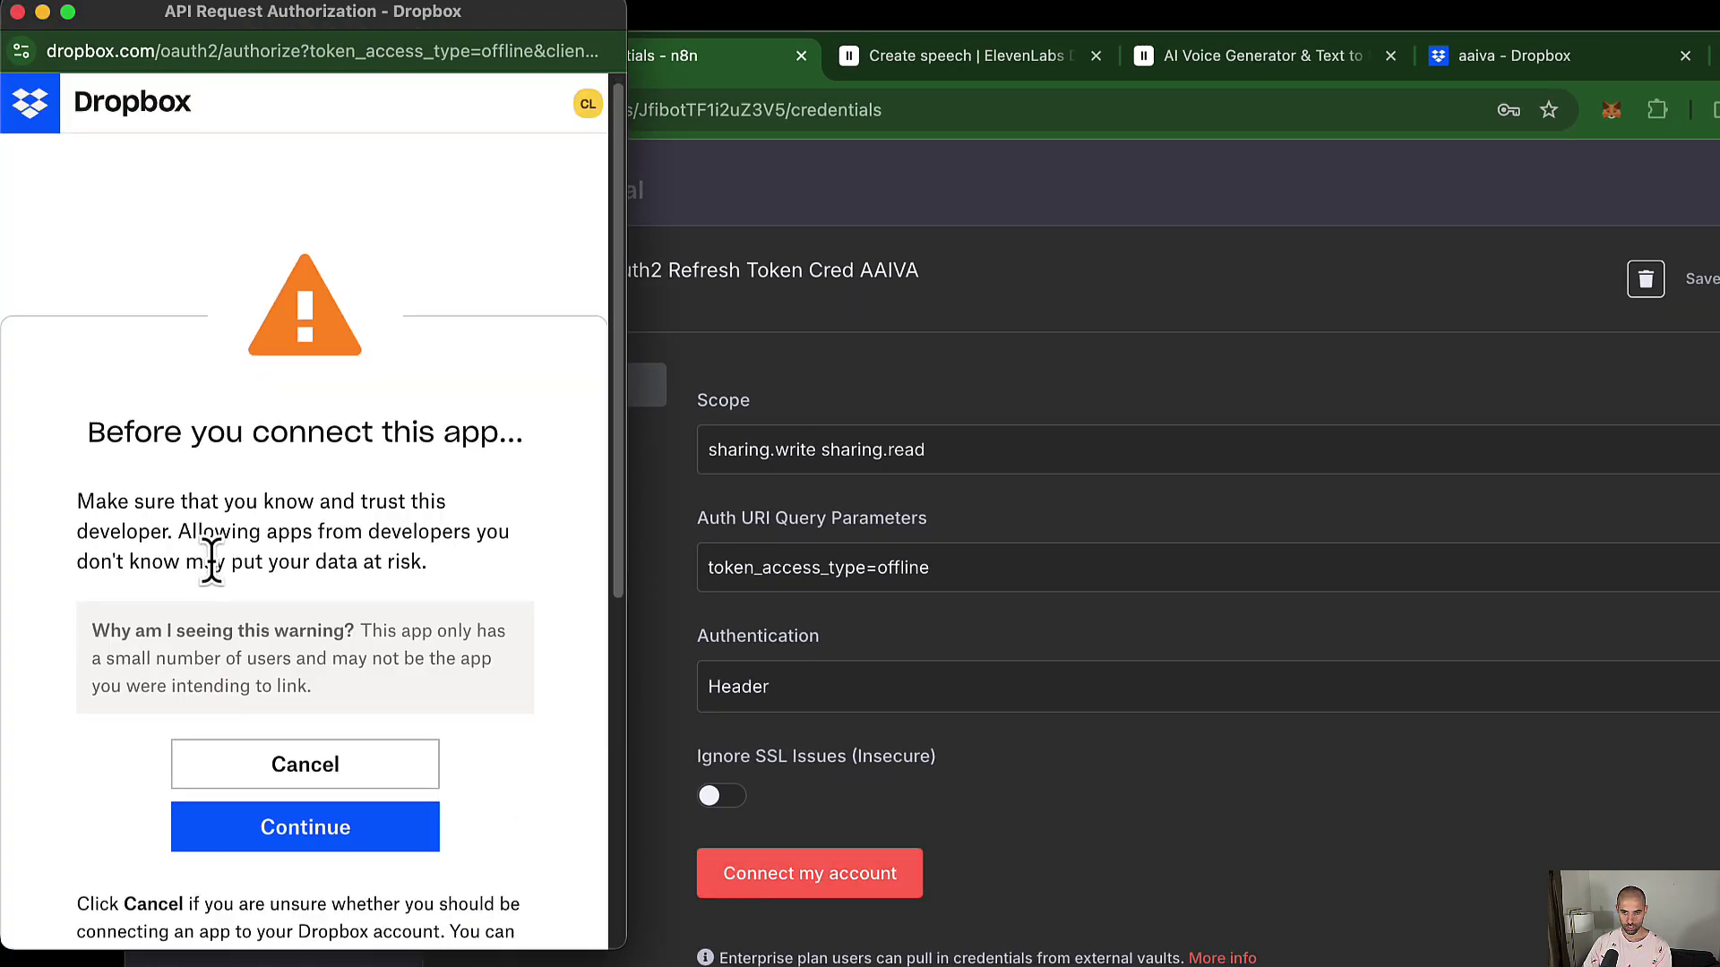
{"action": "scroll", "coordinate": [214, 569], "scroll_direction": "down", "scroll_amount": 3}
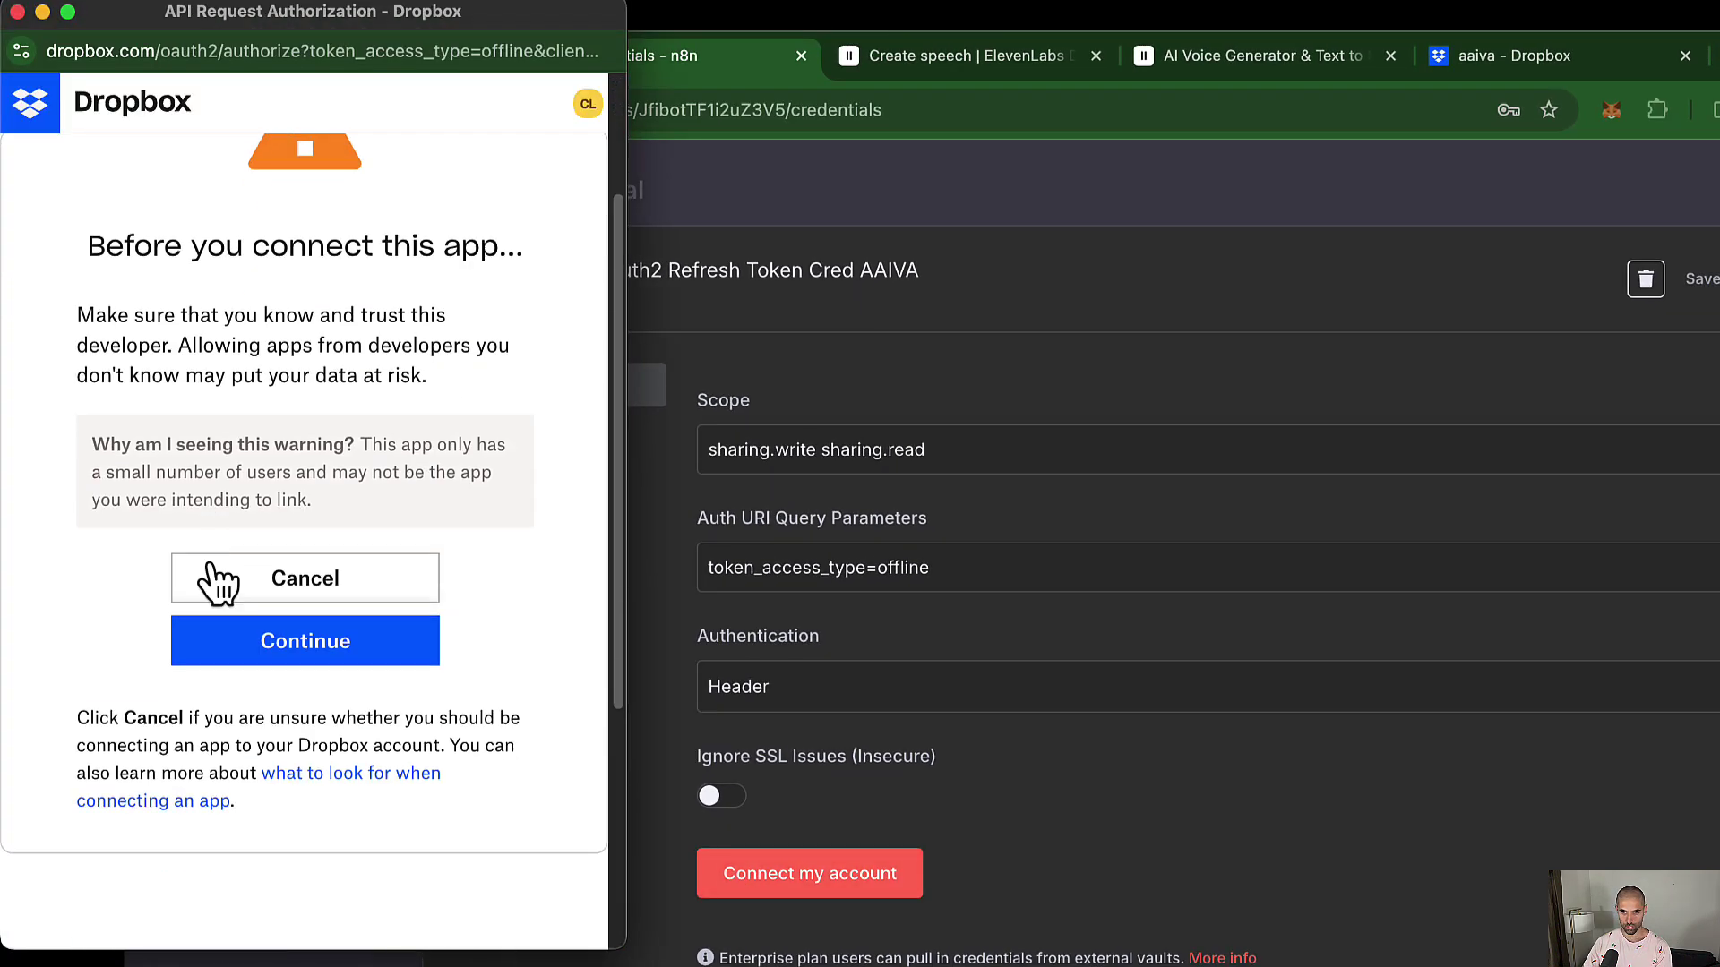
{"action": "left_click", "coordinate": [215, 658]}
{"action": "scroll", "coordinate": [212, 646], "scroll_direction": "up", "scroll_amount": 3}
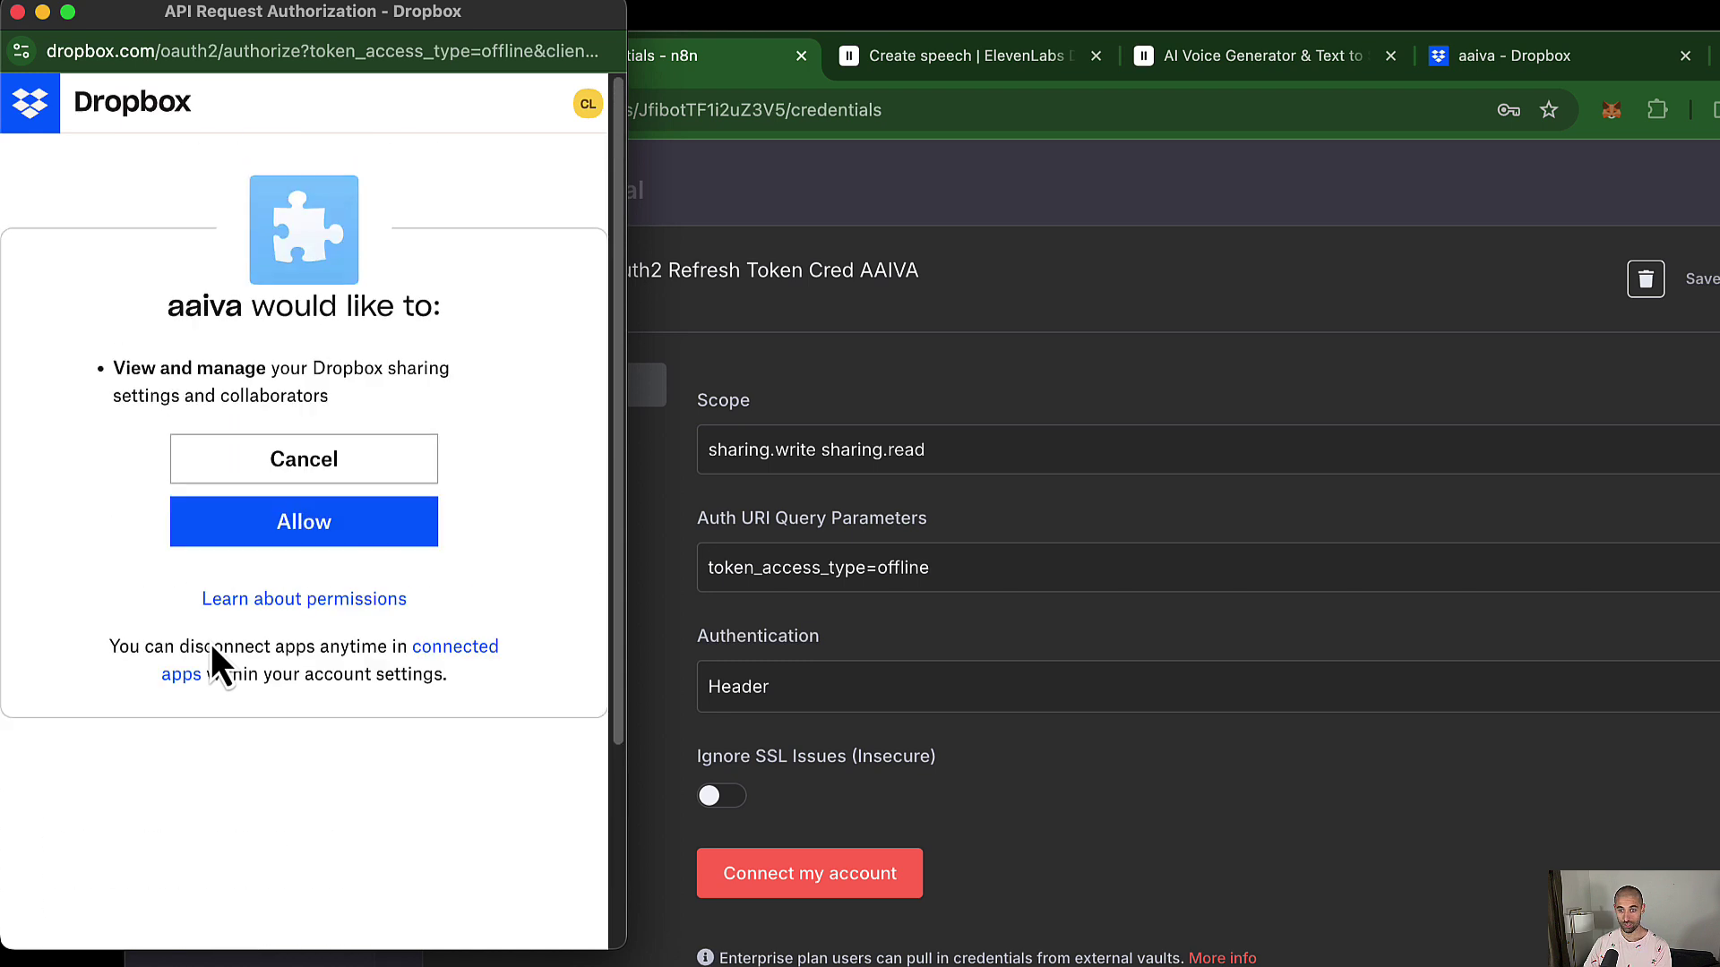
{"action": "left_click", "coordinate": [215, 537]}
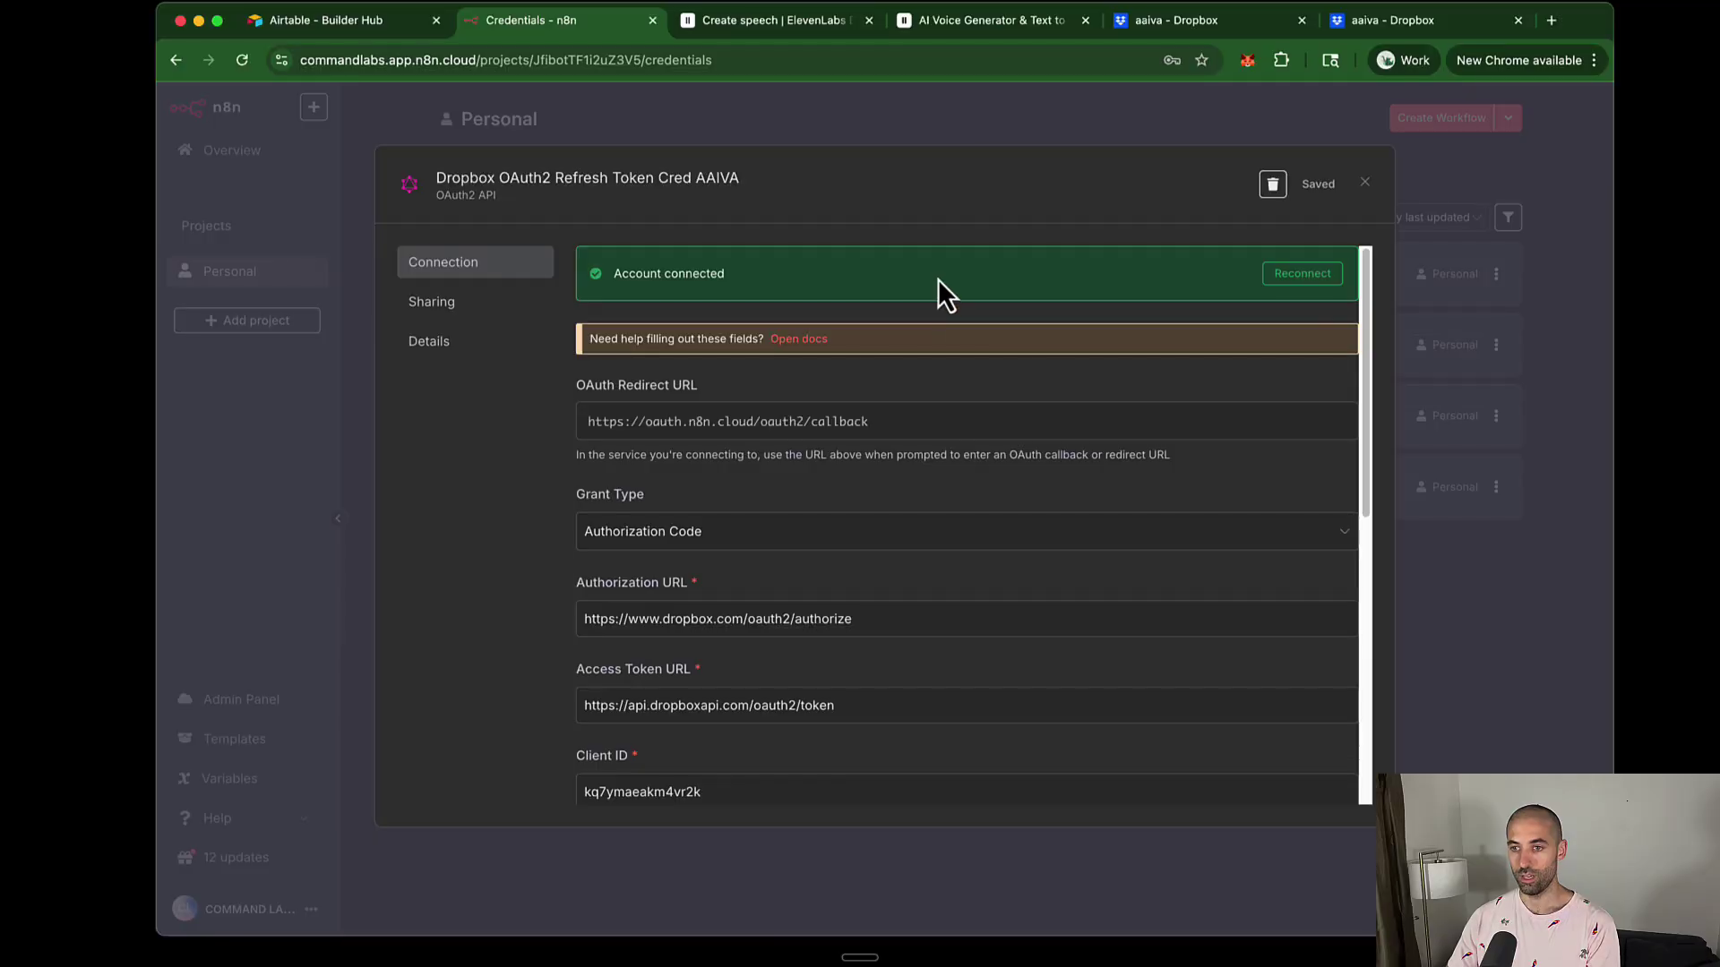
{"action": "left_click", "coordinate": [1365, 183]}
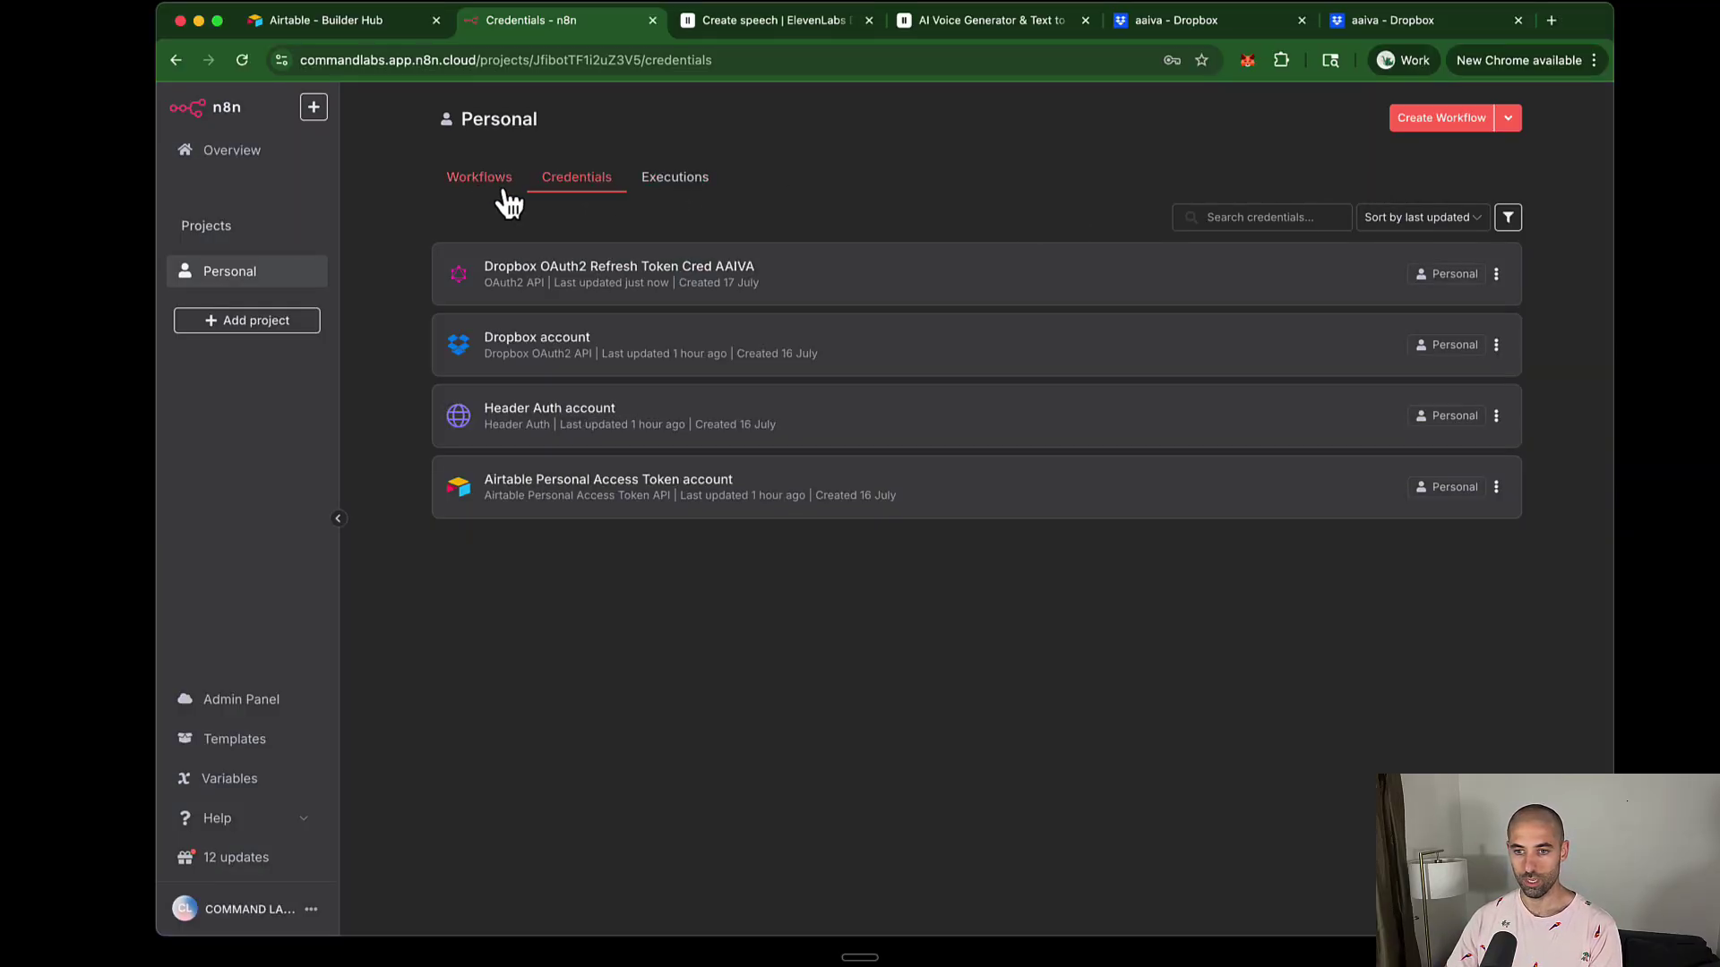
Open "My workflow" from the AAIVA folder in the Personal project's workflows
{"action": "left_click", "coordinate": [481, 179]}
{"action": "left_click", "coordinate": [571, 282]}
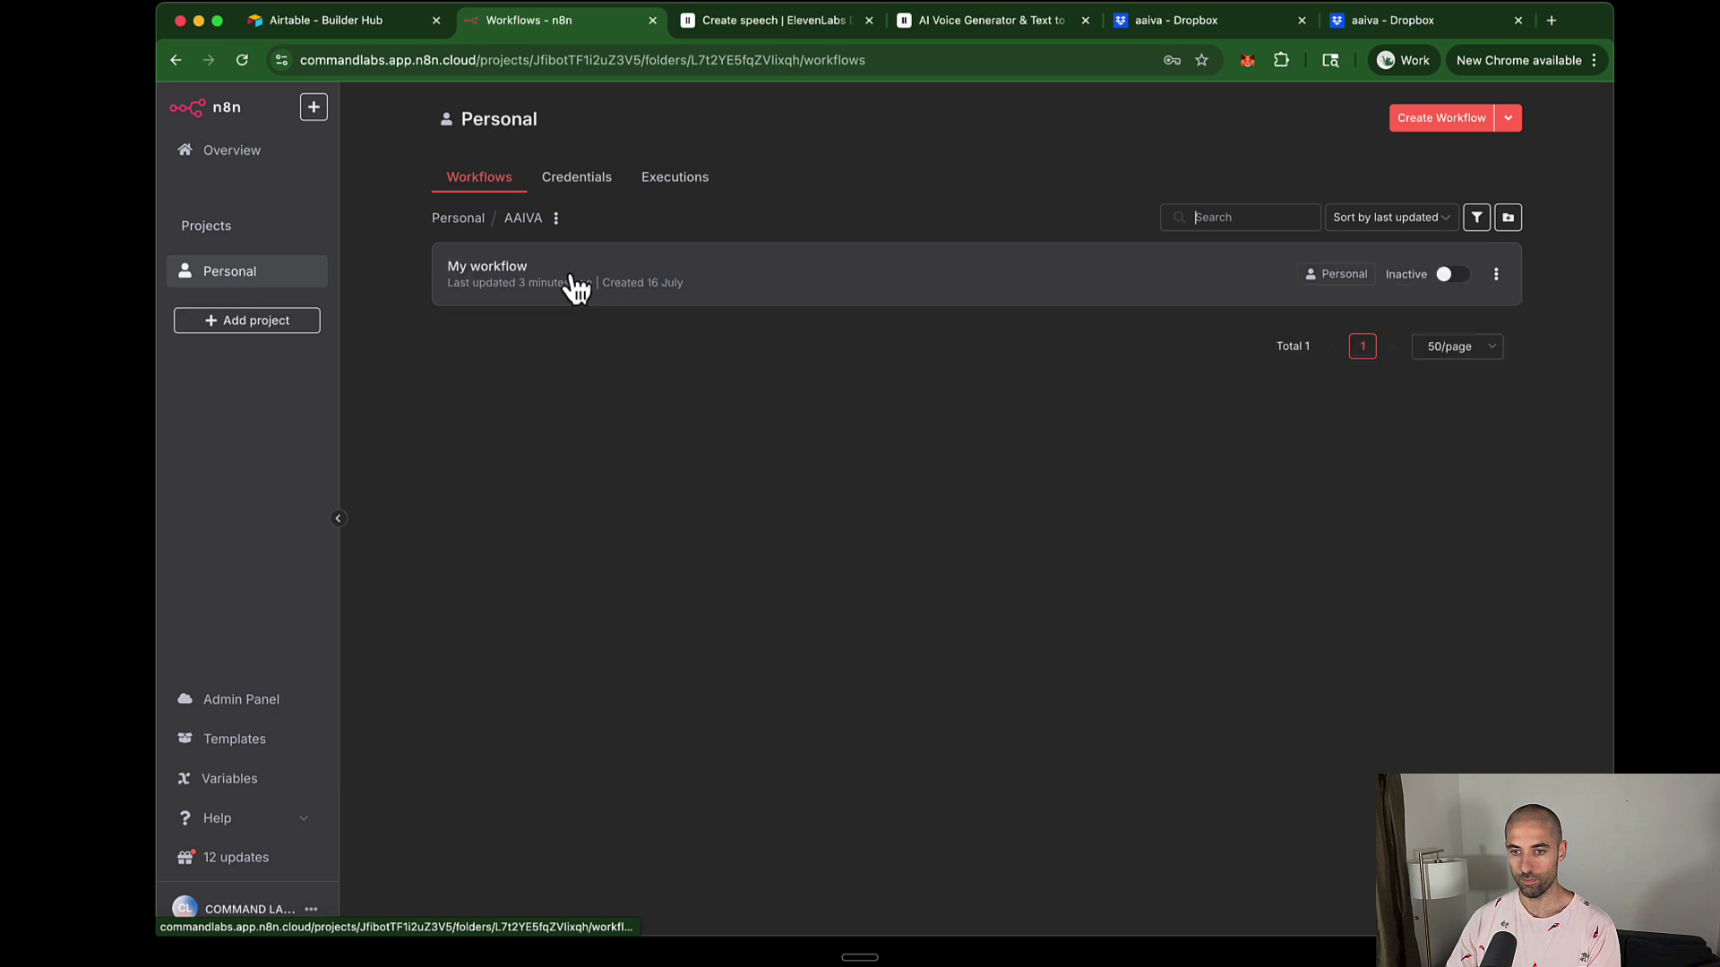
{"action": "left_click", "coordinate": [573, 282]}
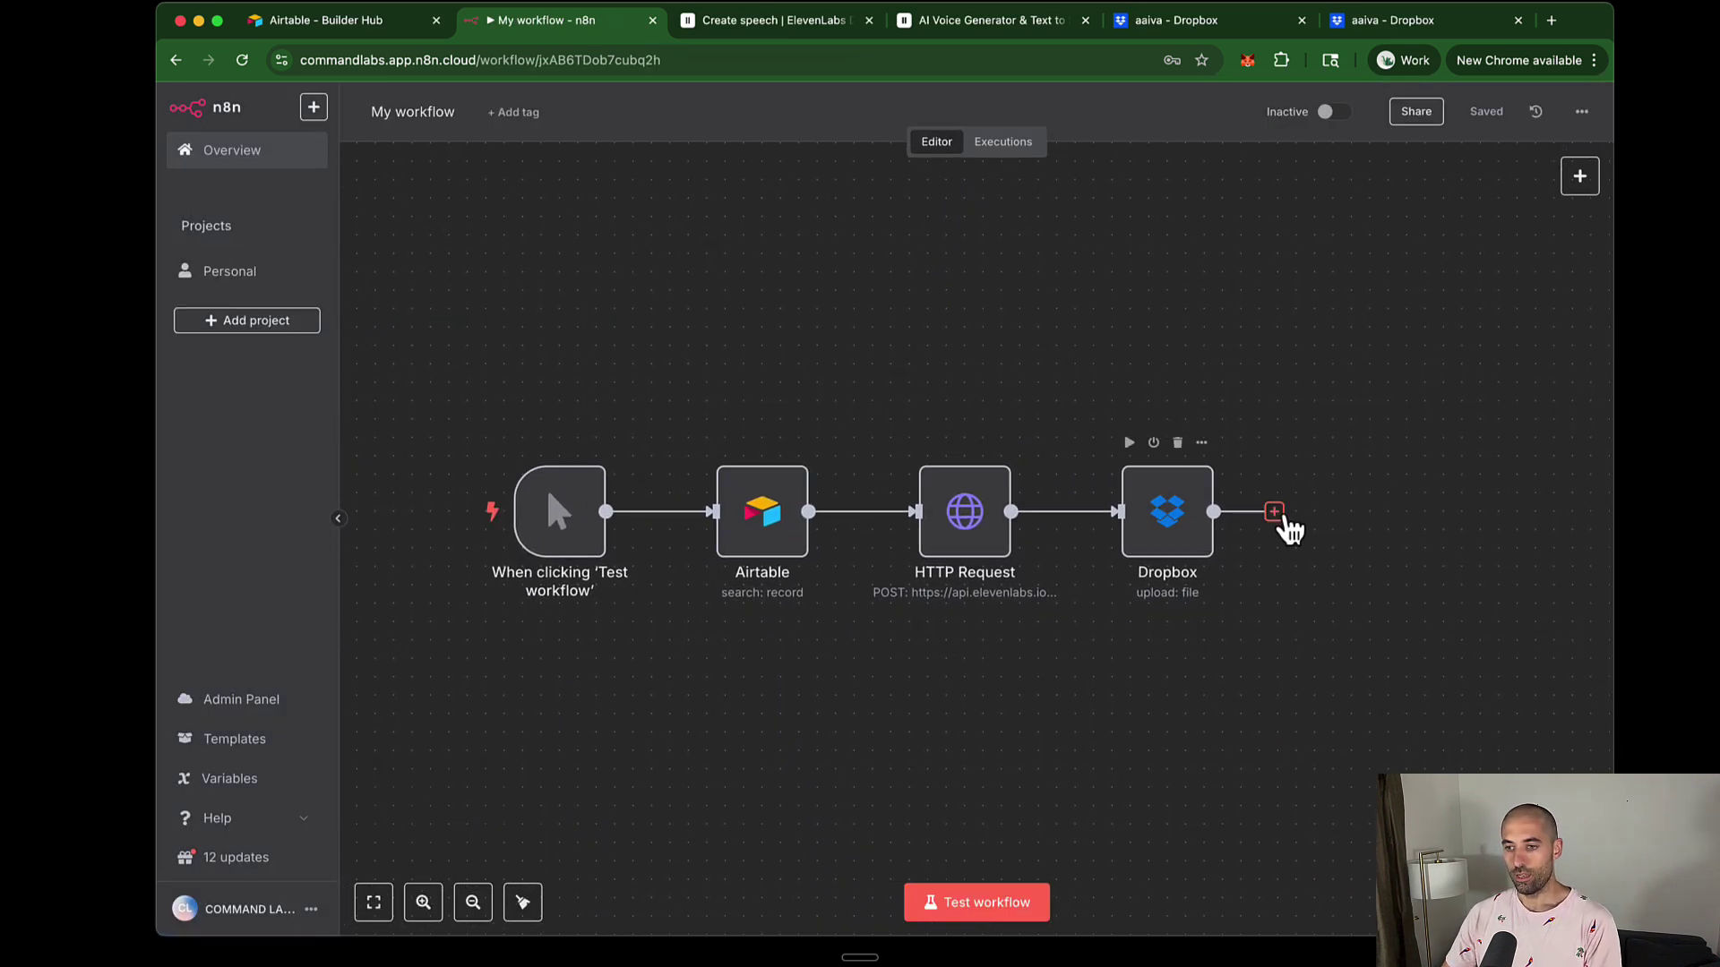
Add an HTTP Request node after the Dropbox node and open its cURL import dialog
{"action": "left_click", "coordinate": [1277, 514]}
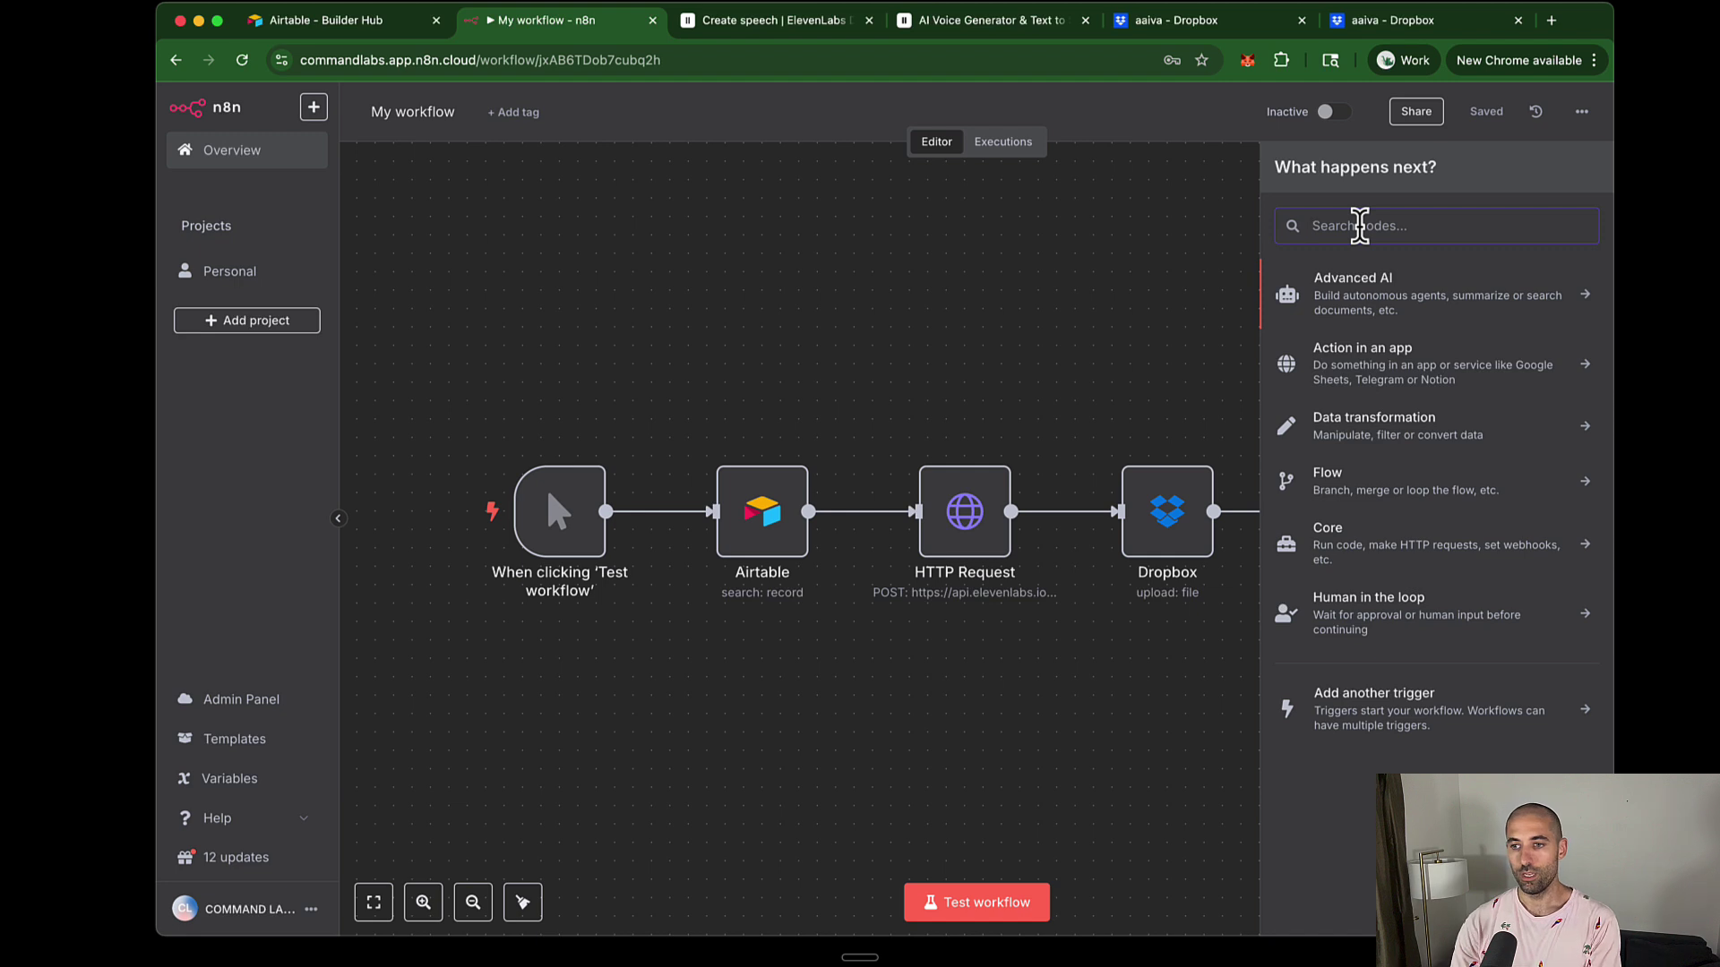
{"action": "type", "text": "htt"}
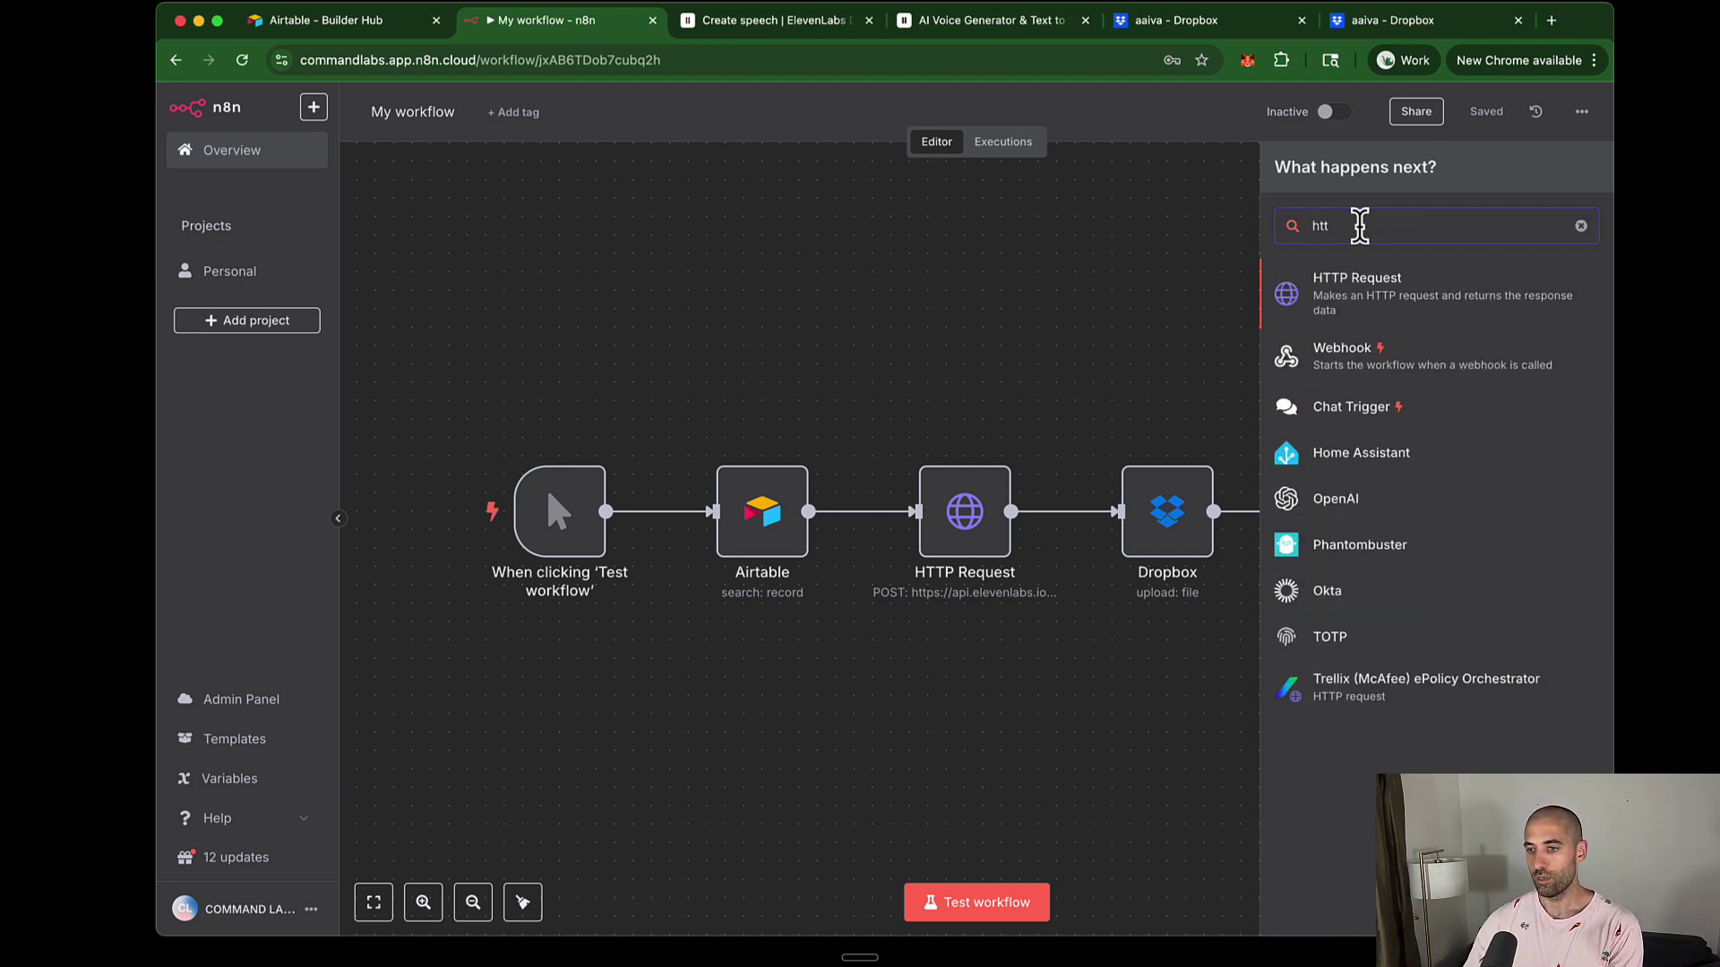
{"action": "left_click", "coordinate": [1377, 289]}
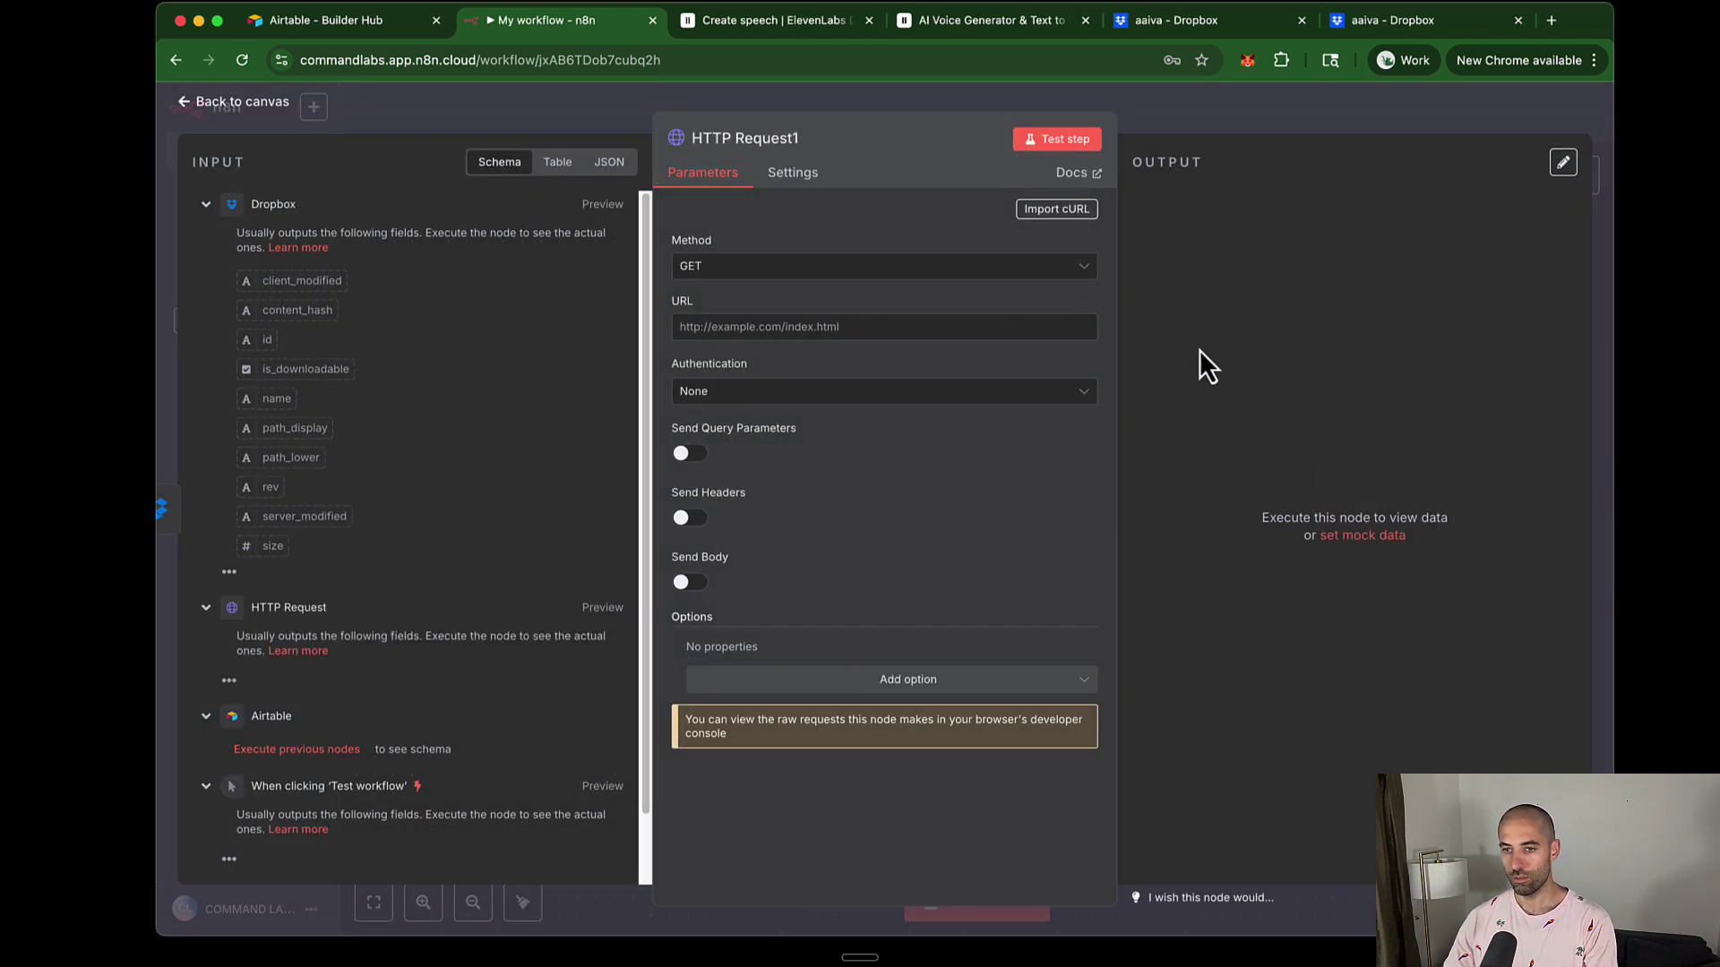
{"action": "left_click", "coordinate": [1057, 210]}
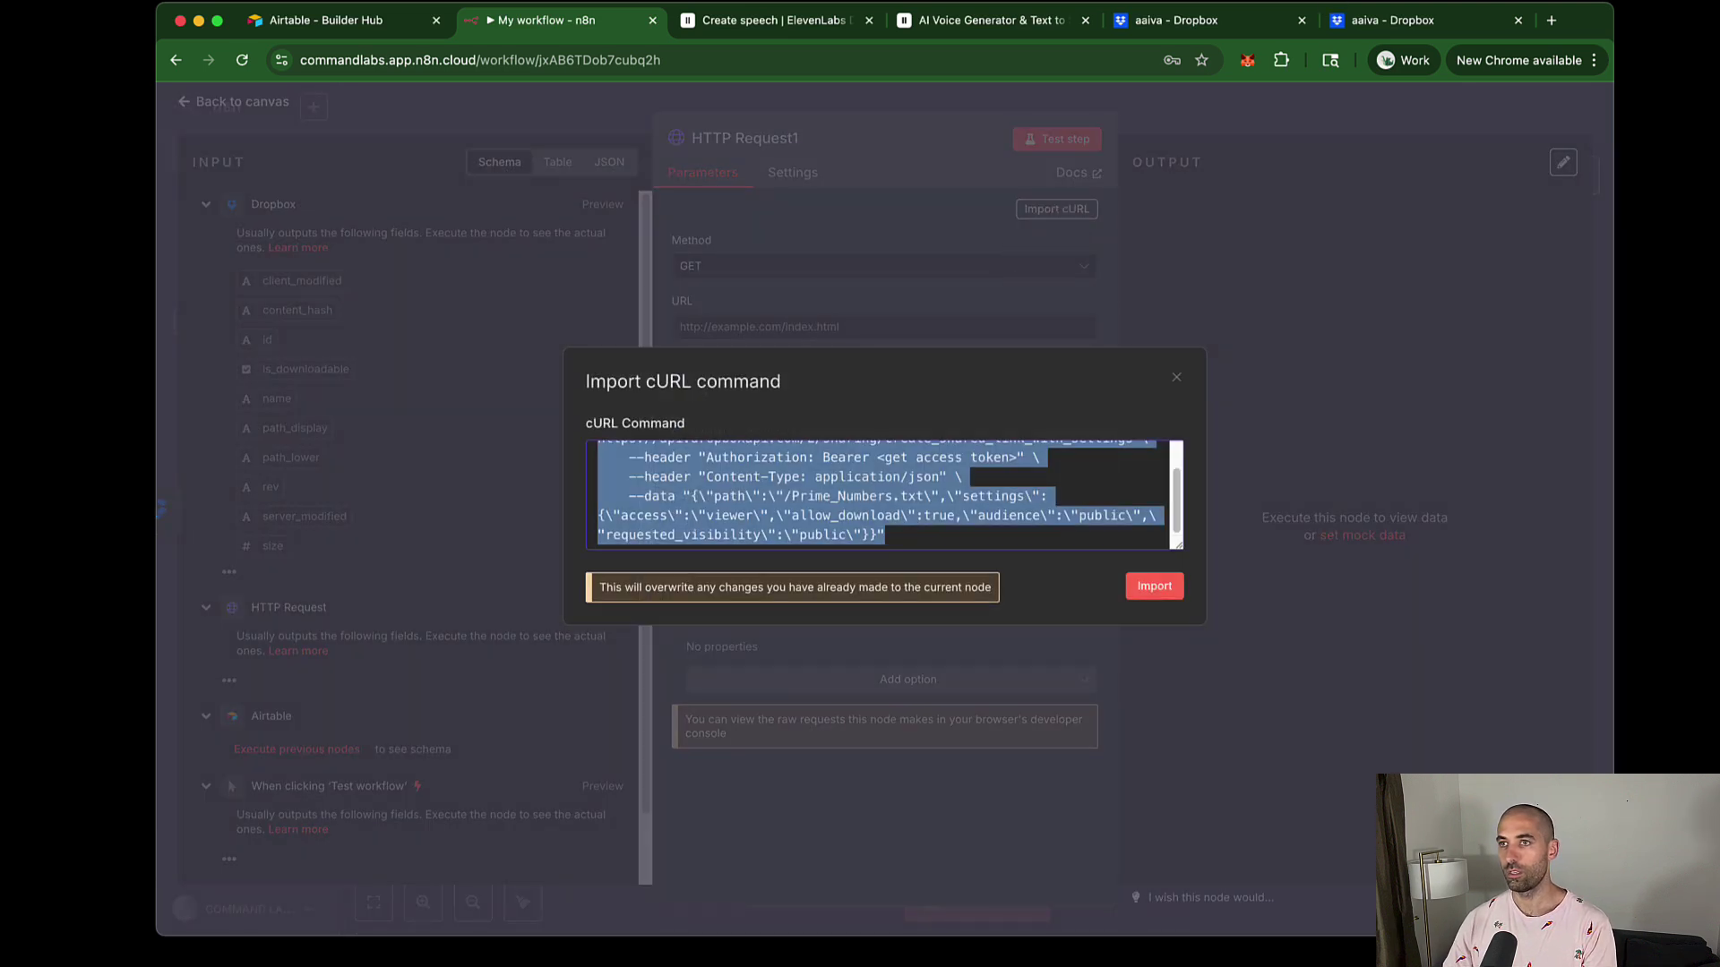
{"action": "key", "text": "super+Tab"}
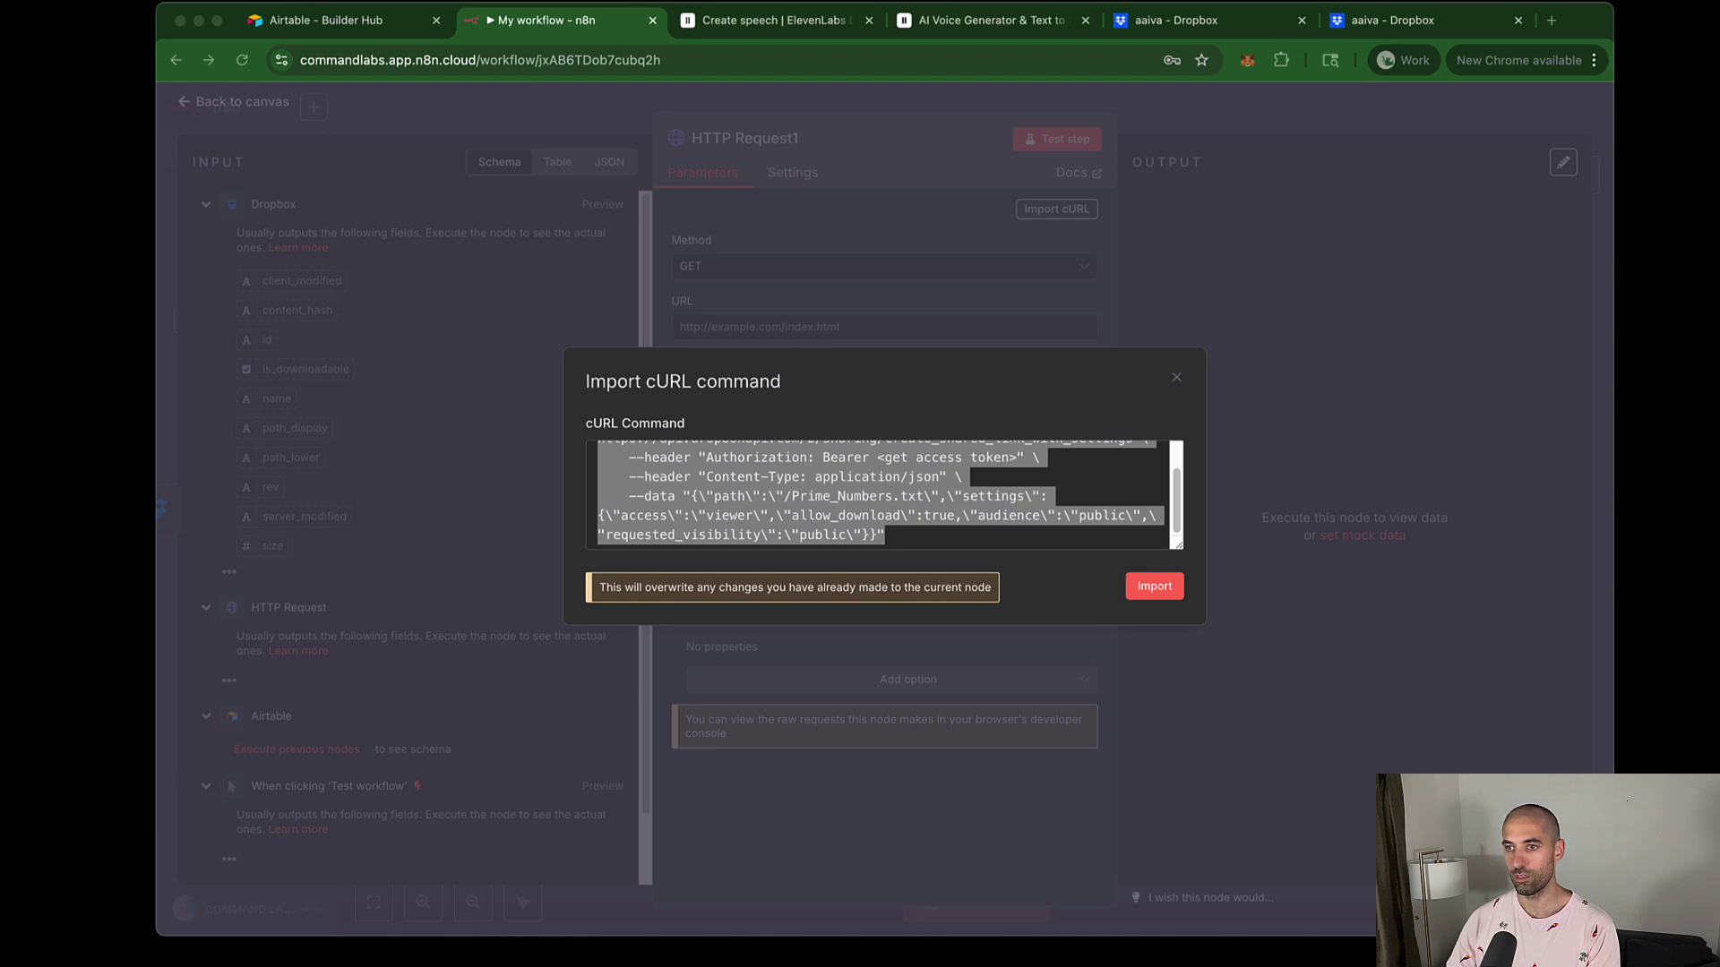
{"action": "left_click", "coordinate": [1553, 21]}
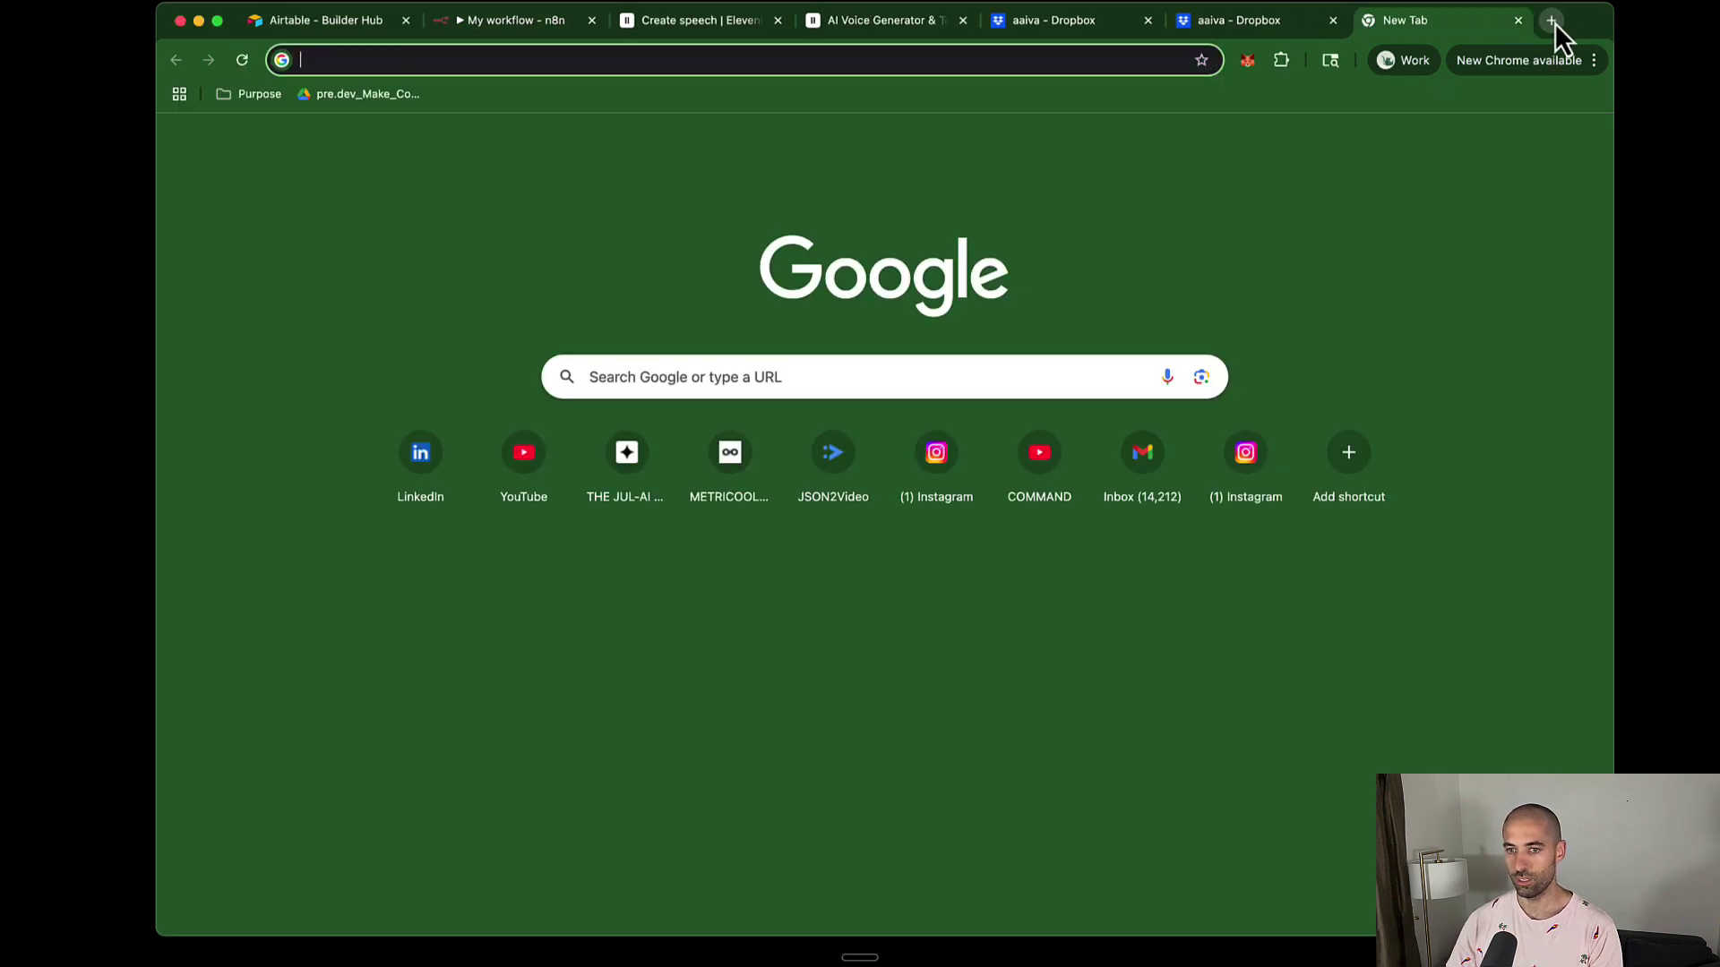
{"action": "type", "text": "https://www.dropbox.com/developers/documentation/http/documentation#sharing-create_shared_link_with_settings"}
{"action": "key", "text": "Return"}
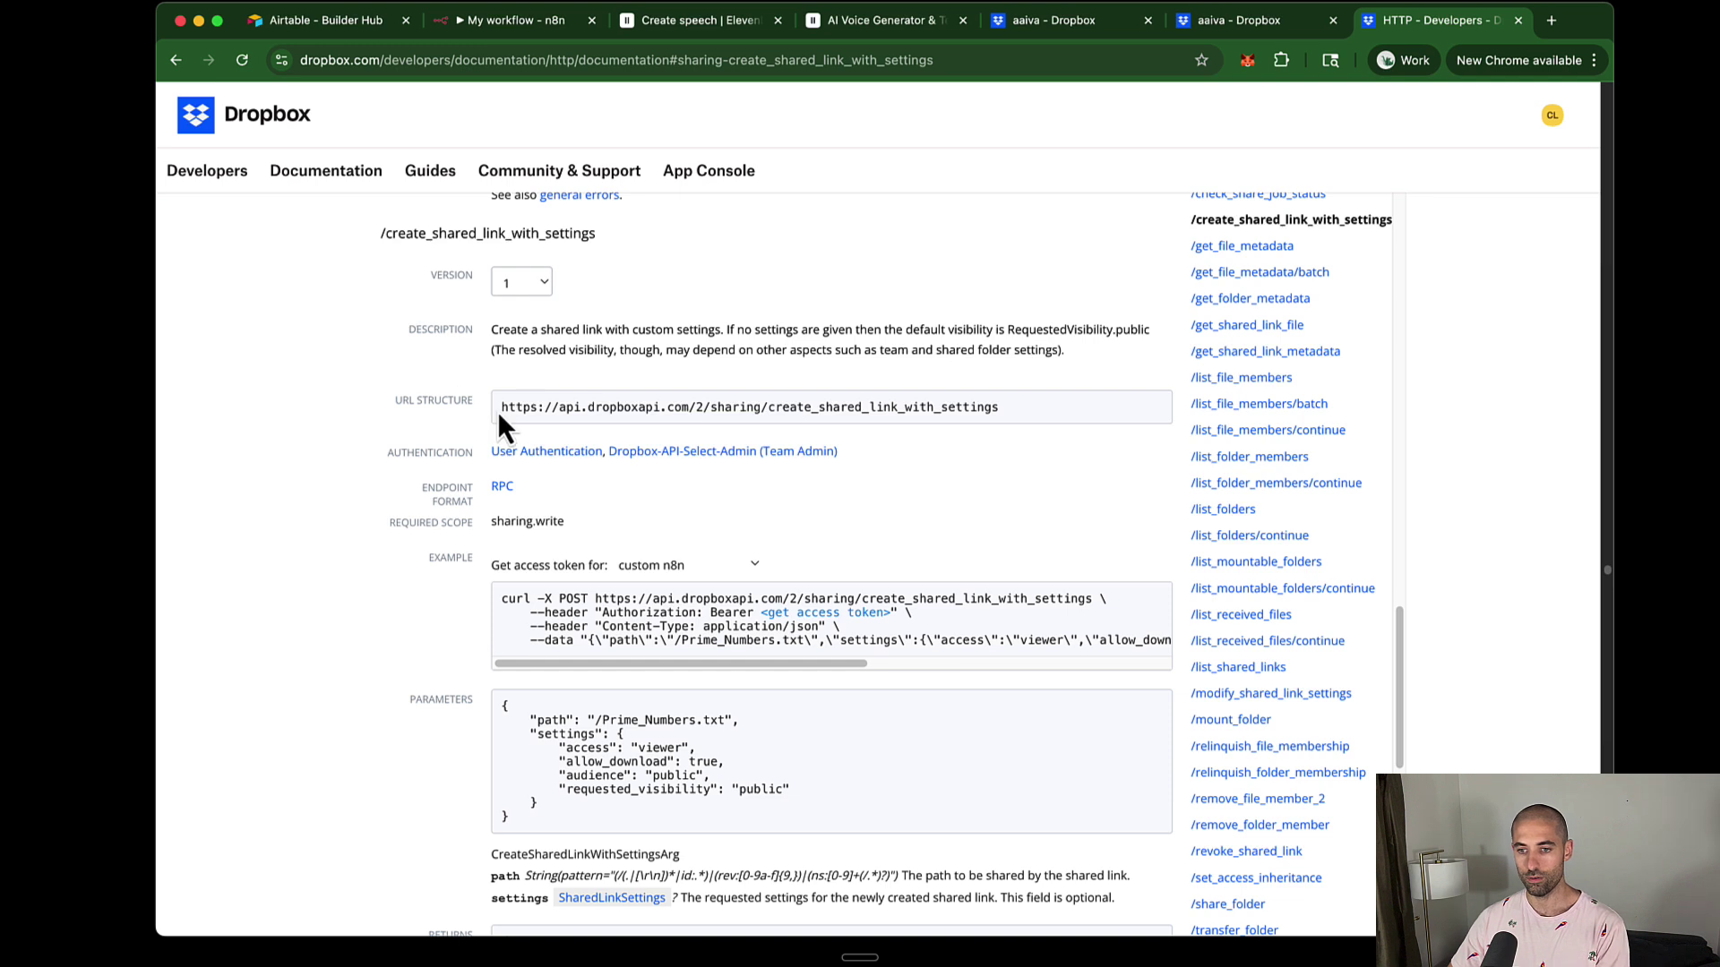
{"action": "scroll", "coordinate": [482, 401], "scroll_direction": "down", "scroll_amount": 1}
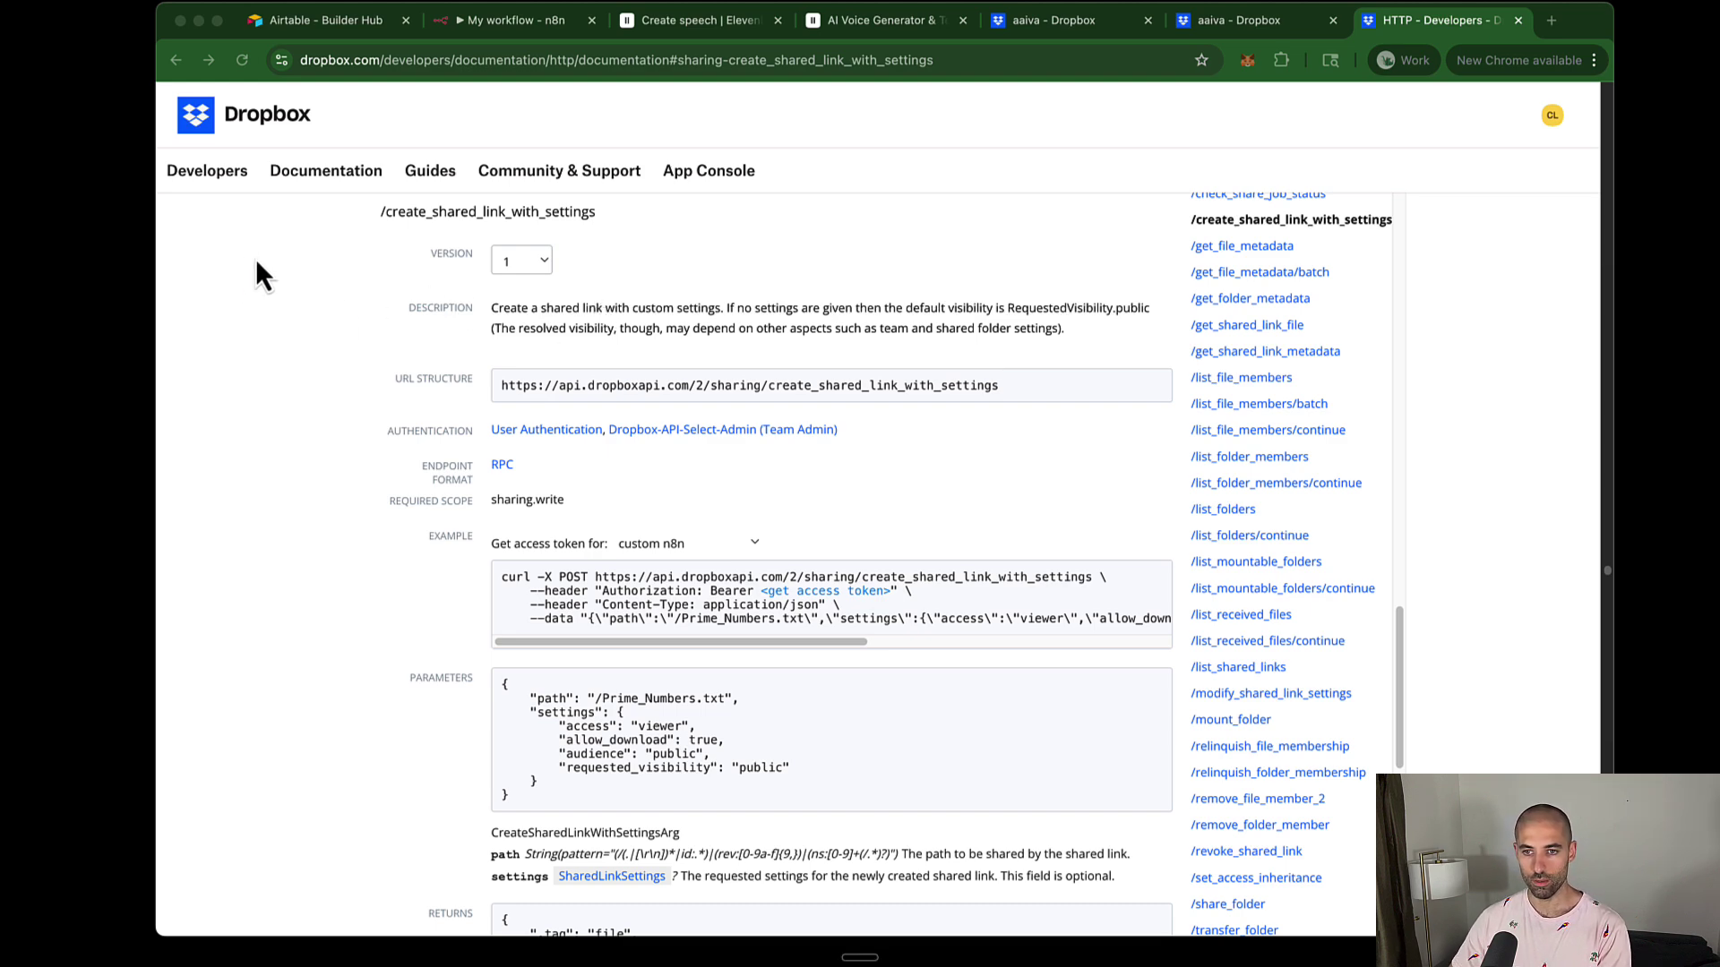
Back in n8n, re-paste Dropbox's create_shared_link_with_settings cURL example and import it into the new HTTP Request node
{"action": "left_click", "coordinate": [498, 25]}
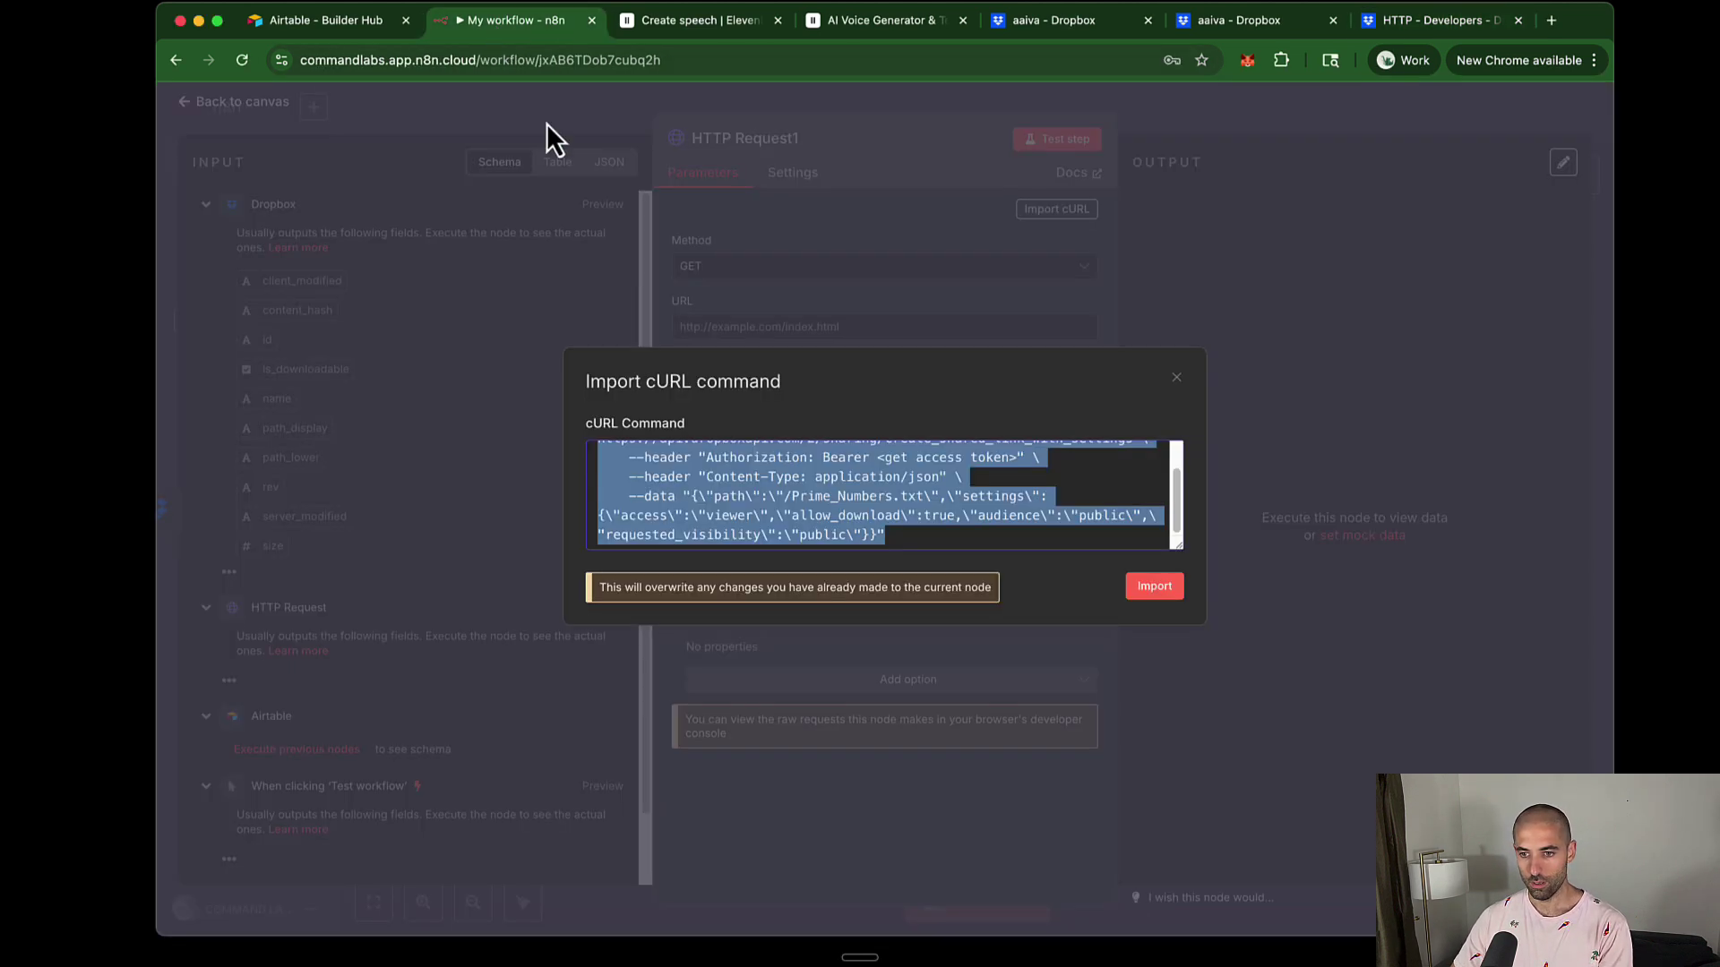
{"action": "triple_click", "coordinate": [869, 495]}
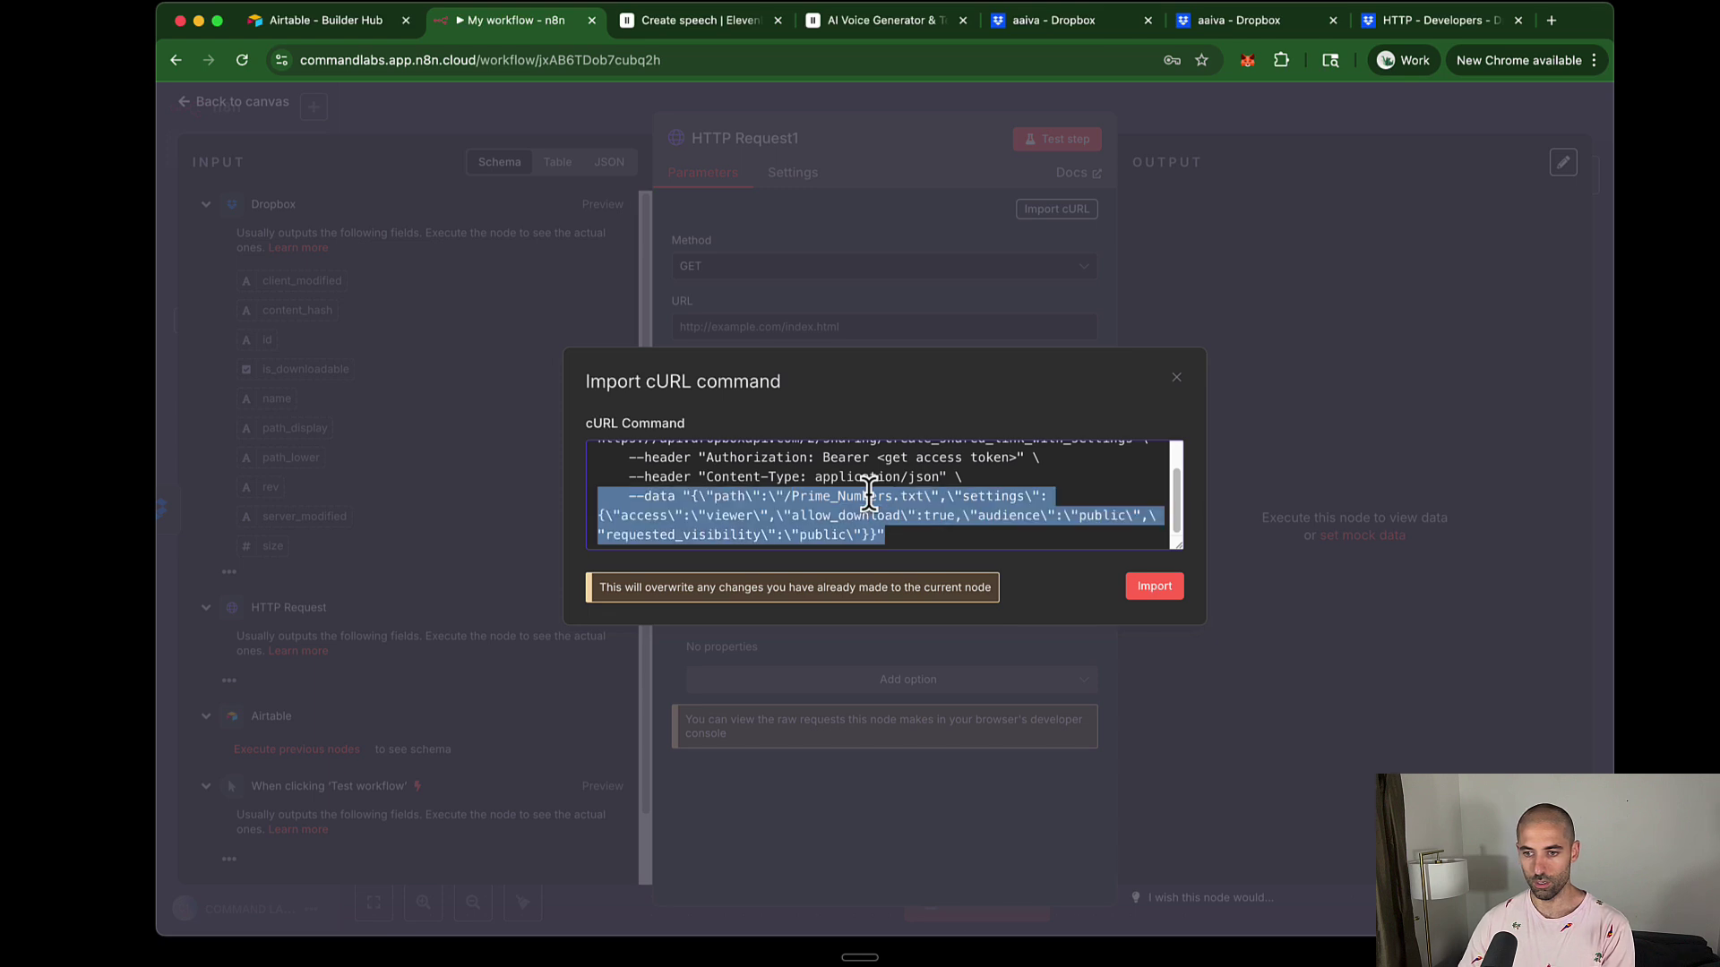
{"action": "key", "text": "super+a"}
{"action": "key", "text": "super+c"}
{"action": "key", "text": "BackSpace"}
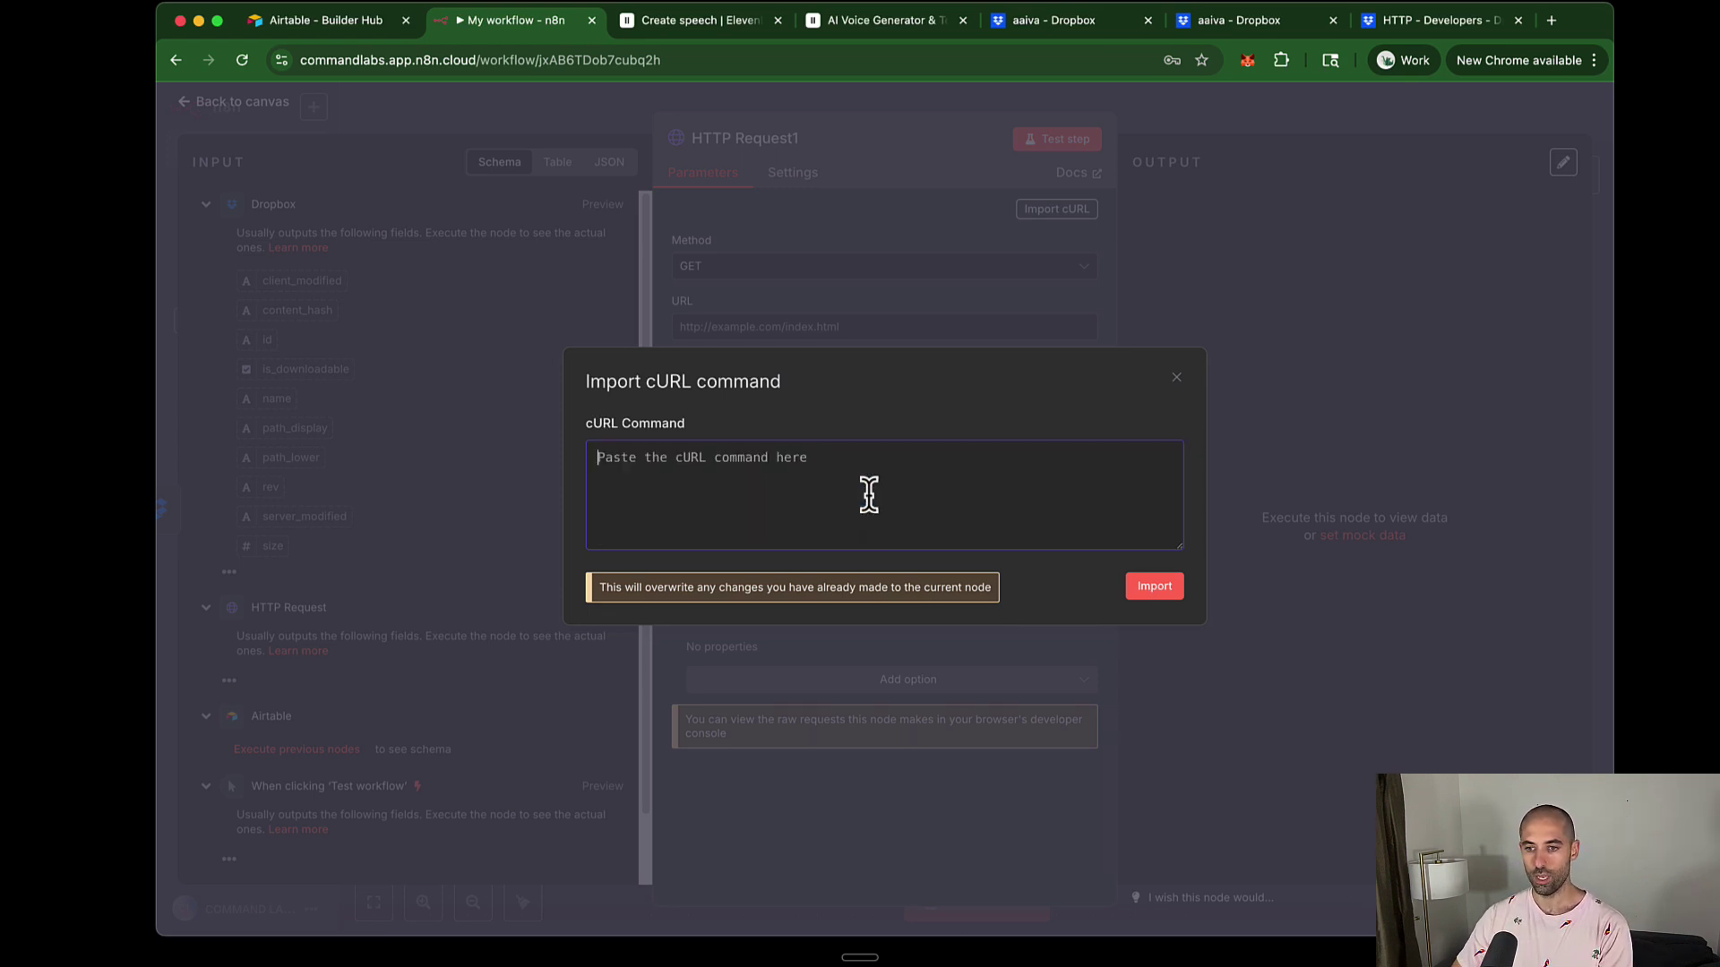
{"action": "key", "text": "super+v"}
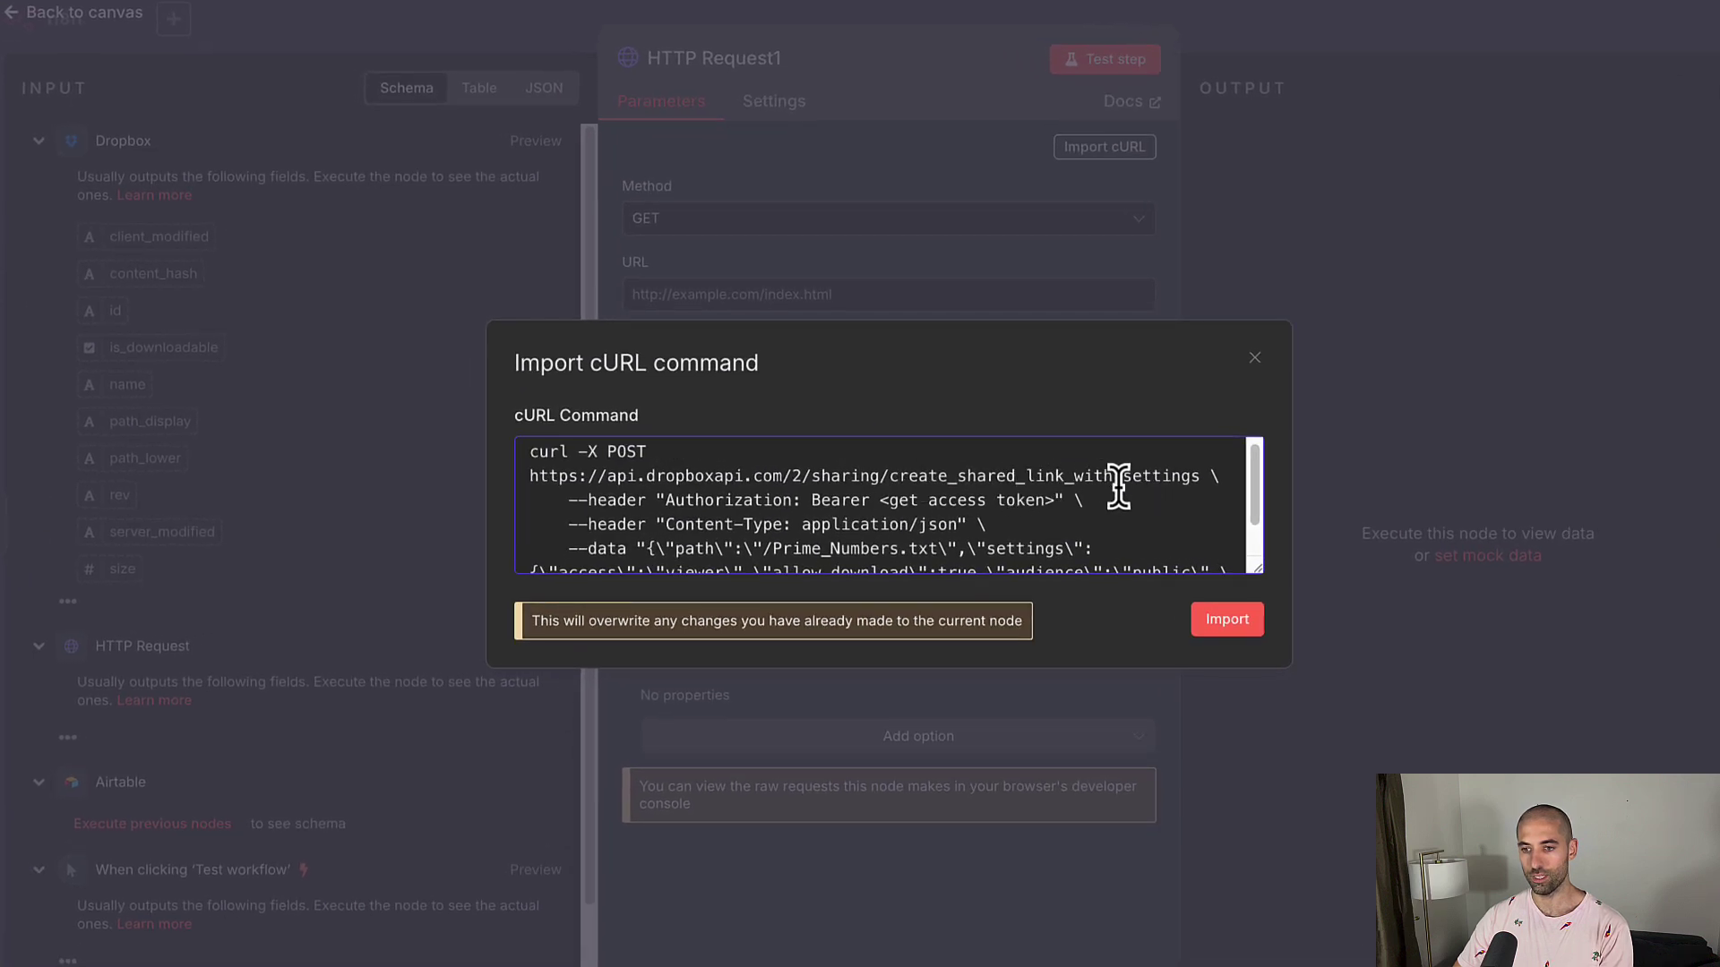
{"action": "left_click", "coordinate": [1226, 625]}
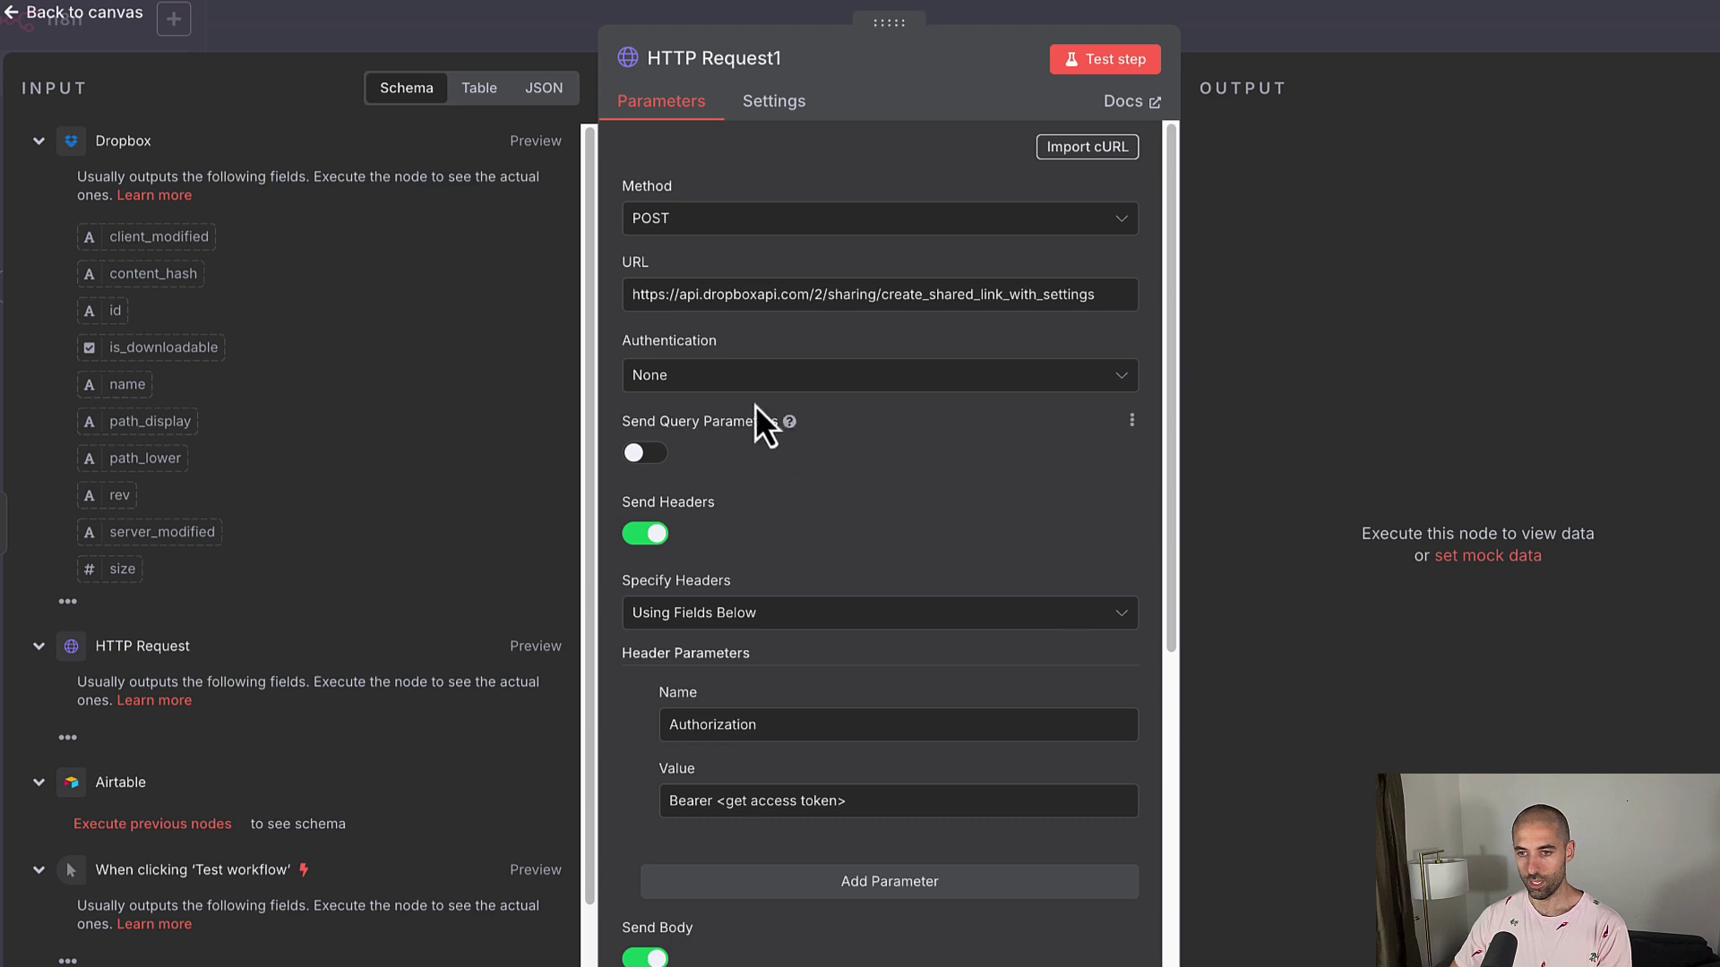
Review the imported request parameters and turn off Send Headers in the HTTP Request node
{"action": "scroll", "coordinate": [787, 257], "scroll_direction": "down", "scroll_amount": 3}
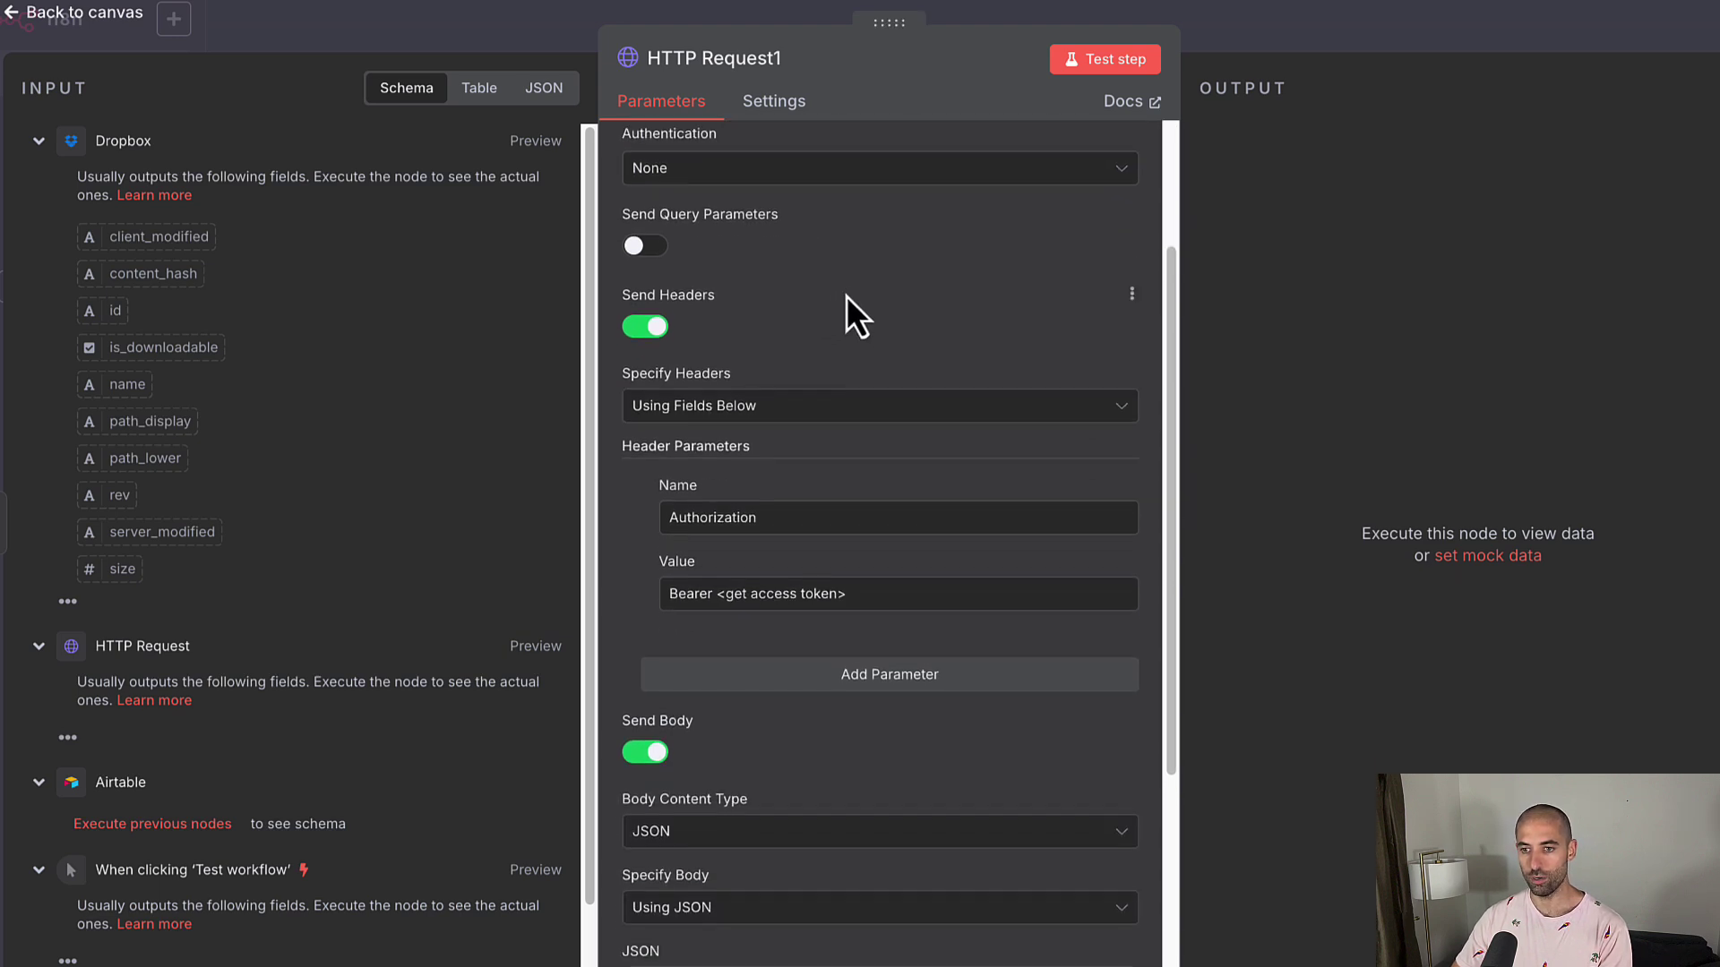
{"action": "scroll", "coordinate": [847, 296], "scroll_direction": "down", "scroll_amount": 5}
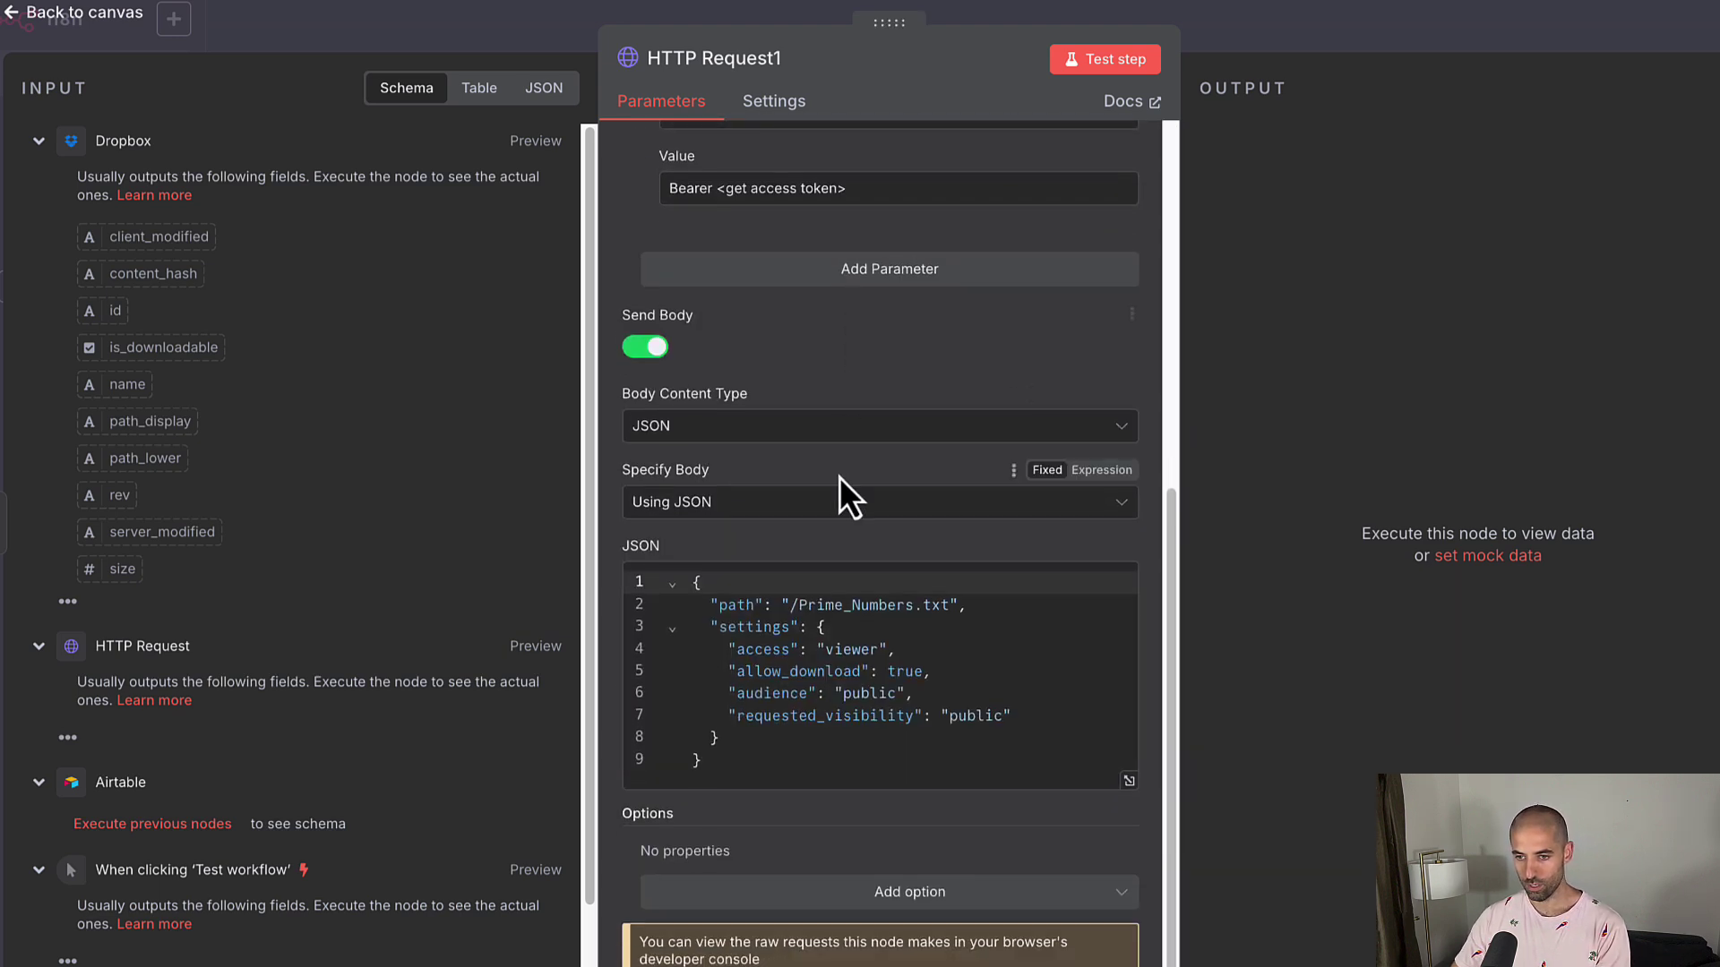
{"action": "scroll", "coordinate": [847, 497], "scroll_direction": "up", "scroll_amount": 8}
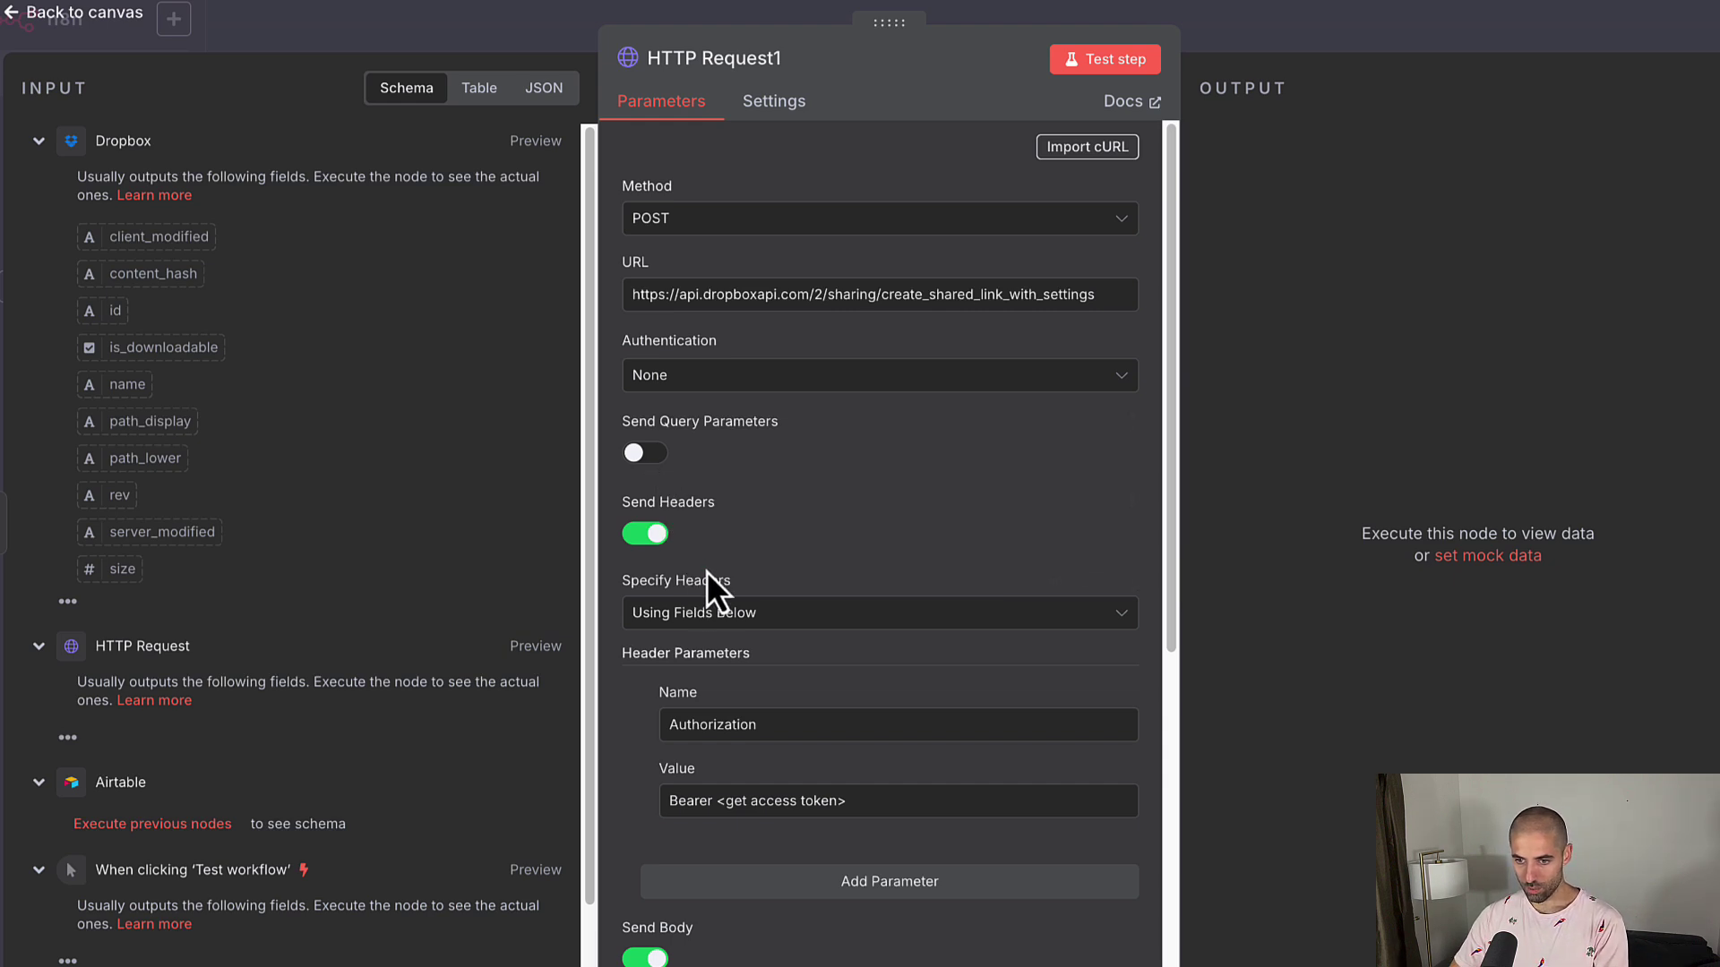
{"action": "left_click", "coordinate": [658, 535]}
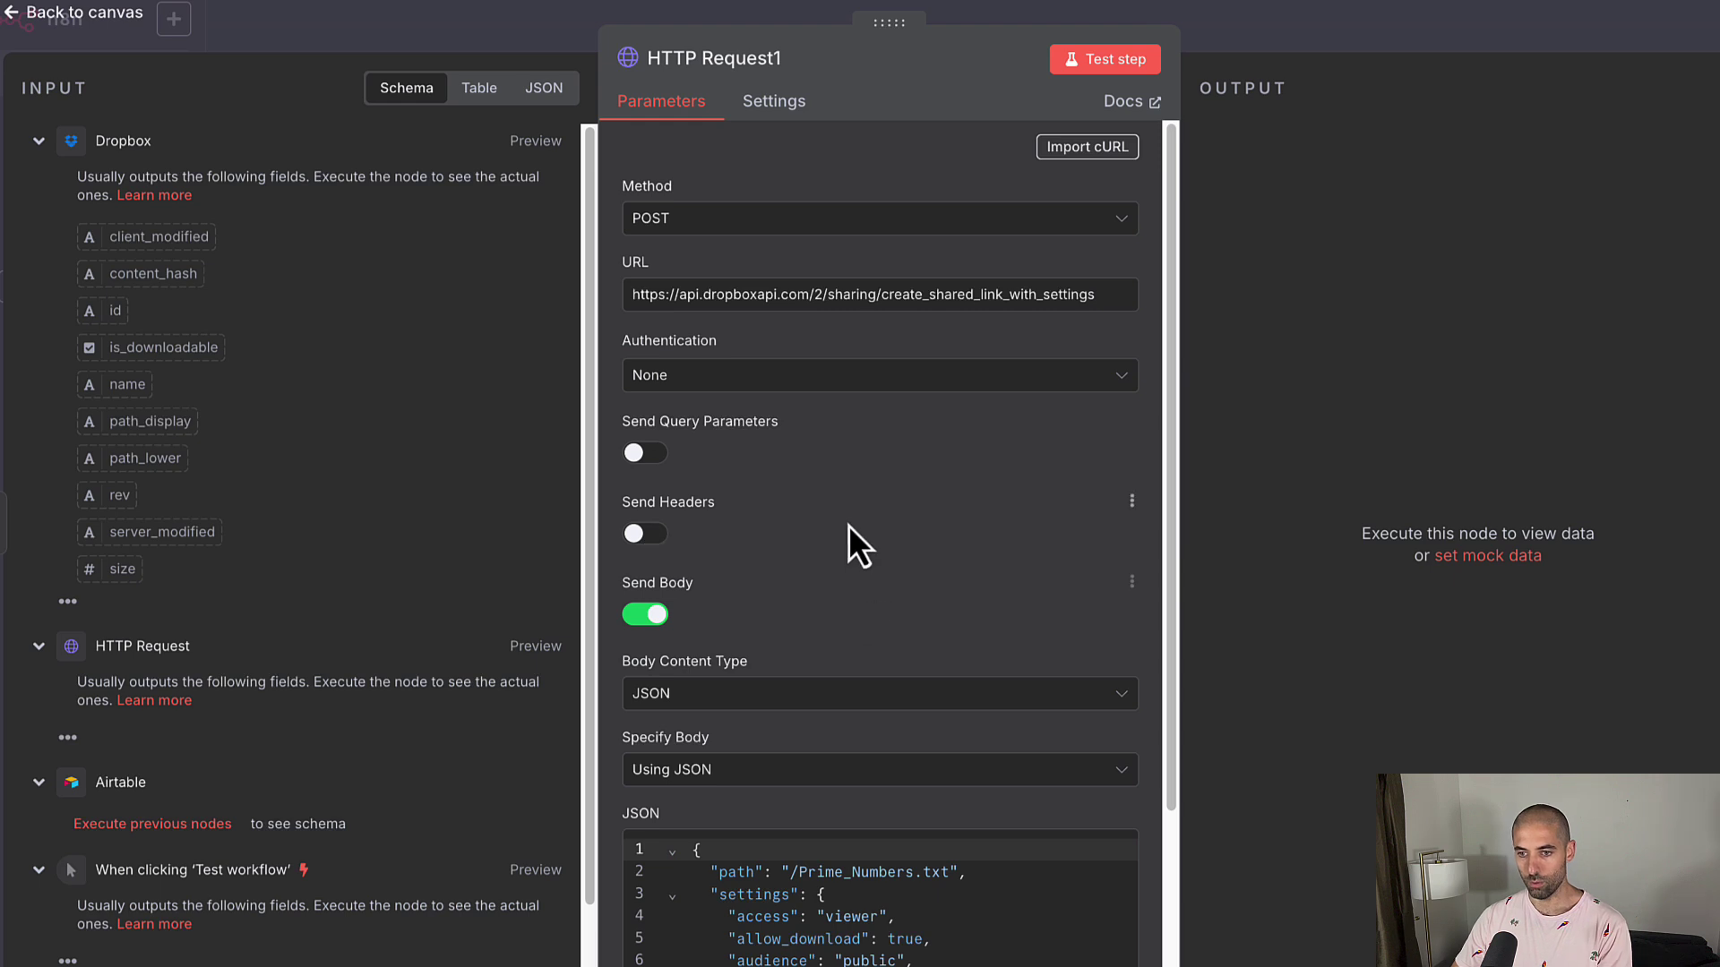
Set authentication to Generic Credential Type with OAuth2 API, using the "Dropbox OAuth2 Refresh Token Cred AAIVA" credential
{"action": "left_click", "coordinate": [860, 387]}
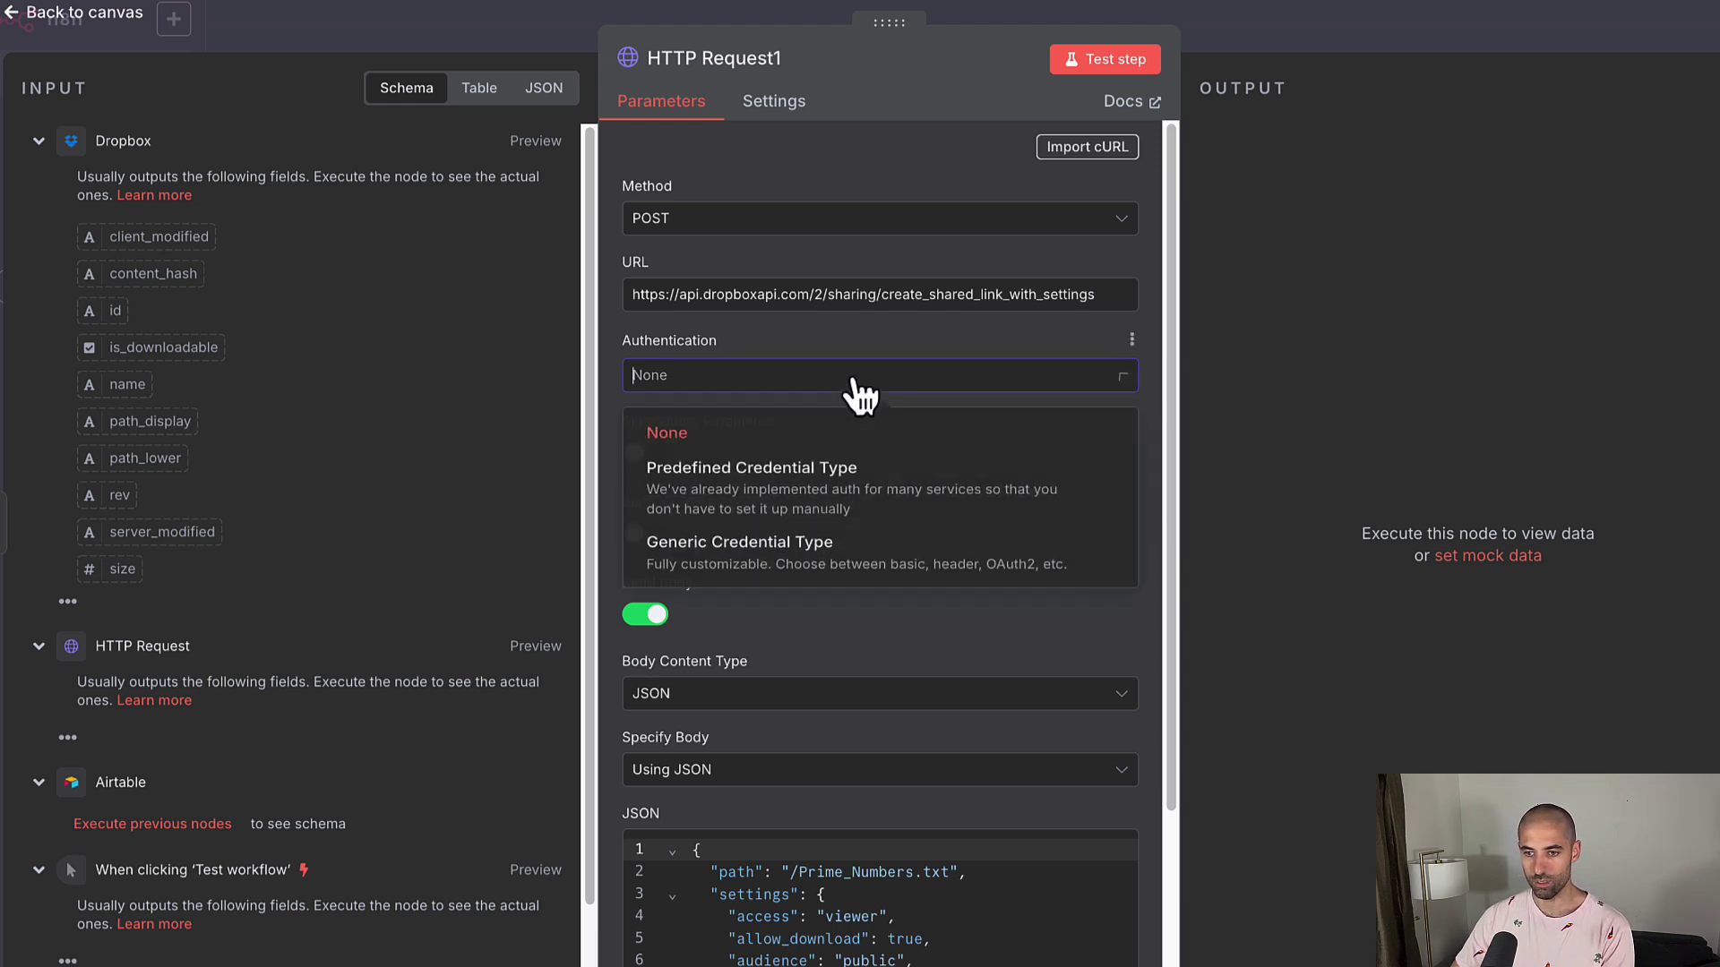
{"action": "left_click", "coordinate": [894, 561]}
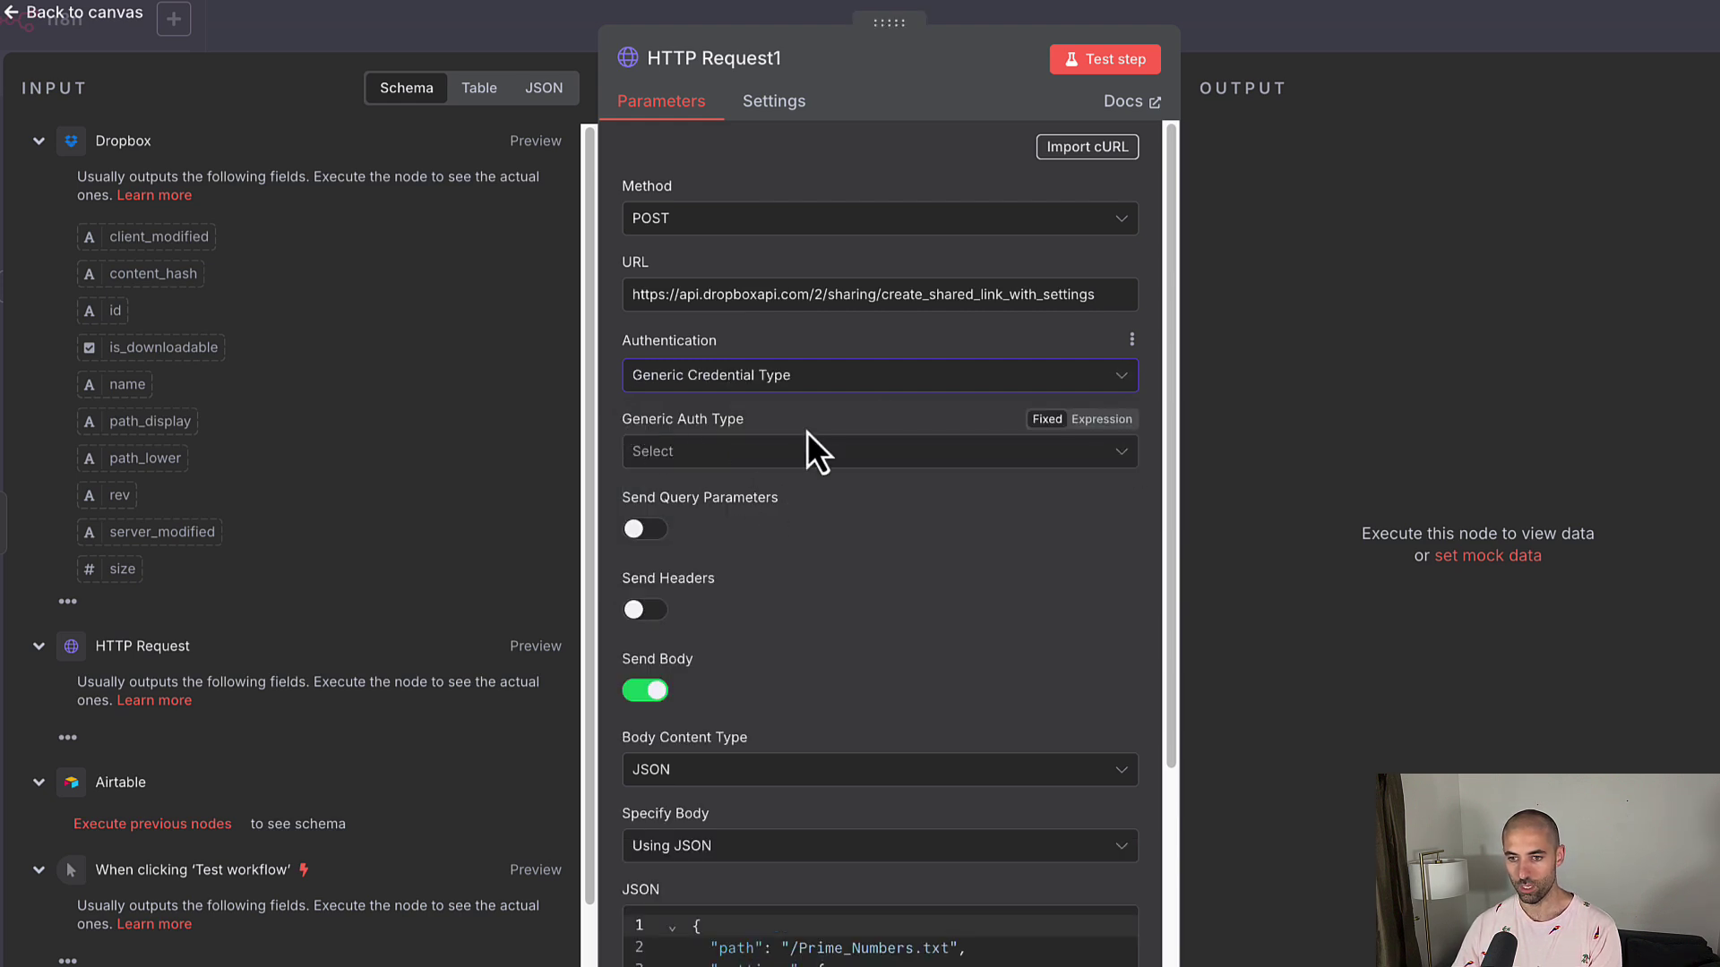
{"action": "left_click", "coordinate": [865, 456]}
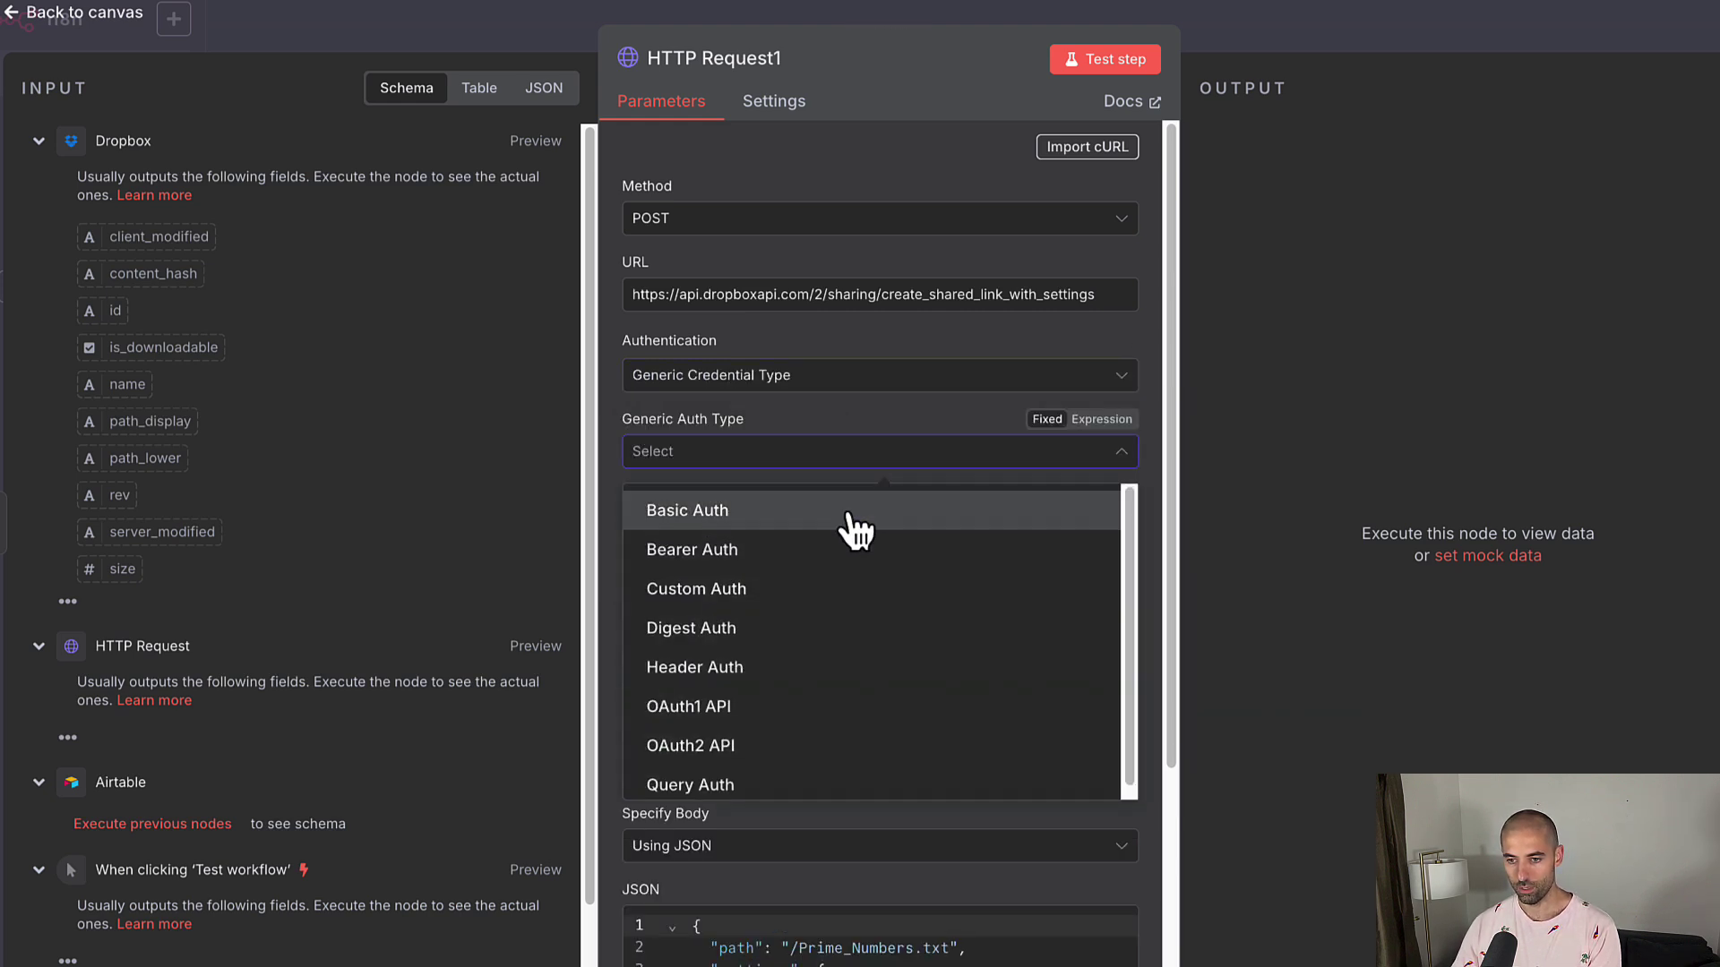
{"action": "left_click", "coordinate": [792, 748]}
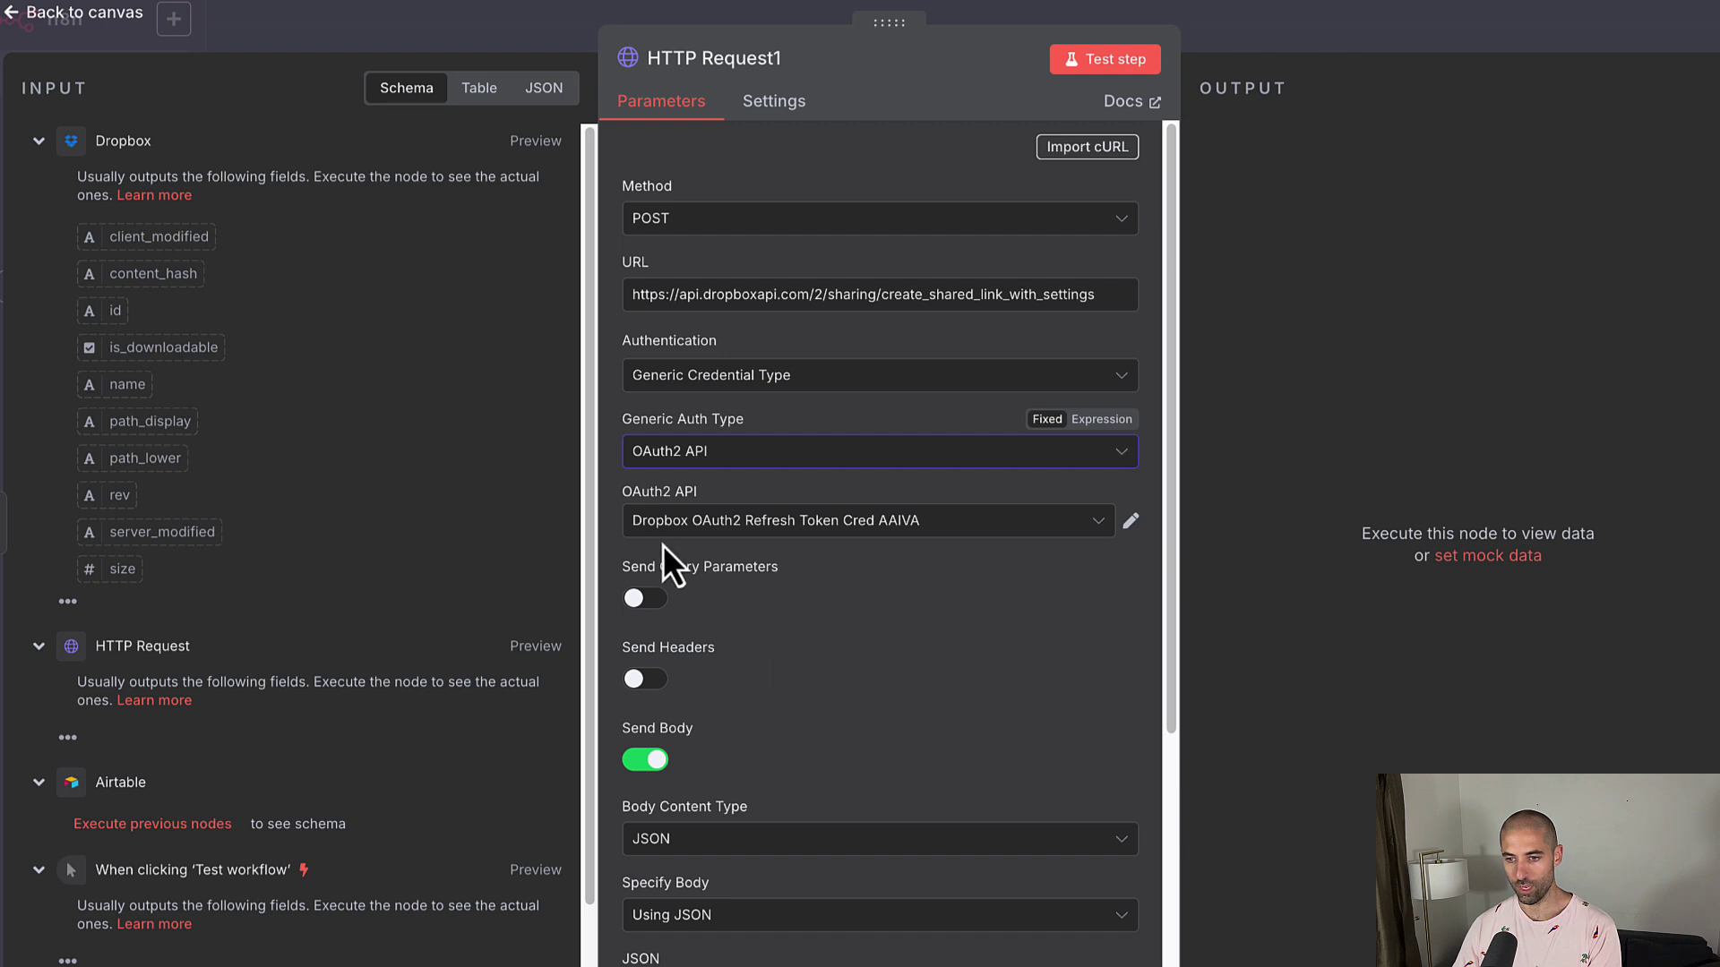
{"action": "left_click", "coordinate": [954, 529]}
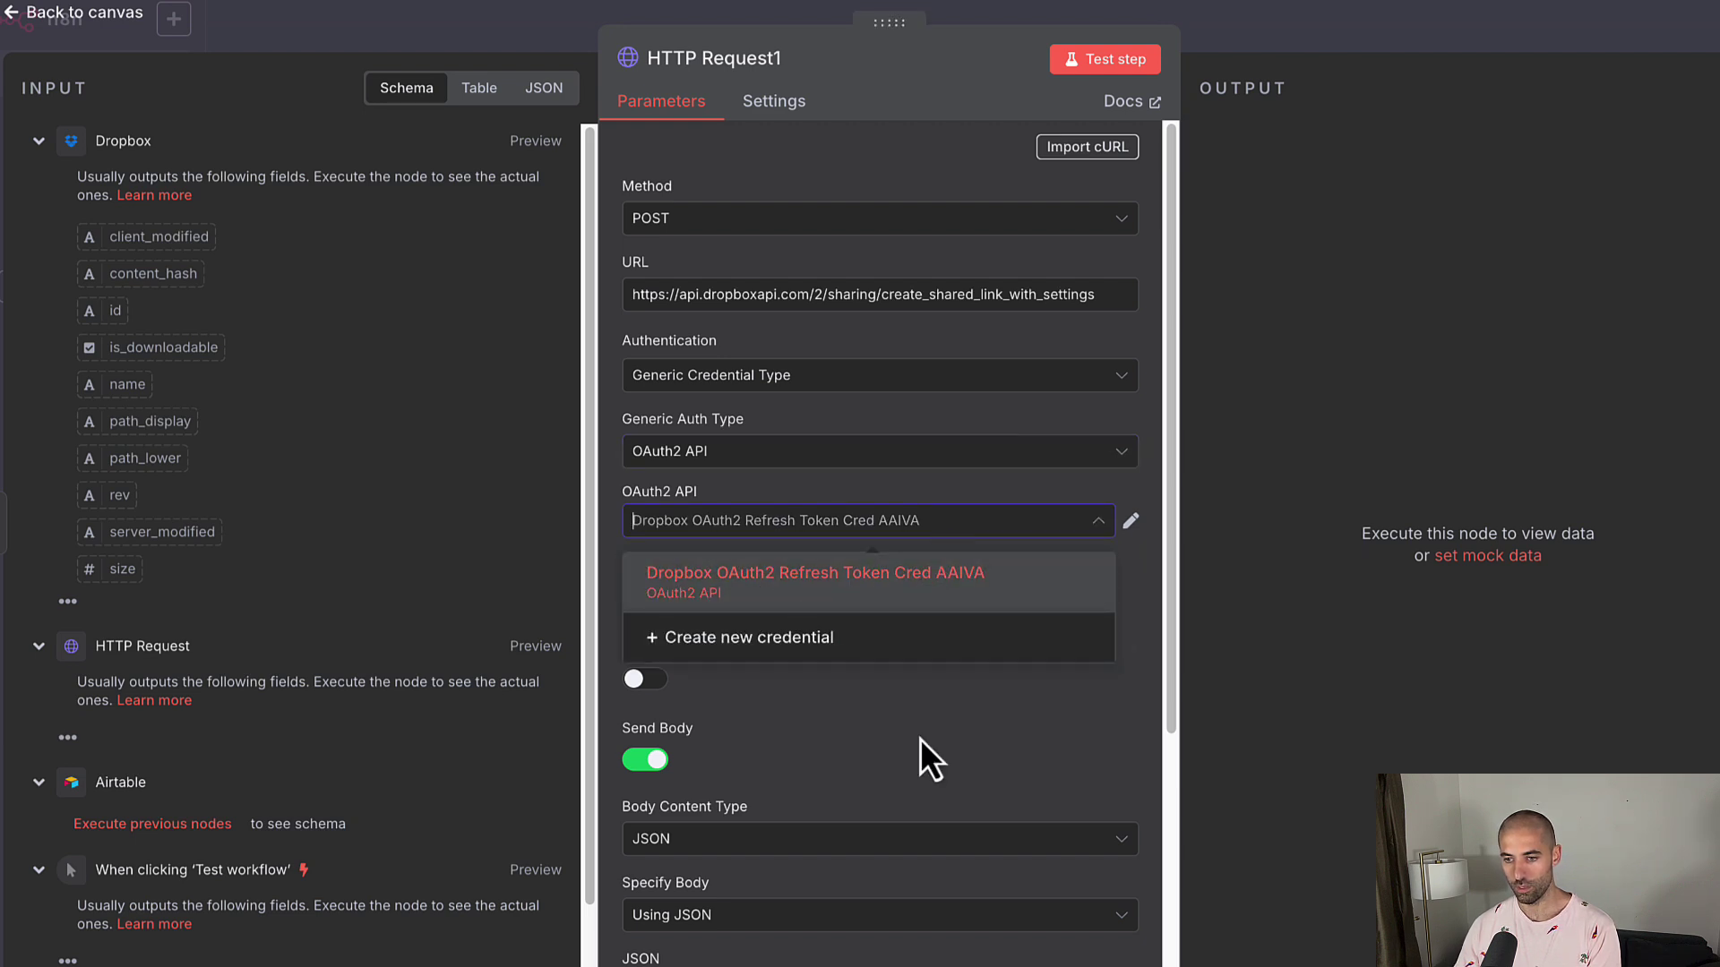
{"action": "left_click", "coordinate": [894, 728]}
Set the path in the request's JSON body to /aaiva/test.mp3 and test the node
{"action": "scroll", "coordinate": [894, 728], "scroll_direction": "down", "scroll_amount": 5}
{"action": "left_click", "coordinate": [802, 593]}
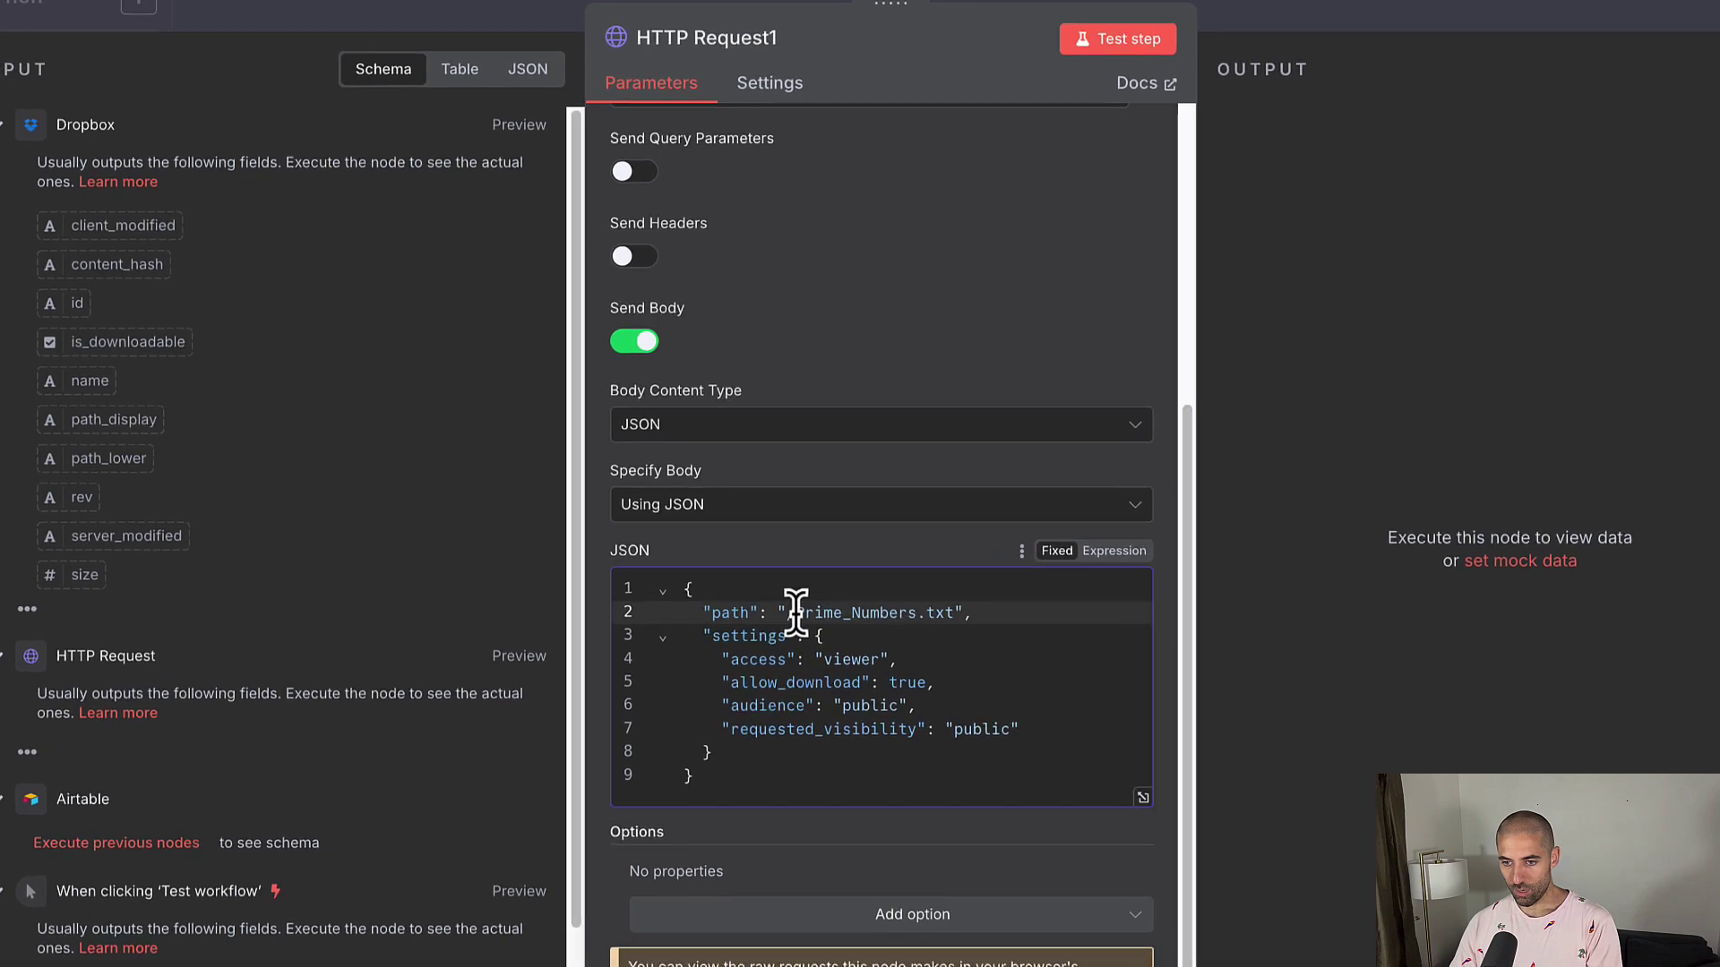
{"action": "left_click_drag", "start_coordinate": [789, 613], "coordinate": [955, 612]}
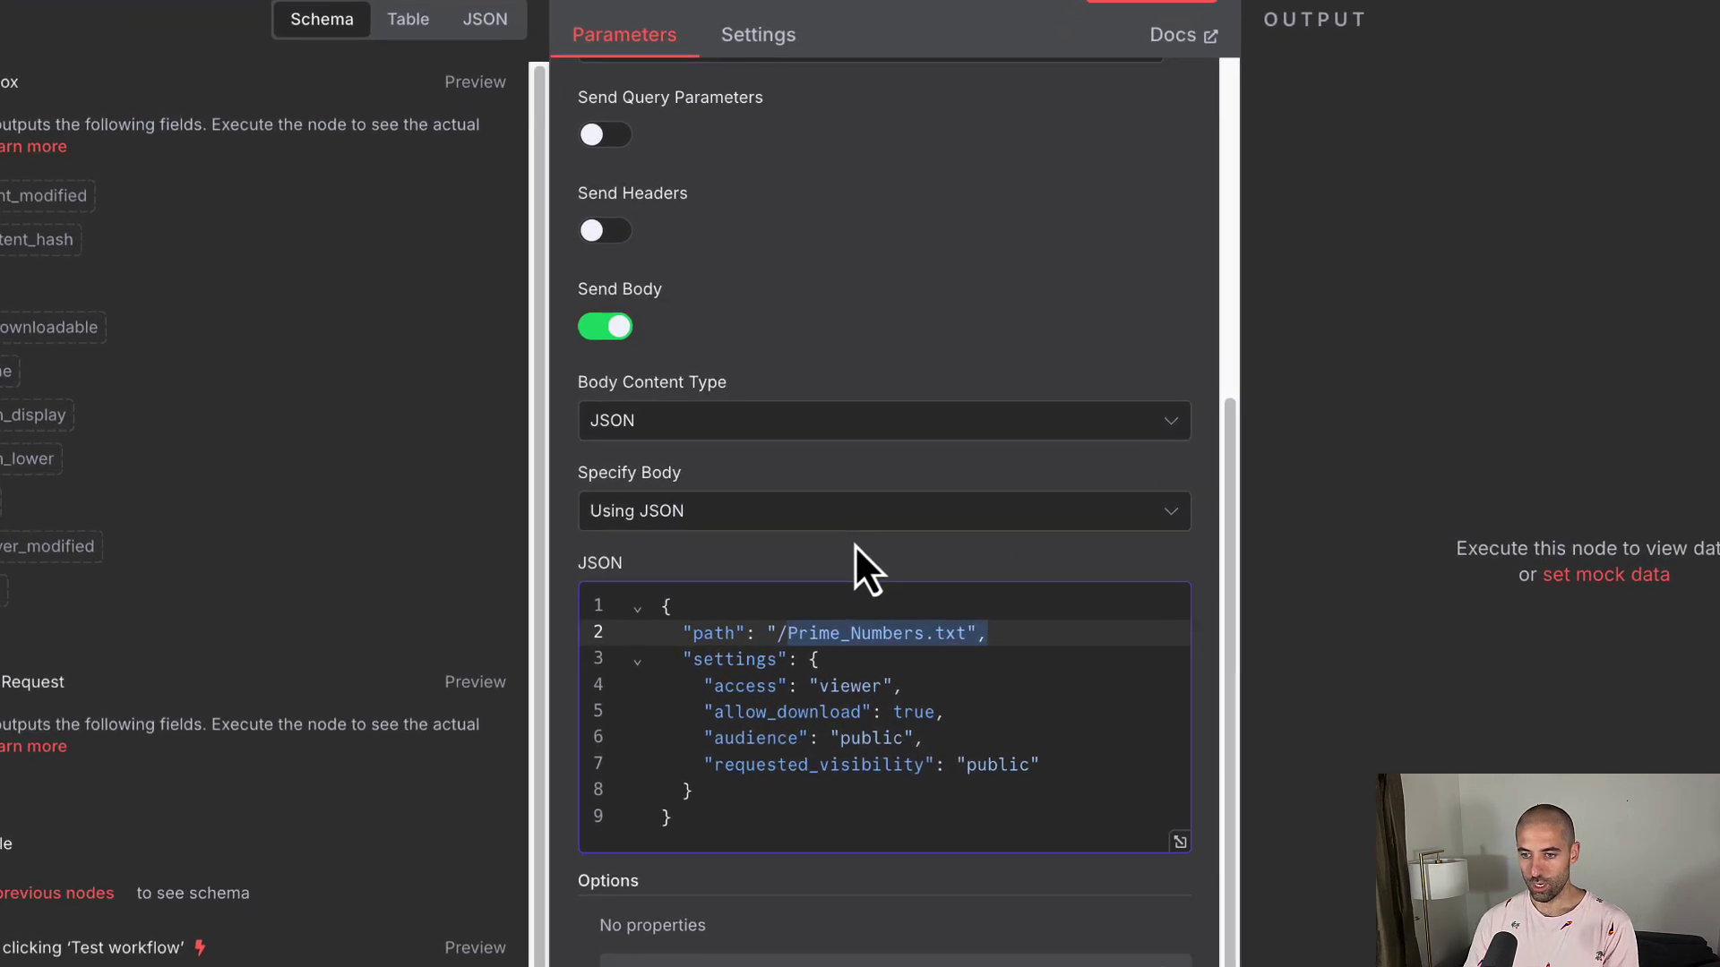
{"action": "key", "text": "BackSpace"}
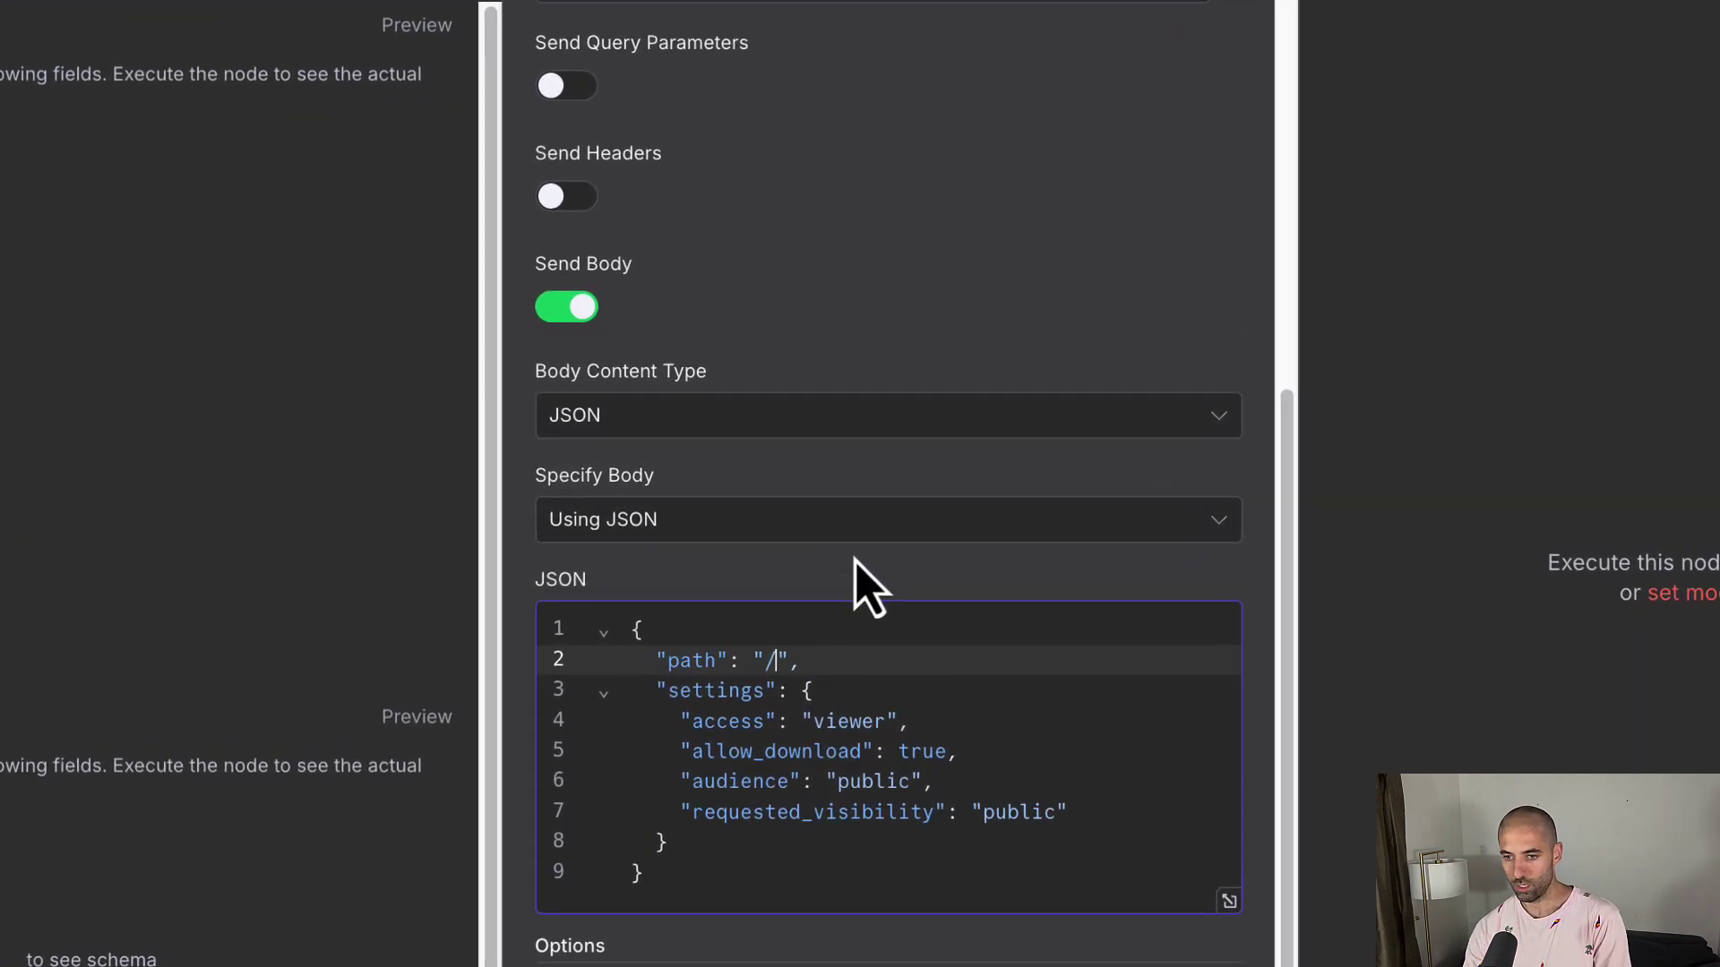
{"action": "type", "text": "aaiva/test.mp3"}
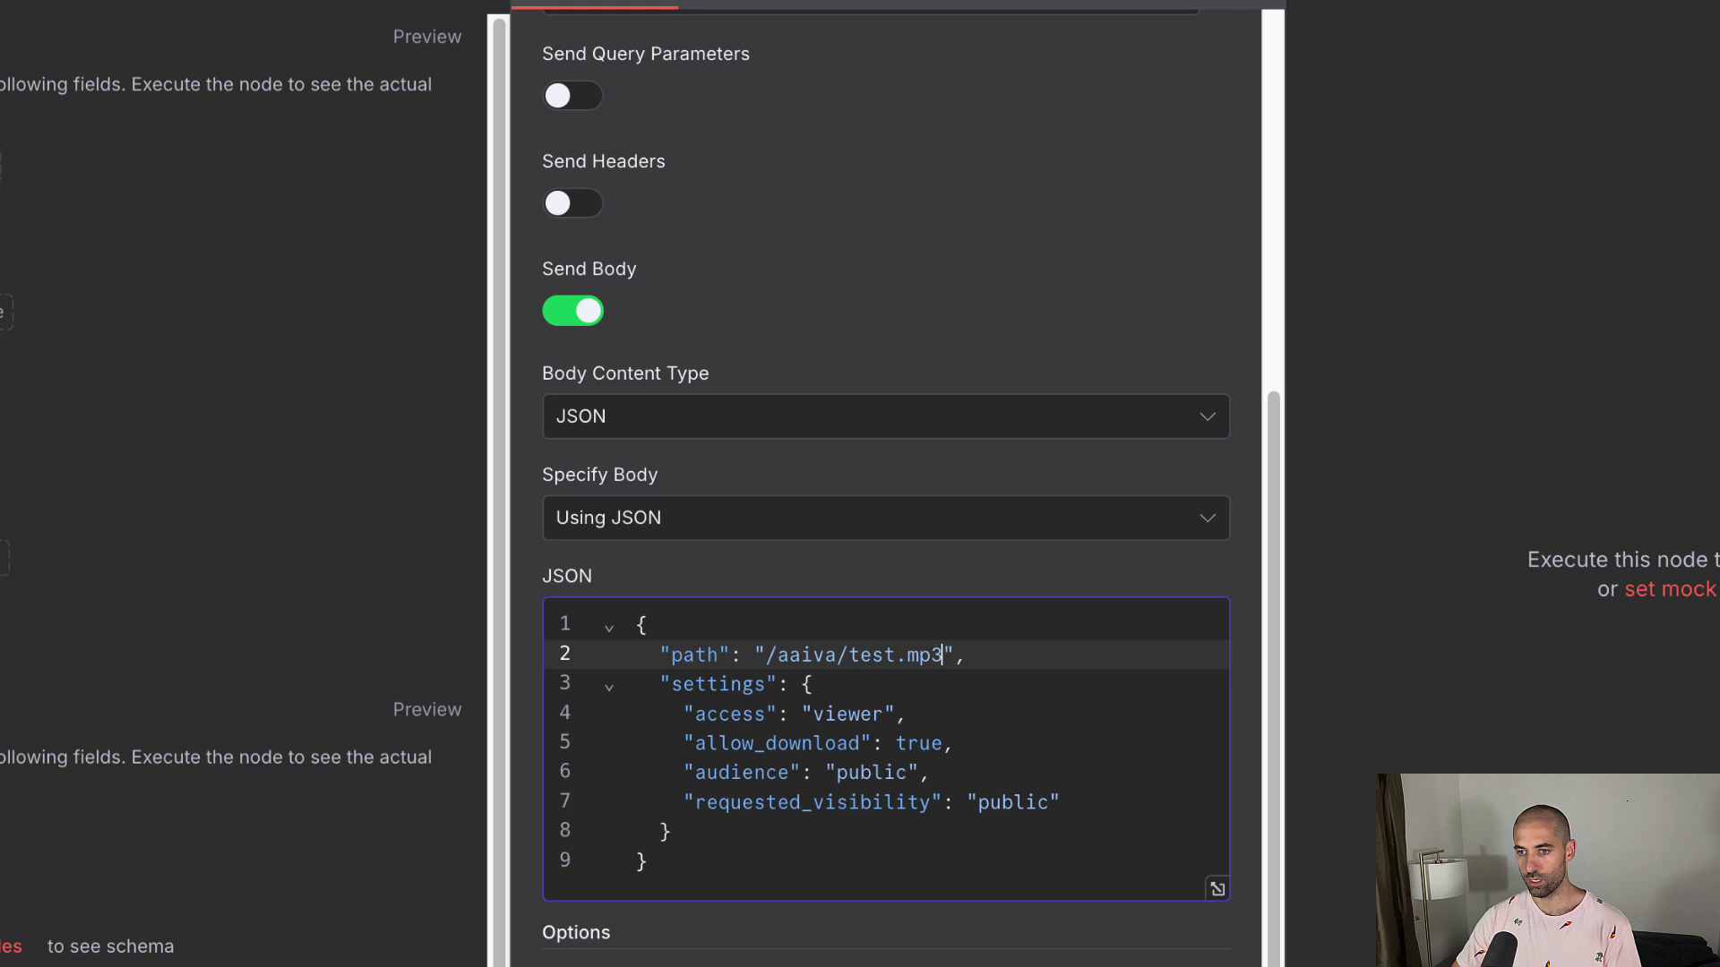
{"action": "left_click", "coordinate": [1167, 14]}
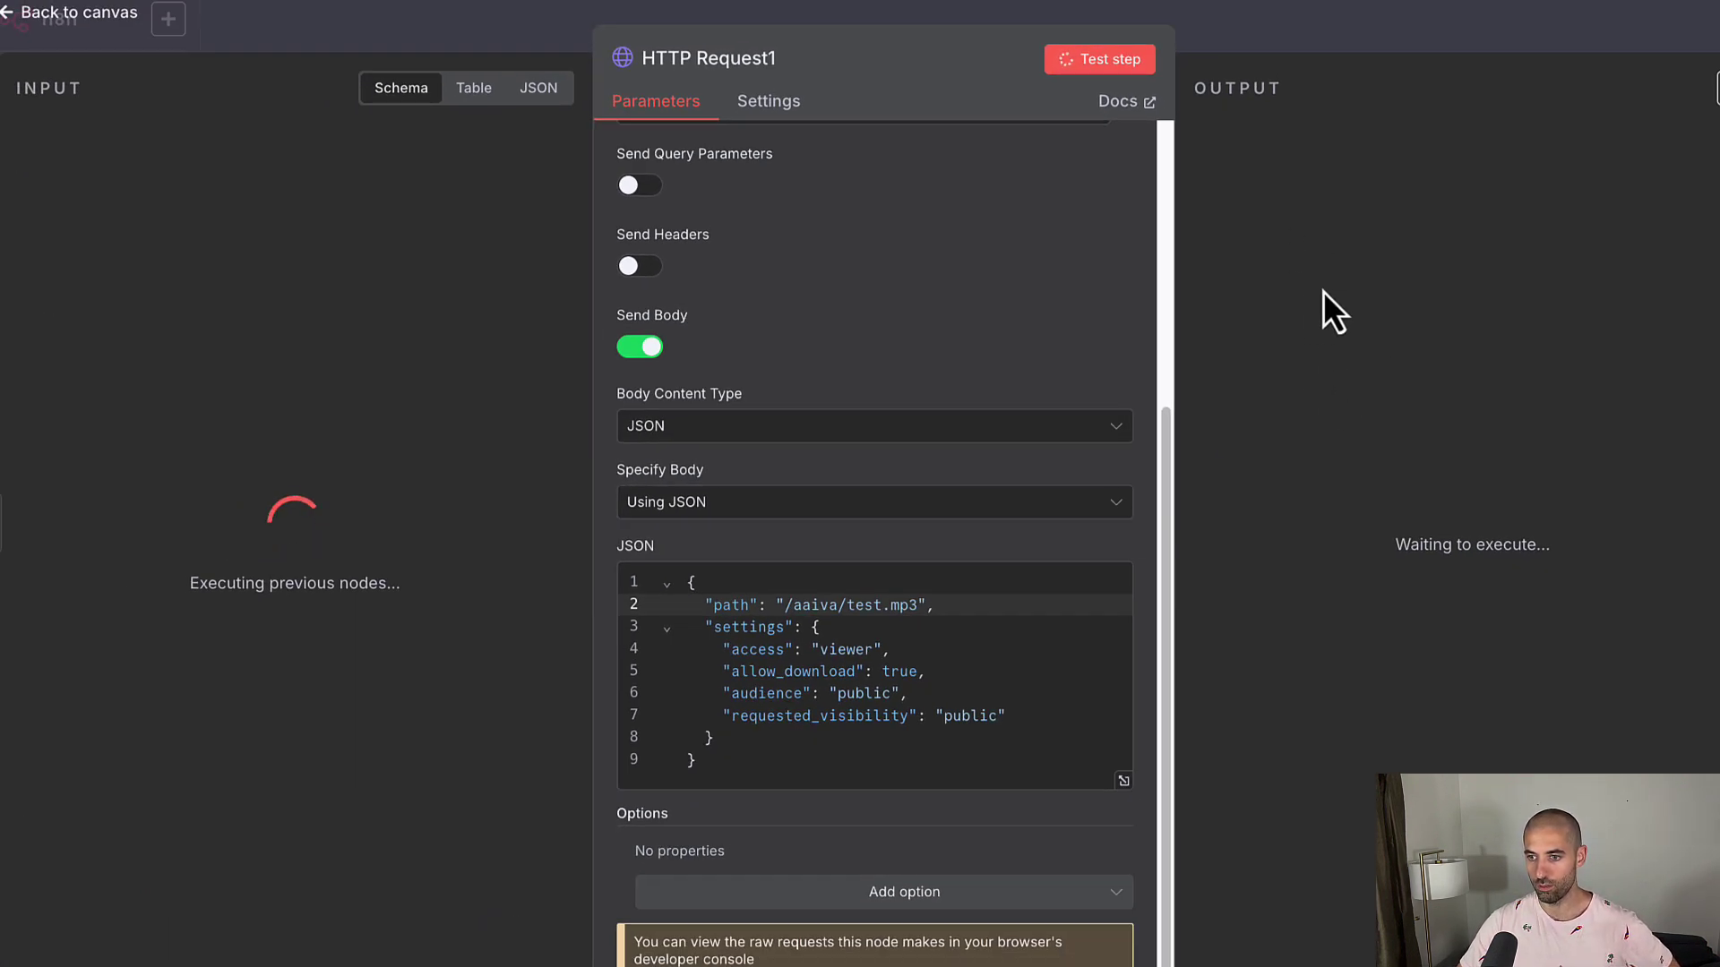
Copy the shared link URL from the HTTP Request1 output, open it in a new browser tab, and play the audio
{"action": "scroll", "coordinate": [1030, 668], "scroll_direction": "up", "scroll_amount": 5}
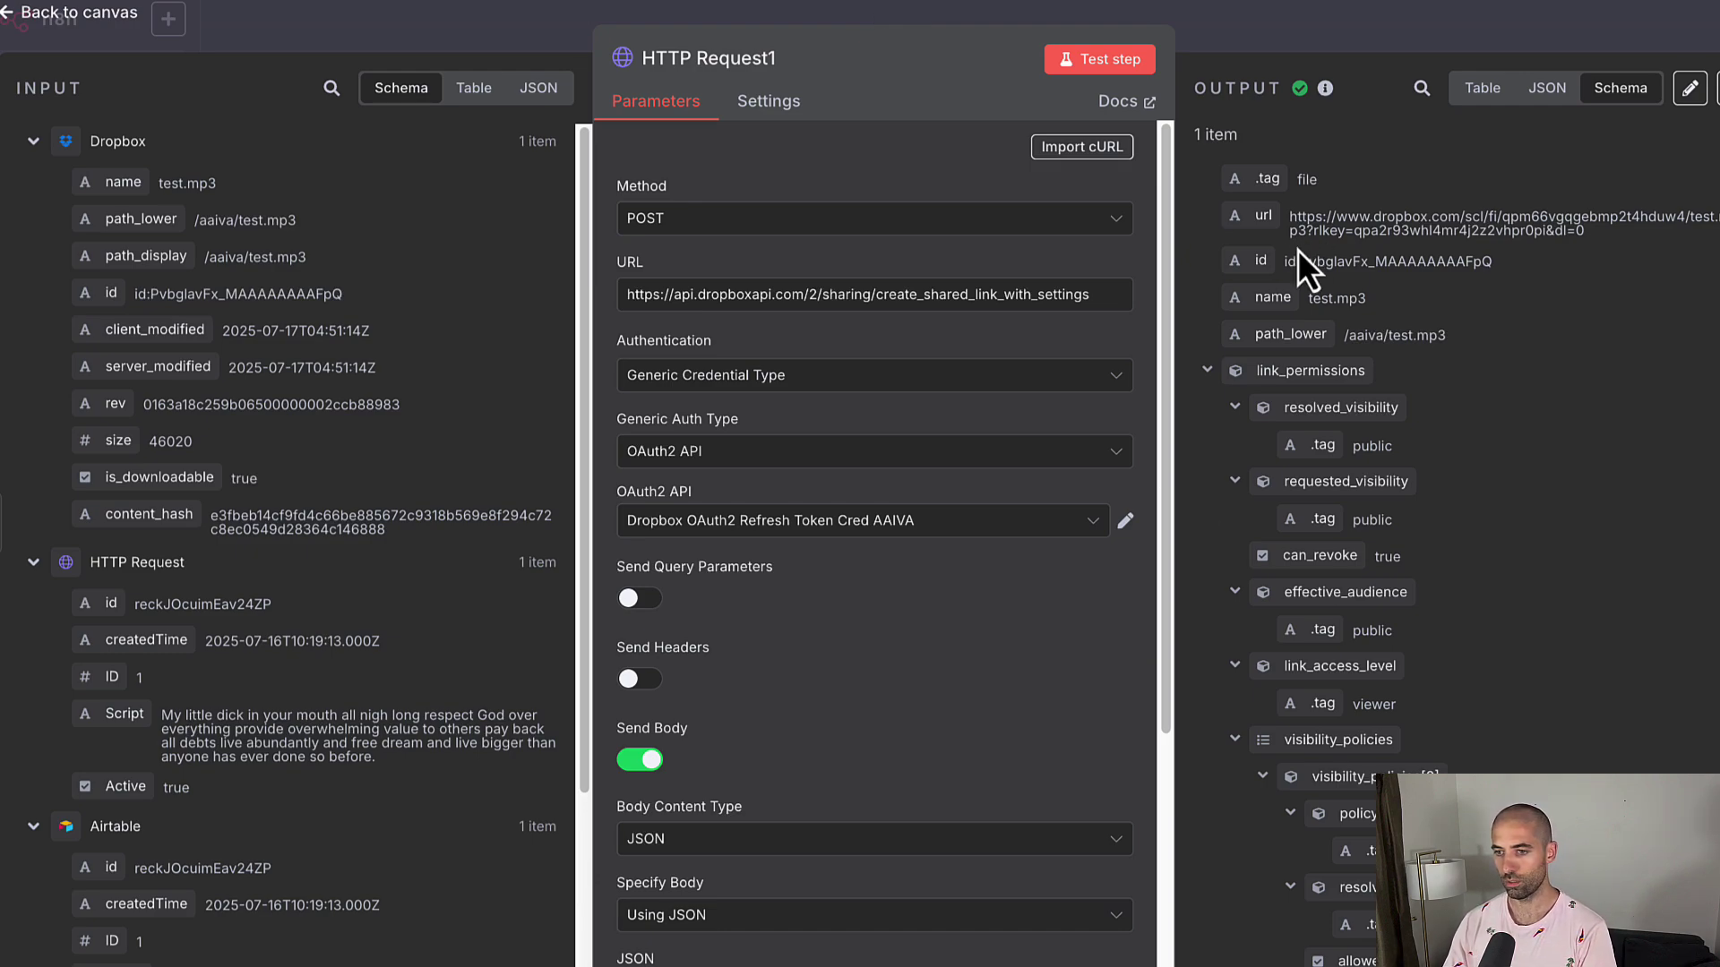
{"action": "left_click_drag", "start_coordinate": [1295, 223], "coordinate": [1636, 264]}
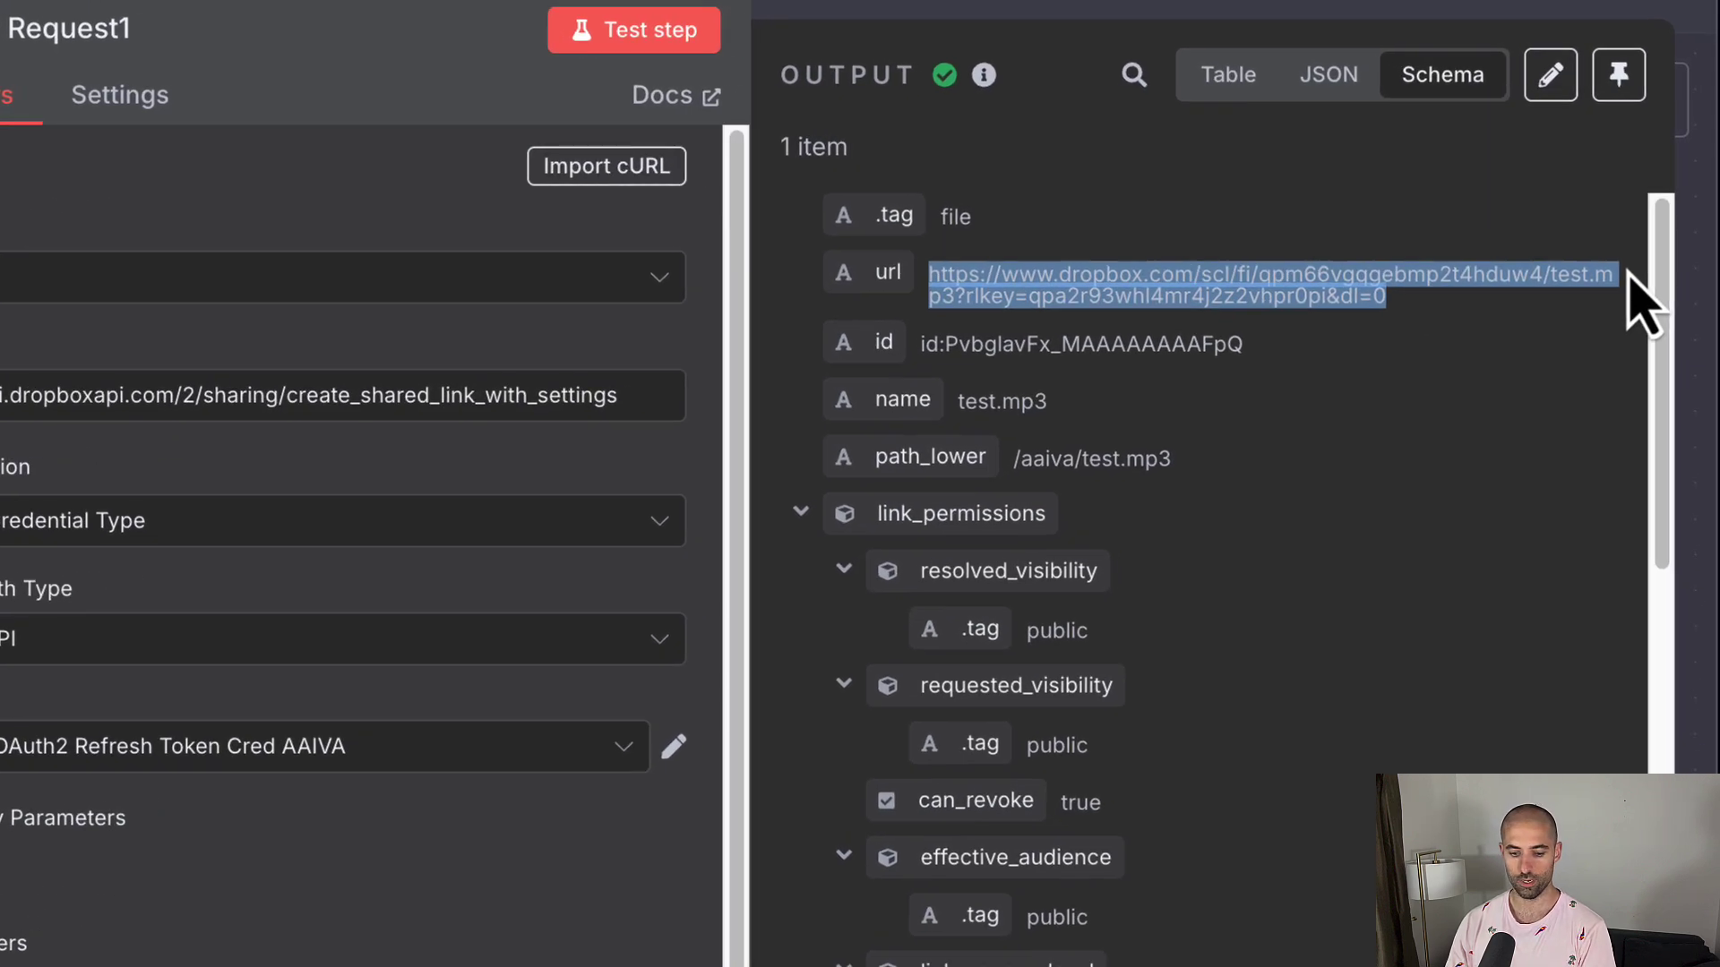
{"action": "key", "text": "super+c"}
{"action": "key", "text": "super+t"}
{"action": "key", "text": "super+v"}
{"action": "key", "text": "Return"}
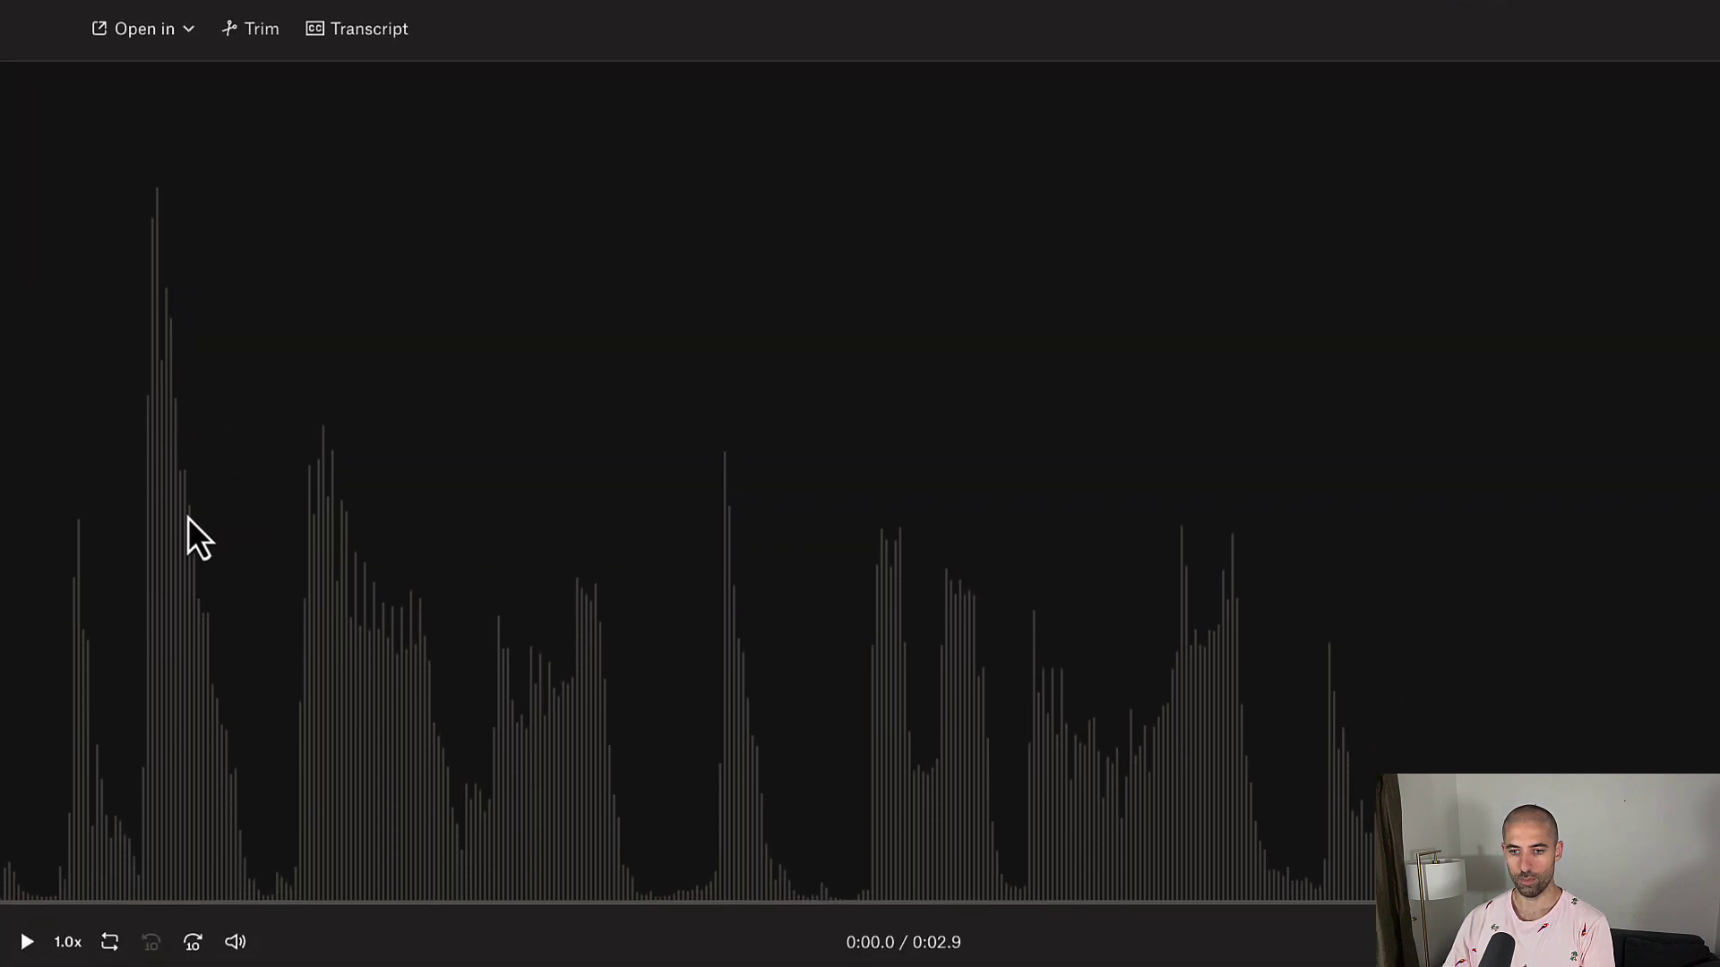
{"action": "left_click", "coordinate": [28, 953]}
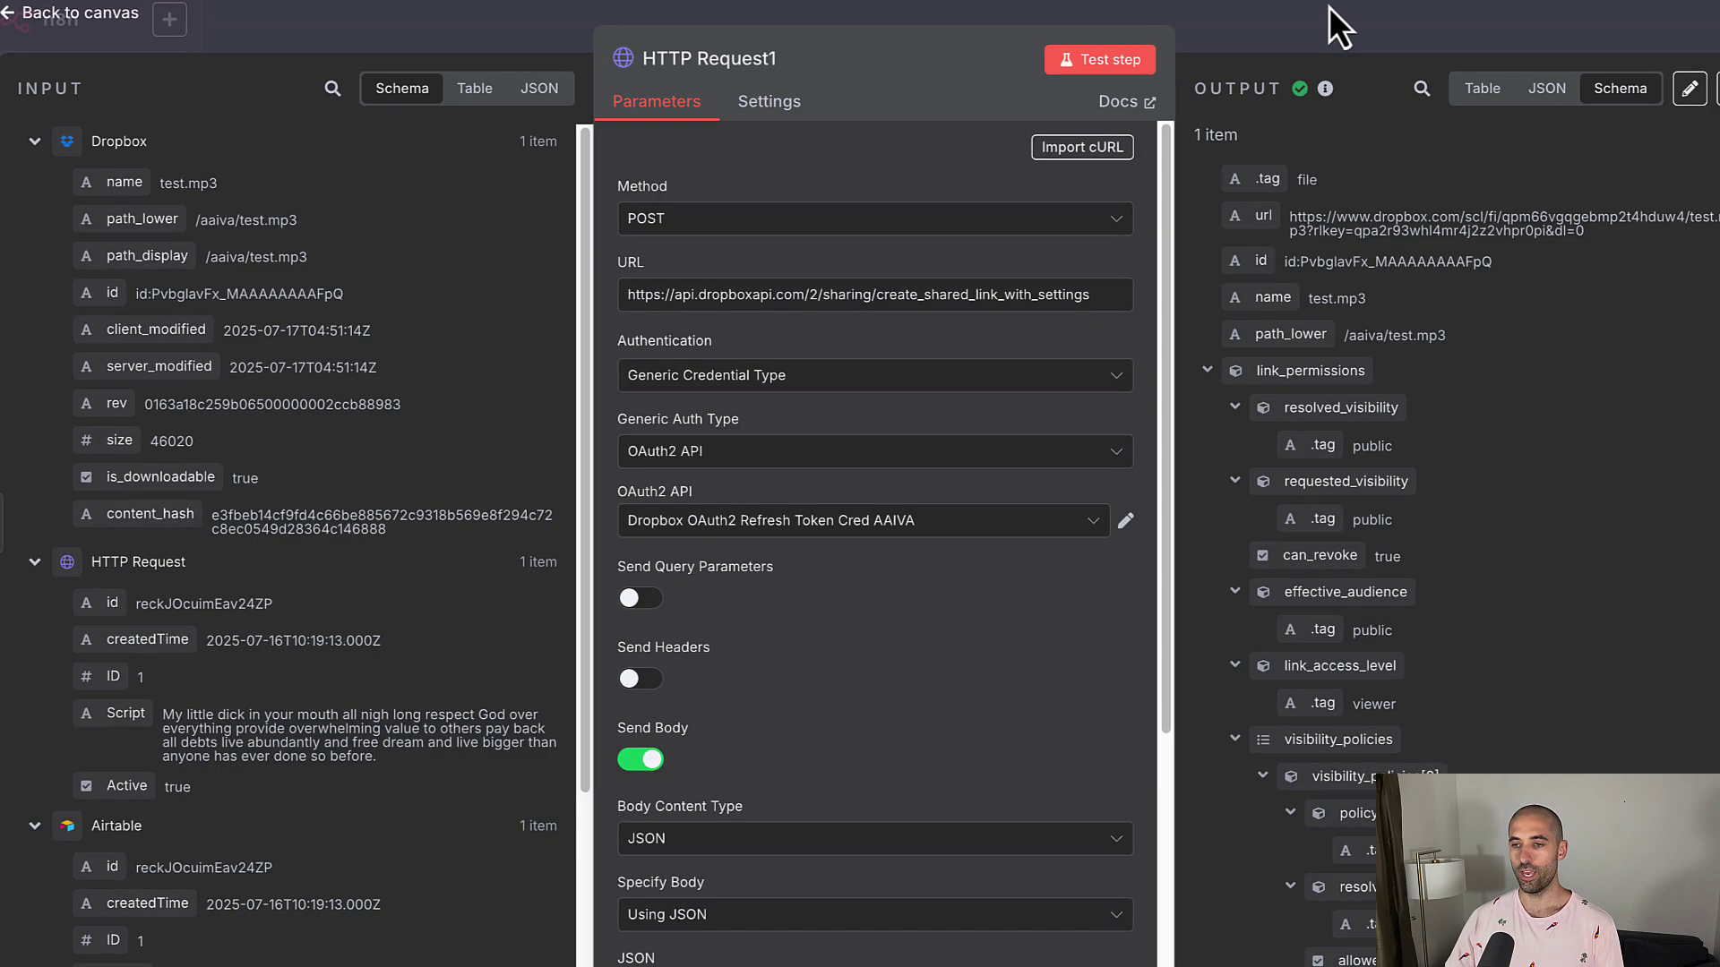
Return to the n8n canvas, shift the whole node chain aside, and add an Edit Fields (Set) node after HTTP Request1
{"action": "left_click", "coordinate": [1329, 8]}
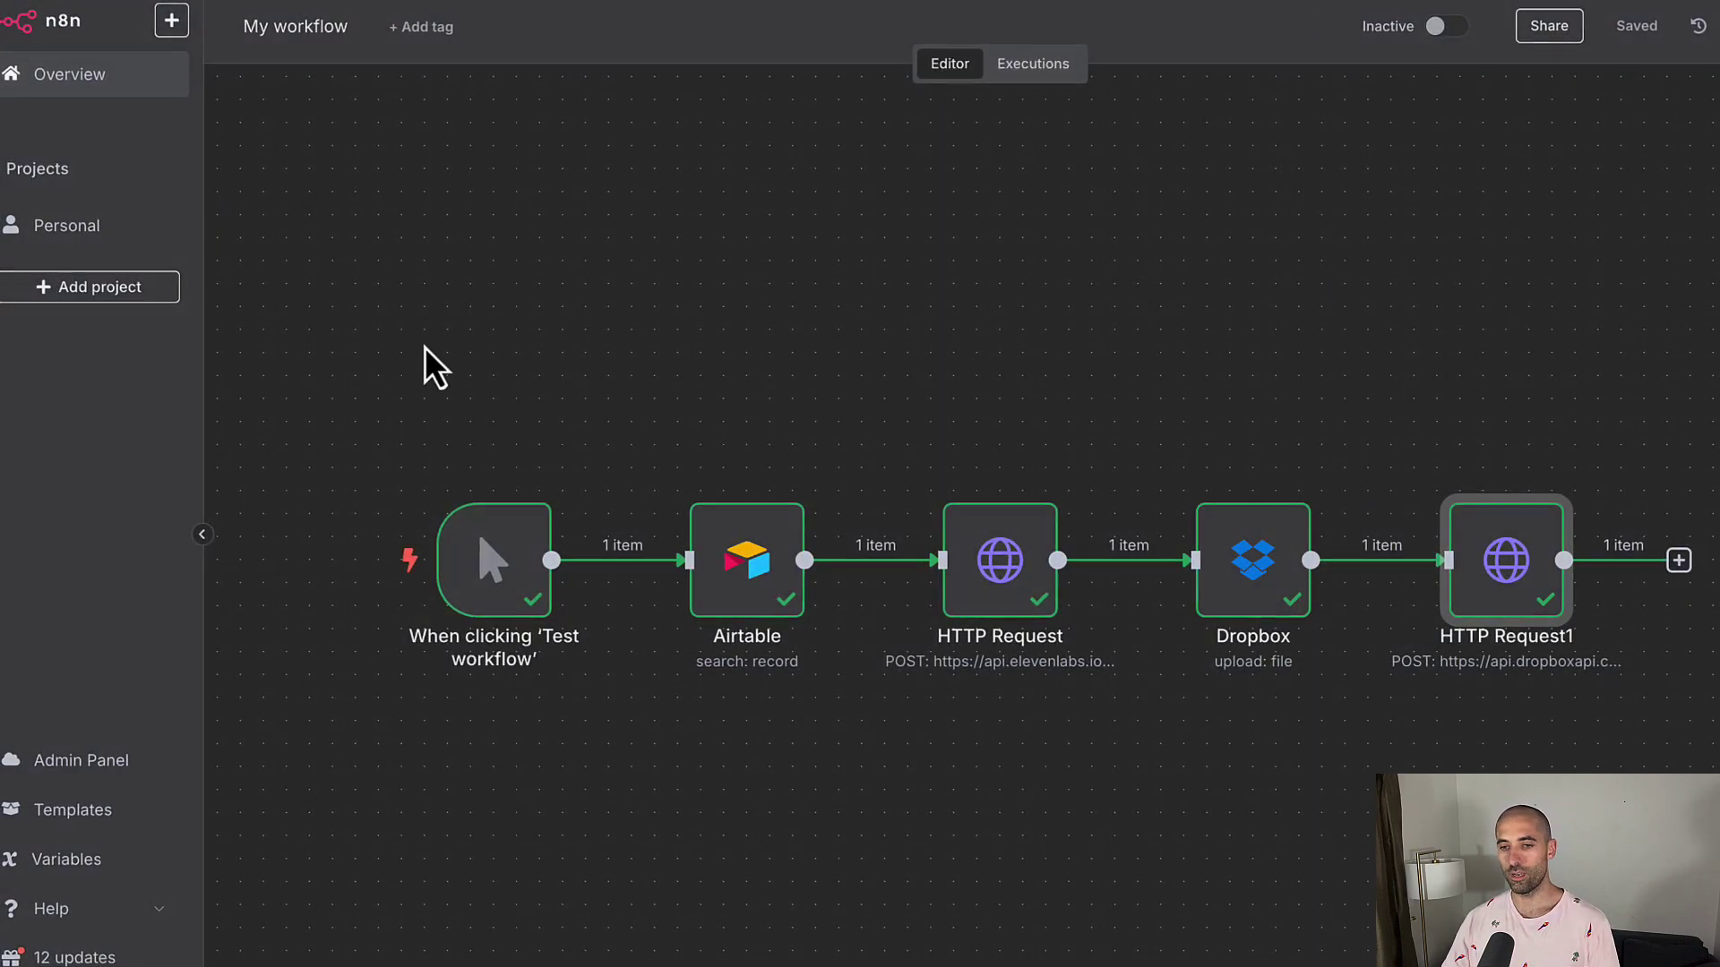
{"action": "left_click_drag", "start_coordinate": [319, 340], "coordinate": [1576, 712]}
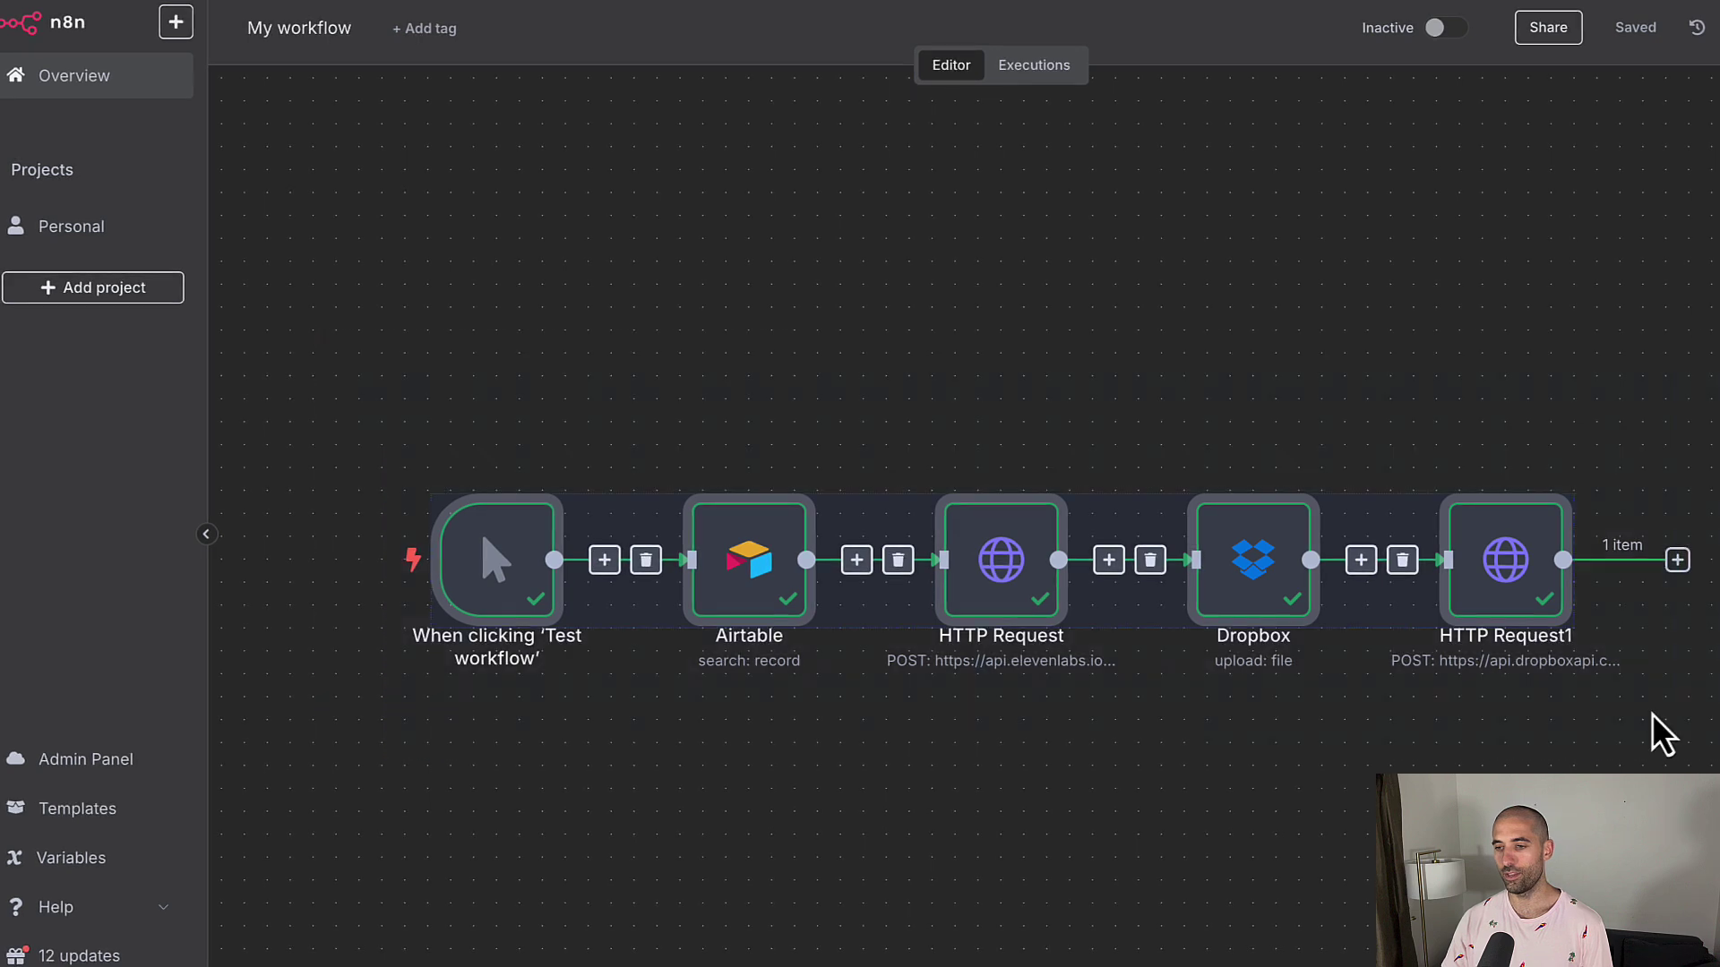
{"action": "left_click_drag", "start_coordinate": [1508, 602], "coordinate": [1411, 580]}
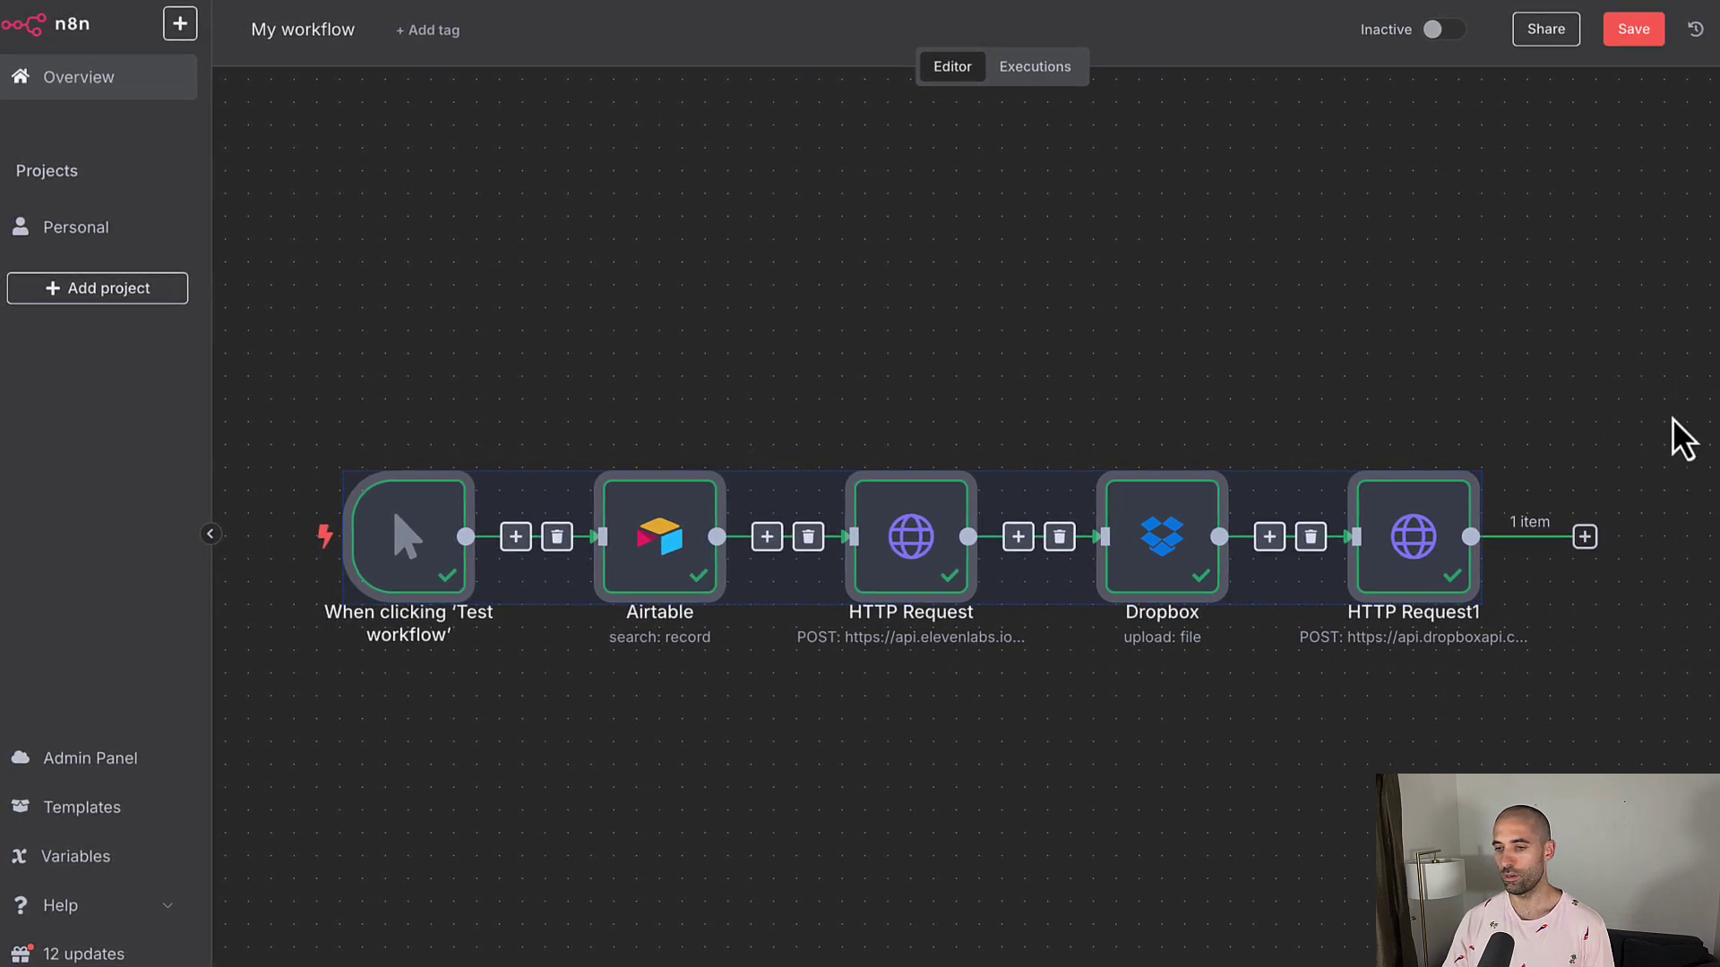
{"action": "left_click", "coordinate": [1612, 549]}
{"action": "left_click", "coordinate": [1587, 540]}
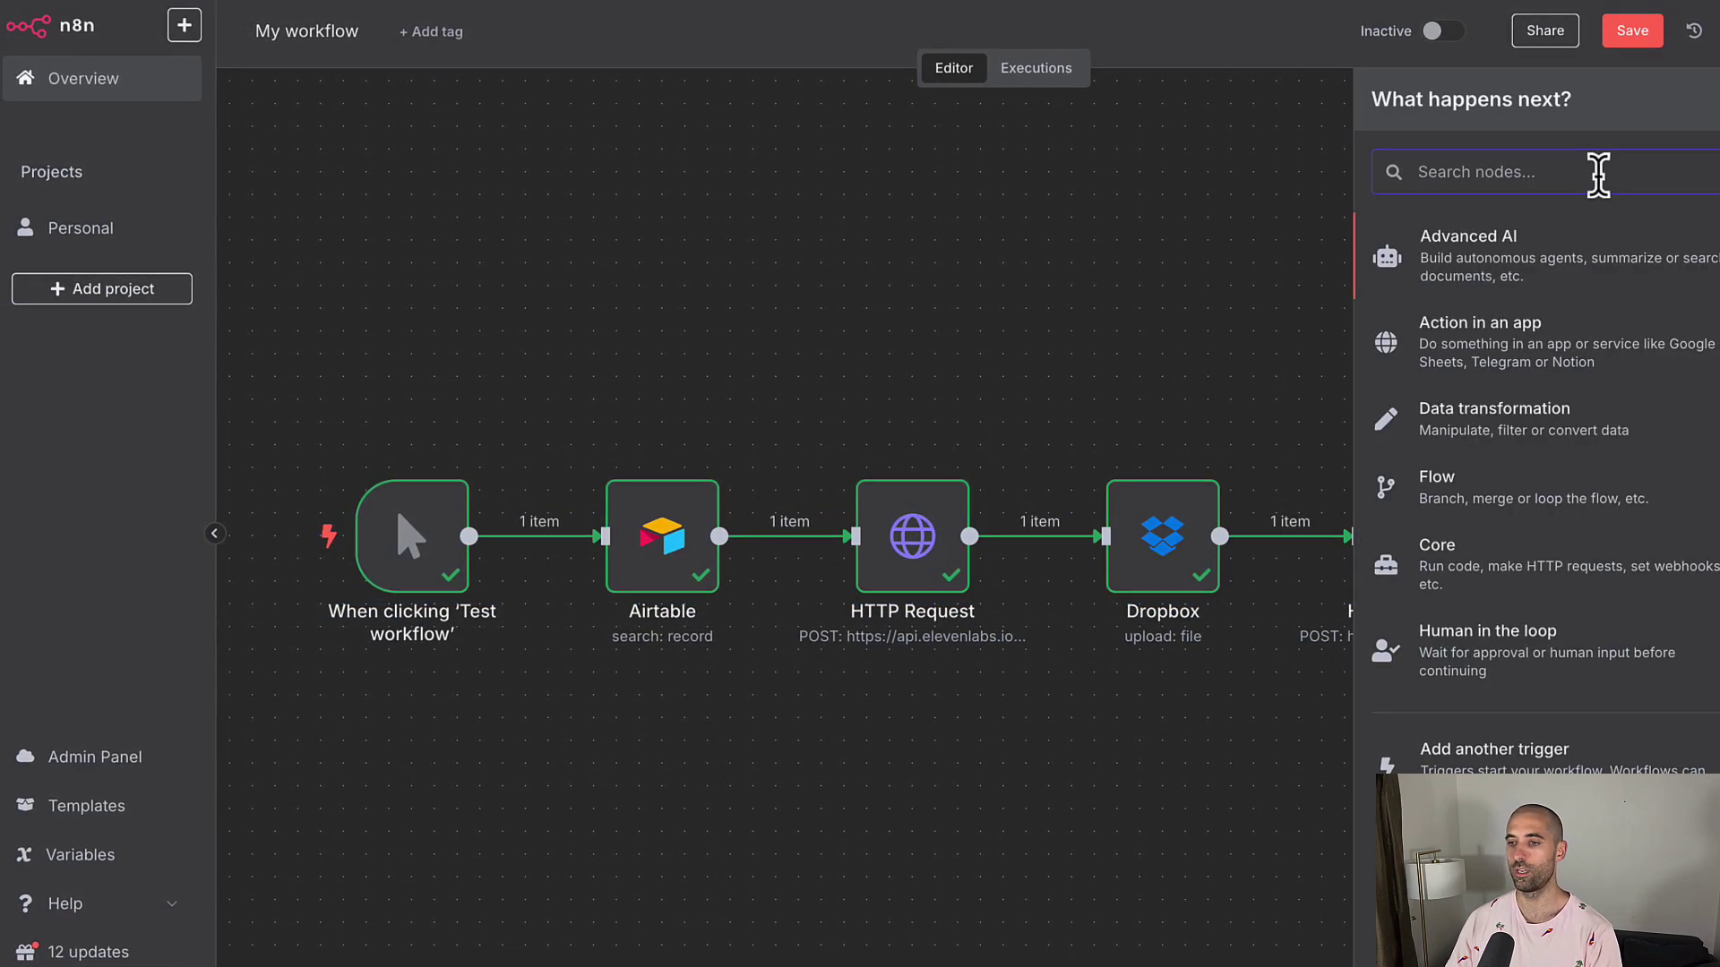
{"action": "type", "text": "edit"}
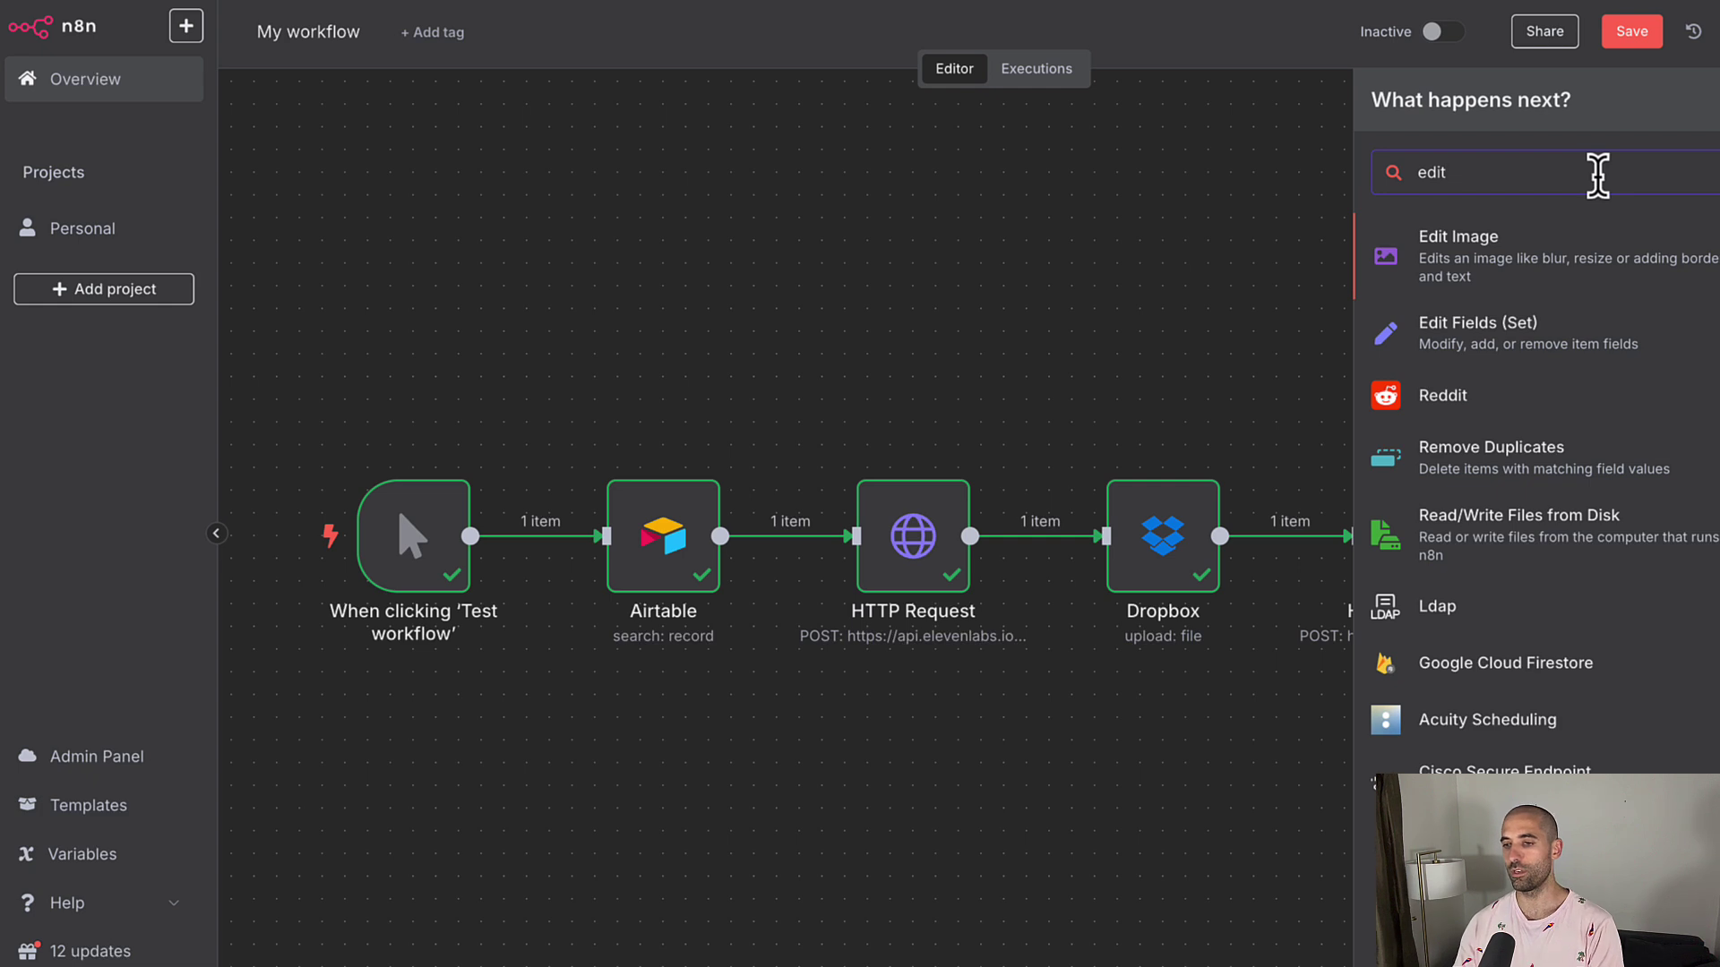
{"action": "left_click", "coordinate": [1447, 335]}
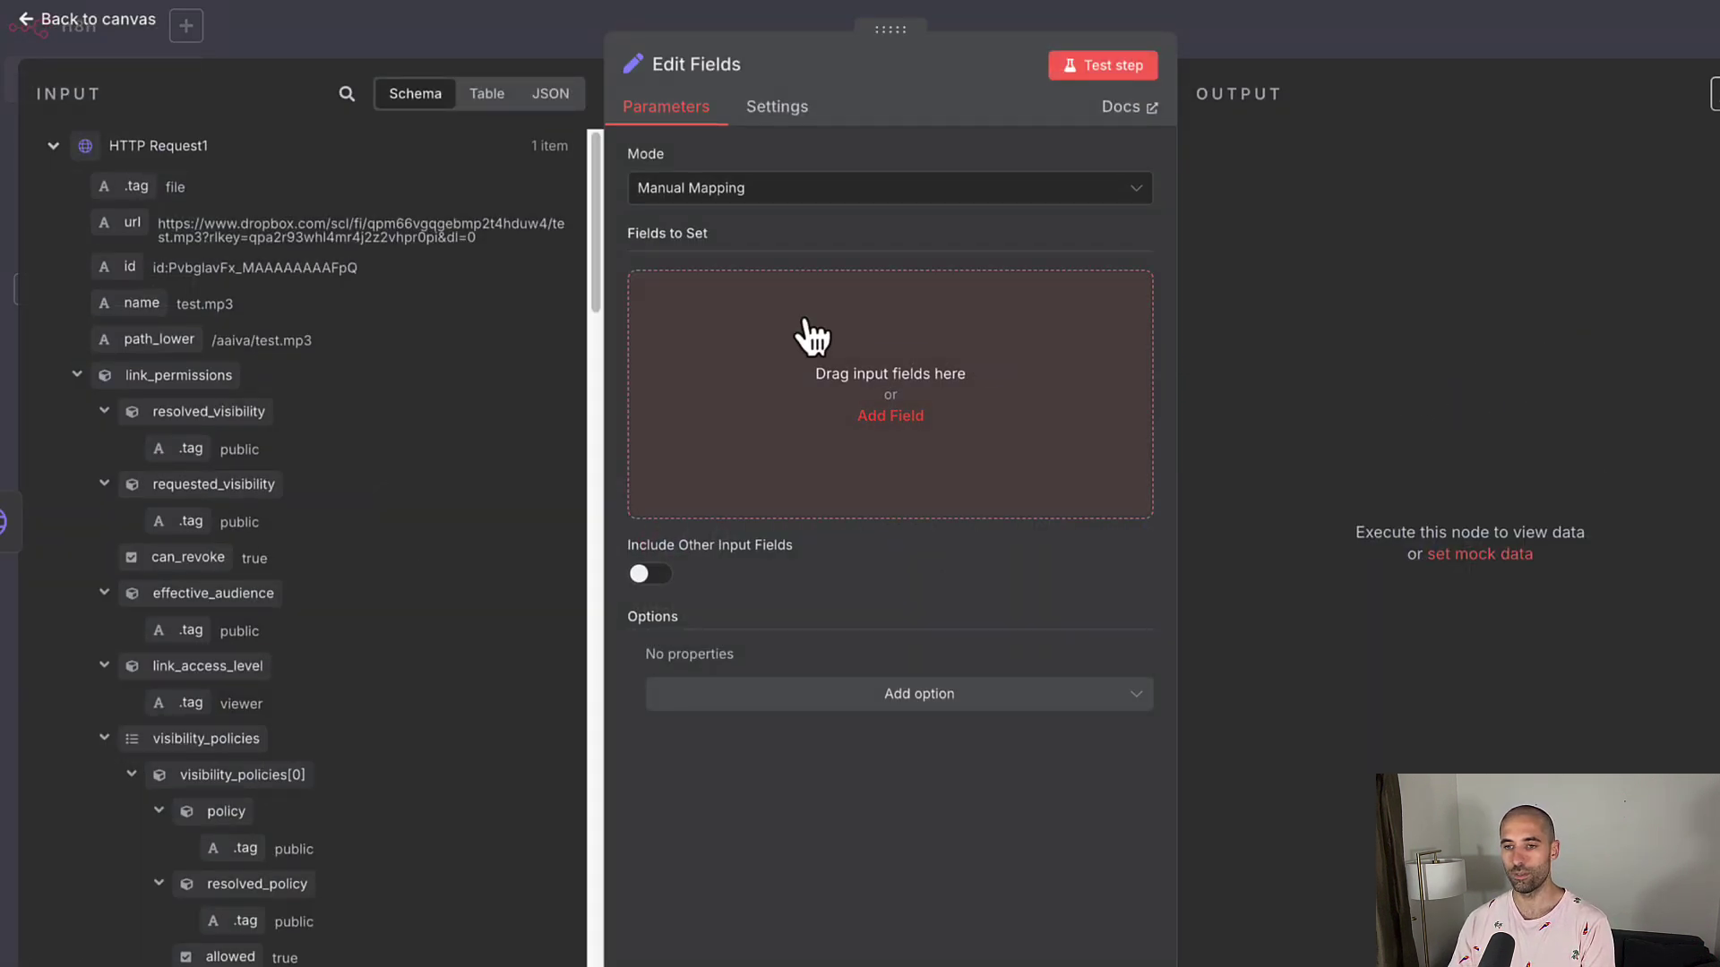
Add a string field named direct_dropbox_url to the Edit Fields node
{"action": "left_click", "coordinate": [896, 418]}
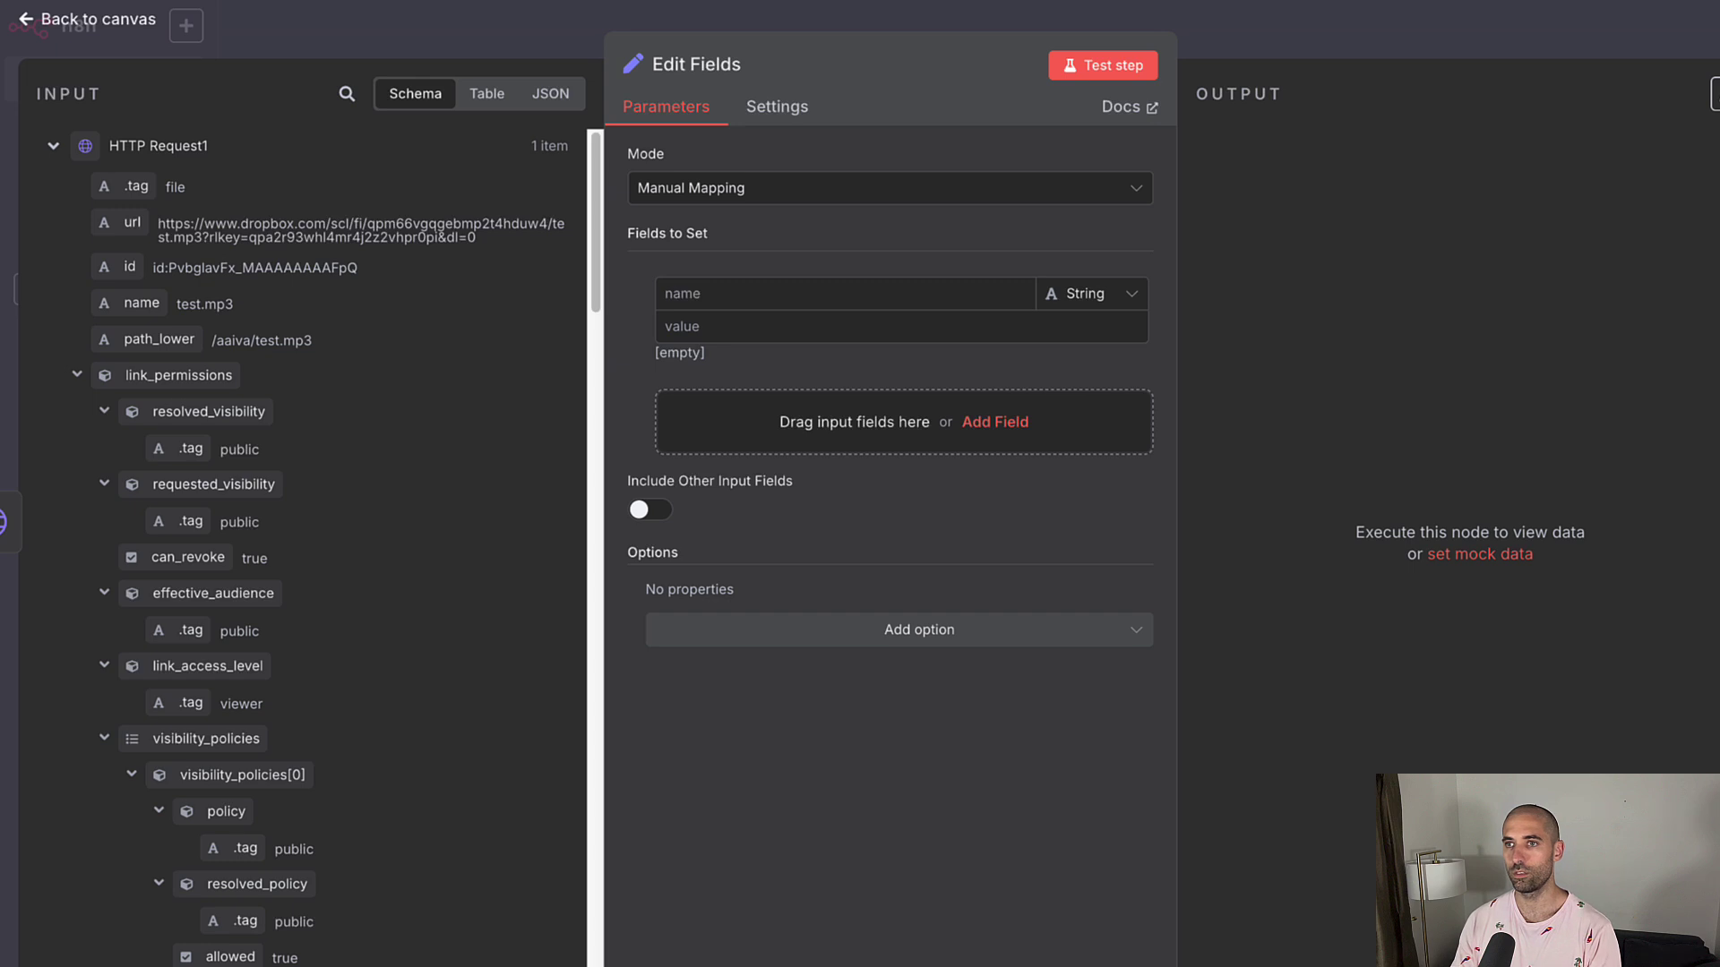
{"action": "left_click", "coordinate": [763, 296]}
{"action": "type", "text": "direct_dropbox_url"}
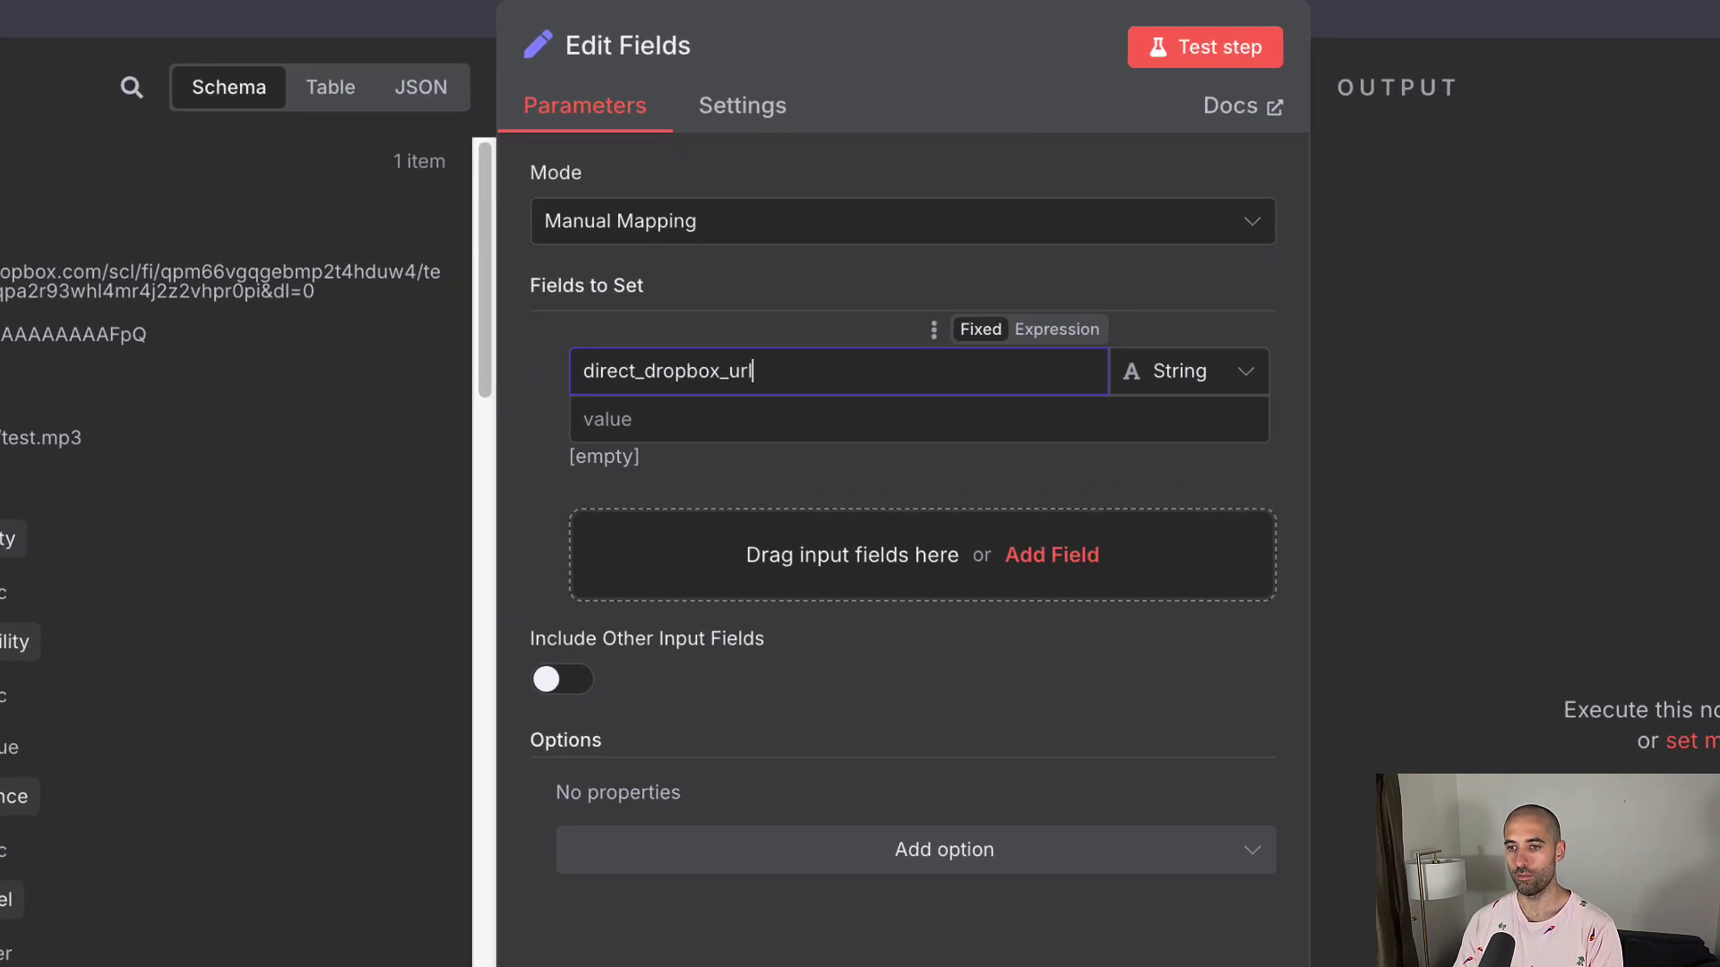
{"action": "key", "text": "Tab"}
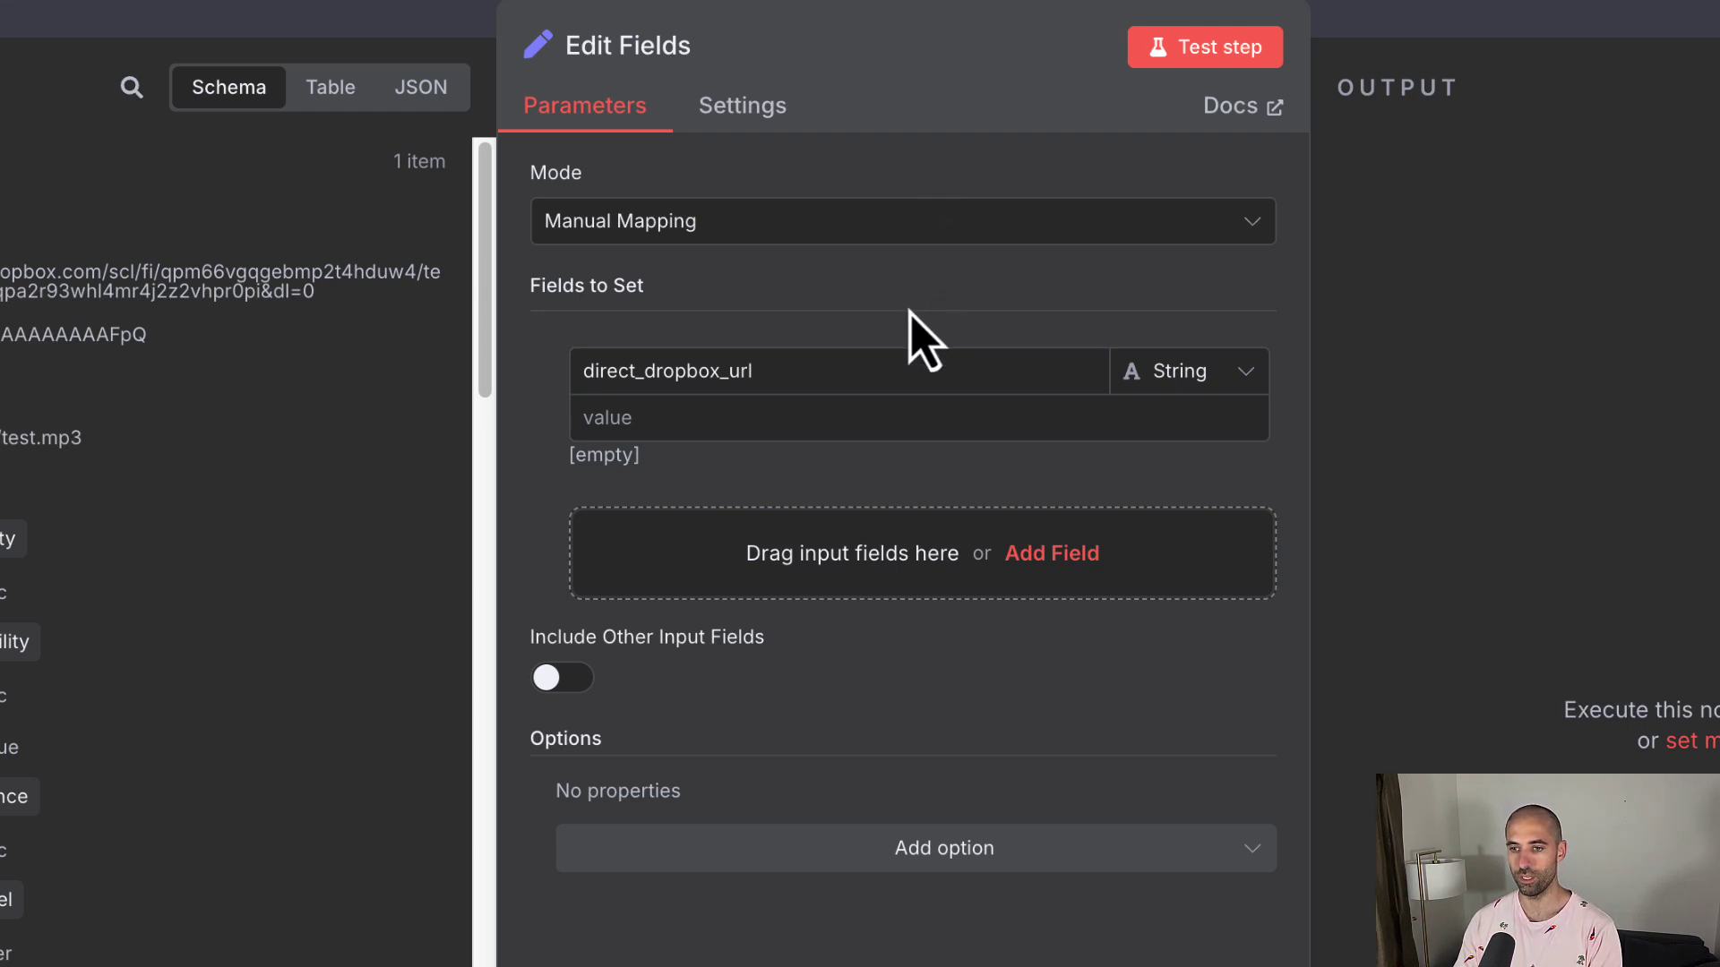
{"action": "left_click", "coordinate": [640, 417]}
{"action": "key", "text": "ctrl+v"}
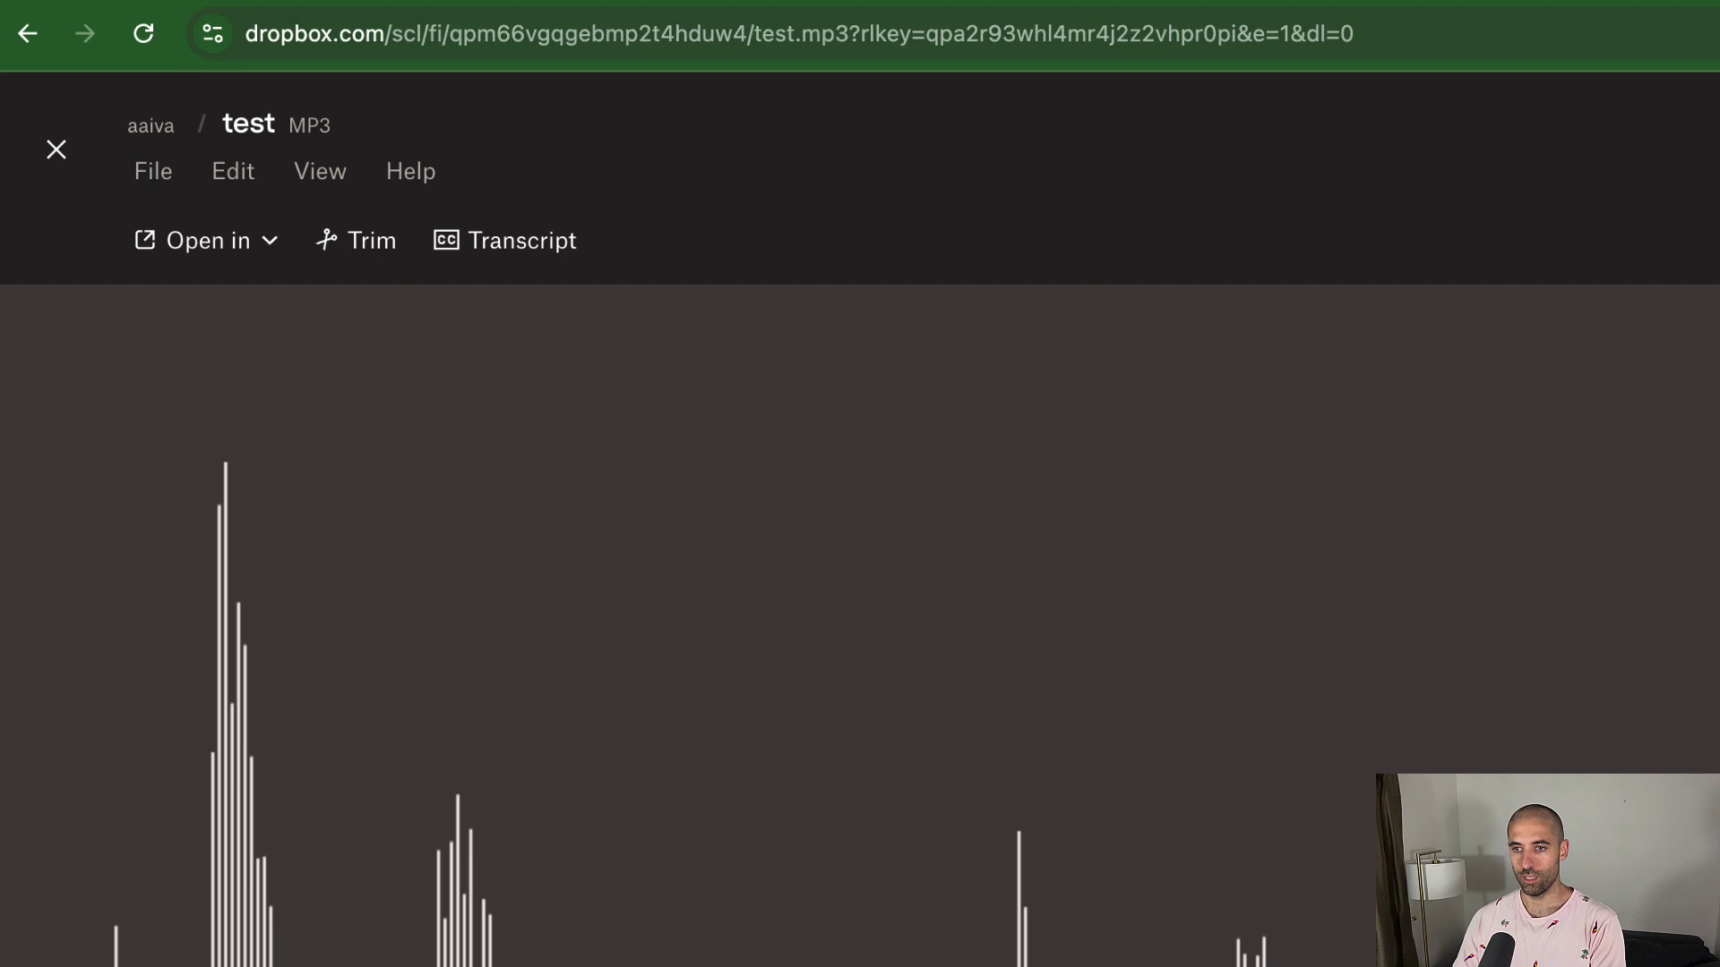
In the Dropbox tab, change the shared link's dl parameter to 1 and load it to test direct download
{"action": "key", "text": "super+l"}
{"action": "key", "text": "Right"}
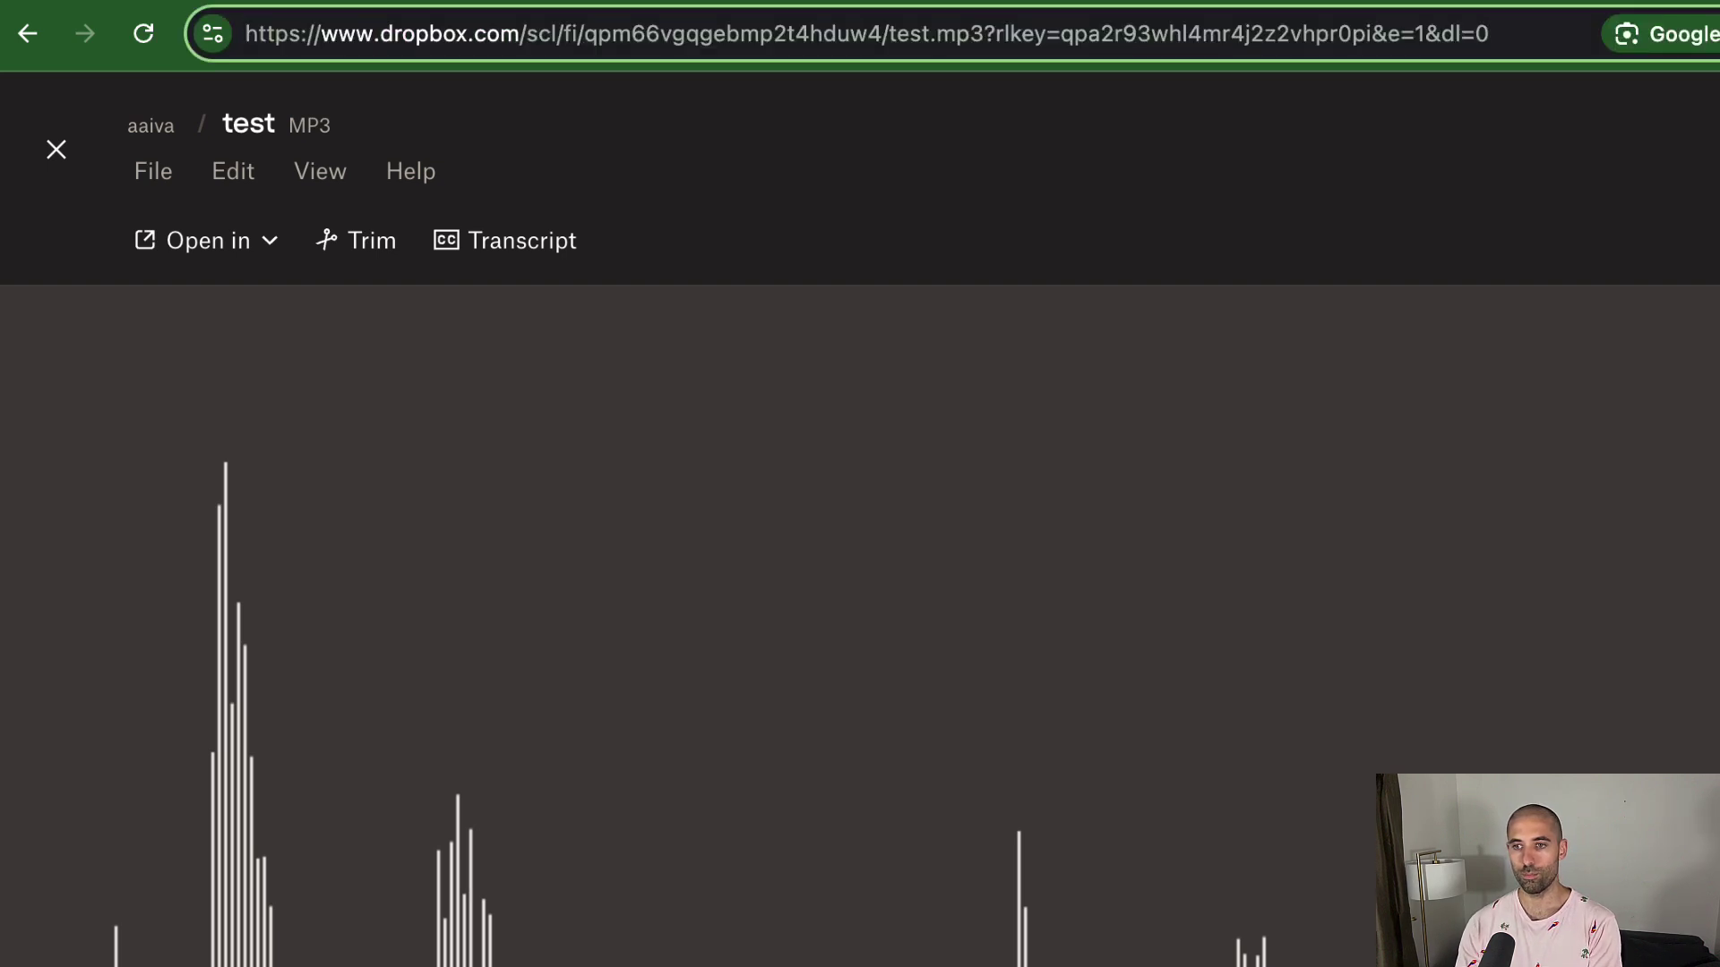
{"action": "key", "text": "BackSpace"}
{"action": "type", "text": "1"}
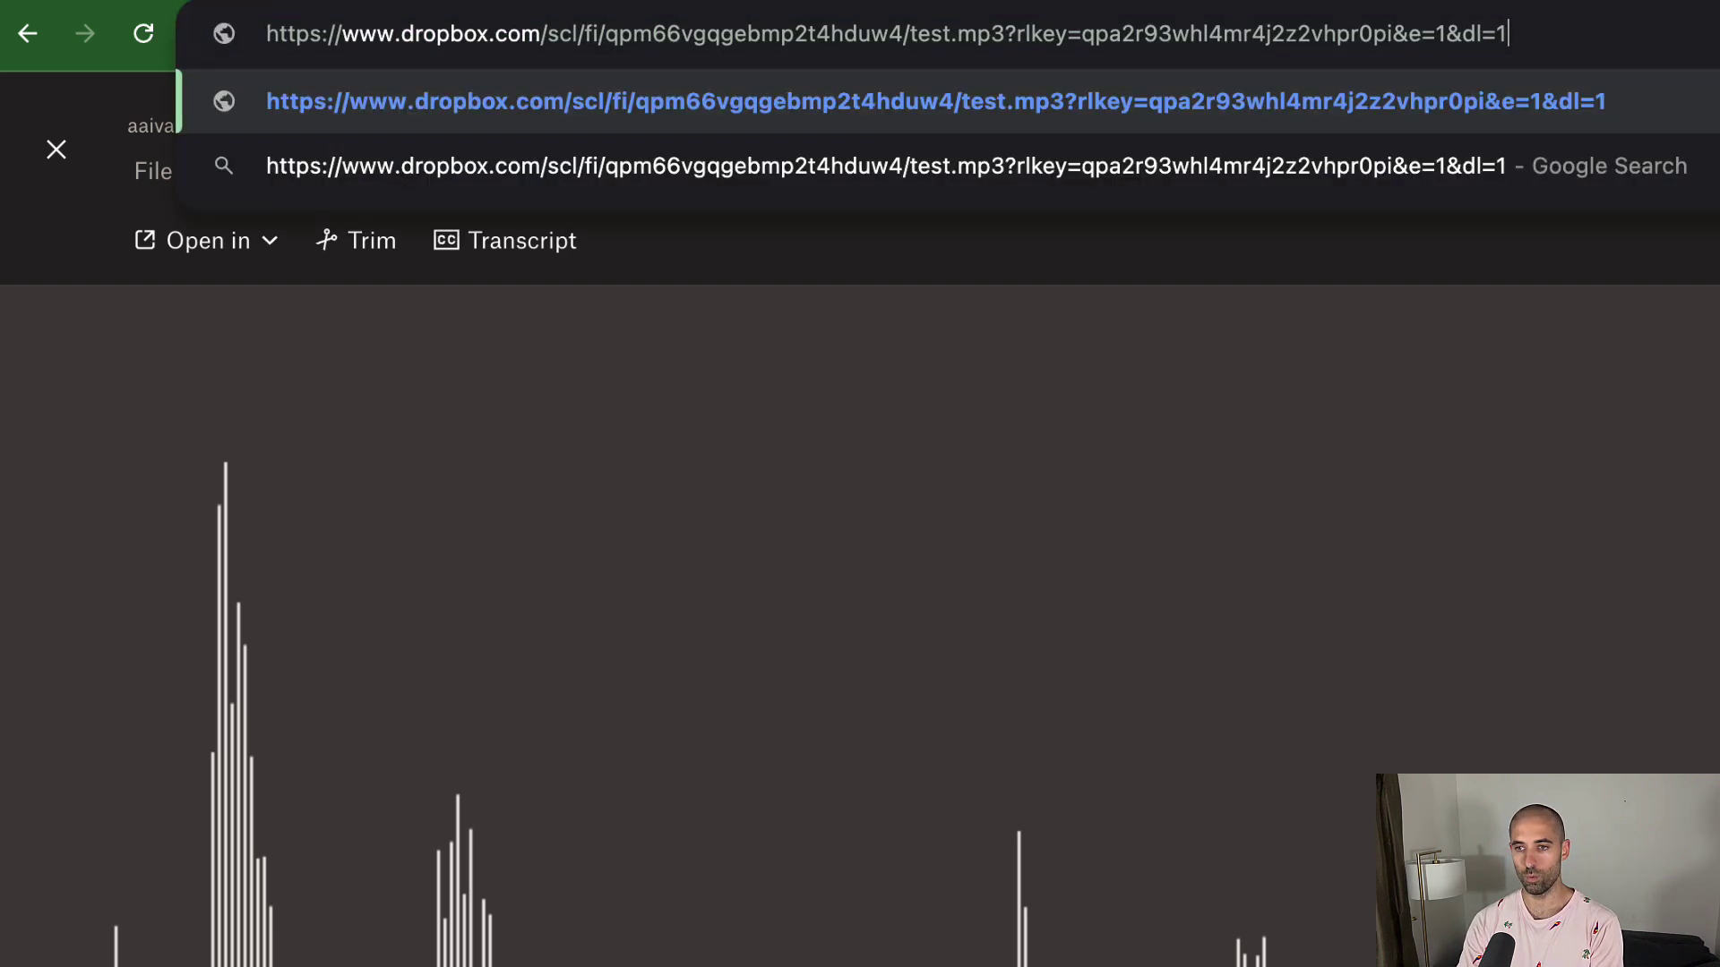
{"action": "key", "text": "Return"}
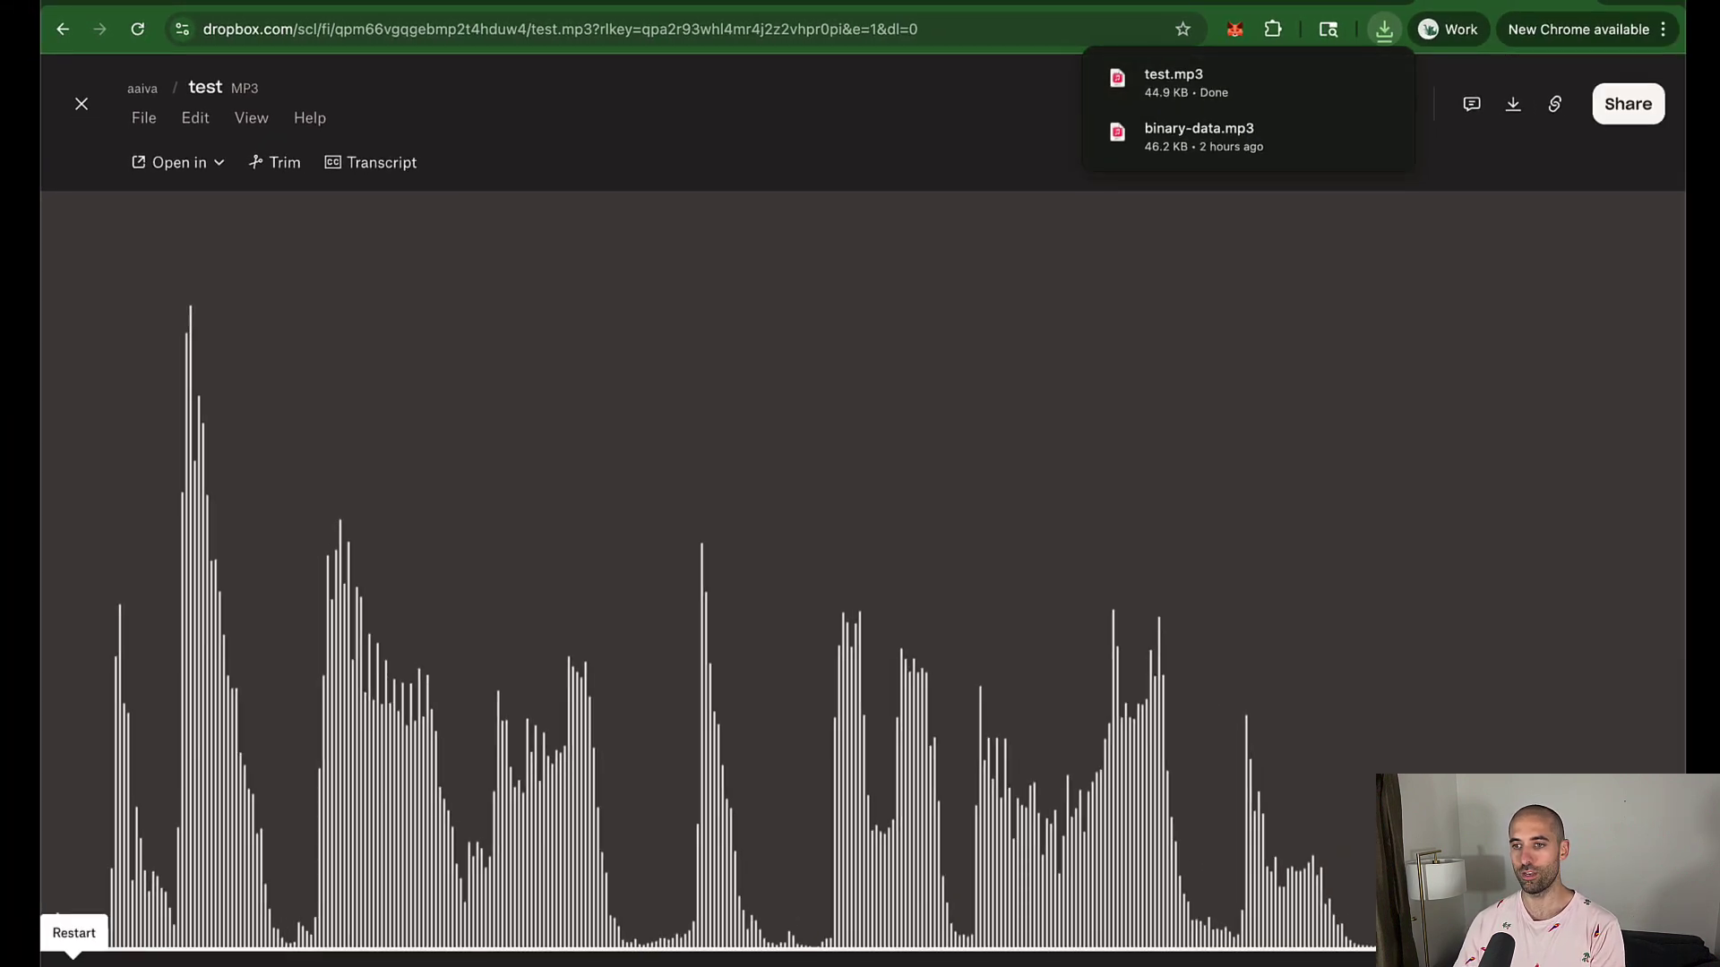
Reload the shared link with dl=0 to compare its preview, and request it again with dl=1
{"action": "key", "text": "super+l"}
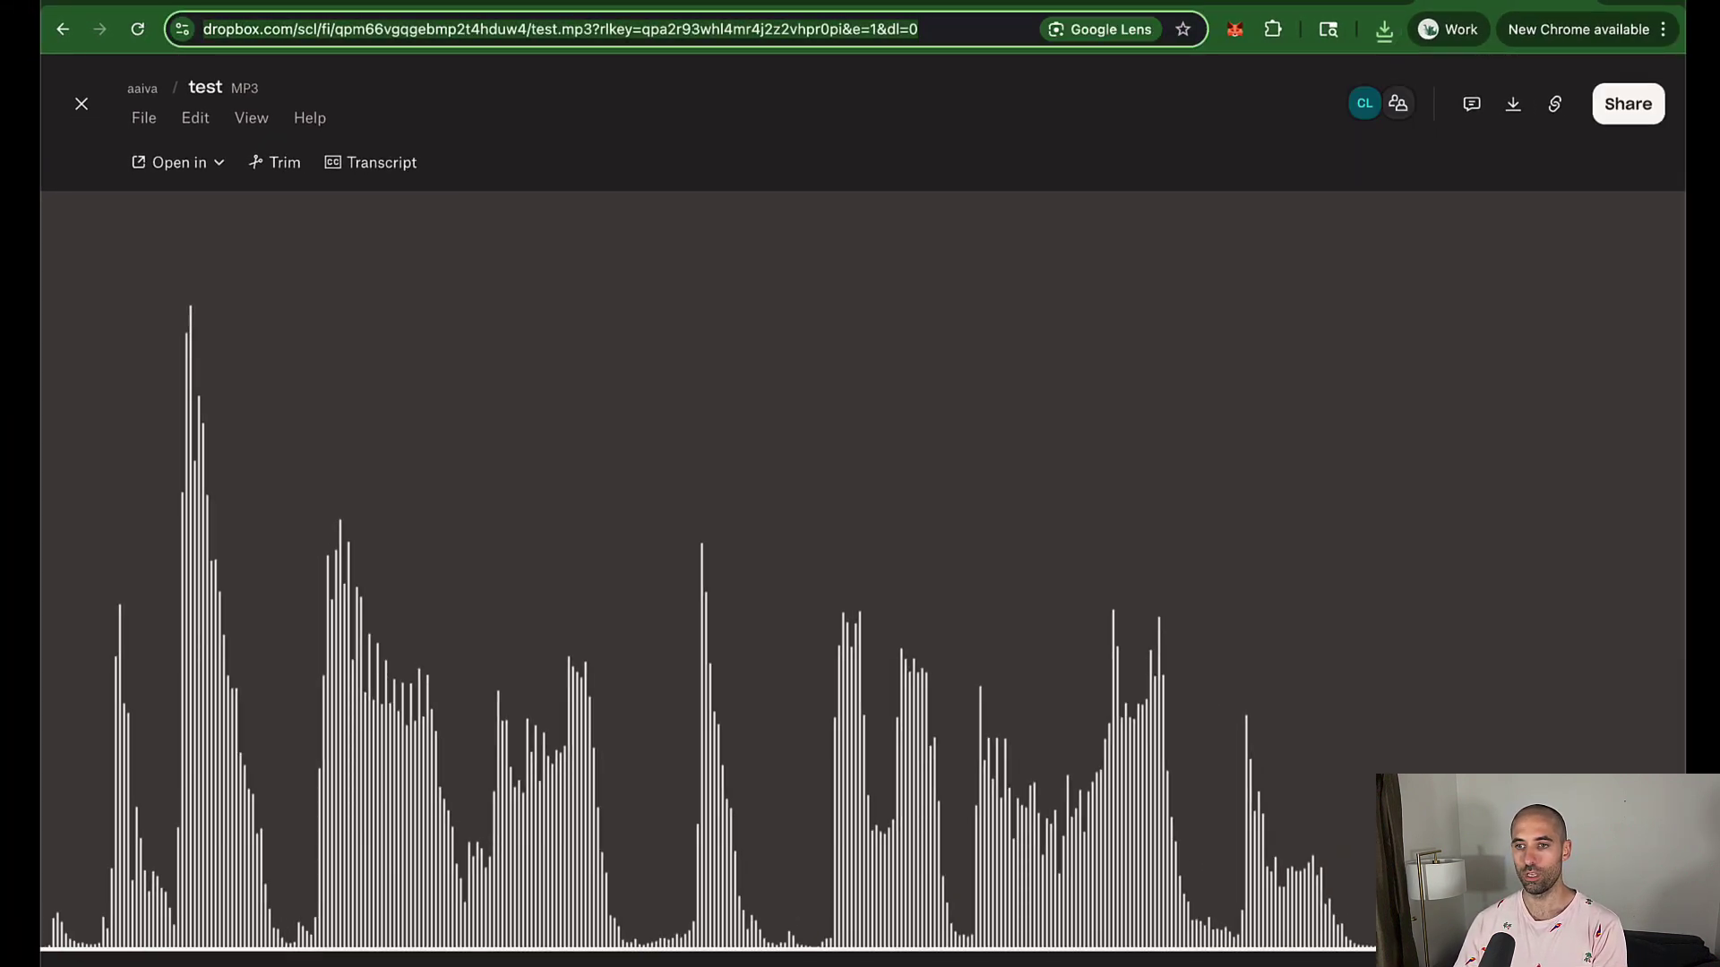
{"action": "left_click", "coordinate": [1006, 29]}
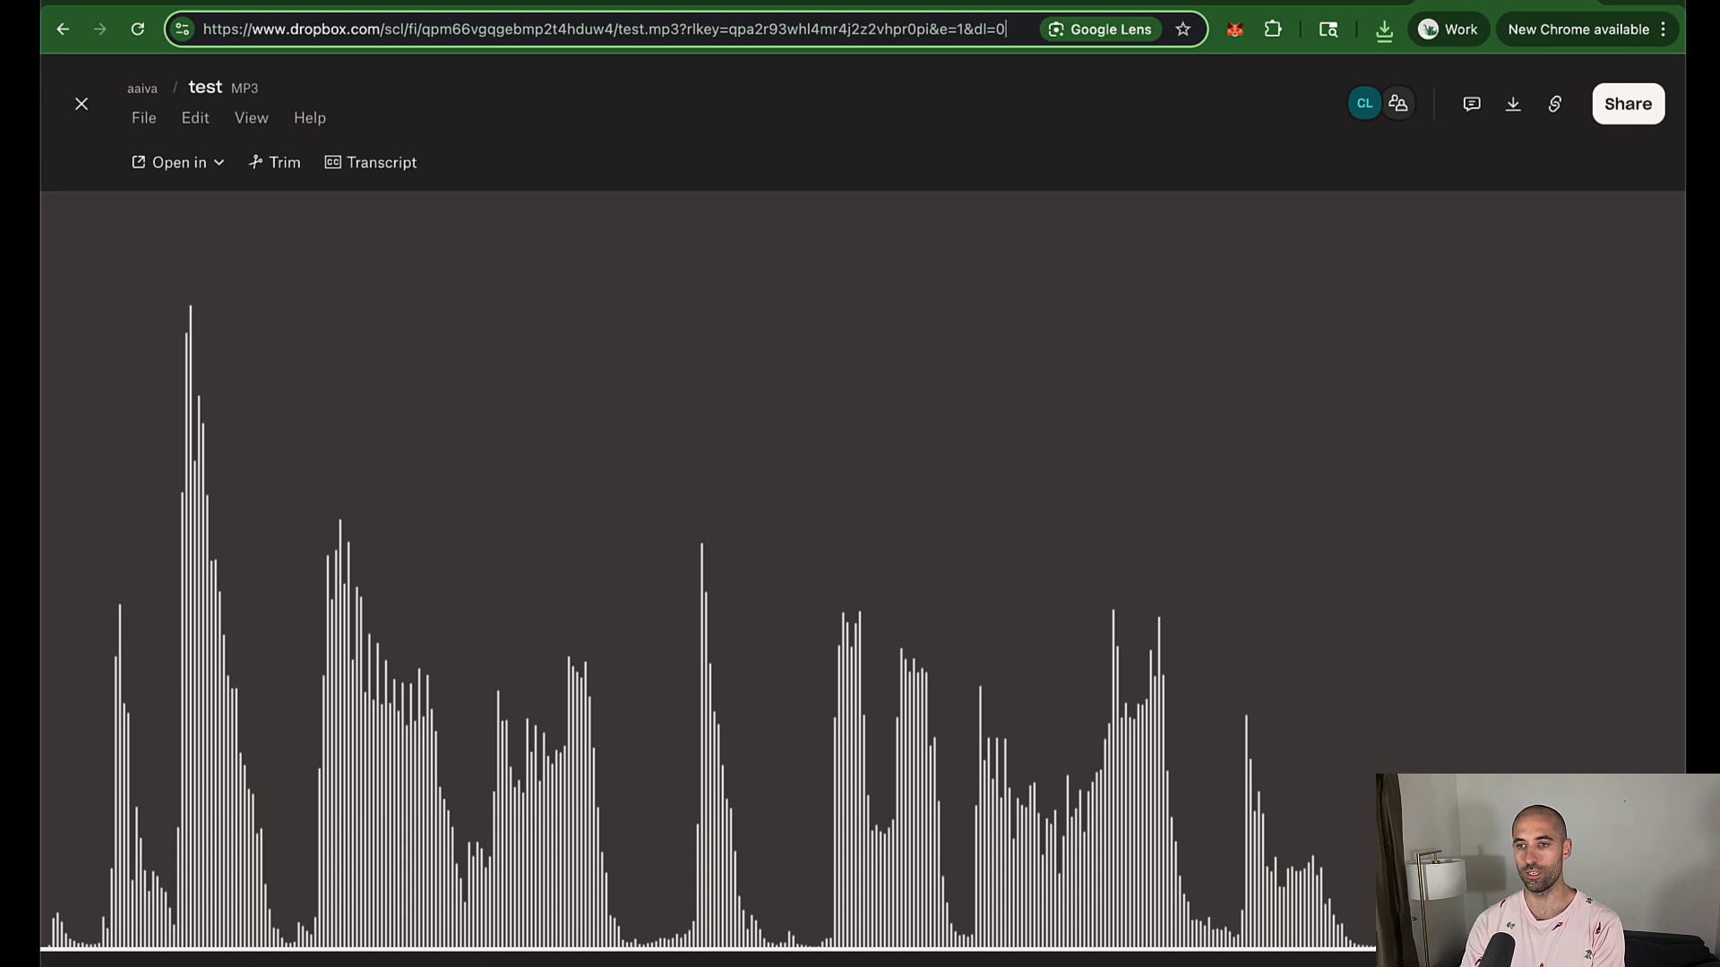
{"action": "key", "text": "Return"}
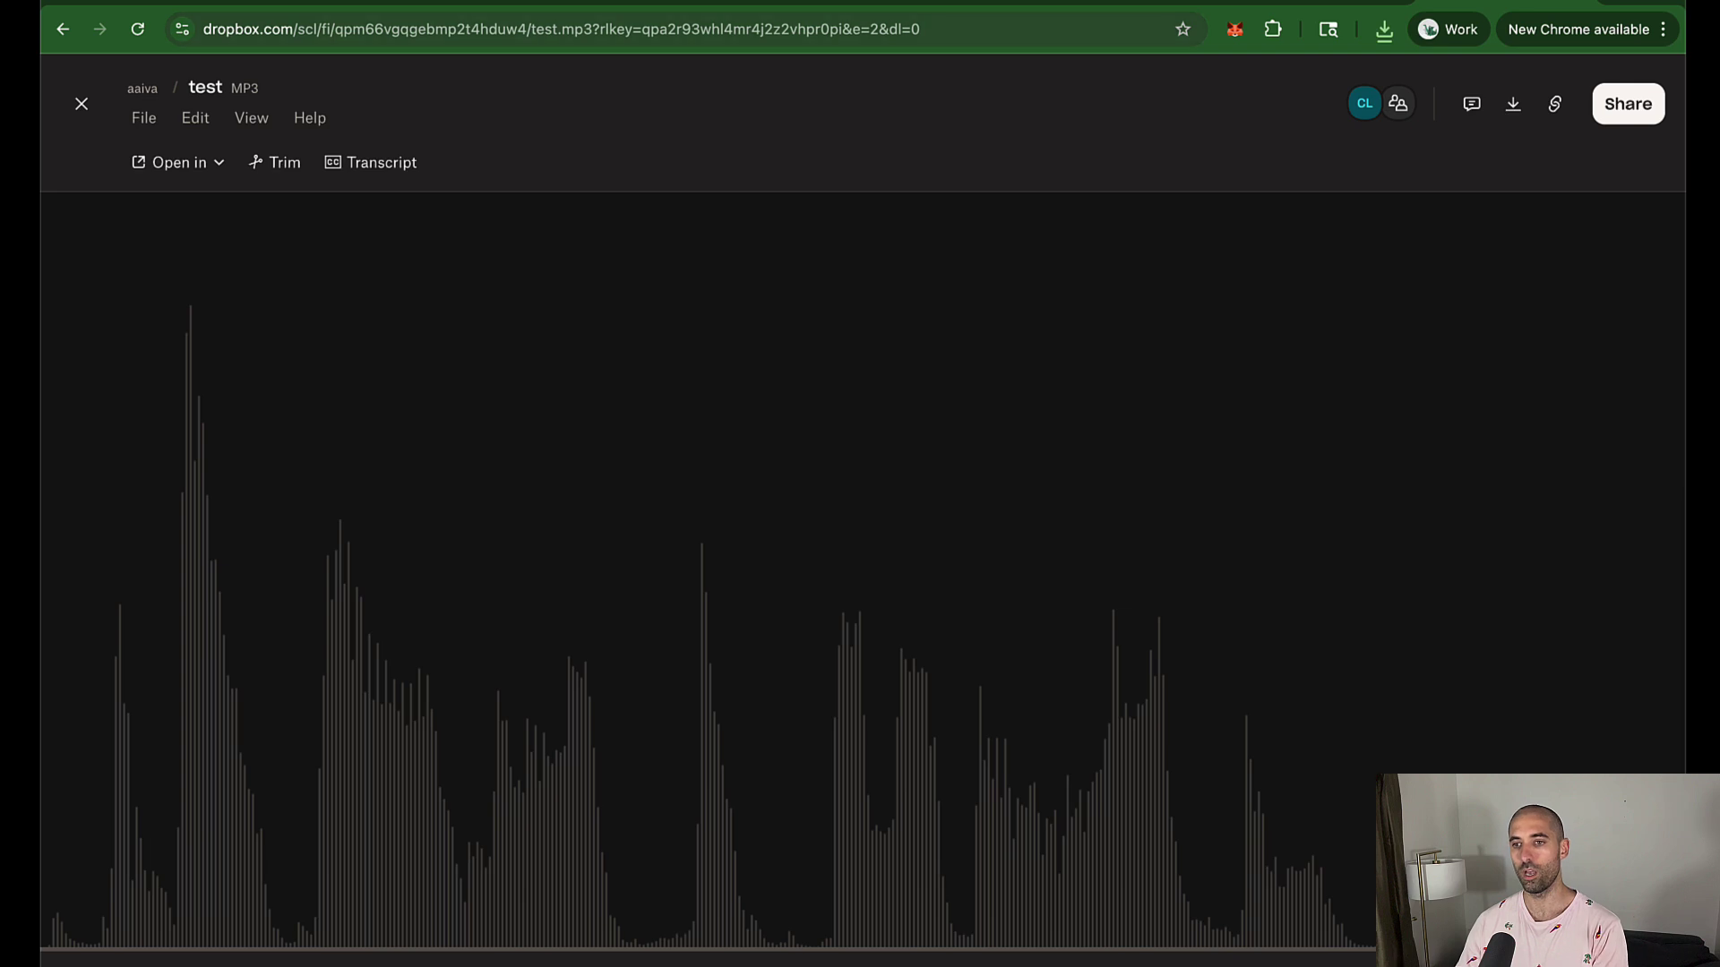
{"action": "key", "text": "super+l"}
{"action": "key", "text": "Right"}
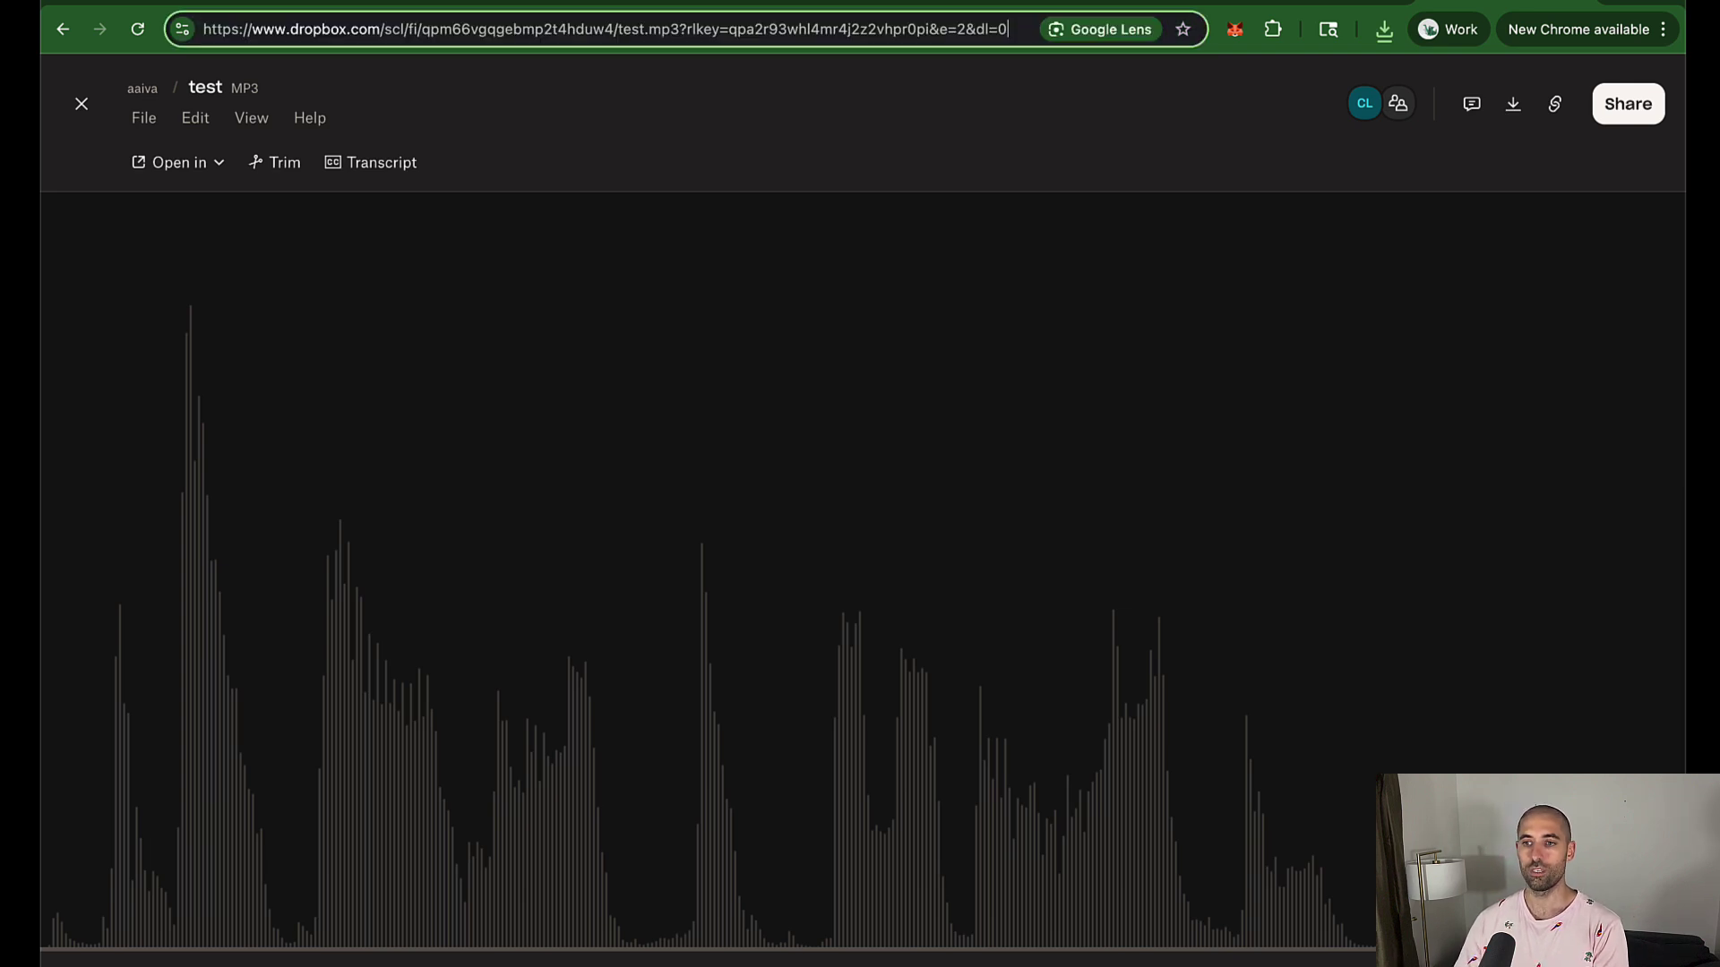
{"action": "key", "text": "BackSpace"}
{"action": "type", "text": "1"}
{"action": "key", "text": "Return"}
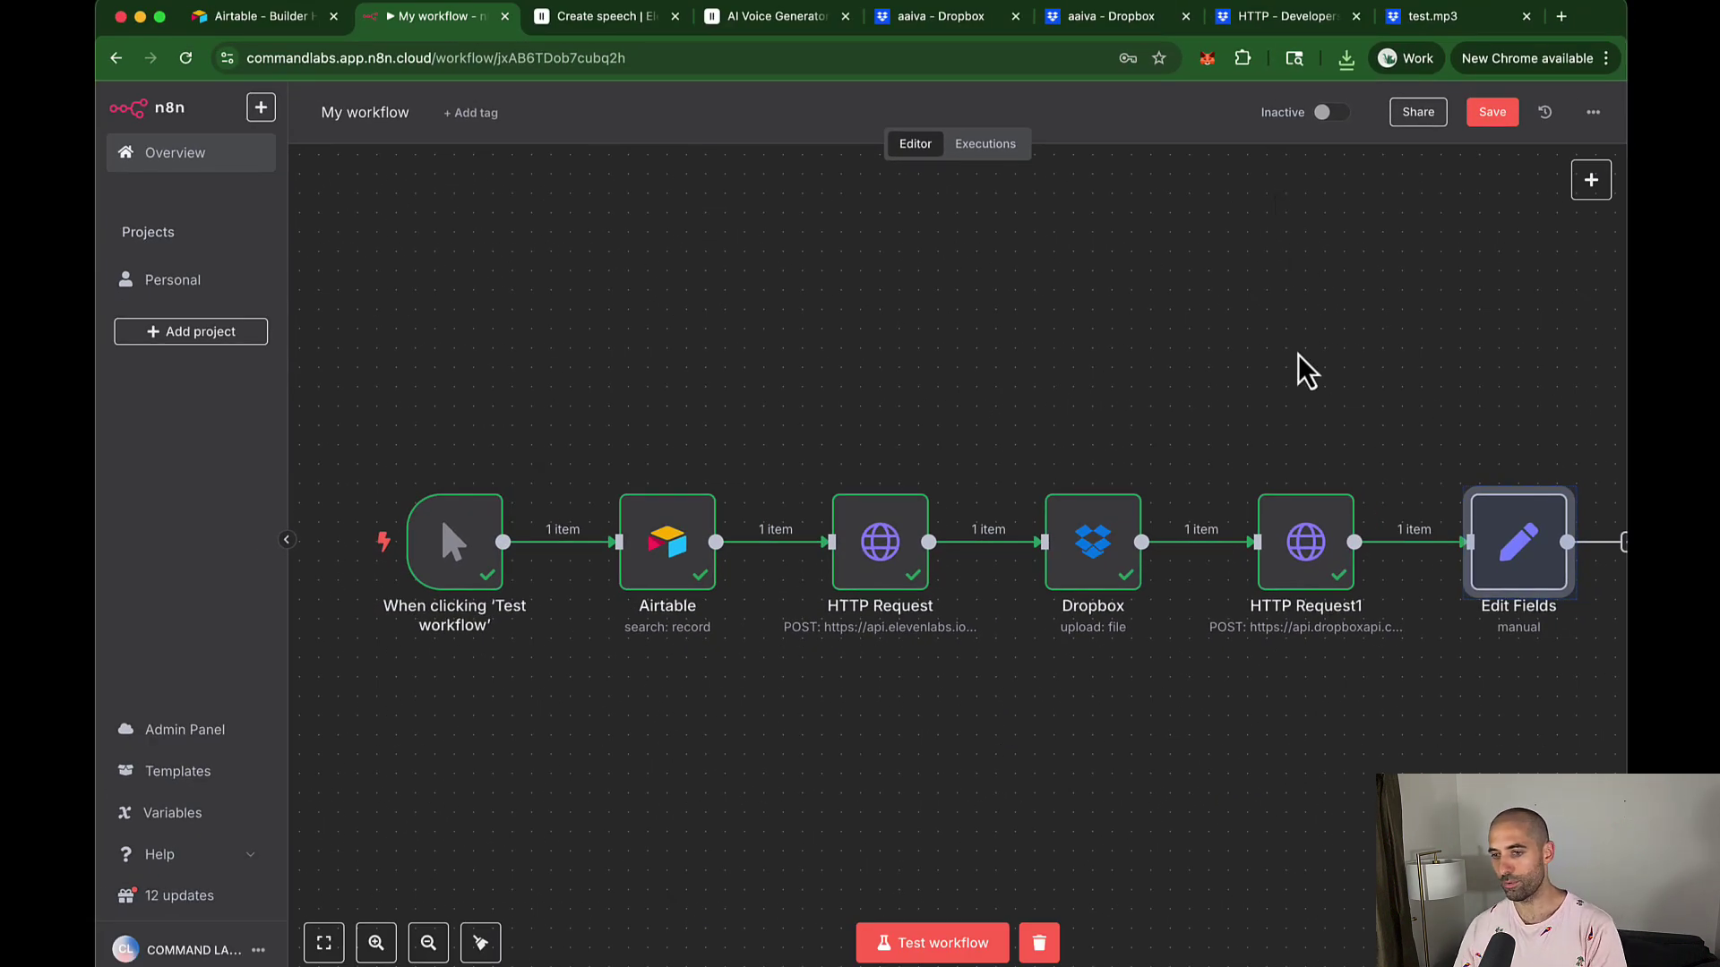
Back in n8n, save the workflow and tidy up the node layout
{"action": "key", "text": "super+s"}
{"action": "left_click", "coordinate": [481, 944]}
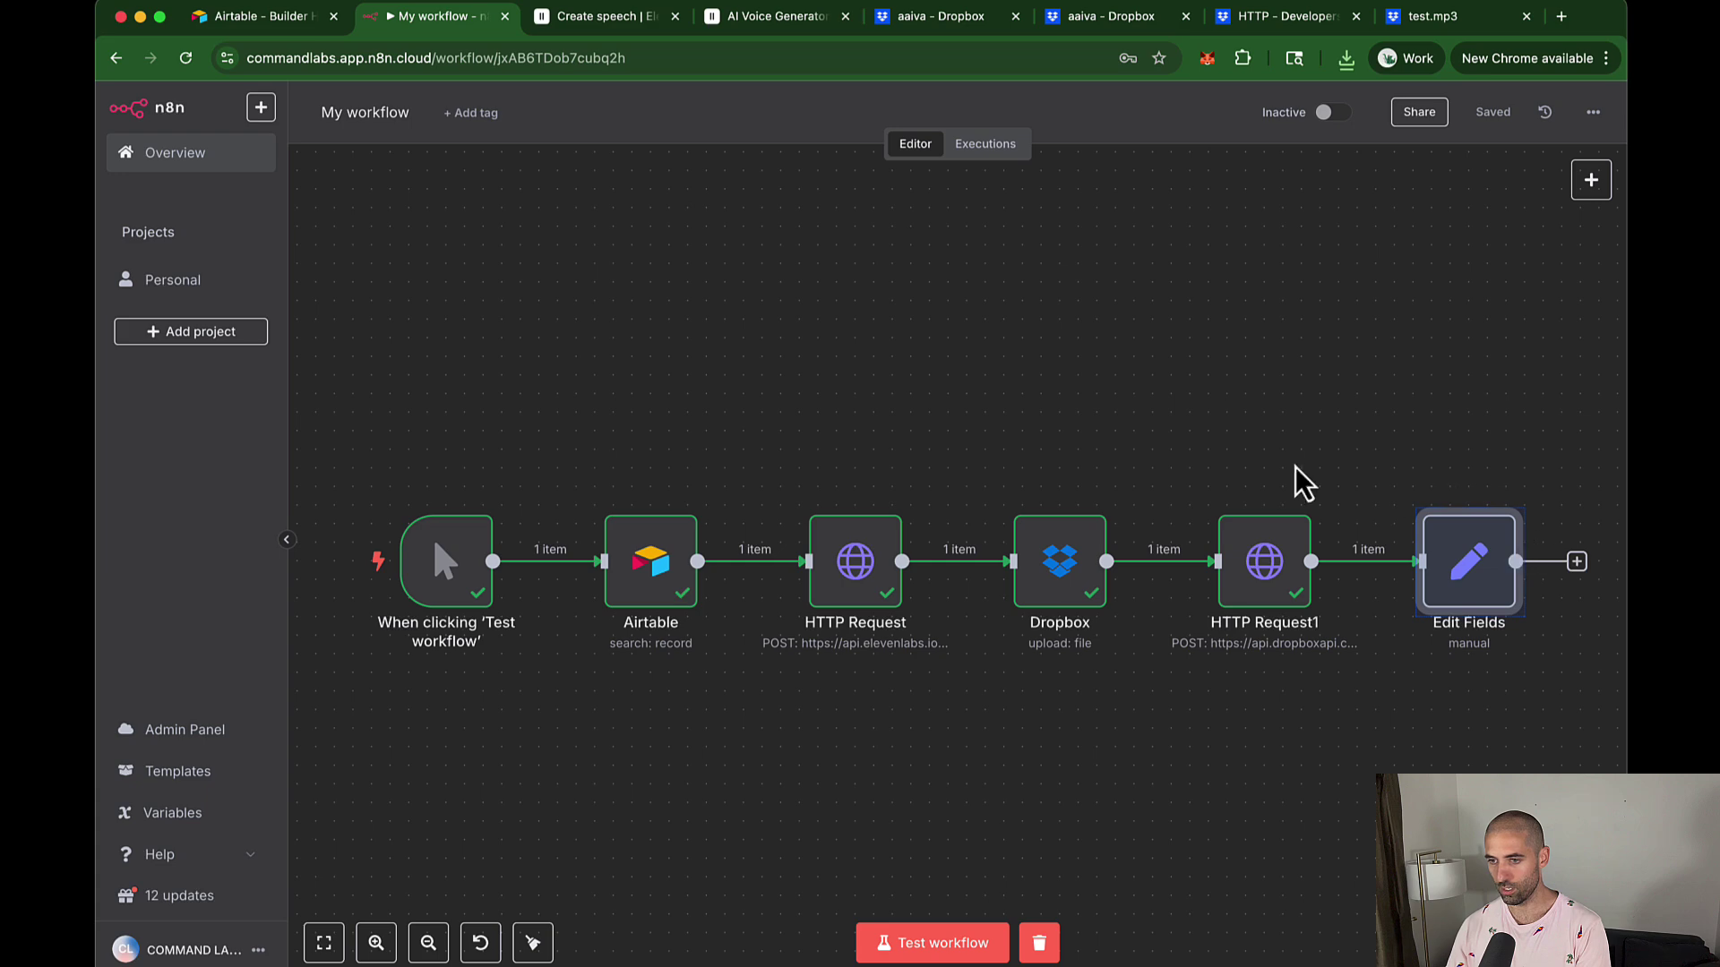
{"action": "scroll", "coordinate": [1254, 465], "scroll_direction": "down", "scroll_amount": 1}
{"action": "scroll", "coordinate": [1245, 454], "scroll_direction": "down", "scroll_amount": 2}
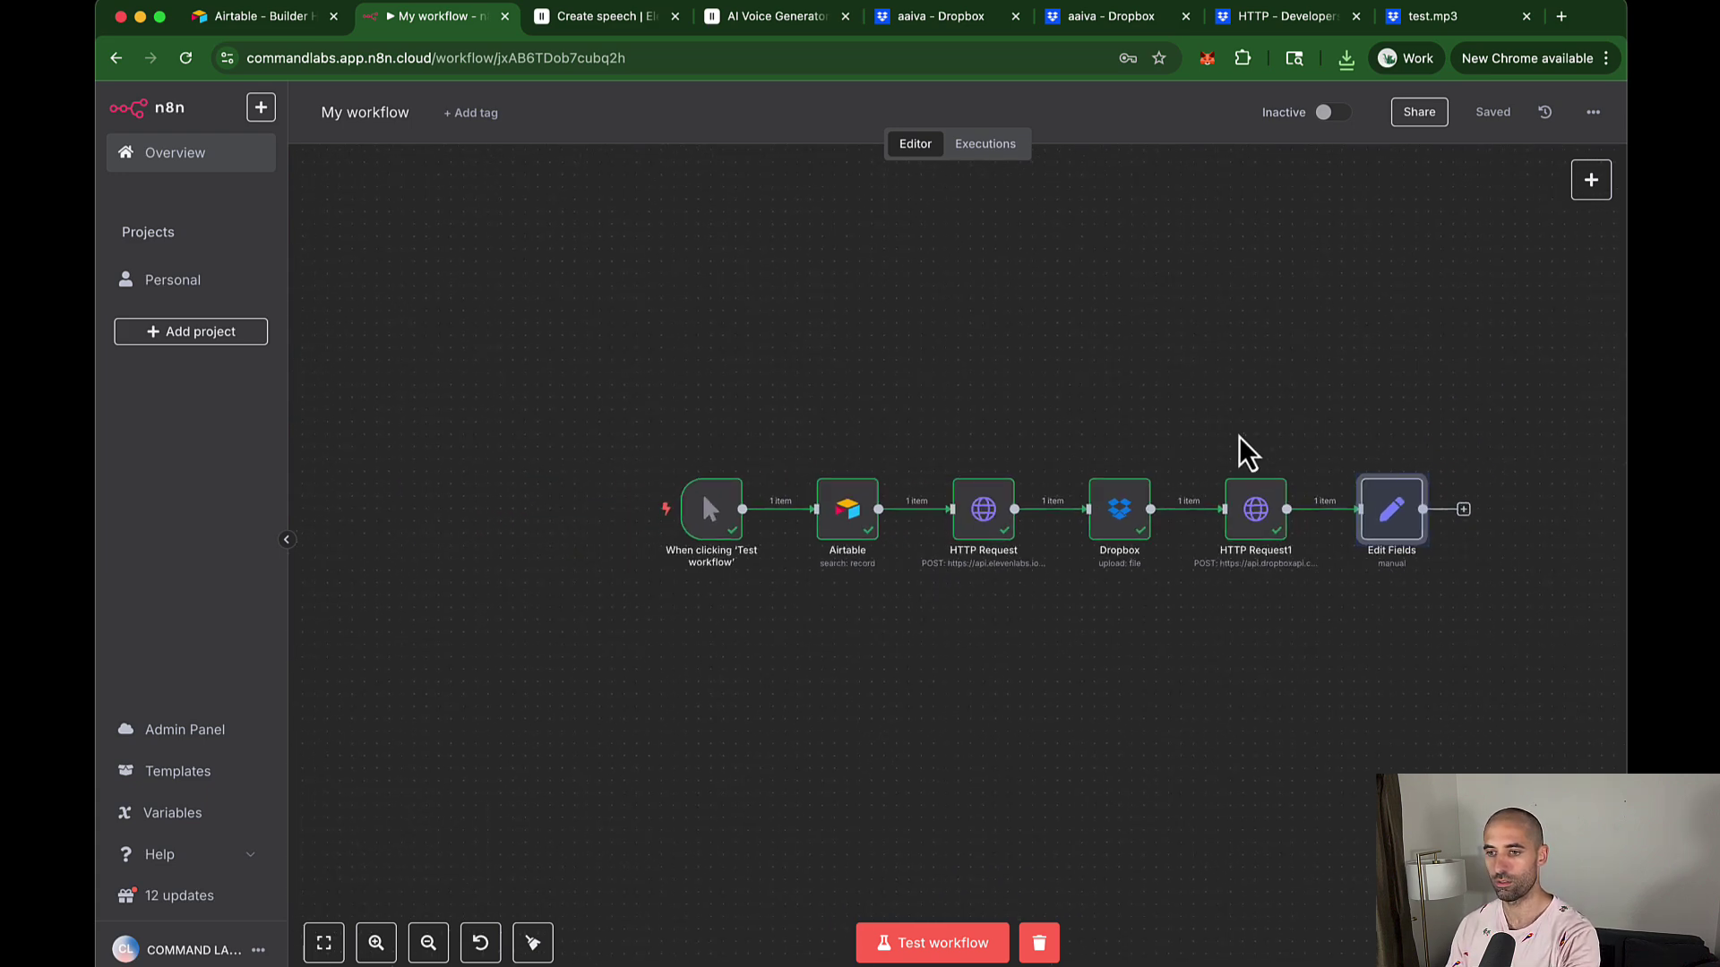
Add an Airtable node with the Update record action after the Edit Fields node
{"action": "left_click", "coordinate": [1462, 507]}
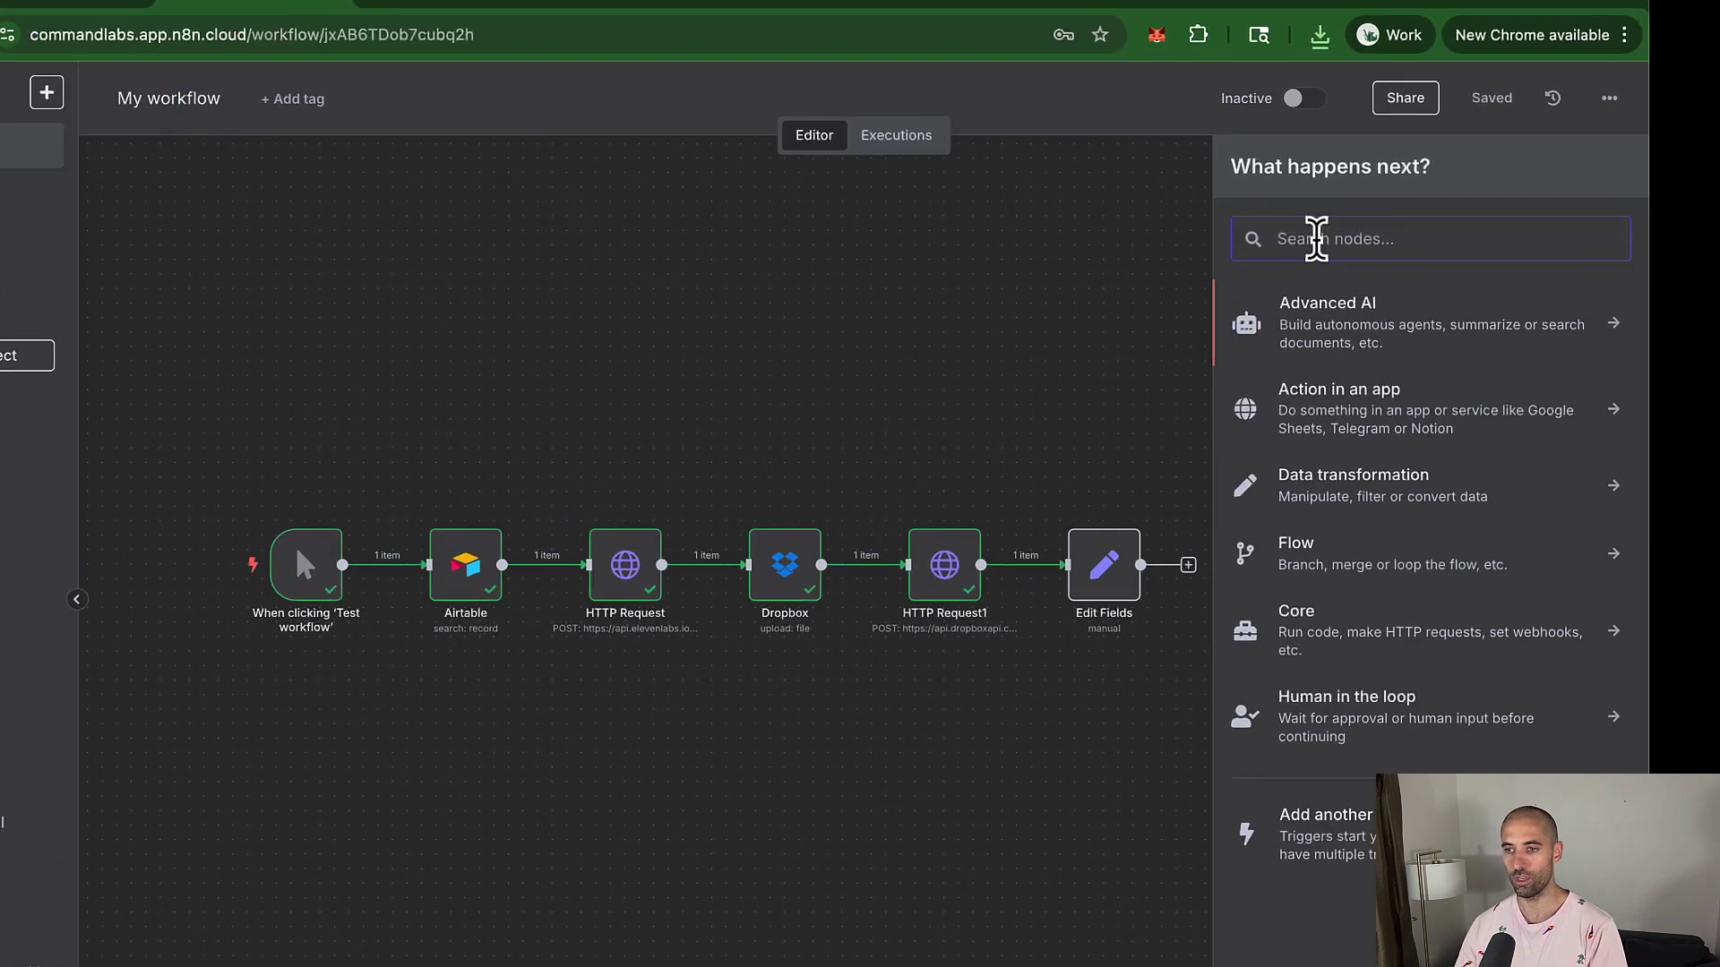
{"action": "type", "text": "air"}
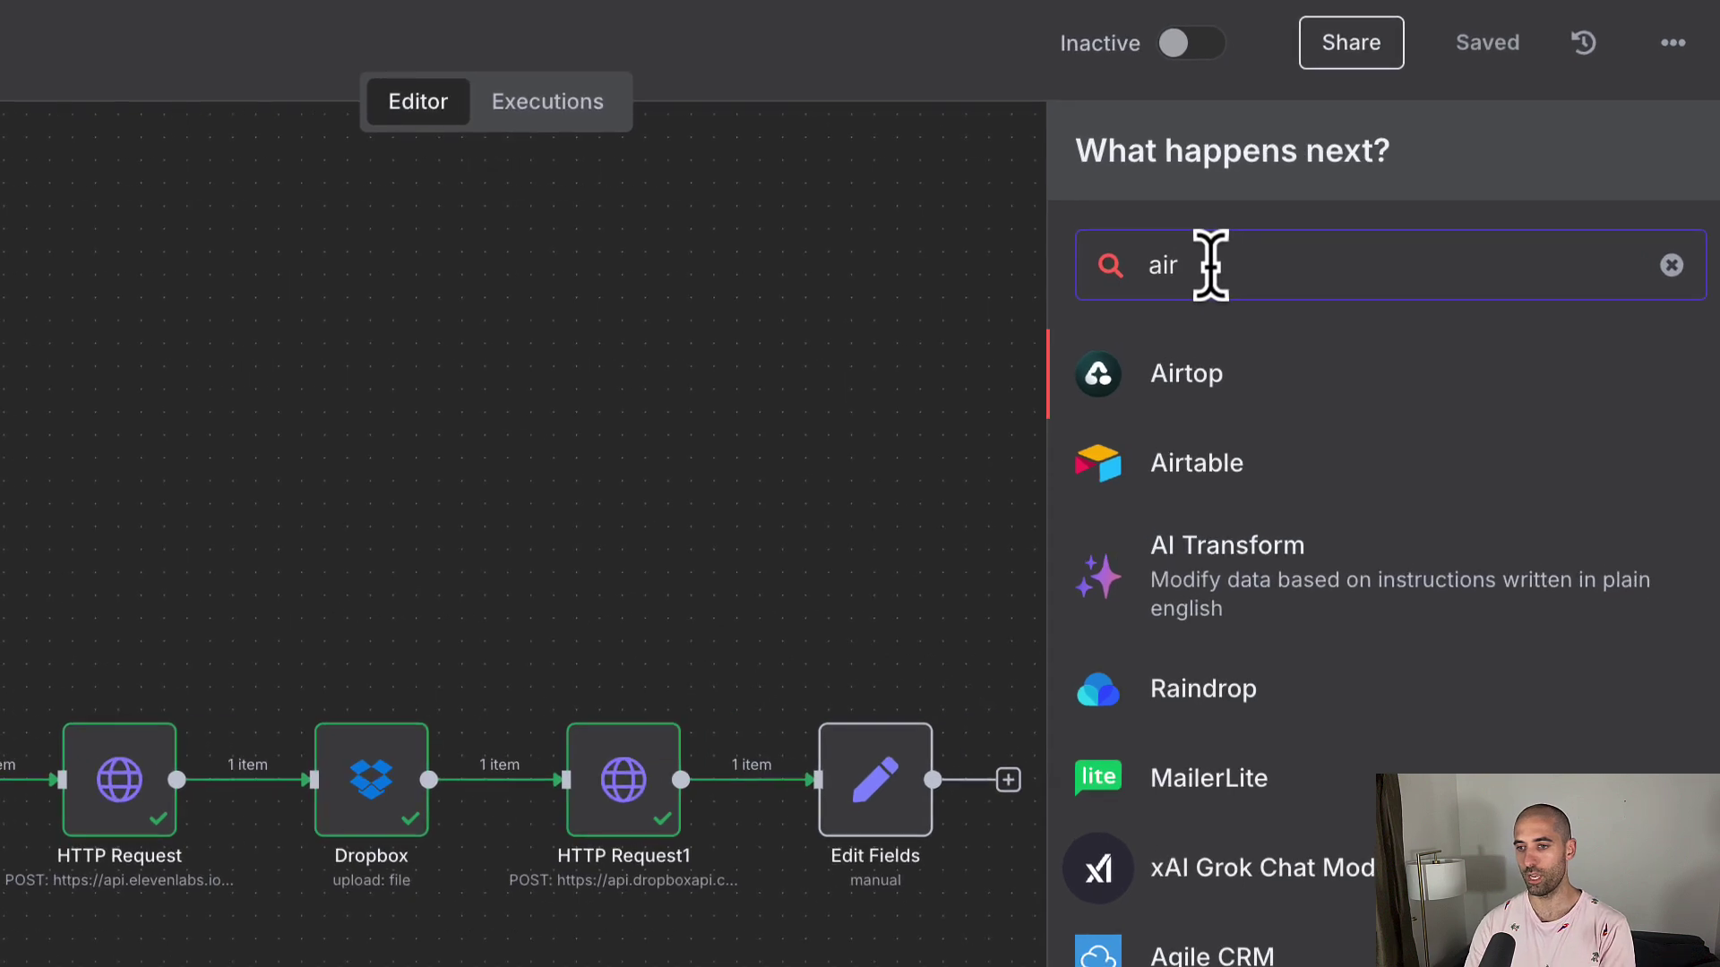
{"action": "left_click", "coordinate": [1244, 488]}
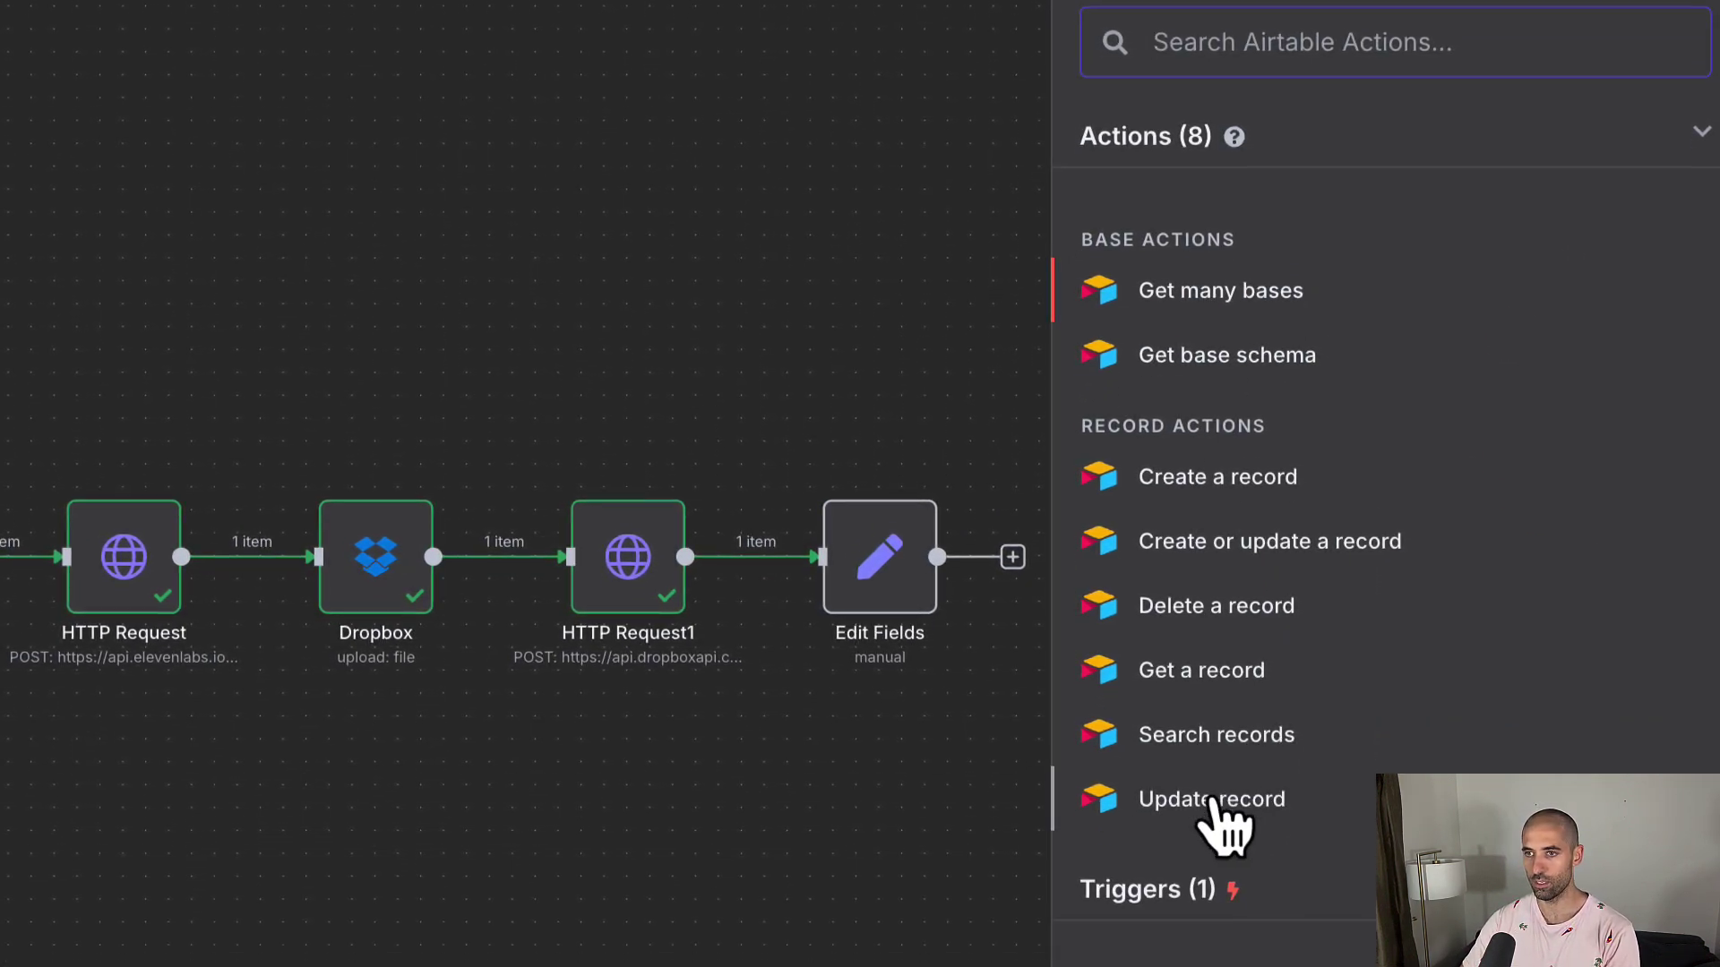
{"action": "left_click", "coordinate": [1218, 806]}
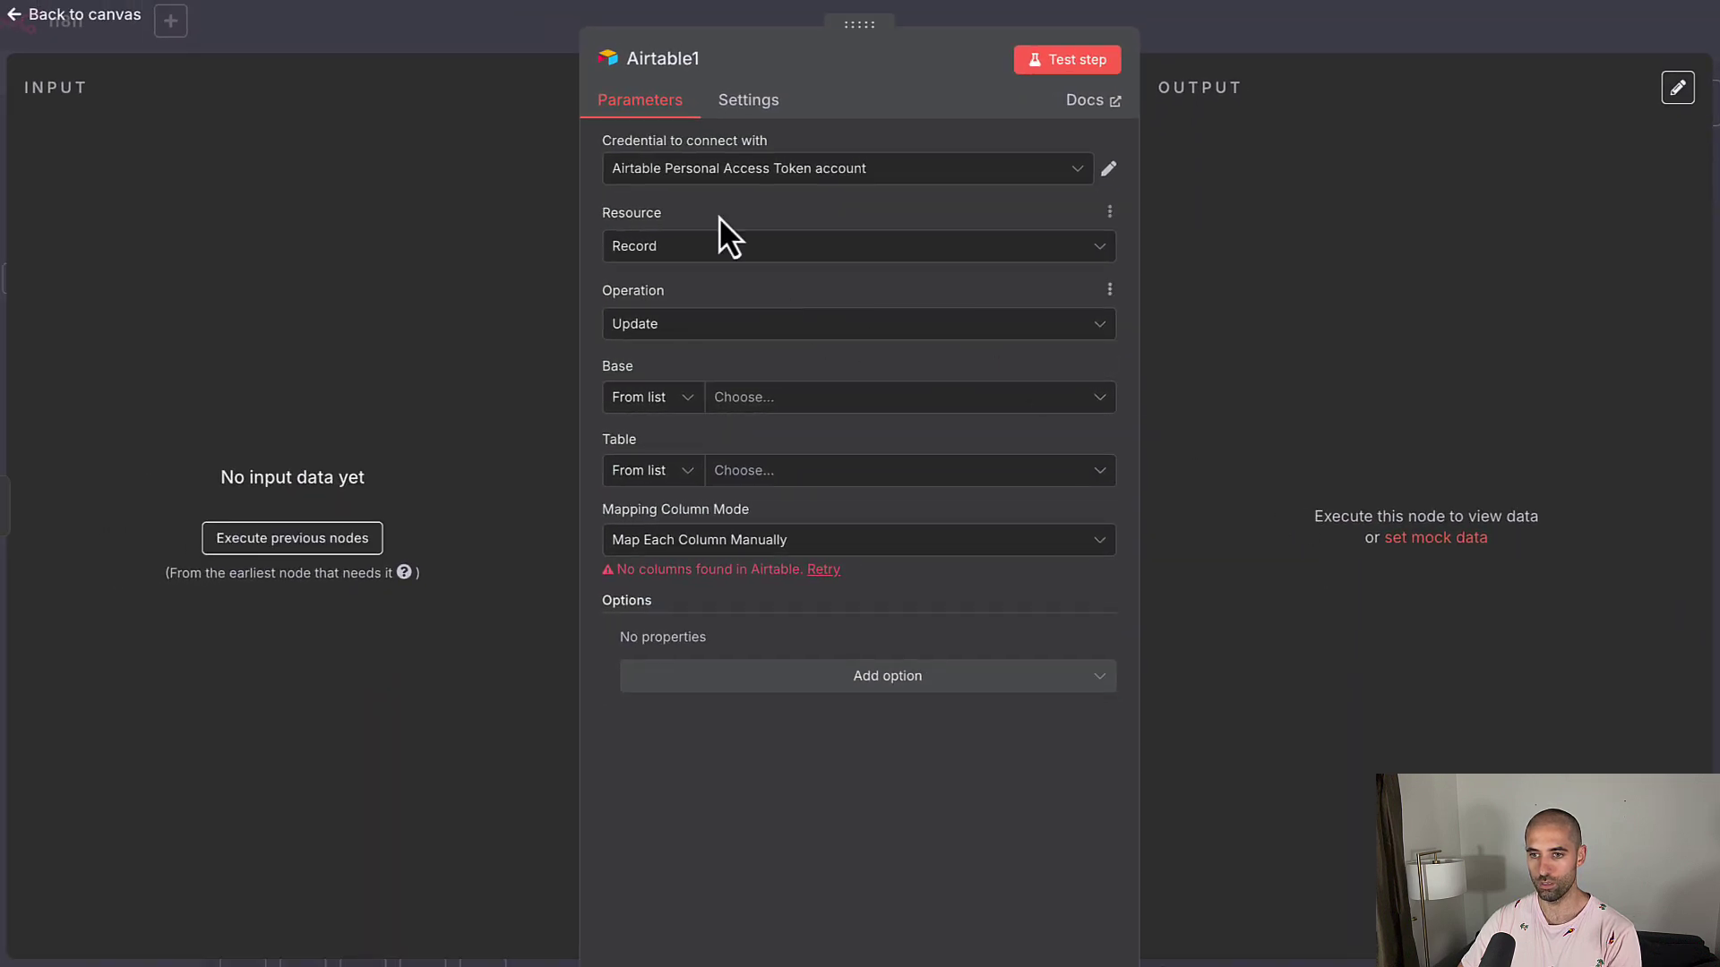
Keep the Airtable Personal Access Token account credential and set the base to AAIVA and the table to Scripts
{"action": "left_click", "coordinate": [756, 175]}
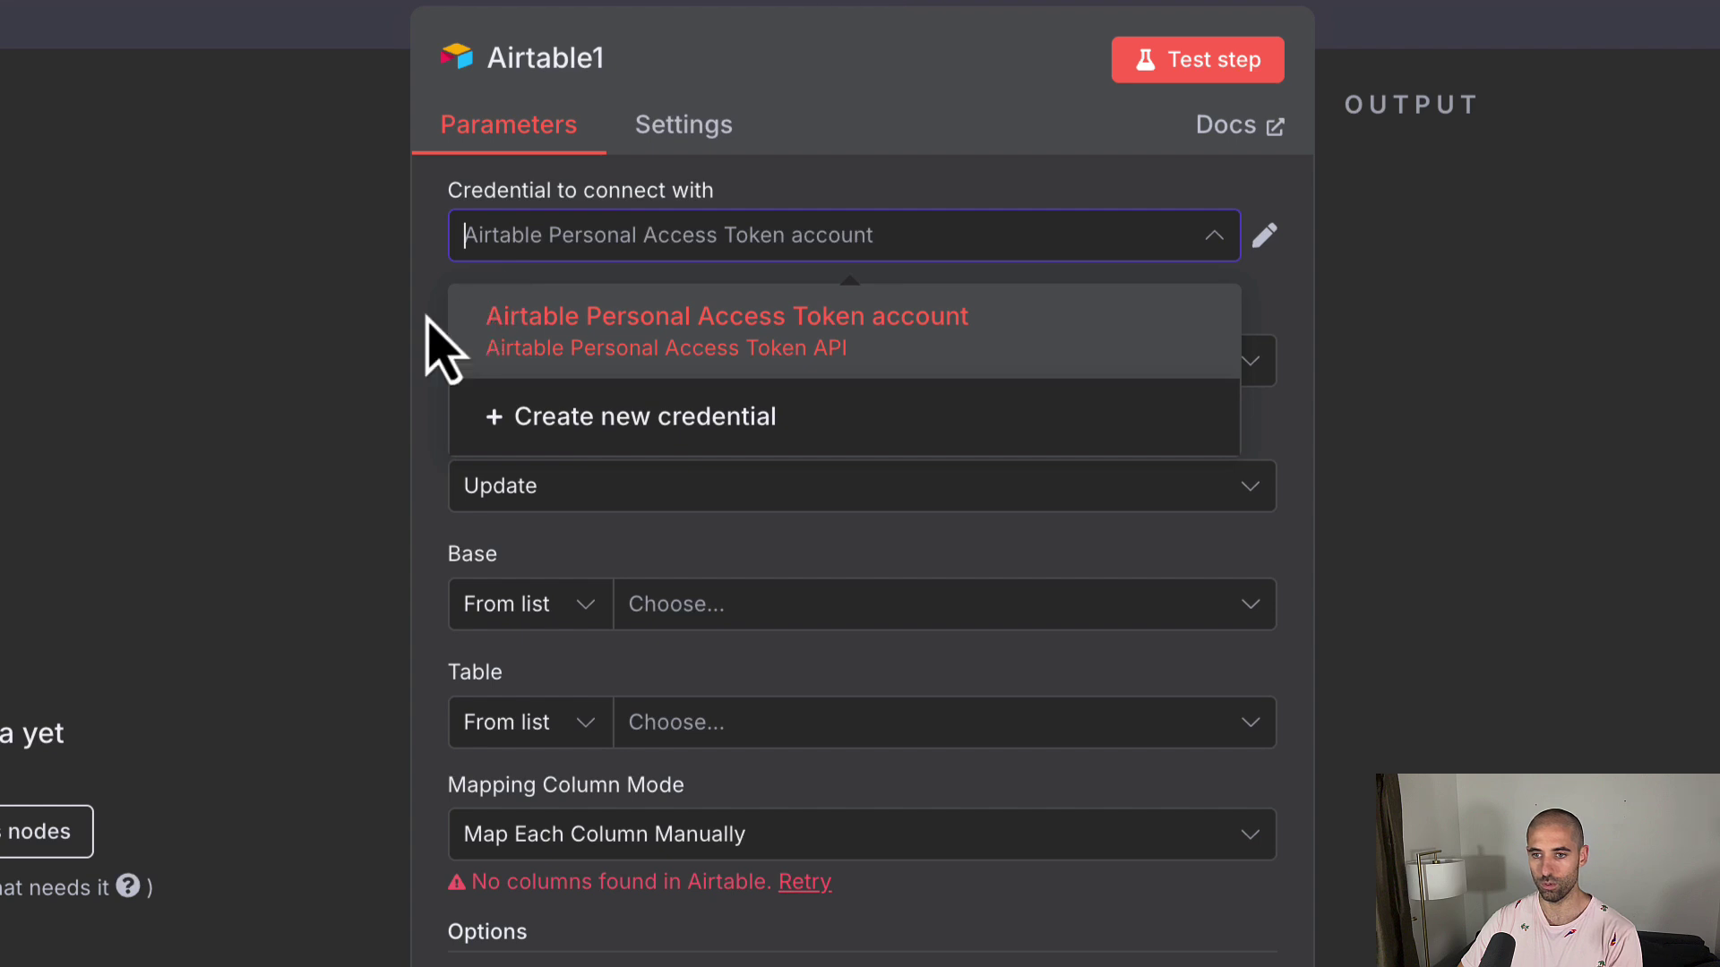
{"action": "left_click", "coordinate": [336, 165]}
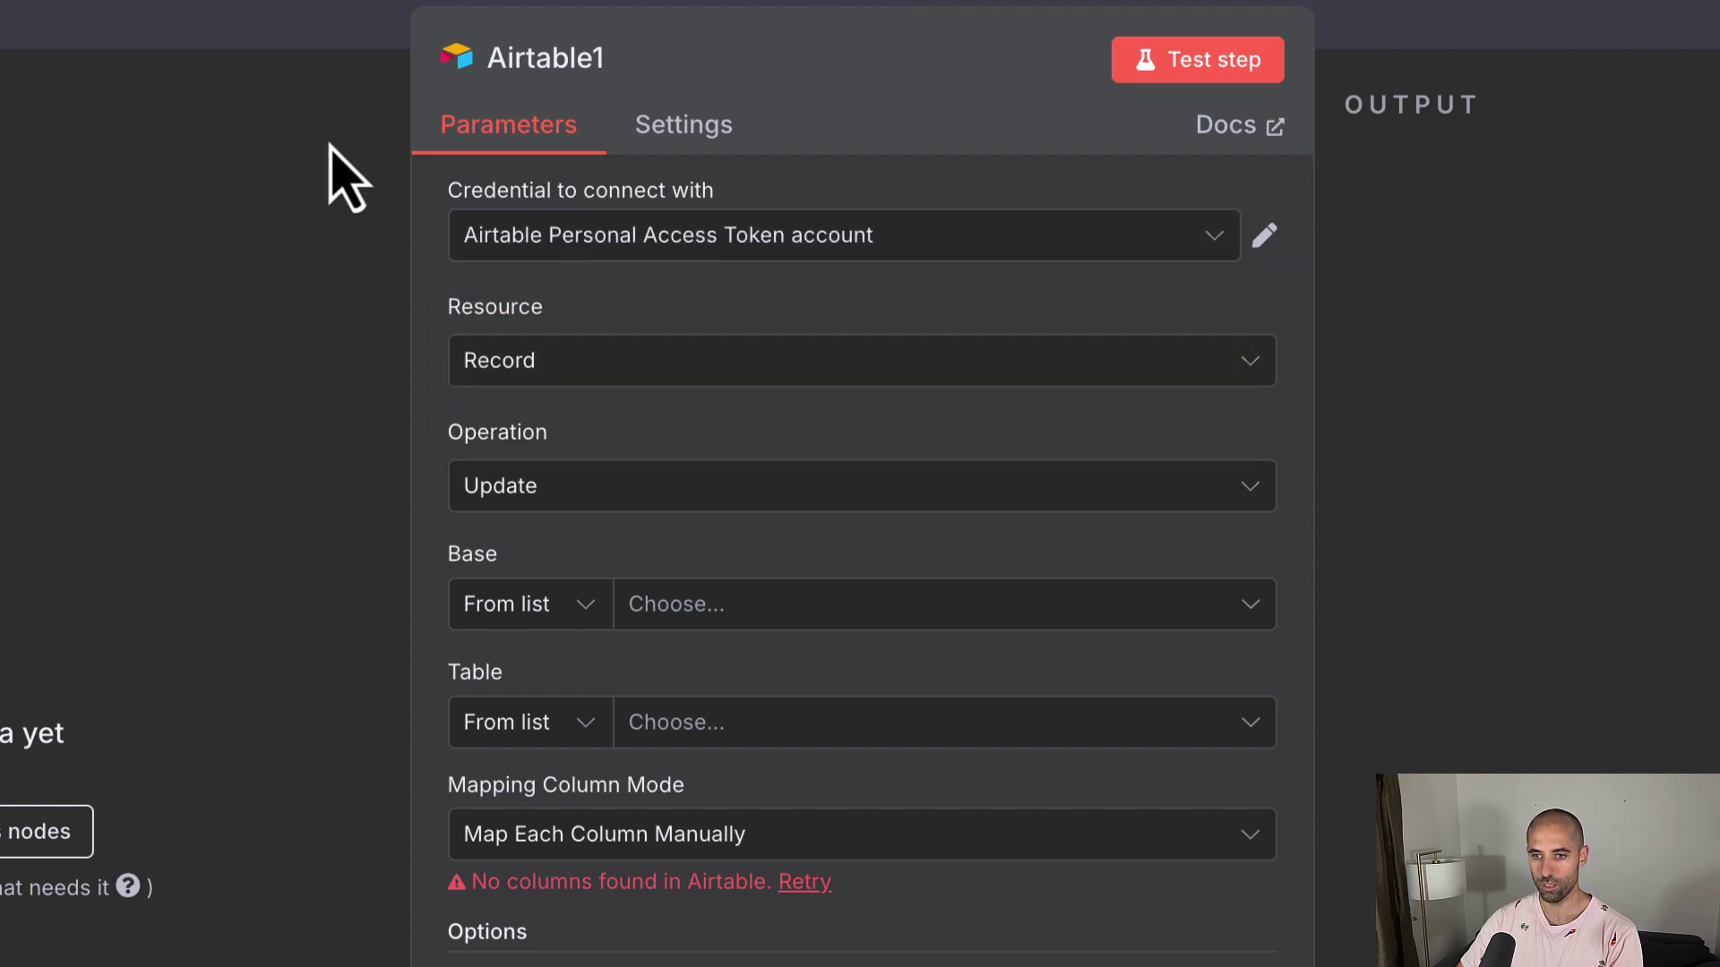
{"action": "left_click", "coordinate": [768, 620]}
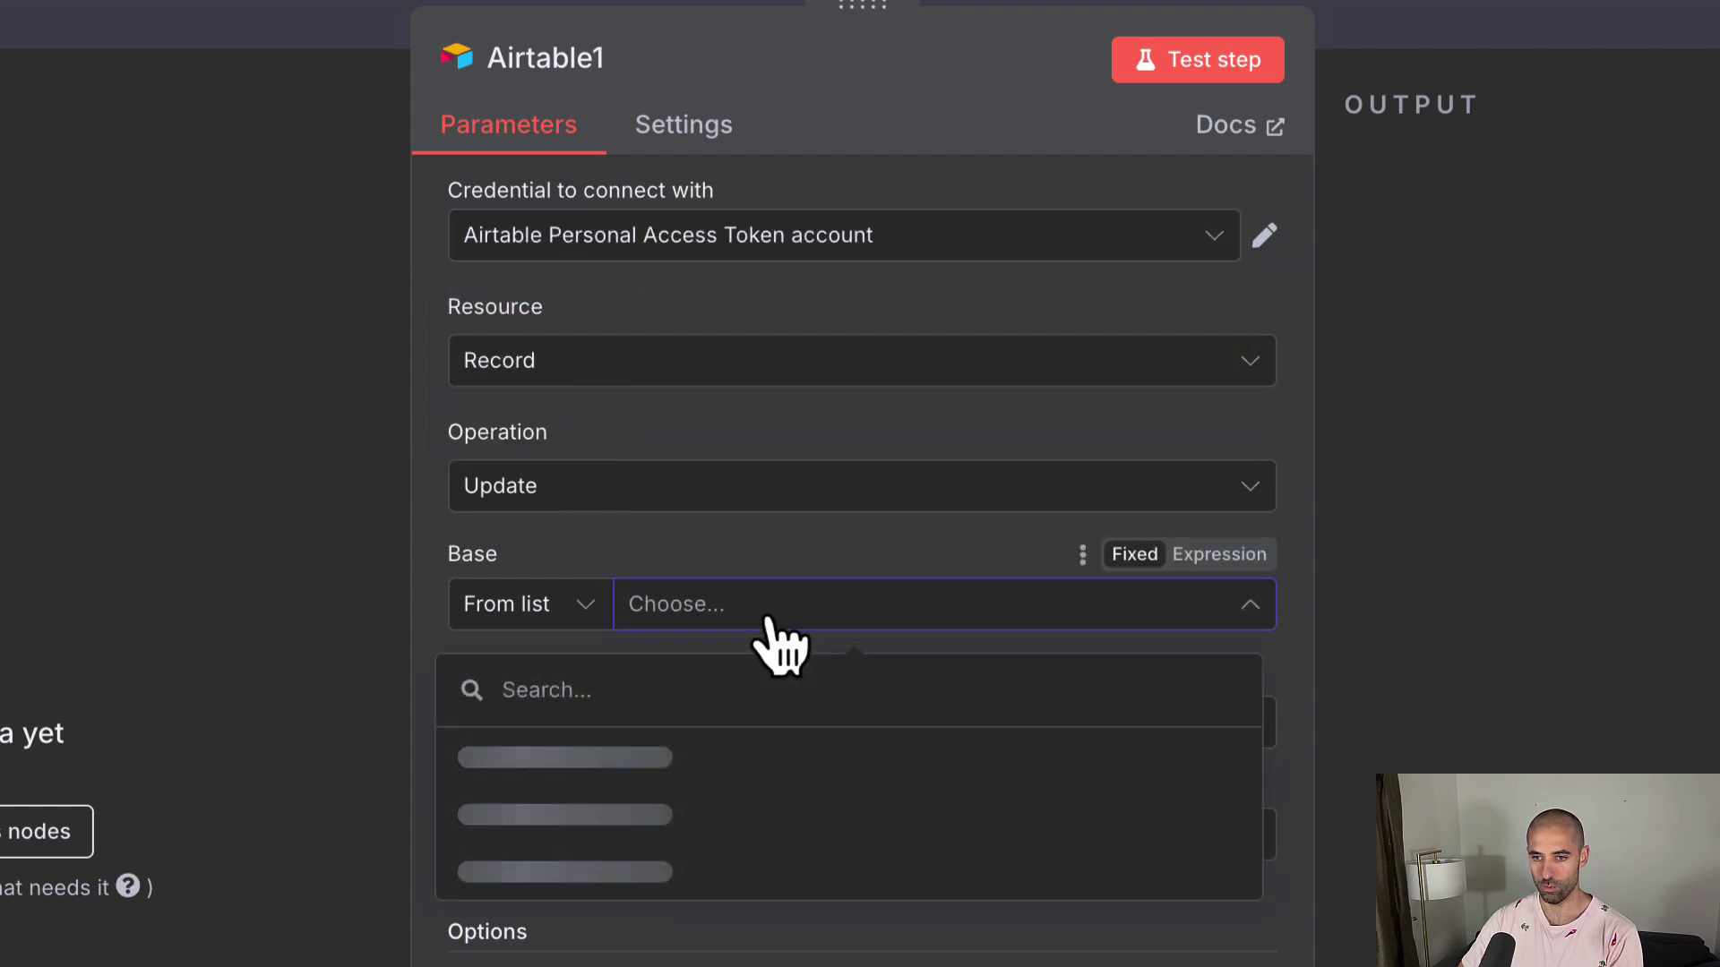
{"action": "scroll", "coordinate": [766, 632], "scroll_direction": "down", "scroll_amount": 1}
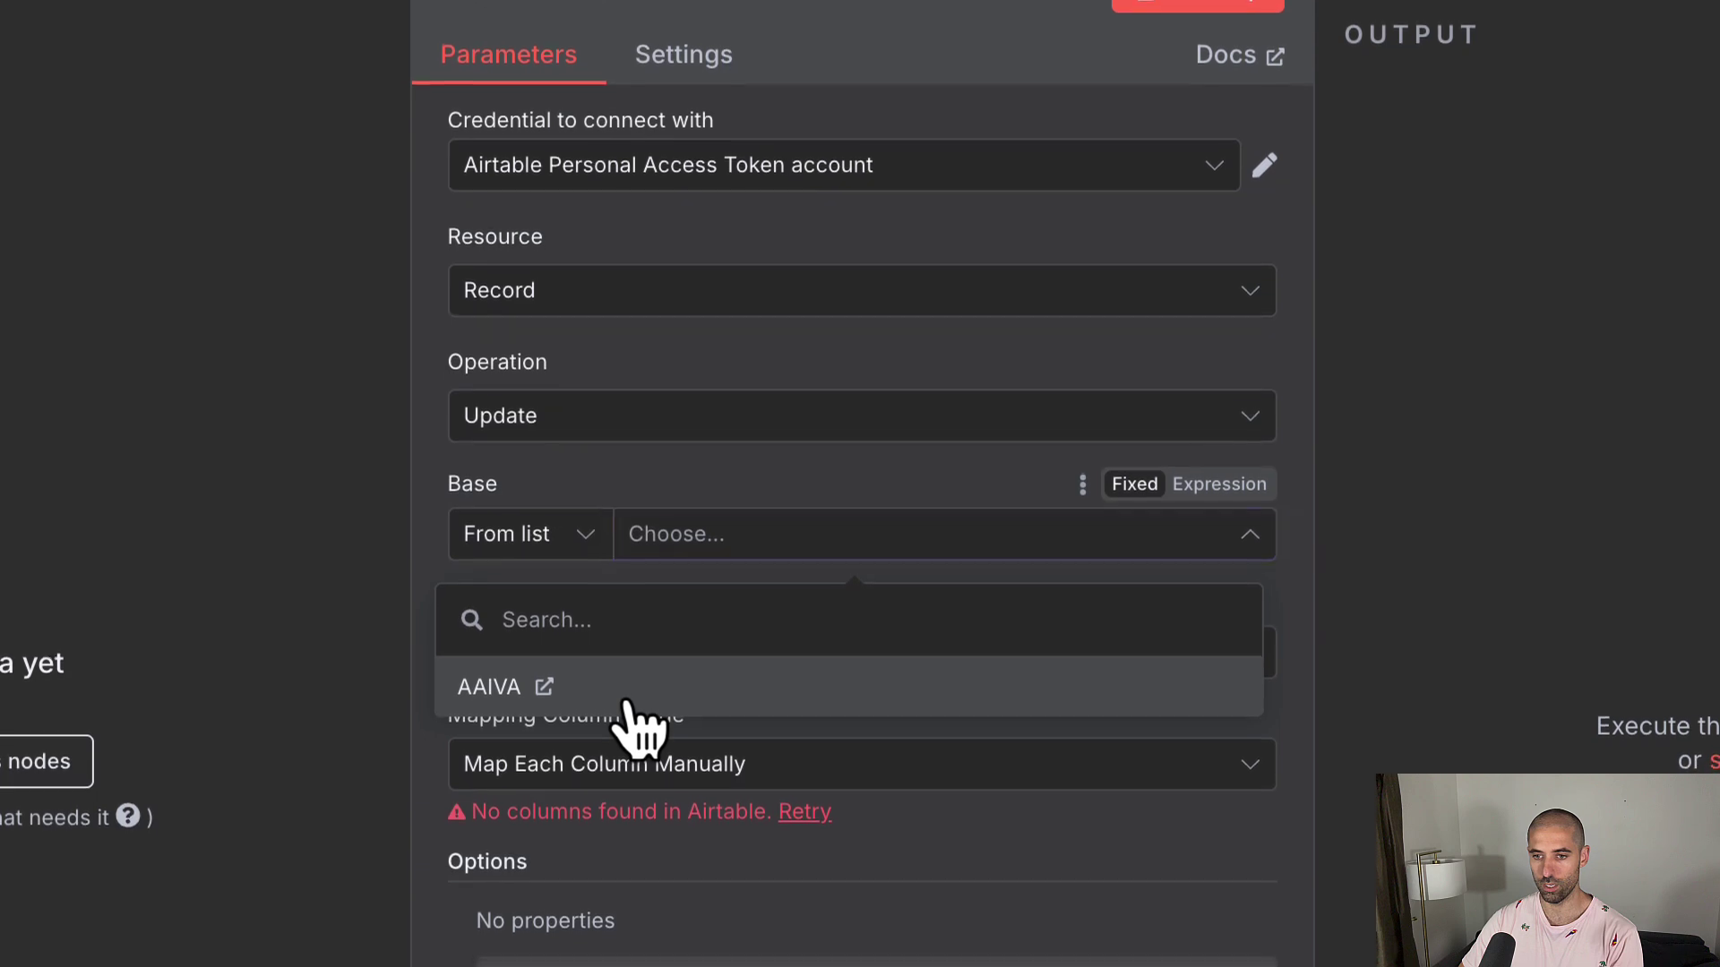
{"action": "left_click", "coordinate": [628, 717]}
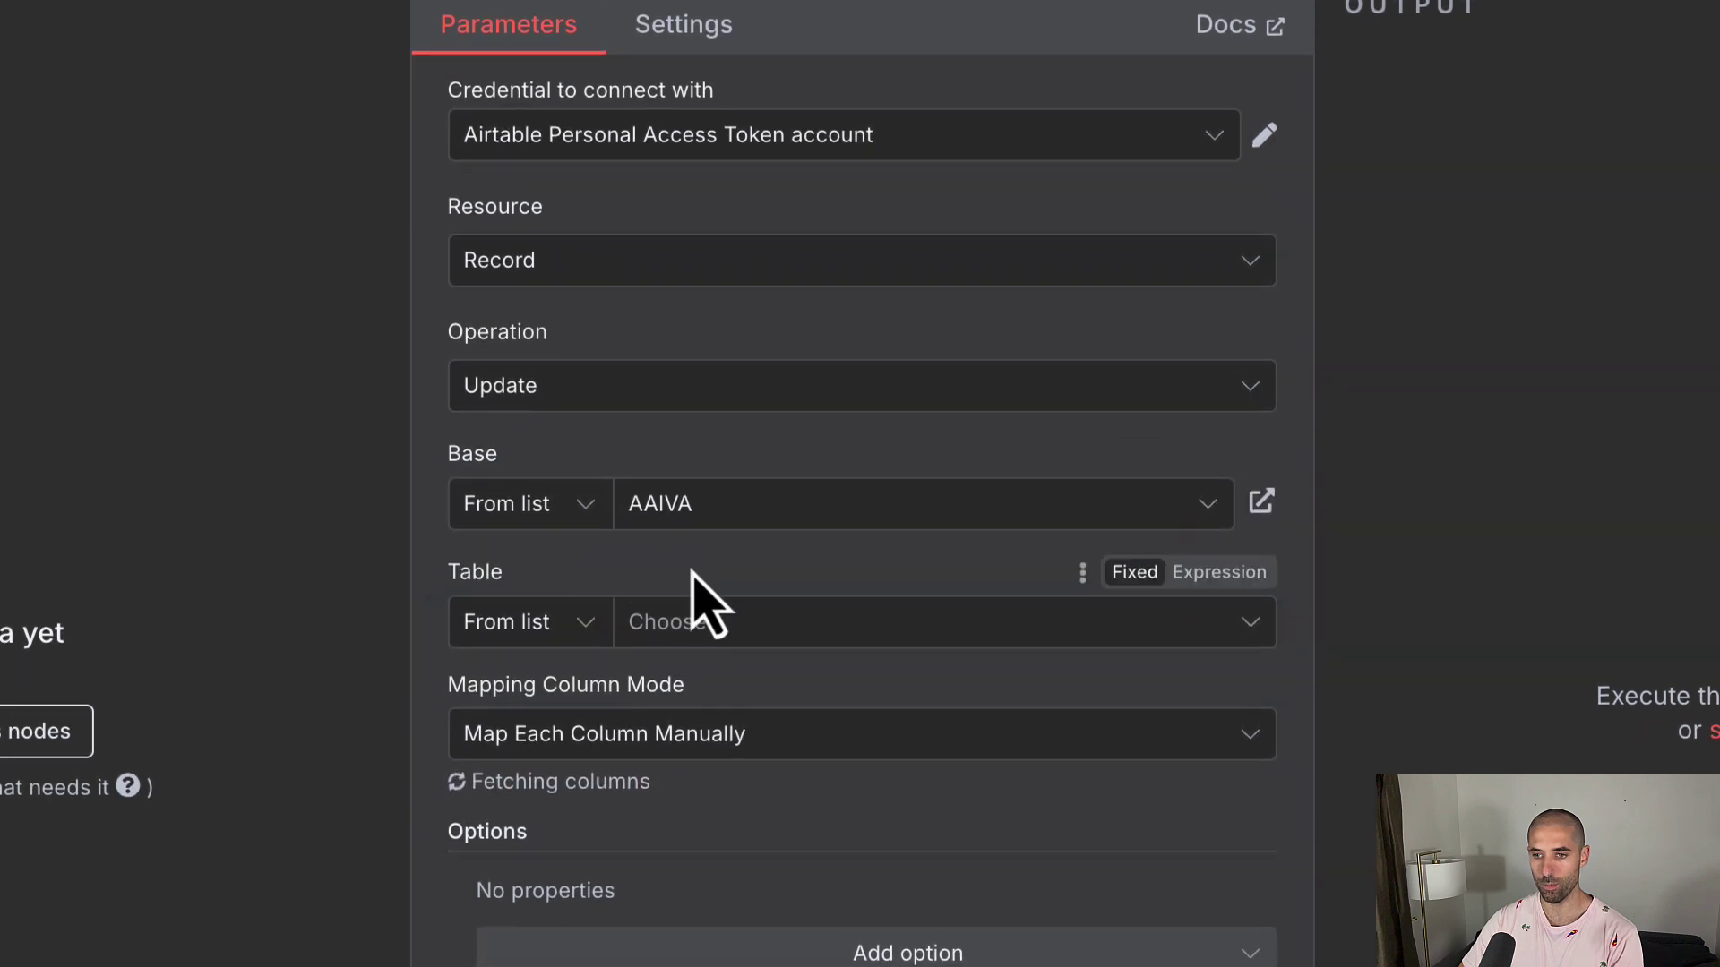
{"action": "left_click", "coordinate": [761, 631]}
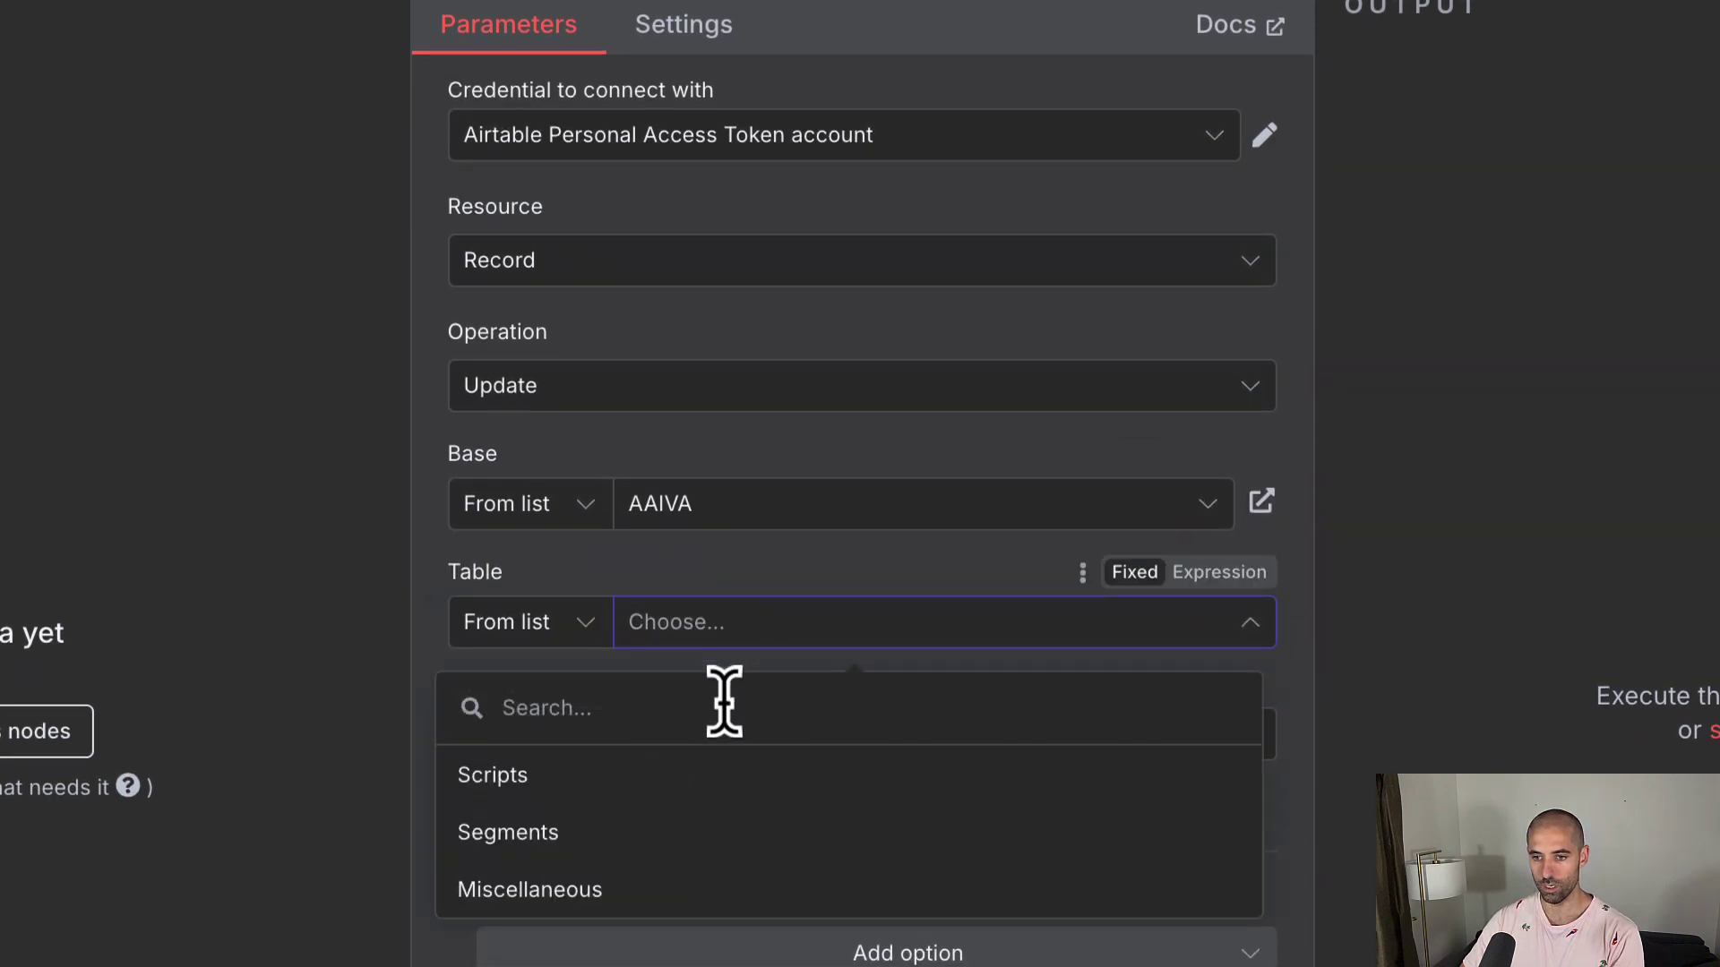
{"action": "left_click", "coordinate": [698, 788]}
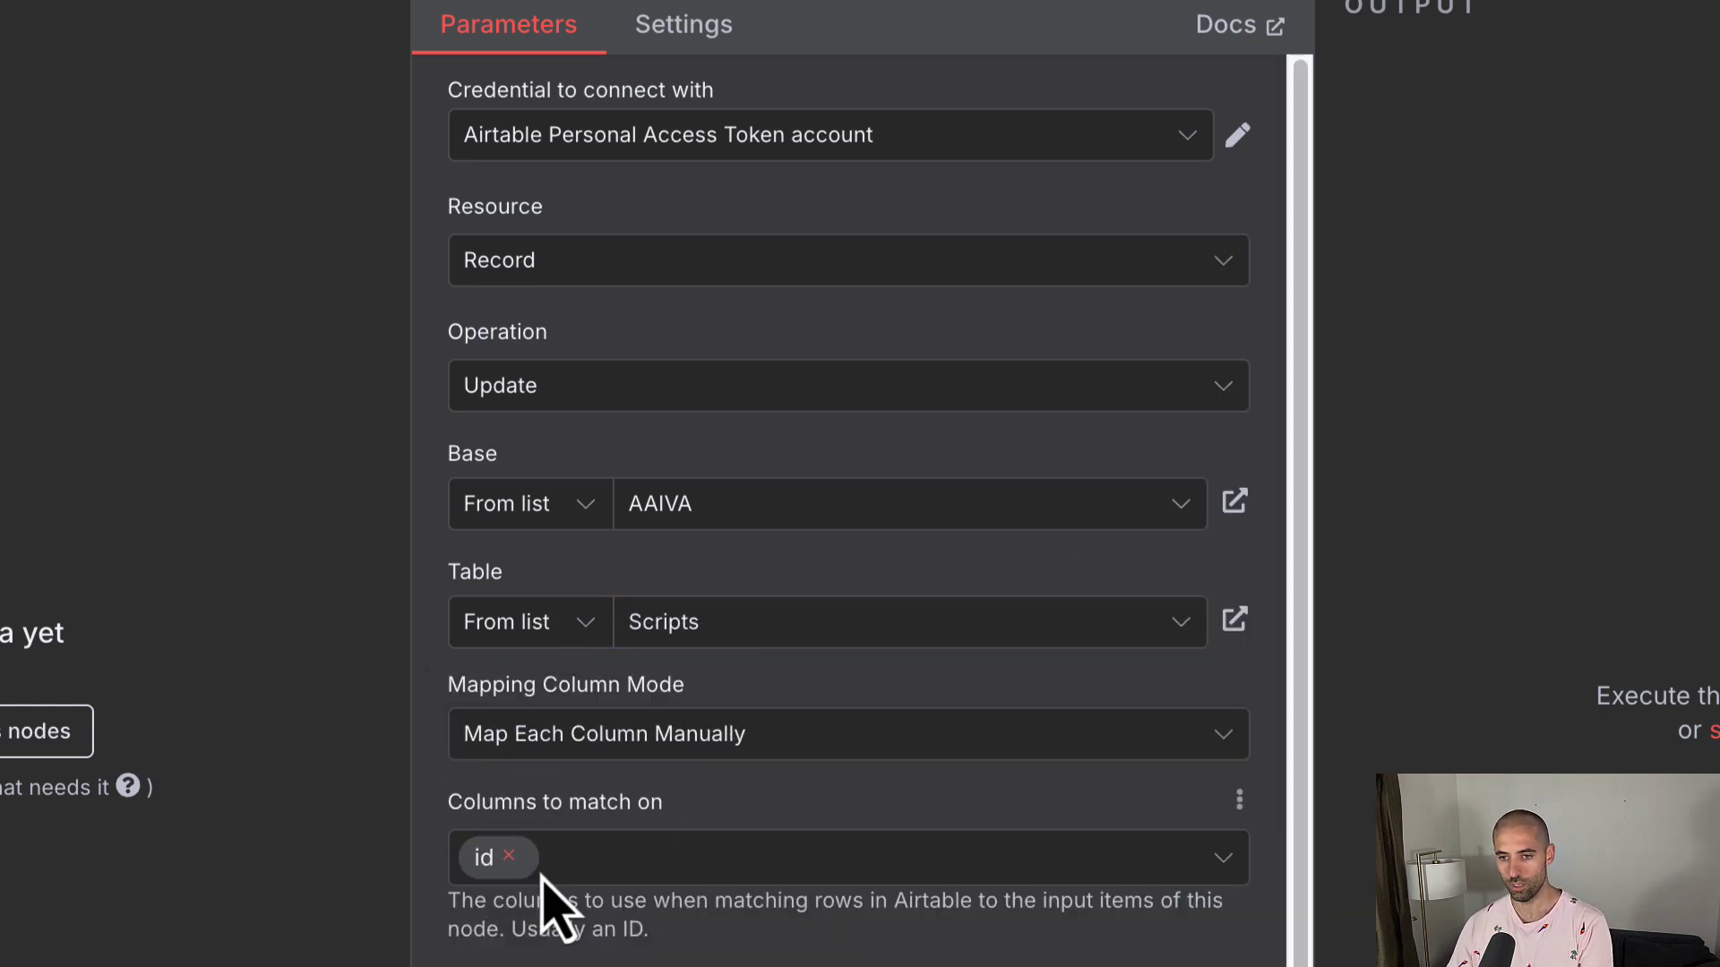
Match the Airtable update on the ID column and remove id from the columns to match on
{"action": "scroll", "coordinate": [551, 904], "scroll_direction": "down", "scroll_amount": 5}
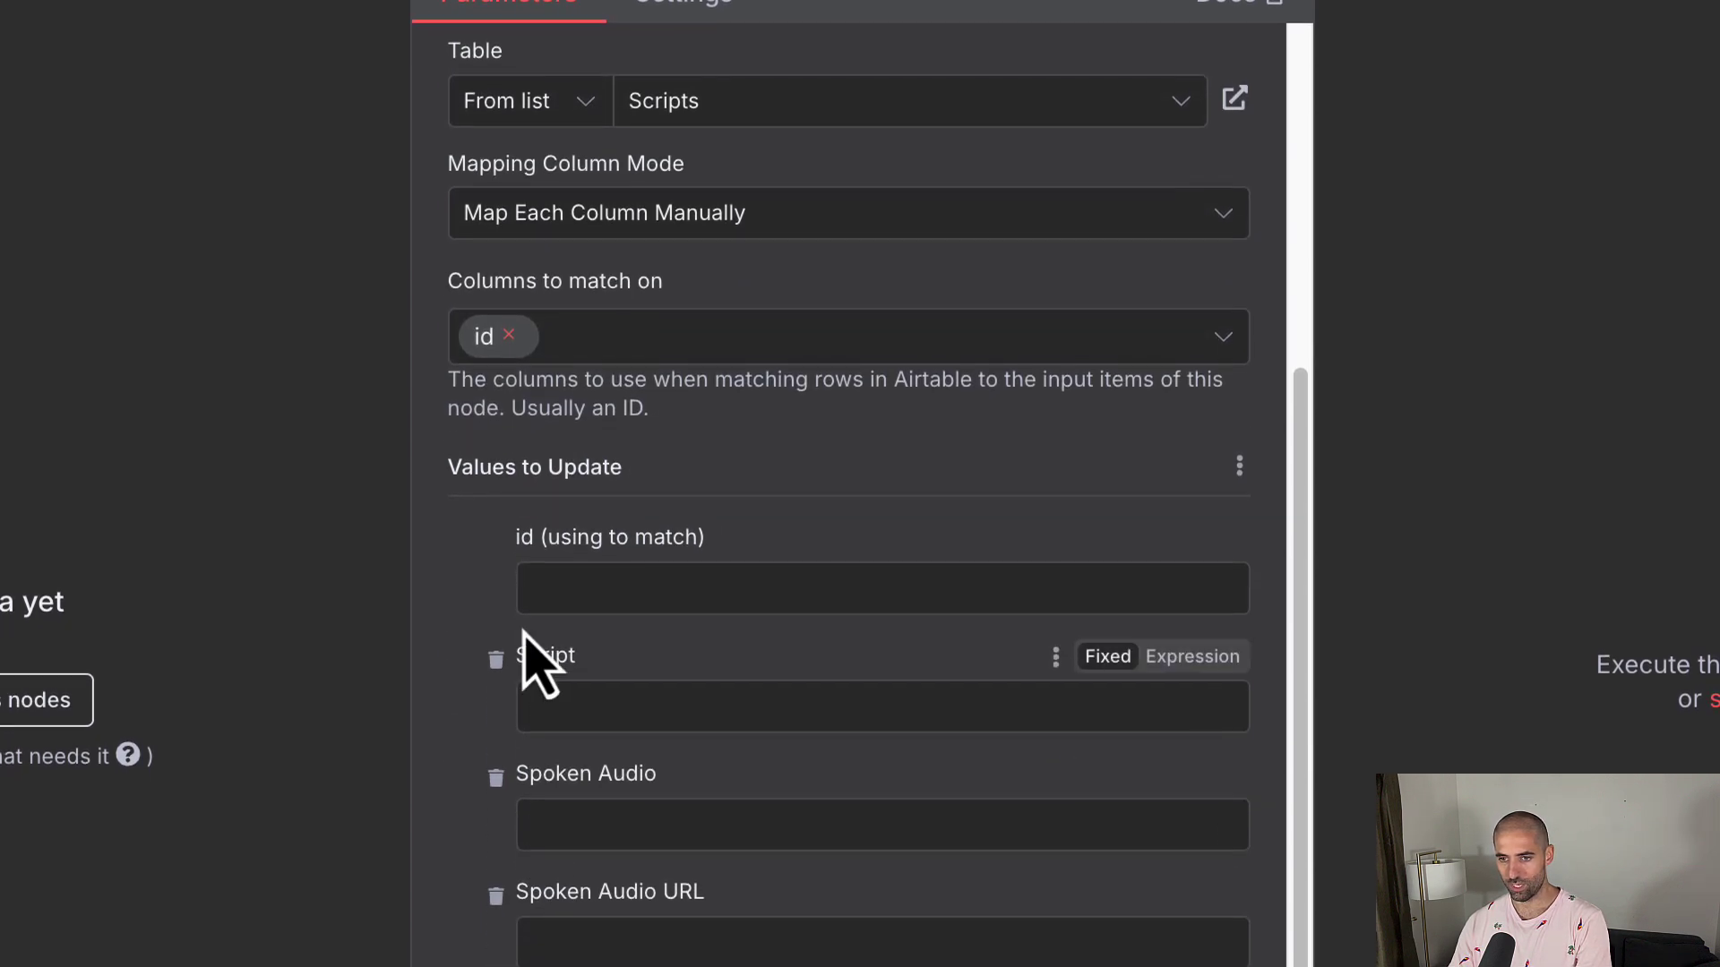
{"action": "left_click", "coordinate": [524, 327]}
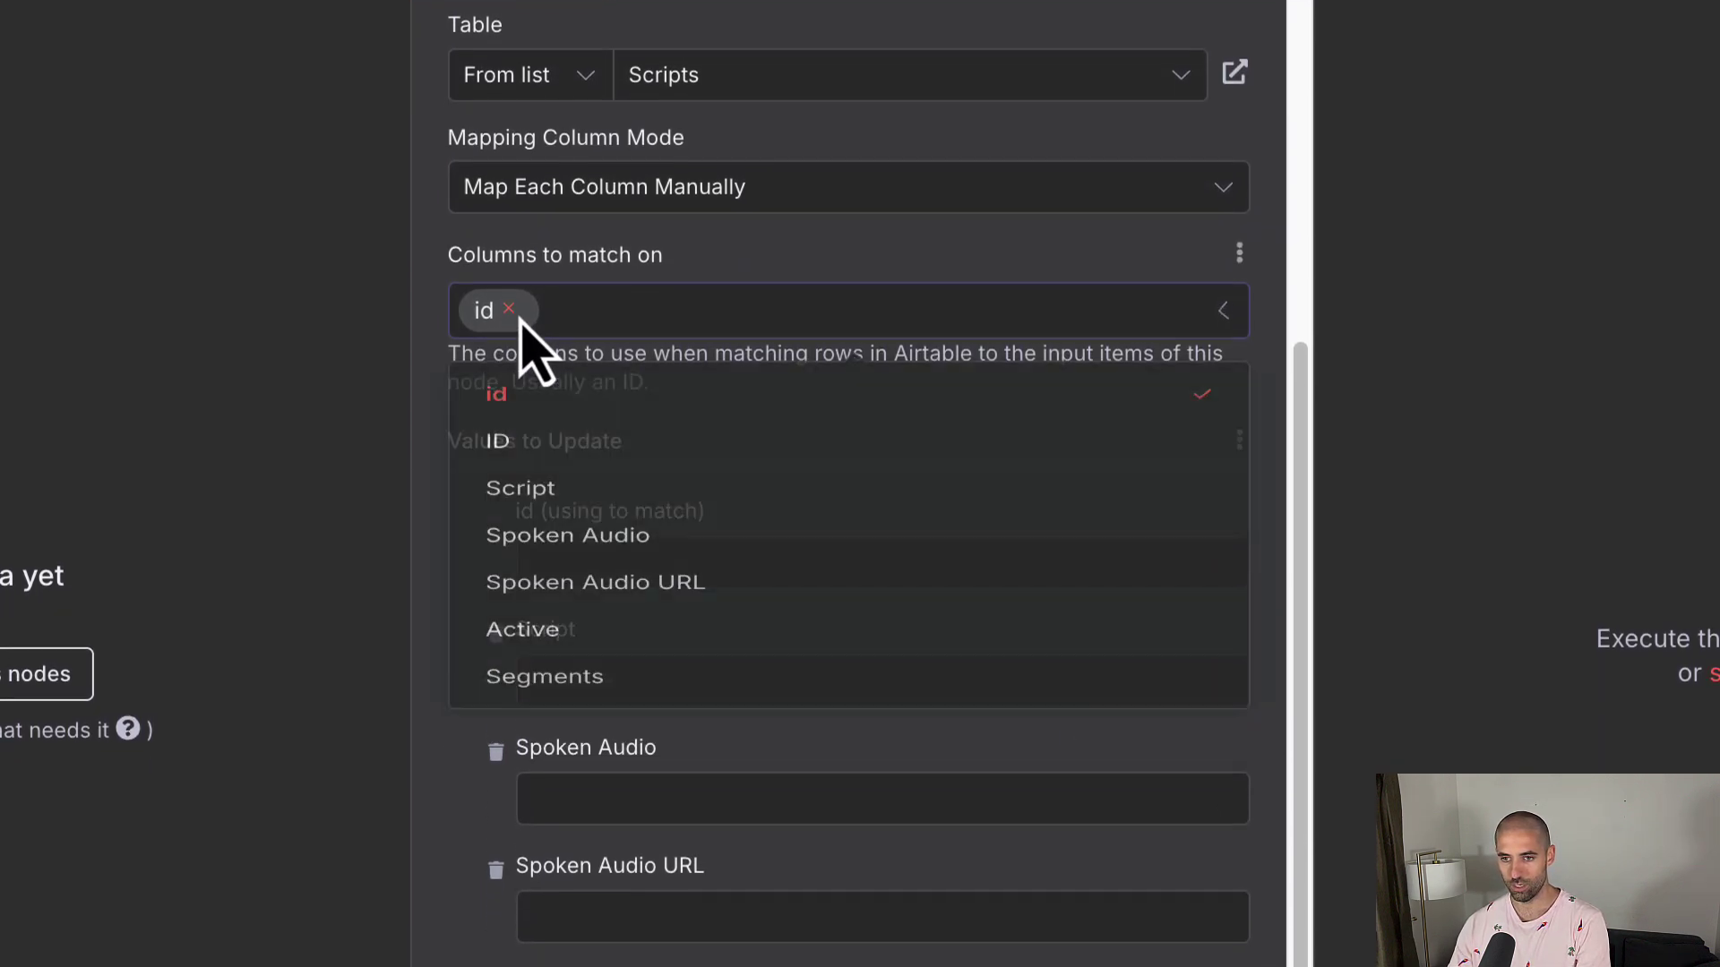
{"action": "left_click", "coordinate": [546, 467]}
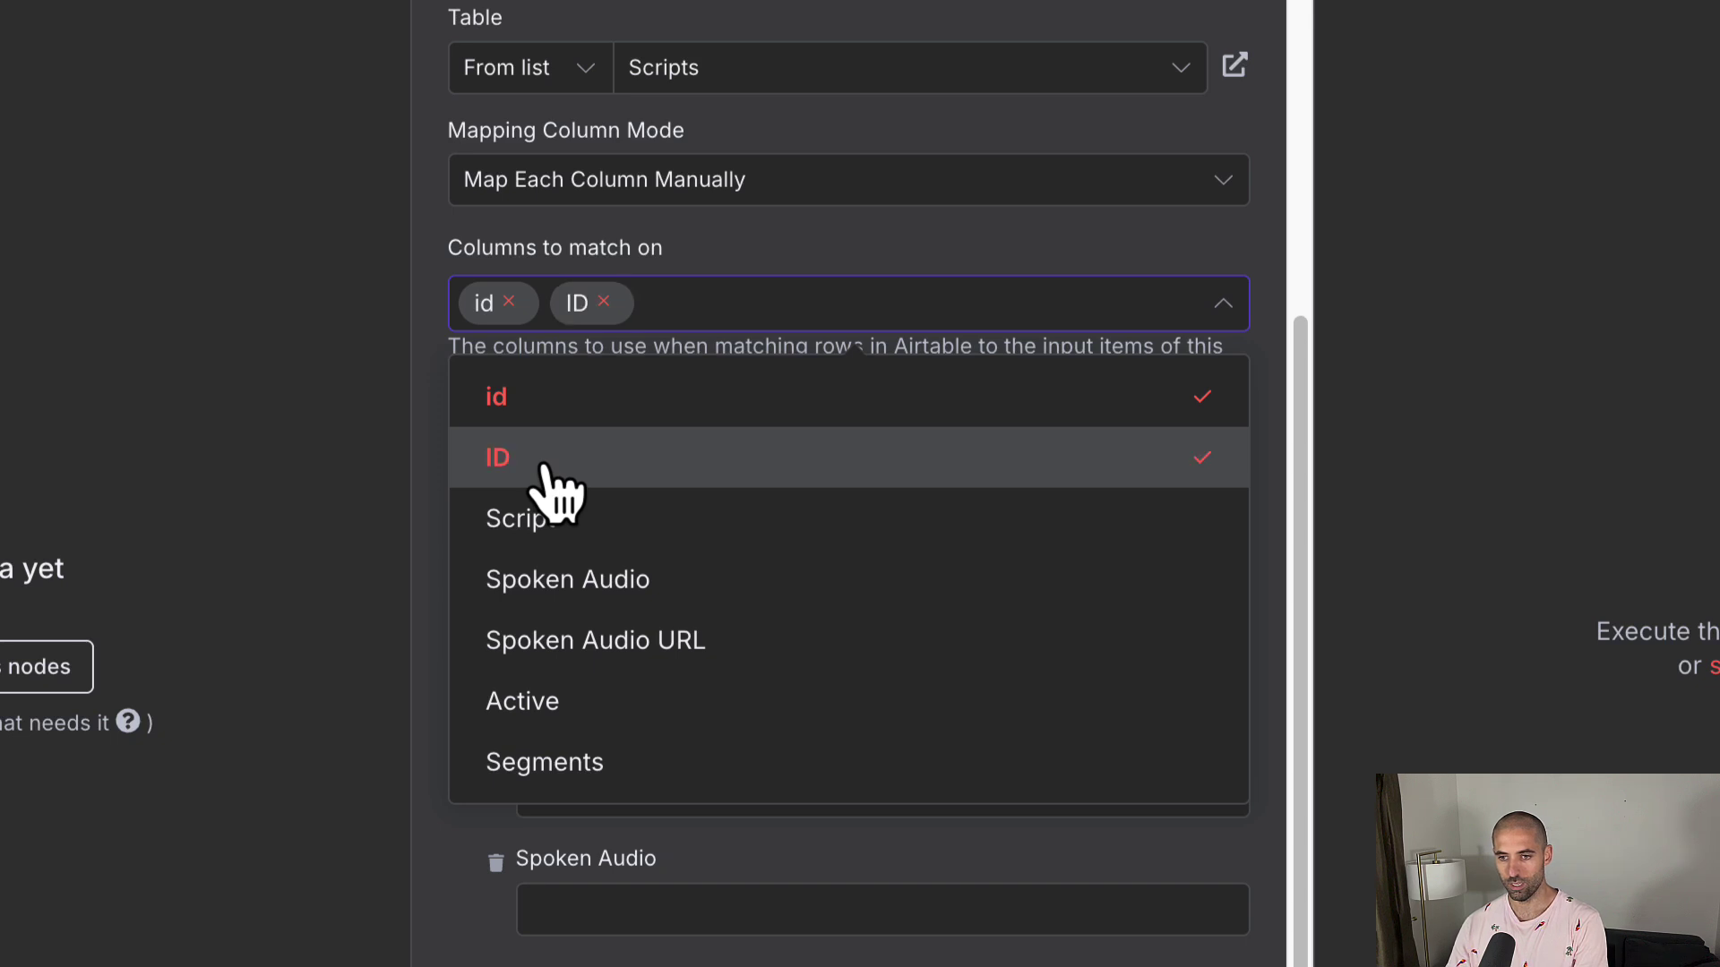
{"action": "left_click", "coordinate": [510, 302]}
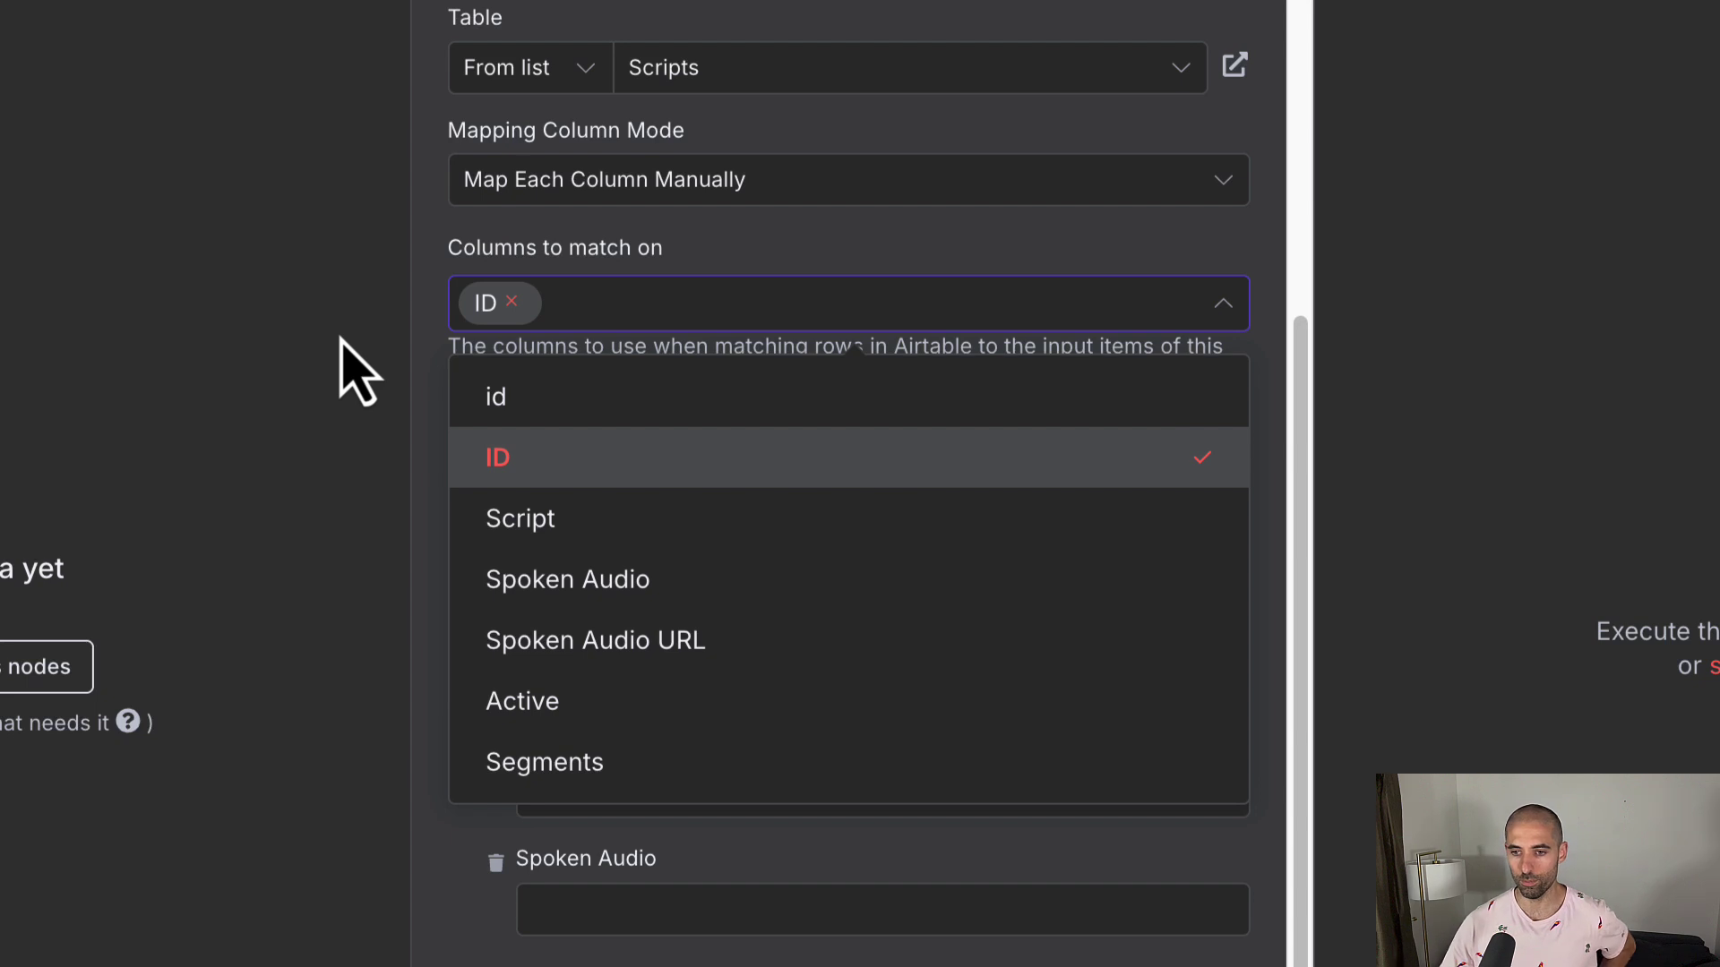
{"action": "left_click", "coordinate": [345, 533]}
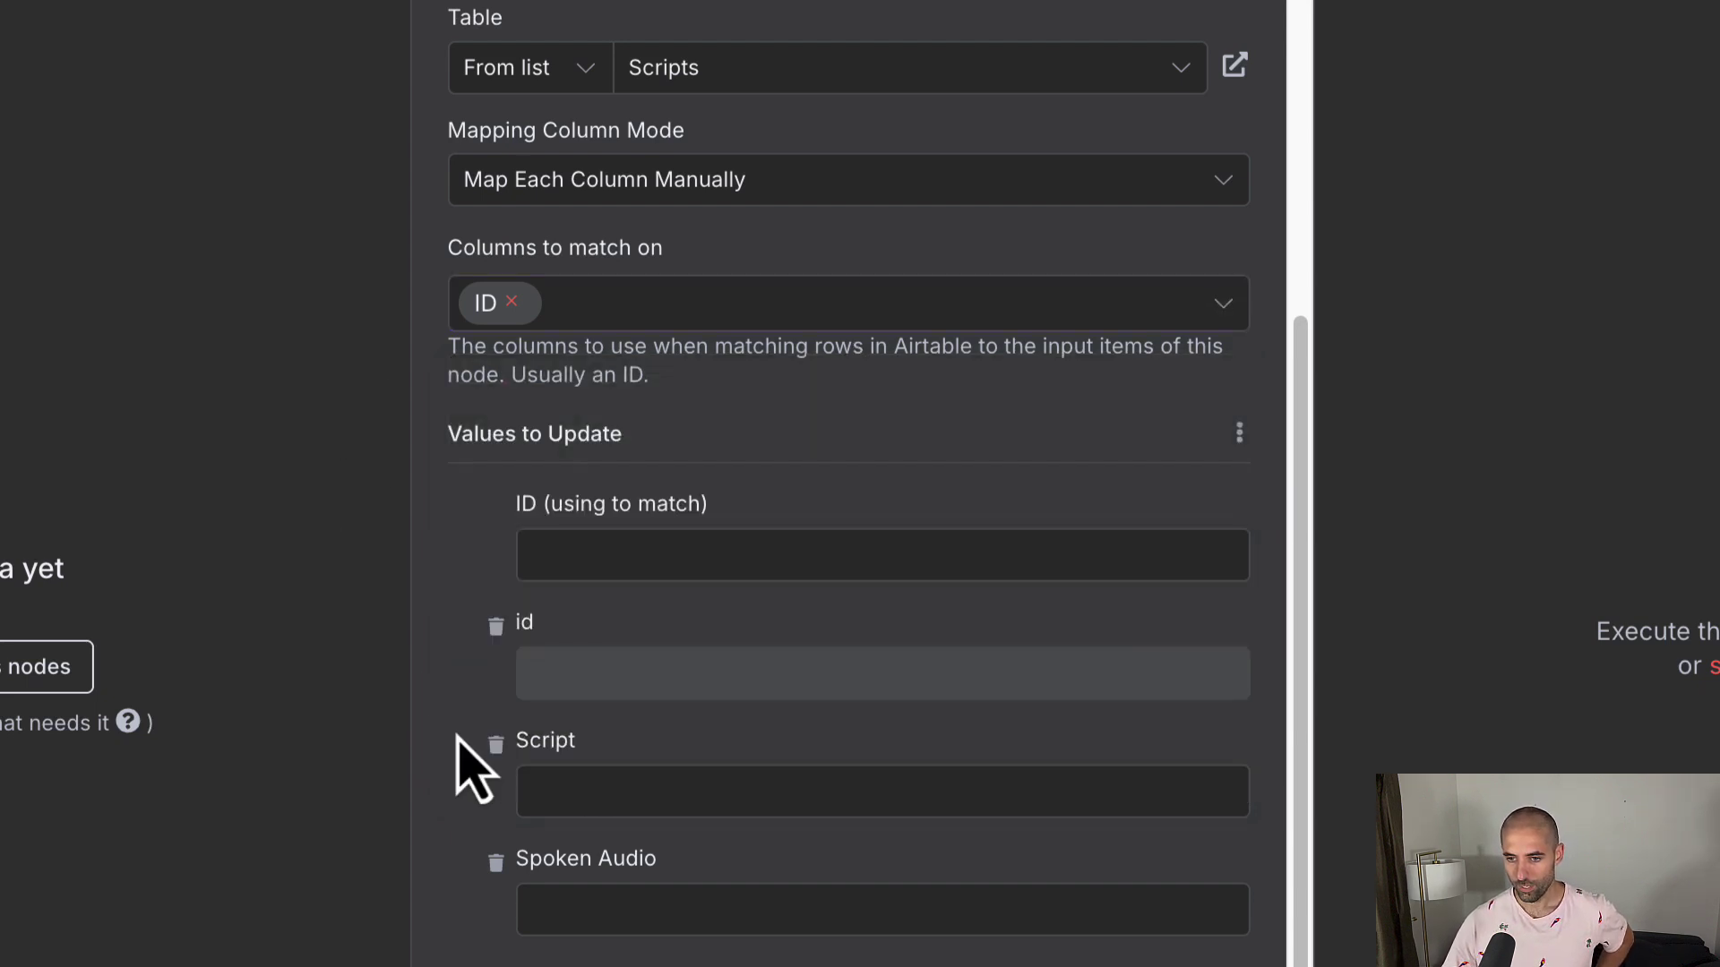
Turn on Active and give Spoken Audio an expression with url {{ $json.direct_dropbox_url }} and filename {{ $('Get link to file in Dropbox').item.json.name }}
{"action": "scroll", "coordinate": [784, 829], "scroll_direction": "down", "scroll_amount": 2}
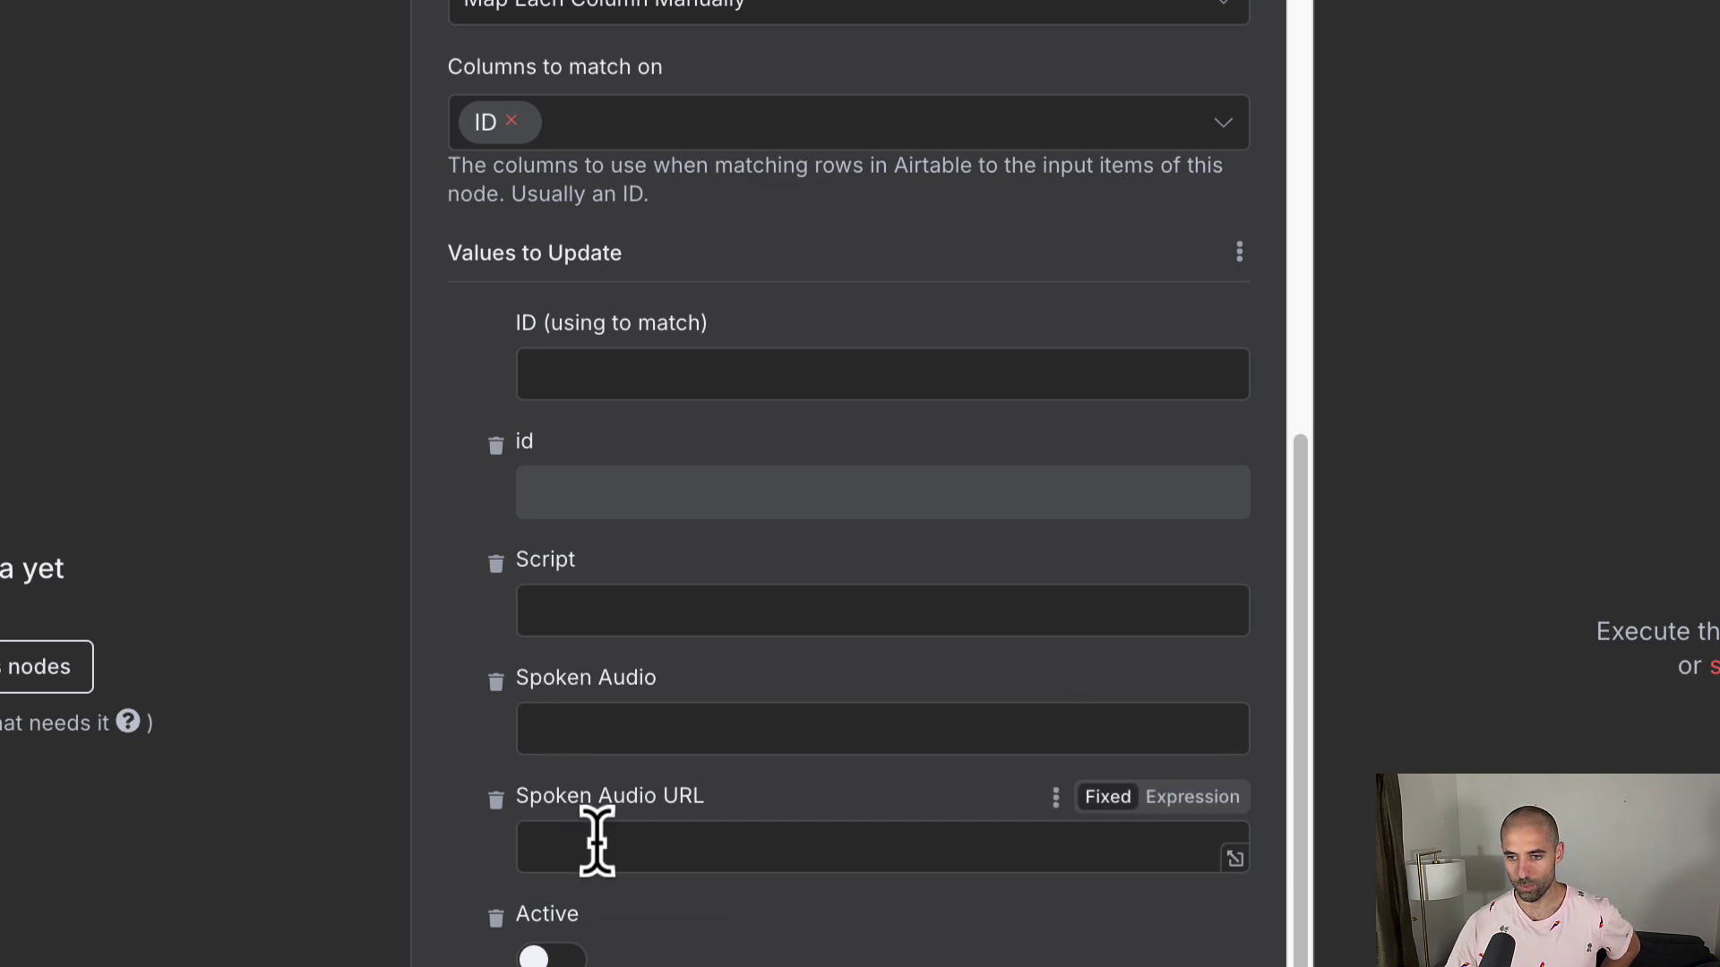
{"action": "scroll", "coordinate": [598, 841], "scroll_direction": "down", "scroll_amount": 2}
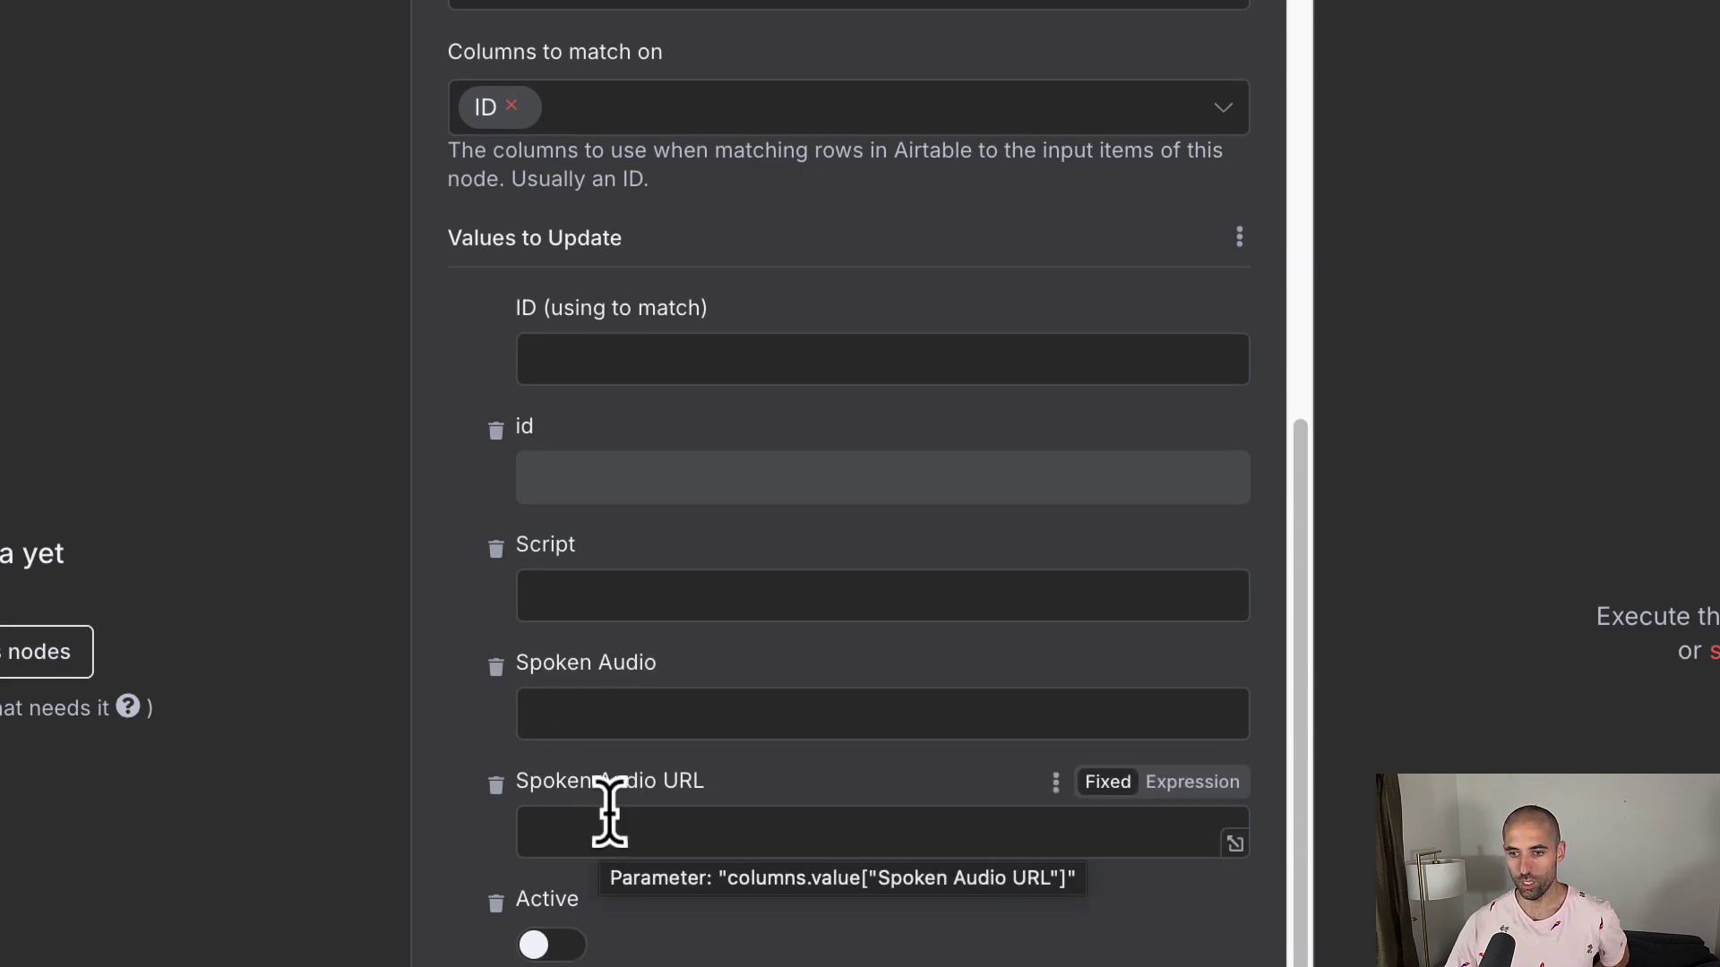
{"action": "scroll", "coordinate": [691, 721], "scroll_direction": "down", "scroll_amount": 3}
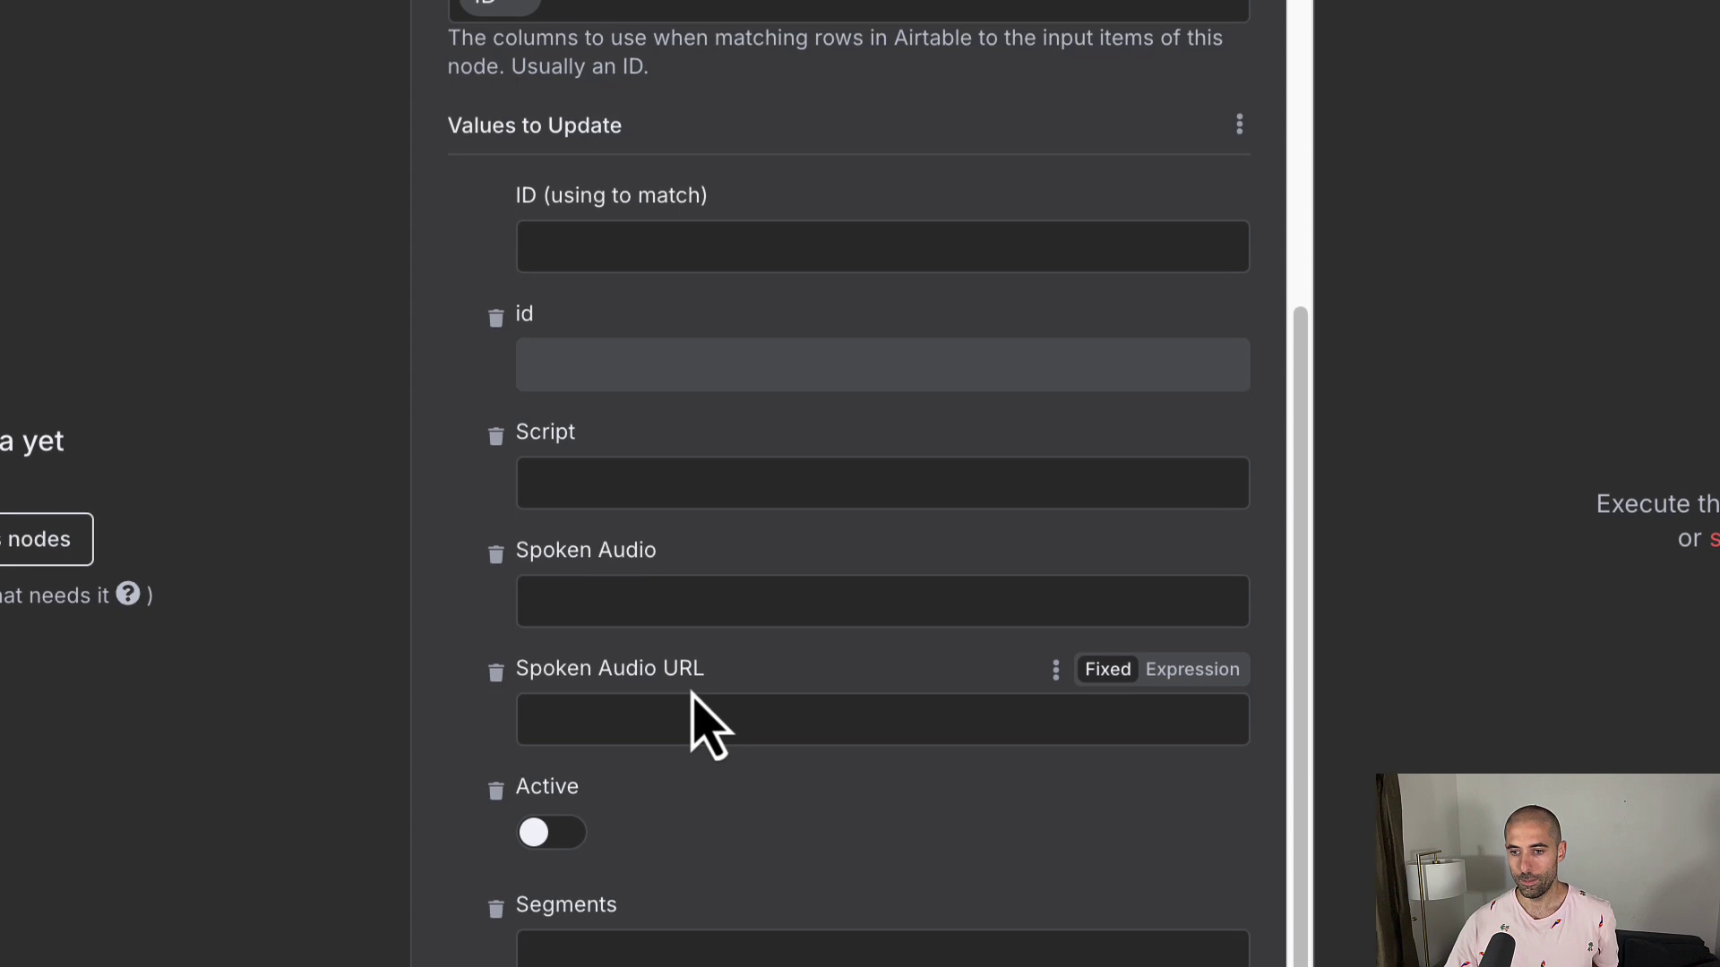
{"action": "scroll", "coordinate": [562, 778], "scroll_direction": "down", "scroll_amount": 1}
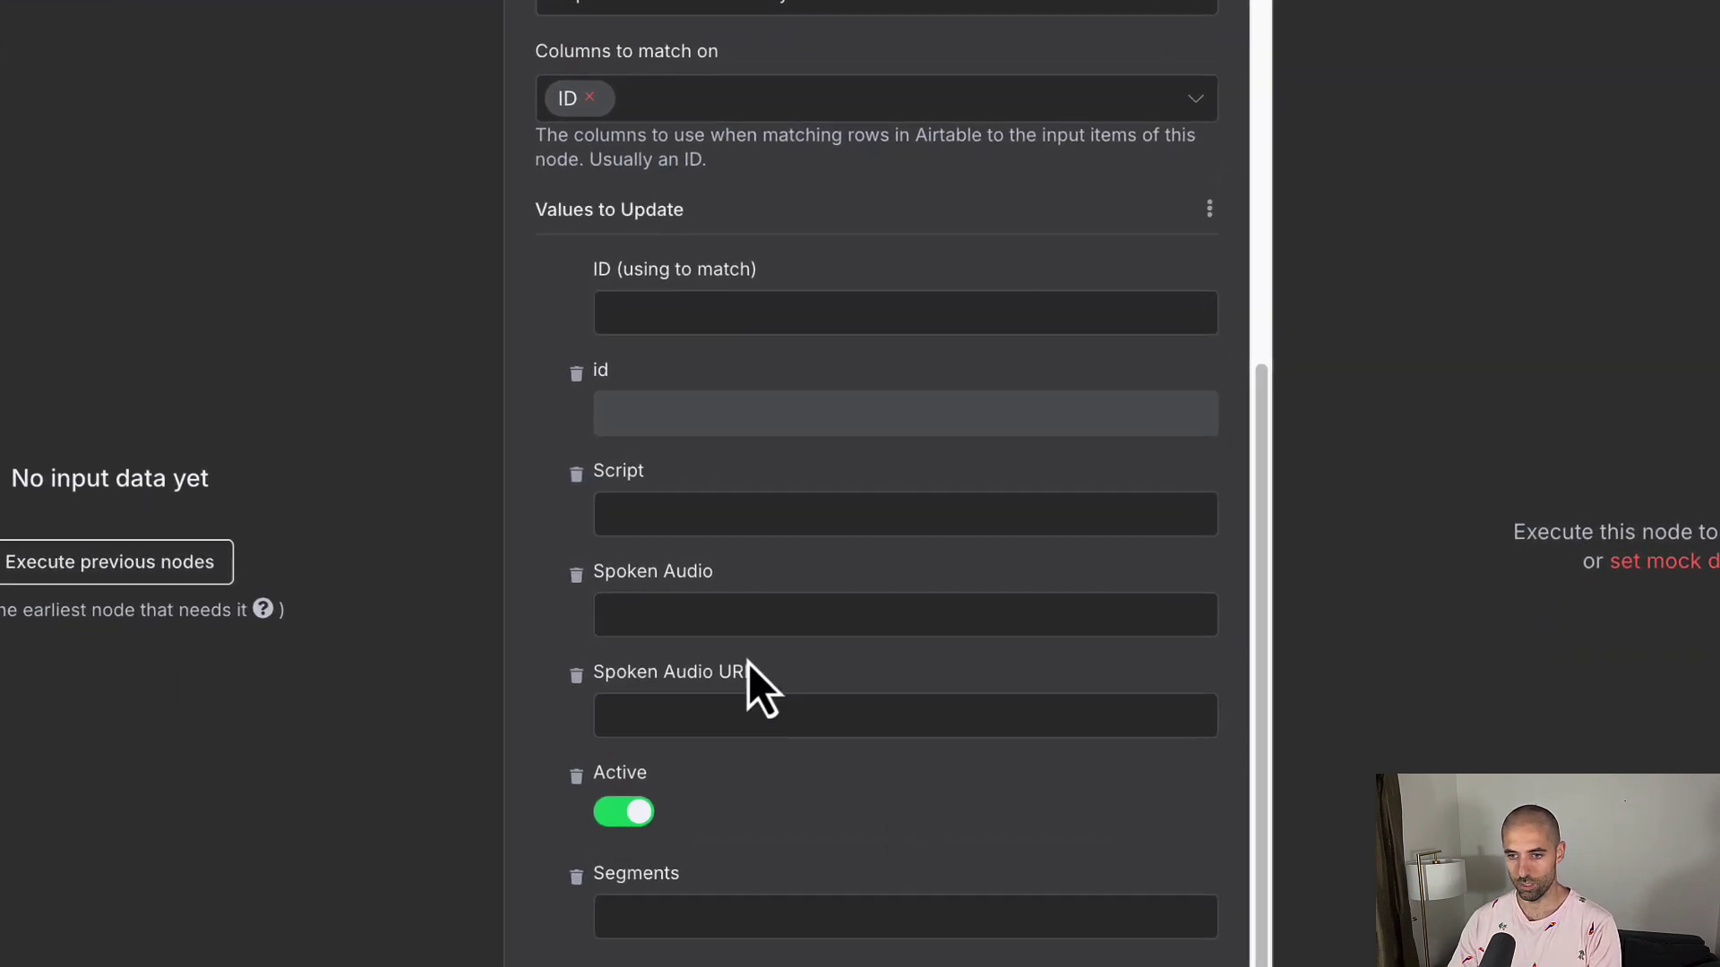
{"action": "left_click", "coordinate": [678, 632]}
{"action": "key", "text": "ctrl+v"}
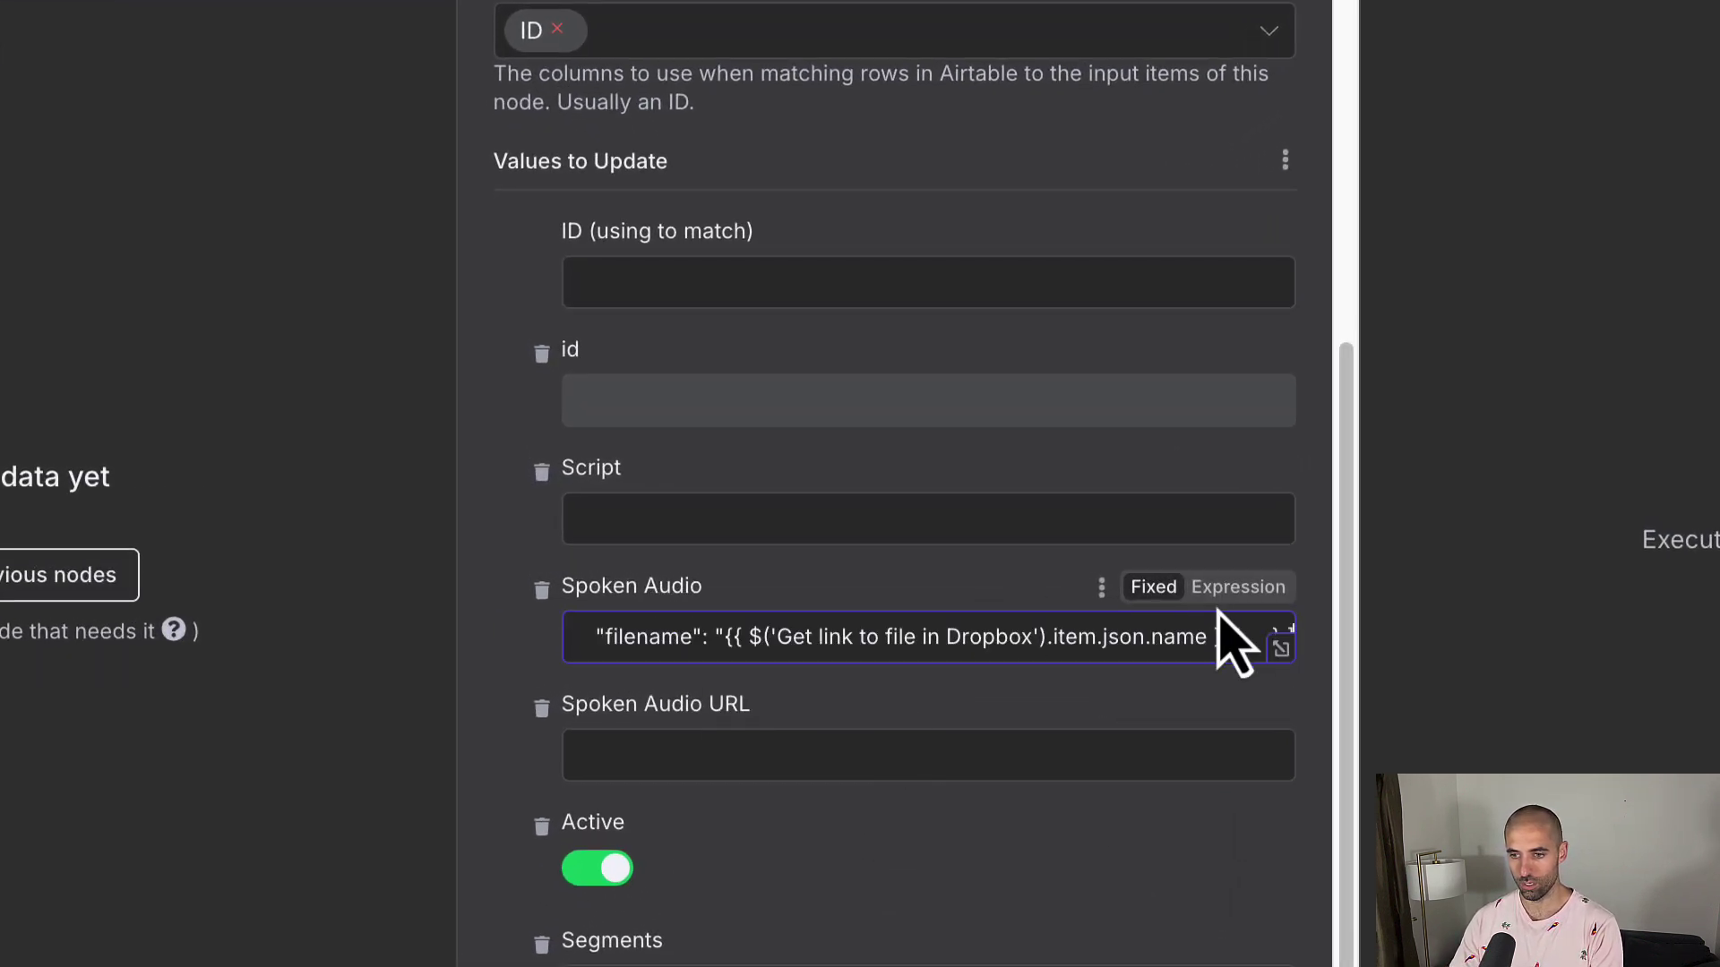
{"action": "left_click", "coordinate": [1234, 590]}
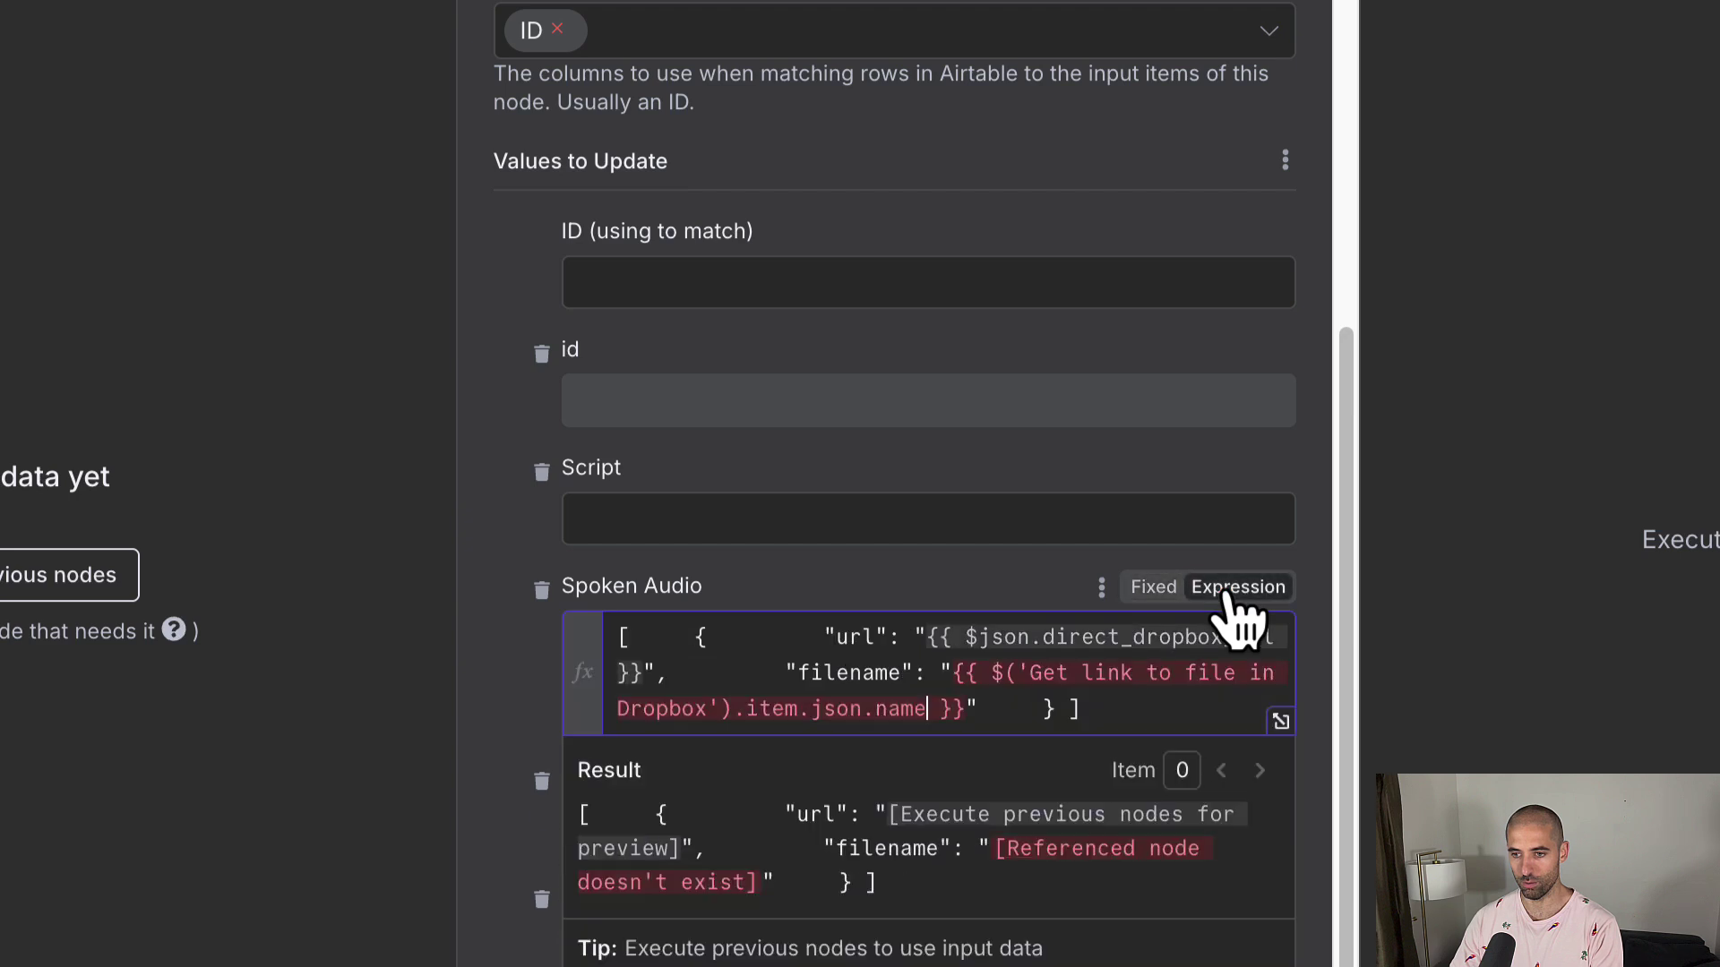
Rename the HTTP Request1 node to "Get link to file in Dropbox", matching the name in the Spoken Audio expression, and save the workflow
{"action": "left_click", "coordinate": [1030, 673]}
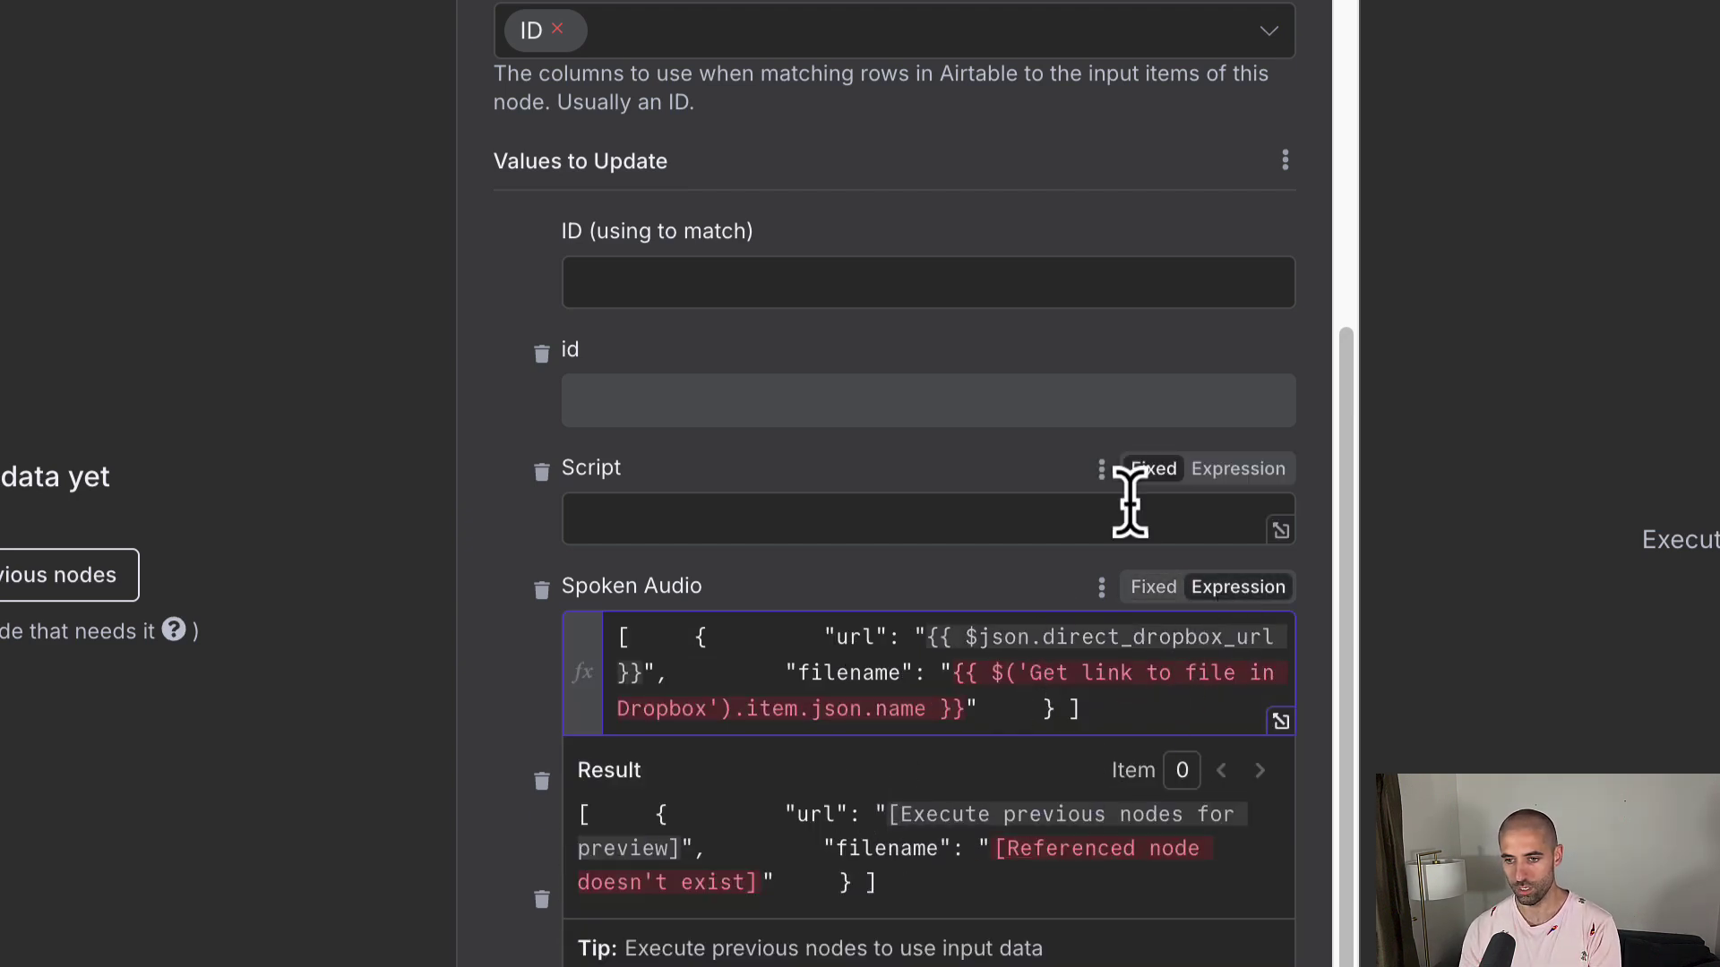
{"action": "key", "text": "shift+Down"}
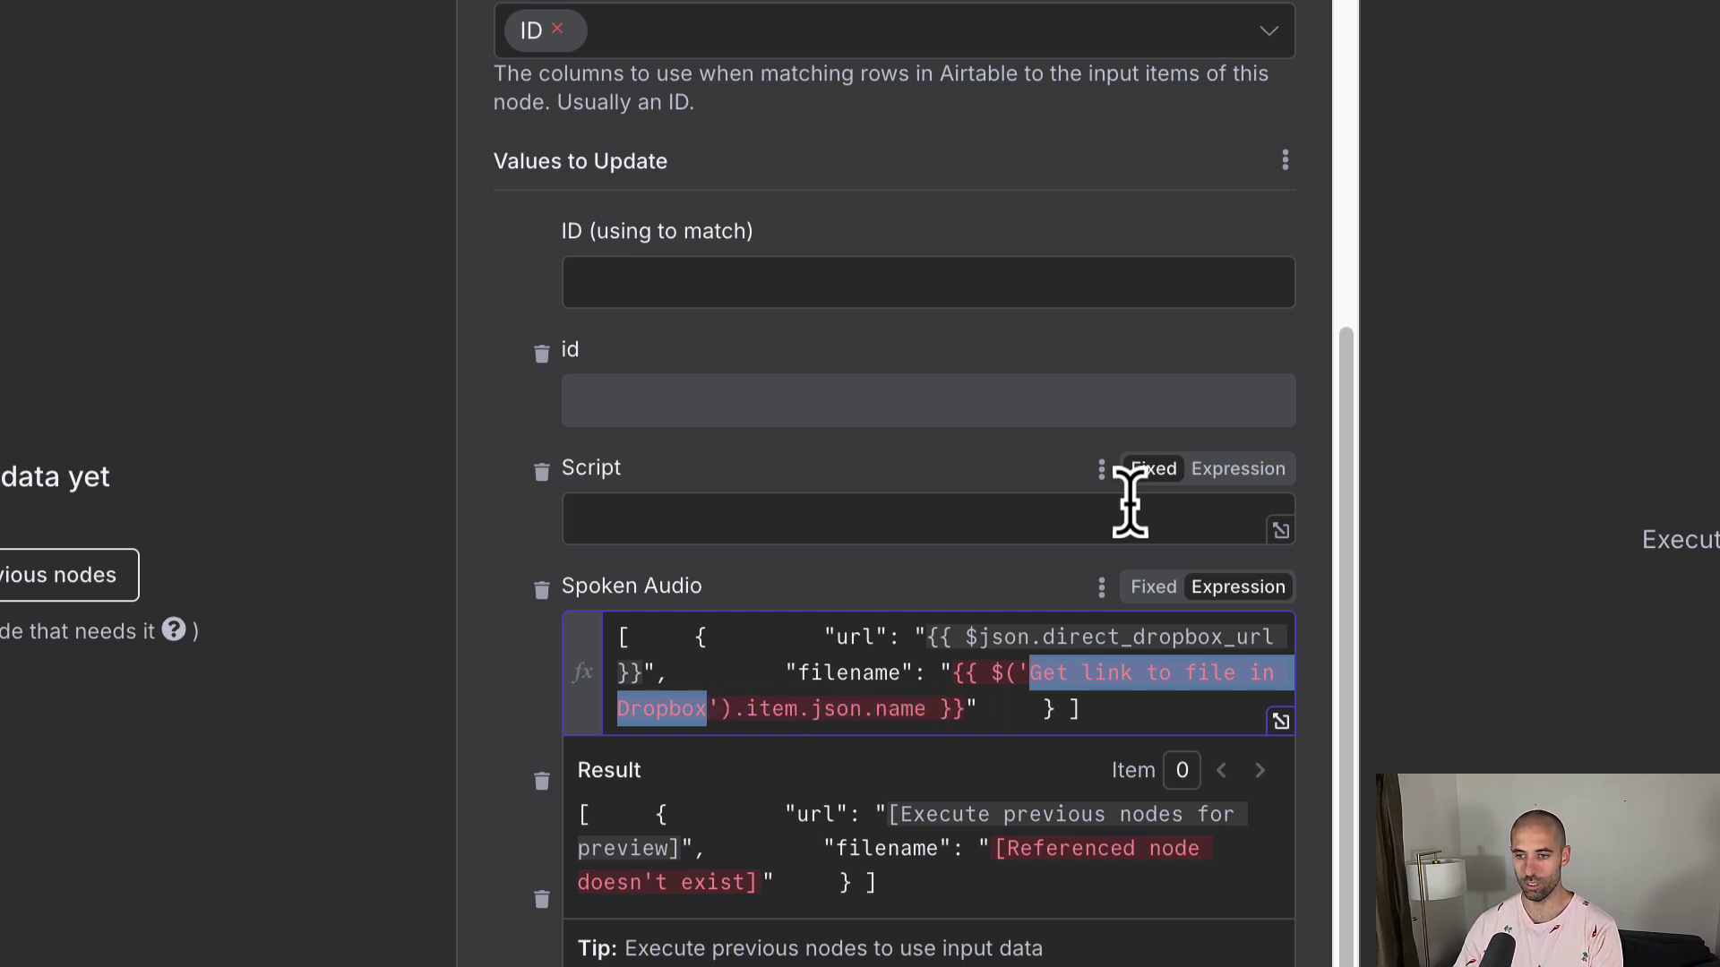
{"action": "key", "text": "Escape"}
{"action": "key", "text": "Escape"}
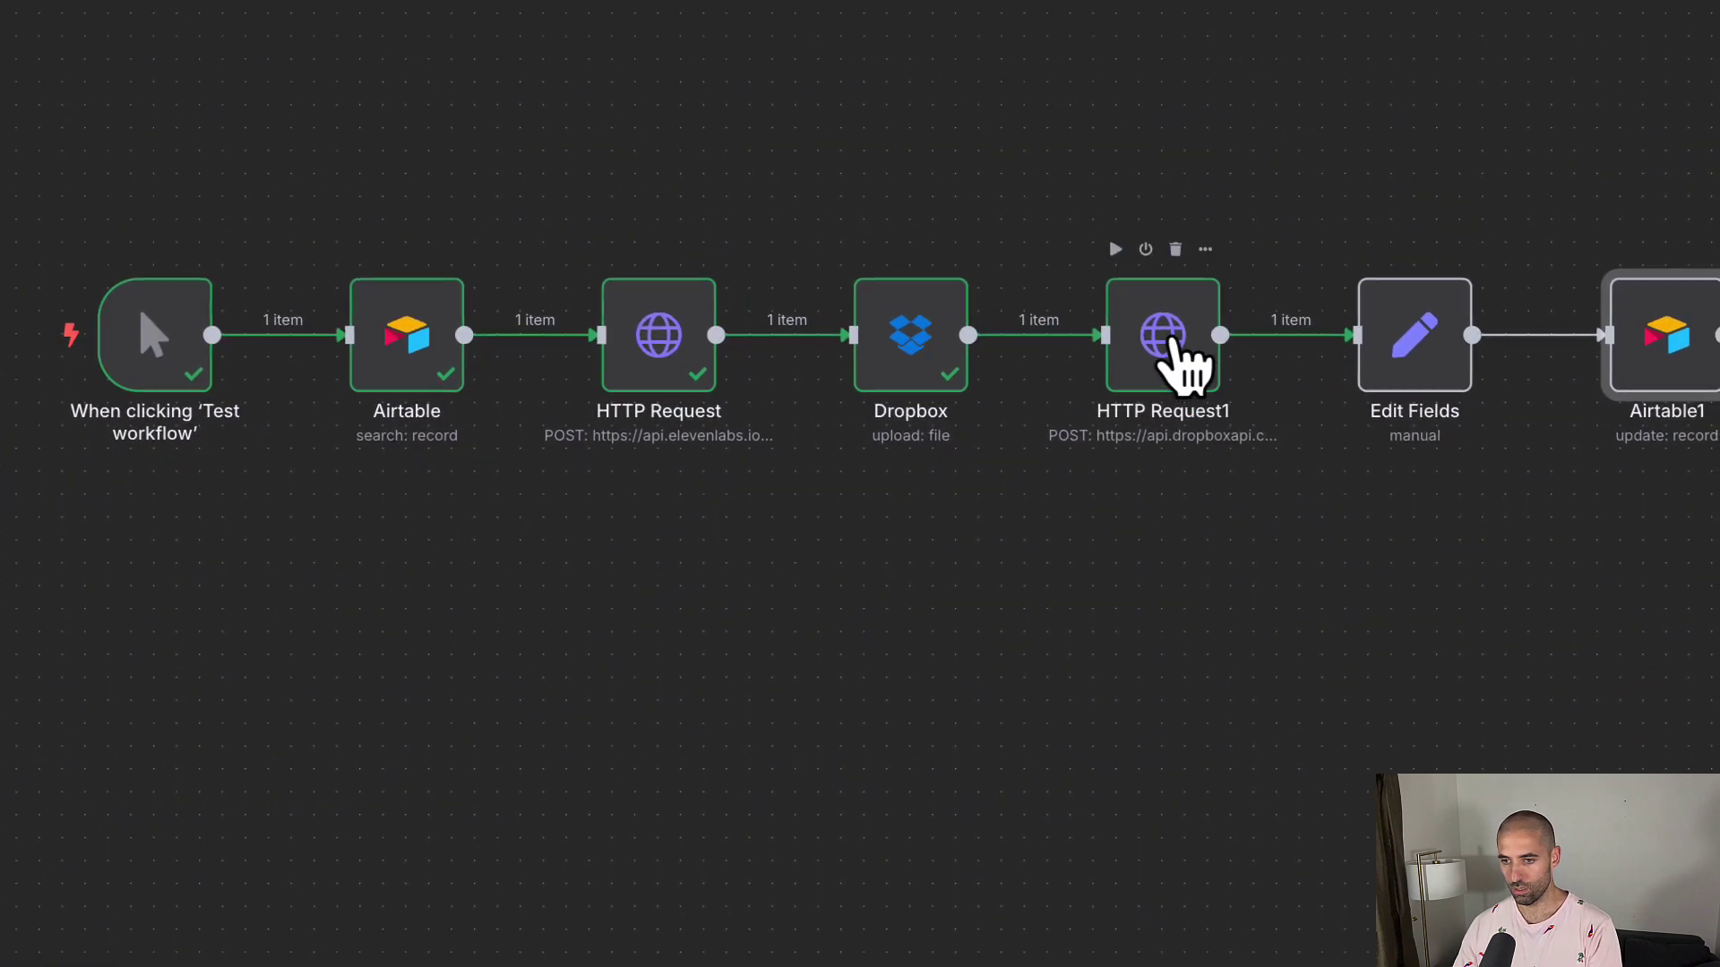
{"action": "right_click", "coordinate": [1160, 362]}
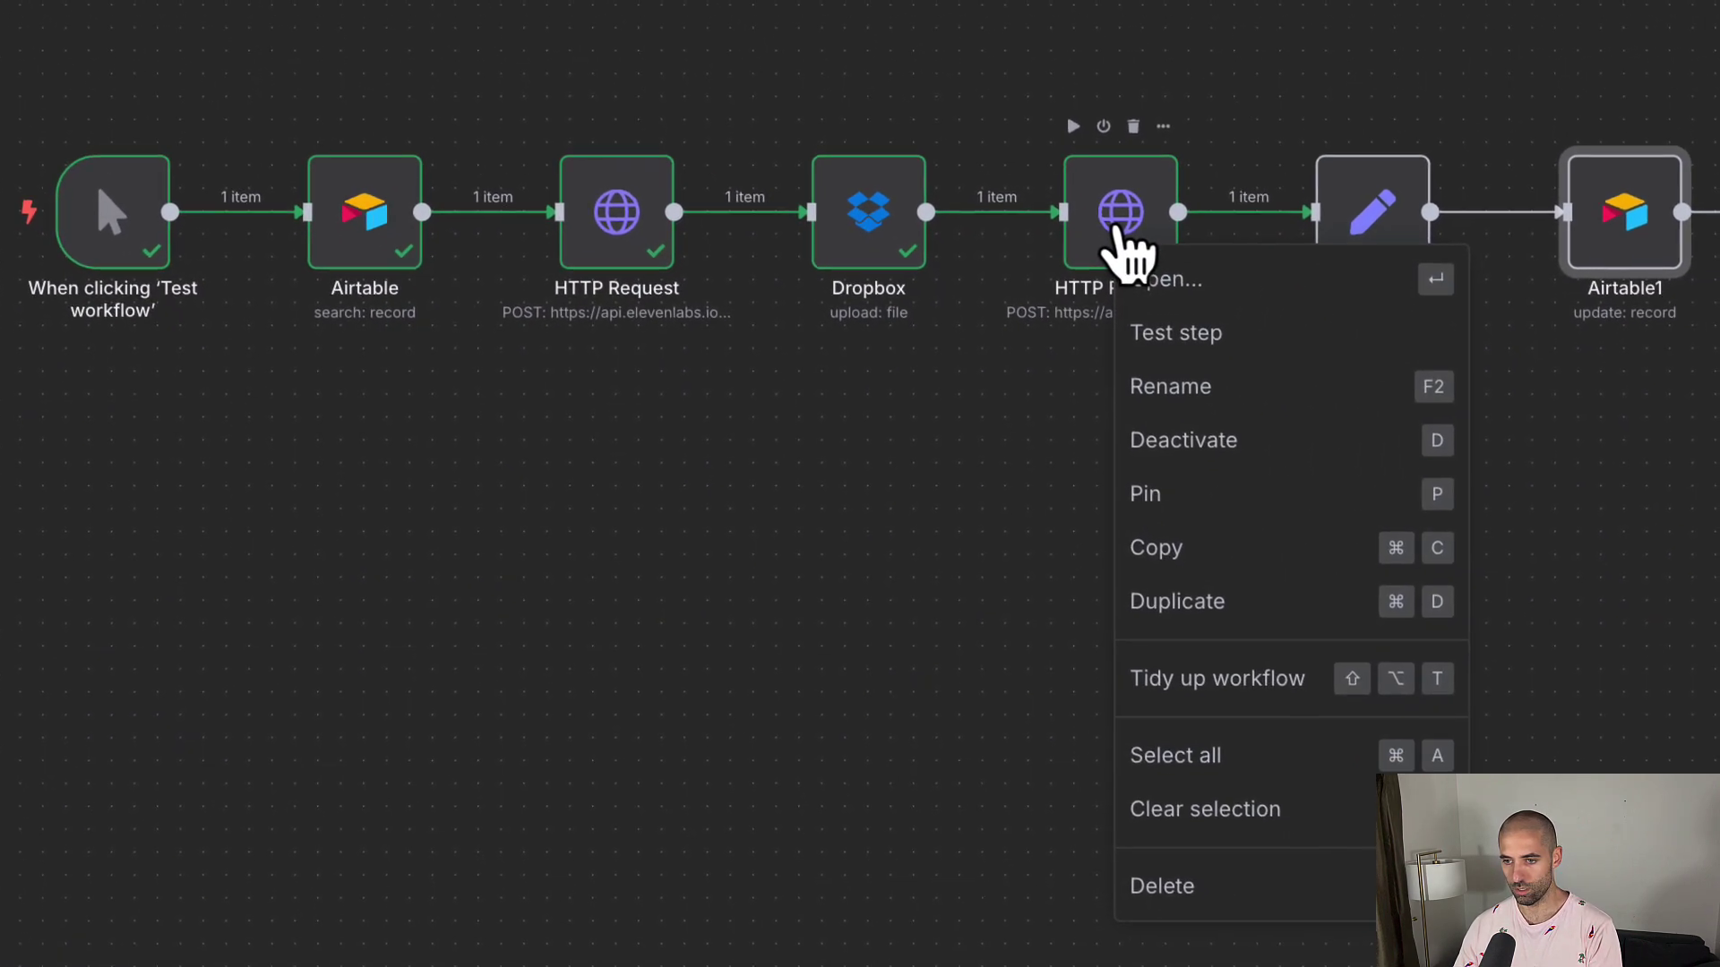
{"action": "left_click", "coordinate": [1182, 383]}
{"action": "type", "text": "Get link to file in Dropbox"}
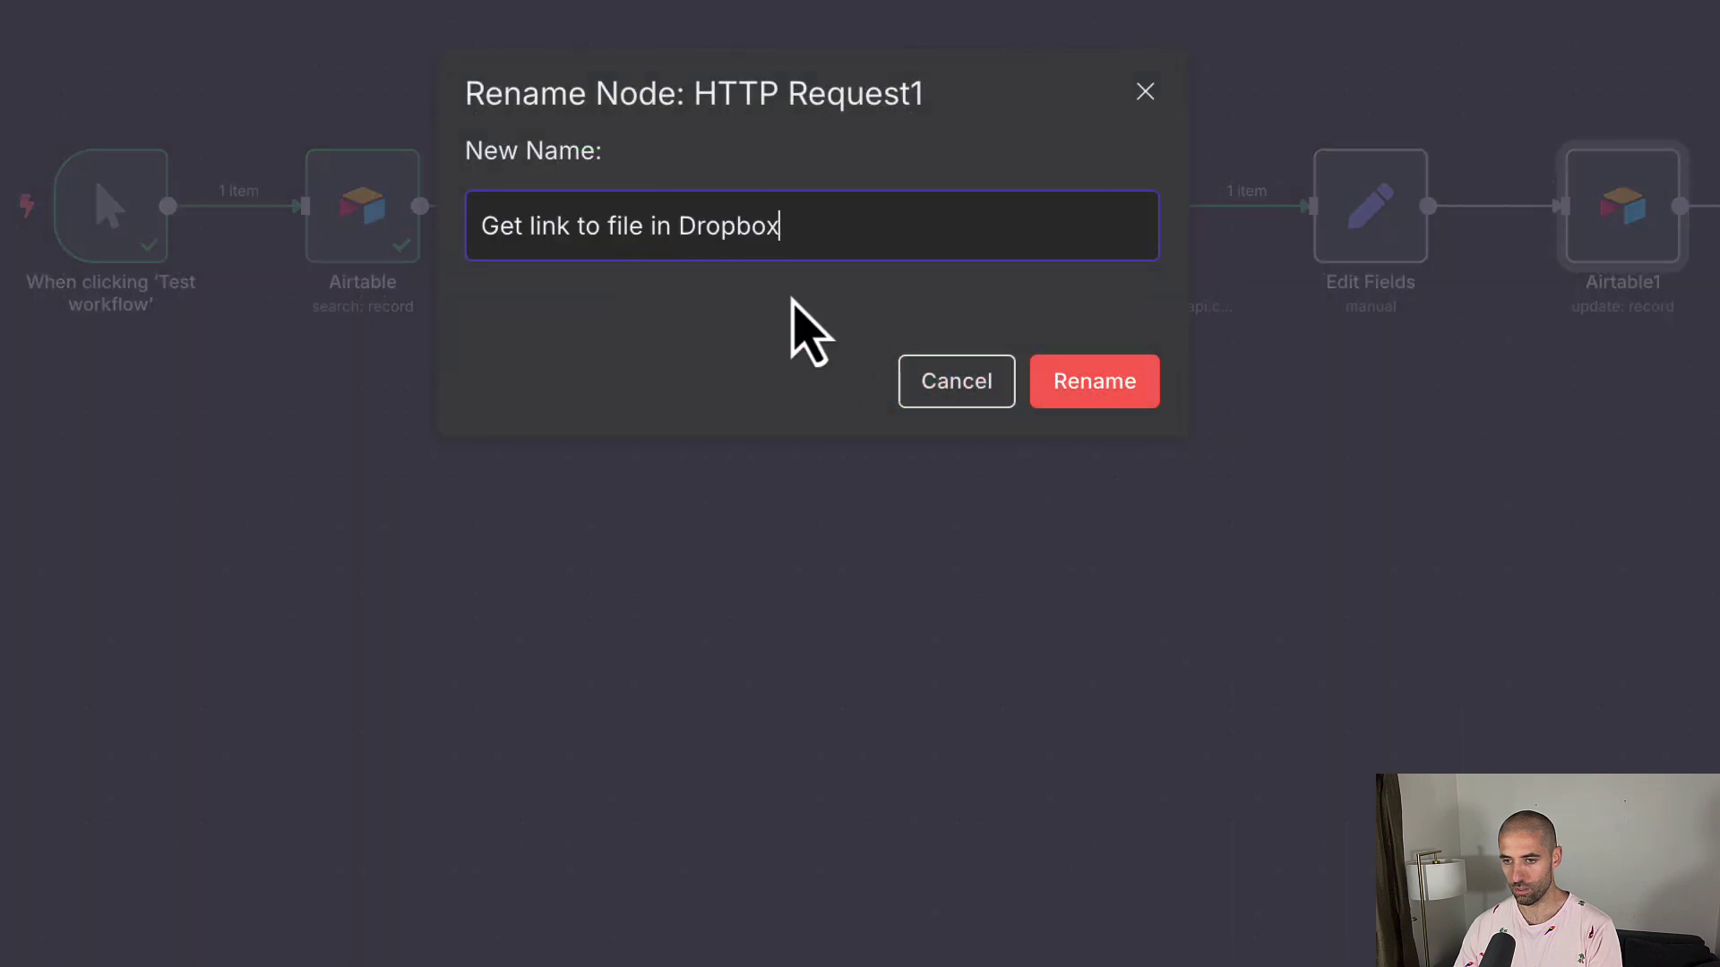
{"action": "left_click", "coordinate": [1100, 392]}
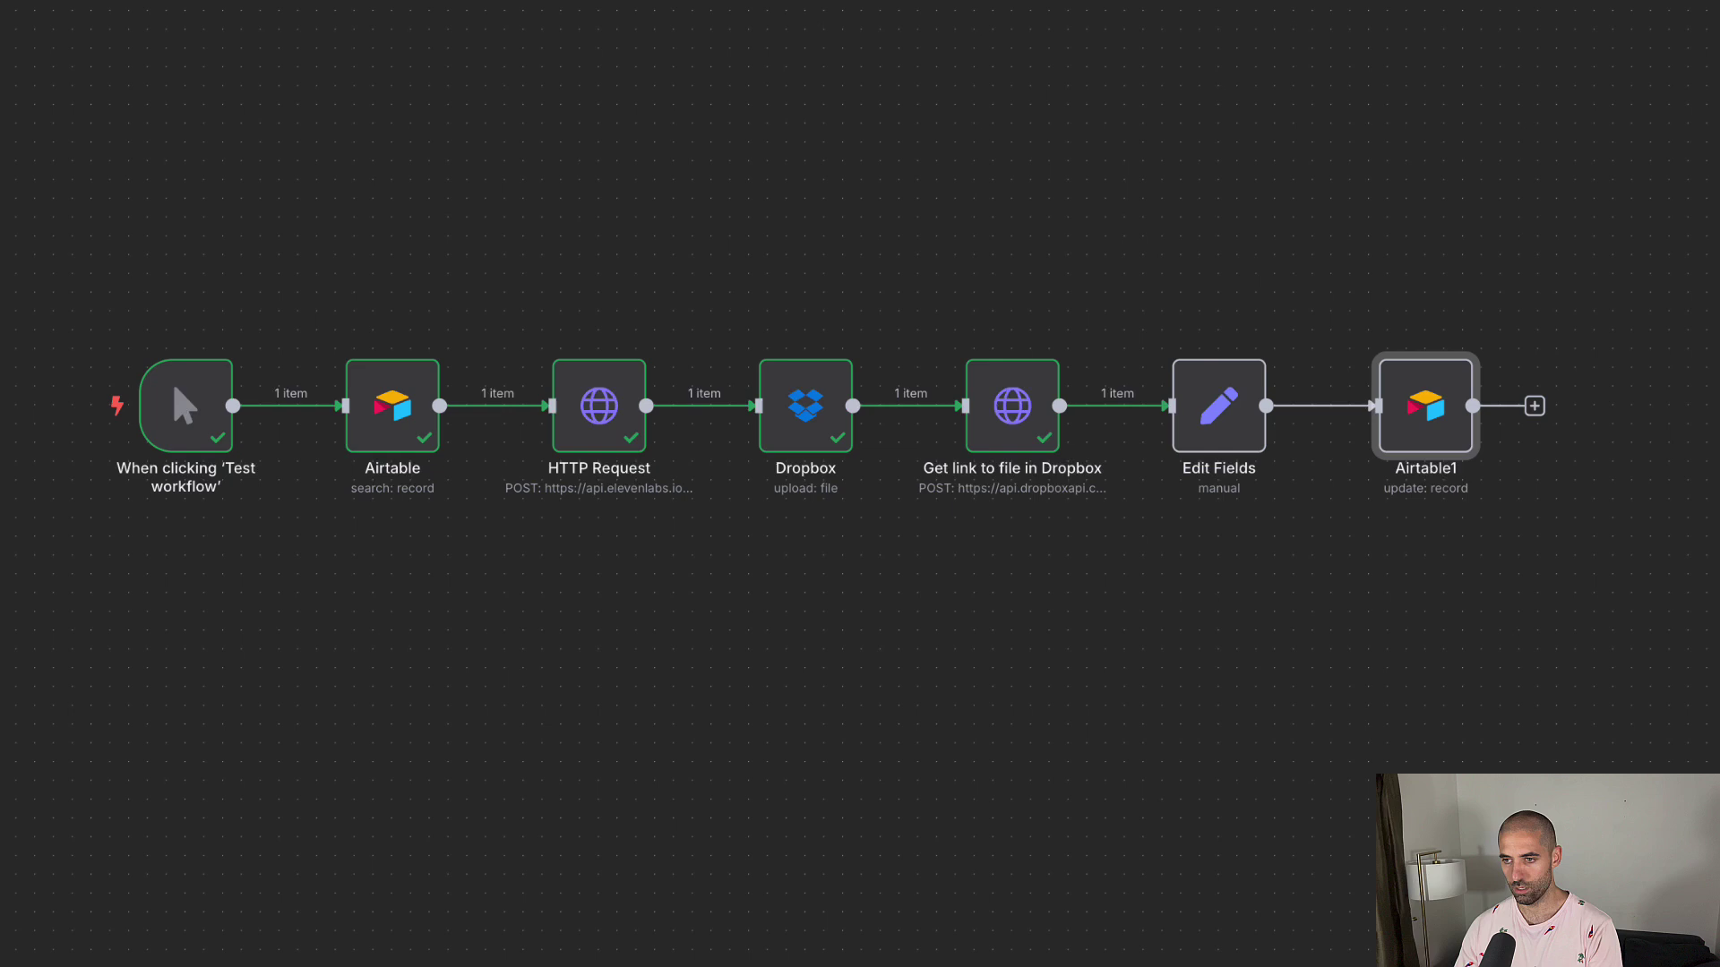
{"action": "left_click", "coordinate": [1552, 36]}
Review the Spoken Audio expression of the Airtable1 node in the expanded editor and return to the canvas
{"action": "double_click", "coordinate": [1421, 412]}
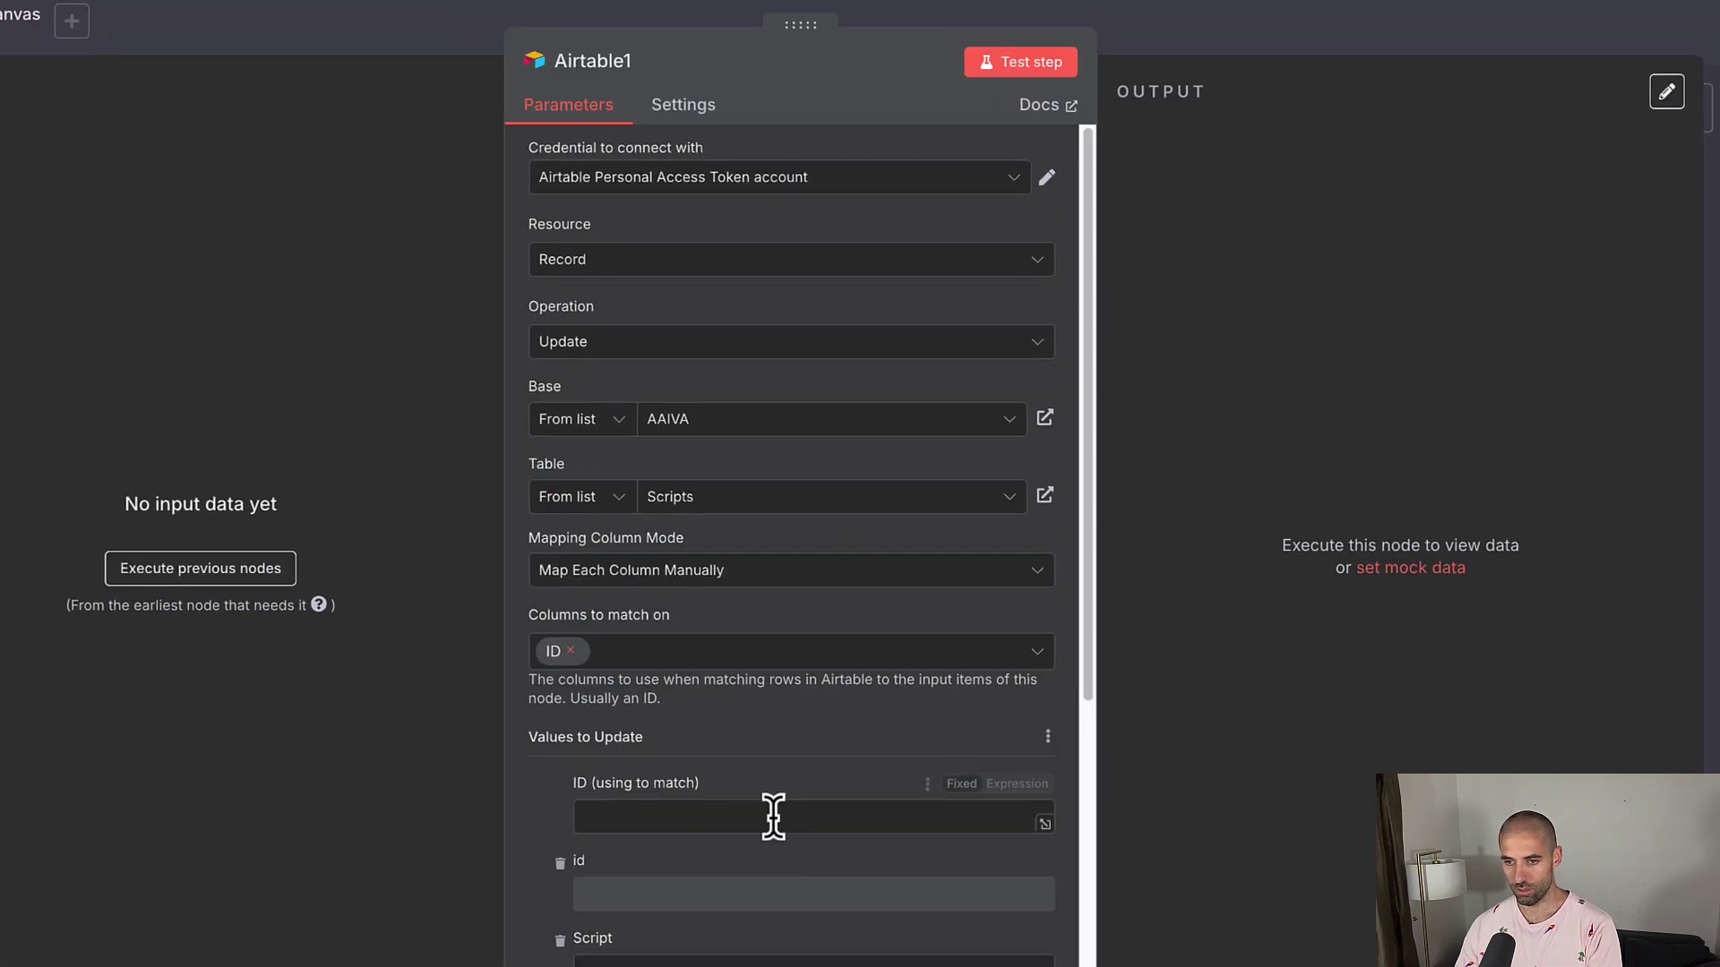
{"action": "scroll", "coordinate": [688, 716], "scroll_direction": "down", "scroll_amount": 6}
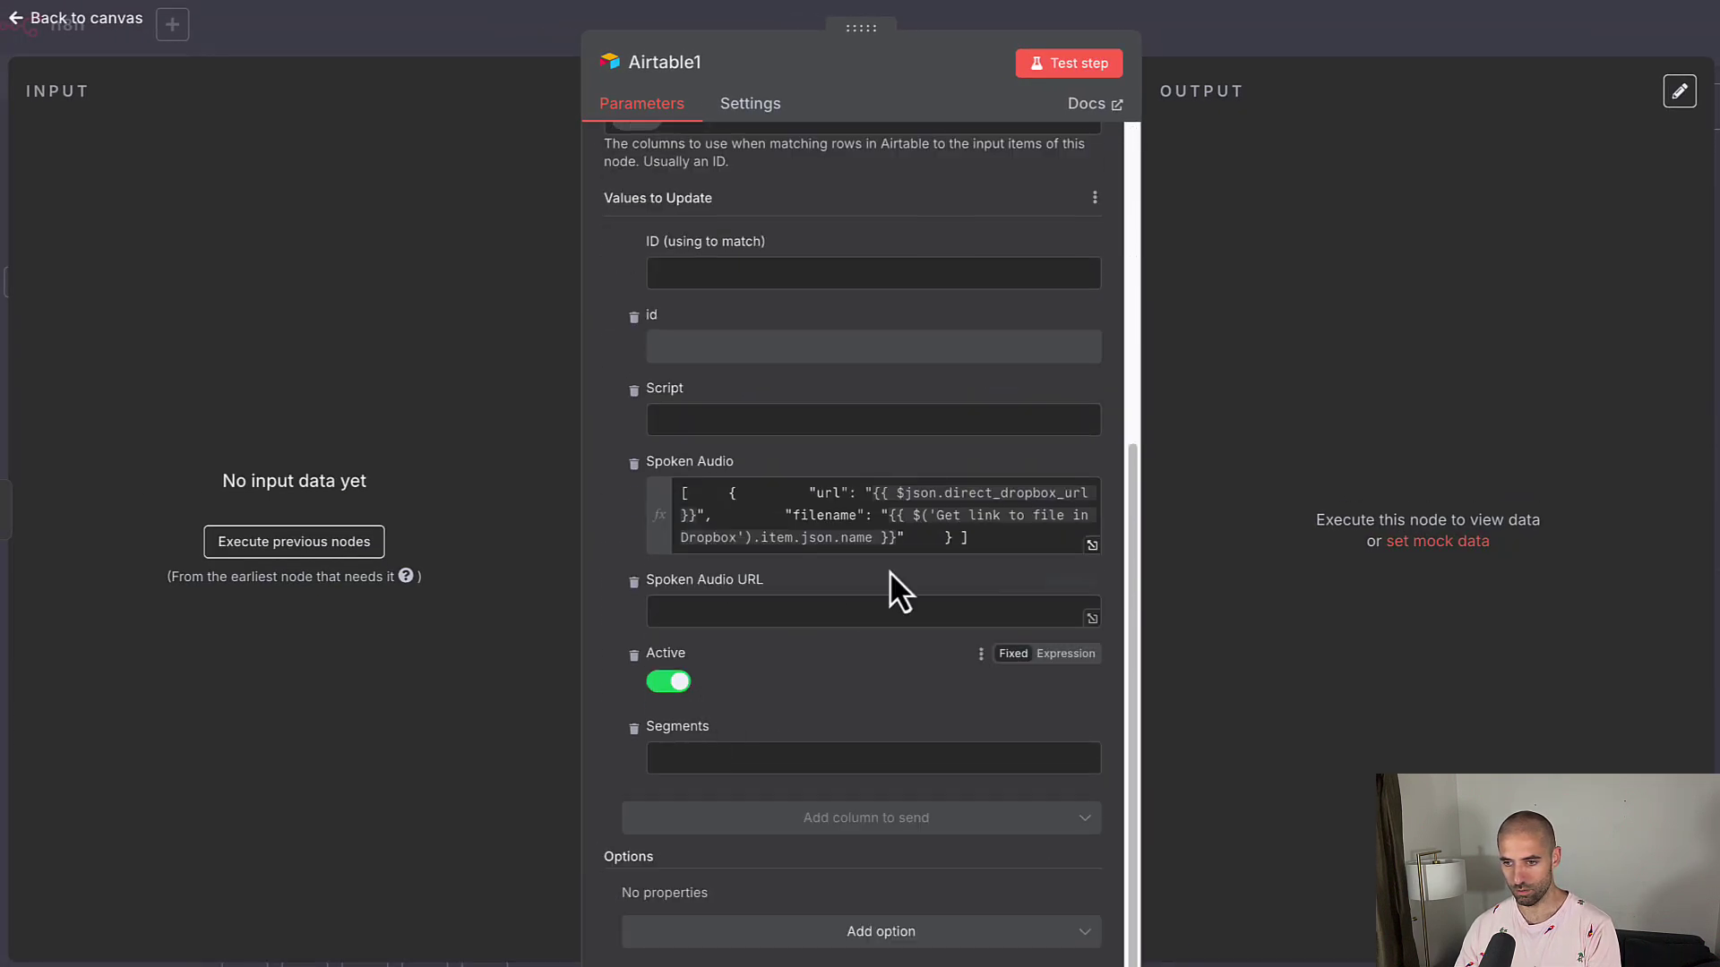
{"action": "left_click", "coordinate": [1093, 544]}
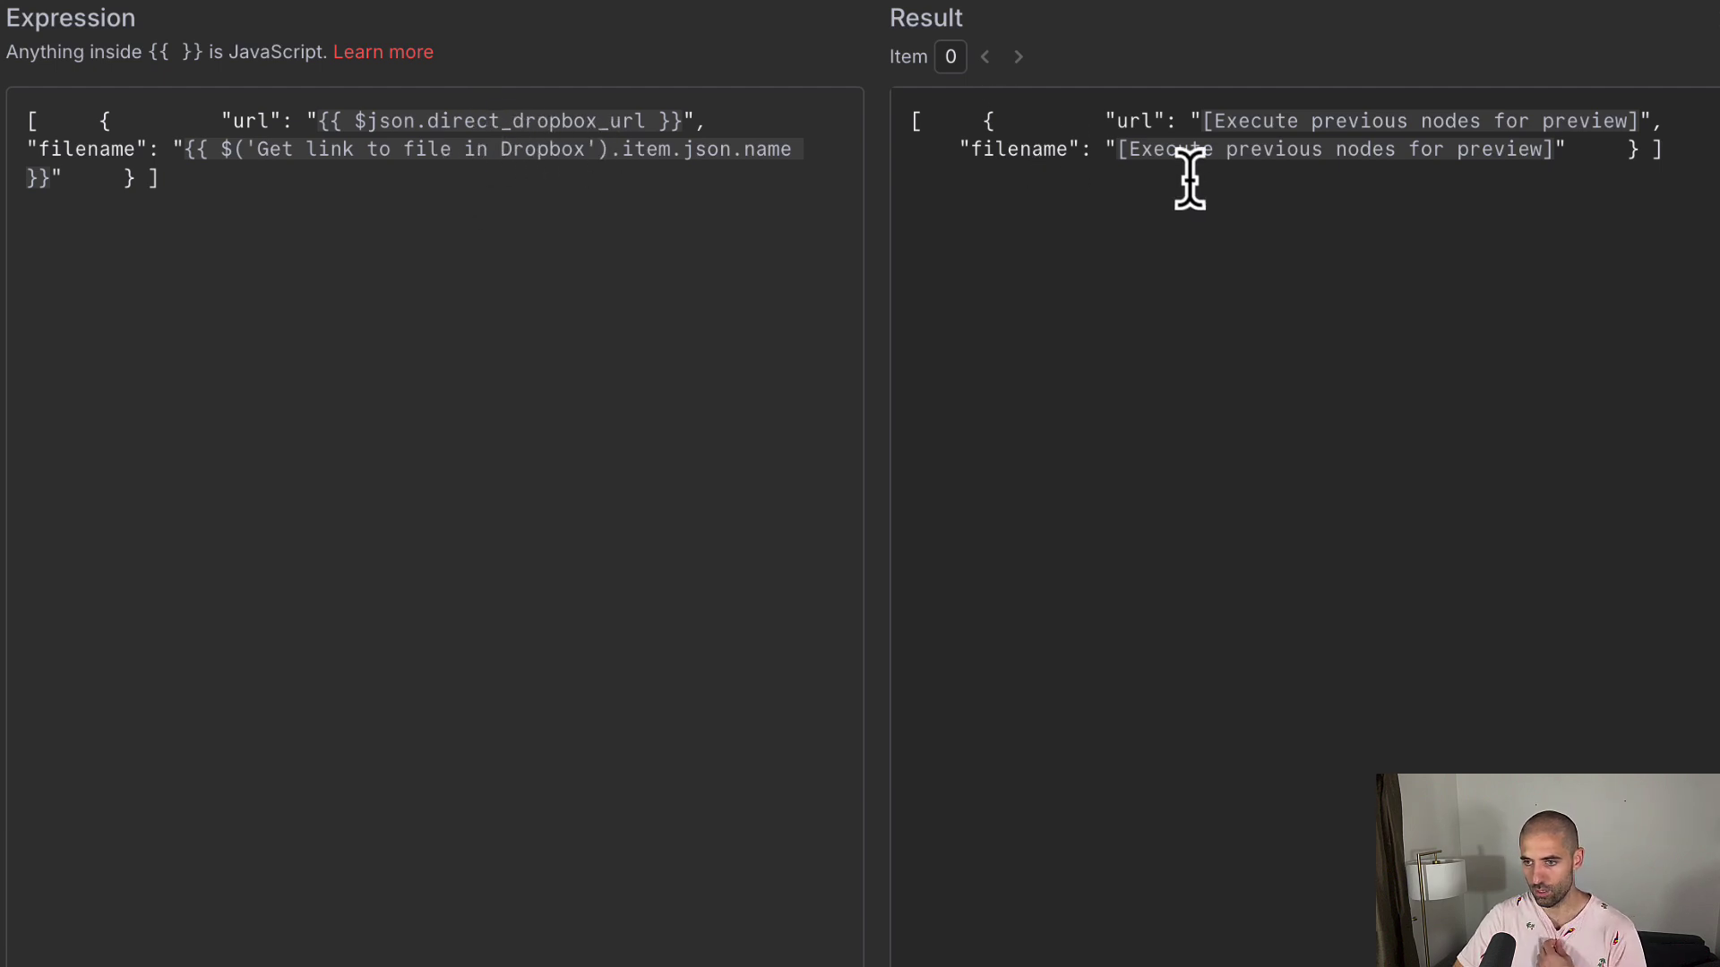
{"action": "key", "text": "Escape"}
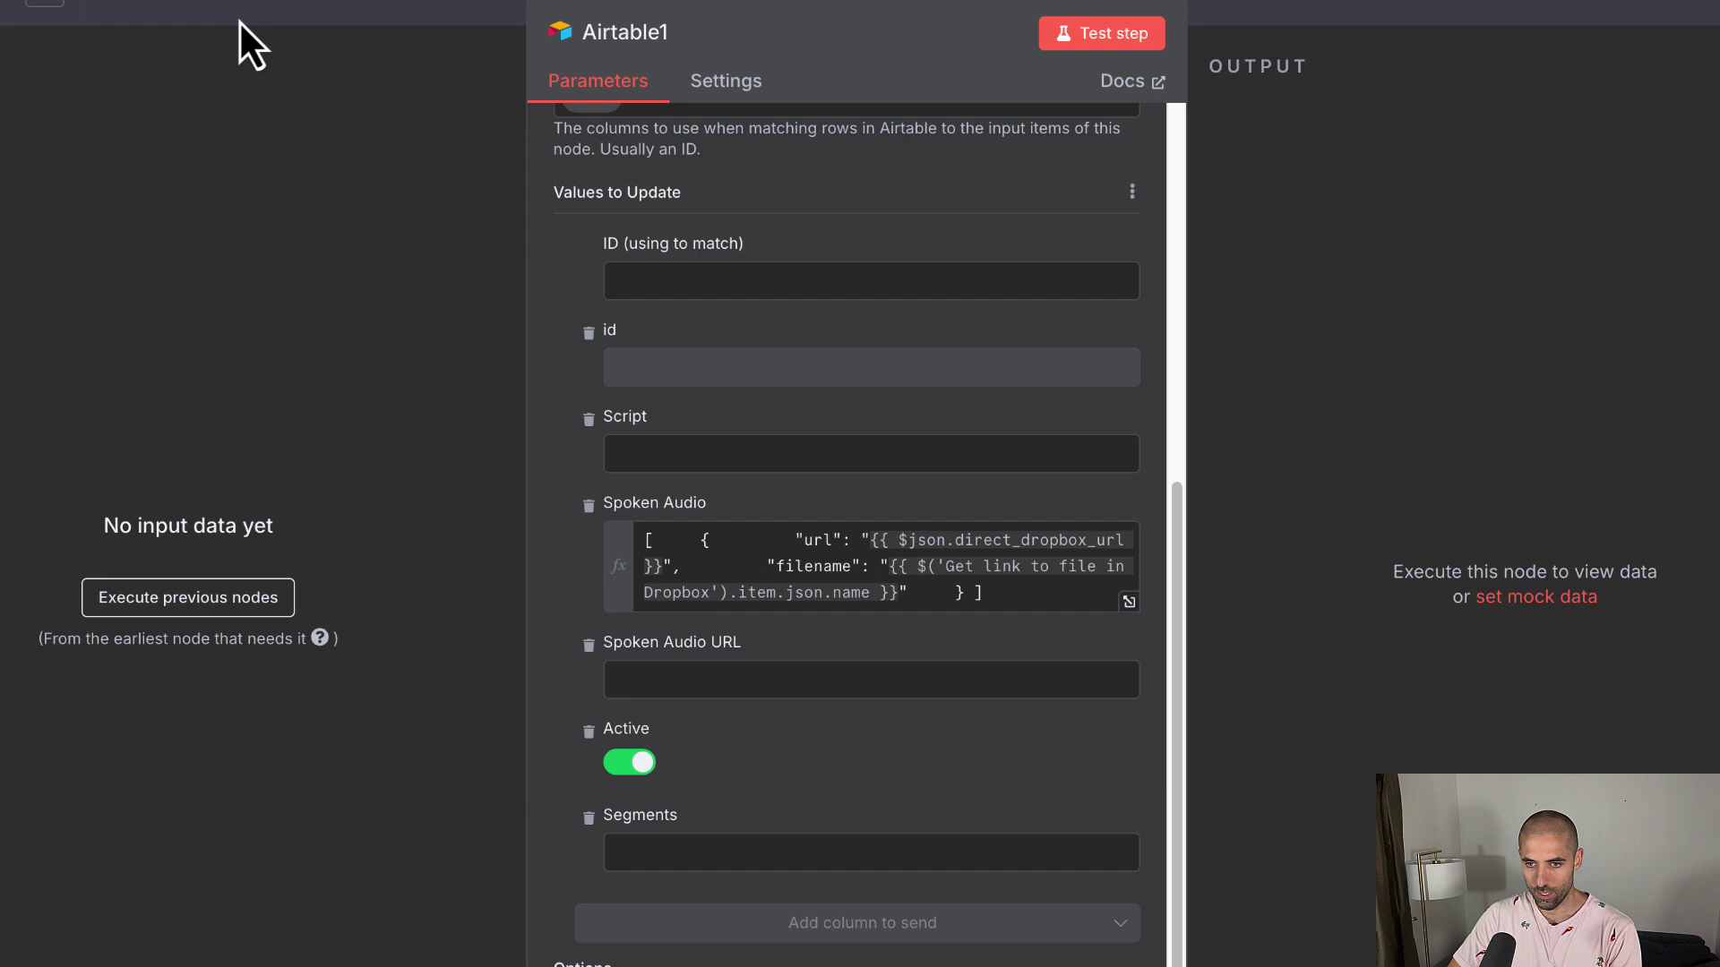
{"action": "left_click", "coordinate": [238, 20]}
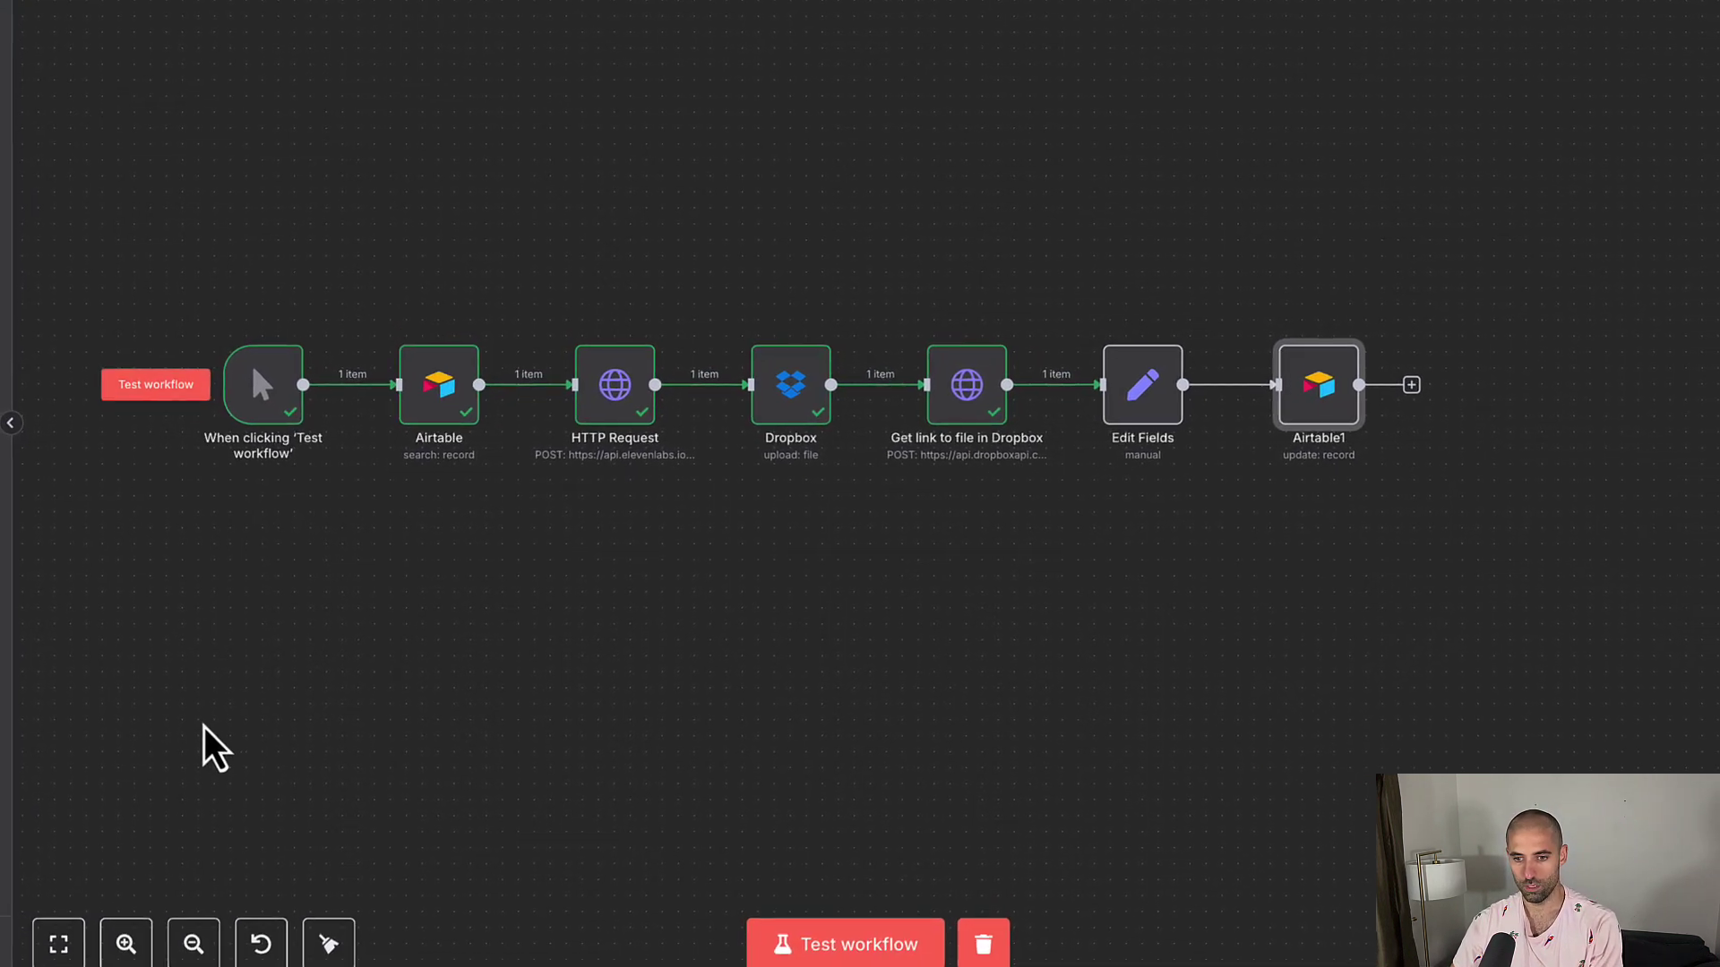
Test the workflow and inspect the error and JSON body of the Get link to file in Dropbox node
{"action": "left_click", "coordinate": [828, 935]}
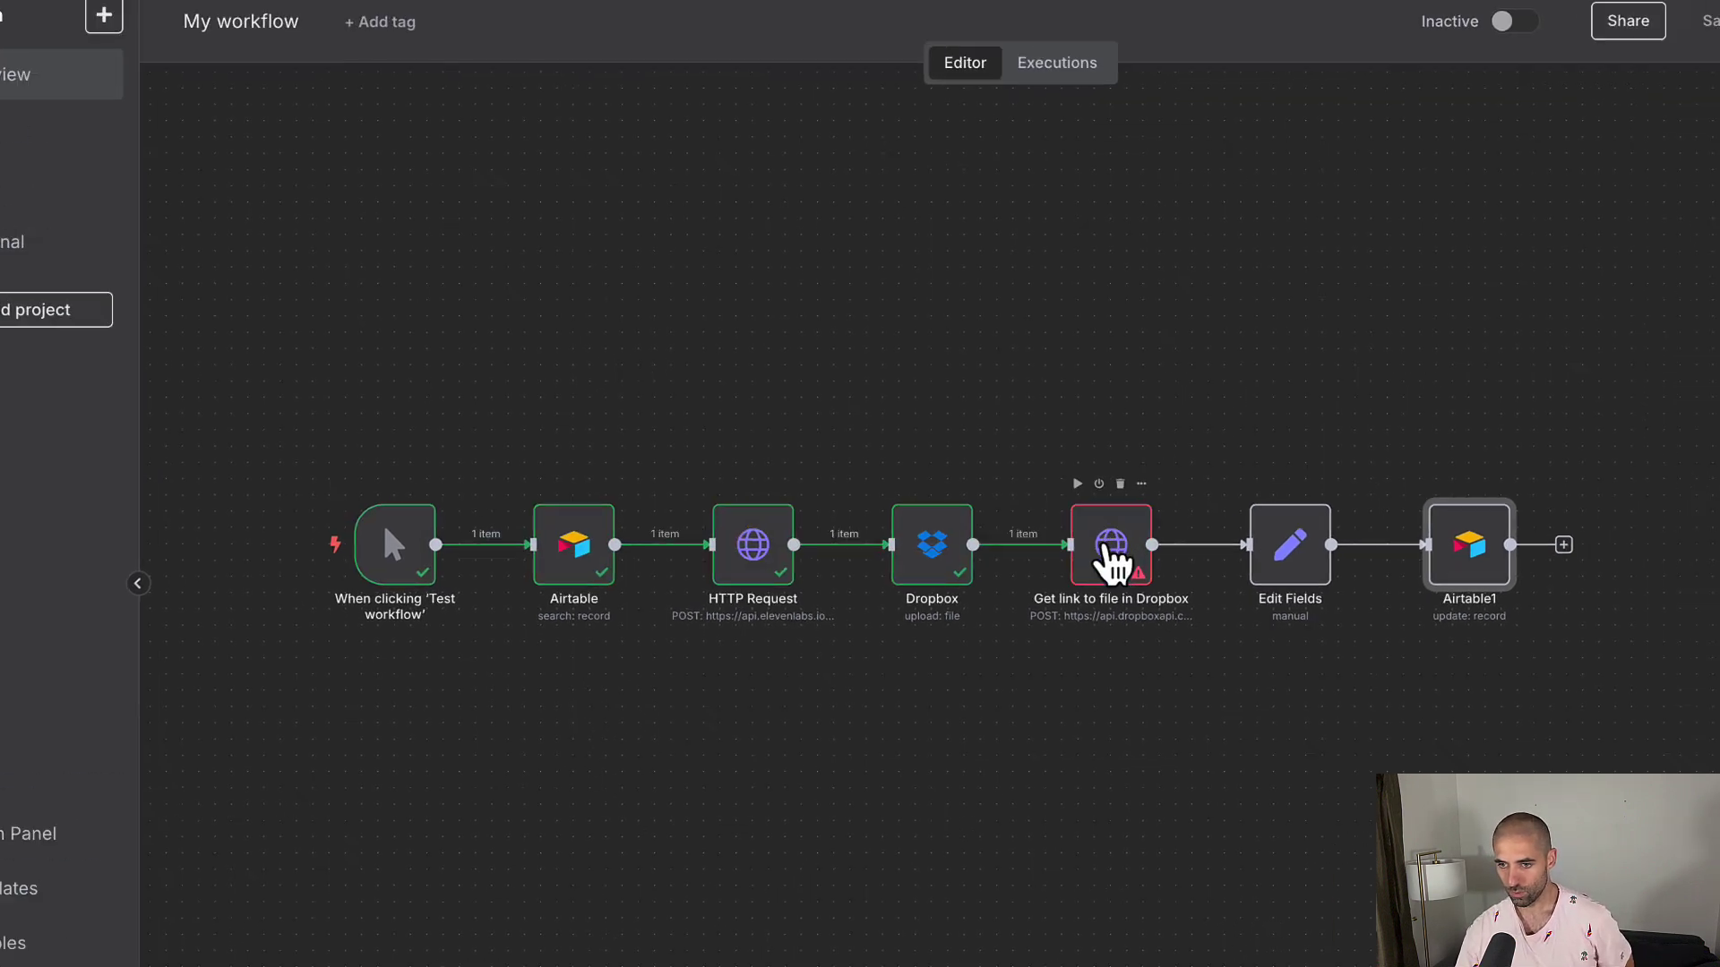
{"action": "double_click", "coordinate": [1163, 521]}
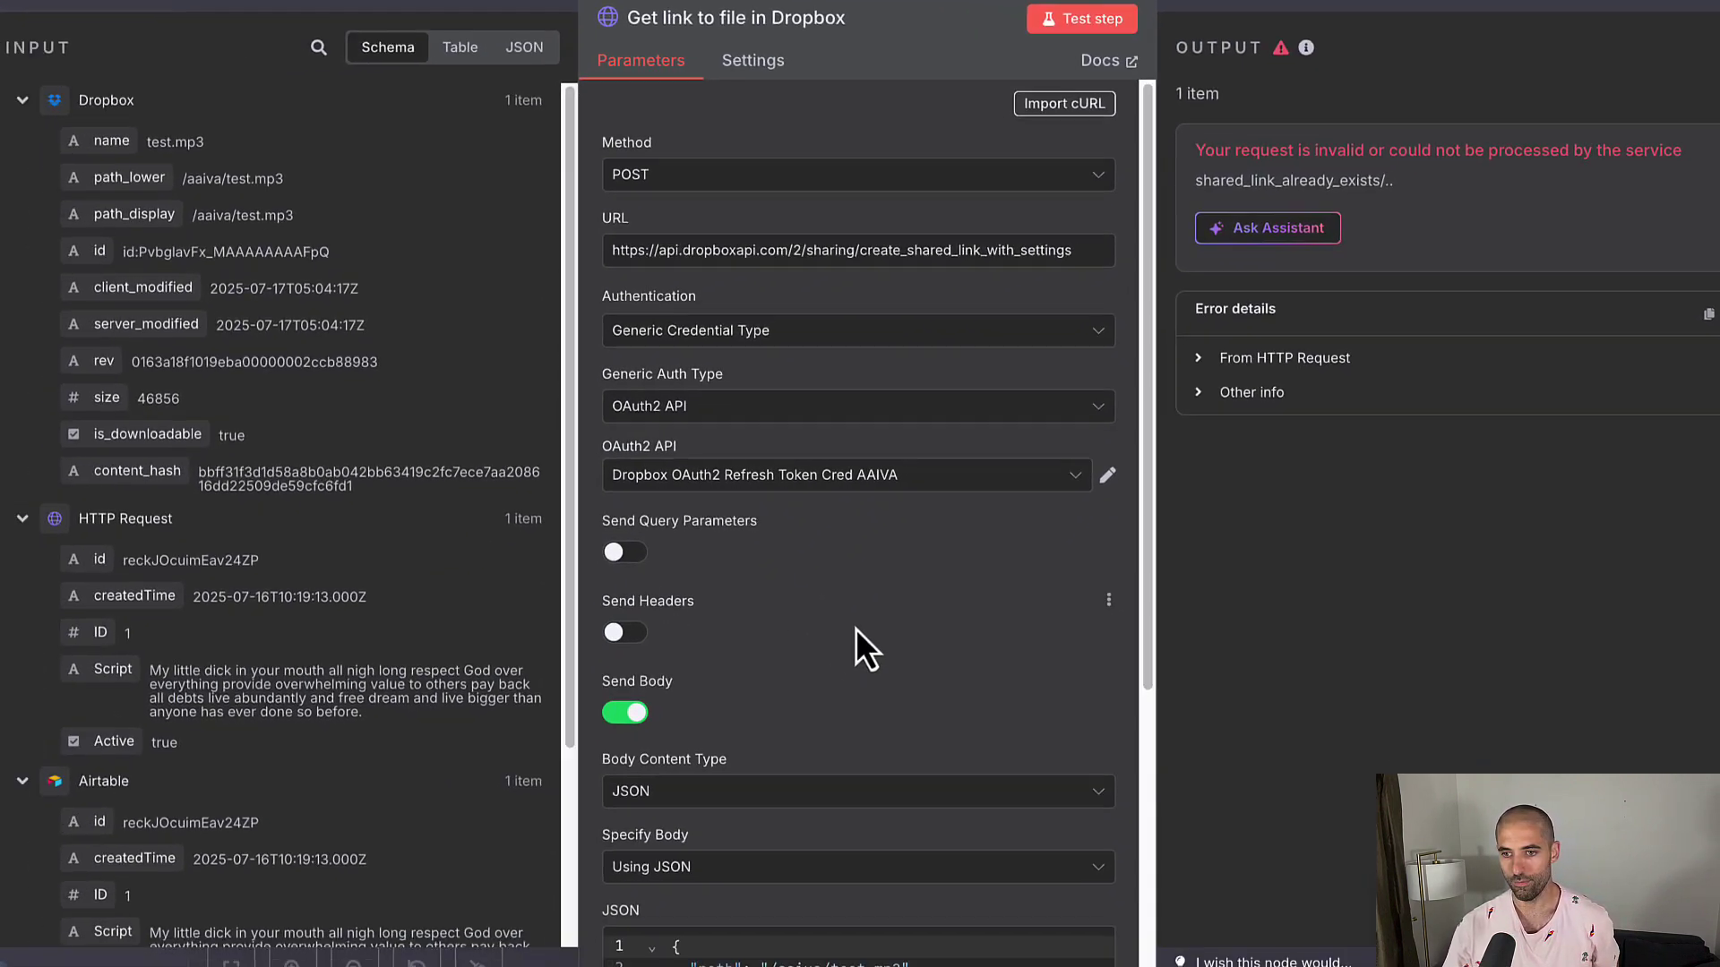
{"action": "scroll", "coordinate": [856, 627], "scroll_direction": "down", "scroll_amount": 3}
{"action": "scroll", "coordinate": [855, 629], "scroll_direction": "down", "scroll_amount": 3}
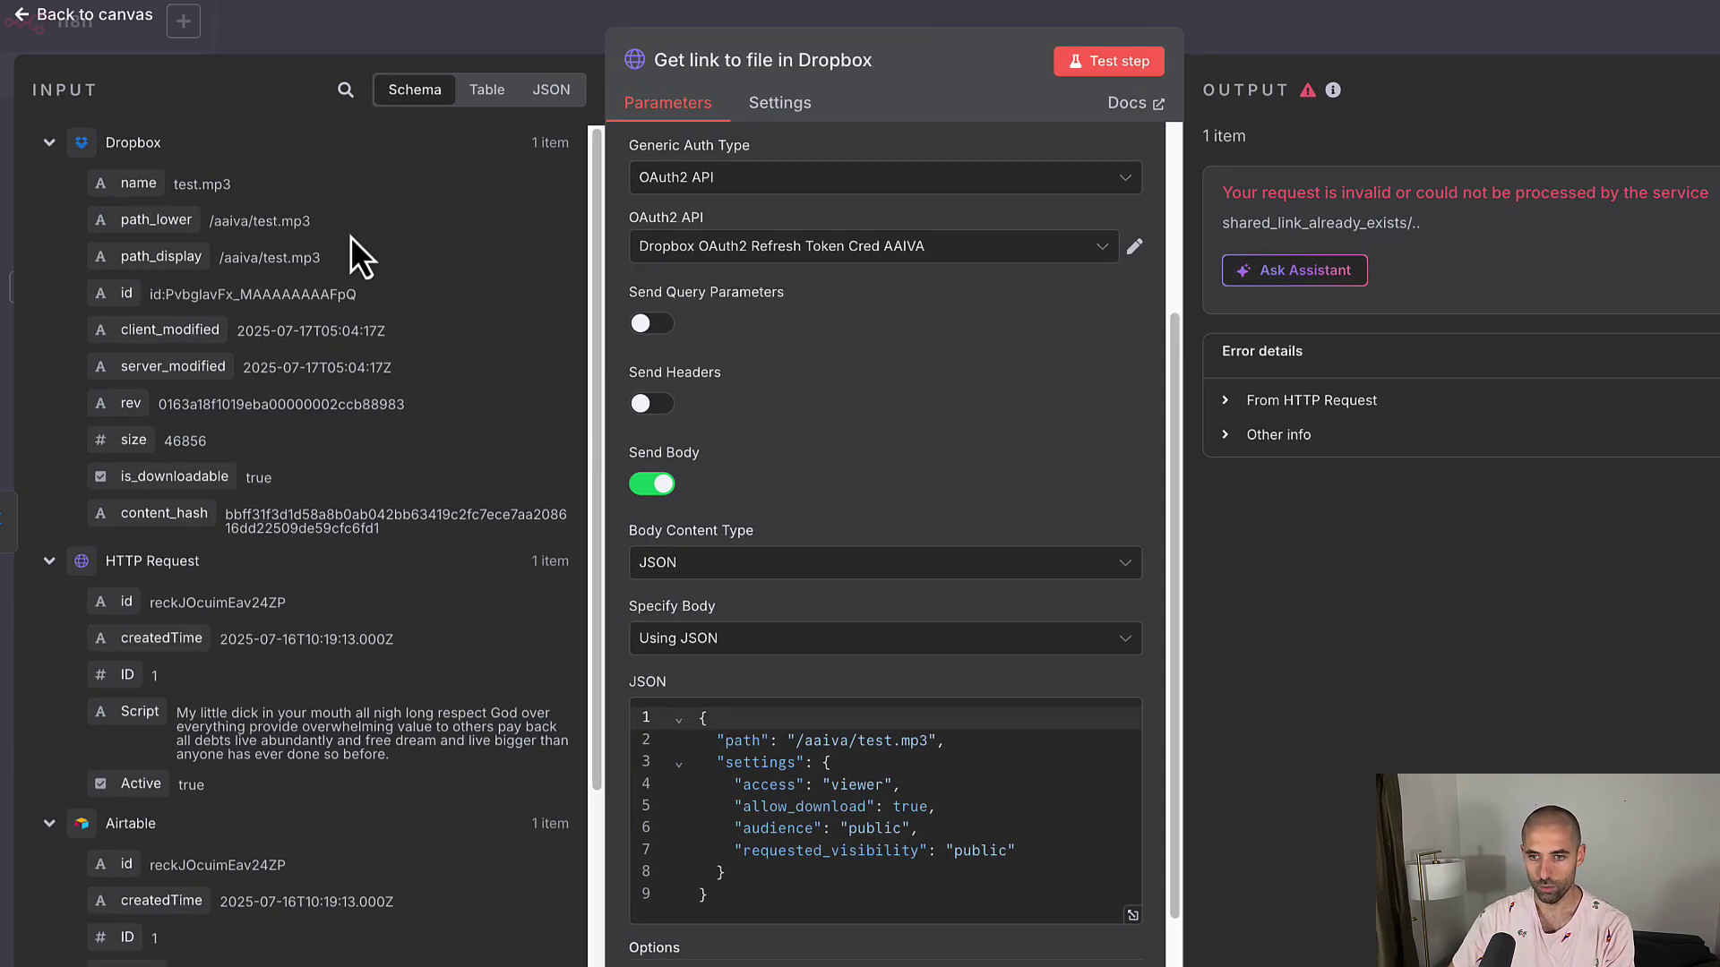
{"action": "left_click", "coordinate": [317, 32]}
In the ElevenLabs HTTP Request node, replace the text body parameter's value with the Airtable script, {{ $json.Script }}
{"action": "double_click", "coordinate": [767, 498]}
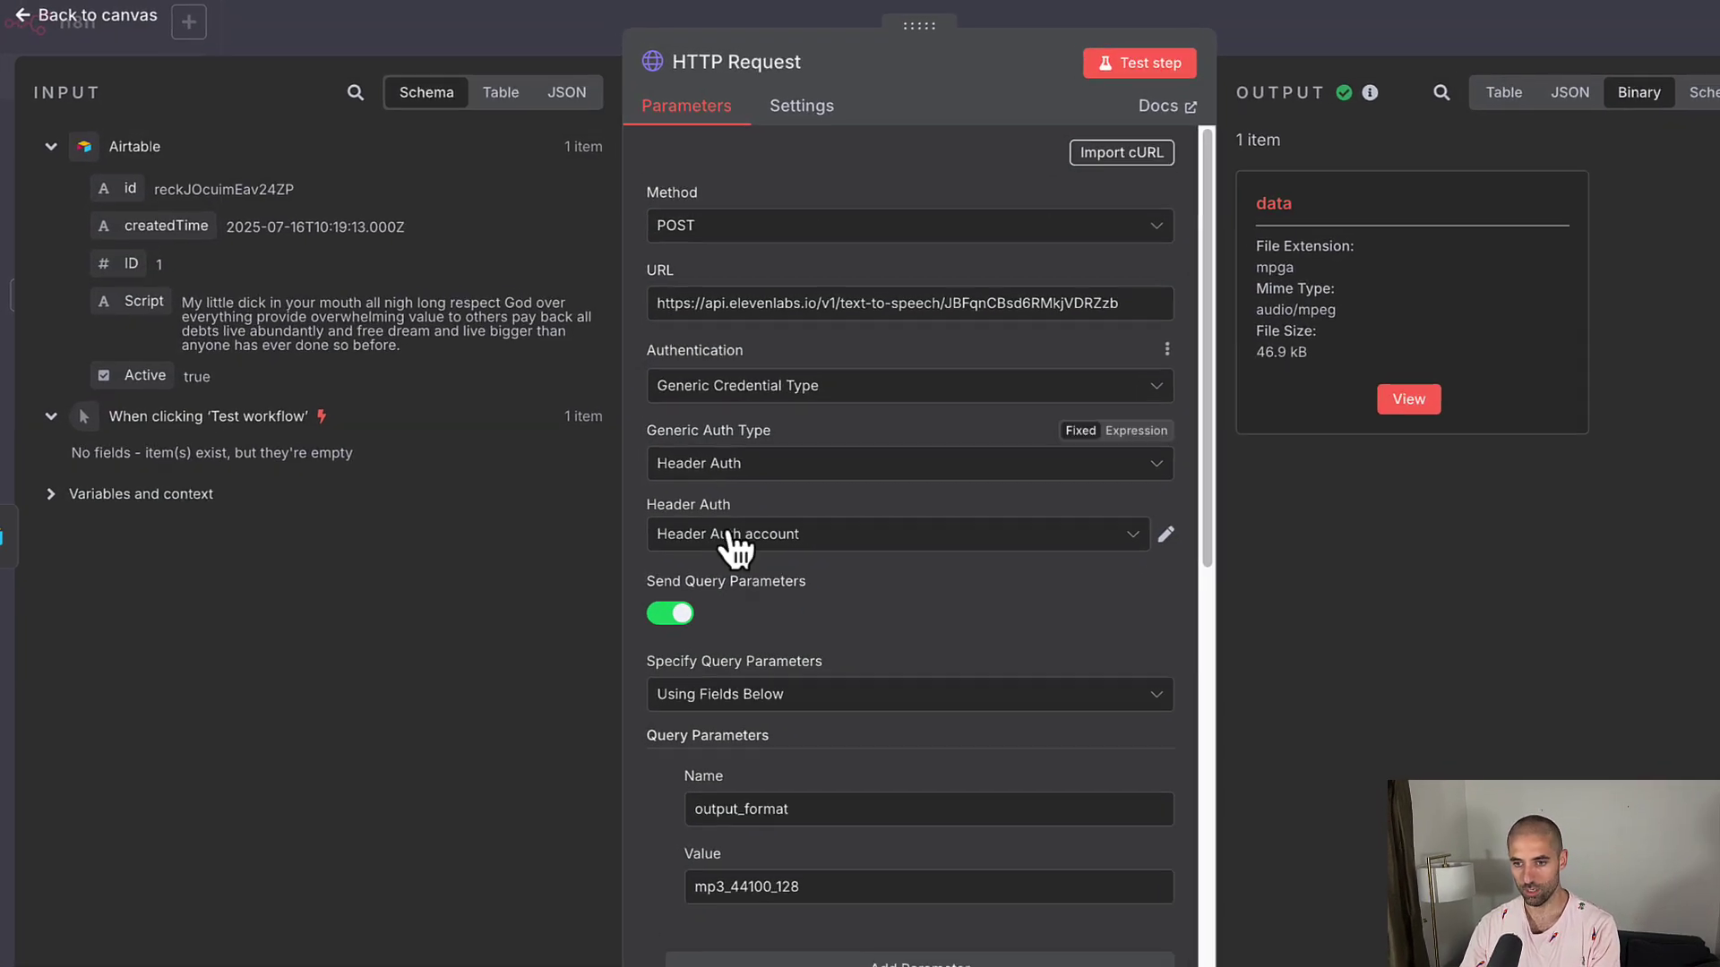
{"action": "scroll", "coordinate": [734, 542], "scroll_direction": "down", "scroll_amount": 10}
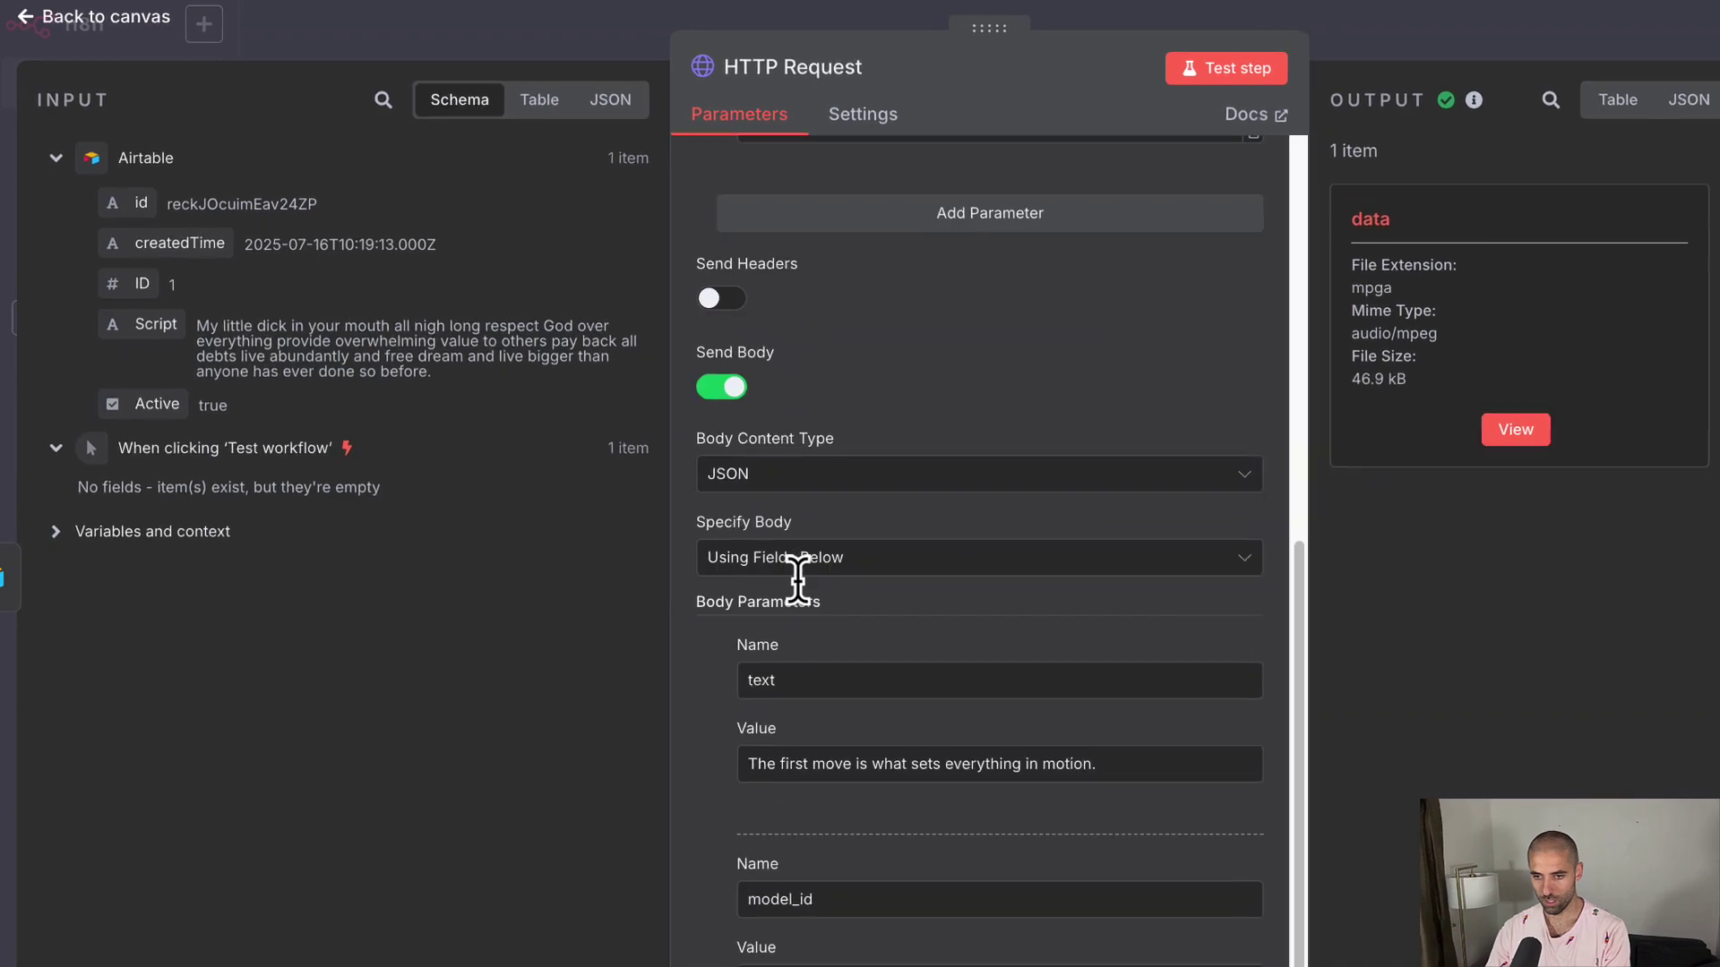
{"action": "scroll", "coordinate": [817, 597], "scroll_direction": "down", "scroll_amount": 2}
{"action": "triple_click", "coordinate": [855, 622]}
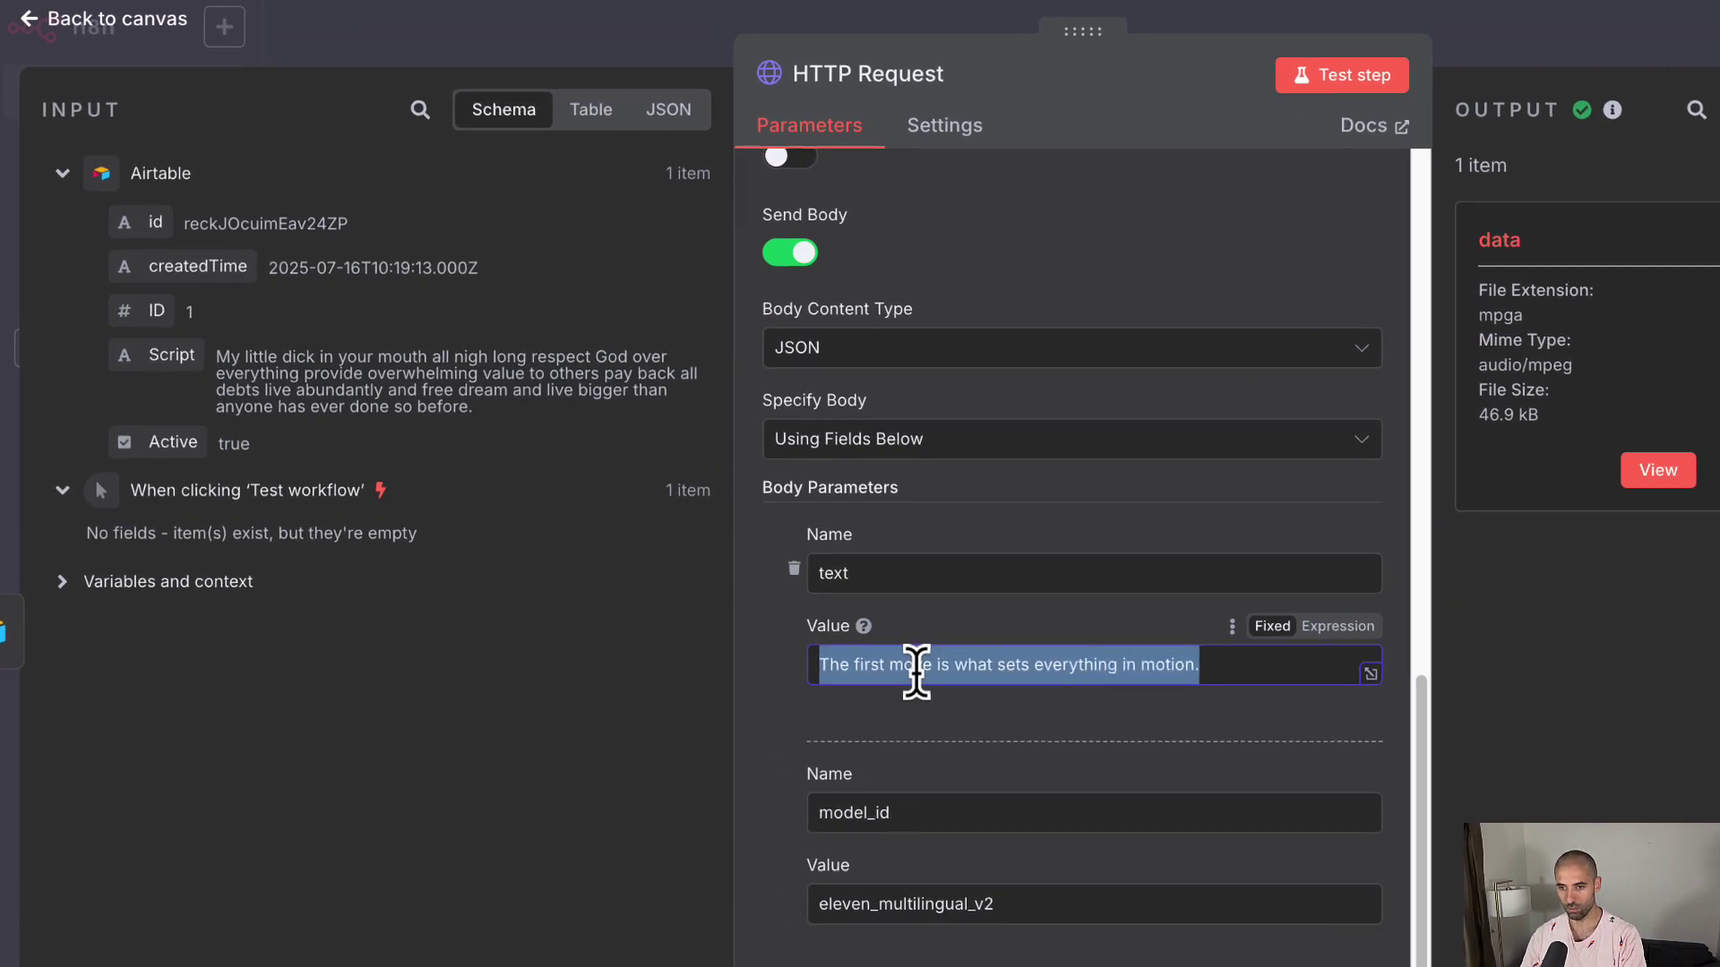
{"action": "key", "text": "BackSpace"}
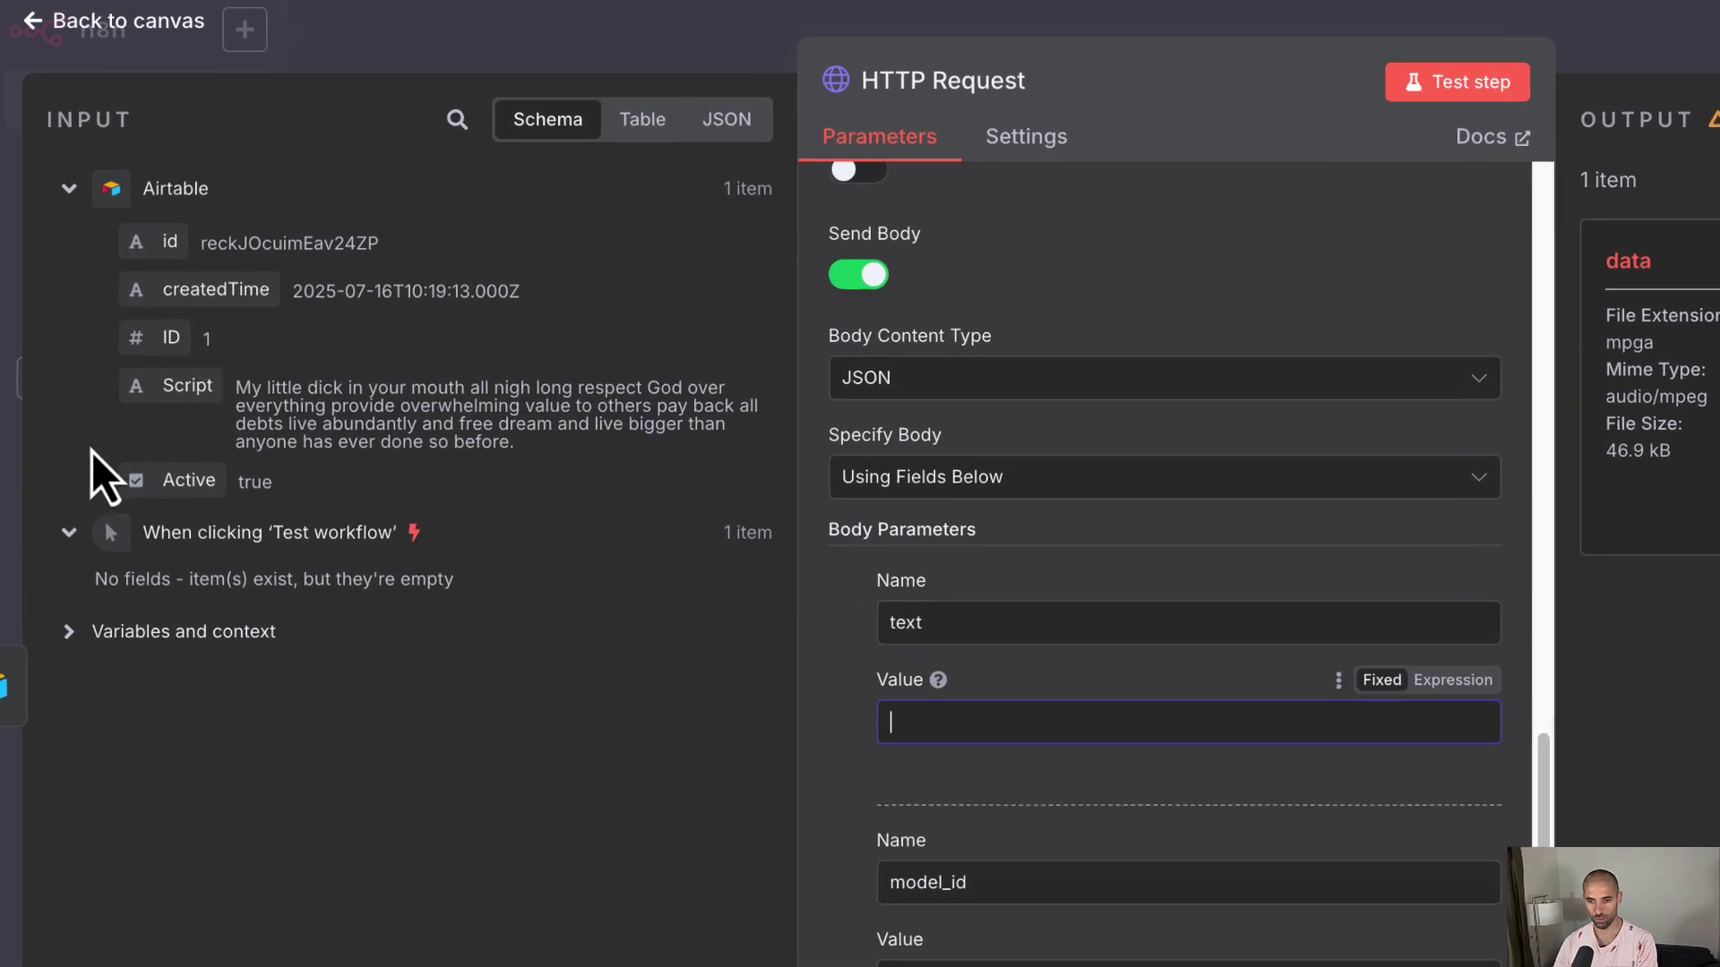
{"action": "left_click_drag", "start_coordinate": [199, 421], "coordinate": [963, 752]}
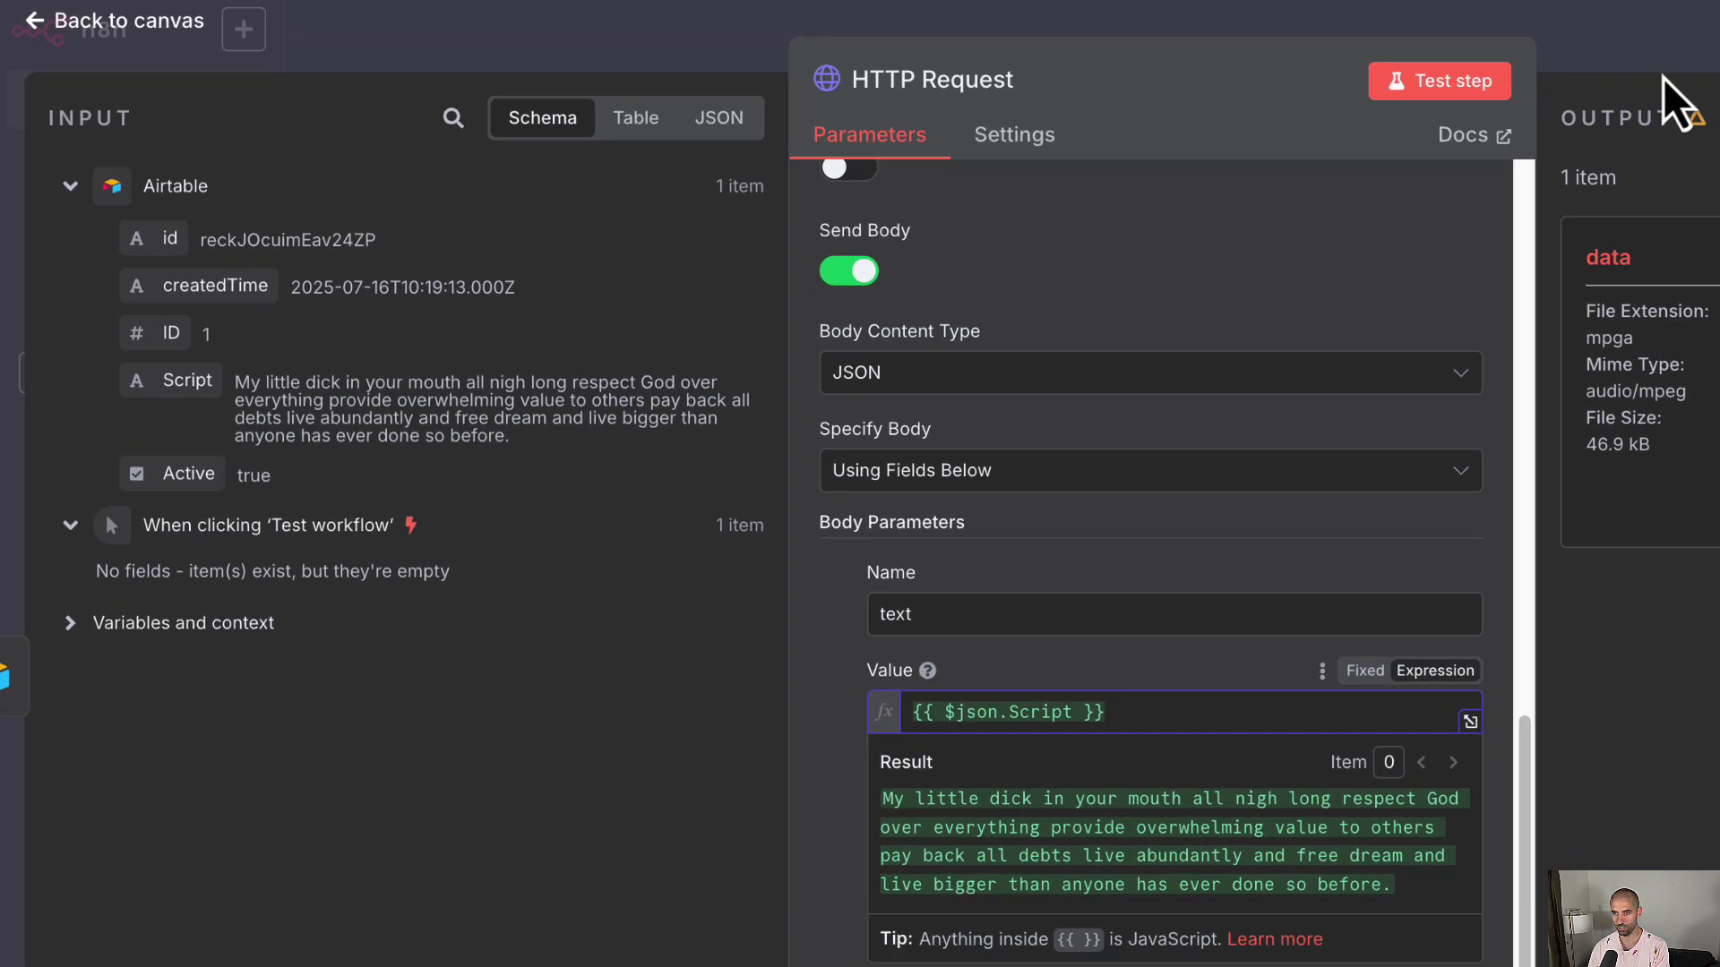
{"action": "left_click", "coordinate": [1451, 41]}
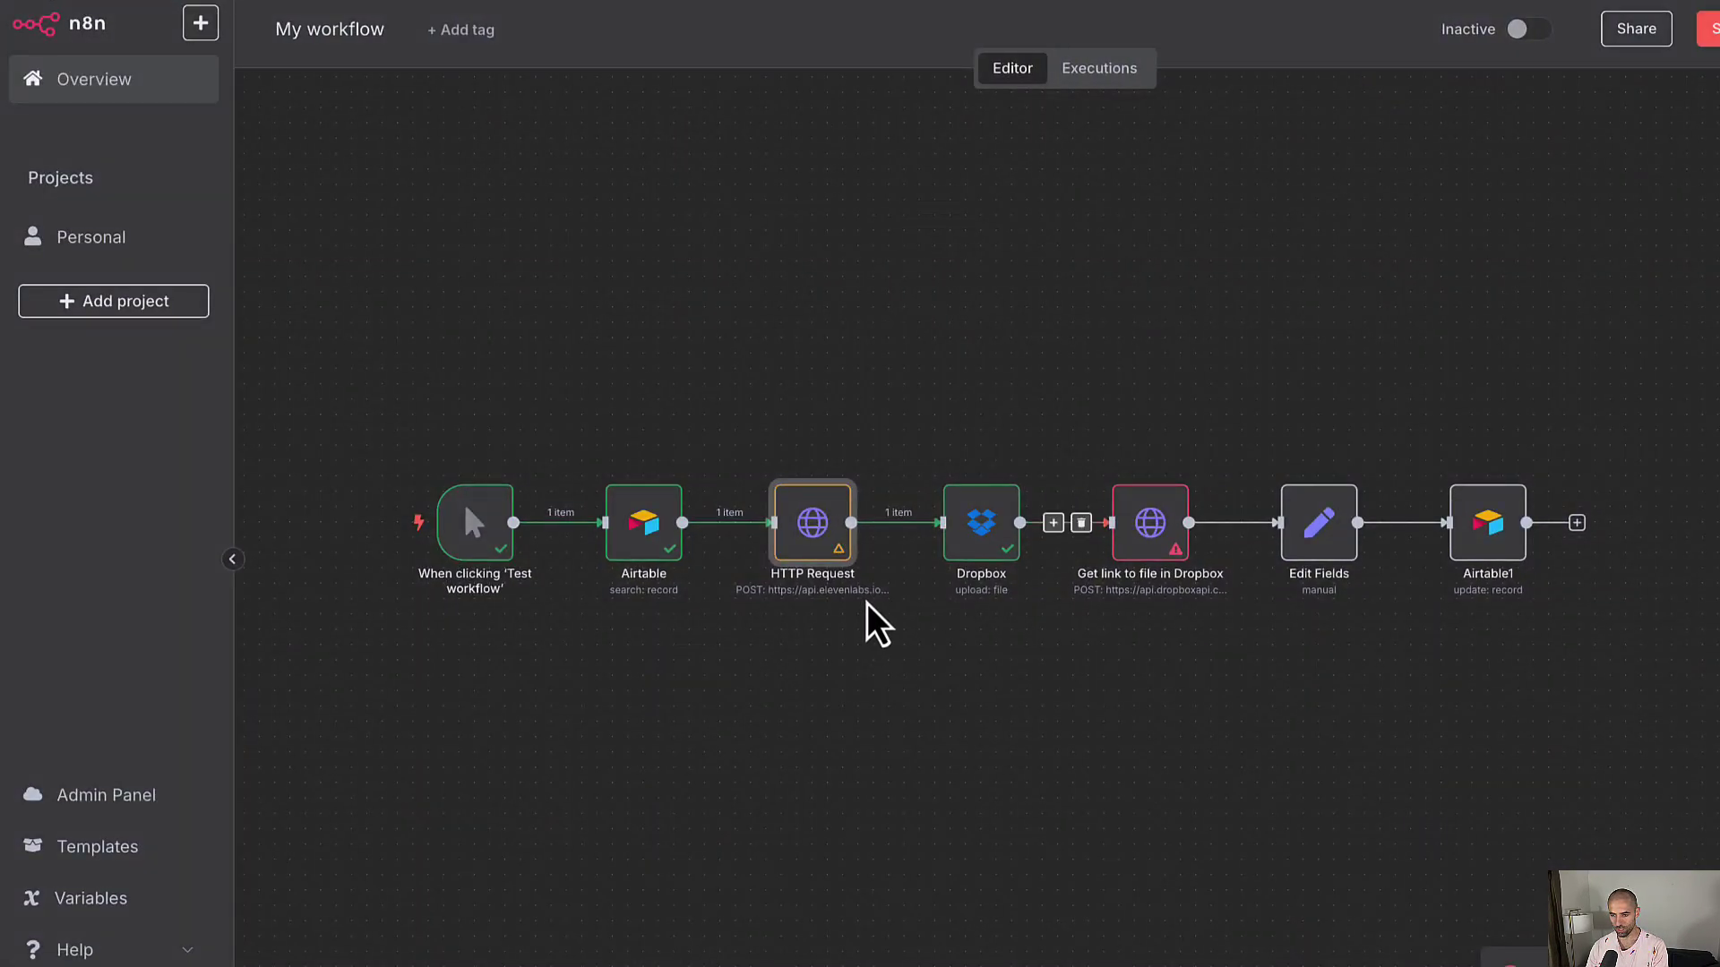
Set the Dropbox upload node's File Path to the expression /aaiva/{{Date.now()}}.mp3 and return to the canvas
{"action": "double_click", "coordinate": [981, 541]}
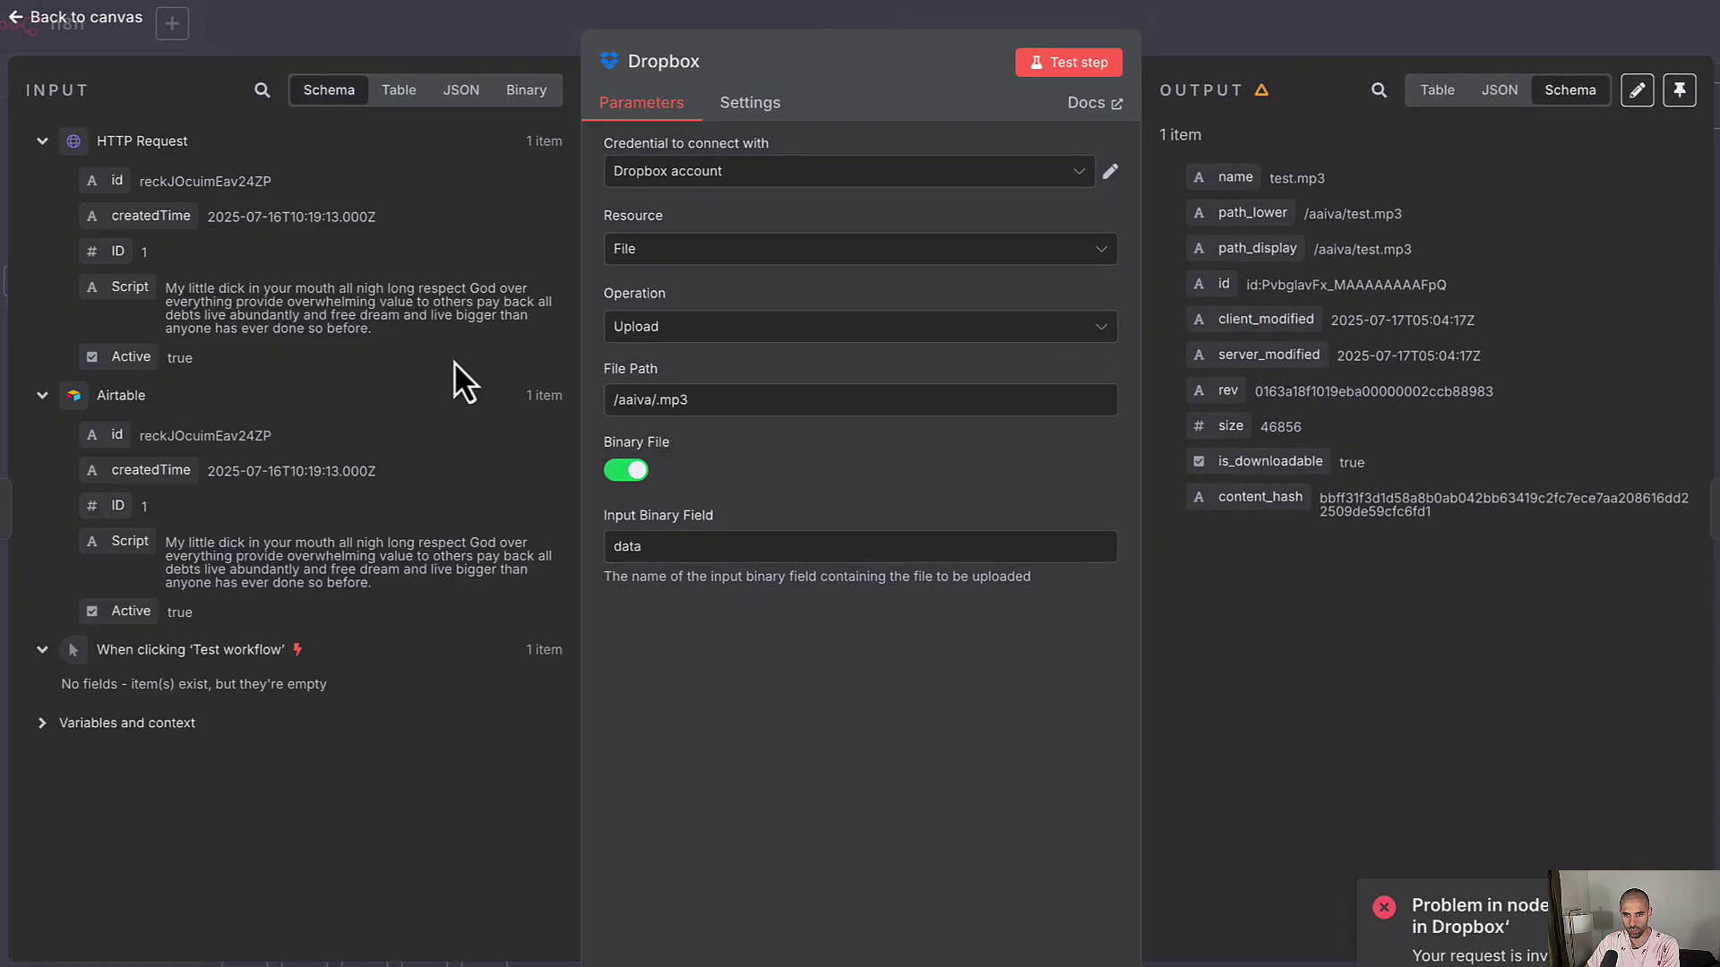
{"action": "left_click", "coordinate": [652, 400]}
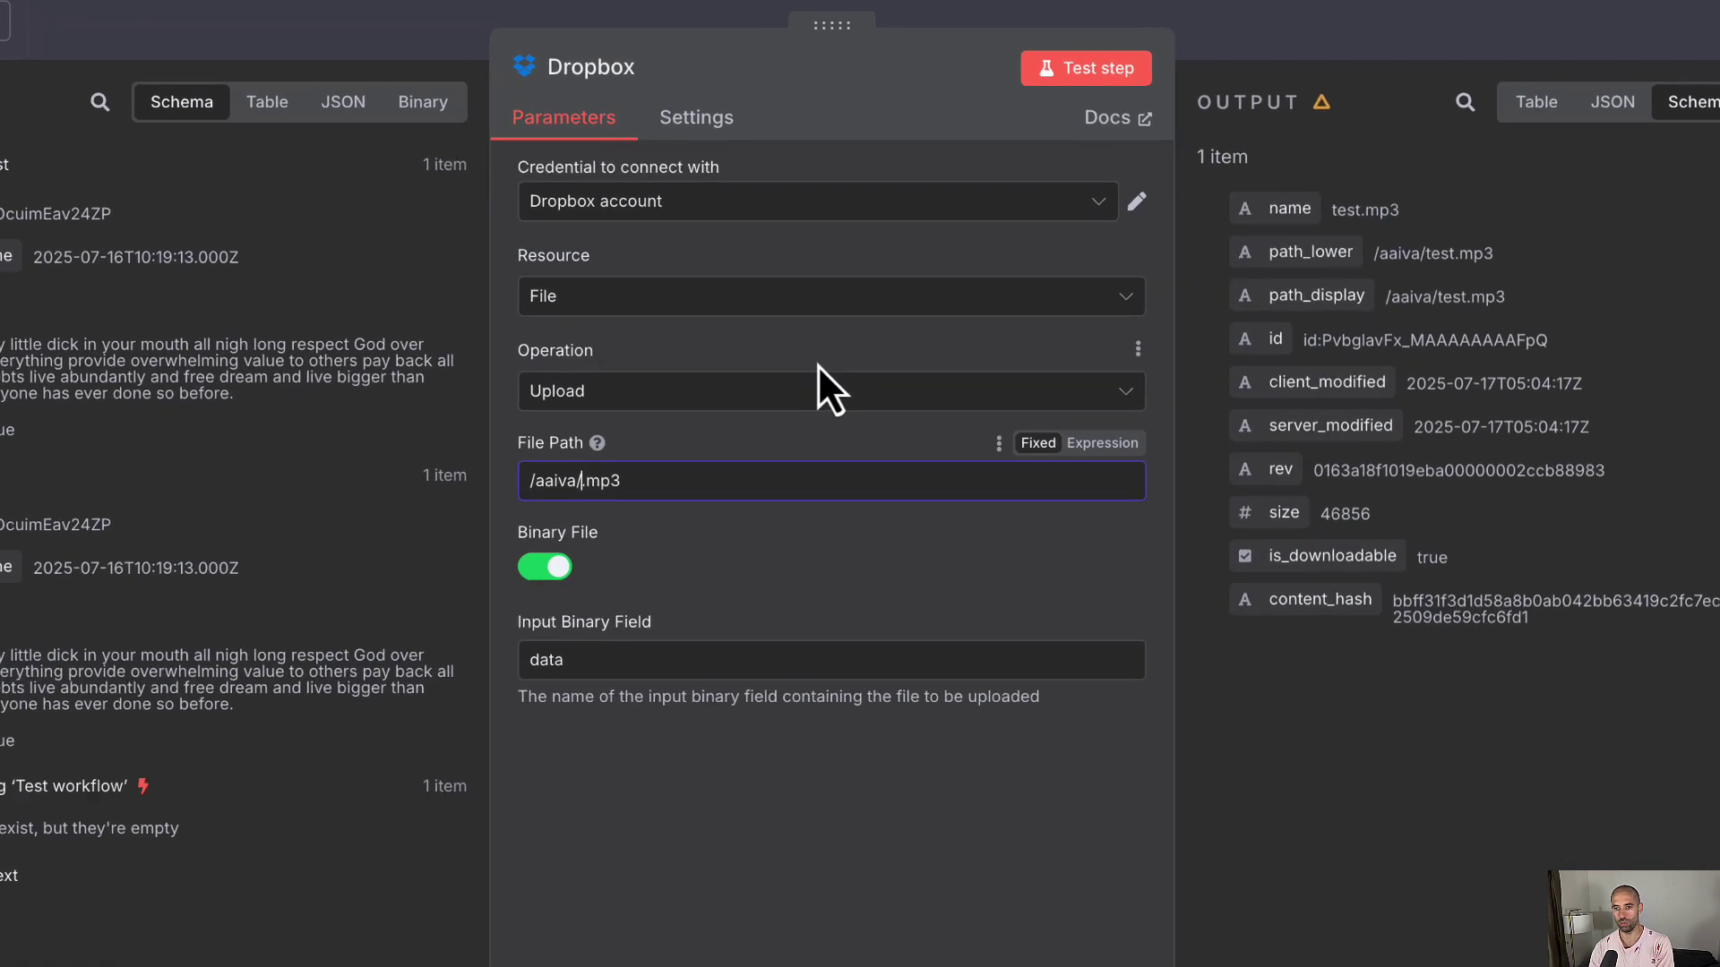
{"action": "type", "text": "{{"}
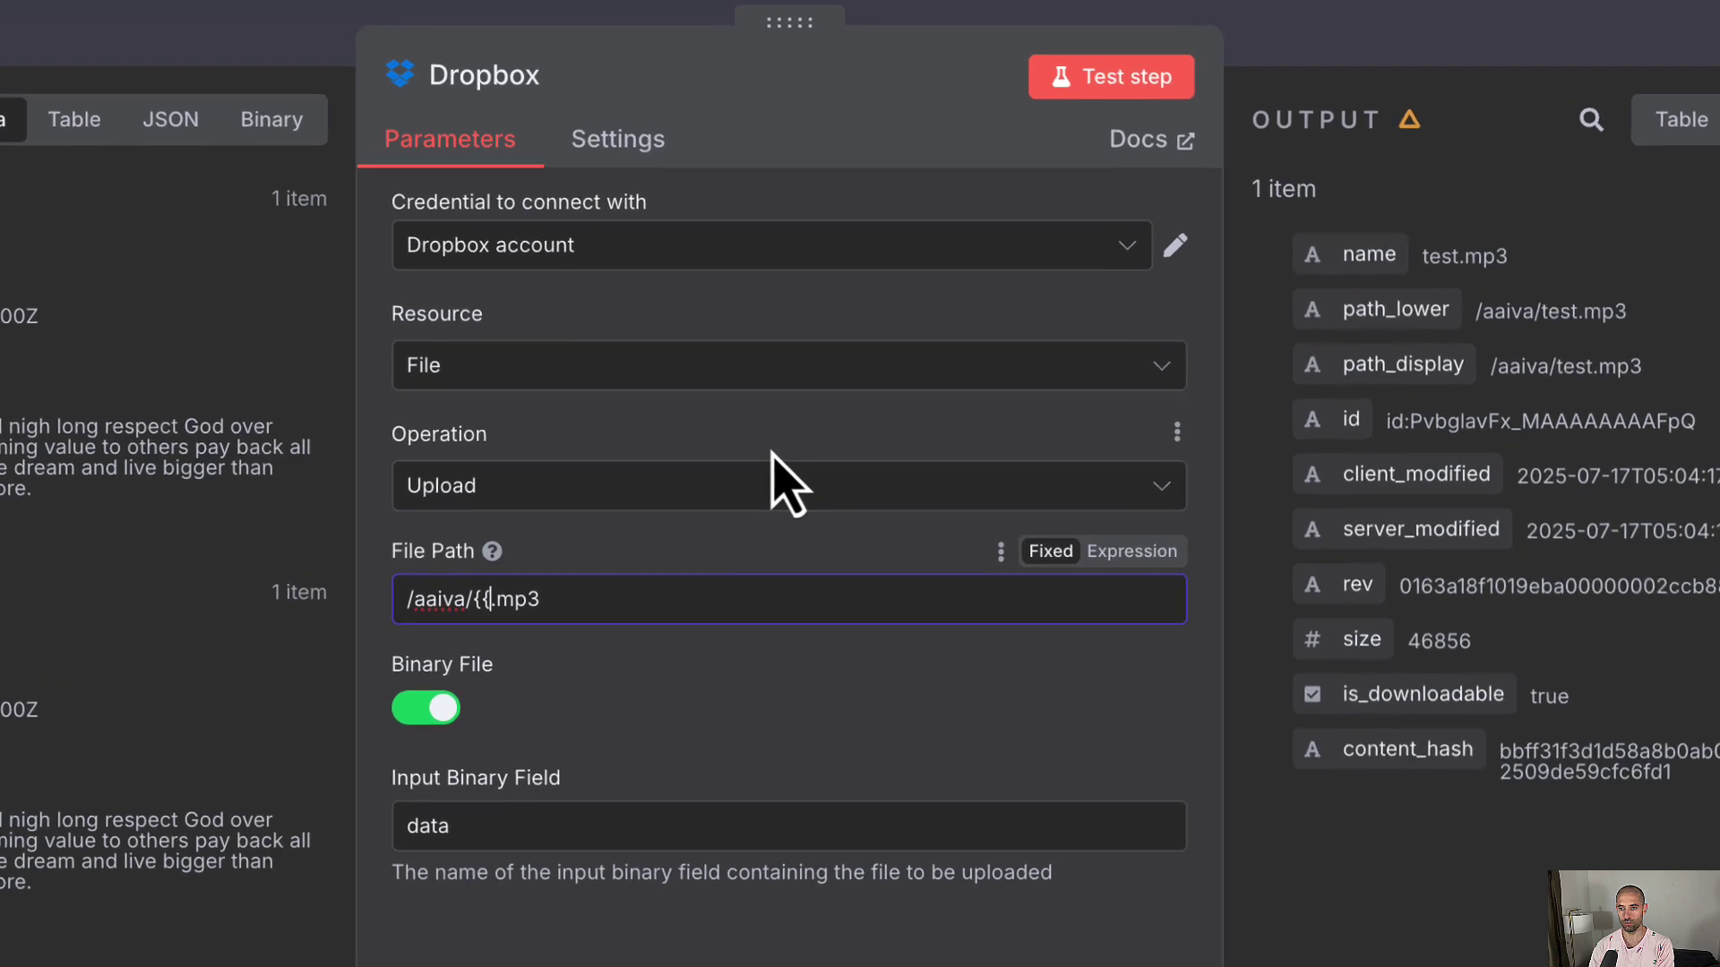
{"action": "type", "text": "}}"}
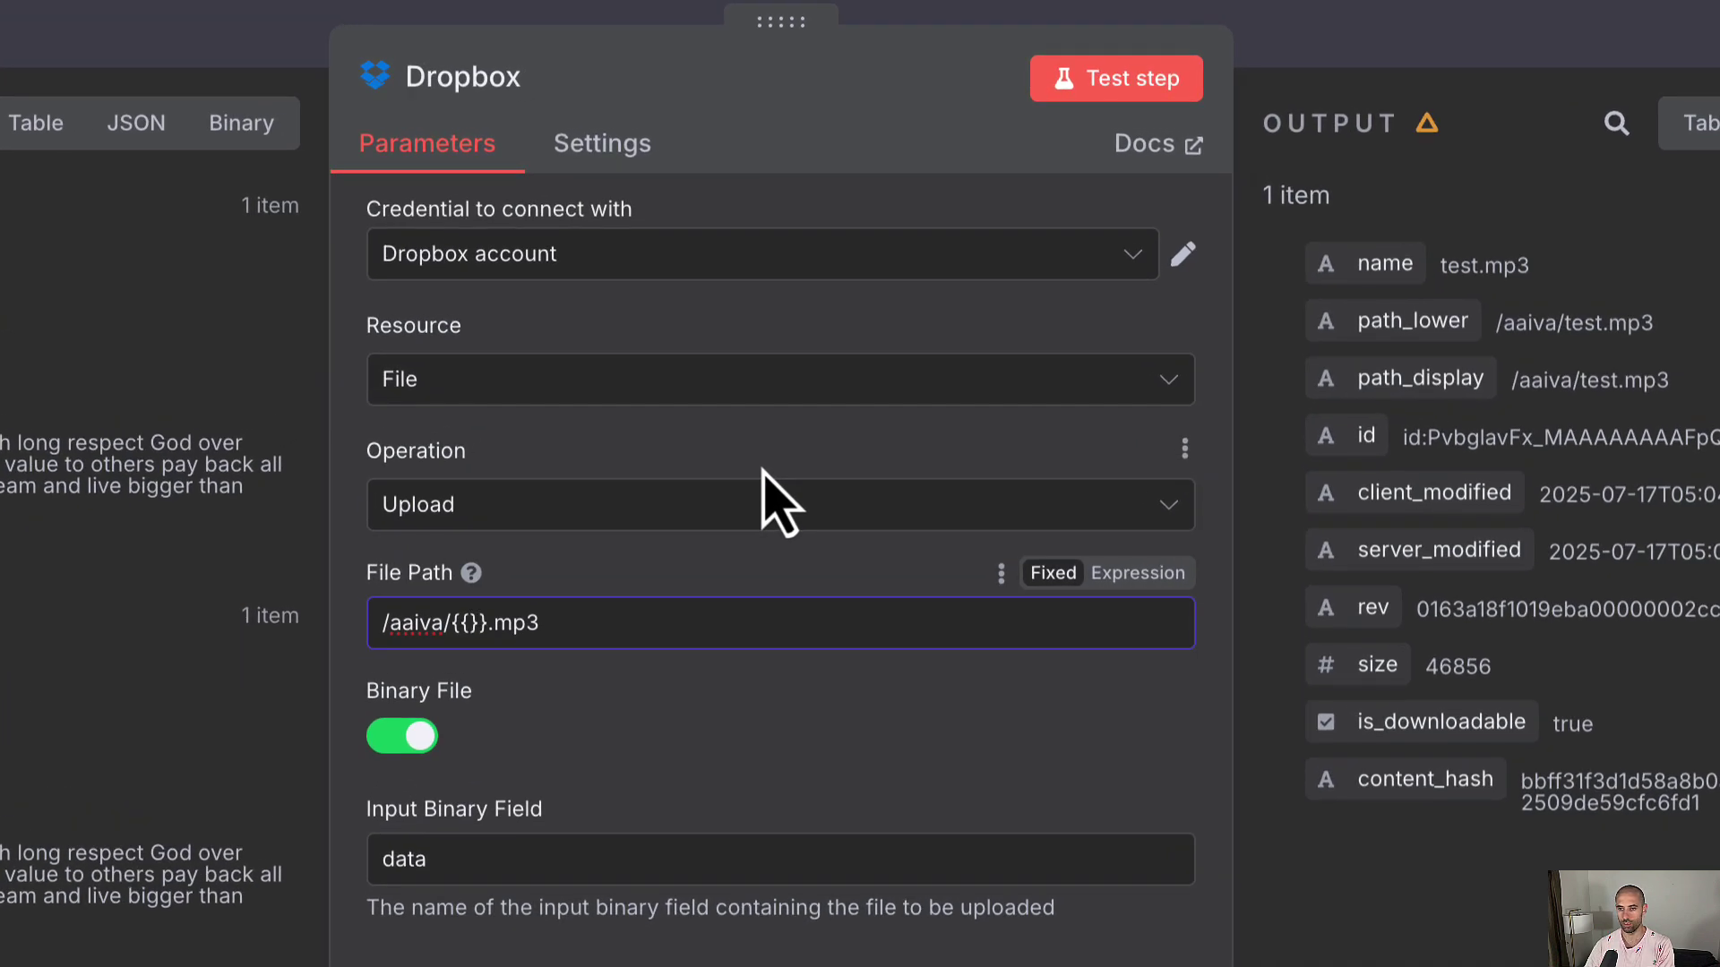
{"action": "left_click", "coordinate": [1140, 584]}
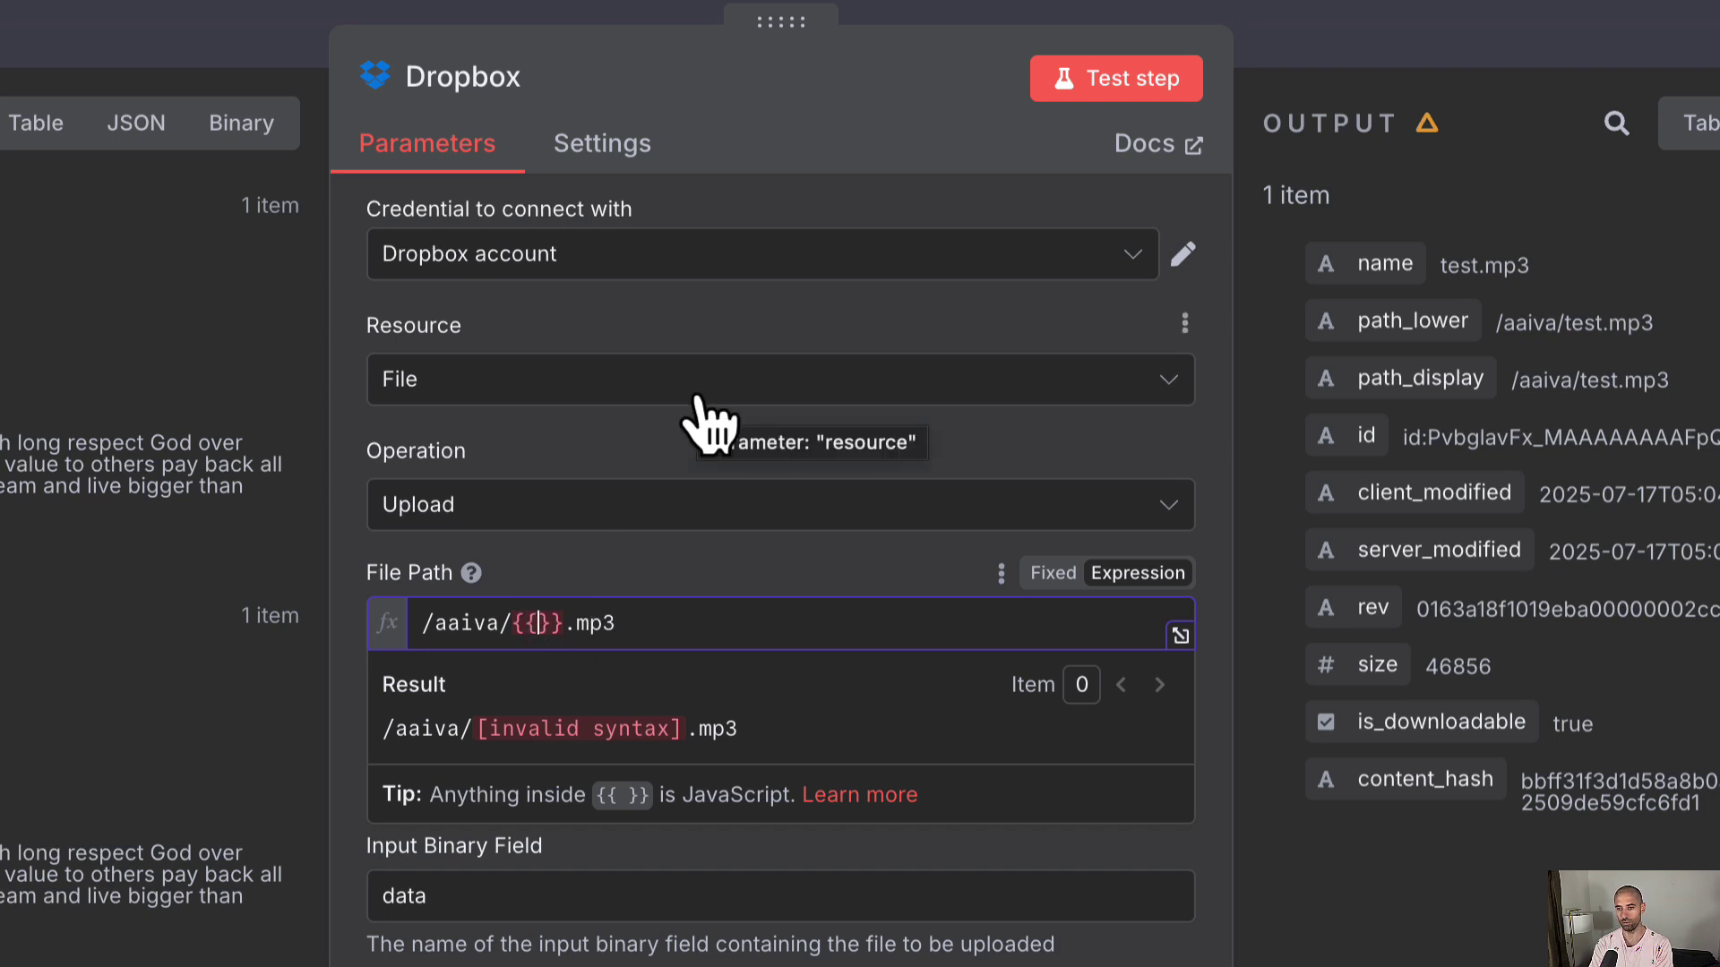
{"action": "type", "text": "Date"}
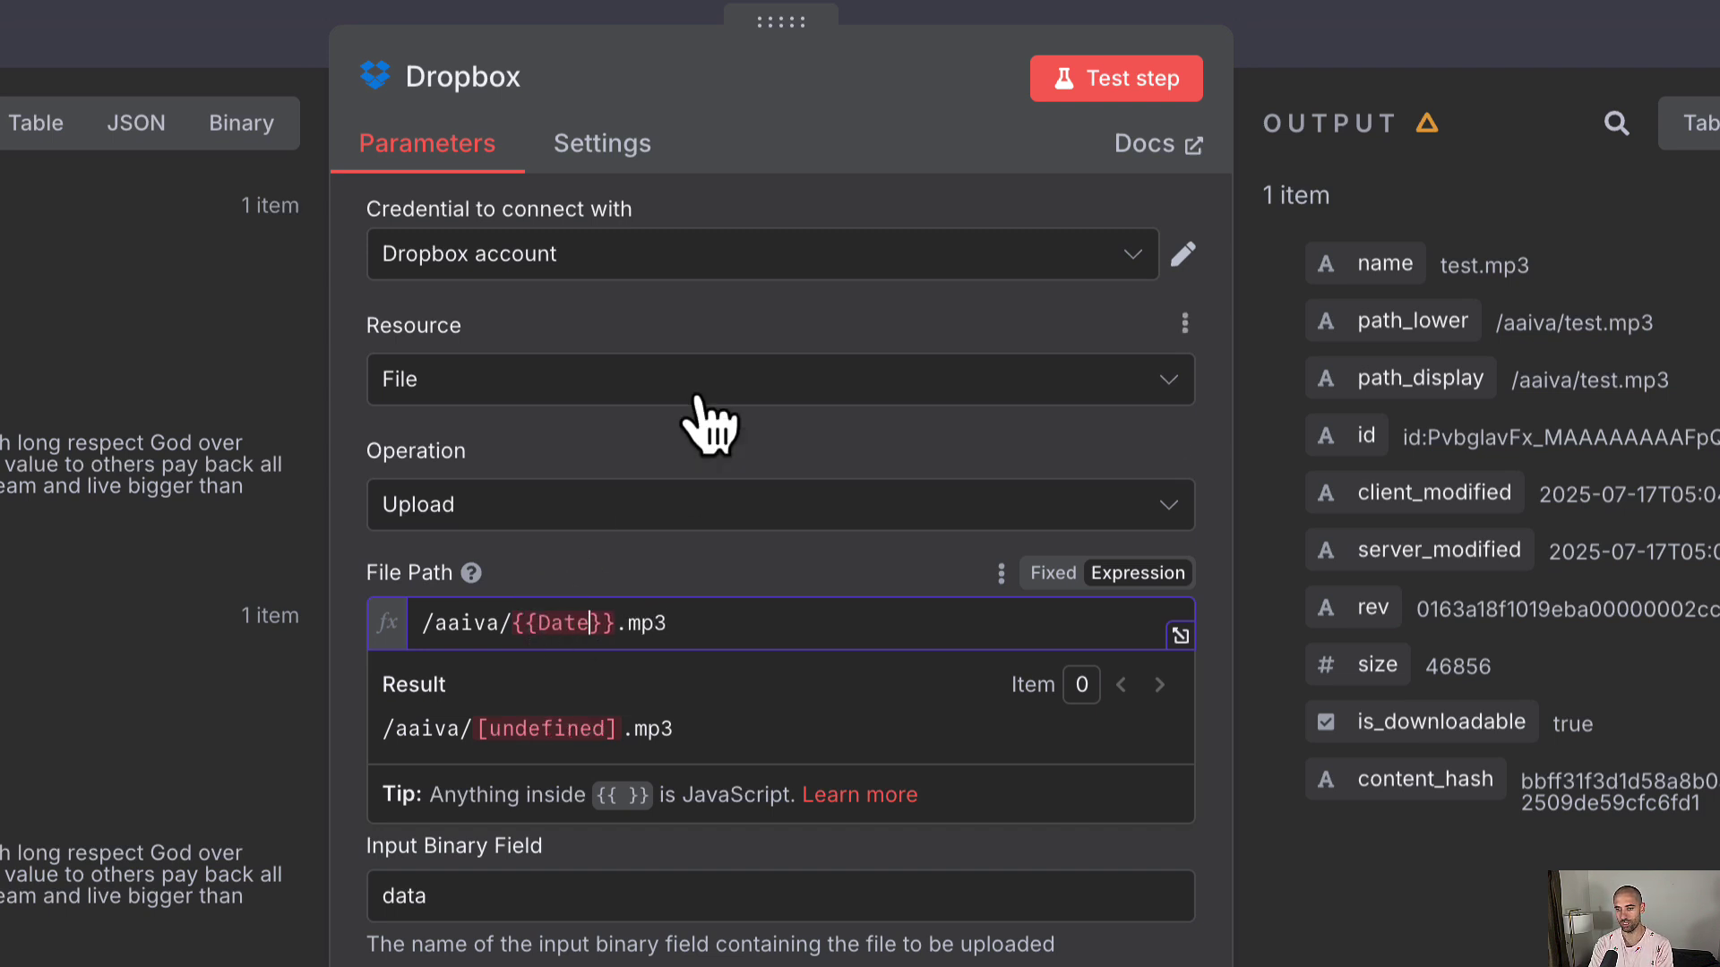
{"action": "type", "text": ".now("}
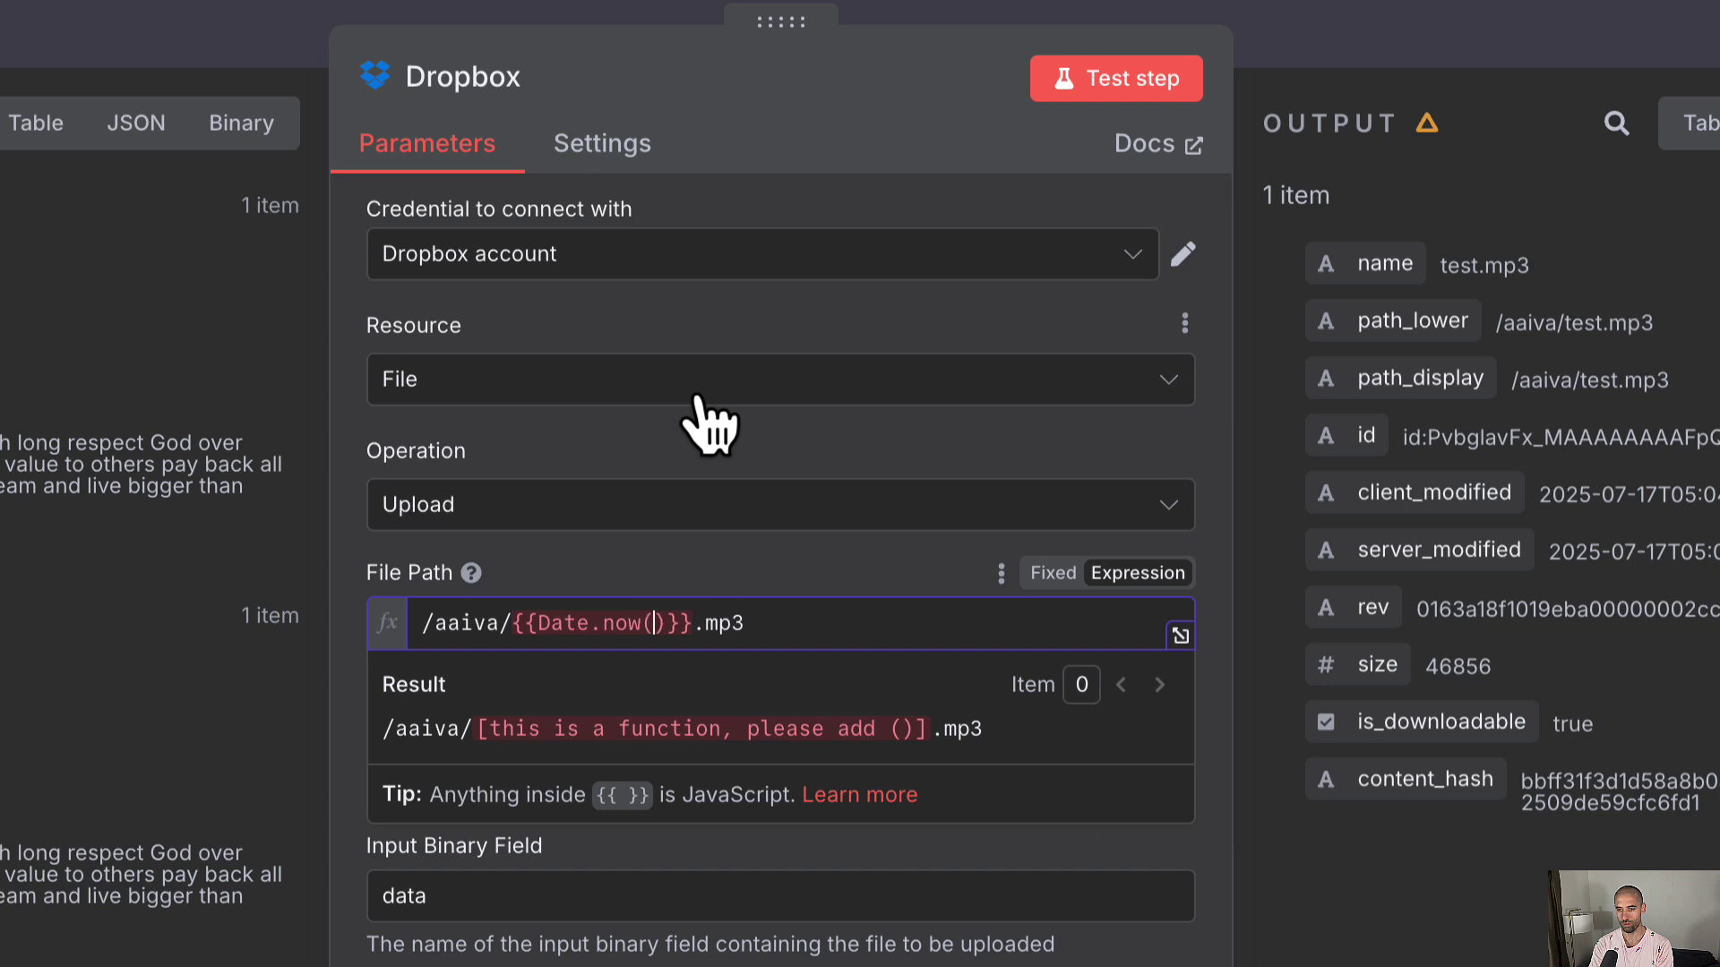
{"action": "type", "text": ")"}
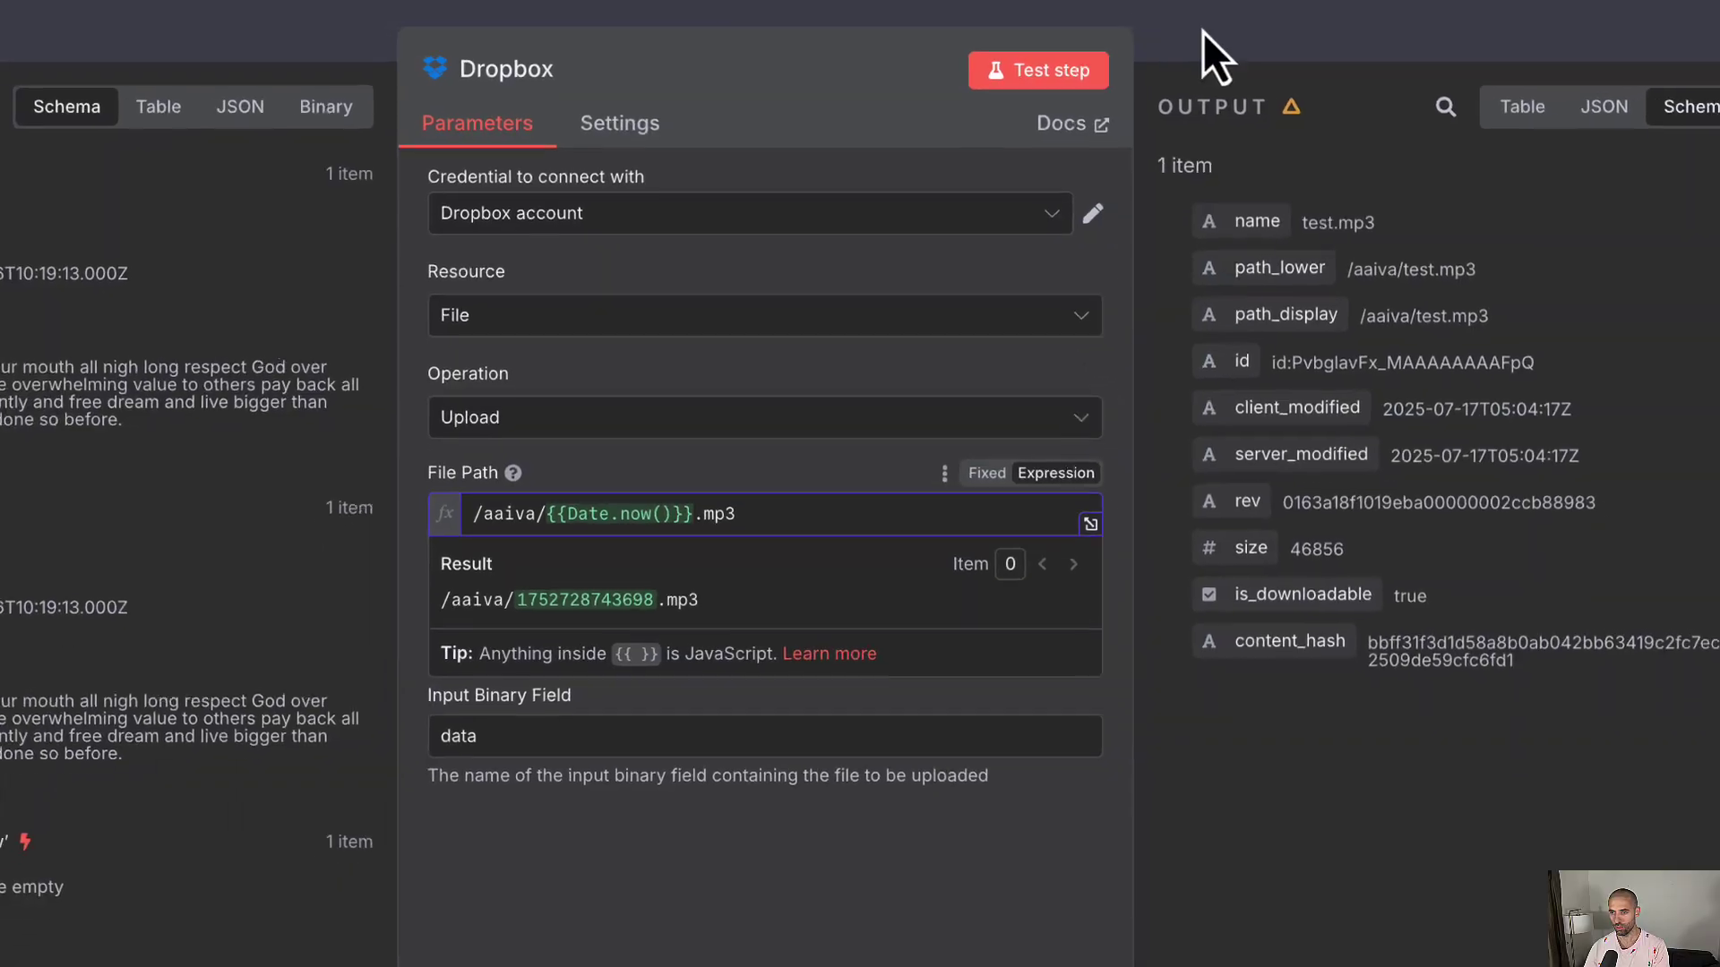
{"action": "left_click", "coordinate": [1202, 32]}
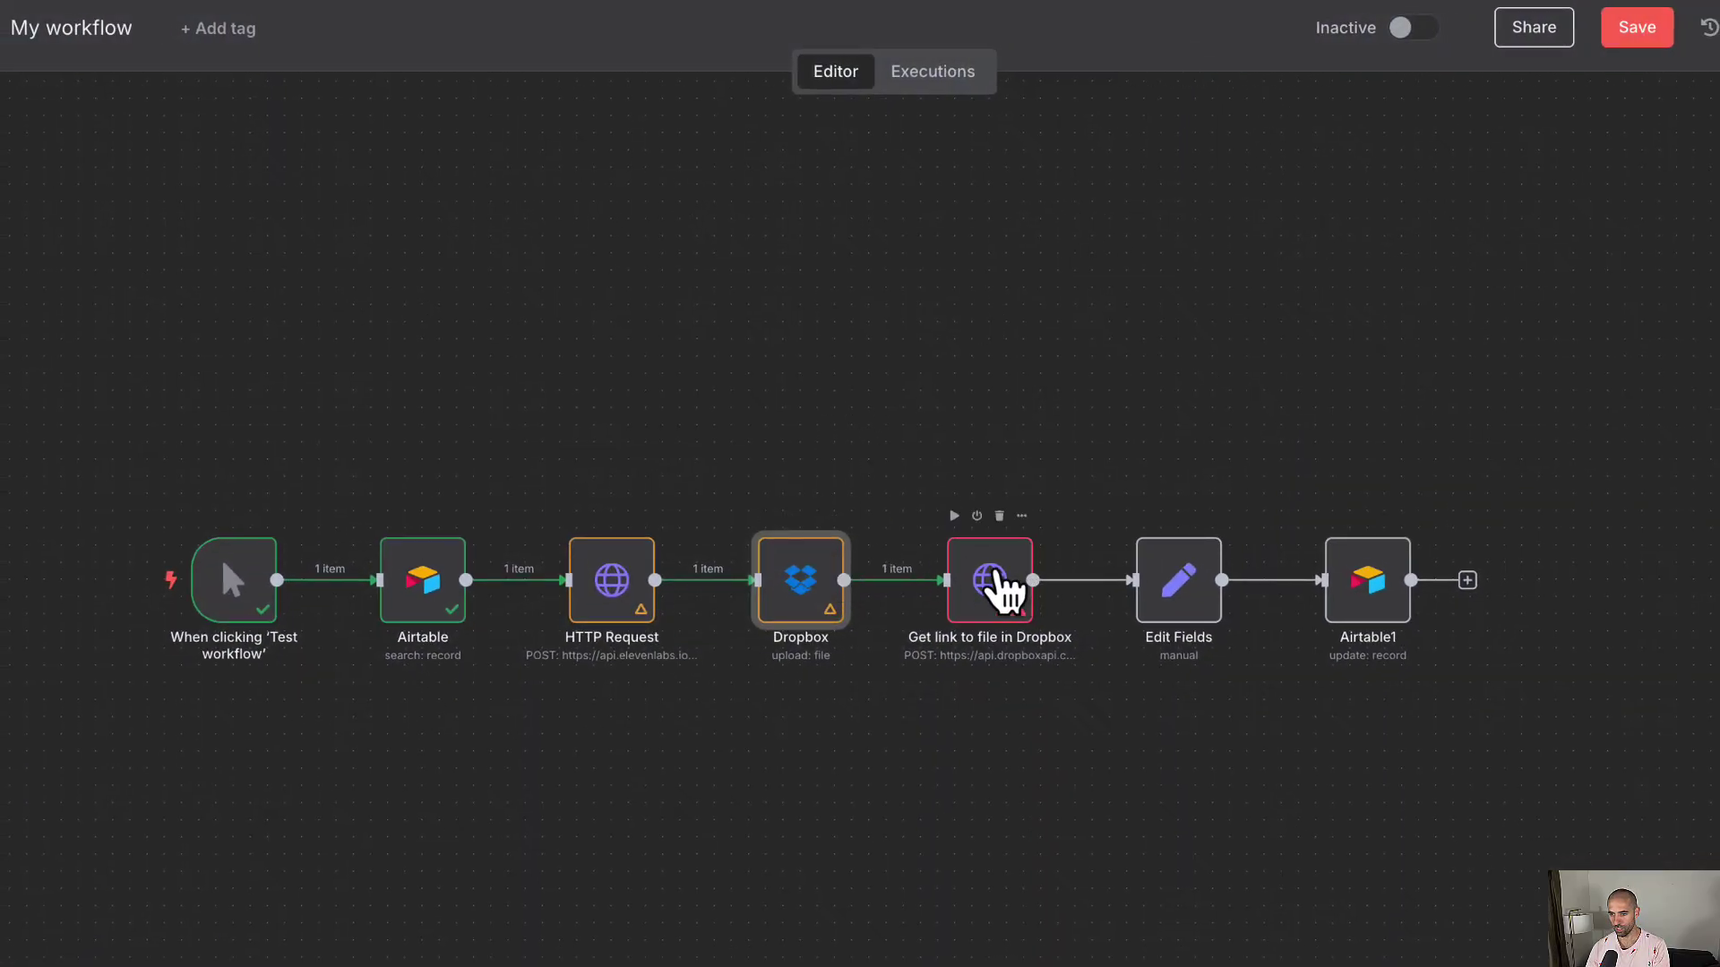
In the Get link to file in Dropbox node's JSON body, replace the path value with {{ $json.path_lower }} and return to the canvas
{"action": "double_click", "coordinate": [1003, 578]}
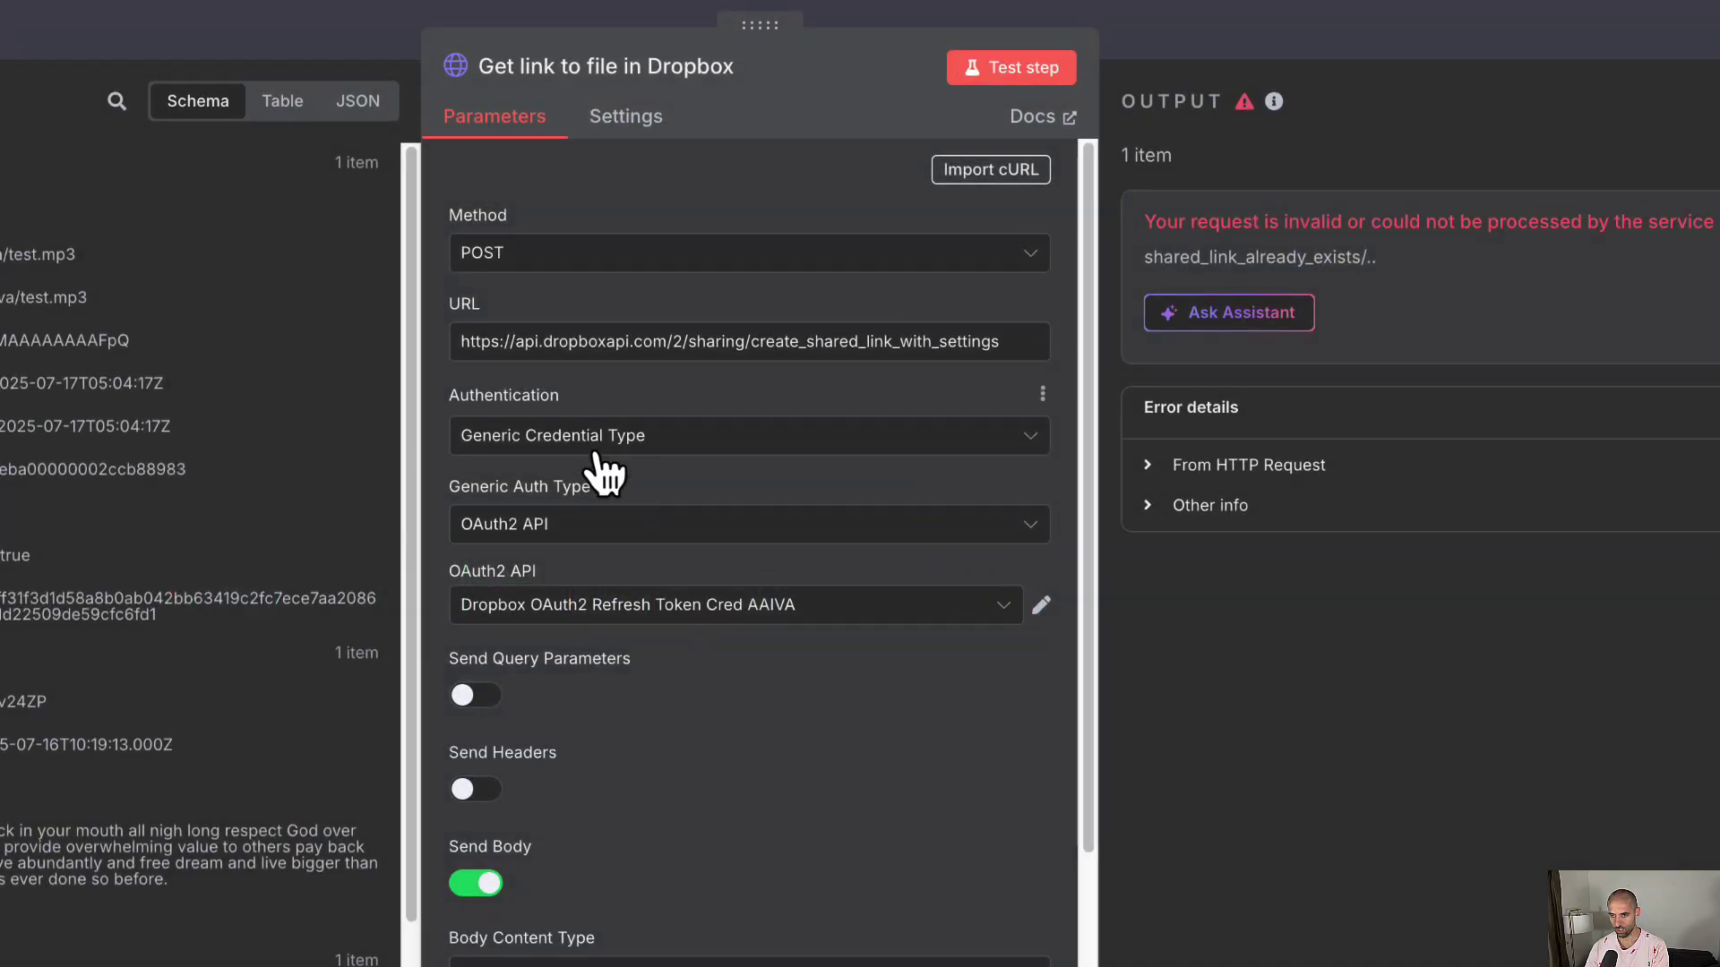
{"action": "scroll", "coordinate": [604, 470], "scroll_direction": "down", "scroll_amount": 5}
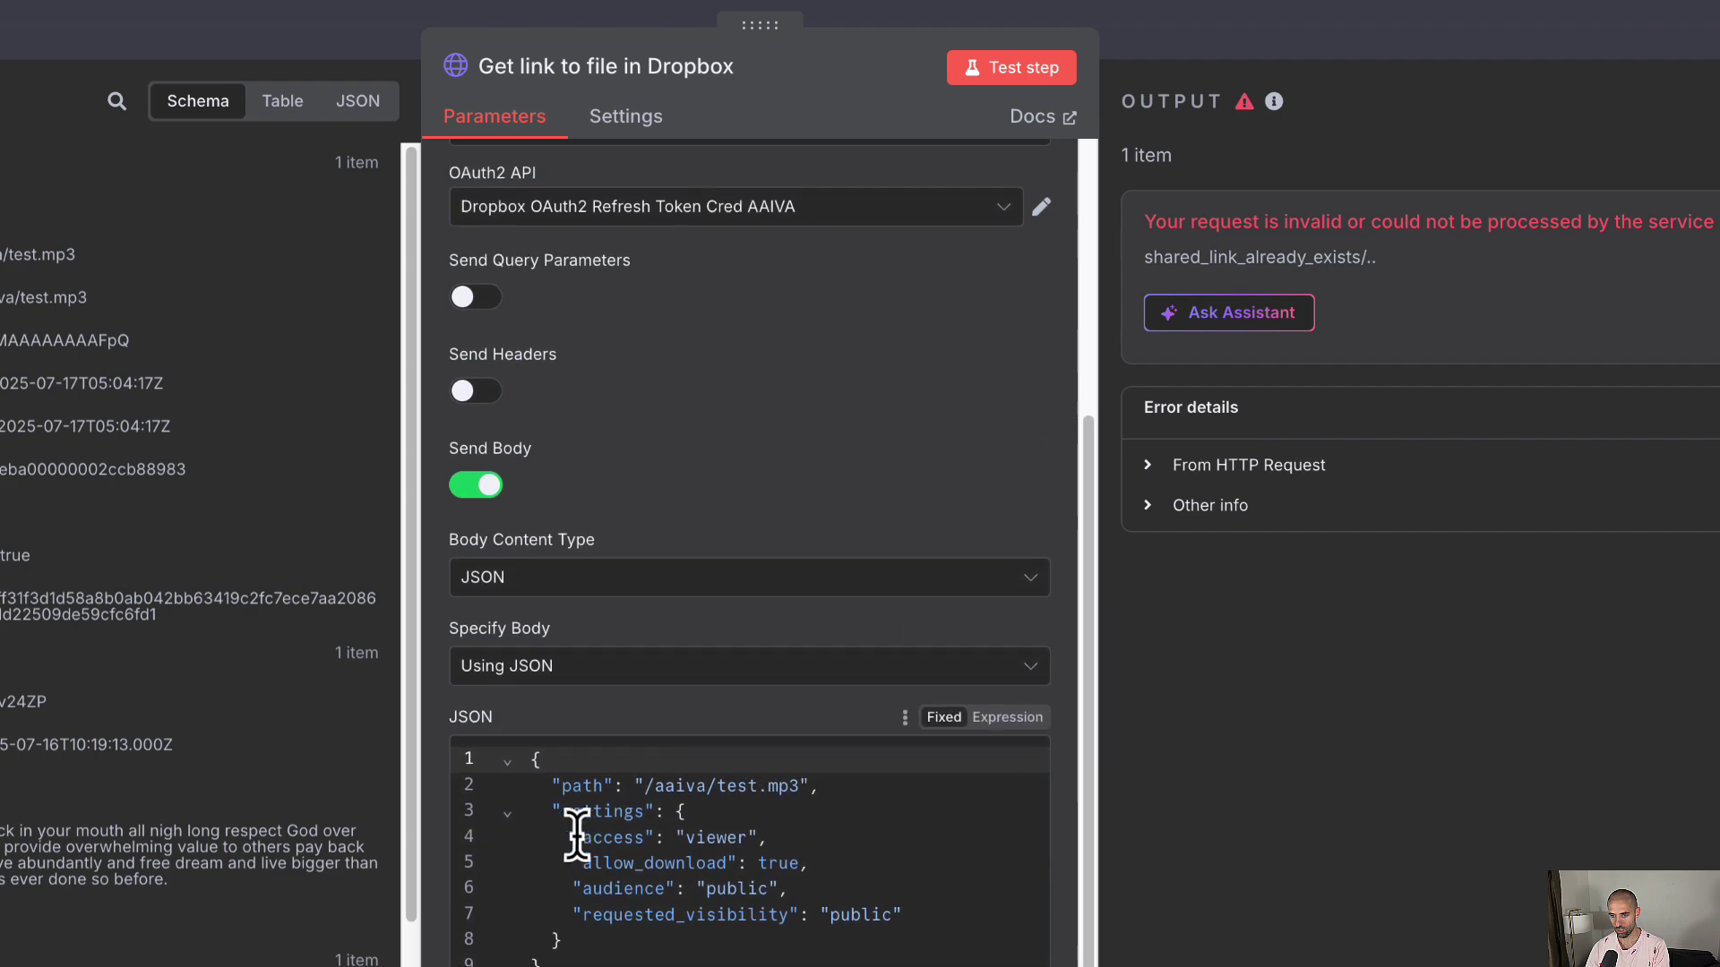
{"action": "left_click", "coordinate": [637, 783]}
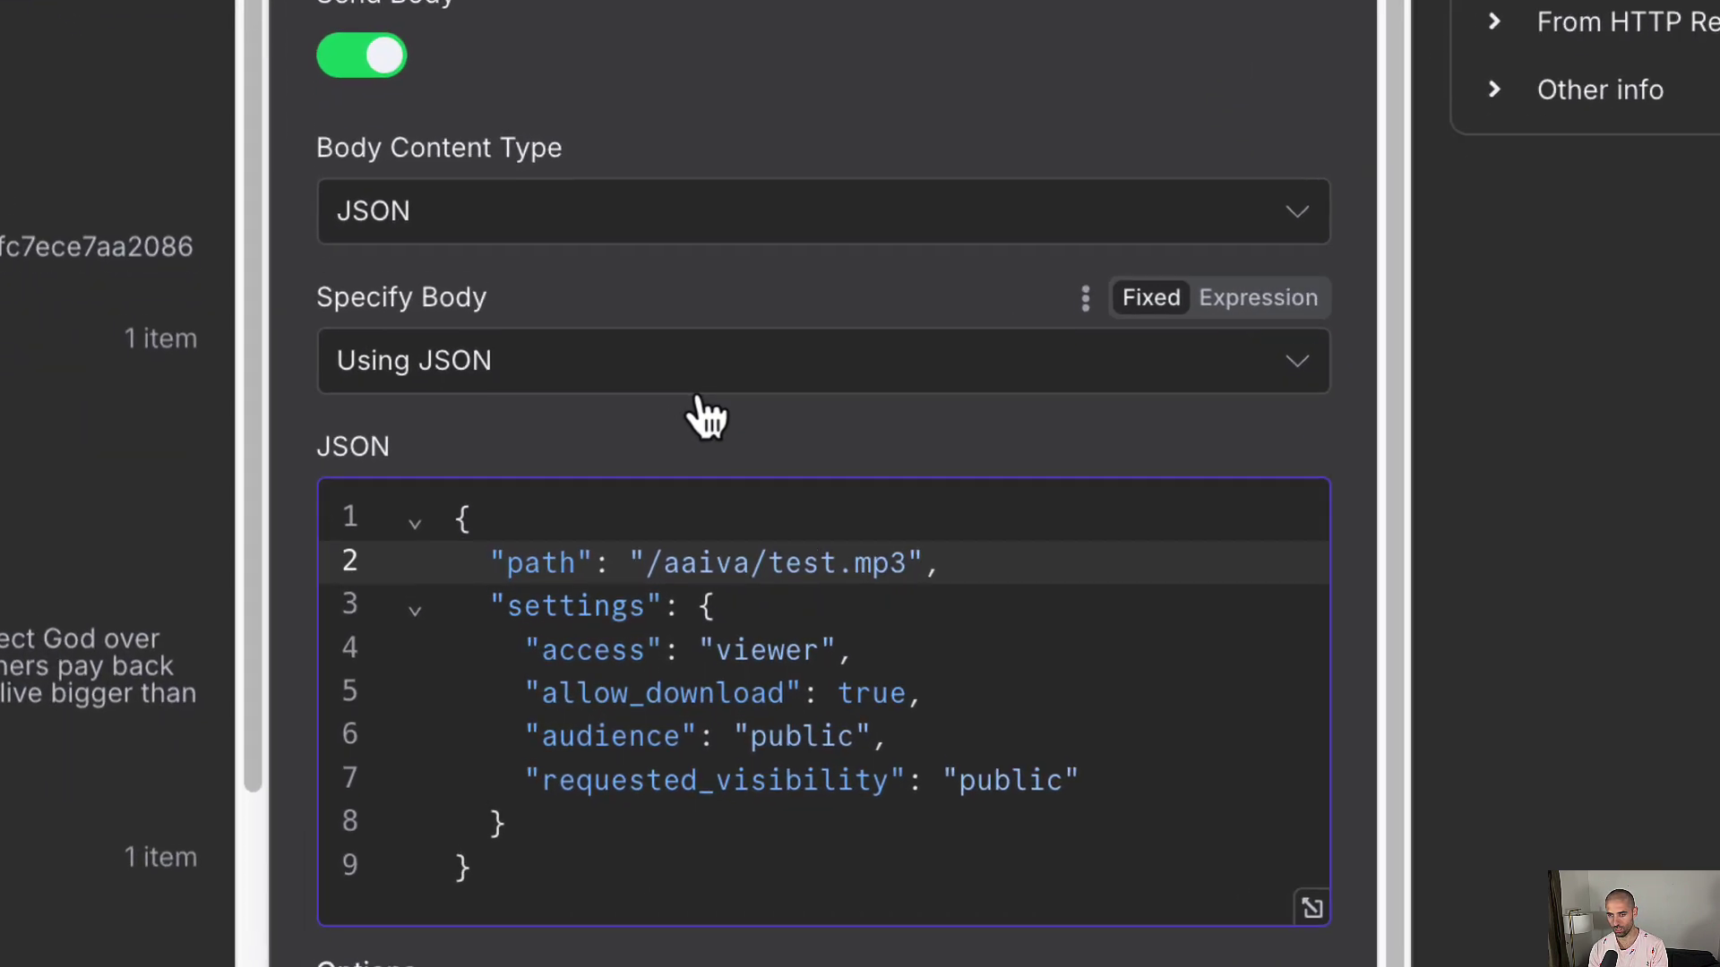
{"action": "key", "text": "shift+super+Right"}
{"action": "key", "text": "shift+Left"}
{"action": "key", "text": "shift+Left"}
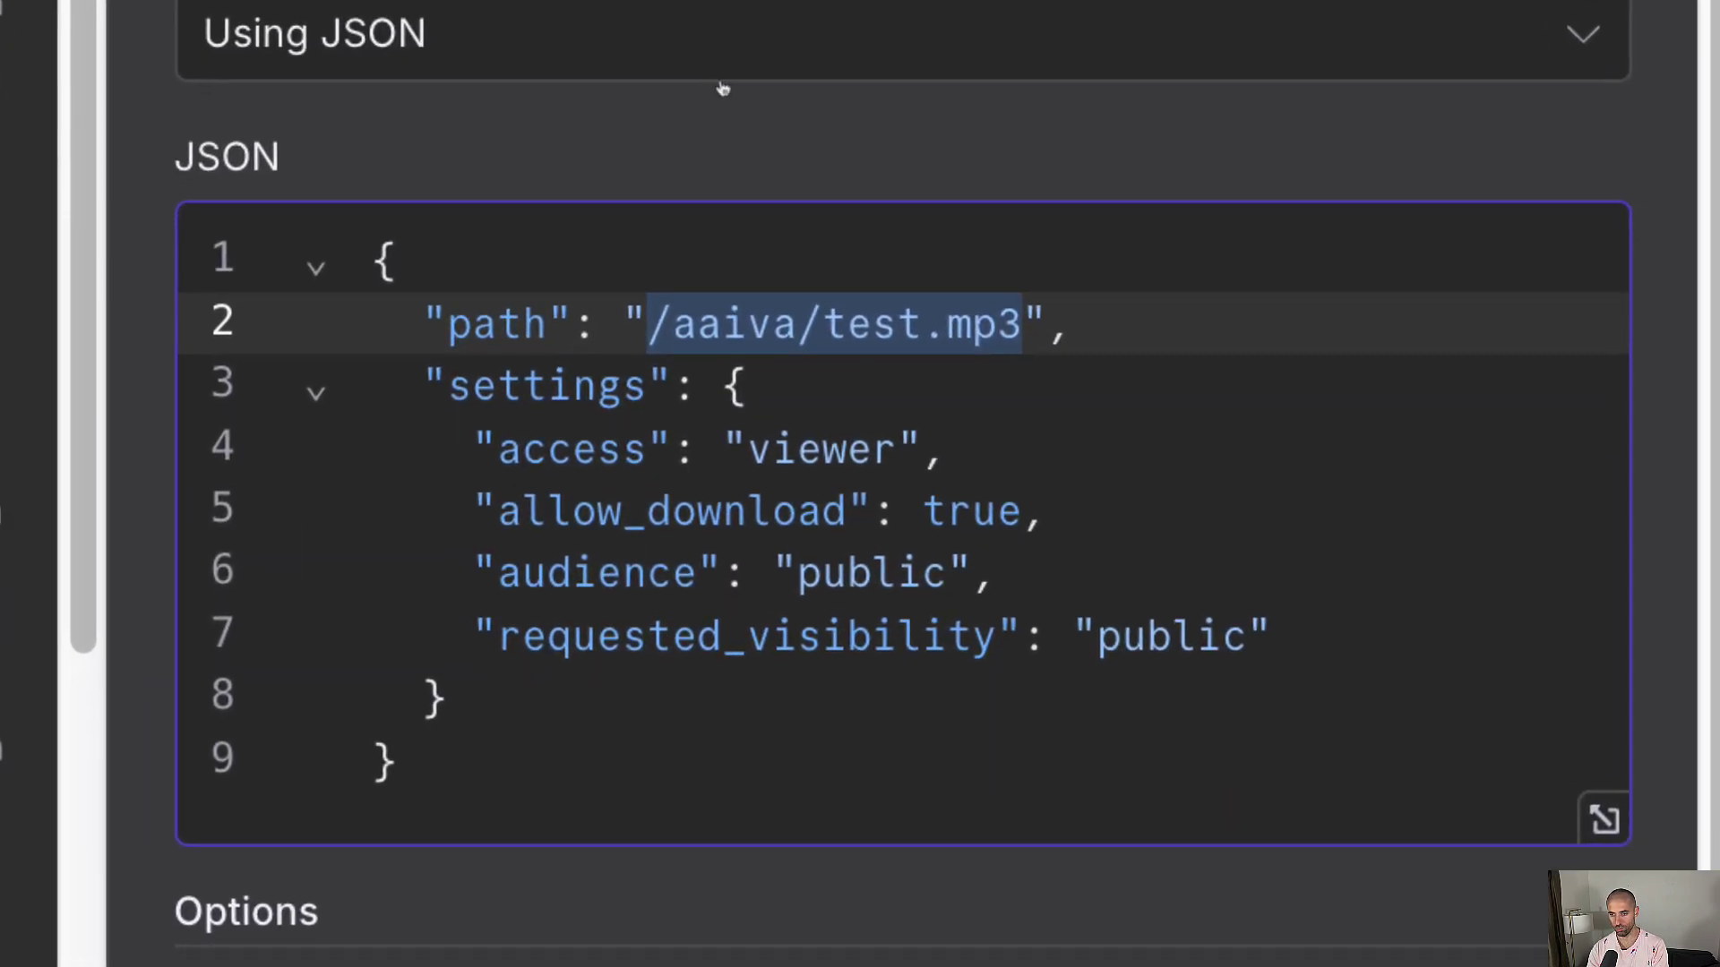
{"action": "key", "text": "BackSpace"}
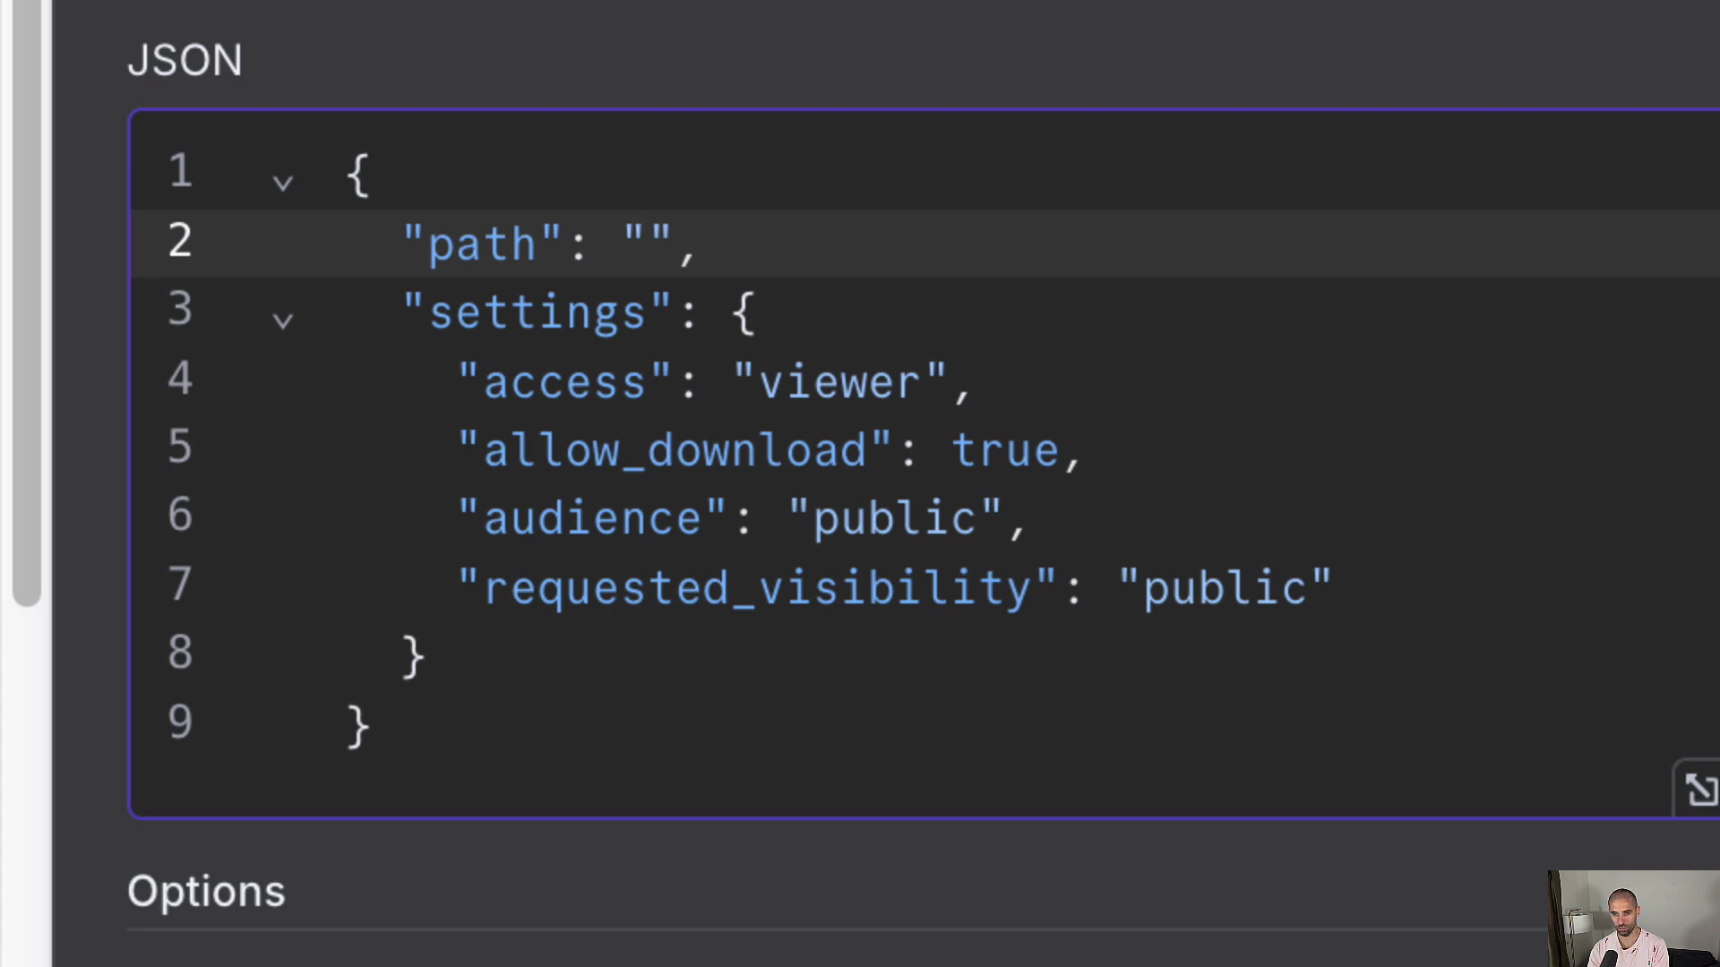
{"action": "type", "text": "{{ $json.path_lower }}"}
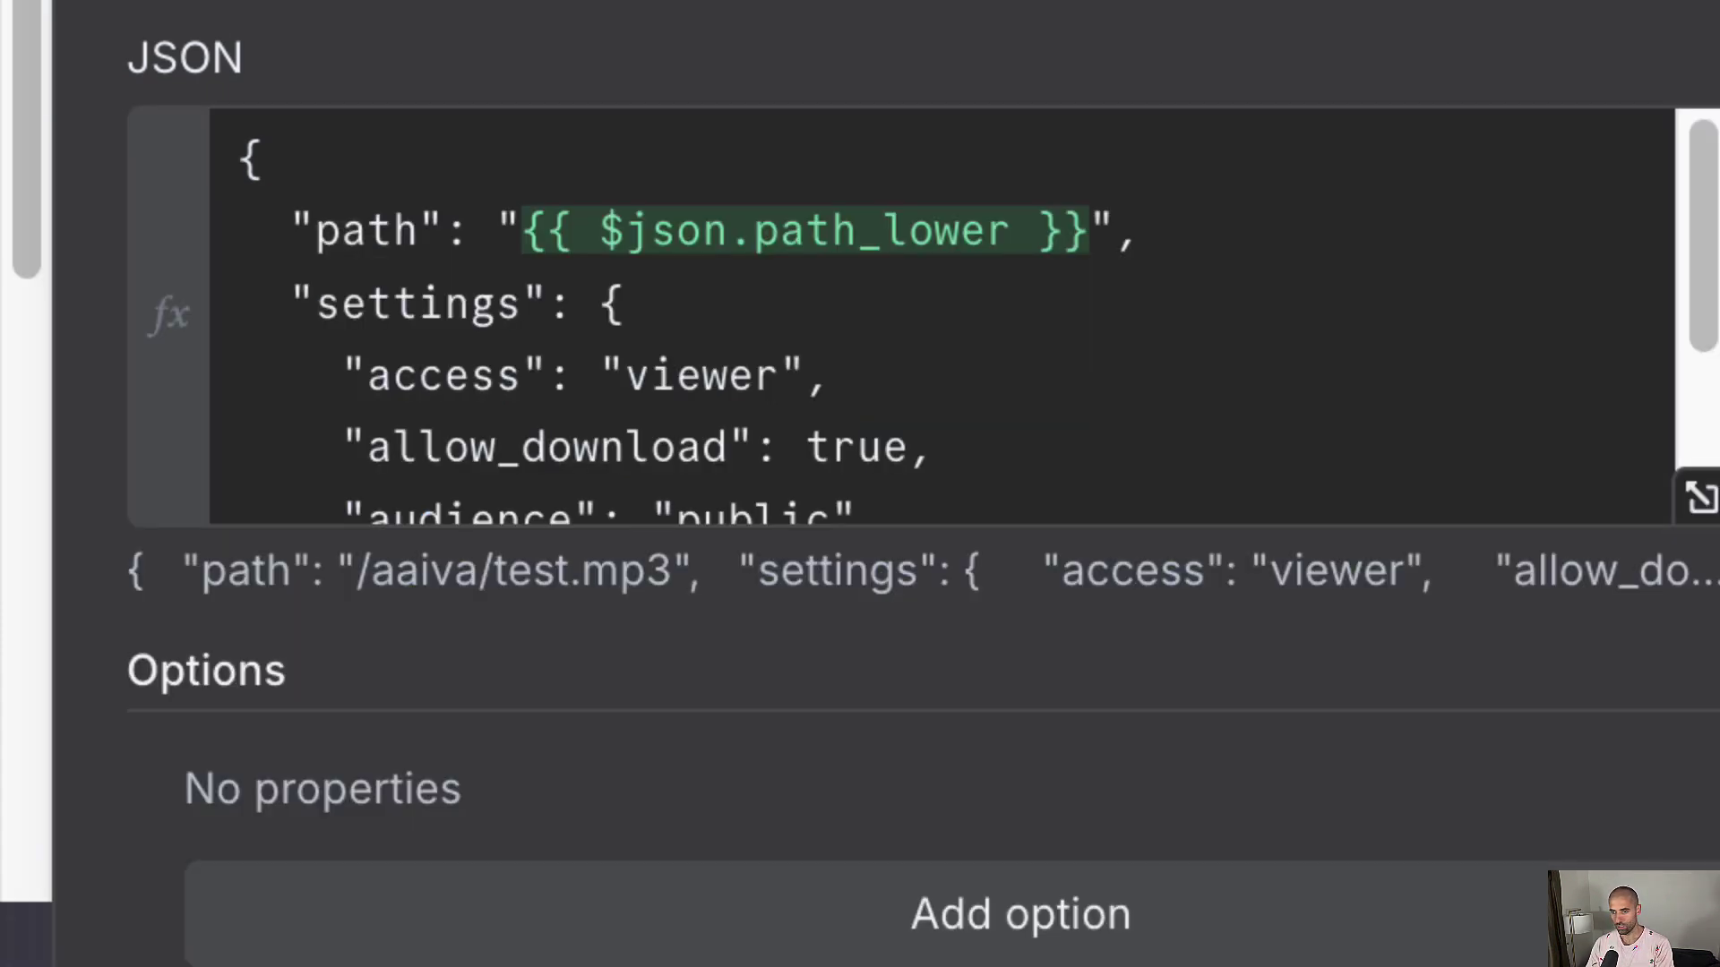
{"action": "key", "text": "Escape"}
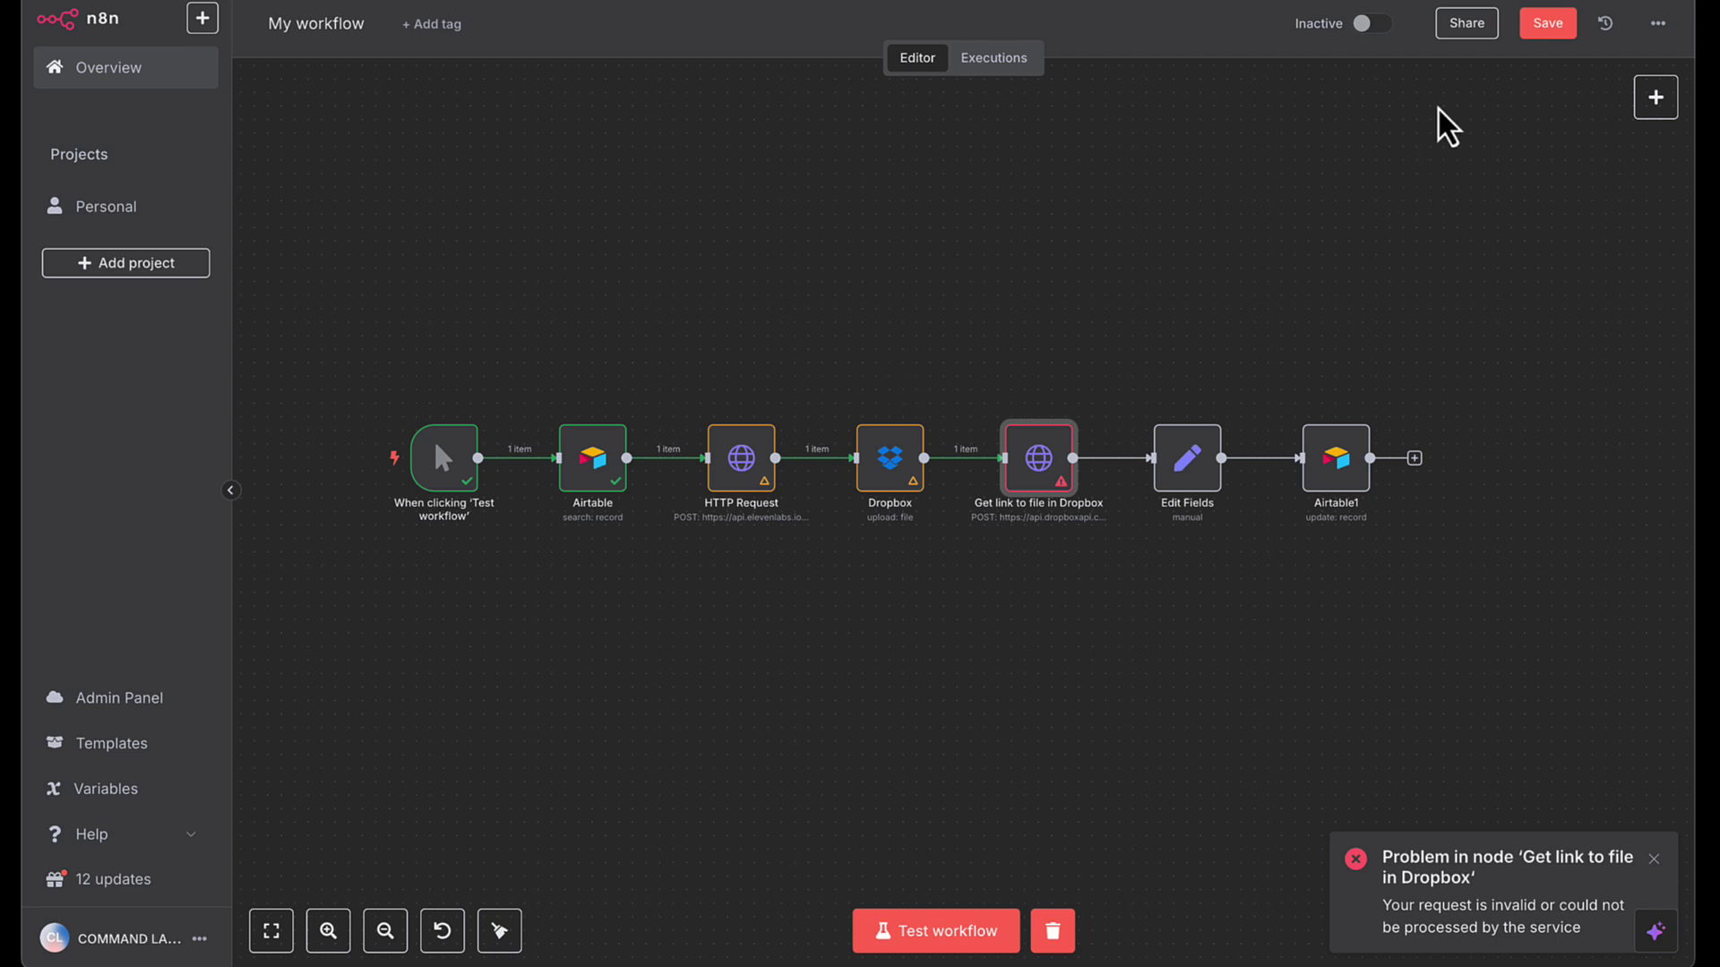
Save and test the workflow, and check the first record's Spoken Audio and Spoken Audio URL cells in Airtable's AAIVA base
{"action": "left_click", "coordinate": [1539, 36]}
{"action": "left_click", "coordinate": [922, 933]}
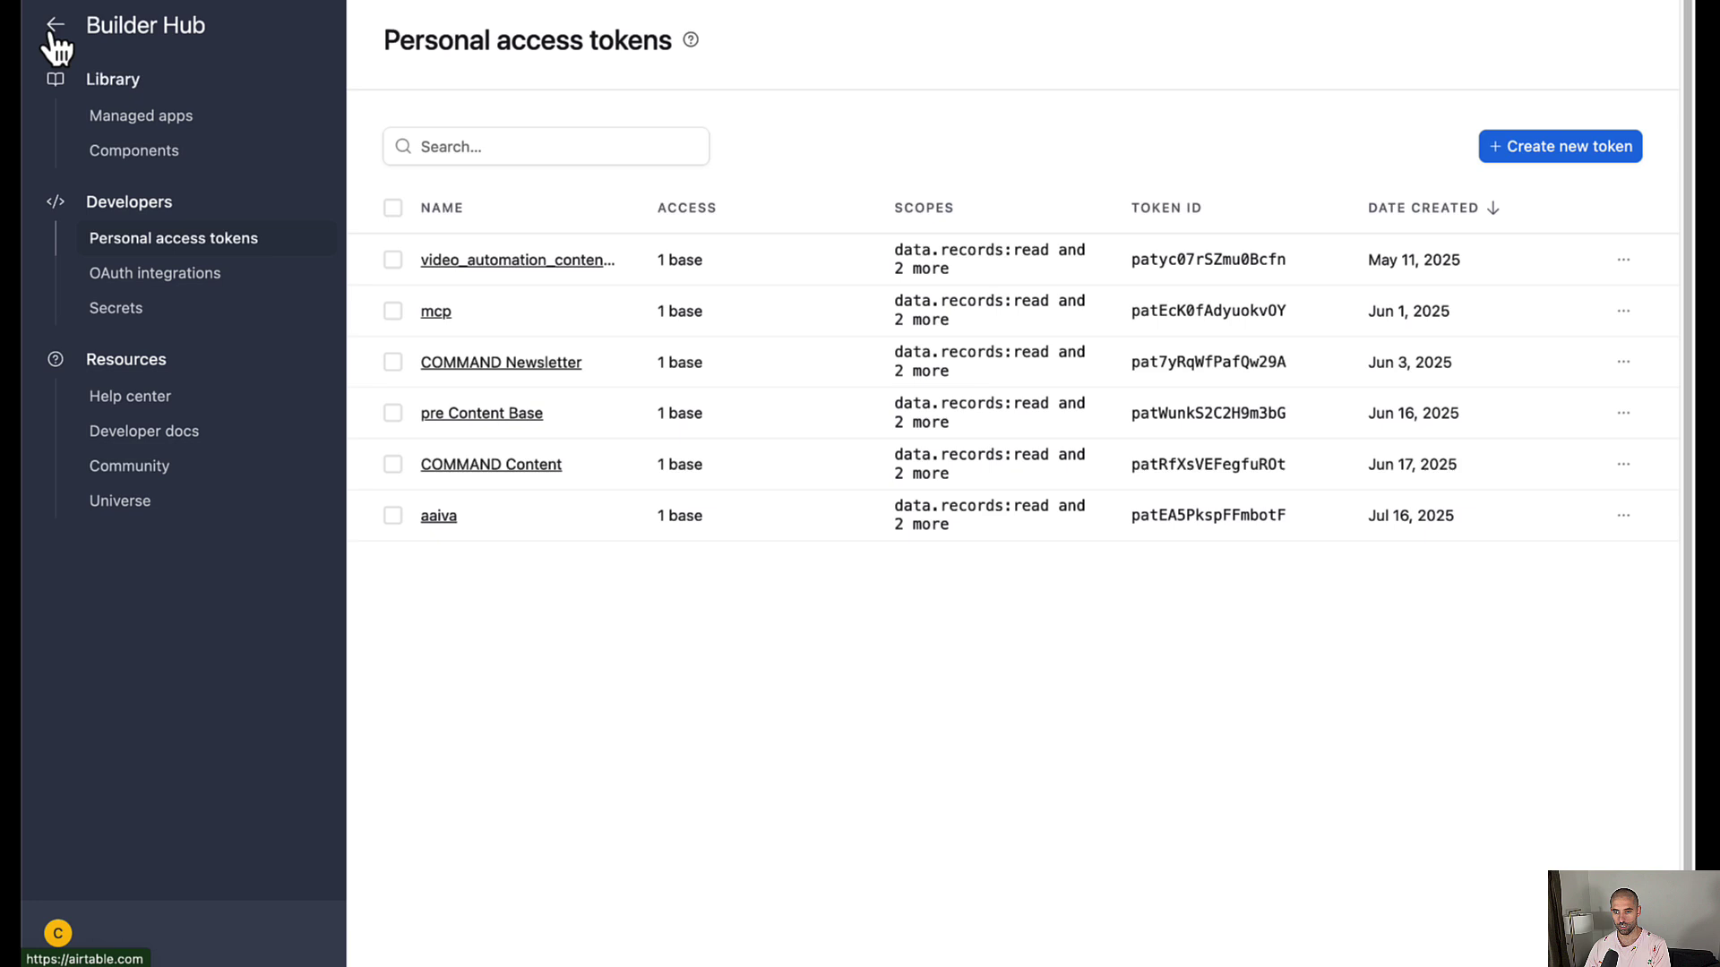
{"action": "left_click", "coordinate": [55, 27]}
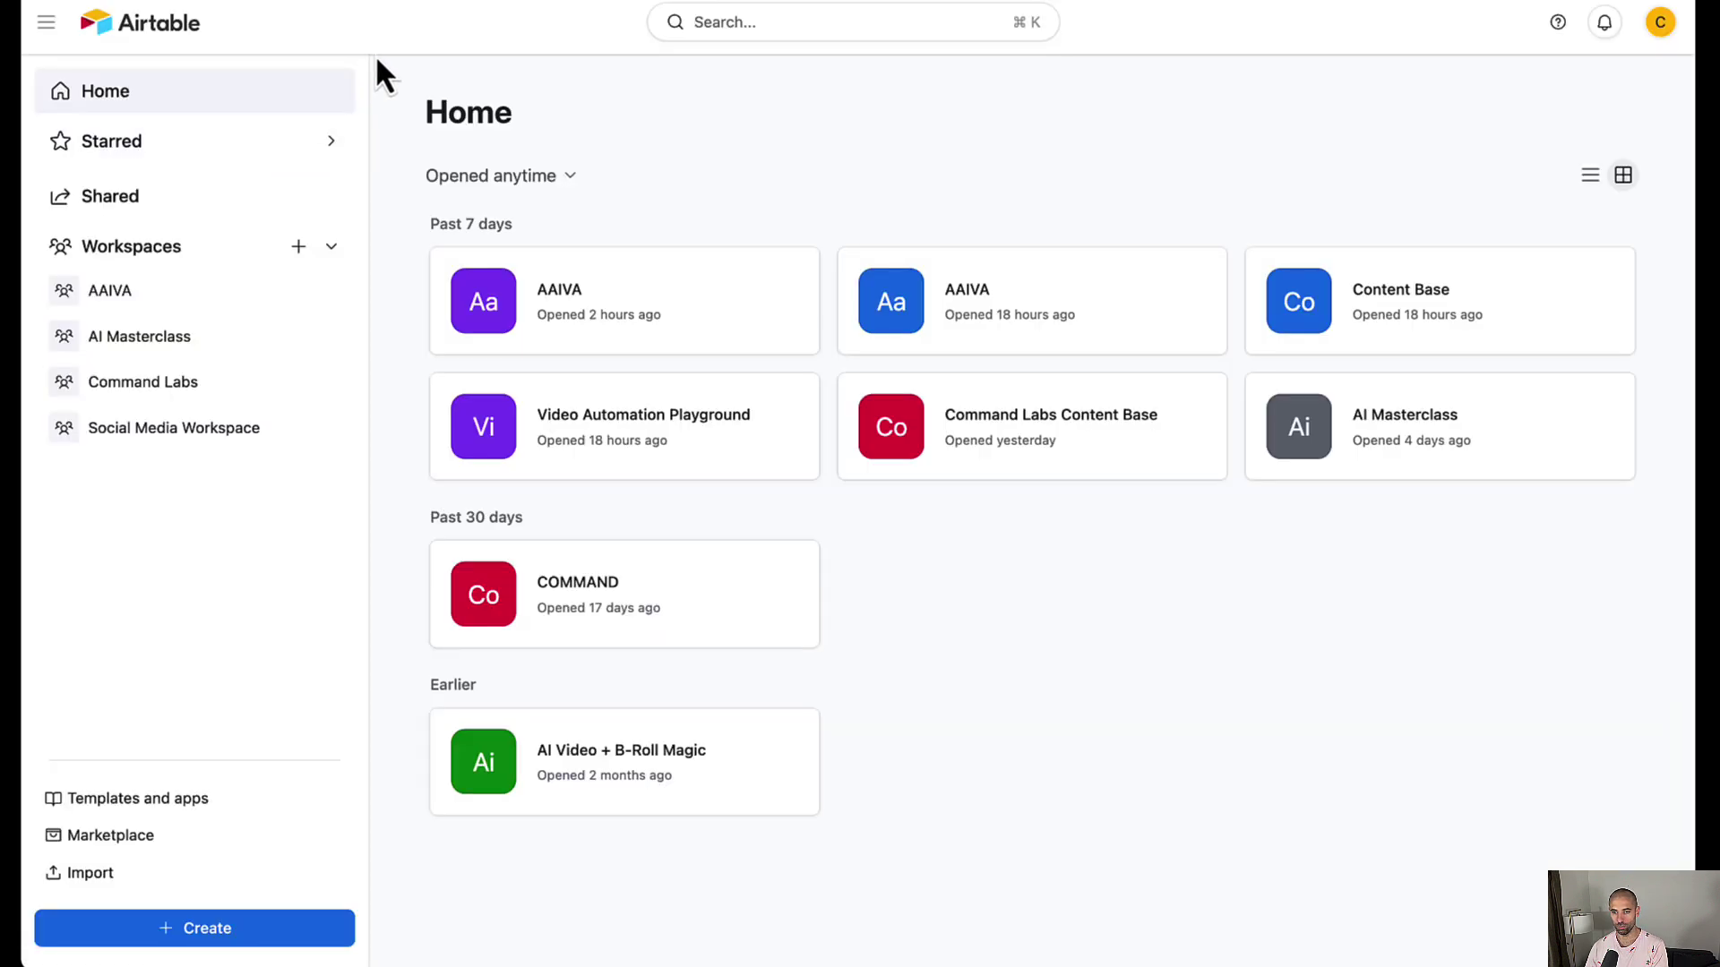
{"action": "left_click", "coordinate": [627, 288]}
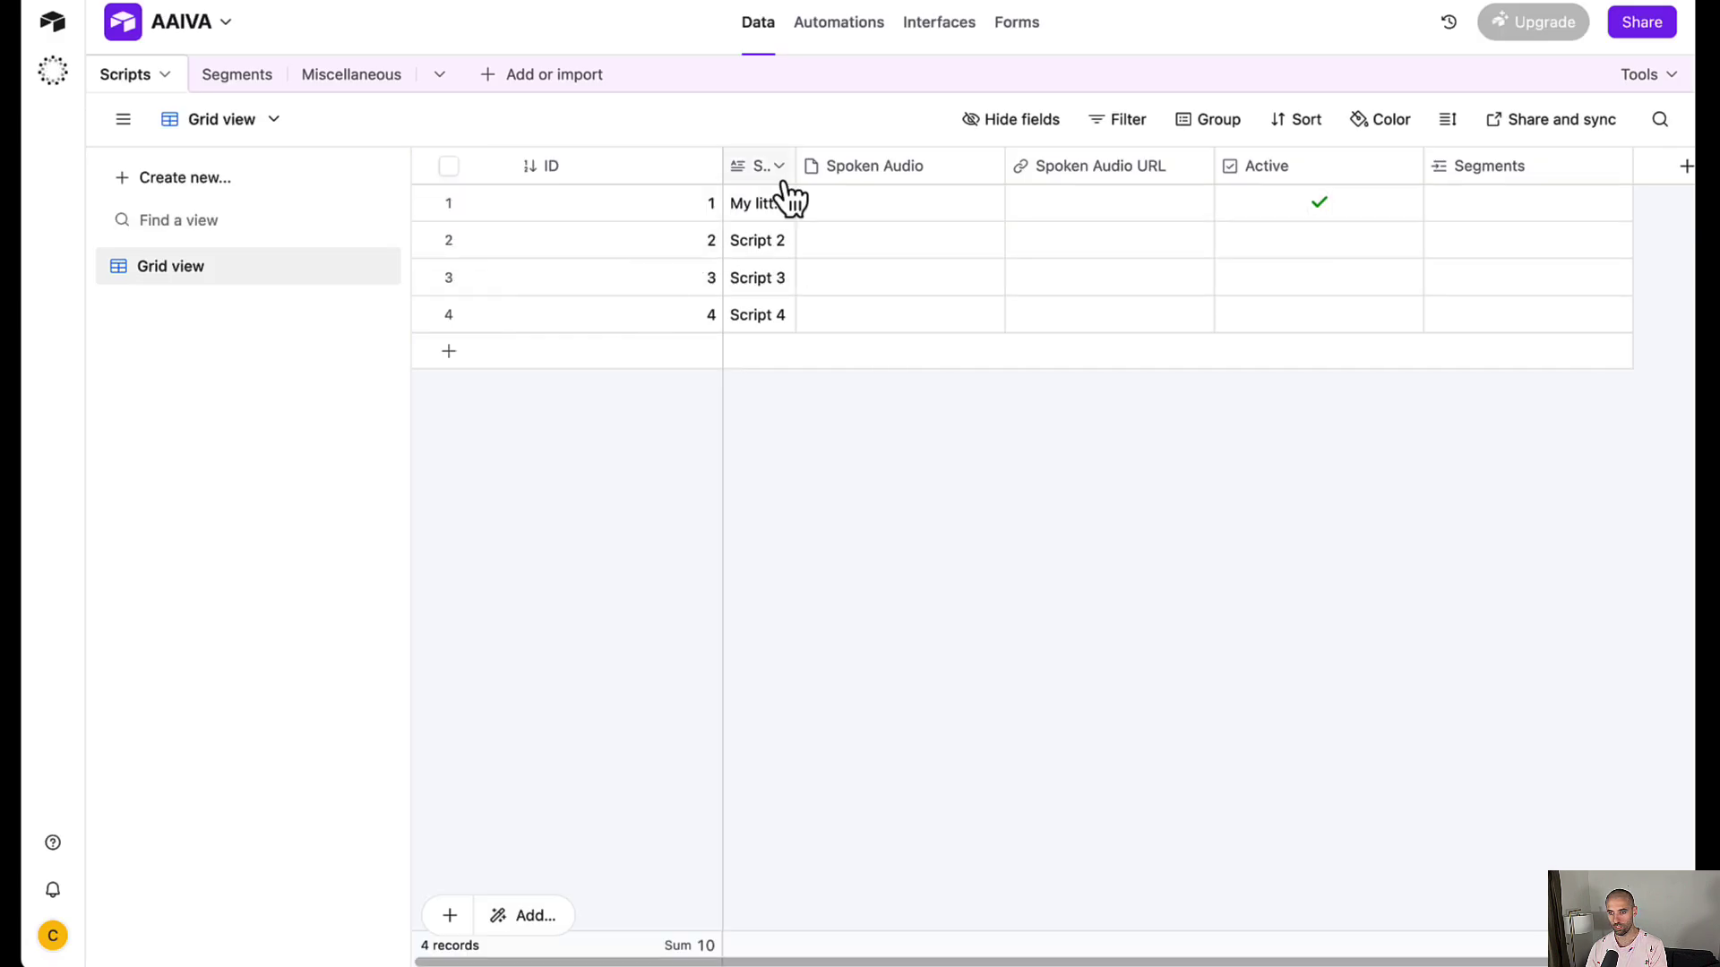
{"action": "left_click", "coordinate": [1108, 205]}
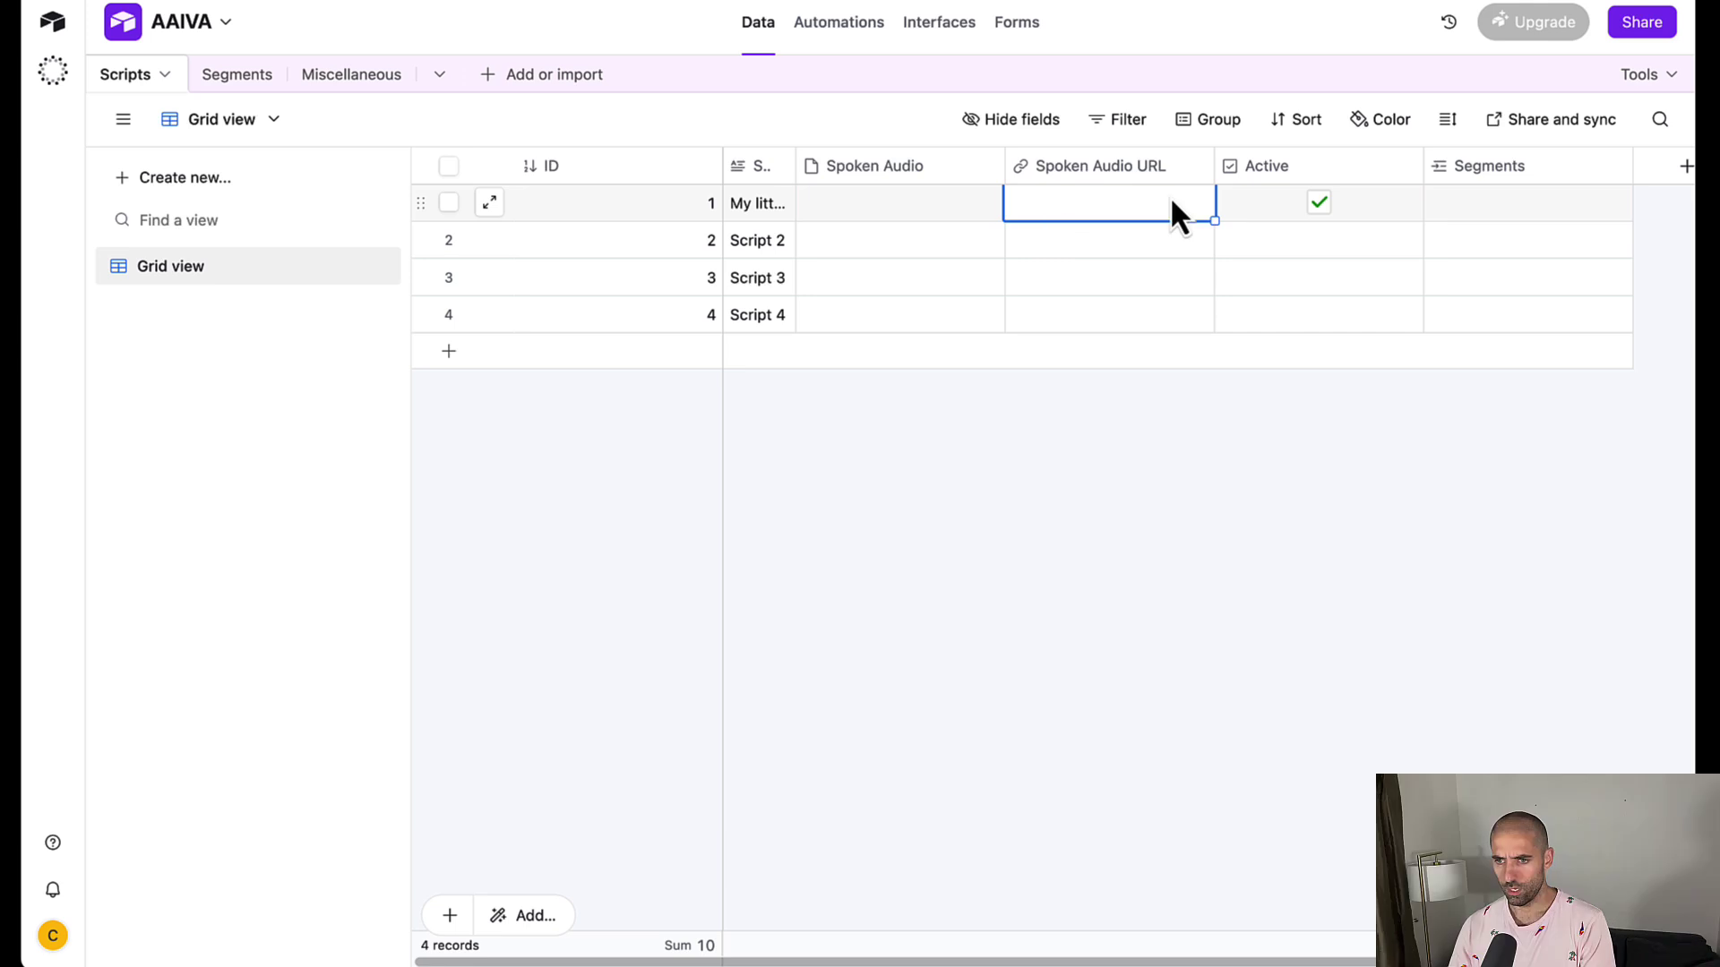
{"action": "left_click", "coordinate": [846, 208]}
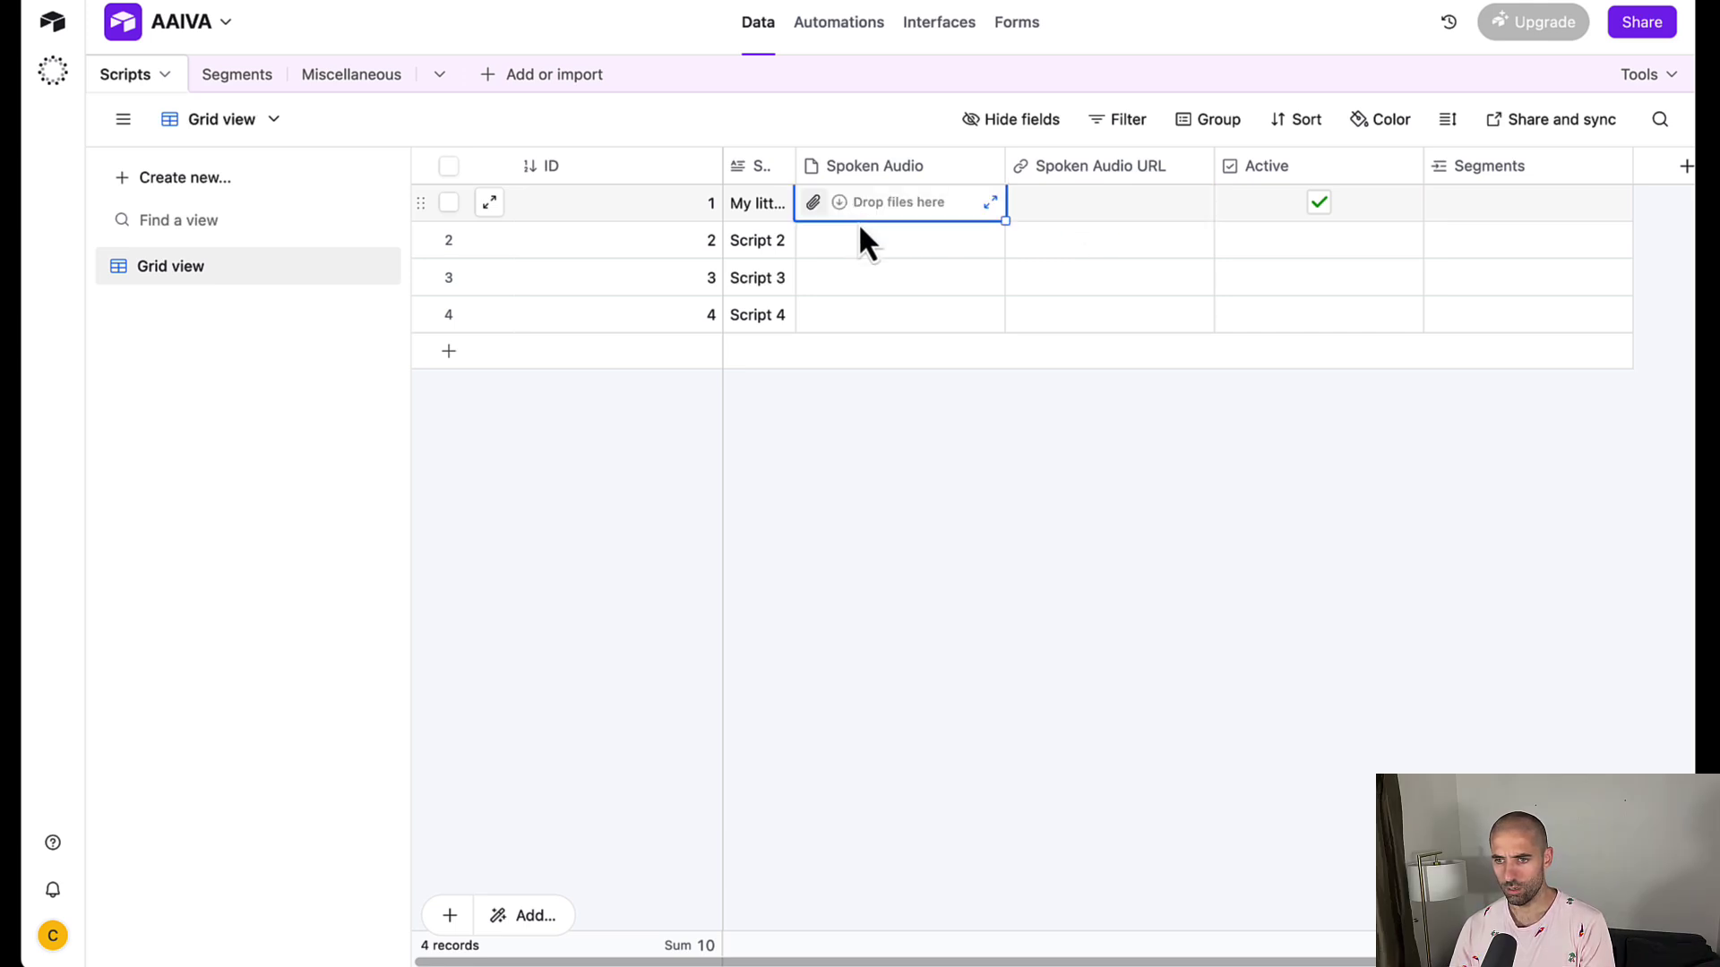
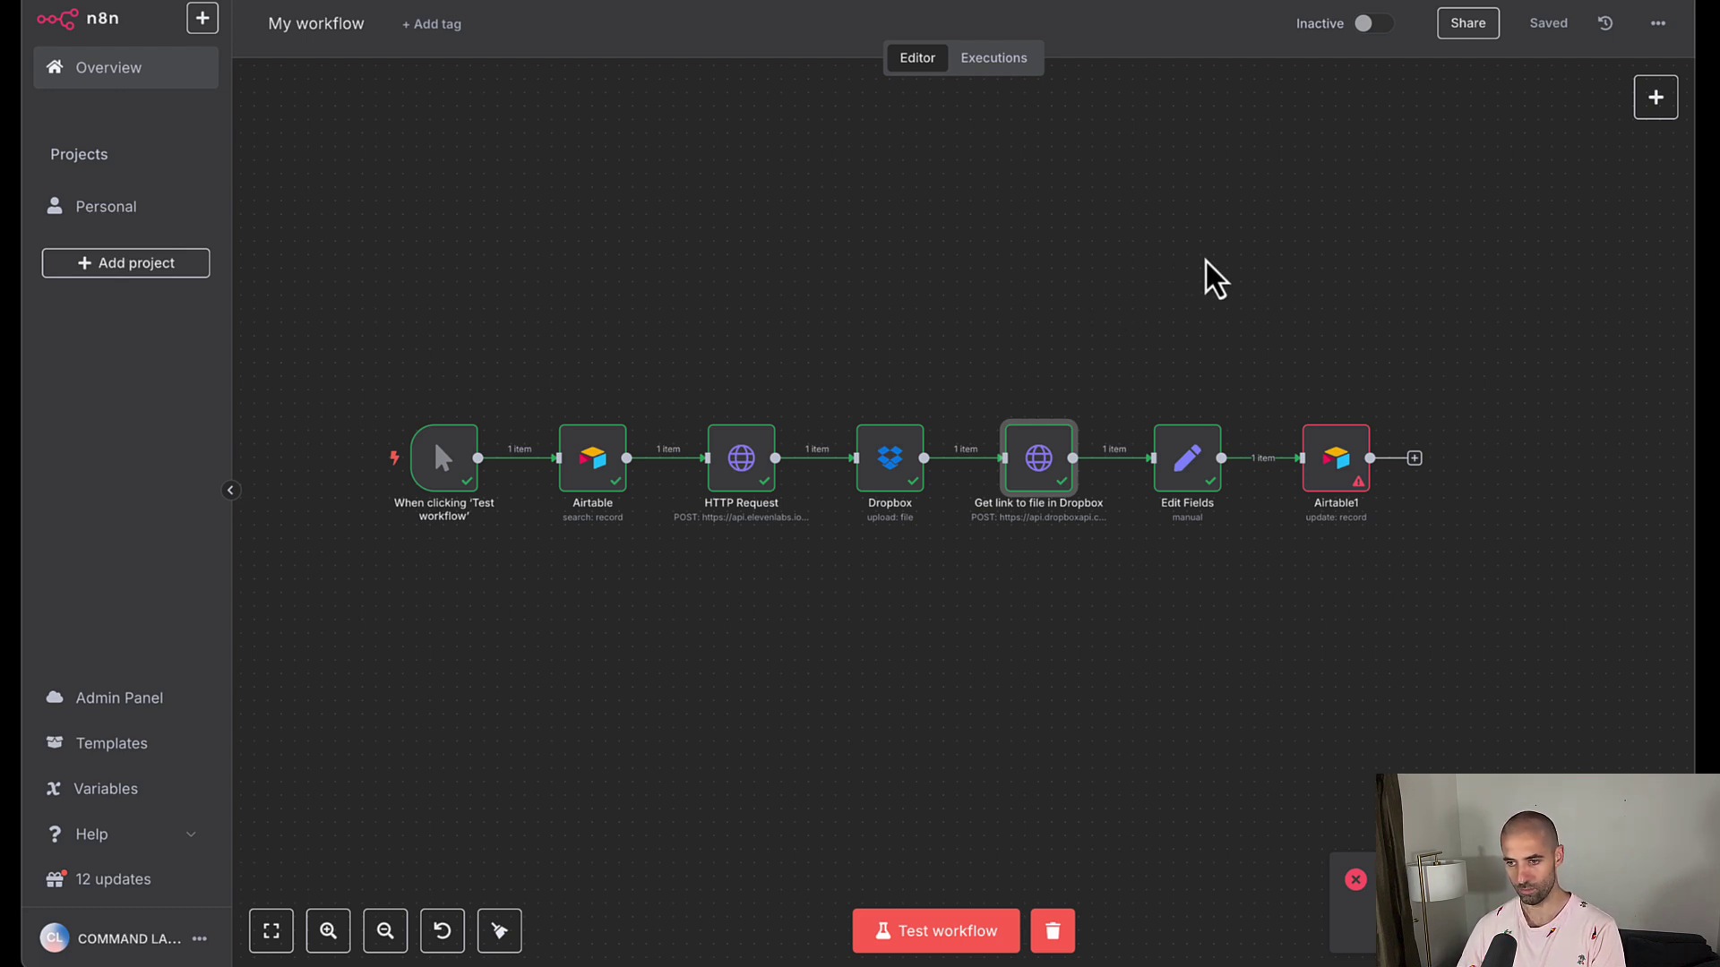
In the n8n Airtable1 update node, map ID (using to match) to the search node's ID, {{ $('Airtable').item.json.ID }}
{"action": "double_click", "coordinate": [1337, 459]}
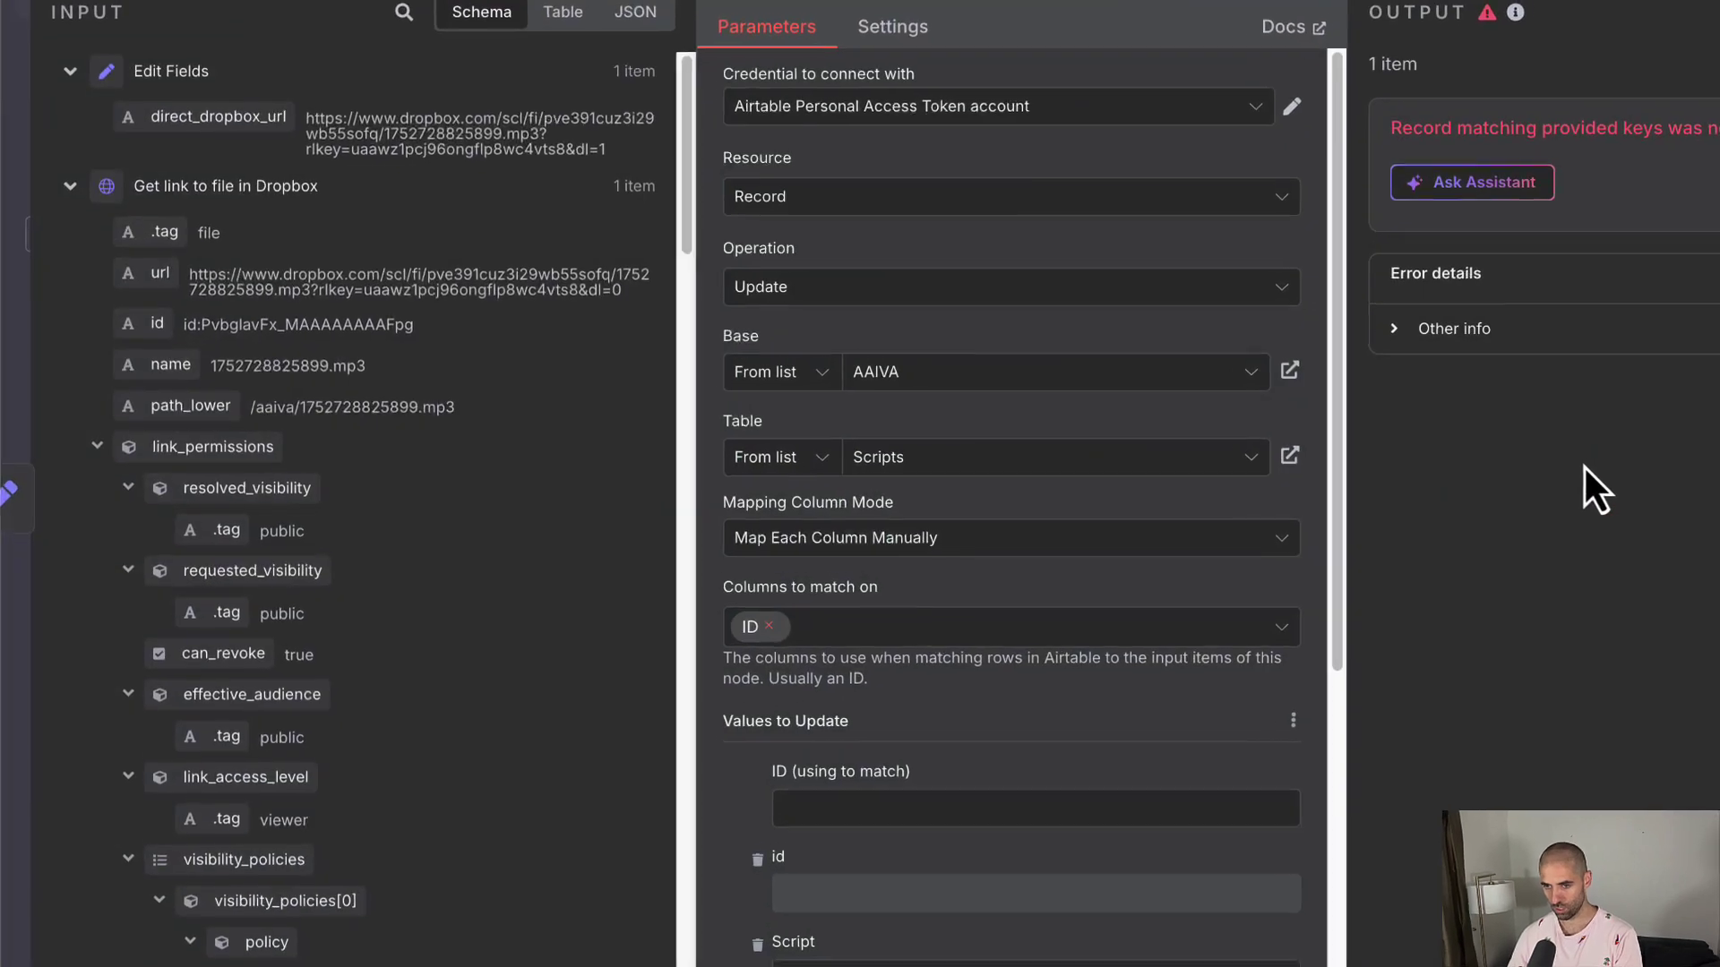
{"action": "scroll", "coordinate": [1119, 519], "scroll_direction": "down", "scroll_amount": 5}
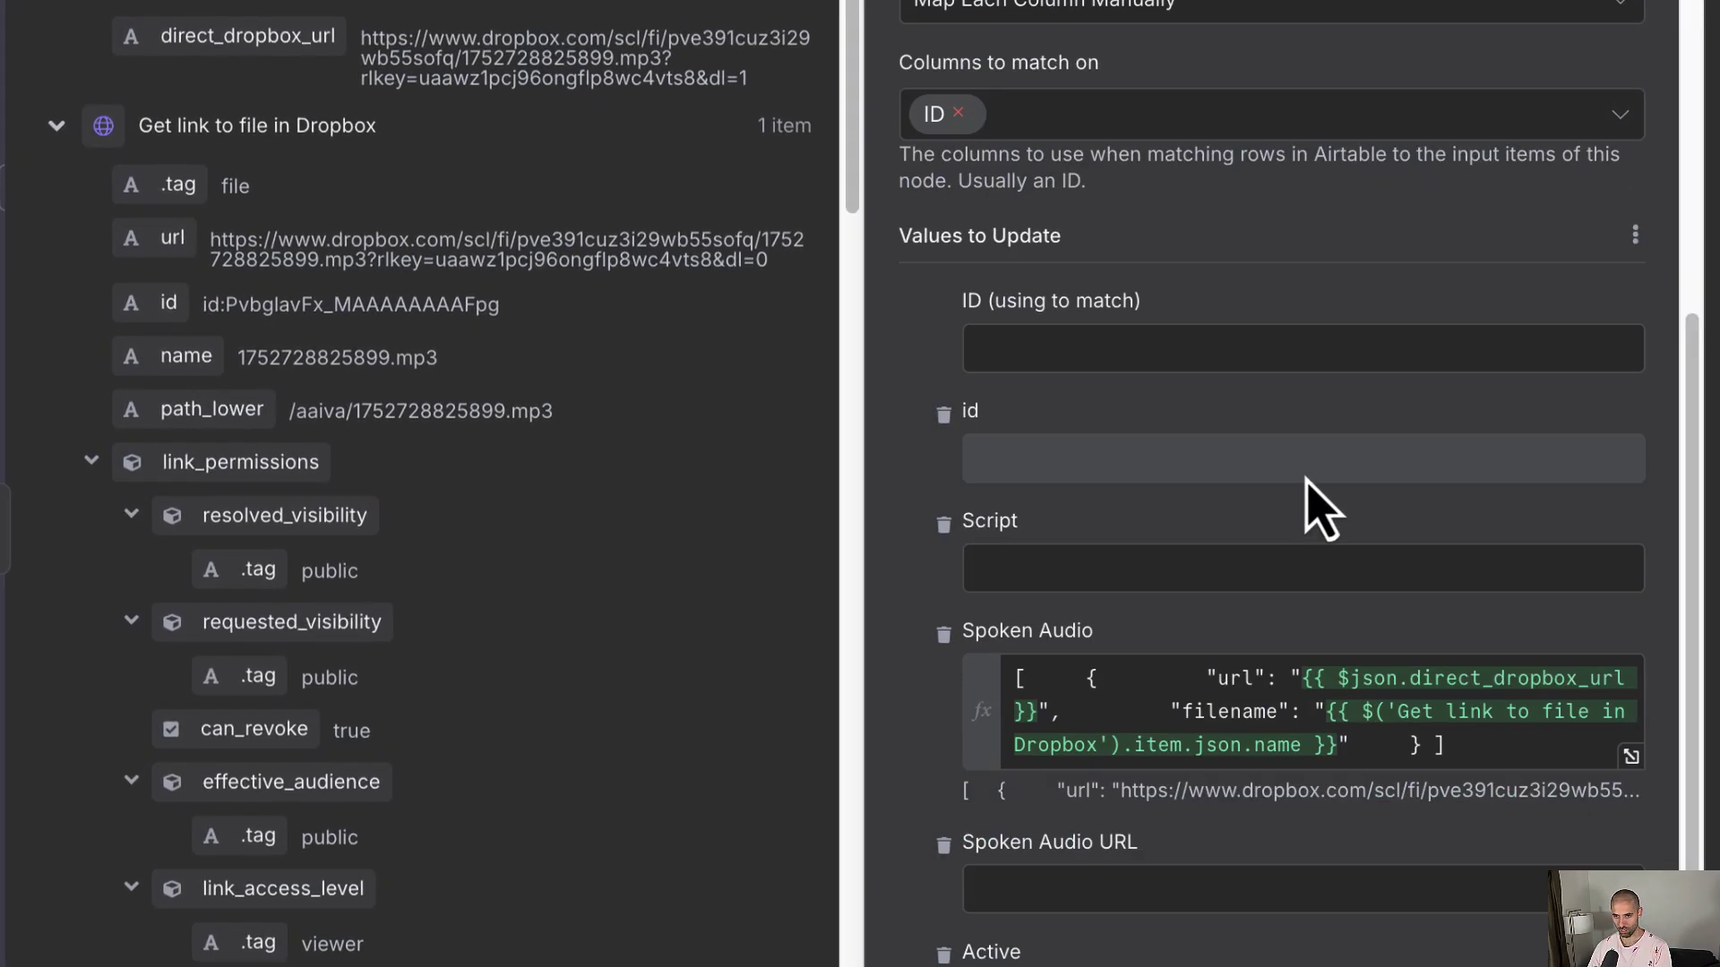
{"action": "left_click", "coordinate": [1034, 349]}
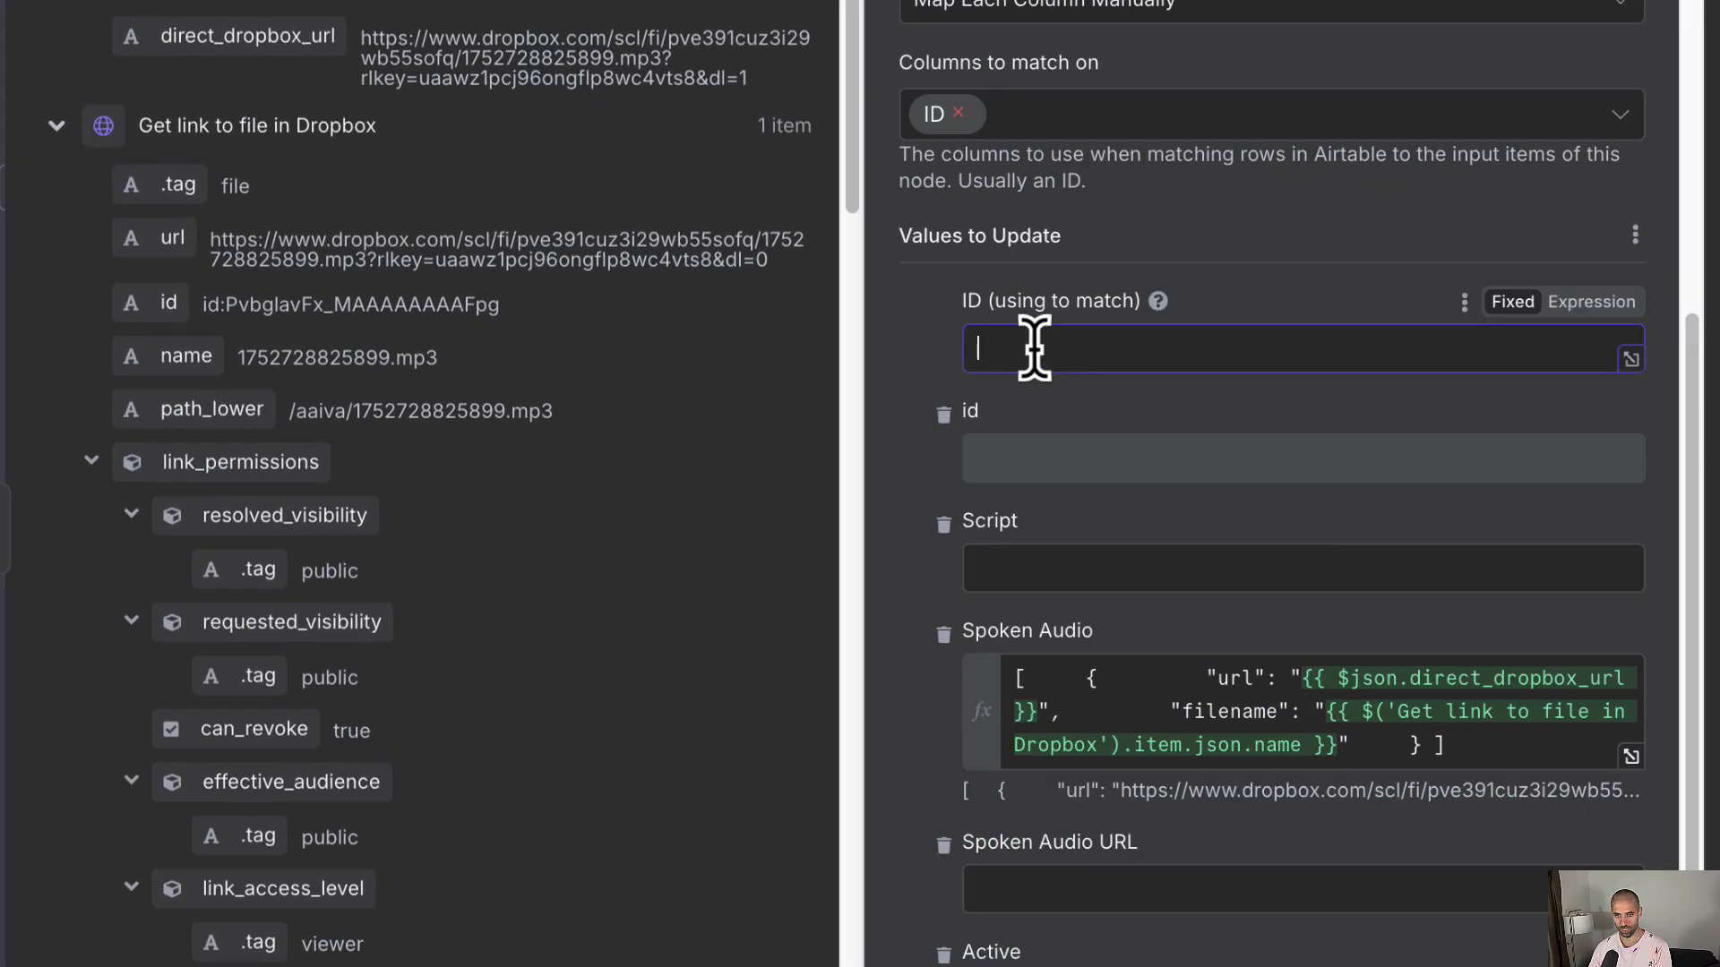
{"action": "scroll", "coordinate": [469, 537], "scroll_direction": "down", "scroll_amount": 15}
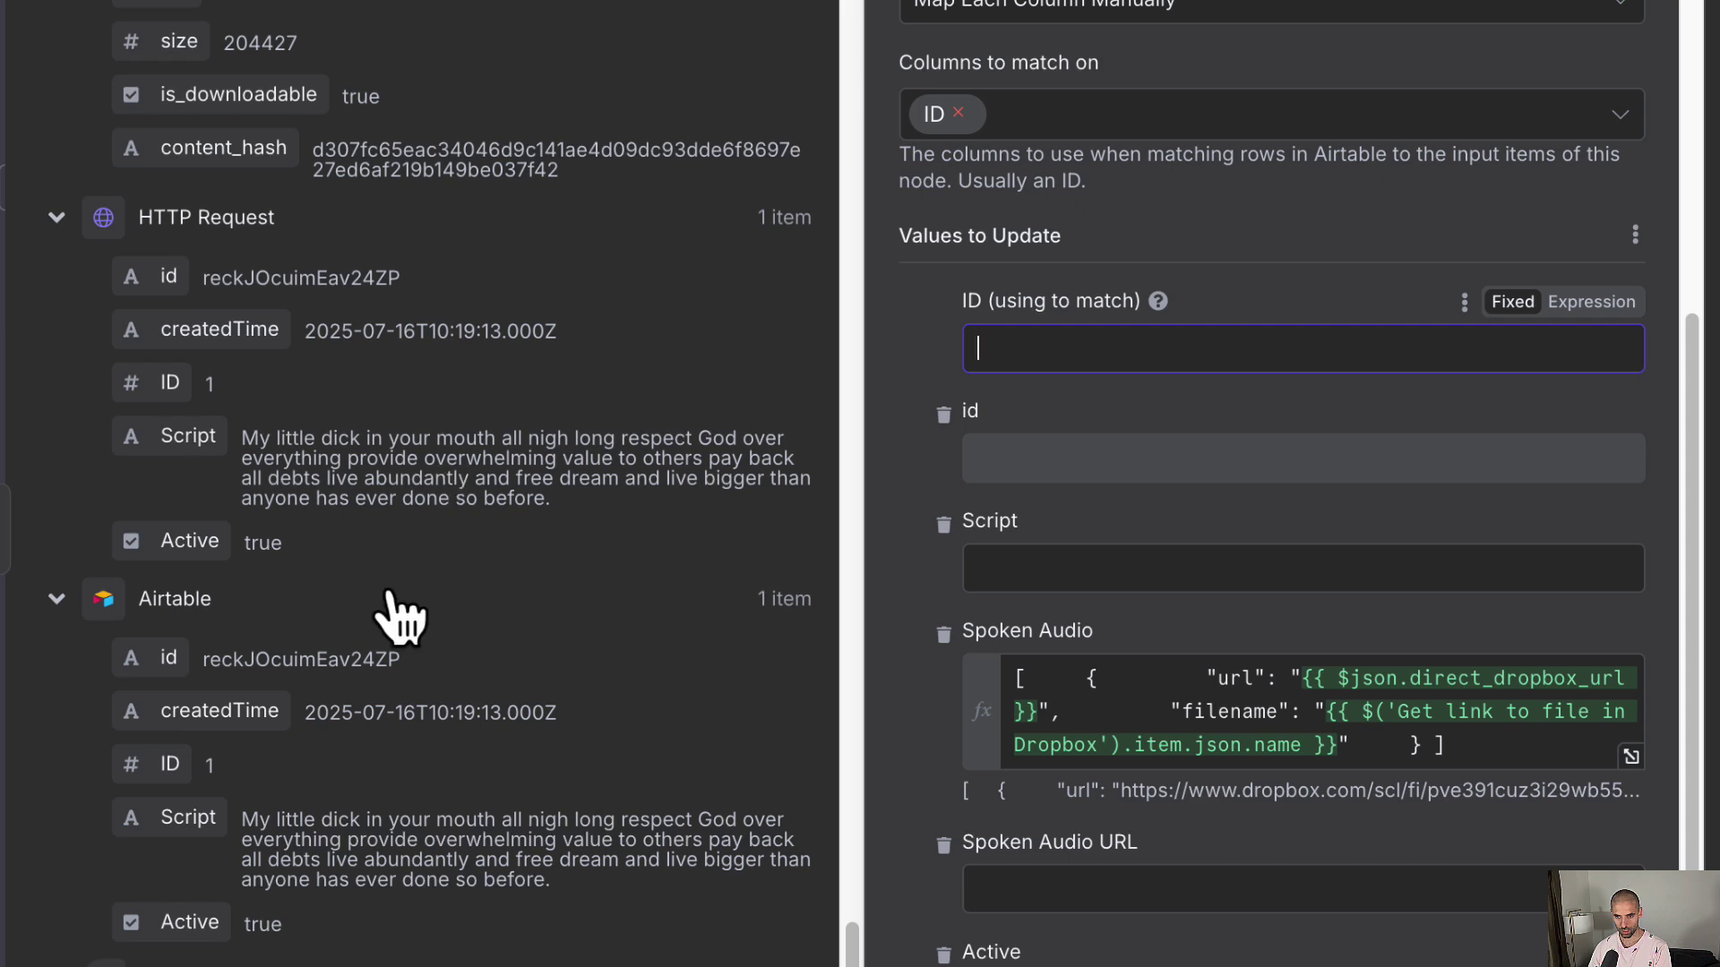
{"action": "left_click_drag", "start_coordinate": [179, 769], "coordinate": [1084, 358]}
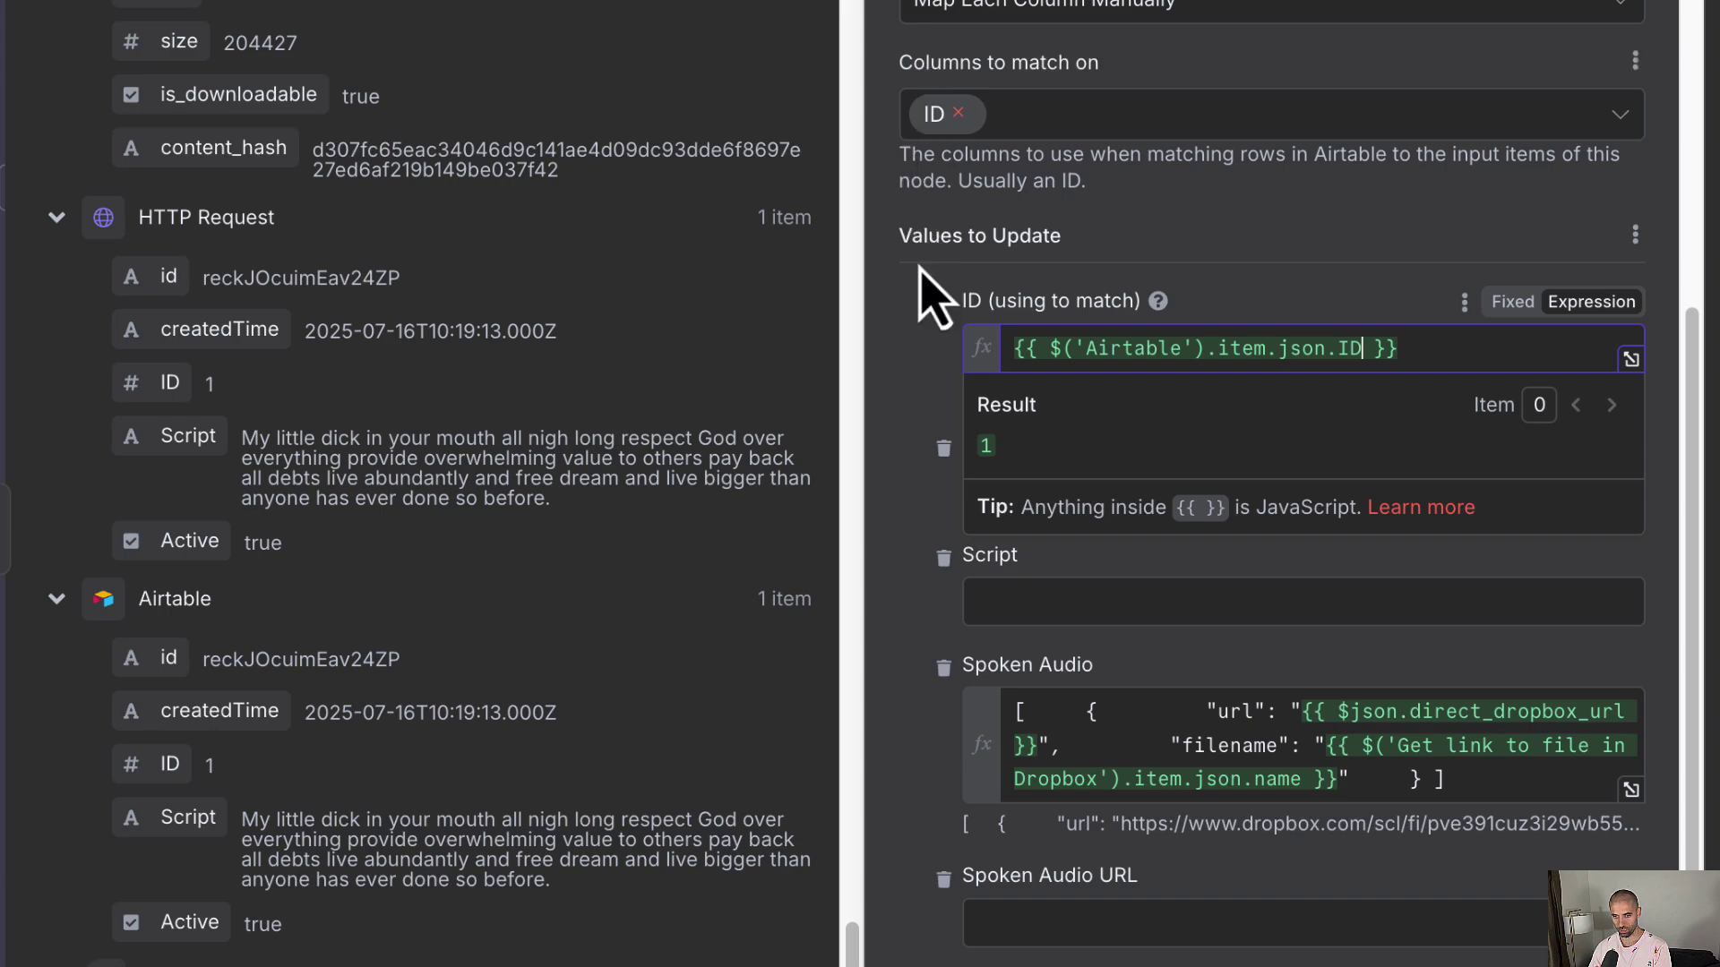
Collapse the other nodes' input data, review the Airtable fields against the ID and Spoken Audio expressions, and return to the canvas
{"action": "left_click", "coordinate": [59, 600]}
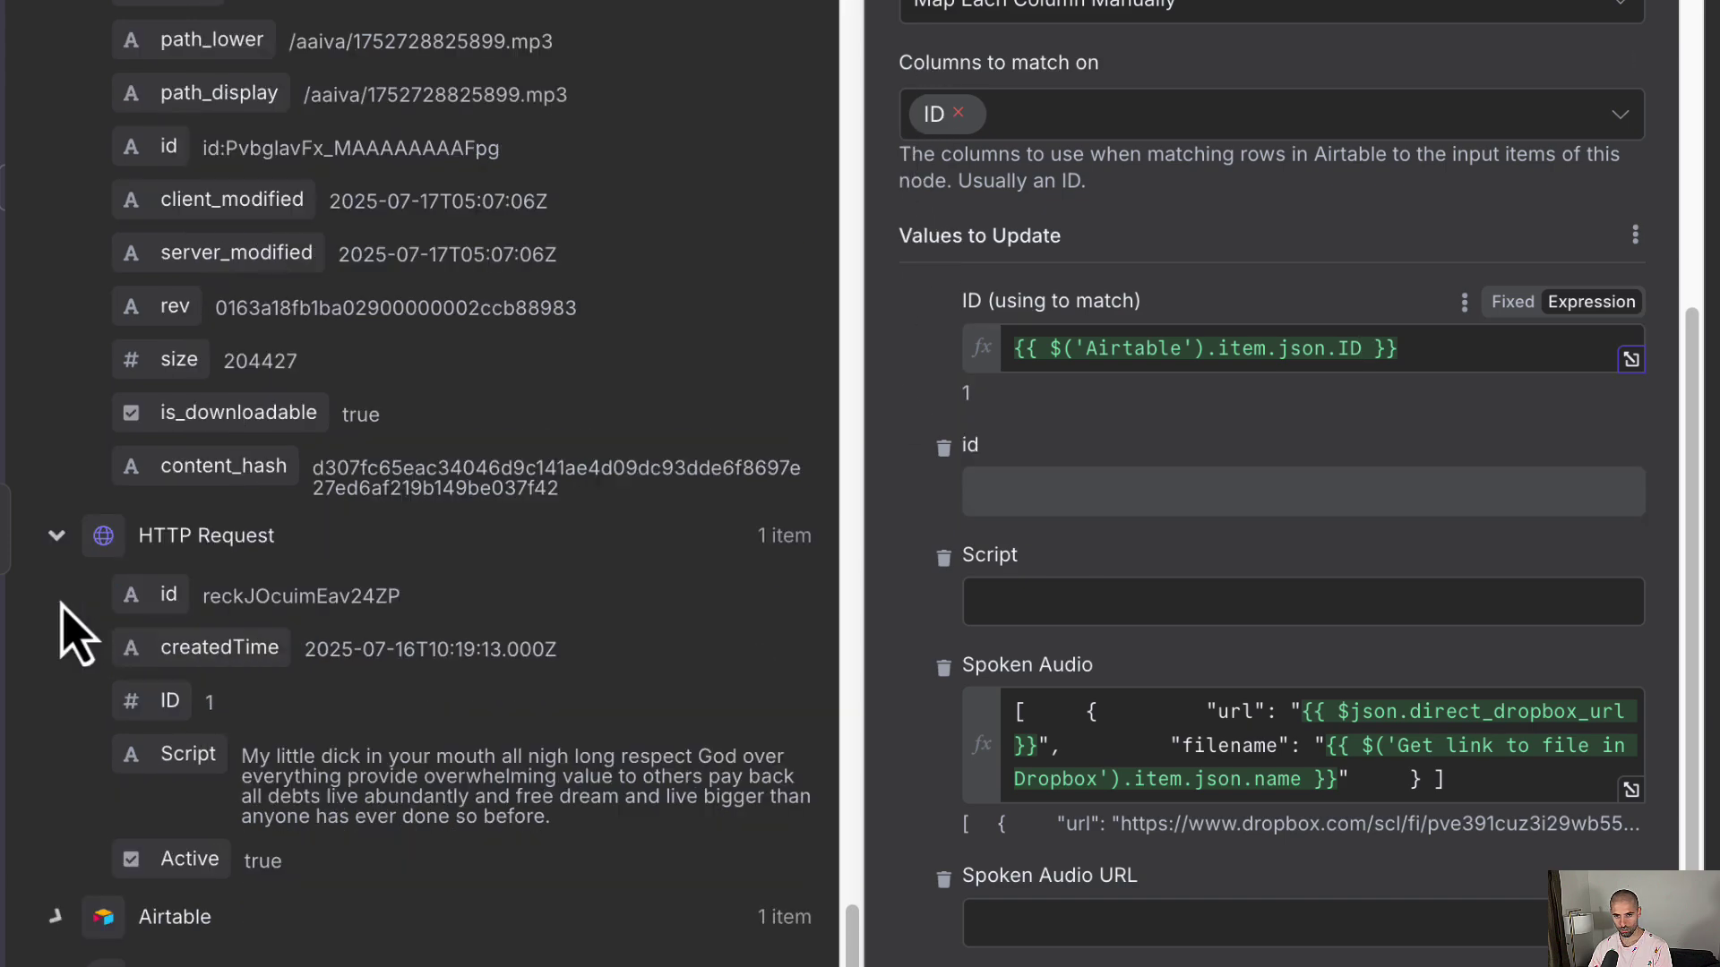
{"action": "left_click", "coordinate": [56, 534]}
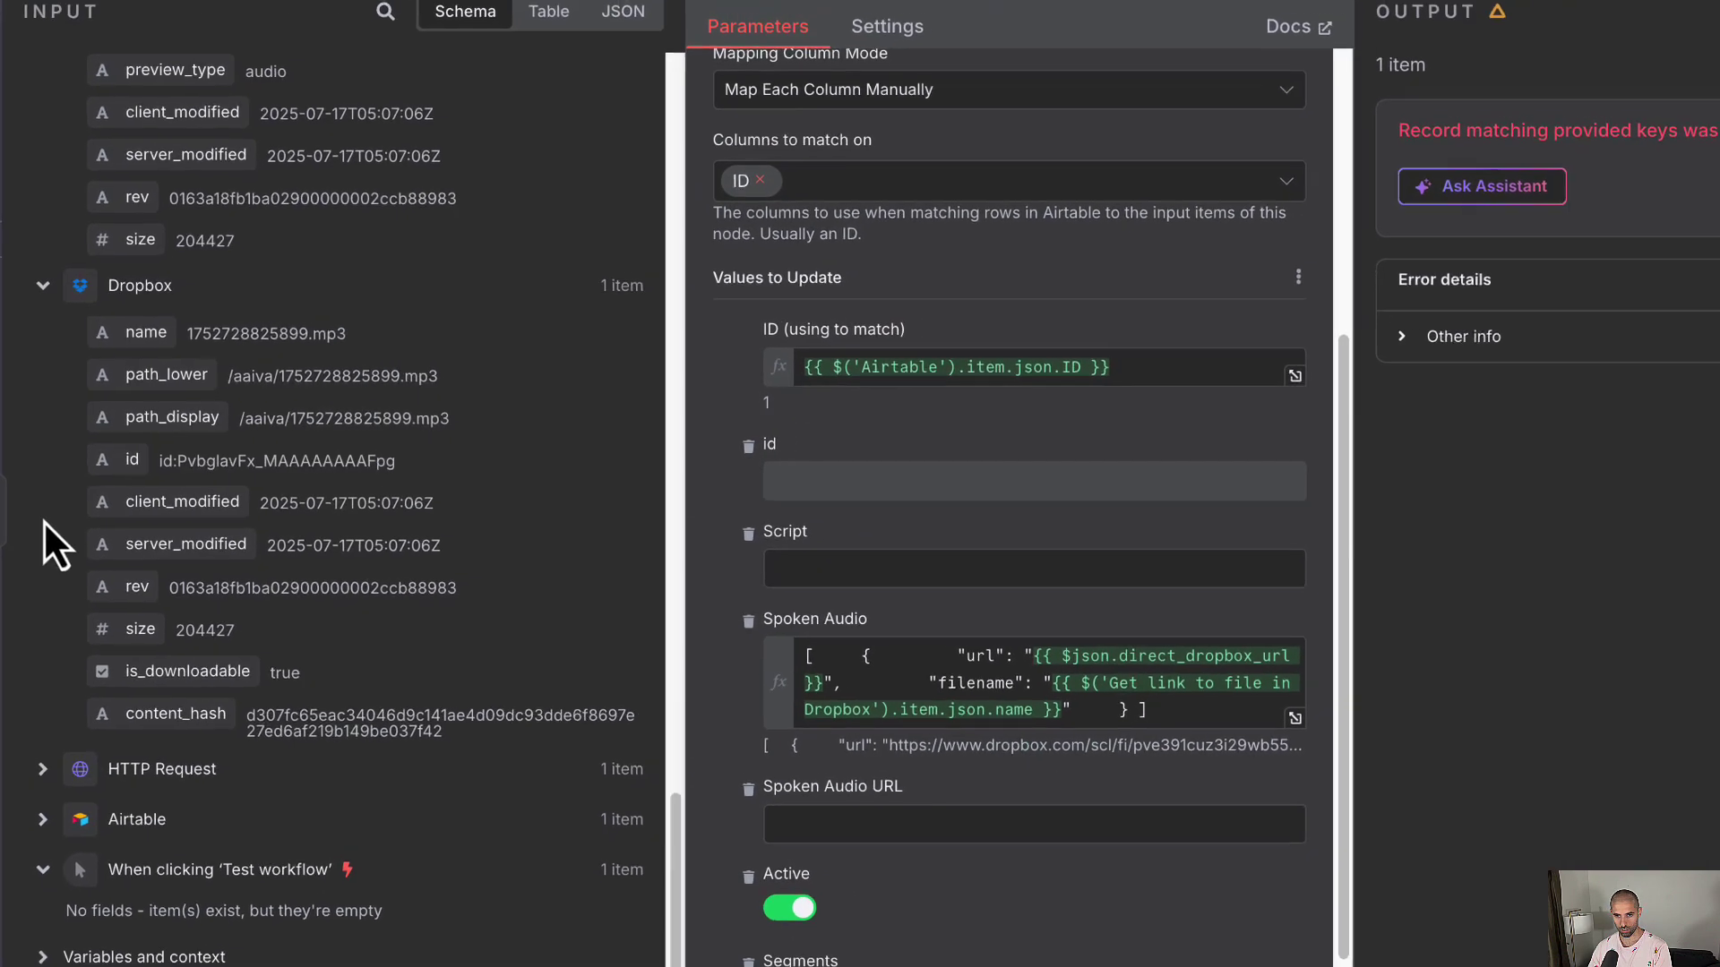
{"action": "left_click", "coordinate": [52, 288]}
{"action": "scroll", "coordinate": [54, 242], "scroll_direction": "up", "scroll_amount": 5}
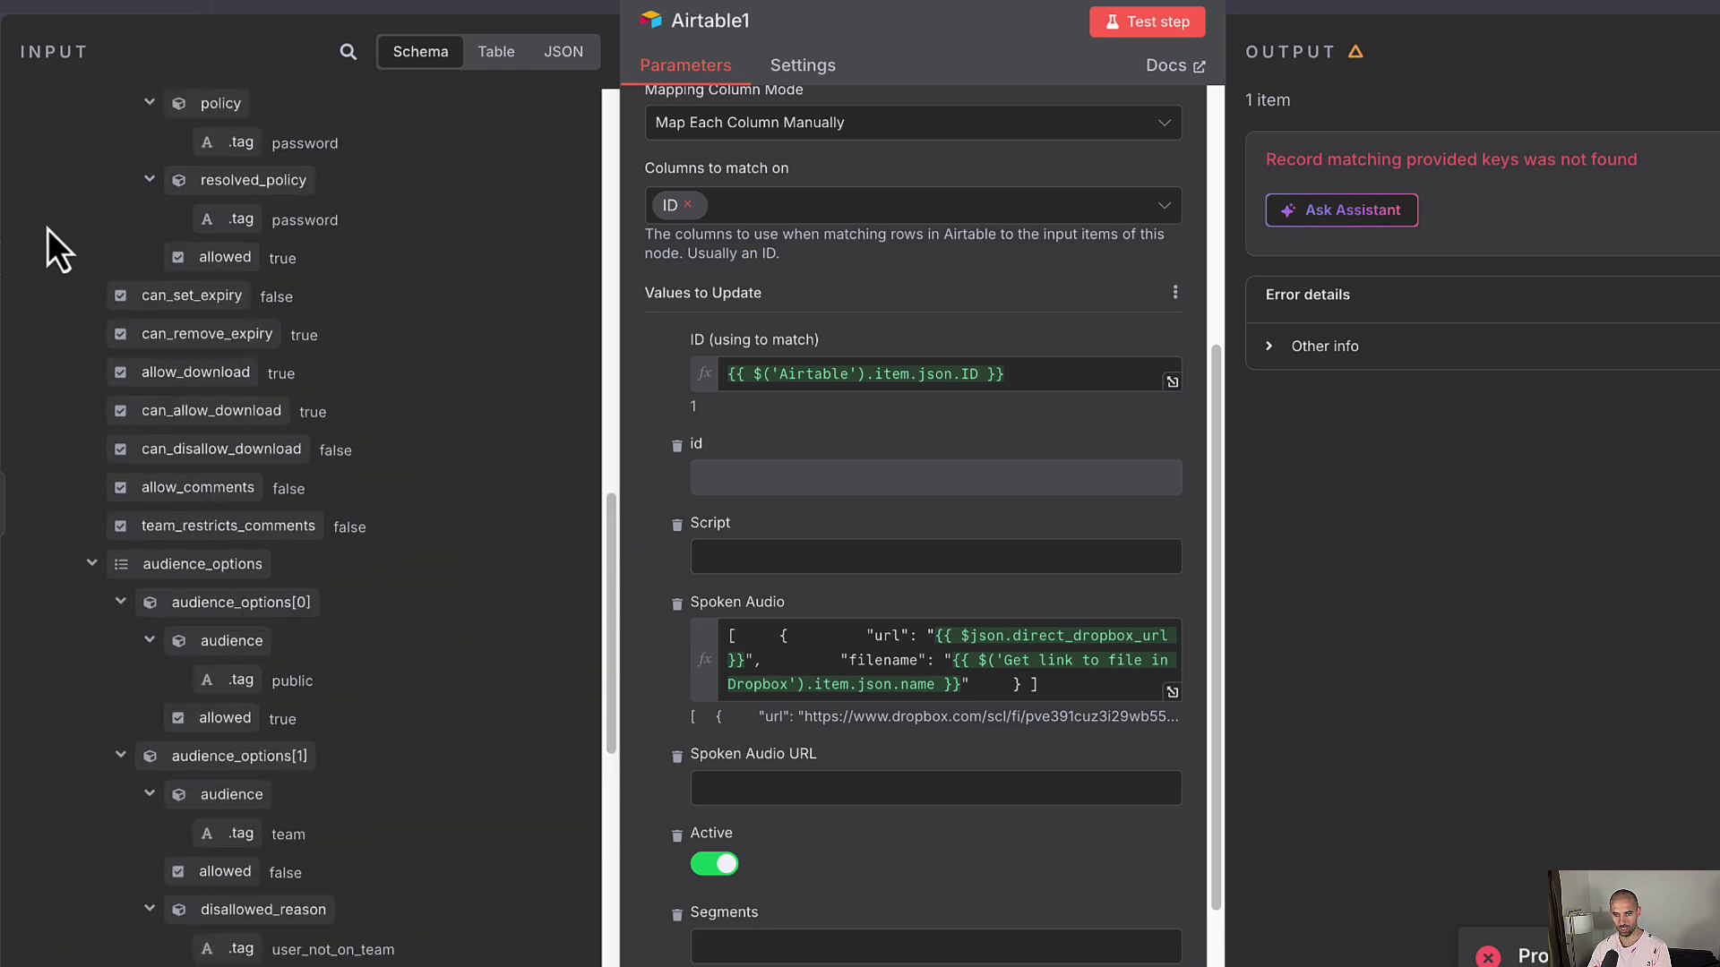
{"action": "scroll", "coordinate": [47, 228], "scroll_direction": "up", "scroll_amount": 10}
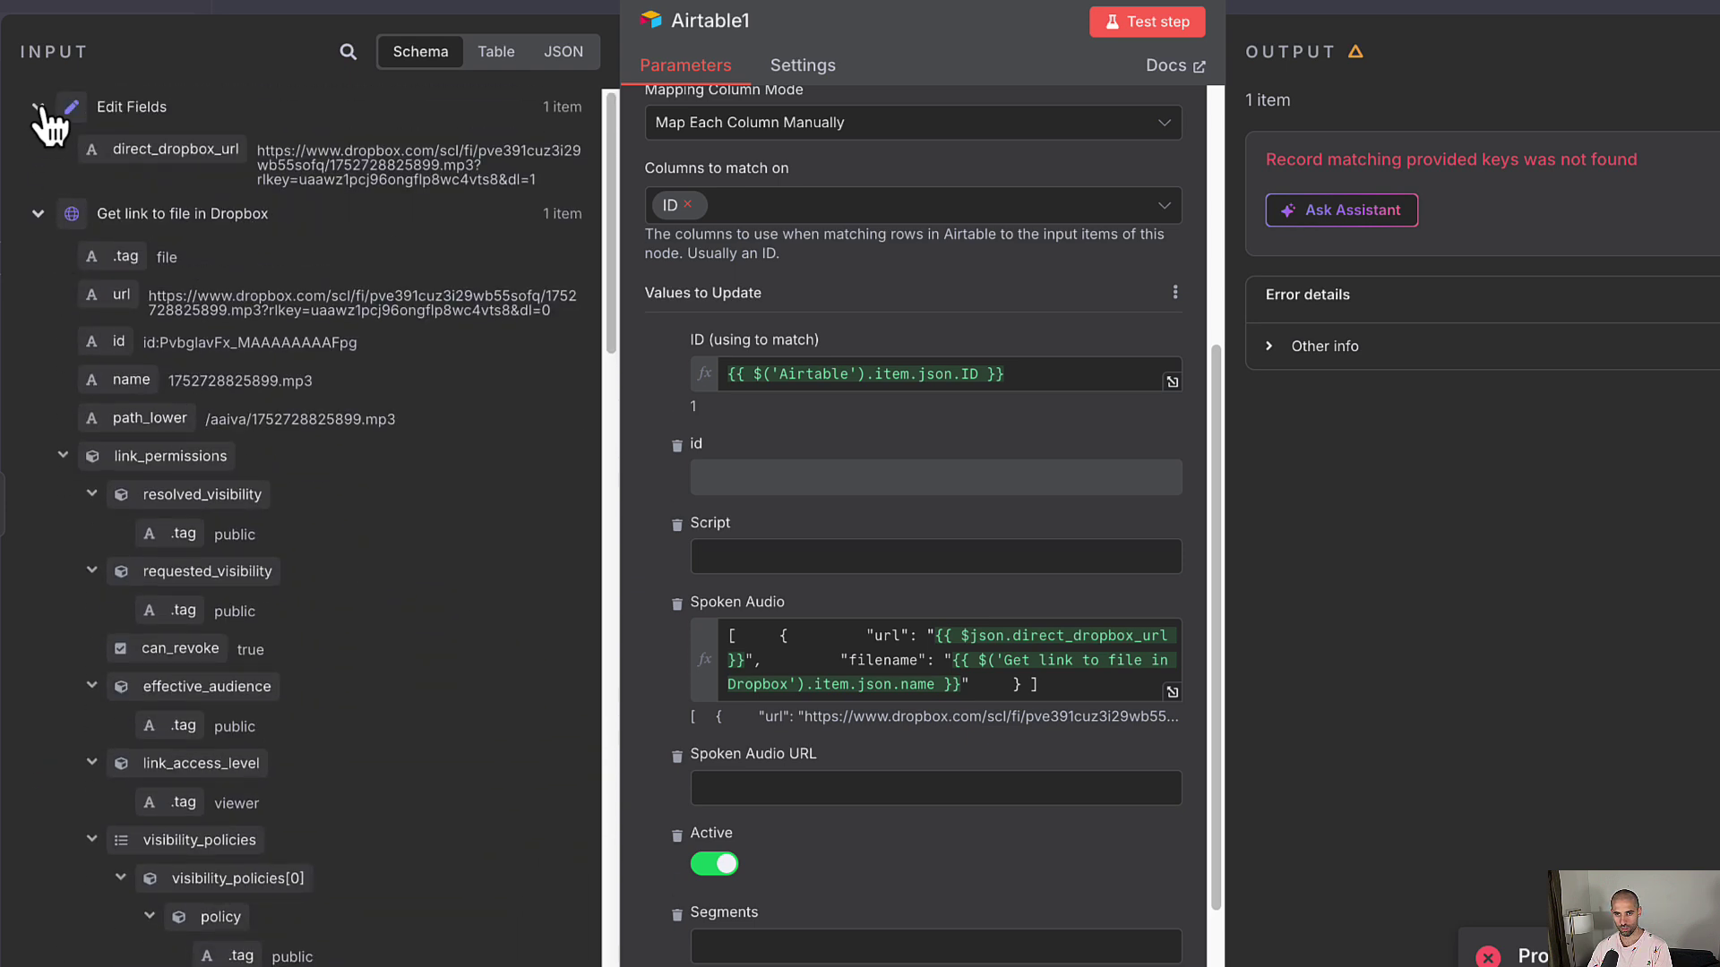
{"action": "left_click", "coordinate": [39, 108]}
{"action": "left_click", "coordinate": [39, 151]}
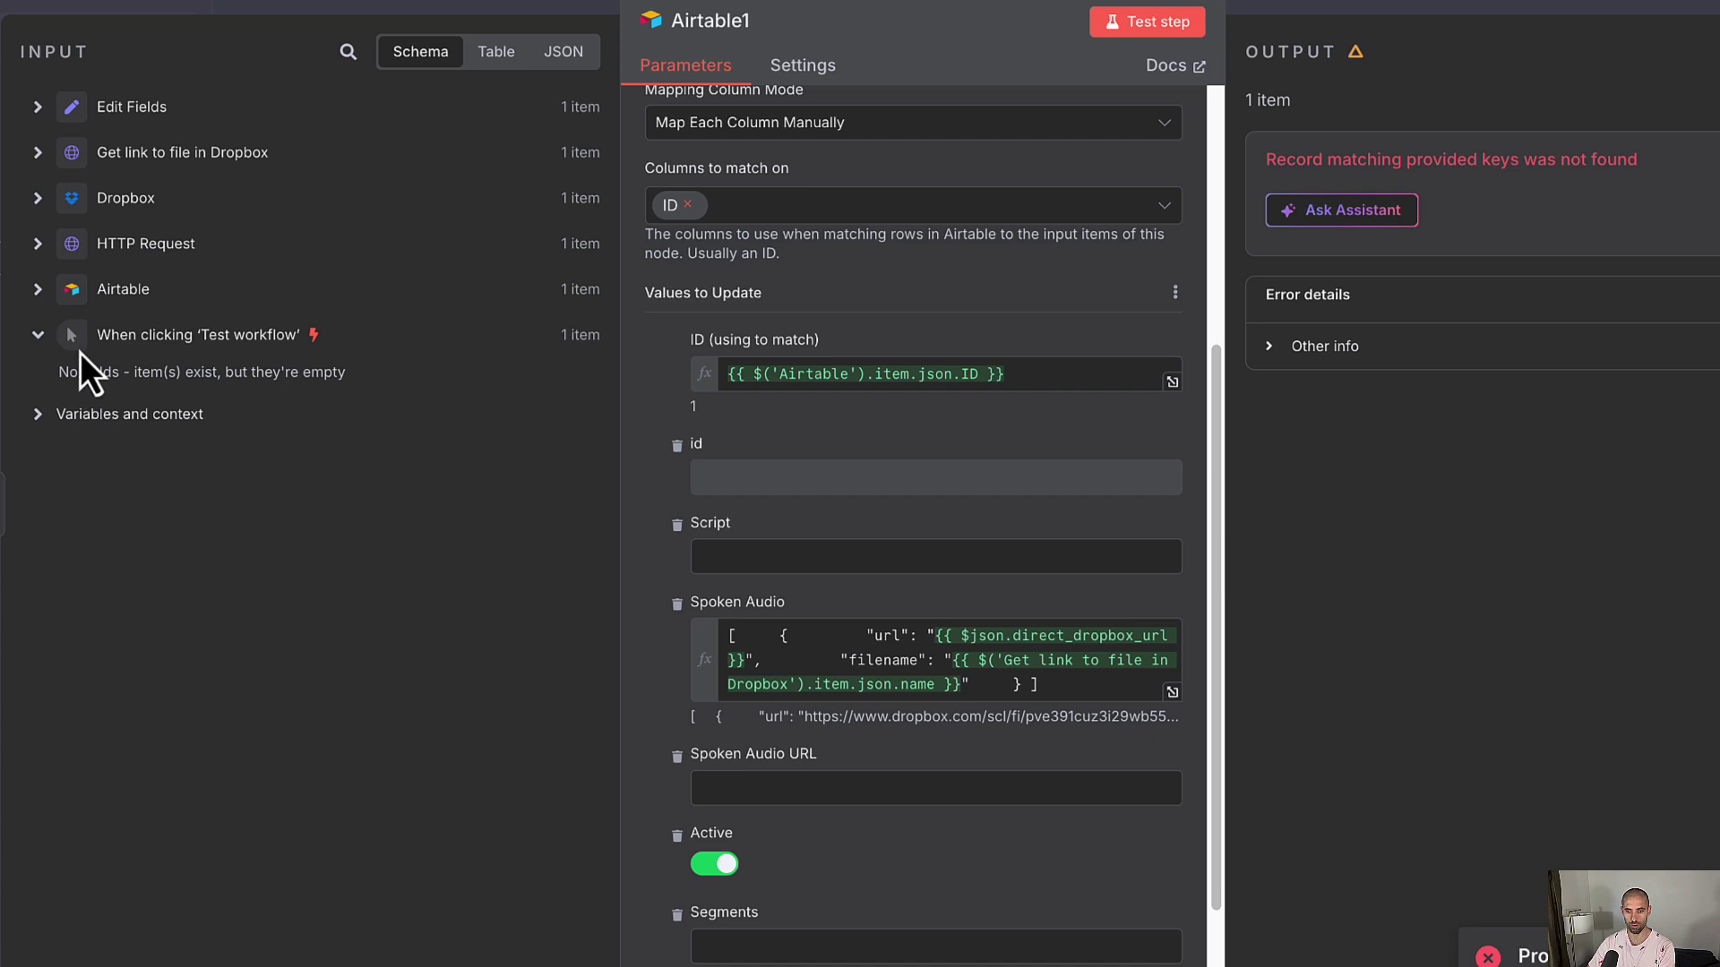
{"action": "left_click", "coordinate": [36, 292]}
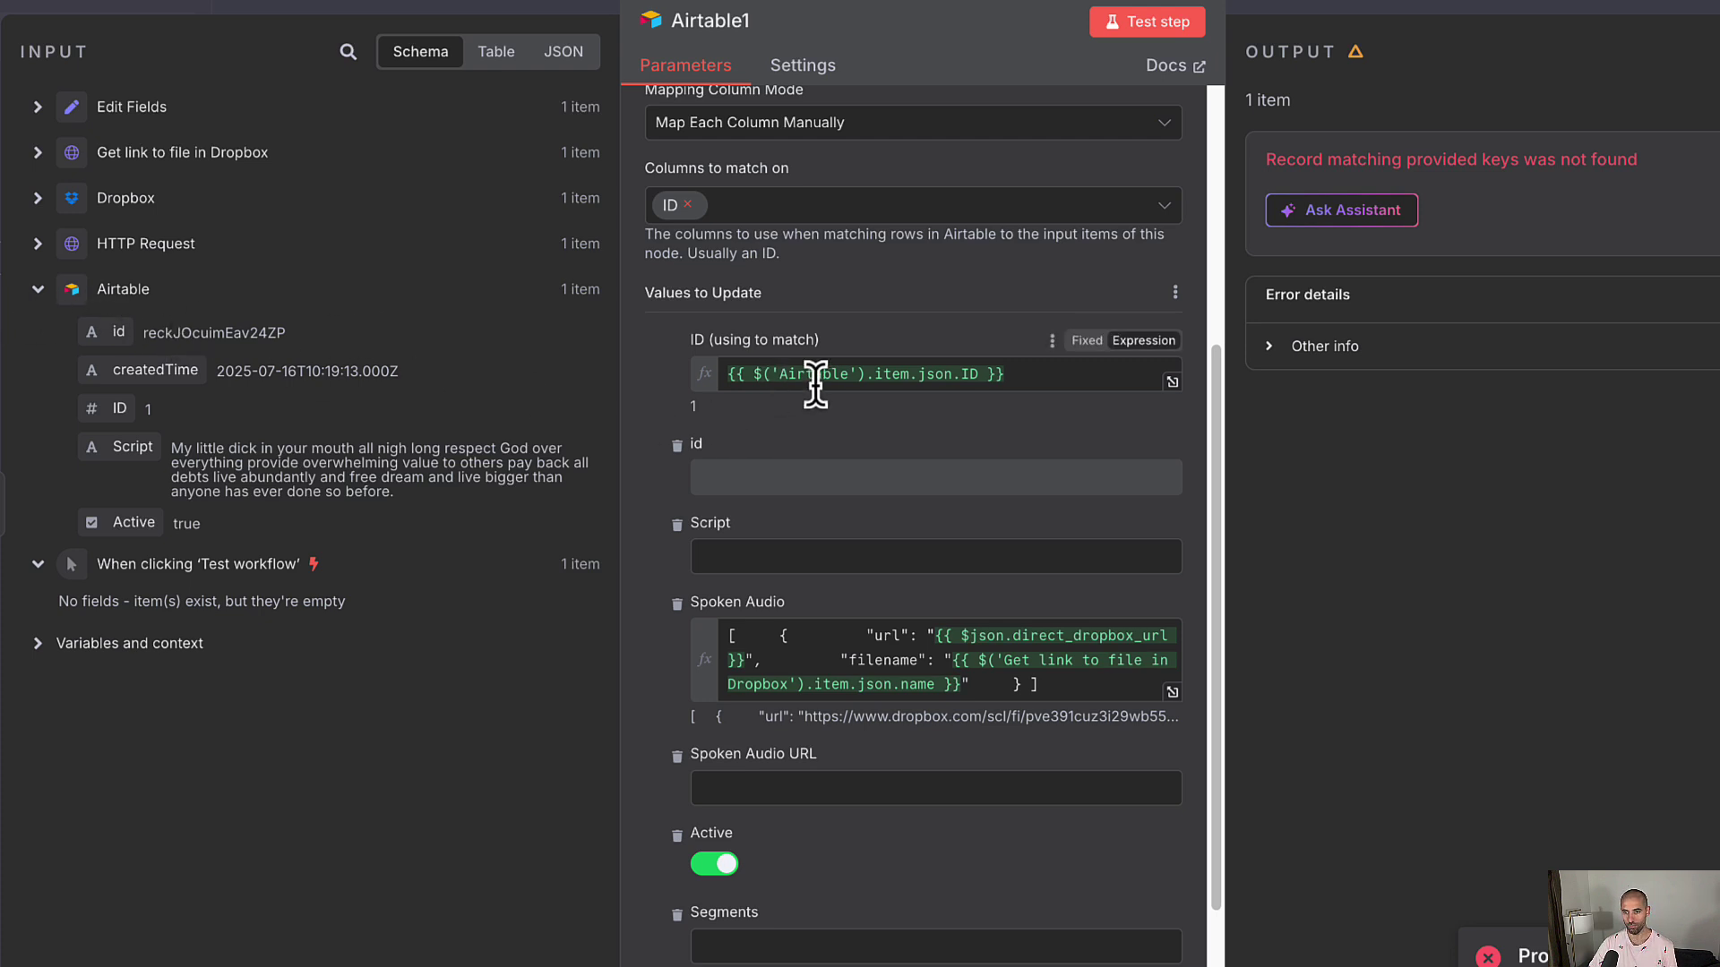
{"action": "left_click_drag", "start_coordinate": [810, 353], "coordinate": [951, 657]}
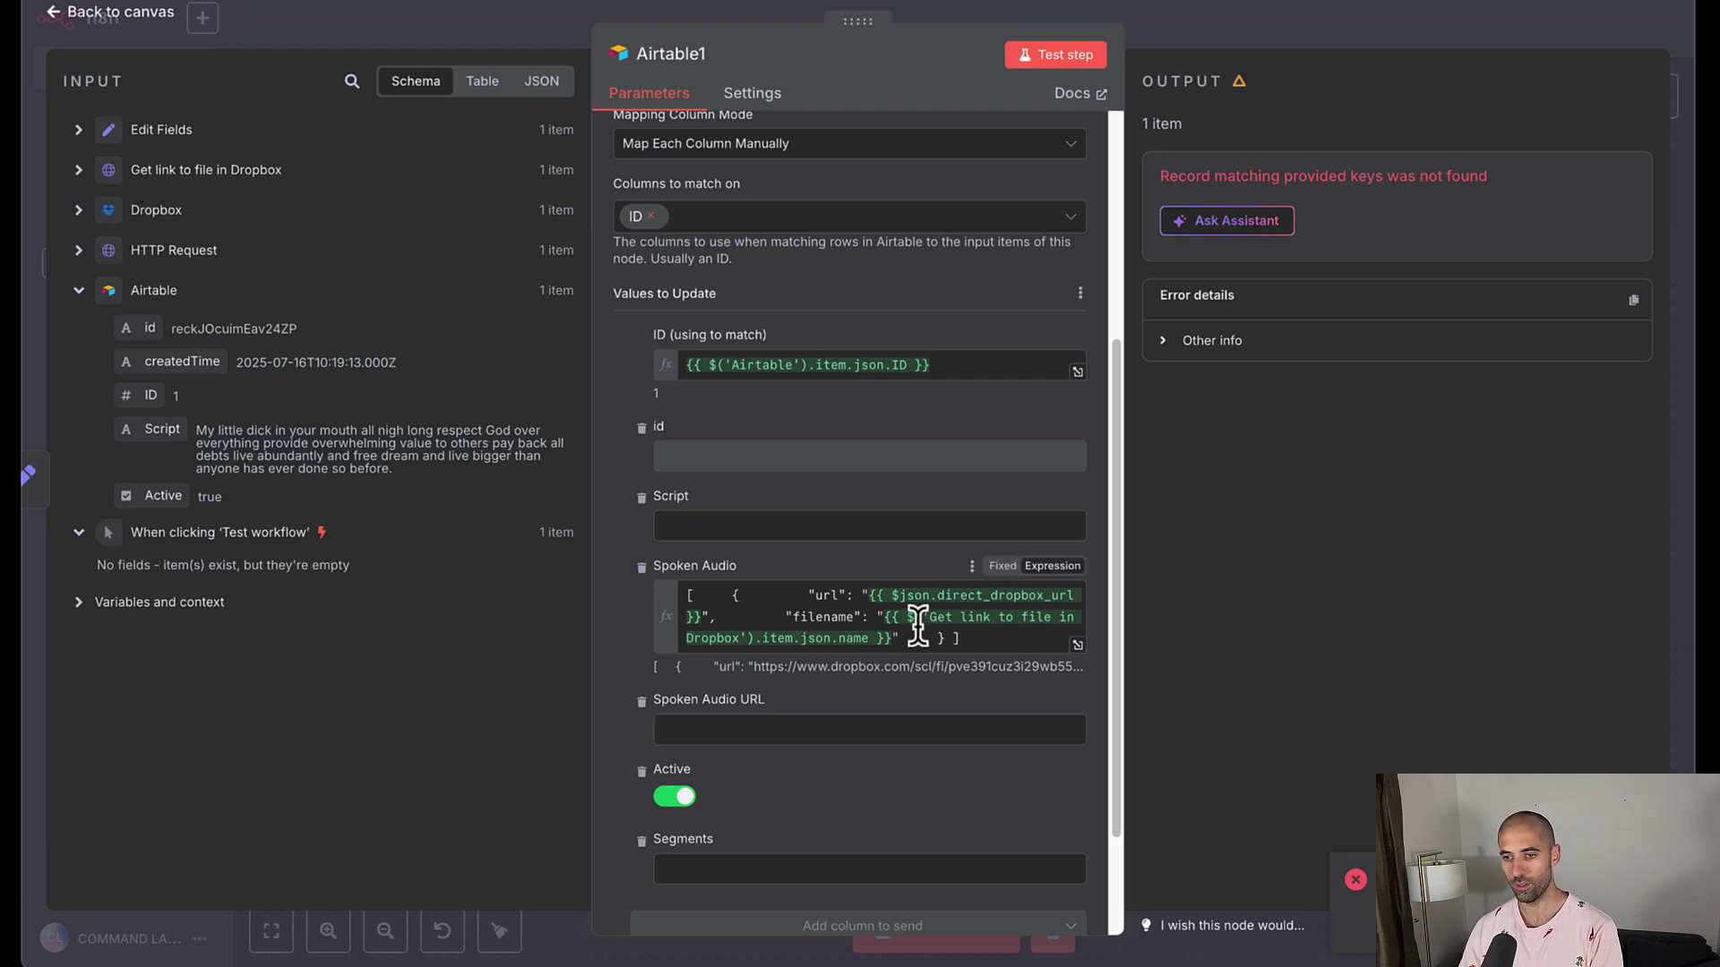
{"action": "left_click", "coordinate": [1198, 30]}
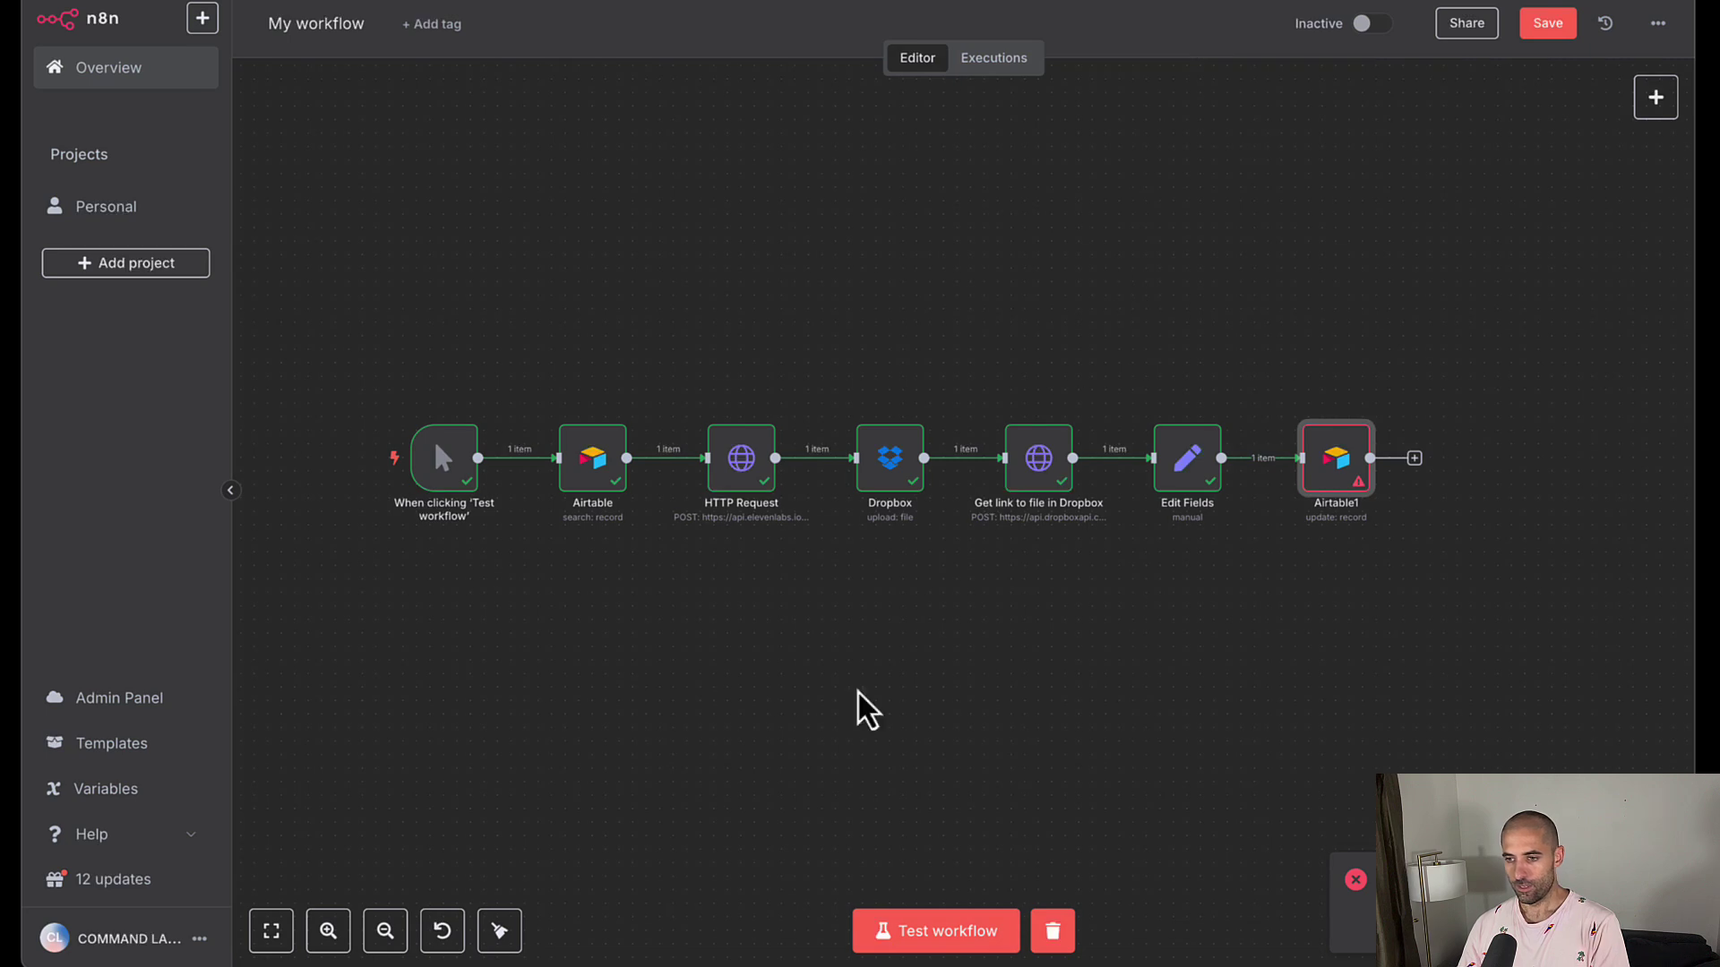
Save and run the workflow, and inspect the first record's Spoken Audio and Spoken Audio URL cells in the Airtable Scripts table
{"action": "left_click", "coordinate": [1541, 25]}
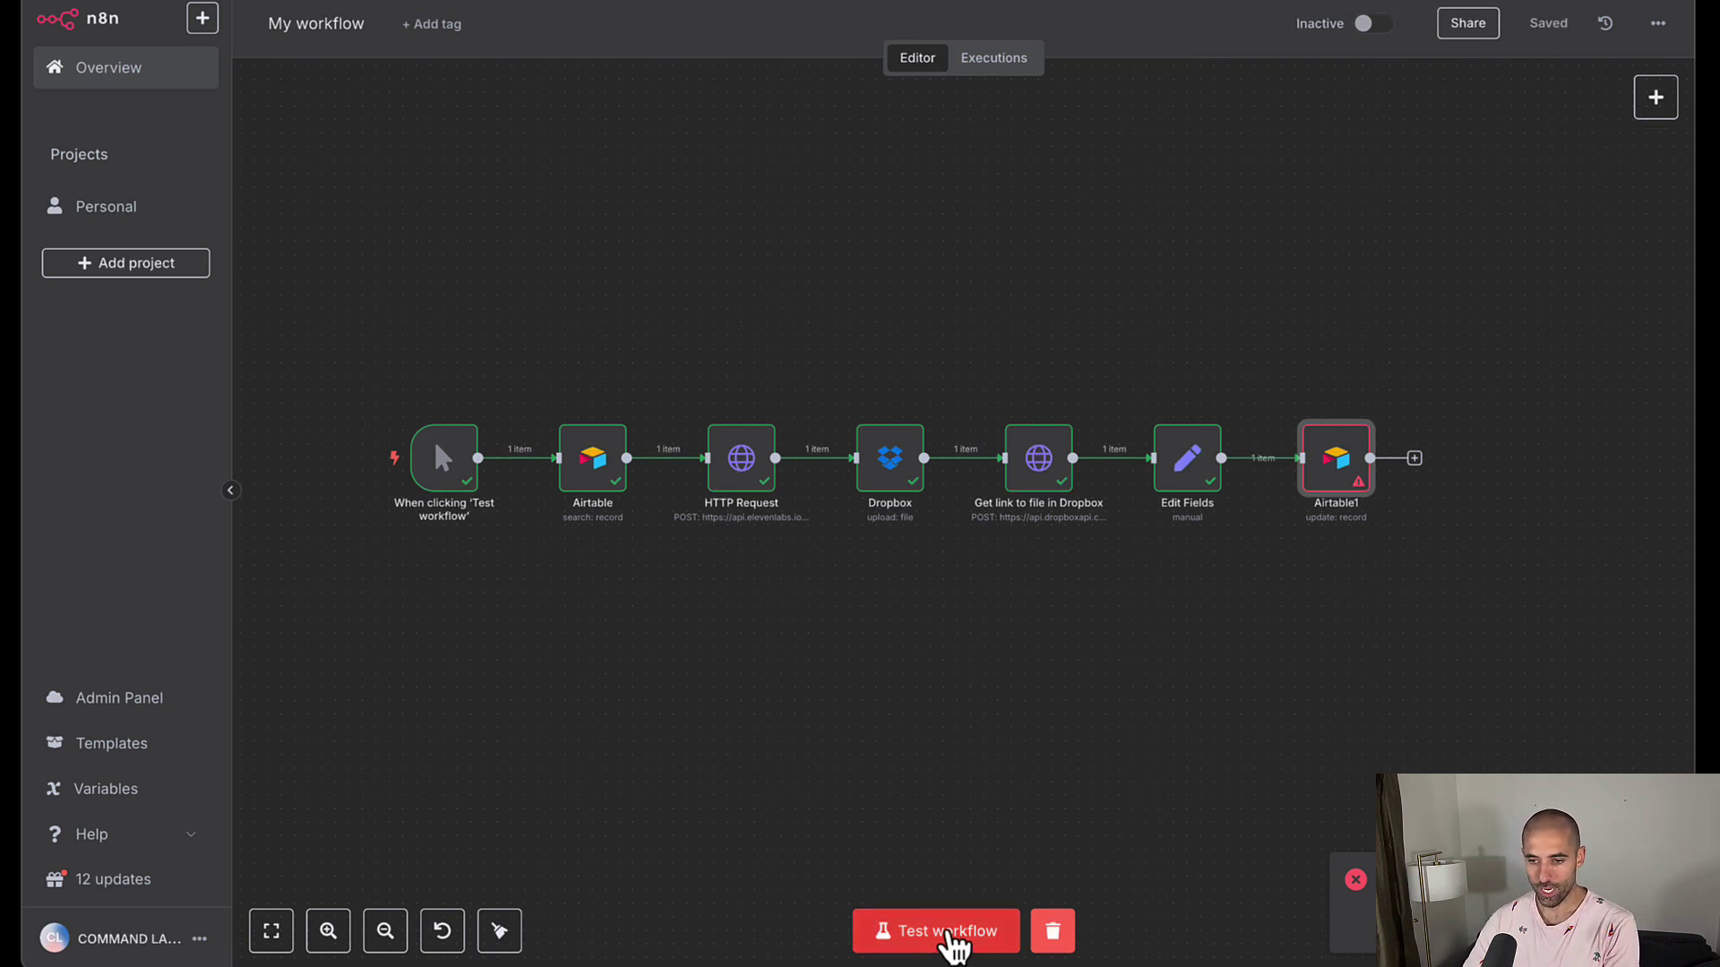
{"action": "left_click", "coordinate": [952, 936]}
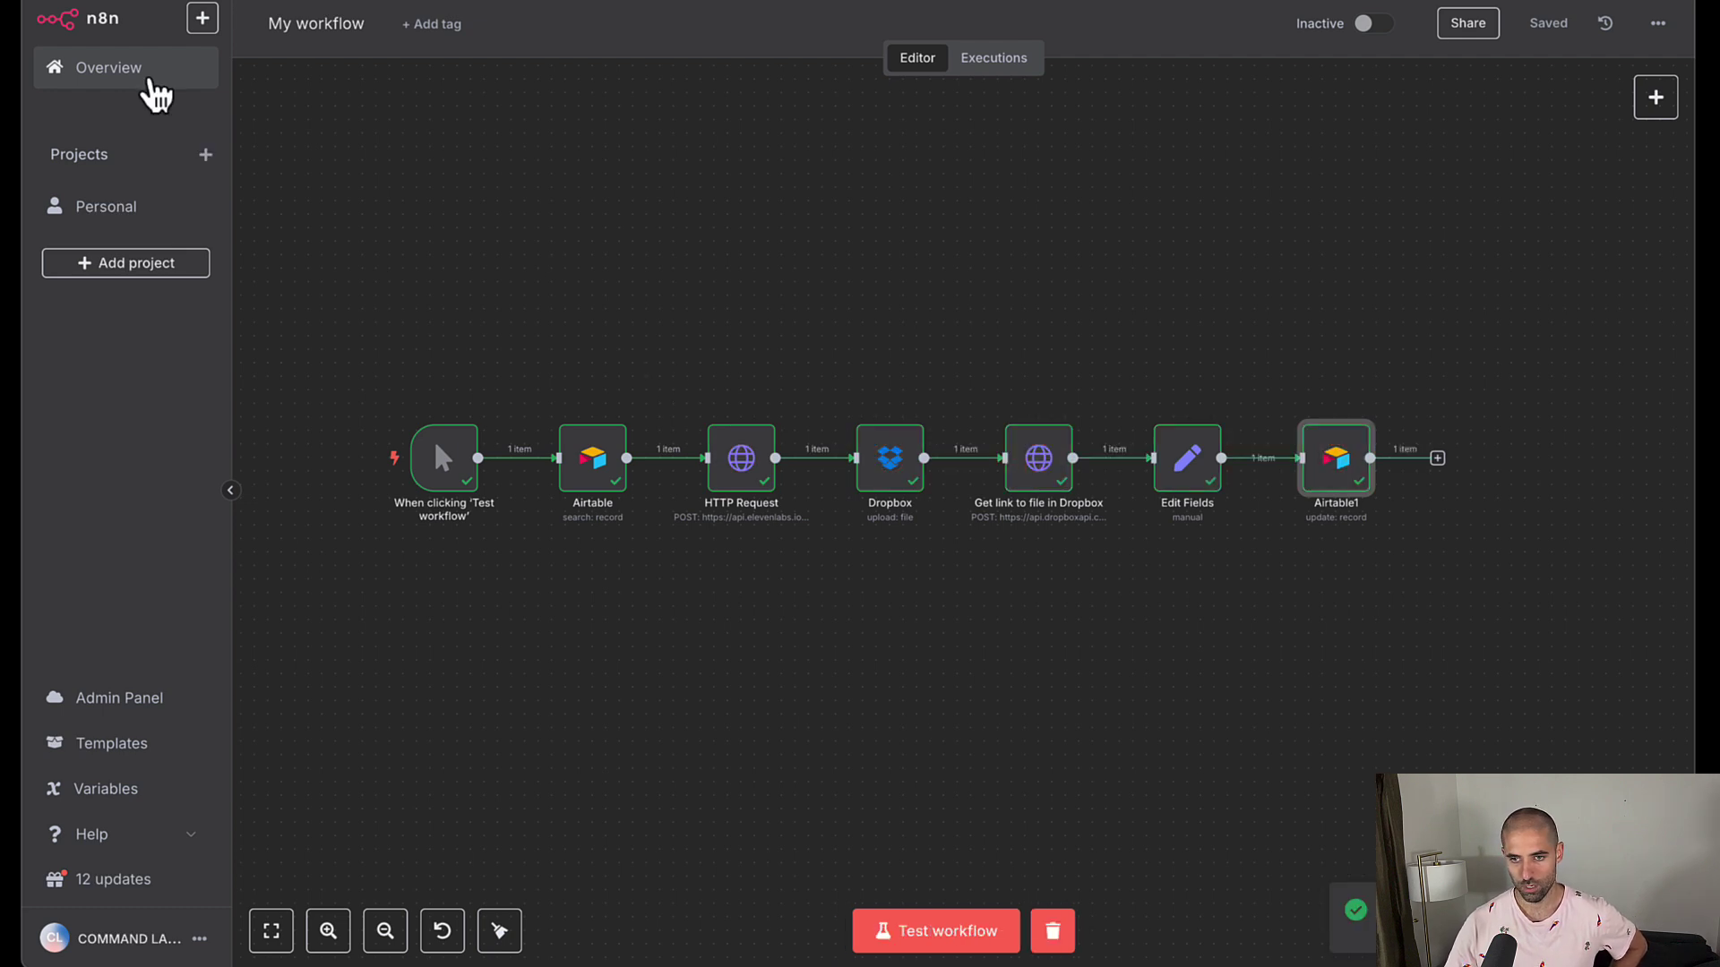
{"action": "left_click", "coordinate": [196, 1]}
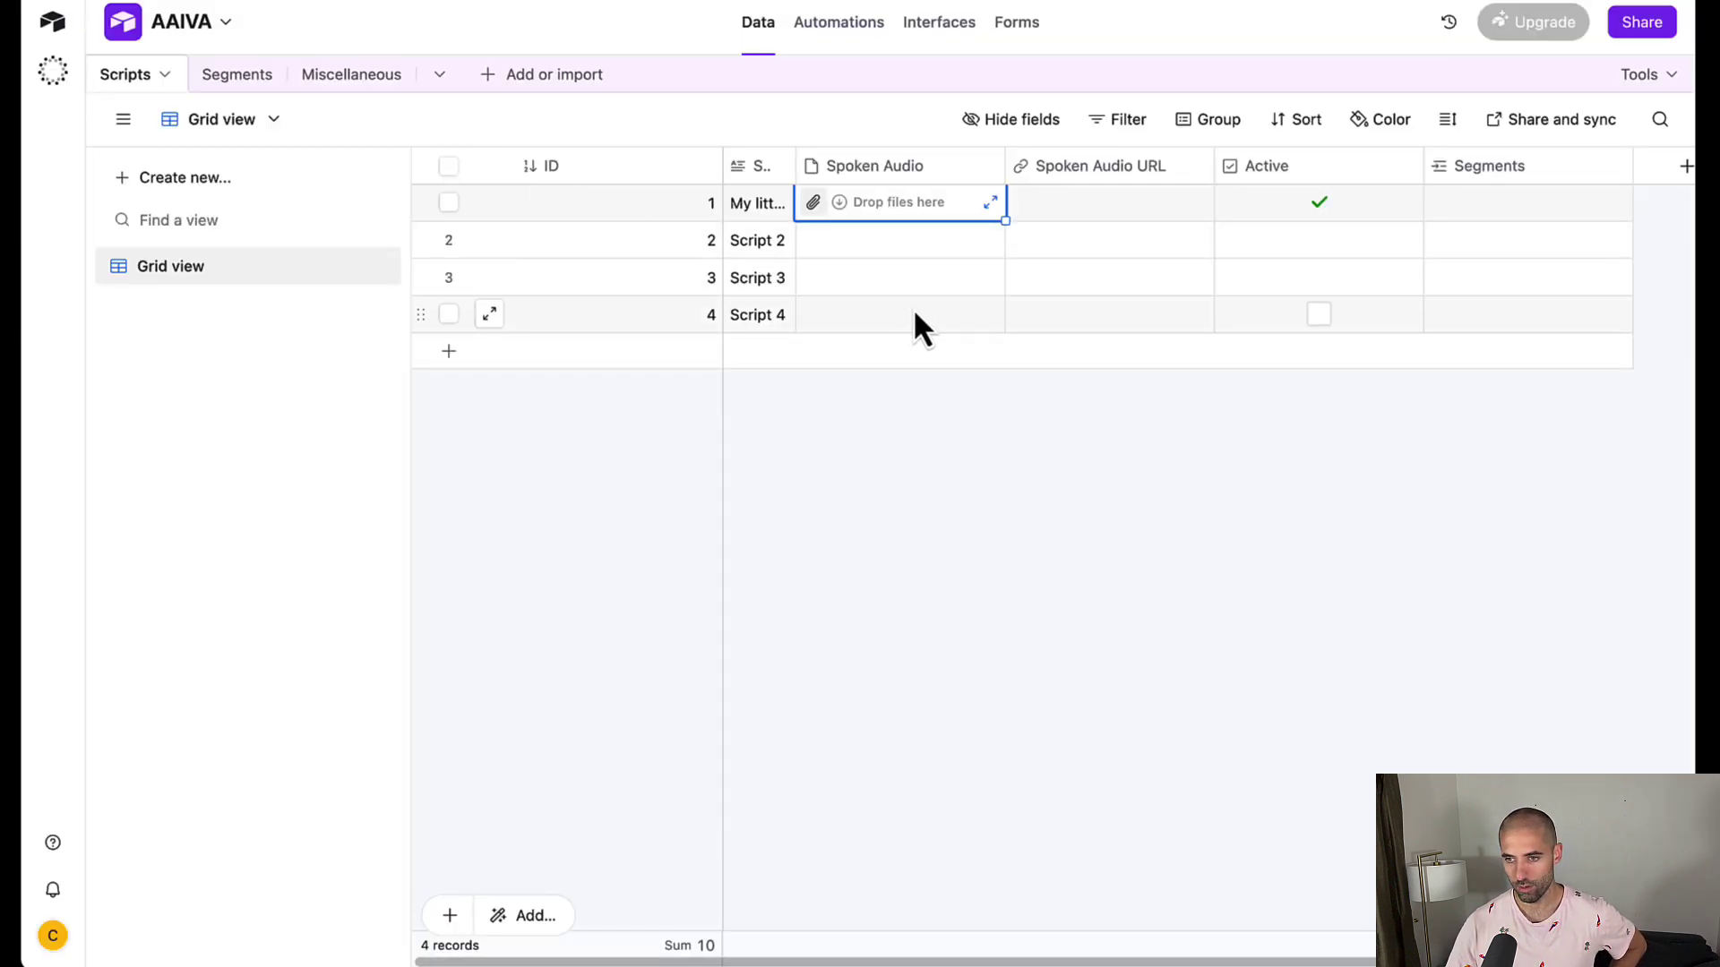
{"action": "left_click", "coordinate": [1100, 206]}
{"action": "left_click", "coordinate": [966, 207]}
{"action": "left_click", "coordinate": [1049, 214]}
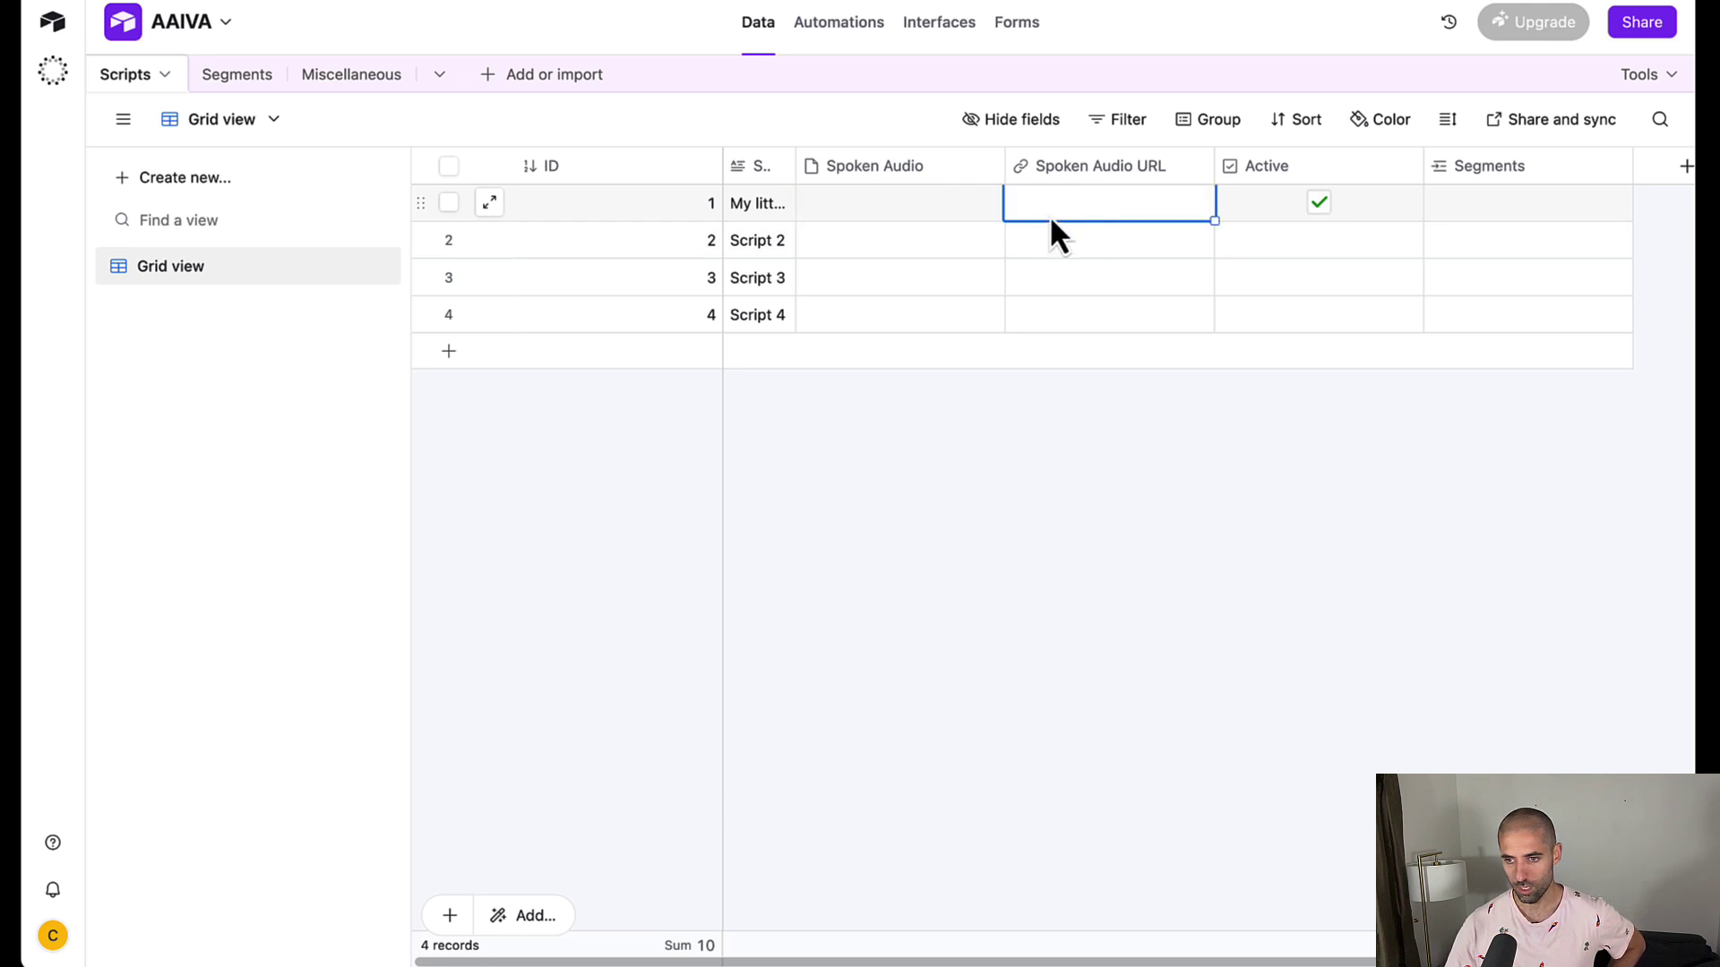
{"action": "left_click", "coordinate": [943, 212]}
{"action": "left_click", "coordinate": [1093, 225]}
{"action": "left_click", "coordinate": [932, 227]}
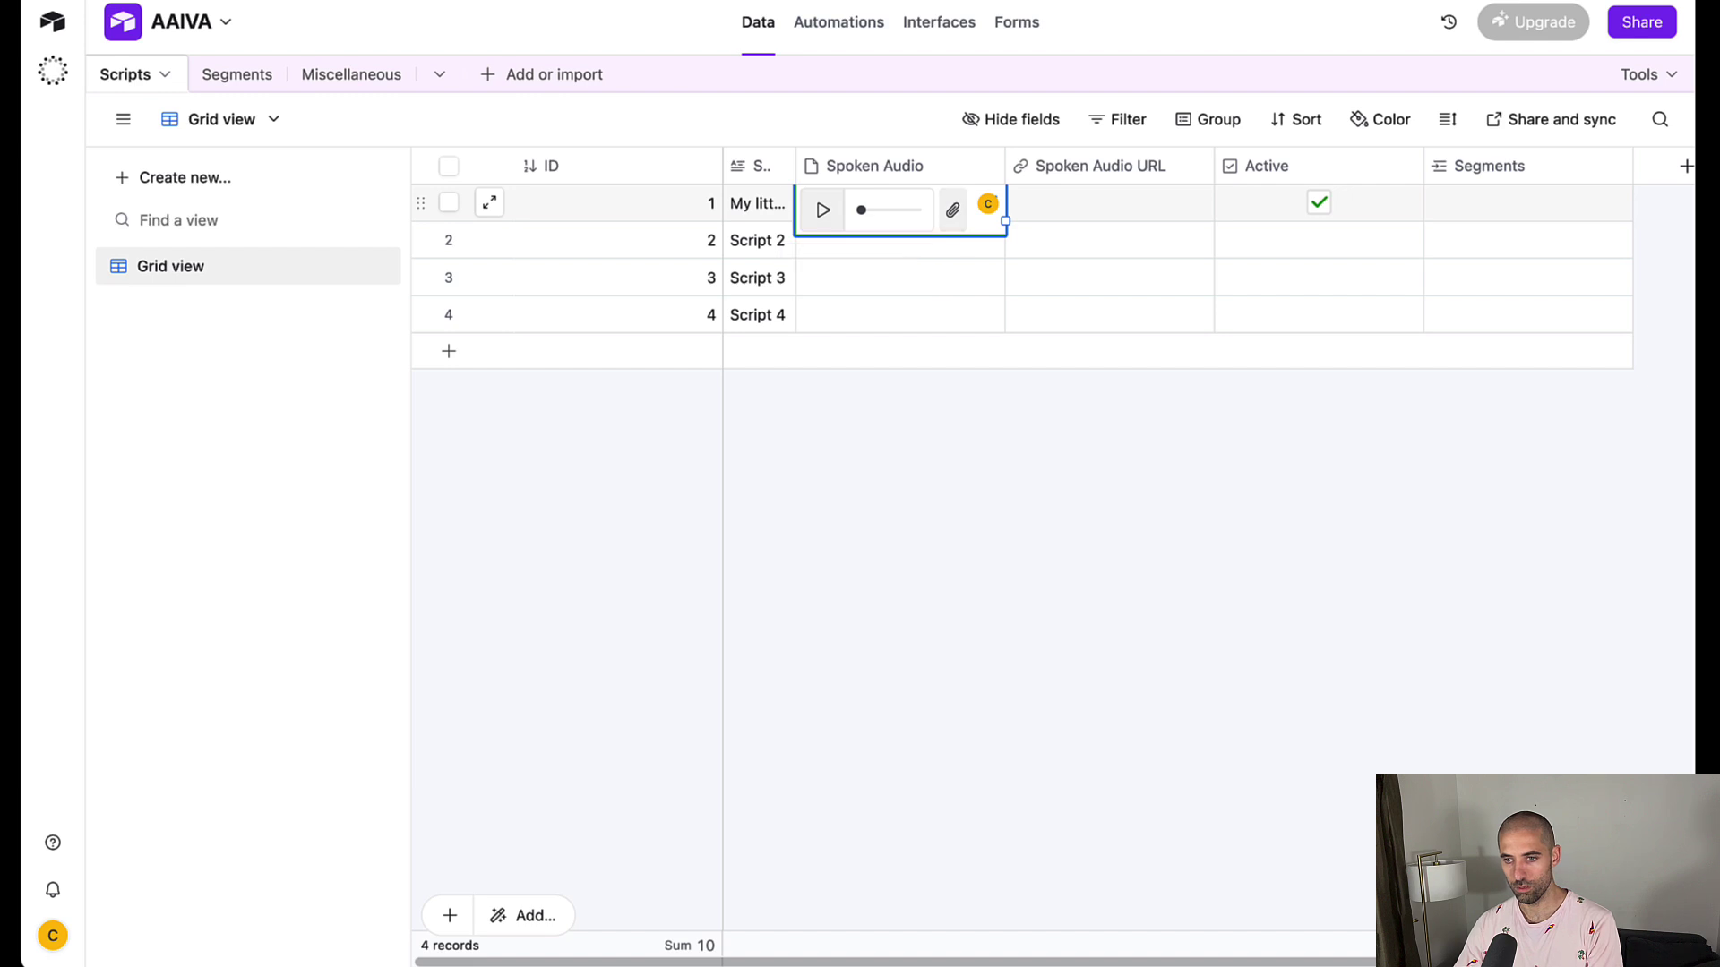
{"action": "left_click", "coordinate": [1130, 206]}
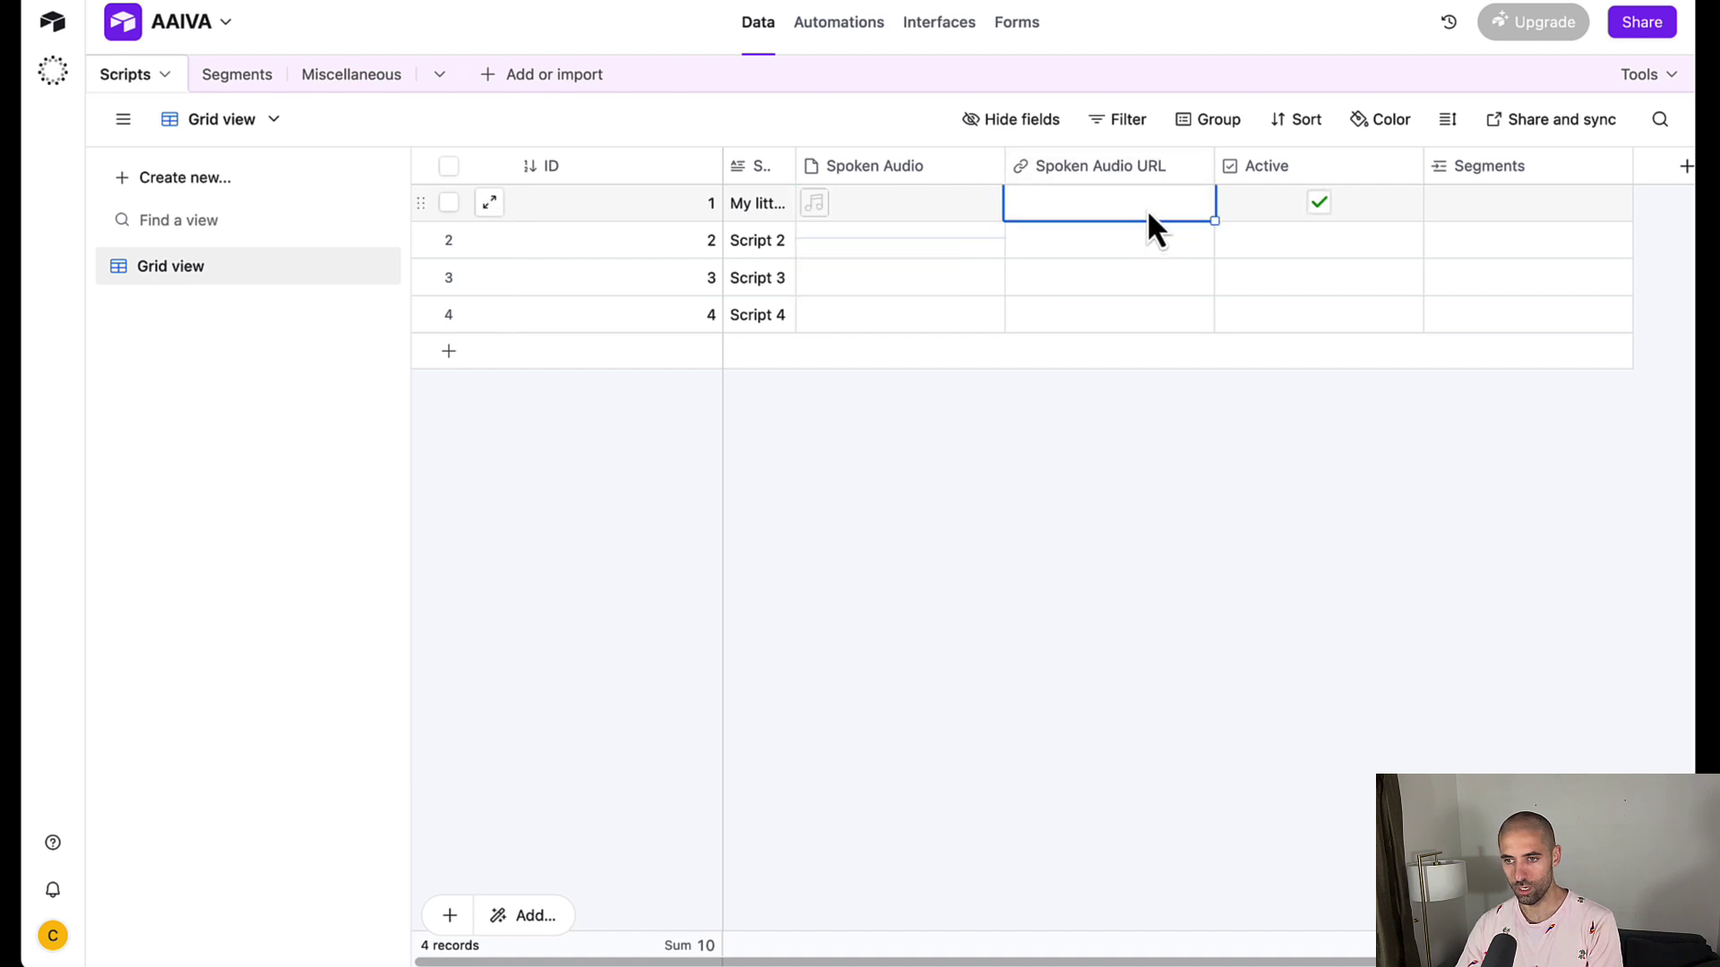
In the n8n Airtable1 update node, map Spoken Audio URL to the expression {{ $json.direct_dropbox_url }} and return to the canvas
{"action": "left_click", "coordinate": [456, 2]}
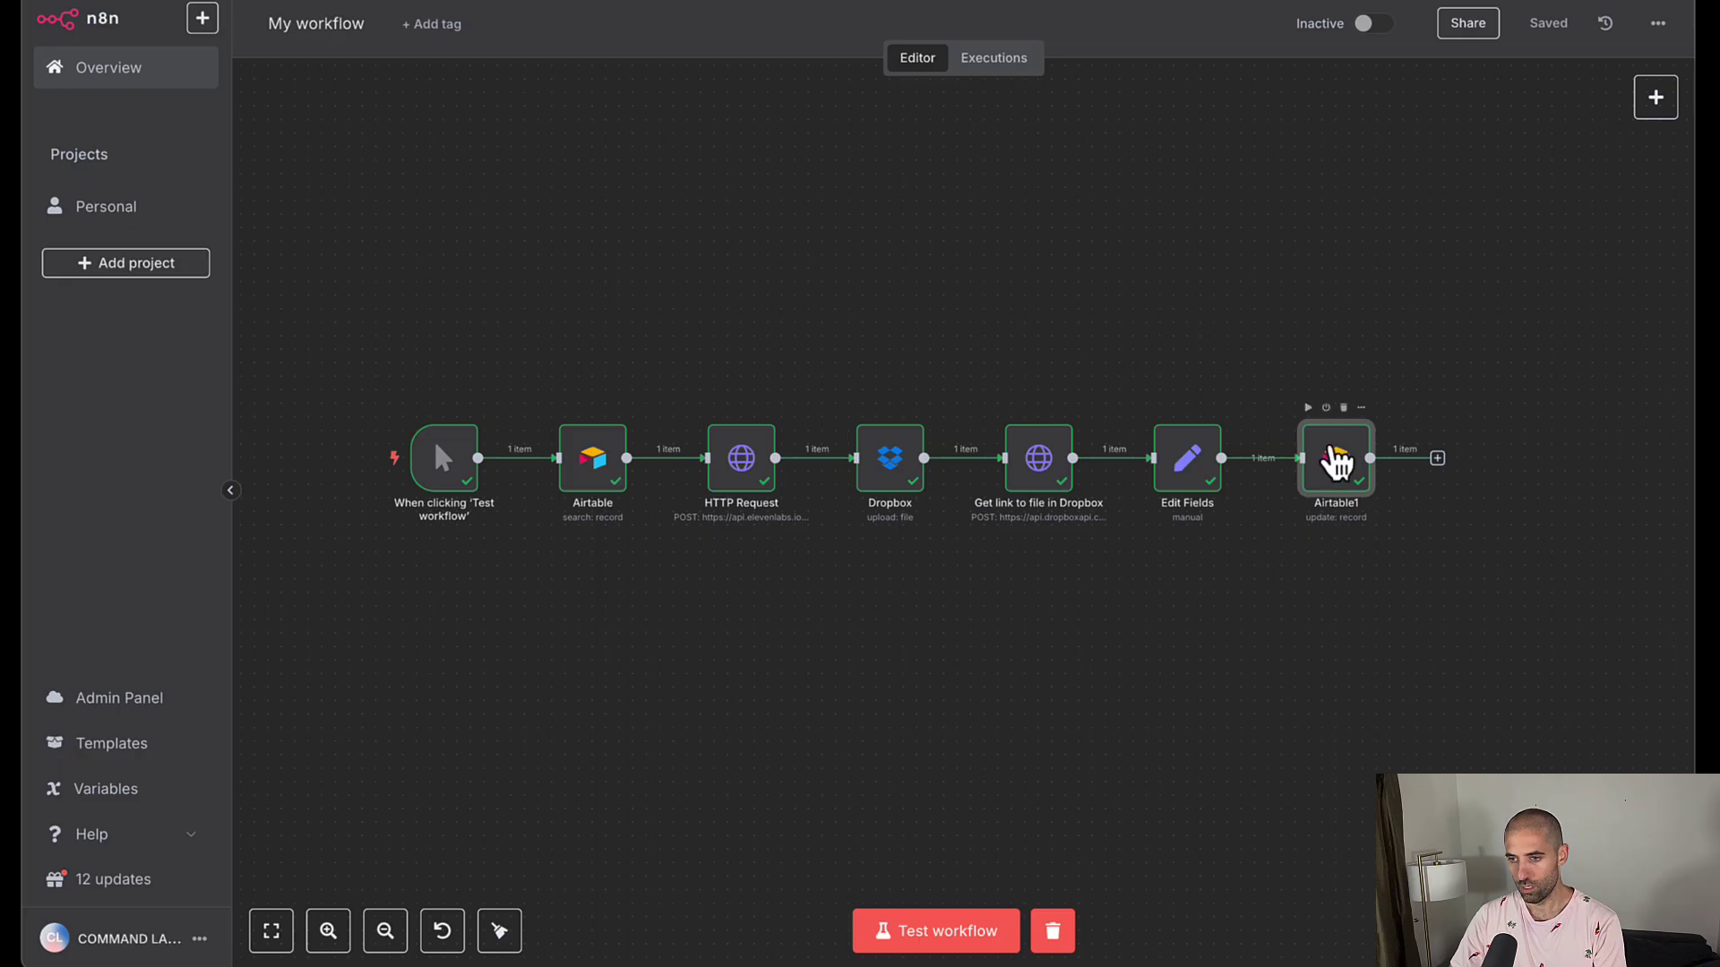
{"action": "double_click", "coordinate": [1335, 462]}
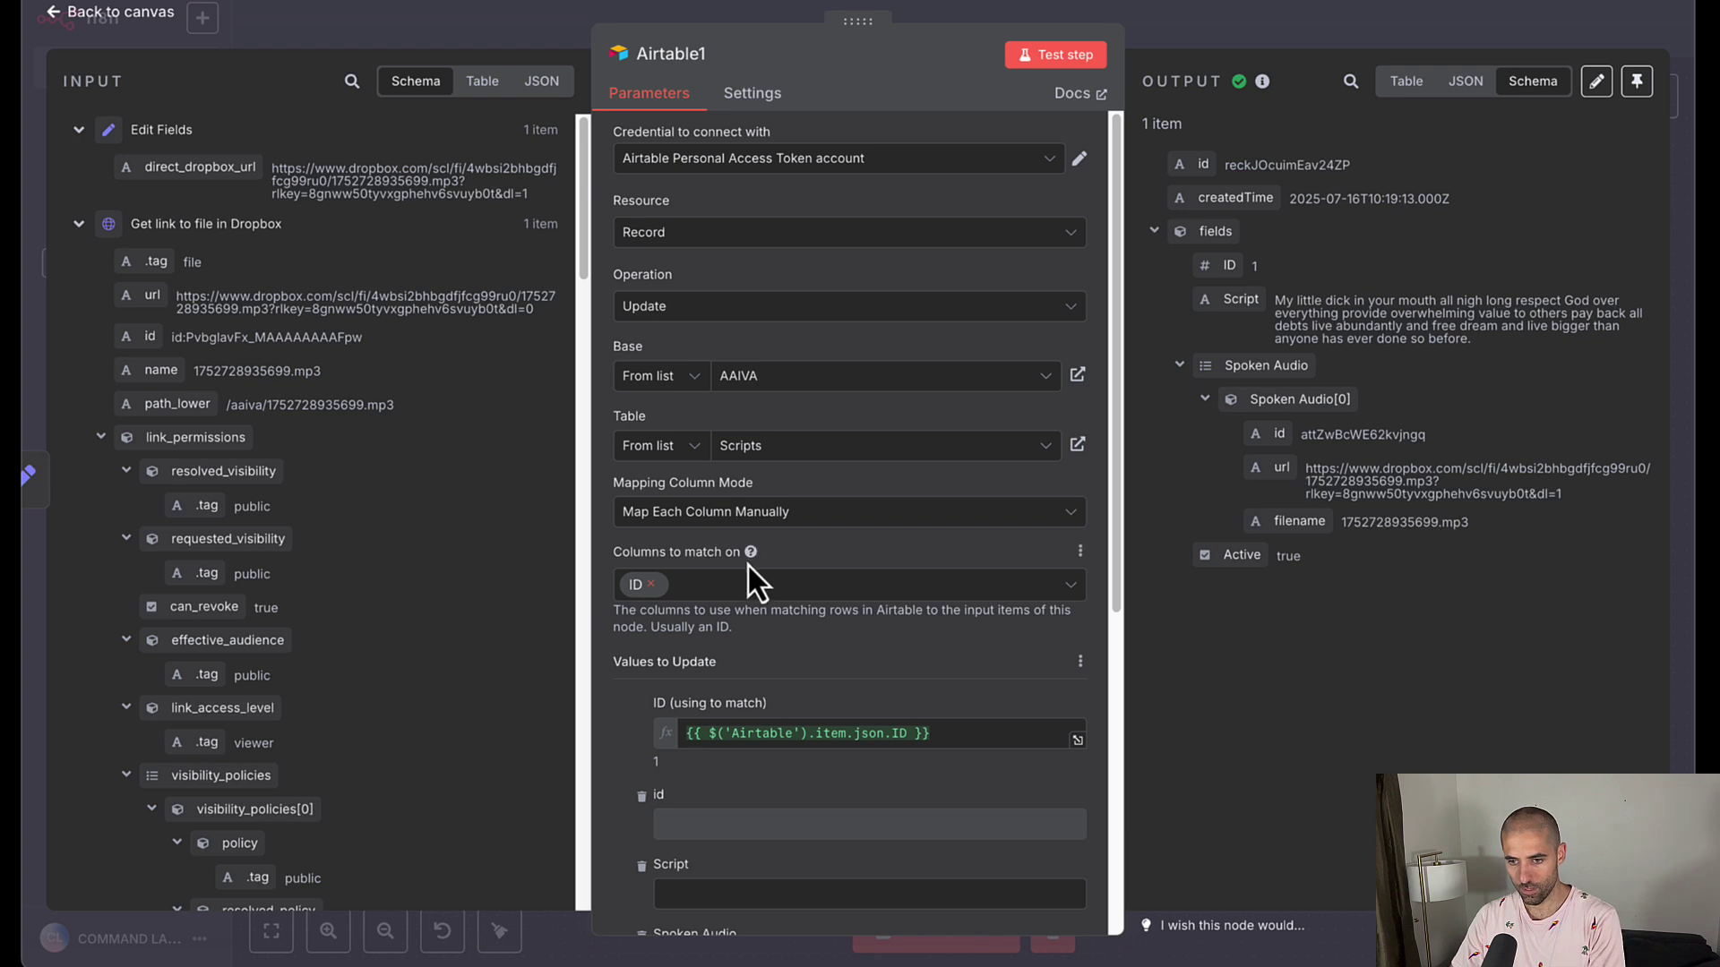
{"action": "scroll", "coordinate": [748, 566], "scroll_direction": "down", "scroll_amount": 5}
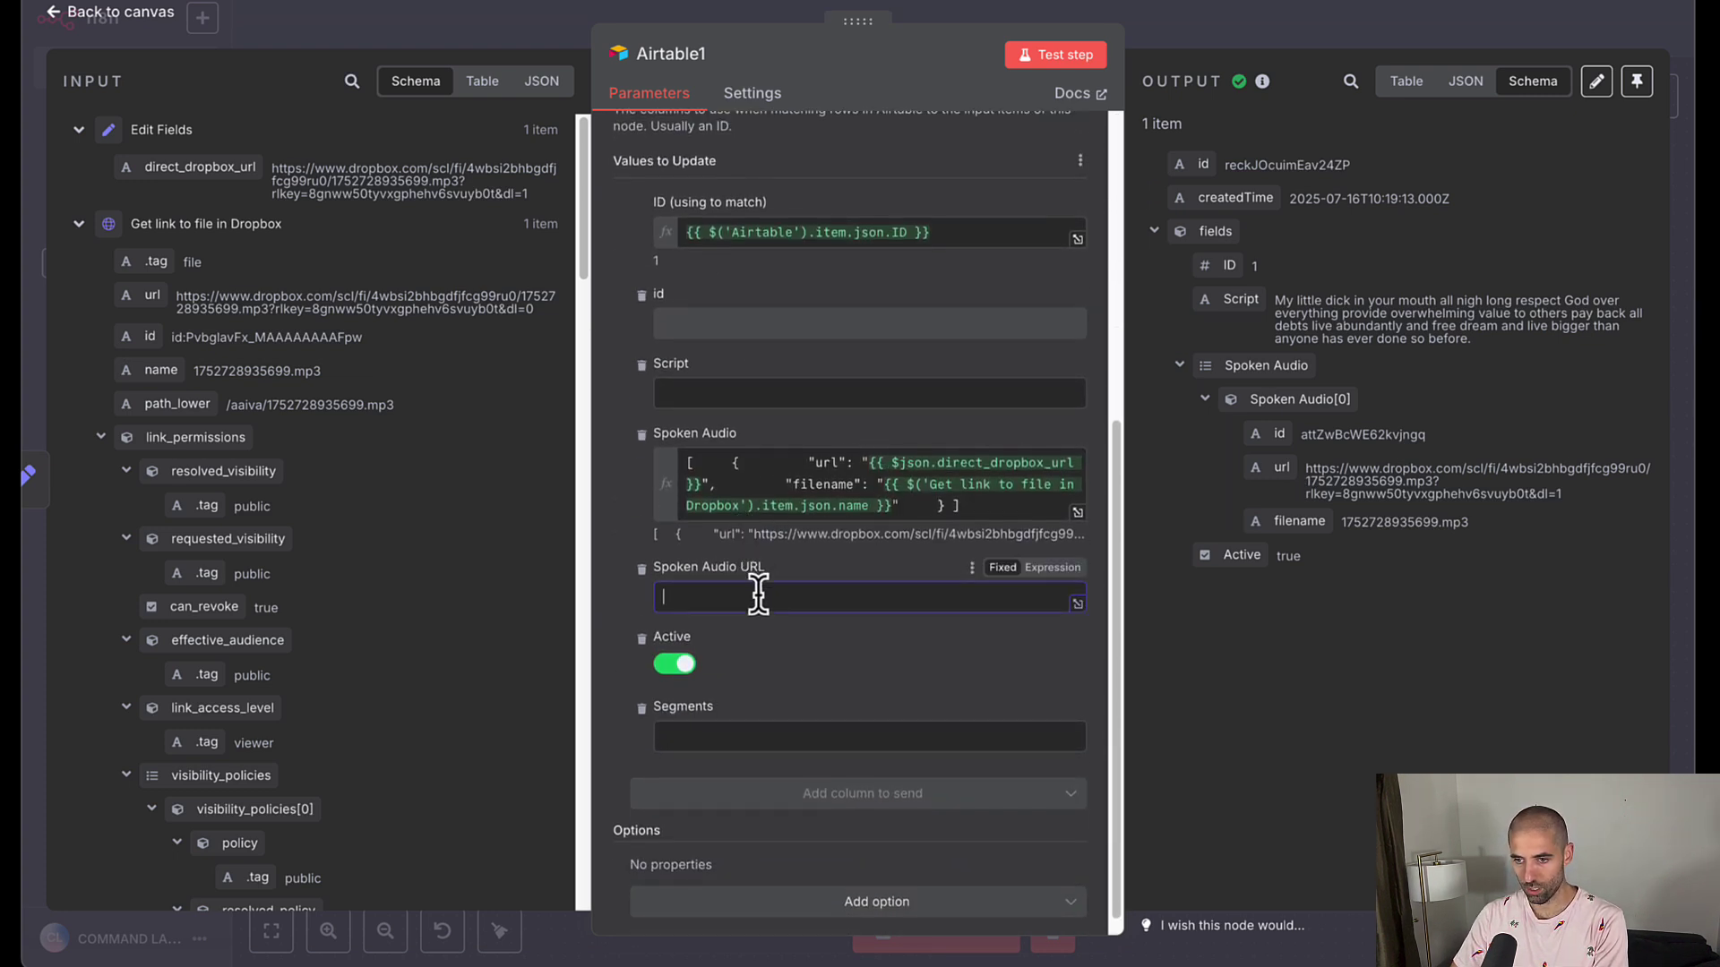
{"action": "left_click", "coordinate": [1067, 568]}
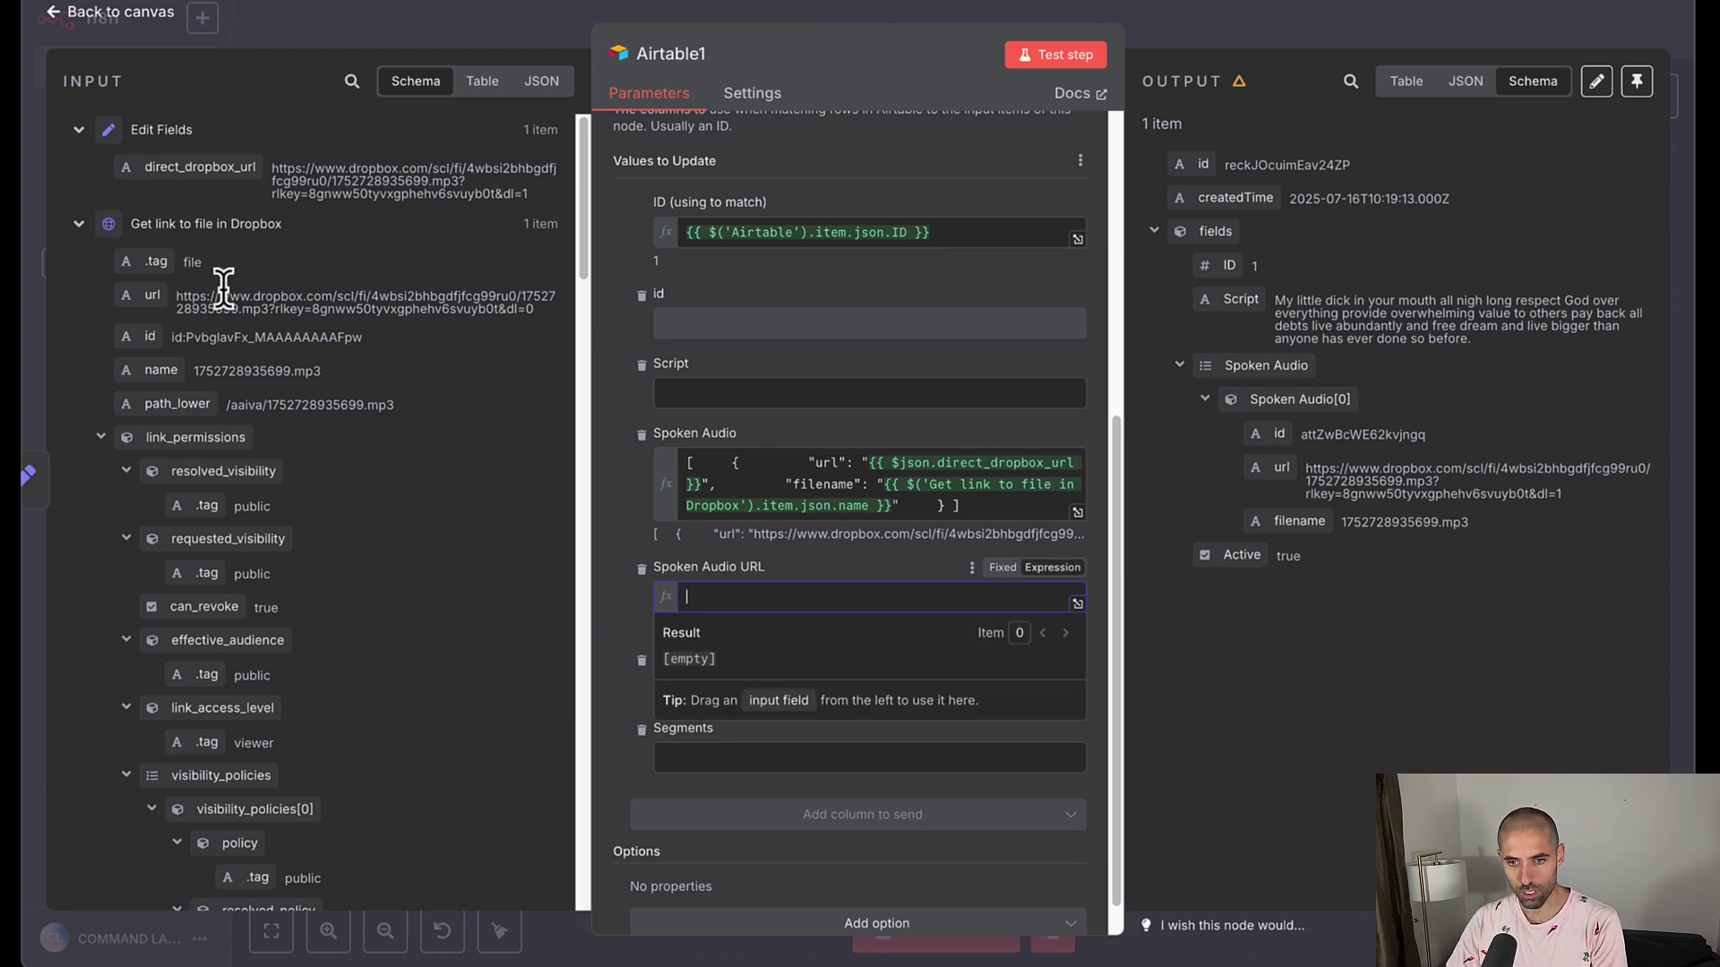
{"action": "left_click_drag", "start_coordinate": [200, 167], "coordinate": [731, 603]}
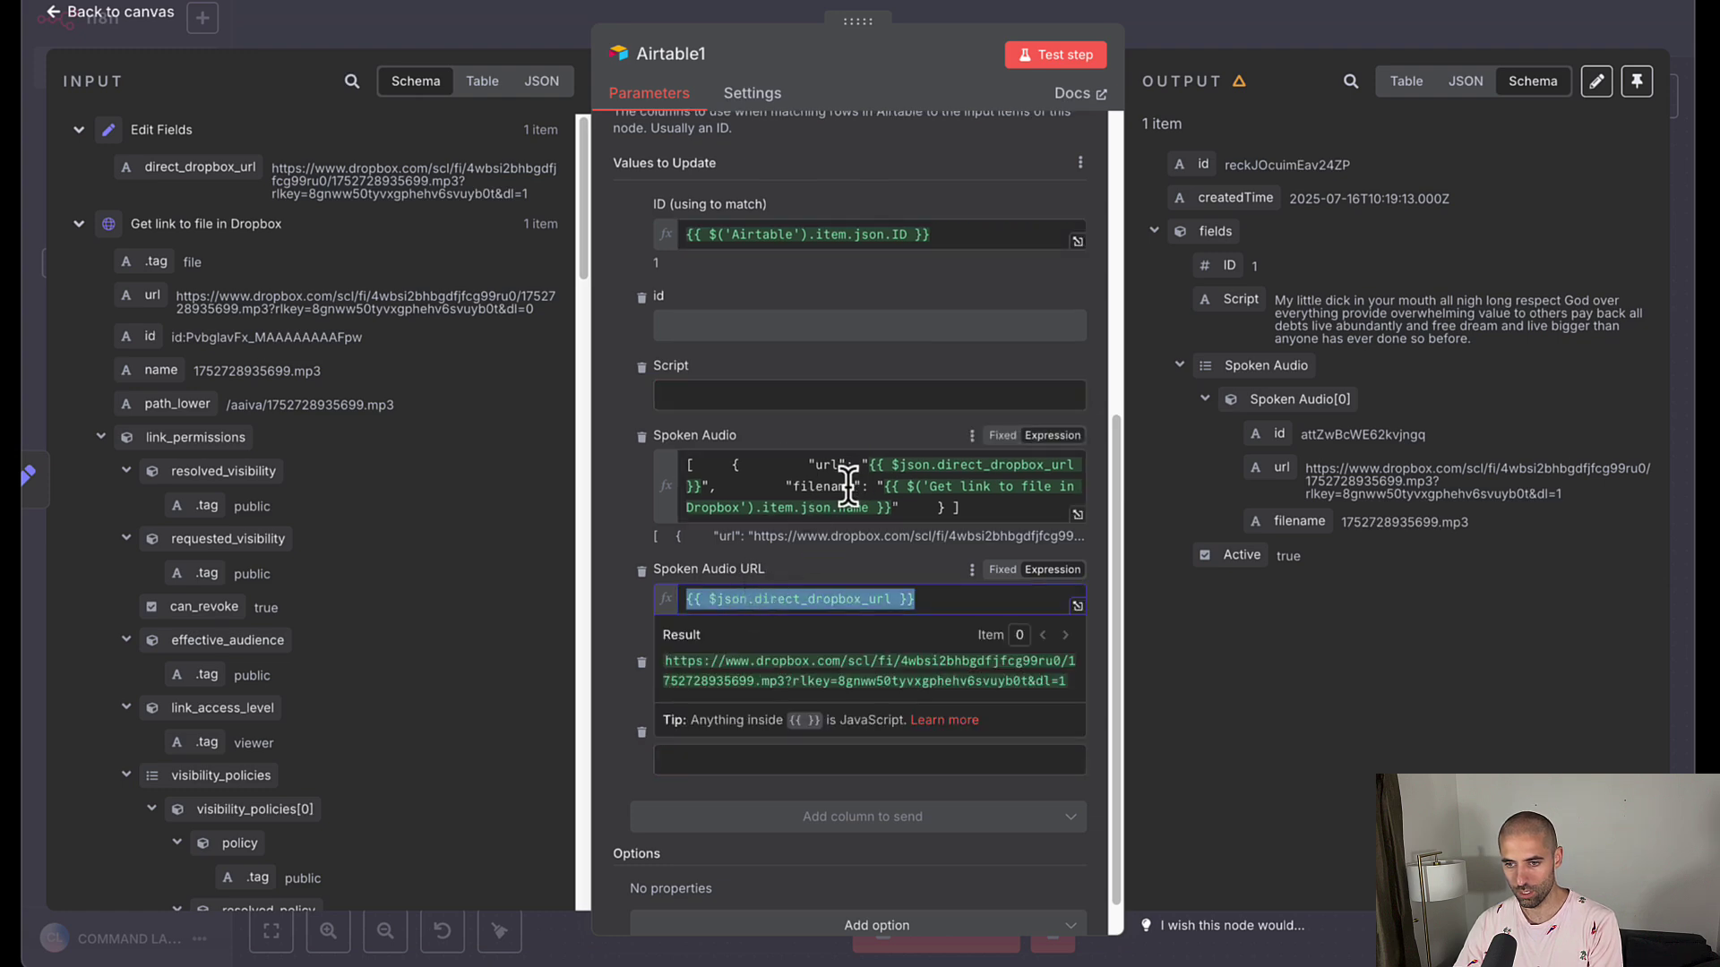
{"action": "left_click", "coordinate": [1036, 949]}
Run the workflow again and check the Spoken Audio attachment of record 1 in Airtable
{"action": "left_click", "coordinate": [970, 942]}
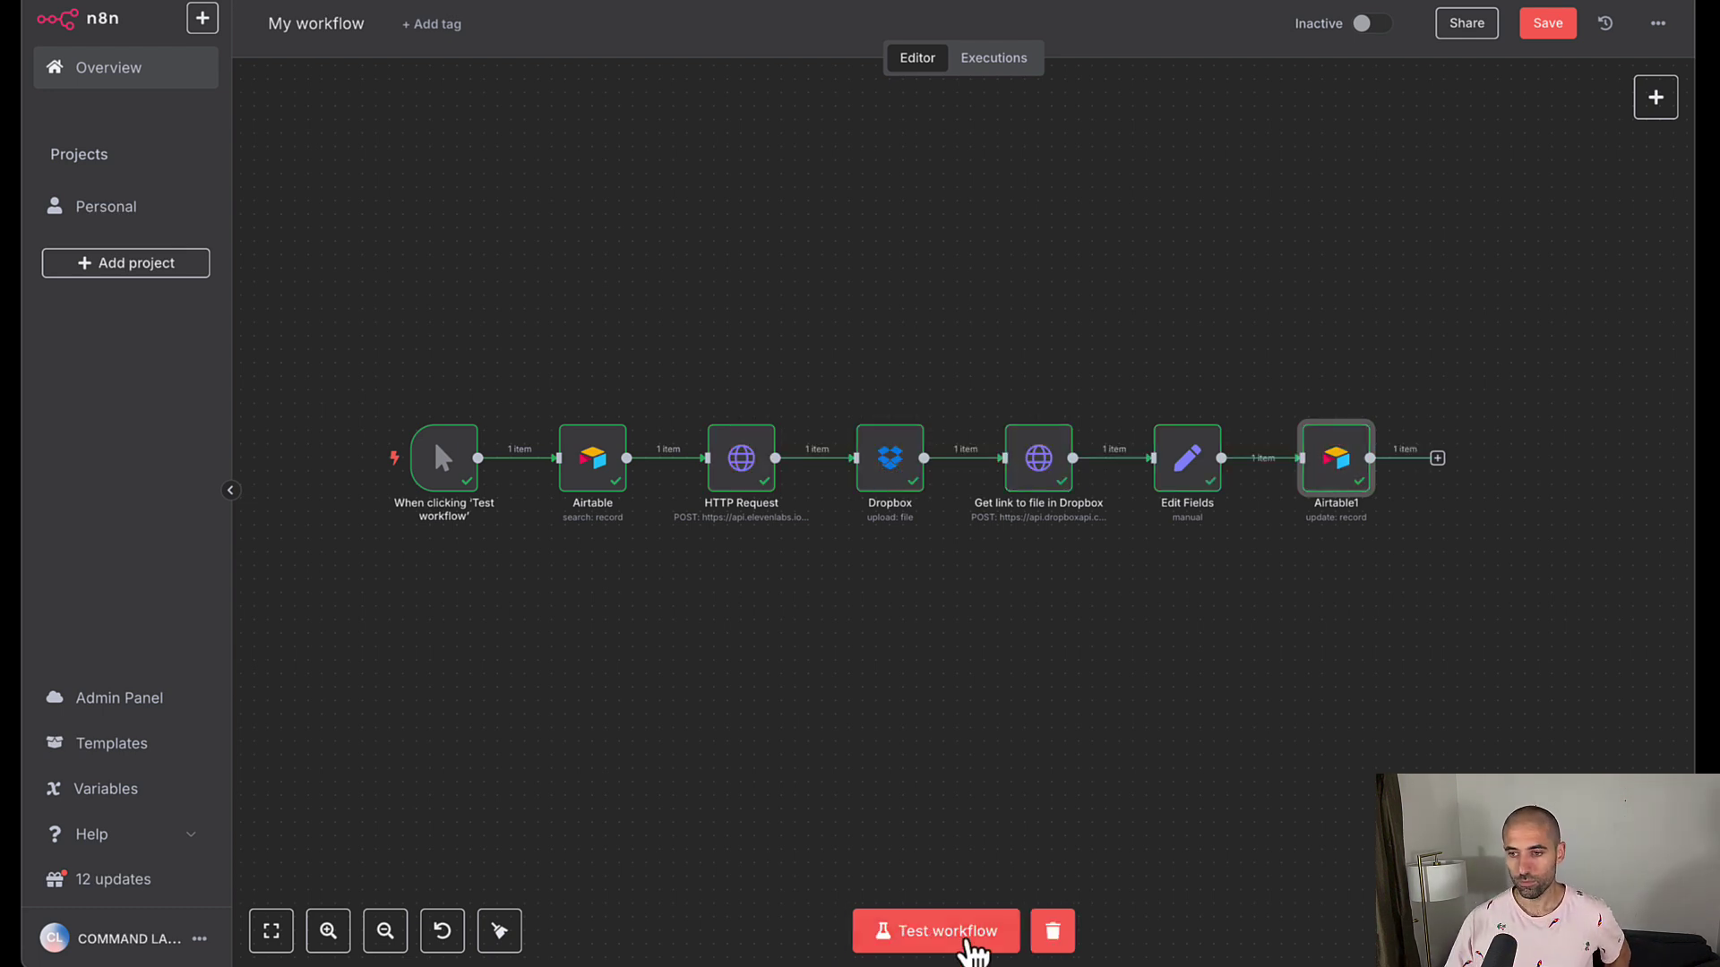
{"action": "key", "text": "ctrl+Right"}
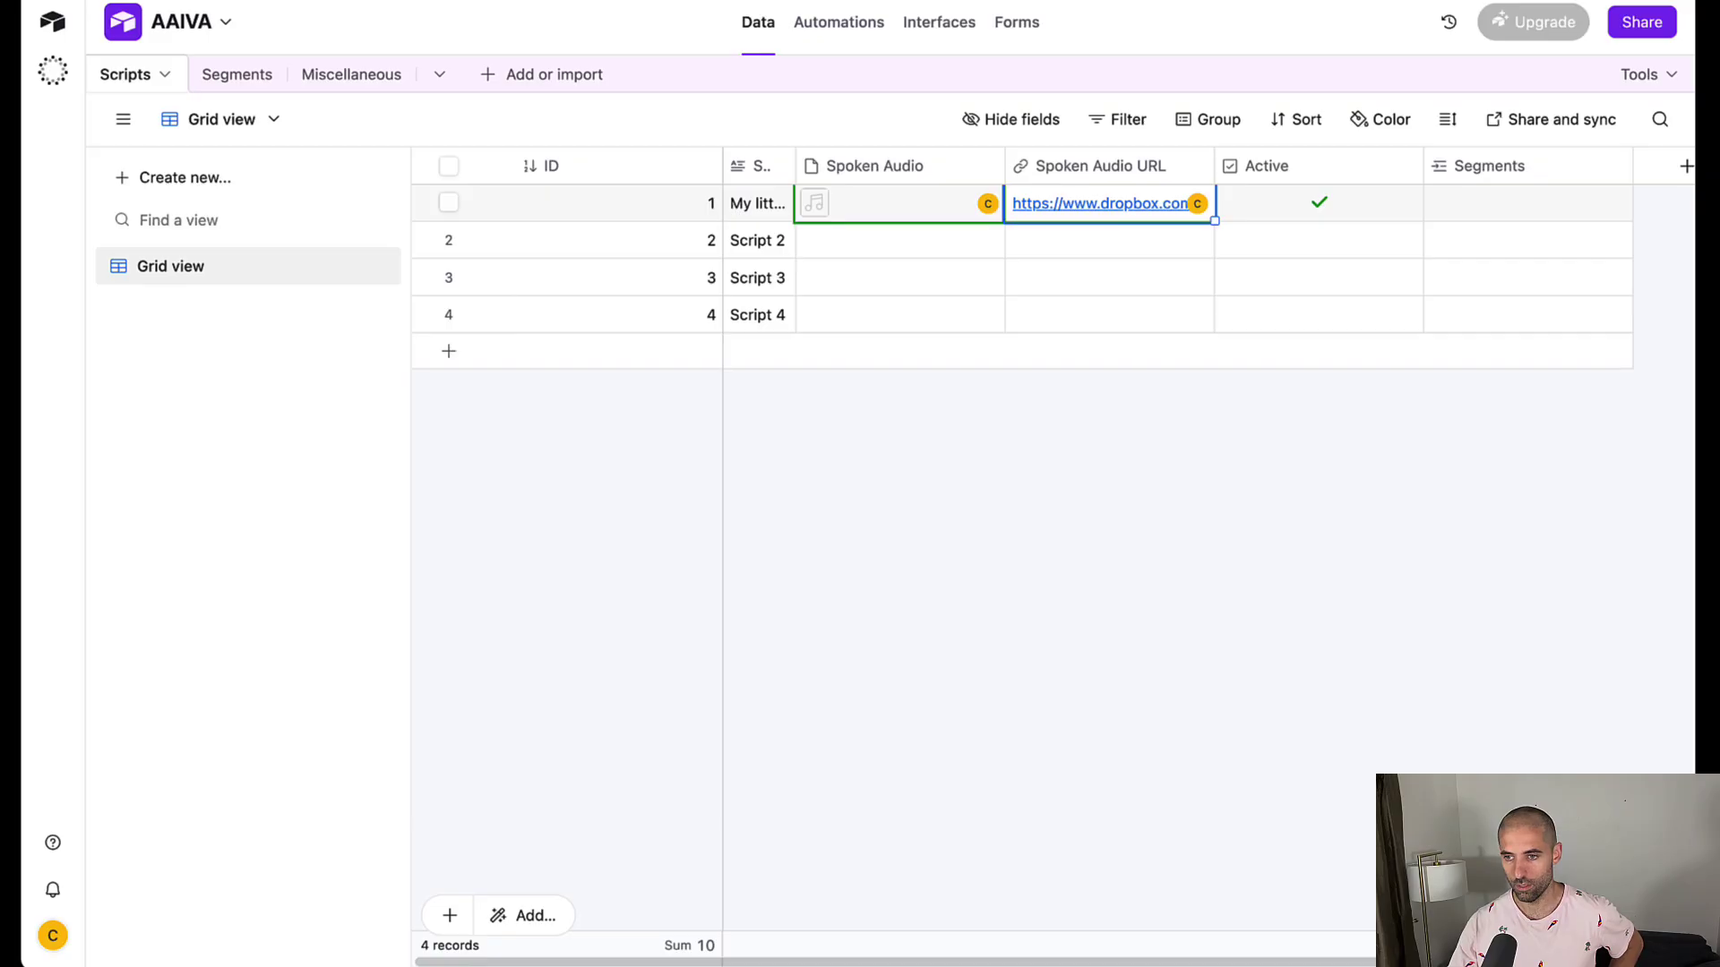
{"action": "left_click", "coordinate": [825, 208]}
{"action": "left_click", "coordinate": [822, 210]}
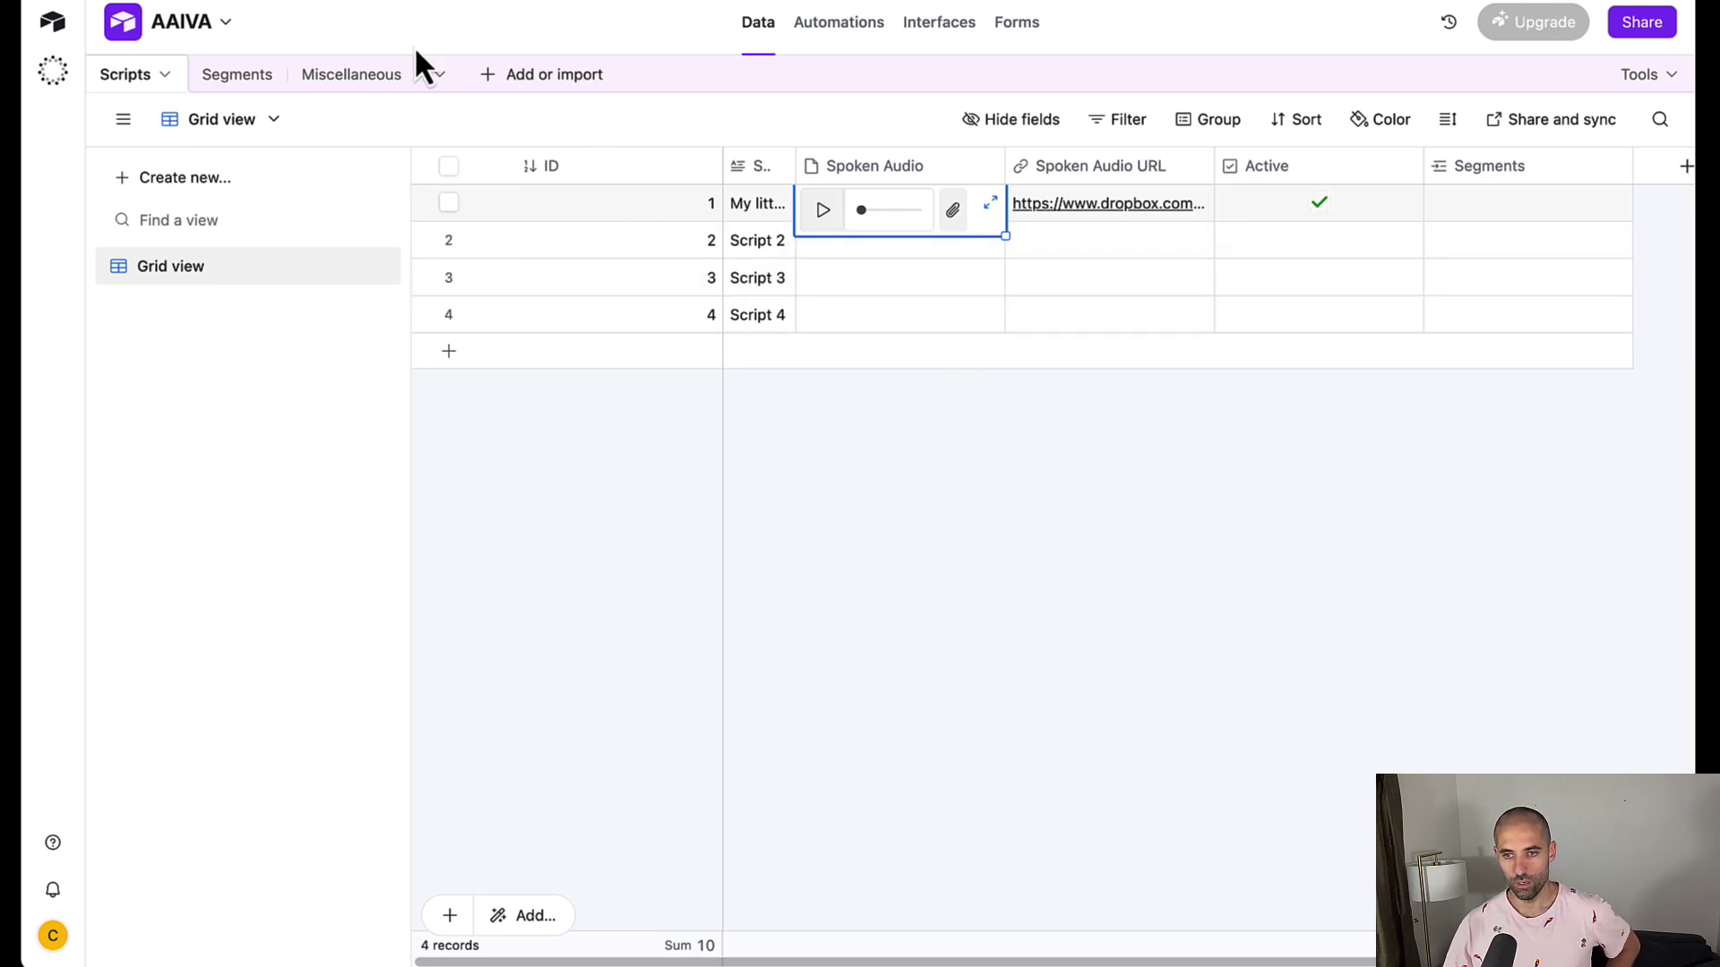
Return to n8n, save the finished workflow and rename it TTS
{"action": "left_click", "coordinate": [434, 12]}
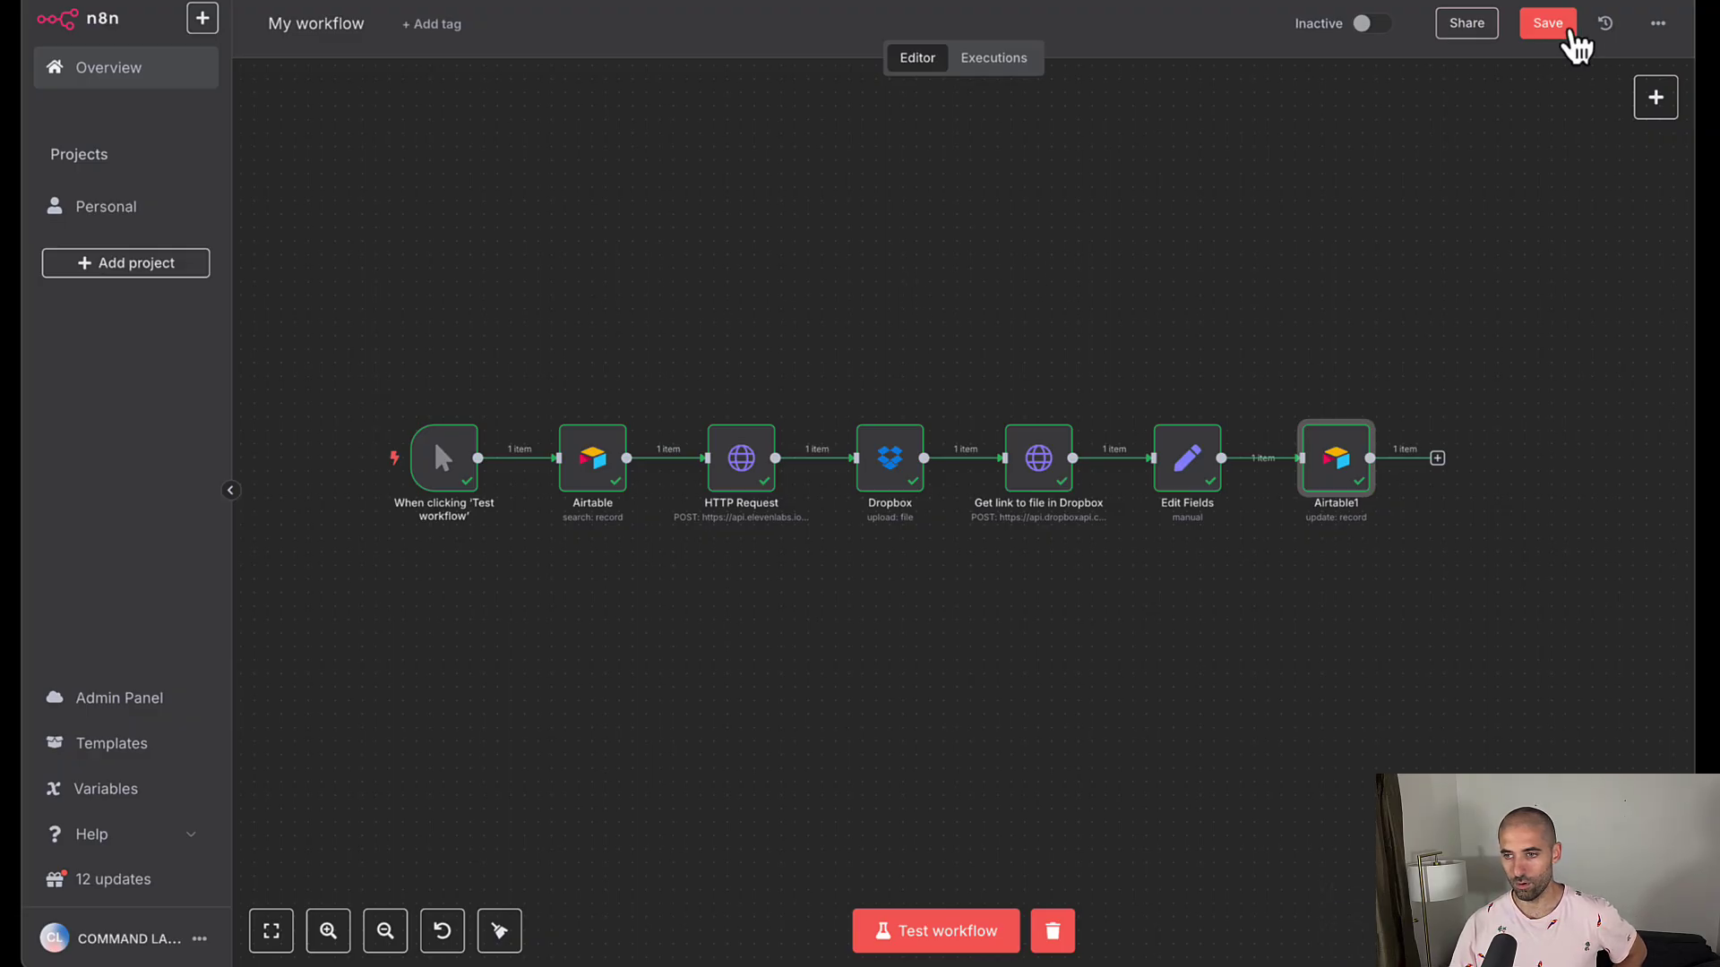
{"action": "left_click", "coordinate": [1563, 32]}
{"action": "double_click", "coordinate": [296, 27]}
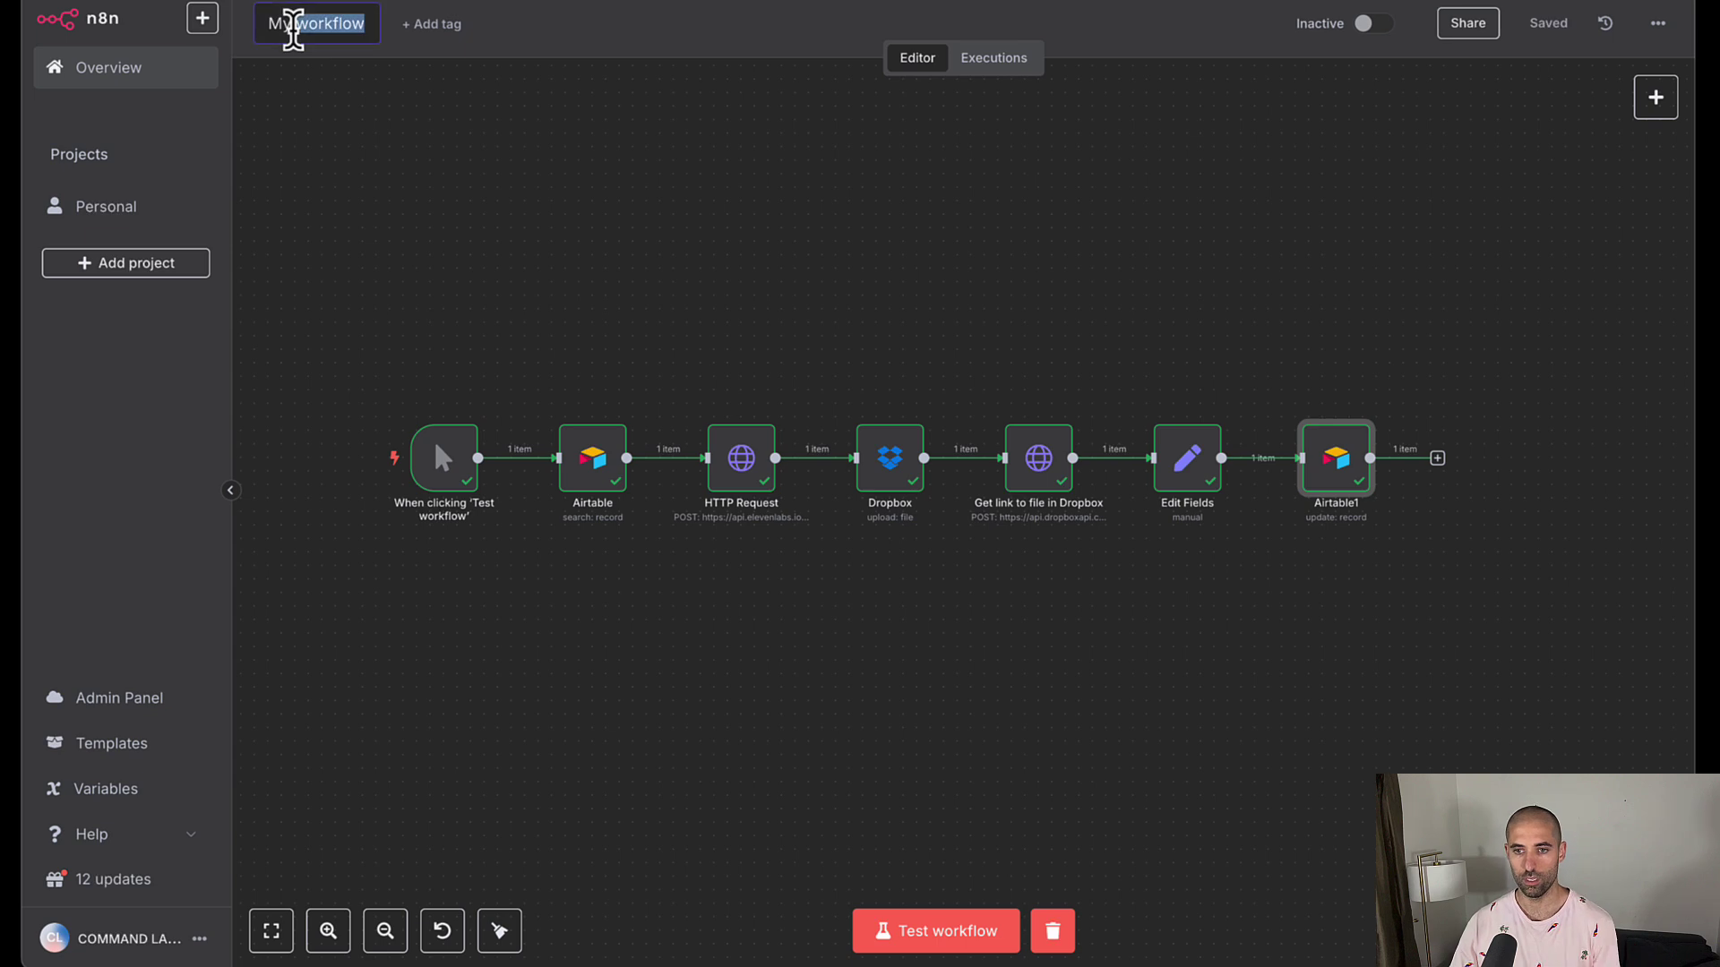
{"action": "type", "text": "TT"}
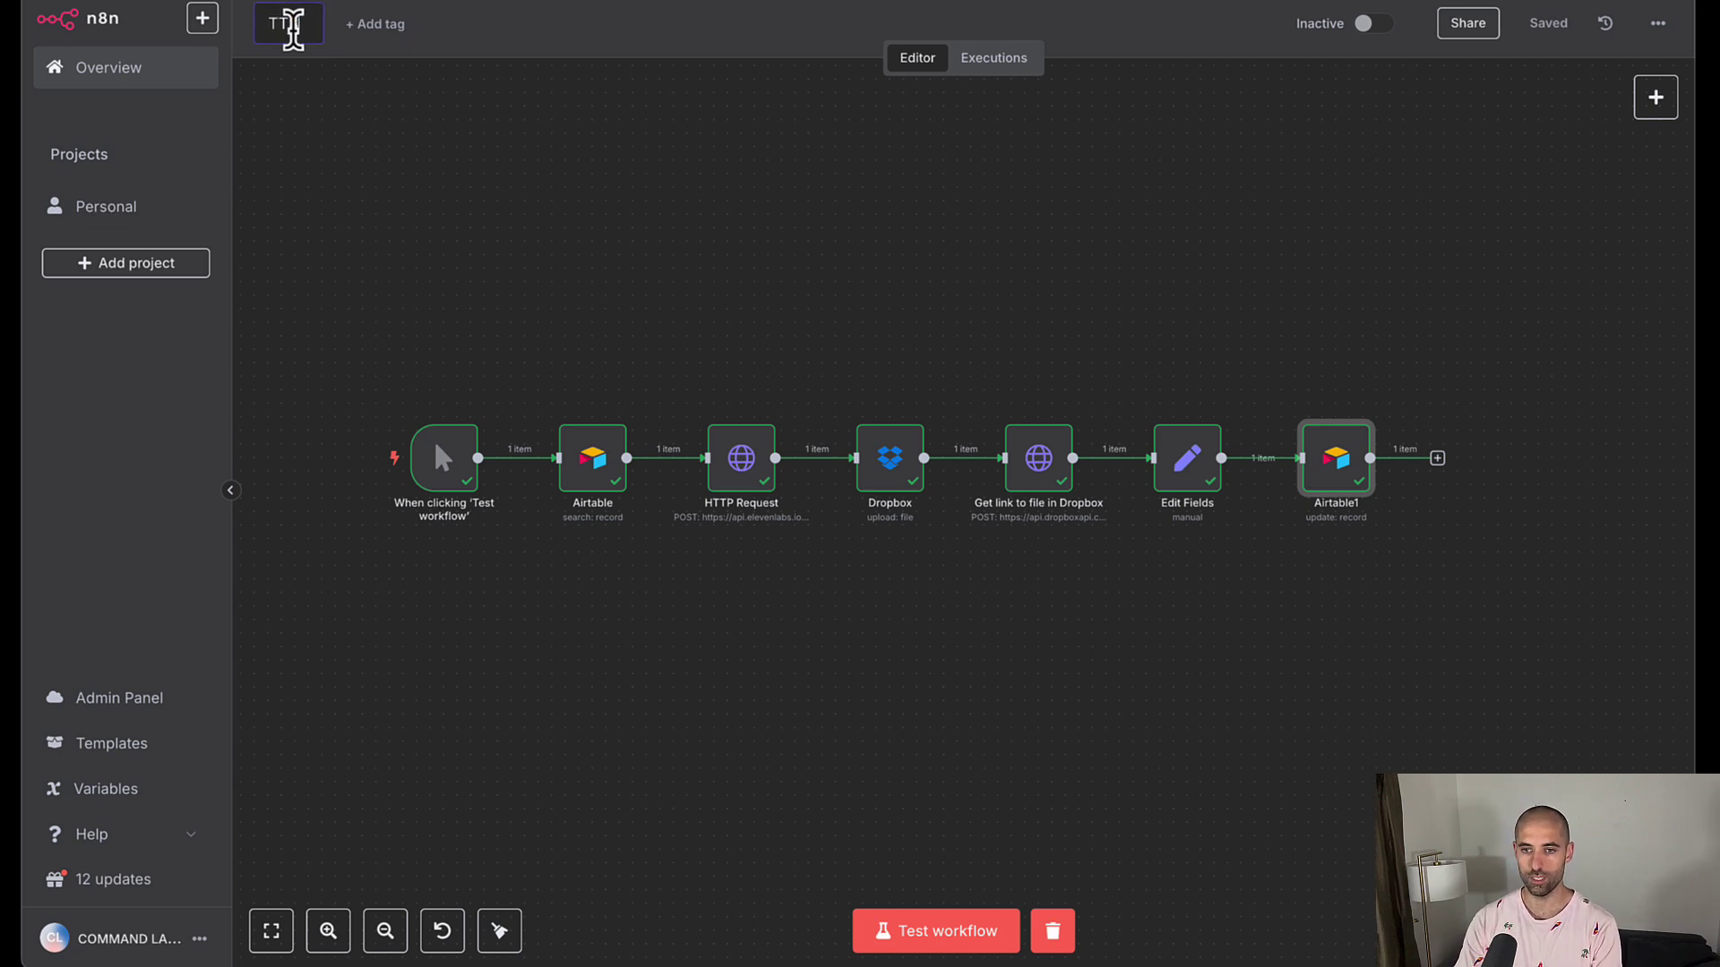
{"action": "type", "text": "S"}
{"action": "left_click", "coordinate": [394, 166]}
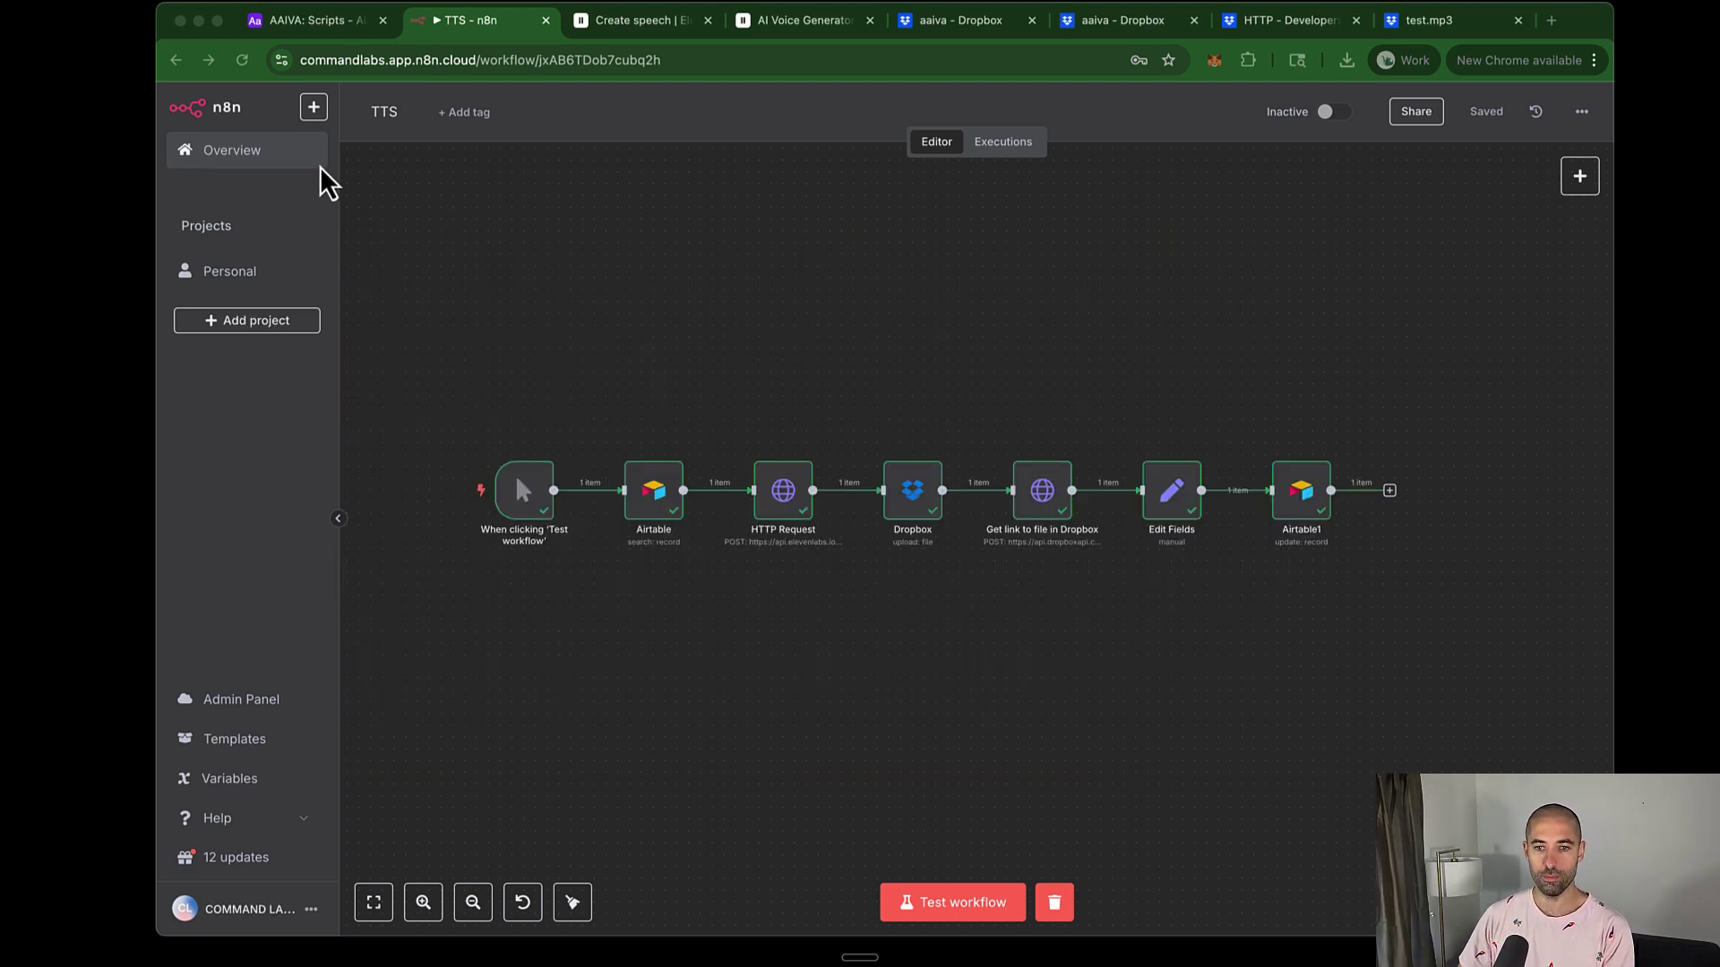
{"action": "left_click", "coordinate": [384, 194]}
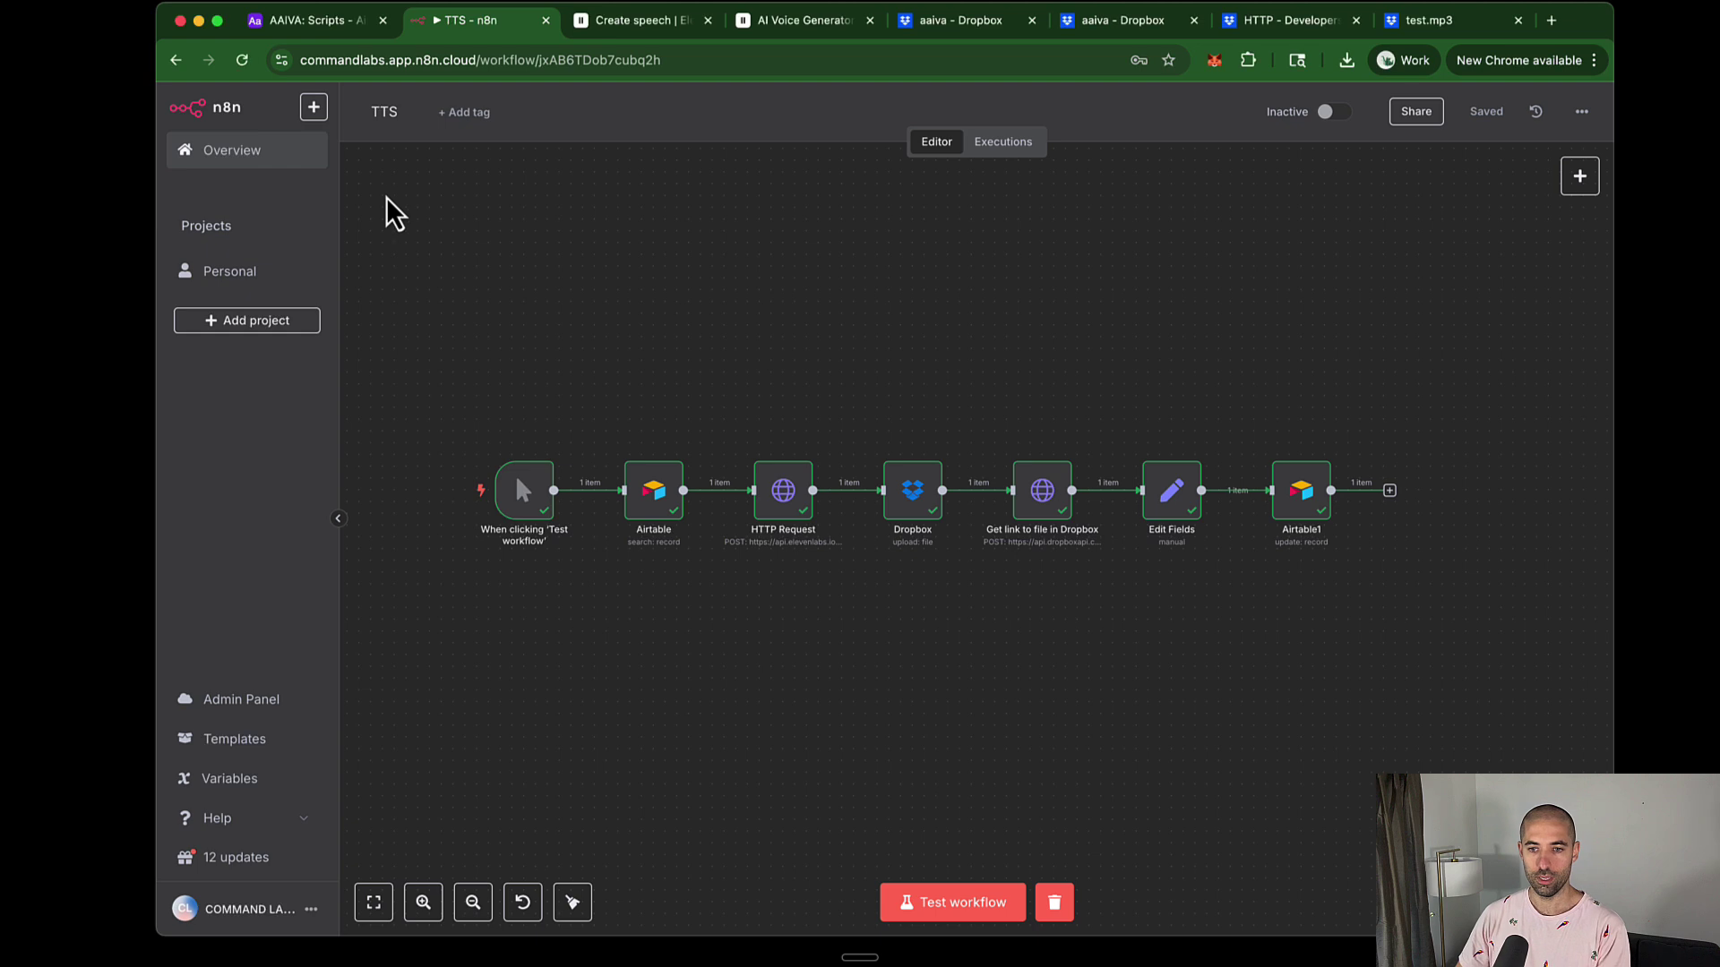
Create a new workflow in the AAIVA folder, and open the TTS workflow in a duplicate browser tab
{"action": "left_click", "coordinate": [175, 61]}
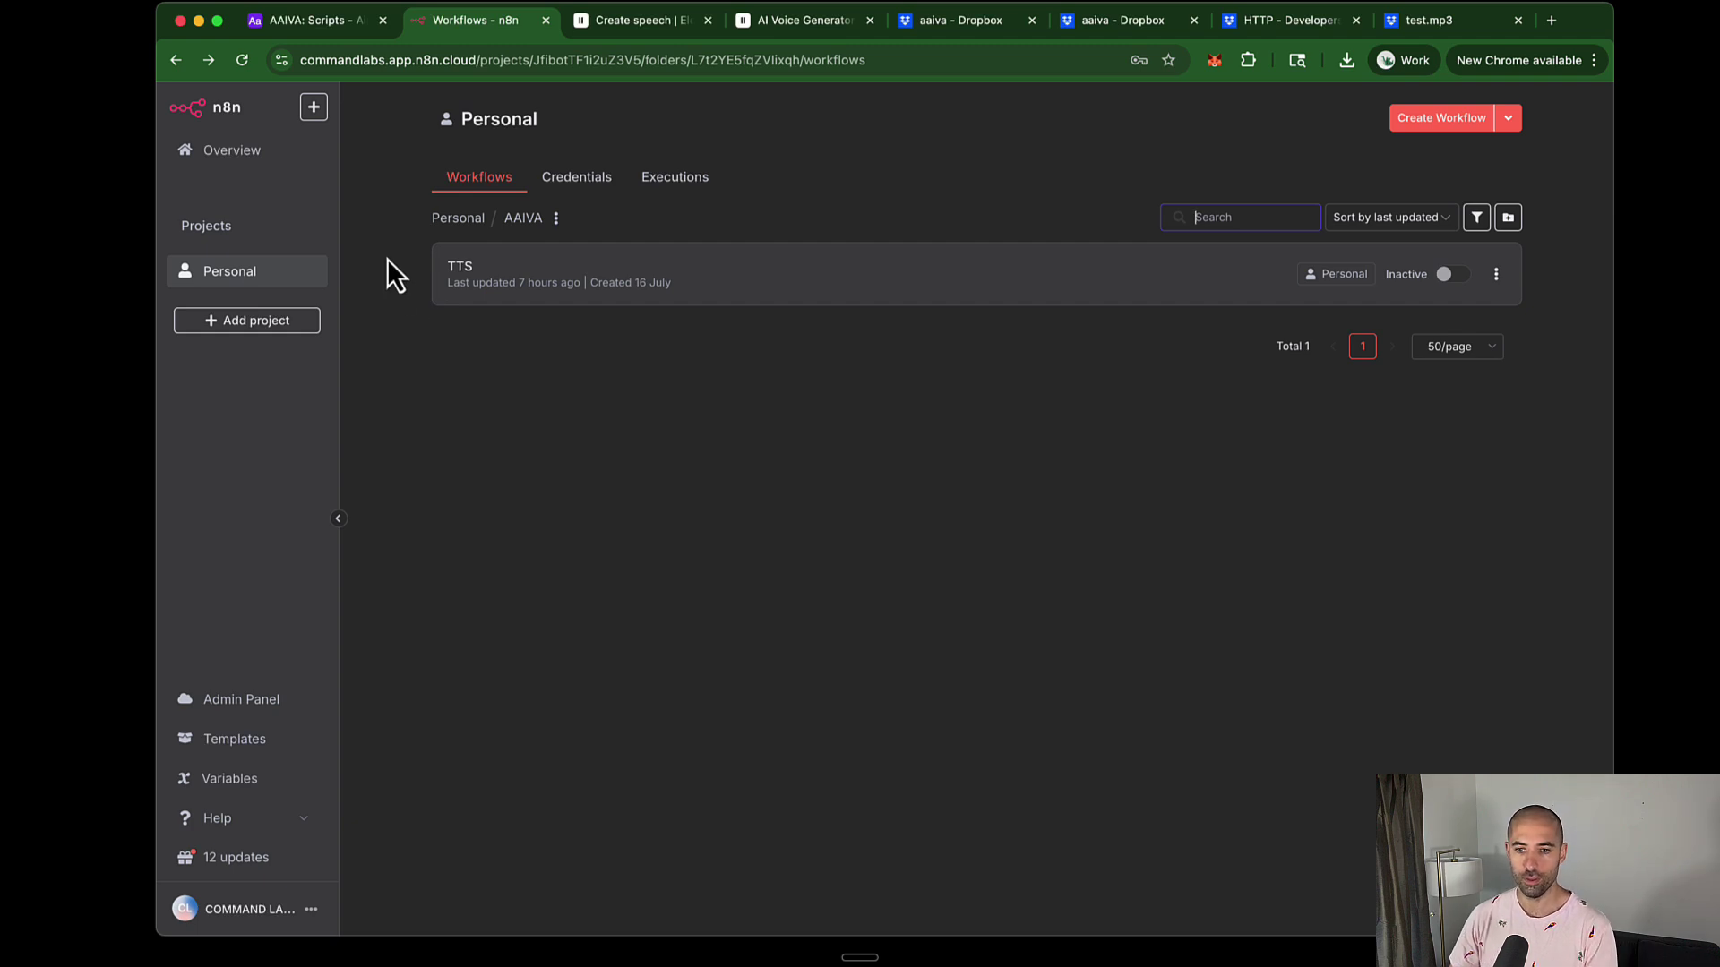
{"action": "left_click", "coordinate": [1428, 140]}
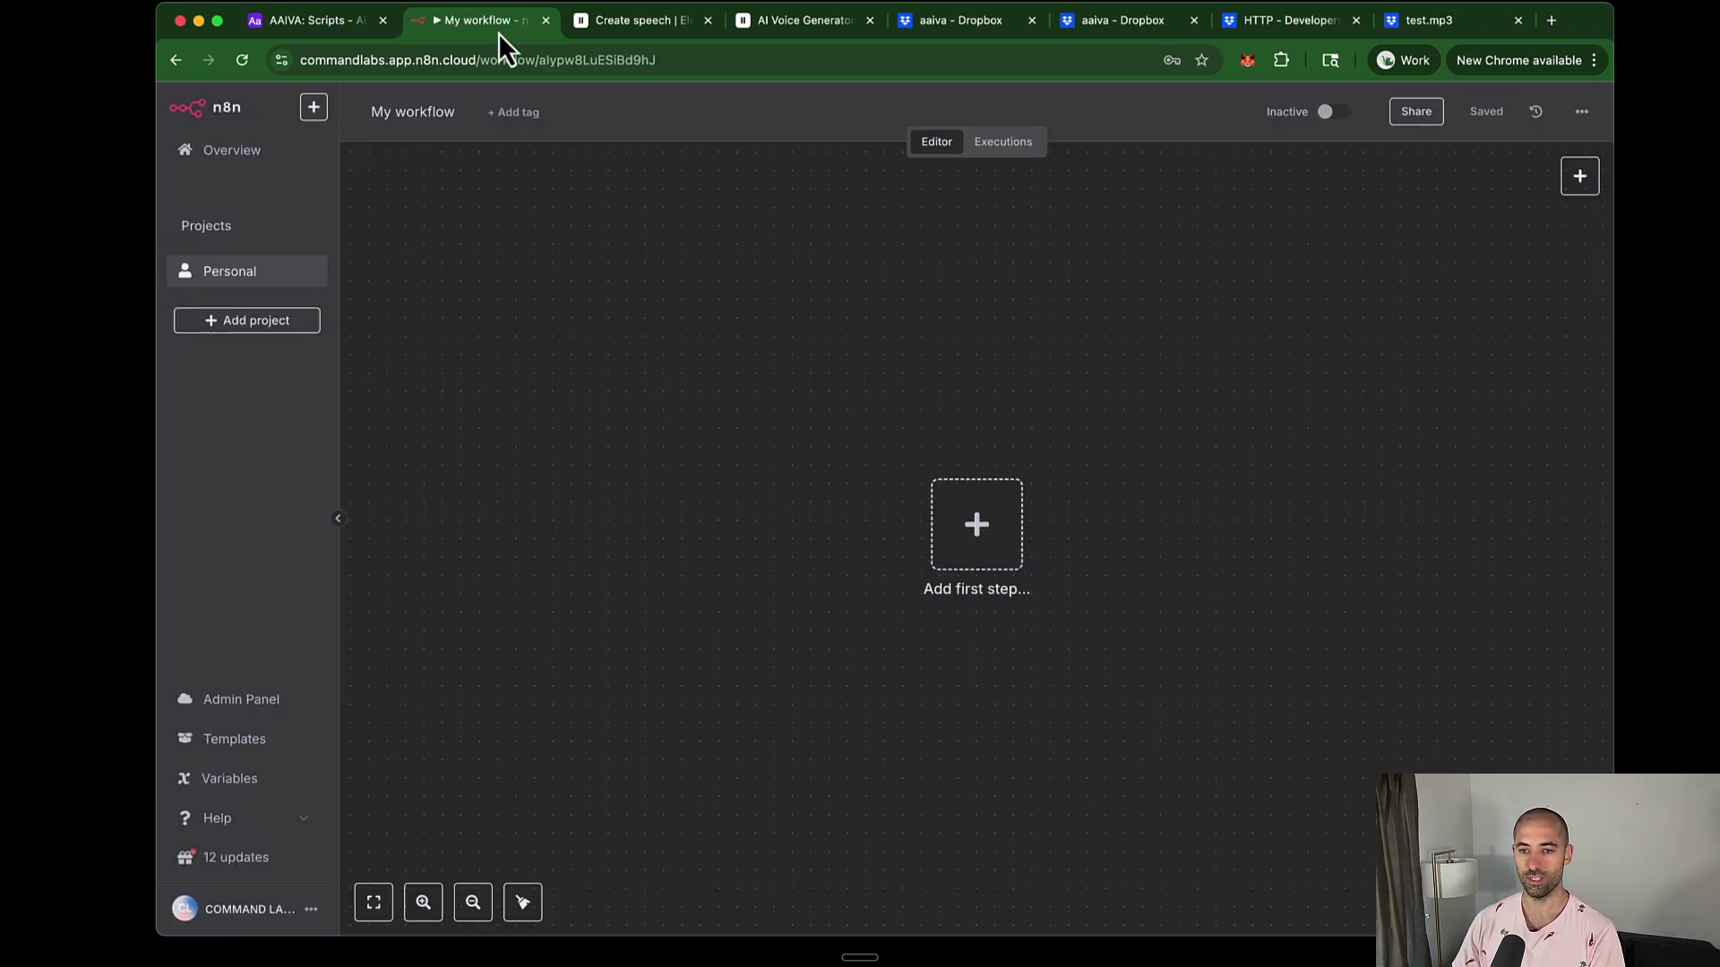
{"action": "right_click", "coordinate": [495, 24]}
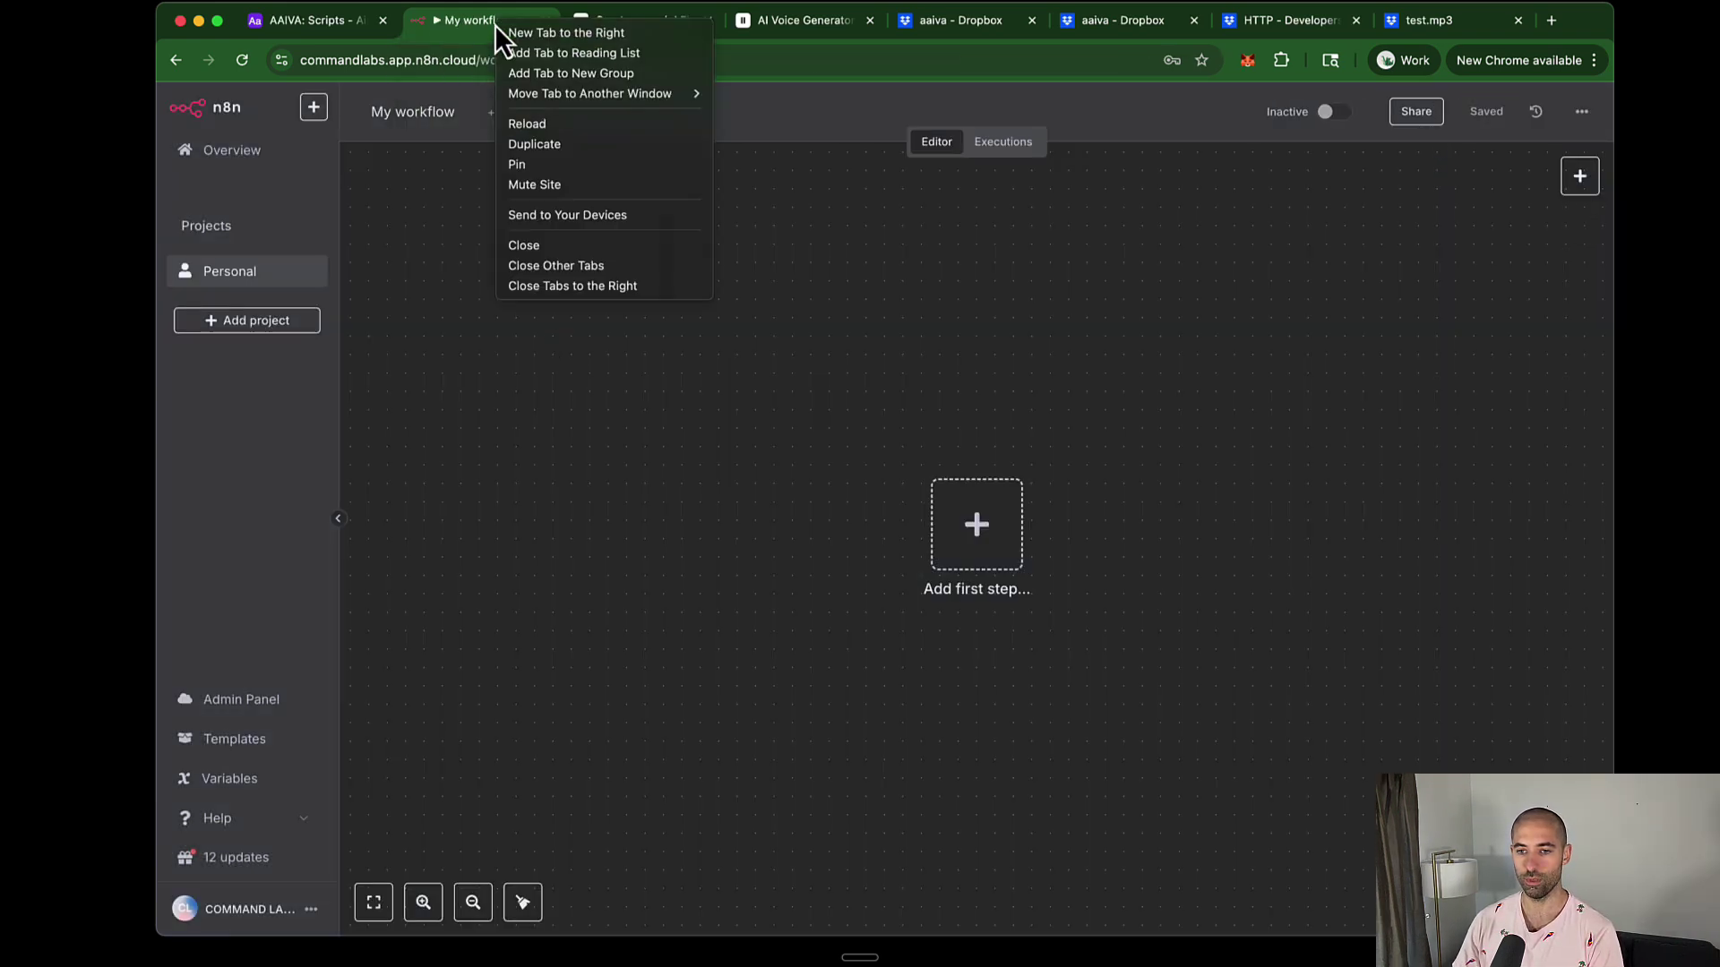
{"action": "left_click", "coordinate": [557, 149]}
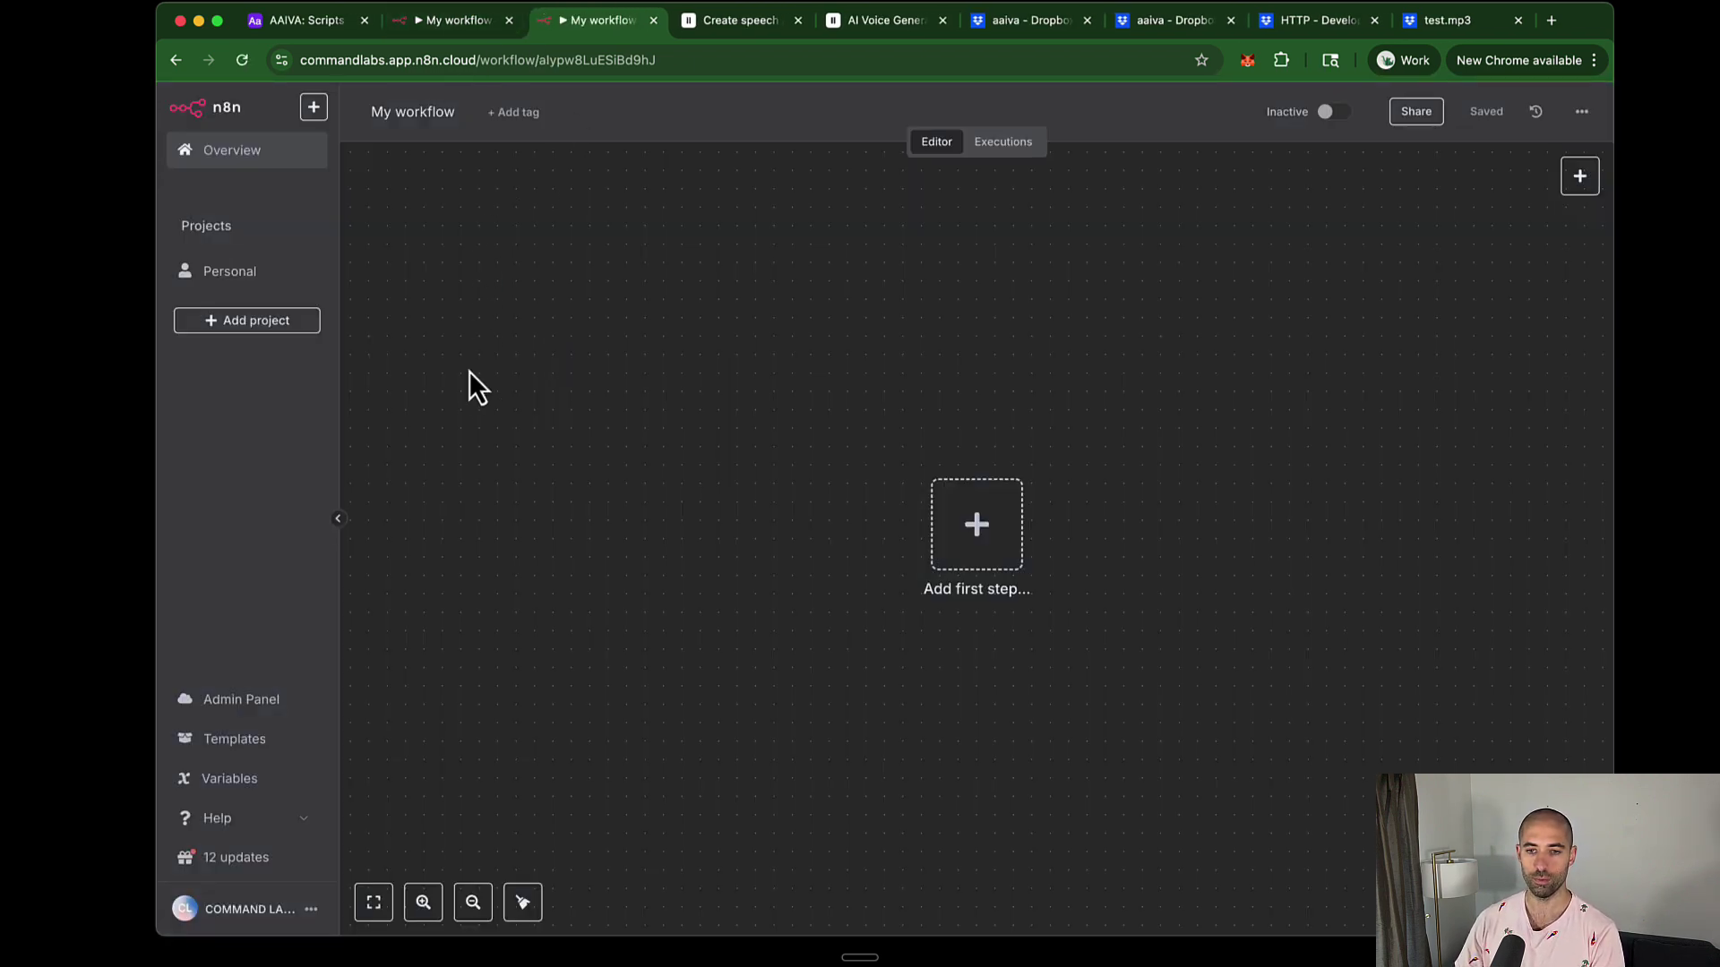
{"action": "left_click", "coordinate": [176, 65]}
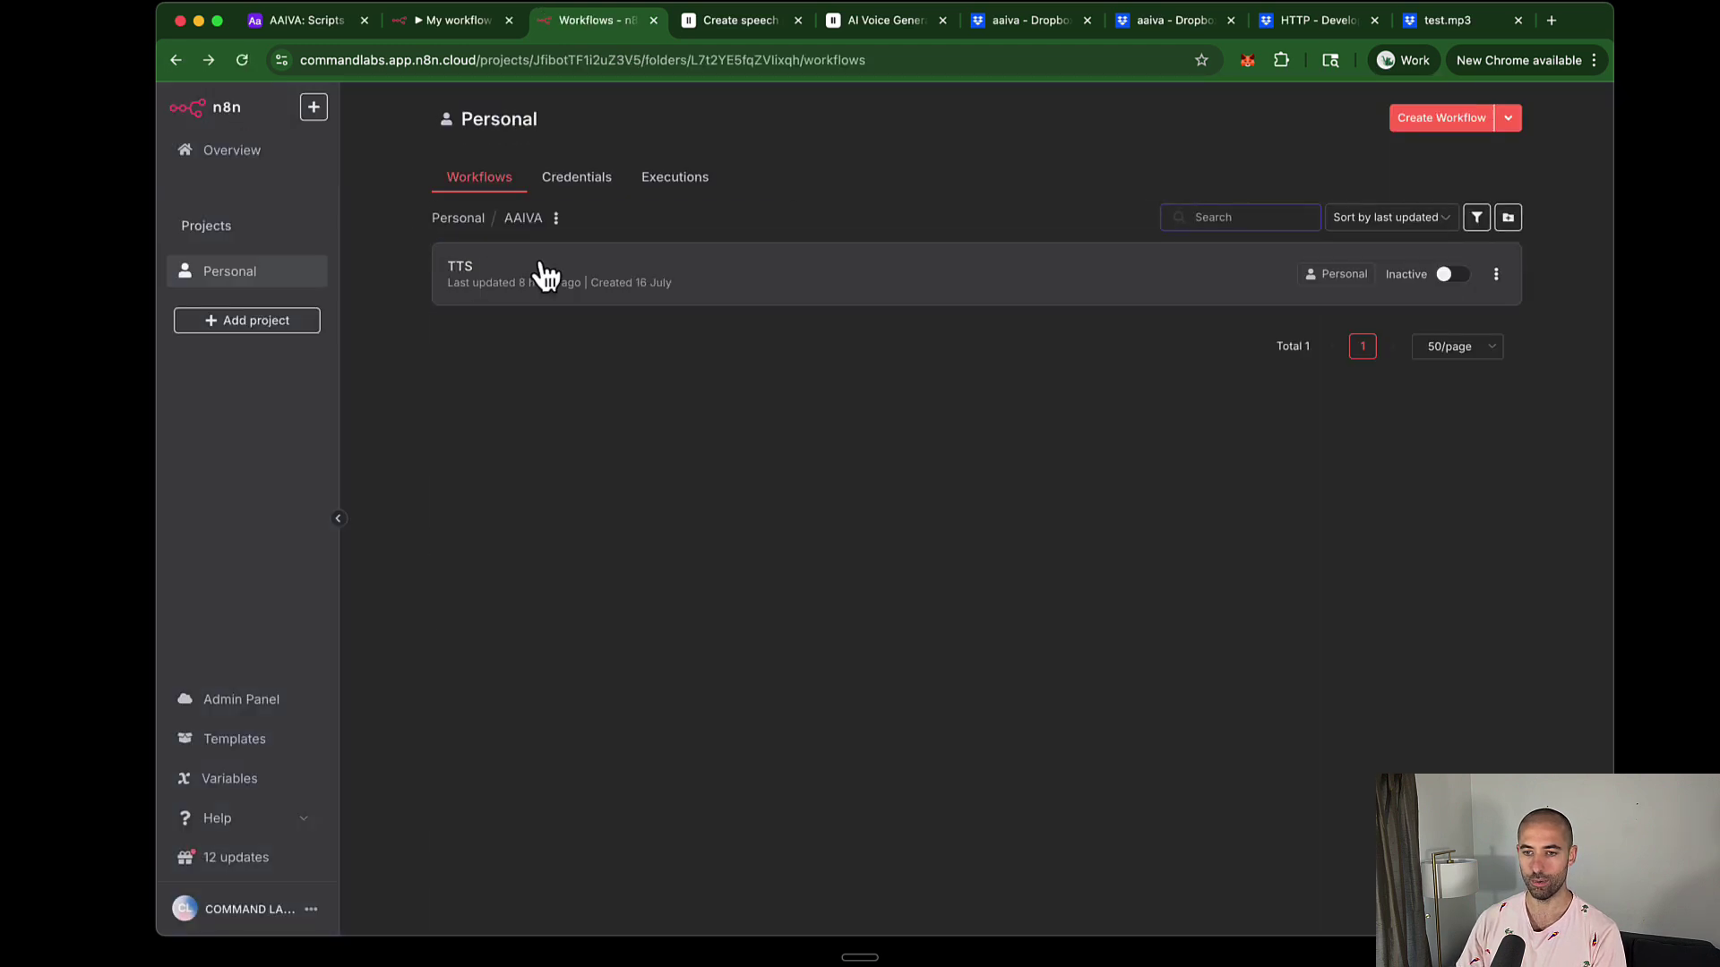
{"action": "left_click", "coordinate": [539, 264]}
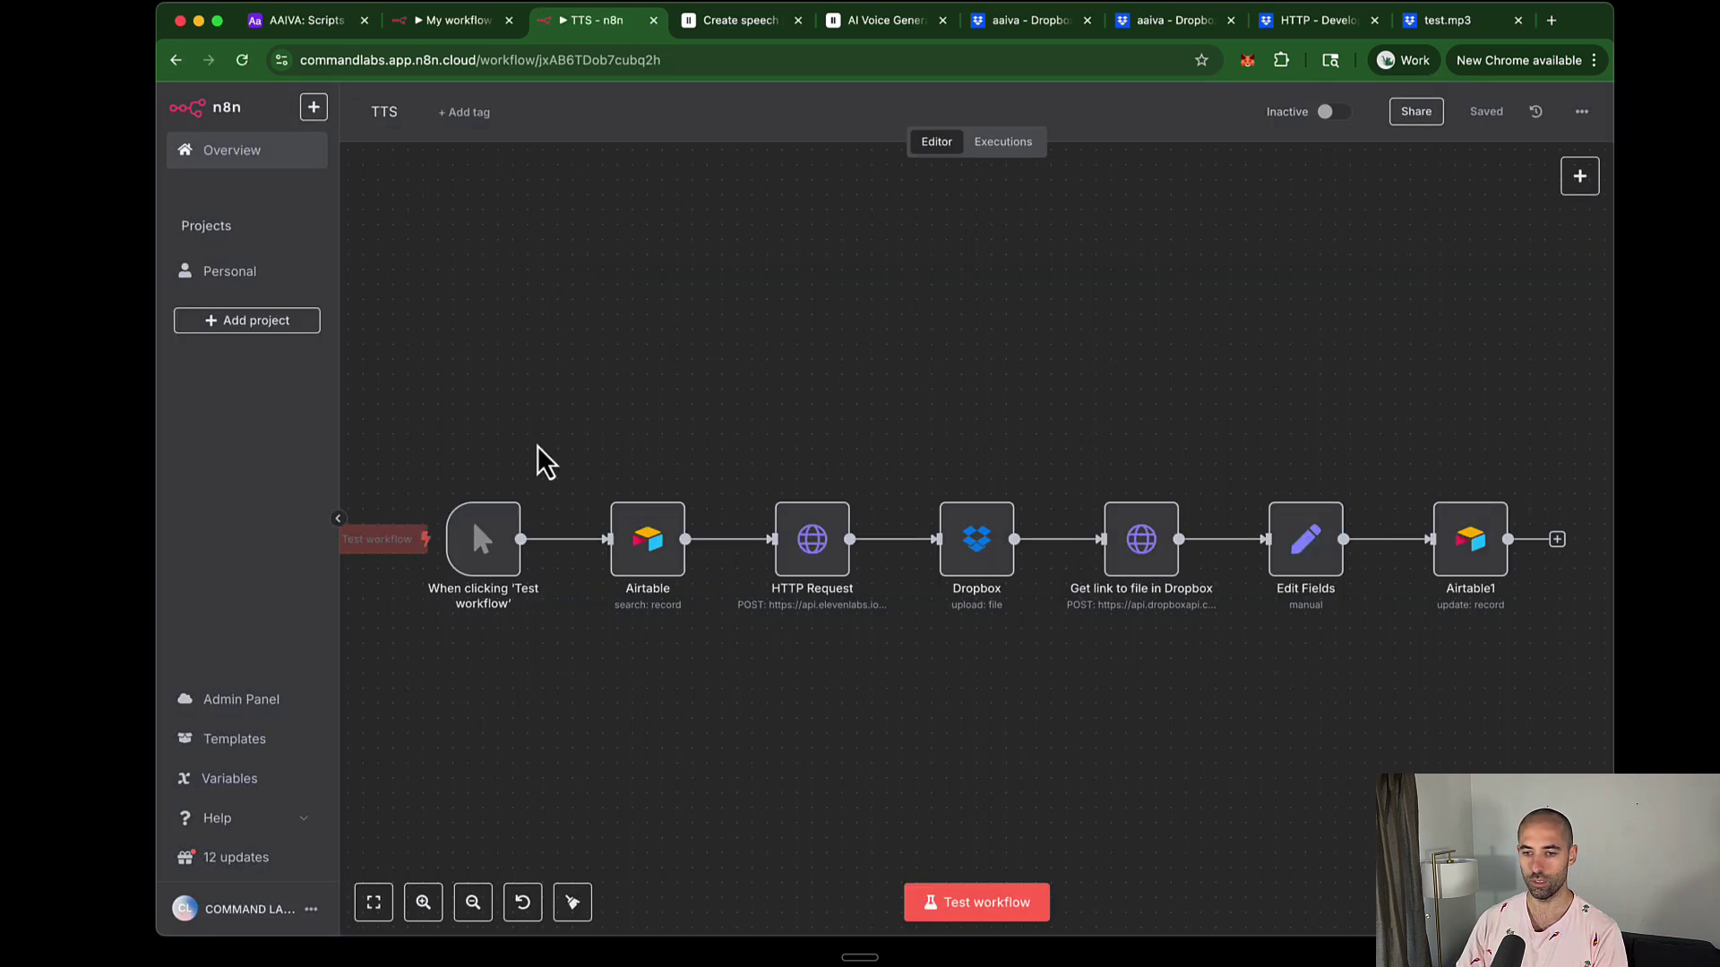
Copy the Airtable search node from the TTS workflow and paste it into the new My workflow canvas
{"action": "left_click_drag", "start_coordinate": [560, 437], "coordinate": [681, 618]}
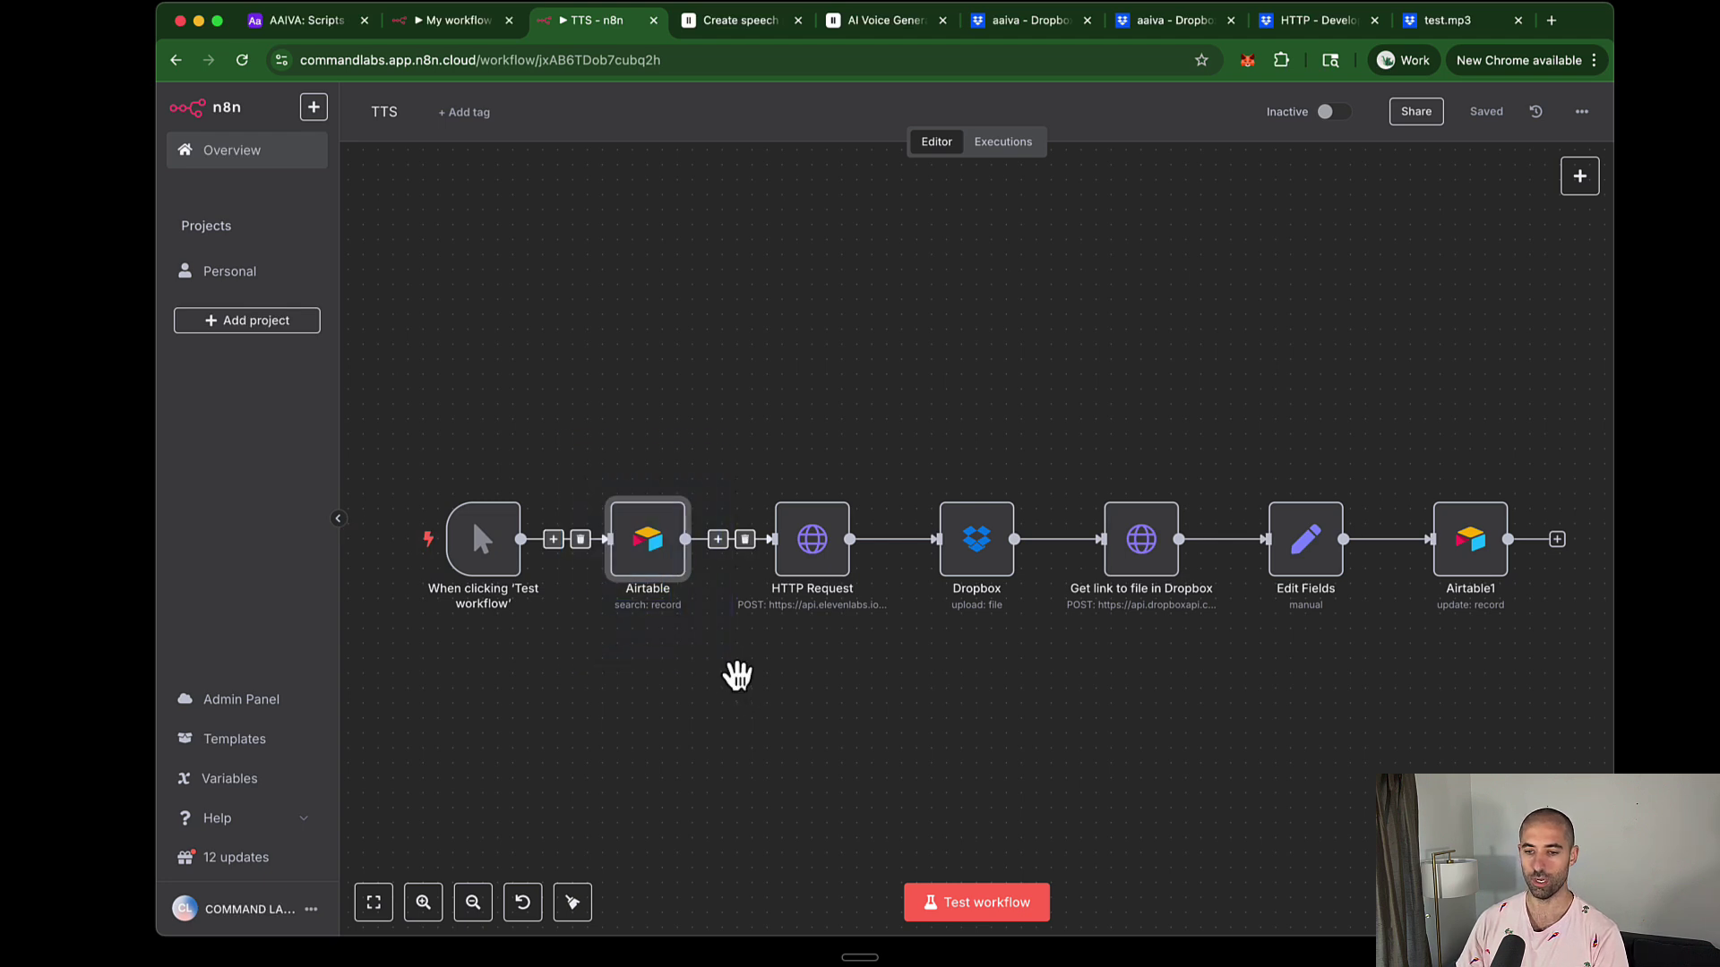
{"action": "key", "text": "super+c"}
{"action": "left_click", "coordinate": [444, 24]}
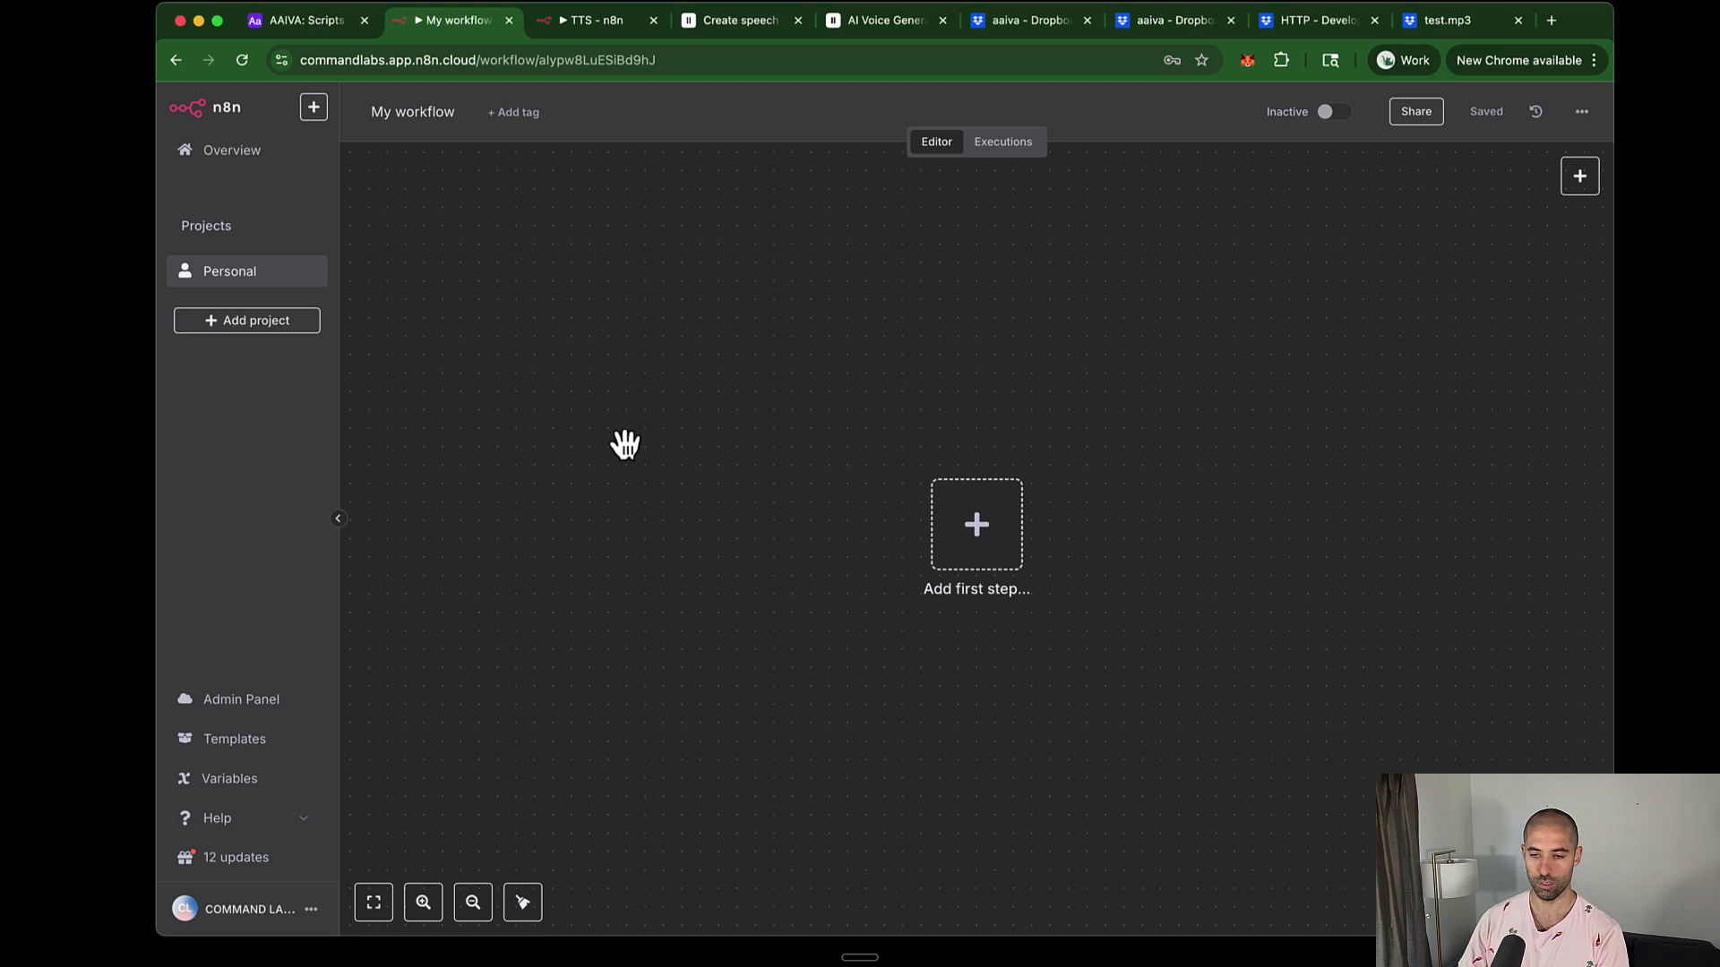
{"action": "key", "text": "super+v"}
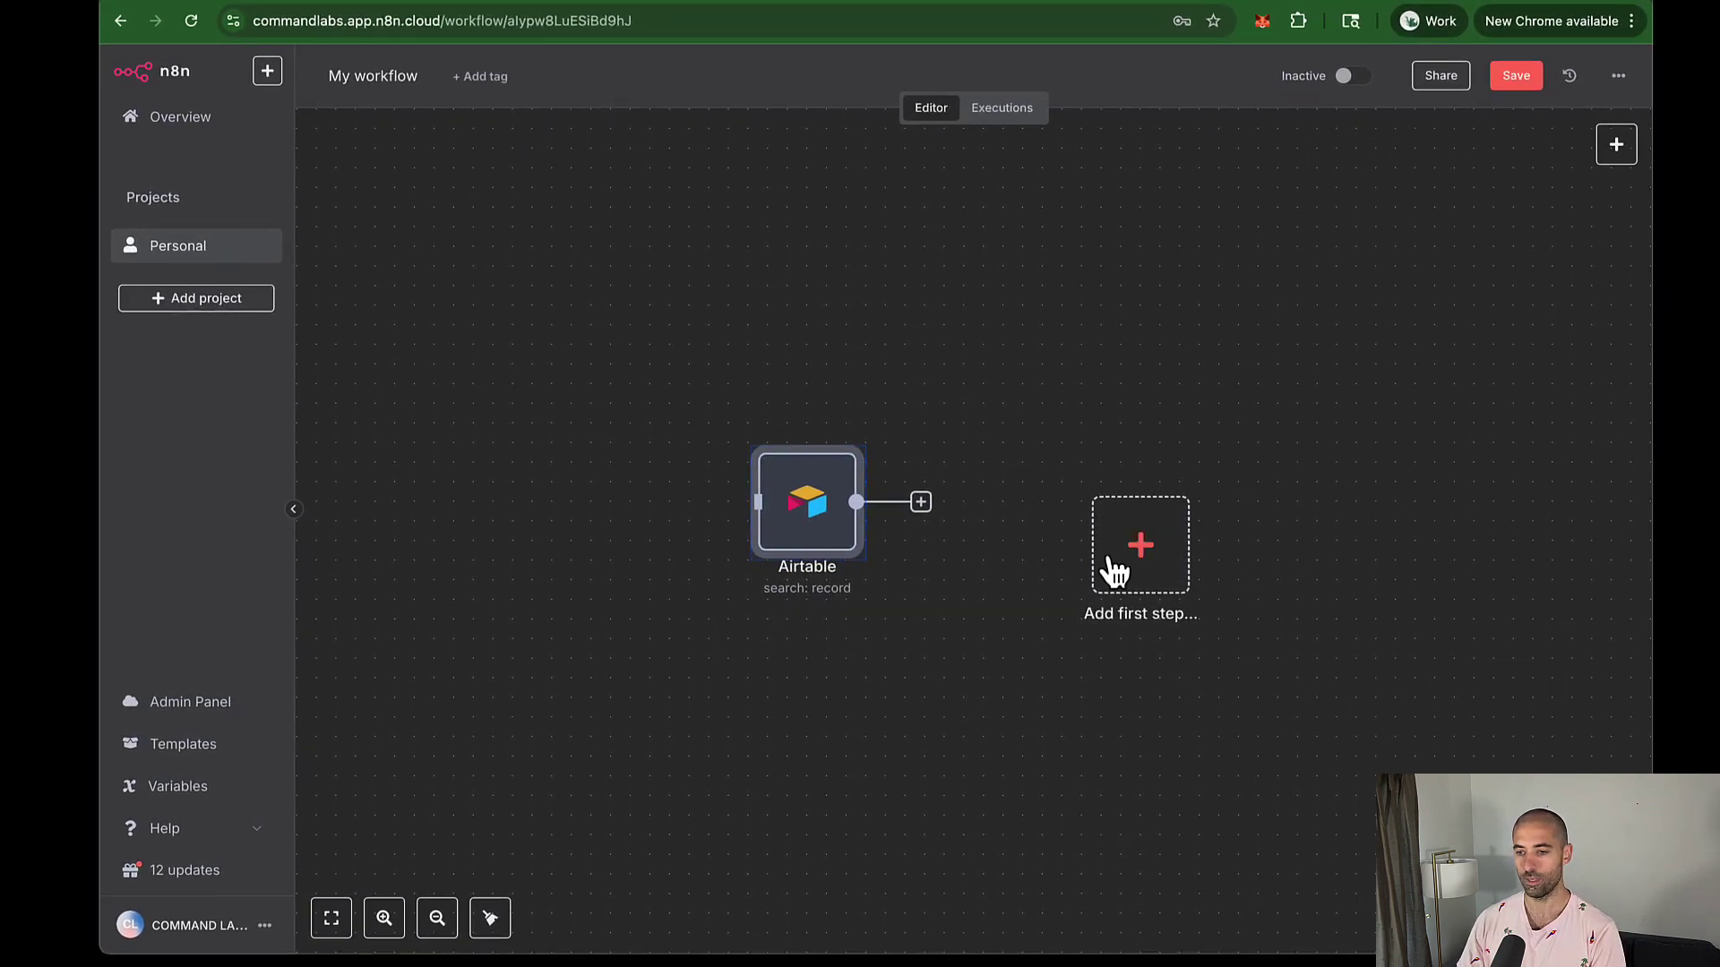
Add a manual trigger, place it in front of the Airtable search node and connect it to that node
{"action": "left_click", "coordinate": [1140, 583]}
{"action": "left_click_drag", "start_coordinate": [1145, 542], "coordinate": [582, 524]}
{"action": "left_click", "coordinate": [566, 519]}
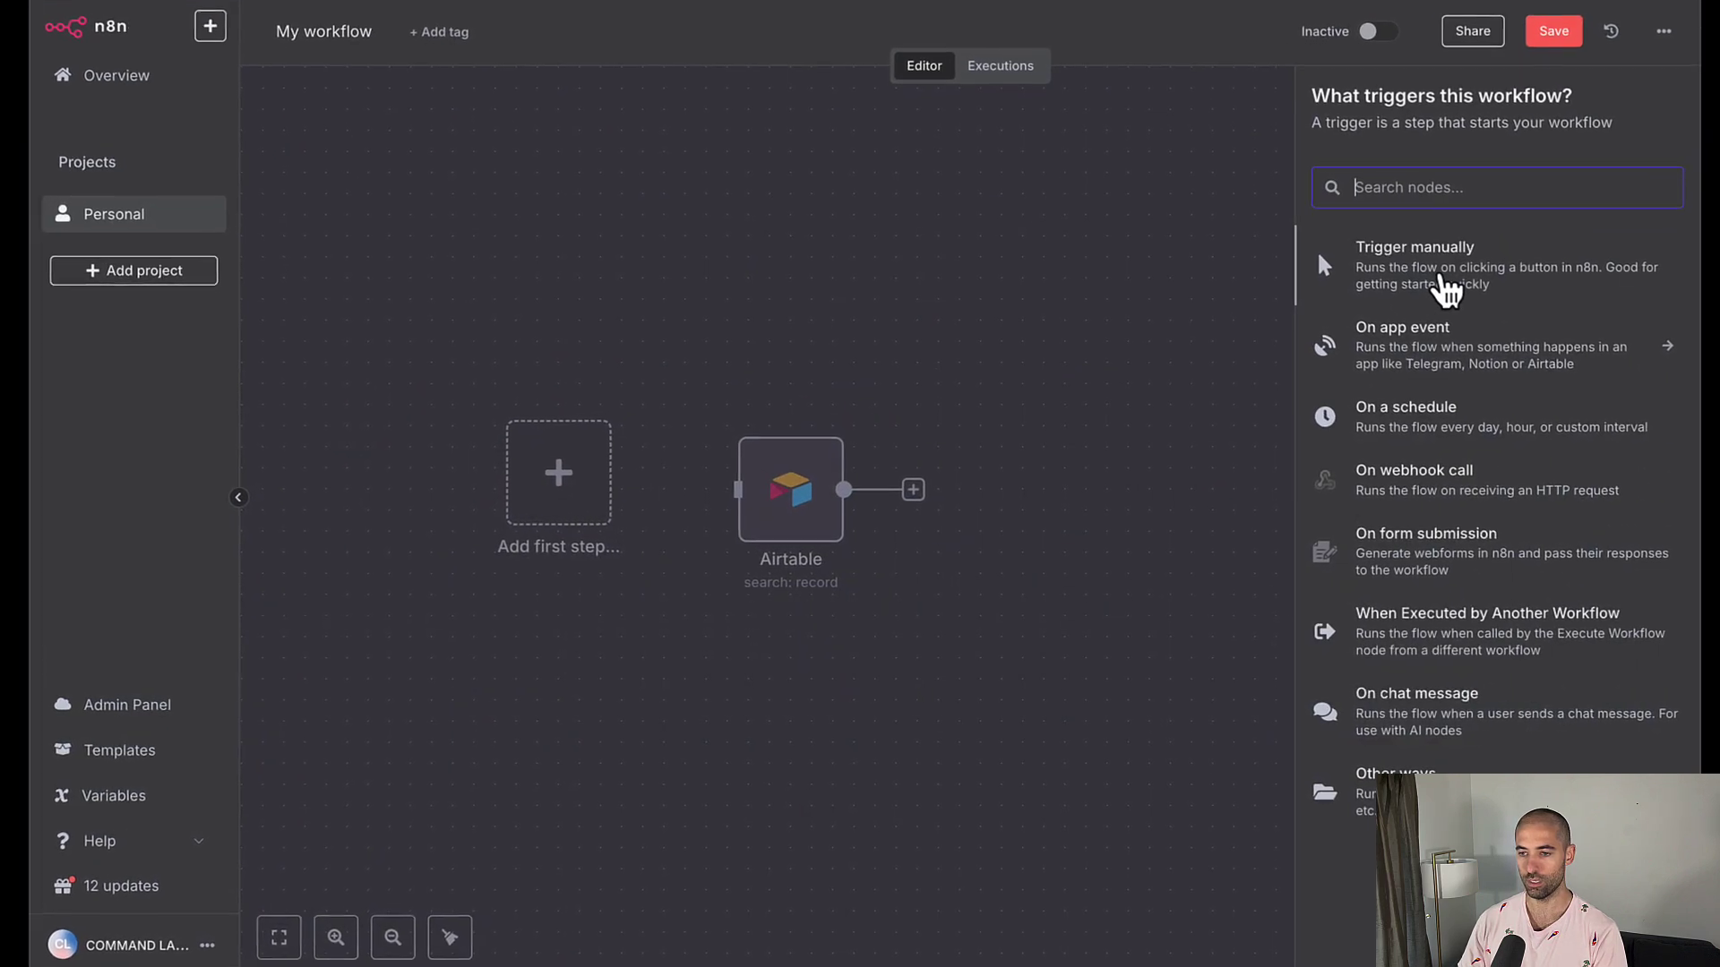
{"action": "left_click", "coordinate": [1442, 298]}
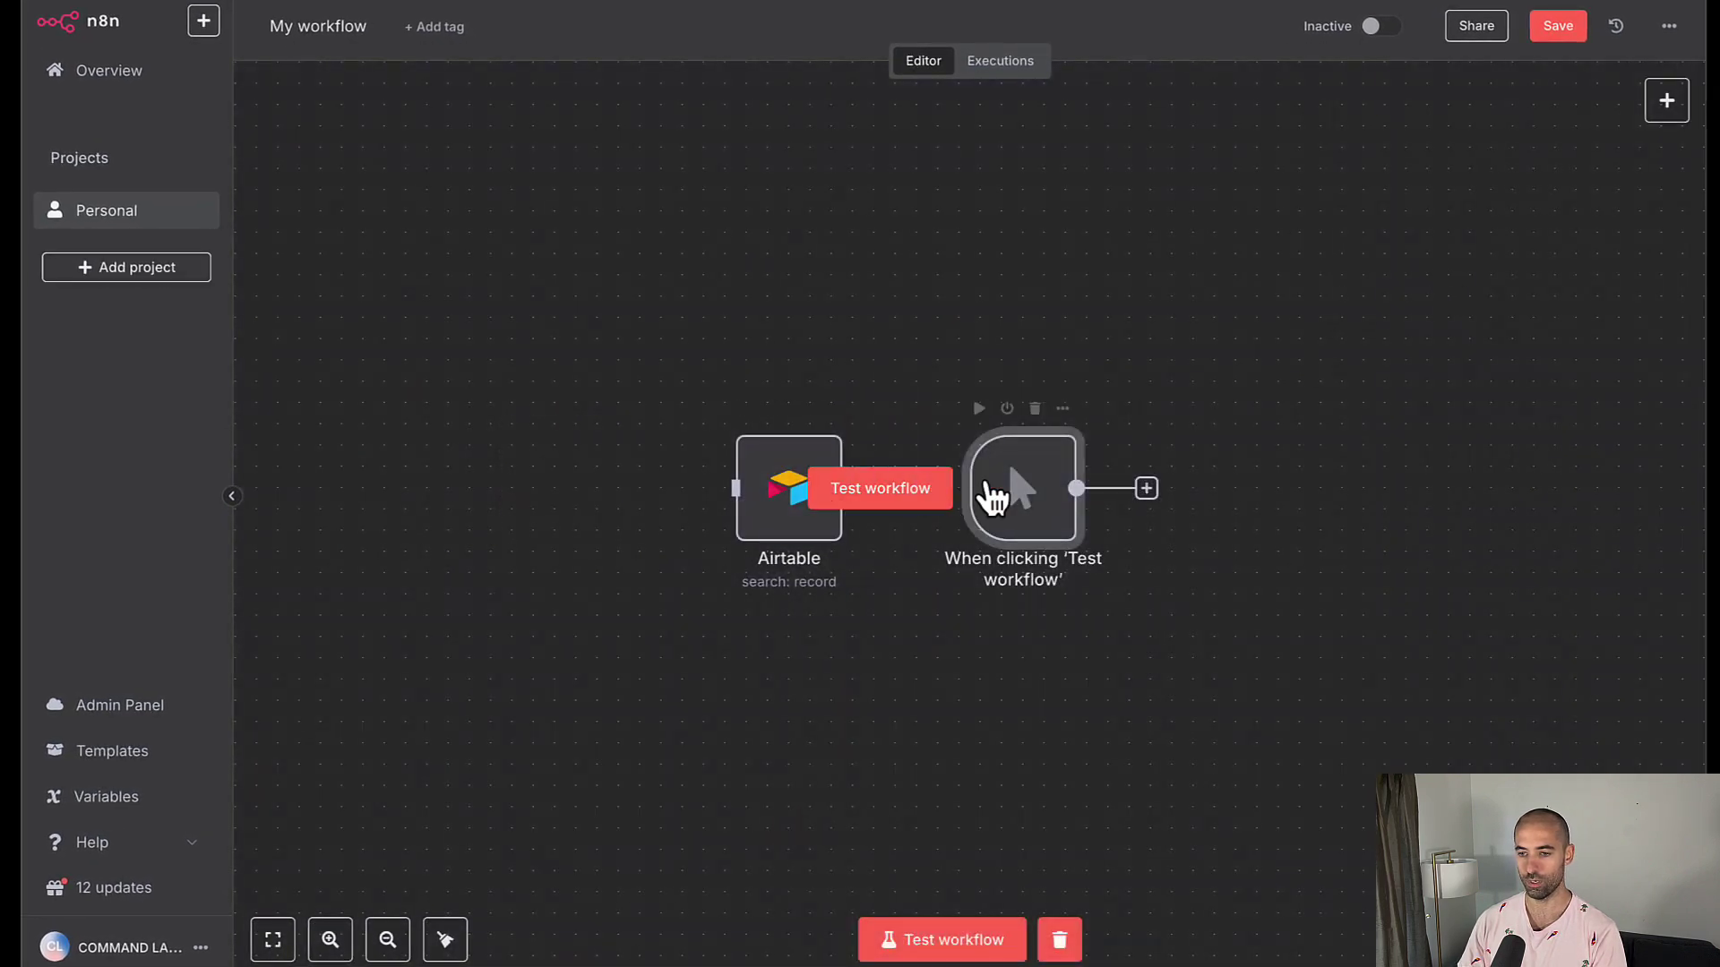
{"action": "left_click_drag", "start_coordinate": [1023, 506], "coordinate": [564, 508]}
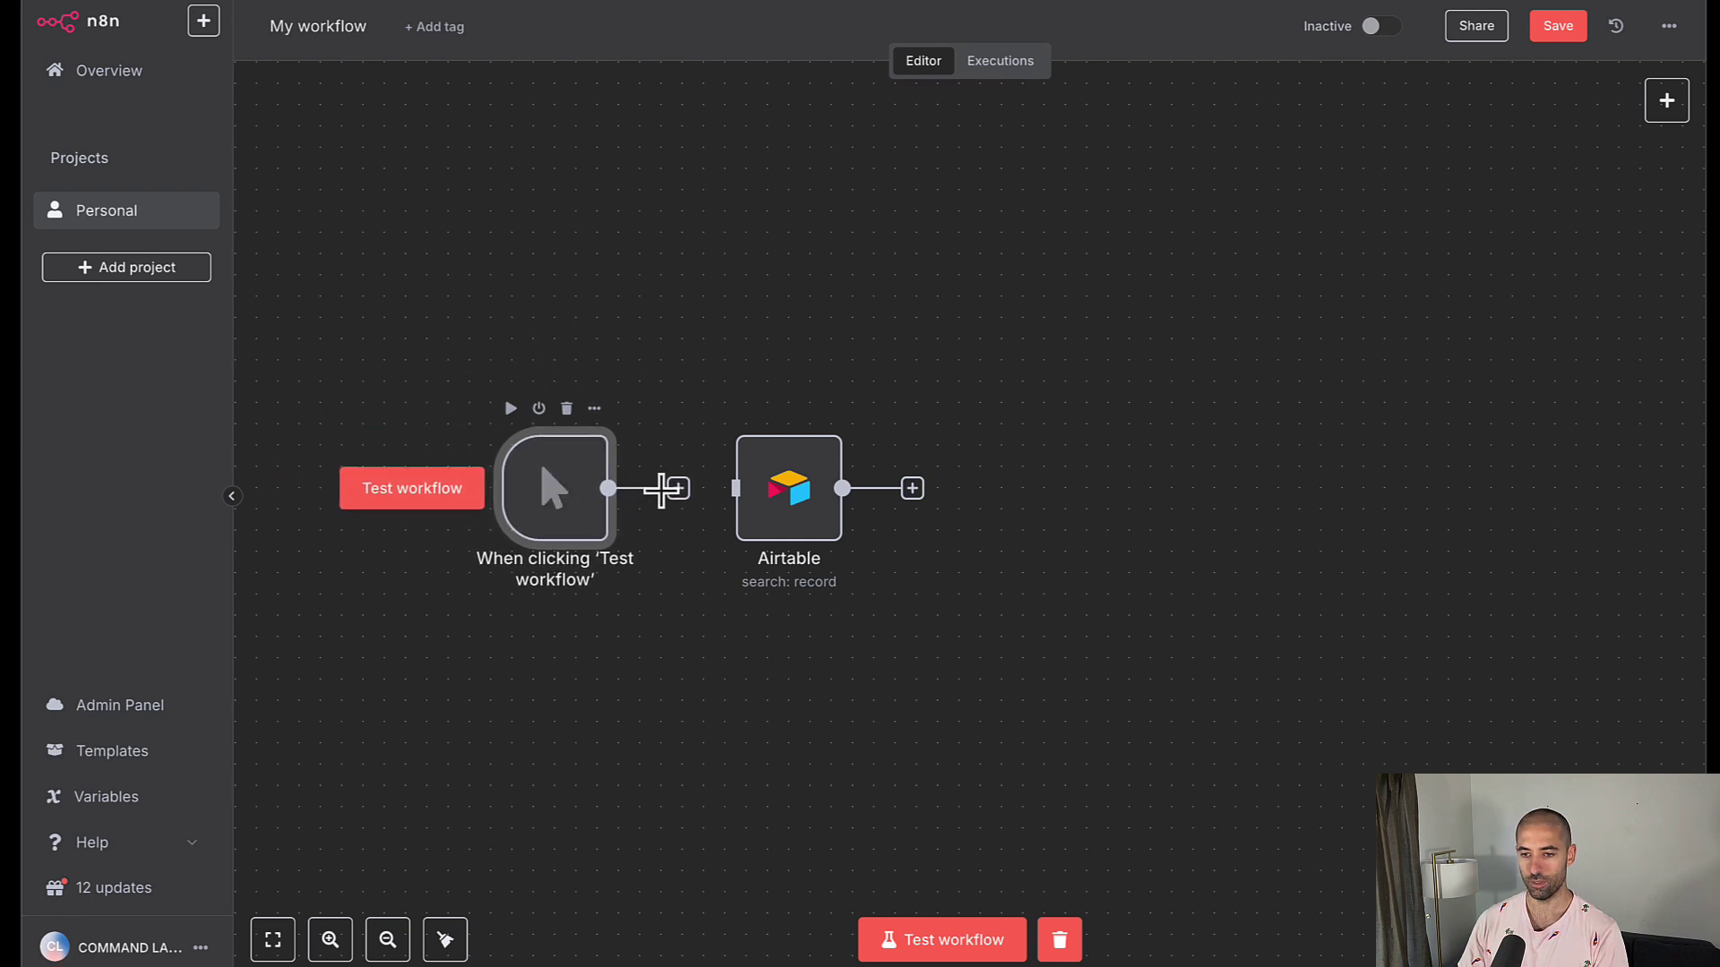
Rename the Airtable search node as Get script
{"action": "right_click", "coordinate": [791, 511]}
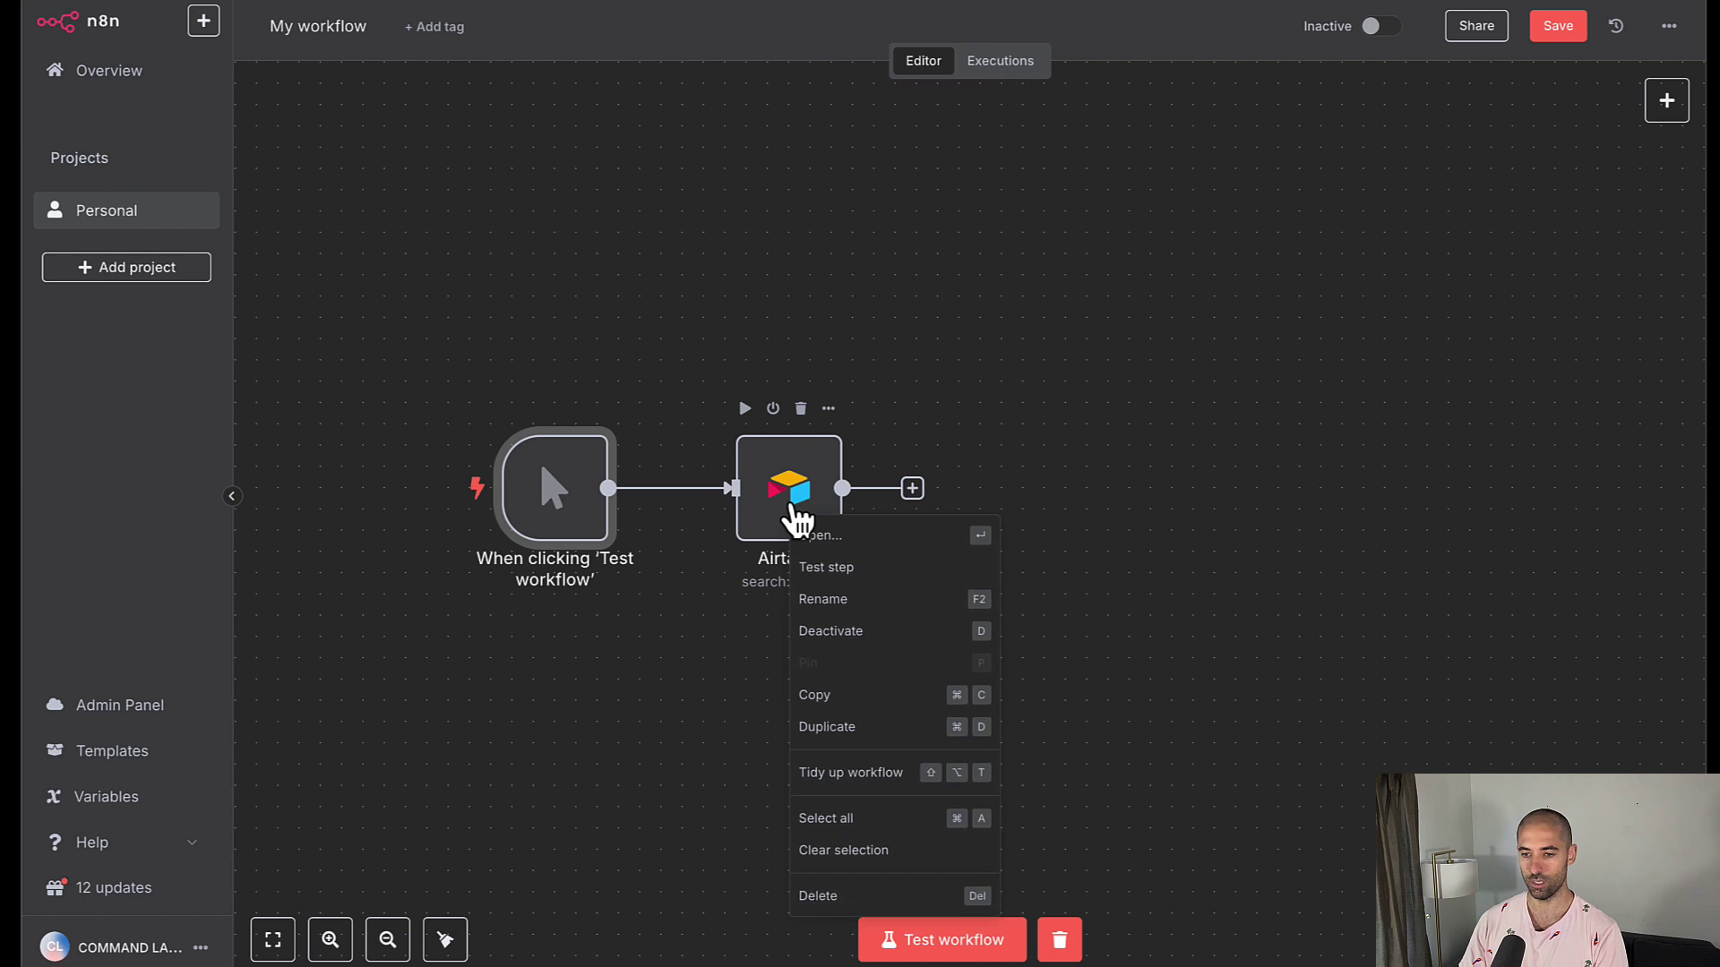
{"action": "left_click", "coordinate": [862, 609]}
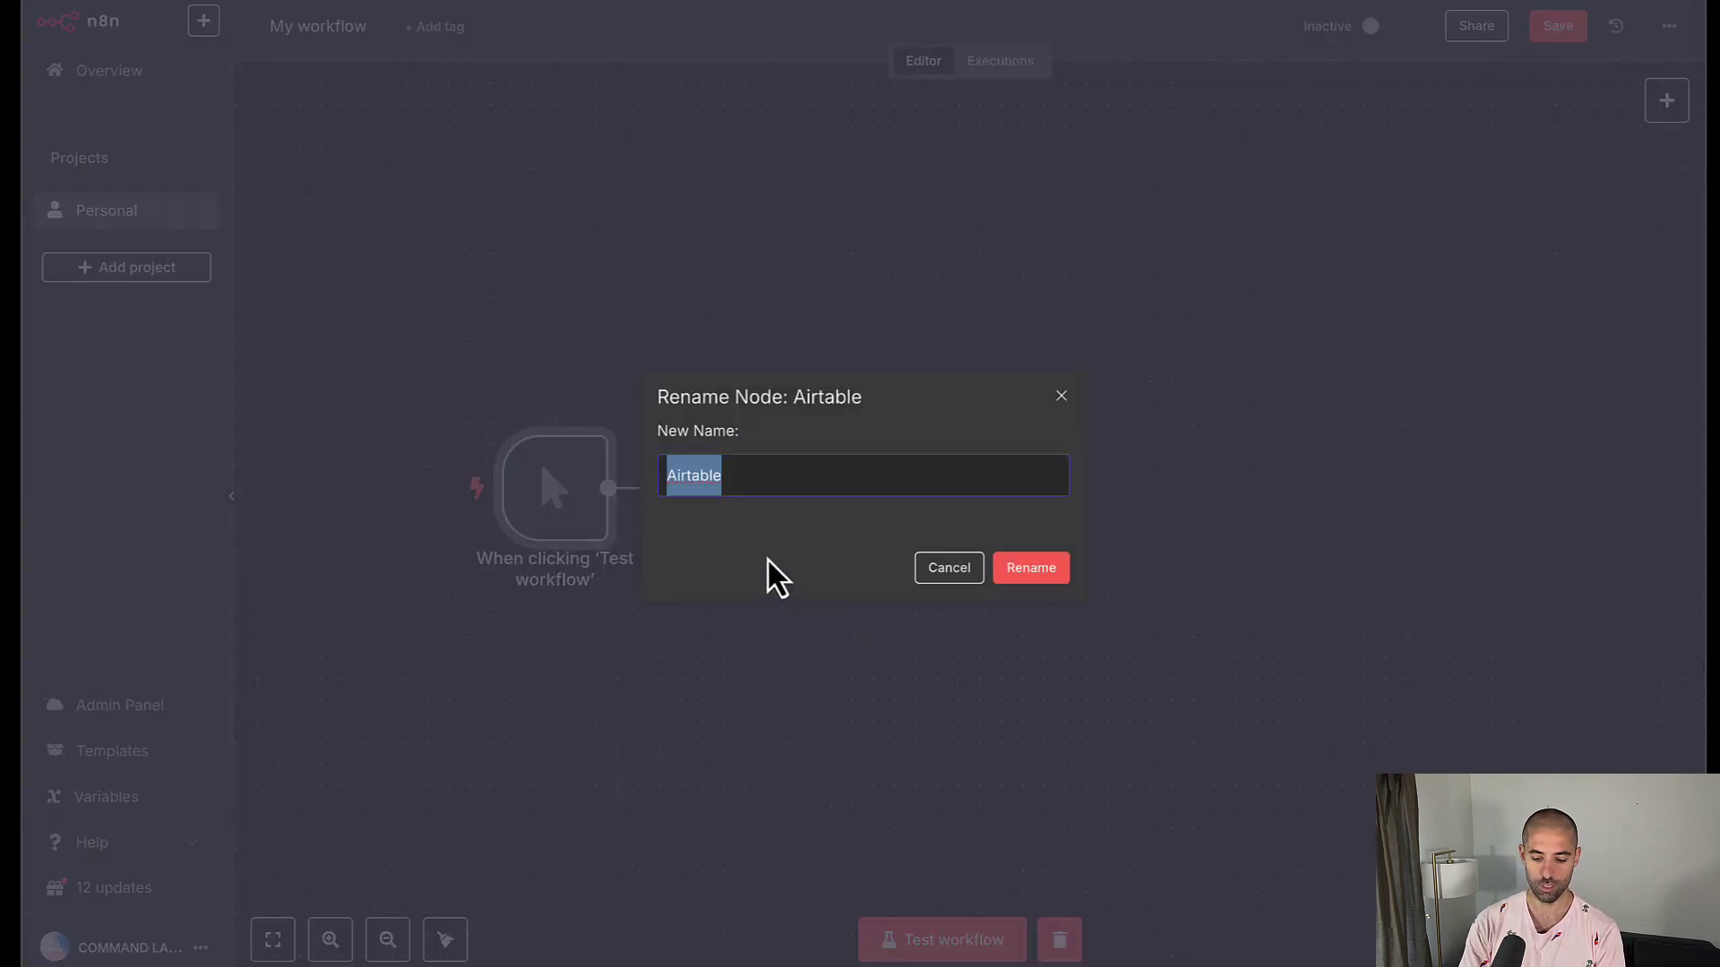
{"action": "type", "text": "Get script"}
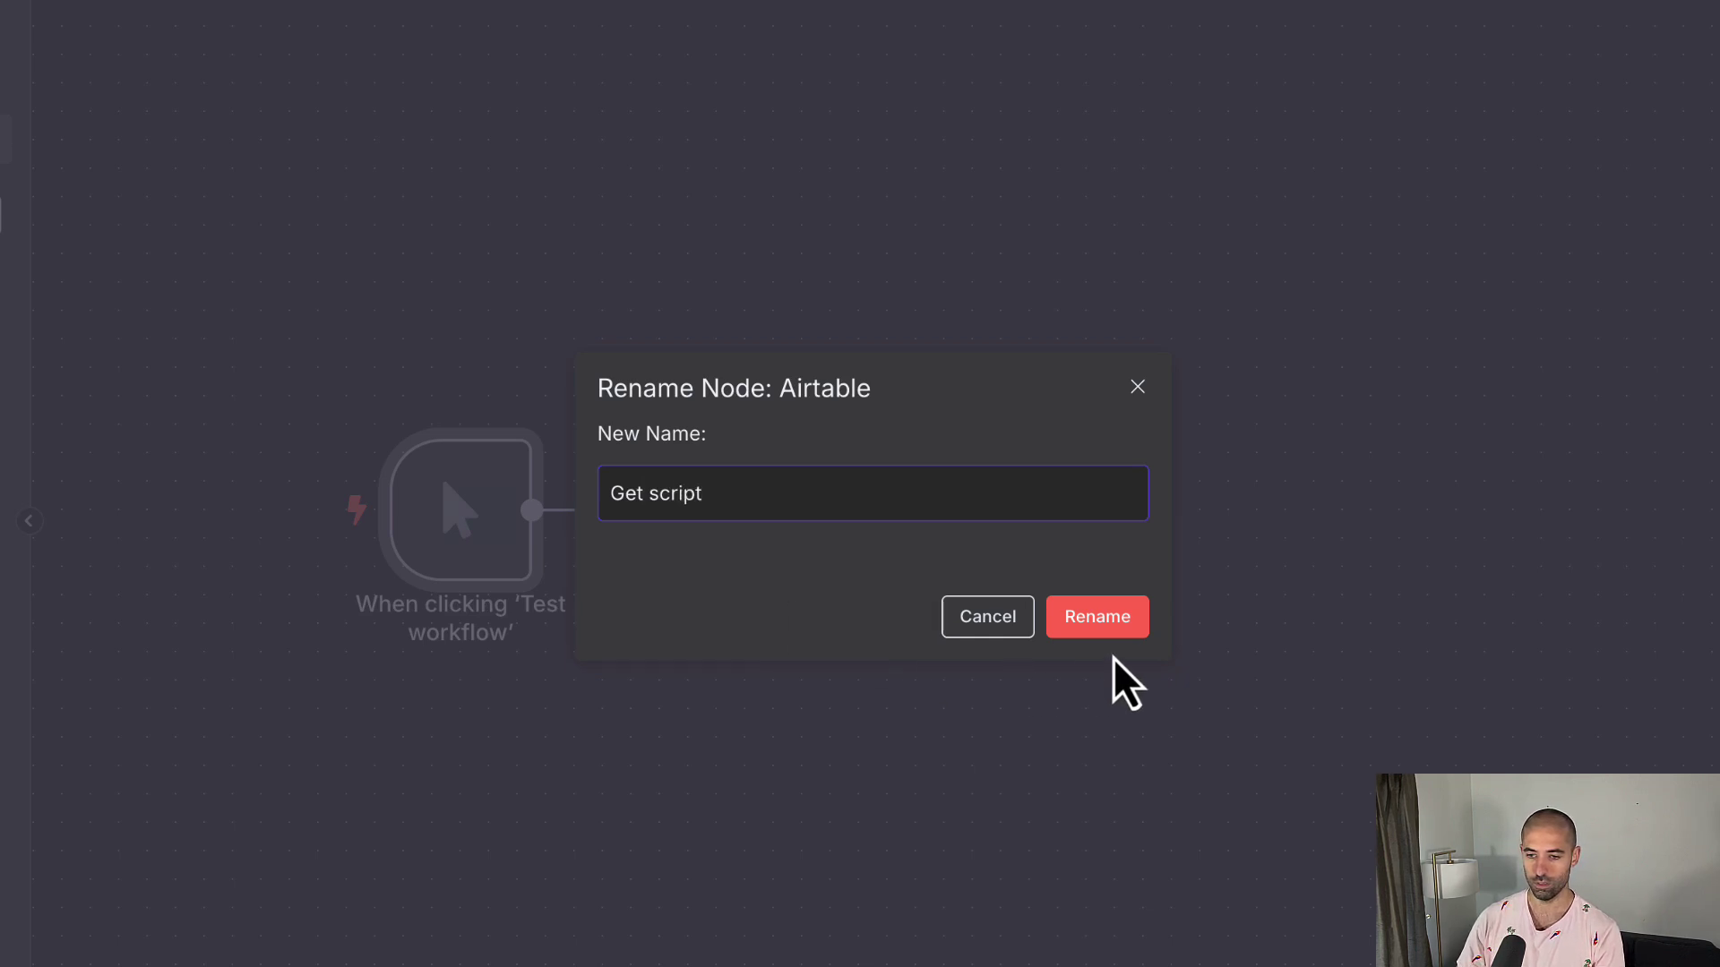
{"action": "left_click", "coordinate": [1119, 625]}
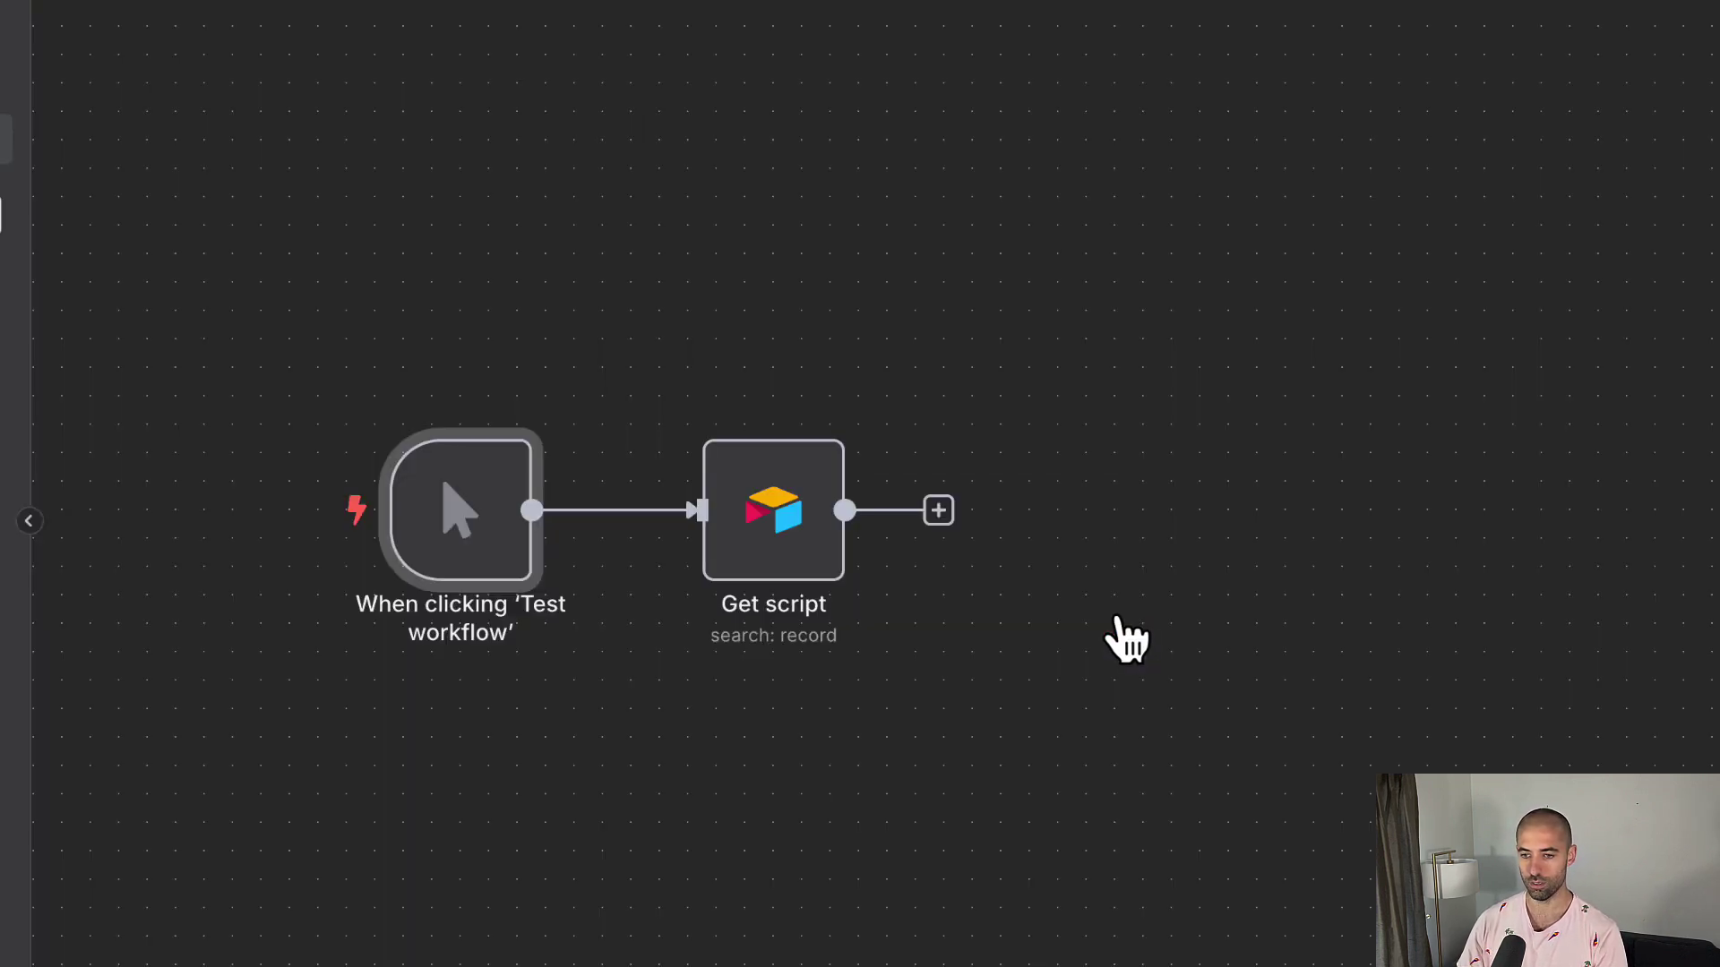
Open the Get script node and test it to fetch the active record from the Scripts table
{"action": "double_click", "coordinate": [763, 518]}
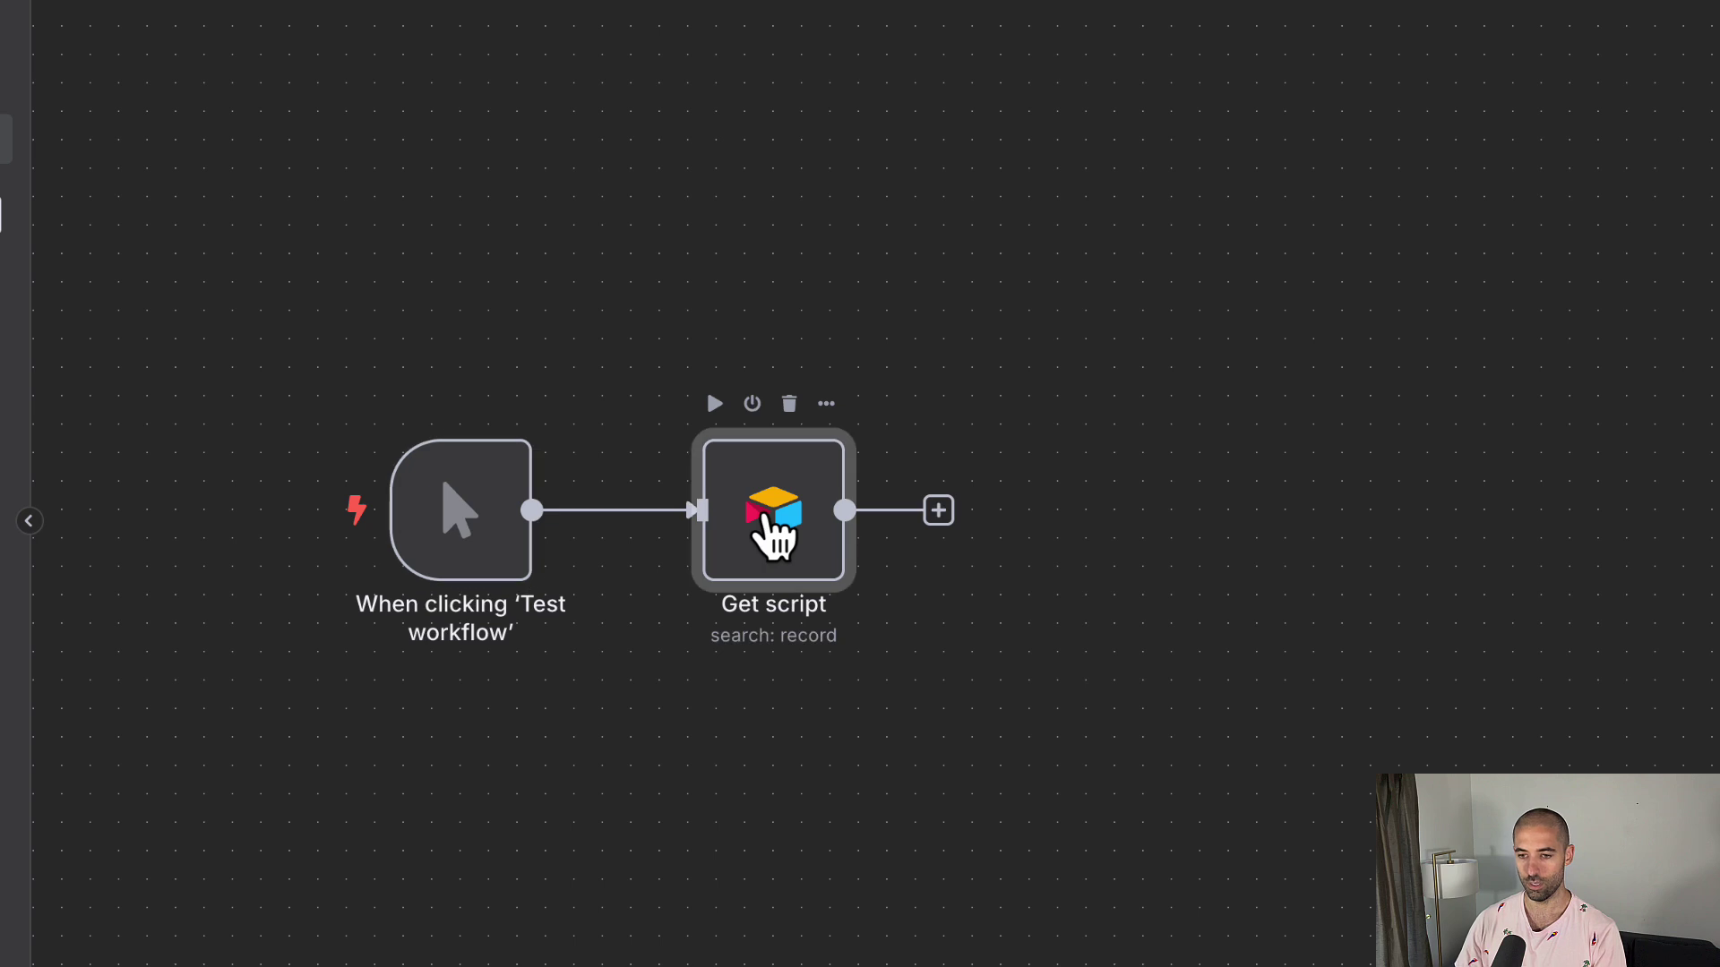
{"action": "left_click", "coordinate": [1051, 59]}
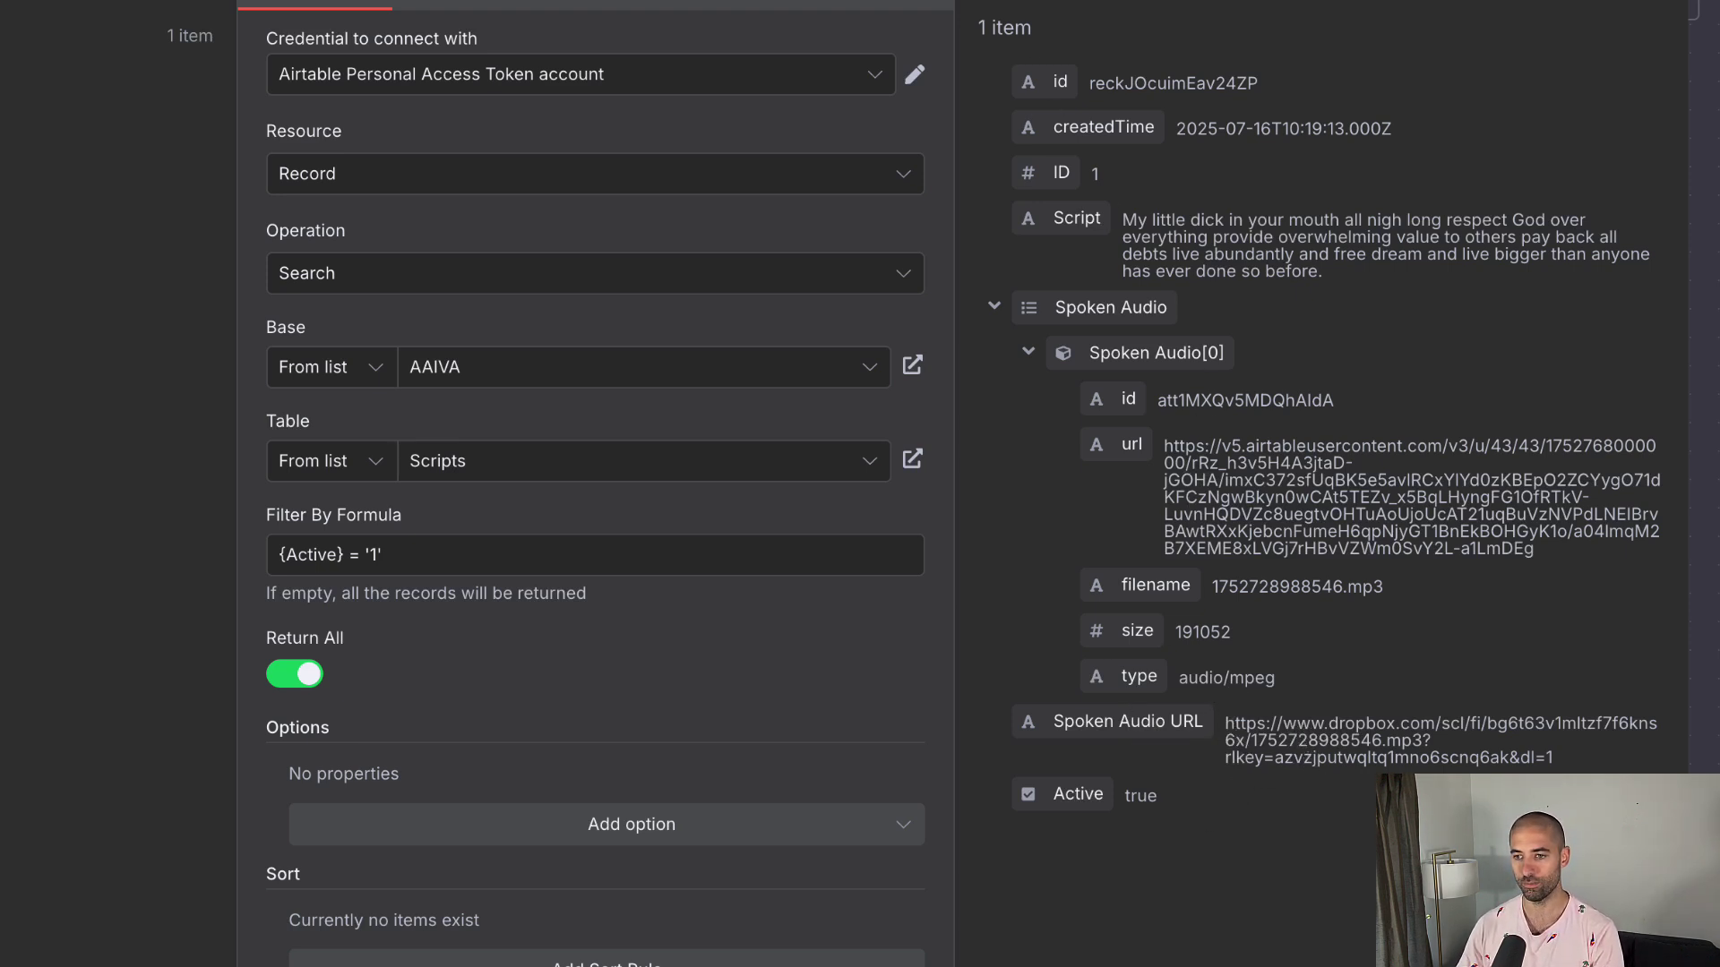
Add an HTTP Request node after the Get script node
{"action": "left_click", "coordinate": [949, 488]}
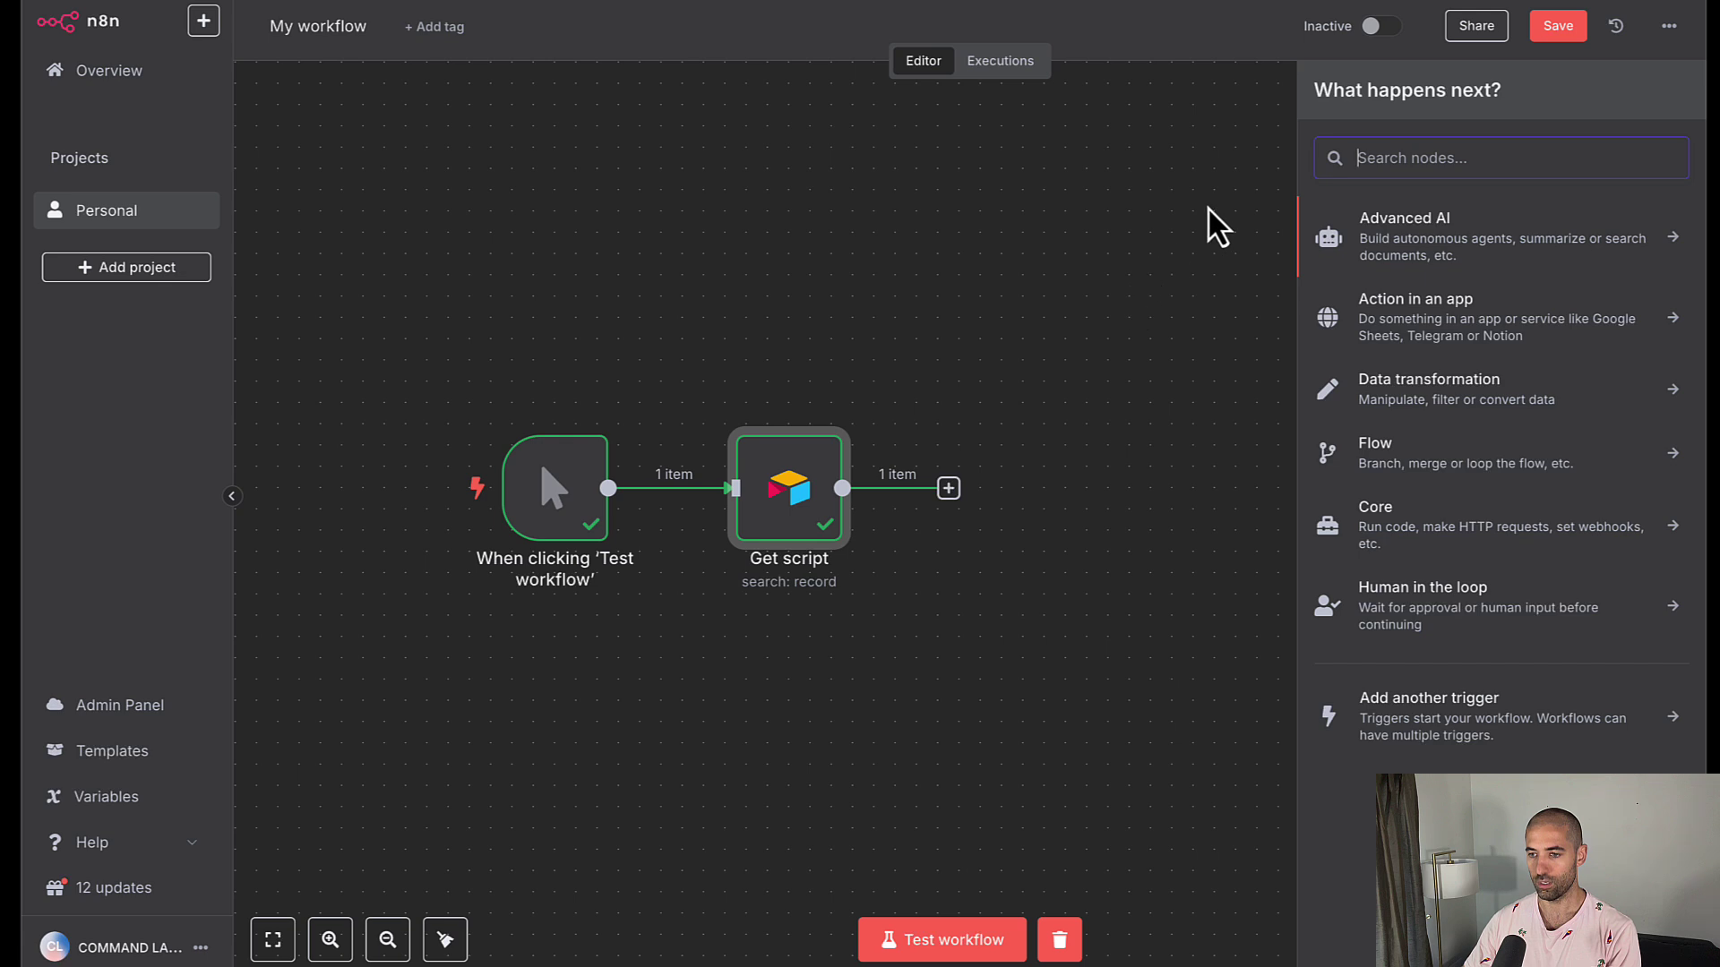
{"action": "type", "text": "htt"}
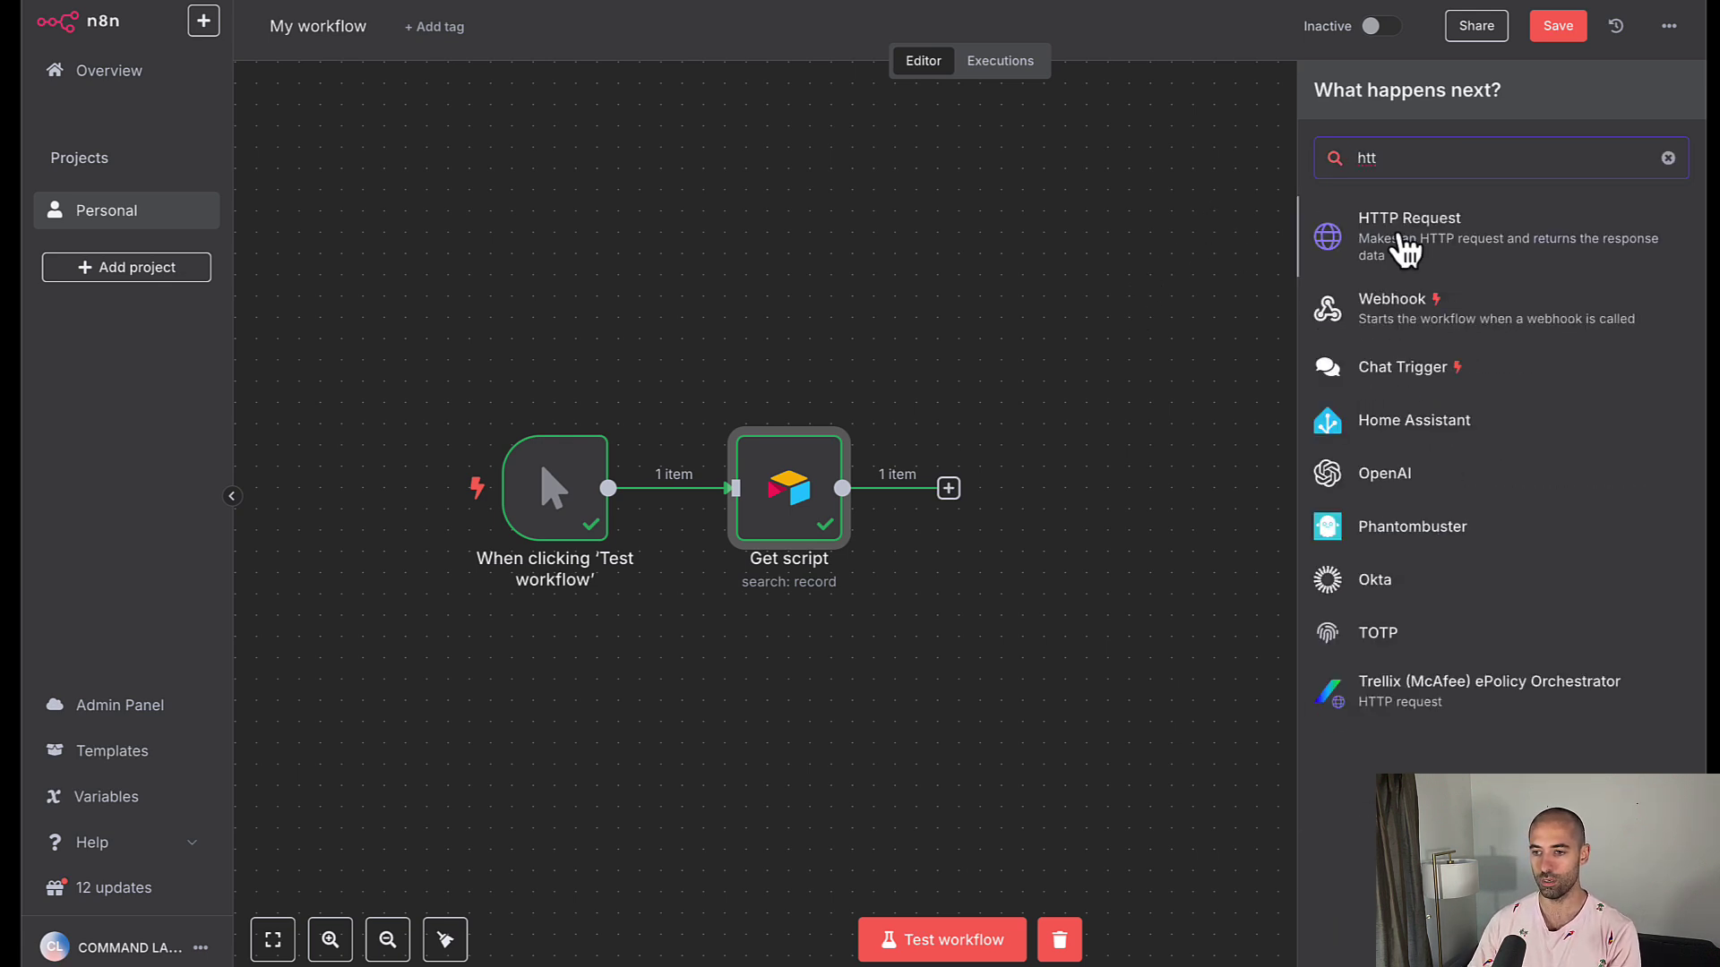
{"action": "left_click", "coordinate": [1389, 236]}
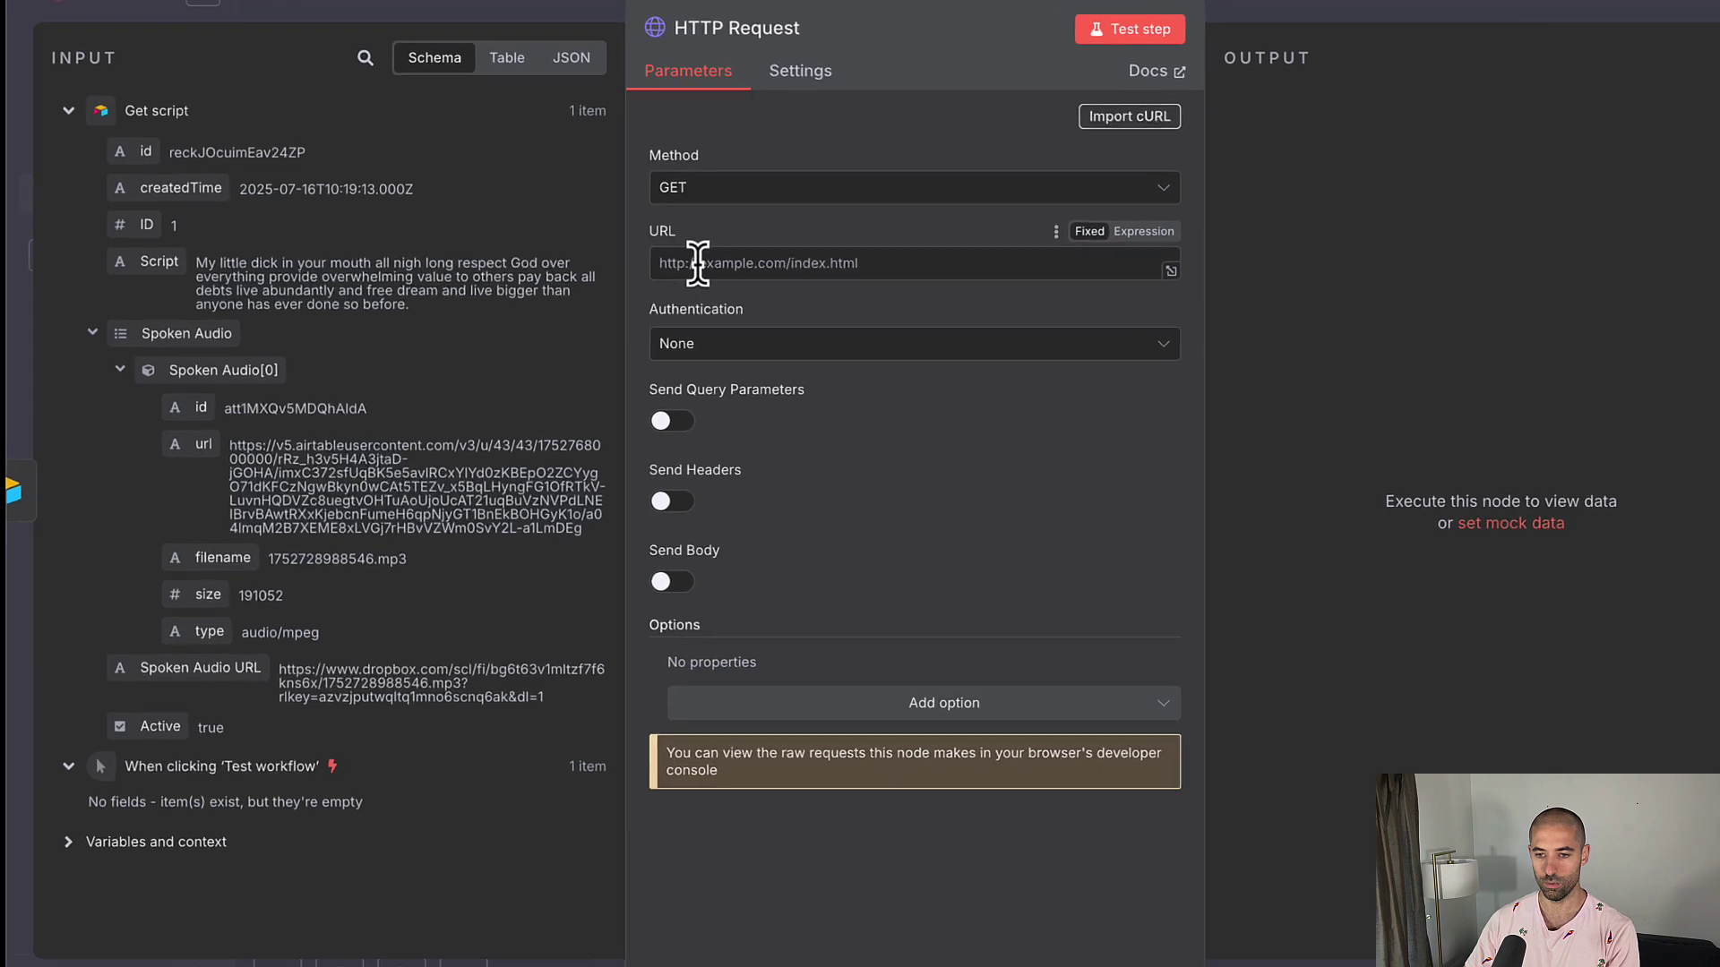
Map the Spoken Audio URL field from Get script into the request's URL, test the node and inspect the returned data
{"action": "left_click_drag", "start_coordinate": [200, 756], "coordinate": [875, 225]}
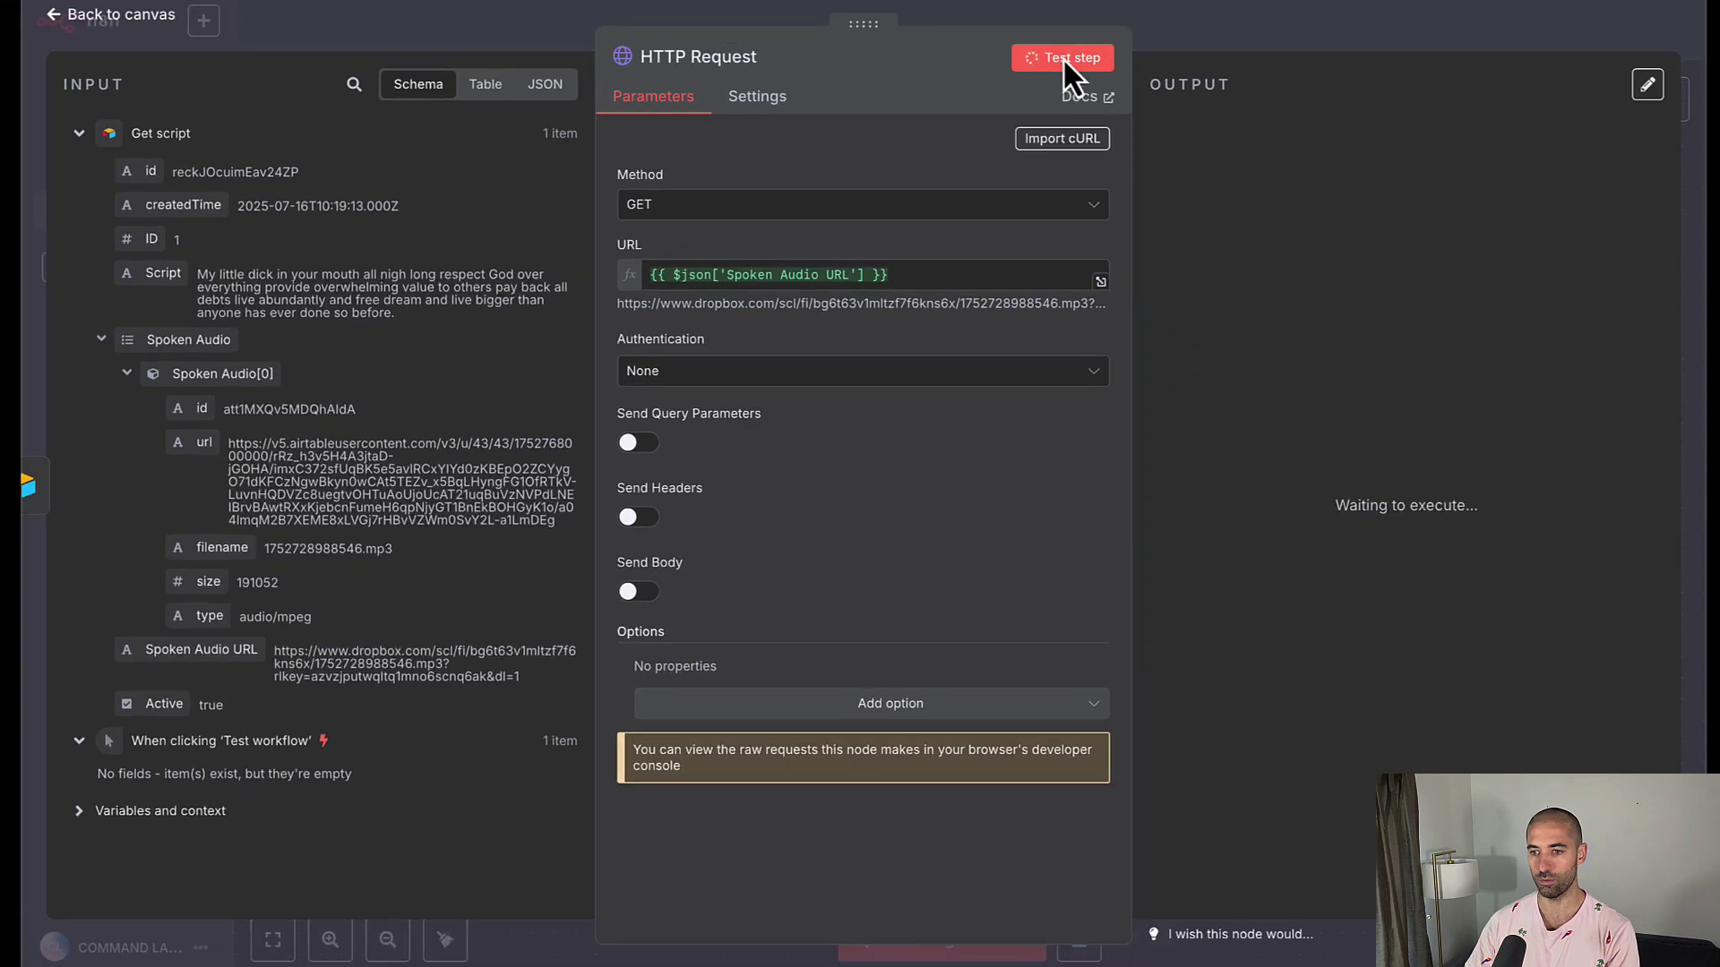
{"action": "left_click", "coordinate": [1062, 56]}
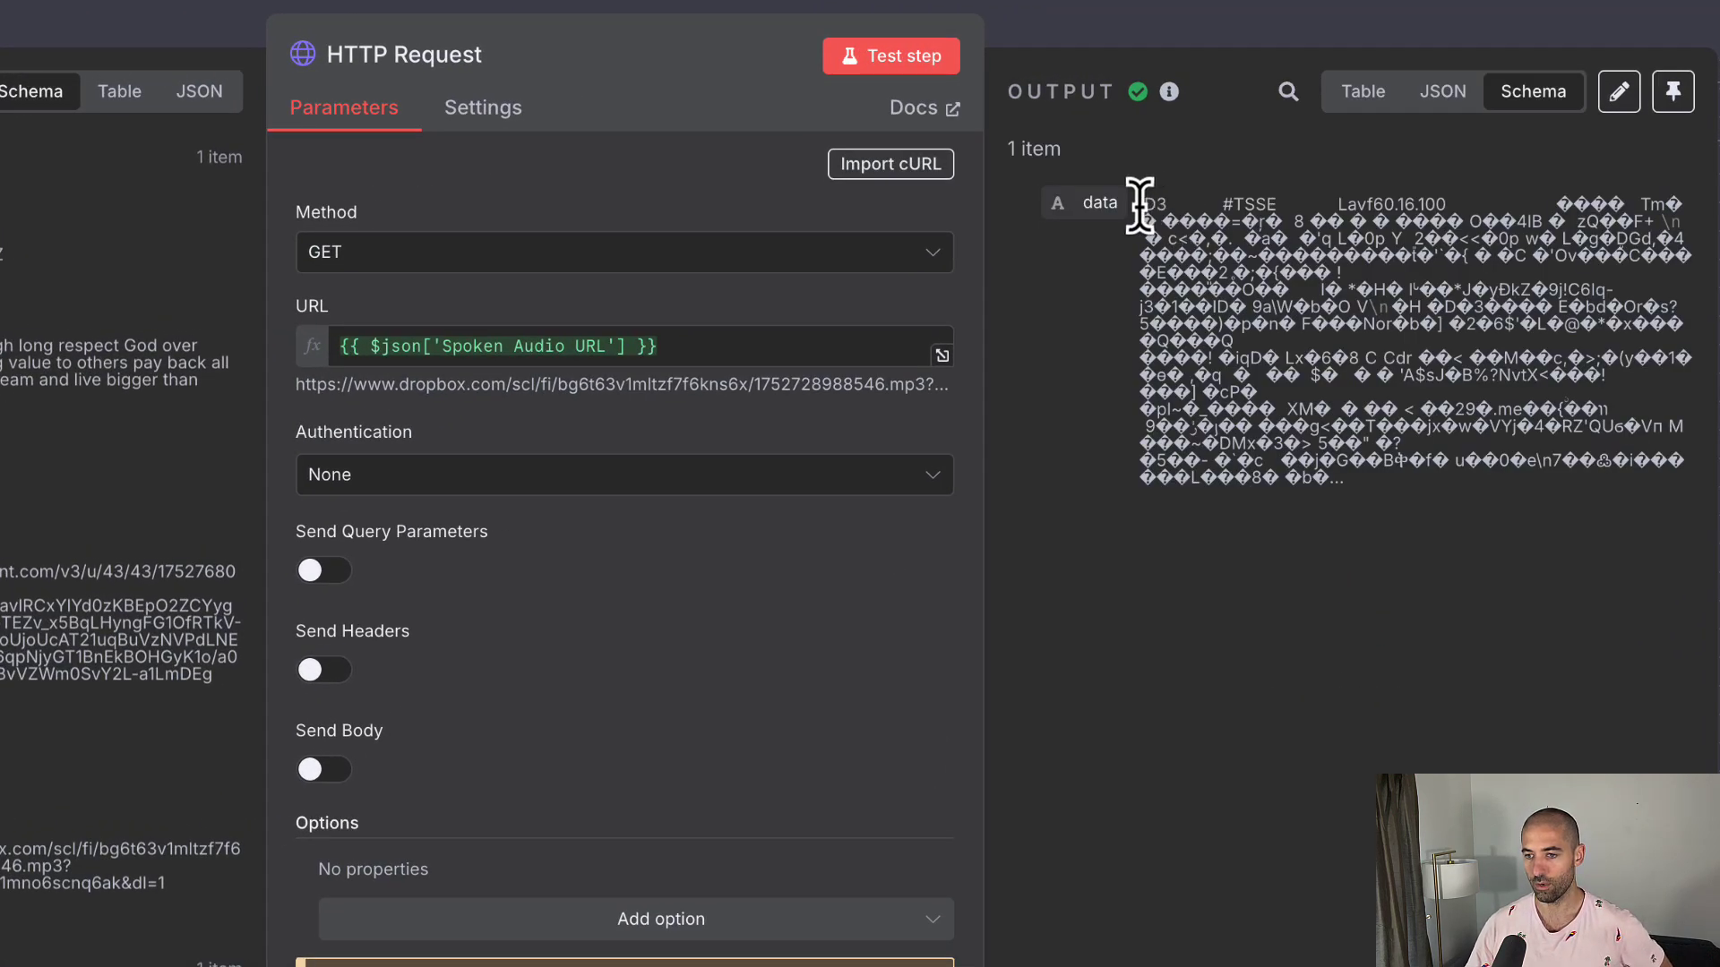
{"action": "left_click_drag", "start_coordinate": [1139, 205], "coordinate": [1395, 508]}
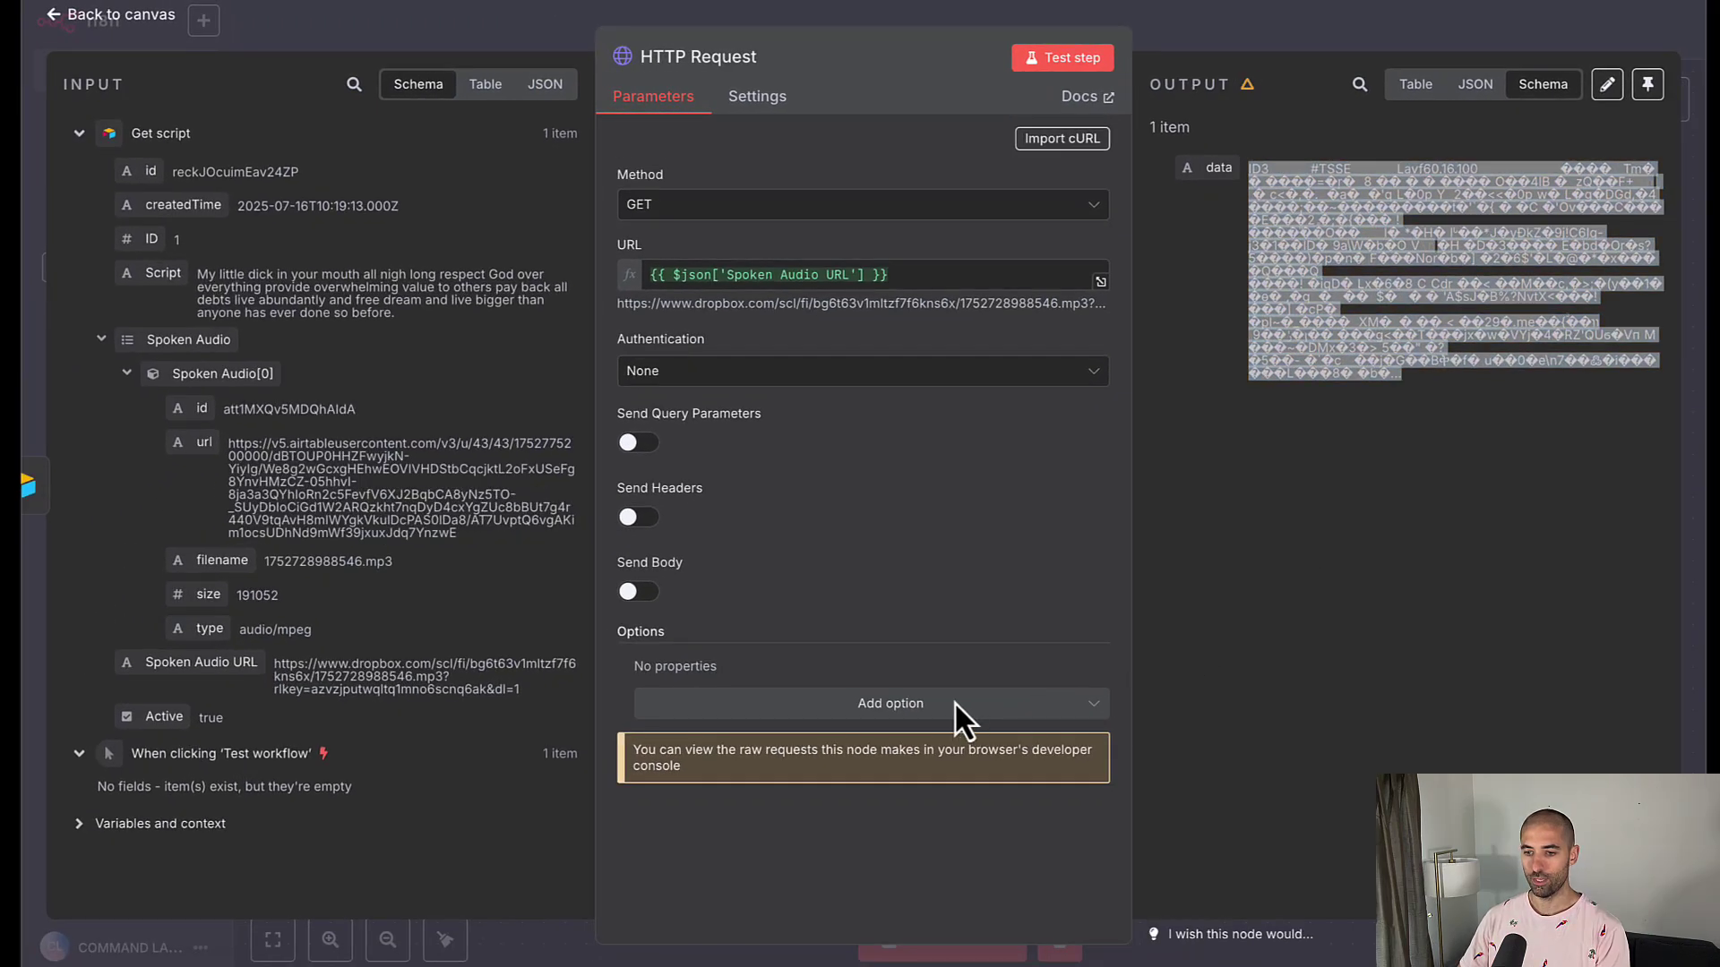
Add the Response option to the HTTP Request, set its response format to File and return to the canvas
{"action": "left_click", "coordinate": [954, 700]}
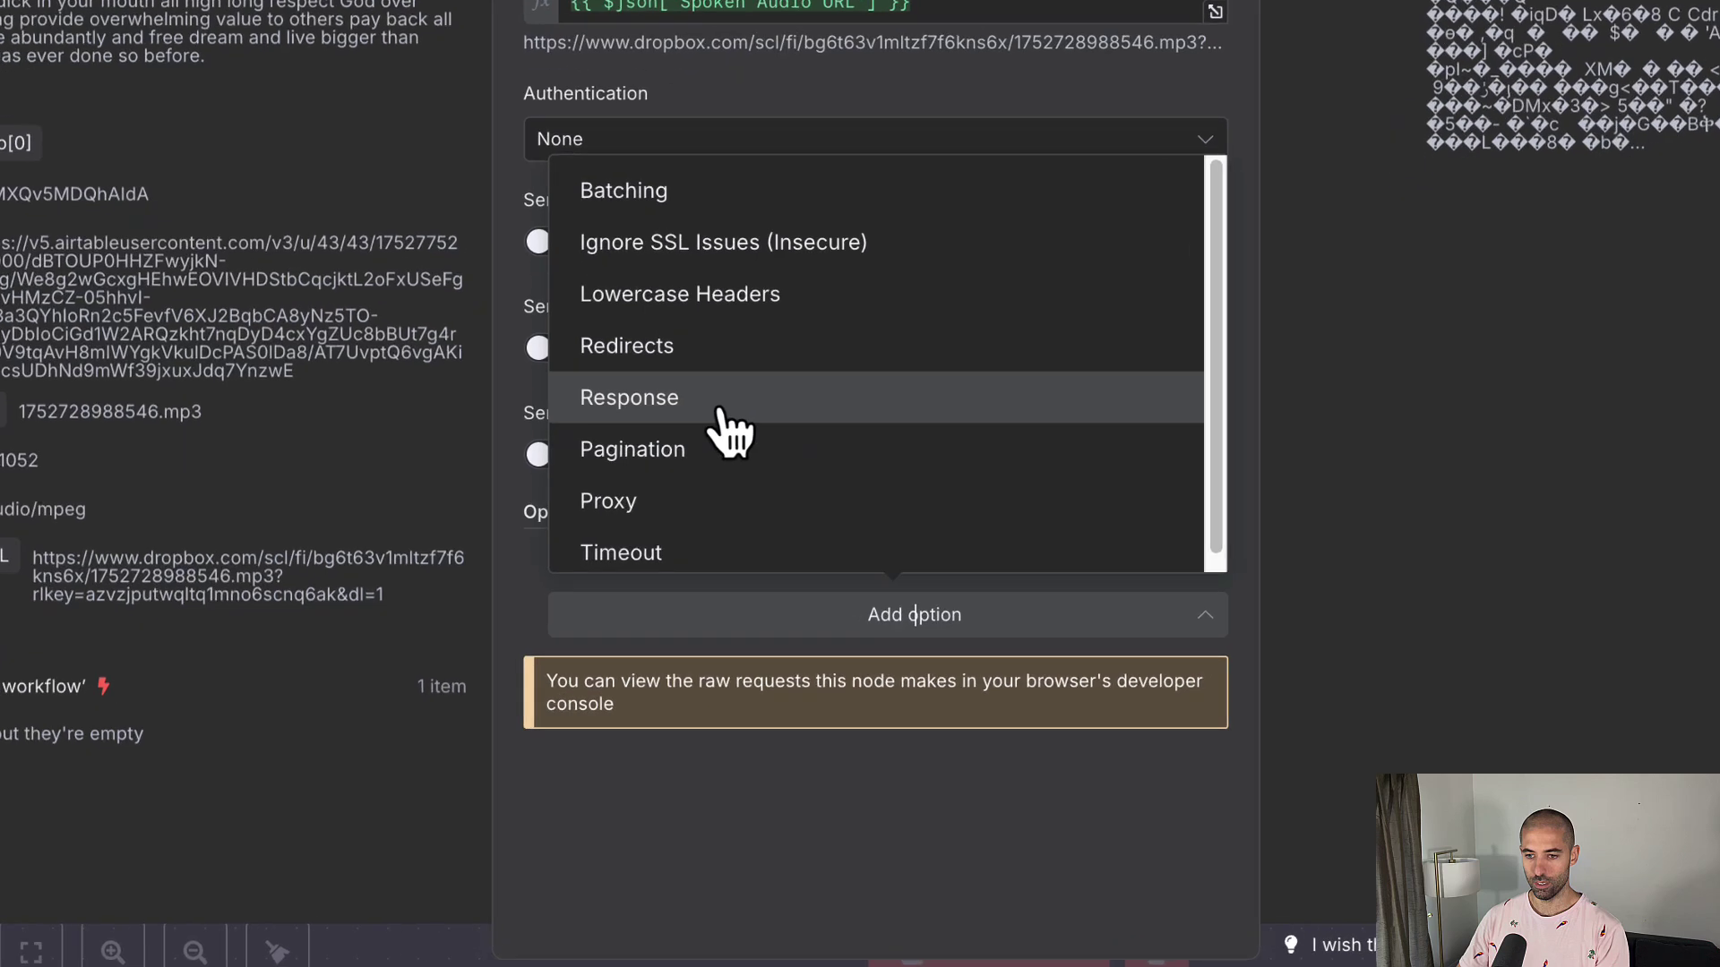
{"action": "left_click", "coordinate": [721, 410]}
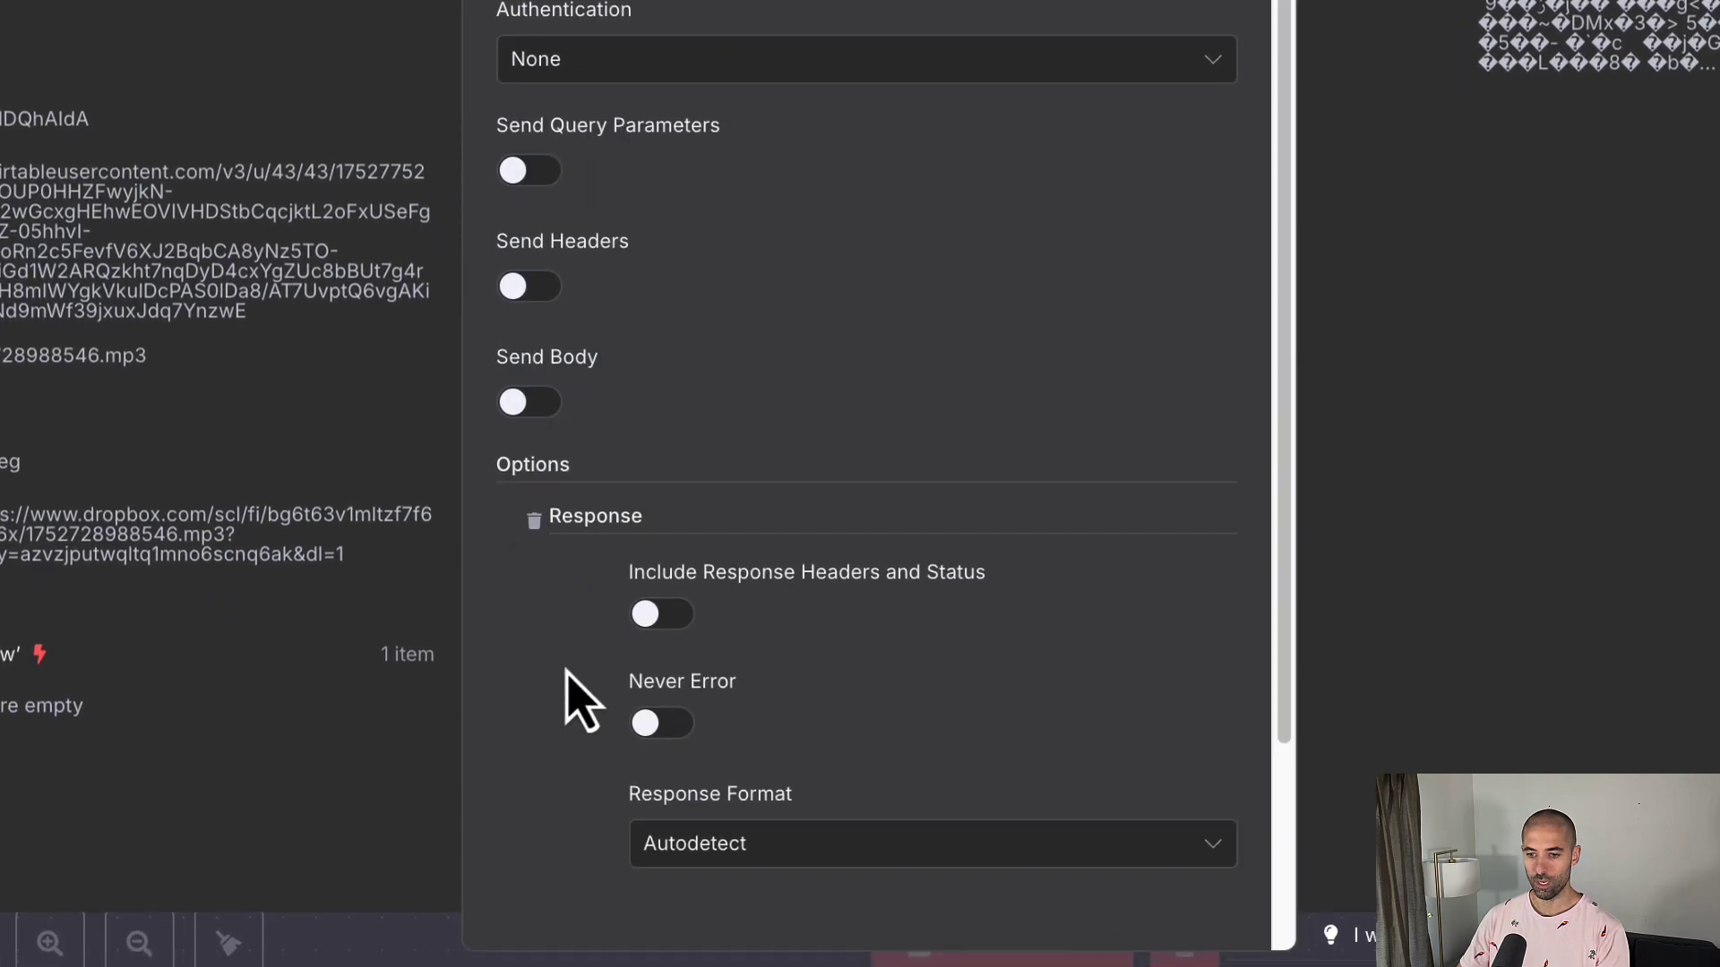
{"action": "scroll", "coordinate": [568, 694], "scroll_direction": "down", "scroll_amount": 3}
{"action": "left_click", "coordinate": [915, 591]}
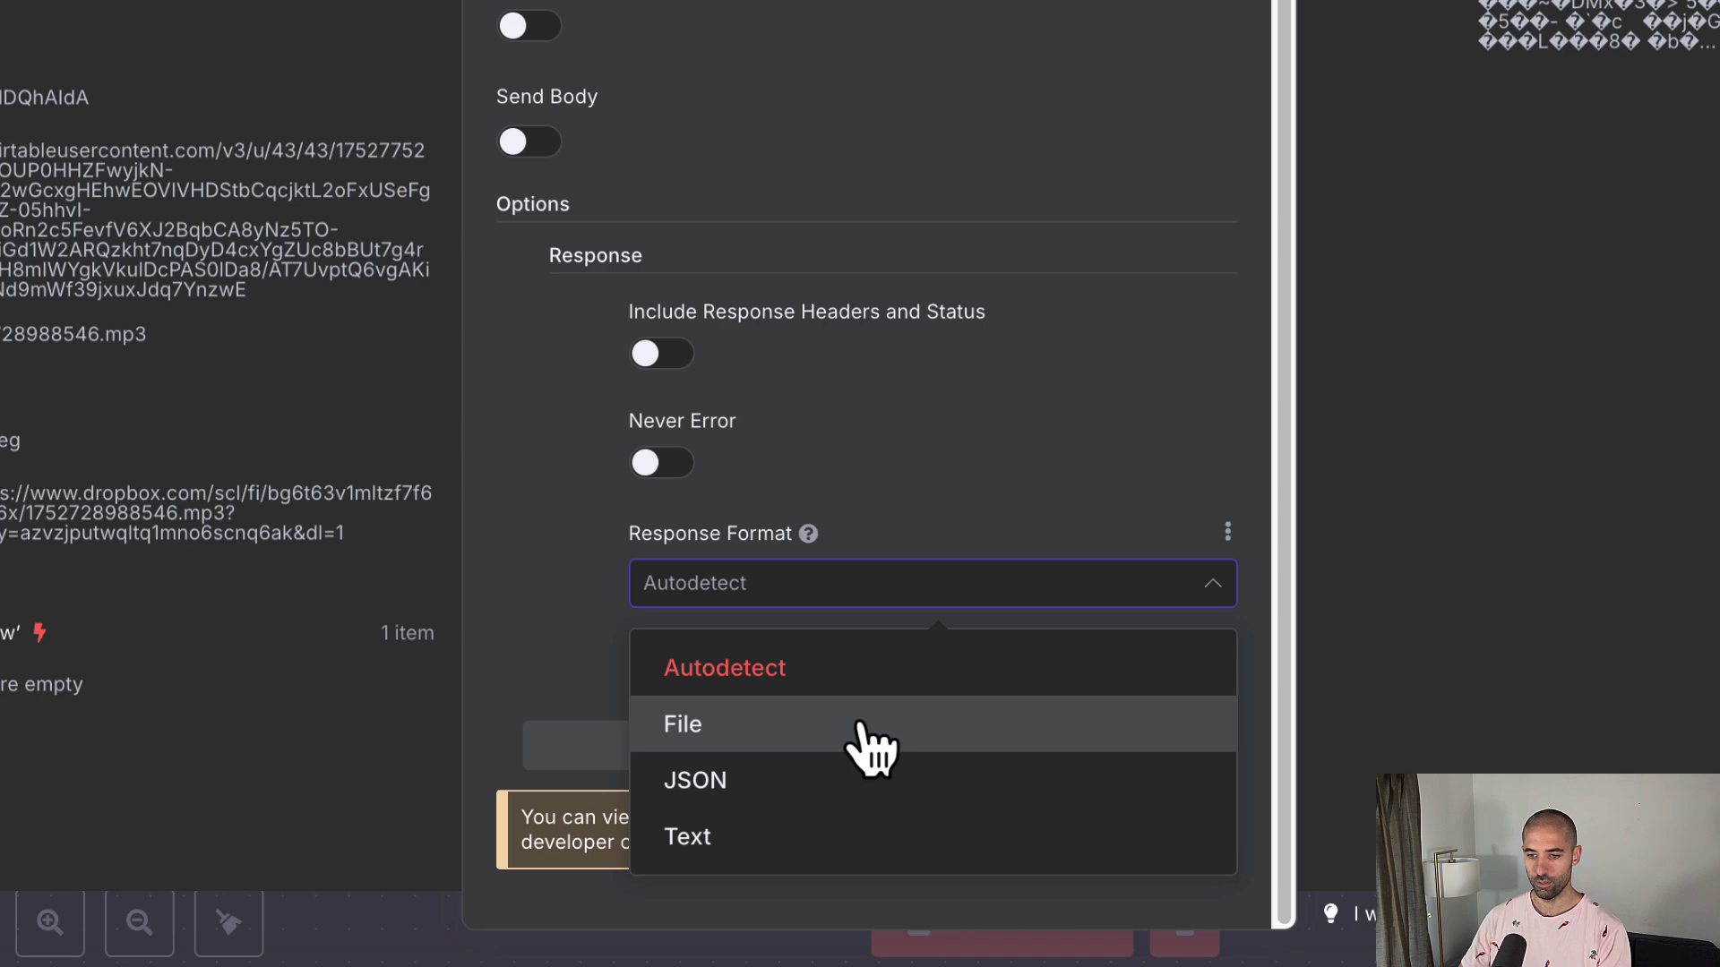
{"action": "left_click", "coordinate": [858, 723]}
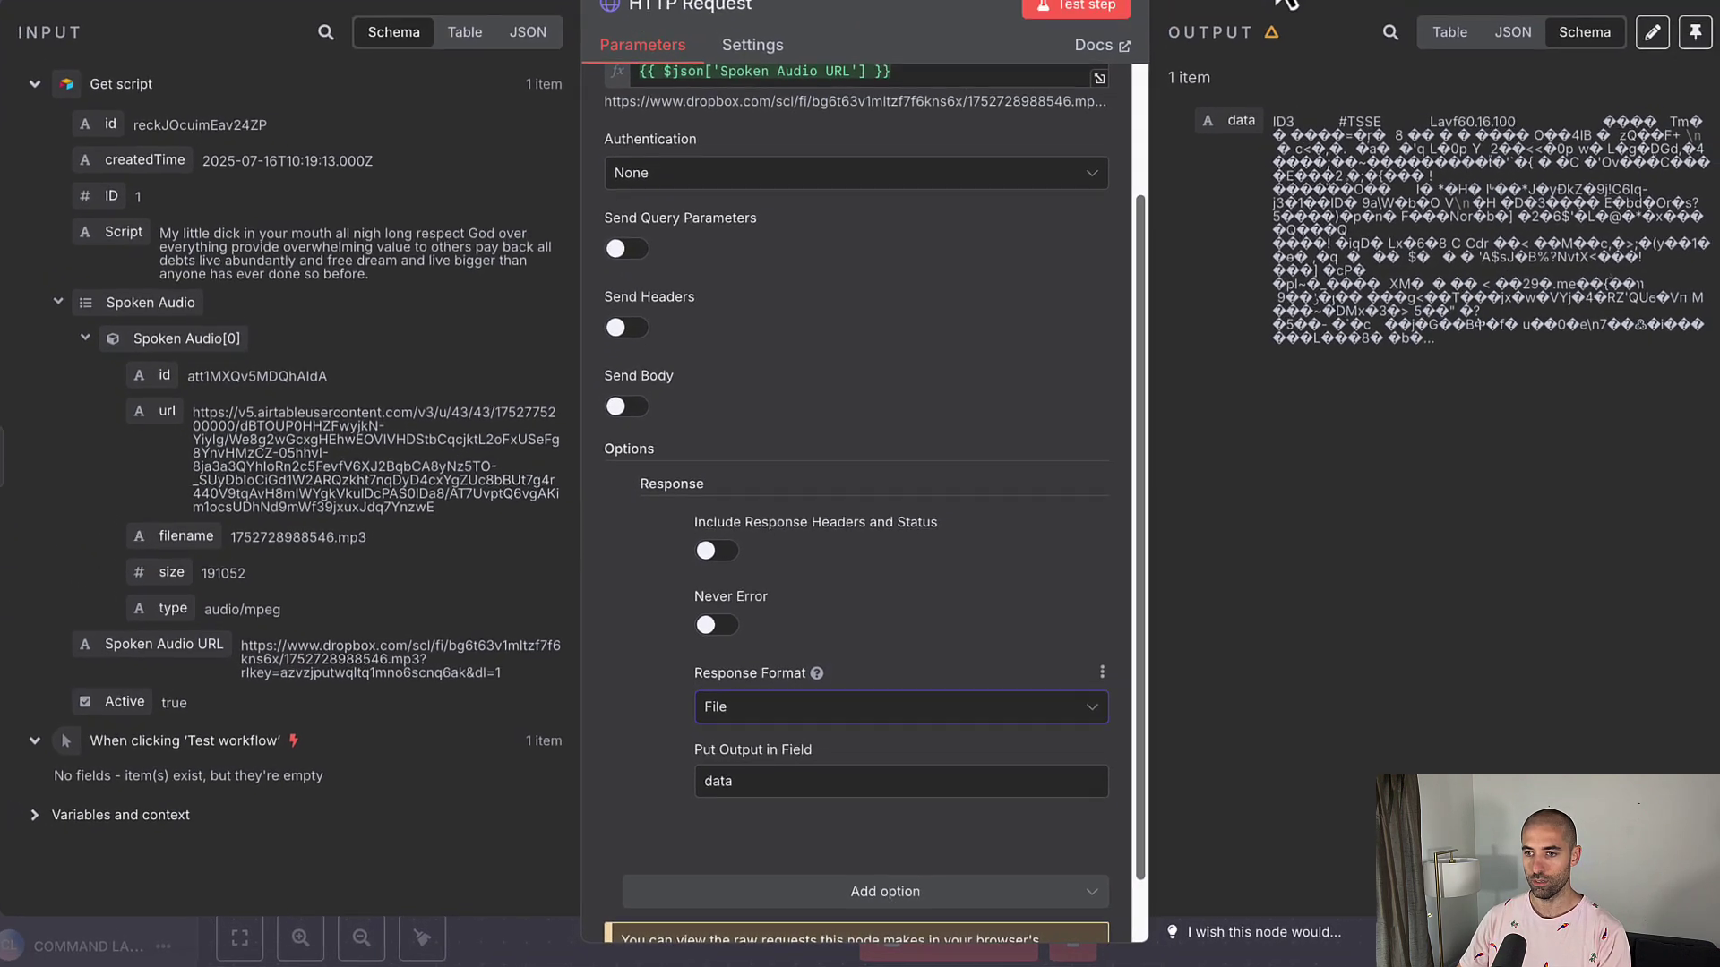
{"action": "left_click", "coordinate": [1252, 25]}
Rename the HTTP Request node as Download Spoken Audio and save the workflow
{"action": "right_click", "coordinate": [1021, 491]}
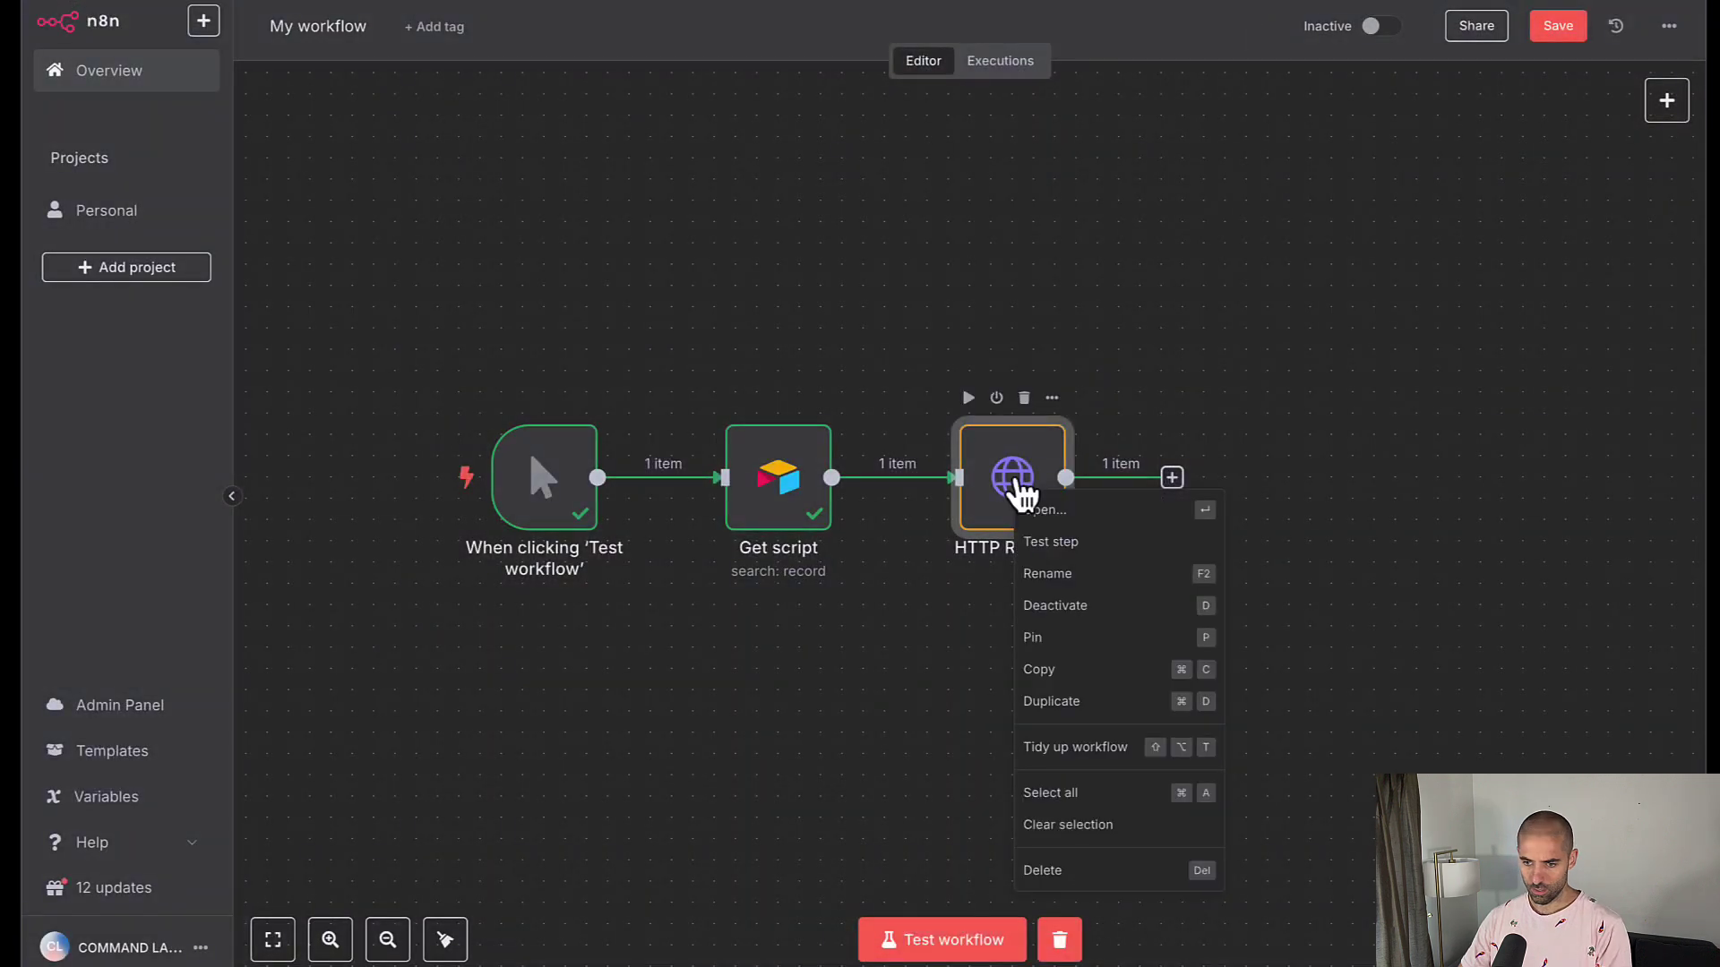
{"action": "left_click", "coordinate": [1110, 578]}
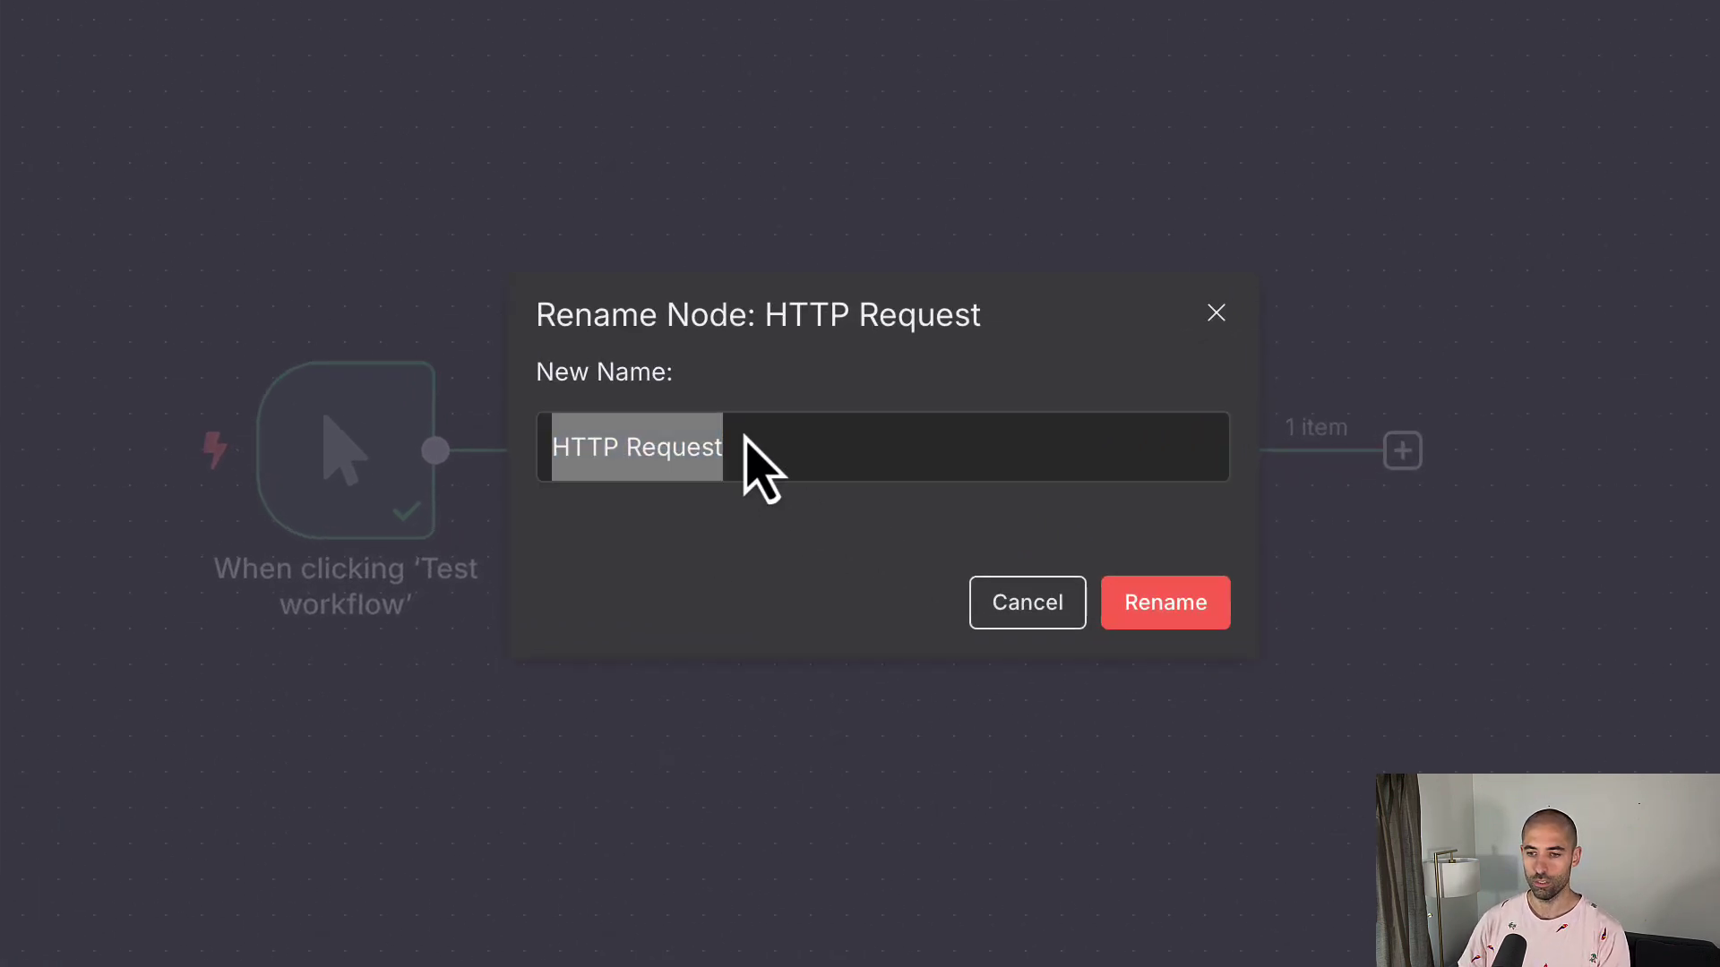
{"action": "left_click", "coordinate": [805, 461]}
{"action": "triple_click", "coordinate": [805, 461]}
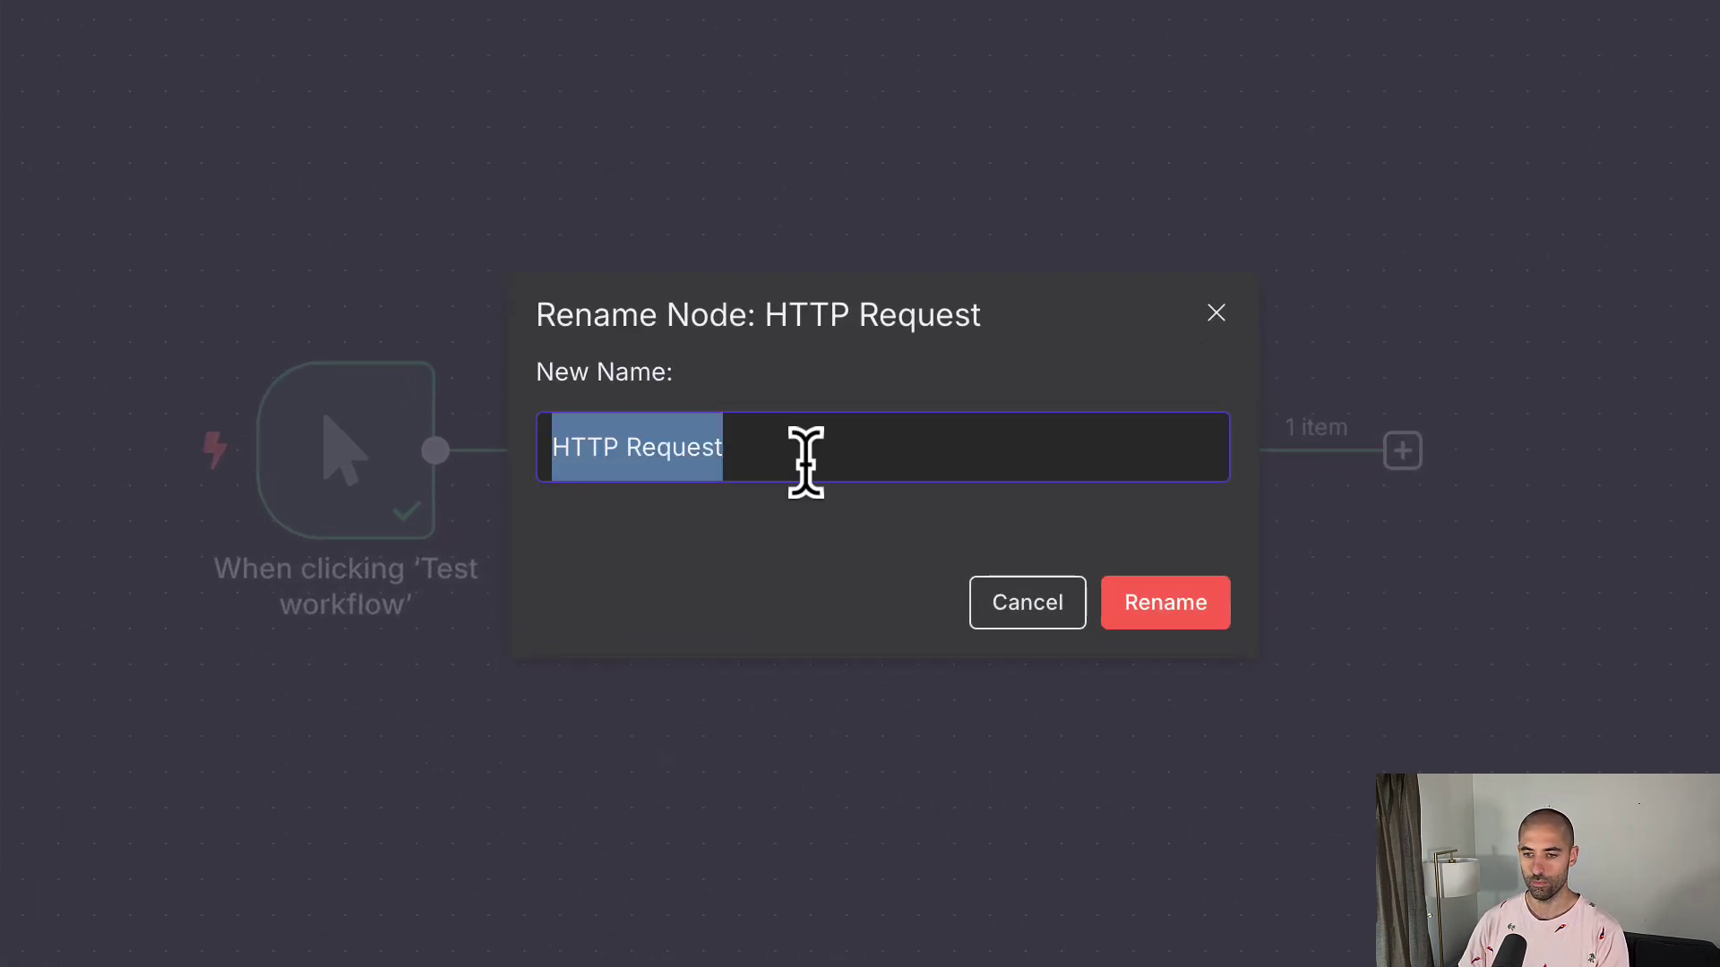
{"action": "type", "text": "Downloa"}
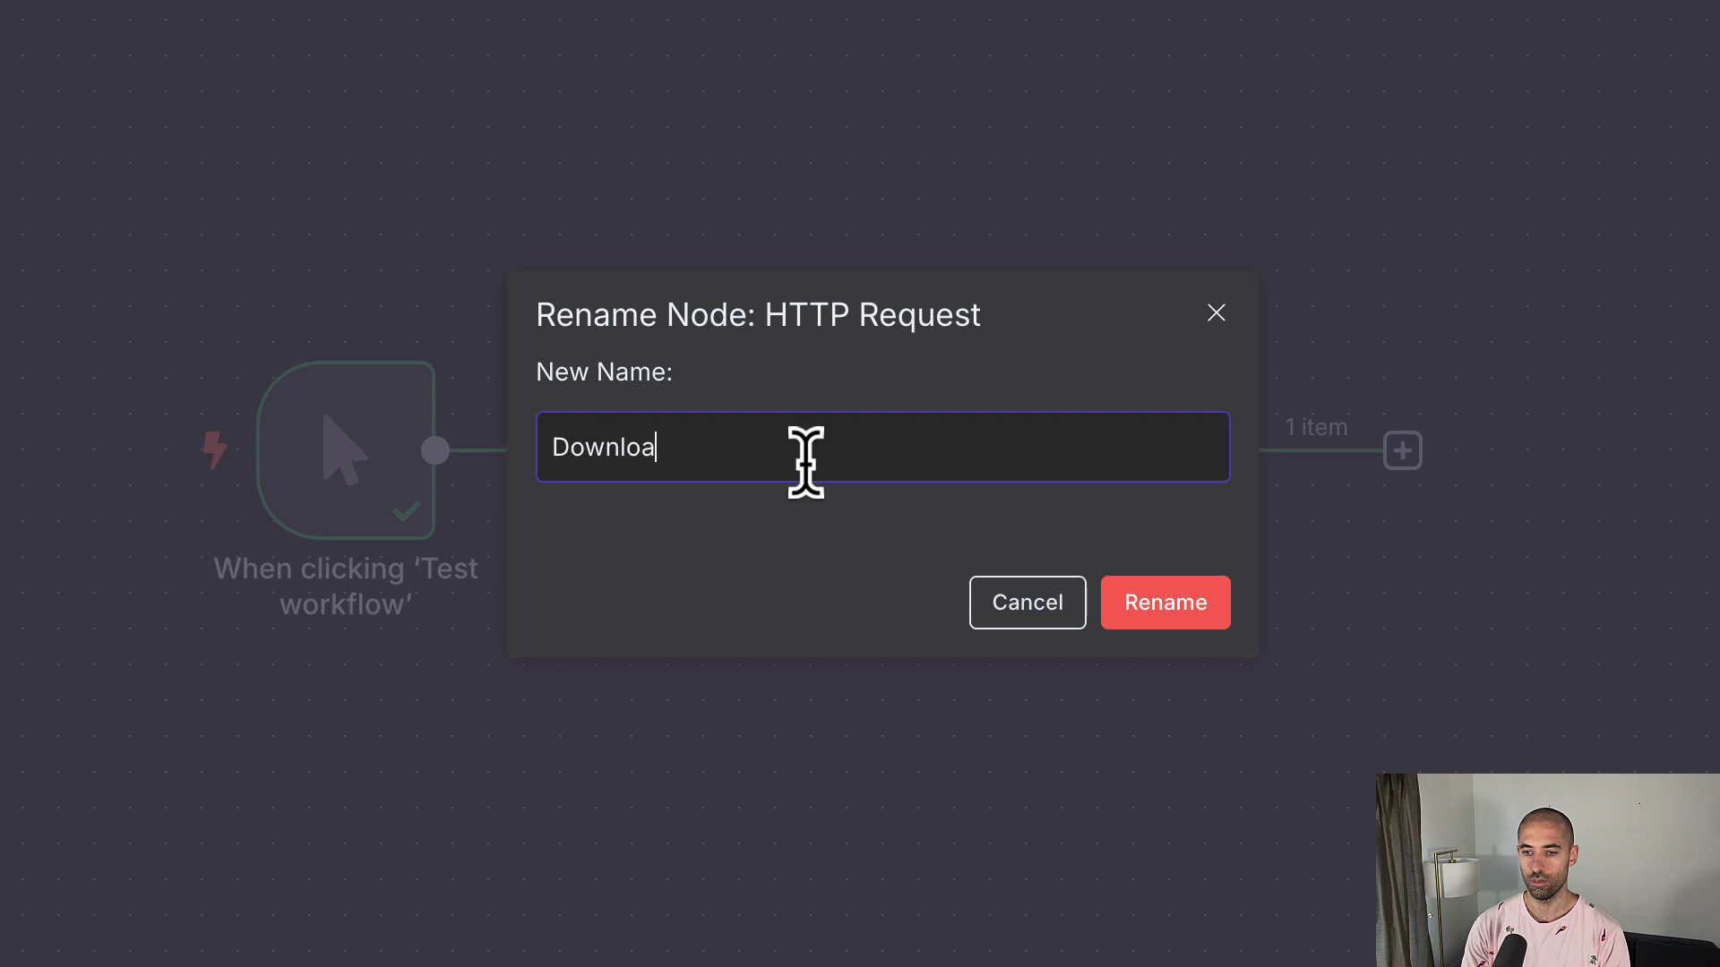
{"action": "type", "text": "d Spoken Au"}
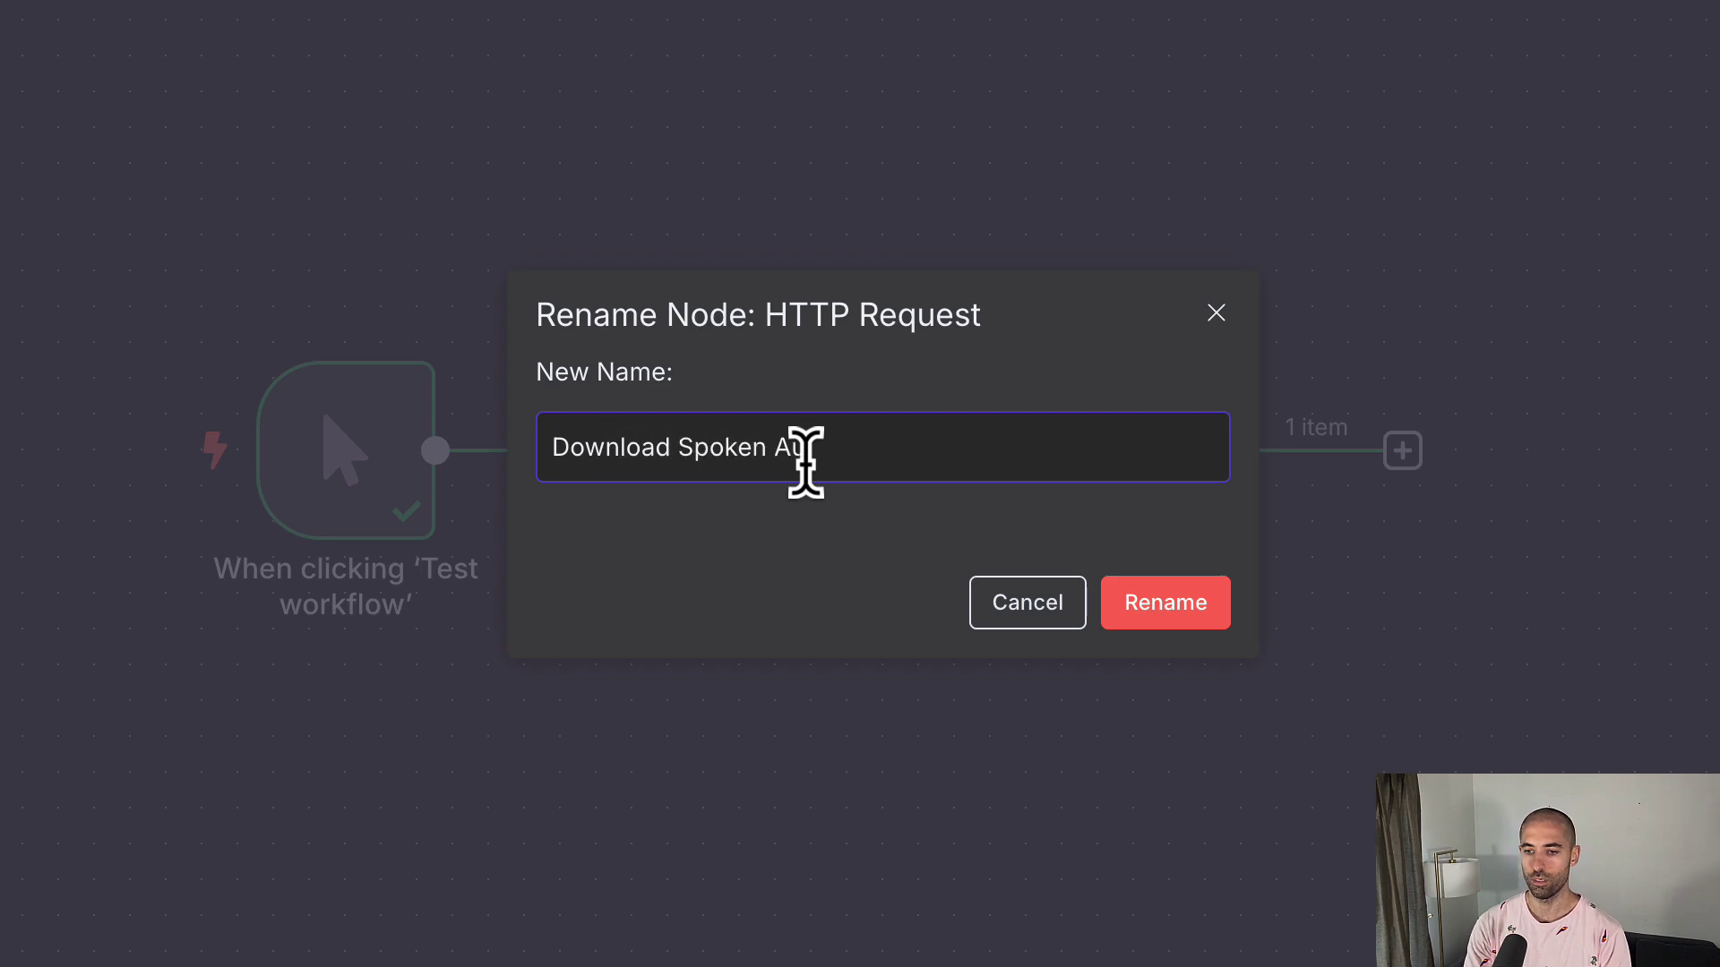
{"action": "type", "text": "dio"}
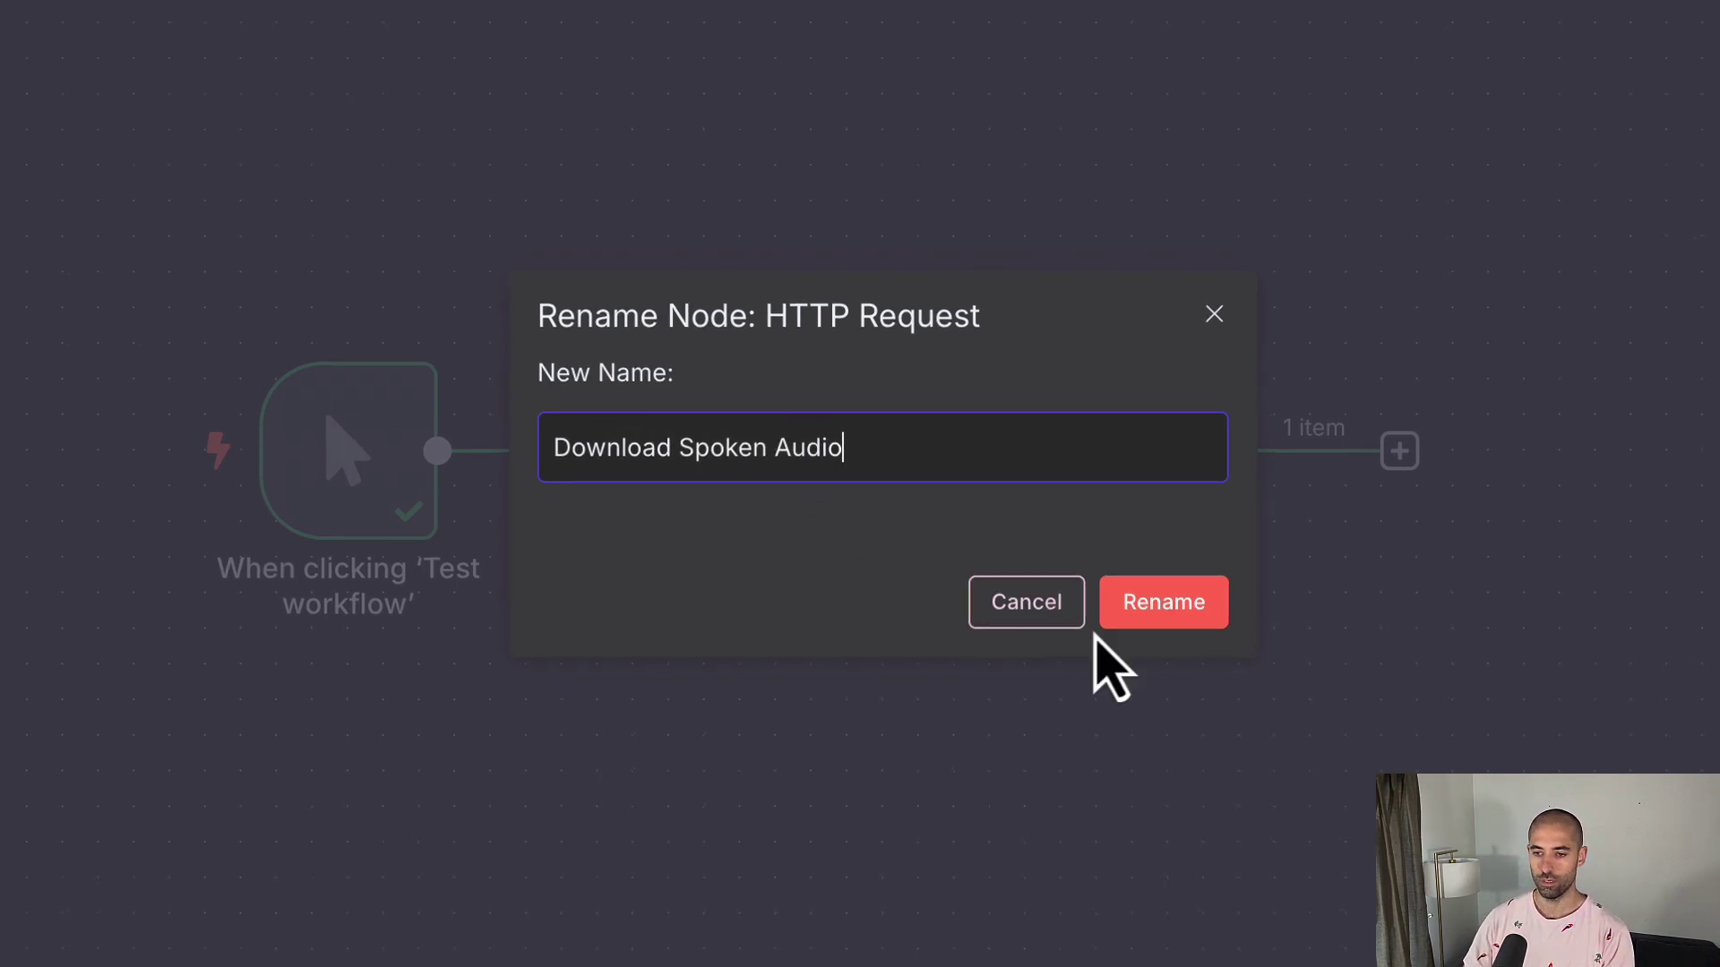
{"action": "left_click", "coordinate": [1155, 604]}
{"action": "mouse_move", "coordinate": [1083, 488]}
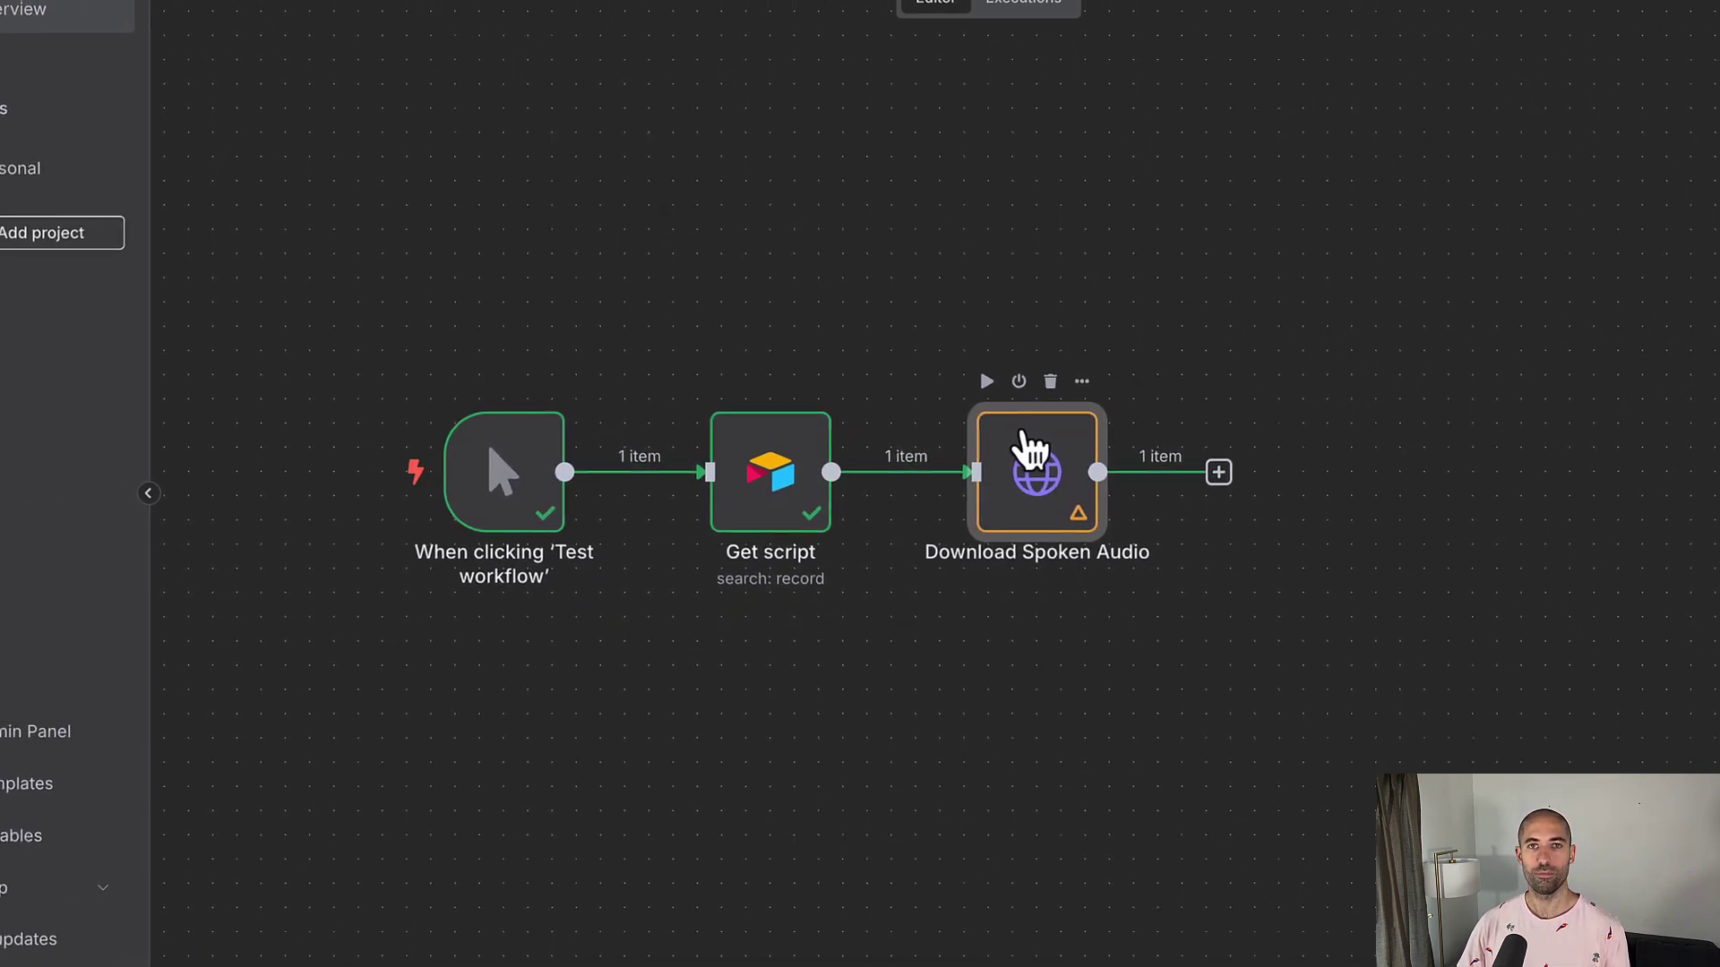
{"action": "key", "text": "ctrl+s"}
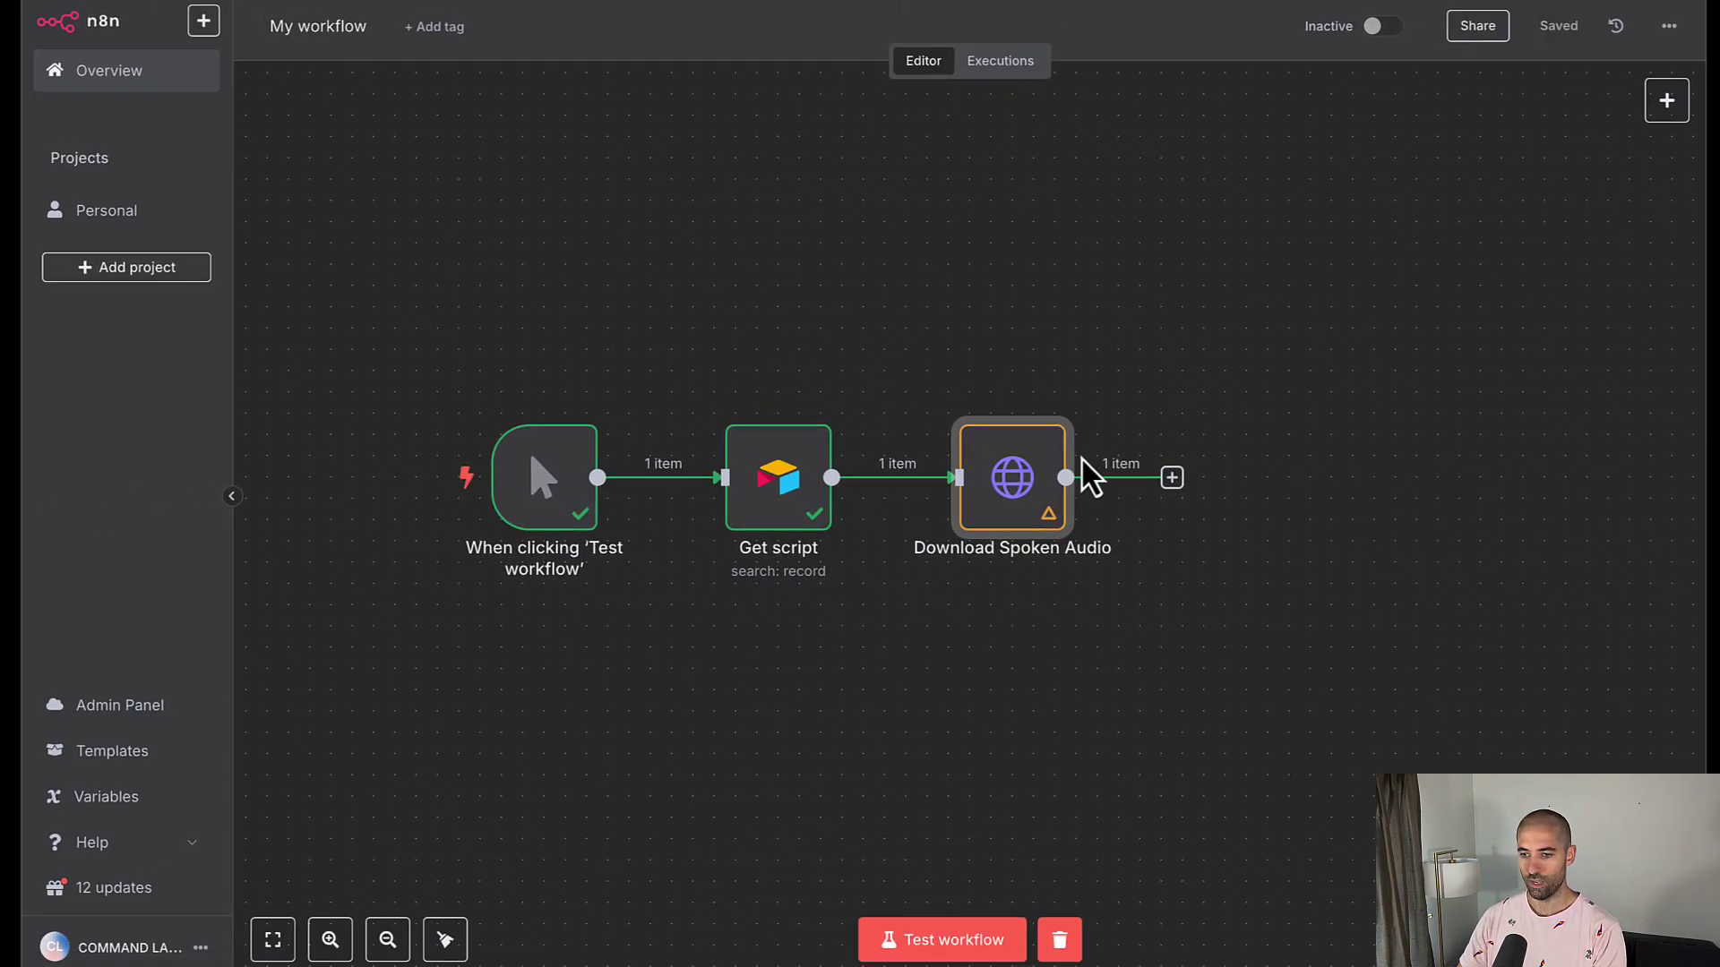
Add another HTTP Request node after the Download Spoken Audio node
{"action": "mouse_move", "coordinate": [1021, 515]}
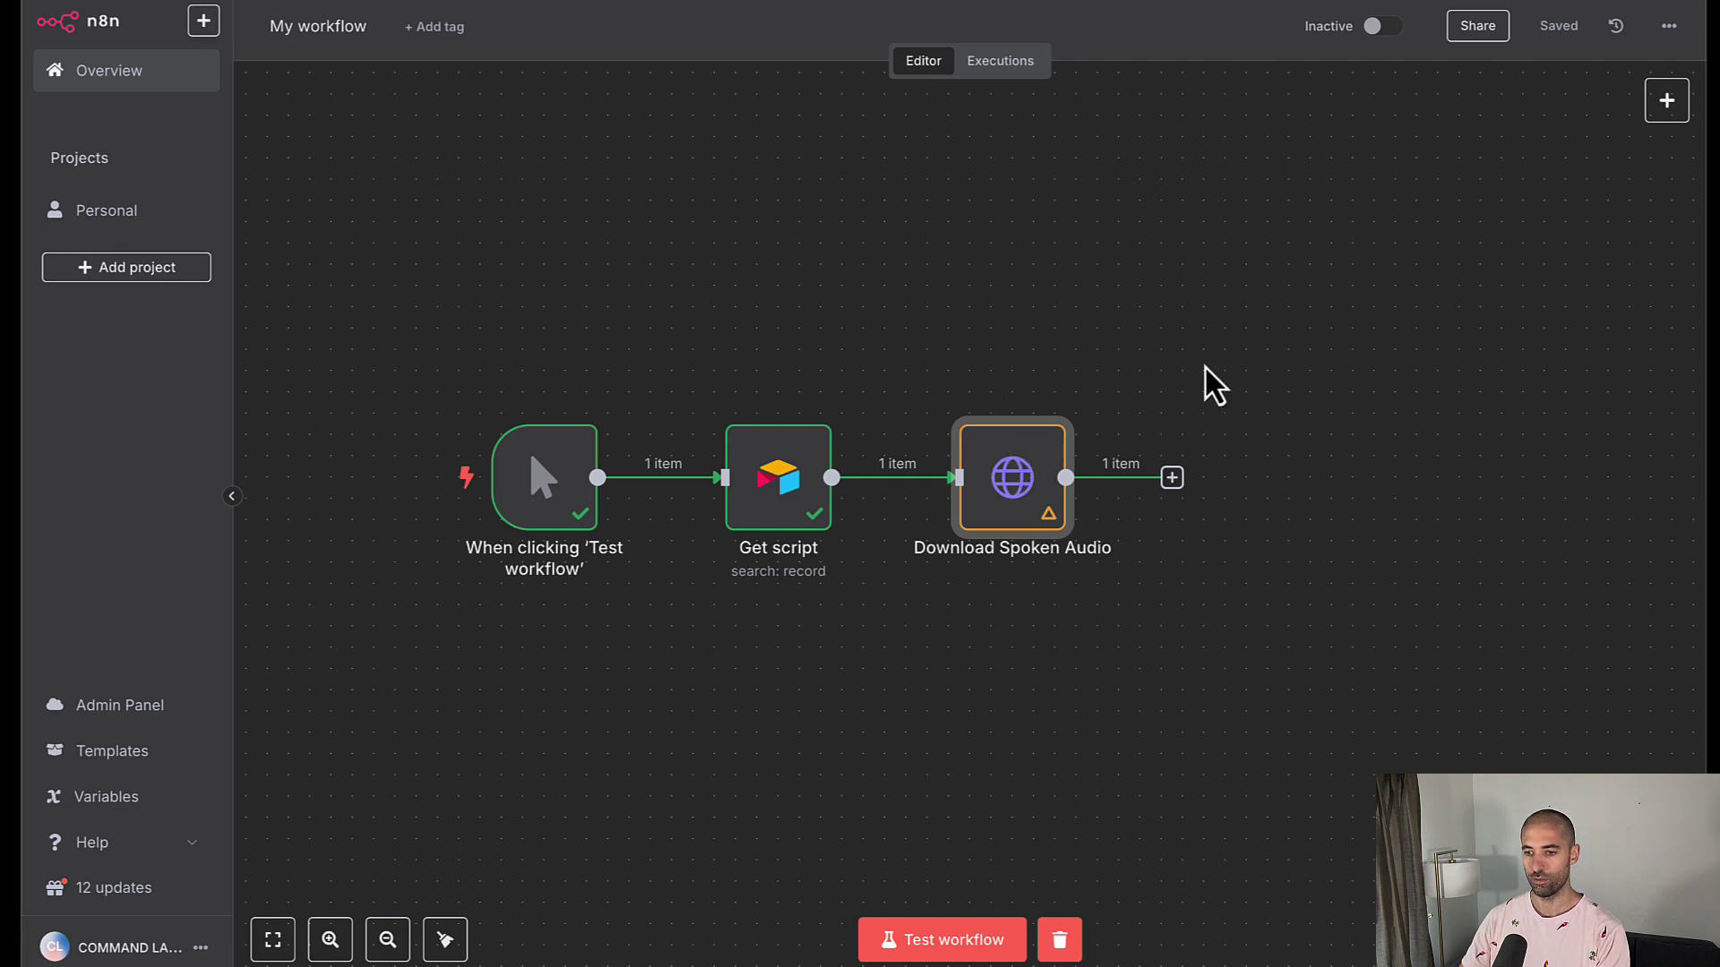
{"action": "left_click", "coordinate": [1172, 477]}
{"action": "type", "text": "htt"}
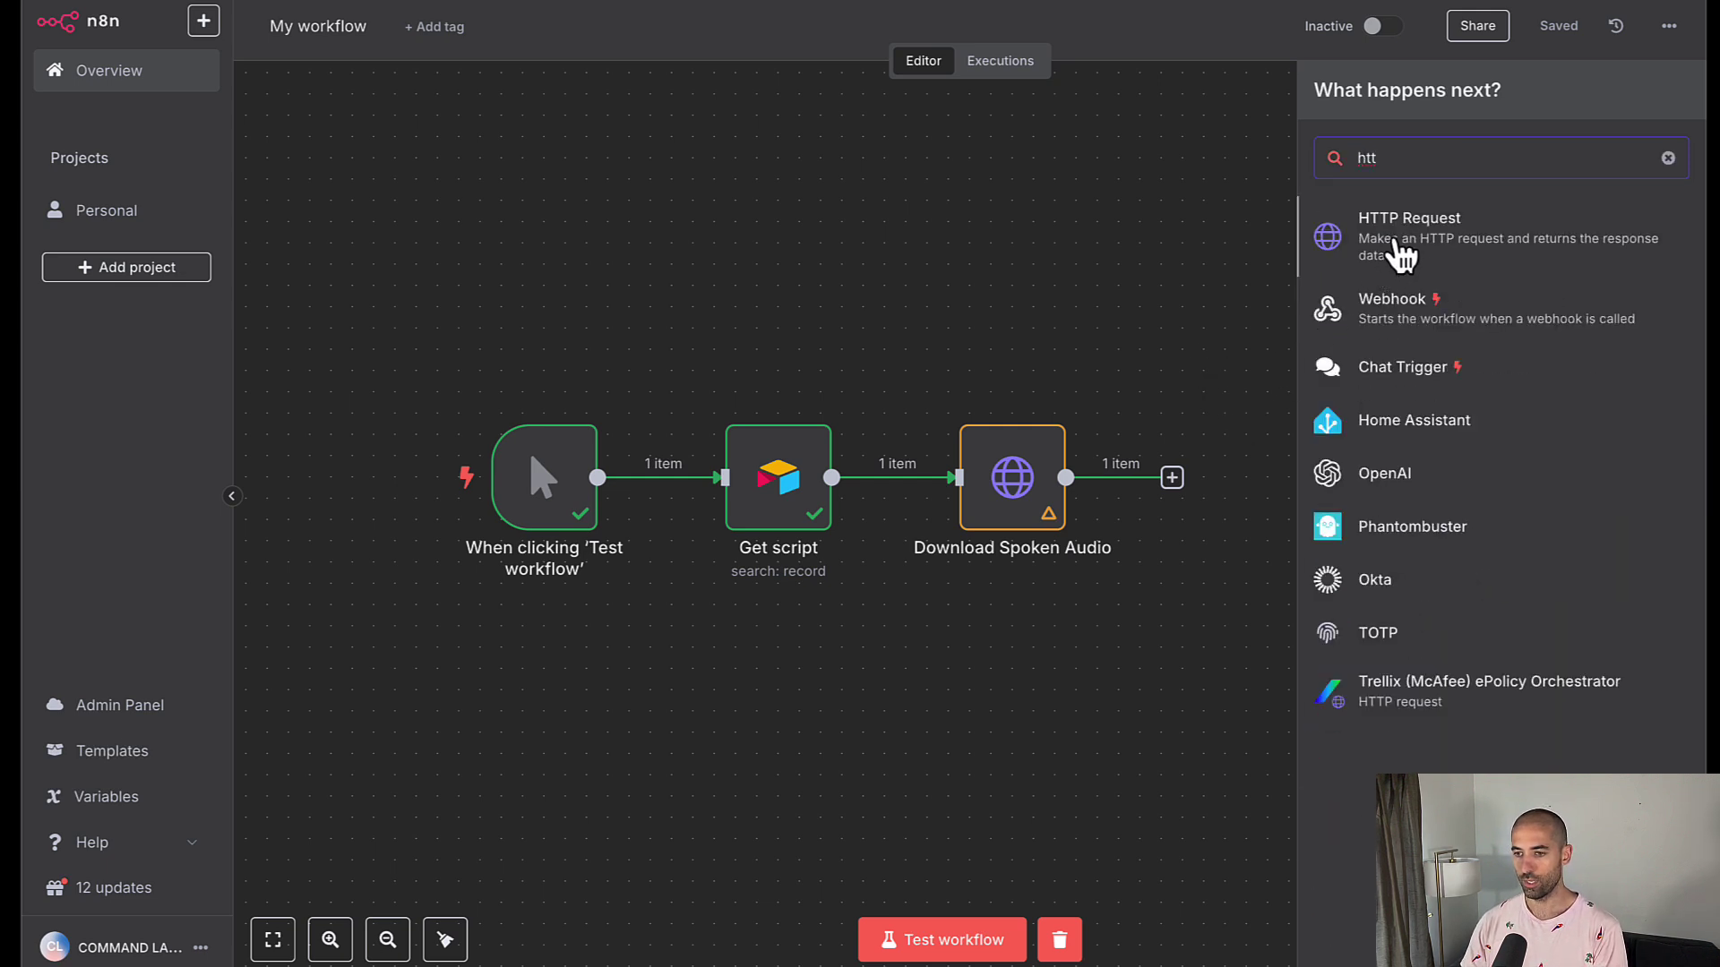
{"action": "left_click", "coordinate": [1399, 233]}
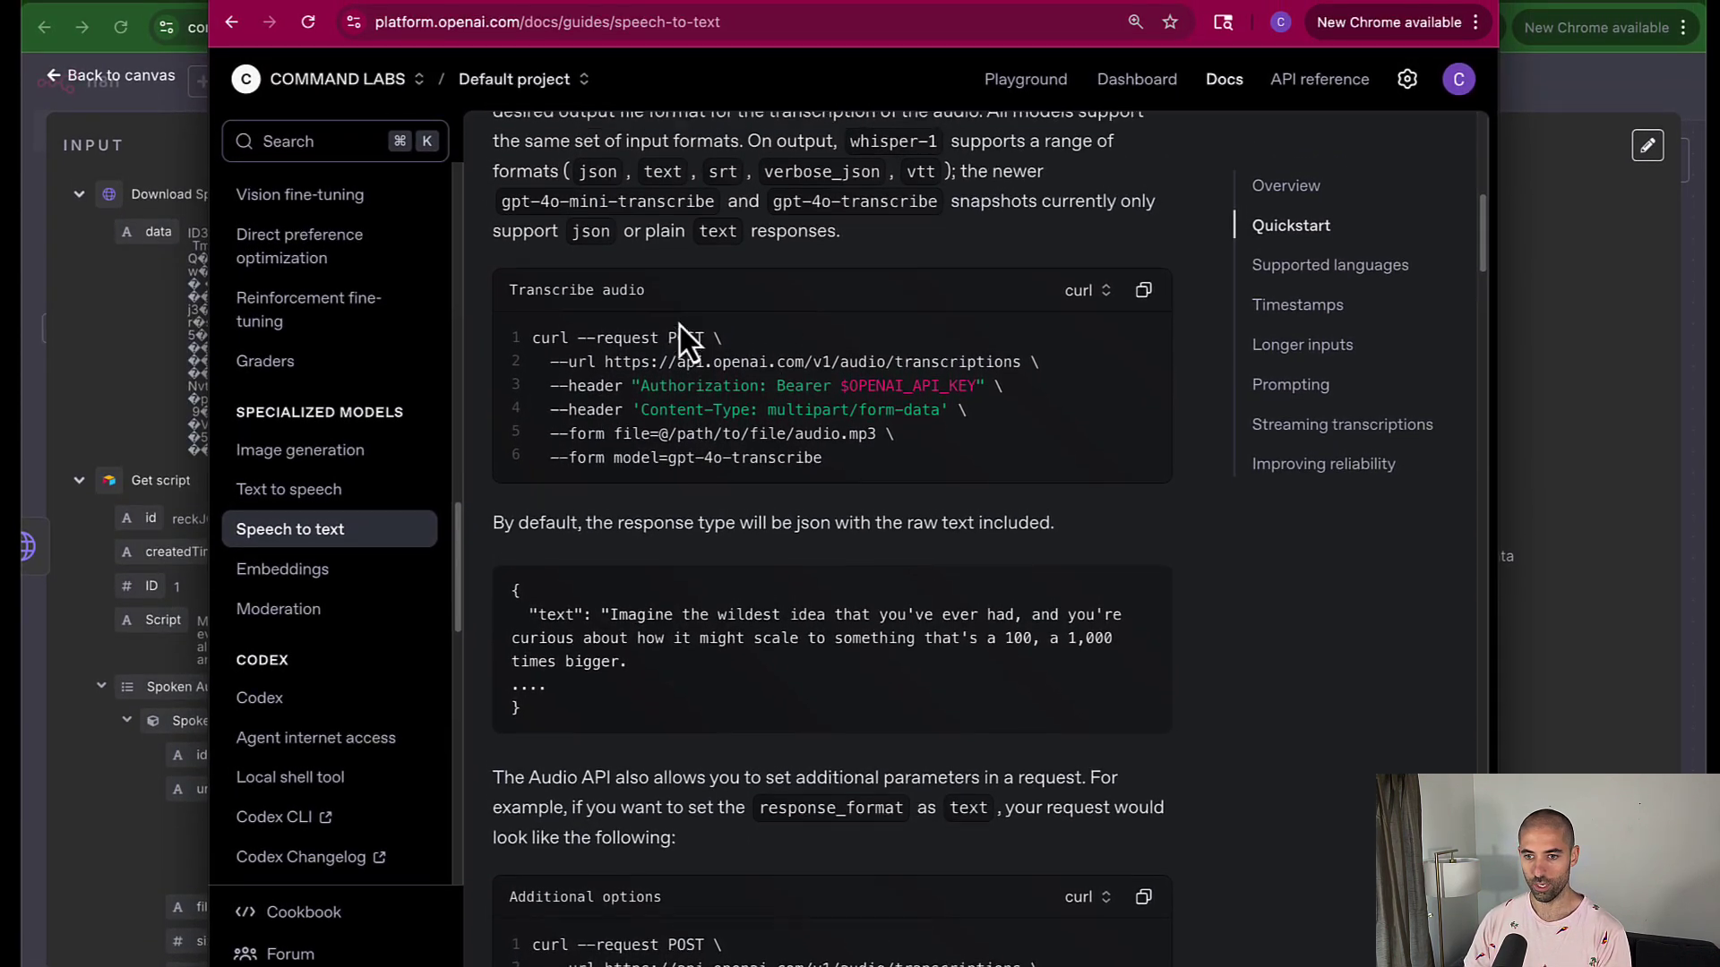
Examine OpenAI's Speech to text guide from the overview through the transcription examples to the word-level timestamp_granularities parameter in the Timestamps section
{"action": "scroll", "coordinate": [680, 326], "scroll_direction": "up", "scroll_amount": 10}
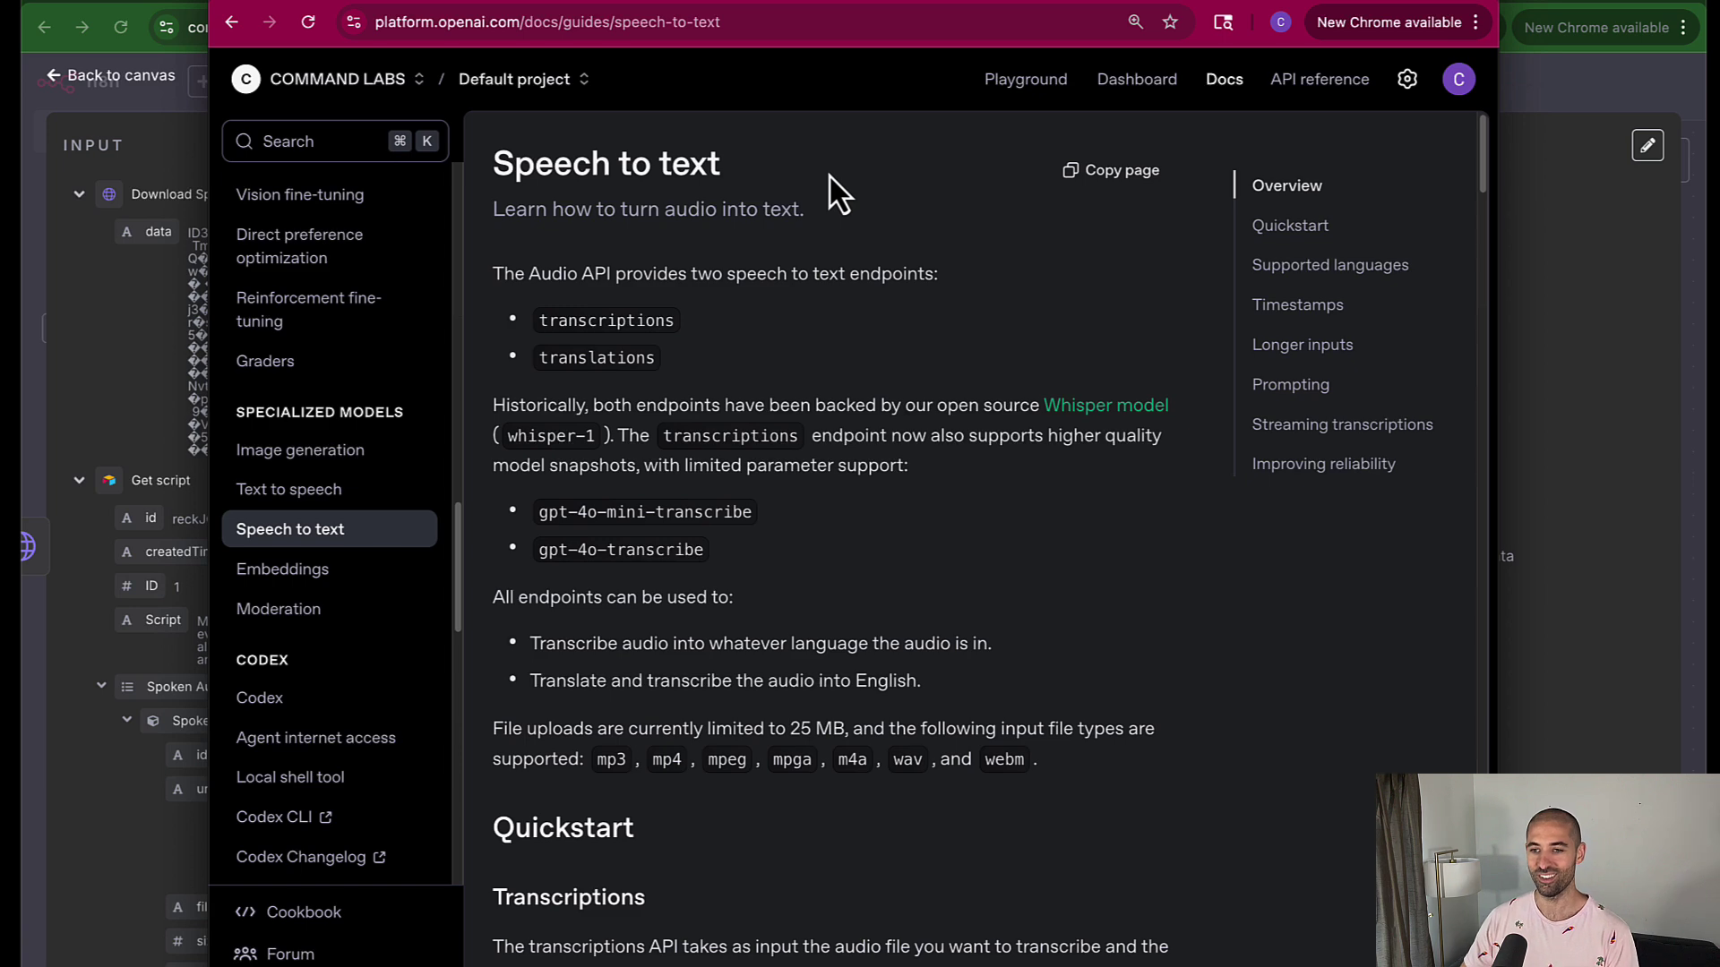
{"action": "scroll", "coordinate": [885, 323], "scroll_direction": "down", "scroll_amount": 7}
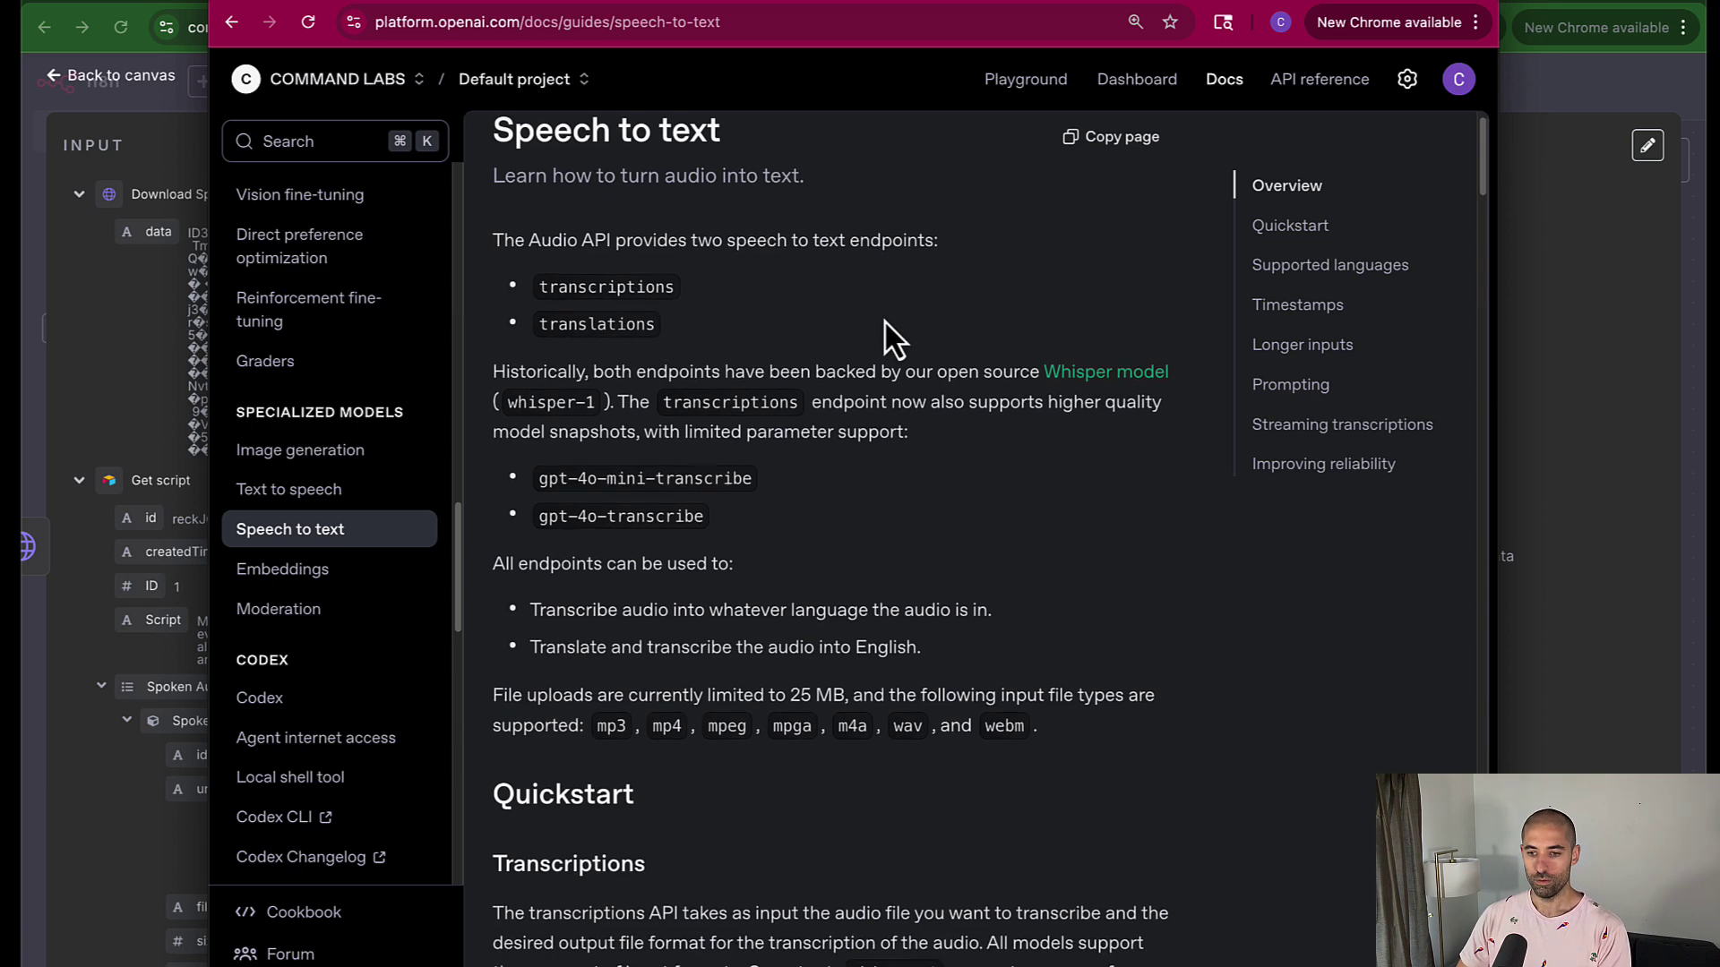
{"action": "scroll", "coordinate": [885, 322], "scroll_direction": "down", "scroll_amount": 3}
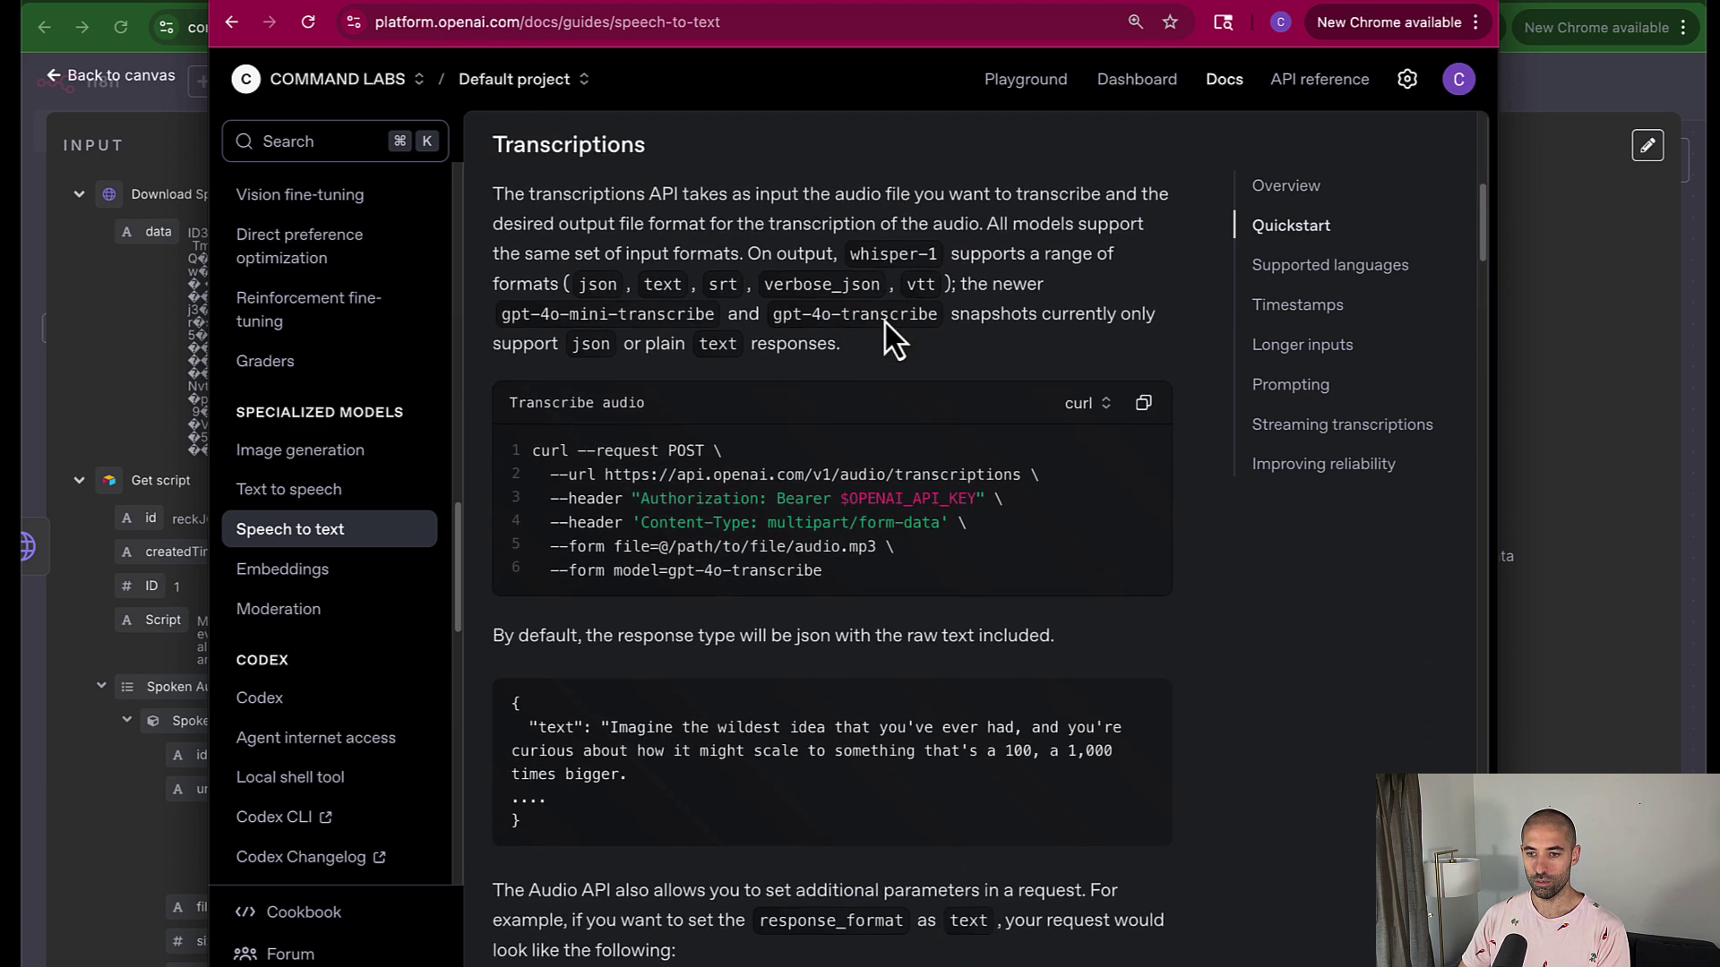
{"action": "scroll", "coordinate": [885, 322], "scroll_direction": "down", "scroll_amount": 1}
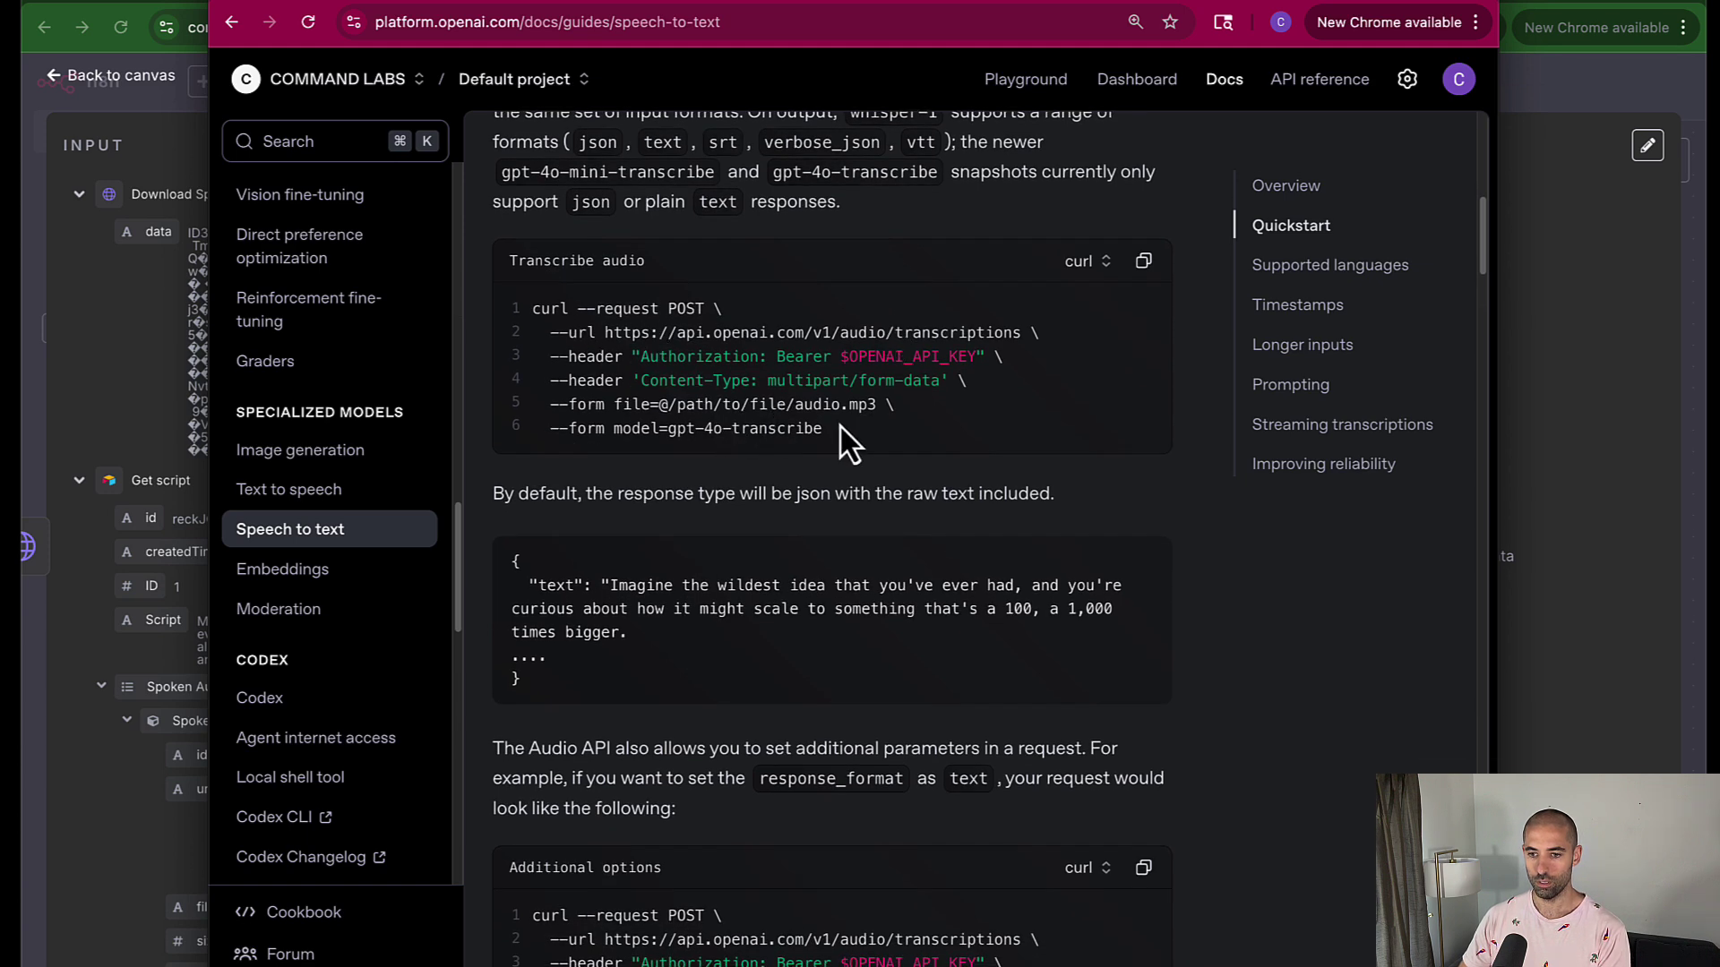
{"action": "scroll", "coordinate": [811, 430], "scroll_direction": "down", "scroll_amount": 1}
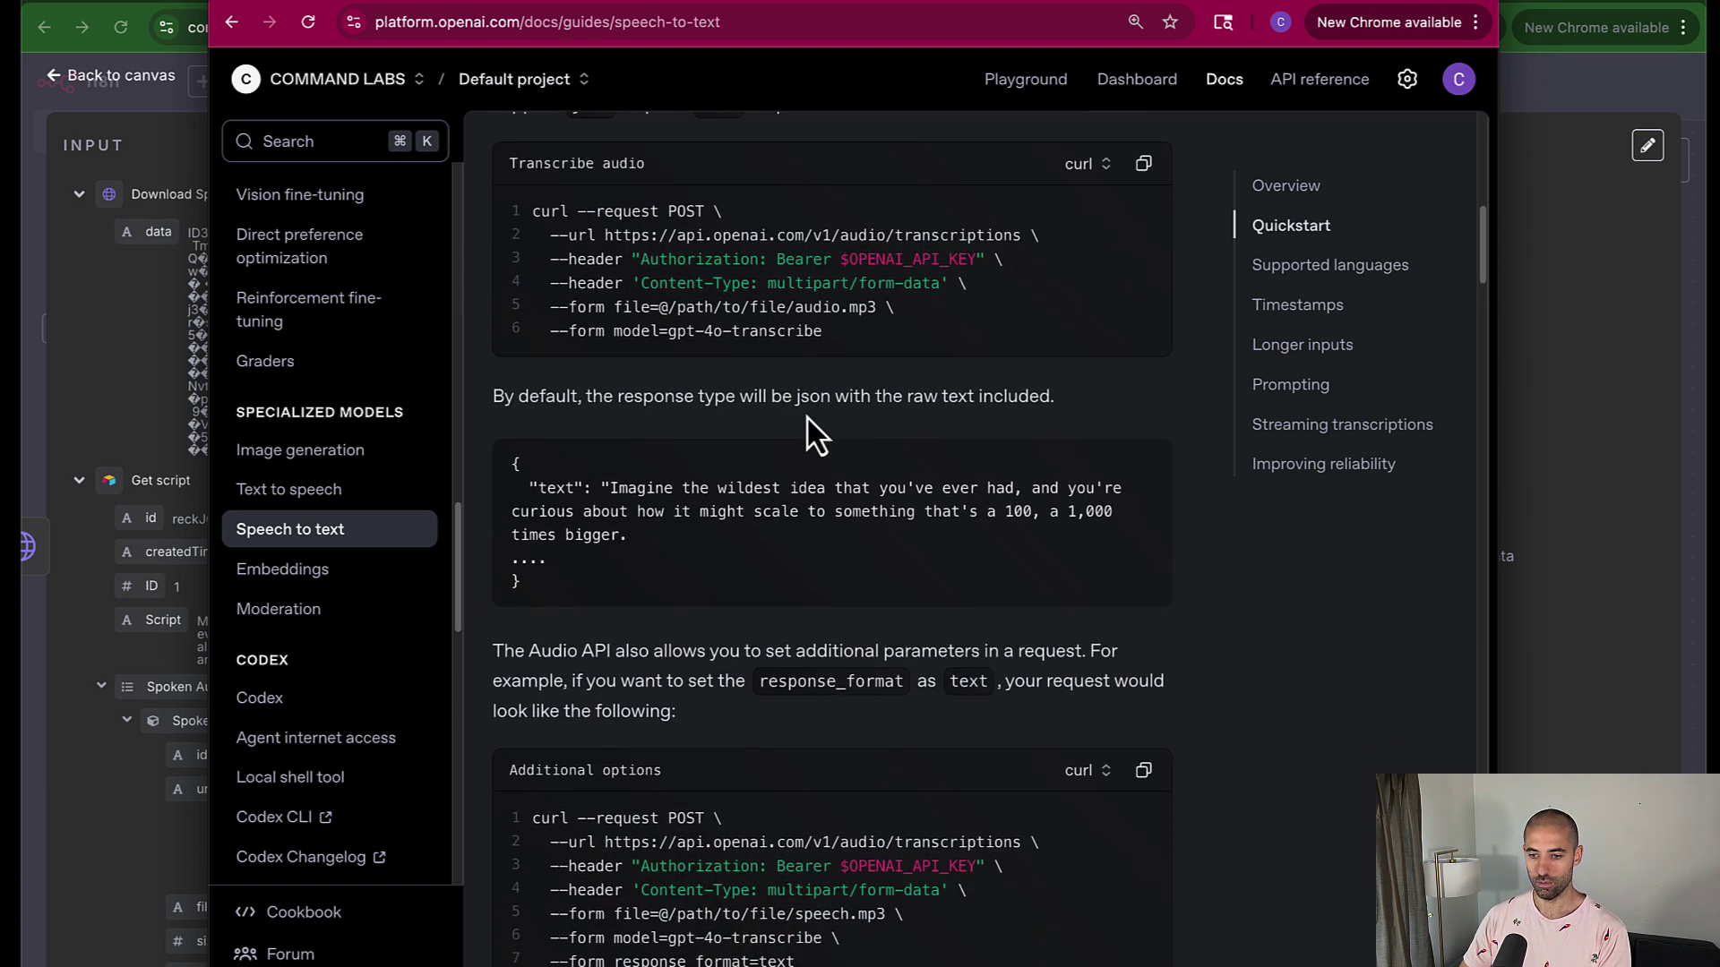
{"action": "scroll", "coordinate": [808, 417], "scroll_direction": "down", "scroll_amount": 5}
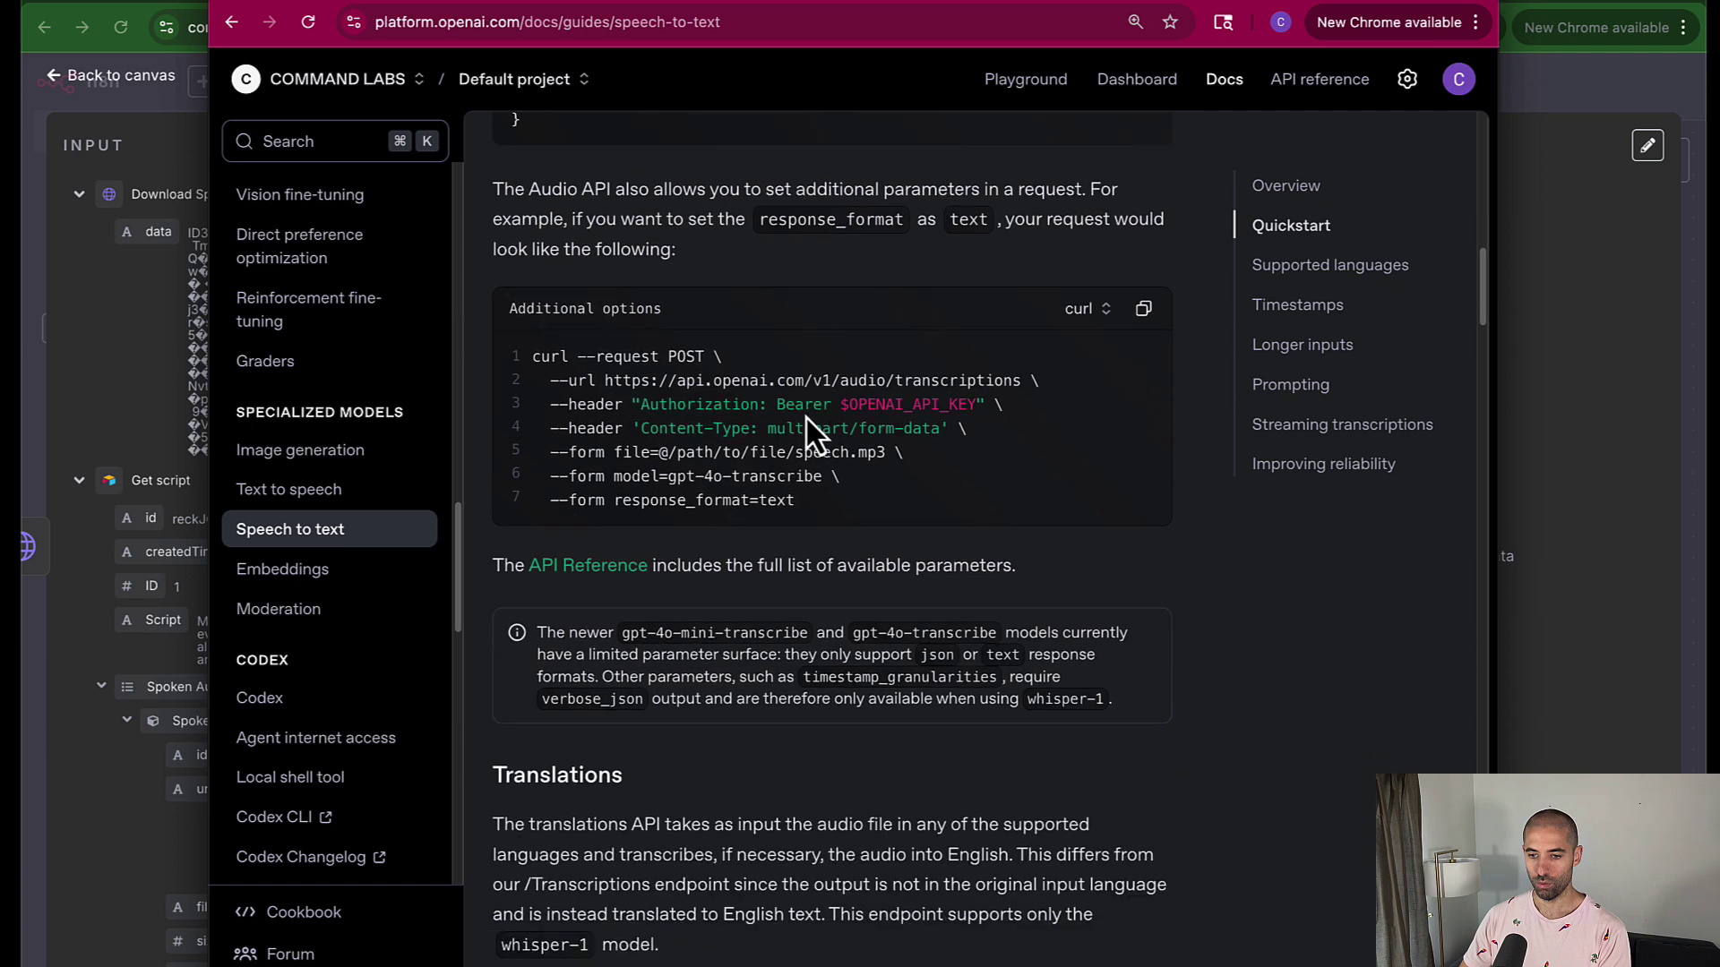
{"action": "scroll", "coordinate": [806, 417], "scroll_direction": "down", "scroll_amount": 6}
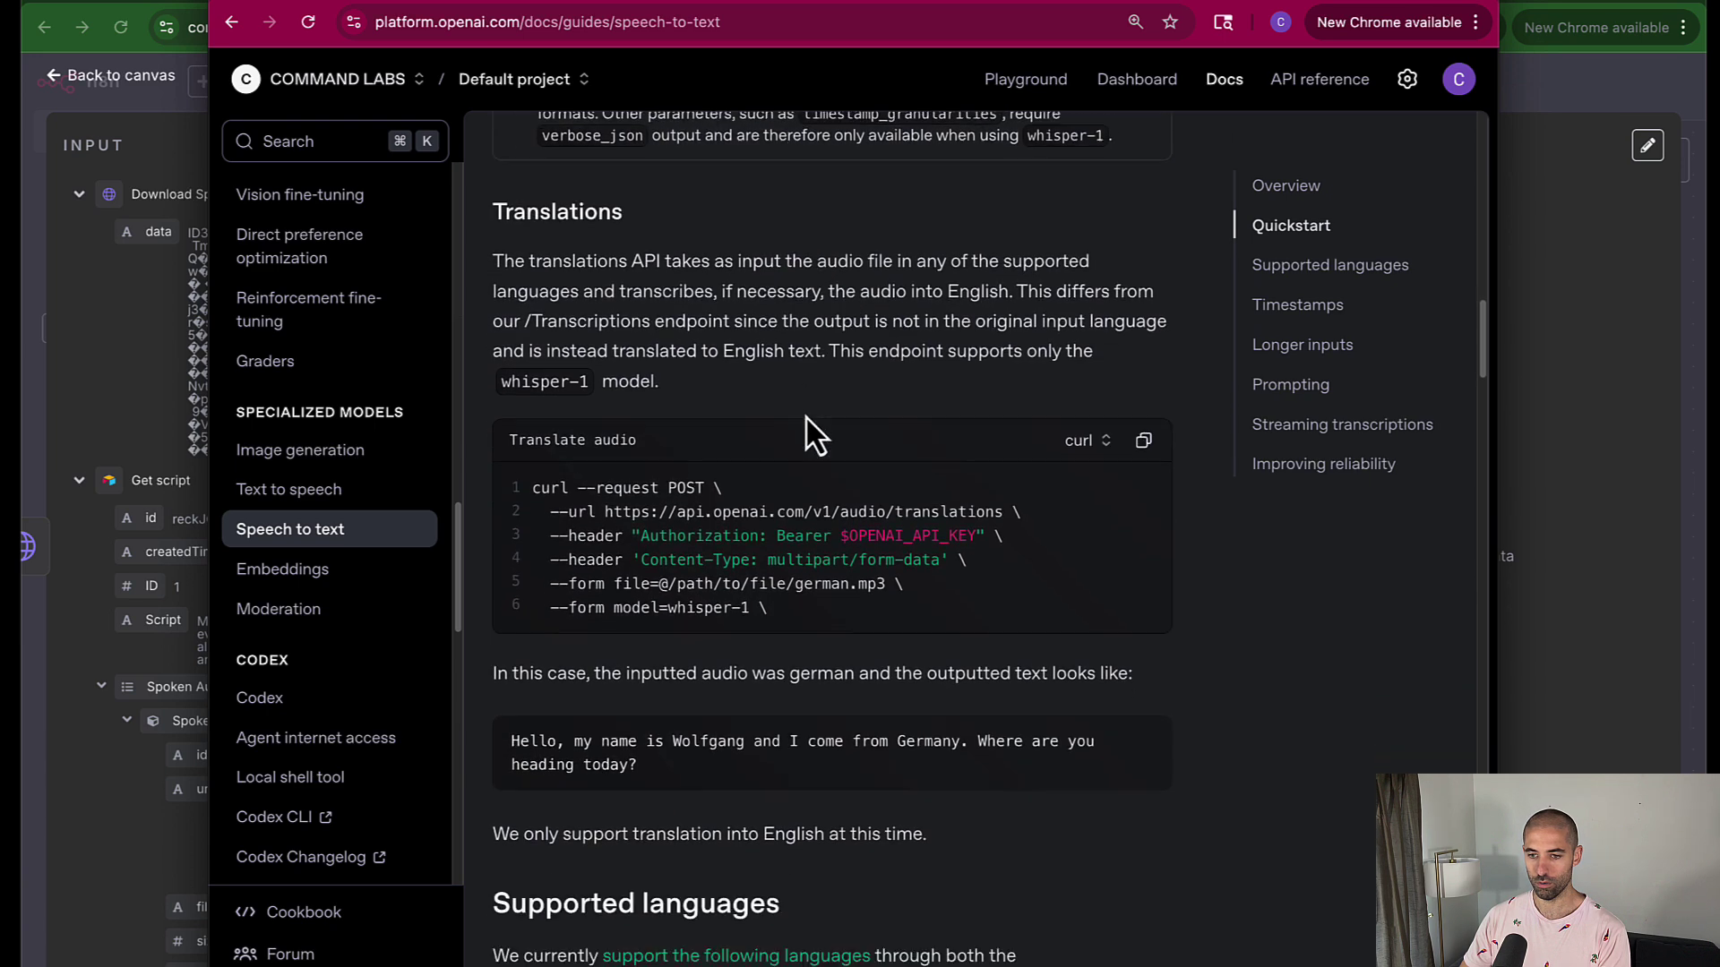
{"action": "scroll", "coordinate": [806, 418], "scroll_direction": "down", "scroll_amount": 1}
{"action": "scroll", "coordinate": [804, 417], "scroll_direction": "down", "scroll_amount": 1}
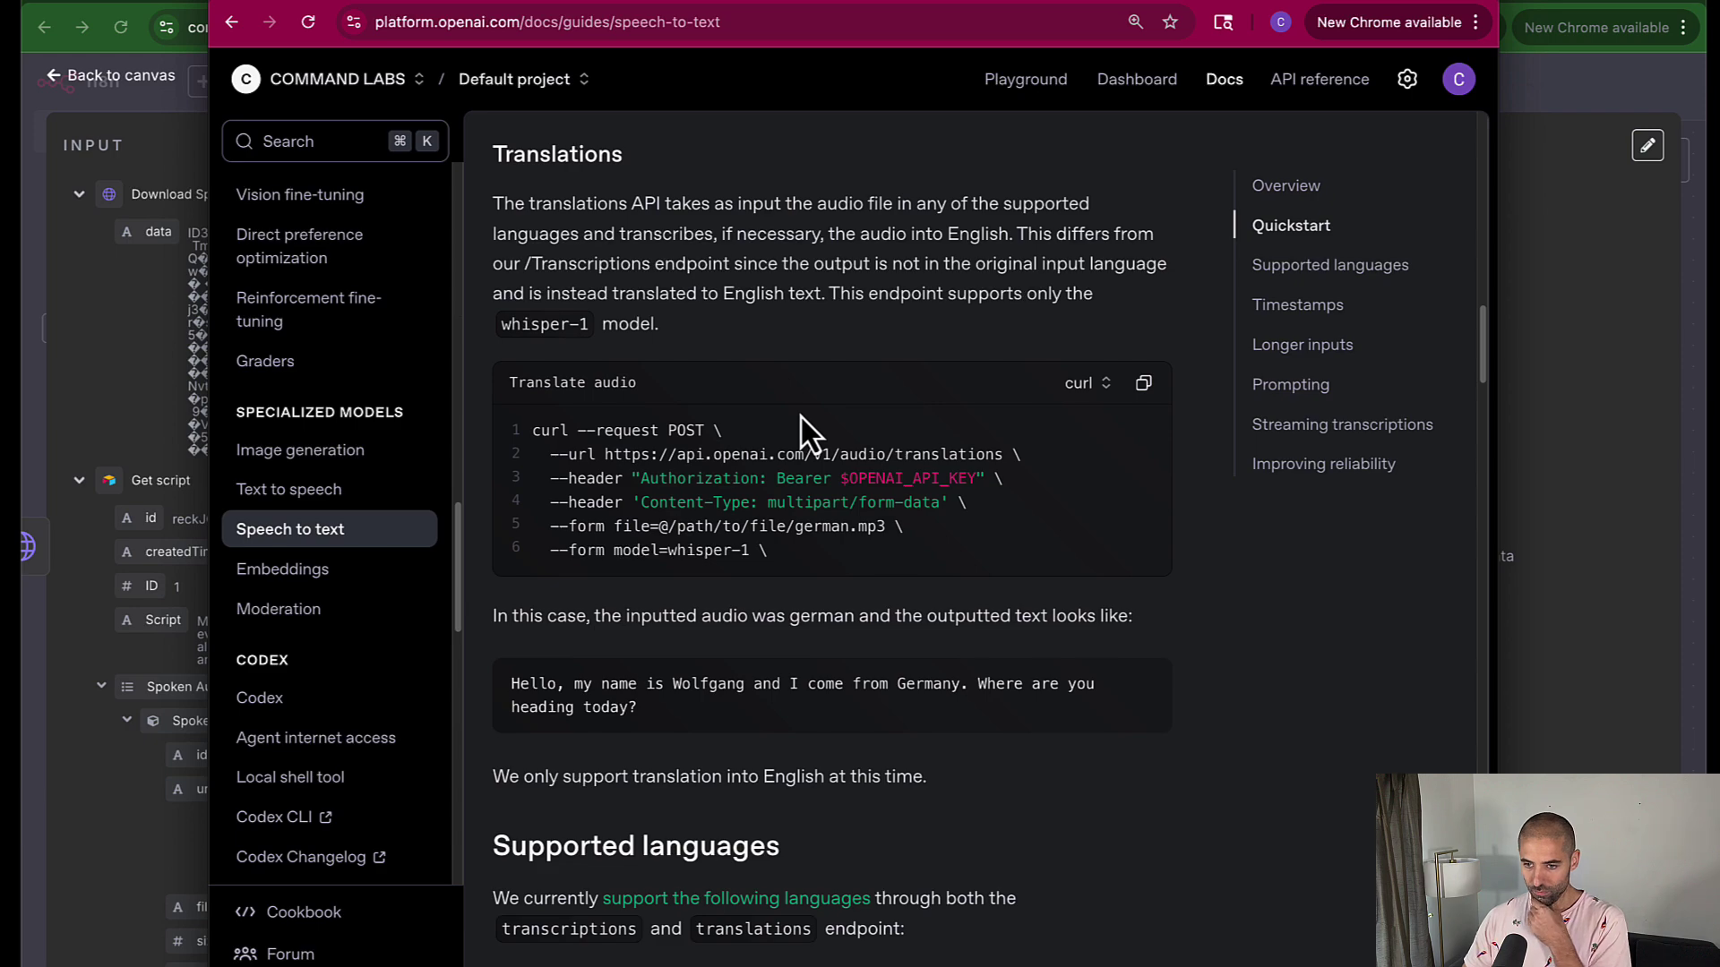
{"action": "scroll", "coordinate": [804, 430], "scroll_direction": "down", "scroll_amount": 12}
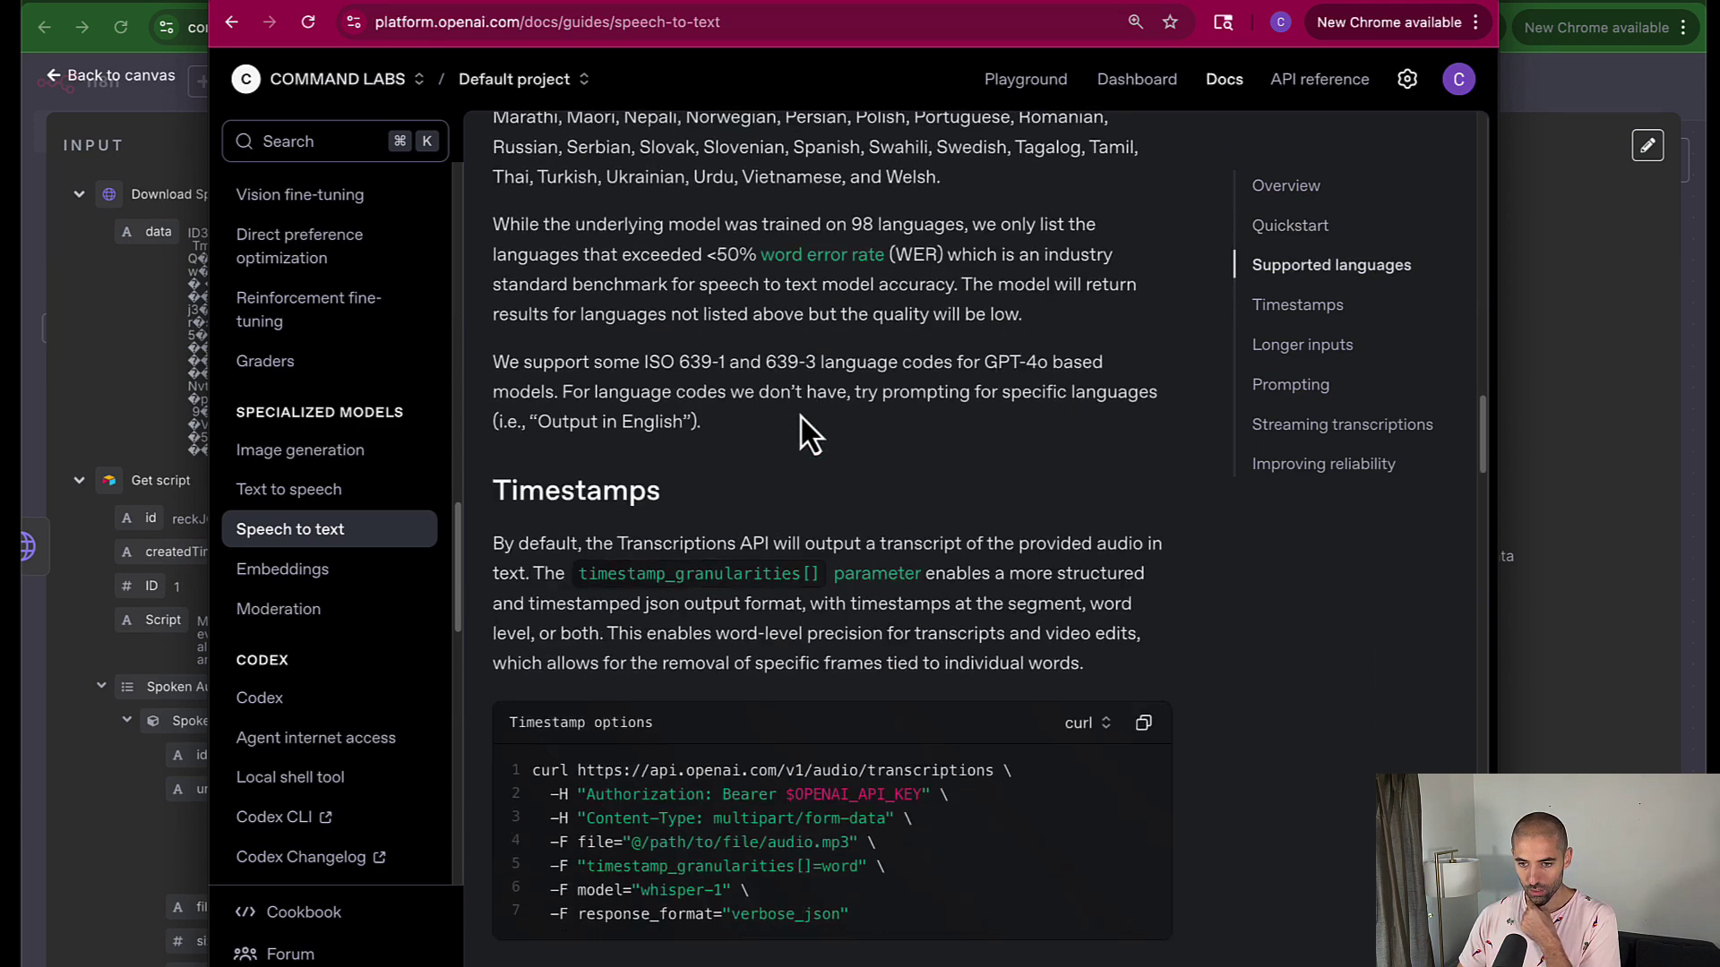
{"action": "scroll", "coordinate": [800, 418], "scroll_direction": "down", "scroll_amount": 2}
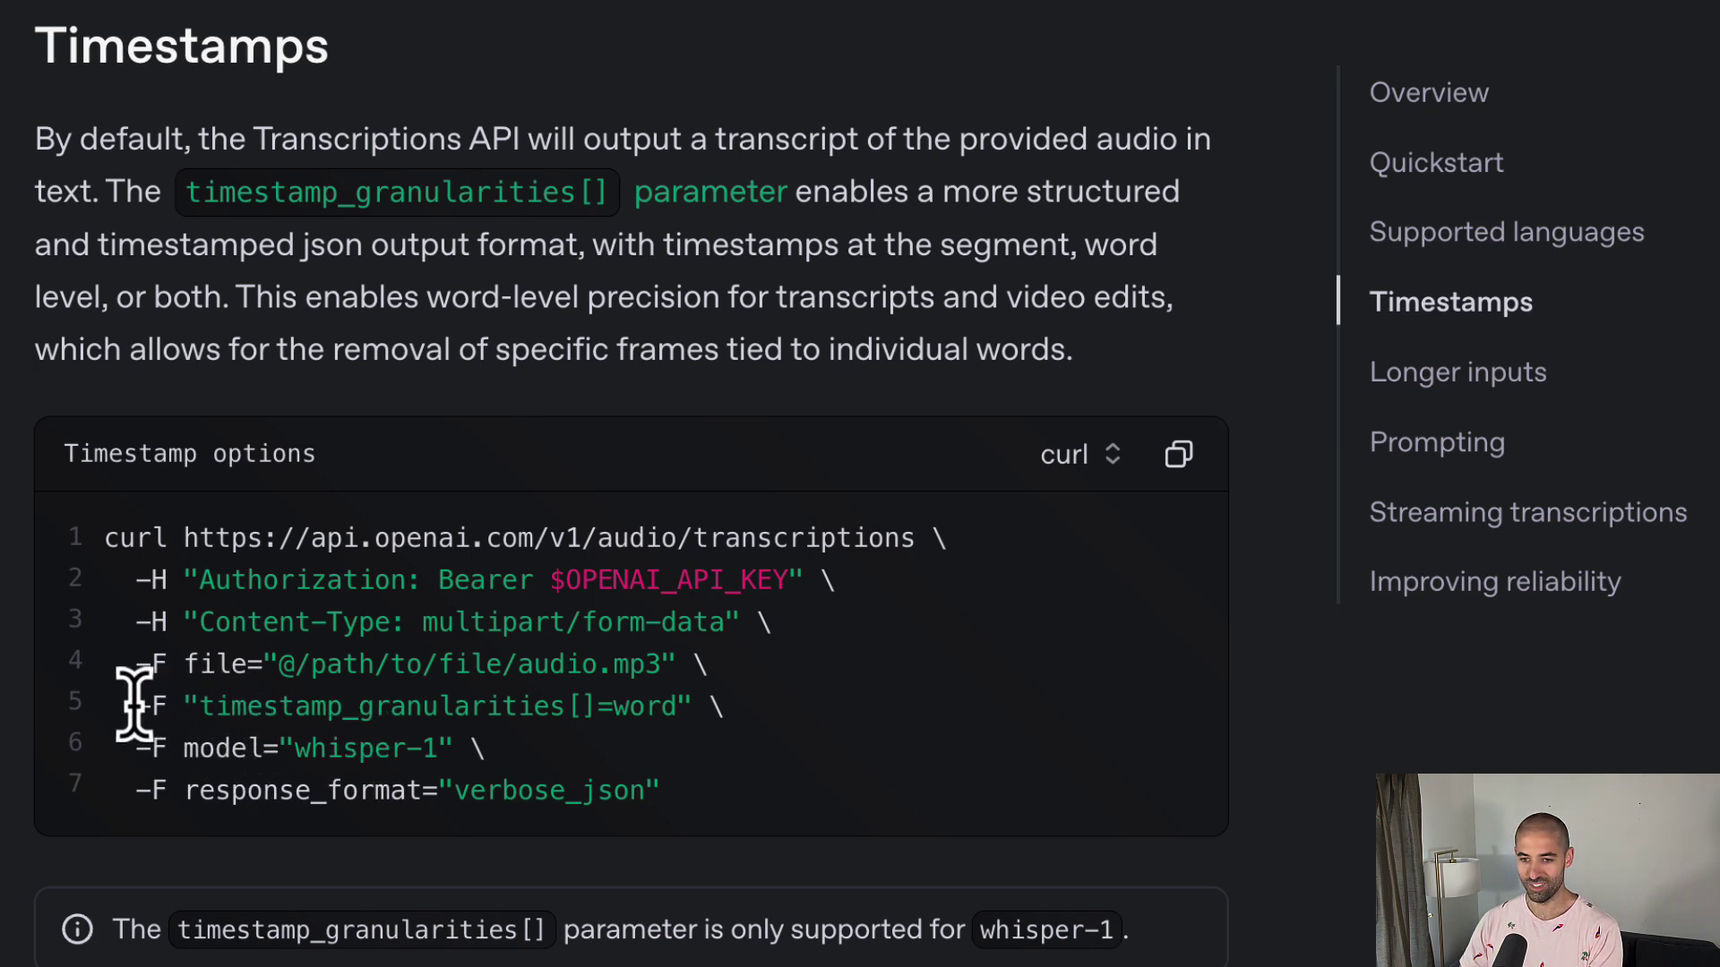
{"action": "left_click_drag", "start_coordinate": [135, 706], "coordinate": [661, 727]}
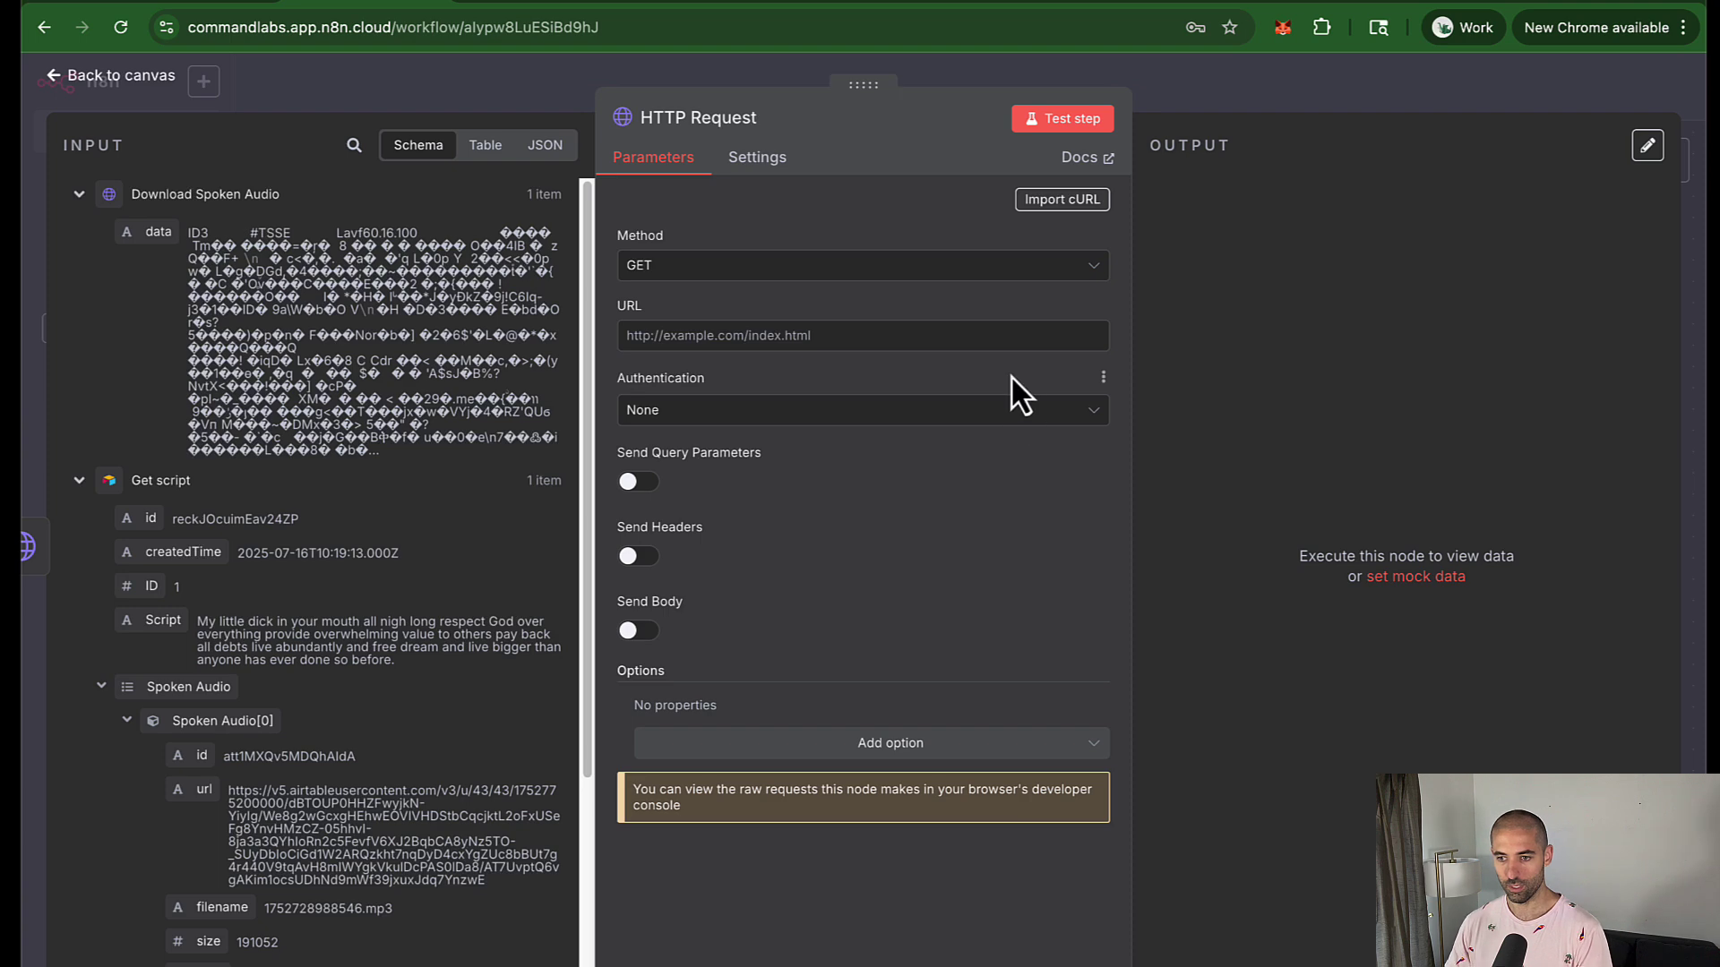
Replace the old cURL command with OpenAI's audio transcription request using whisper-1 and verbose_json, and import it into the HTTP Request node
{"action": "left_click", "coordinate": [1049, 201]}
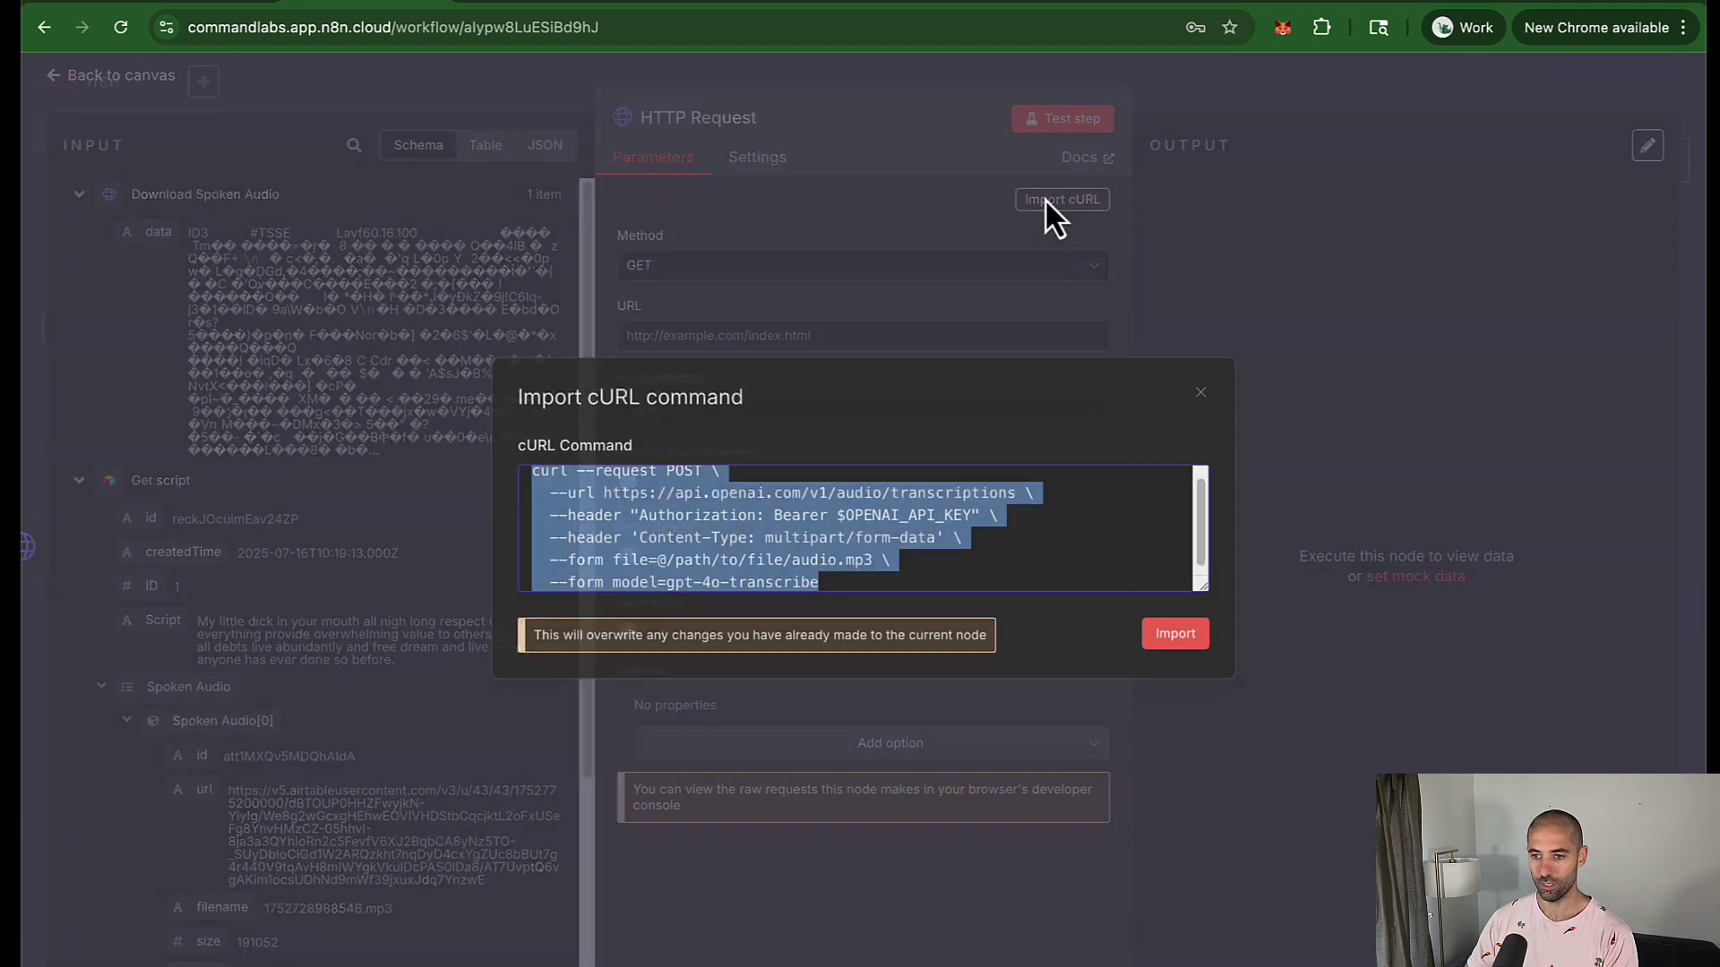
{"action": "triple_click", "coordinate": [1034, 549]}
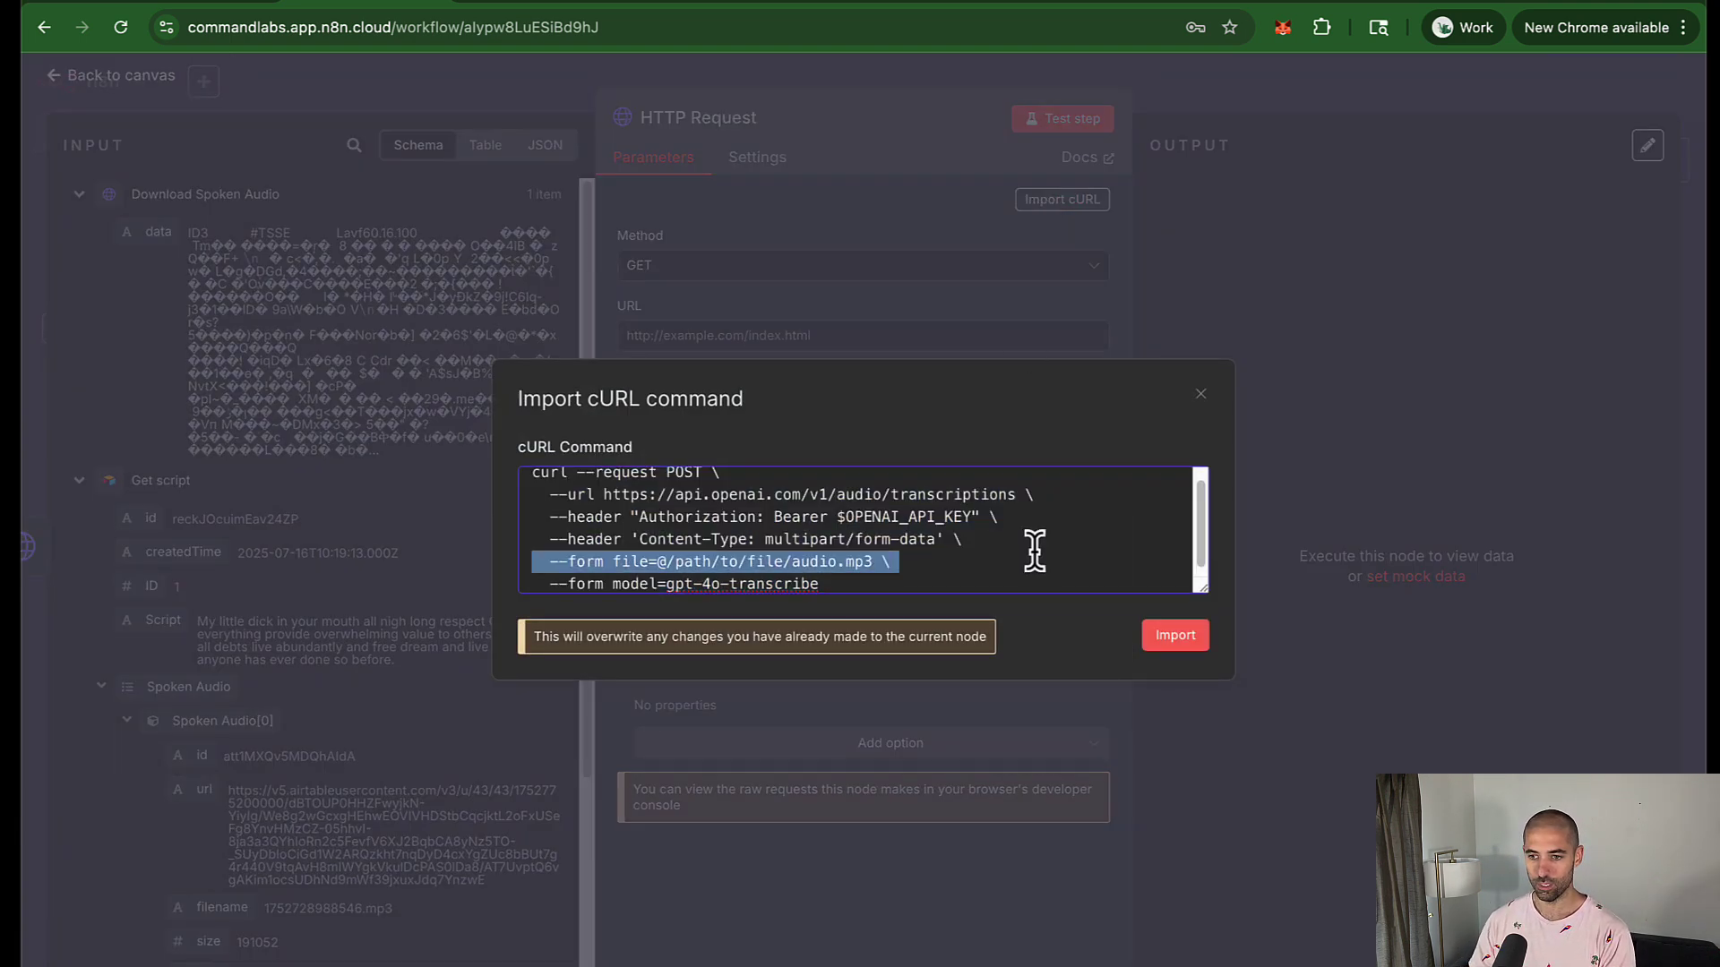
{"action": "key", "text": "ctrl+a"}
{"action": "key", "text": "BackSpace"}
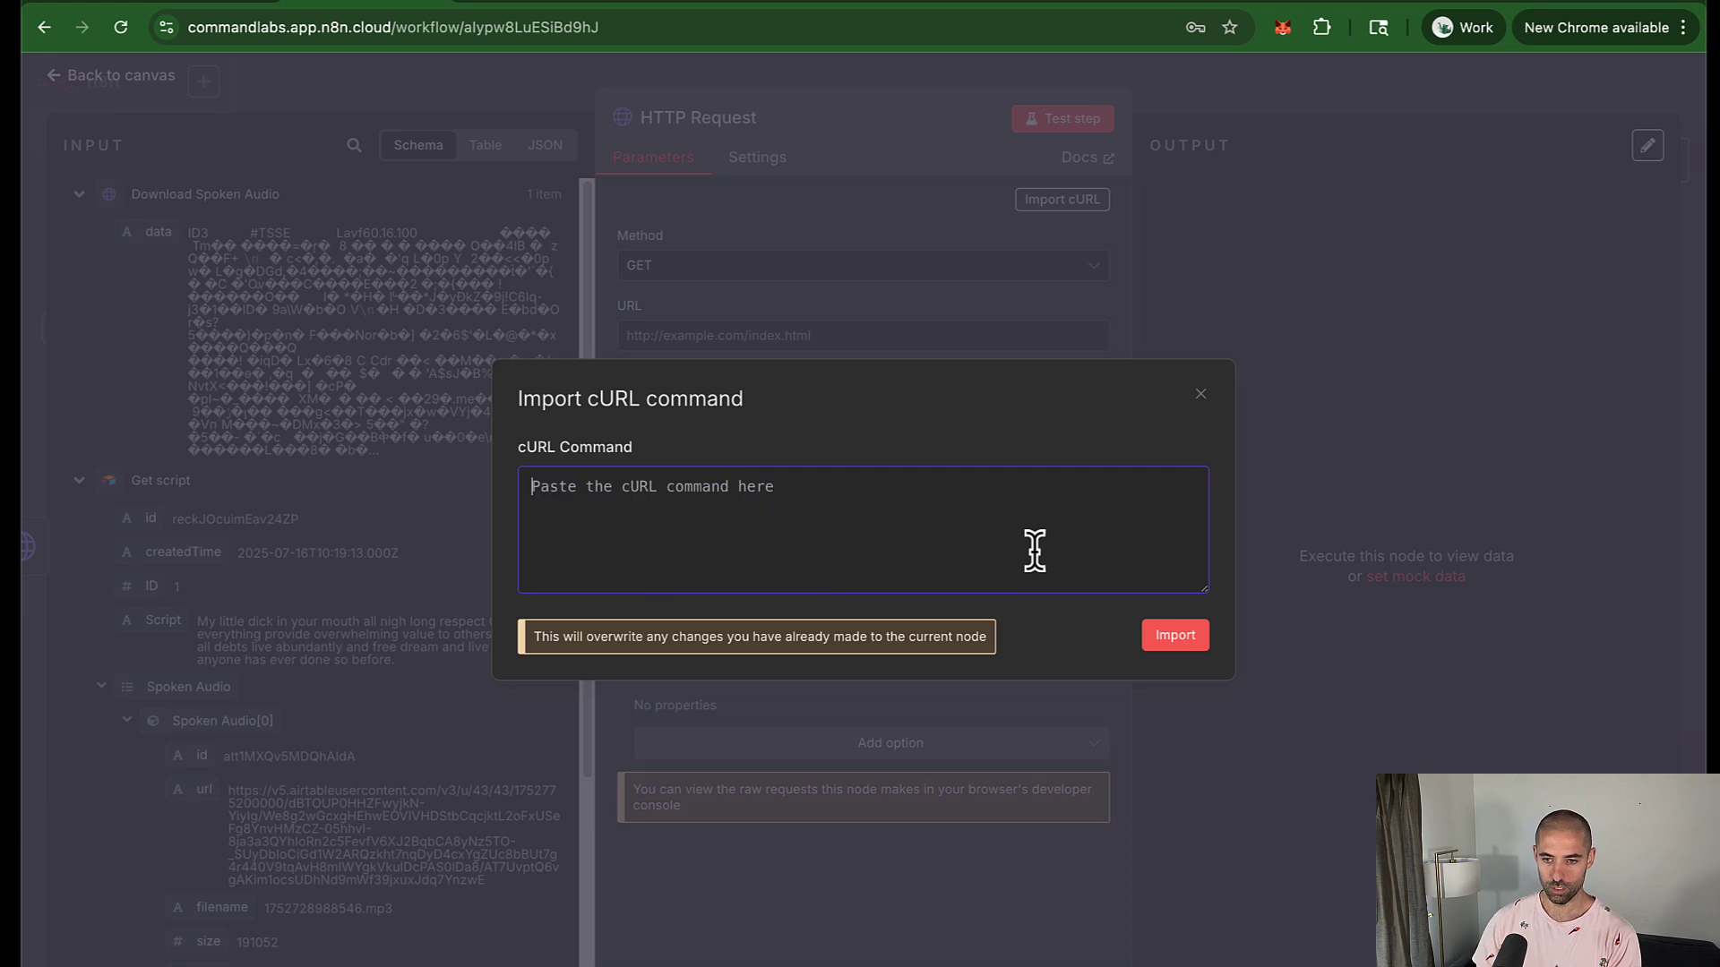
{"action": "key", "text": "ctrl+v"}
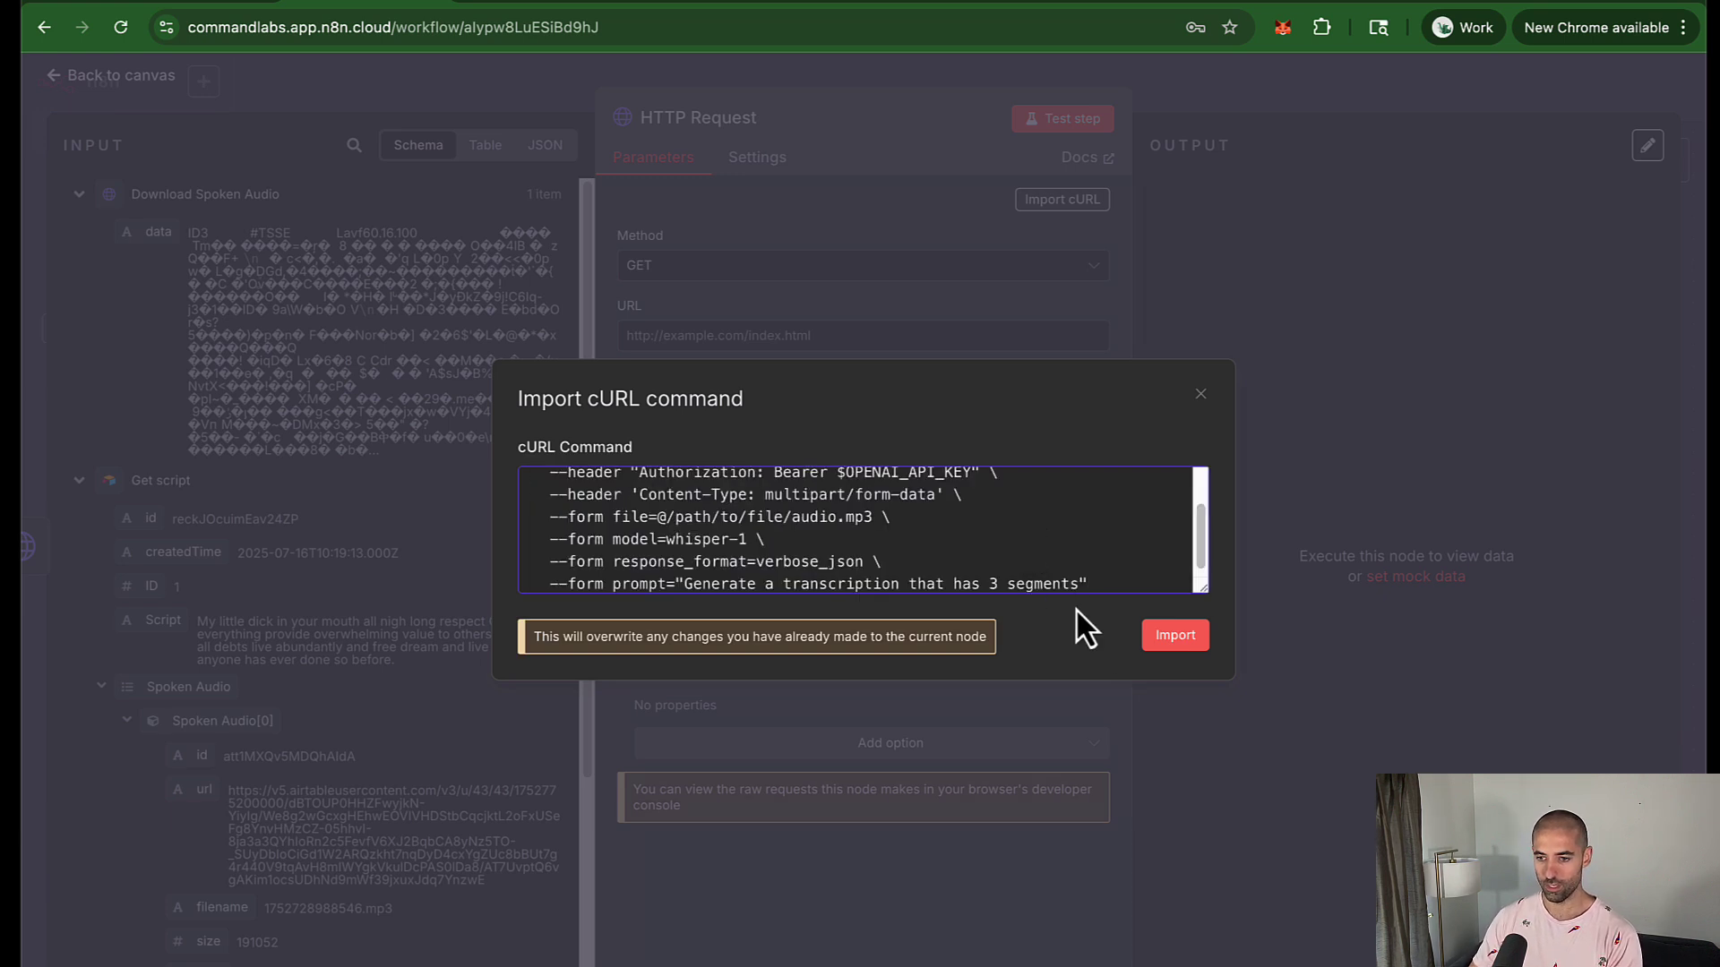
{"action": "left_click", "coordinate": [1173, 637]}
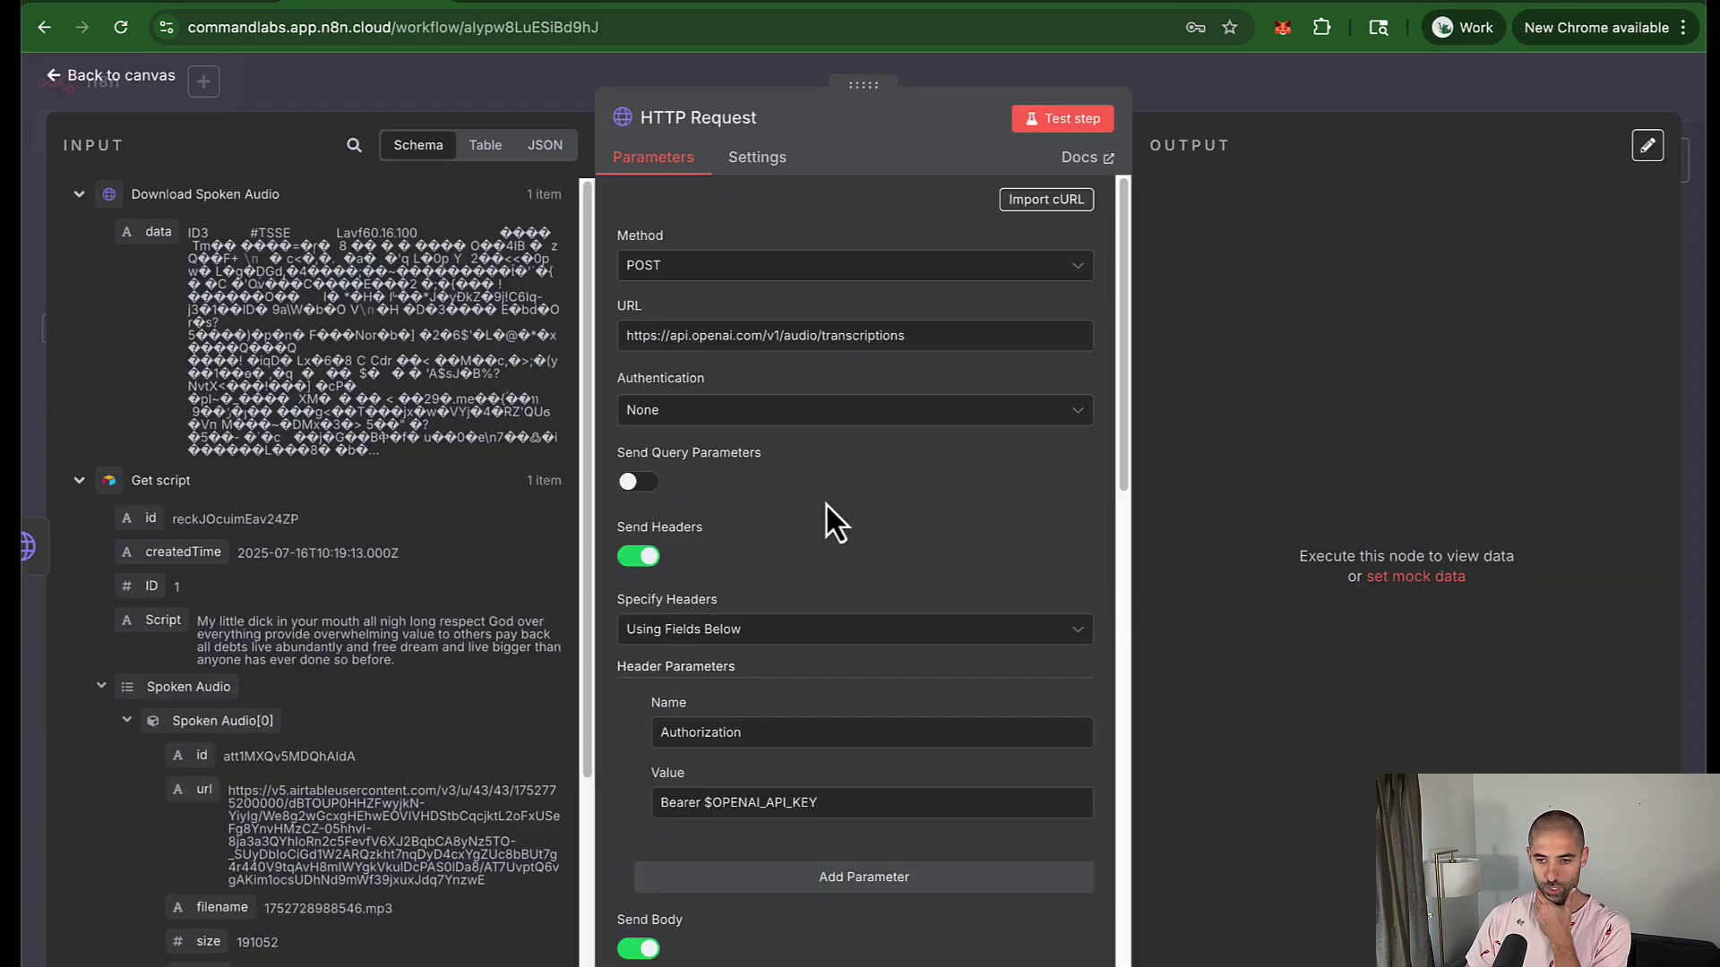
Review the imported headers and body parameters, and remove the Authorization header parameter from the HTTP Request
{"action": "scroll", "coordinate": [824, 497], "scroll_direction": "down", "scroll_amount": 2}
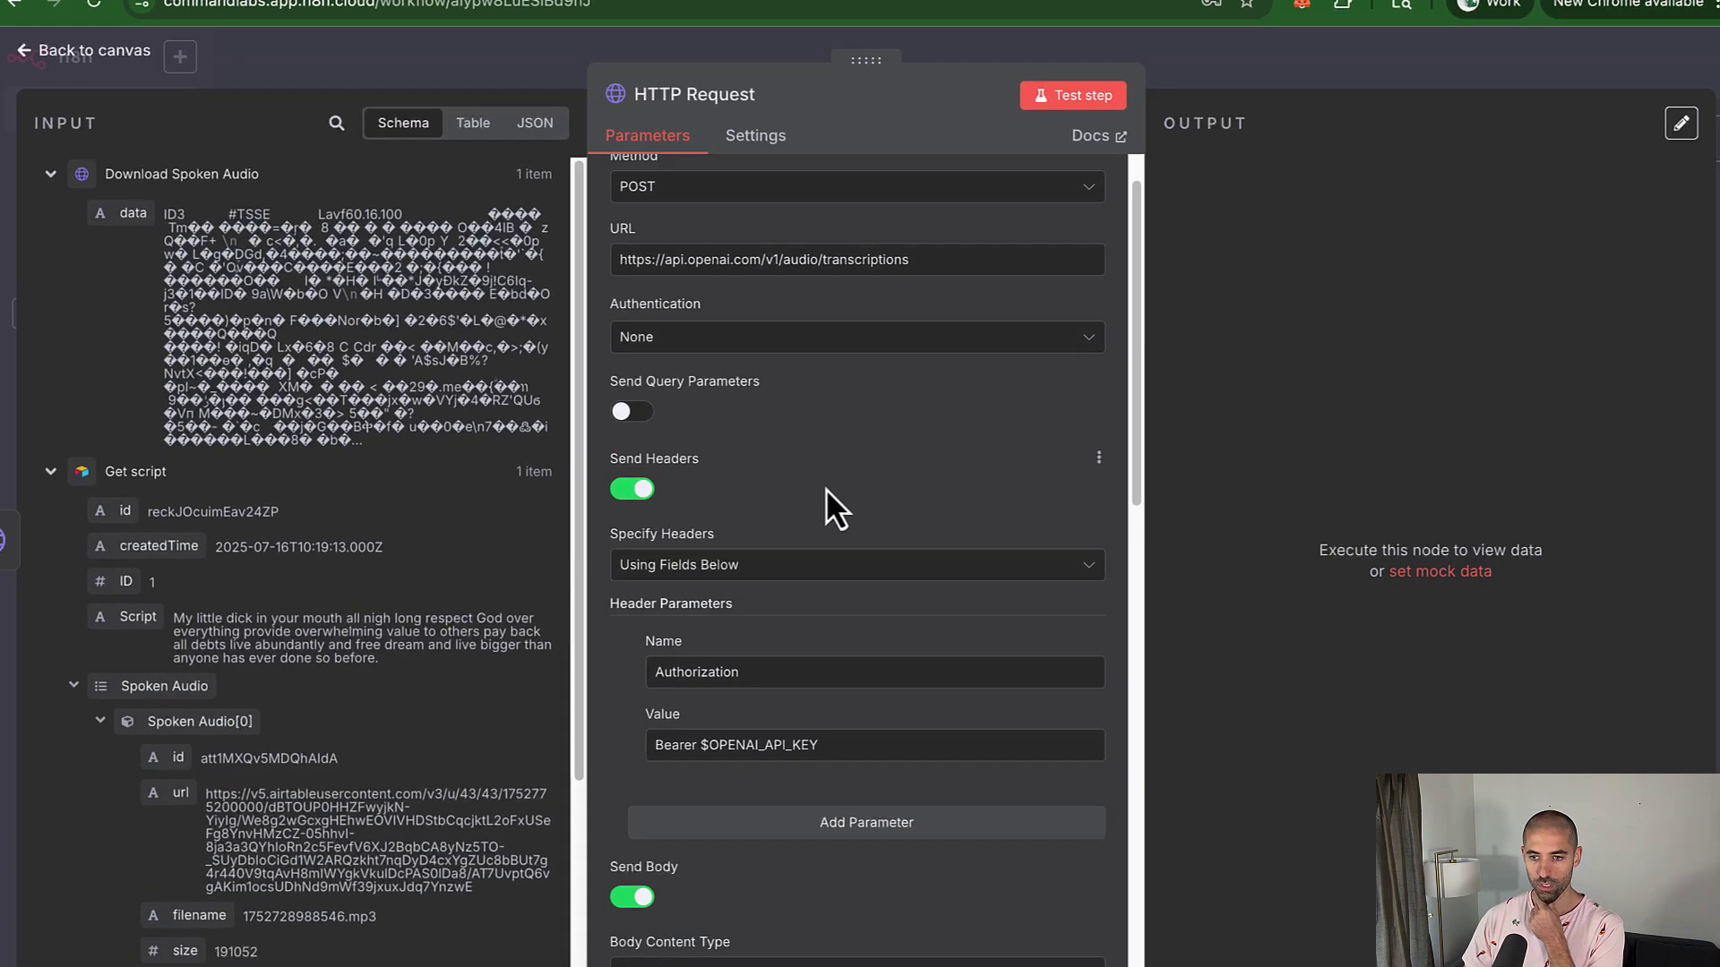
{"action": "scroll", "coordinate": [825, 484], "scroll_direction": "down", "scroll_amount": 8}
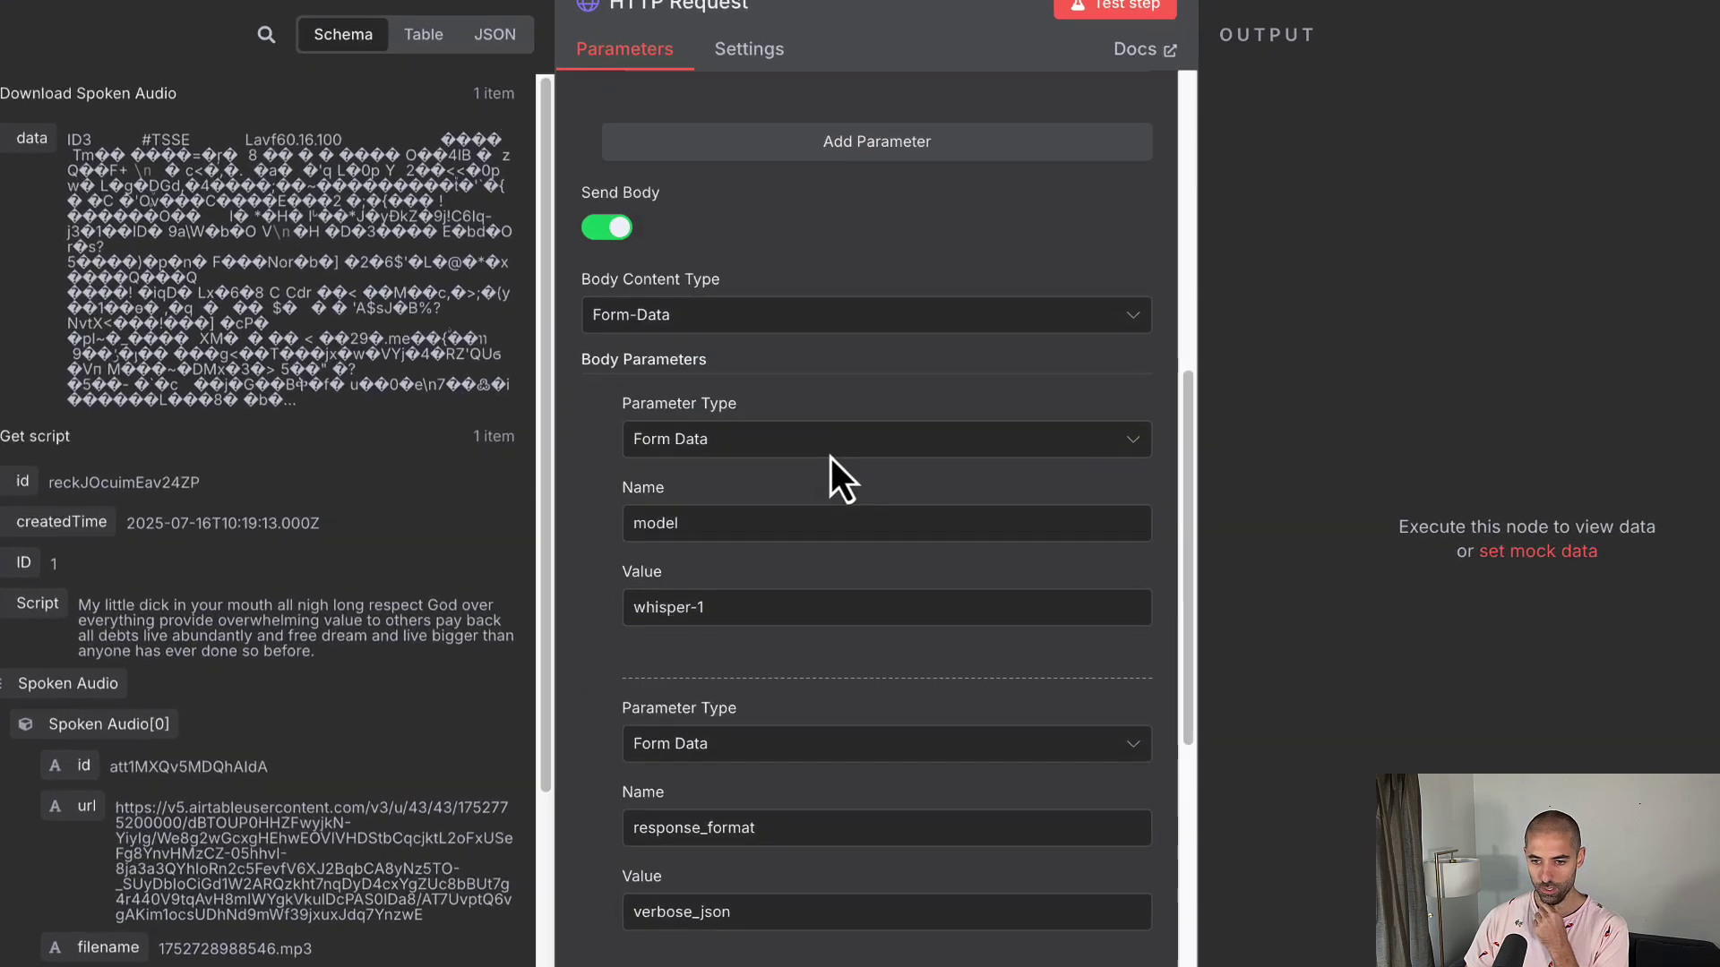
{"action": "scroll", "coordinate": [830, 459], "scroll_direction": "down", "scroll_amount": 10}
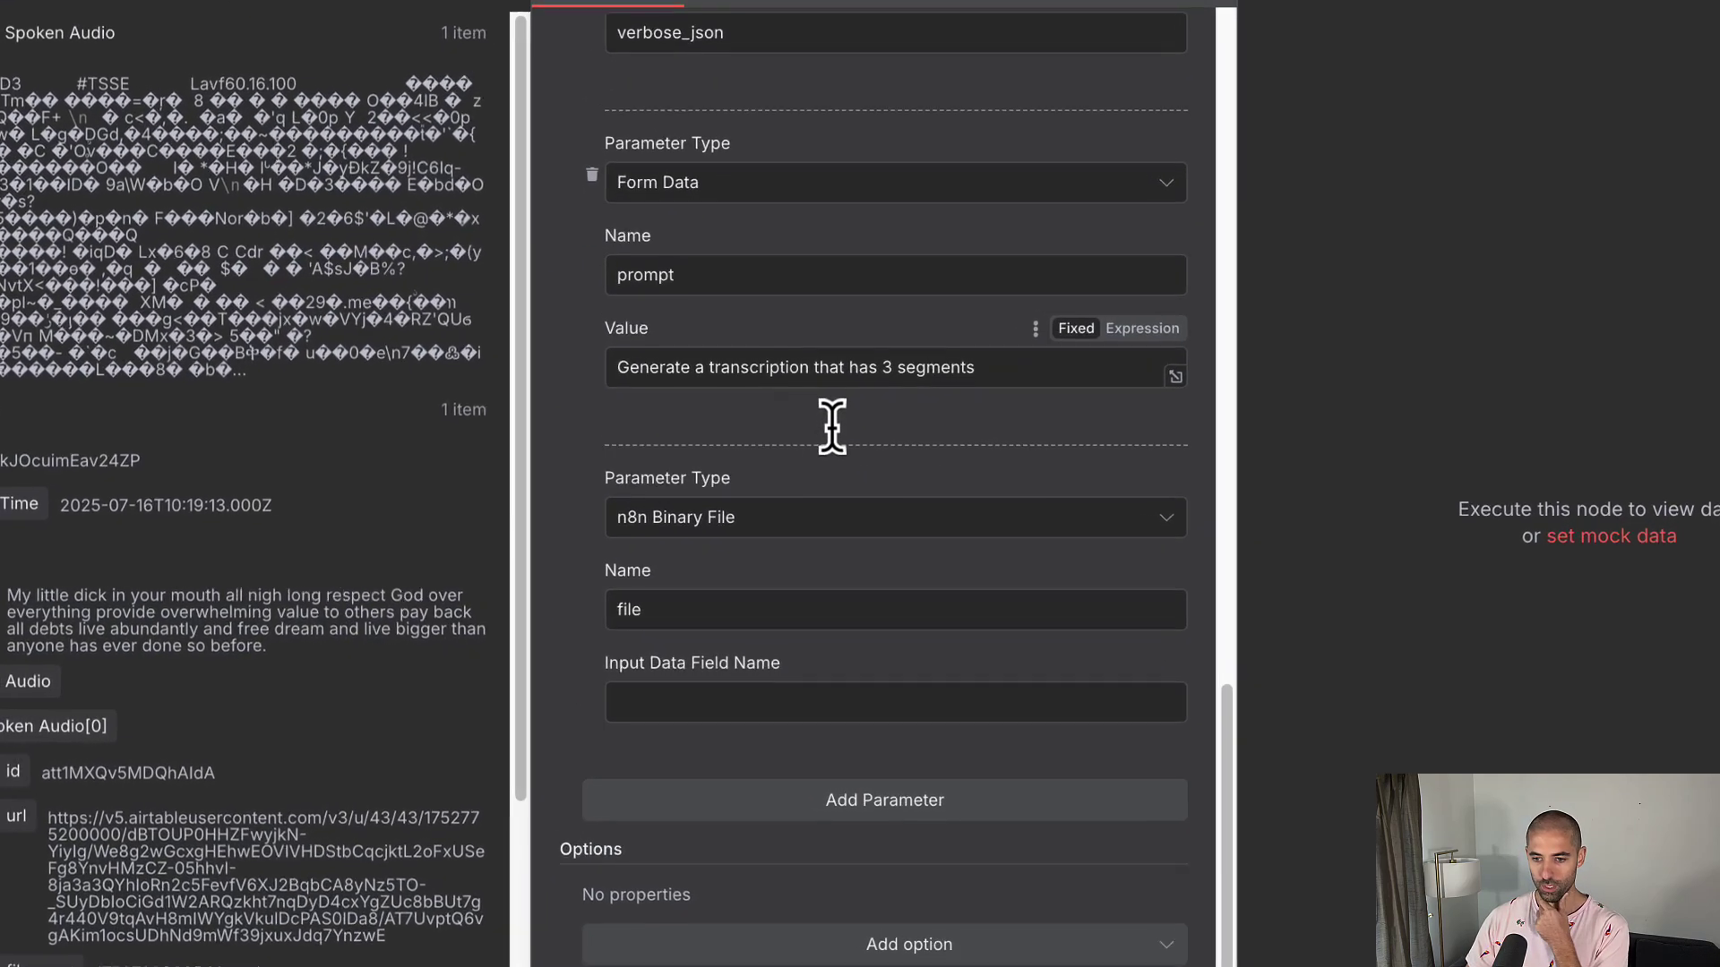
{"action": "scroll", "coordinate": [834, 424], "scroll_direction": "up", "scroll_amount": 10}
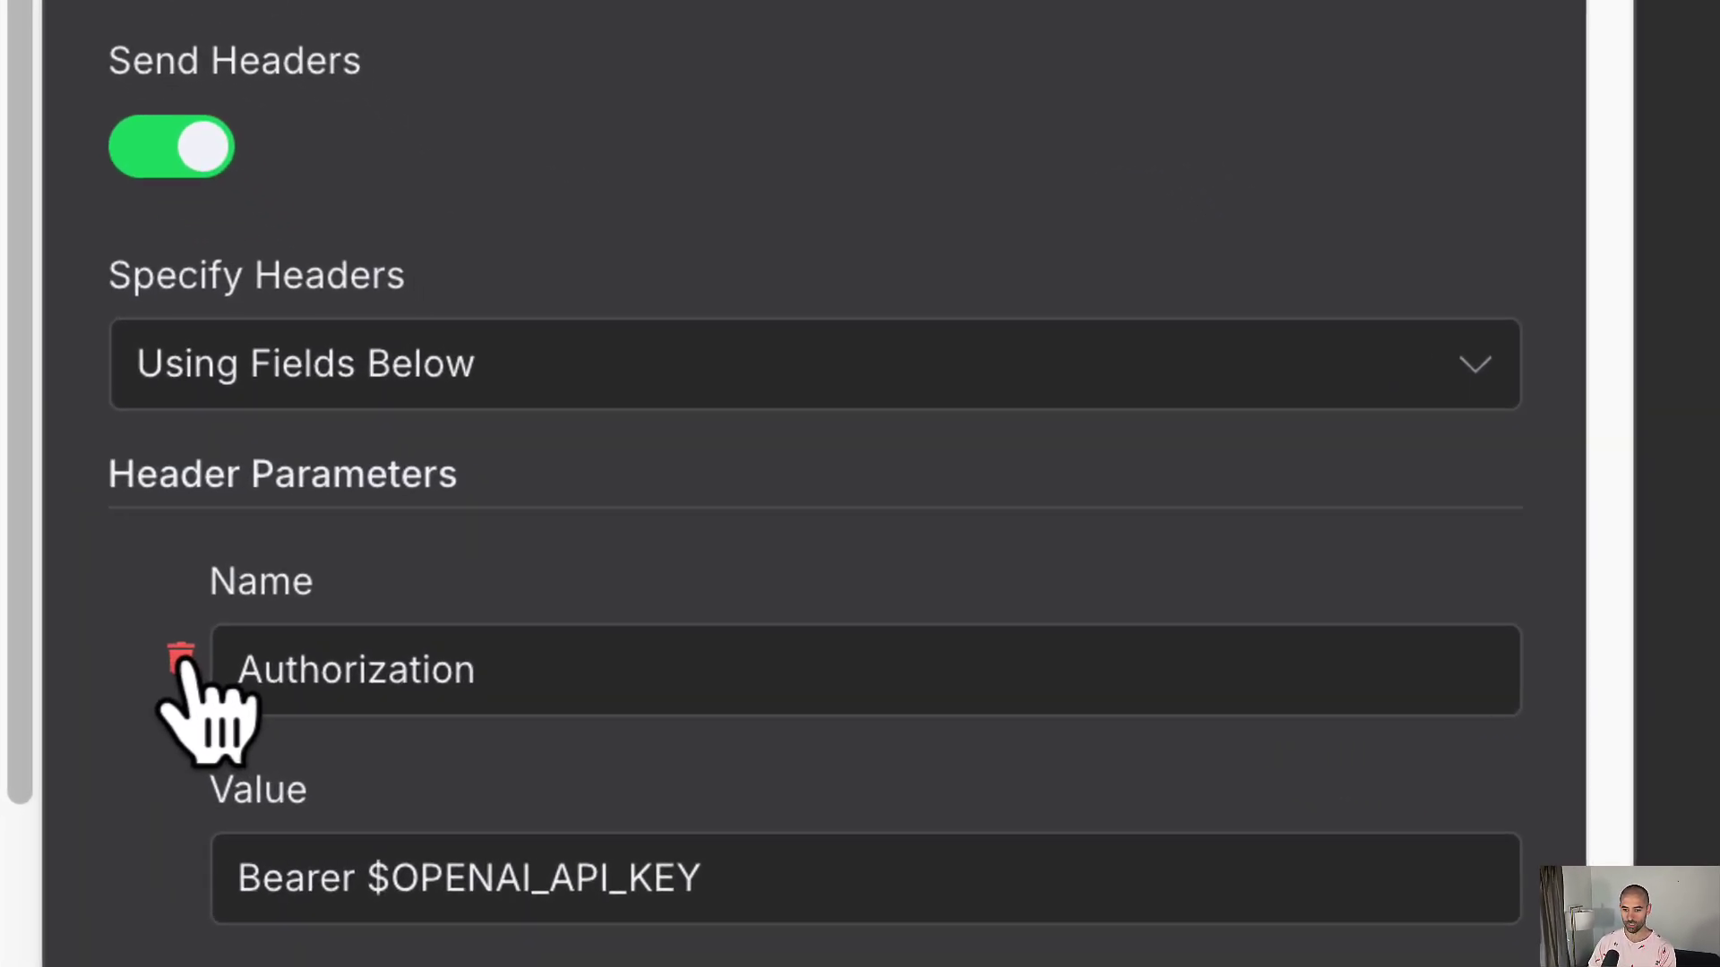
{"action": "left_click", "coordinate": [163, 656]}
{"action": "left_click", "coordinate": [184, 667]}
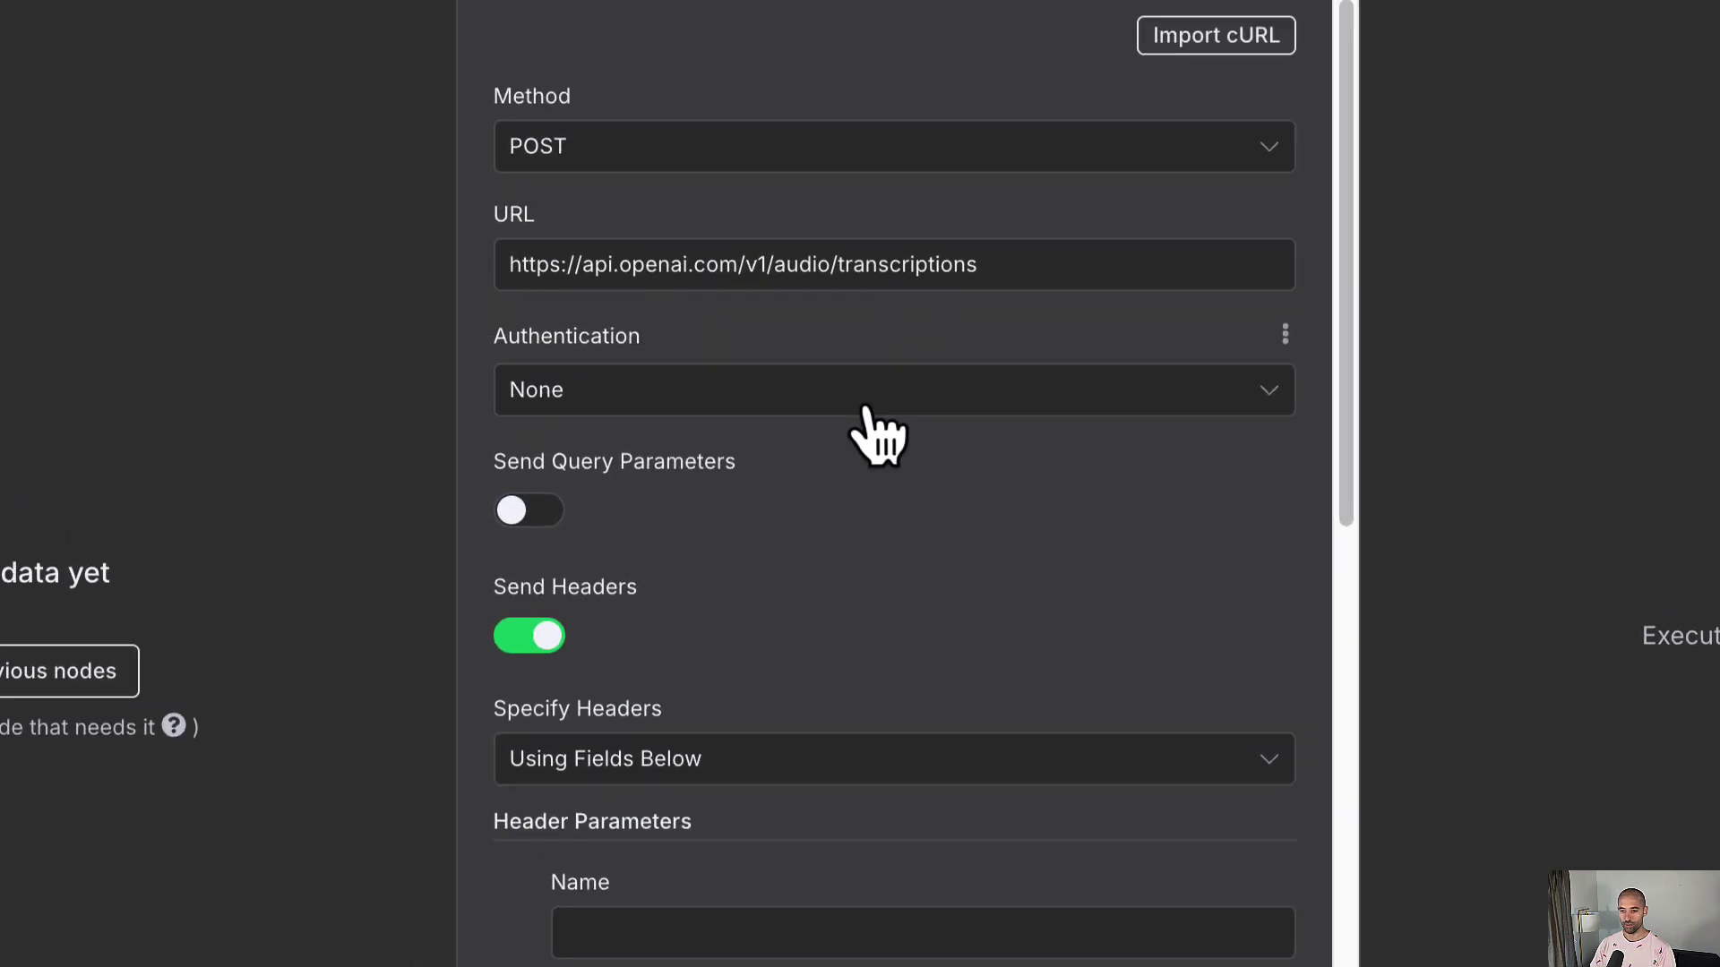
Set the HTTP Request's authentication to Generic Credential Type with Header Auth as the generic auth type
{"action": "left_click", "coordinate": [823, 162]}
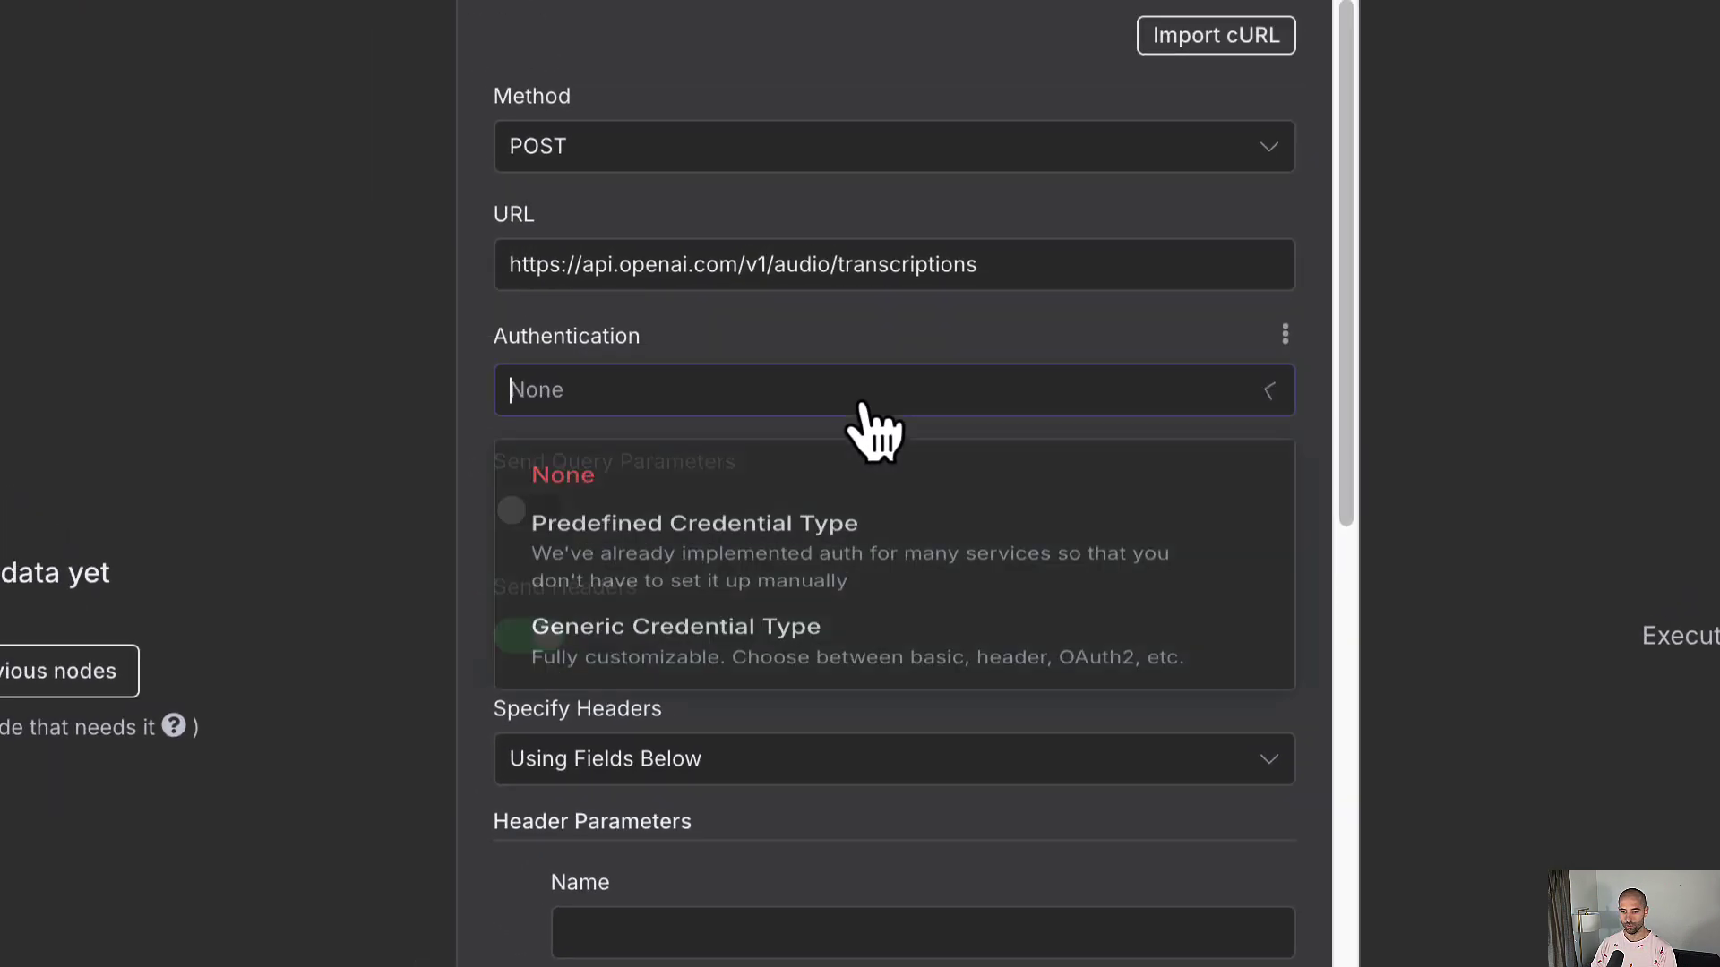
{"action": "left_click", "coordinate": [979, 684]}
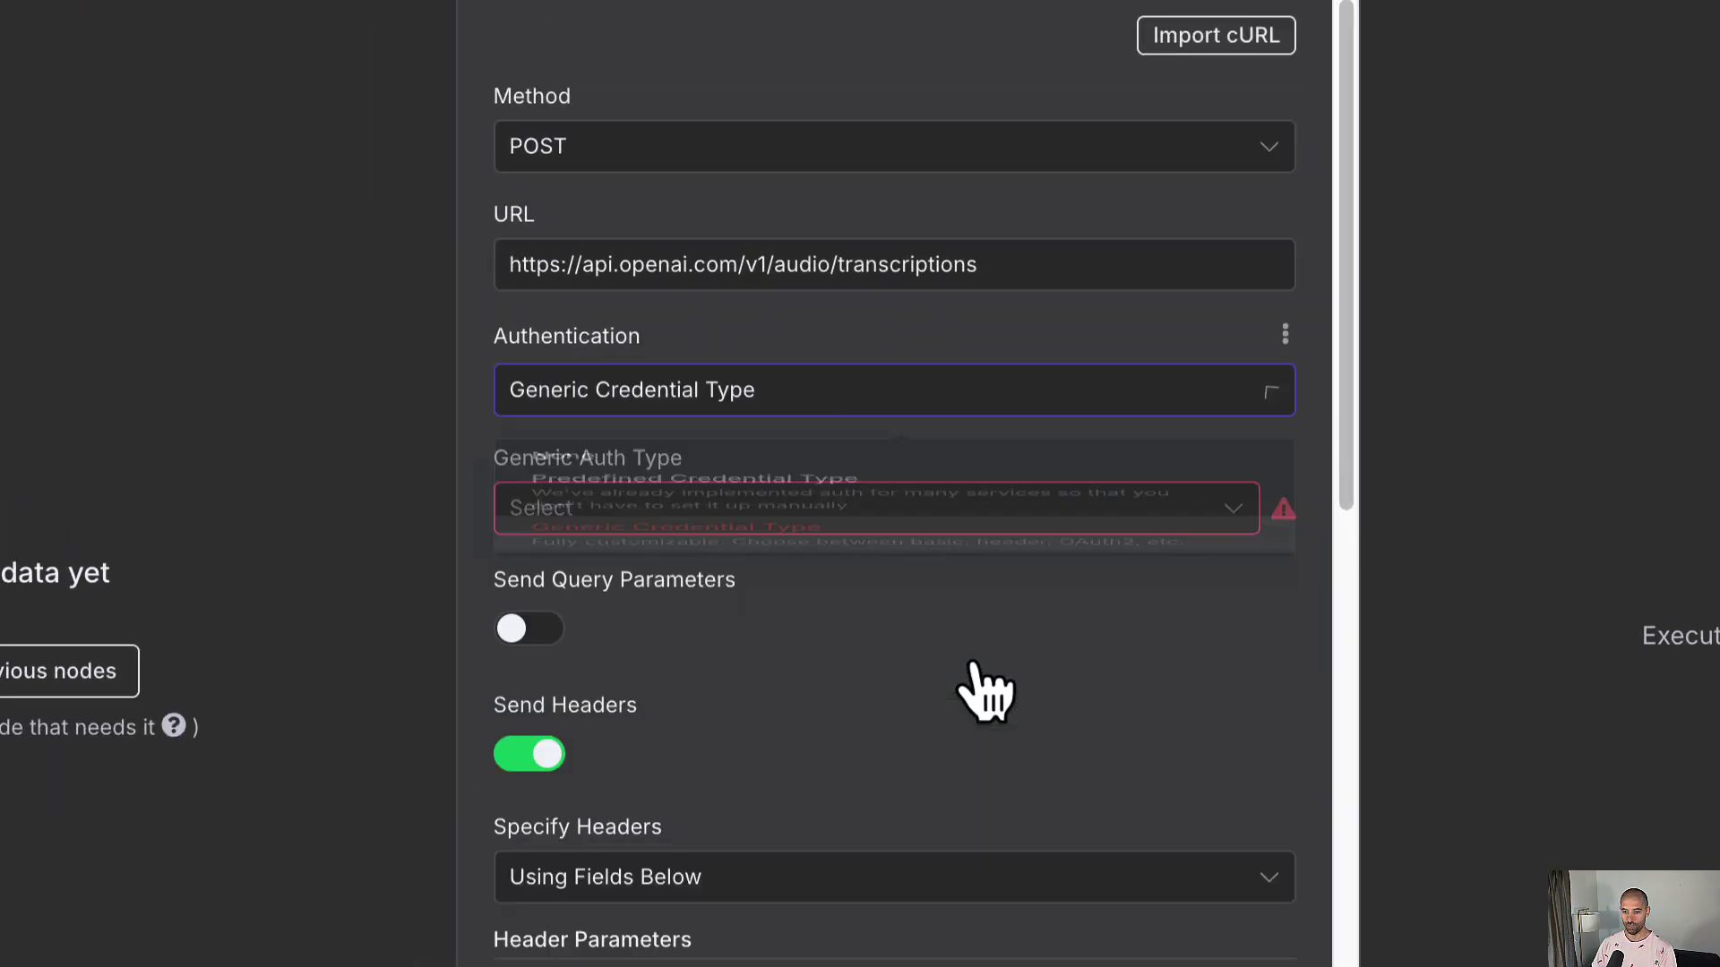
{"action": "left_click", "coordinate": [927, 512]}
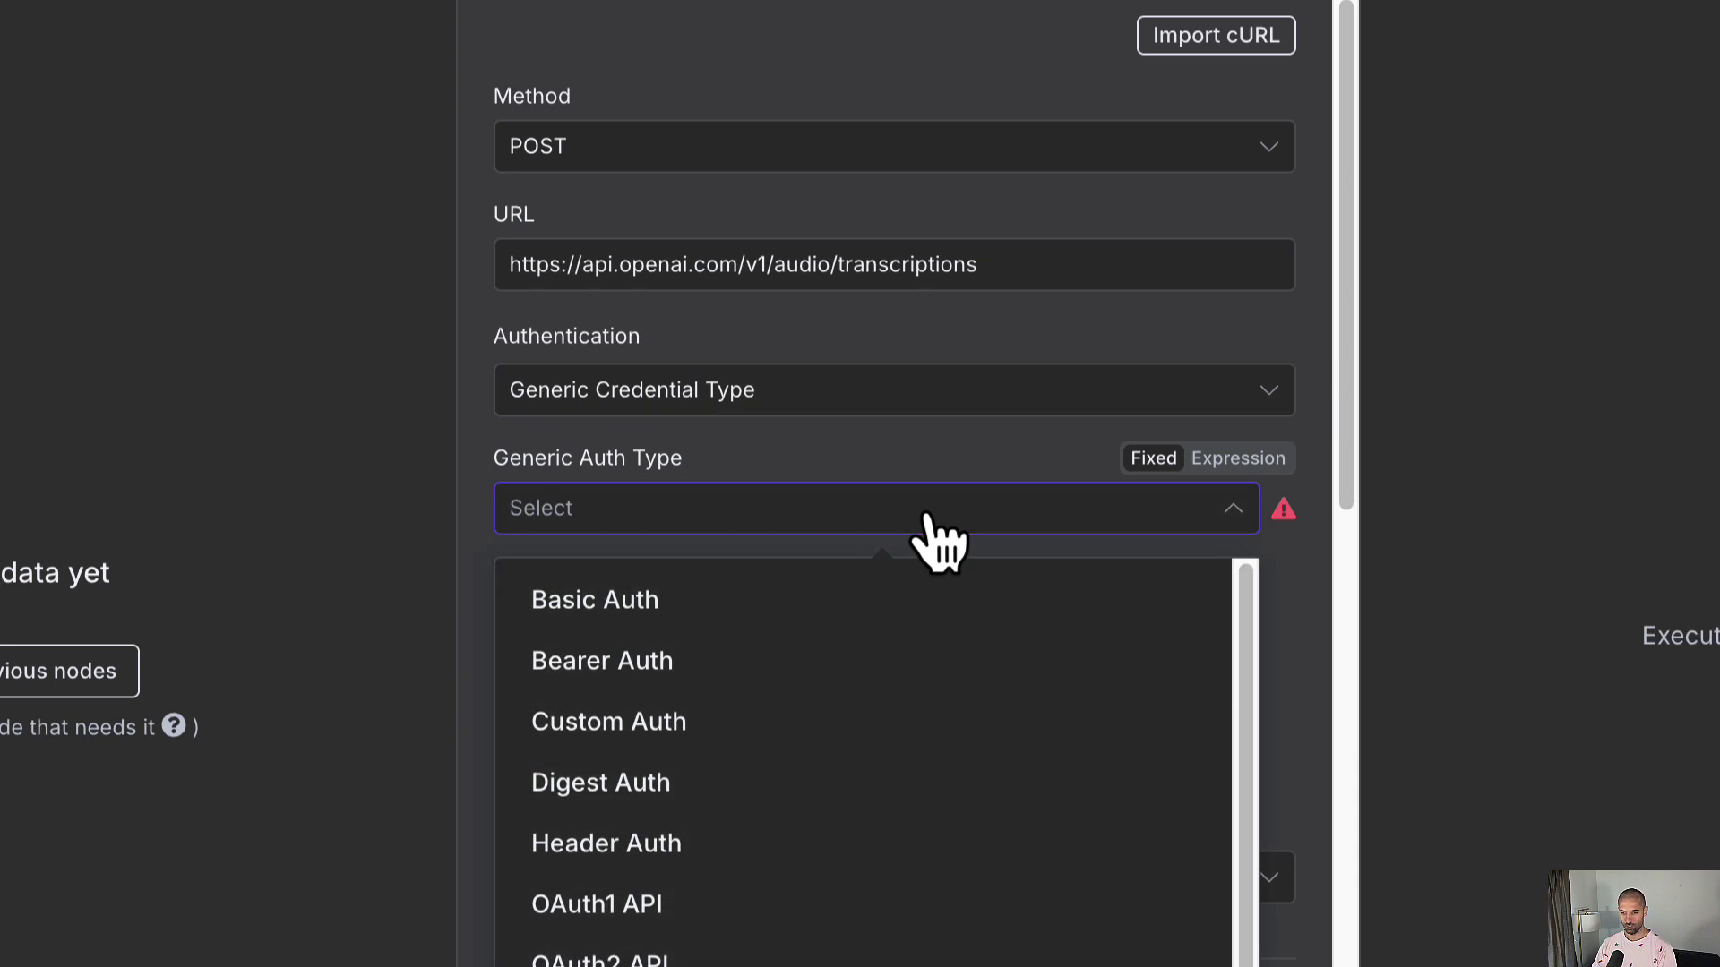
{"action": "left_click", "coordinate": [837, 847]}
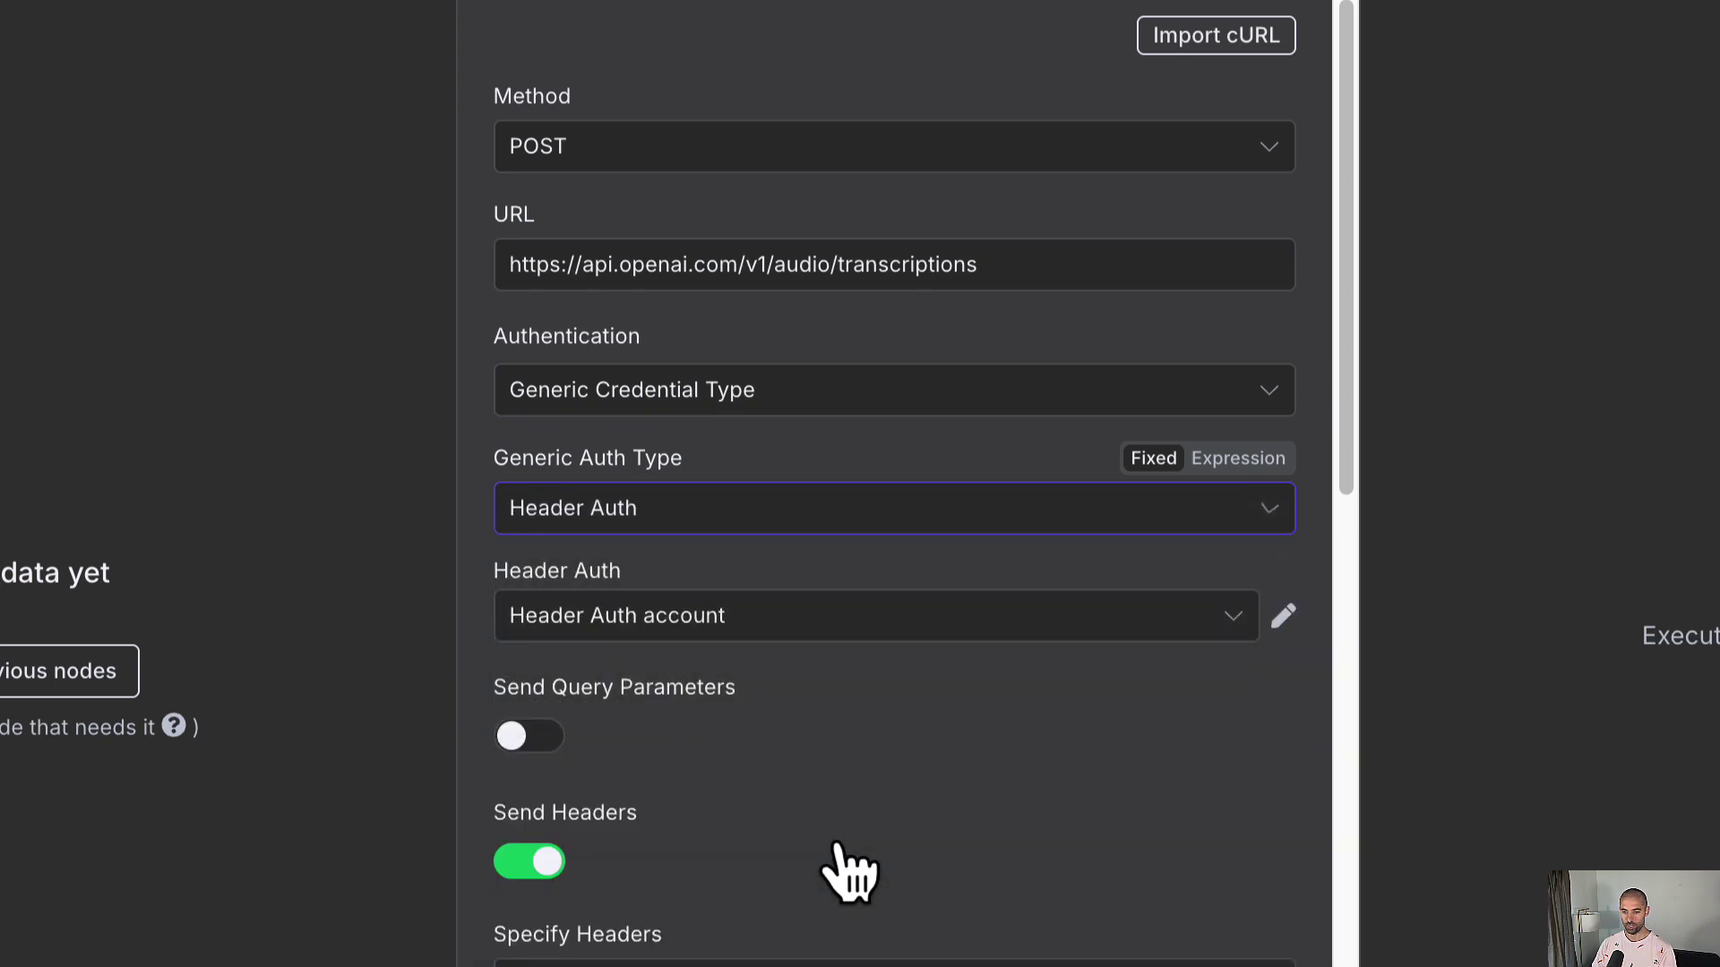
Open the existing Header Auth account credential from the Personal project's credentials list
{"action": "left_click", "coordinate": [864, 627]}
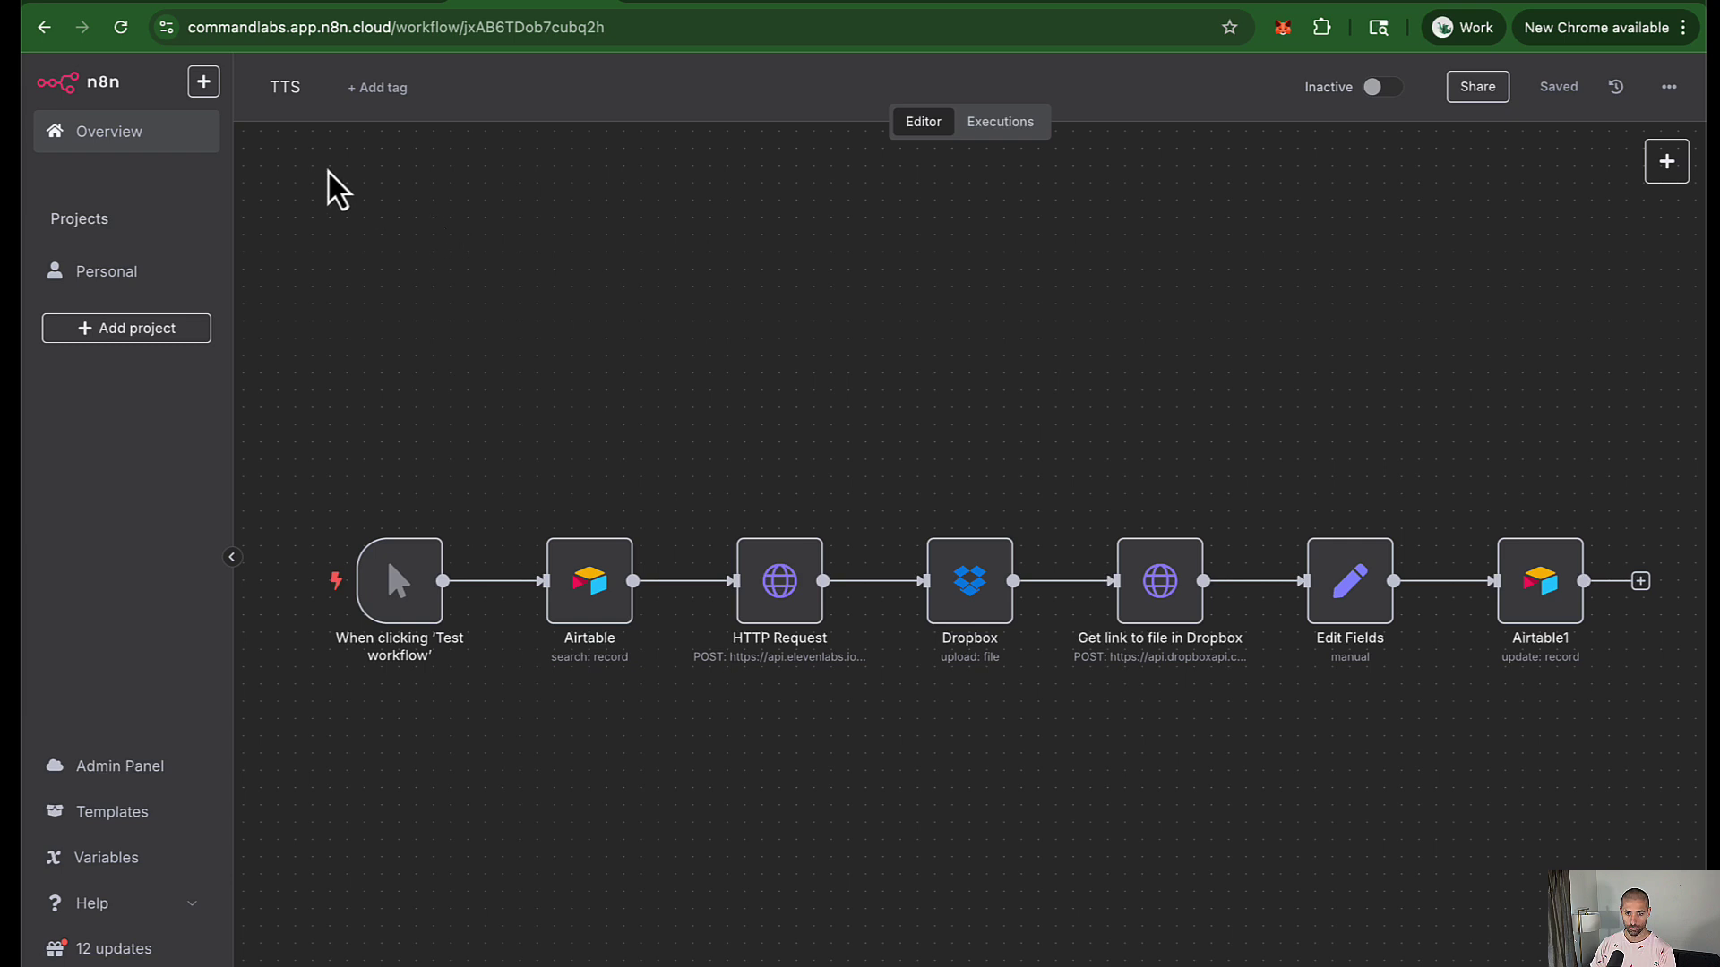
{"action": "left_click", "coordinate": [42, 34]}
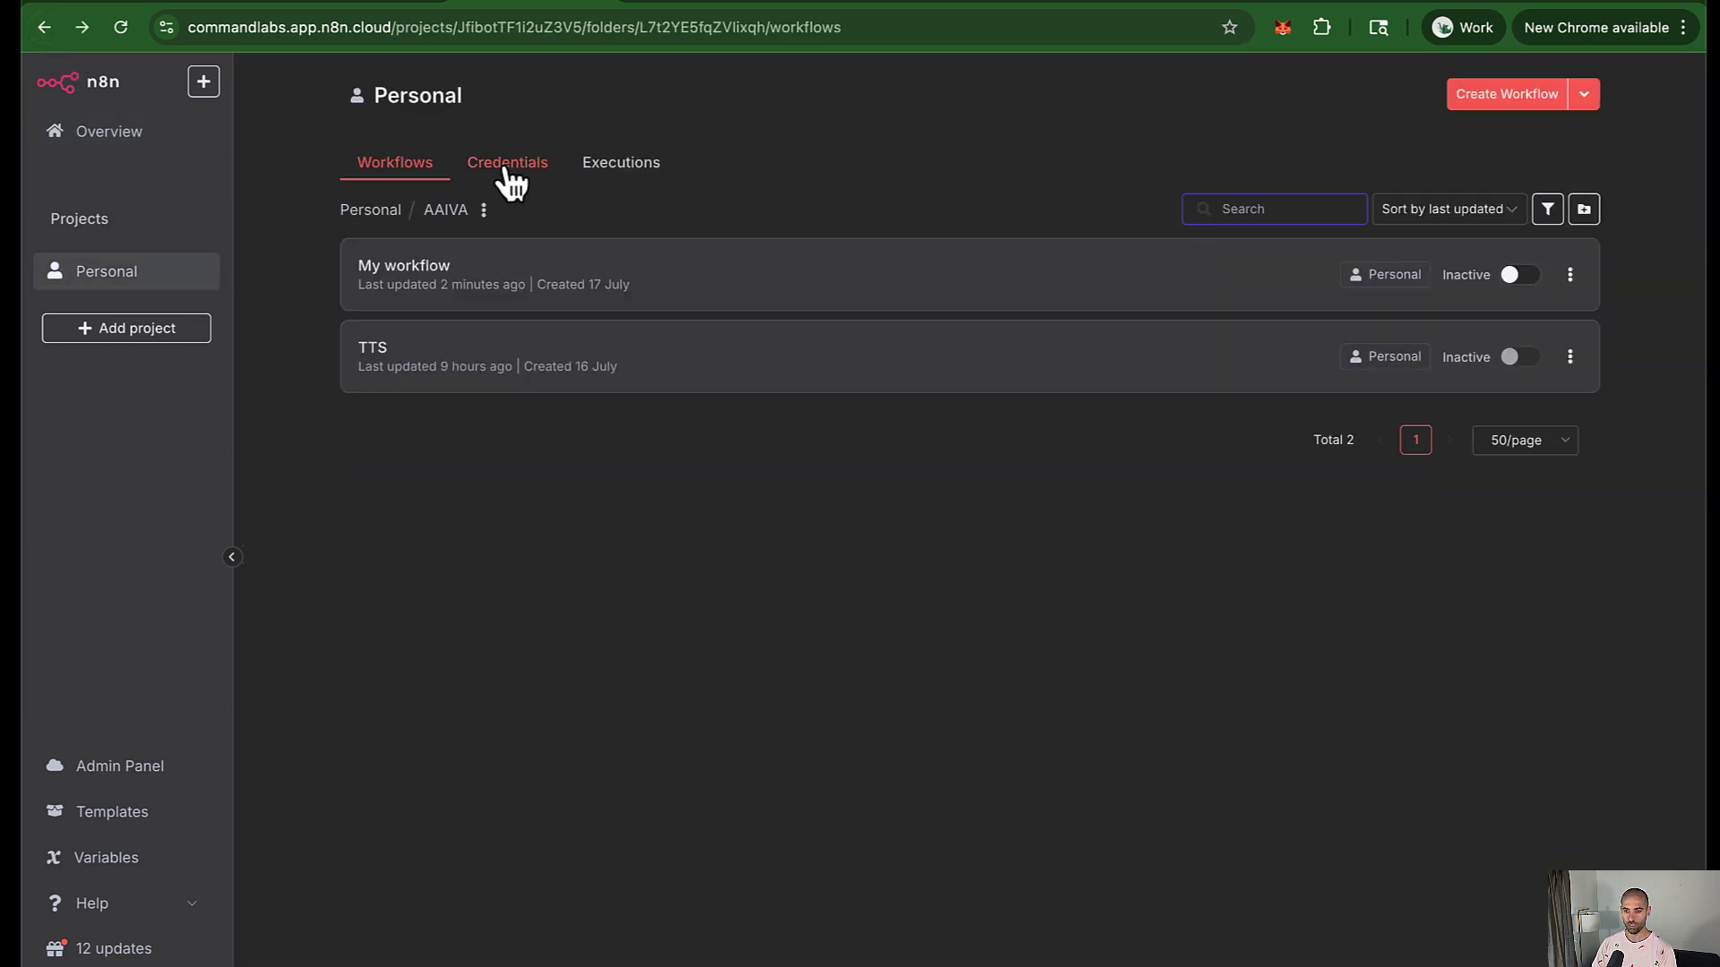
{"action": "left_click", "coordinate": [507, 170]}
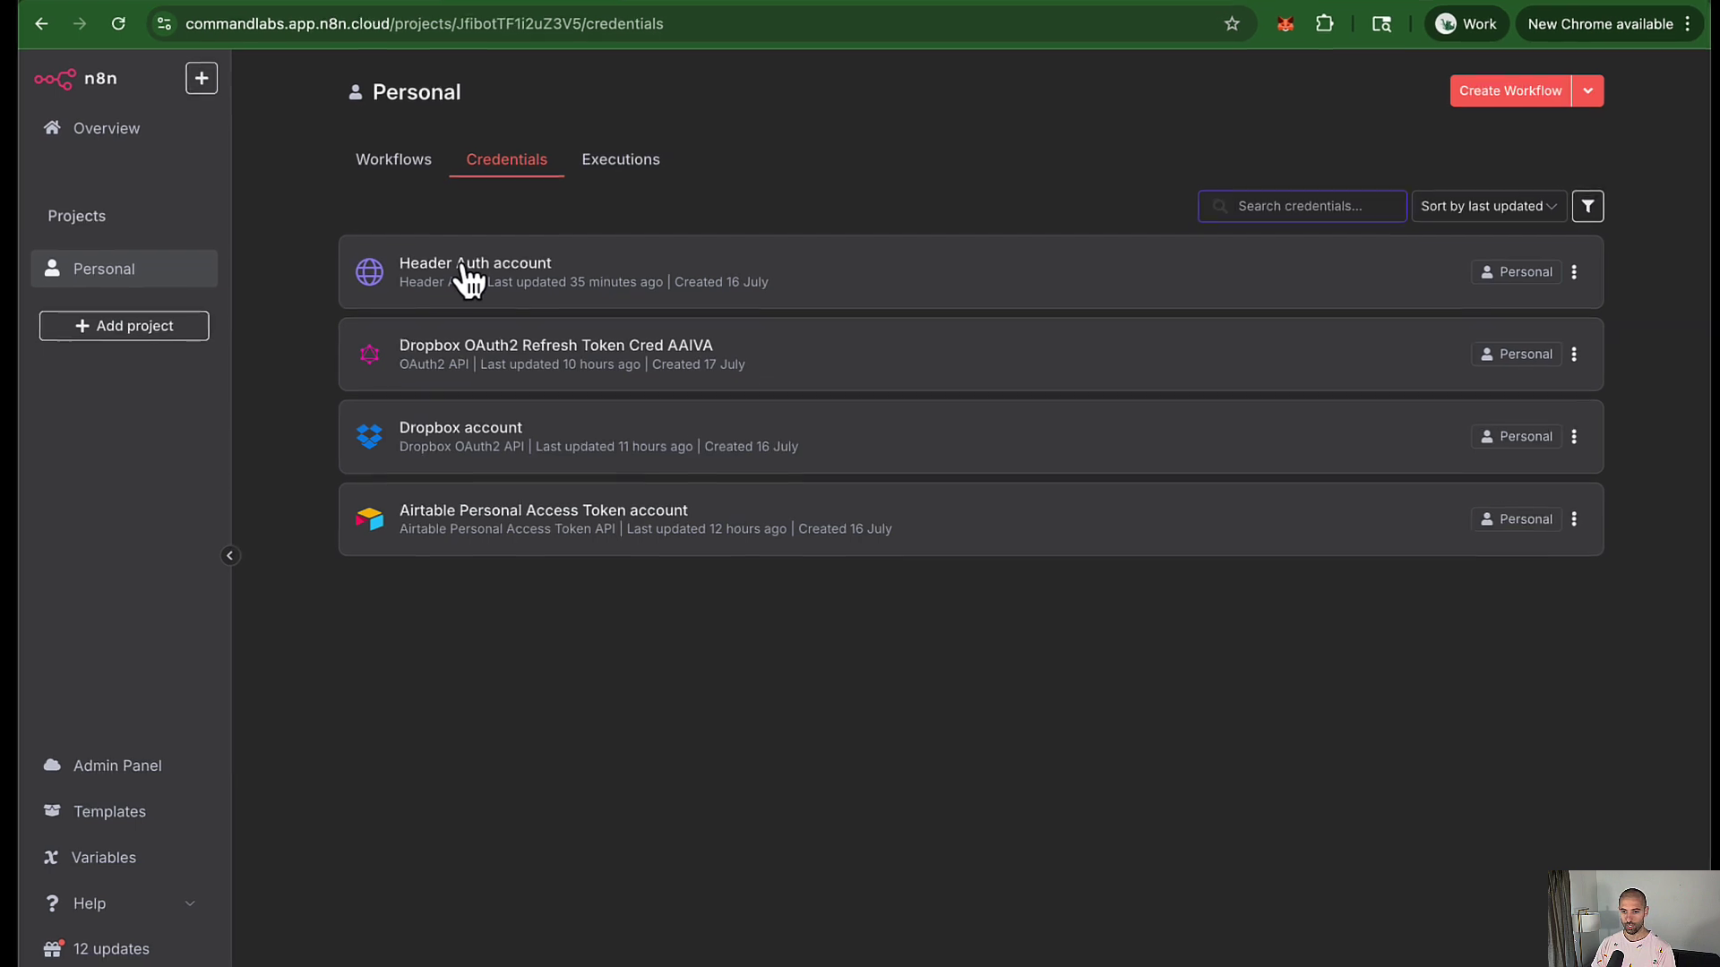
{"action": "left_click", "coordinate": [707, 264]}
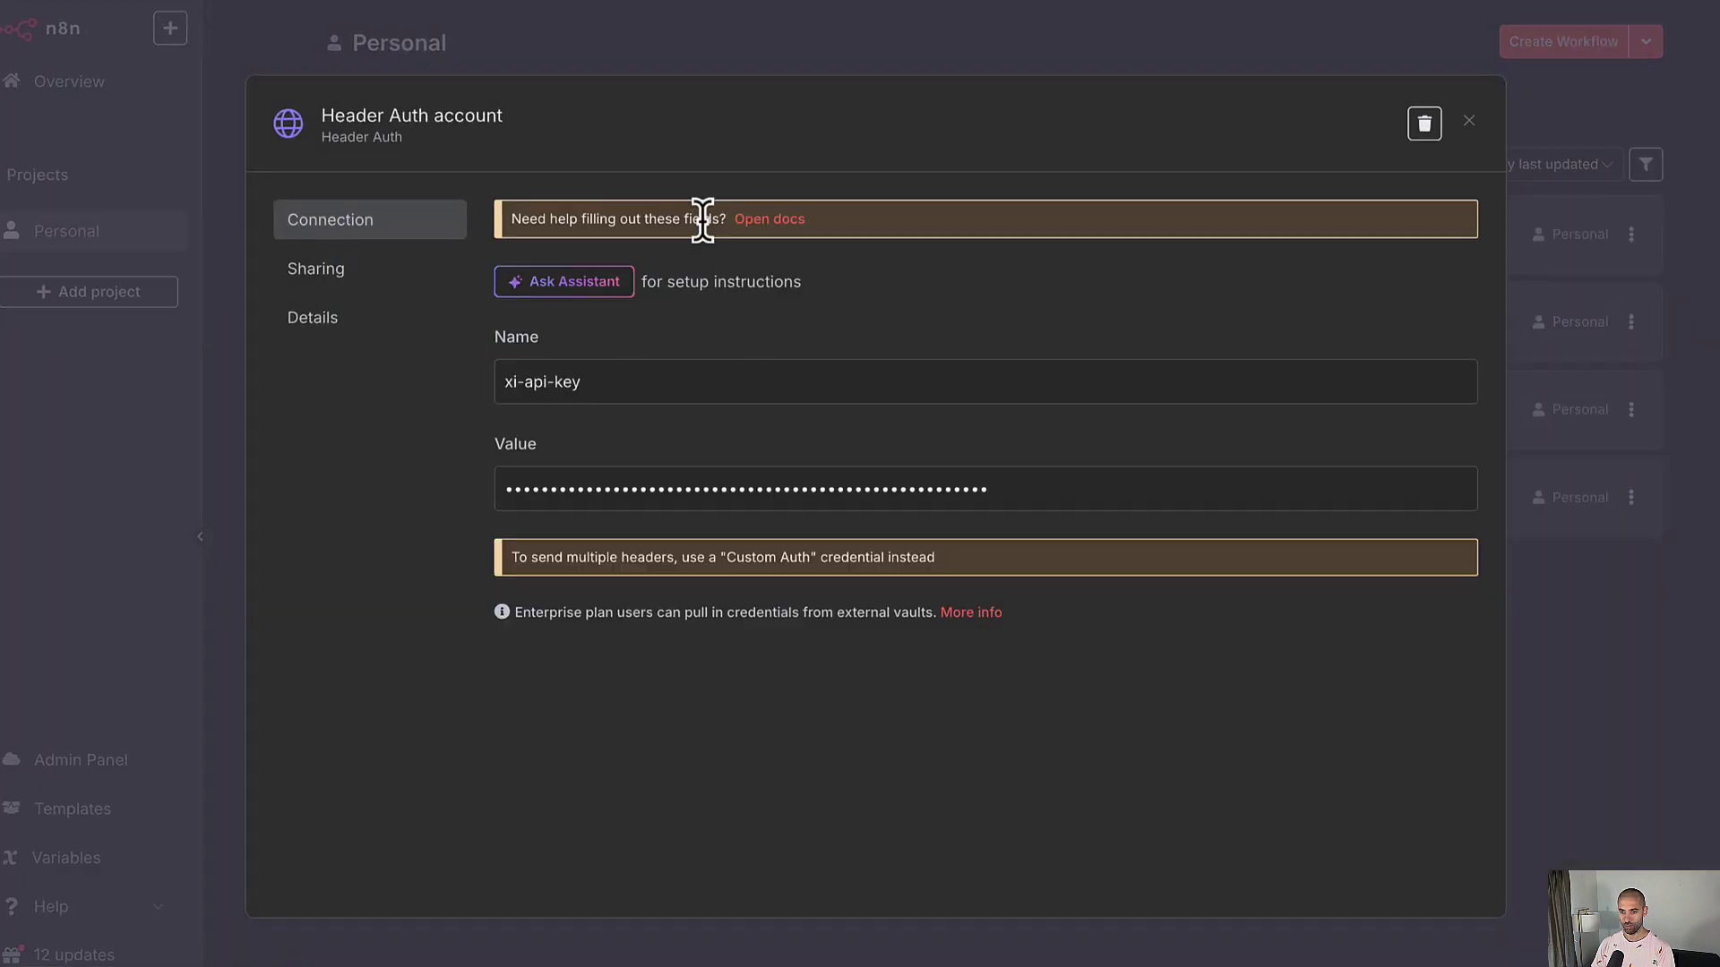
Rename the Header Auth credential to ElevenLabs AAIVA Auth, save it and close it
{"action": "left_click", "coordinate": [421, 89]}
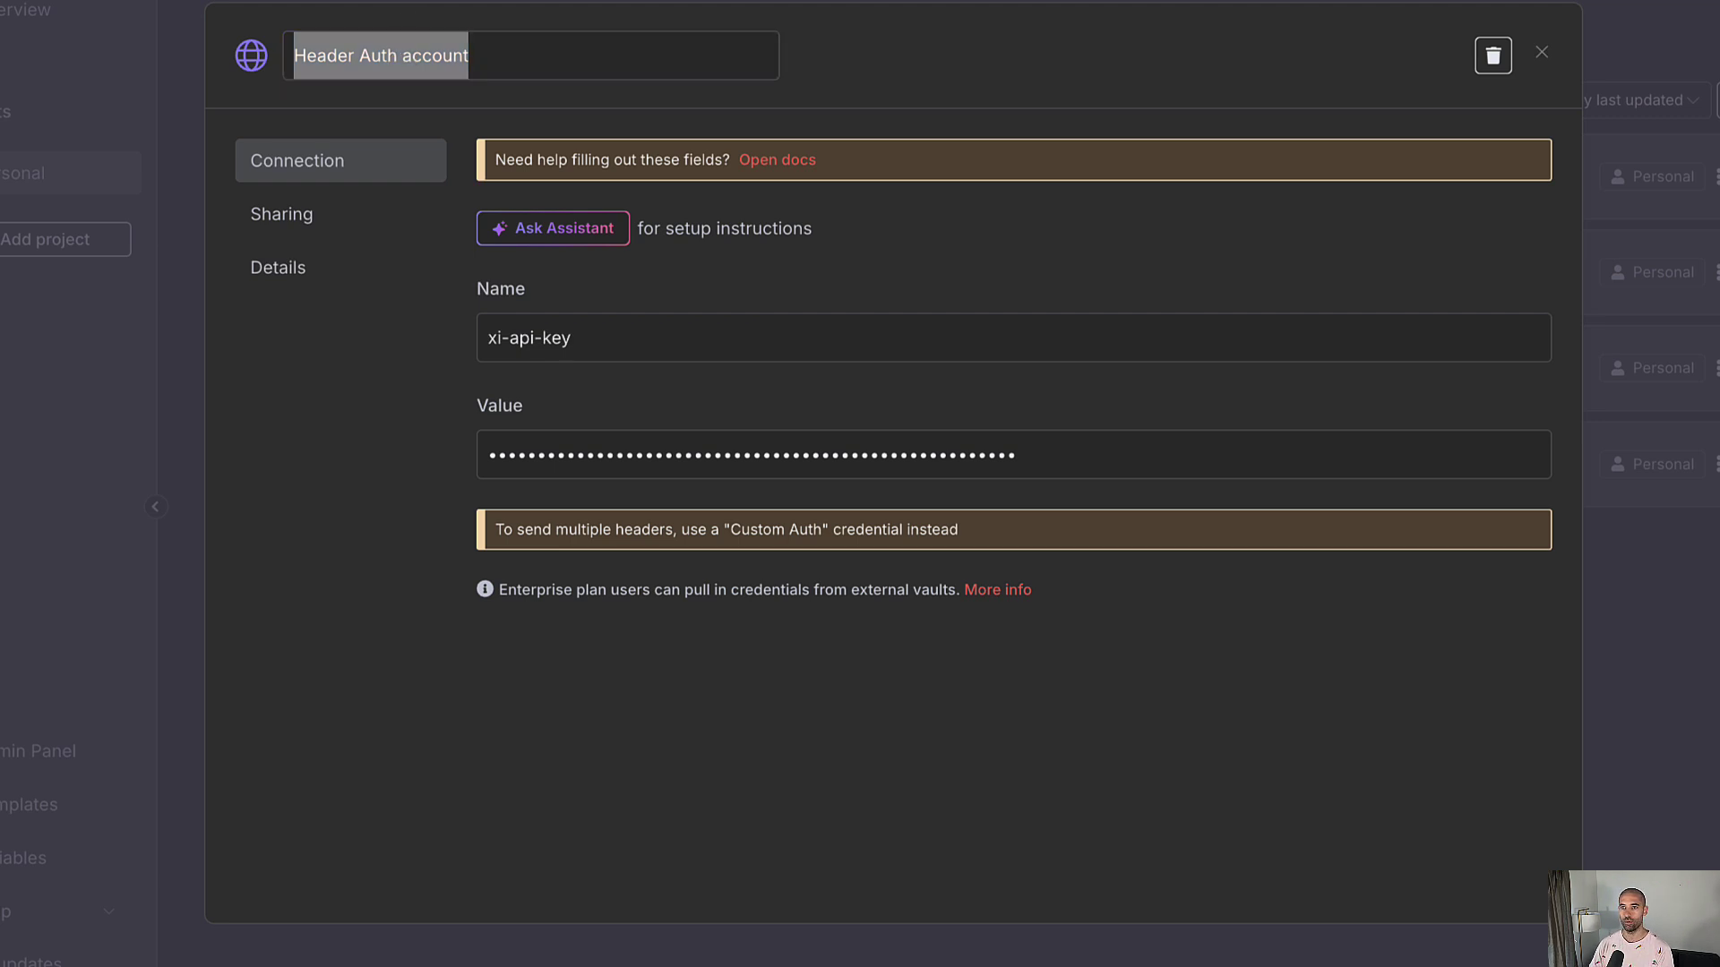
{"action": "left_click", "coordinate": [572, 55]}
{"action": "key", "text": "ctrl+v"}
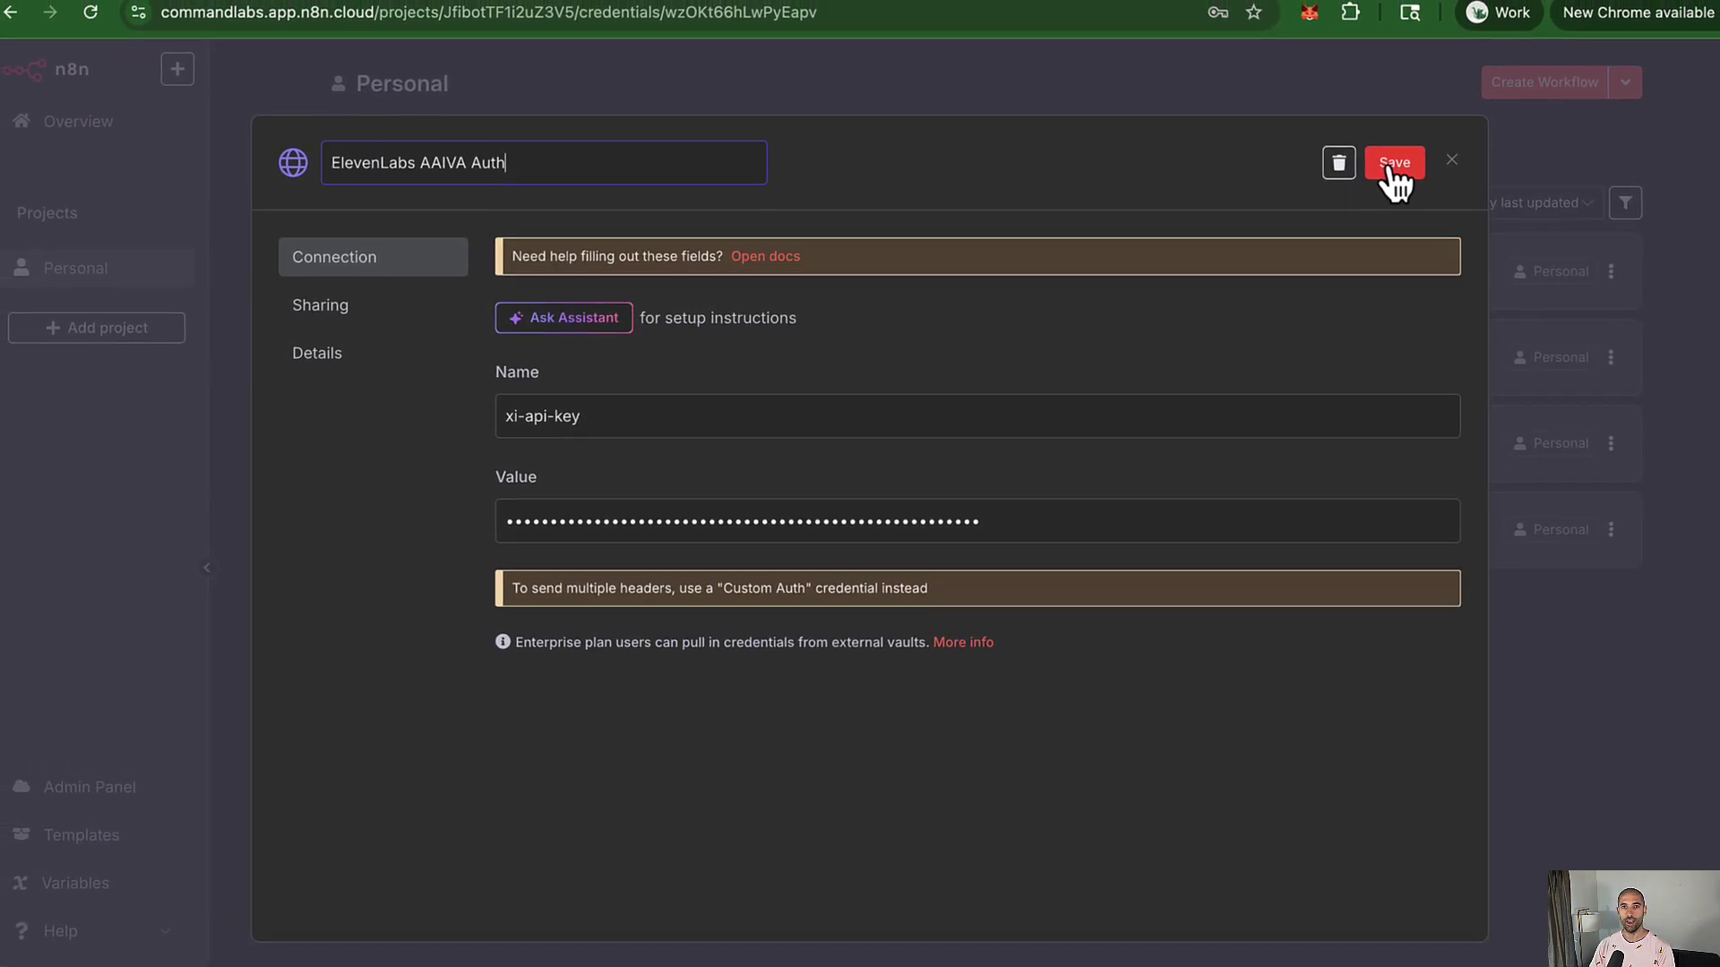
{"action": "left_click", "coordinate": [1397, 159]}
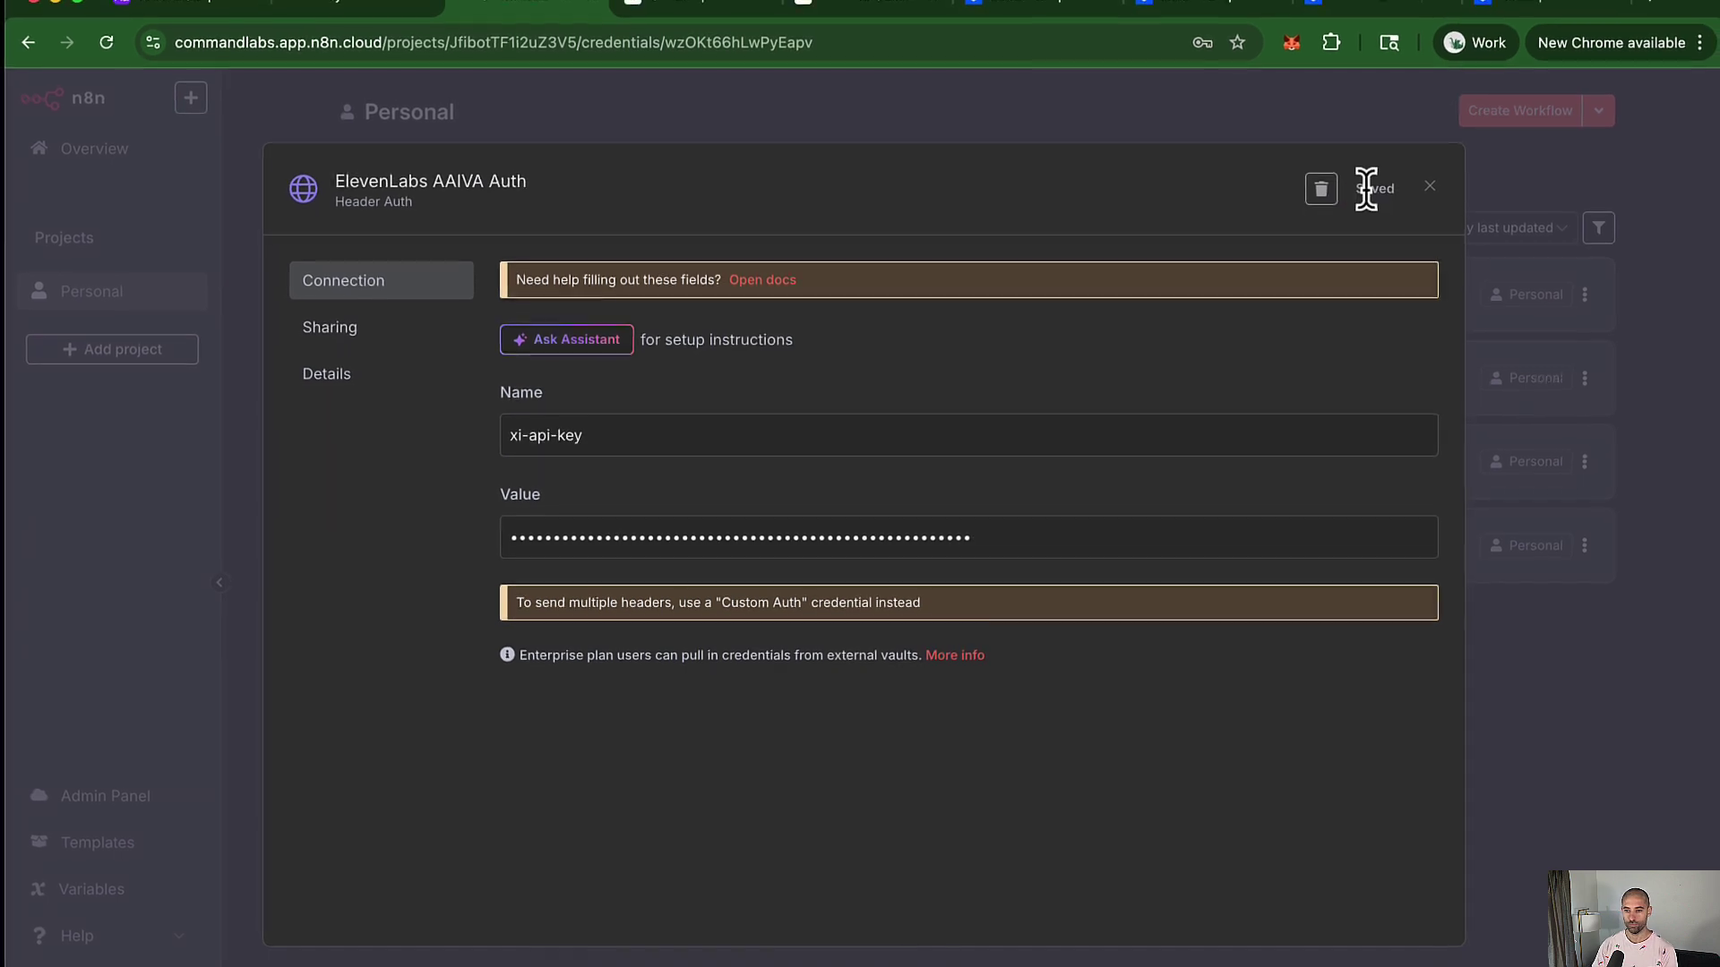
{"action": "left_click", "coordinate": [618, 148]}
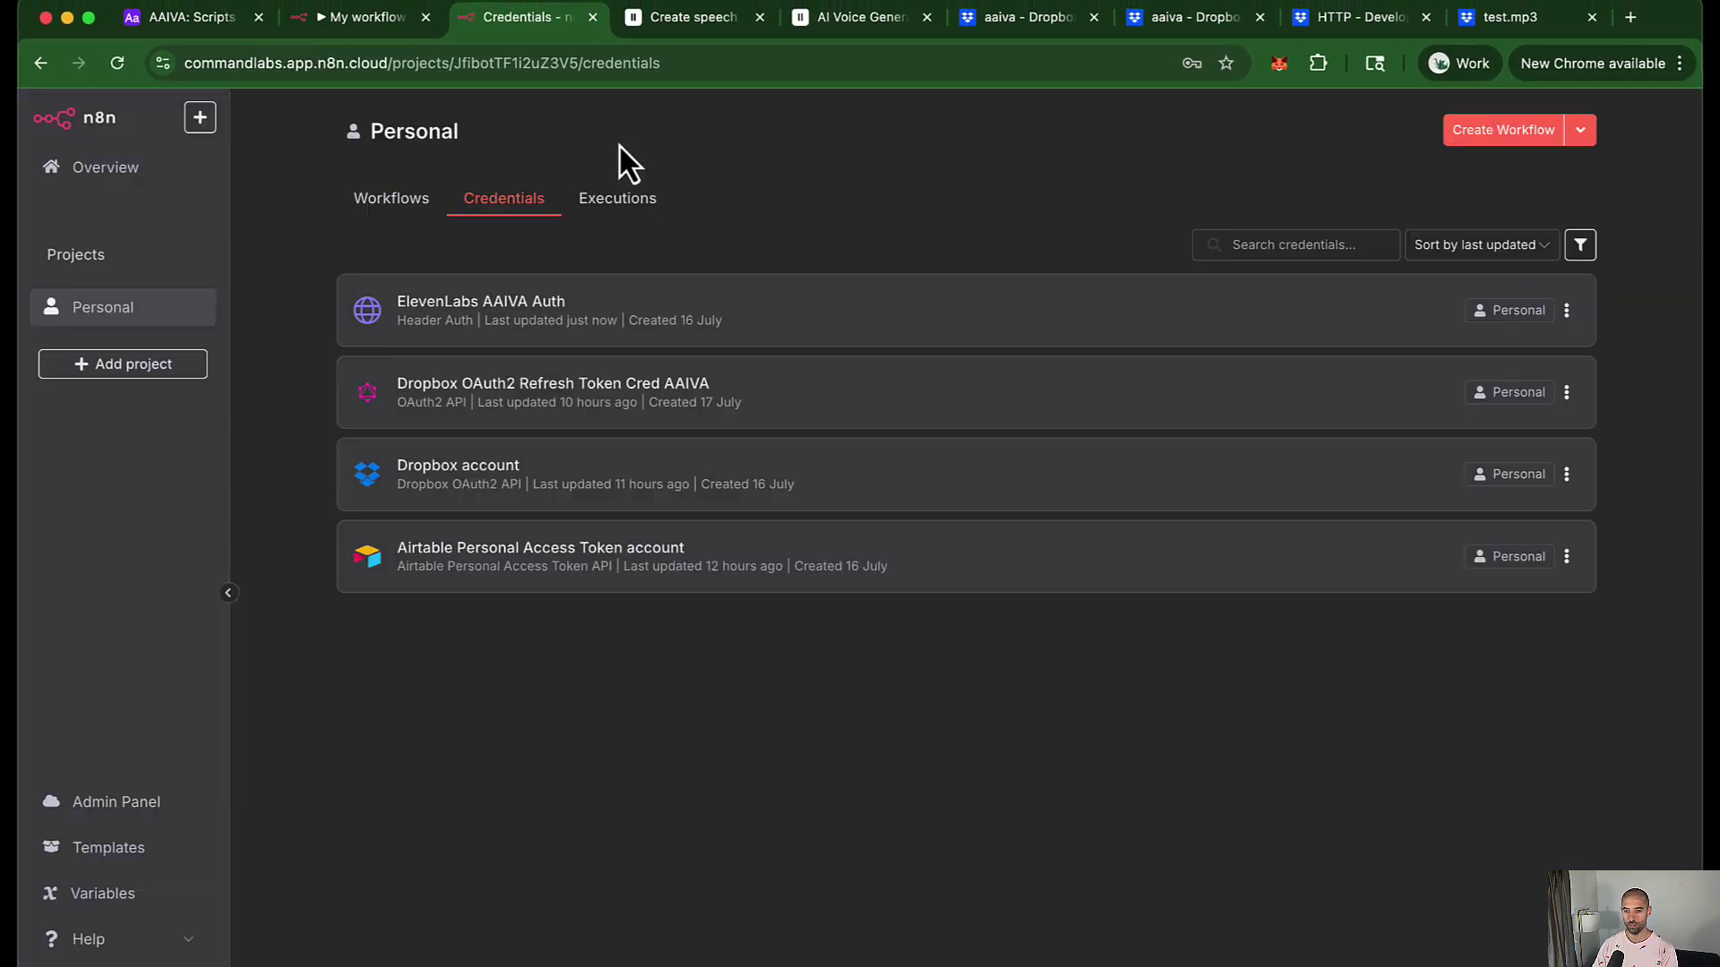
Return to My workflow, save and reload it, and reopen the HTTP Request node
{"action": "left_click", "coordinate": [355, 25]}
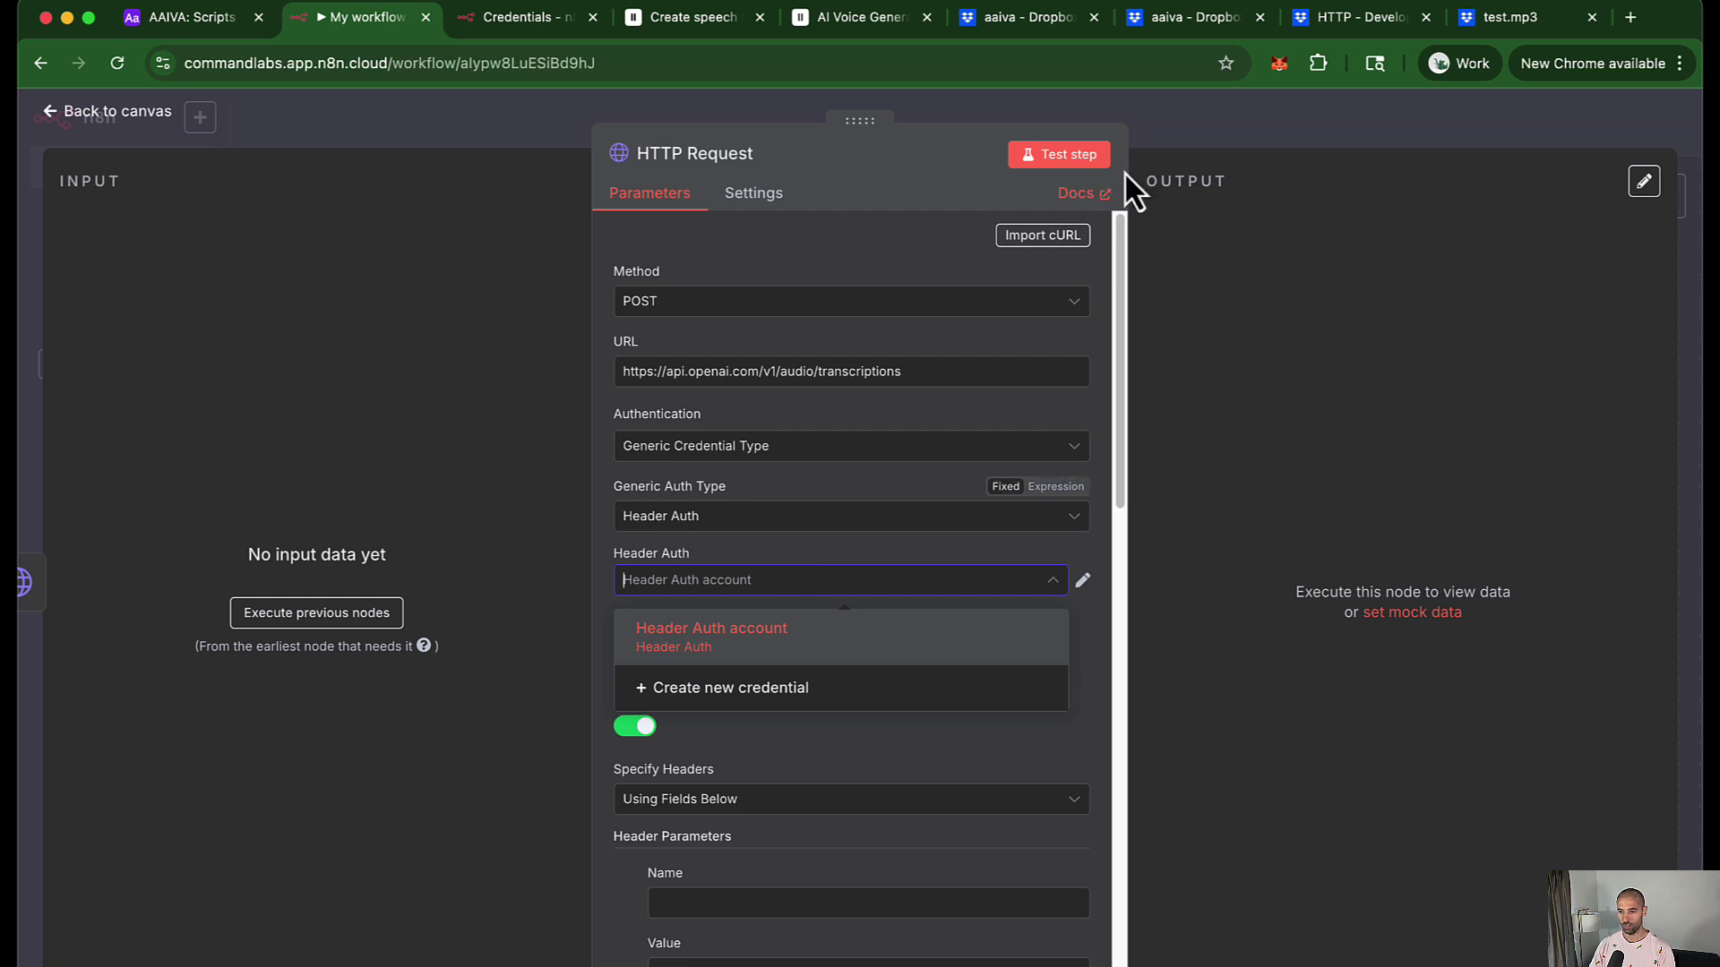
{"action": "left_click", "coordinate": [1213, 136]}
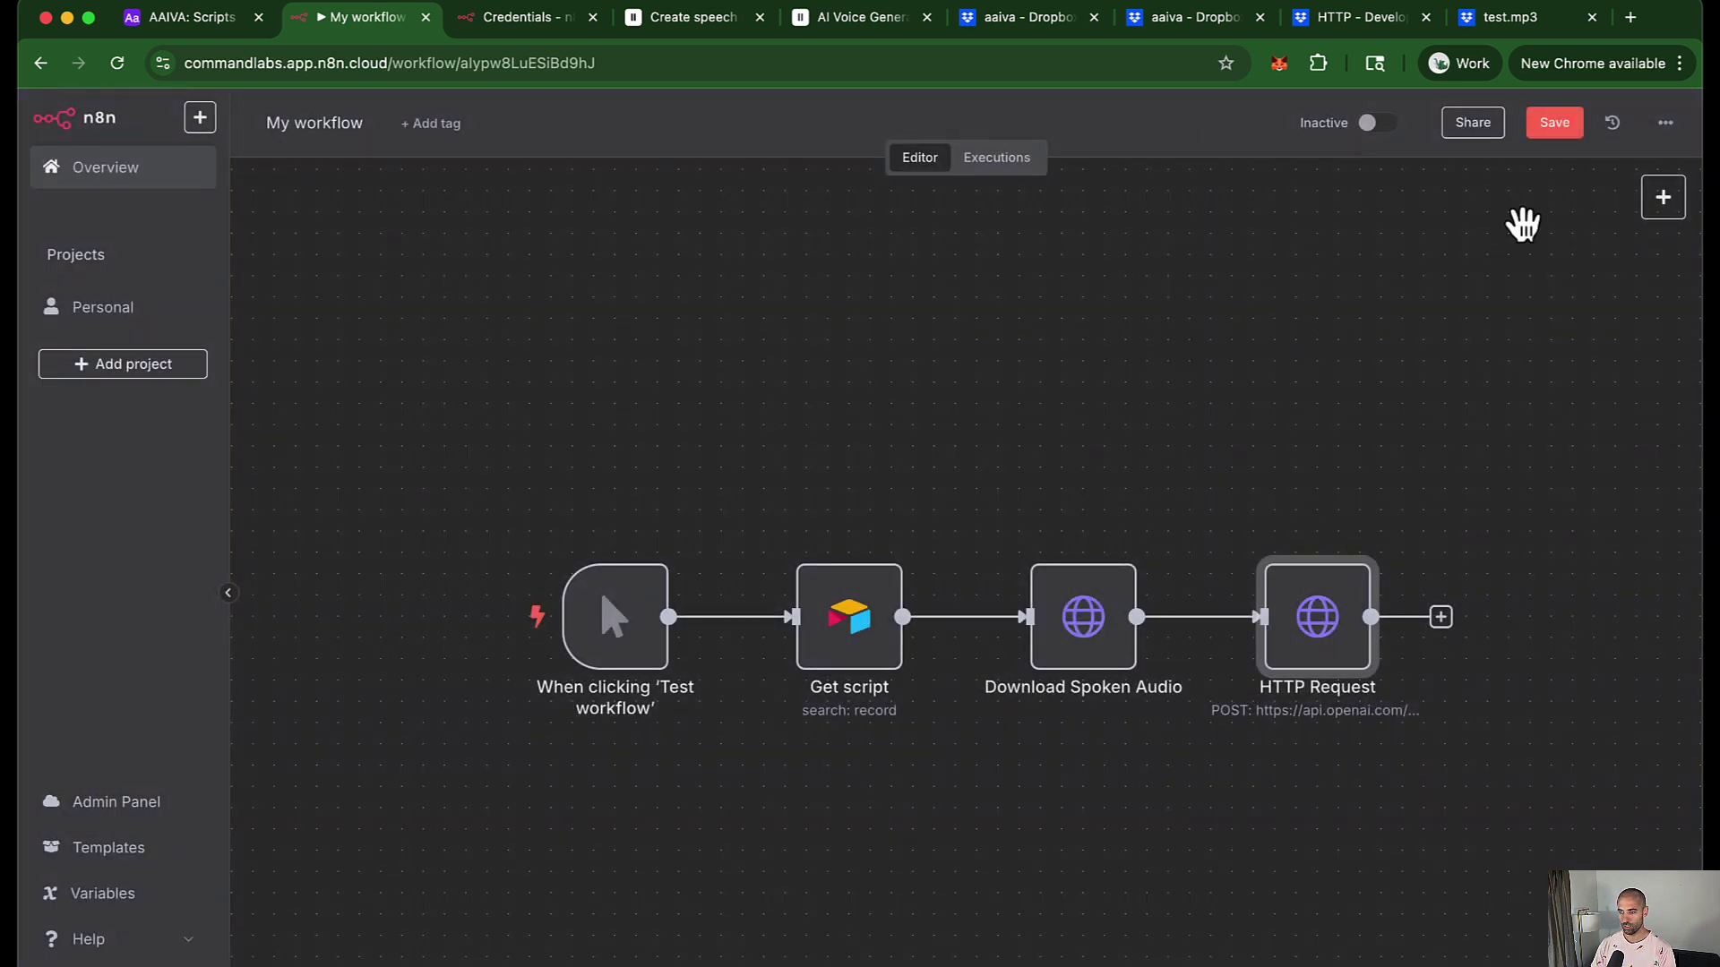
{"action": "key", "text": "super+s"}
{"action": "key", "text": "super+r"}
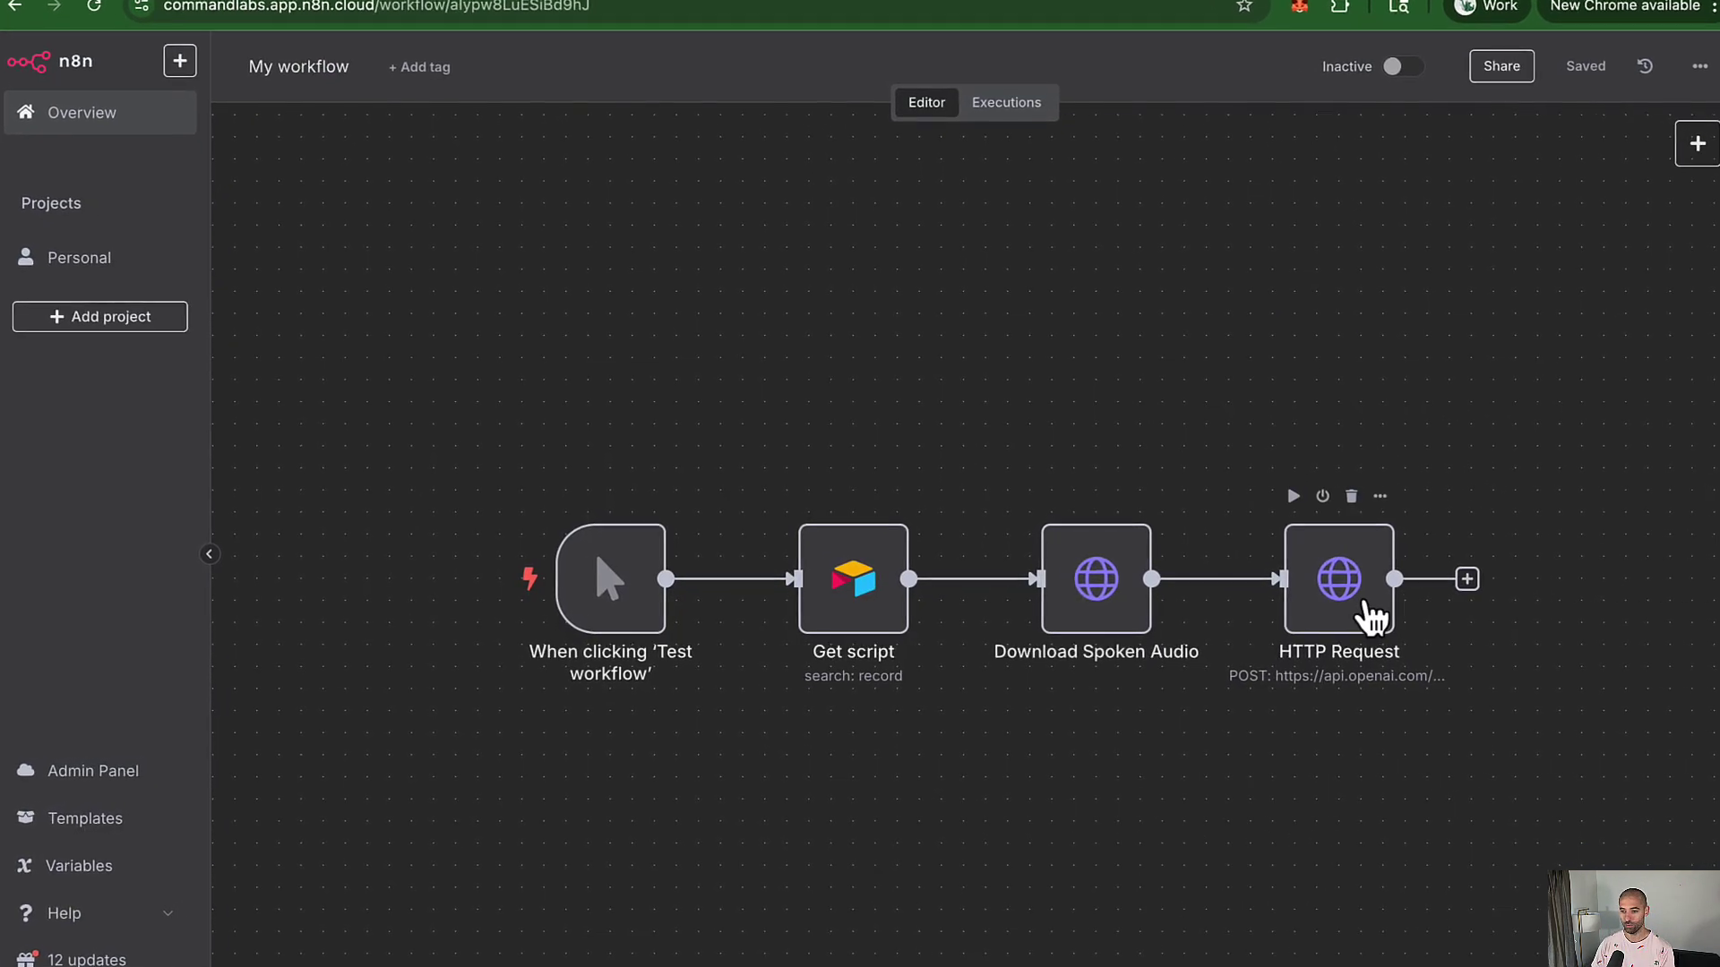
{"action": "left_click", "coordinate": [1328, 584]}
{"action": "double_click", "coordinate": [1351, 580]}
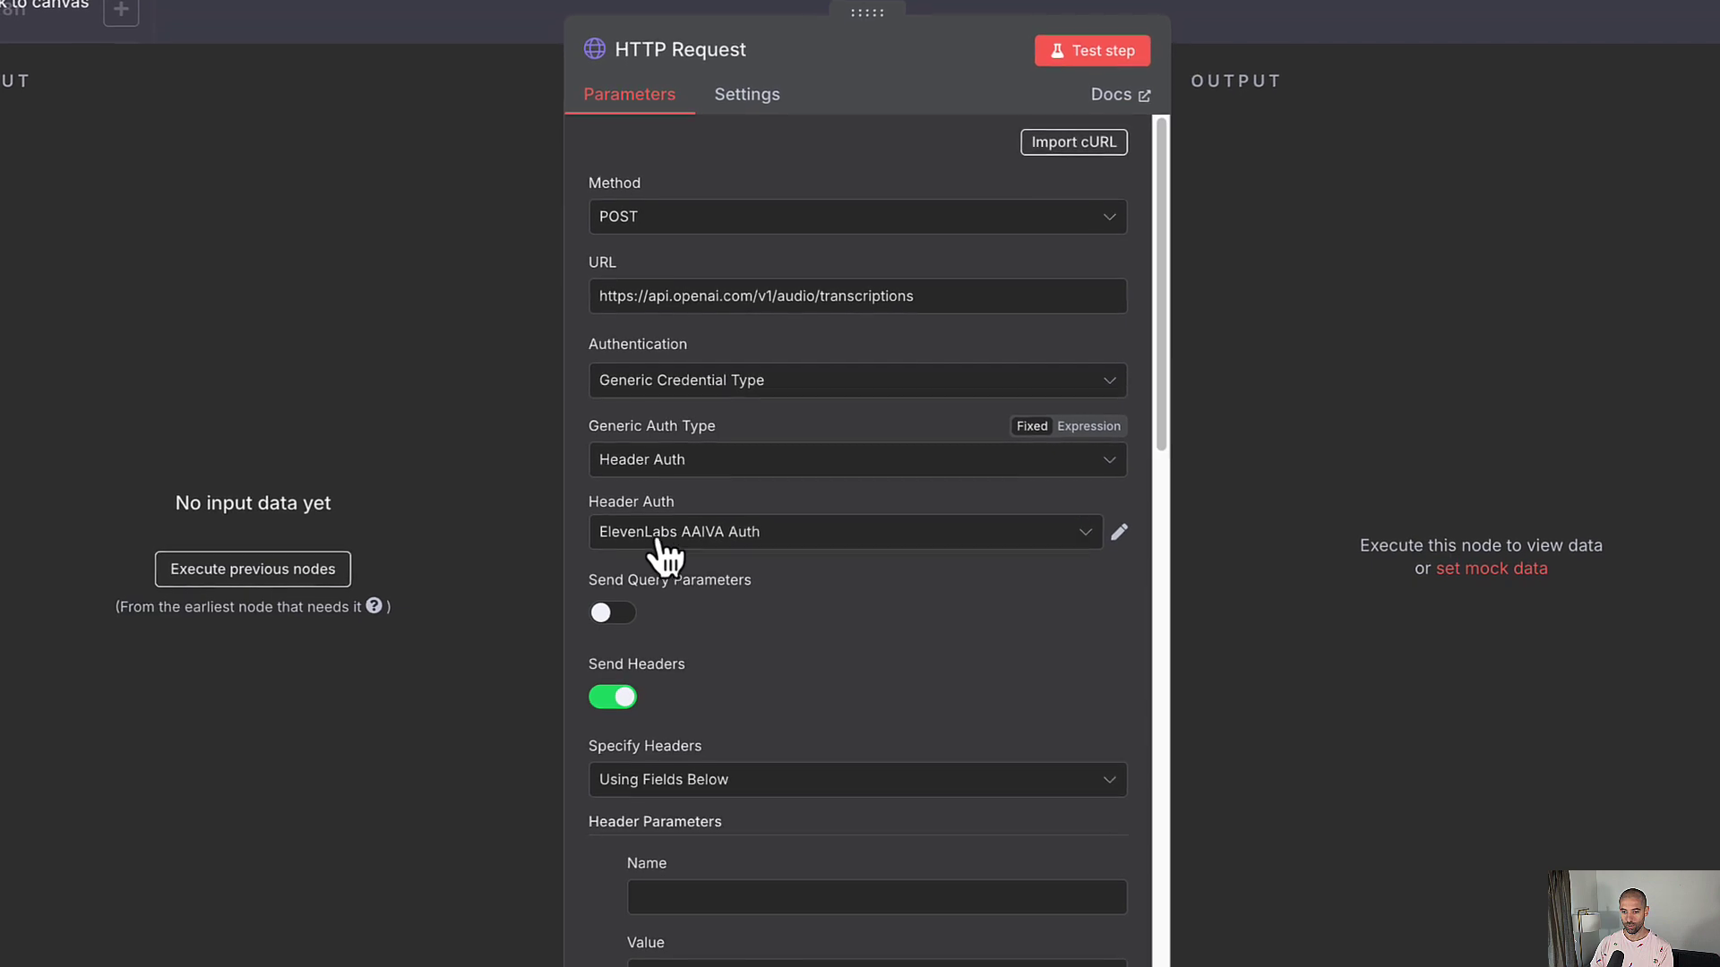
Start creating a new Header Auth credential for the HTTP Request node
{"action": "left_click", "coordinate": [905, 542]}
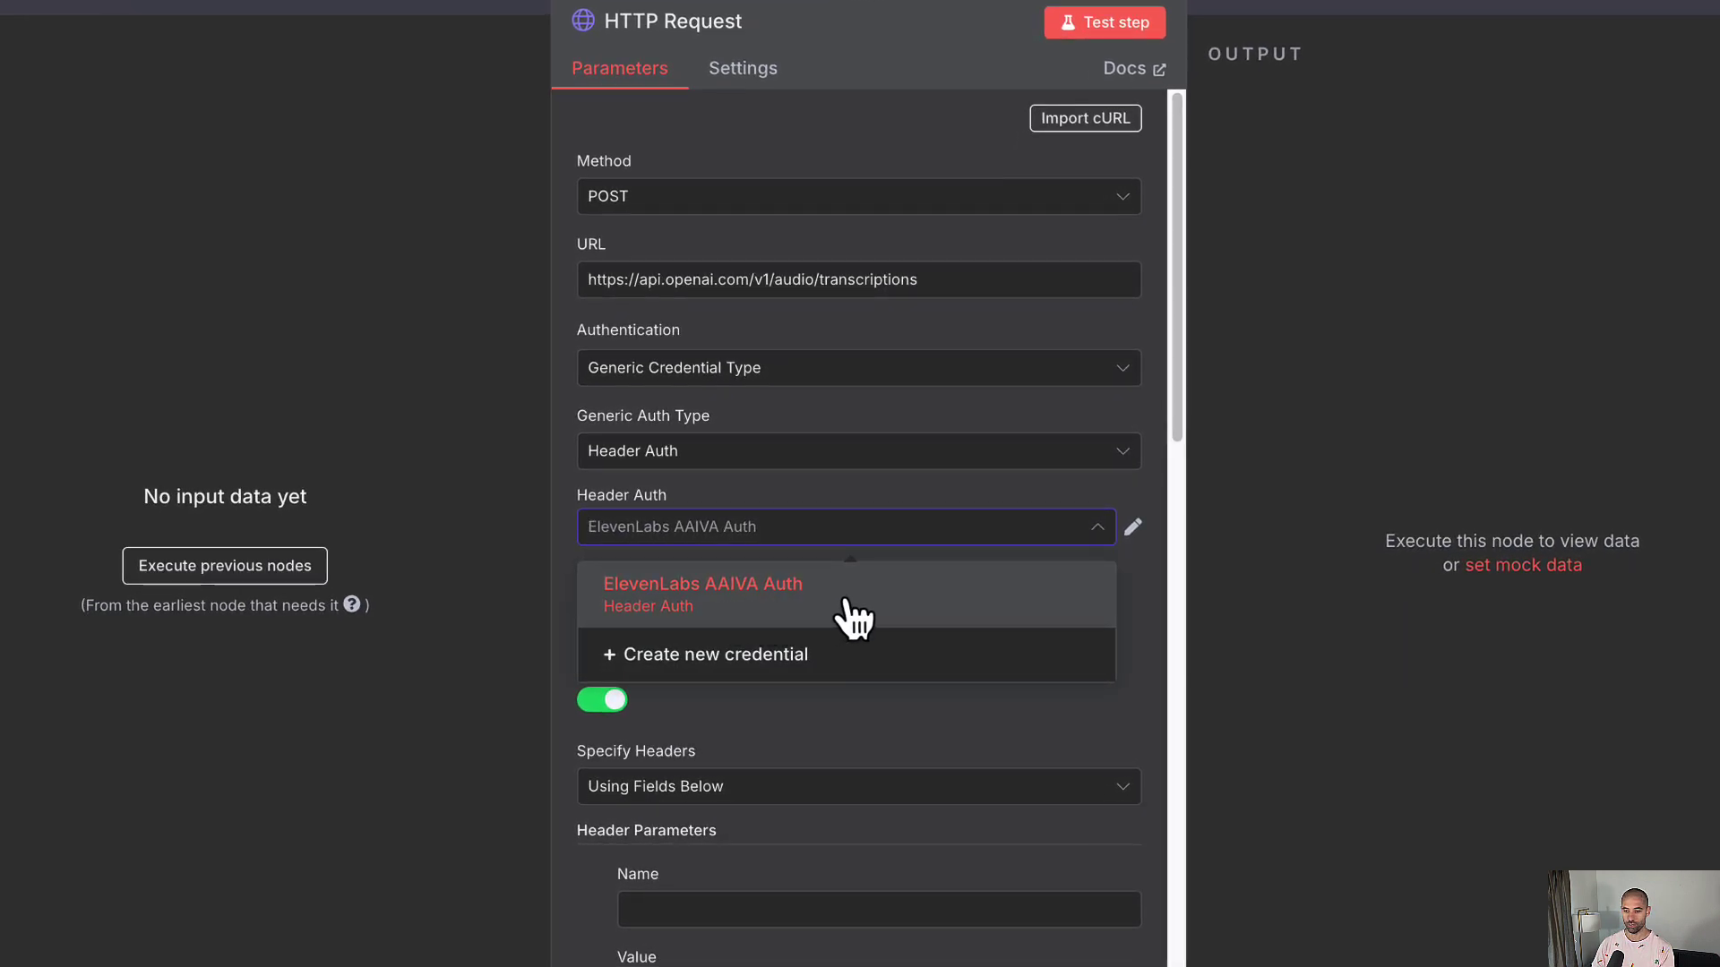
{"action": "left_click", "coordinate": [716, 658]}
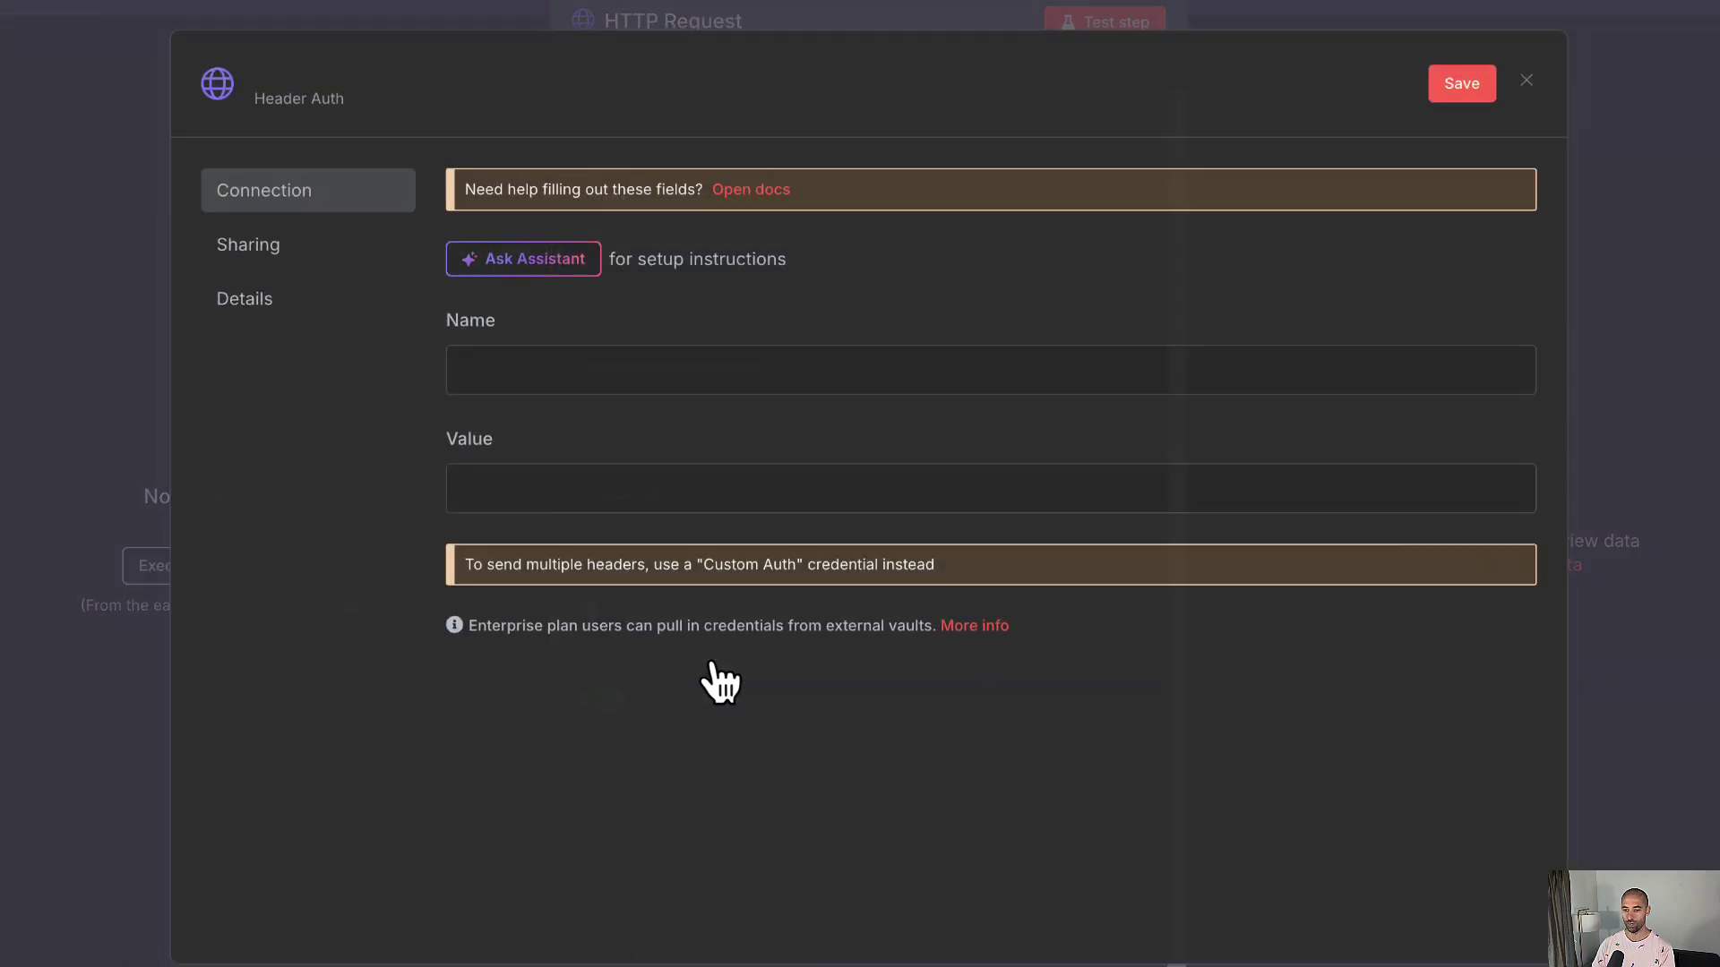
{"action": "key", "text": "ctrl+v"}
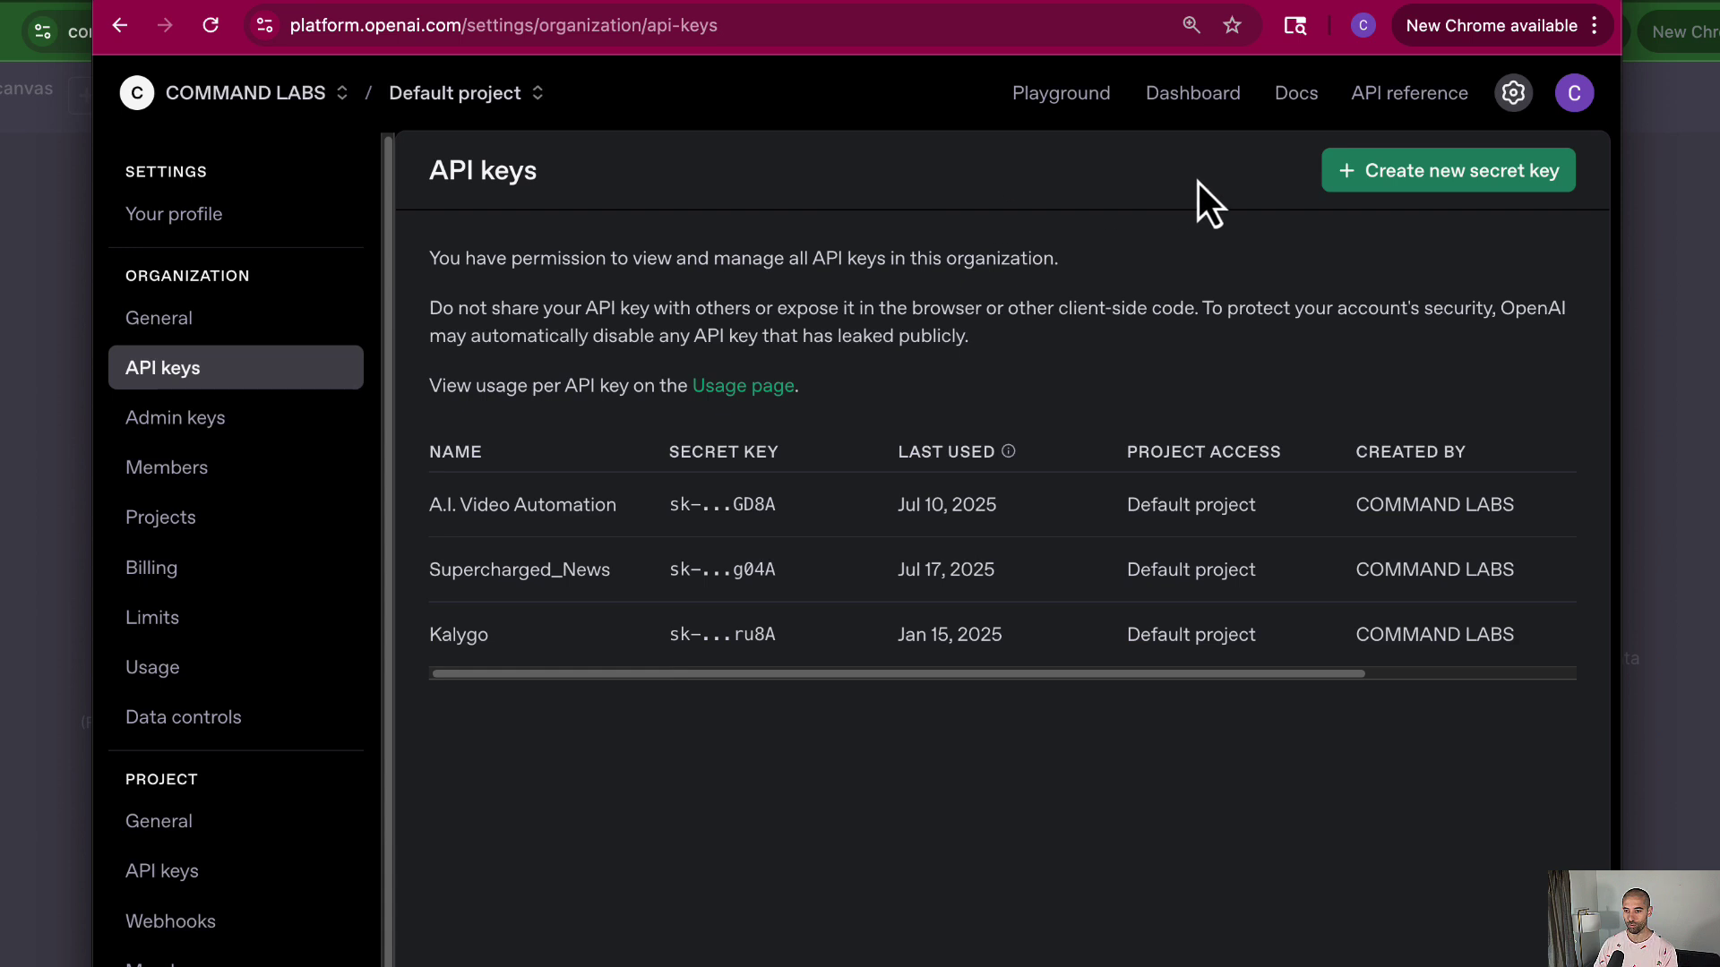
On the OpenAI platform, create a secret key named aaiva in the Default project and copy it
{"action": "left_click", "coordinate": [1482, 172]}
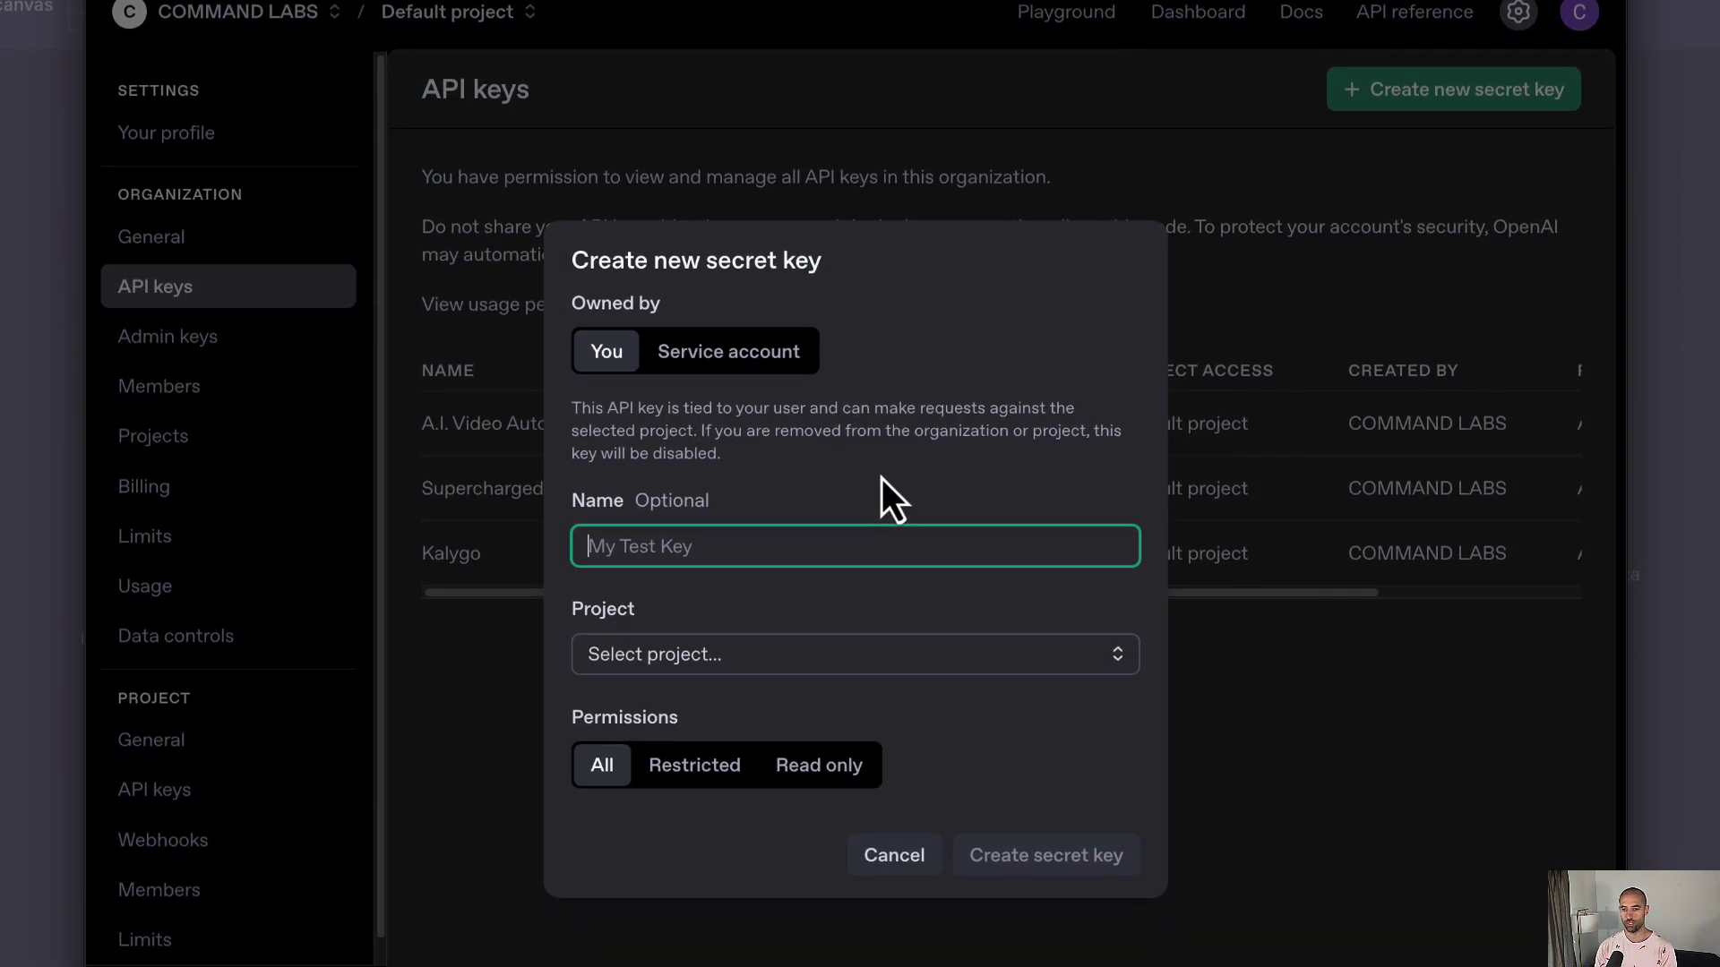
{"action": "type", "text": "aaiva"}
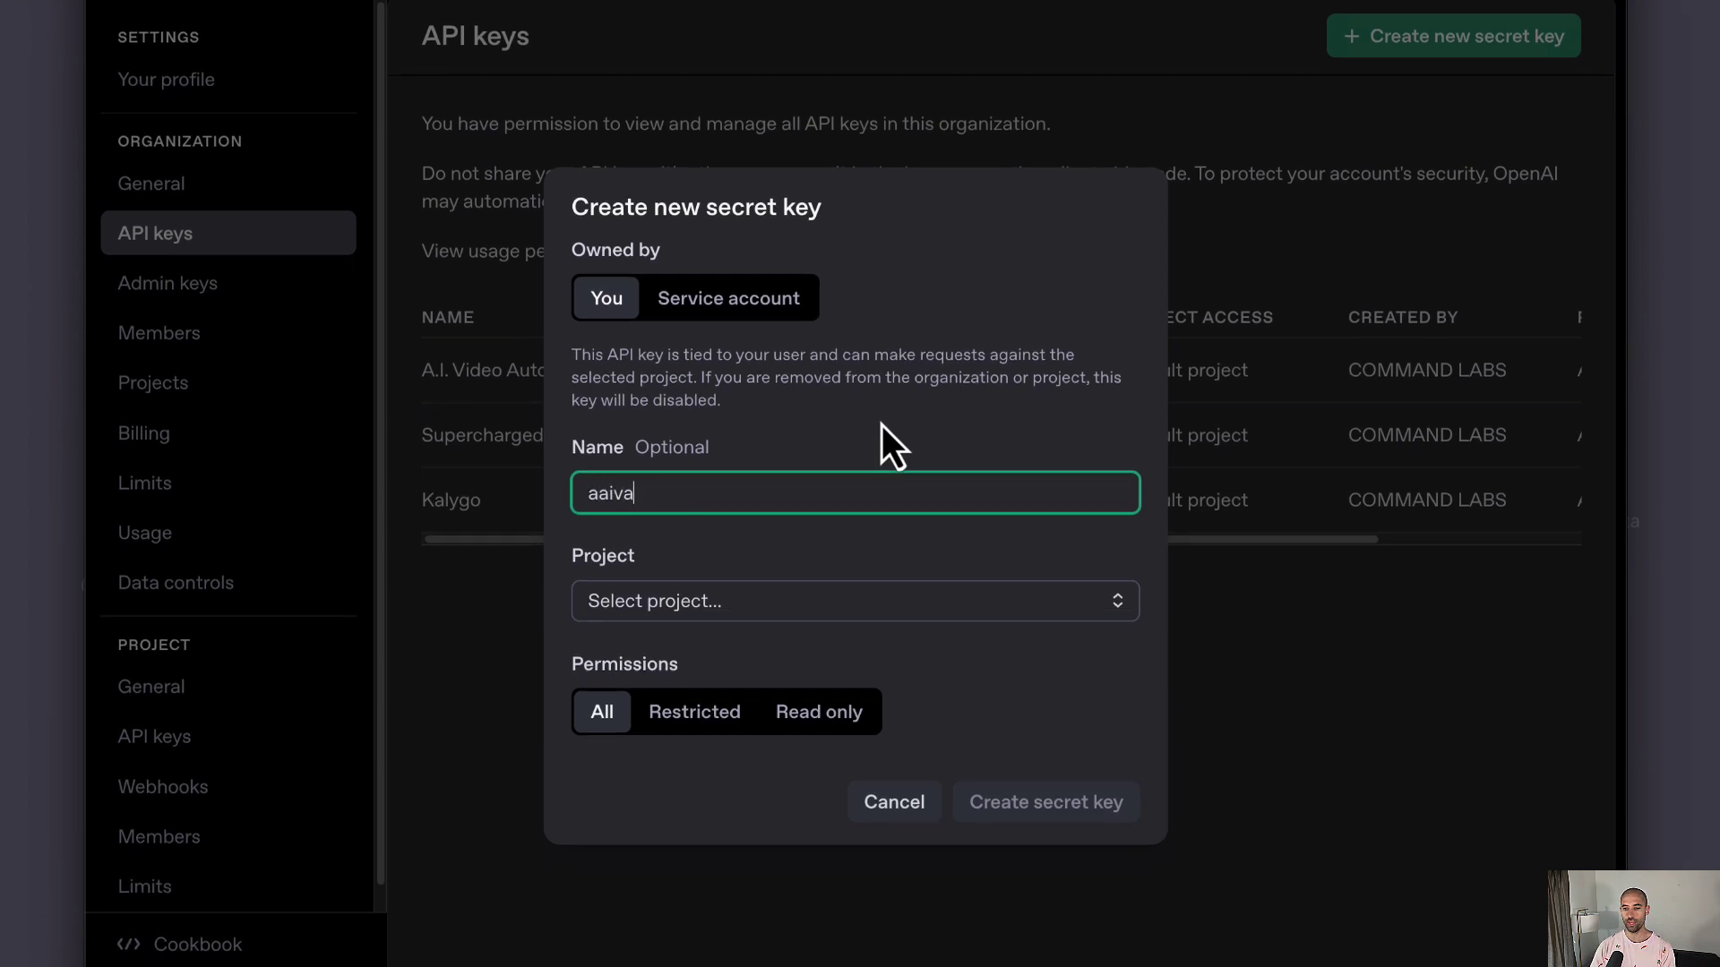
{"action": "left_click", "coordinate": [859, 607]}
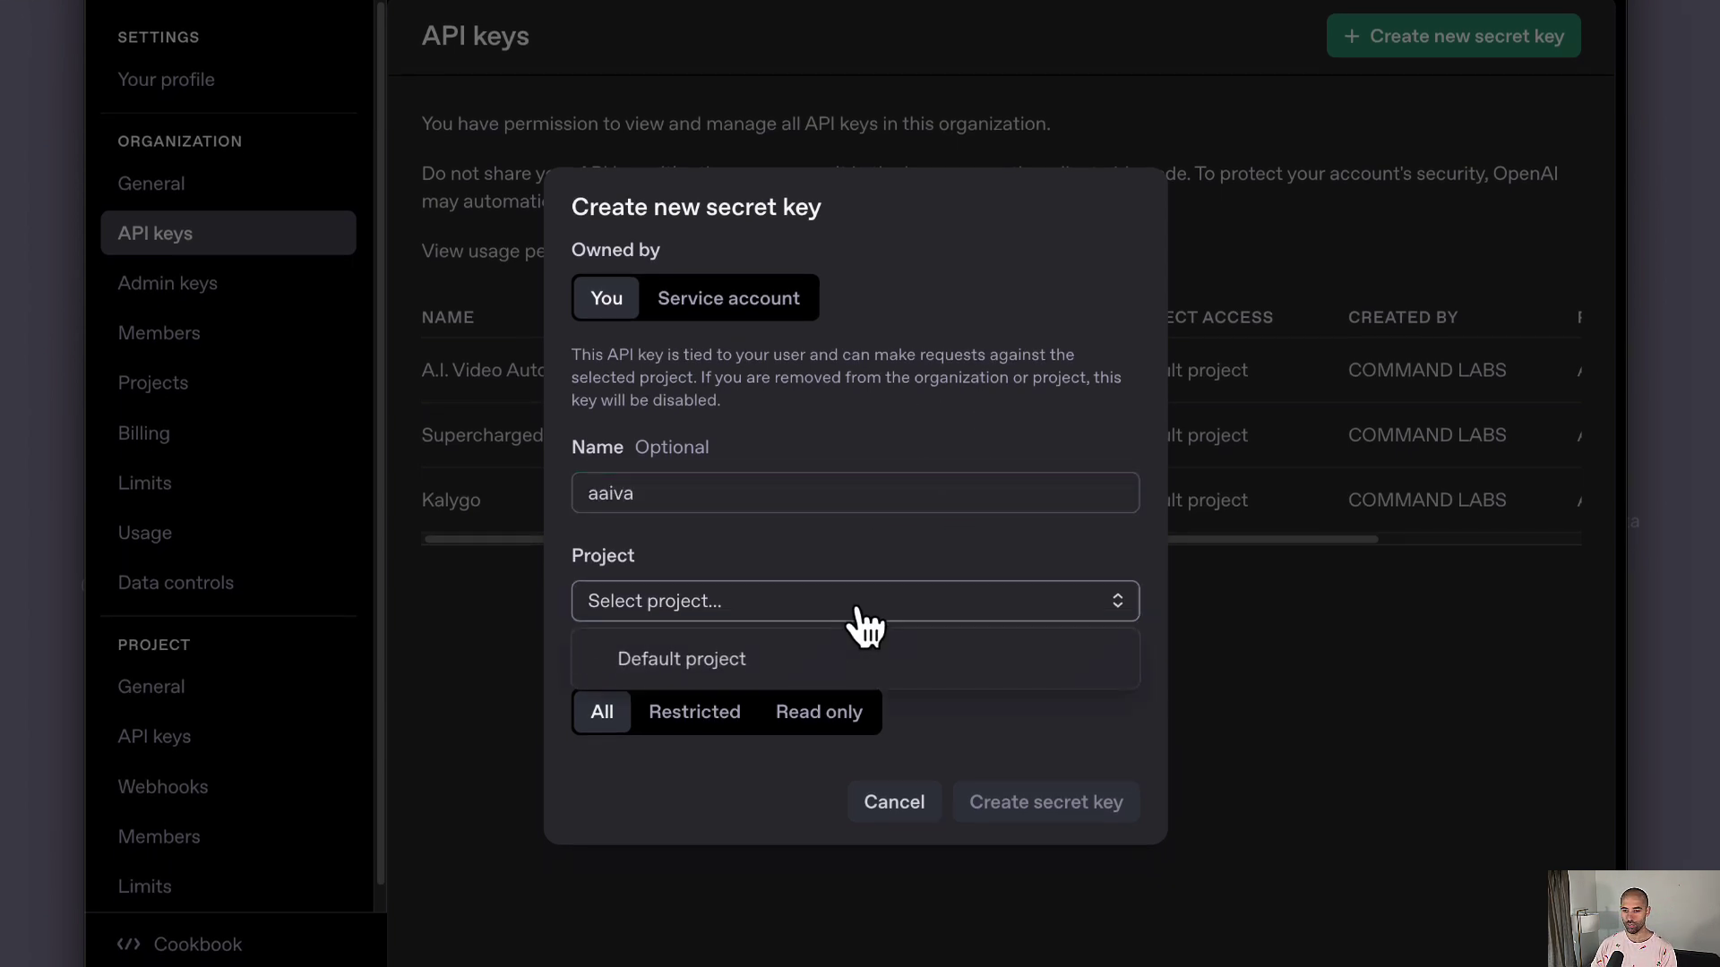
{"action": "left_click", "coordinate": [941, 660]}
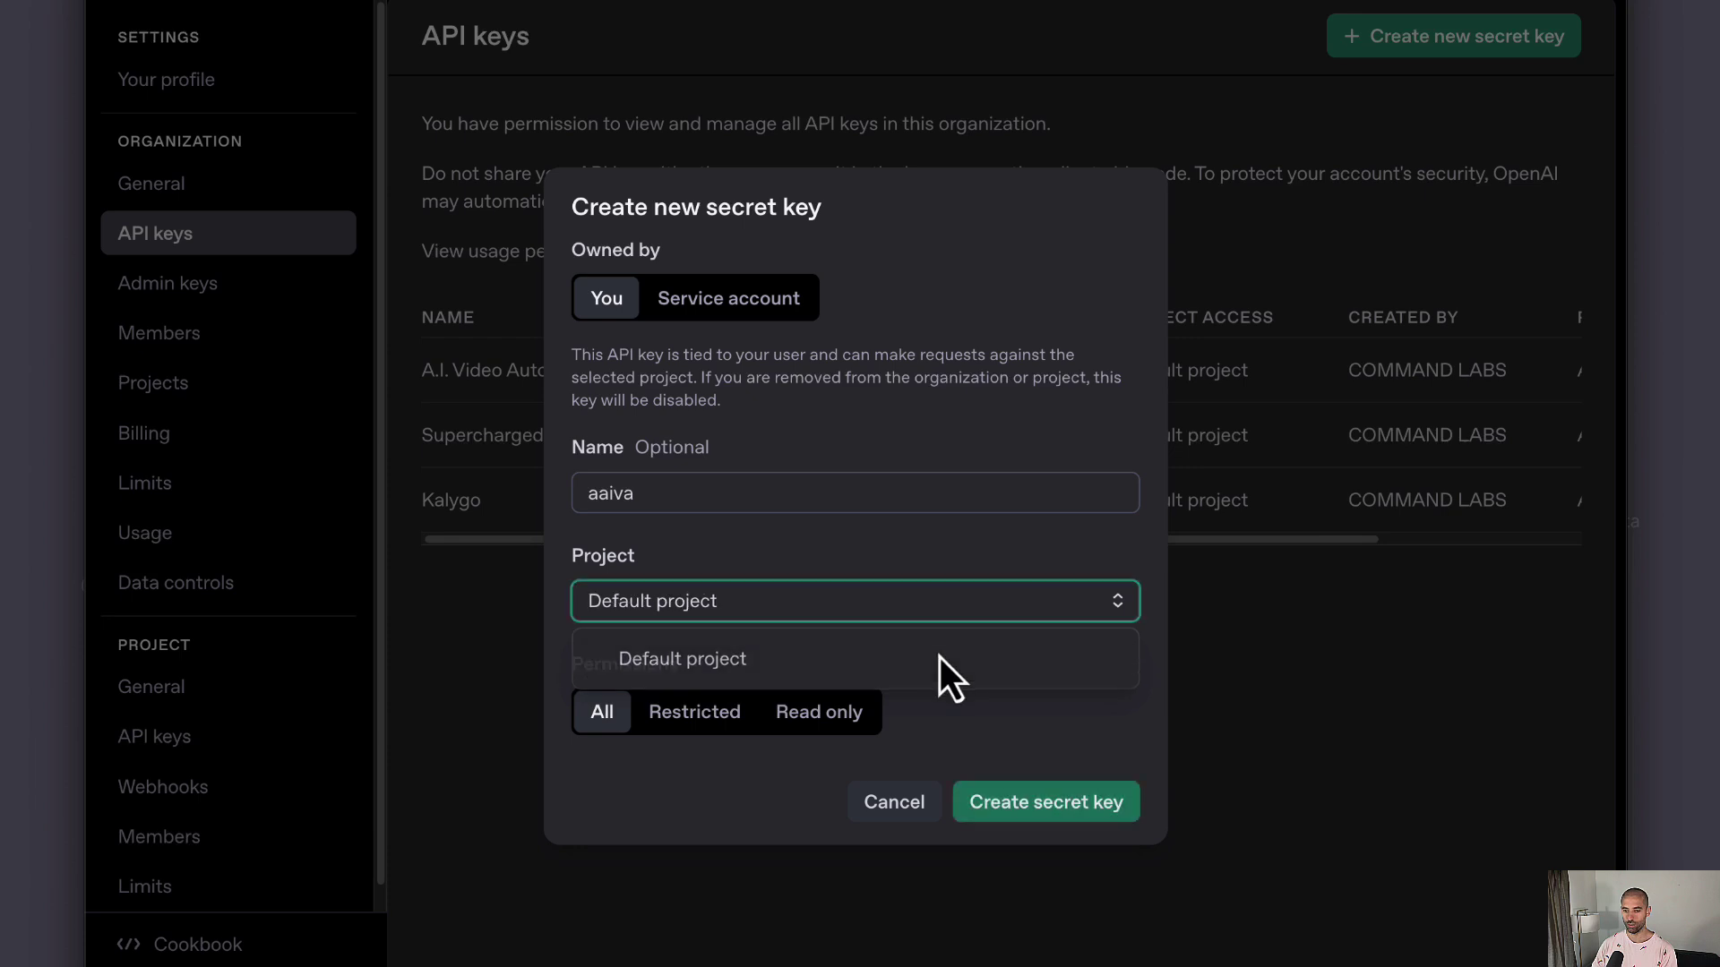
{"action": "left_click", "coordinate": [1055, 804]}
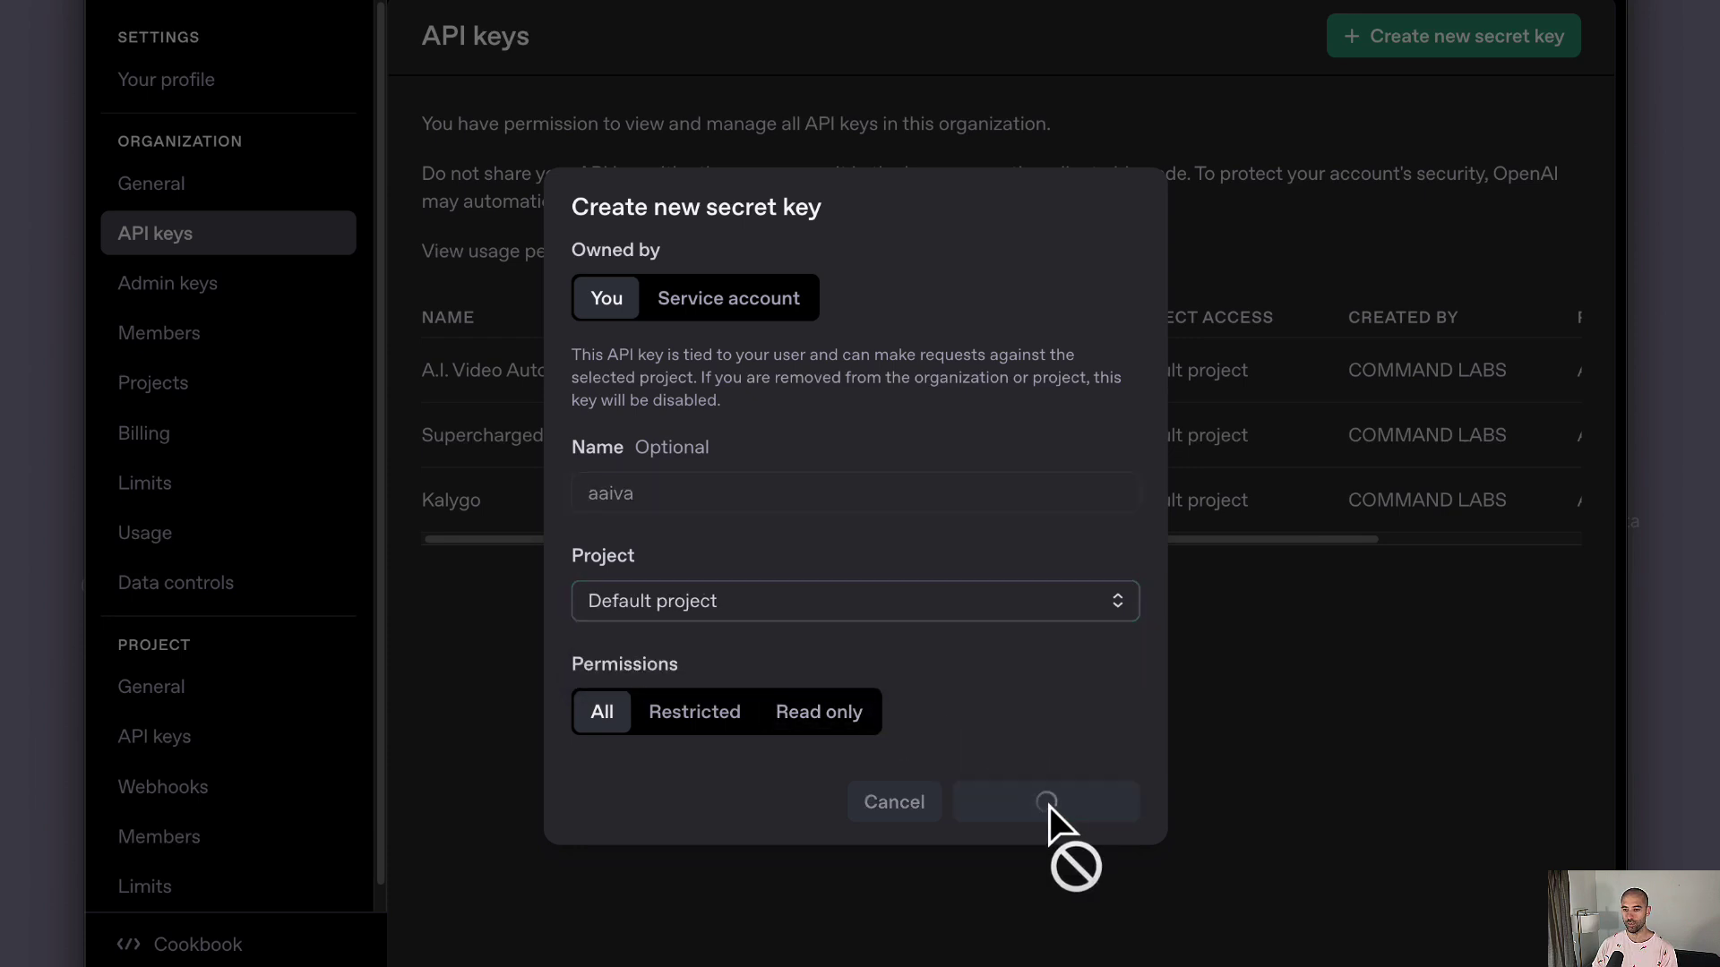
{"action": "left_click", "coordinate": [1070, 533]}
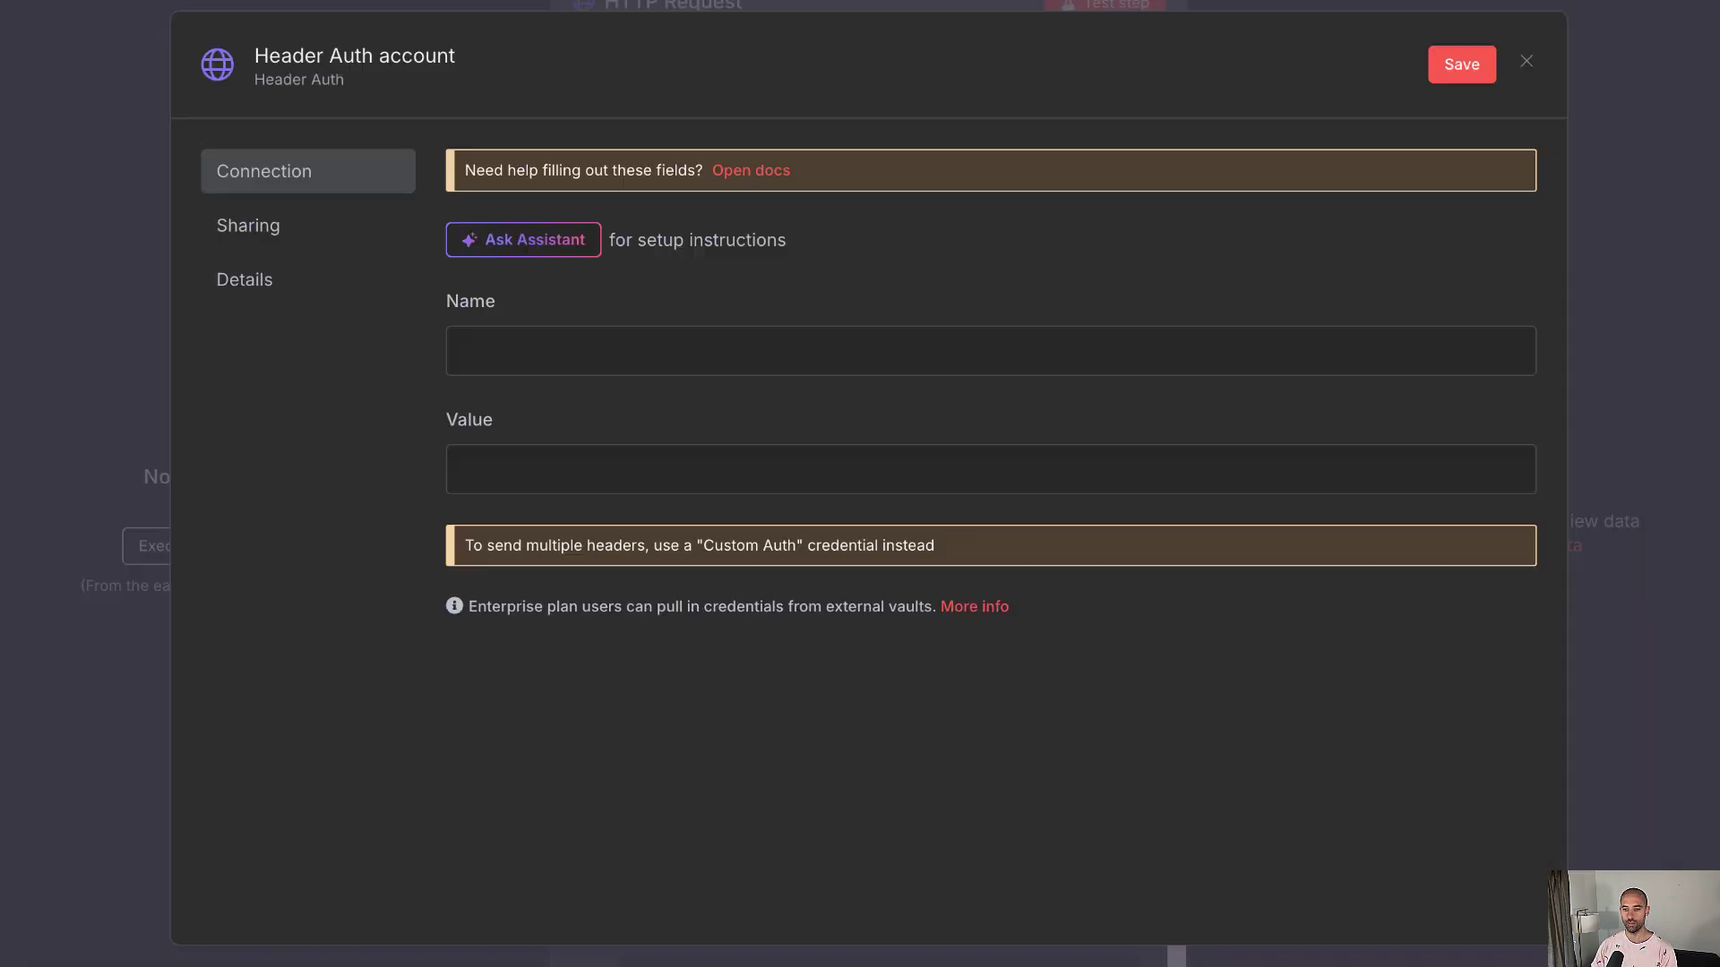
In the new n8n credential, set the header name to Authorization and the value to an expression with Bearer followed by the OpenAI API key
{"action": "left_click", "coordinate": [579, 350]}
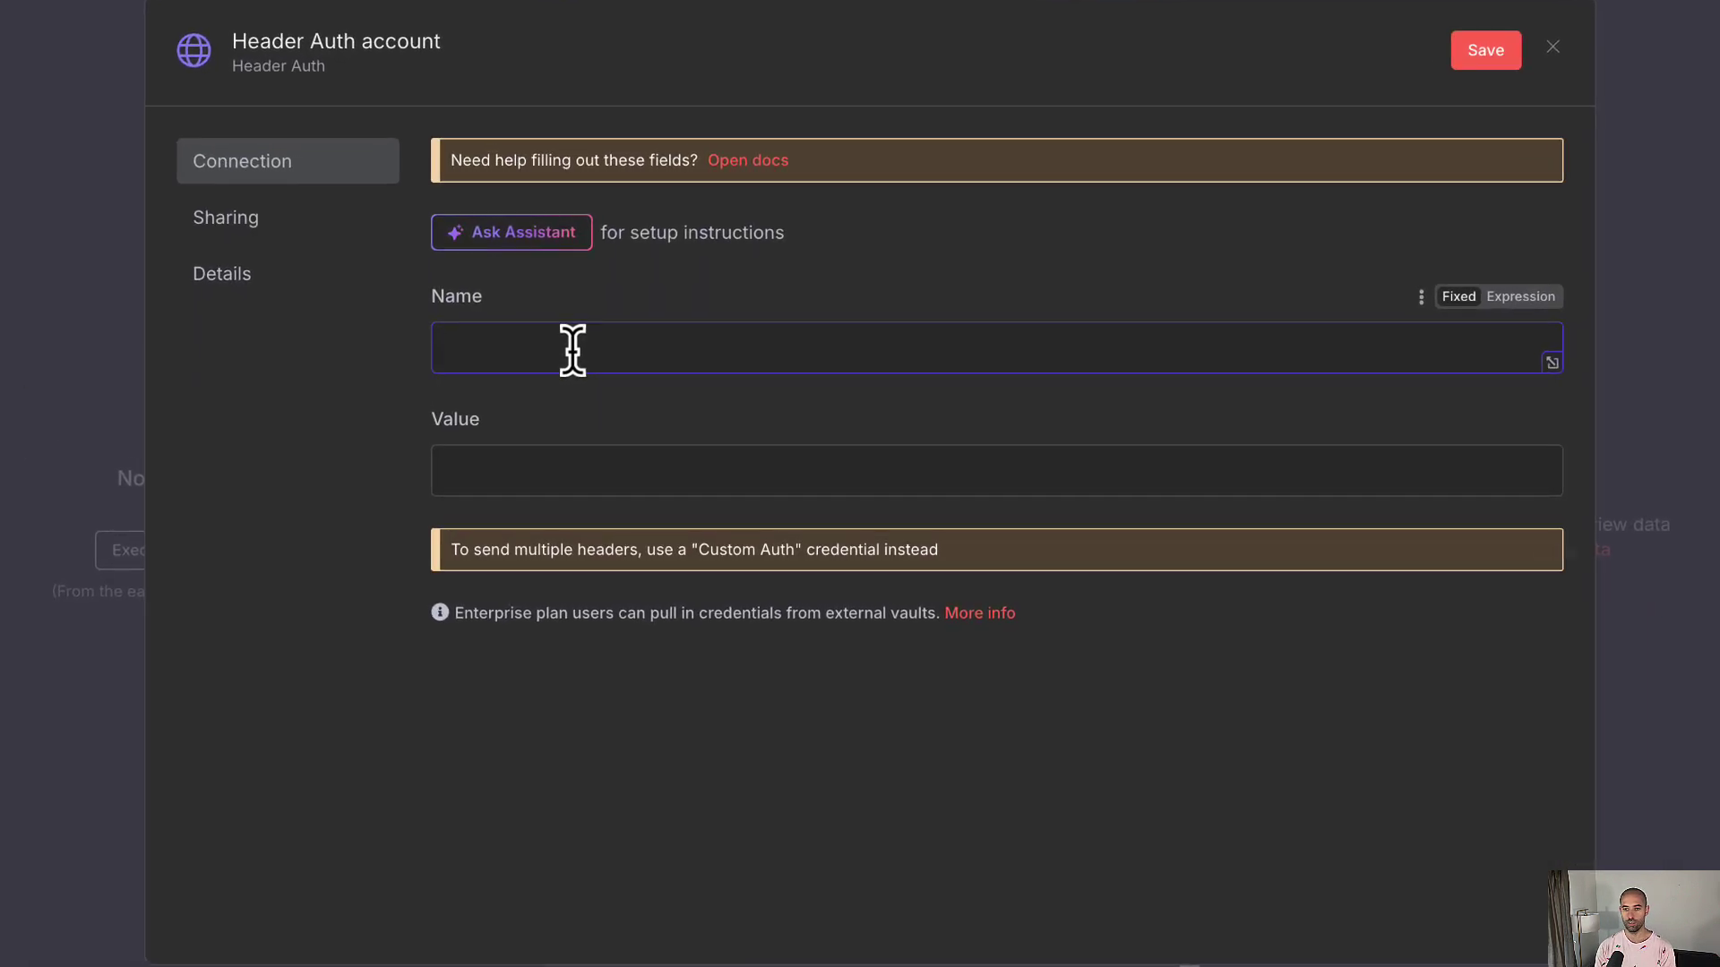
{"action": "type", "text": "Authorization"}
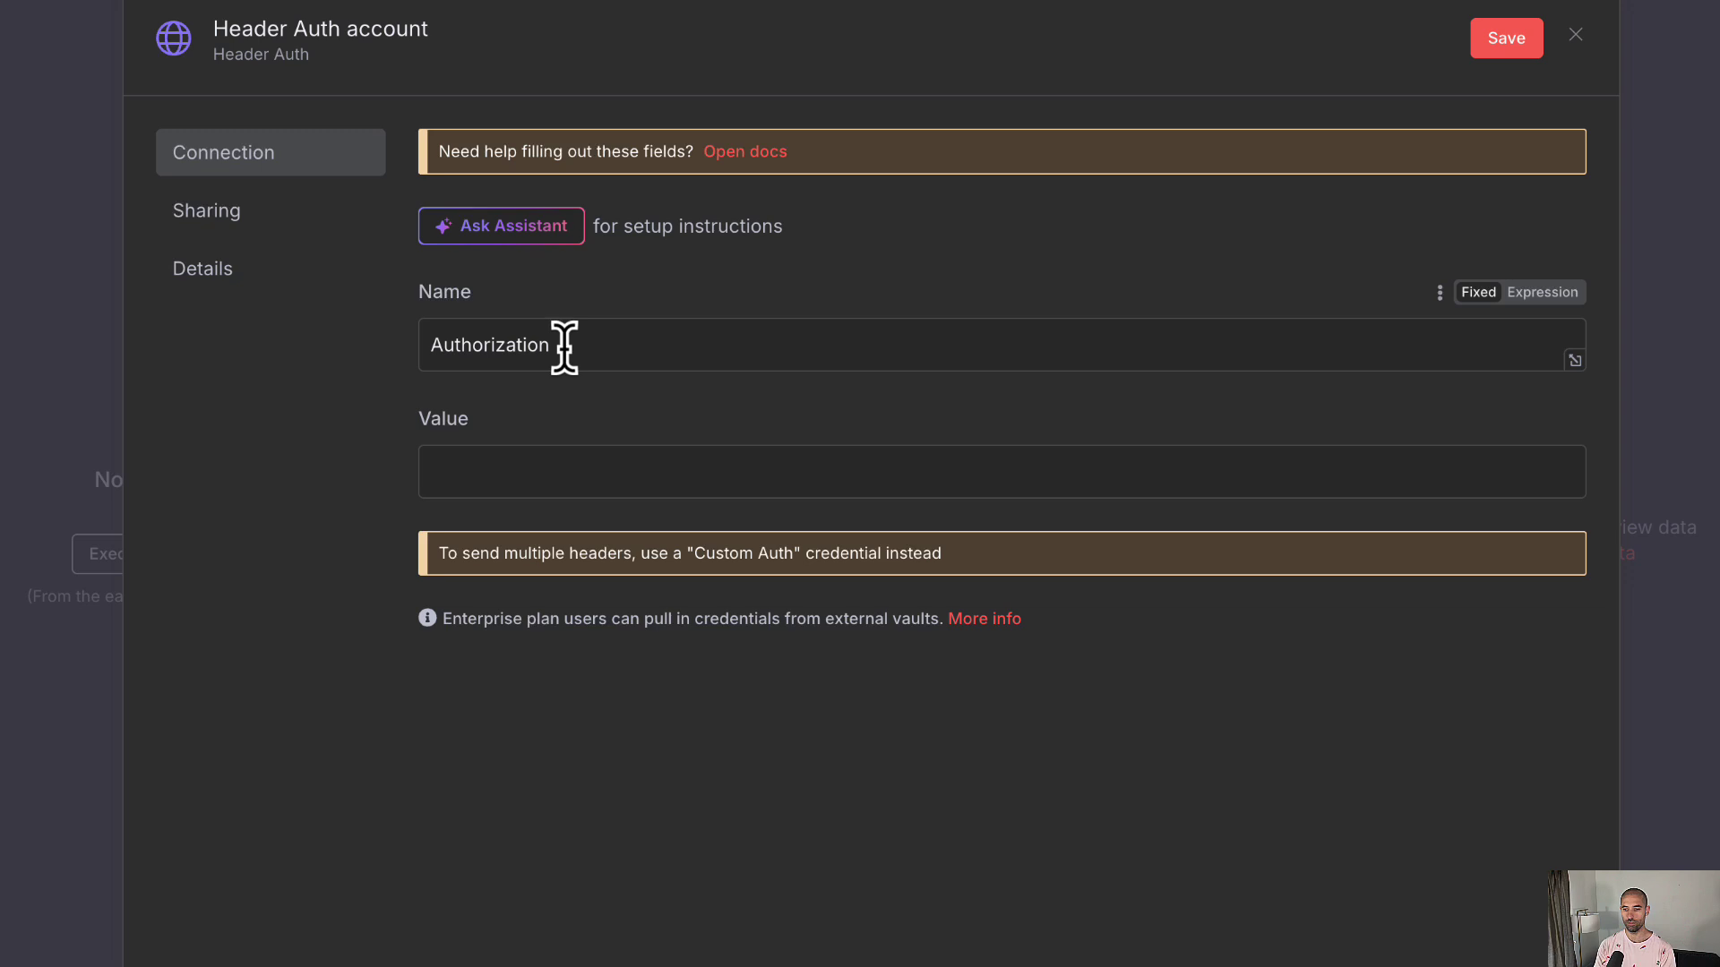
{"action": "left_click", "coordinate": [1541, 410]}
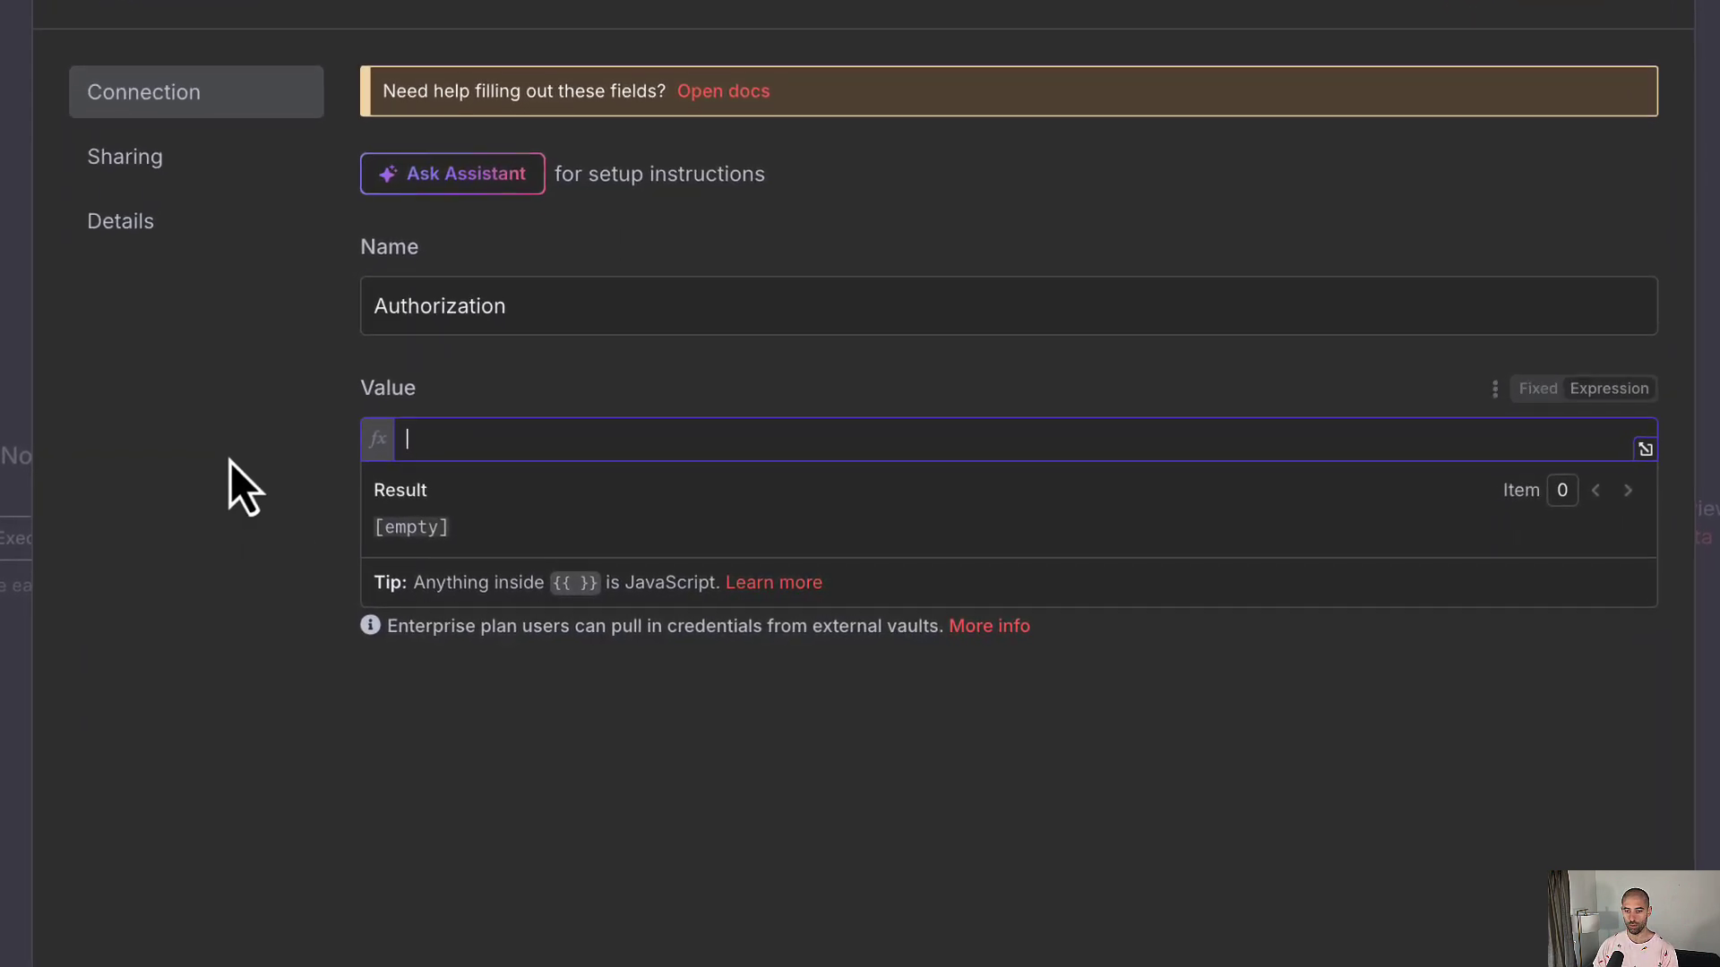
{"action": "type", "text": "Bearer"}
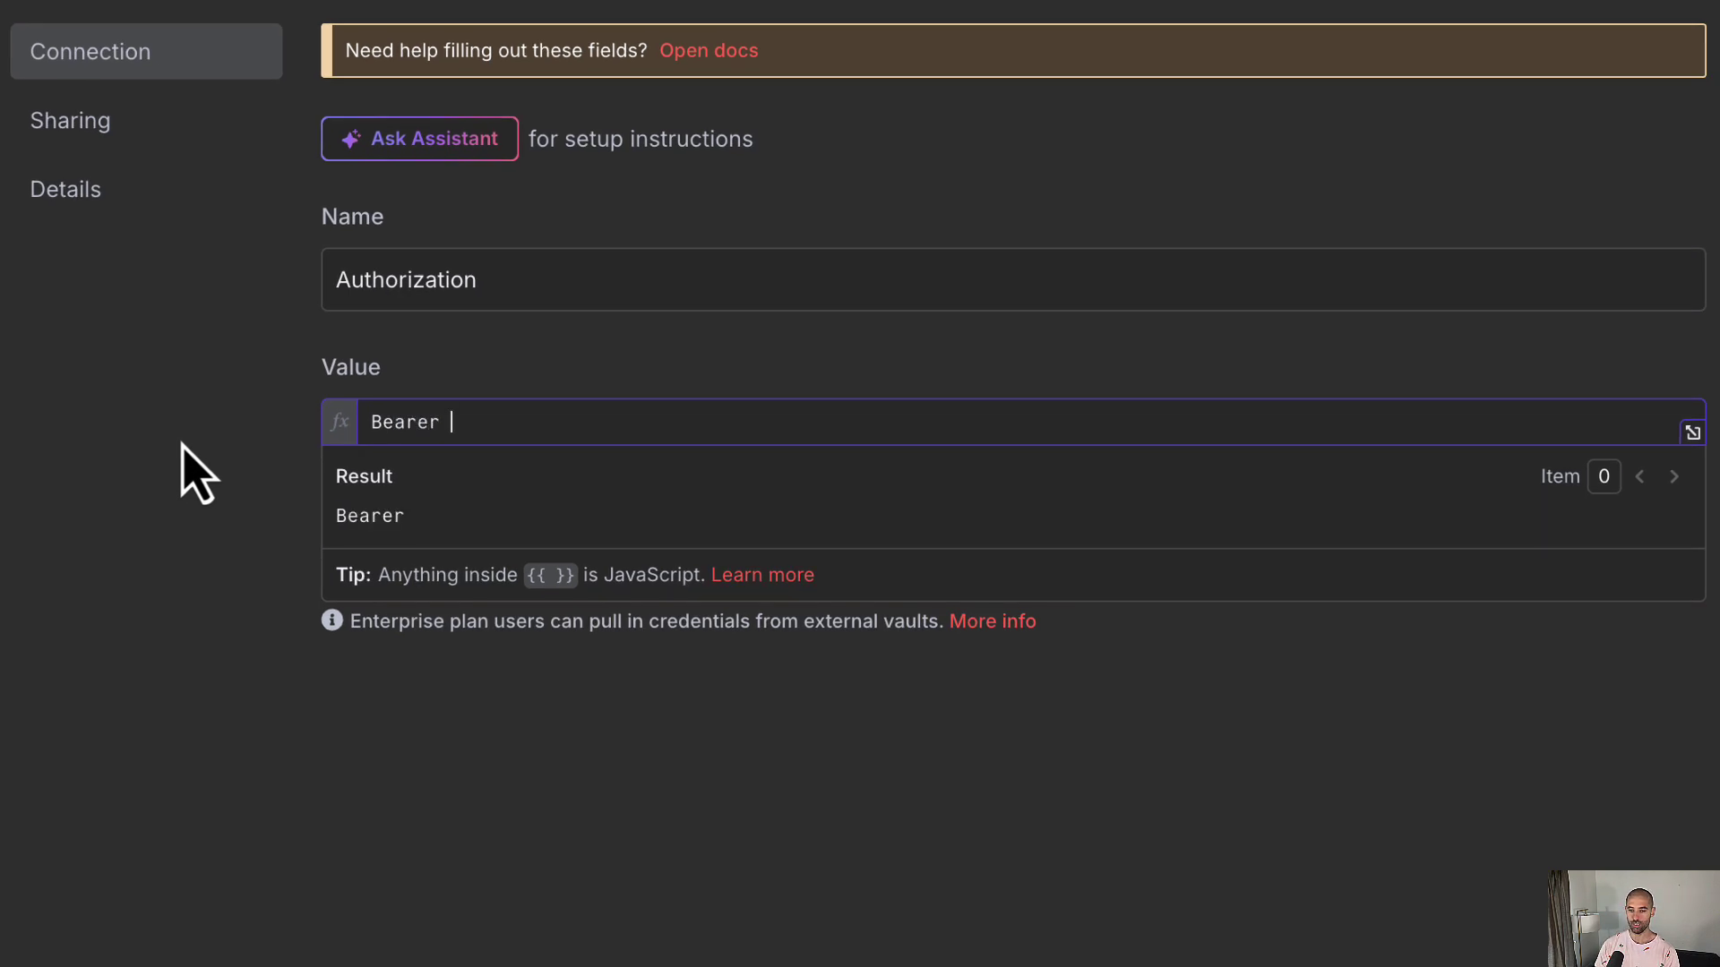
{"action": "key", "text": "ctrl+v"}
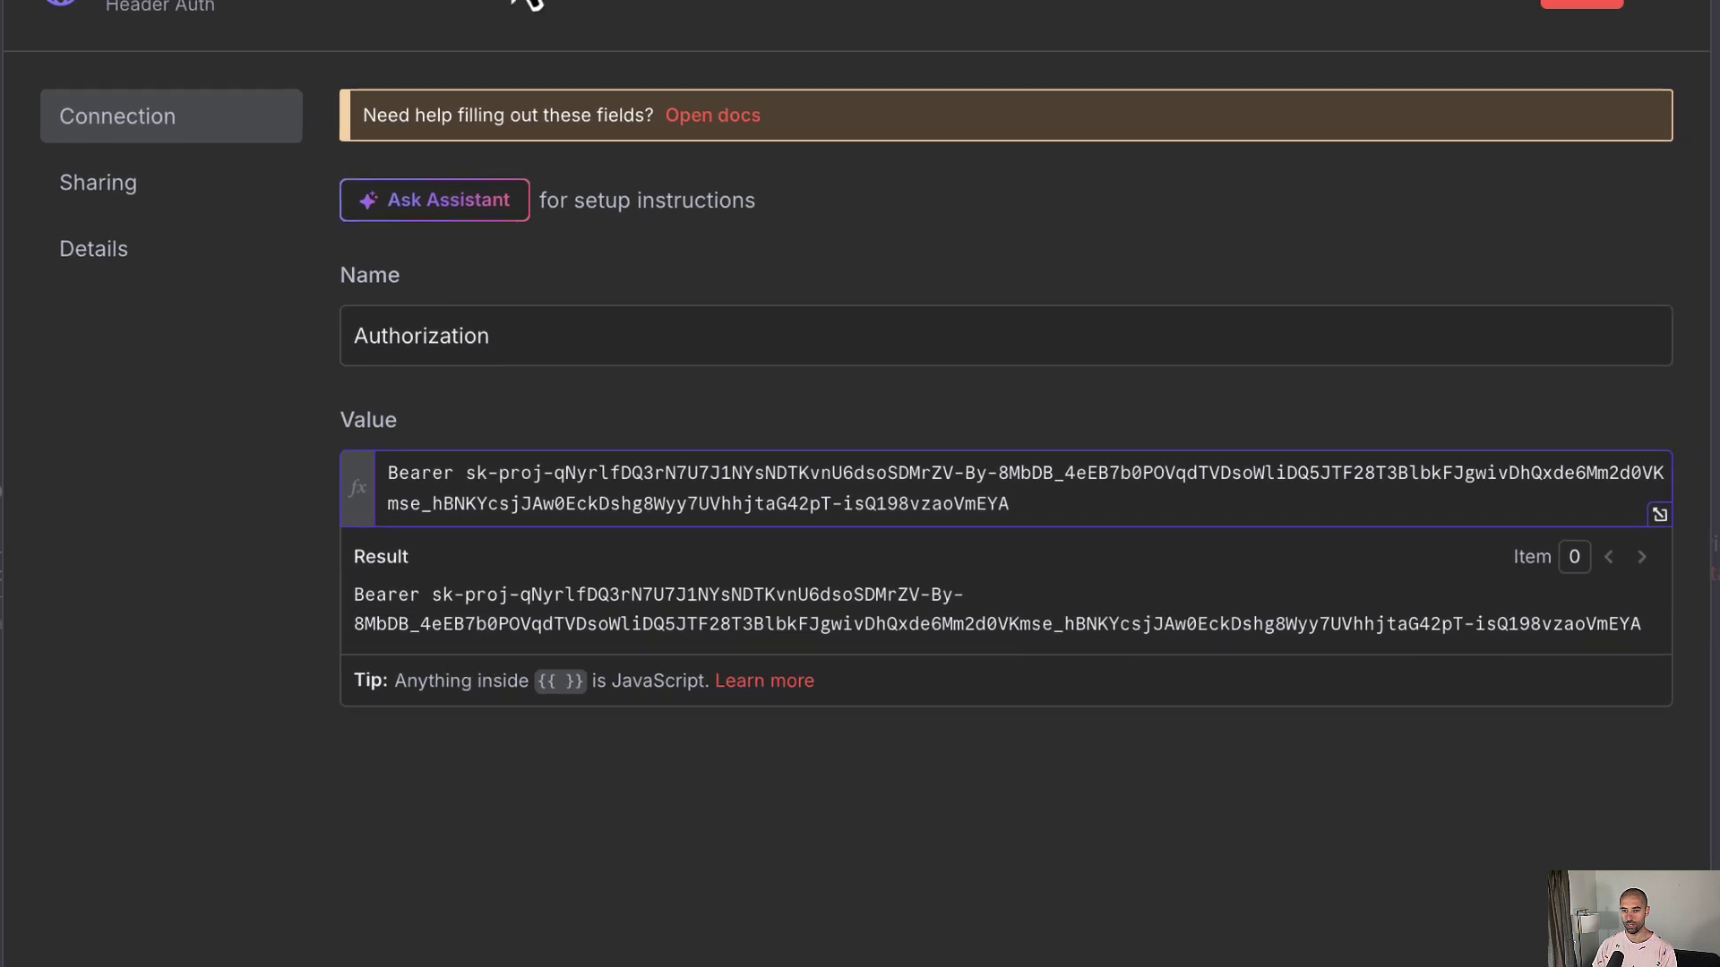
Name the new credential Open AI API AAIVA cred, save it and close it
{"action": "left_click", "coordinate": [168, 0]}
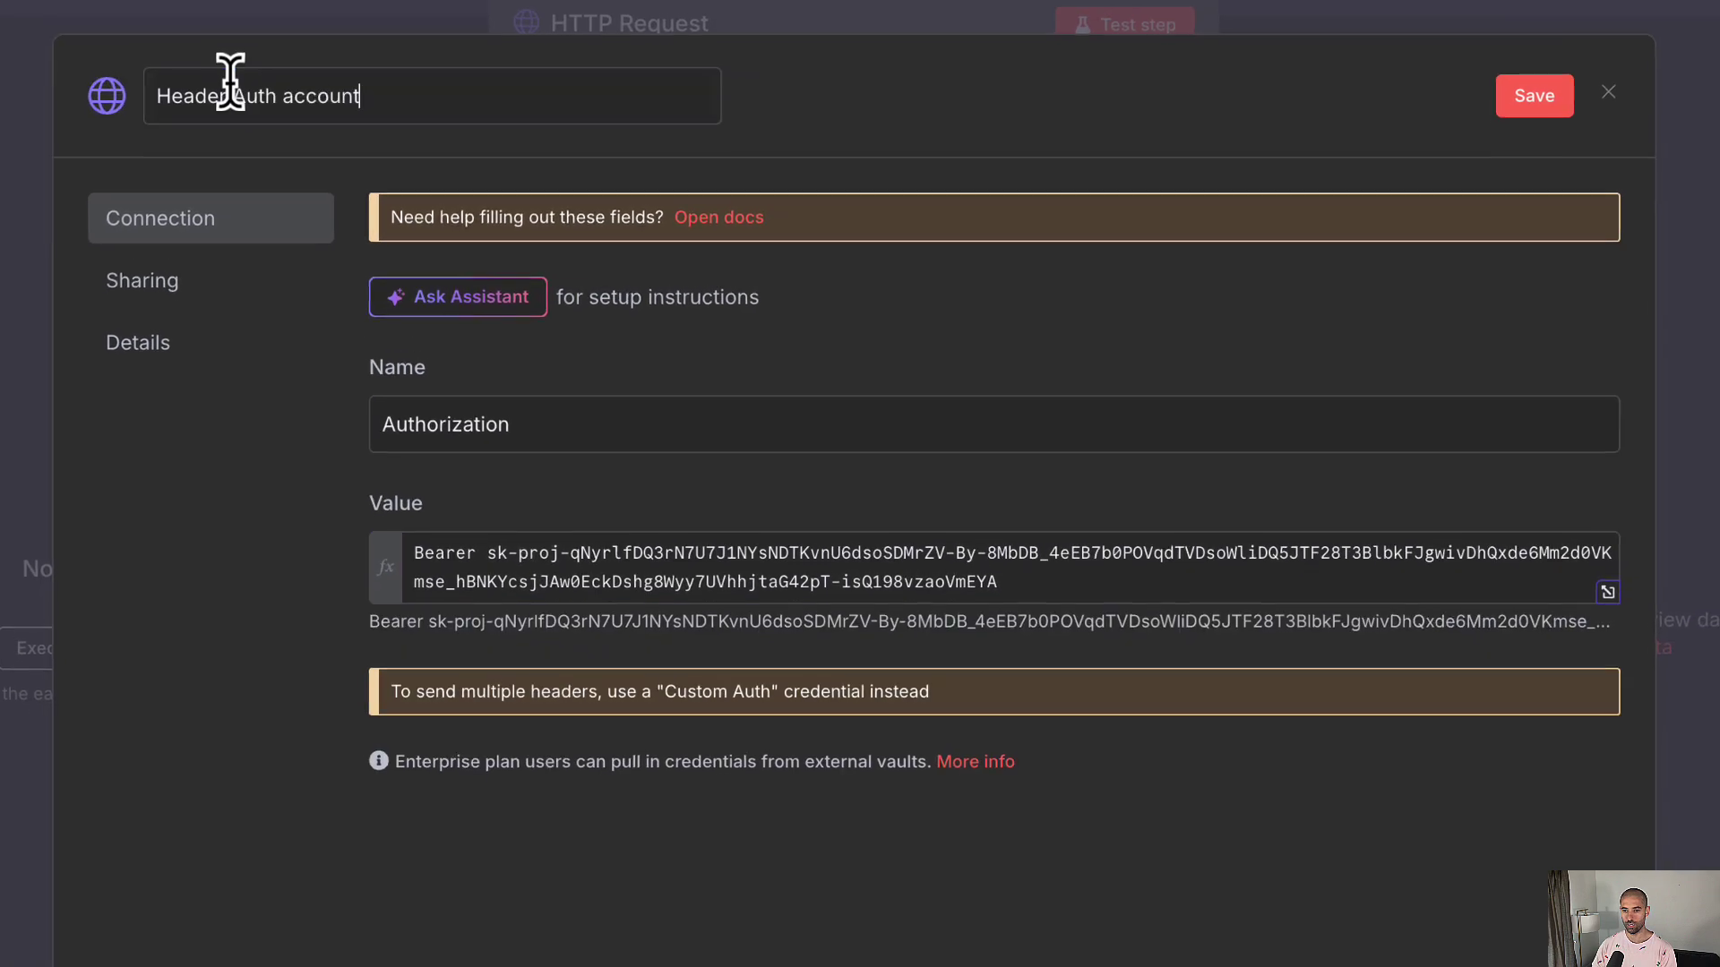
{"action": "triple_click", "coordinate": [230, 81]}
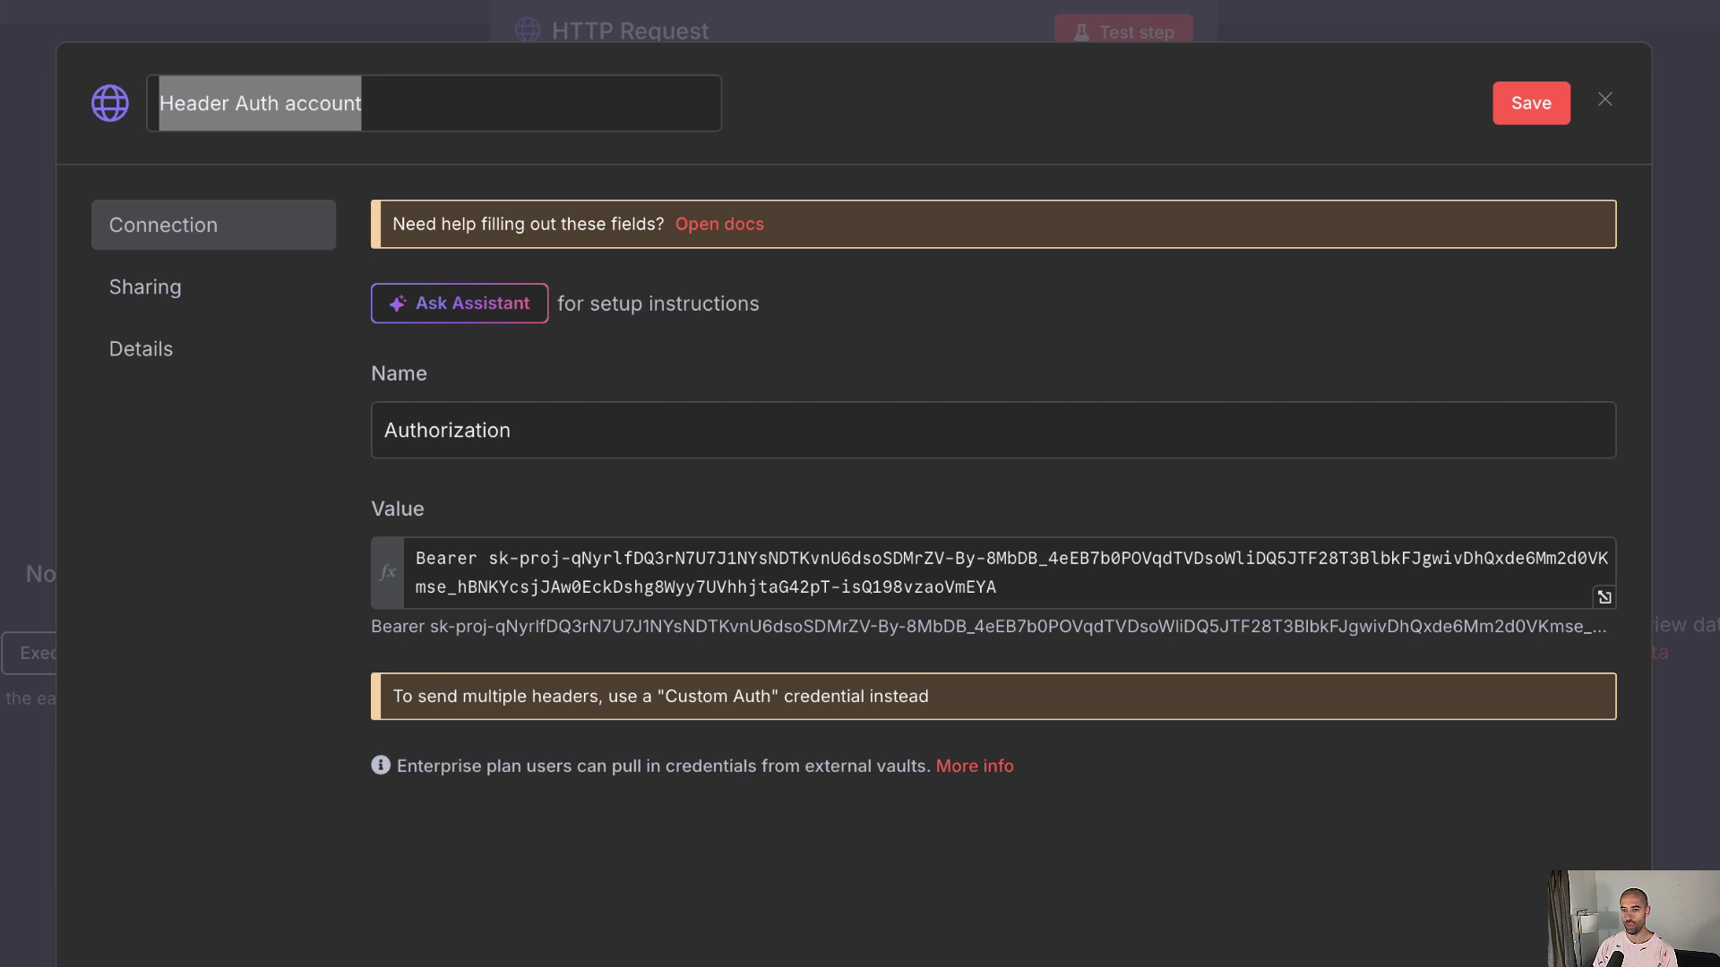
{"action": "triple_click", "coordinate": [371, 112]}
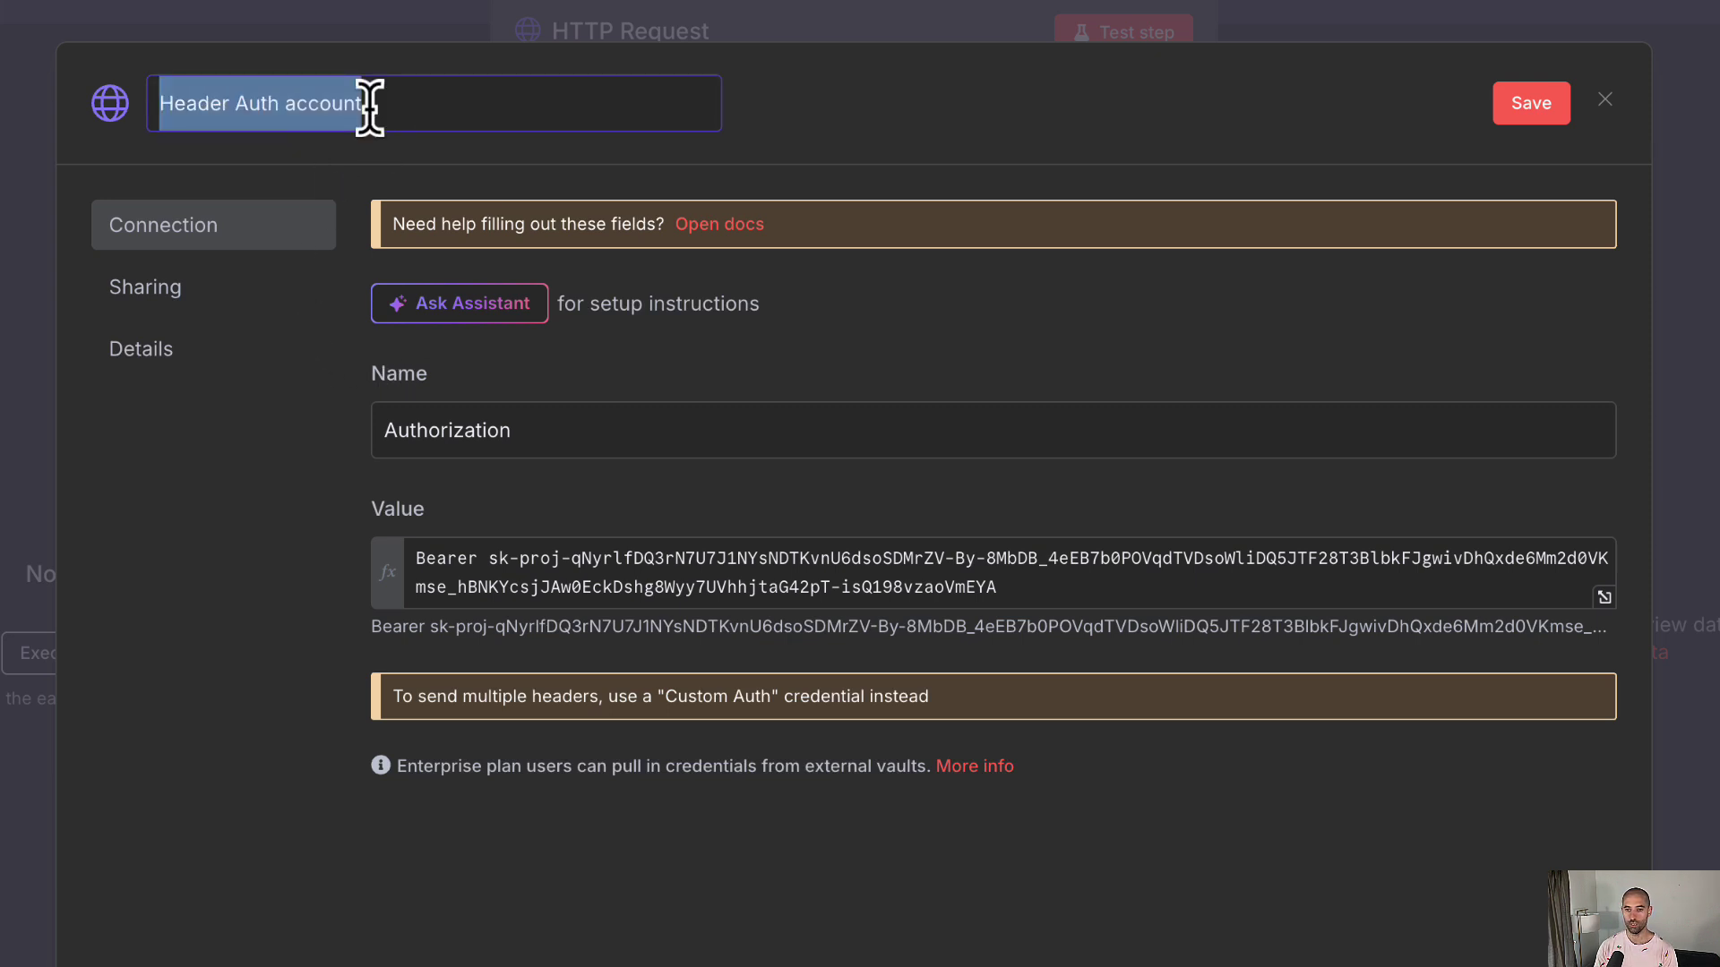
{"action": "type", "text": "Open AI API AAIVA cred"}
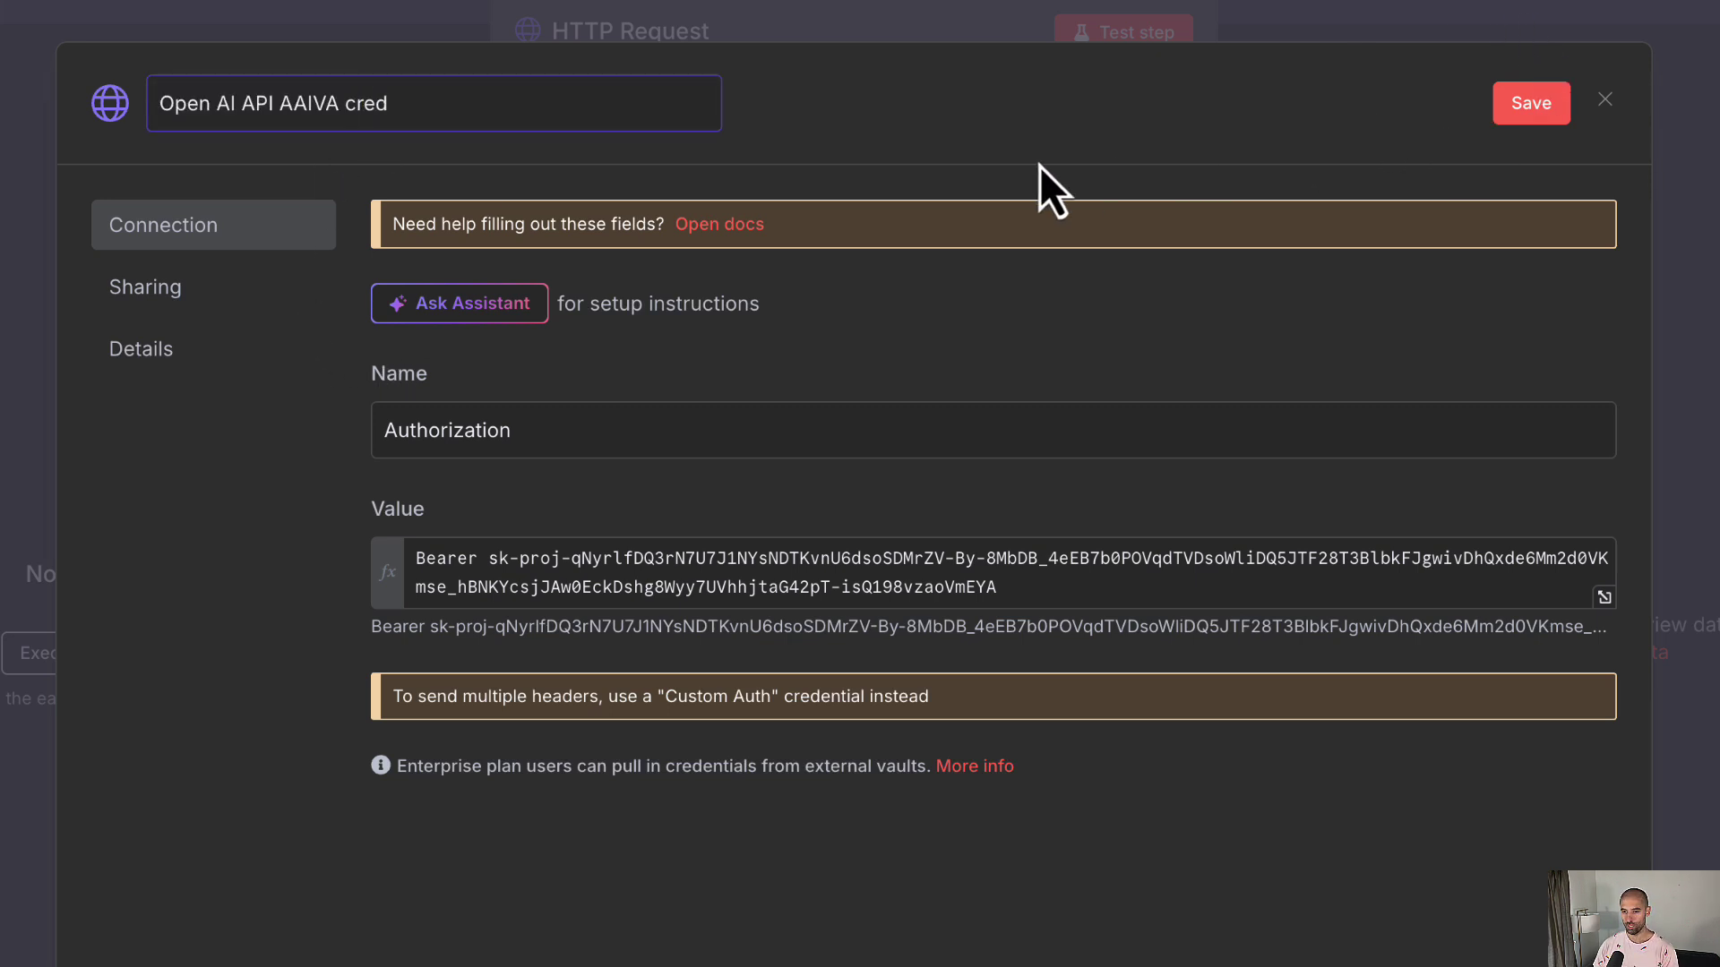
{"action": "left_click", "coordinate": [1533, 103]}
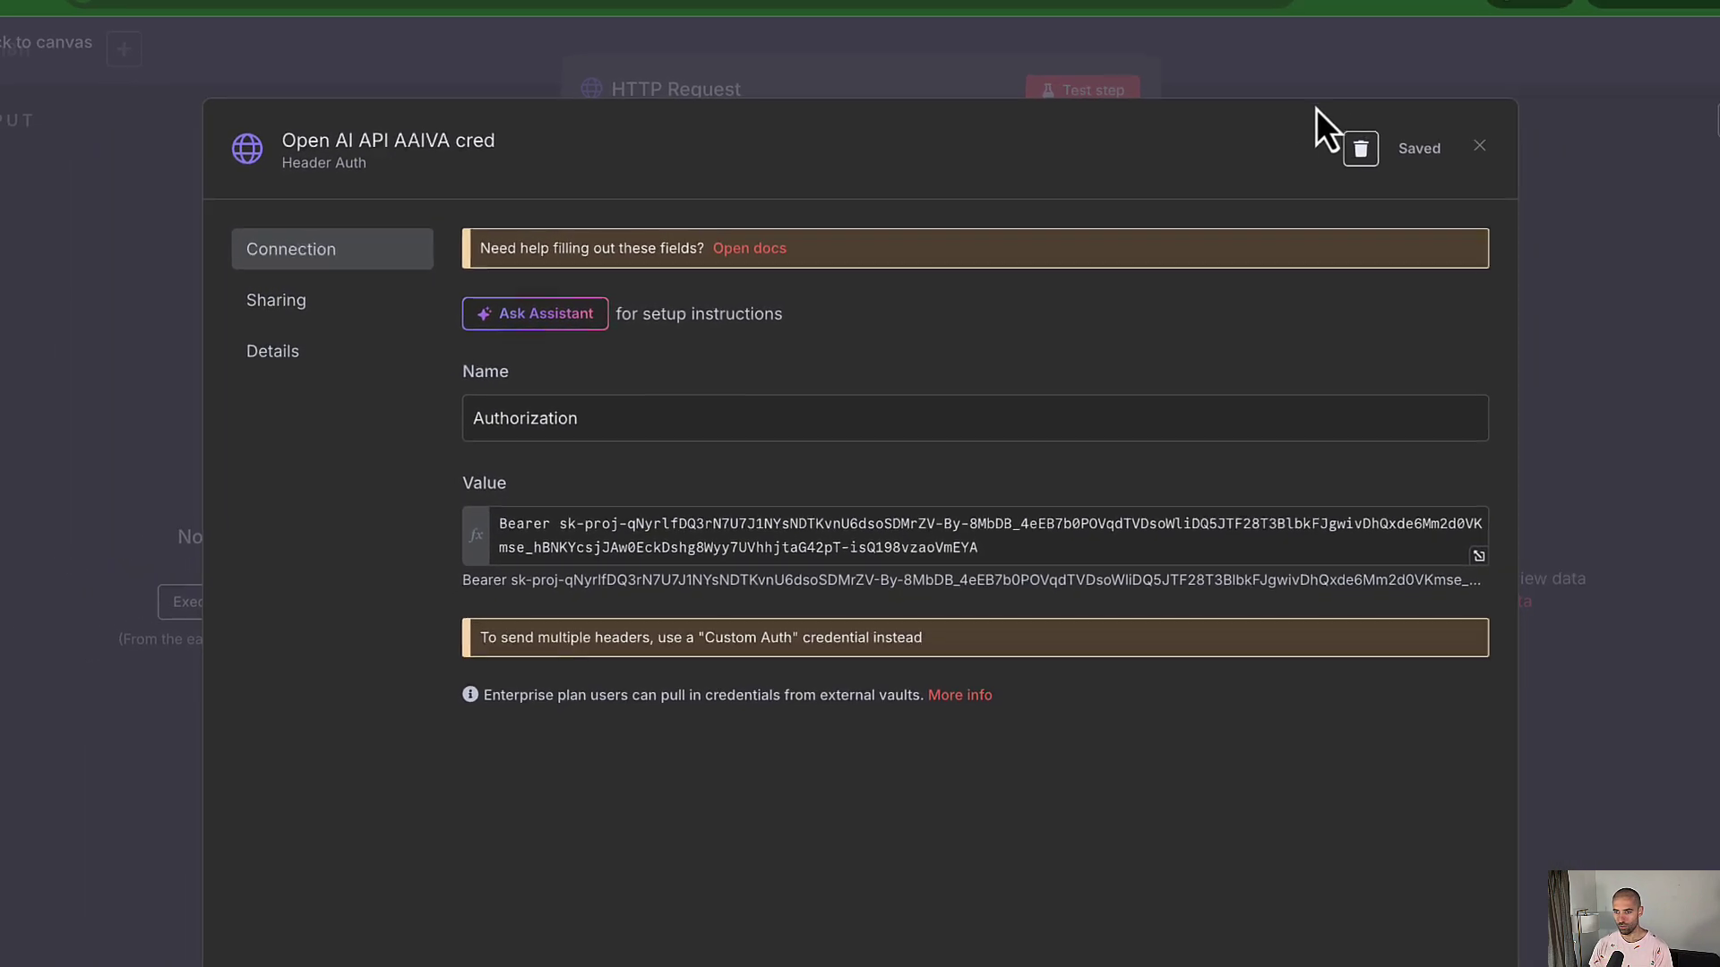
{"action": "key", "text": "Escape"}
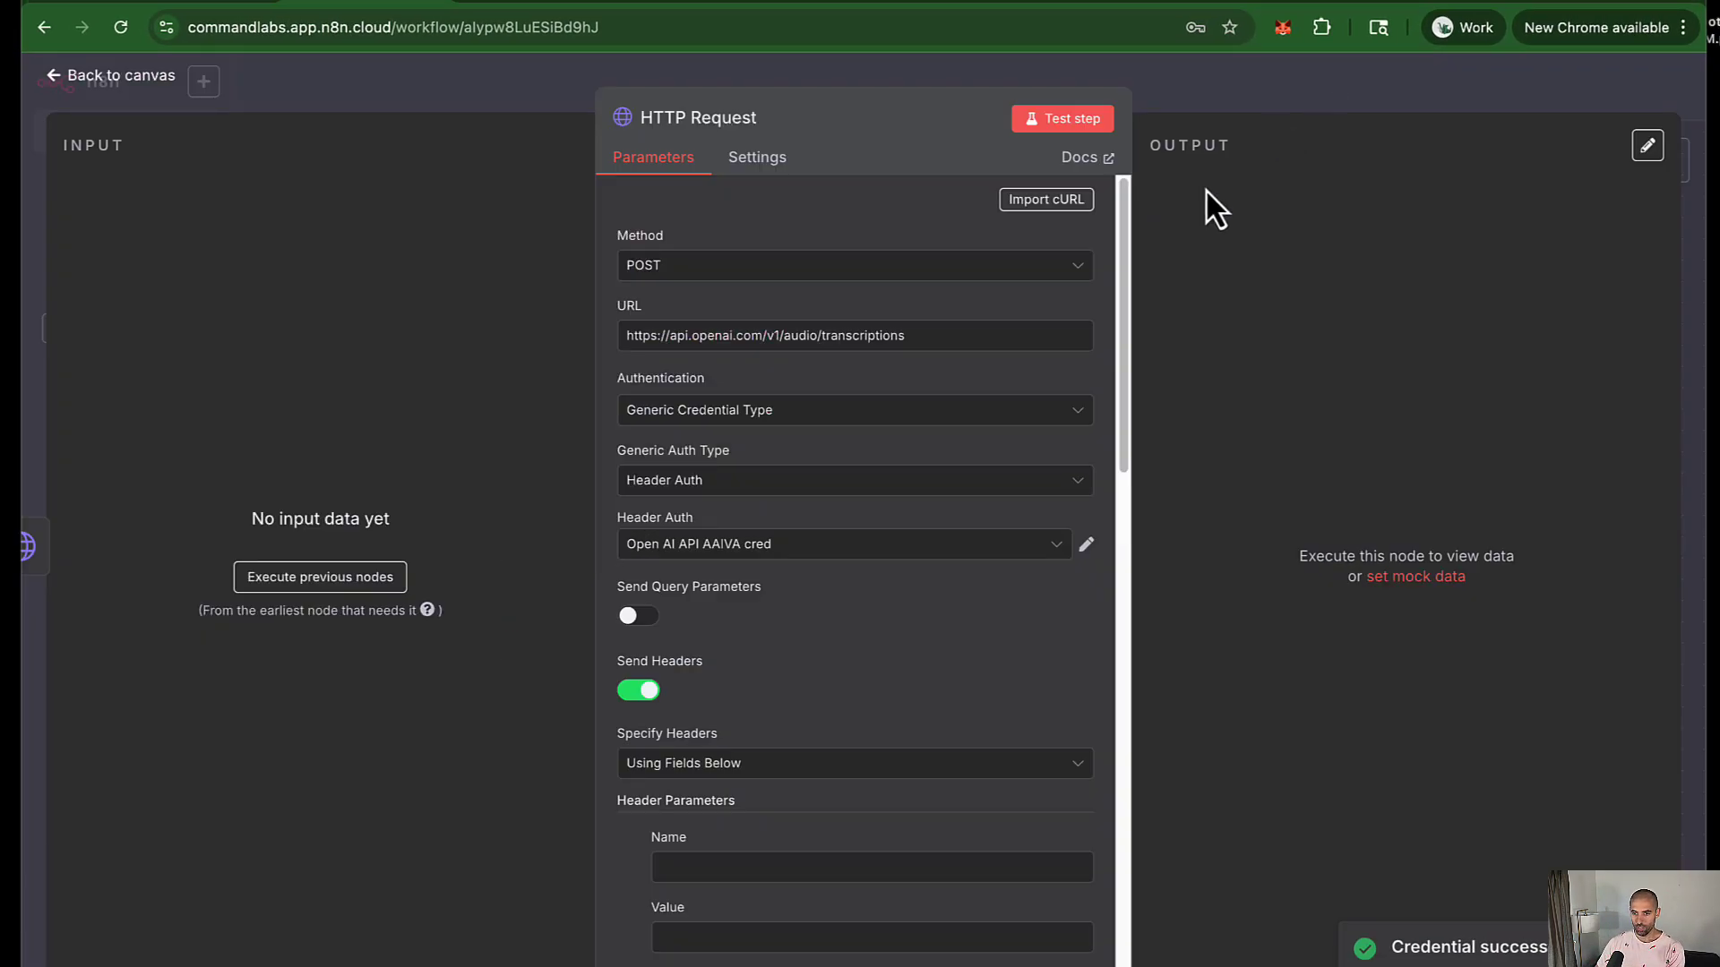
Execute the previous nodes and set the file parameter's input data field name to data
{"action": "scroll", "coordinate": [868, 597], "scroll_direction": "down", "scroll_amount": 6}
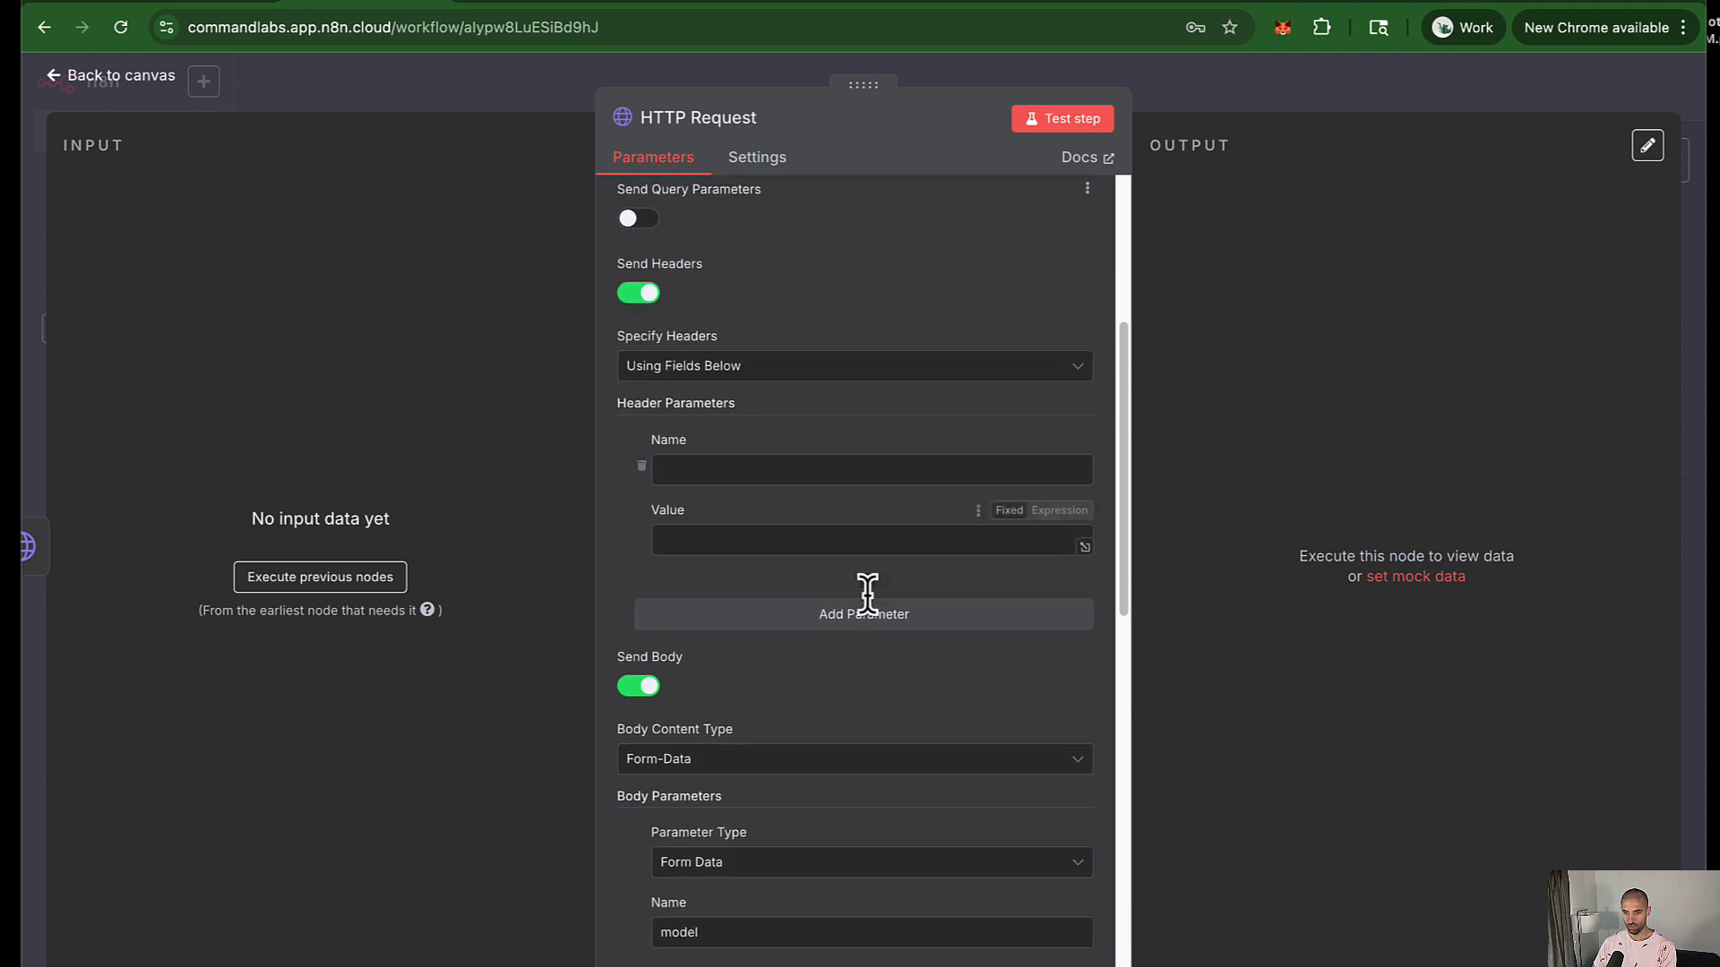
{"action": "scroll", "coordinate": [867, 599], "scroll_direction": "down", "scroll_amount": 4}
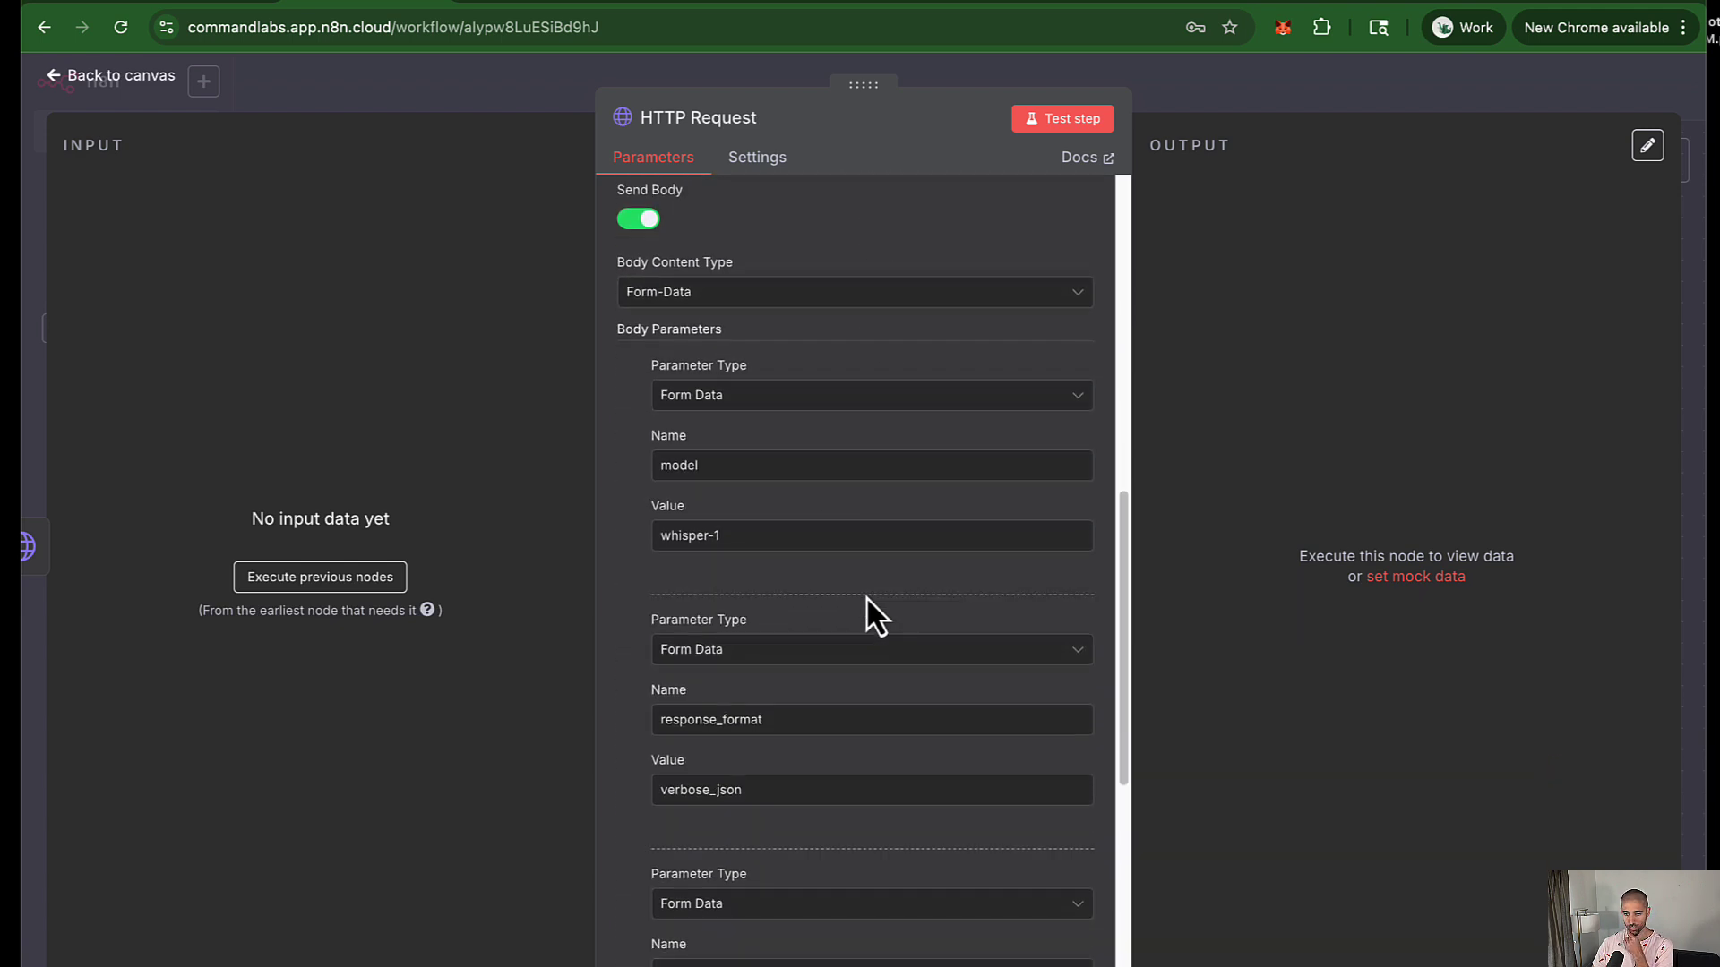
{"action": "scroll", "coordinate": [867, 599], "scroll_direction": "down", "scroll_amount": 4}
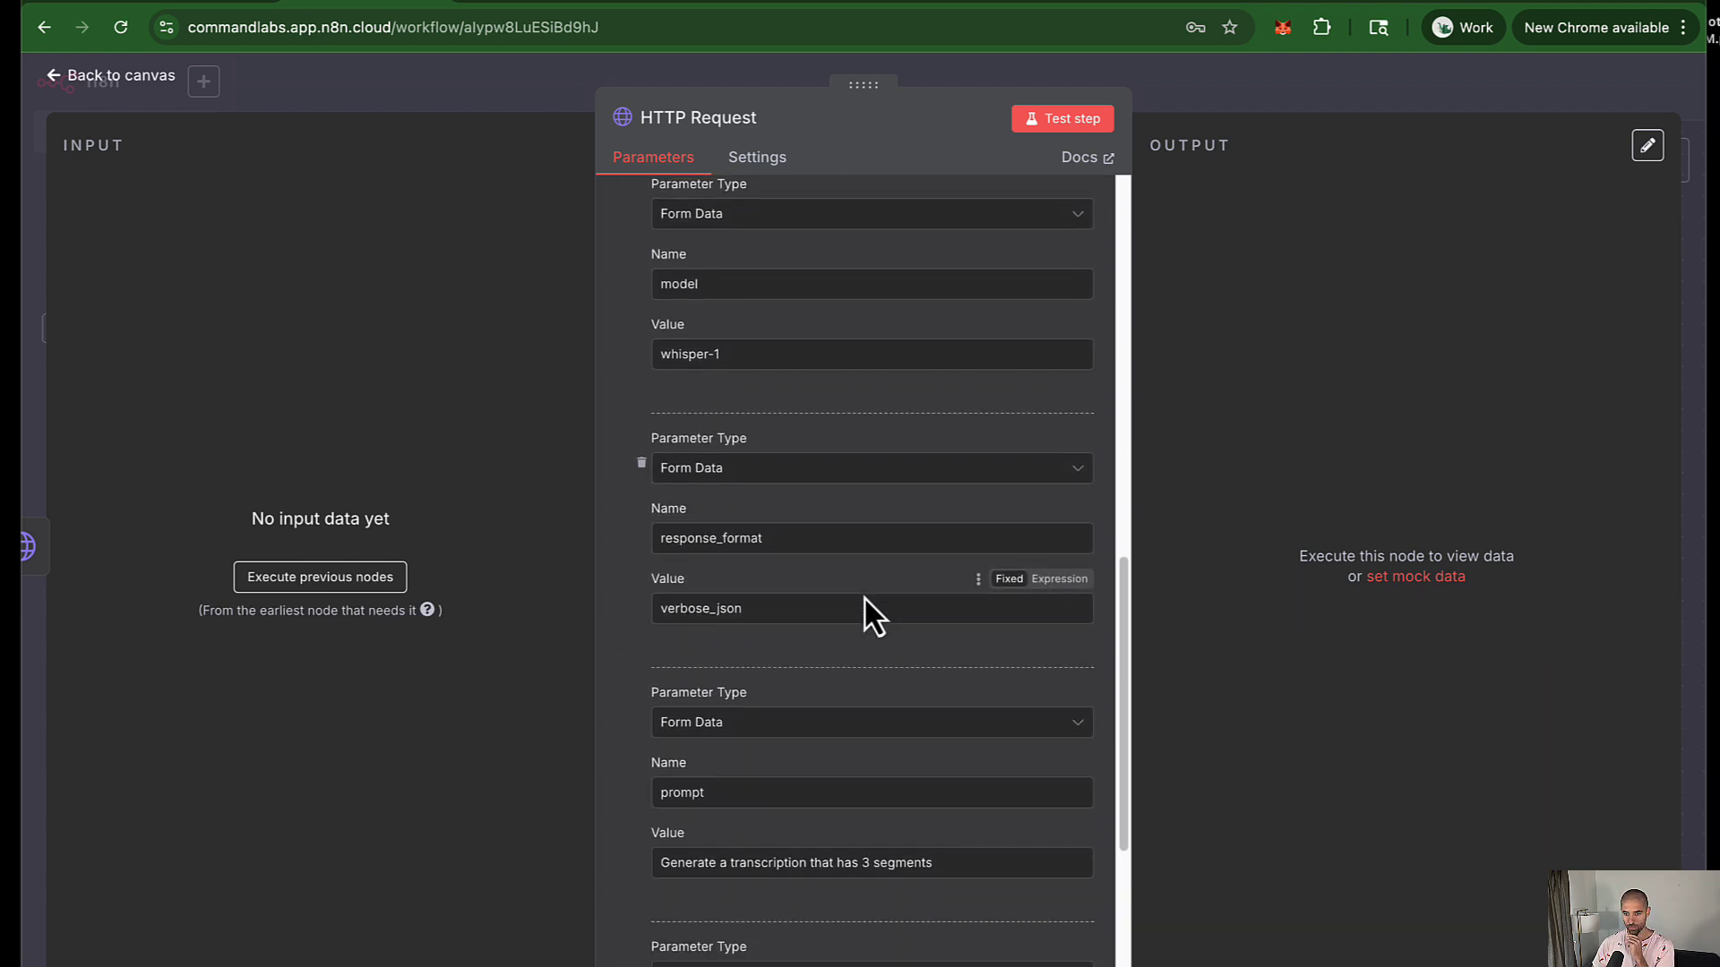
{"action": "scroll", "coordinate": [865, 600], "scroll_direction": "down", "scroll_amount": 2}
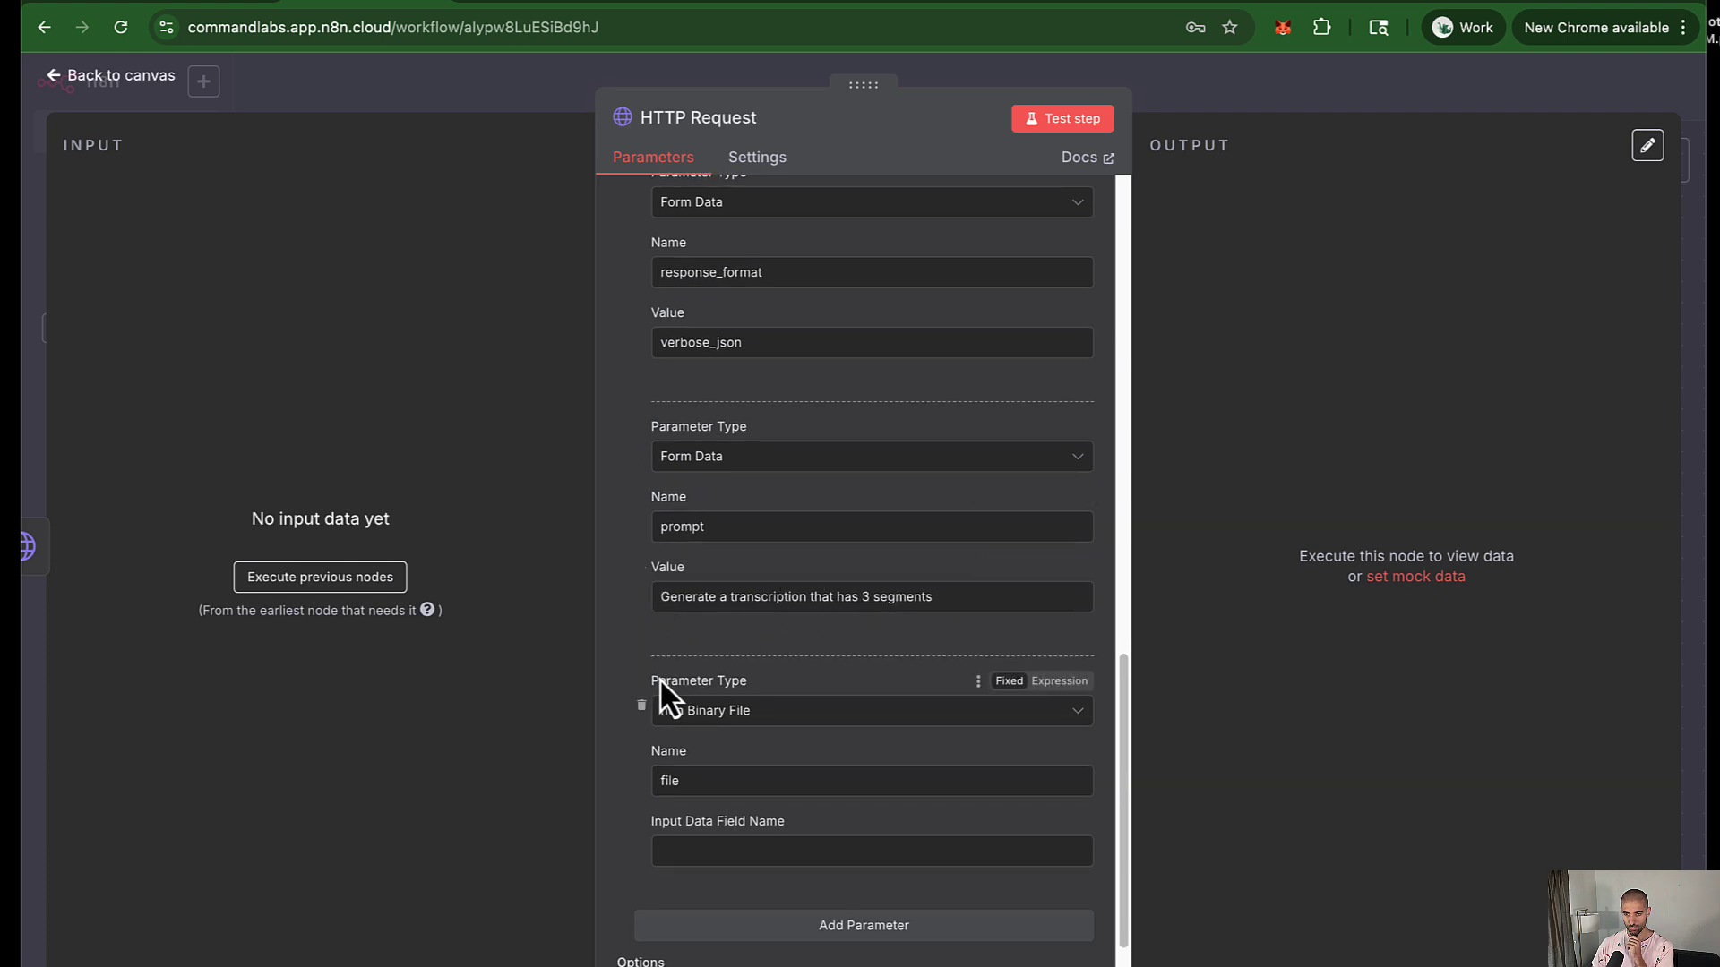
{"action": "scroll", "coordinate": [662, 690], "scroll_direction": "down", "scroll_amount": 2}
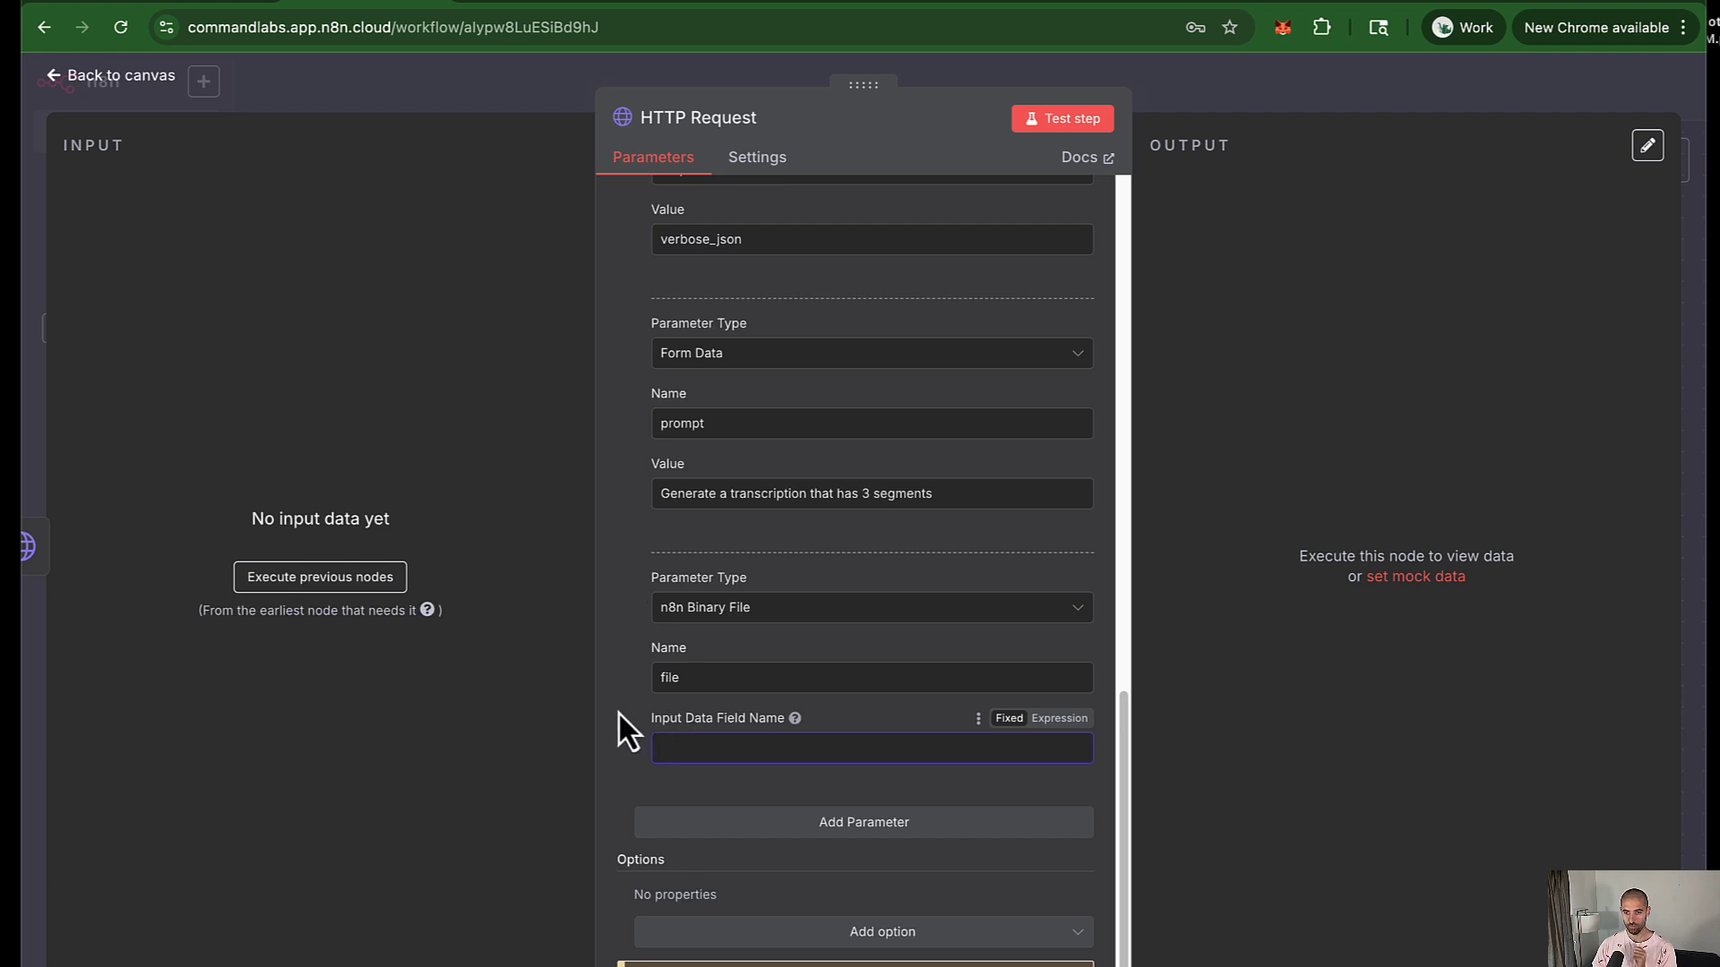
{"action": "left_click", "coordinate": [304, 580]}
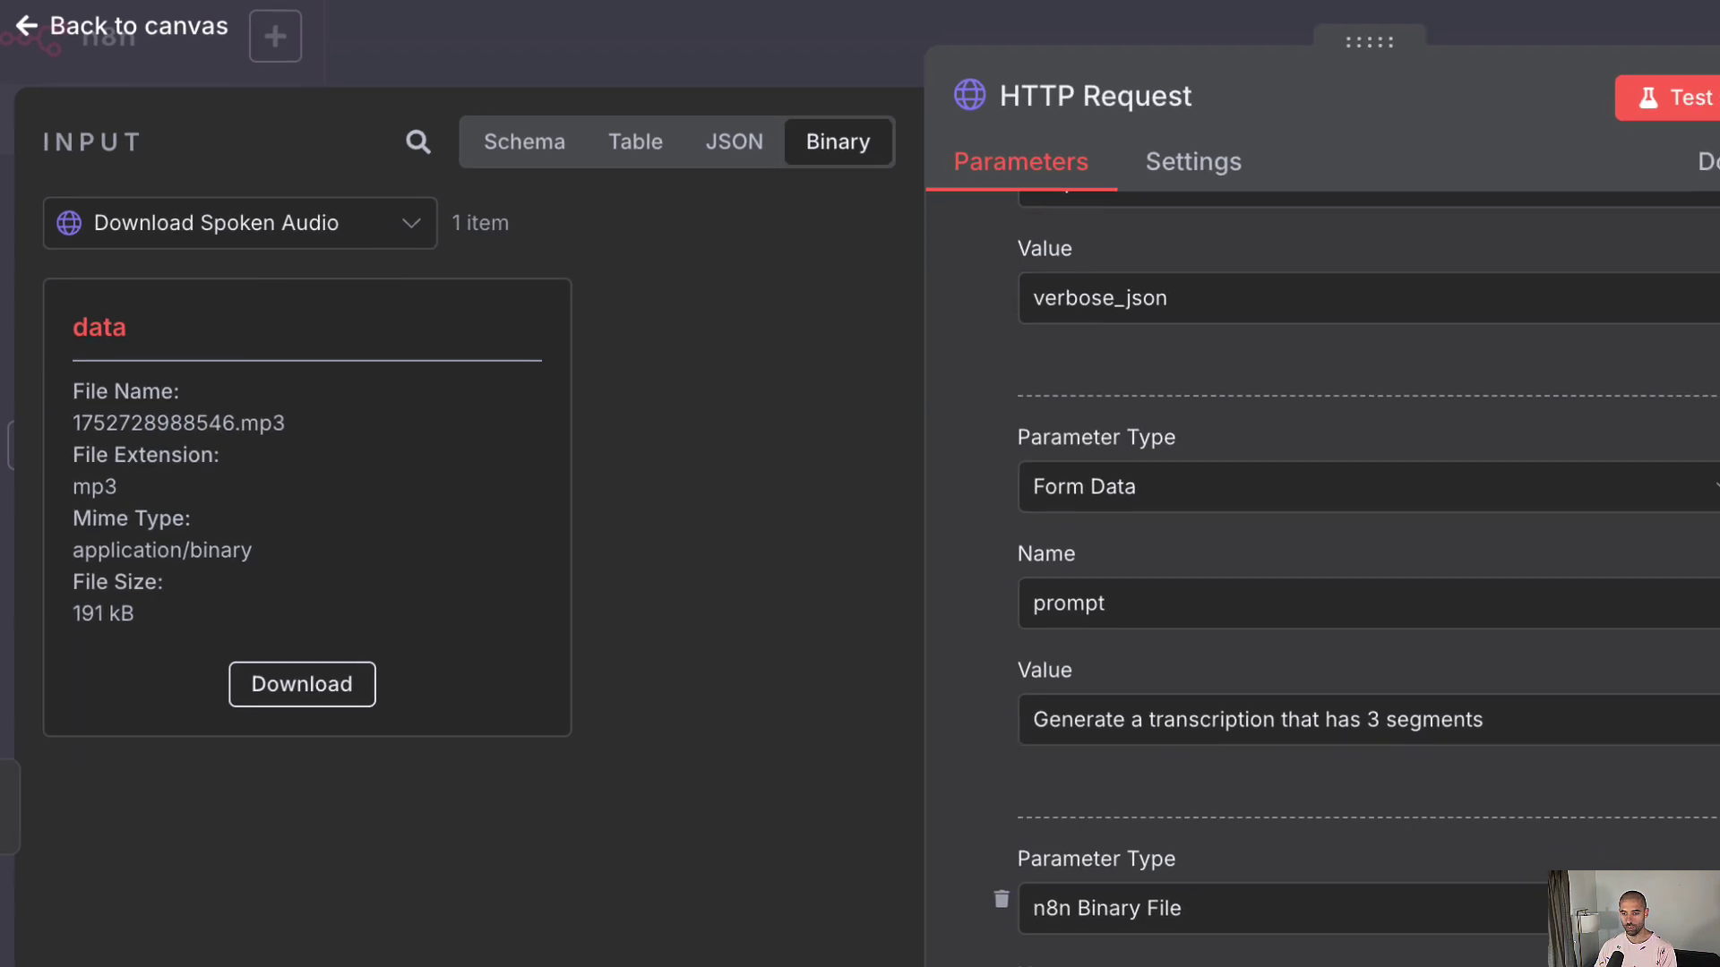
{"action": "left_click", "coordinate": [886, 891]}
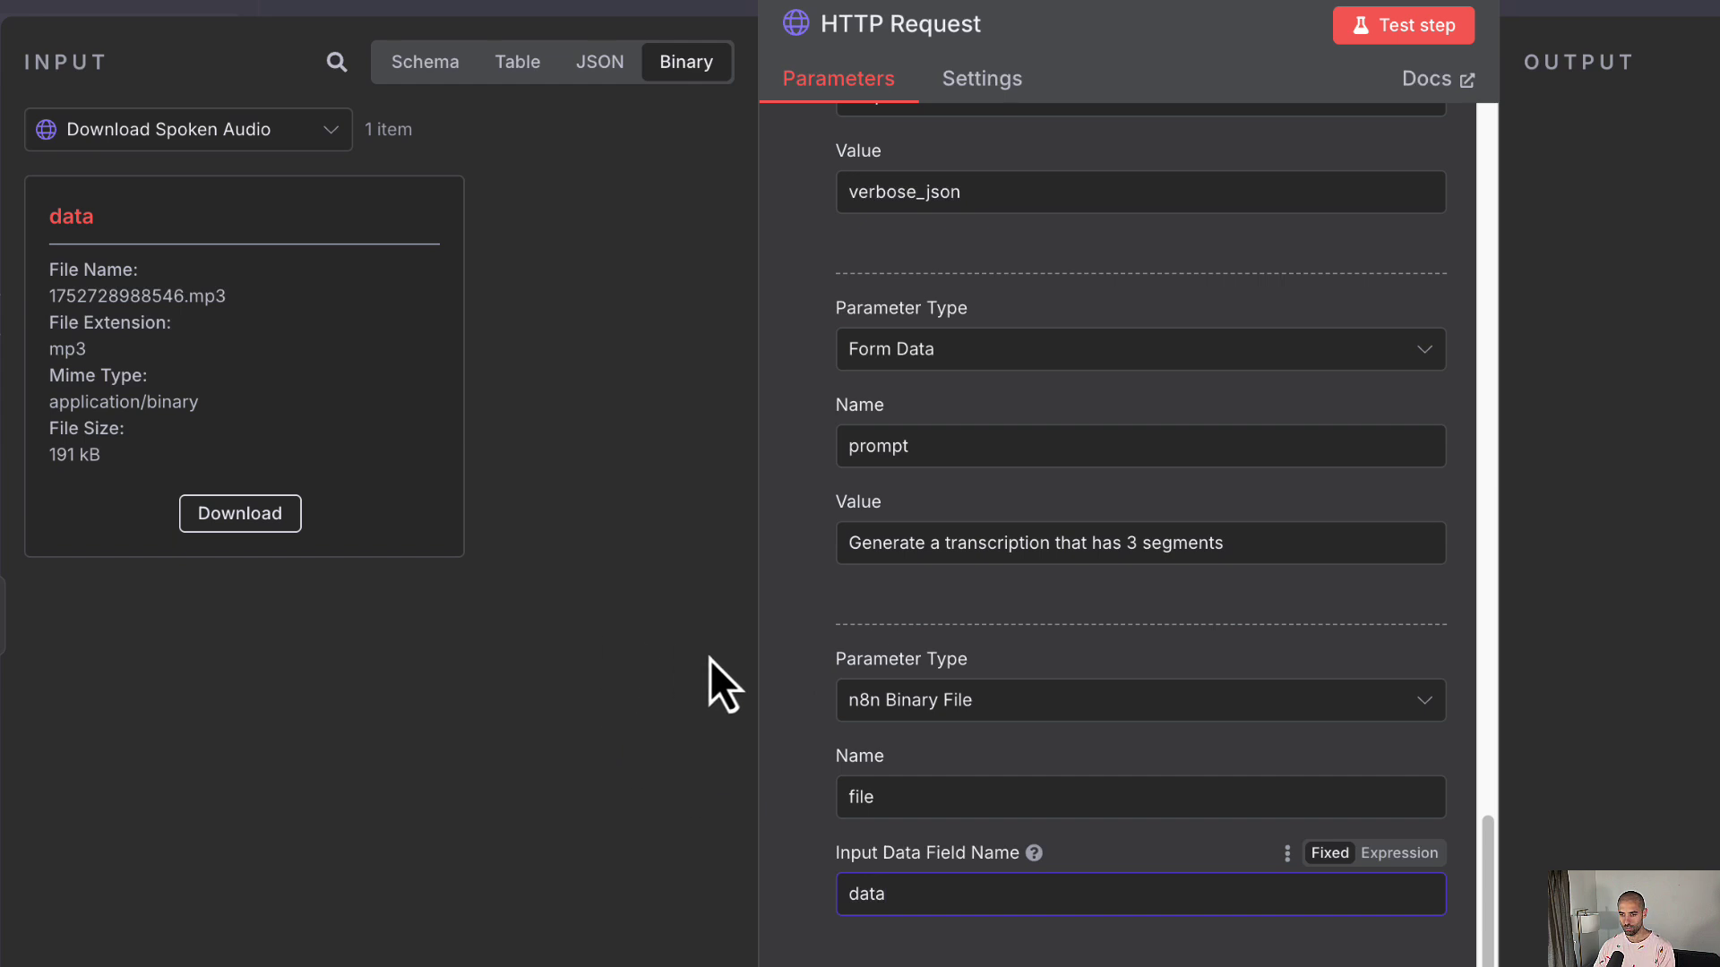
Test the HTTP Request node to transcribe the downloaded audio
{"action": "scroll", "coordinate": [800, 567], "scroll_direction": "up", "scroll_amount": 10}
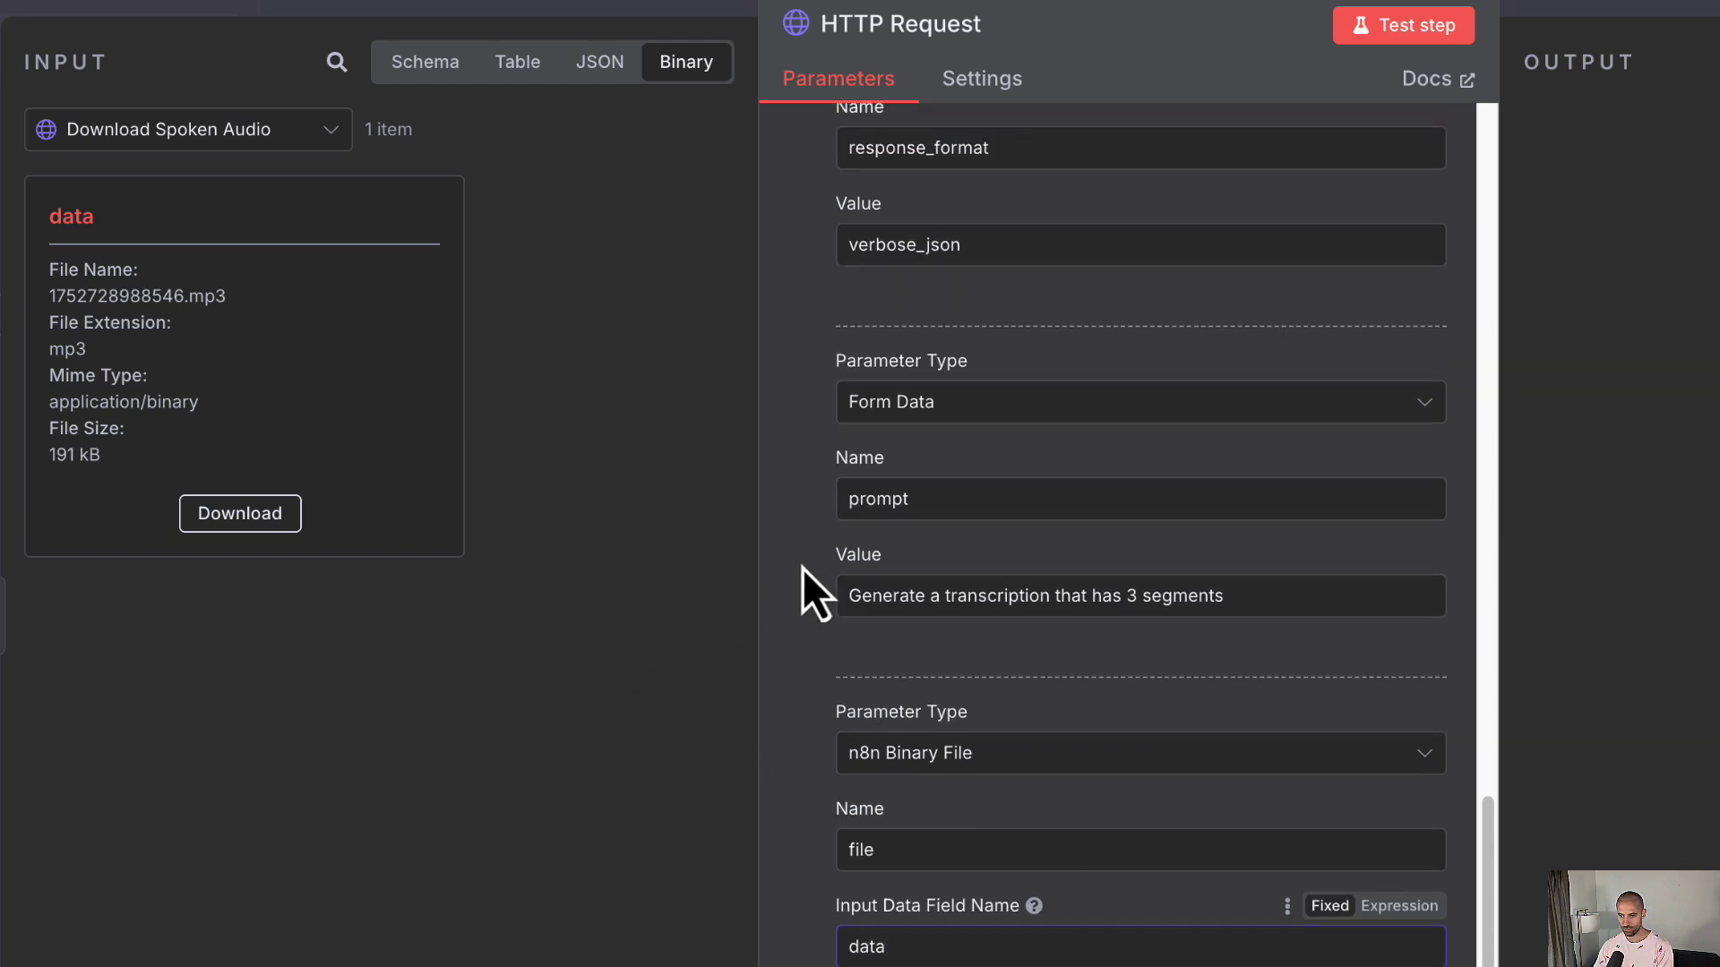
{"action": "scroll", "coordinate": [803, 572], "scroll_direction": "up", "scroll_amount": 2}
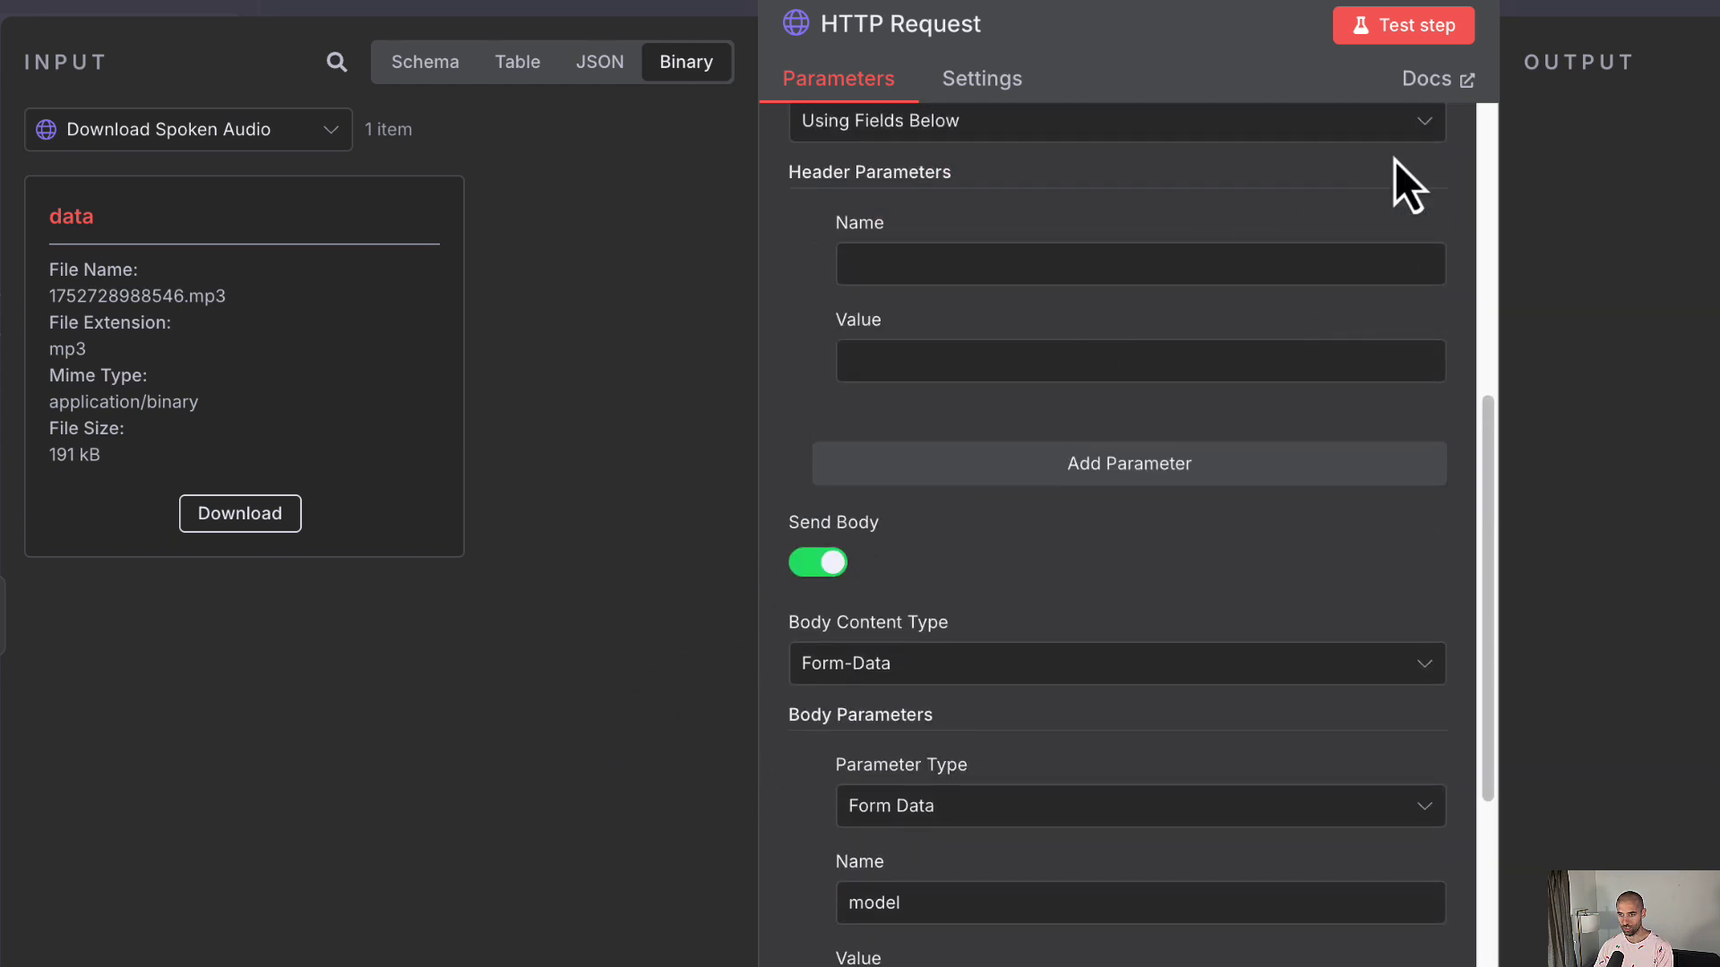
{"action": "left_click", "coordinate": [1433, 35]}
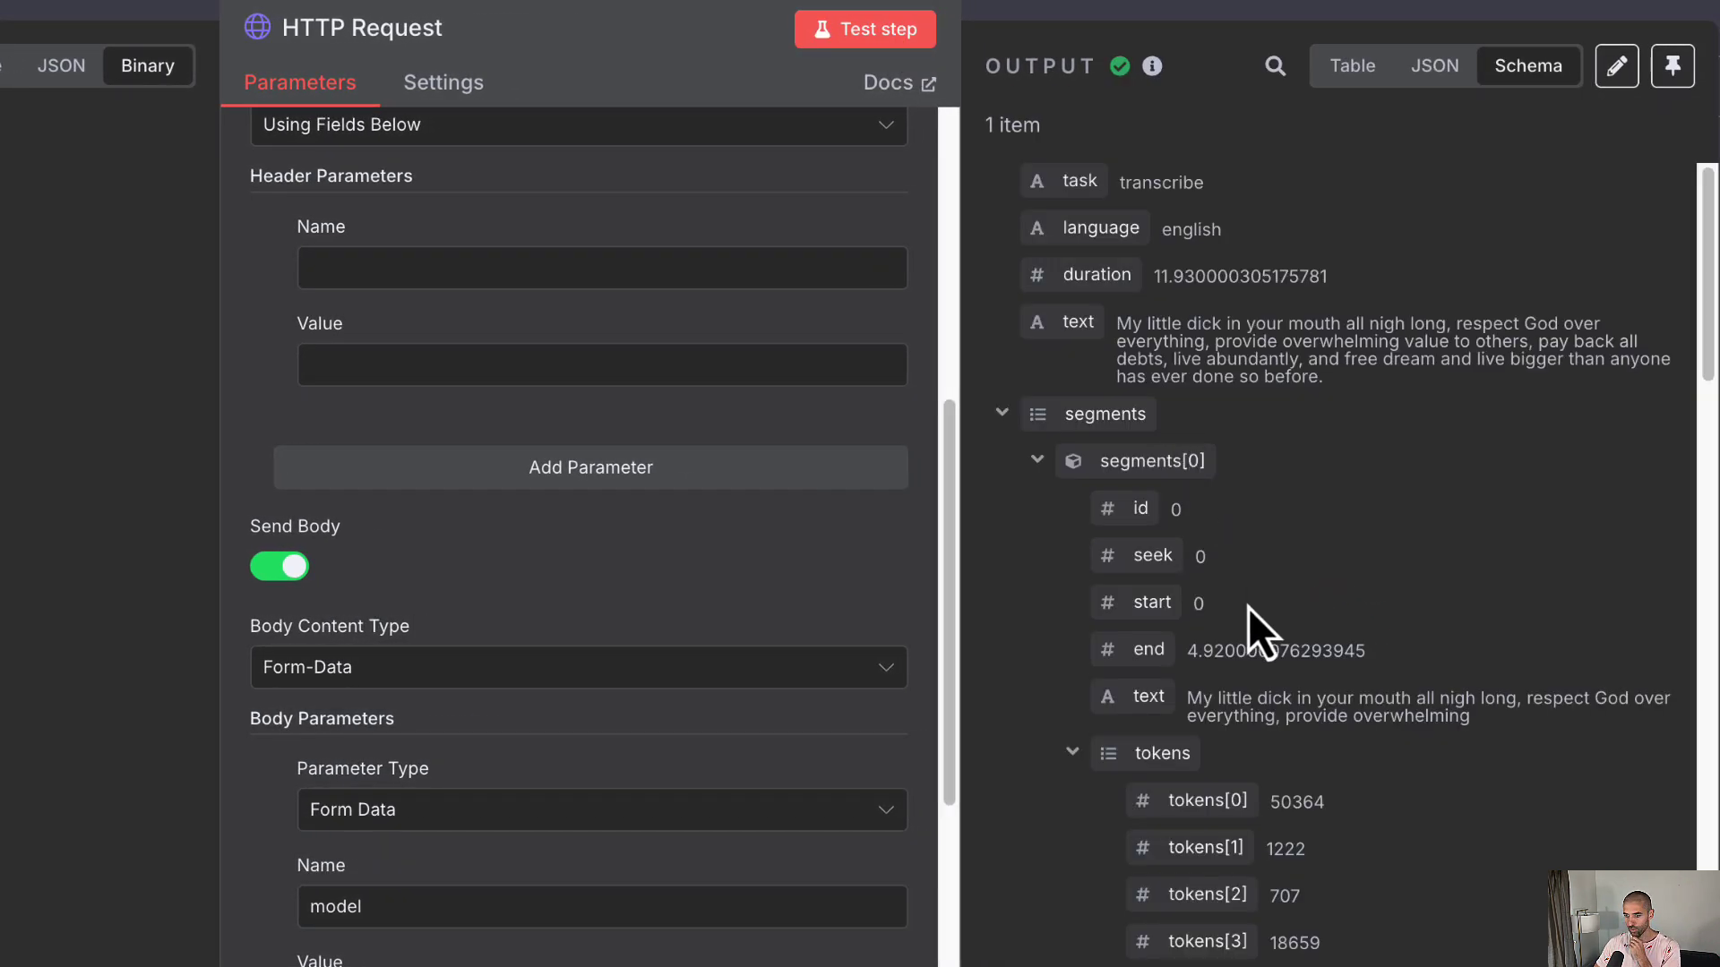
Examine the transcription output, collapsing its three segments and checking the details of the first one
{"action": "scroll", "coordinate": [1248, 607], "scroll_direction": "down", "scroll_amount": 2}
{"action": "scroll", "coordinate": [1339, 672], "scroll_direction": "down", "scroll_amount": 8}
{"action": "scroll", "coordinate": [1272, 627], "scroll_direction": "up", "scroll_amount": 7}
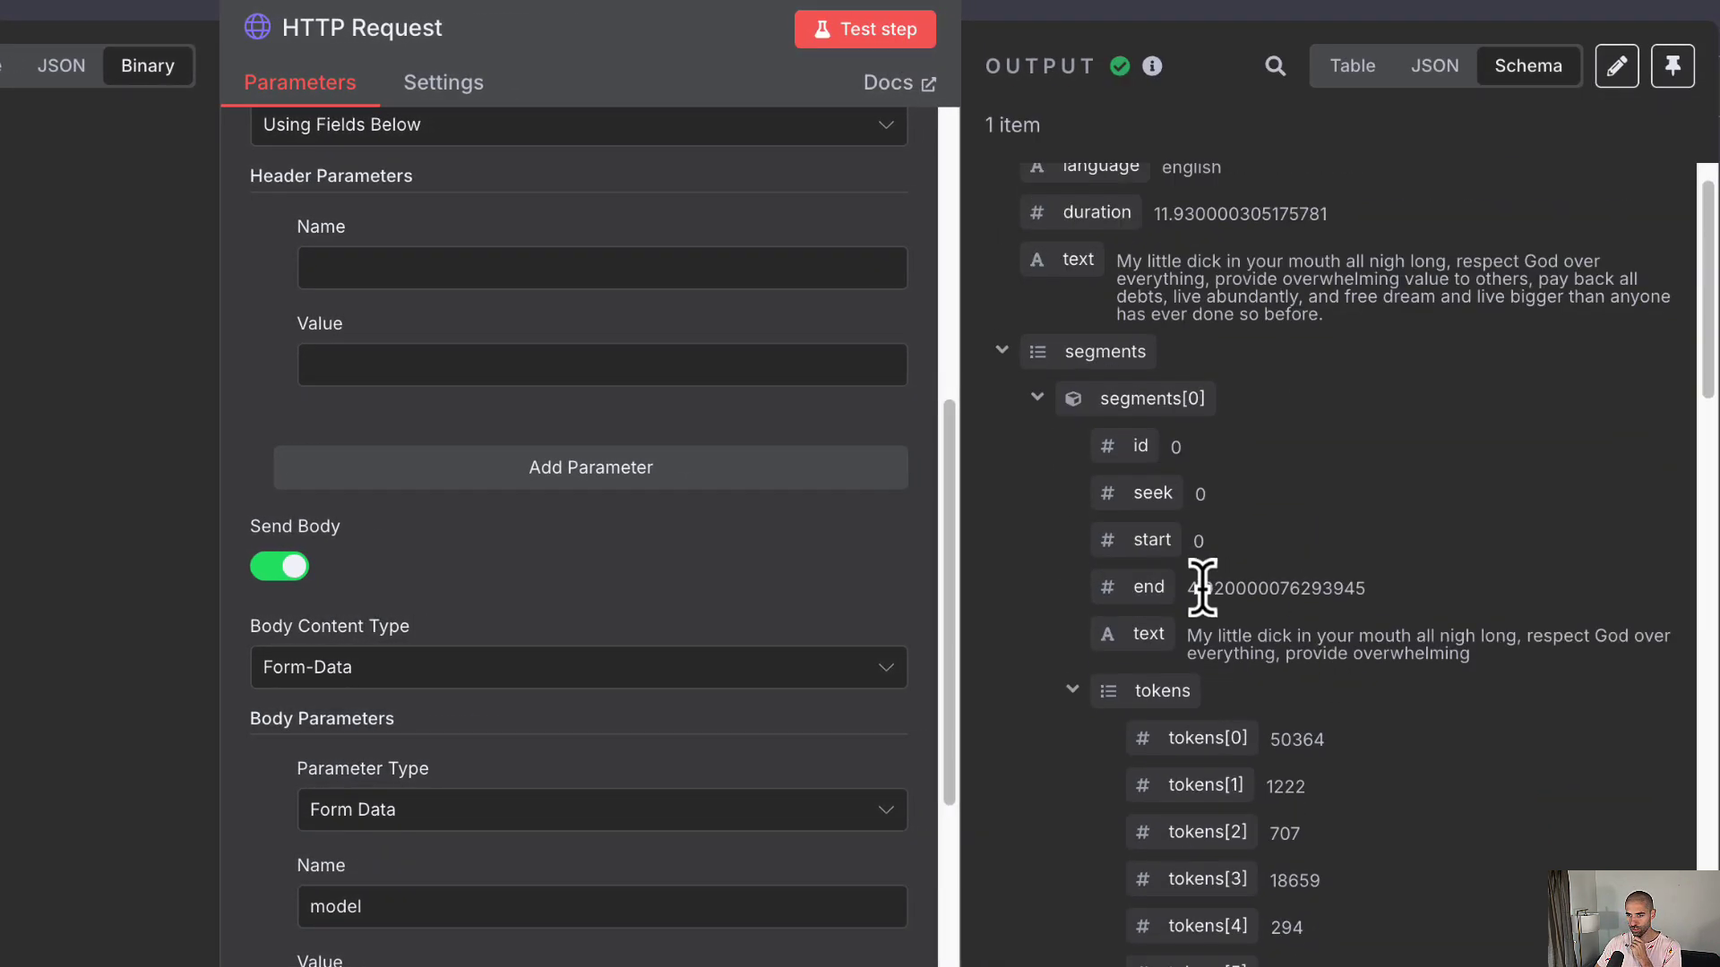
{"action": "left_click", "coordinate": [1037, 399]}
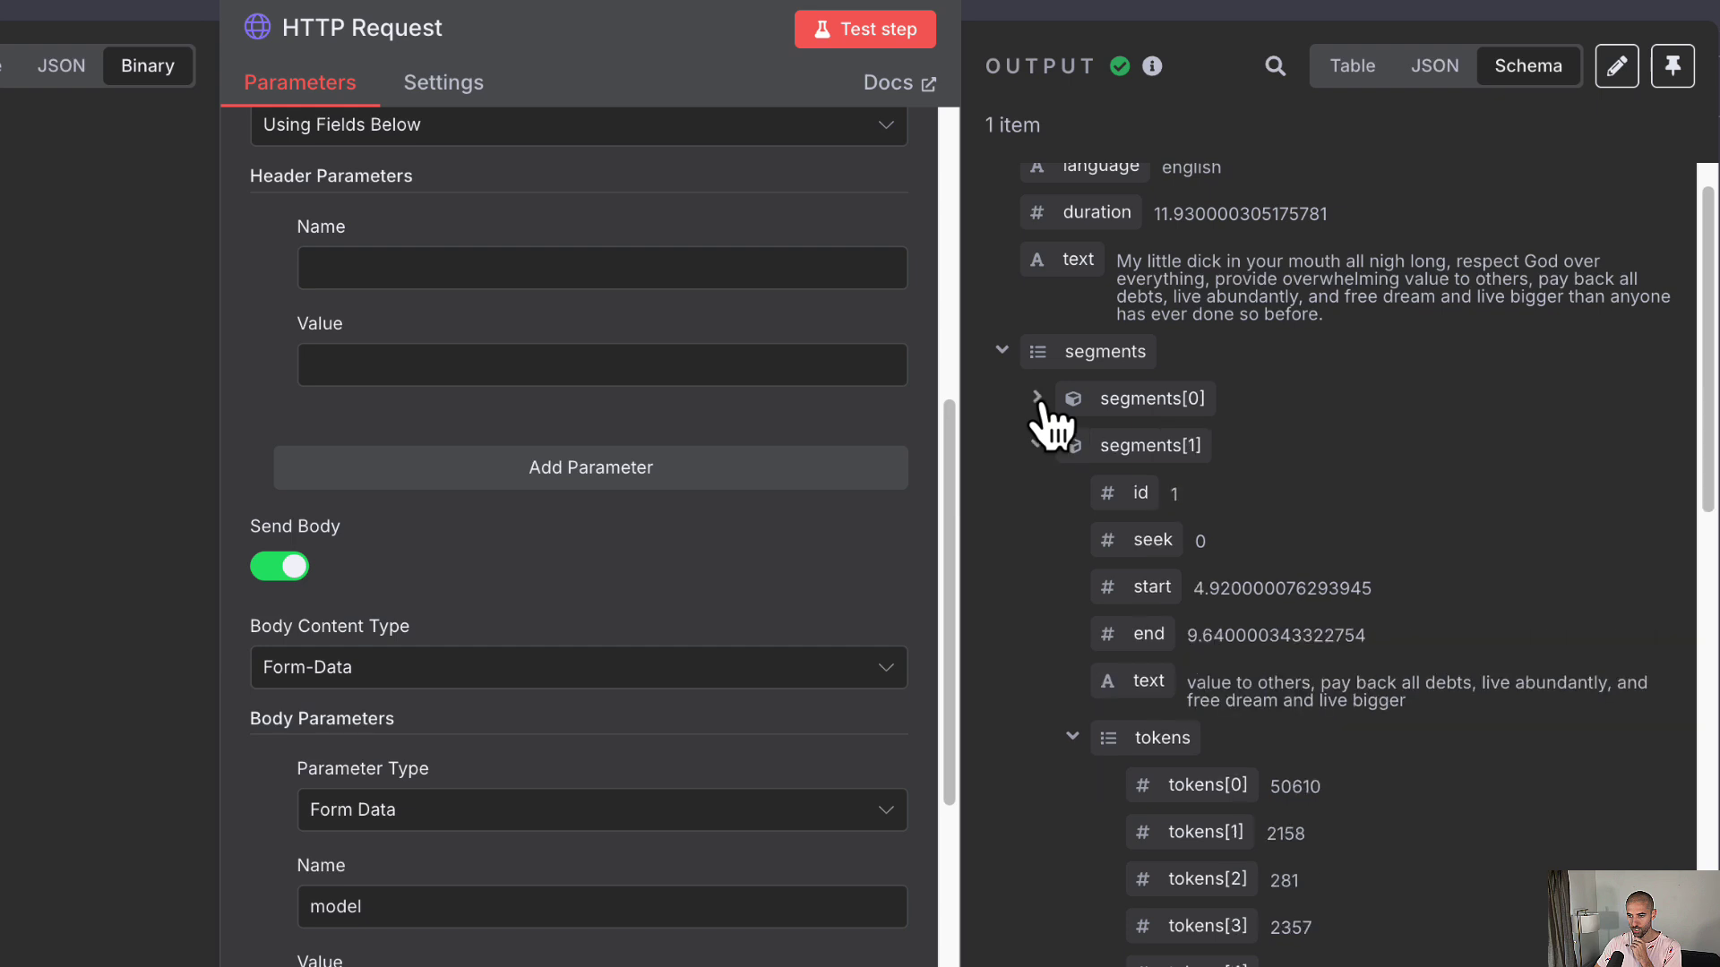
{"action": "left_click", "coordinate": [1037, 445]}
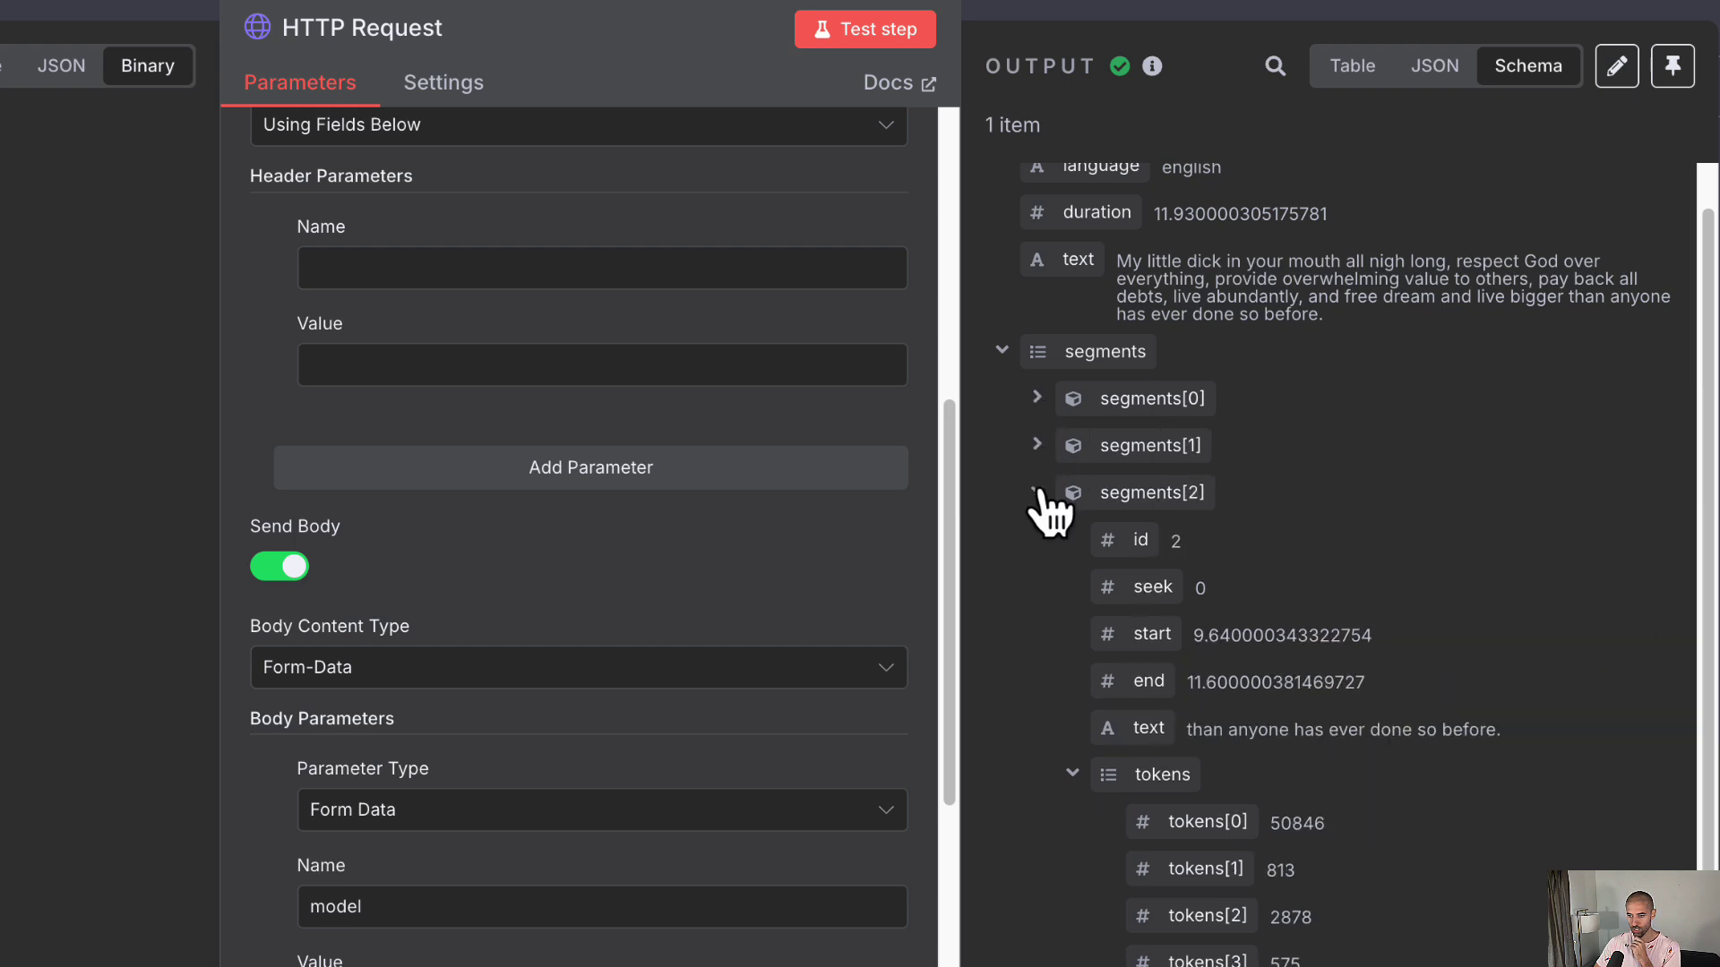
{"action": "left_click", "coordinate": [1037, 493]}
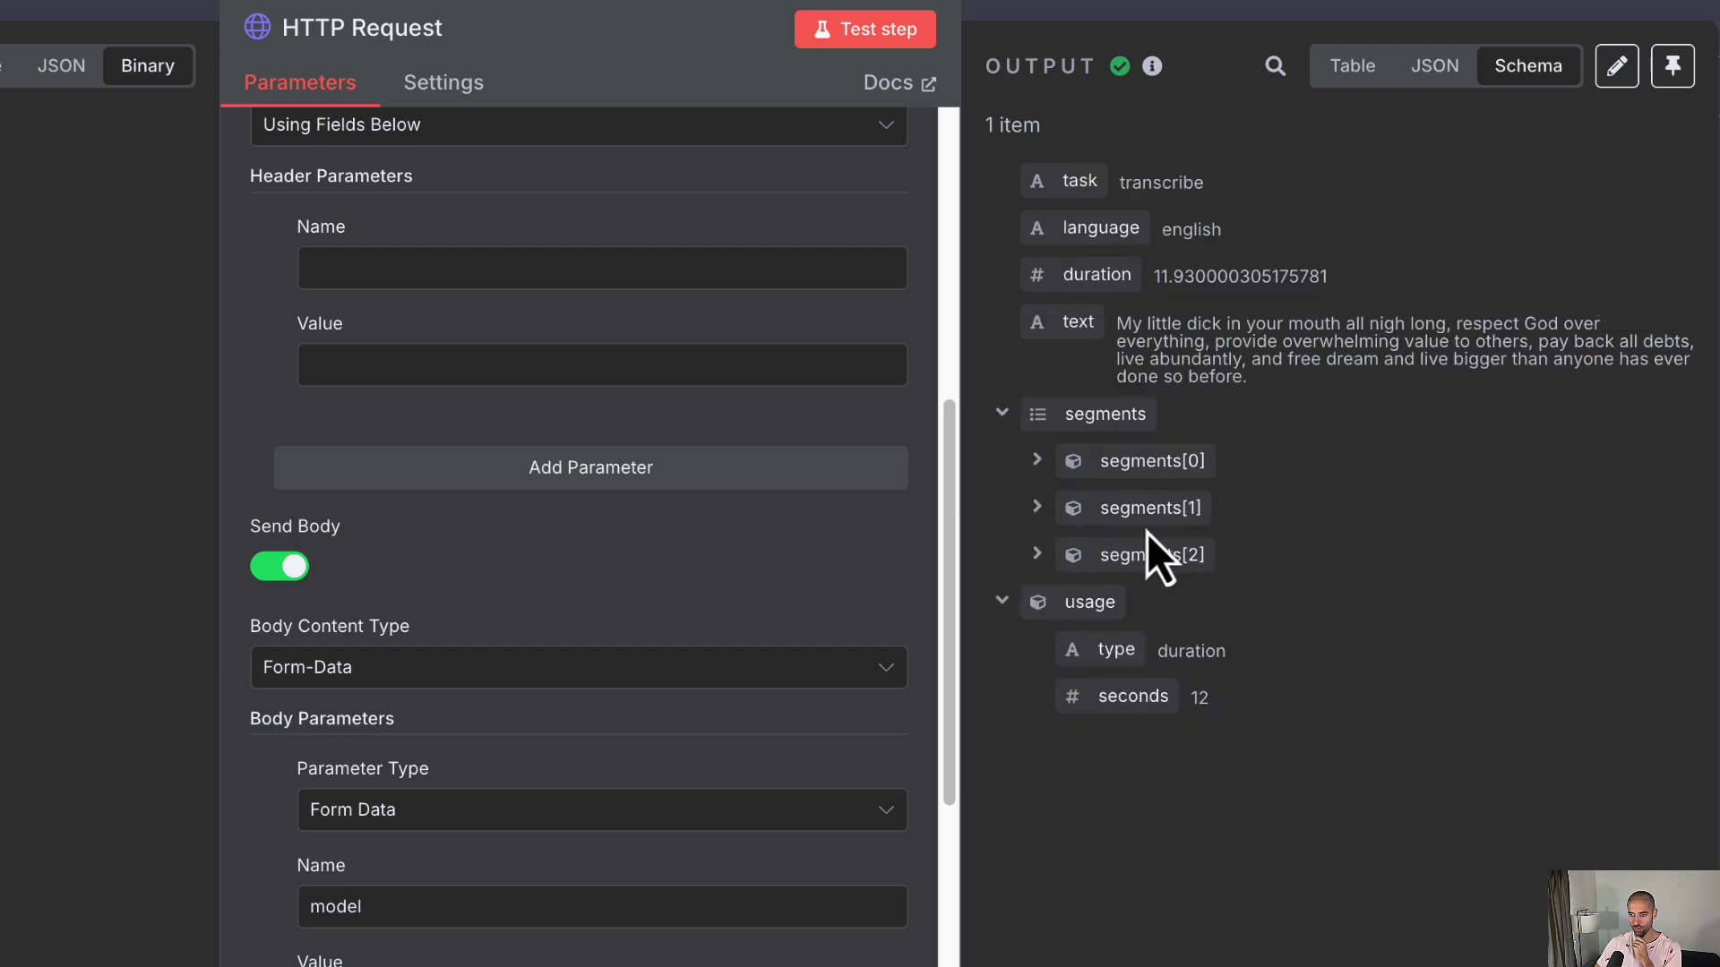
{"action": "left_click", "coordinate": [1037, 460]}
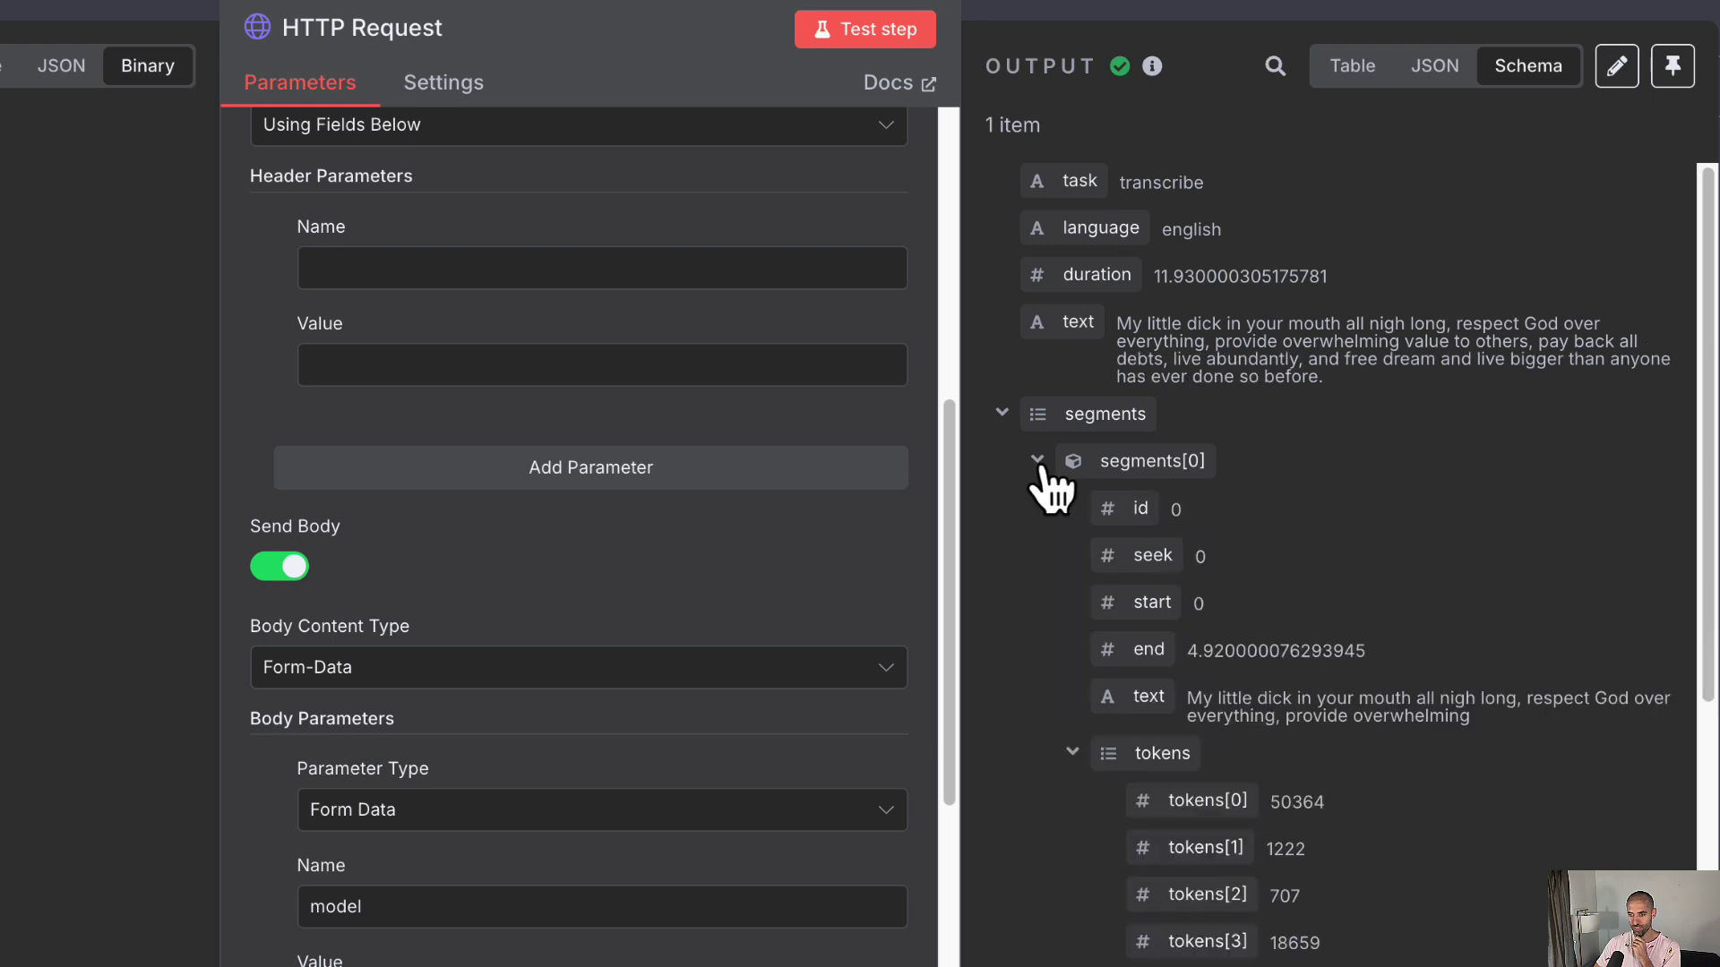
{"action": "left_click", "coordinate": [1037, 460]}
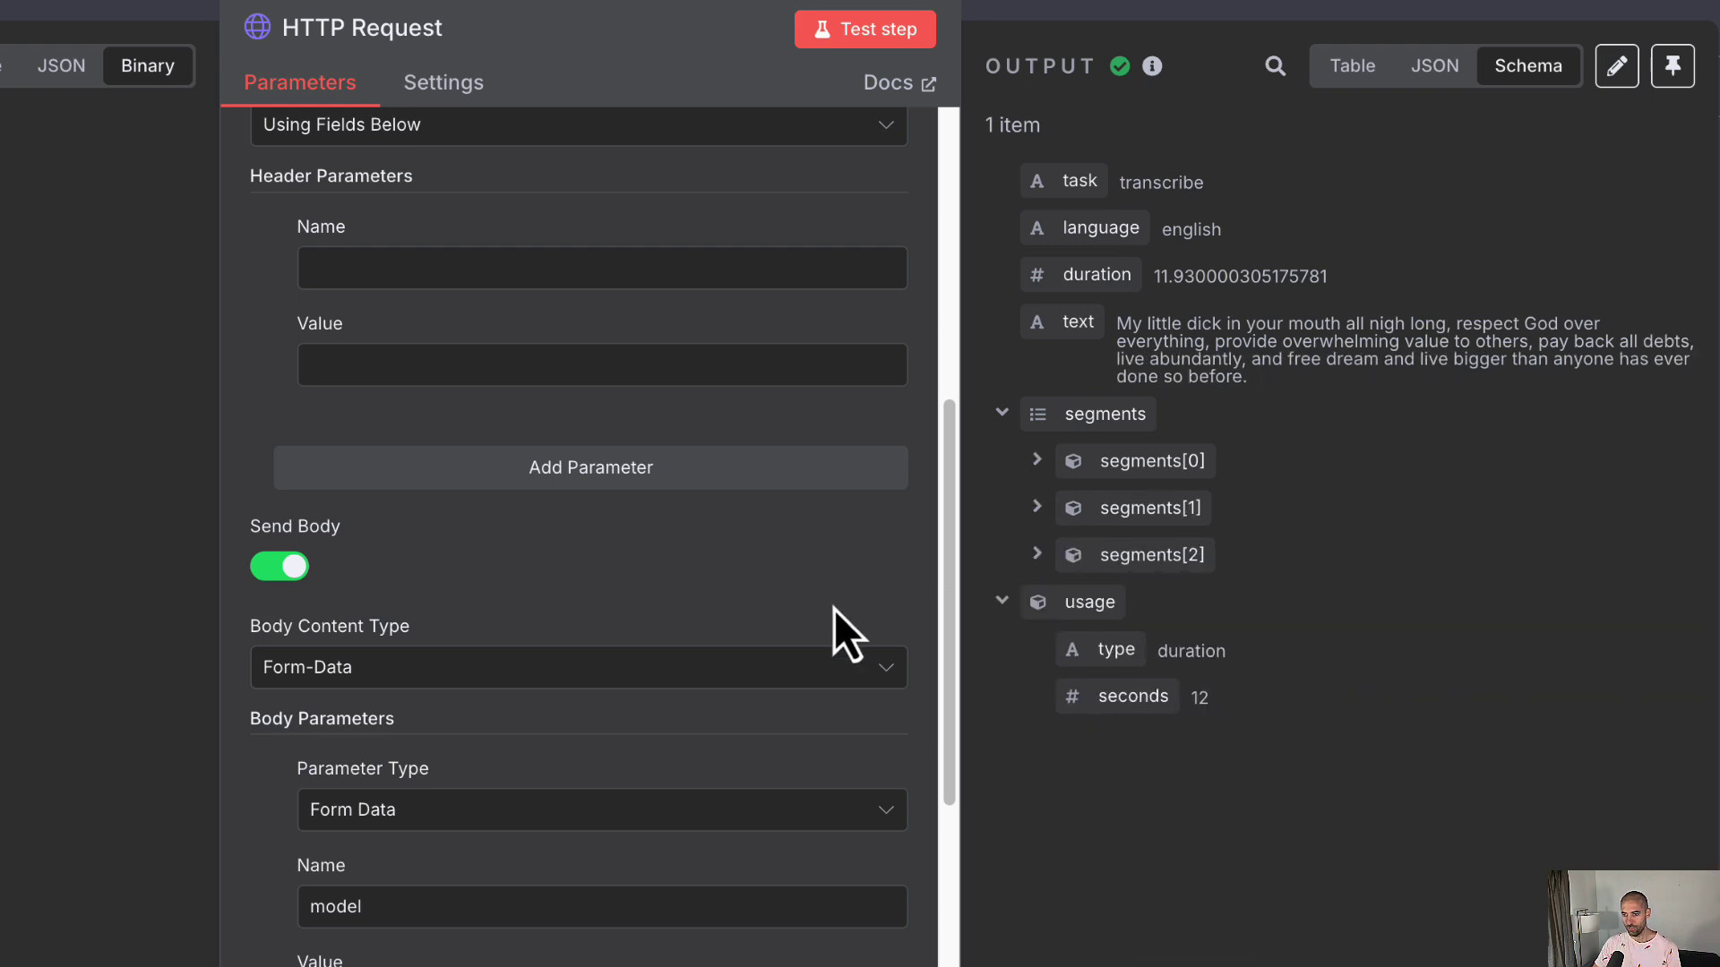
Review the HTTP Request body parameters, return to the canvas and save the workflow
{"action": "scroll", "coordinate": [845, 598], "scroll_direction": "down", "scroll_amount": 5}
{"action": "scroll", "coordinate": [846, 598], "scroll_direction": "down", "scroll_amount": 6}
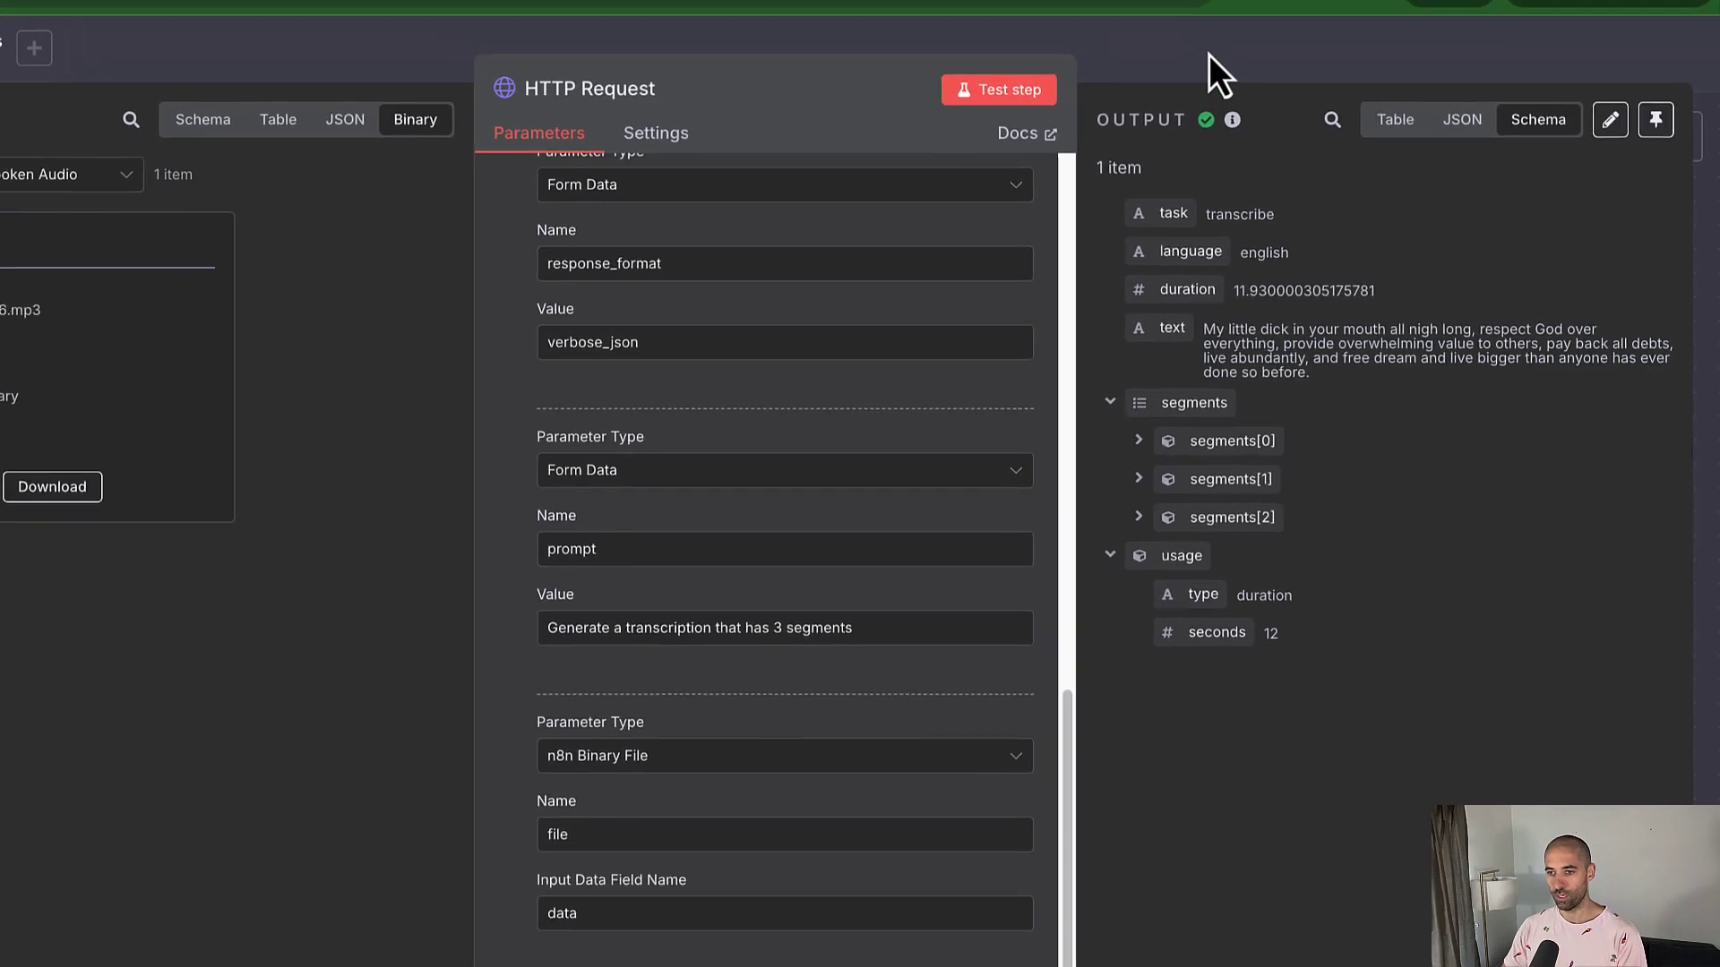
{"action": "left_click", "coordinate": [1183, 43]}
{"action": "left_click", "coordinate": [1229, 365]}
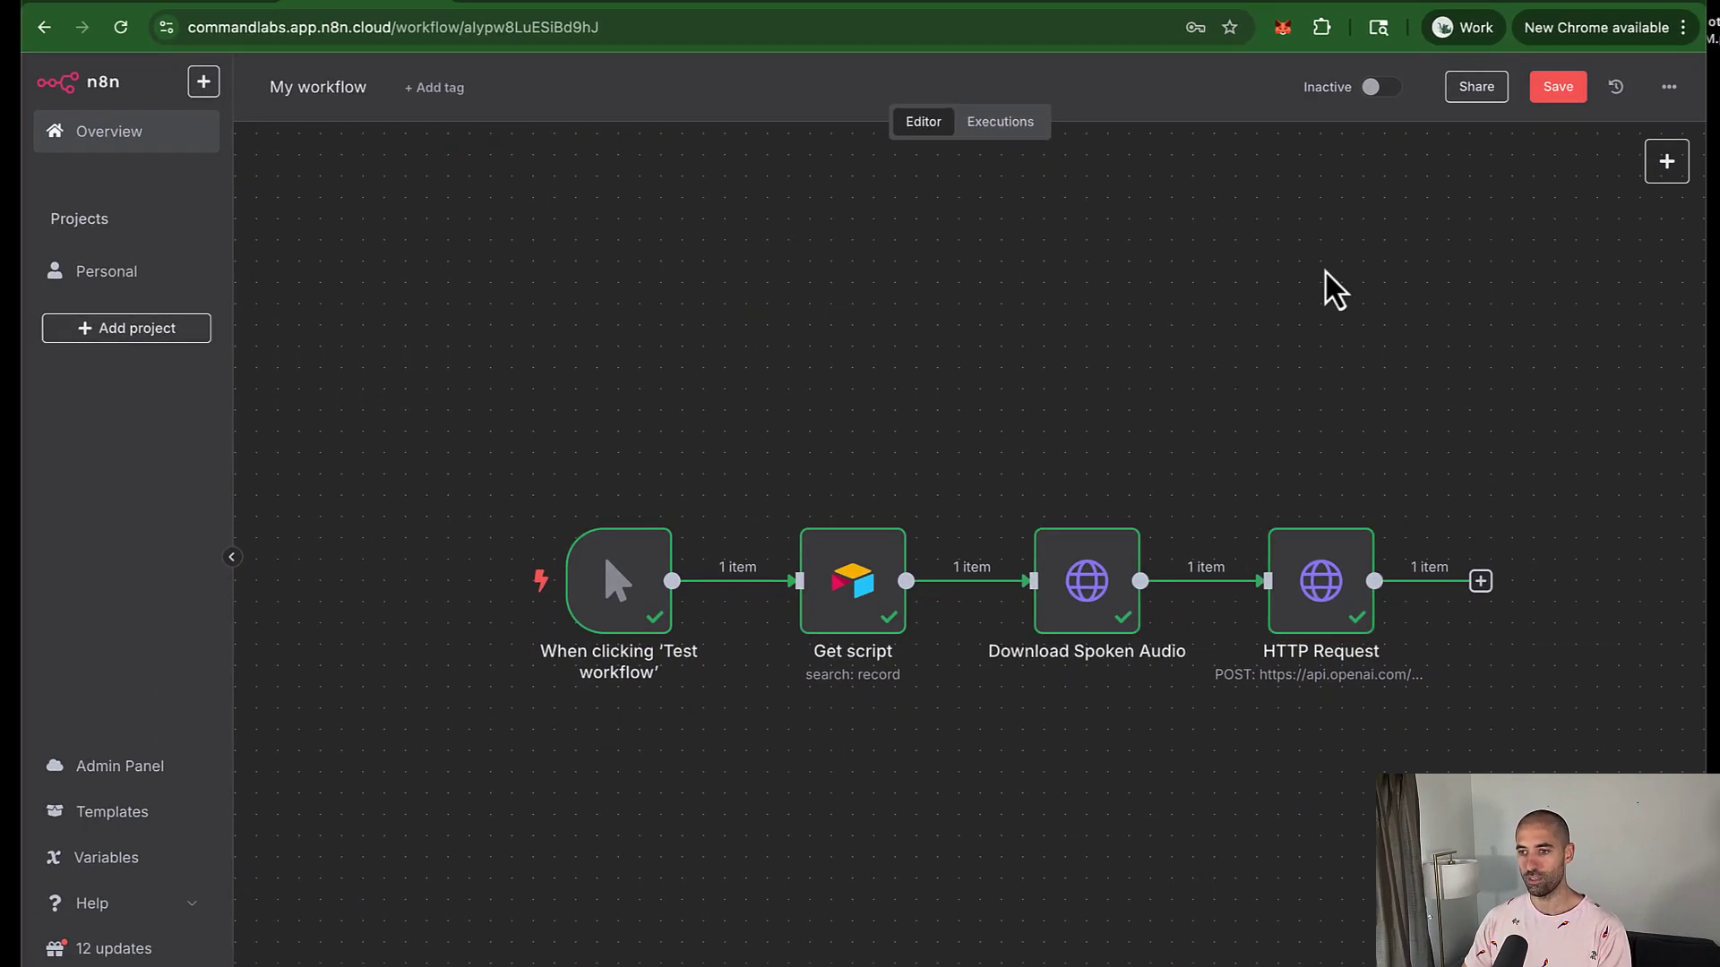
{"action": "key", "text": "ctrl+s"}
Move all four workflow nodes together up and to the left on the canvas, then deselect them
{"action": "left_click_drag", "start_coordinate": [419, 305], "coordinate": [1452, 817]}
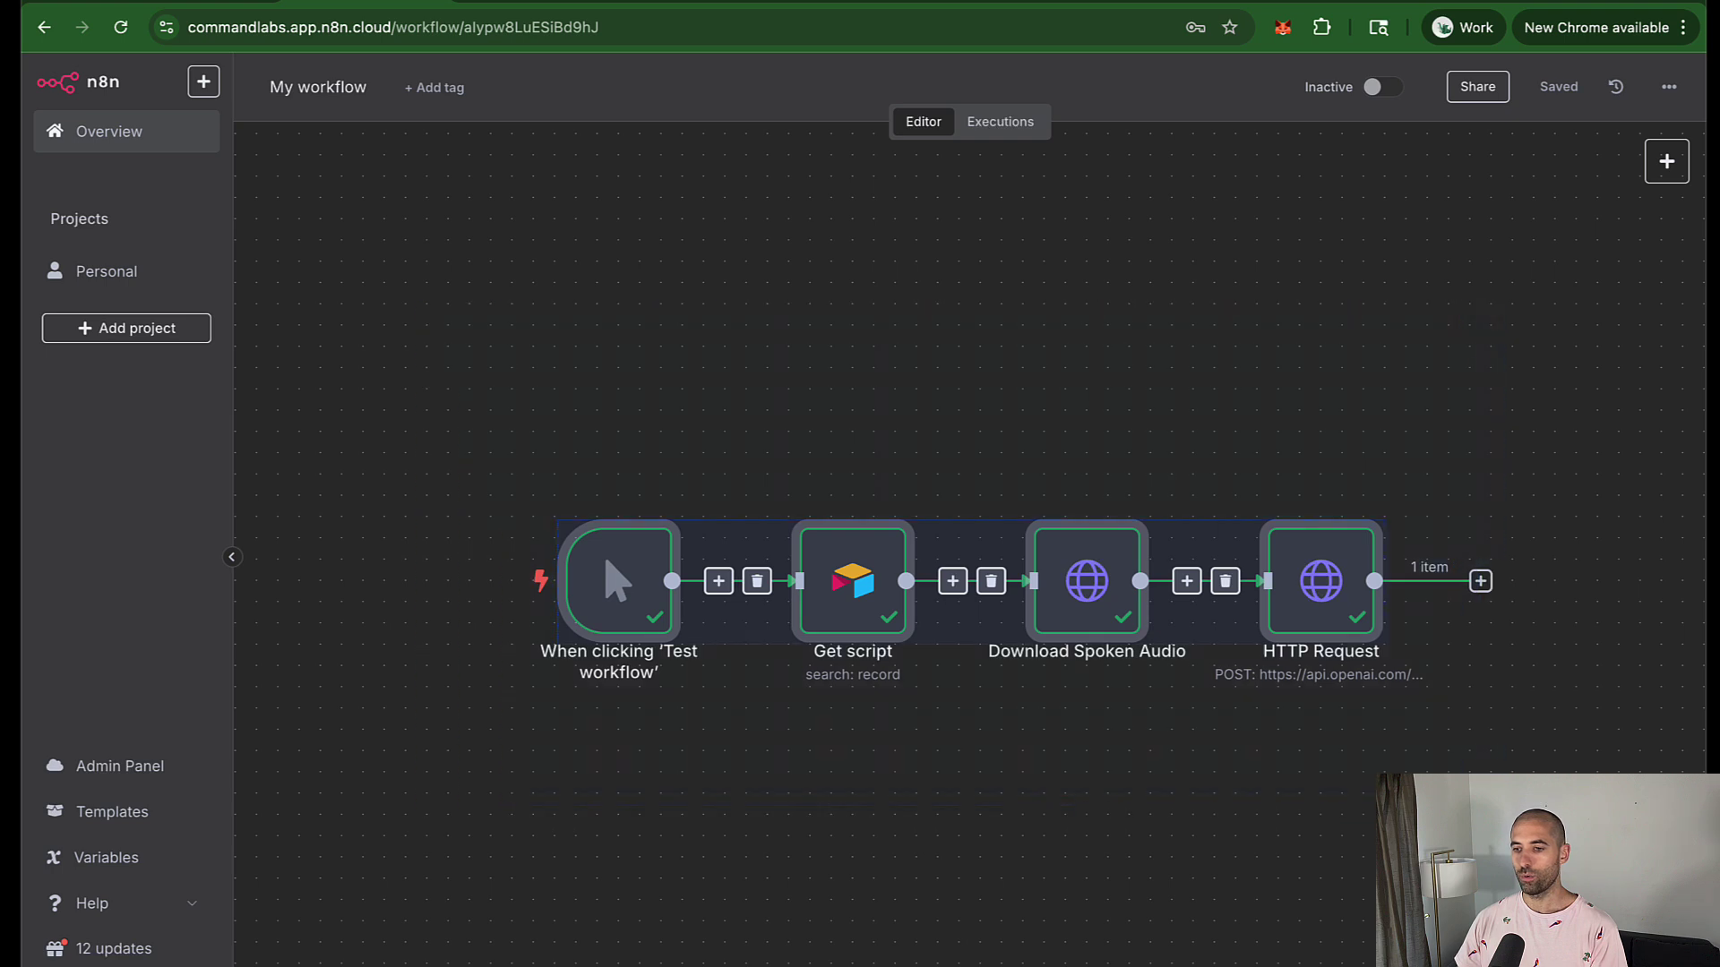
{"action": "left_click_drag", "start_coordinate": [1315, 598], "coordinate": [1148, 554]}
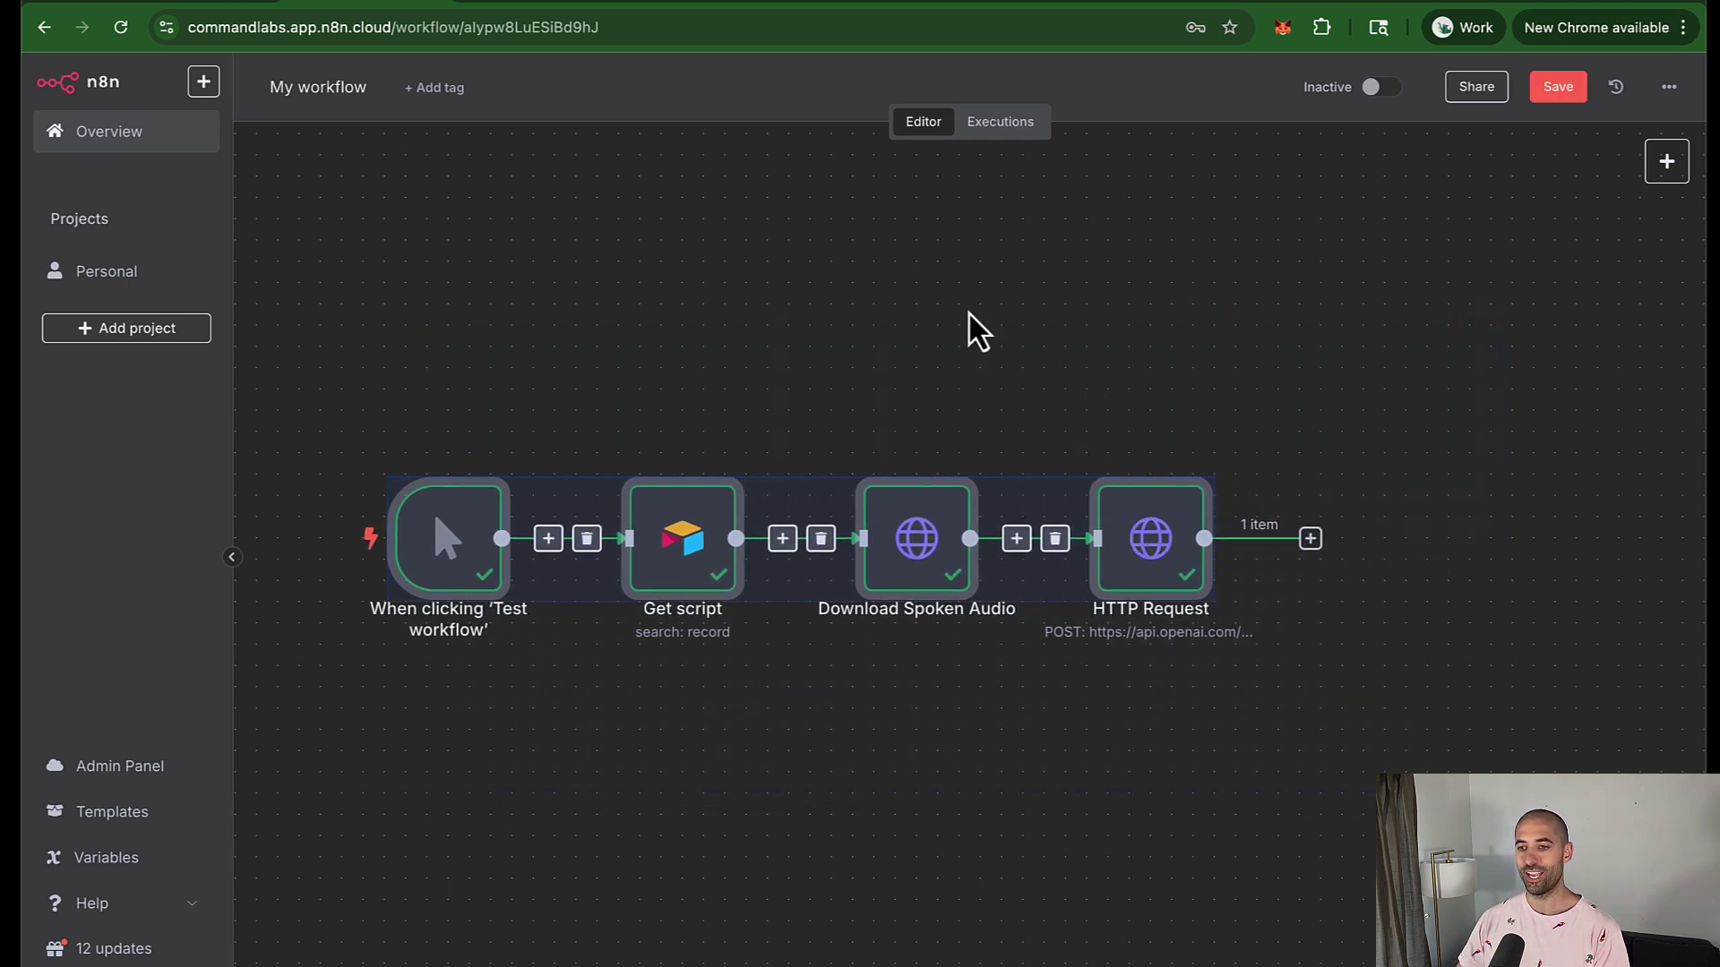
{"action": "left_click", "coordinate": [1082, 327]}
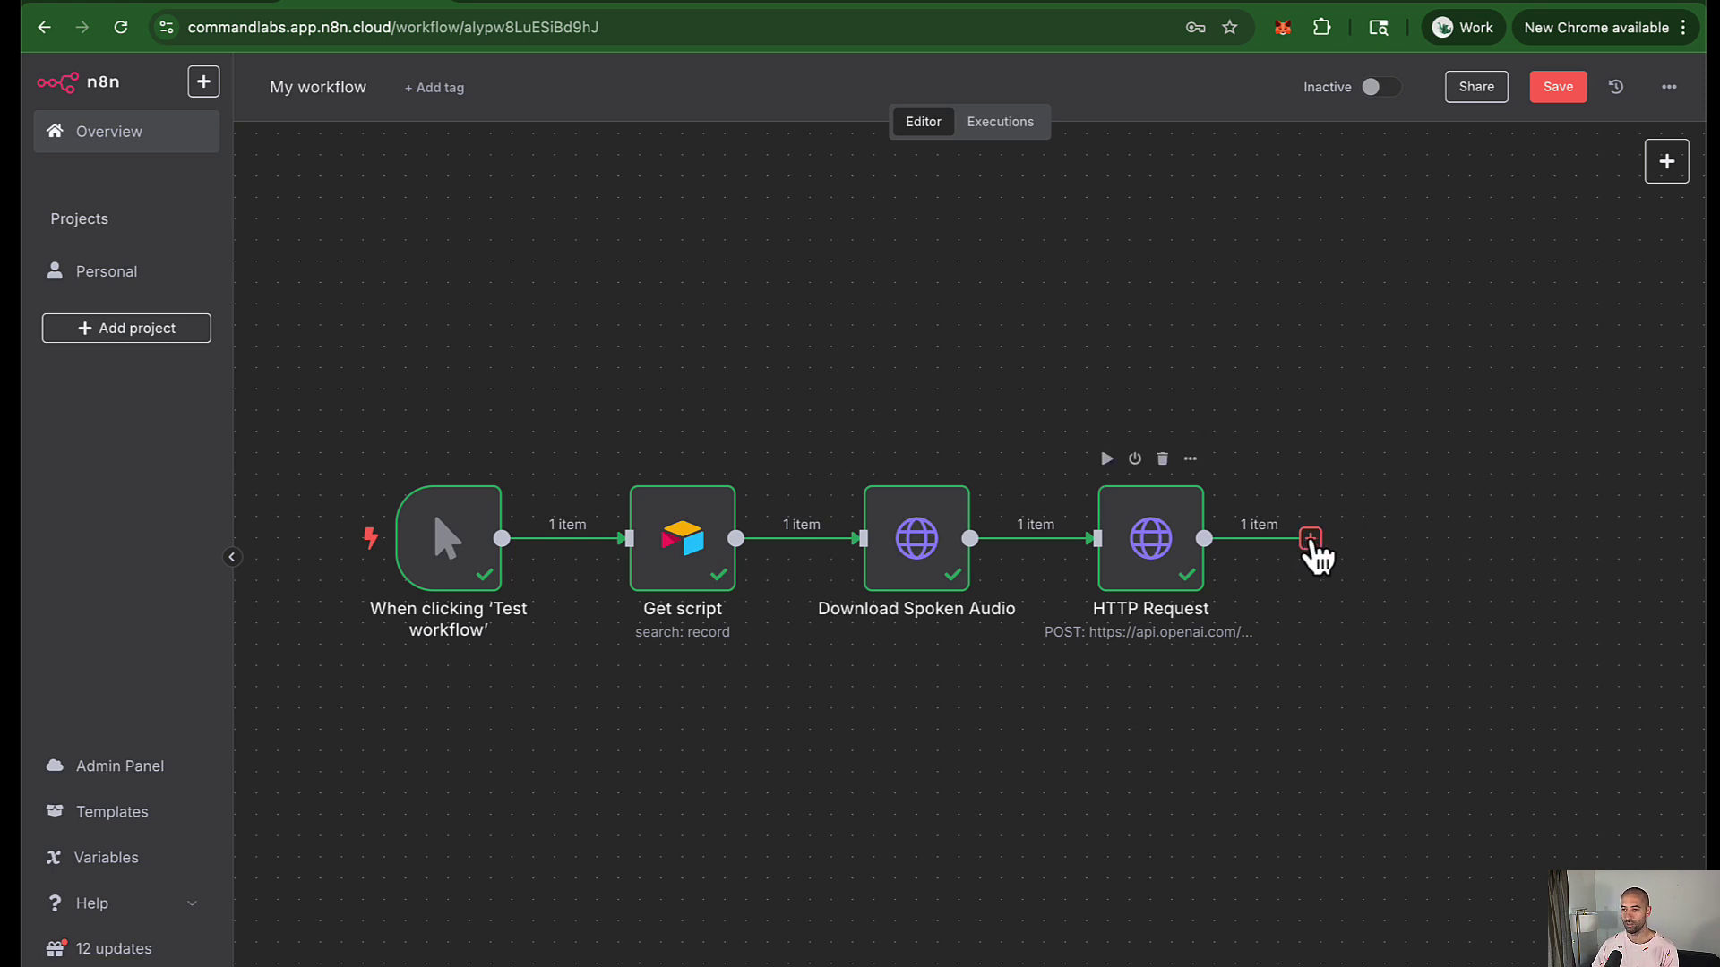
Add an Airtable node with the Search records action after the HTTP Request node
{"action": "left_click", "coordinate": [1309, 538]}
{"action": "type", "text": "air"}
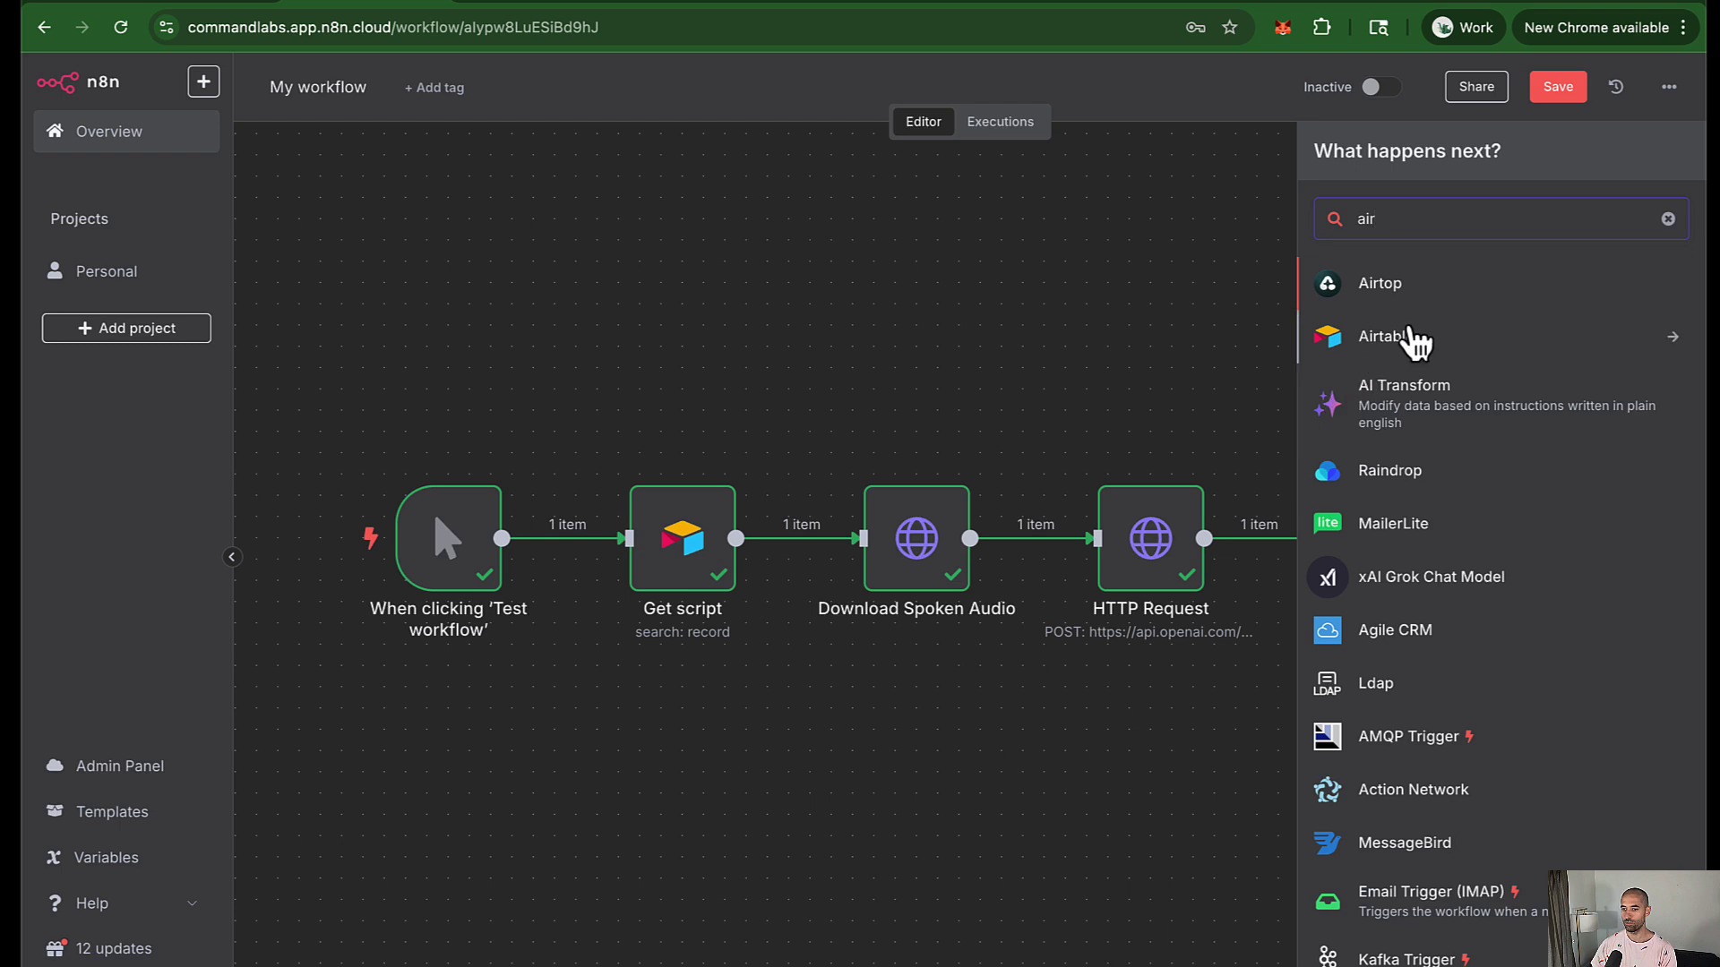
{"action": "left_click", "coordinate": [1405, 339]}
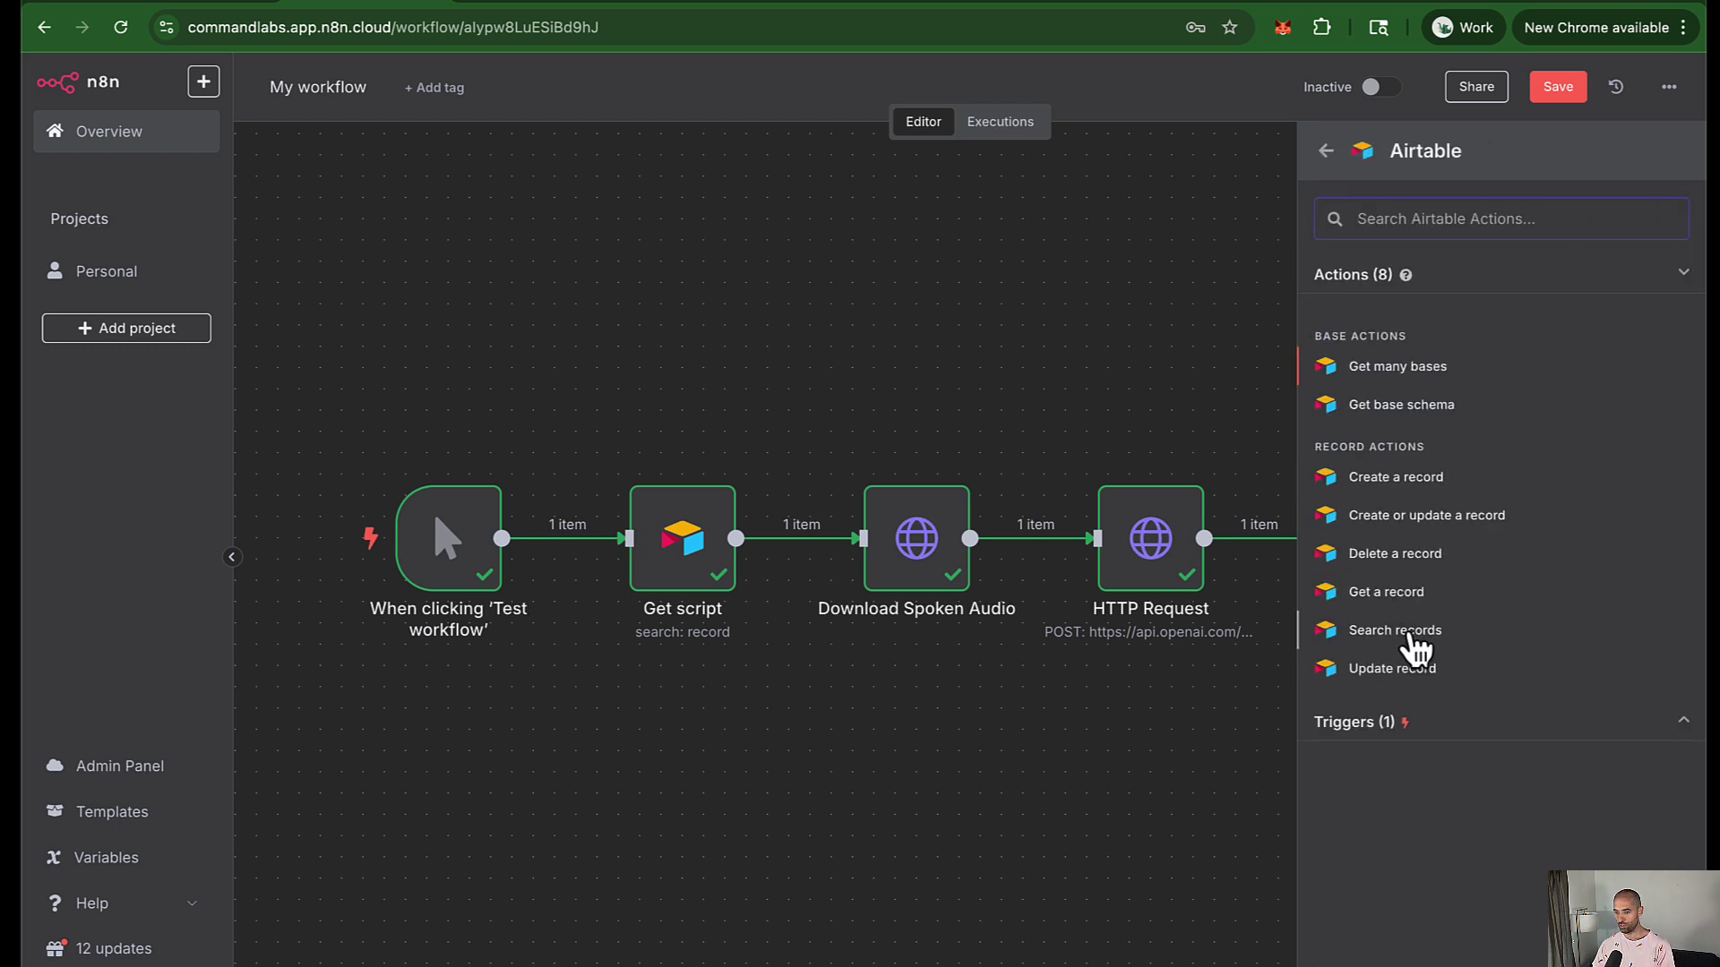
{"action": "left_click", "coordinate": [1411, 632]}
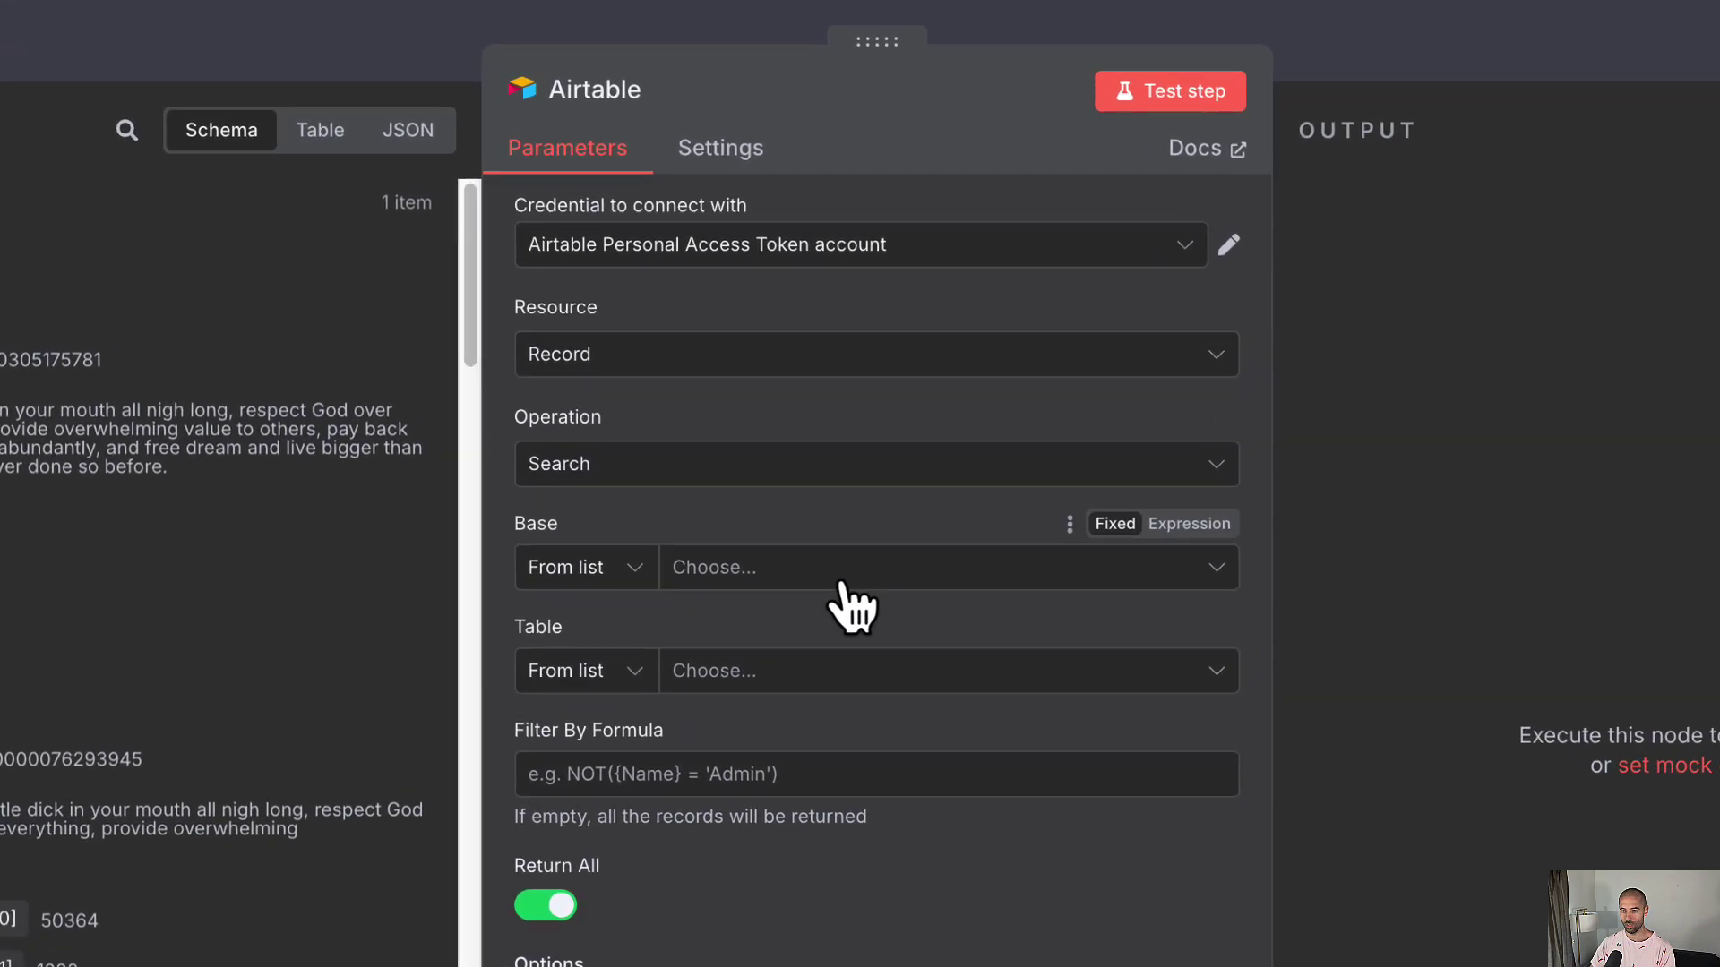
Set the Airtable search to the AAIVA base and the Segments table
{"action": "left_click", "coordinate": [842, 537]}
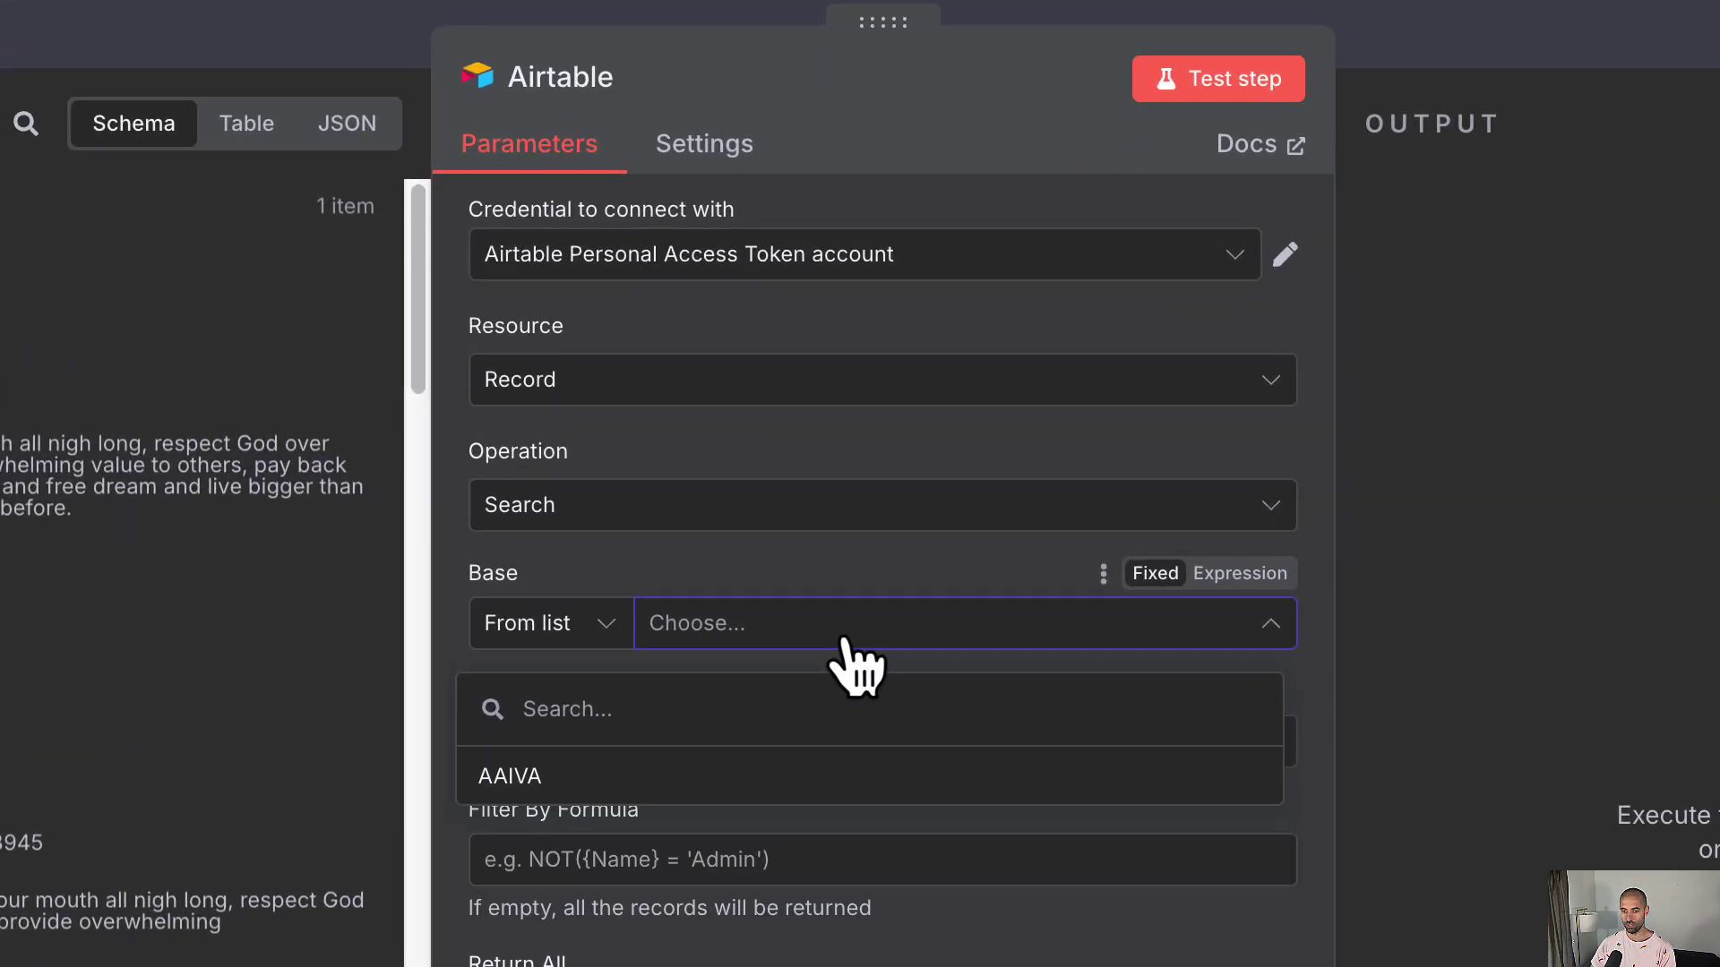
{"action": "left_click", "coordinate": [730, 775]}
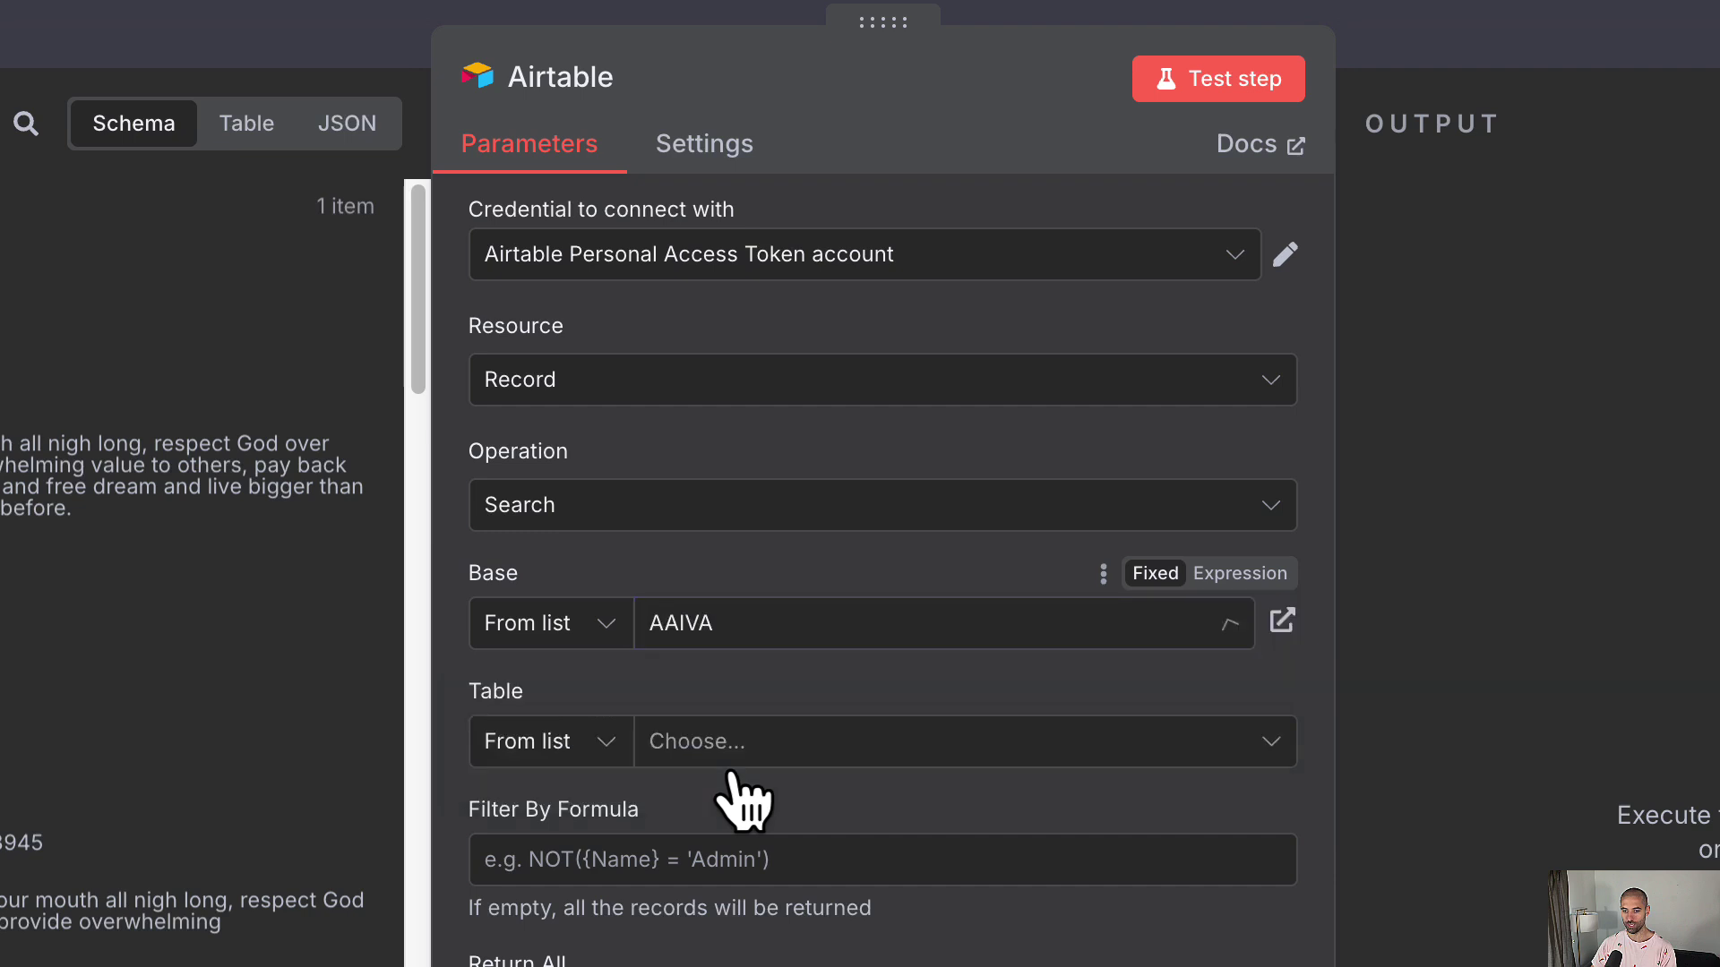
{"action": "left_click", "coordinate": [749, 741]}
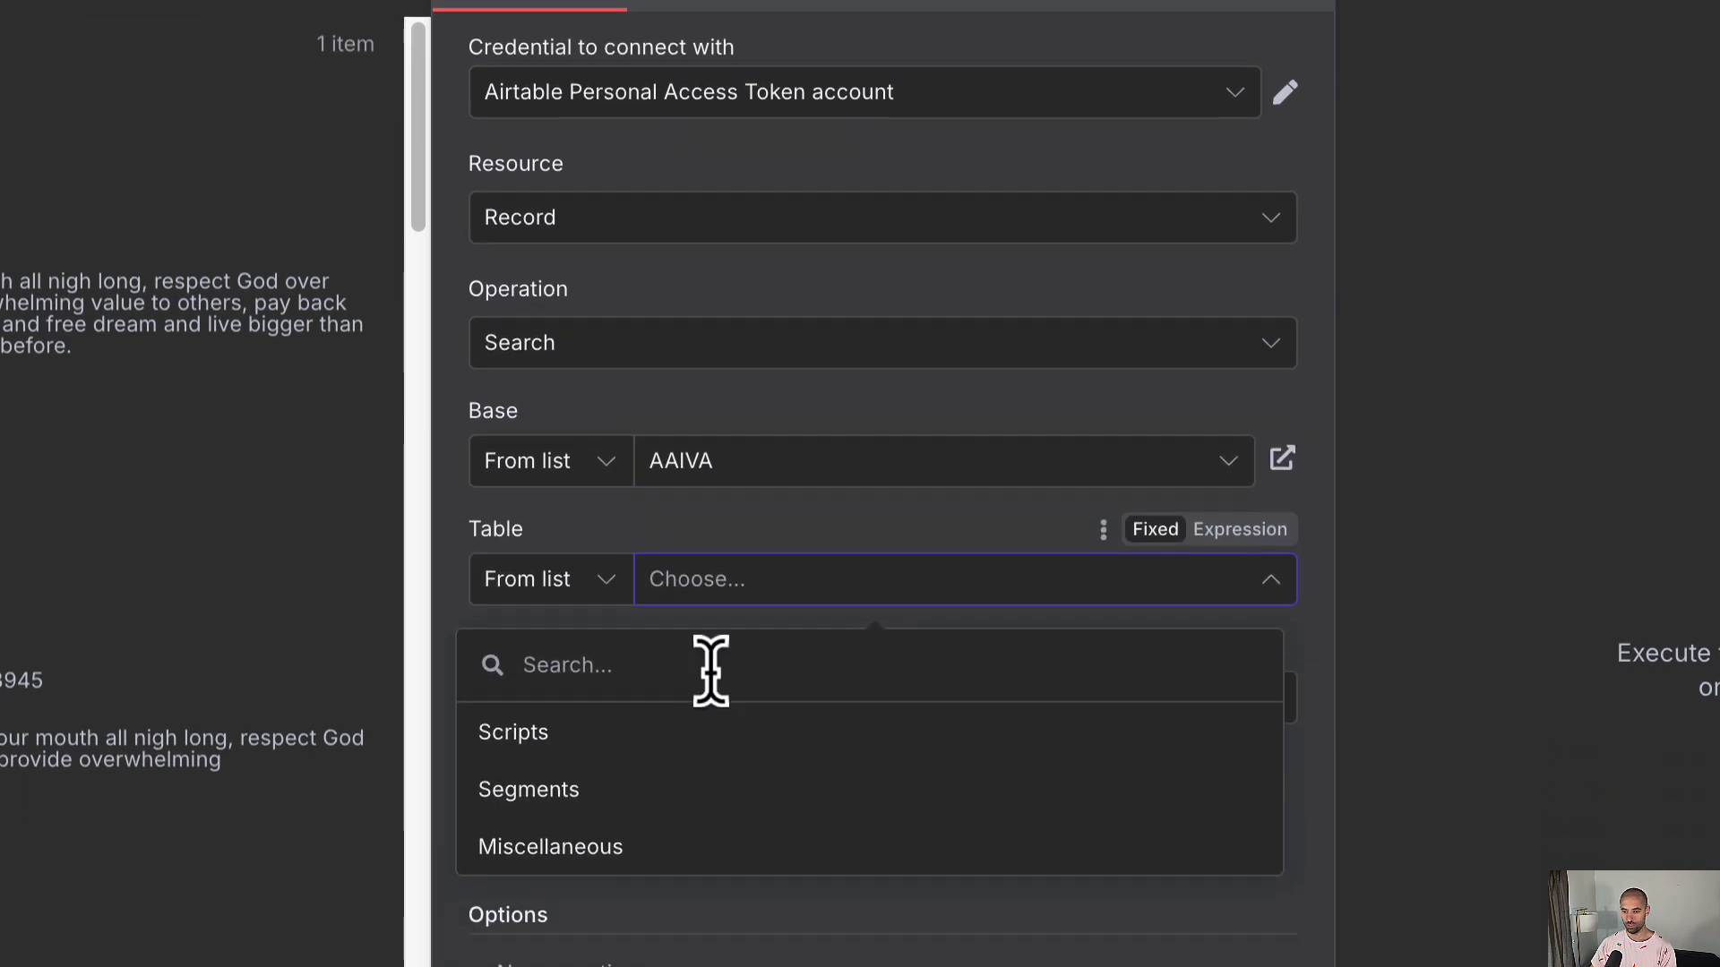
{"action": "left_click", "coordinate": [699, 829]}
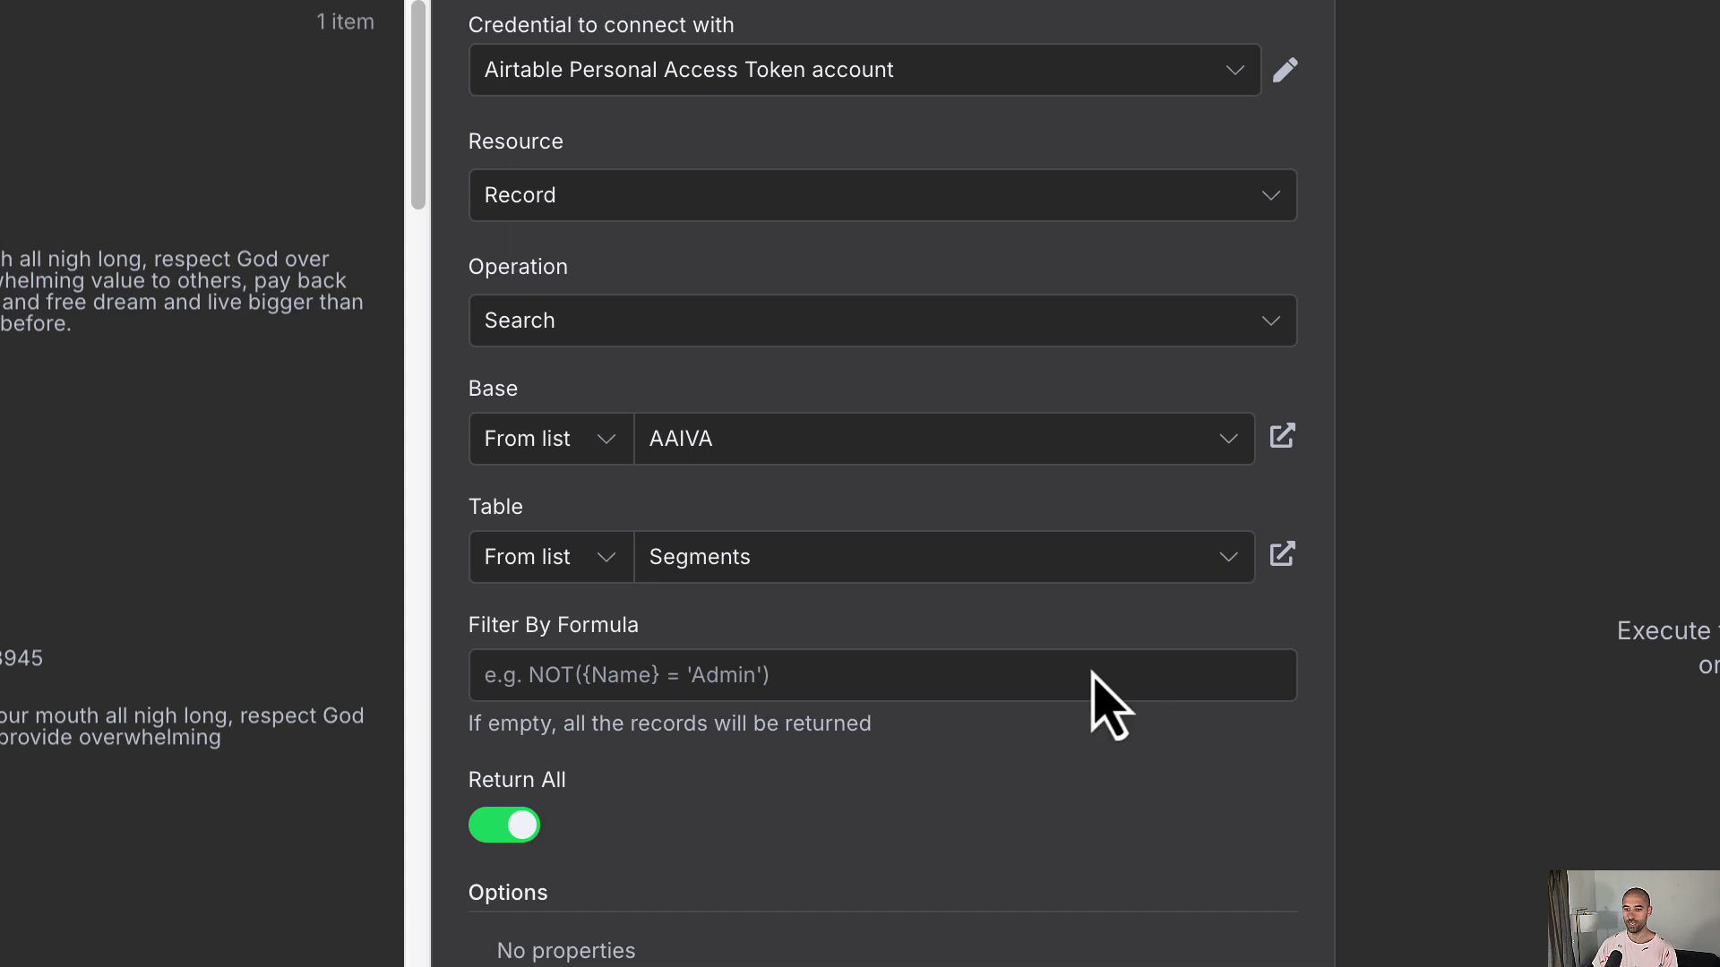
Filter the search by the formula {Full Script} = {{ $('Get script').item.json.ID }}, test the node and return to the canvas
{"action": "left_click", "coordinate": [617, 684]}
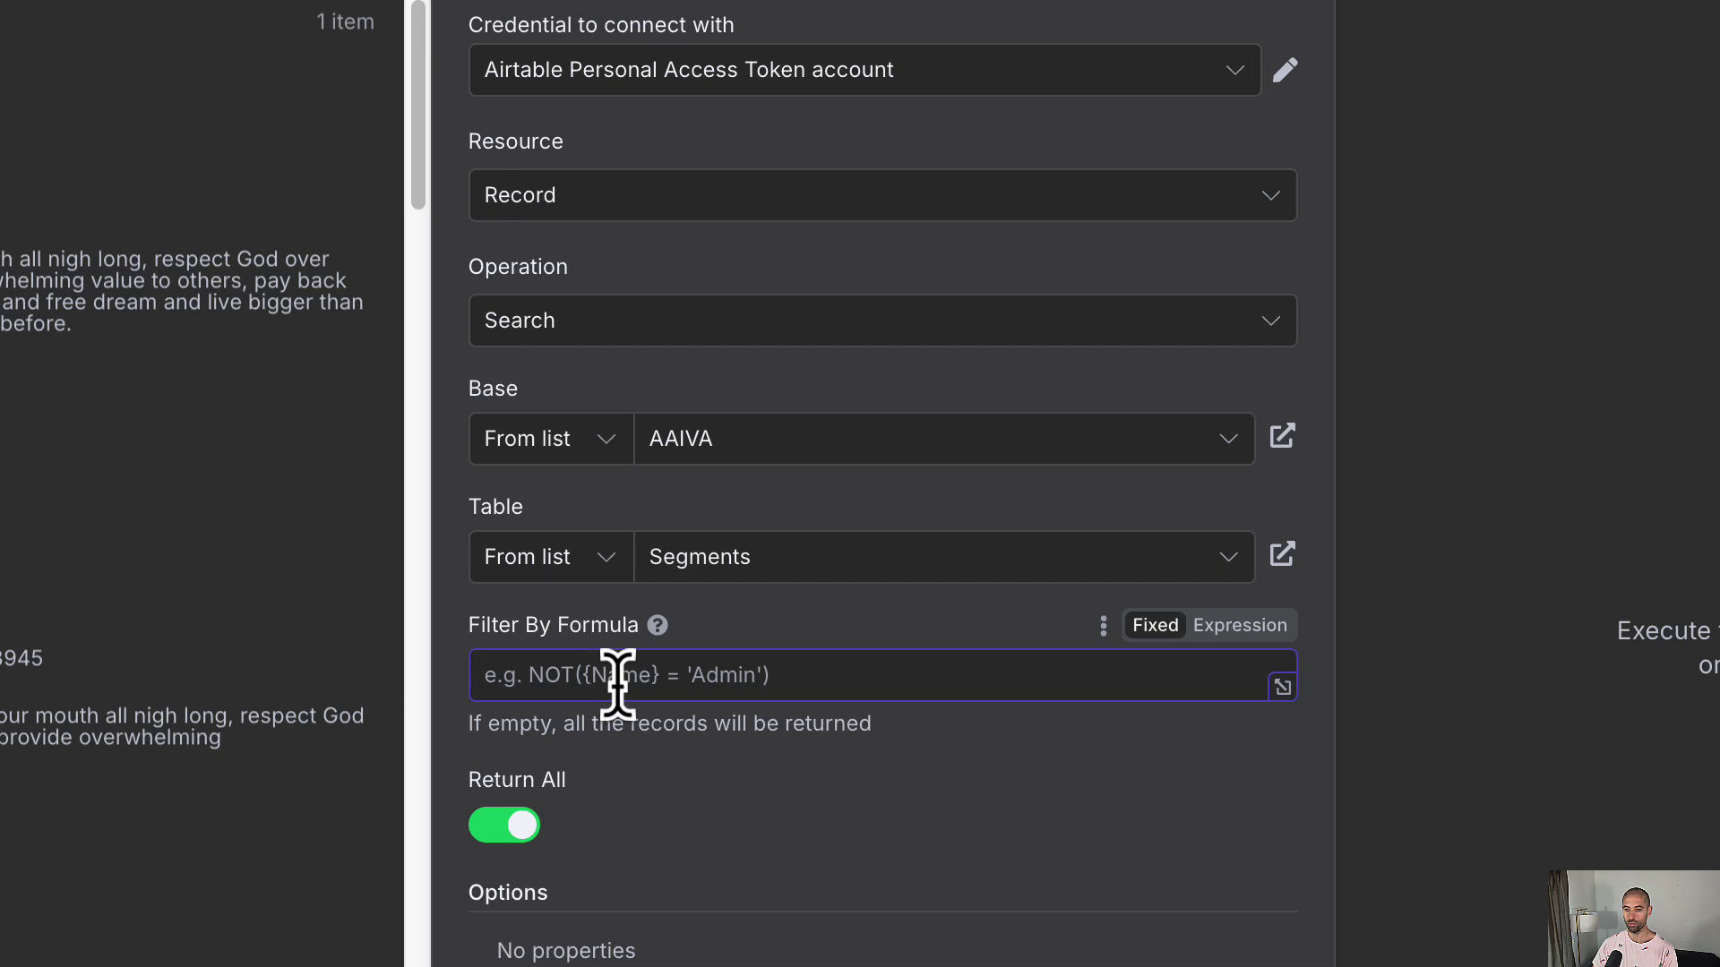
{"action": "type", "text": "{Full Script} = {{ $('Get script').item.json.ID }}"}
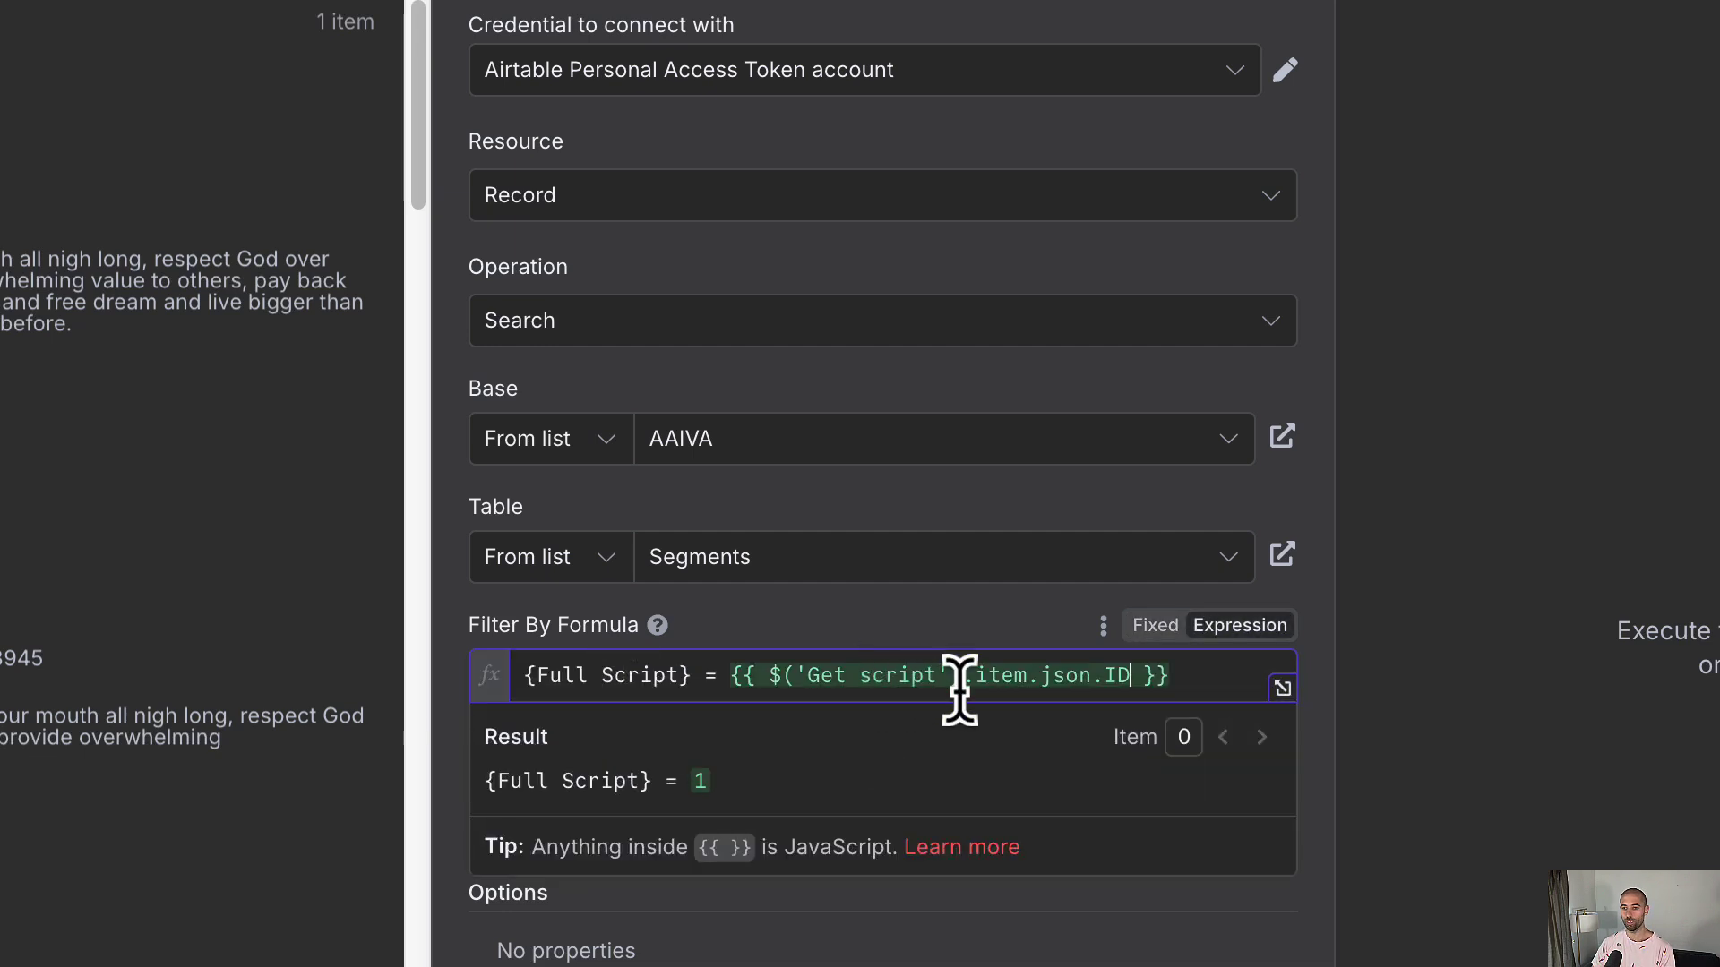
{"action": "mouse_move", "coordinate": [803, 676]}
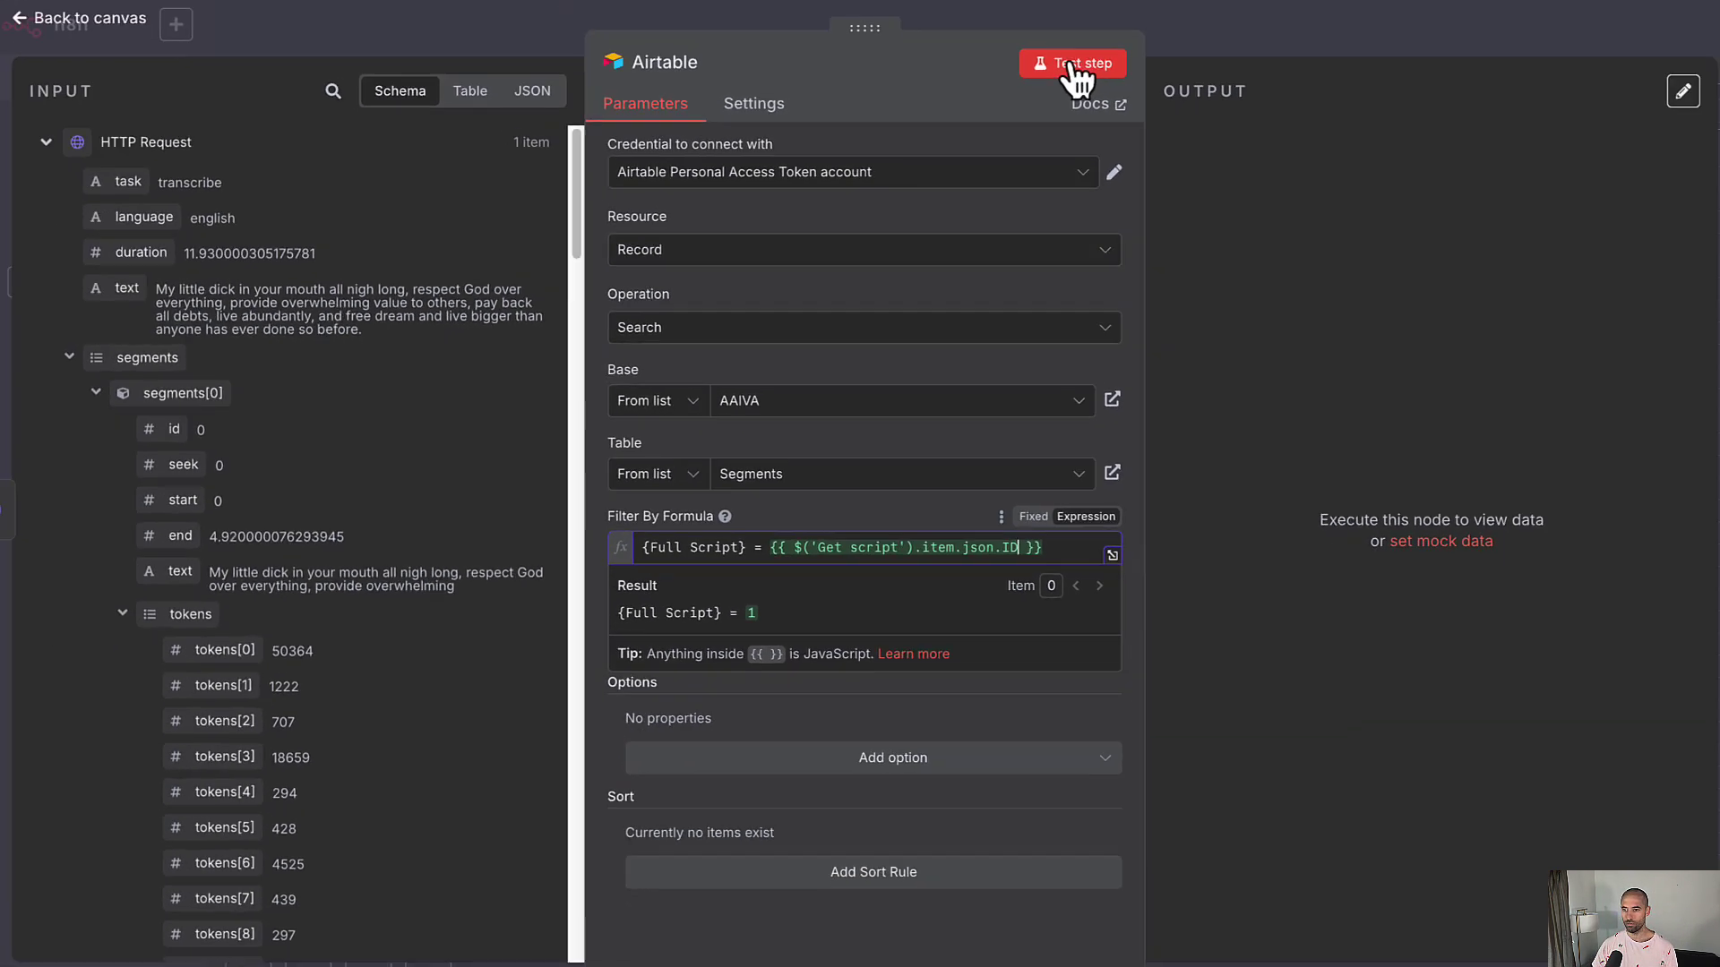
{"action": "left_click", "coordinate": [1072, 70]}
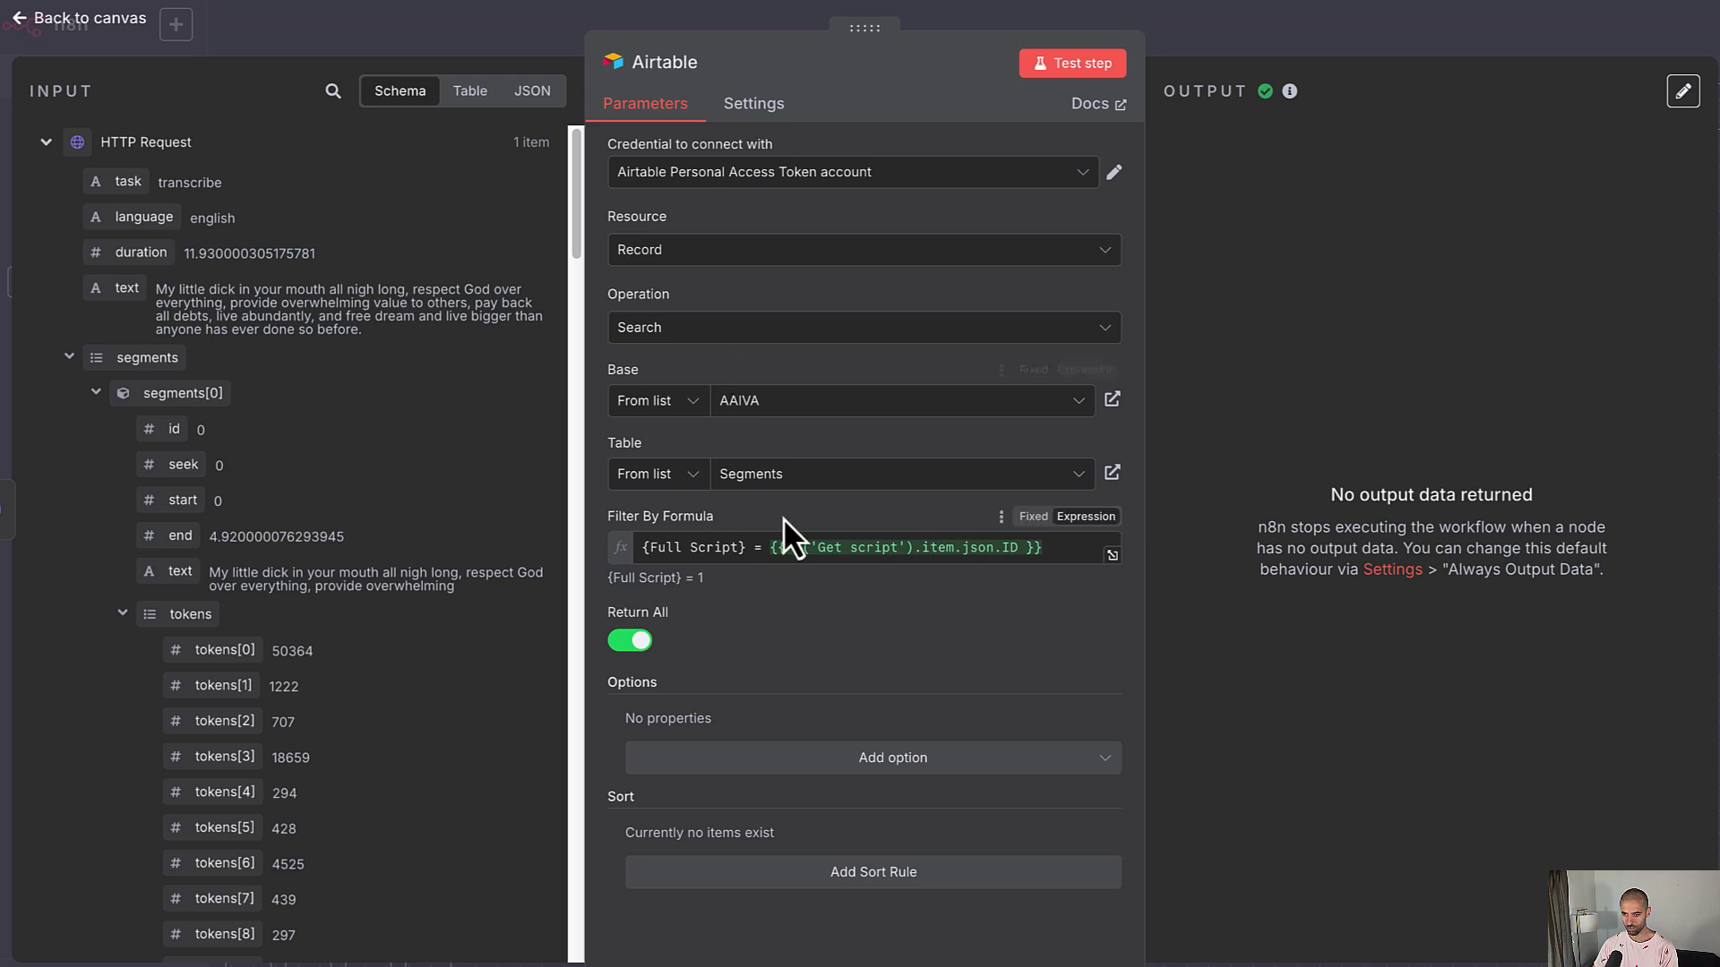
{"action": "left_click", "coordinate": [1261, 23]}
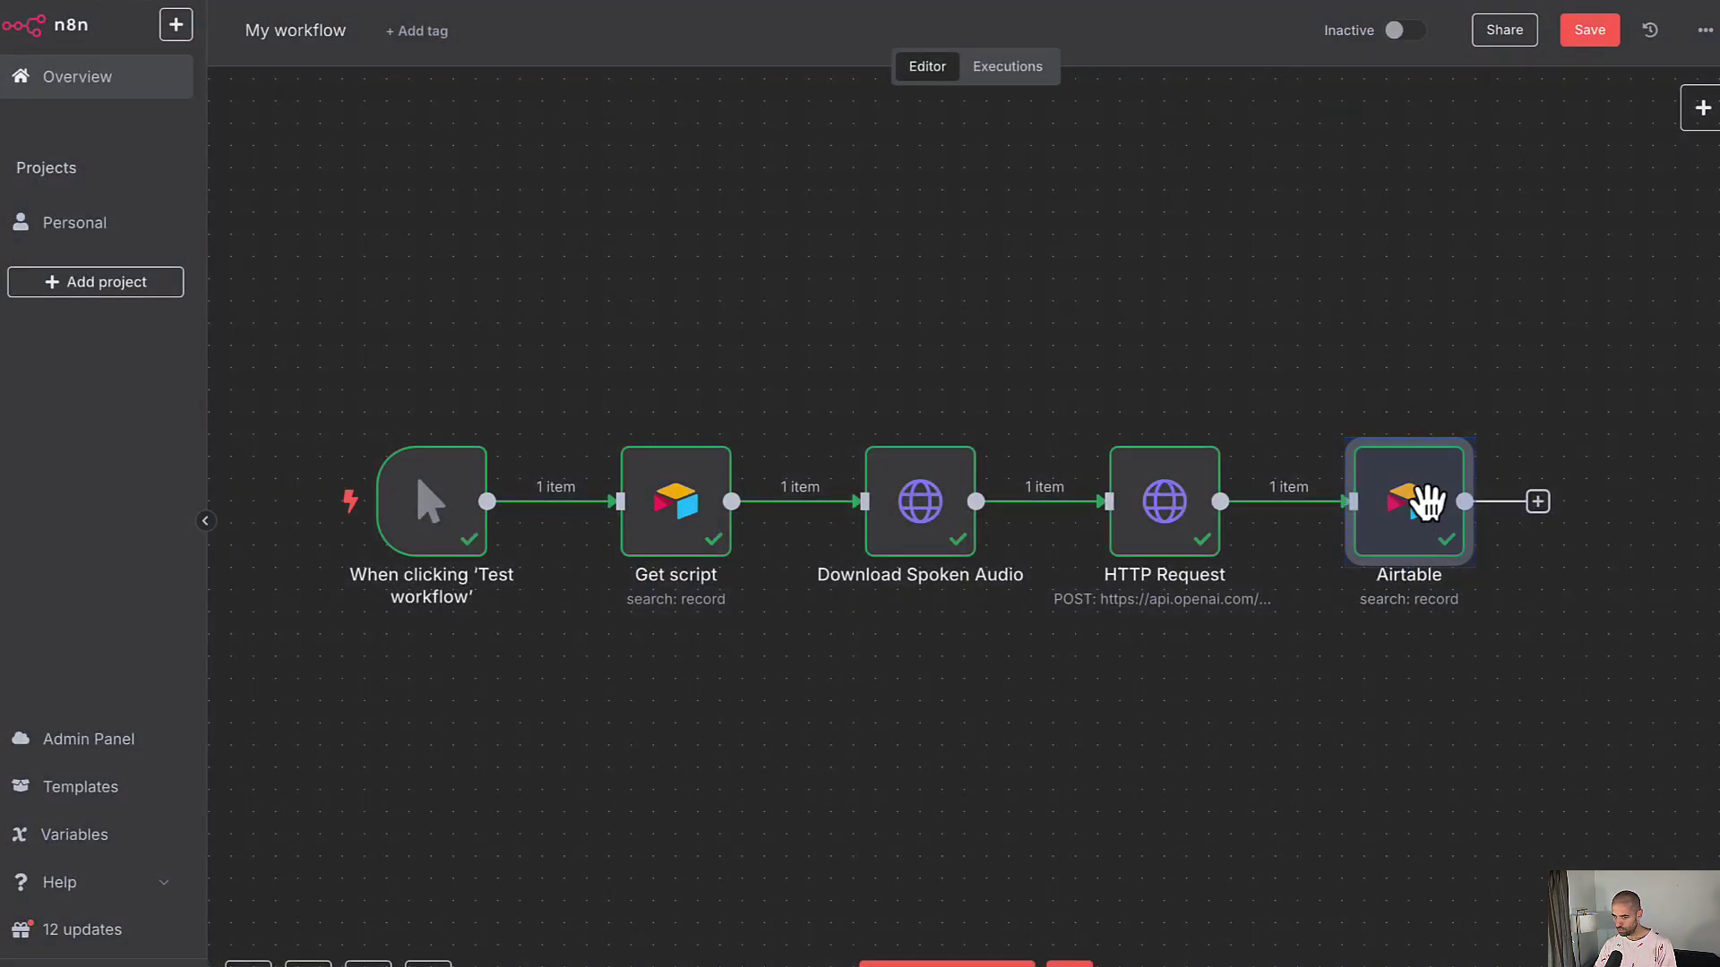
Rename the Airtable node to "Get segments" and deselect it
{"action": "right_click", "coordinate": [1423, 533]}
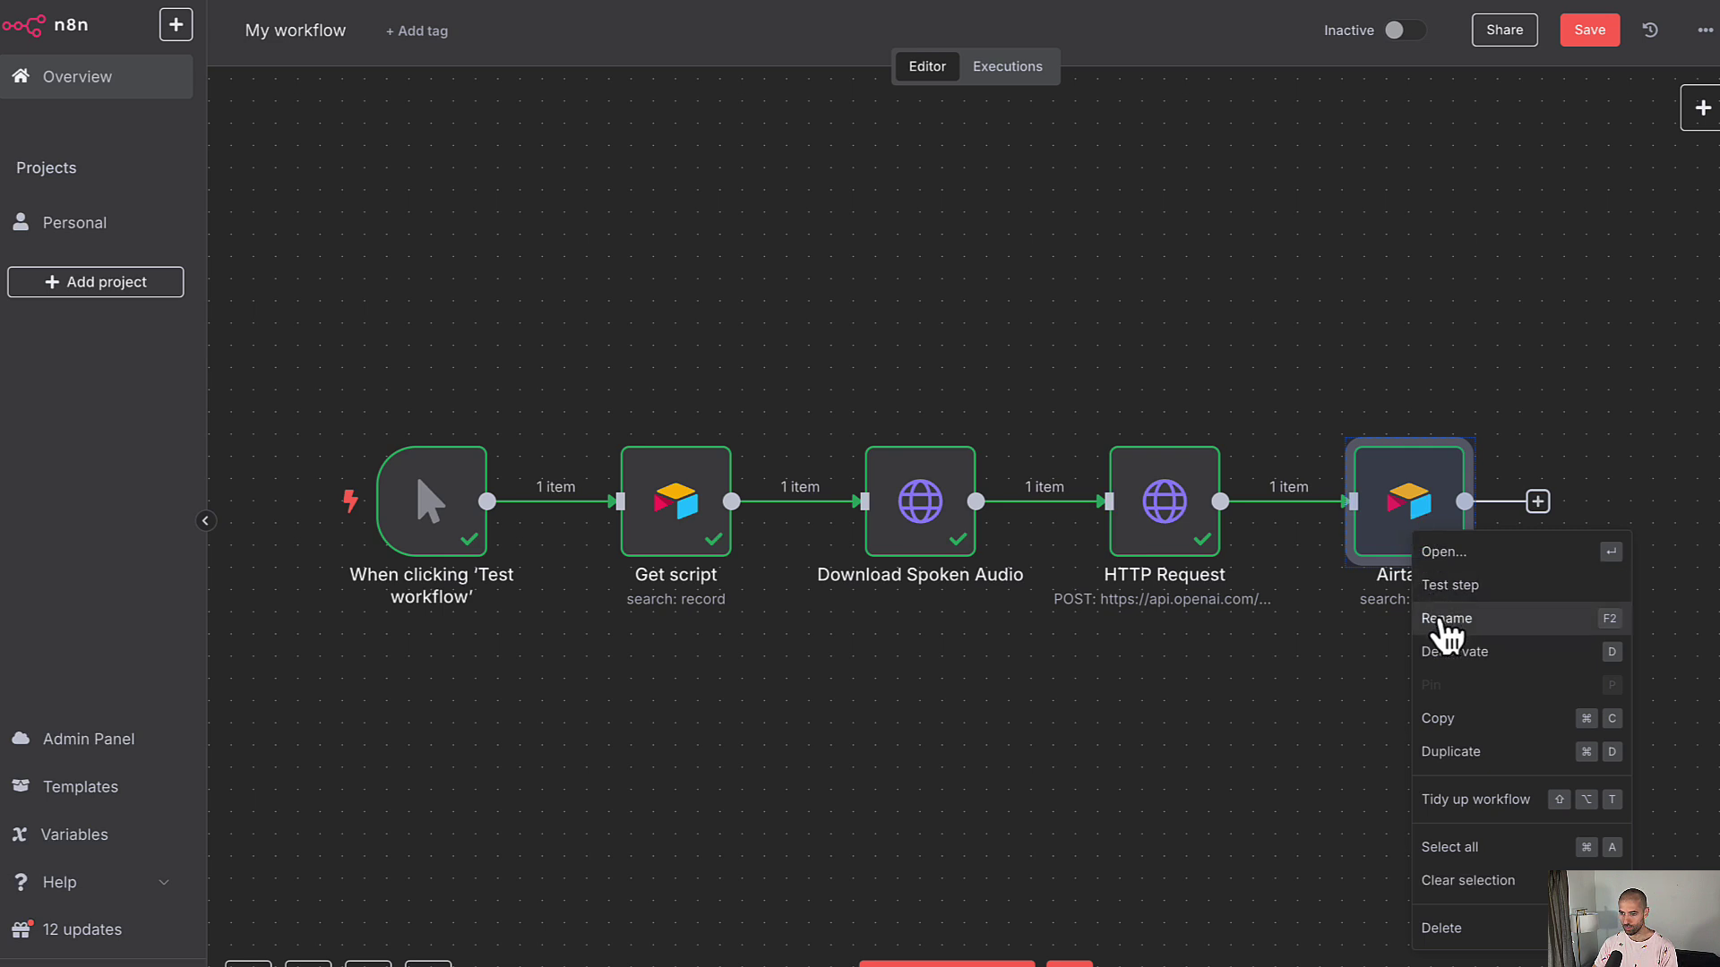
{"action": "mouse_move", "coordinate": [1162, 529]}
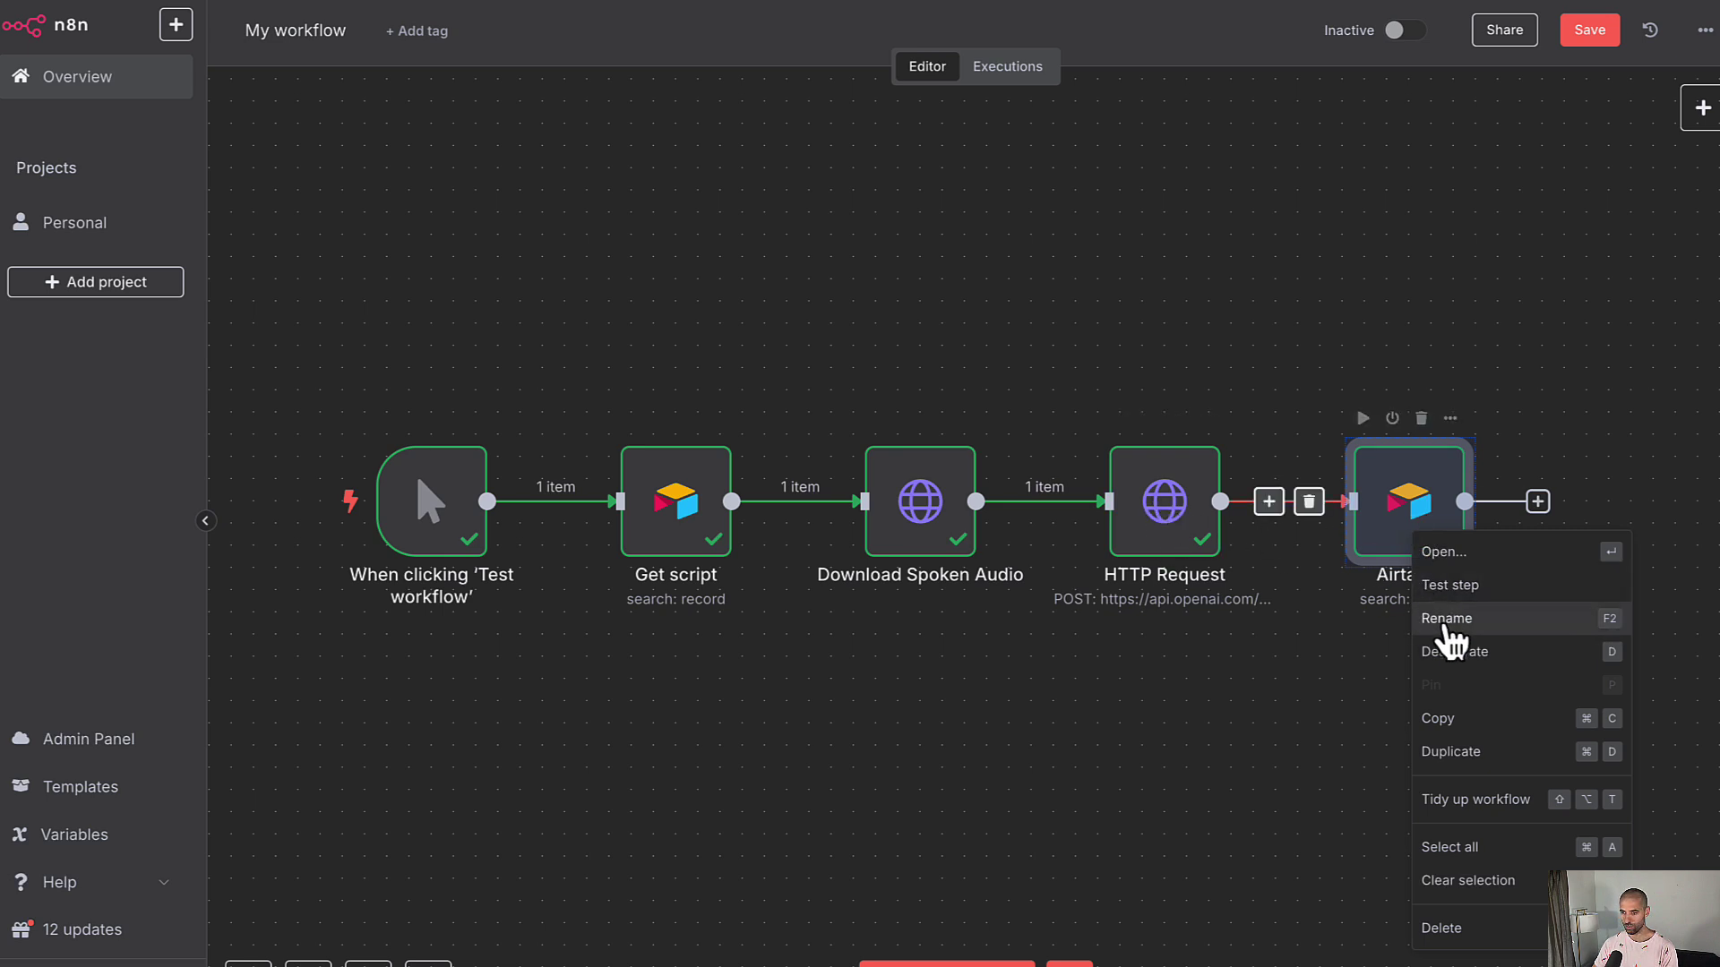
{"action": "left_click", "coordinate": [1468, 620]}
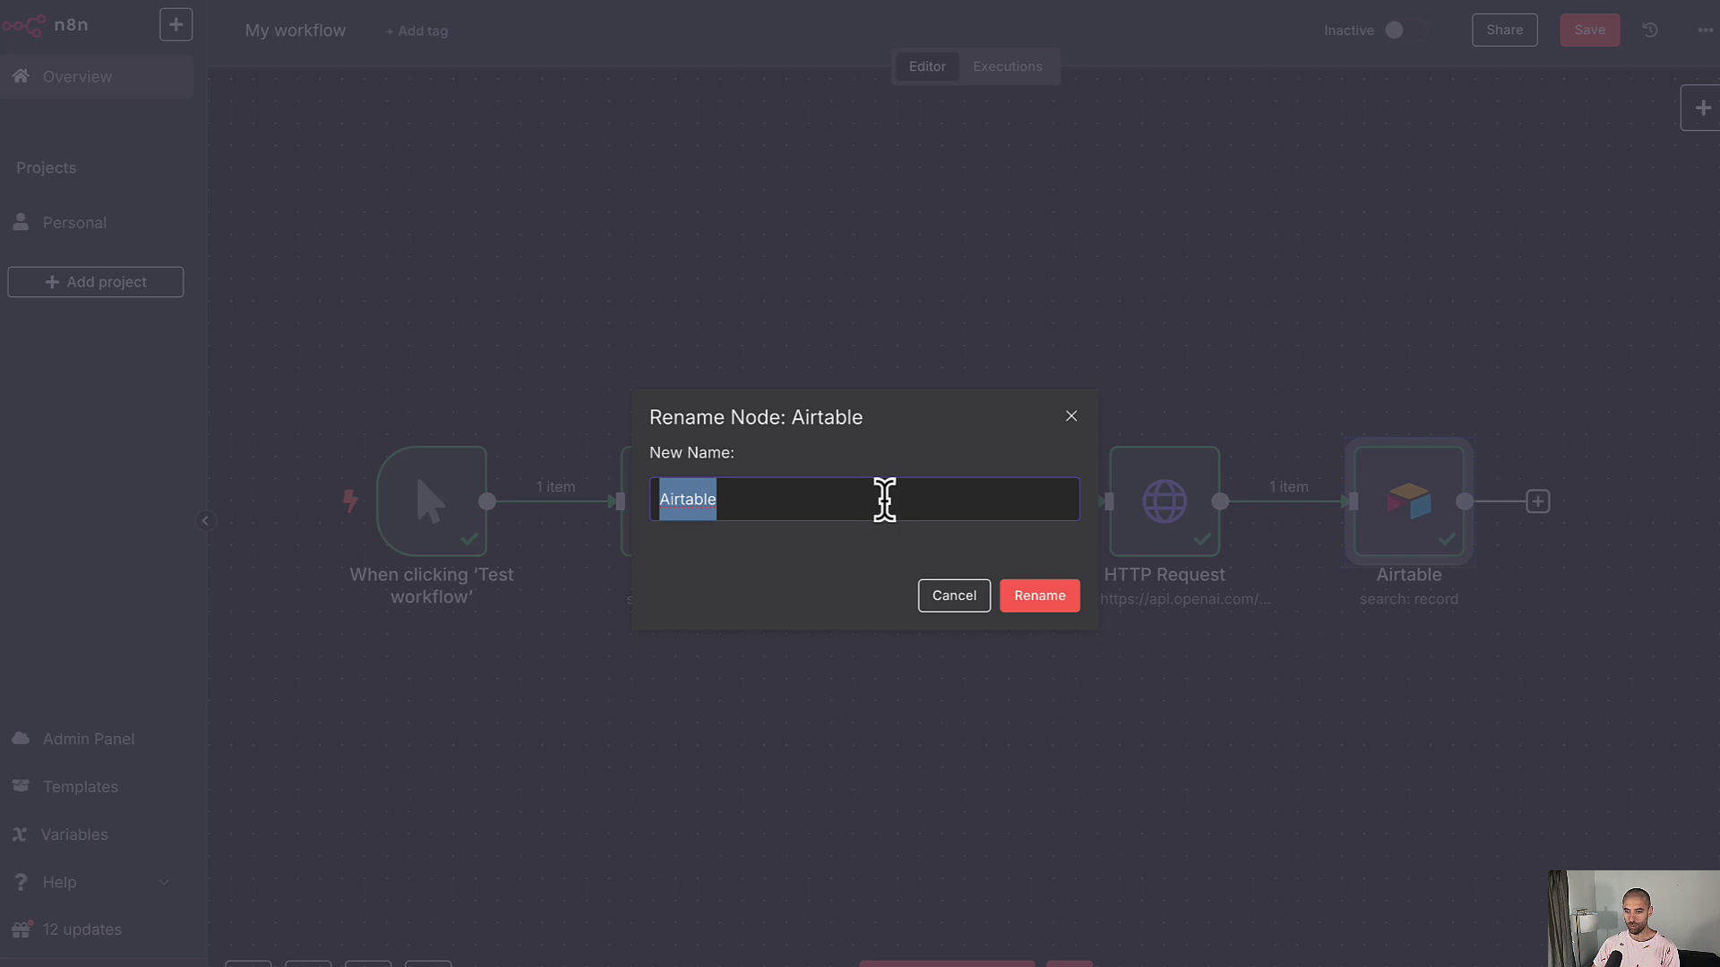
{"action": "type", "text": "Get "}
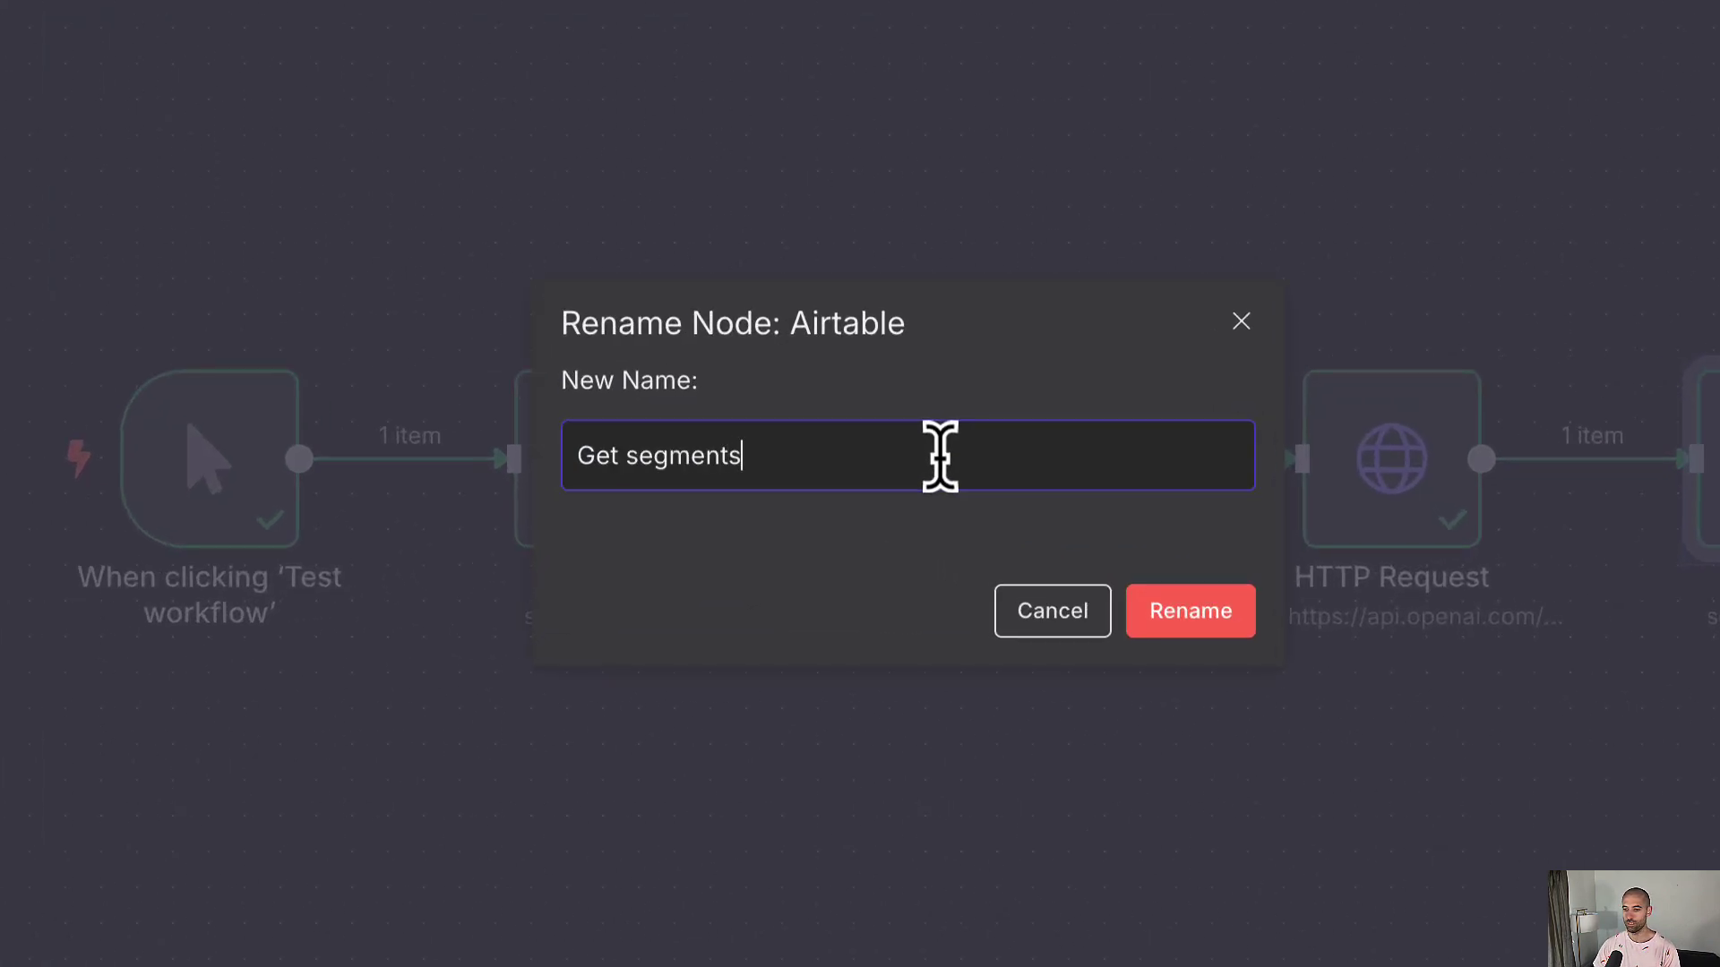
{"action": "type", "text": "segments"}
{"action": "left_click", "coordinate": [1175, 618]}
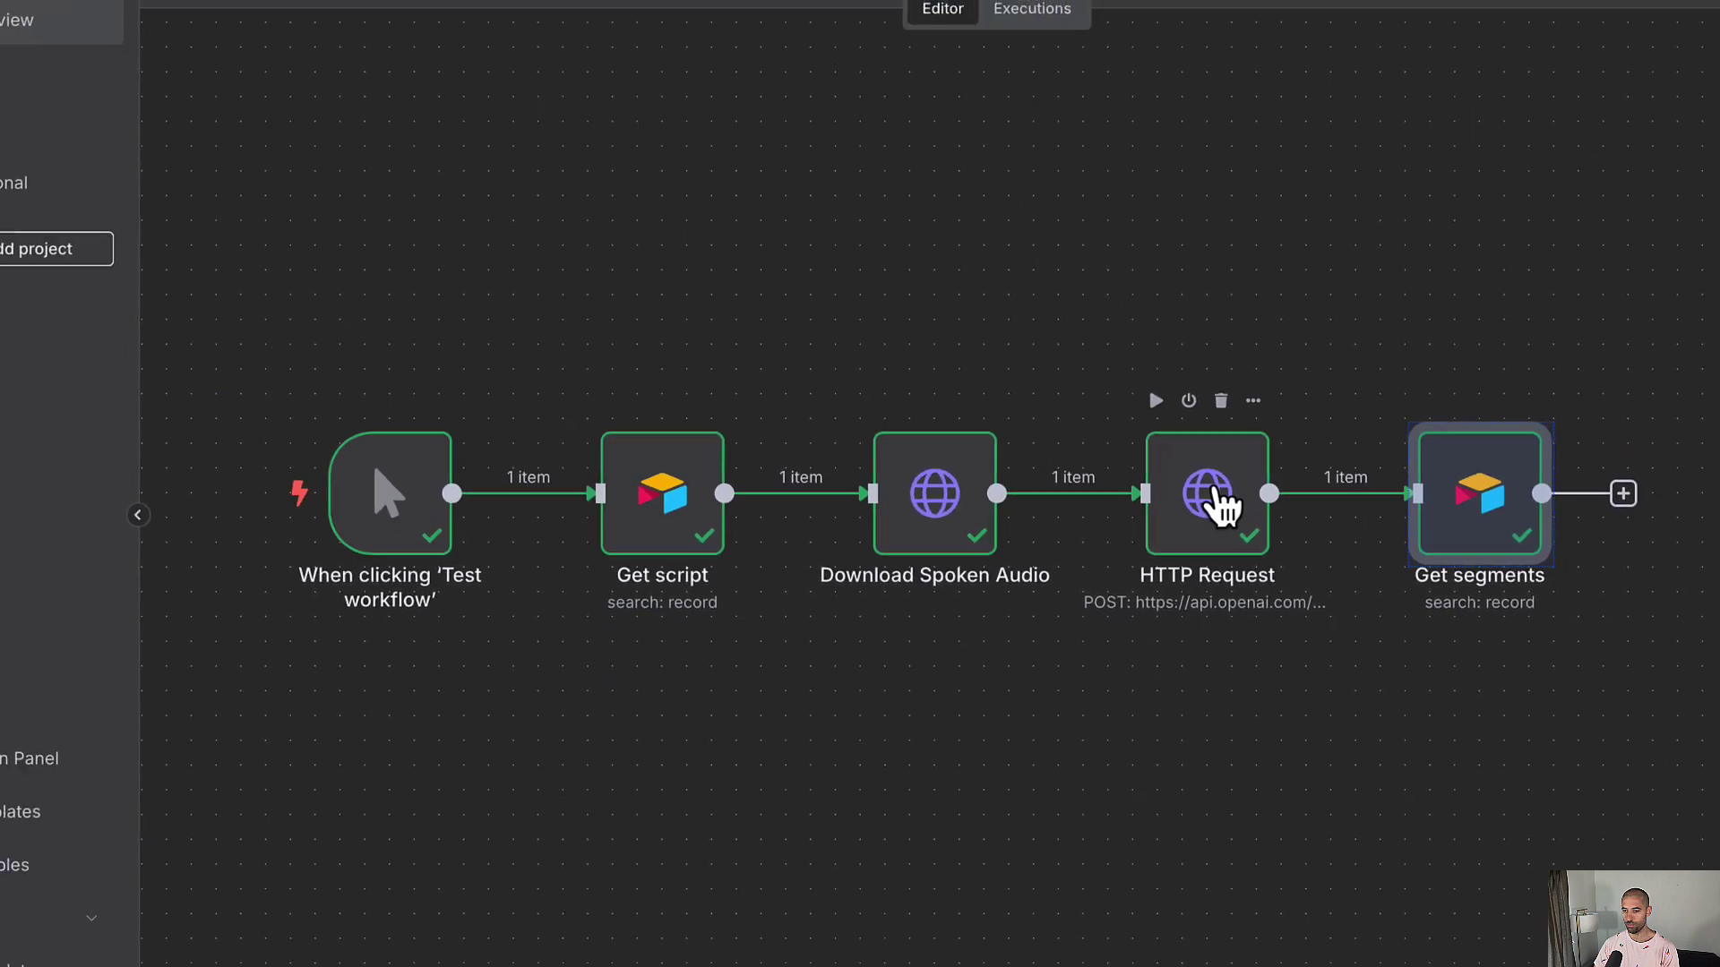
{"action": "left_click", "coordinate": [1217, 328]}
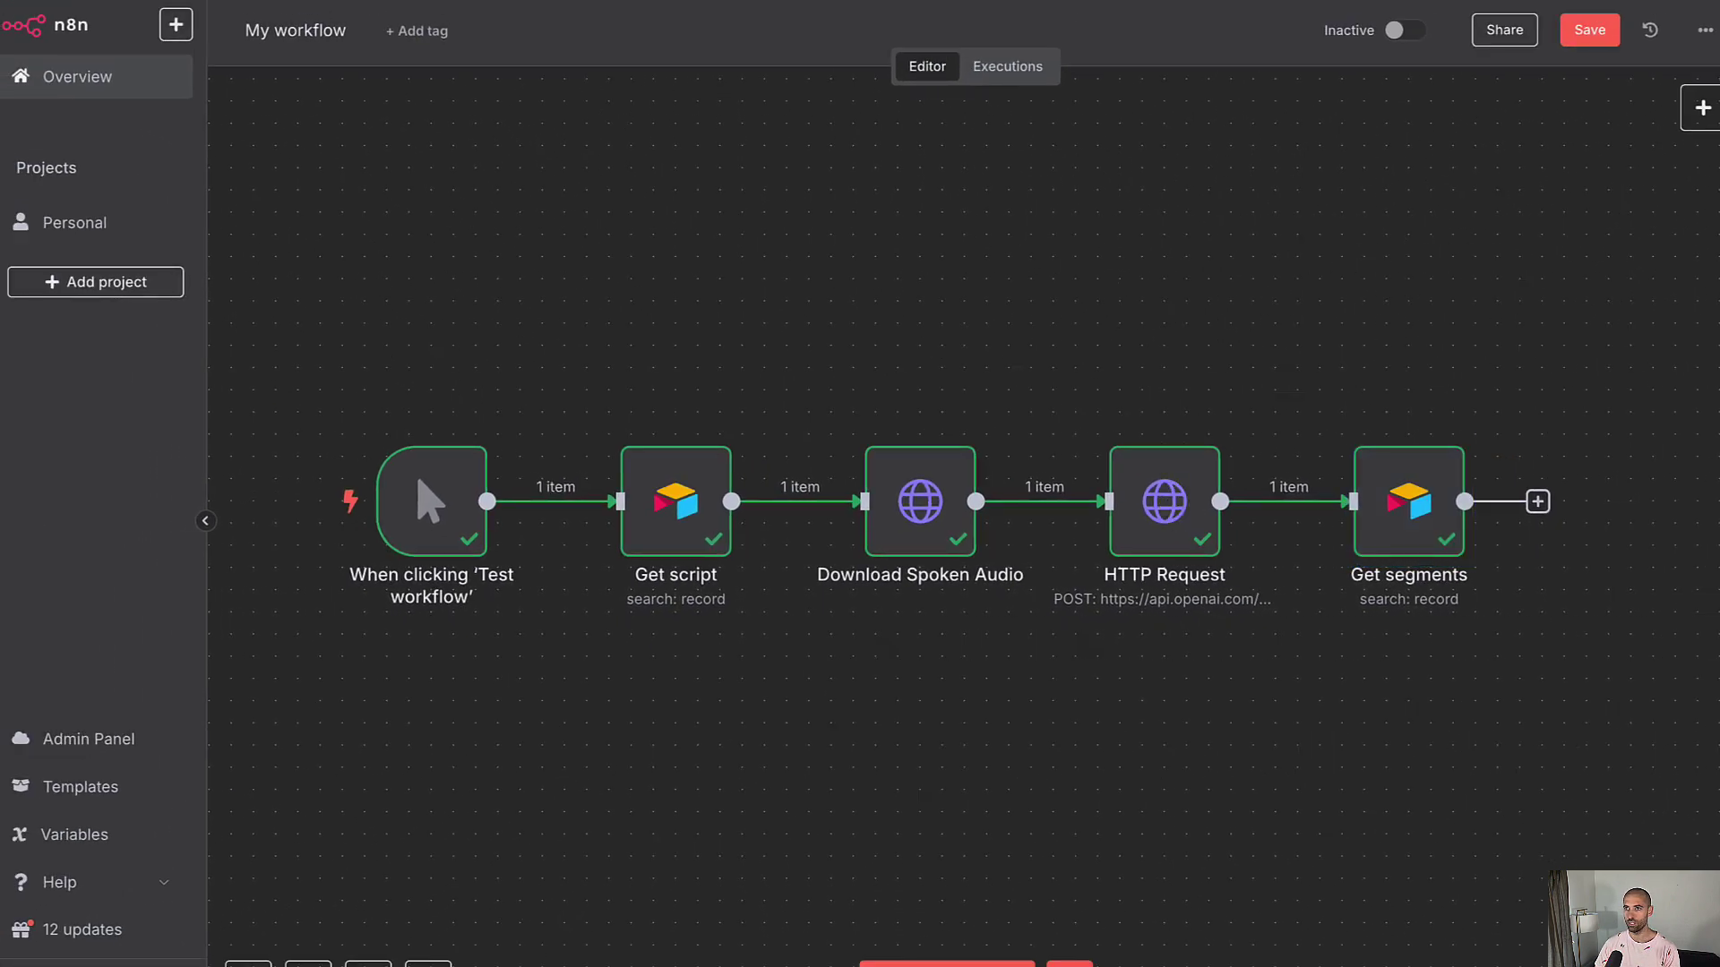
Rename the HTTP Request node to "Generate transcription" and save the workflow
{"action": "right_click", "coordinate": [1181, 503]}
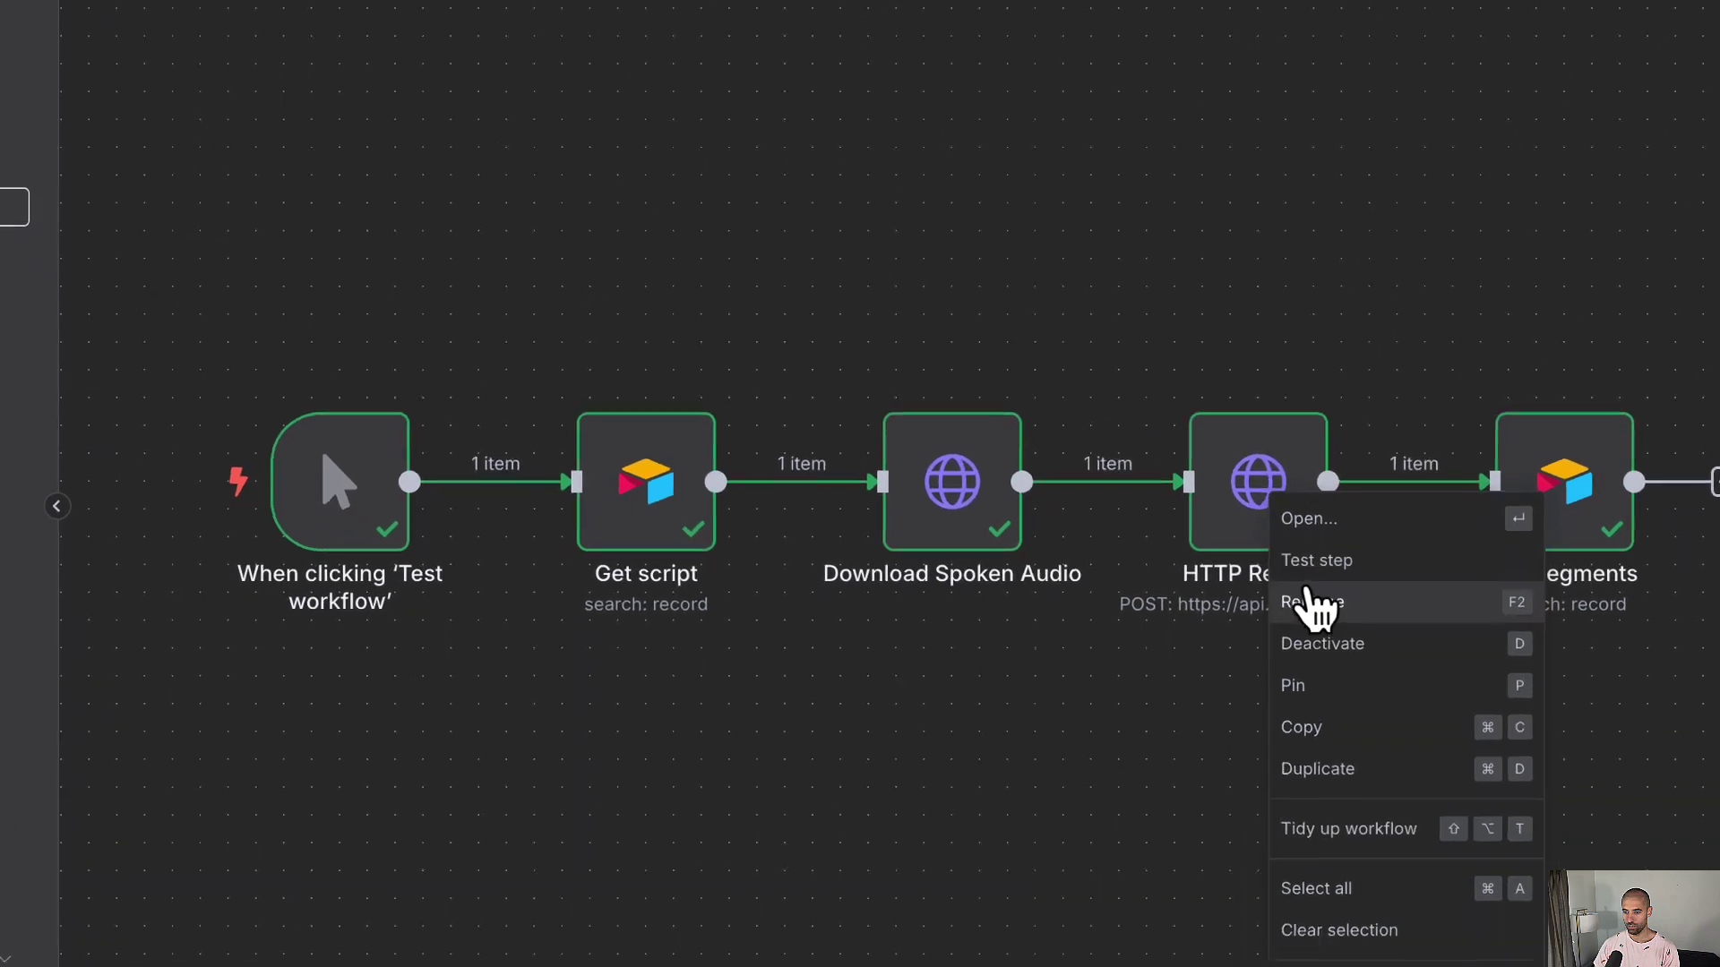
{"action": "left_click", "coordinate": [1204, 597]}
{"action": "type", "text": "Generate transcription"}
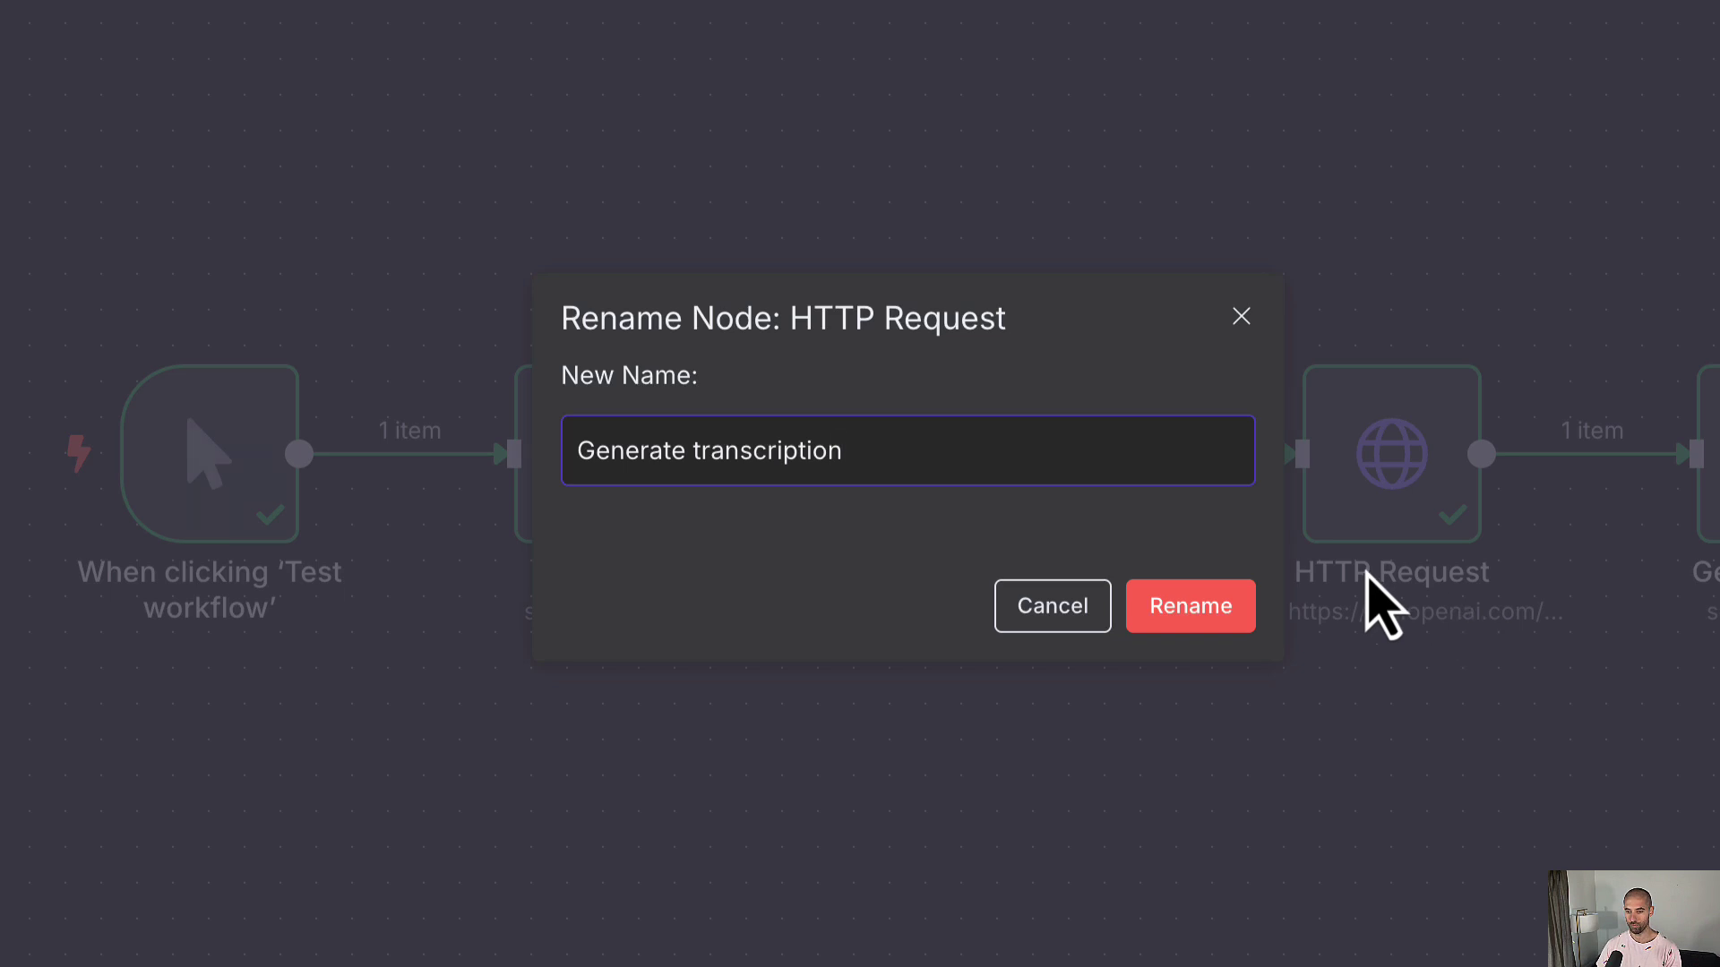
{"action": "left_click", "coordinate": [1211, 617]}
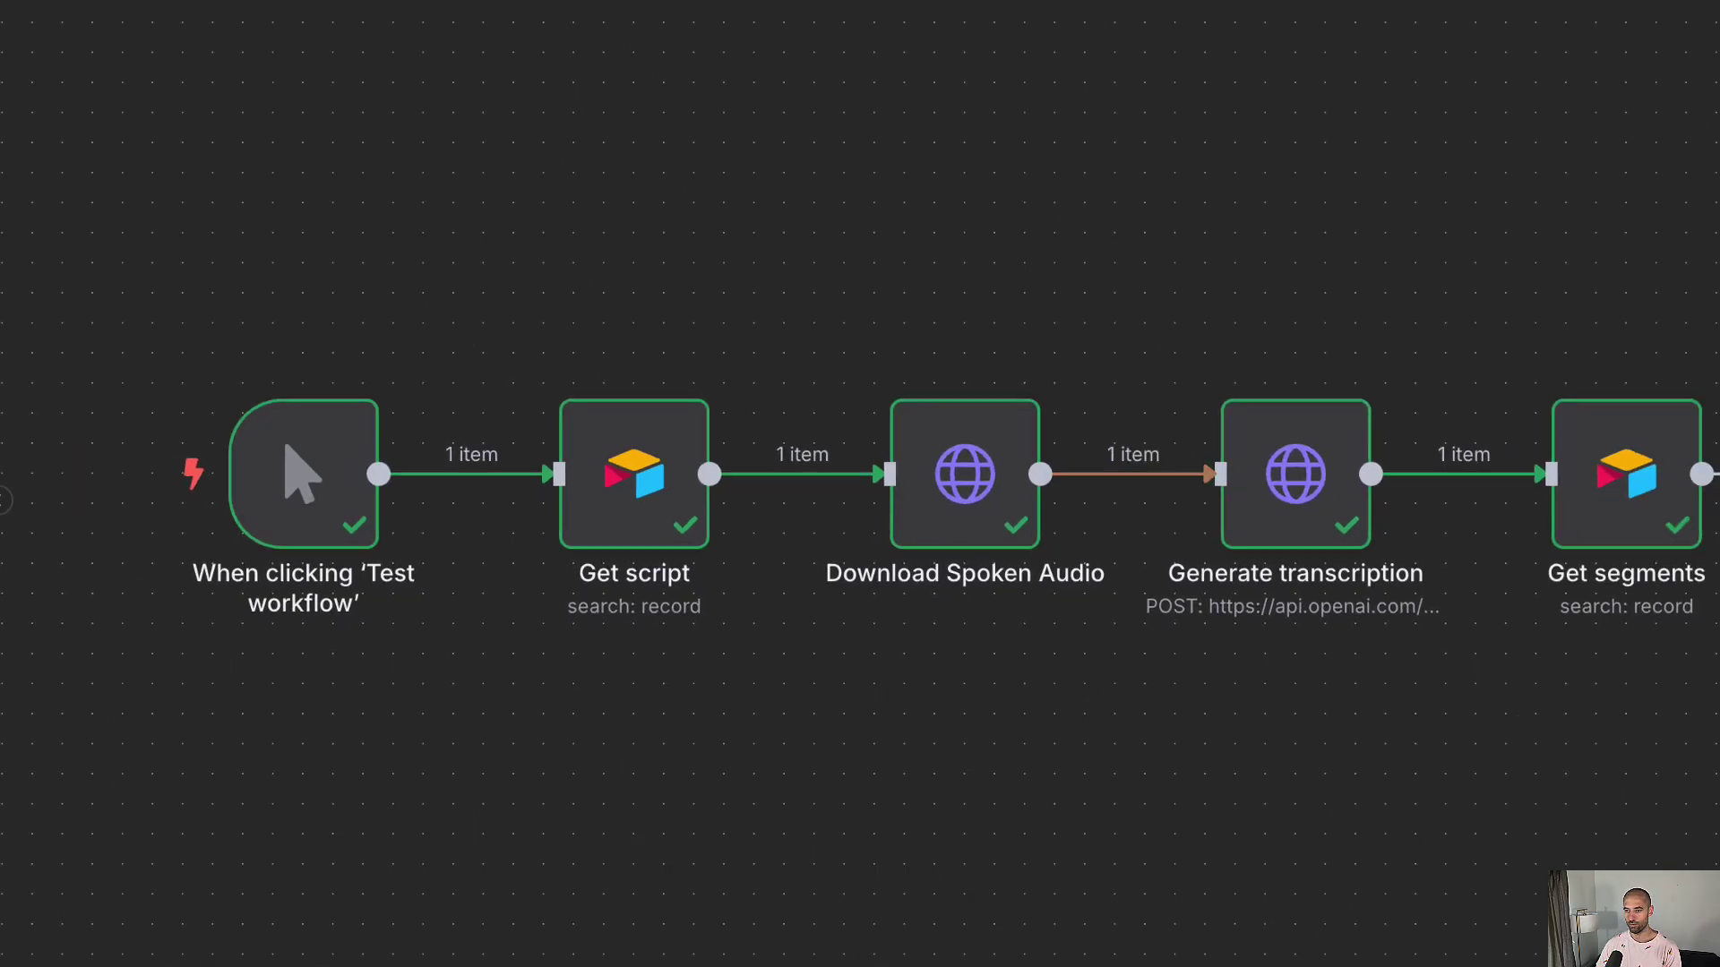
{"action": "left_click", "coordinate": [1576, 34]}
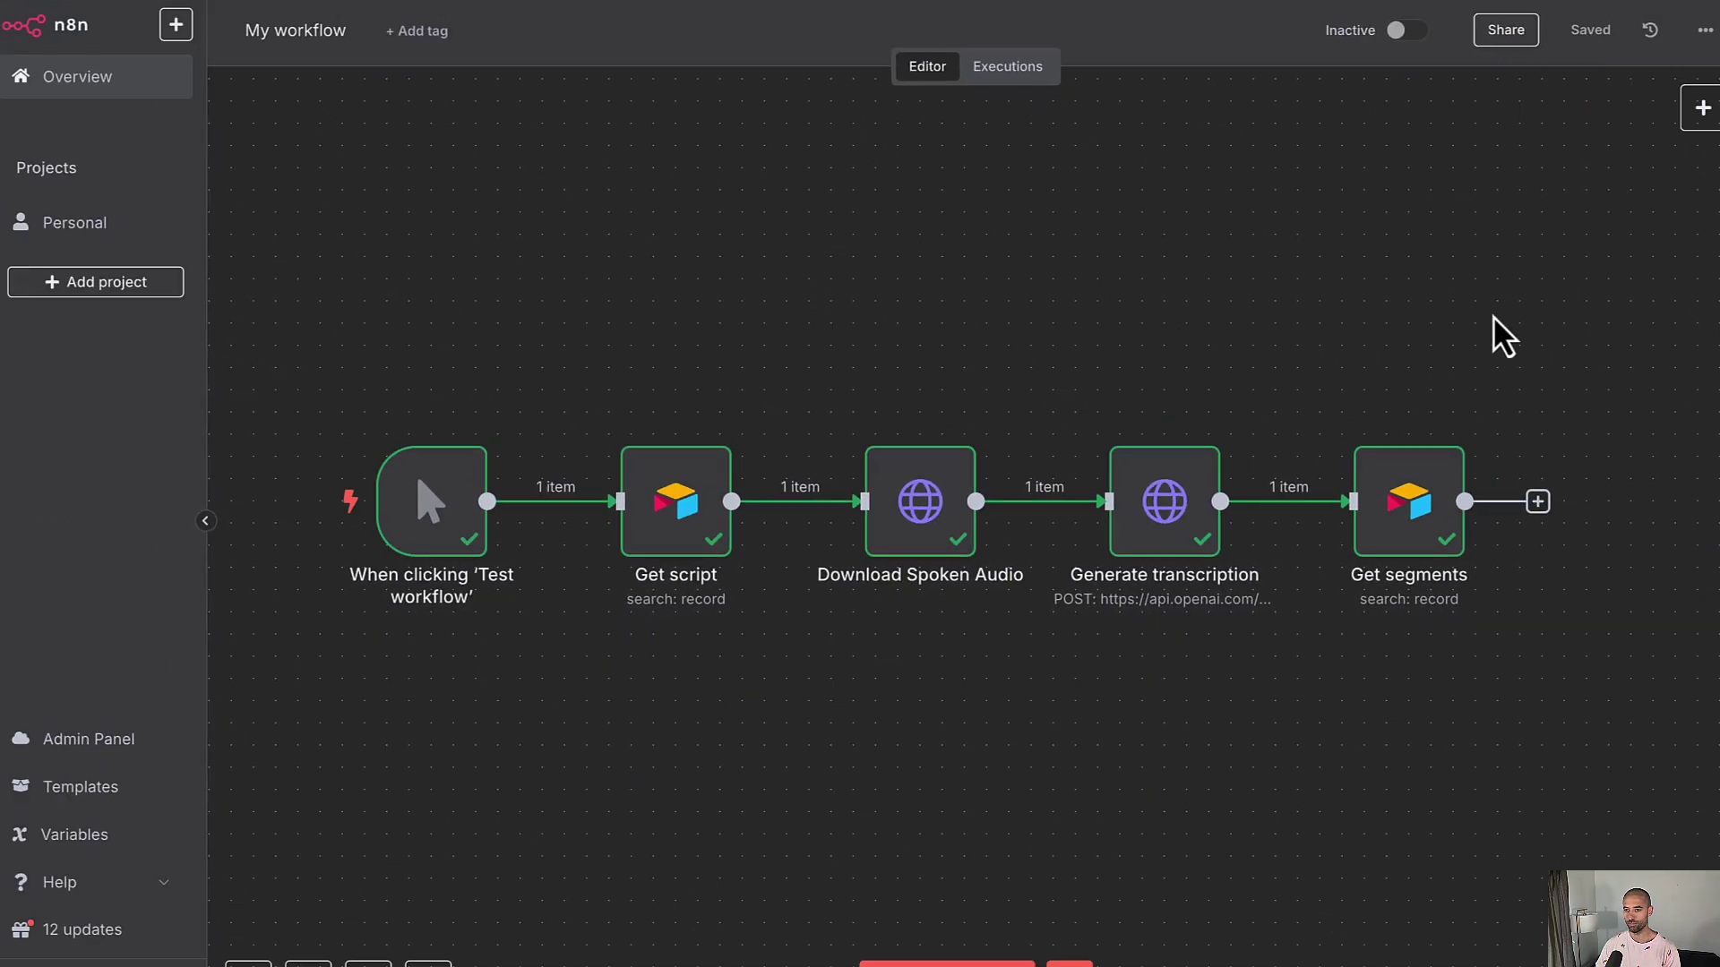
Add a Code node after the Get segments node
{"action": "left_click", "coordinate": [1539, 502]}
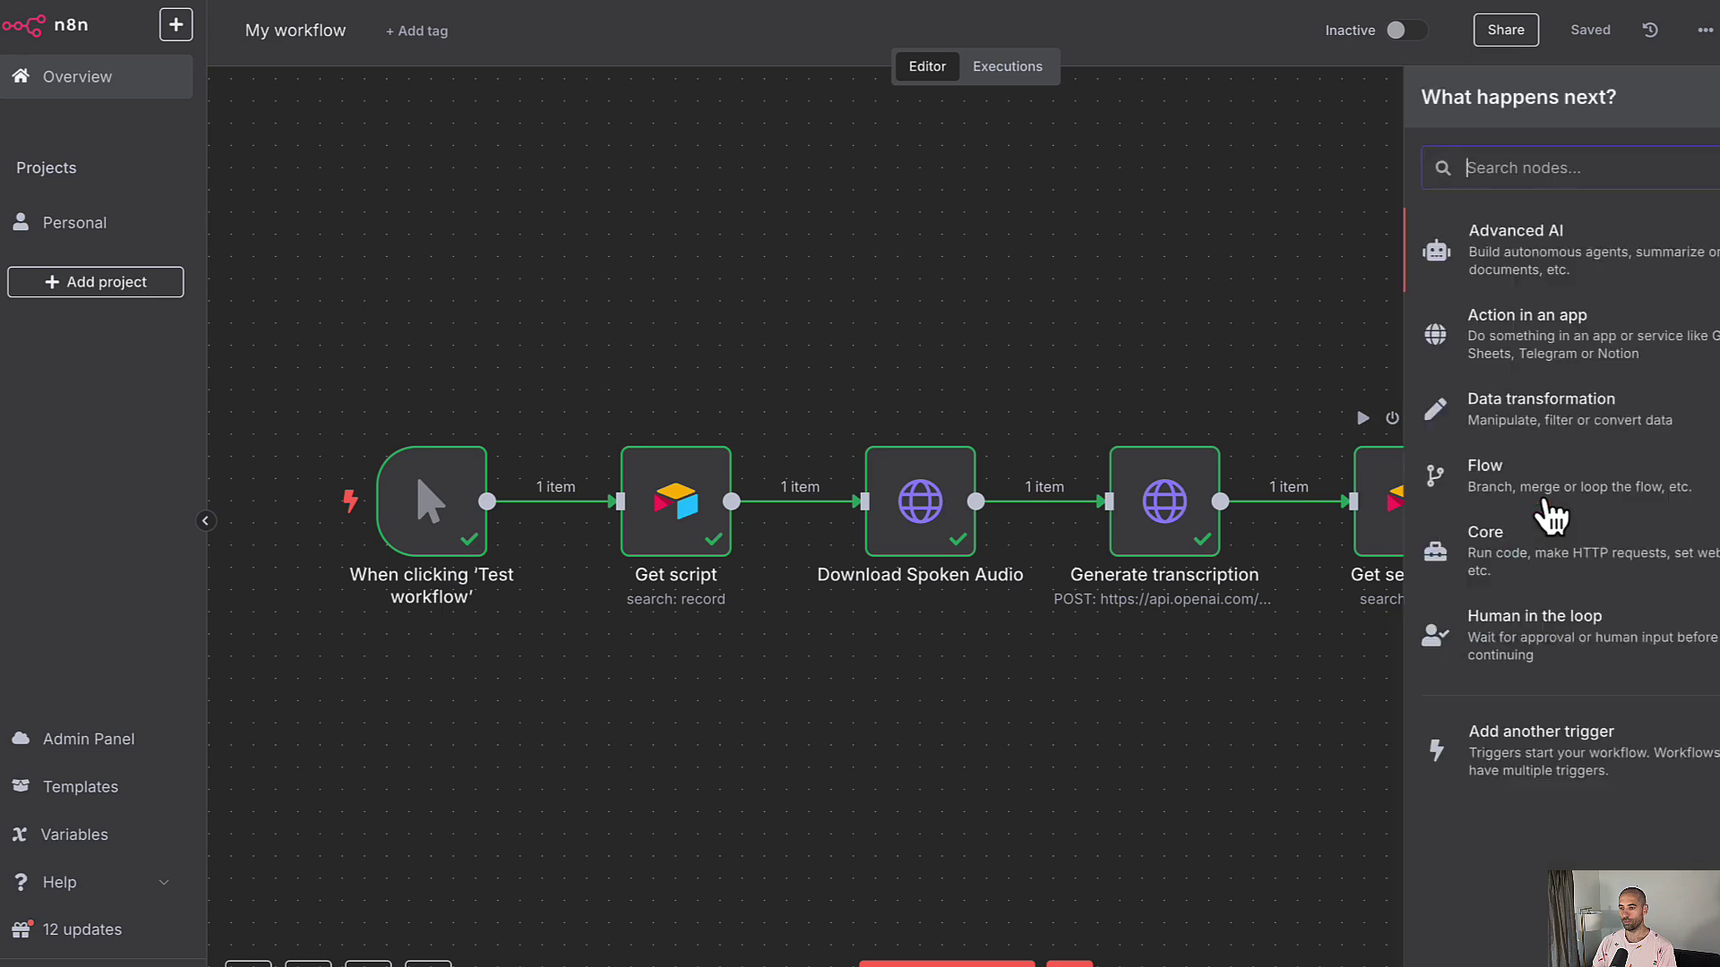
{"action": "type", "text": "code"}
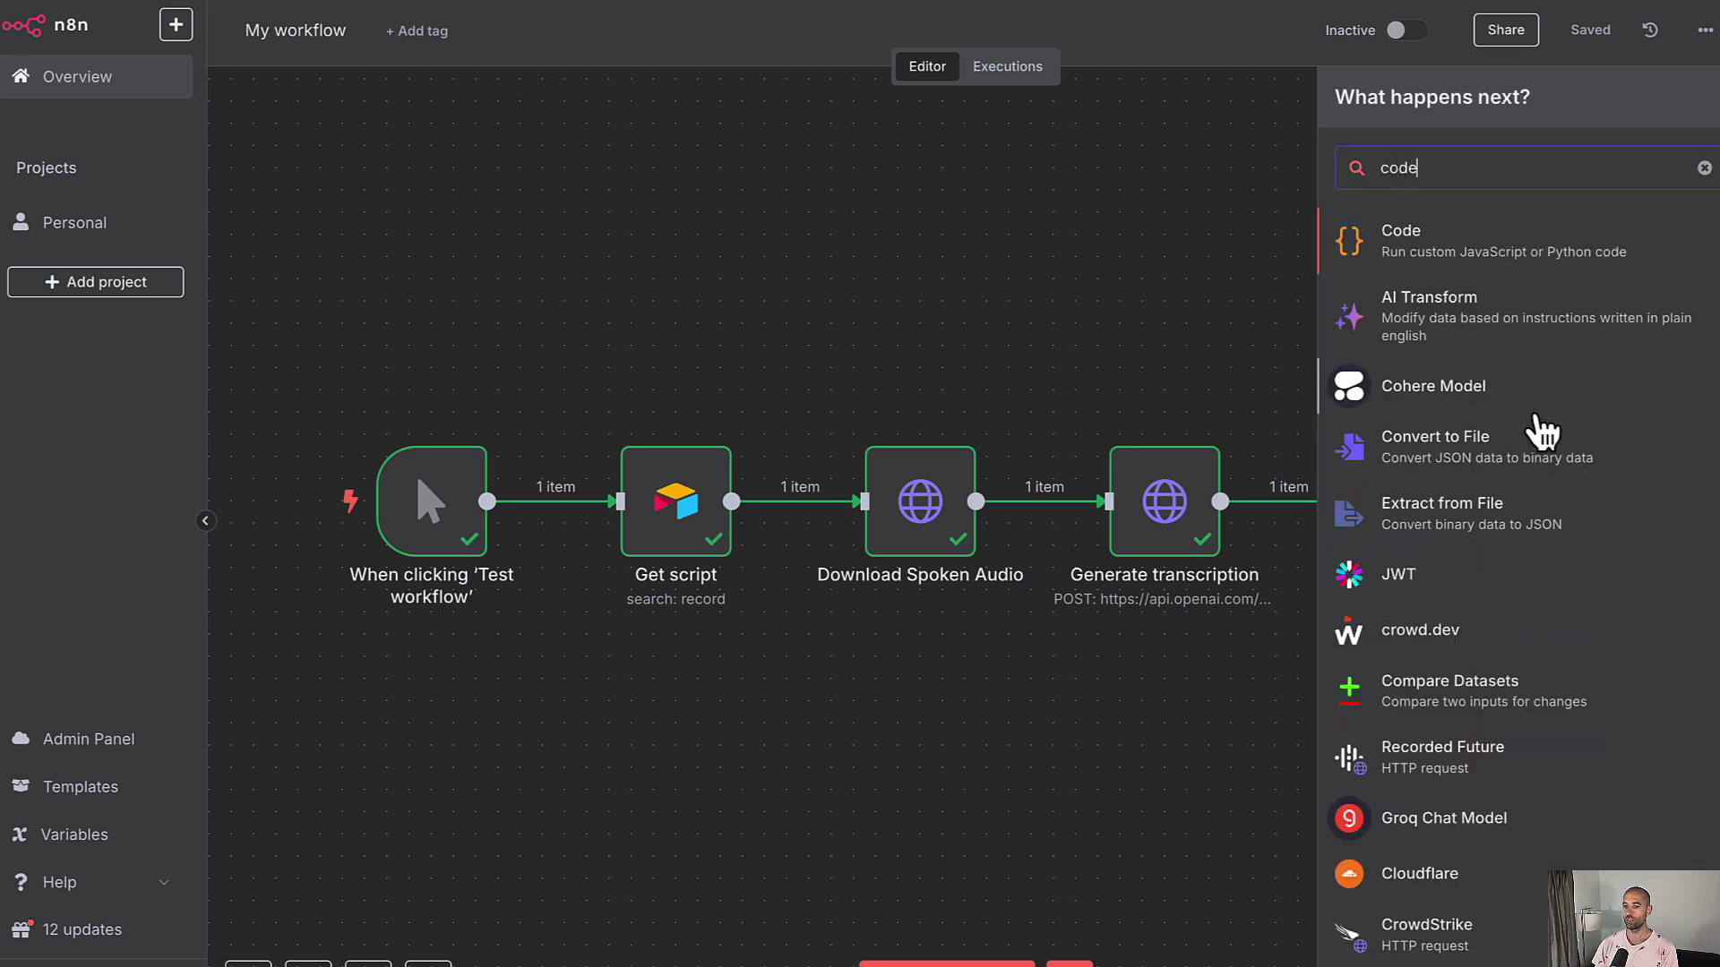
{"action": "left_click", "coordinate": [1457, 264]}
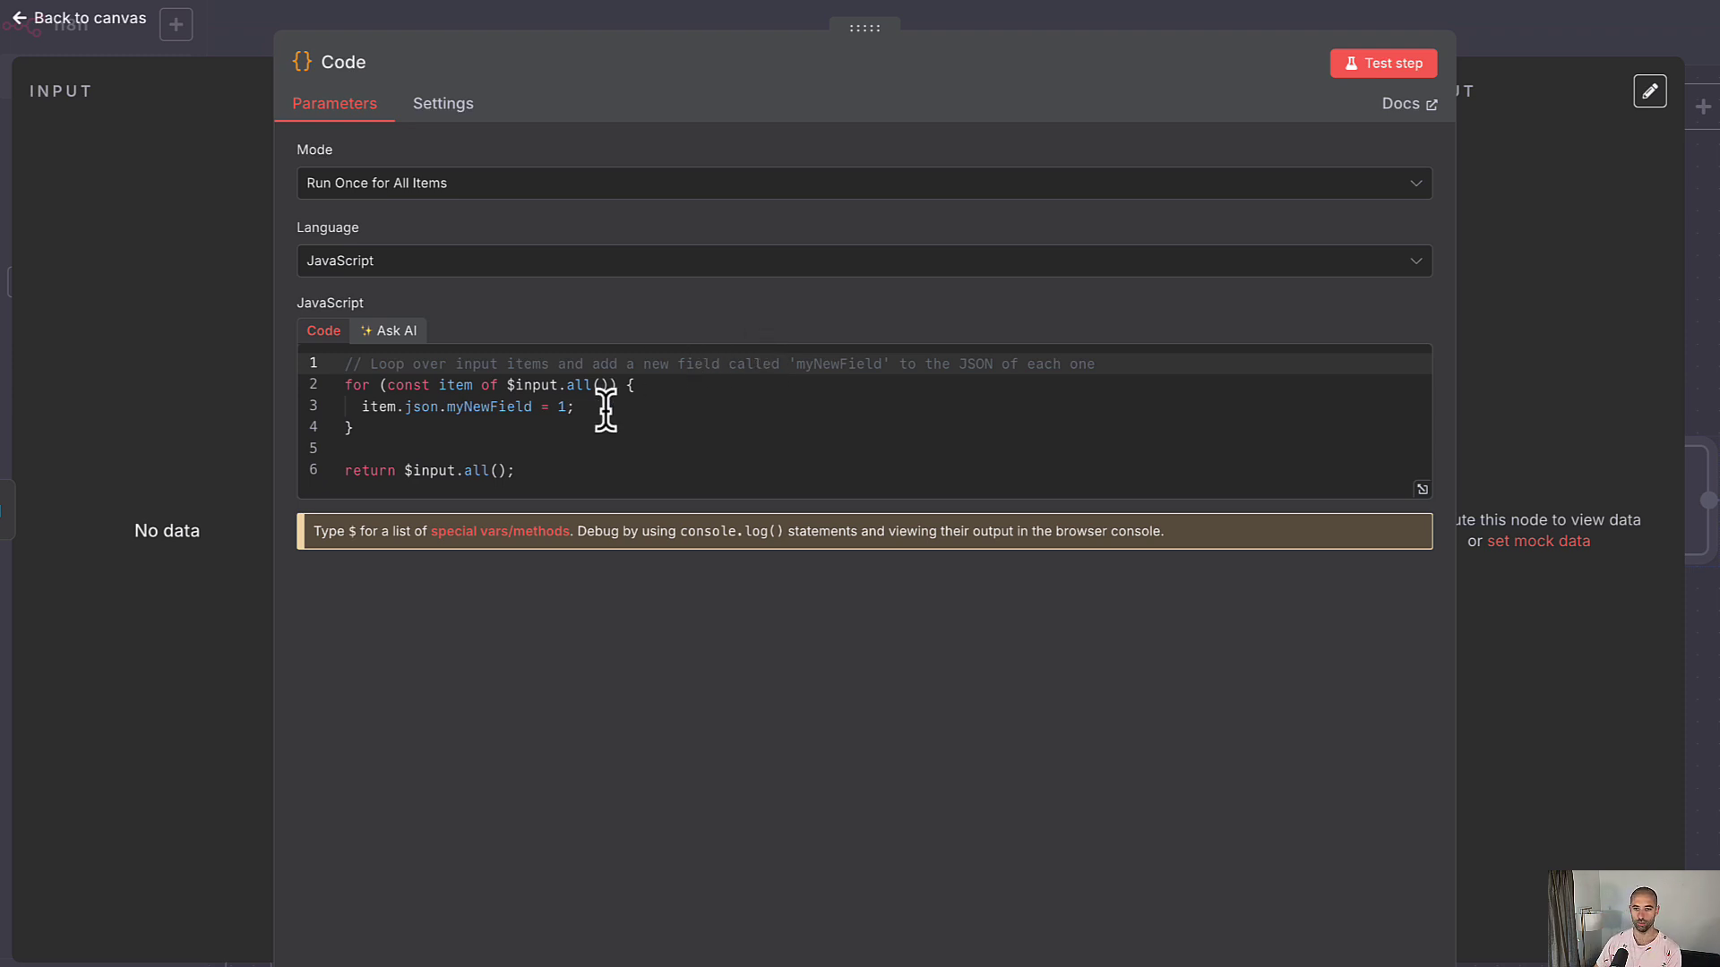
Replace the code to return count 0 and priorSegments [] for empty input, otherwise $input.all().length and $input, plus Generate transcription's segments, and run the workflow
{"action": "left_click", "coordinate": [546, 476]}
{"action": "key", "text": "ctrl+a"}
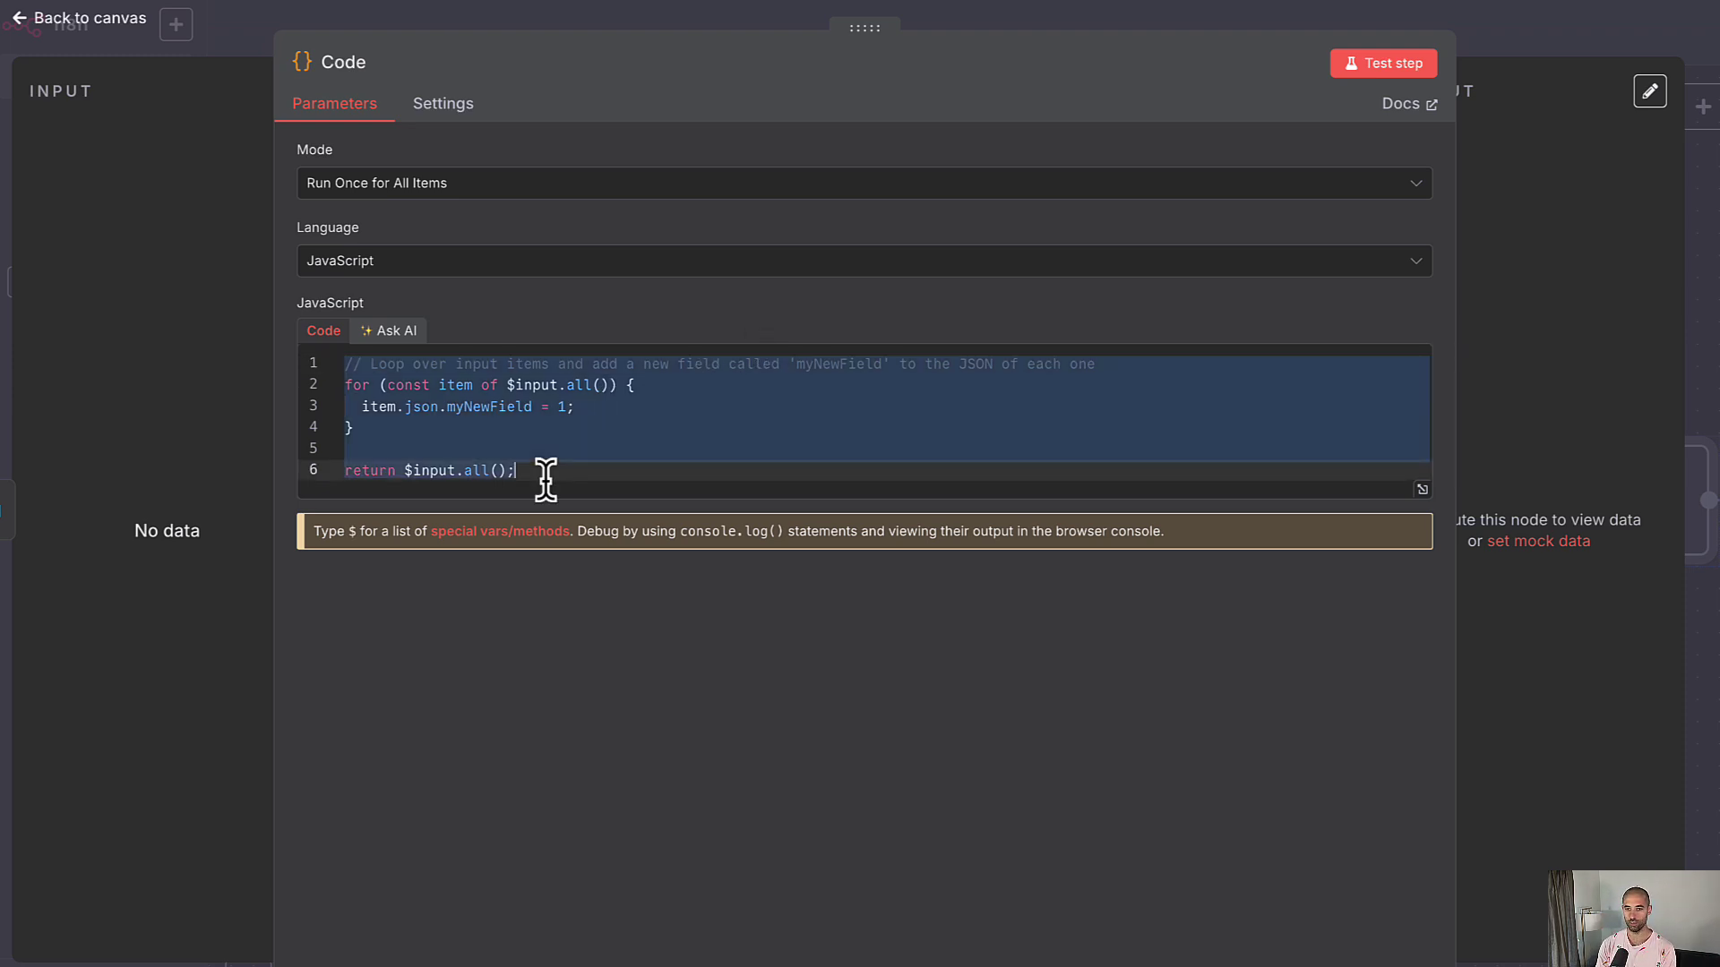
{"action": "key", "text": "BackSpace"}
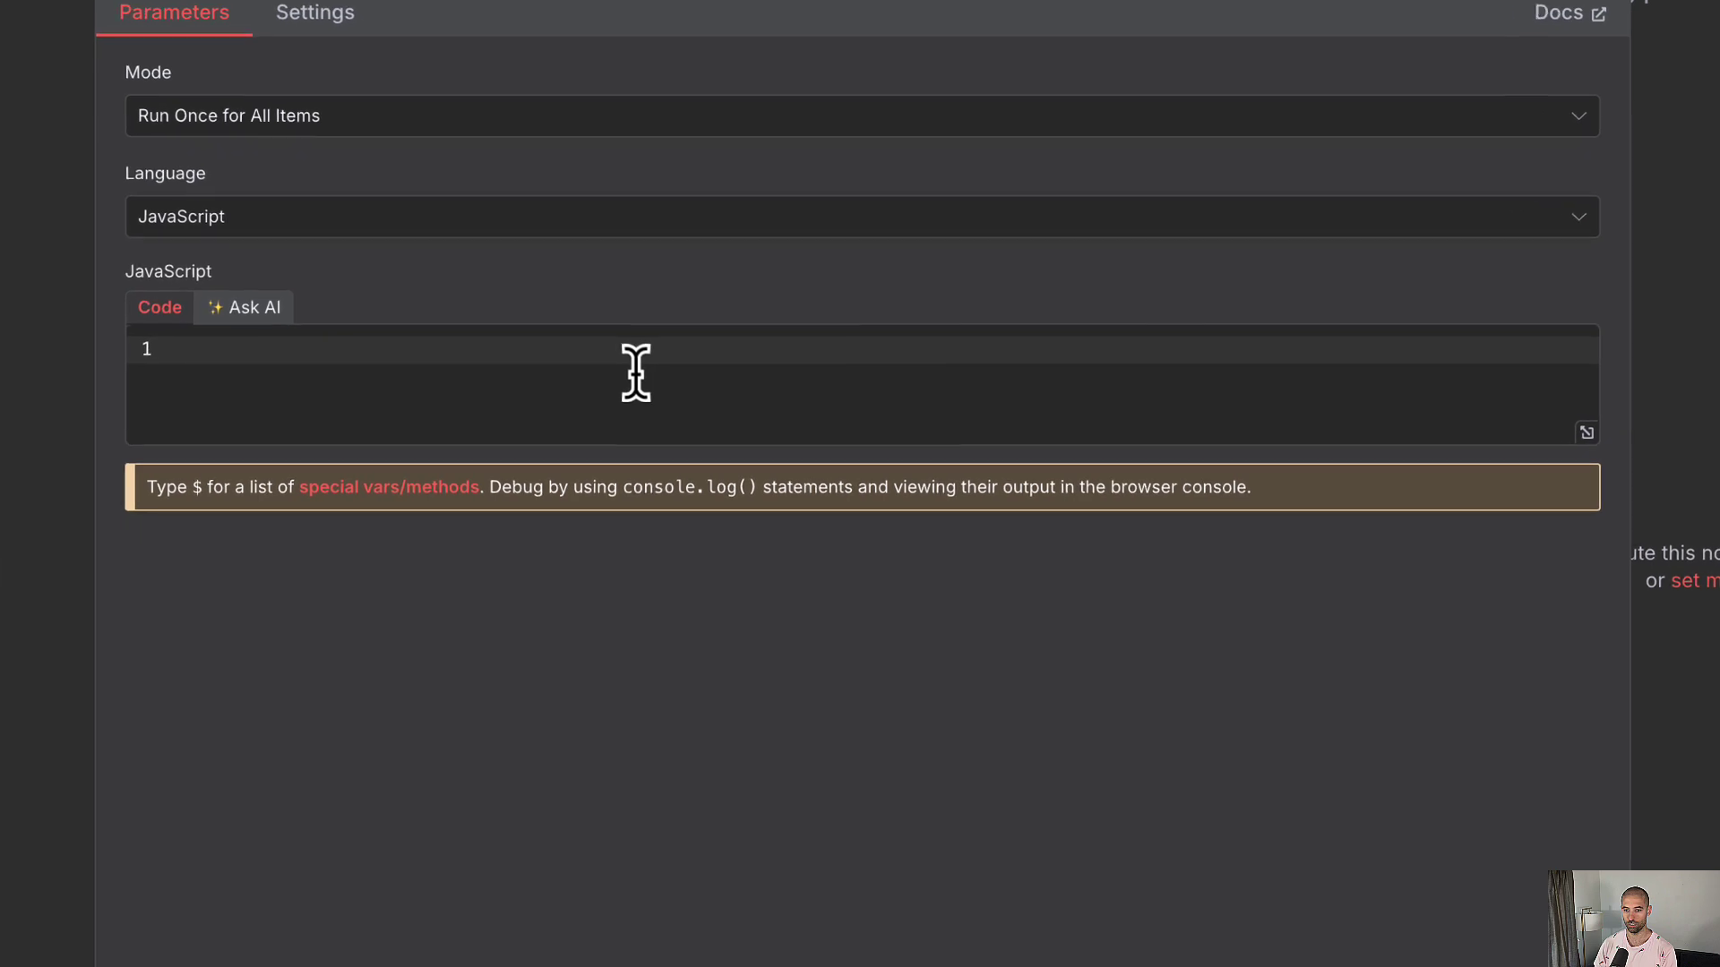
{"action": "type", "text": "if (Object.keys($input.last().json).length === 0) {   return {     \"count\": 0,     \"priorSegments\": [],     \"segments\": $('Generate transcription').first().json.segments   } } else {   return {     \"count\": $input.all().length,     \"priorSegments\": $input,     \"segments\": $('Generate transcription').first().json.segments   } }"}
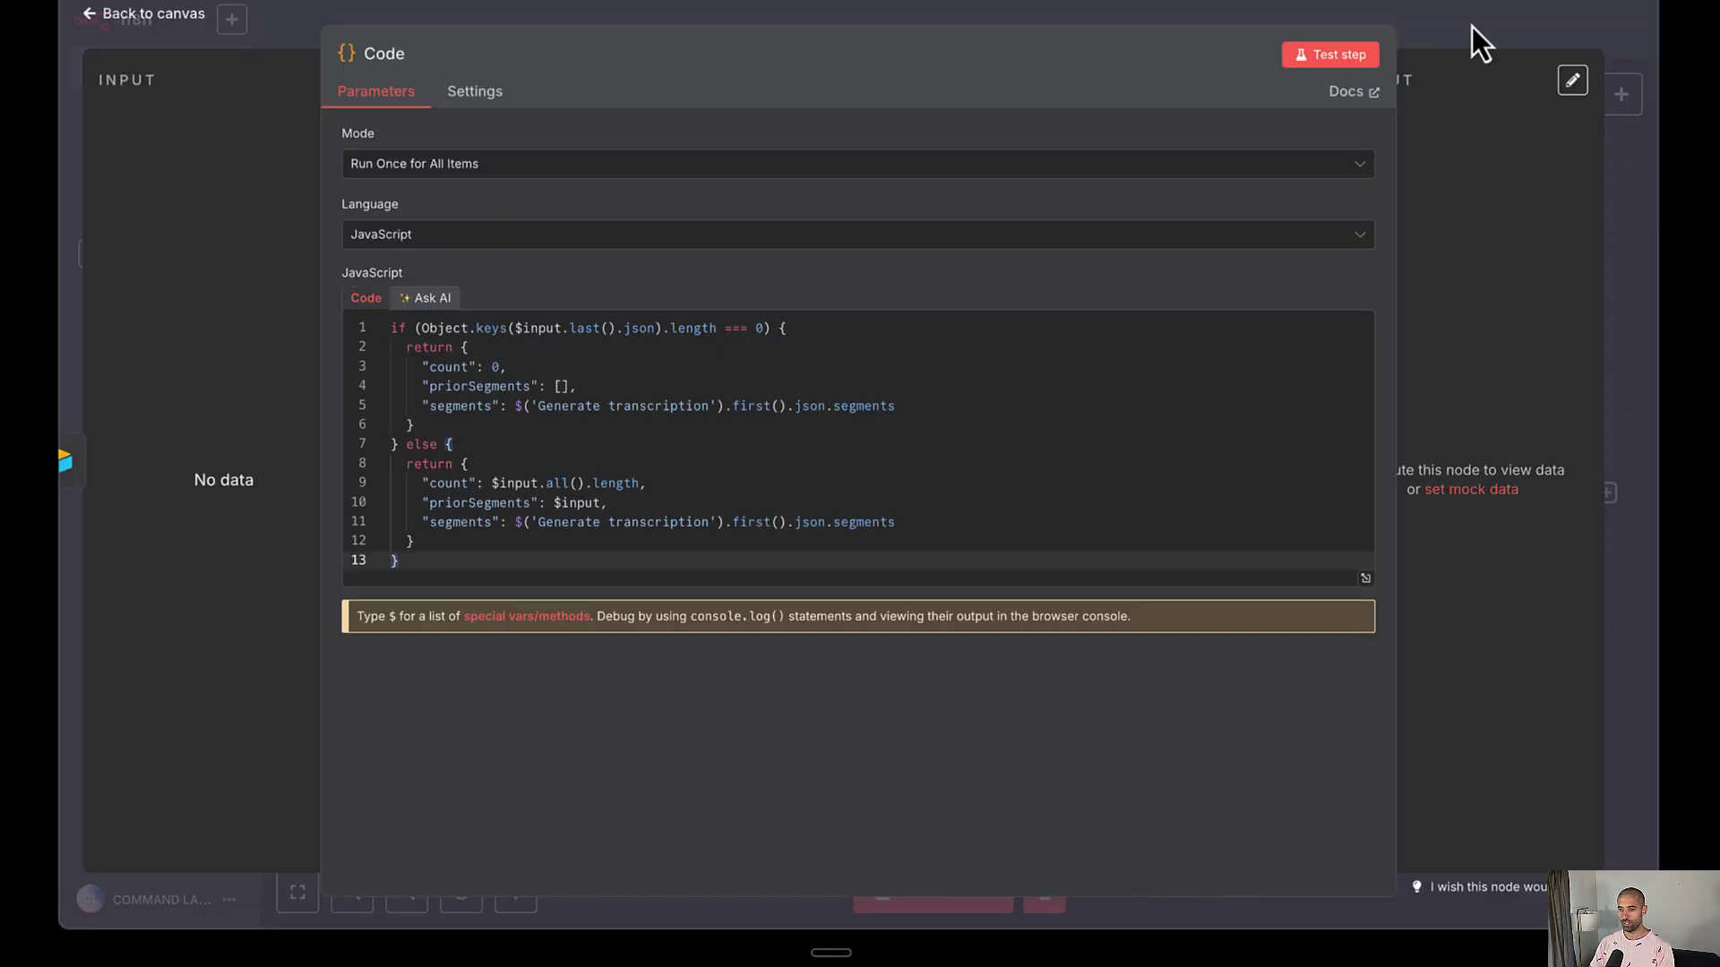
{"action": "left_click", "coordinate": [1470, 25]}
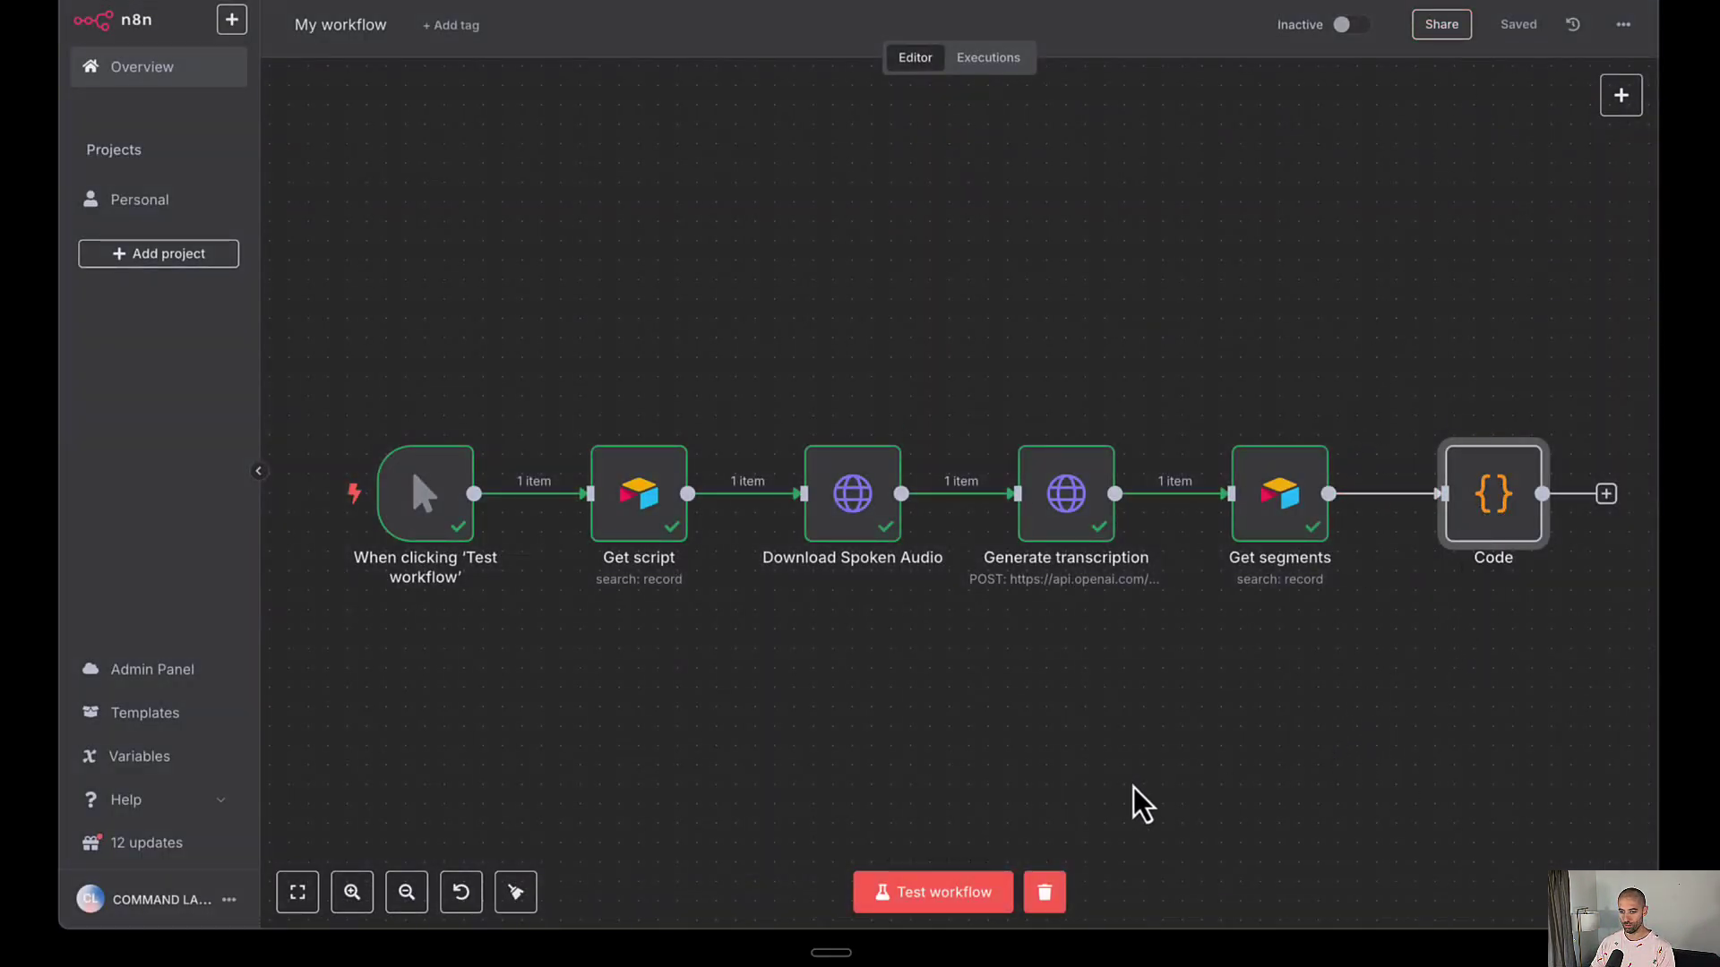
{"action": "left_click", "coordinate": [918, 905]}
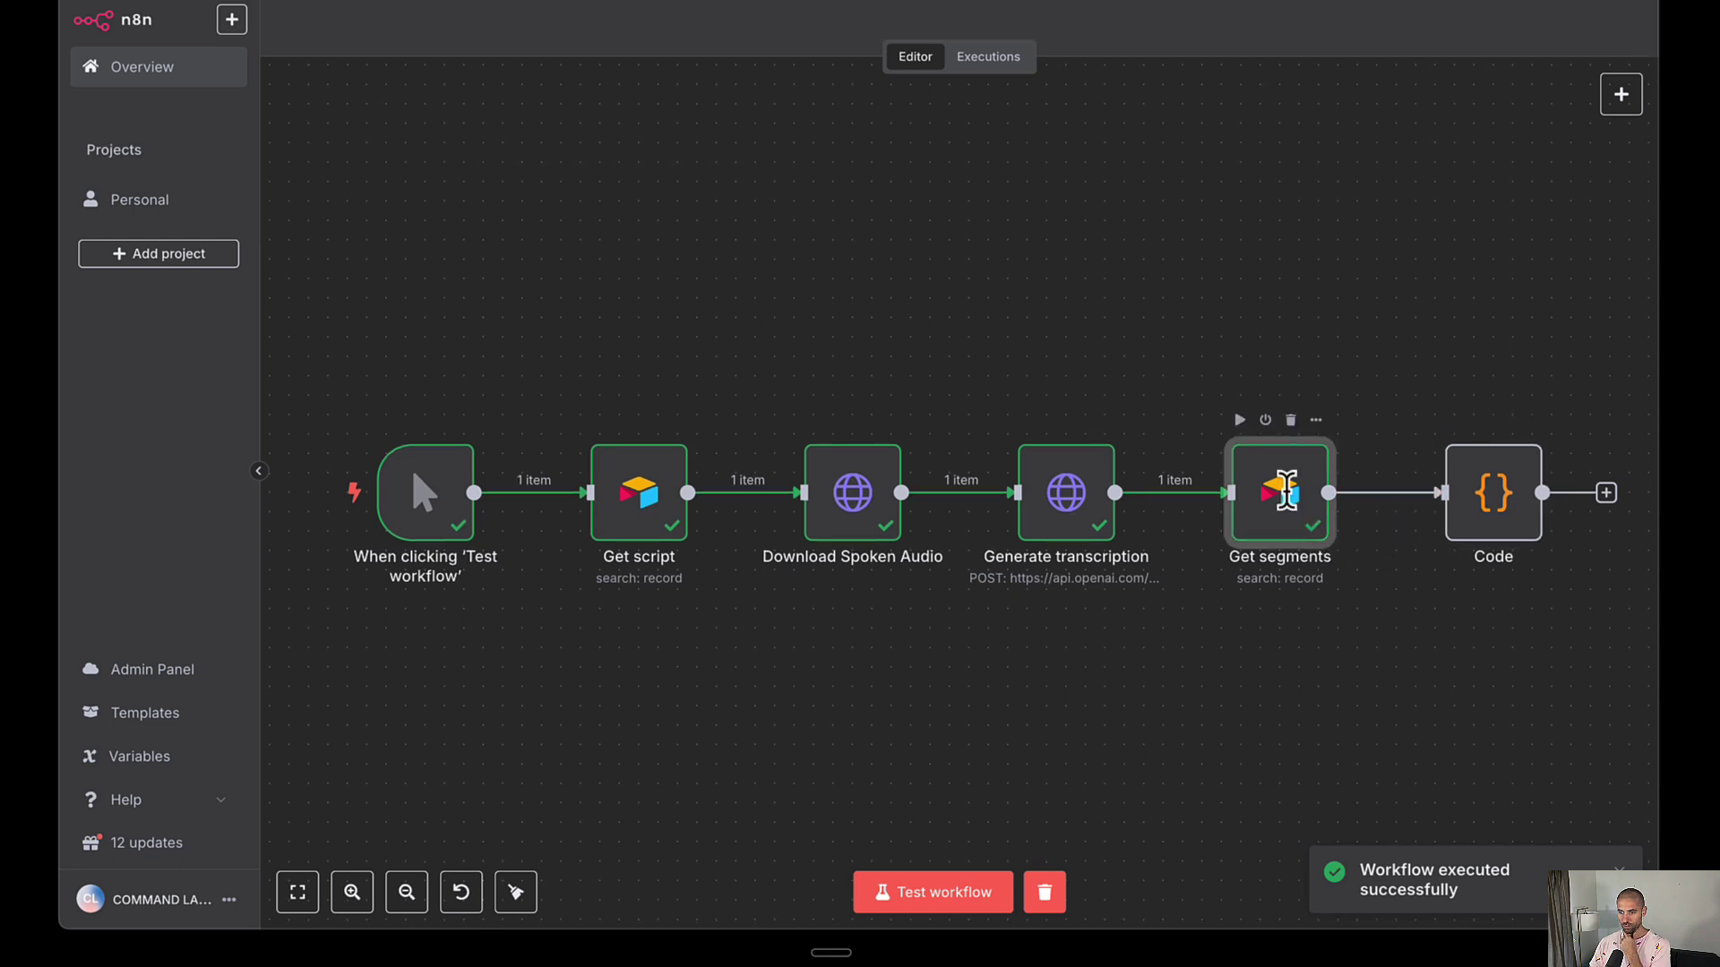
Turn on Always Output Data for the Get segments node, test the node and return to the canvas
{"action": "double_click", "coordinate": [1290, 501]}
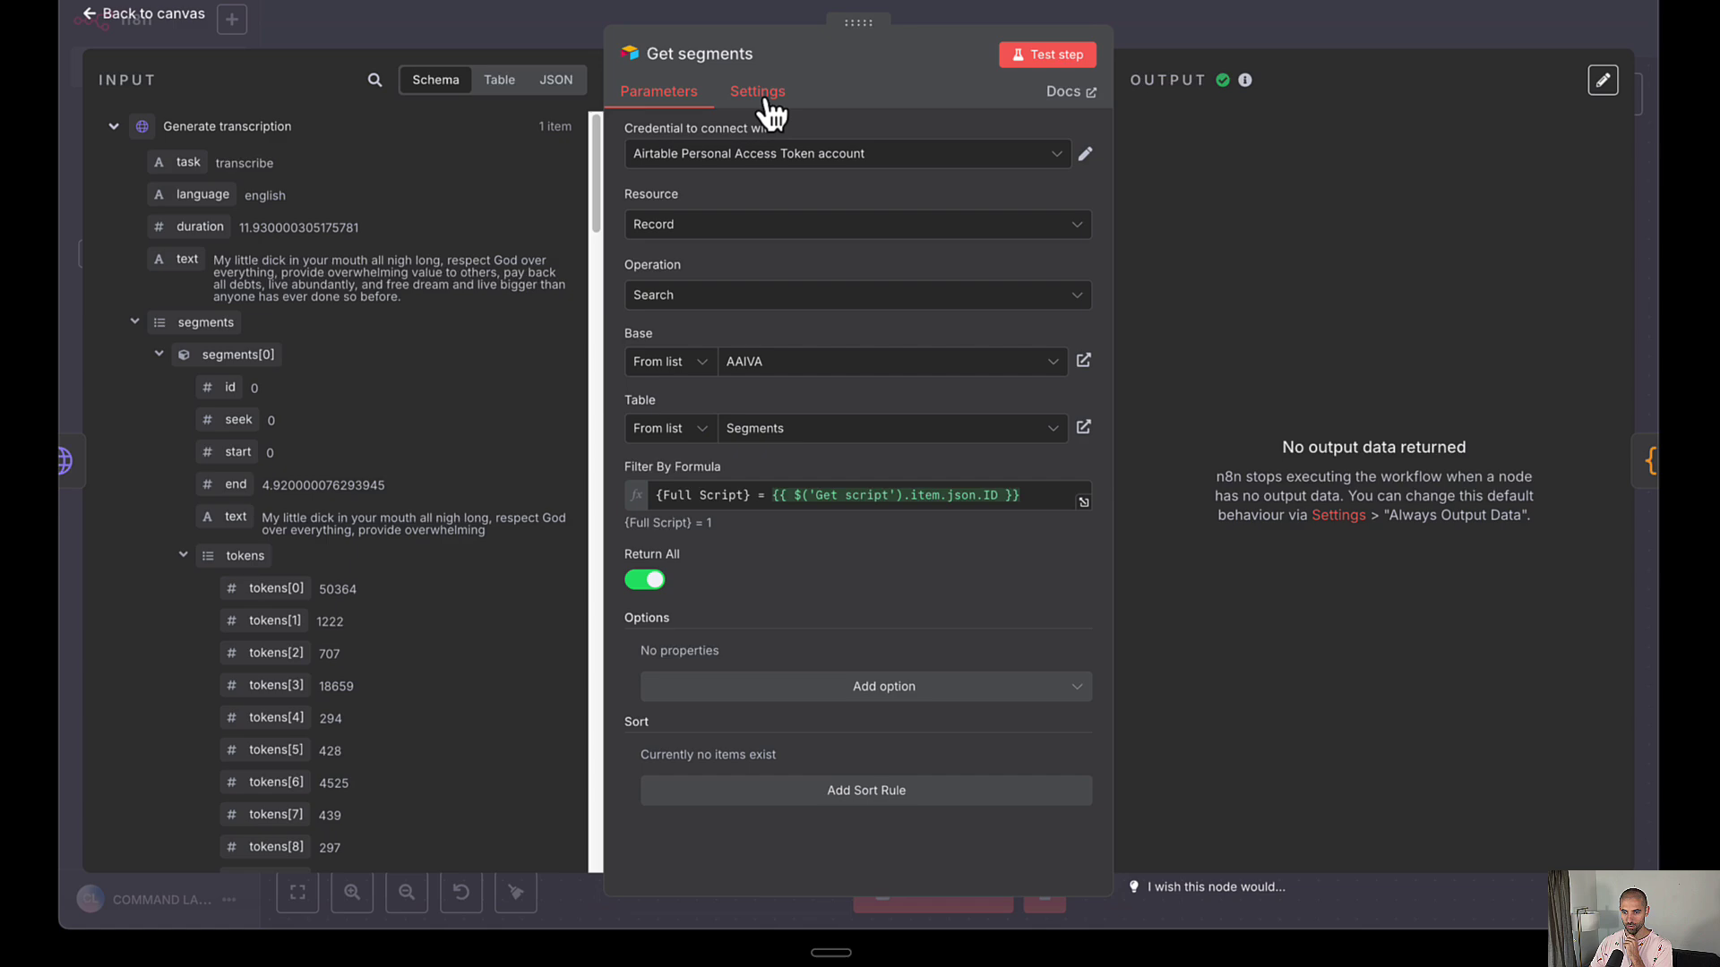
{"action": "left_click", "coordinate": [758, 93]}
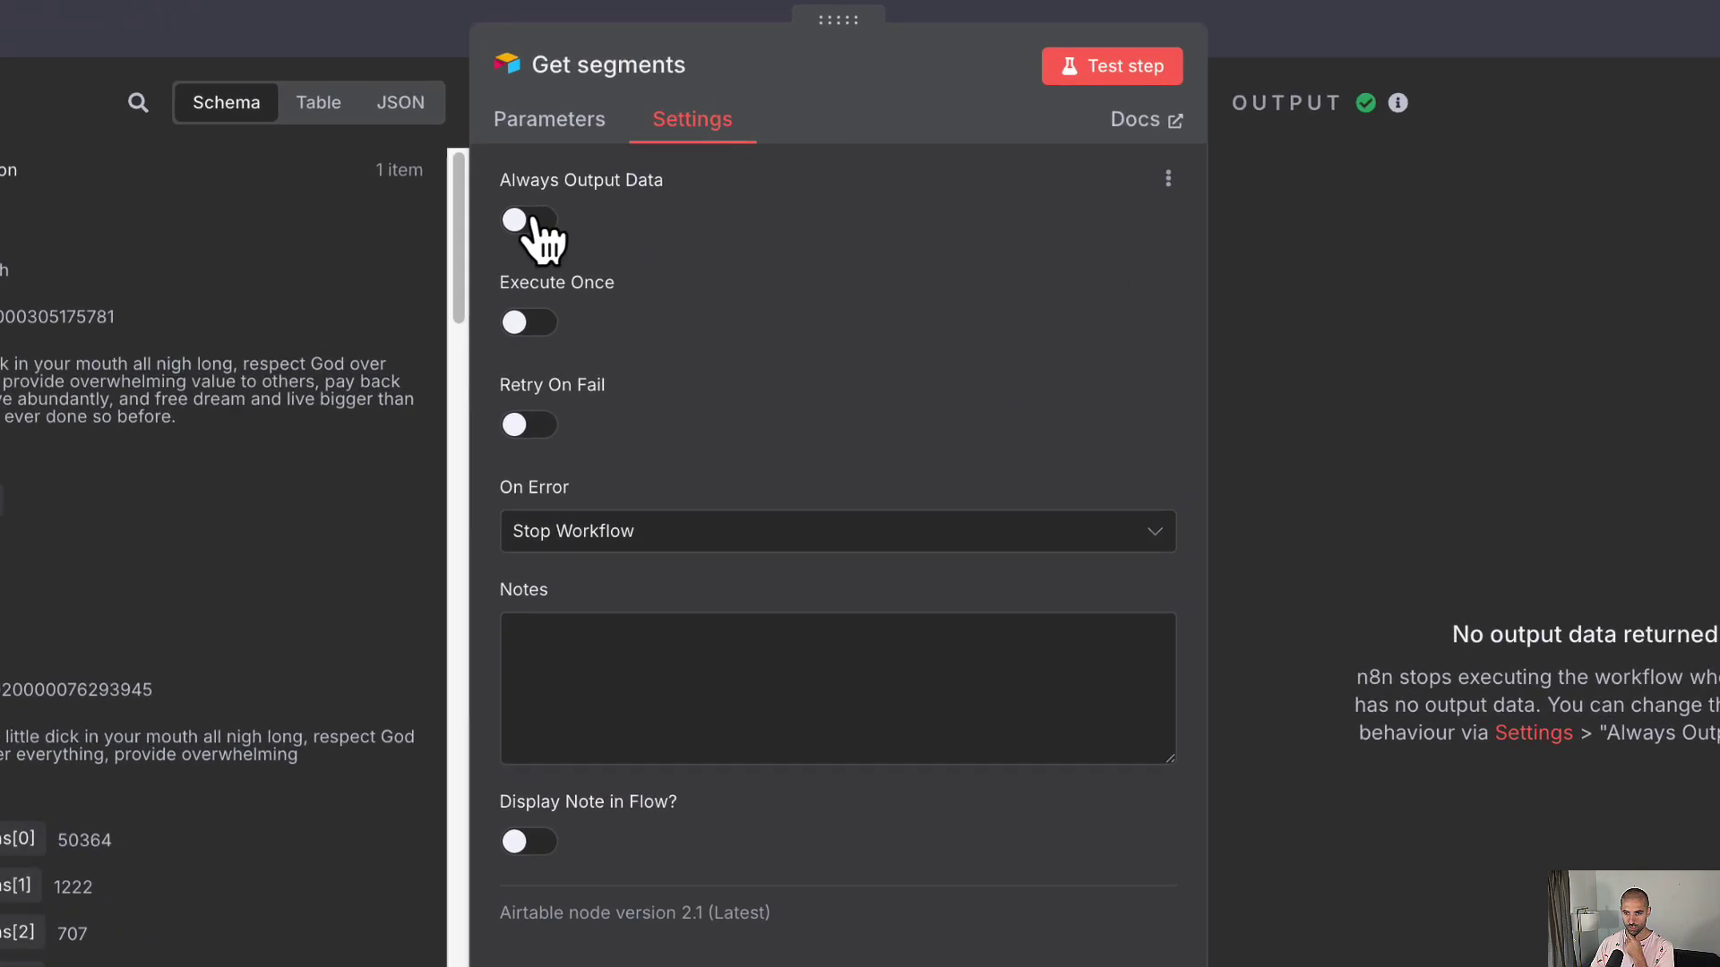
{"action": "left_click", "coordinate": [535, 224]}
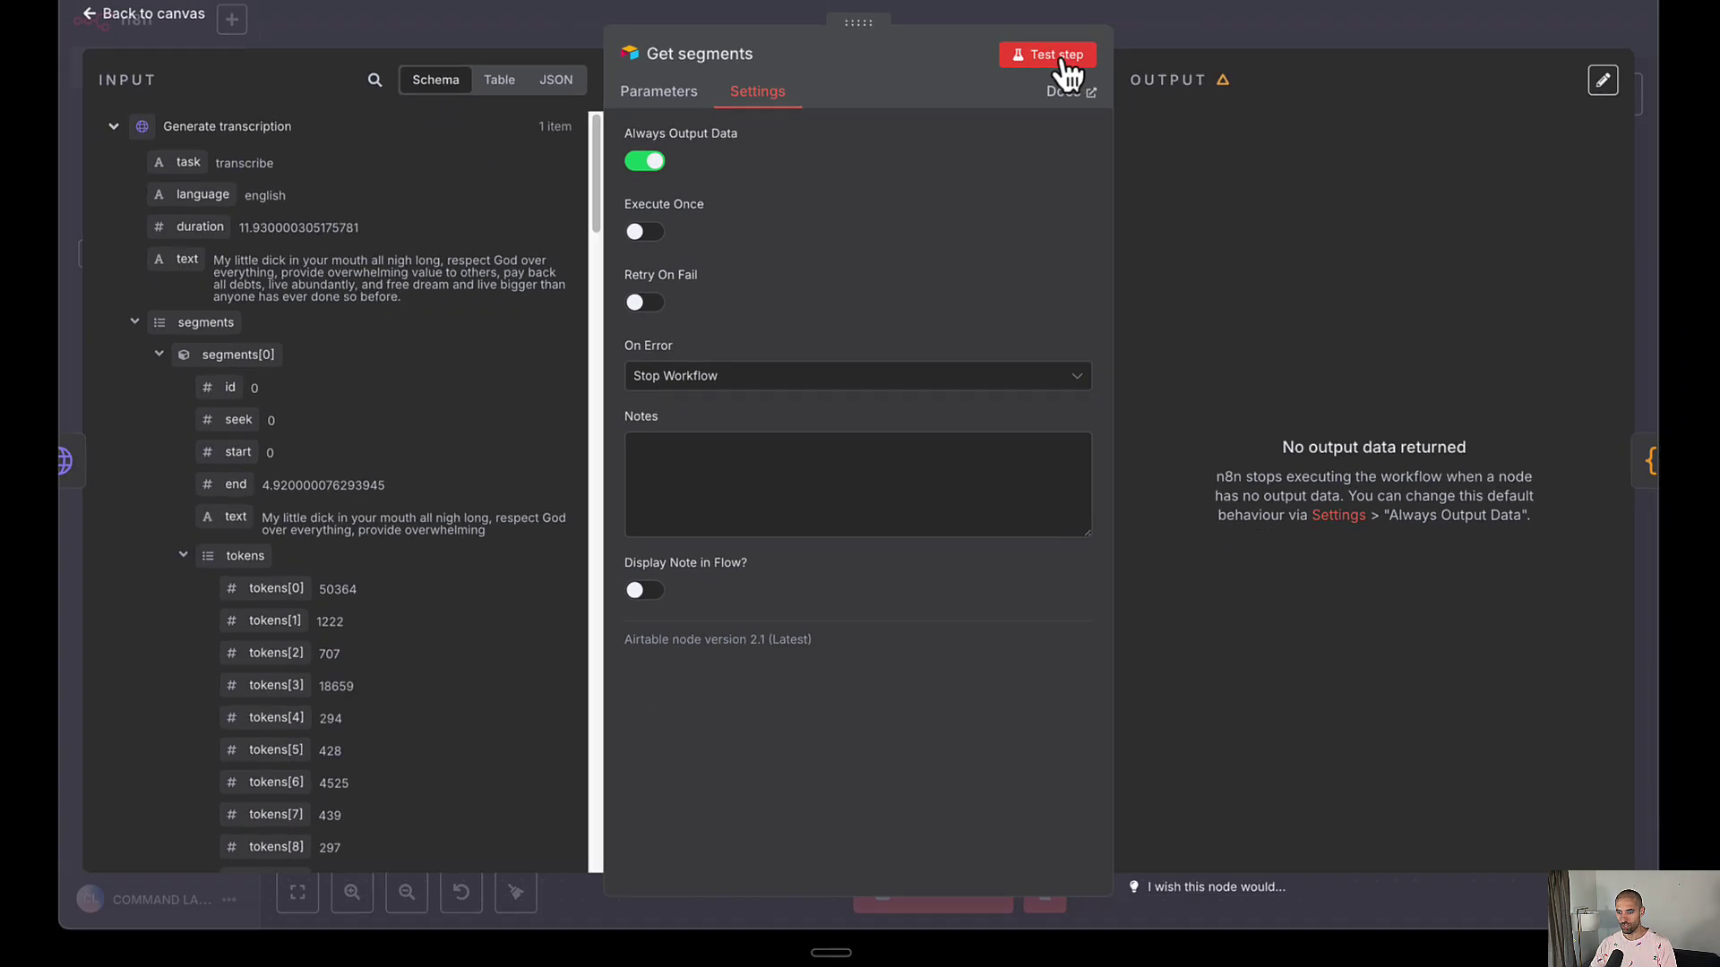
{"action": "left_click", "coordinate": [1143, 77]}
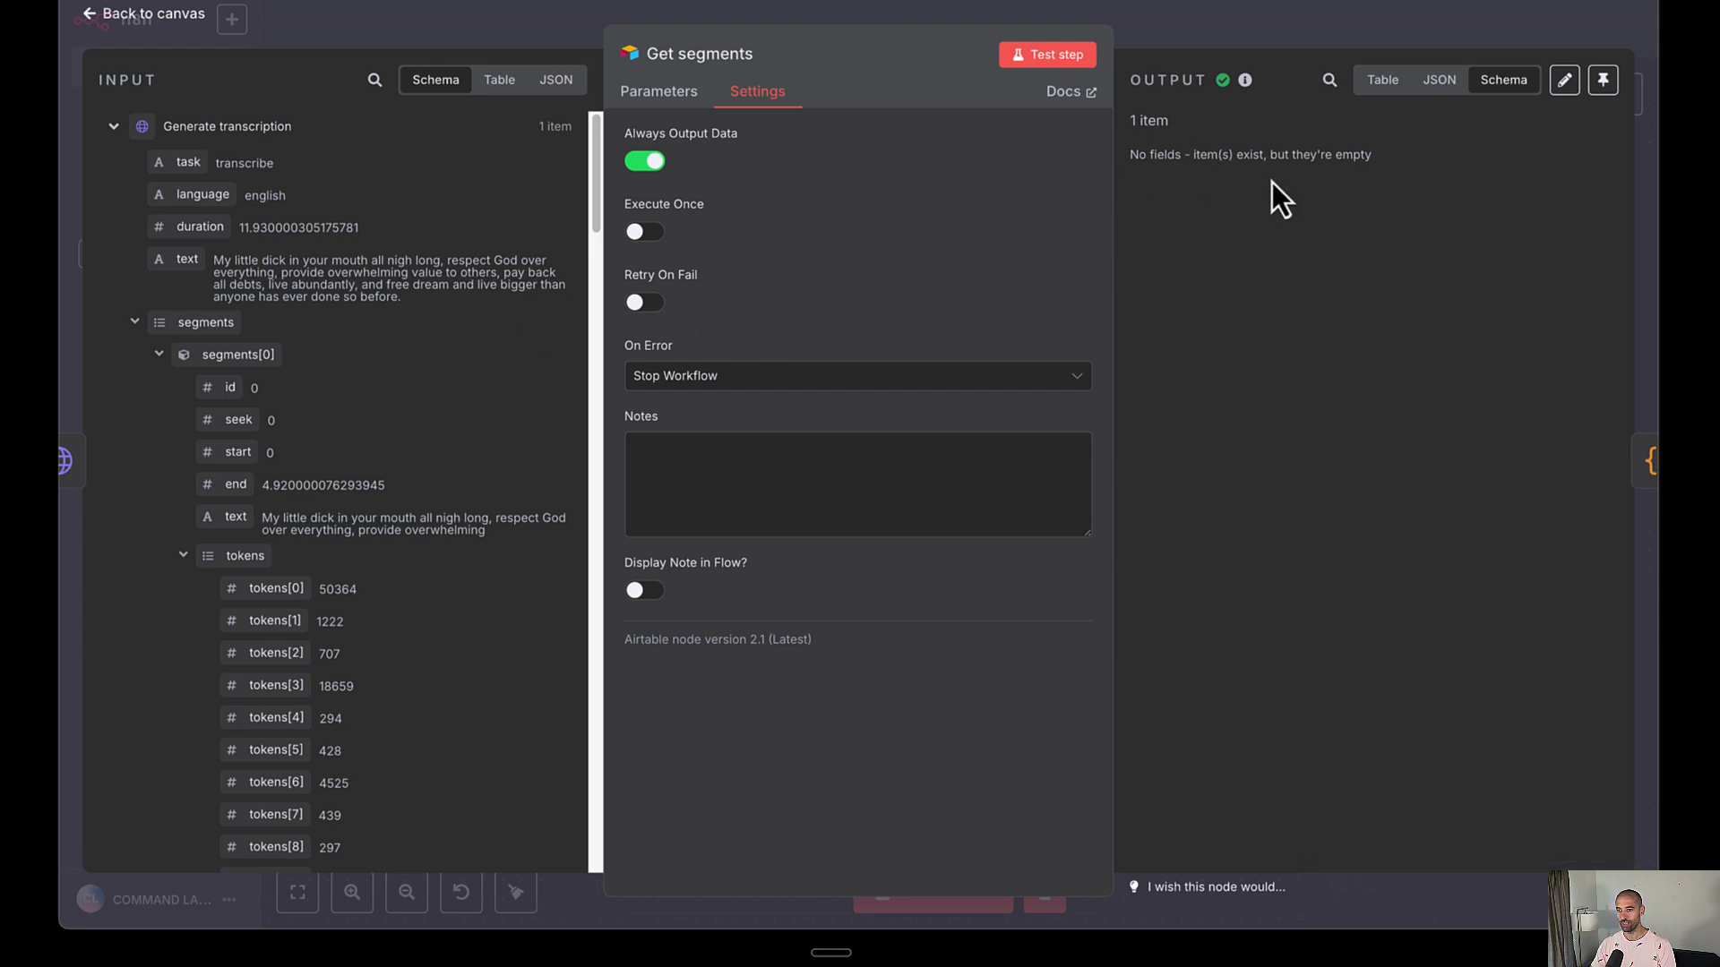
{"action": "left_click", "coordinate": [1298, 11]}
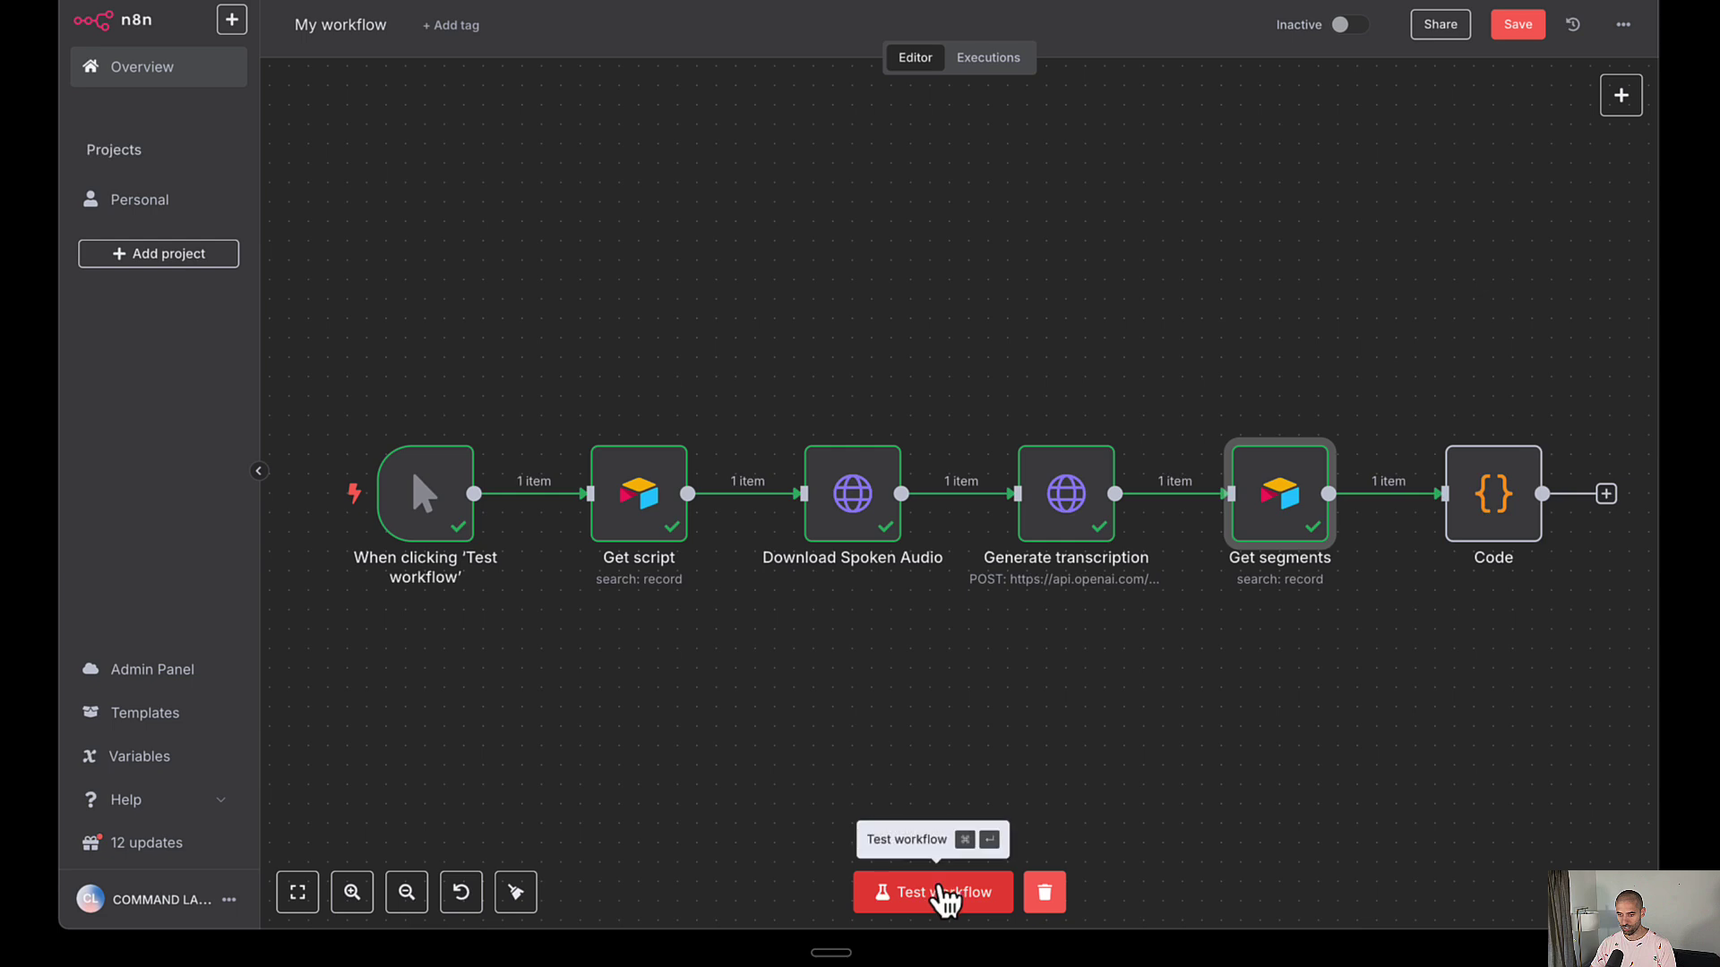
Run the whole workflow and examine the count, priorSegments and segments fields in the Code node's output
{"action": "left_click", "coordinate": [944, 897]}
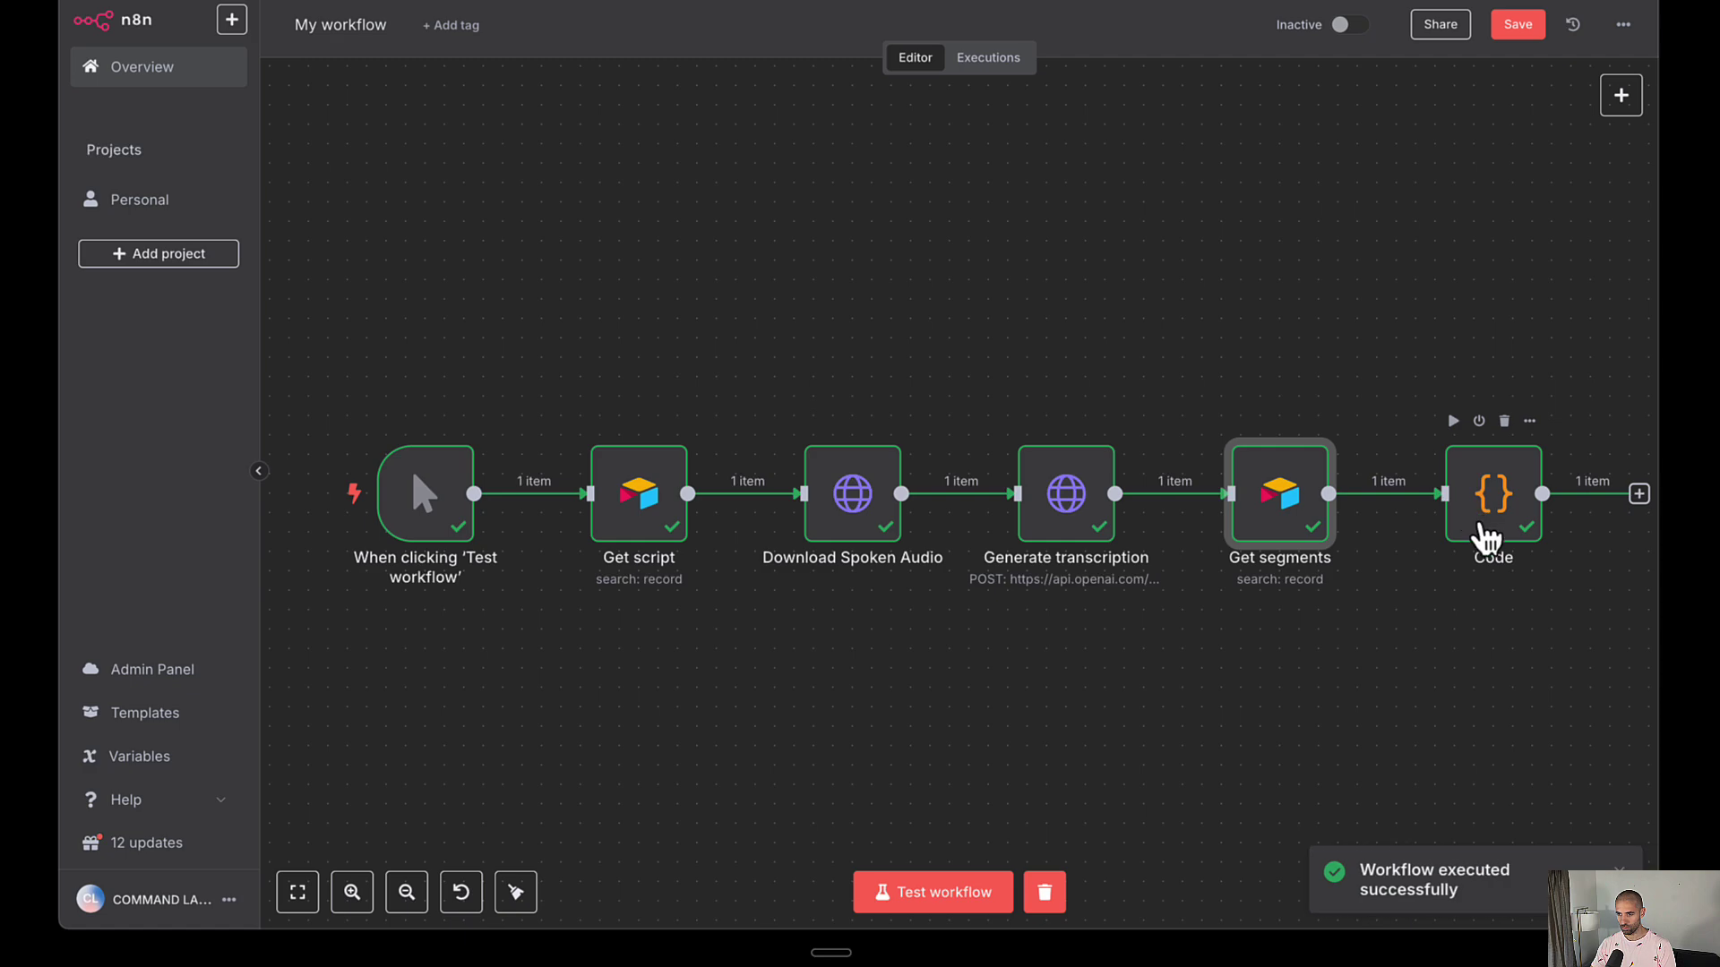
{"action": "double_click", "coordinate": [1489, 514]}
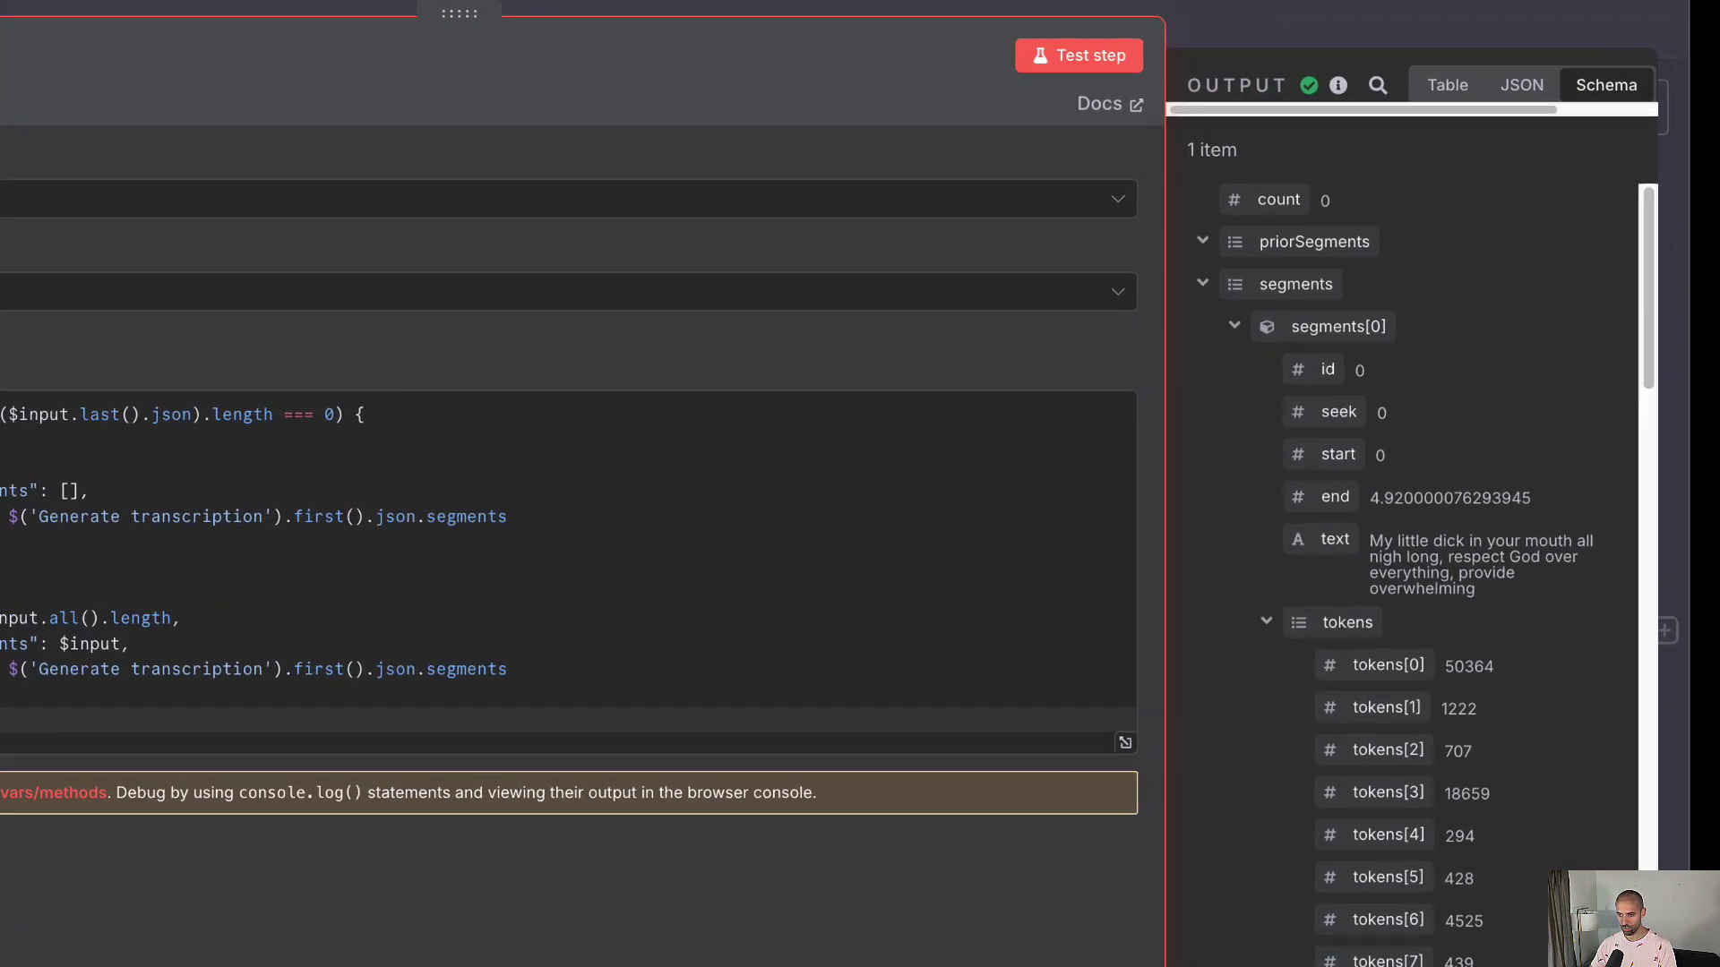
{"action": "left_click", "coordinate": [1178, 299]}
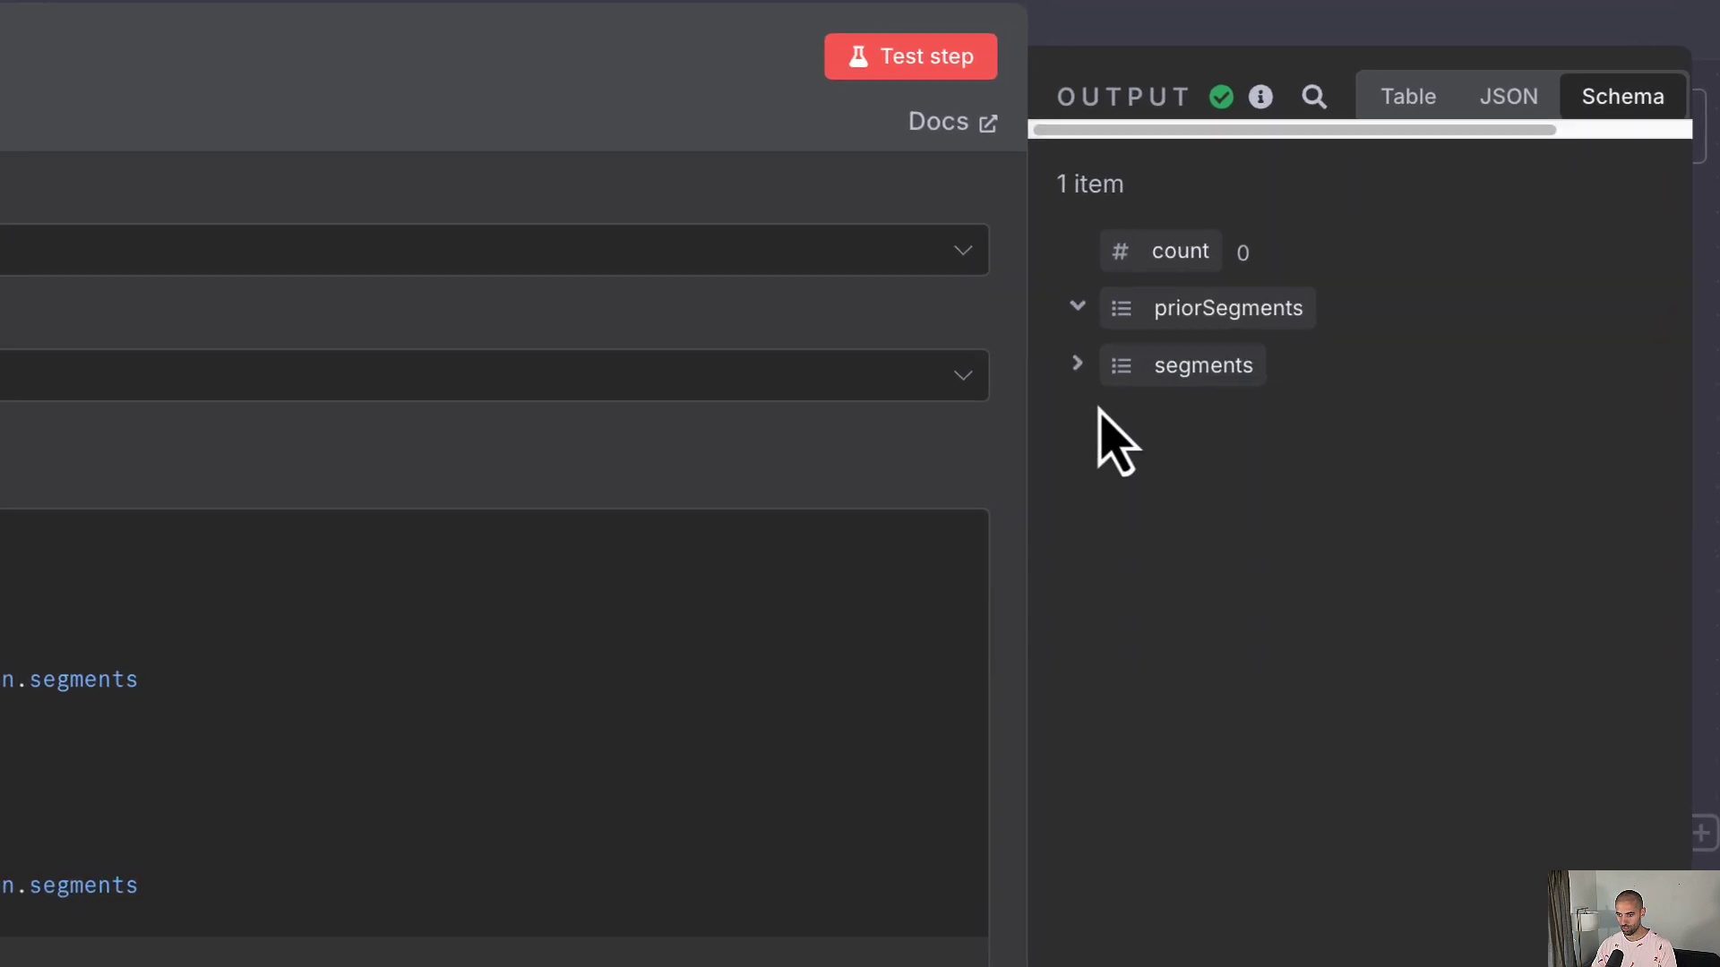
{"action": "double_click", "coordinate": [1075, 313]}
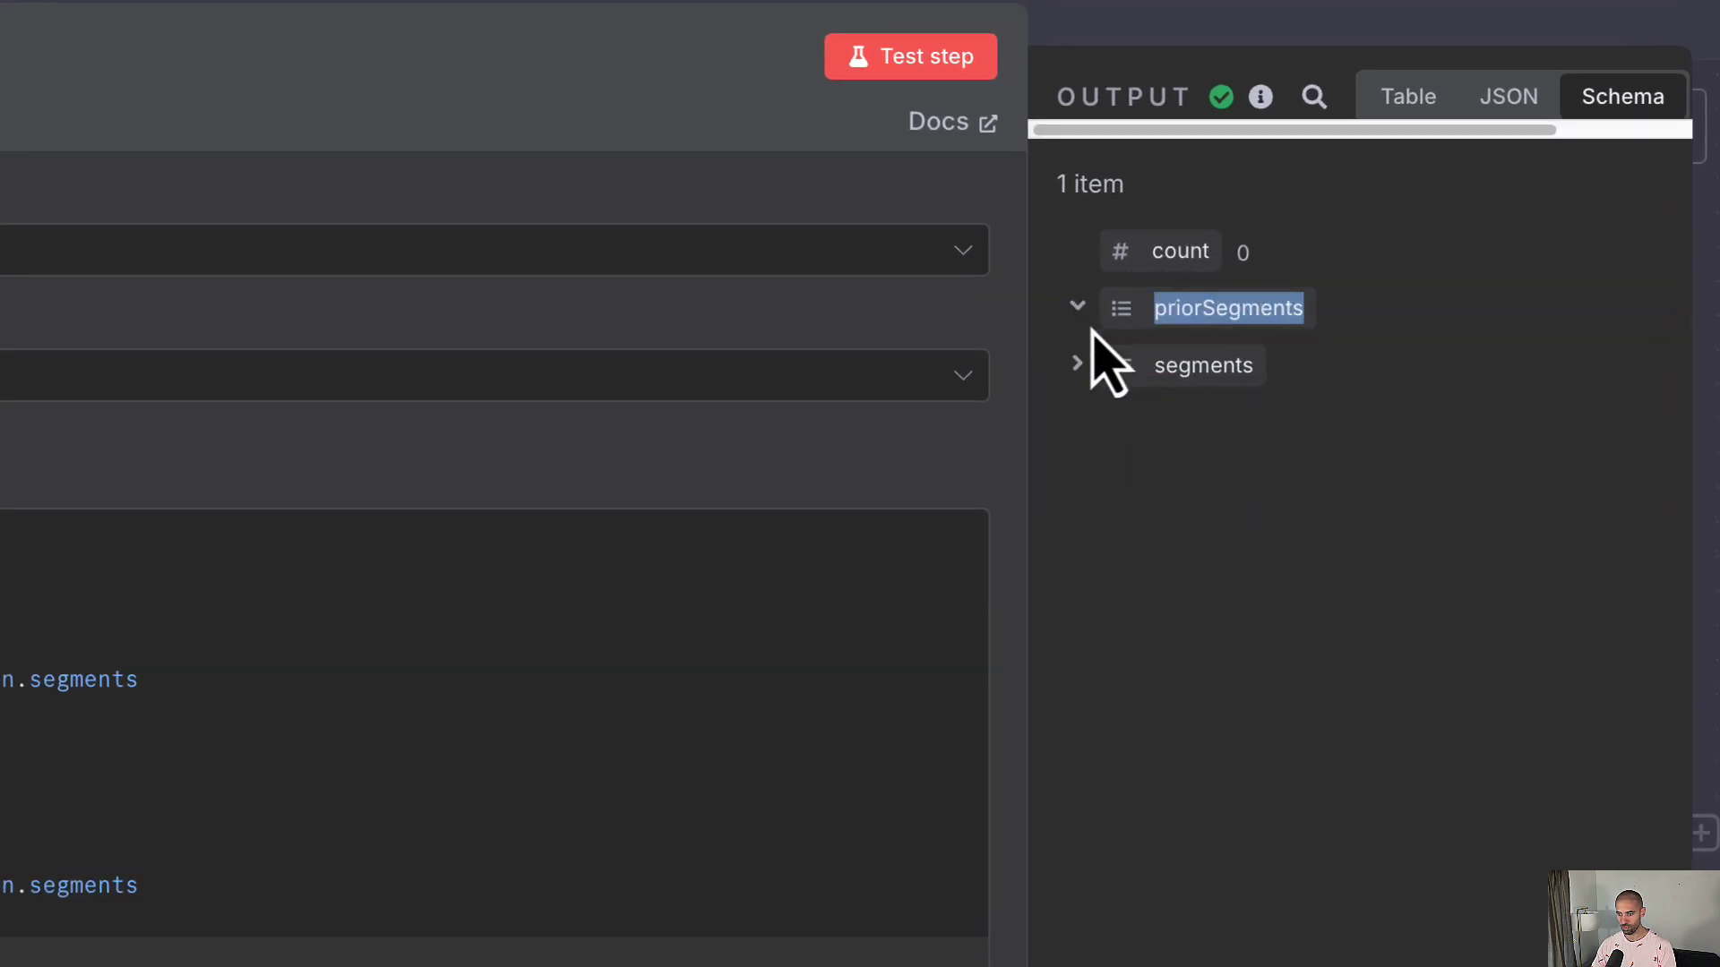
{"action": "left_click", "coordinate": [1077, 307]}
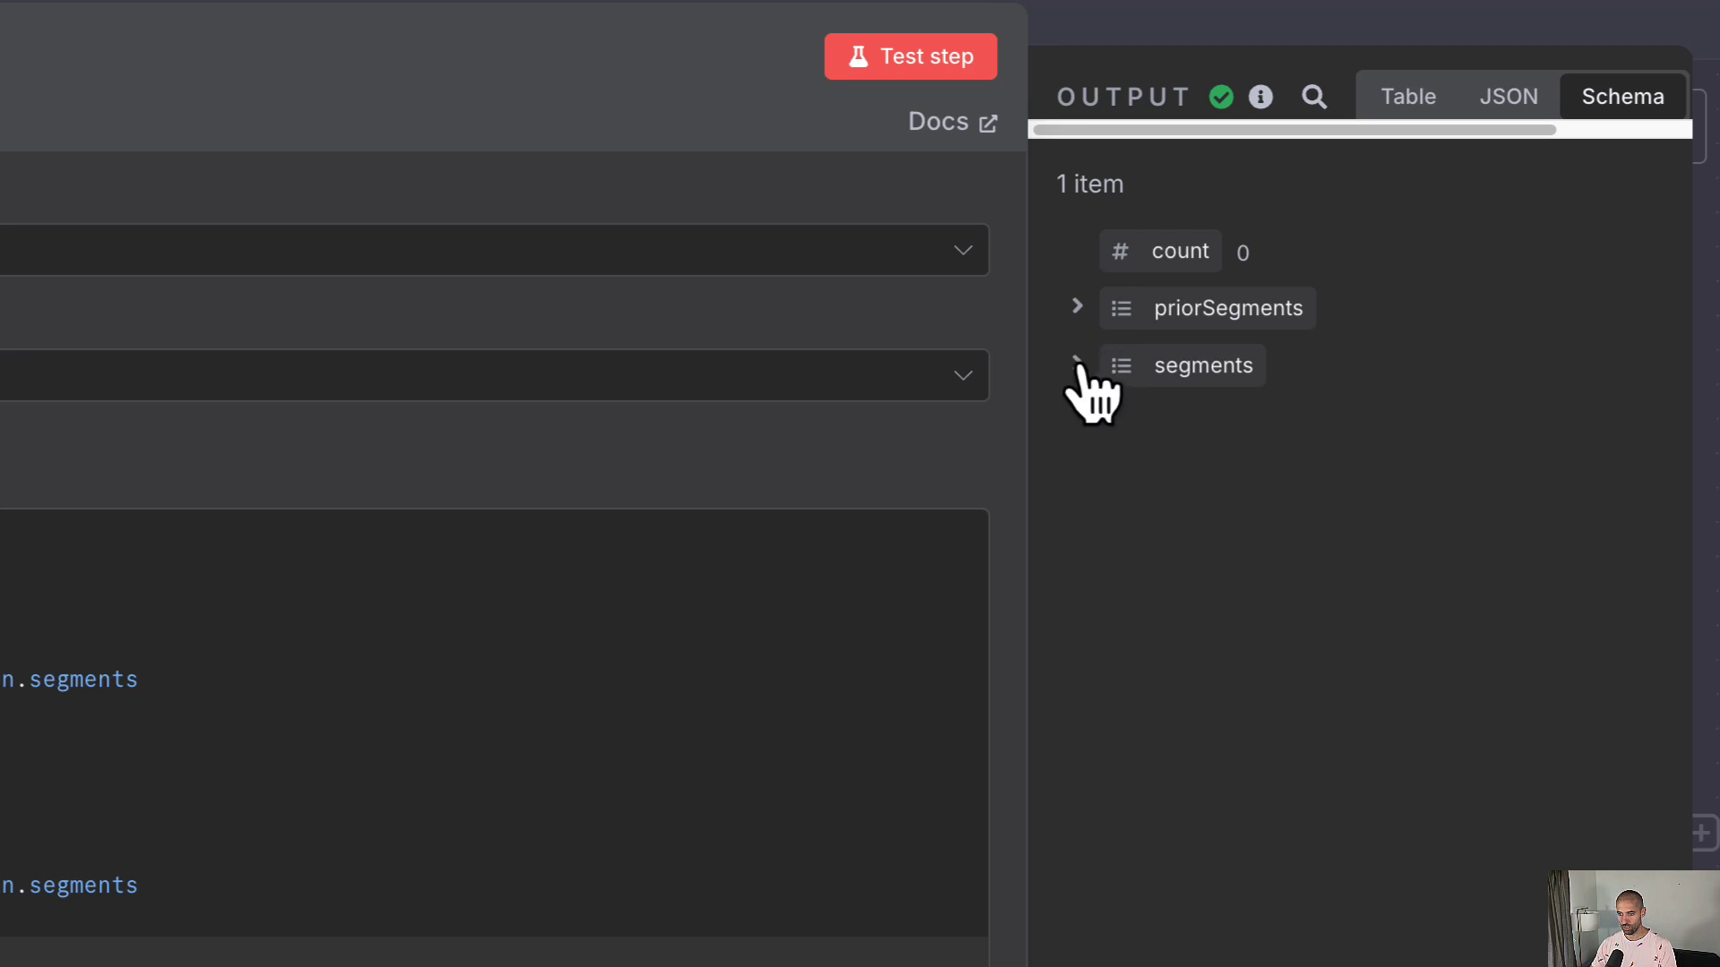
{"action": "left_click", "coordinate": [1077, 364]}
{"action": "left_click", "coordinate": [1119, 421]}
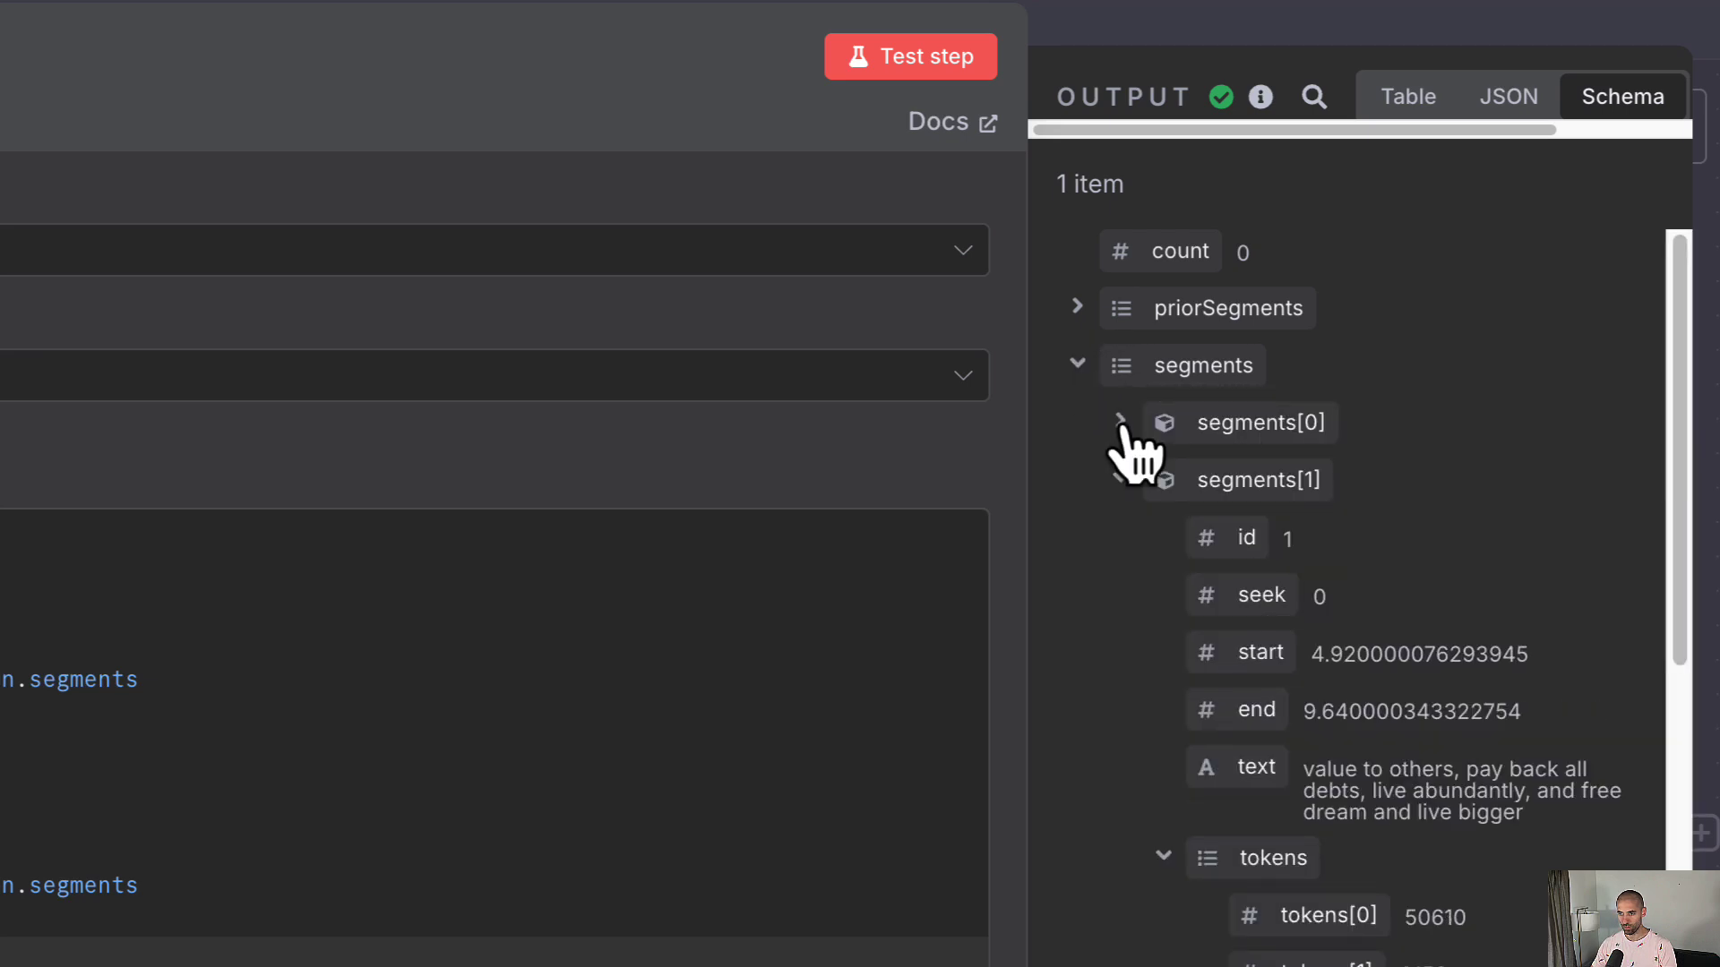
{"action": "left_click", "coordinate": [1119, 478]}
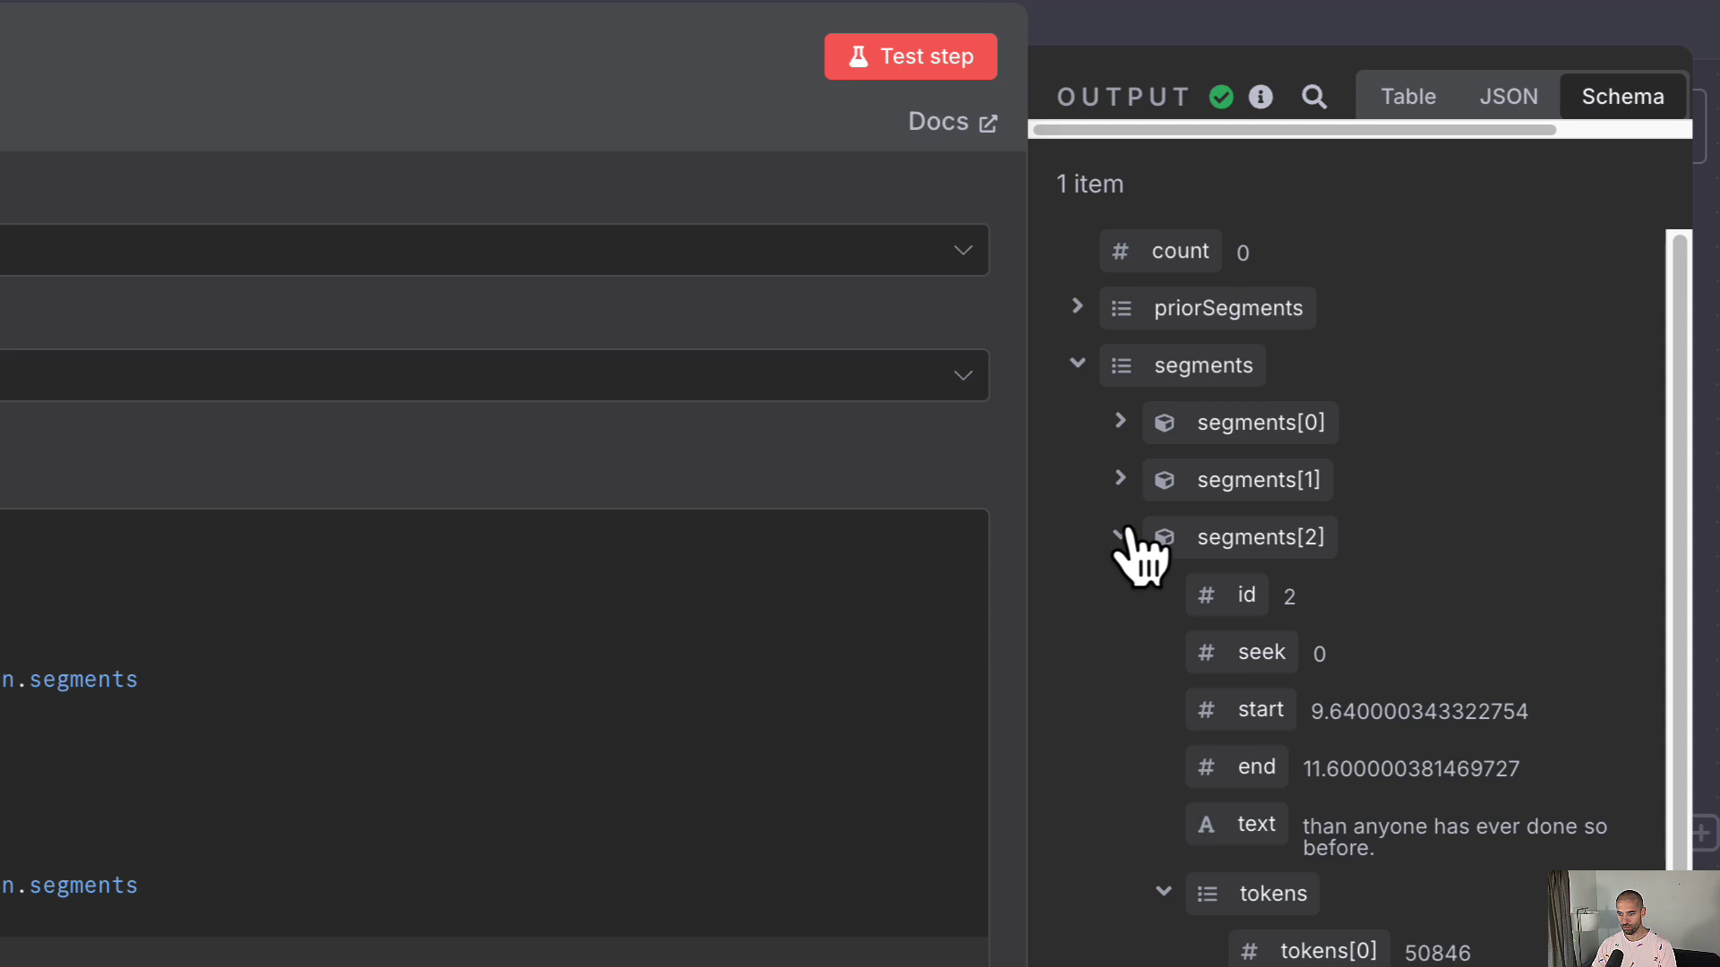
{"action": "left_click", "coordinate": [1120, 535]}
{"action": "left_click", "coordinate": [1077, 363]}
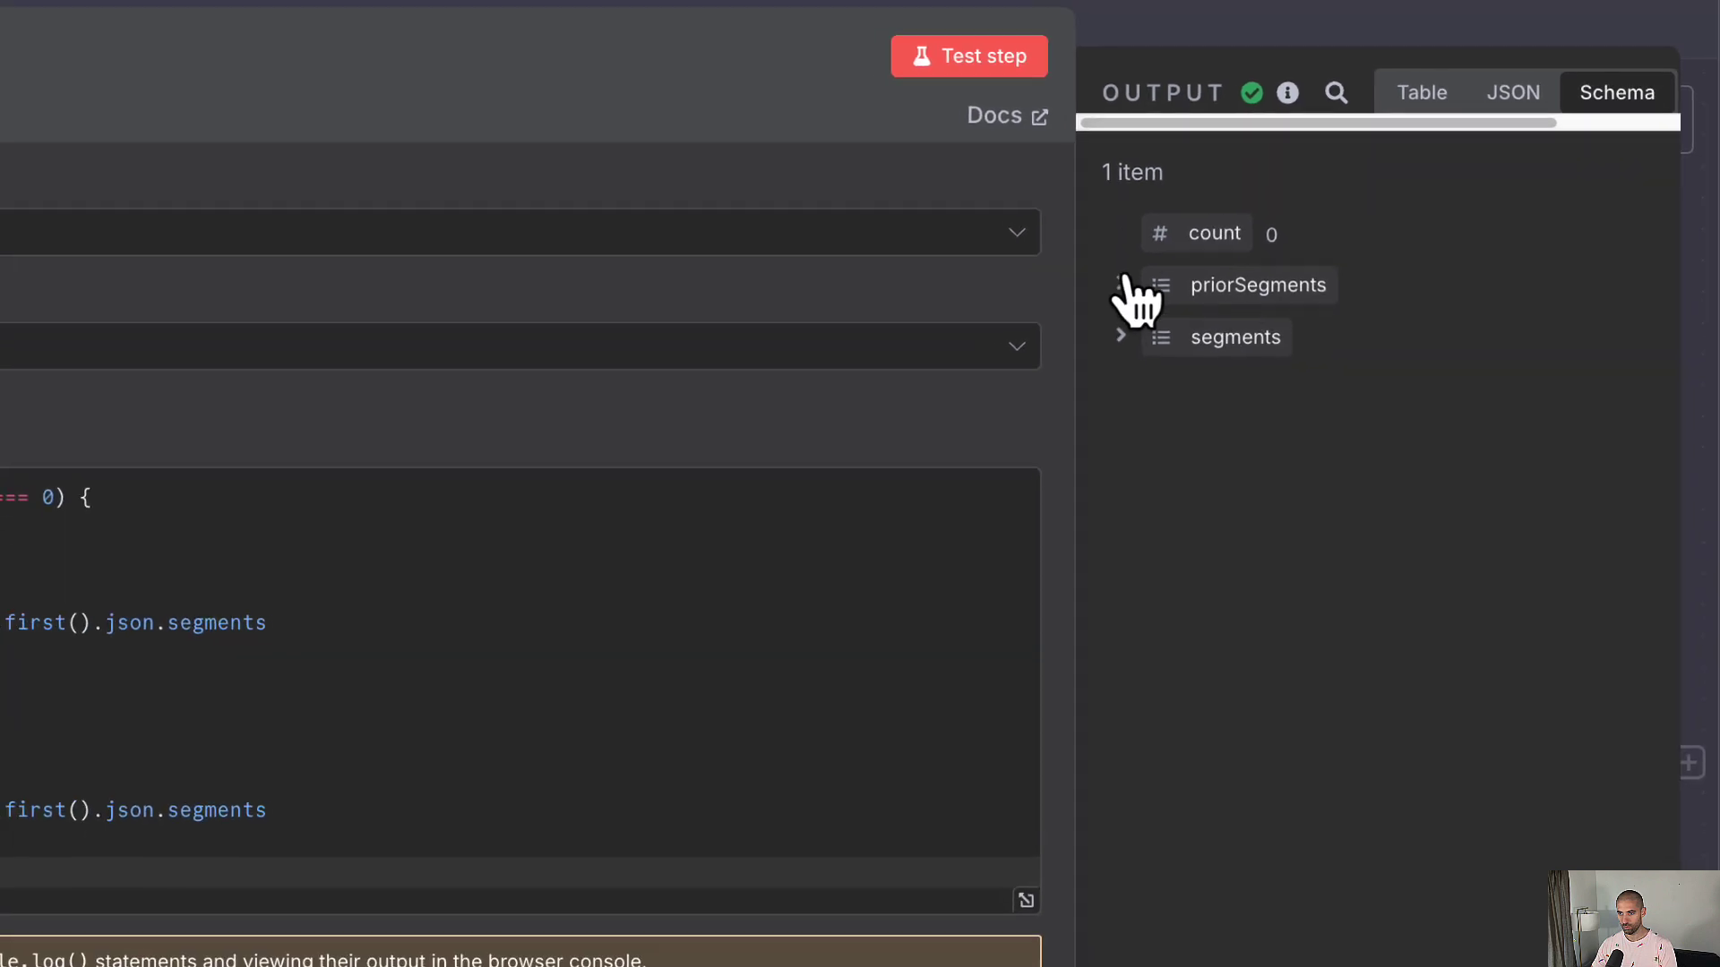
{"action": "left_click", "coordinate": [1205, 19]}
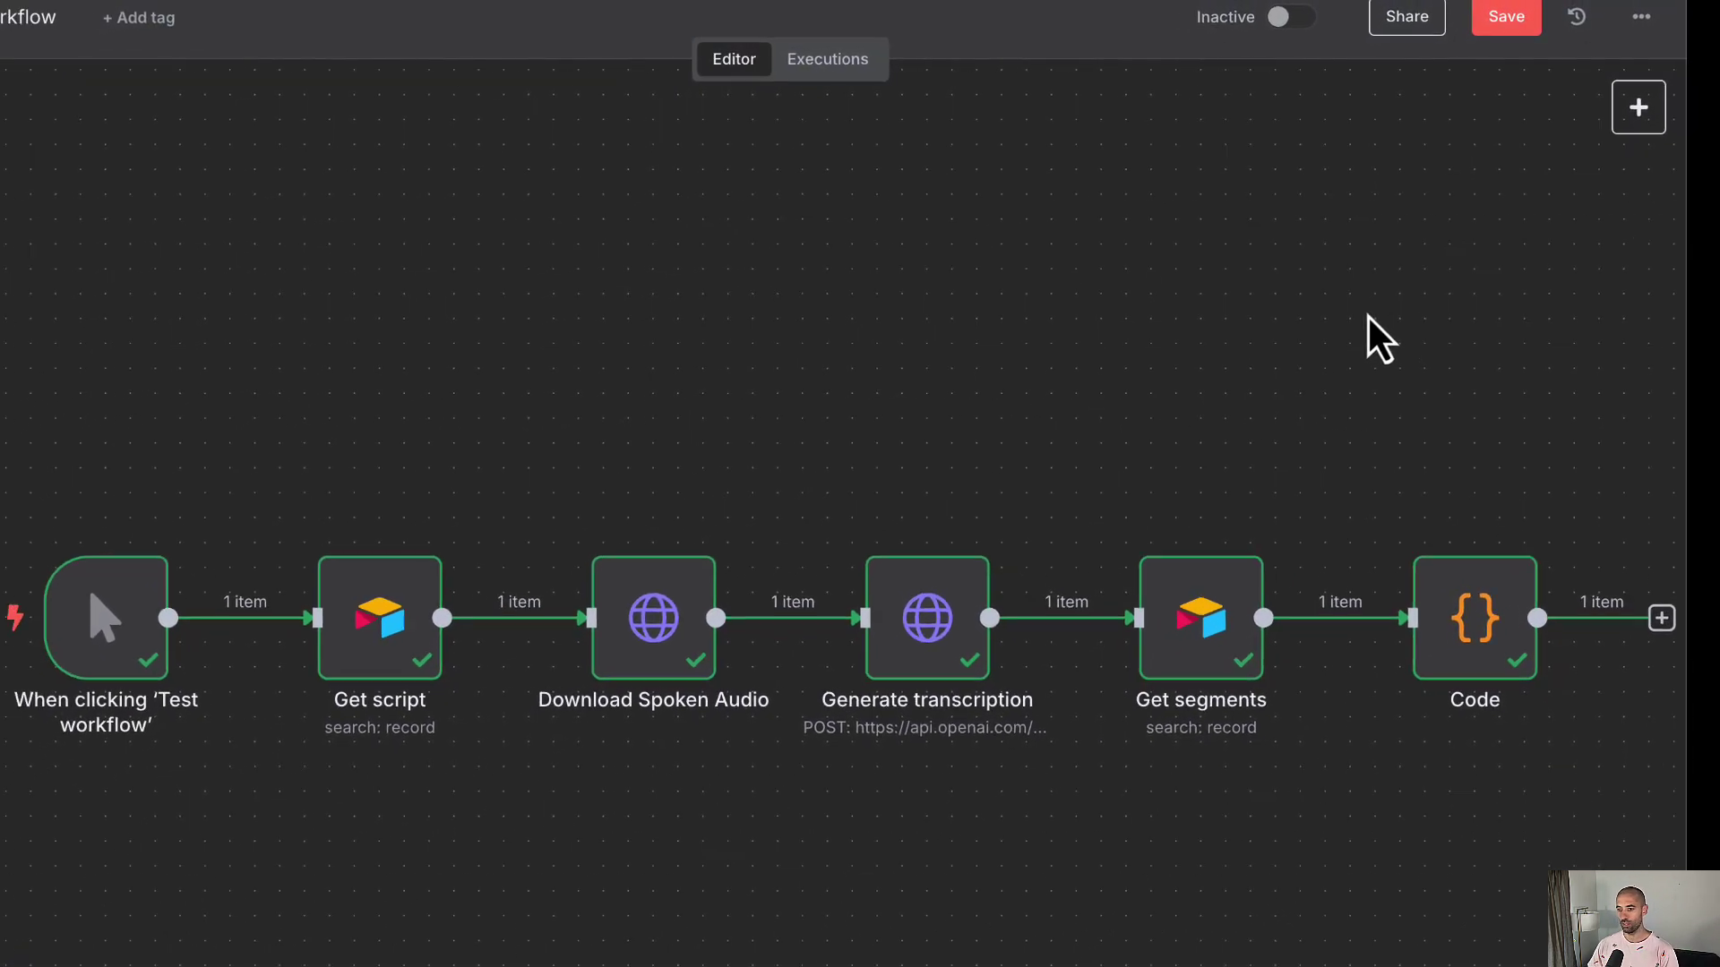
Save the workflow, add an If node after the Code node and return to the canvas
{"action": "key", "text": "ctrl+s"}
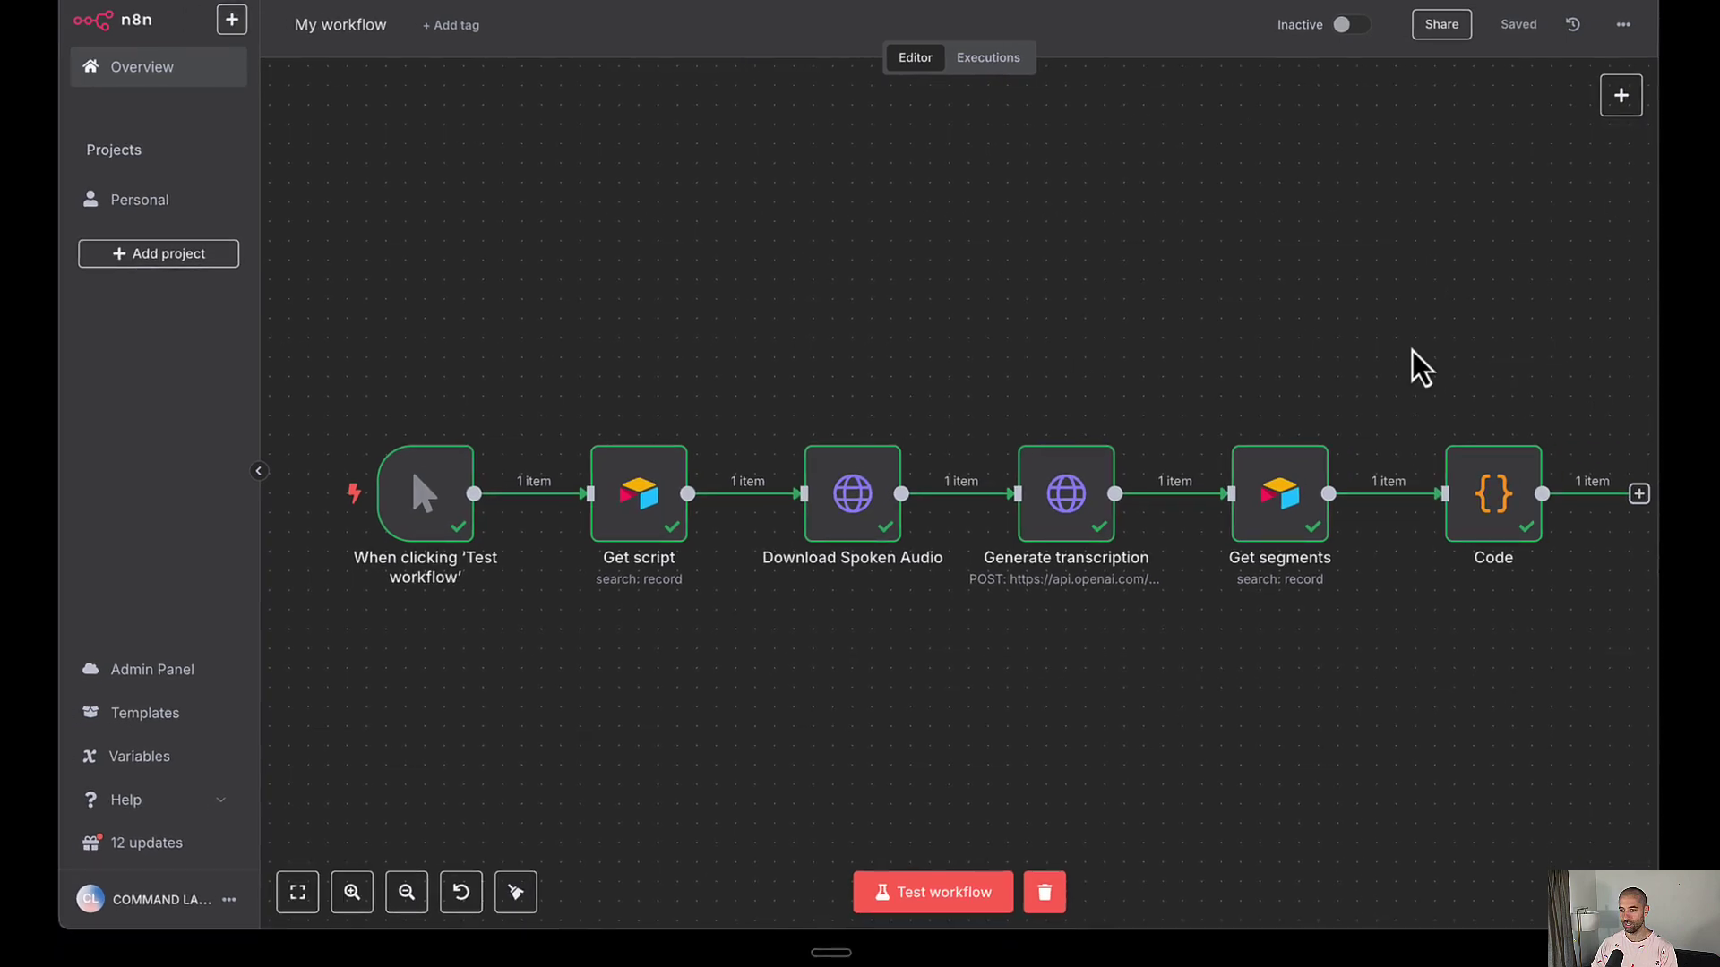
{"action": "left_click", "coordinate": [1639, 494]}
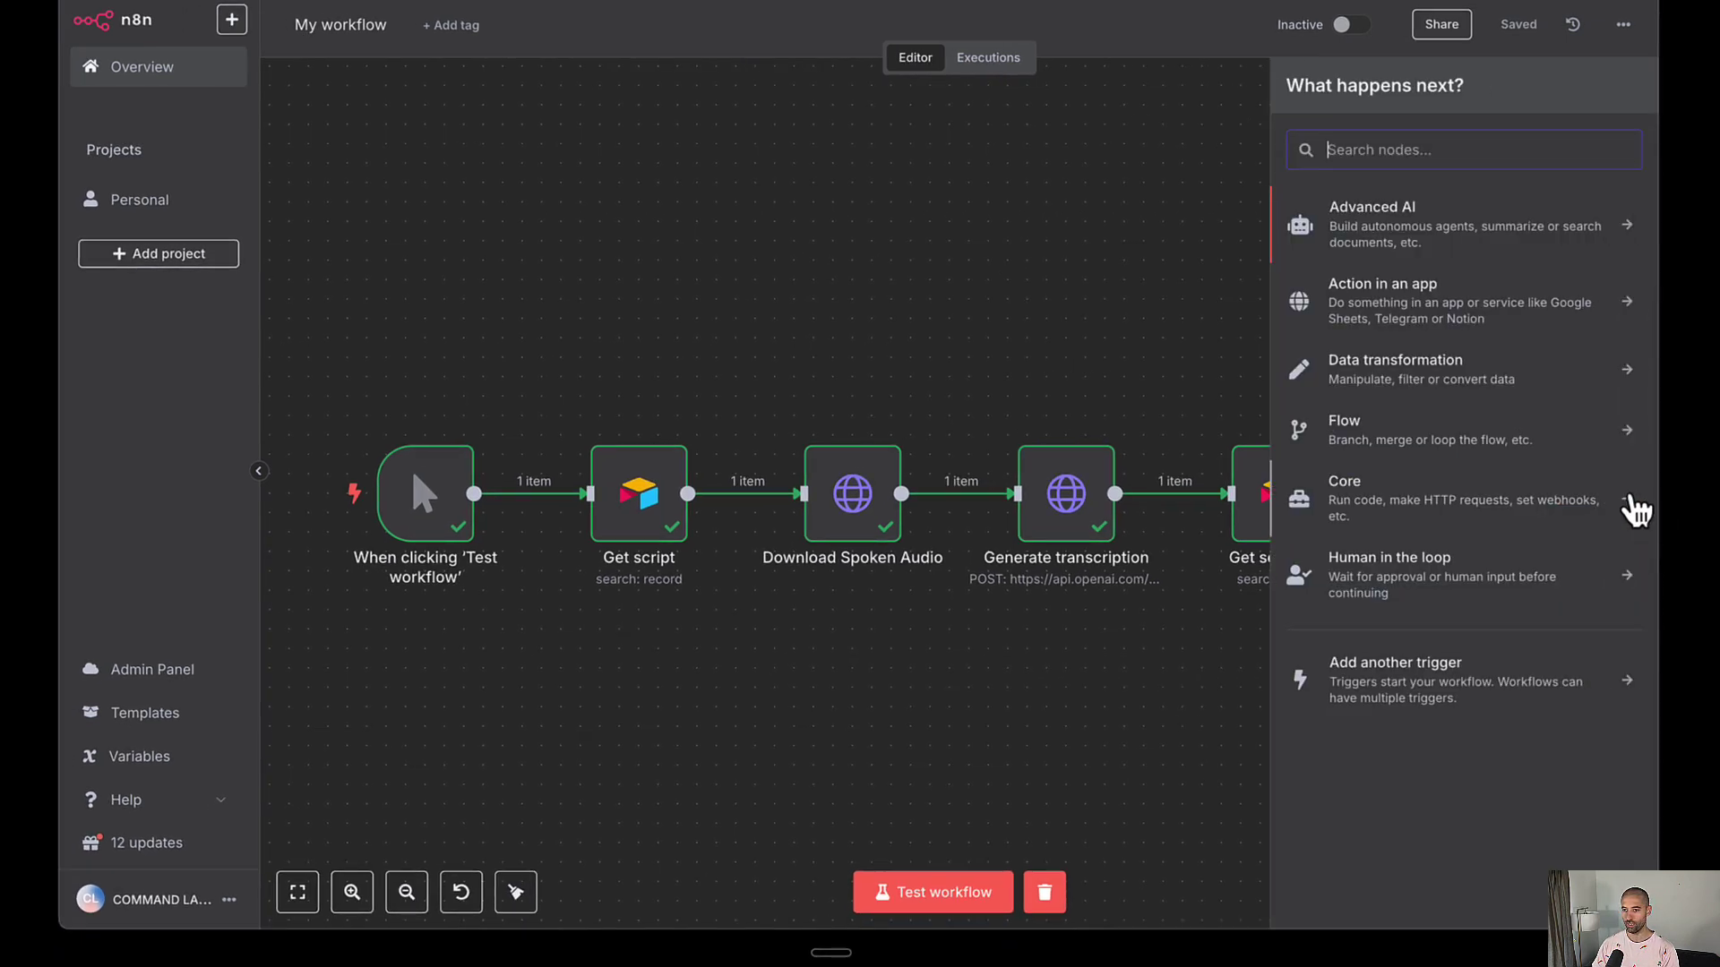
{"action": "type", "text": "if"}
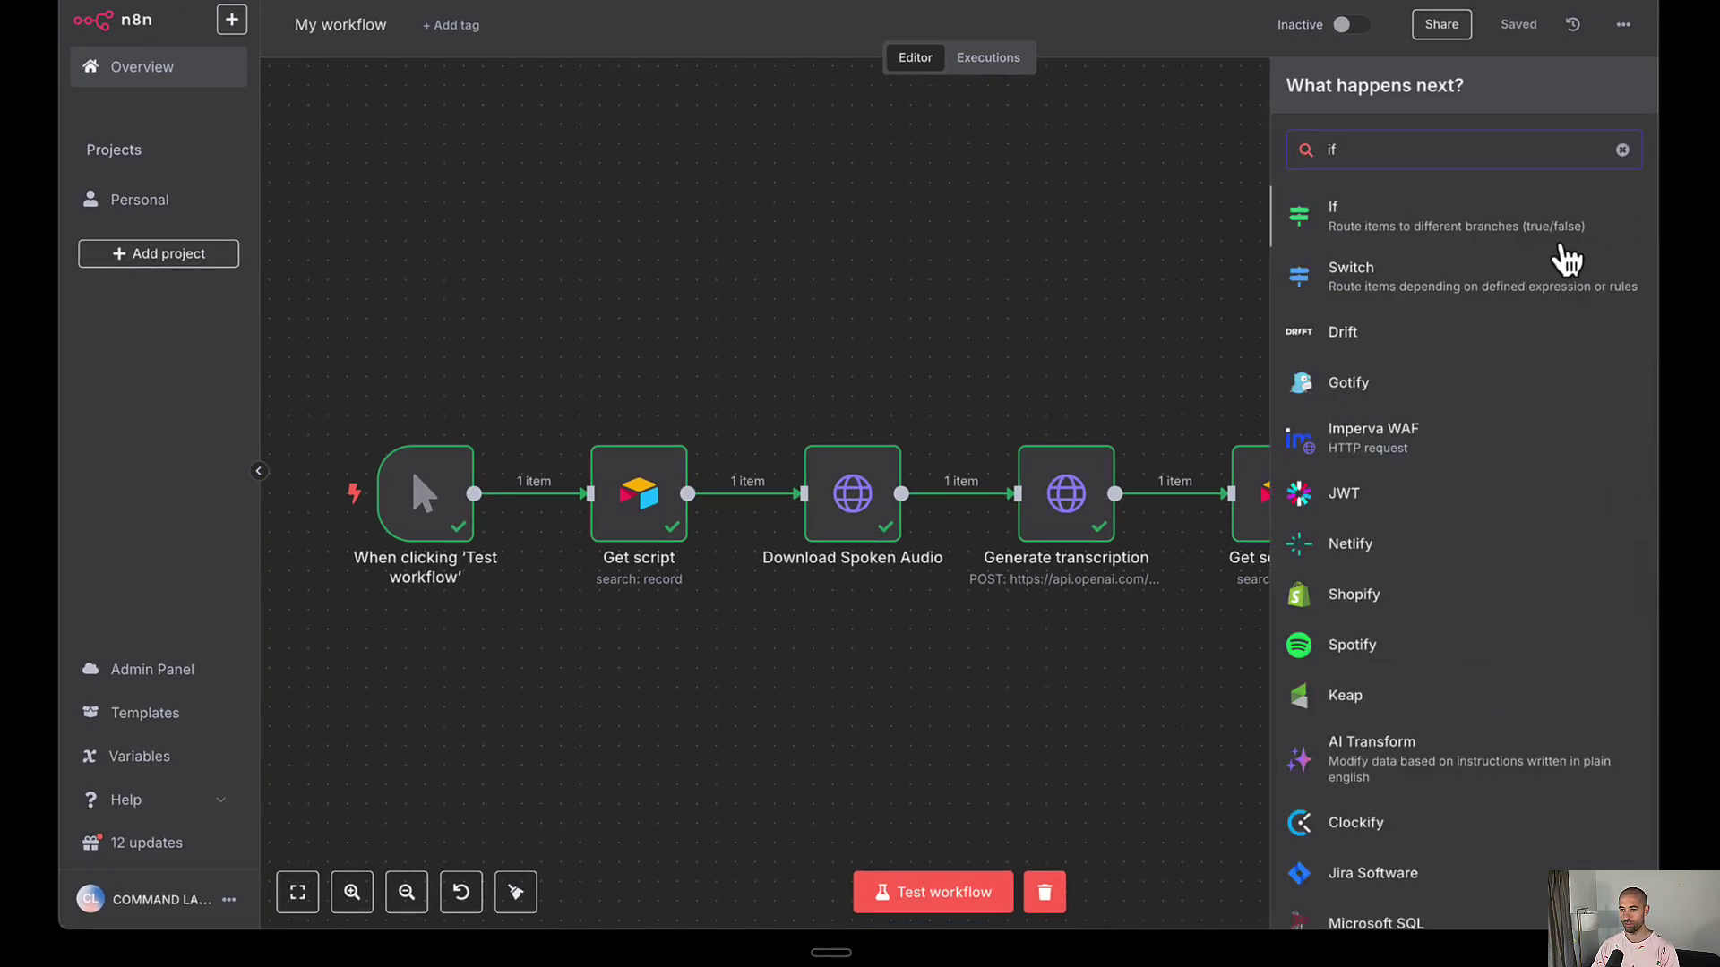
{"action": "left_click", "coordinate": [1421, 222]}
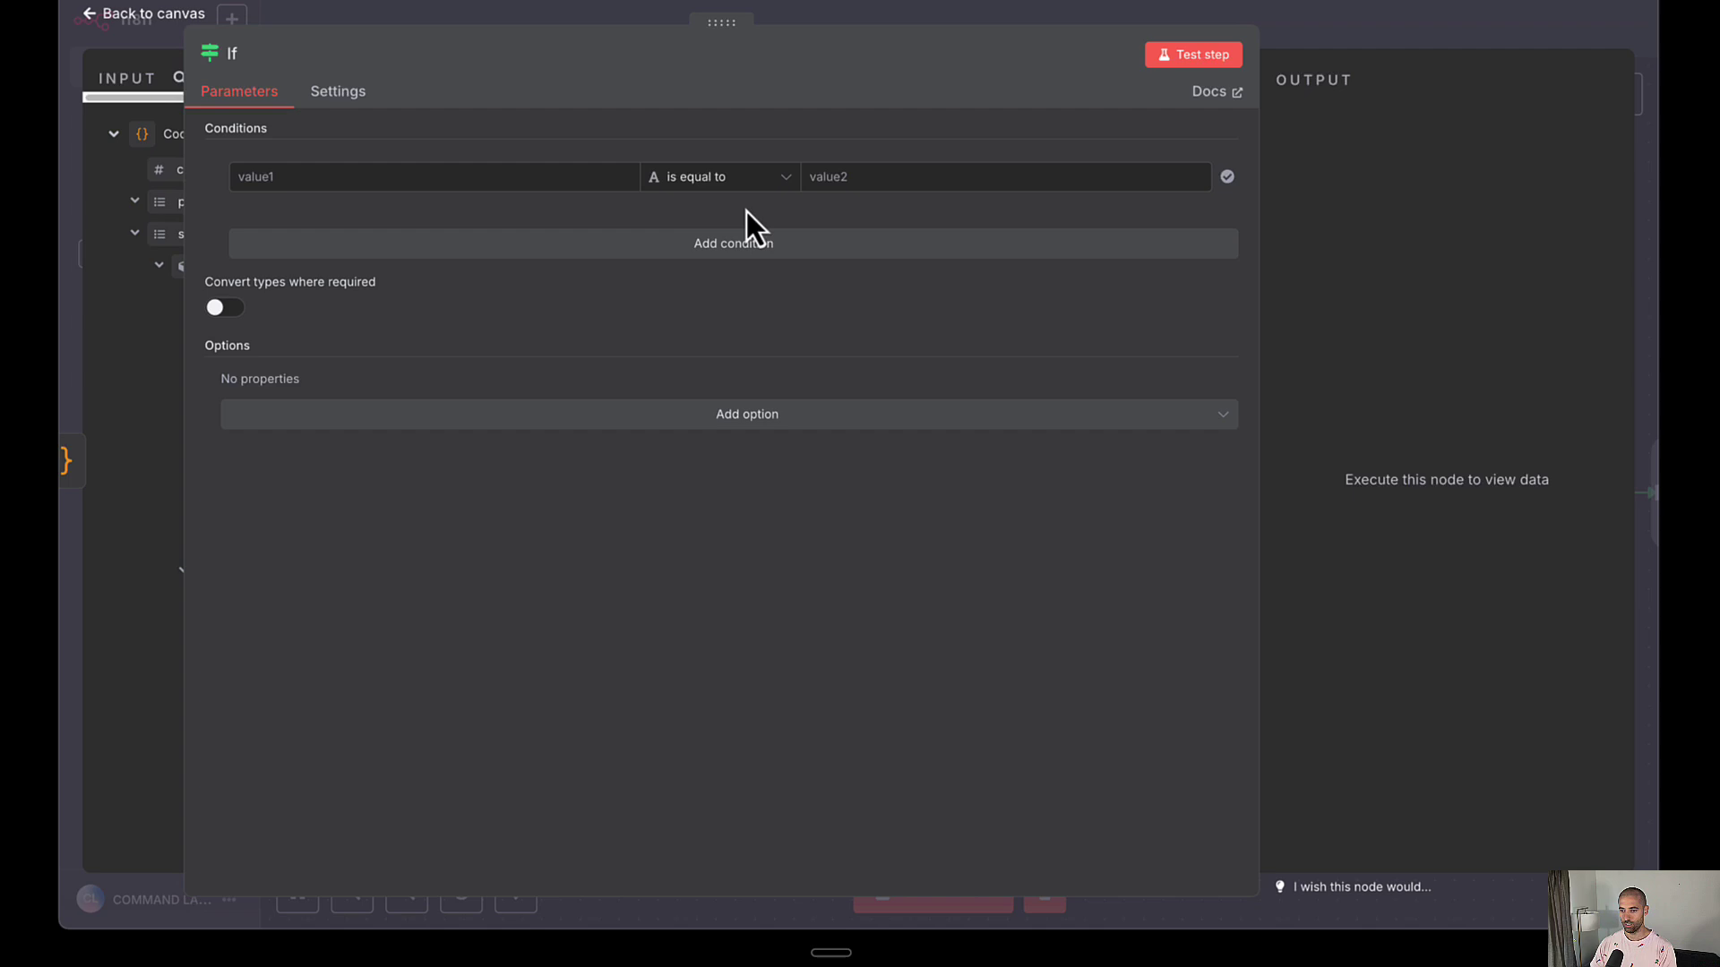
{"action": "left_click", "coordinate": [1386, 49]}
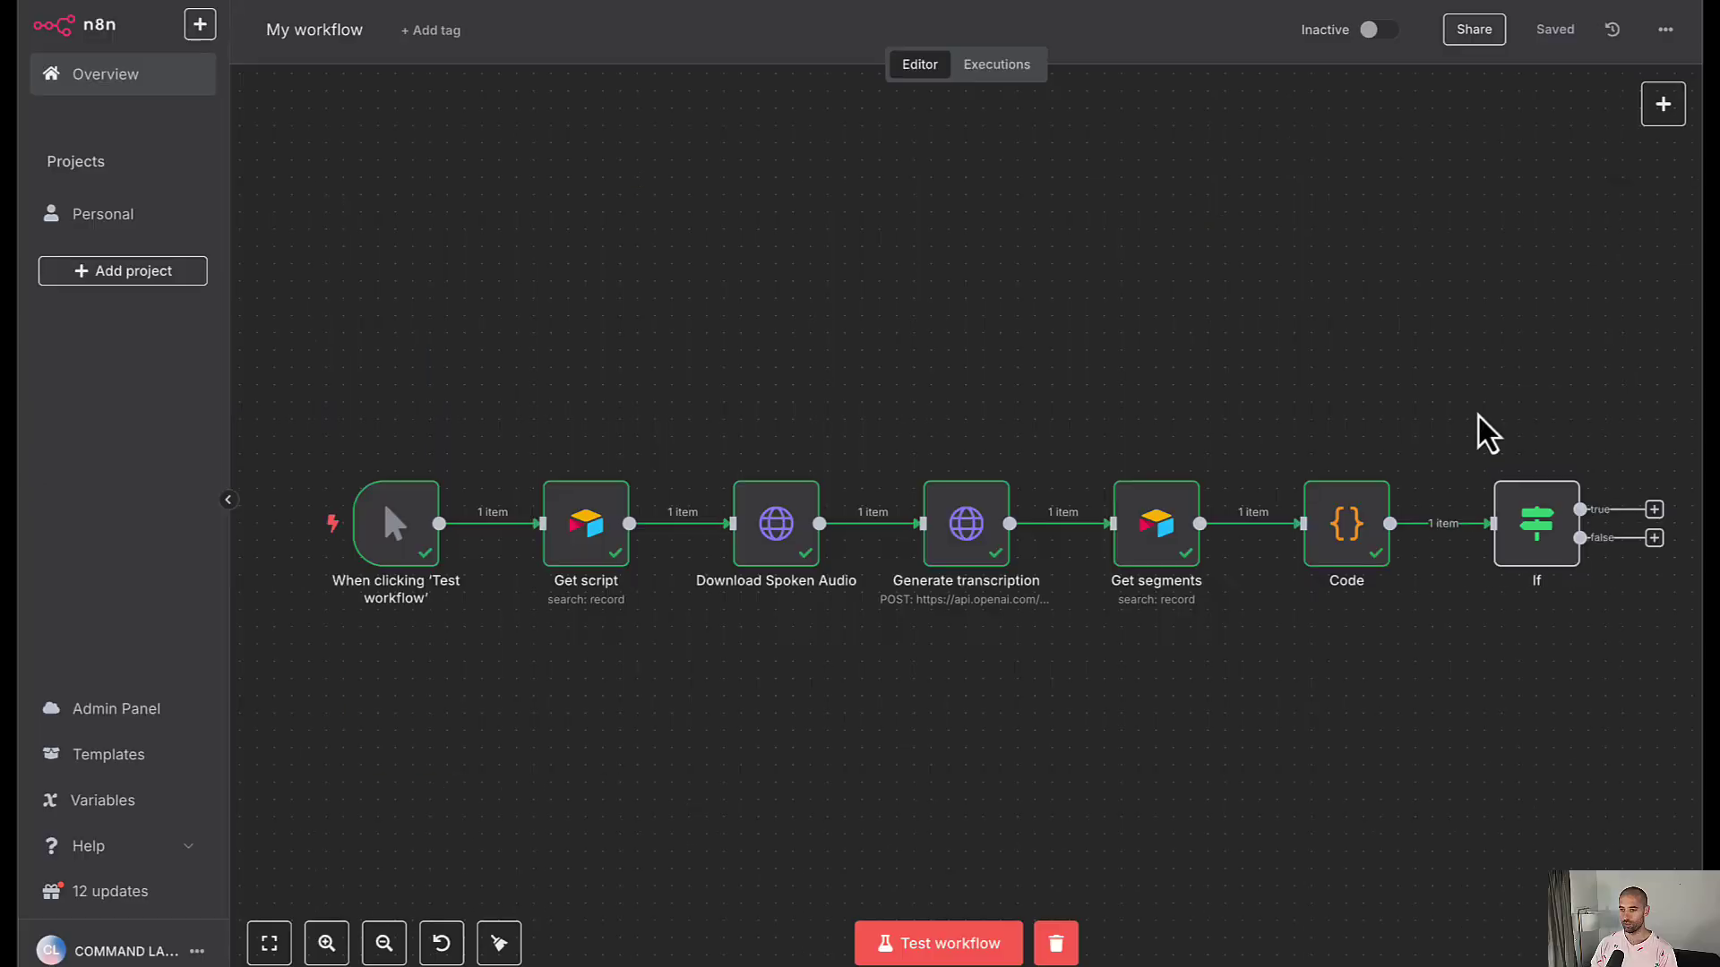
Set the If node's condition to the number {{ $json.count }} is greater than 0, test the node and return to the canvas
{"action": "double_click", "coordinate": [1537, 530]}
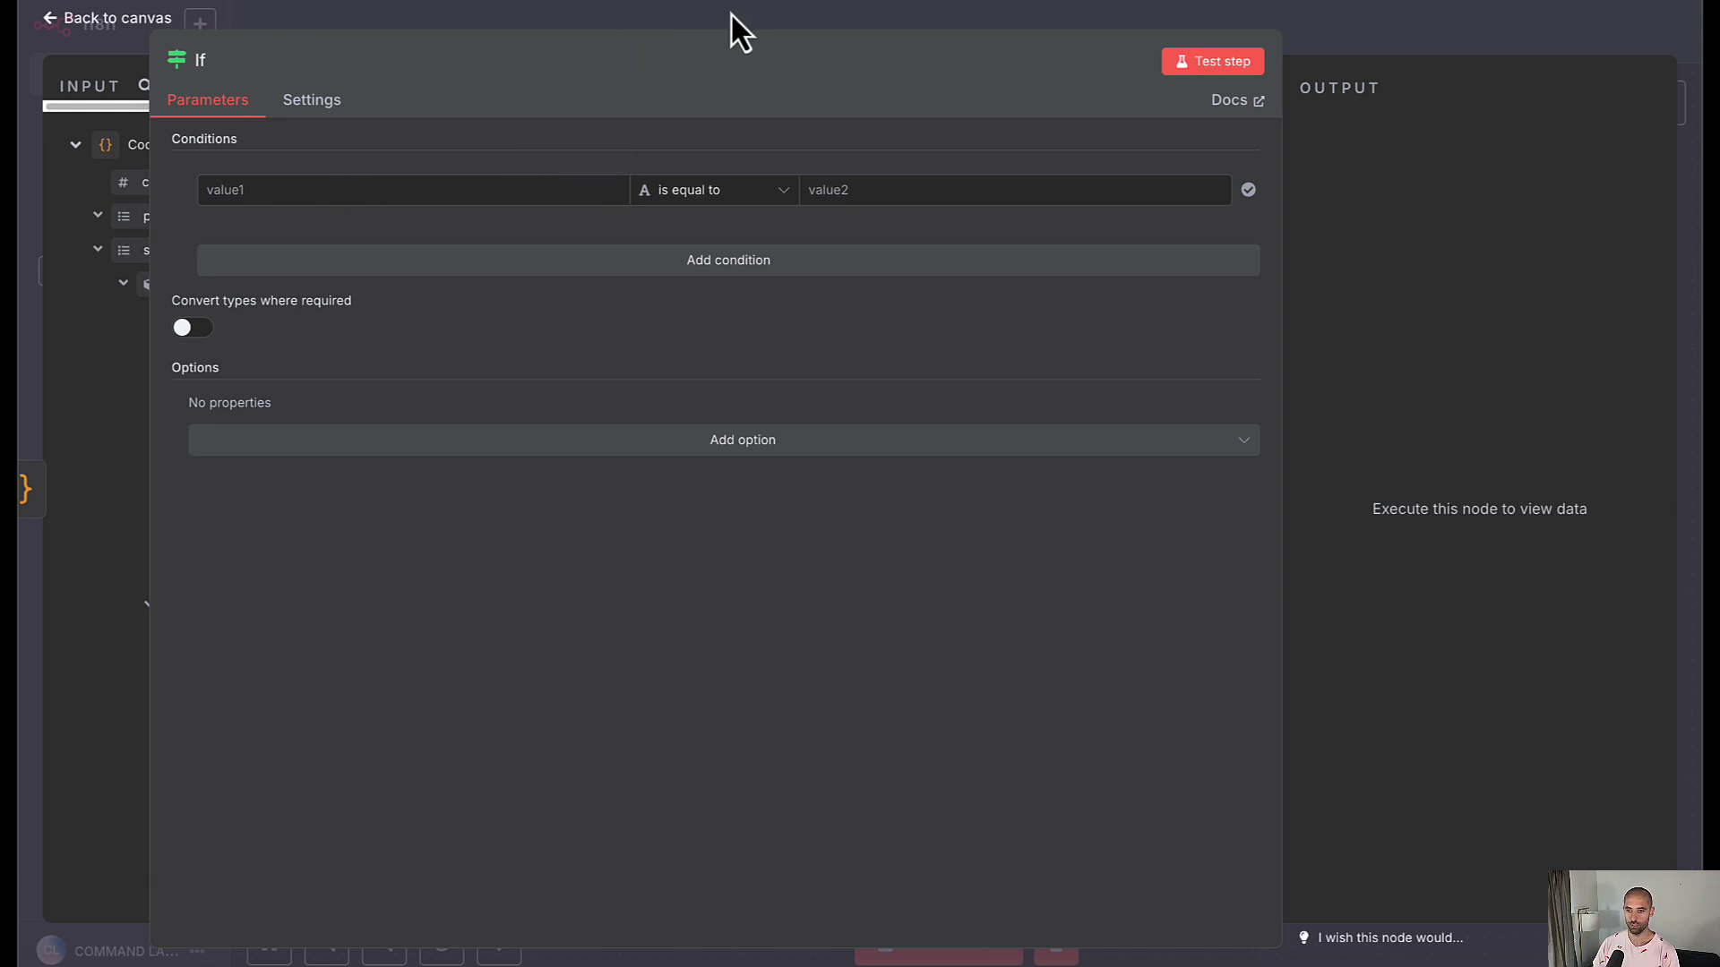
{"action": "left_click_drag", "start_coordinate": [723, 43], "coordinate": [1293, 50]}
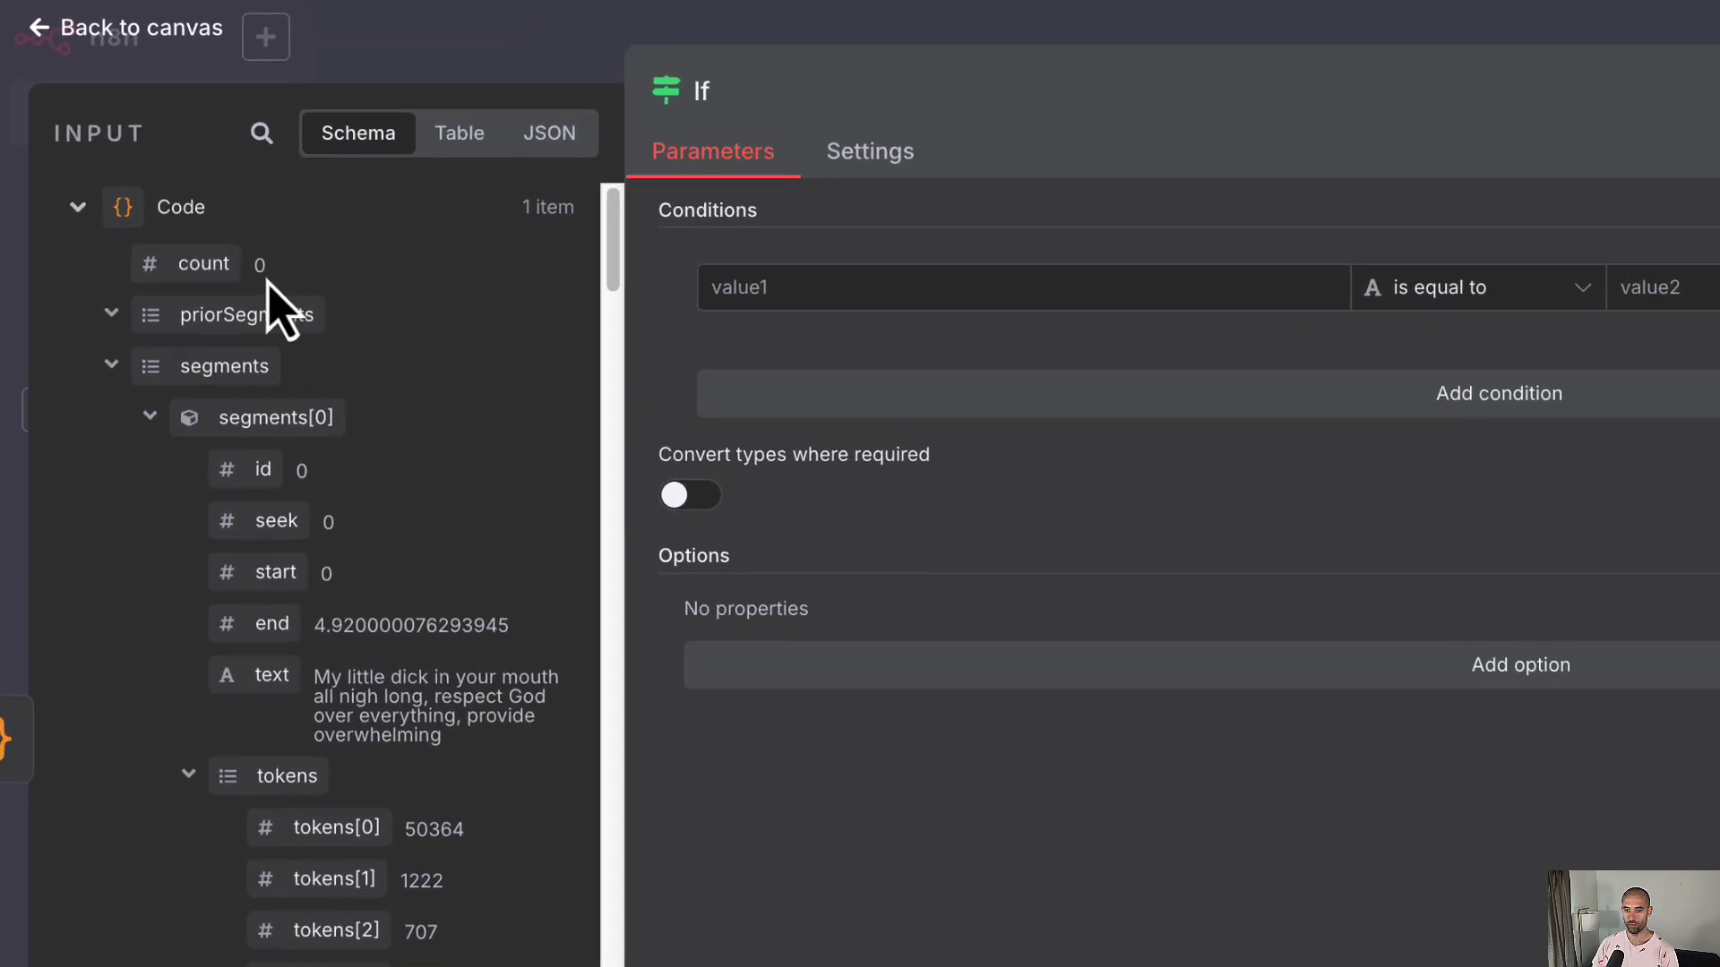
{"action": "left_click_drag", "start_coordinate": [244, 278], "coordinate": [714, 318]}
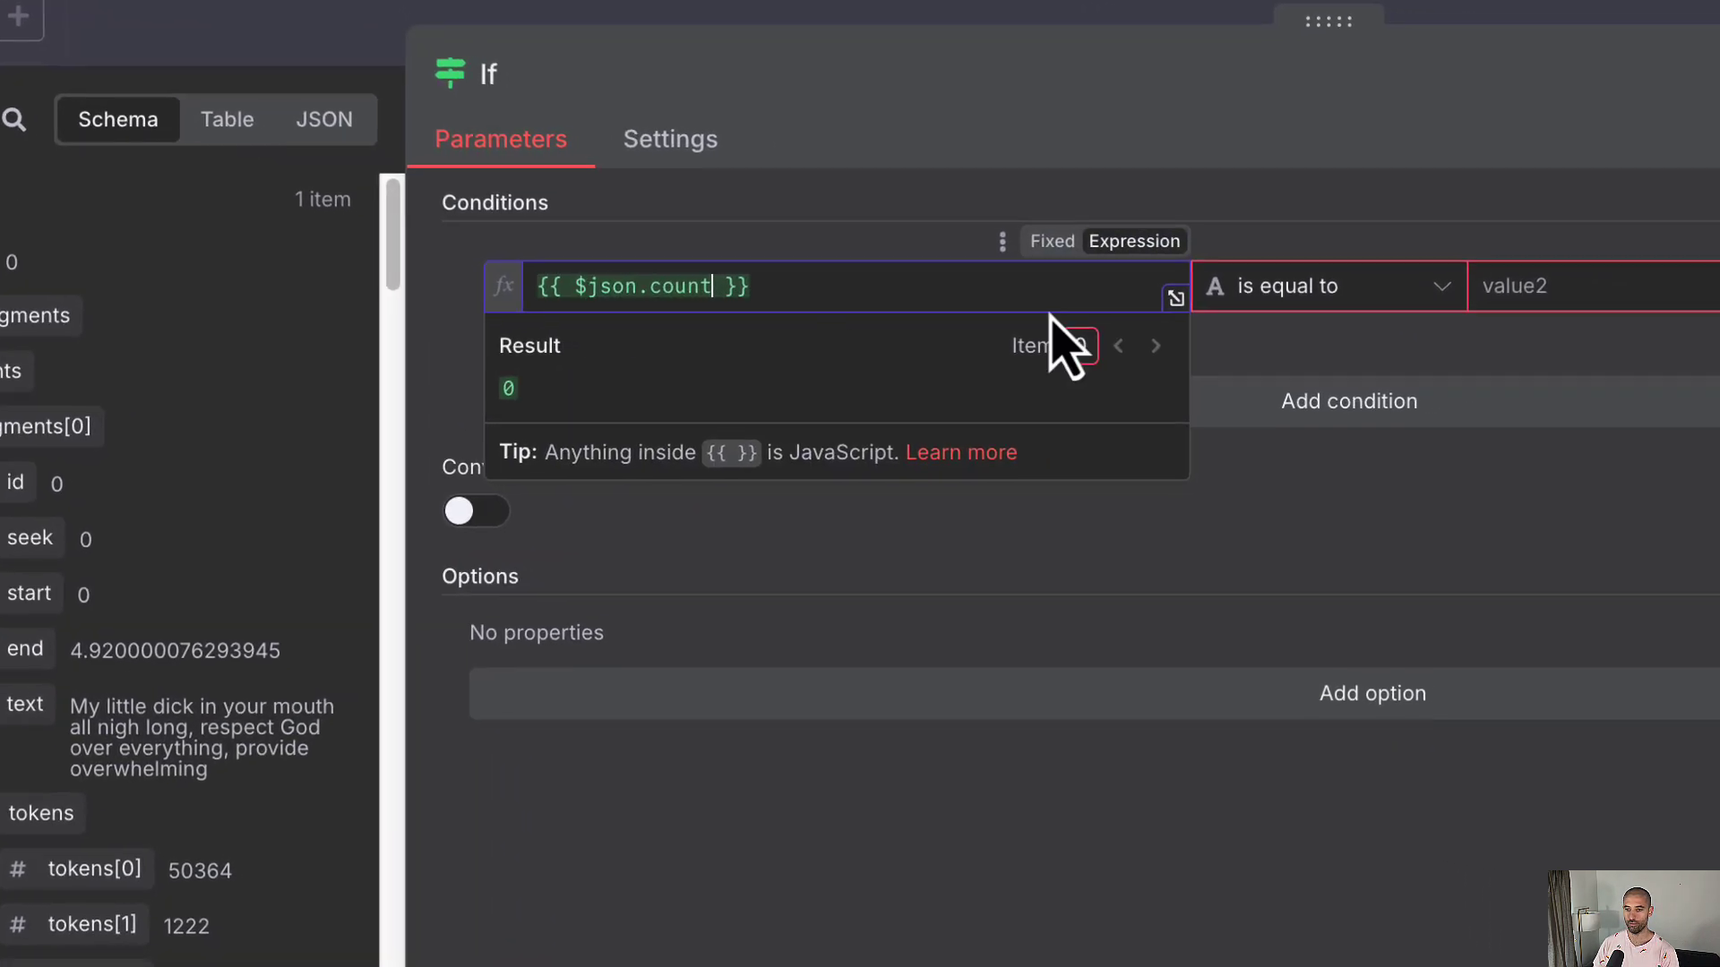
{"action": "left_click", "coordinate": [1330, 288]}
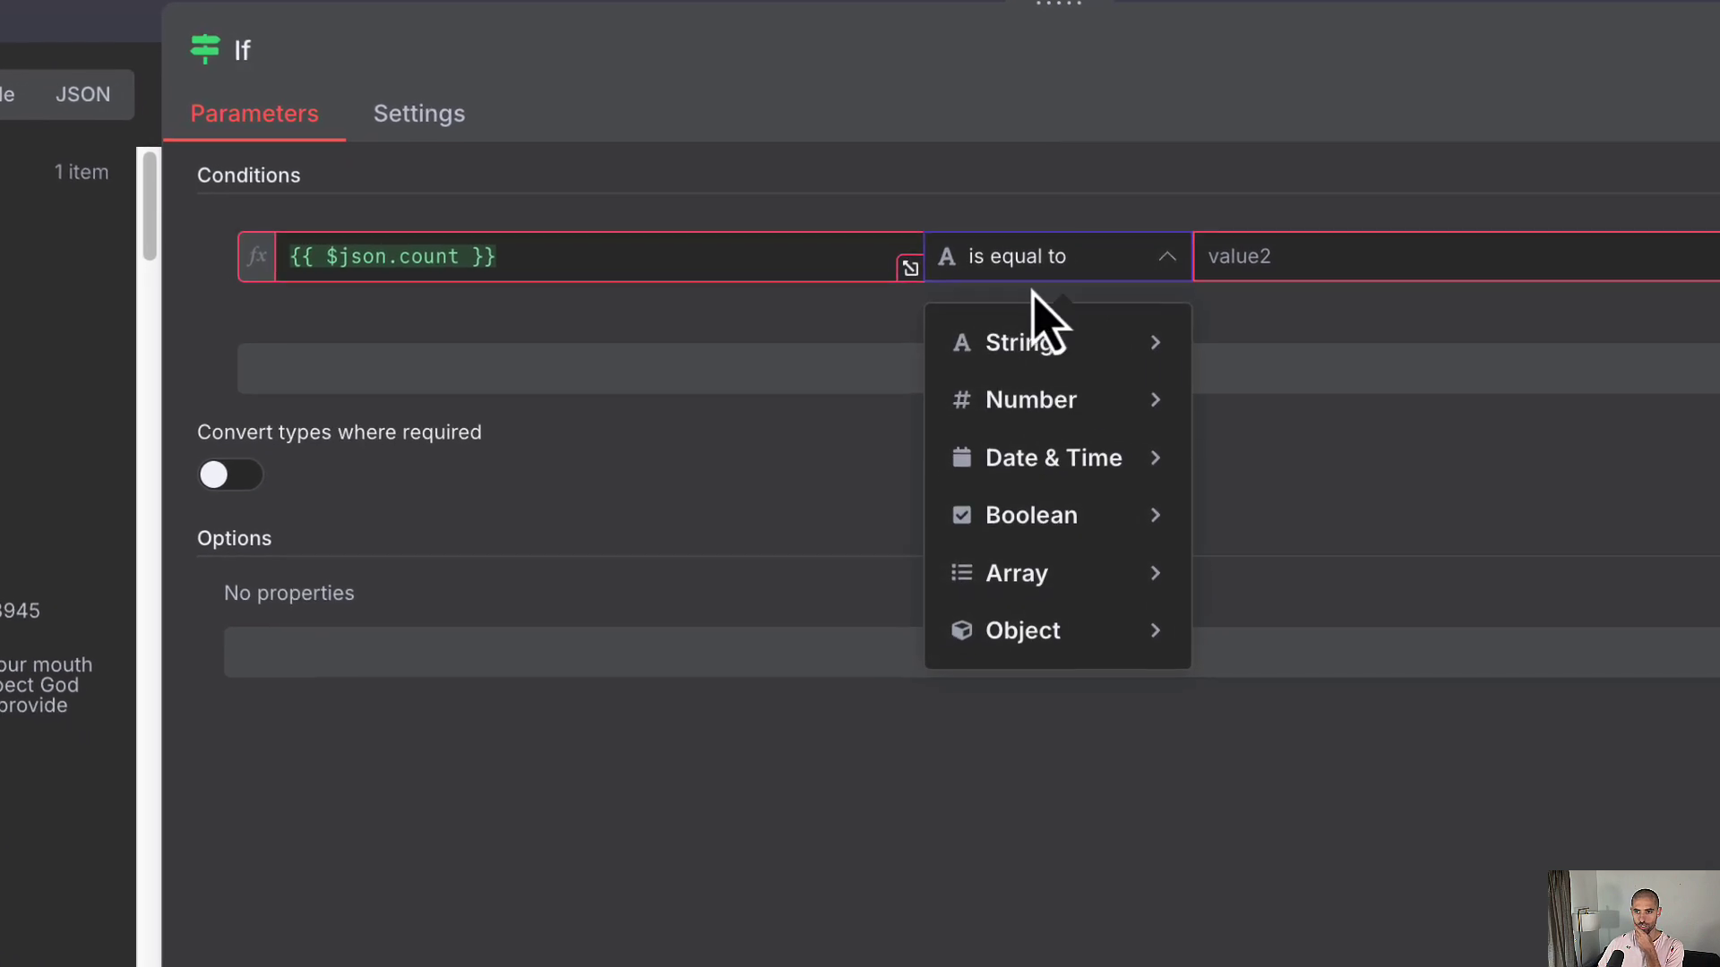
{"action": "mouse_move", "coordinate": [936, 344]}
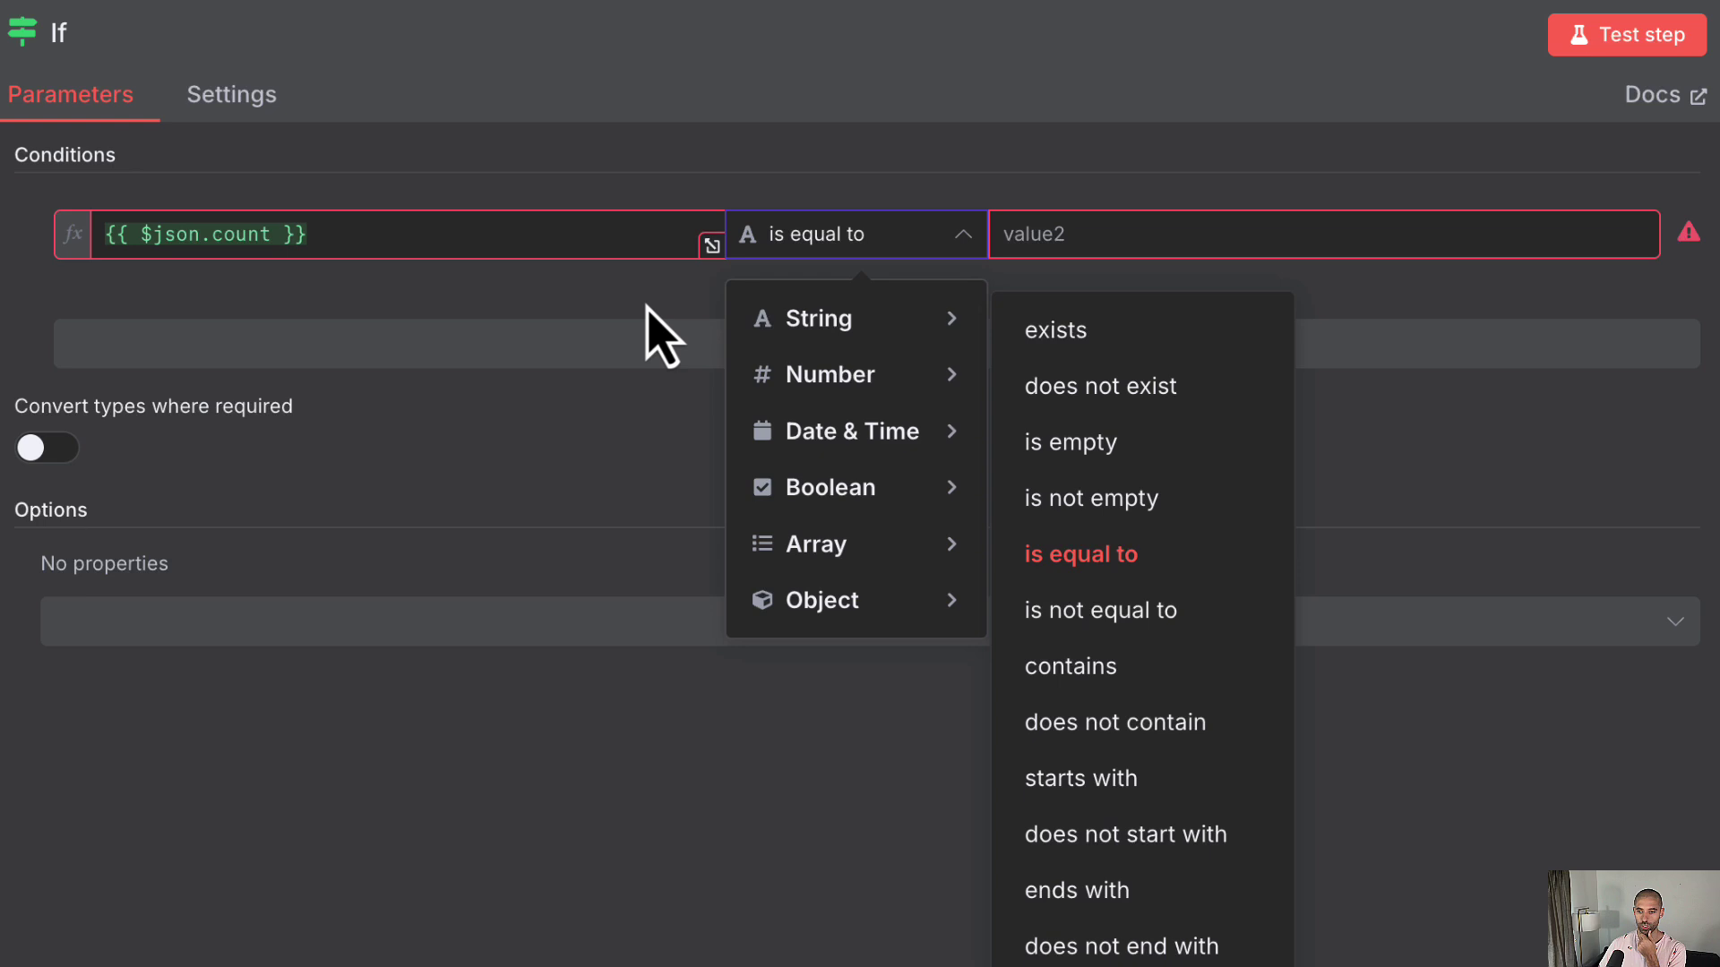
{"action": "mouse_move", "coordinate": [896, 374]}
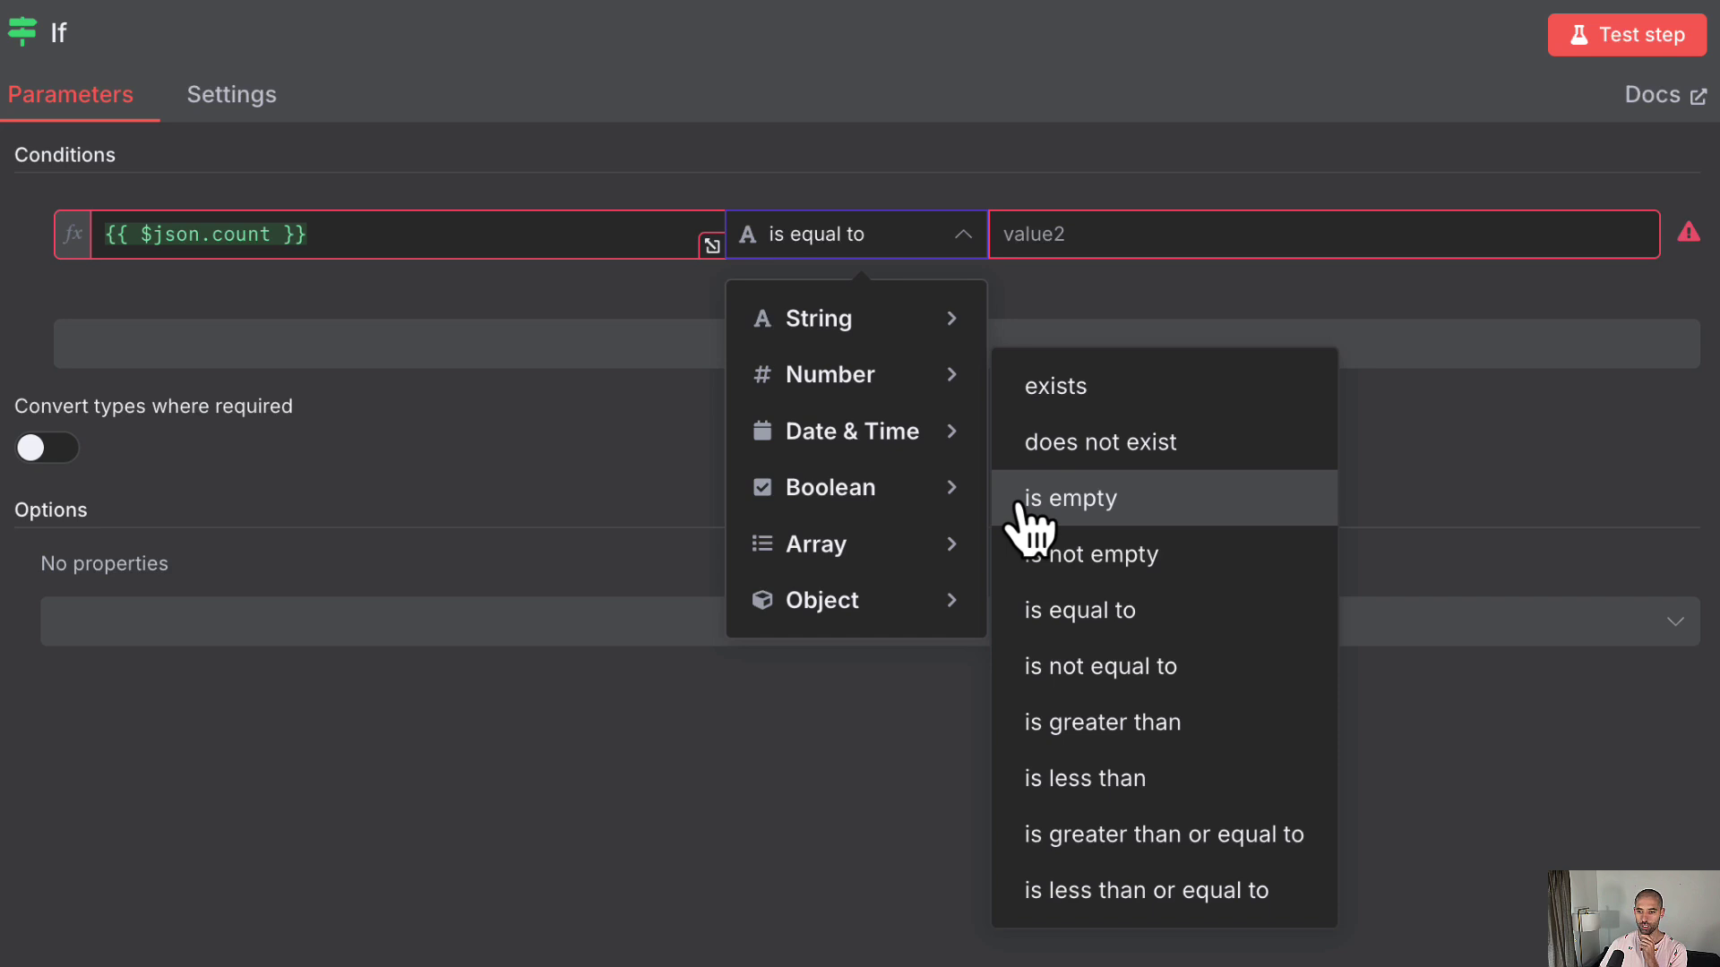
{"action": "left_click", "coordinate": [1103, 722]}
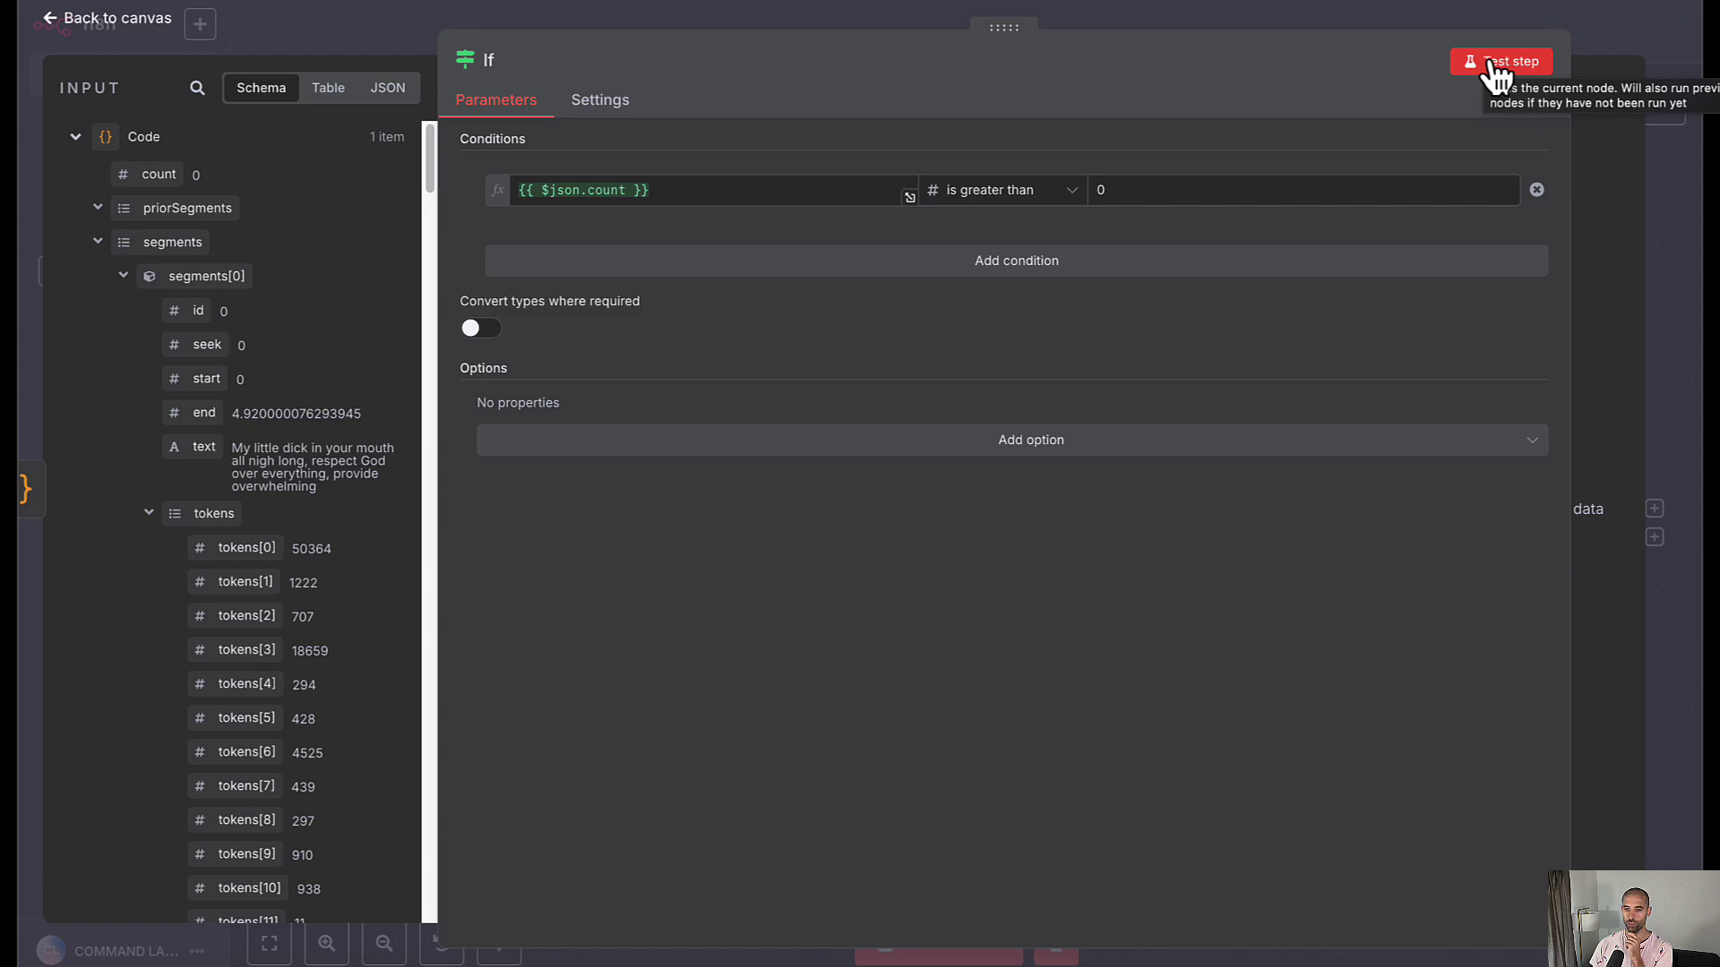
{"action": "left_click", "coordinate": [1489, 61]}
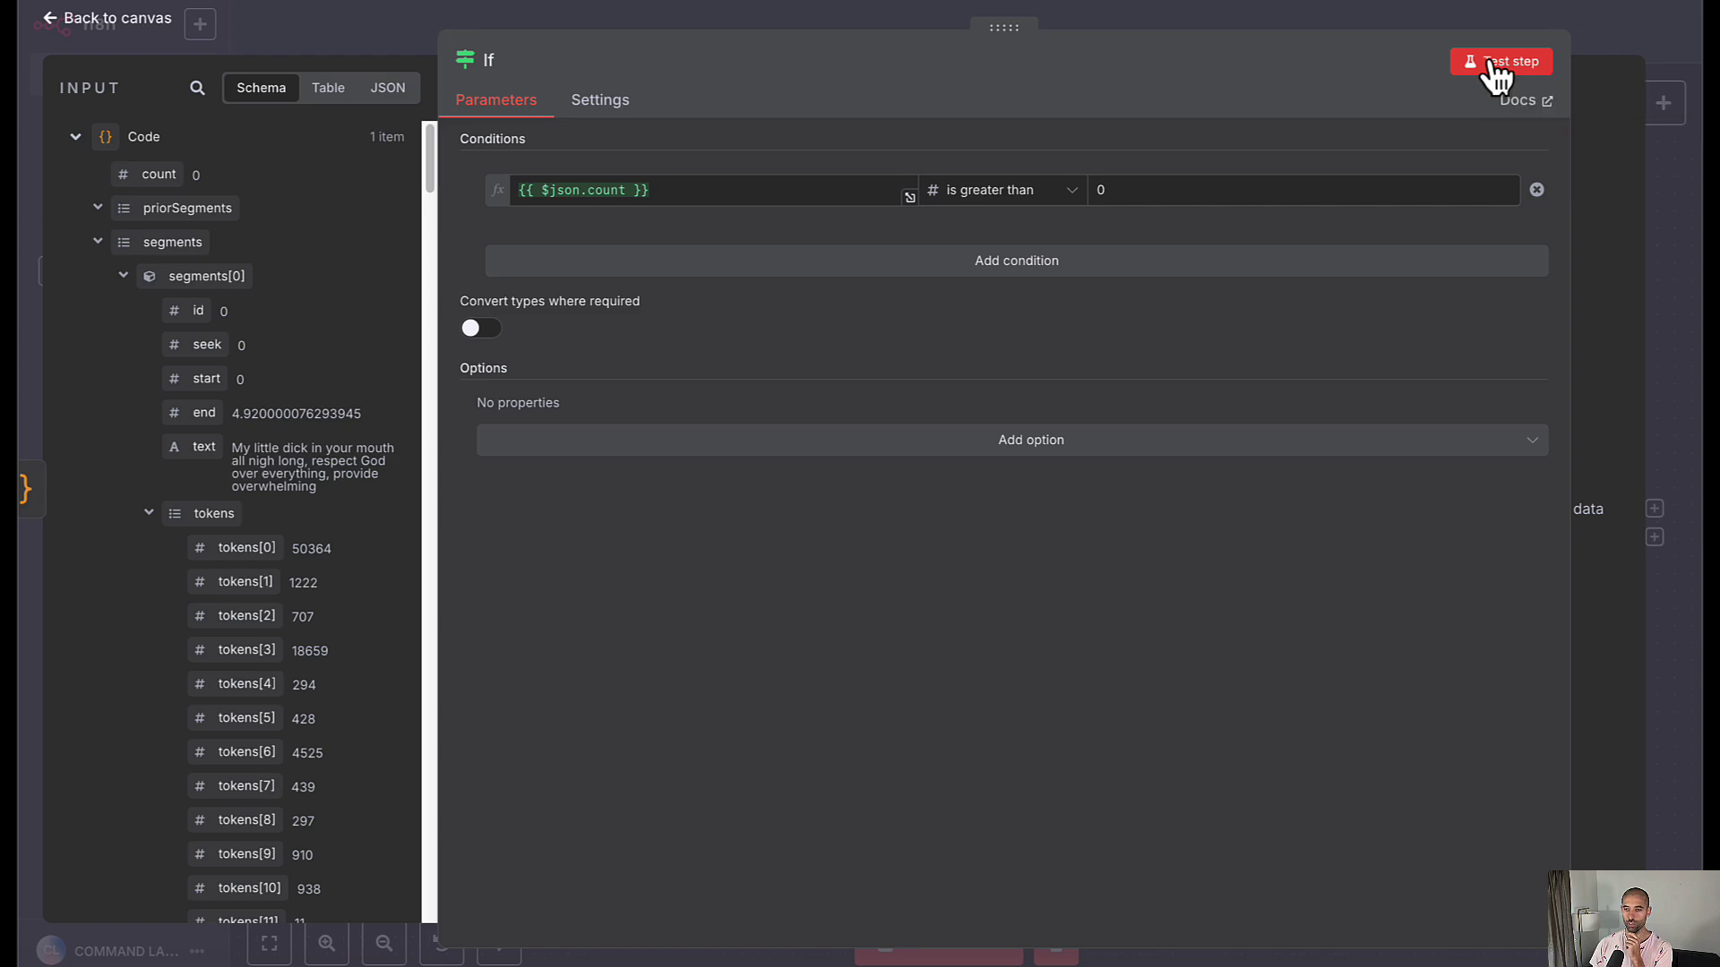
{"action": "left_click", "coordinate": [1248, 22]}
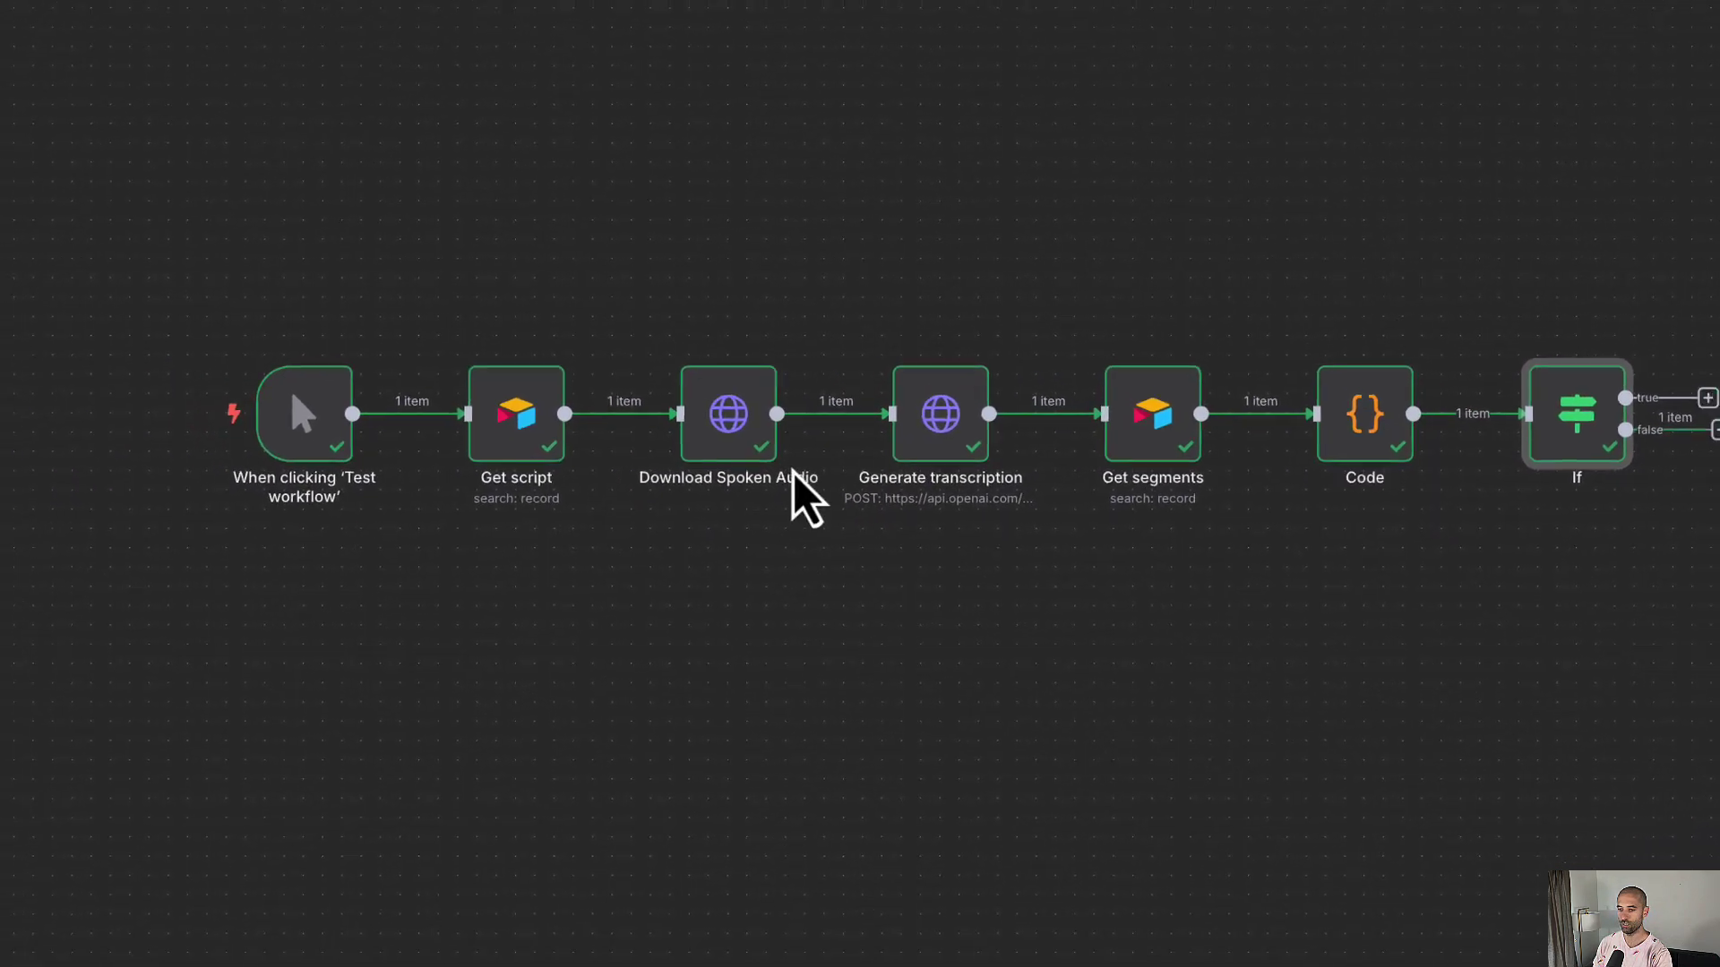
Save the workflow and move the whole chain of nodes together slightly down and to the left on the canvas
{"action": "left_click", "coordinate": [909, 914]}
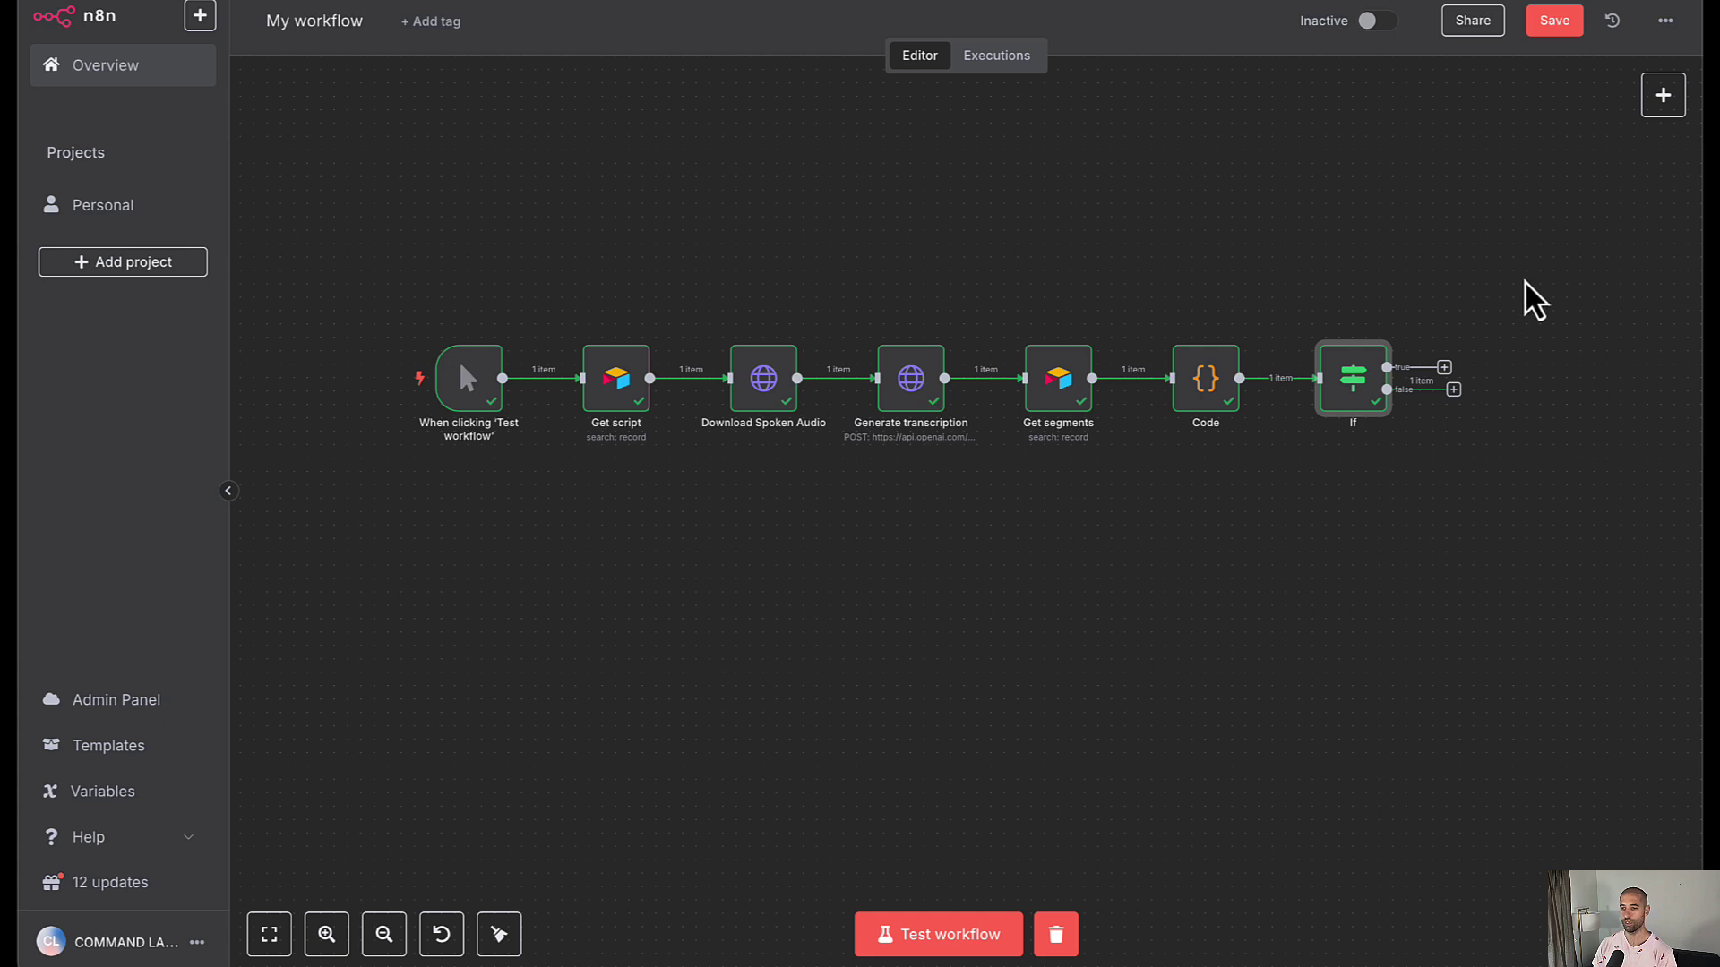
{"action": "key", "text": "ctrl+s"}
{"action": "left_click_drag", "start_coordinate": [357, 209], "coordinate": [1395, 520]}
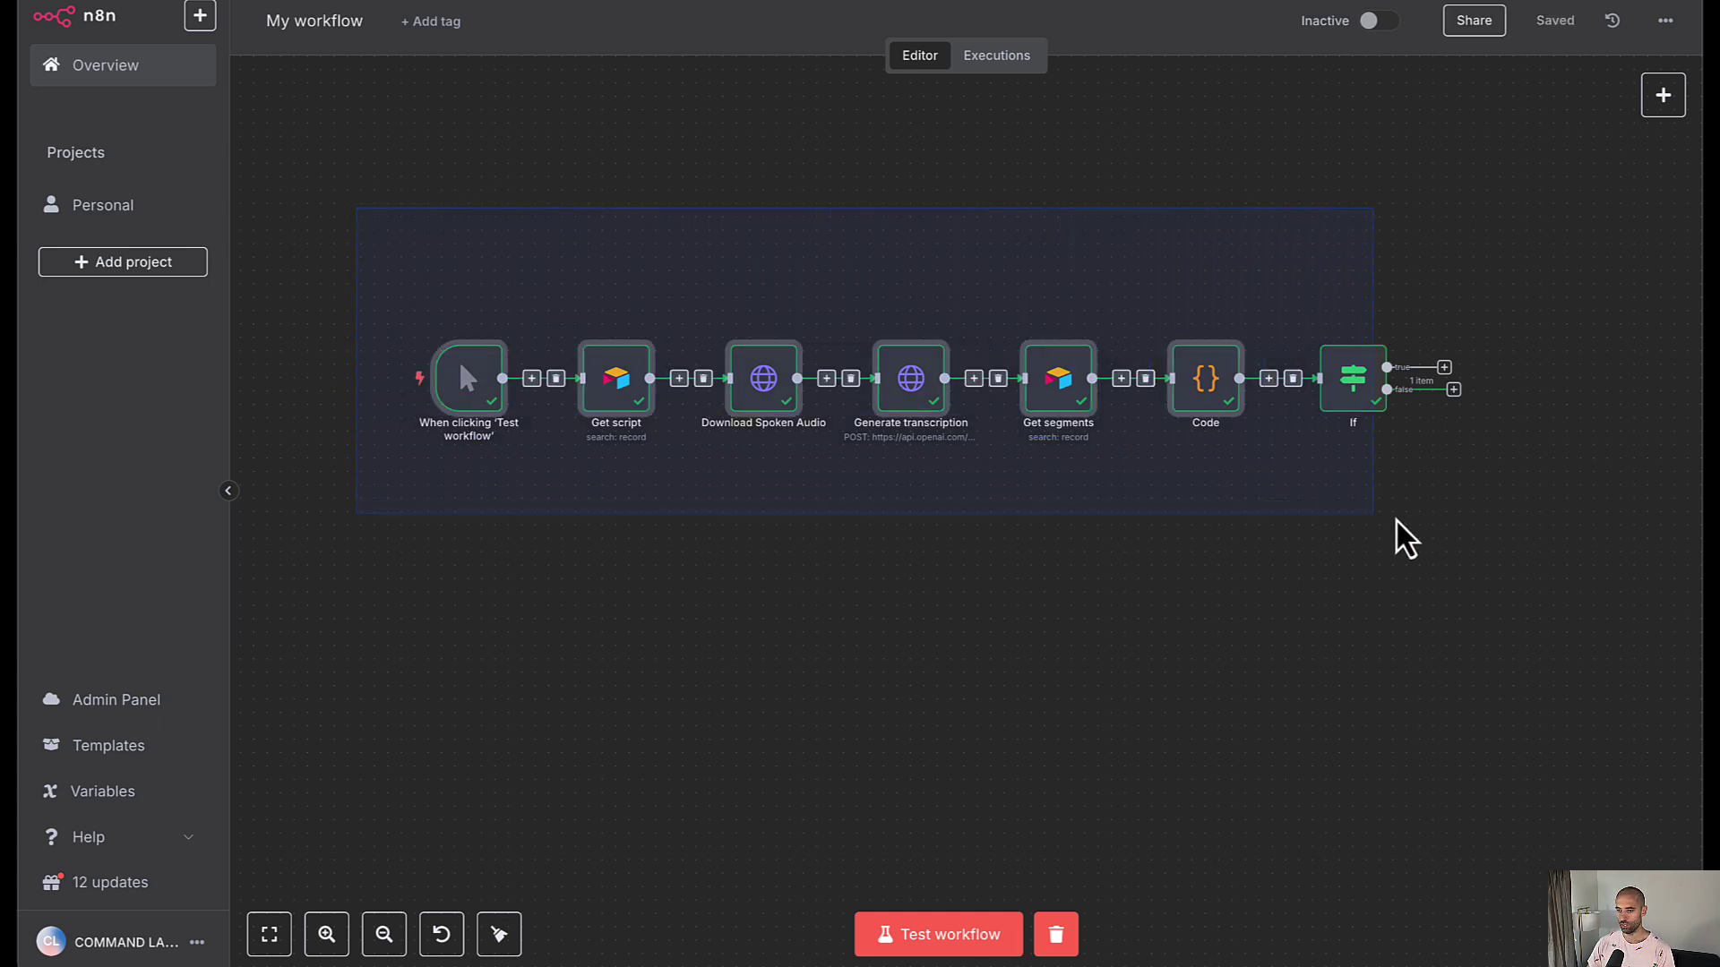
{"action": "left_click_drag", "start_coordinate": [1505, 566], "coordinate": [1503, 564]}
{"action": "left_click_drag", "start_coordinate": [1355, 399], "coordinate": [1258, 466]}
{"action": "left_click", "coordinate": [1240, 373]}
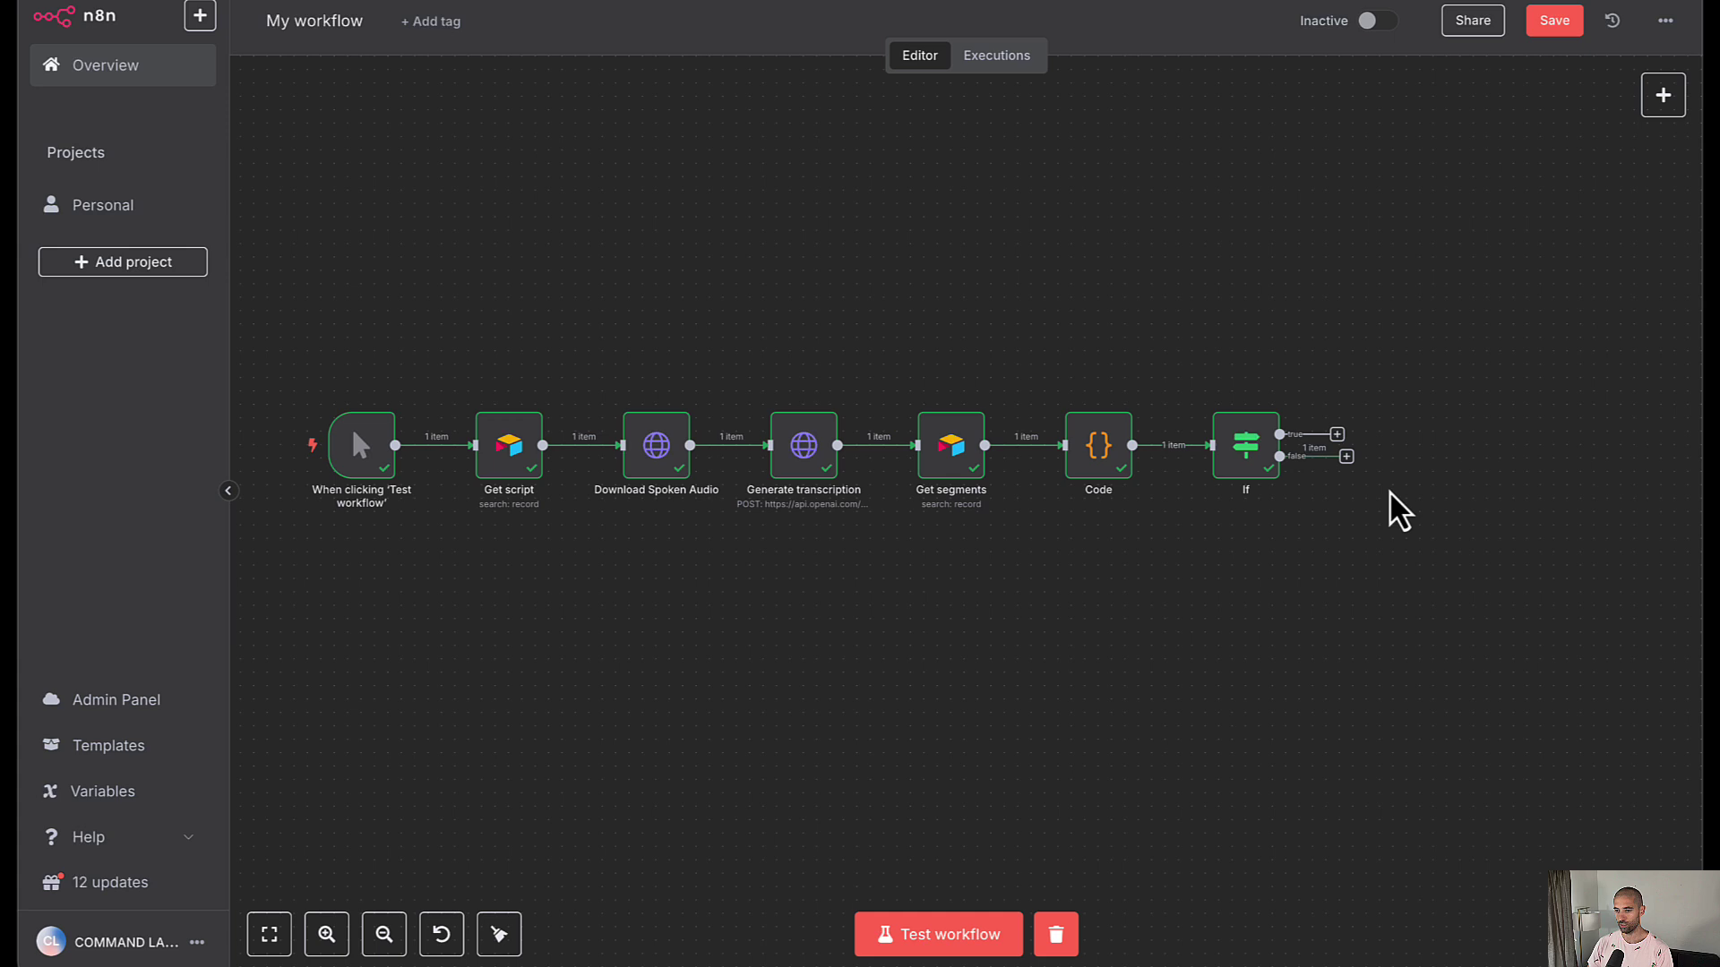
Add a Merge node on the If node's false branch
{"action": "left_click", "coordinate": [1347, 458]}
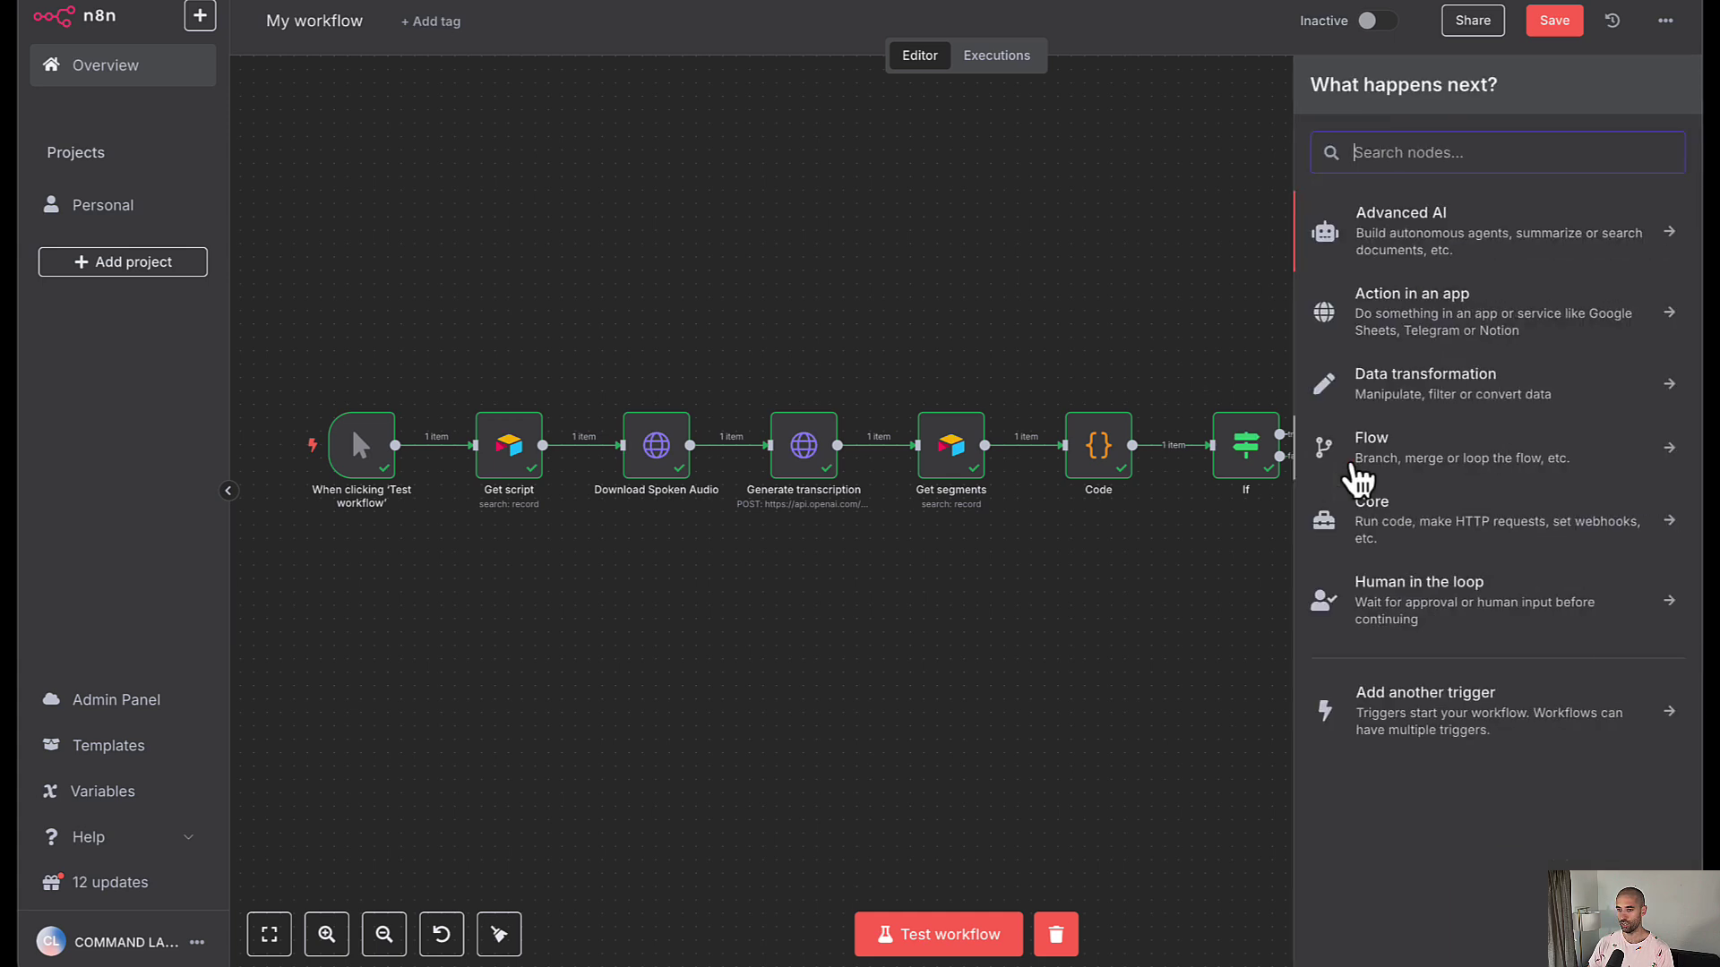
{"action": "type", "text": "merge"}
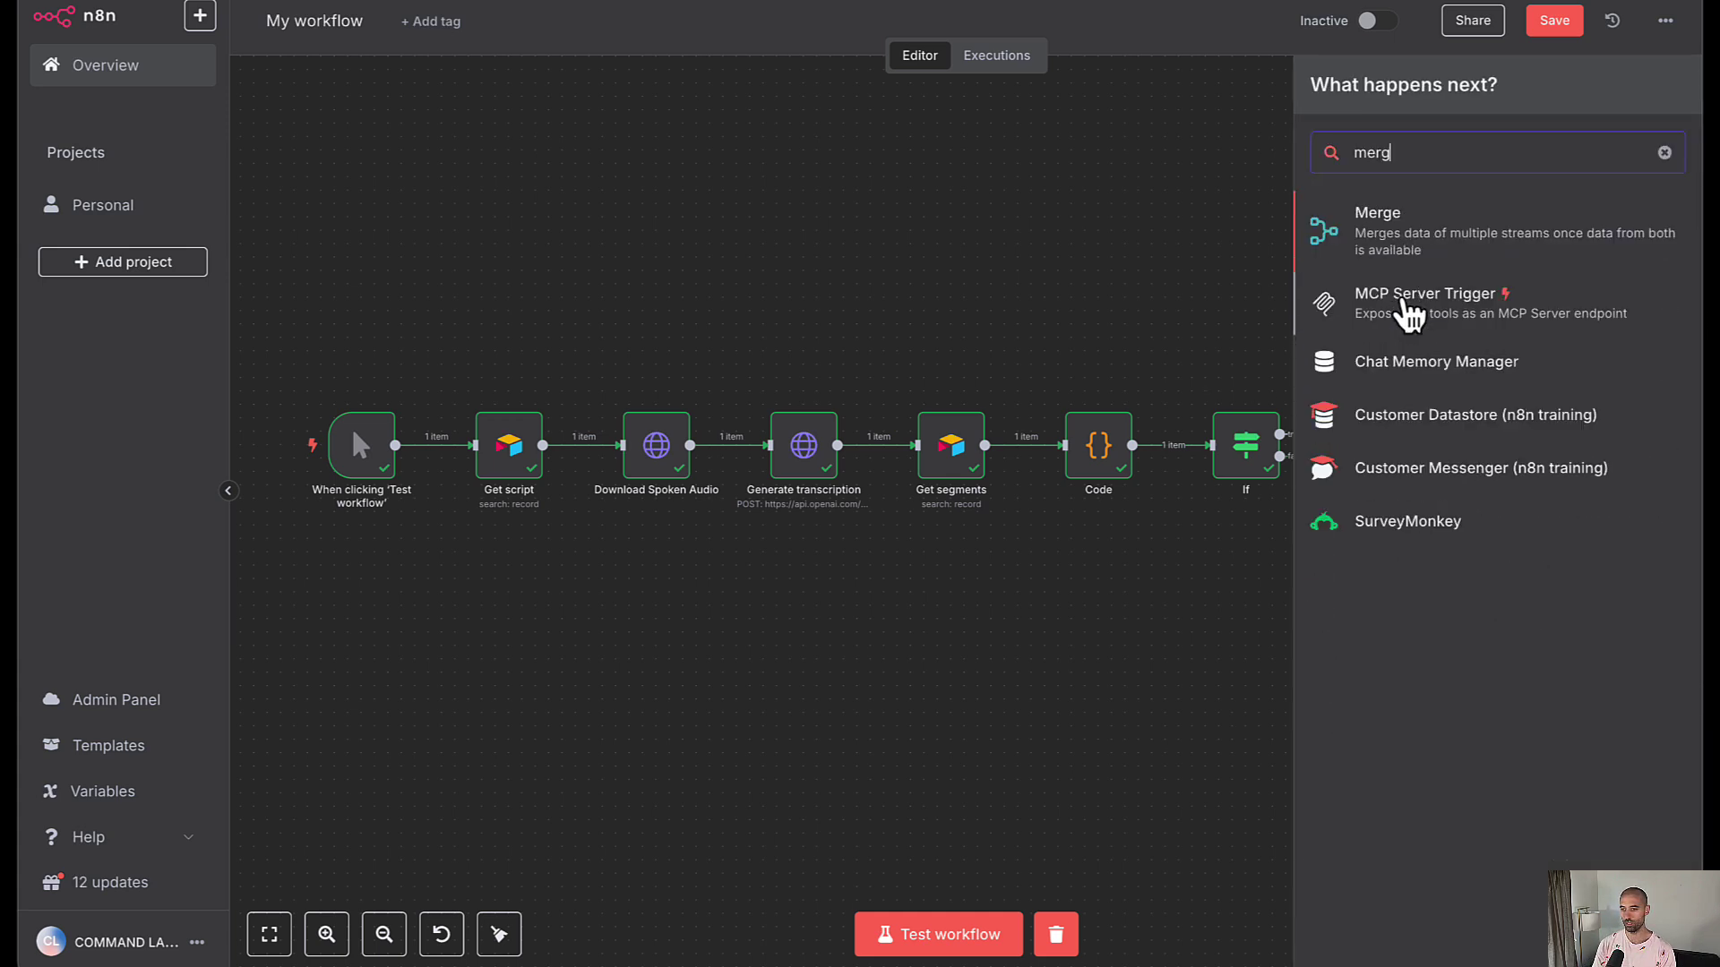
{"action": "left_click", "coordinate": [1380, 251]}
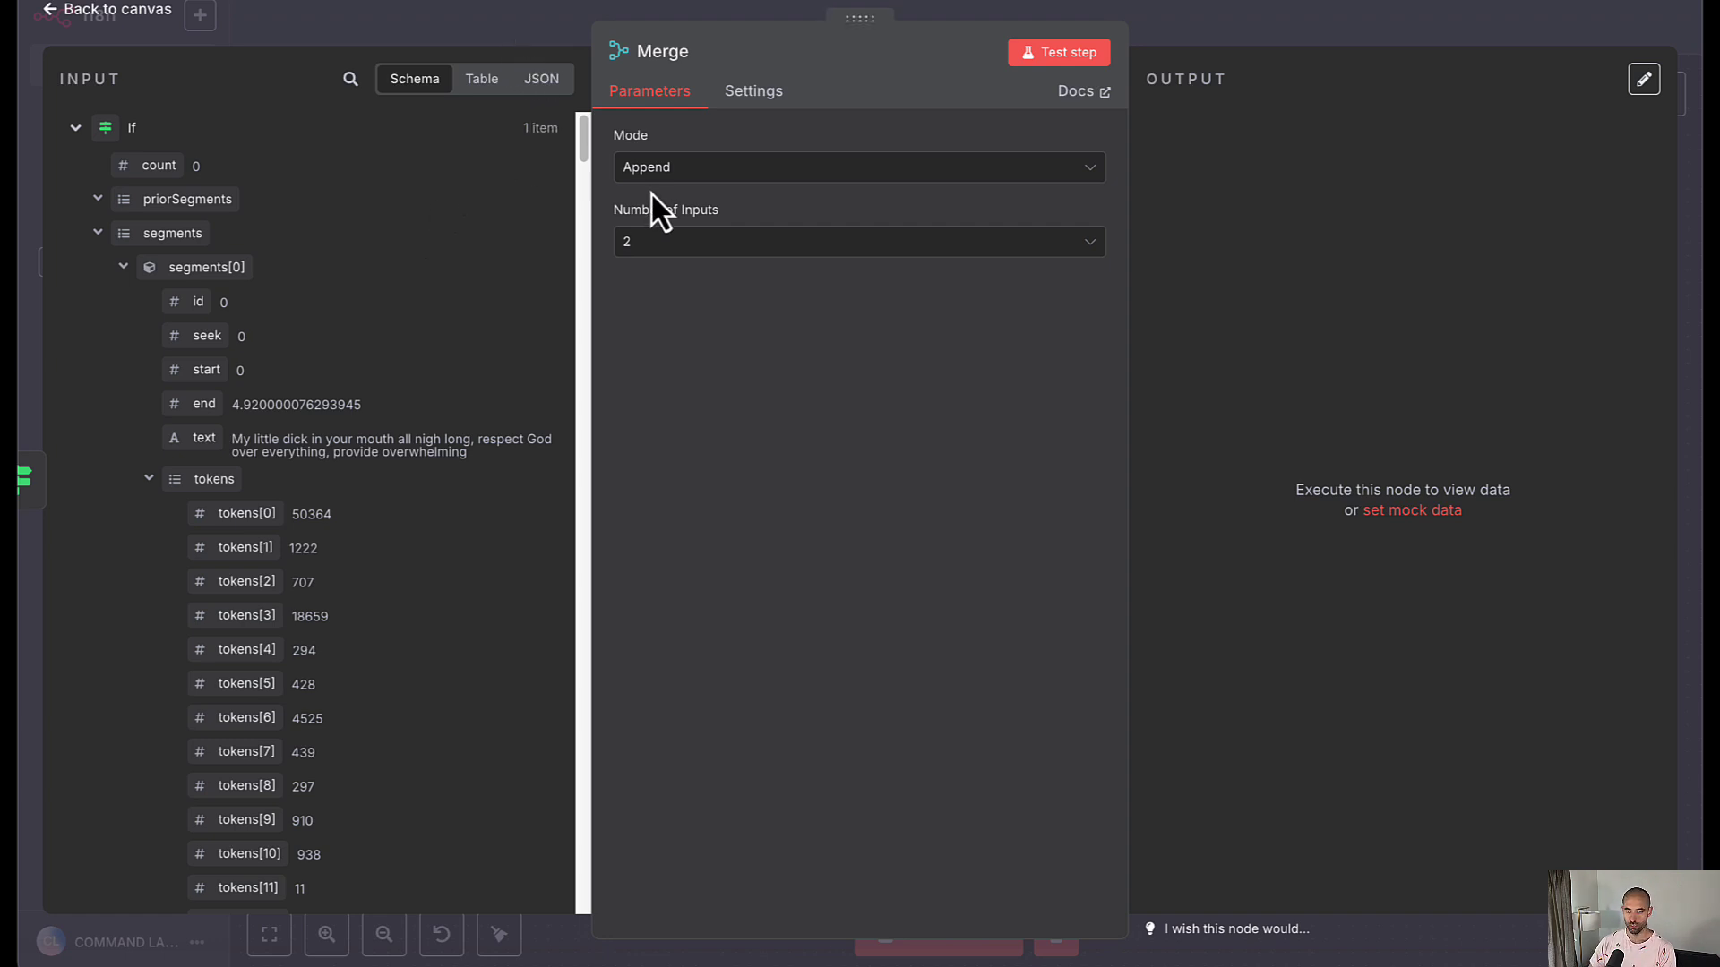
Set the Merge node's mode to Choose Branch, using the data of input 2, and return to the canvas
{"action": "left_click", "coordinate": [644, 174]}
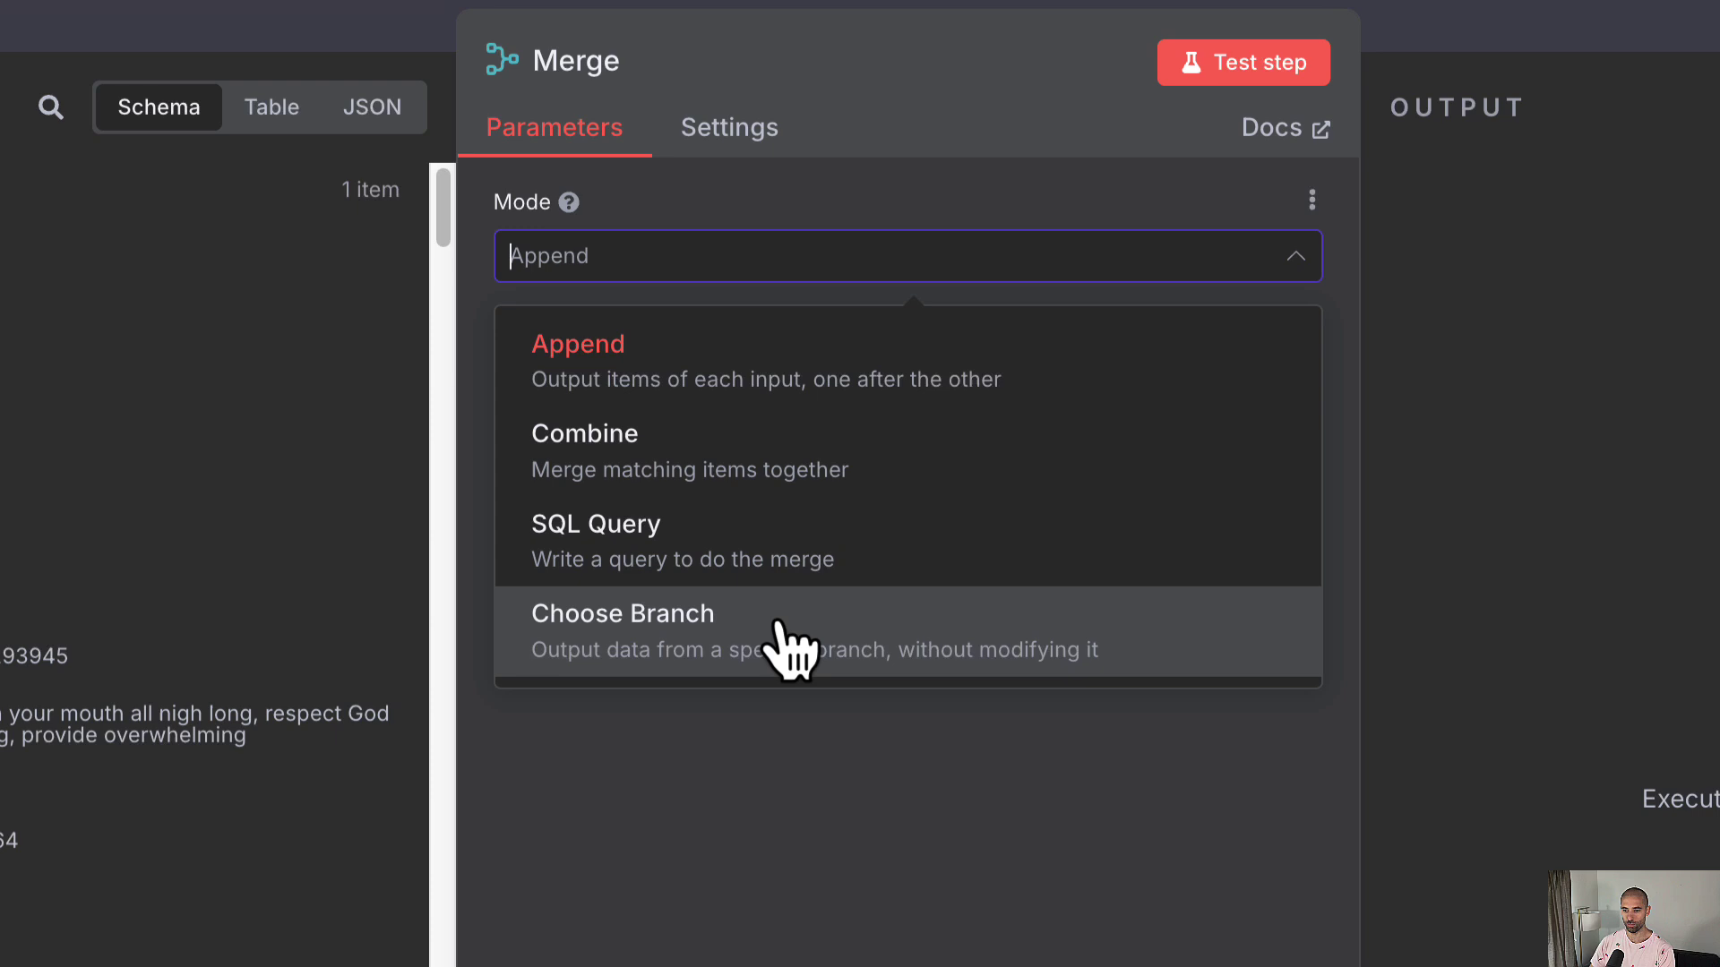
{"action": "left_click", "coordinate": [789, 645]}
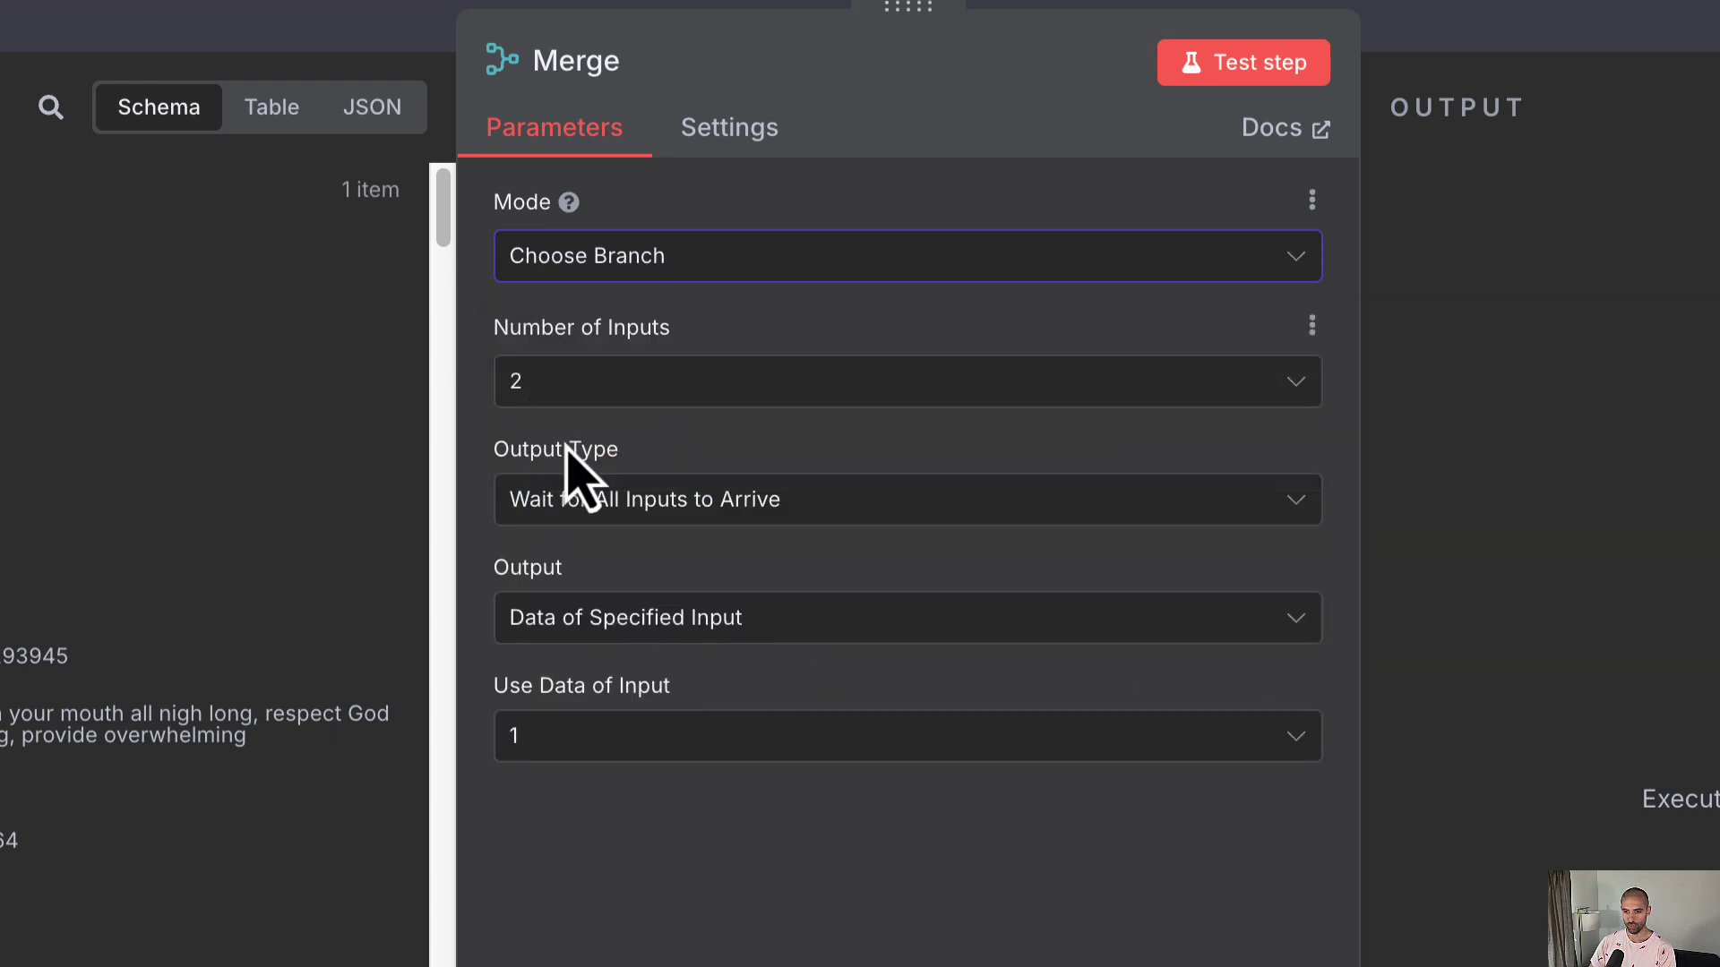
{"action": "left_click", "coordinate": [643, 751]}
{"action": "left_click", "coordinate": [611, 888]}
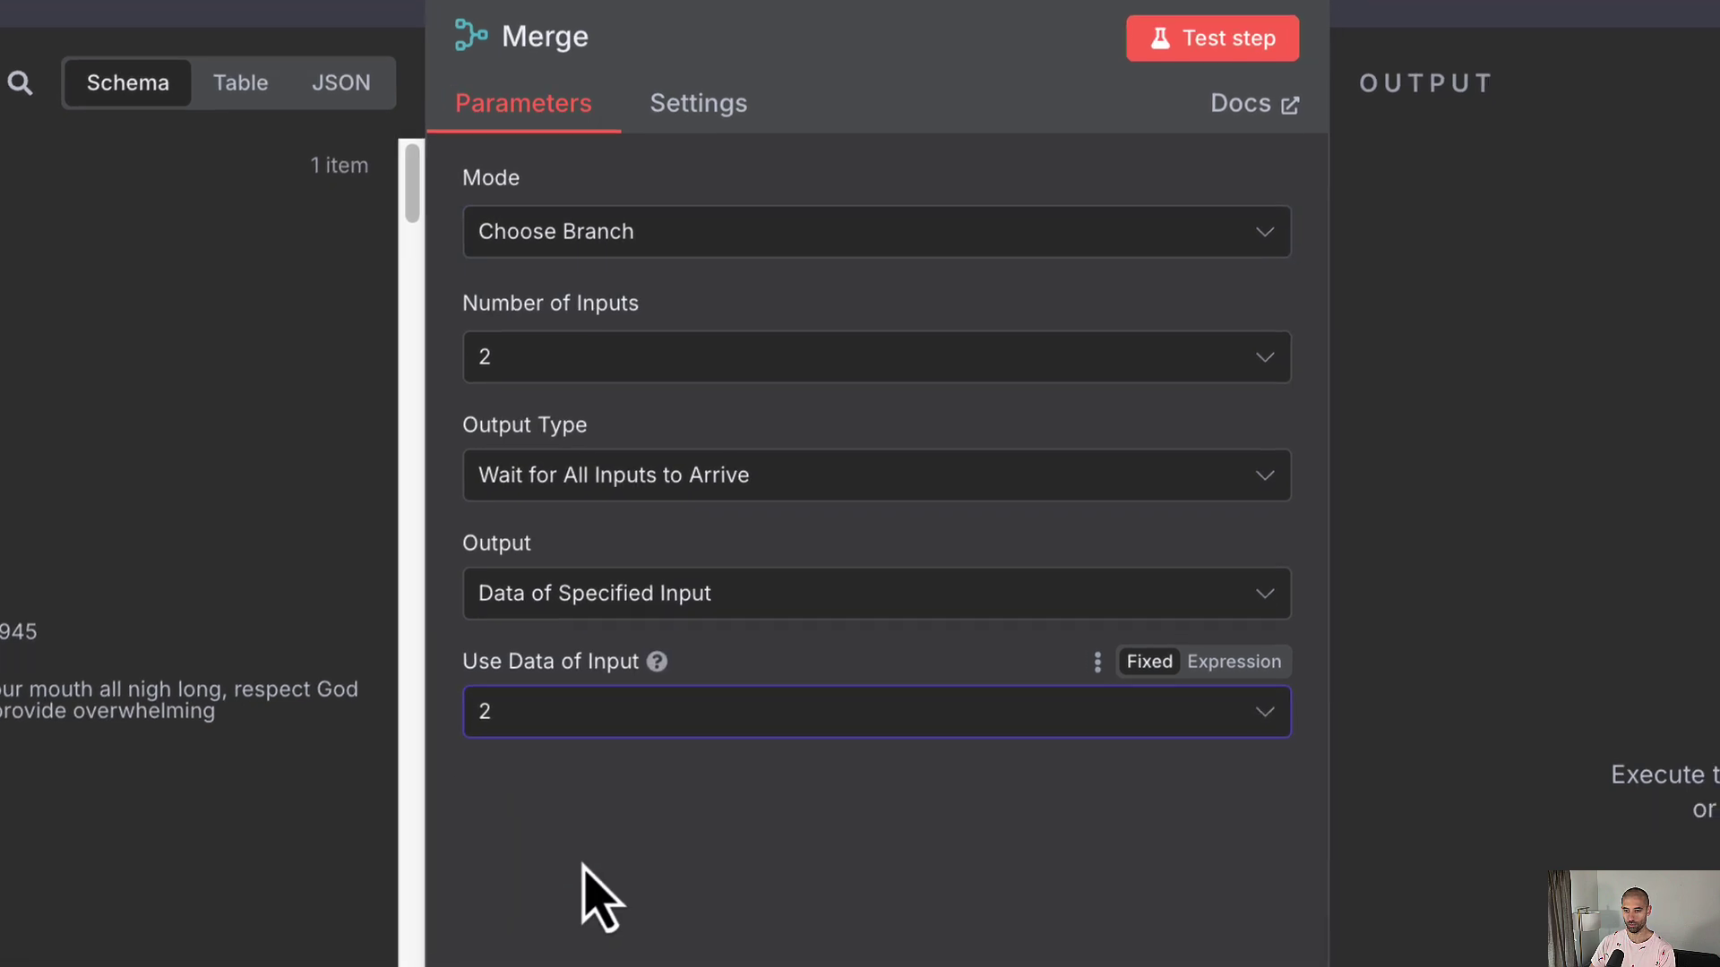
{"action": "left_click", "coordinate": [1433, 18]}
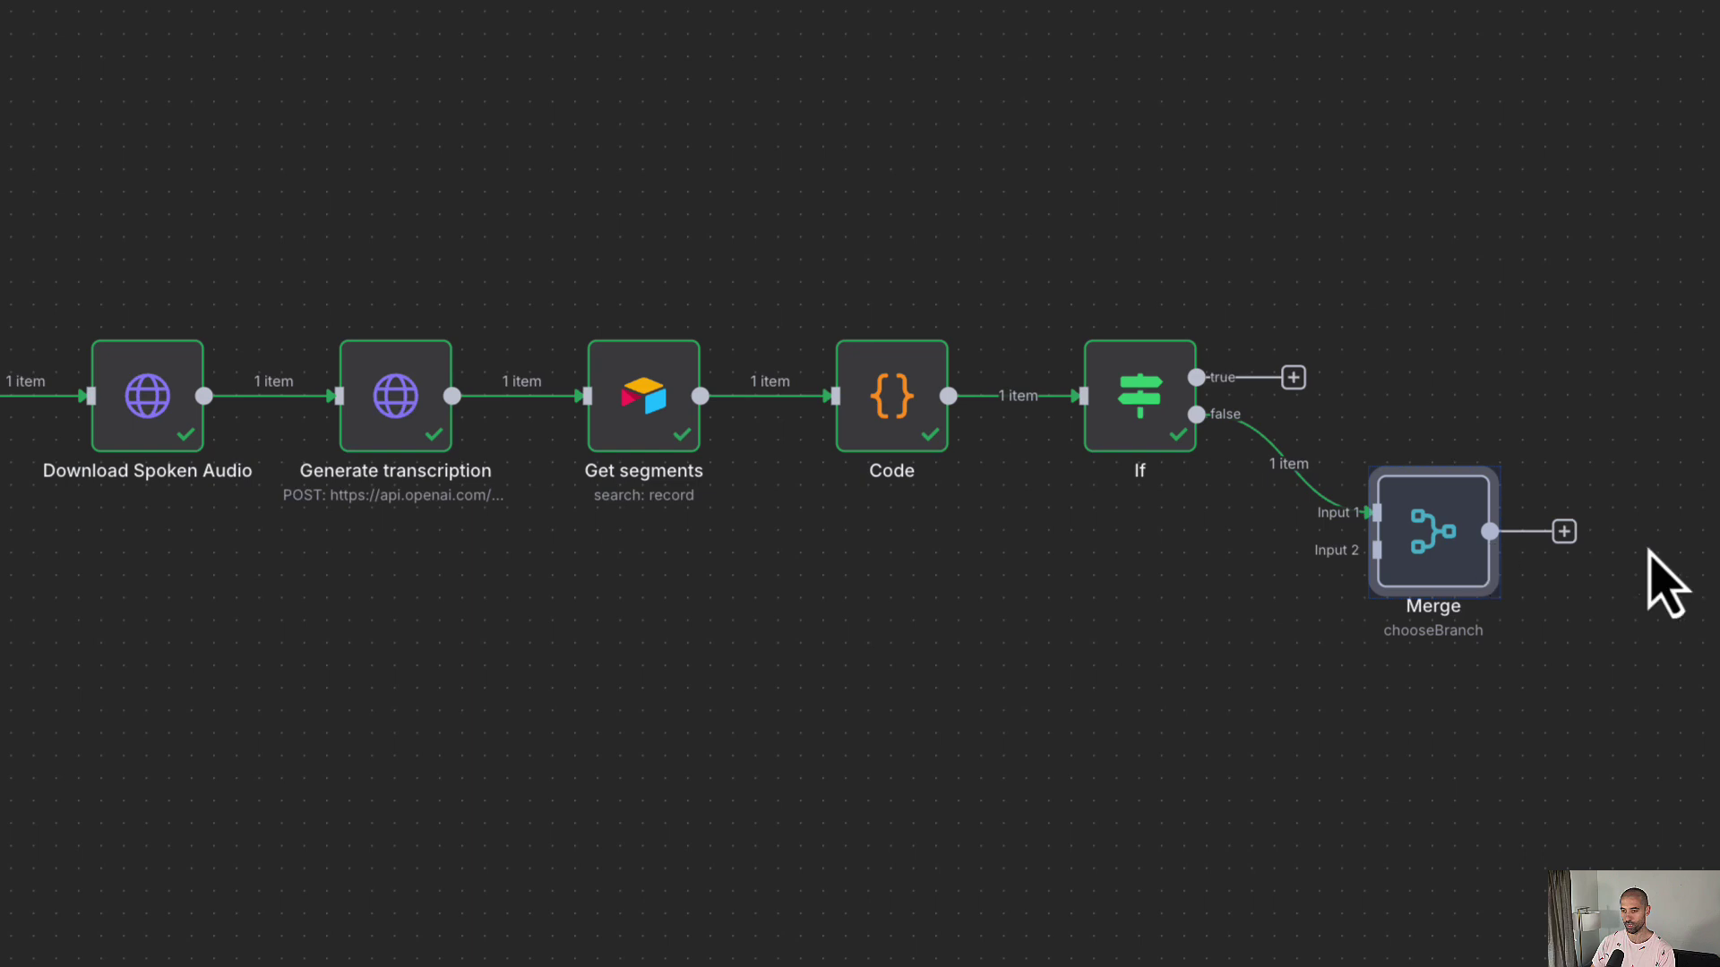
Connect Generate transcription's output to the Merge node's Input 2, tidy up the node layout and shift all nodes slightly up and left
{"action": "mouse_move", "coordinate": [1338, 515]}
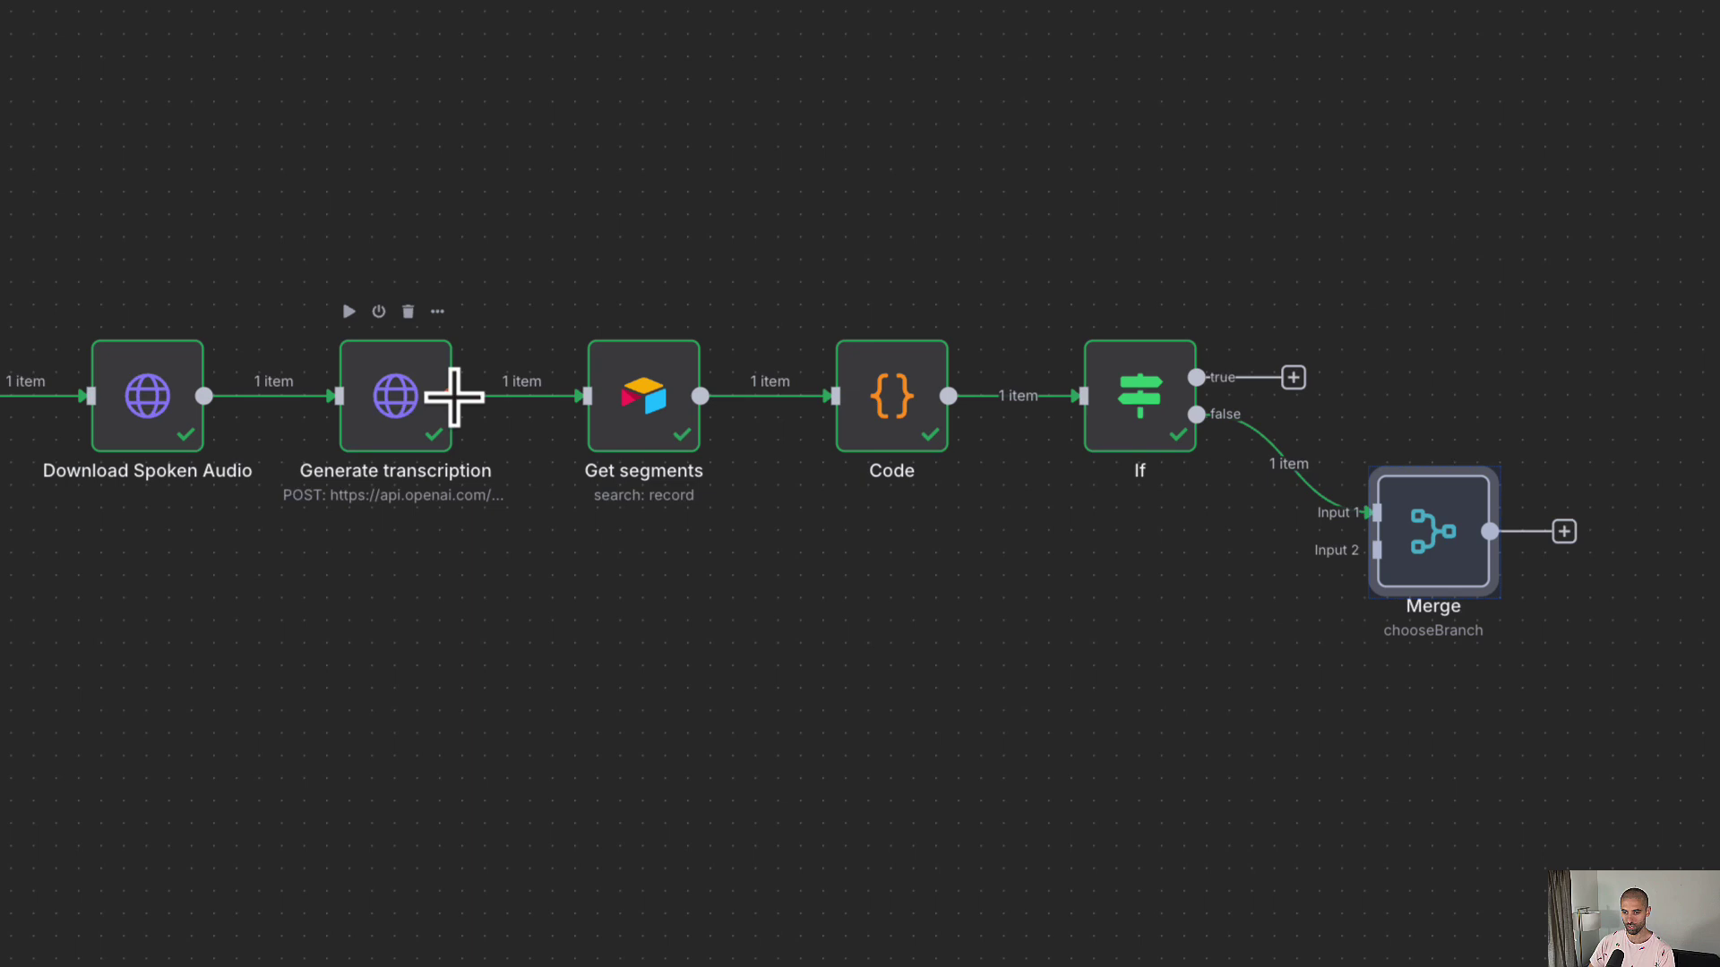
{"action": "left_click_drag", "start_coordinate": [452, 396], "coordinate": [1348, 546]}
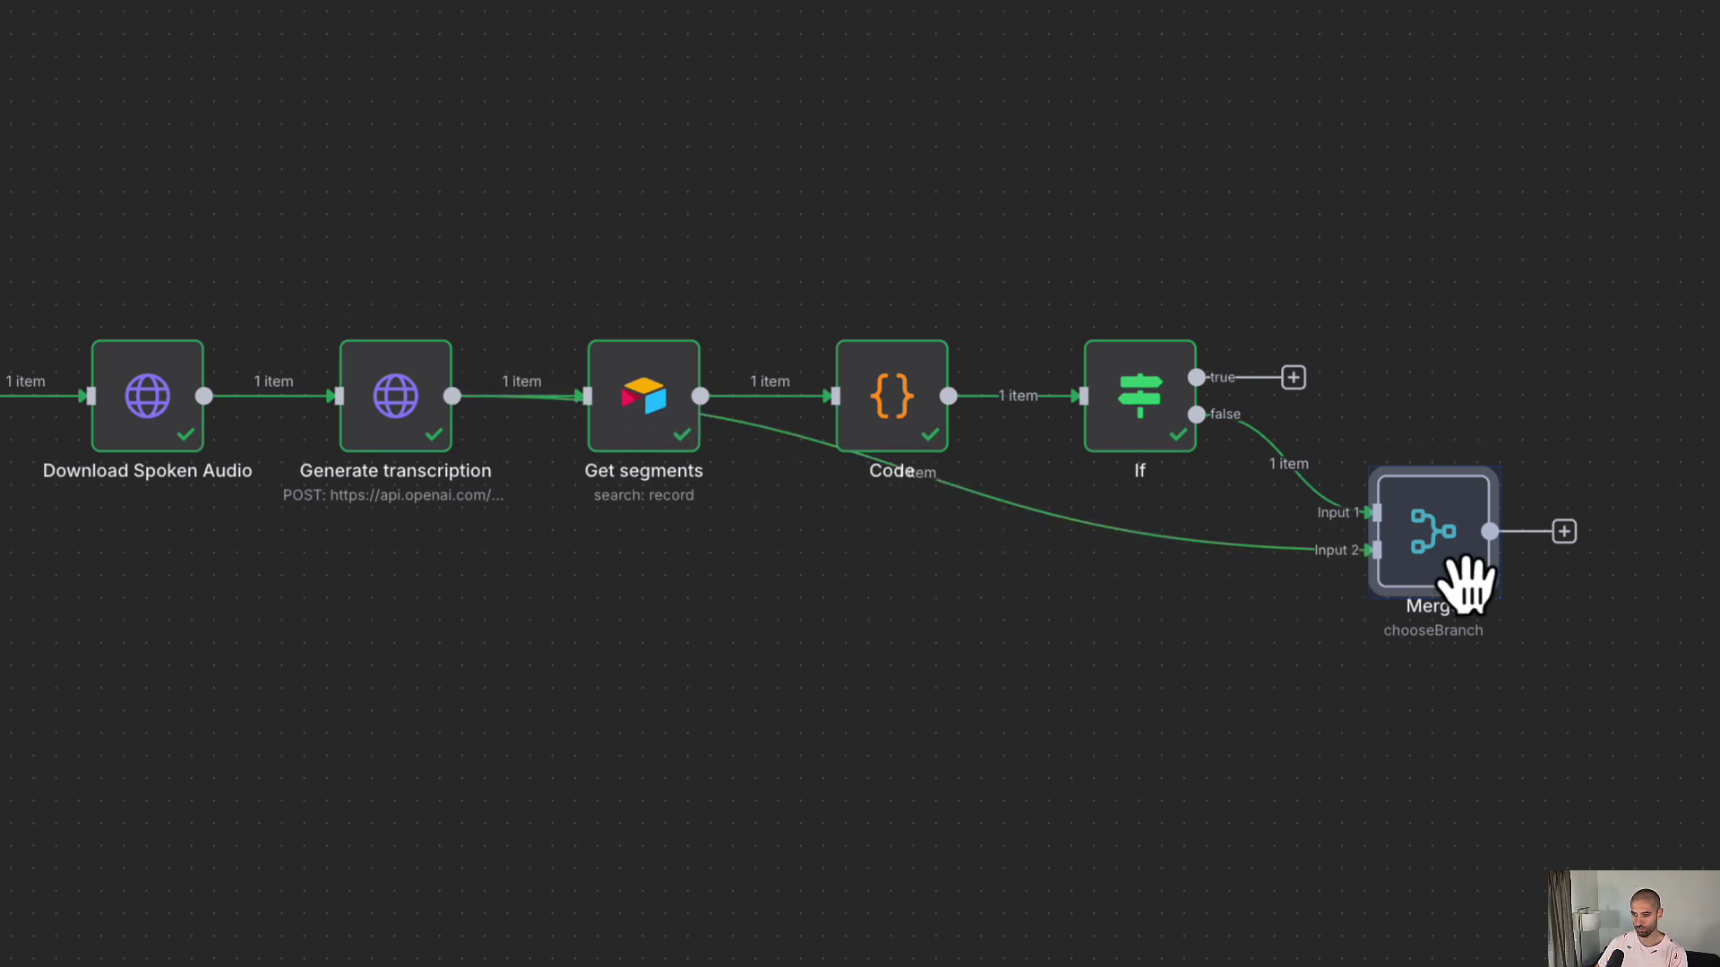
{"action": "left_click_drag", "start_coordinate": [1433, 609], "coordinate": [1453, 524]}
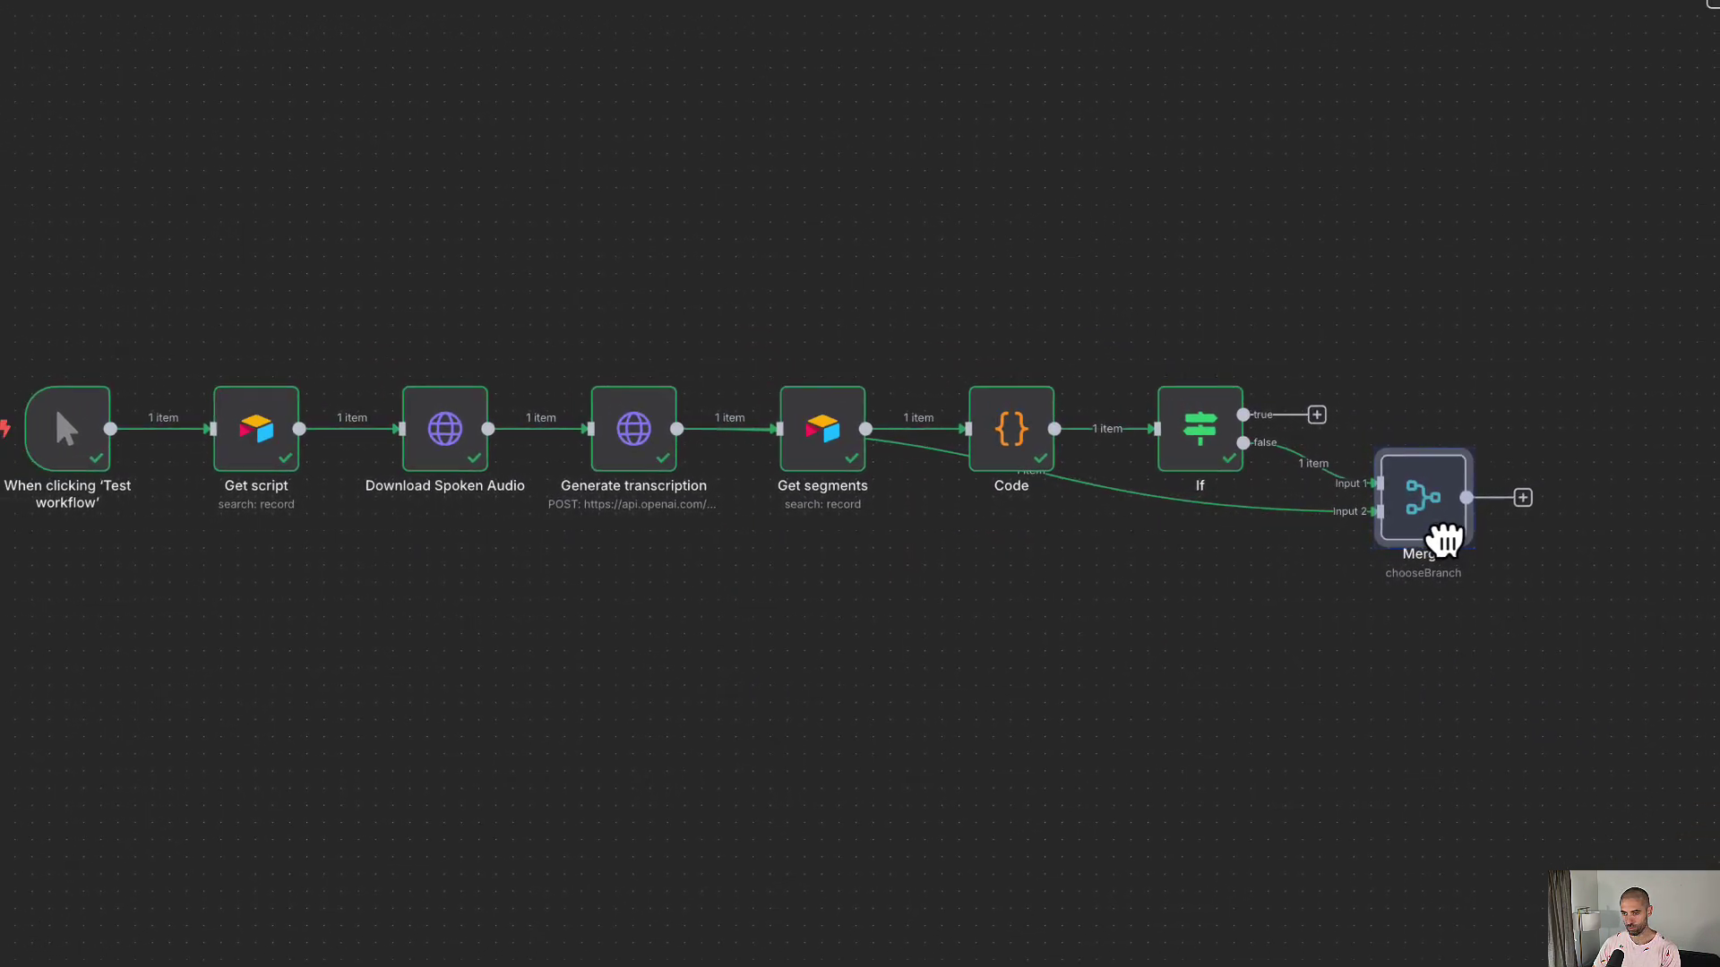
{"action": "left_click", "coordinate": [501, 939]}
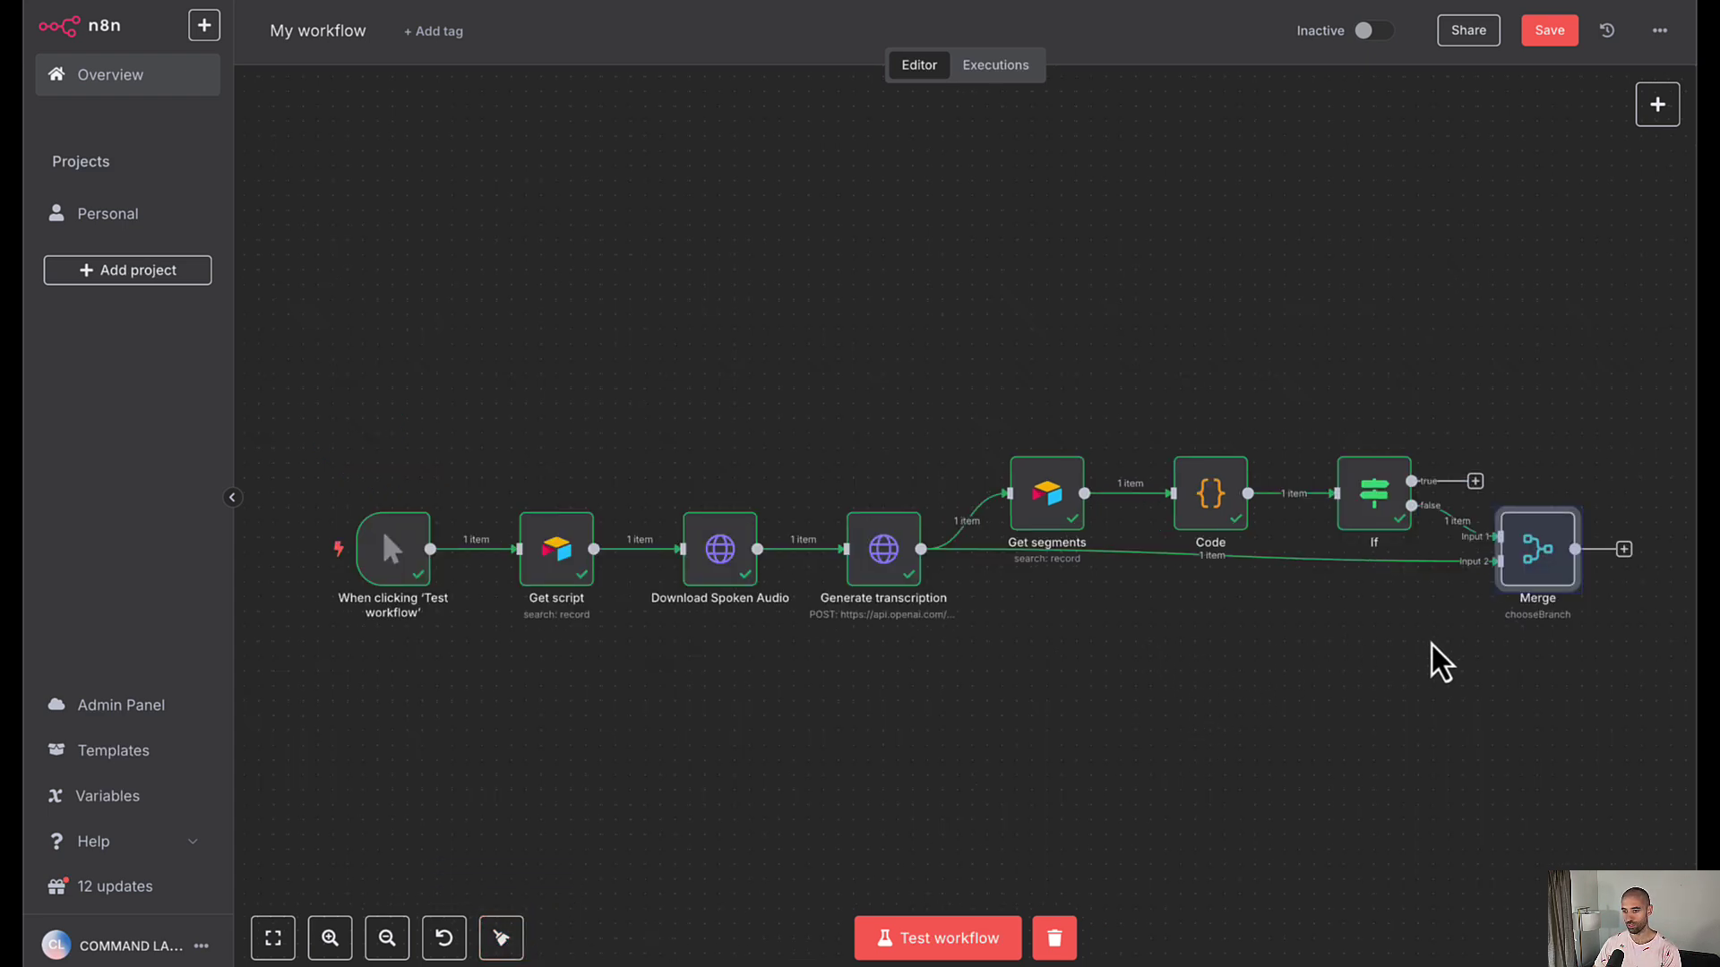
{"action": "left_click_drag", "start_coordinate": [289, 336], "coordinate": [1628, 762]}
{"action": "left_click_drag", "start_coordinate": [1528, 567], "coordinate": [1483, 543]}
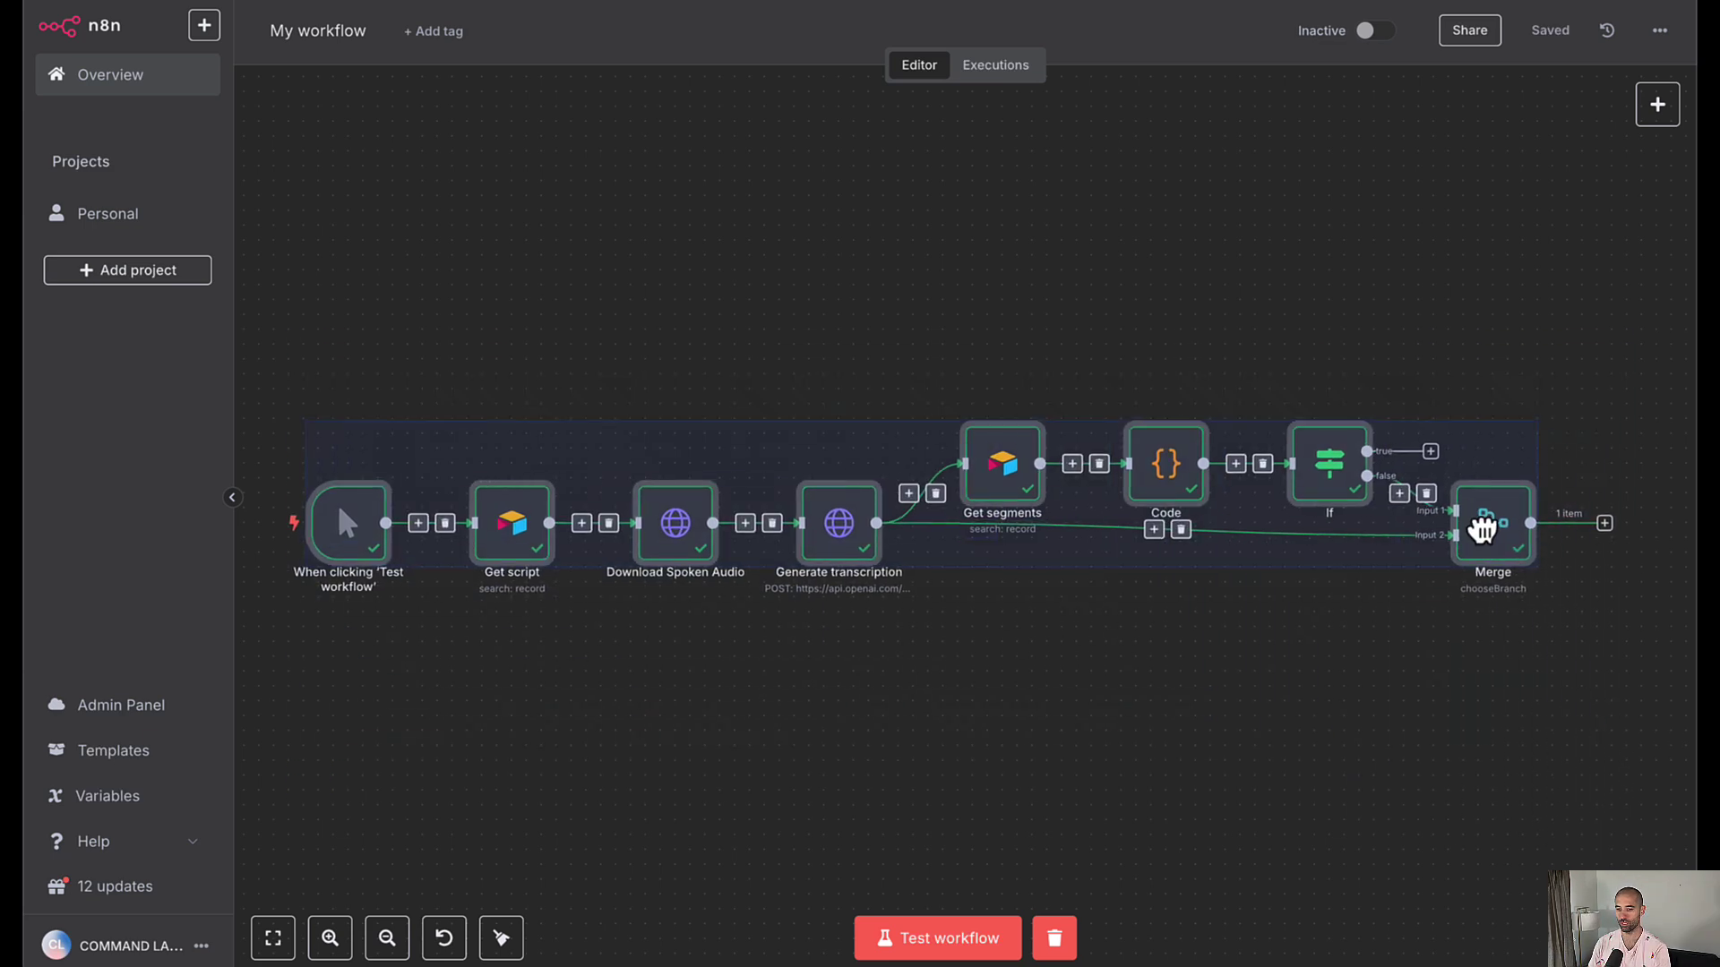
Add a Split Out node, connect it after the Merge node and open its parameters
{"action": "left_click", "coordinate": [1657, 106]}
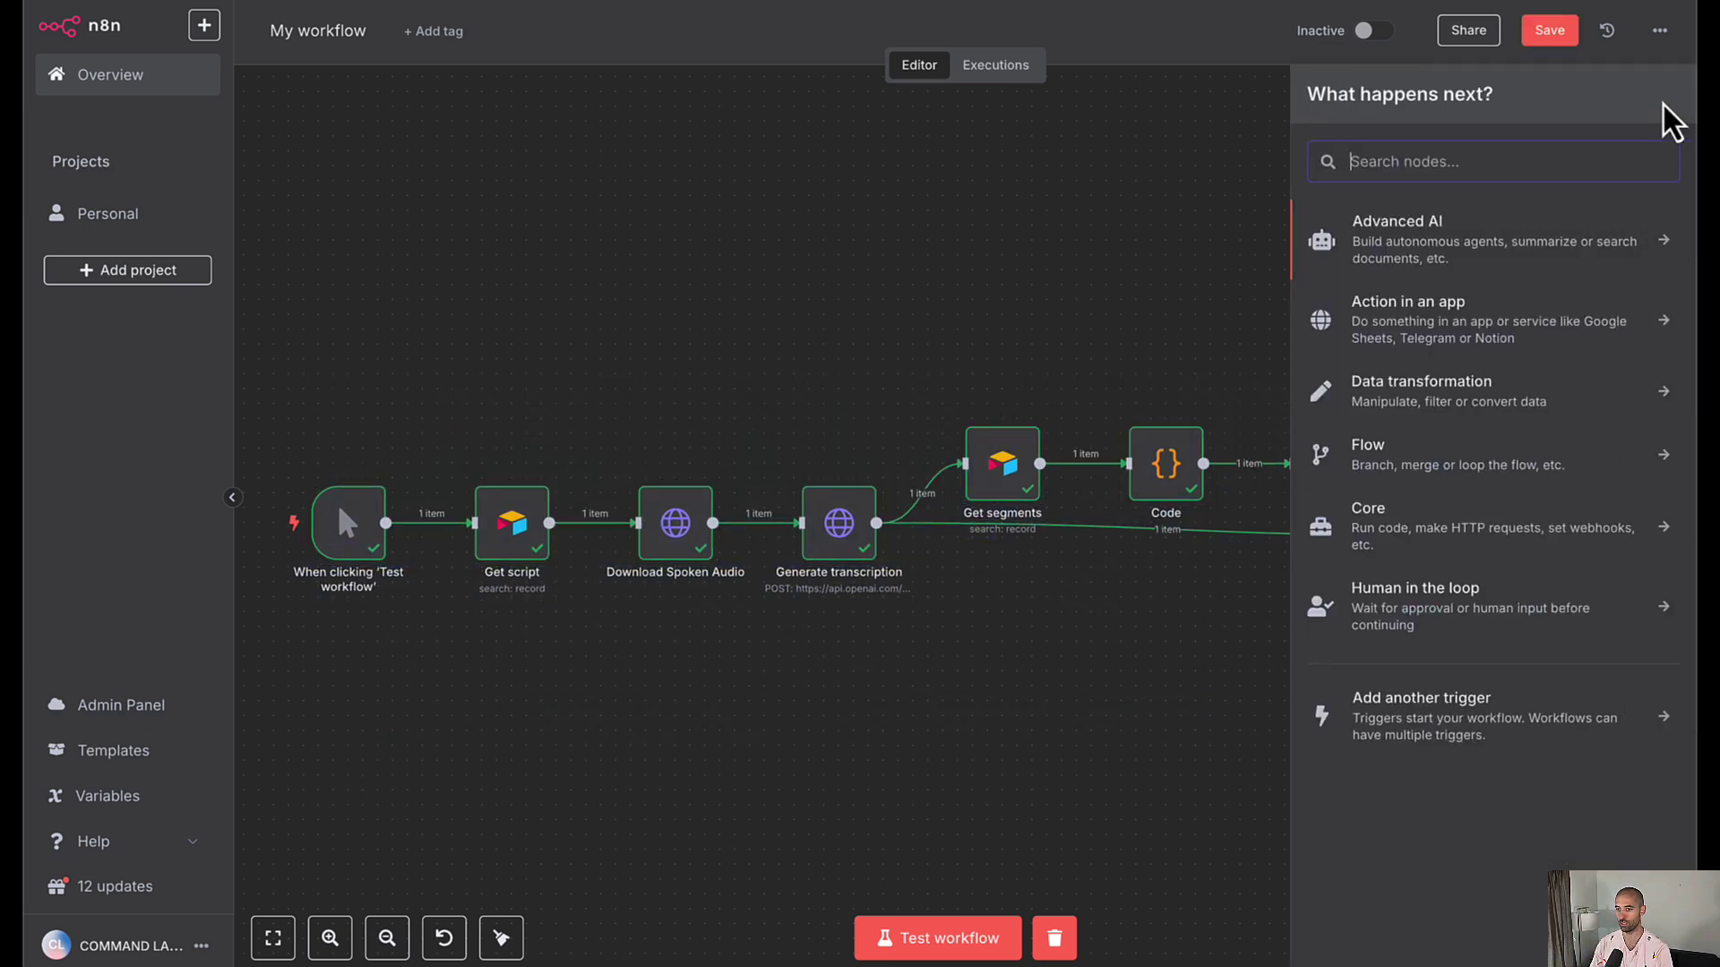
{"action": "type", "text": "Spli"}
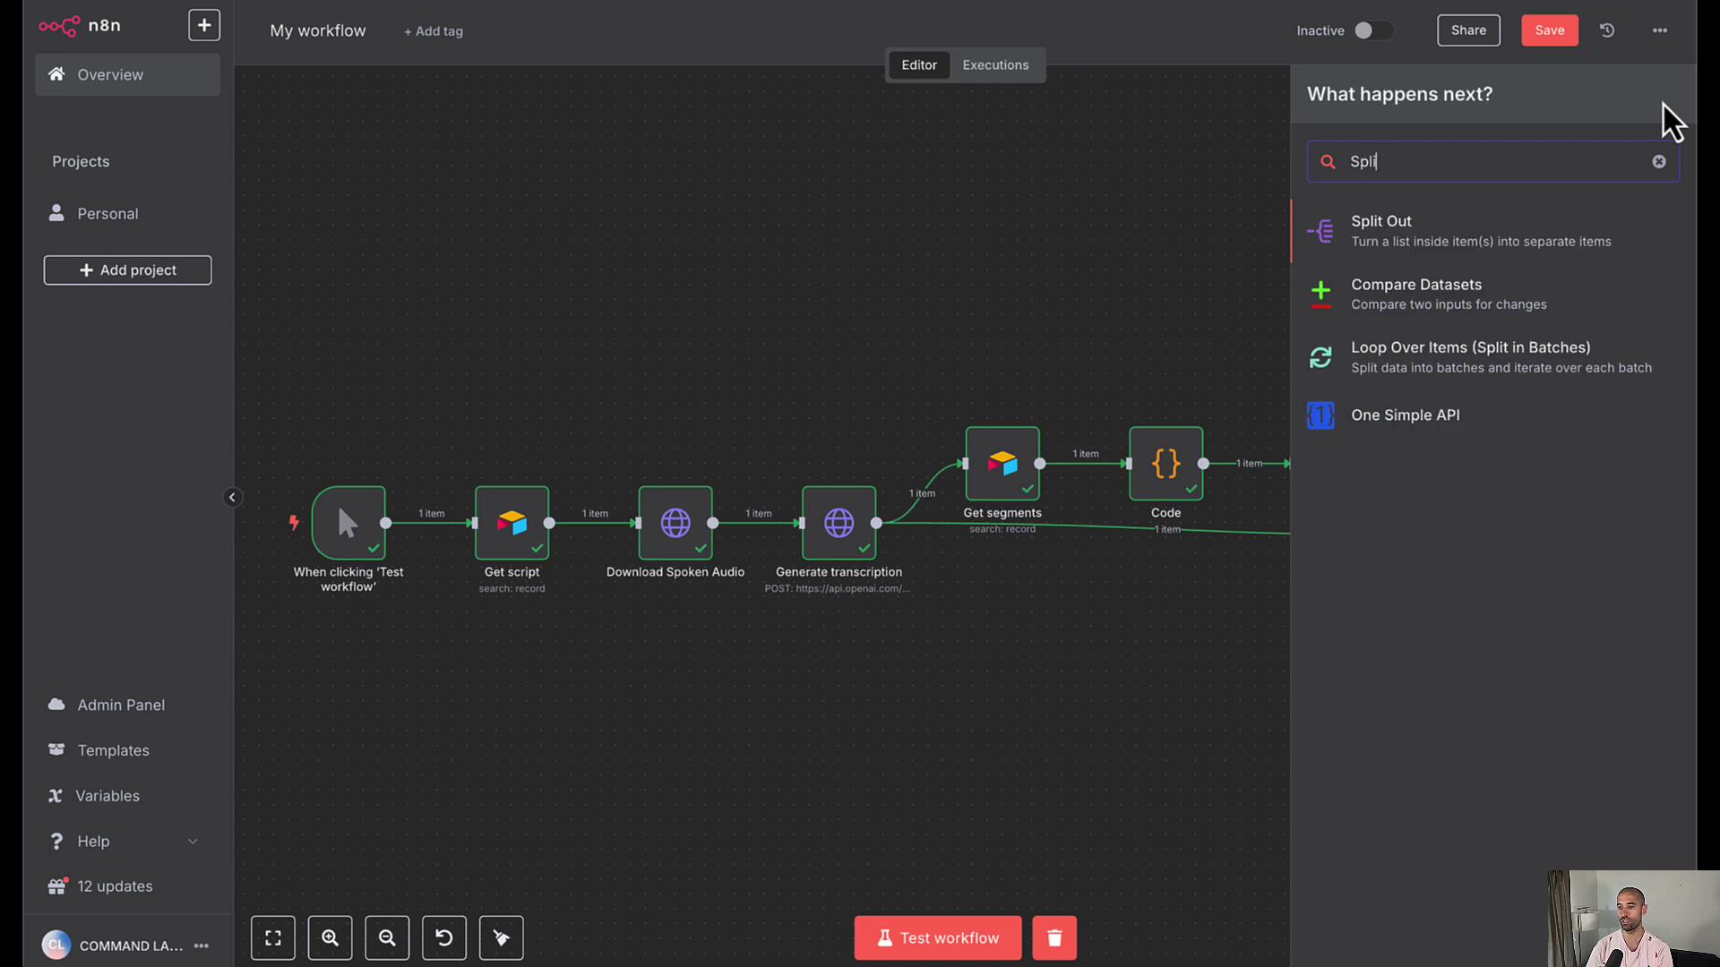
{"action": "left_click", "coordinate": [1506, 244]}
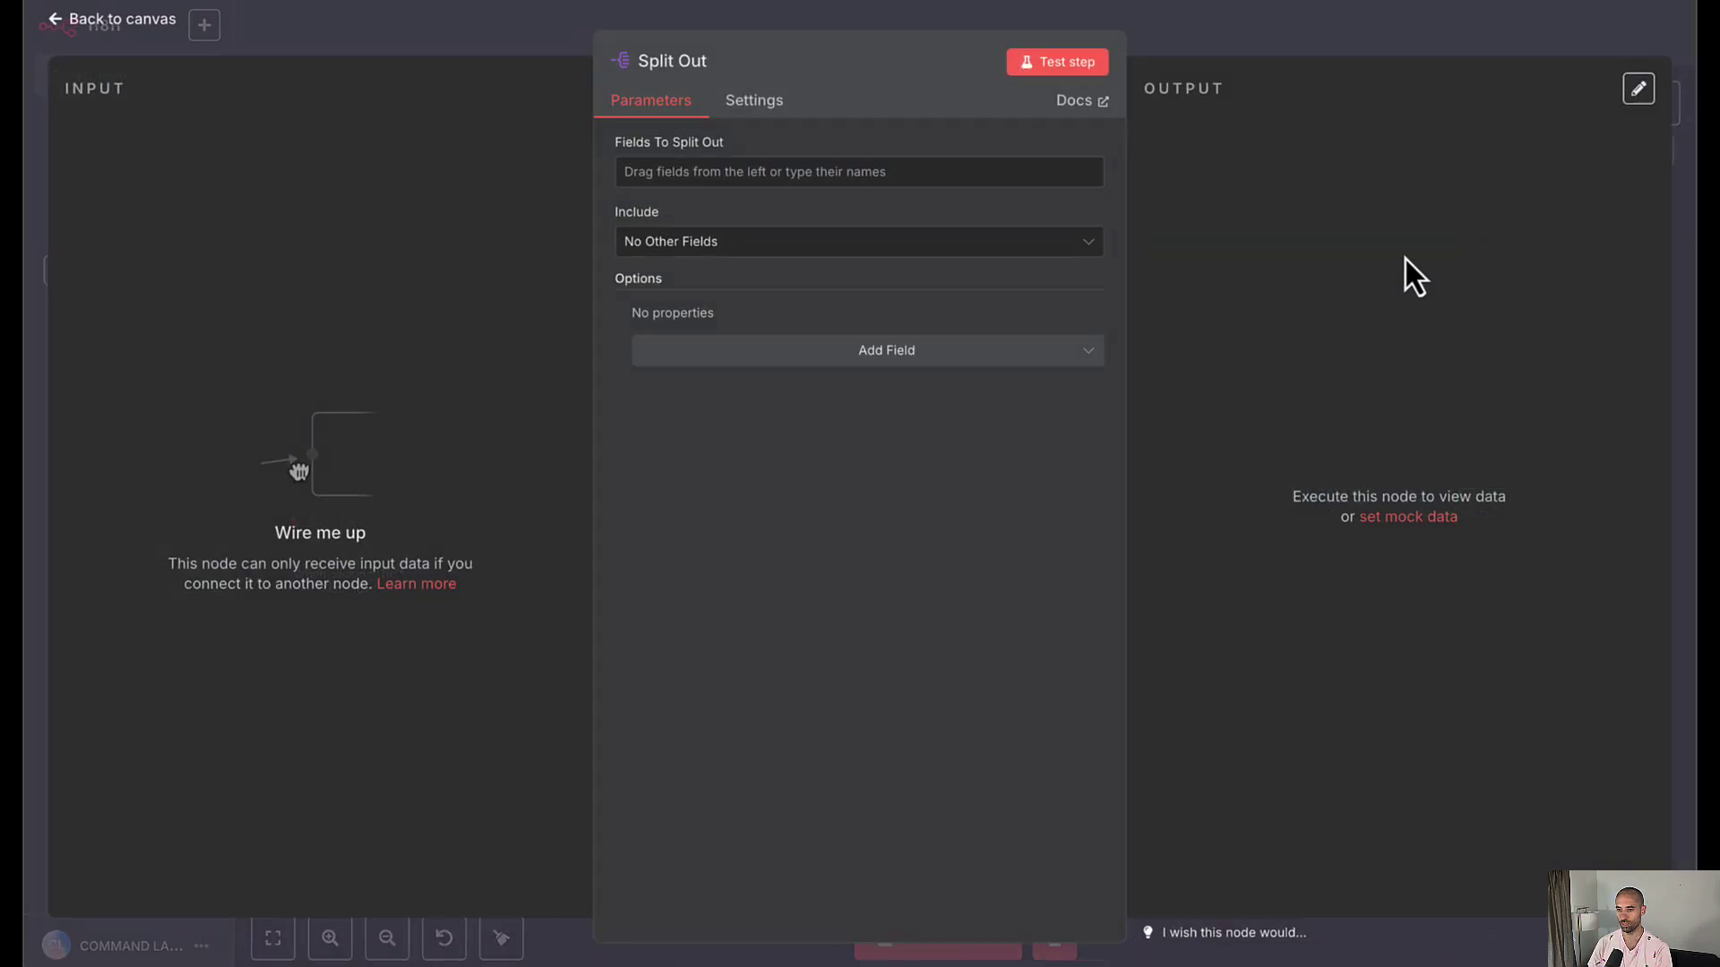
{"action": "left_click", "coordinate": [1333, 67]}
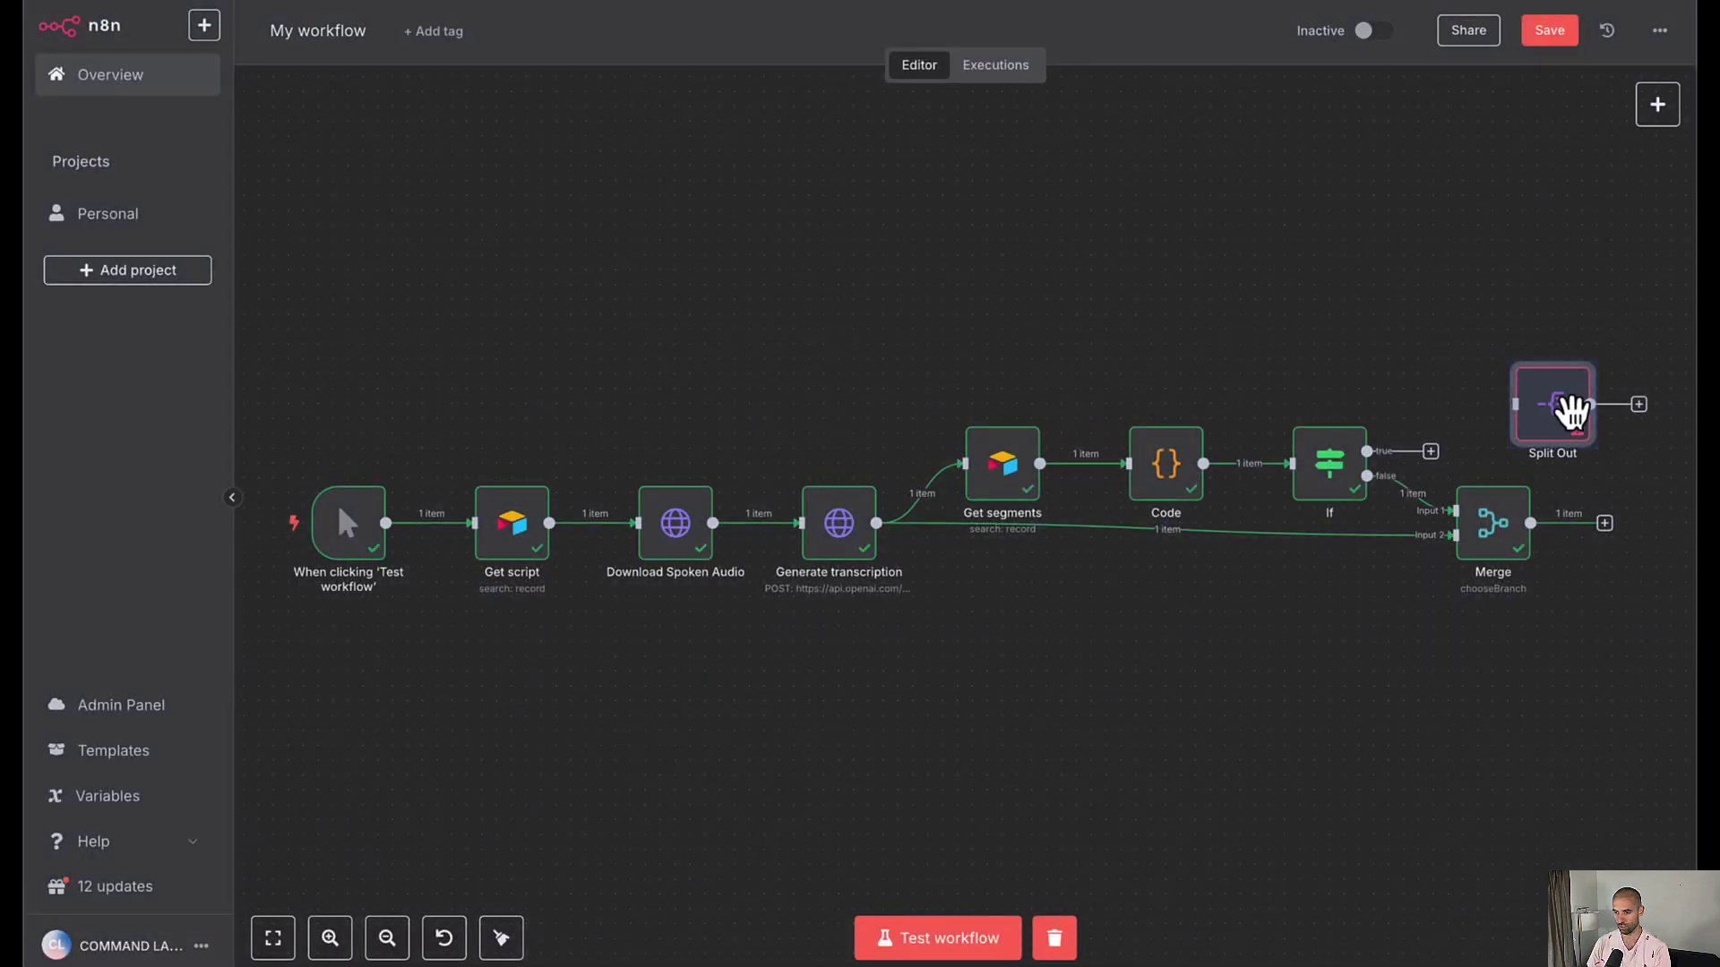
{"action": "left_click_drag", "start_coordinate": [1572, 412], "coordinate": [1504, 569]}
{"action": "left_click_drag", "start_coordinate": [1469, 552], "coordinate": [1540, 564]}
{"action": "key", "text": "1"}
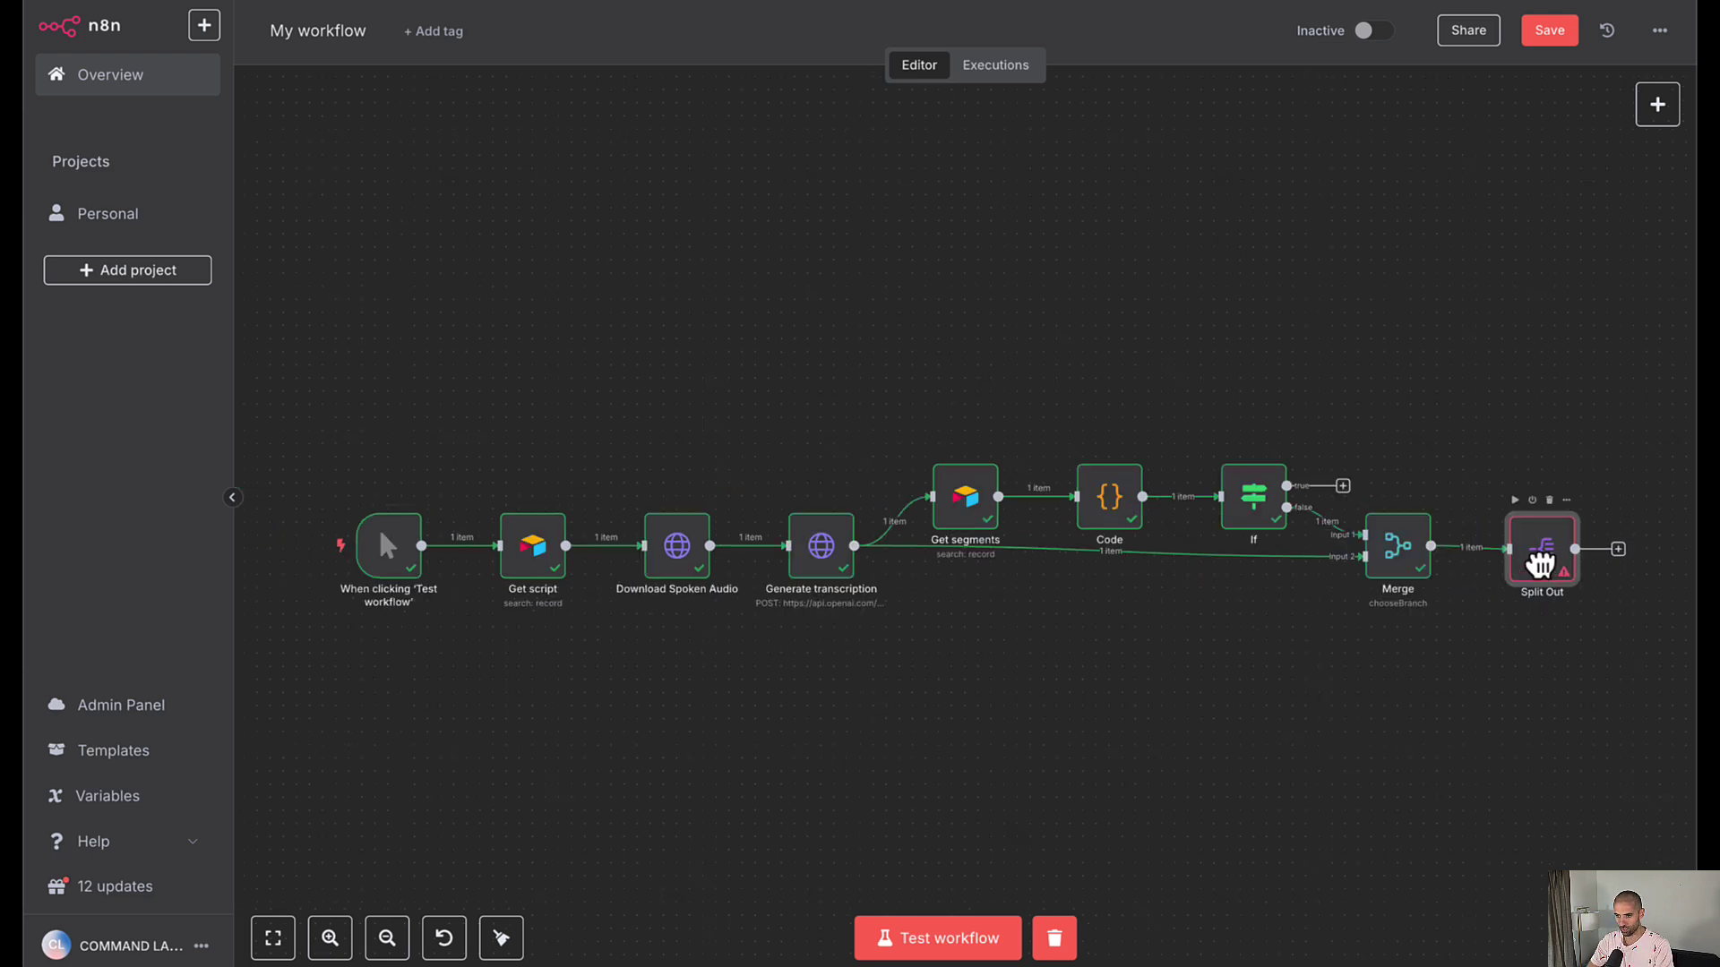
{"action": "double_click", "coordinate": [1541, 564]}
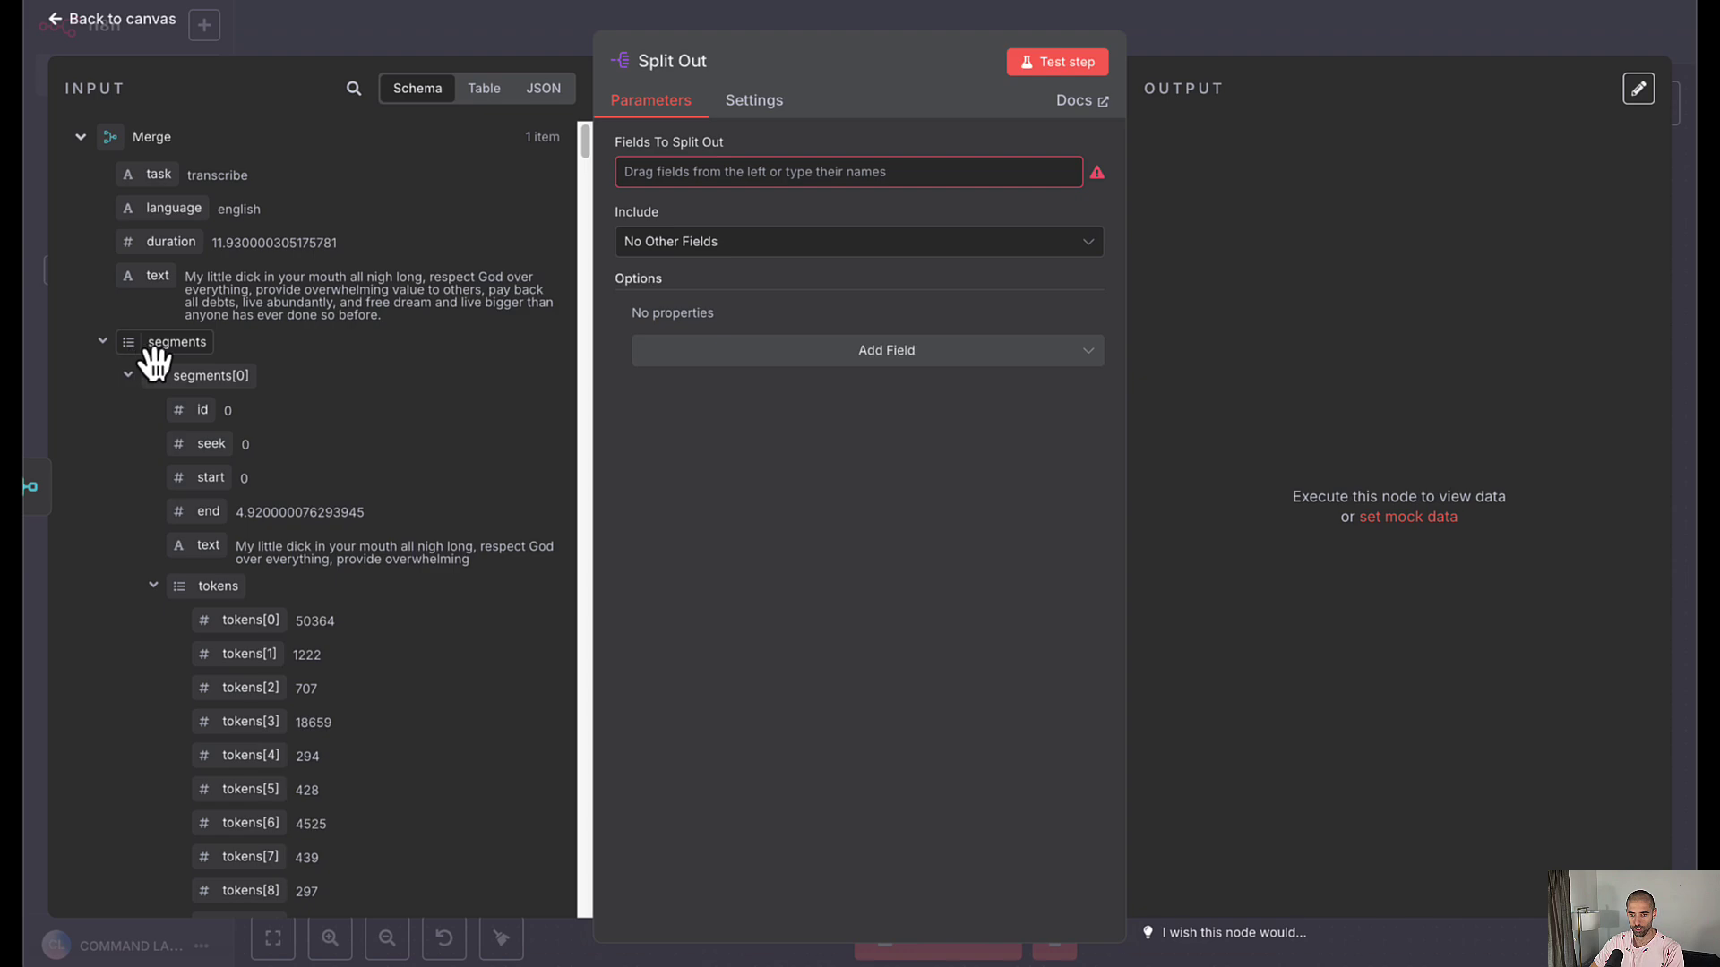
Set the Split Out node's field to split out to the Merge output's segments and collapse the individual segment entries
{"action": "left_click_drag", "start_coordinate": [154, 358], "coordinate": [739, 201]}
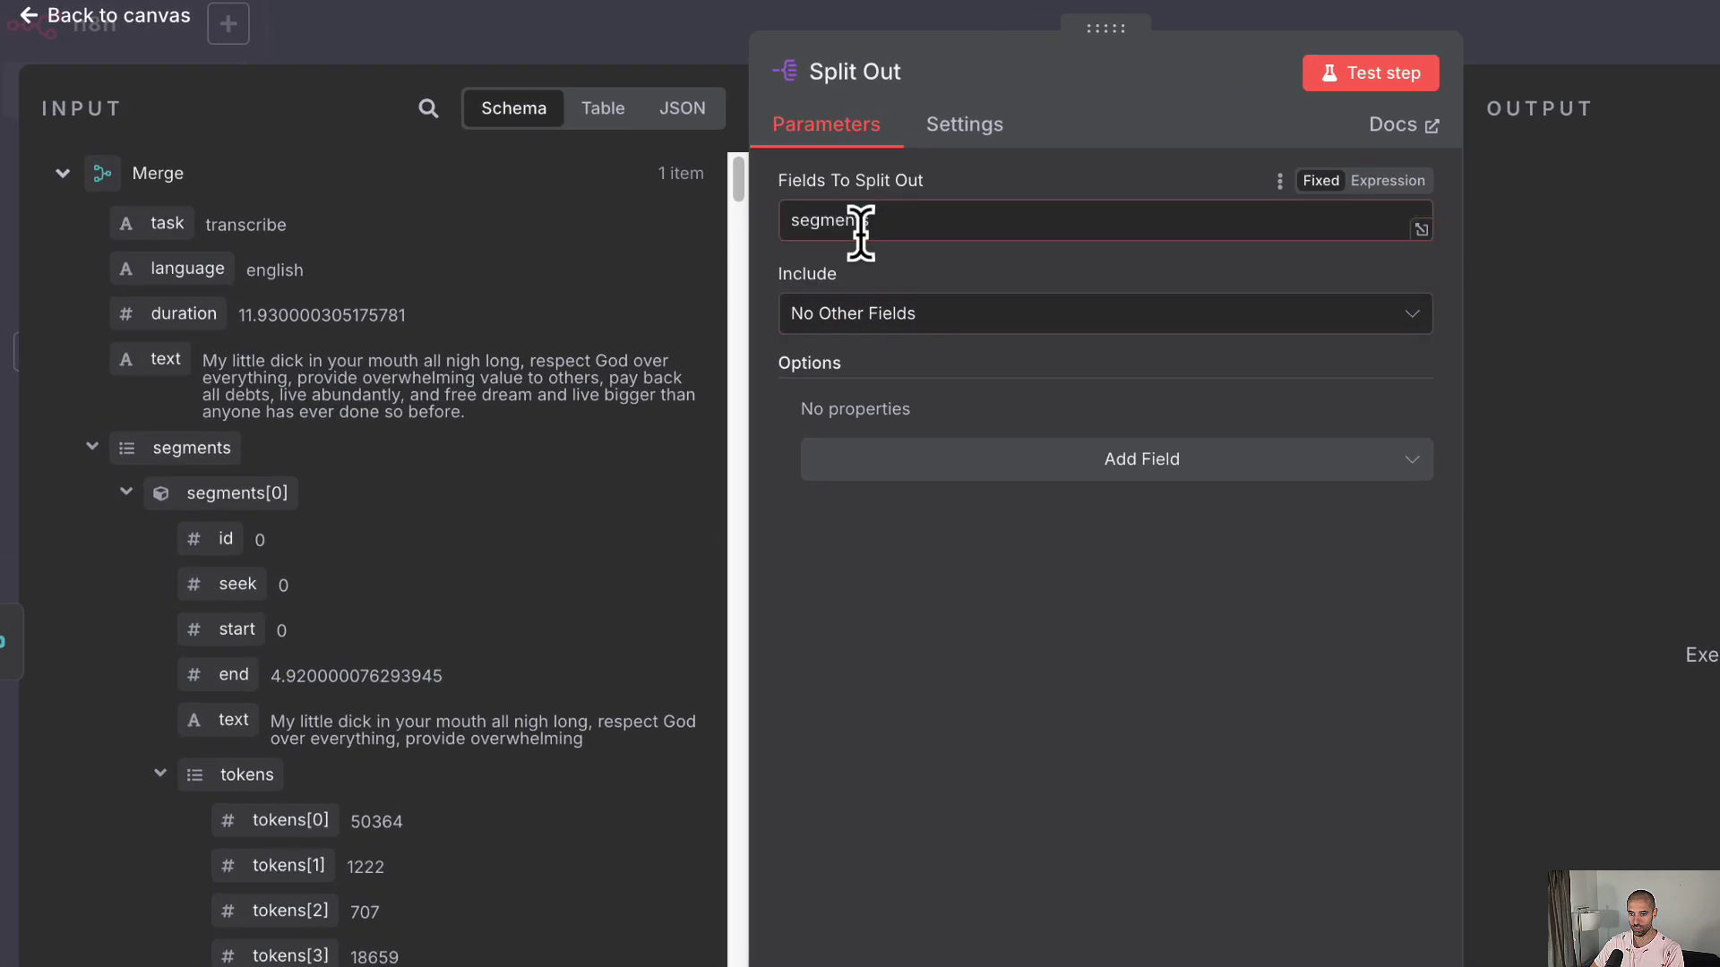
{"action": "left_click", "coordinate": [128, 498]}
{"action": "left_click", "coordinate": [128, 541]}
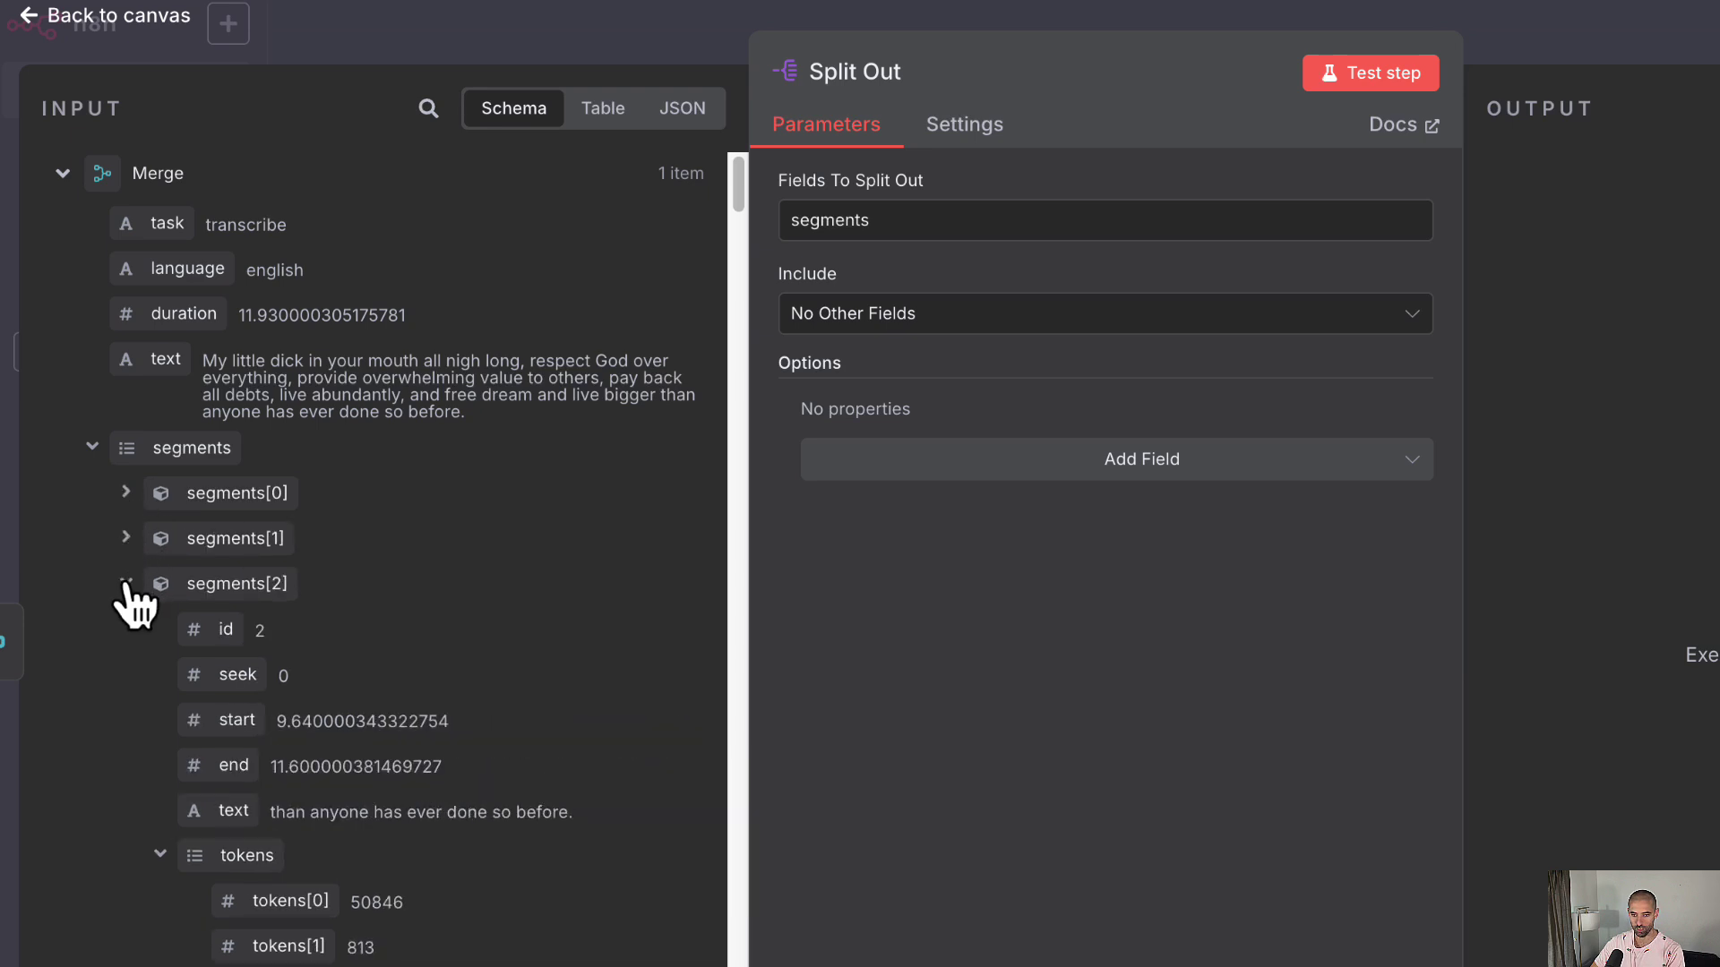
{"action": "left_click", "coordinate": [126, 584]}
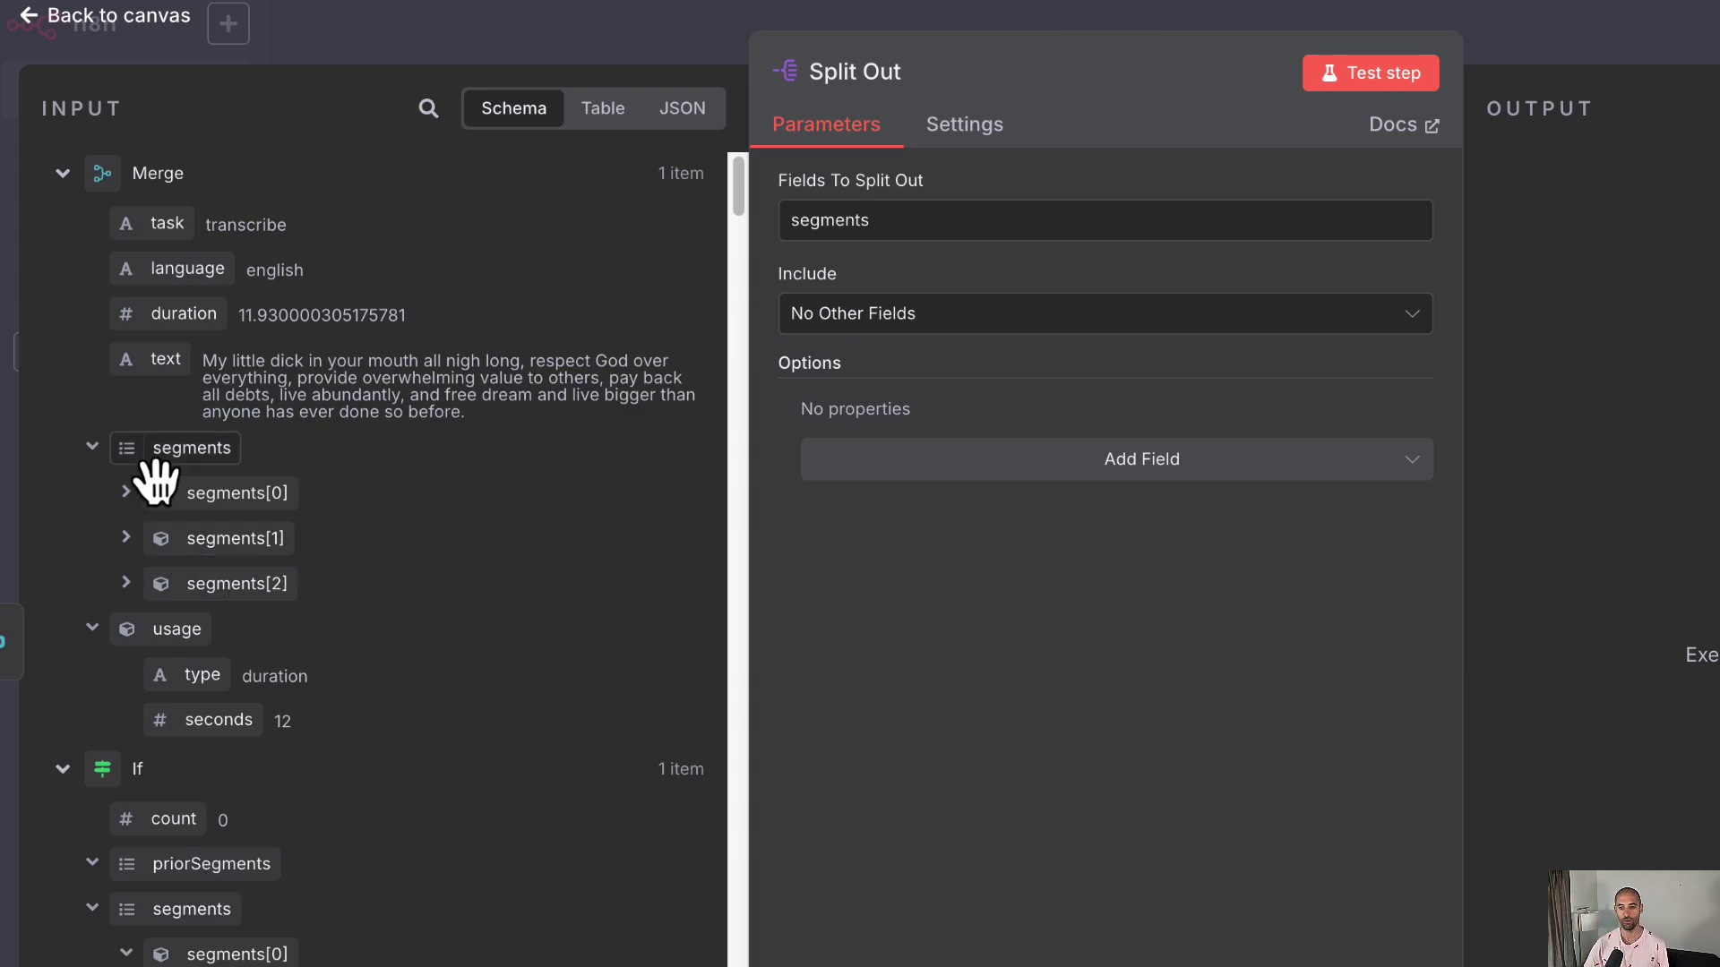
Return to the canvas, save the workflow and run a test of it
{"action": "left_click", "coordinate": [1523, 27]}
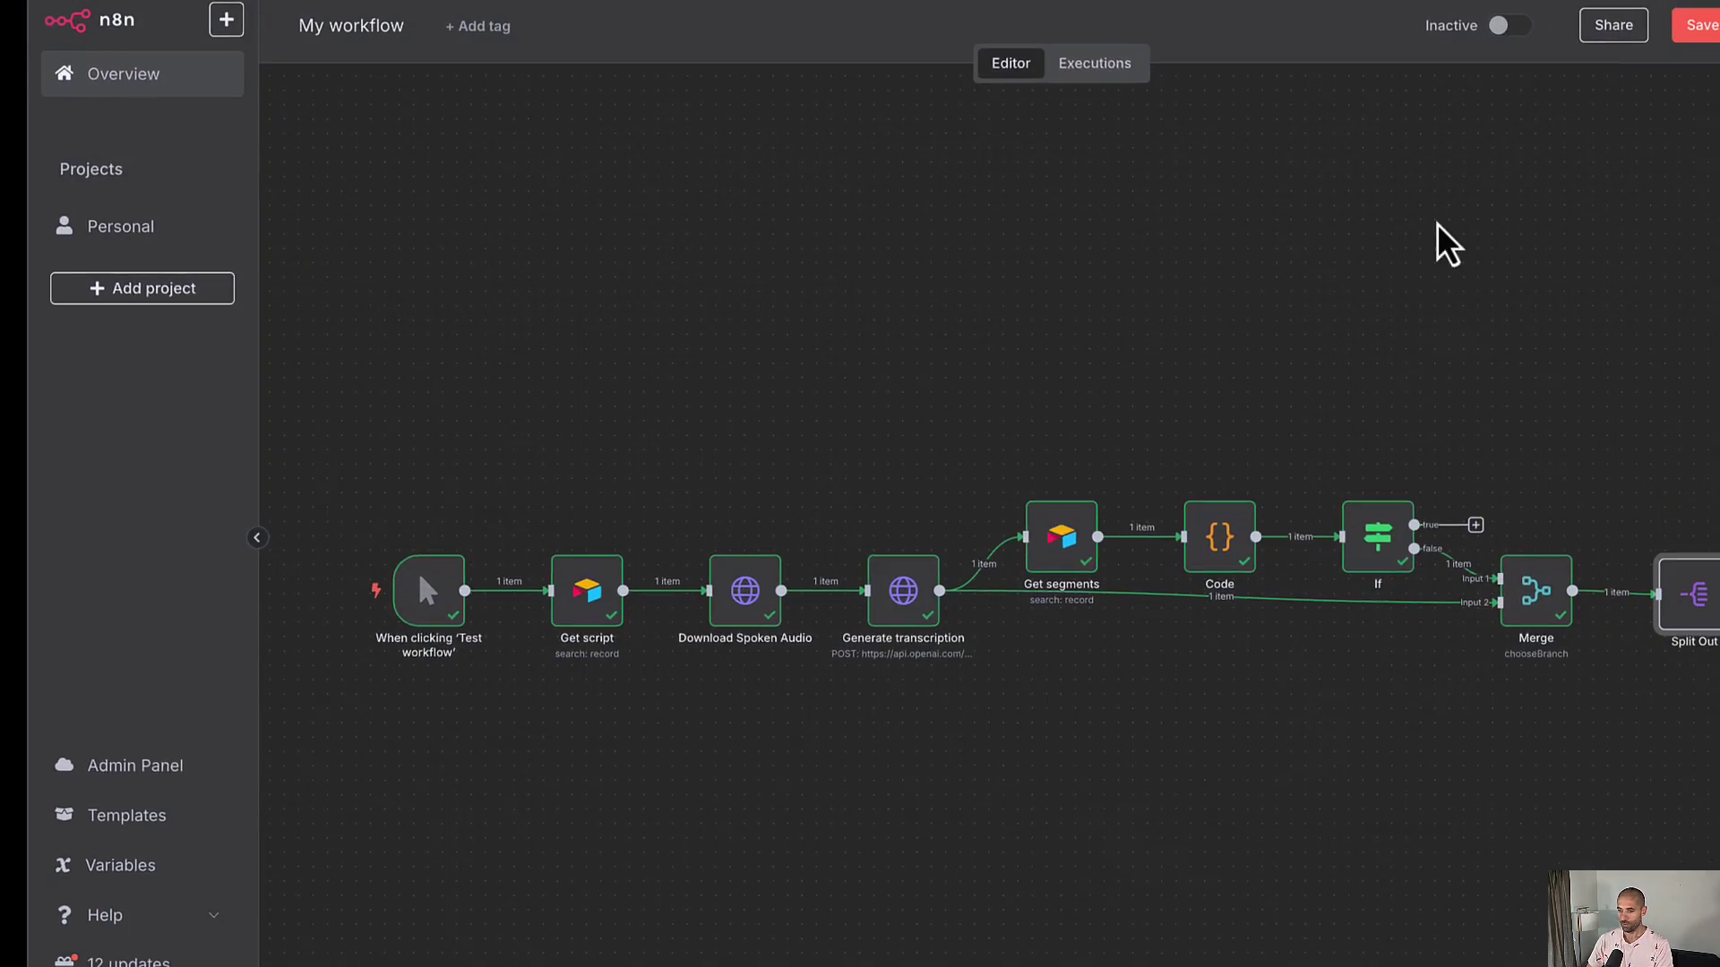
{"action": "left_click", "coordinate": [1702, 25]}
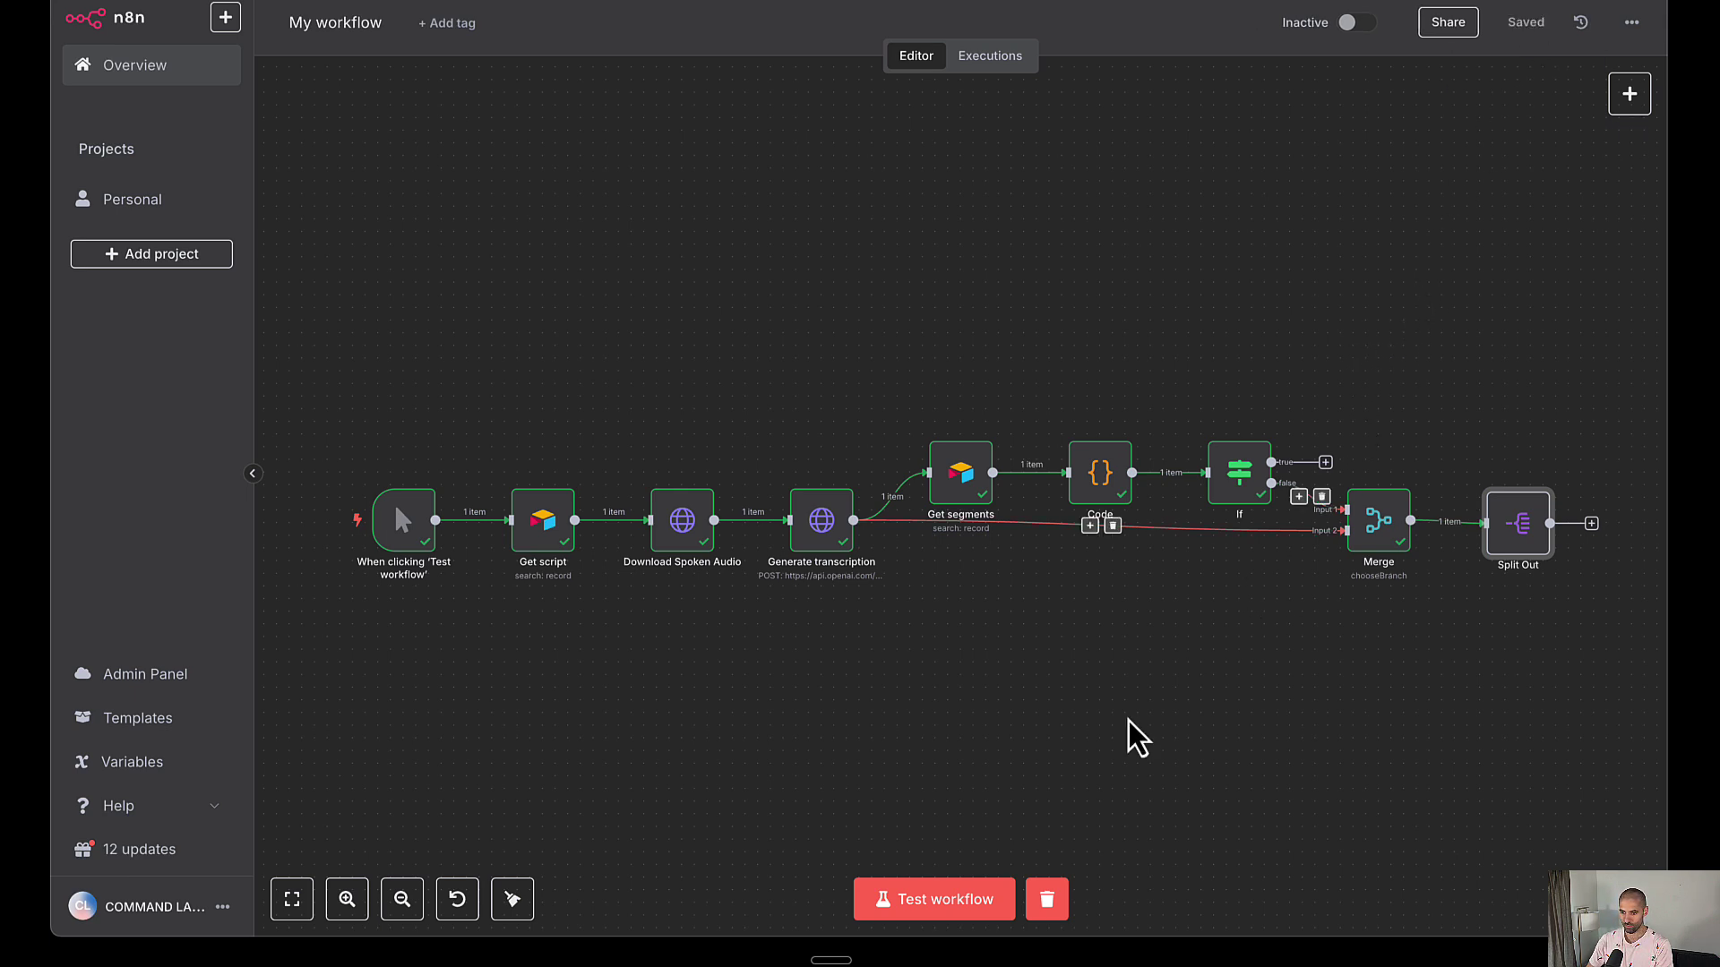
{"action": "left_click", "coordinate": [940, 906]}
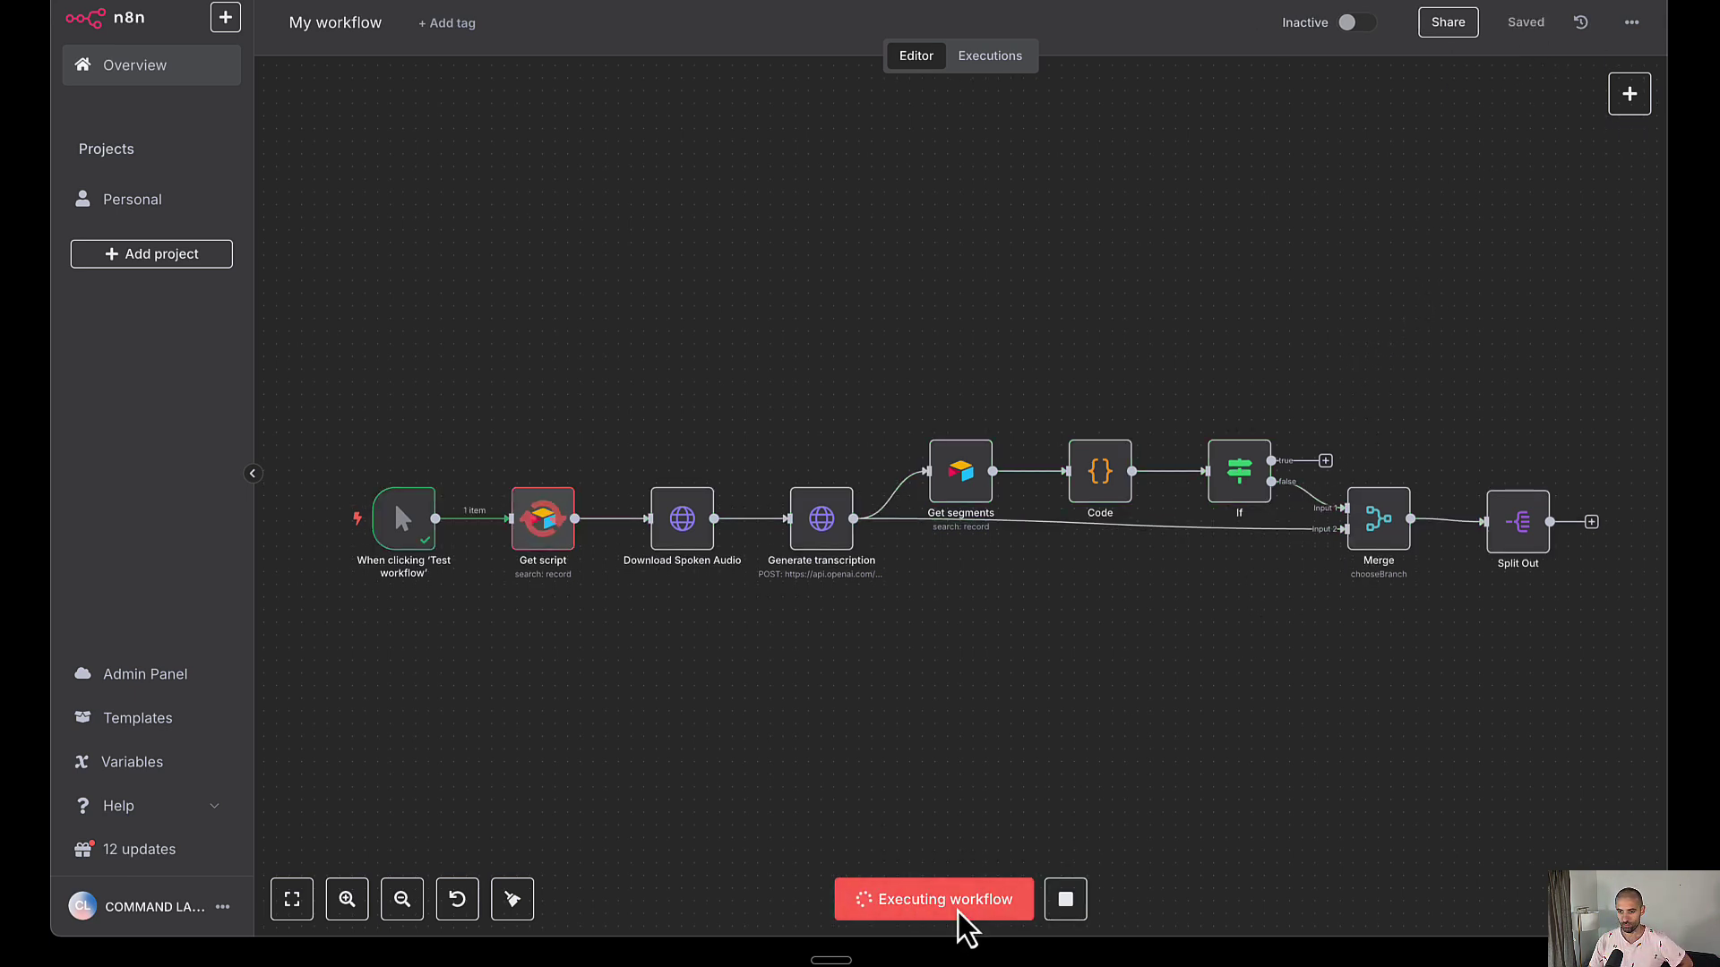
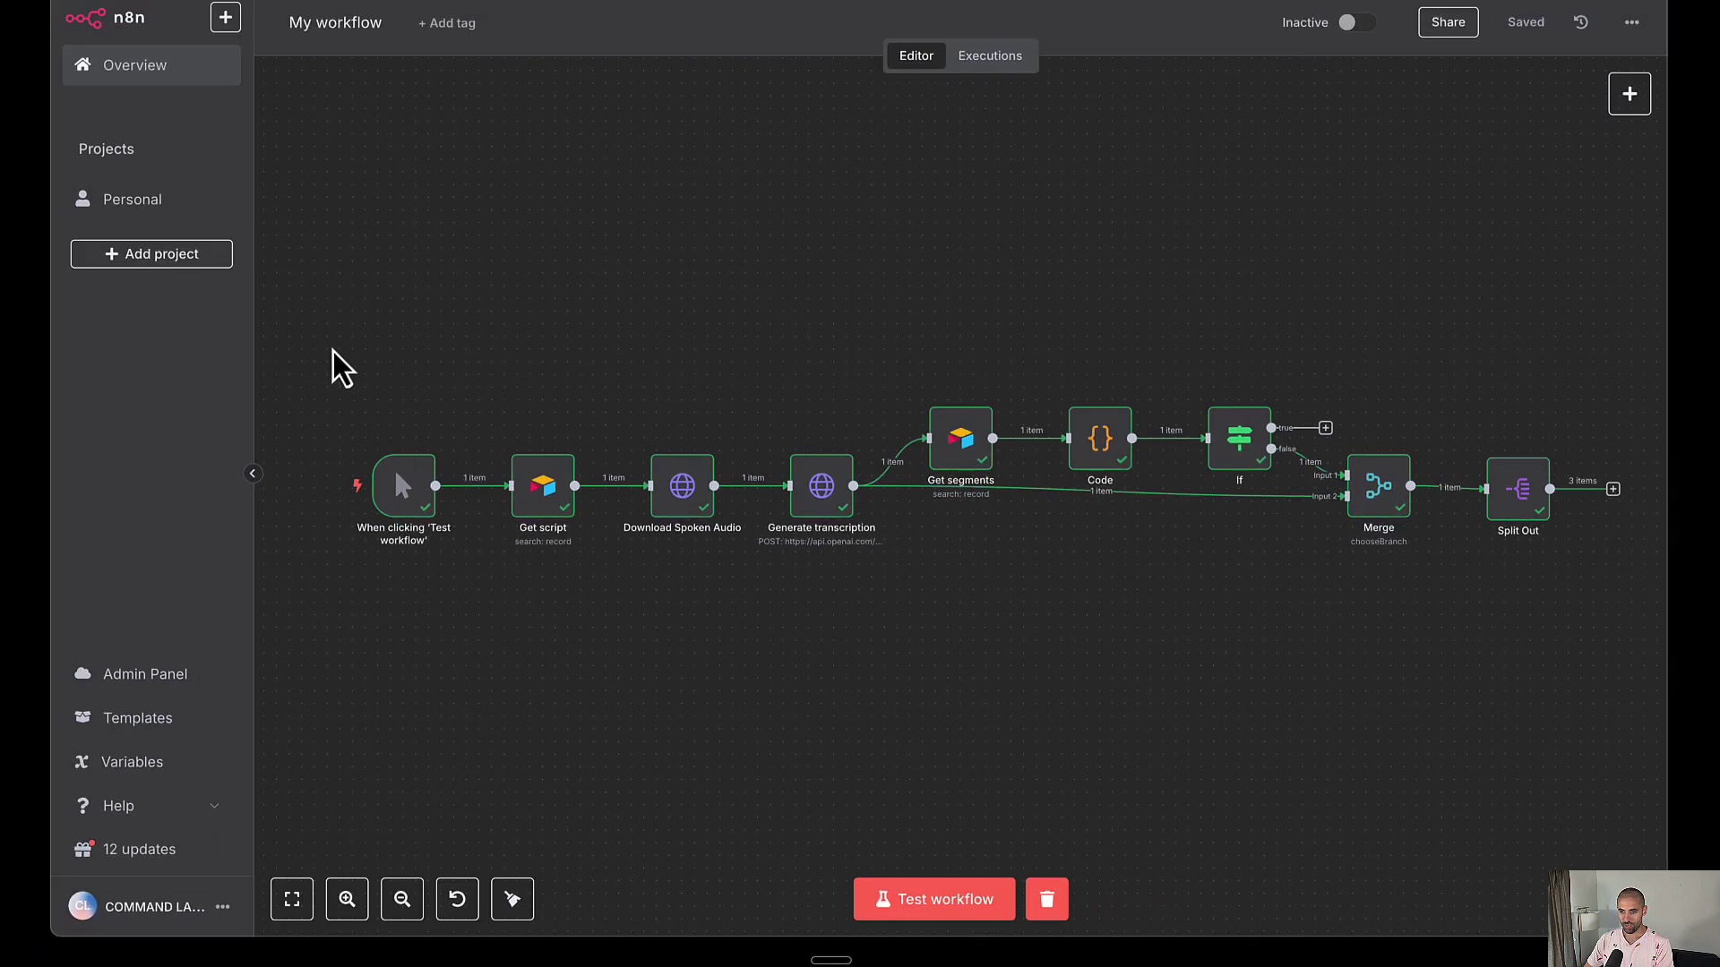
Shift all the workflow nodes together slightly up and to the left on the canvas
{"action": "left_click_drag", "start_coordinate": [350, 369], "coordinate": [1570, 606]}
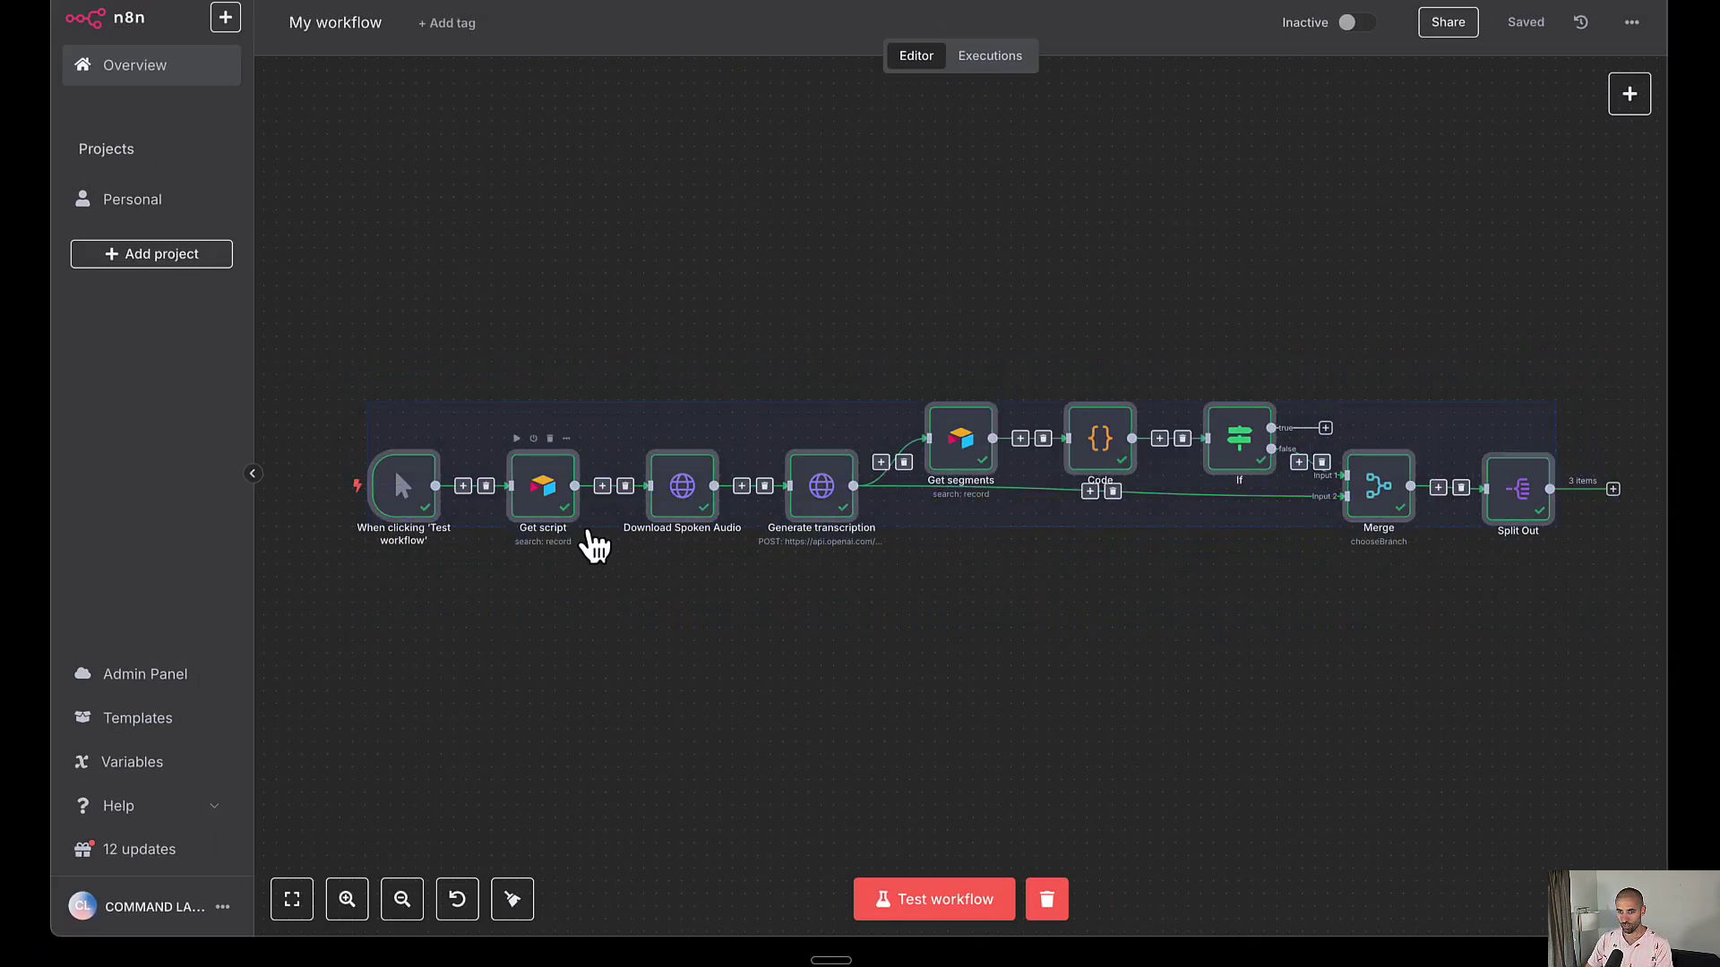
{"action": "left_click_drag", "start_coordinate": [681, 493], "coordinate": [642, 470]}
{"action": "left_click", "coordinate": [1243, 376]}
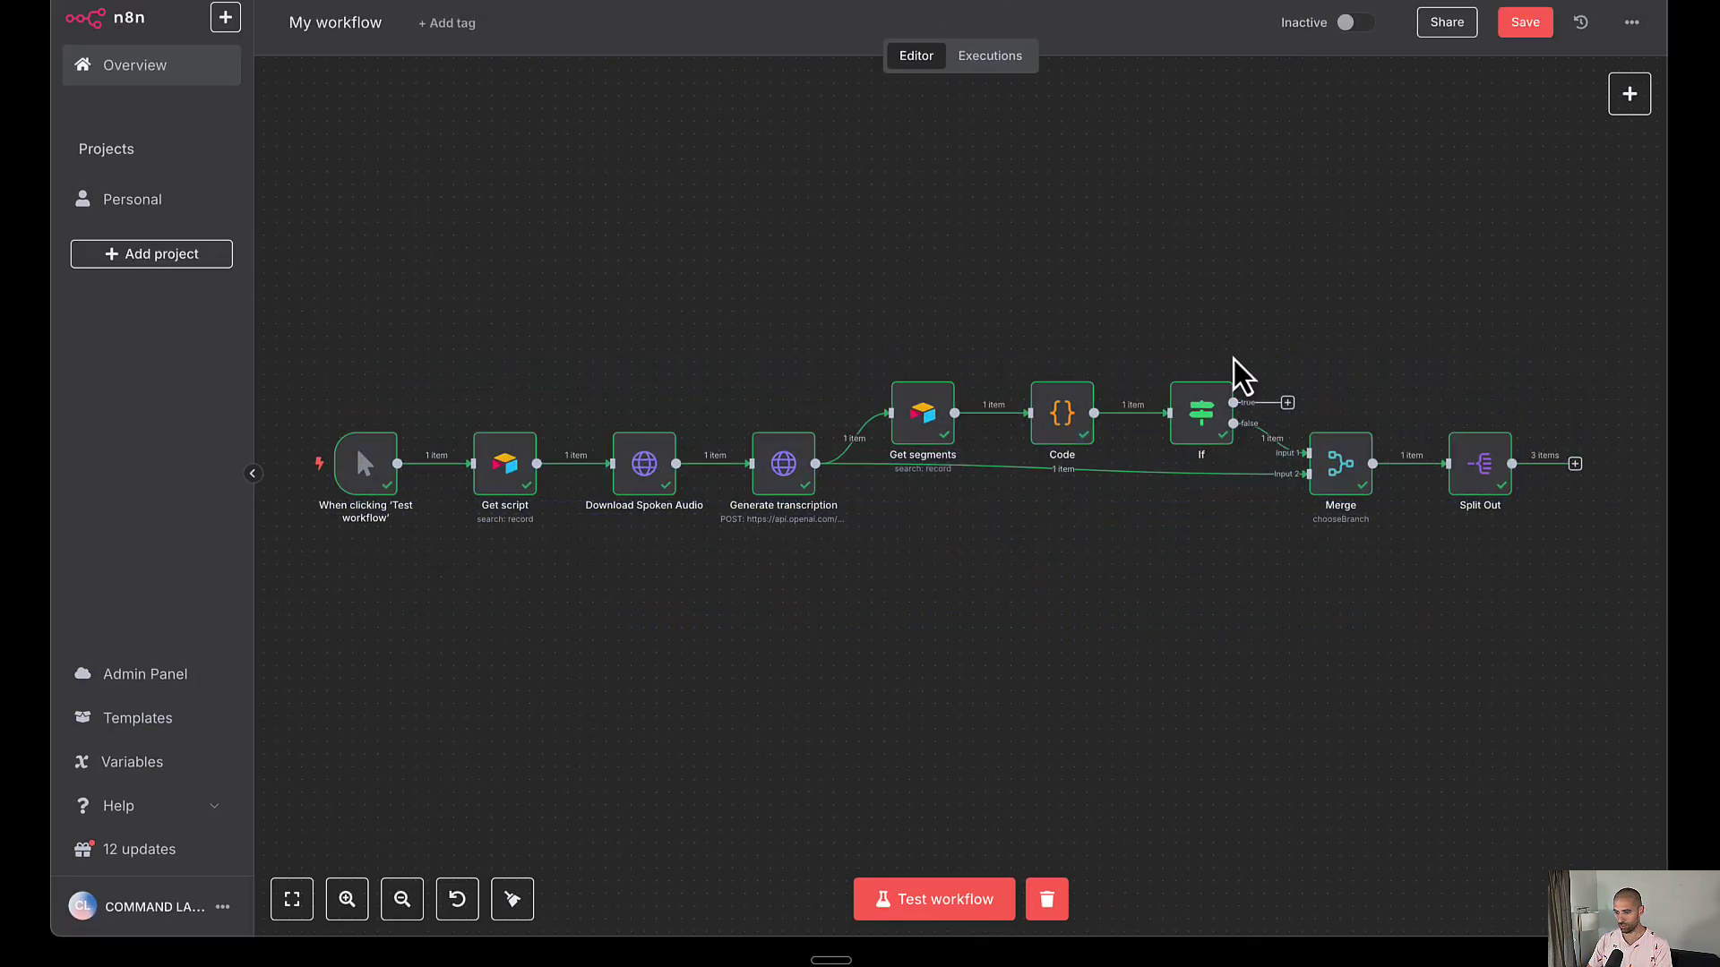
Add an Airtable Create a record node after Split Out, using base AAIVA and table Segments
{"action": "left_click", "coordinate": [1575, 465]}
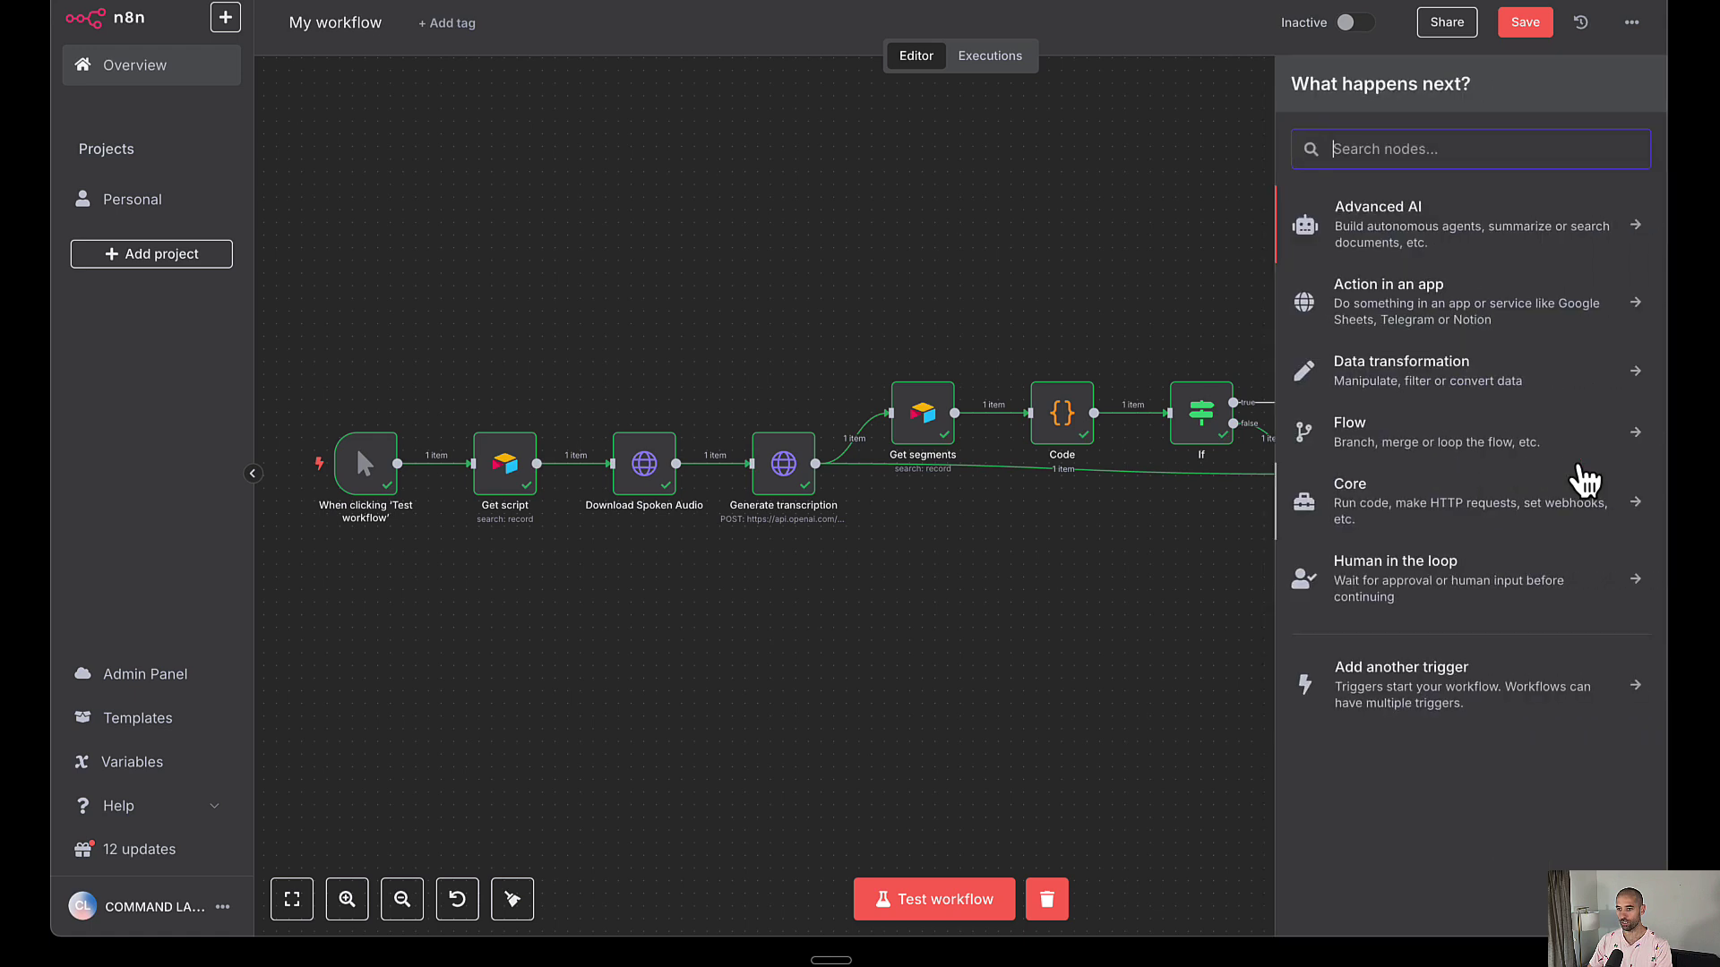
{"action": "type", "text": "airta"}
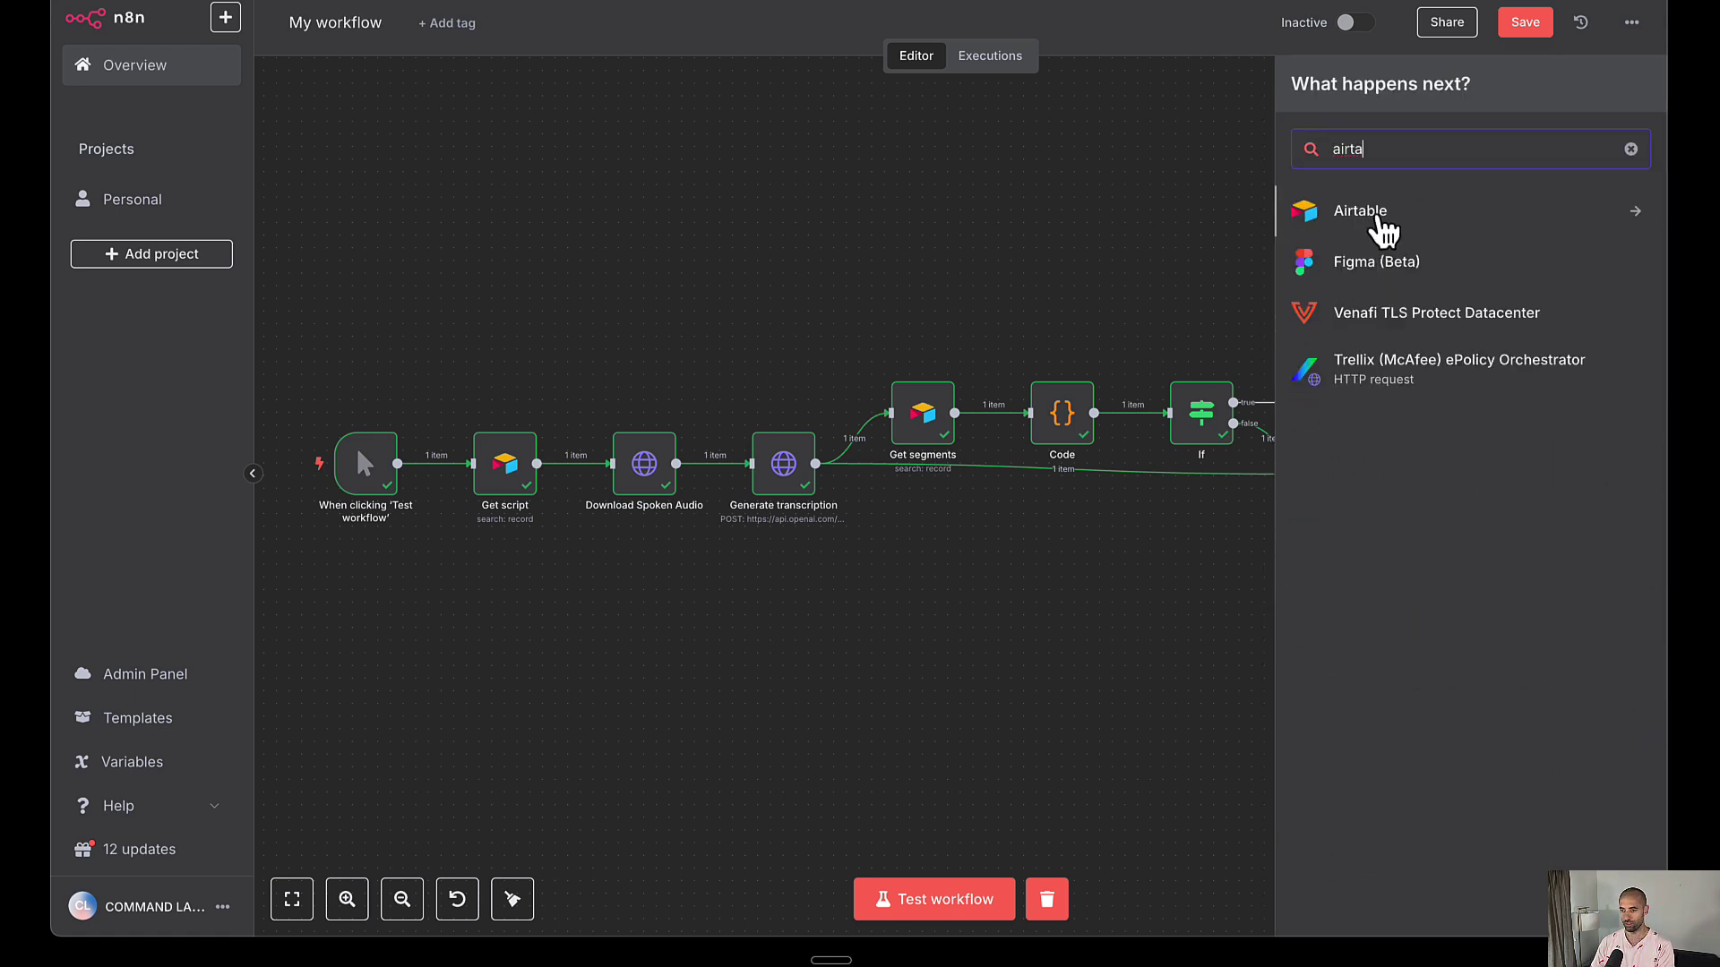
{"action": "left_click", "coordinate": [1379, 219]}
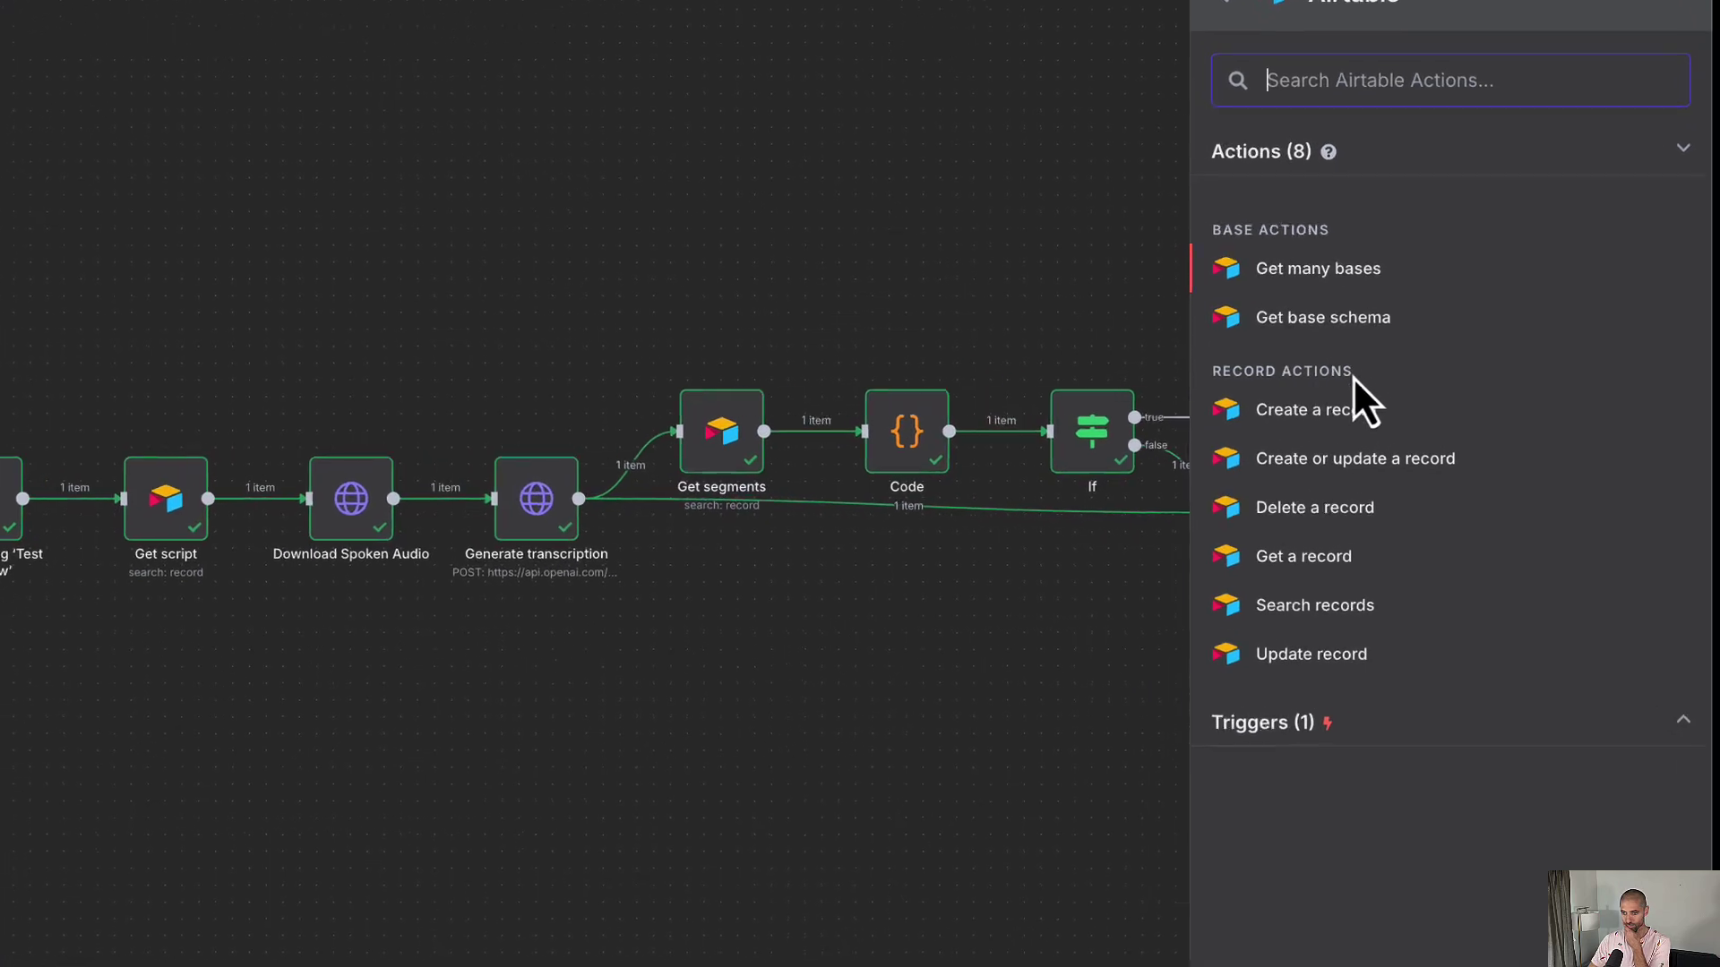
{"action": "left_click", "coordinate": [1336, 423]}
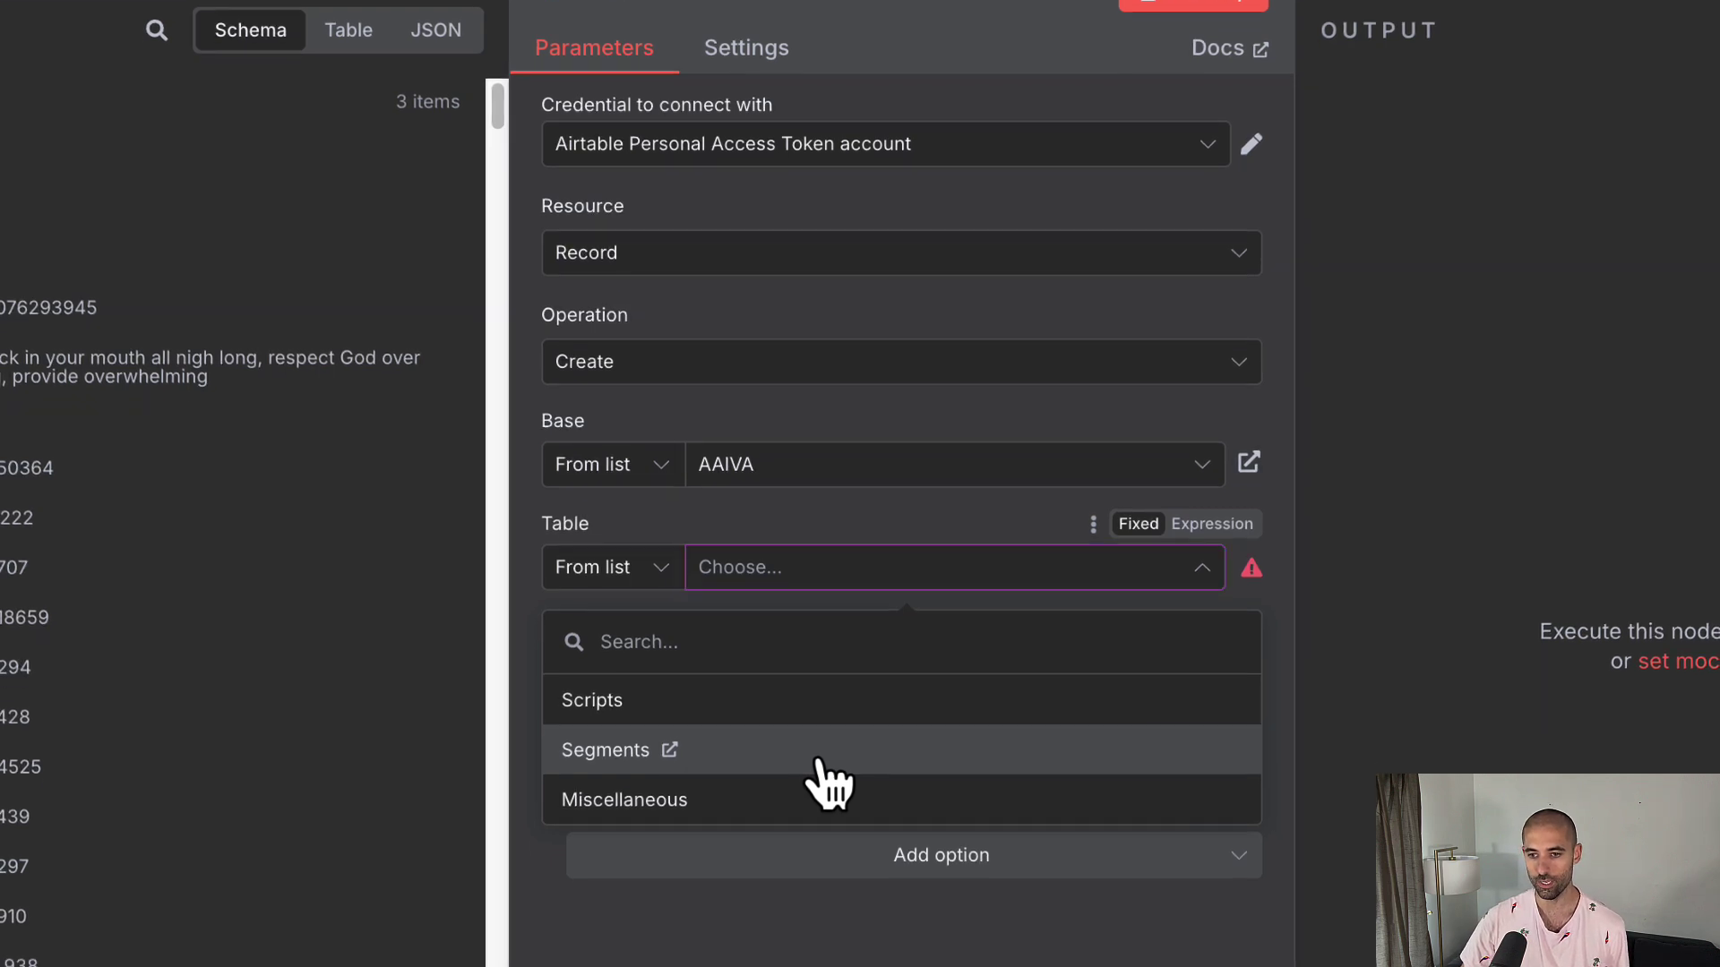
{"action": "left_click", "coordinate": [819, 790]}
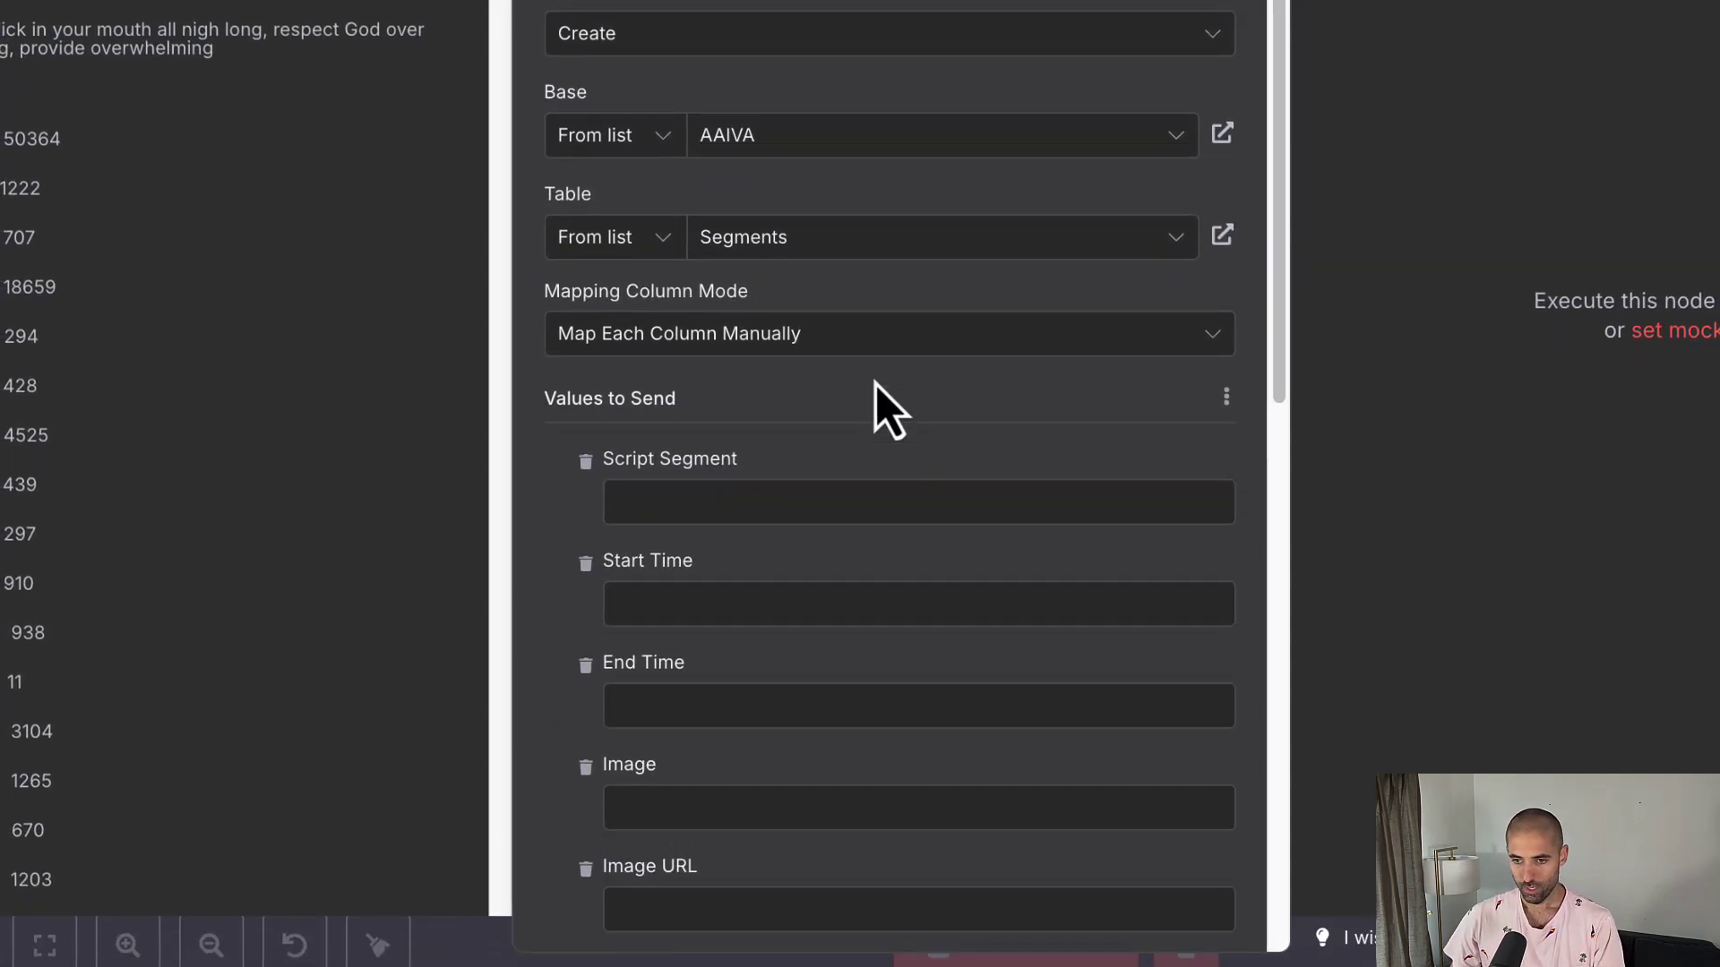
Review the Segments table columns offered as values to send, from Script Segment to Video Render Request ID
{"action": "scroll", "coordinate": [806, 448], "scroll_direction": "down", "scroll_amount": 10}
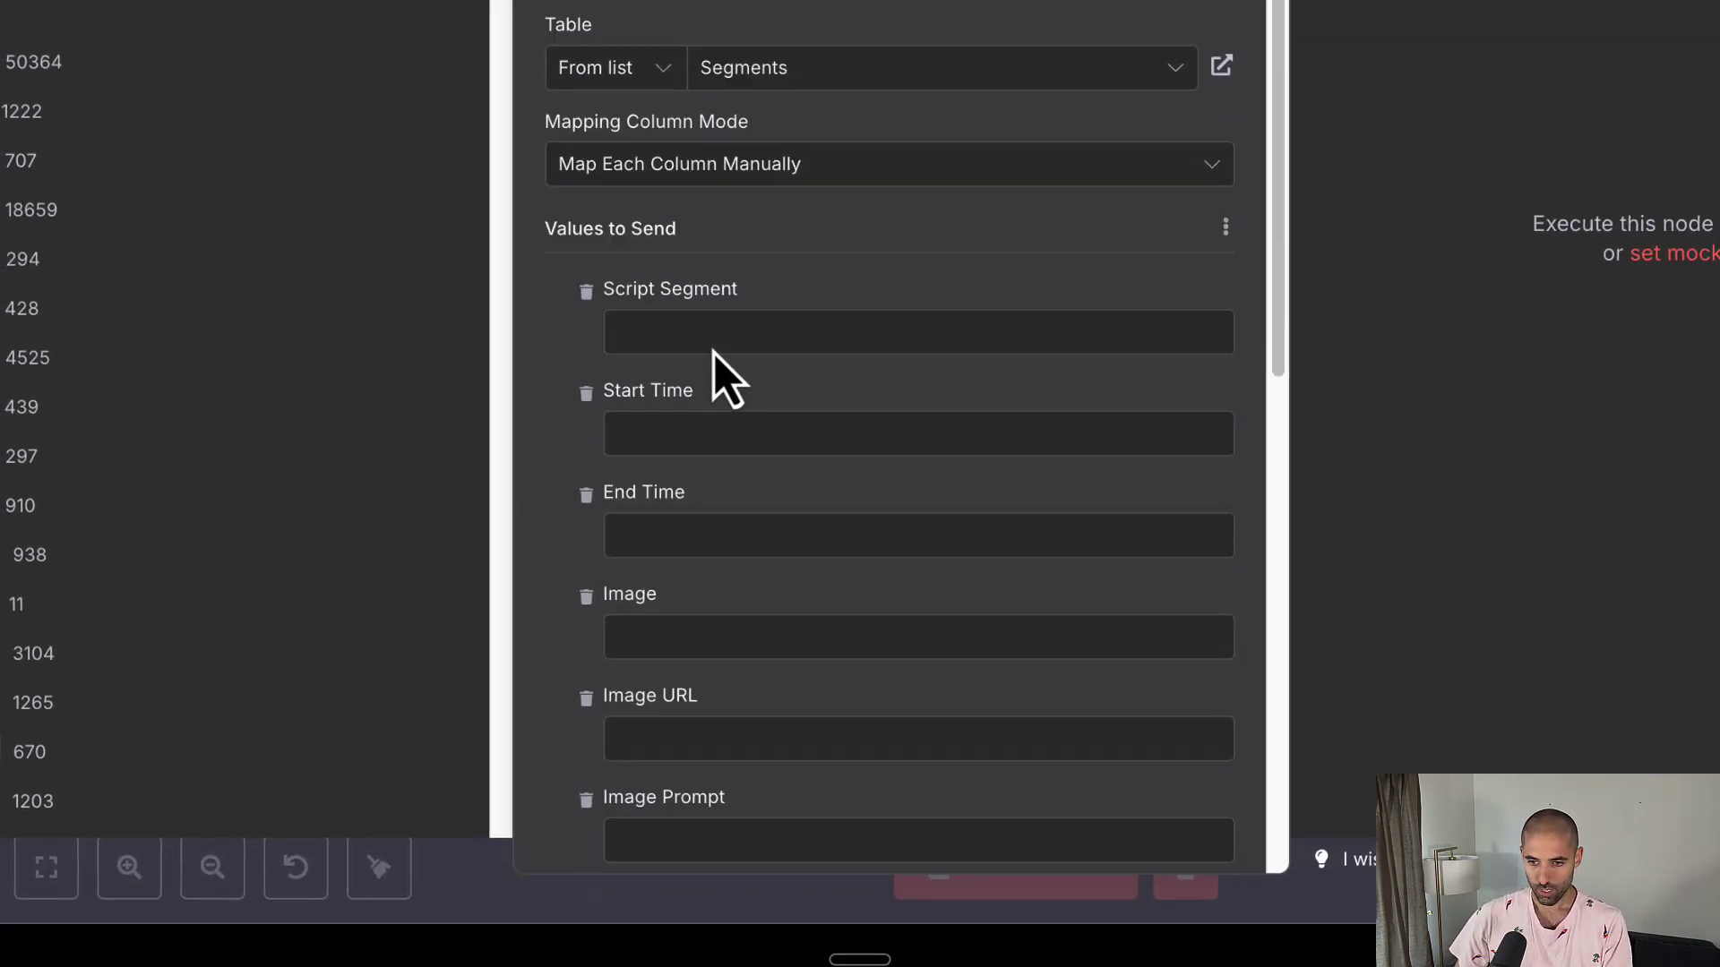
{"action": "scroll", "coordinate": [689, 309], "scroll_direction": "down", "scroll_amount": 3}
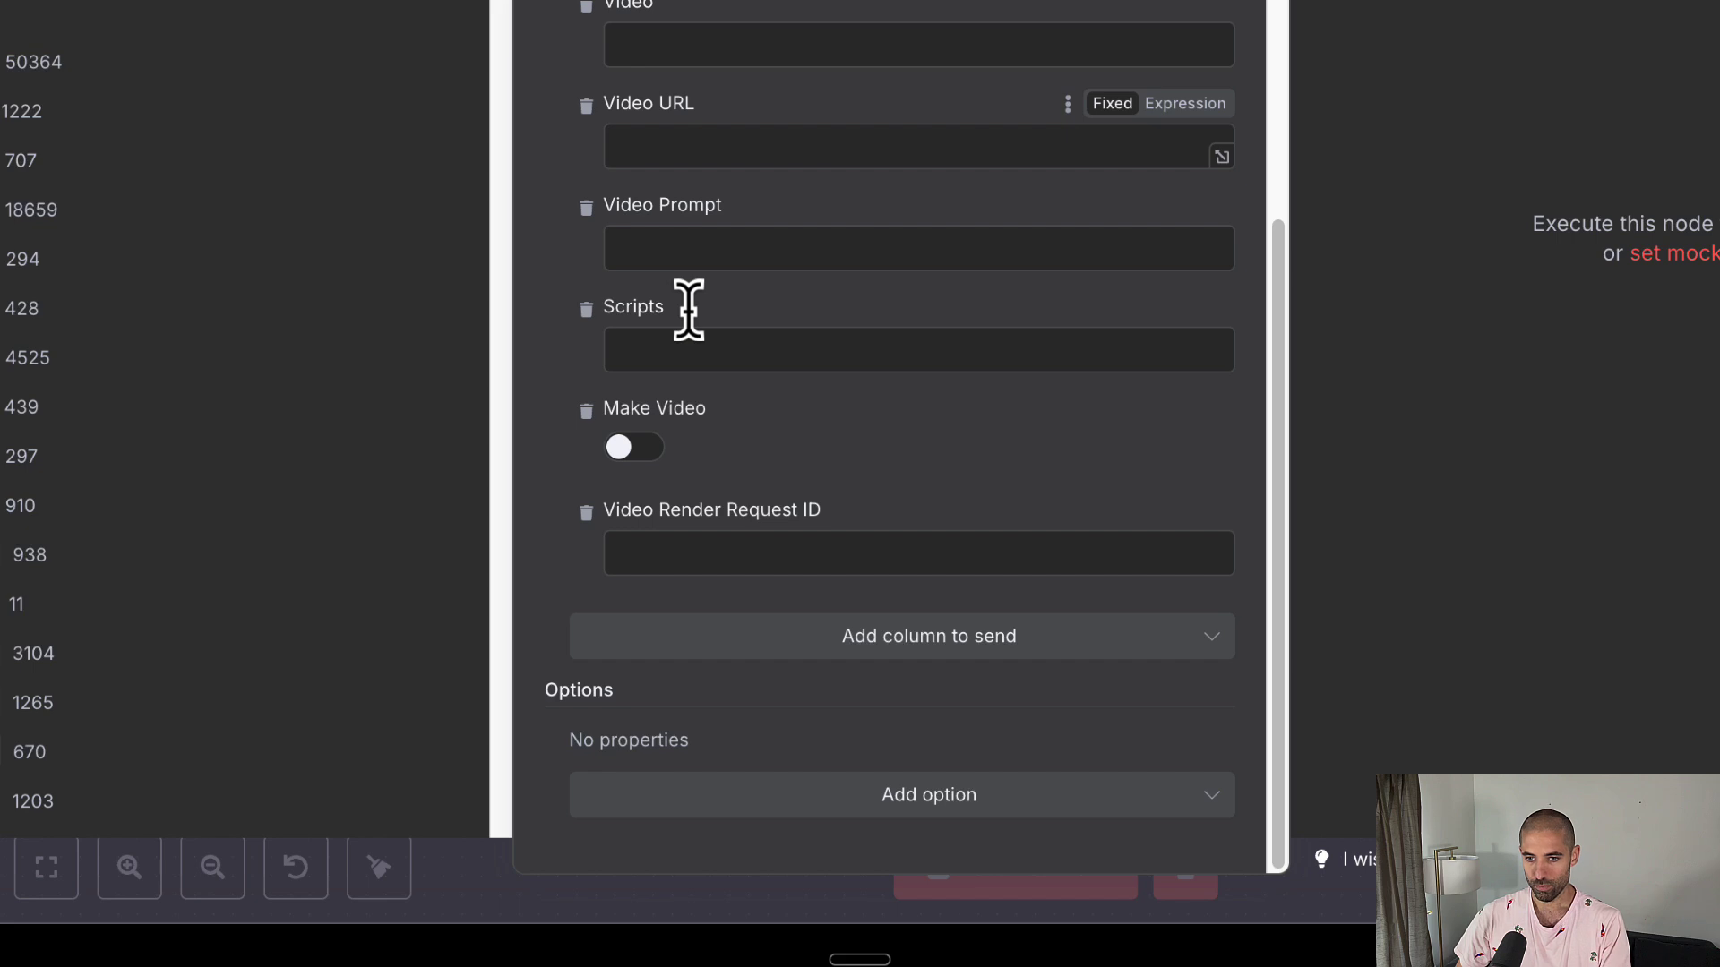
{"action": "scroll", "coordinate": [688, 309], "scroll_direction": "up", "scroll_amount": 14}
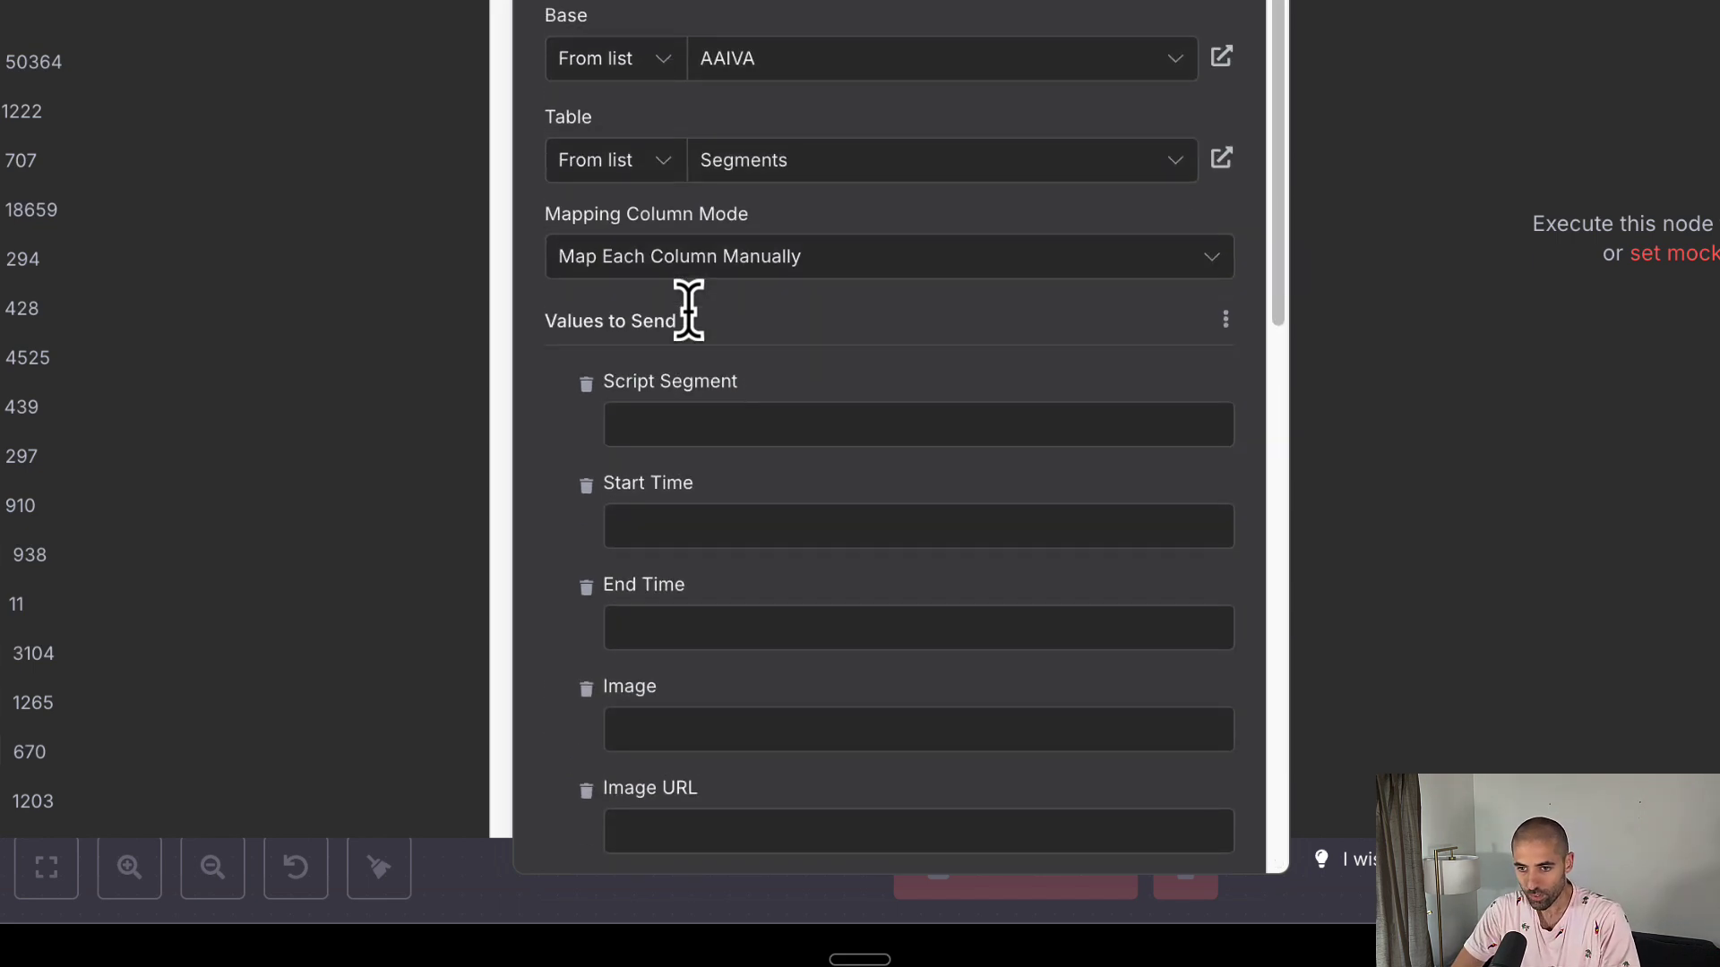
{"action": "scroll", "coordinate": [671, 374], "scroll_direction": "down", "scroll_amount": 4}
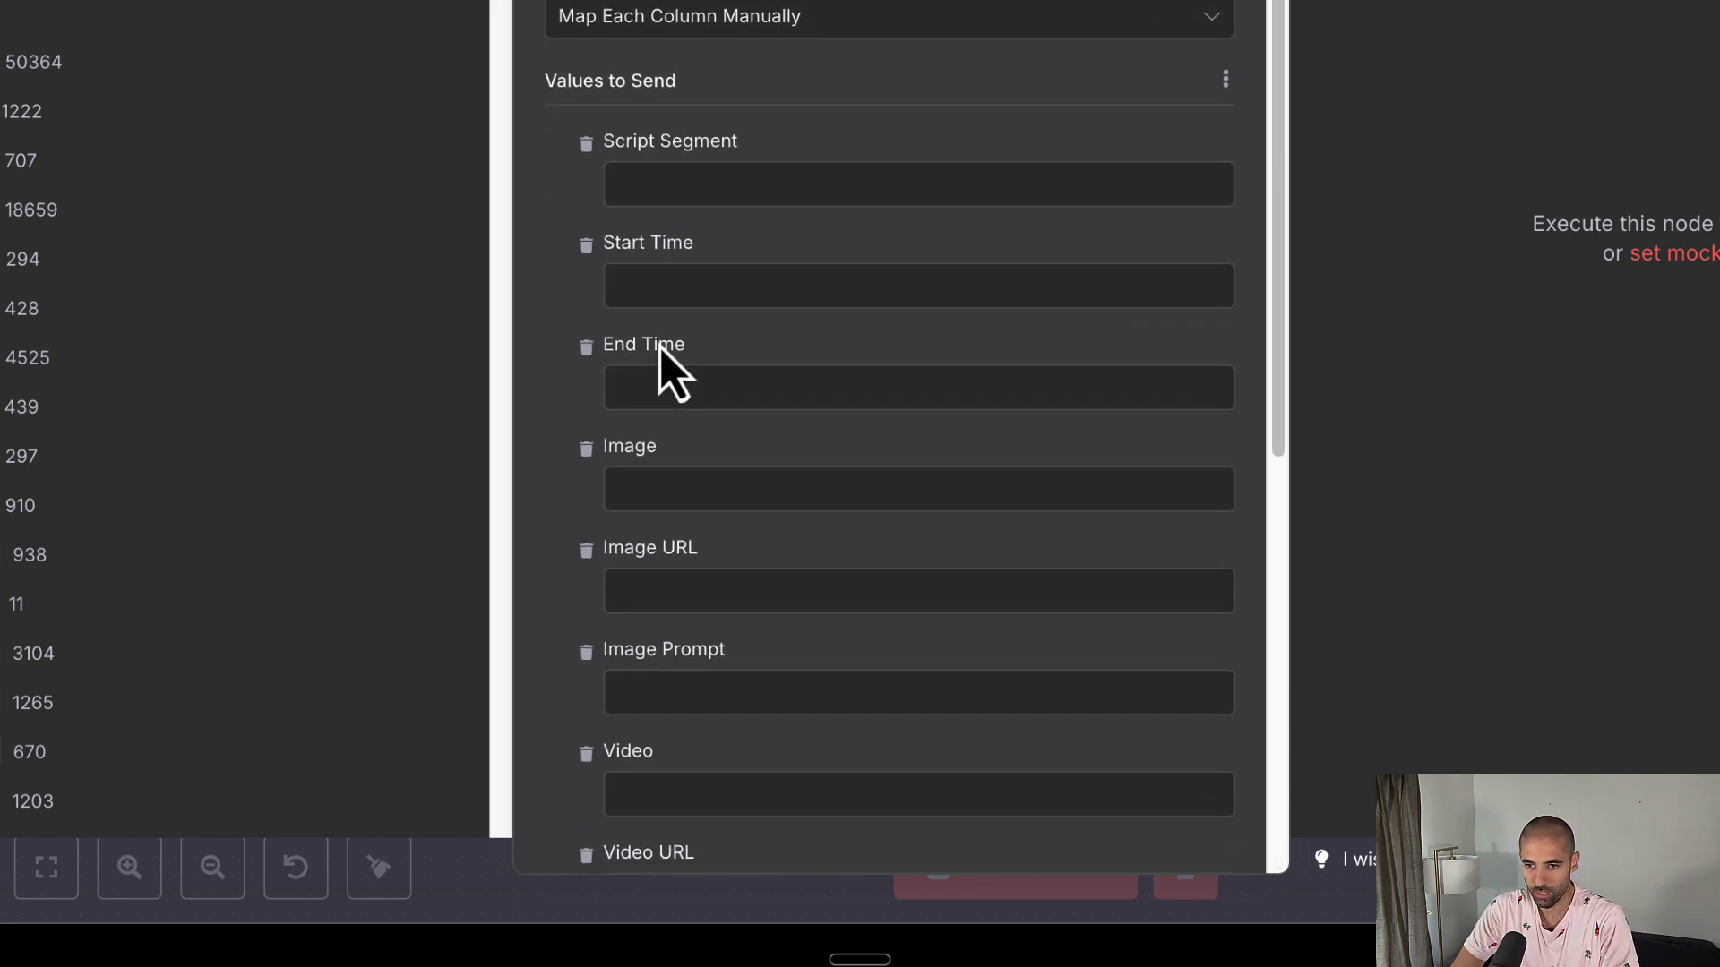
{"action": "scroll", "coordinate": [672, 374], "scroll_direction": "down", "scroll_amount": 7}
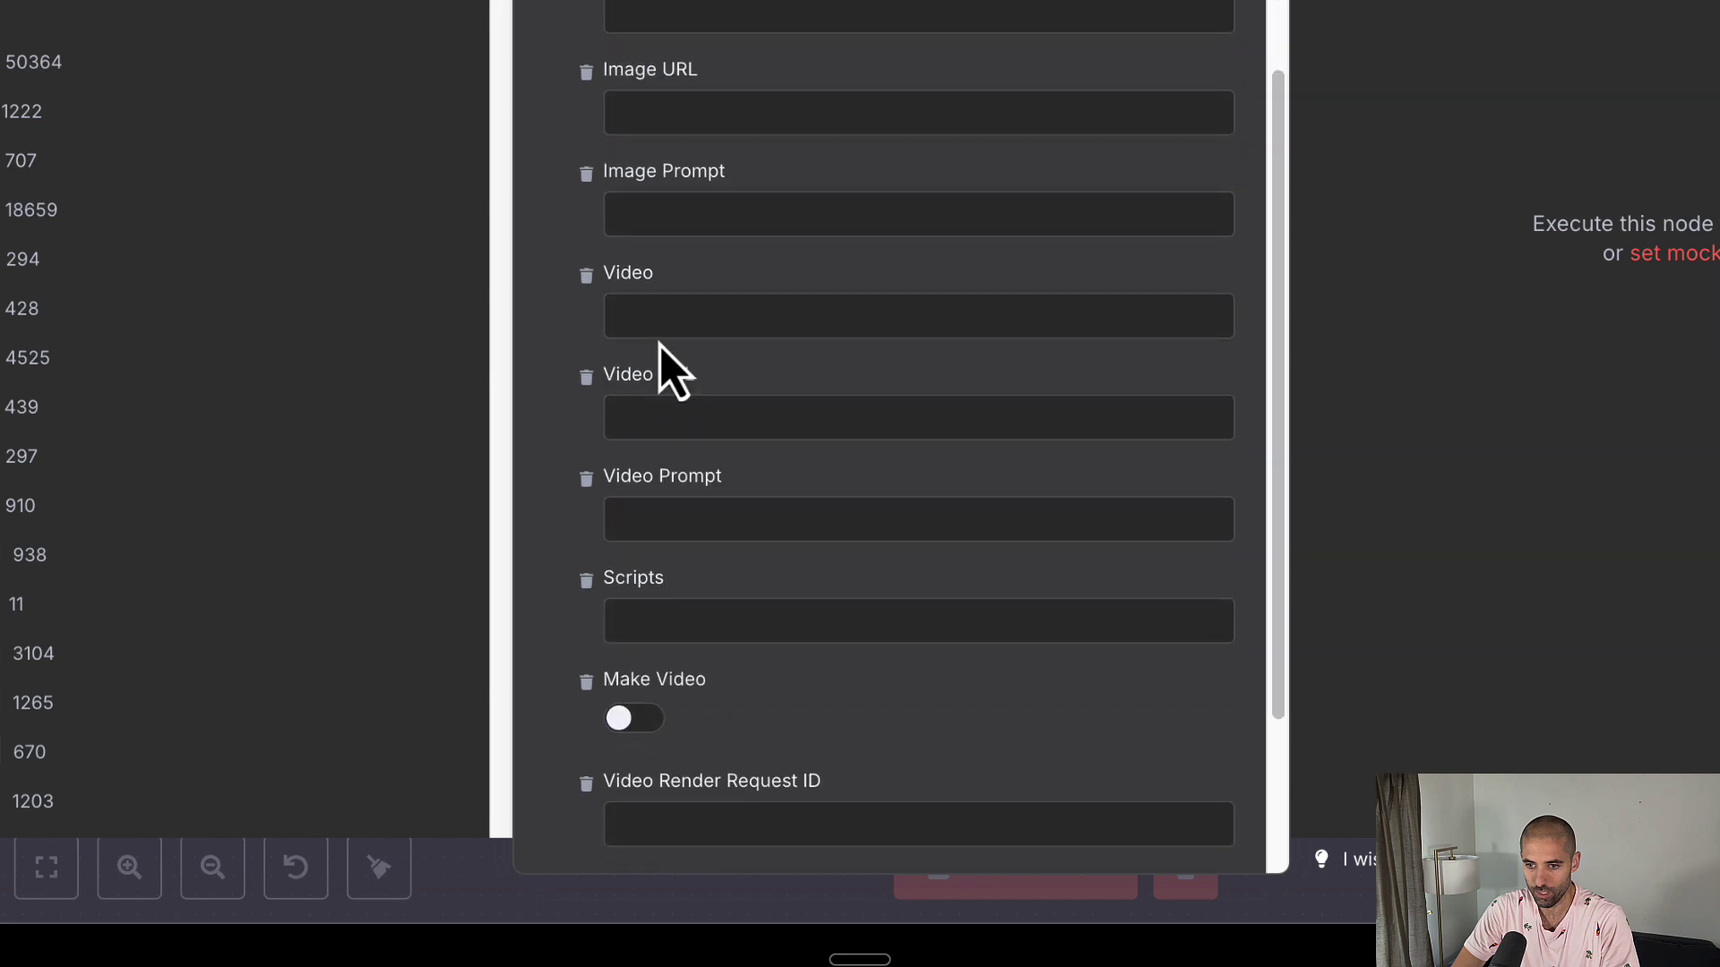
{"action": "scroll", "coordinate": [672, 374], "scroll_direction": "down", "scroll_amount": 3}
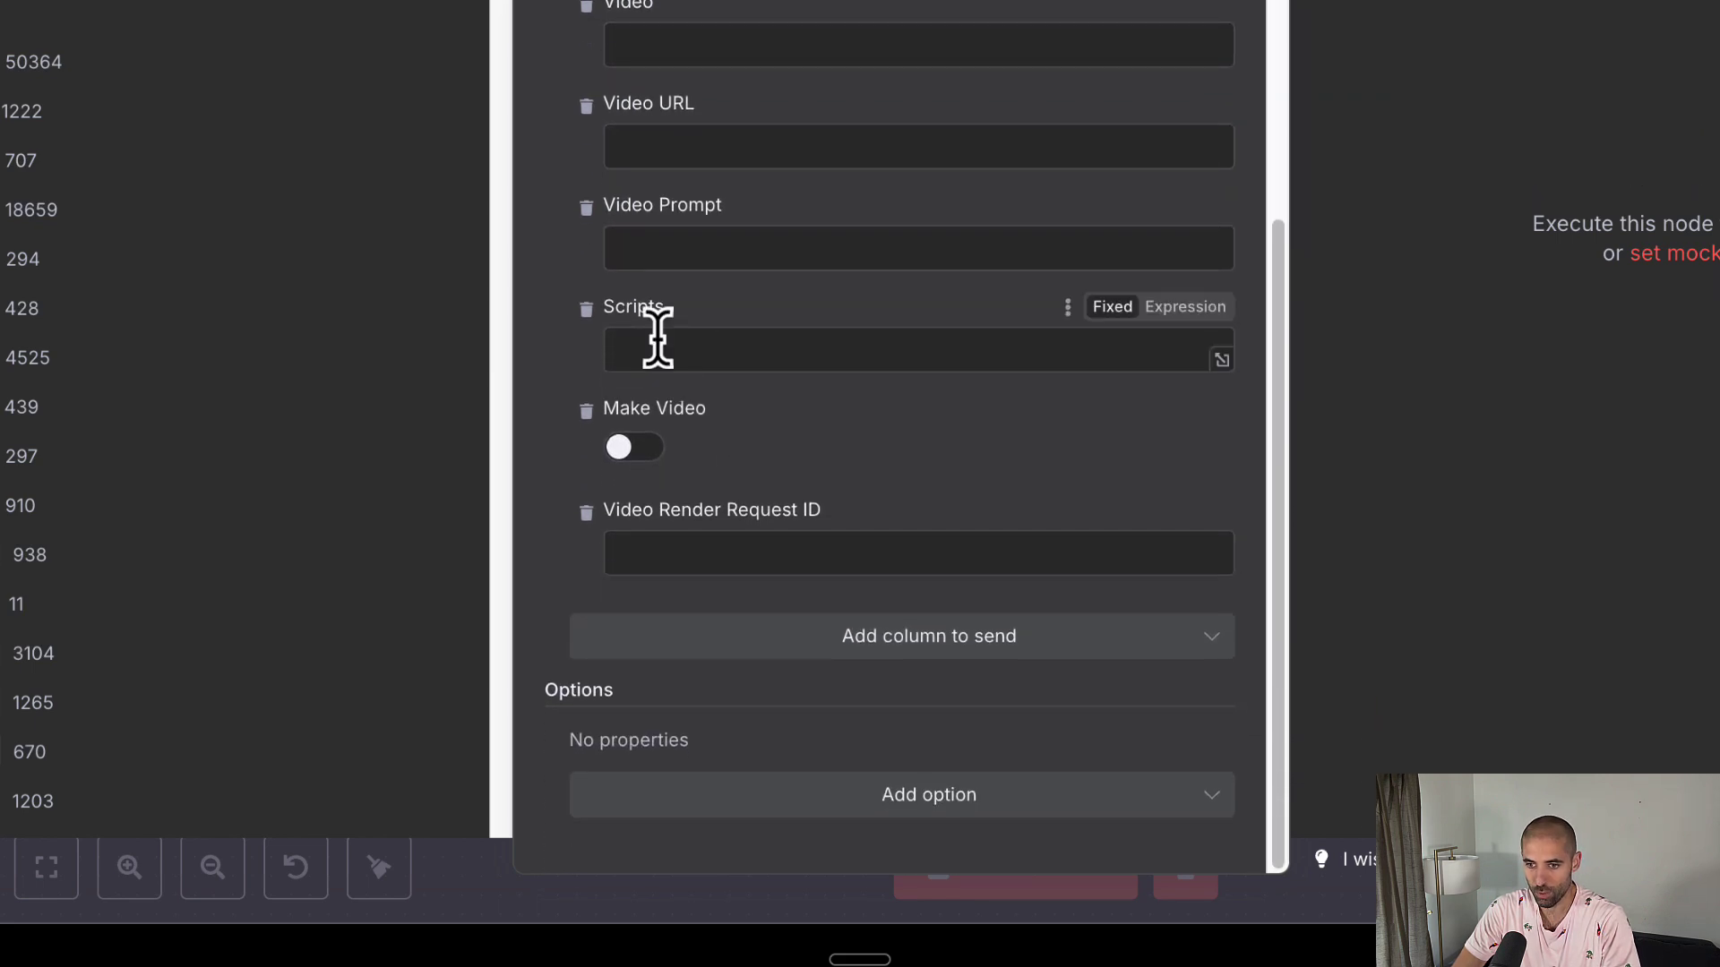
{"action": "scroll", "coordinate": [660, 340], "scroll_direction": "up", "scroll_amount": 13}
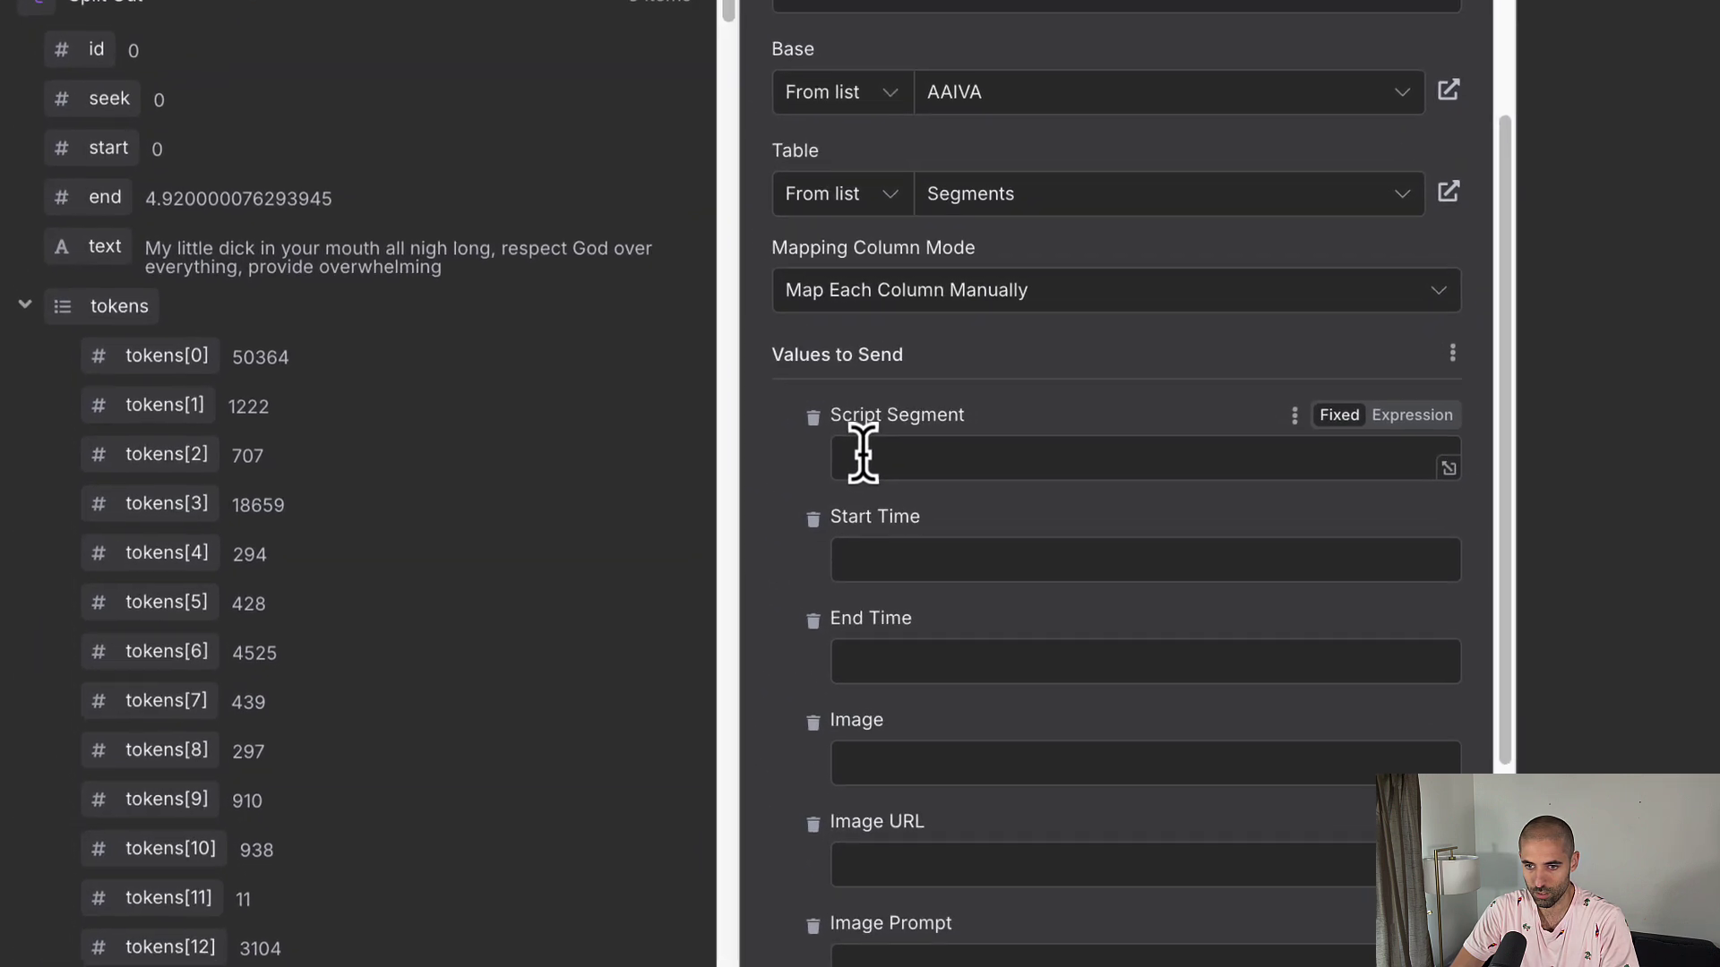
Map the Script Segment column to the Split Out node's text value, {{ $json.text }}
{"action": "left_click", "coordinate": [863, 454]}
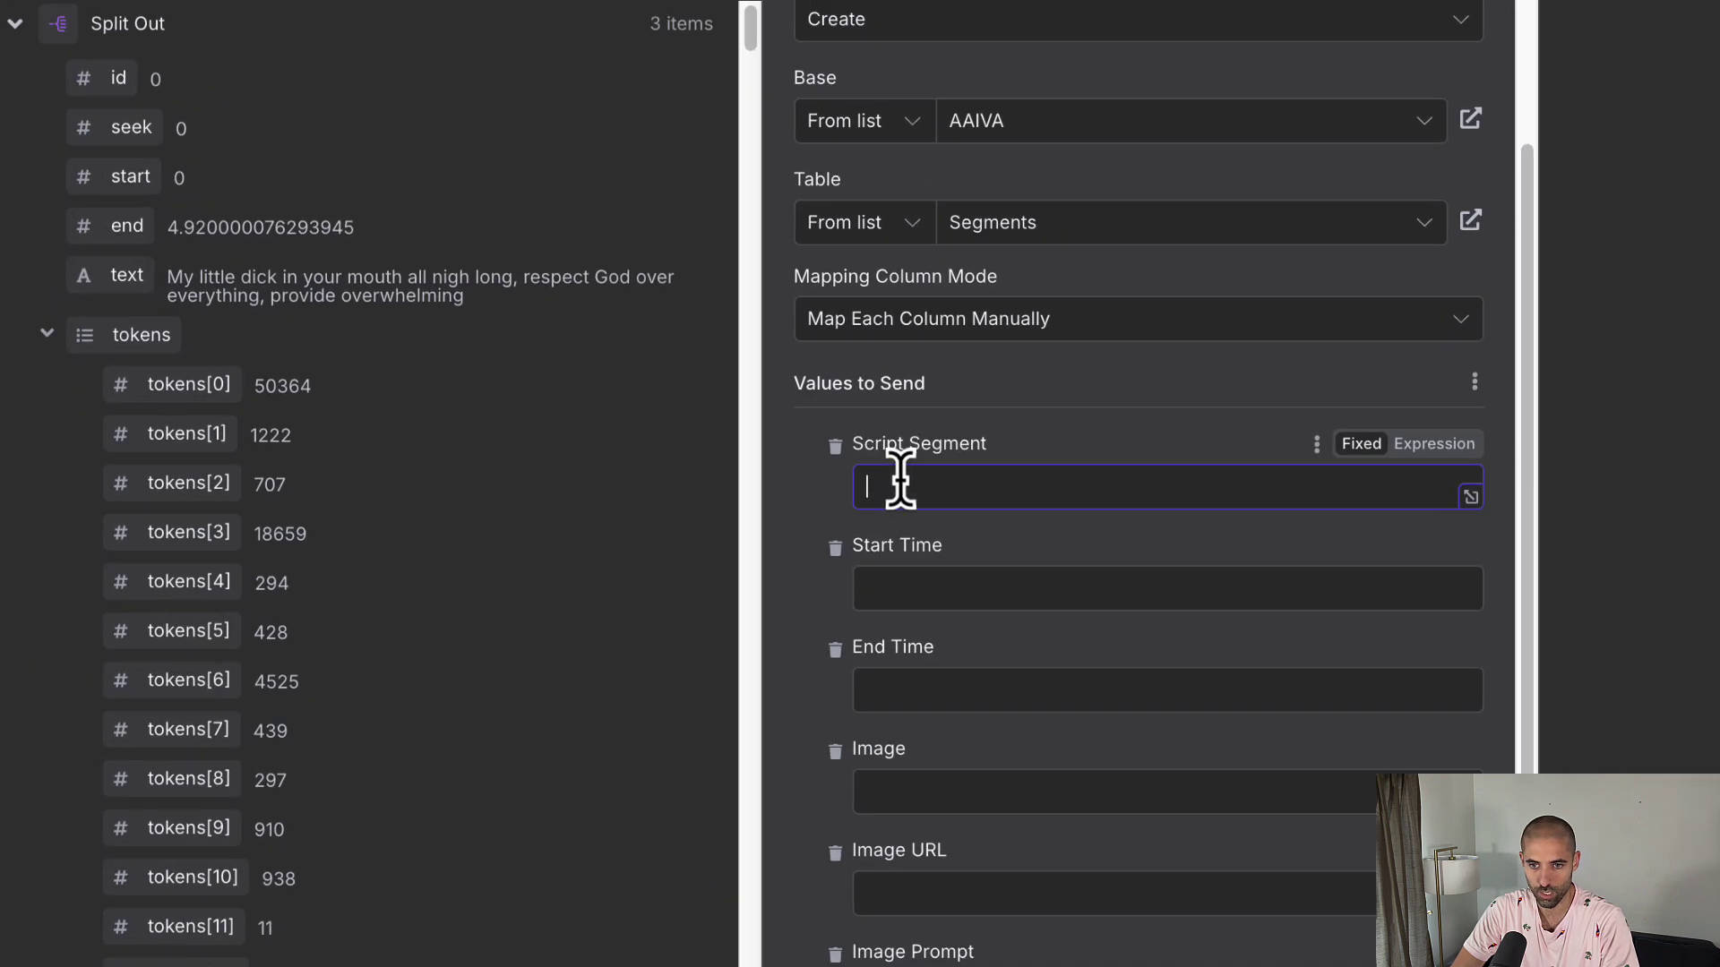
{"action": "left_click", "coordinate": [101, 330]}
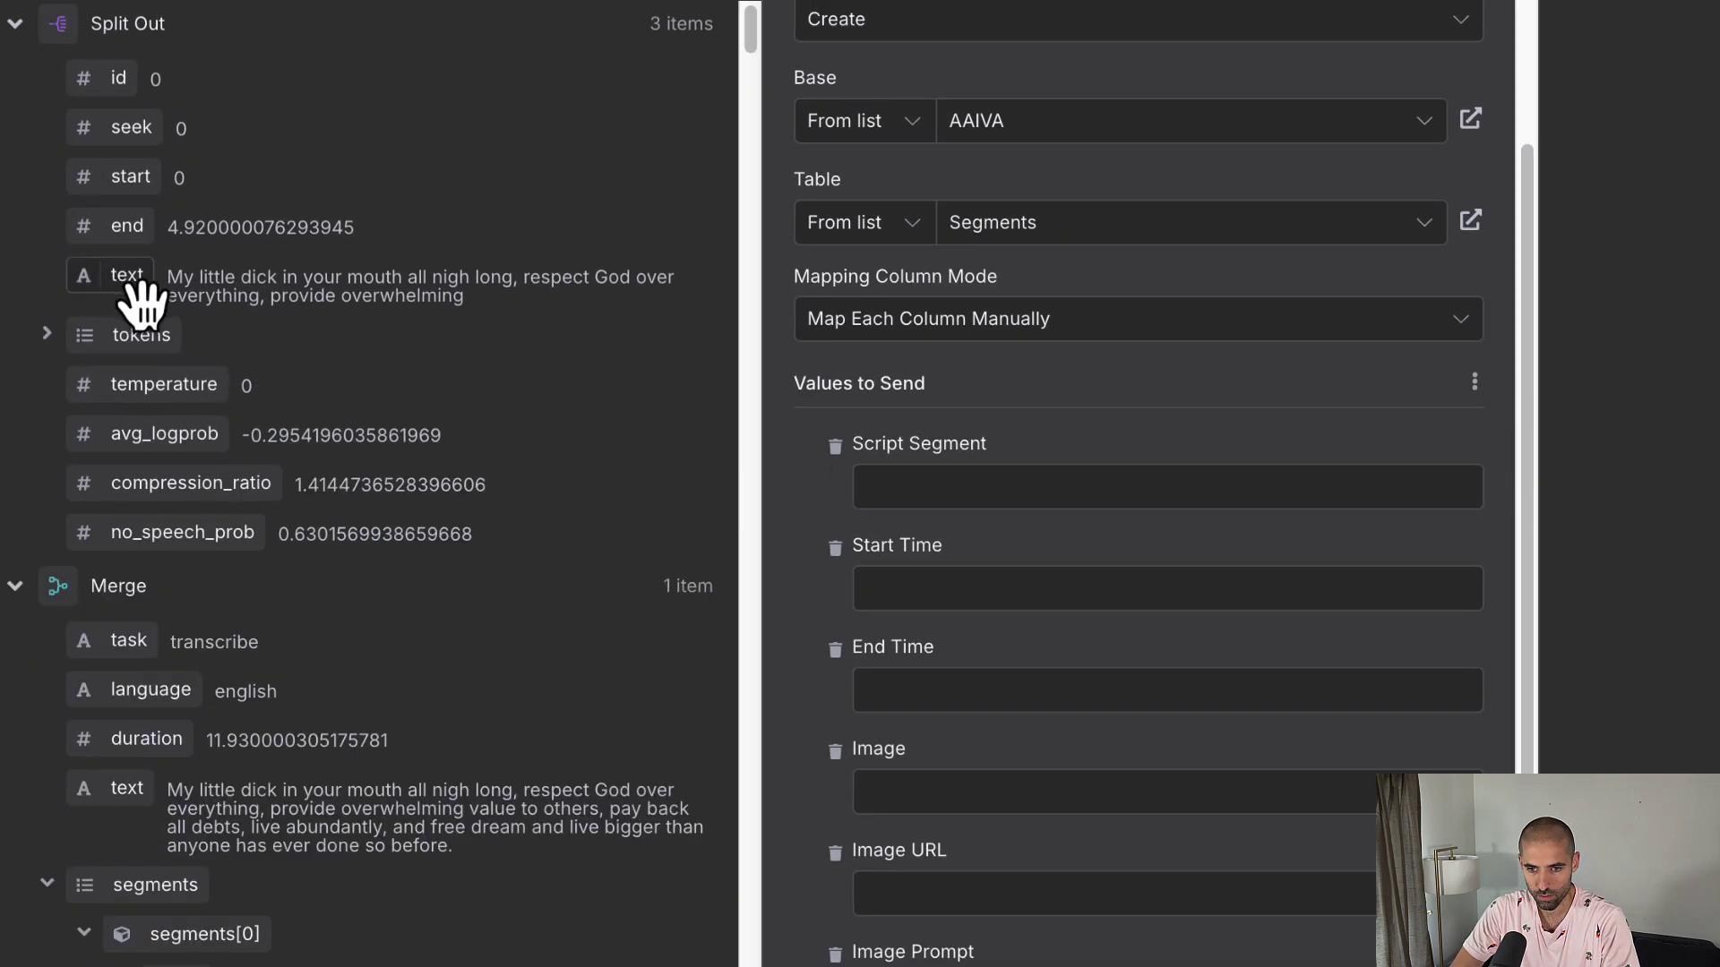
{"action": "left_click_drag", "start_coordinate": [136, 286], "coordinate": [875, 487]}
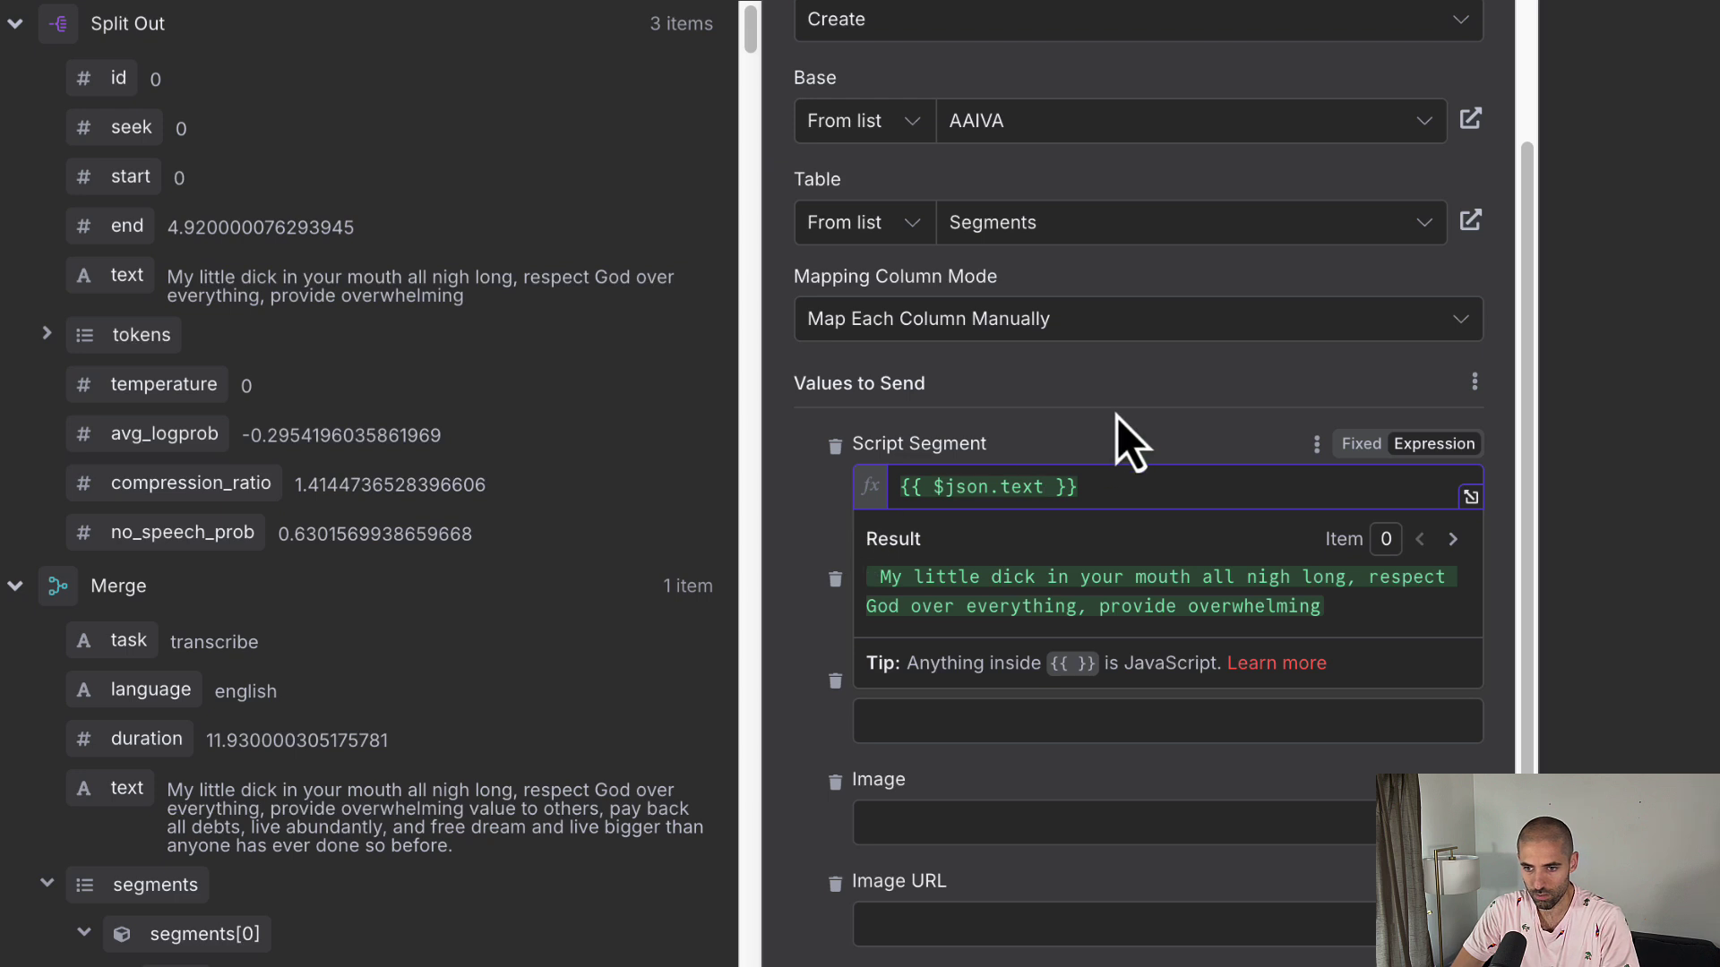
{"action": "left_click", "coordinate": [1117, 448]}
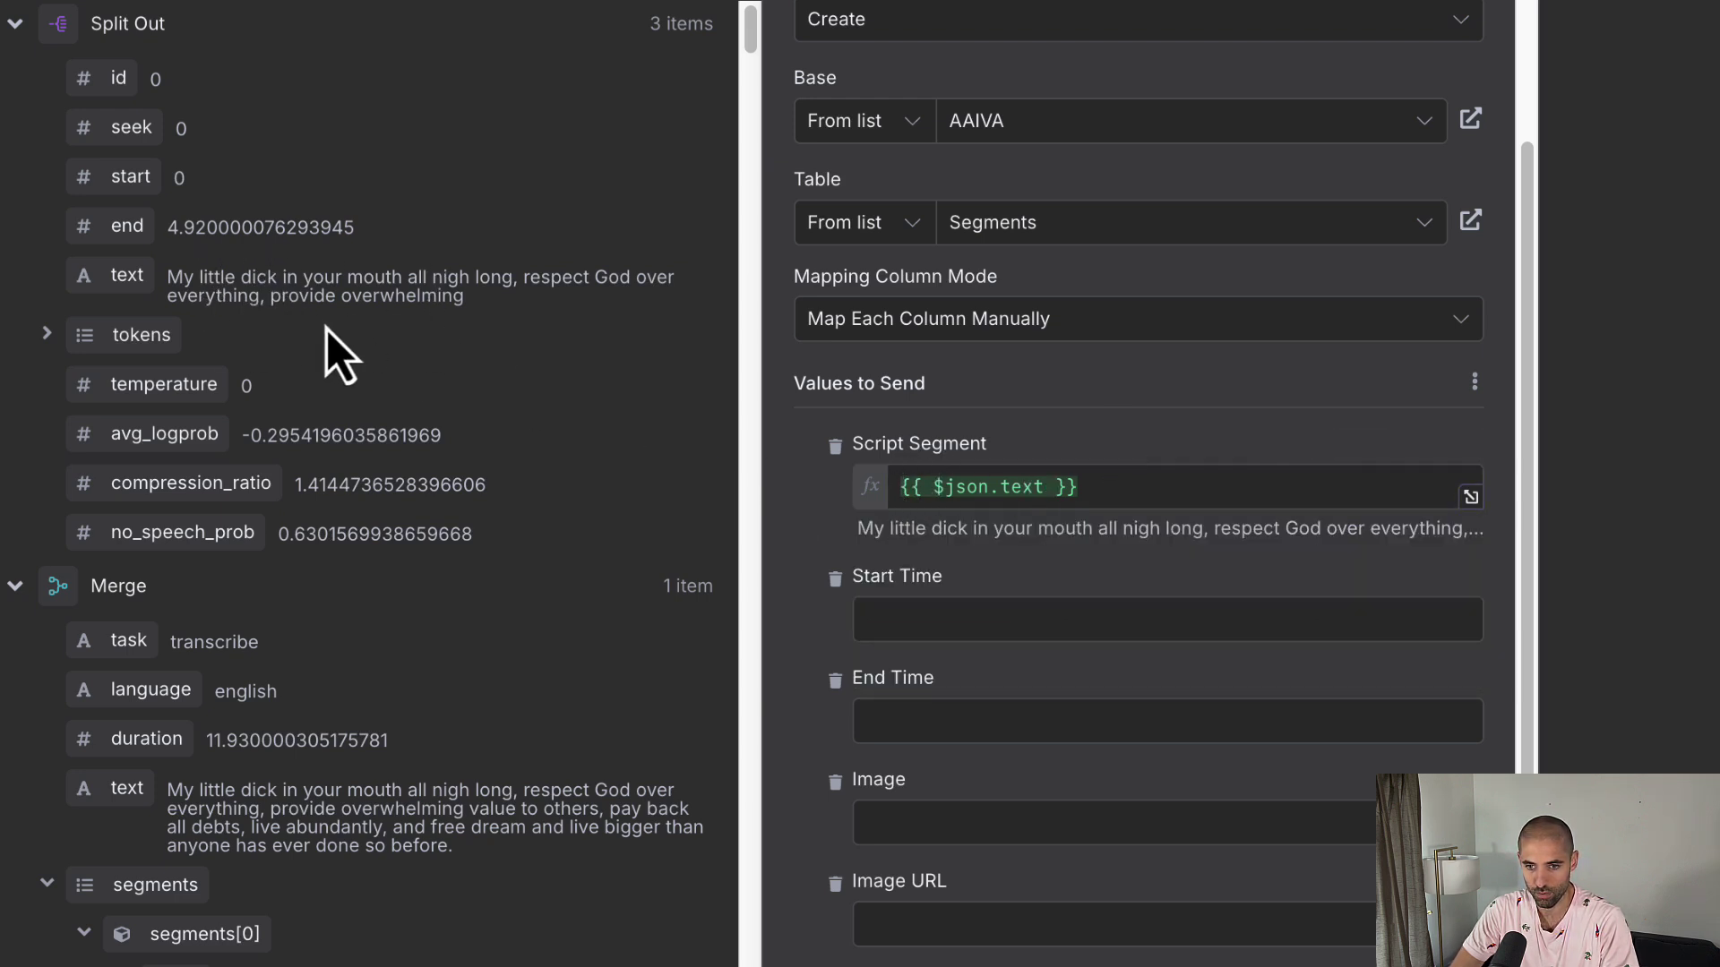
Map Start Time to {{ $json.start }} and End Time to {{ $json.end }} from the Split Out data
{"action": "left_click", "coordinate": [899, 614]}
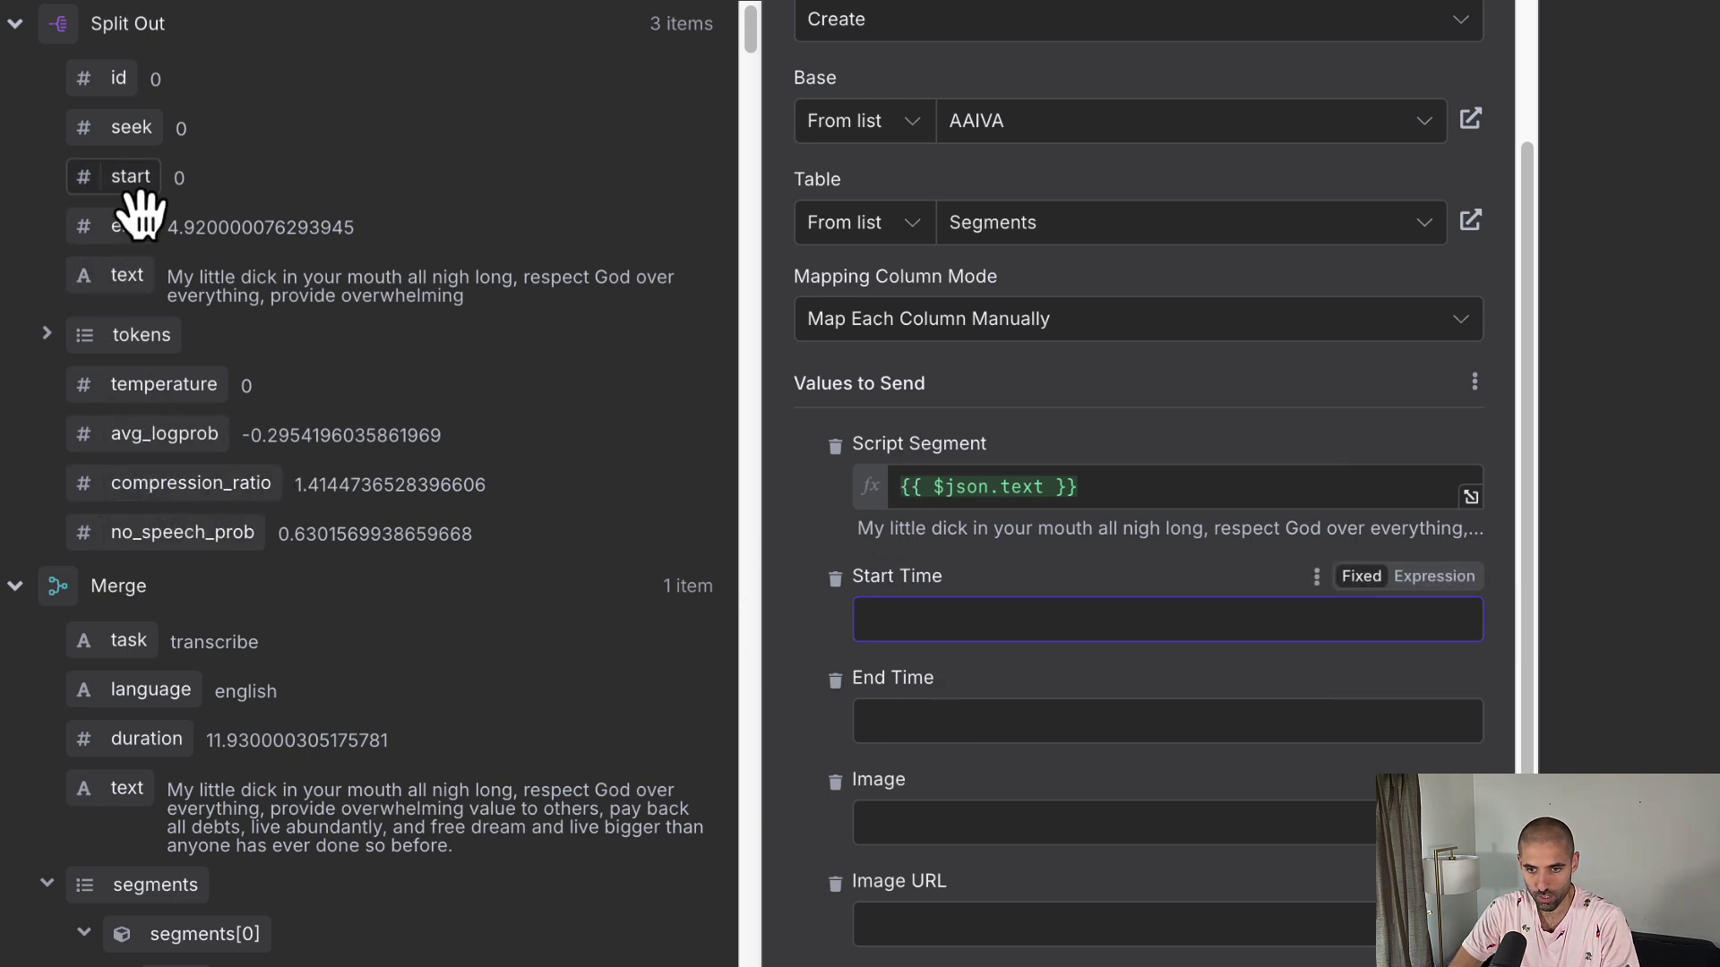
{"action": "left_click_drag", "start_coordinate": [141, 205], "coordinate": [903, 616]}
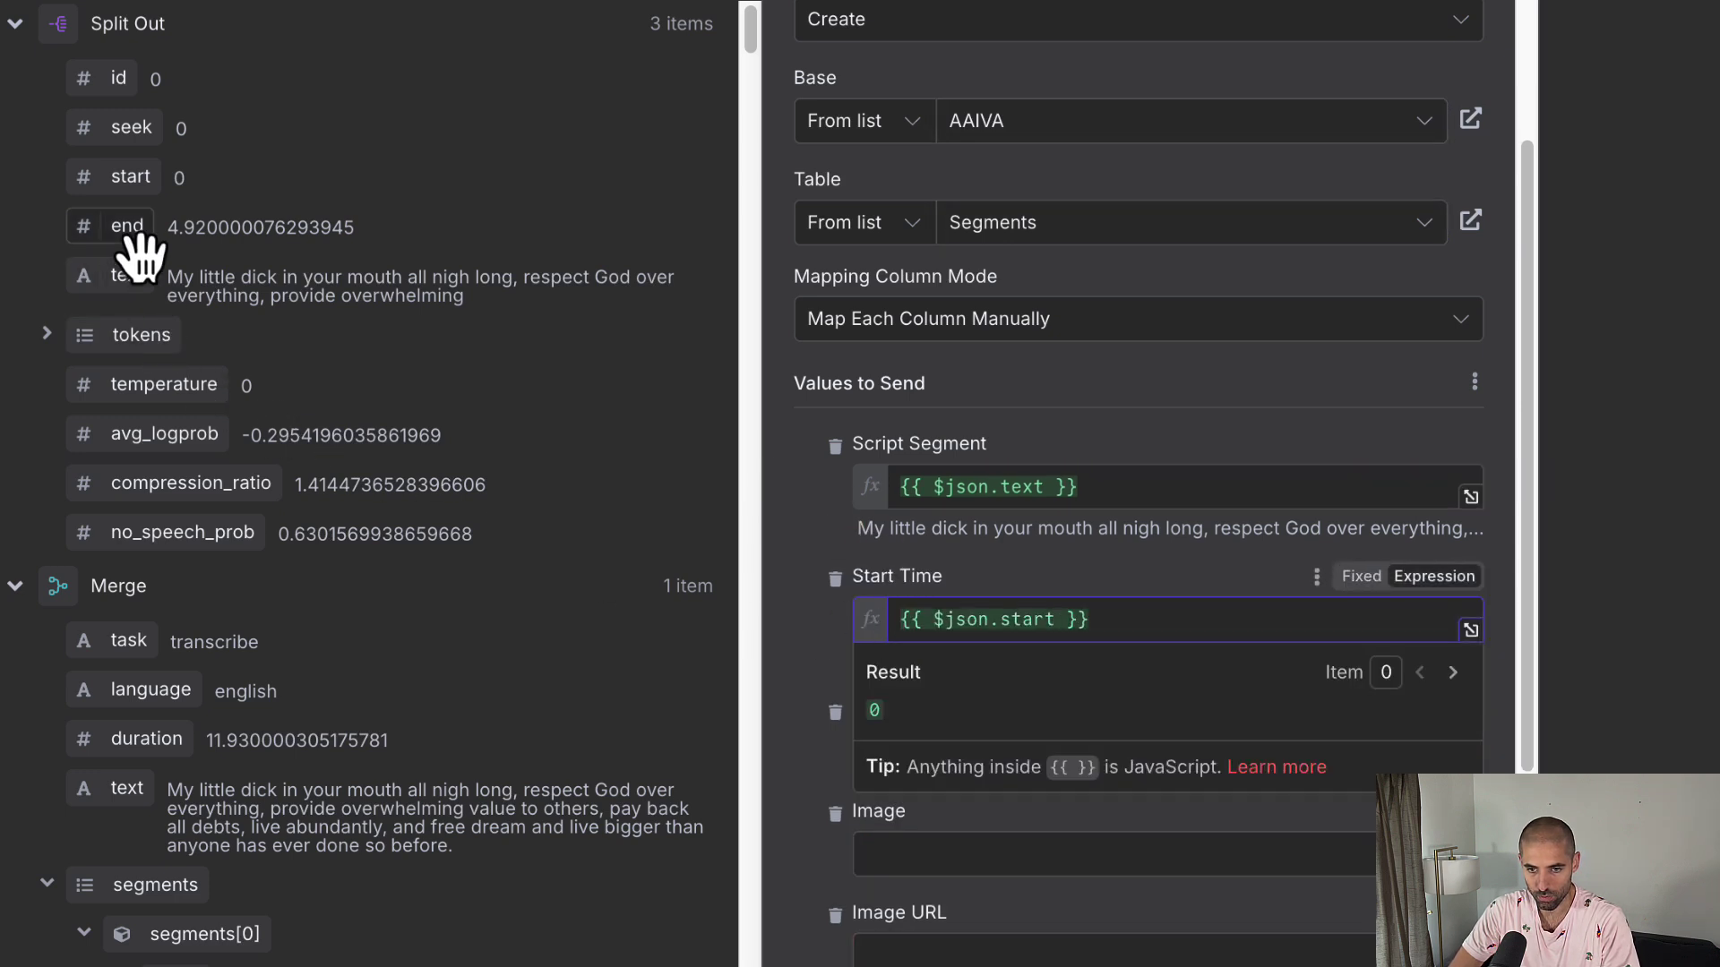
{"action": "left_click_drag", "start_coordinate": [139, 255], "coordinate": [896, 751]}
{"action": "scroll", "coordinate": [878, 664], "scroll_direction": "down", "scroll_amount": 1}
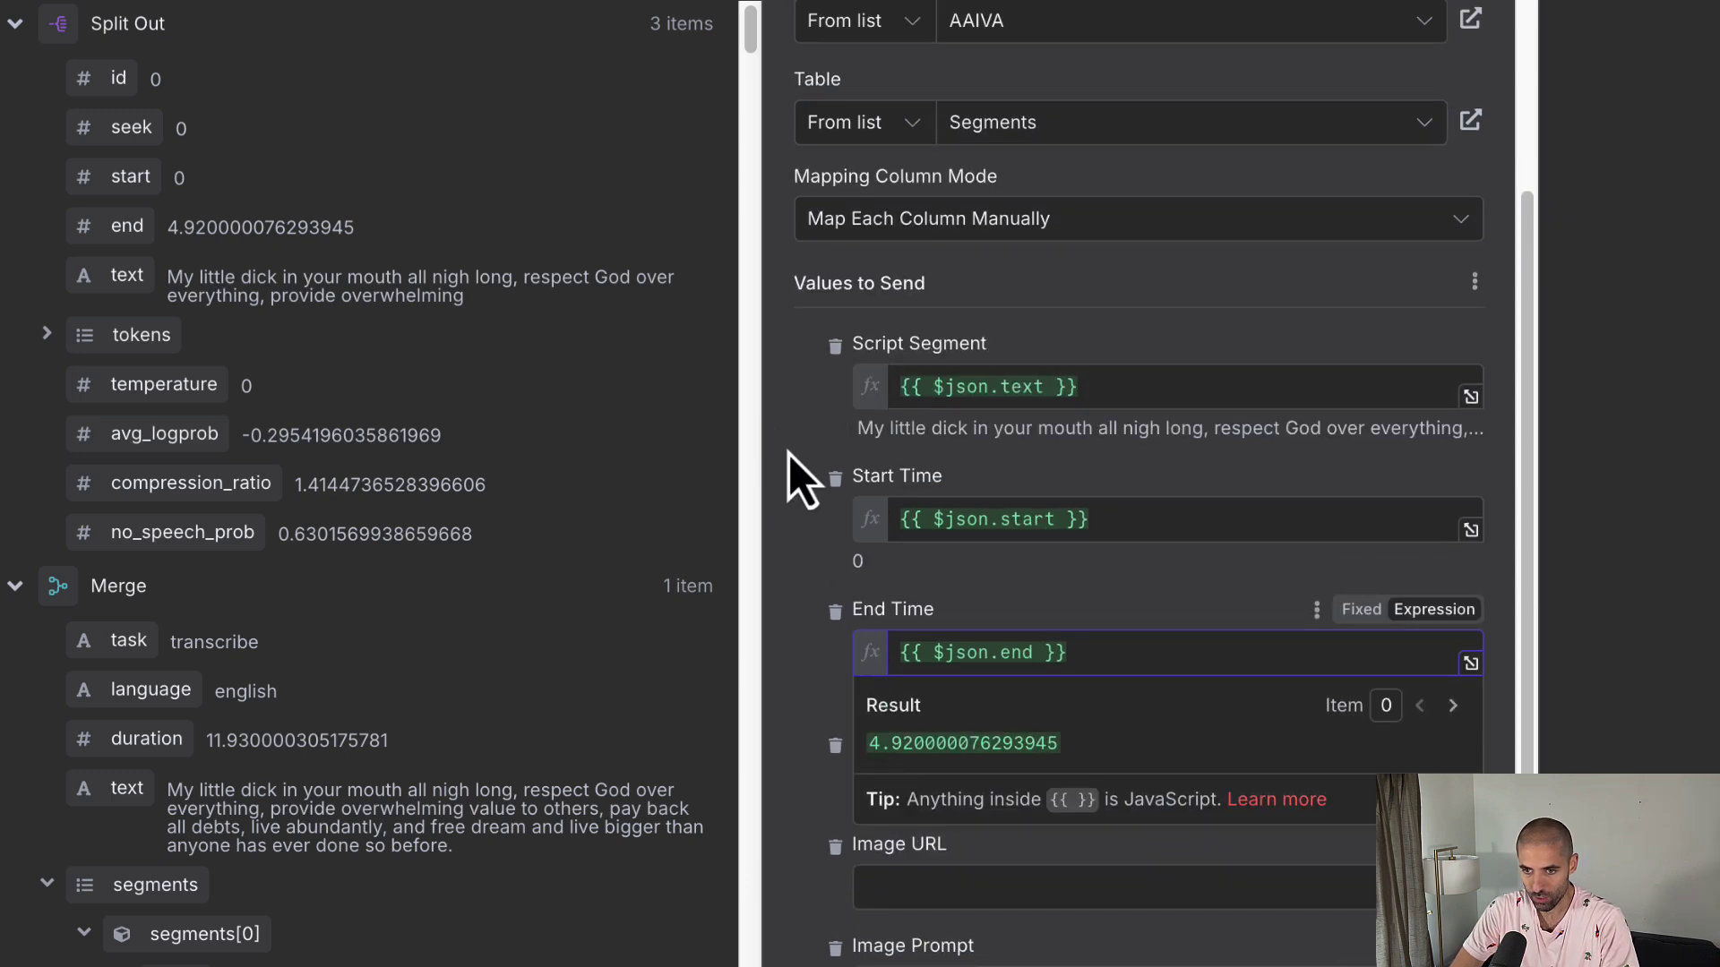
{"action": "left_click", "coordinate": [779, 417]}
Switch to Airtable, examine the Scripts, Full Script and ID columns of the Segments table, and return to the n8n node
{"action": "scroll", "coordinate": [941, 524], "scroll_direction": "down", "scroll_amount": 6}
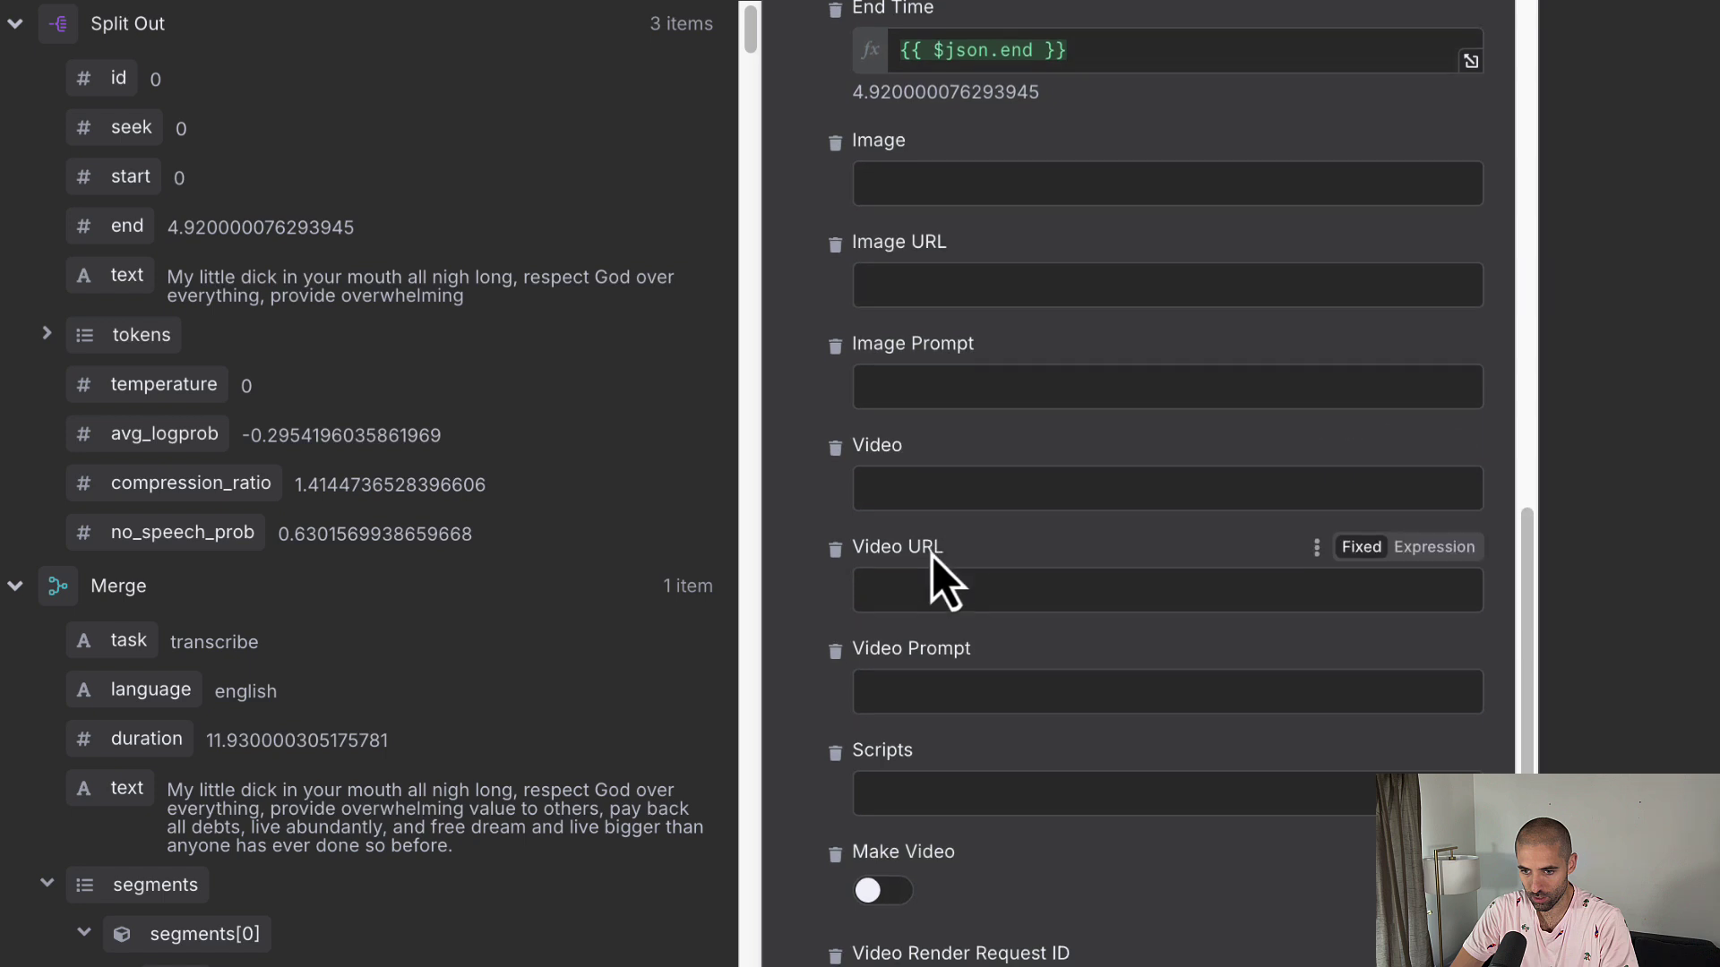
{"action": "scroll", "coordinate": [949, 627], "scroll_direction": "down", "scroll_amount": 2}
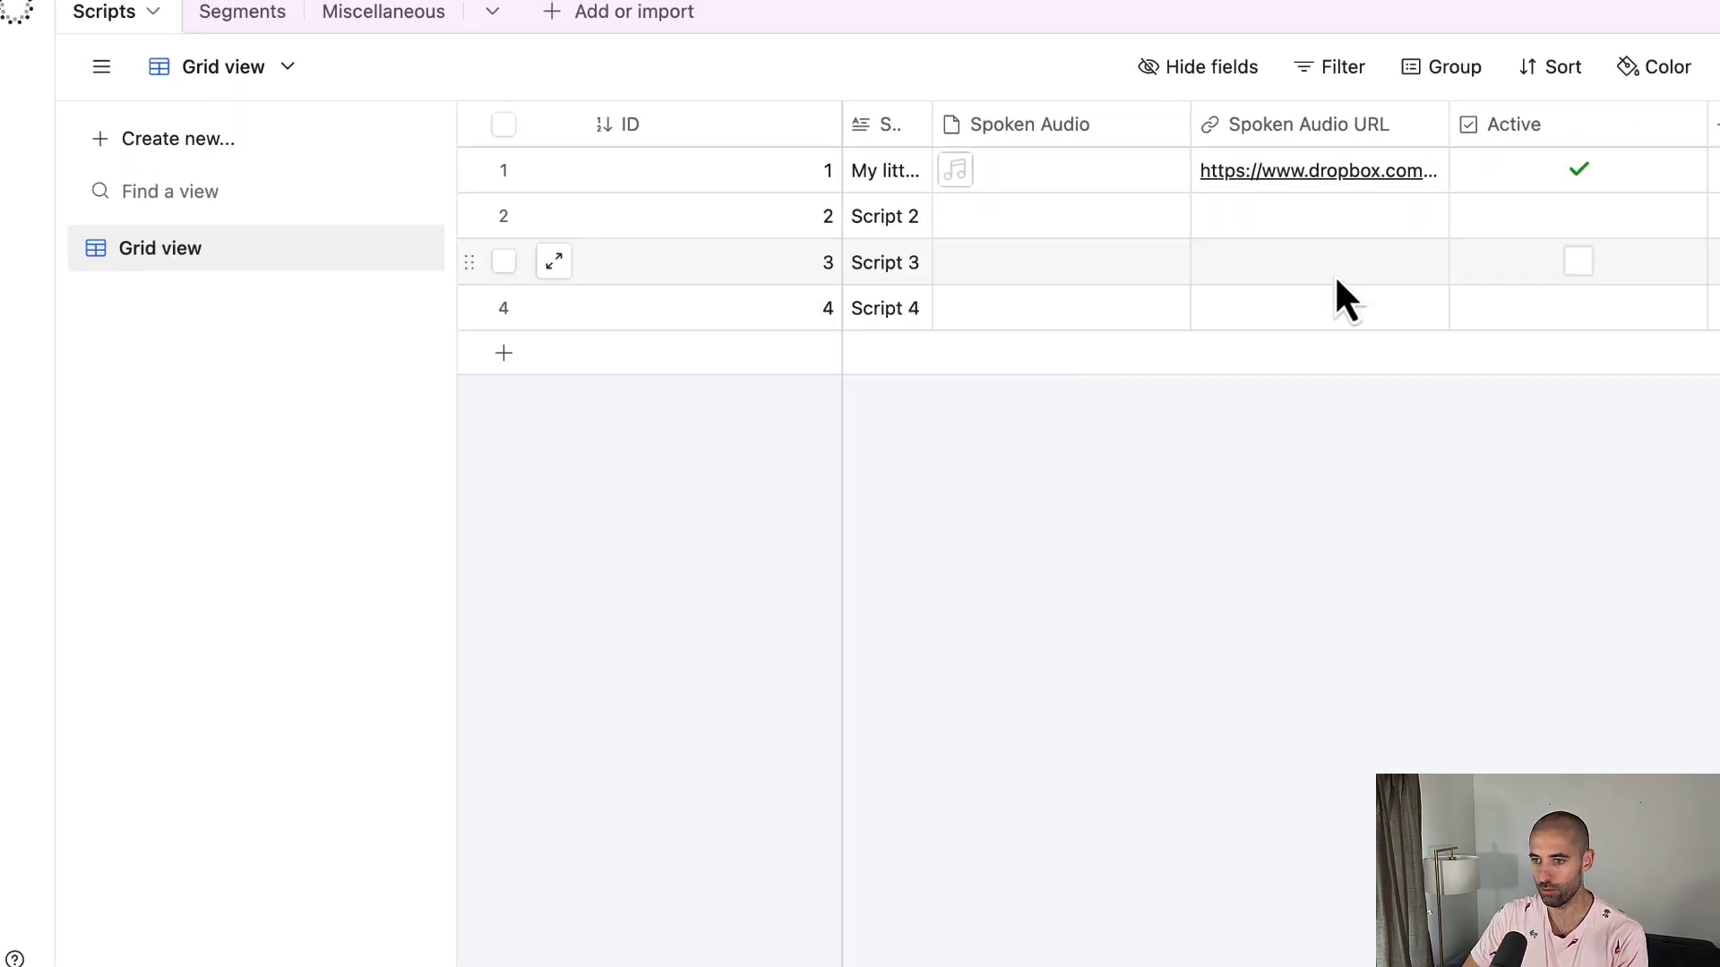
{"action": "left_click", "coordinate": [241, 40]}
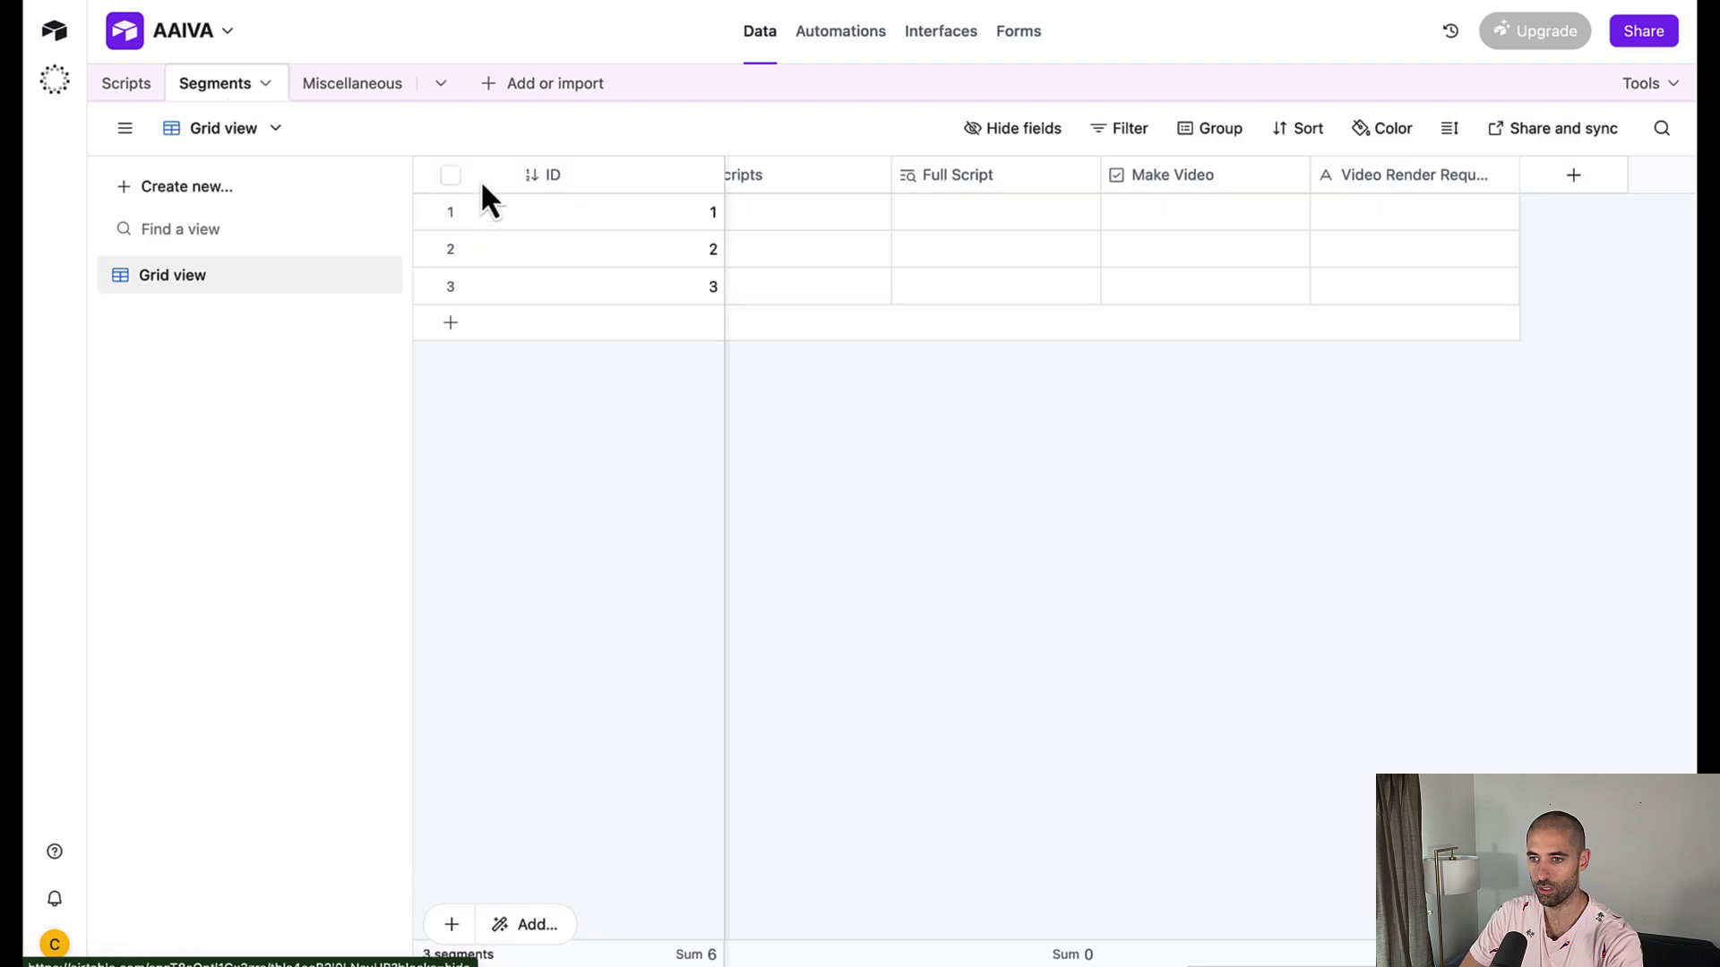
{"action": "scroll", "coordinate": [1102, 270], "scroll_direction": "left", "scroll_amount": 3}
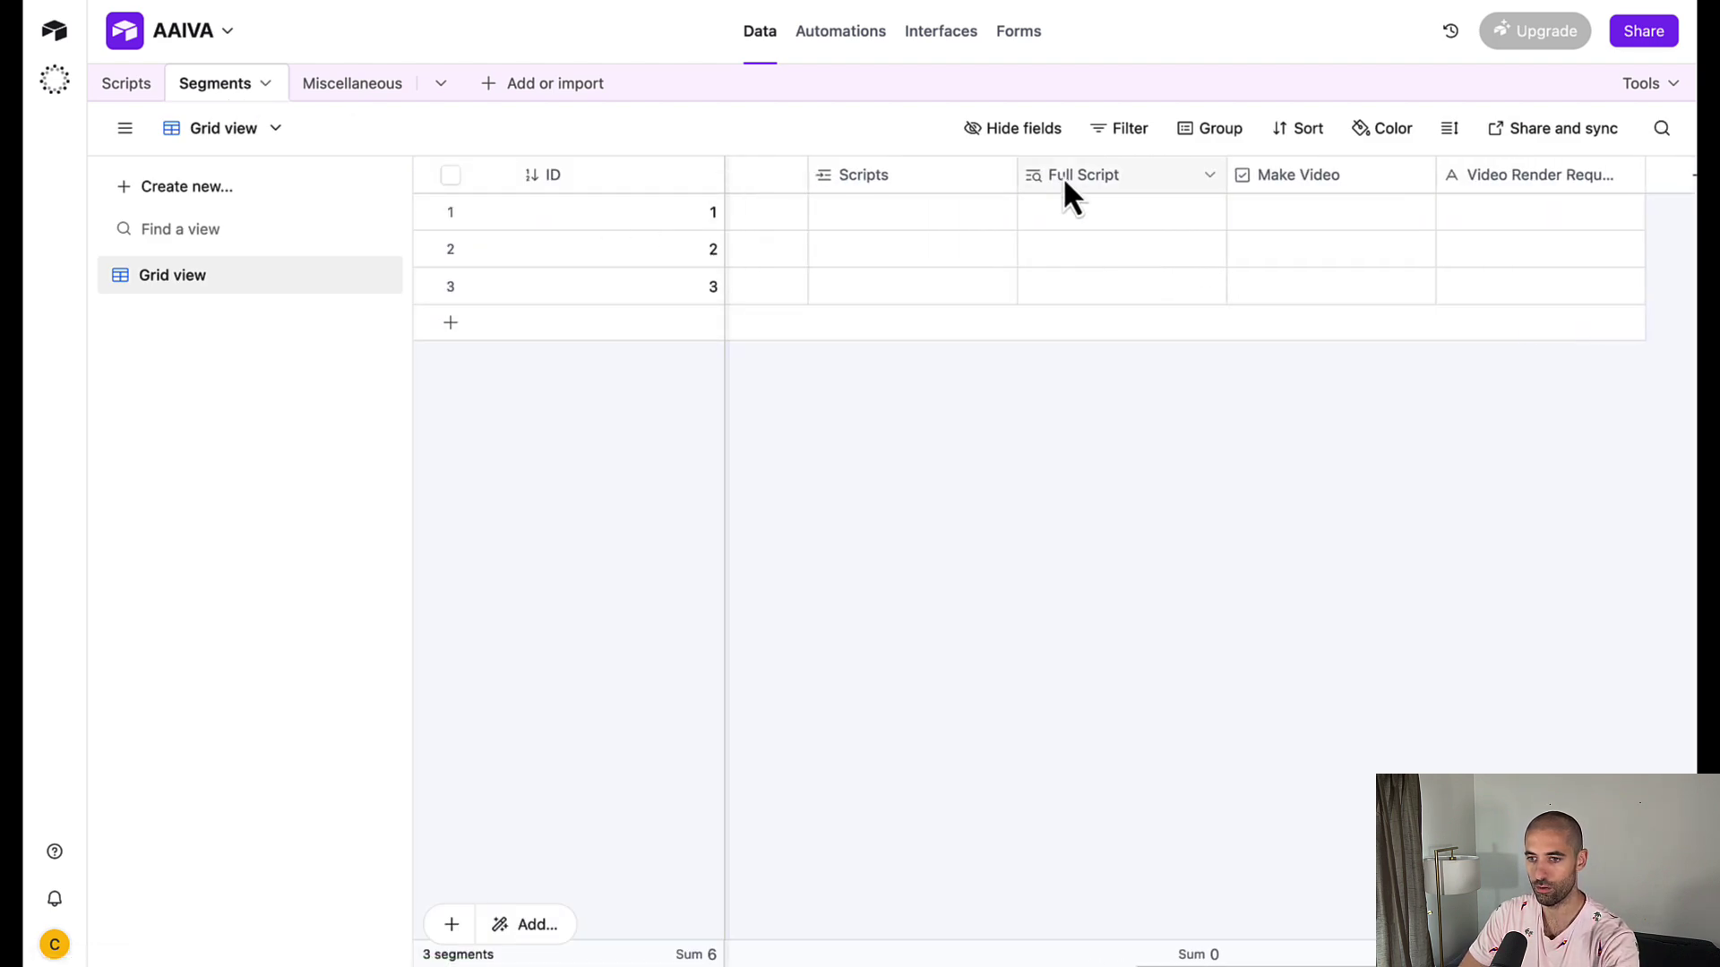
{"action": "left_click", "coordinate": [1100, 182]}
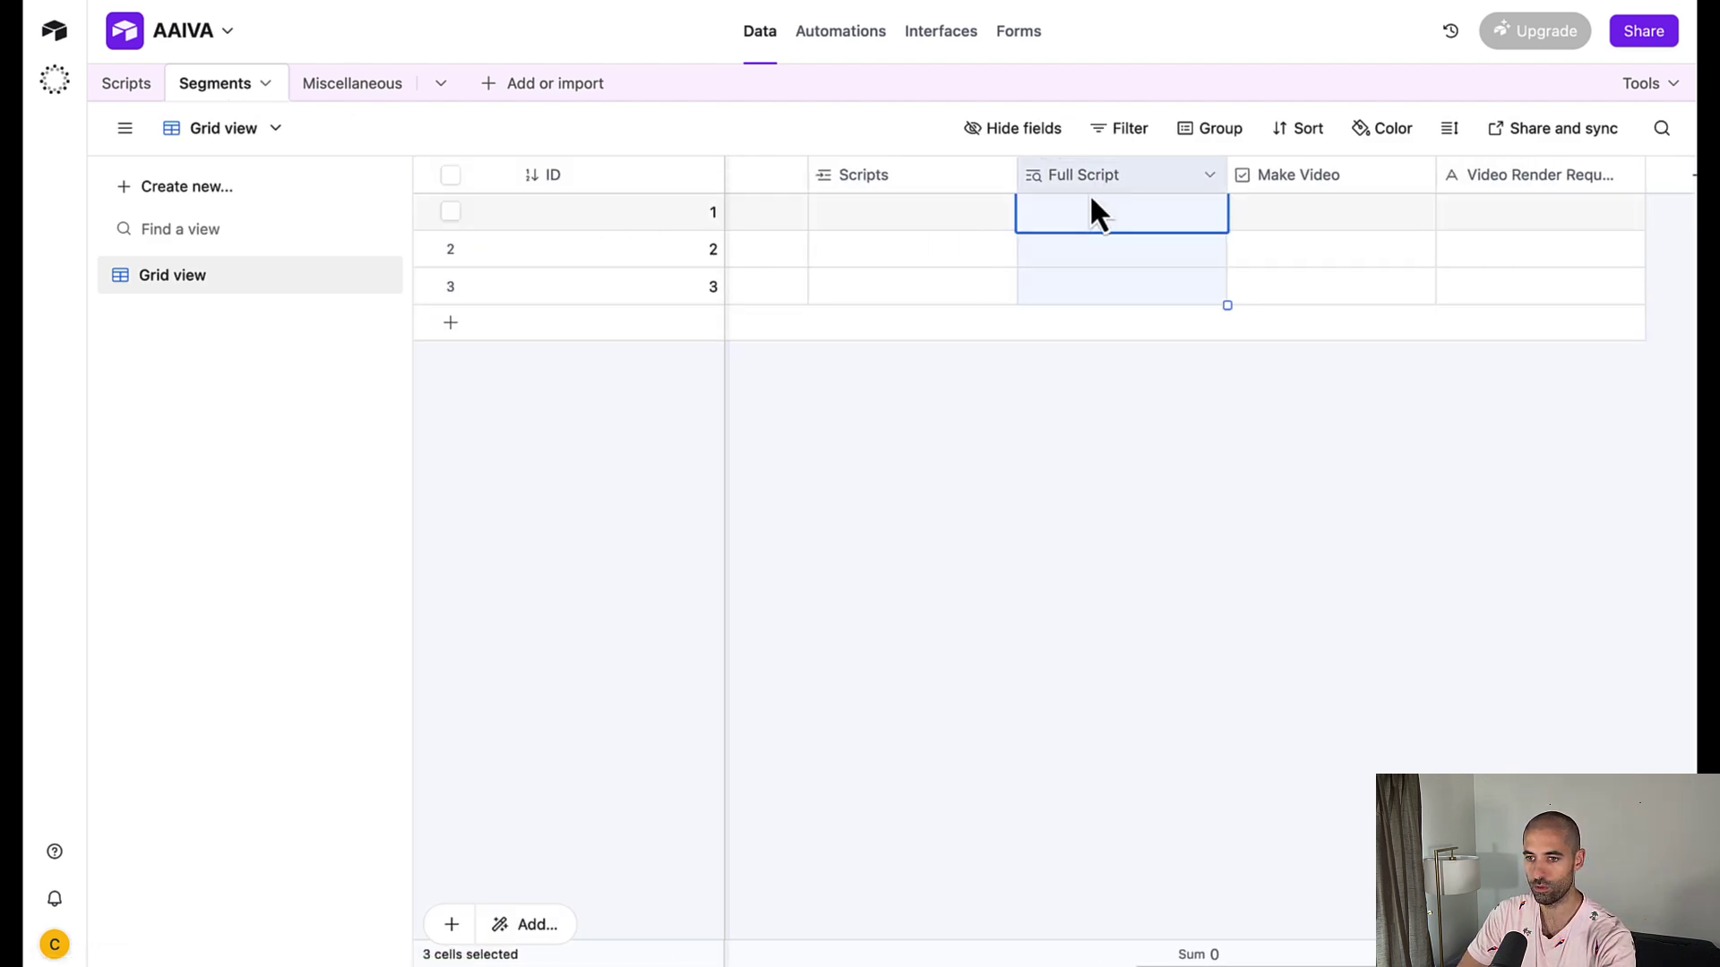
{"action": "left_click", "coordinate": [1040, 385]}
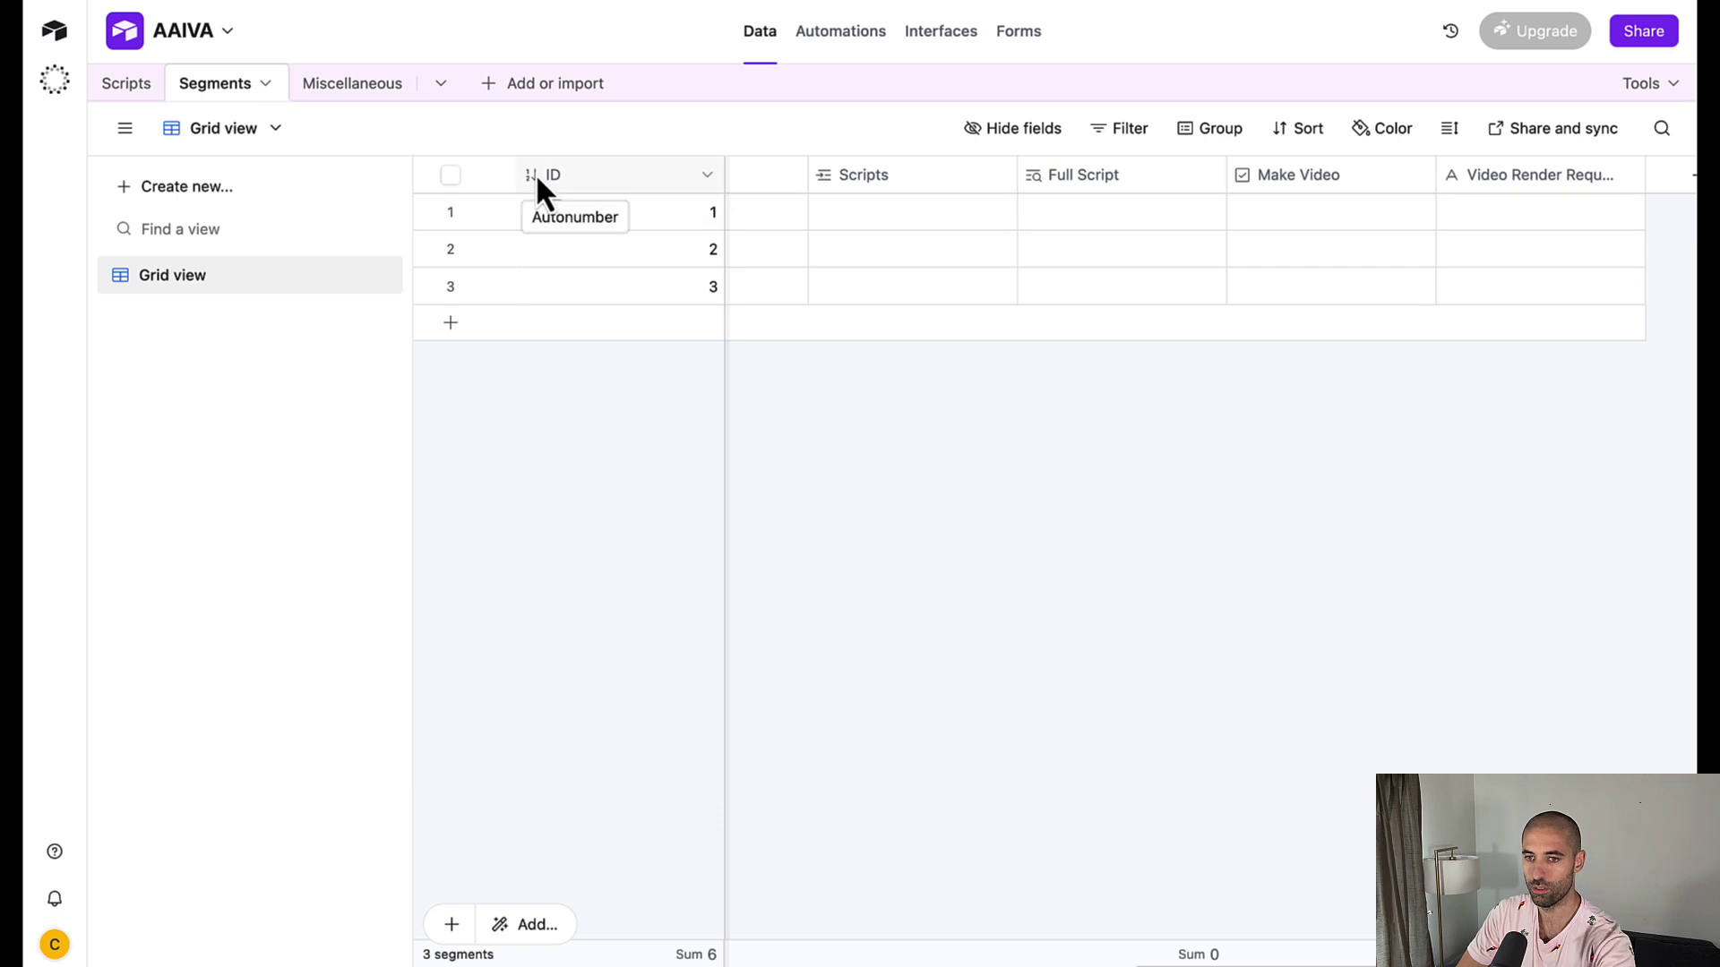
{"action": "key", "text": "ctrl+Tab"}
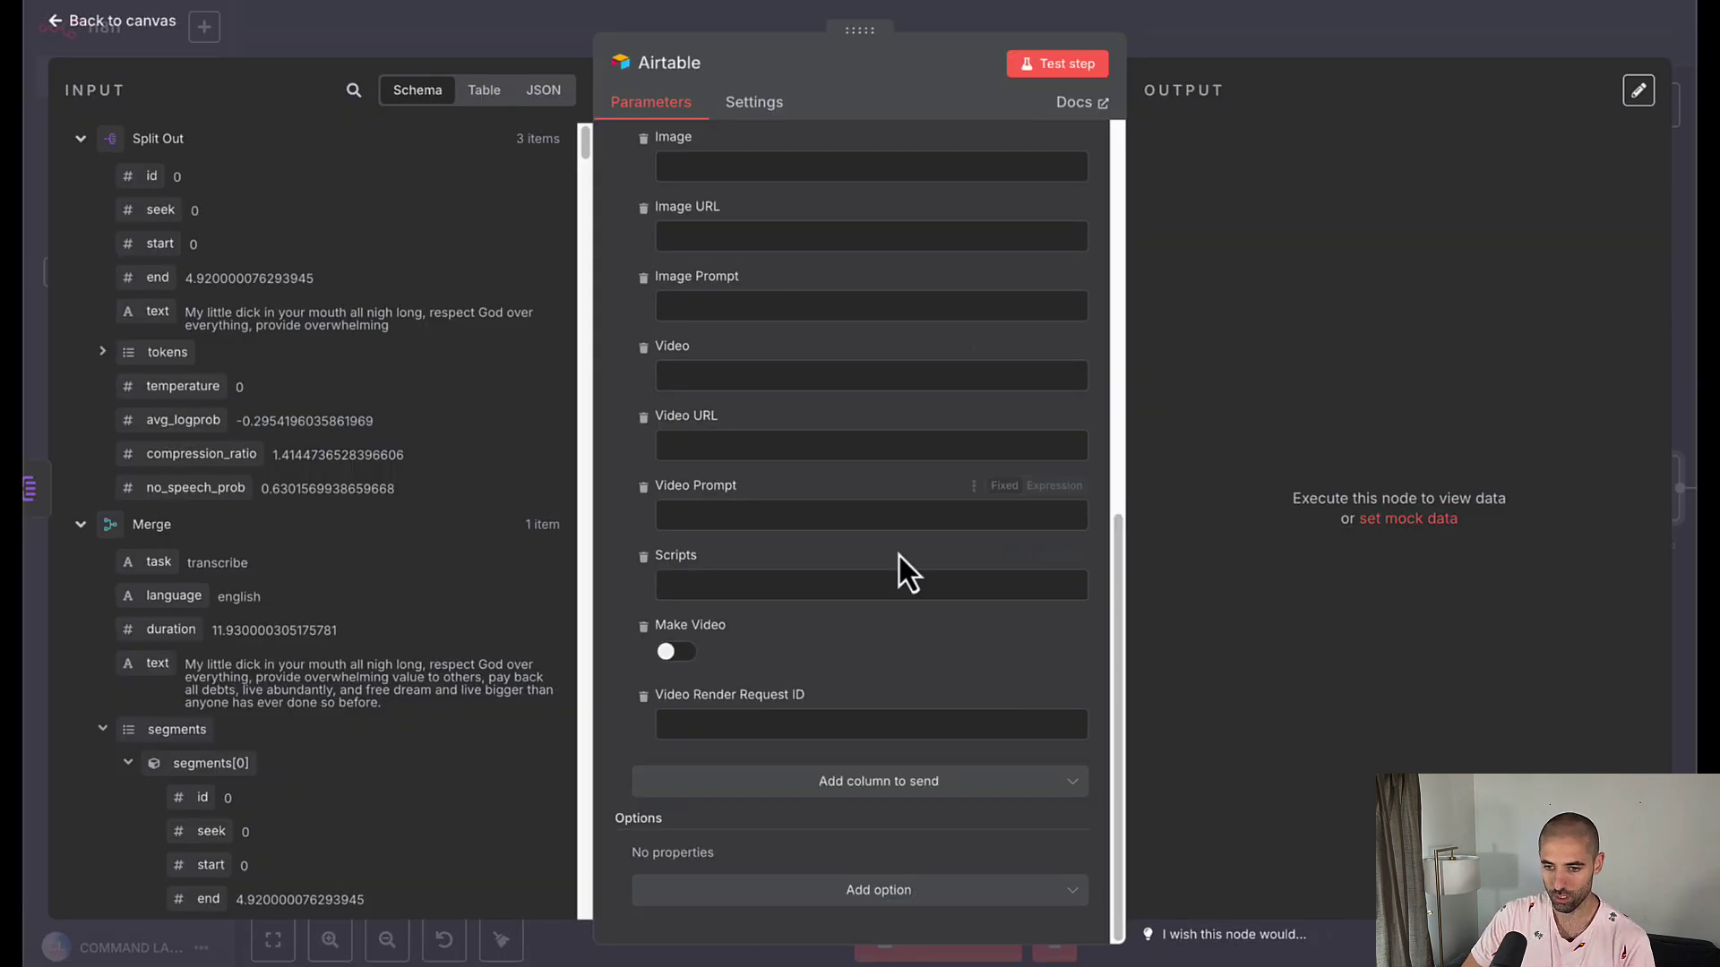
Switch to Airtable, check the Scripts column of the Segments table, and return to the n8n node
{"action": "key", "text": "ctrl+Tab"}
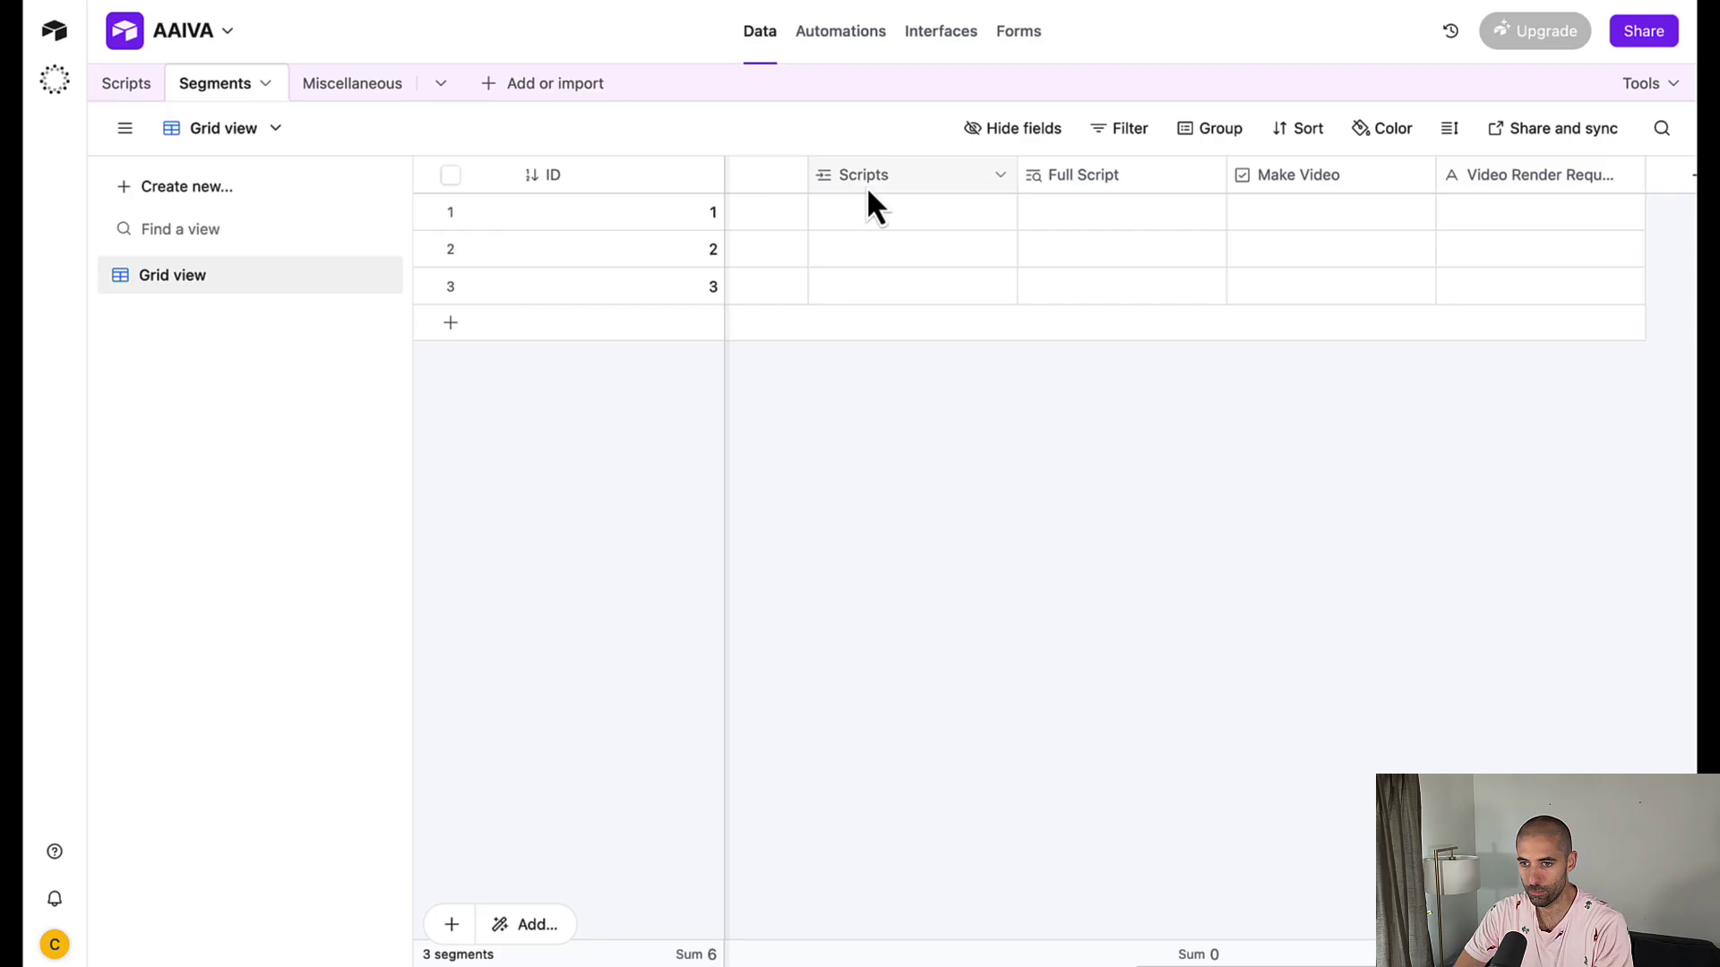
{"action": "left_click", "coordinate": [867, 188]}
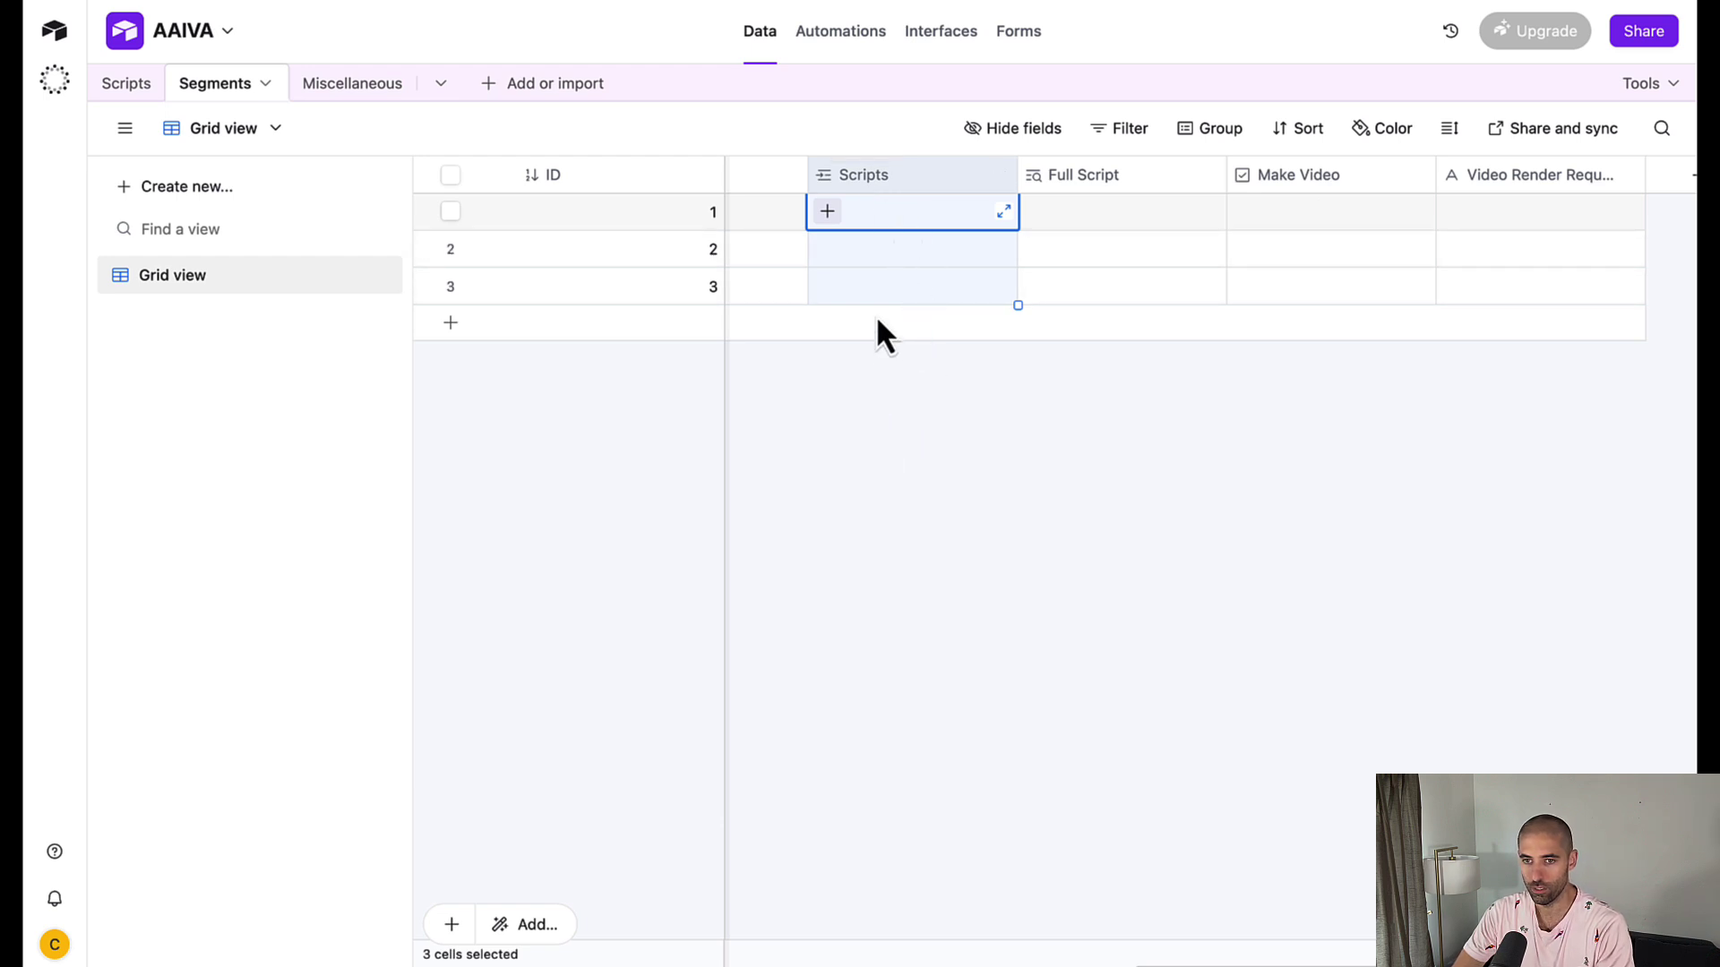
{"action": "key", "text": "ctrl+Tab"}
Map the Scripts column to the Get script node's ID value, {{ $('Get script').item.json.ID }}
{"action": "left_click", "coordinate": [686, 795]}
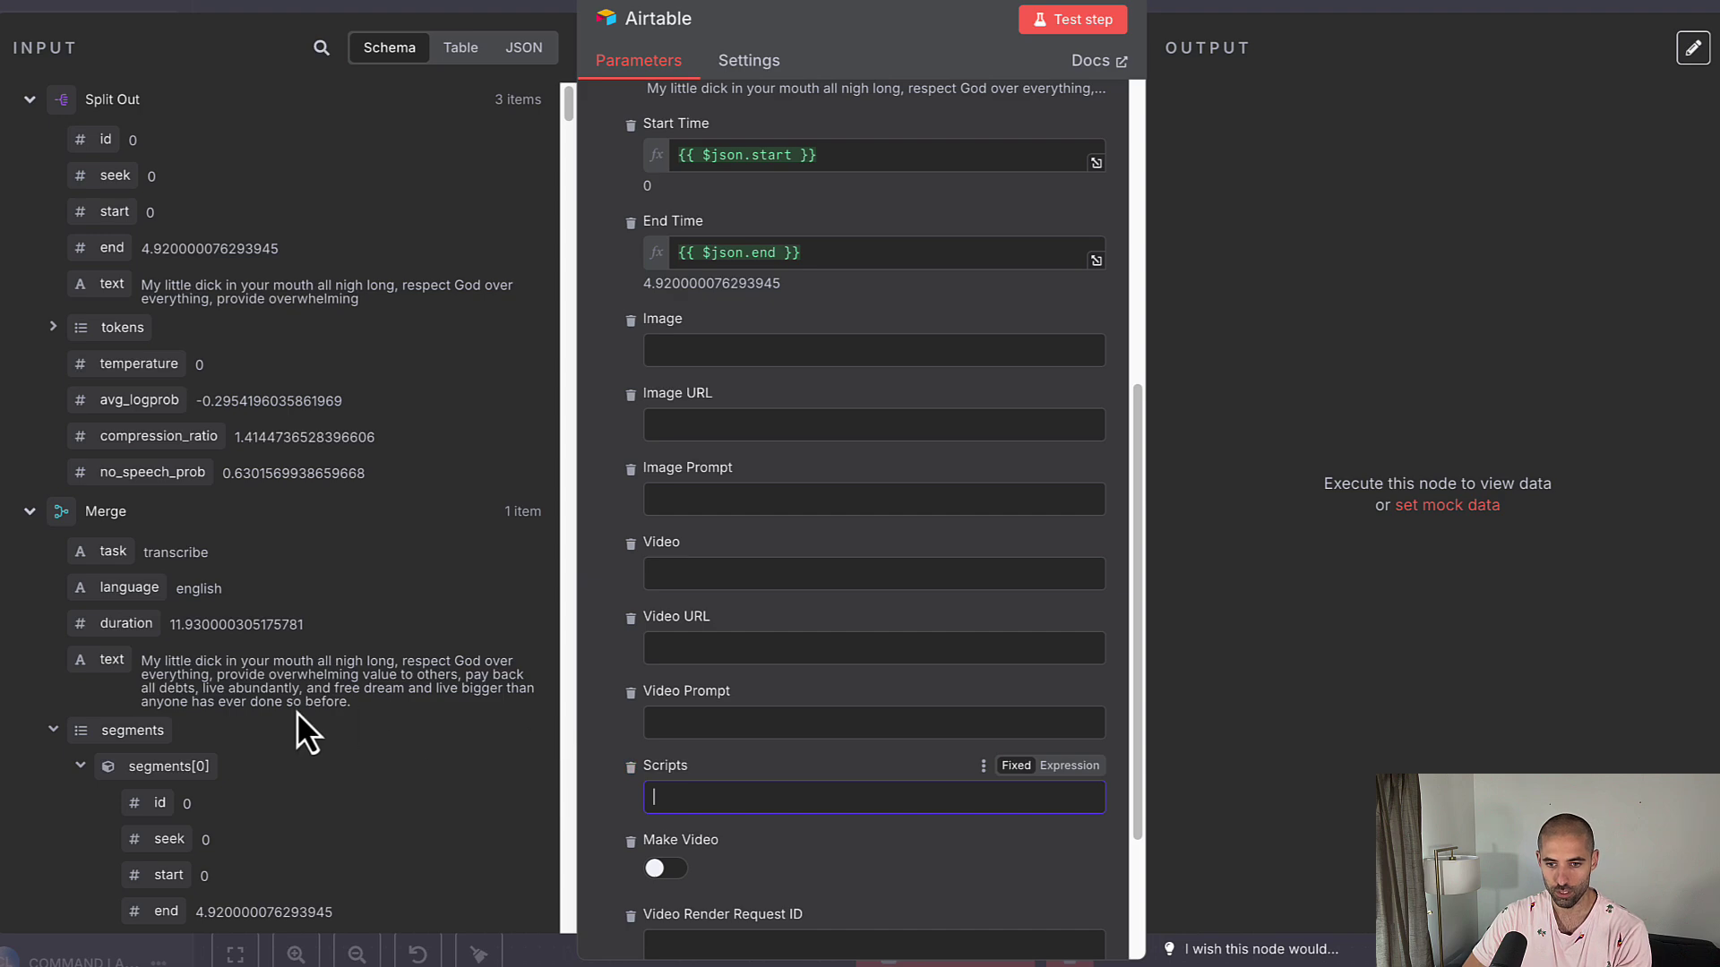
{"action": "scroll", "coordinate": [298, 712], "scroll_direction": "down", "scroll_amount": 20}
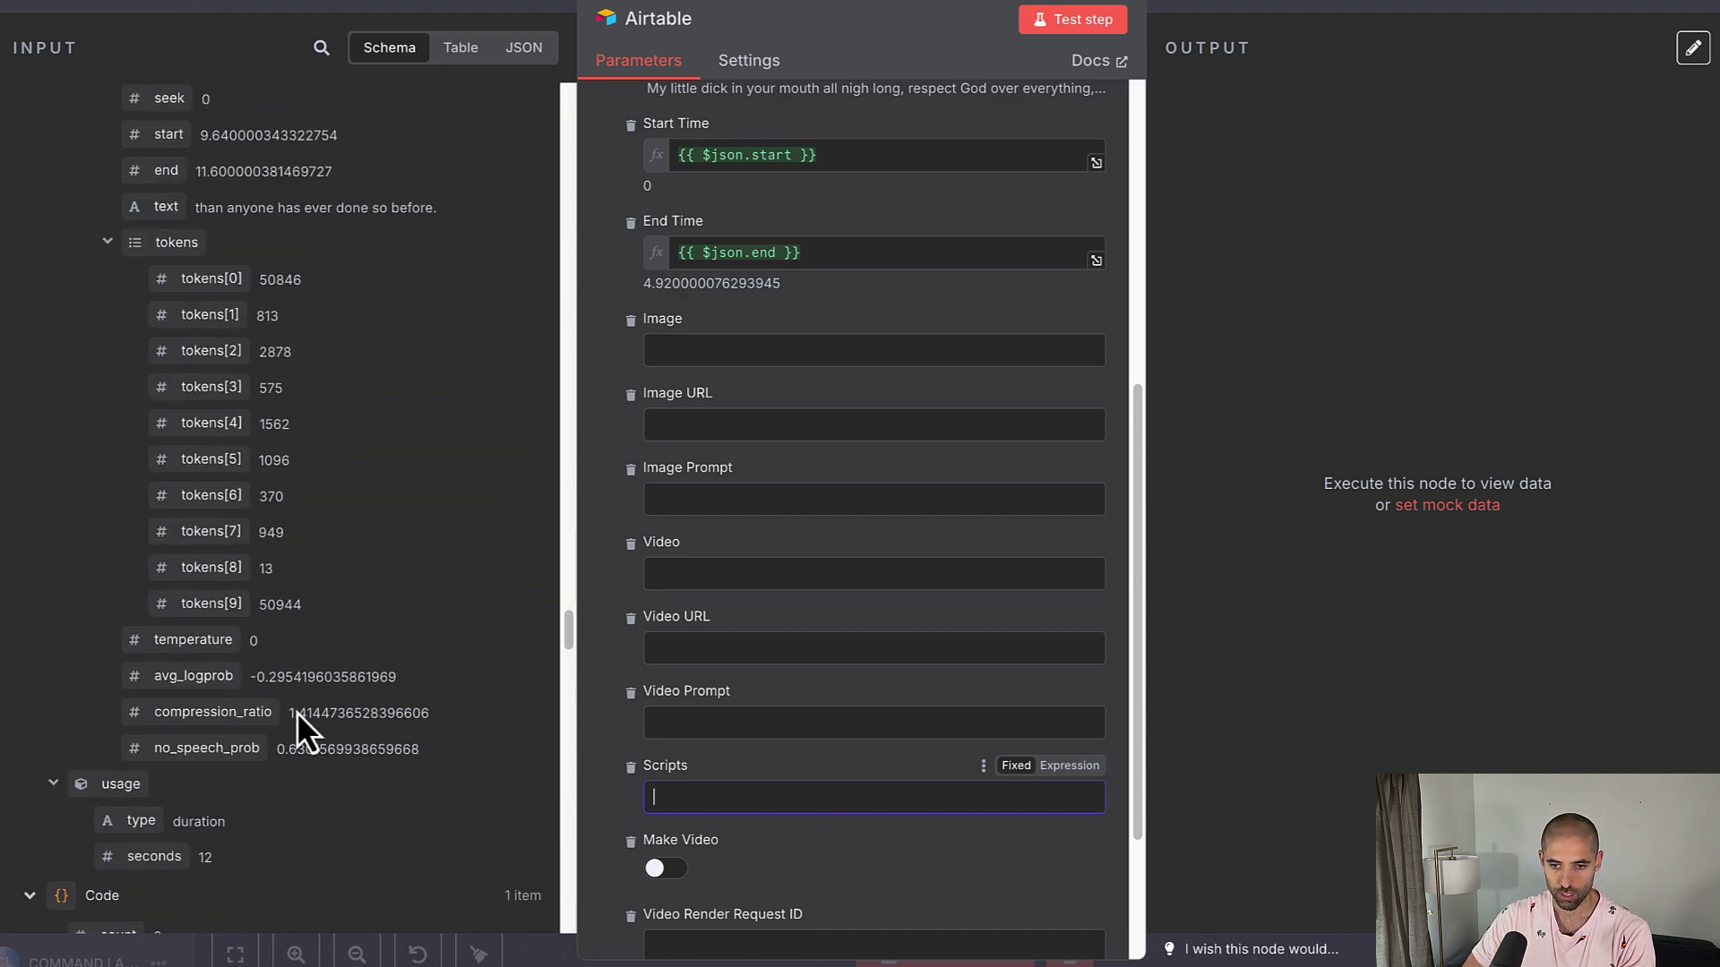
{"action": "scroll", "coordinate": [297, 712], "scroll_direction": "down", "scroll_amount": 15}
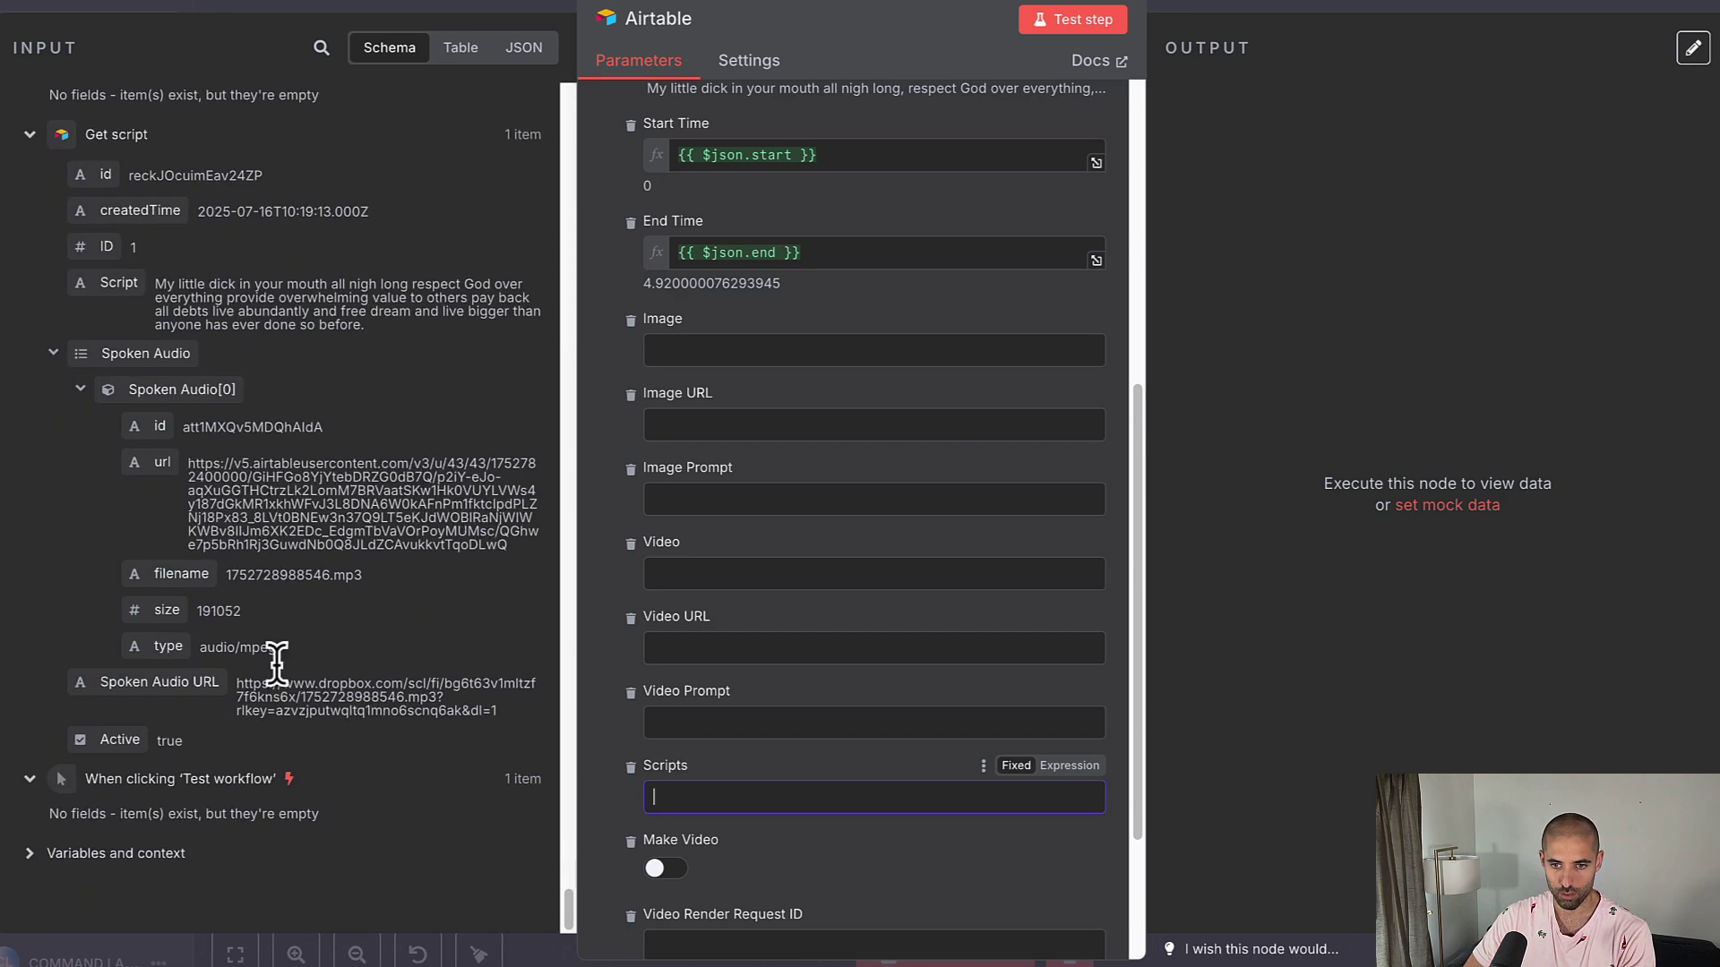
{"action": "left_click", "coordinate": [32, 136]}
{"action": "left_click", "coordinate": [40, 360]}
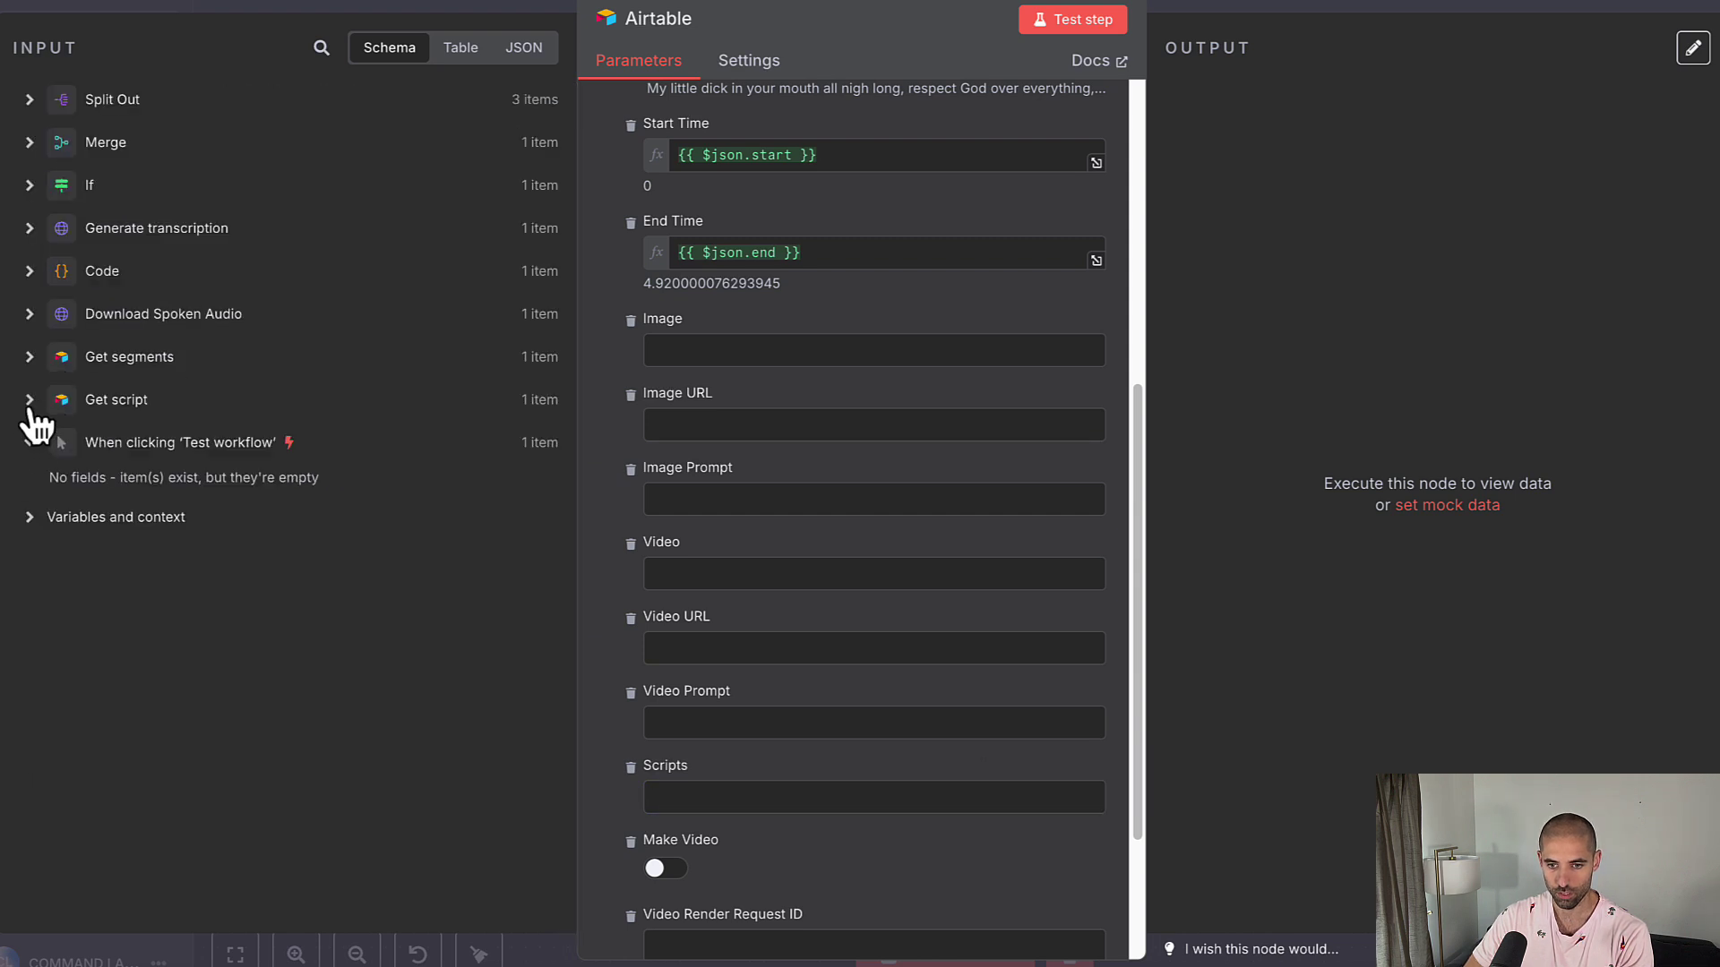
{"action": "left_click", "coordinate": [29, 400]}
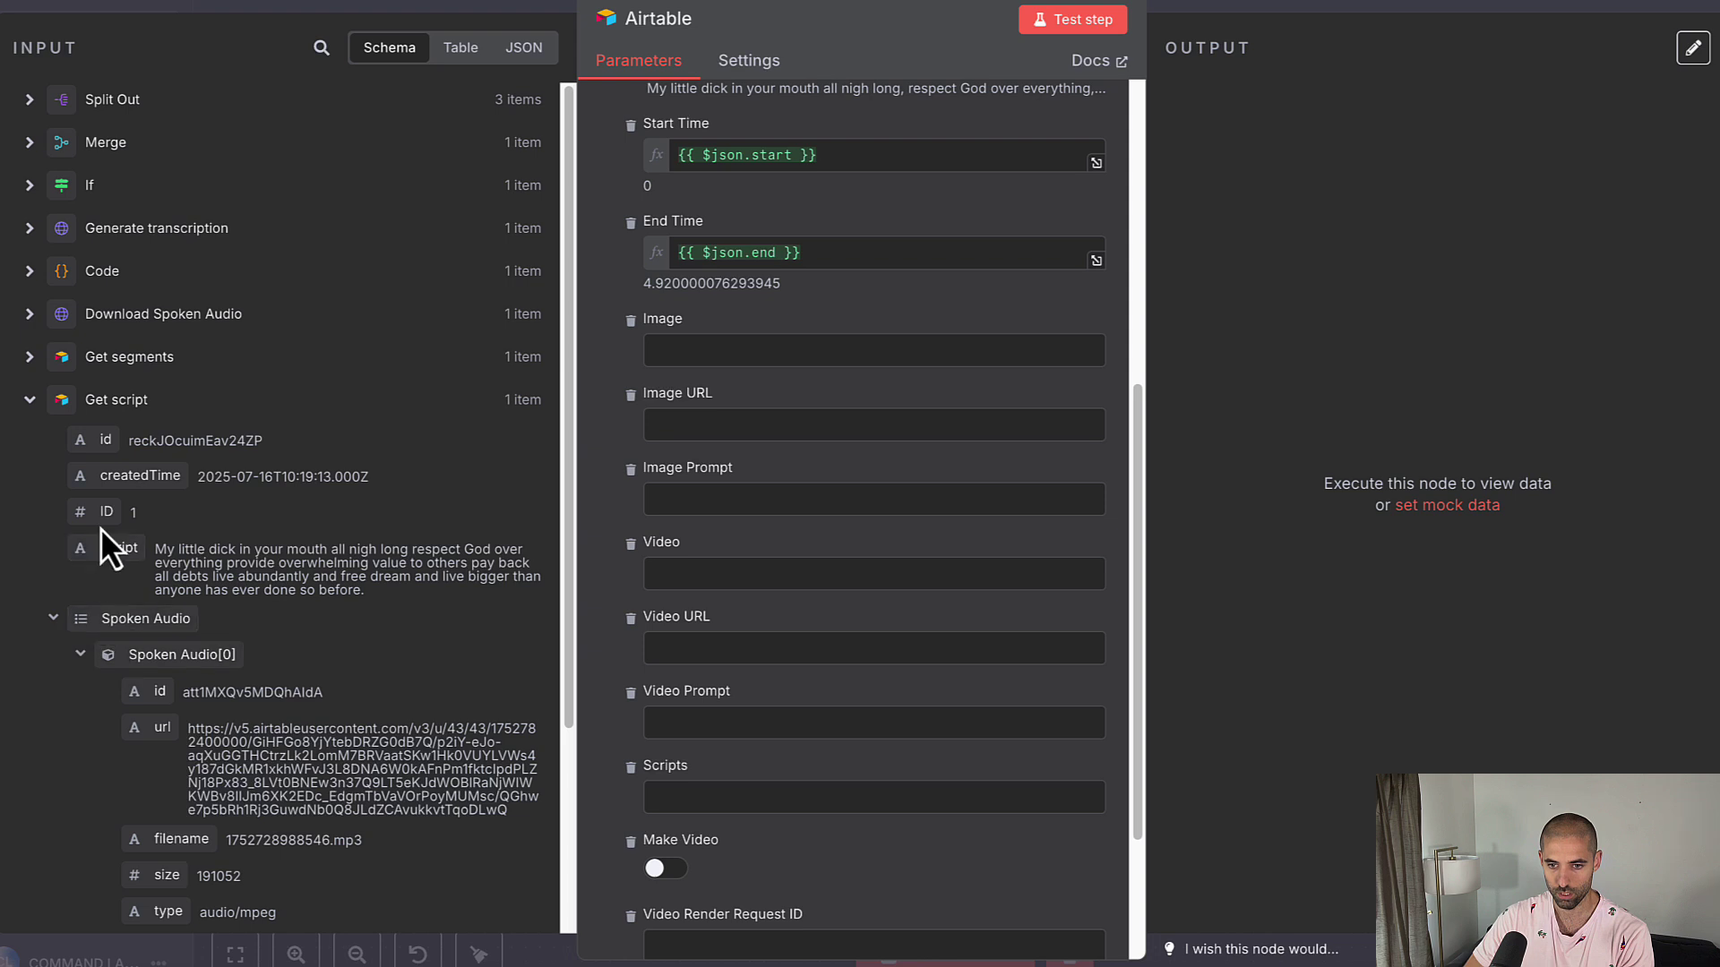
{"action": "left_click_drag", "start_coordinate": [117, 536], "coordinate": [692, 815]}
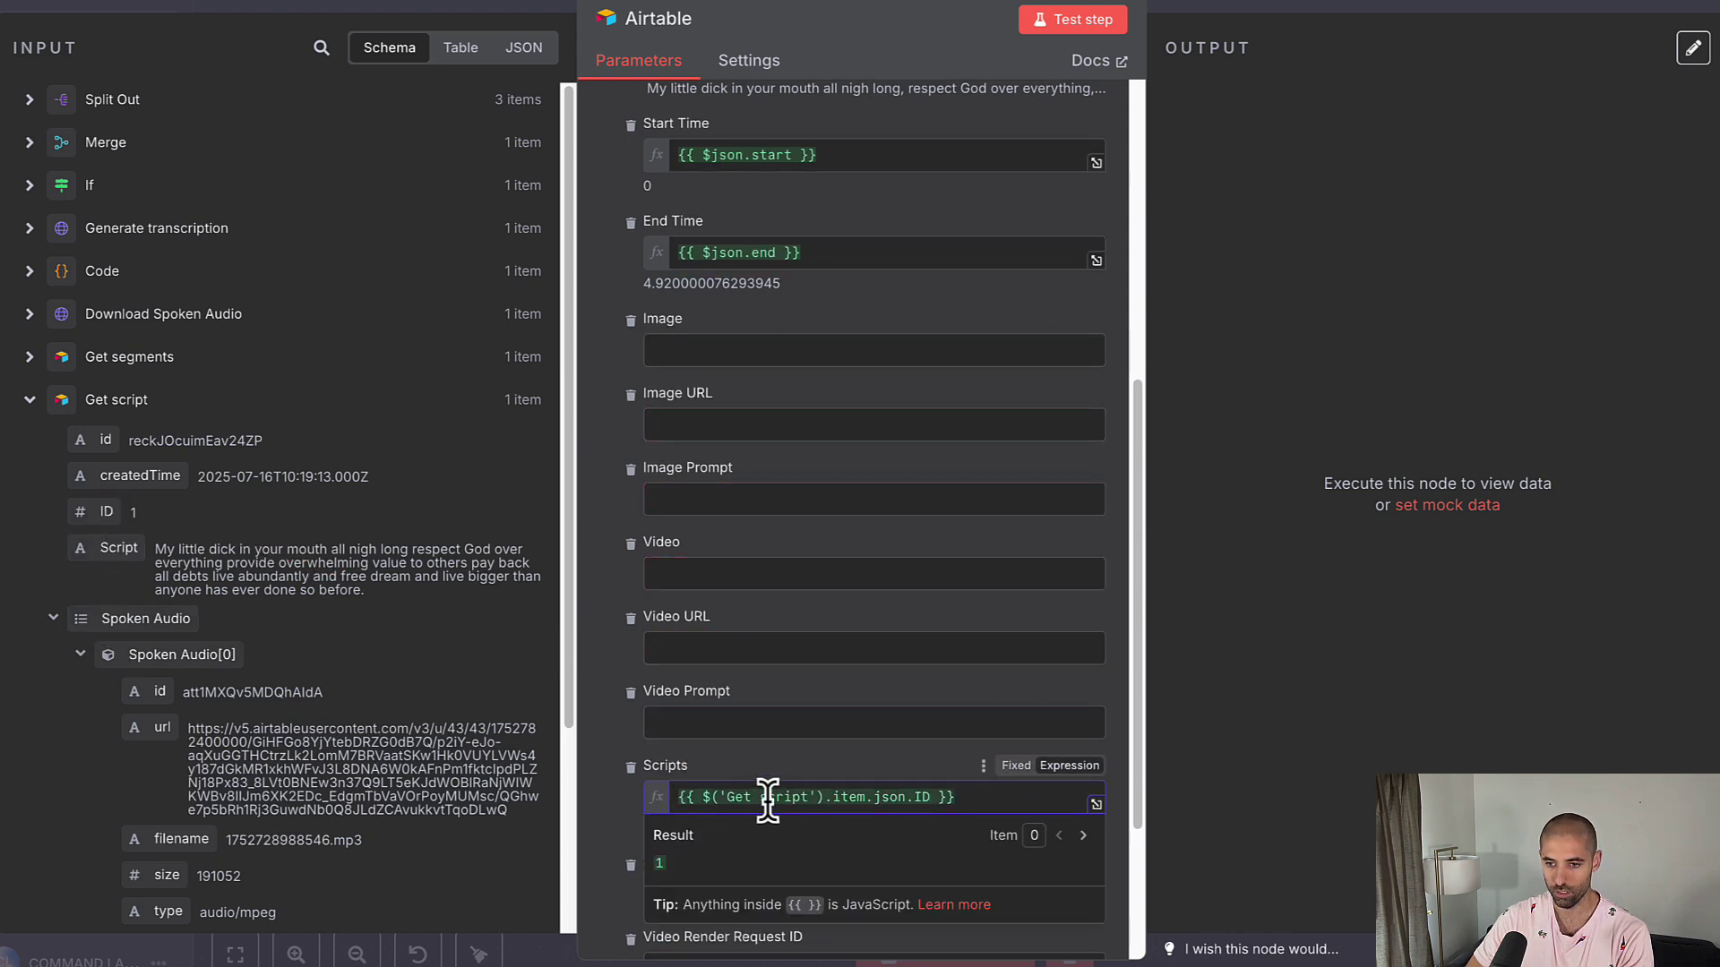
{"action": "left_click", "coordinate": [801, 761]}
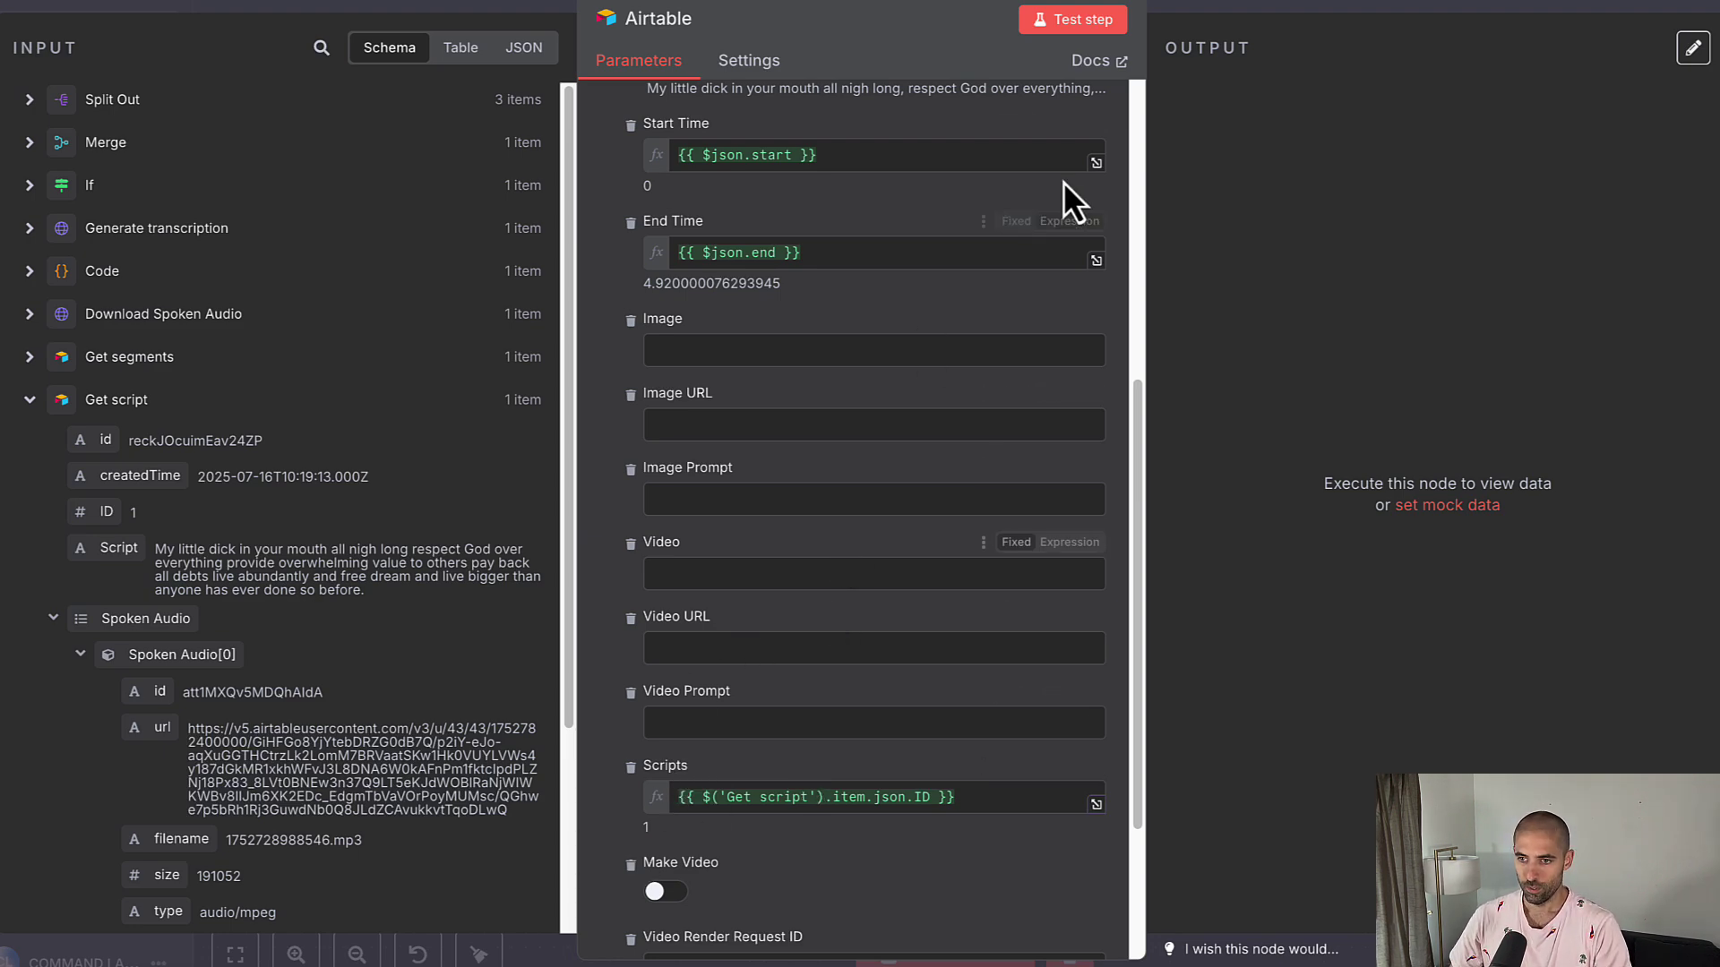
Test the Airtable node, wrap the Scripts expression in square brackets as an array, and test it again
{"action": "left_click", "coordinate": [1068, 25]}
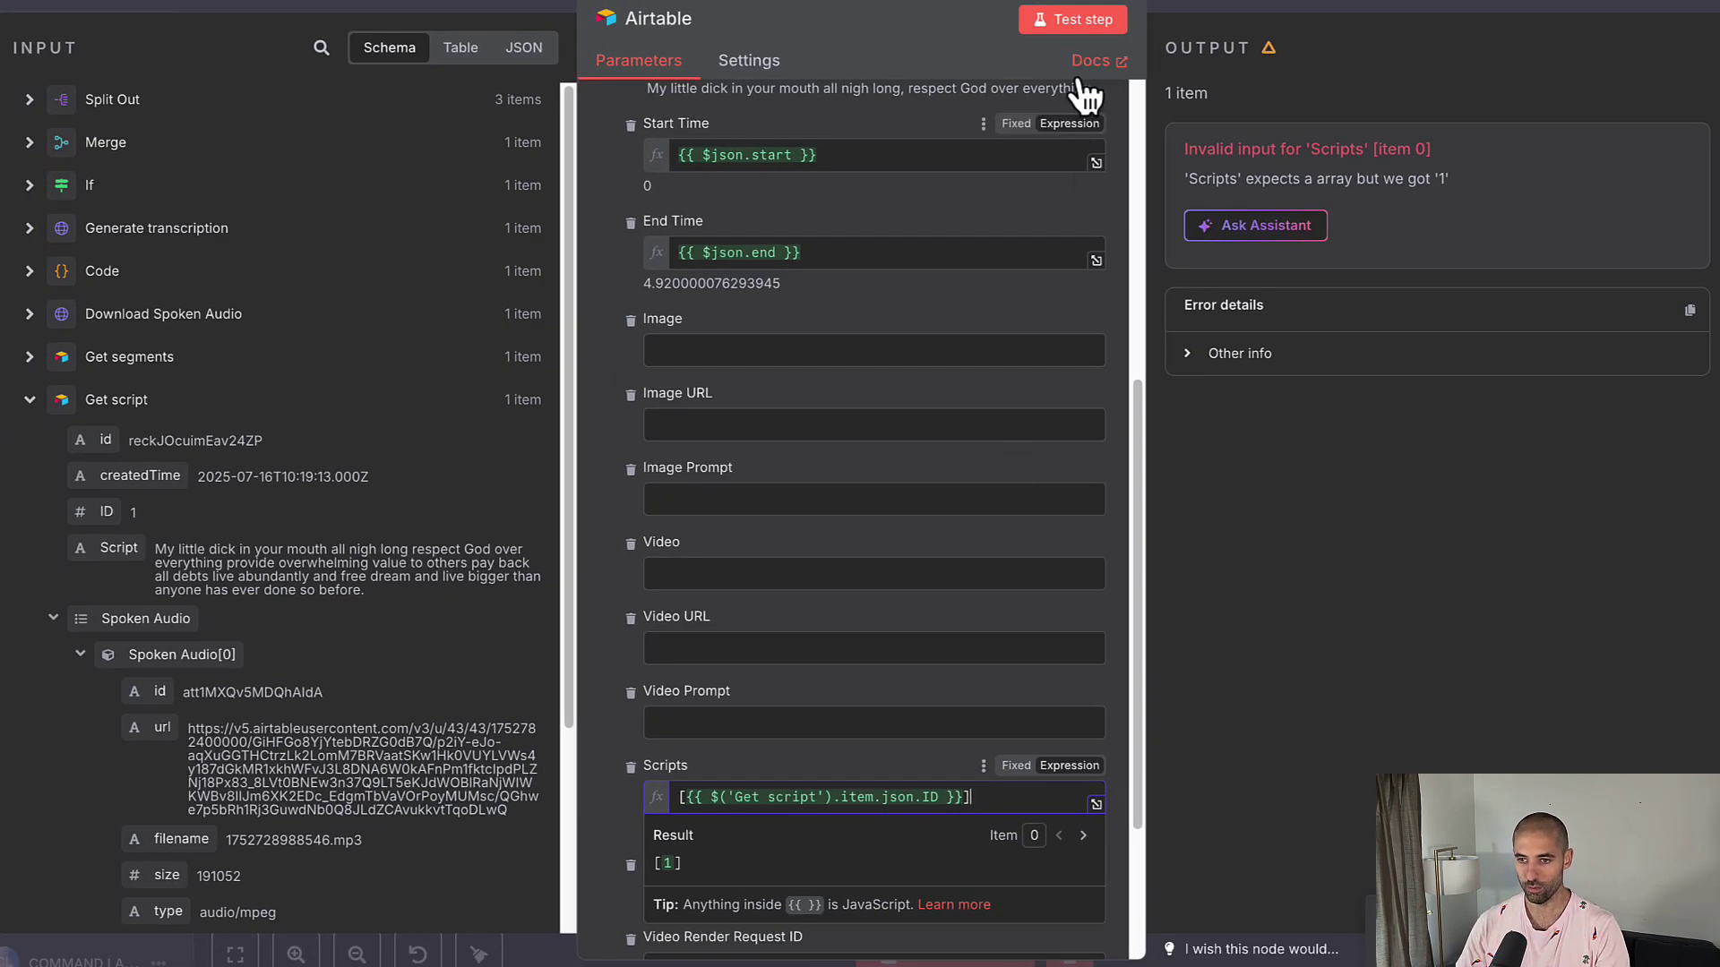
{"action": "left_click", "coordinate": [1084, 19]}
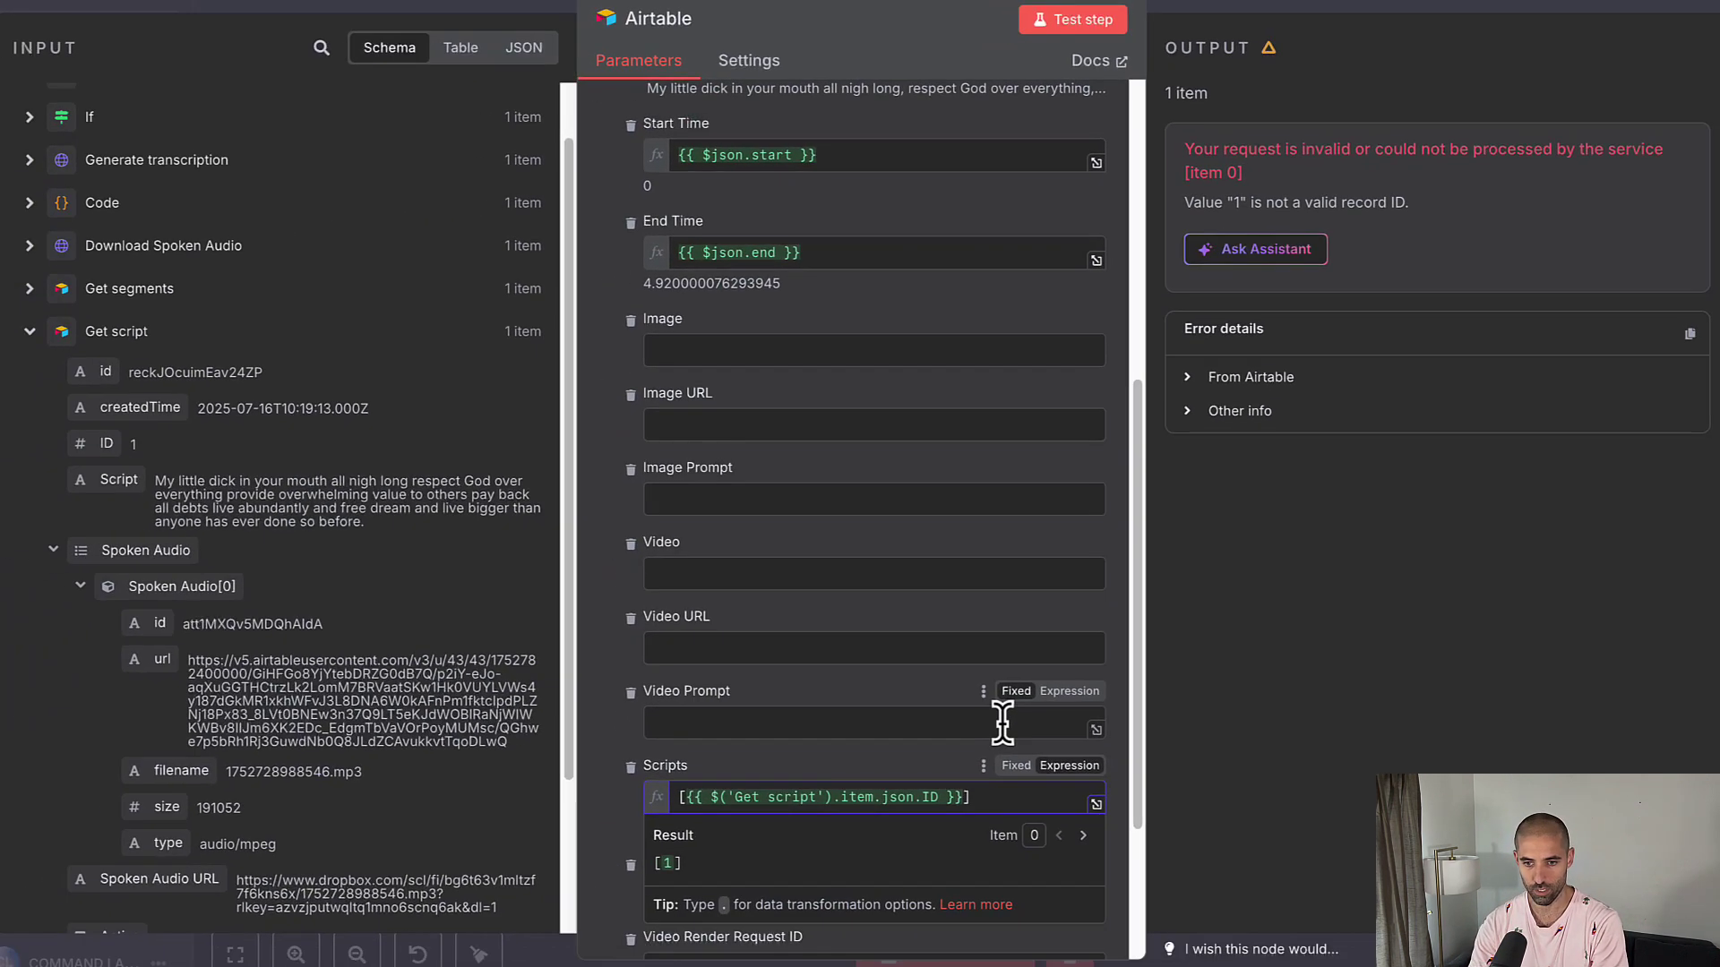
Change the Scripts expression to use the script's lowercase record id, [{{ $('Get script').item.json.id }}]
{"action": "key", "text": "BackSpace"}
{"action": "key", "text": "BackSpace"}
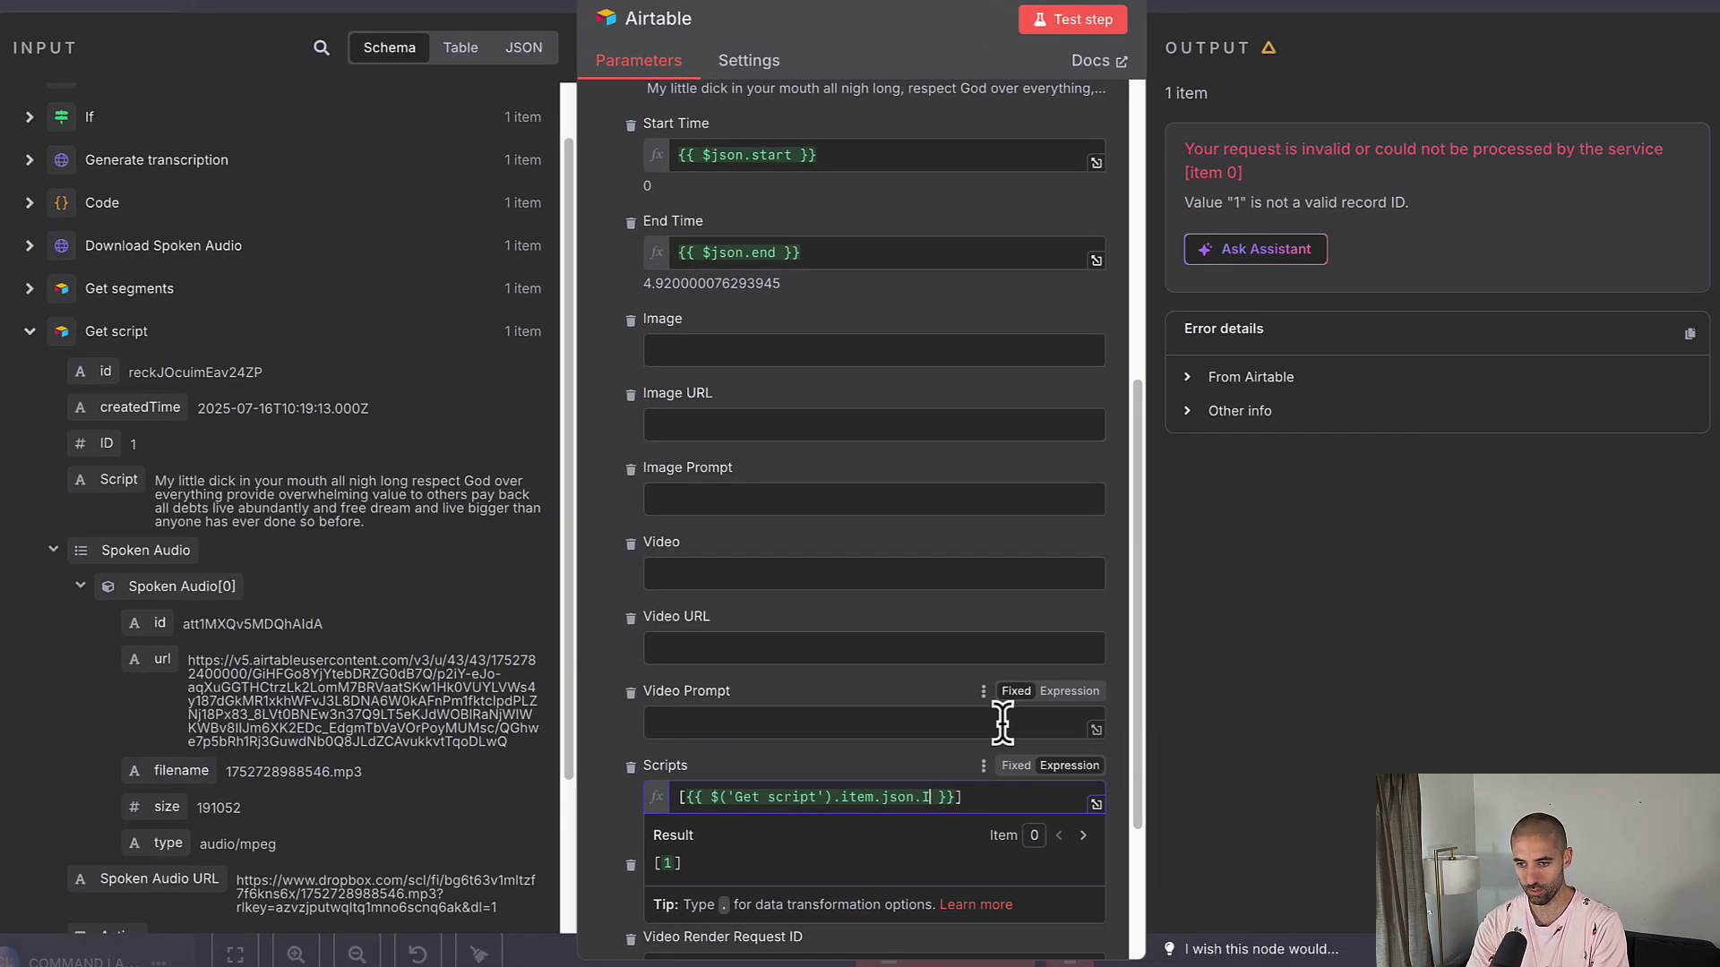
{"action": "type", "text": "i"}
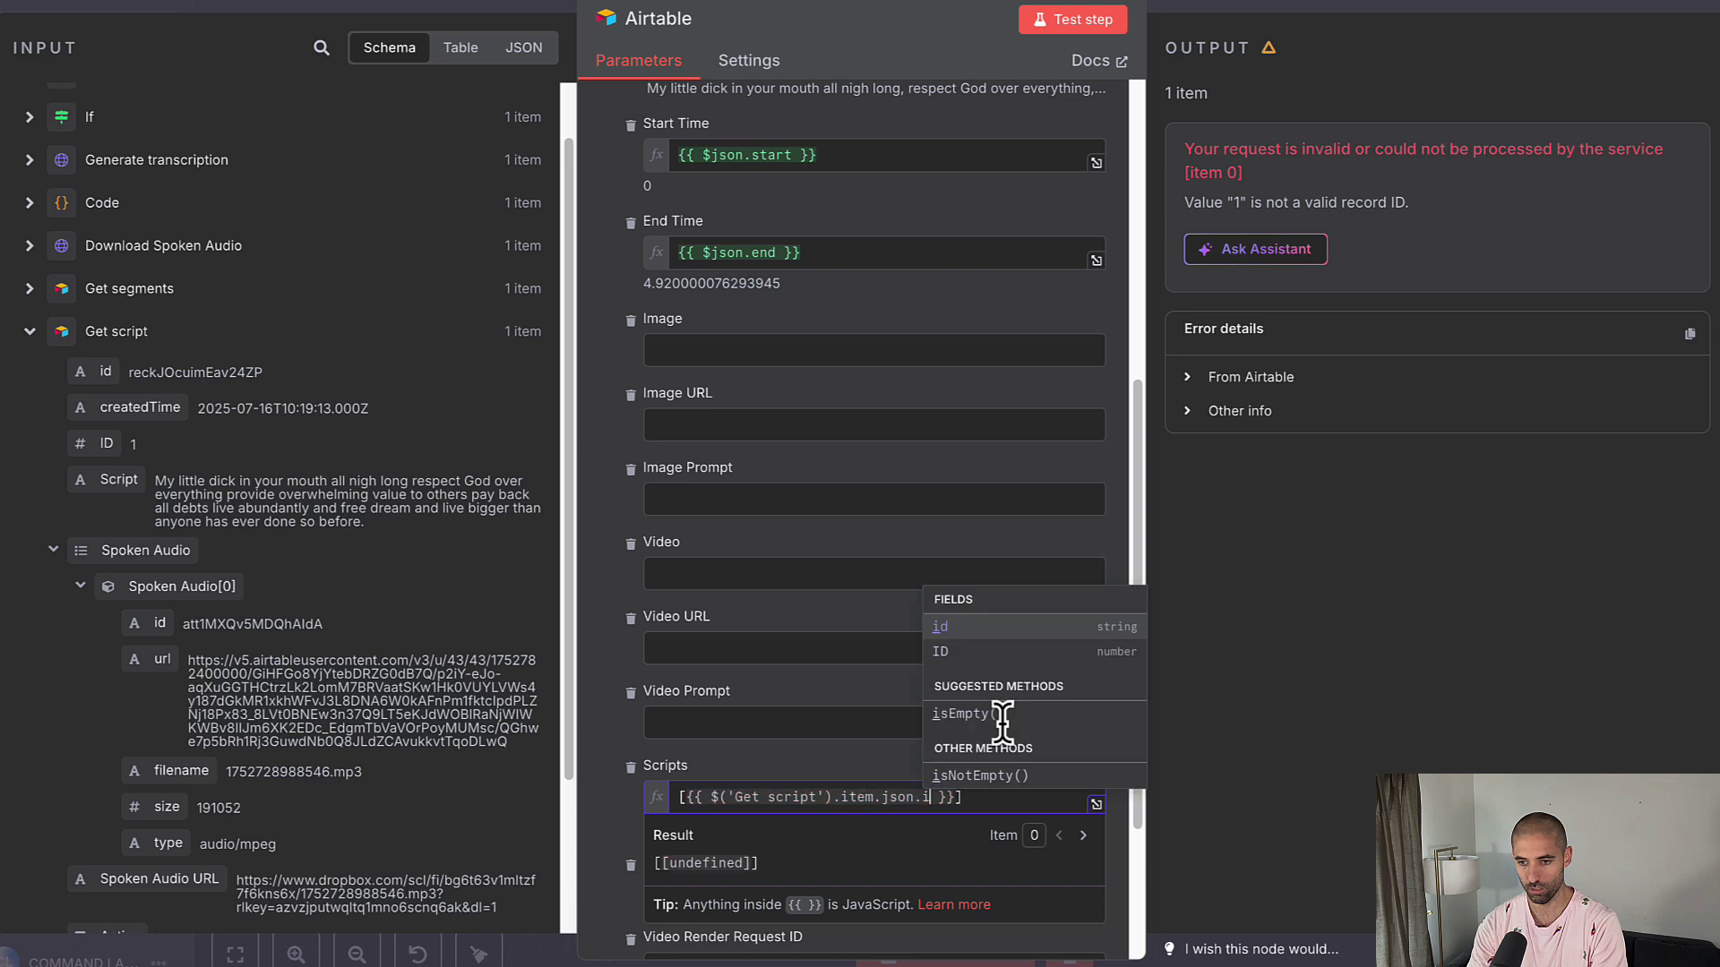
{"action": "type", "text": "d"}
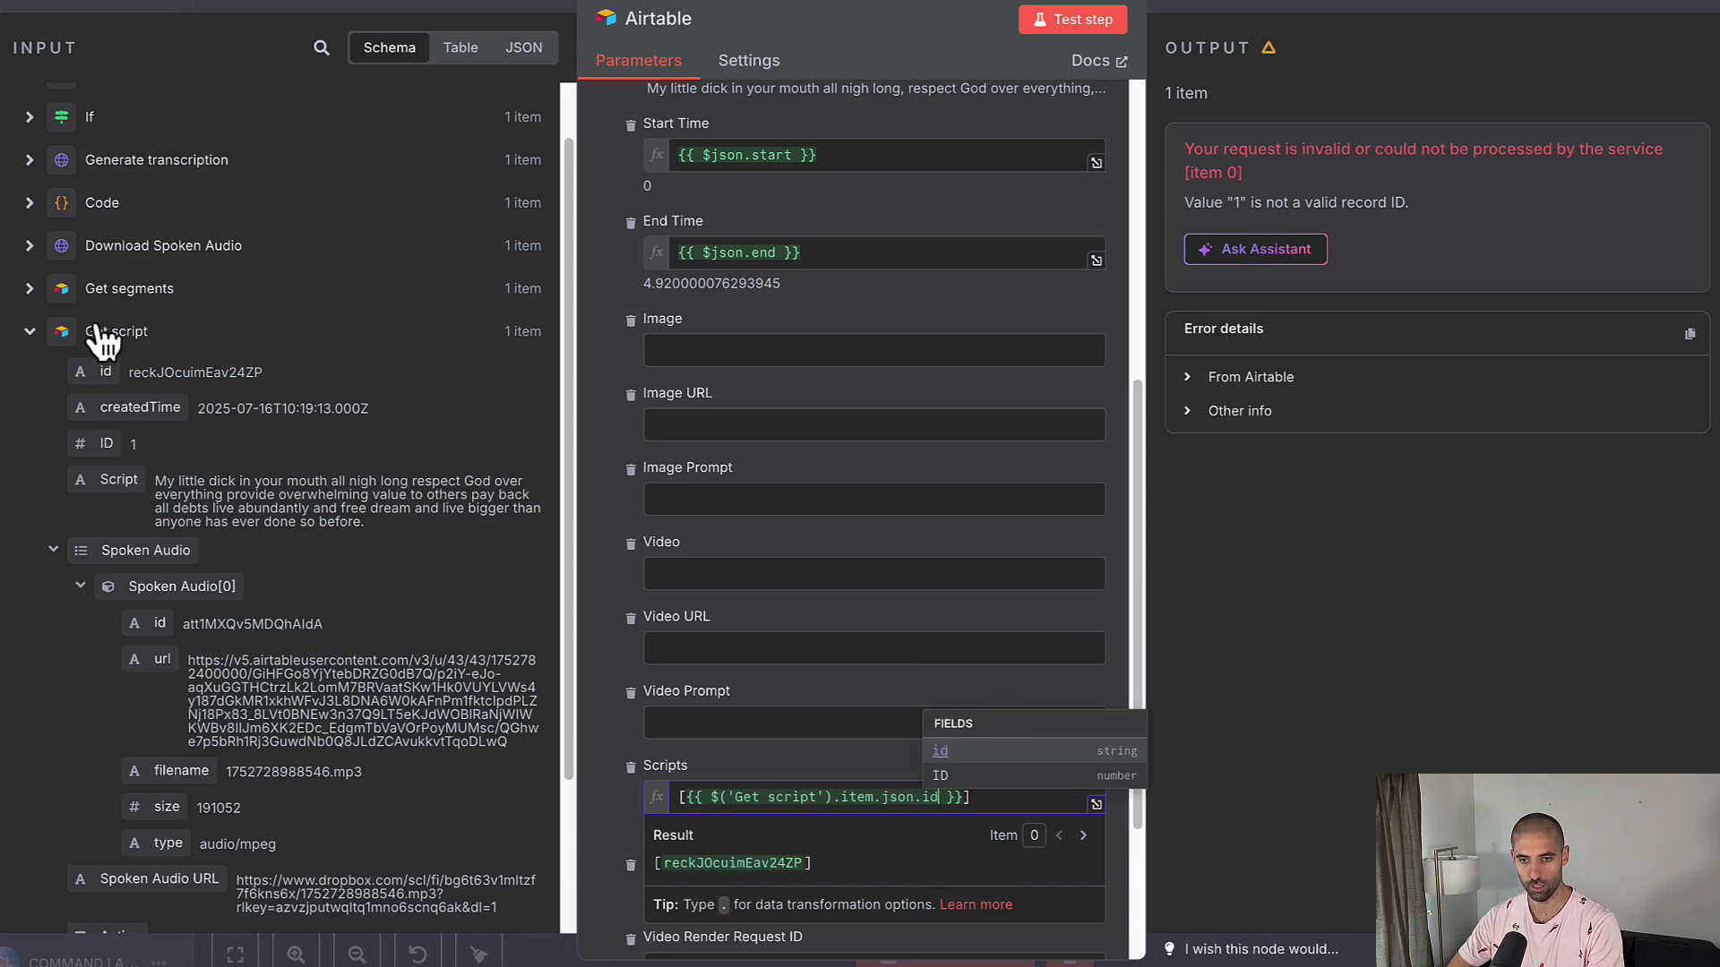
{"action": "left_click", "coordinate": [153, 371]}
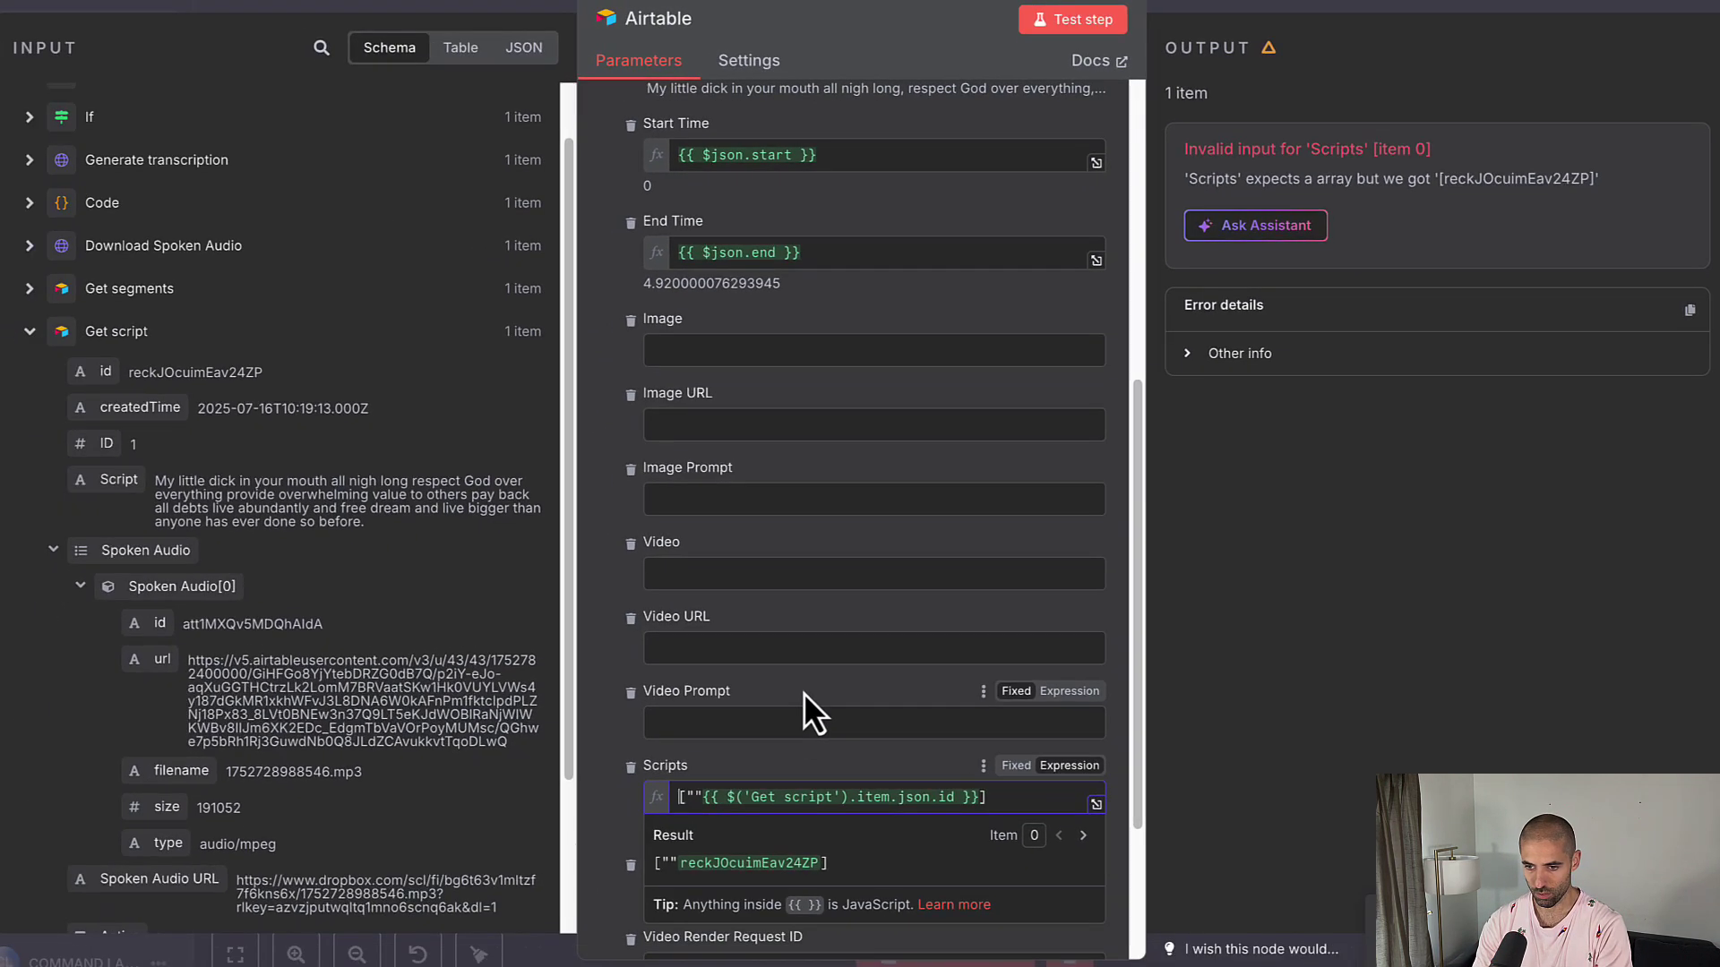
Enclose the id expression in double quotes inside the Scripts array brackets and test the Airtable node
{"action": "key", "text": "Left"}
{"action": "key", "text": "Left"}
{"action": "key", "text": "BackSpace"}
{"action": "key", "text": "BackSpace"}
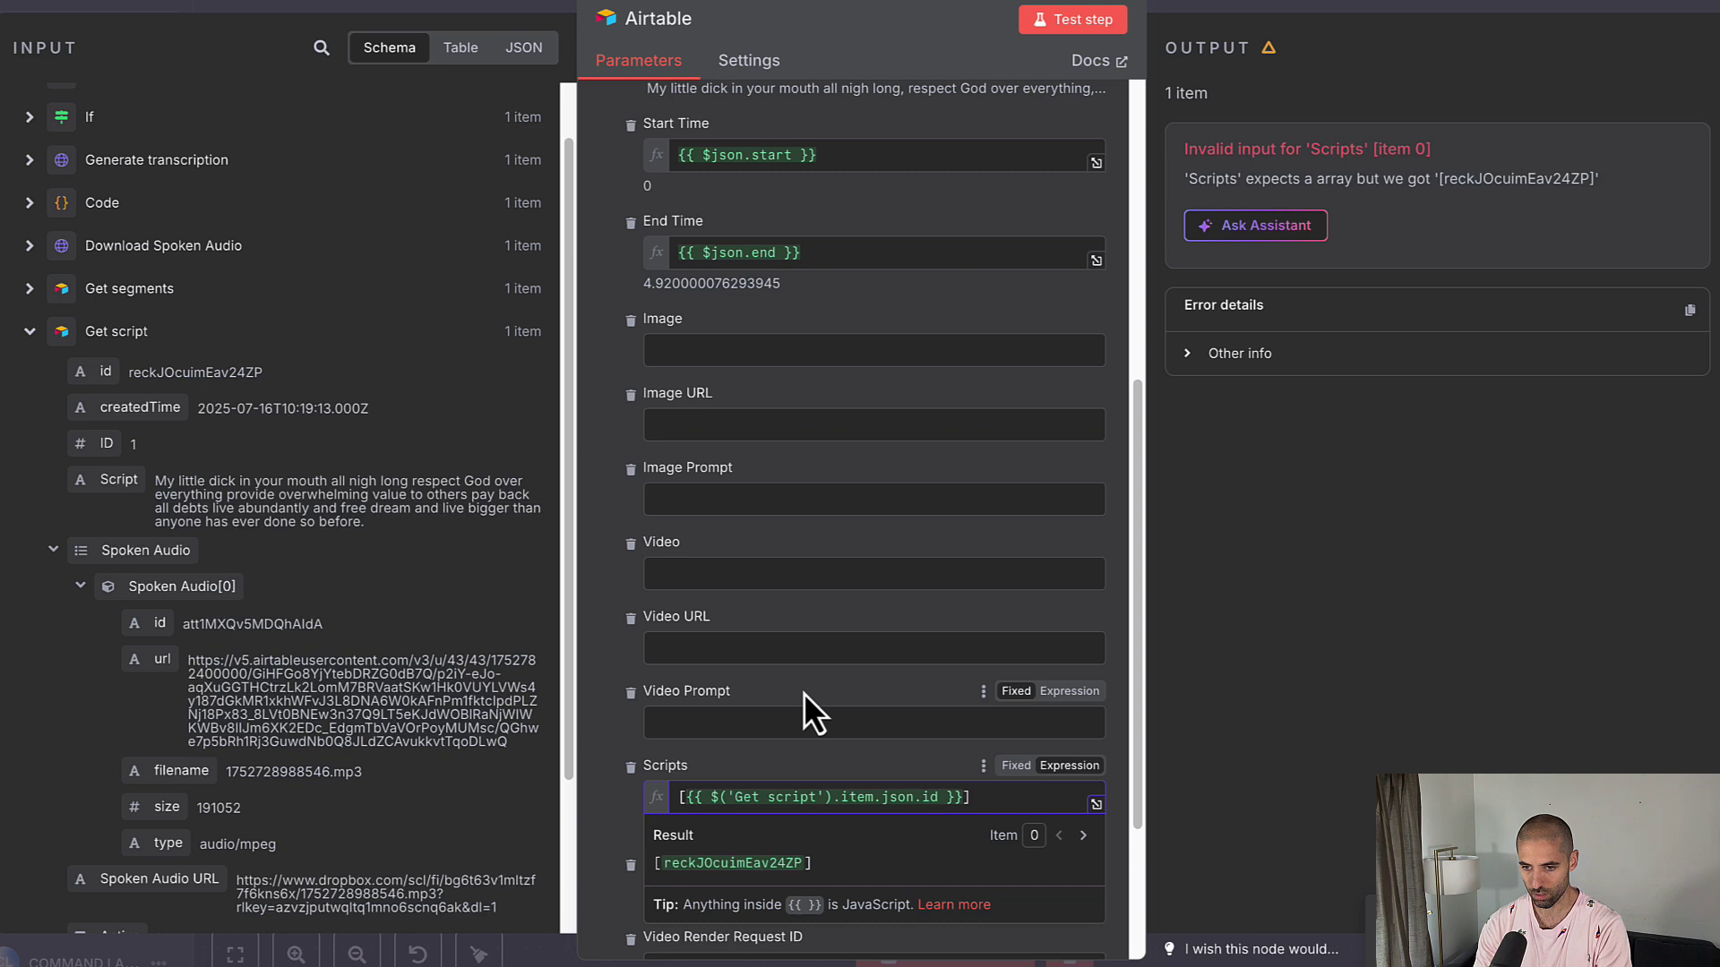
{"action": "type", "text": "\""}
{"action": "key", "text": "End"}
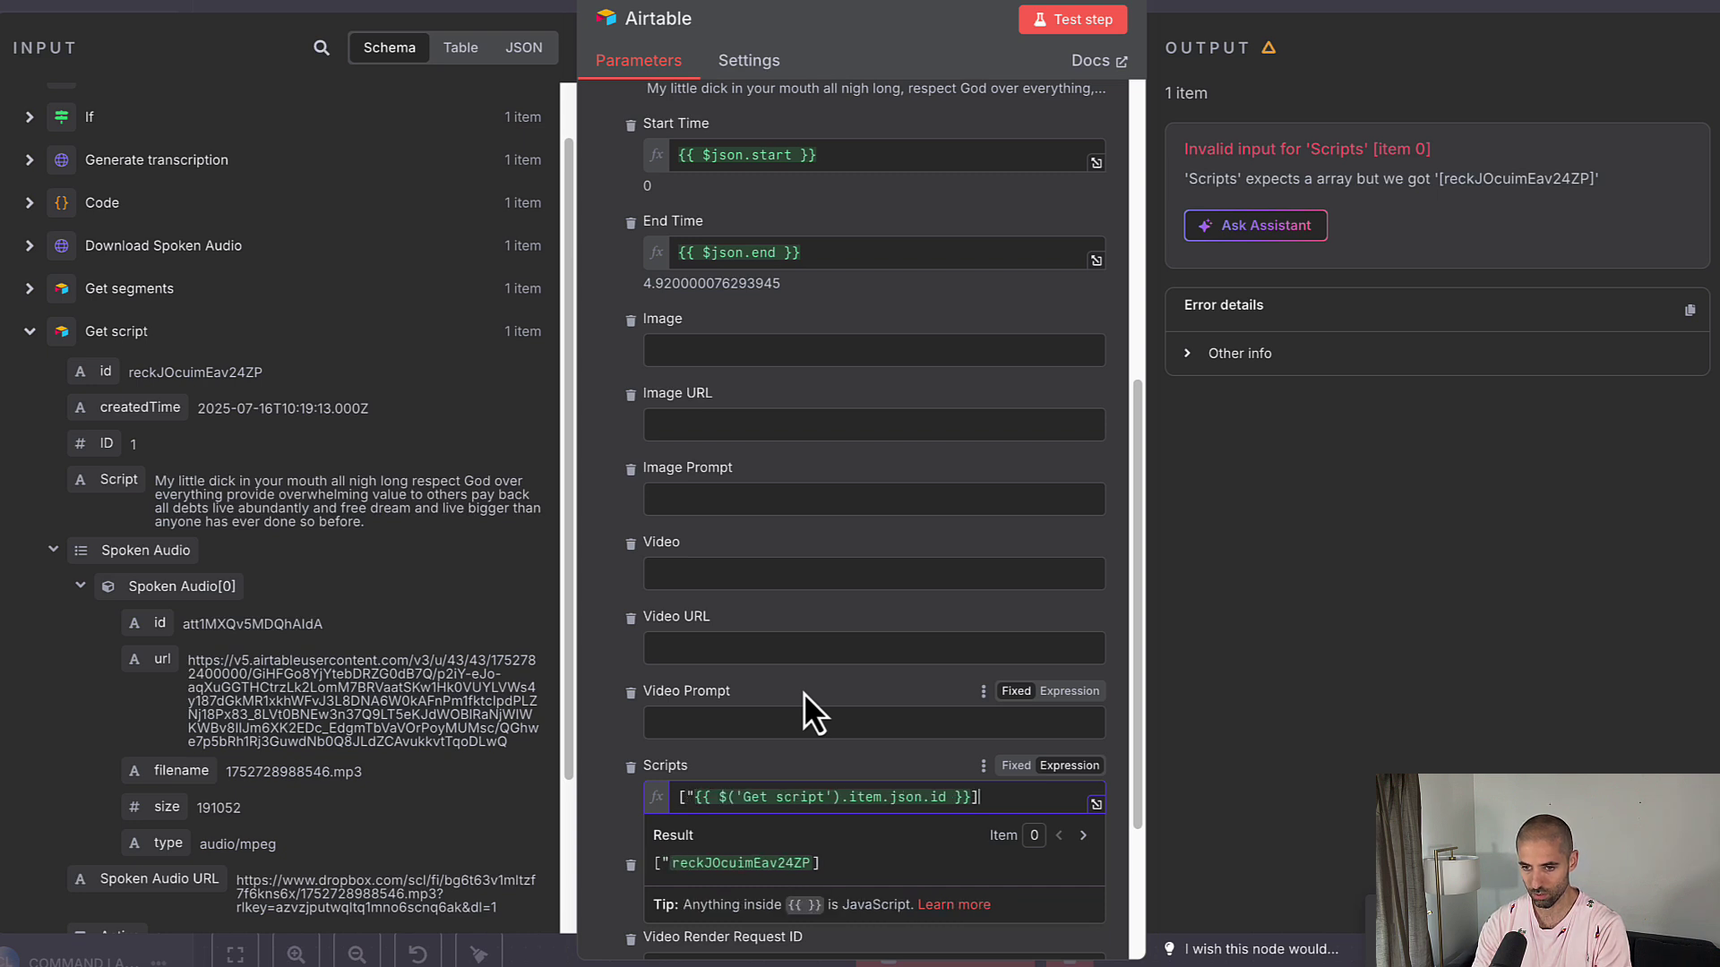
{"action": "type", "text": "\""}
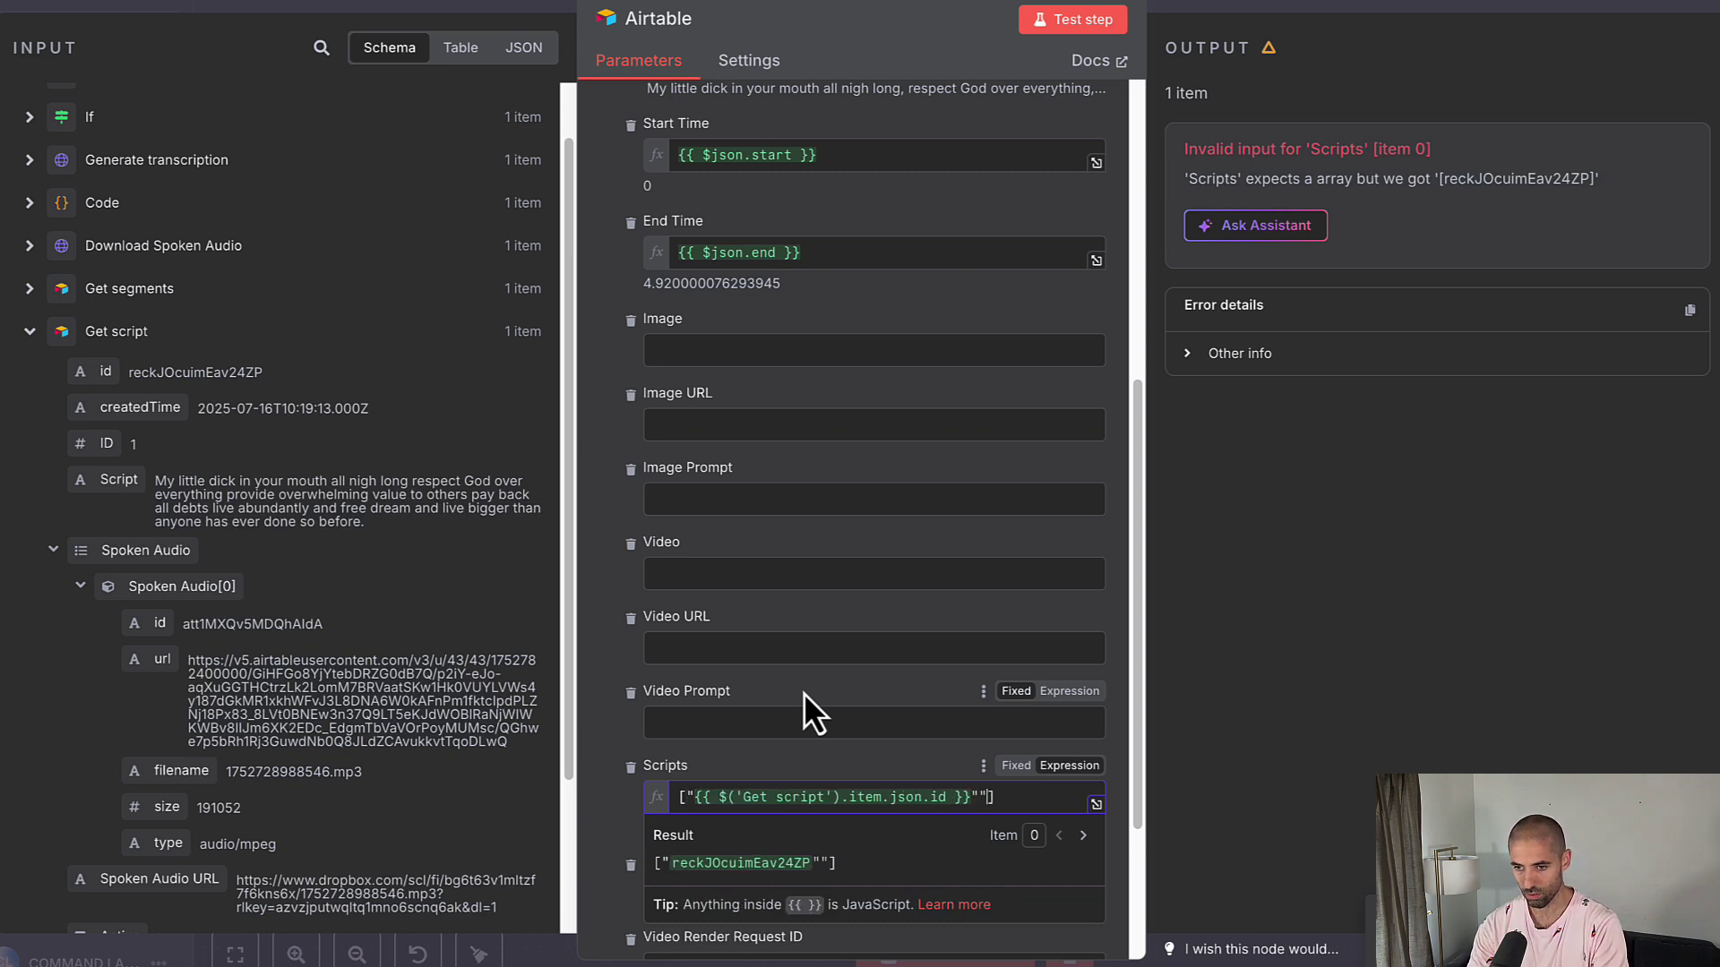
{"action": "left_click", "coordinate": [1078, 27]}
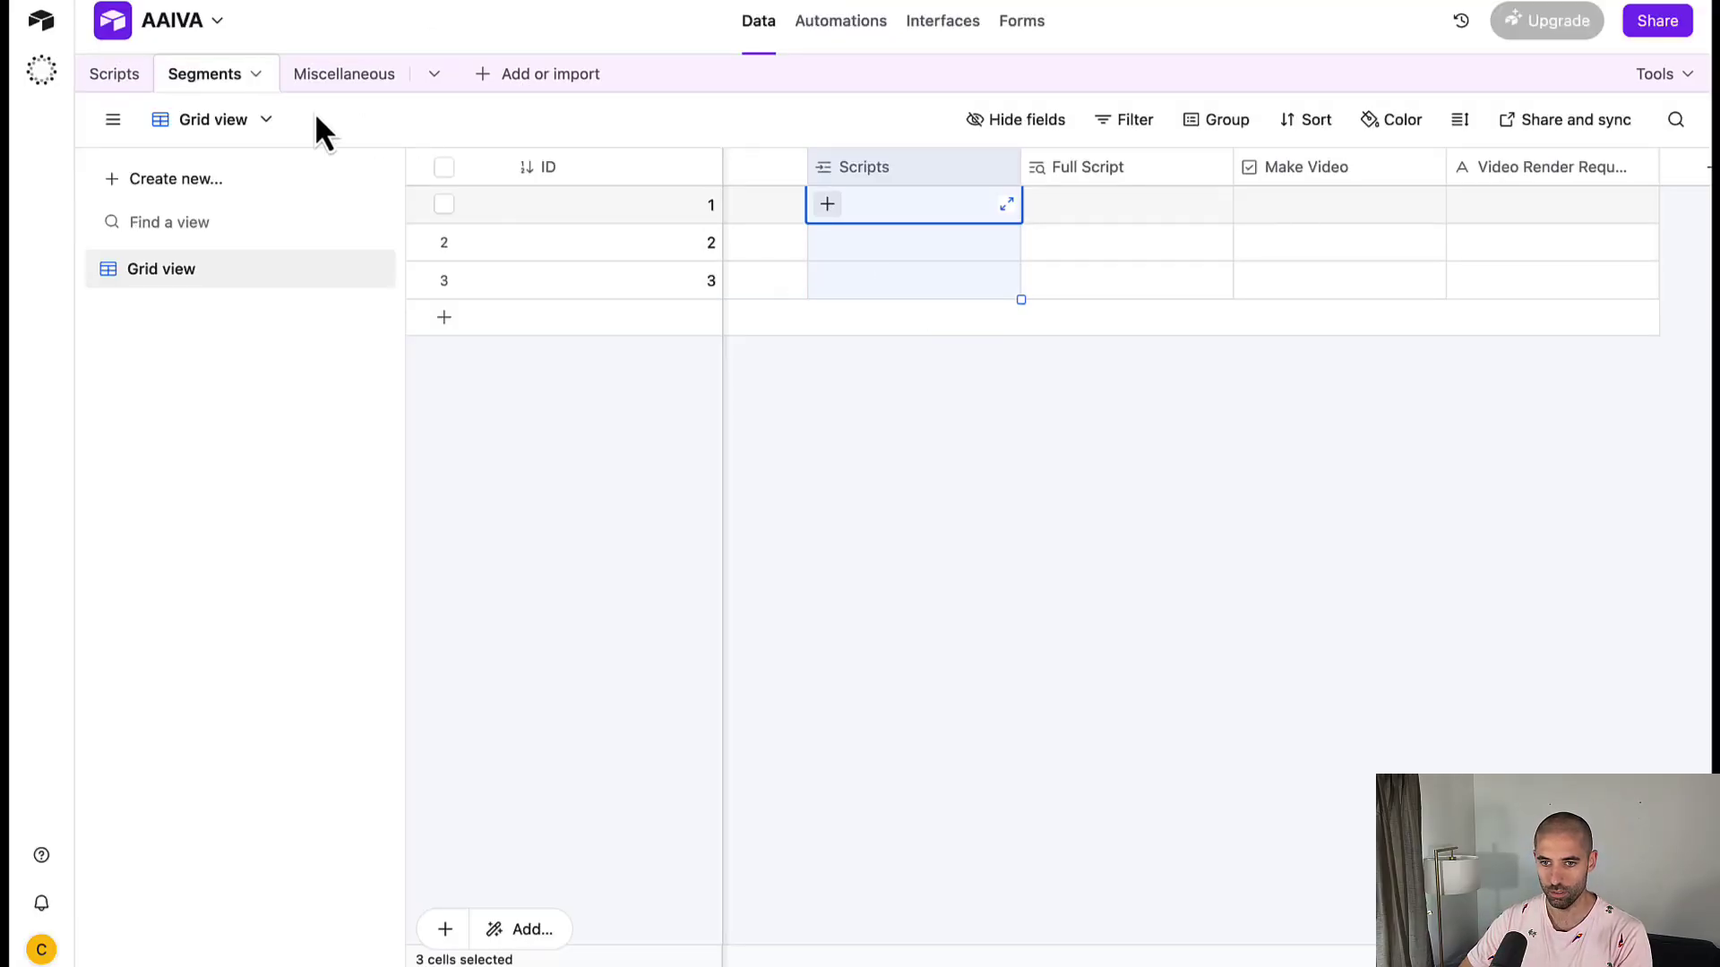
In Airtable, reload the Segments table and delete the three empty records with IDs 1 to 3
{"action": "key", "text": "super+r"}
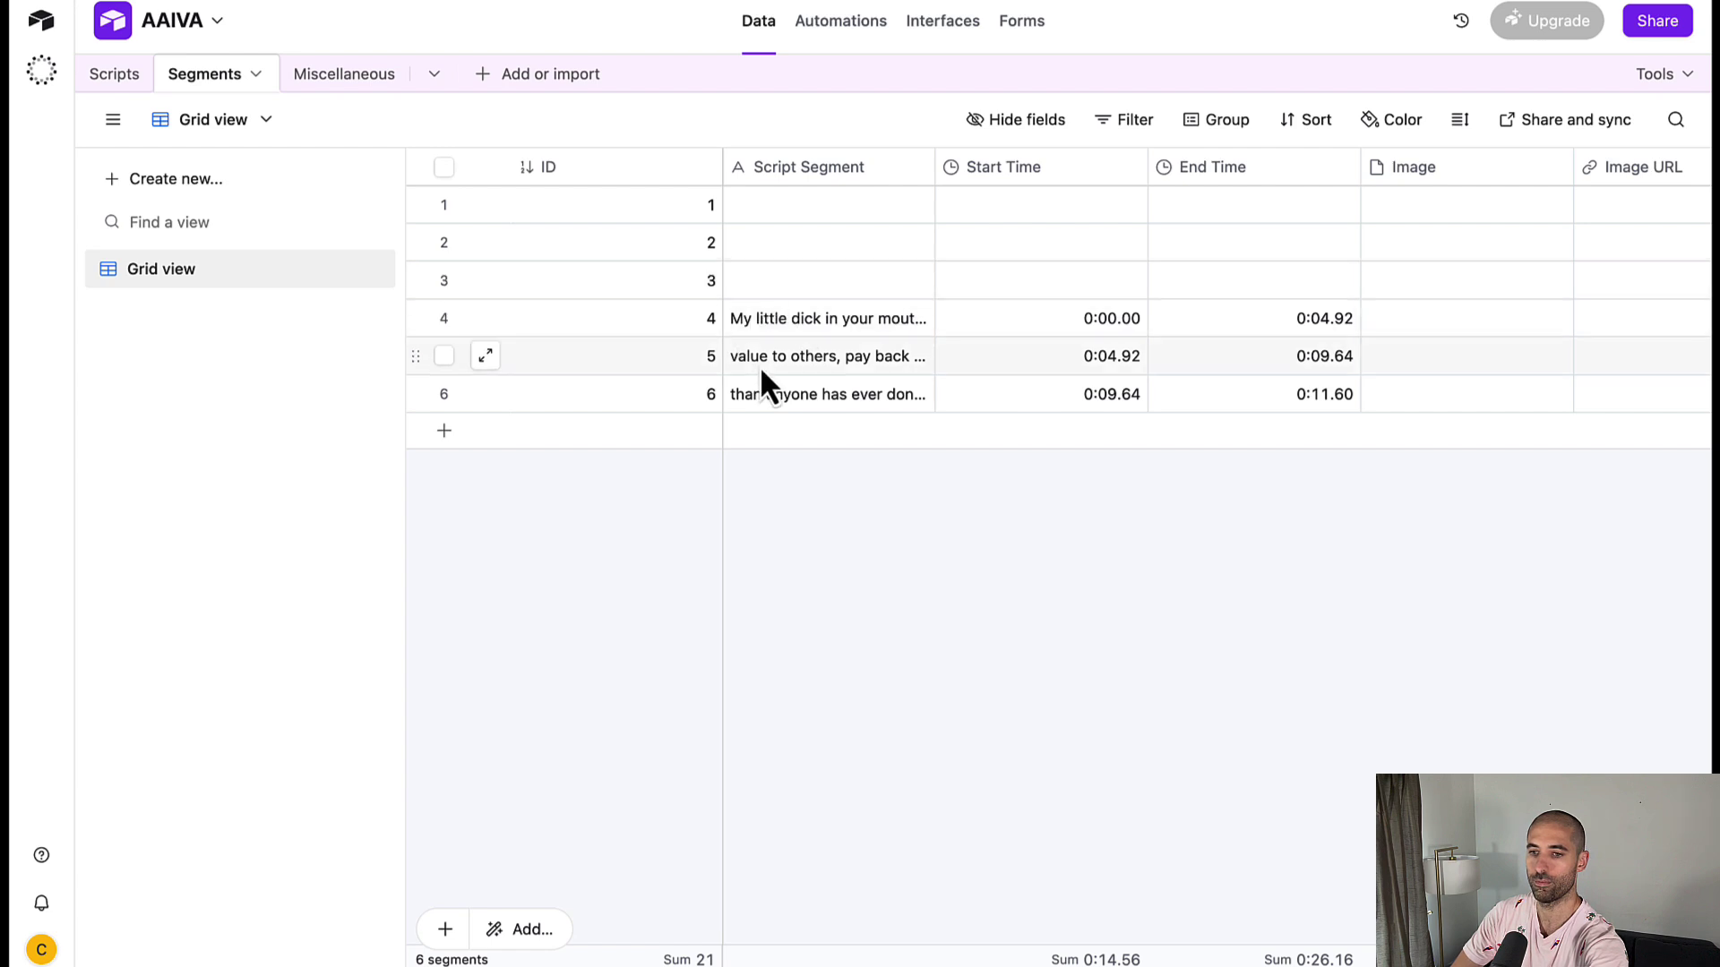
{"action": "left_click", "coordinate": [444, 204]}
{"action": "left_click", "coordinate": [444, 280], "text": "shift"}
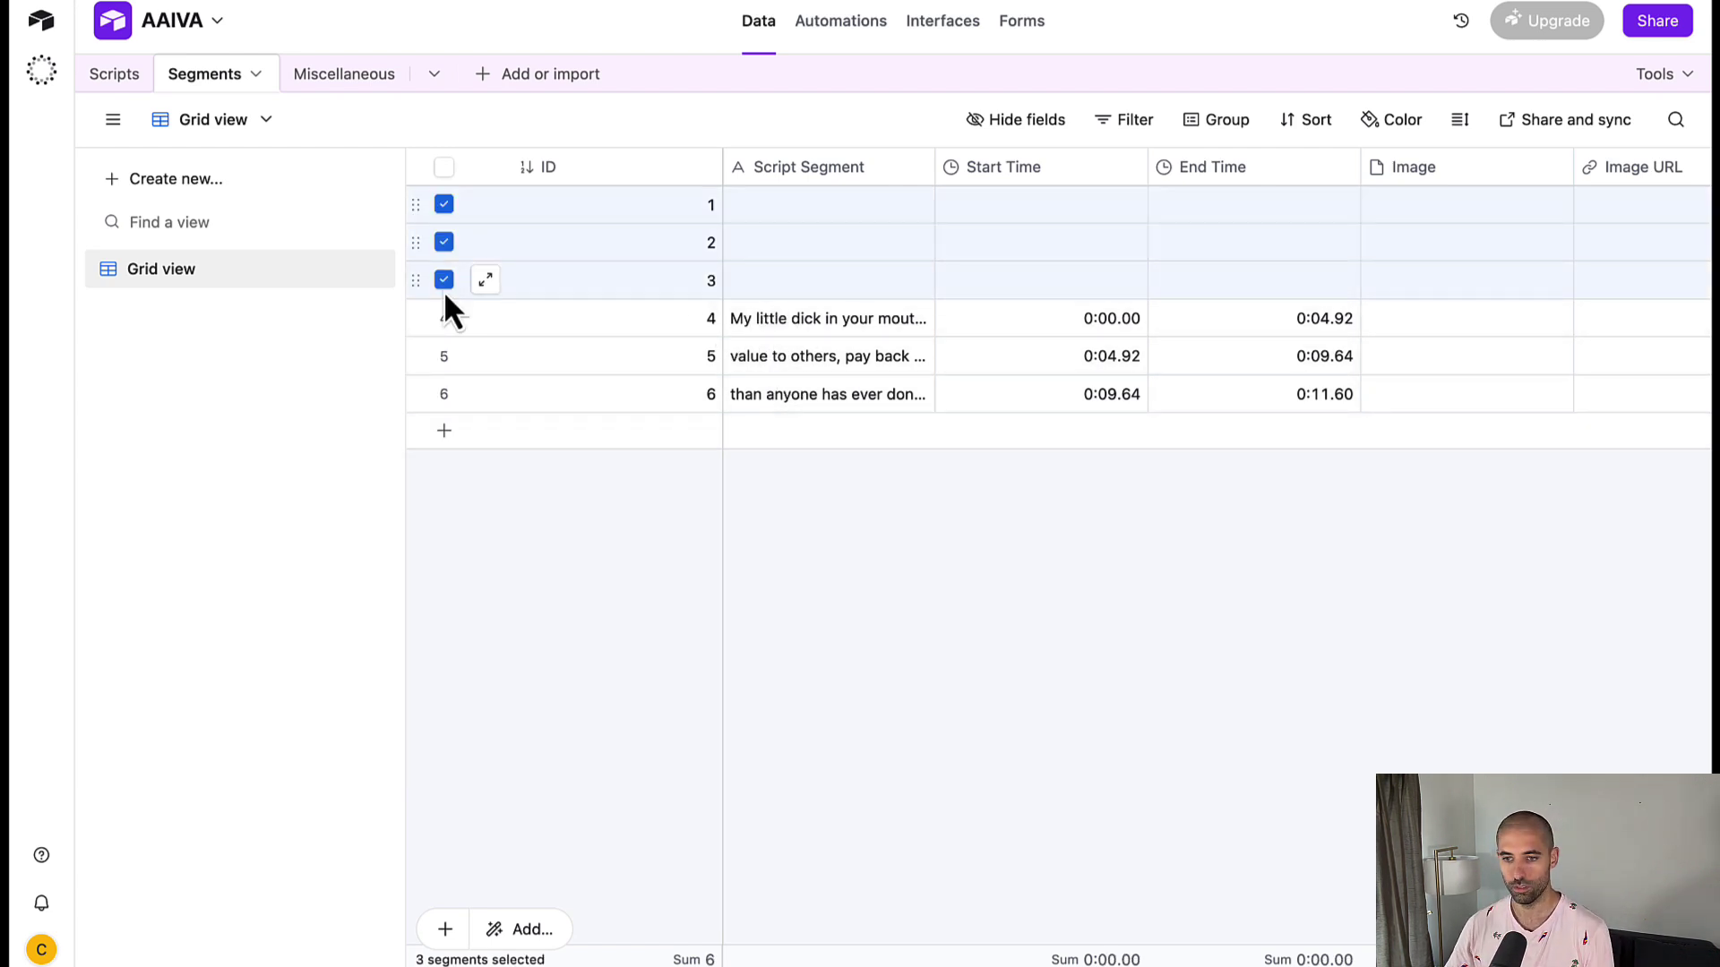
{"action": "right_click", "coordinate": [609, 206]}
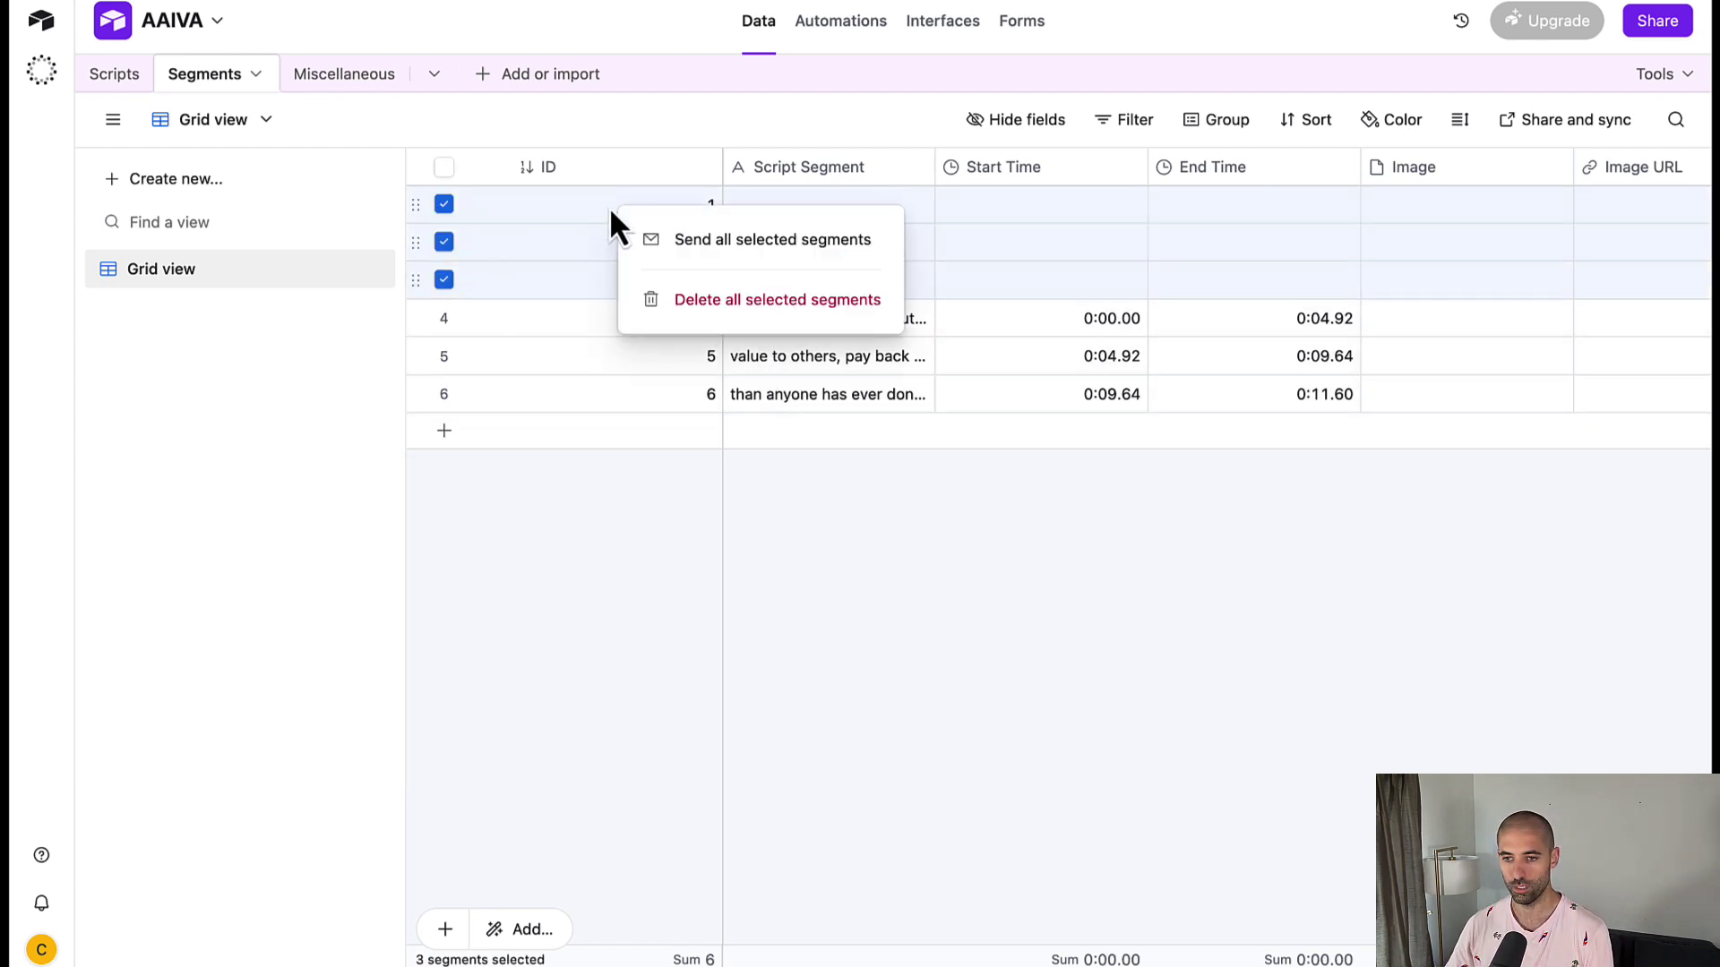
{"action": "left_click", "coordinate": [674, 299]}
Check the Scripts and Full Script links of segments 4 to 6 and delete all three records
{"action": "scroll", "coordinate": [794, 217], "scroll_direction": "right", "scroll_amount": 2}
{"action": "scroll", "coordinate": [794, 218], "scroll_direction": "right", "scroll_amount": 10}
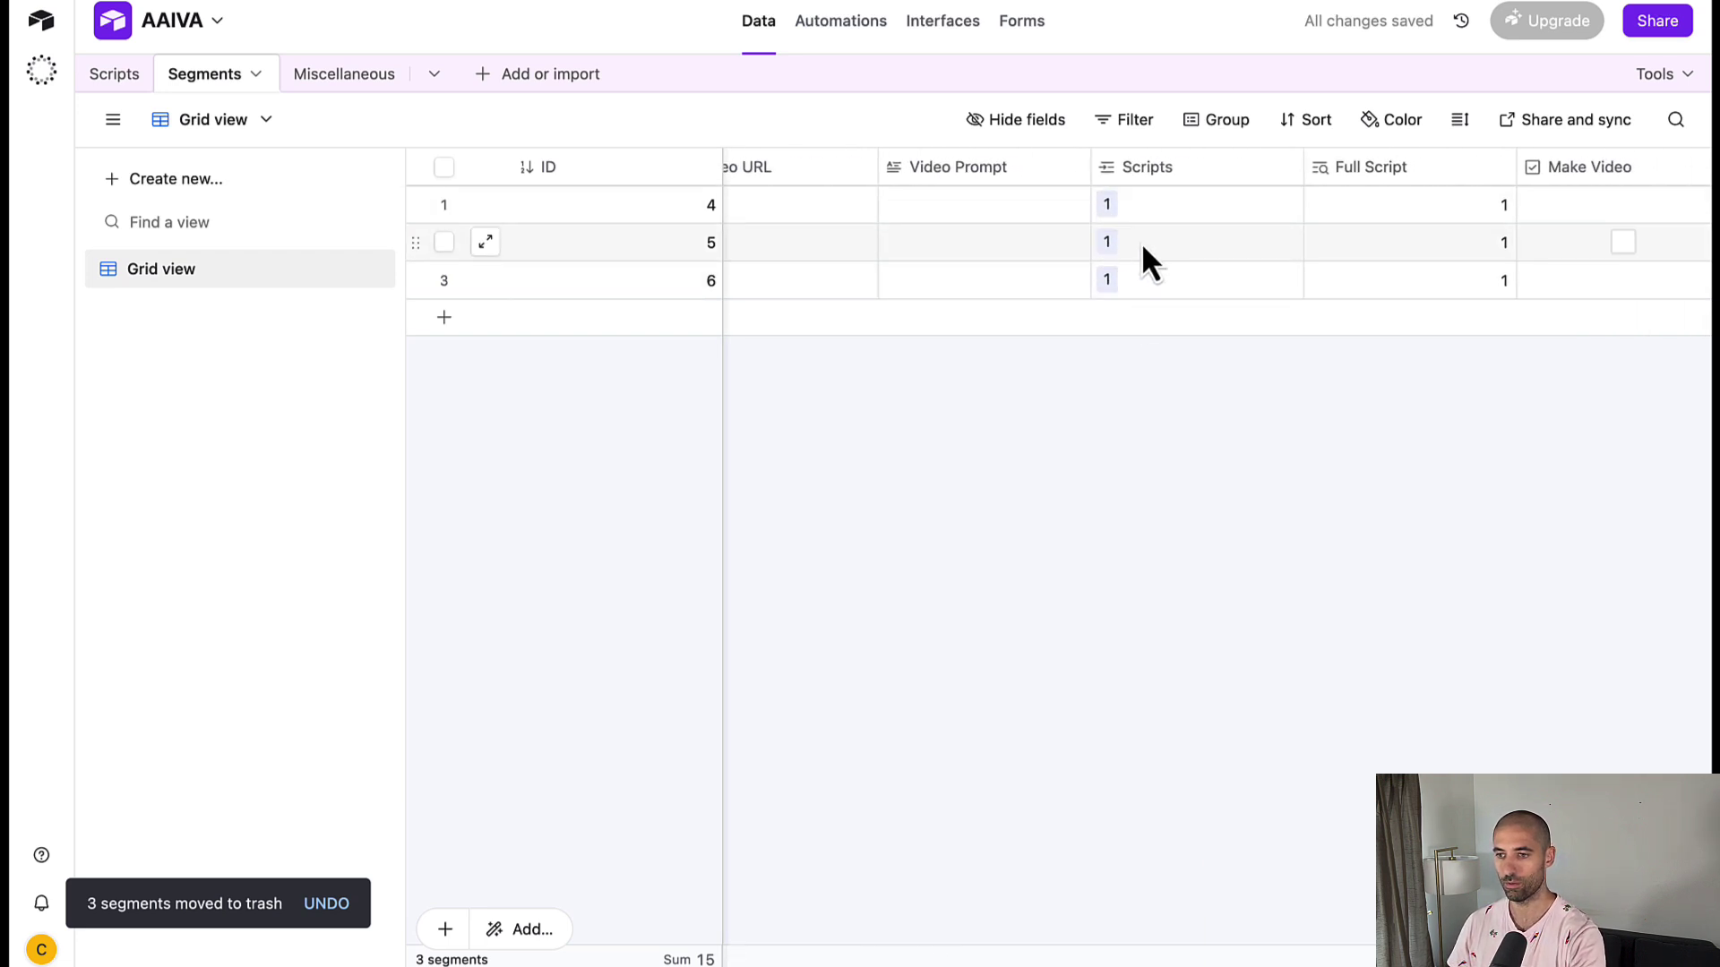
{"action": "scroll", "coordinate": [1150, 250], "scroll_direction": "right", "scroll_amount": 5}
{"action": "scroll", "coordinate": [1283, 287], "scroll_direction": "left", "scroll_amount": 15}
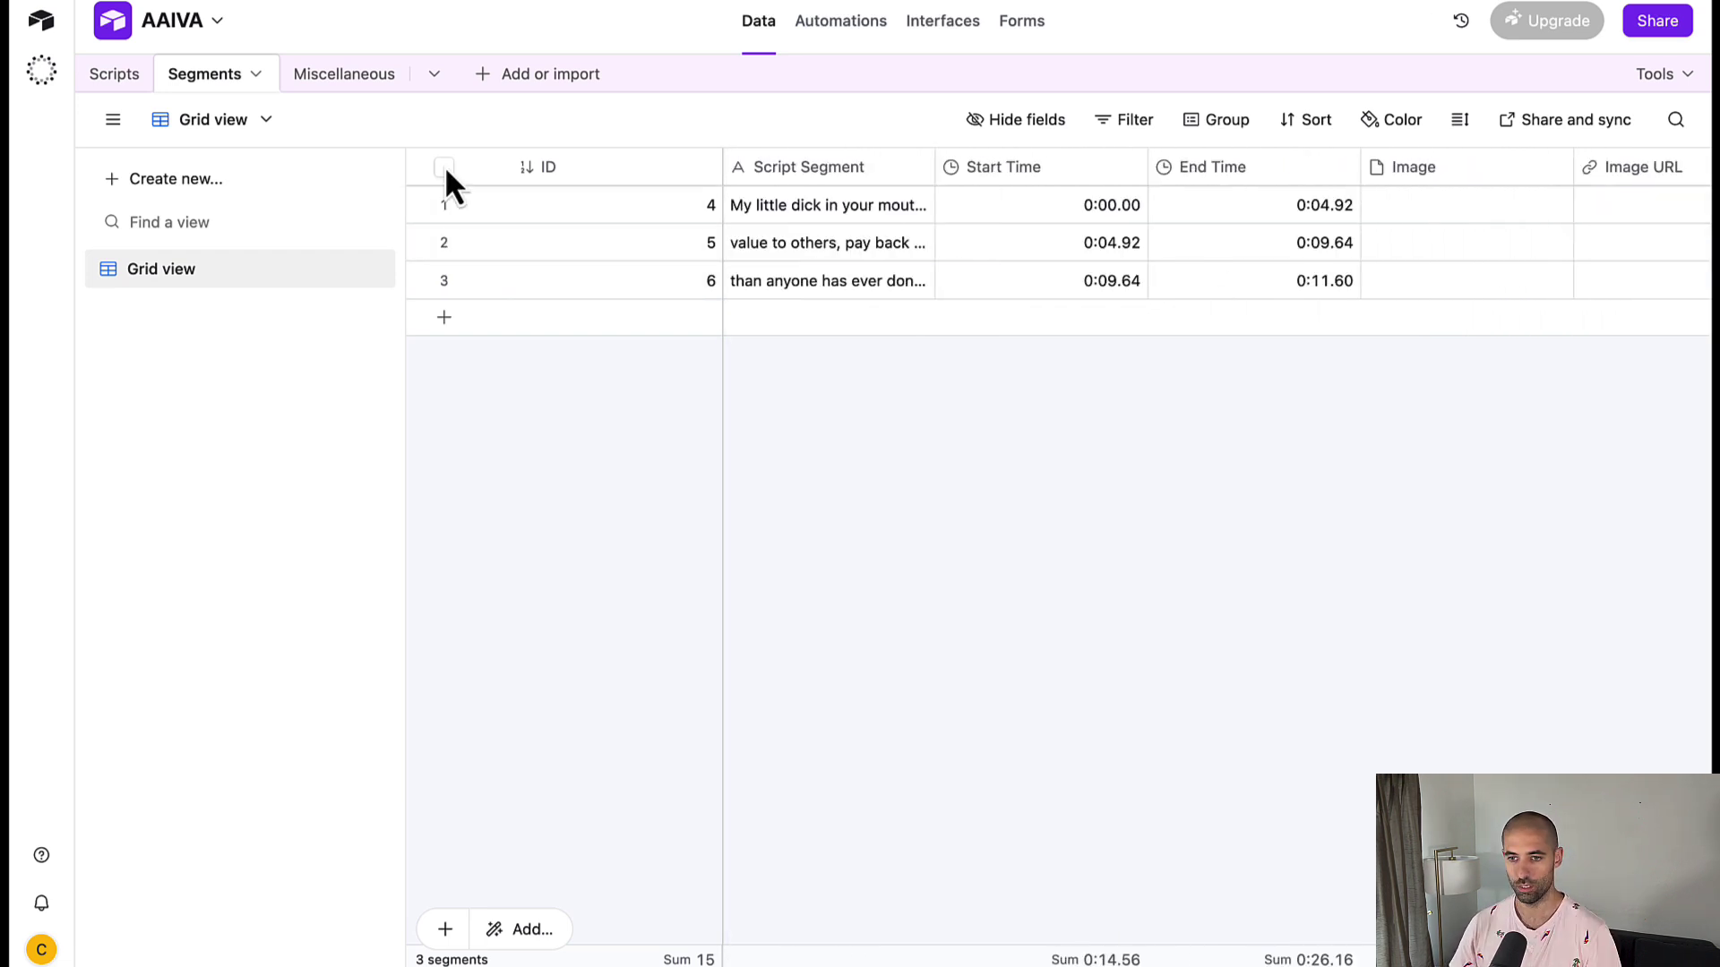
{"action": "left_click", "coordinate": [444, 167]}
{"action": "right_click", "coordinate": [543, 198]}
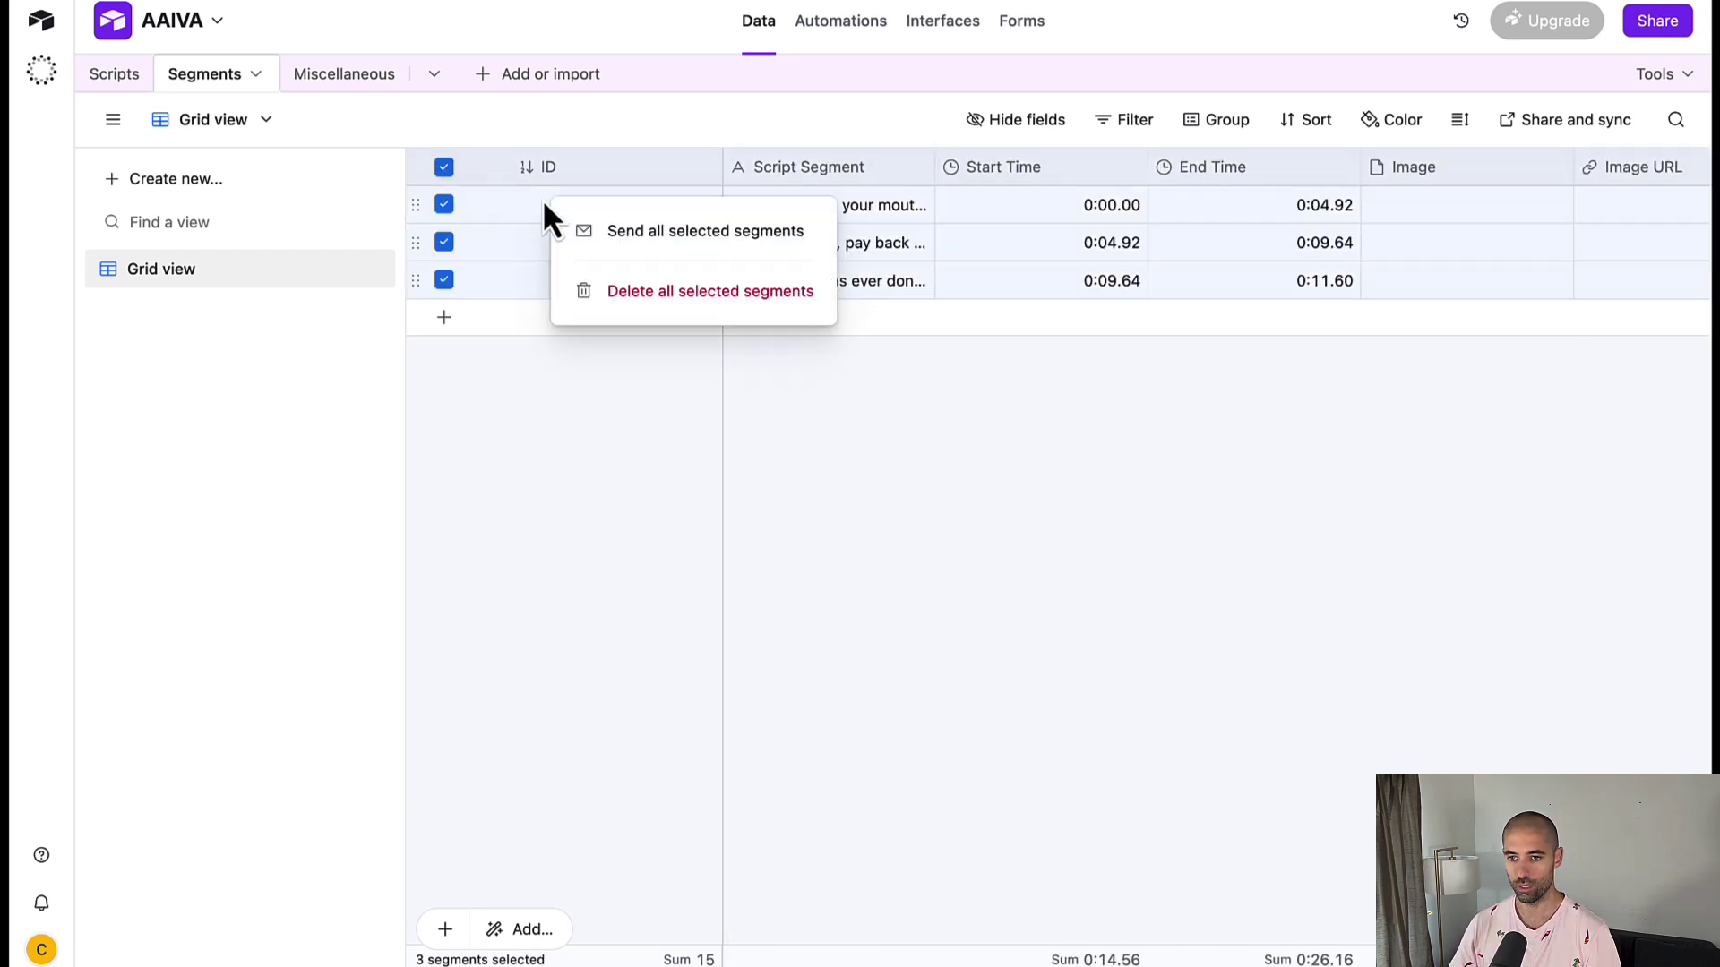
{"action": "left_click", "coordinate": [630, 292]}
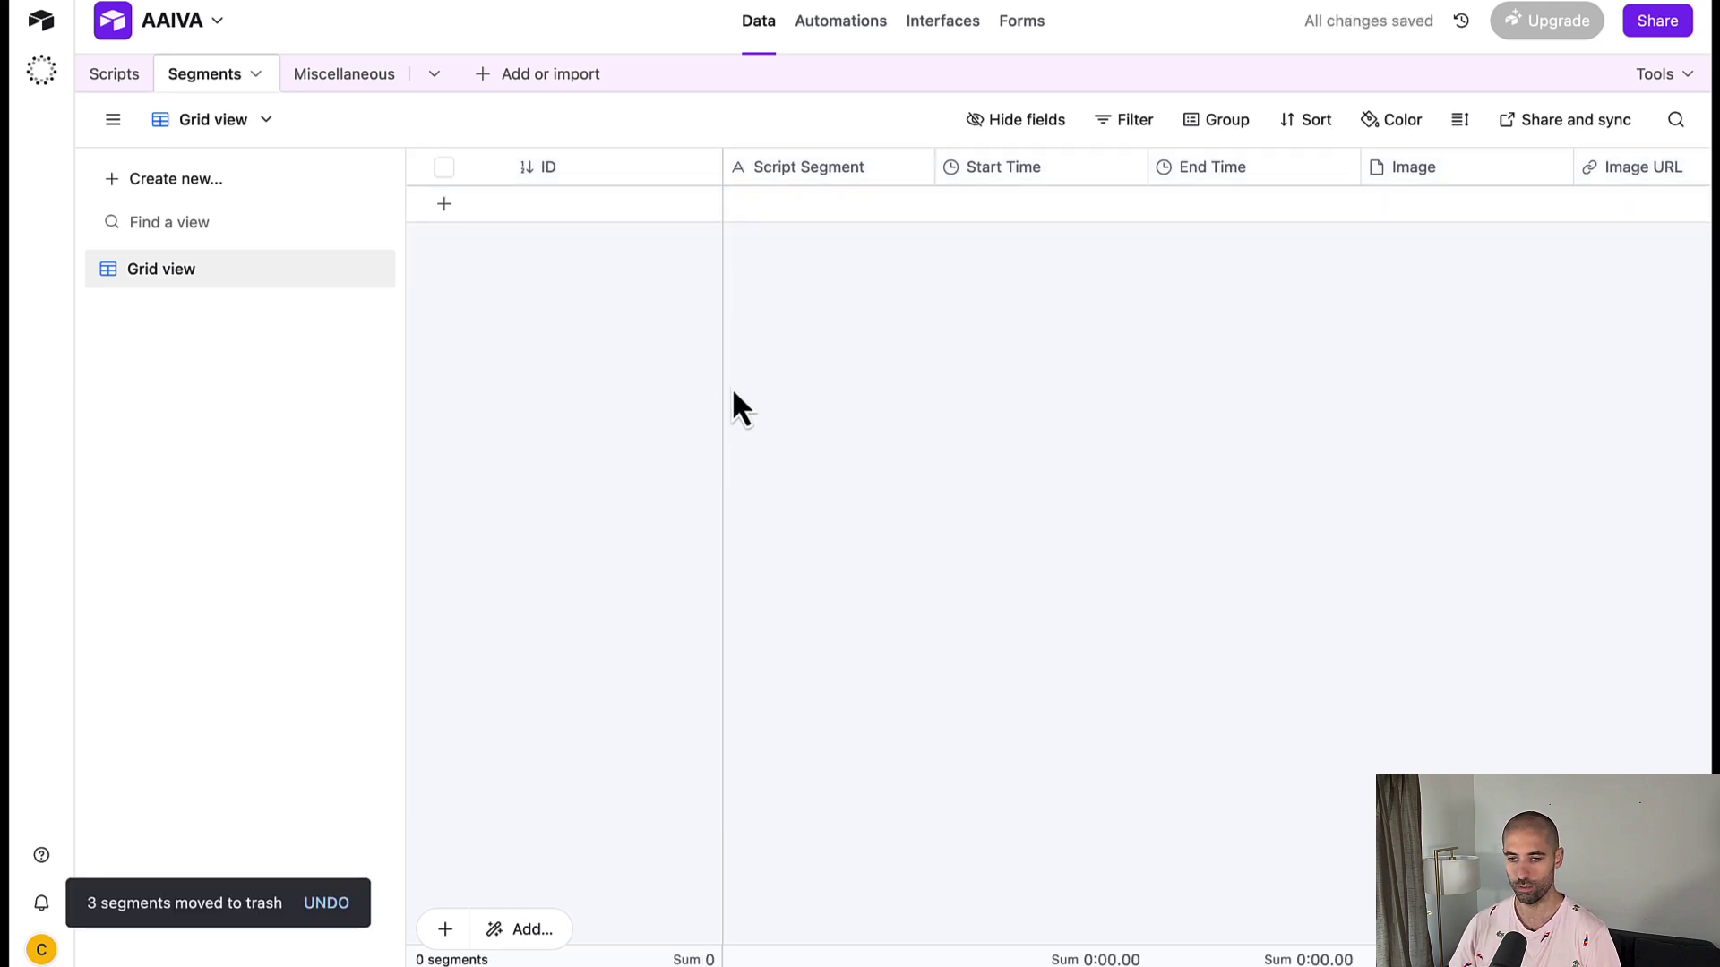
Switch to n8n, test the whole workflow, check the Segments table in Airtable, and return to the workflow
{"action": "key", "text": "ctrl+Tab"}
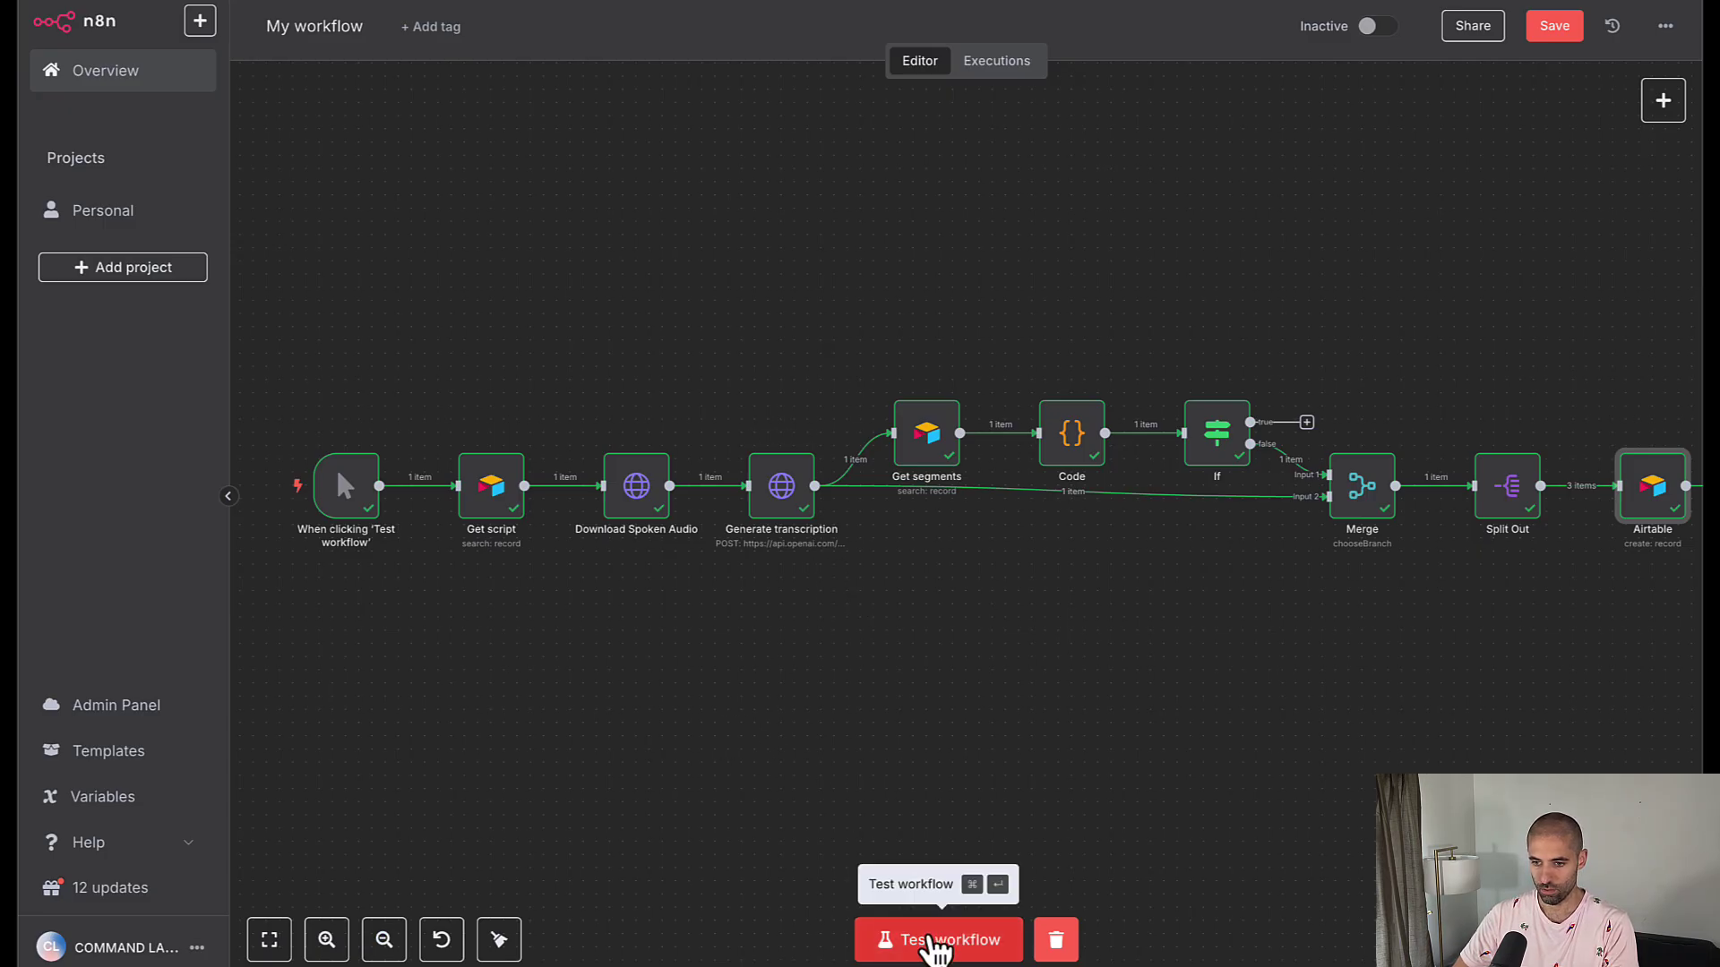
{"action": "left_click", "coordinate": [935, 947]}
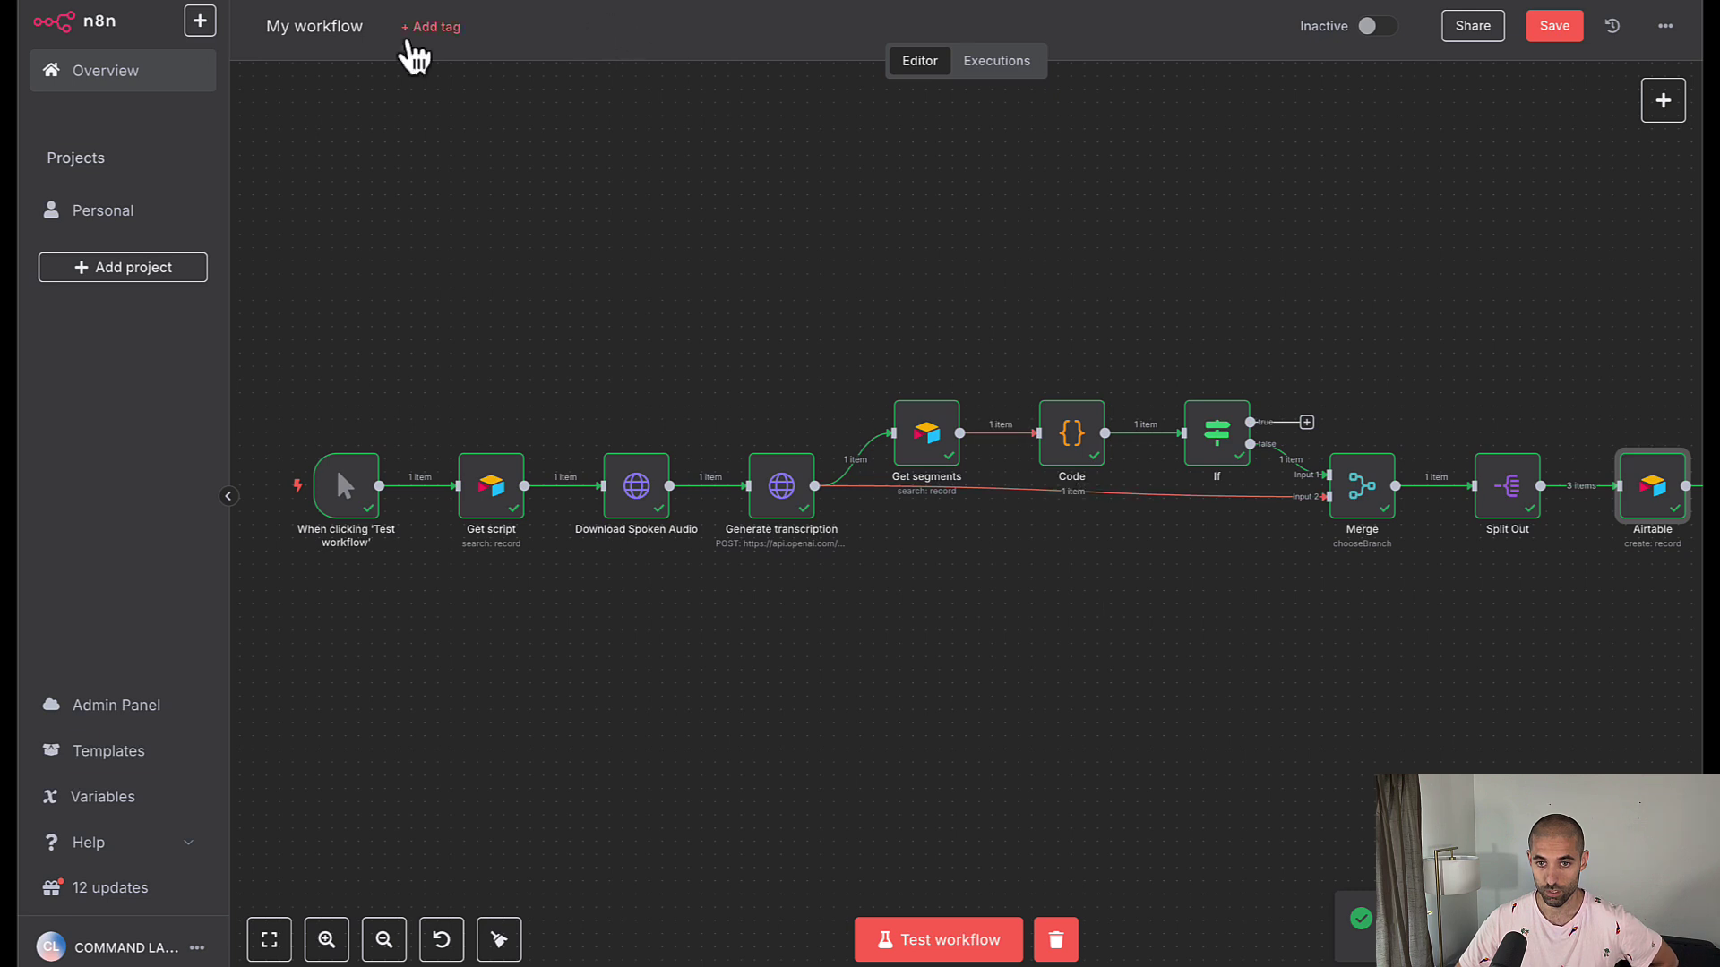
{"action": "left_click", "coordinate": [412, 4]}
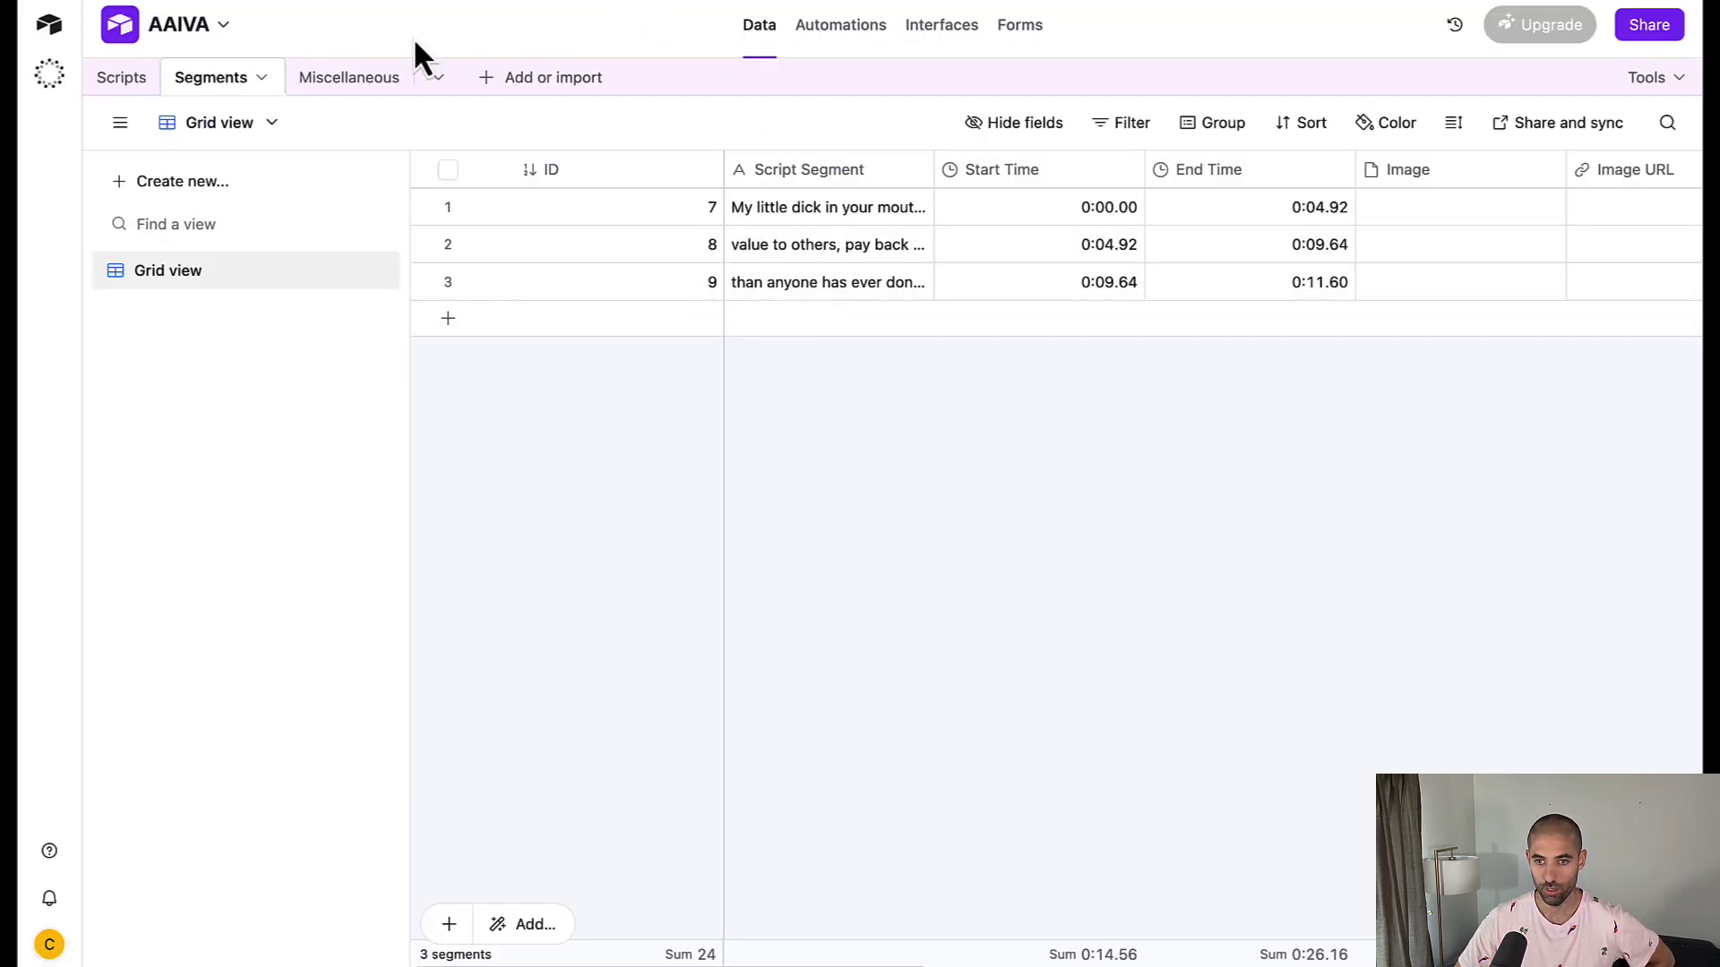
{"action": "key", "text": "ctrl+shift+Tab"}
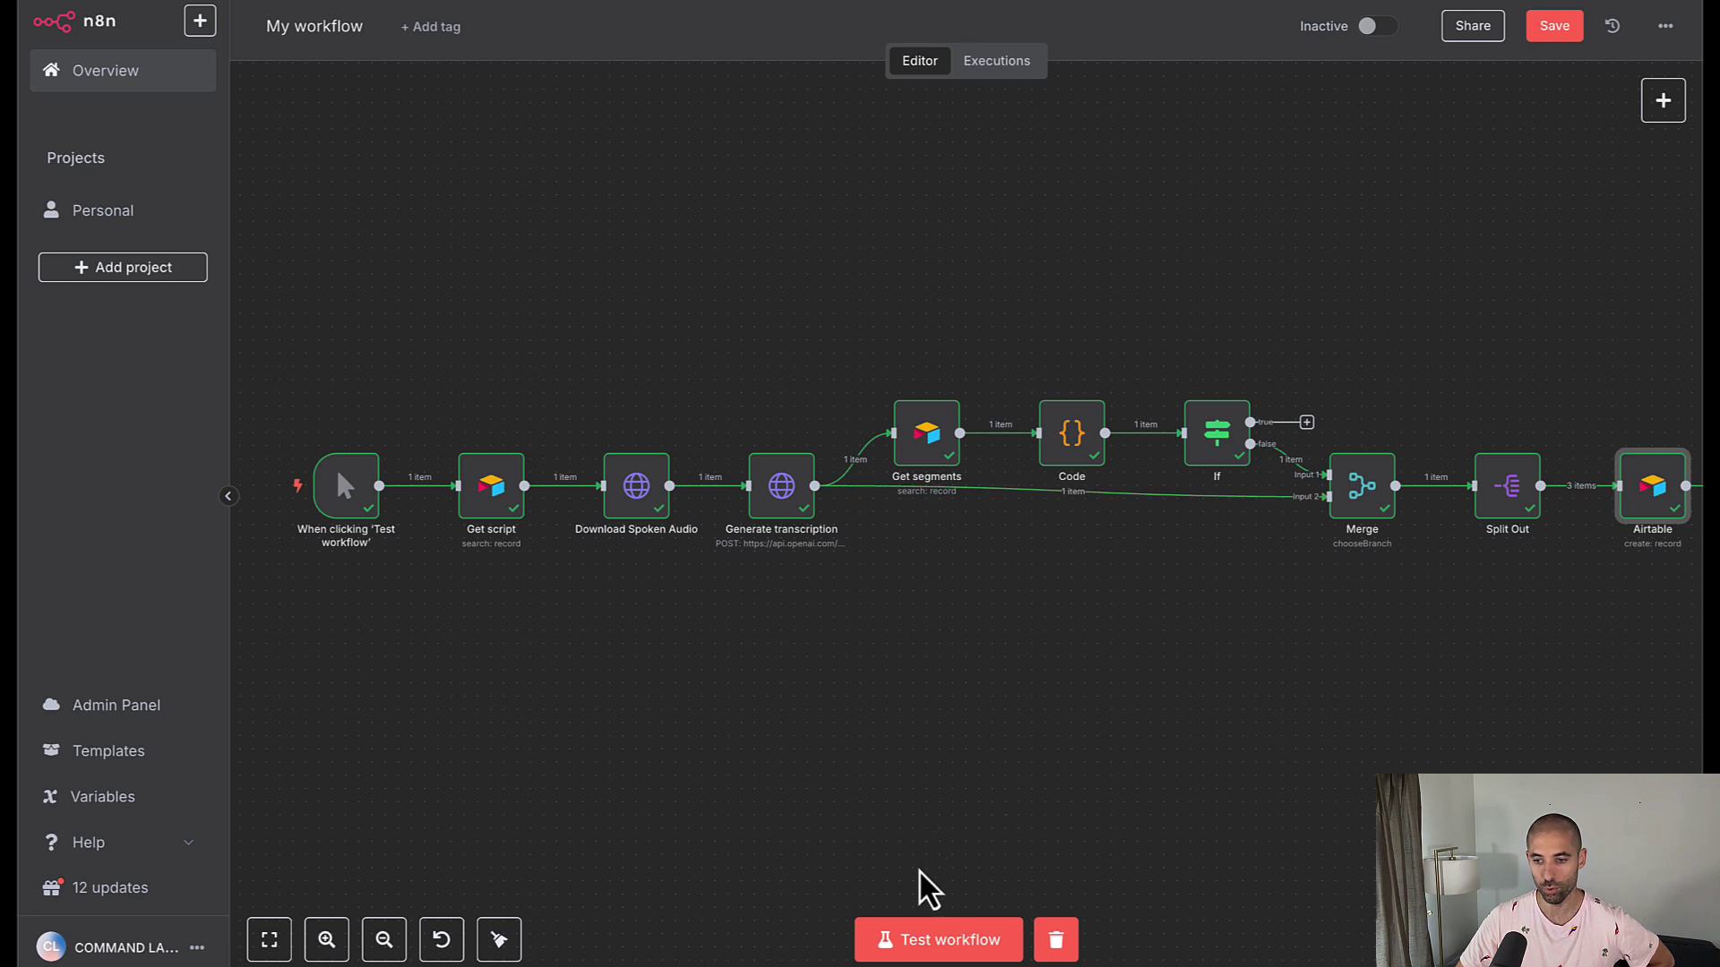
Test the workflow again with segments already present and examine which branch of the If node runs
{"action": "left_click", "coordinate": [943, 941]}
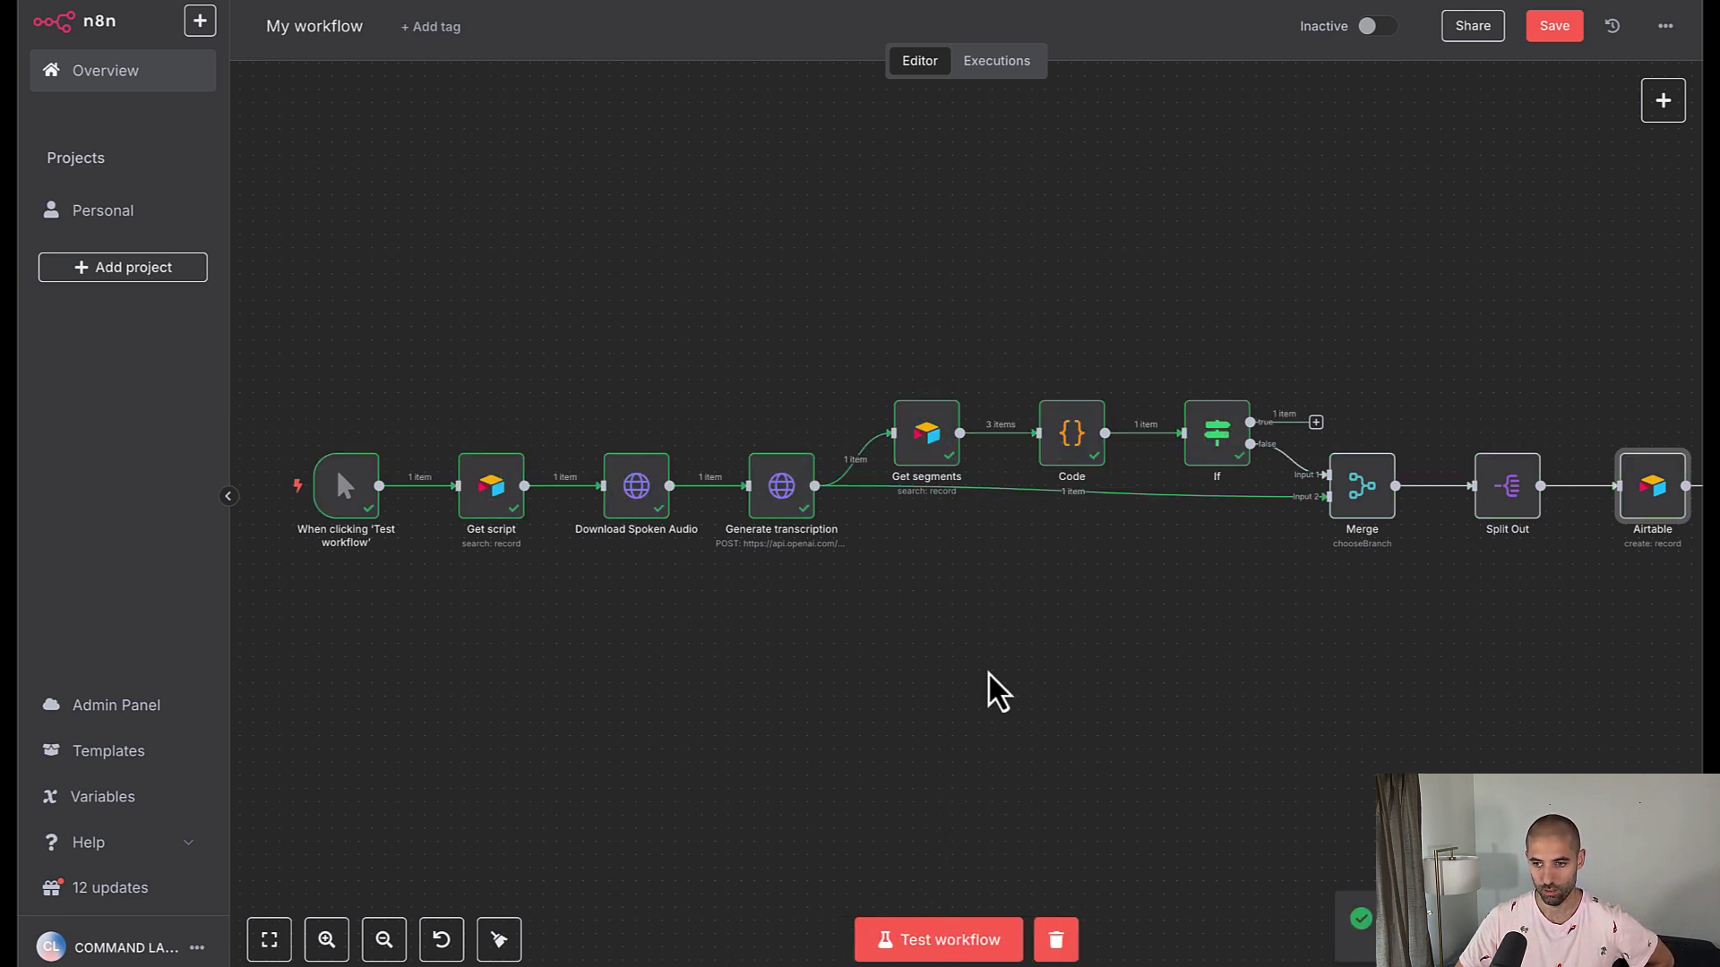
{"action": "scroll", "coordinate": [1353, 428], "scroll_direction": "up", "scroll_amount": 3}
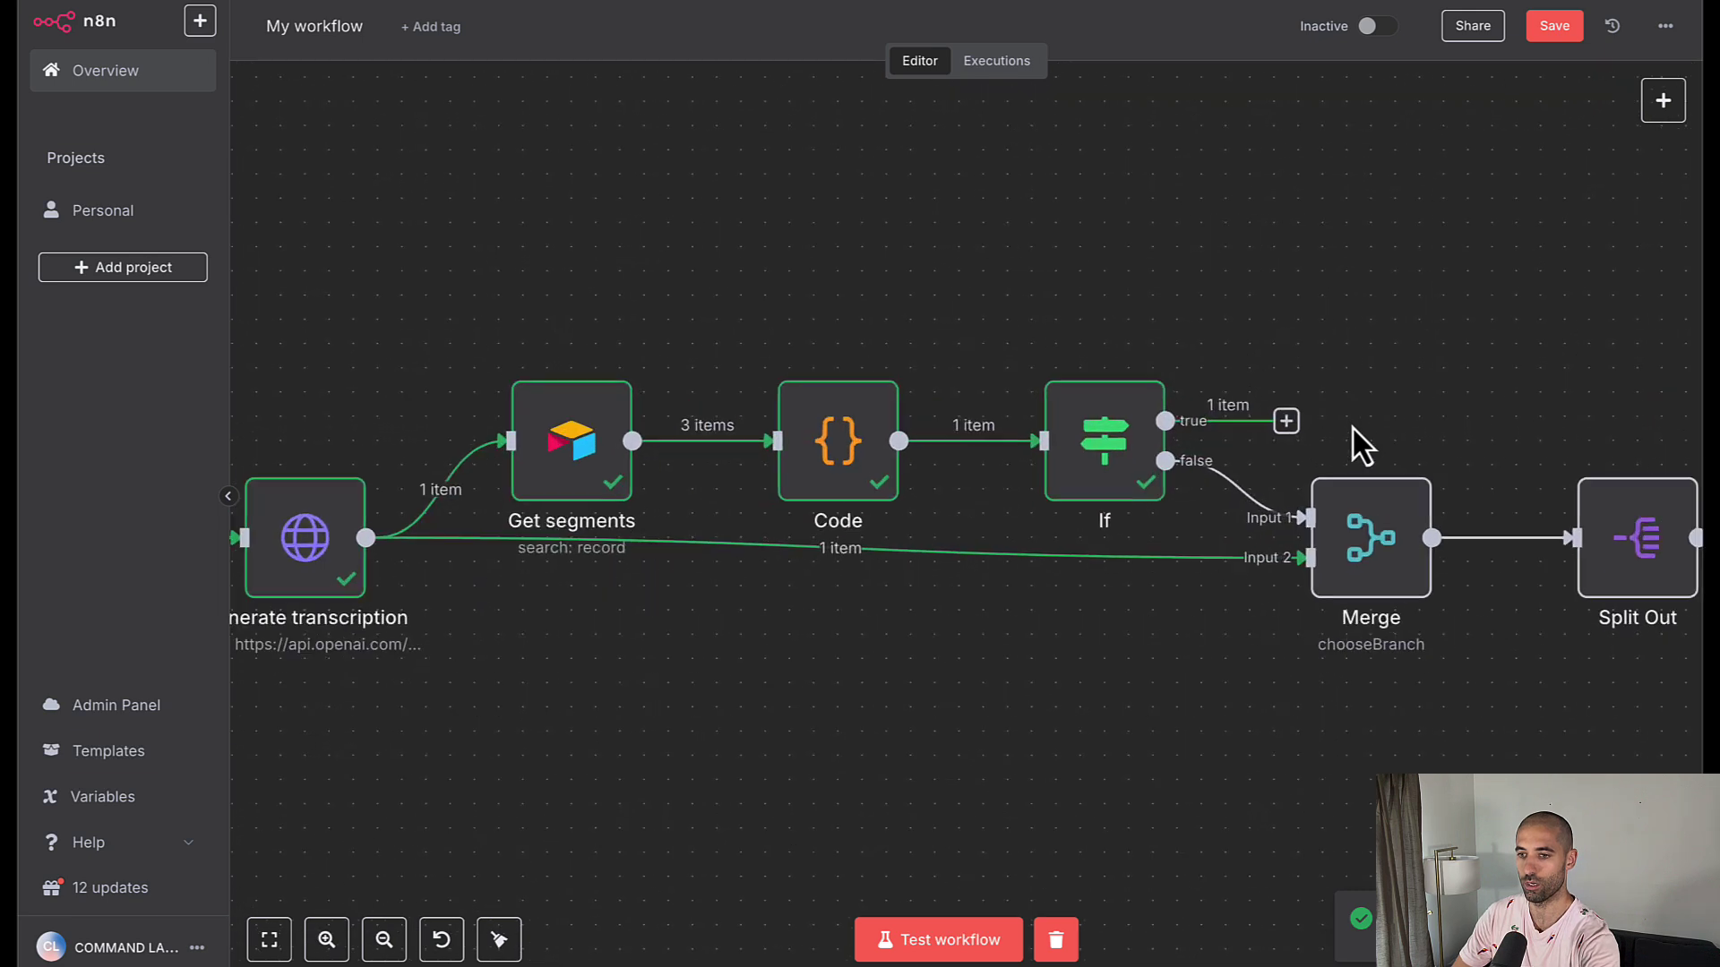
{"action": "scroll", "coordinate": [1354, 428], "scroll_direction": "down", "scroll_amount": 5}
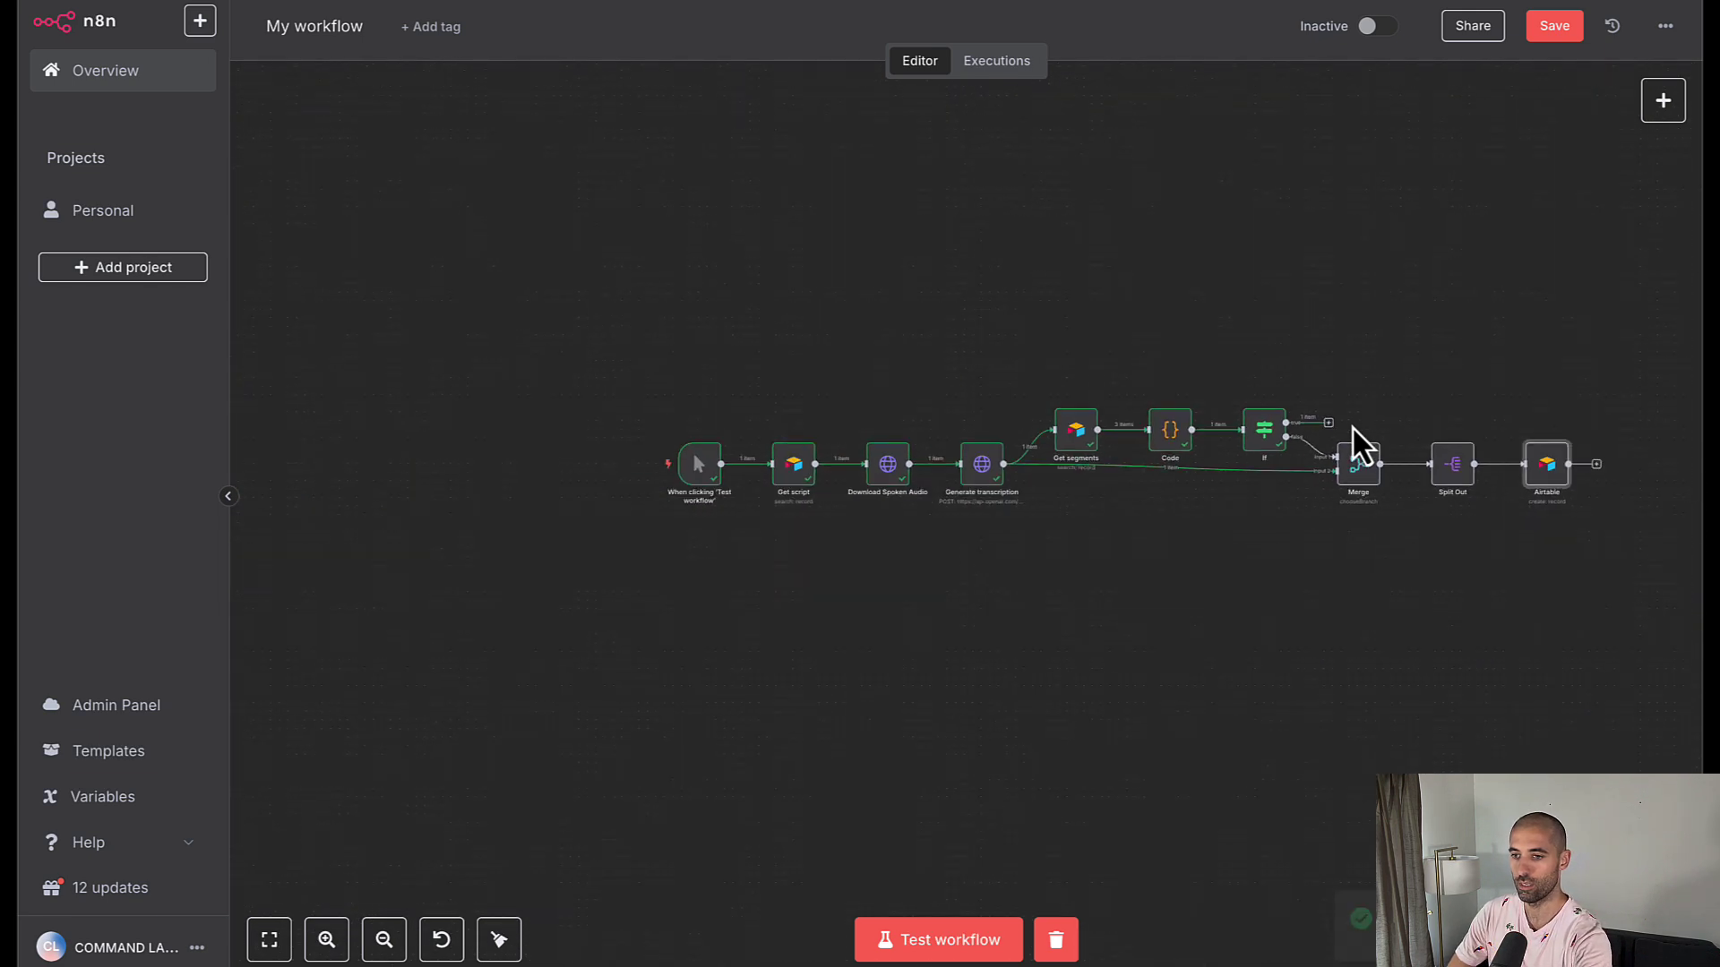
{"action": "scroll", "coordinate": [1351, 426], "scroll_direction": "up", "scroll_amount": 5}
{"action": "scroll", "coordinate": [1351, 416], "scroll_direction": "down", "scroll_amount": 1}
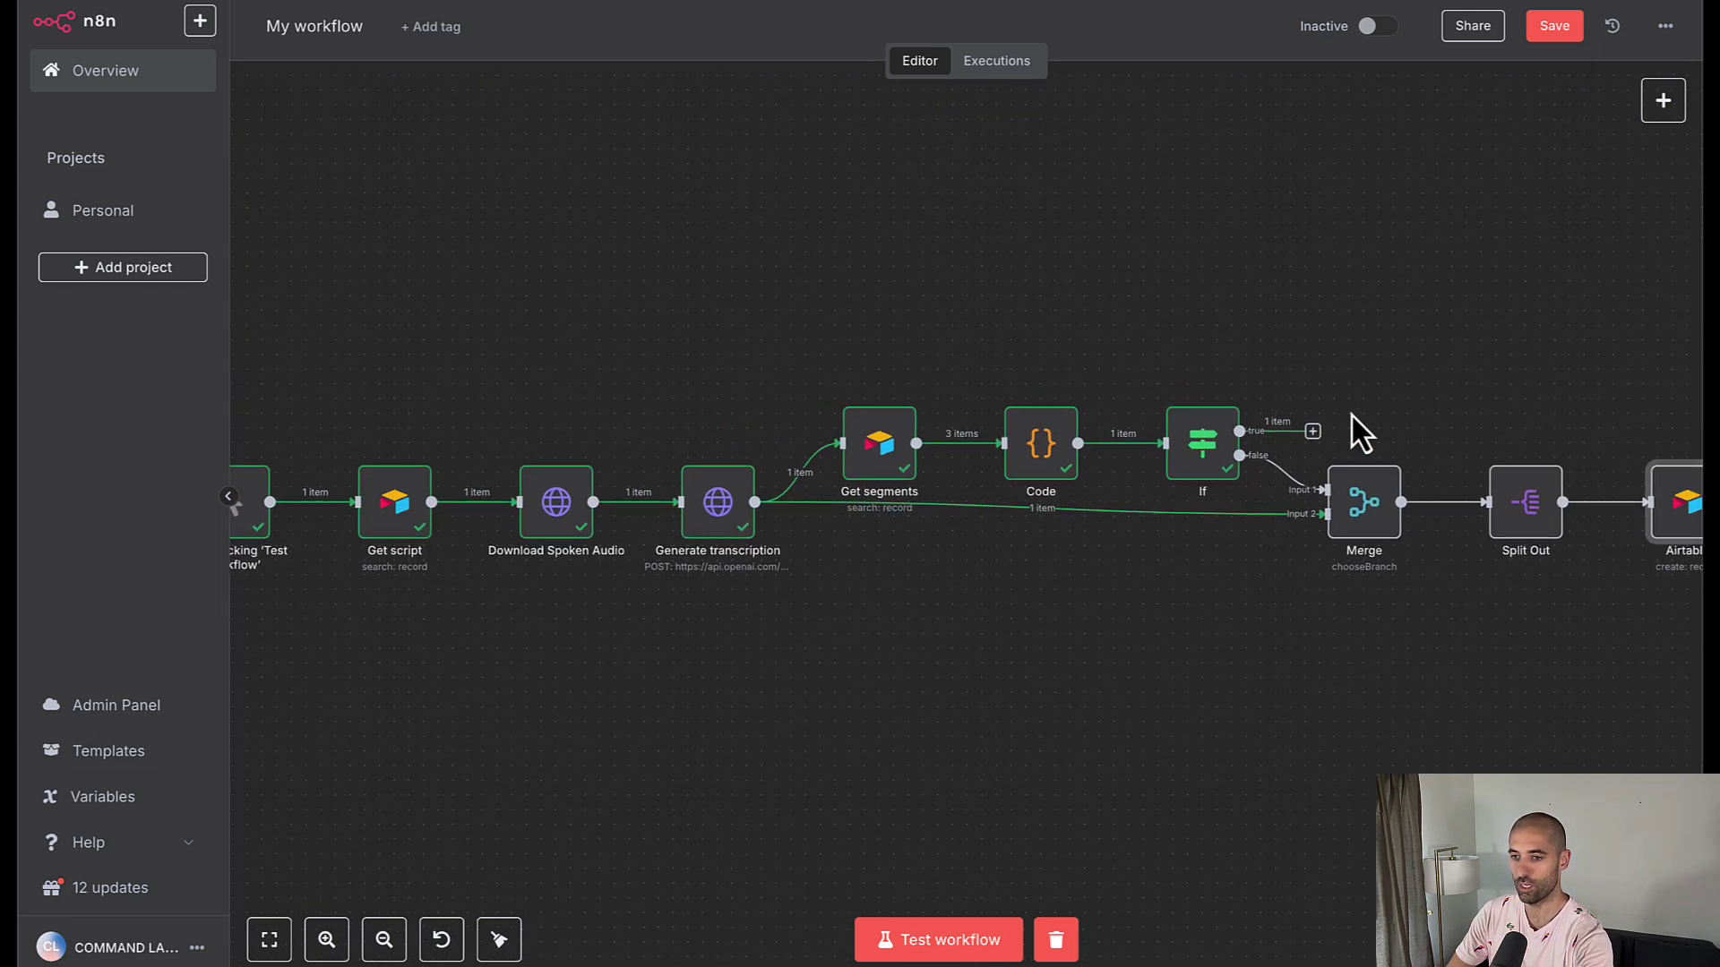
{"action": "scroll", "coordinate": [1351, 420], "scroll_direction": "right", "scroll_amount": 4}
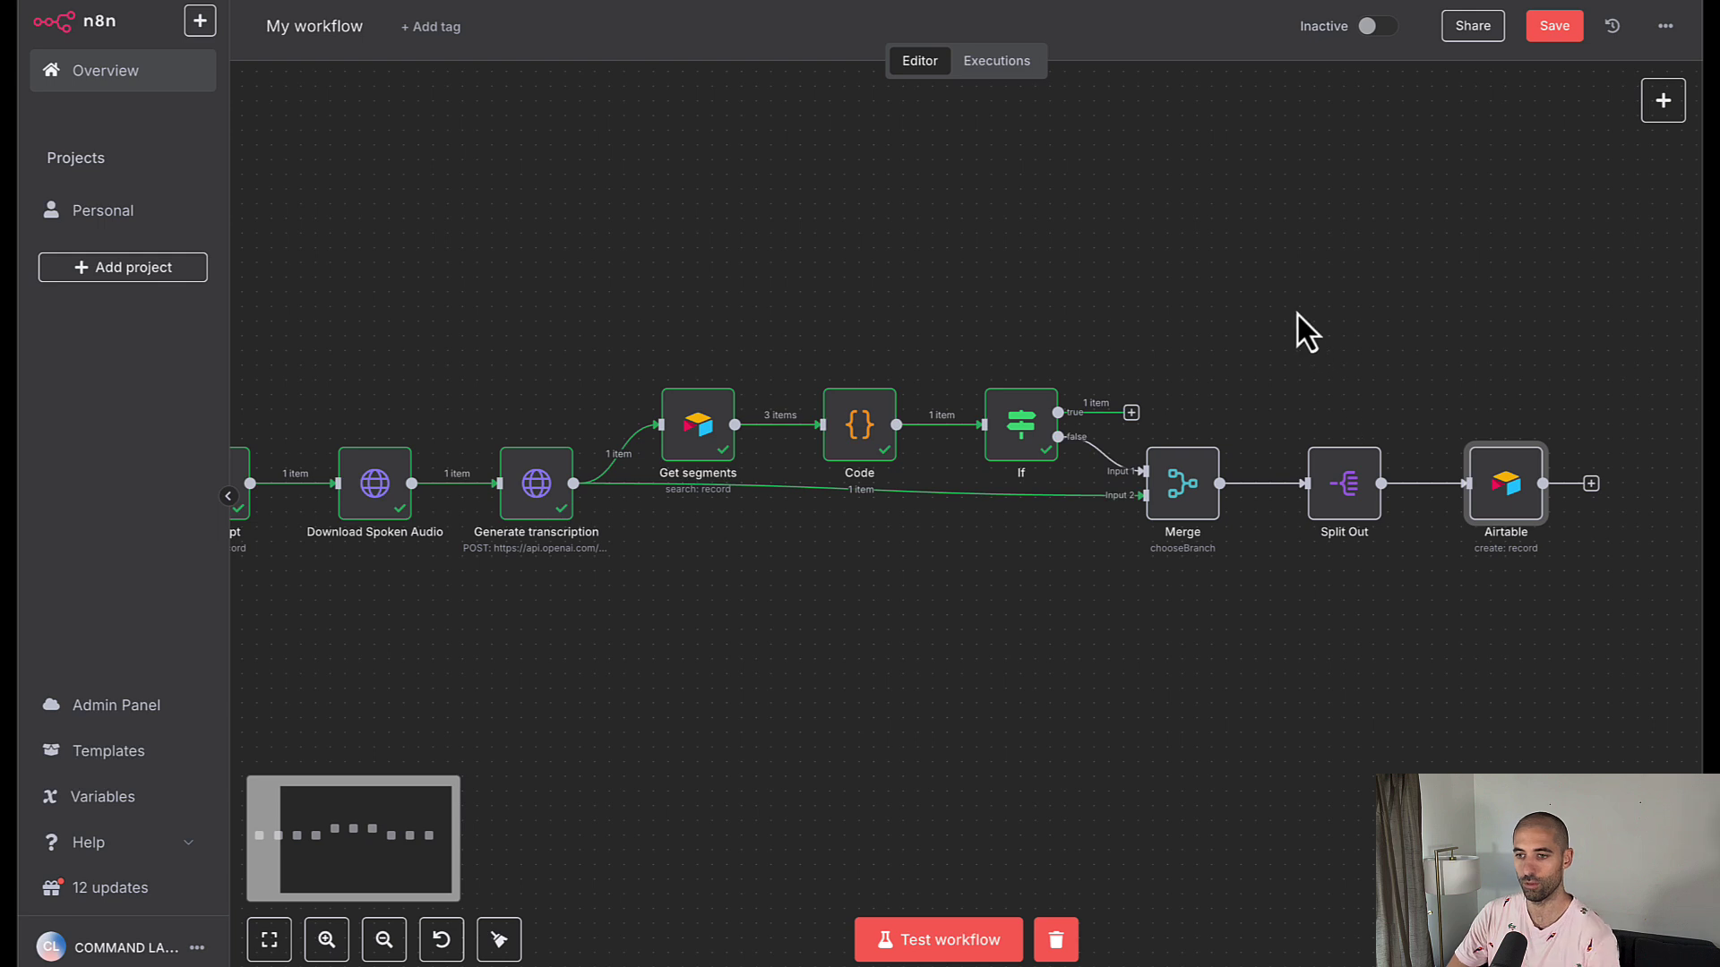
Save the workflow and add a Merge node in Choose Branch mode to the If node's true output
{"action": "left_click", "coordinate": [1553, 29]}
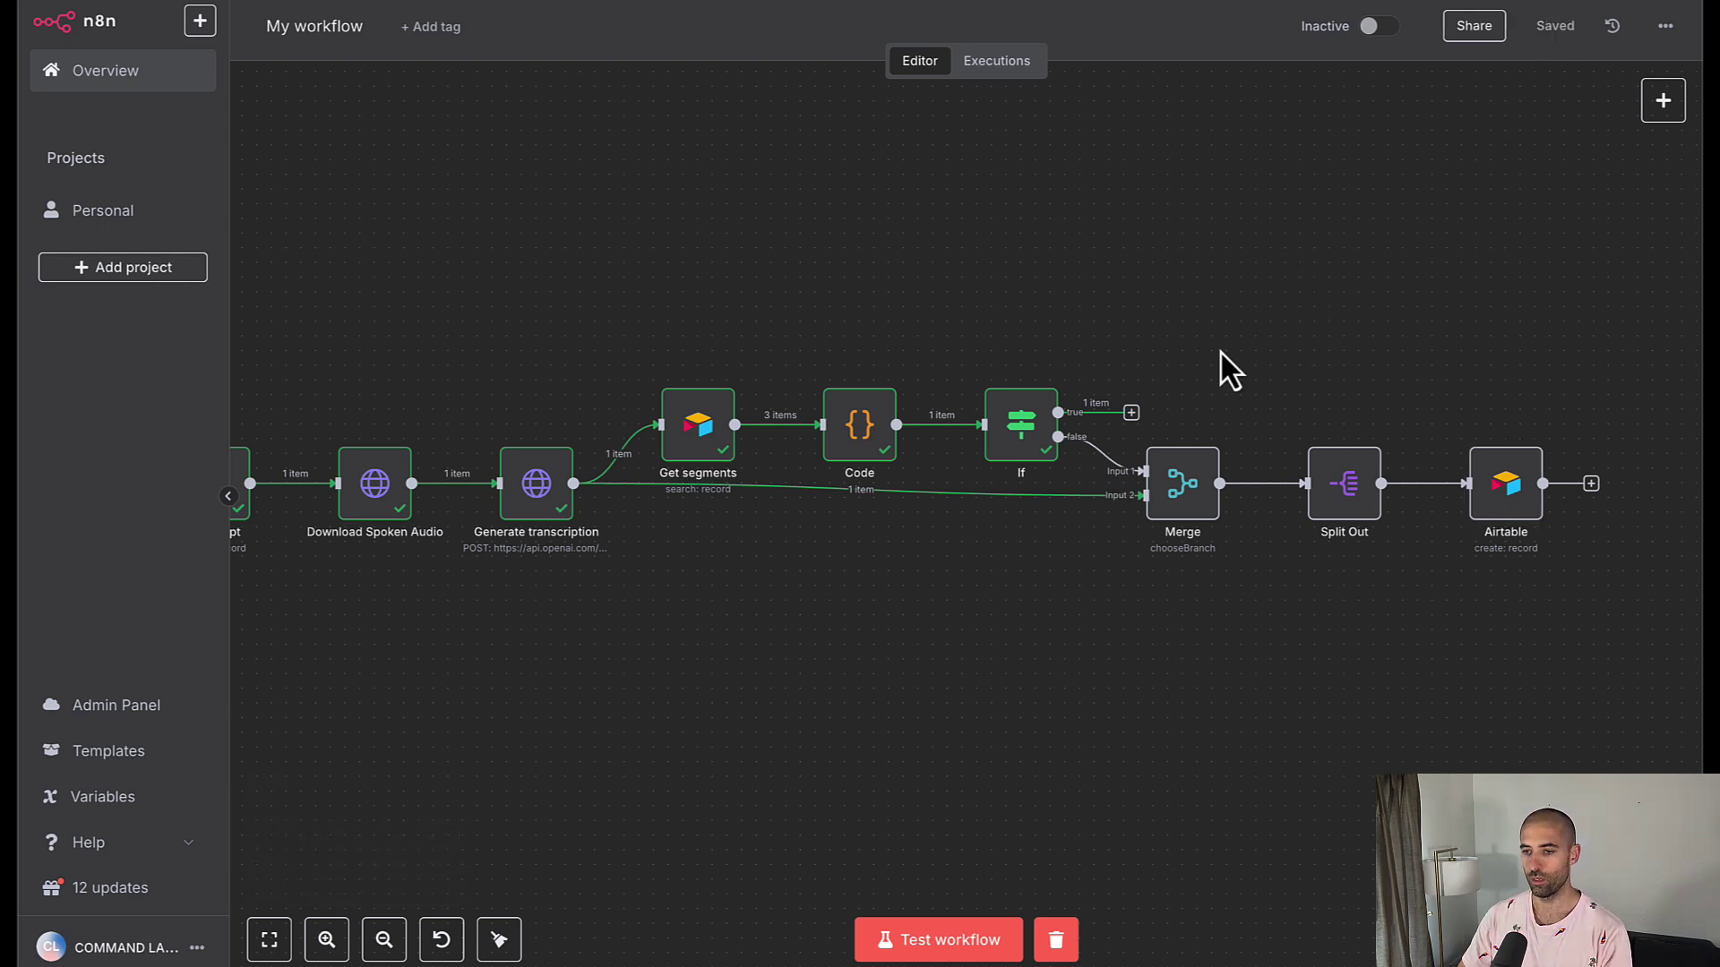
{"action": "left_click", "coordinate": [1131, 412]}
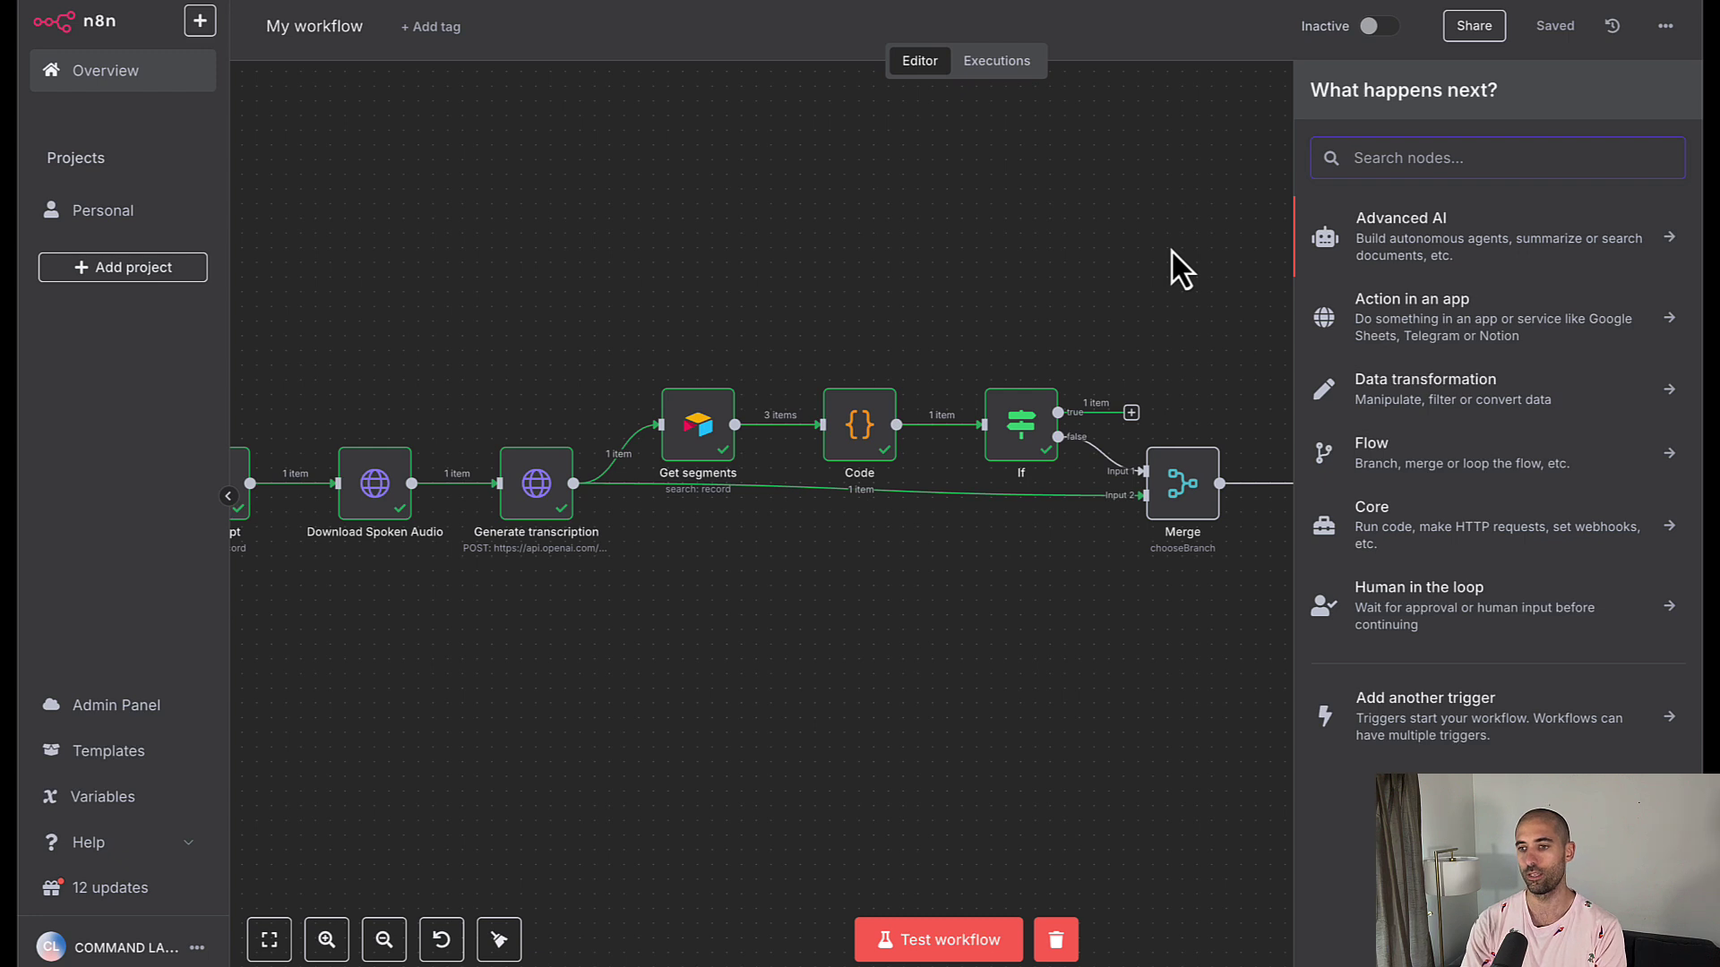
{"action": "type", "text": "mer"}
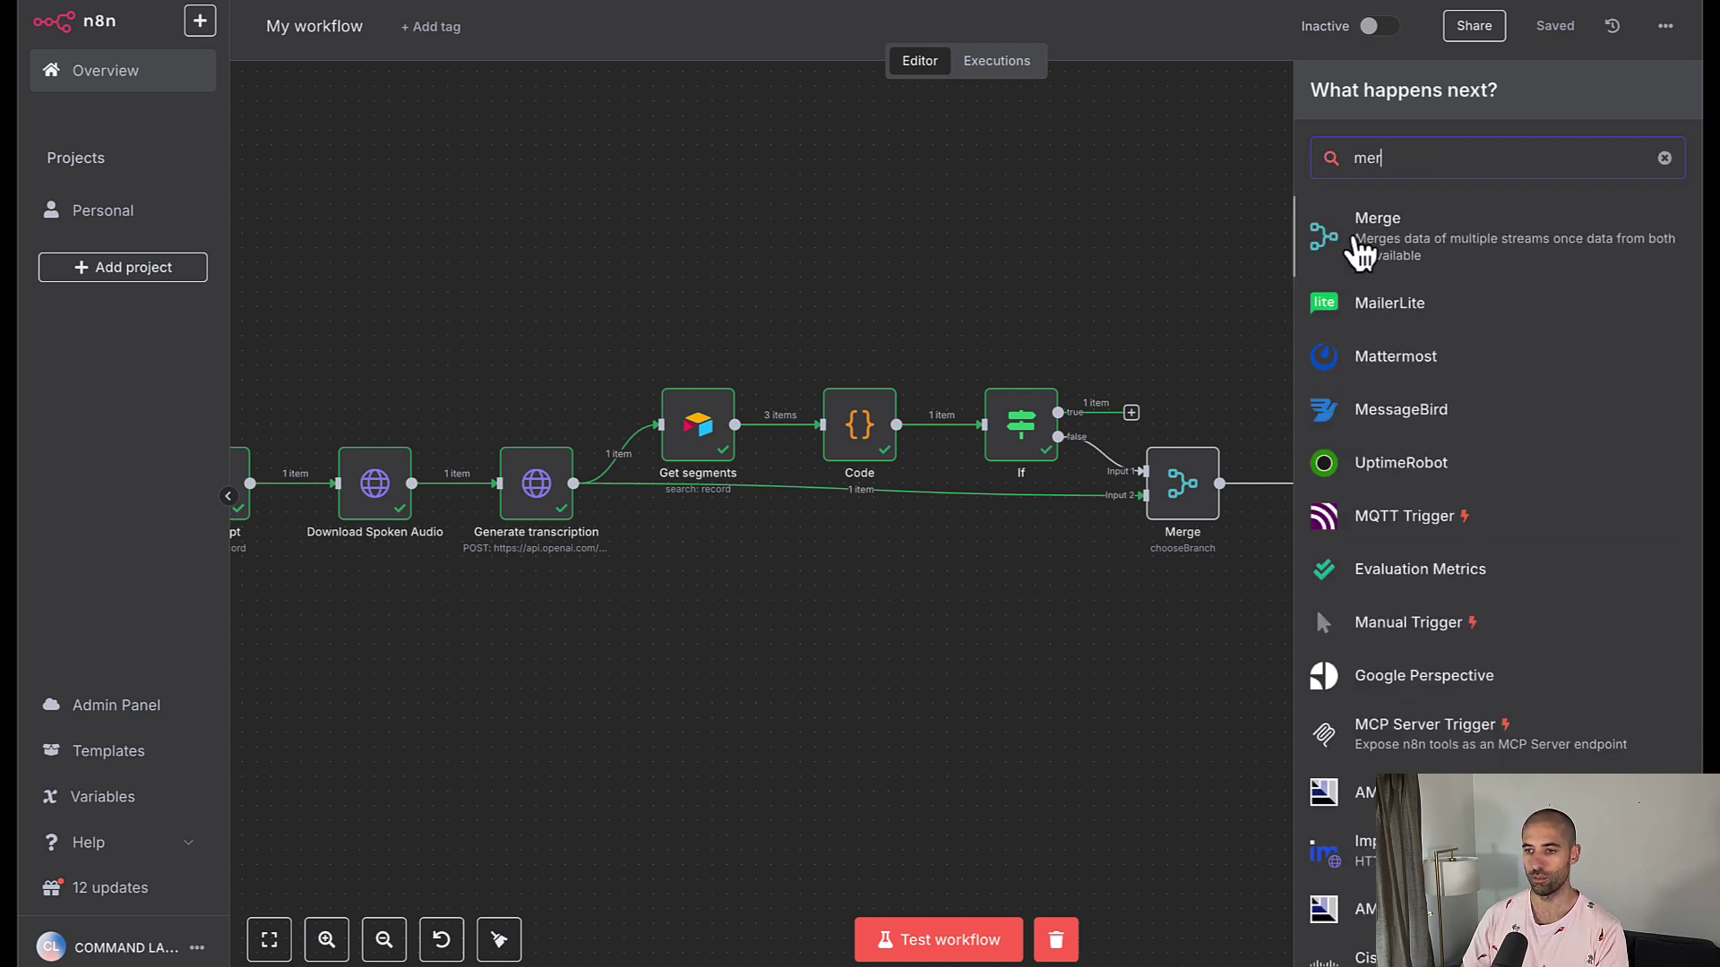
{"action": "left_click", "coordinate": [1359, 240]}
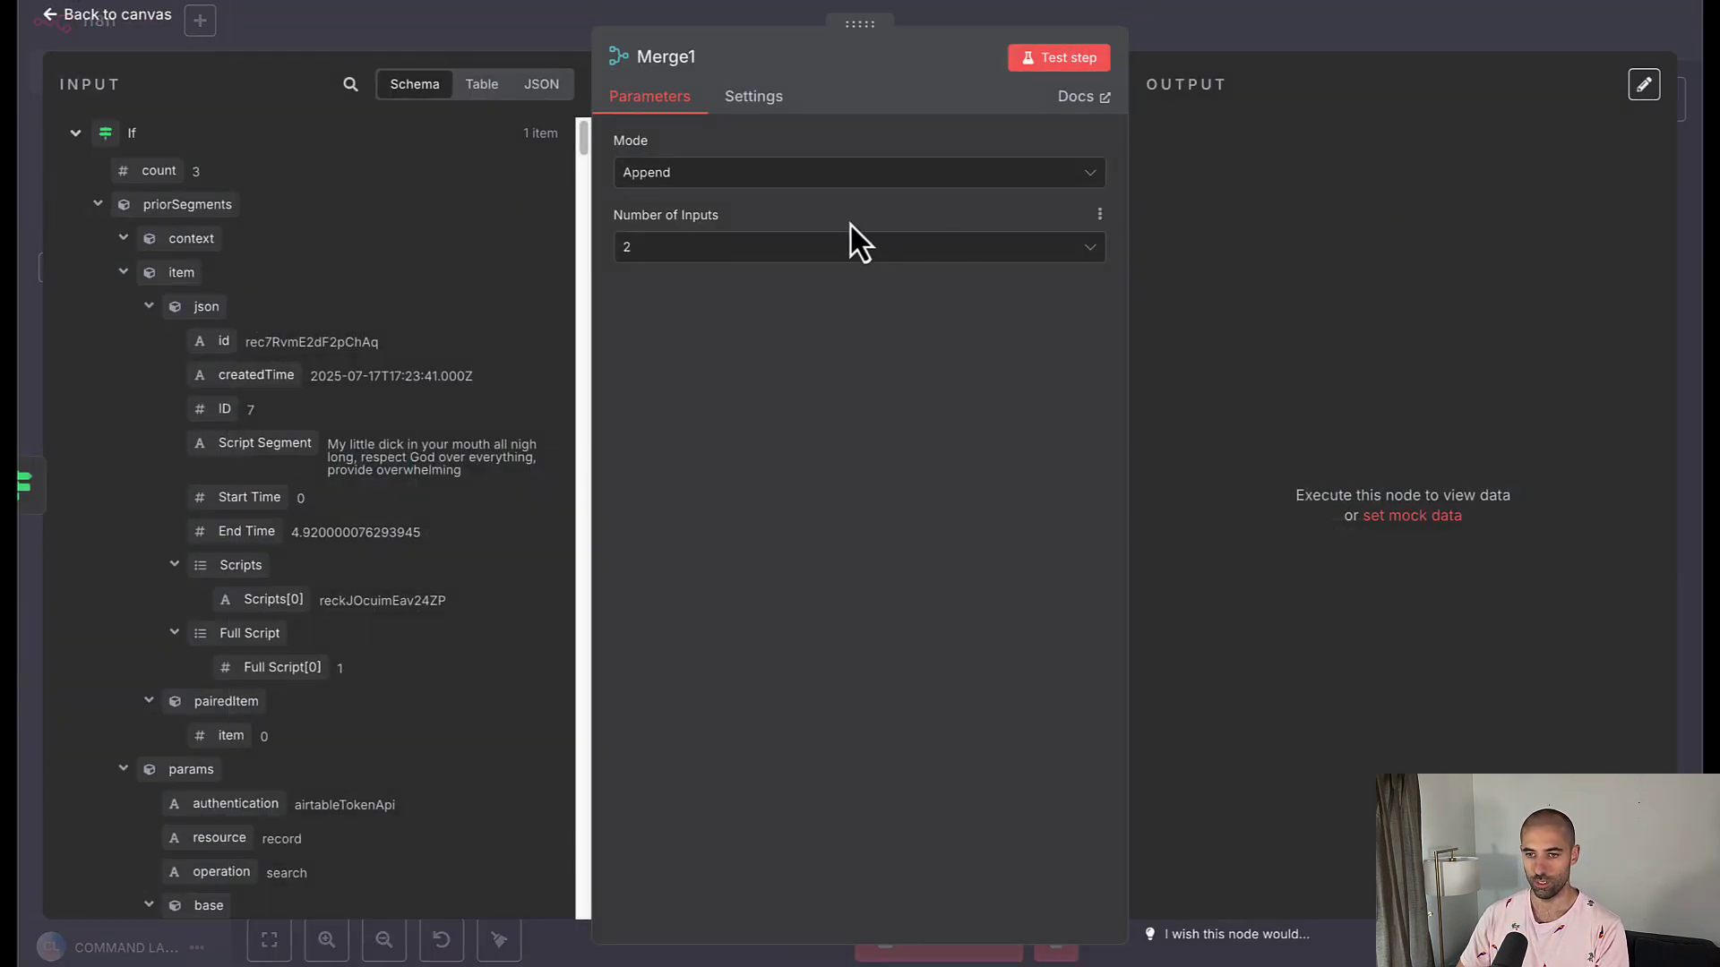
{"action": "left_click", "coordinate": [784, 176]}
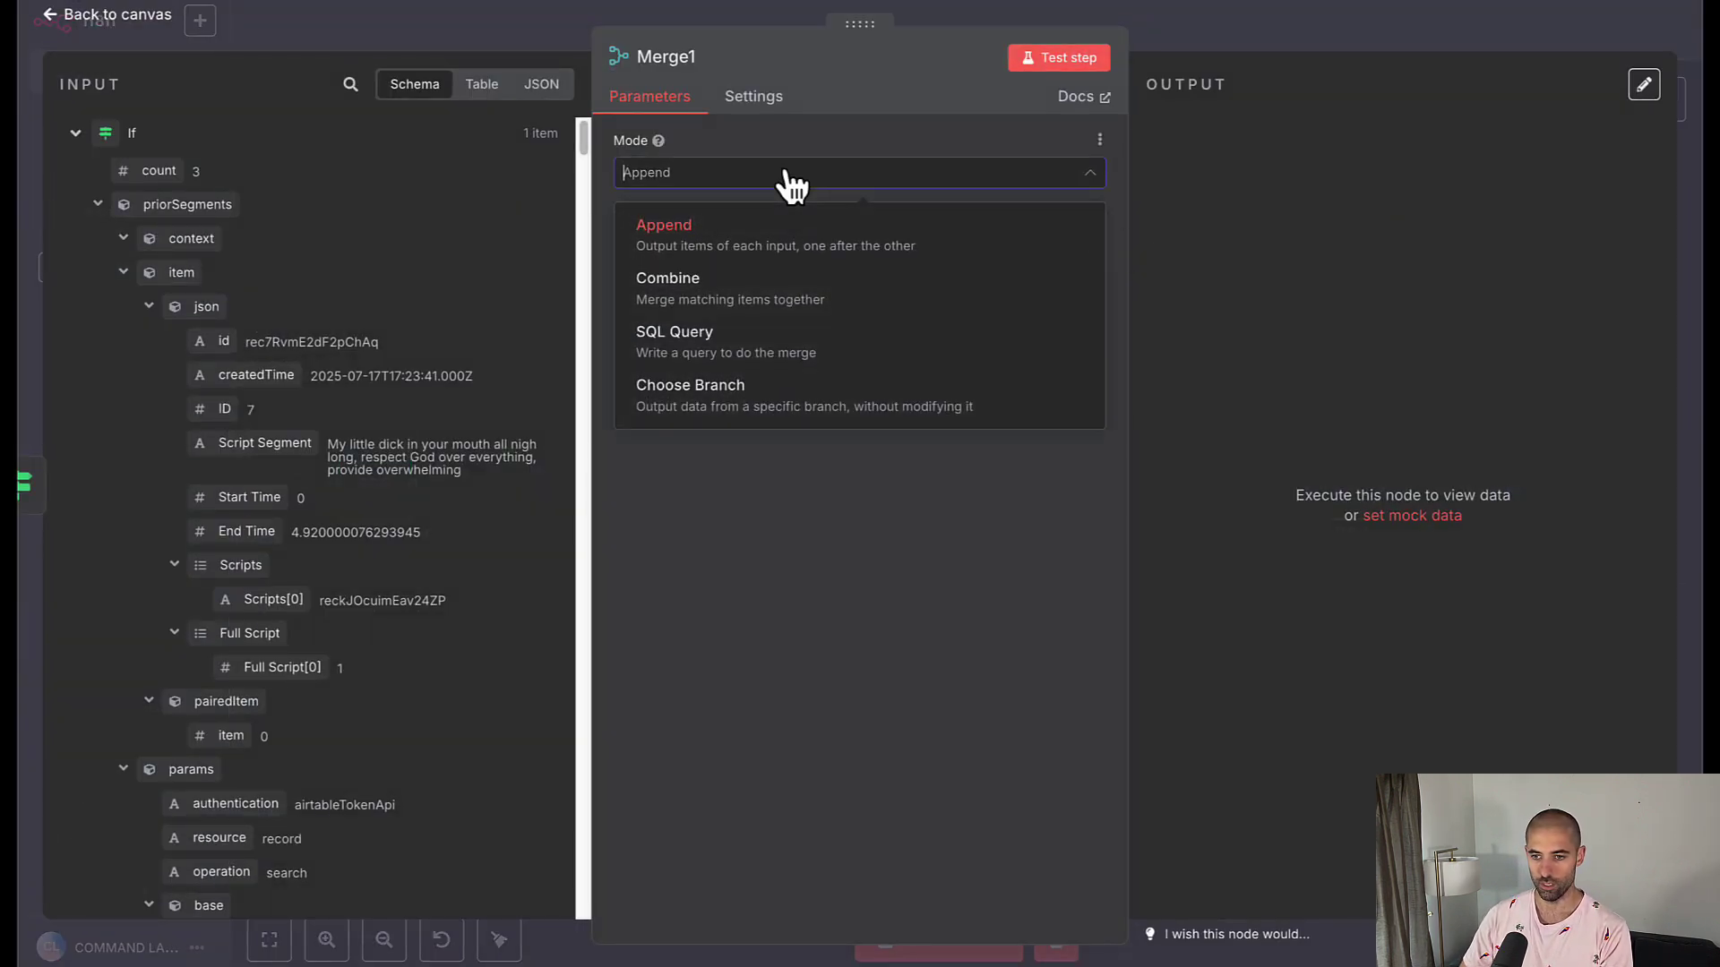
{"action": "left_click", "coordinate": [843, 413]}
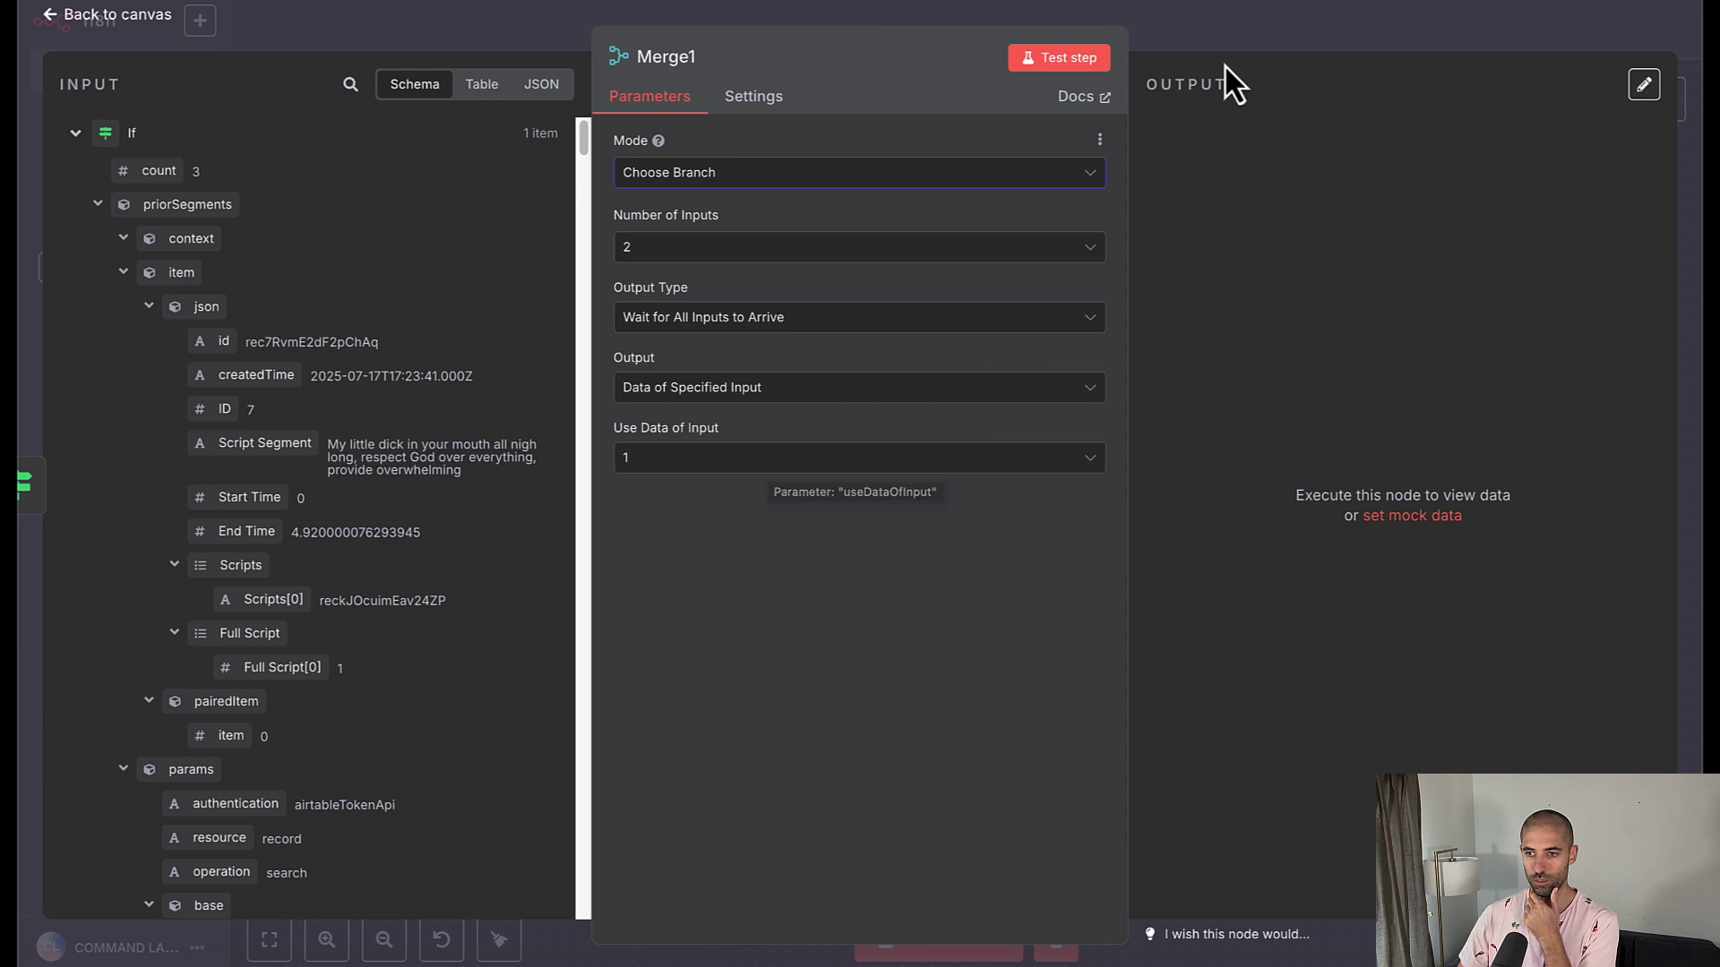
{"action": "left_click", "coordinate": [1223, 20]}
Reposition and rewire the new Merge node so Get segments feeds Input 1 and the If node's true output feeds Input 2
{"action": "left_click_drag", "start_coordinate": [1238, 376], "coordinate": [1222, 361]}
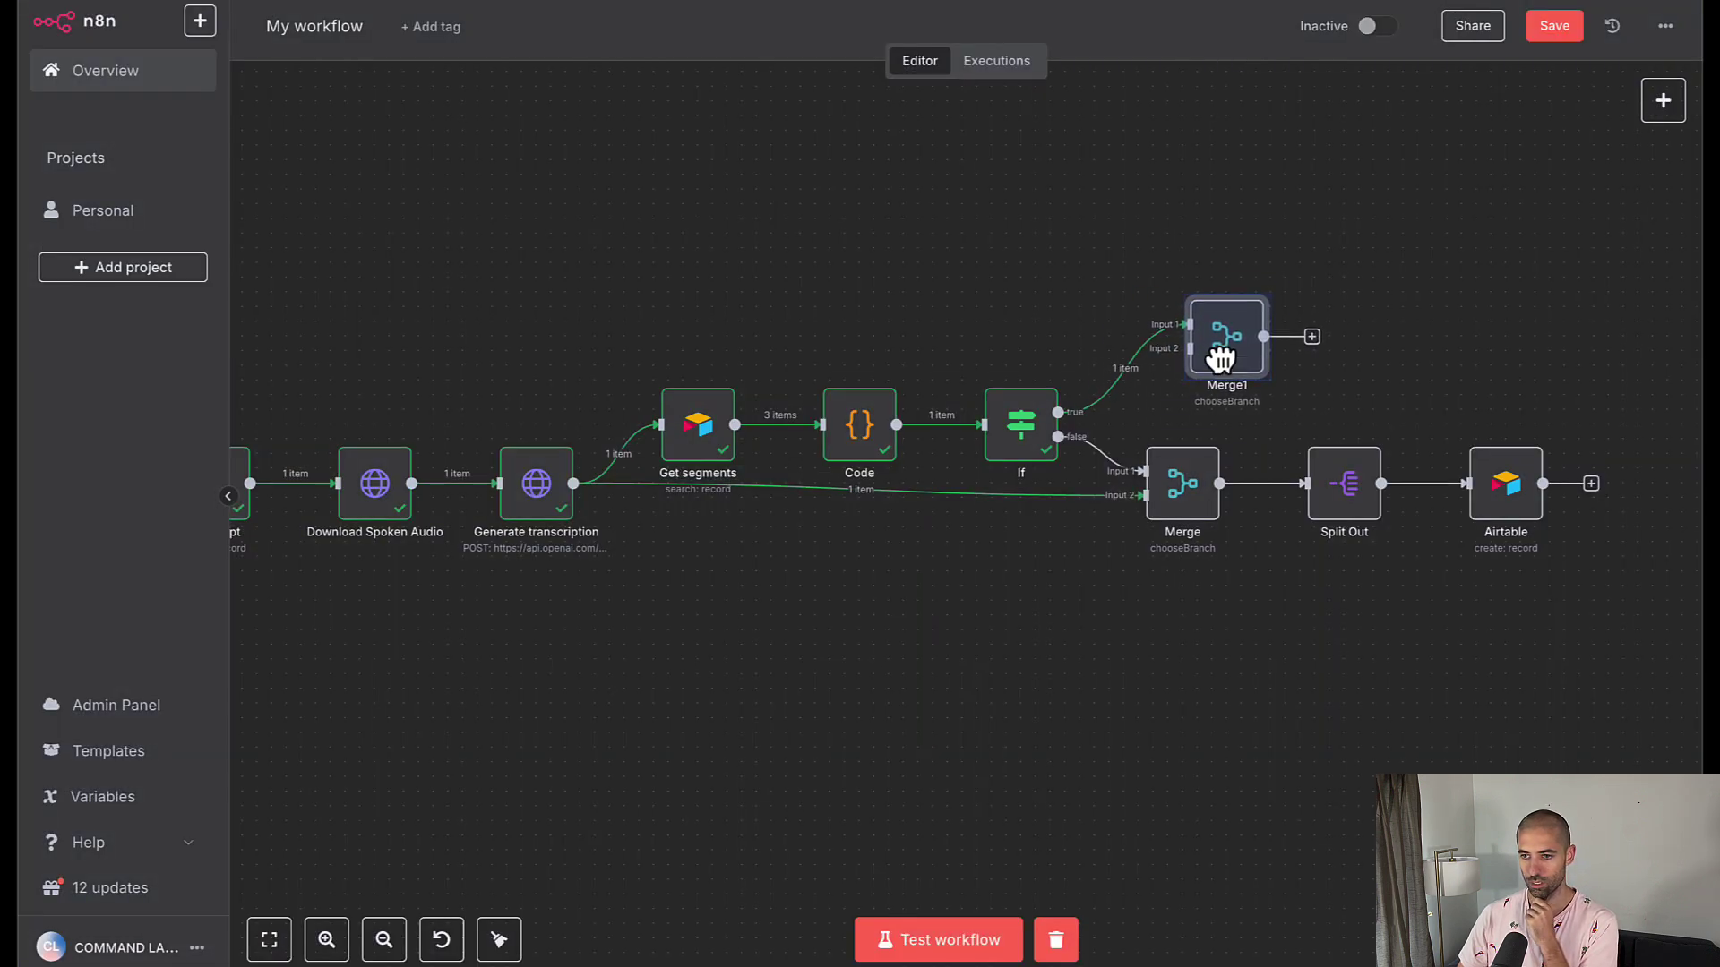
{"action": "mouse_move", "coordinate": [1135, 374]}
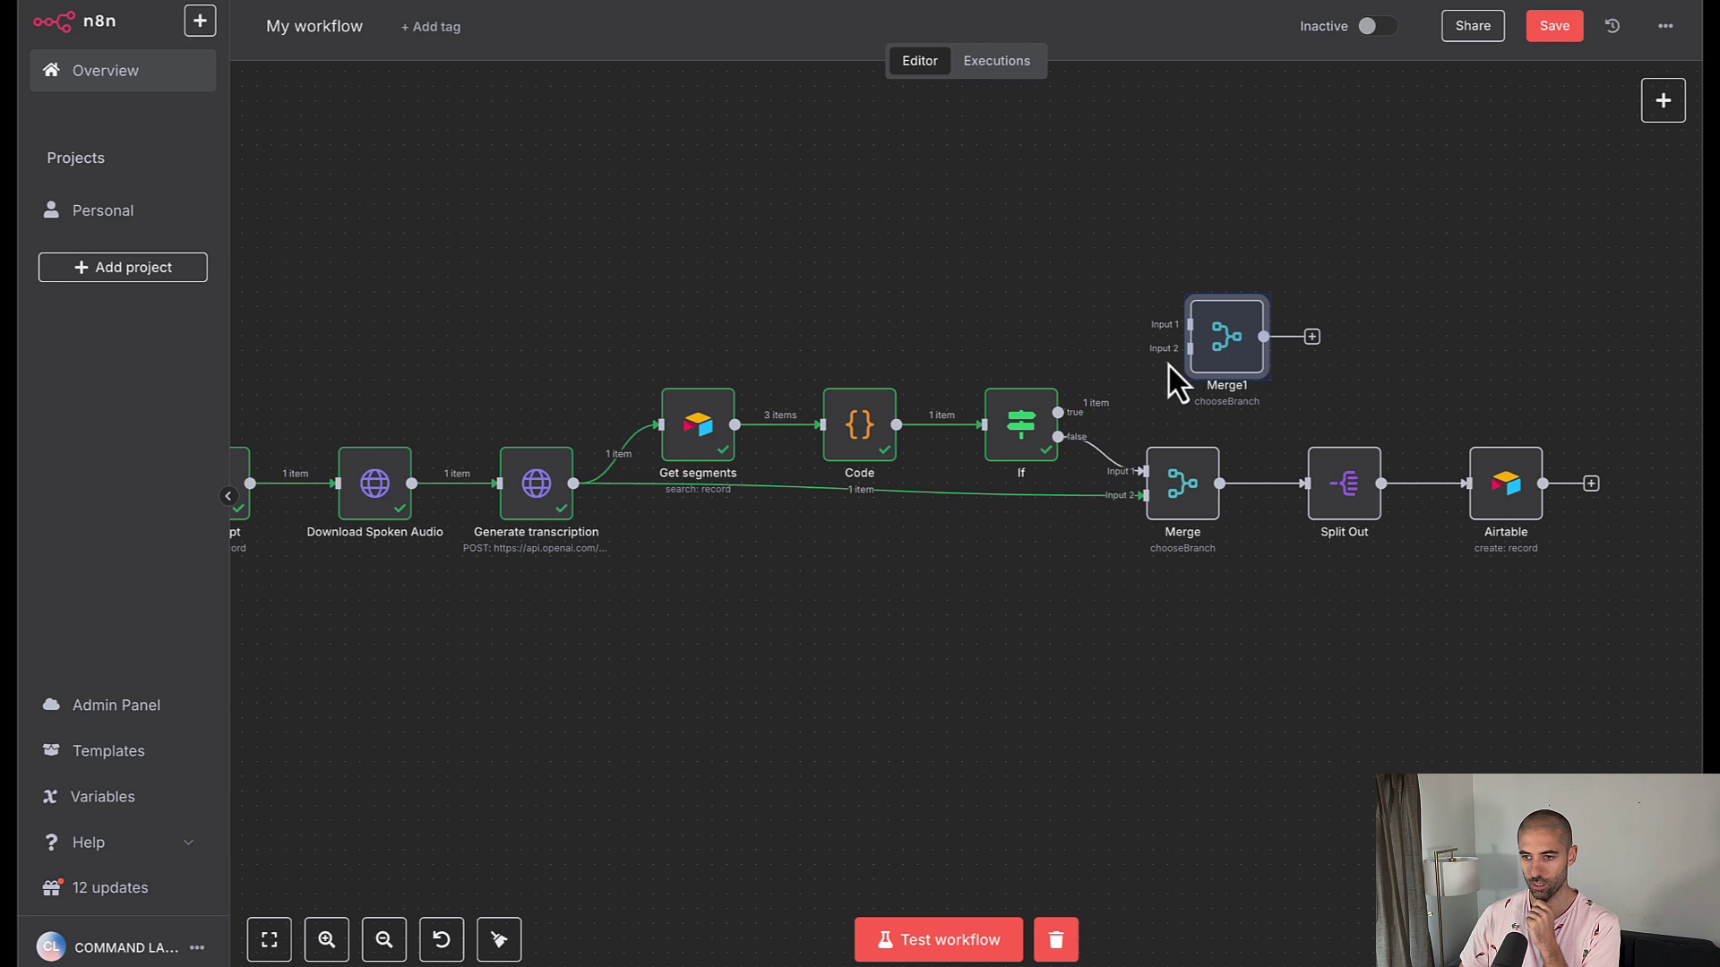
{"action": "key", "text": "ctrl+z"}
{"action": "left_click_drag", "start_coordinate": [1232, 352], "coordinate": [1247, 339]}
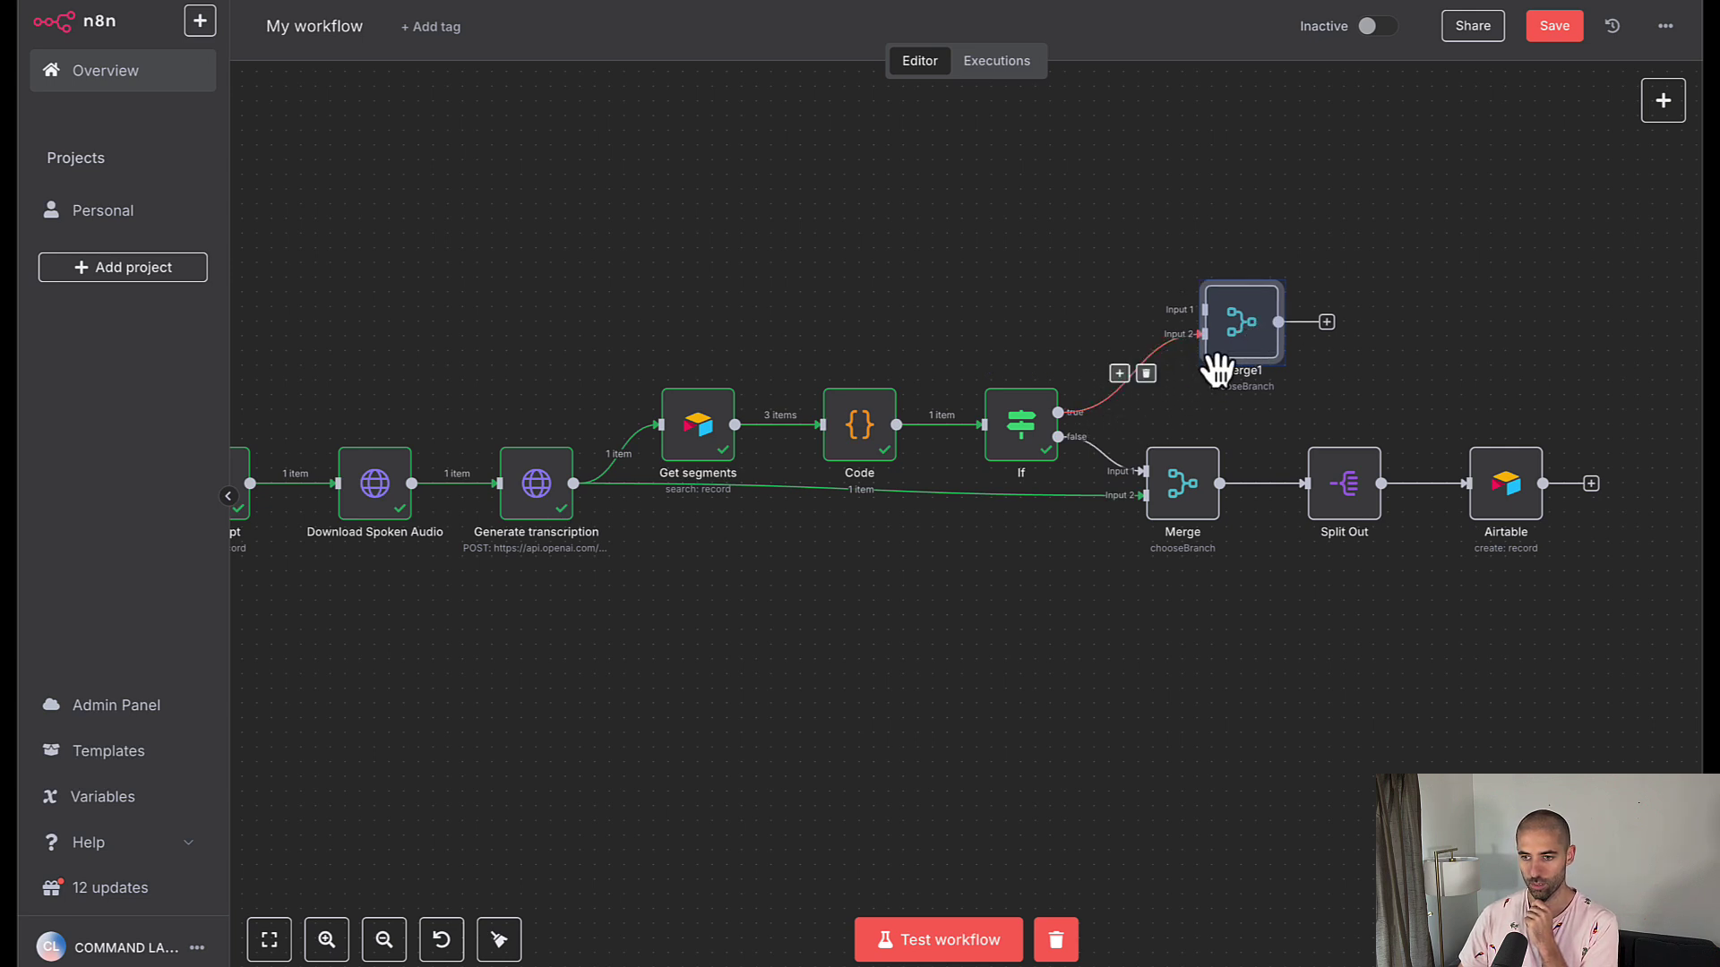
{"action": "mouse_move", "coordinate": [1237, 346]}
{"action": "left_mouse_down"}
{"action": "mouse_move", "coordinate": [1237, 360]}
{"action": "mouse_move", "coordinate": [1266, 343]}
{"action": "left_mouse_up"}
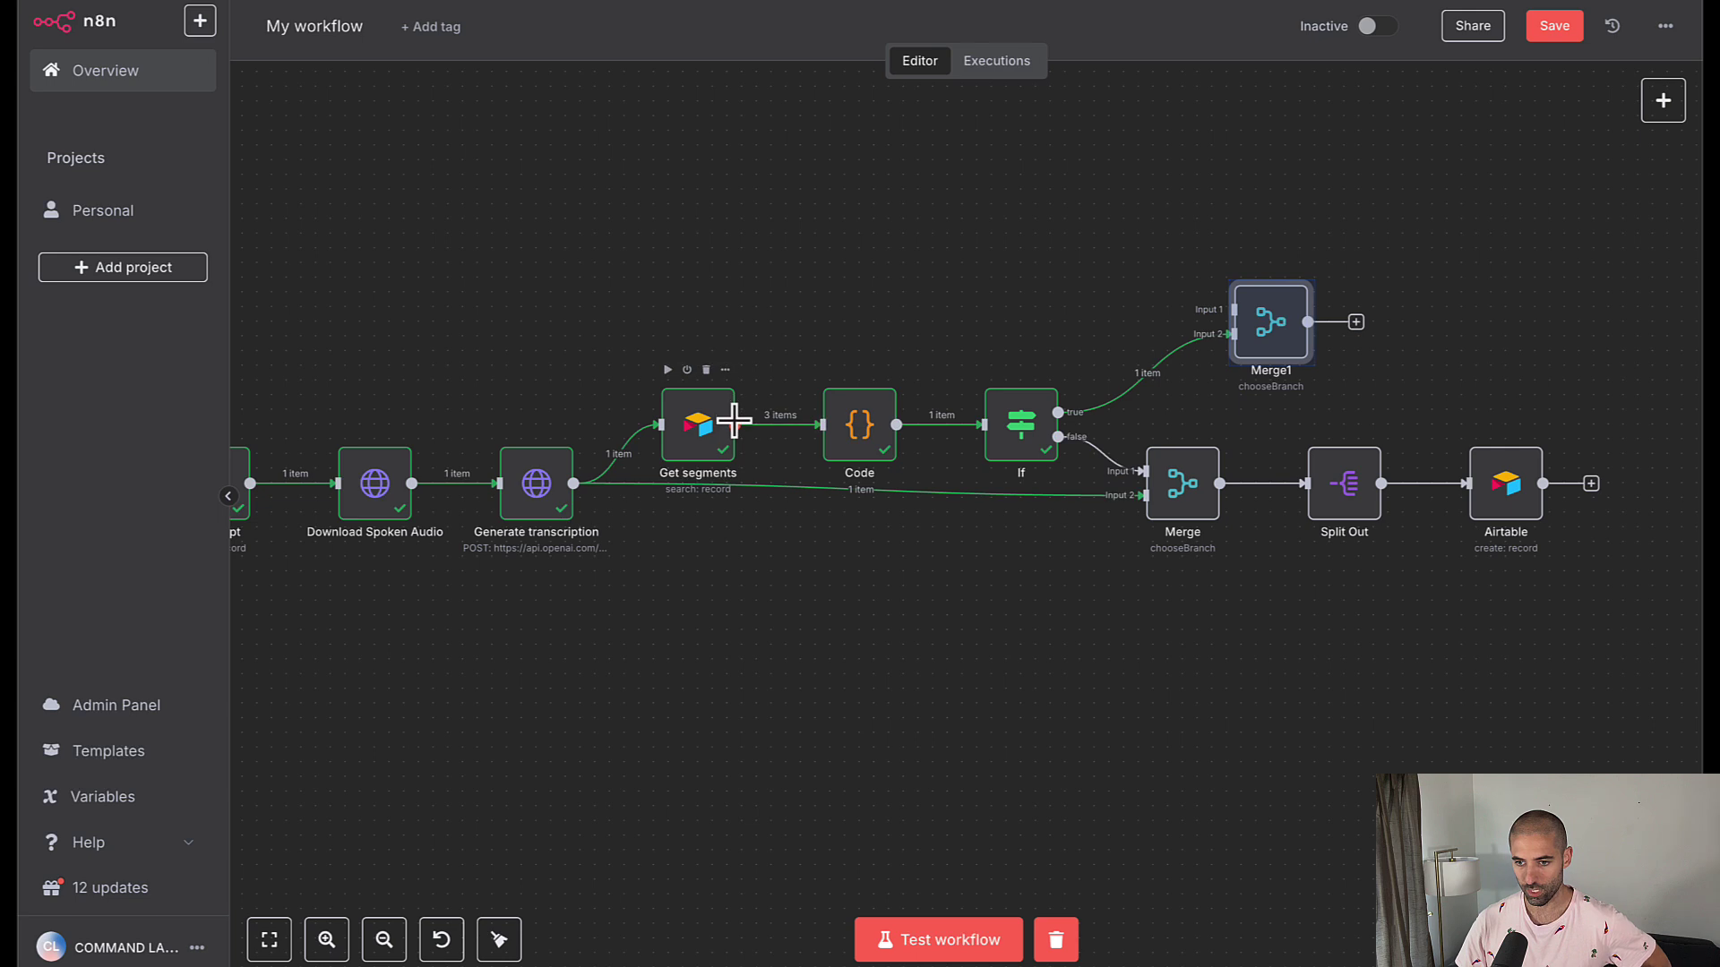
{"action": "left_click_drag", "start_coordinate": [736, 423], "coordinate": [1279, 309]}
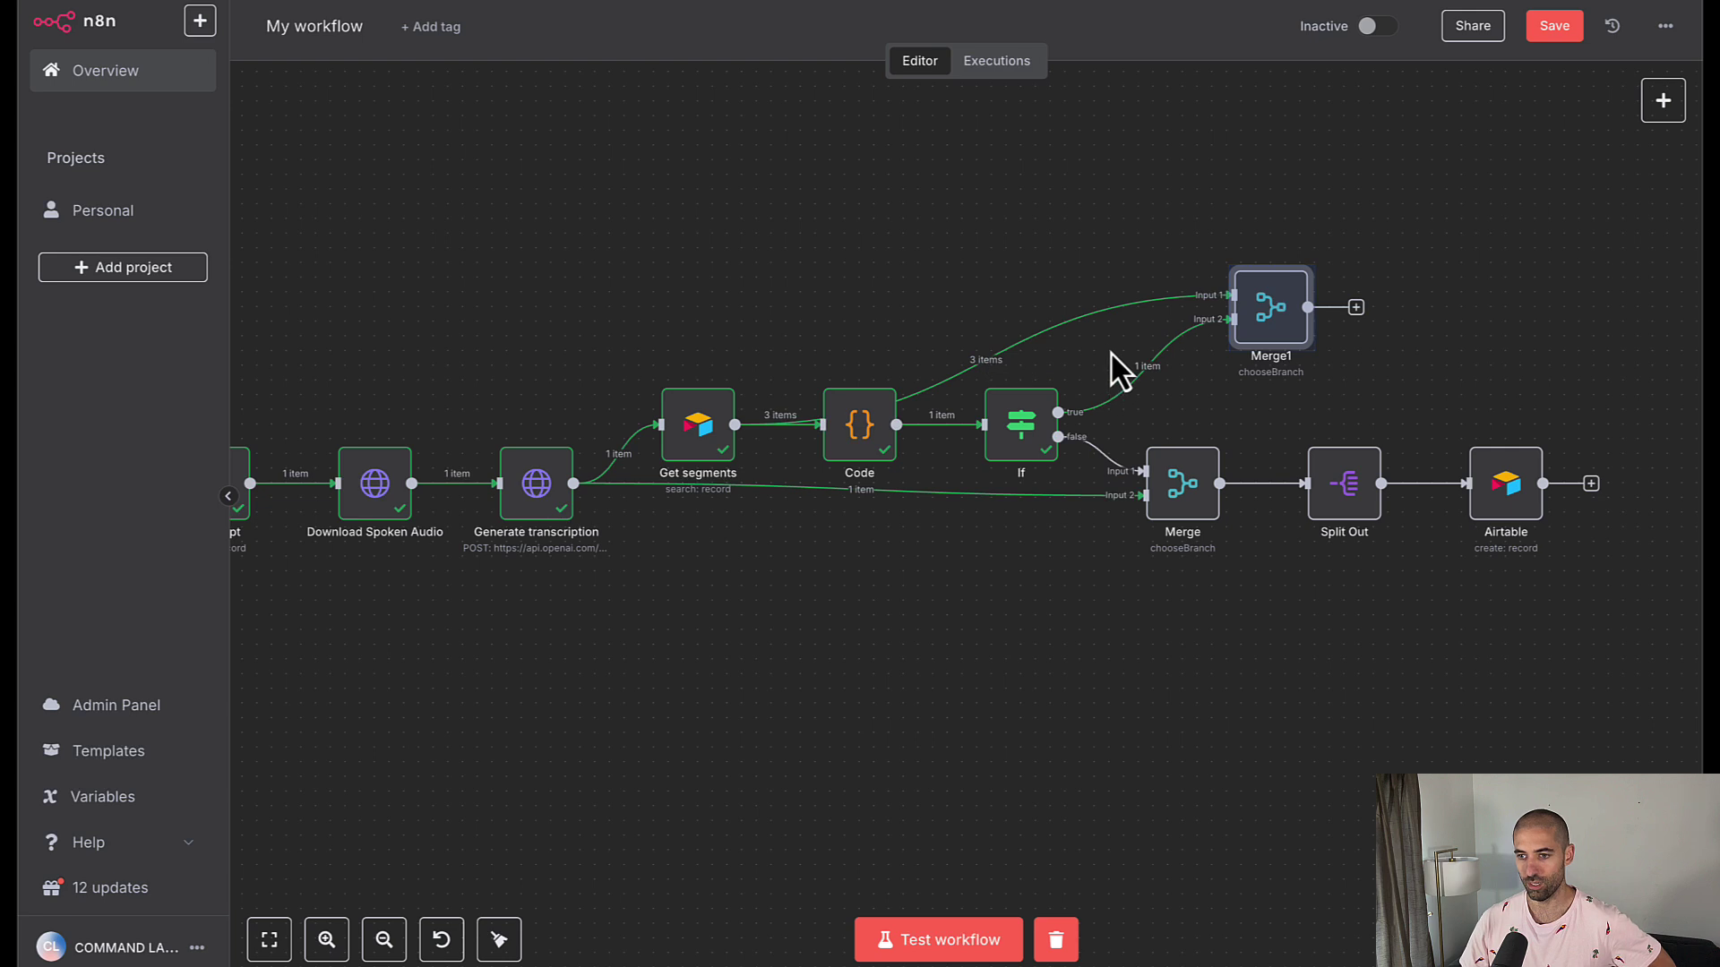
{"action": "left_click", "coordinate": [712, 440]}
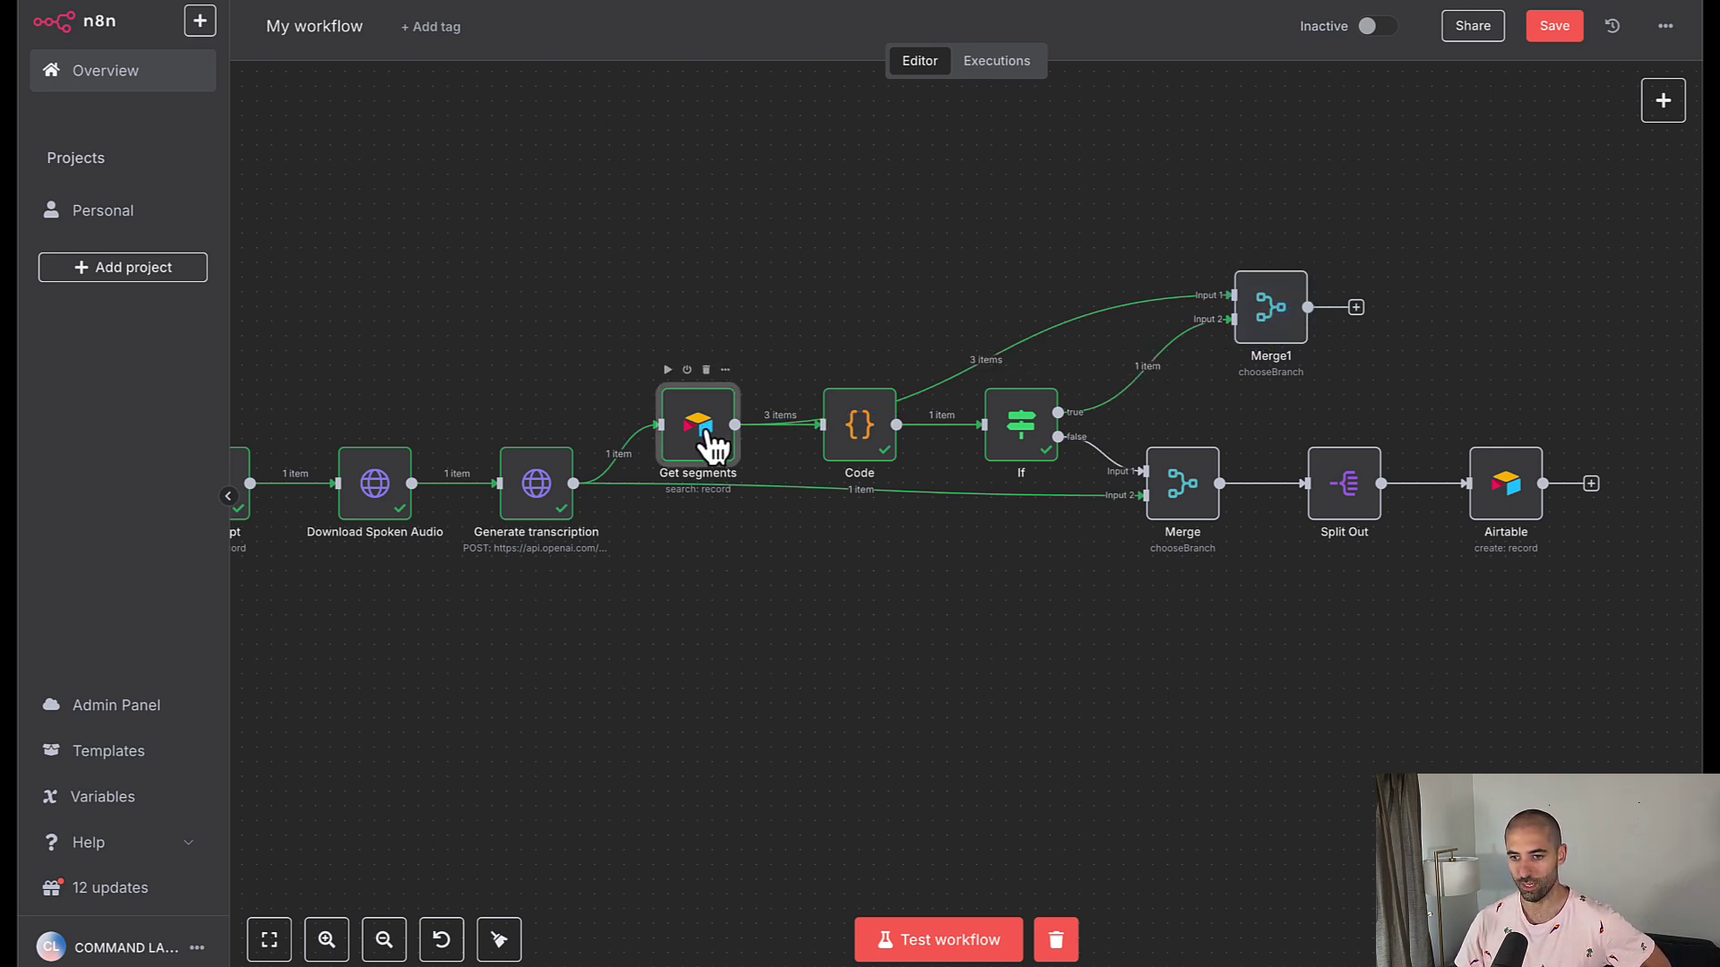
Add an Airtable Delete a record node after the true-branch Merge, using base AAIVA and table Segments
{"action": "left_click", "coordinate": [1356, 308]}
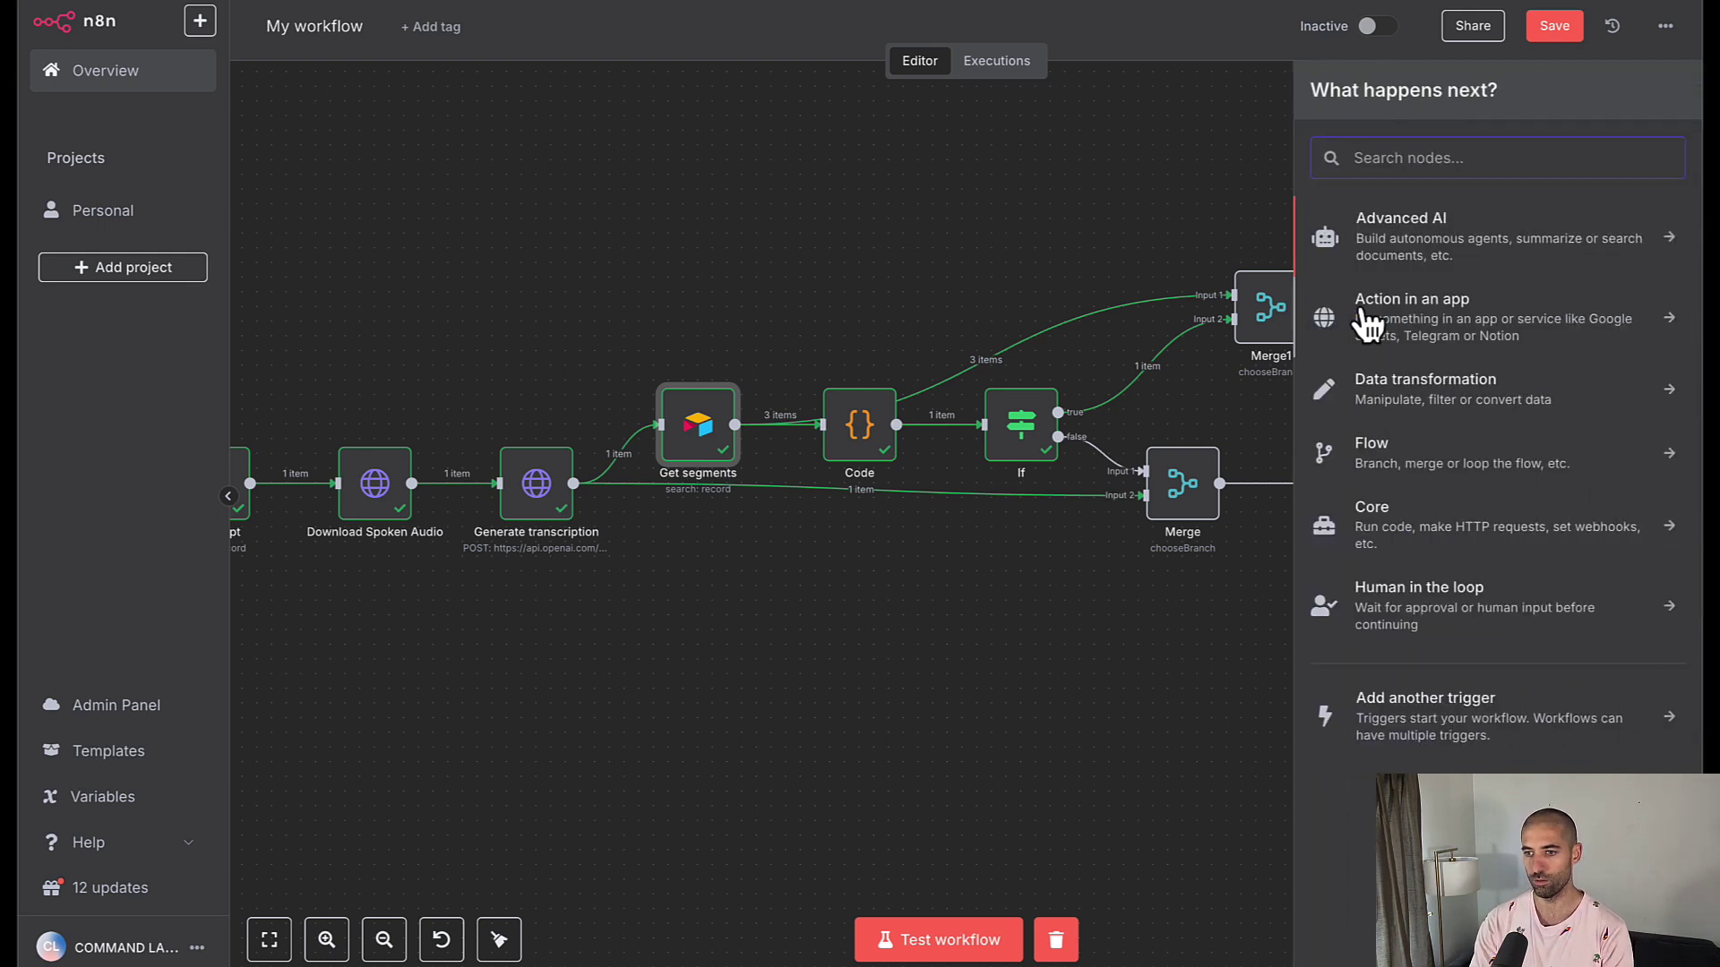
{"action": "type", "text": "air"}
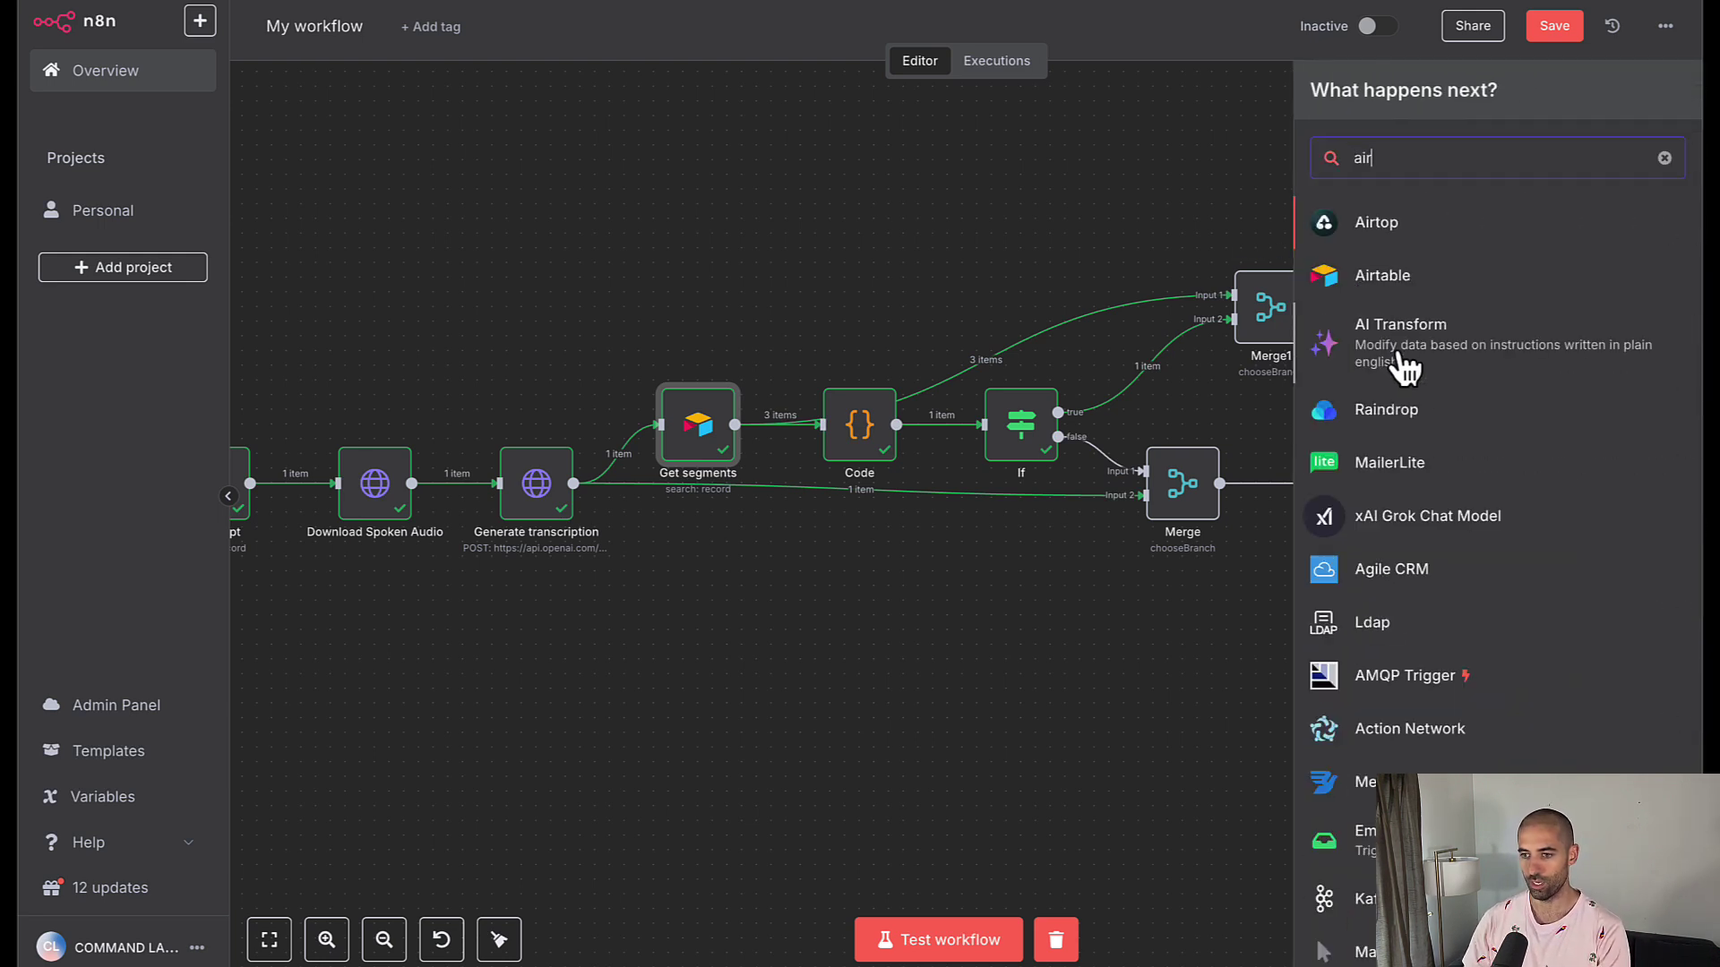
{"action": "left_click", "coordinate": [1428, 294]}
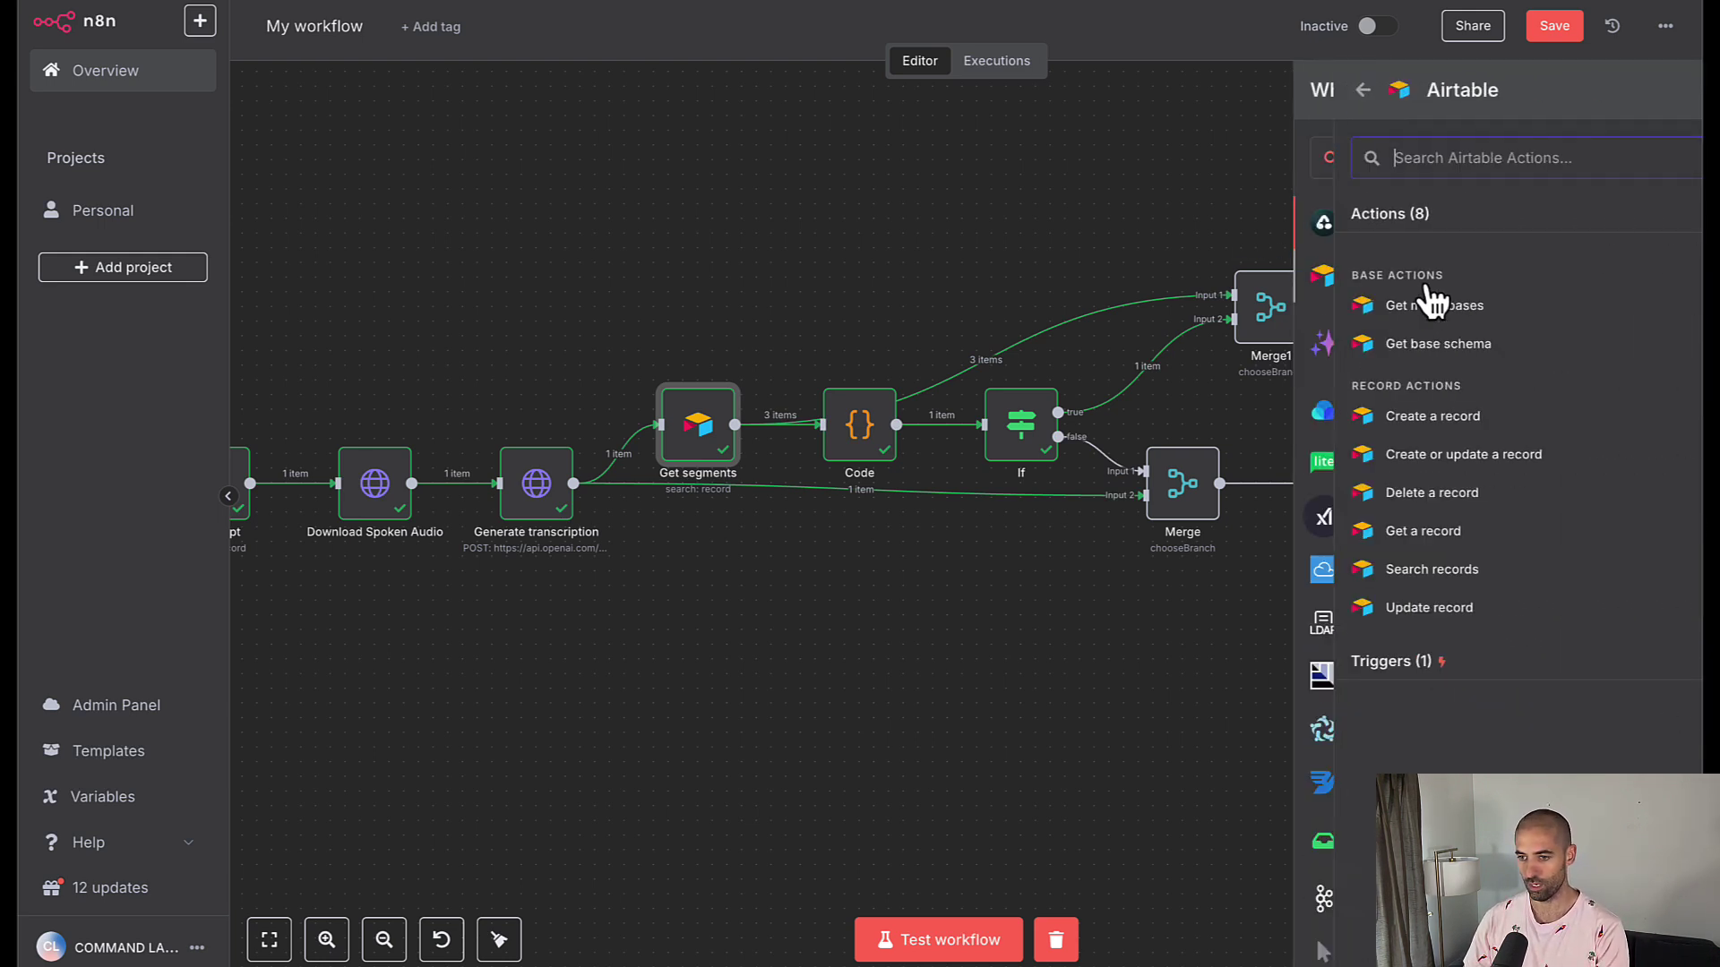
{"action": "left_click", "coordinate": [1413, 493]}
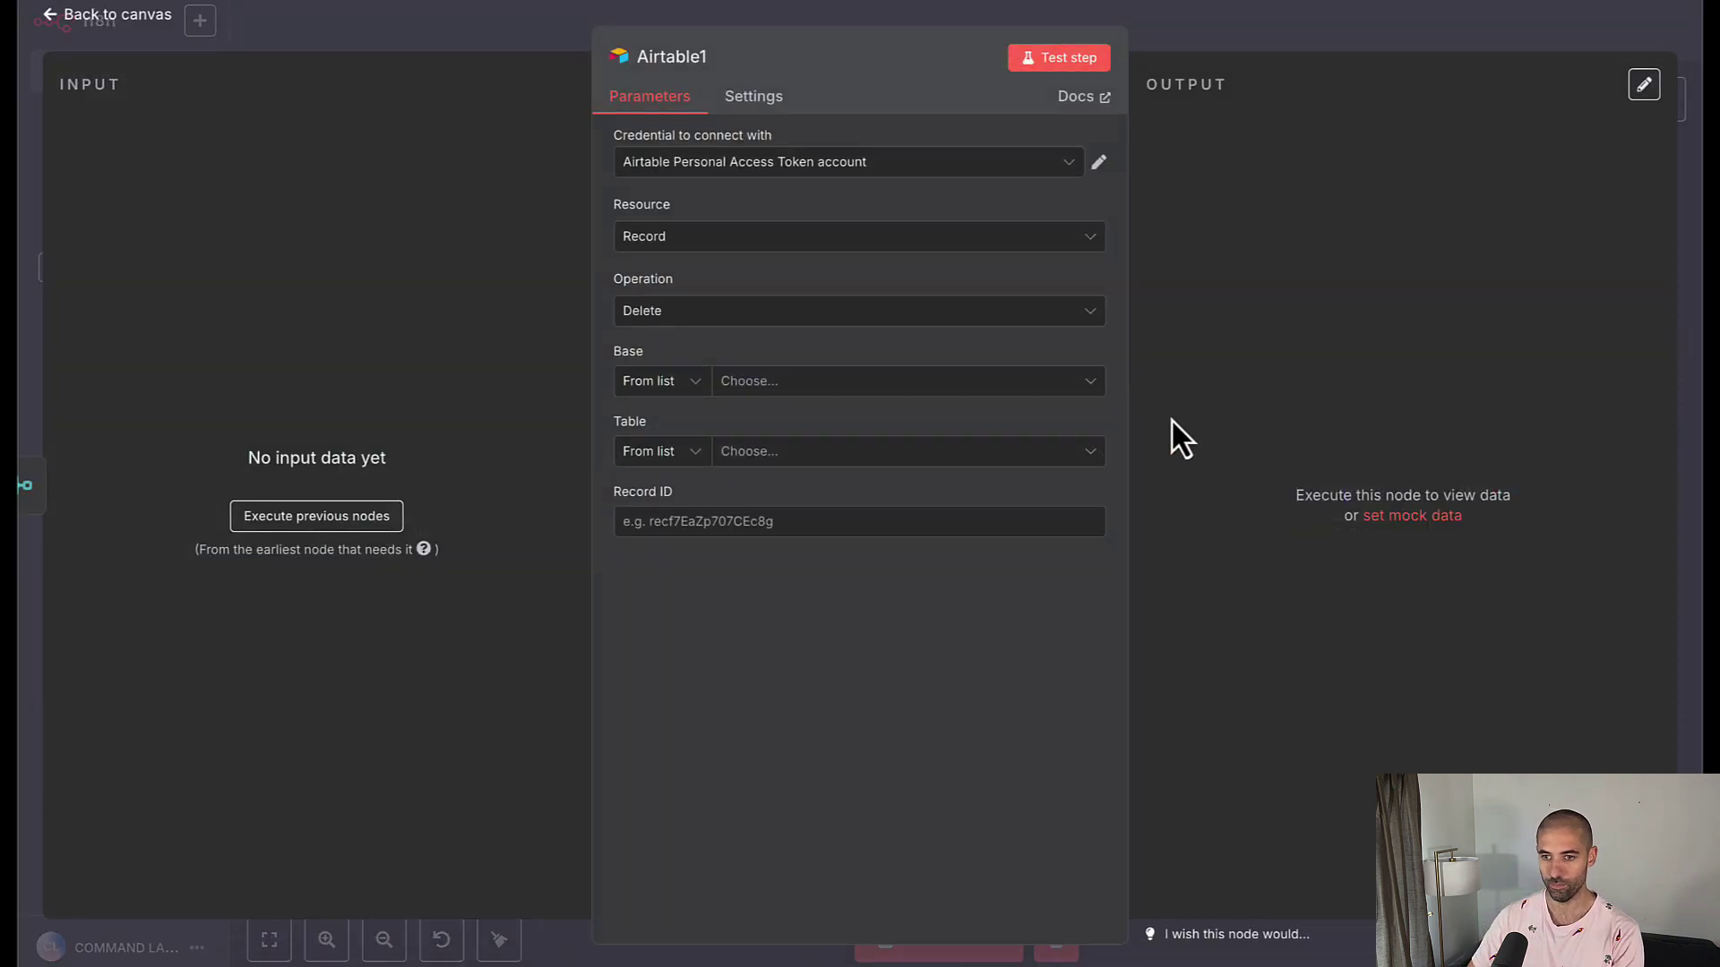
{"action": "left_click", "coordinate": [818, 385]}
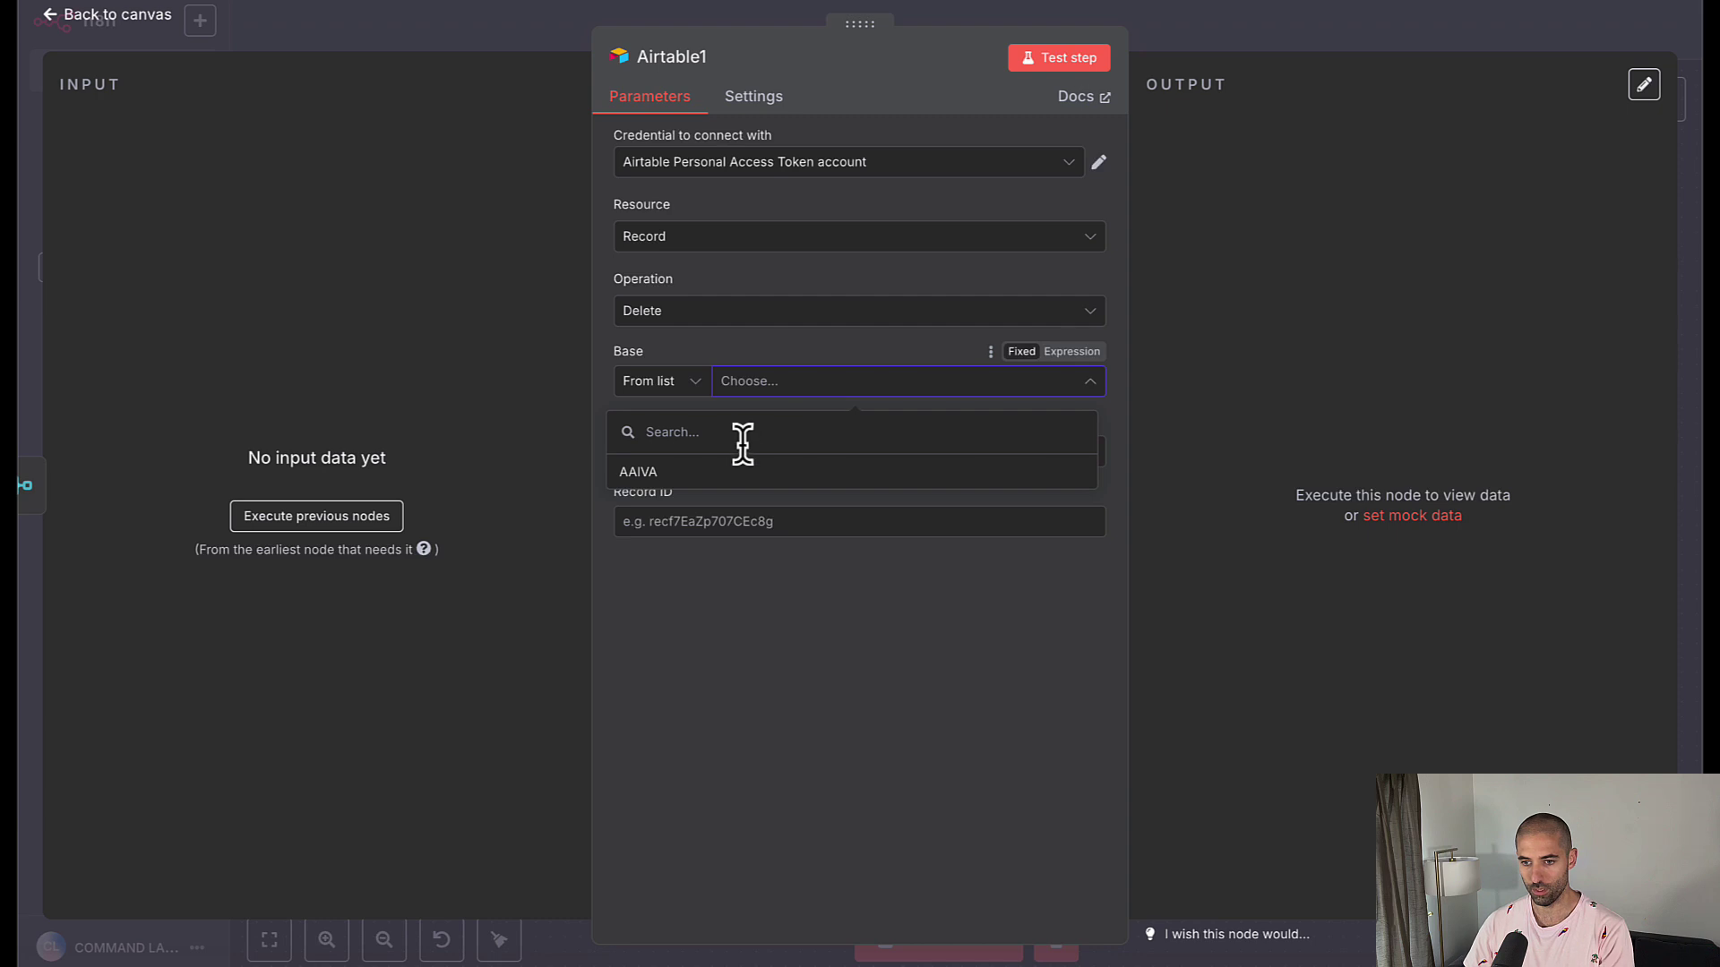
{"action": "left_click", "coordinate": [742, 471]}
{"action": "left_click", "coordinate": [788, 455]}
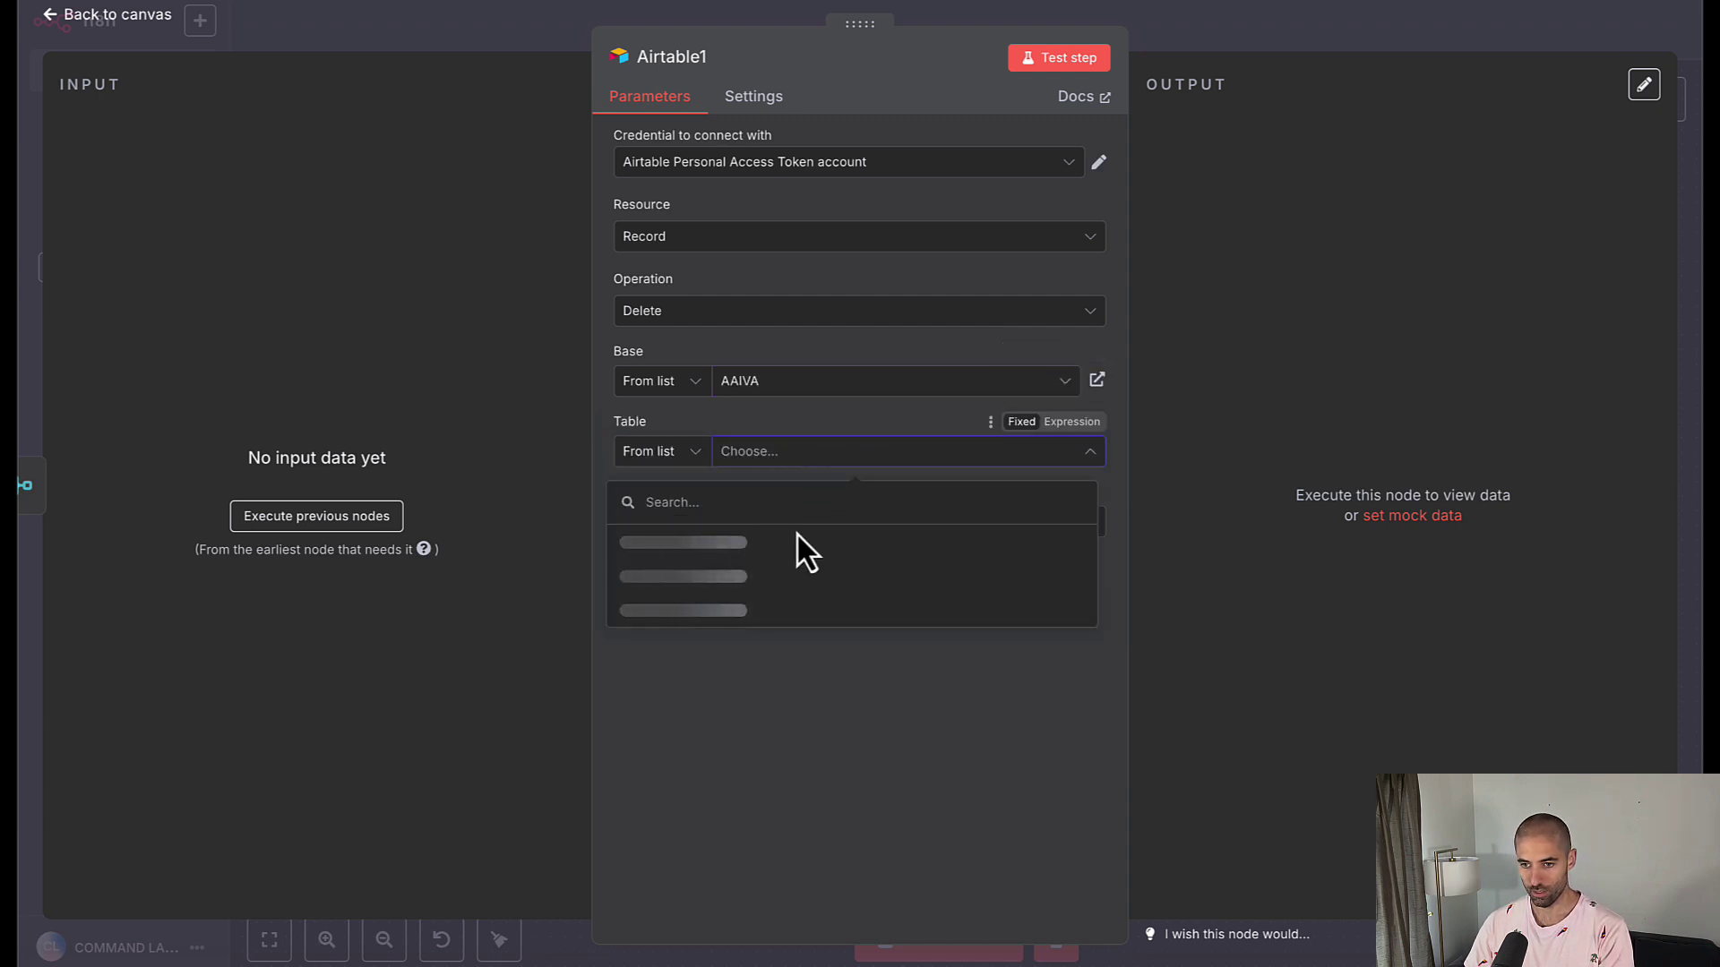
{"action": "left_click", "coordinate": [722, 586]}
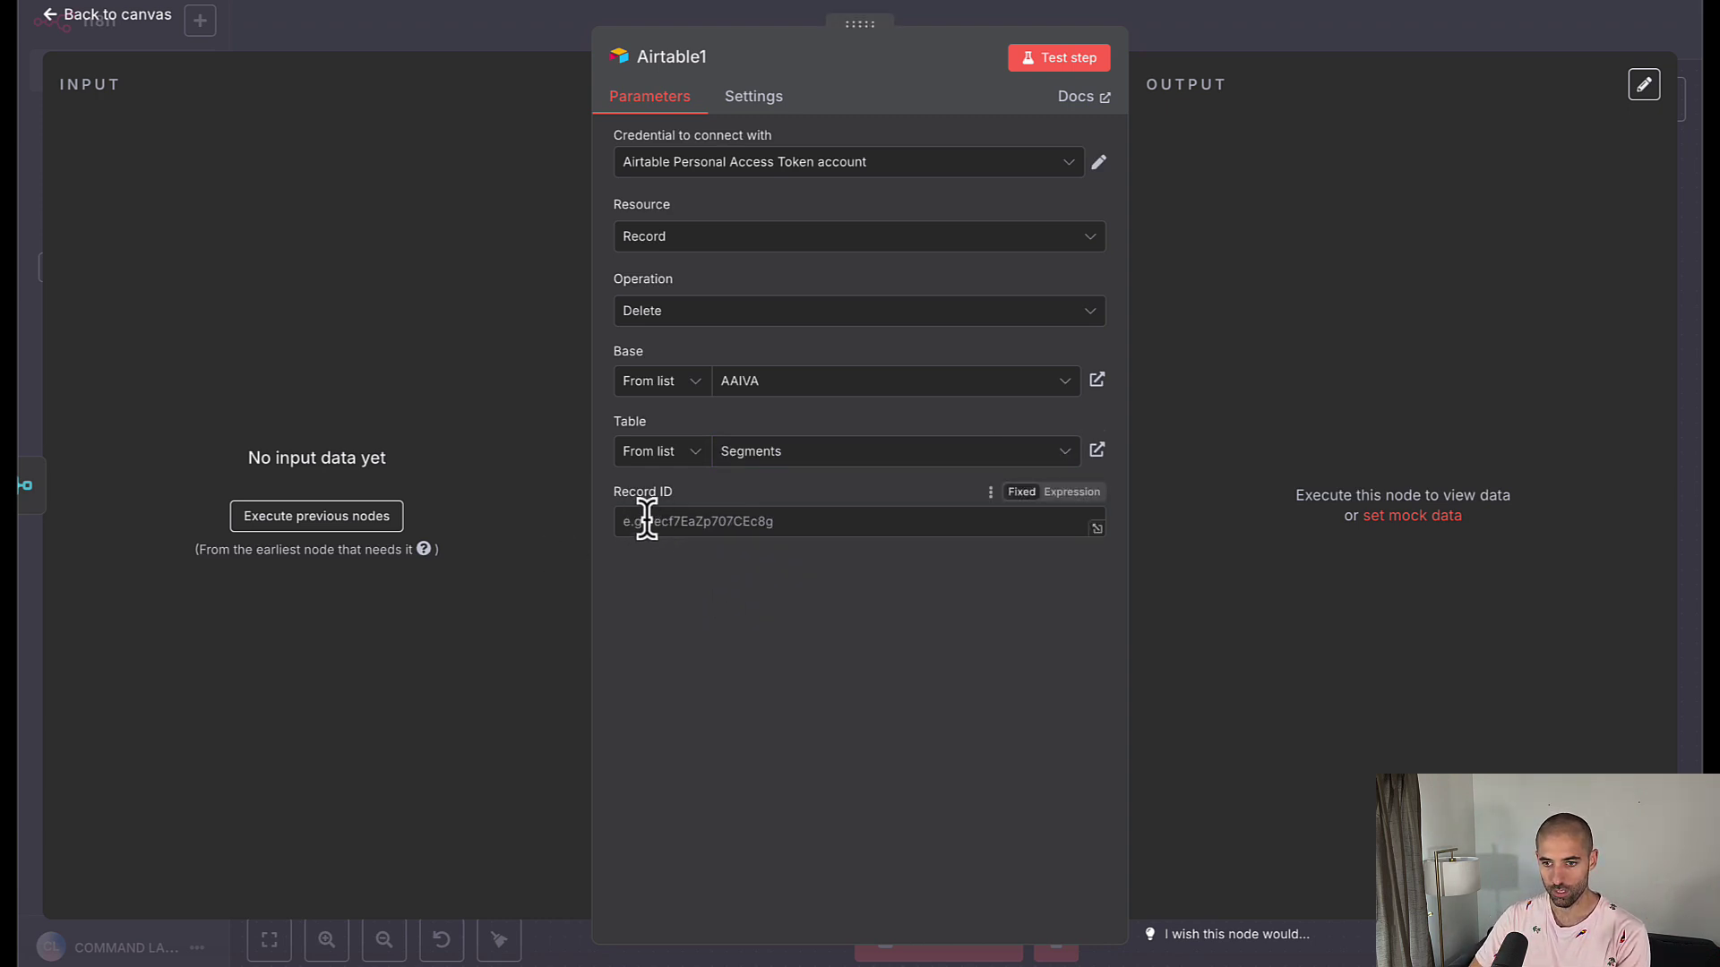
Execute the nodes before the Airtable delete node and map its Record ID to the Merge1 id, {{ $json.id }}
{"action": "left_click", "coordinate": [317, 517]}
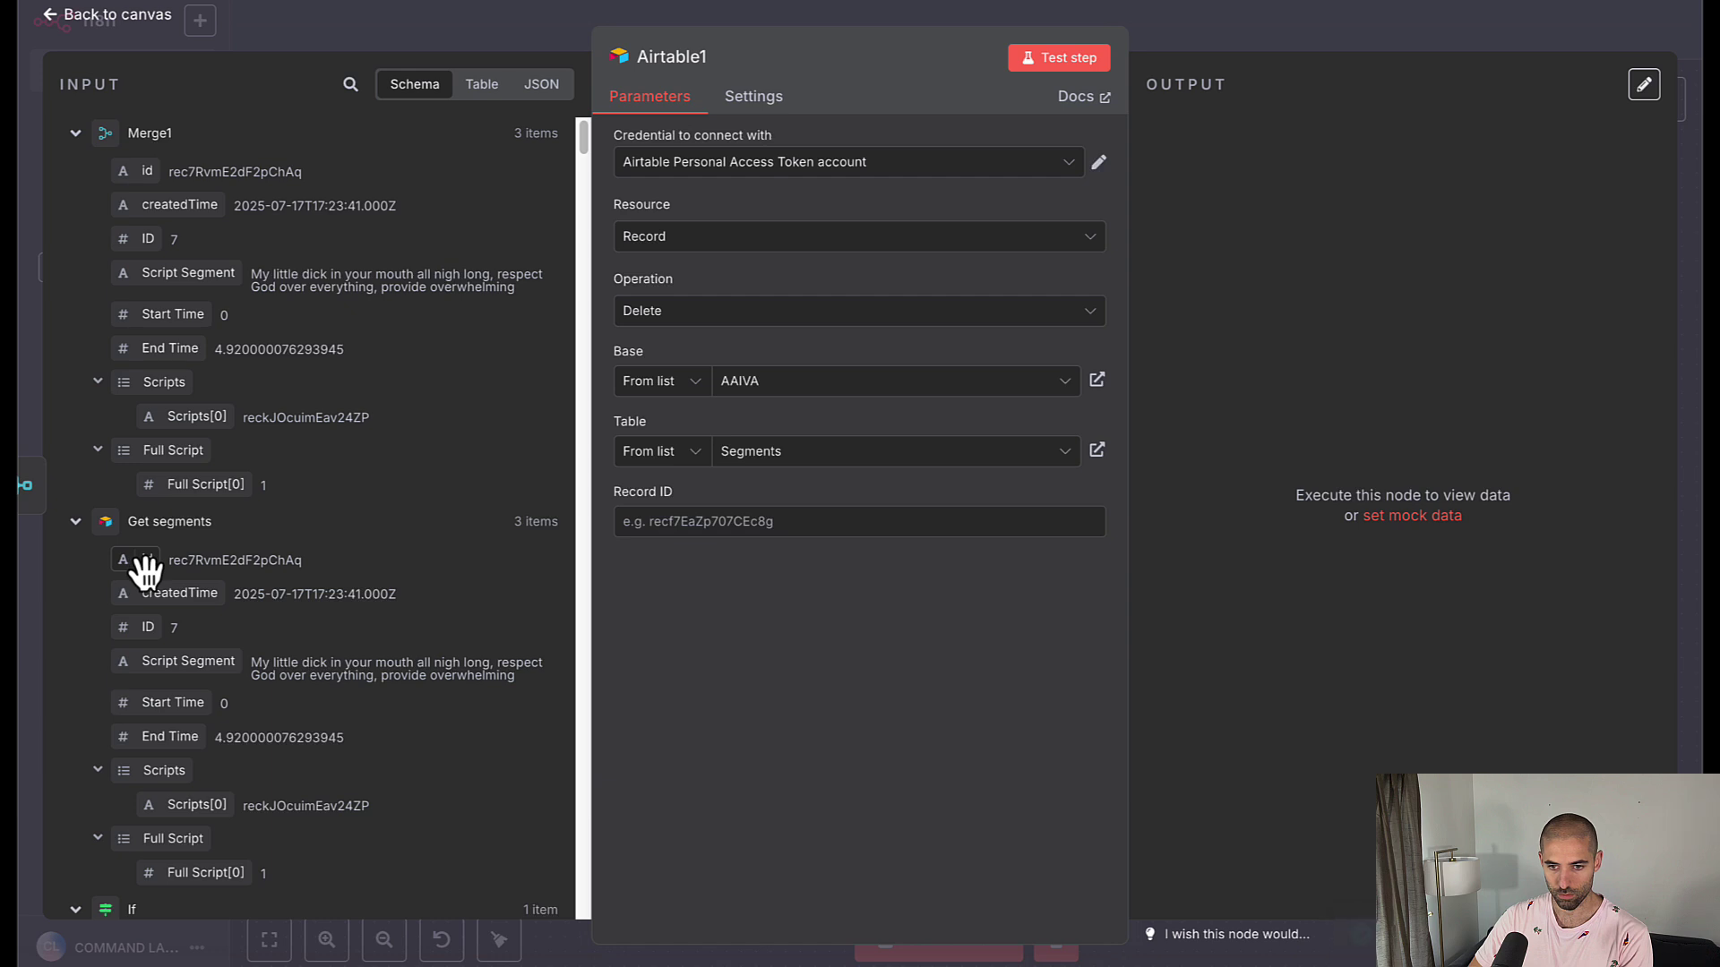
{"action": "scroll", "coordinate": [143, 569], "scroll_direction": "down", "scroll_amount": 3}
{"action": "scroll", "coordinate": [135, 566], "scroll_direction": "up", "scroll_amount": 3}
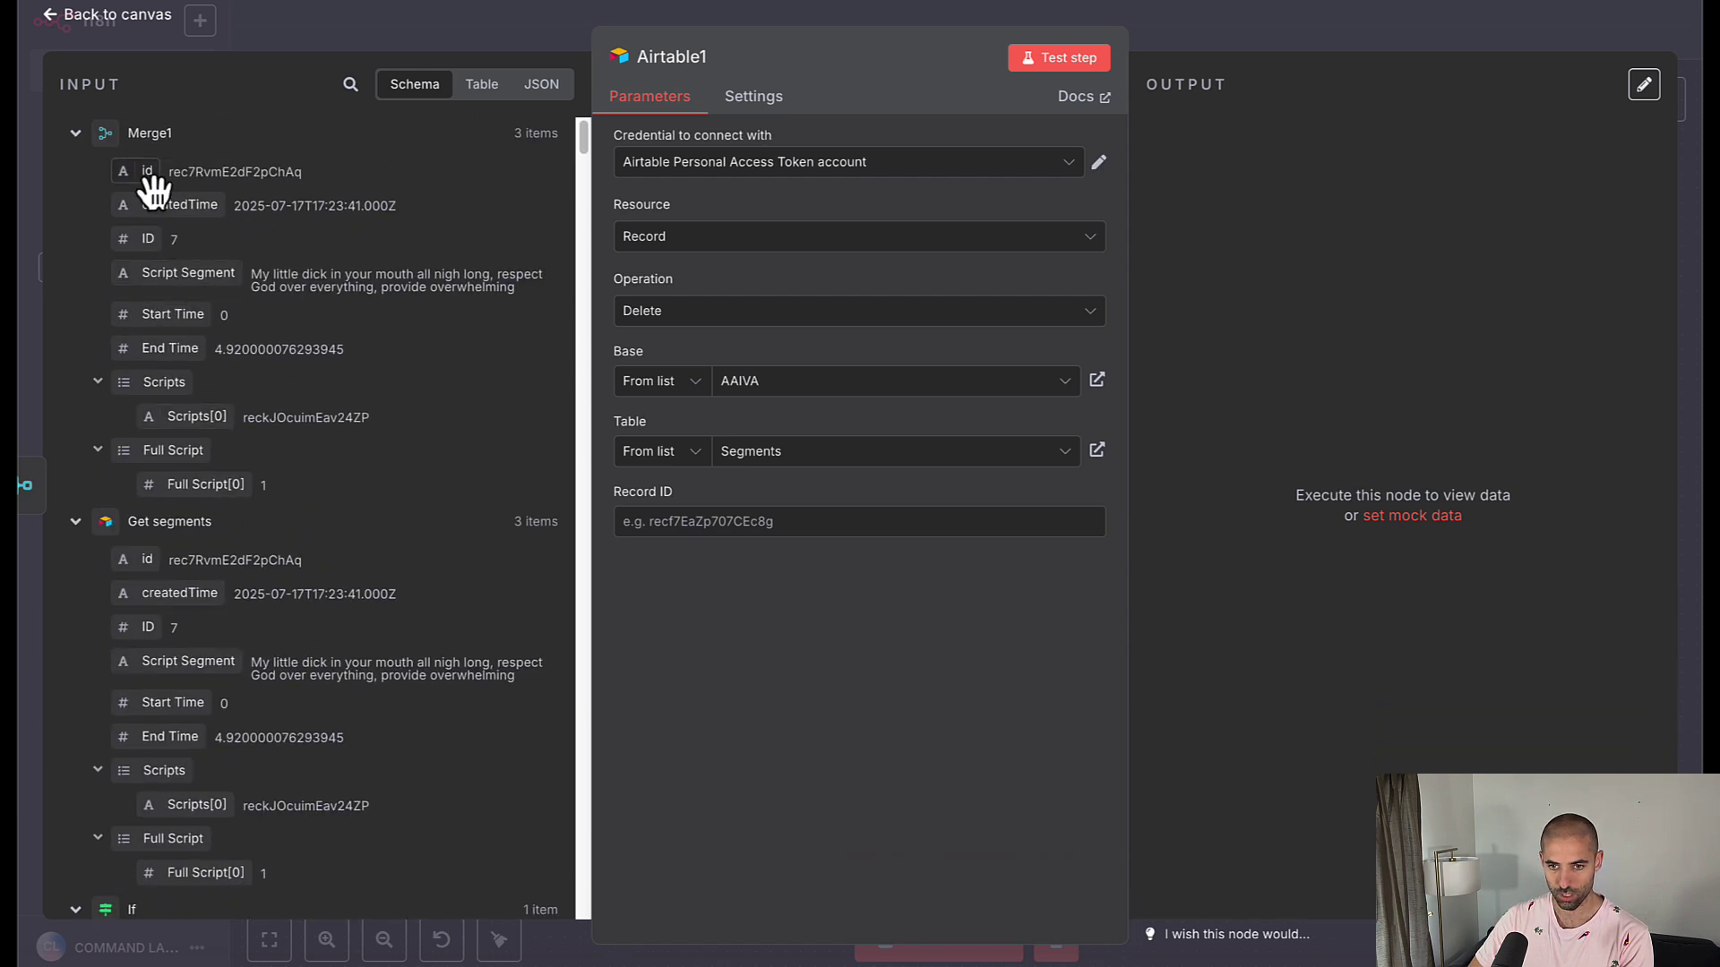
{"action": "left_click_drag", "start_coordinate": [148, 172], "coordinate": [661, 529]}
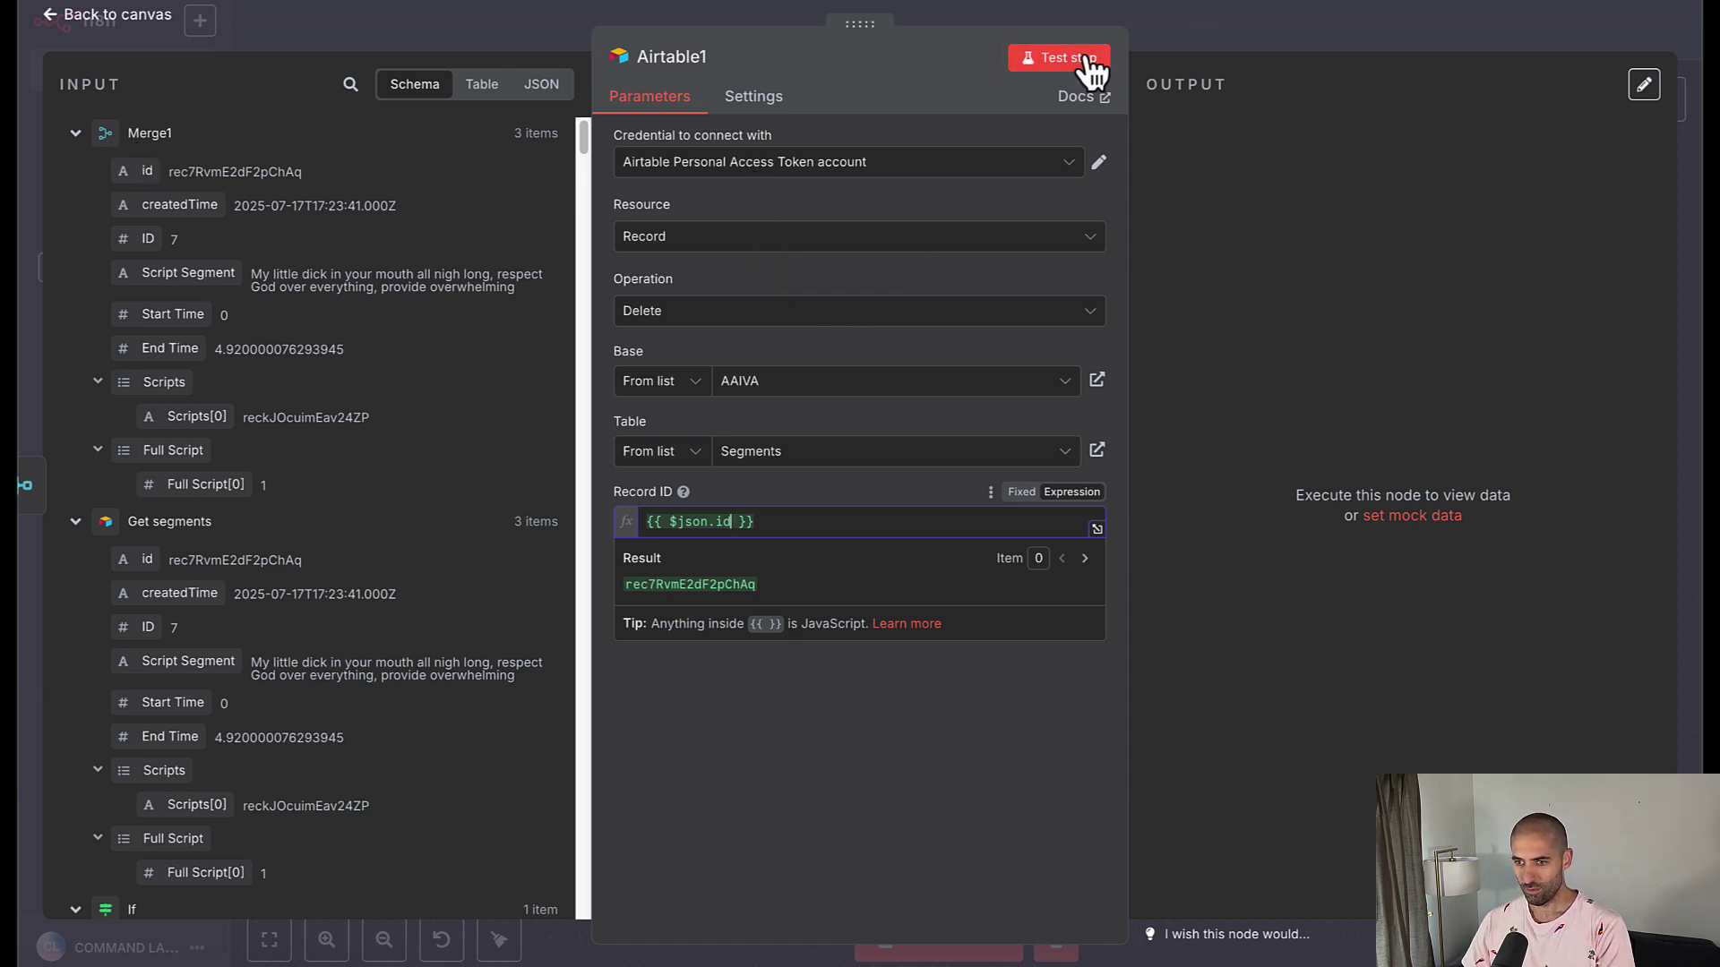
{"action": "left_click", "coordinate": [1187, 30]}
Save and test the whole workflow, and check the reloaded Segments table in Airtable for the deleted records
{"action": "key", "text": "ctrl+Tab"}
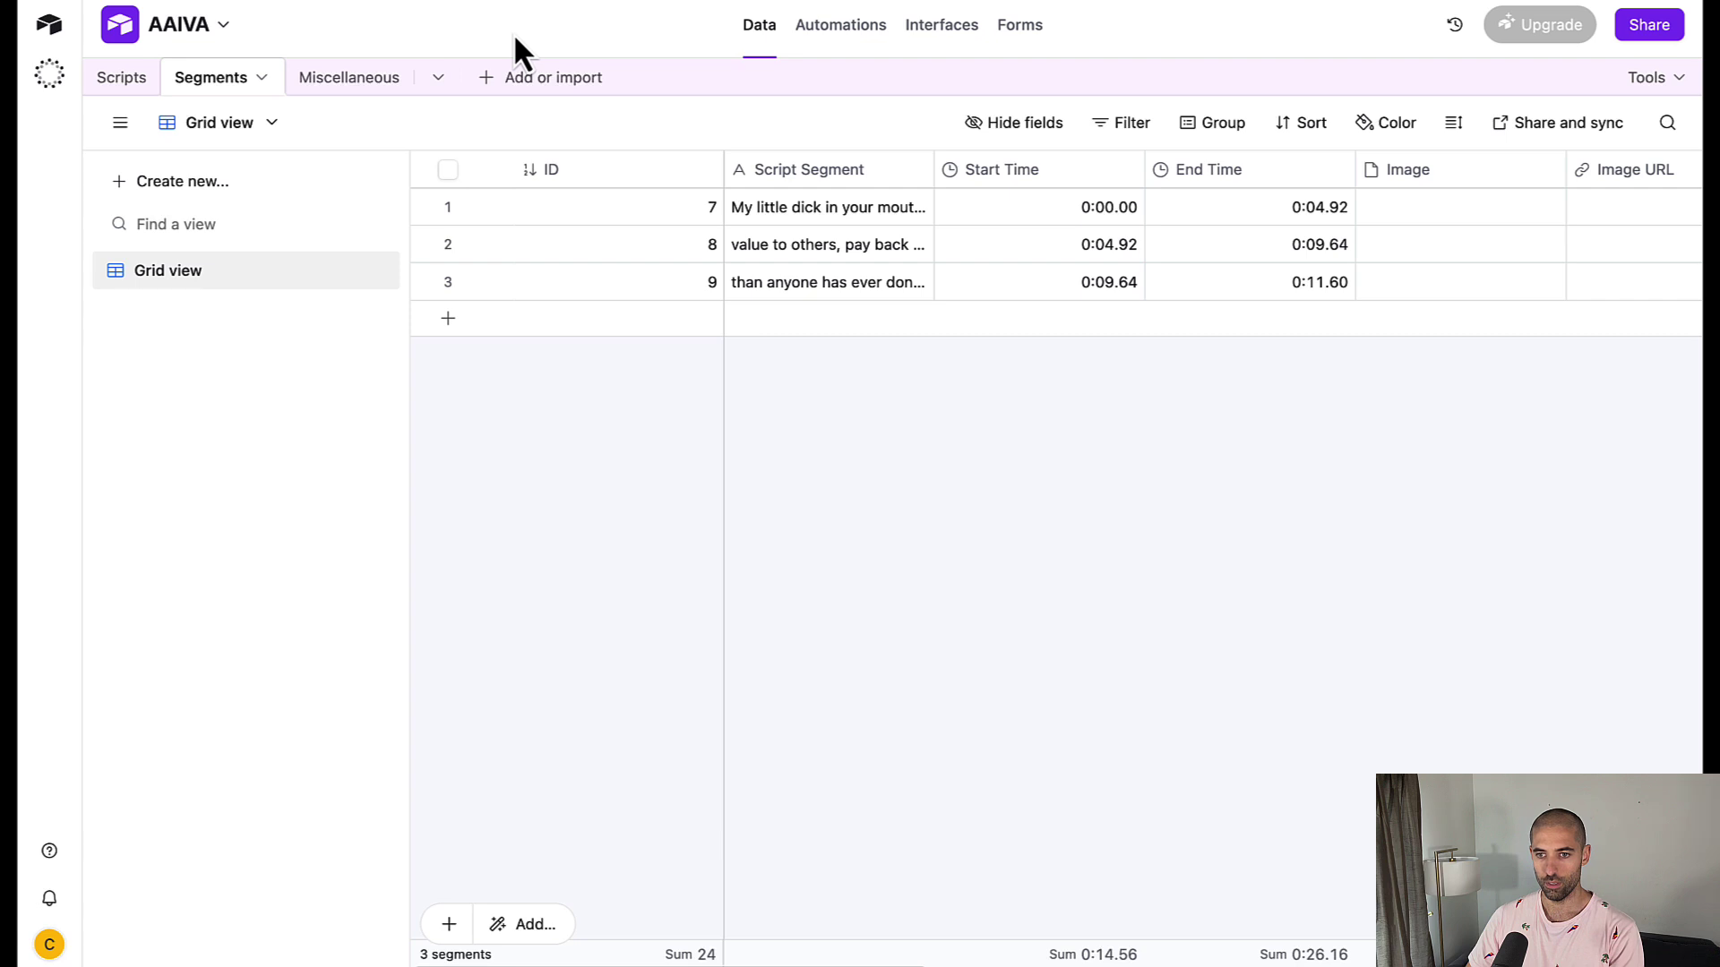
{"action": "key", "text": "ctrl+shift+Tab"}
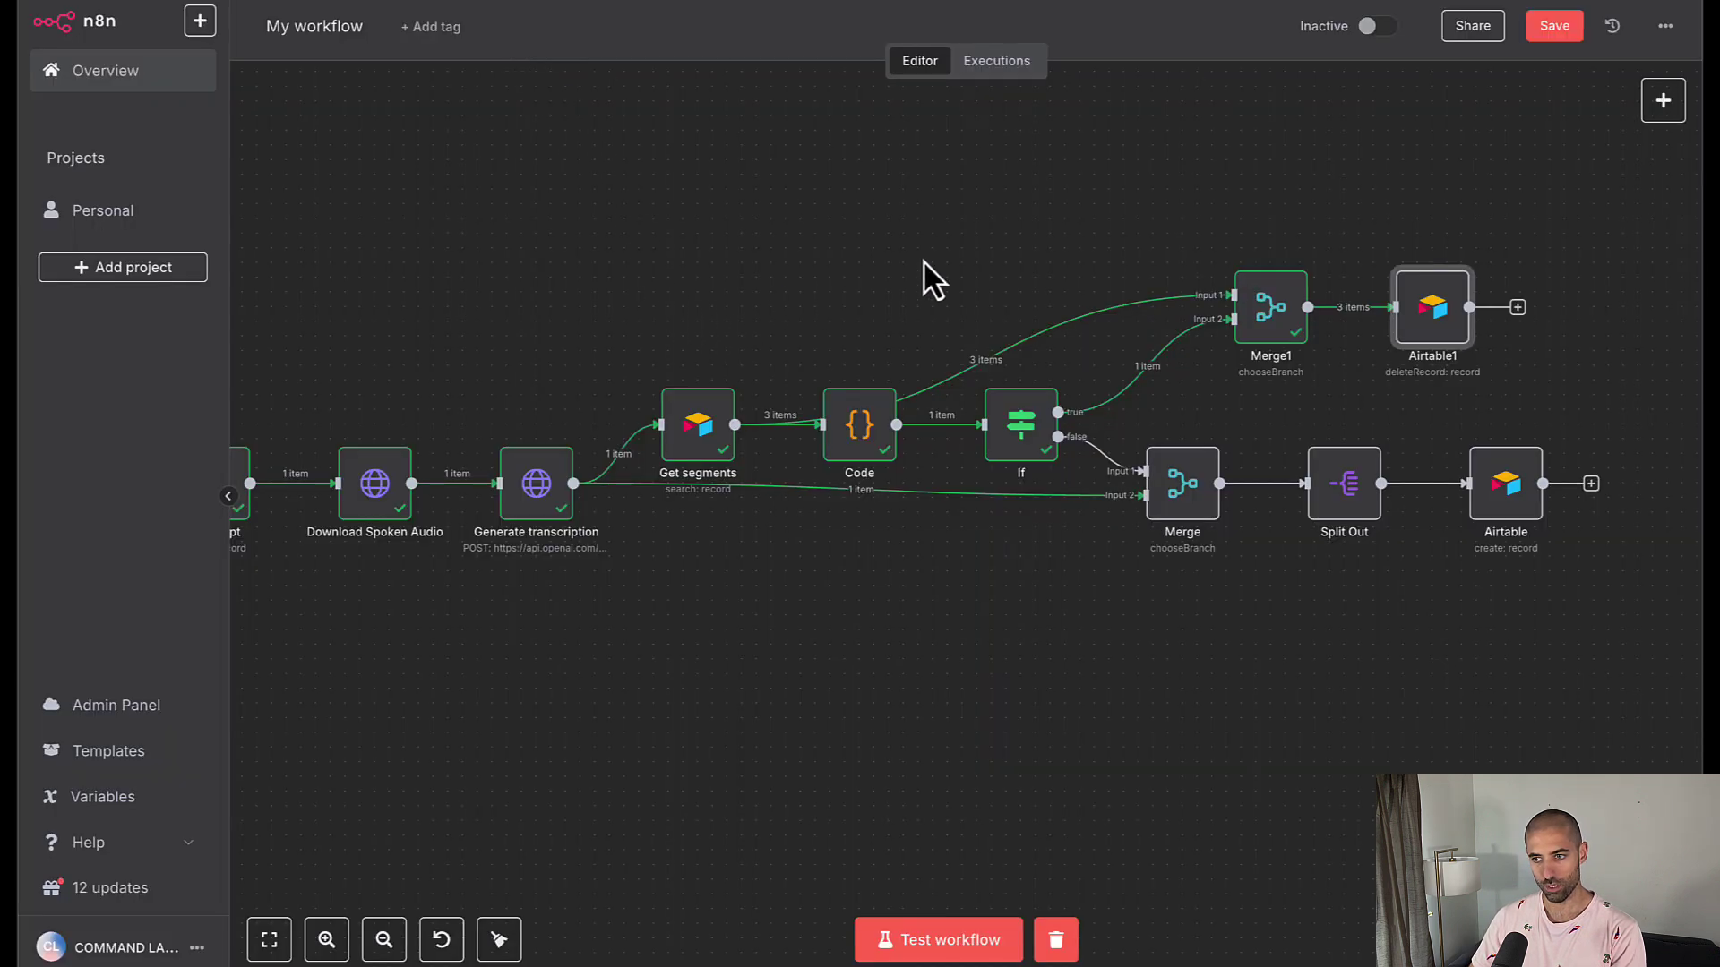
{"action": "left_click", "coordinate": [1559, 28]}
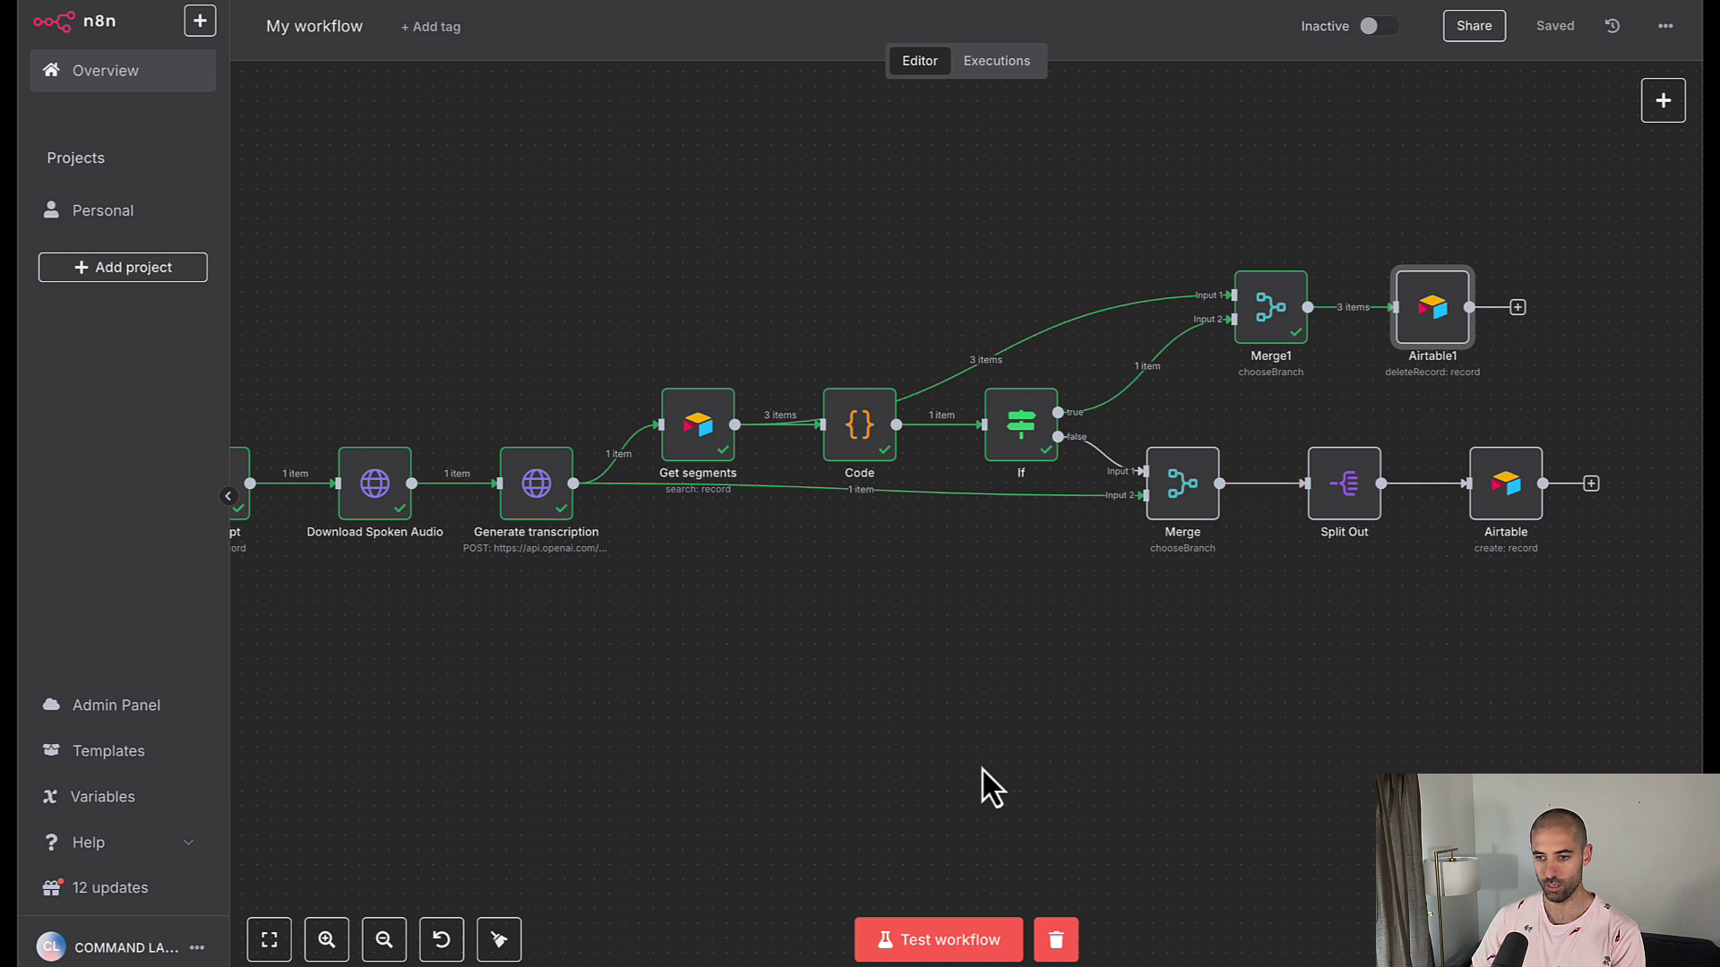
{"action": "left_click", "coordinate": [931, 945]}
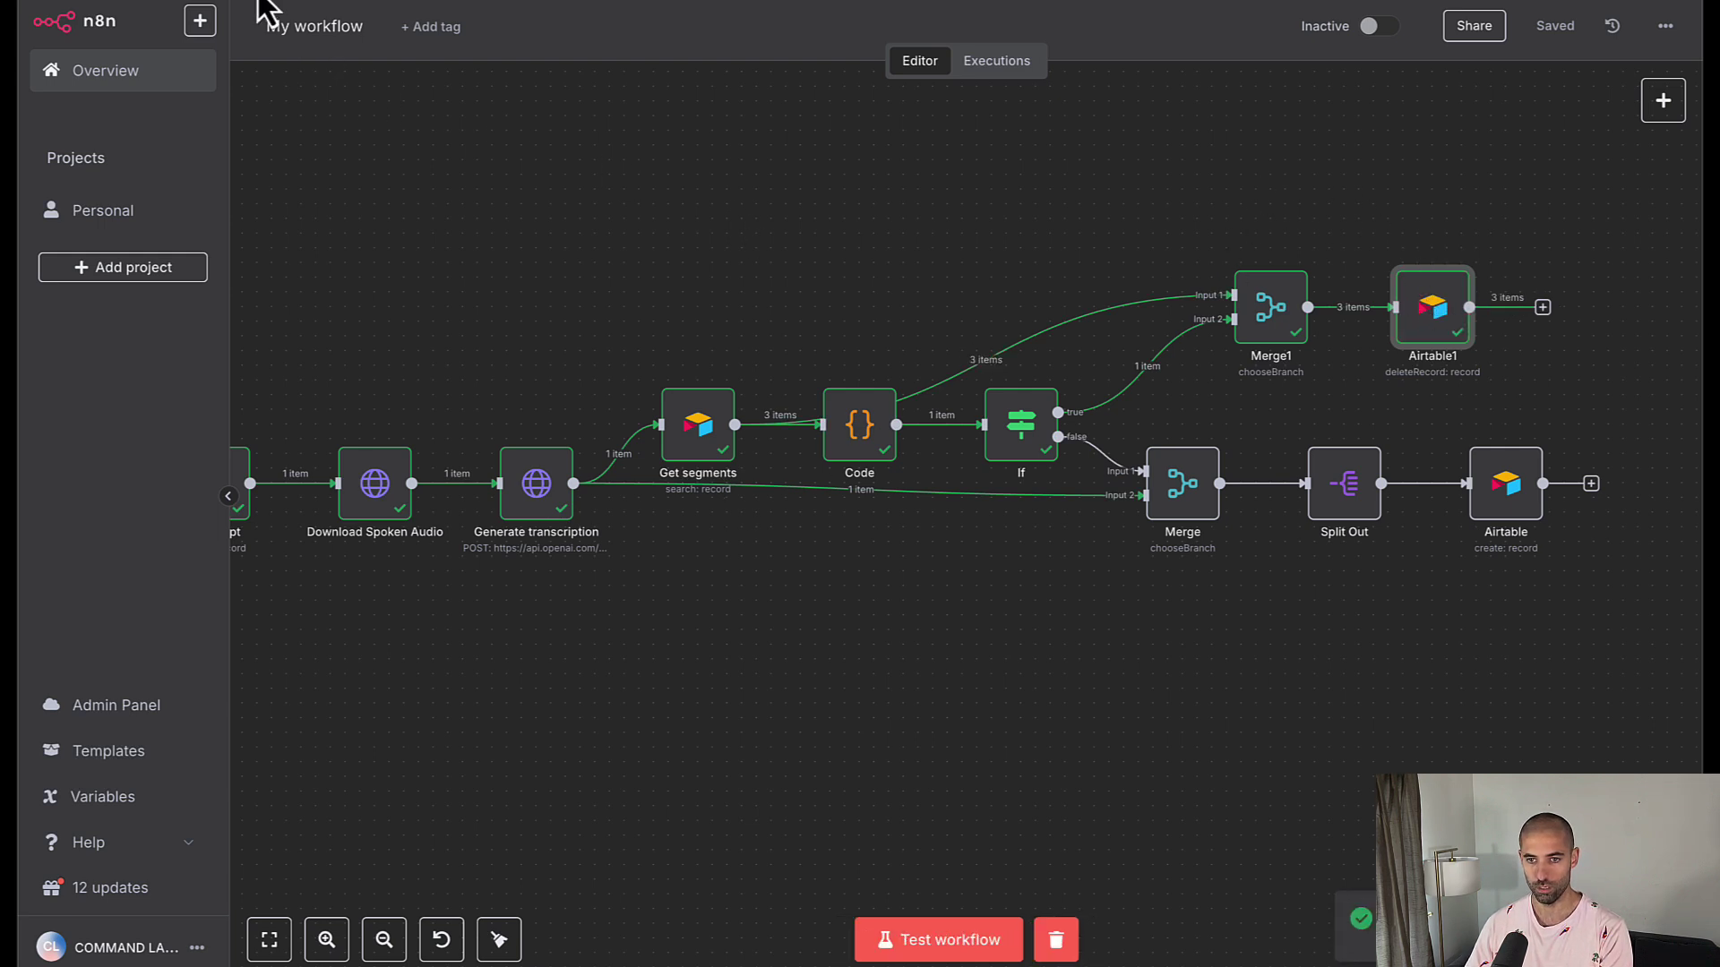
{"action": "key", "text": "ctrl+Tab"}
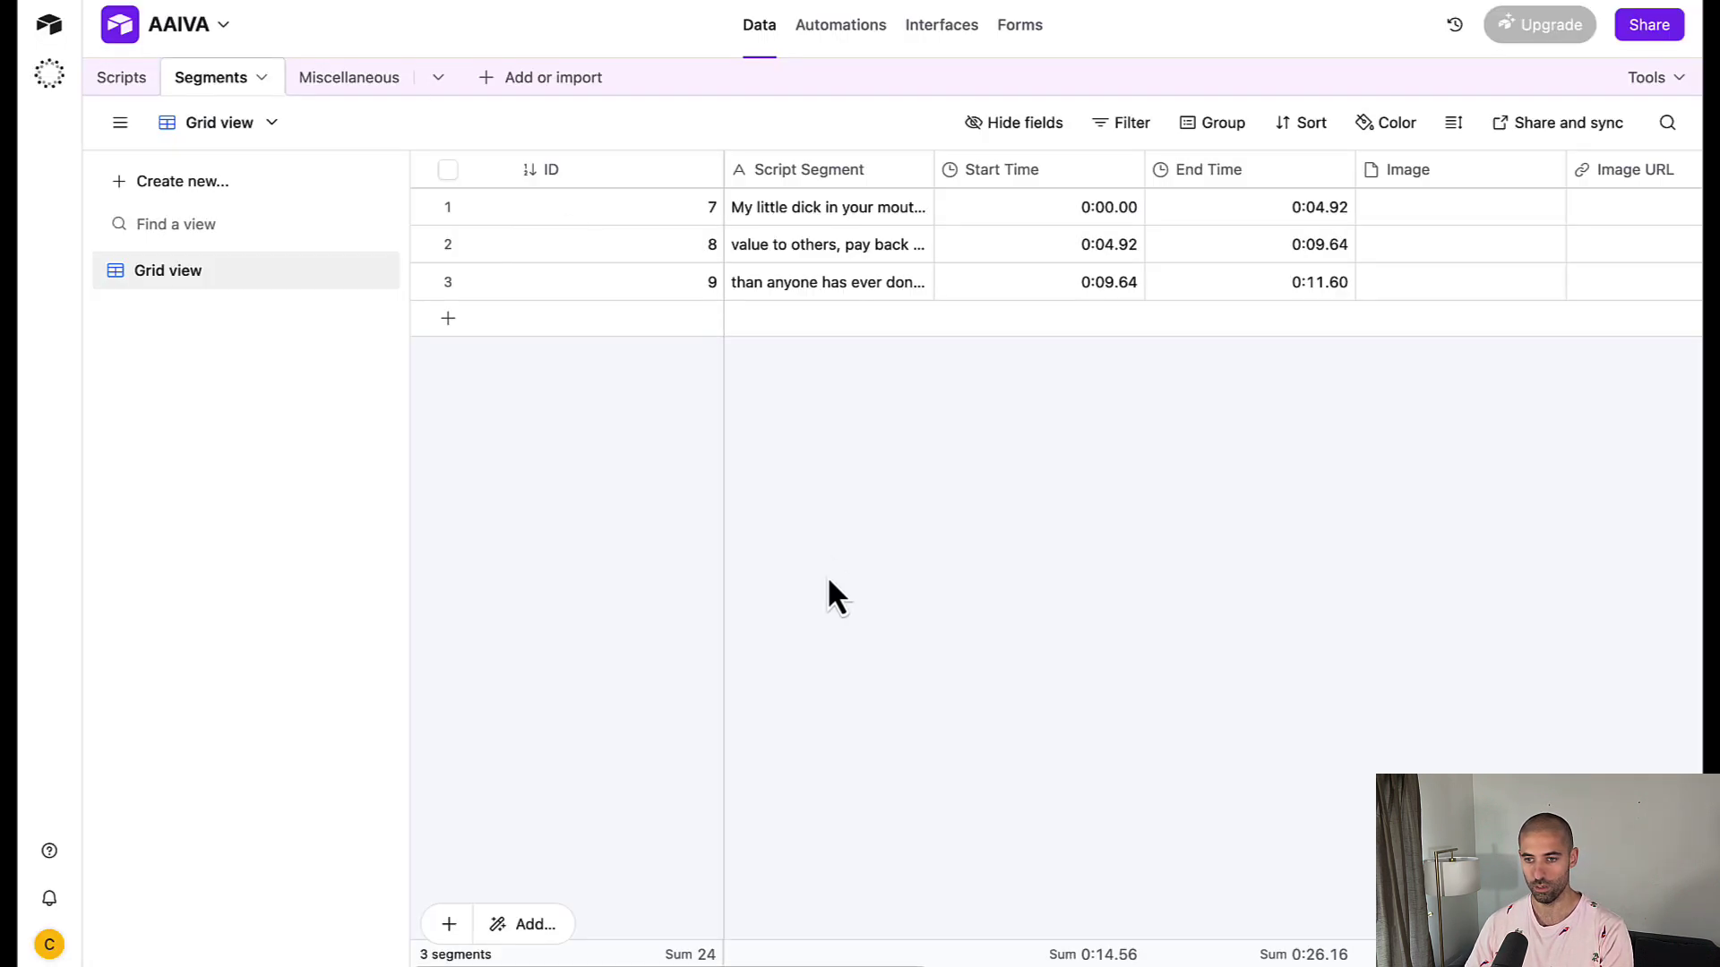
{"action": "key", "text": "super+r"}
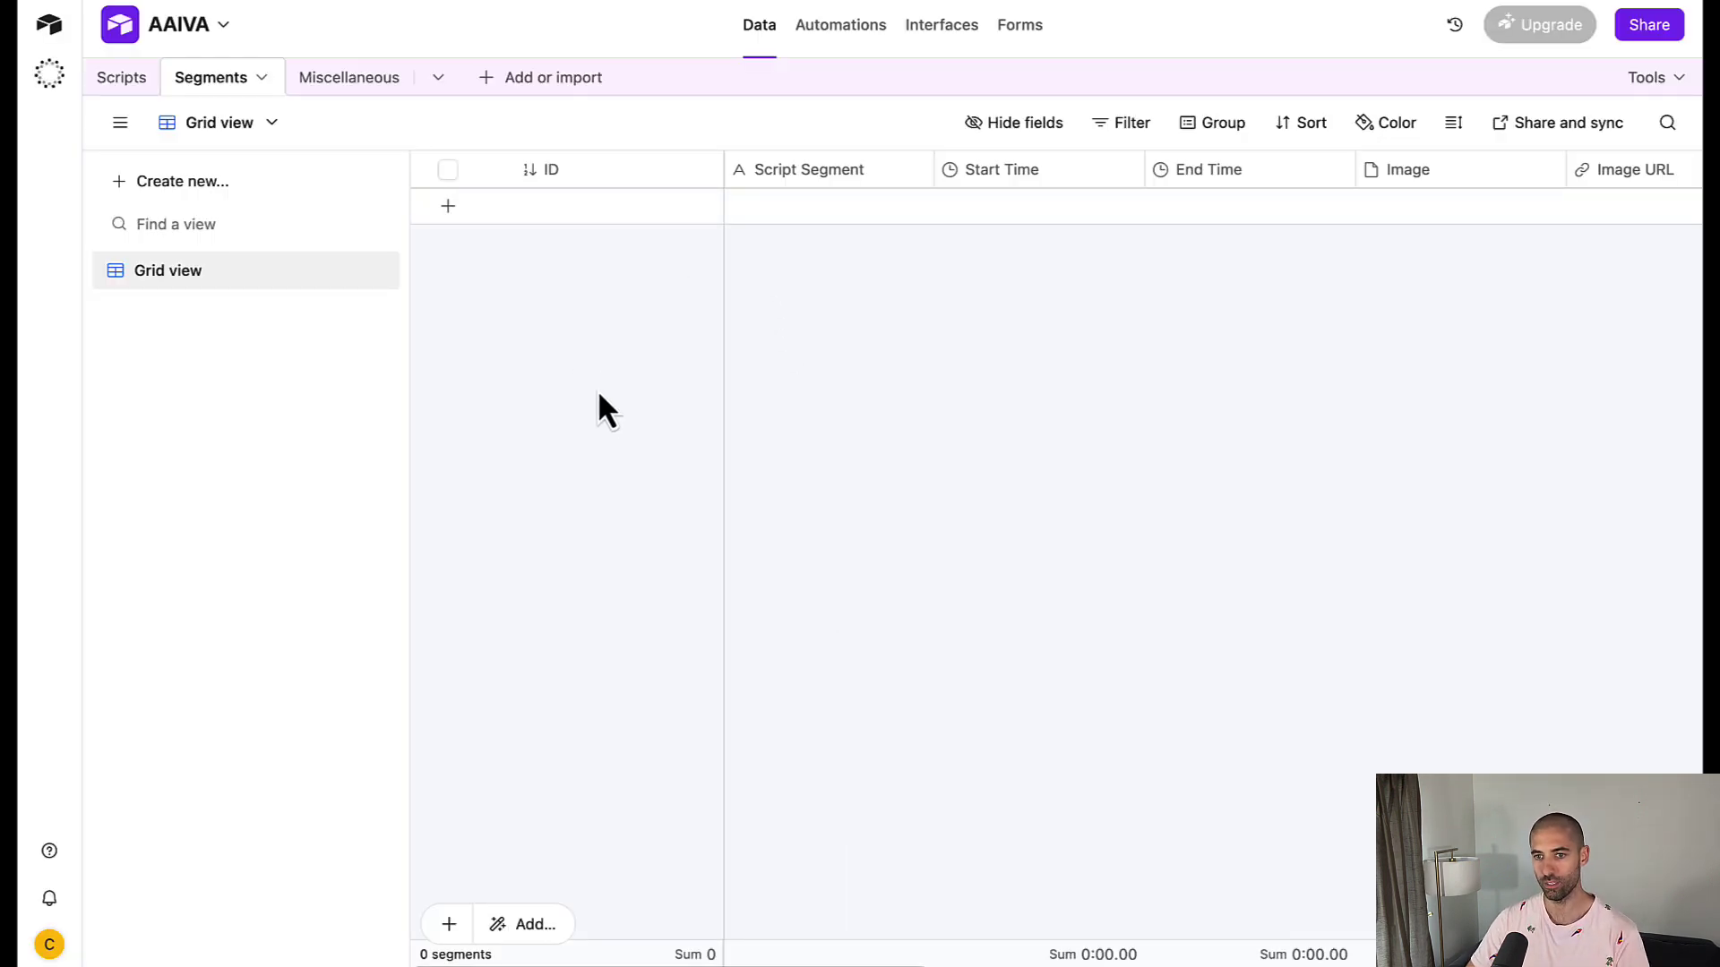
Back in n8n, duplicate the lower Merge, Split Out and Airtable create nodes, and link the delete node to the copied Merge's Input 2
{"action": "key", "text": "ctrl+Tab"}
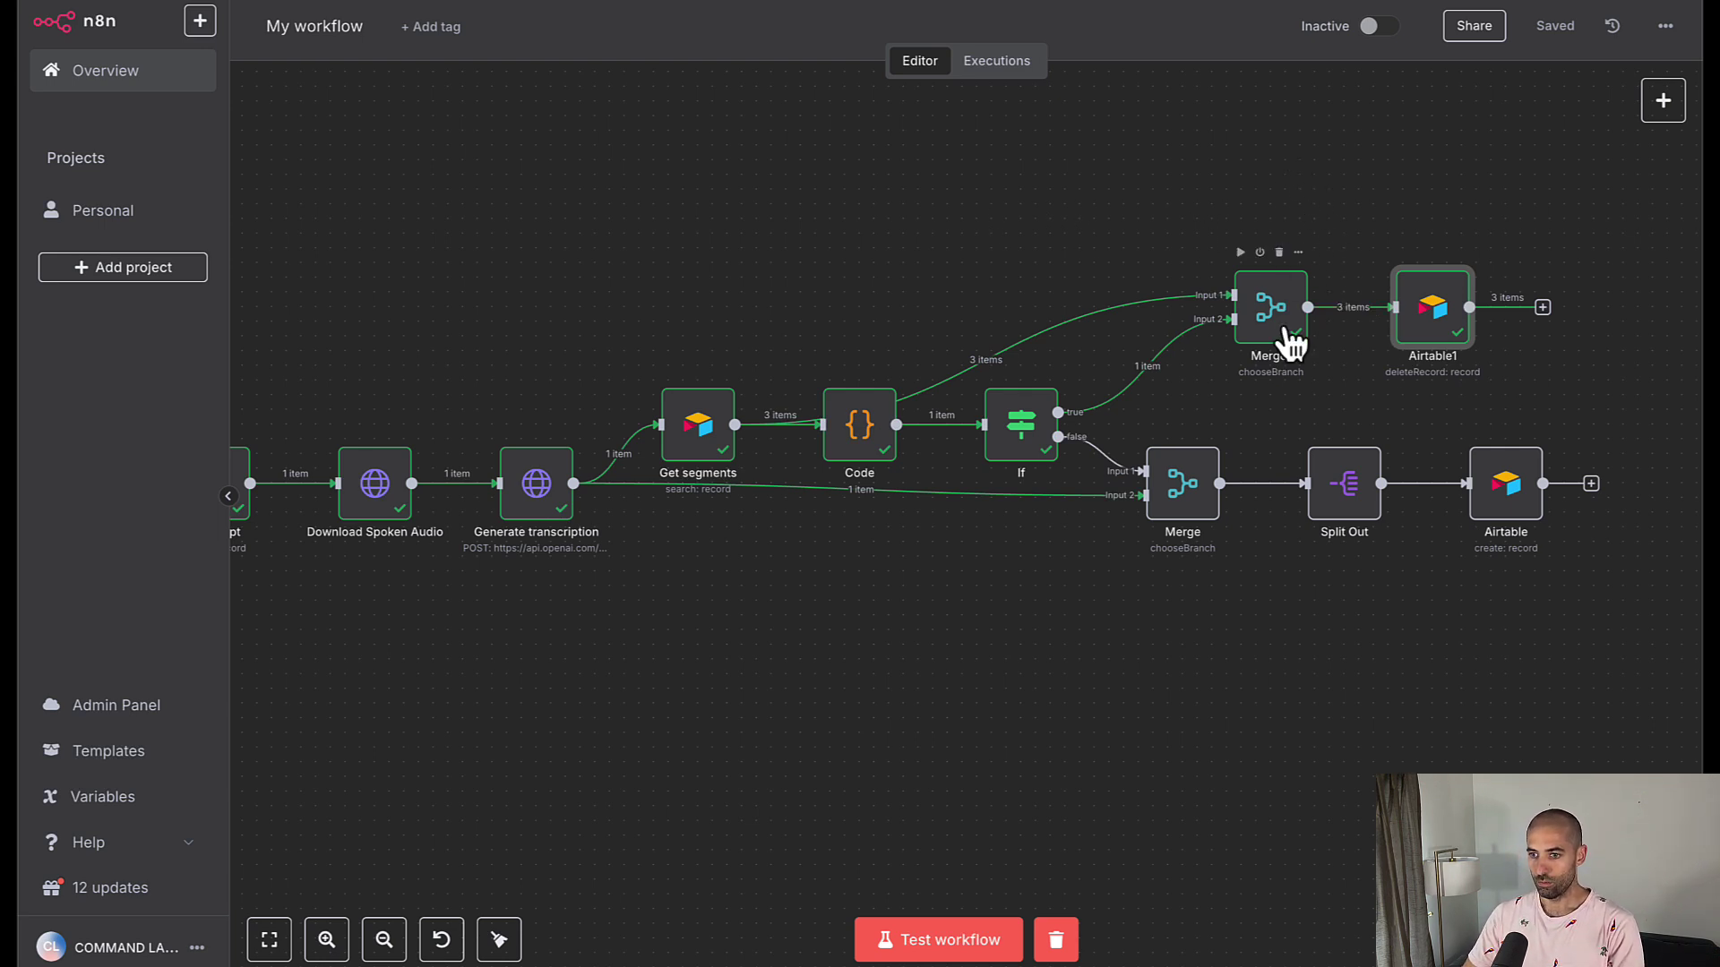
{"action": "scroll", "coordinate": [1266, 331], "scroll_direction": "down", "scroll_amount": 5}
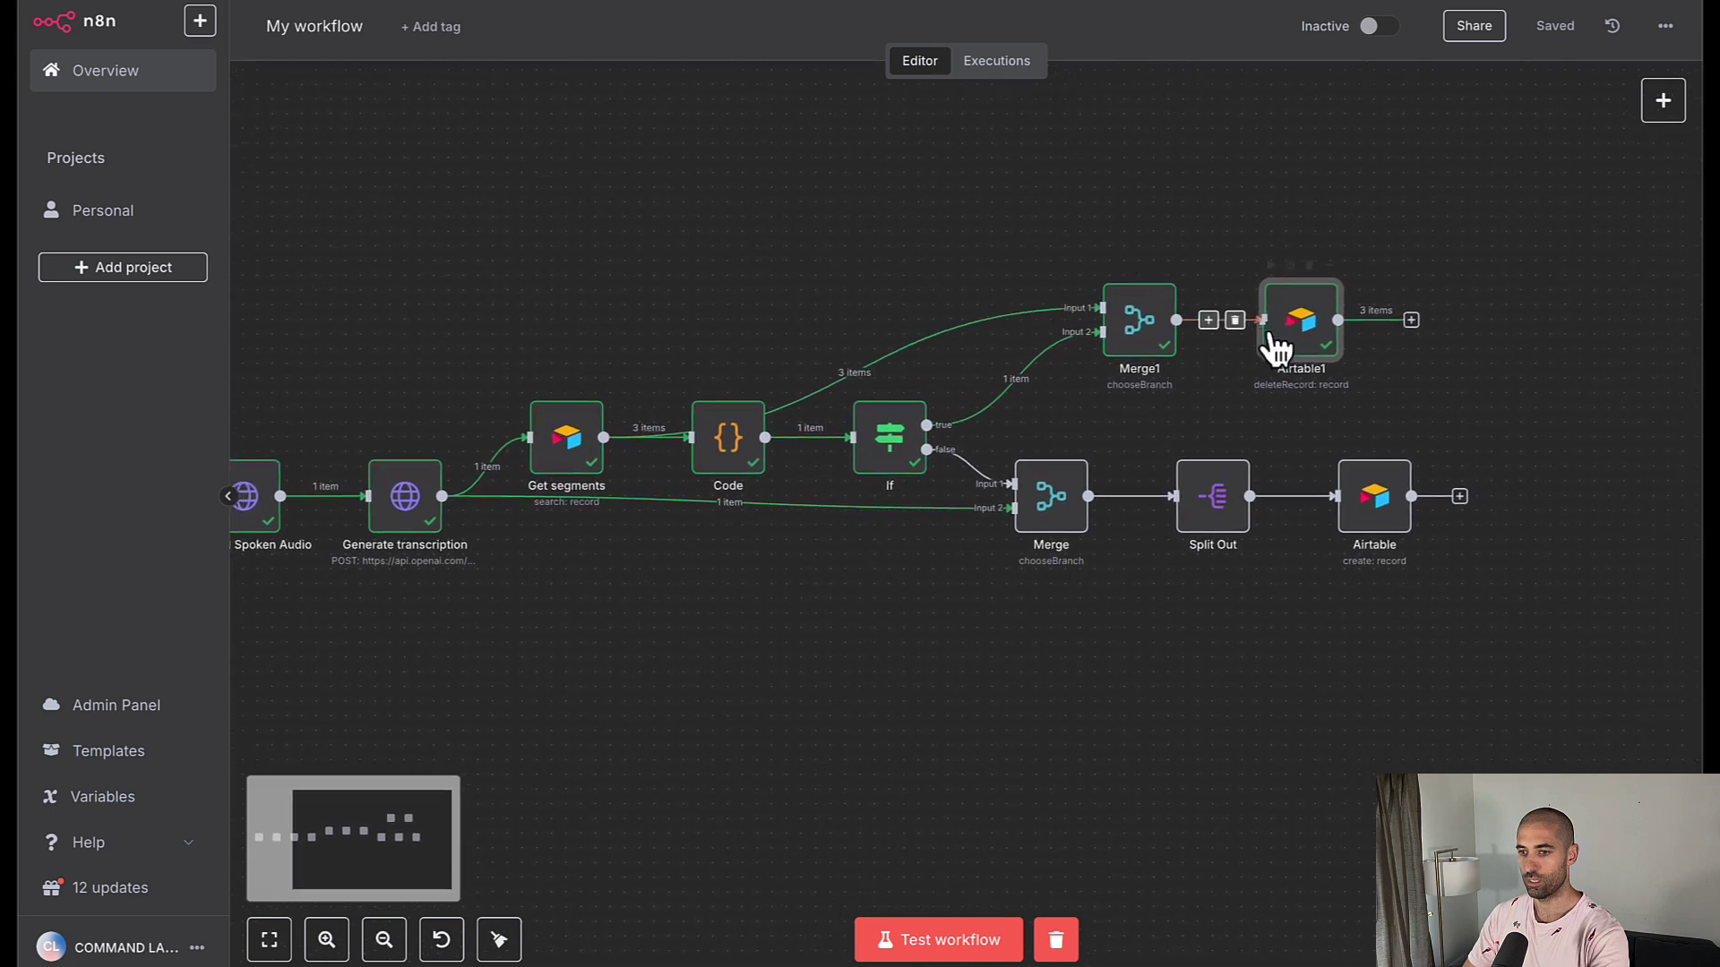
{"action": "left_click_drag", "start_coordinate": [1056, 409], "coordinate": [1280, 501]}
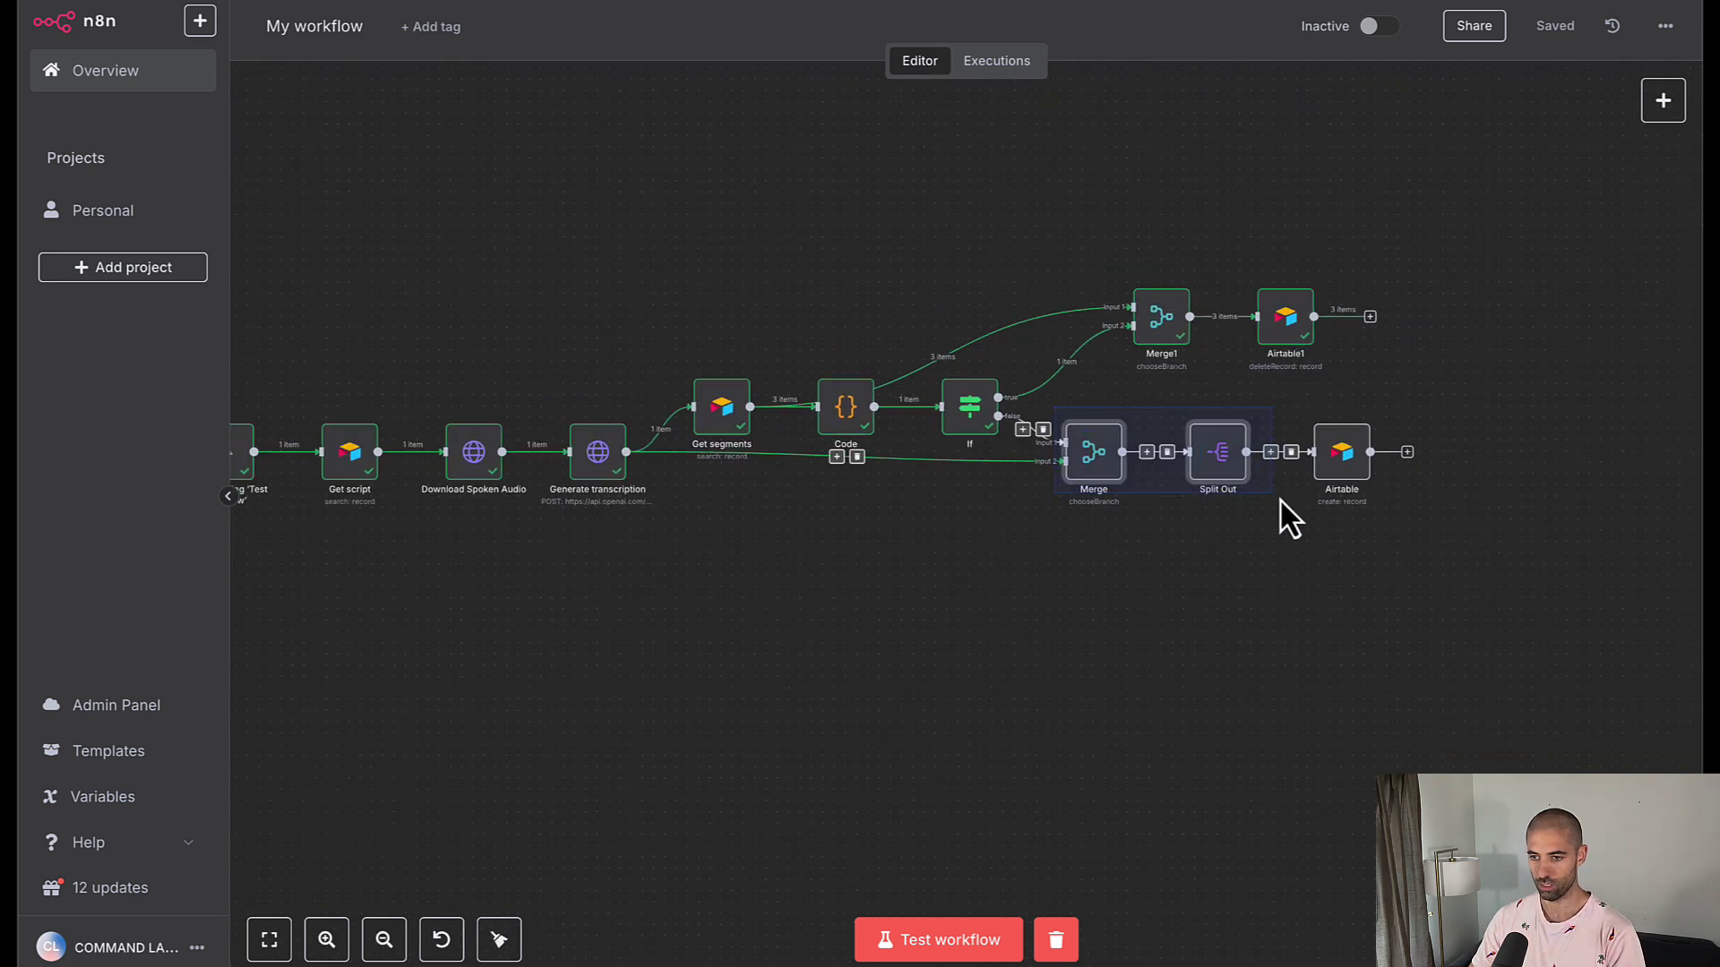
{"action": "left_click_drag", "start_coordinate": [1386, 525], "coordinate": [1425, 526]}
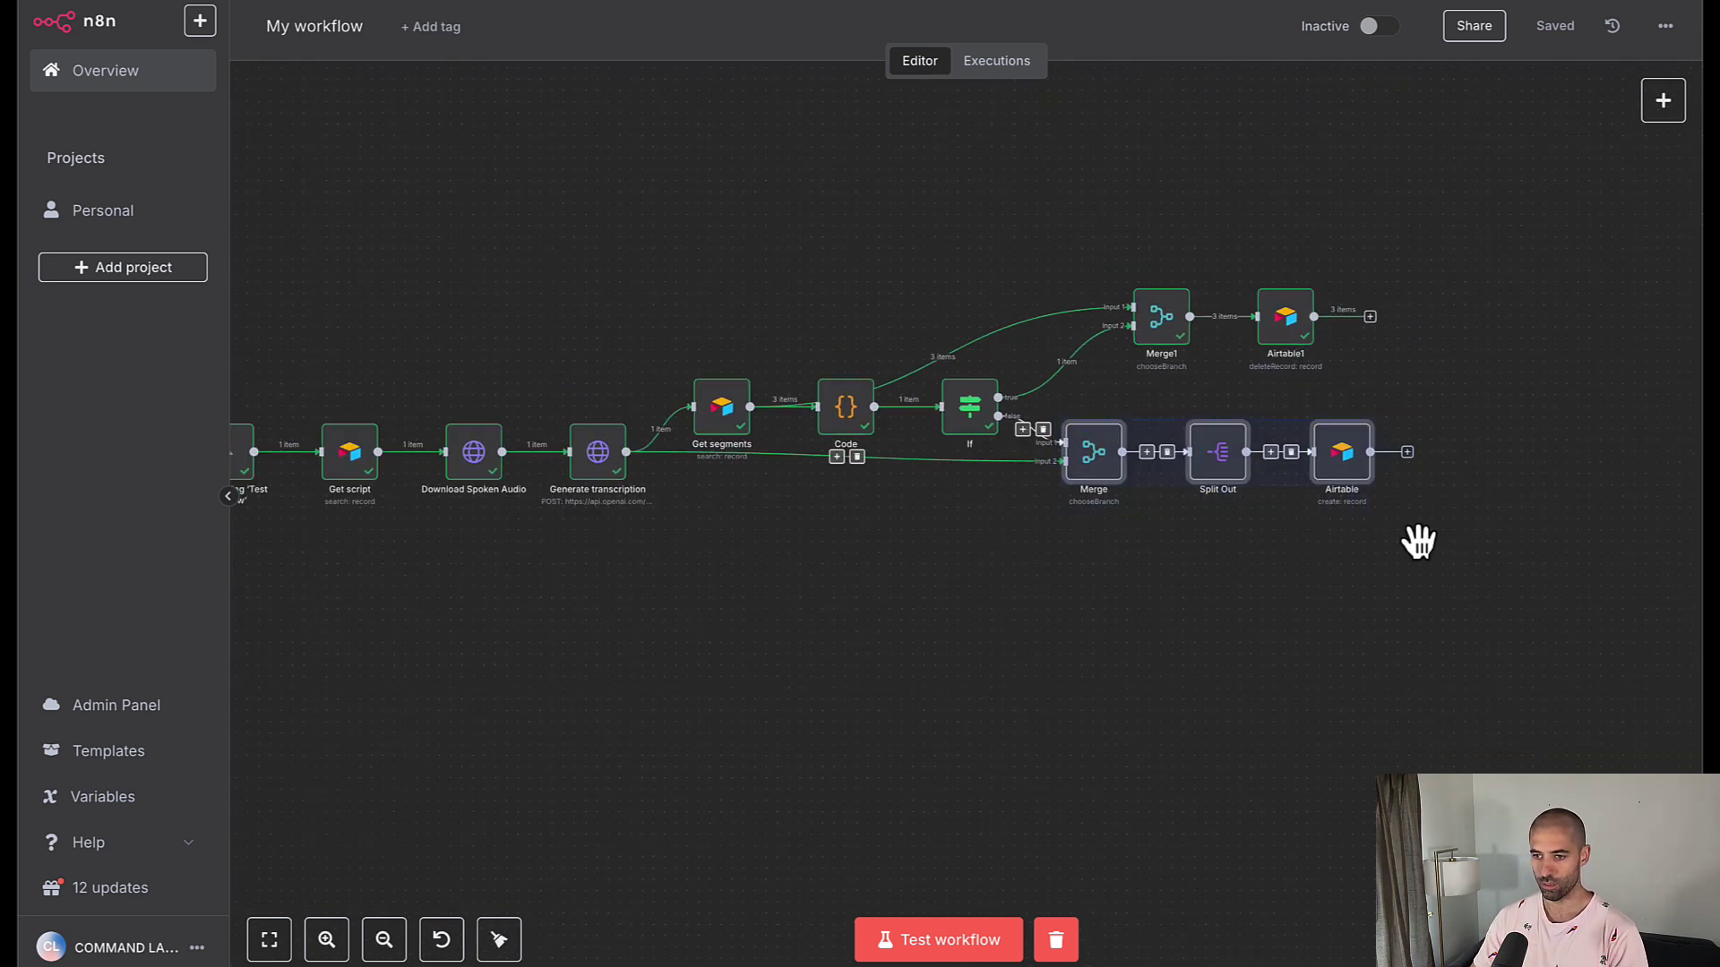
{"action": "left_click", "coordinate": [1485, 288]}
{"action": "key", "text": "ctrl+v"}
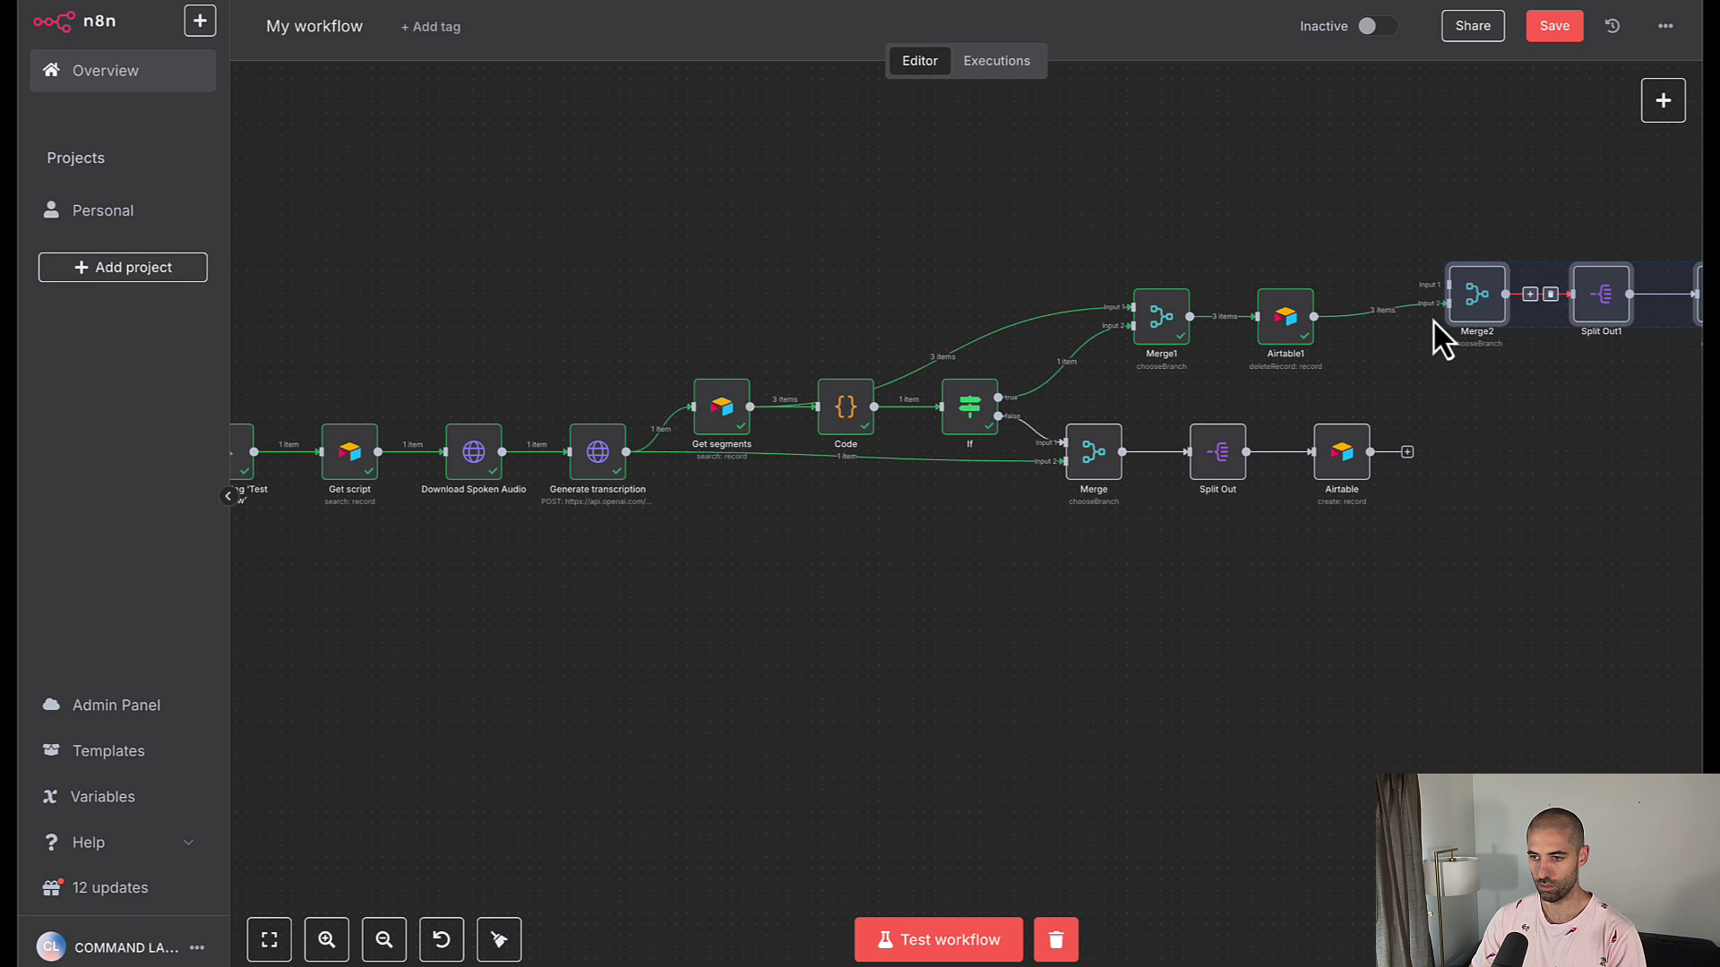
Connect the Generate transcription output to Input 1 of the copied Merge node
{"action": "mouse_move", "coordinate": [1415, 299]}
{"action": "mouse_move", "coordinate": [526, 465]}
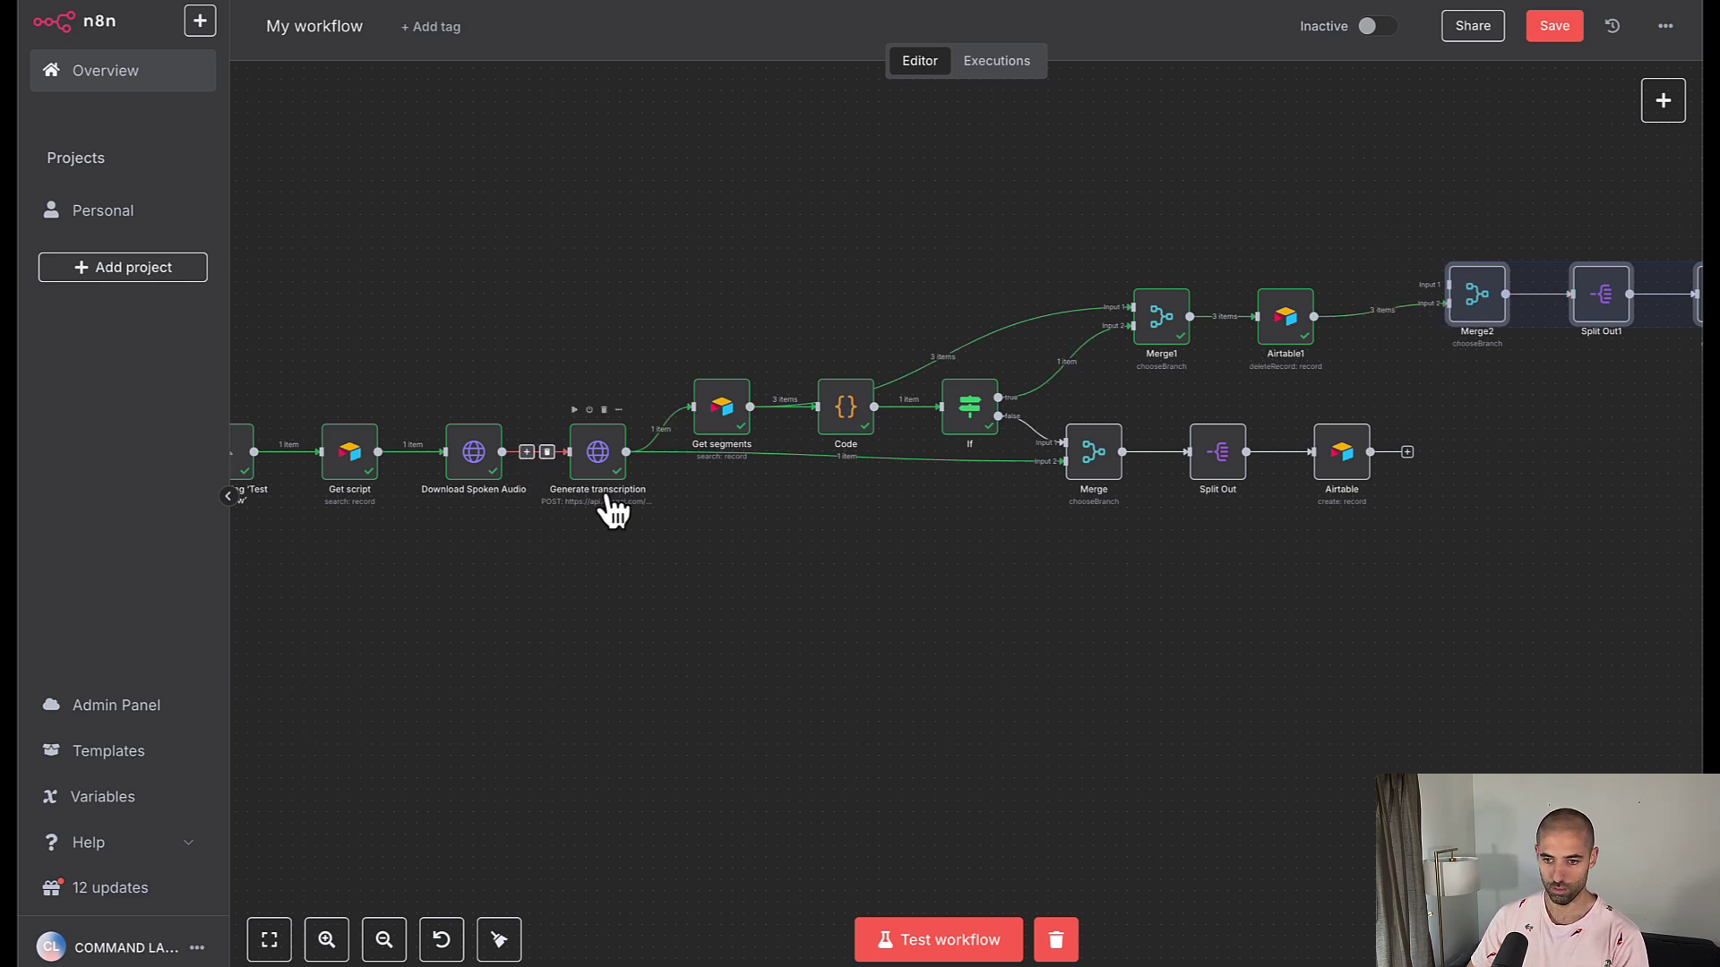
{"action": "mouse_move", "coordinate": [631, 454]}
{"action": "left_click_drag", "start_coordinate": [627, 449], "coordinate": [1439, 274]}
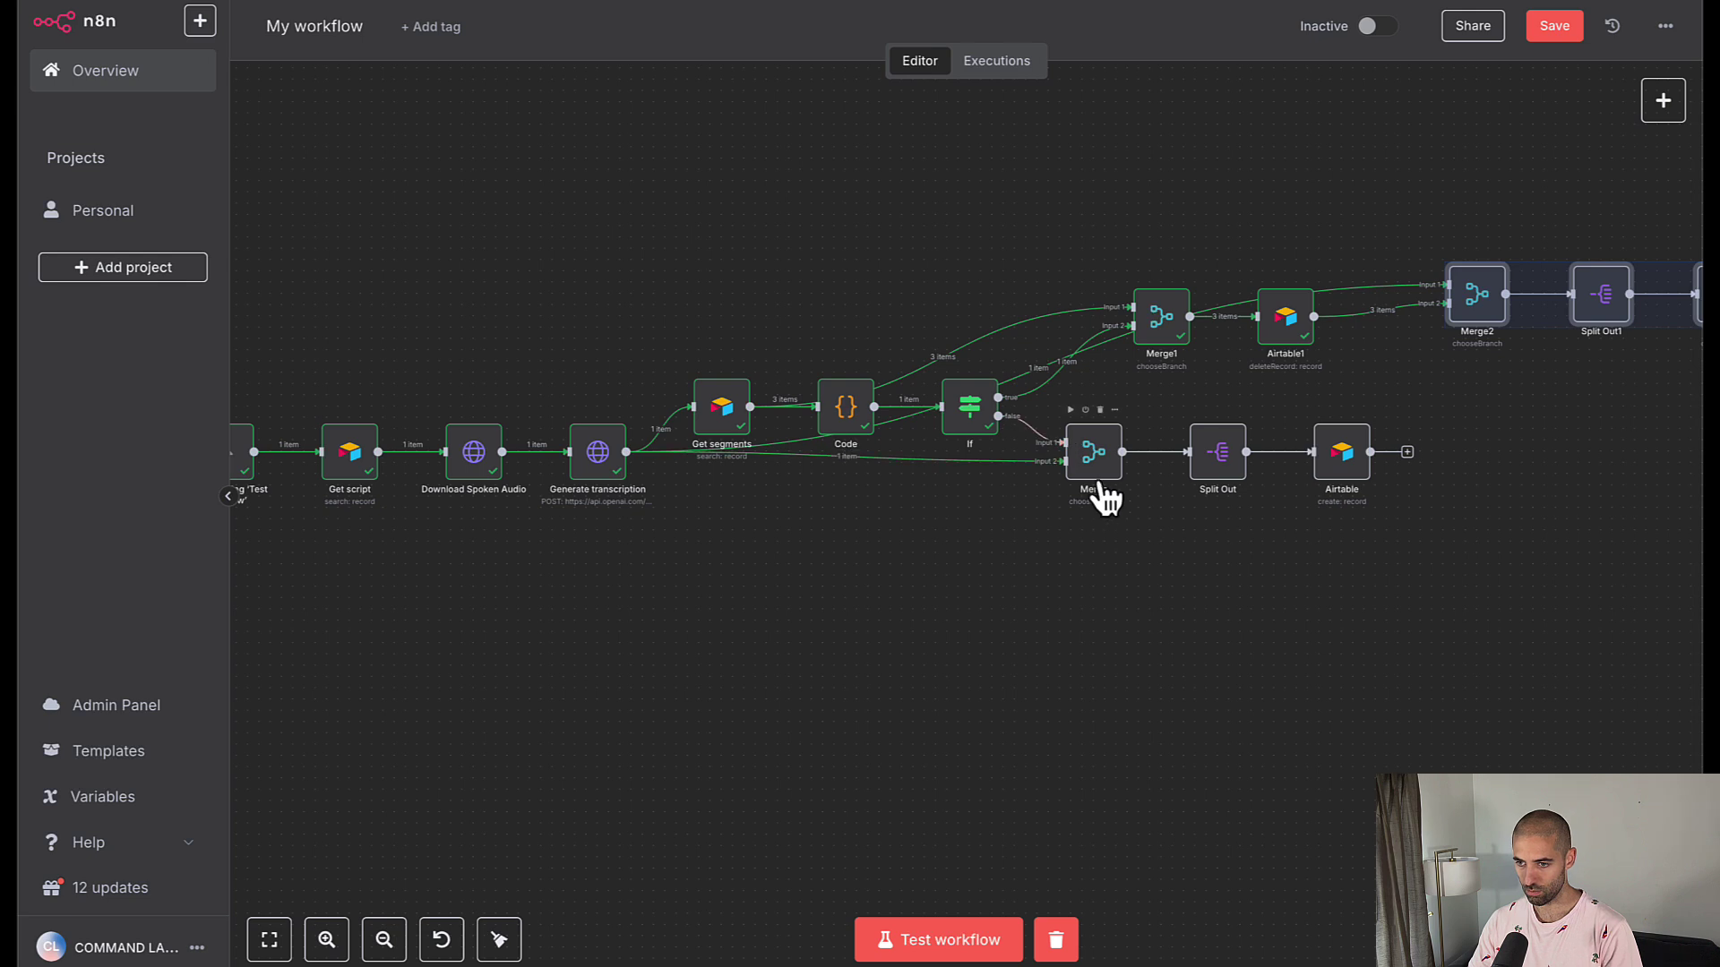
Set the copied Merge2 node to output the data of input 1
{"action": "double_click", "coordinate": [1476, 296]}
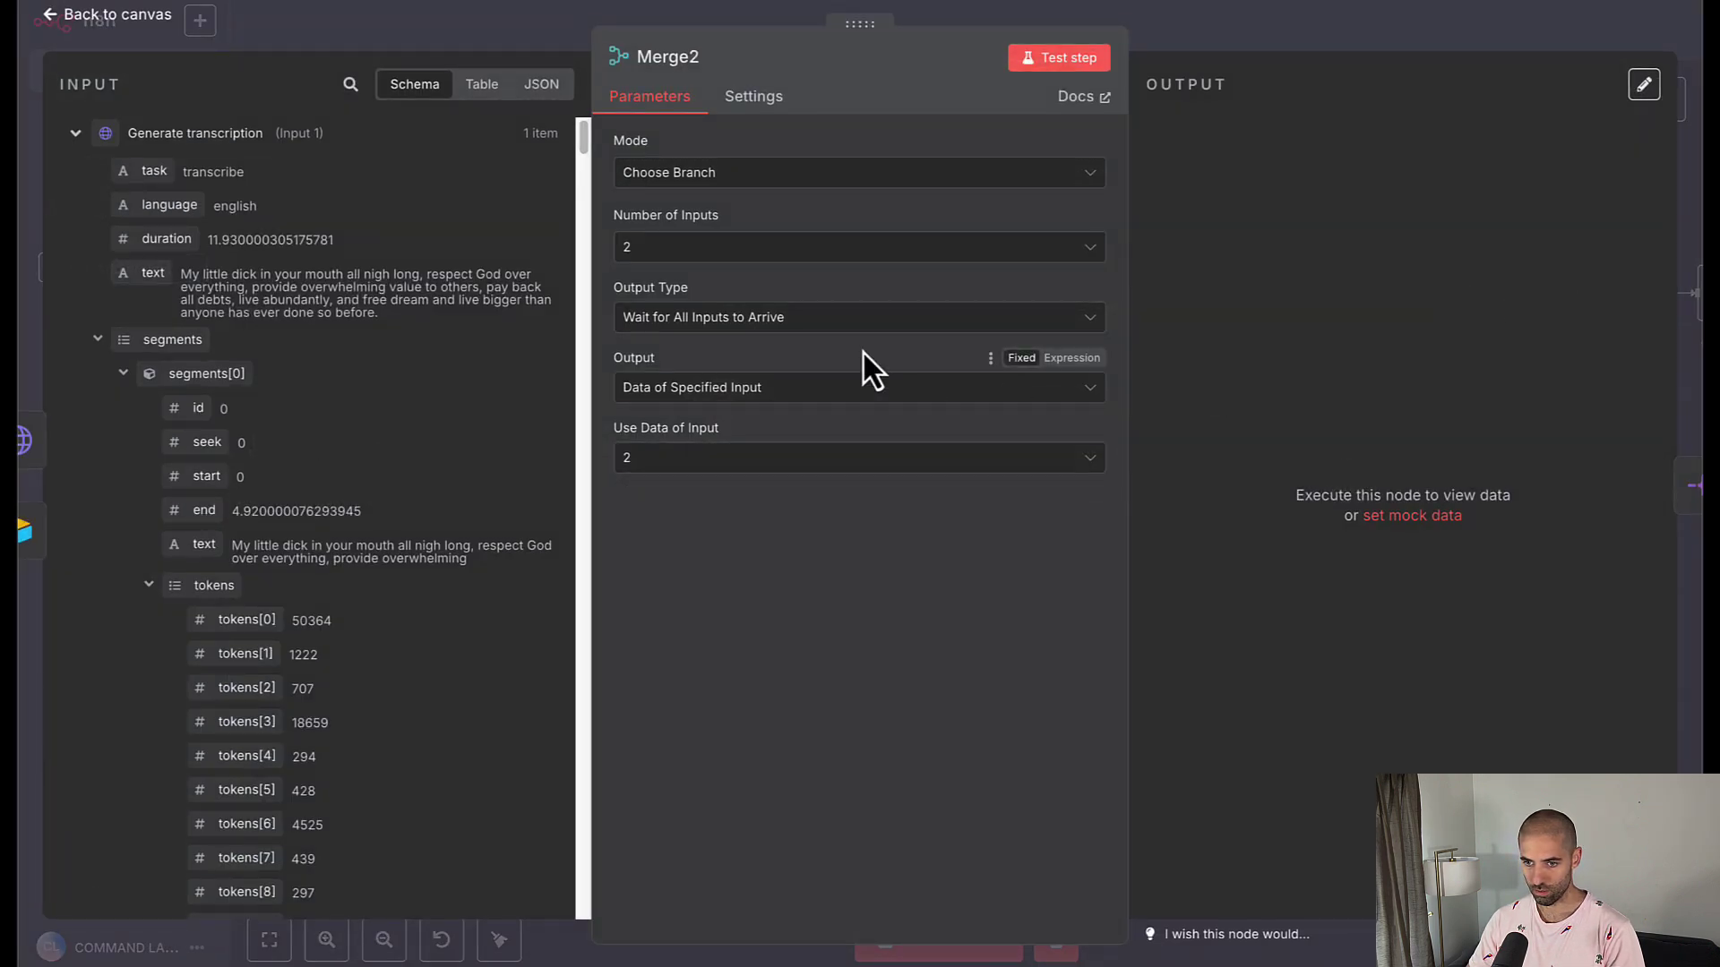
{"action": "left_click", "coordinate": [714, 461]}
{"action": "left_click", "coordinate": [715, 518]}
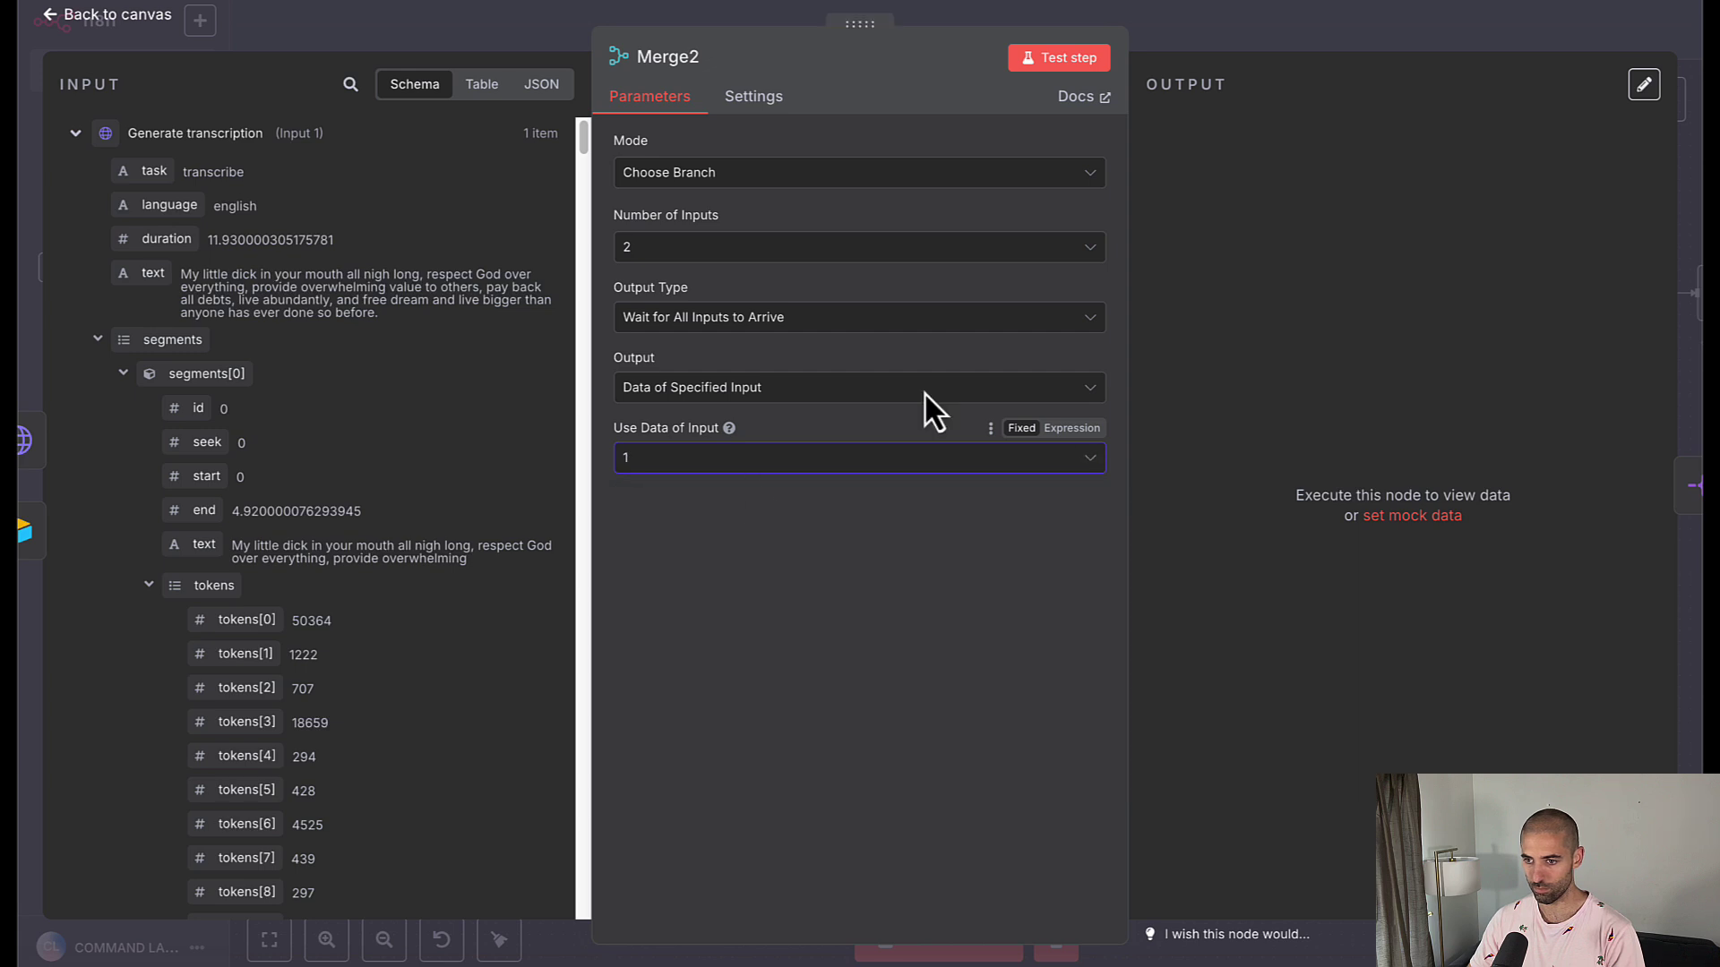
{"action": "left_click", "coordinate": [1313, 36]}
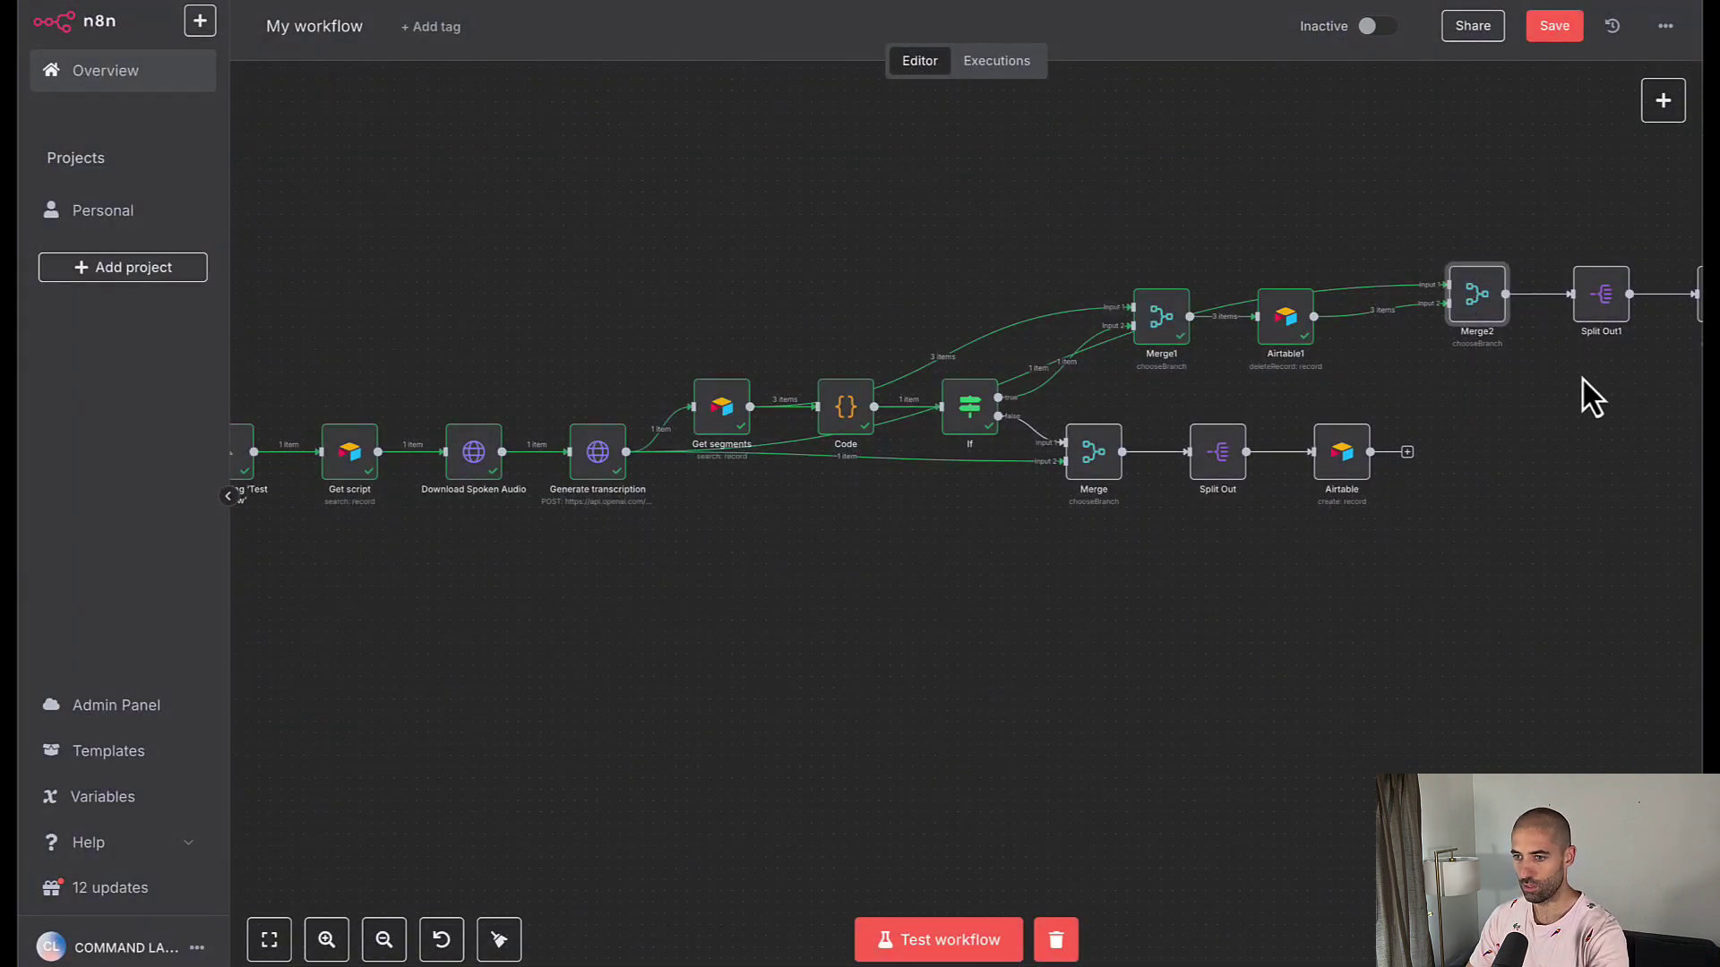
Check the settings of the copied Split Out1 node and save the workflow
{"action": "scroll", "coordinate": [1566, 387], "scroll_direction": "right", "scroll_amount": 5}
{"action": "double_click", "coordinate": [1119, 273]}
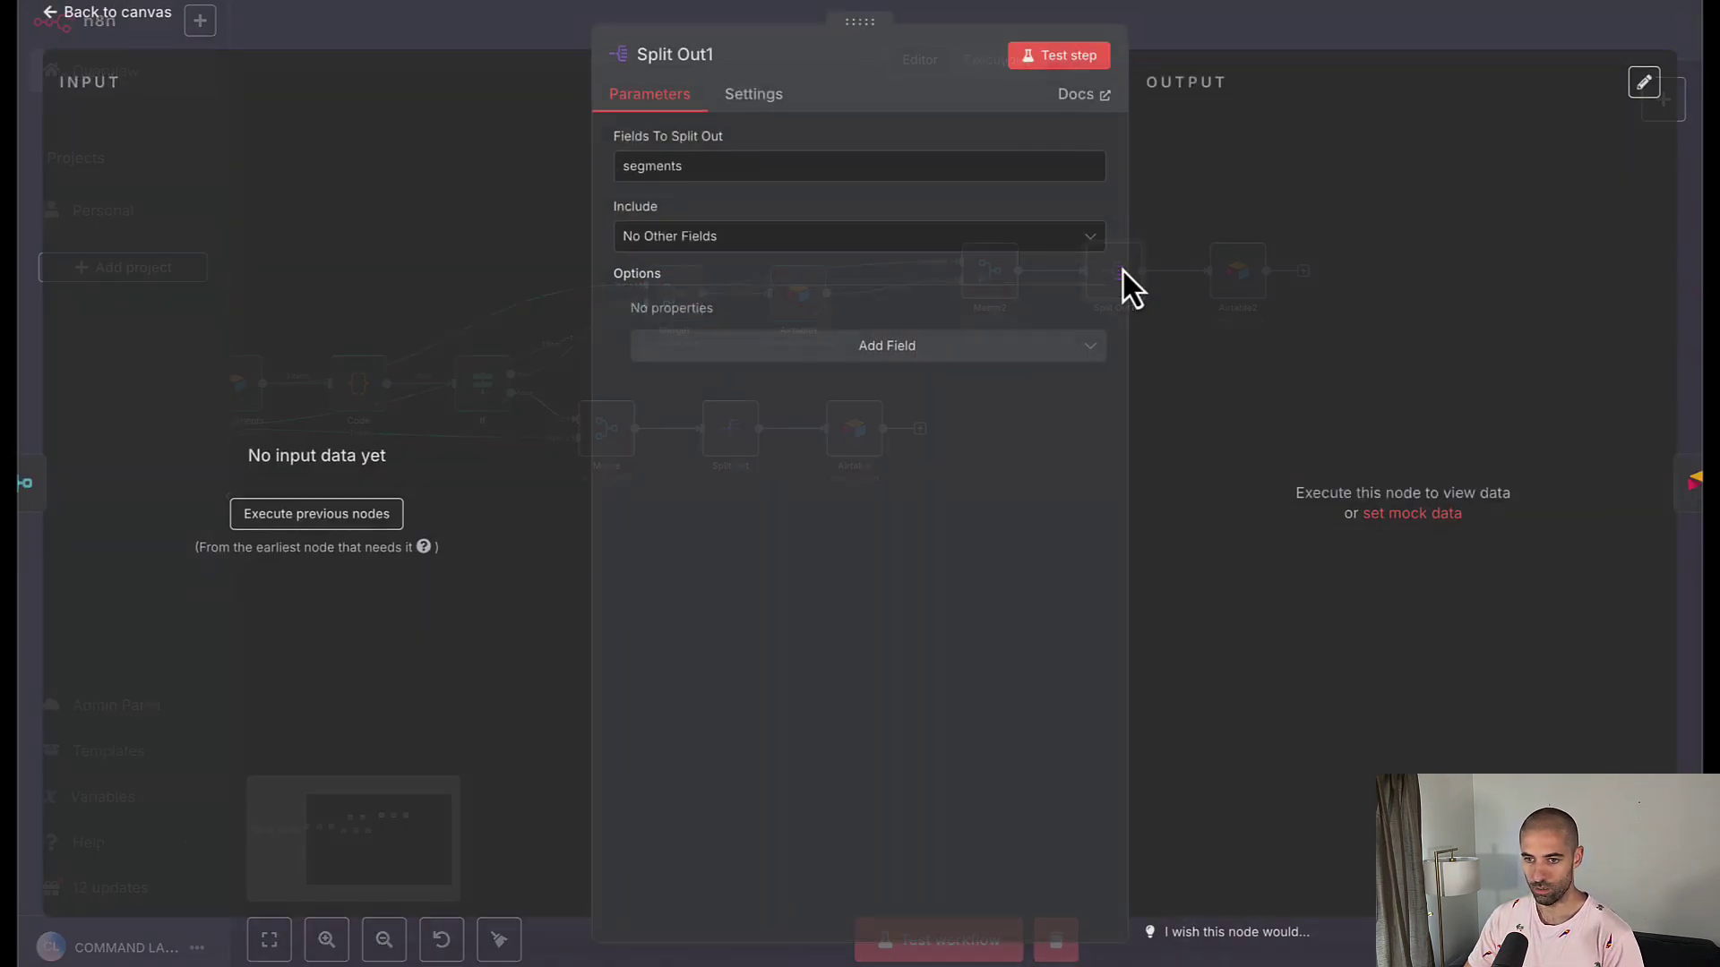
{"action": "left_click", "coordinate": [1277, 39]}
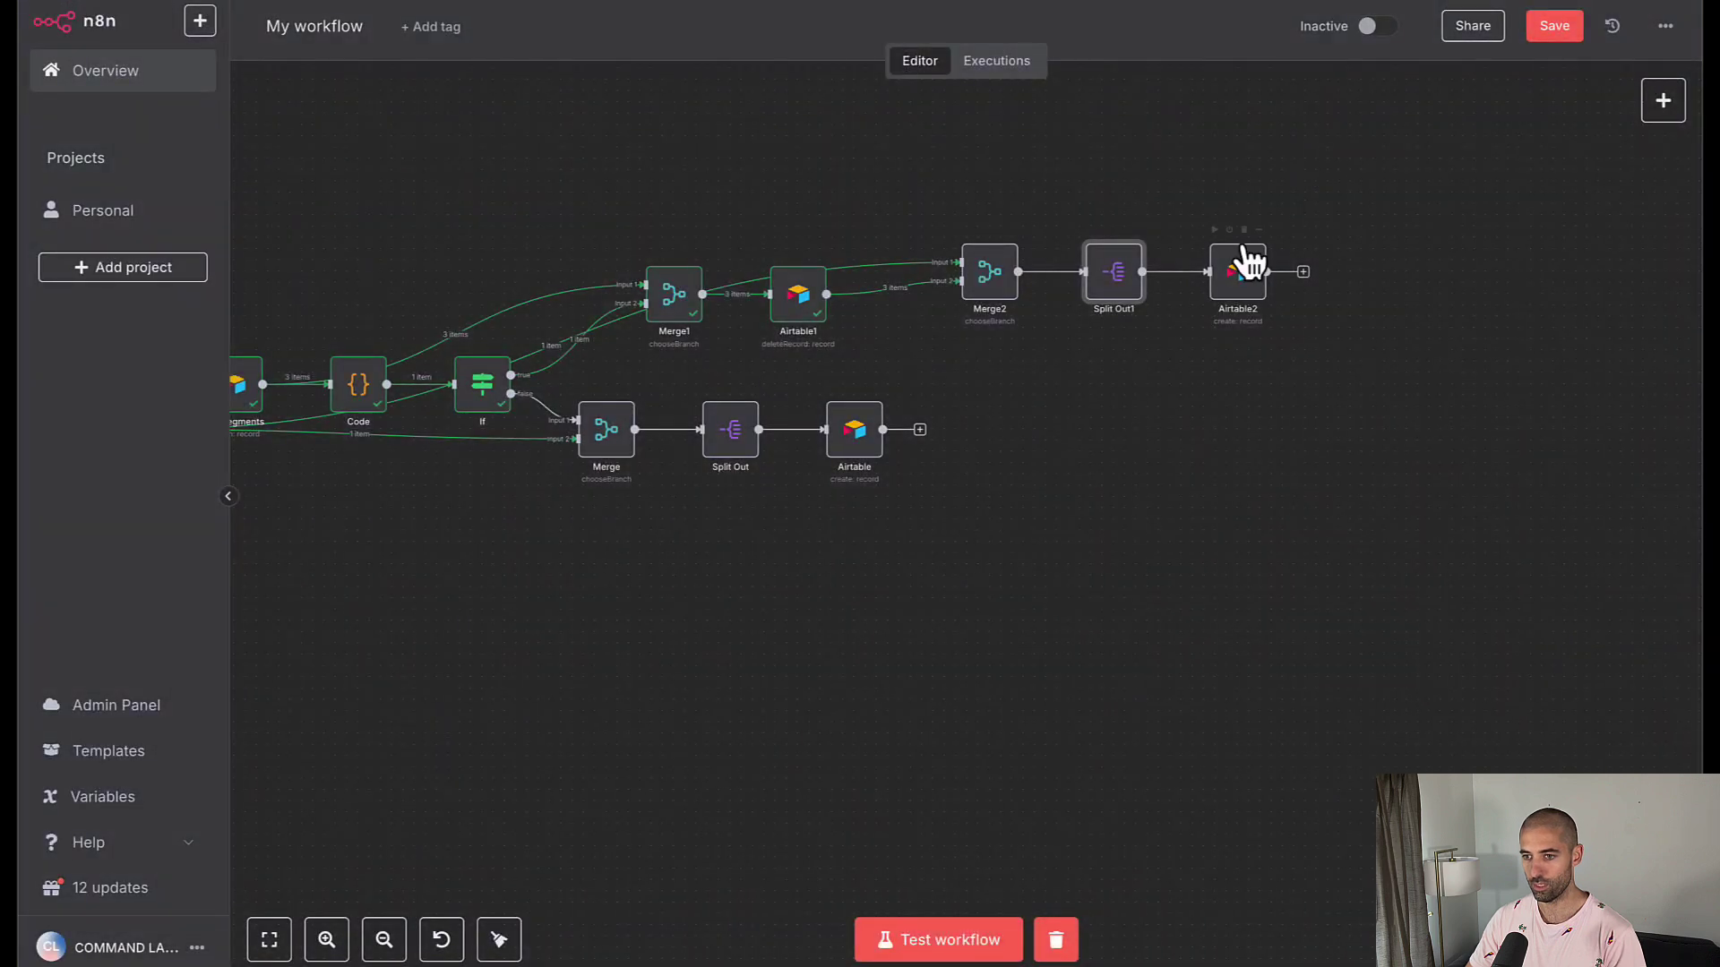
{"action": "left_click", "coordinate": [1186, 186]}
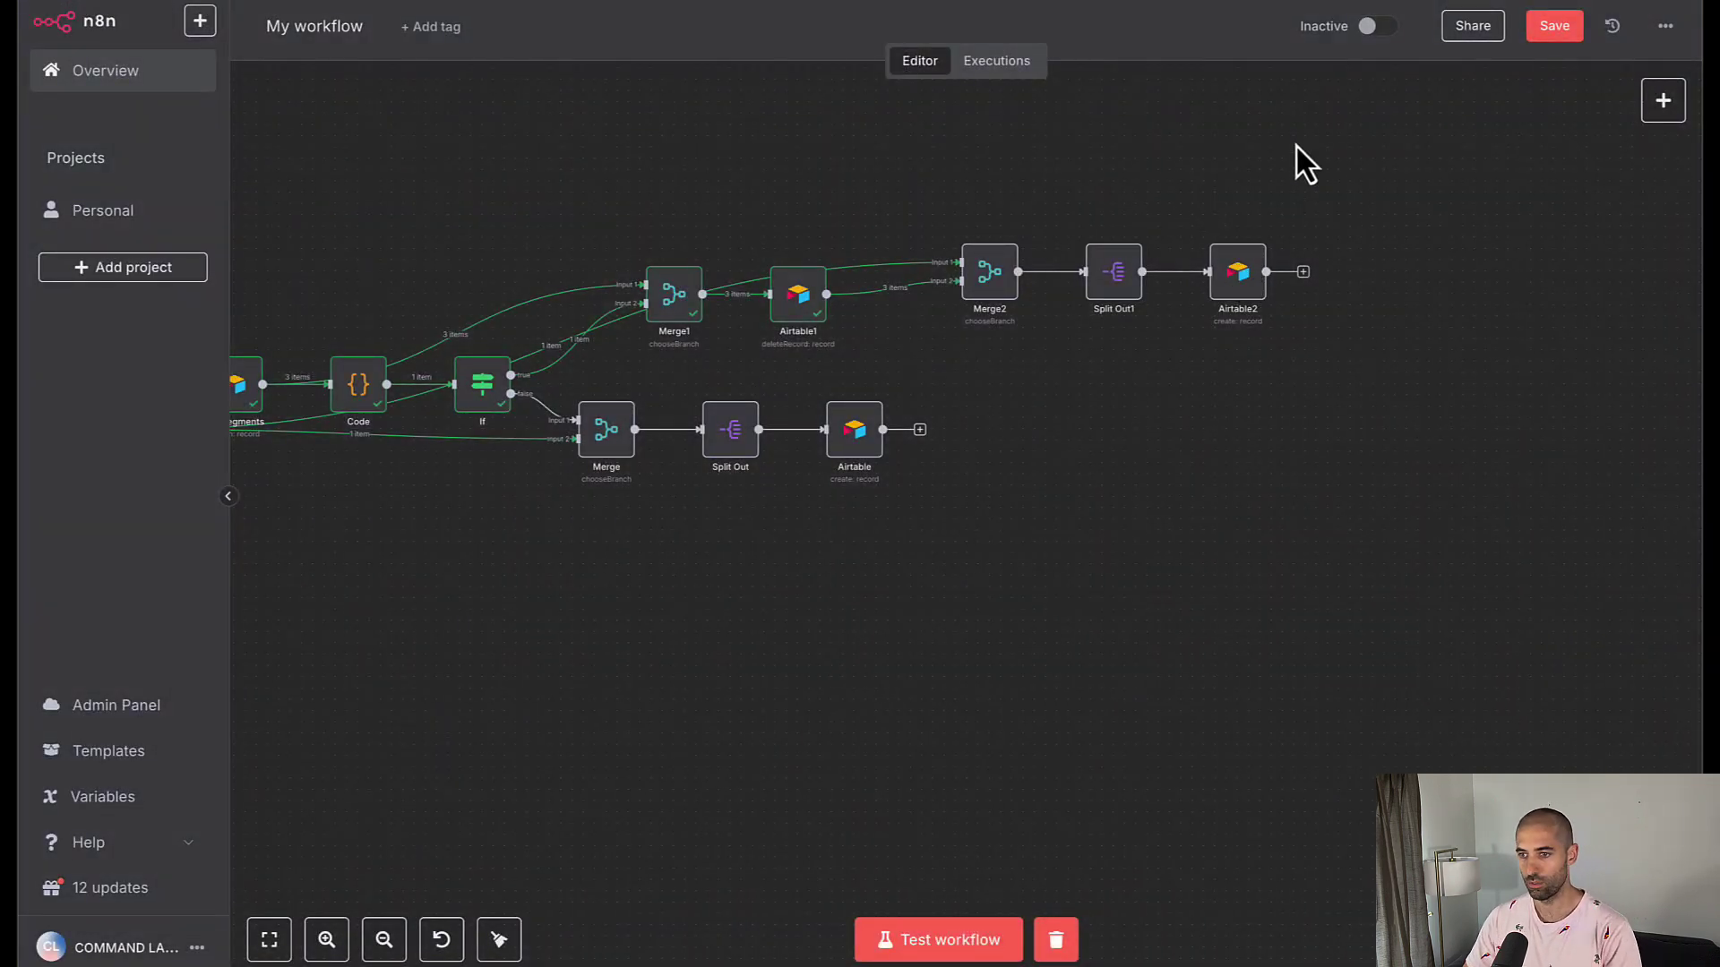
{"action": "left_click", "coordinate": [1560, 27]}
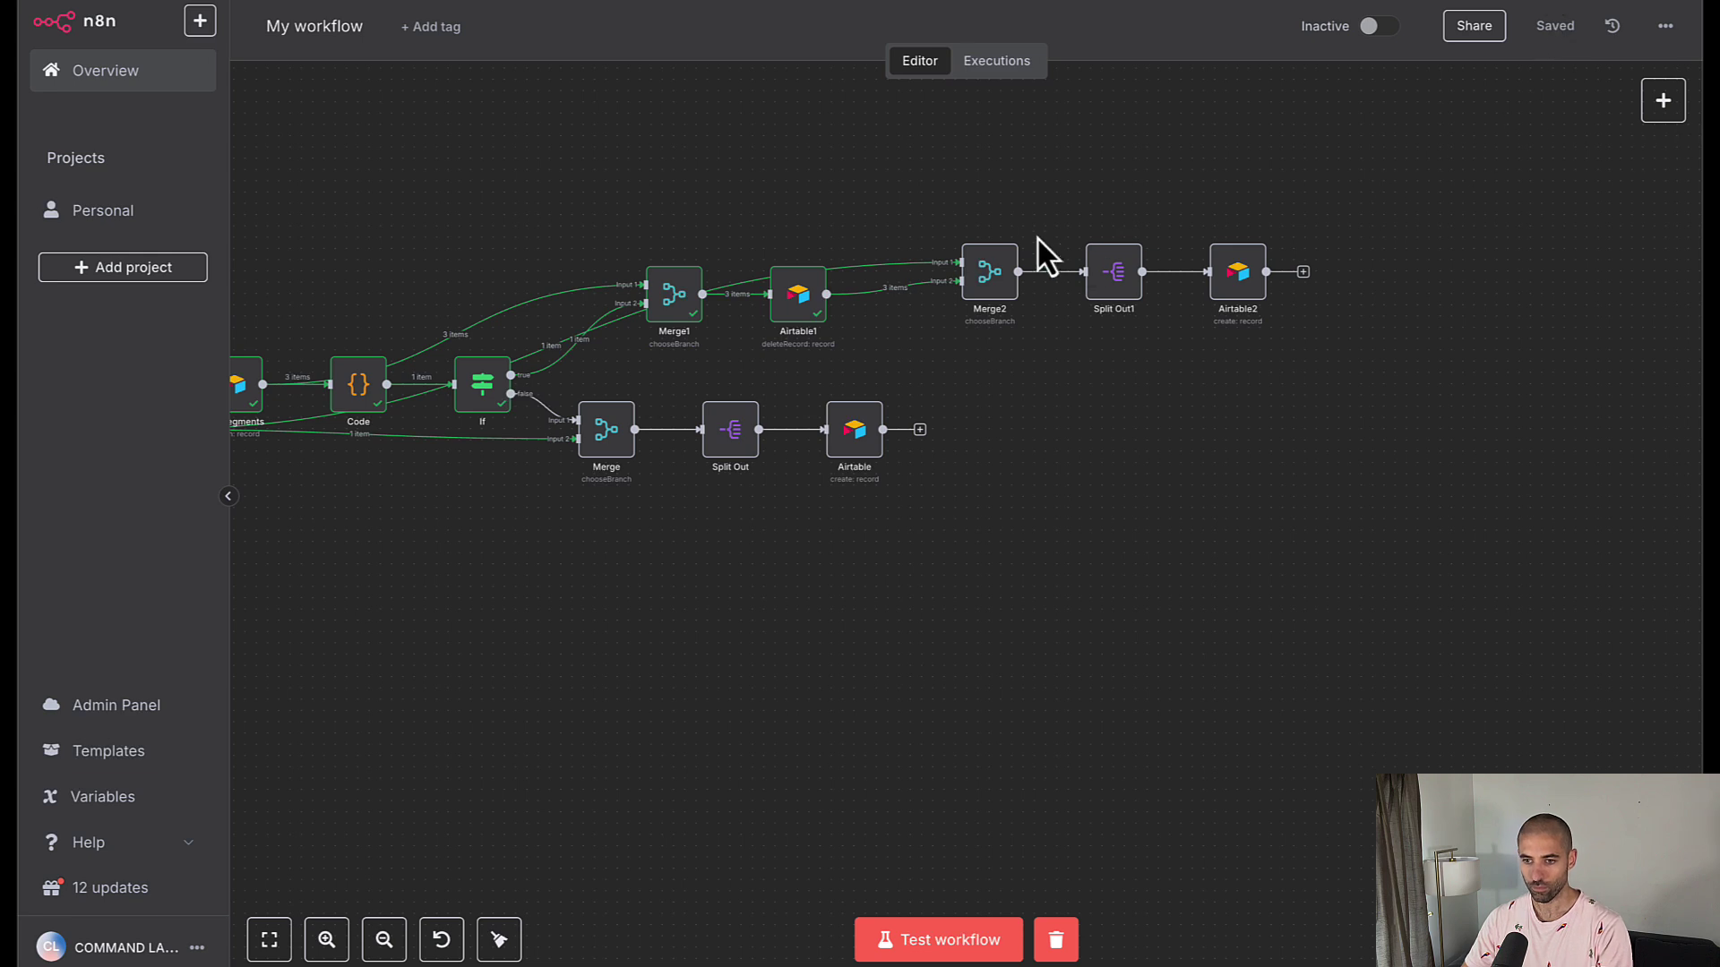
Tidy up the workflow's node layout, and switch to Airtable to look through the Segments table's fields
{"action": "left_click", "coordinate": [499, 940]}
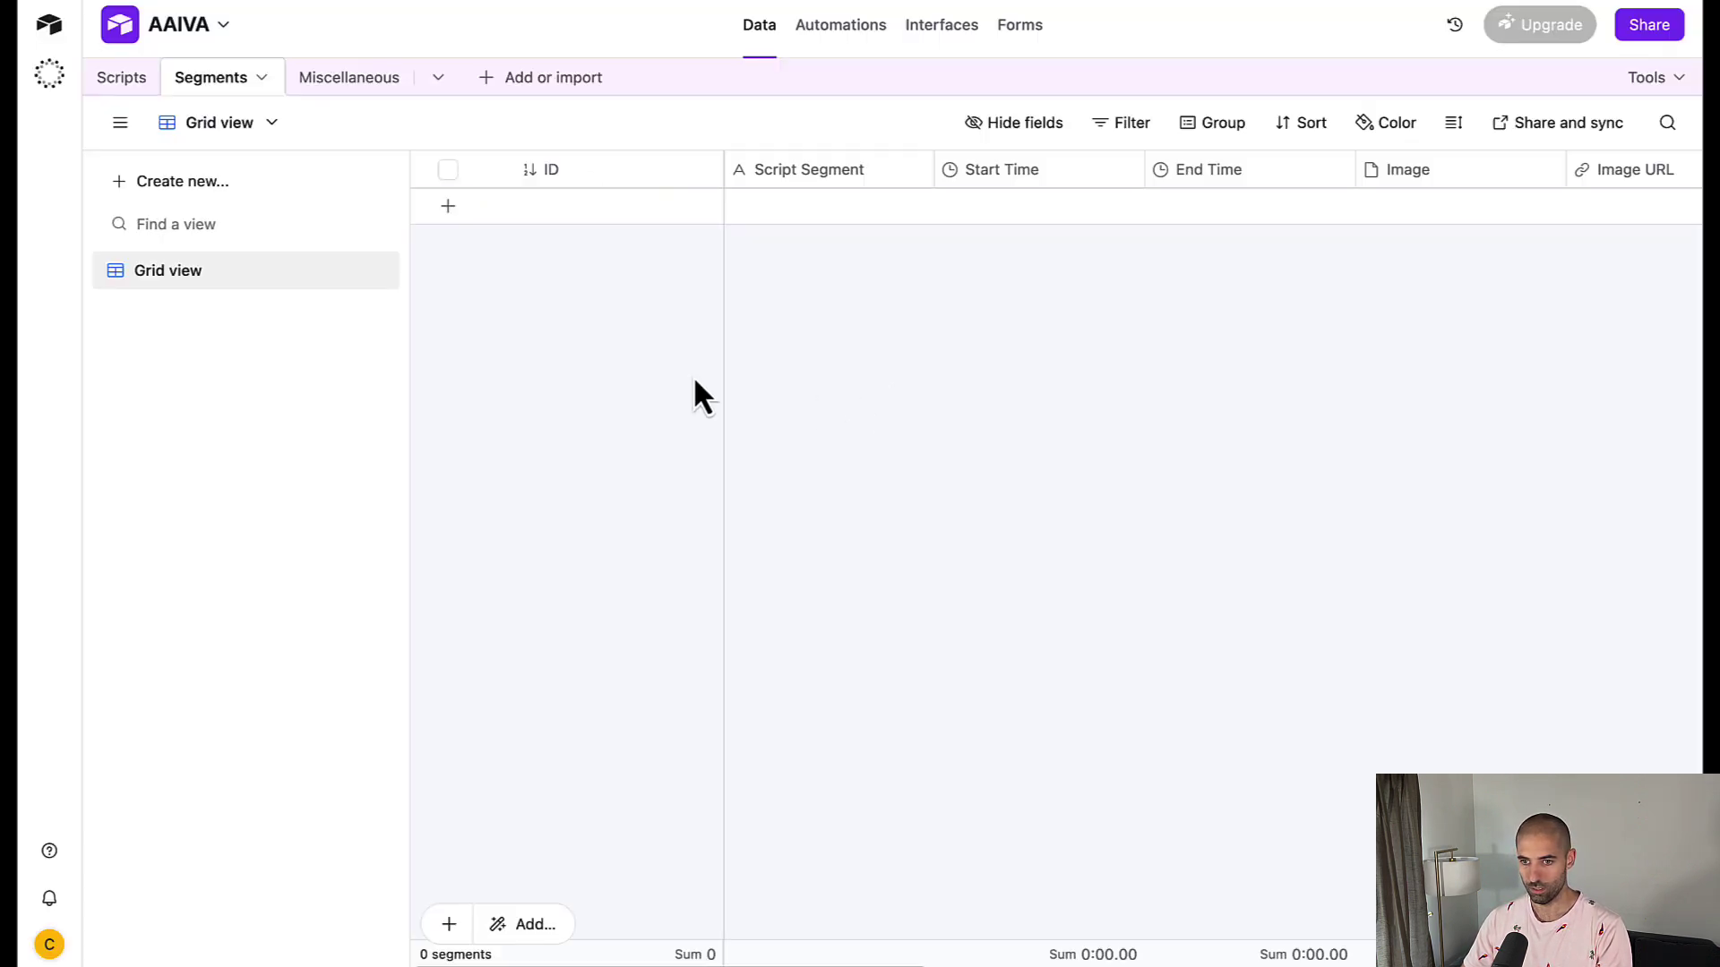
{"action": "scroll", "coordinate": [638, 336], "scroll_direction": "right", "scroll_amount": 10}
{"action": "scroll", "coordinate": [637, 335], "scroll_direction": "left", "scroll_amount": 4}
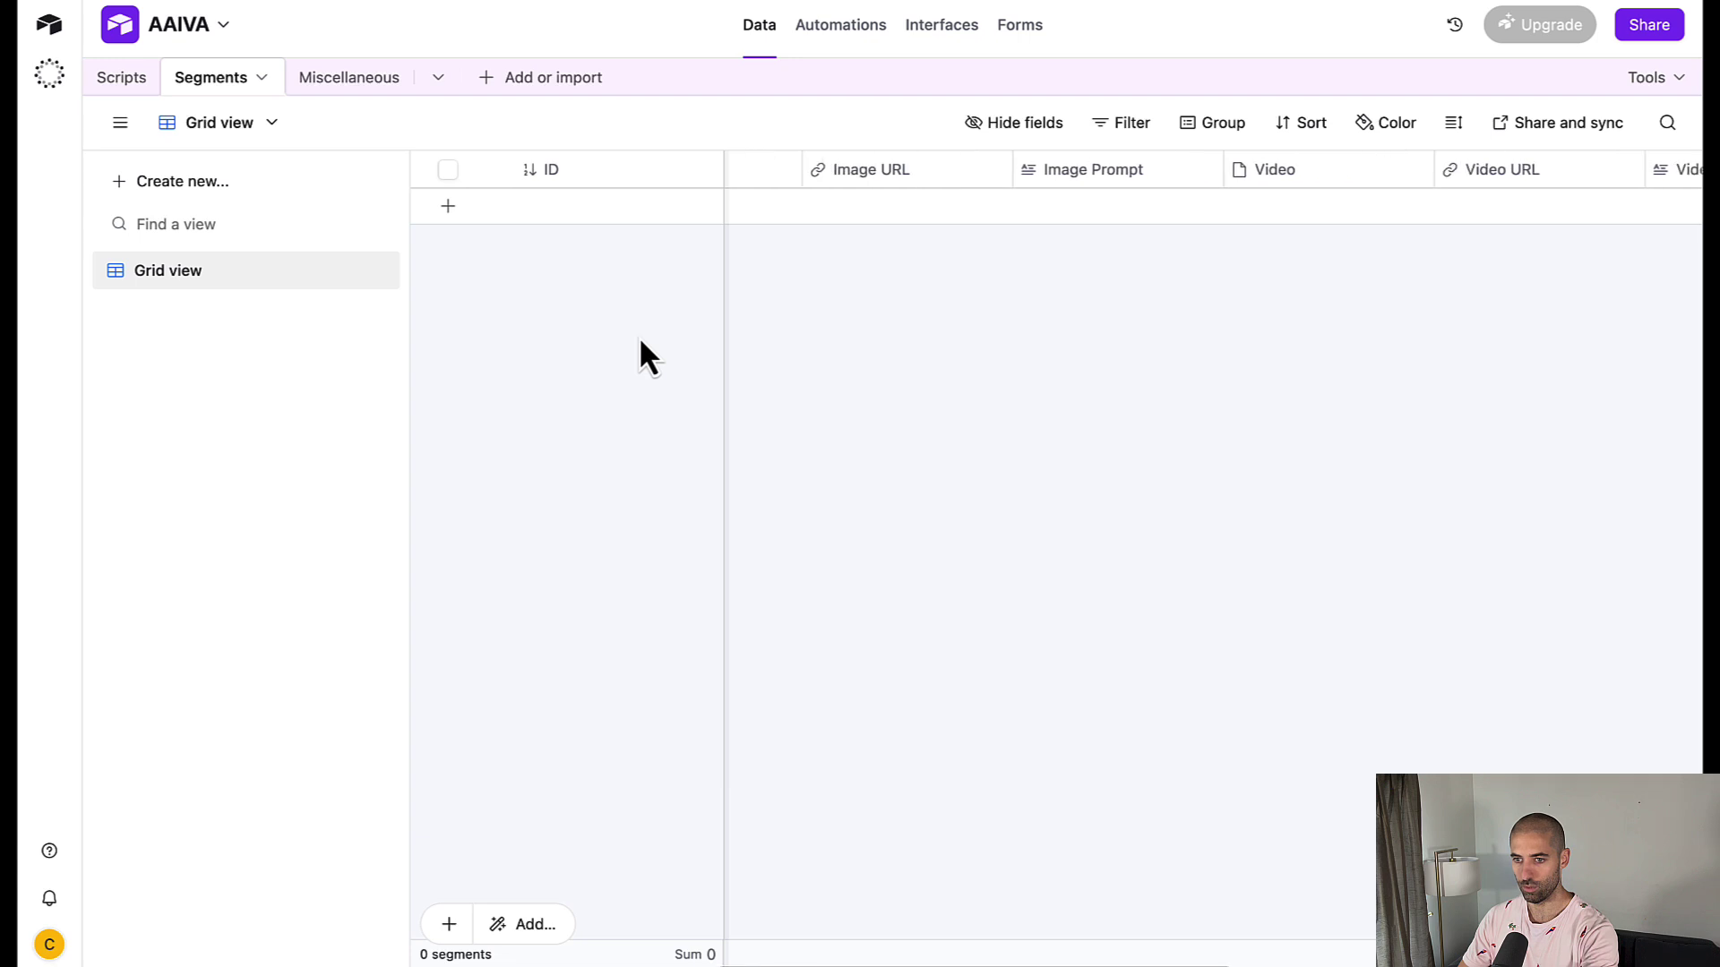
{"action": "scroll", "coordinate": [640, 341], "scroll_direction": "left", "scroll_amount": 5}
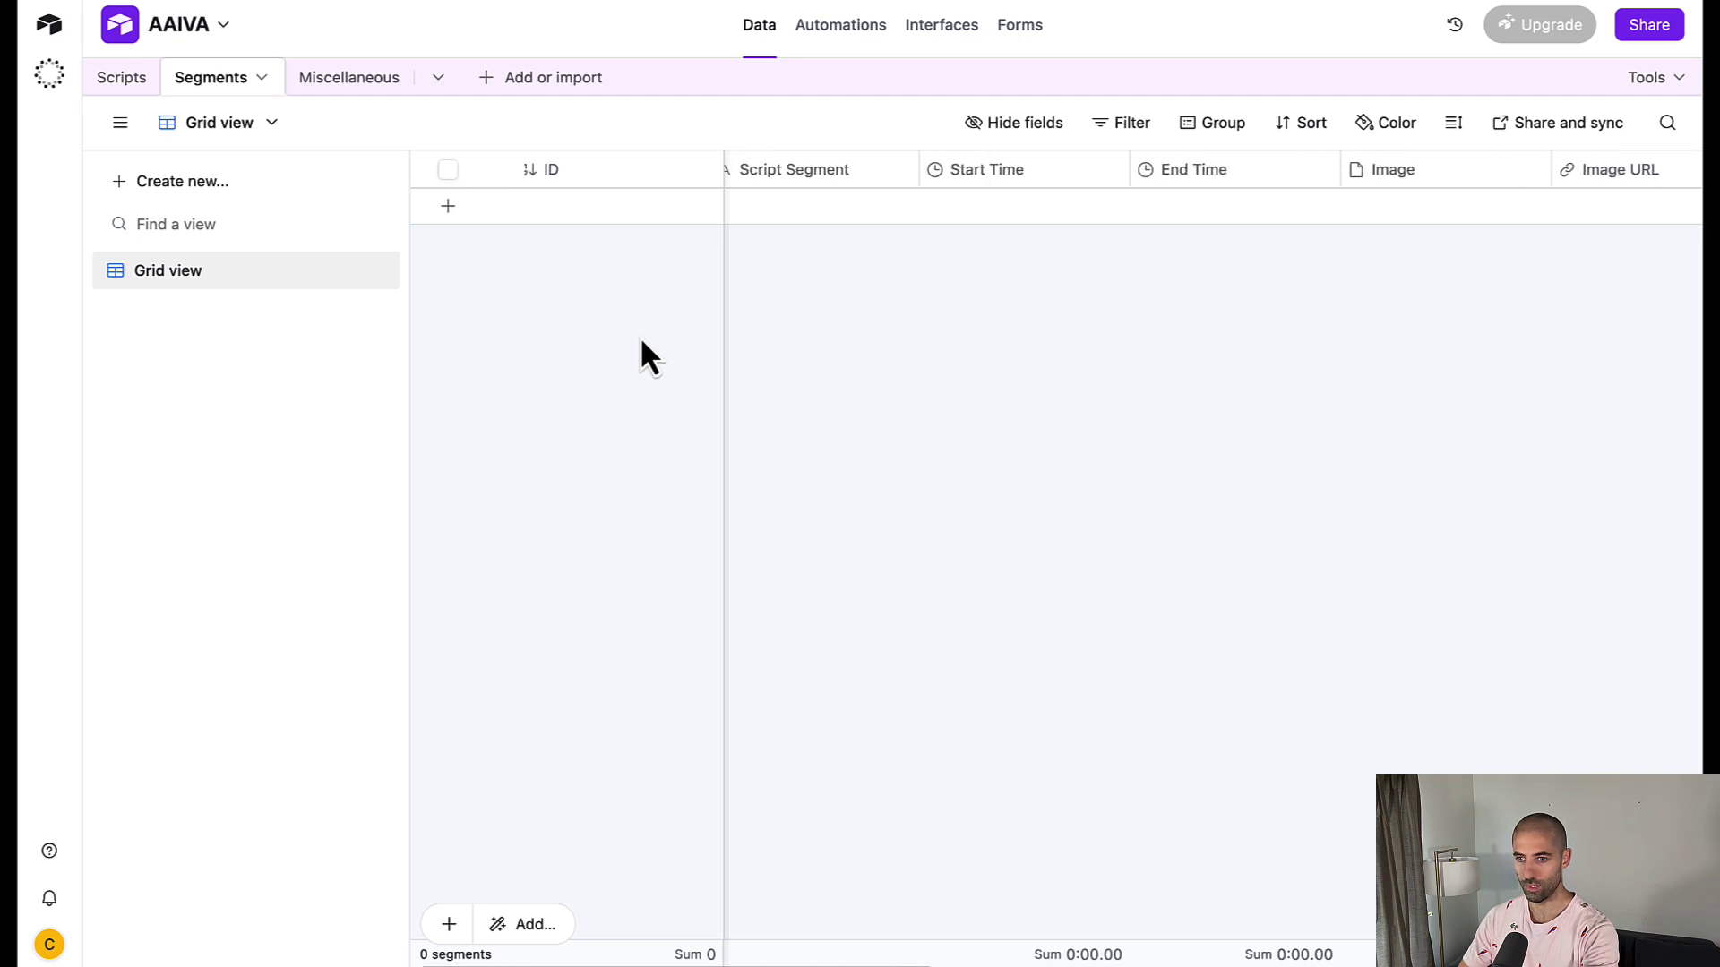
{"action": "scroll", "coordinate": [641, 342], "scroll_direction": "right", "scroll_amount": 1}
{"action": "scroll", "coordinate": [641, 342], "scroll_direction": "left", "scroll_amount": 2}
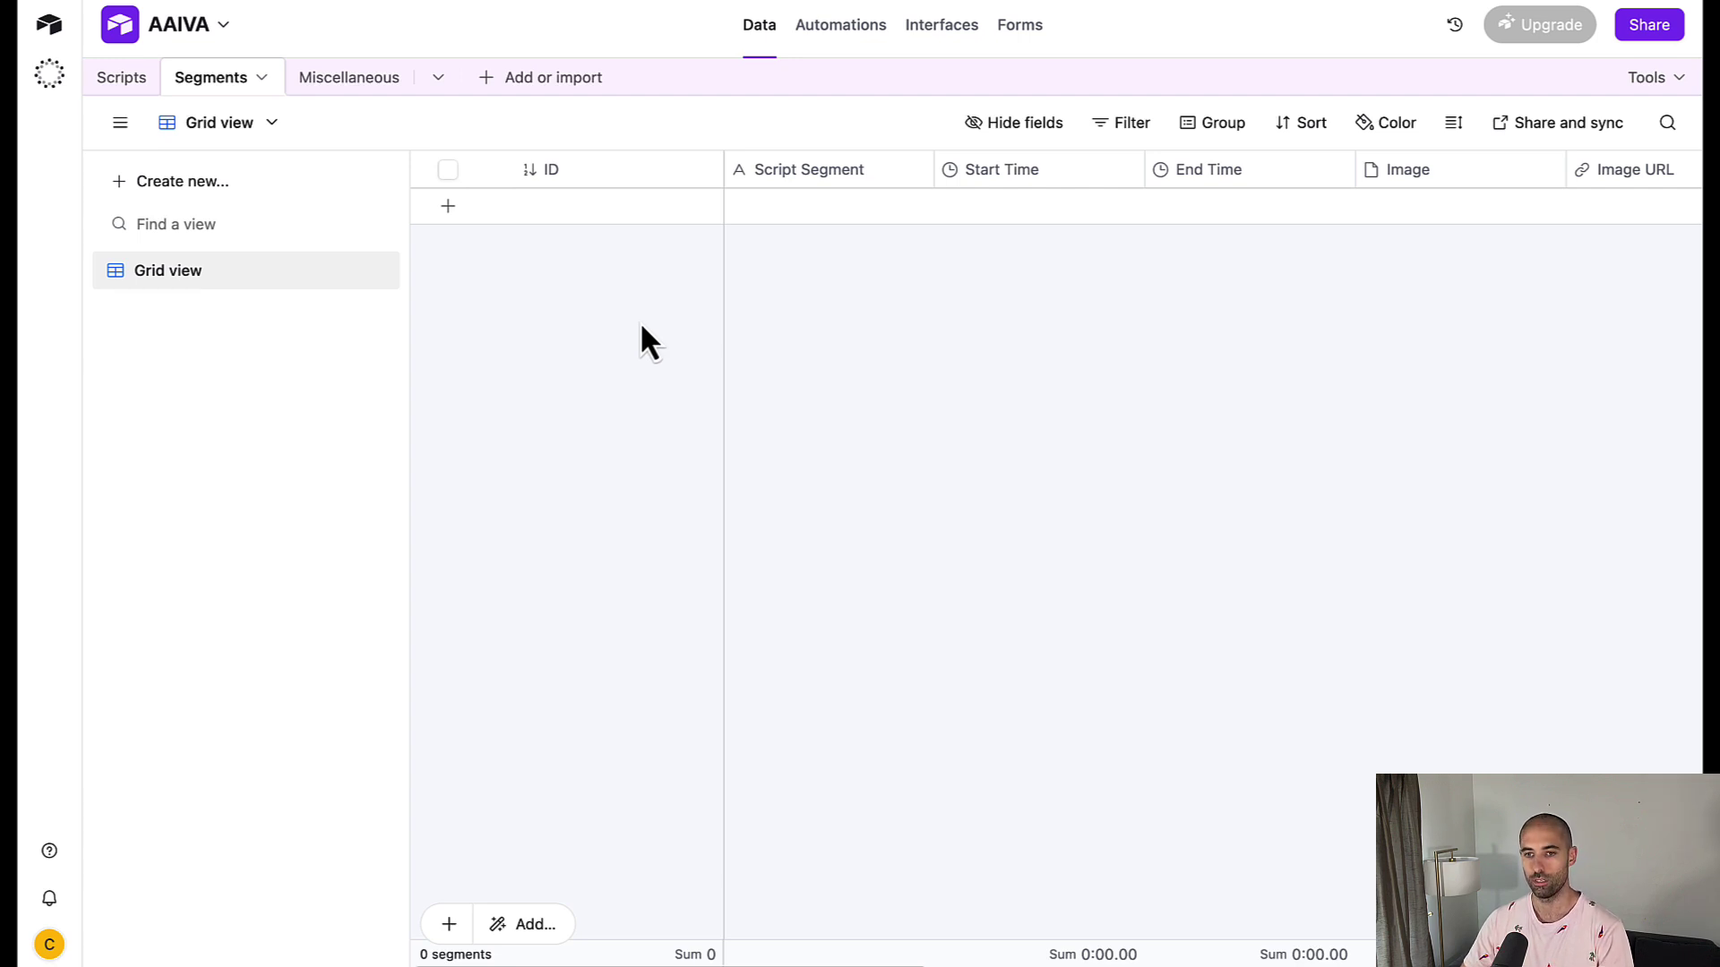
Back in n8n, test the whole workflow with the Segments table empty and check the created records in Airtable
{"action": "key", "text": "ctrl+Tab"}
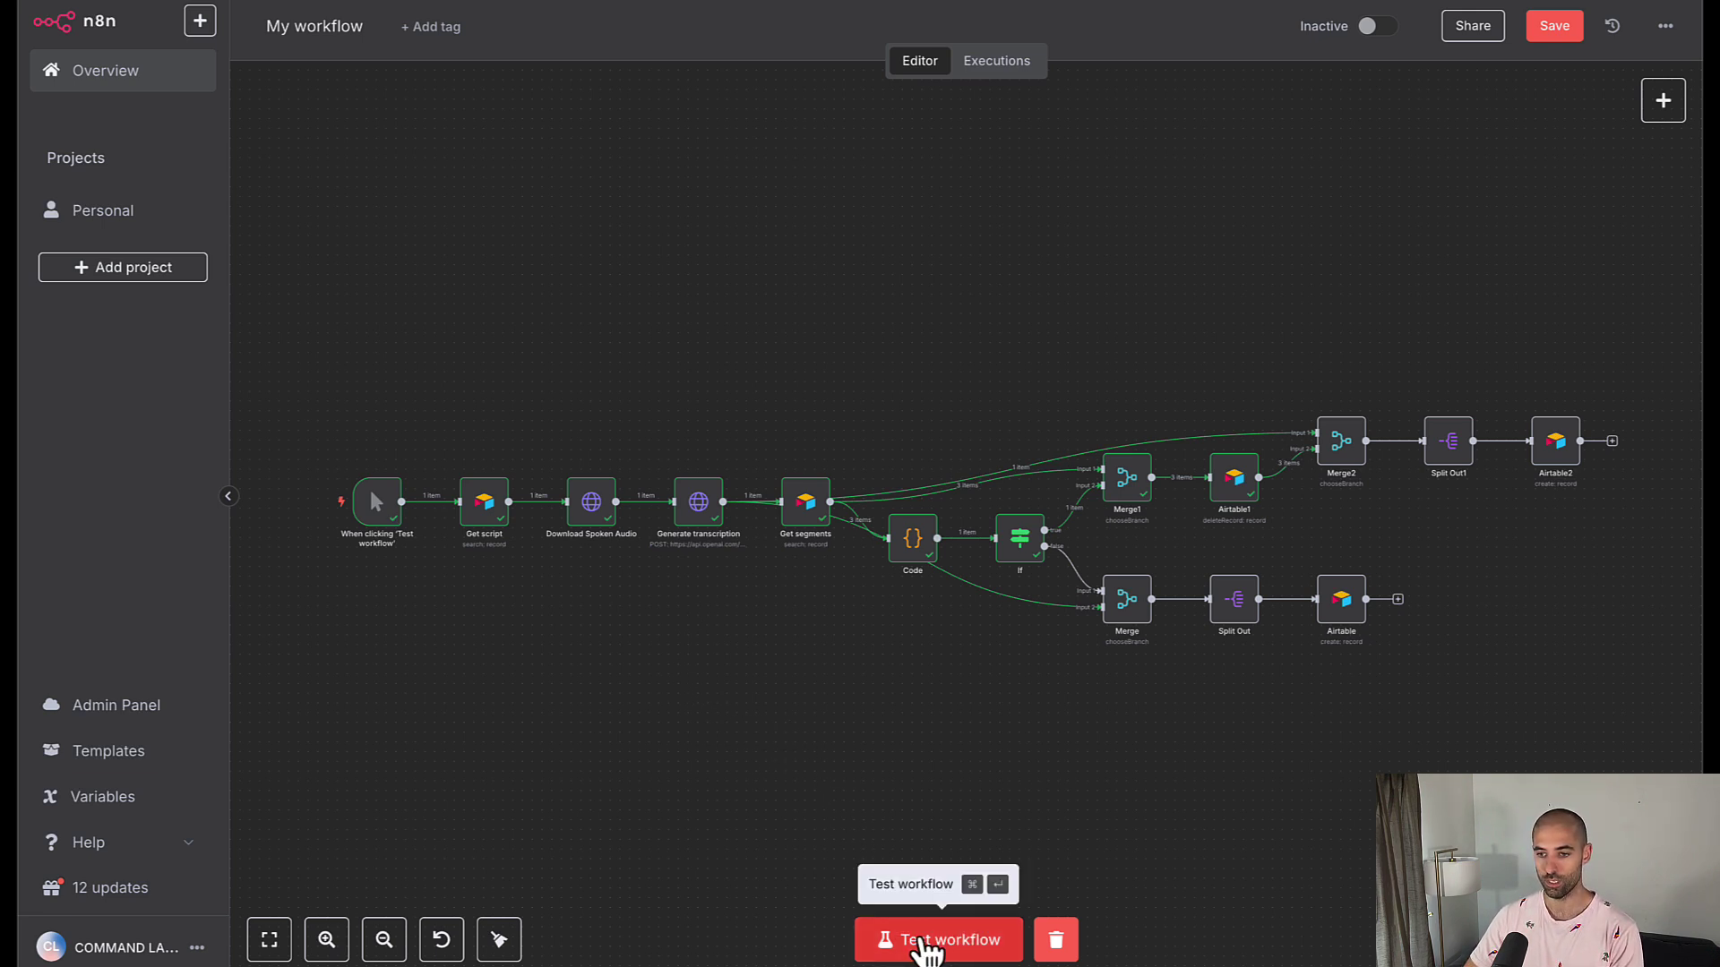
{"action": "left_click", "coordinate": [925, 948]}
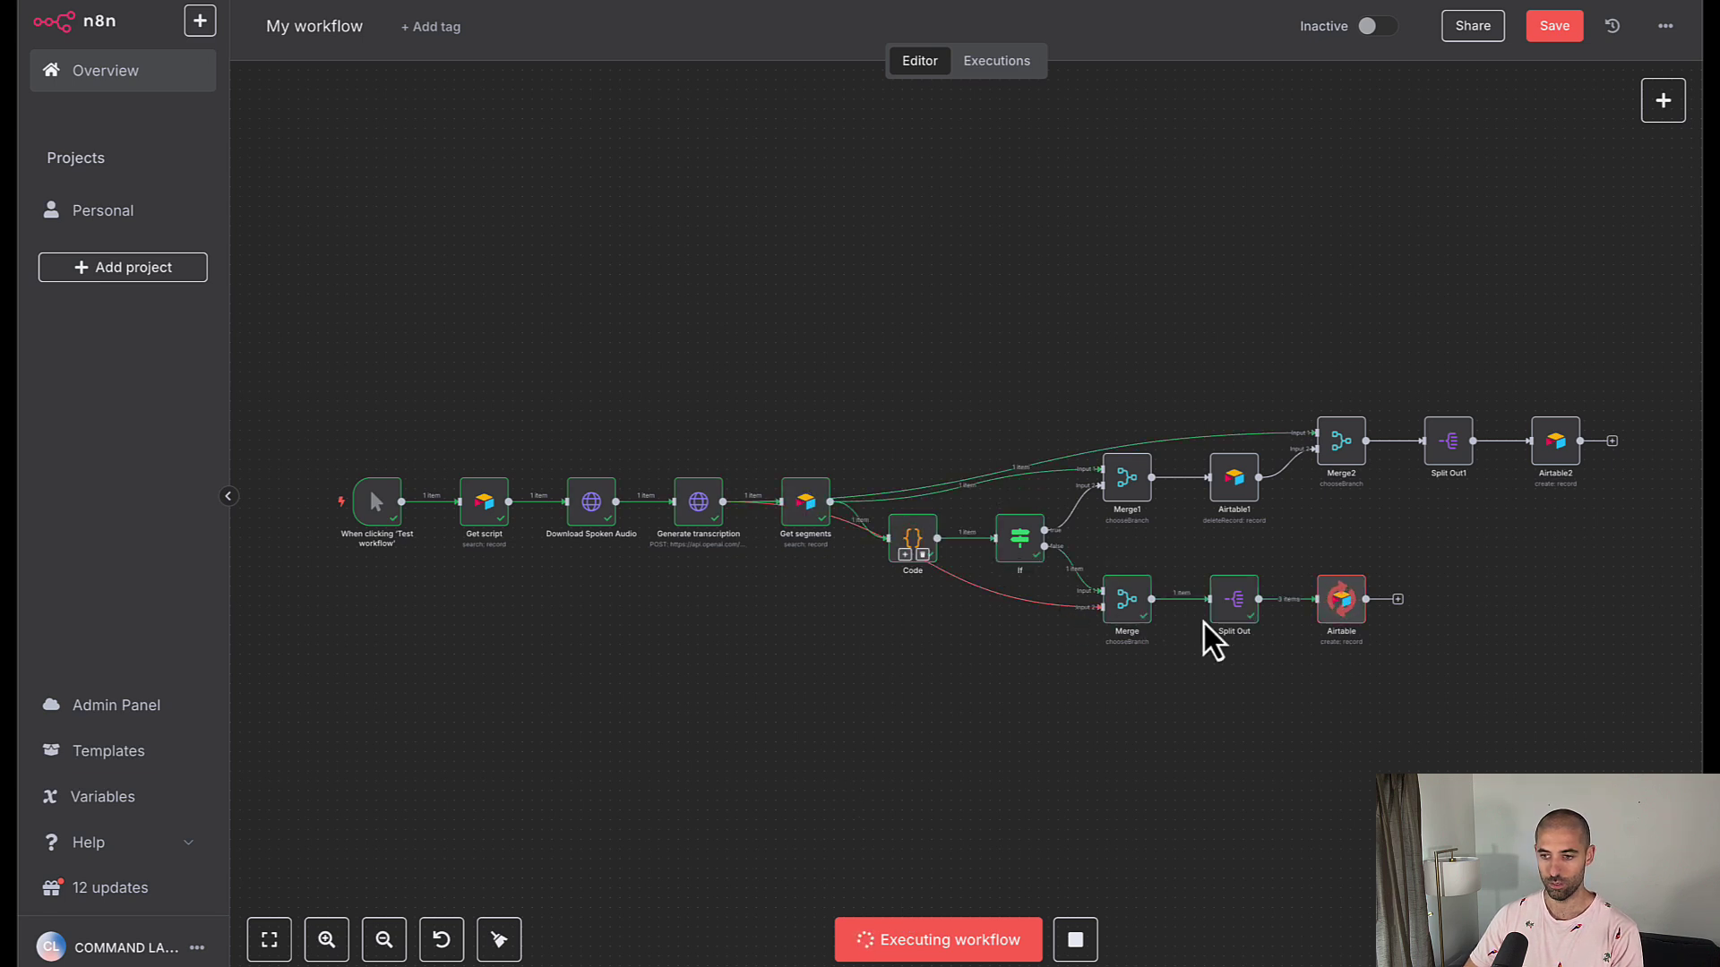
{"action": "key", "text": "ctrl+Tab"}
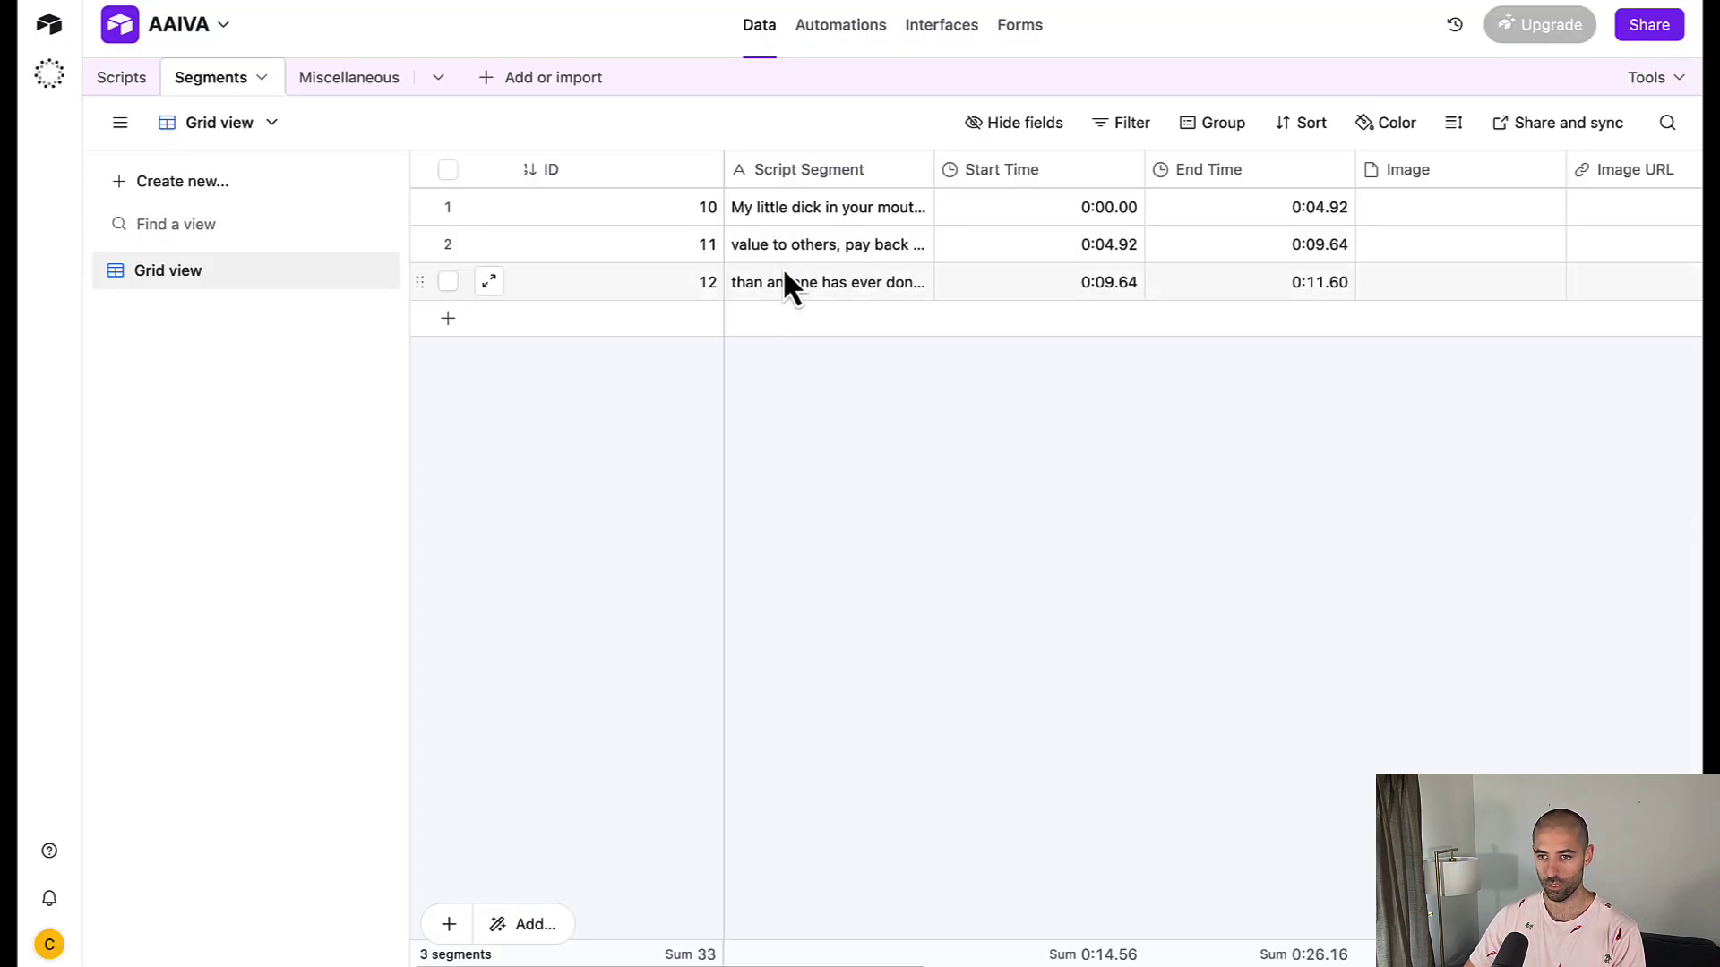
Return to n8n, test the workflow again with segments already present, and check the replaced records in Airtable
{"action": "key", "text": "ctrl+Tab"}
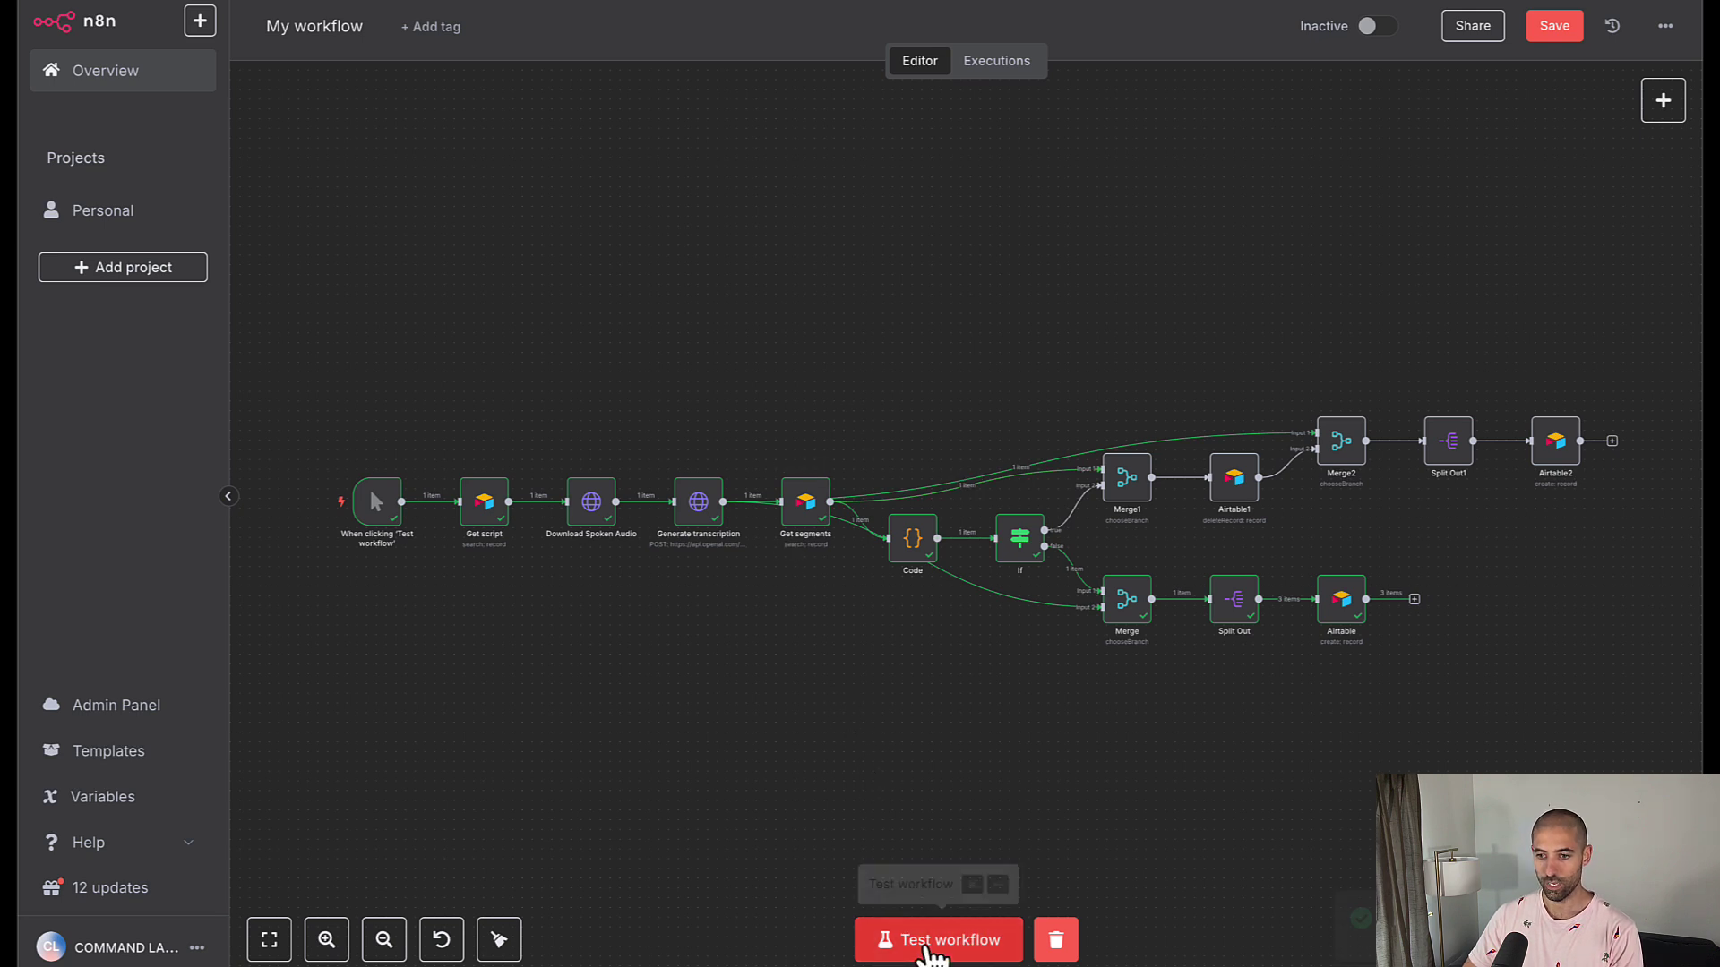
{"action": "left_click", "coordinate": [934, 945]}
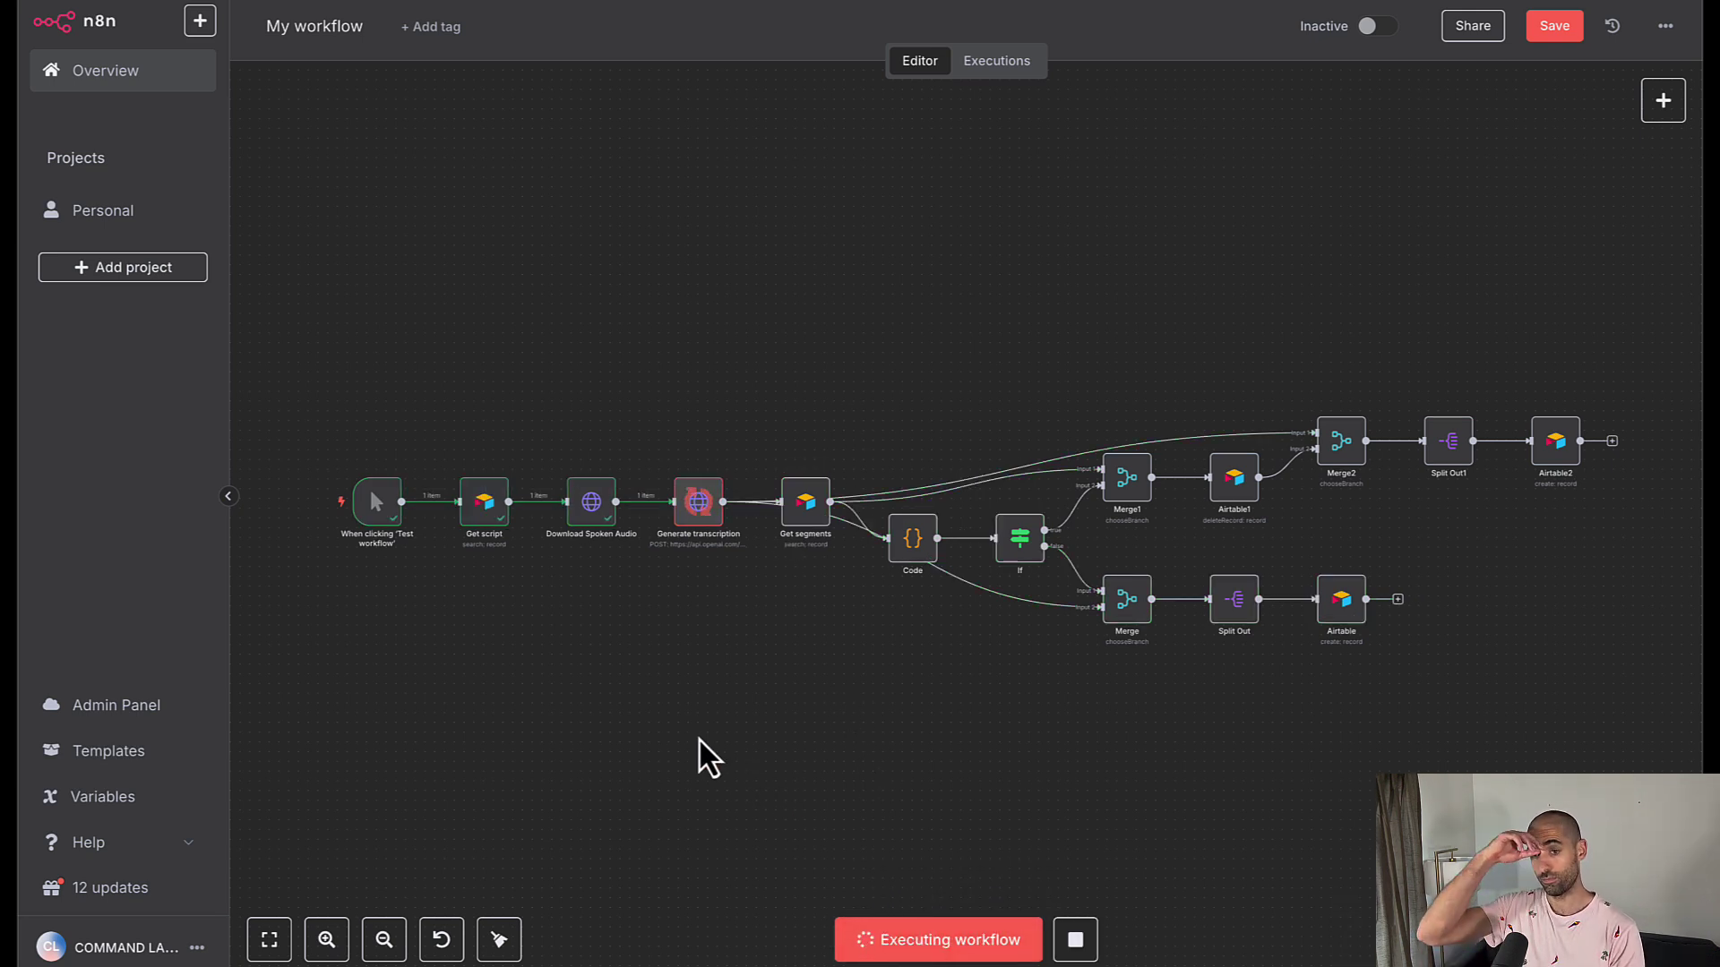
{"action": "key", "text": "ctrl+Tab"}
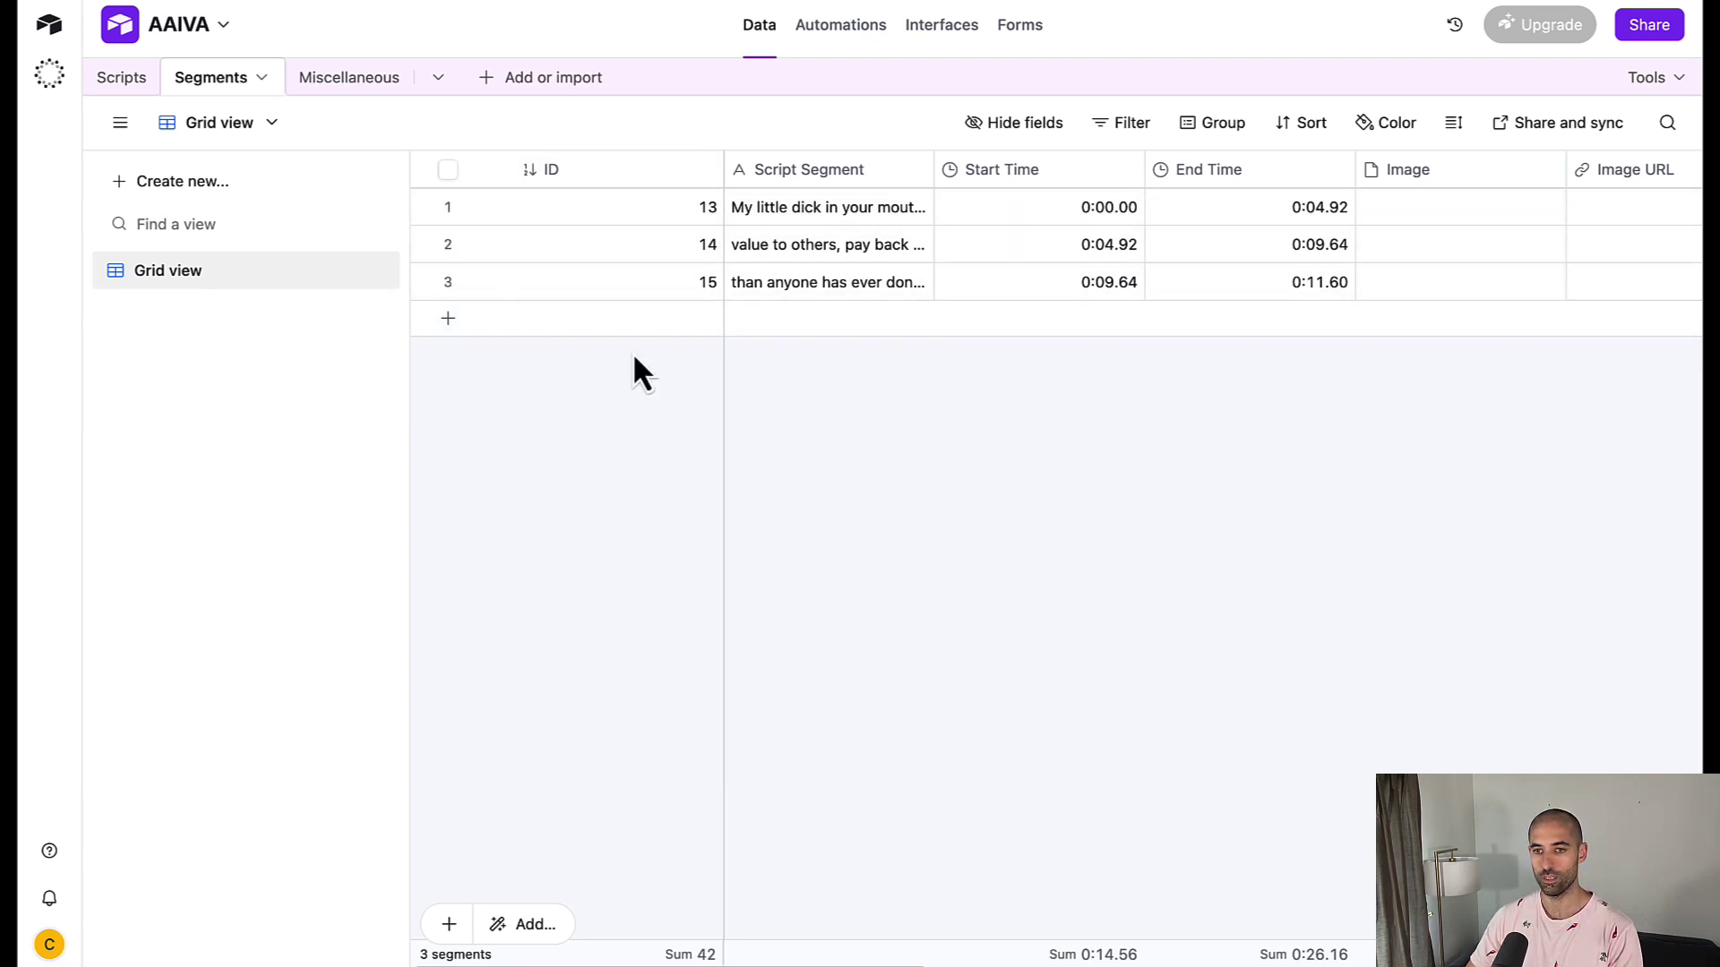
Switch back to n8n, save the workflow, and rename it Segment Spoken Audio
{"action": "key", "text": "ctrl+Tab"}
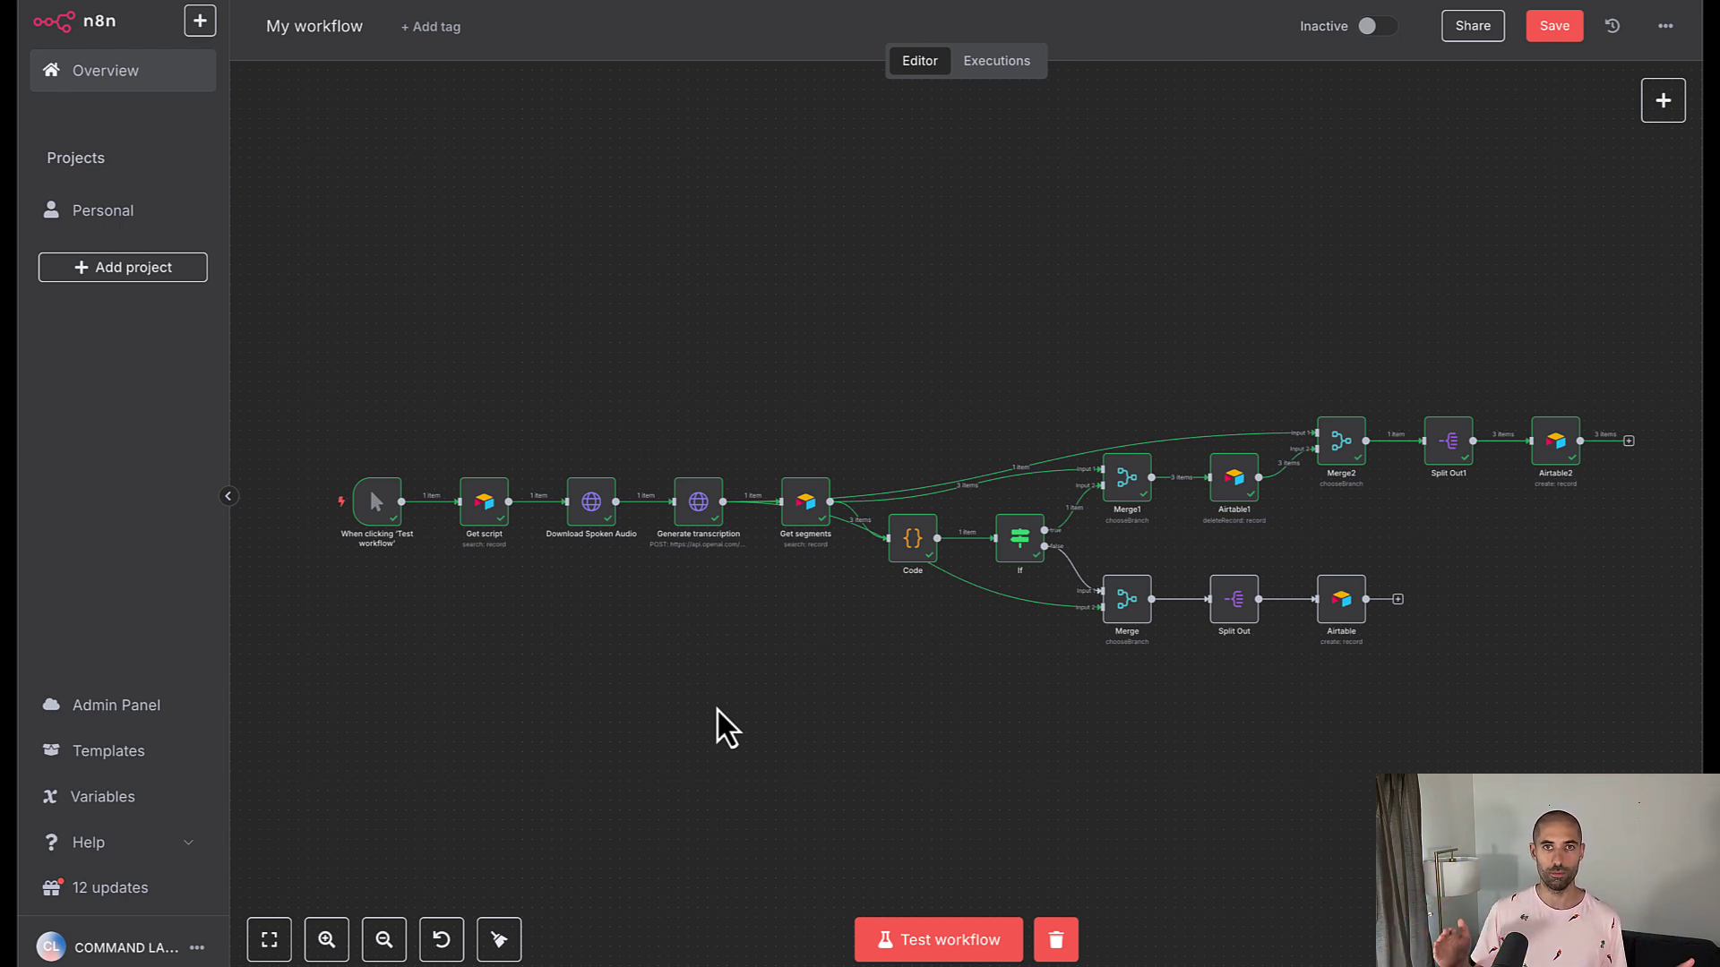
{"action": "key", "text": "ctrl+s"}
{"action": "left_click", "coordinate": [301, 26]}
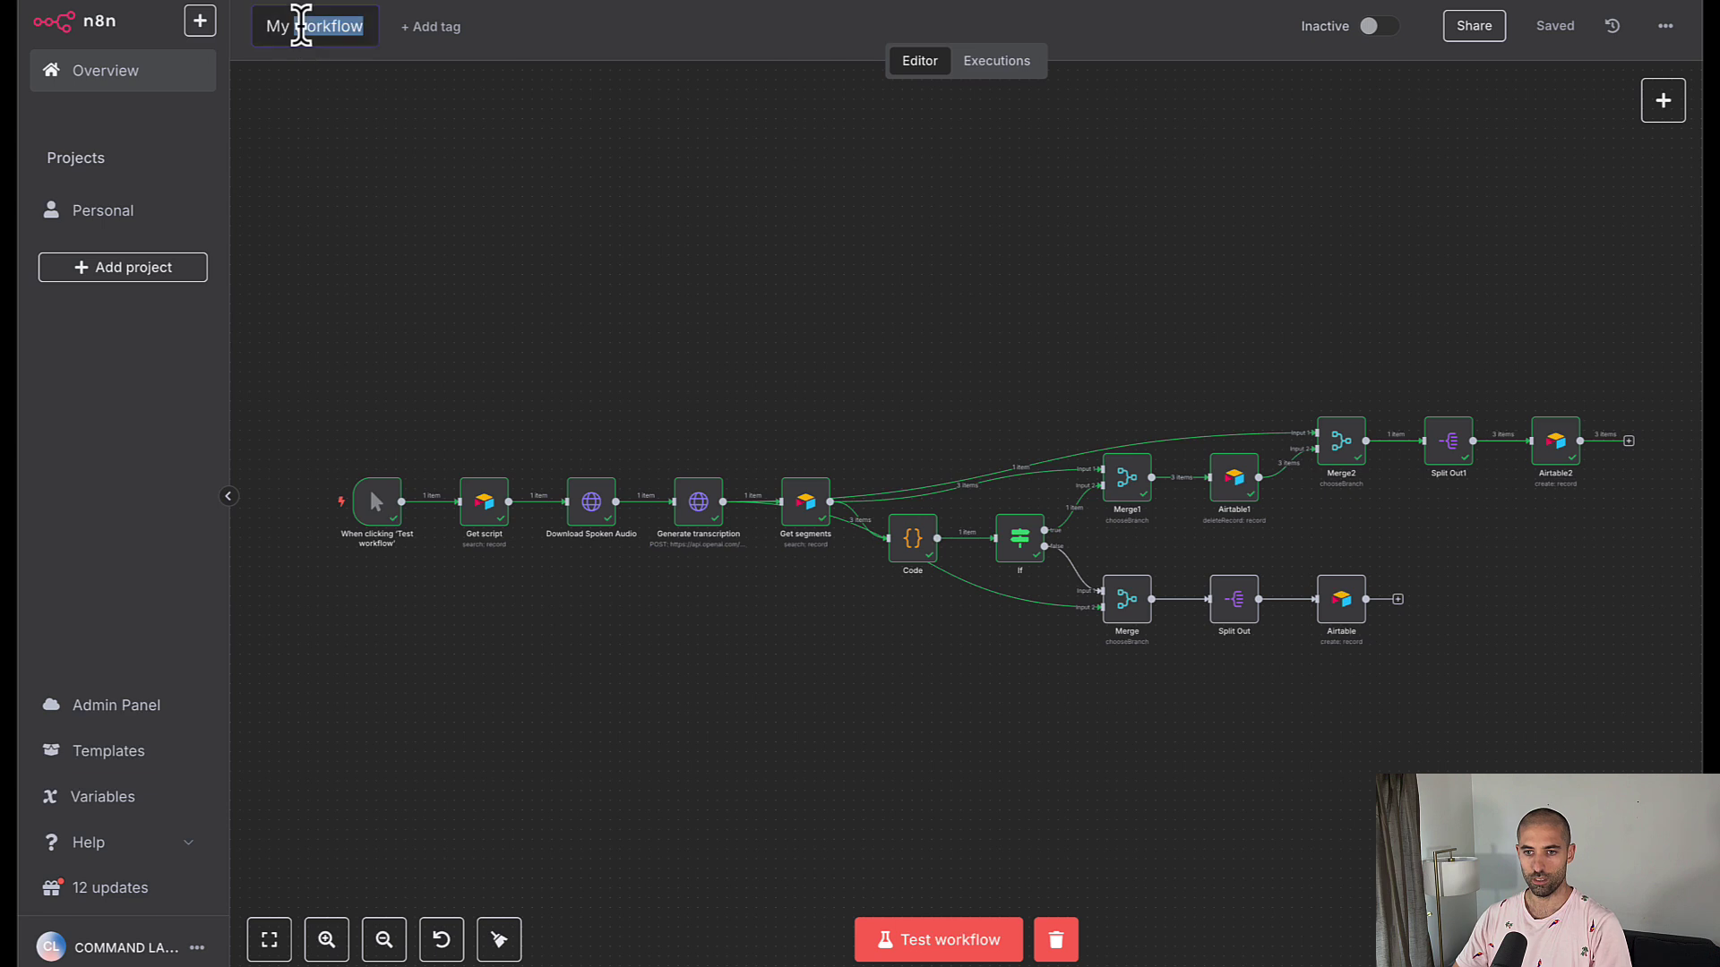
{"action": "type", "text": "Segme"}
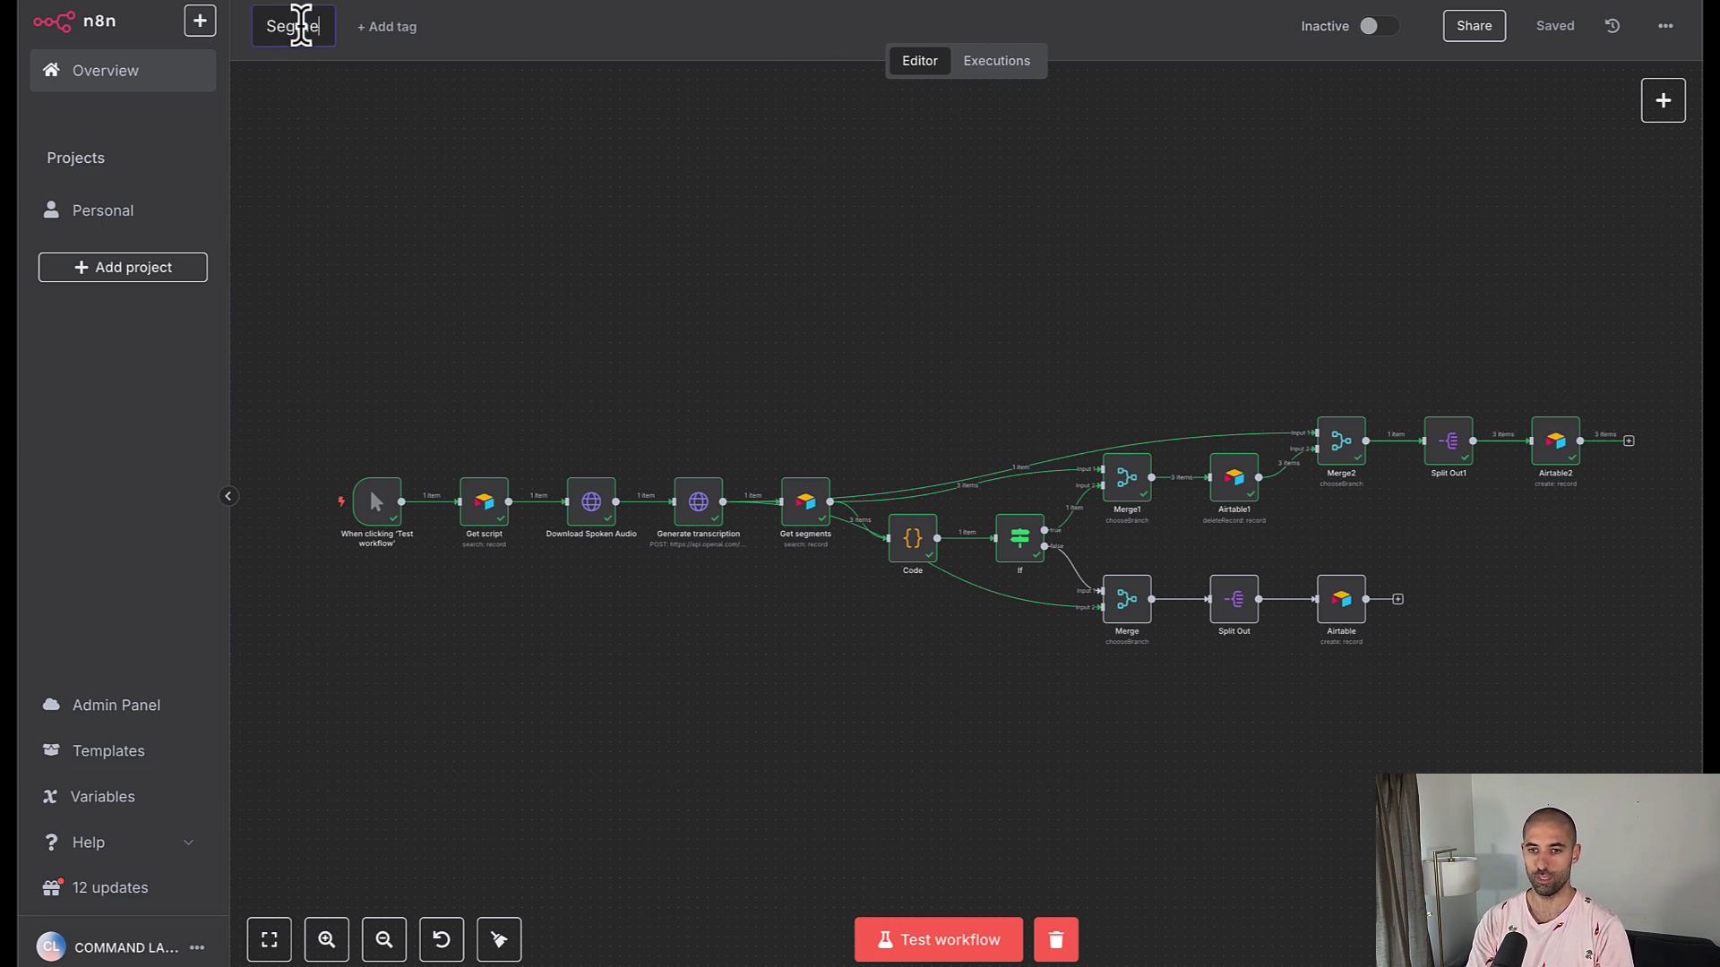
{"action": "type", "text": "nt Spoken Audio"}
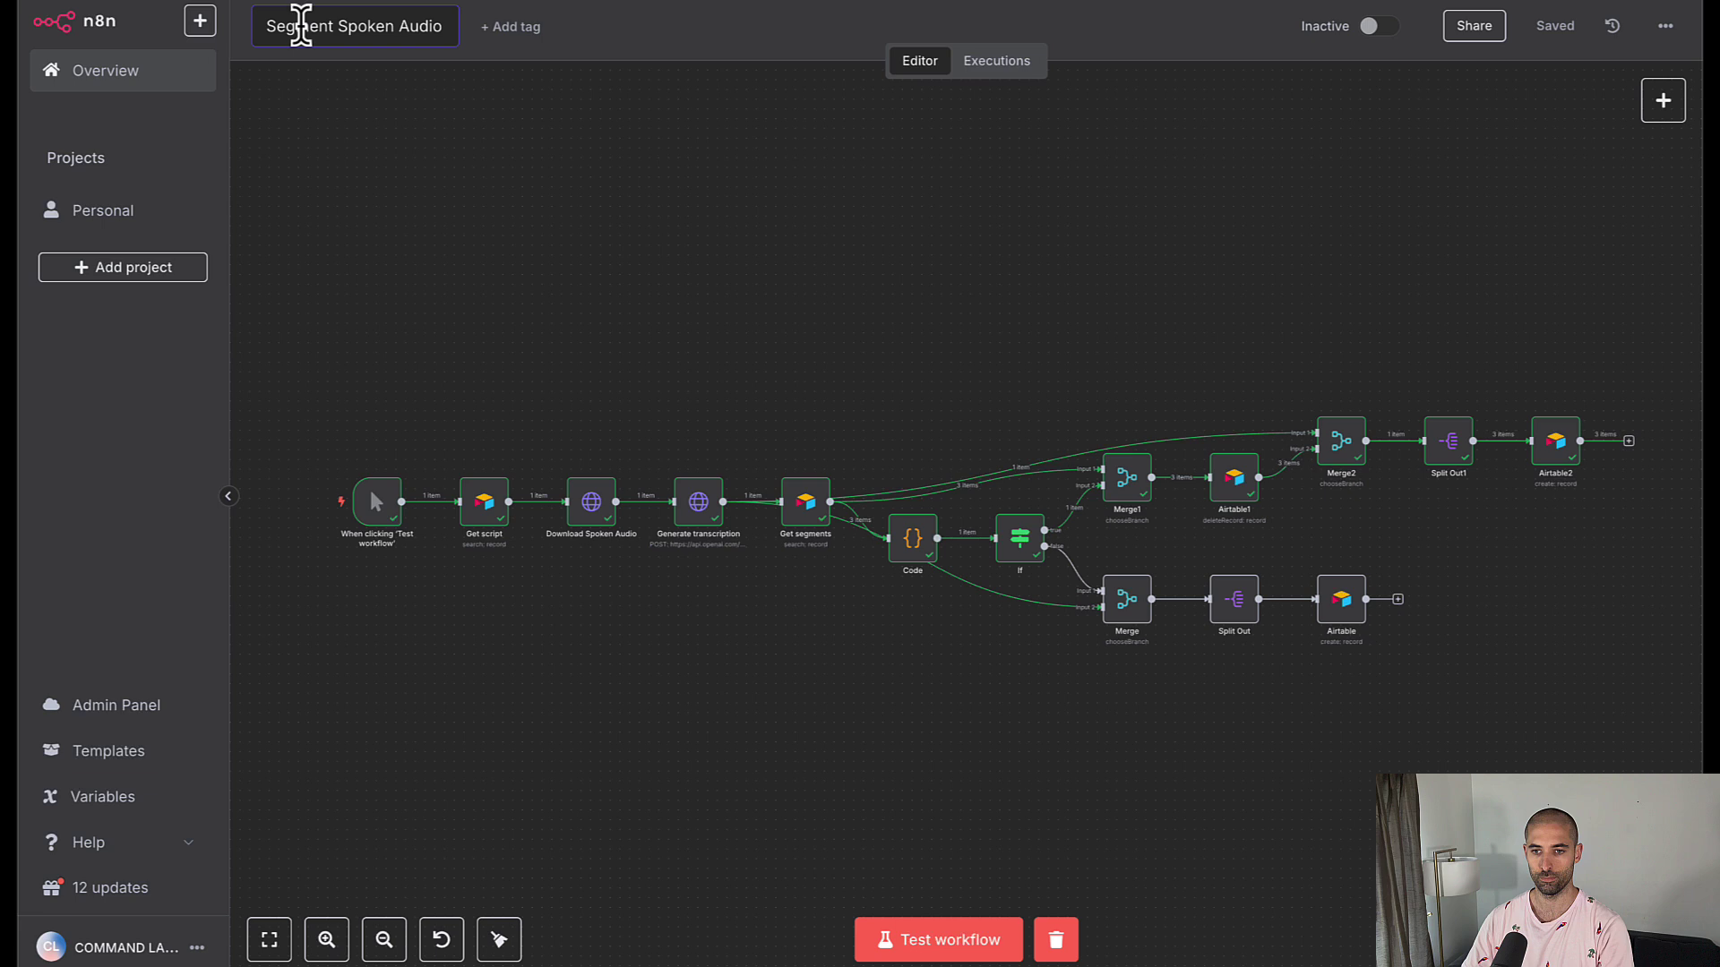
{"action": "key", "text": "Return"}
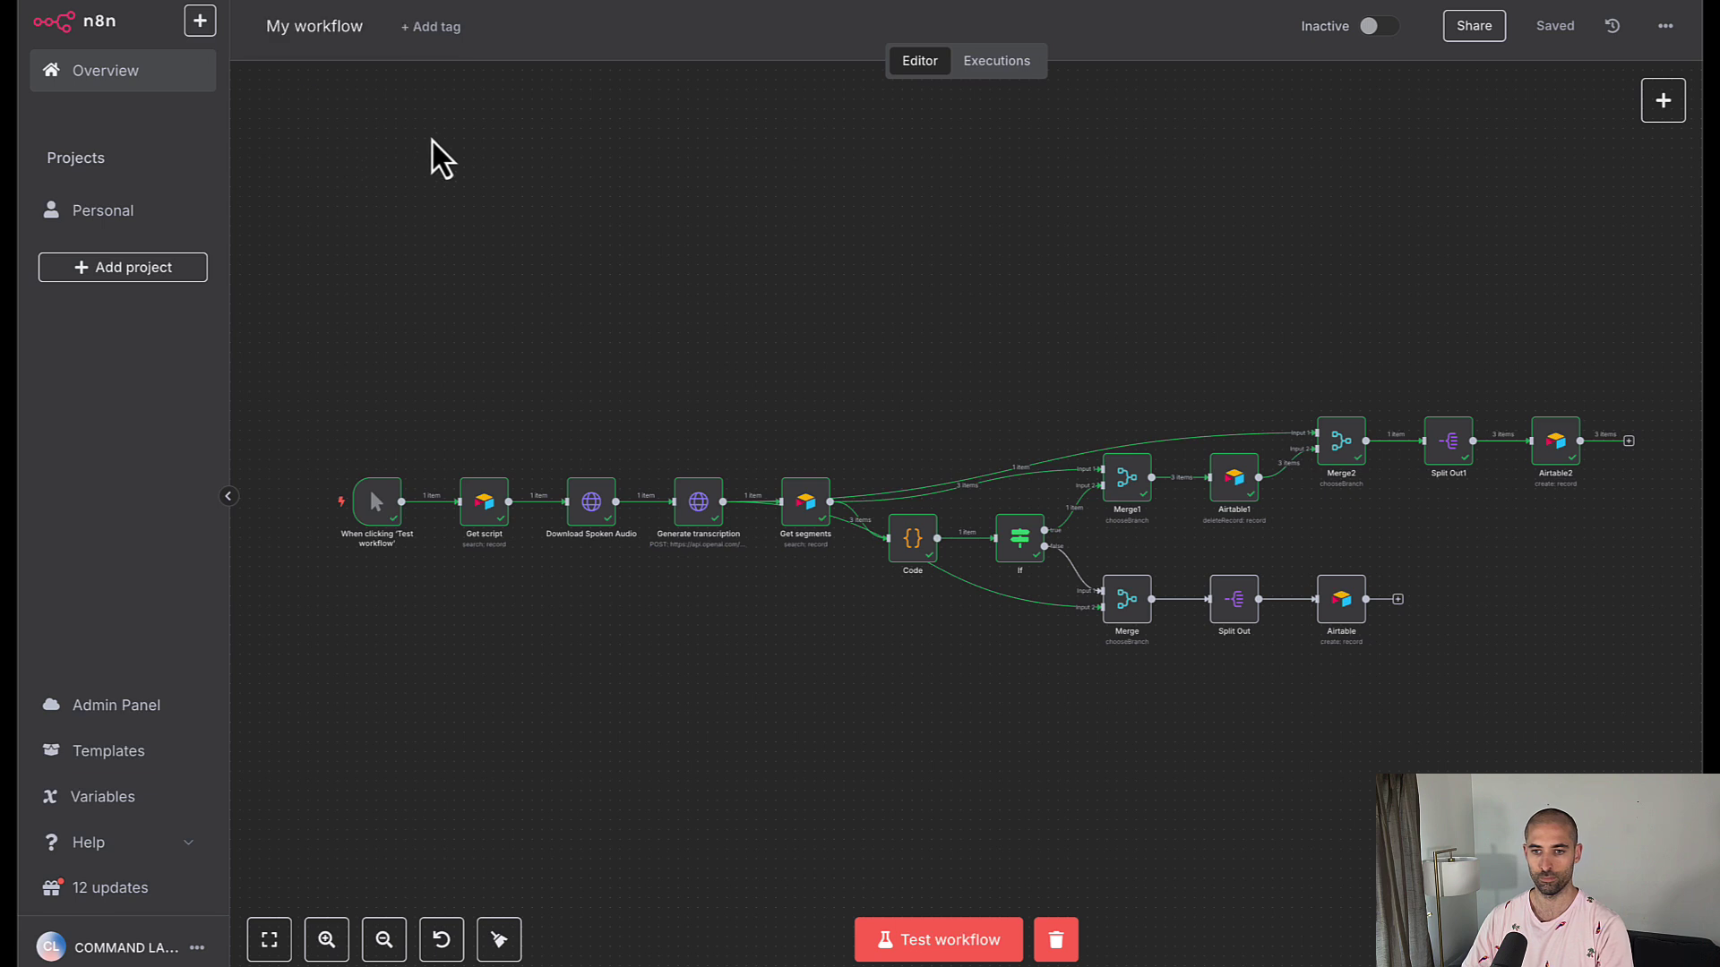
Create a new workflow in the AAIVA folder and name it HELPER - Validate Segment Durations
{"action": "left_click", "coordinate": [42, 5]}
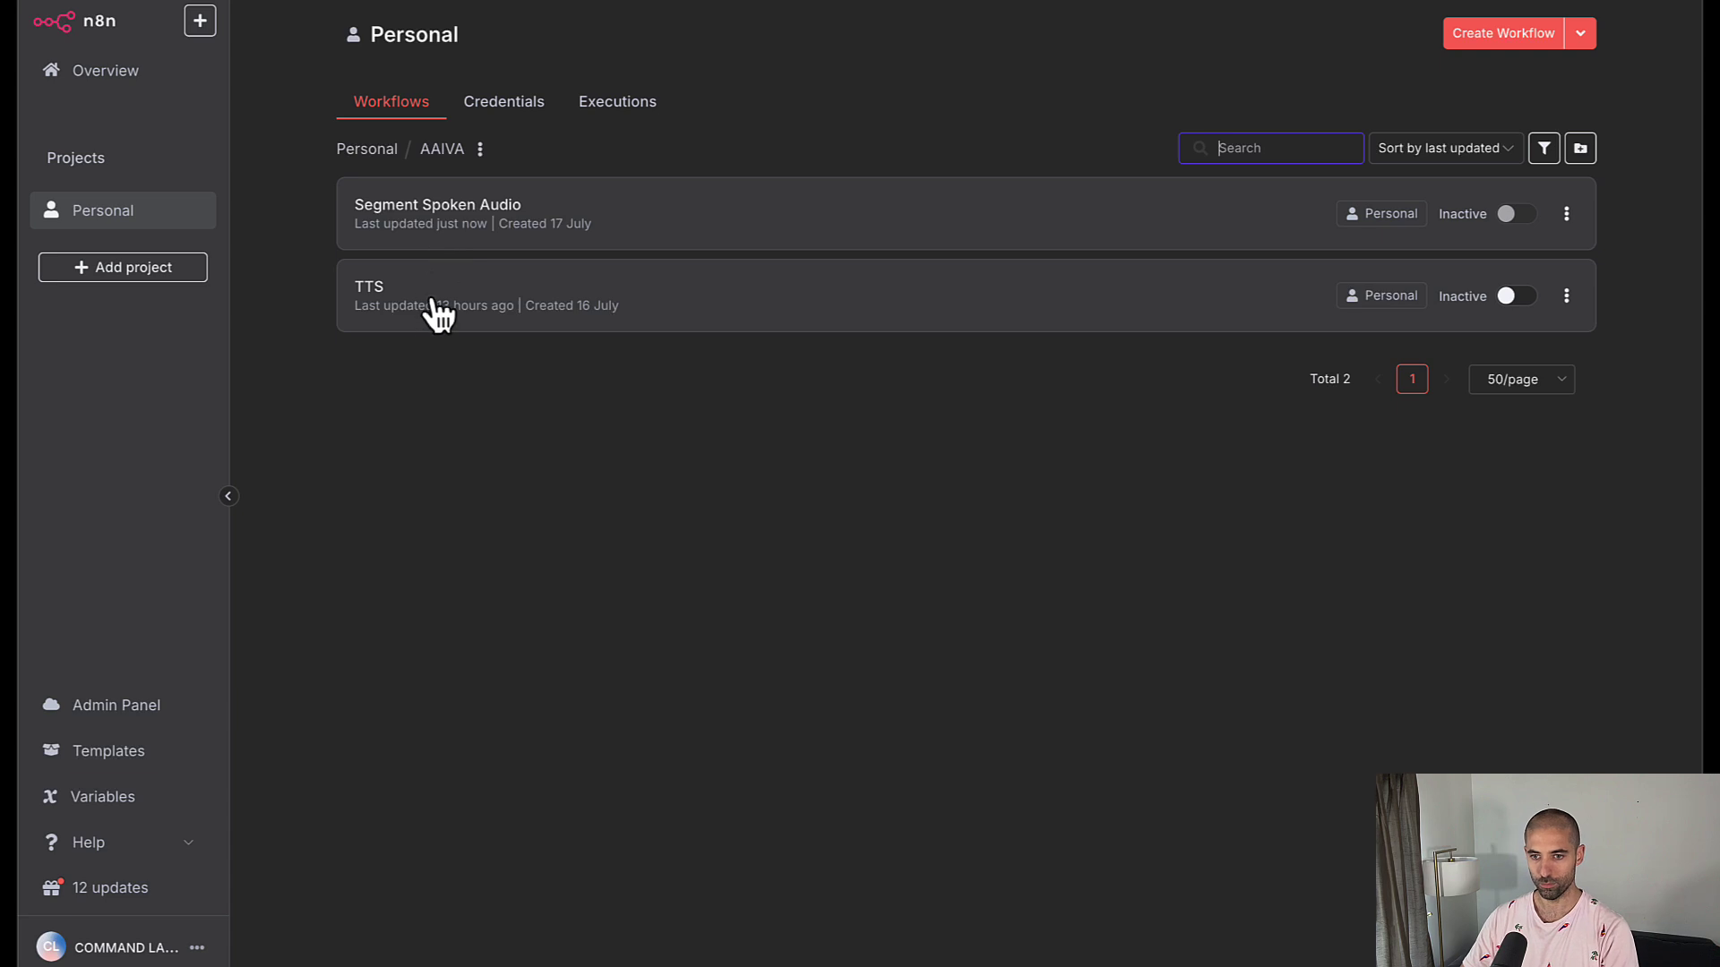
{"action": "left_click", "coordinate": [1535, 40]}
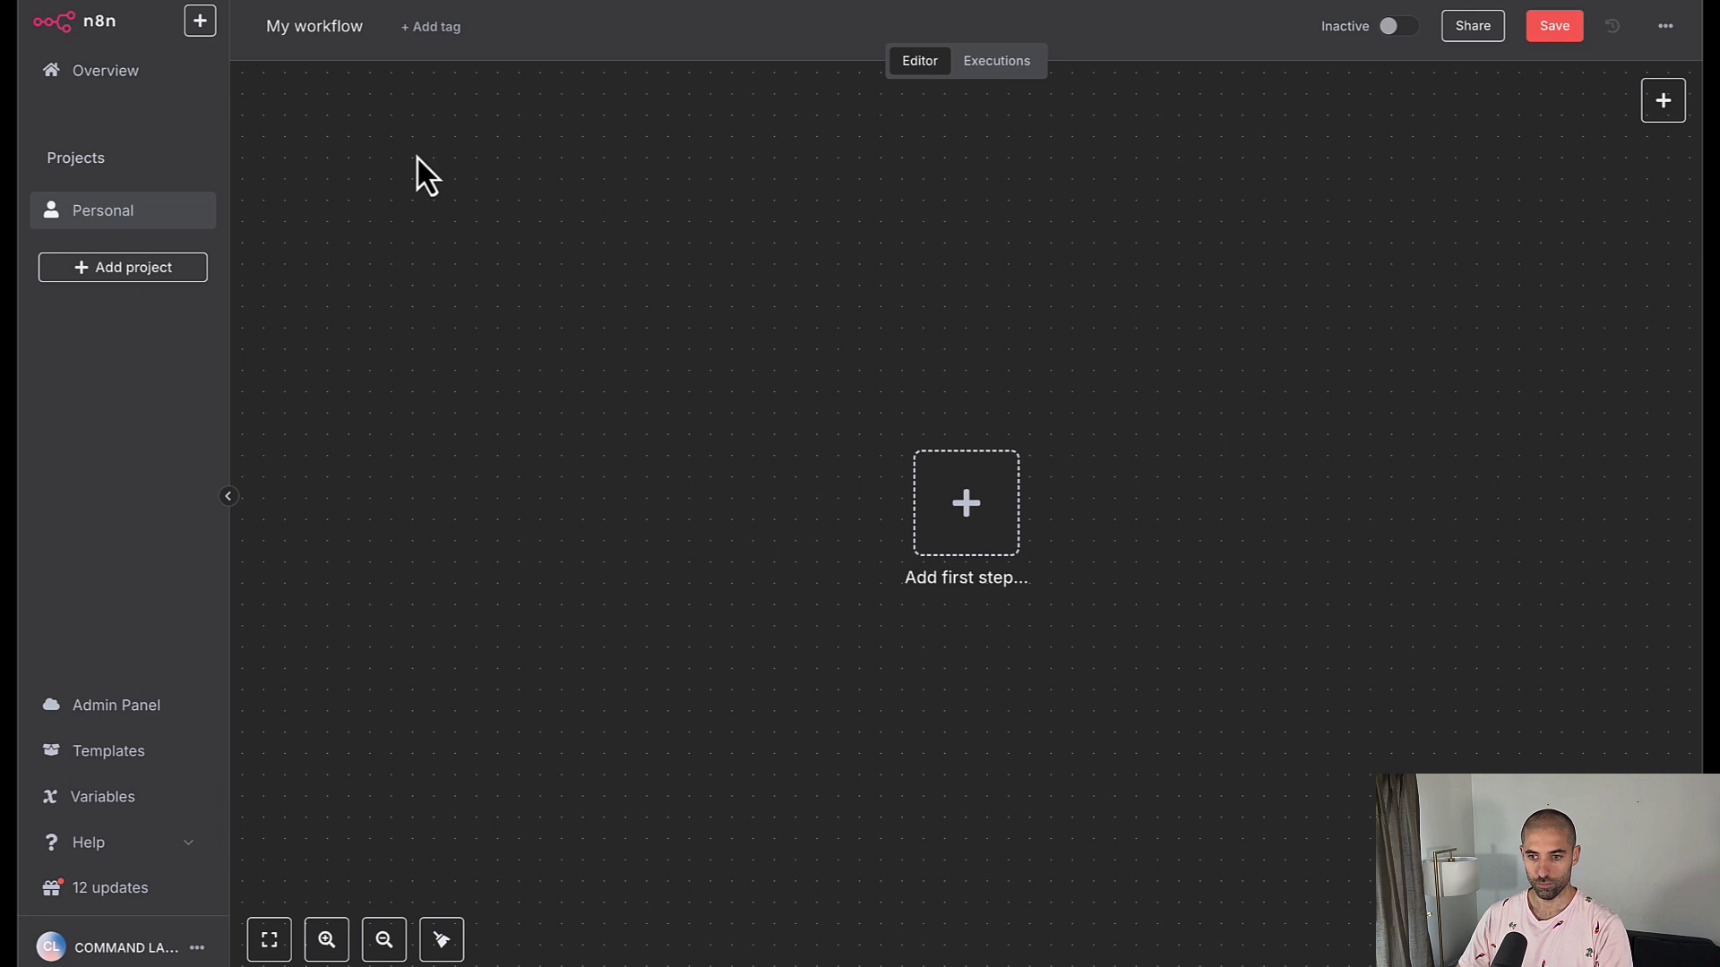
{"action": "left_click", "coordinate": [315, 27]}
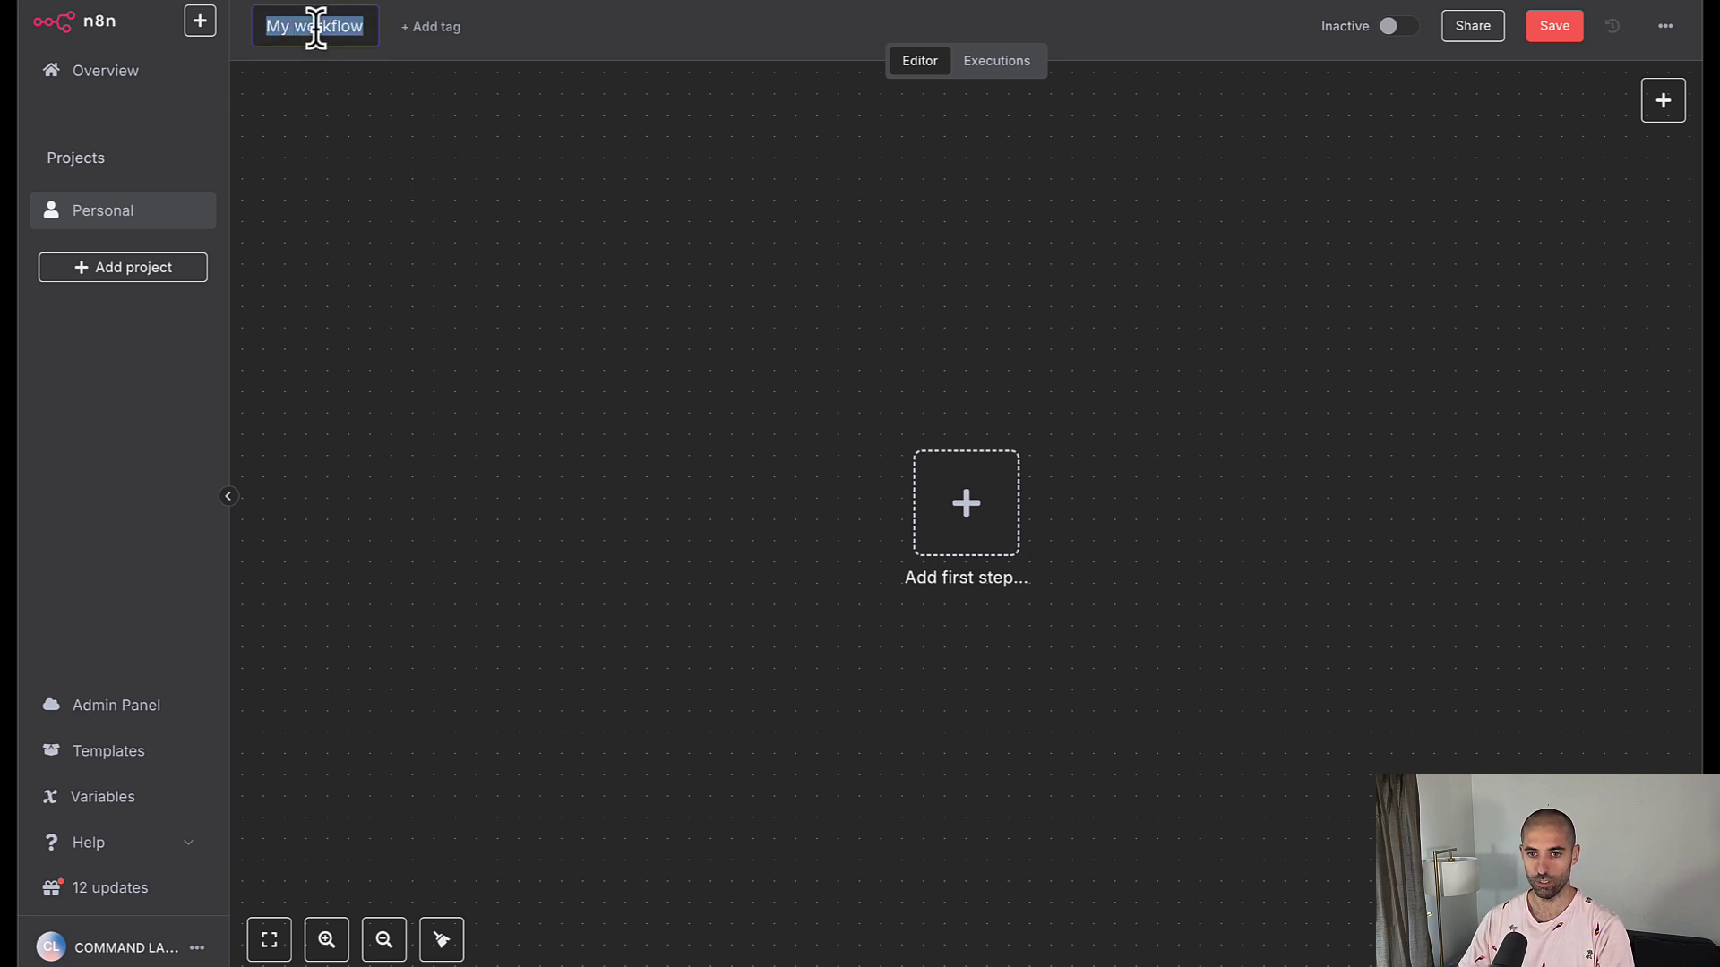
{"action": "type", "text": "HELPER - V"}
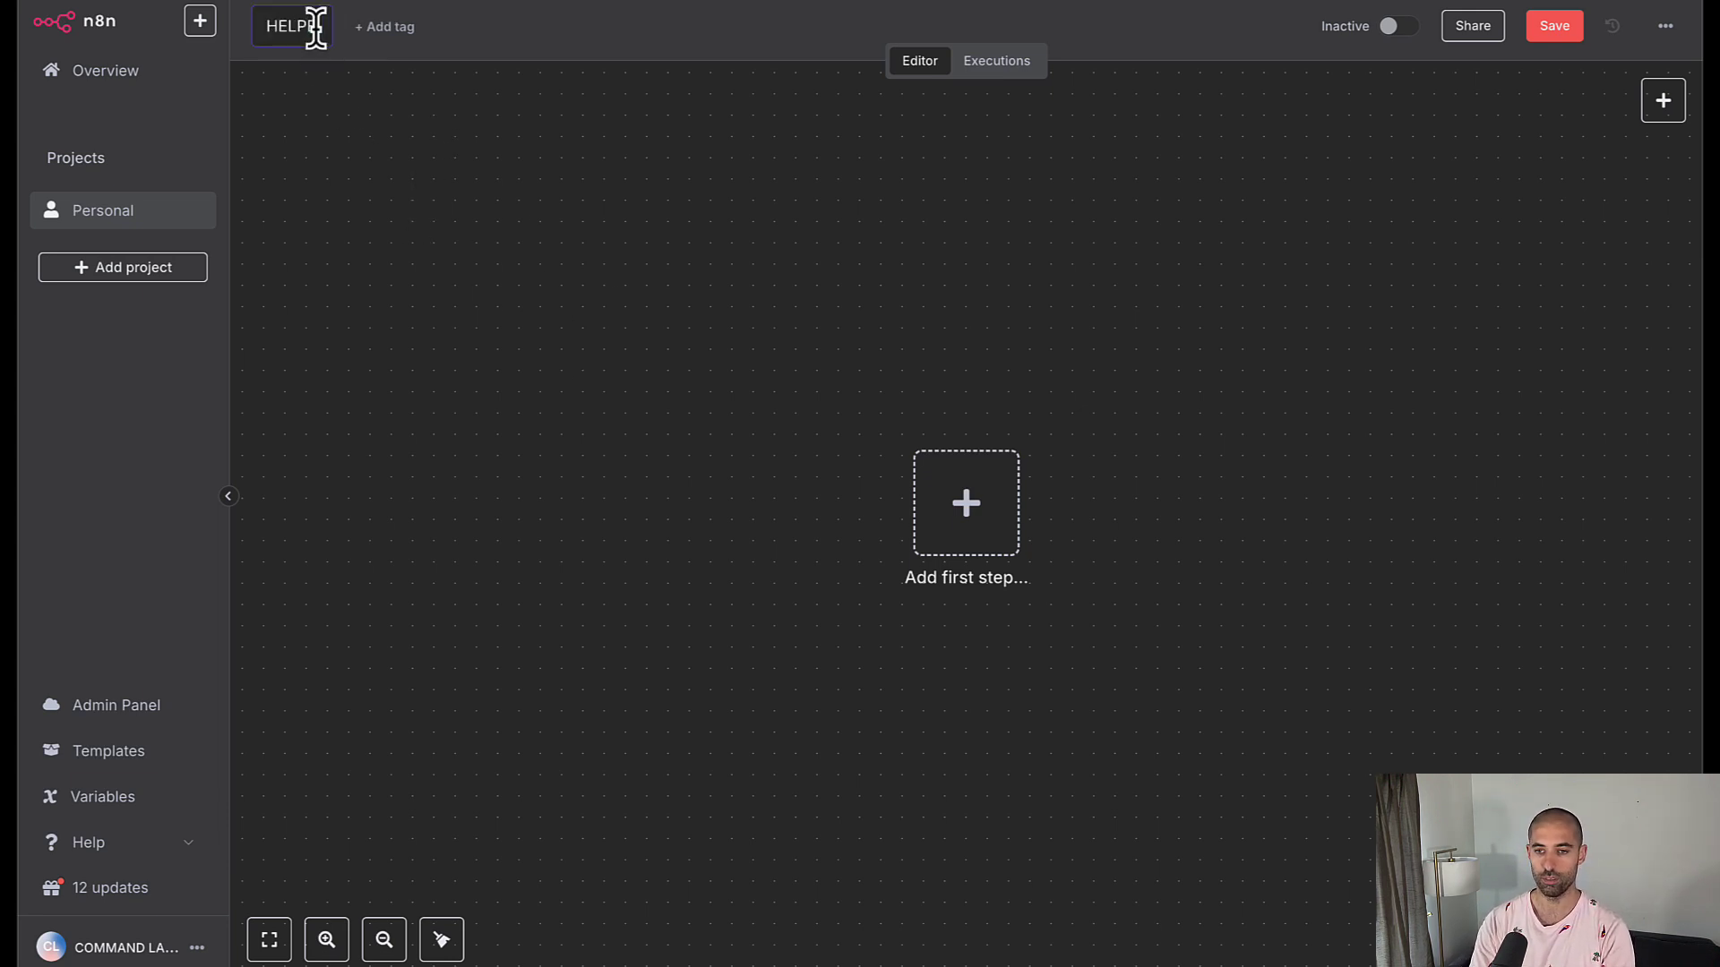
{"action": "type", "text": "alidate"}
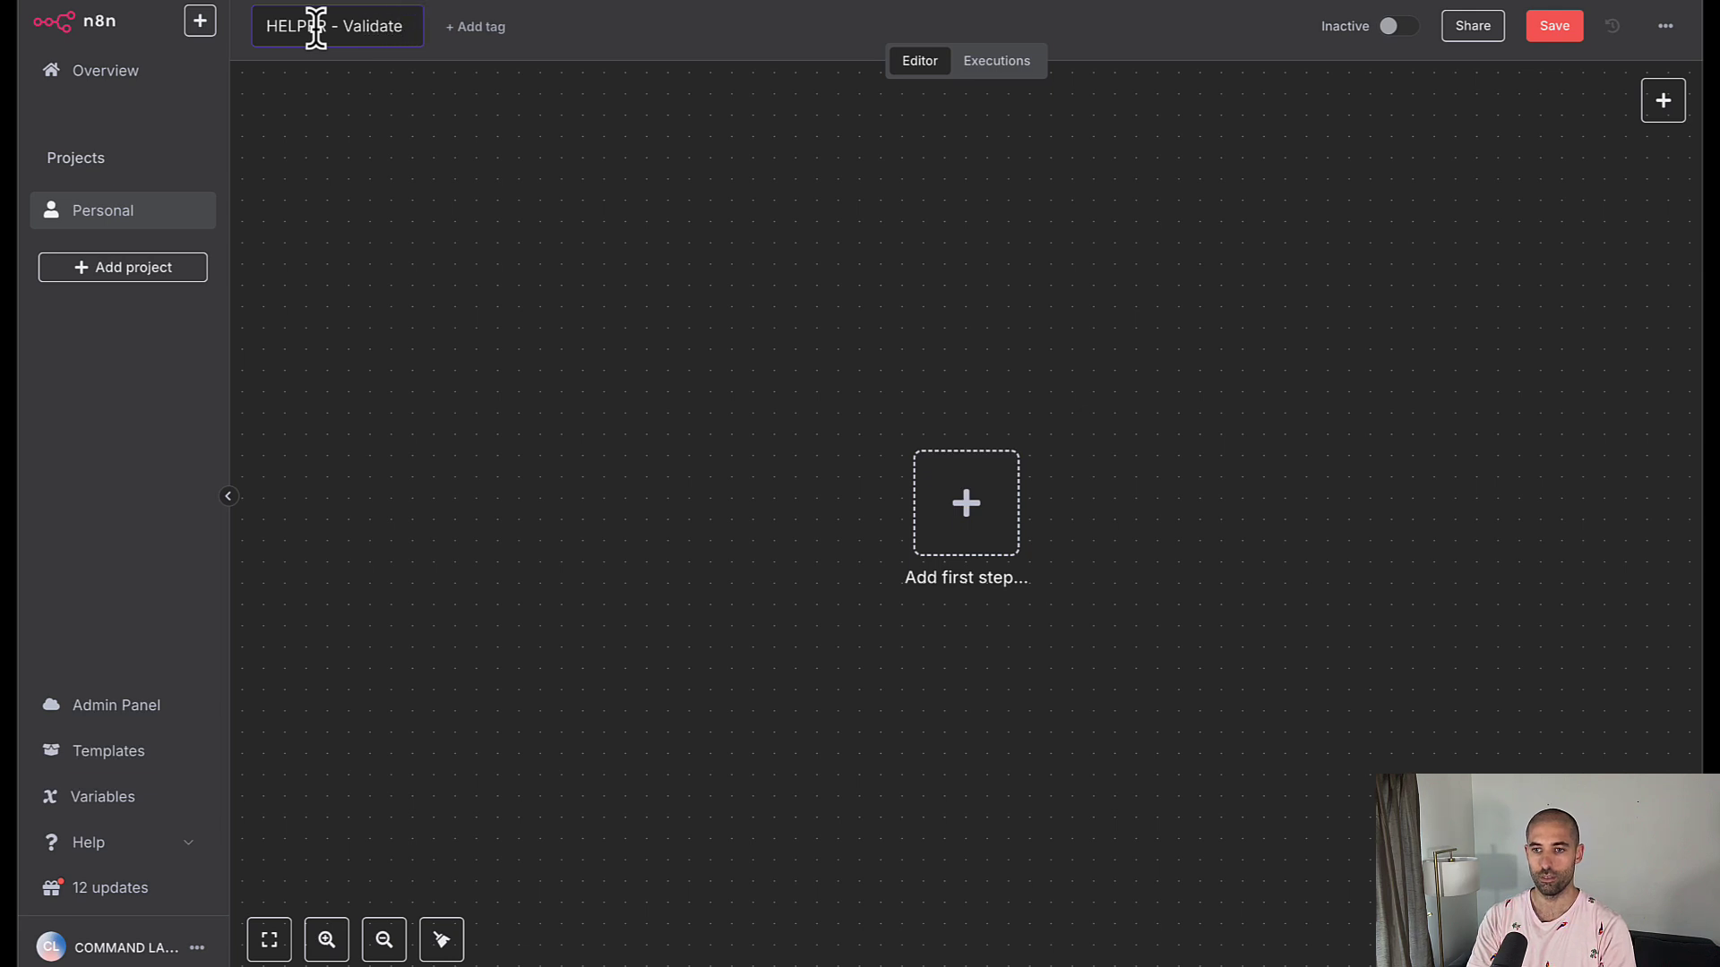
{"action": "type", "text": " Segment"}
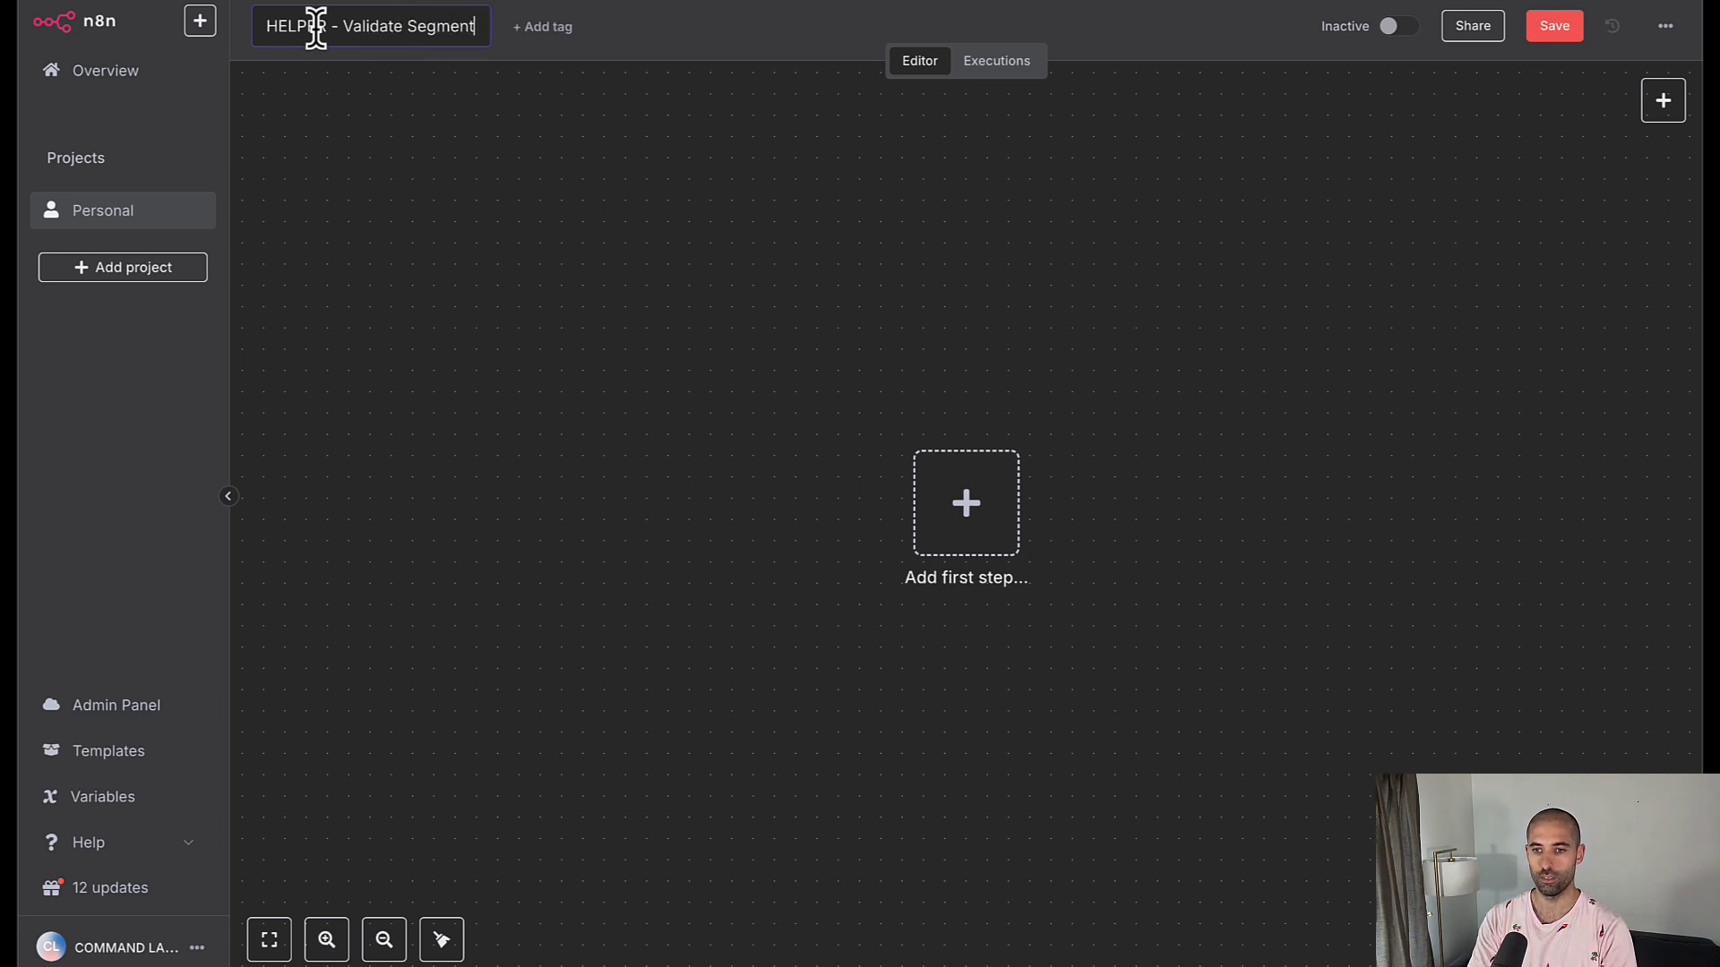
{"action": "type", "text": " Duratio"}
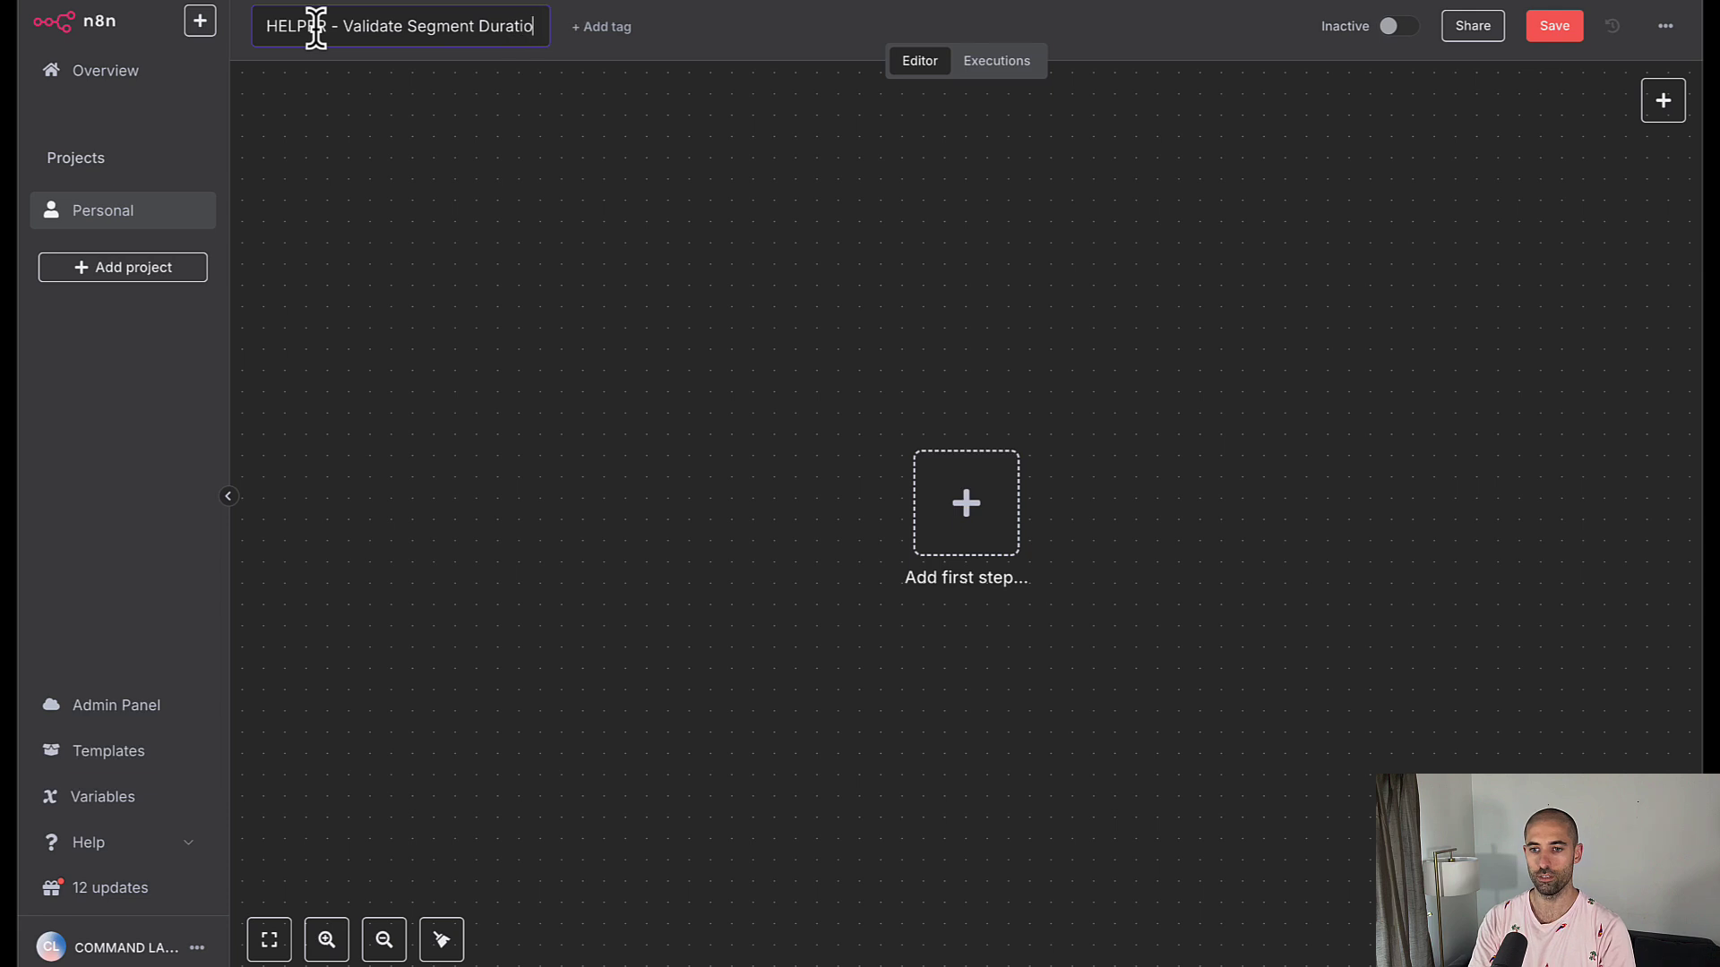
{"action": "type", "text": "ns"}
{"action": "key", "text": "Return"}
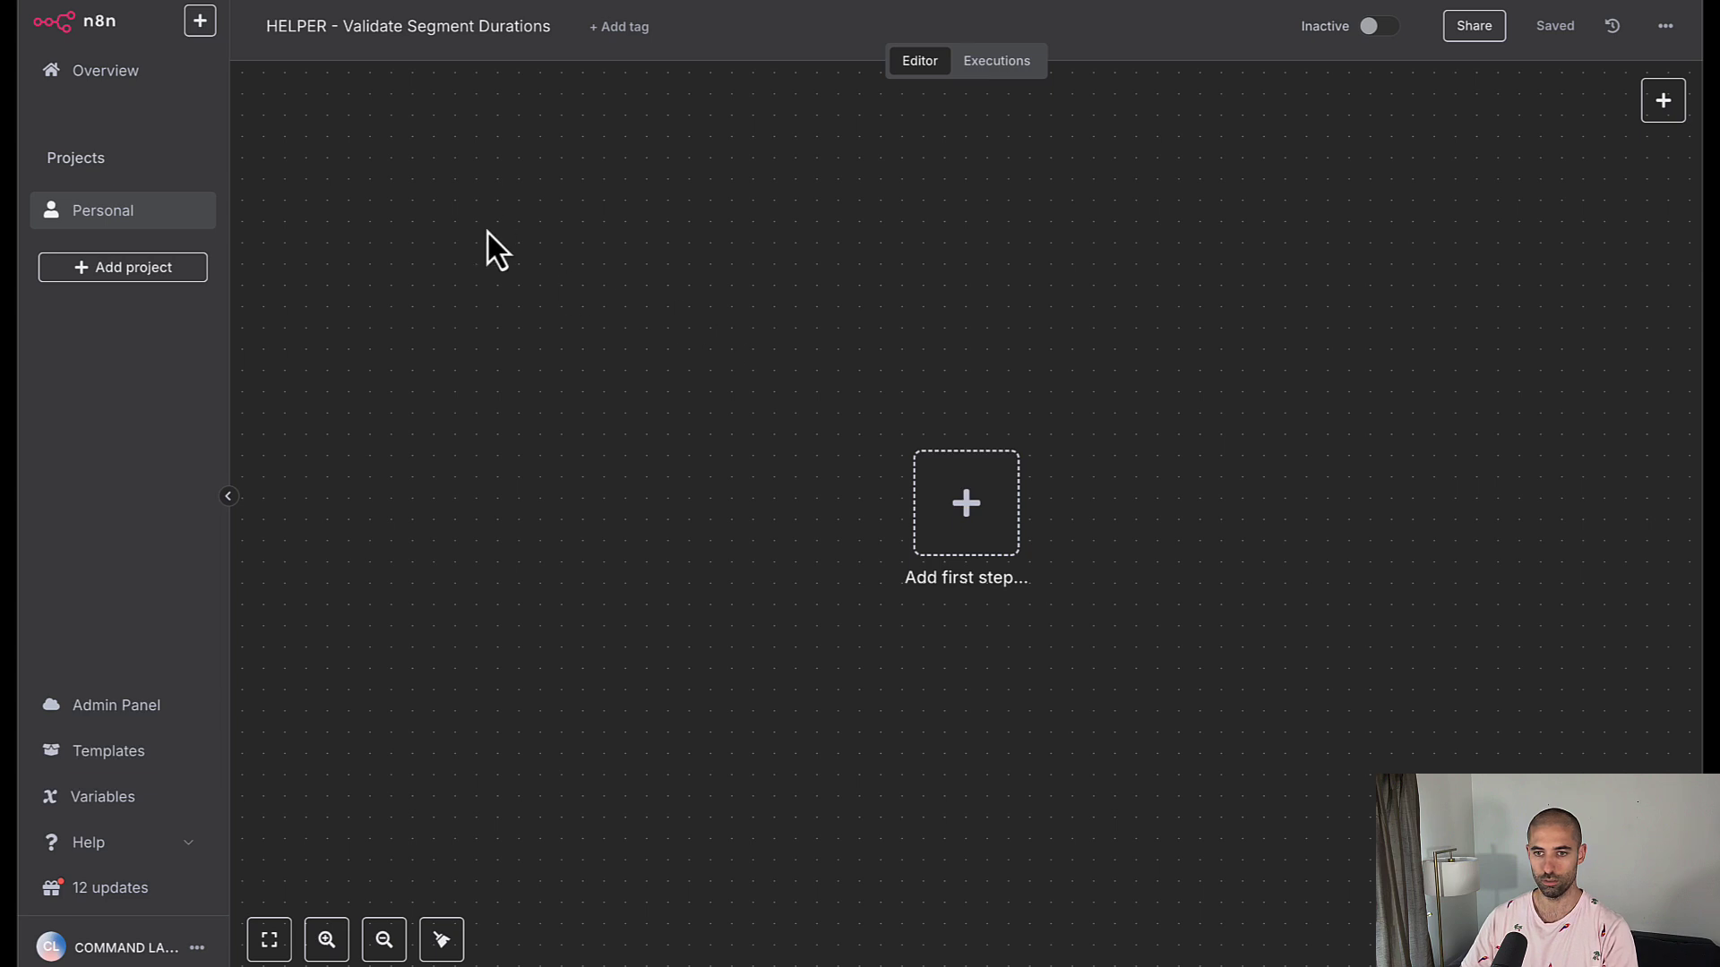
Copy the Get script node from the Segment Spoken Audio workflow in the AAIVA folder into the helper workflow
{"action": "mouse_move", "coordinate": [372, 2]}
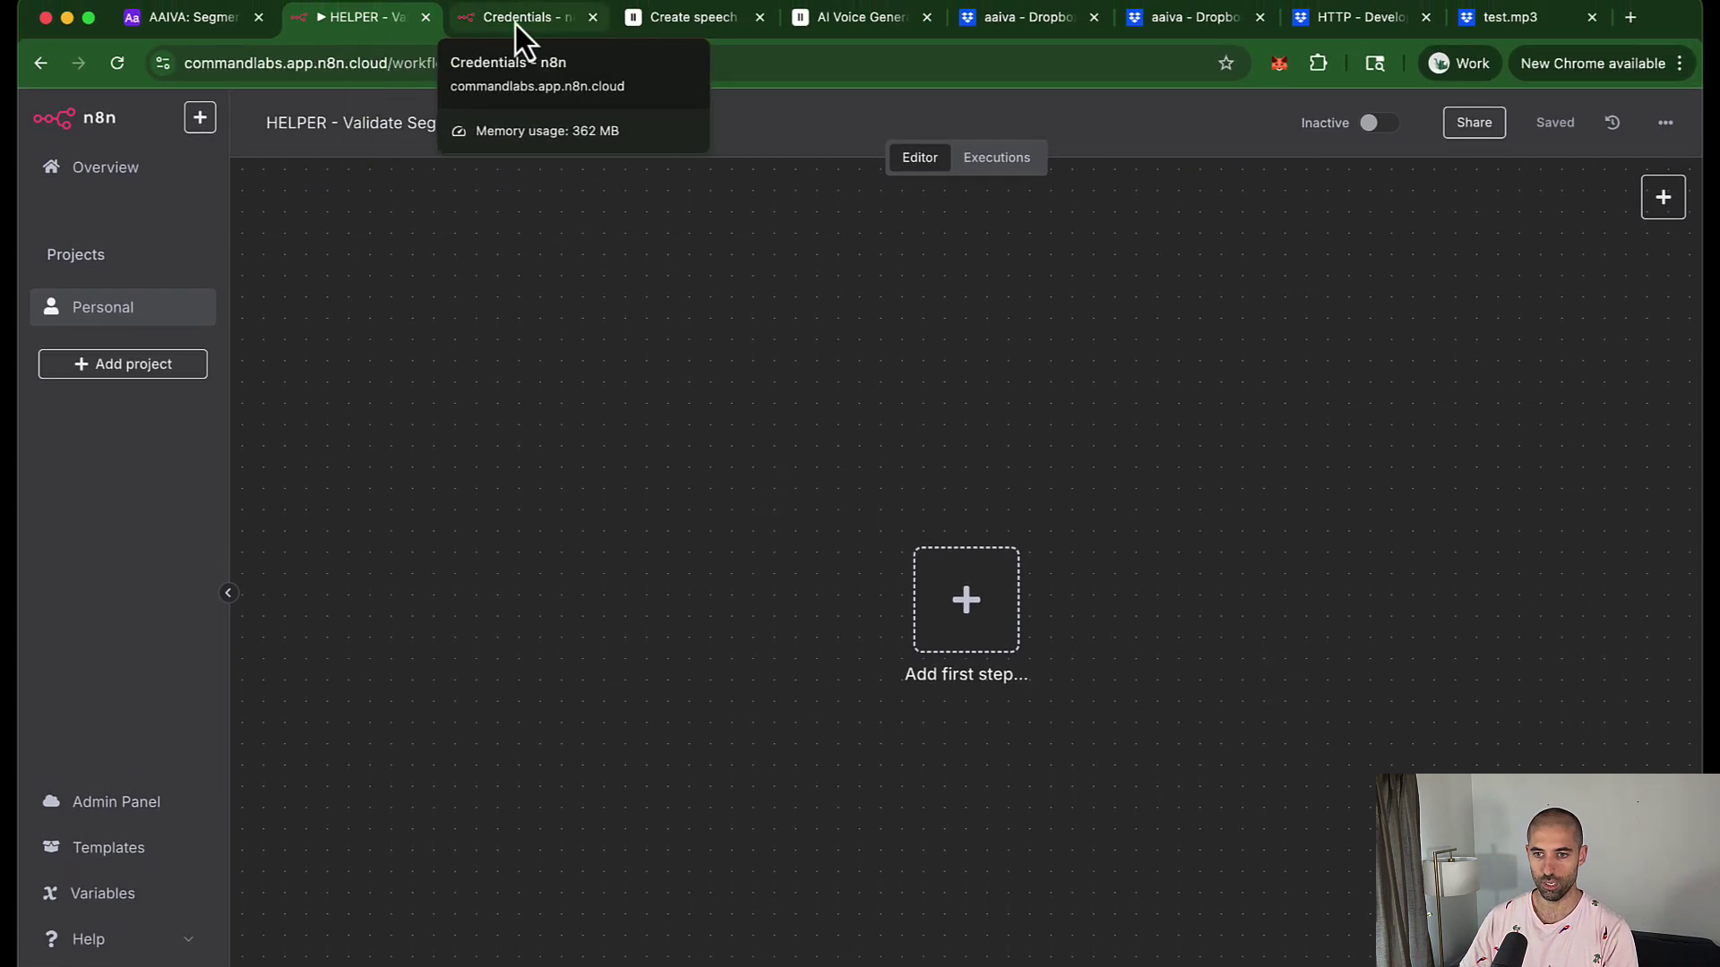
{"action": "left_click", "coordinate": [517, 27]}
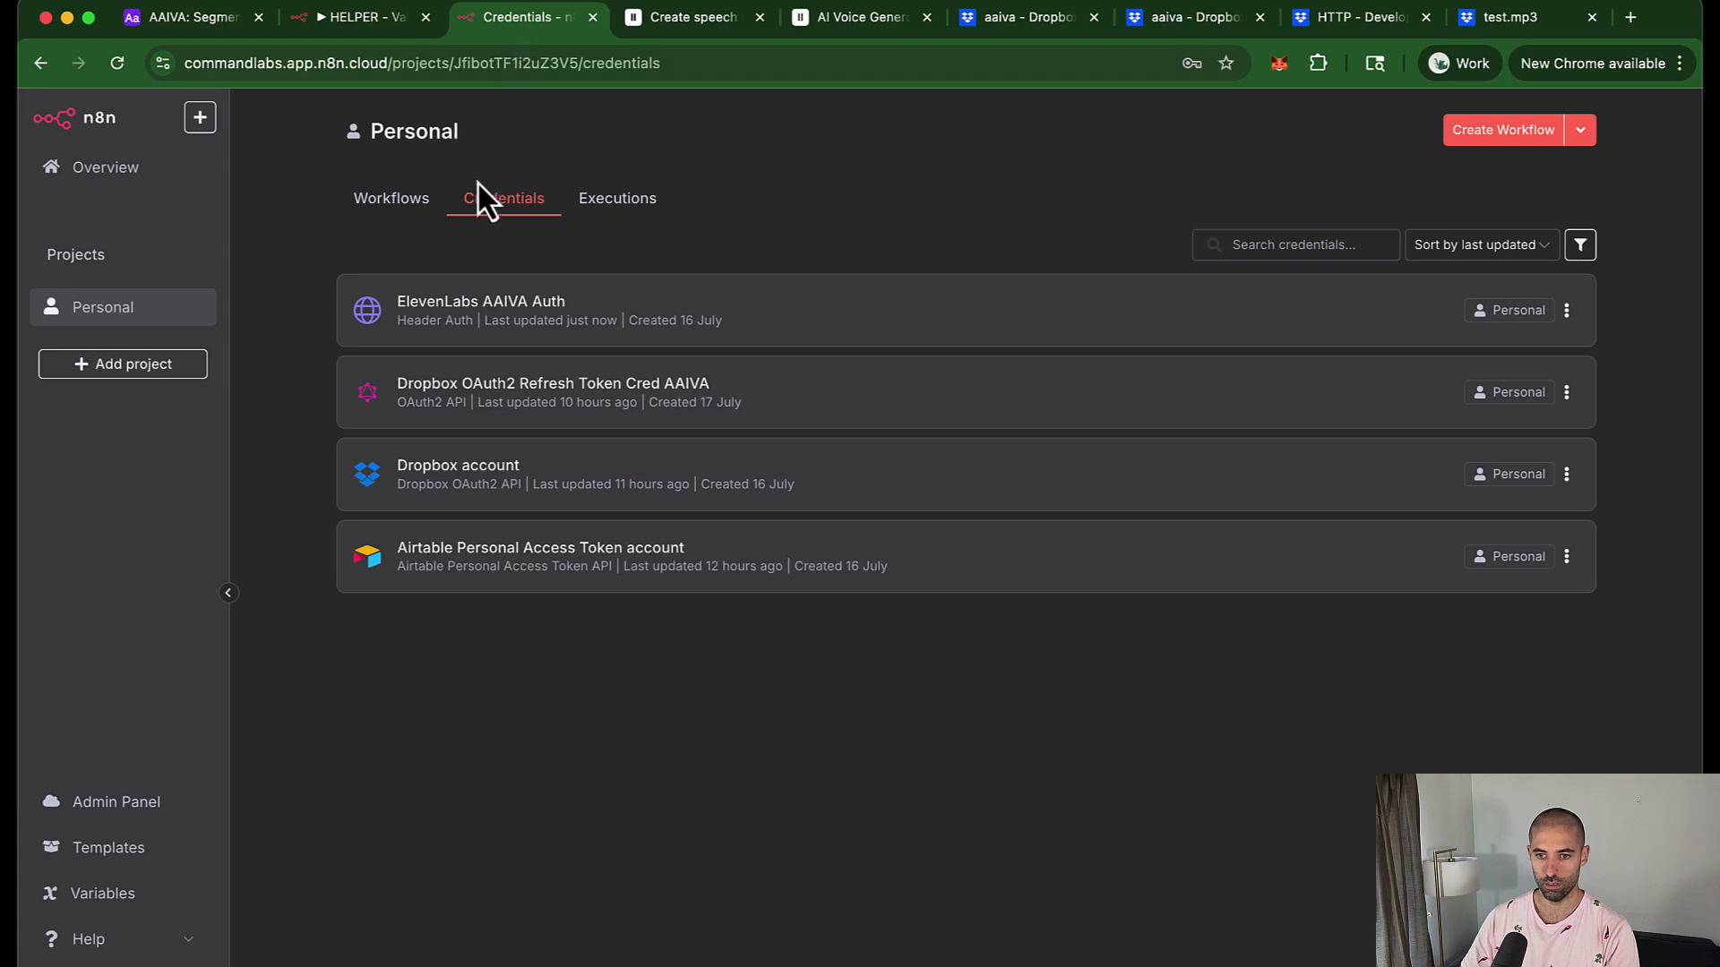
{"action": "left_click", "coordinate": [402, 213]}
{"action": "left_click", "coordinate": [467, 330]}
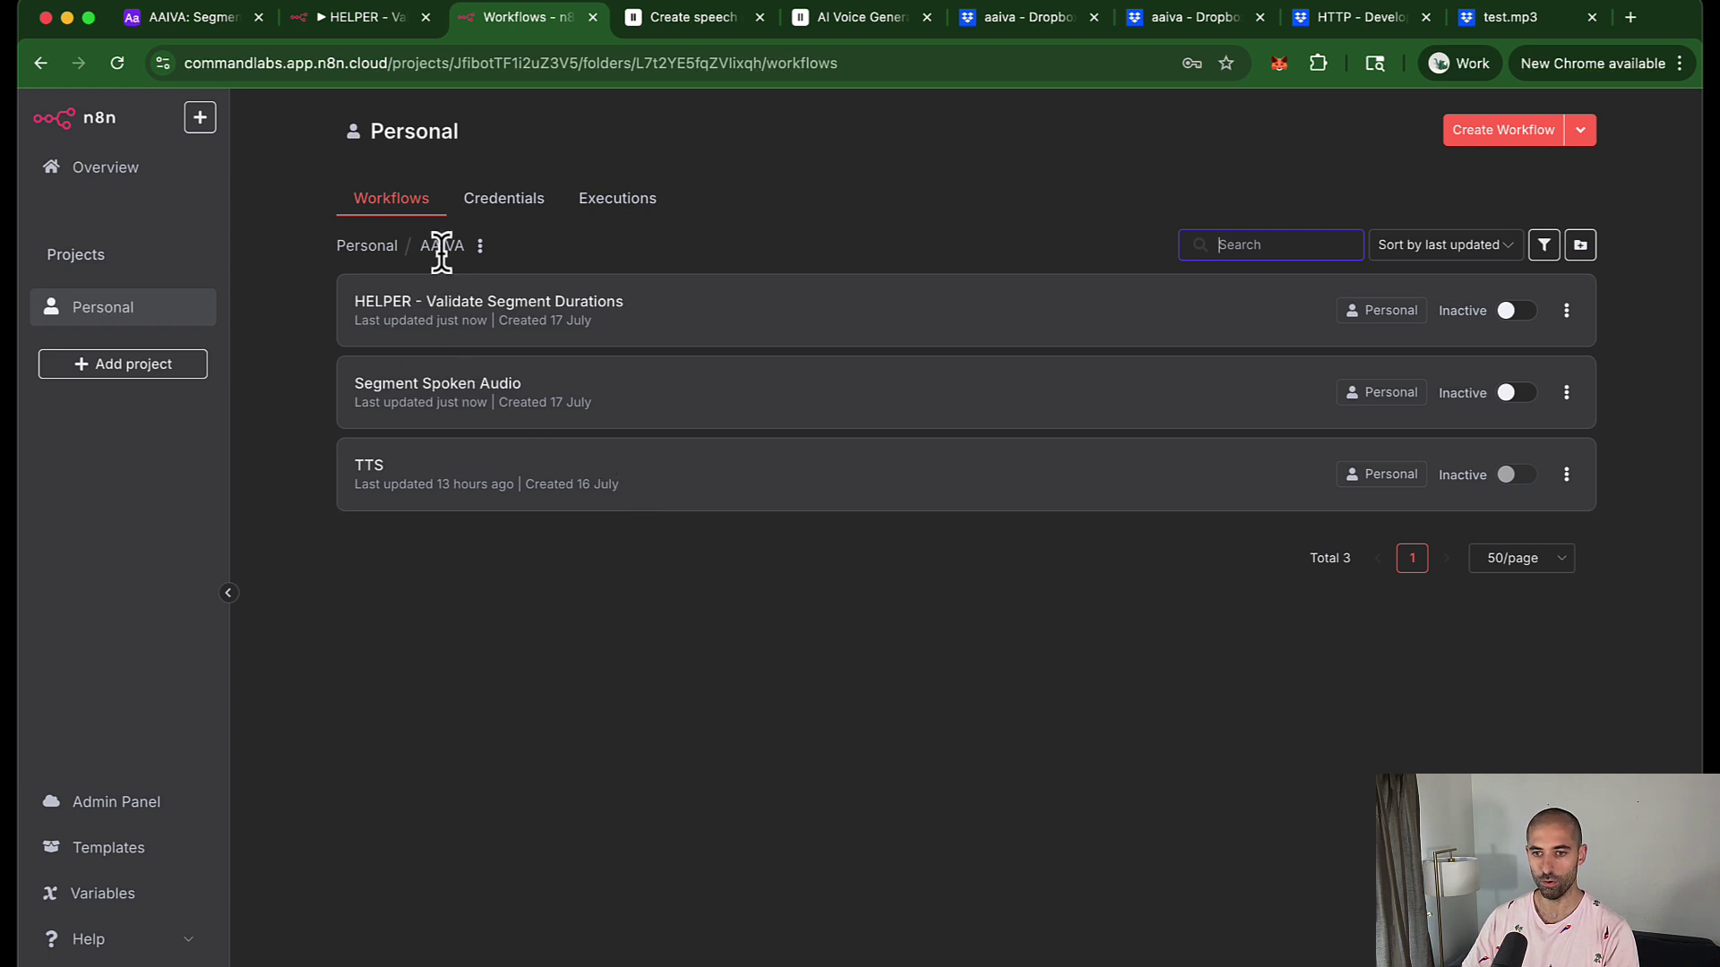
{"action": "left_click", "coordinate": [497, 409]}
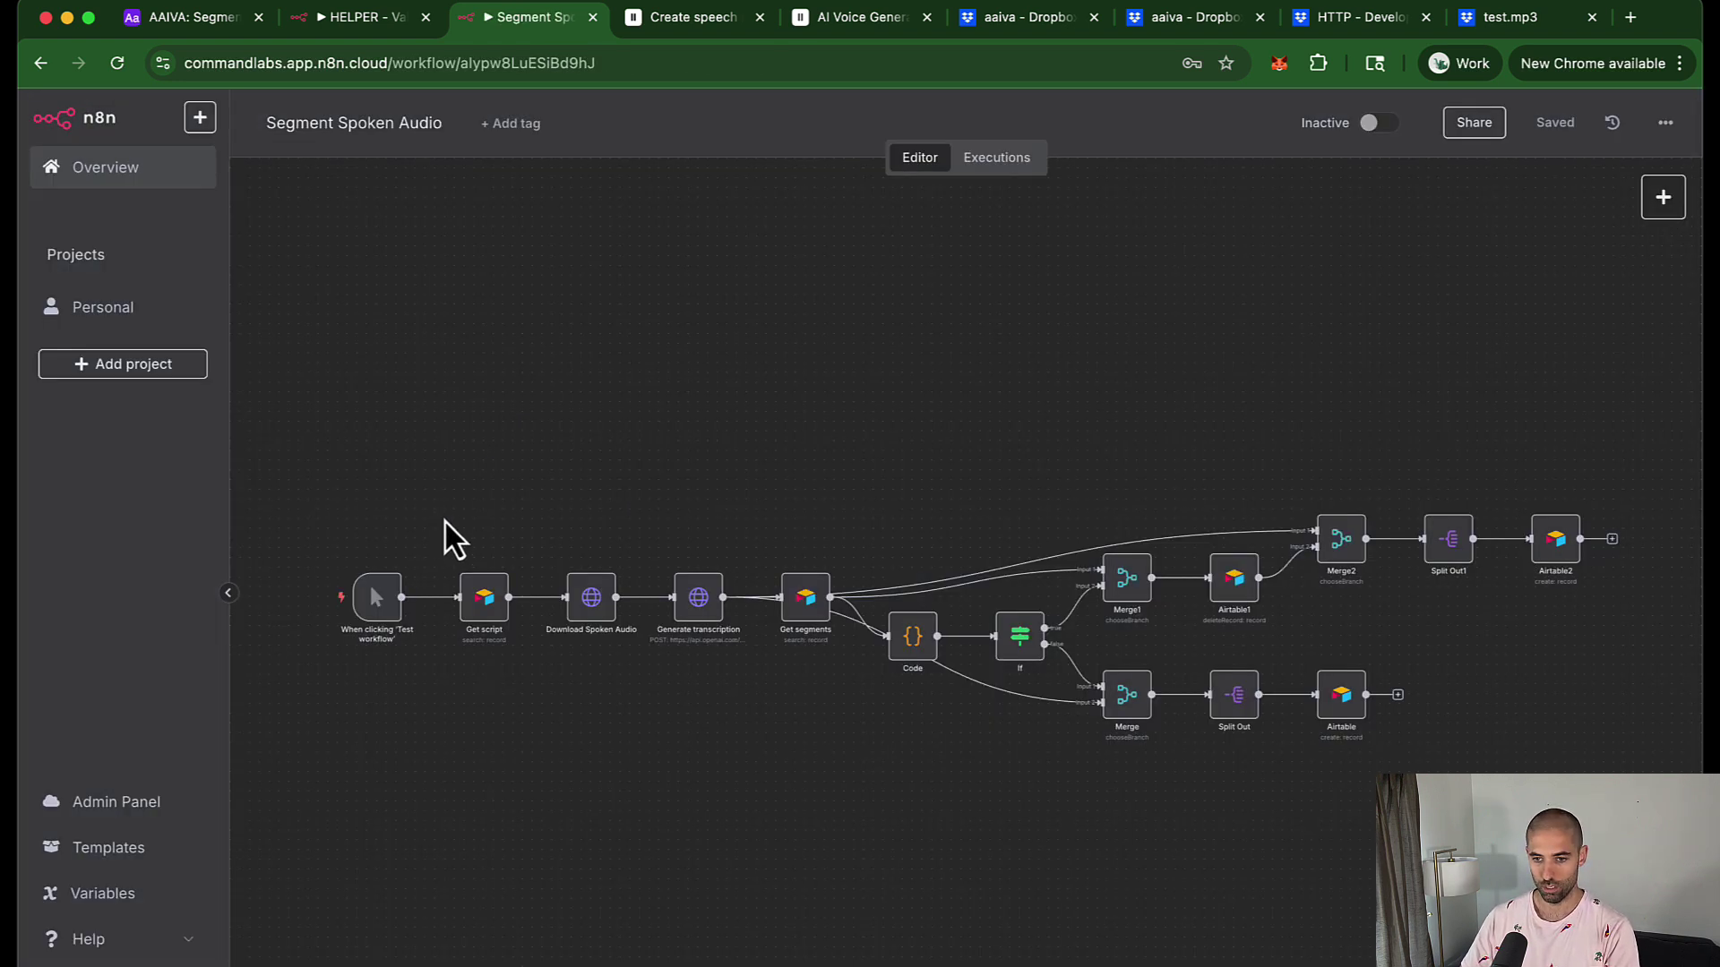
{"action": "left_click_drag", "start_coordinate": [431, 516], "coordinate": [533, 672]}
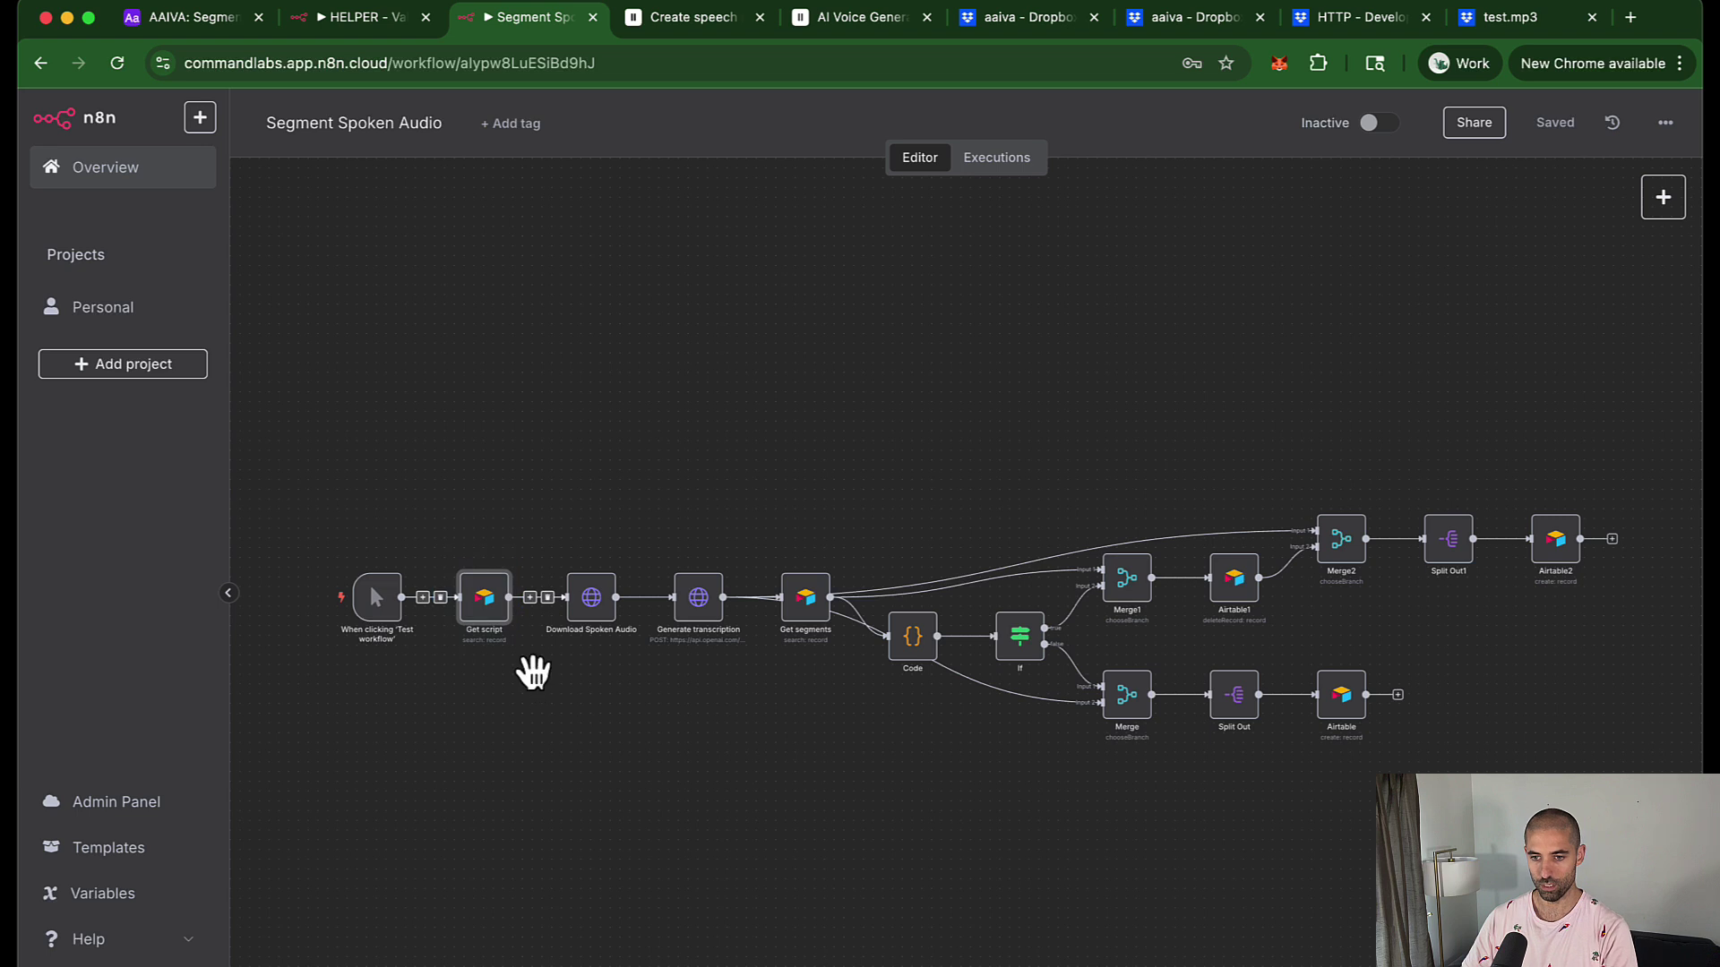
{"action": "left_click", "coordinate": [365, 20]}
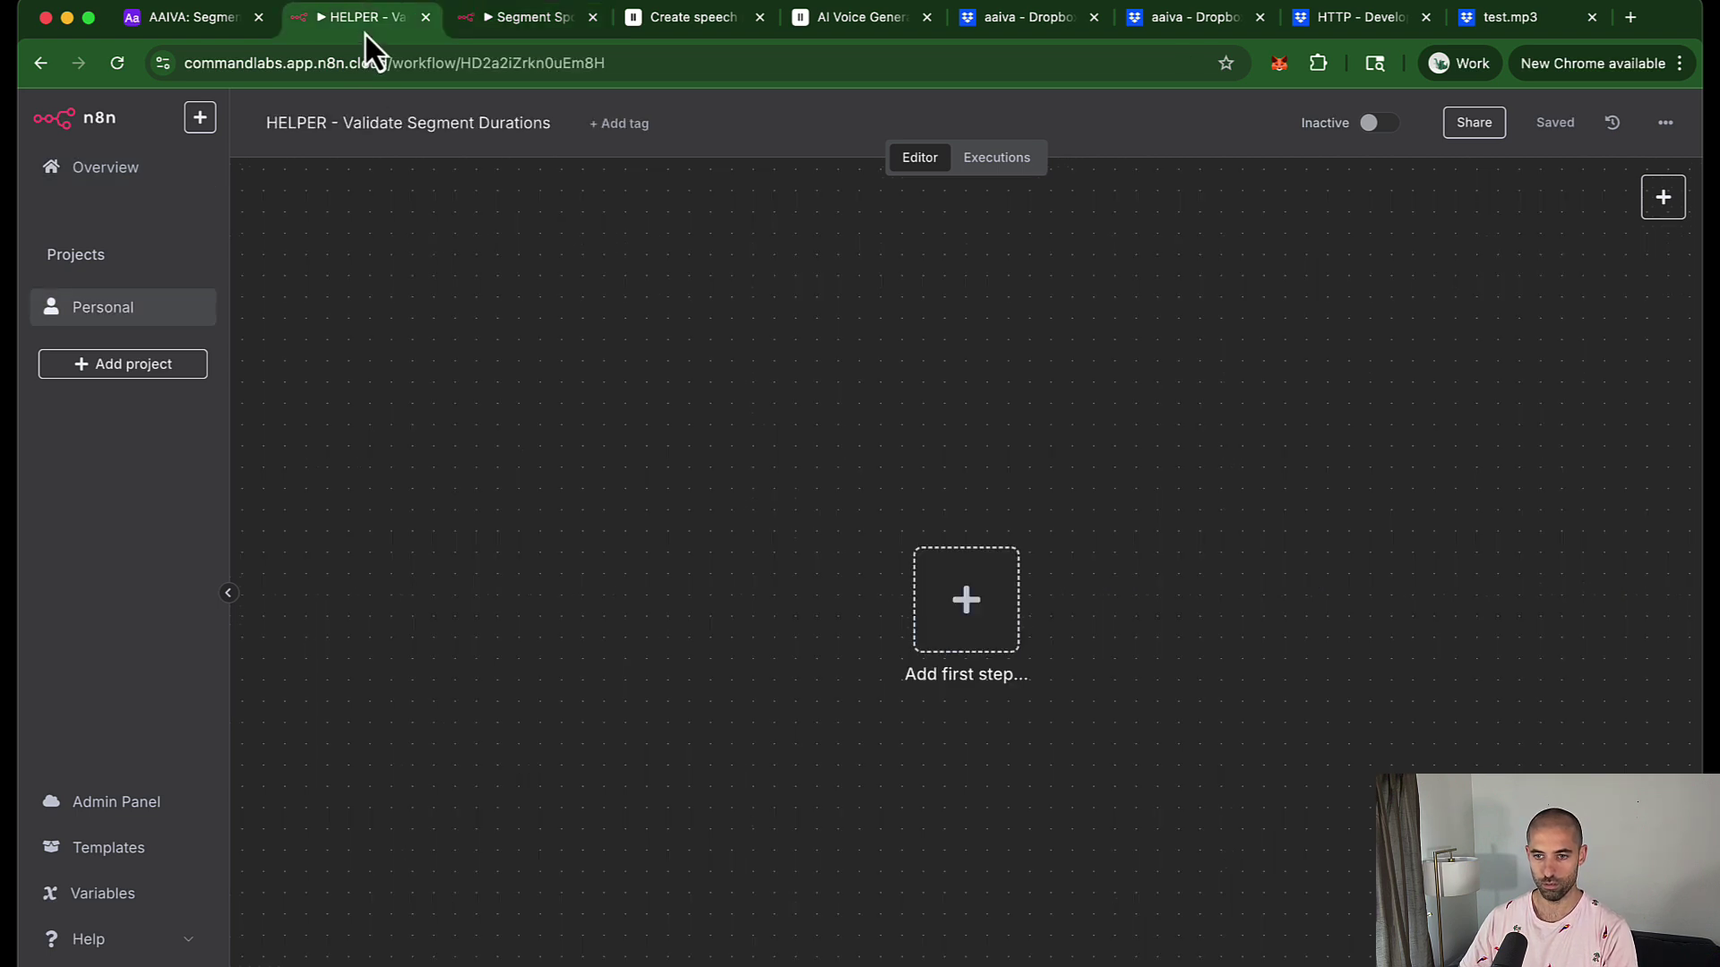
{"action": "key", "text": "super+v"}
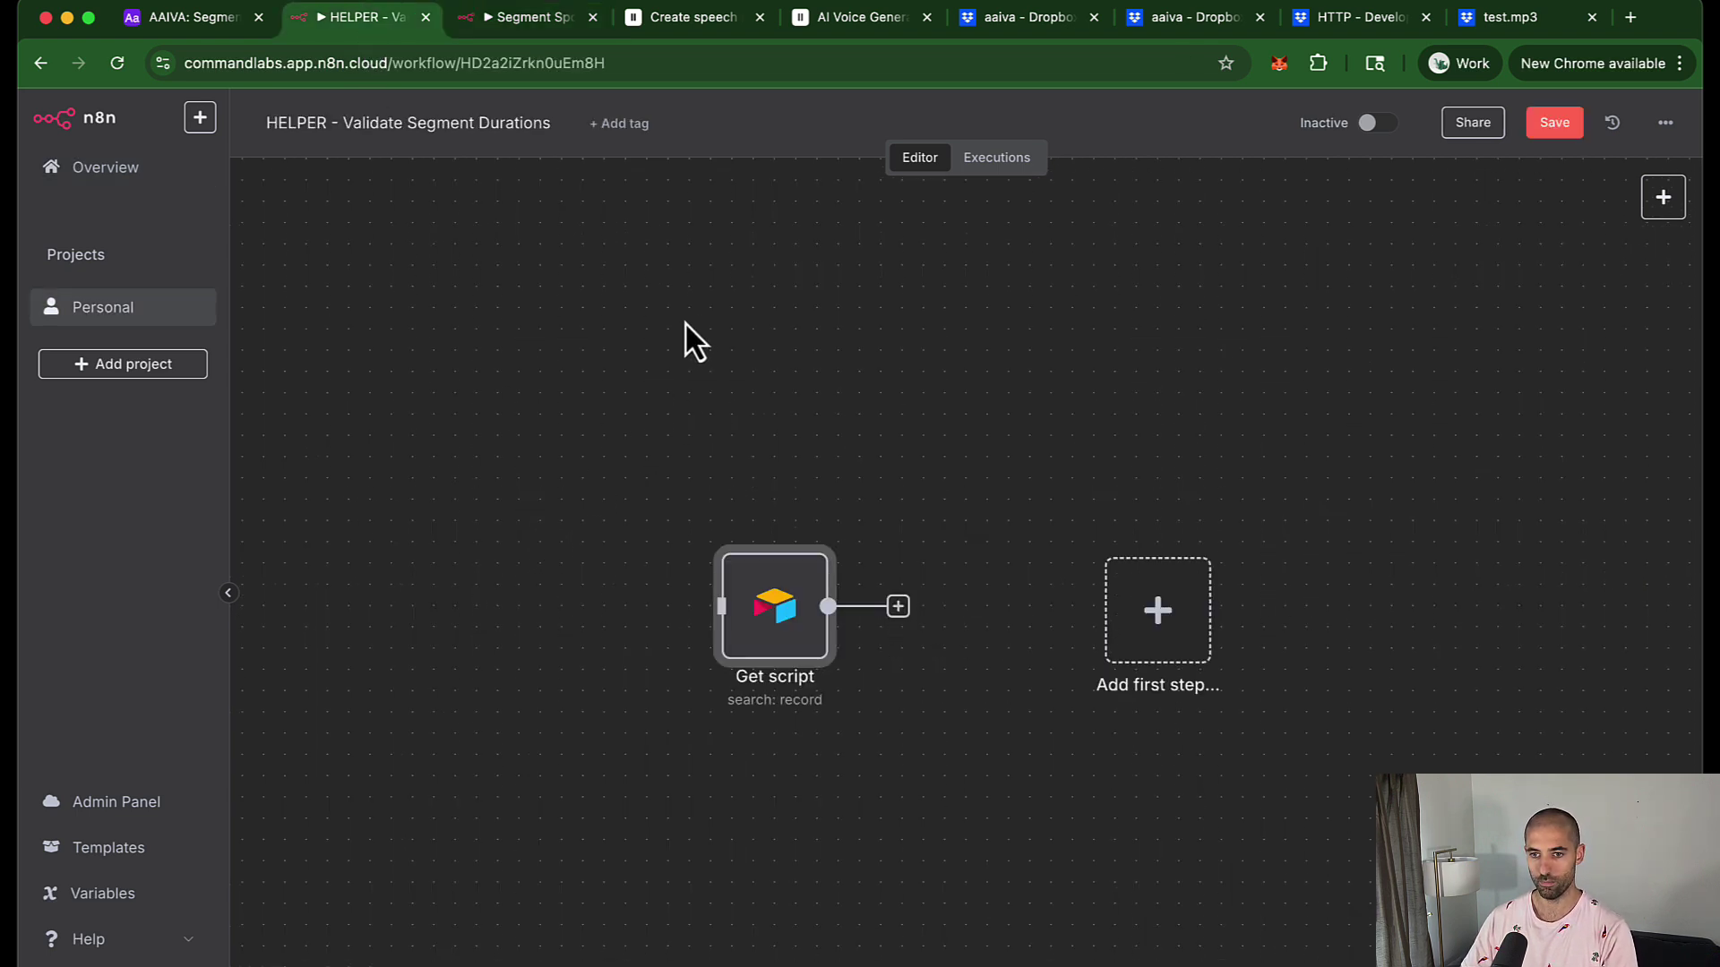
Copy the Get segments node from Segment Spoken Audio into the helper workflow and connect it after Get script
{"action": "left_click", "coordinate": [508, 28]}
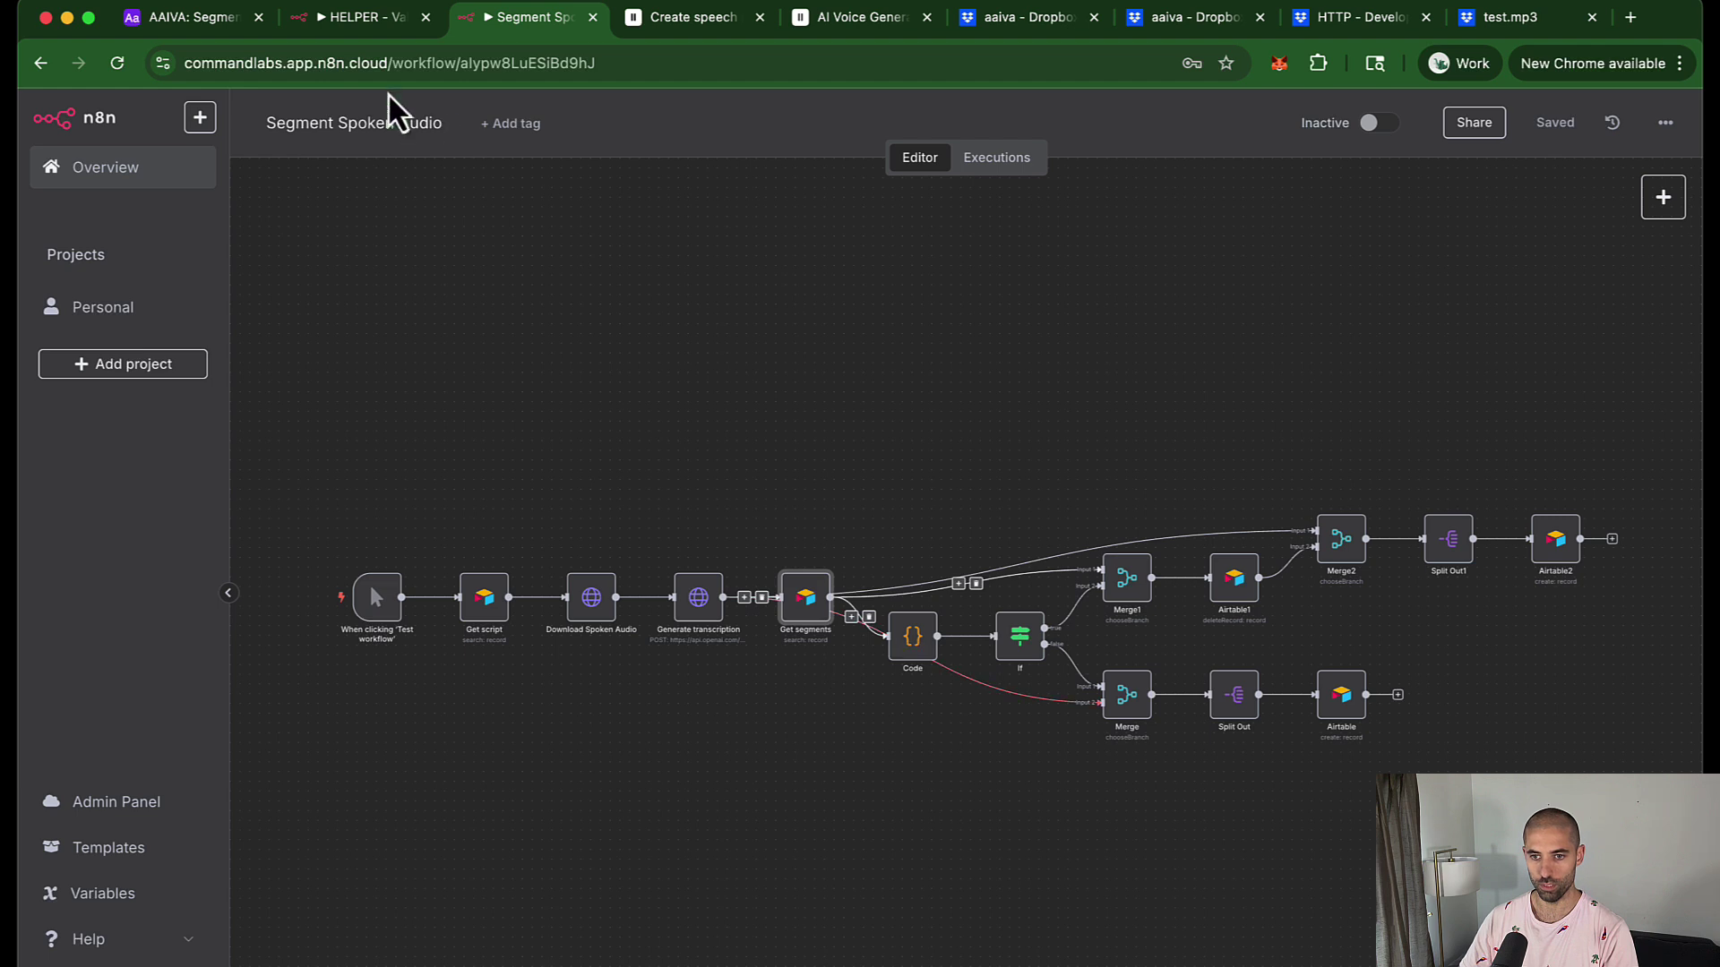
{"action": "left_click", "coordinate": [351, 21]}
{"action": "key", "text": "ctrl+v"}
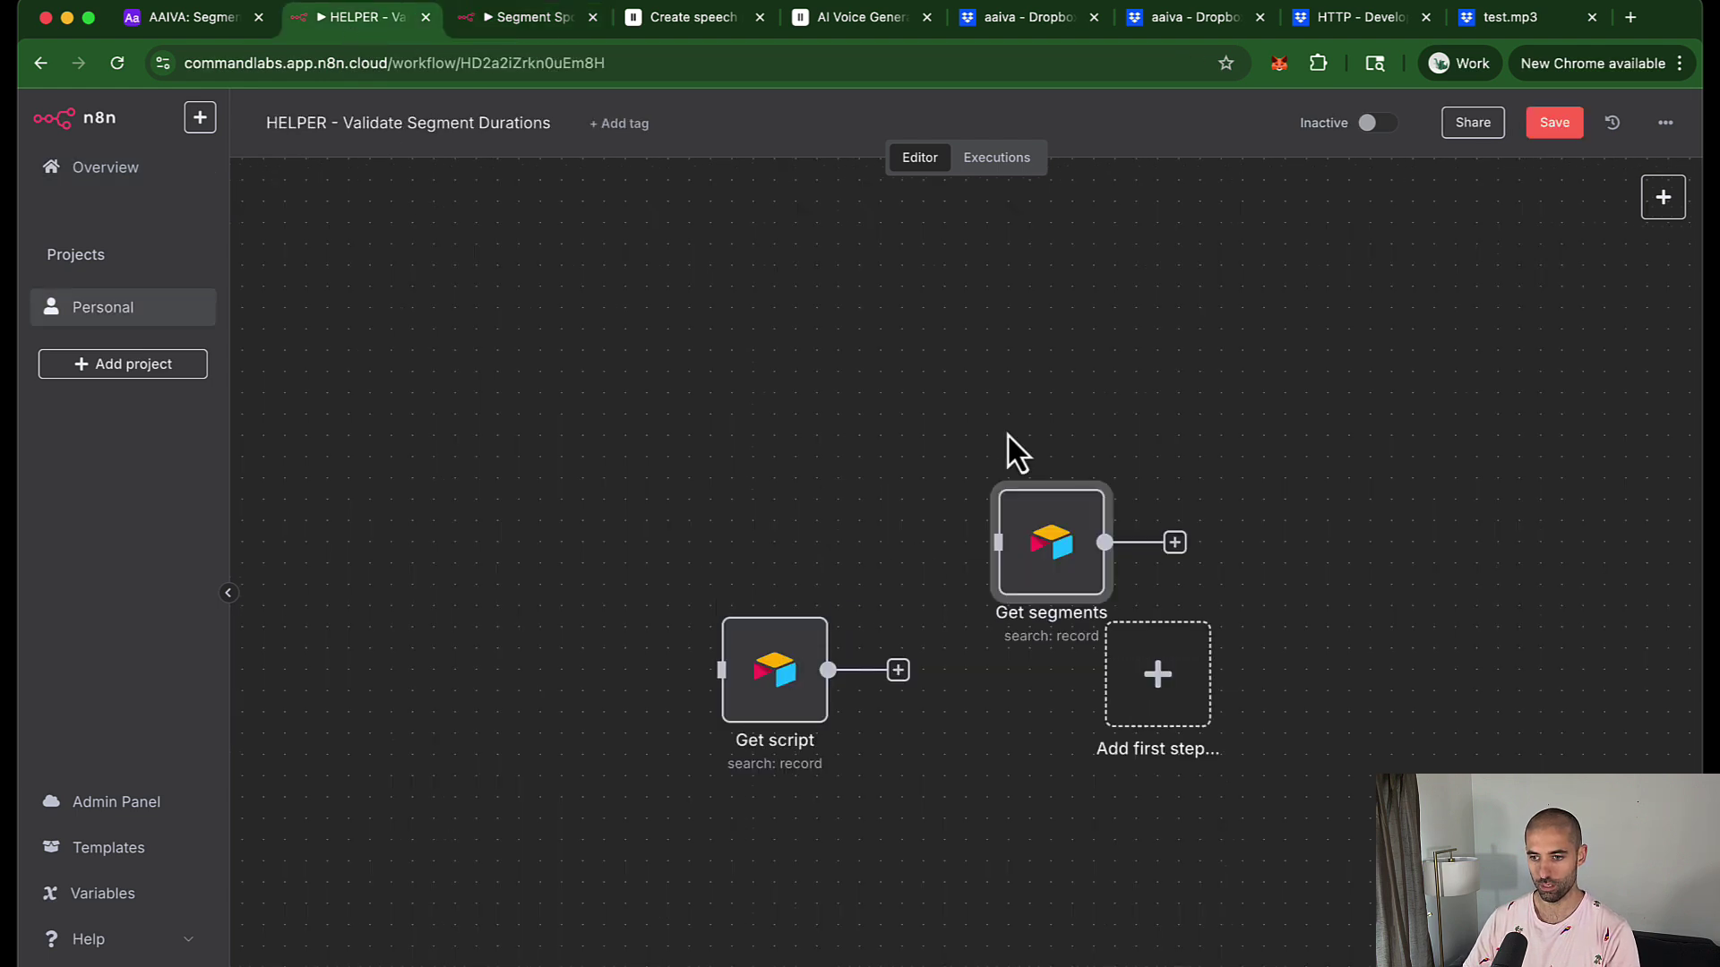
{"action": "left_click_drag", "start_coordinate": [777, 667], "coordinate": [650, 560]}
{"action": "left_click_drag", "start_coordinate": [1016, 571], "coordinate": [846, 592]}
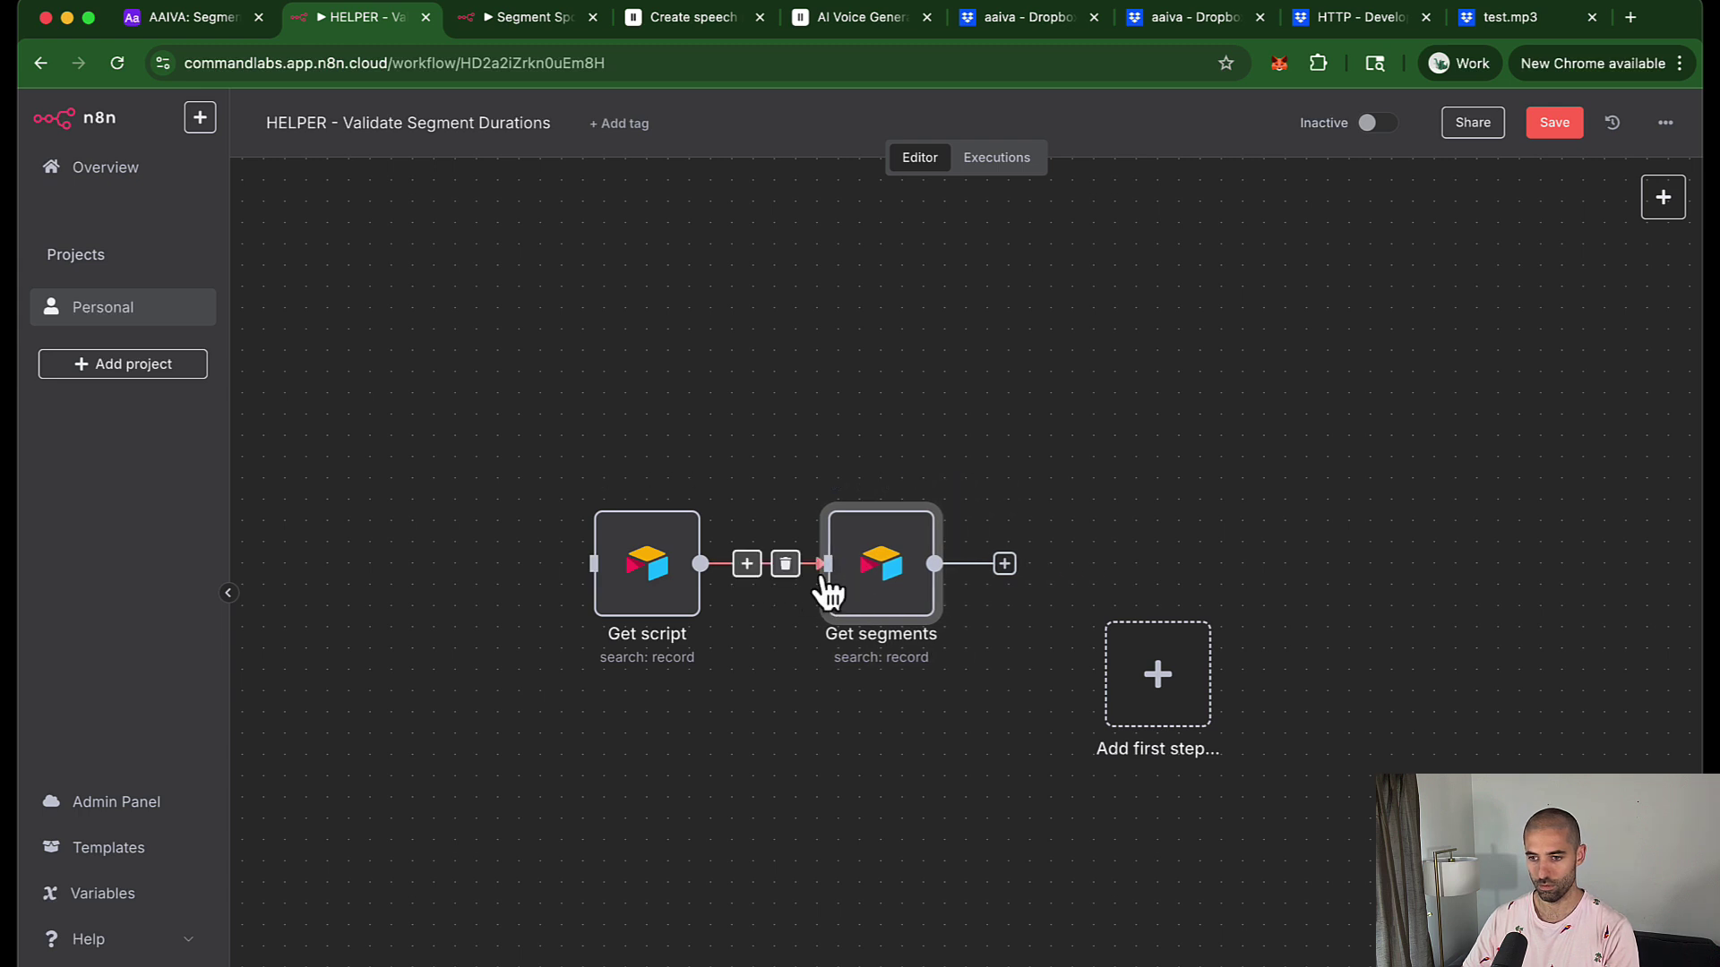
Add a manual trigger to the helper workflow and place it ahead of the Get script node
{"action": "left_click", "coordinate": [1224, 584]}
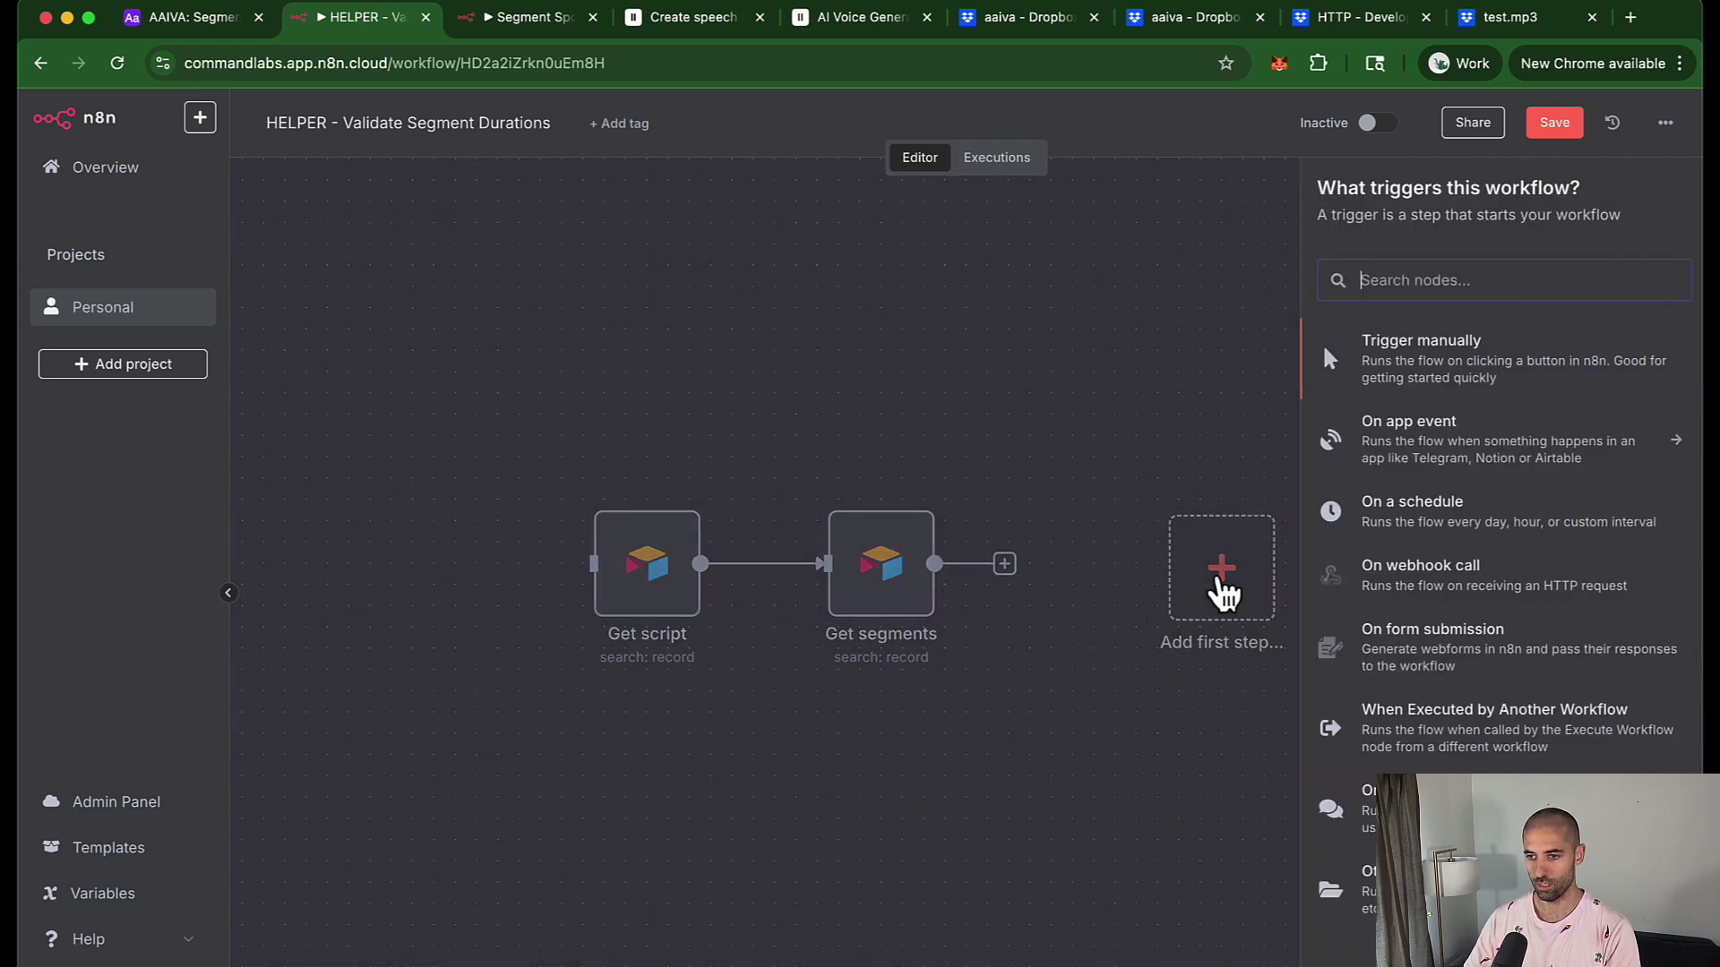
{"action": "left_click", "coordinate": [1433, 363]}
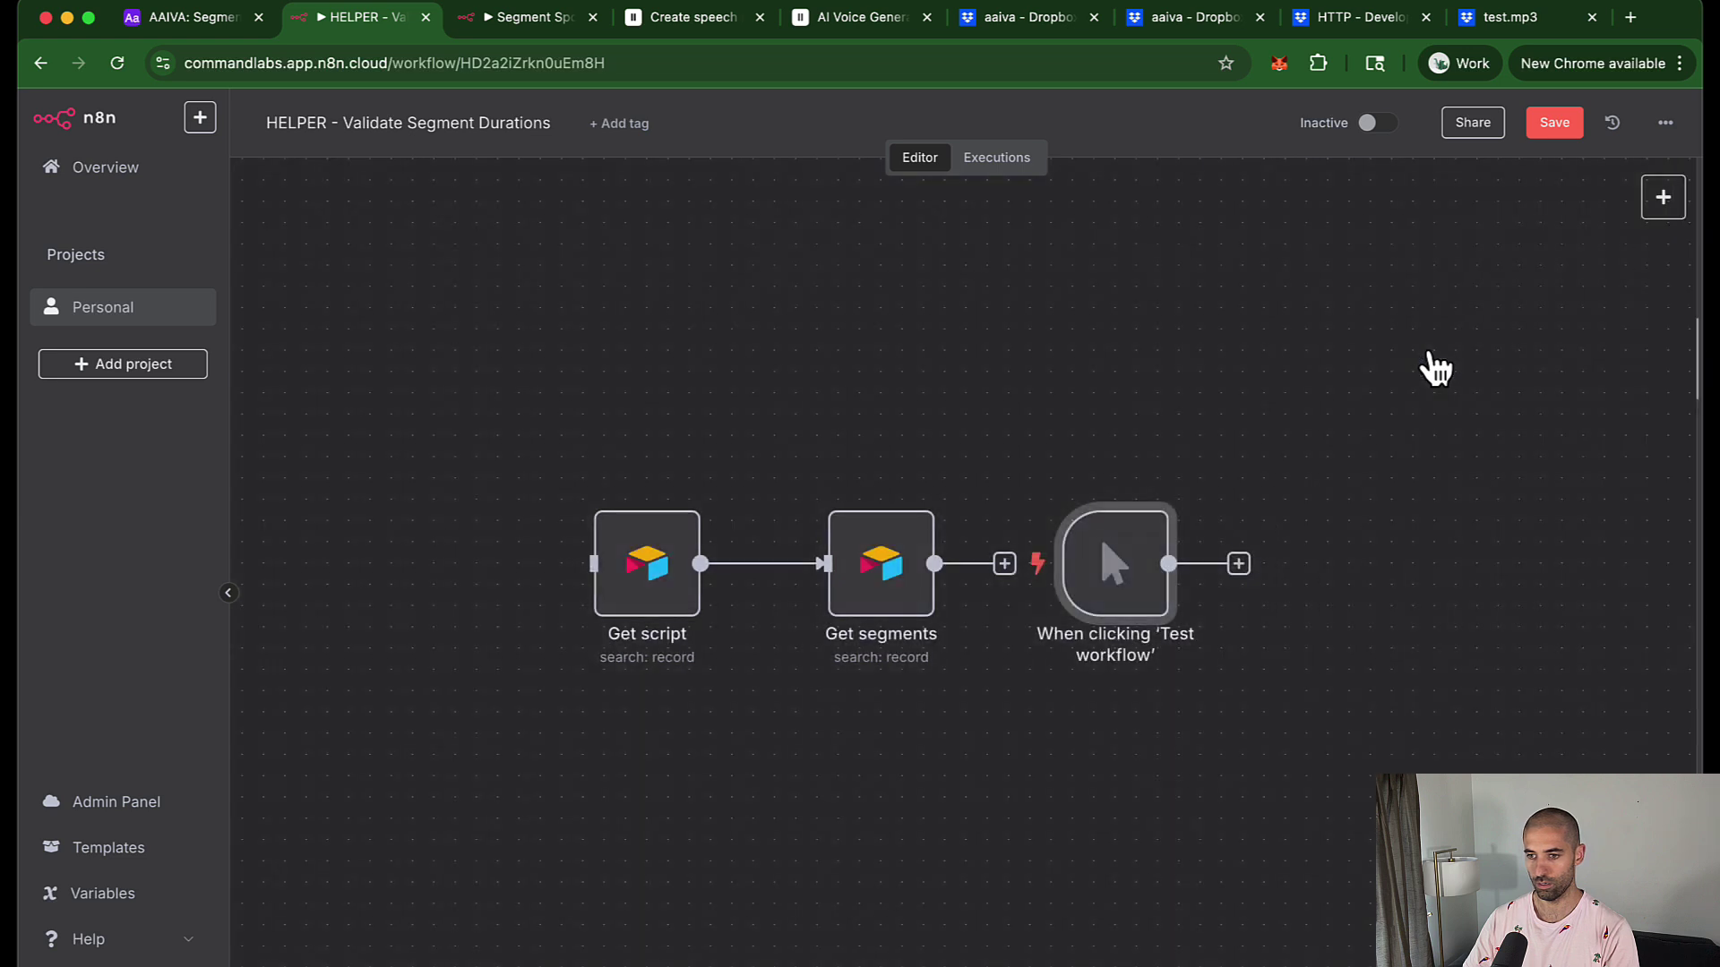
{"action": "left_click_drag", "start_coordinate": [1110, 591], "coordinate": [428, 598]}
Connect the manual trigger to Get script, then tidy up the node layout and save the workflow
{"action": "left_click_drag", "start_coordinate": [537, 412], "coordinate": [879, 702]}
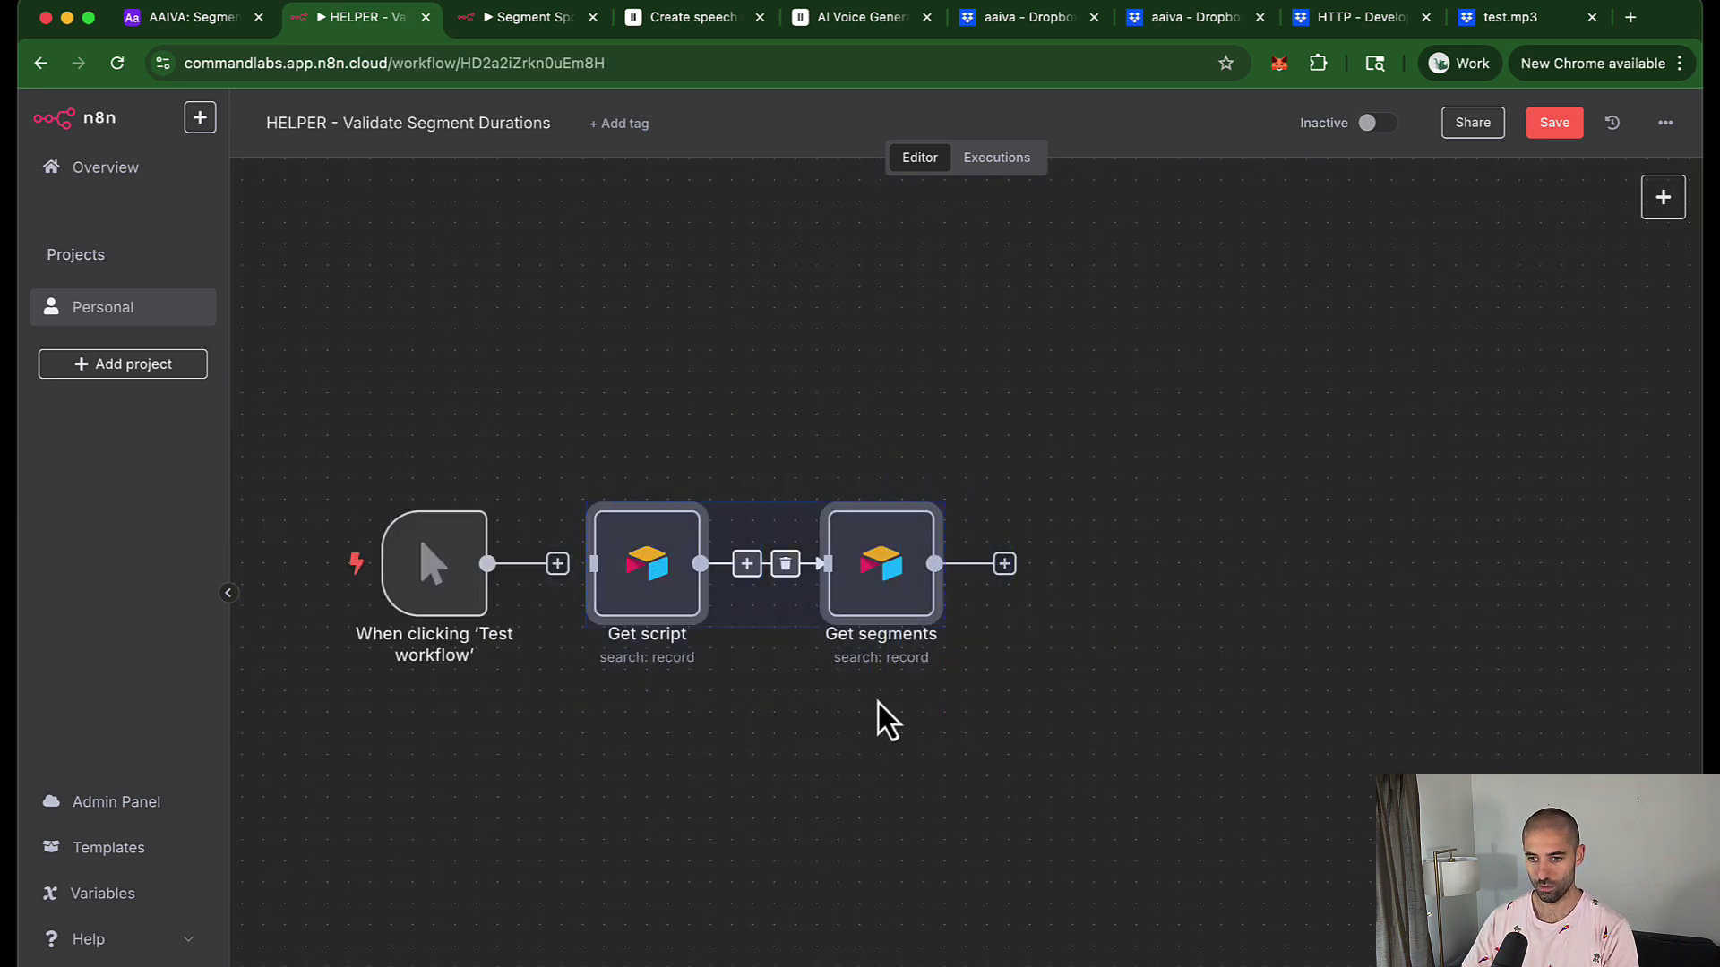
{"action": "left_click_drag", "start_coordinate": [691, 599], "coordinate": [654, 609]}
{"action": "left_click_drag", "start_coordinate": [558, 563], "coordinate": [740, 641]}
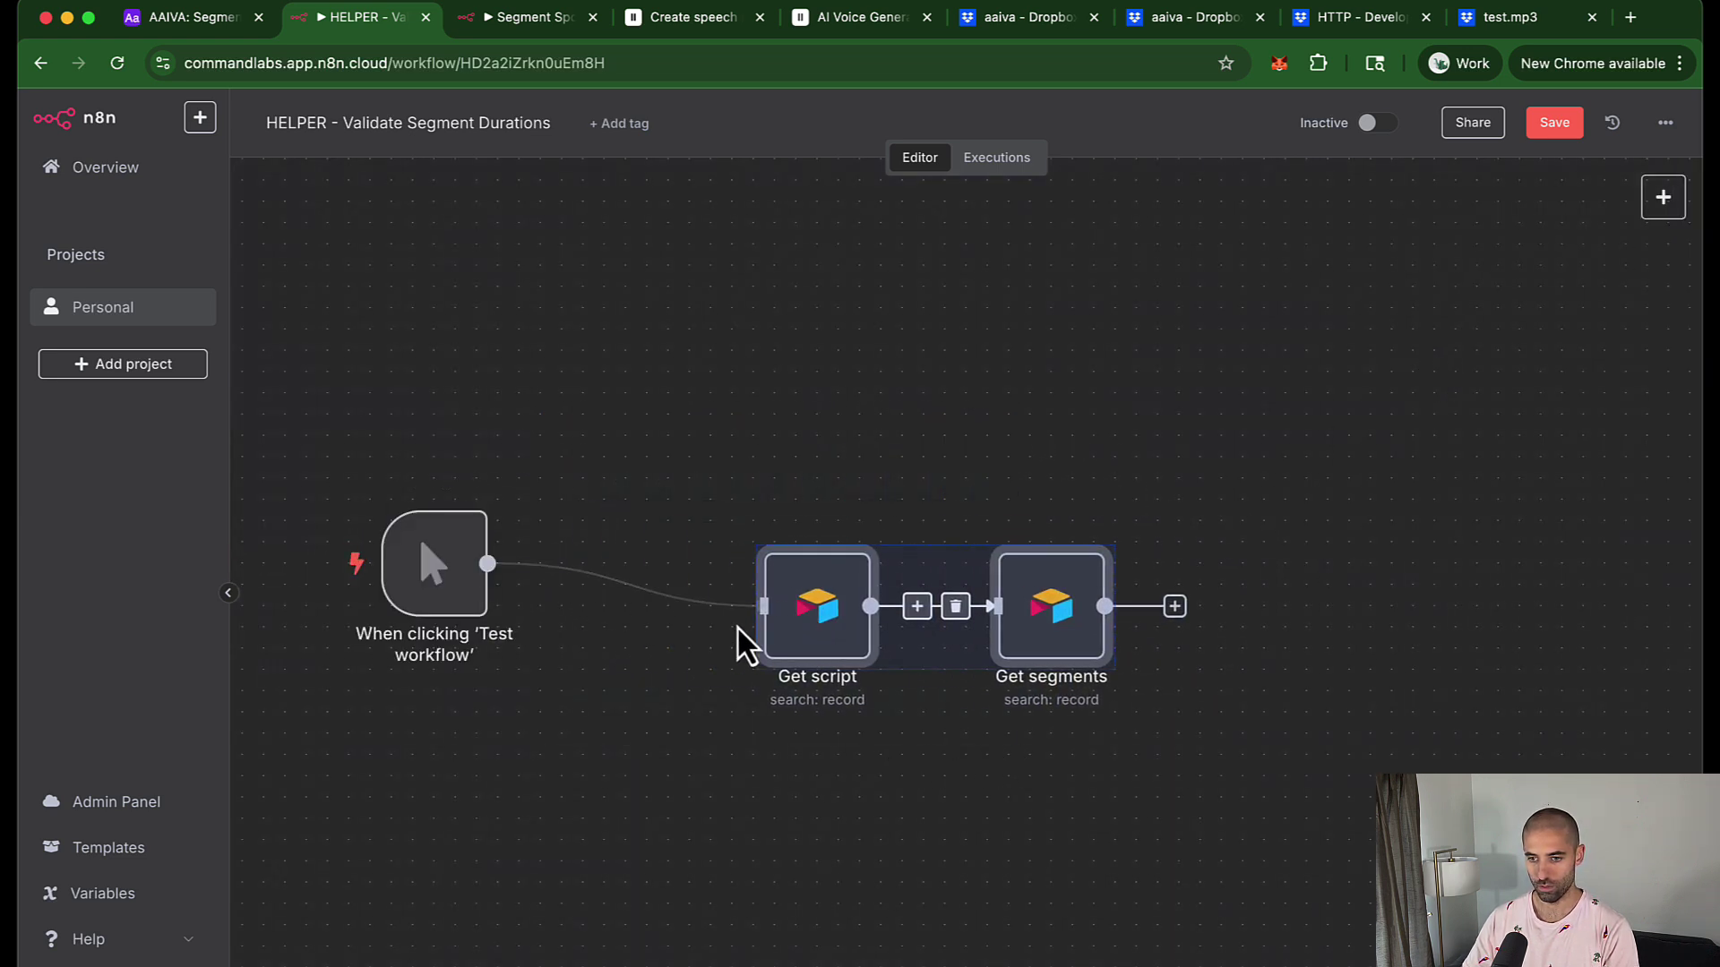
{"action": "left_click", "coordinate": [441, 949]}
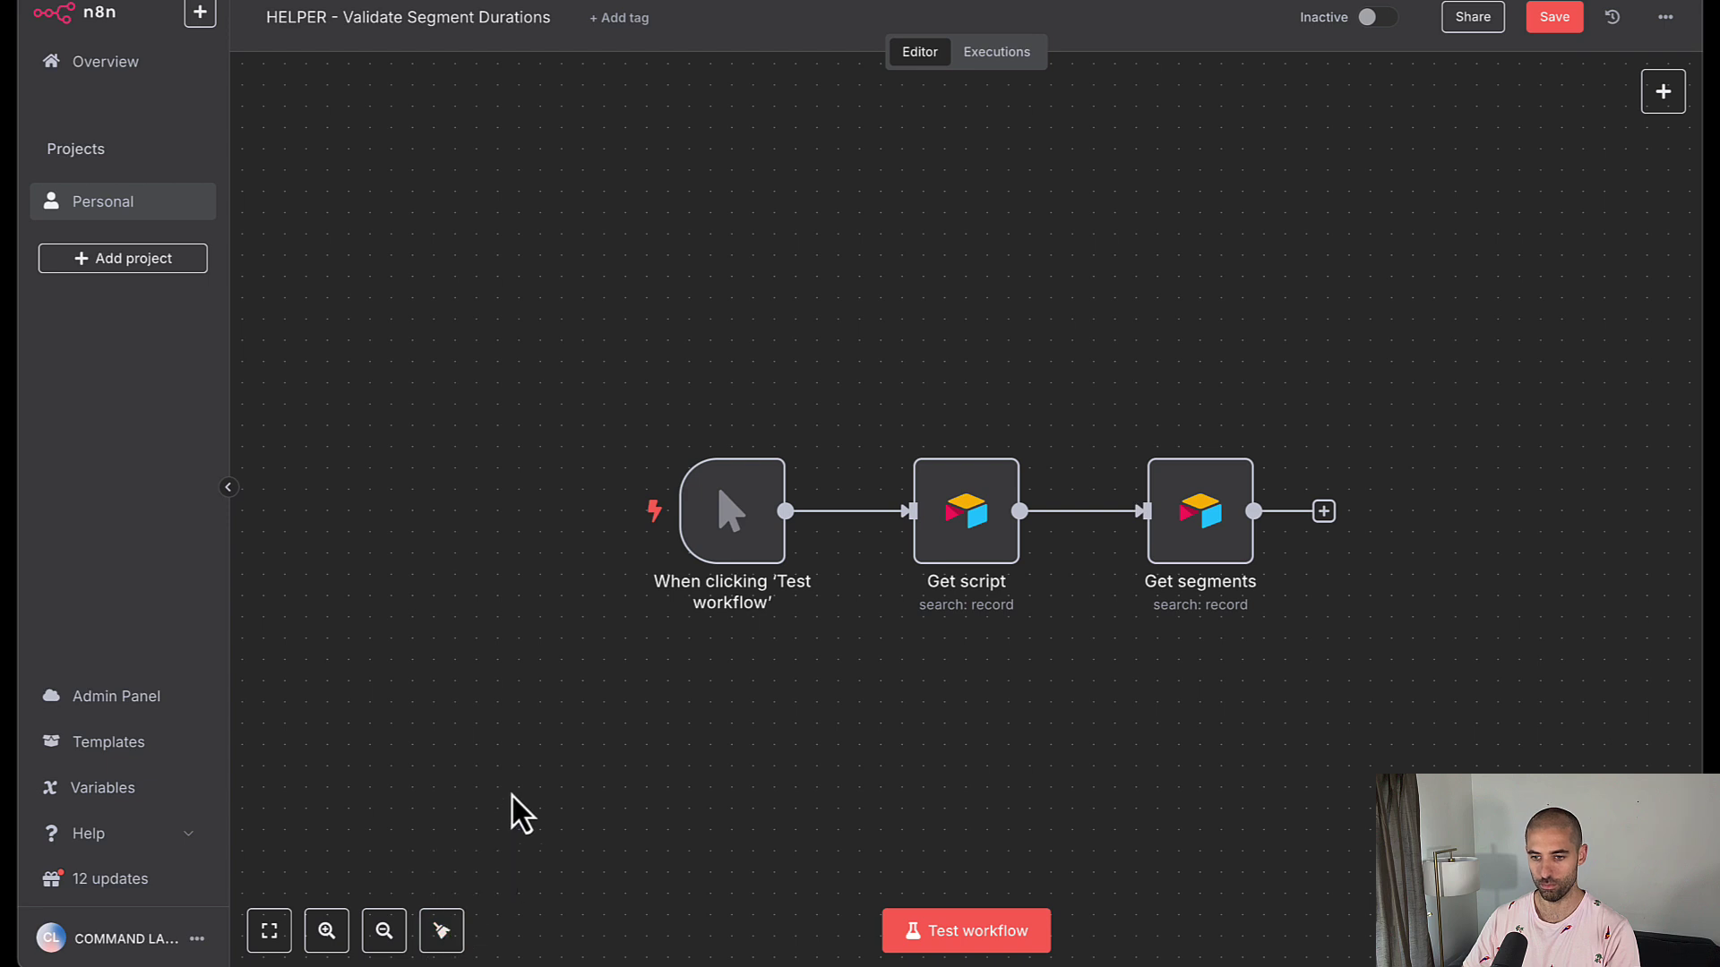
{"action": "key", "text": "ctrl+s"}
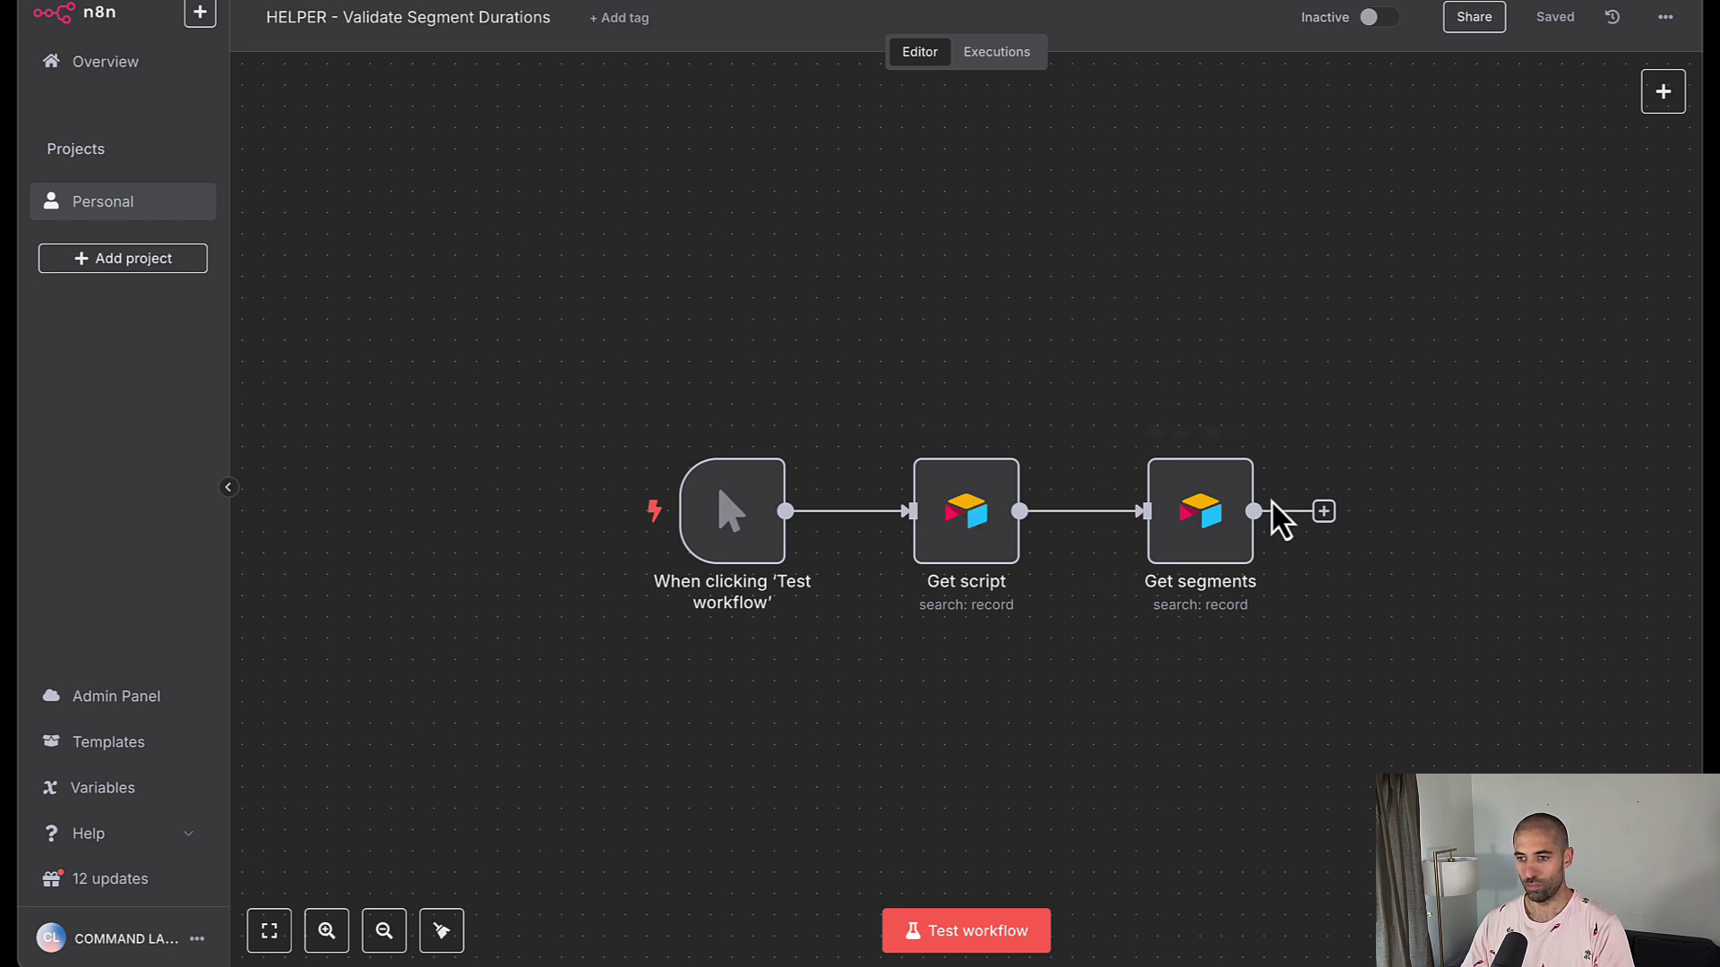
Add a JavaScript Code node after Get segments that sets each segment's End Time to the following segment's Start Time when they differ
{"action": "left_click", "coordinate": [1323, 512]}
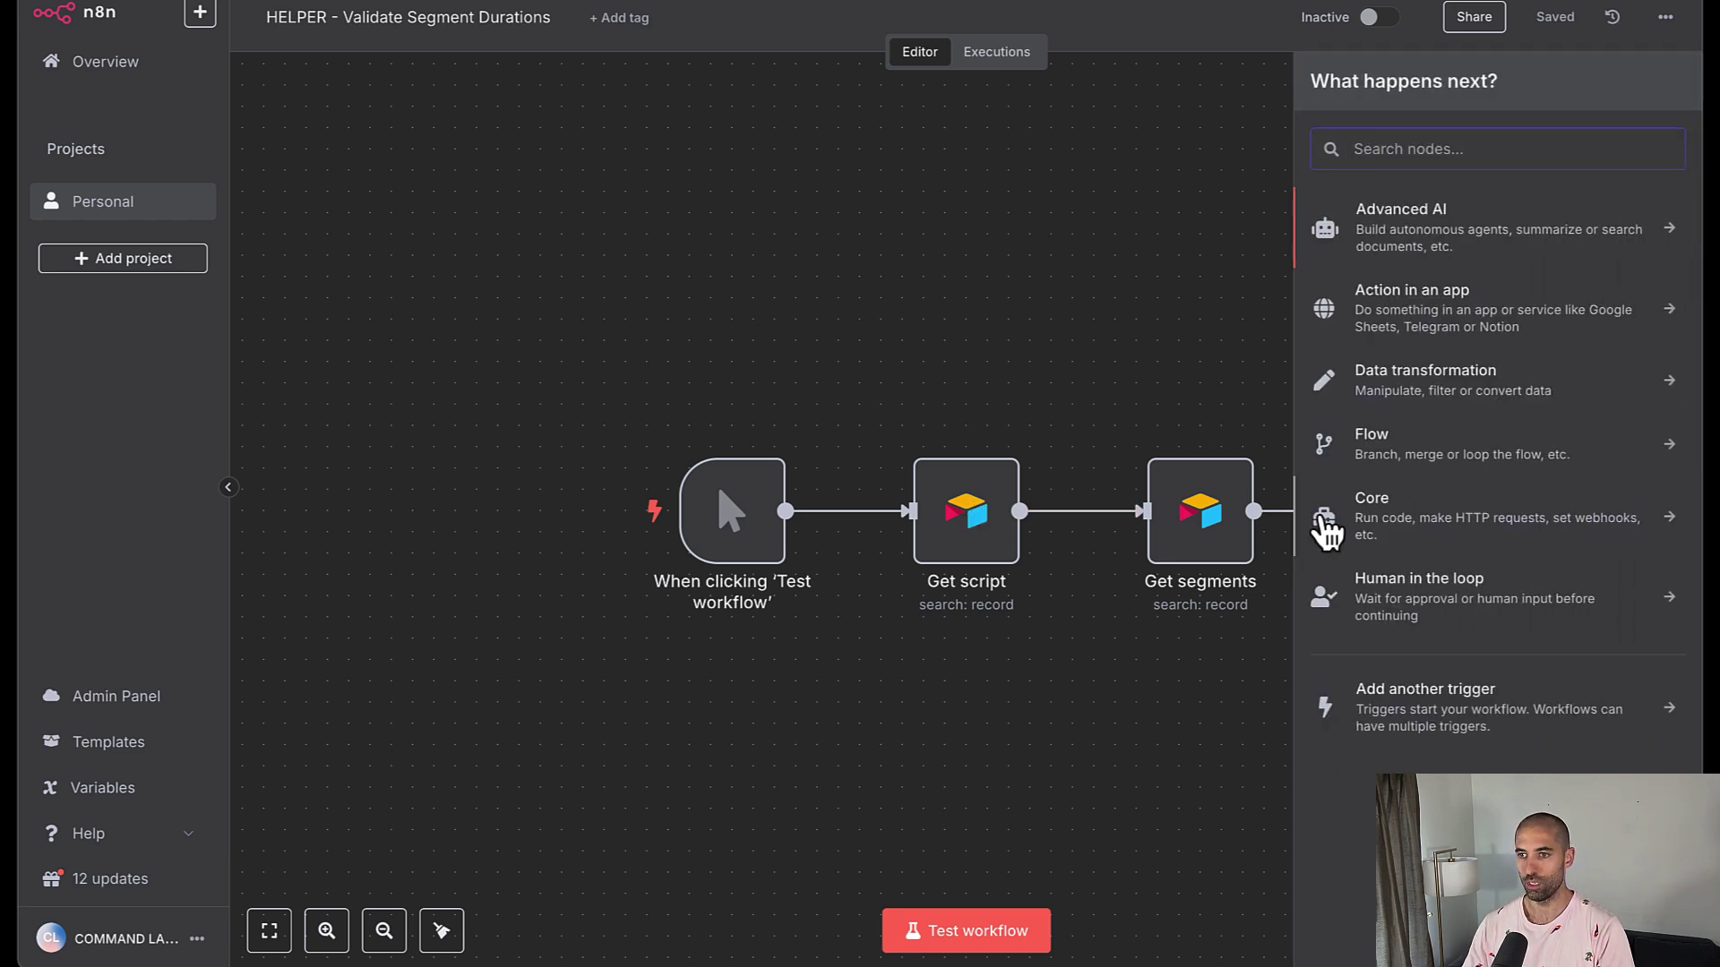
{"action": "type", "text": "code"}
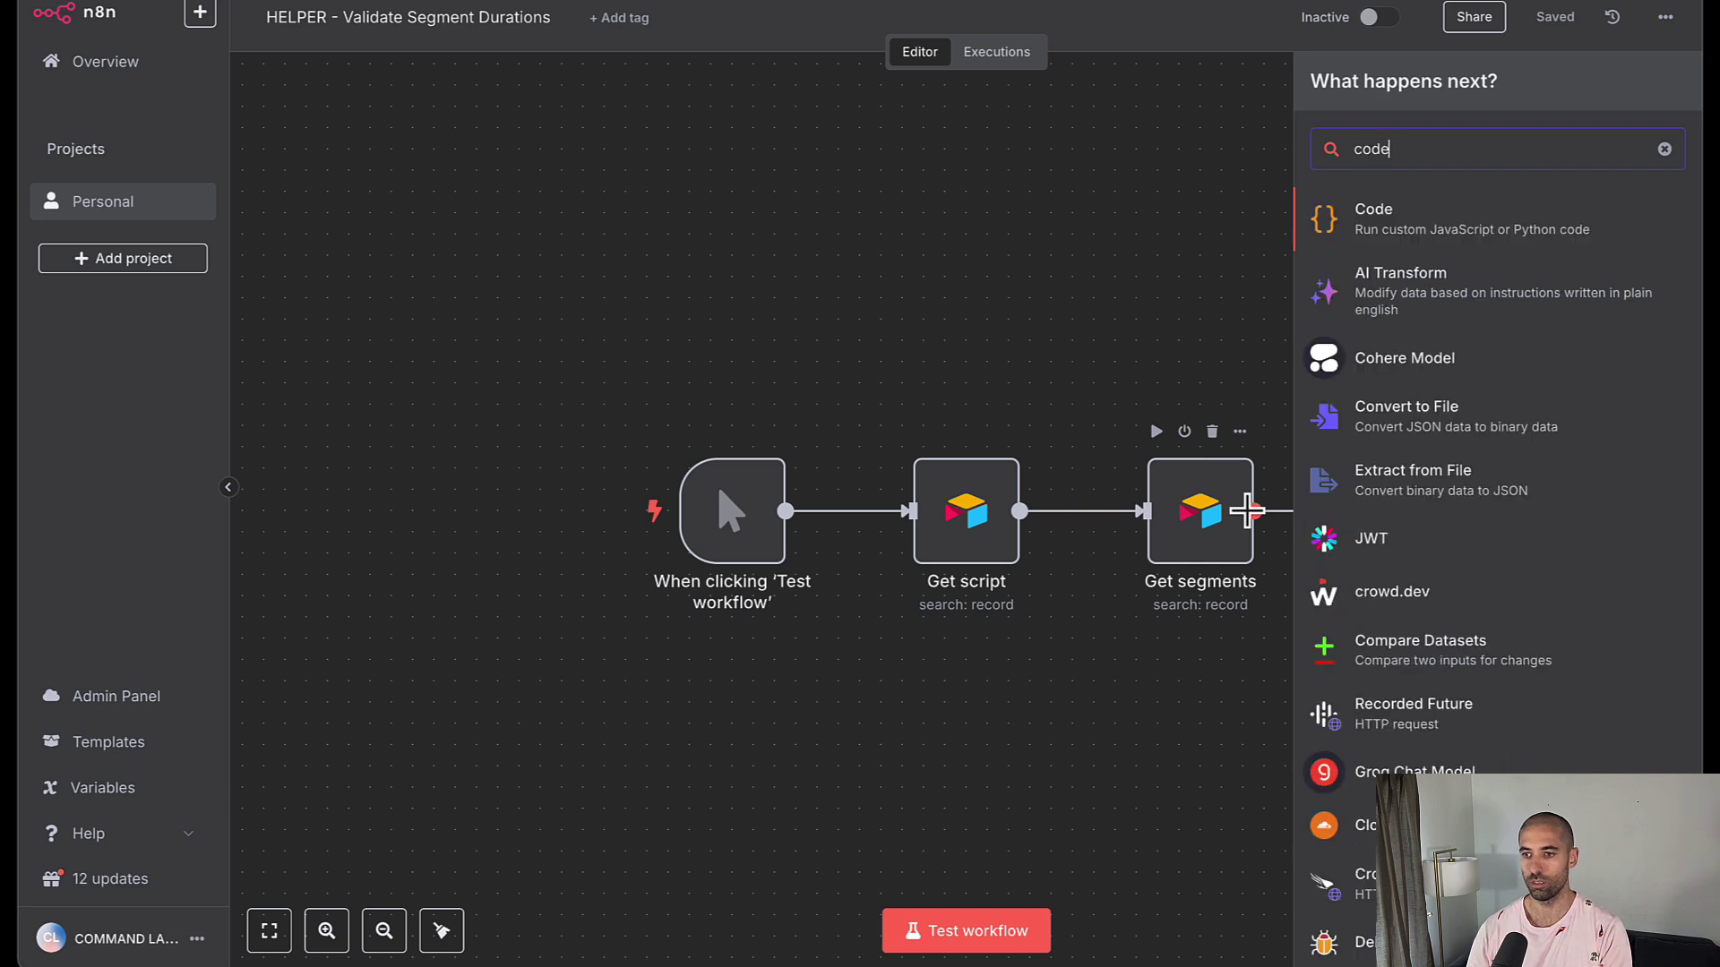
{"action": "left_click", "coordinate": [1423, 235]}
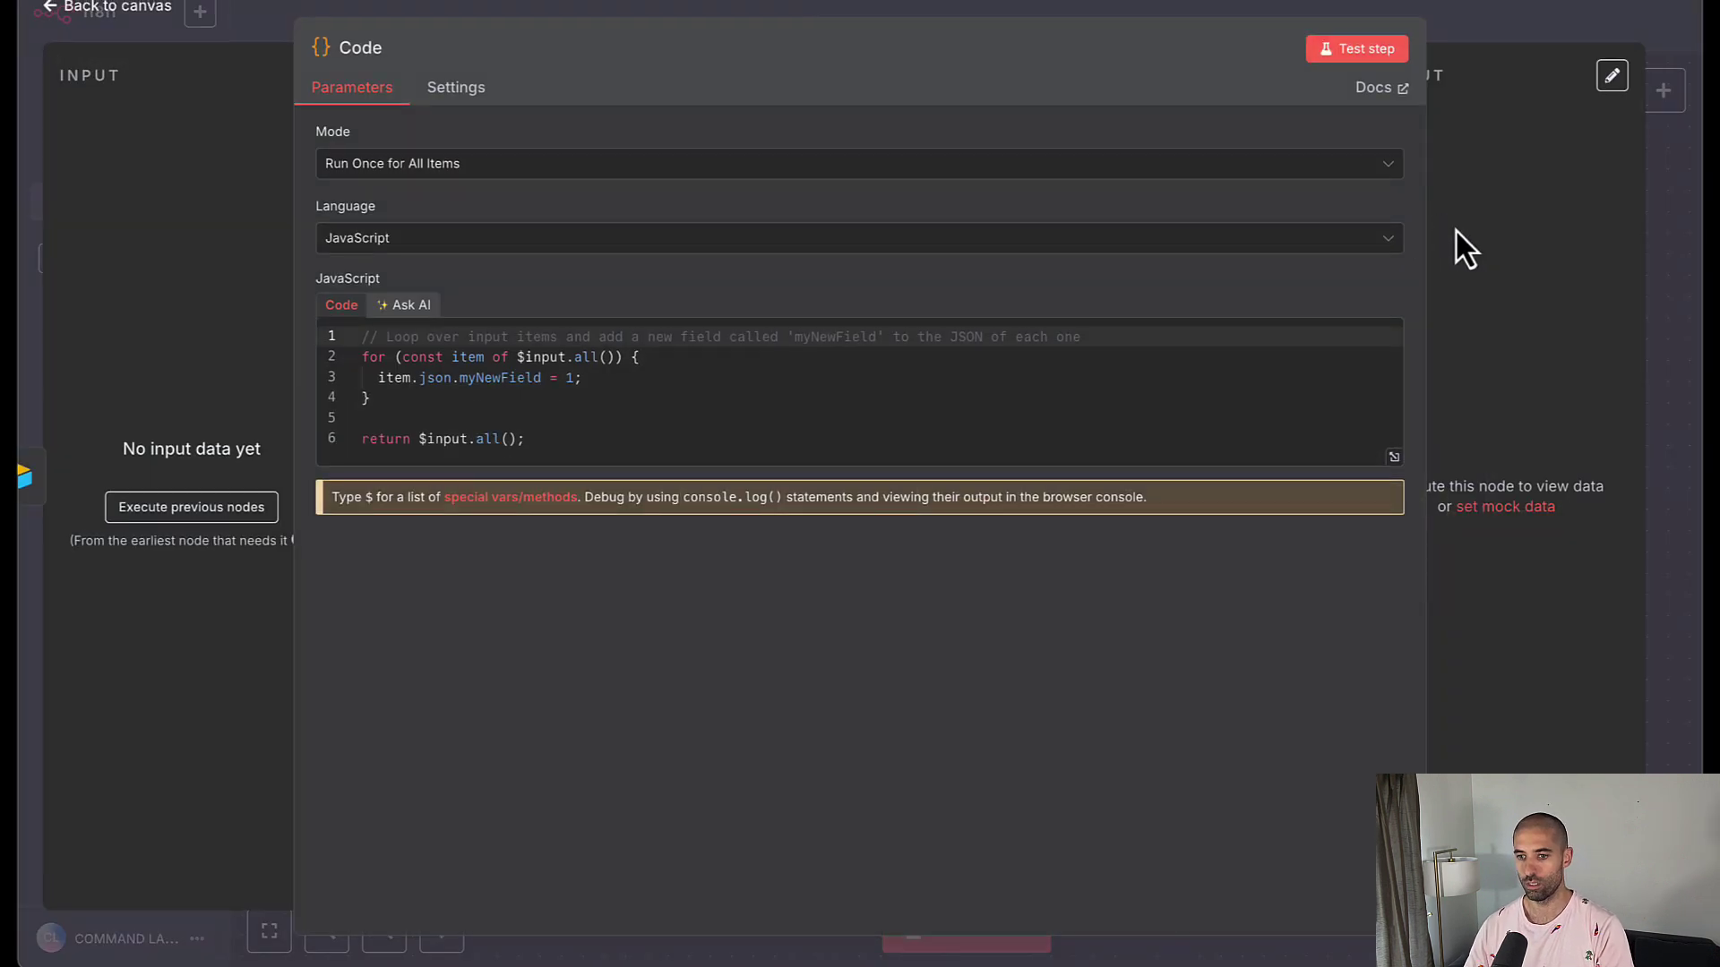
{"action": "left_click", "coordinate": [687, 427]}
{"action": "key", "text": "ctrl+a"}
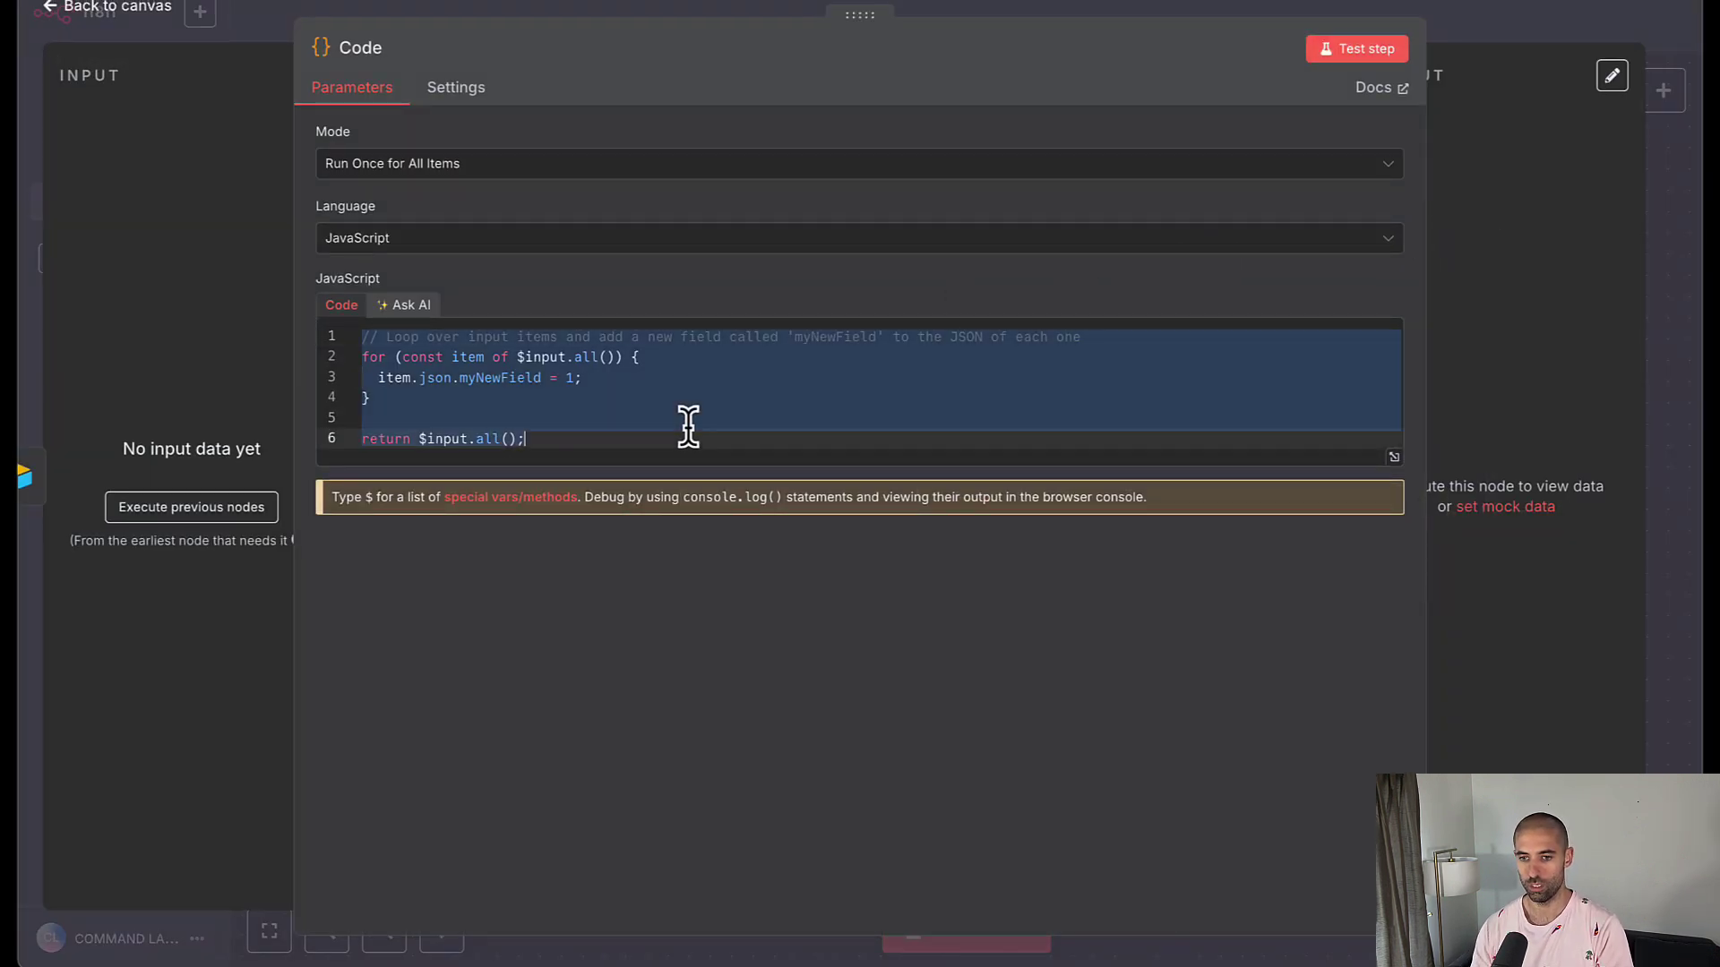
{"action": "key", "text": "BackSpace"}
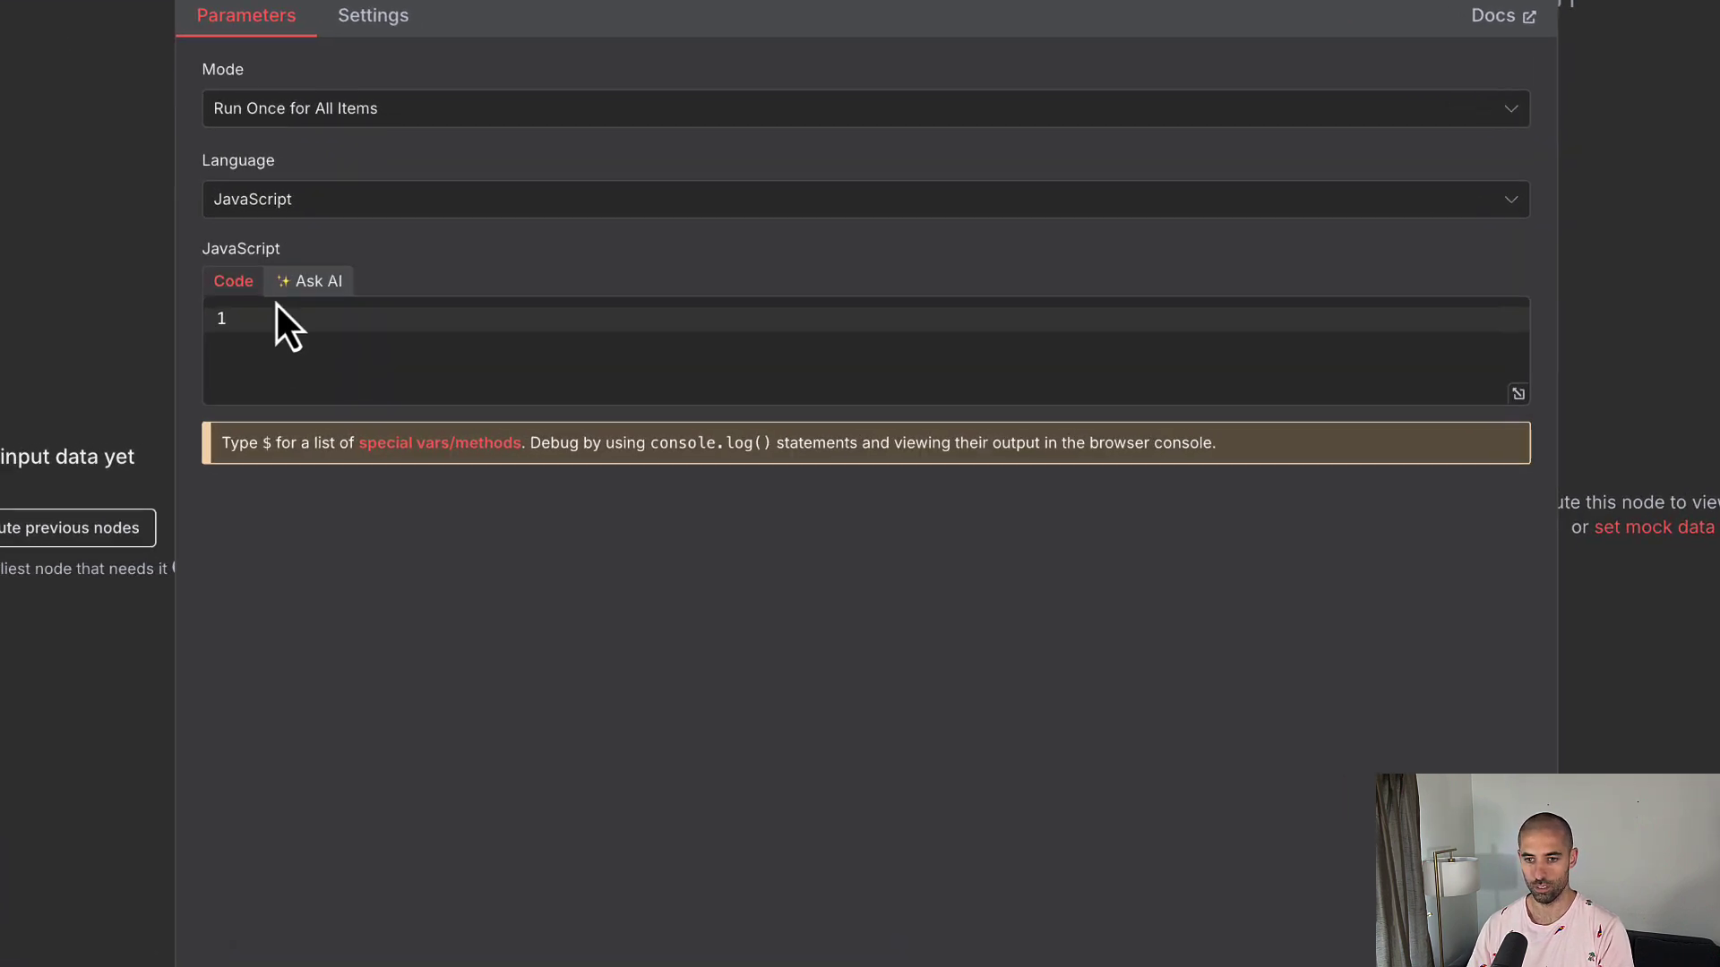
{"action": "type", "text": "let segments = $input.all() for (let i = 0; i < (segments.length-1); i++) {   if (segments[i].json['End Time'] !== segments[i+1].json['Start Time']) {     segments[i].json['End Time'] = segments[i+1].json['Start Time']   } } return segments"}
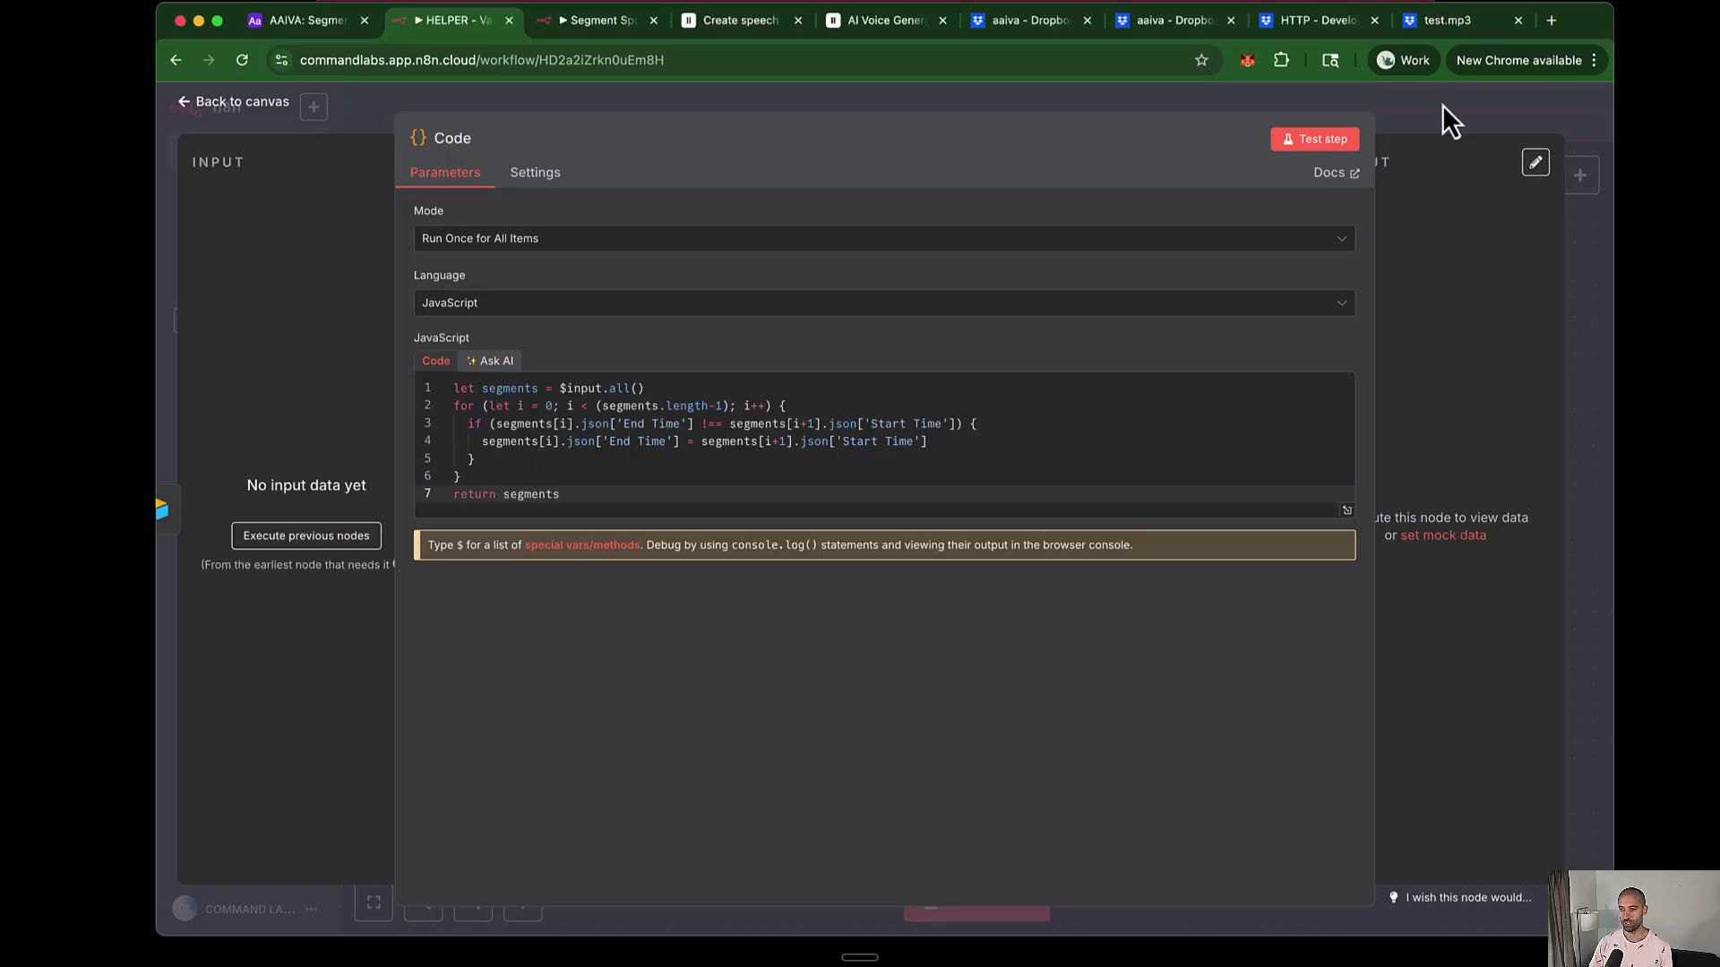
{"action": "left_click", "coordinate": [1442, 108]}
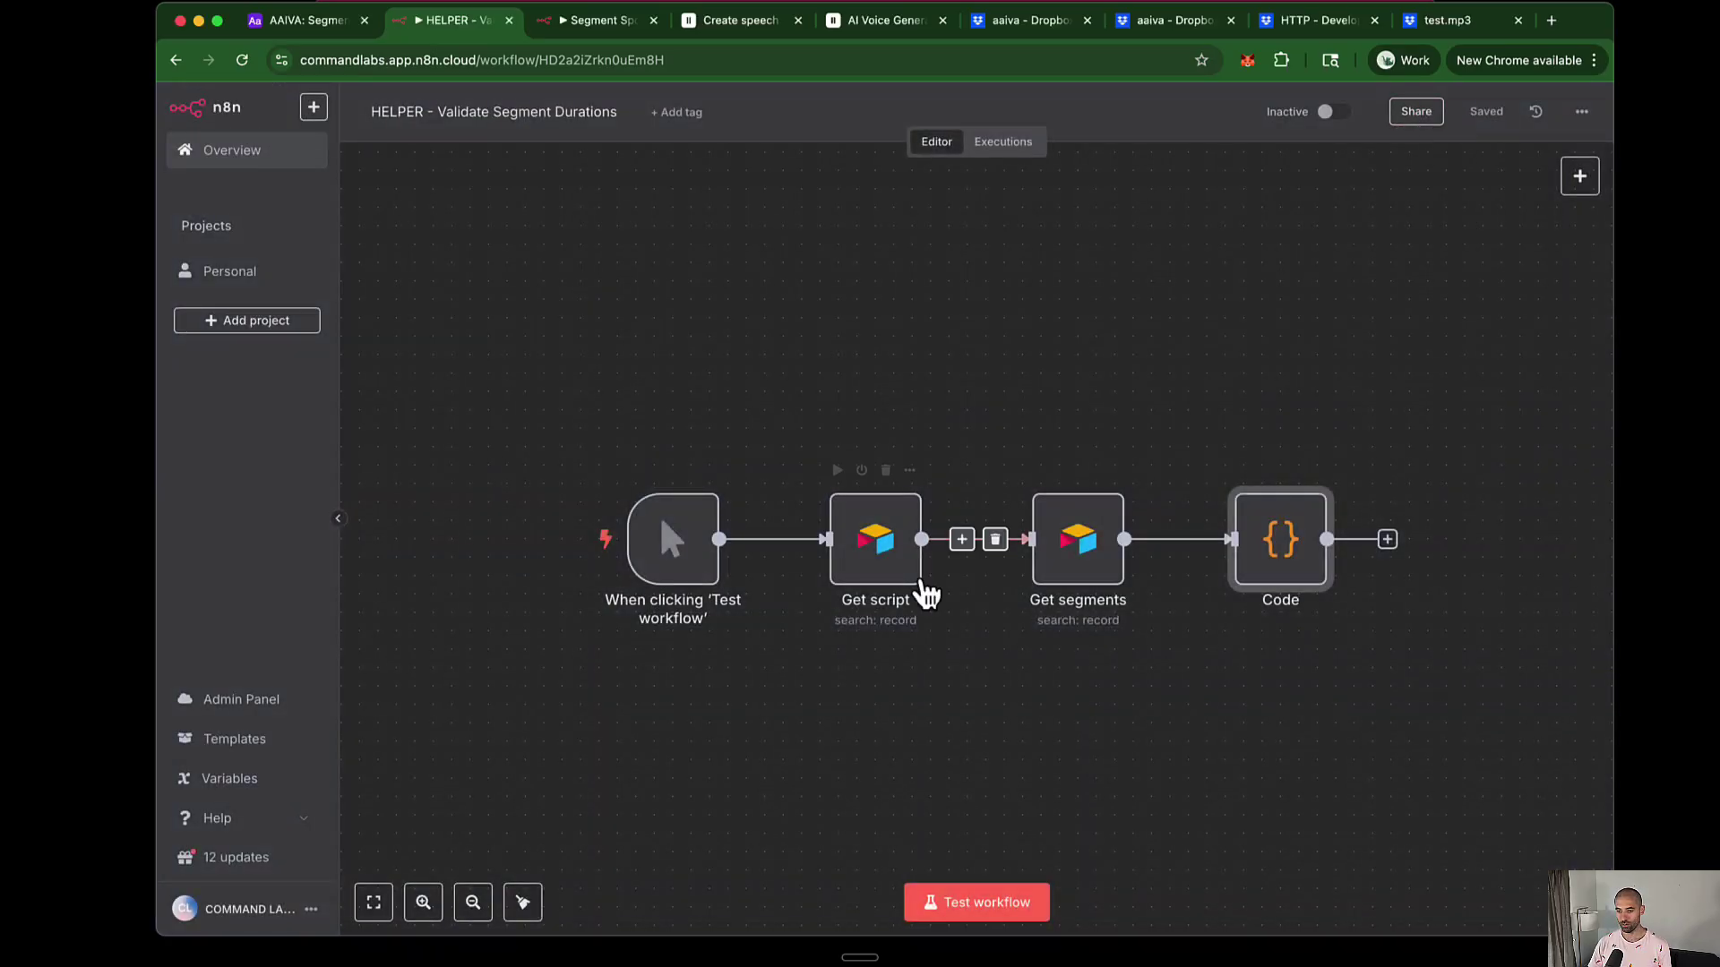
Test the helper workflow and examine the End Time values in the Code node's output
{"action": "left_click", "coordinate": [973, 904]}
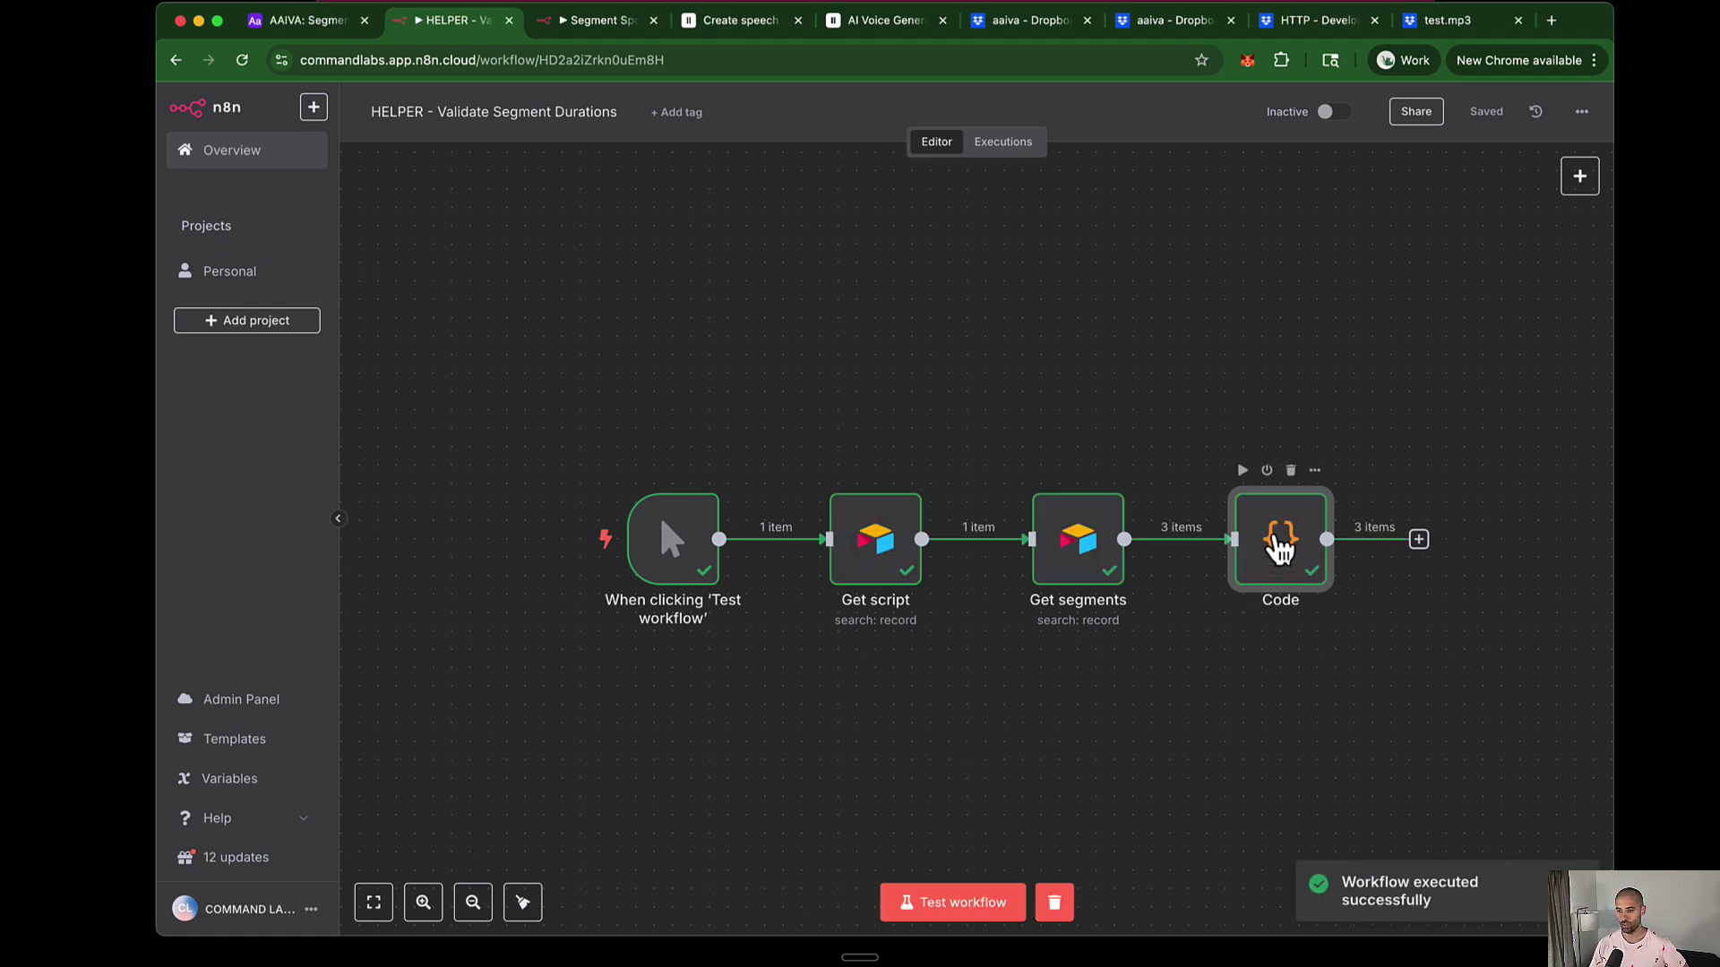
{"action": "double_click", "coordinate": [1280, 548]}
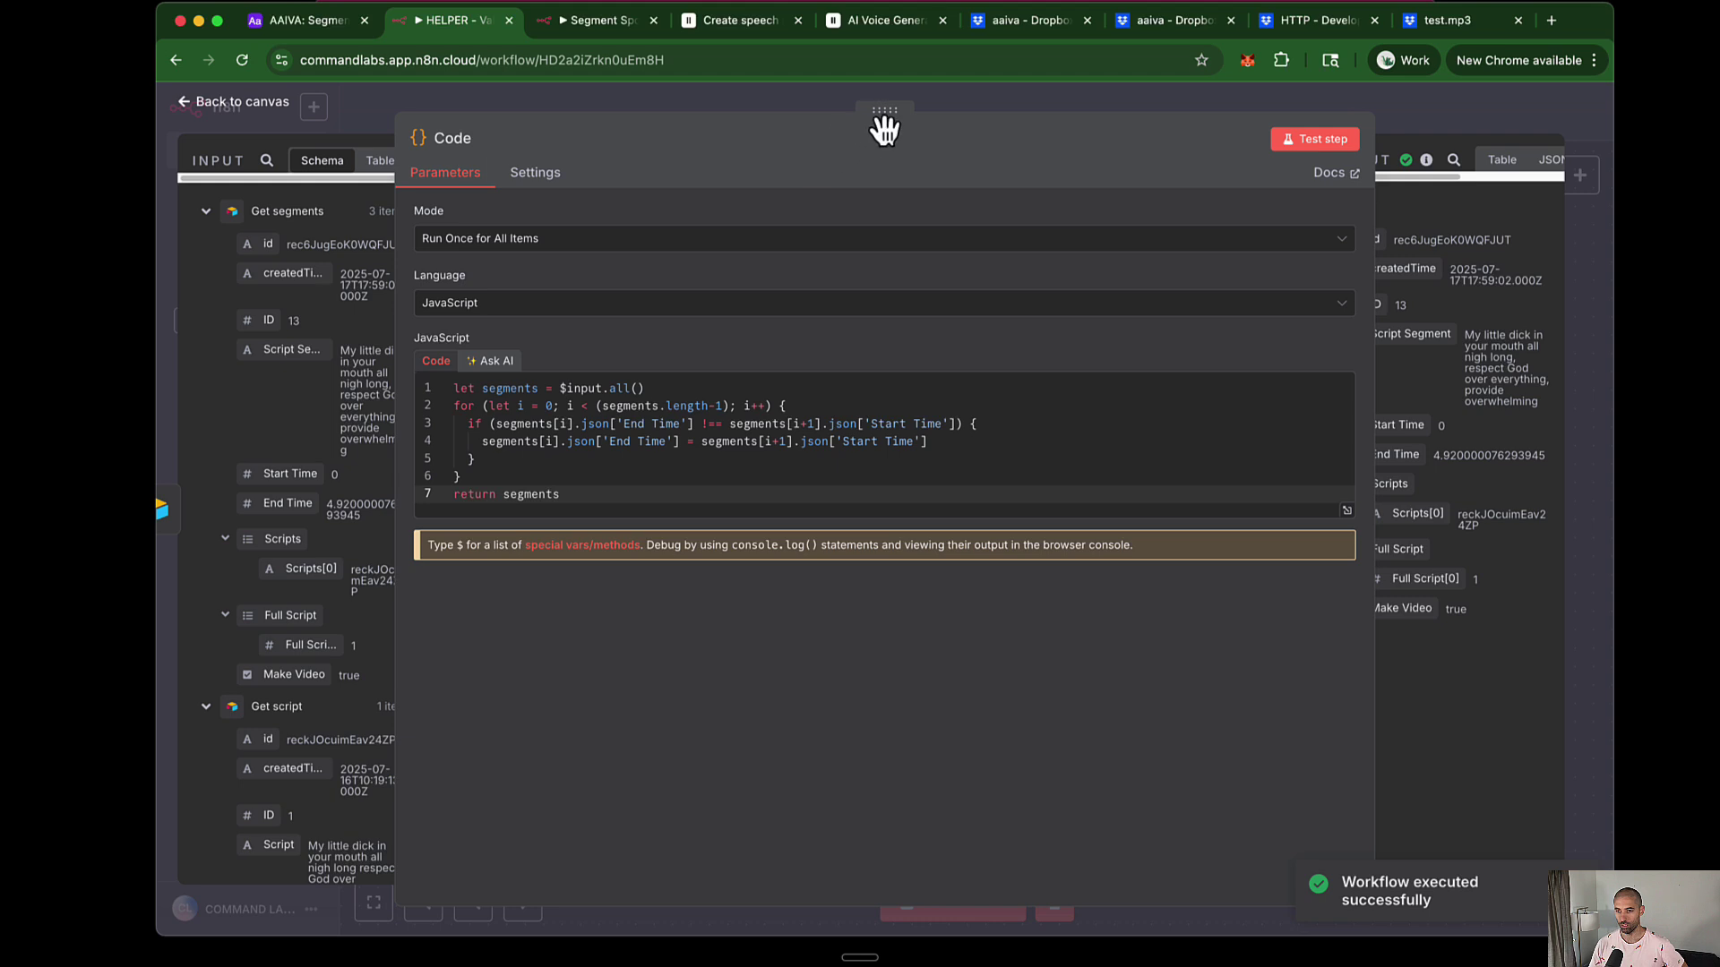
{"action": "left_click_drag", "start_coordinate": [884, 126], "coordinate": [556, 141]}
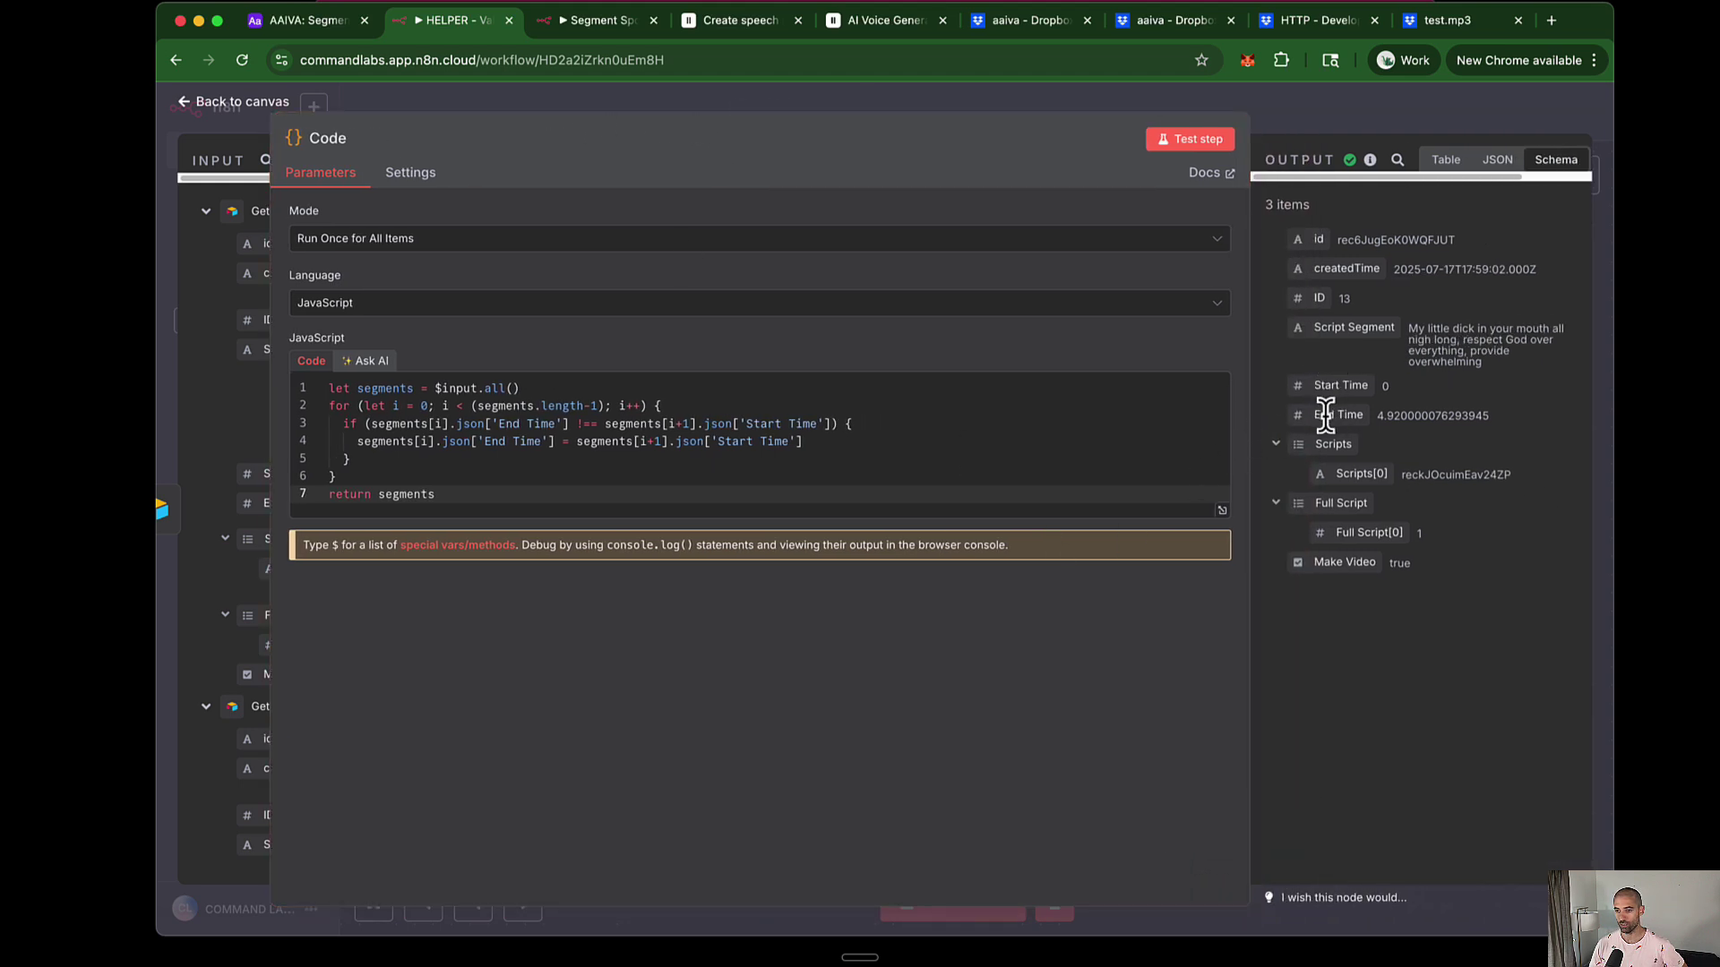
{"action": "left_click", "coordinate": [825, 107]}
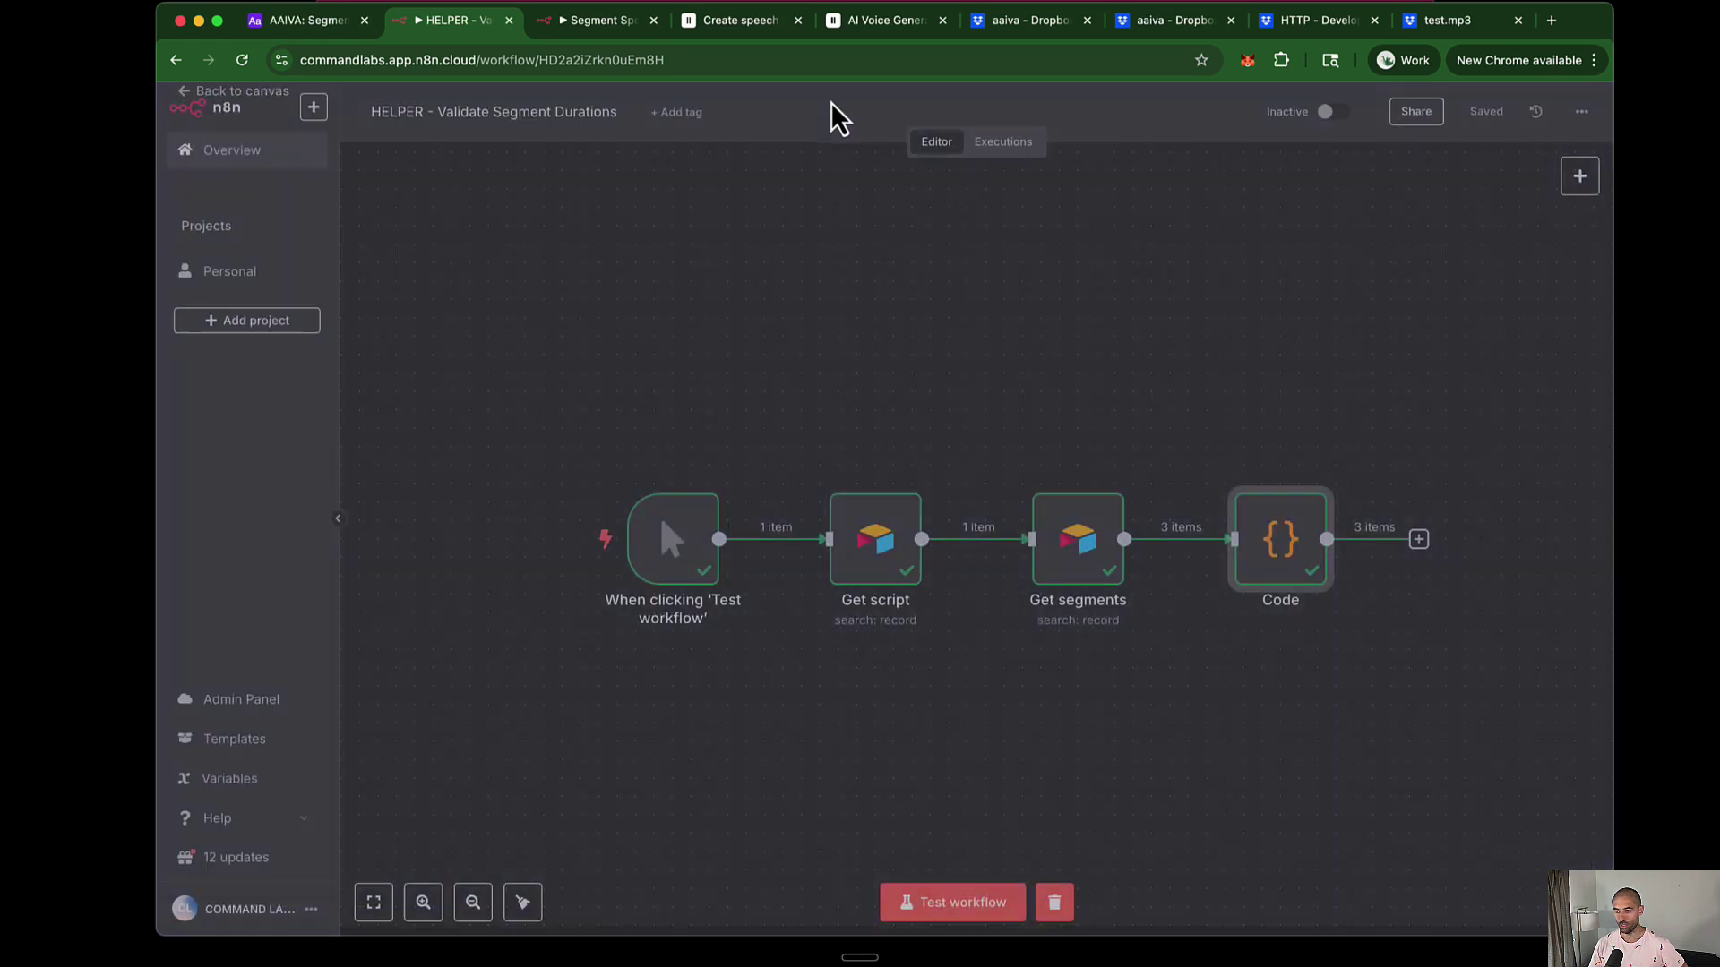
Add an Airtable Update record node after the Code node, using the AAIVA base and the Segments table
{"action": "left_click", "coordinate": [1417, 542]}
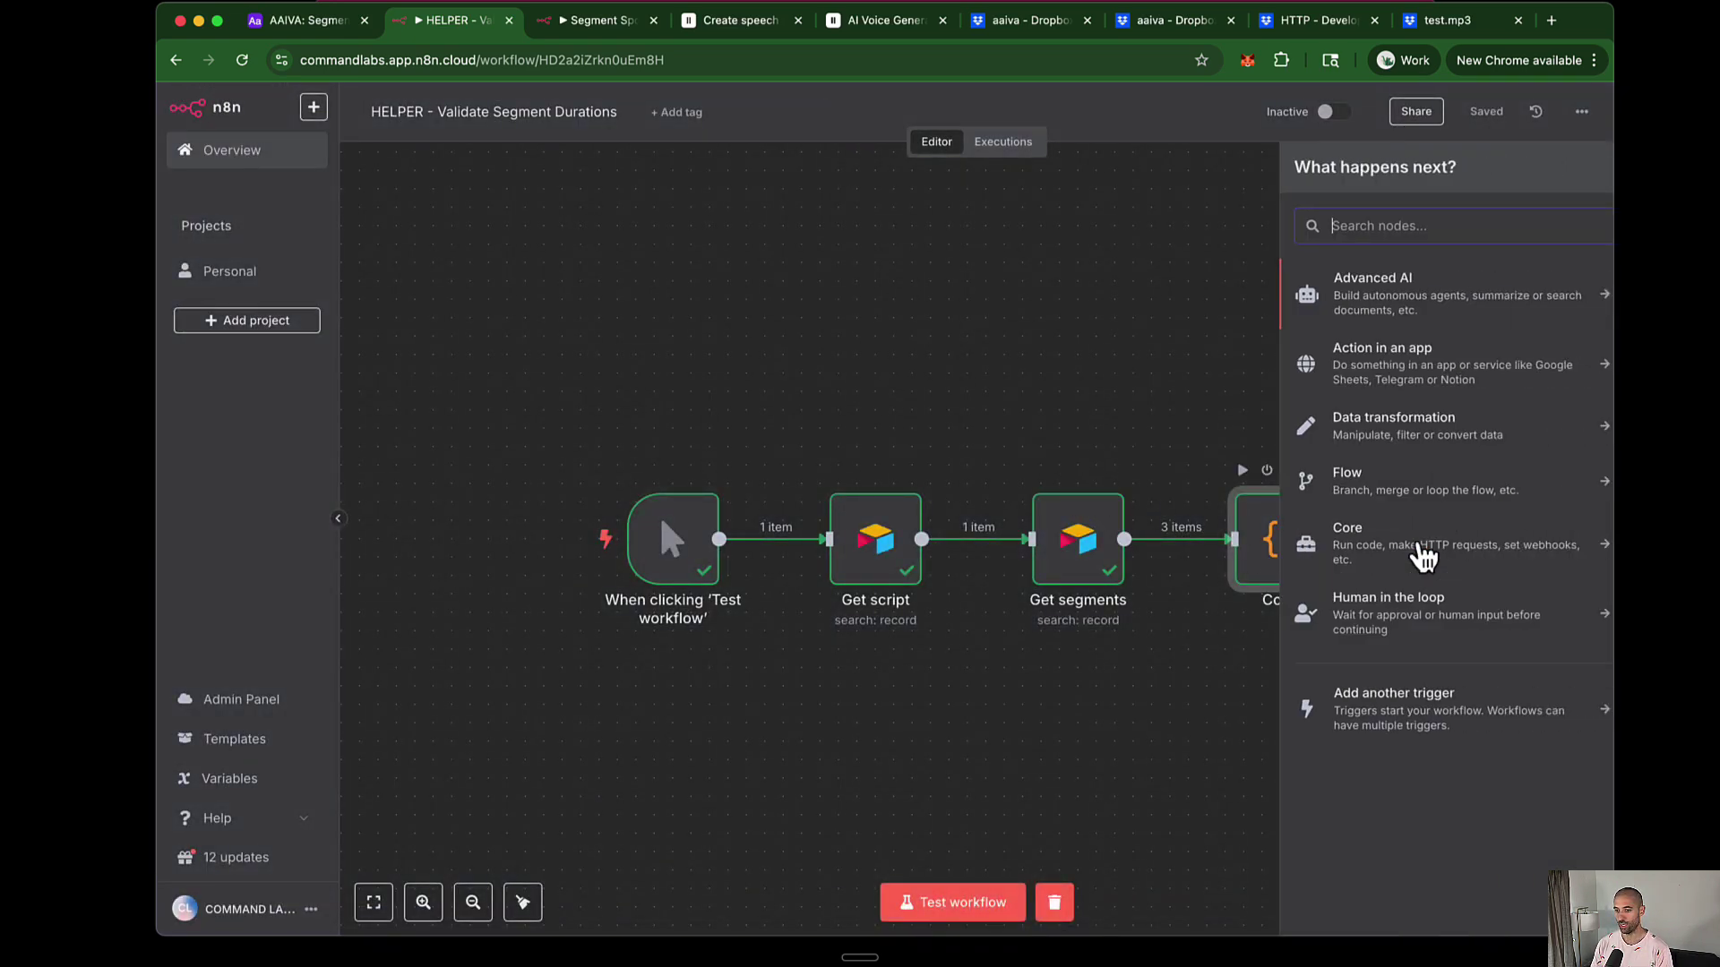
{"action": "type", "text": "air"}
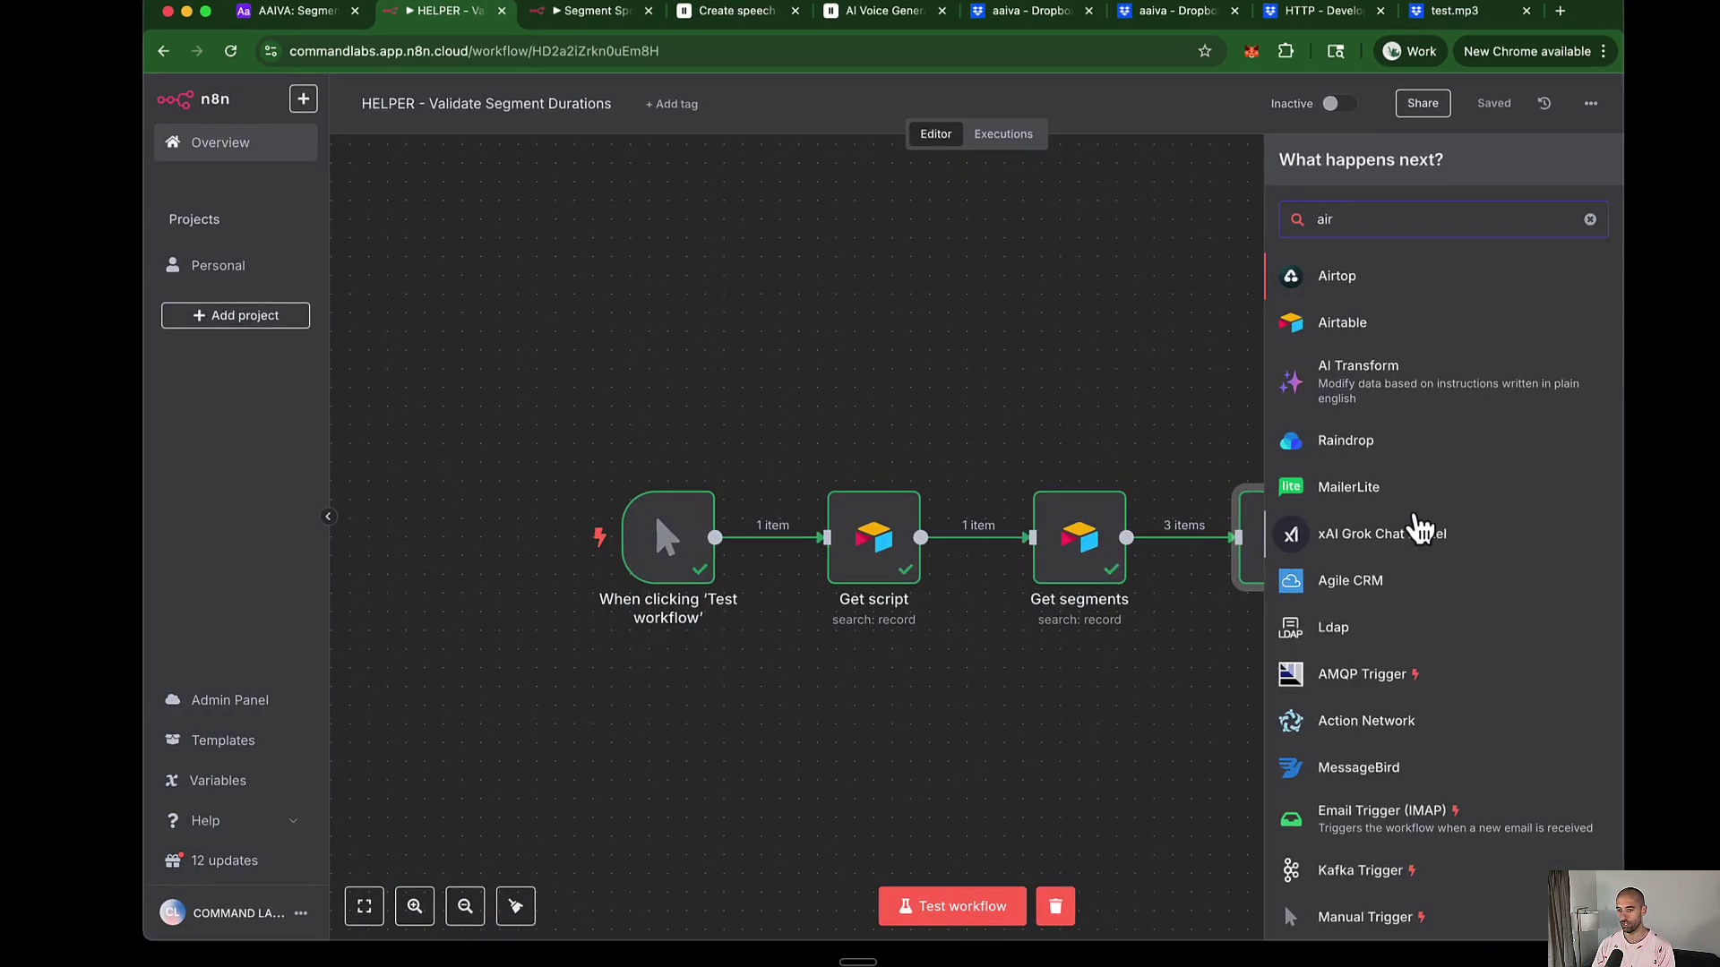
{"action": "left_click", "coordinate": [1401, 328]}
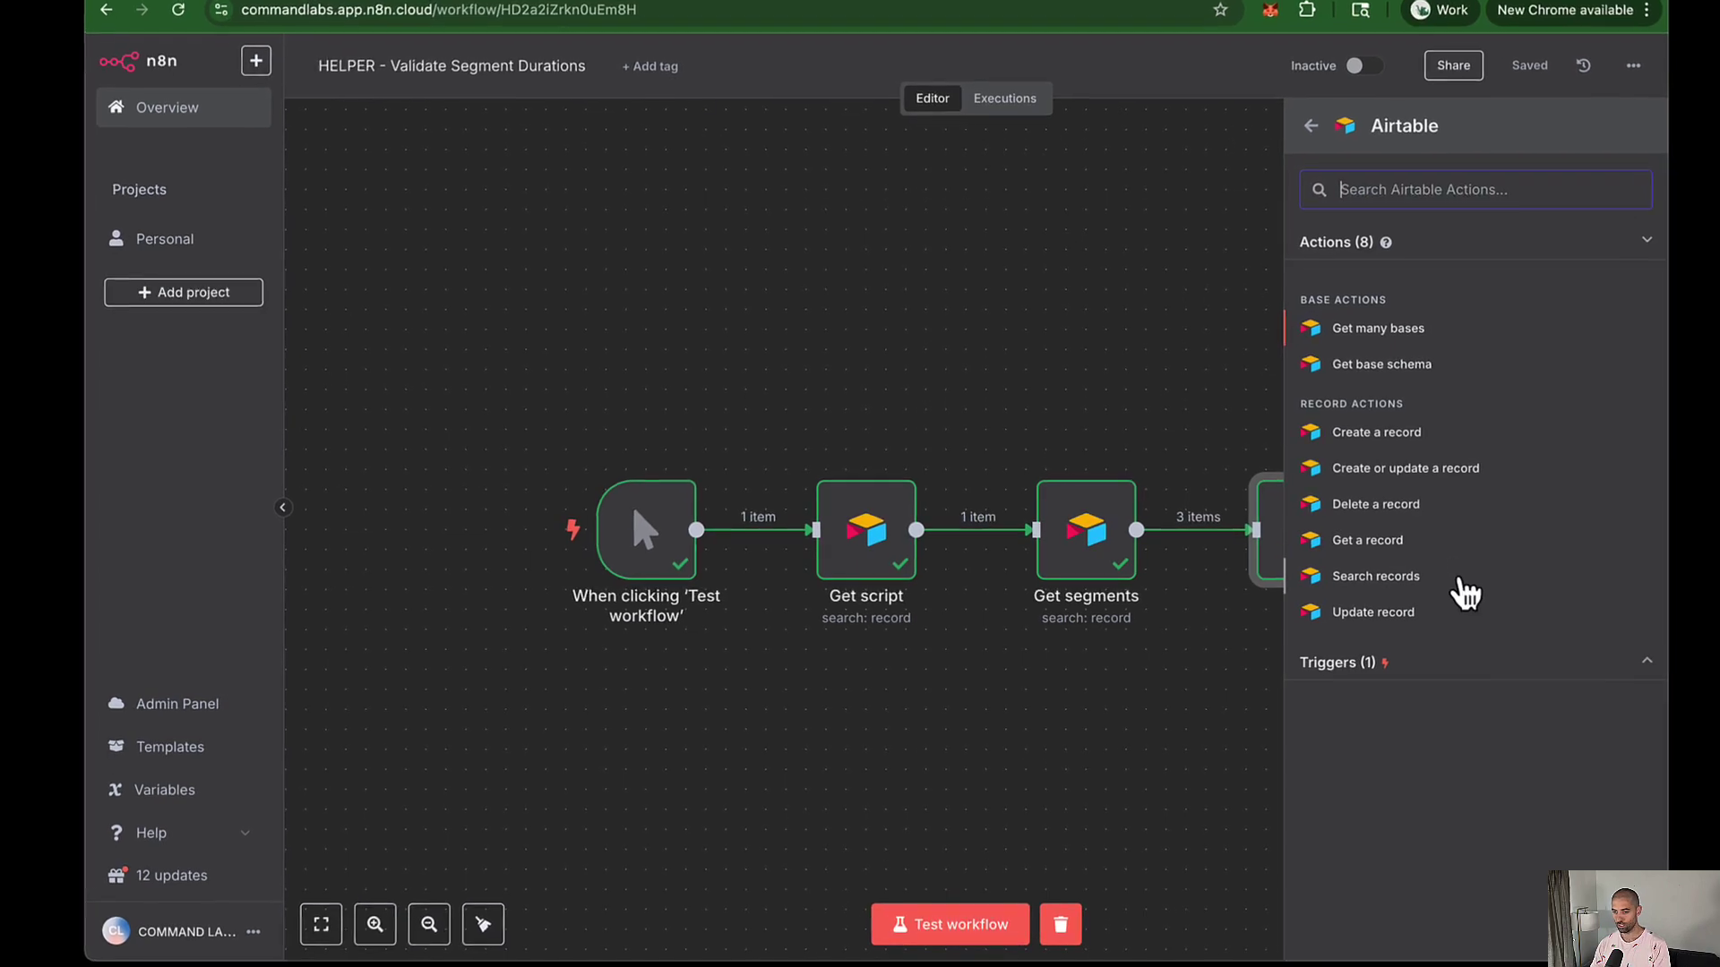
{"action": "left_click", "coordinate": [1421, 616]}
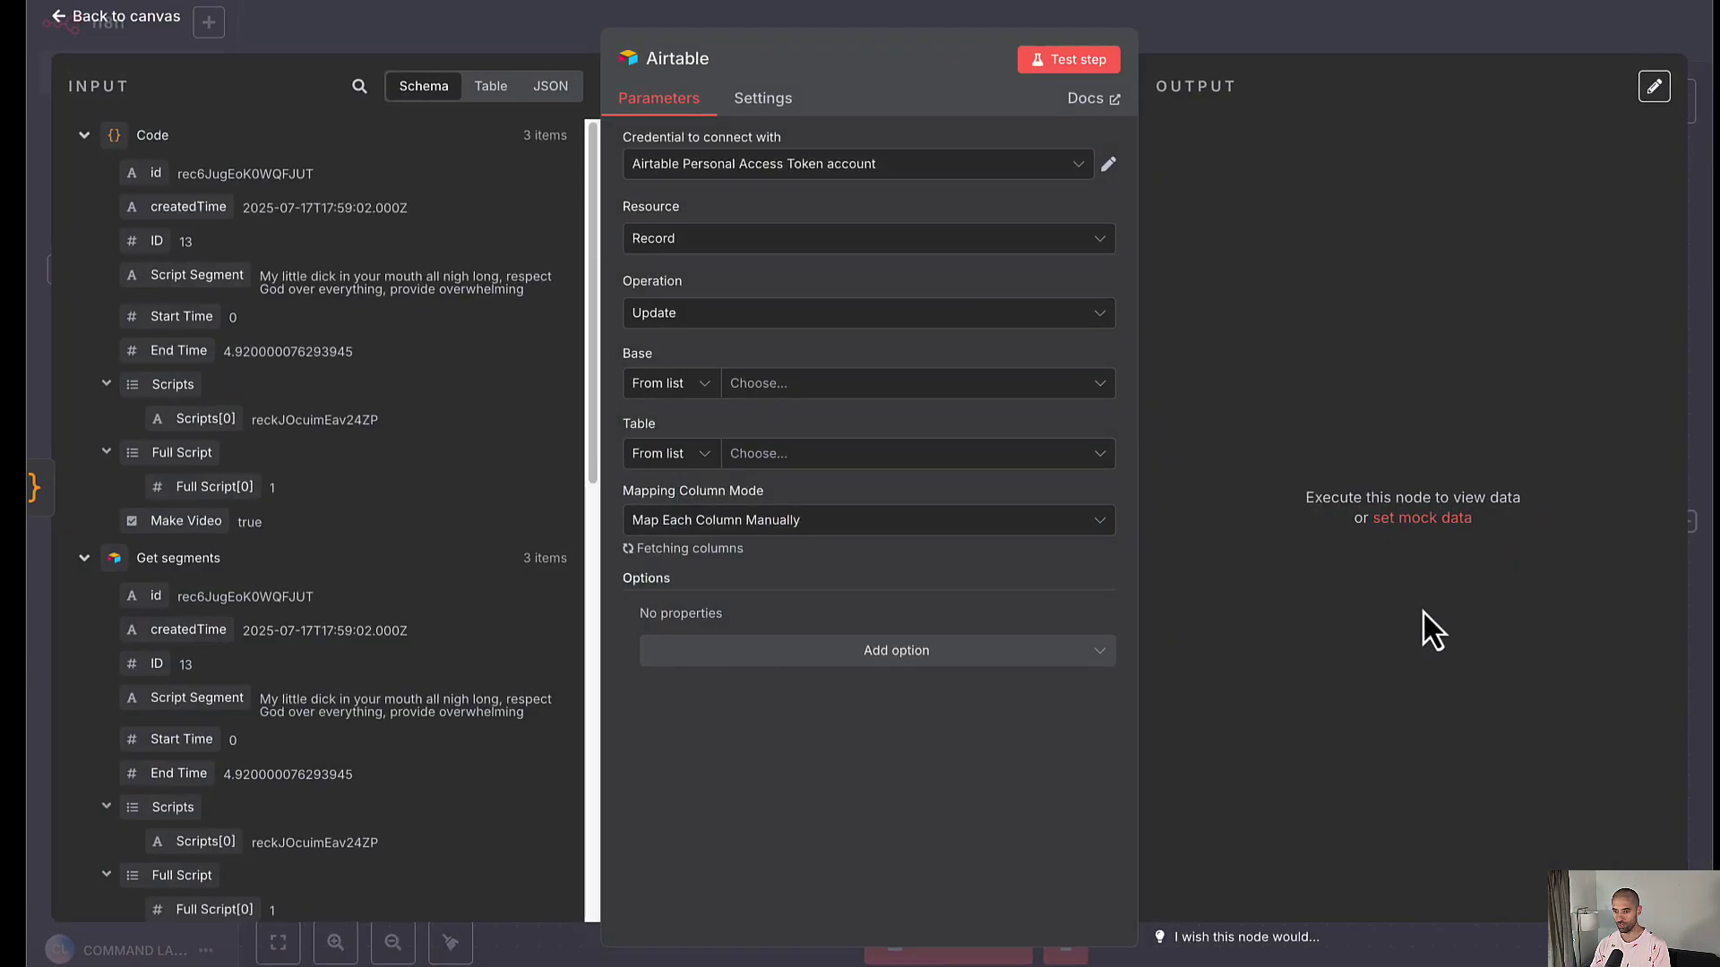
{"action": "left_click", "coordinate": [769, 380]}
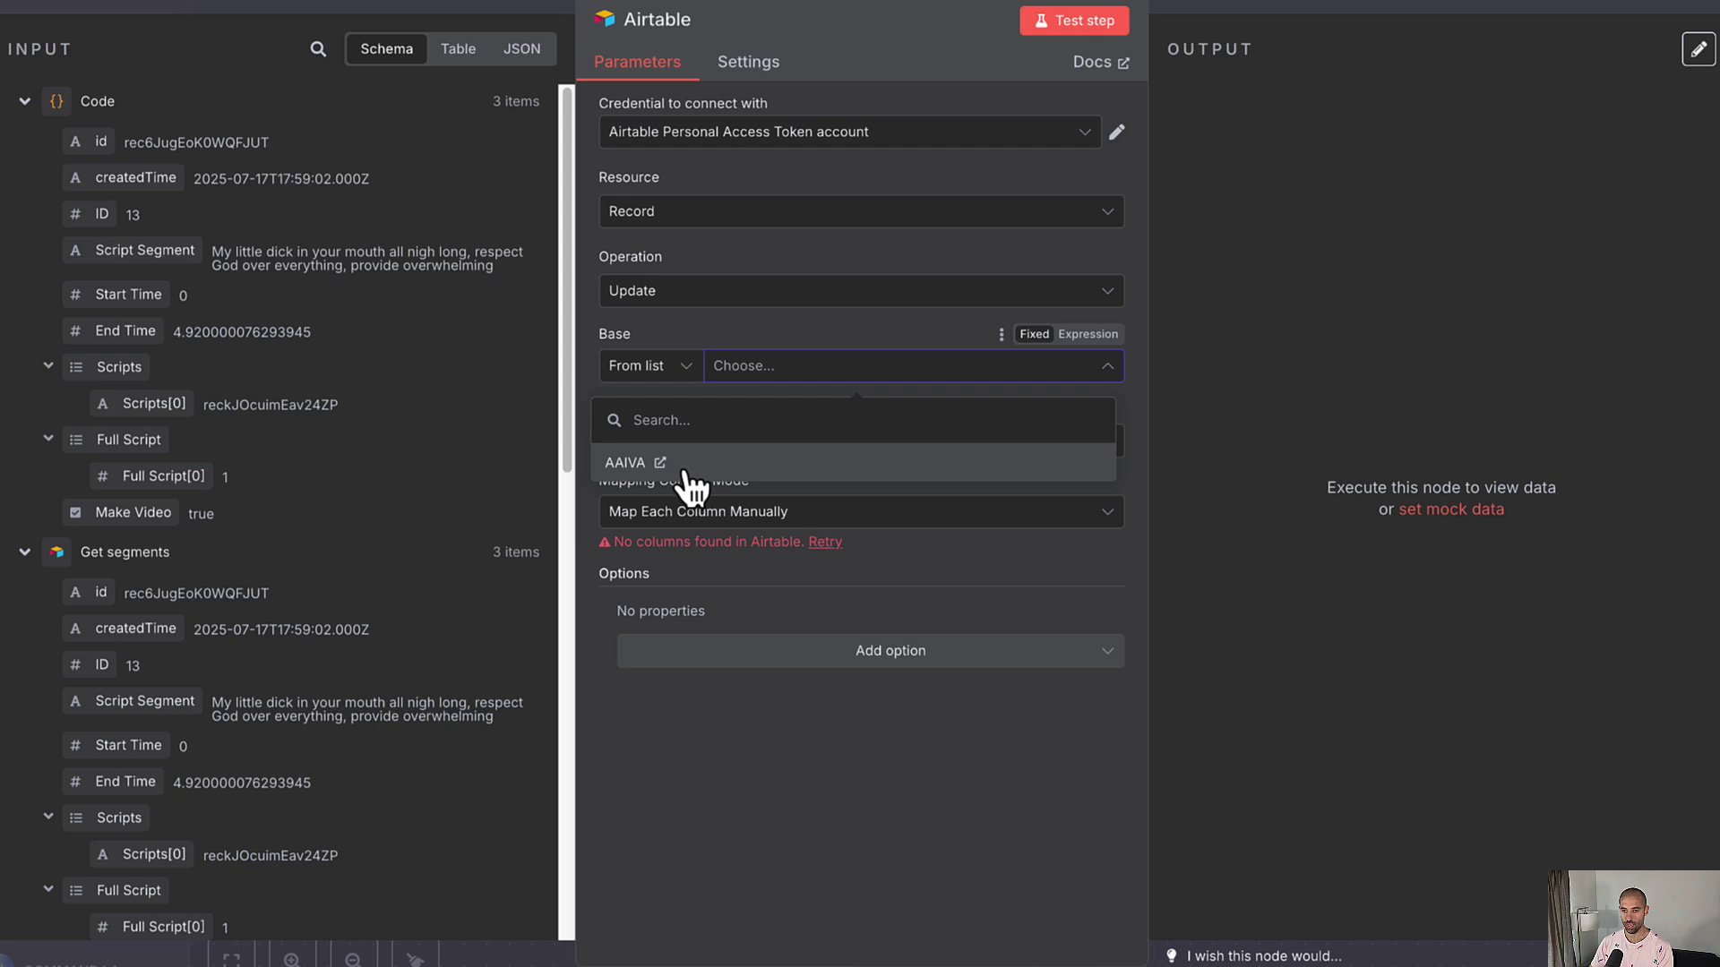
{"action": "left_click", "coordinate": [684, 472]}
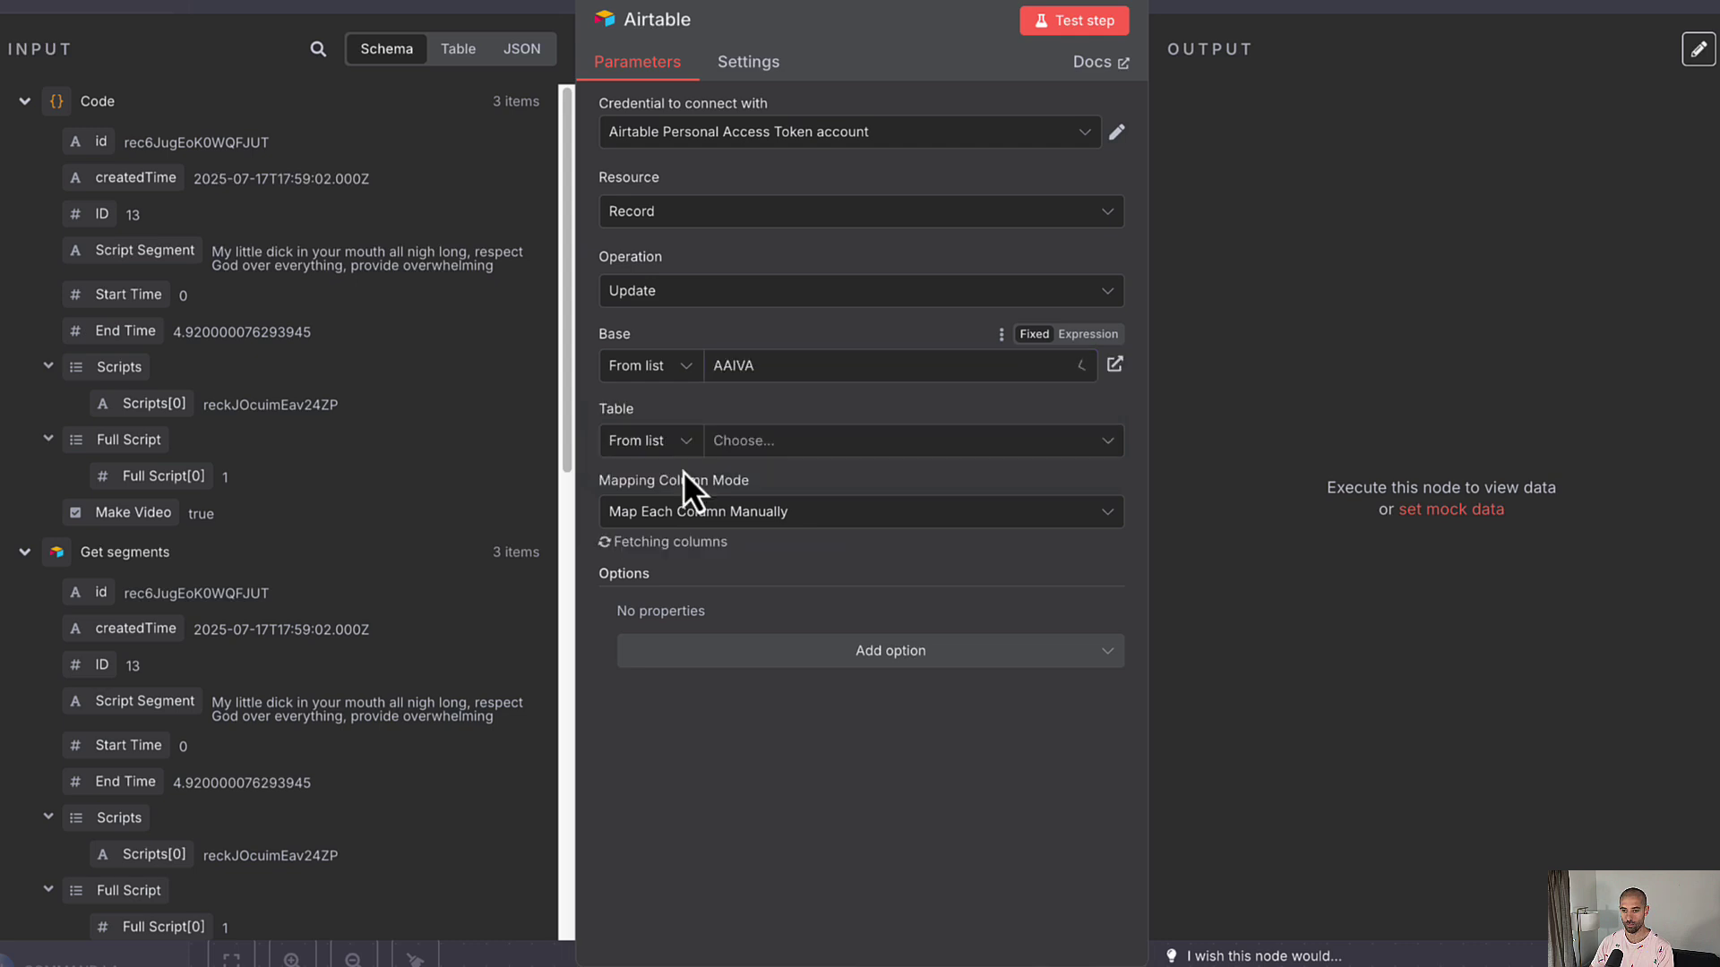
{"action": "left_click", "coordinate": [794, 464]}
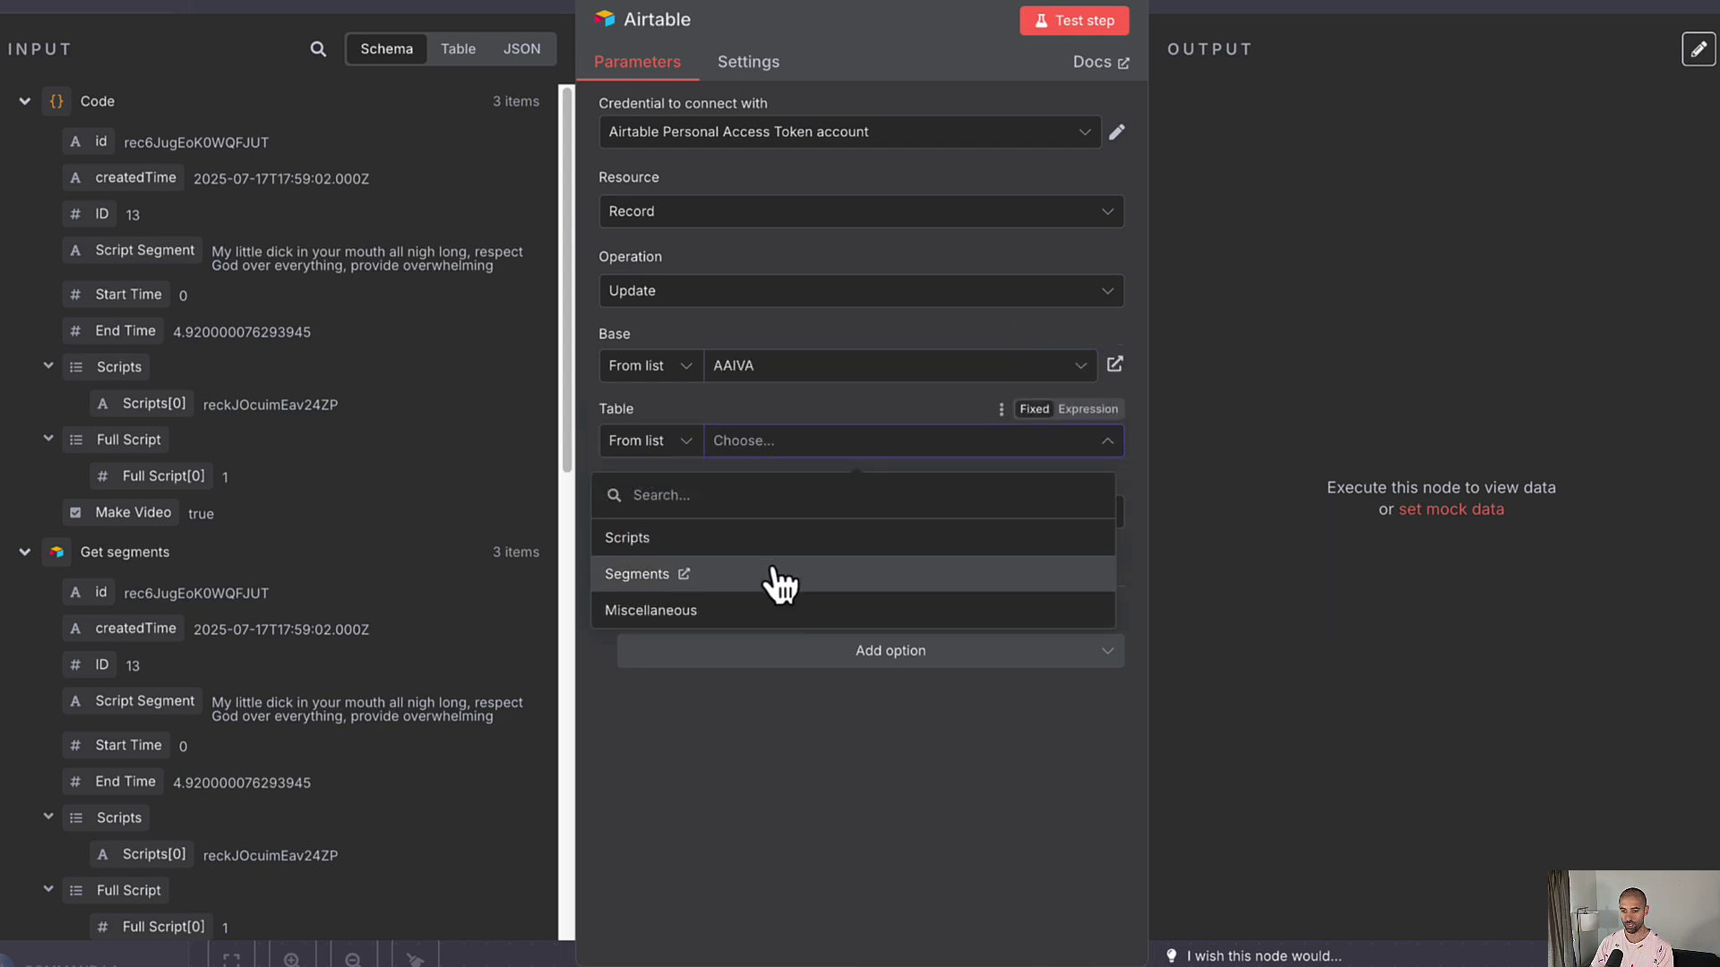
{"action": "left_click", "coordinate": [771, 573]}
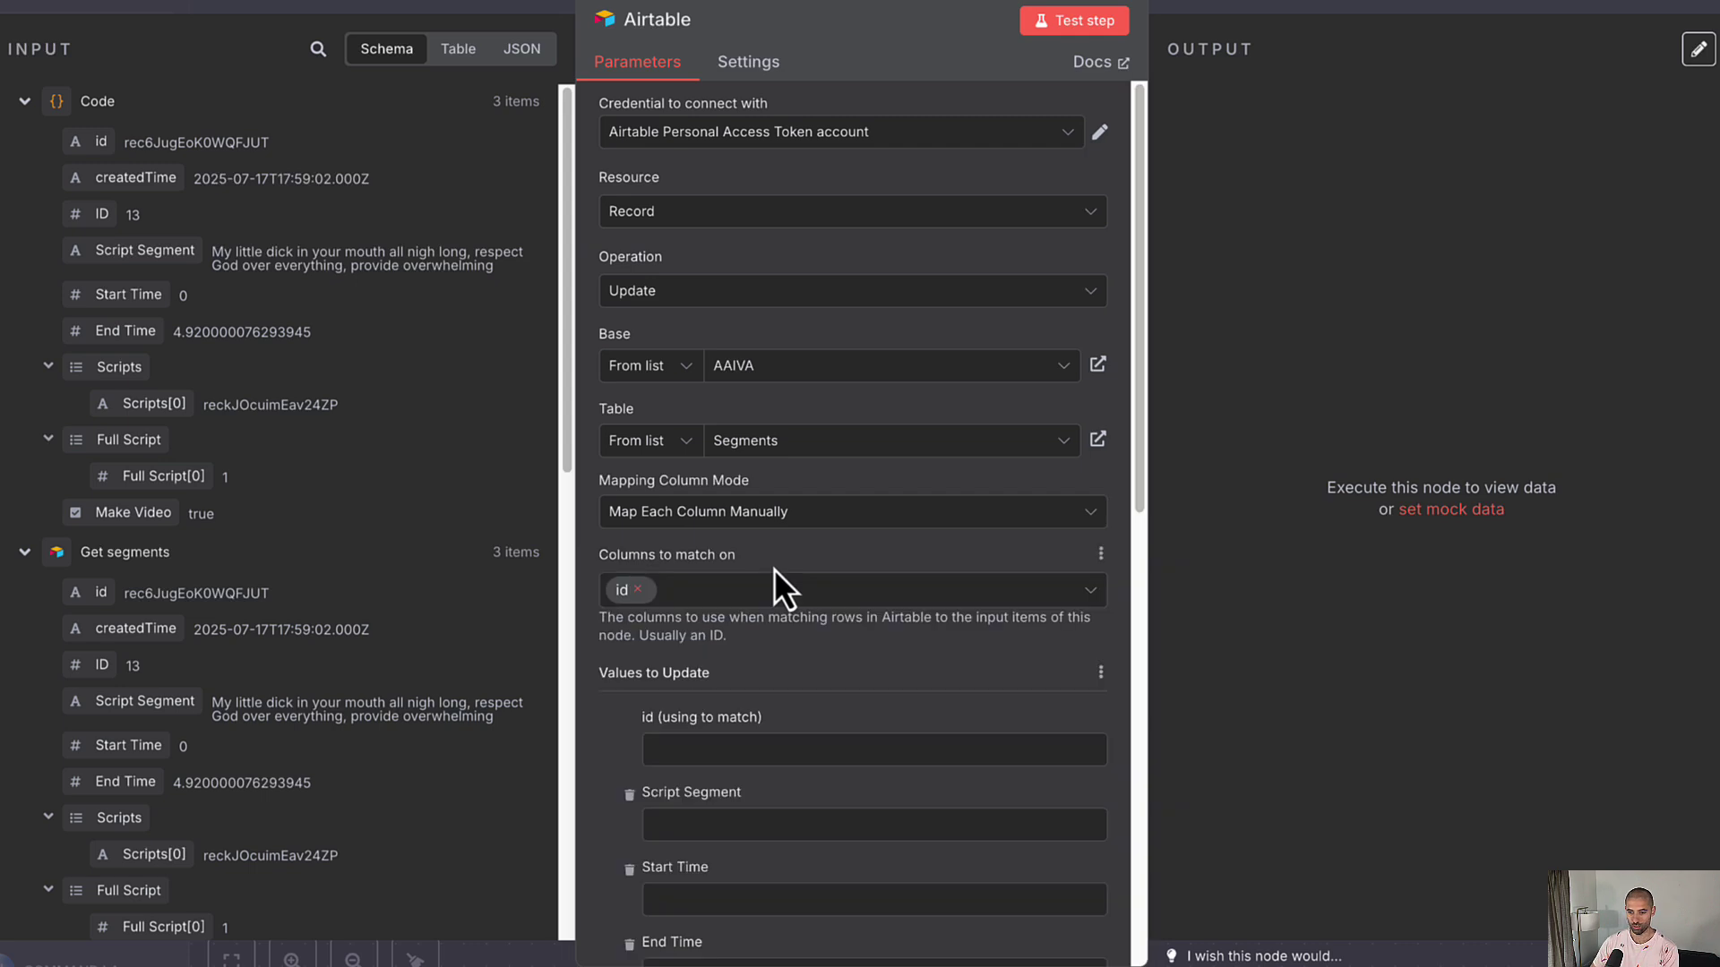
Match Airtable records on the ID column instead of id, and map its value to the Code node's ID field
{"action": "scroll", "coordinate": [768, 569], "scroll_direction": "down", "scroll_amount": 4}
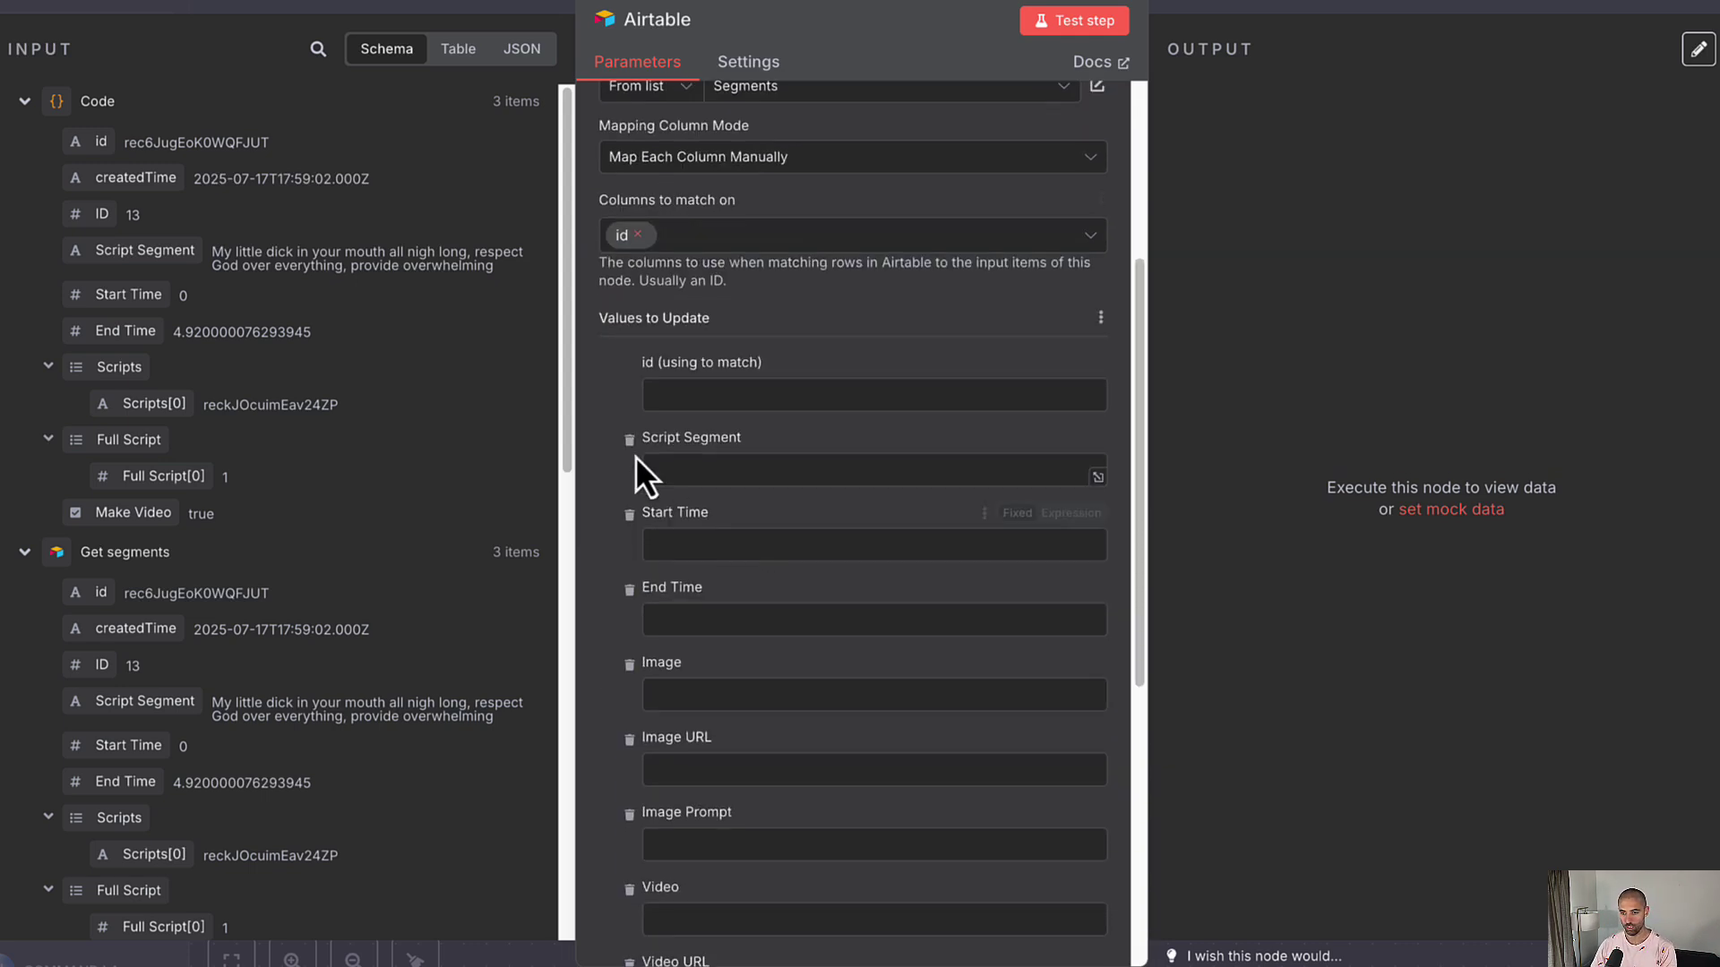
{"action": "left_click", "coordinate": [638, 235]}
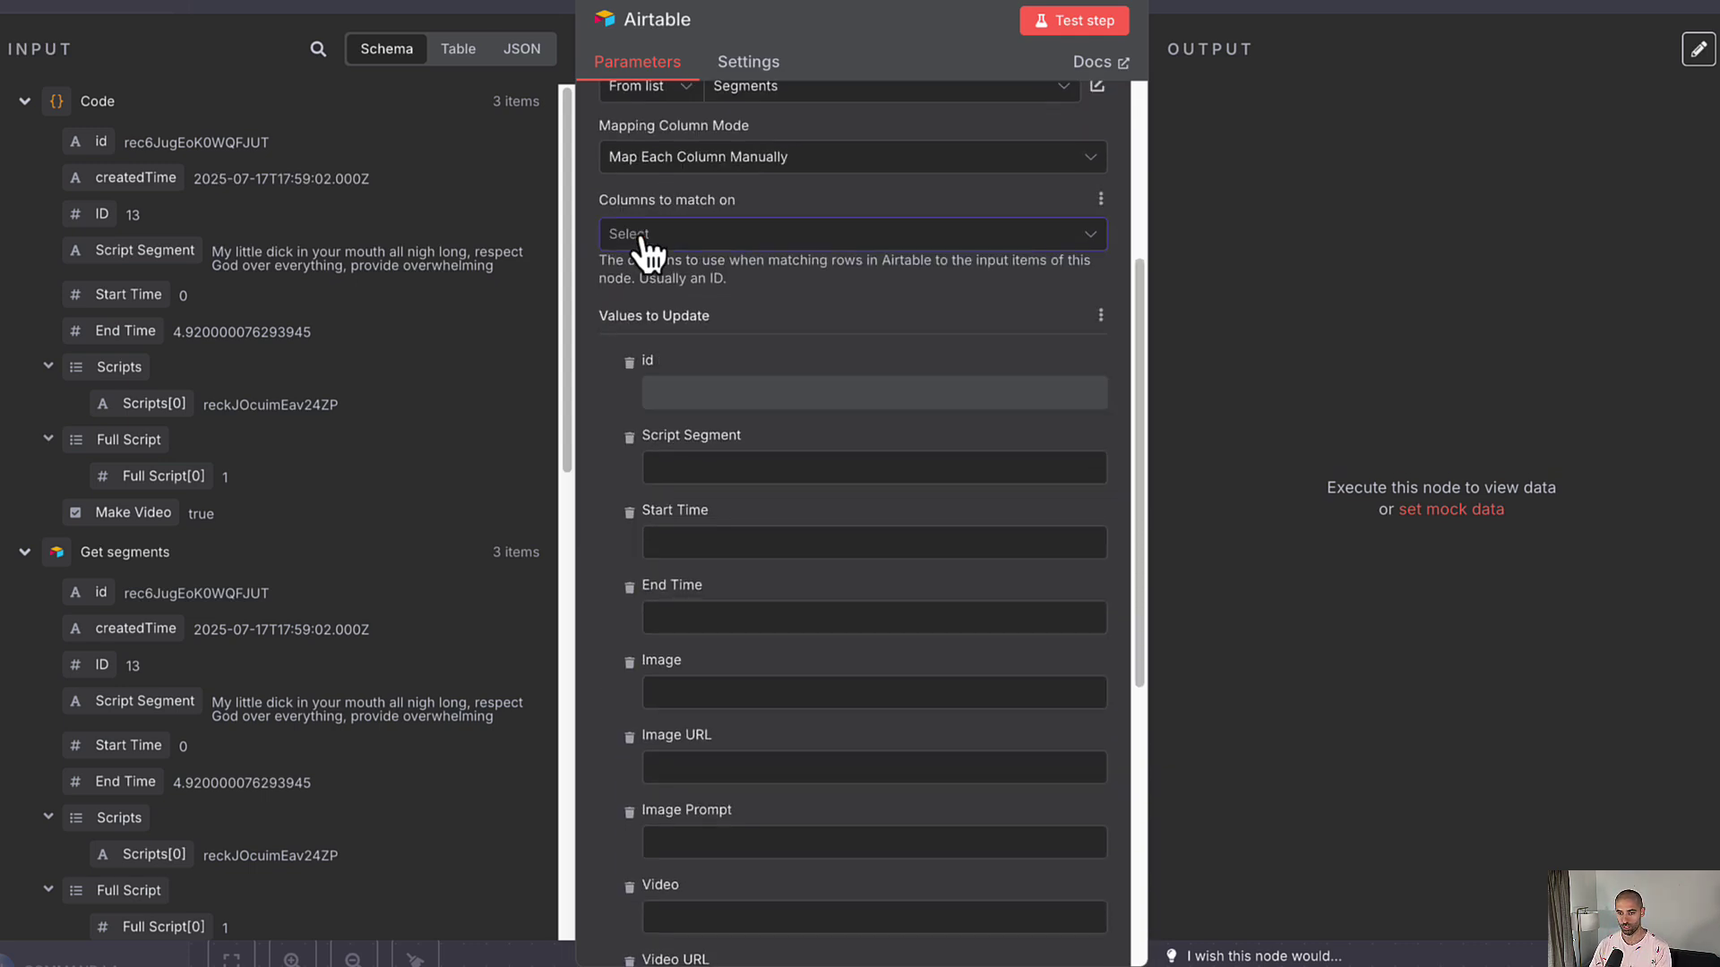
{"action": "left_click", "coordinate": [643, 240]}
{"action": "left_click", "coordinate": [645, 329]}
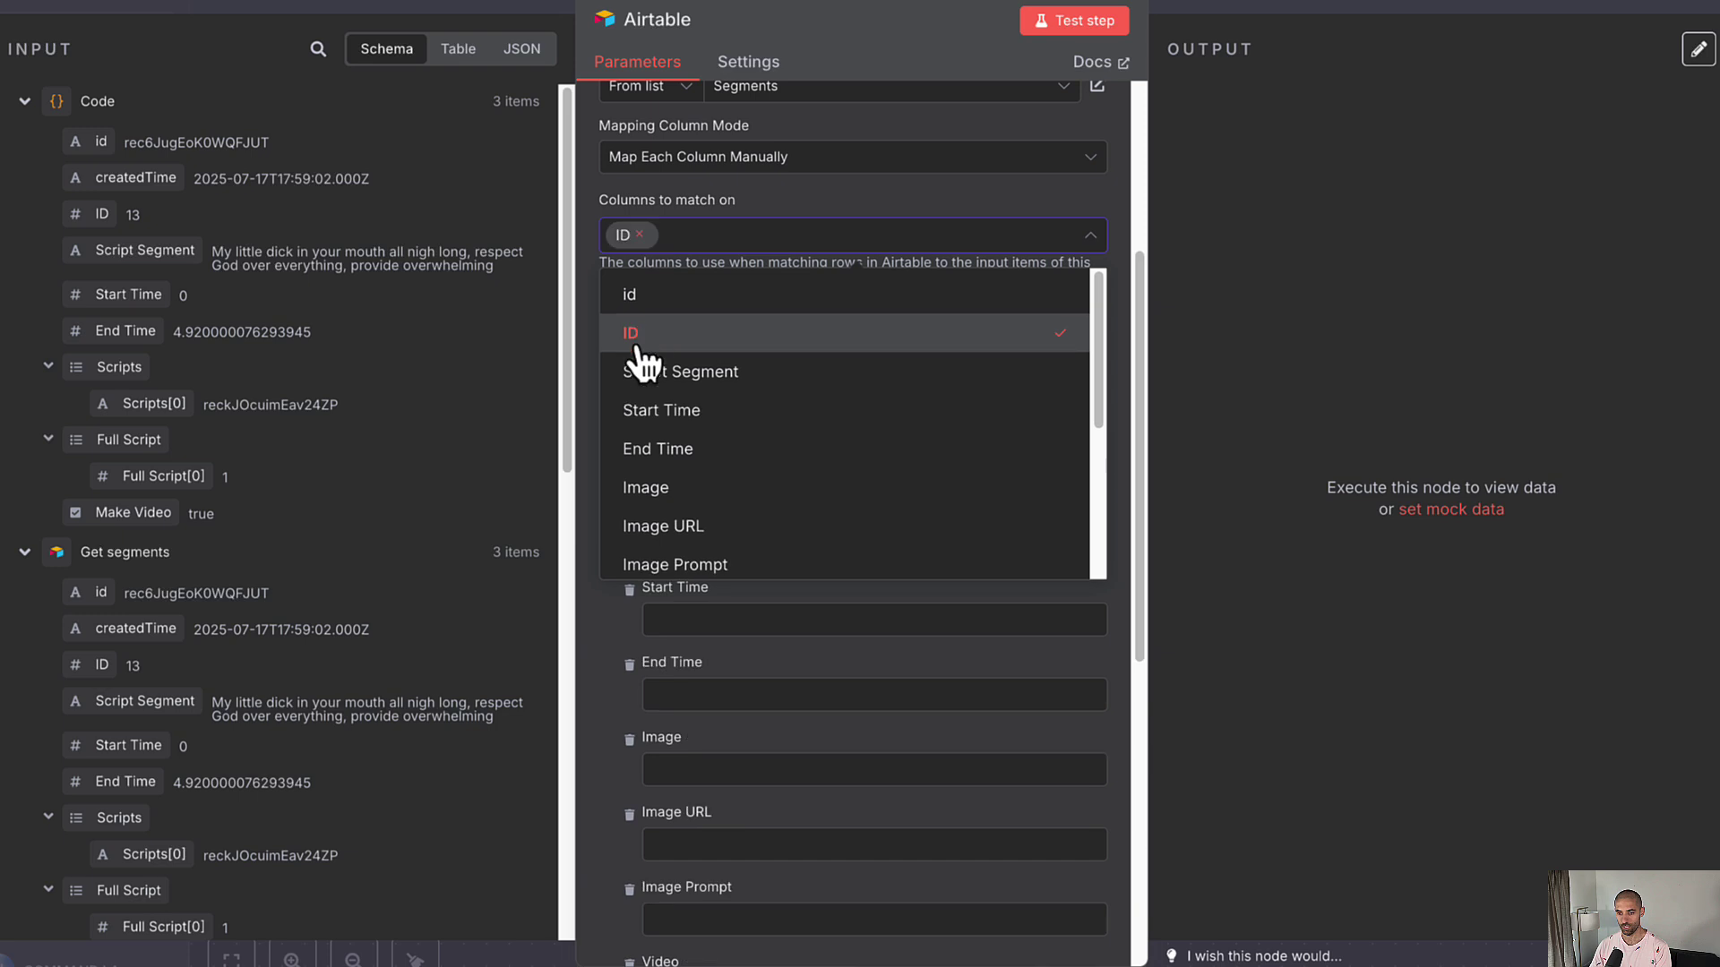
{"action": "left_click", "coordinate": [584, 344]}
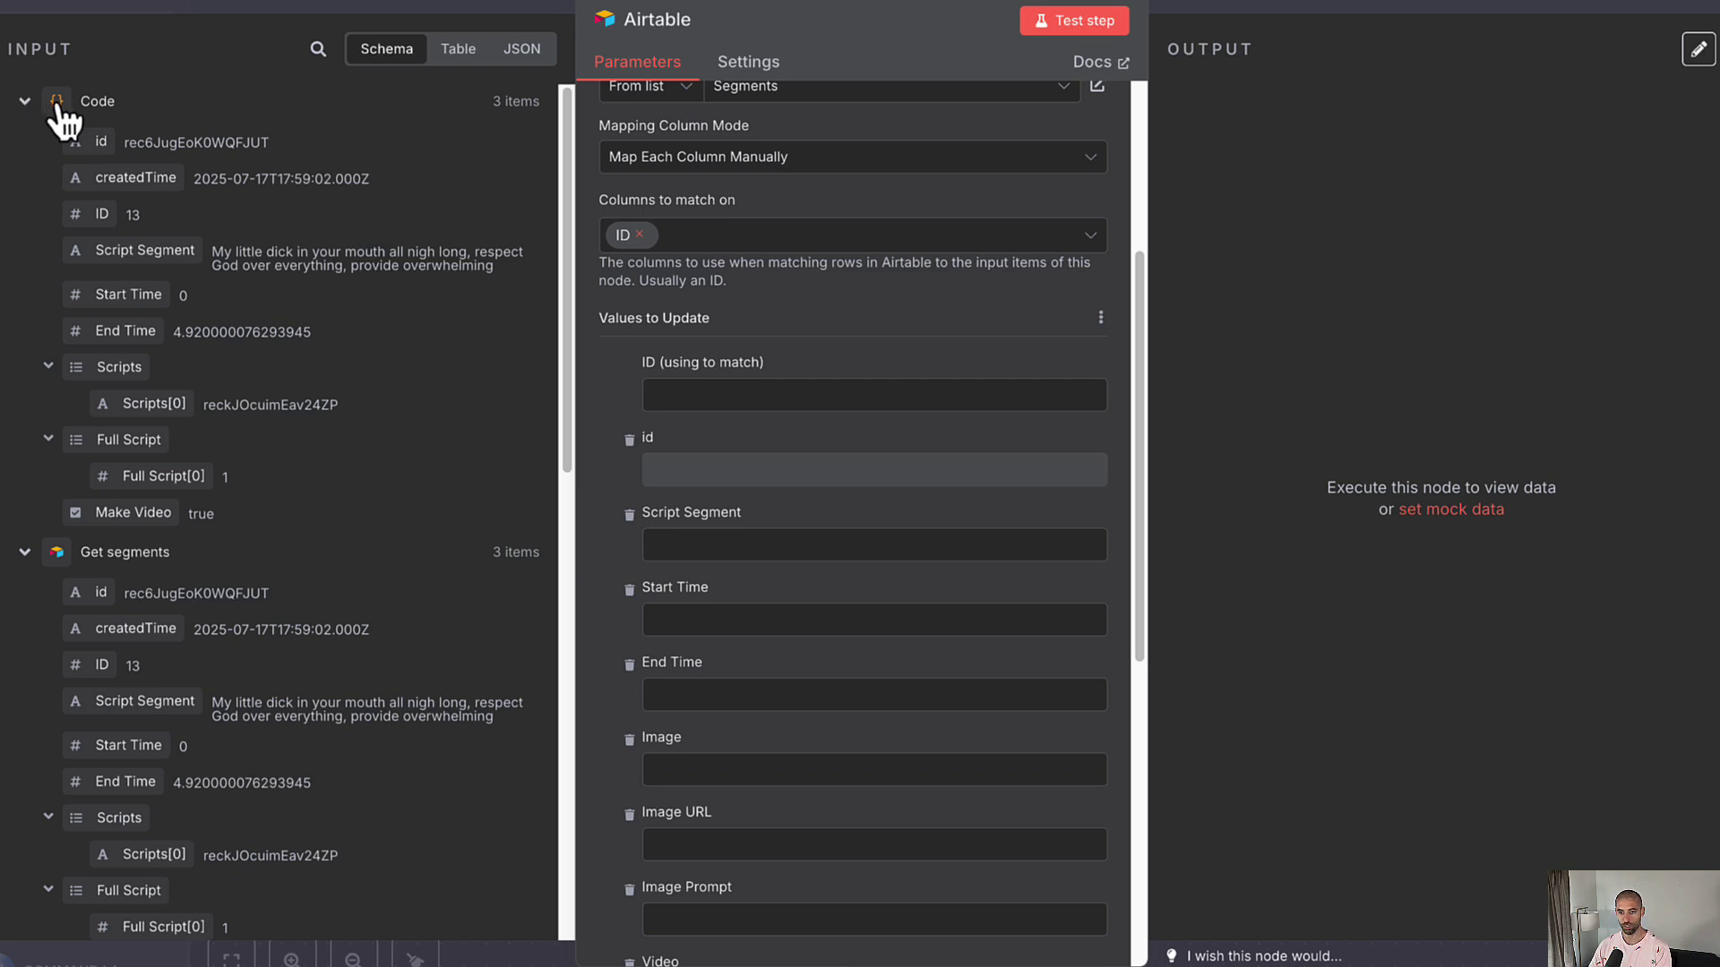
{"action": "left_click_drag", "start_coordinate": [108, 231], "coordinate": [658, 404]}
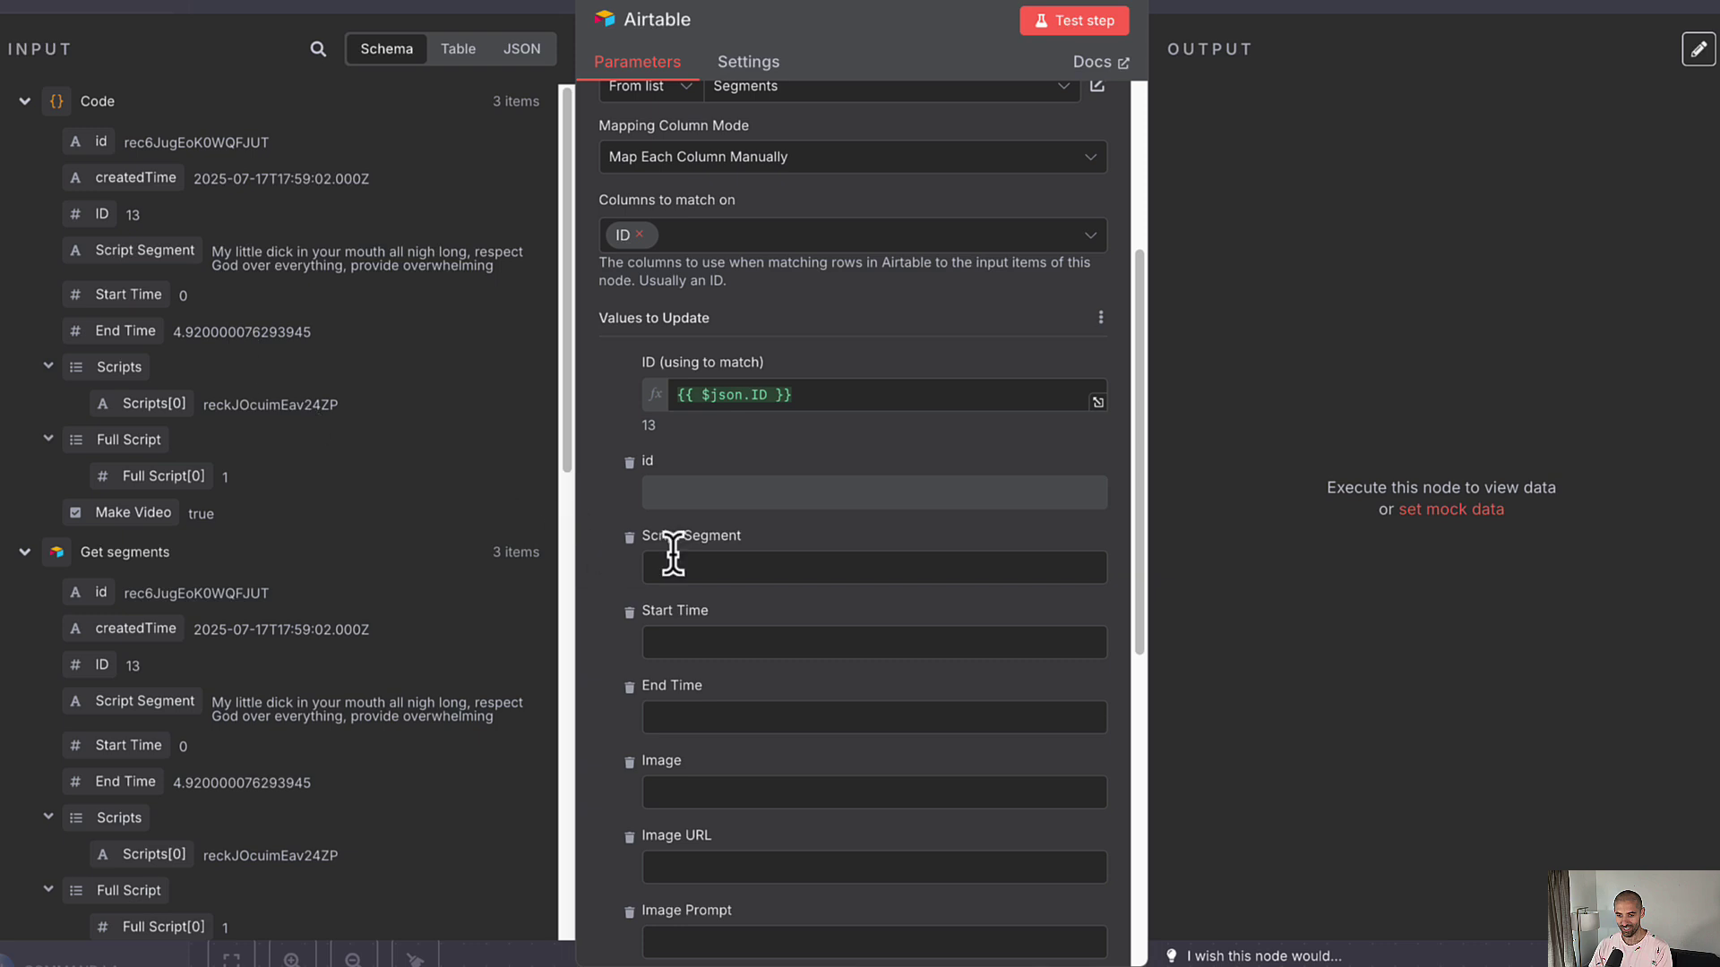
Map the Start Time and End Time values to update to the Code node's matching fields, then close the Airtable node
{"action": "scroll", "coordinate": [670, 616], "scroll_direction": "down", "scroll_amount": 2}
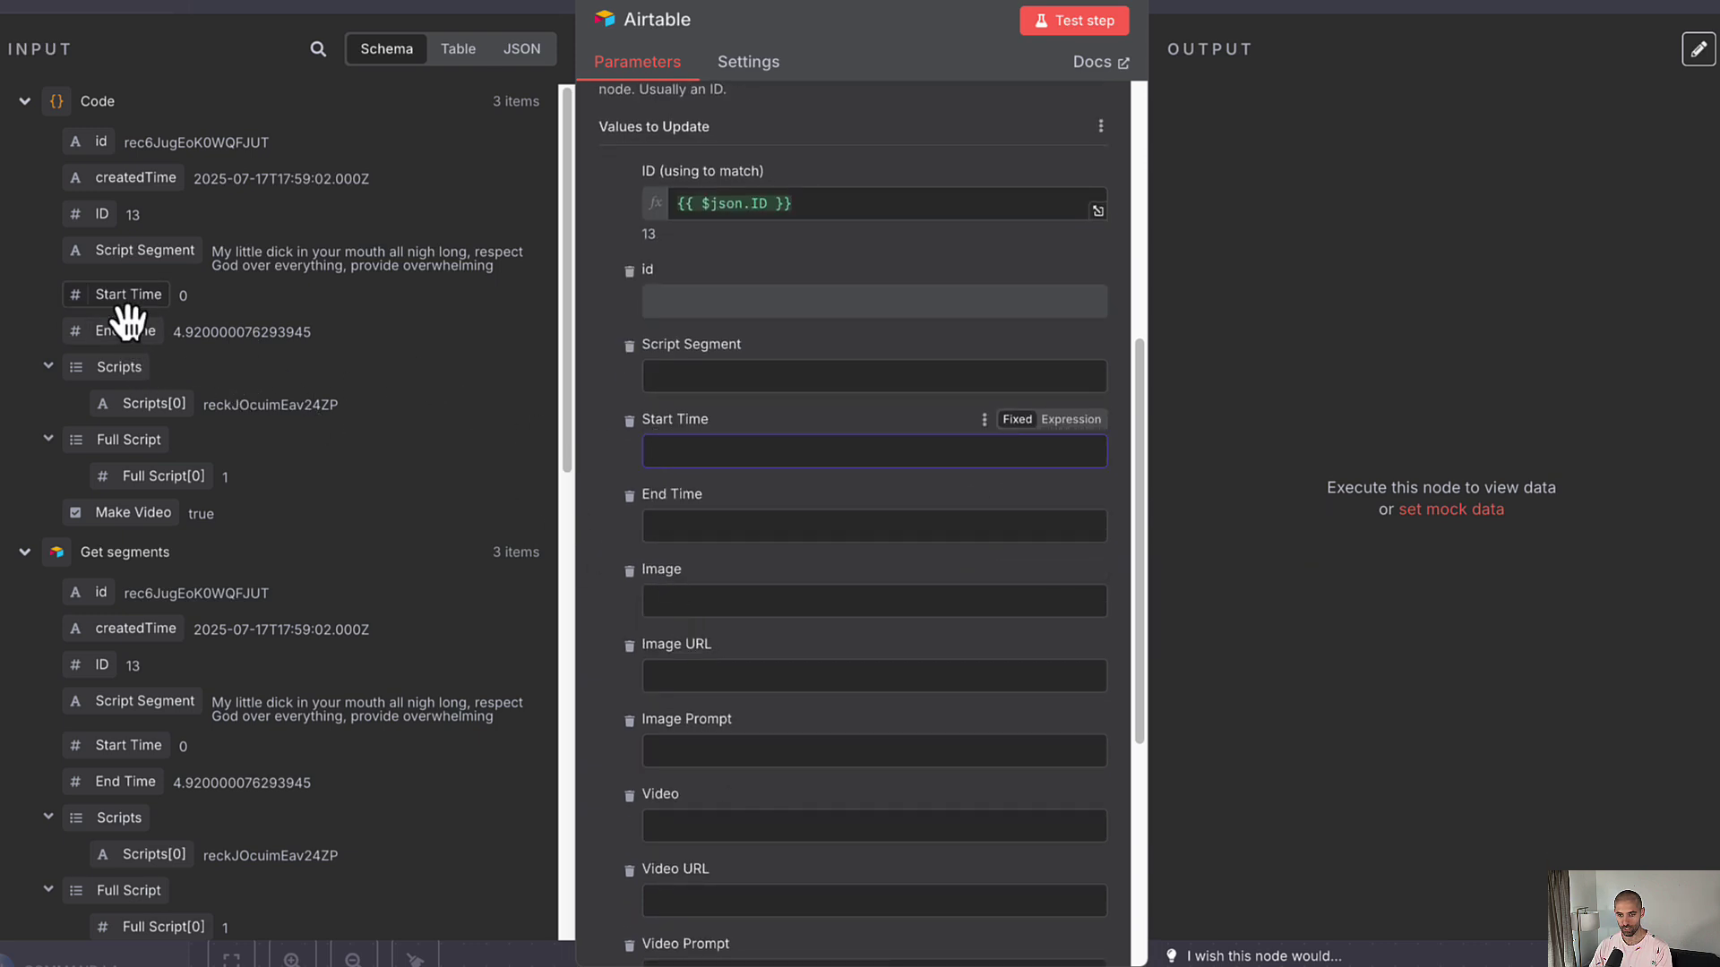
{"action": "left_click_drag", "start_coordinate": [125, 300], "coordinate": [664, 463]}
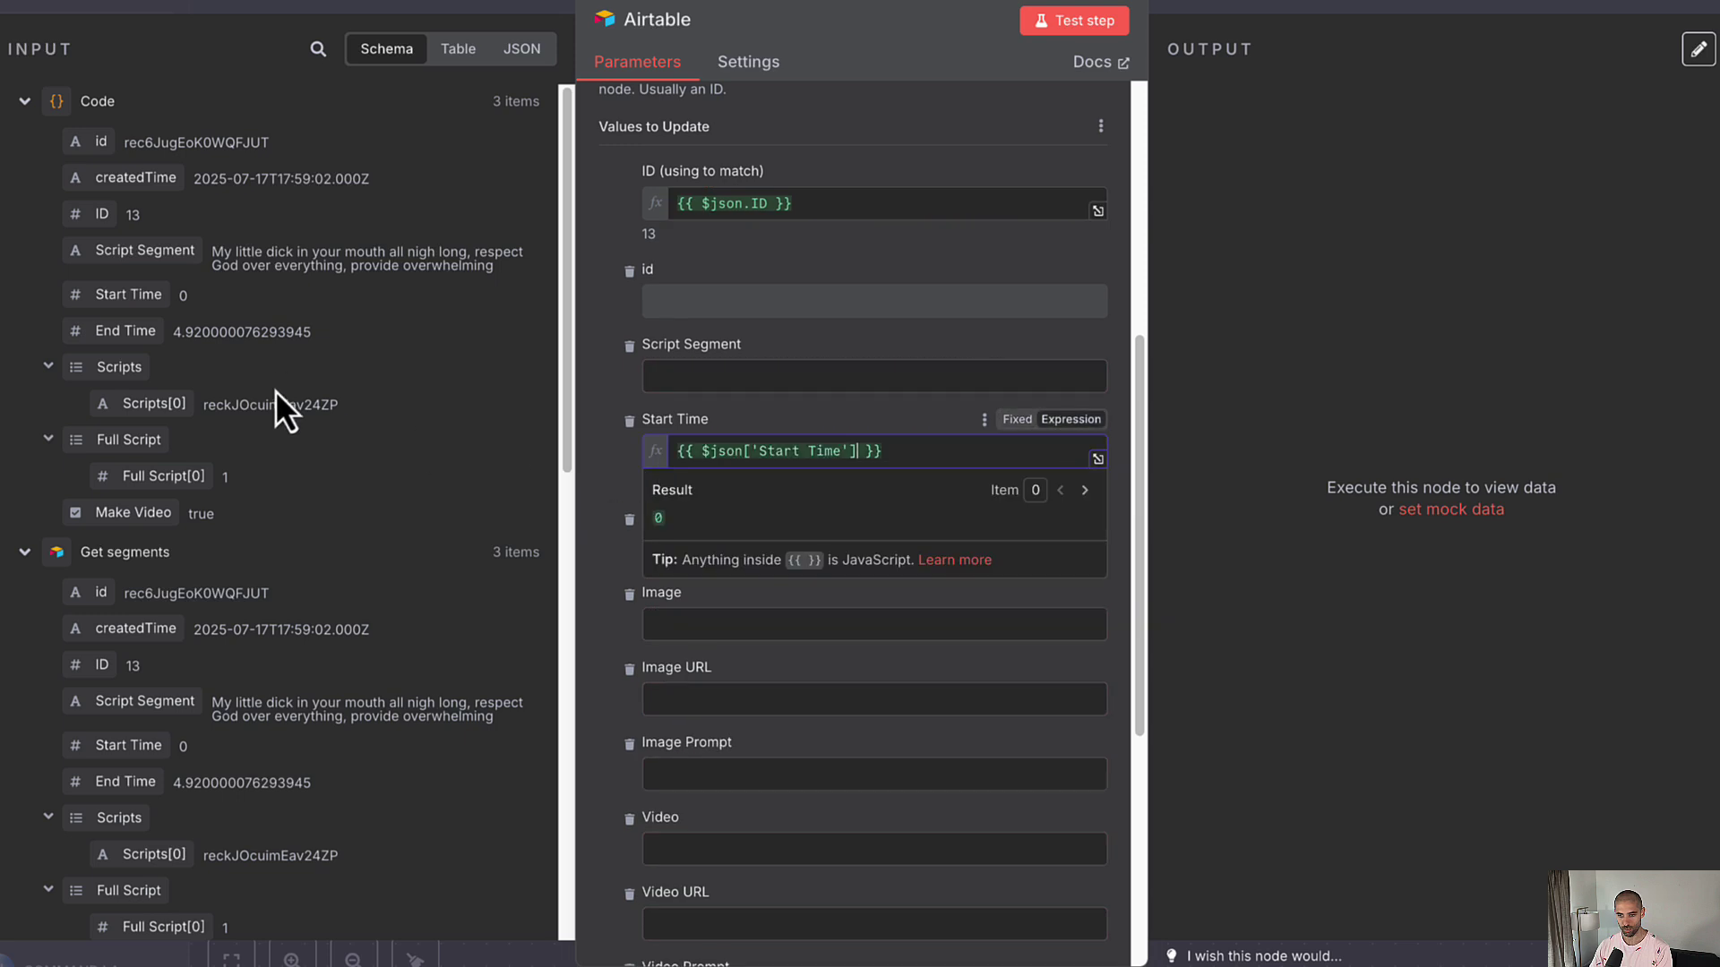
{"action": "left_click_drag", "start_coordinate": [126, 333], "coordinate": [703, 557]}
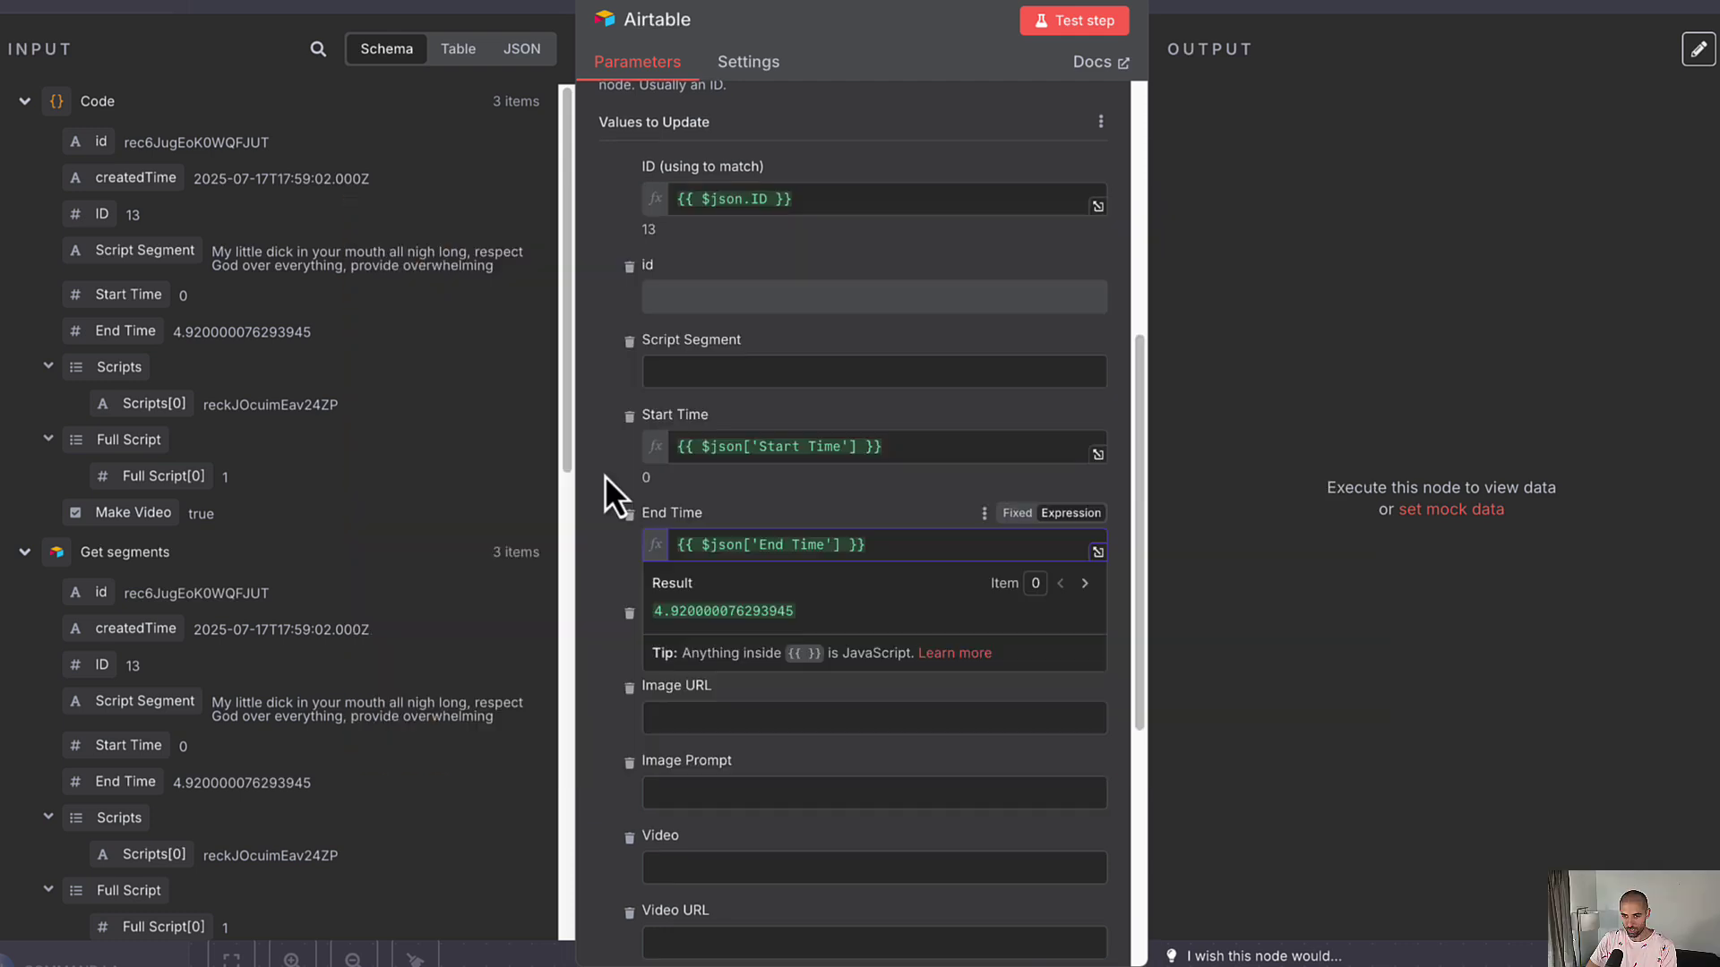
{"action": "left_click", "coordinate": [599, 477]}
{"action": "scroll", "coordinate": [599, 477], "scroll_direction": "down", "scroll_amount": 3}
{"action": "scroll", "coordinate": [599, 476], "scroll_direction": "down", "scroll_amount": 3}
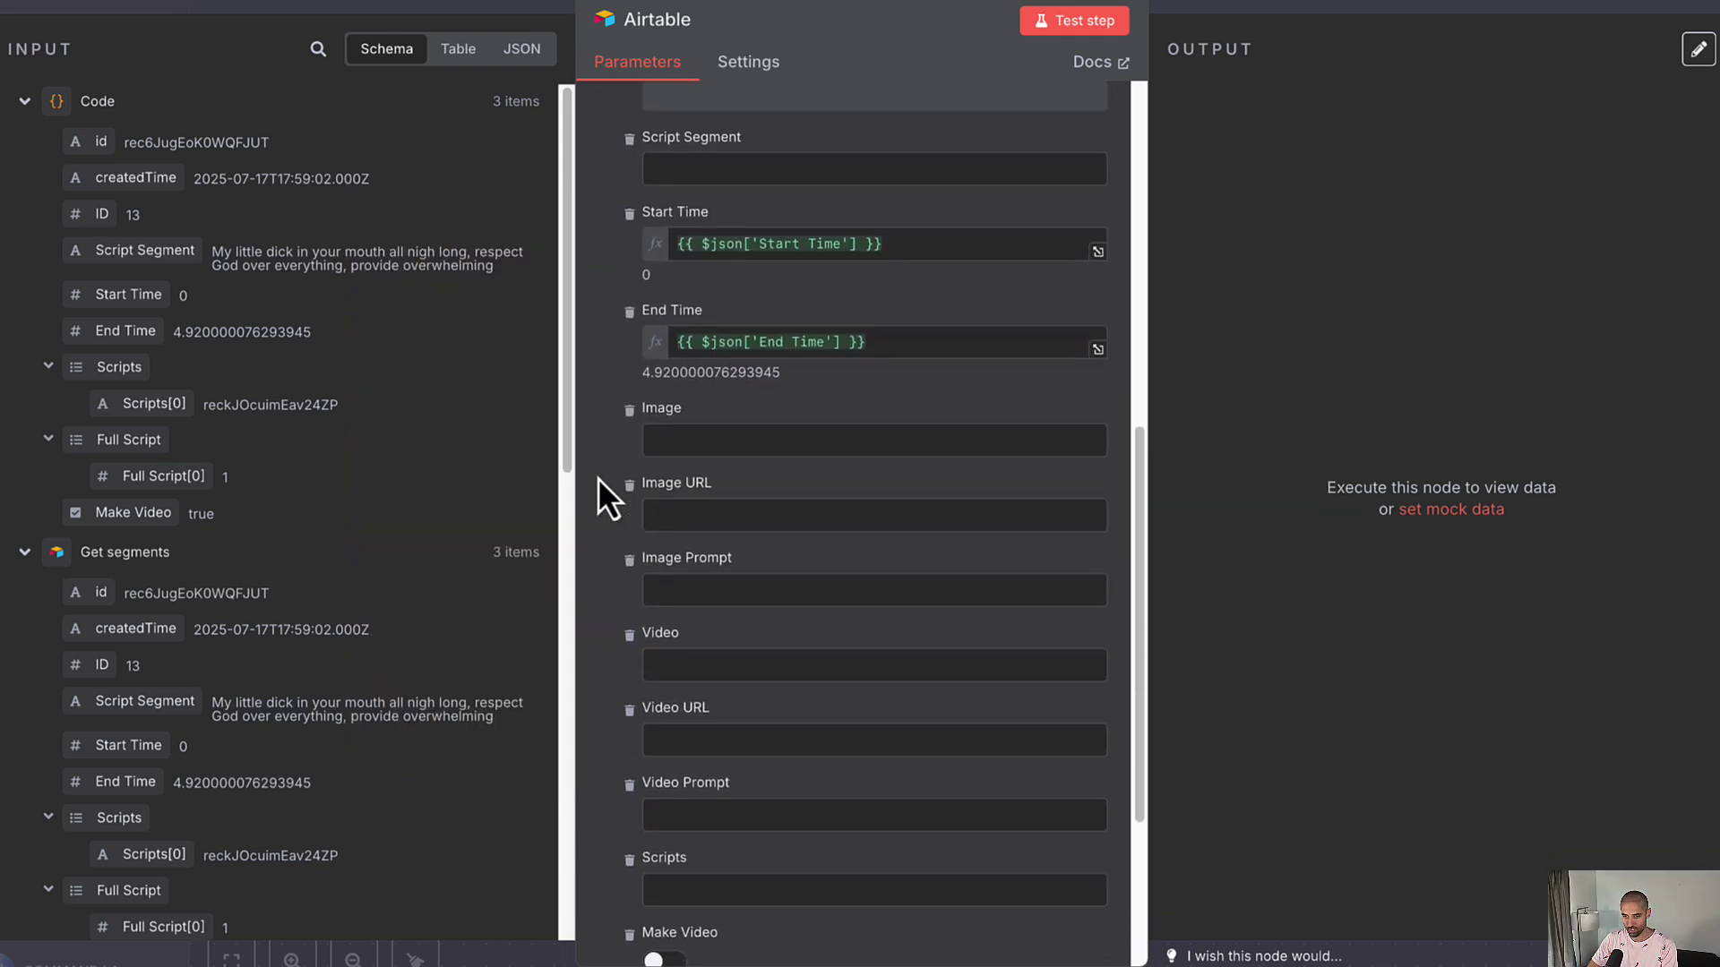
{"action": "scroll", "coordinate": [598, 478], "scroll_direction": "down", "scroll_amount": 1}
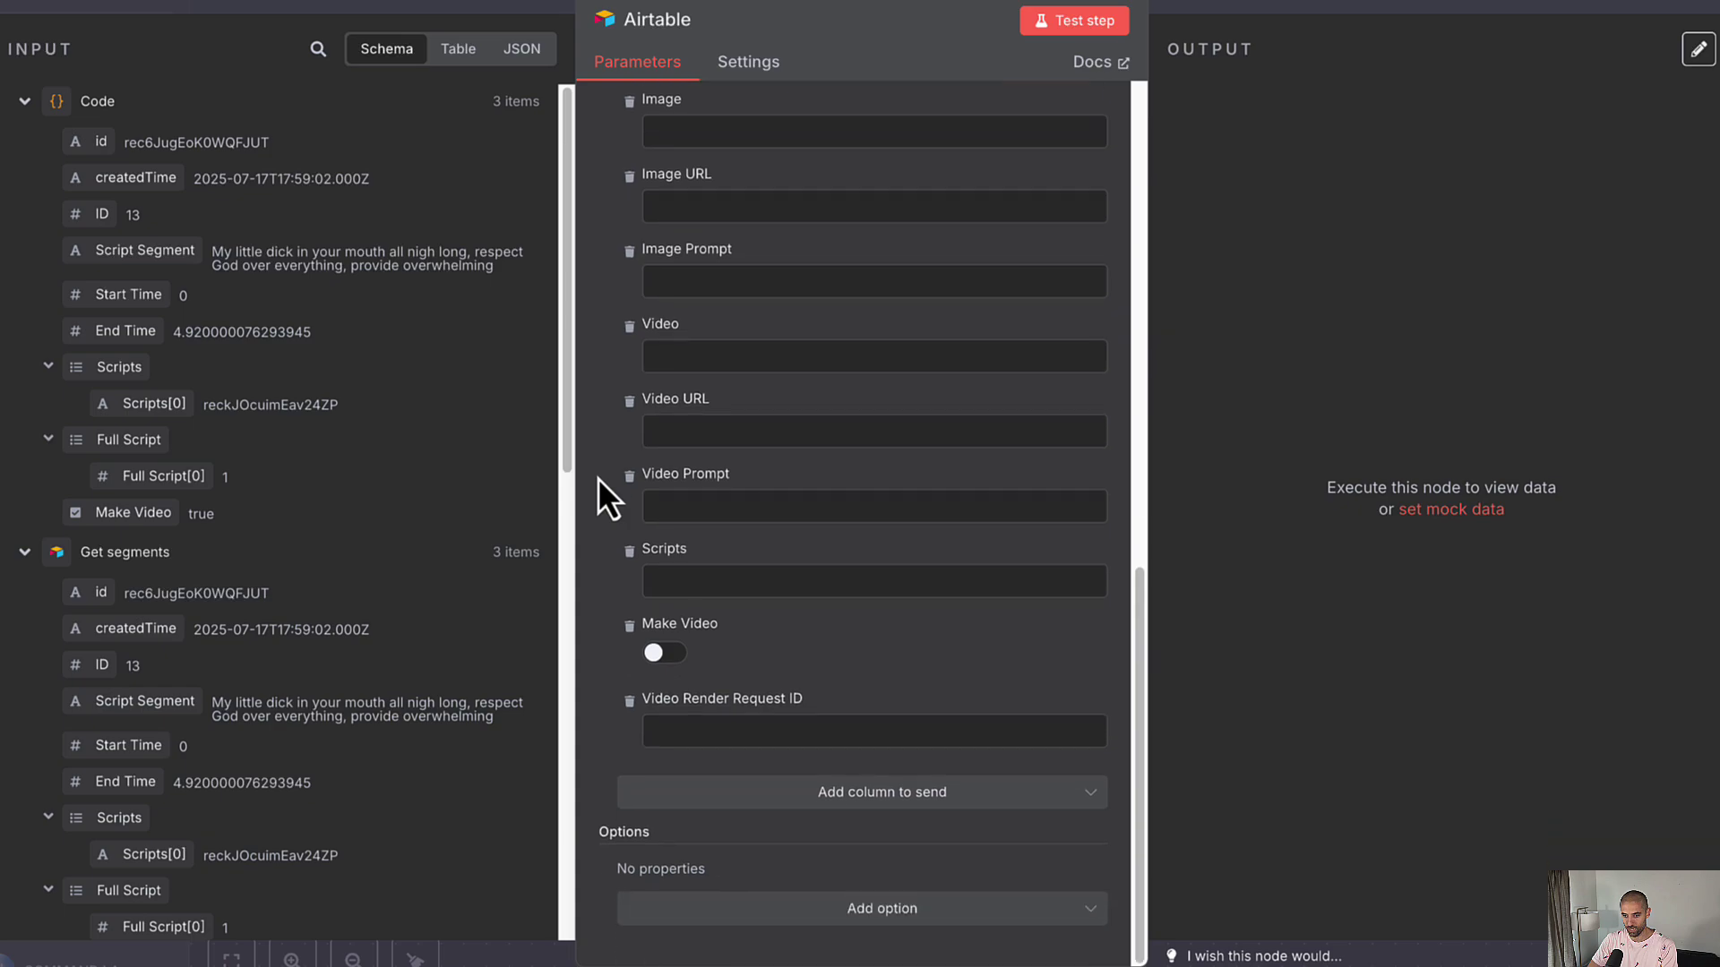
{"action": "key", "text": "Escape"}
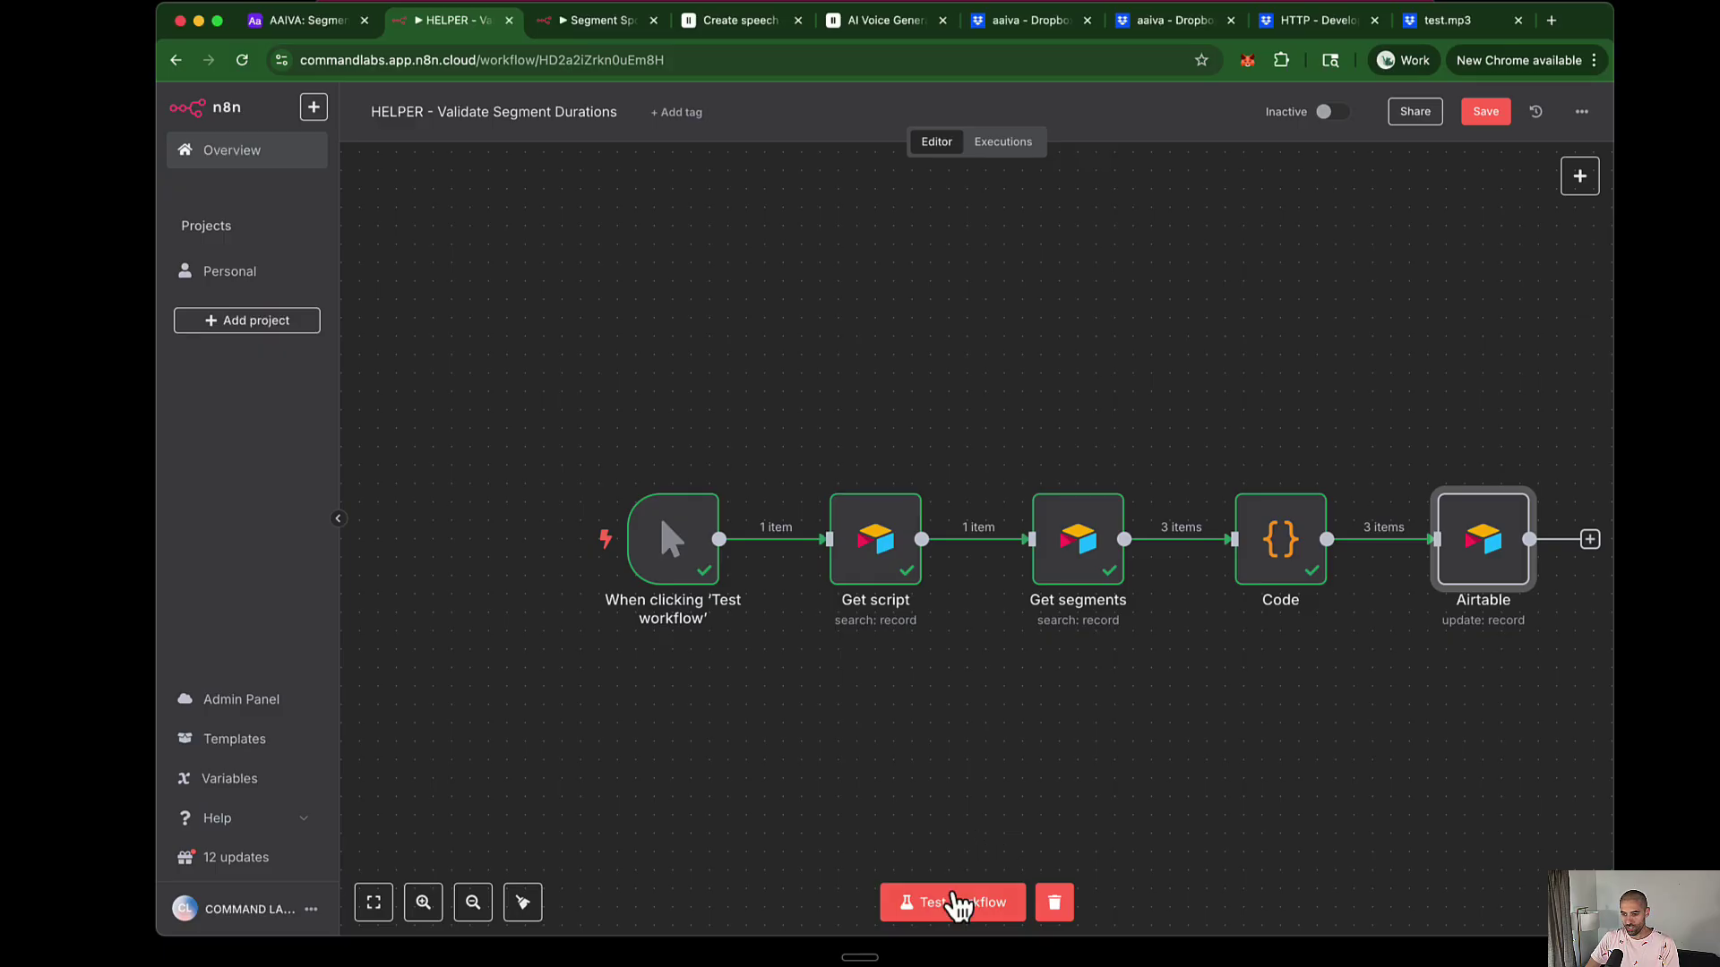
Run the whole helper workflow, tidy up its node layout and save it
{"action": "left_click", "coordinate": [955, 903]}
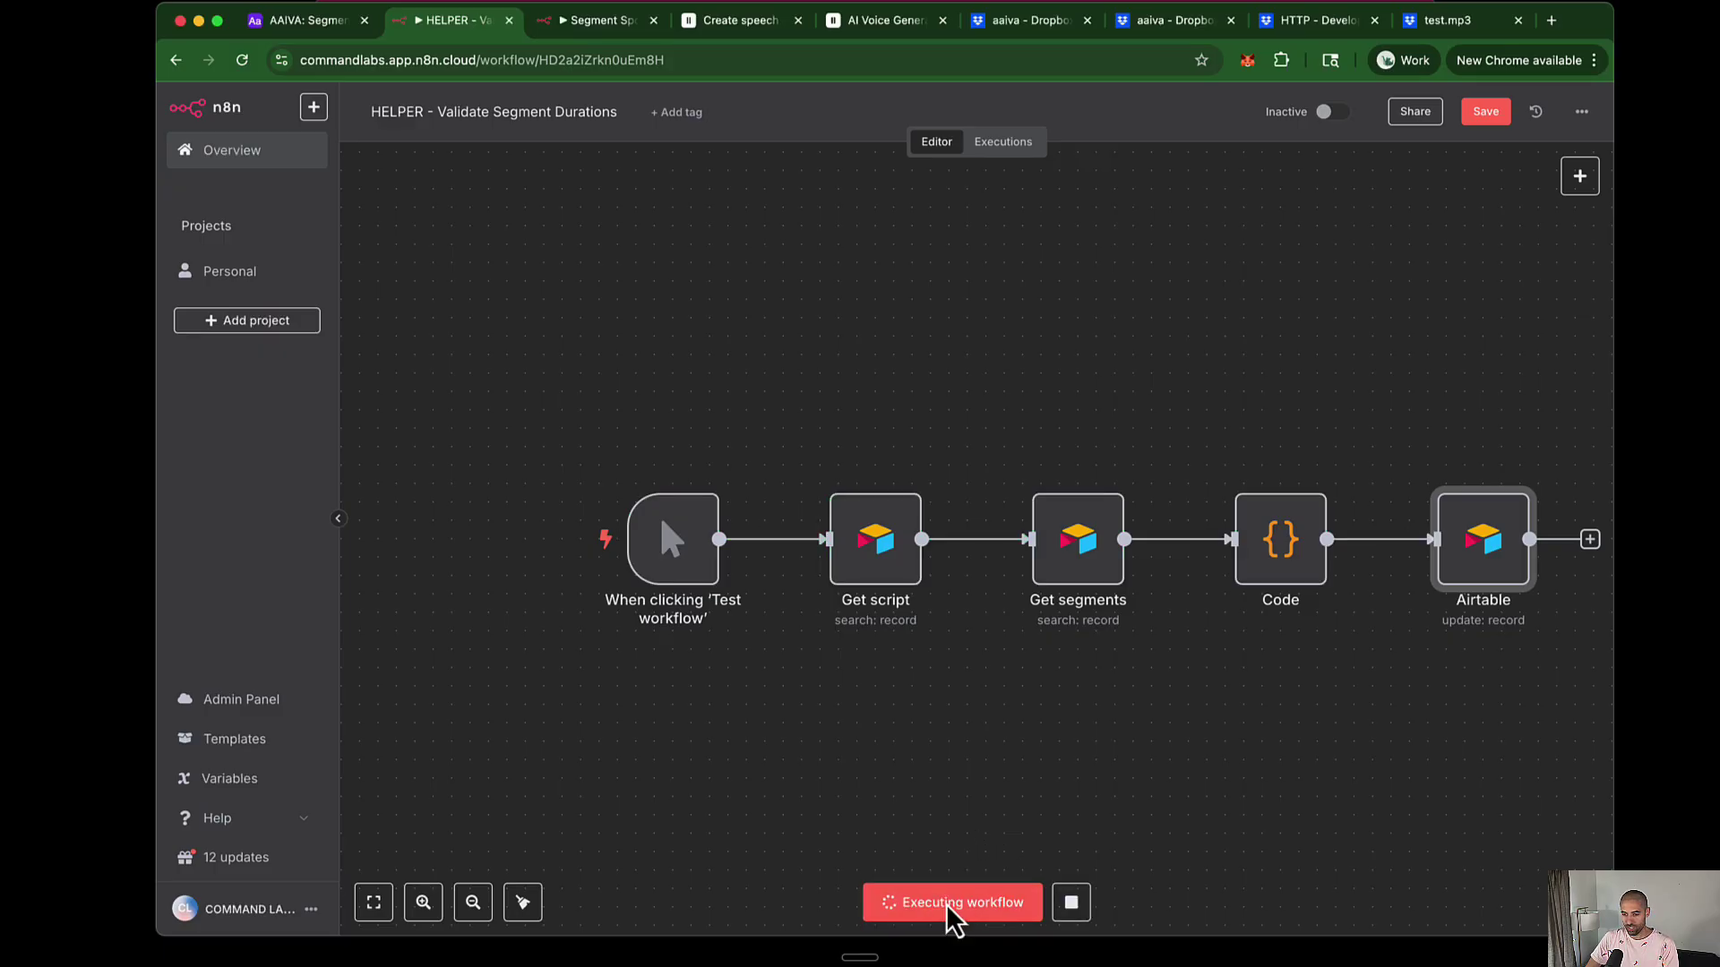
{"action": "left_click", "coordinate": [524, 902]}
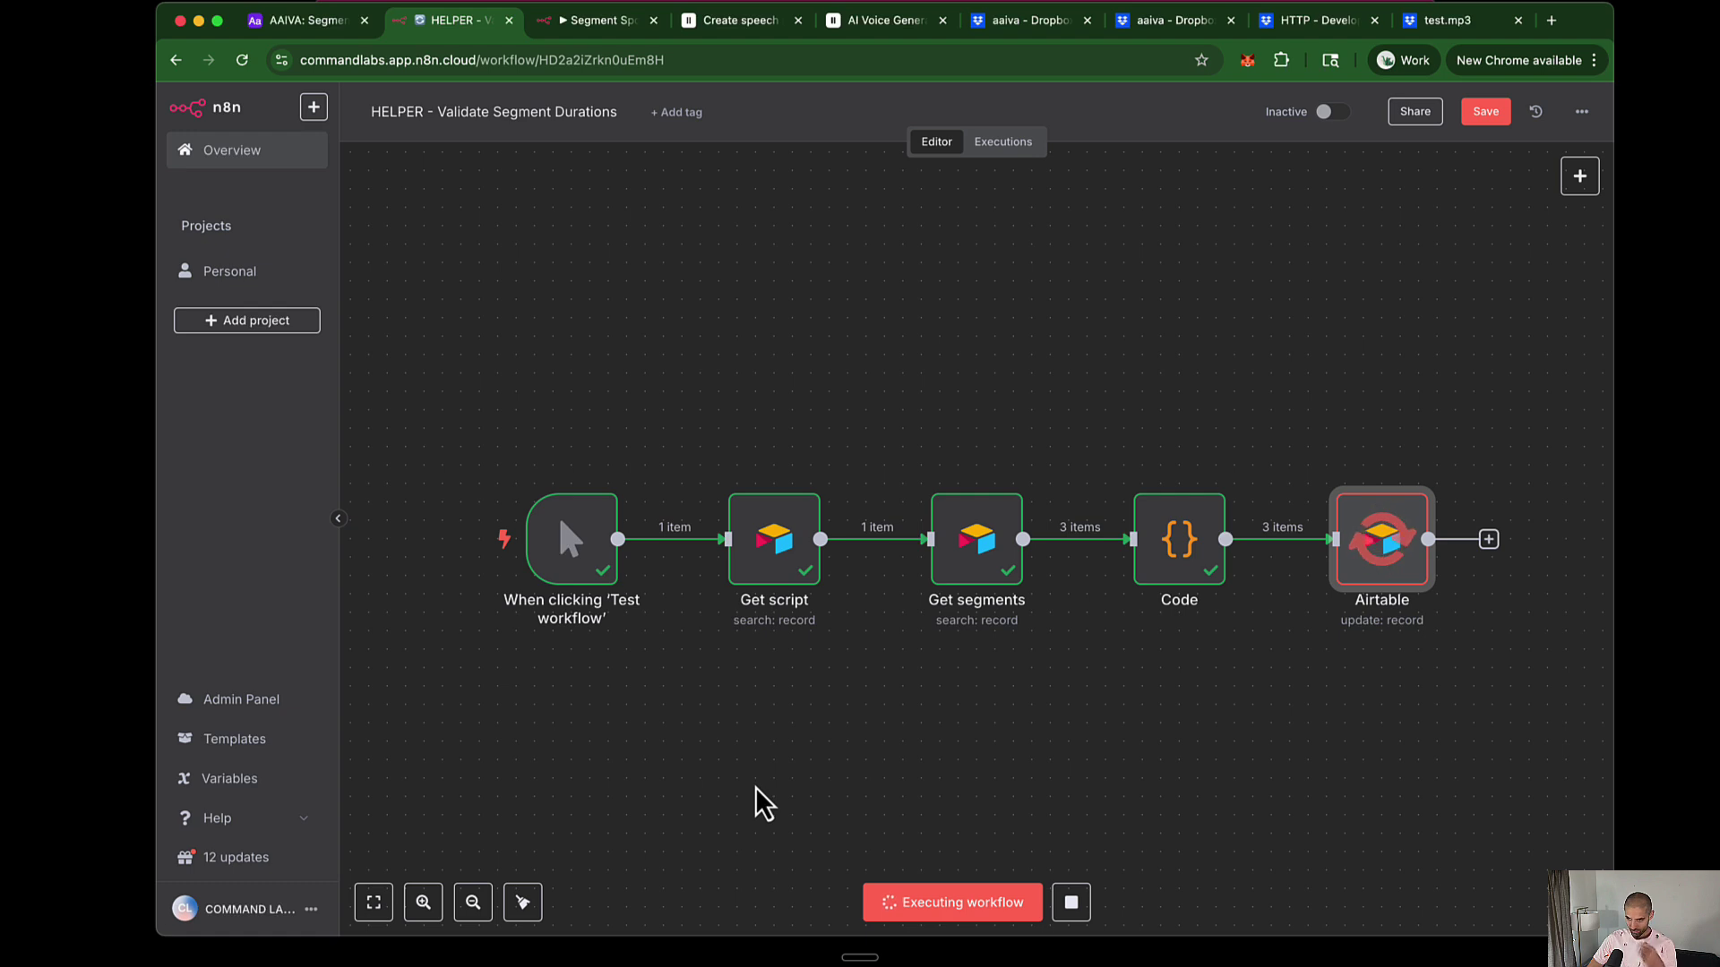
{"action": "key", "text": "ctrl+s"}
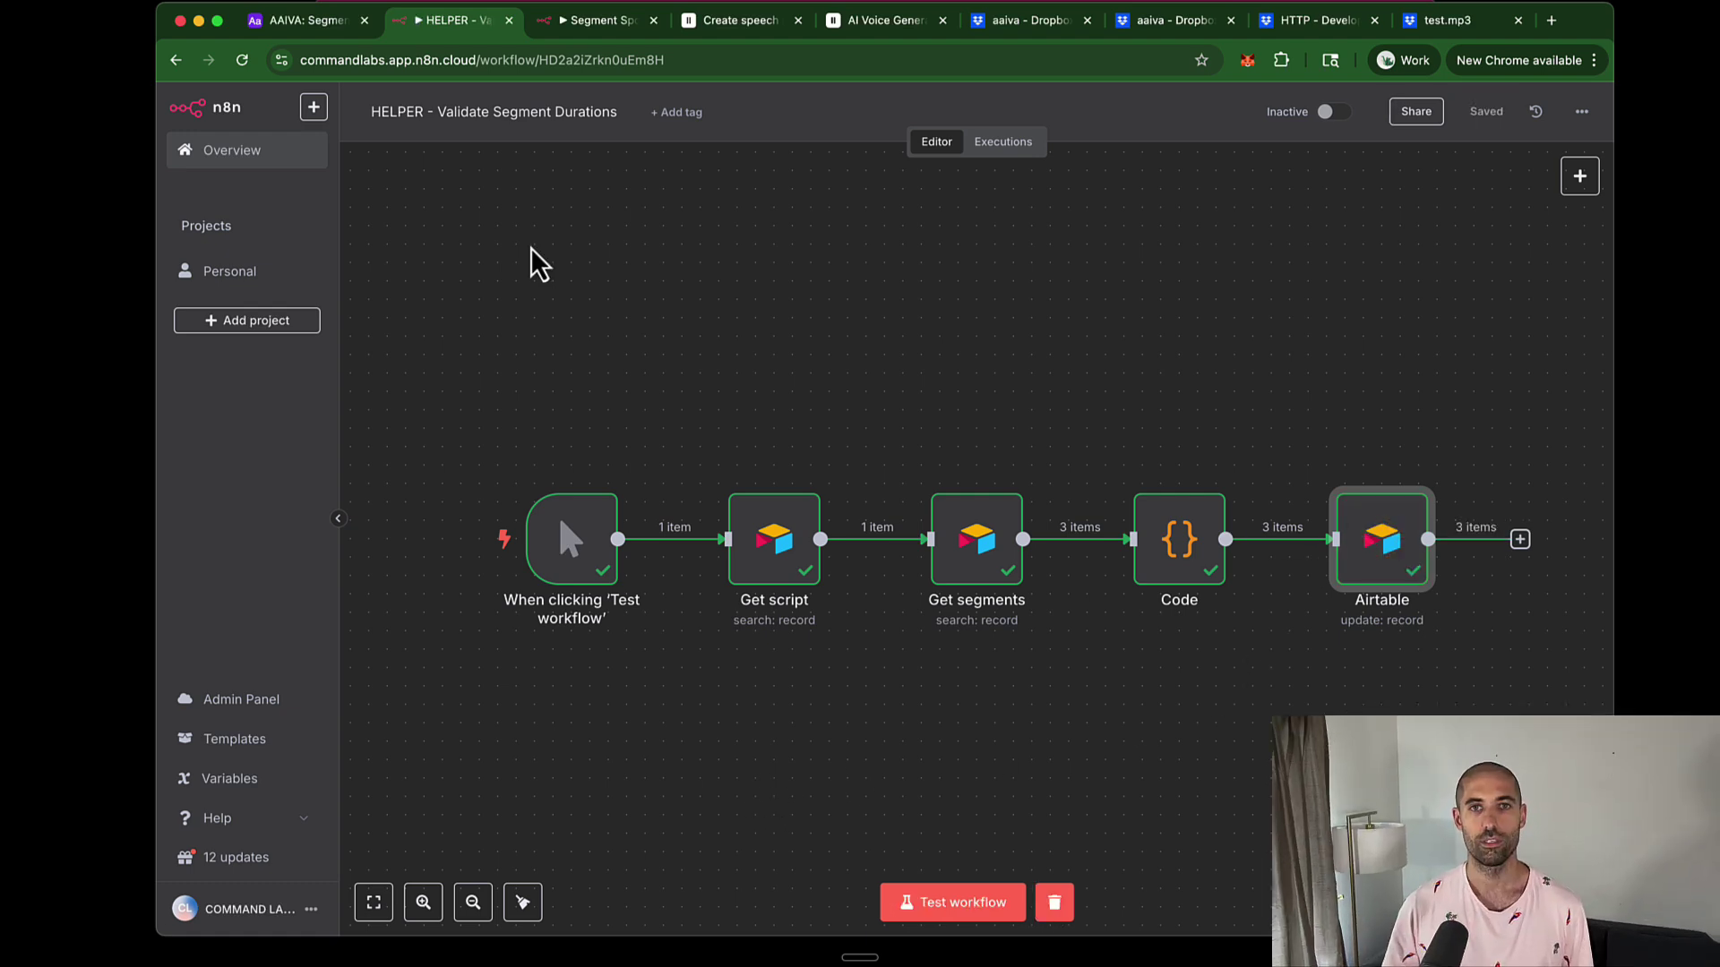